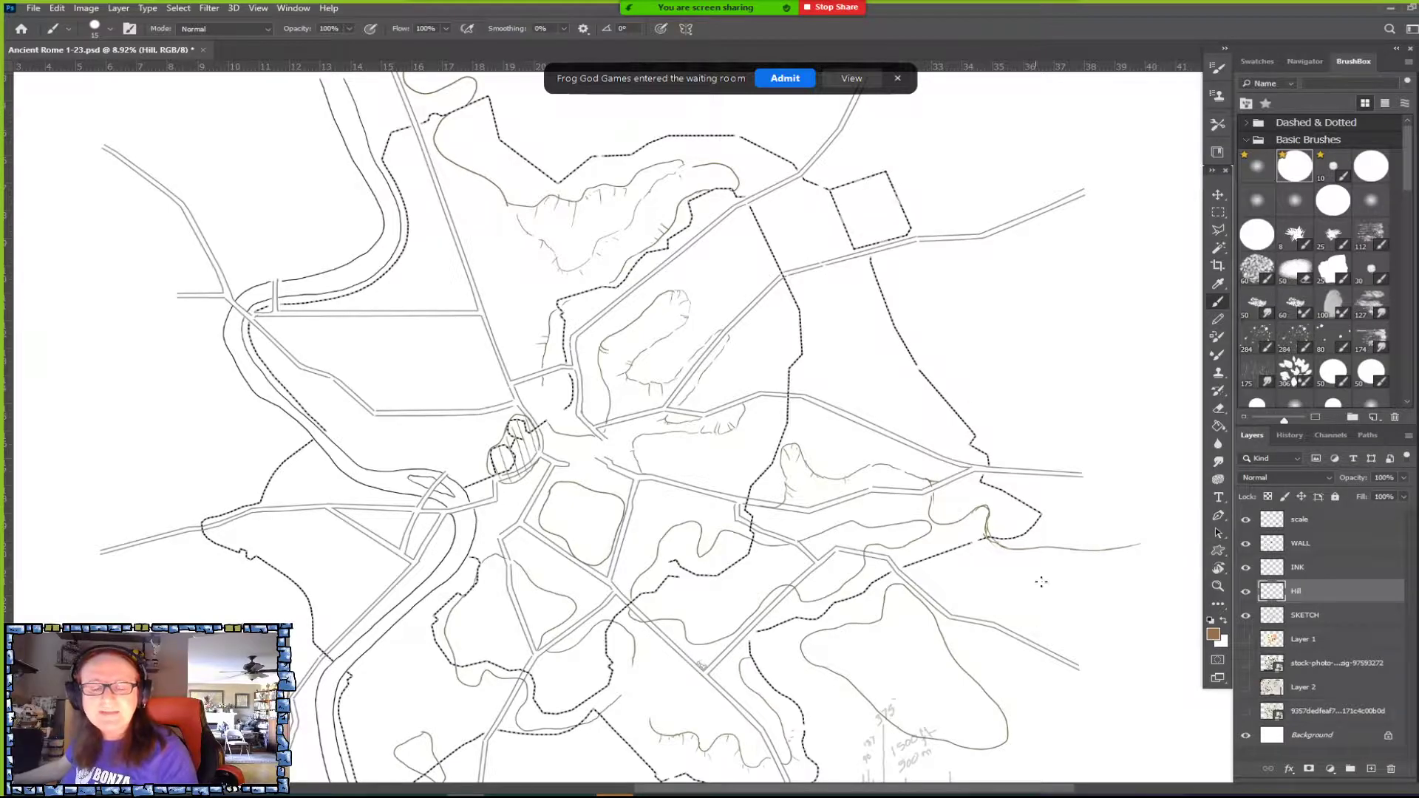
Admit the waiting participant Frog God Games to the meeting and move the participants window off the drawing.
click(706, 18)
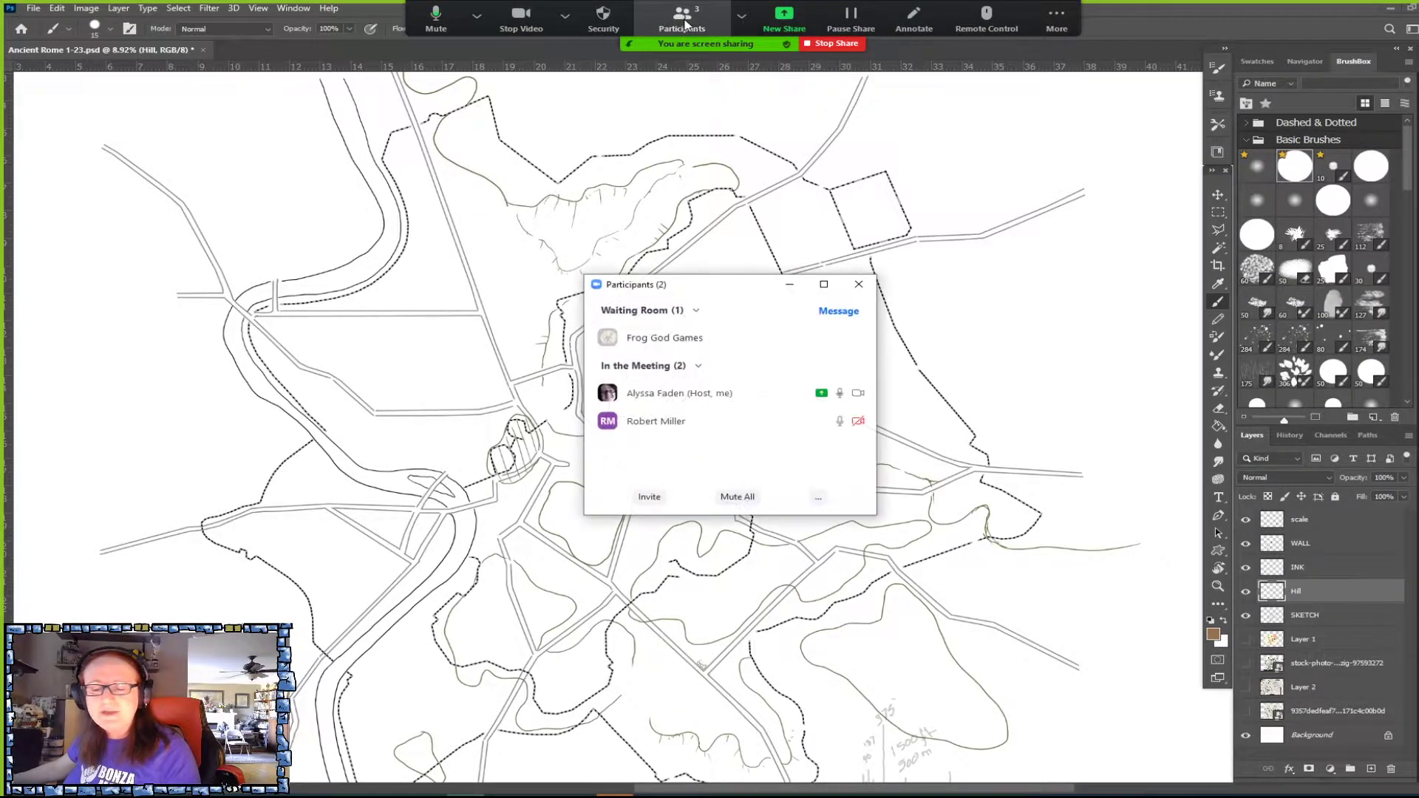
click(783, 337)
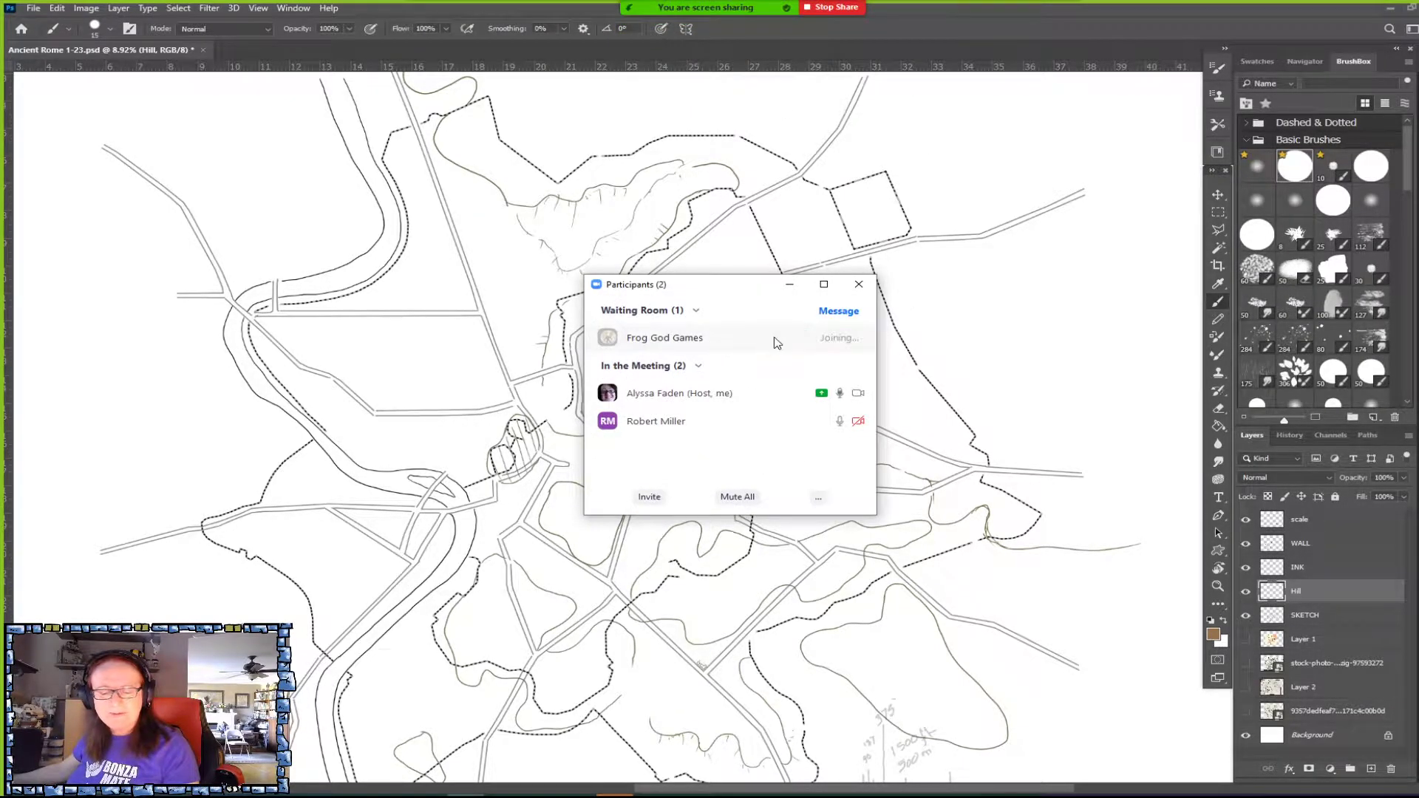
drag(737, 288, 1418, 598)
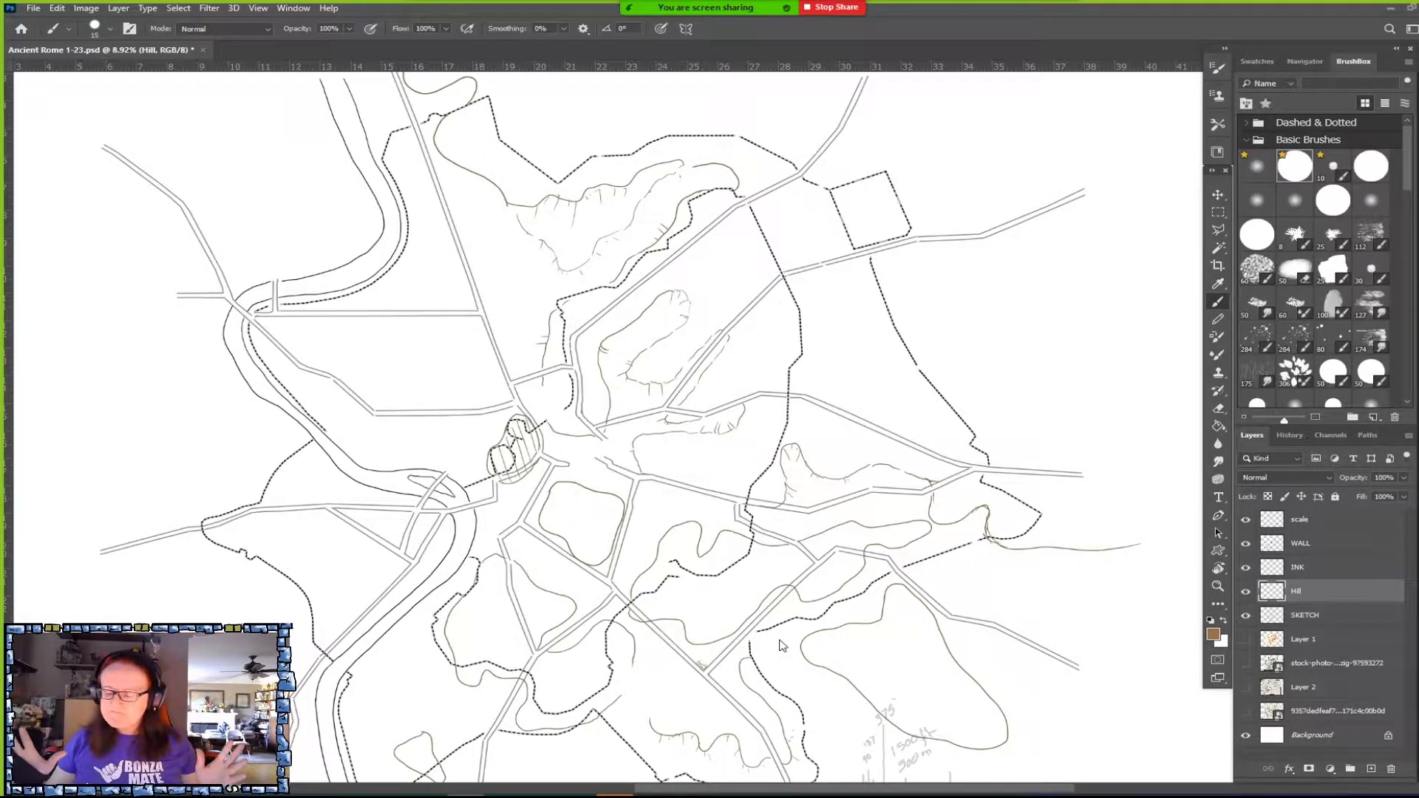
Hide the SKETCH and Hill layers so only the scale, wall and ink linework is shown.
drag(782, 645, 887, 563)
scroll(615, 428, down, 1)
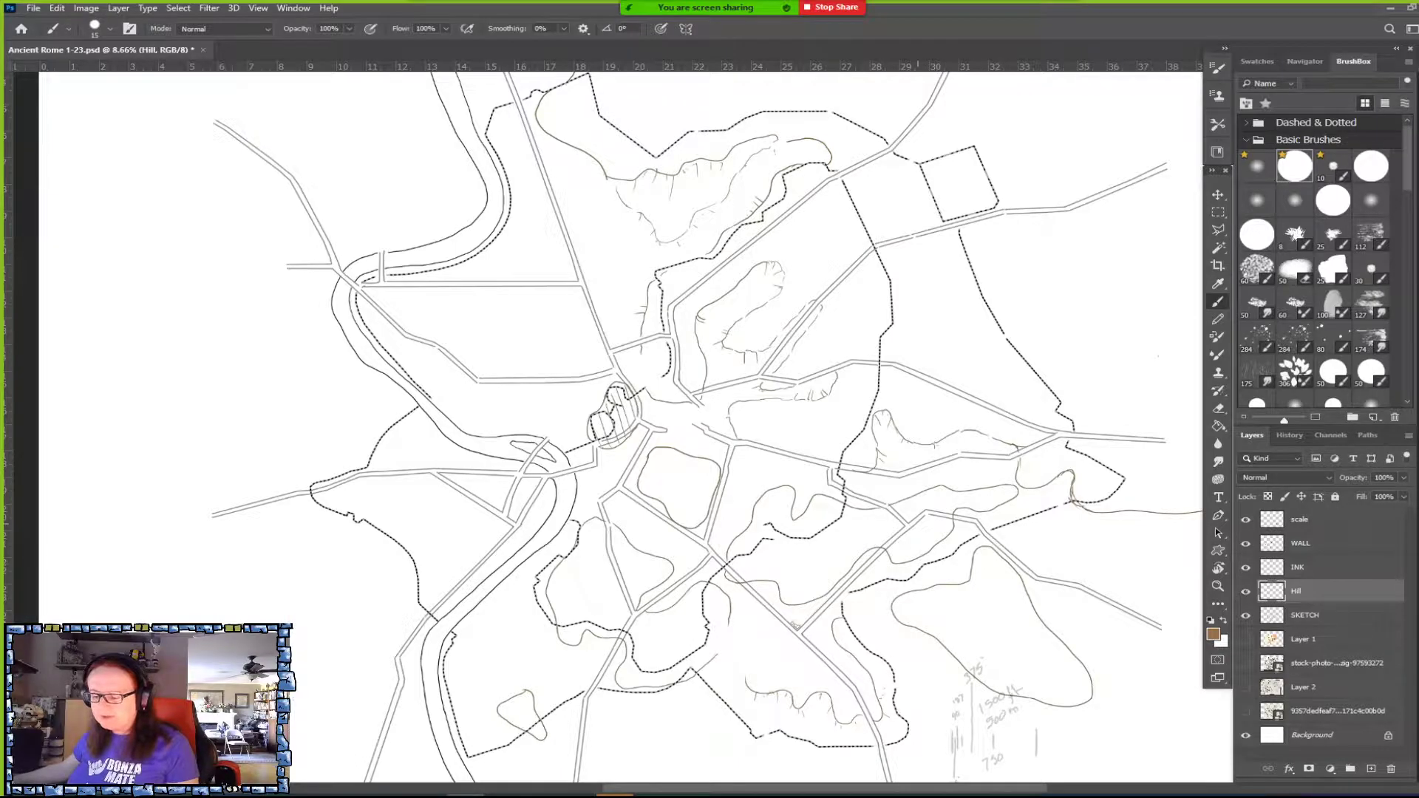
click(1245, 616)
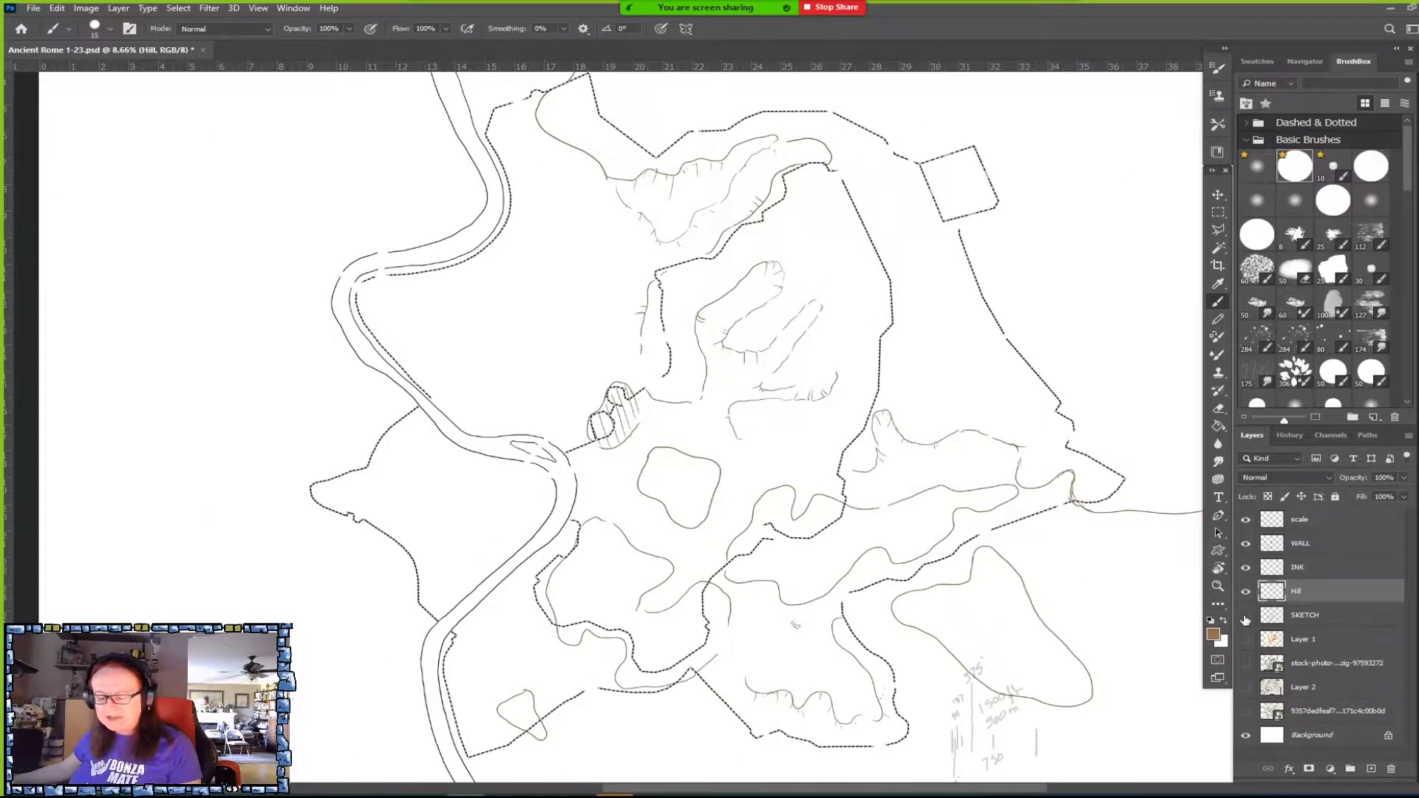
click(1247, 592)
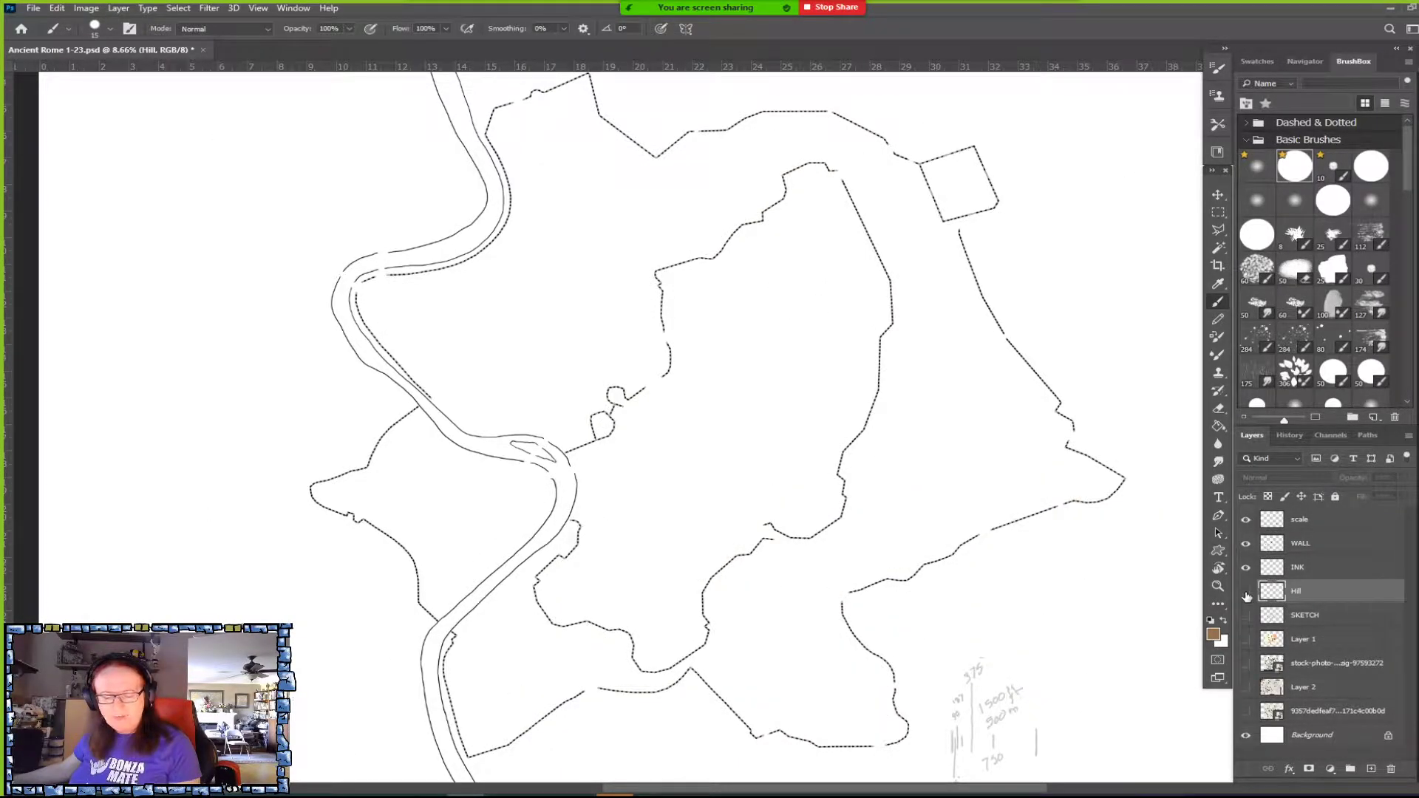
Examine the inked river and the dashed city wall lines, both across the whole map and up close.
key(ctrl+plus)
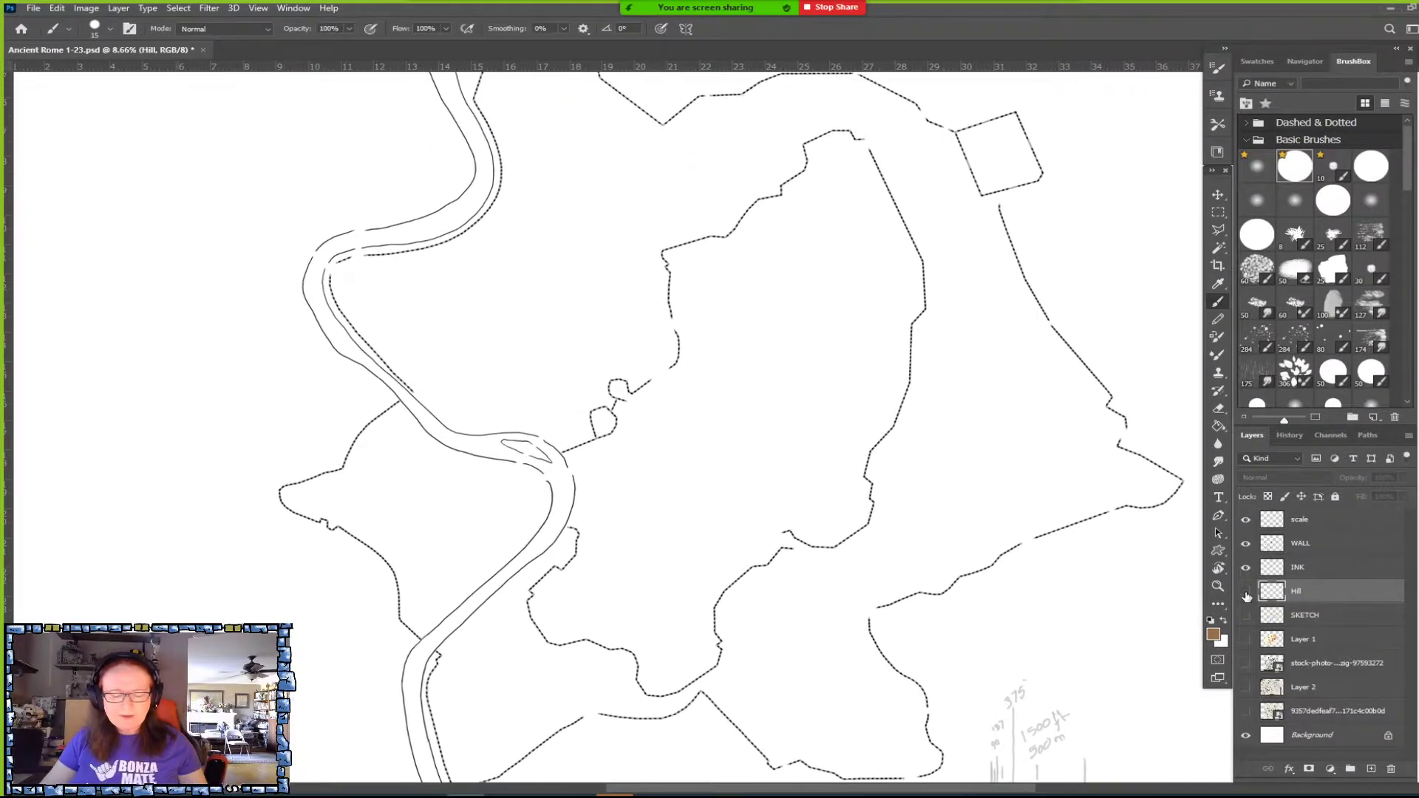
key(ctrl+minus)
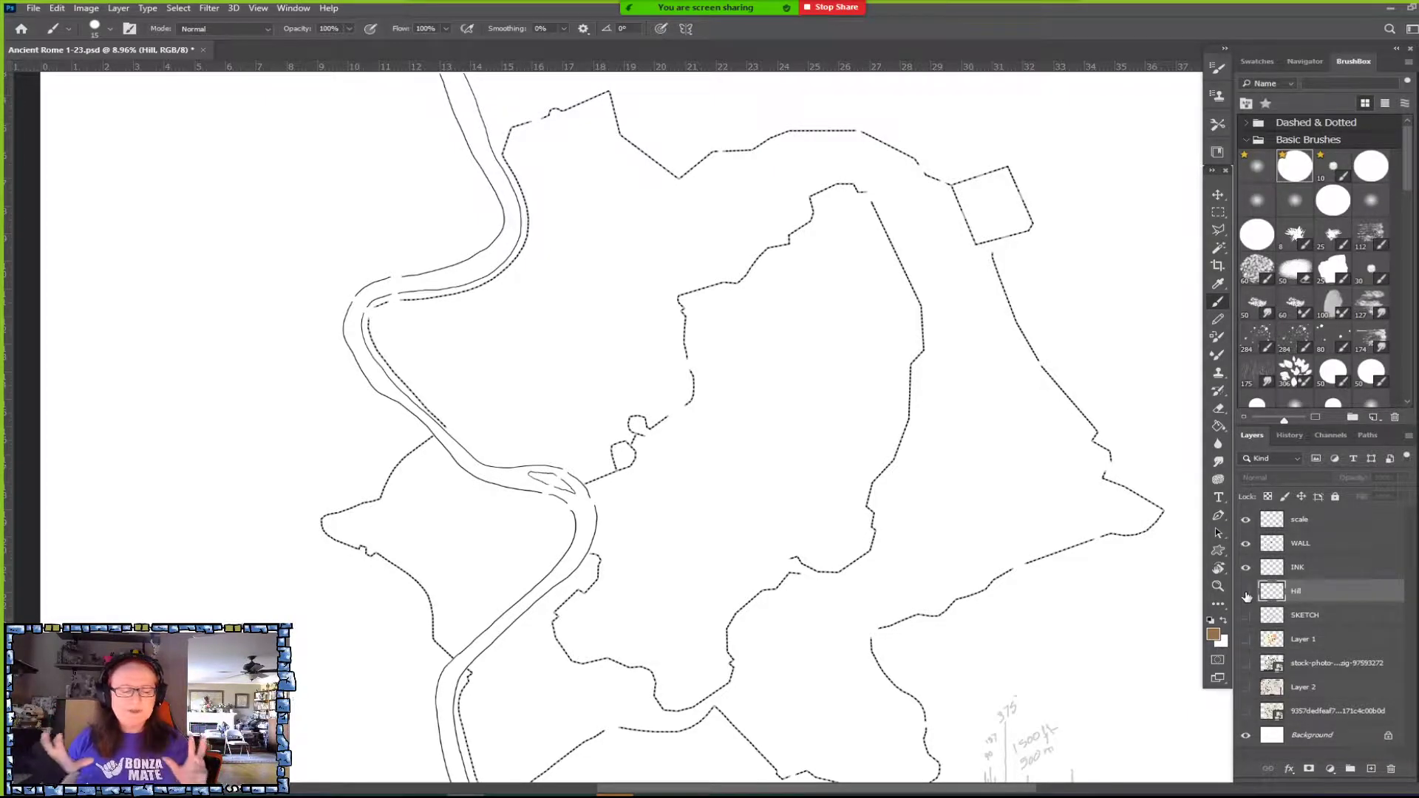
key(ctrl+minus)
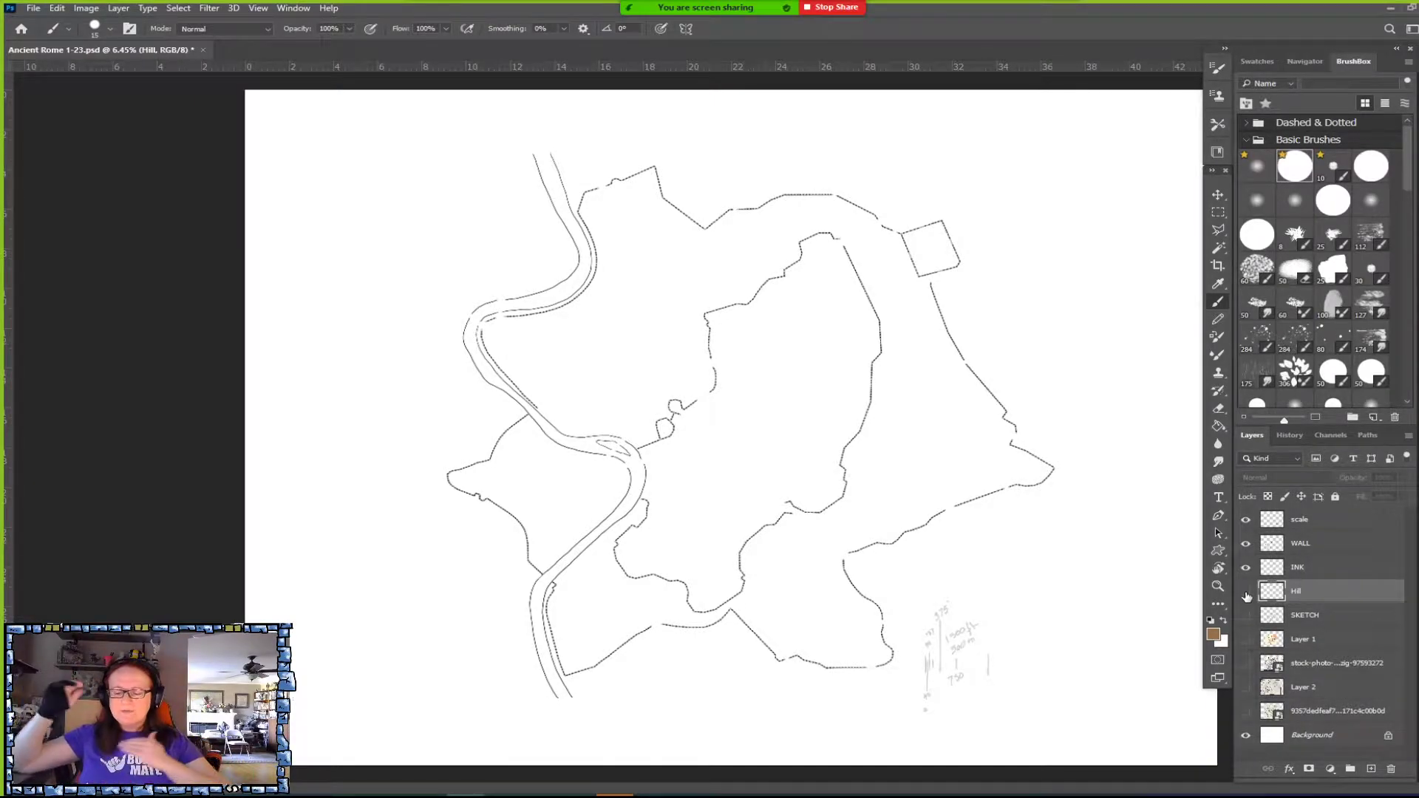
key(ctrl+plus)
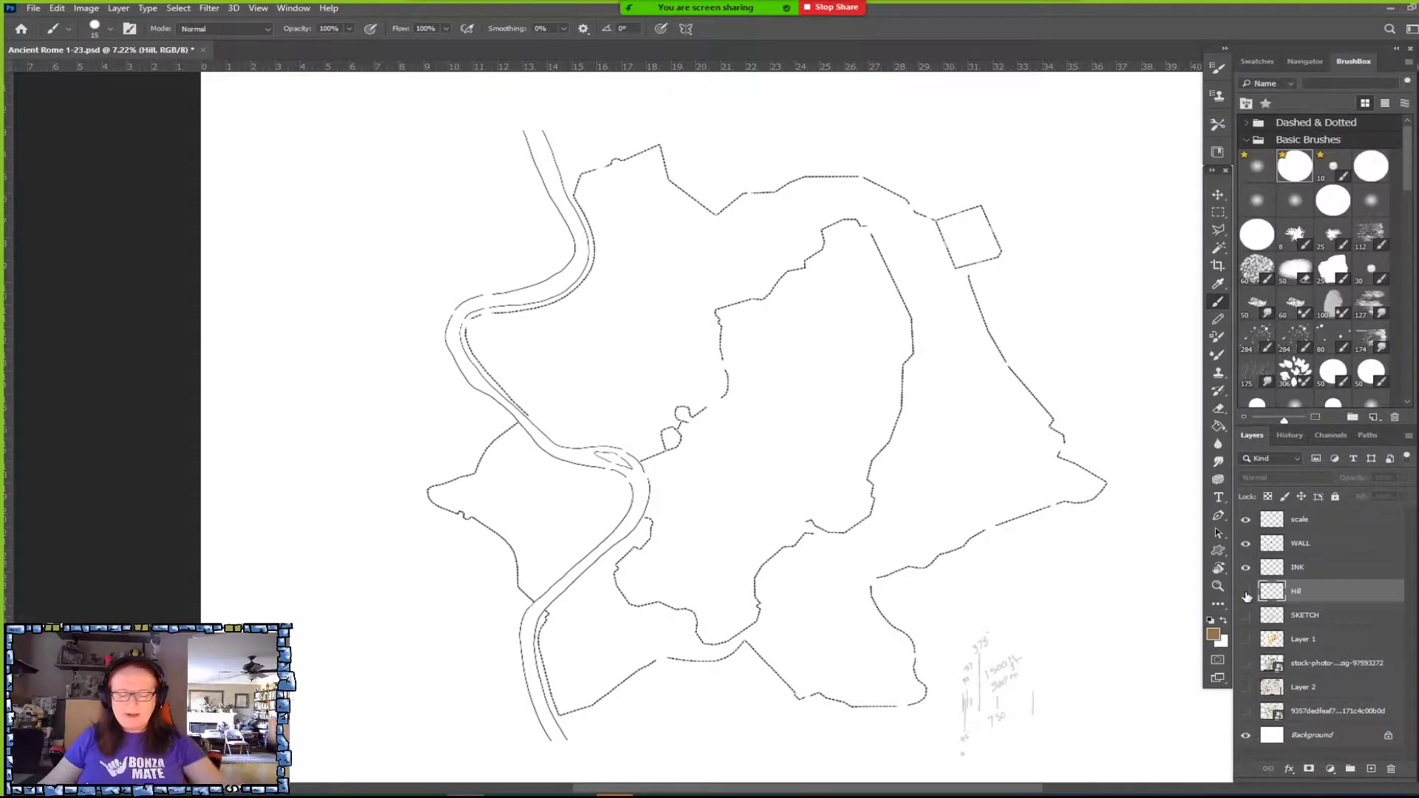
scroll(1247, 595, down, 1)
scroll(1246, 595, down, 1)
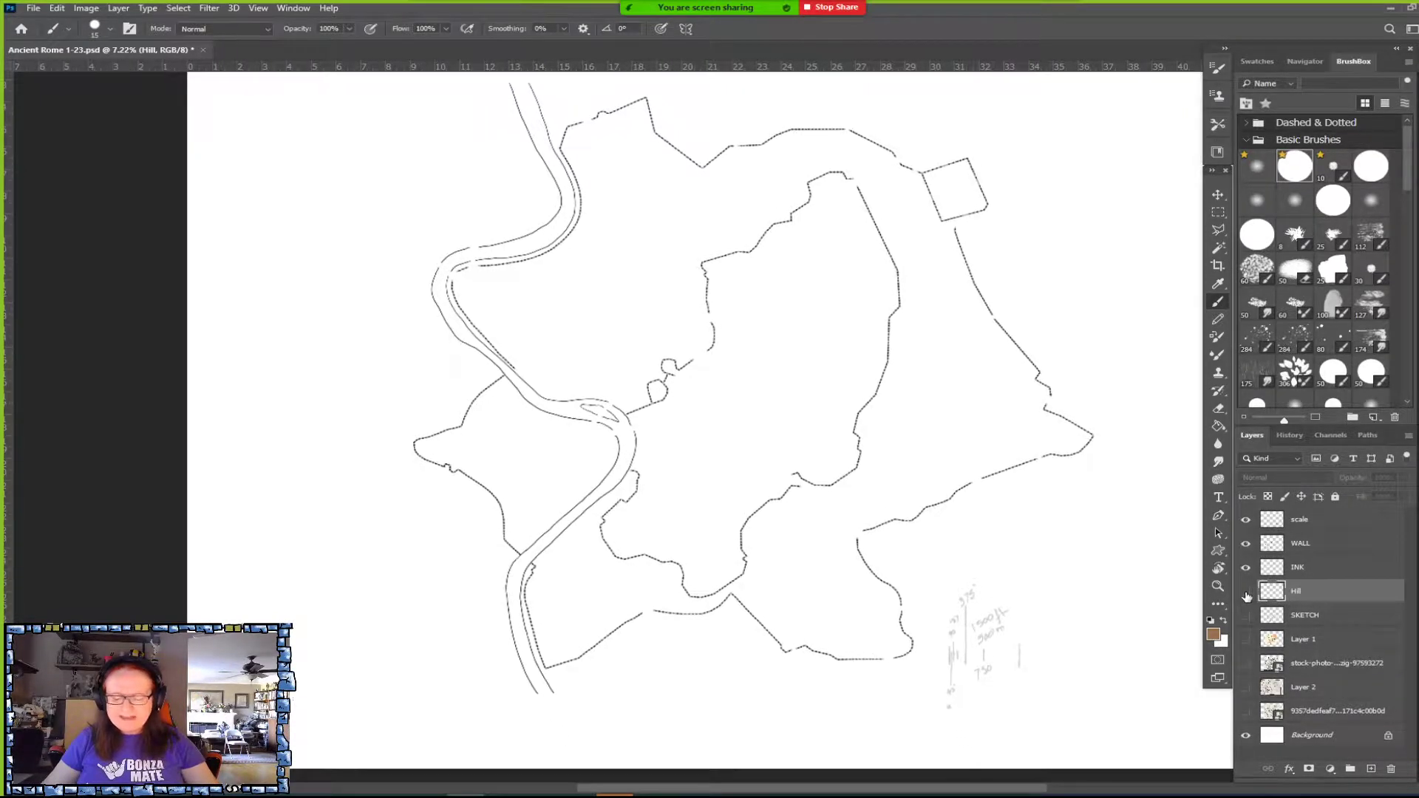
key(ctrl+plus)
key(ctrl+plus)
key(ctrl+plus)
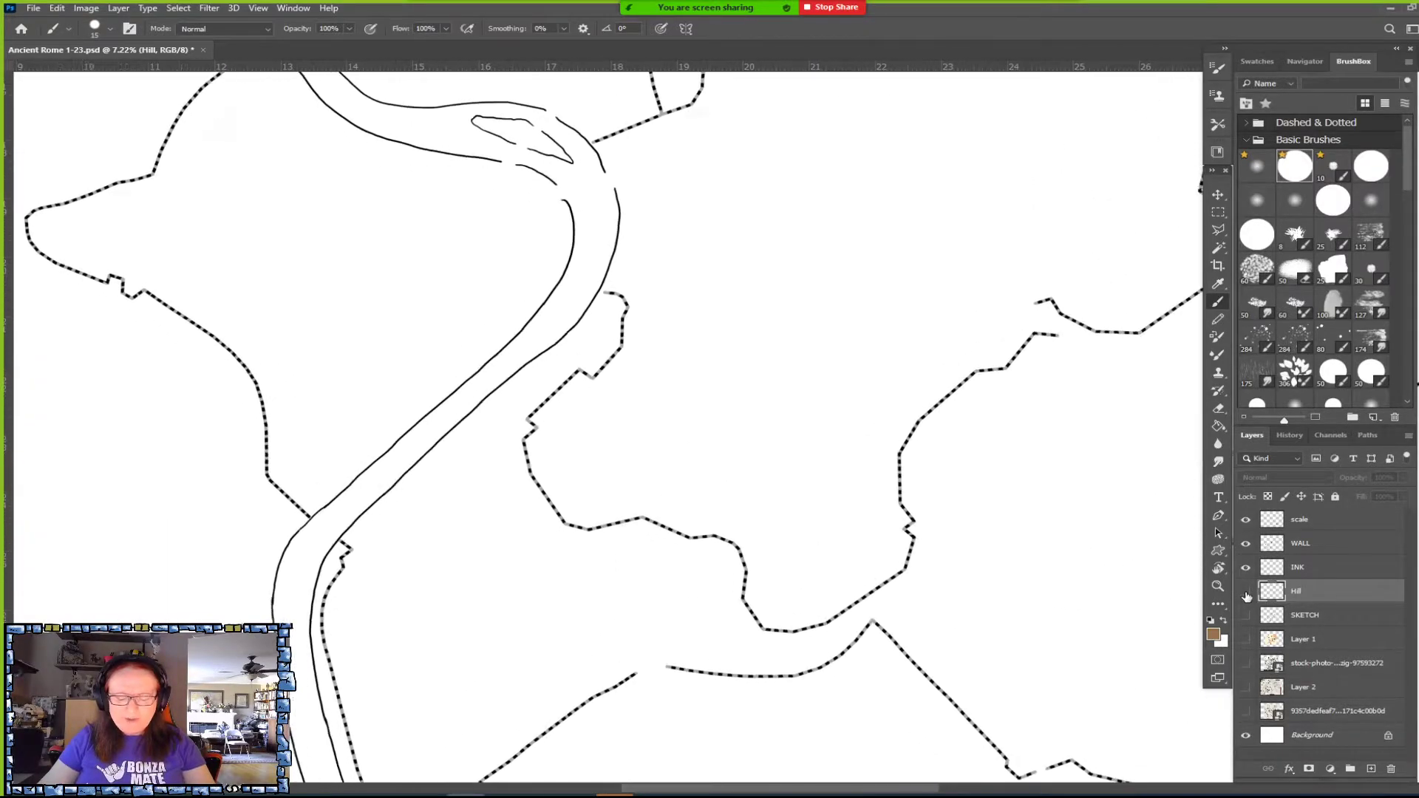
scroll(1247, 595, up, 2)
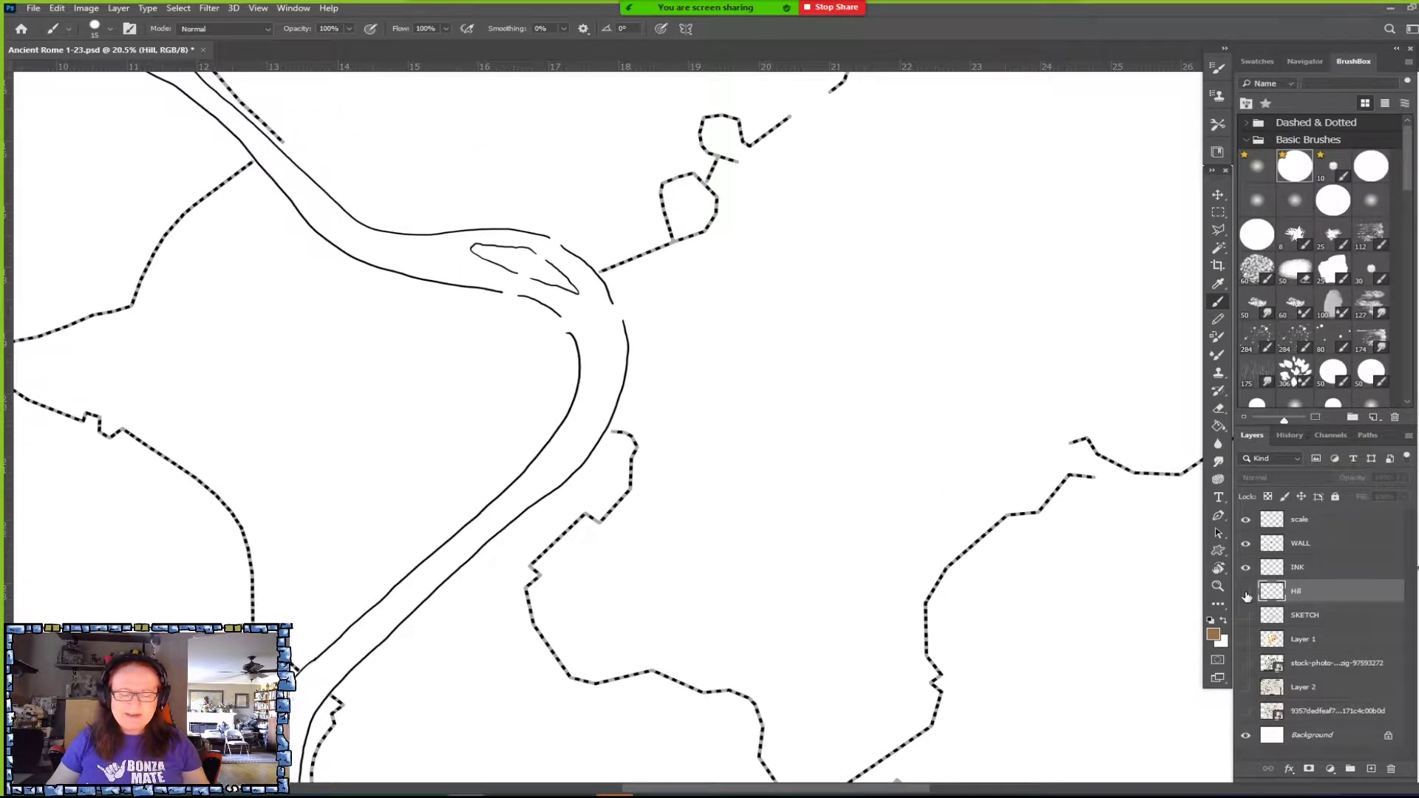
scroll(1246, 595, up, 10)
scroll(1246, 594, right, 3)
scroll(1246, 595, right, 15)
scroll(1247, 595, up, 5)
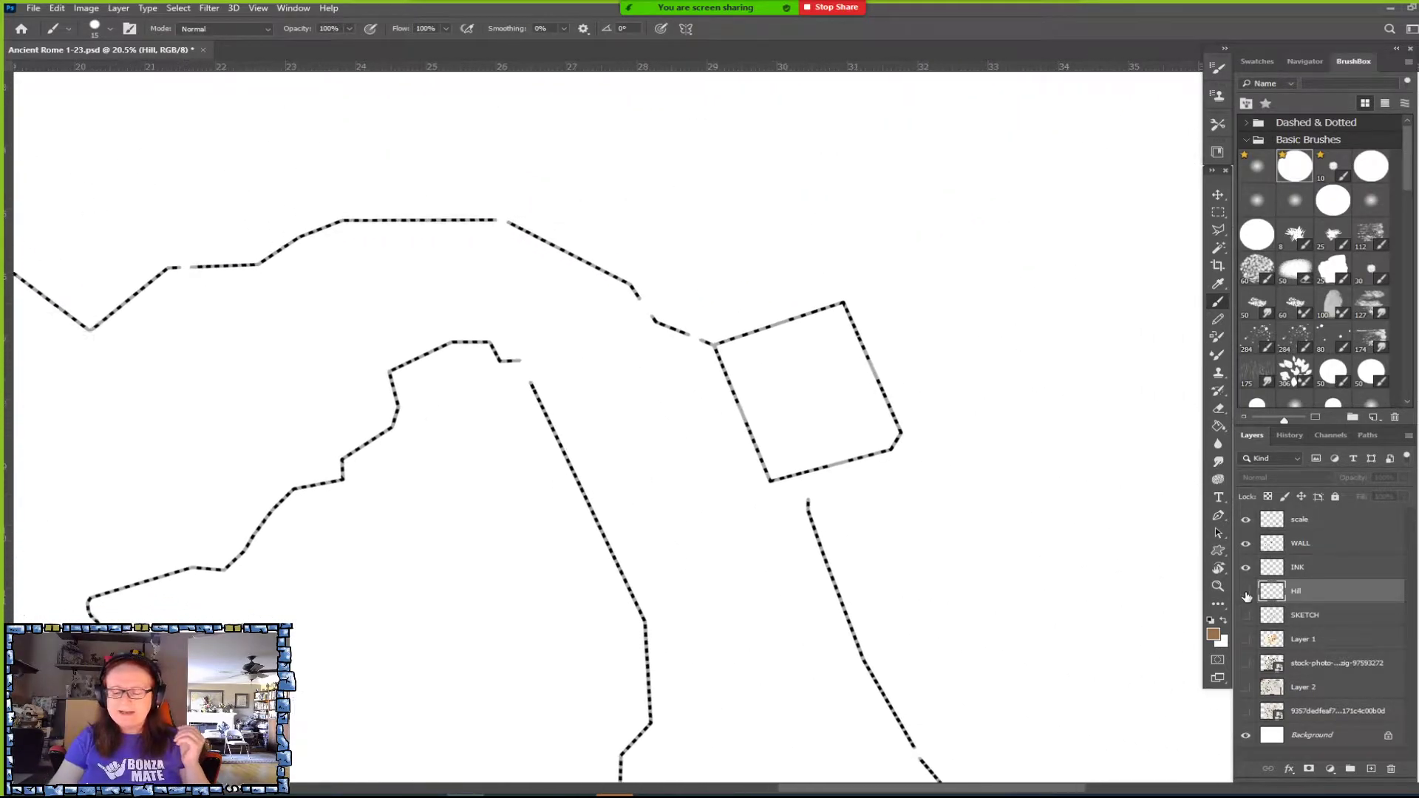
scroll(1246, 595, down, 10)
scroll(1246, 595, right, 2)
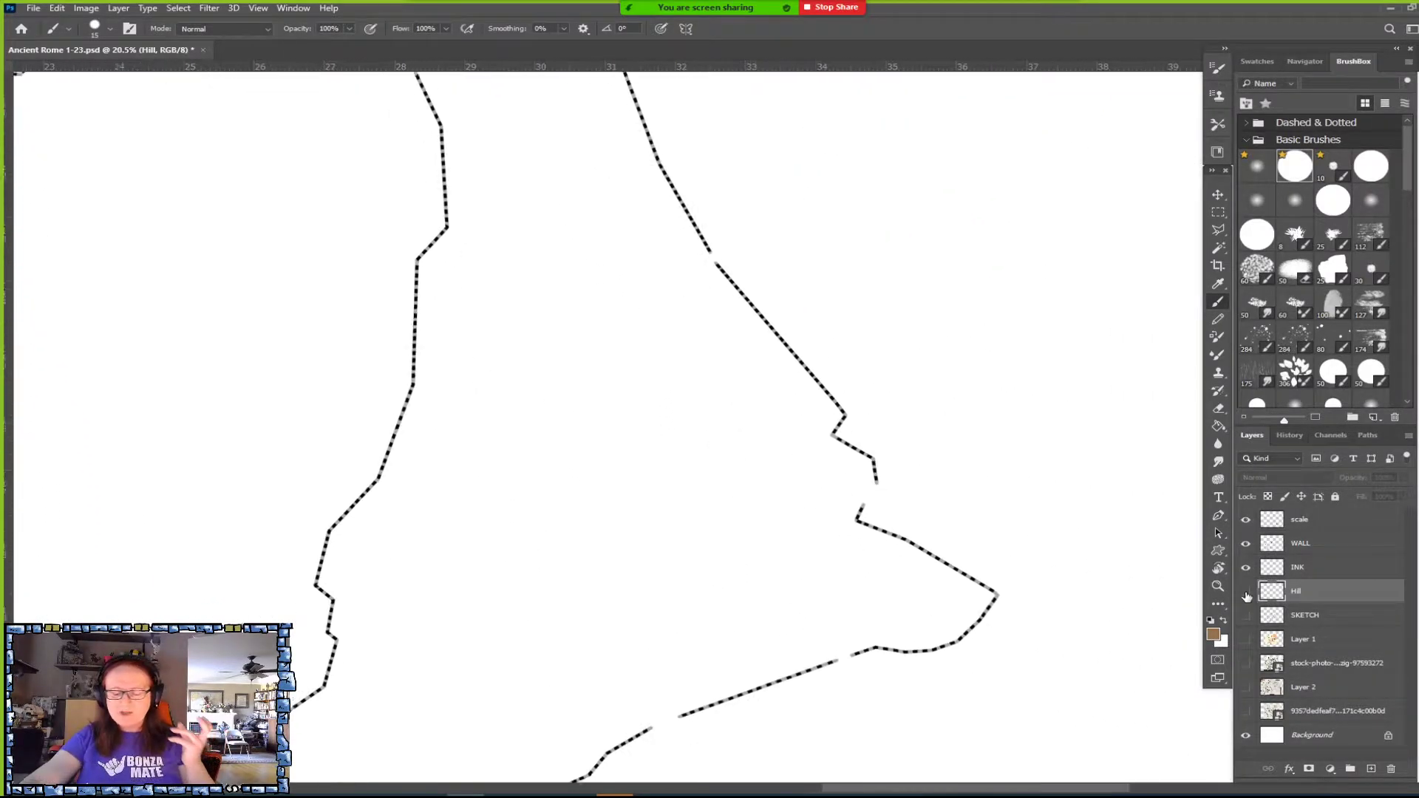
scroll(1247, 595, down, 2)
scroll(1246, 595, left, 1)
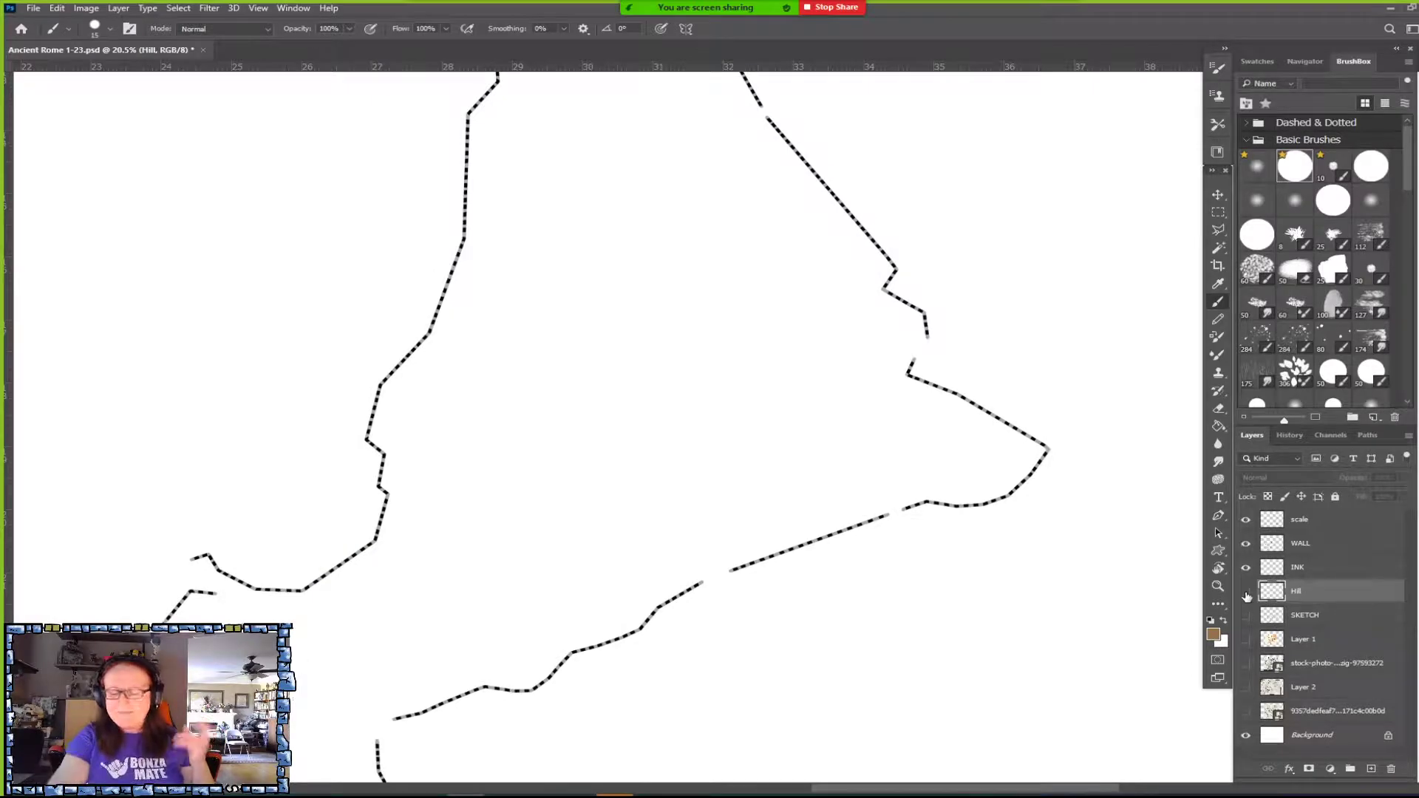
scroll(1247, 594, down, 3)
scroll(1247, 595, down, 3)
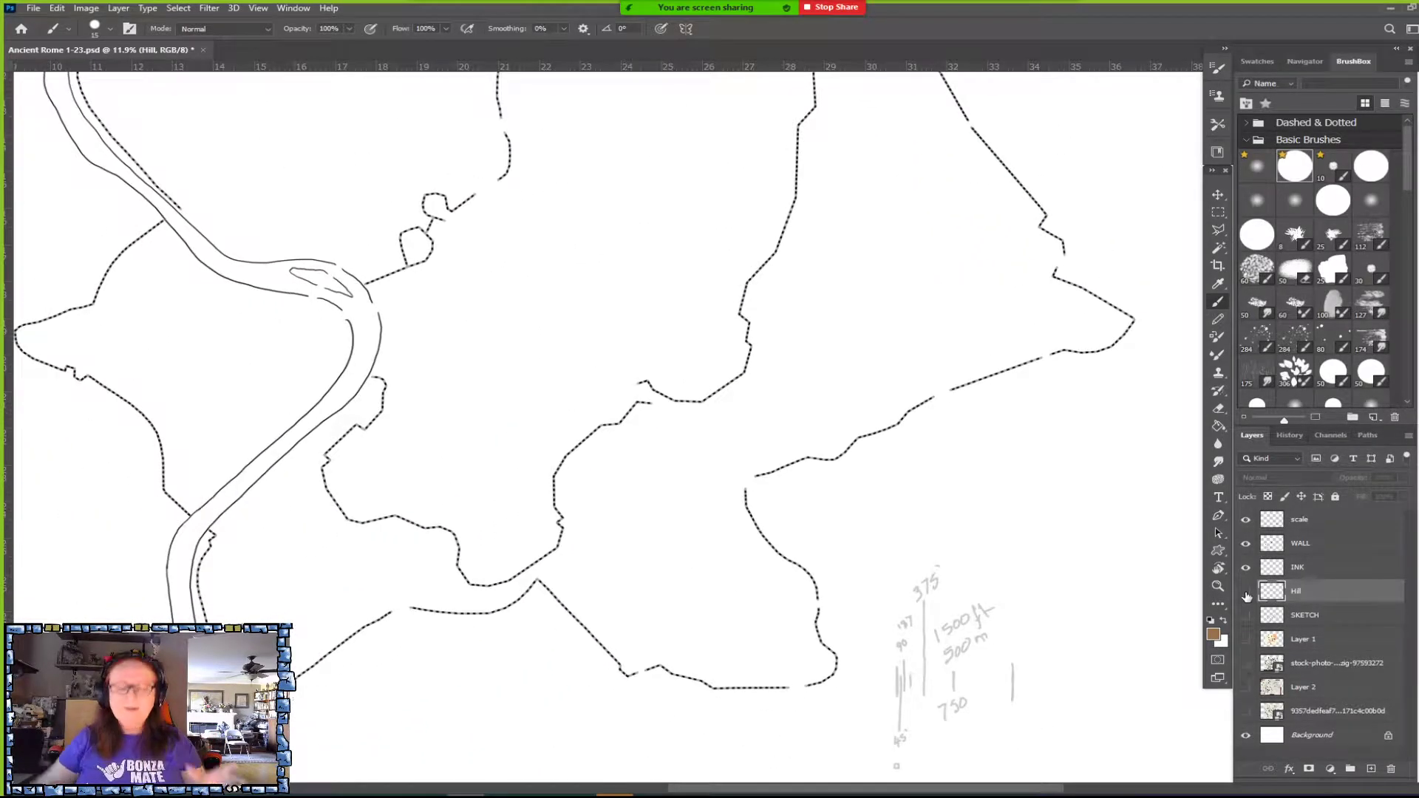
scroll(1247, 595, up, 3)
scroll(1247, 595, left, 4)
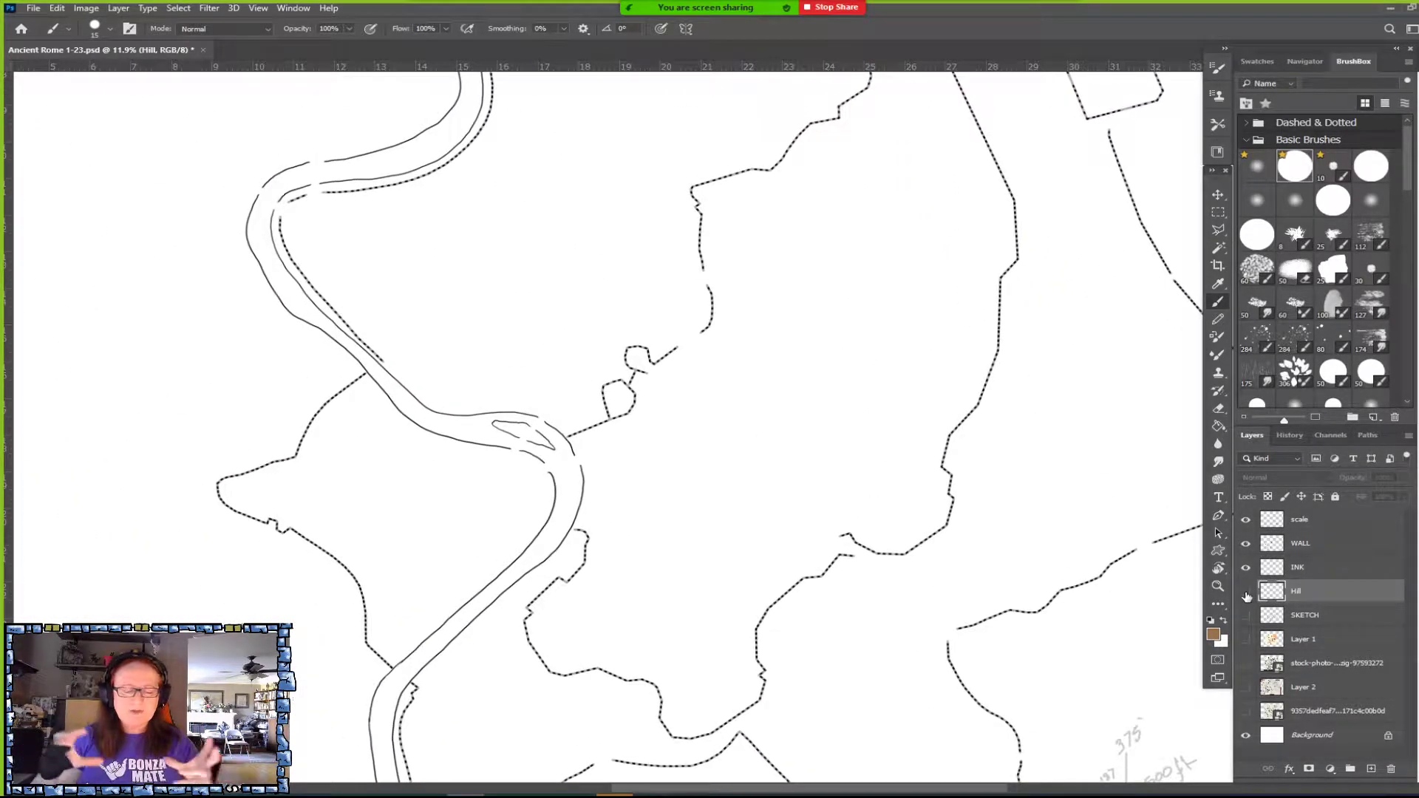
scroll(1247, 595, down, 3)
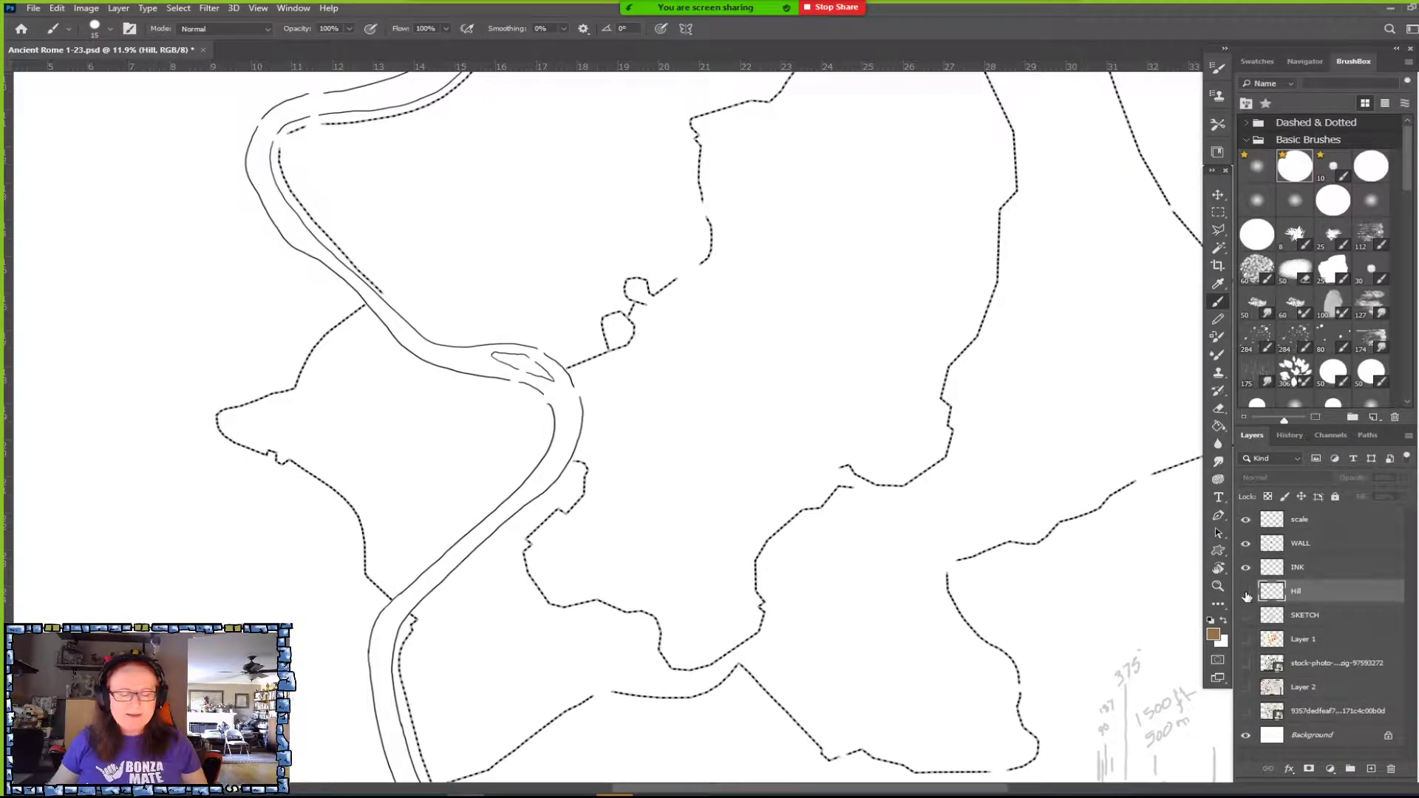
scroll(1247, 594, up, 5)
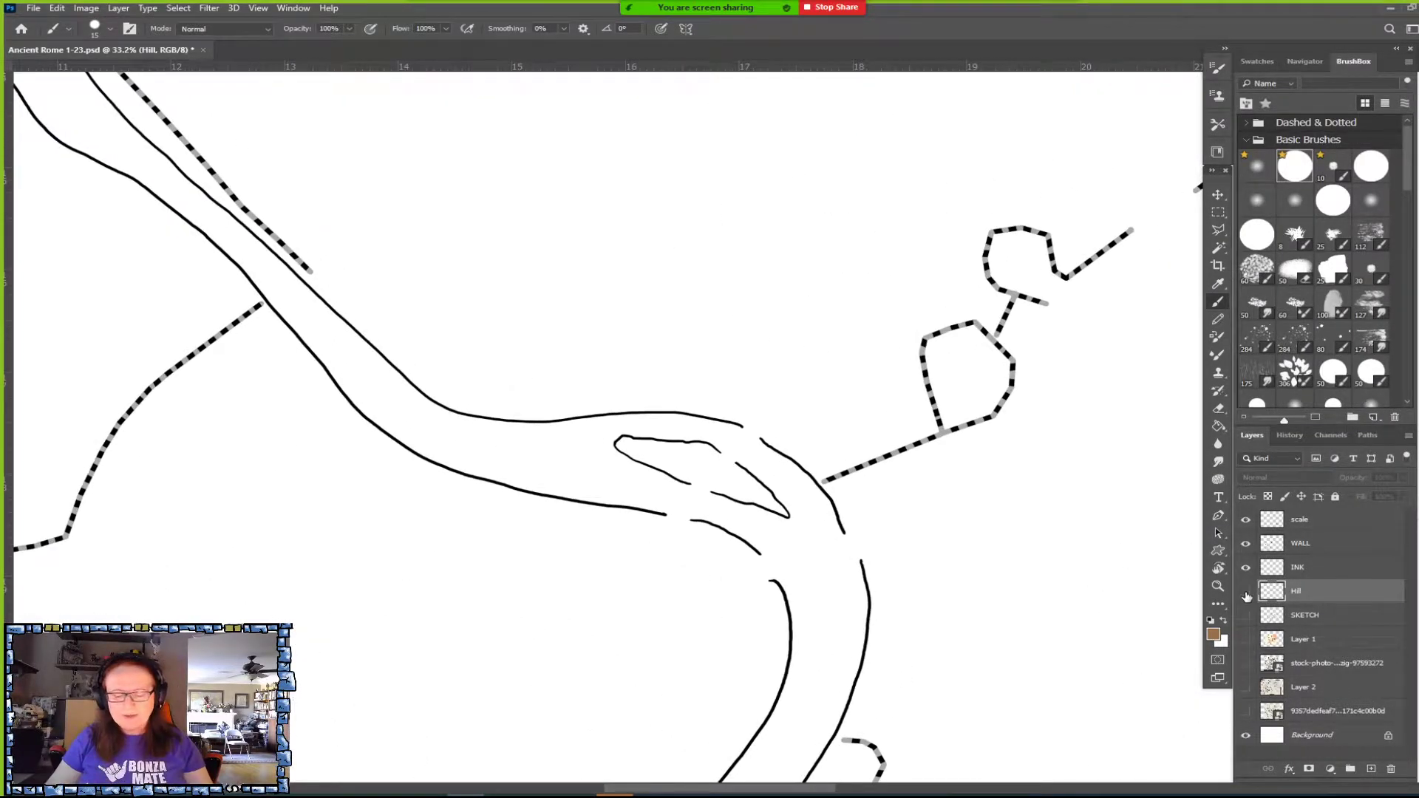
scroll(1247, 595, down, 6)
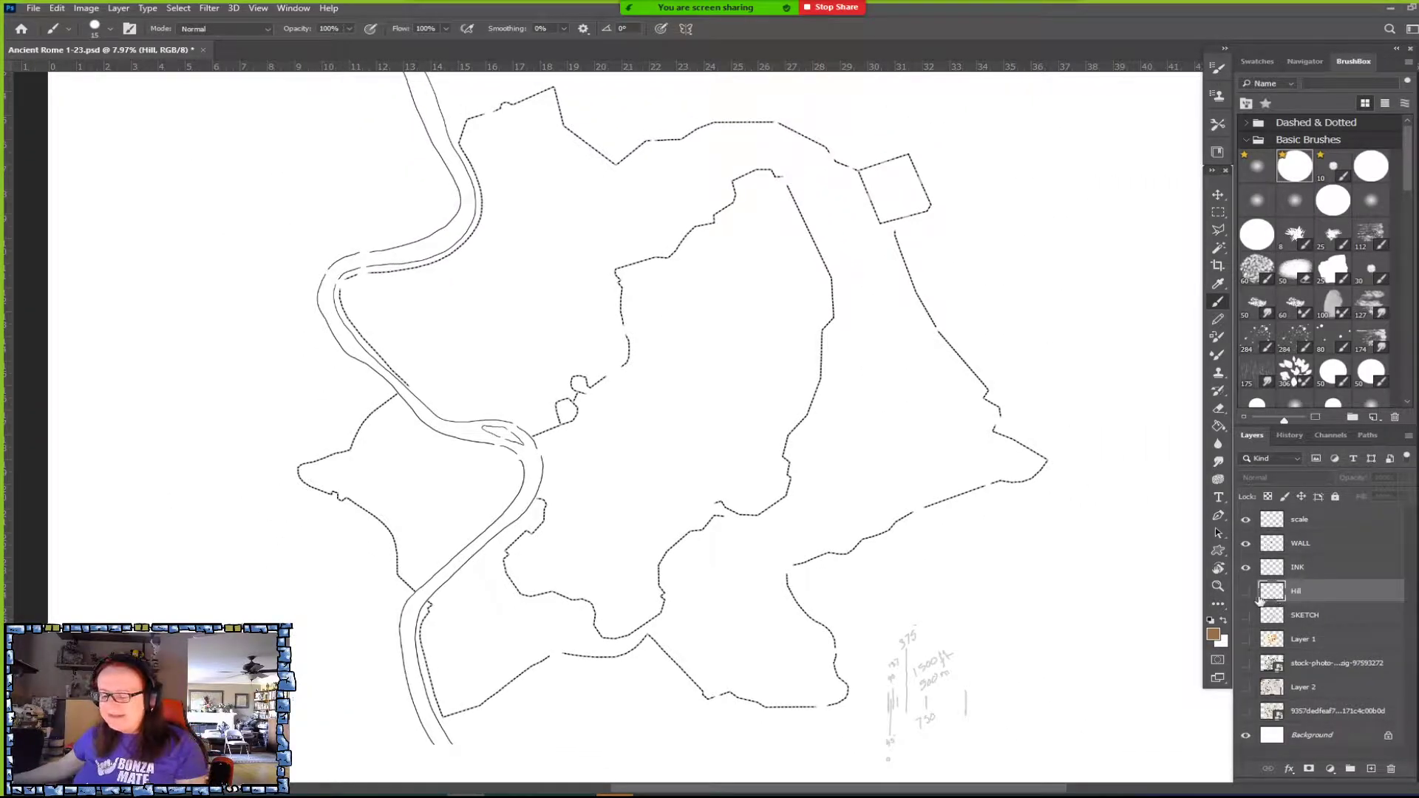
Show the Hill layer and examine the hill contours against the walls and the small building sketch.
click(1247, 591)
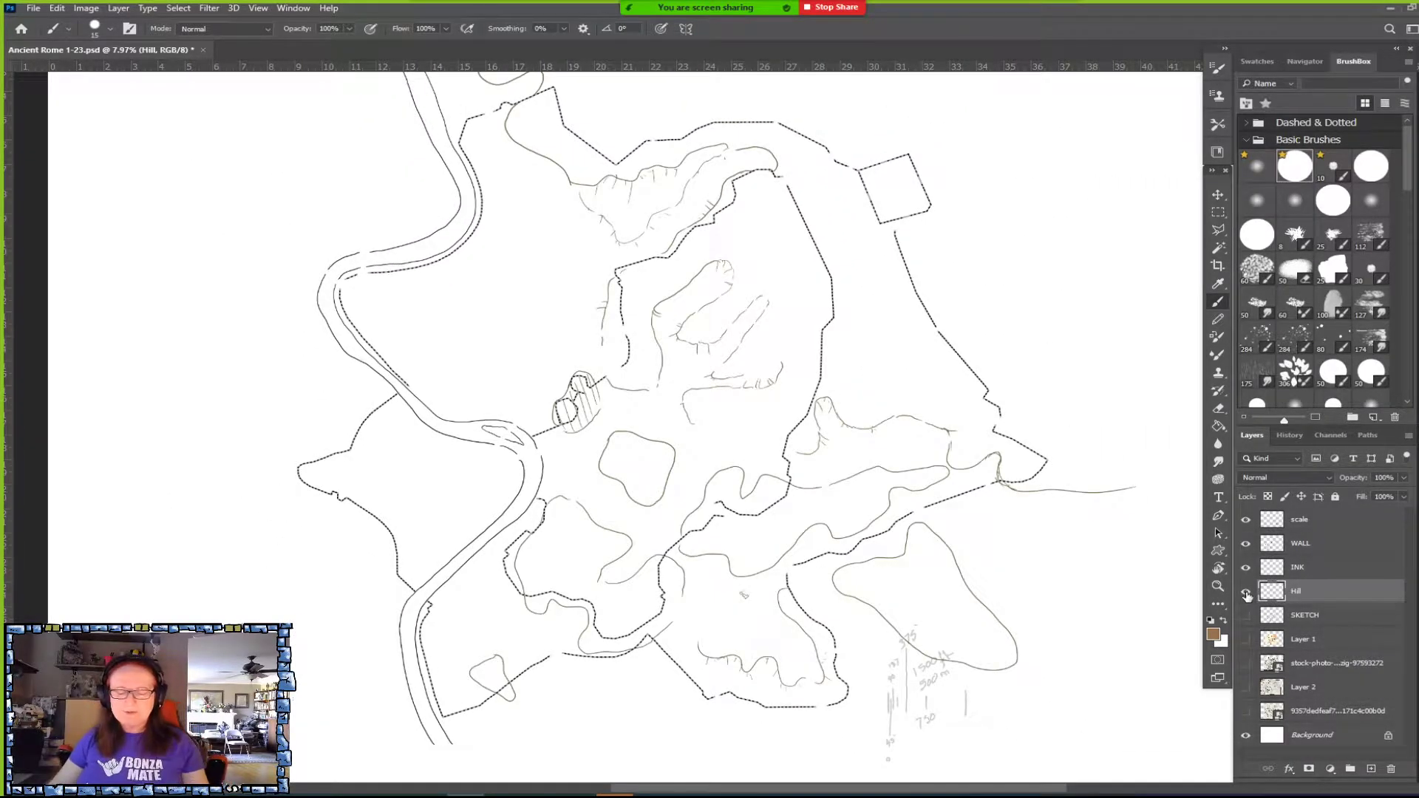
scroll(1246, 595, up, 1)
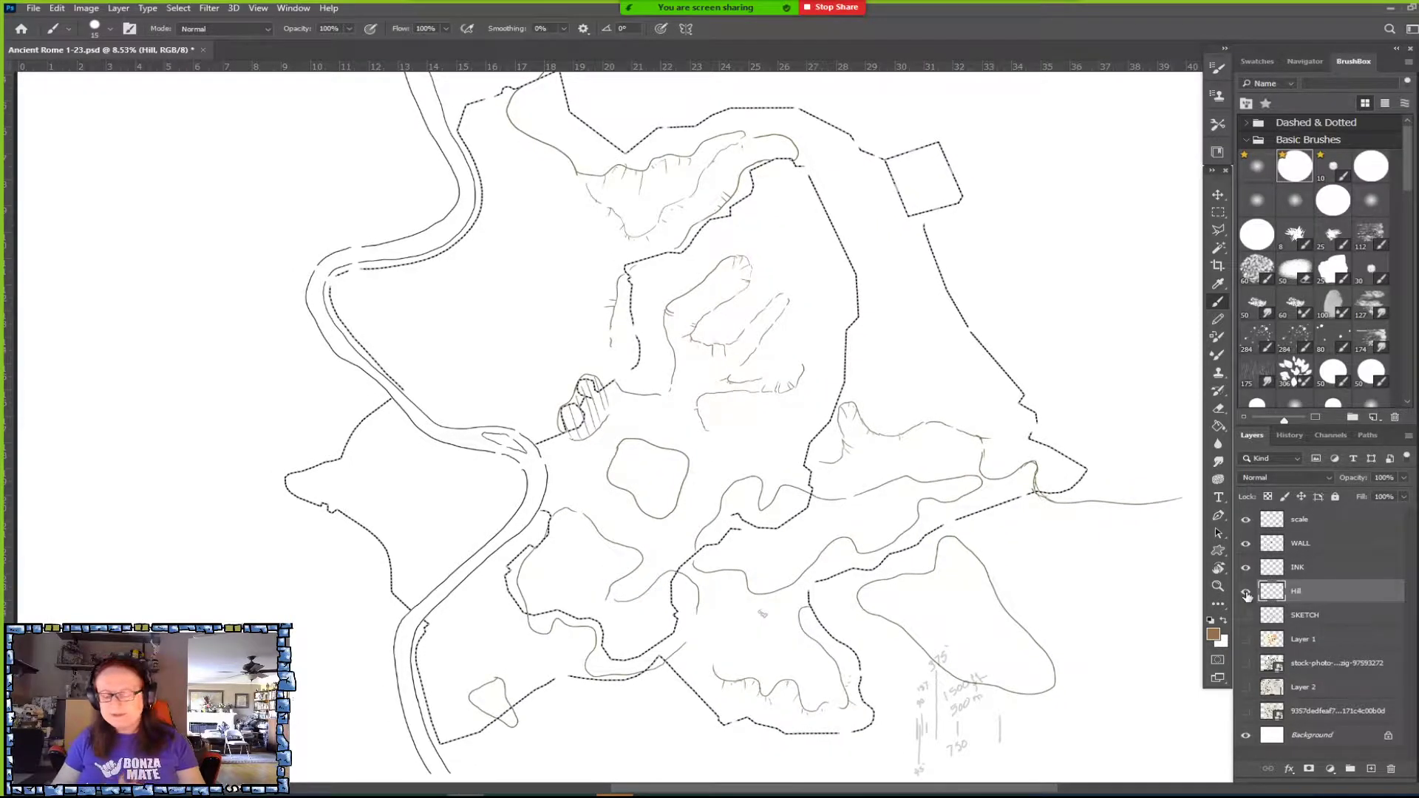
scroll(1247, 595, up, 3)
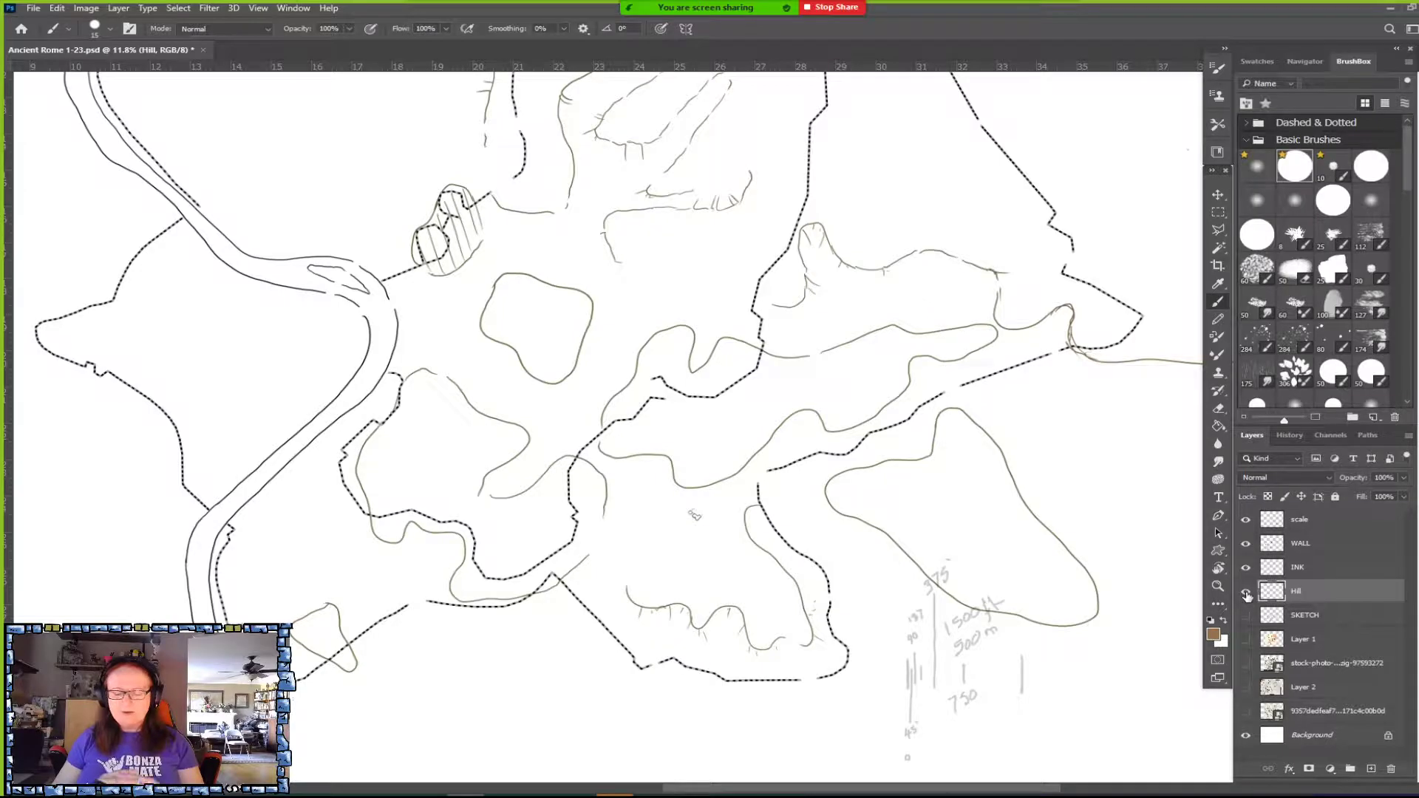
scroll(1247, 595, up, 3)
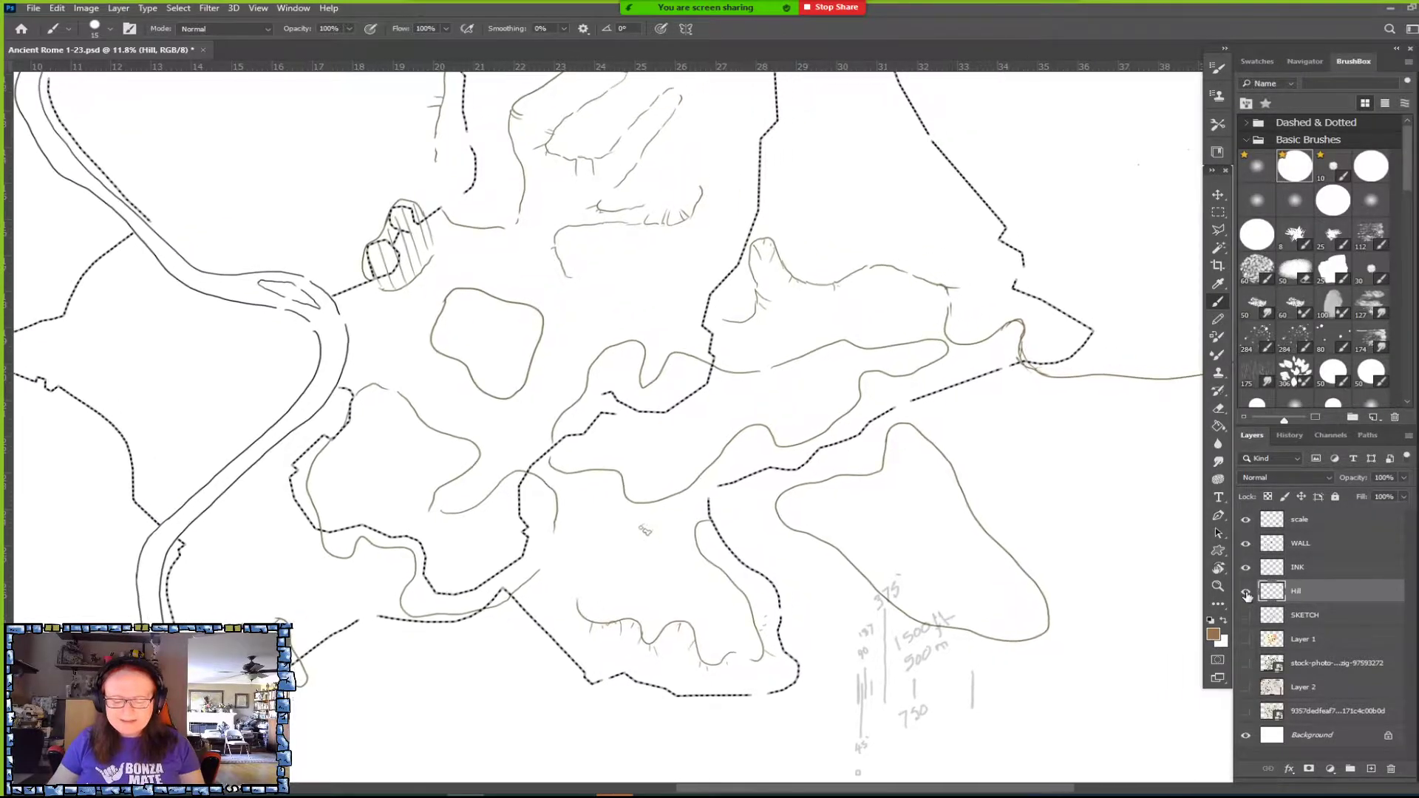
scroll(1247, 595, up, 3)
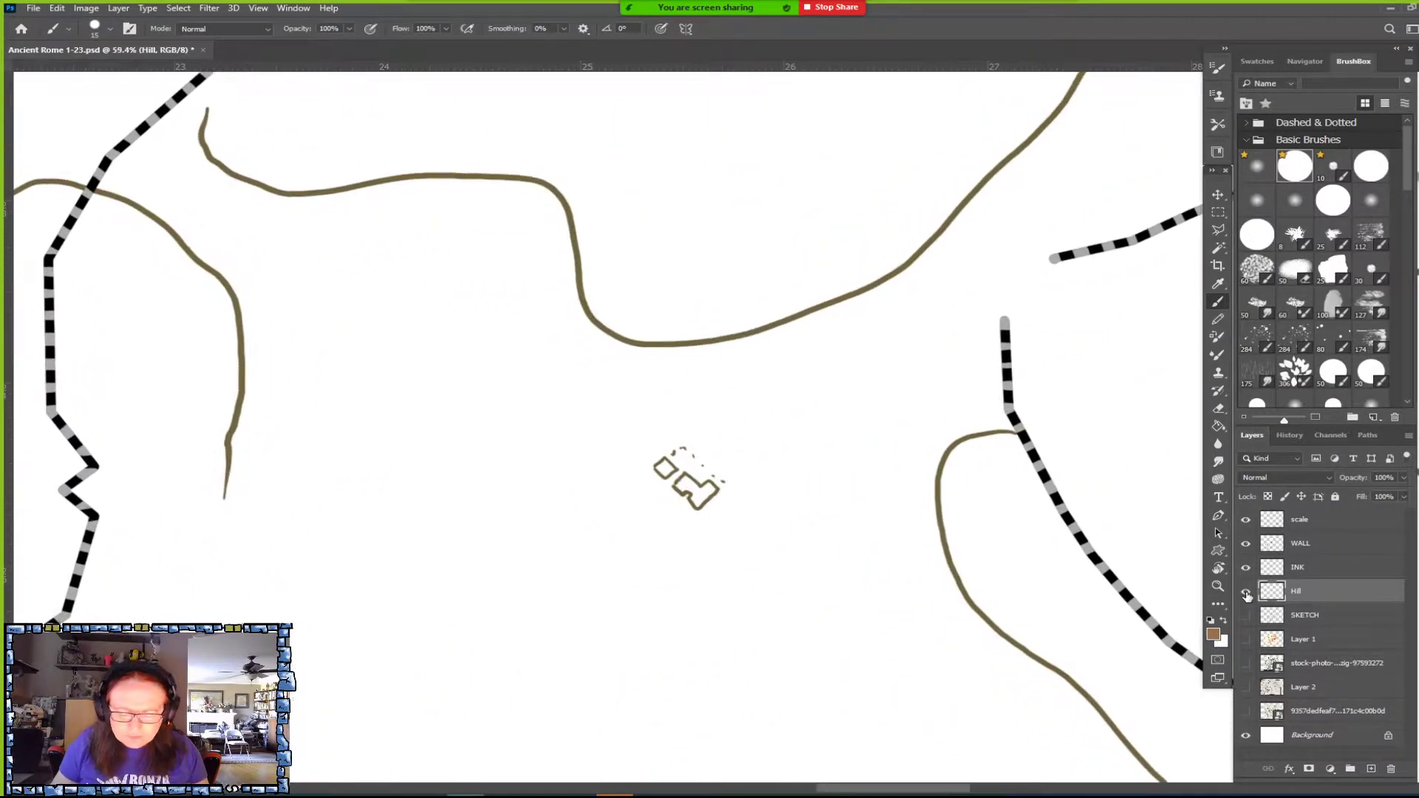
scroll(1247, 595, down, 5)
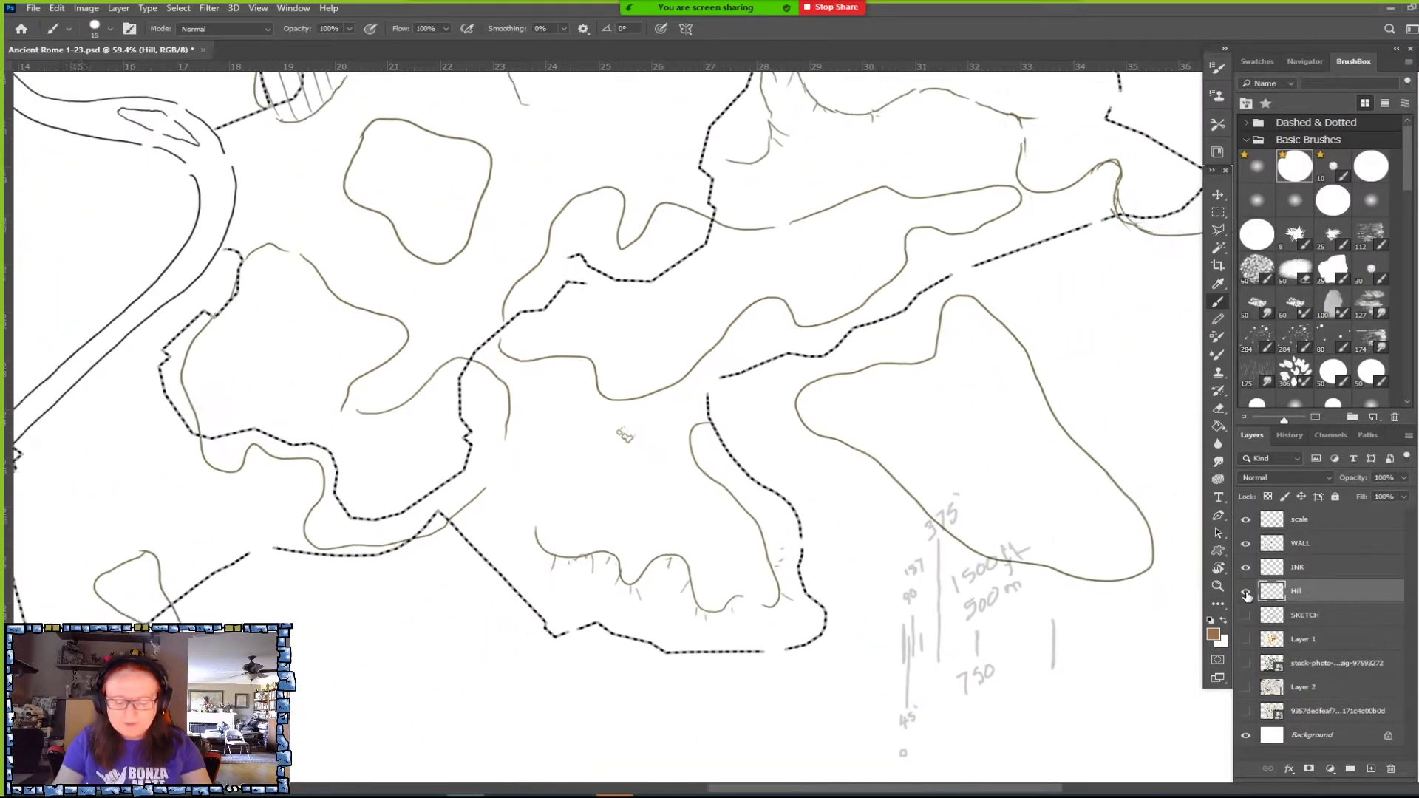
scroll(1246, 595, up, 2)
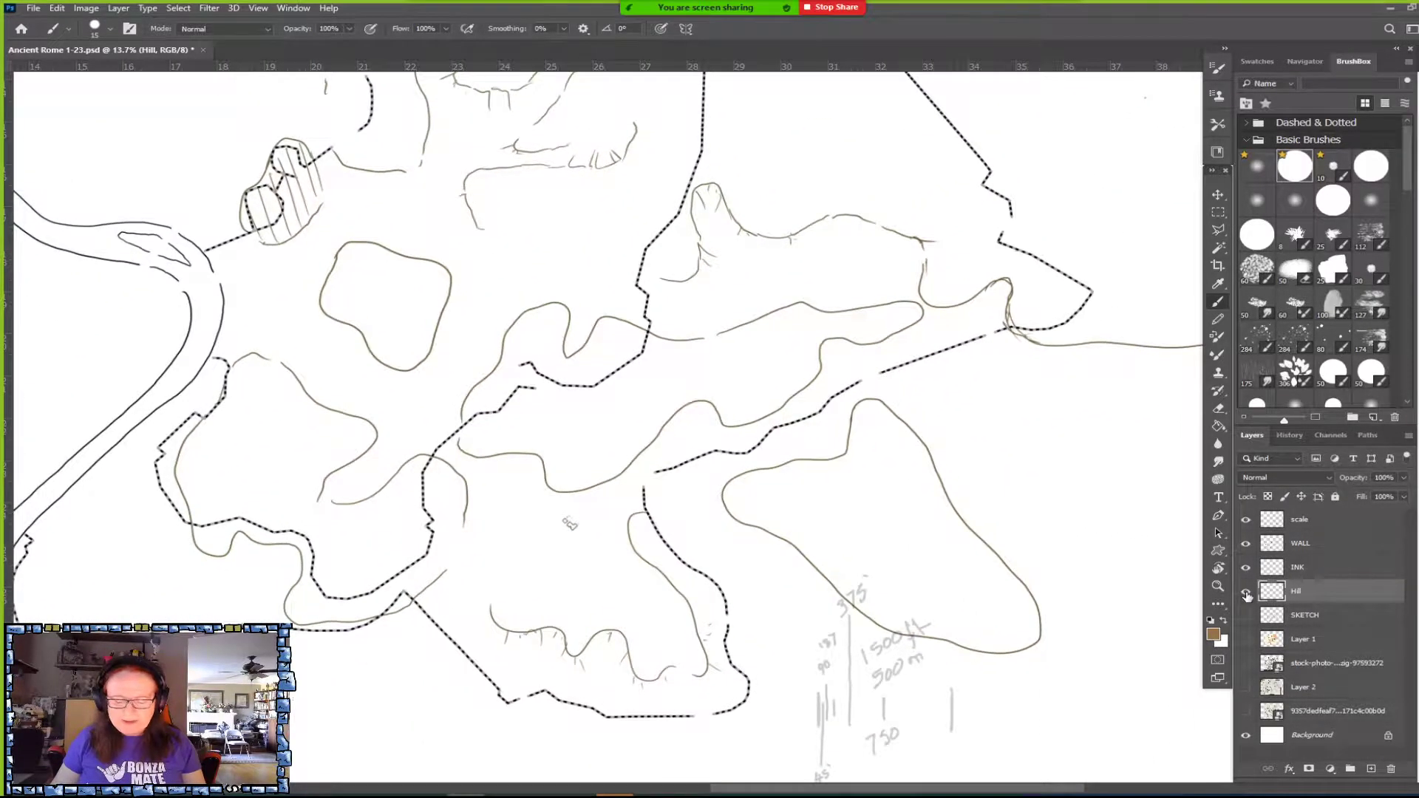
scroll(1246, 595, down, 2)
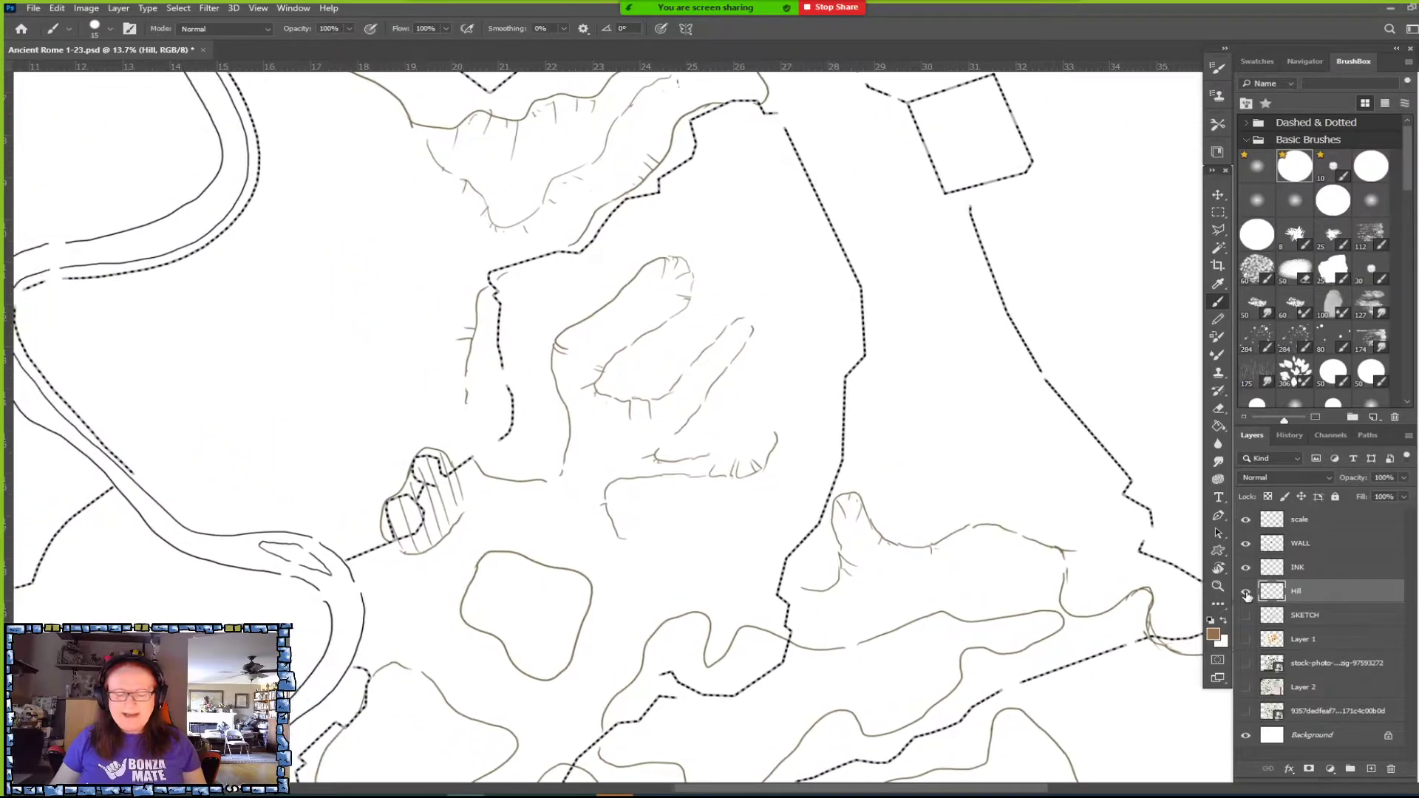
scroll(1247, 595, down, 1)
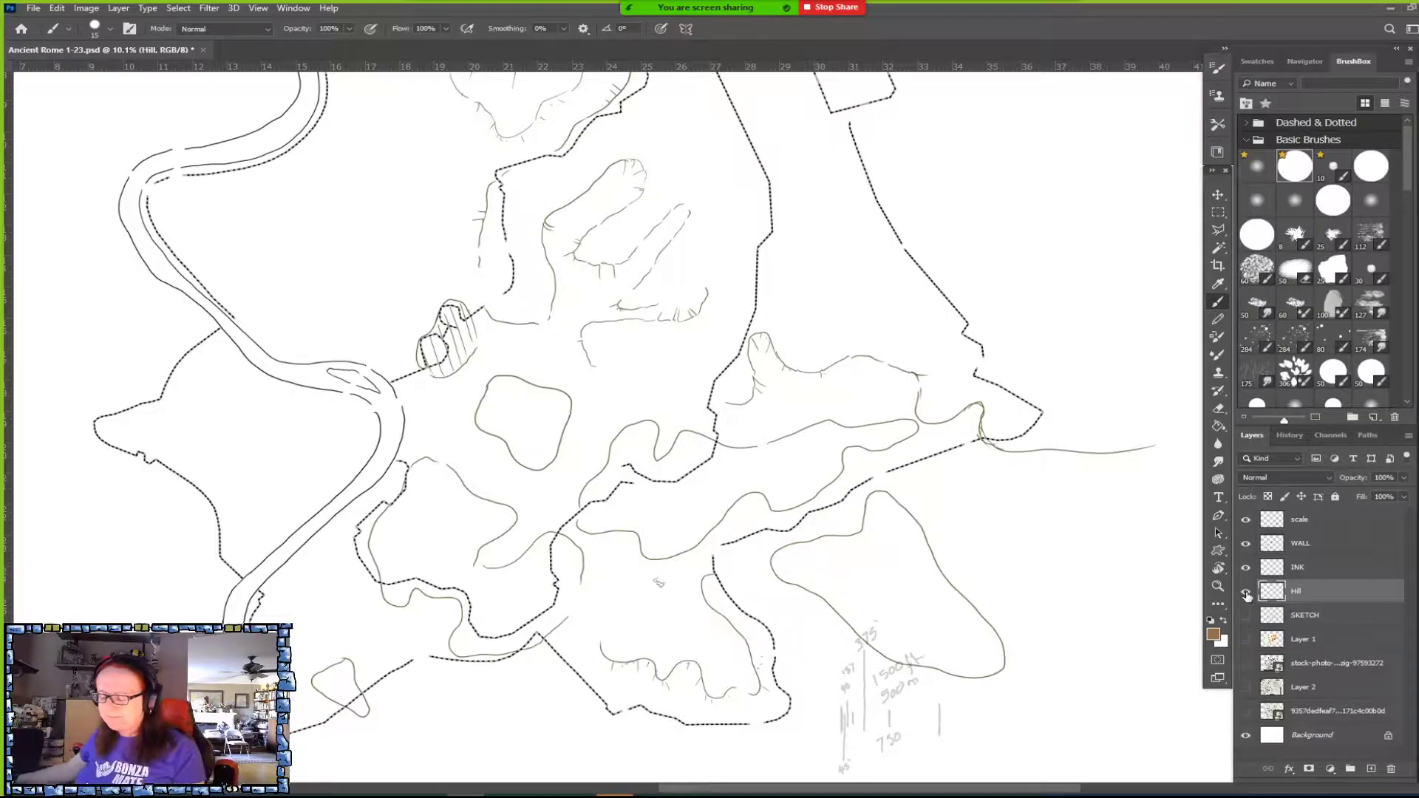
Show the SKETCH layer and set the opacity of the Hill and SKETCH layers together to 40%.
click(1246, 616)
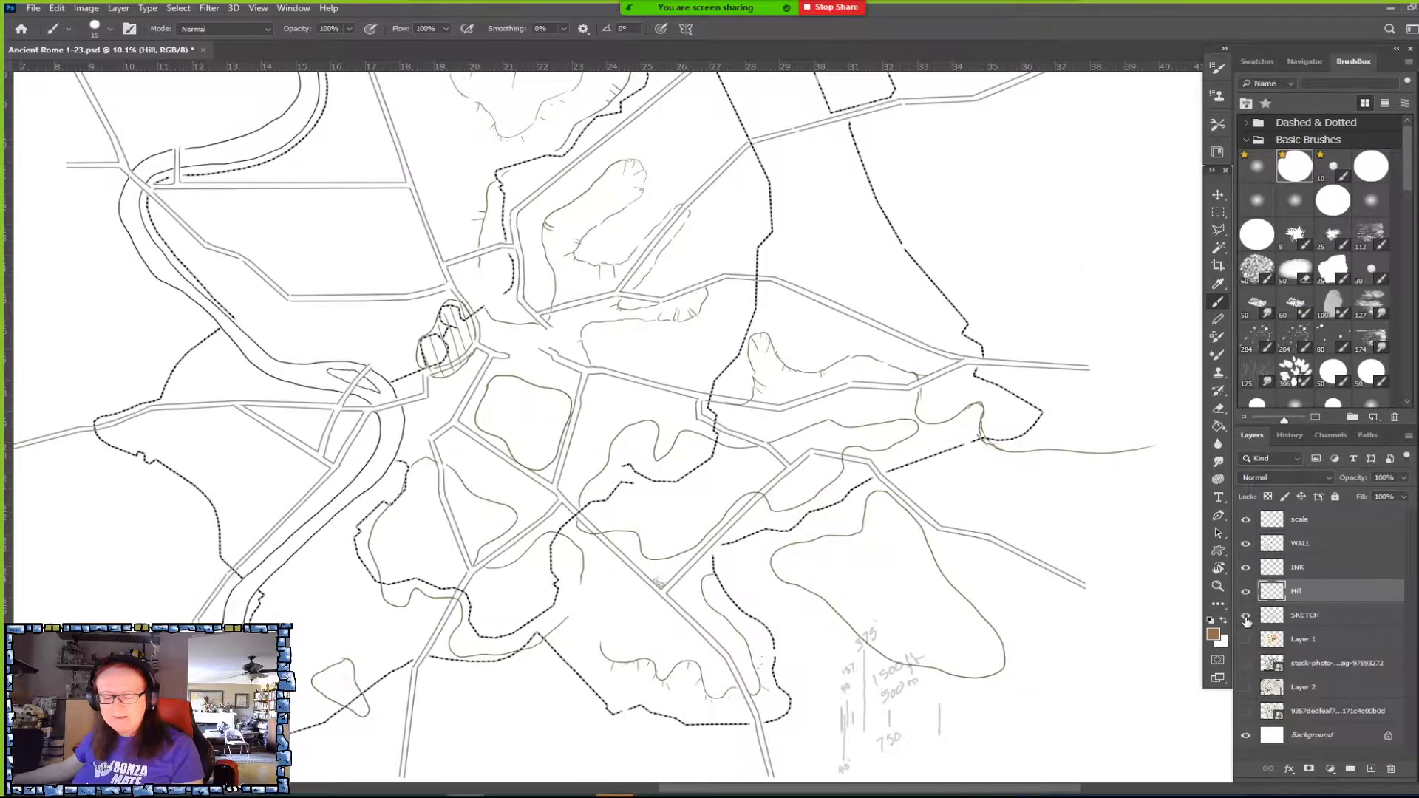
scroll(932, 591, down, 2)
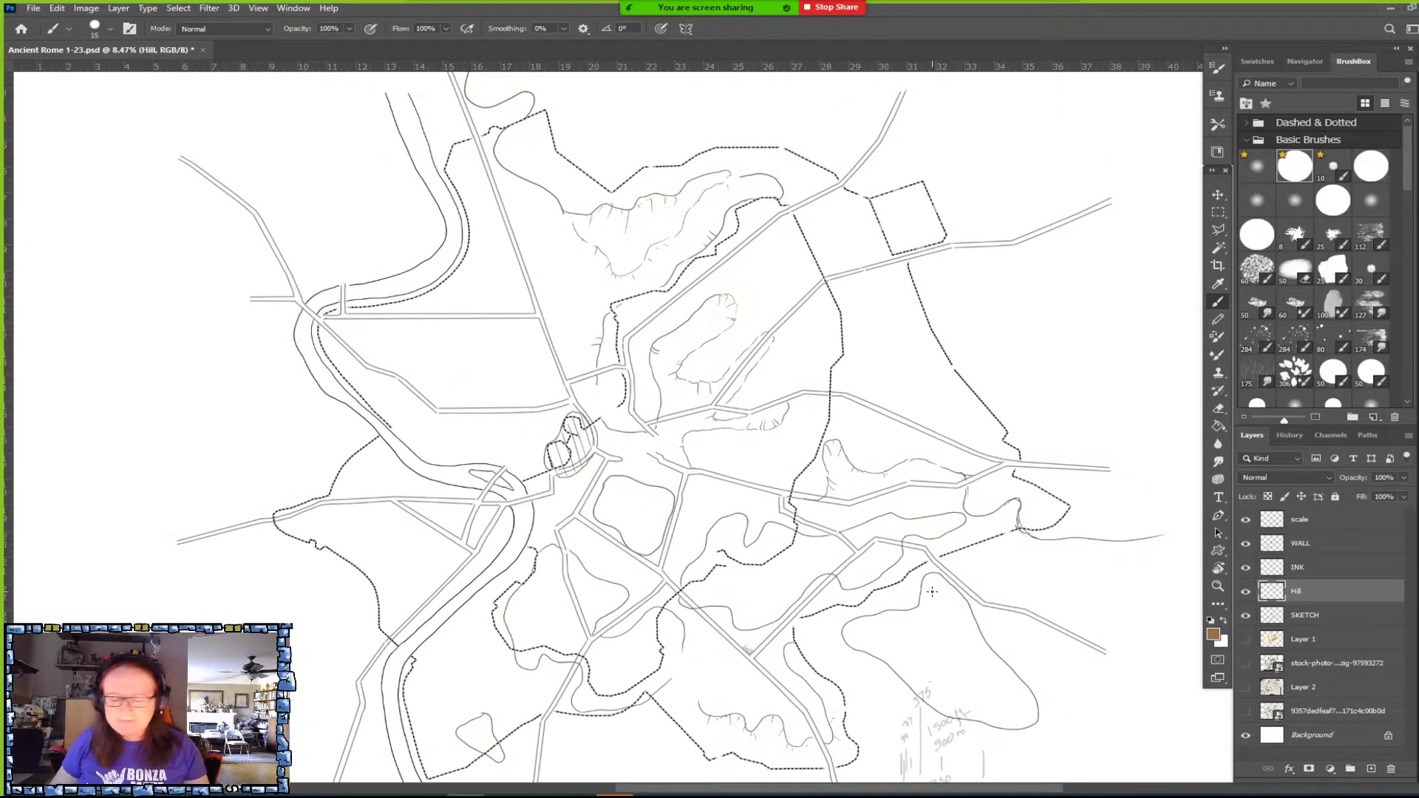
click(1317, 613)
shift+click(1312, 591)
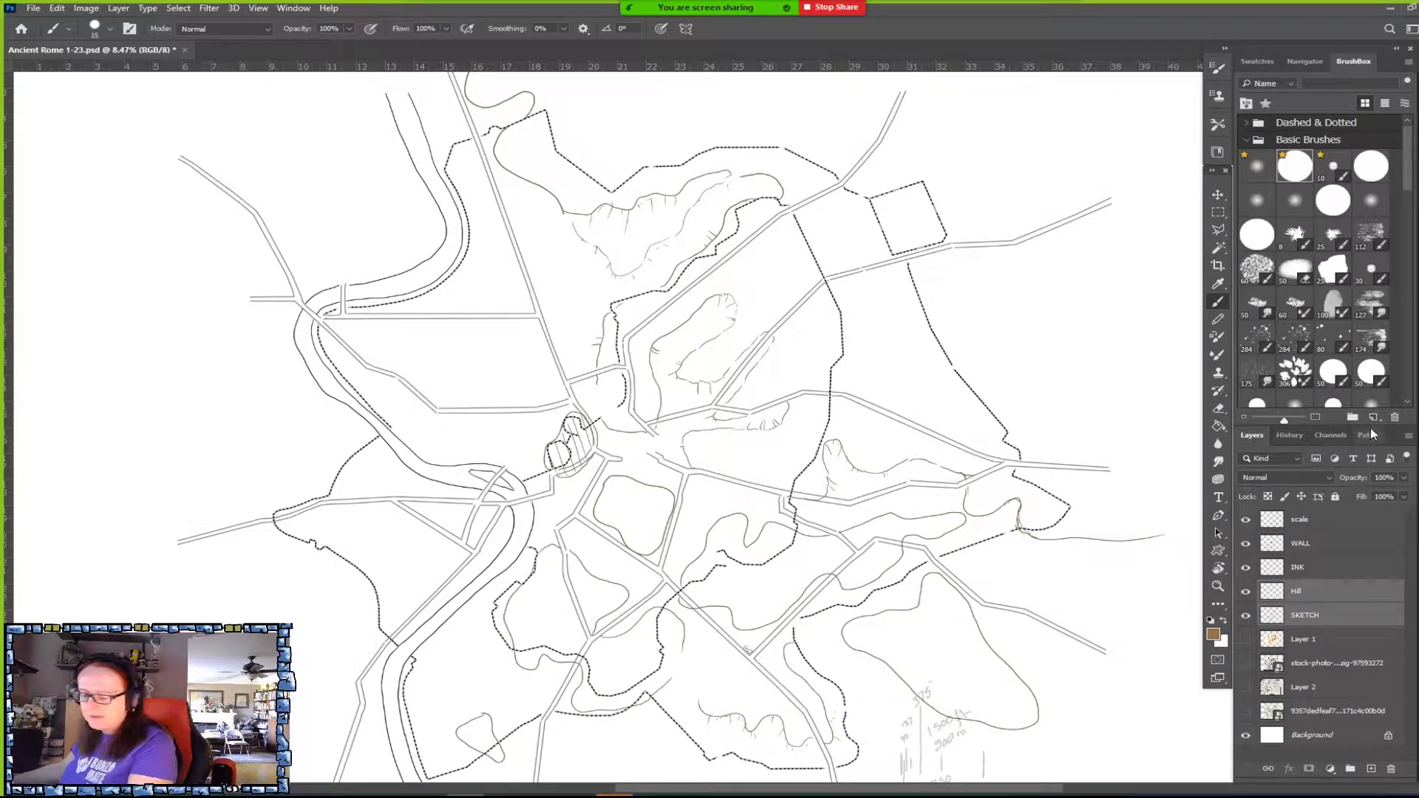
click(1403, 478)
click(1372, 491)
click(1362, 494)
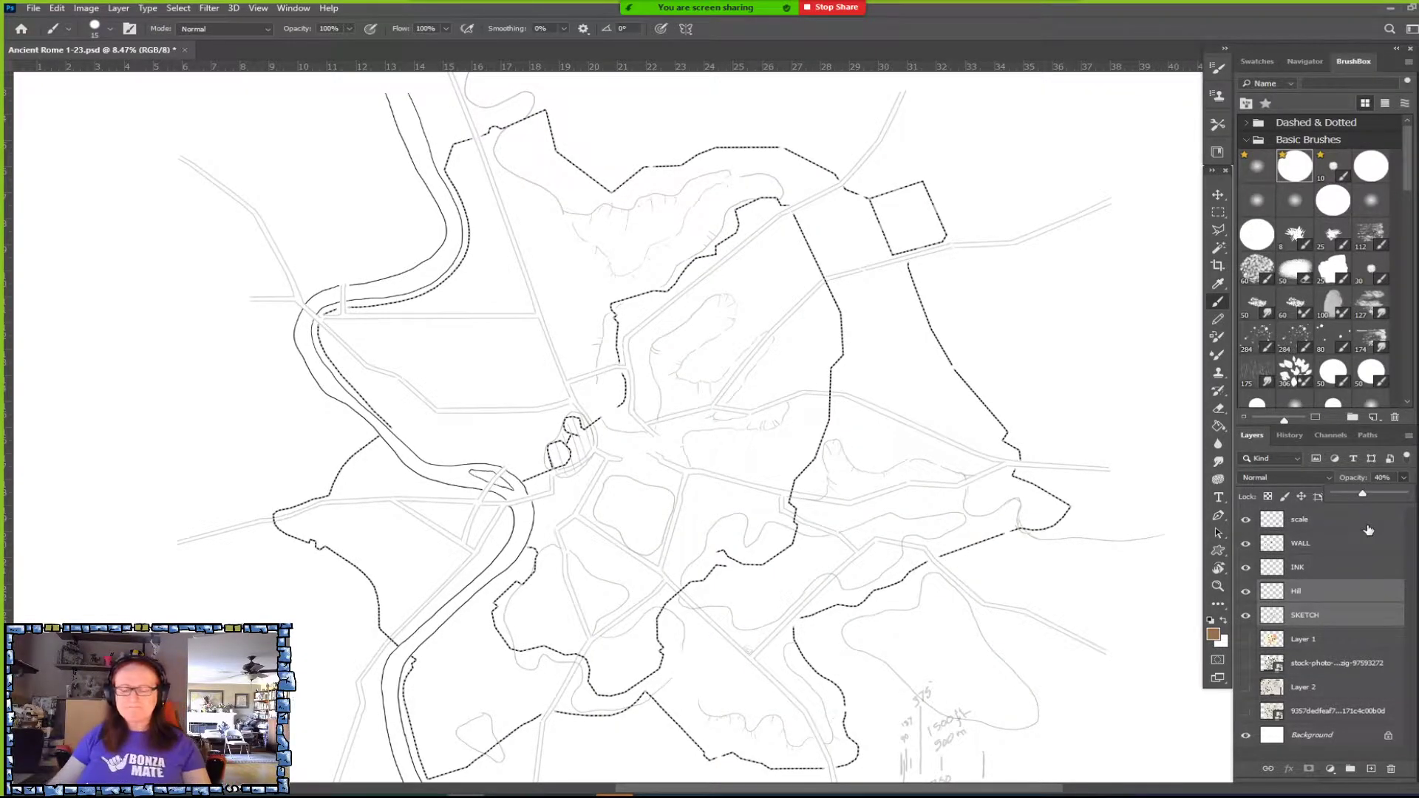
scroll(891, 129, up, 3)
scroll(850, 221, up, 2)
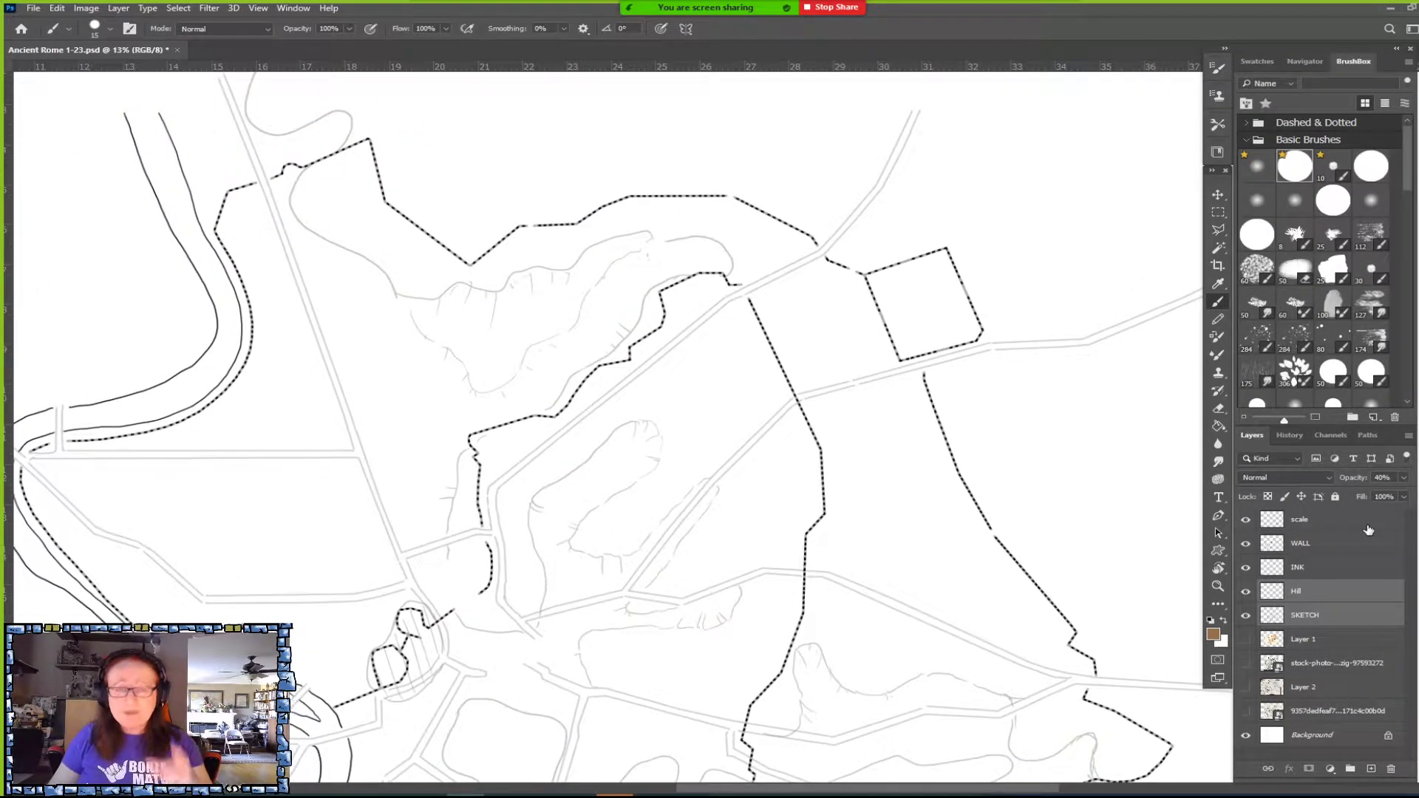
Examine the faded hill and road sketches against the inked river and dashed walls, up close and across the whole map.
scroll(606, 429, up, 2)
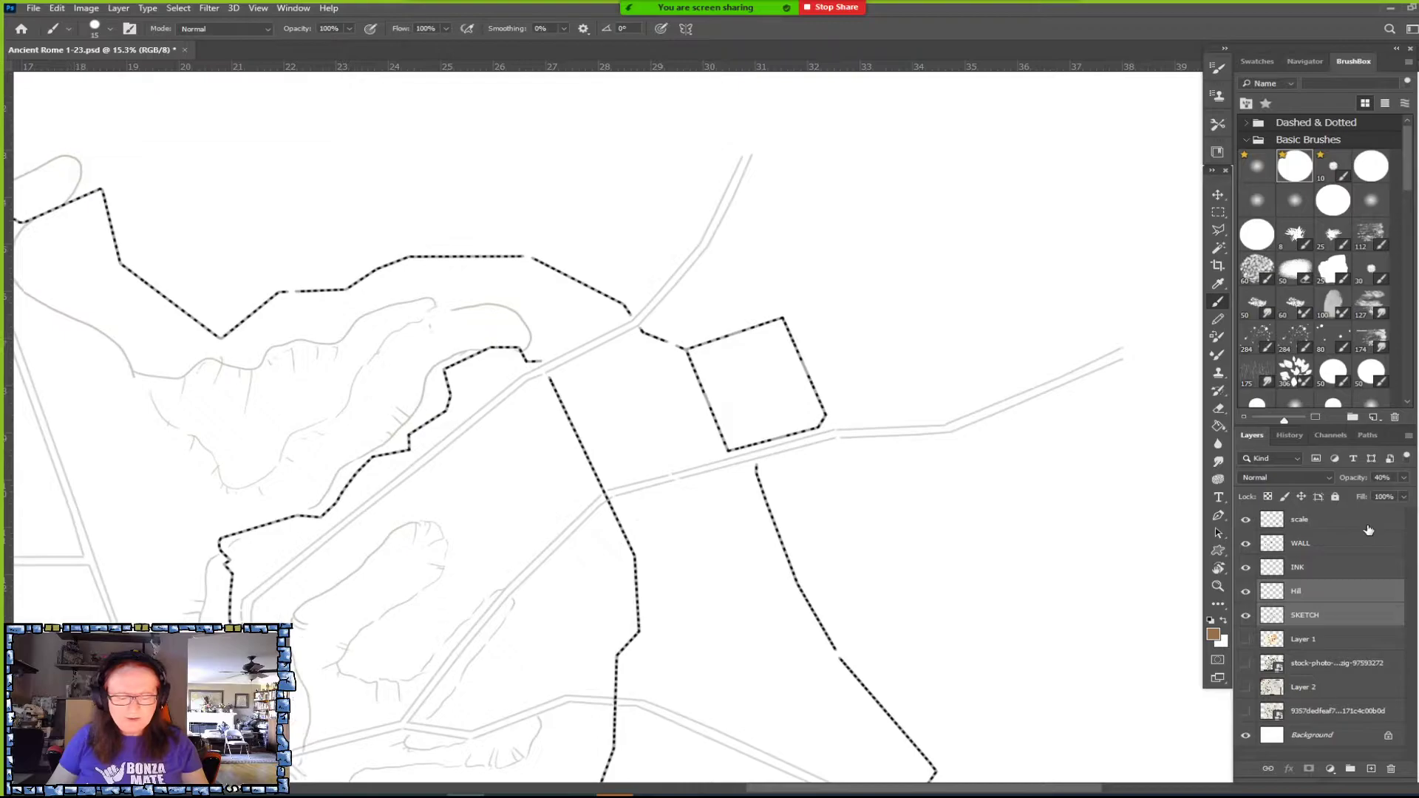
scroll(606, 429, up, 2)
scroll(606, 429, left, 2)
scroll(606, 429, down, 3)
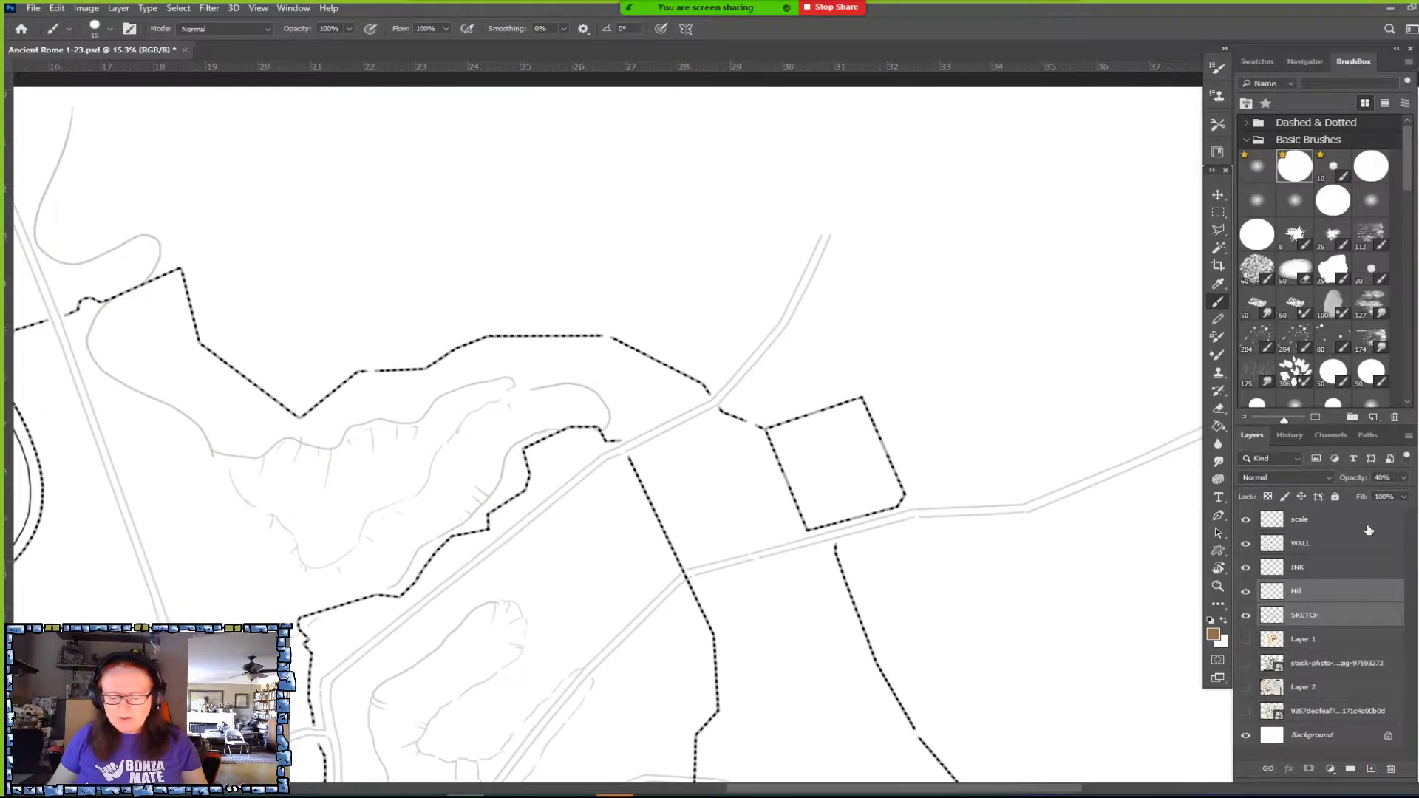
scroll(606, 429, up, 2)
scroll(606, 429, down, 3)
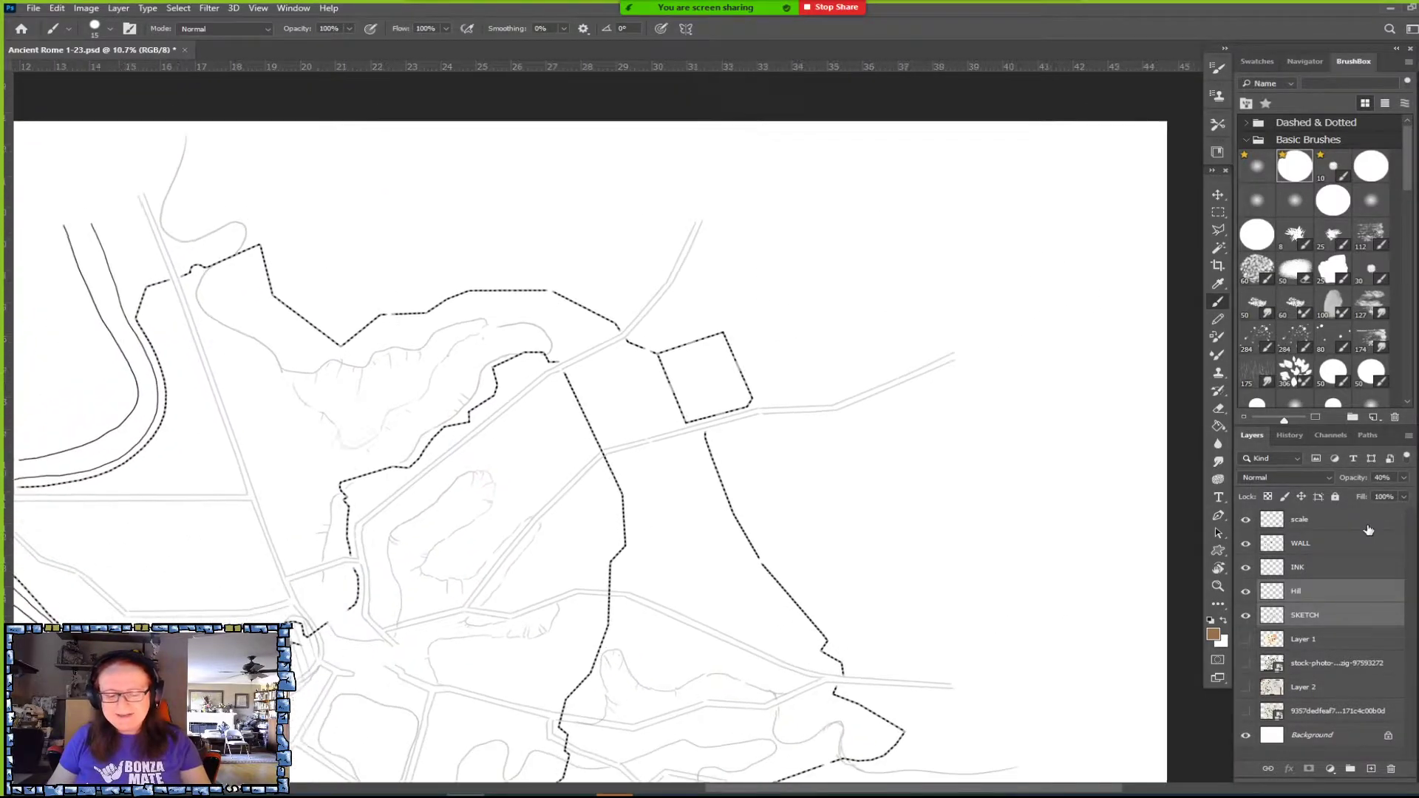
scroll(606, 429, down, 2)
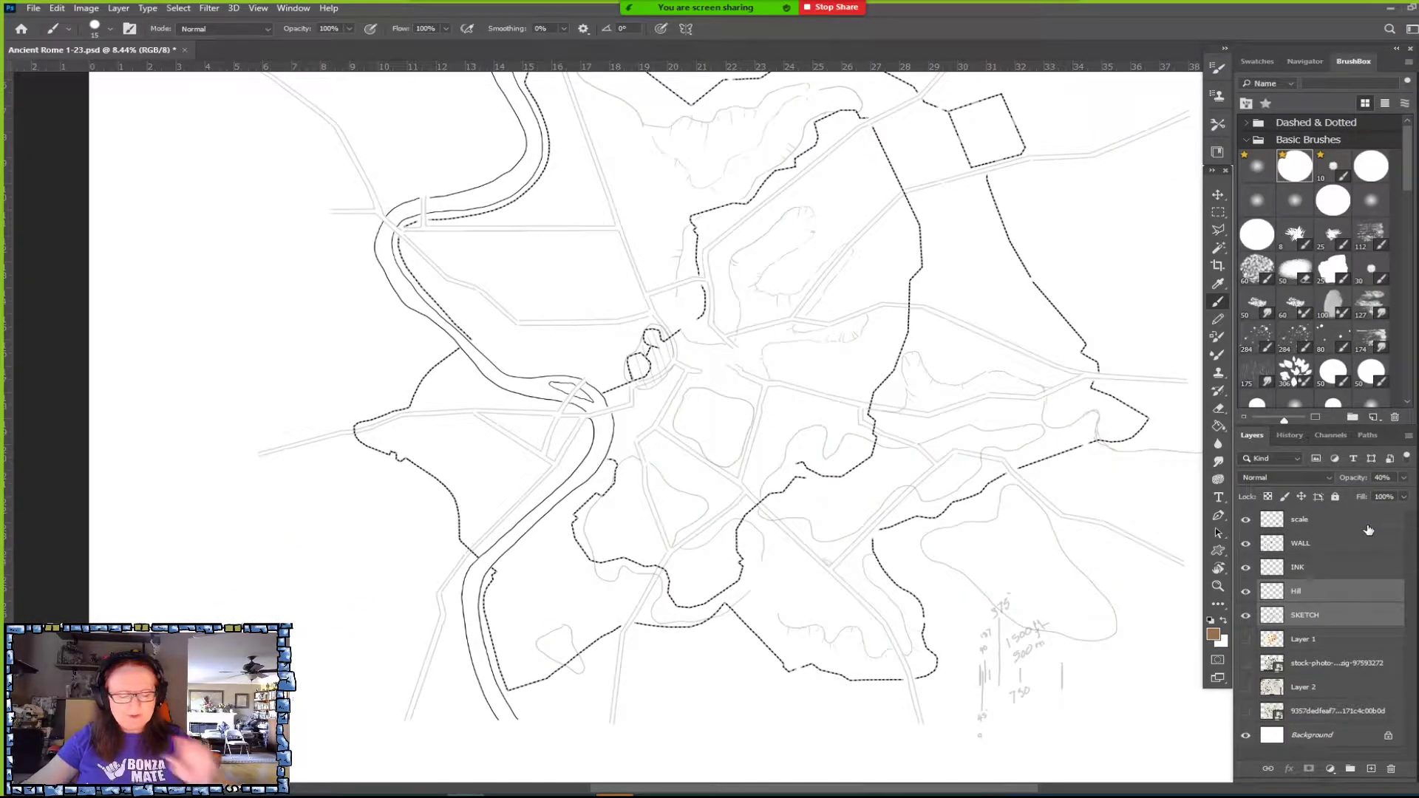
scroll(606, 428, right, 3)
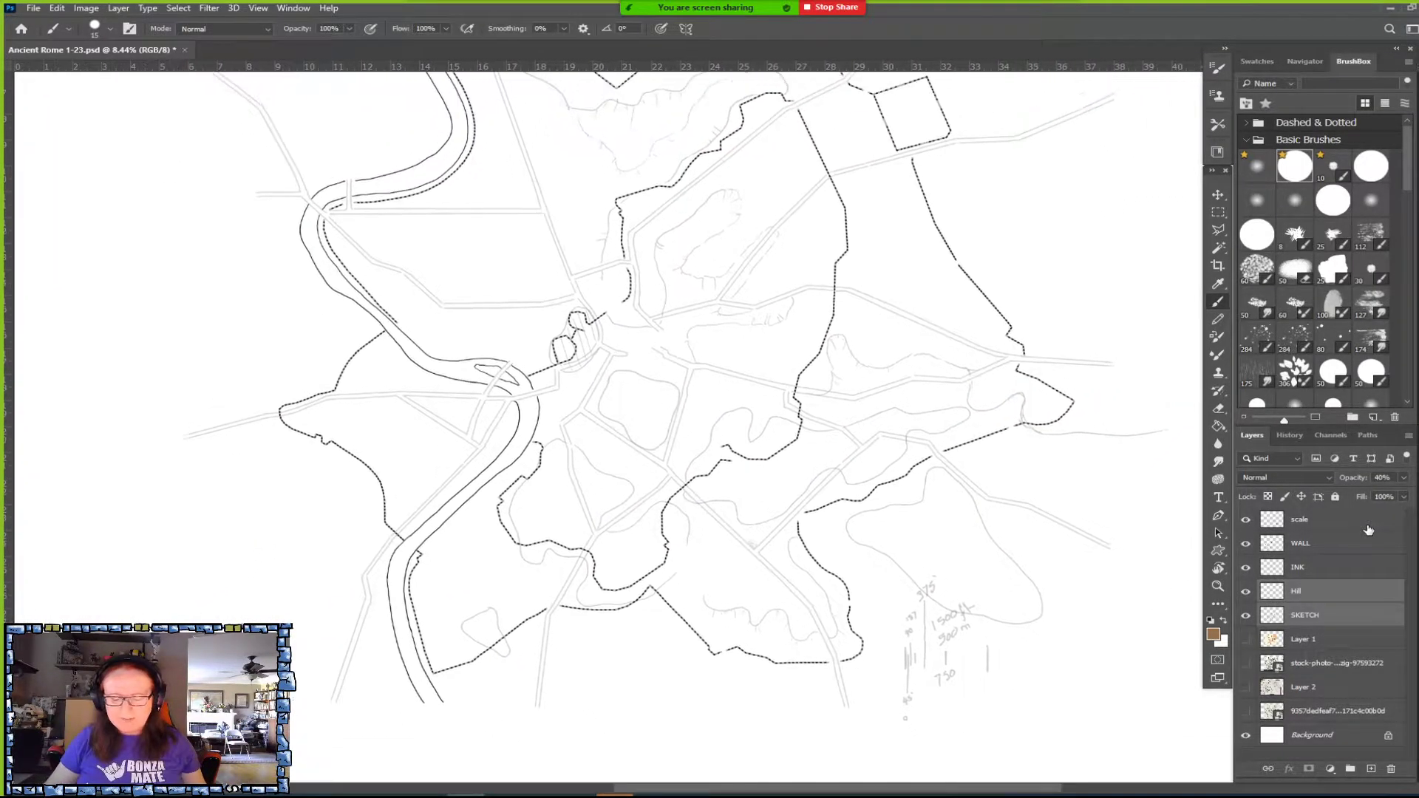
Hide the Hill layer so only the faded roads remain with the inked river and walls.
scroll(606, 428, up, 2)
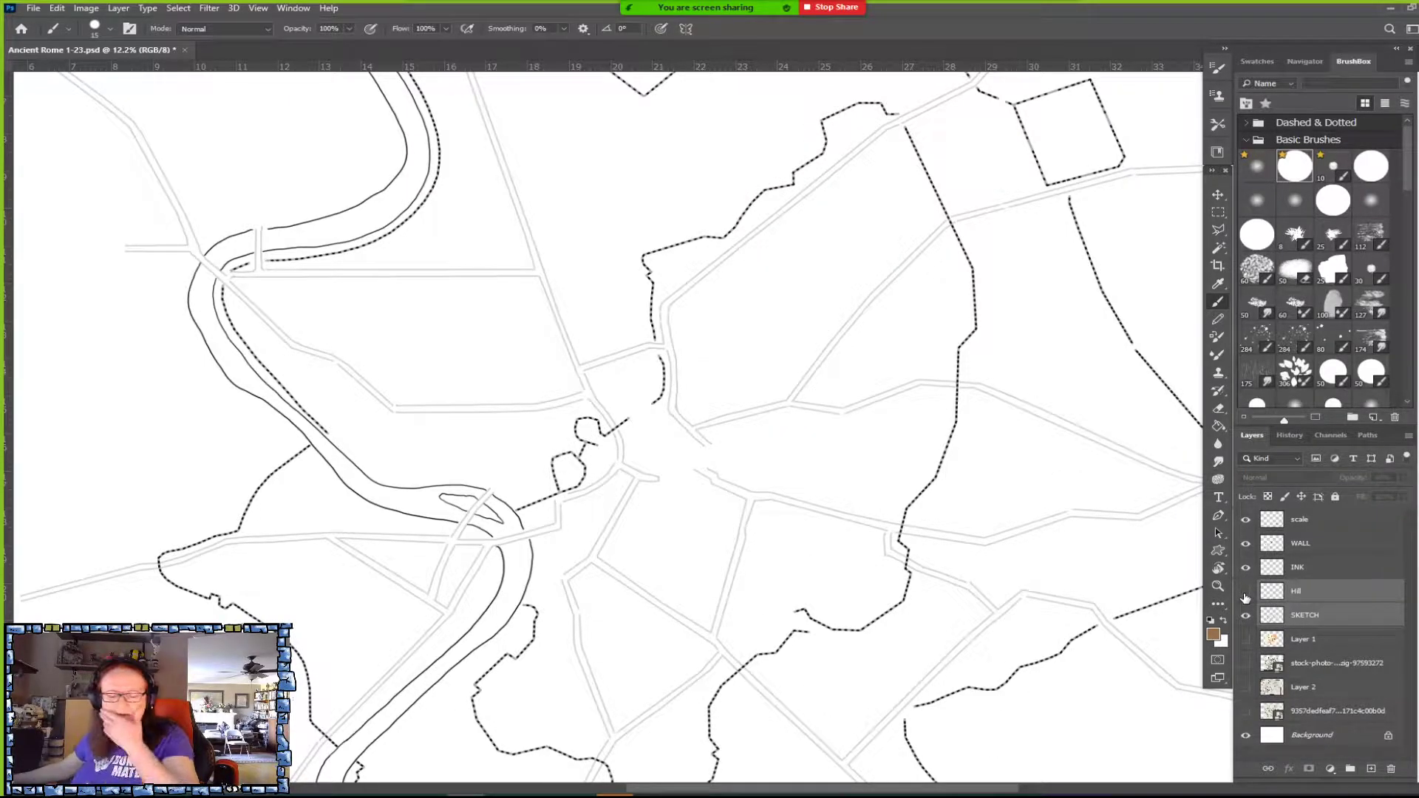
scroll(1246, 597, down, 2)
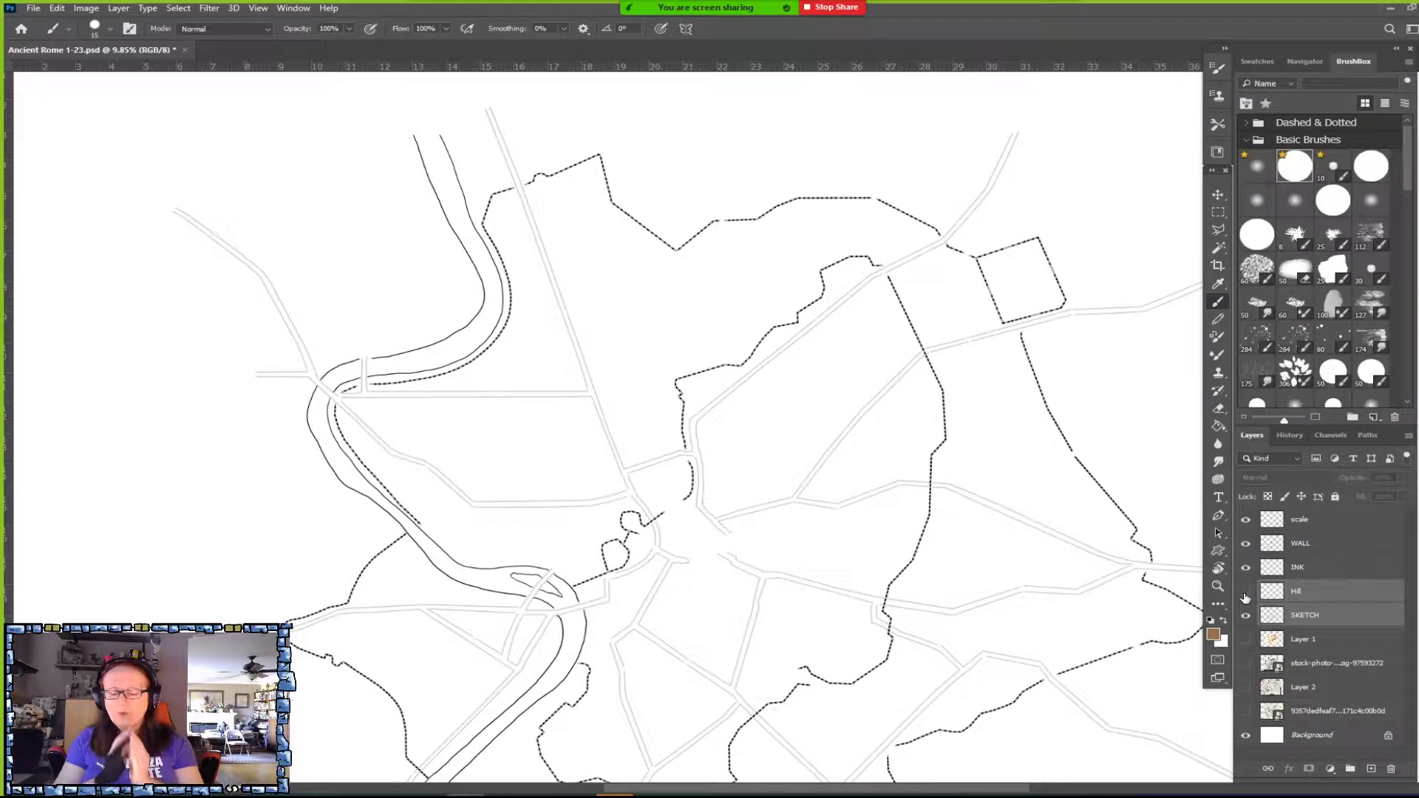
scroll(623, 428, down, 2)
click(1245, 593)
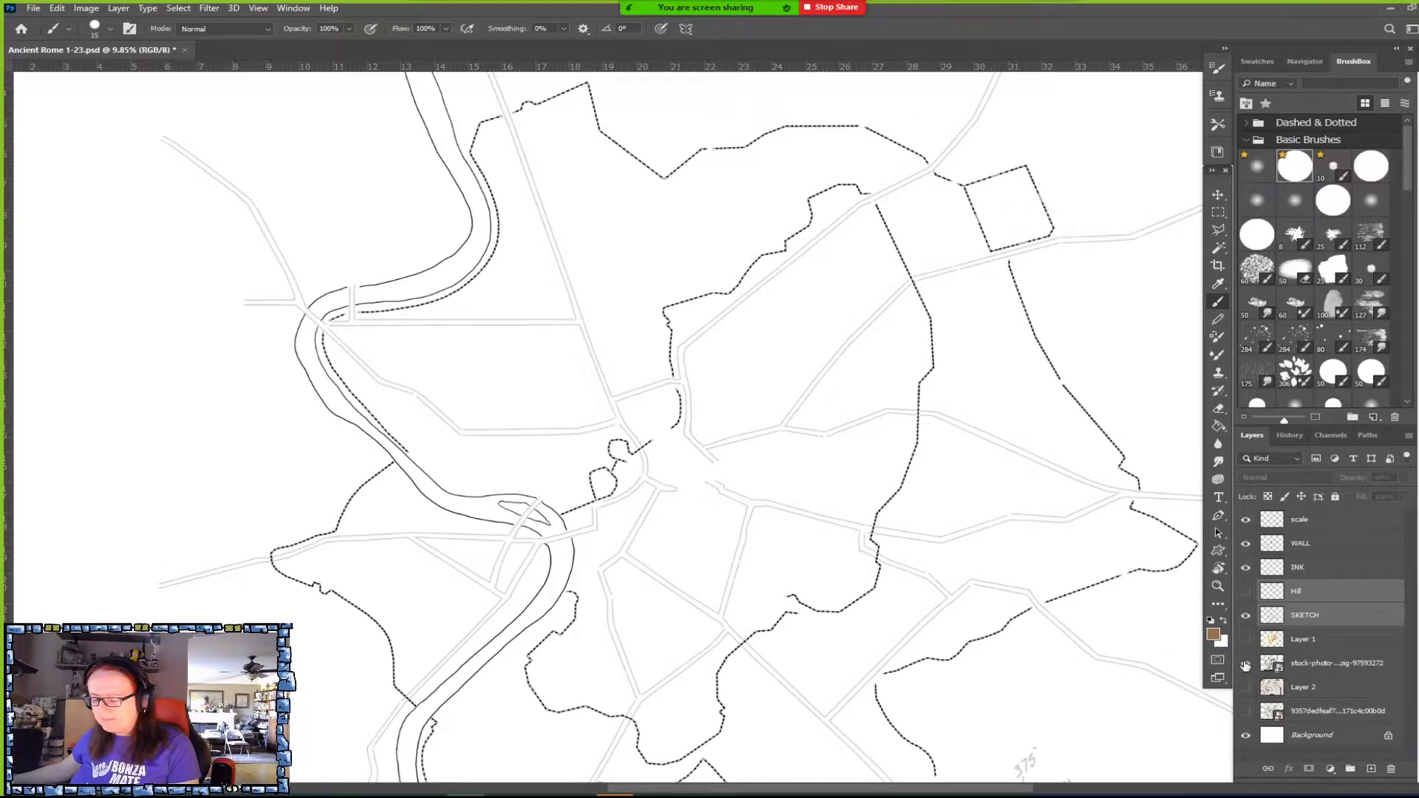
Show the stock-photo map layer ending in 97593272 and set its opacity to 100%.
click(1246, 663)
click(1323, 663)
click(1404, 477)
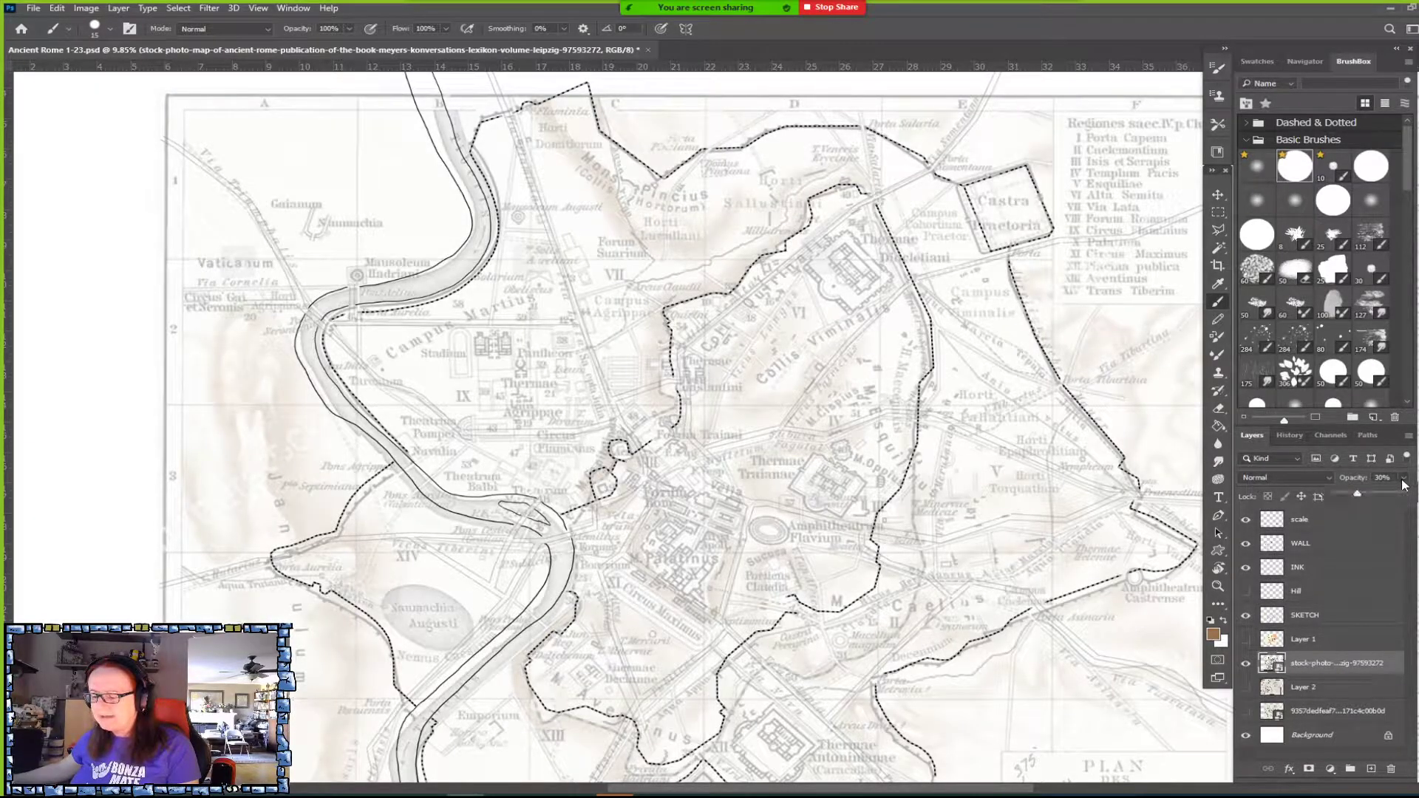
drag(1354, 494, 1406, 494)
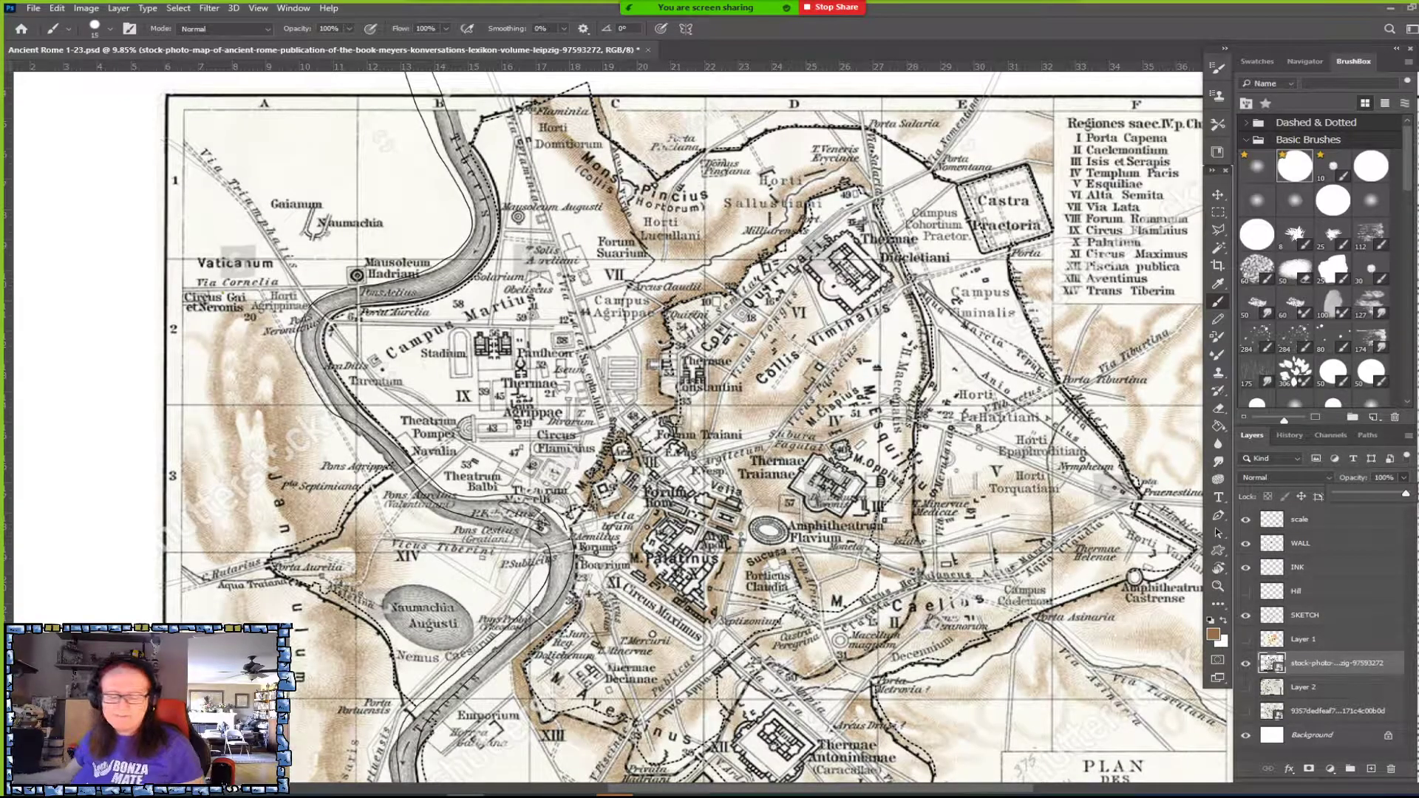
Examine the historical plan under the linework, first as a whole and up close around the Forum and Amphitheatrum Flavium.
scroll(739, 125, down, 2)
drag(739, 332, 676, 382)
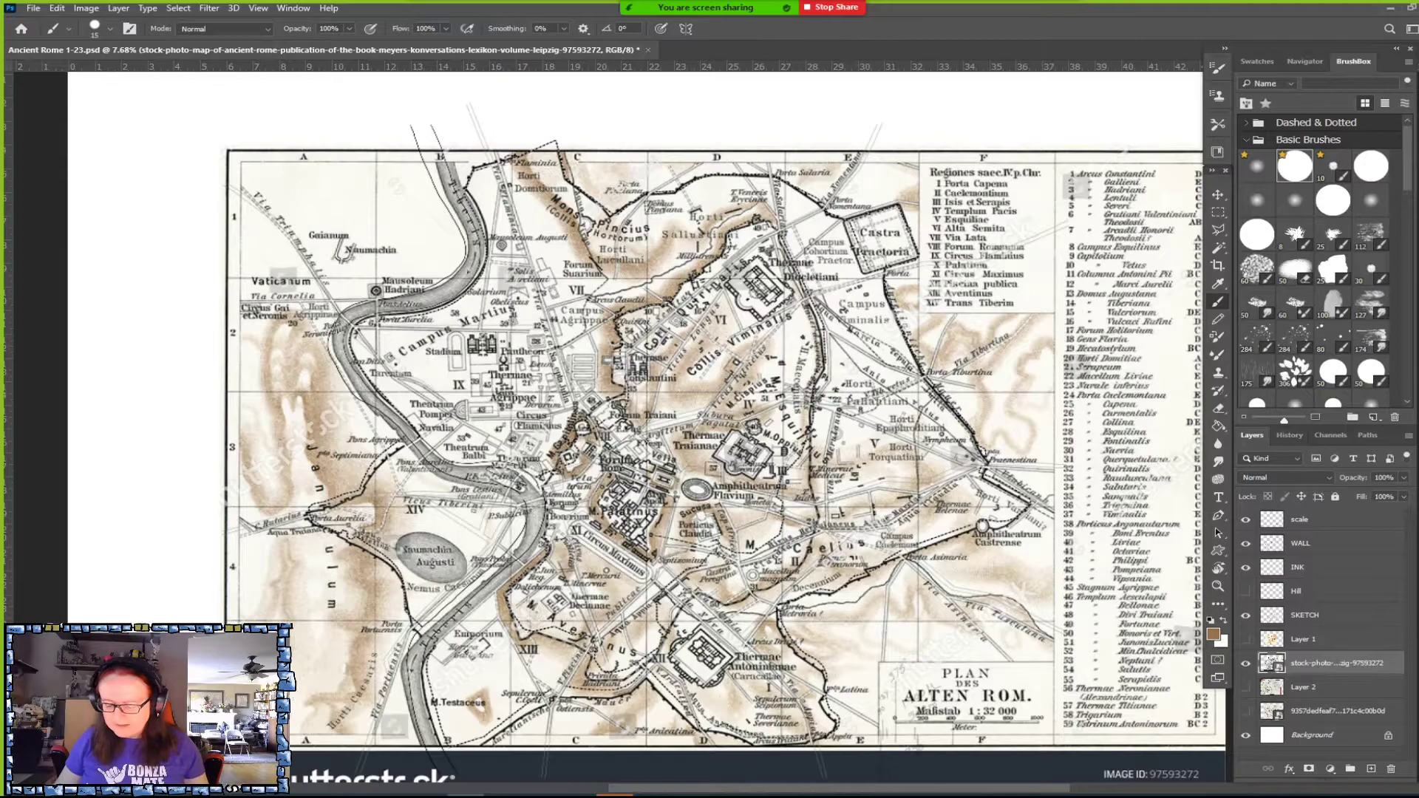
scroll(913, 621, up, 1)
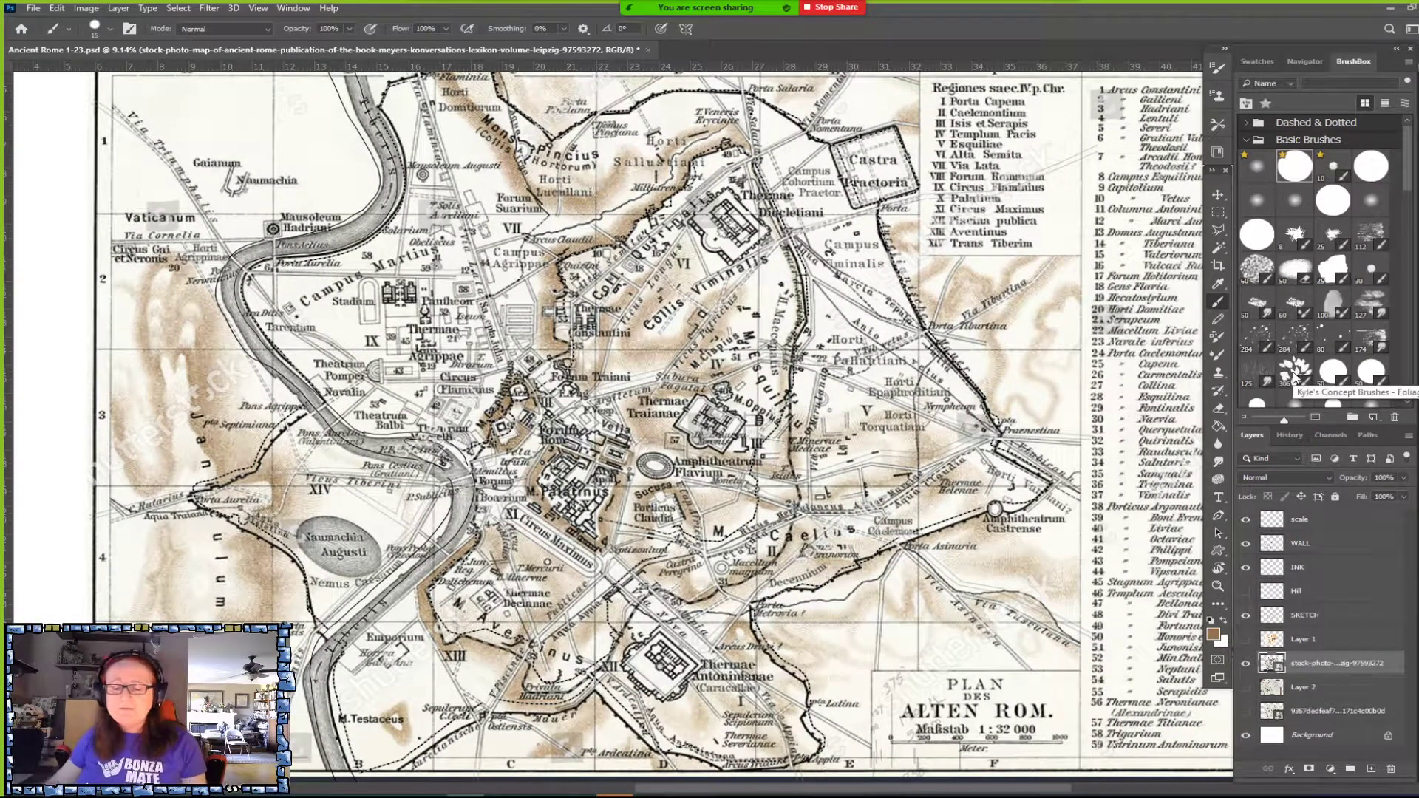
scroll(606, 427, up, 1)
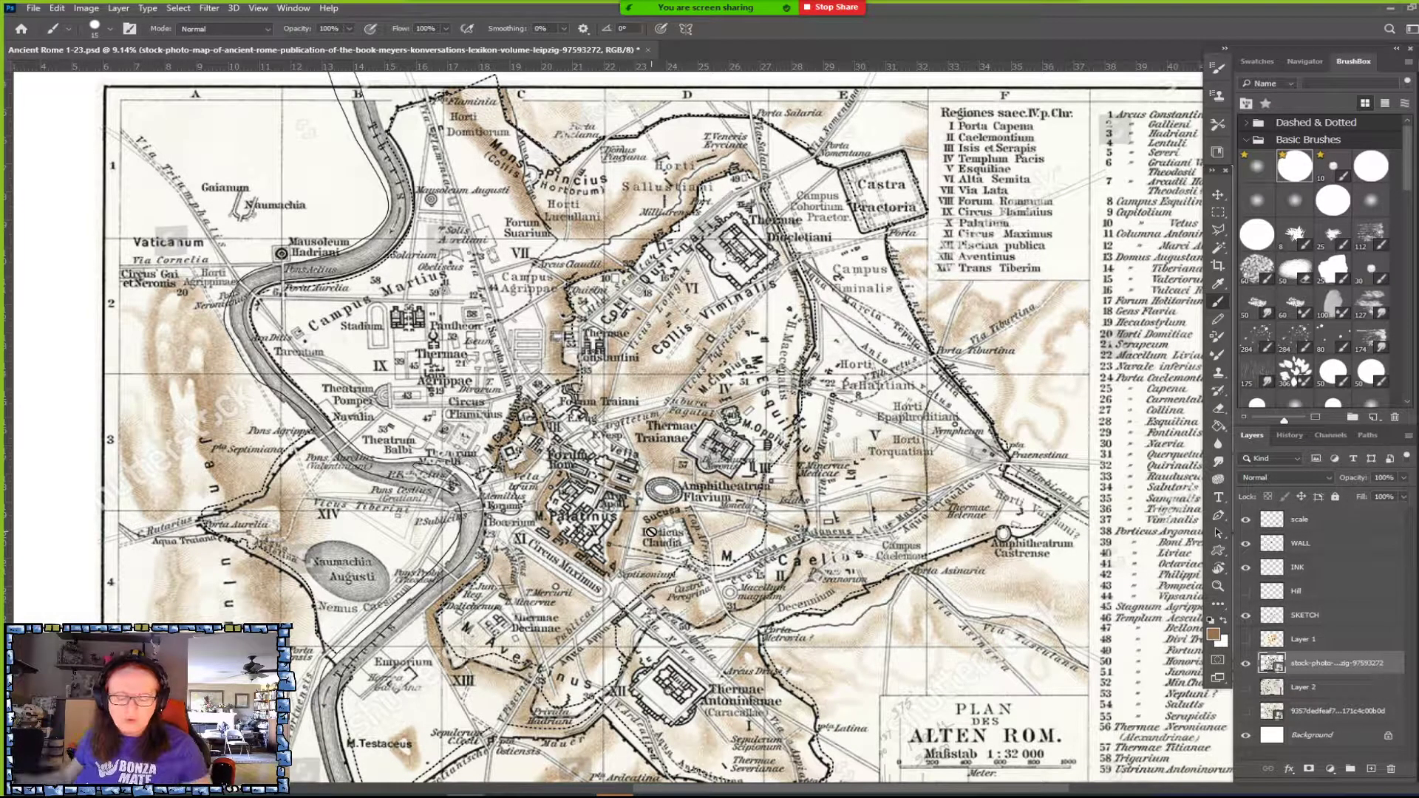
scroll(651, 531, up, 2)
scroll(651, 531, up, 1)
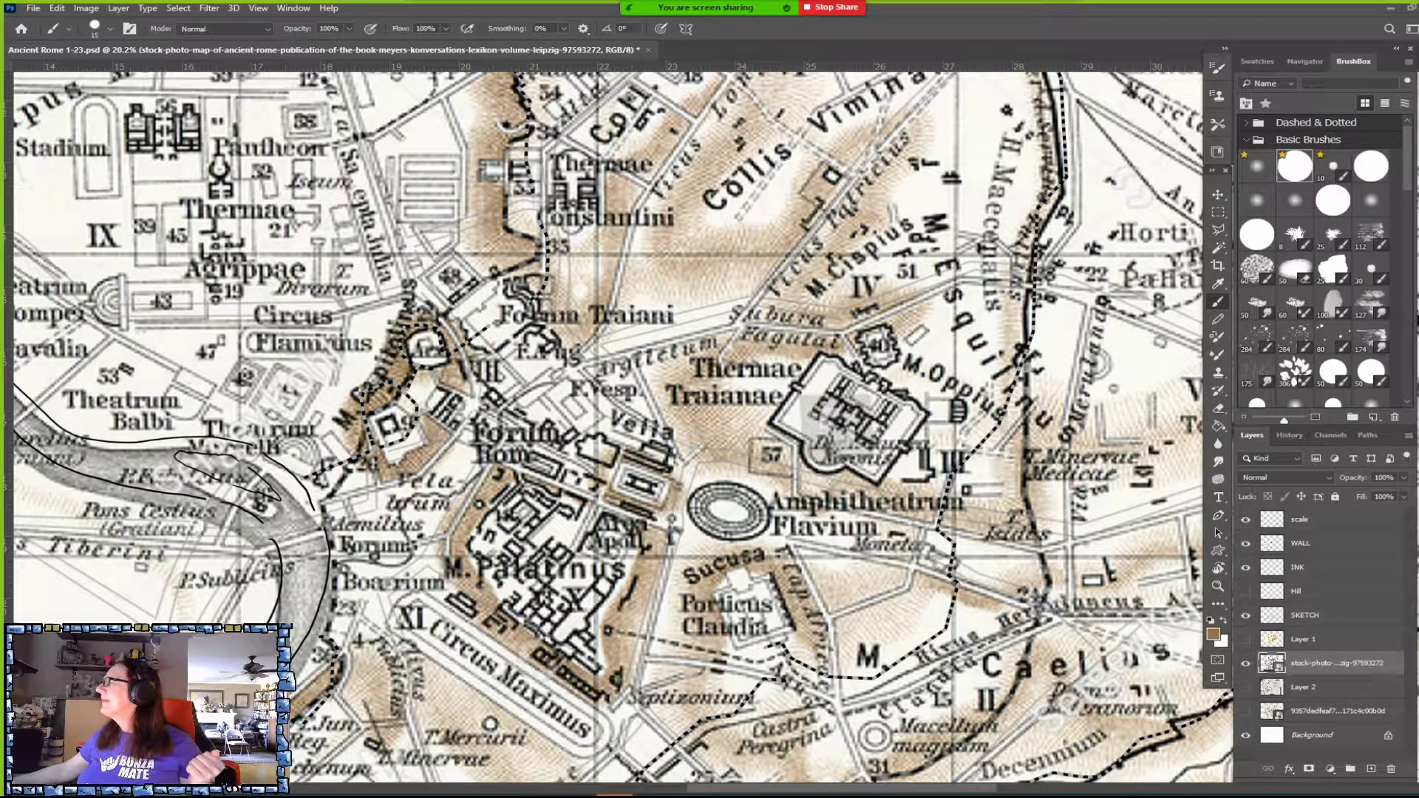
Switch to the Chrome browser and look through the photo gallery on the museum's Plastico di Roma imperiale page.
key(alt+Tab)
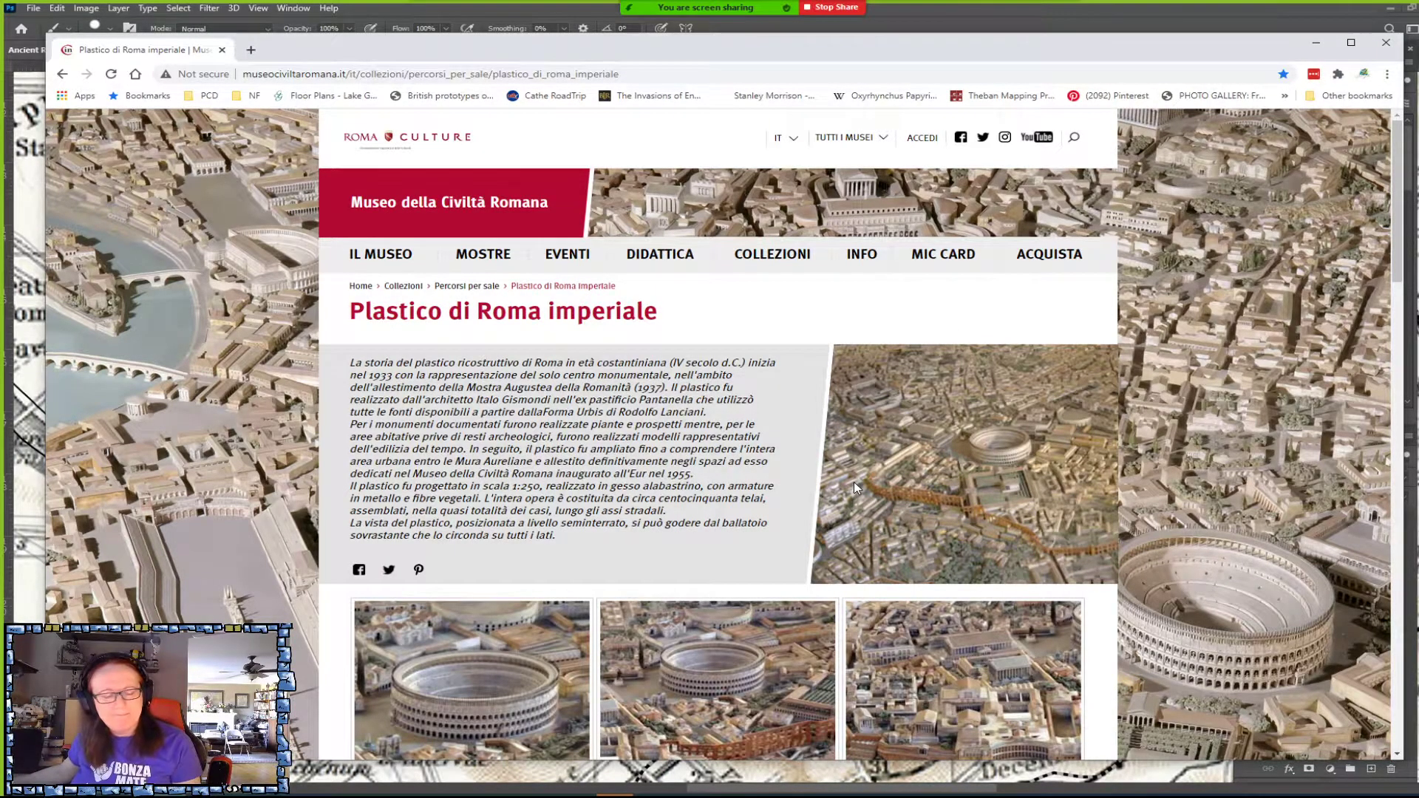
scroll(853, 482, down, 3)
scroll(856, 488, down, 1)
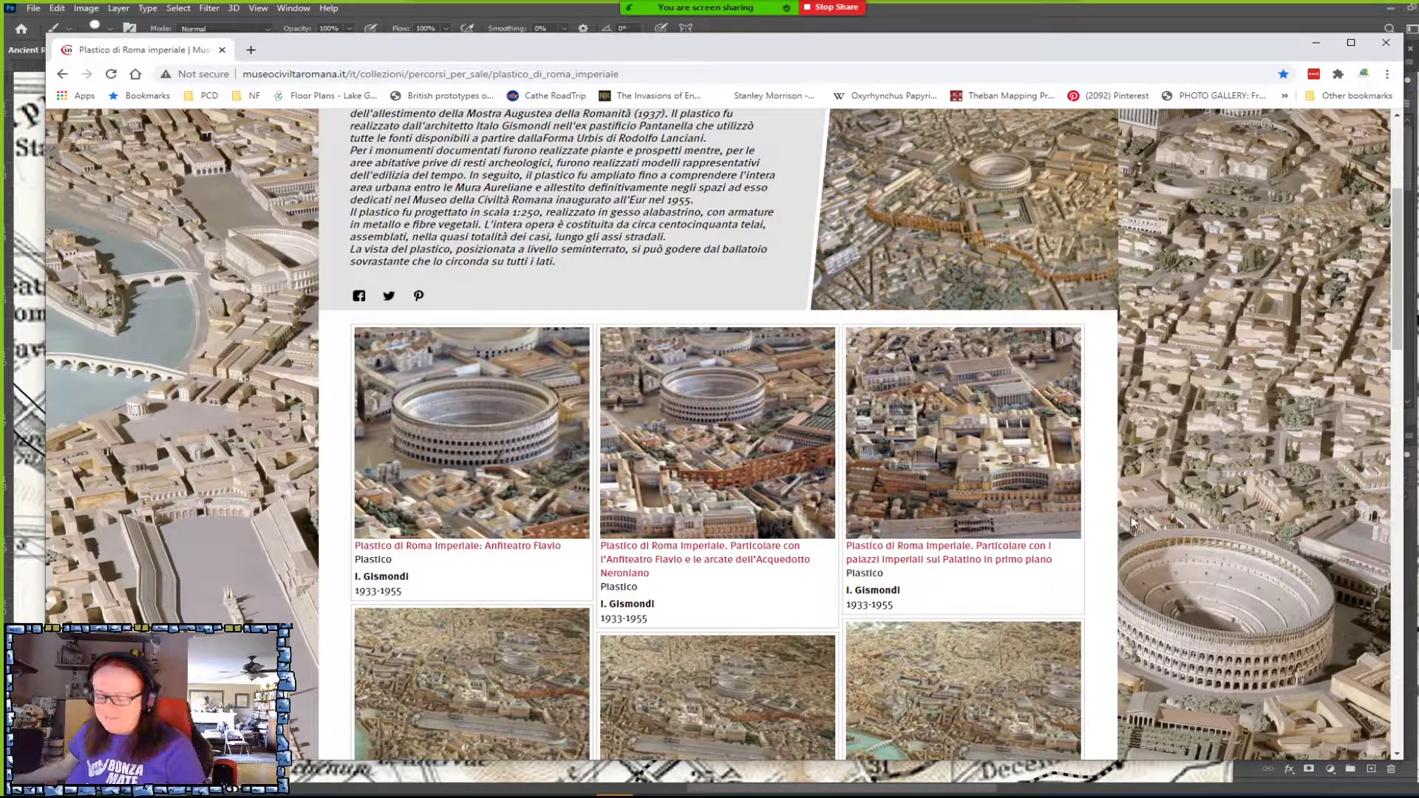
scroll(1133, 495, down, 1)
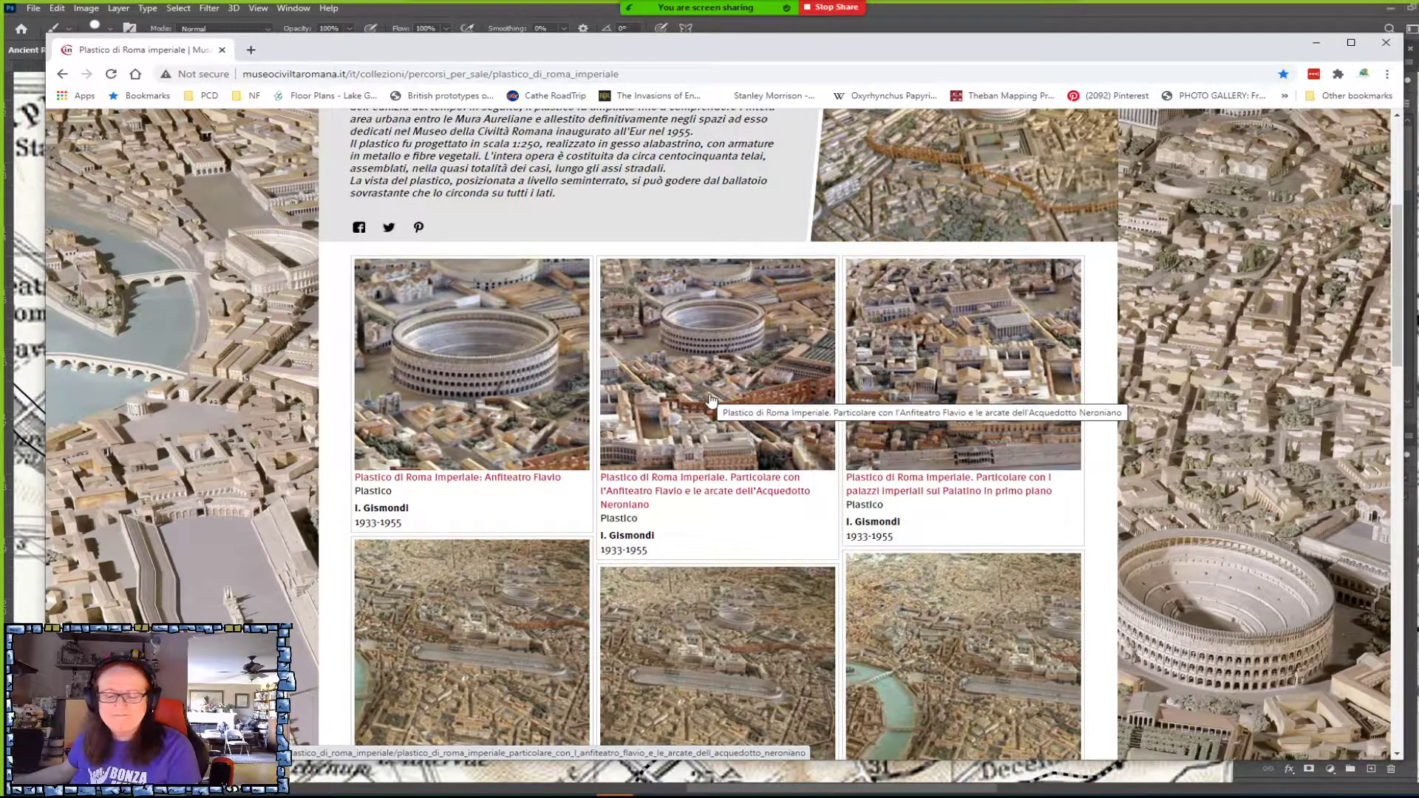
scroll(710, 399, down, 1)
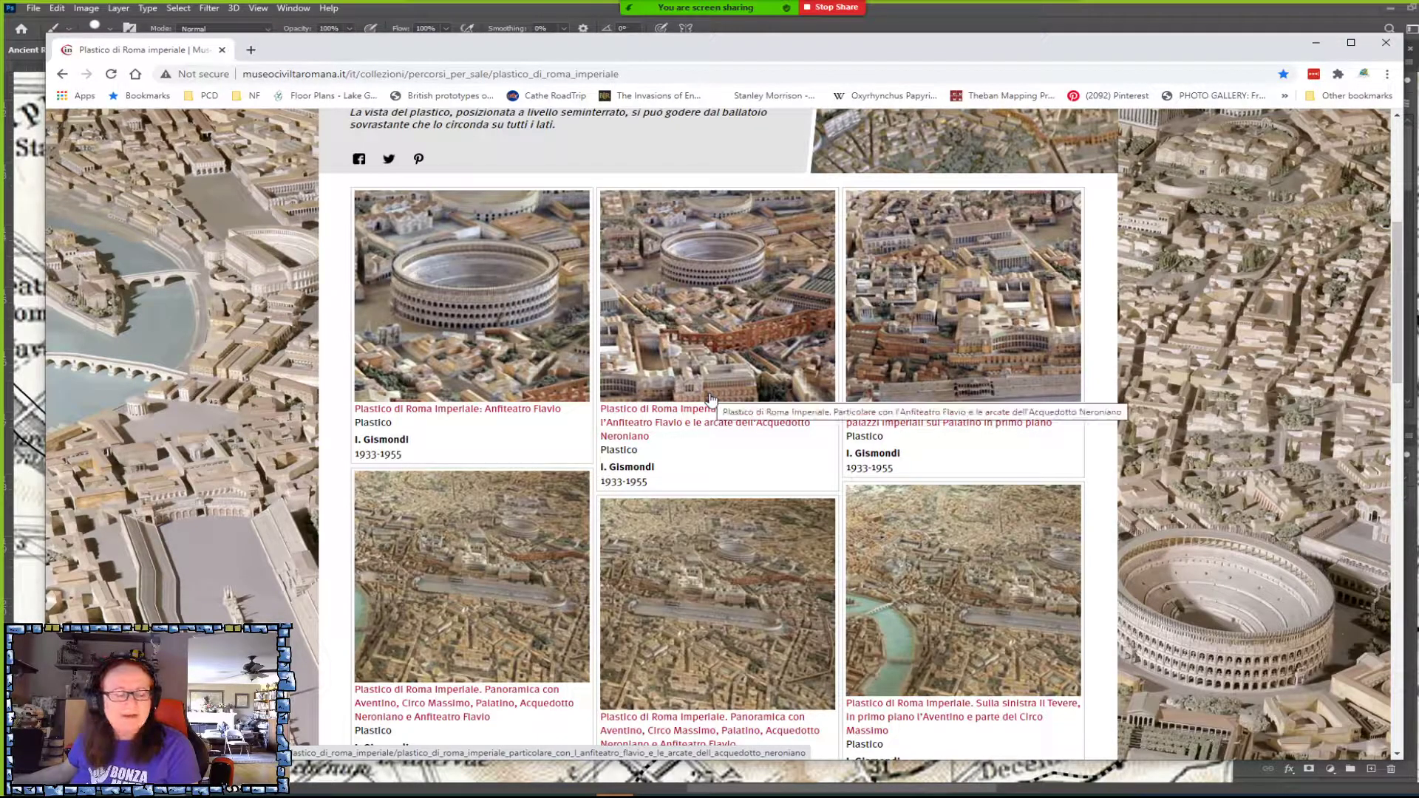
scroll(711, 400, down, 2)
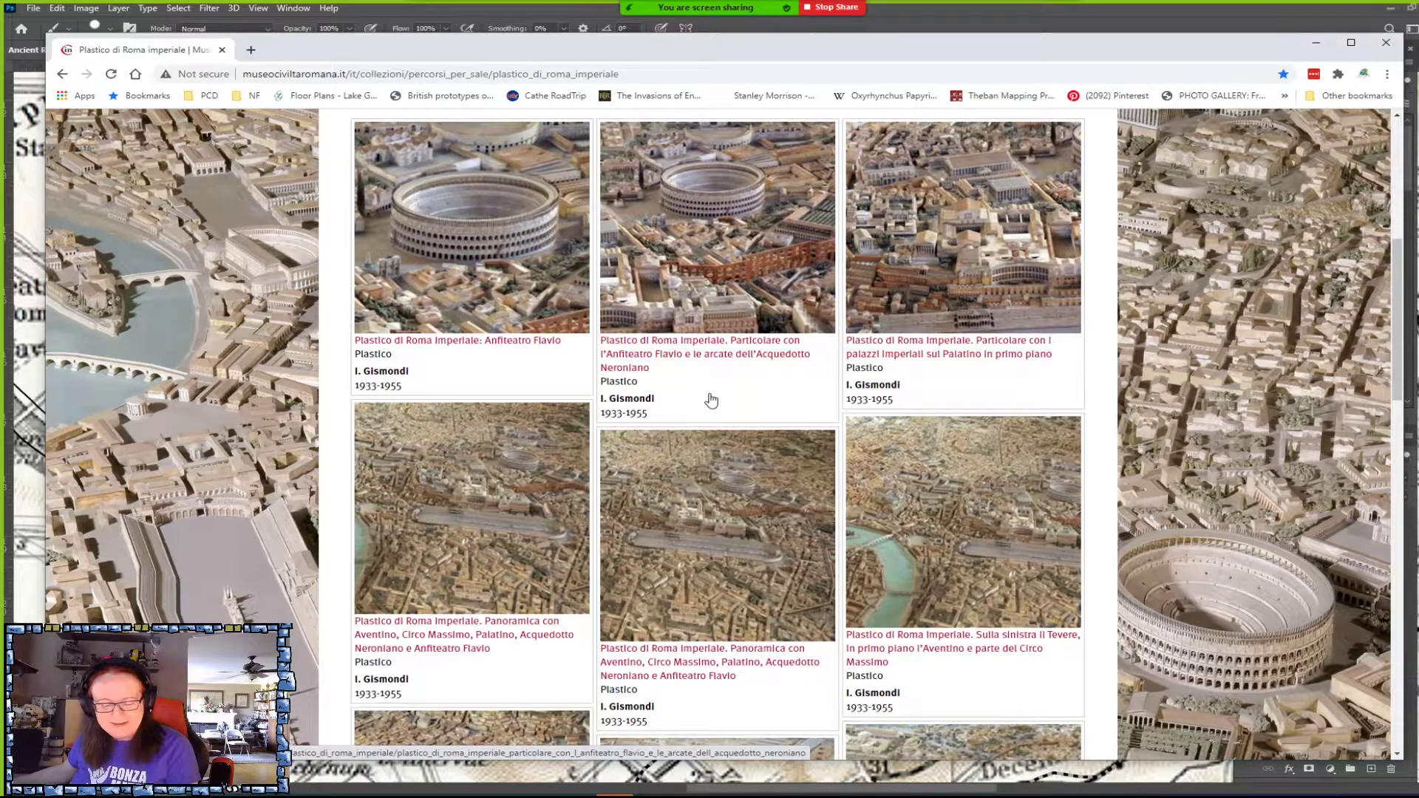
scroll(711, 400, down, 4)
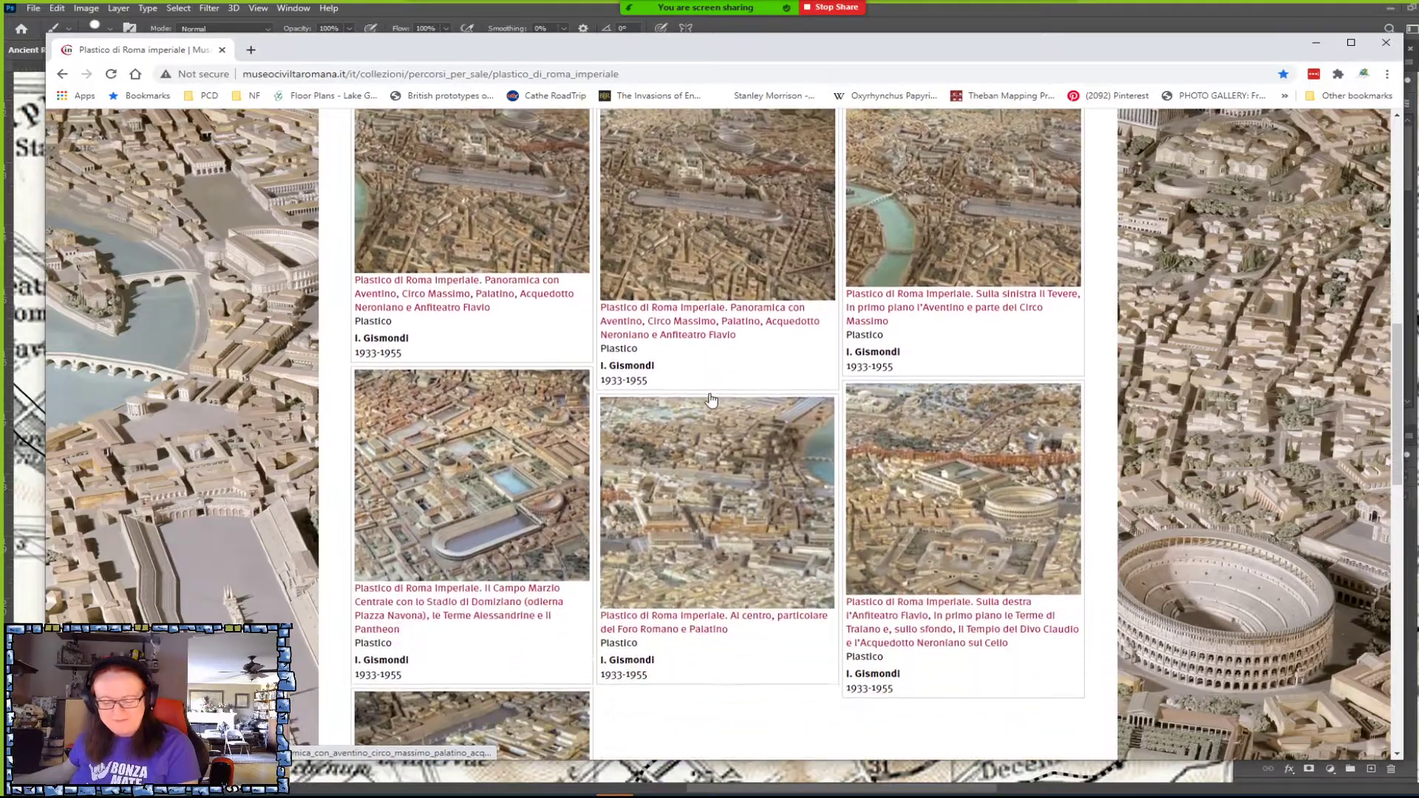
scroll(711, 398, up, 9)
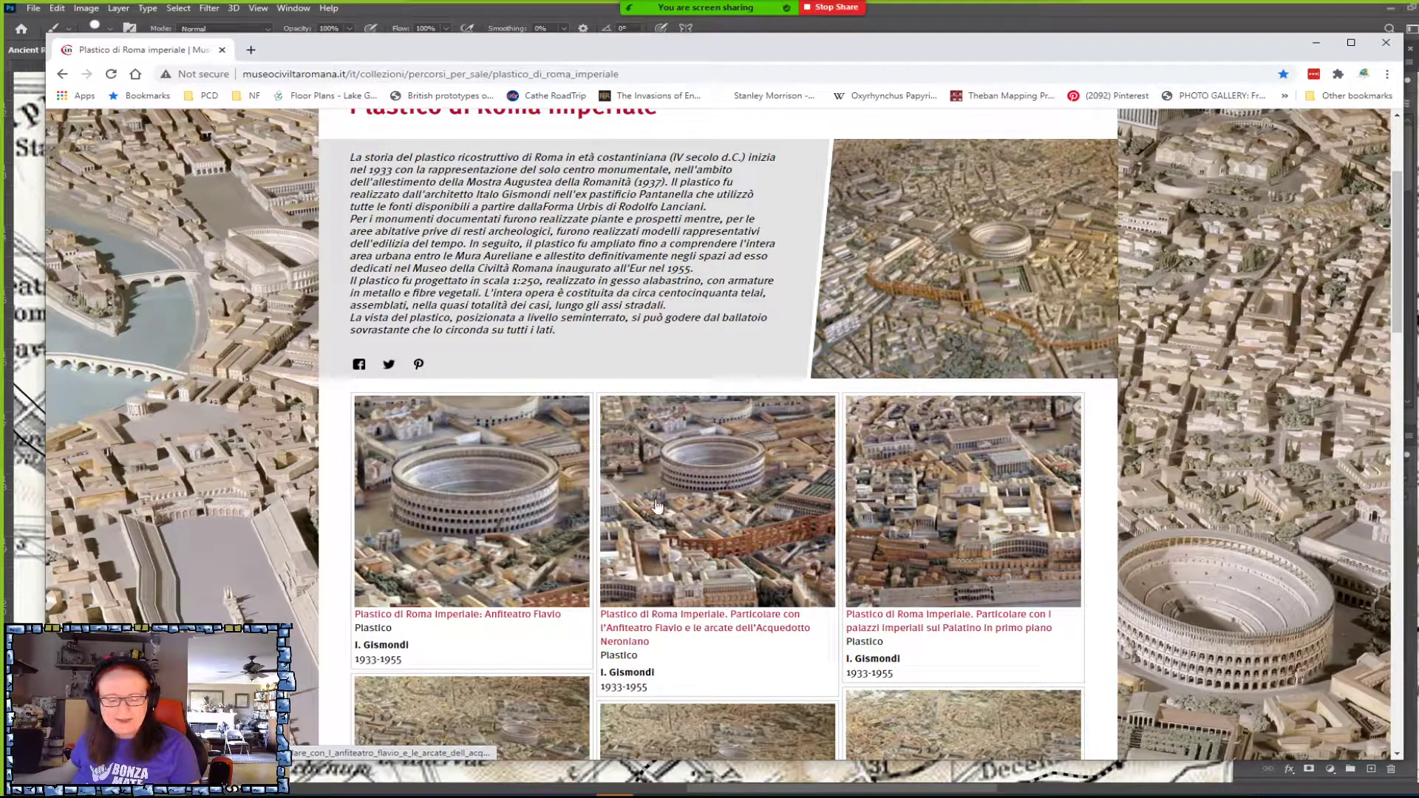
Open the Anfiteatro Flavio model photo, and from it the photo with the amphitheatre and the Acquedotto Neroniano arches.
click(541, 507)
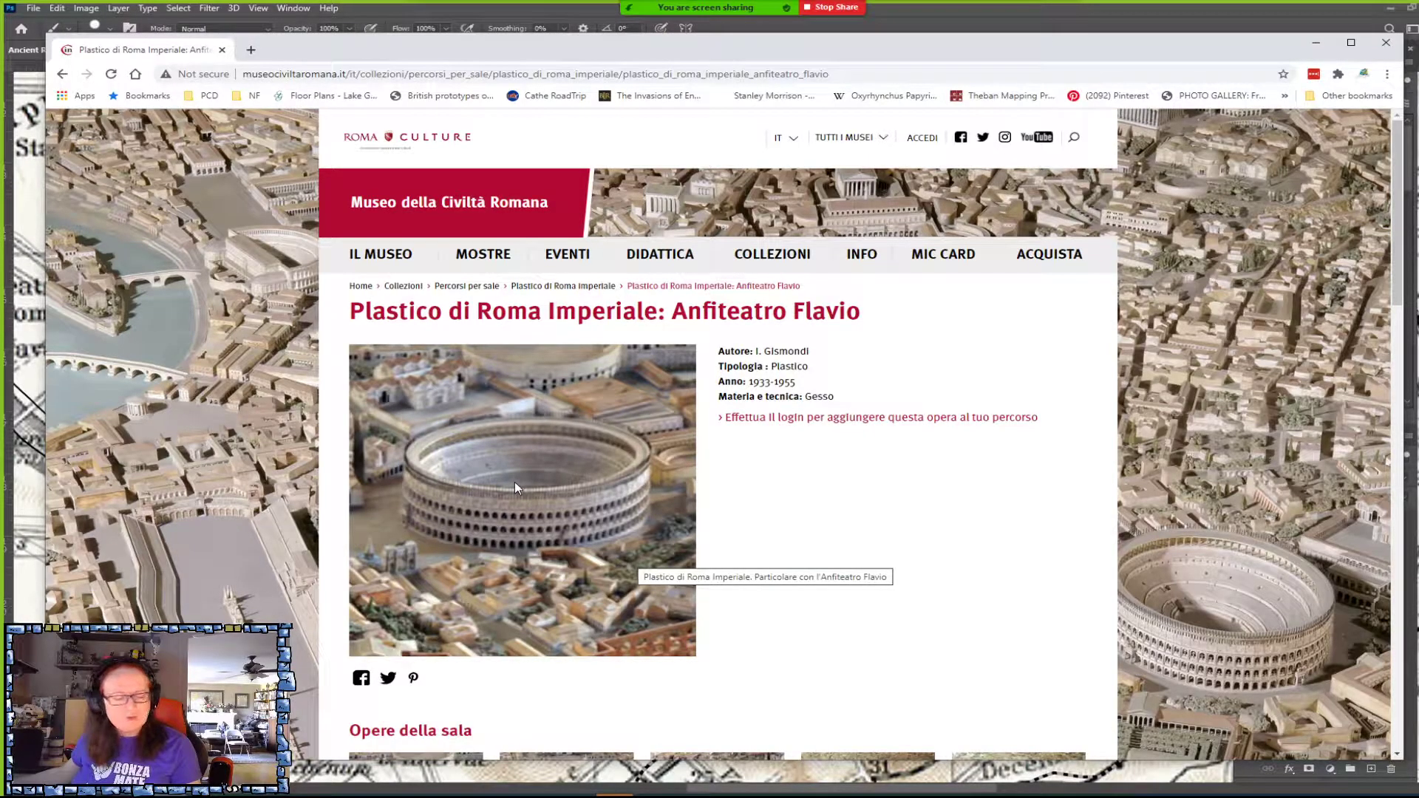
scroll(515, 484, down, 4)
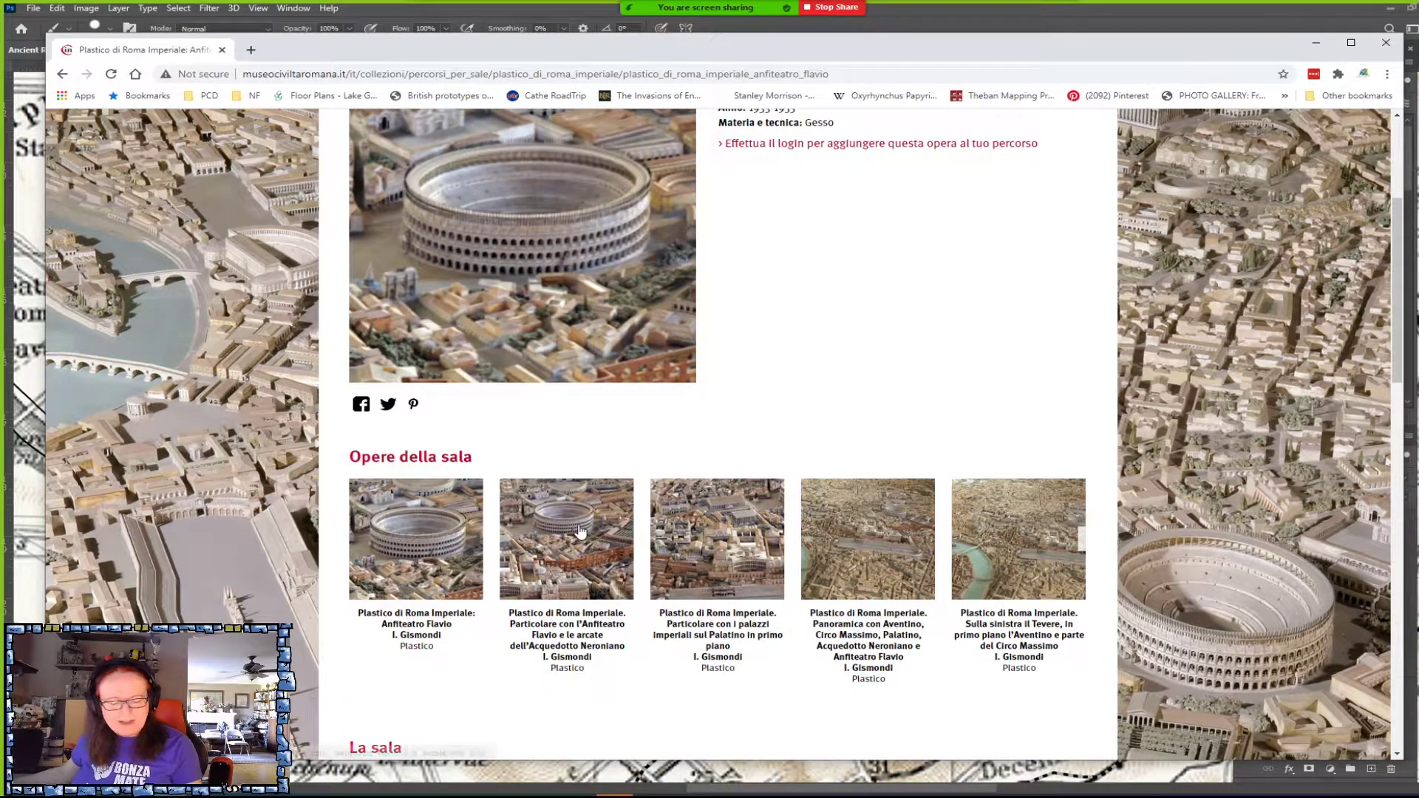
click(580, 530)
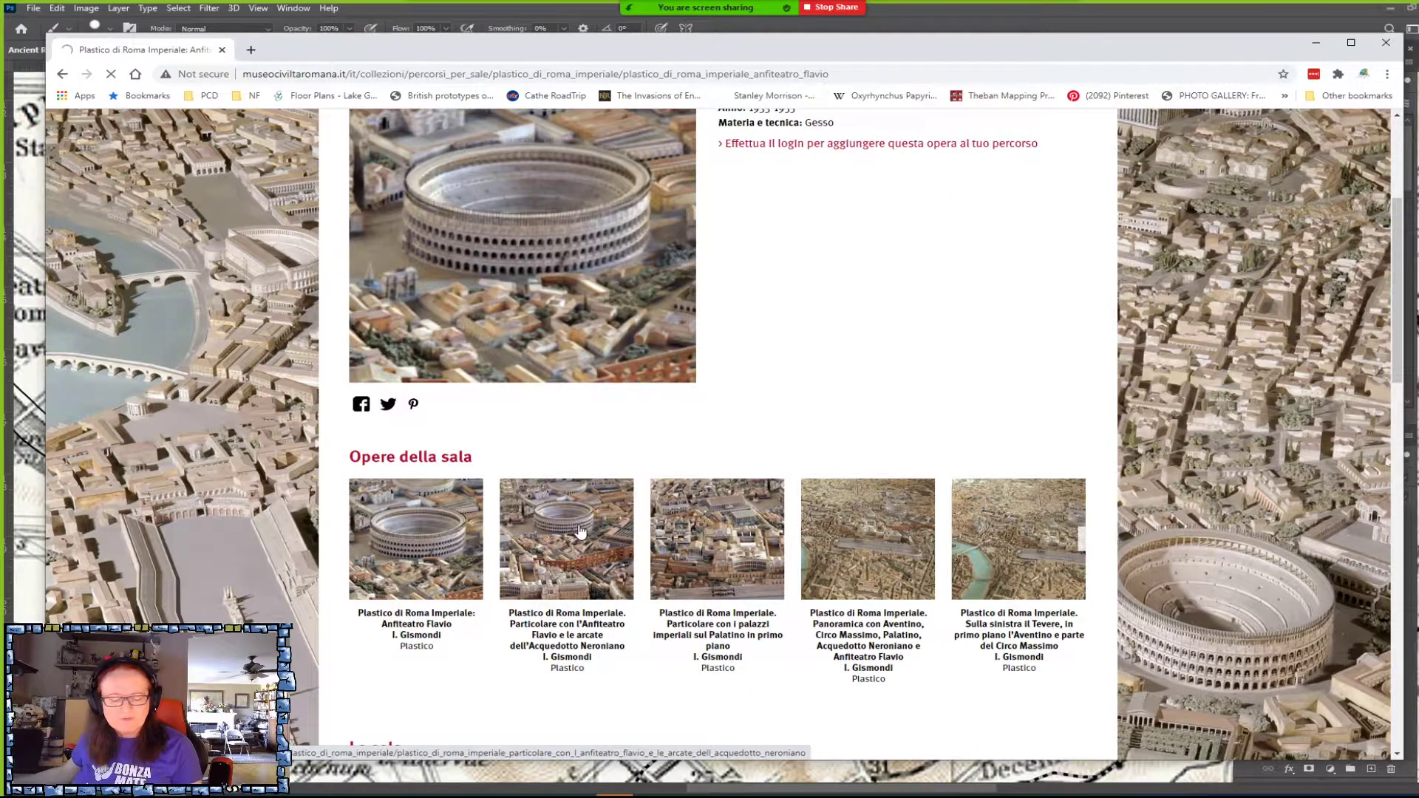
scroll(569, 513, down, 1)
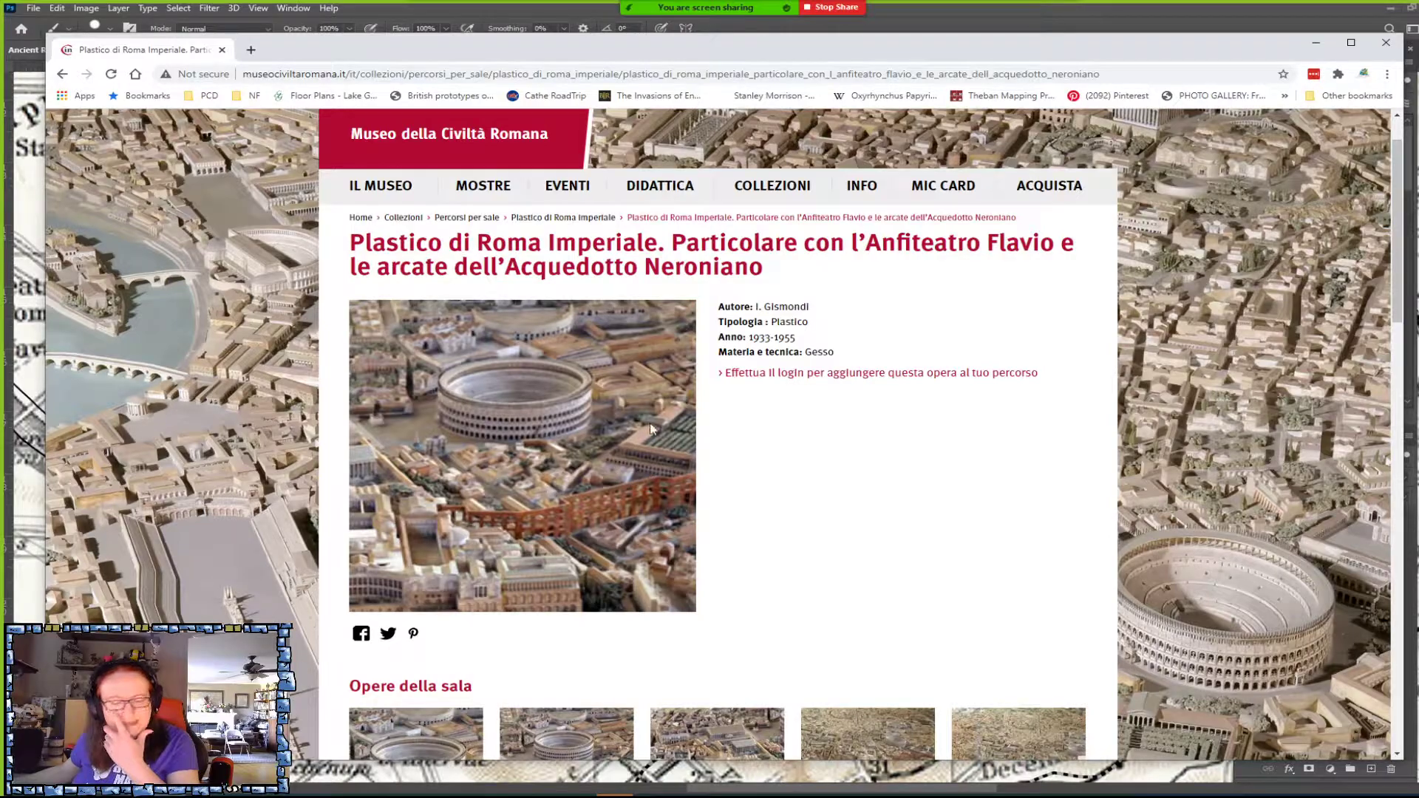
Move the browser window off the Photoshop map and examine the area from Amphitheatrum Flavium to Caelius up close.
drag(625, 56, 731, 607)
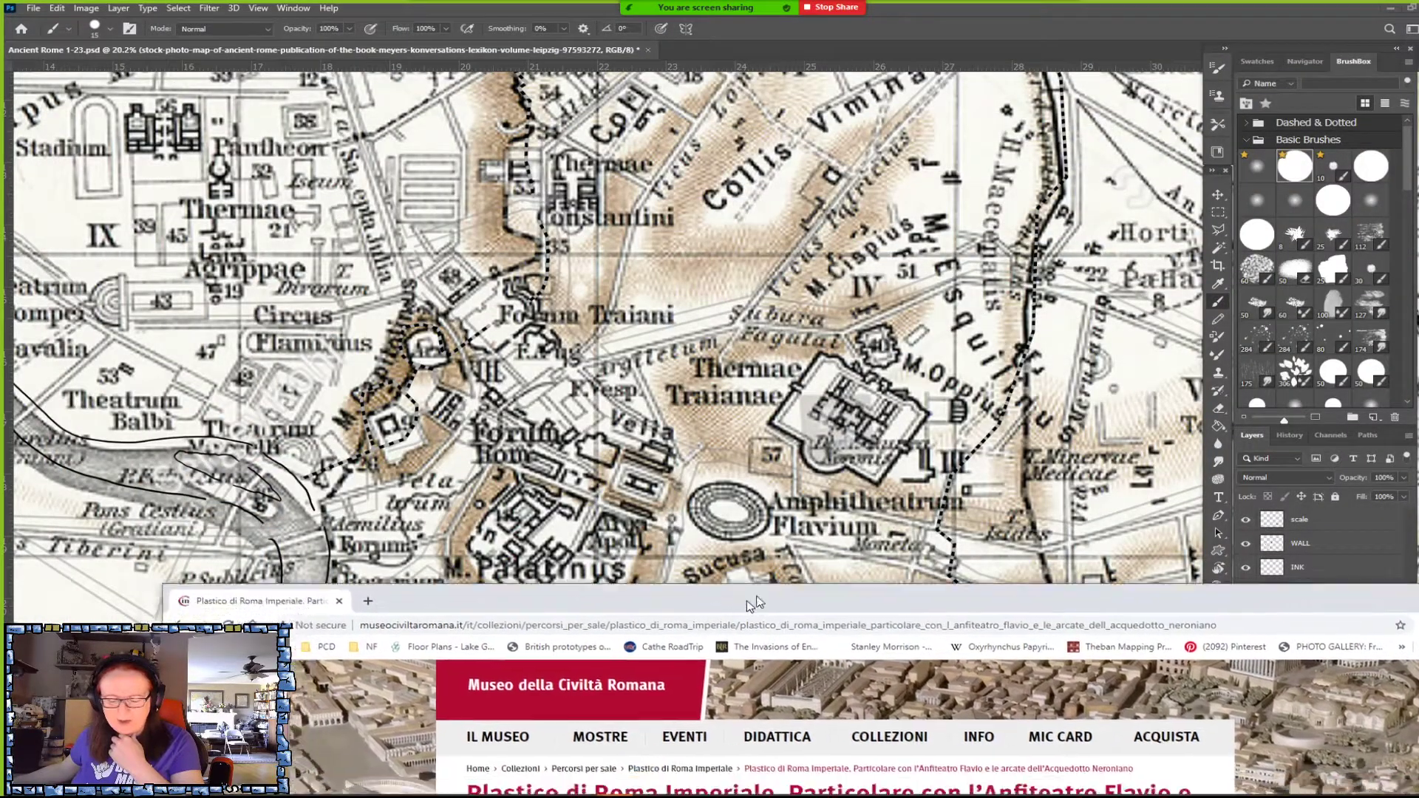
key(super+Down)
scroll(795, 510, down, 1)
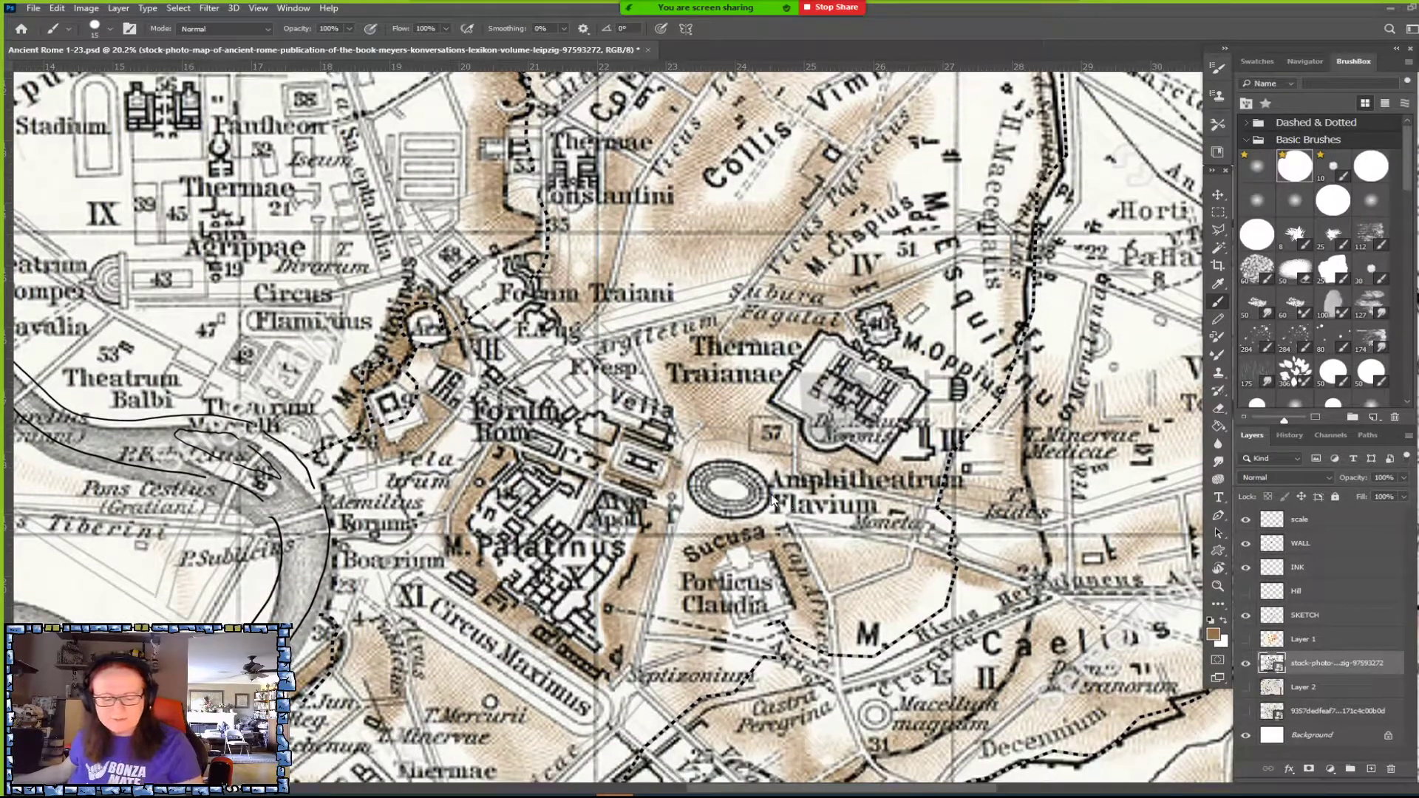
scroll(750, 496, down, 2)
scroll(747, 490, up, 3)
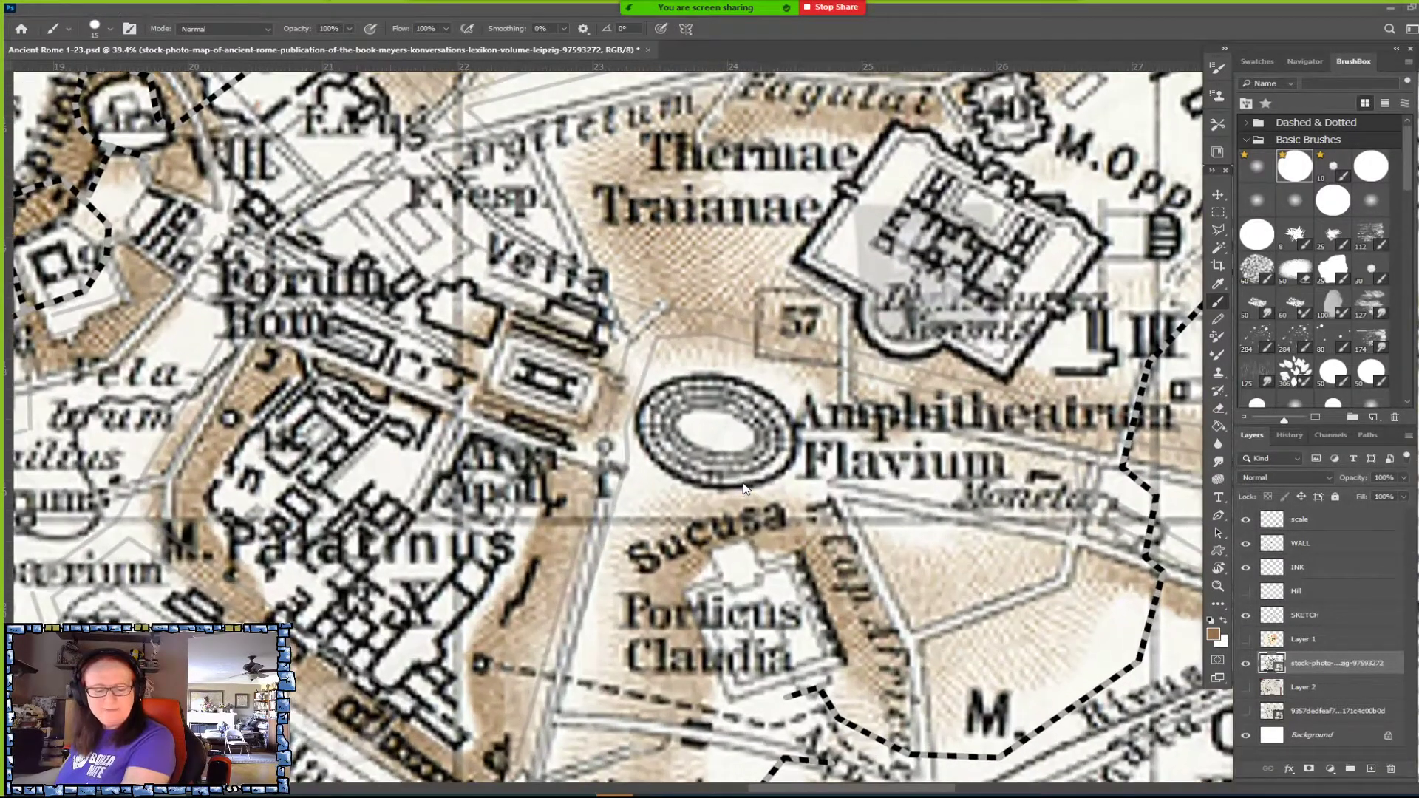
drag(783, 399, 563, 356)
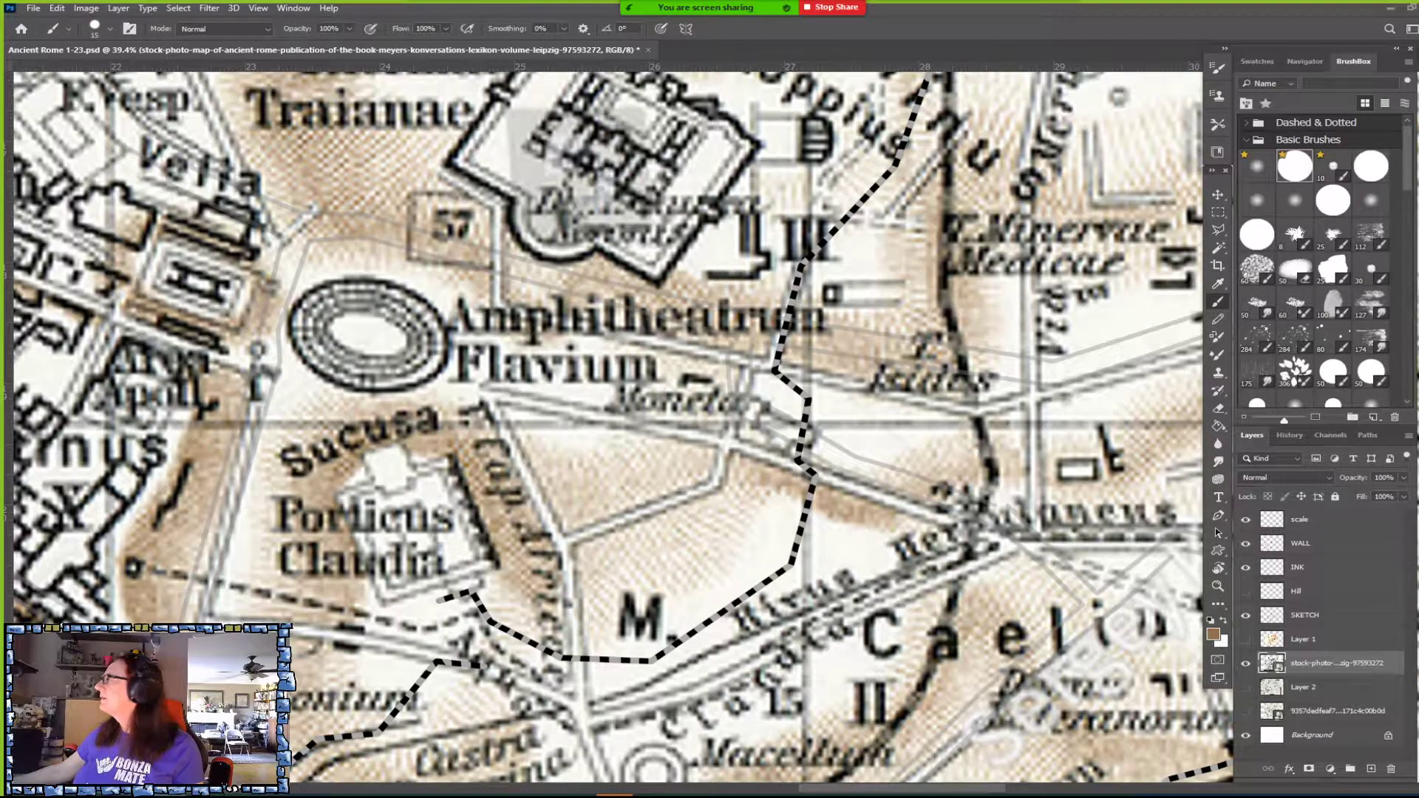
Place the museum page beside the map and compare its aqueduct photo with the area around Amphitheatrum Flavium.
drag(1418, 74, 1133, 86)
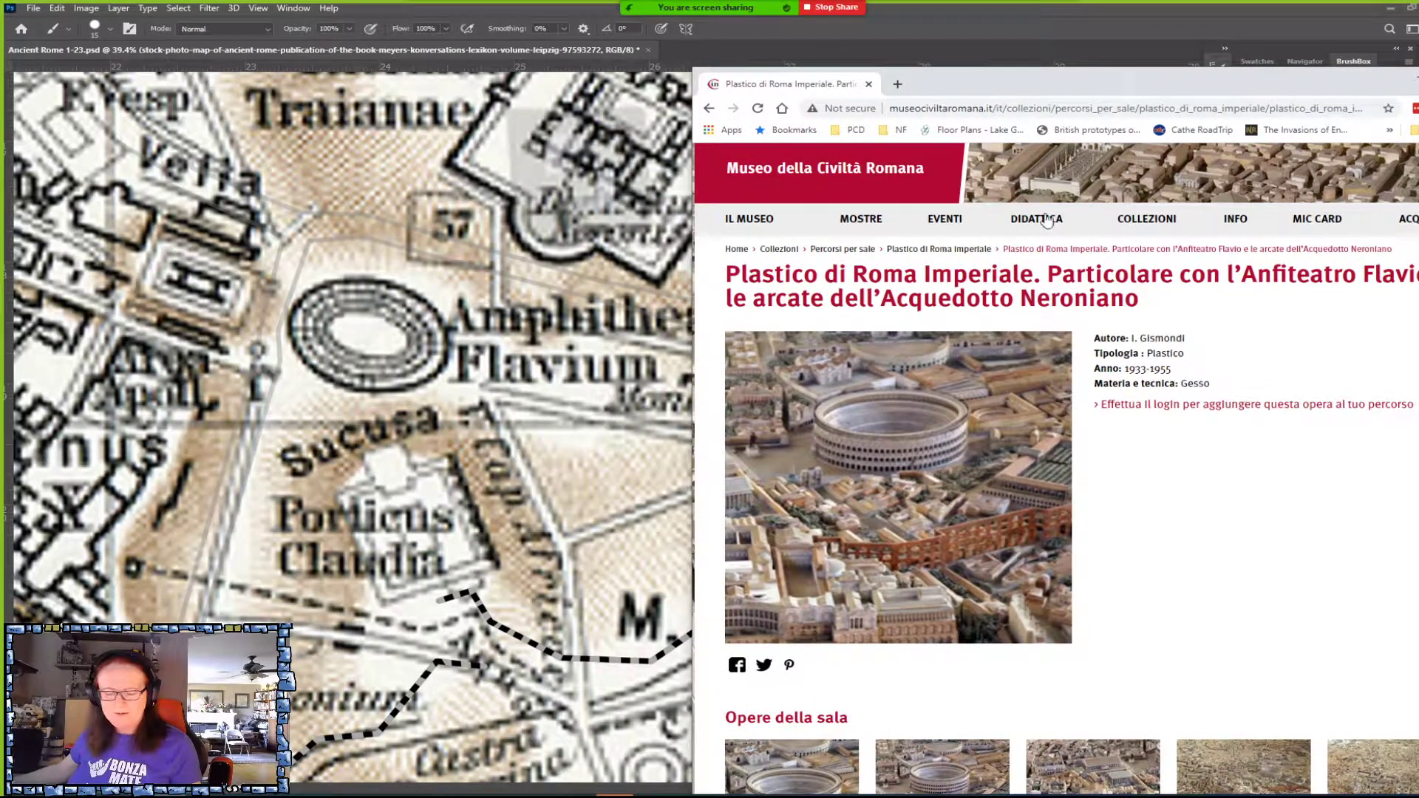
scroll(979, 425, down, 1)
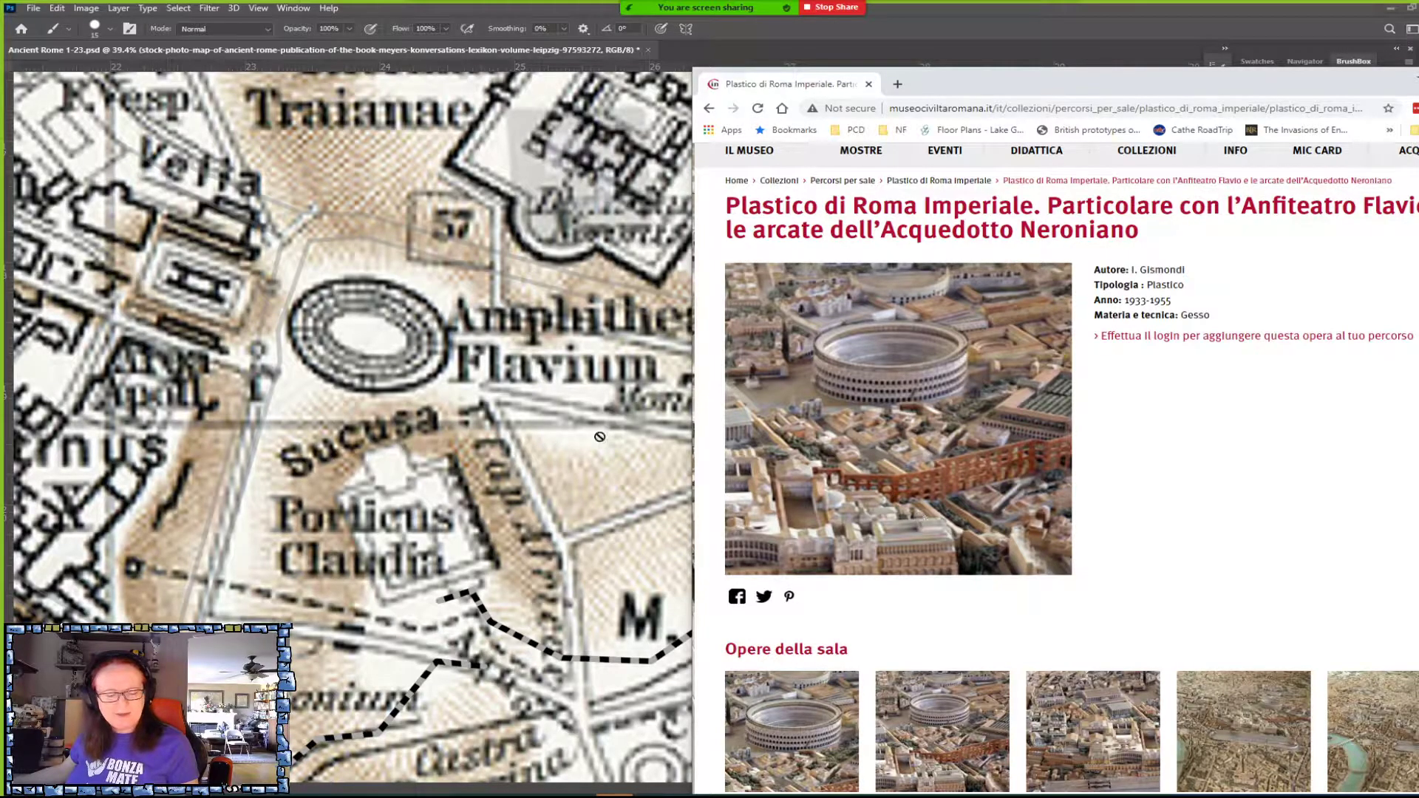
scroll(942, 422, down, 3)
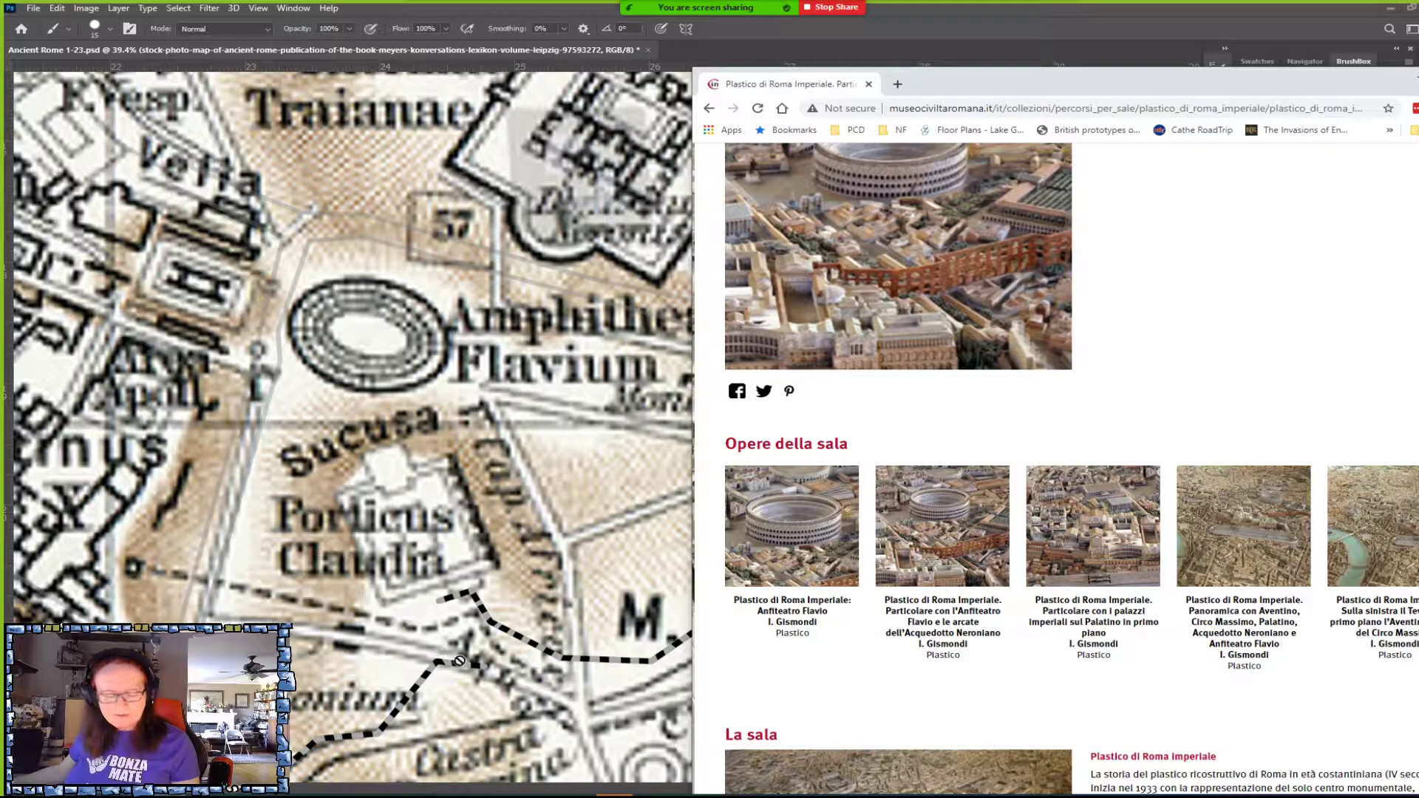
Return to the Photoshop map and view the historical plan as a whole.
click(482, 522)
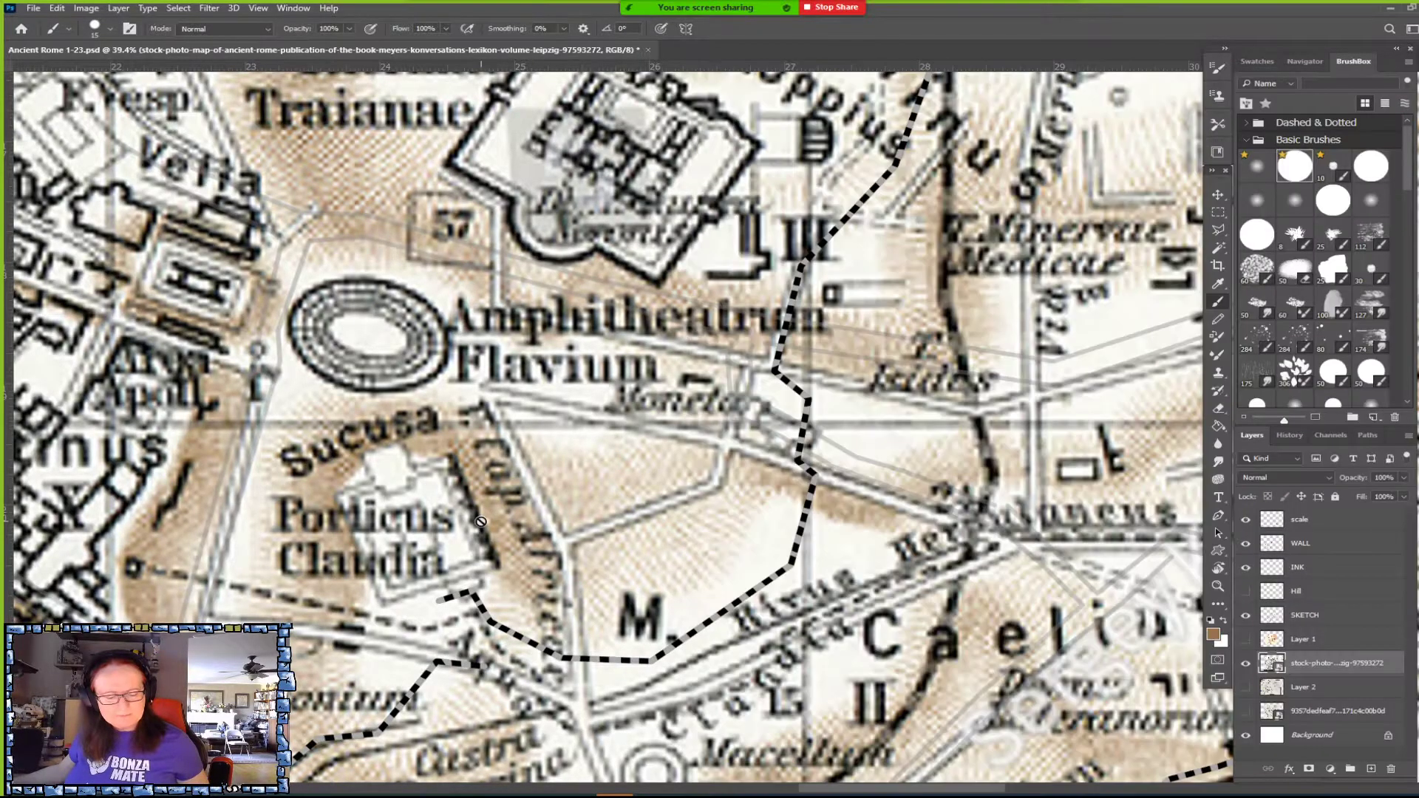
scroll(481, 523, down, 6)
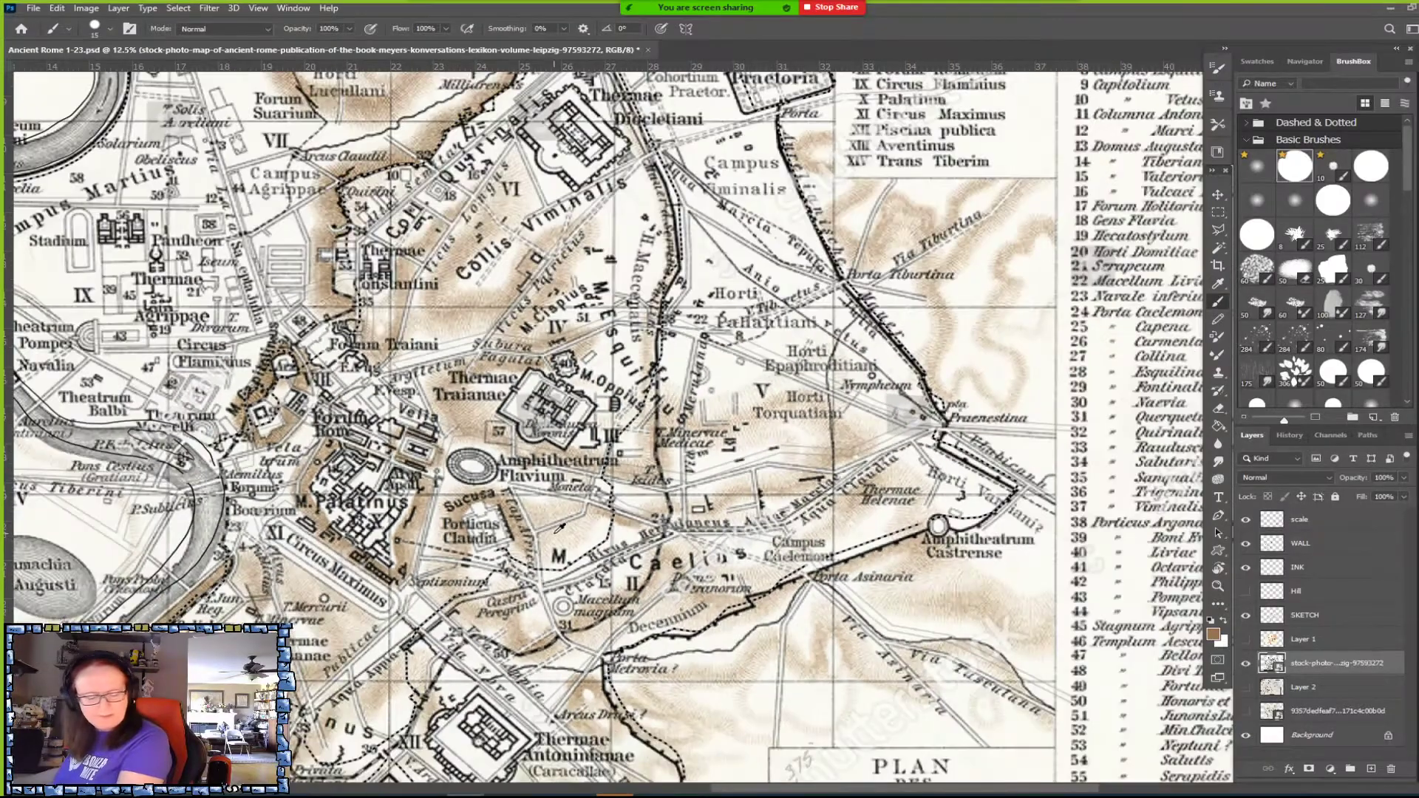
scroll(568, 529, down, 1)
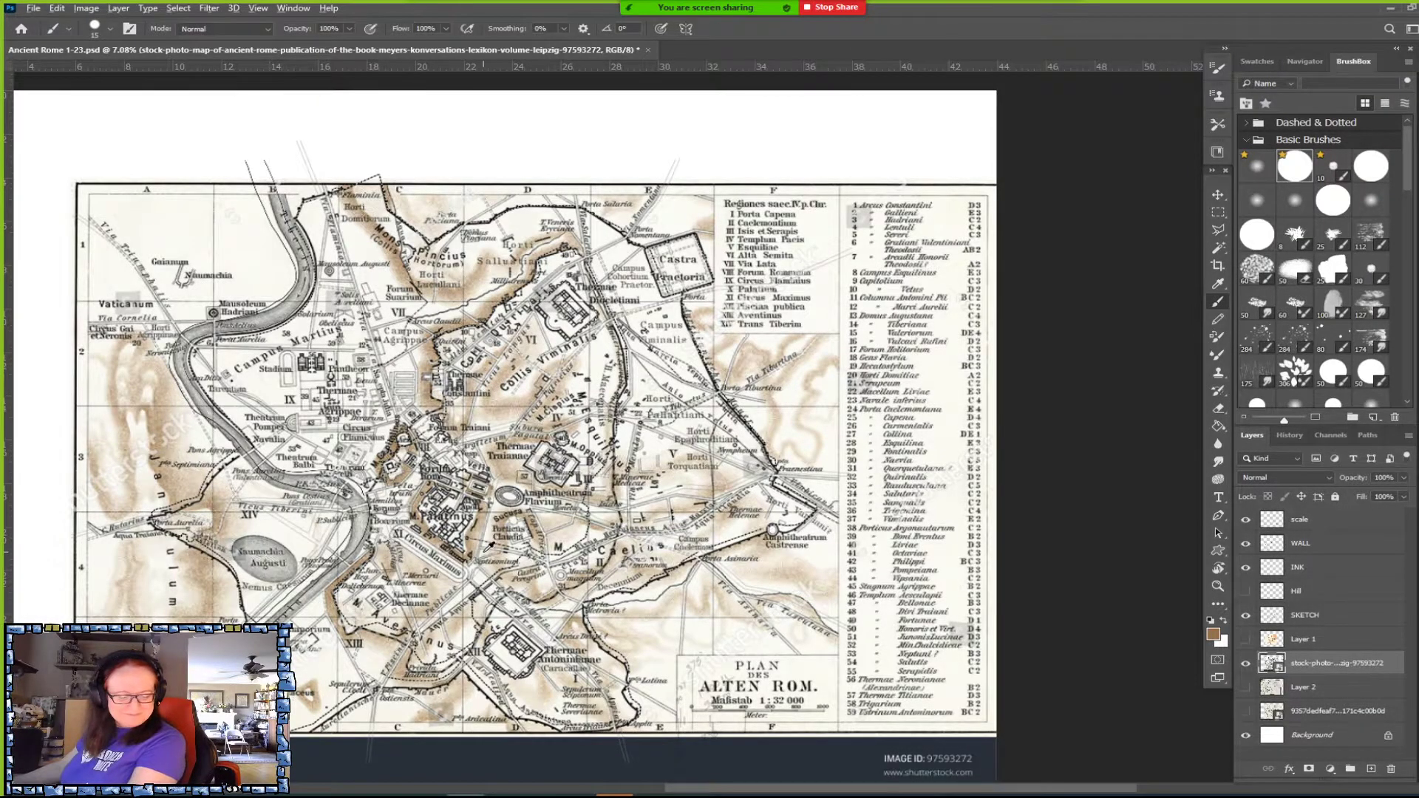
Lower the historical plan layer's opacity to 50% so the inked lines stand out over the Amphitheatrum Flavium and Caelius area.
scroll(487, 547, up, 2)
scroll(488, 547, up, 1)
scroll(532, 550, up, 1)
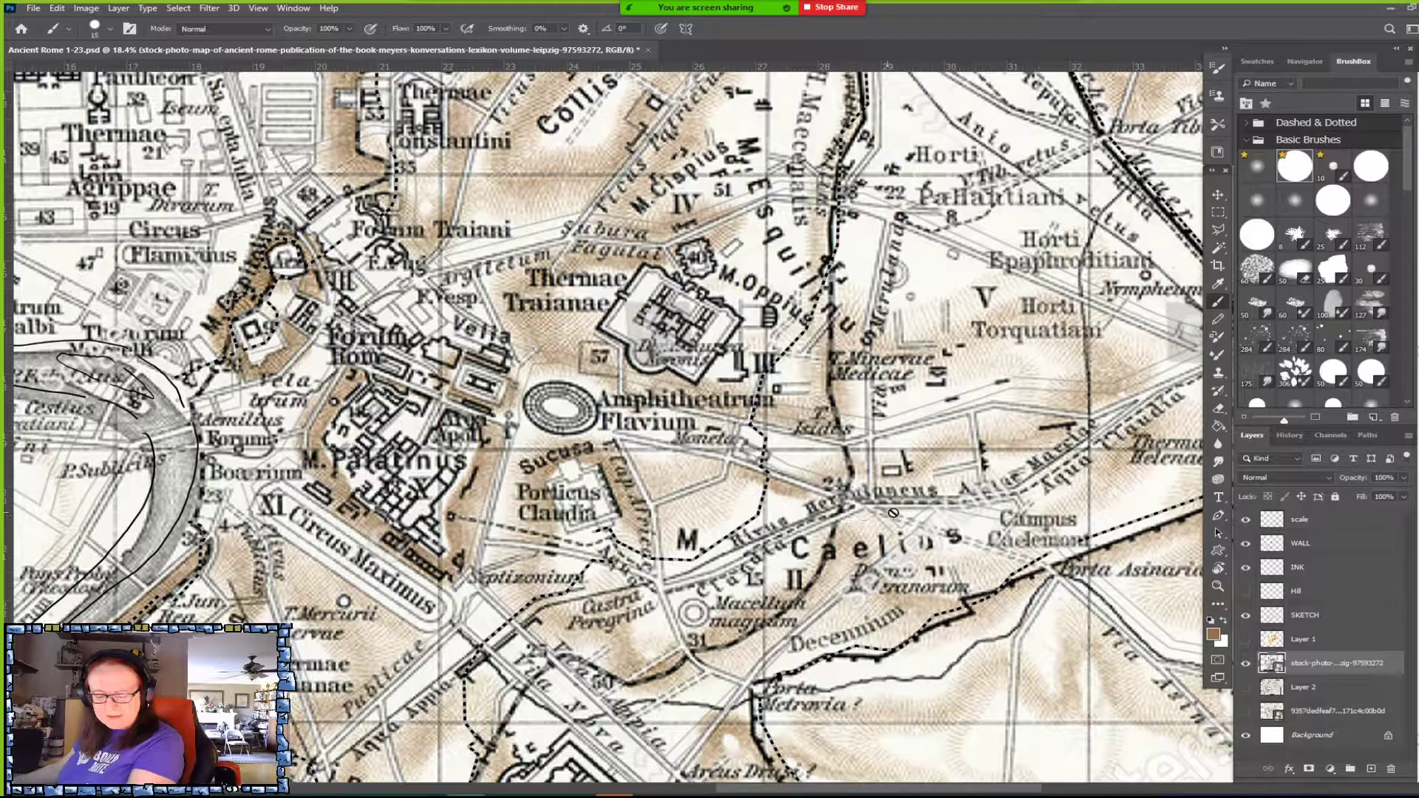
drag(1116, 468, 786, 524)
drag(432, 622, 749, 573)
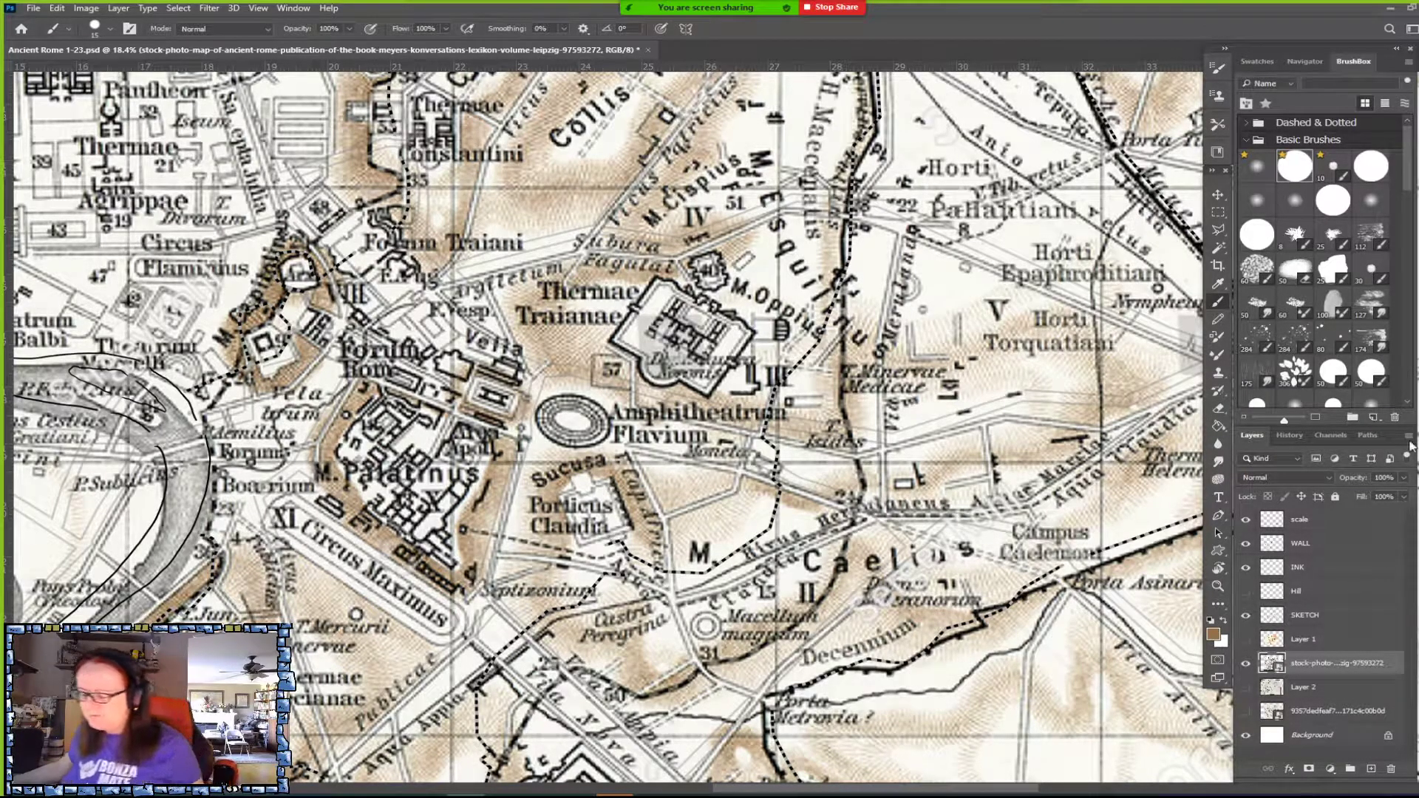
click(1404, 480)
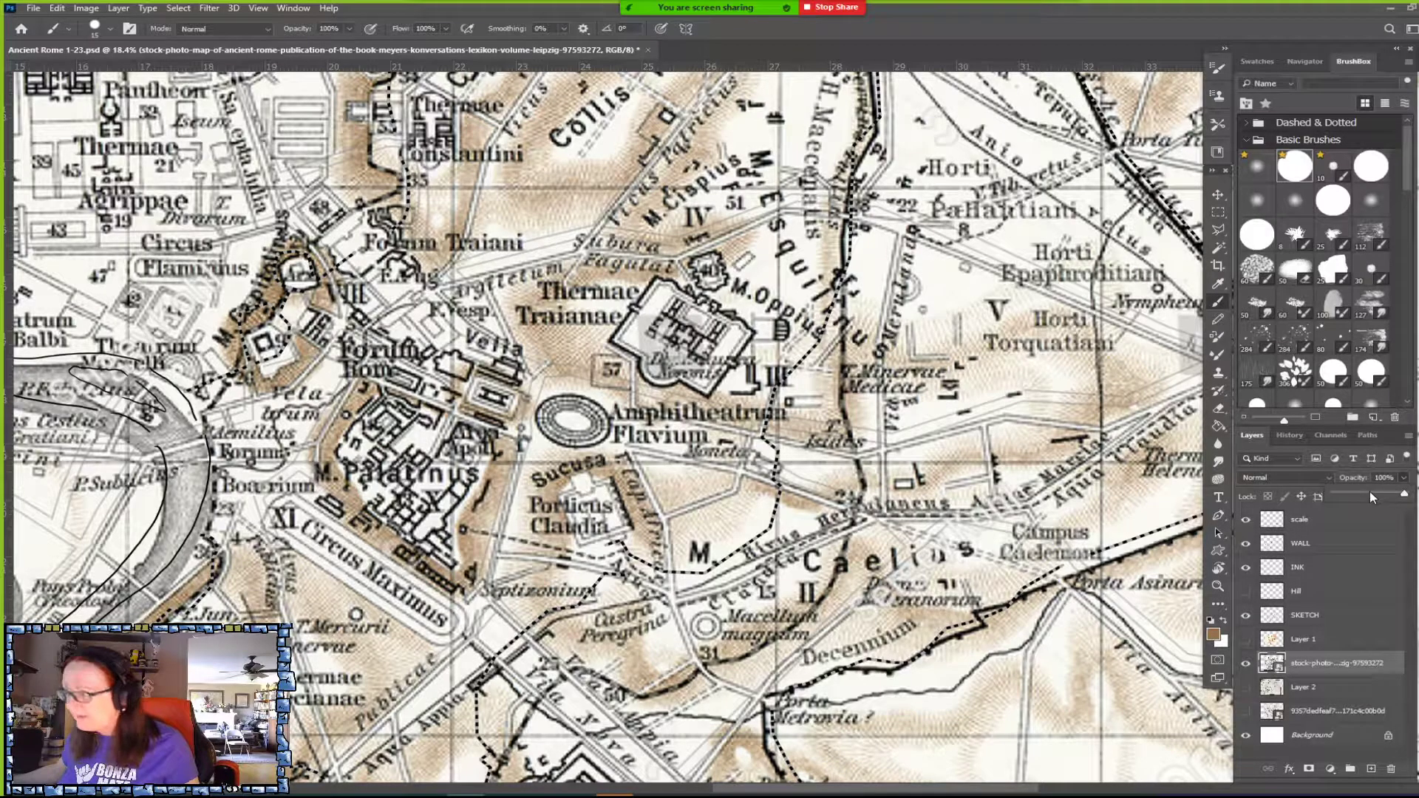
click(1369, 492)
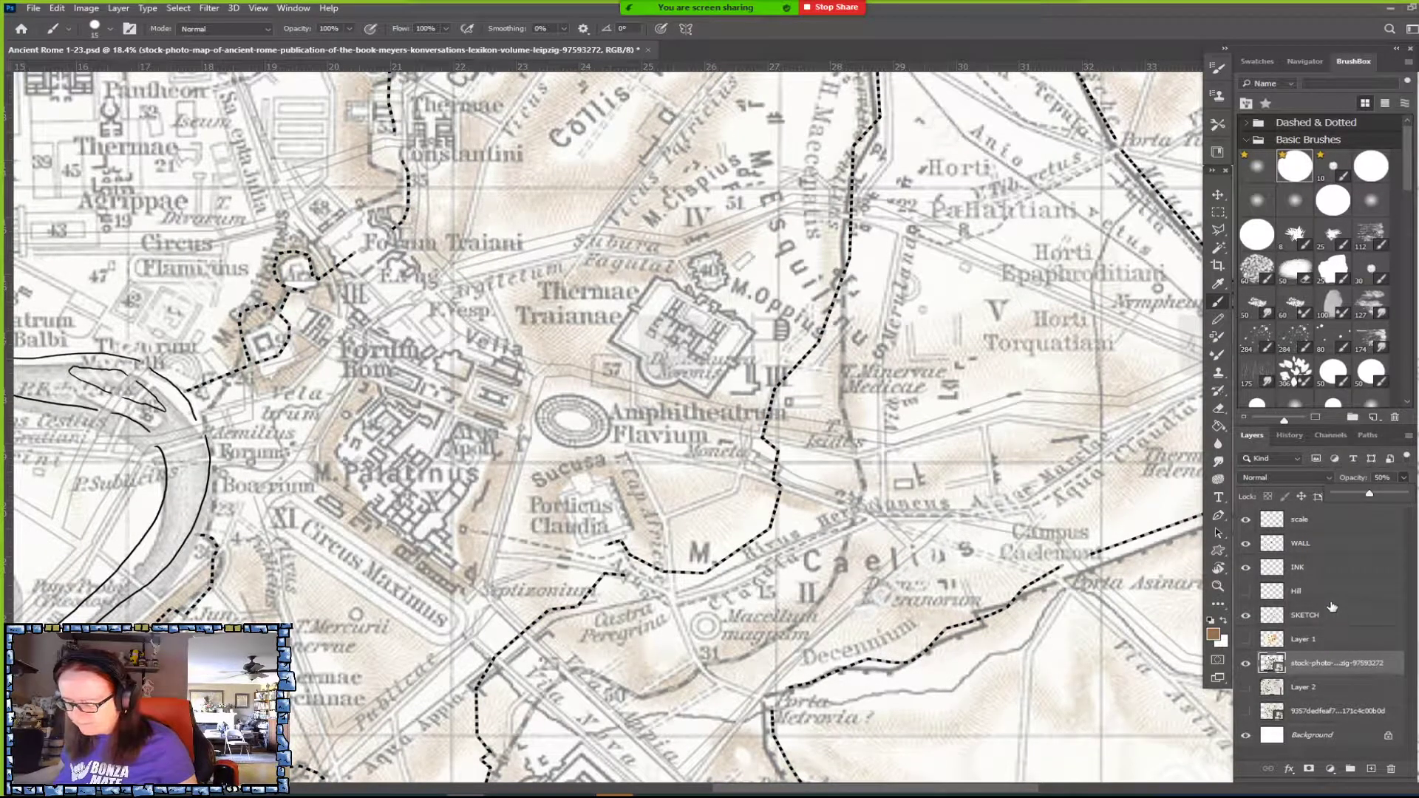
Add a new layer directly above Layer 1 and name it Aqueduct.
click(1311, 640)
click(1371, 769)
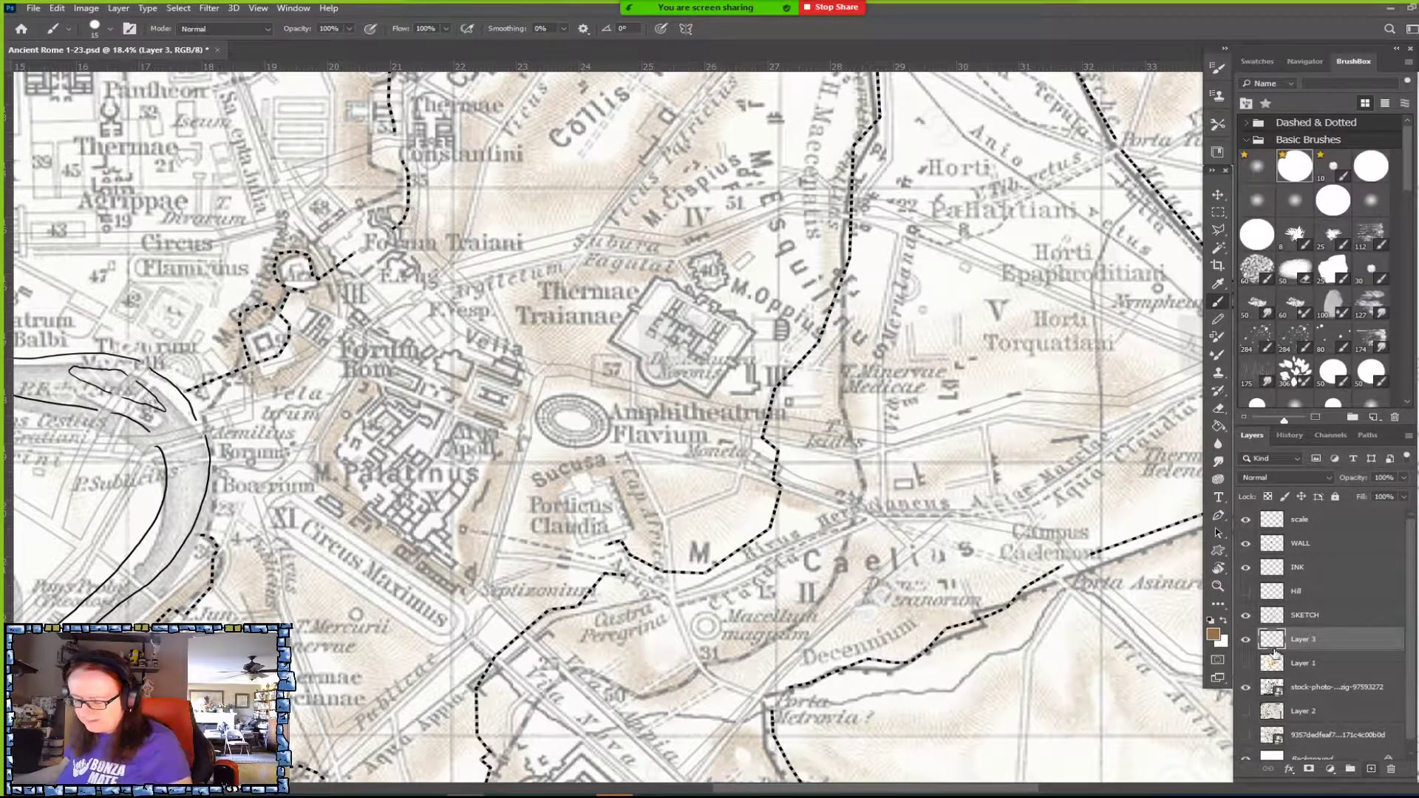
double_click(1302, 639)
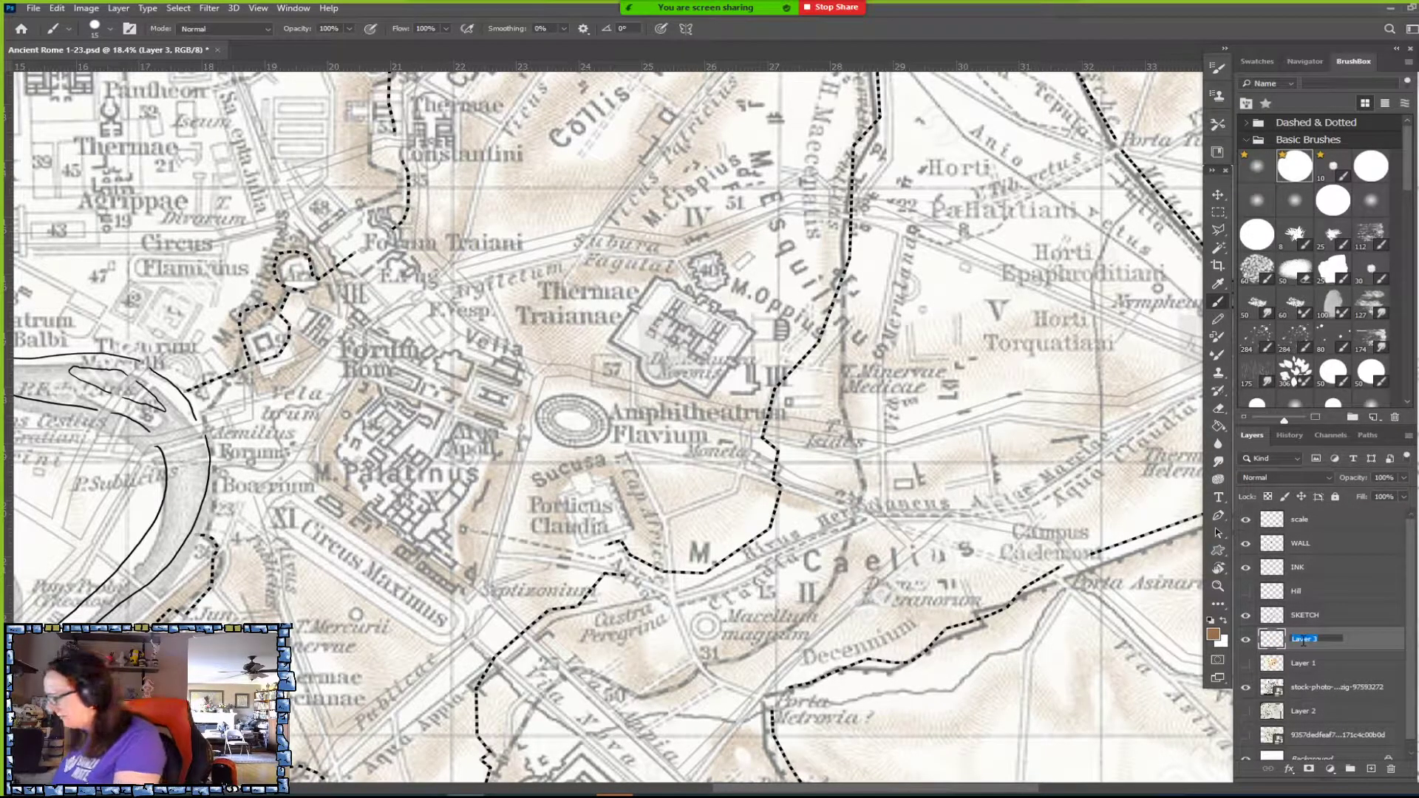
text(A)
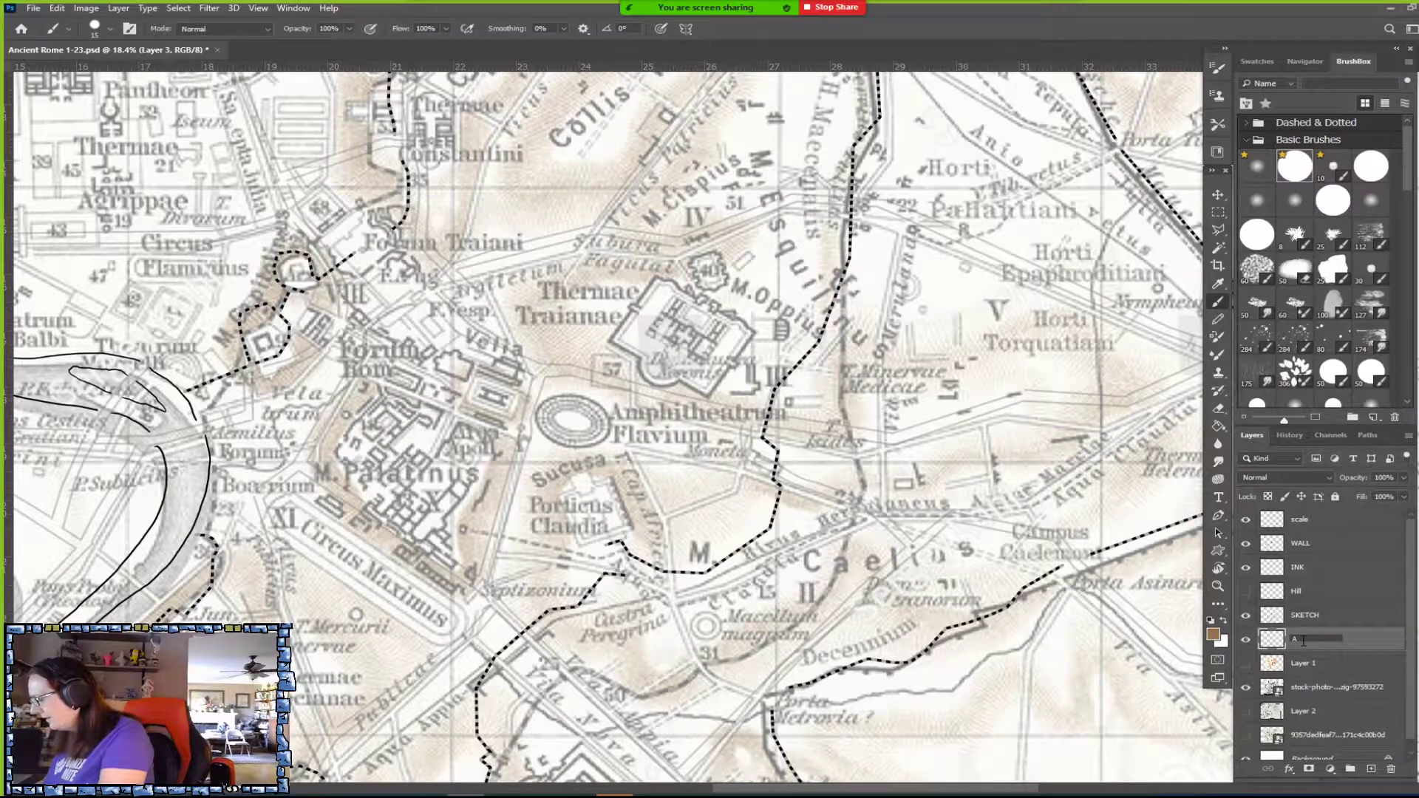
text(queduct)
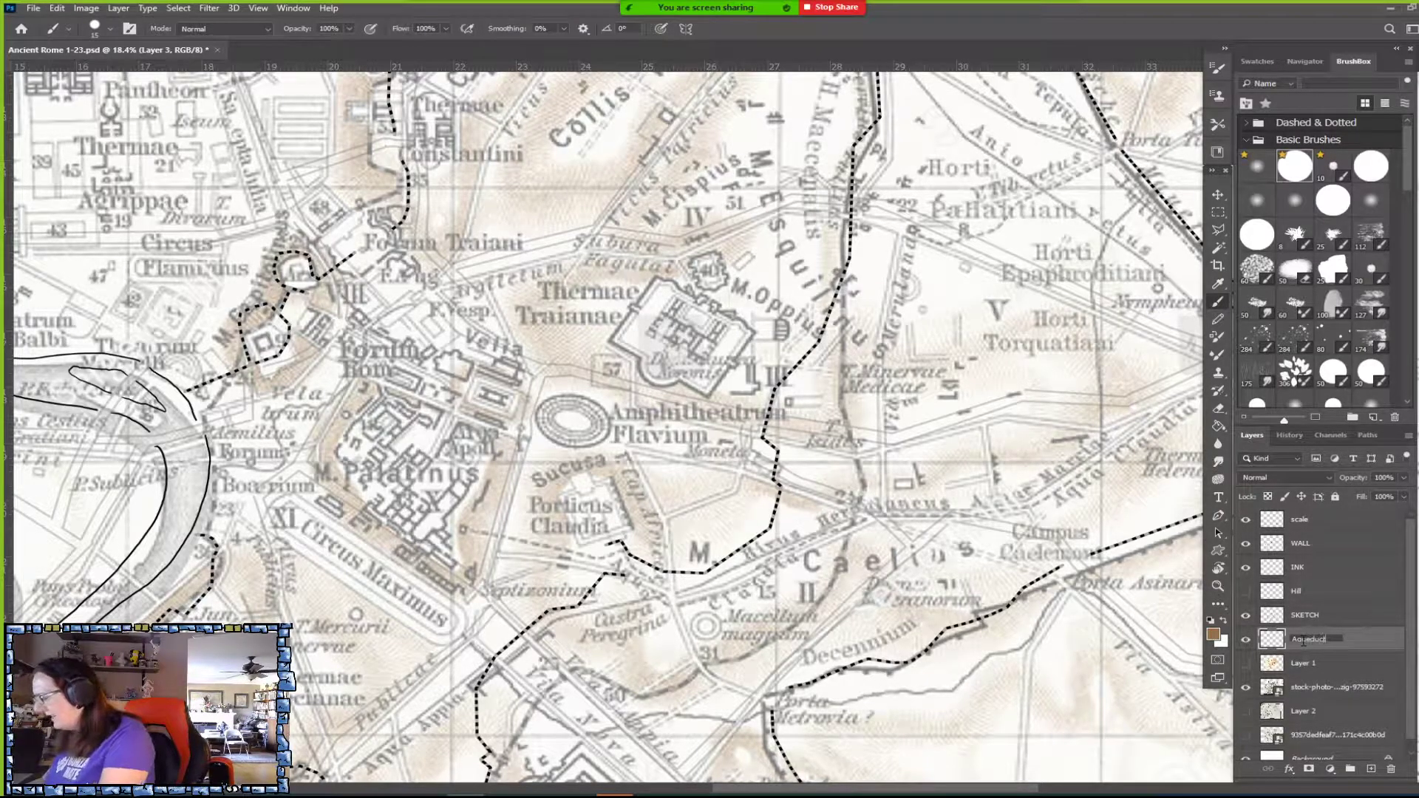
key(Return)
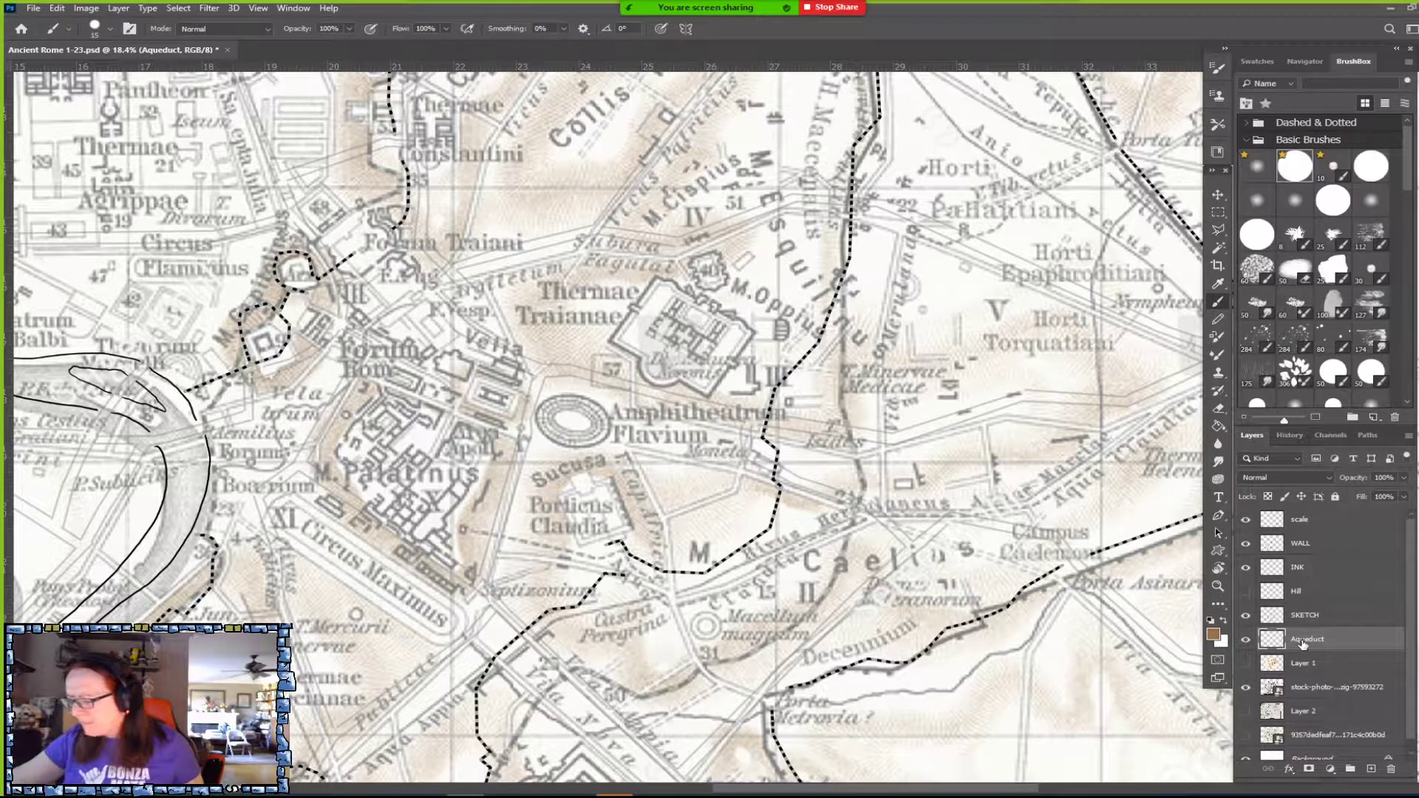
Set the foreground colour to grey 979797 and choose a solid round basic brush for painting the aqueduct.
key(ctrl+plus)
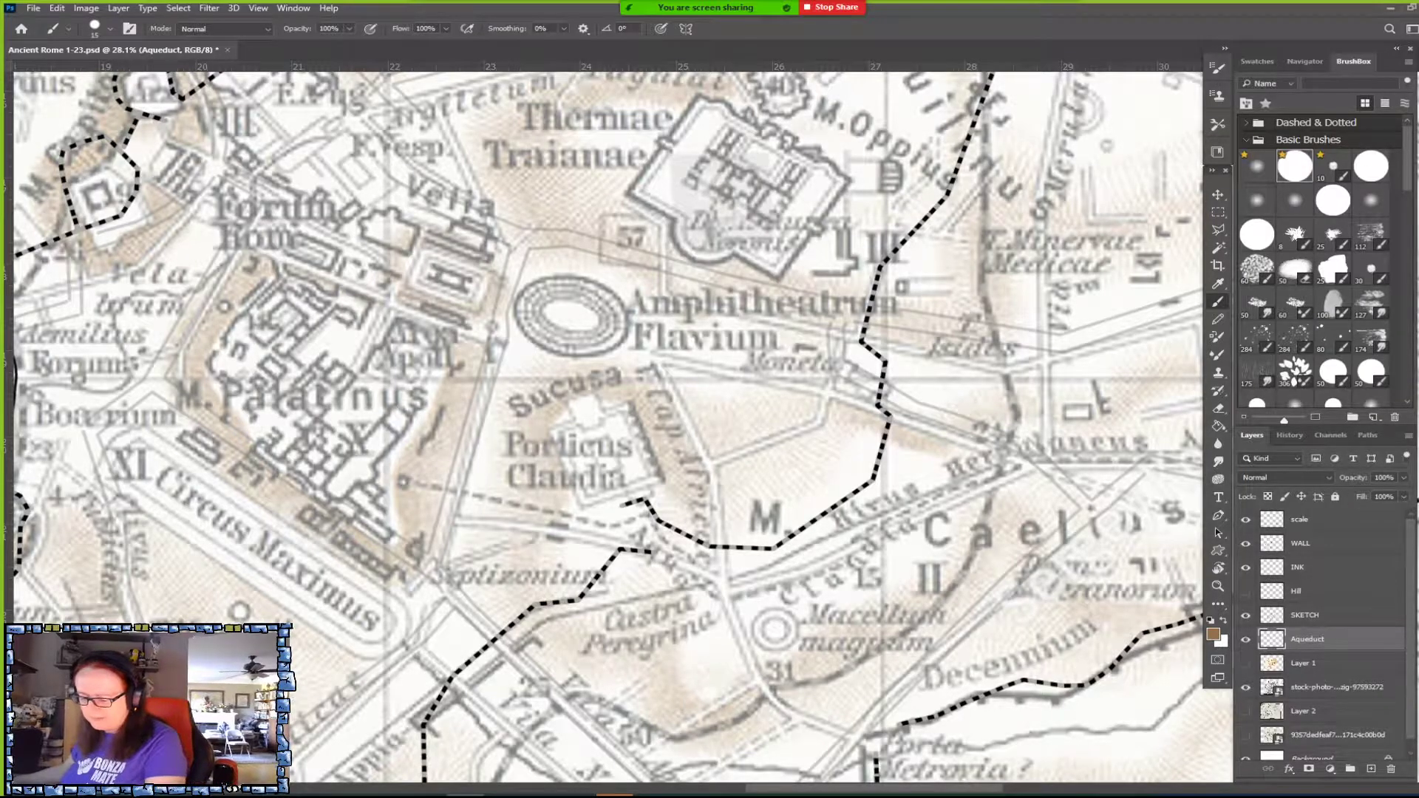
click(1213, 633)
click(969, 207)
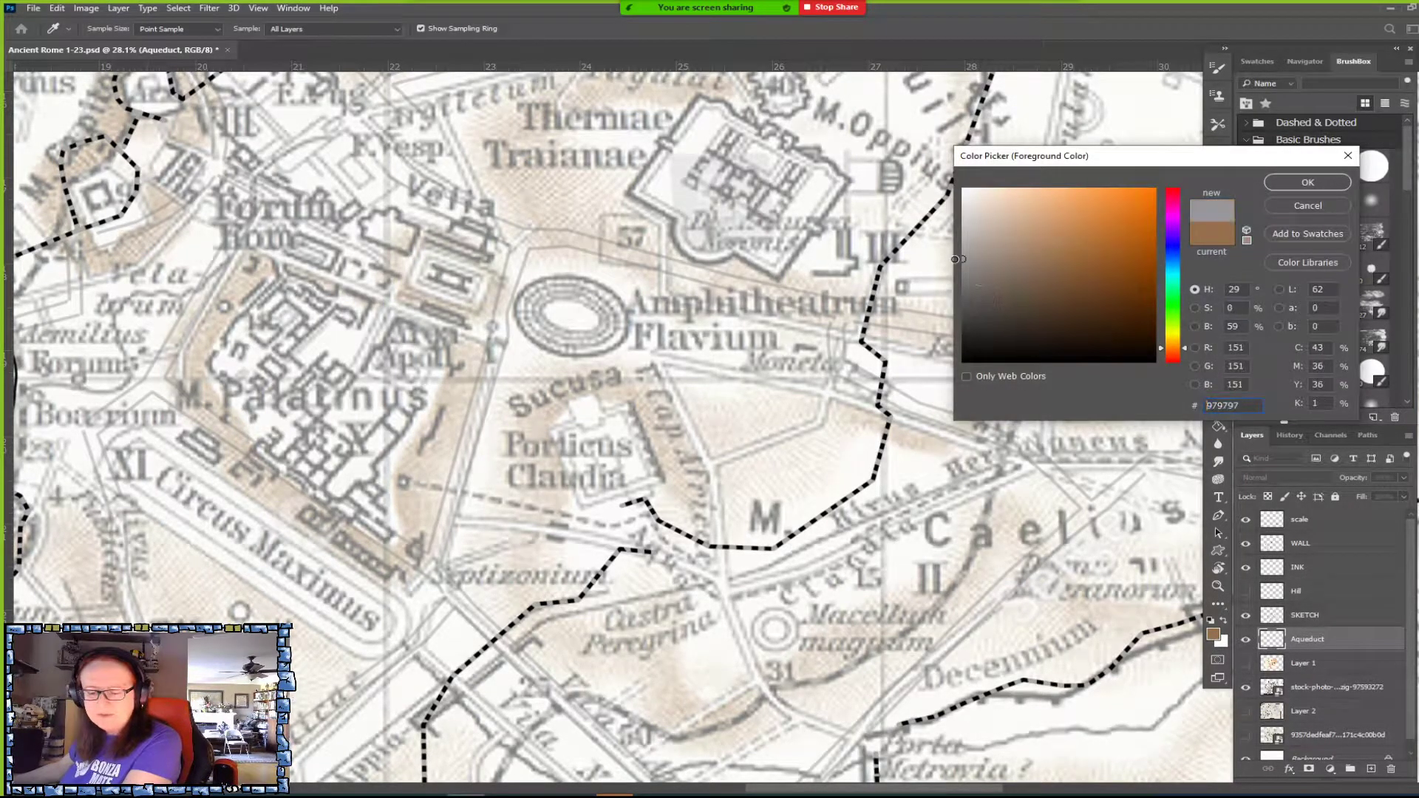
click(1307, 182)
key(b)
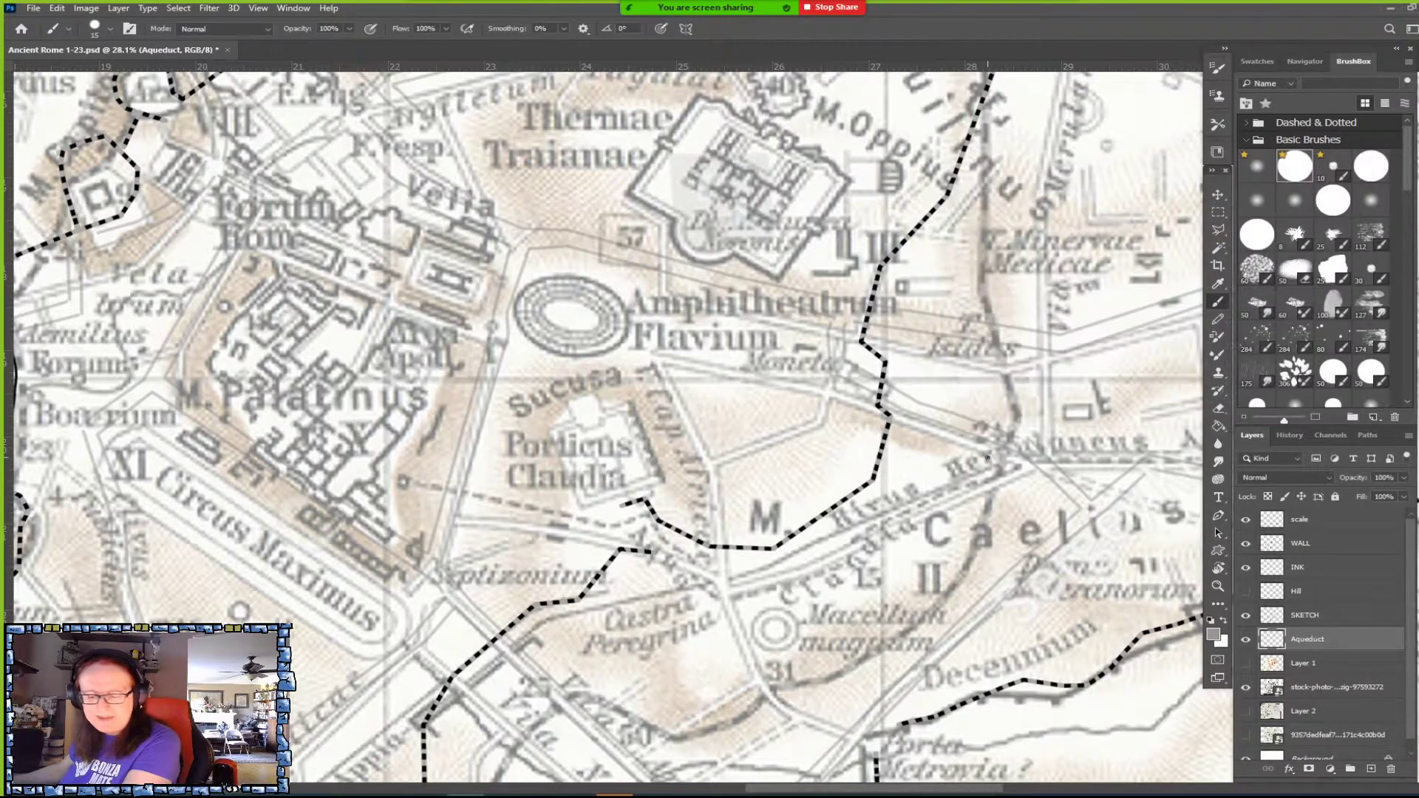
click(1369, 166)
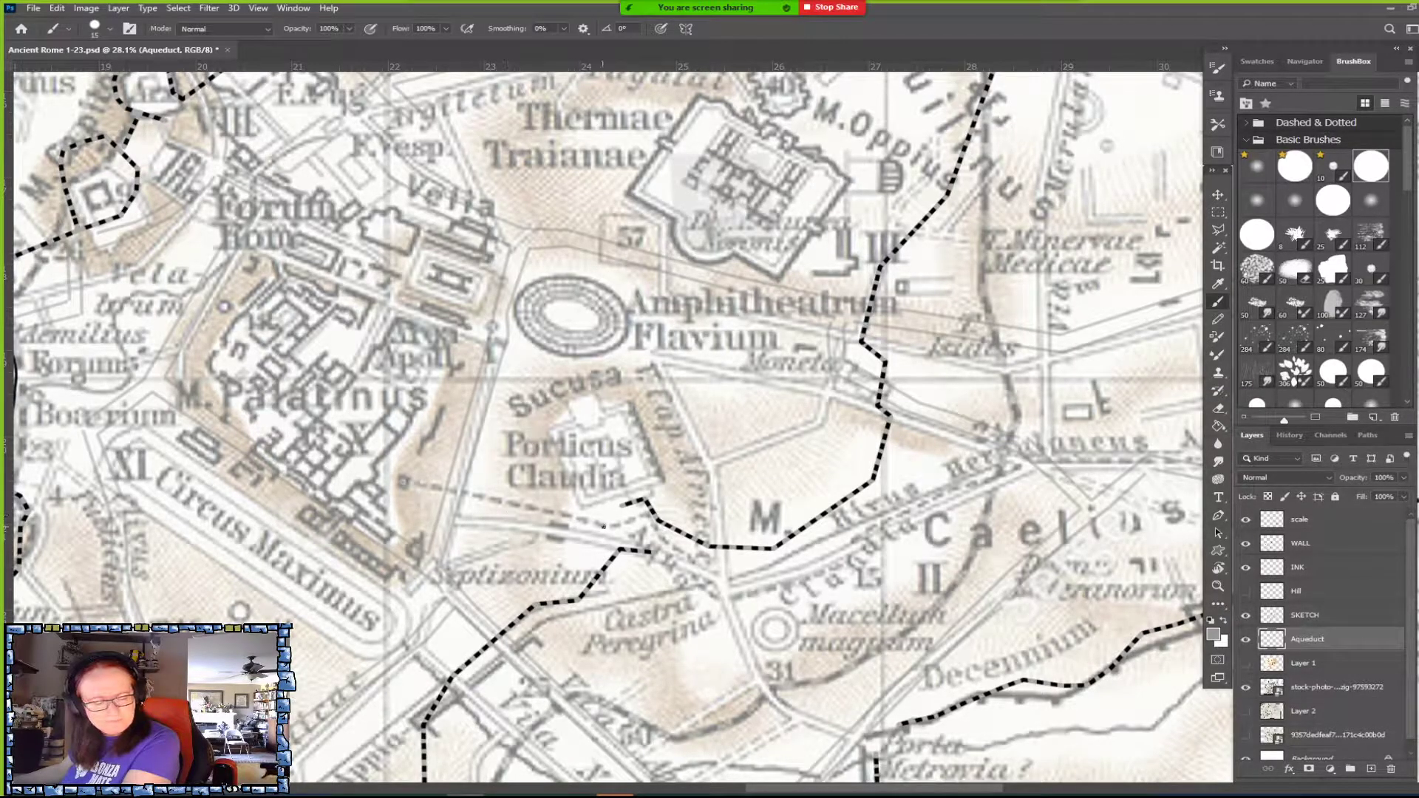
Trace the aqueduct in connected straight grey strokes from the Palatinus past Caelius, along the Aqua Claudia and out beyond the eastern wall.
shift+click(620, 526)
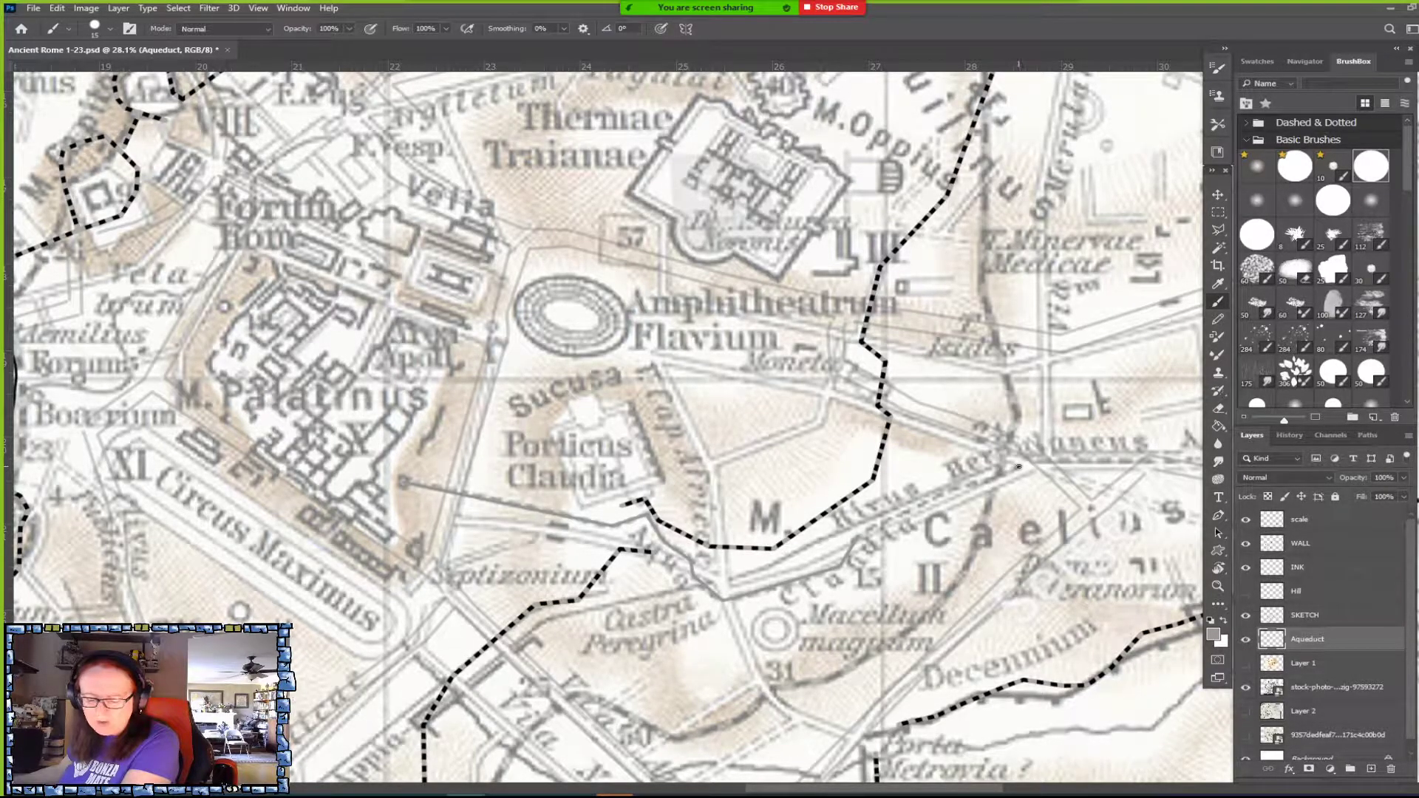
scroll(1018, 466, right, 5)
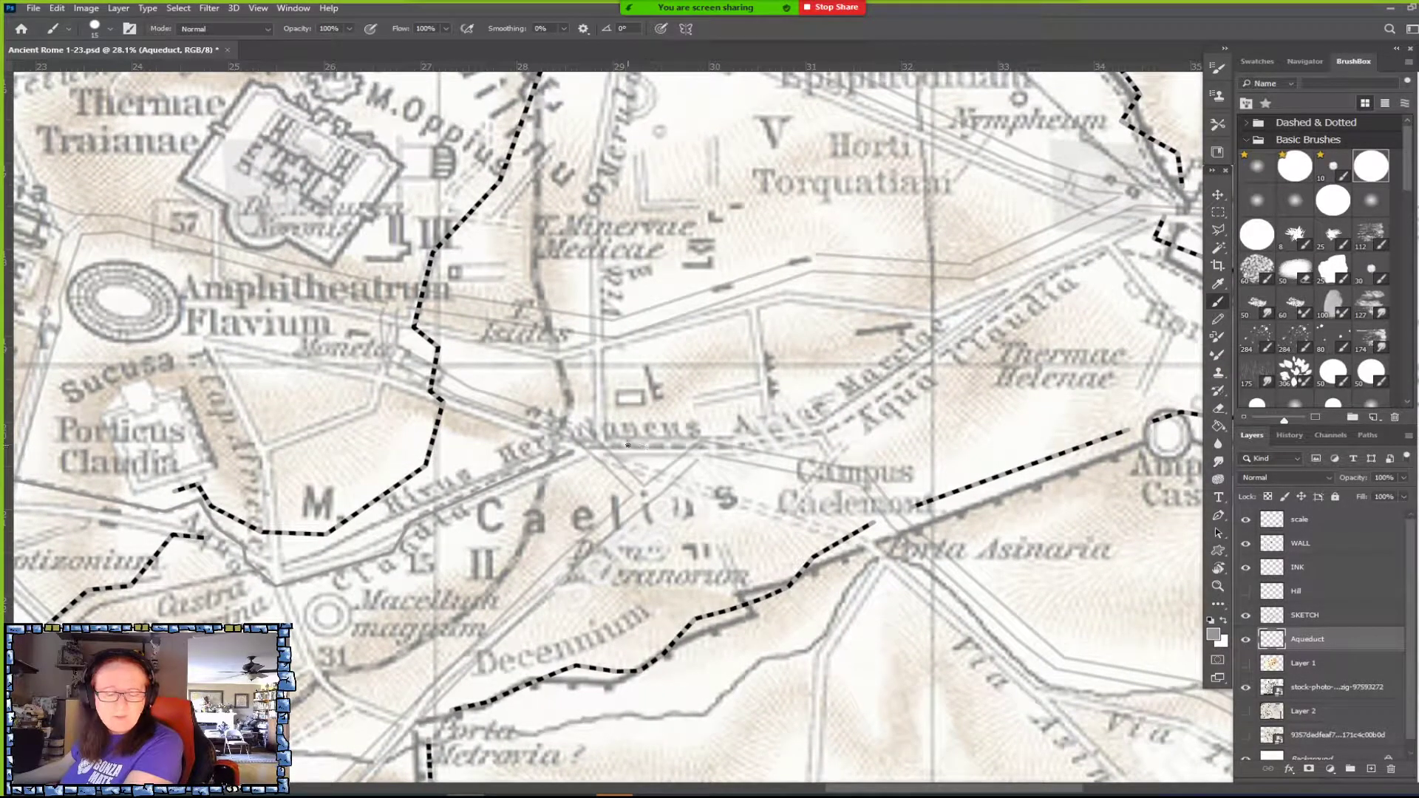
shift+click(730, 447)
shift+click(804, 435)
shift+click(829, 430)
shift+click(905, 380)
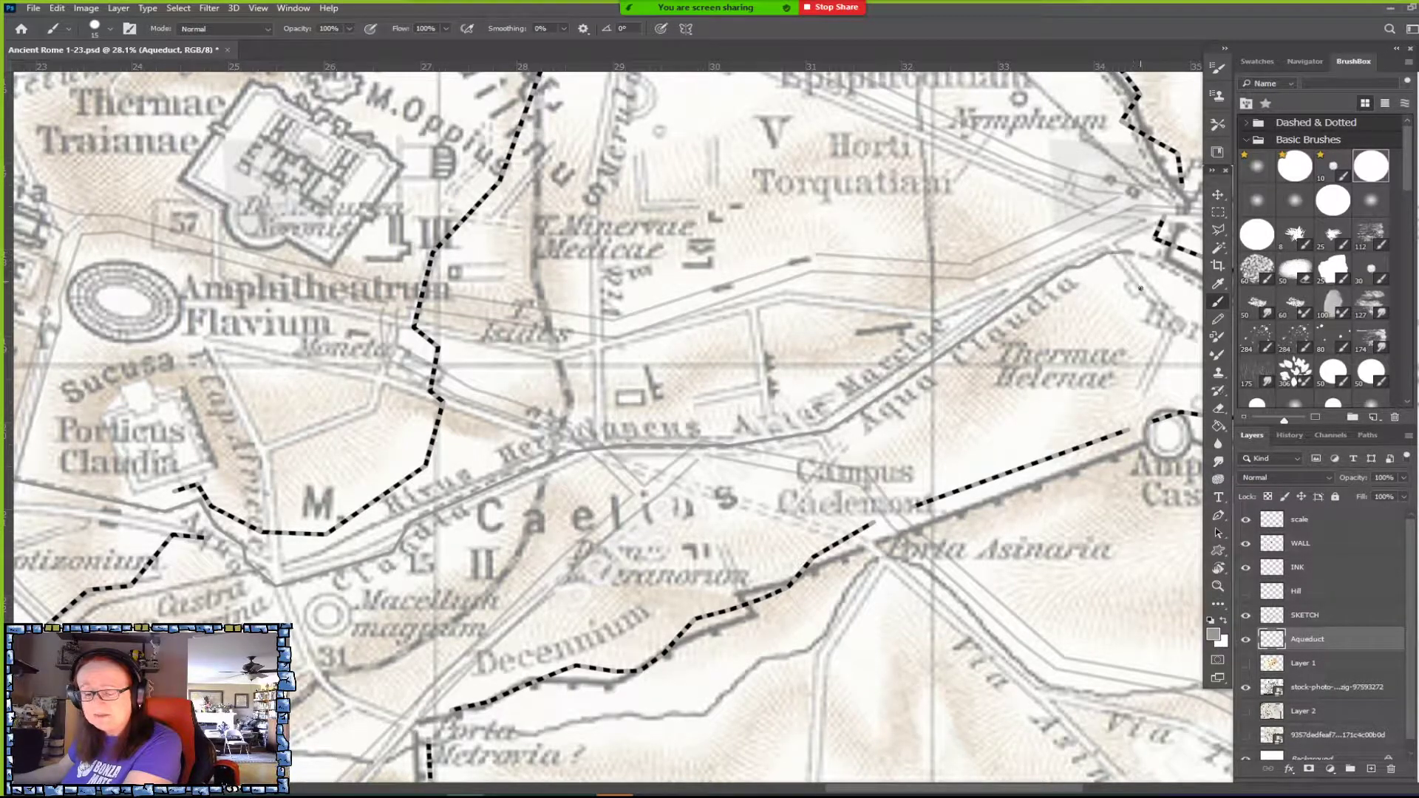
scroll(1144, 290, right, 10)
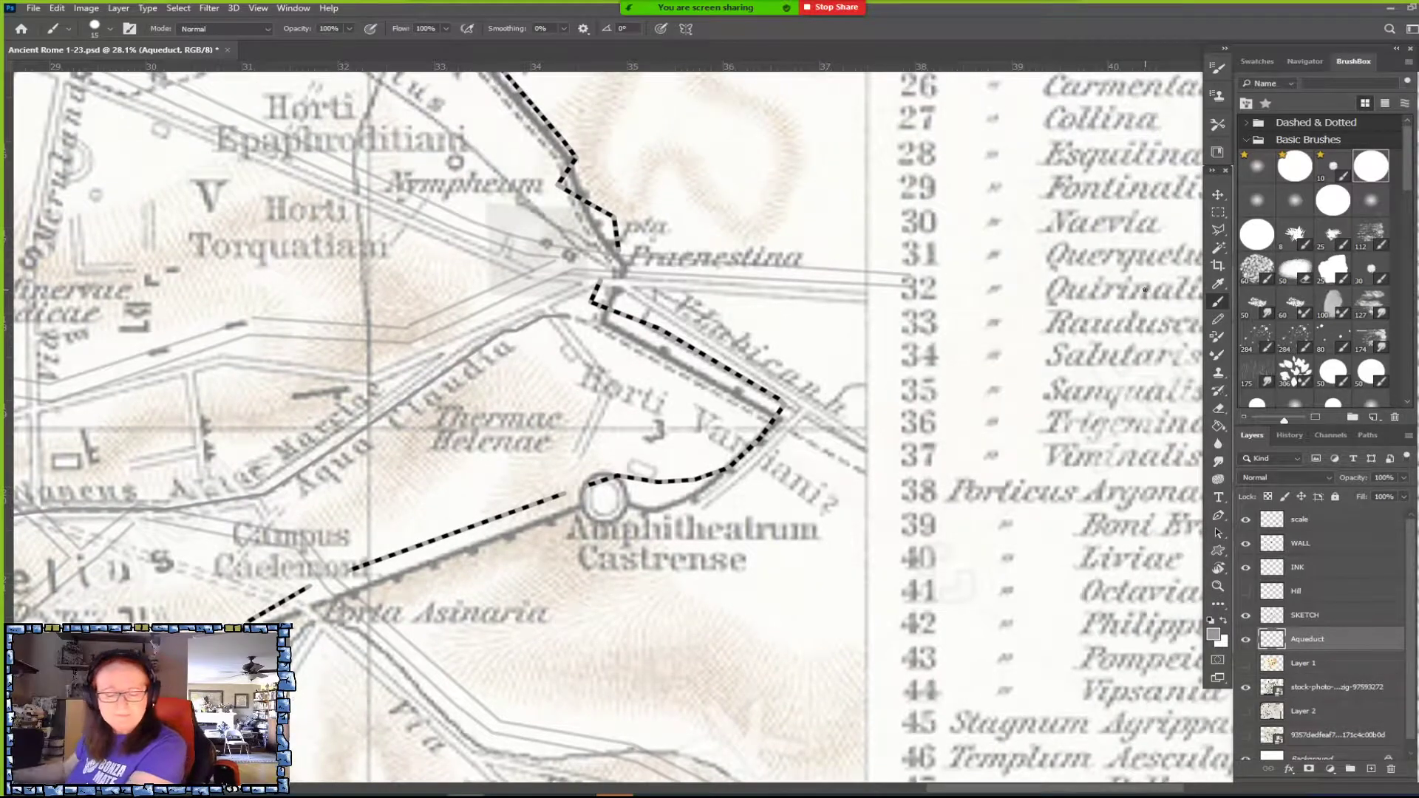
shift+click(875, 478)
Examine the traced aqueduct and the plan's southern half, from Caelius and Porta Asinaria to Thermae Antoninianae and the Aventine.
scroll(909, 503, down, 3)
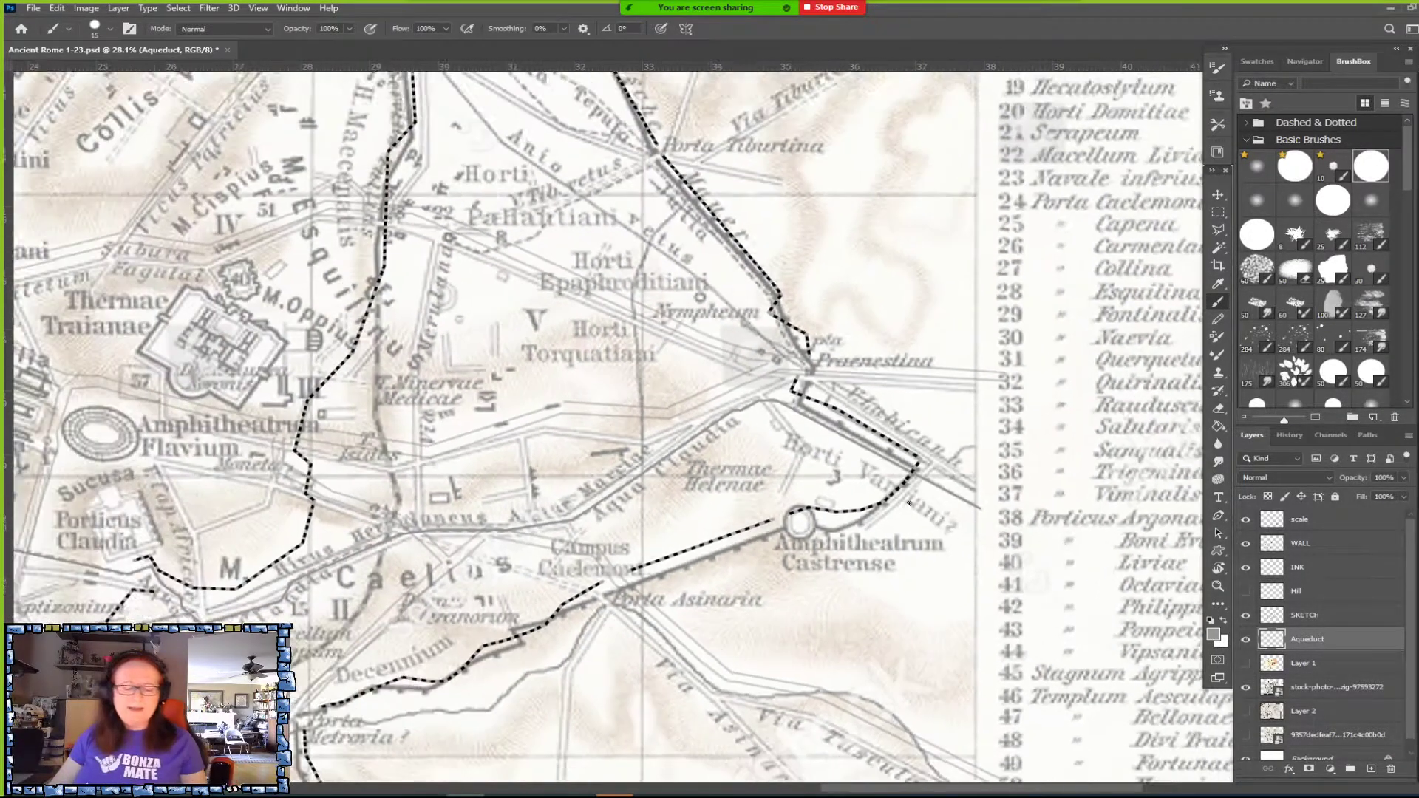
scroll(909, 504, left, 3)
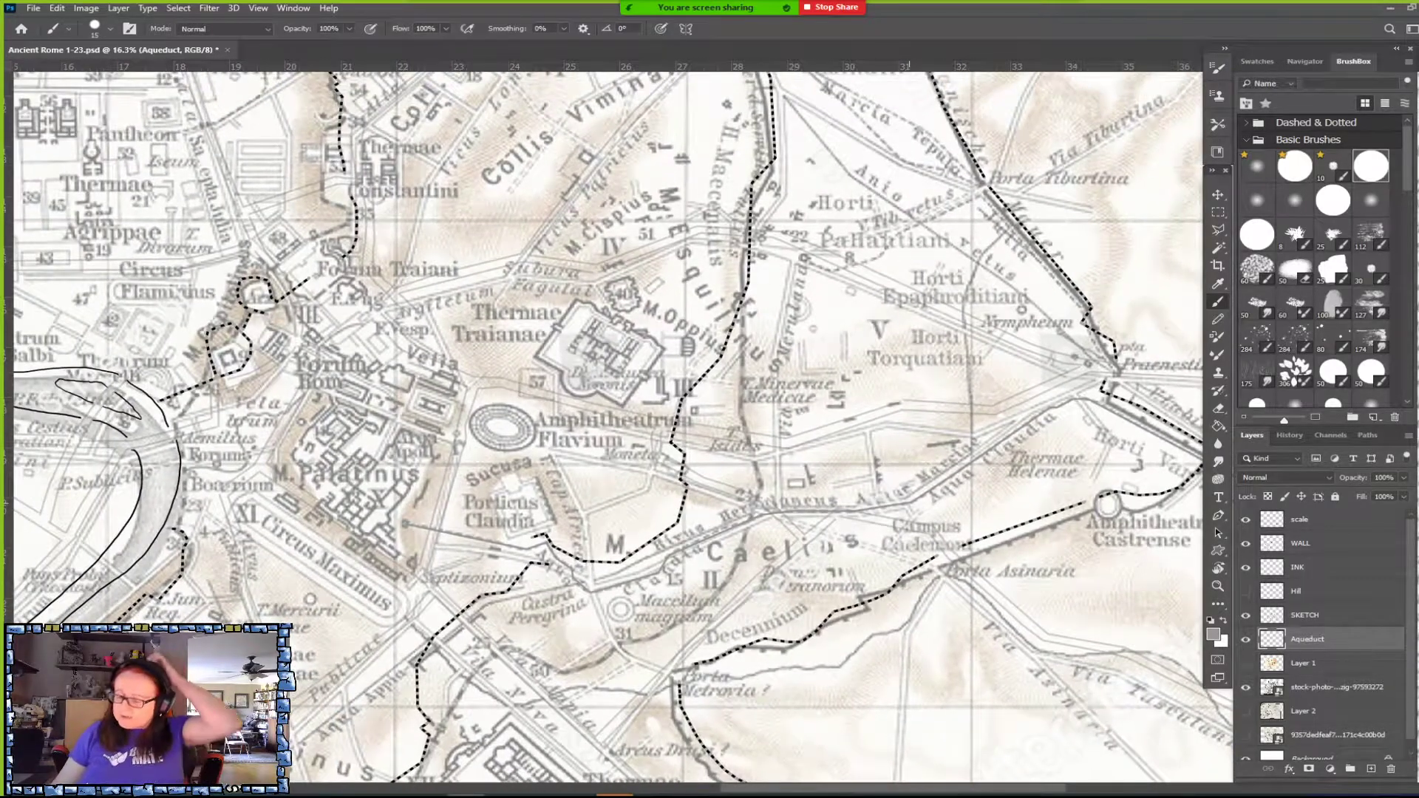
scroll(636, 776, up, 2)
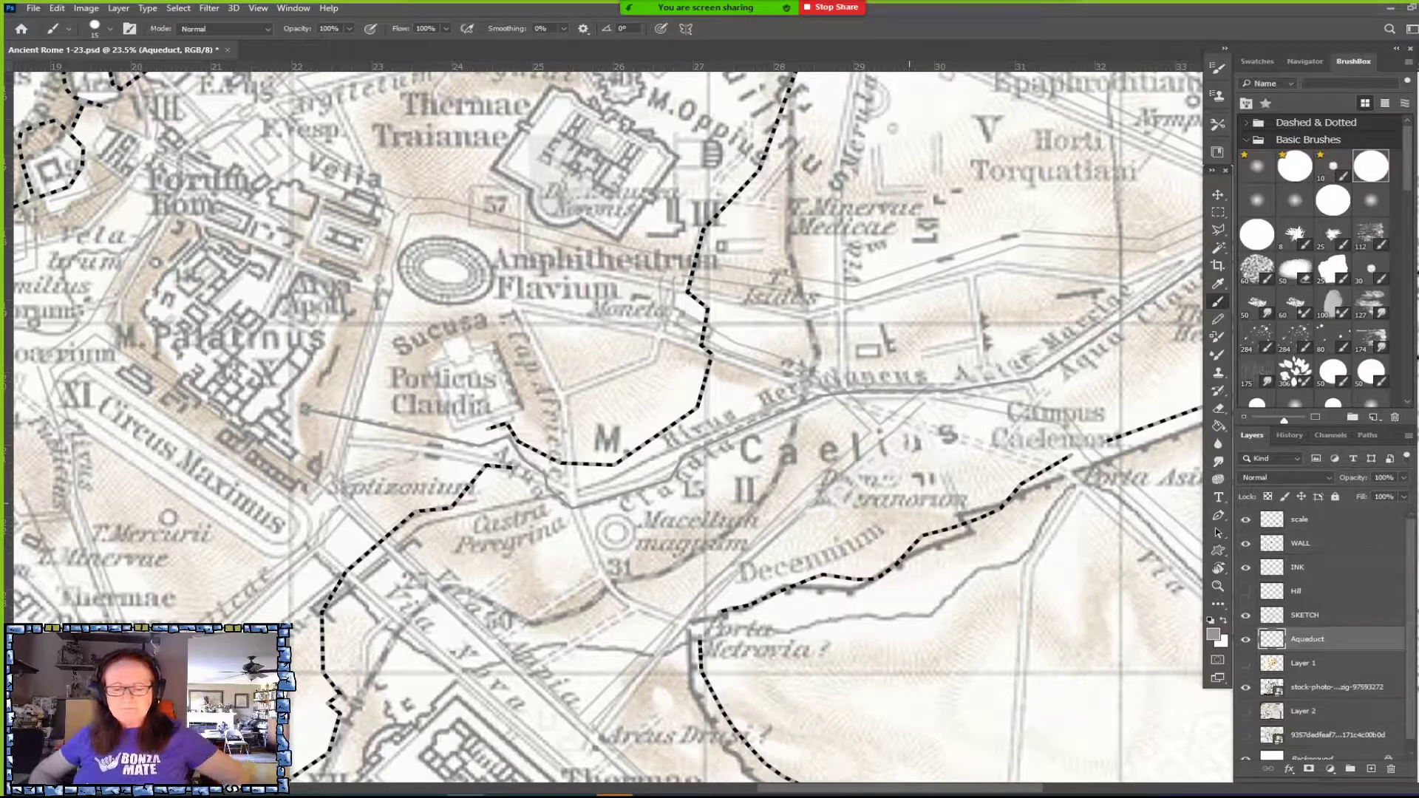
scroll(613, 422, down, 1)
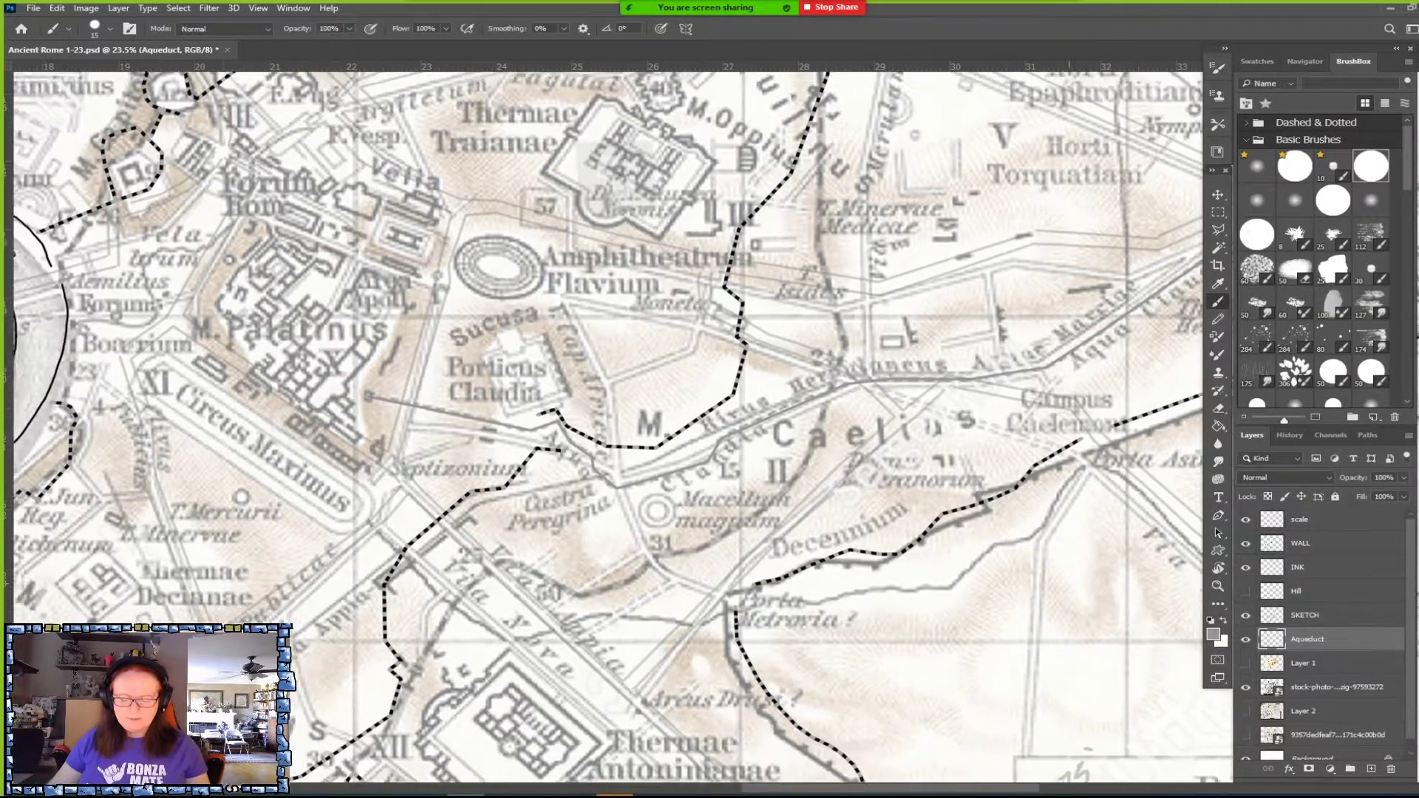
scroll(614, 421, up, 1)
scroll(614, 421, down, 2)
scroll(614, 421, left, 3)
scroll(614, 421, down, 1)
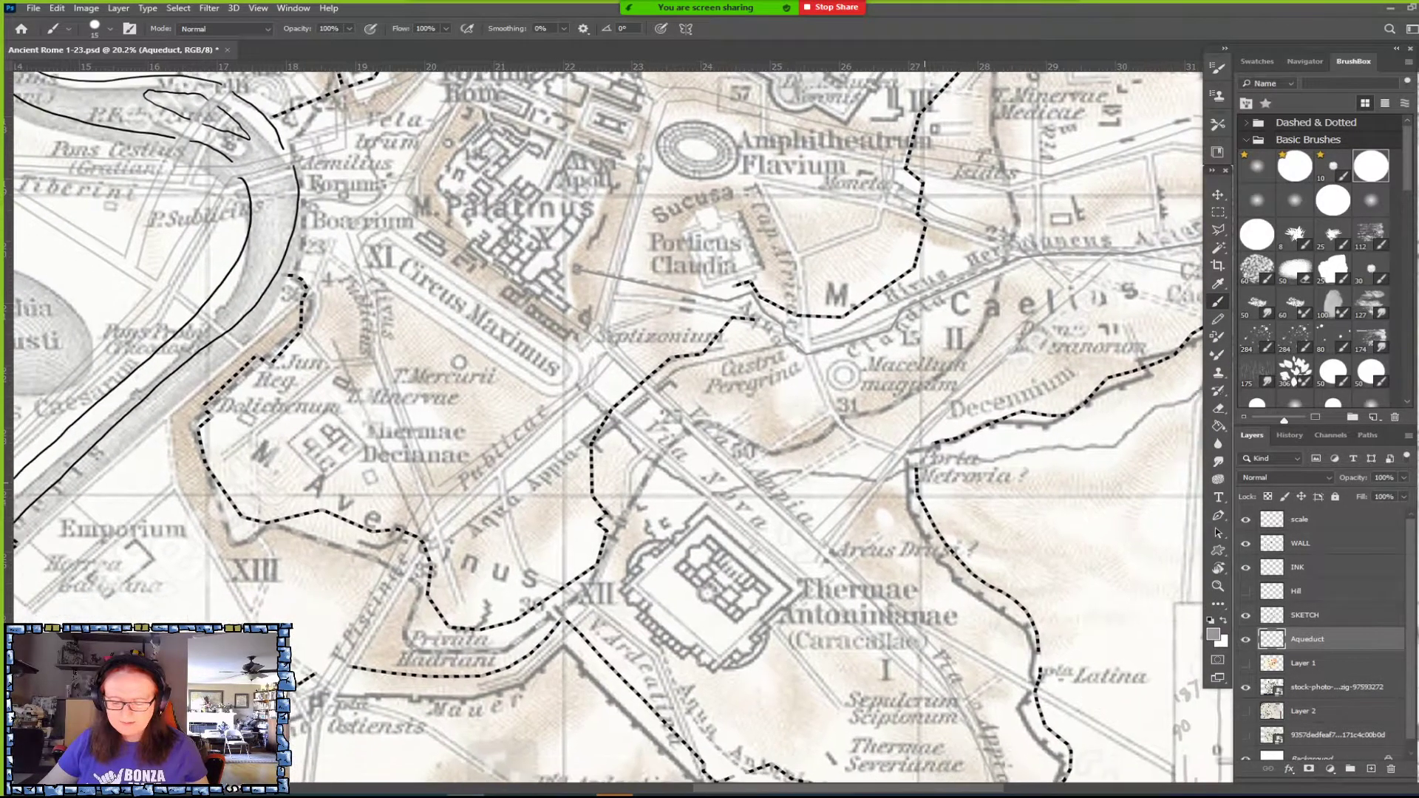
scroll(614, 422, right, 4)
scroll(613, 422, right, 3)
scroll(614, 422, down, 1)
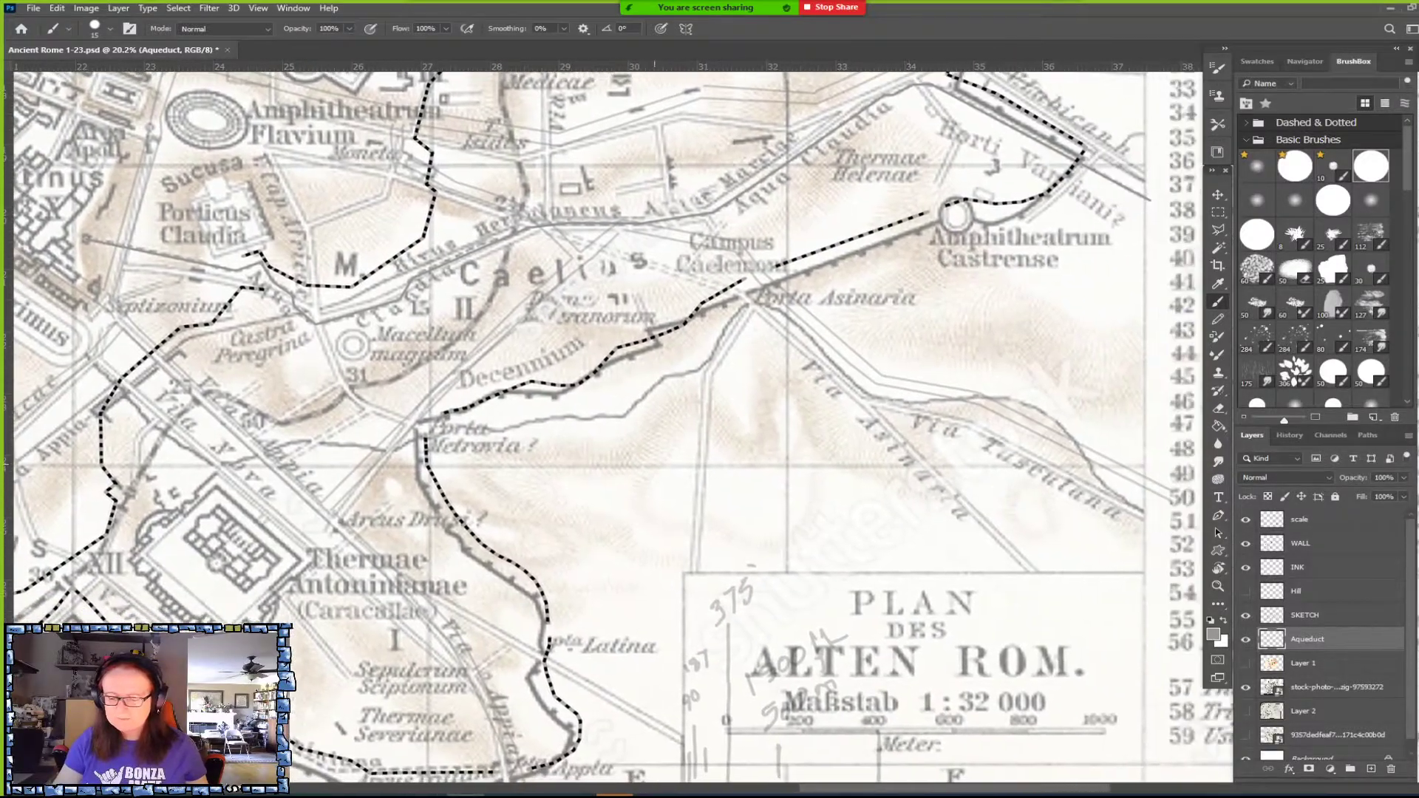
scroll(614, 422, left, 6)
scroll(614, 421, down, 1)
scroll(613, 421, right, 3)
scroll(614, 421, up, 1)
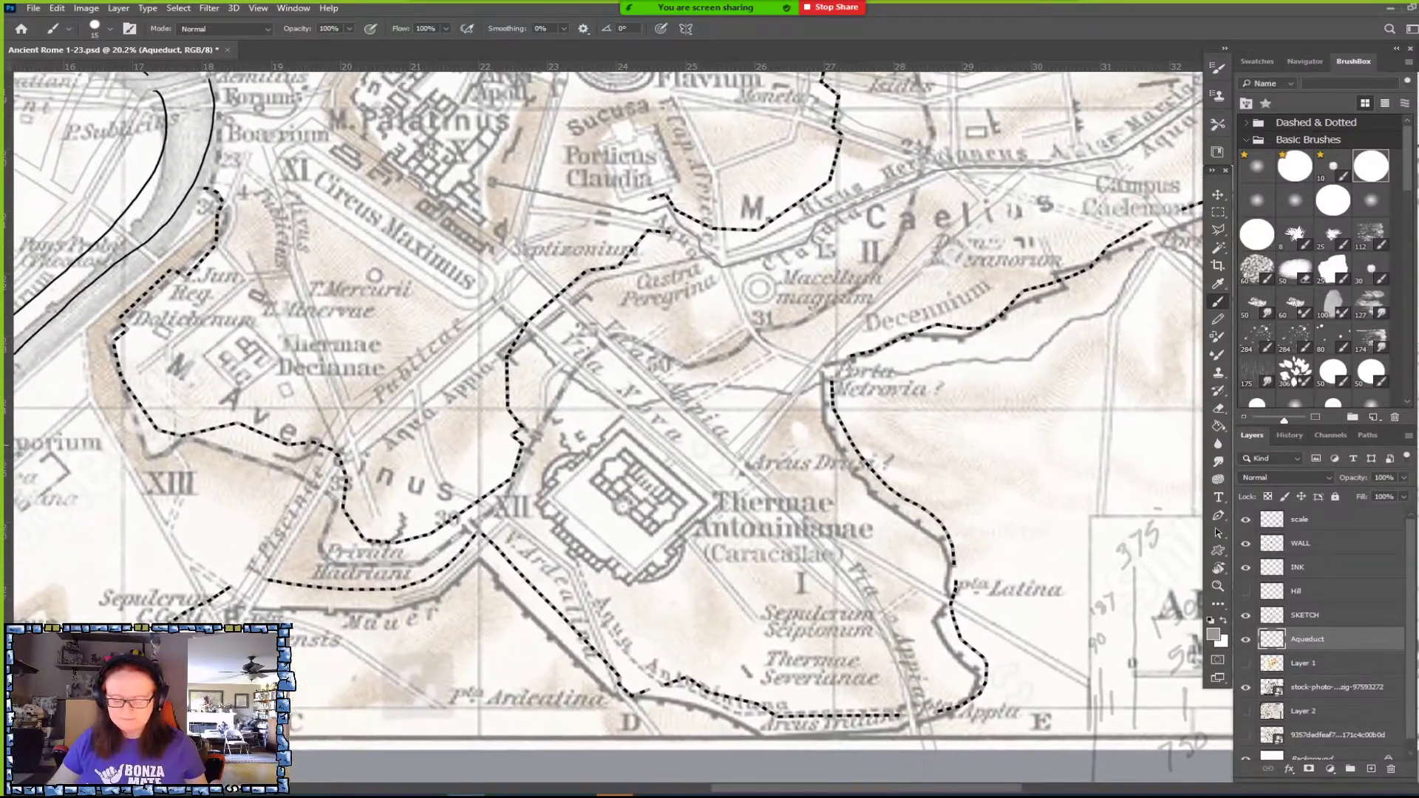
scroll(613, 421, left, 5)
scroll(613, 421, left, 5)
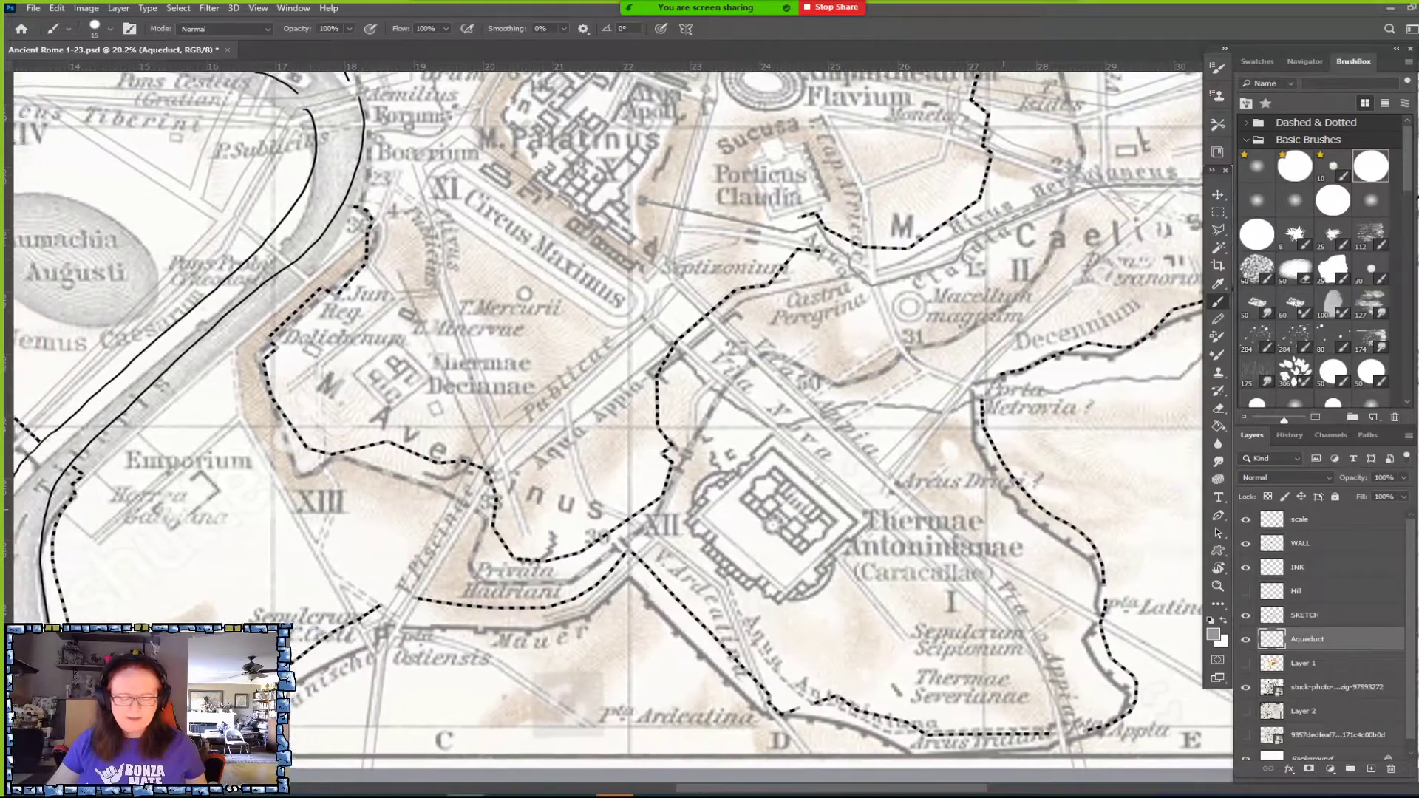
Examine the plan from the Aventine and Circus Maximus across the river bend, then up through Campus Martius to the Quirinal.
scroll(613, 421, up, 2)
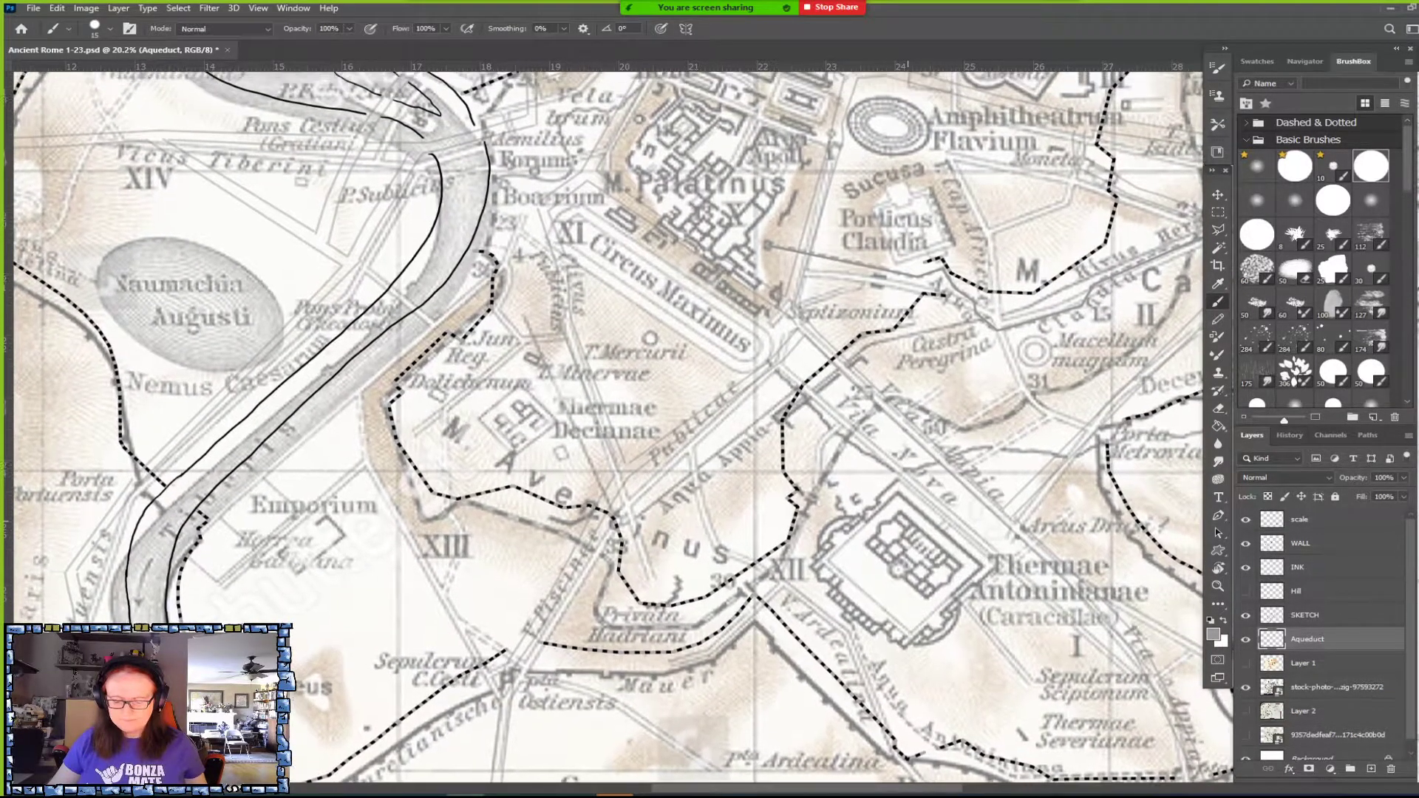
scroll(614, 422, up, 3)
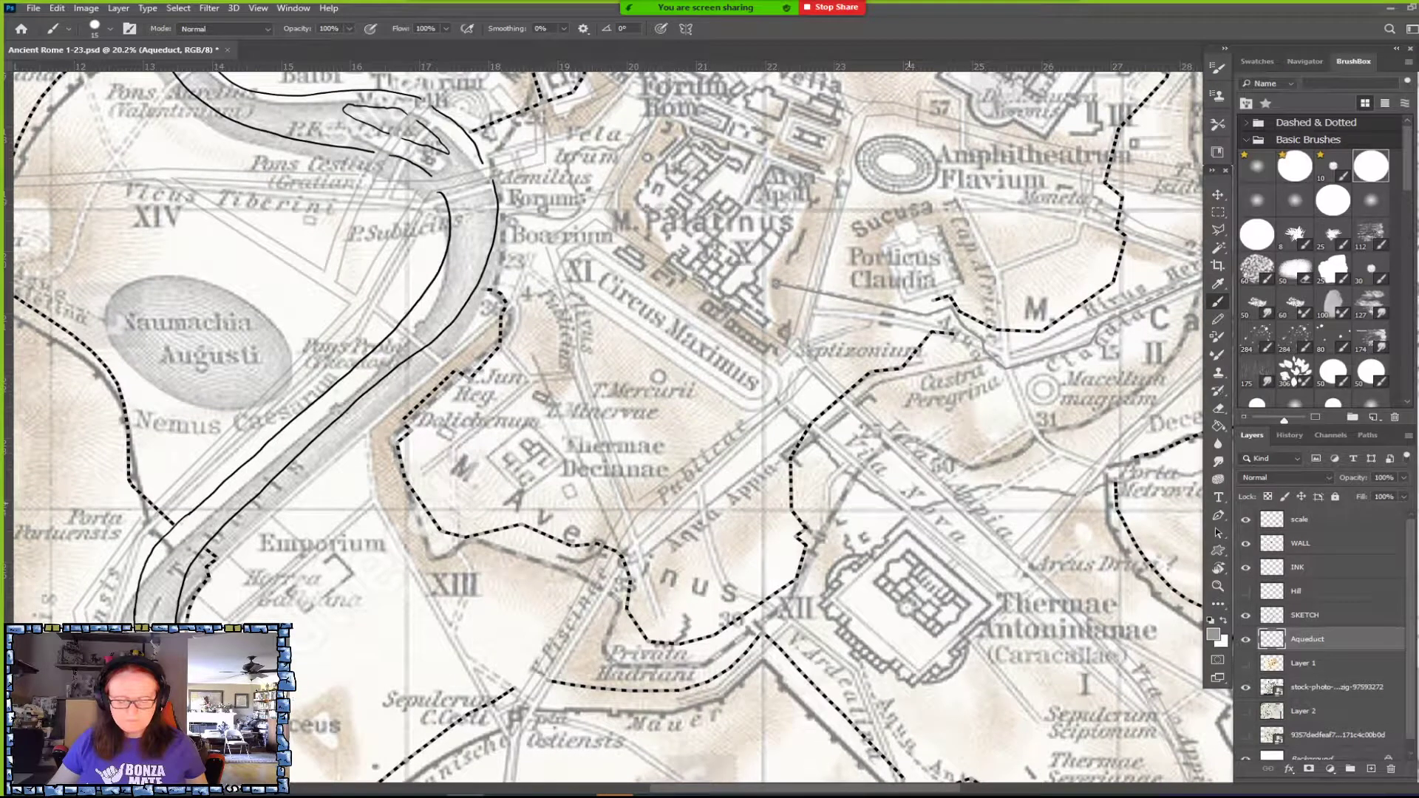
scroll(613, 421, up, 1)
scroll(614, 421, right, 1)
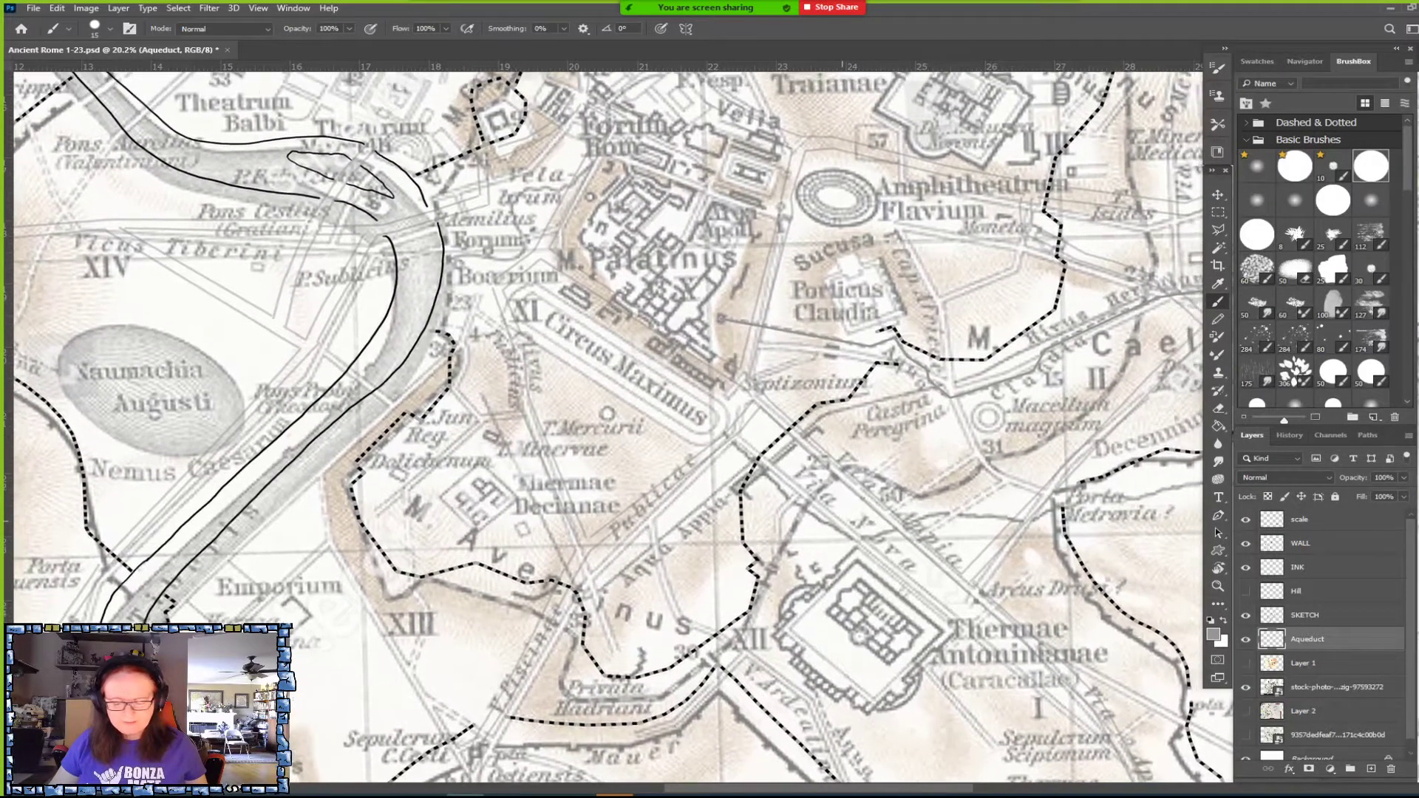
scroll(614, 421, down, 1)
scroll(614, 421, down, 1)
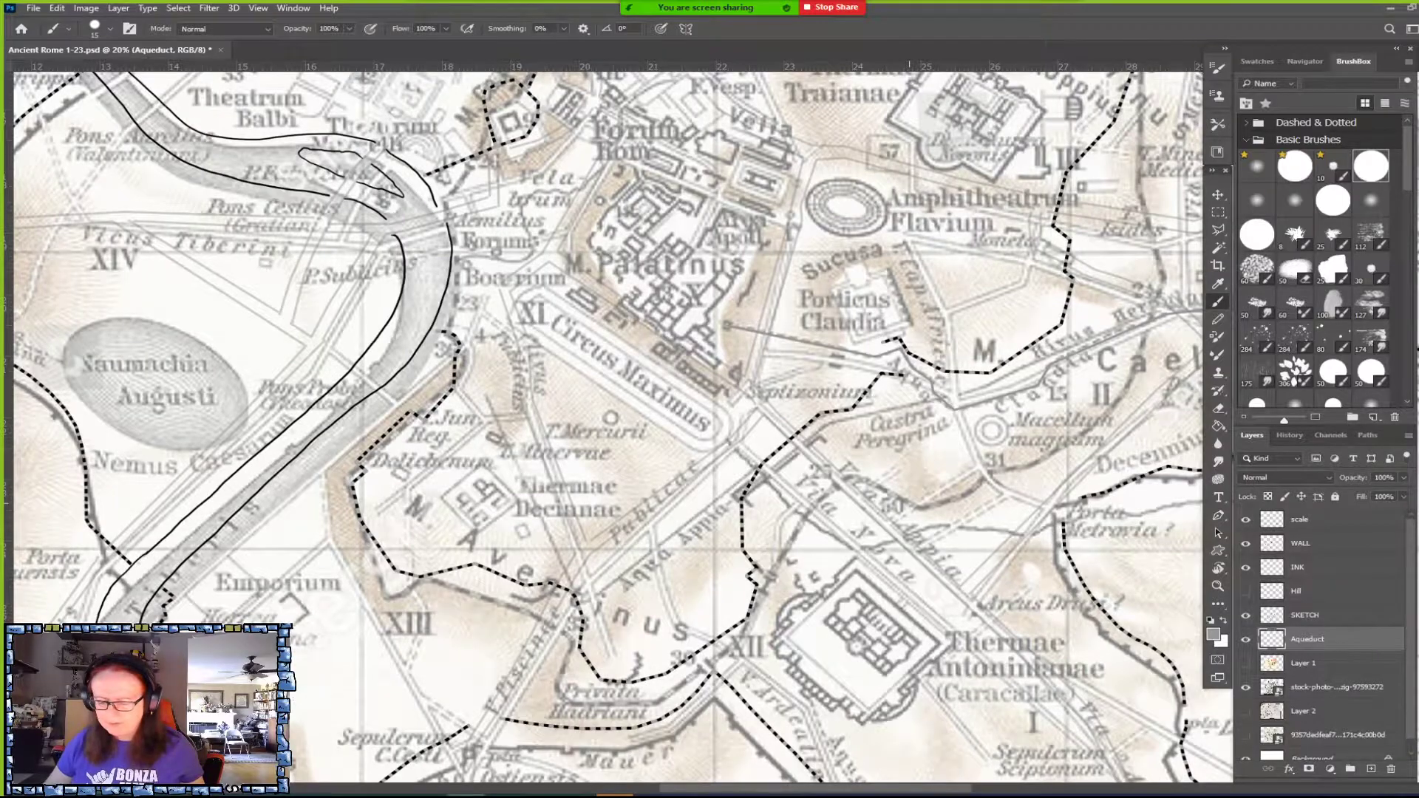
scroll(613, 421, up, 2)
scroll(613, 421, up, 1)
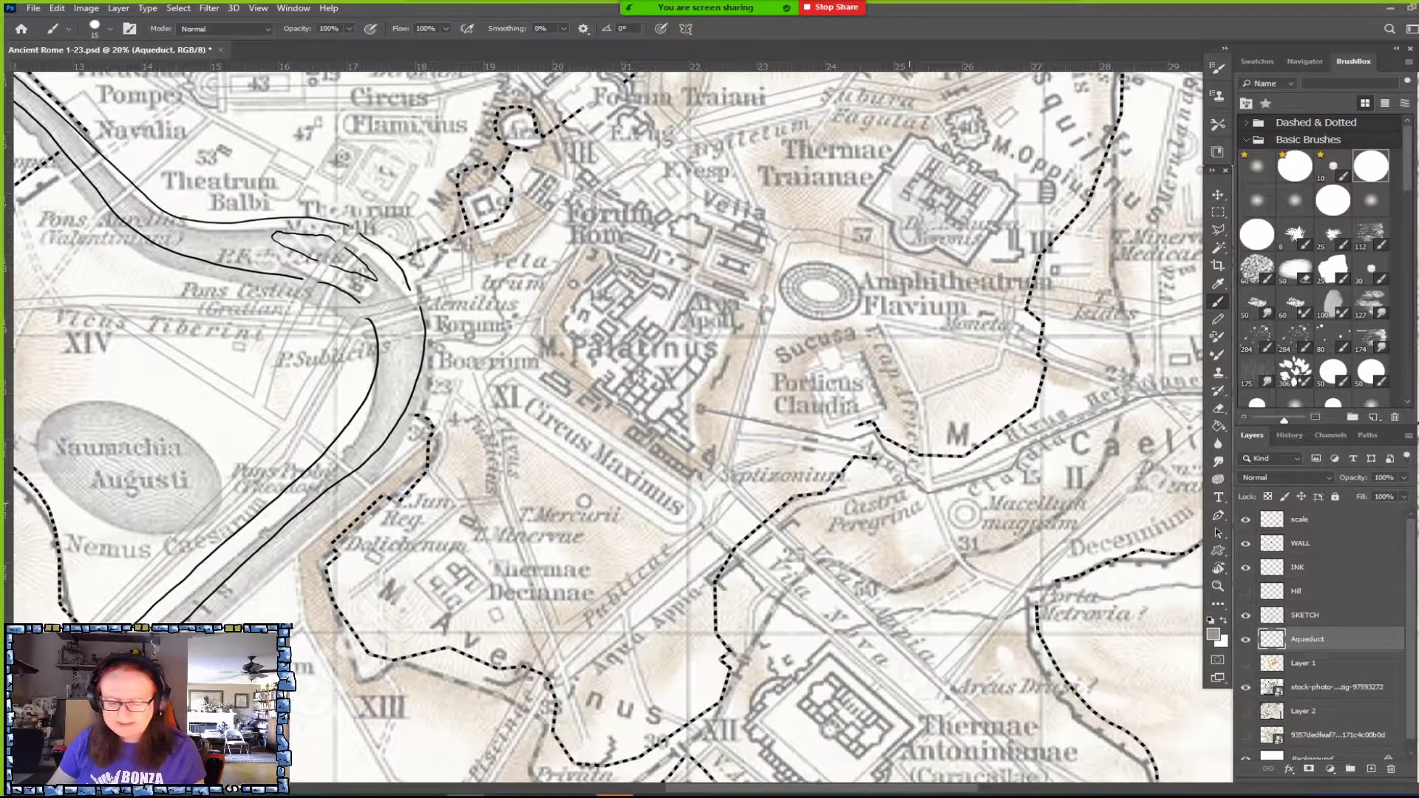
scroll(614, 422, left, 3)
scroll(613, 421, up, 1)
scroll(613, 421, down, 3)
scroll(614, 421, left, 5)
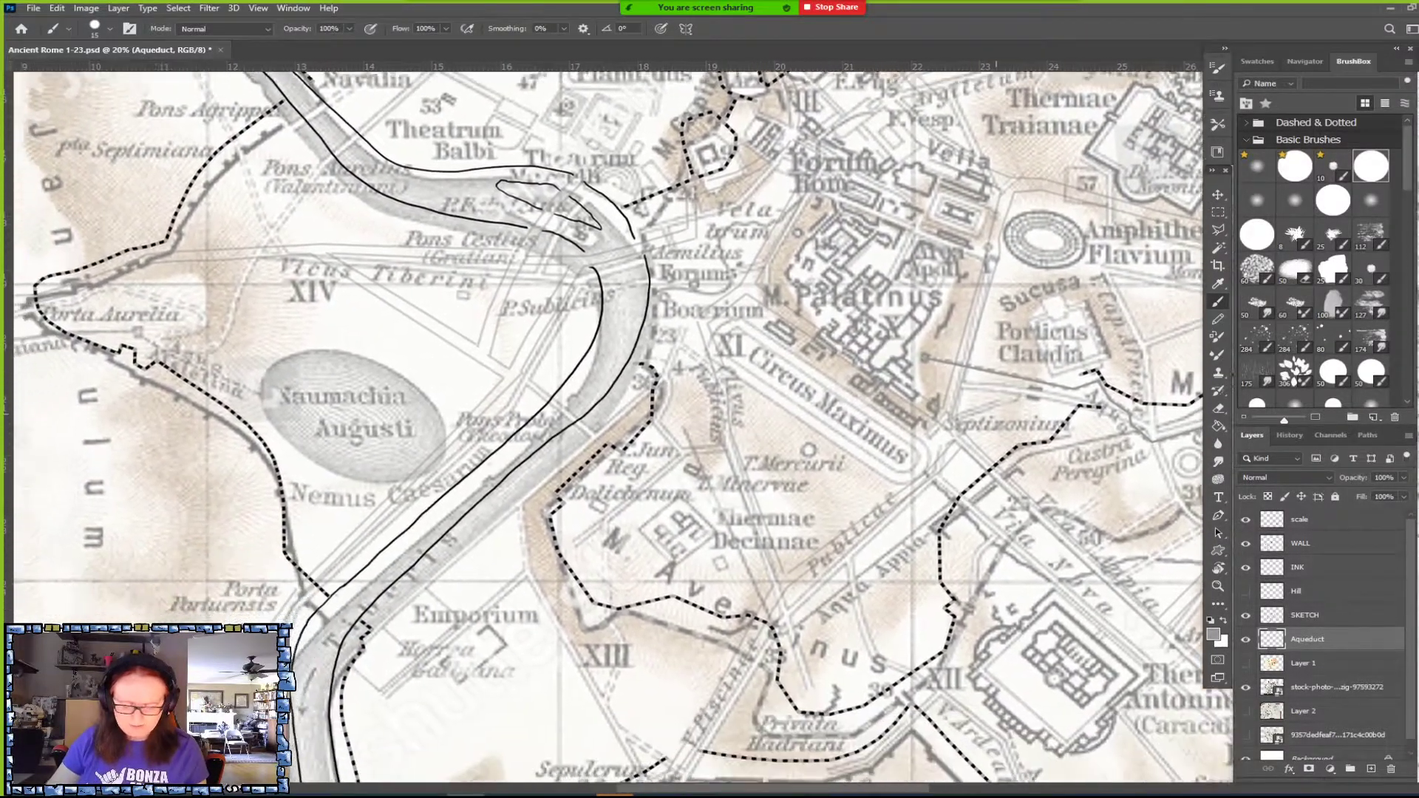
scroll(613, 421, up, 2)
scroll(613, 421, up, 8)
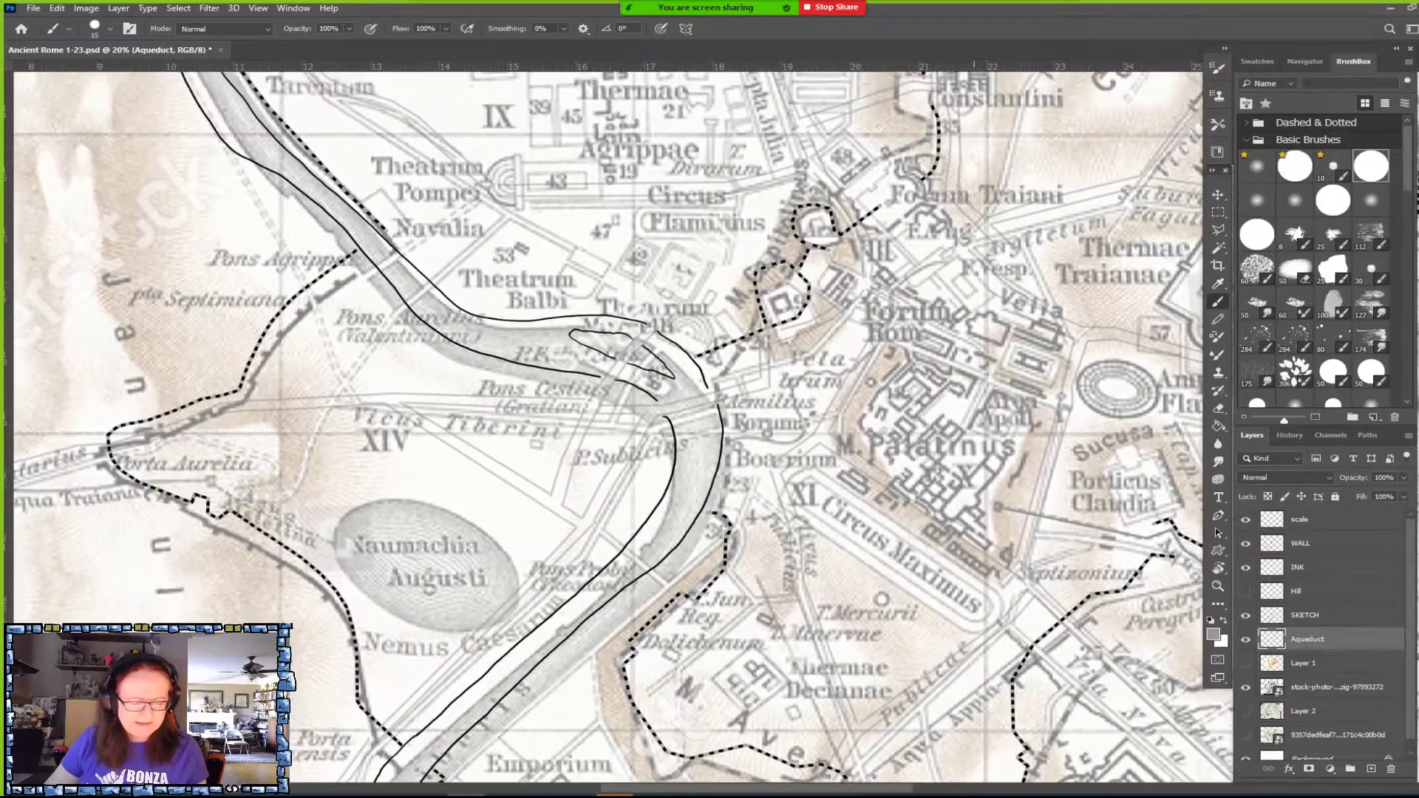
scroll(613, 421, up, 4)
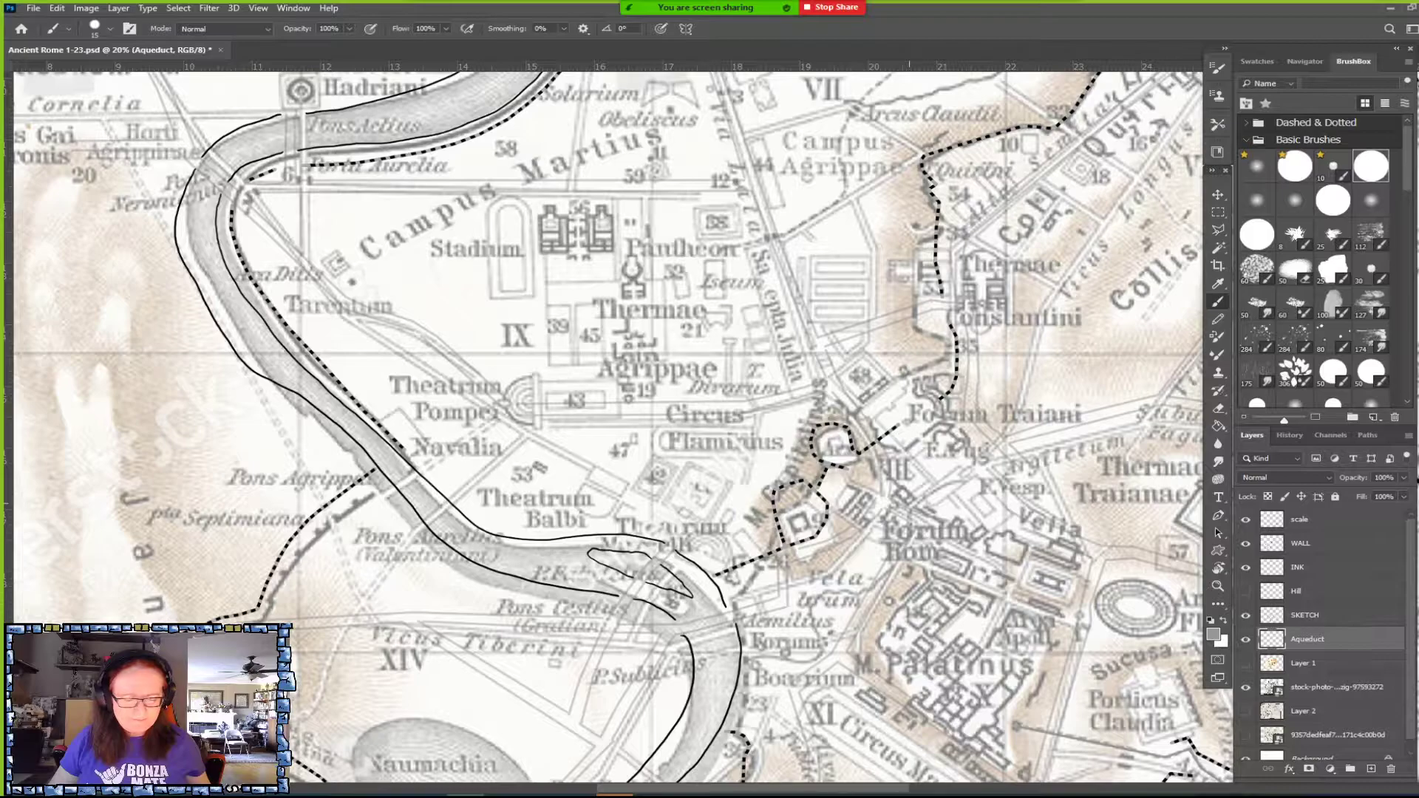
scroll(613, 422, up, 4)
scroll(614, 421, right, 2)
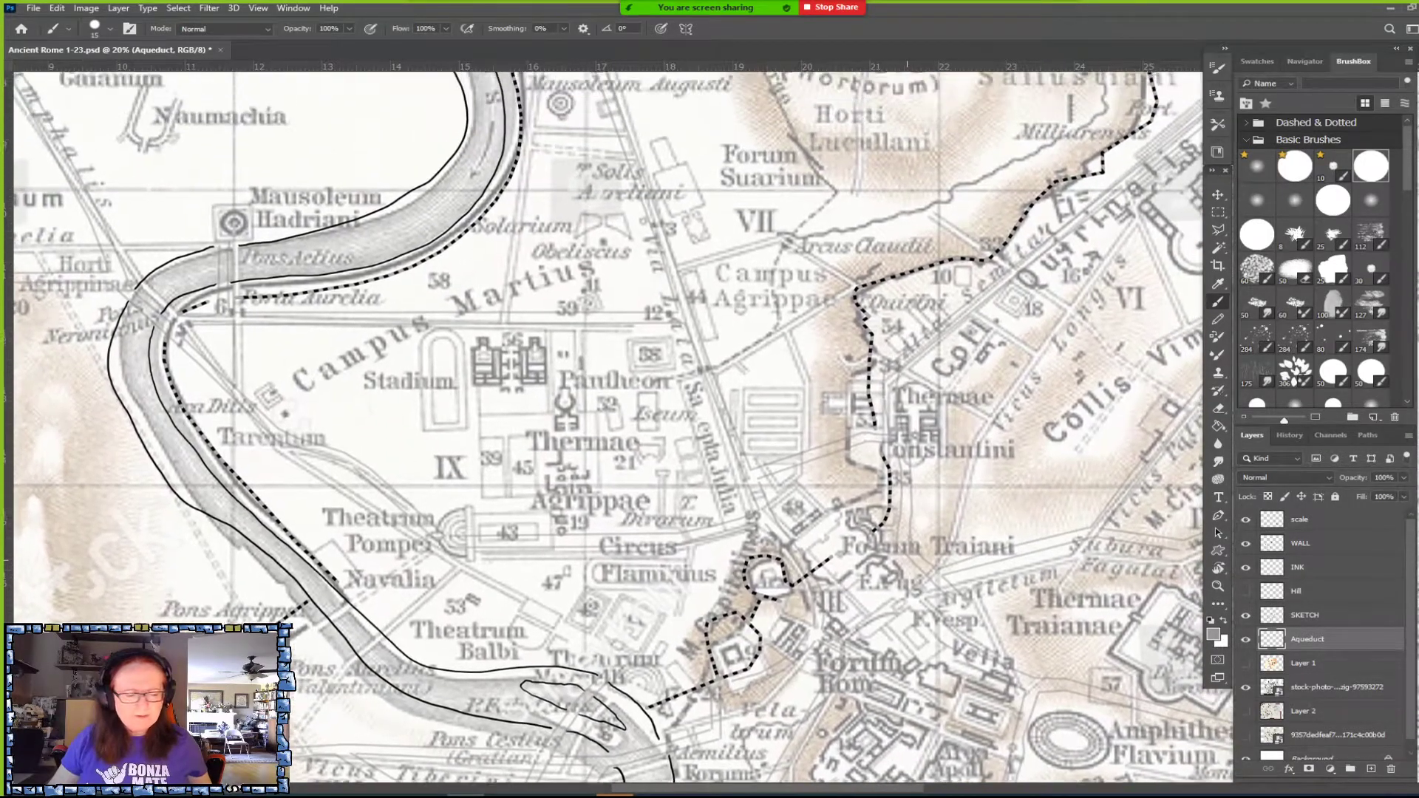
scroll(613, 421, up, 3)
scroll(614, 422, right, 3)
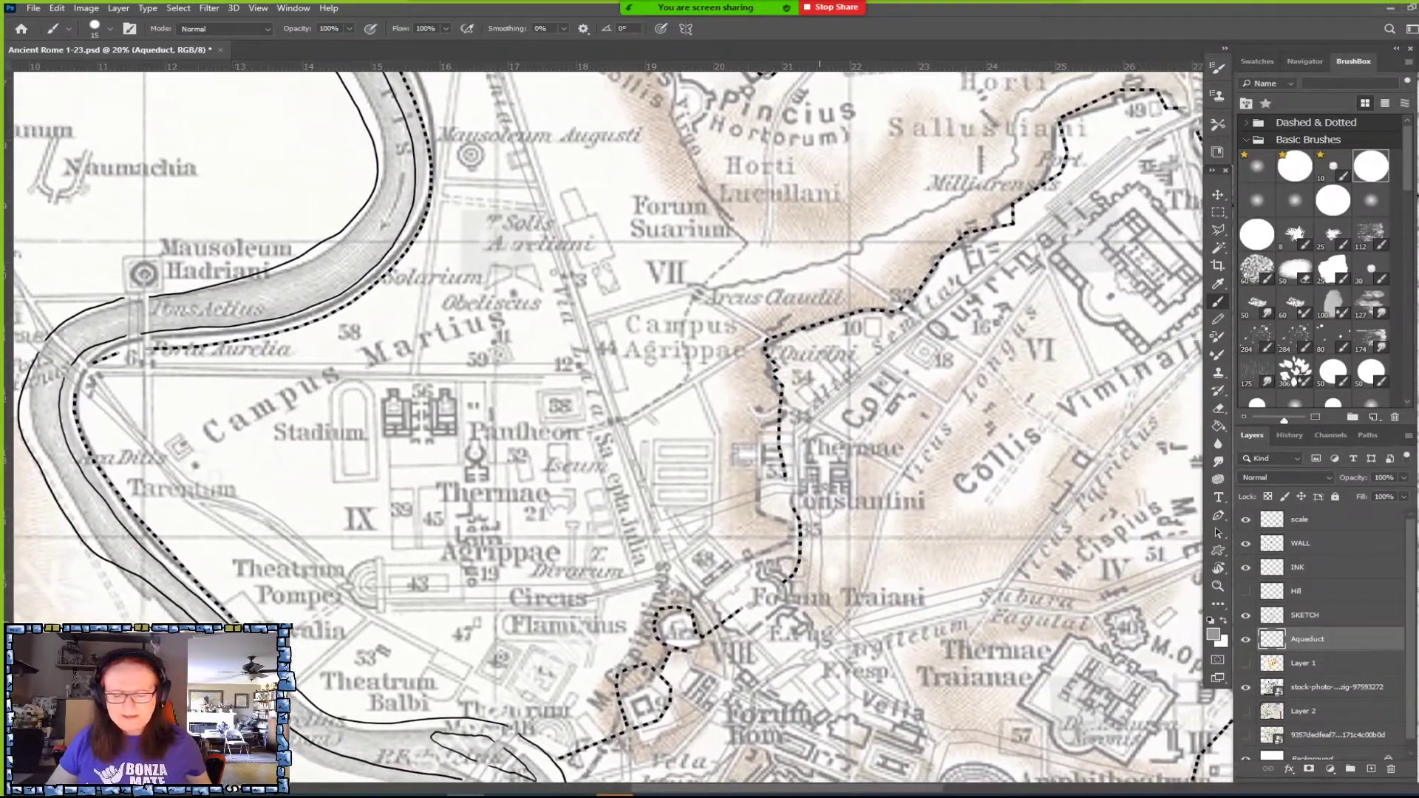
Examine the plan around Campus Martius, from the river bend and Mausoleum Hadriani across to Pincius and the Quirinal.
scroll(606, 422, up, 1)
scroll(606, 421, left, 1)
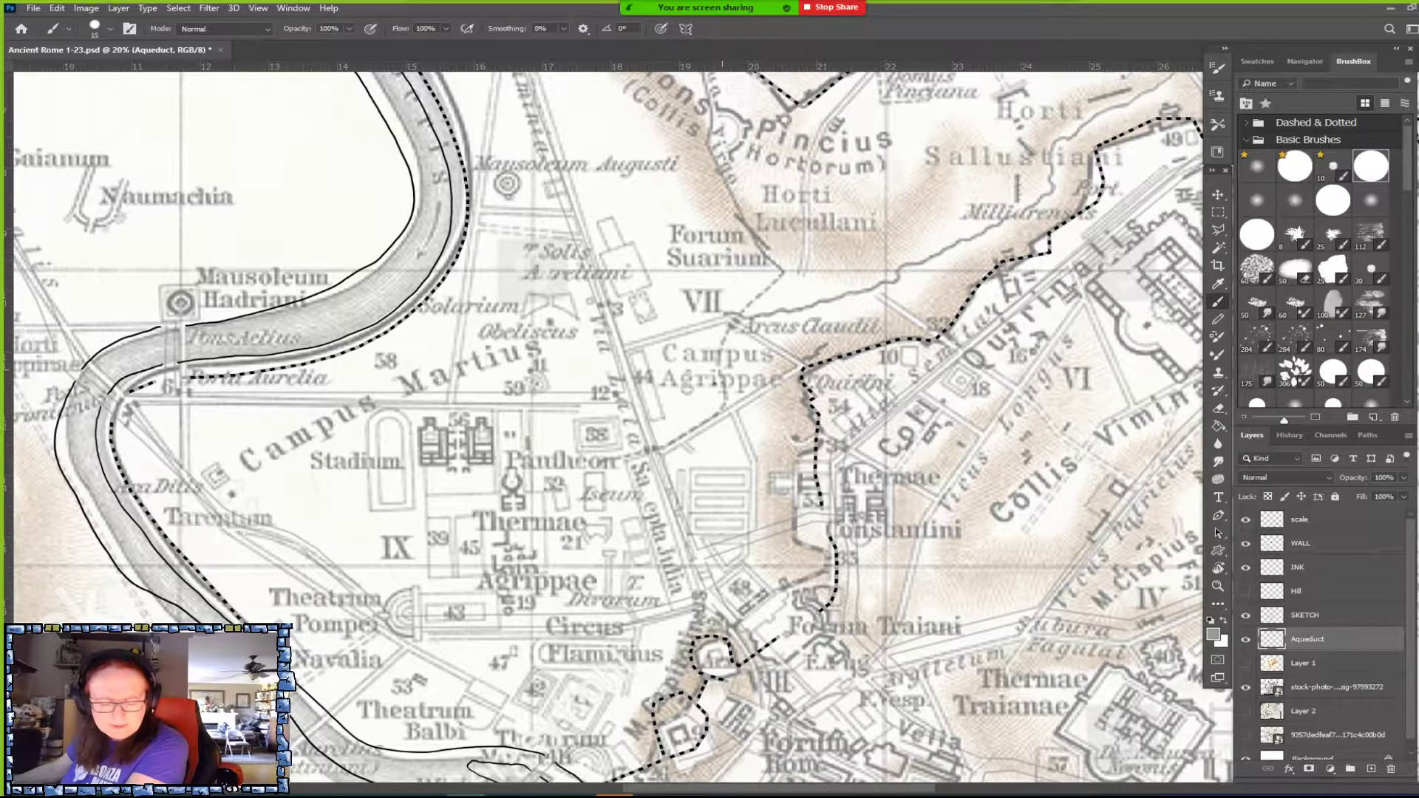
scroll(351, 162, up, 3)
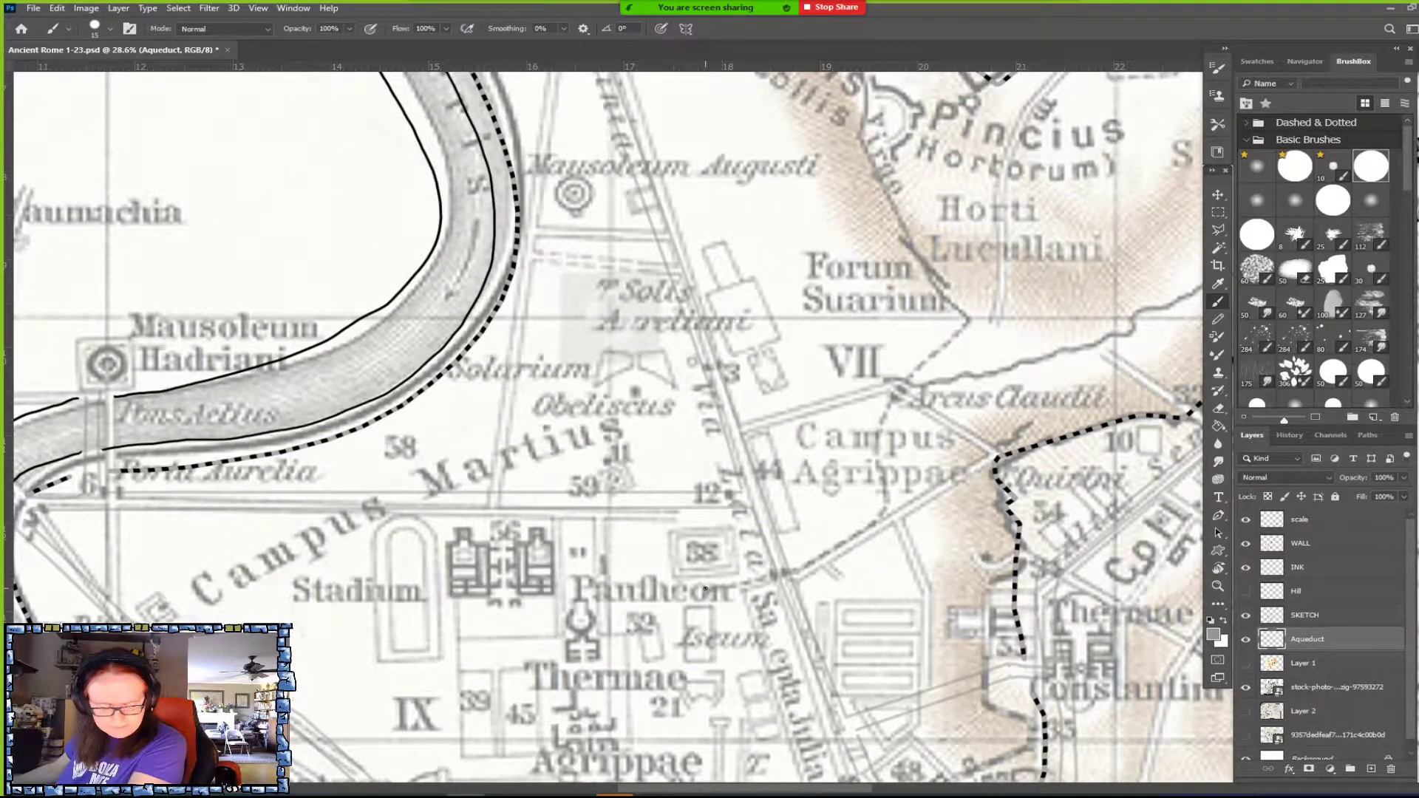
scroll(710, 578, down, 5)
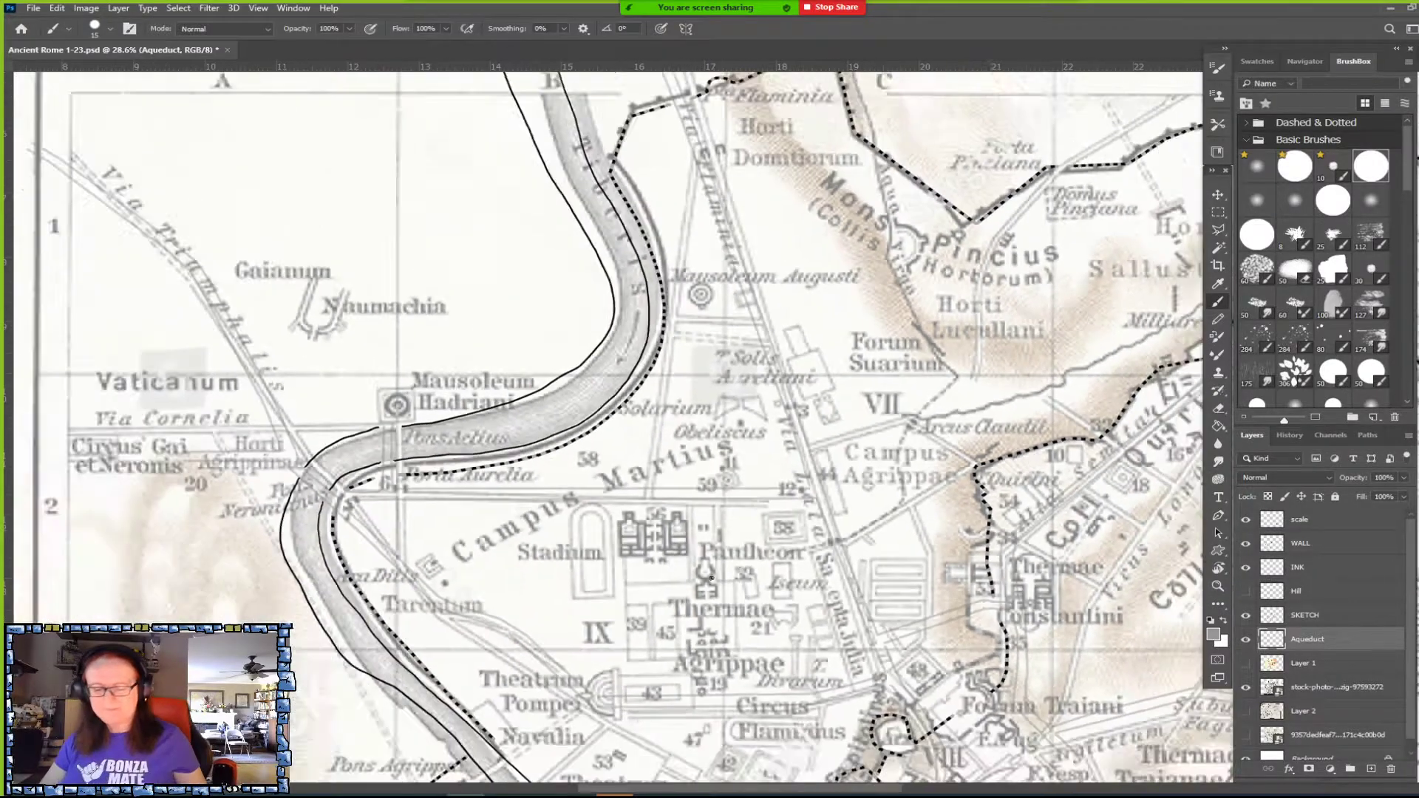
scroll(711, 578, up, 4)
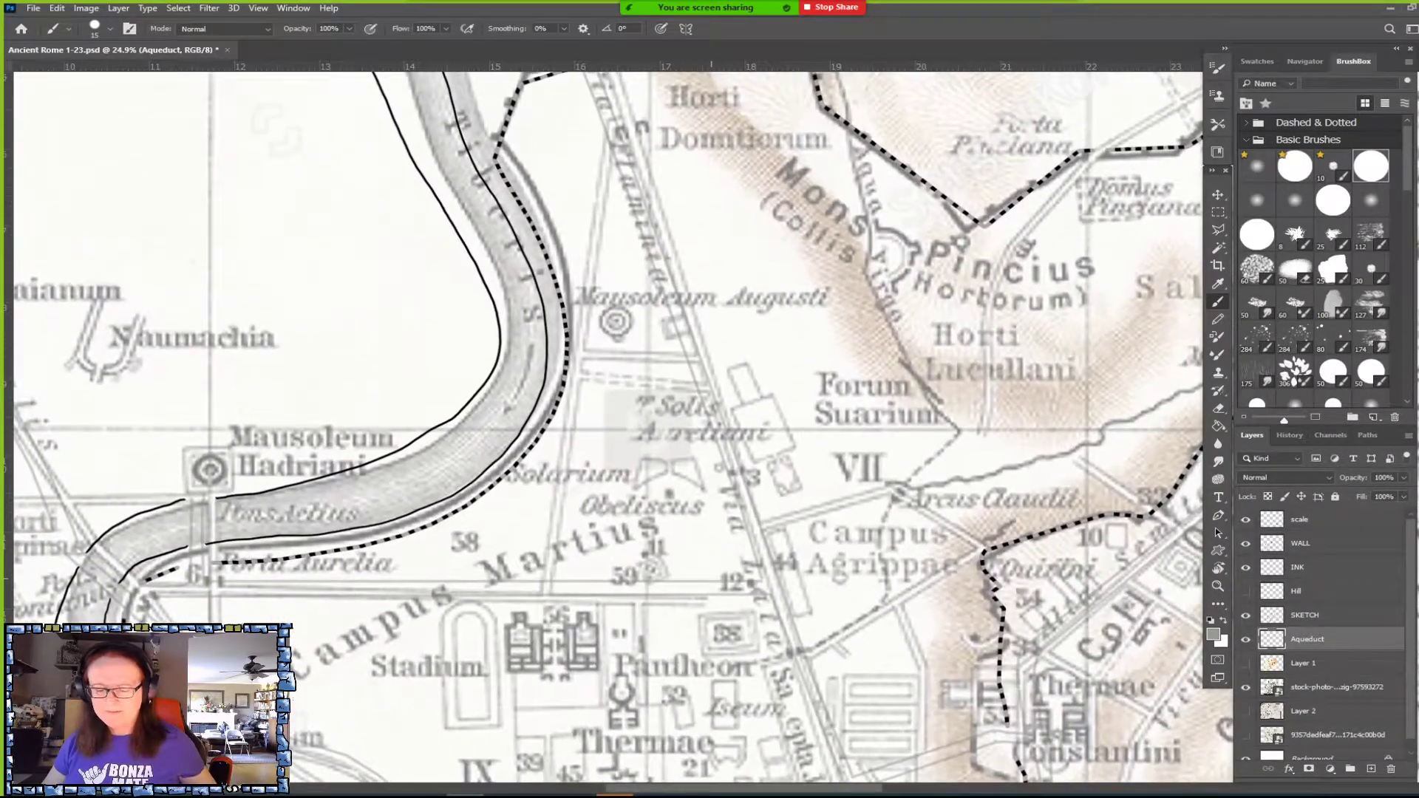
scroll(806, 429, up, 2)
mouse_move(730, 589)
mouse_down()
mouse_move(759, 545)
mouse_move(702, 569)
mouse_move(747, 342)
mouse_move(711, 577)
mouse_up()
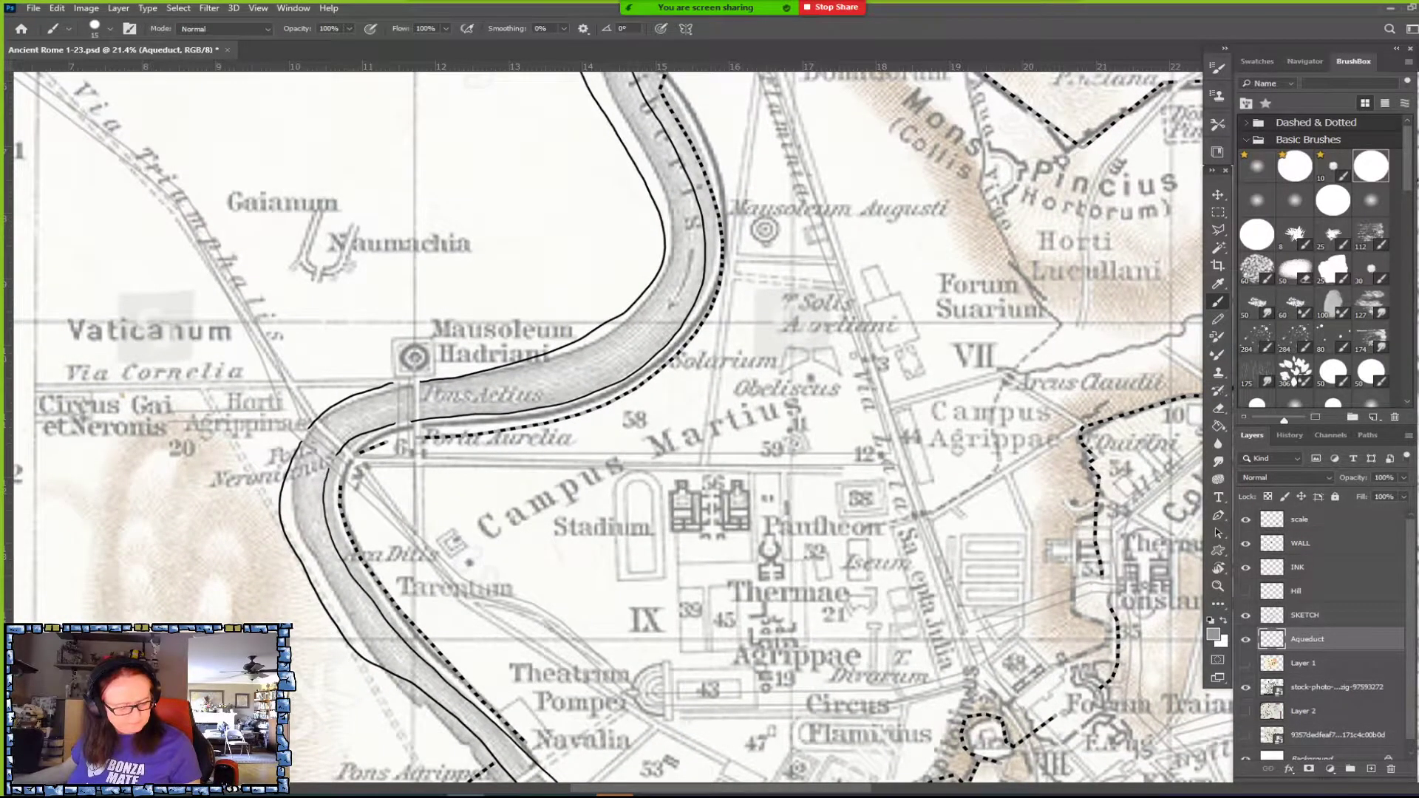
Switch to the browser and review the Plastico di Roma Imperiale pages on the Anfiteatro Flavio and the Neronian aqueduct arches.
key(alt+Tab)
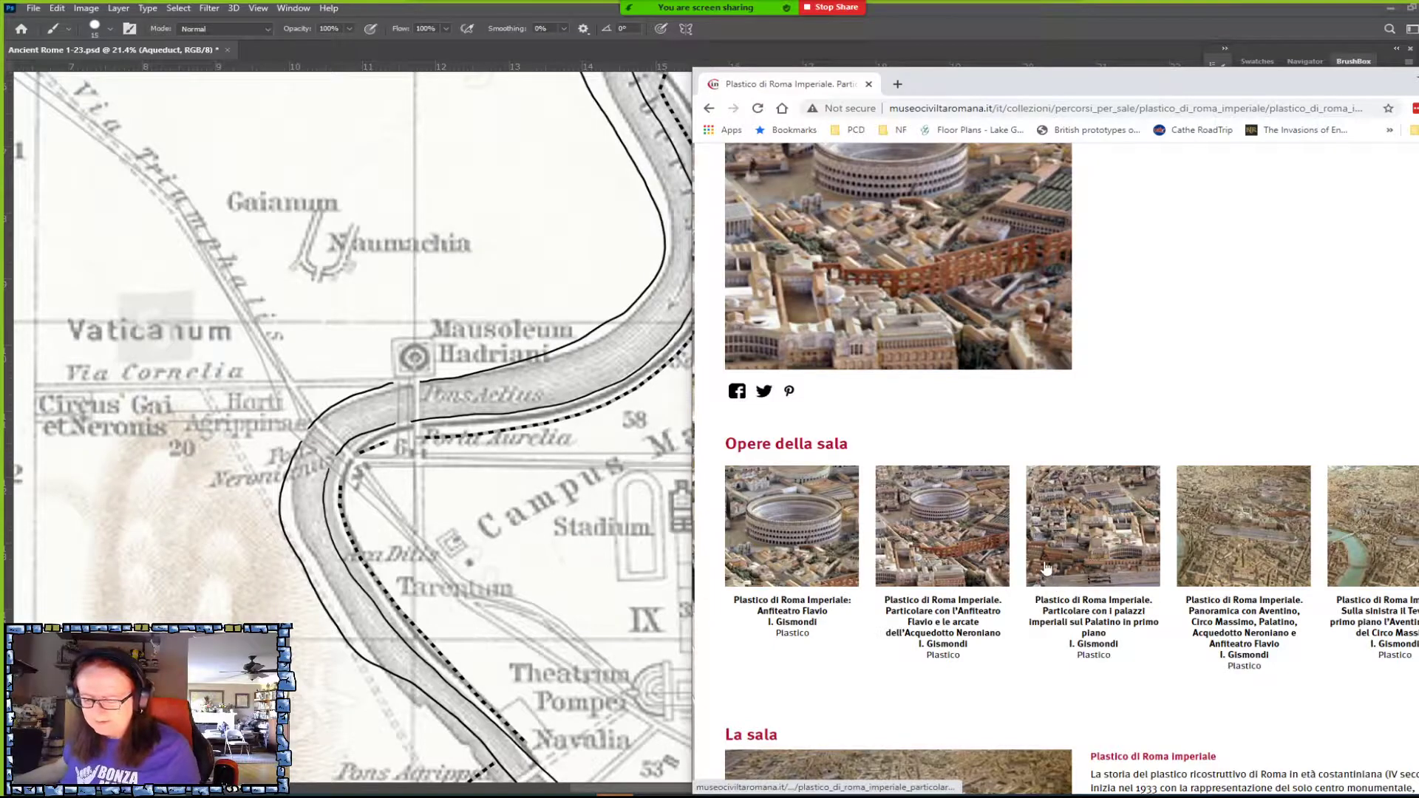
scroll(961, 481, down, 2)
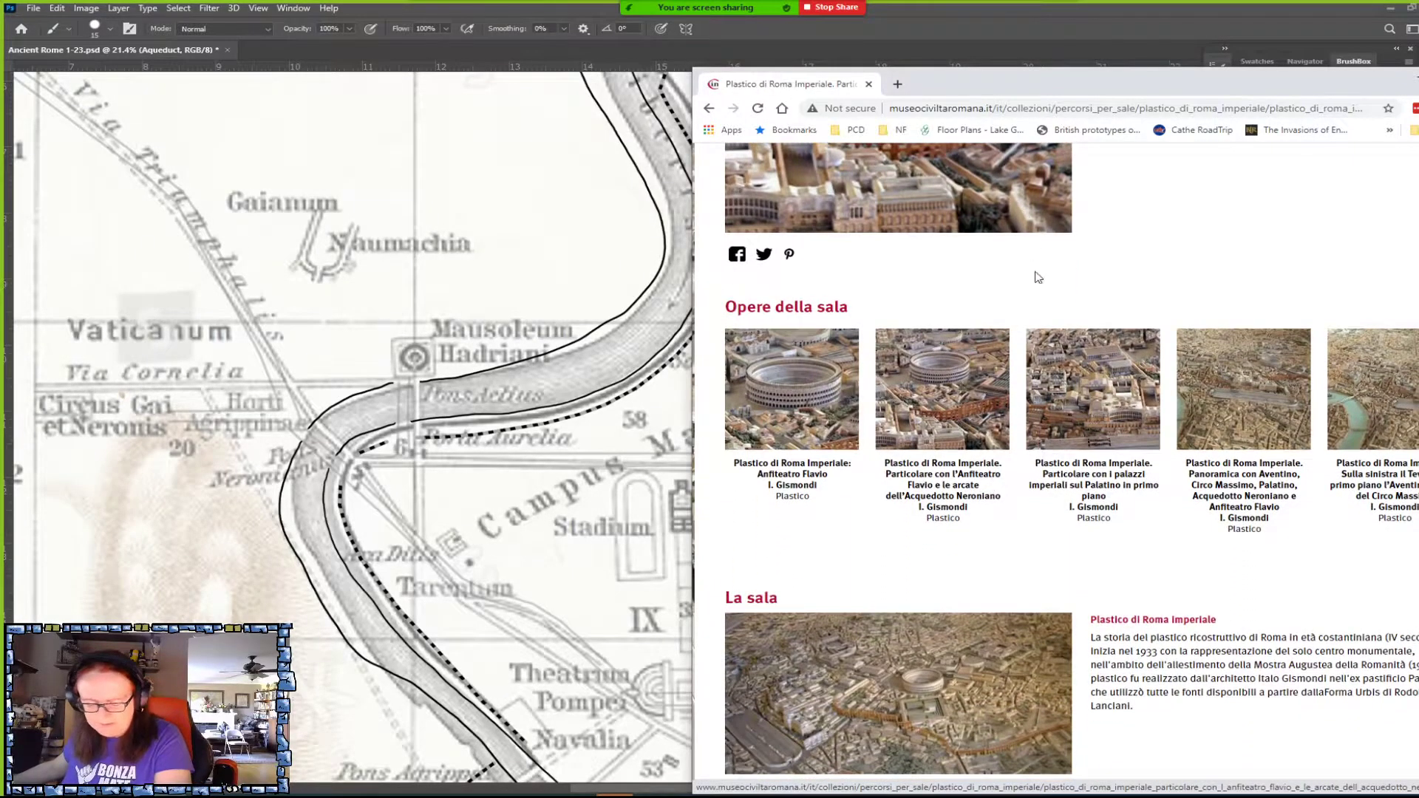
scroll(1049, 340, down, 3)
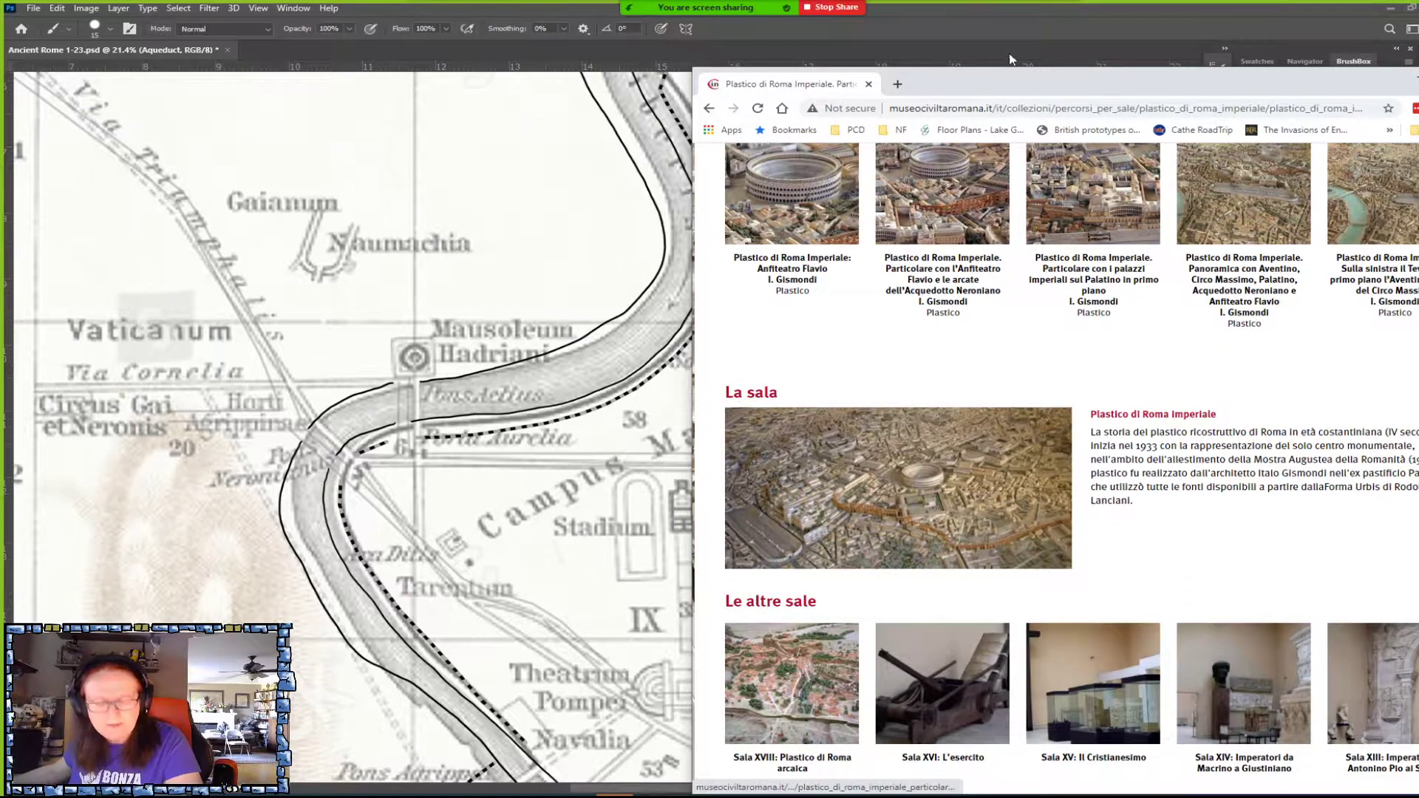
drag(1017, 85, 949, 77)
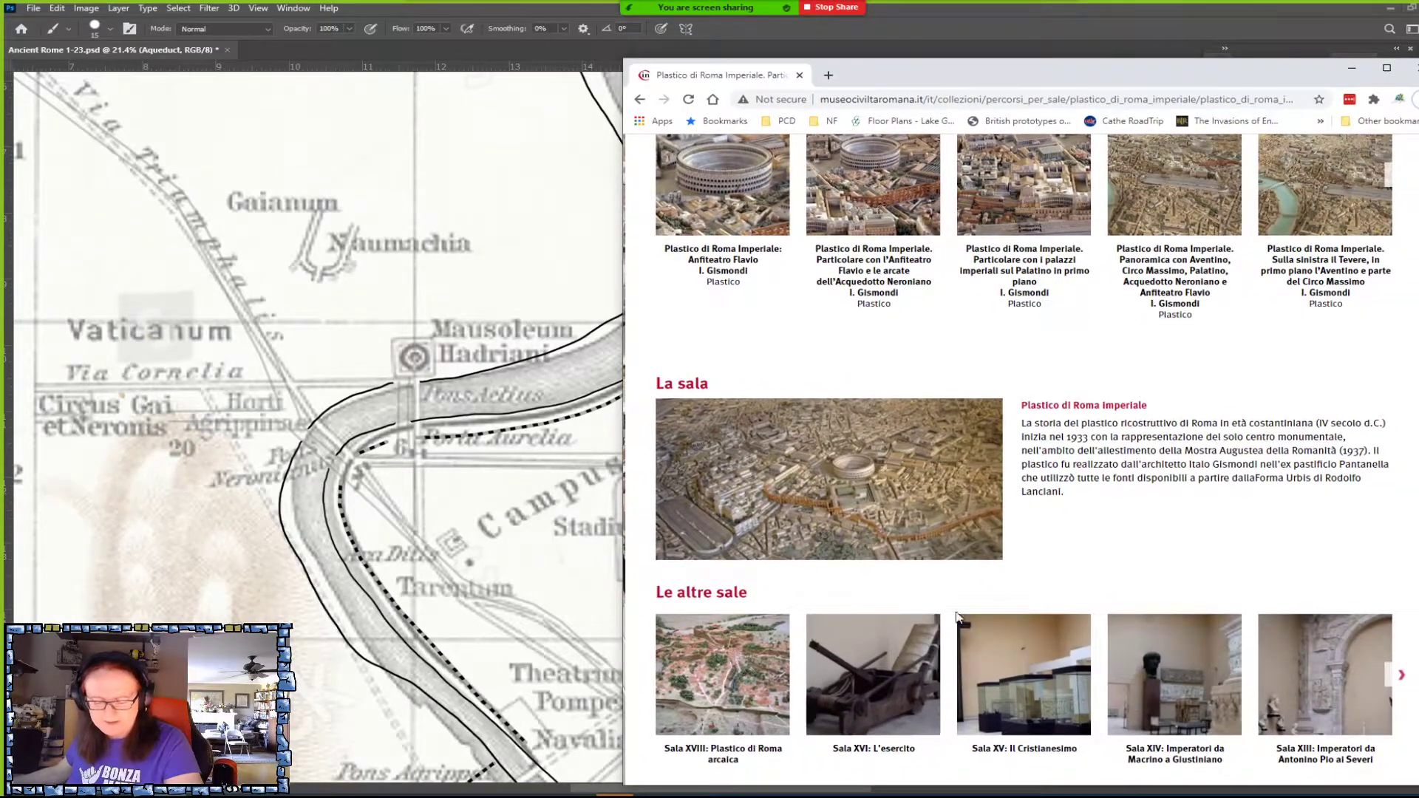
scroll(905, 548, up, 10)
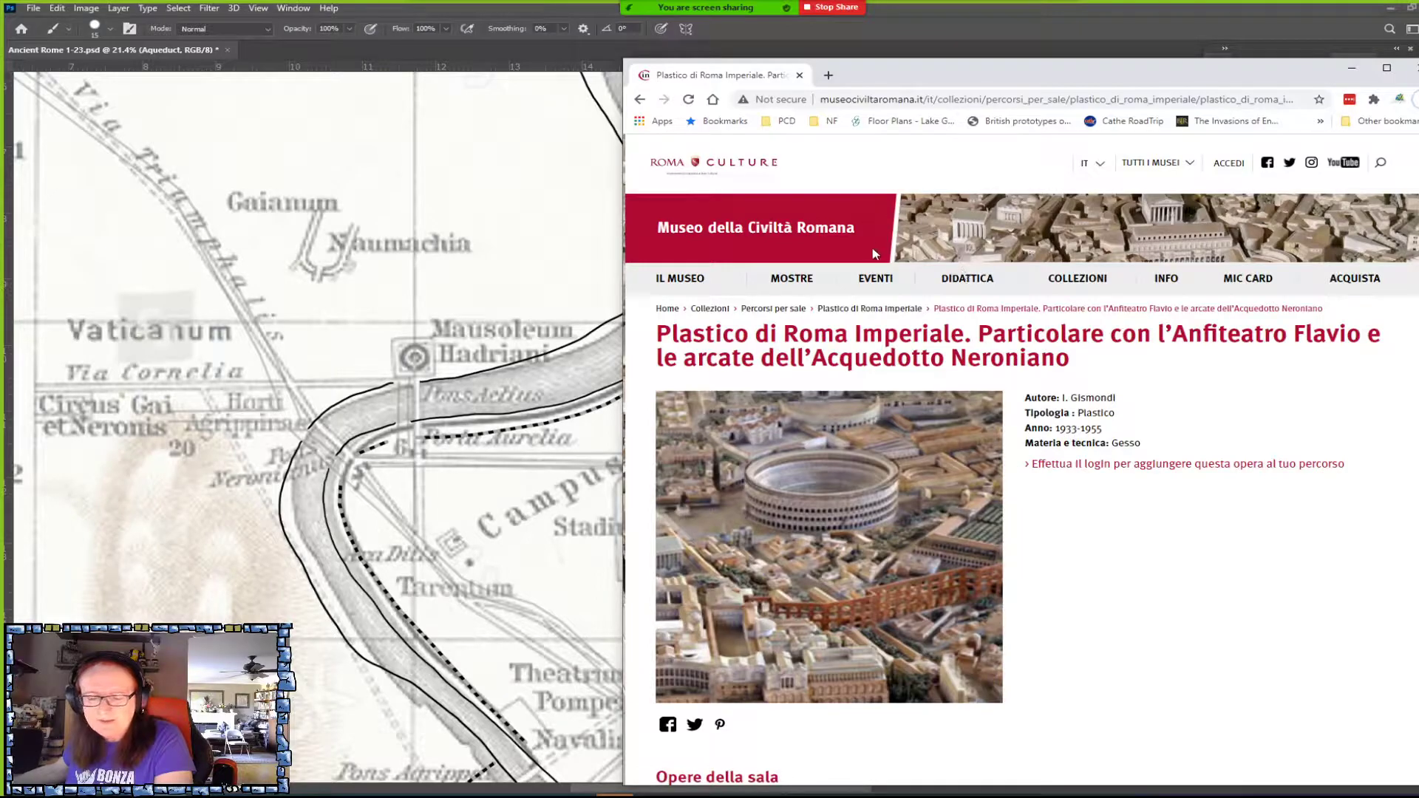
scroll(1021, 411, down, 4)
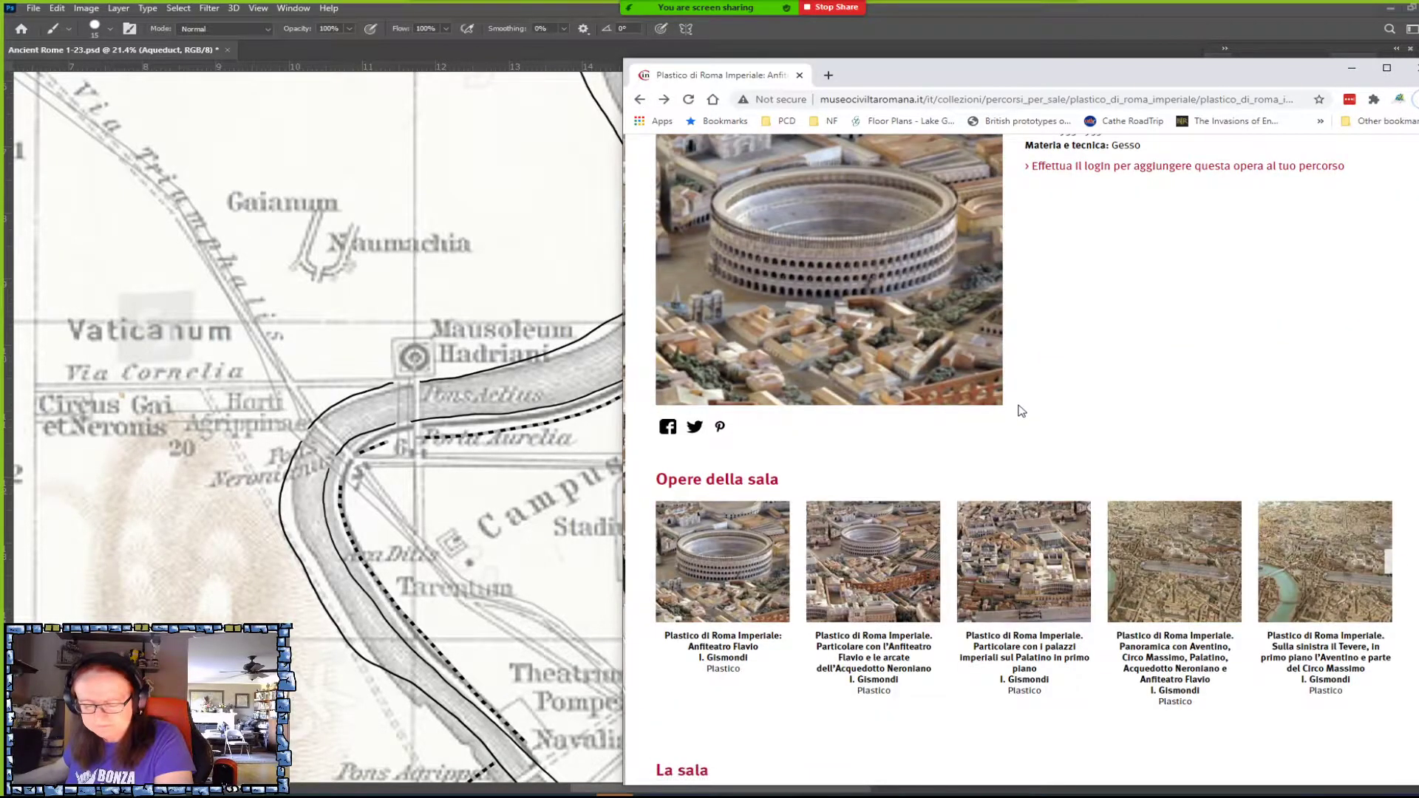
scroll(1021, 411, down, 3)
scroll(983, 491, down, 2)
scroll(961, 480, up, 1)
scroll(892, 409, up, 2)
scroll(892, 409, up, 1)
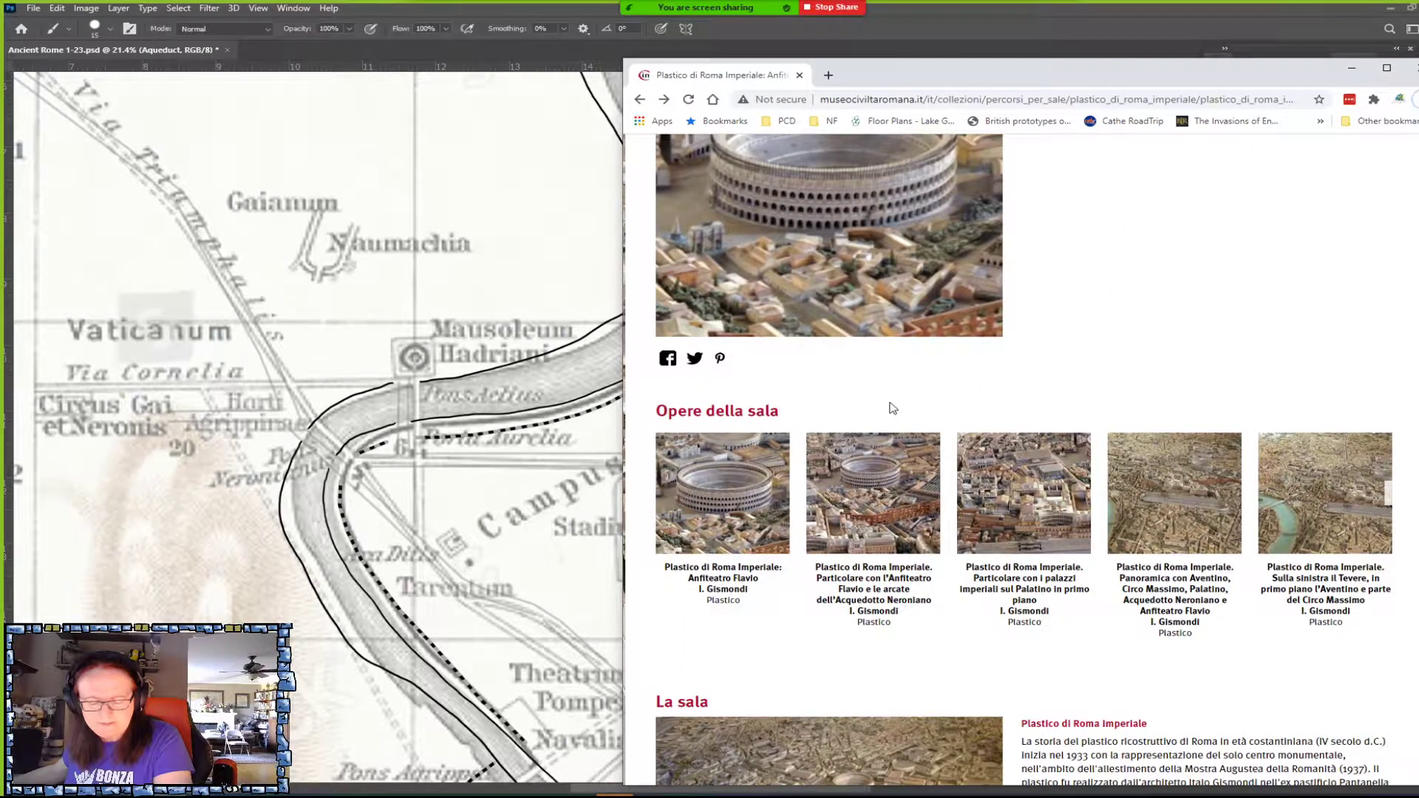
Go back to the Plastico di Roma Imperiale collection page and look through its model photos.
click(640, 99)
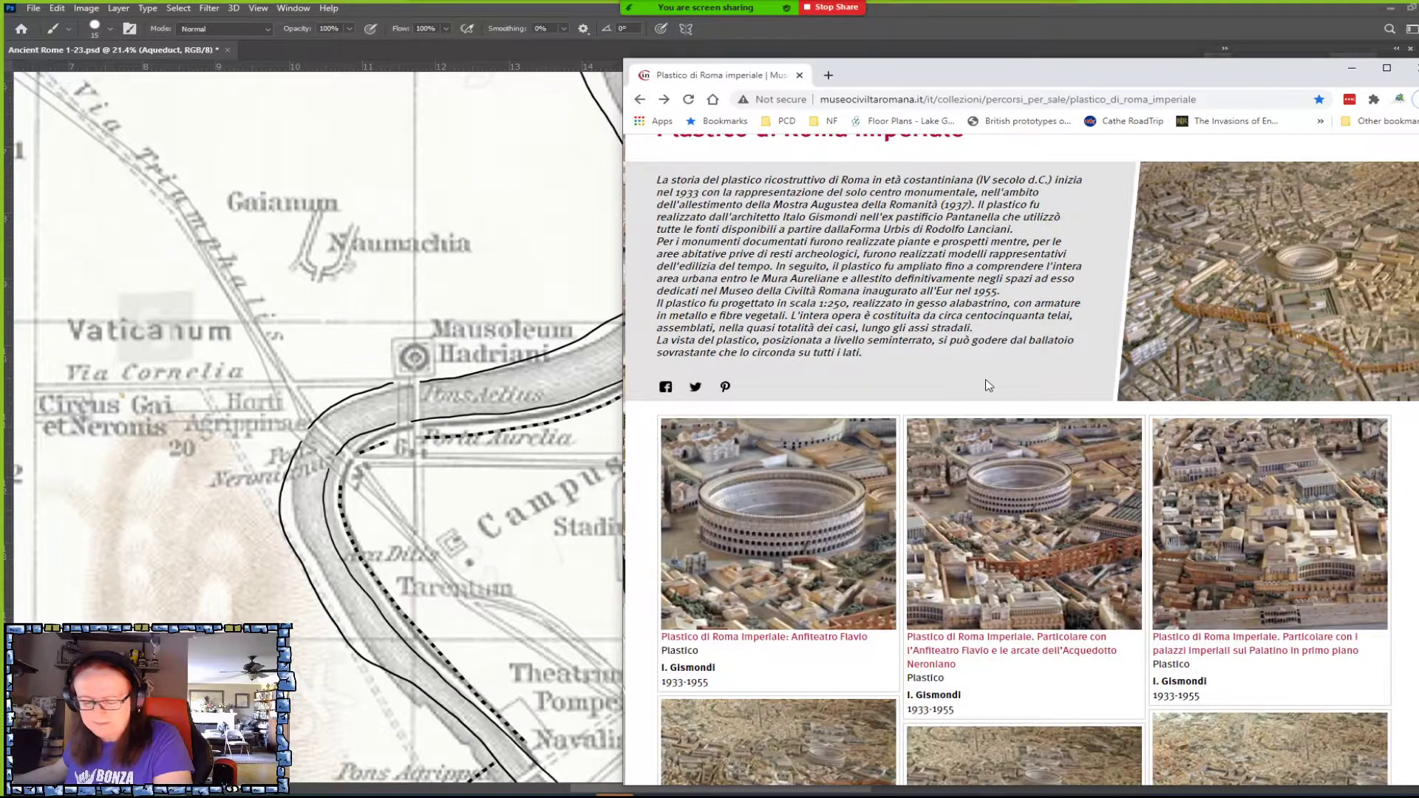
scroll(985, 386, down, 3)
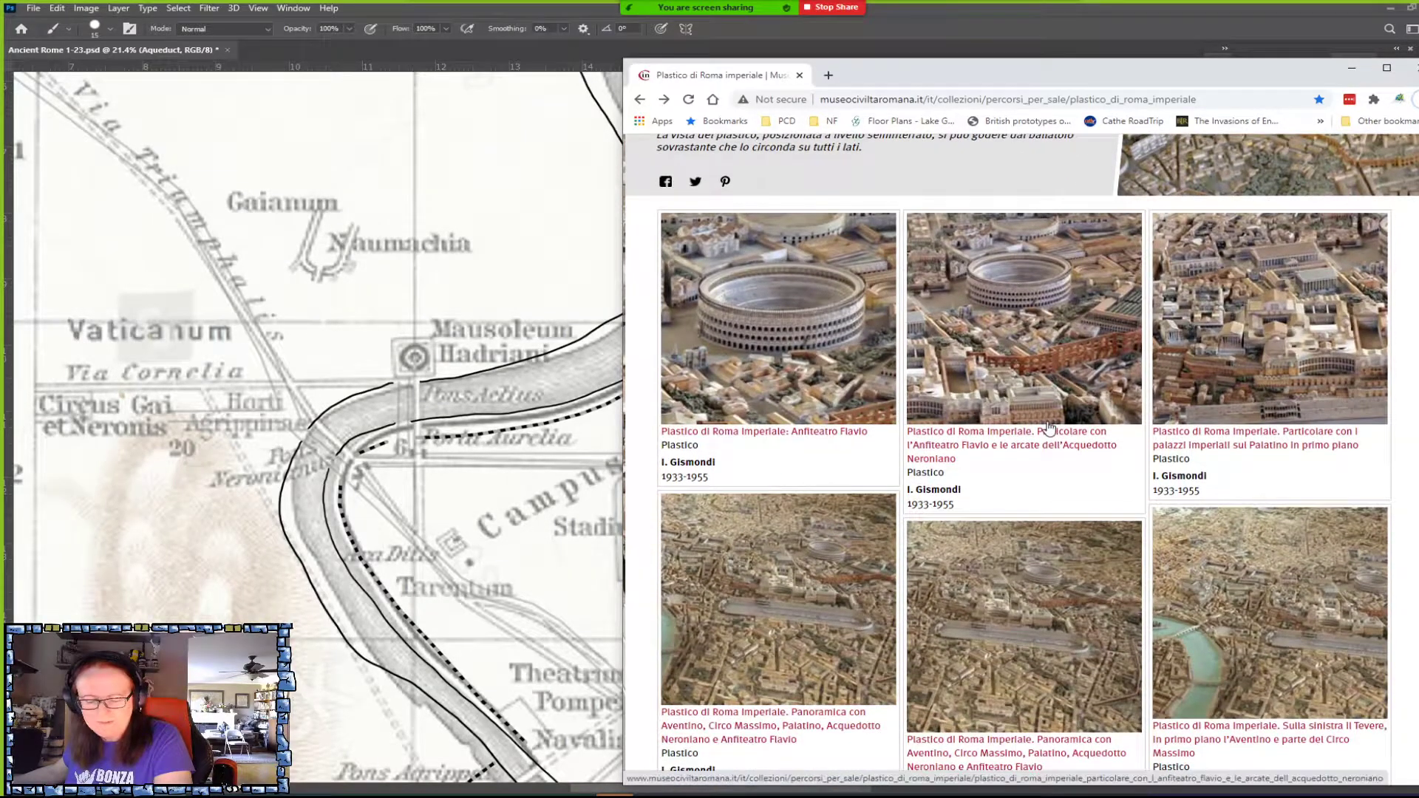
scroll(1050, 428, down, 1)
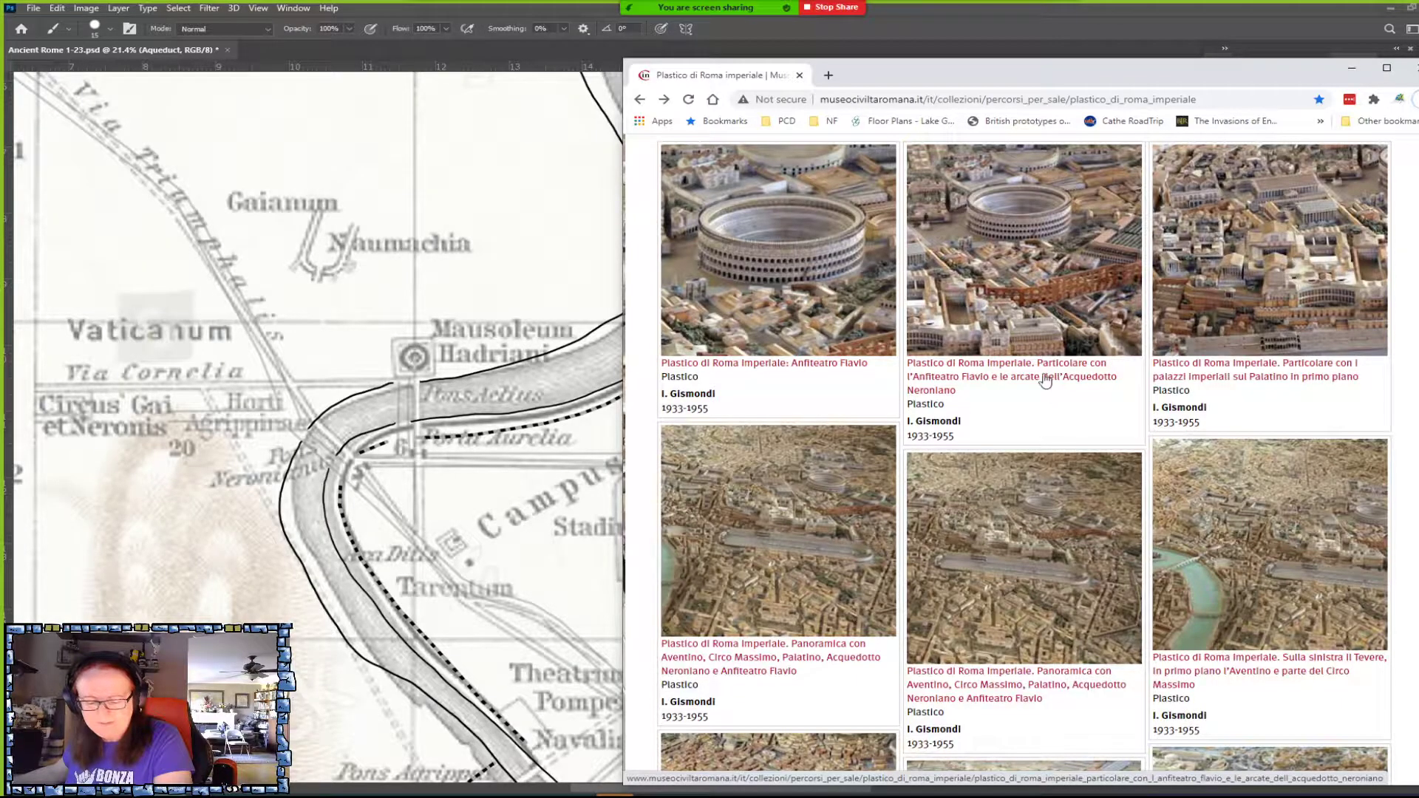
mouse_move(960, 75)
mouse_down()
mouse_move(1134, 406)
mouse_move(1203, 600)
mouse_move(992, 211)
mouse_move(1036, 62)
mouse_move(1025, 117)
mouse_up()
scroll(1073, 634, down, 3)
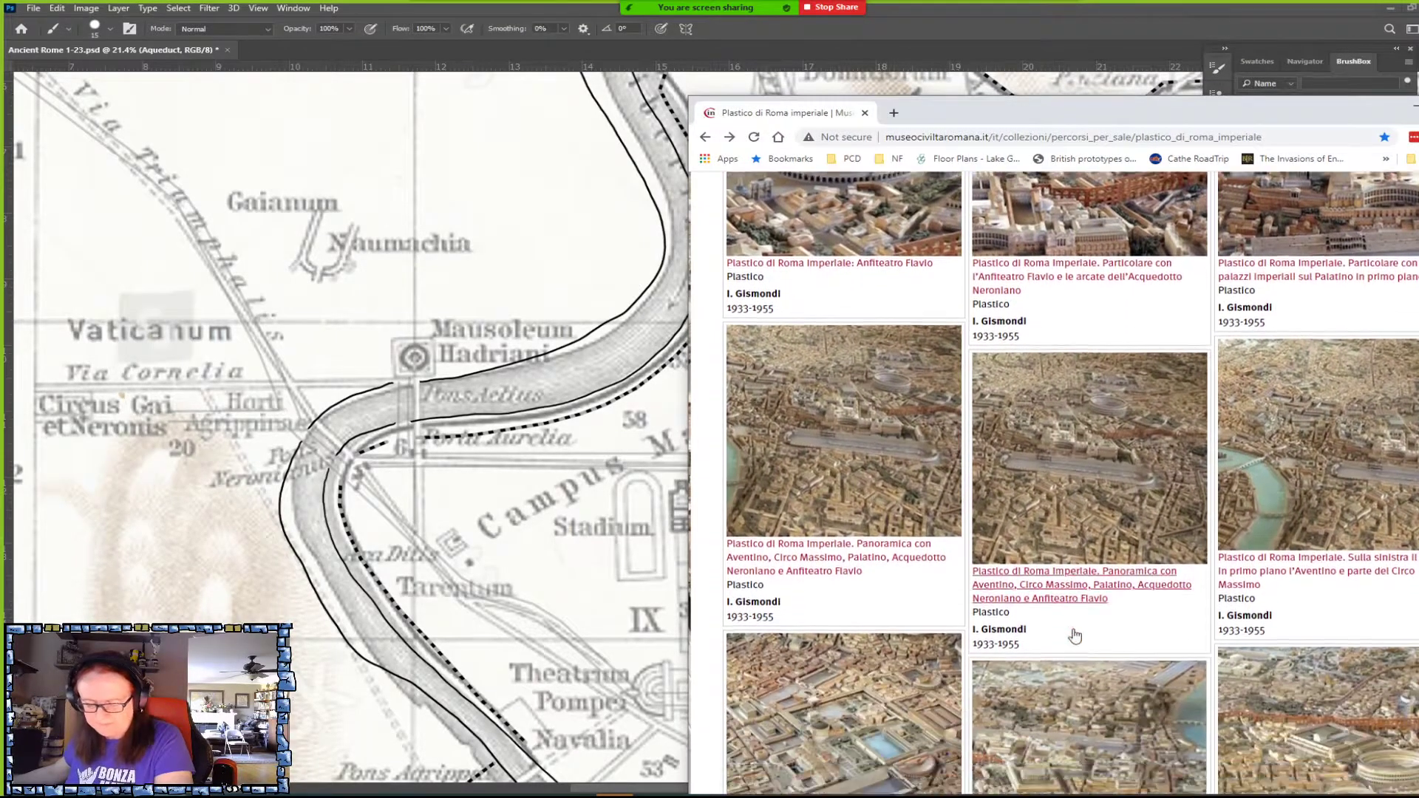
scroll(1072, 617, down, 1)
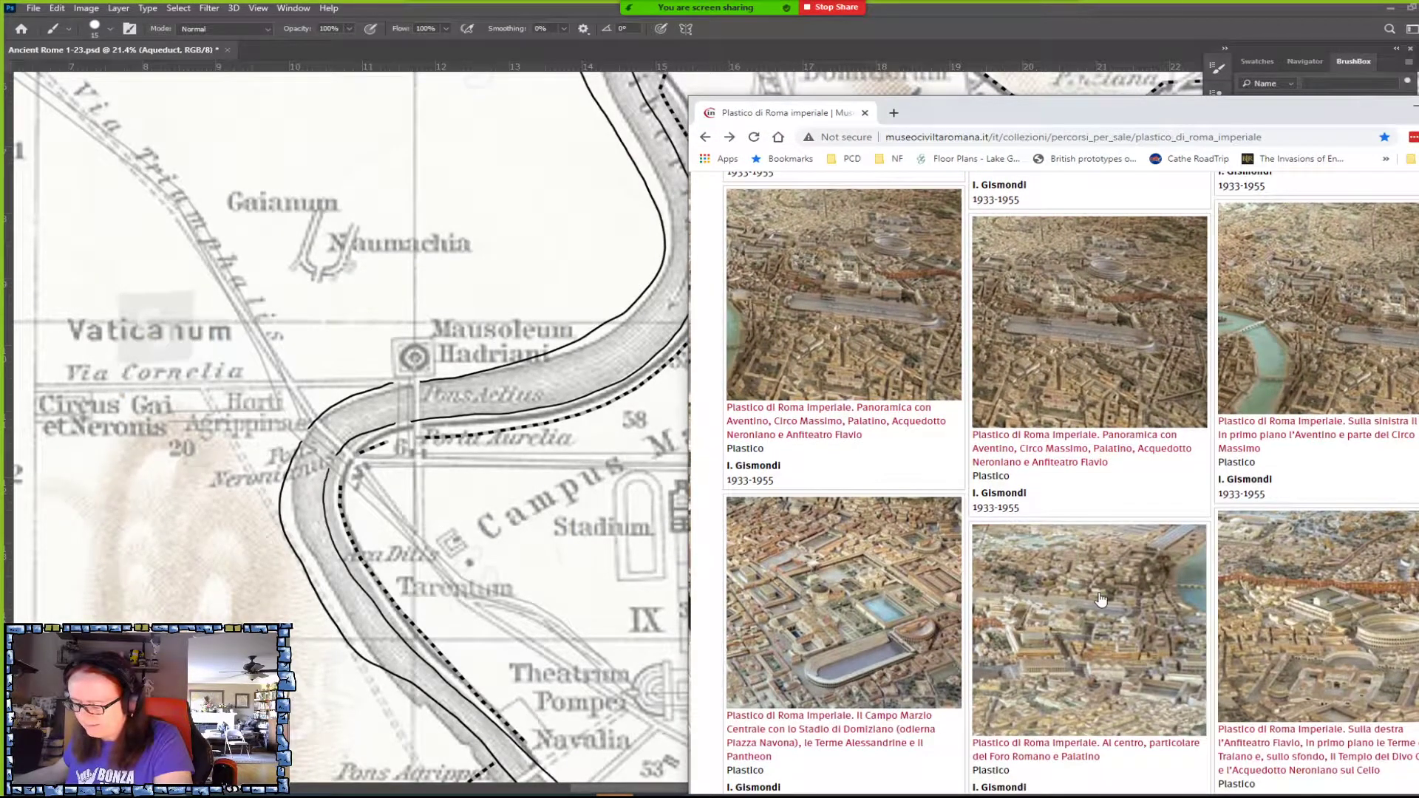
Open the model views of the Anfiteatro Flavio with Trajan's baths and of central Campo Marzio in separate new tabs.
middle_click(1301, 605)
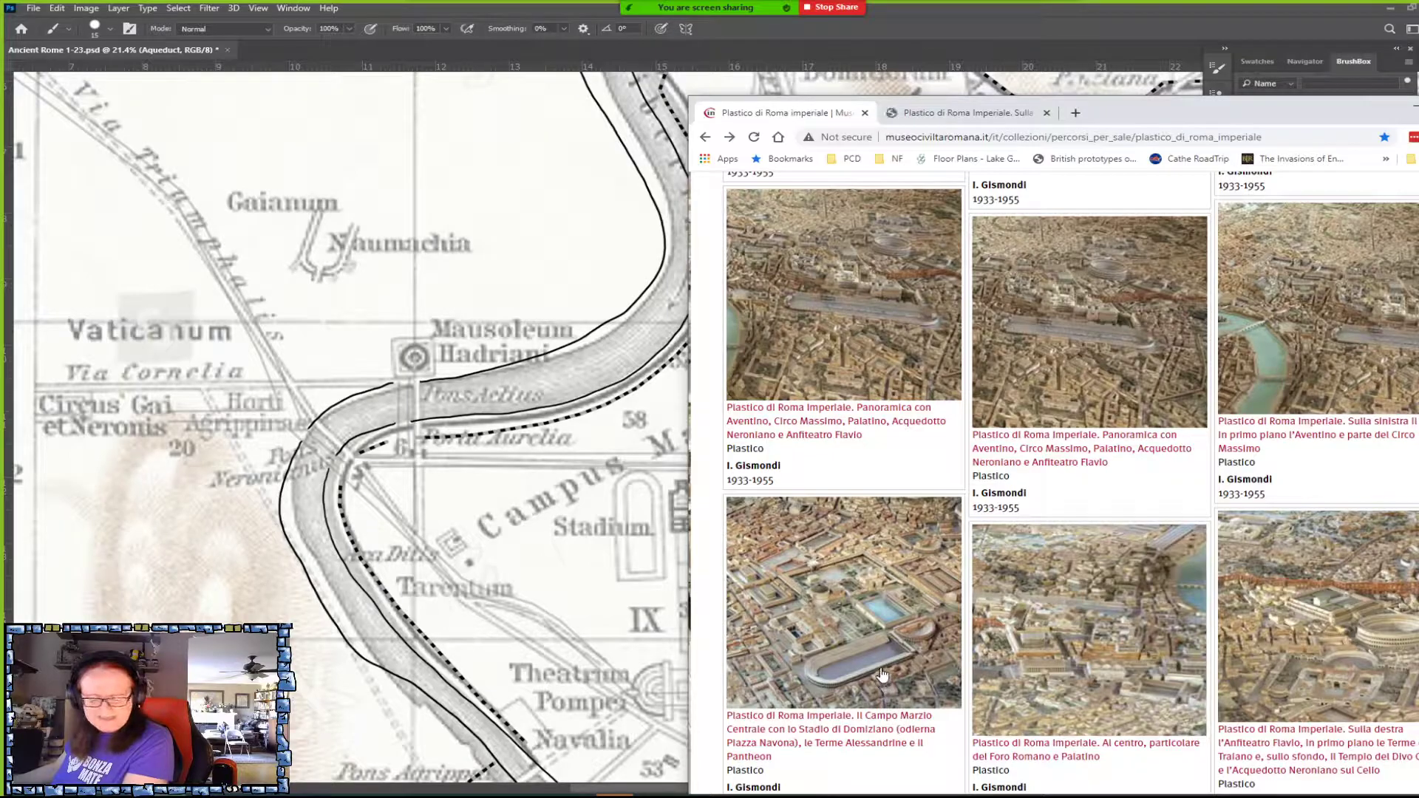
drag(1076, 112, 1110, 87)
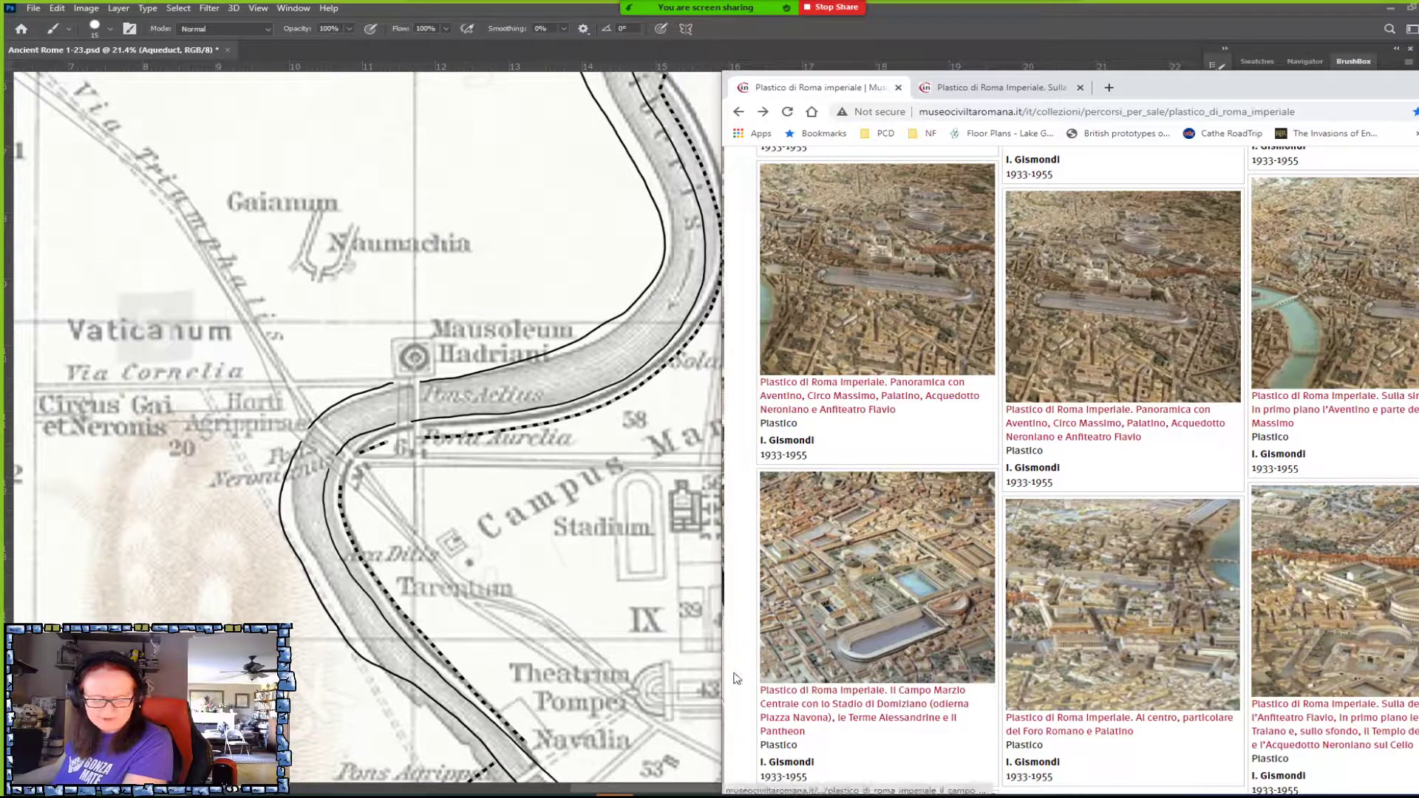
middle_click(924, 598)
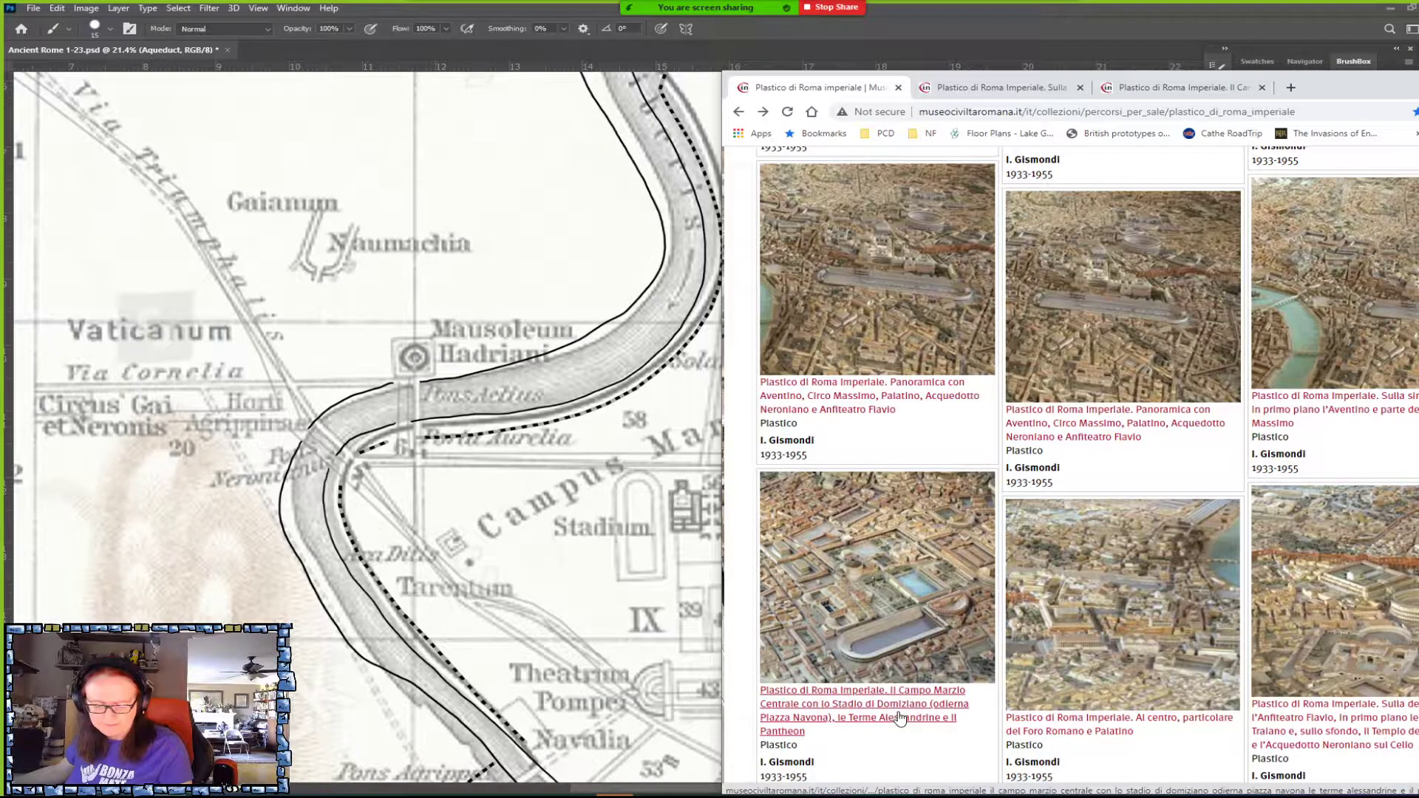
drag(1331, 93, 1392, 106)
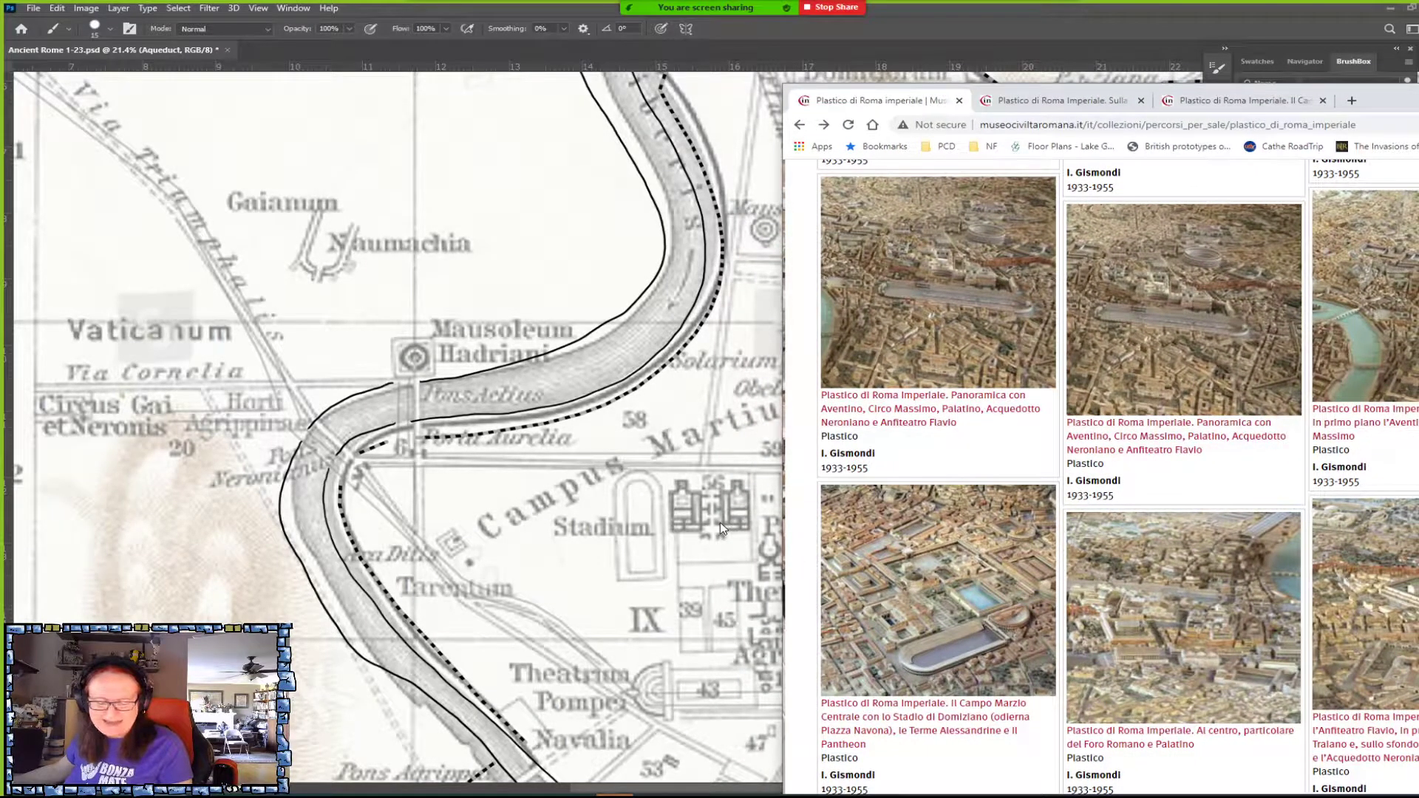
Switch to Photoshop and rotate the map view around the Stadium in Campus Martius to match the model photo's orientation.
click(710, 571)
drag(613, 414, 495, 315)
scroll(620, 421, down, 3)
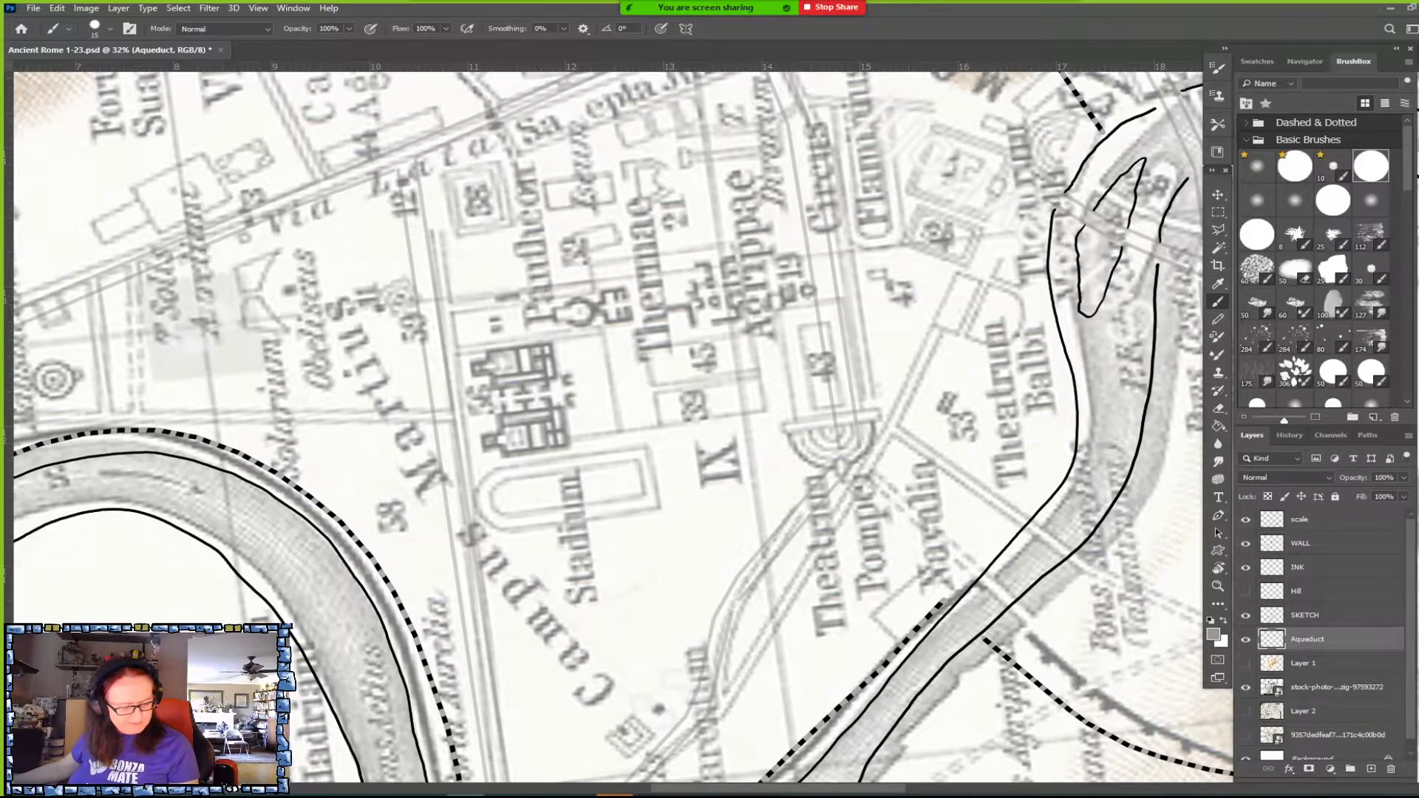
Switch to the browser and view the Campo Marzio model photo with the Stadio di Domiziano and the Pantheon.
key(alt+Tab)
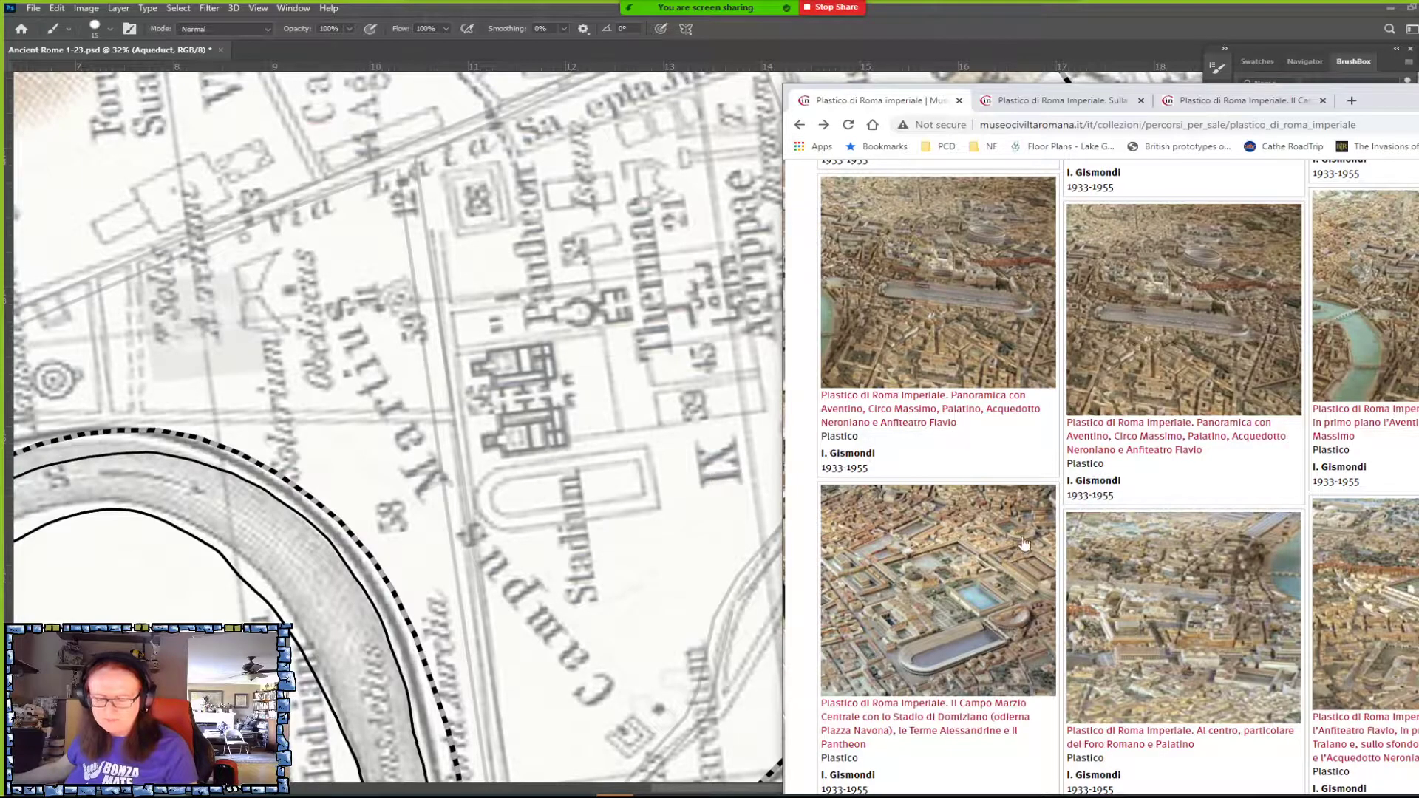
click(1224, 103)
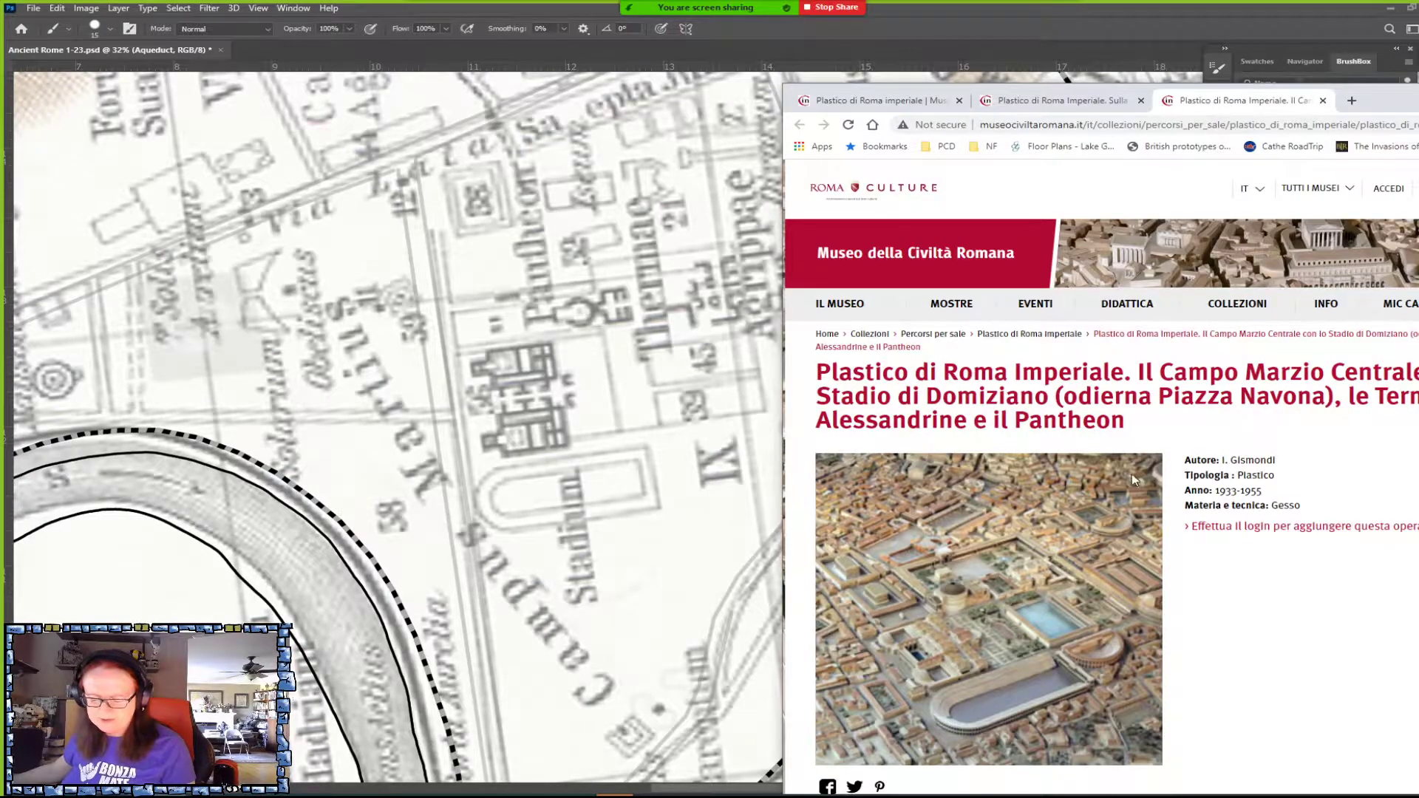
scroll(1108, 460, down, 2)
right_click(1004, 462)
click(996, 452)
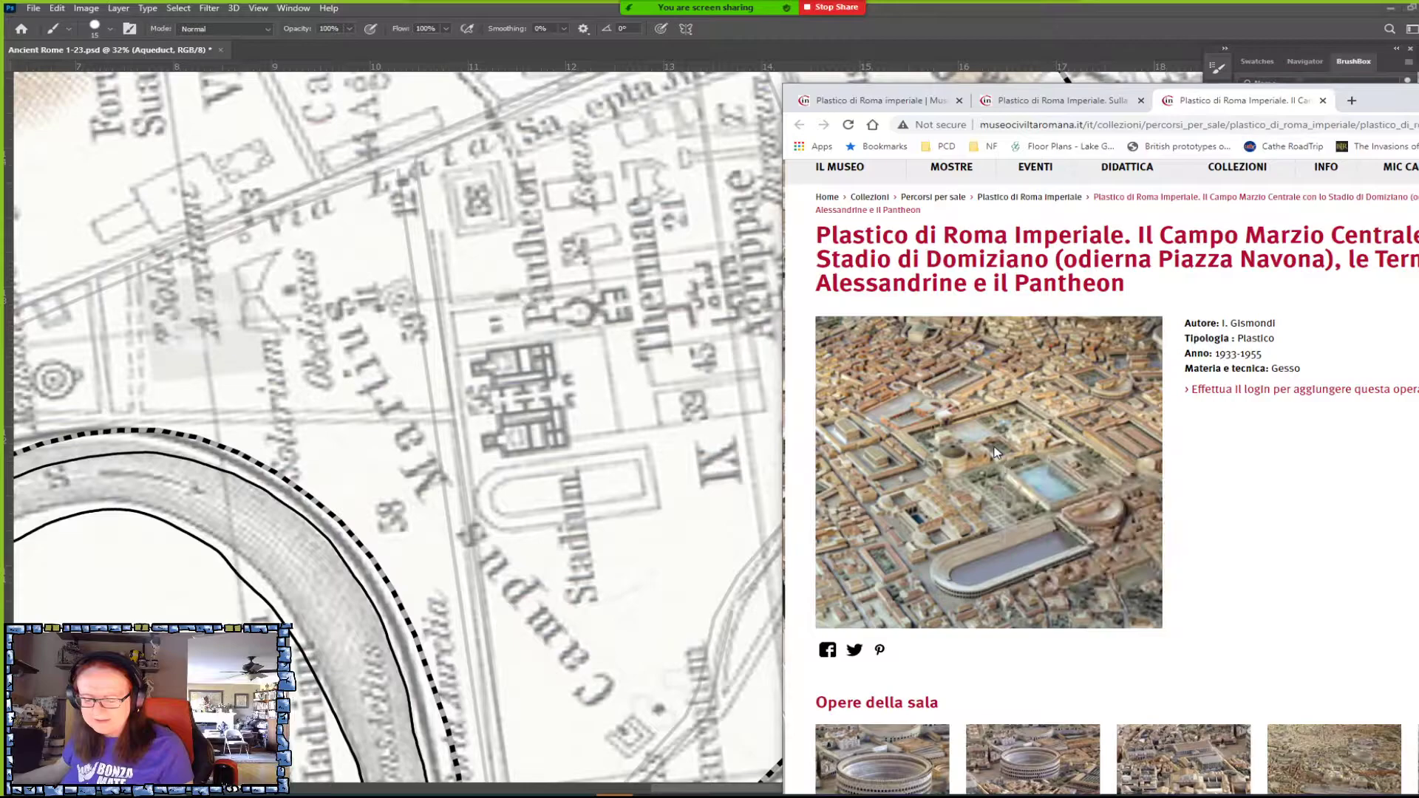
right_click(1278, 397)
click(1289, 403)
click(1307, 101)
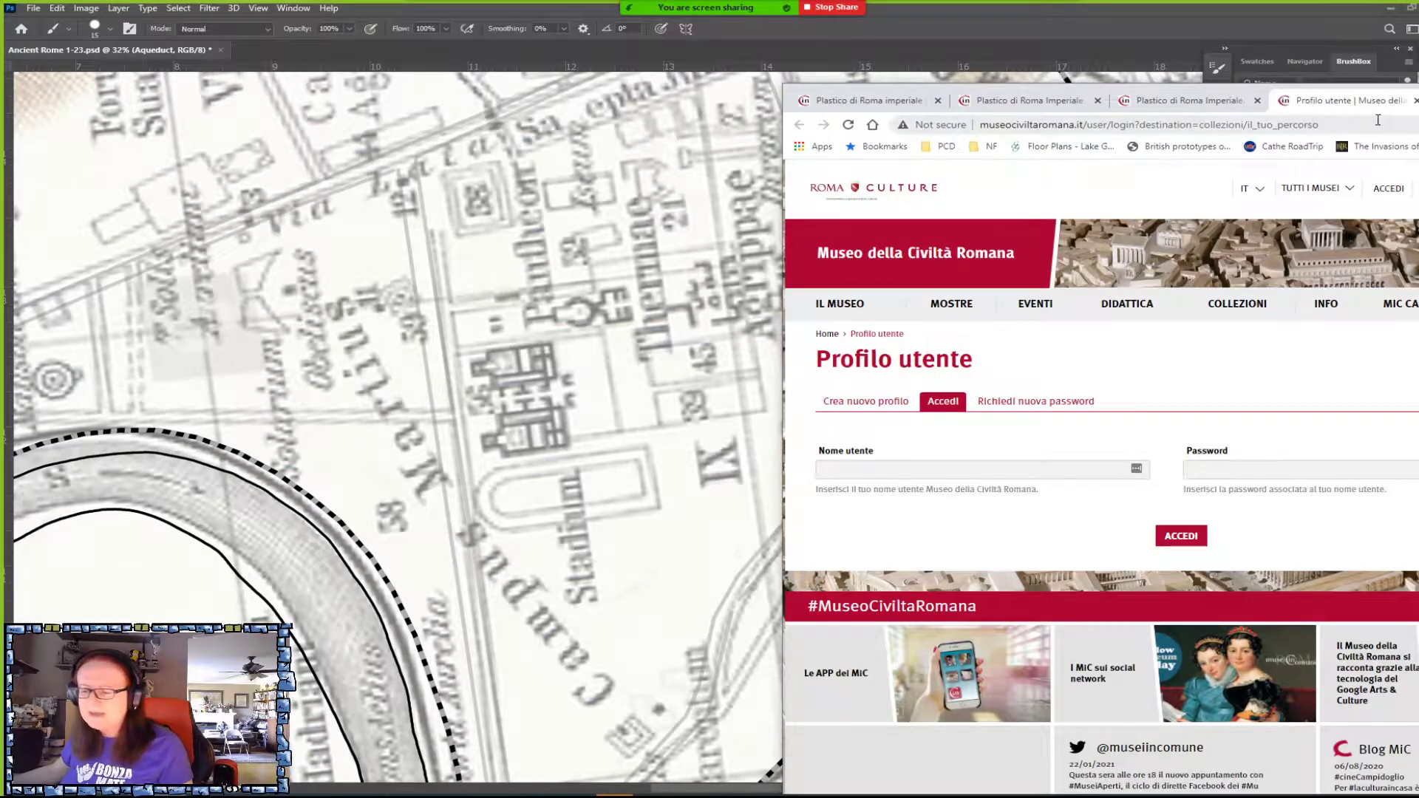
click(1414, 101)
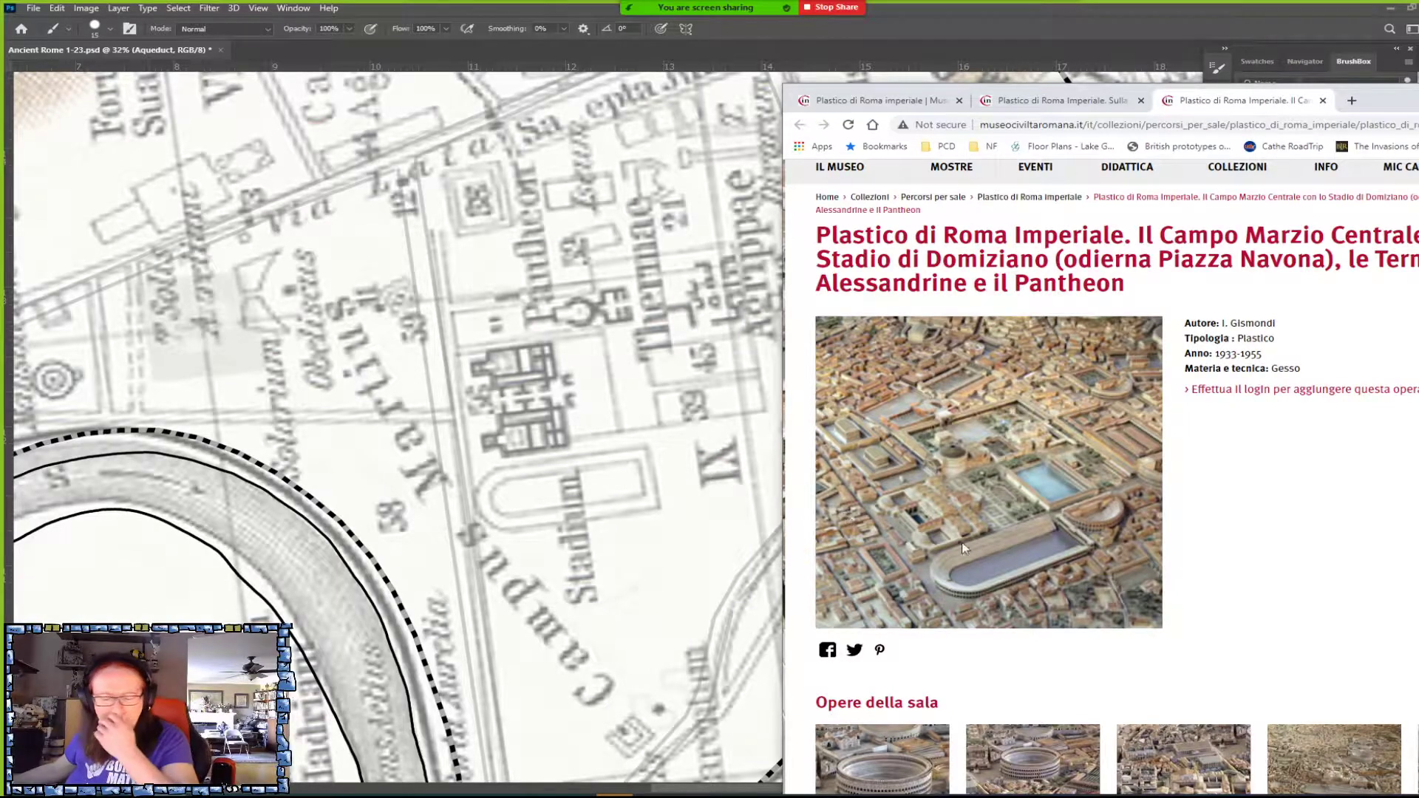
Switch to Photoshop and adjust the map's rotation for a closer view of the Stadium and Pantheon.
click(631, 548)
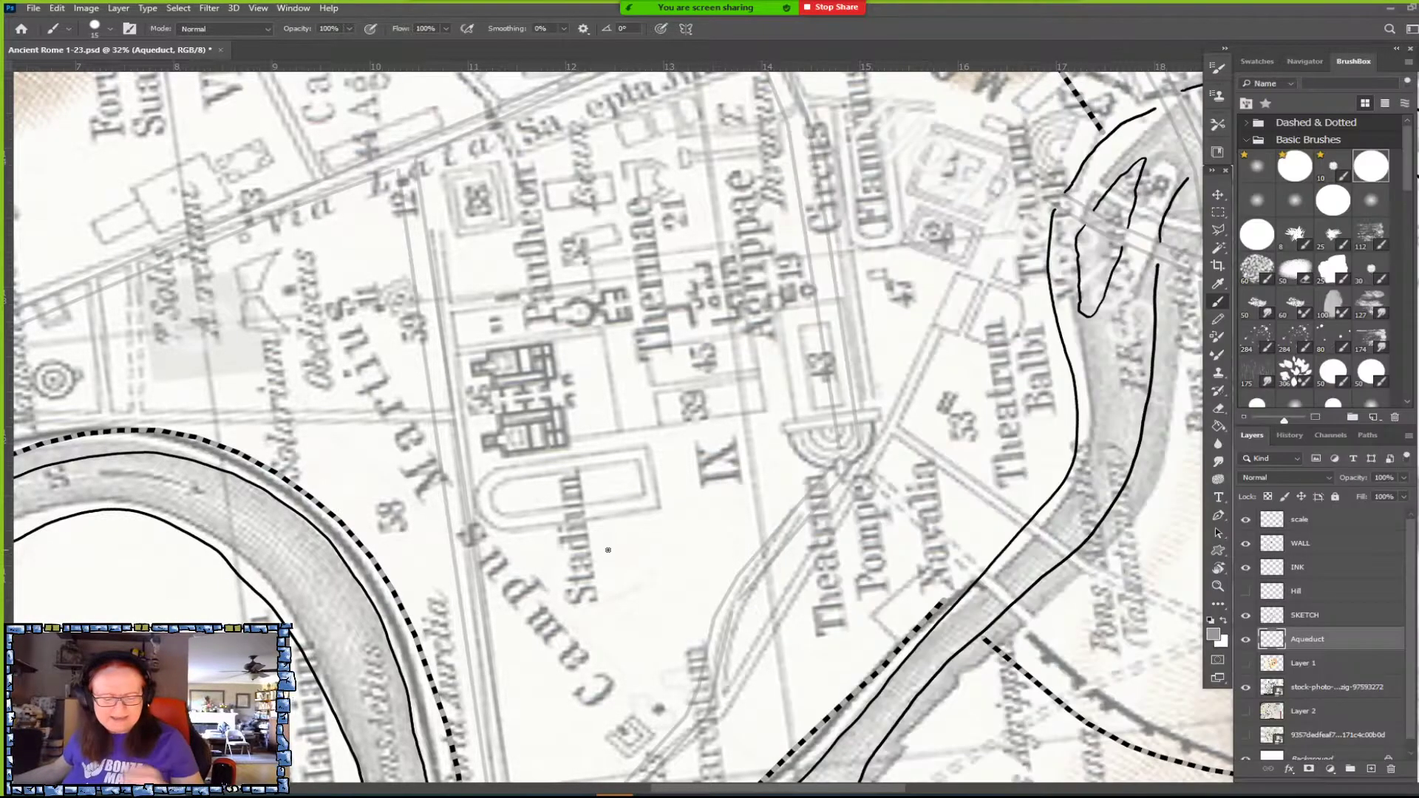
scroll(608, 550, up, 3)
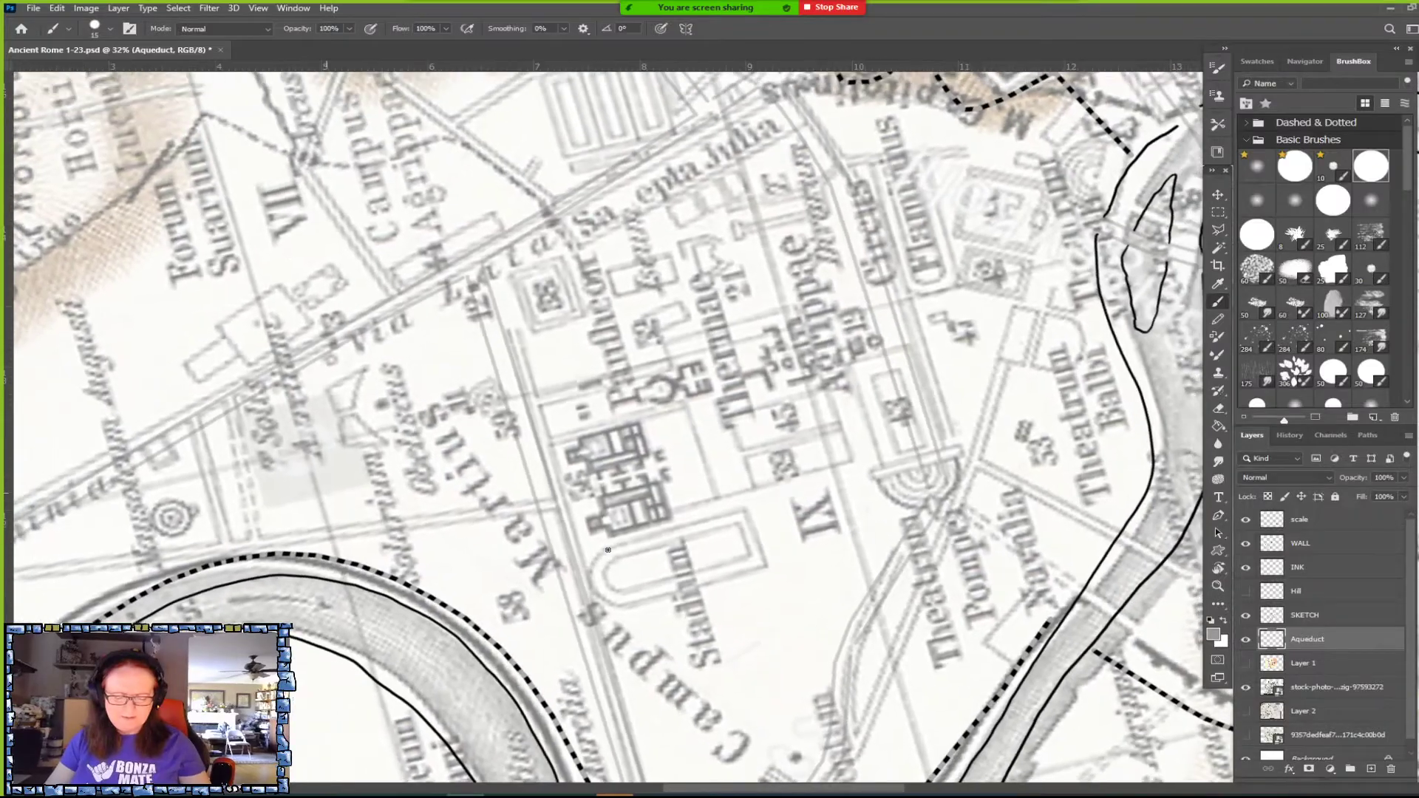
scroll(607, 549, up, 2)
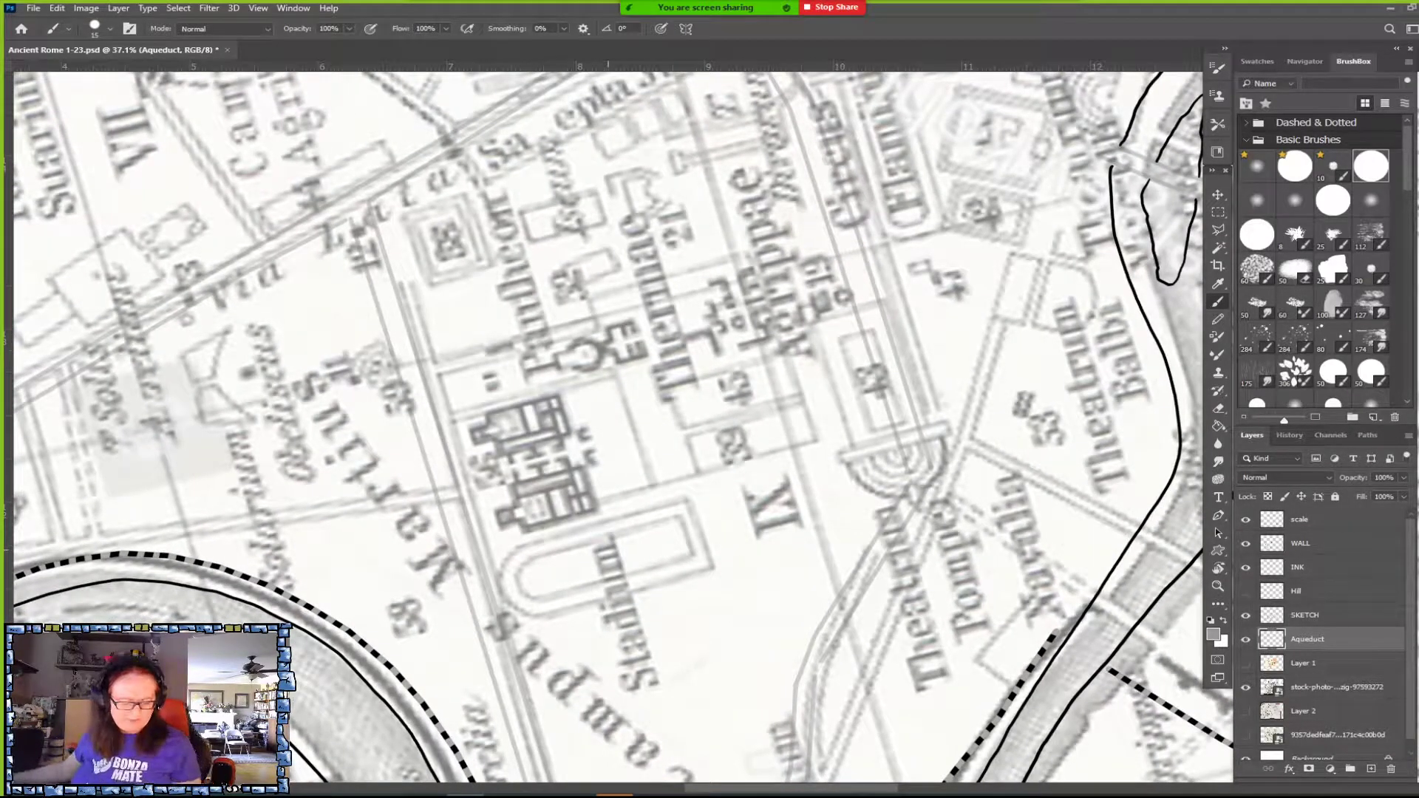
Compare the browser's Campo Marzio model photo with the rotated plan, and return to an upright overview of the map in Photoshop.
key(alt+Tab)
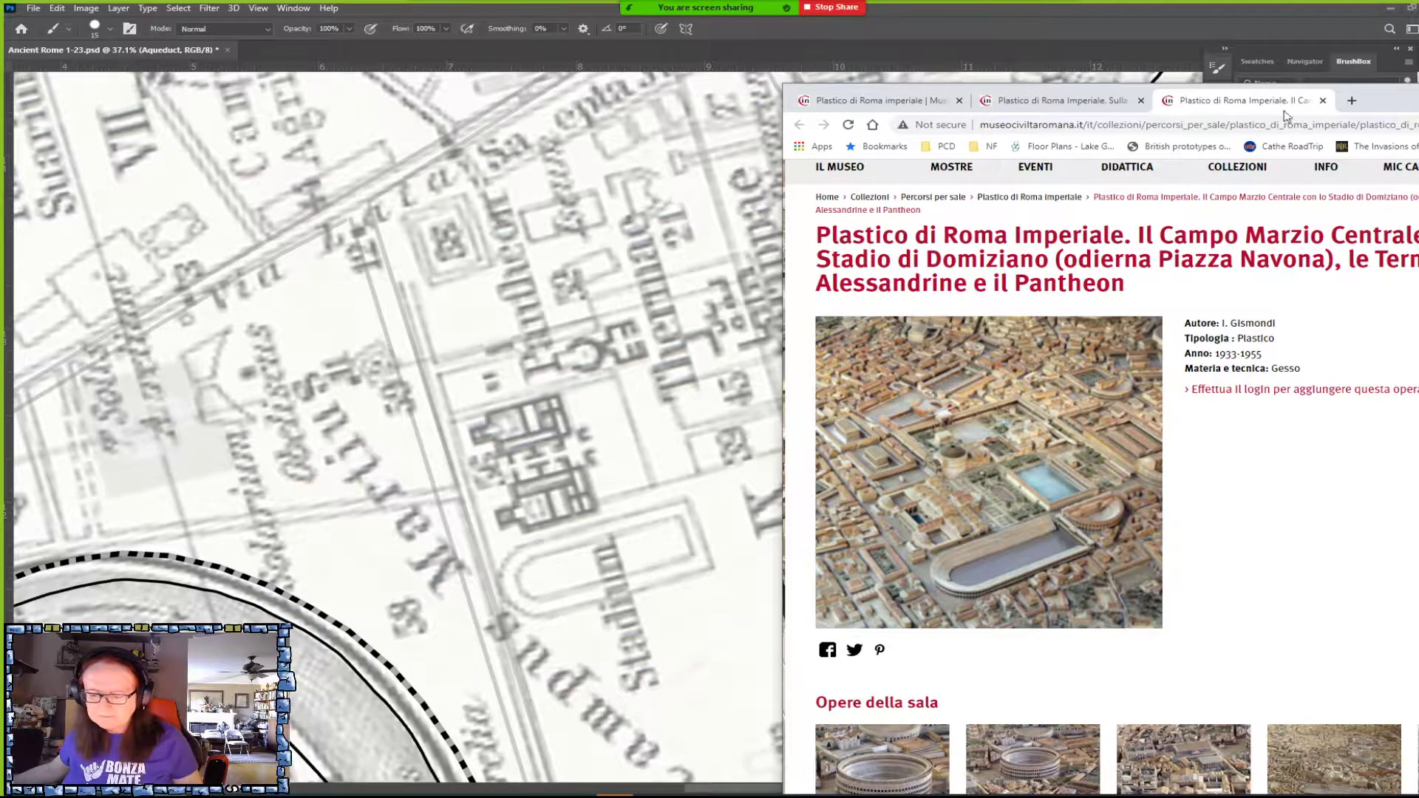
drag(1381, 100, 1329, 73)
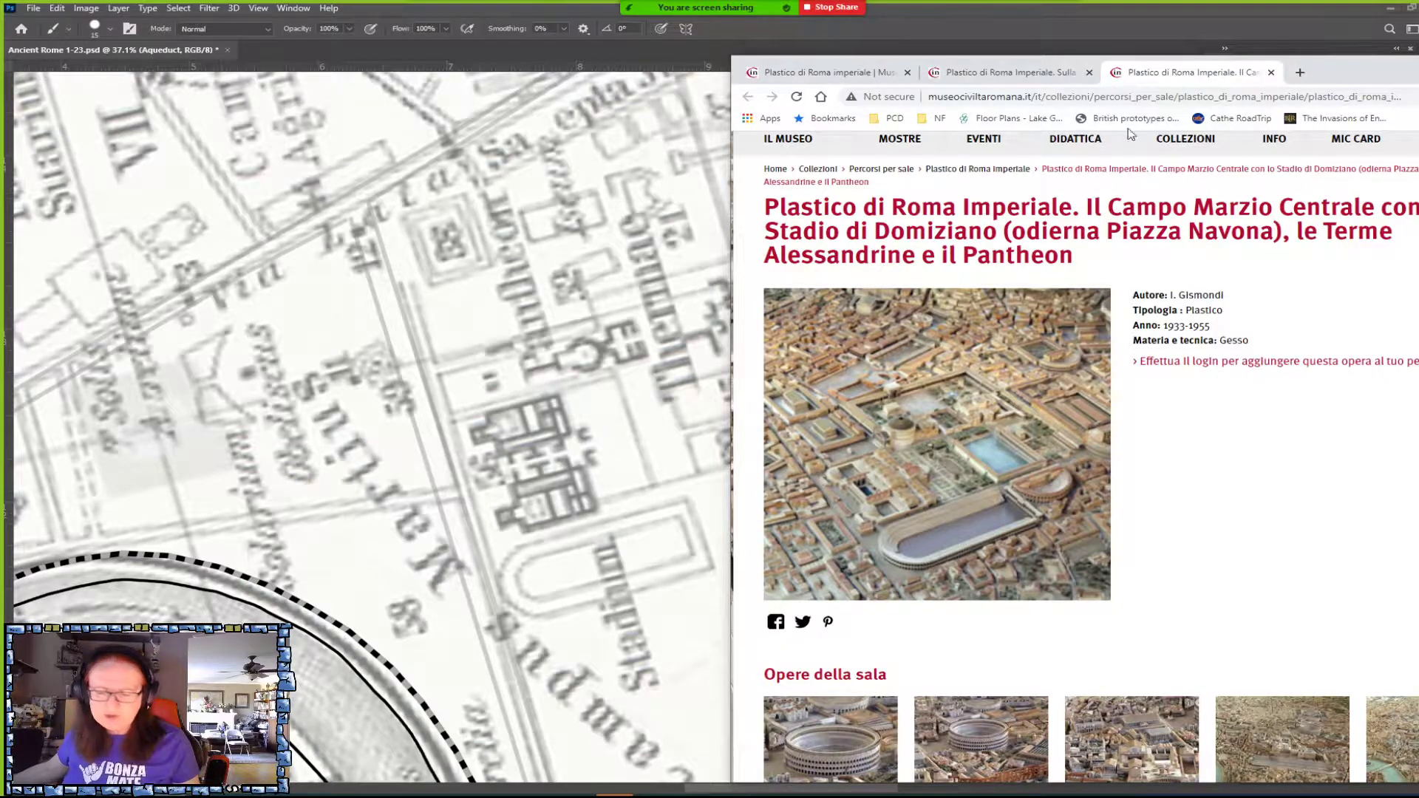
drag(1292, 83, 1356, 72)
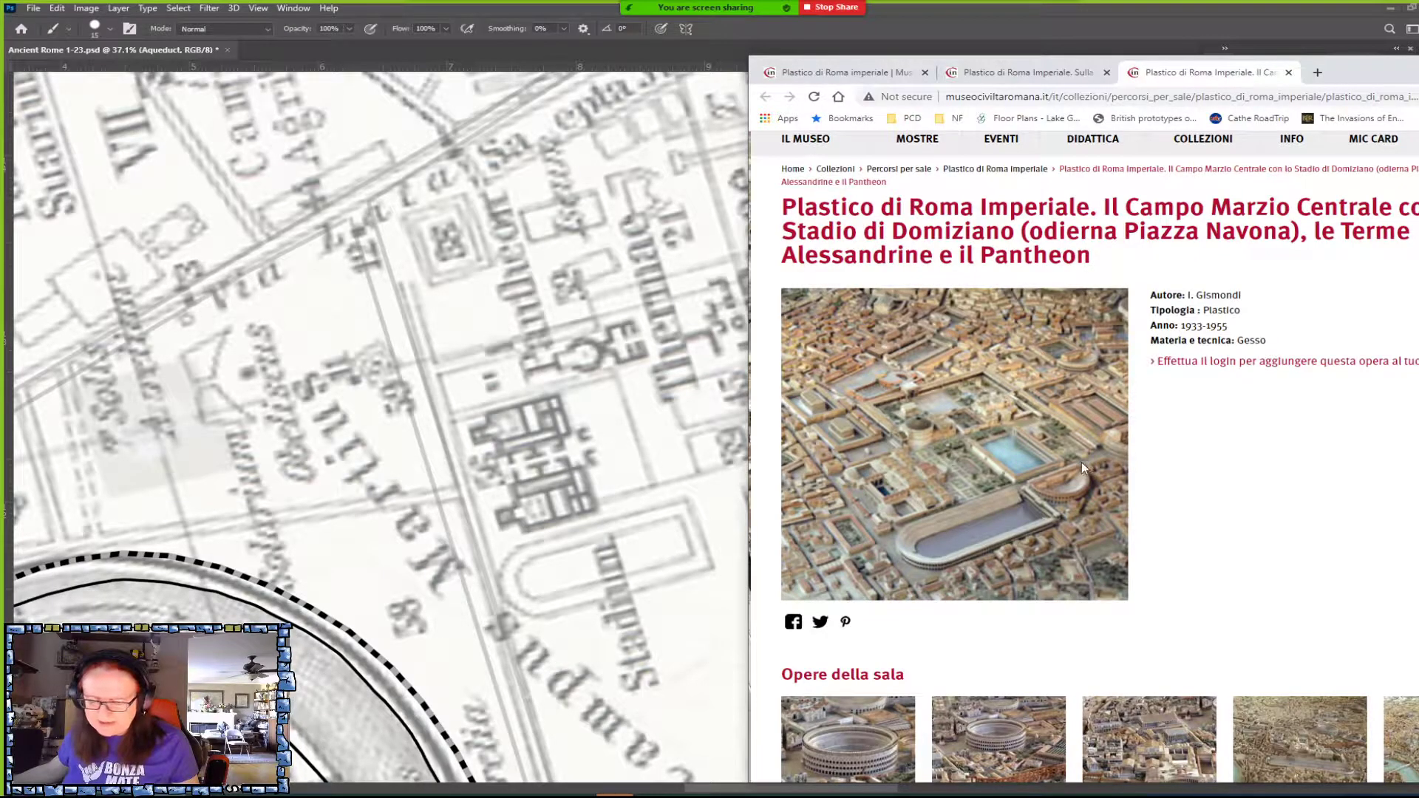
drag(1357, 68, 1402, 68)
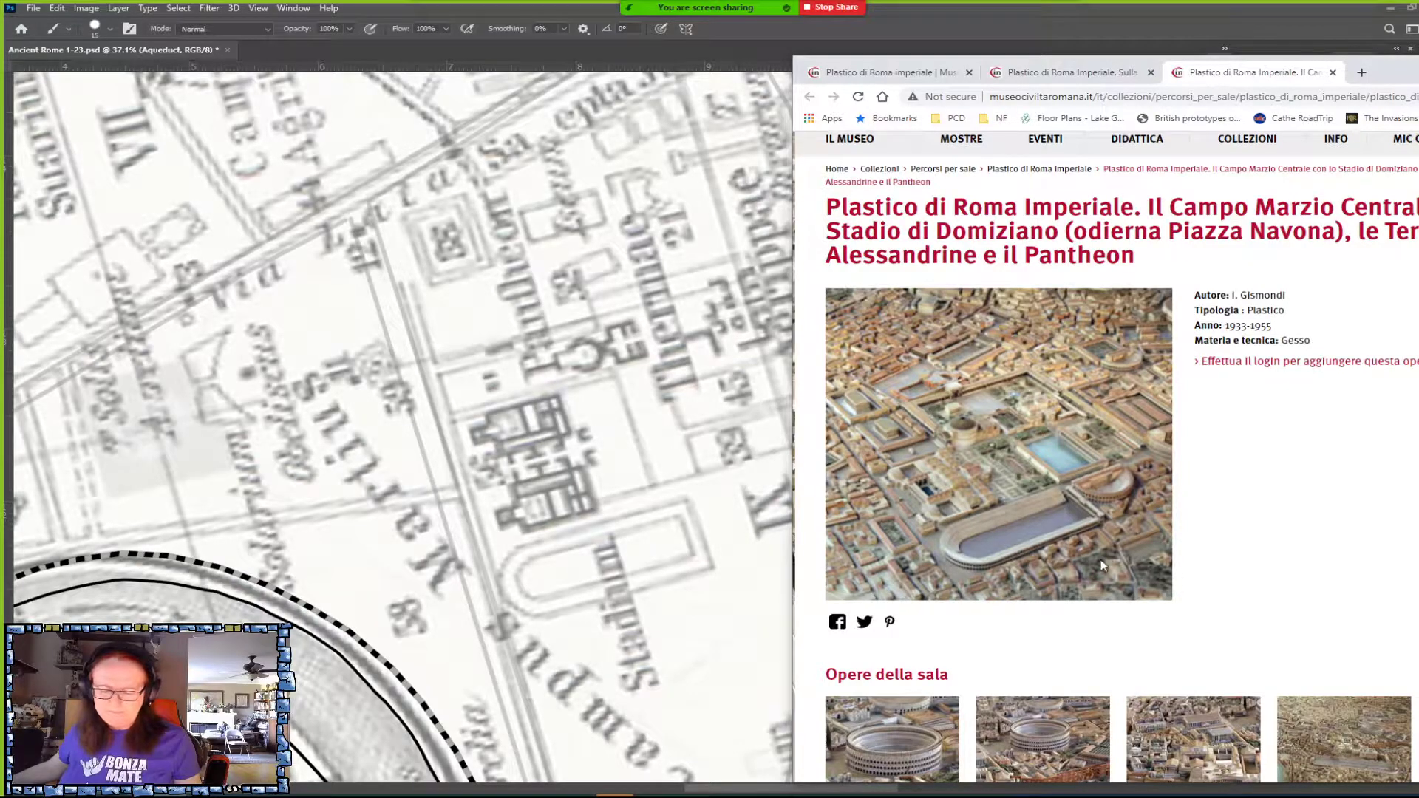
key(alt+Tab)
scroll(1101, 565, down, 5)
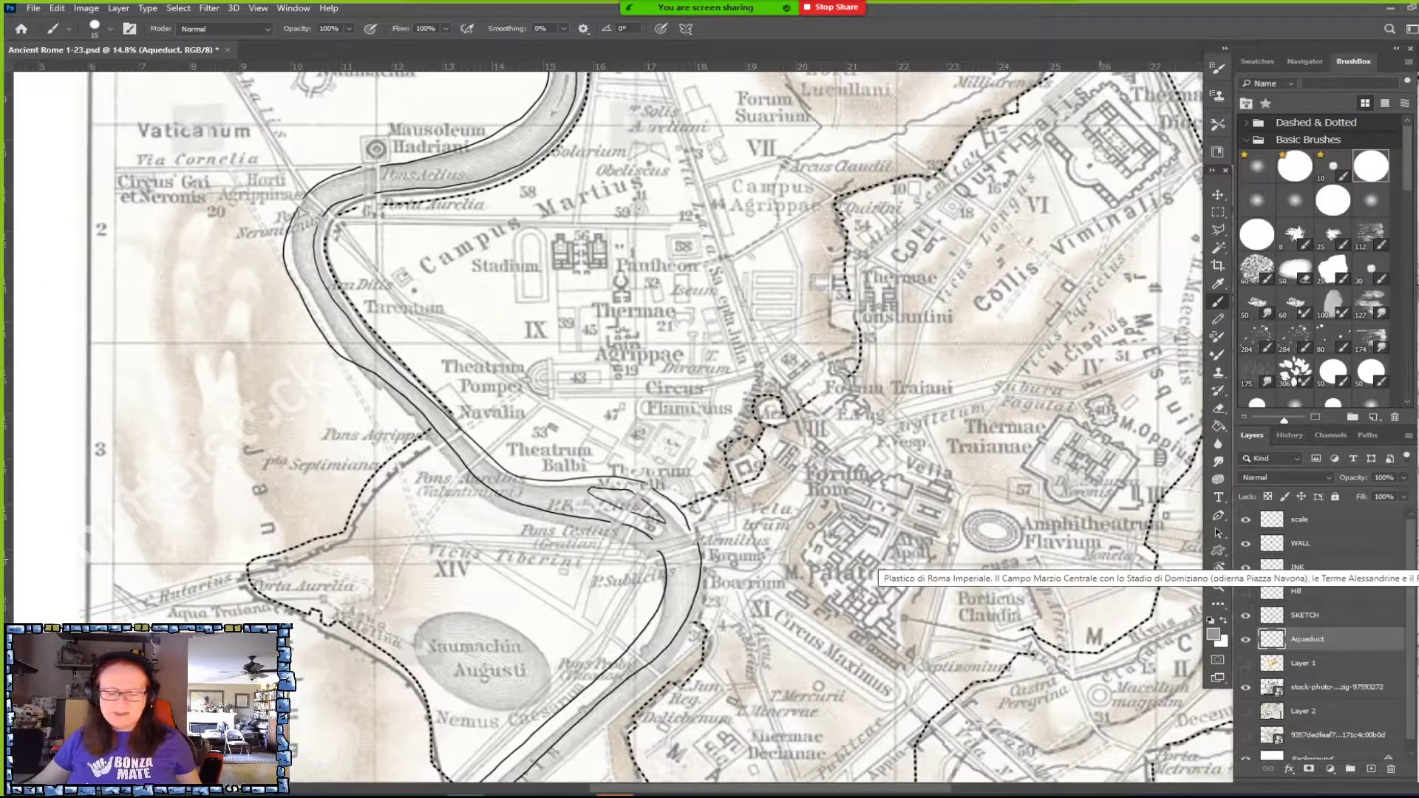
Lower the opacity of the stock-photo map plan layer to 28%.
scroll(606, 428, up, 3)
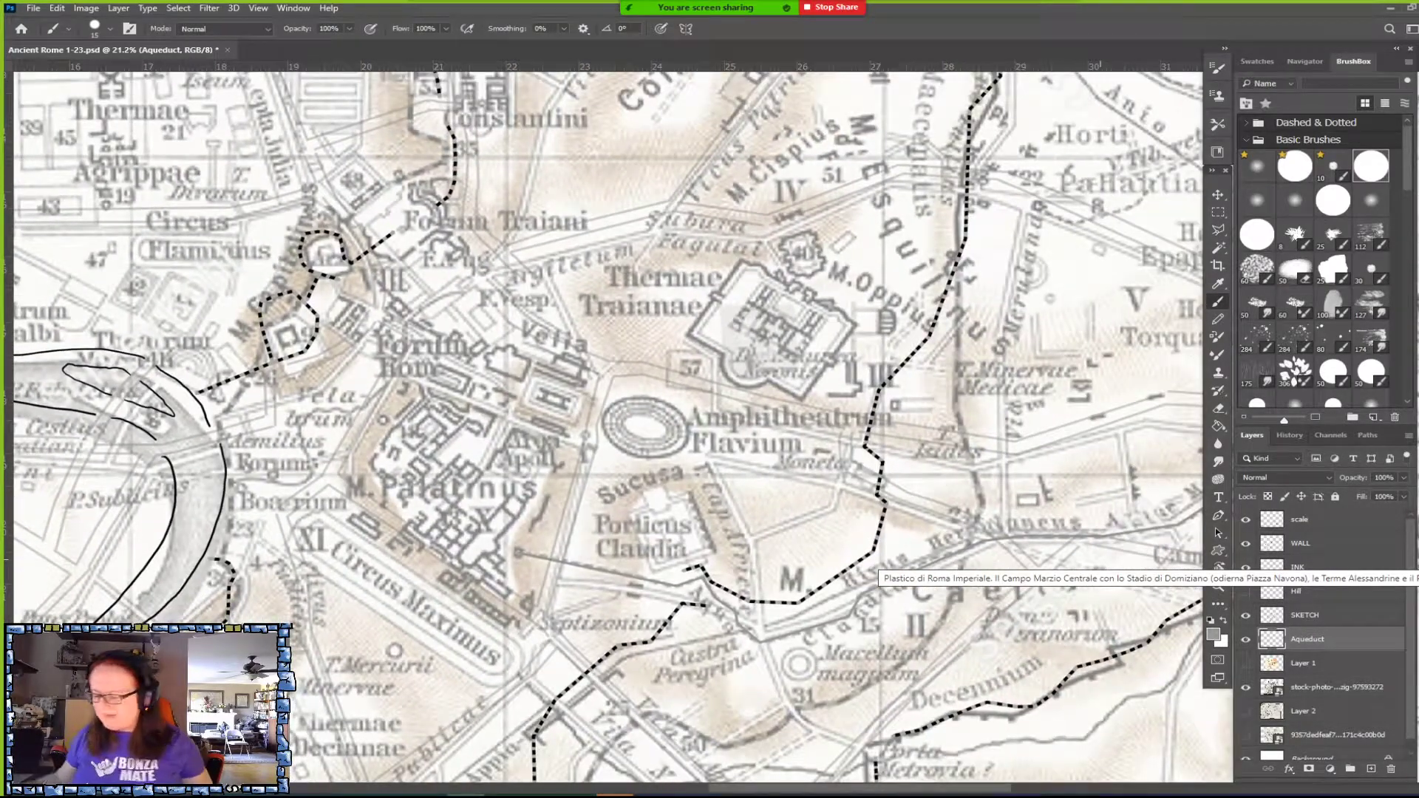
click(1338, 687)
click(1403, 478)
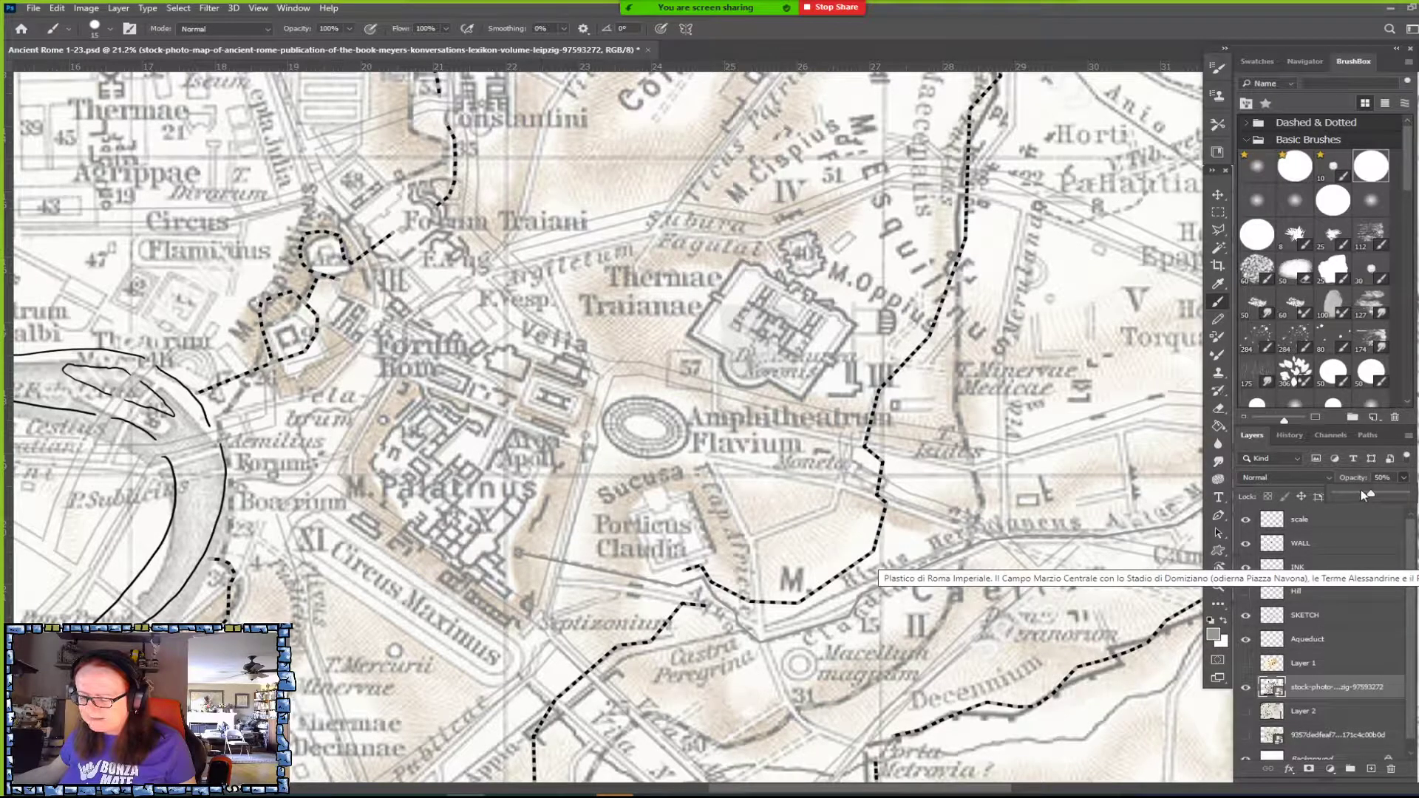
click(1356, 492)
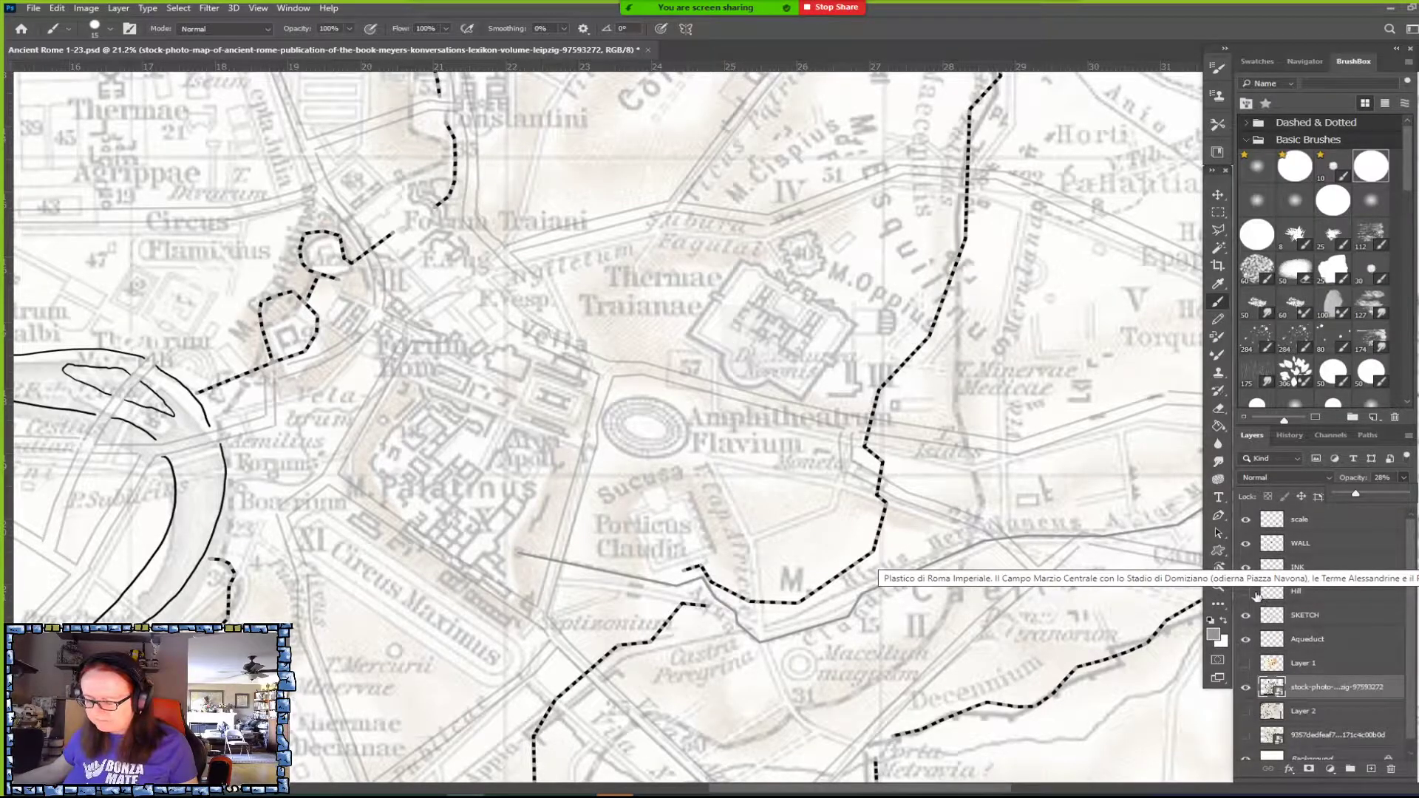
Check the SKETCH layer's content by toggling its visibility, and set that layer's opacity to 60%.
click(1247, 618)
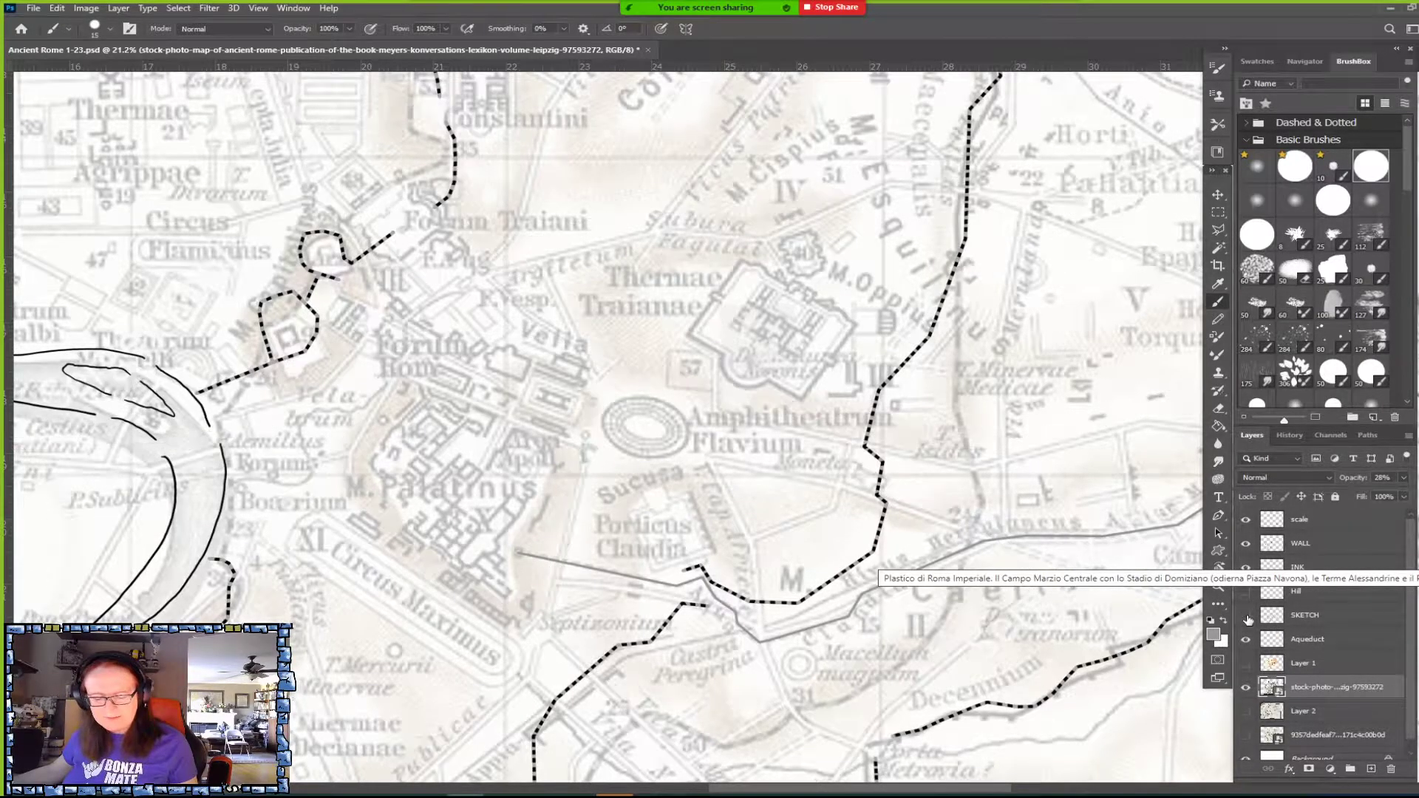
click(1247, 618)
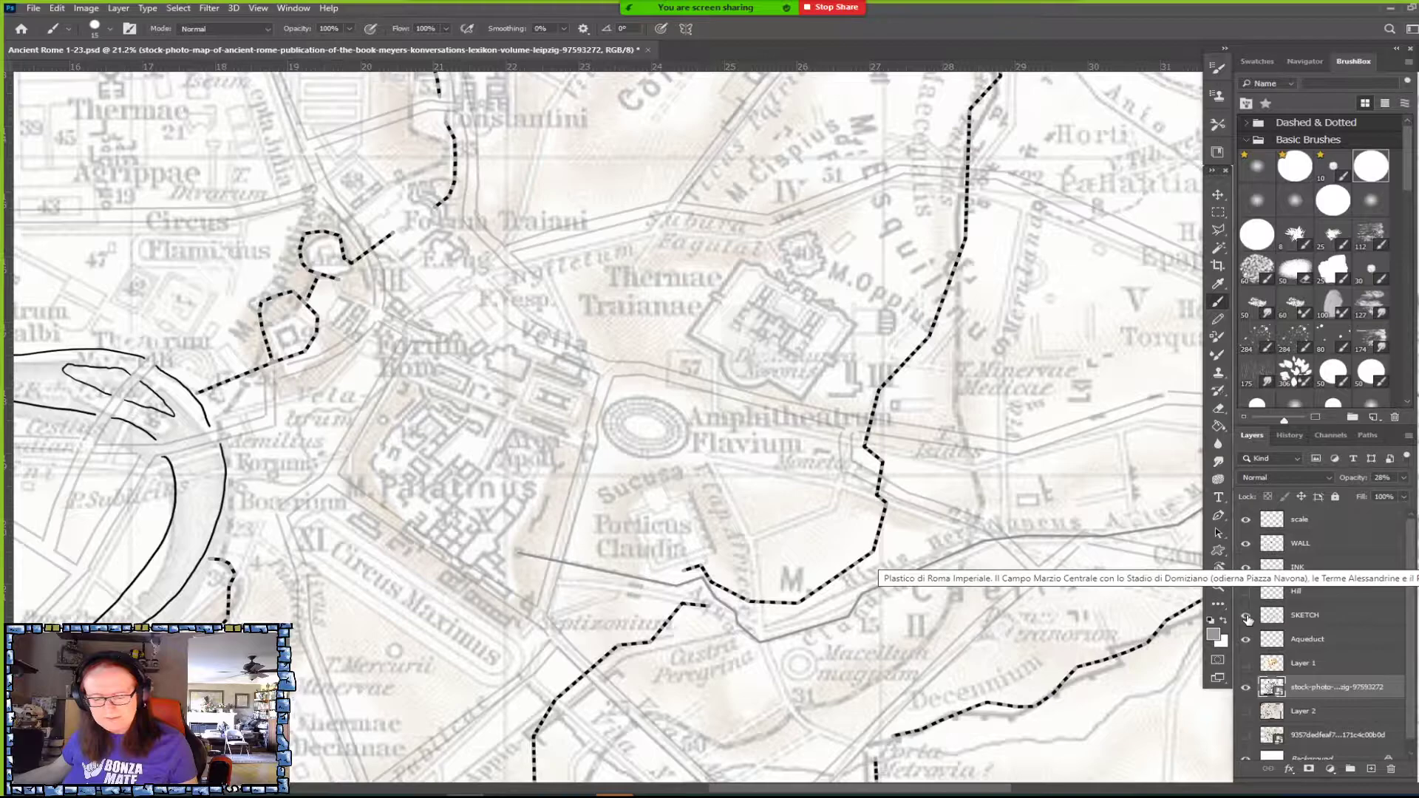
click(1345, 621)
click(1404, 478)
drag(1376, 494, 1379, 495)
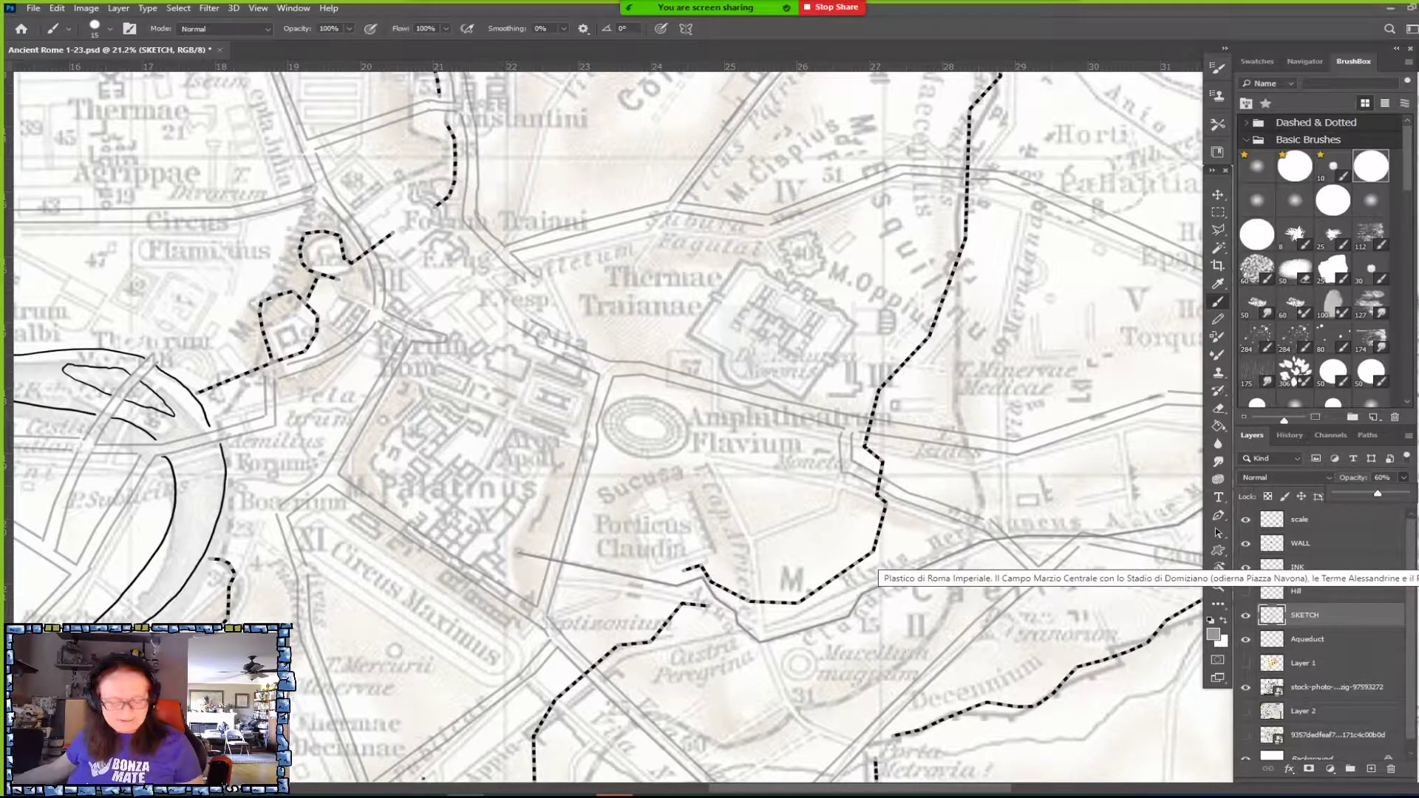
Switch to the browser, close the two model detail pages, and go to the Anfiteatro Flavio photos in the Plastico di Roma imperiale gallery.
key(alt+Tab)
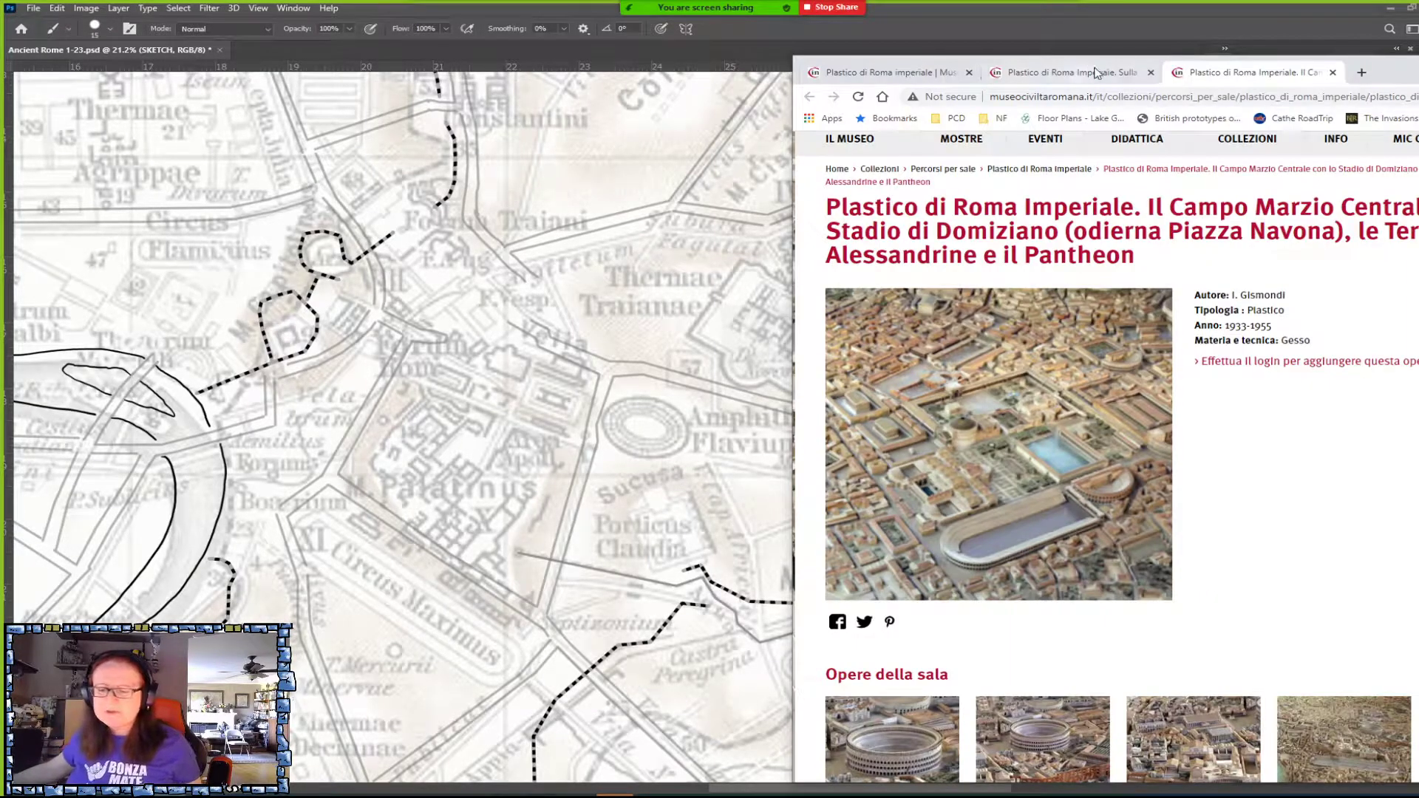
click(1332, 72)
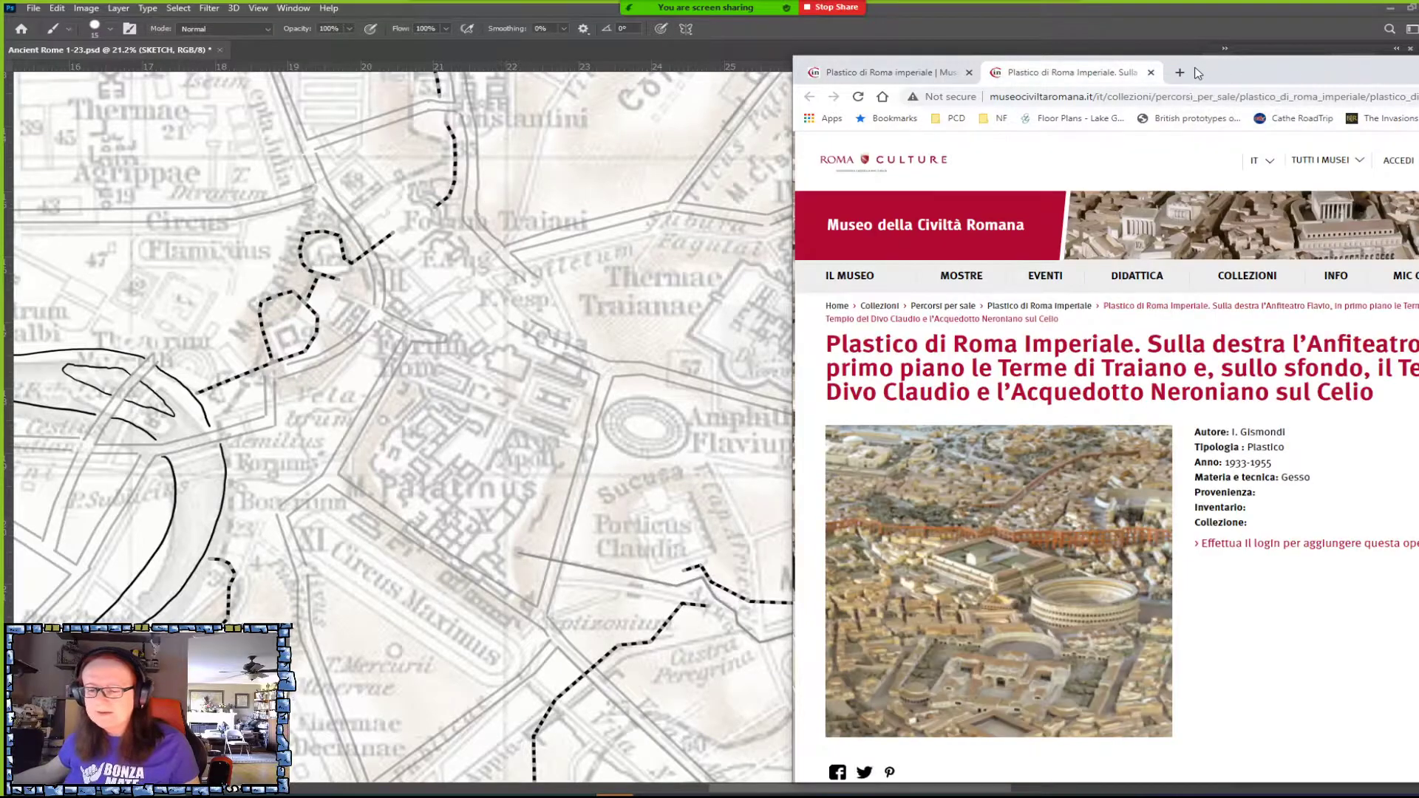
click(1151, 74)
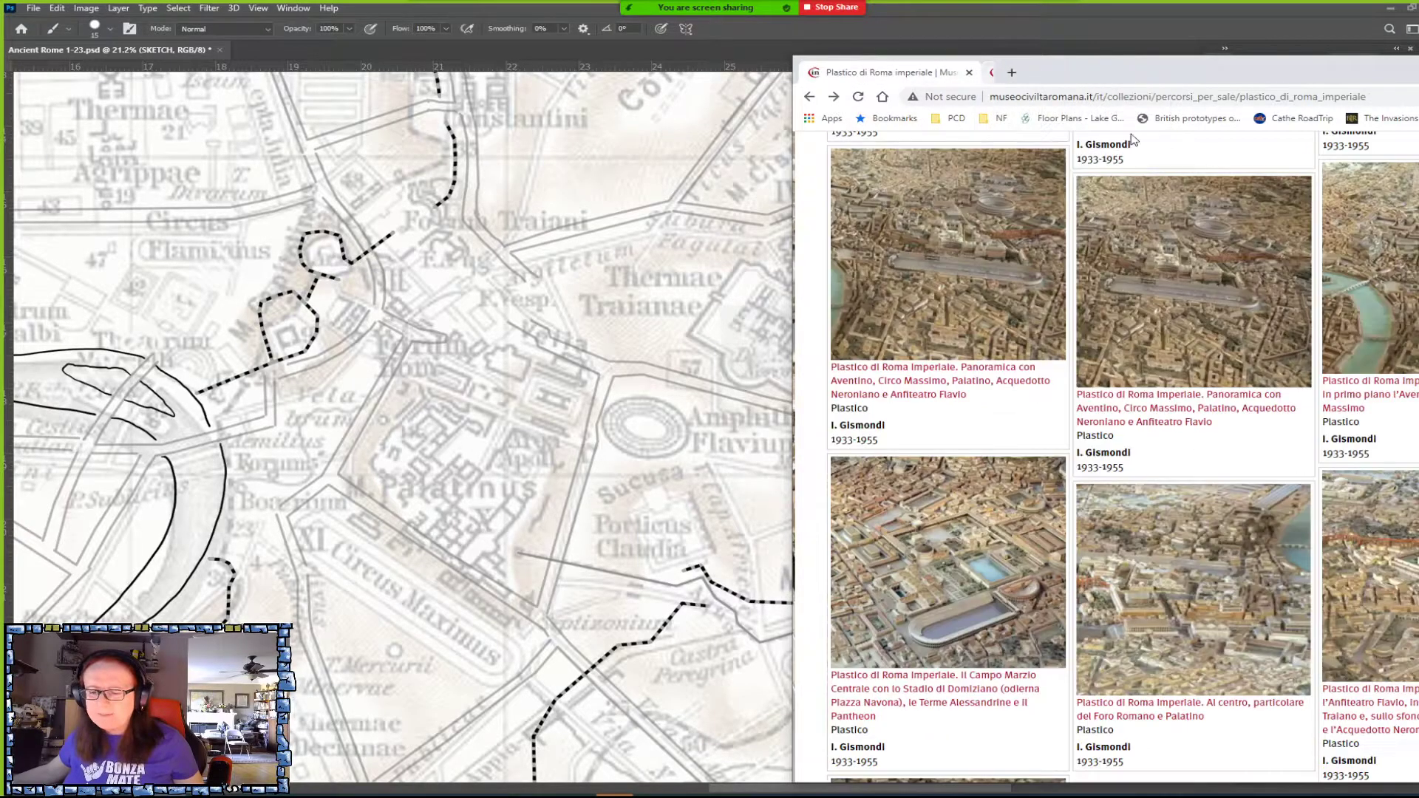
scroll(1091, 411, up, 4)
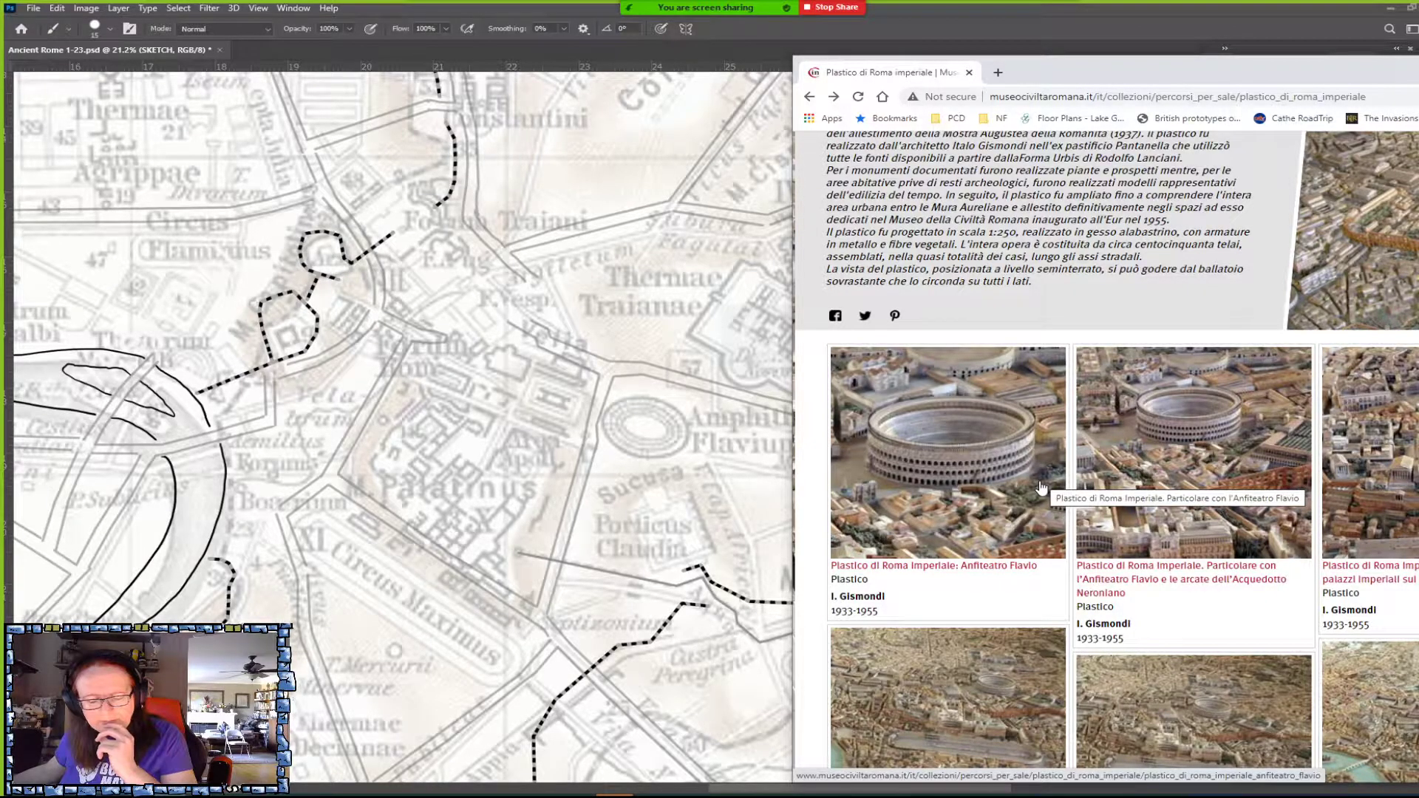
Switch to Photoshop and examine the aqueduct's course across the map from the Palatine past the Porticus Claudia to the eastern wall.
click(520, 551)
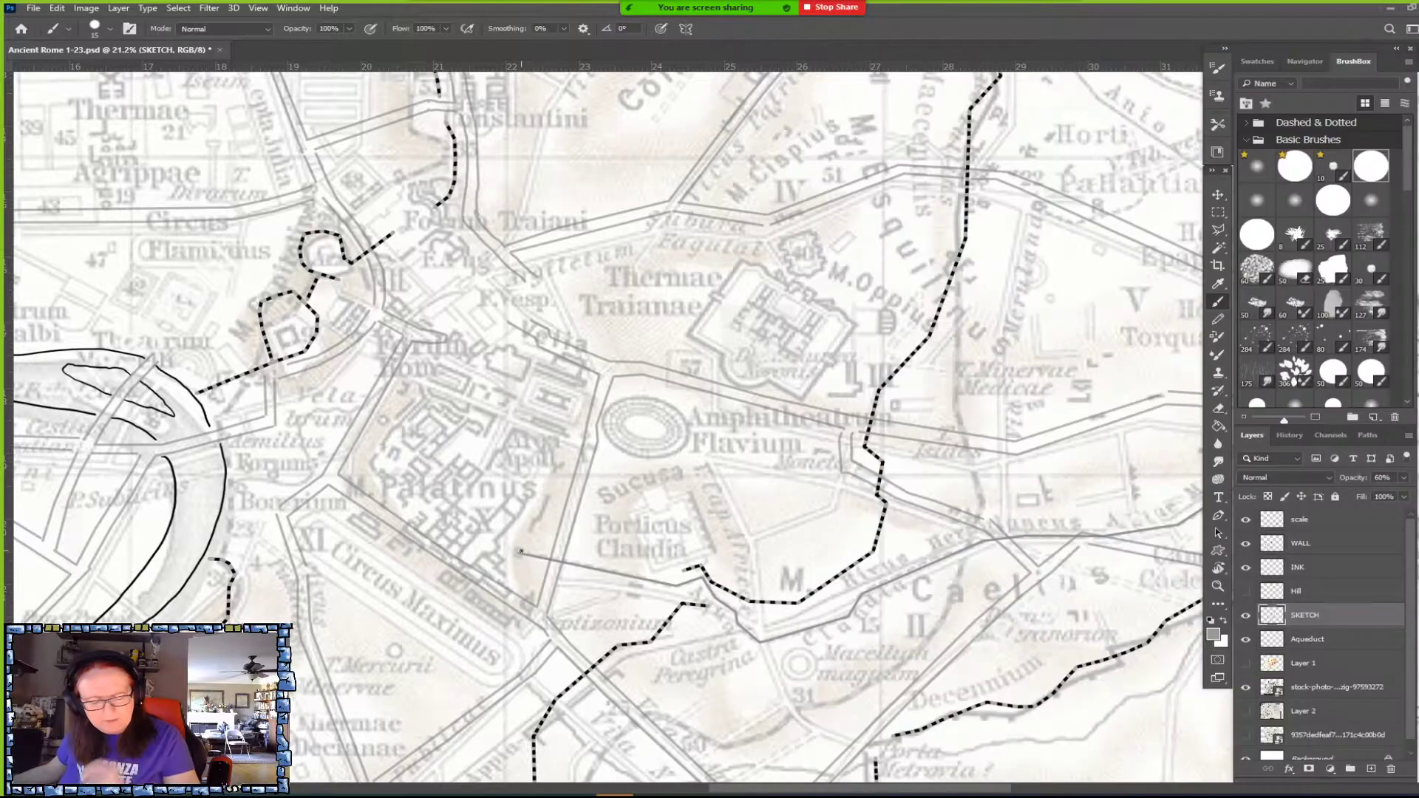
scroll(543, 554, down, 6)
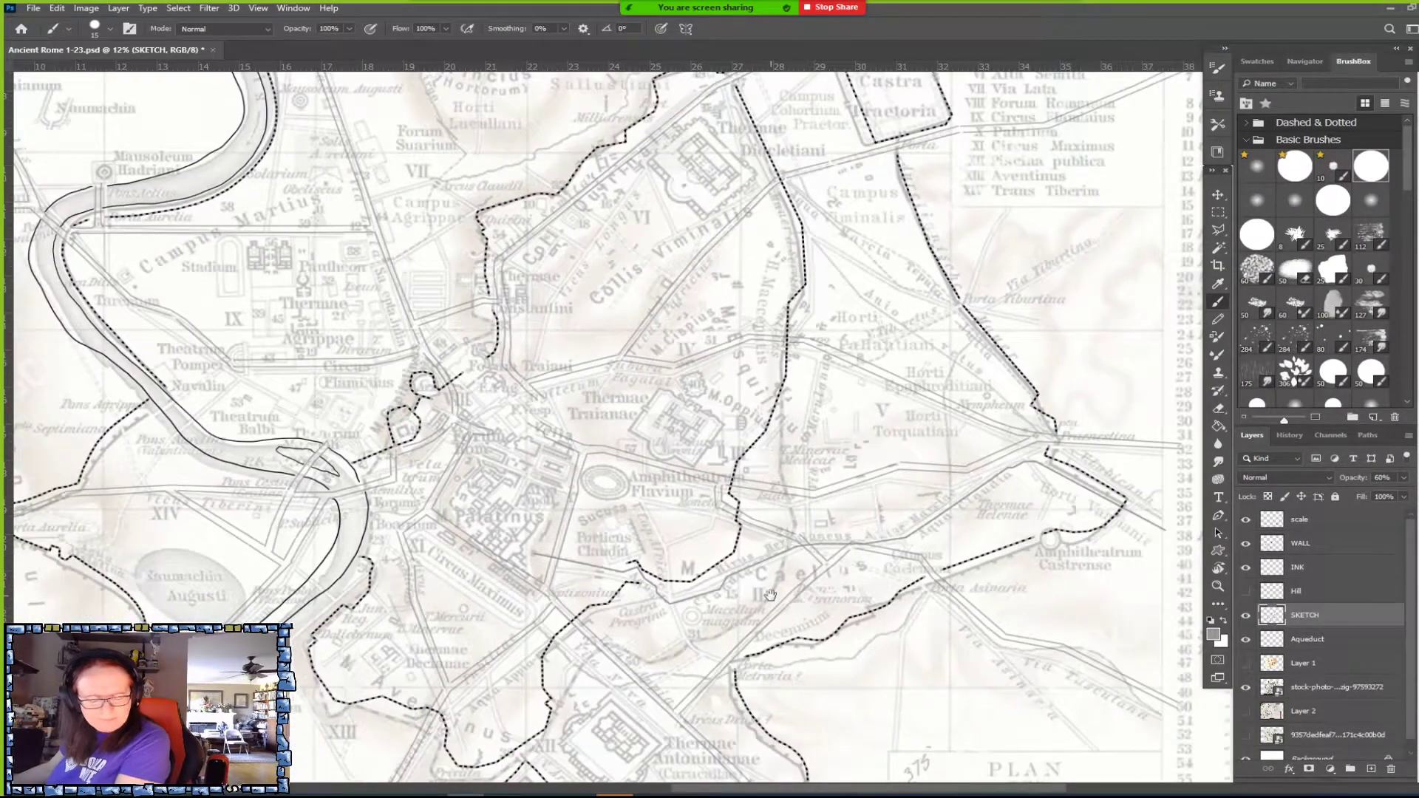
scroll(558, 493, up, 1)
scroll(558, 493, up, 1)
scroll(512, 503, up, 1)
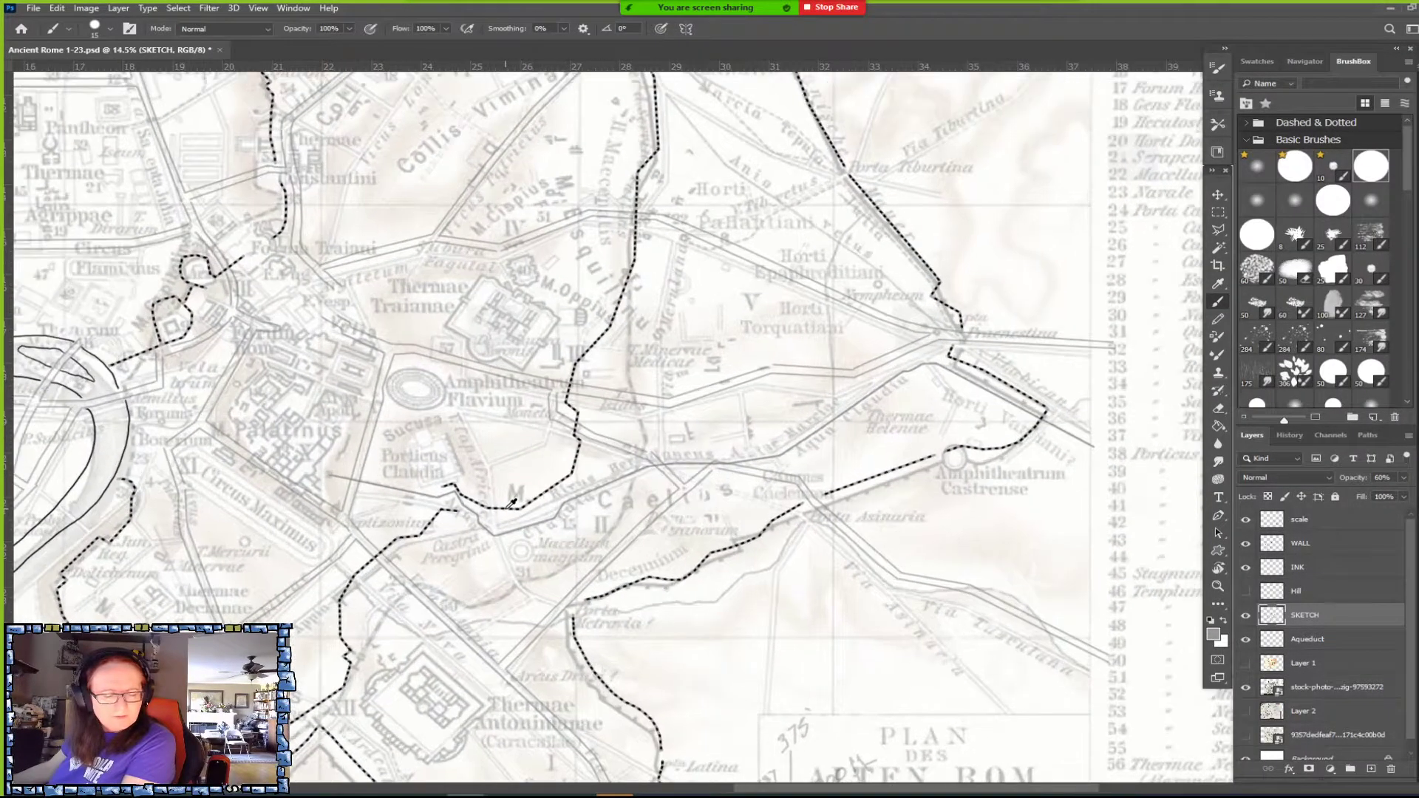
Switch to the browser, move its window fully into view, and open the page's panoramic header photo of the model in its own tab.
key(alt+Tab)
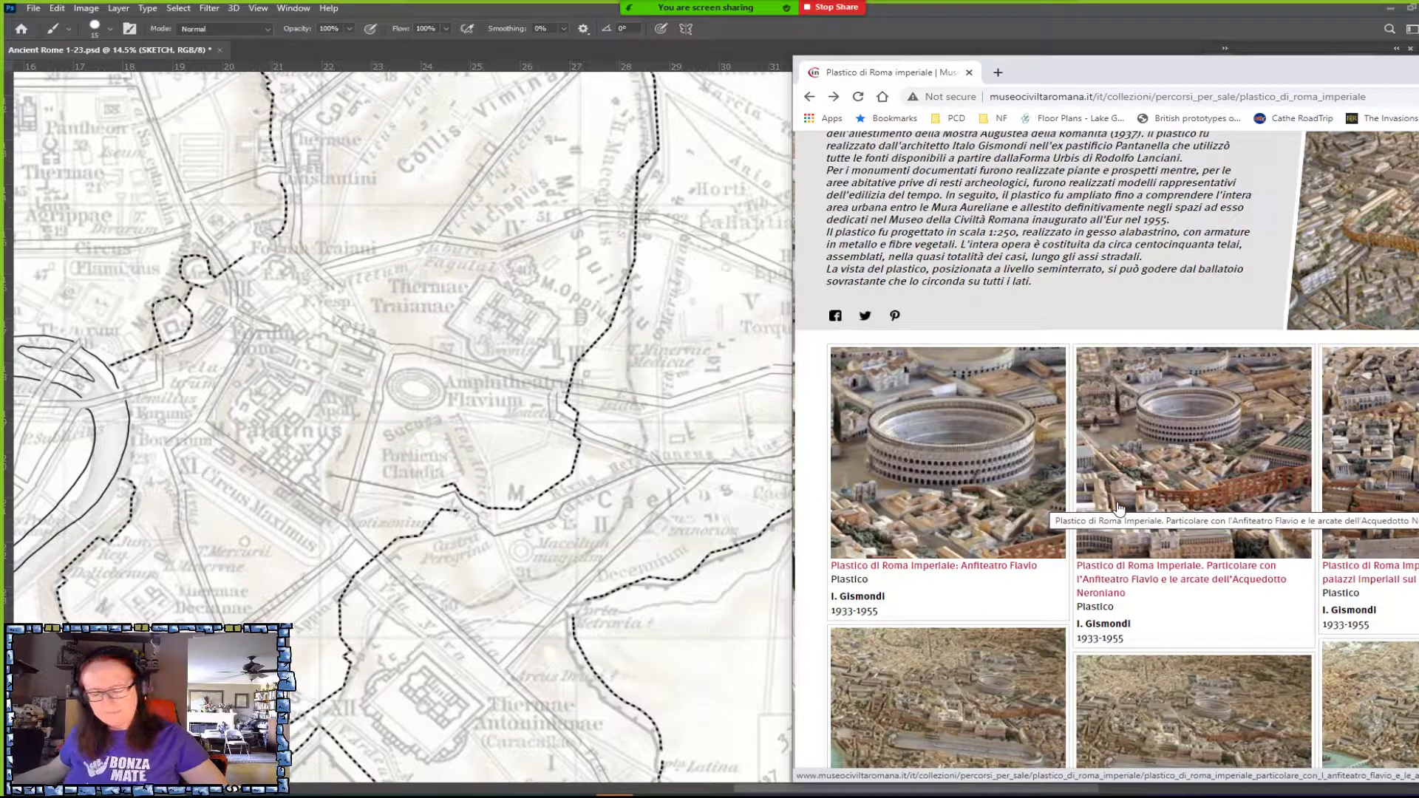
drag(1343, 56, 1202, 65)
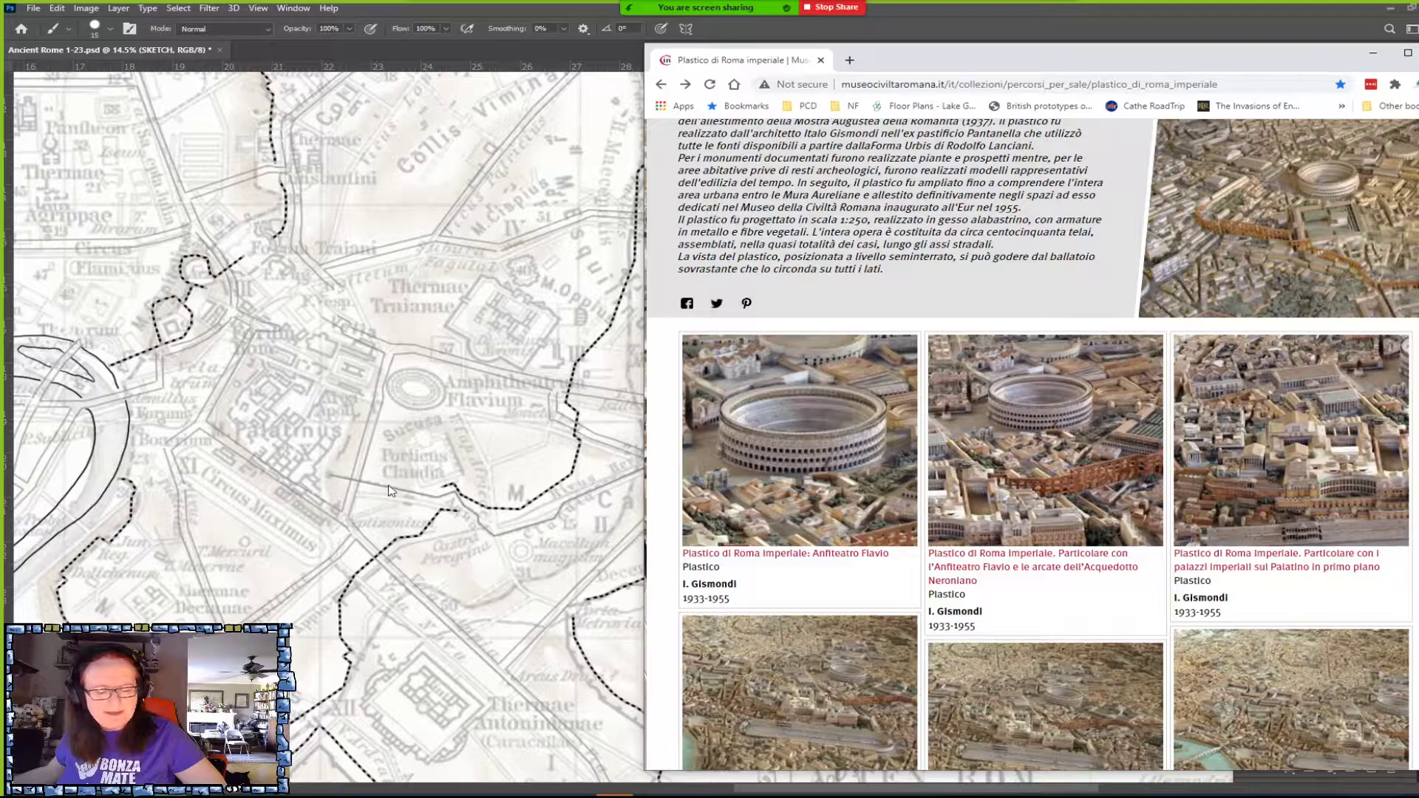
right_click(1300, 214)
click(1304, 220)
click(920, 61)
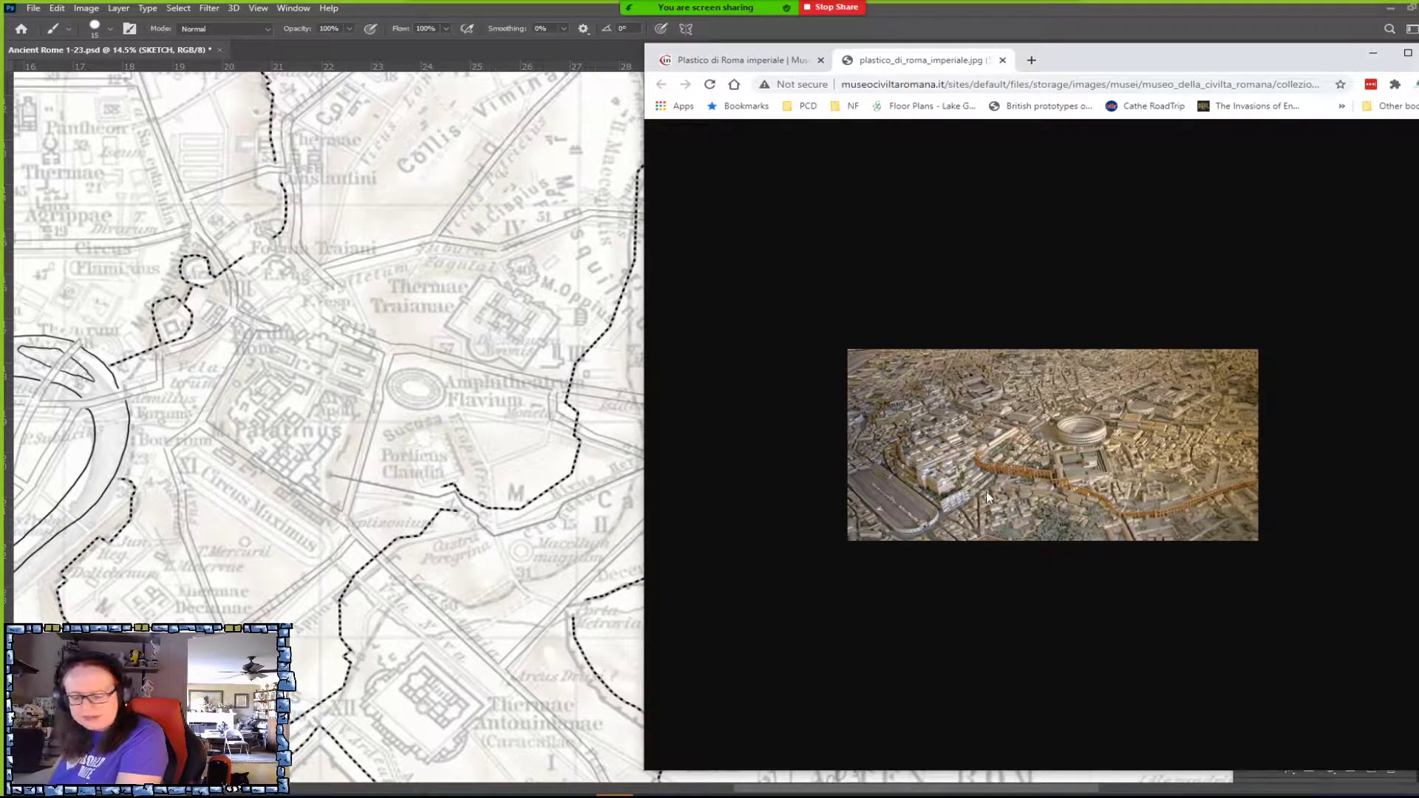
Copy the panoramic model photo, paste it into the map document in Photoshop as a new layer, and enlarge it to a readable size.
right_click(1081, 451)
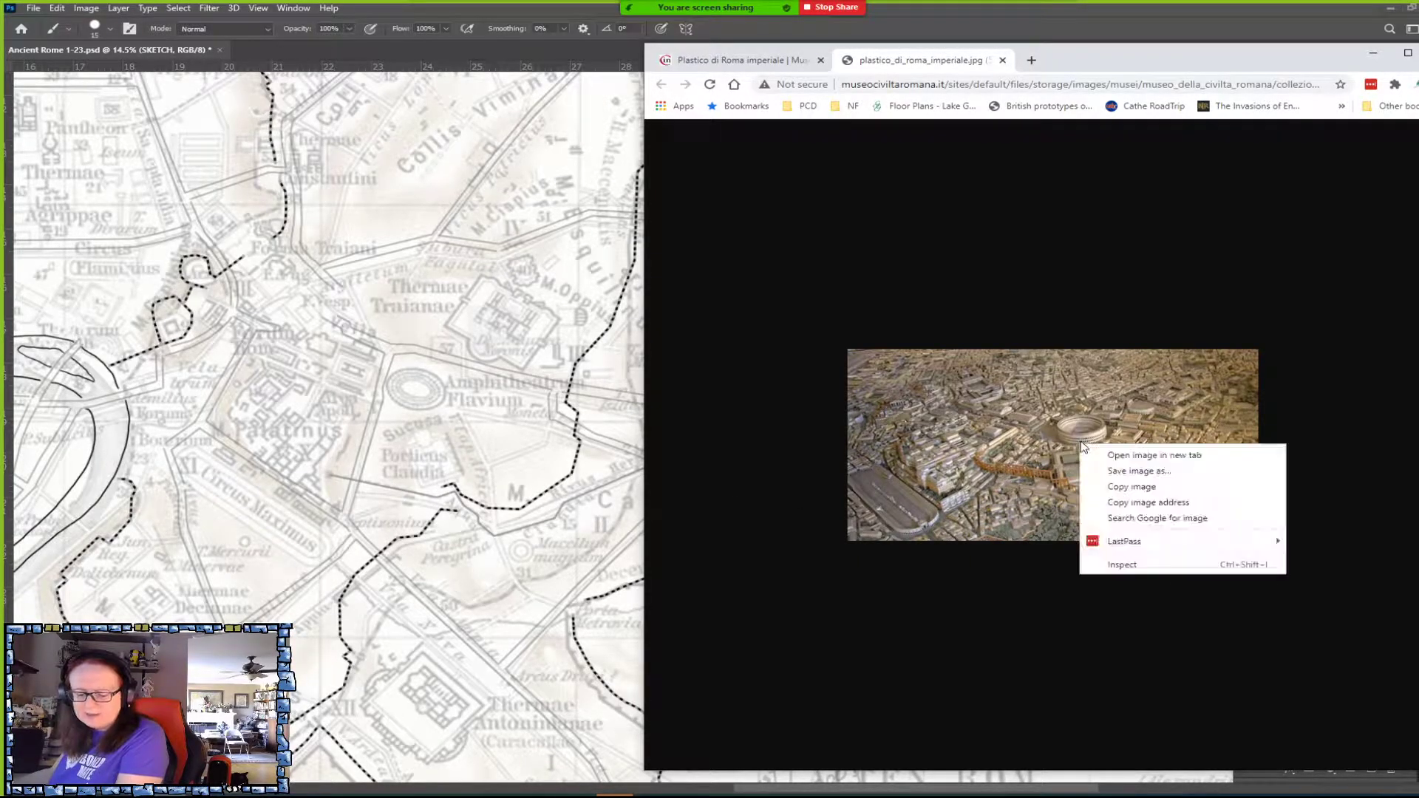
click(1142, 485)
click(399, 481)
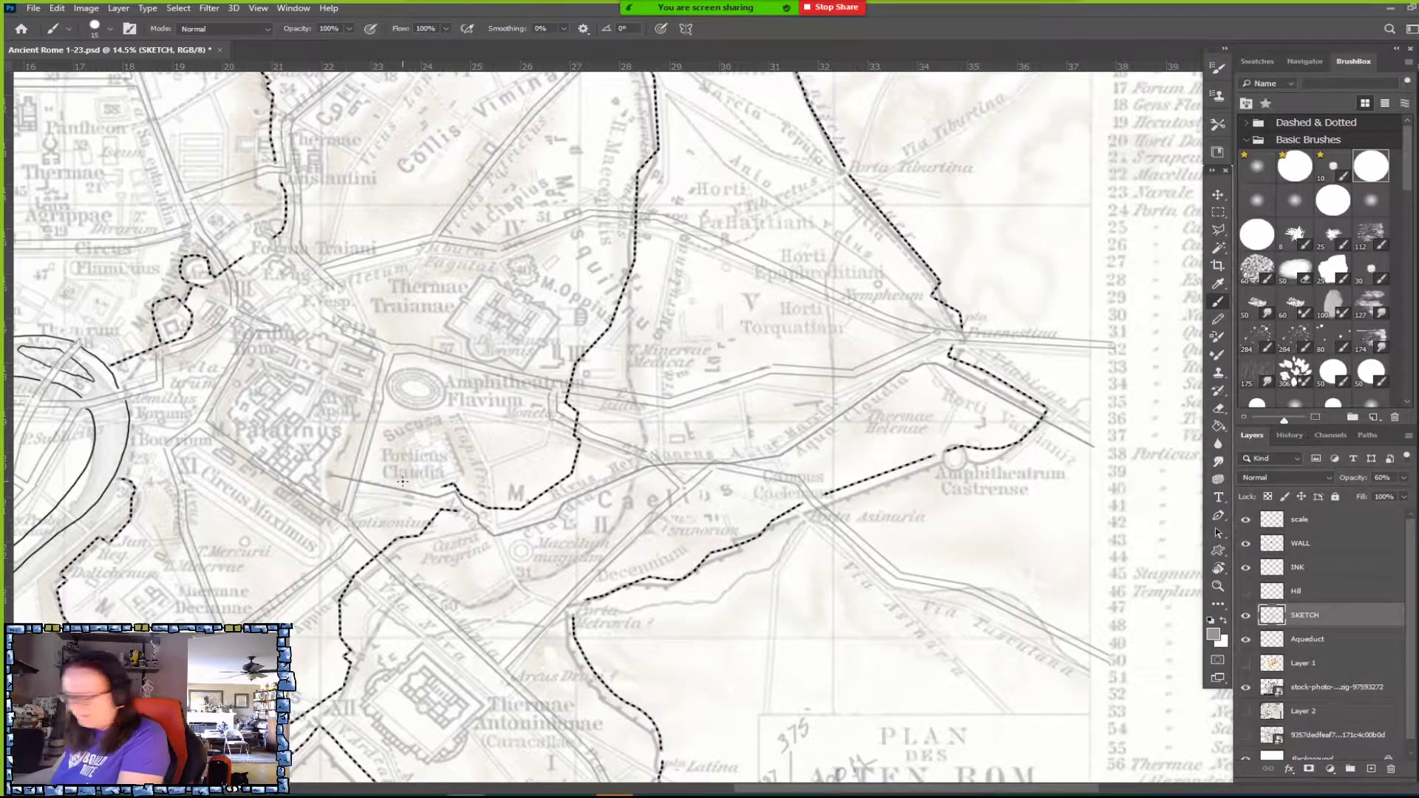
key(ctrl+v)
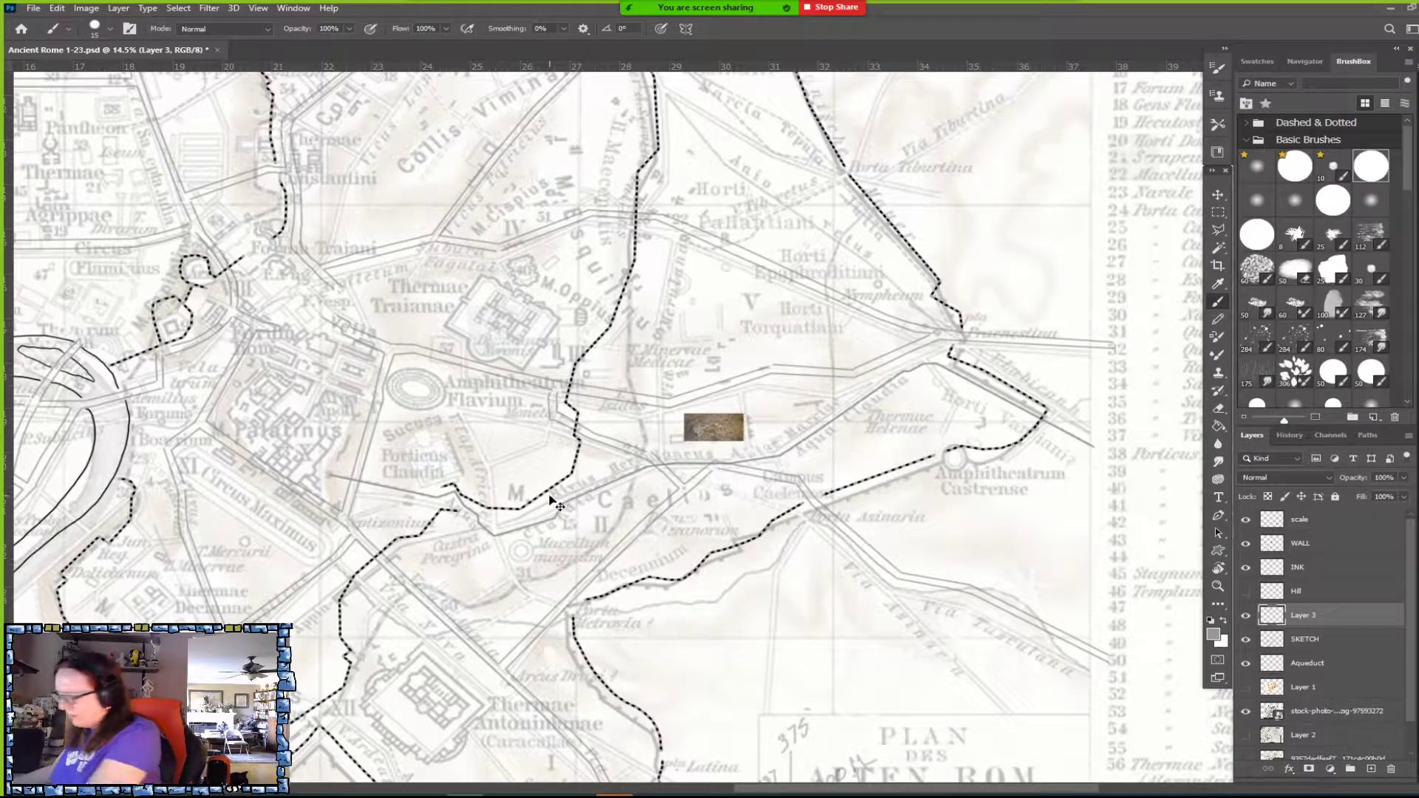
key(ctrl+t)
drag(746, 442, 1204, 657)
key(Return)
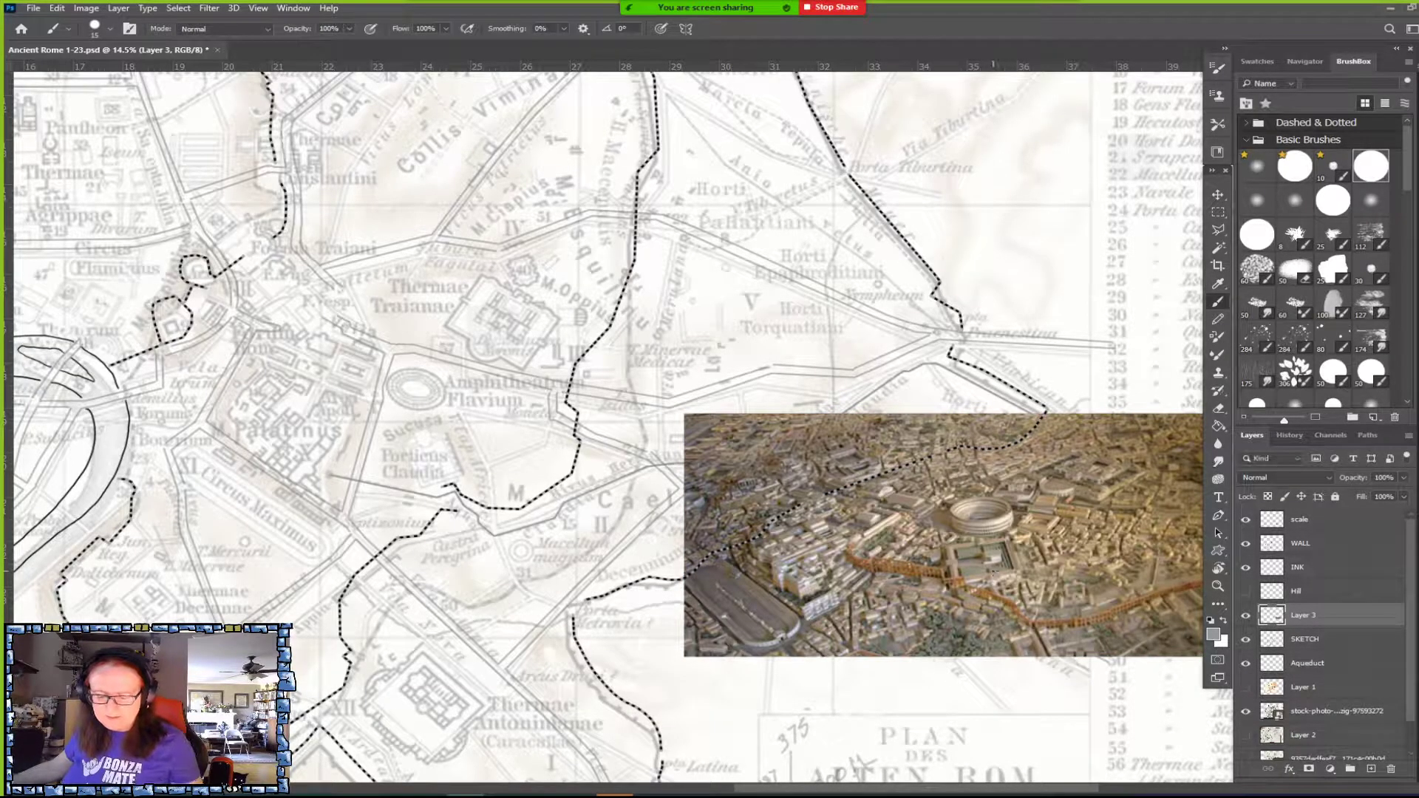
Move the pasted model photo to the map area just above the Palatinus and the Amphitheatrum Flavium.
key(v)
mouse_move(1034, 574)
mouse_down()
mouse_move(926, 352)
mouse_move(925, 287)
mouse_move(578, 273)
mouse_up()
scroll(578, 274, up, 3)
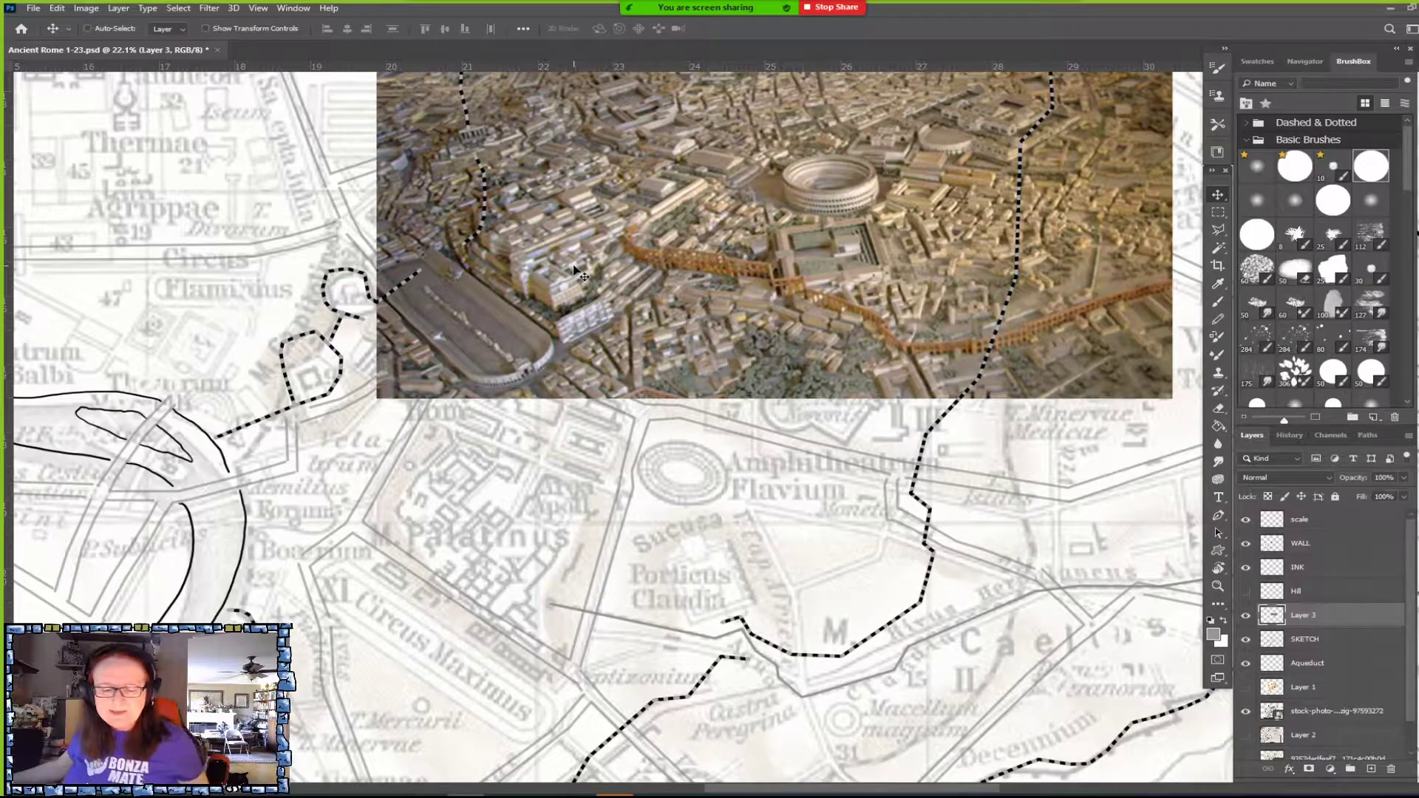
drag(804, 290, 754, 274)
scroll(753, 274, up, 2)
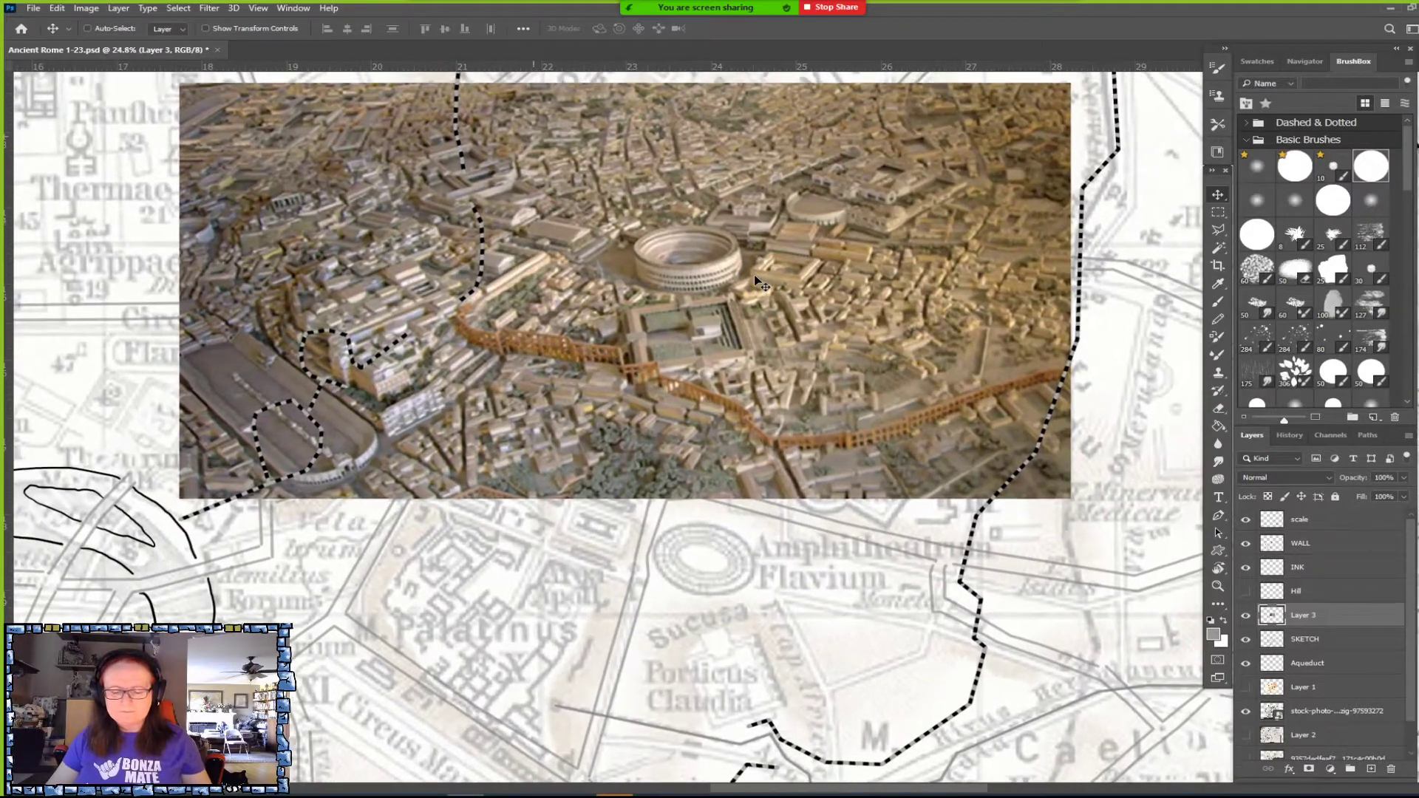
scroll(753, 274, down, 1)
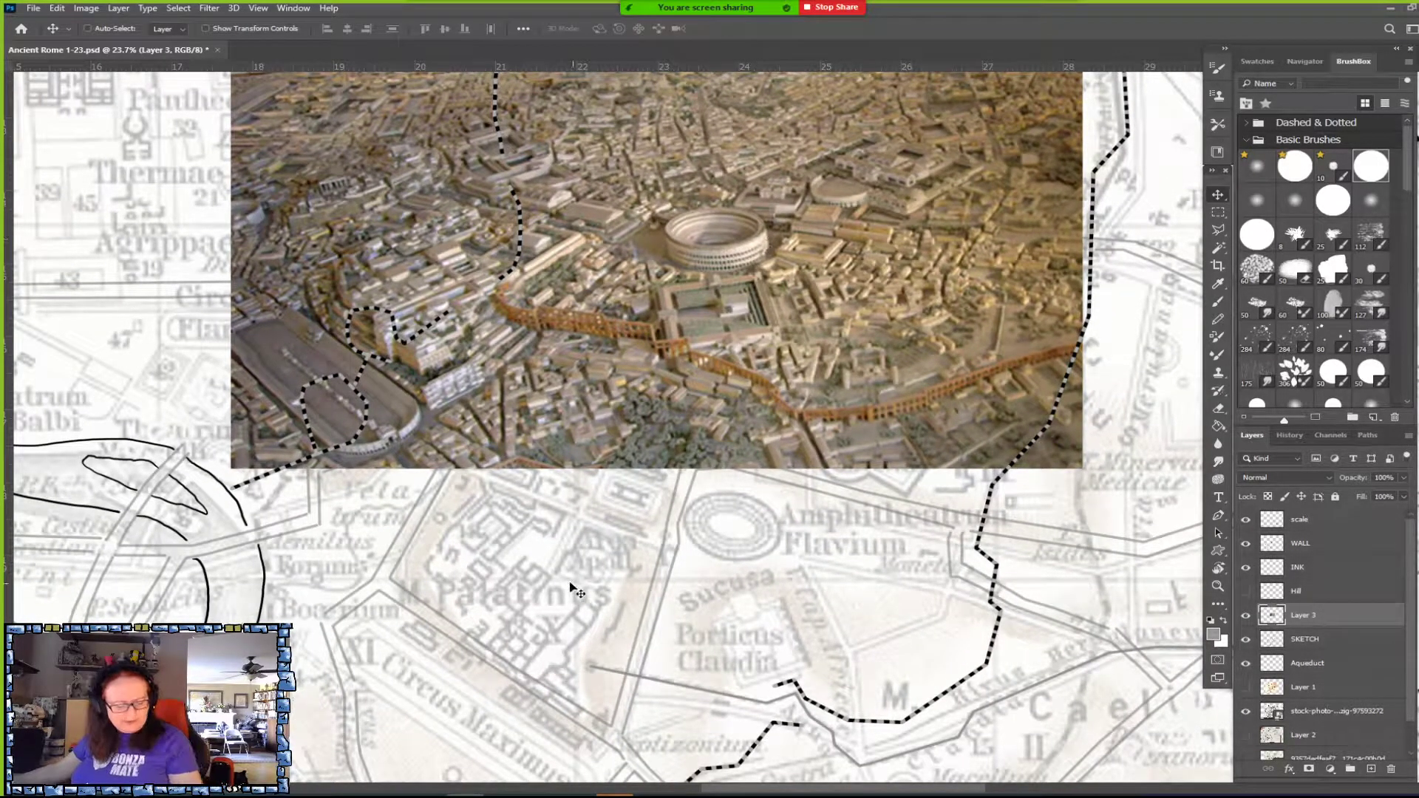
Switch to Discord for the theatre reconstruction image in the forum channel, and paste it into the Photoshop map as a new layer.
key(alt+Tab)
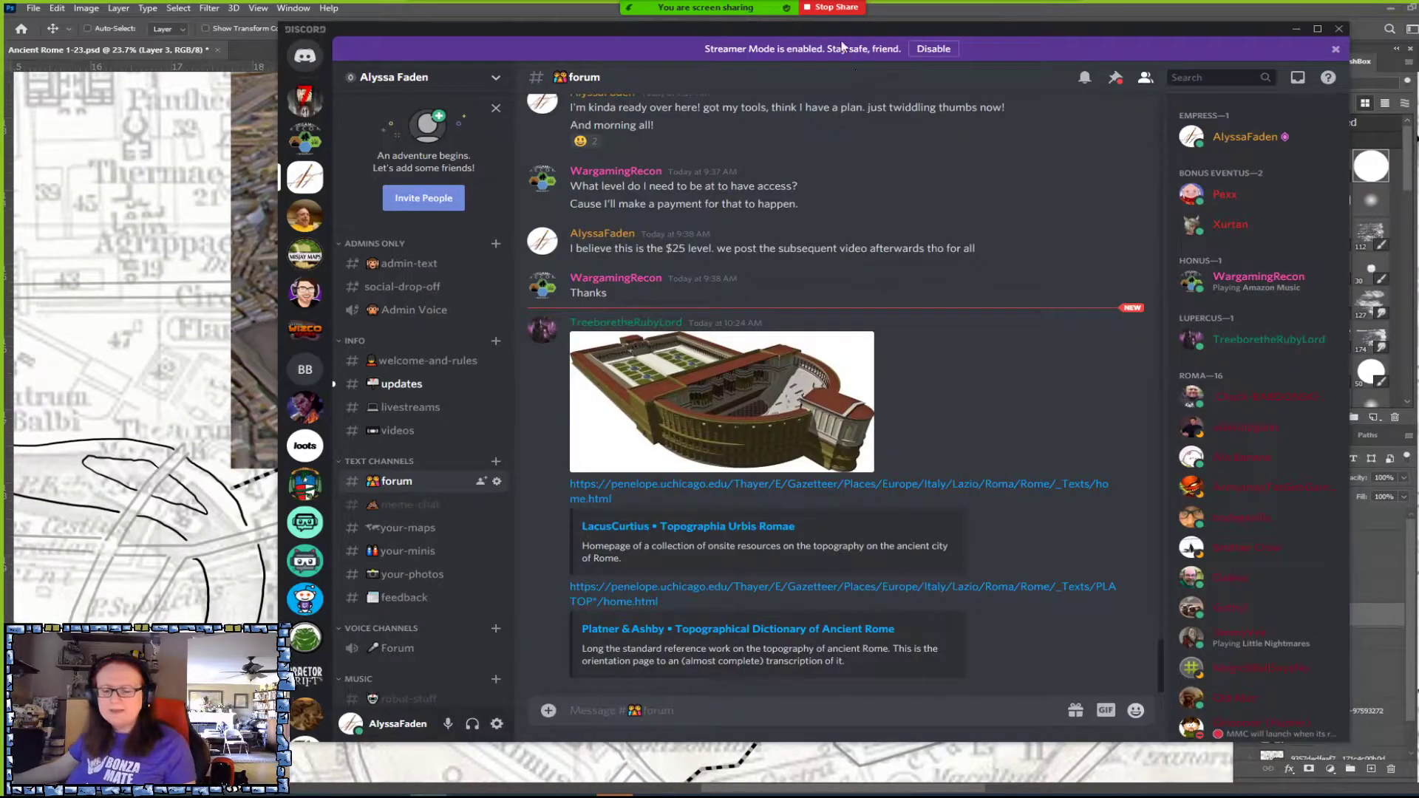
key(alt+Tab)
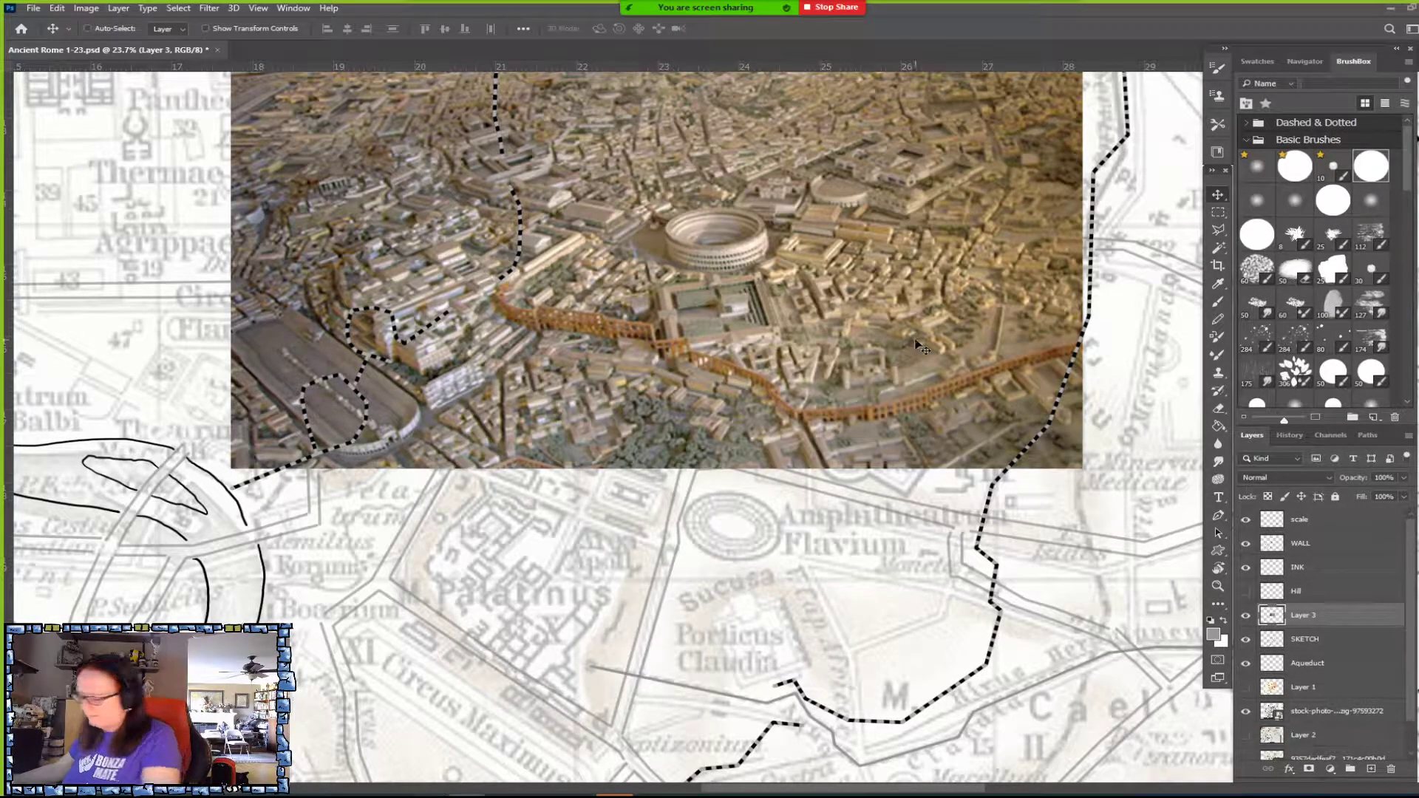
key(ctrl+v)
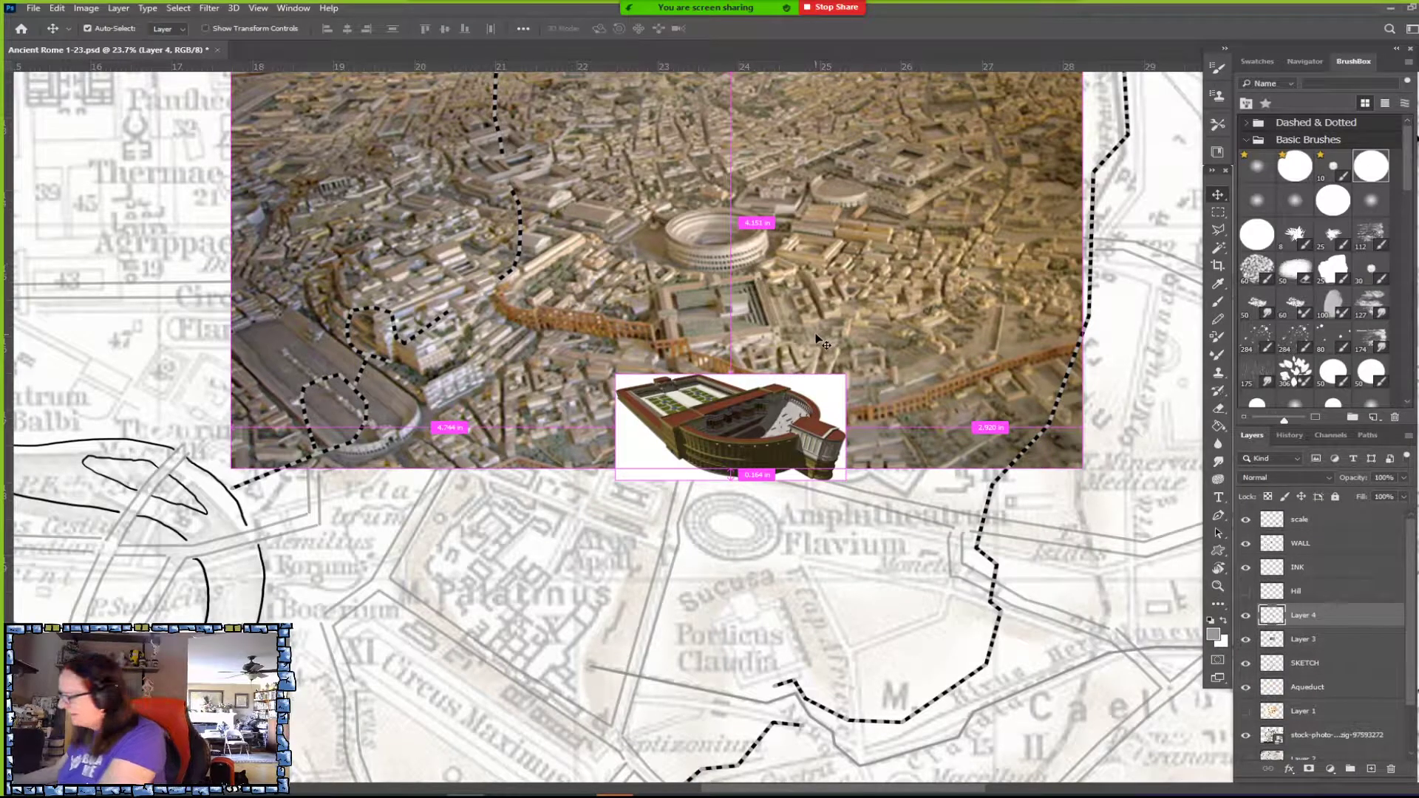
Scale the pasted theatre reconstruction to 325.70% and place it over the panoramic model photo.
key(ctrl+t)
drag(846, 429, 1193, 427)
drag(893, 403, 523, 204)
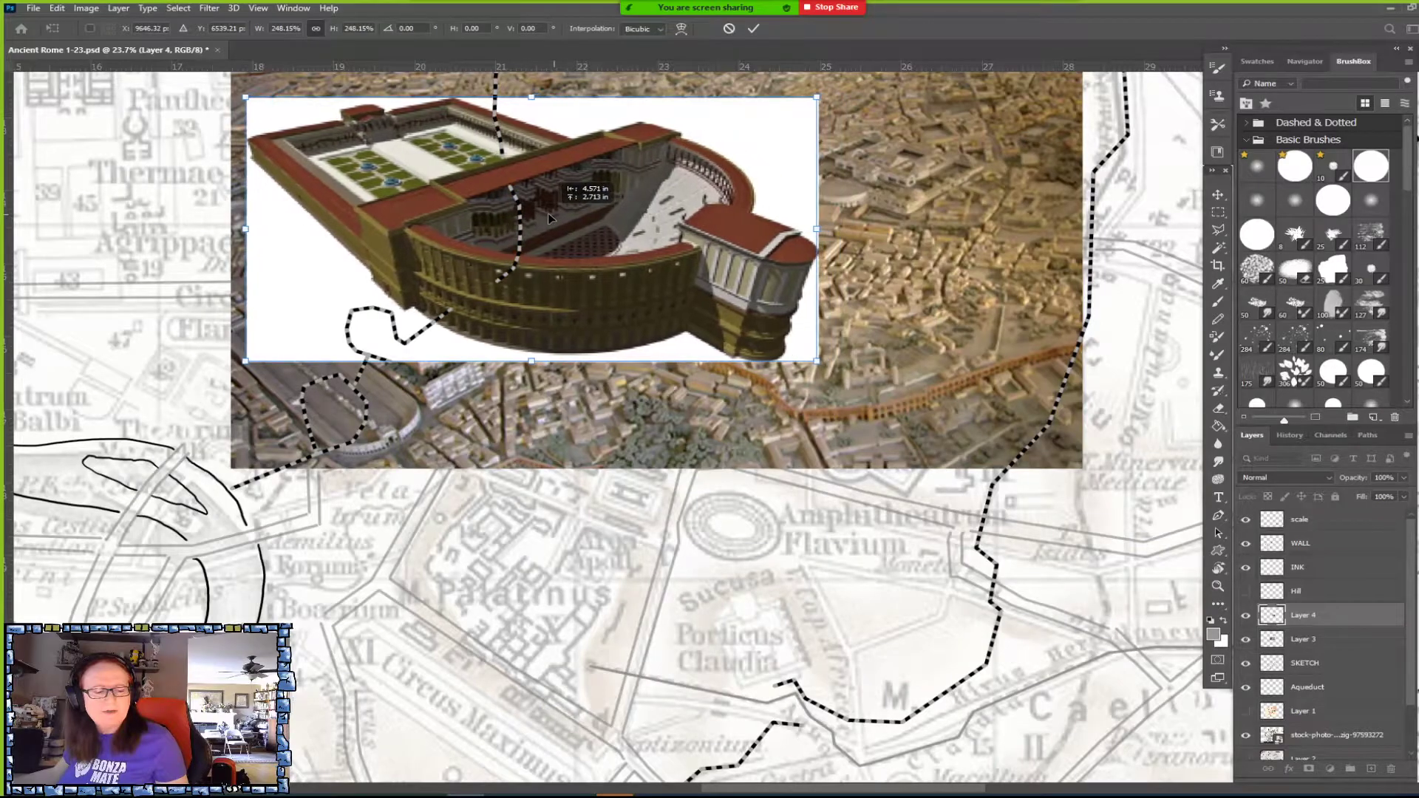
drag(815, 229, 998, 230)
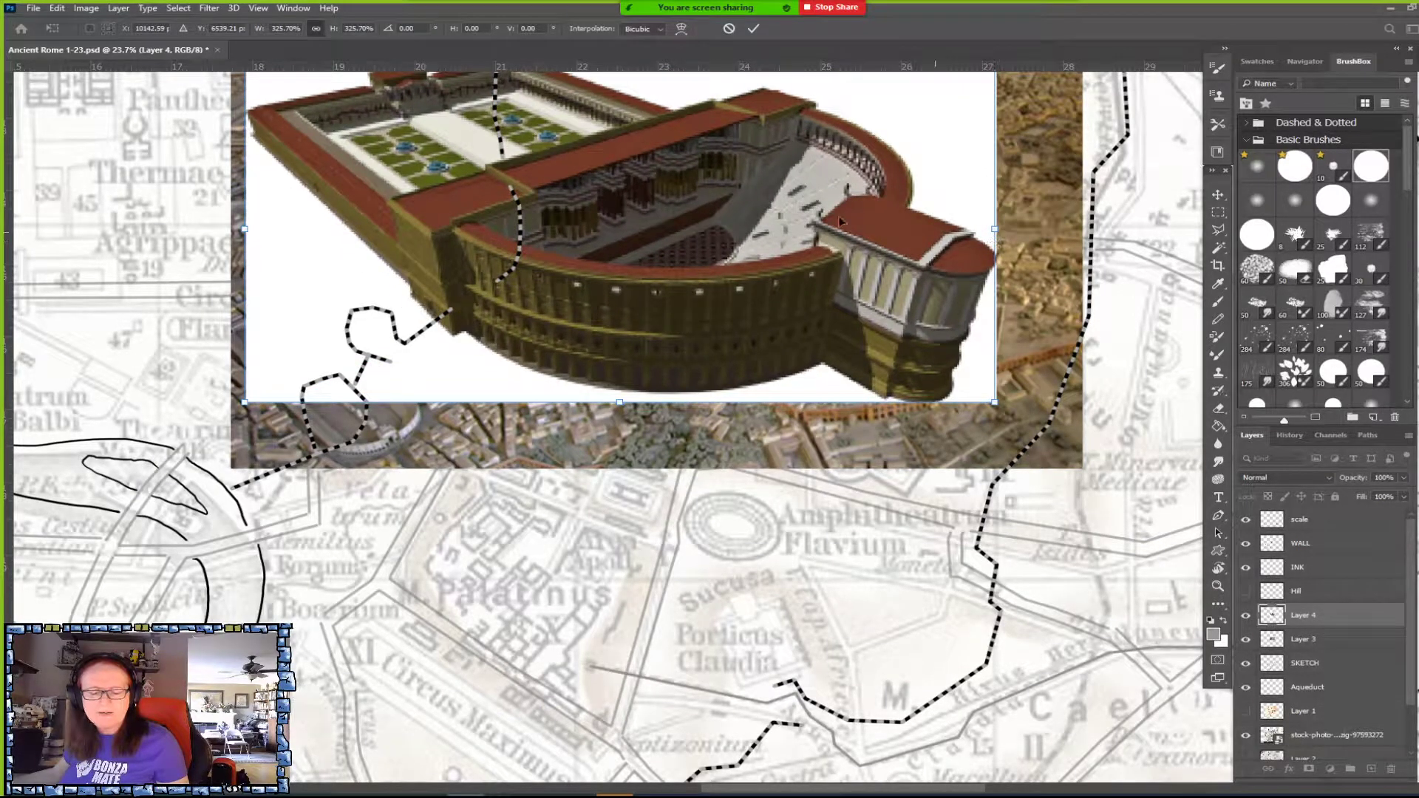
drag(786, 210, 895, 266)
key(Return)
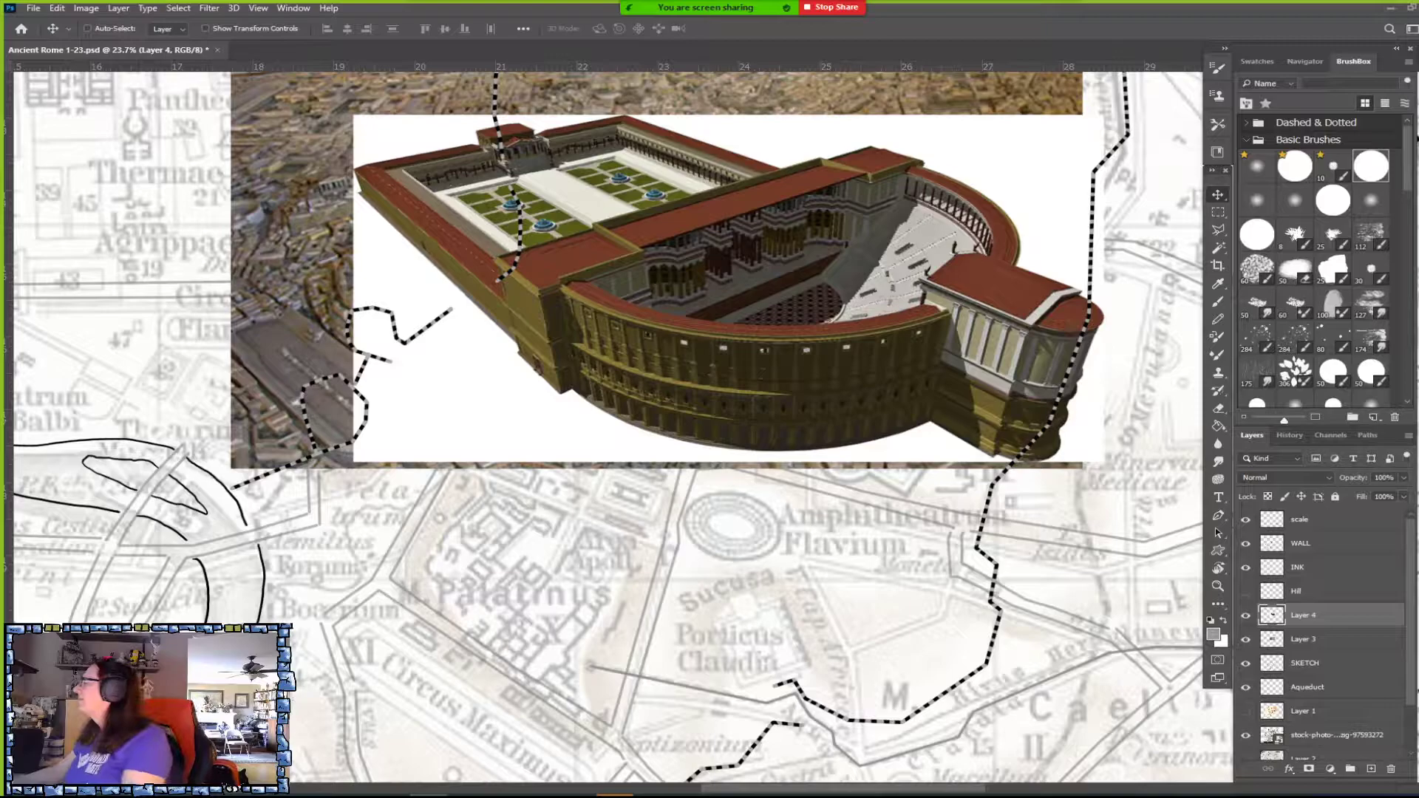
Switch to the browser to view the Platner & Ashby and LacusCurtius topography pages, and return to the map in Photoshop.
key(alt+Tab)
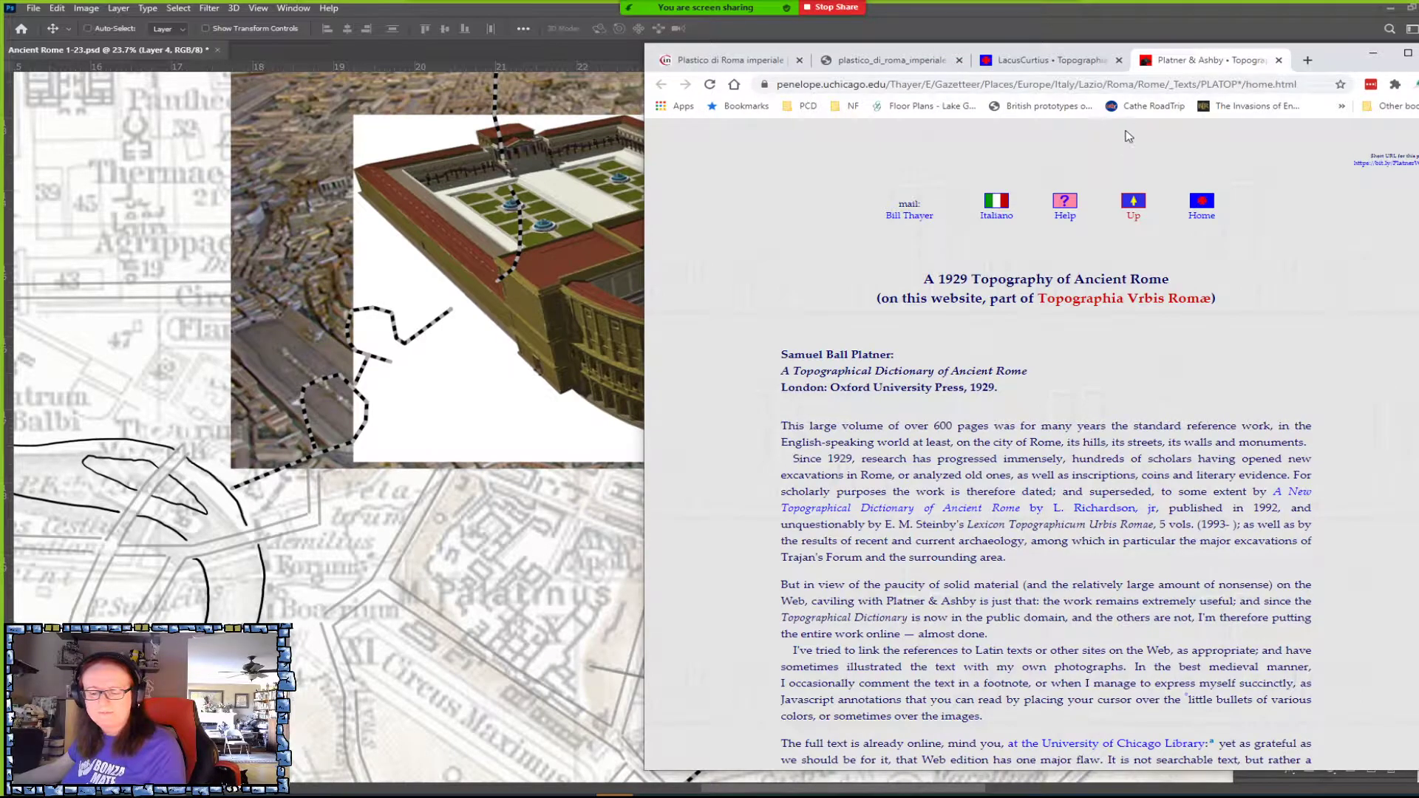
click(1060, 61)
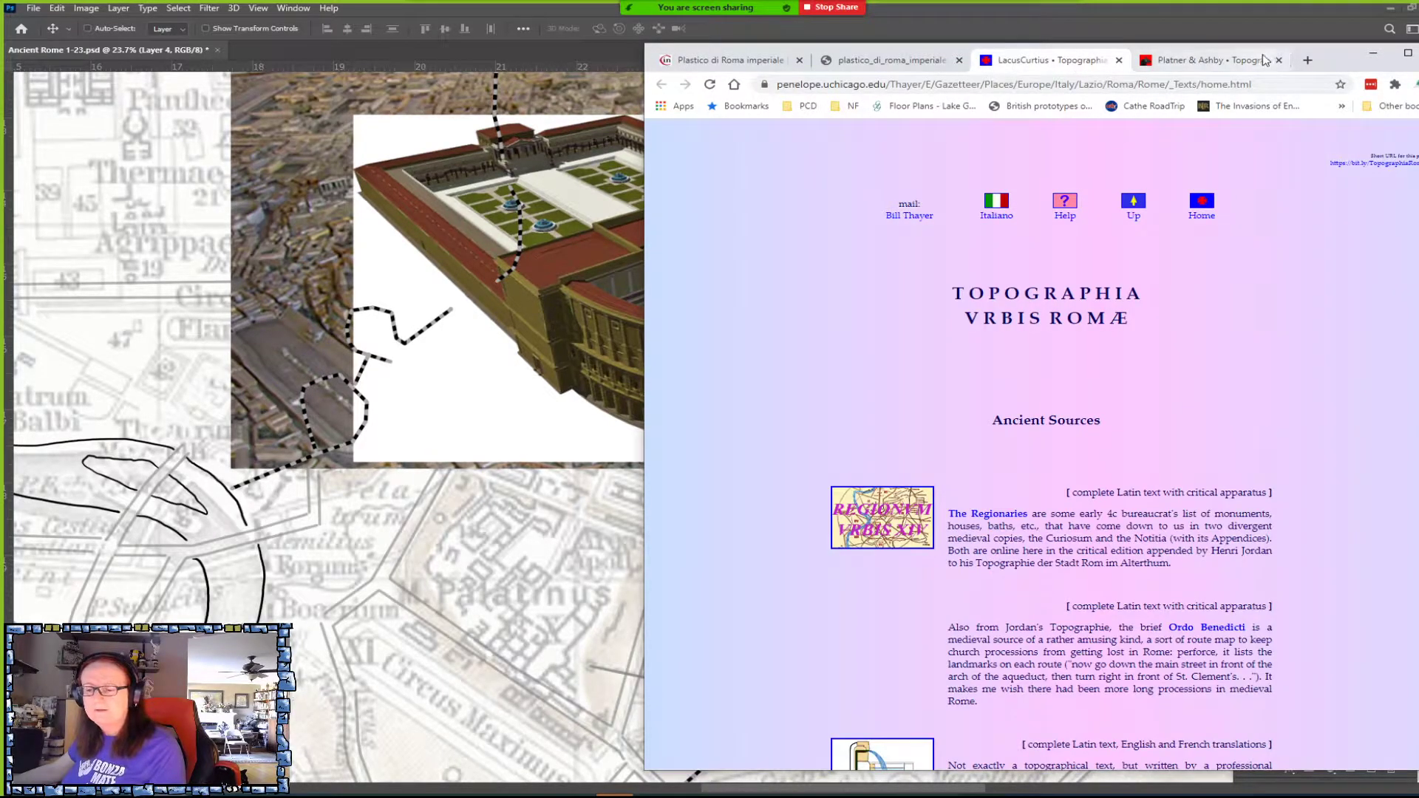
drag(1337, 59, 1360, 80)
click(1394, 71)
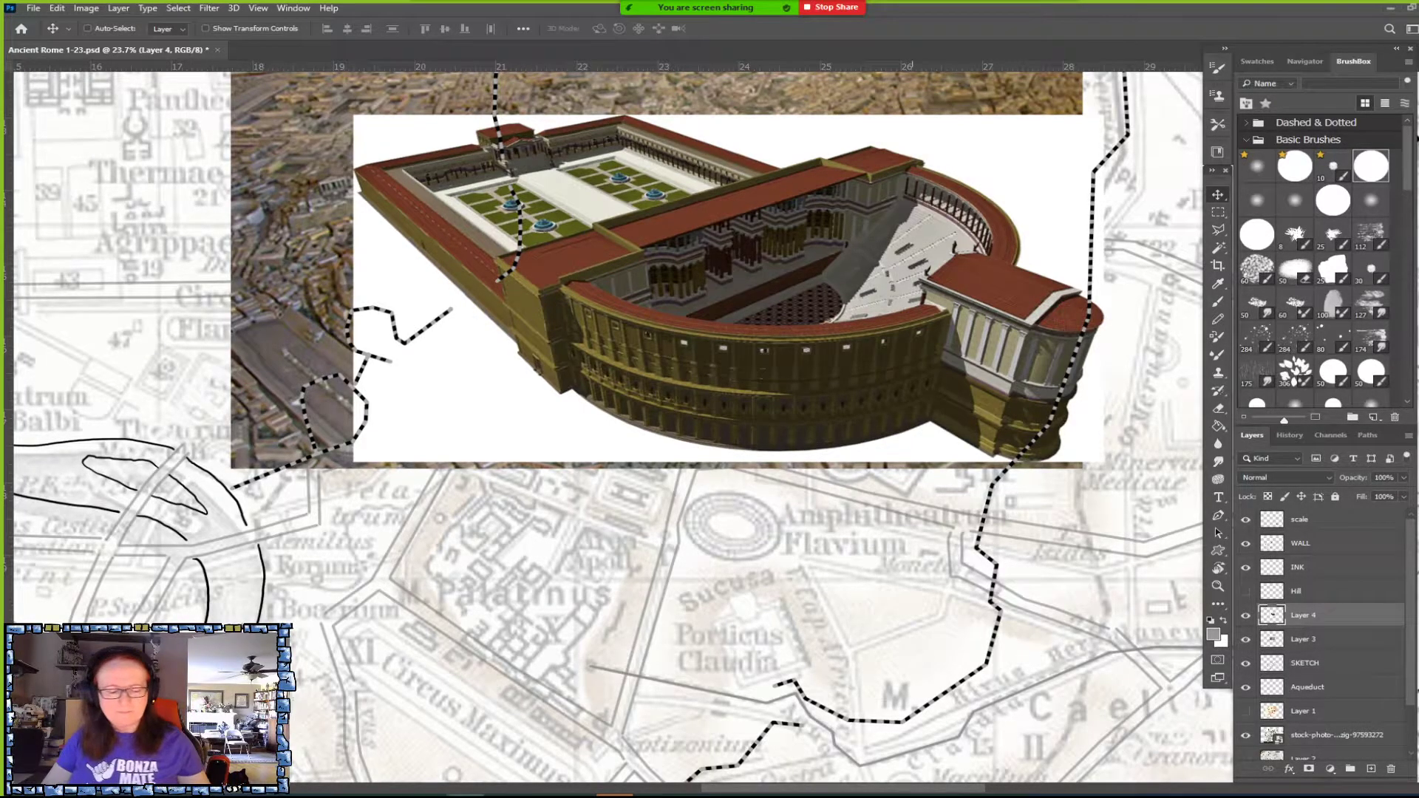
Rename the theatre reconstruction's layer, Layer 4, as reference.
scroll(660, 173, up, 1)
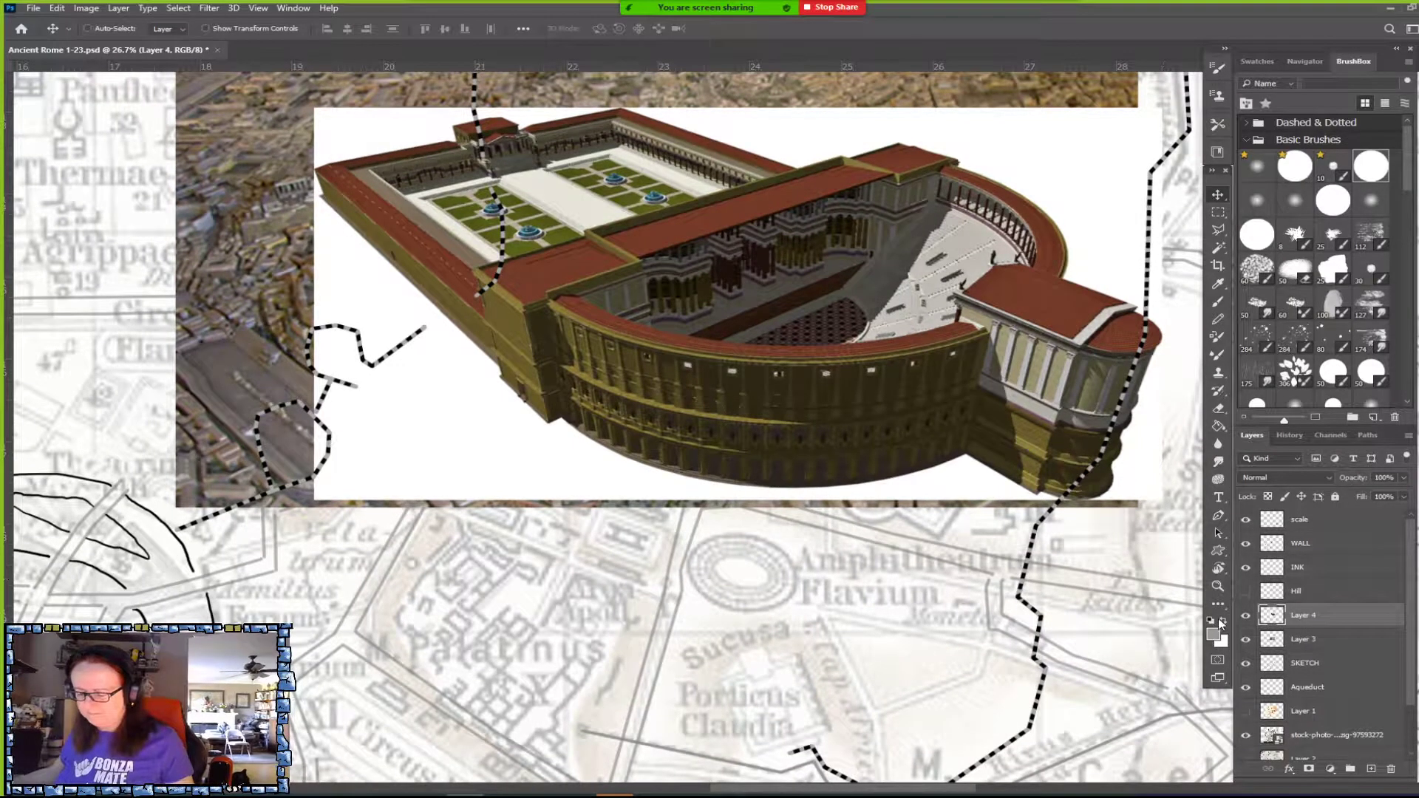
double_click(1310, 616)
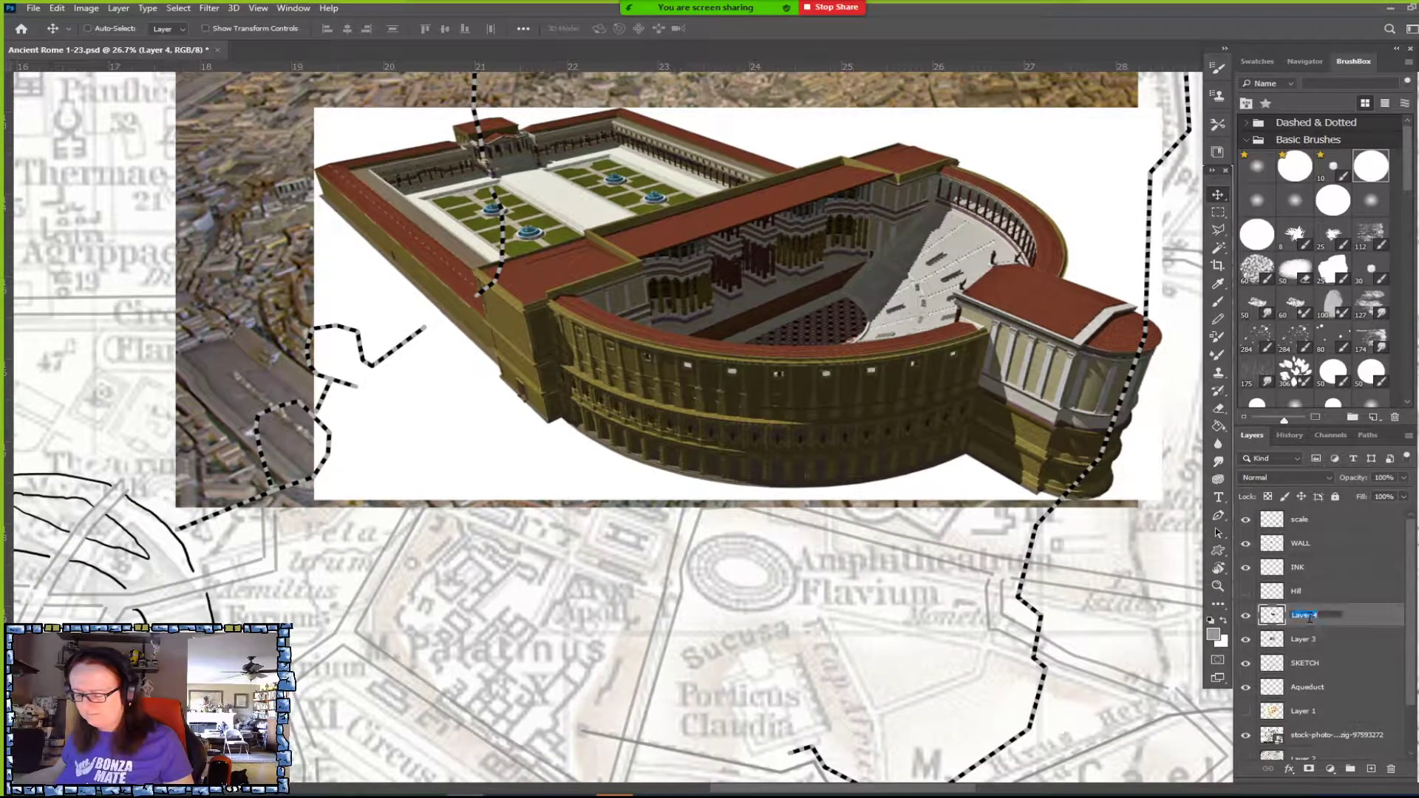
text(reference)
key(Return)
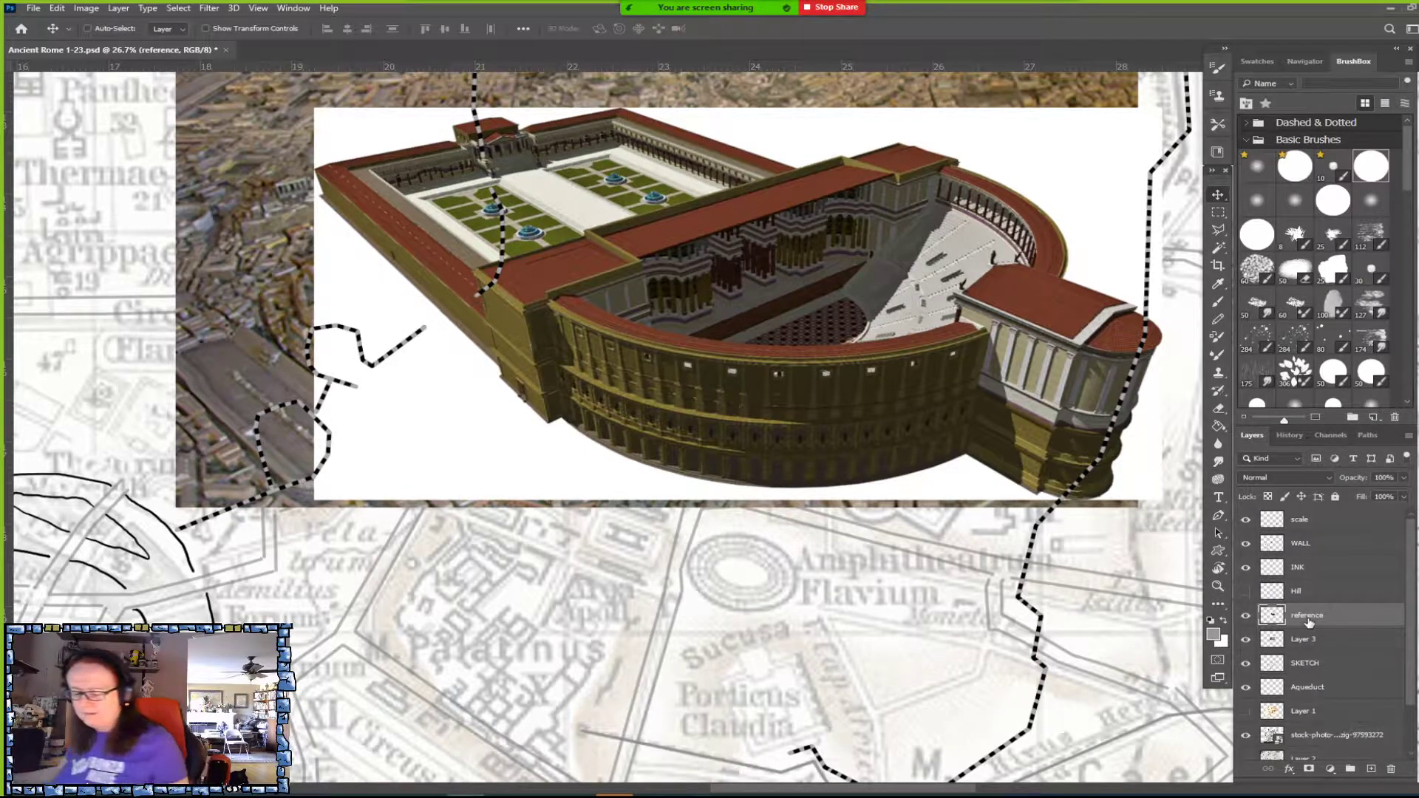
Hide the reference layer, and paste the Colosseum cutaway illustration as a new layer scaled to 383.75% over the model photo.
click(1246, 615)
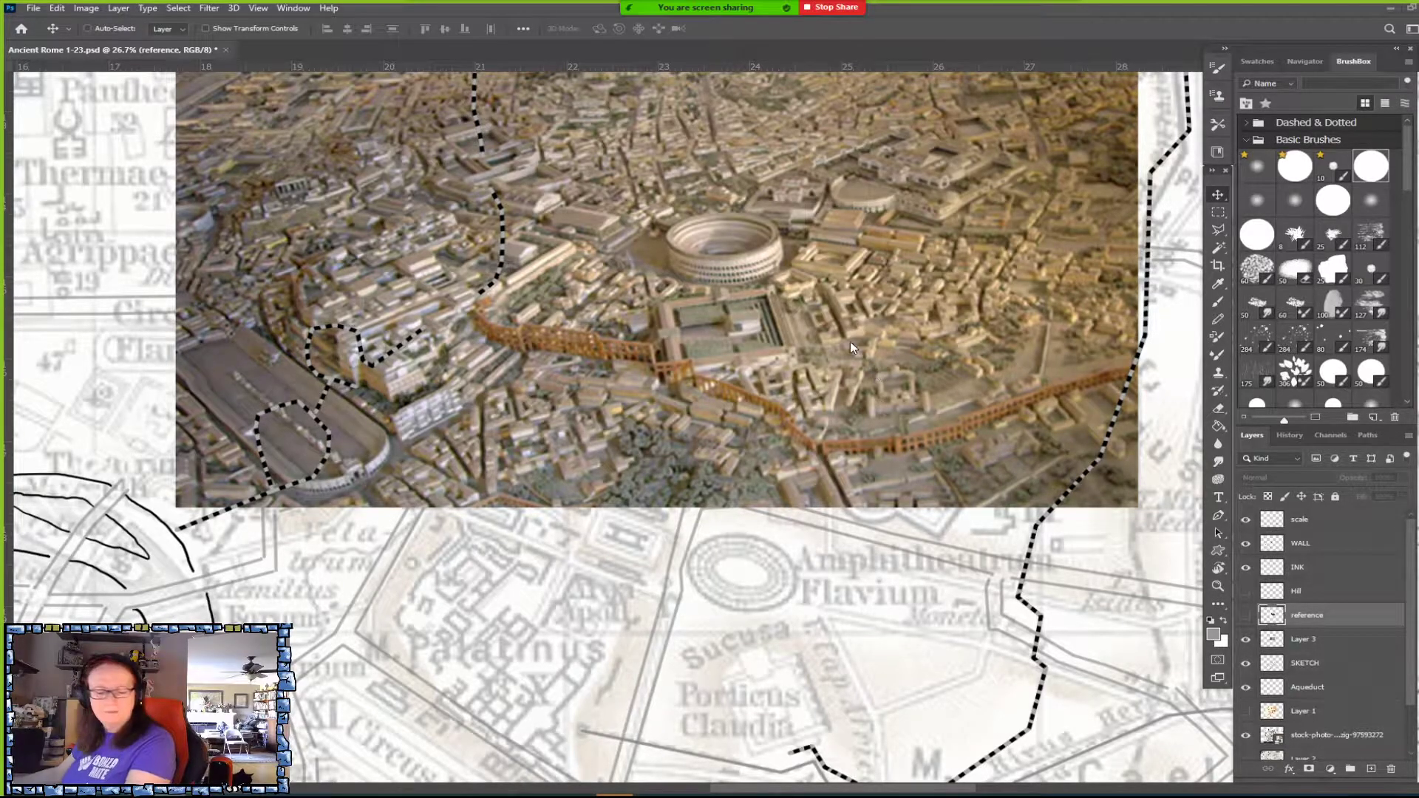
key(ctrl+v)
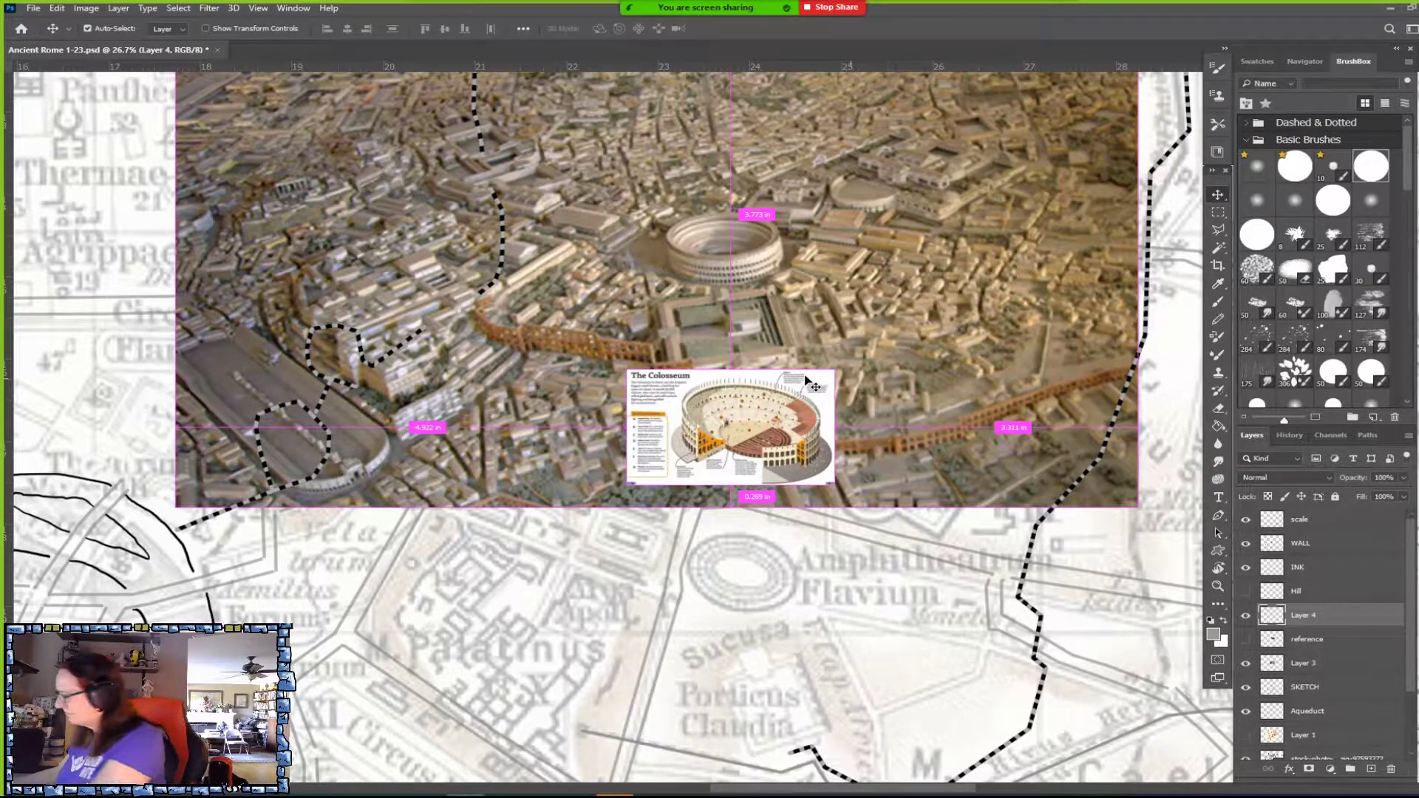
key(ctrl+t)
drag(829, 369, 1168, 182)
drag(626, 334, 372, 334)
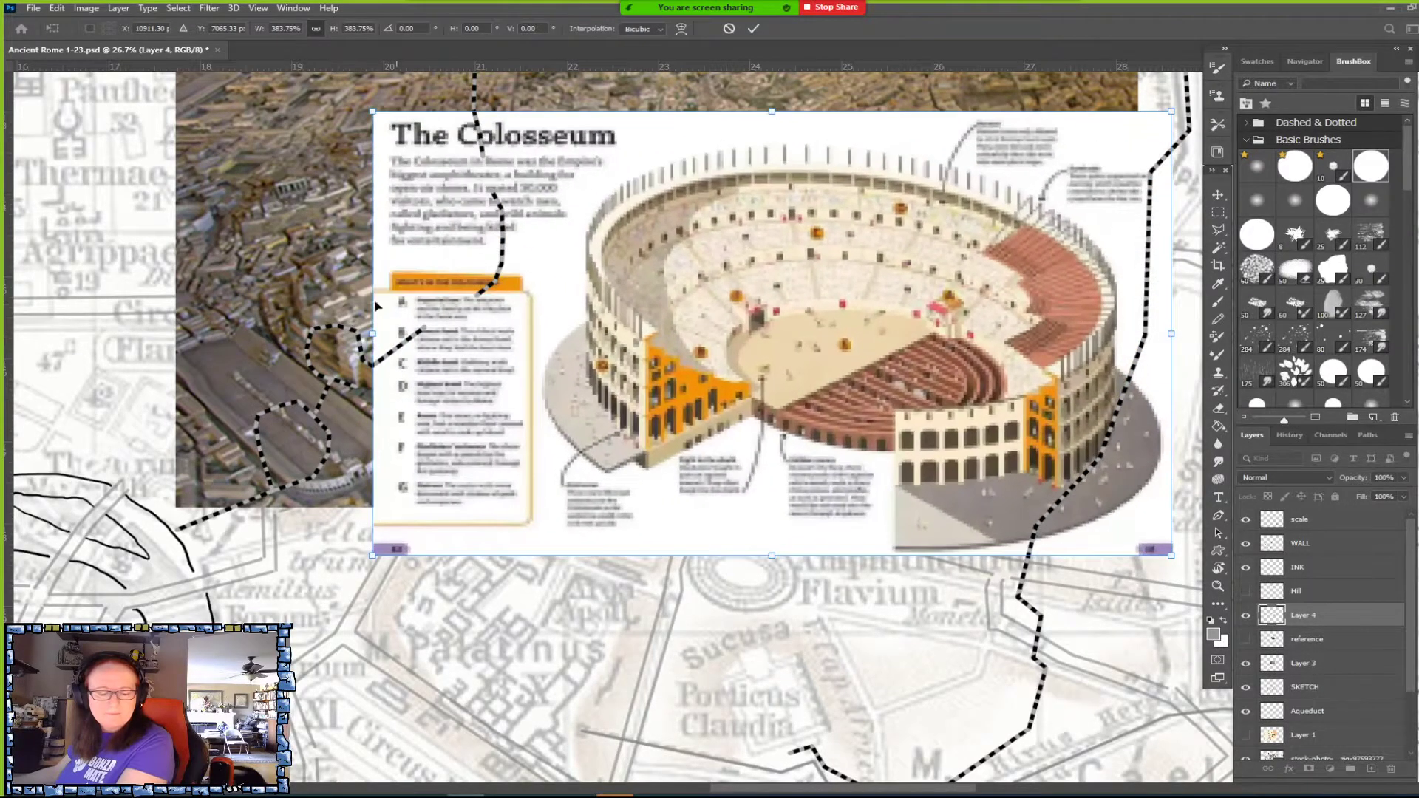
key(Return)
drag(923, 411, 855, 369)
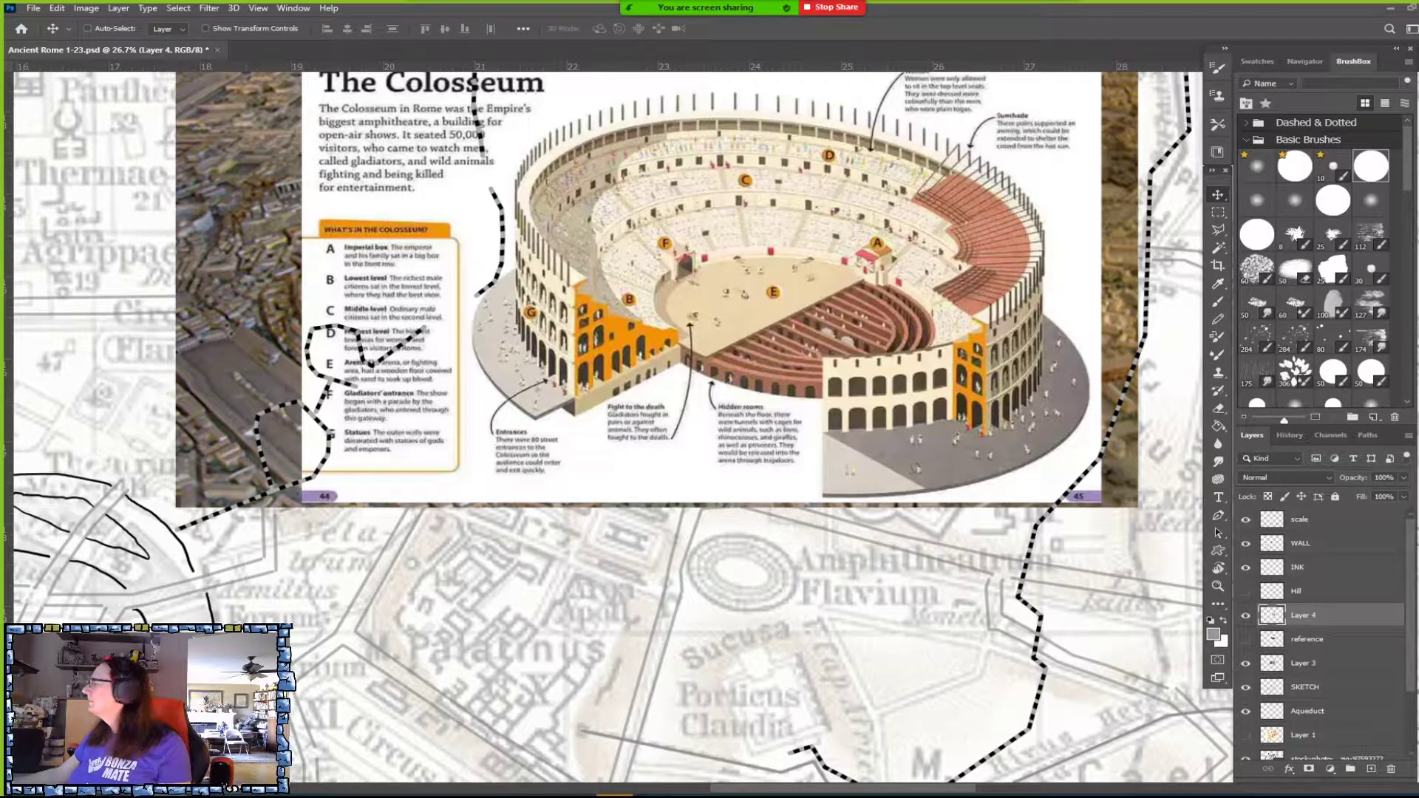
Paste the Colosseum plan and section sheet as a new layer, scale it to 277.76% and place it over the cutaway illustration.
key(ctrl+v)
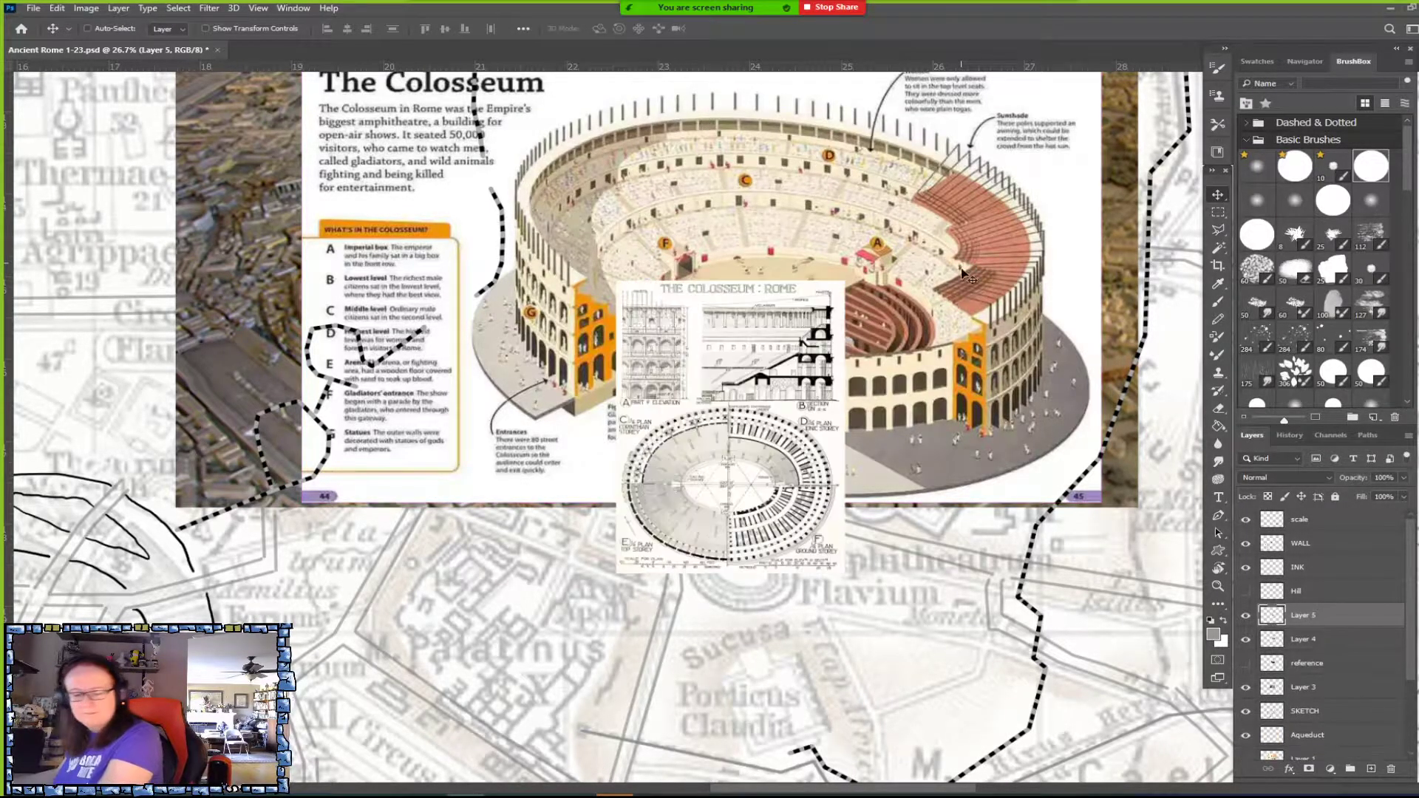
key(ctrl+t)
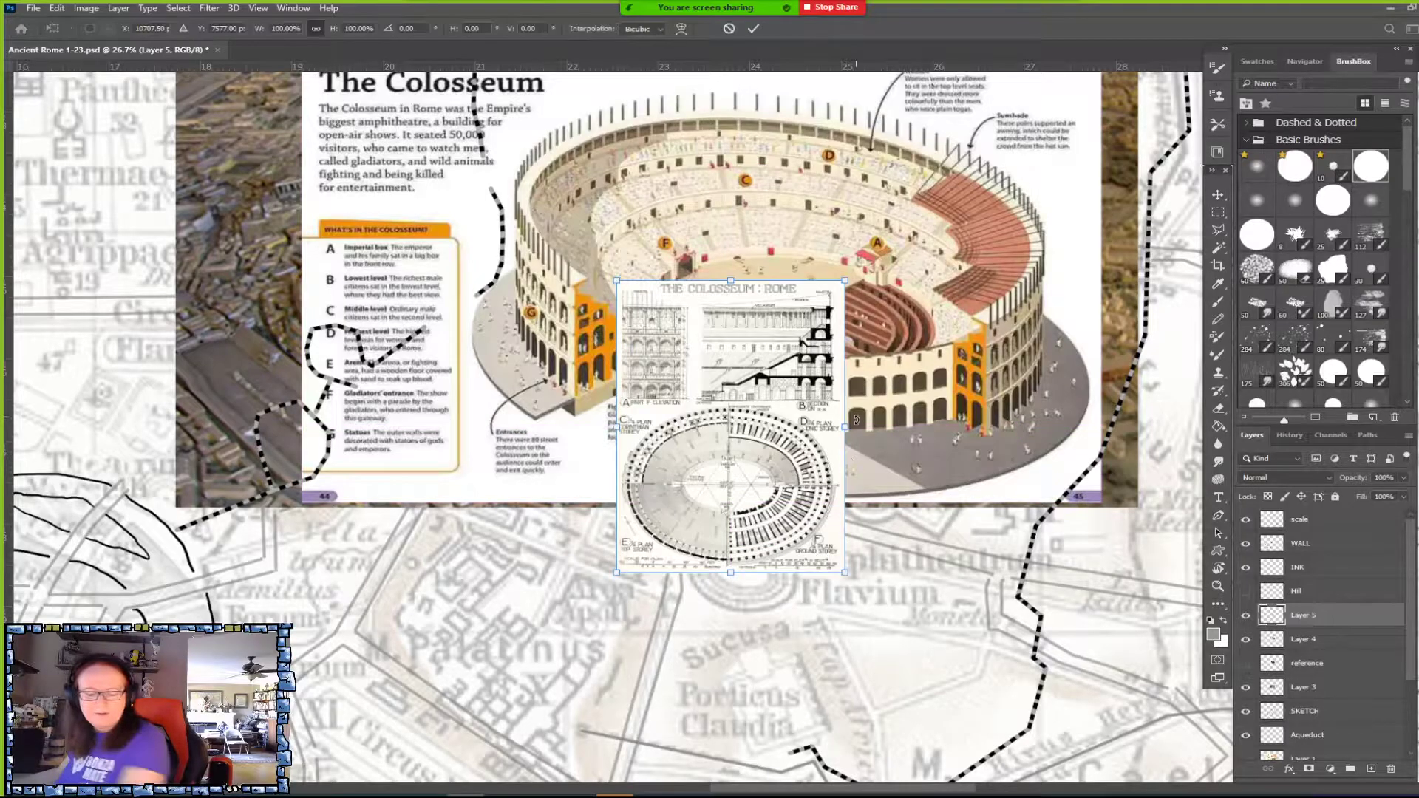
drag(845, 428, 1252, 452)
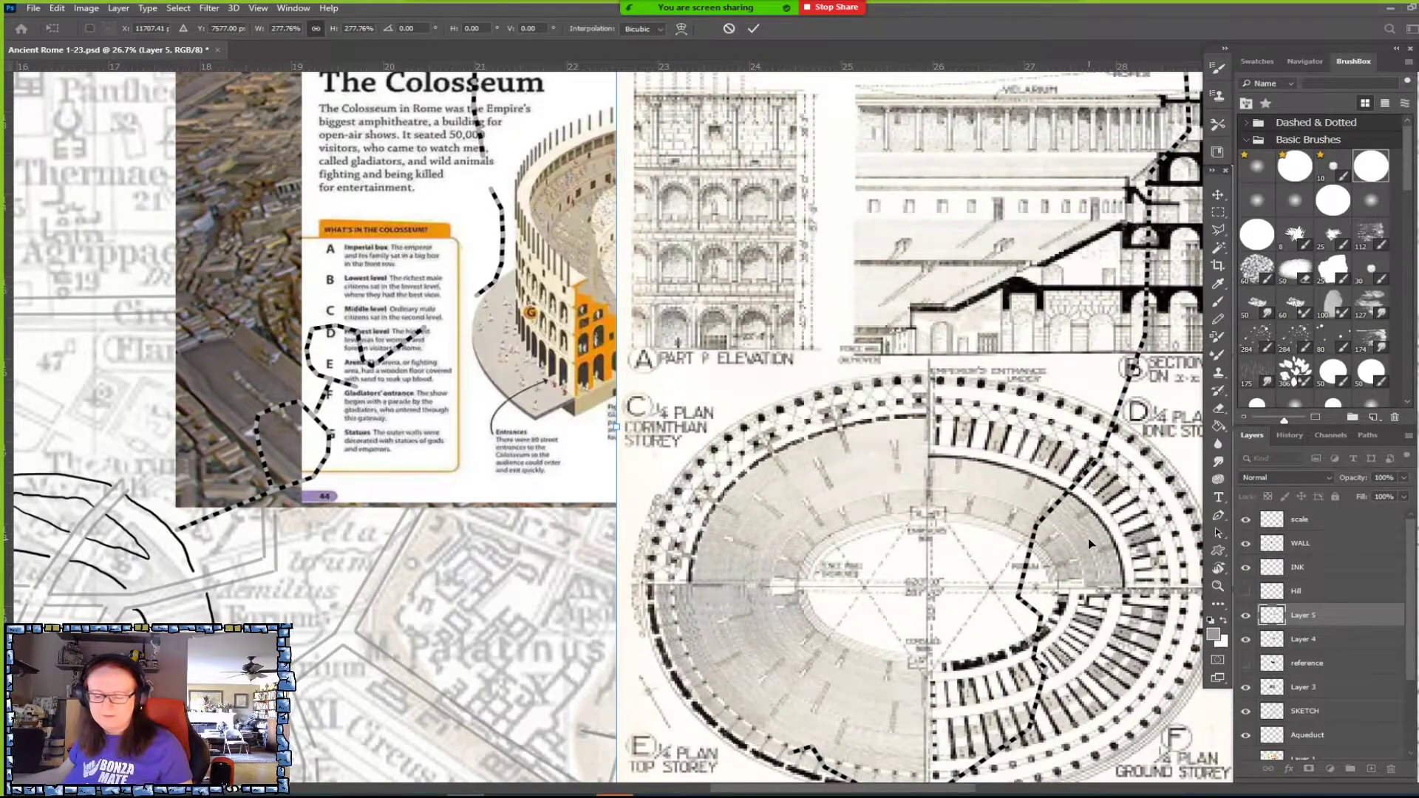
key(Return)
drag(1141, 685, 995, 356)
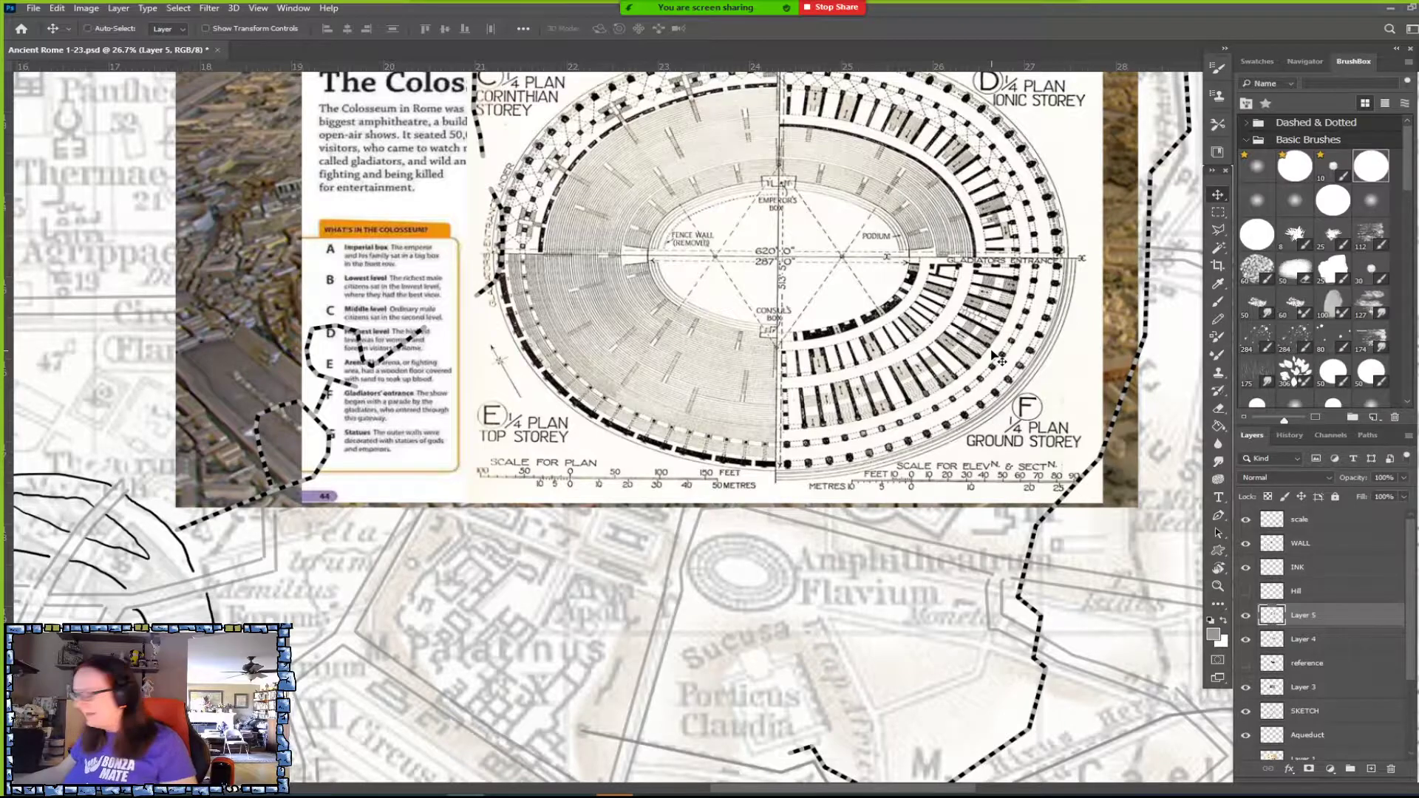
Examine the Colosseum sheet's plans, elevation and scale bars against the map and its scale legend.
scroll(997, 358, up, 3)
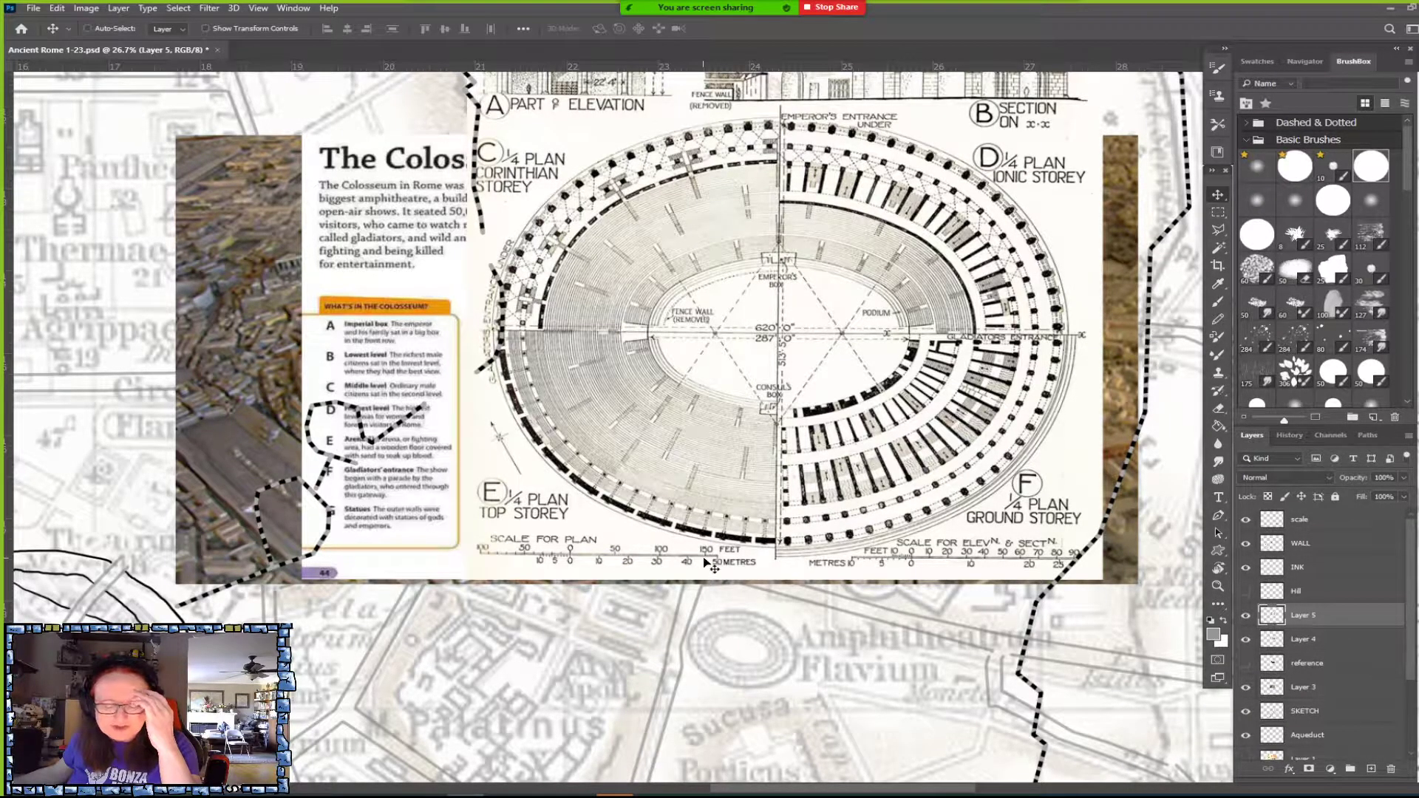
scroll(714, 565, down, 6)
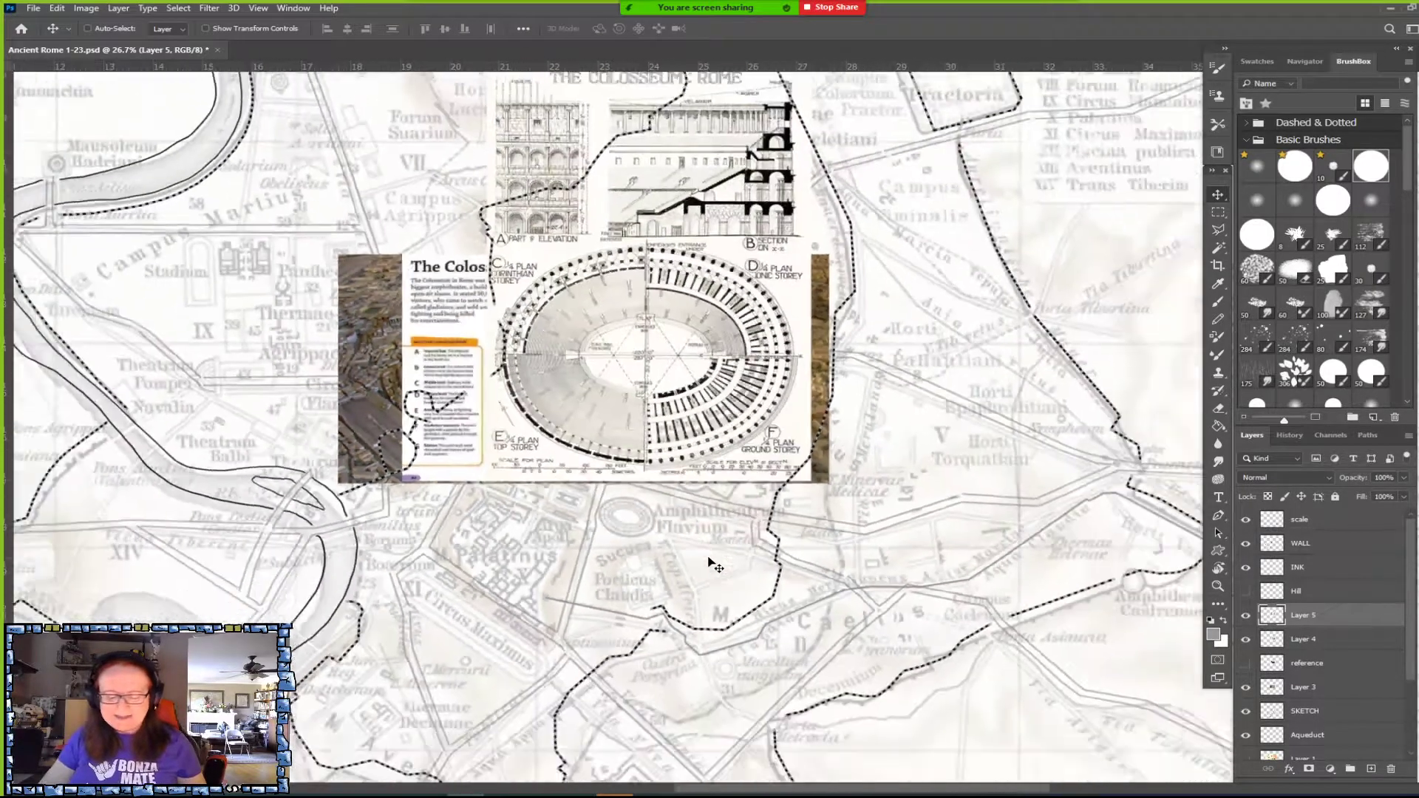
scroll(714, 566, up, 5)
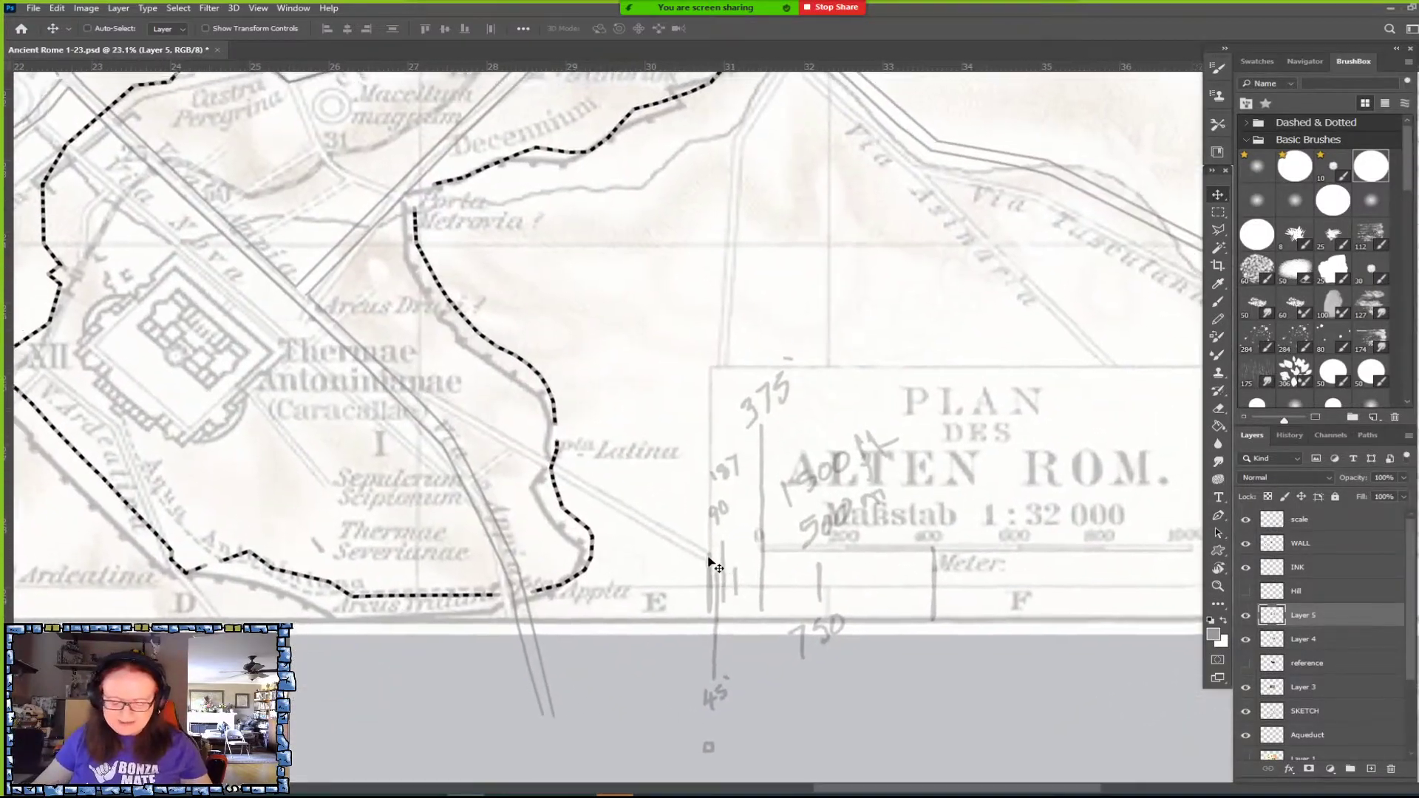
scroll(713, 565, down, 5)
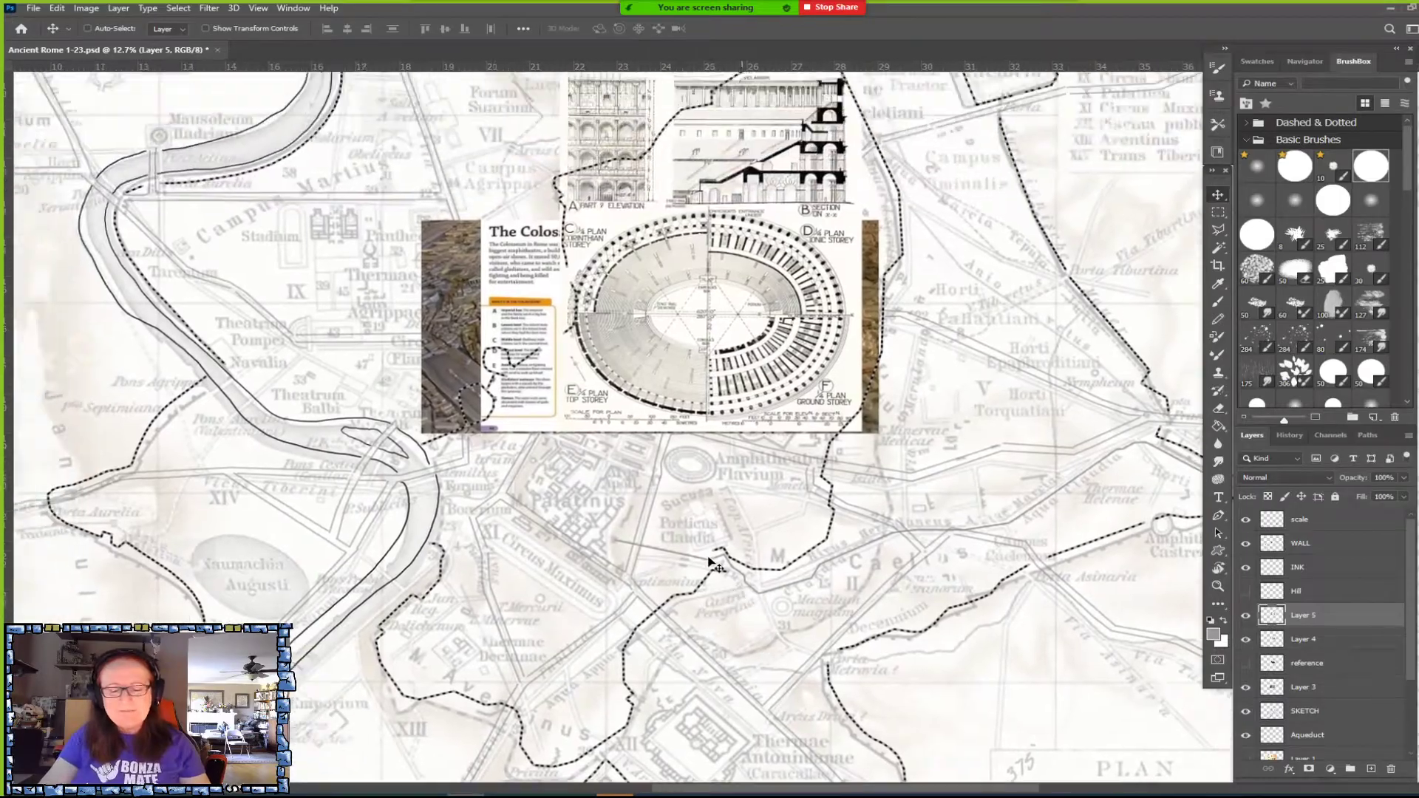
scroll(714, 565, up, 4)
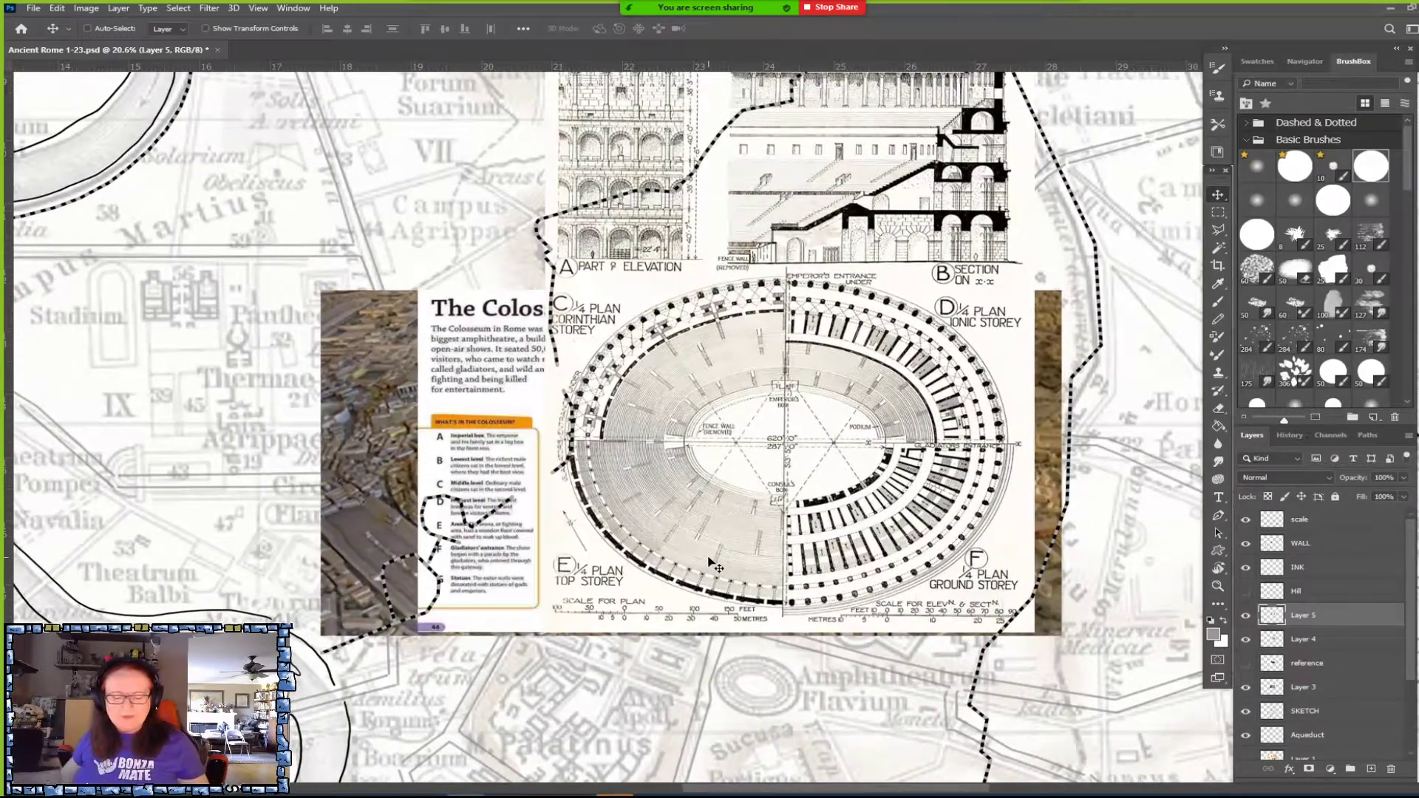
scroll(714, 565, up, 2)
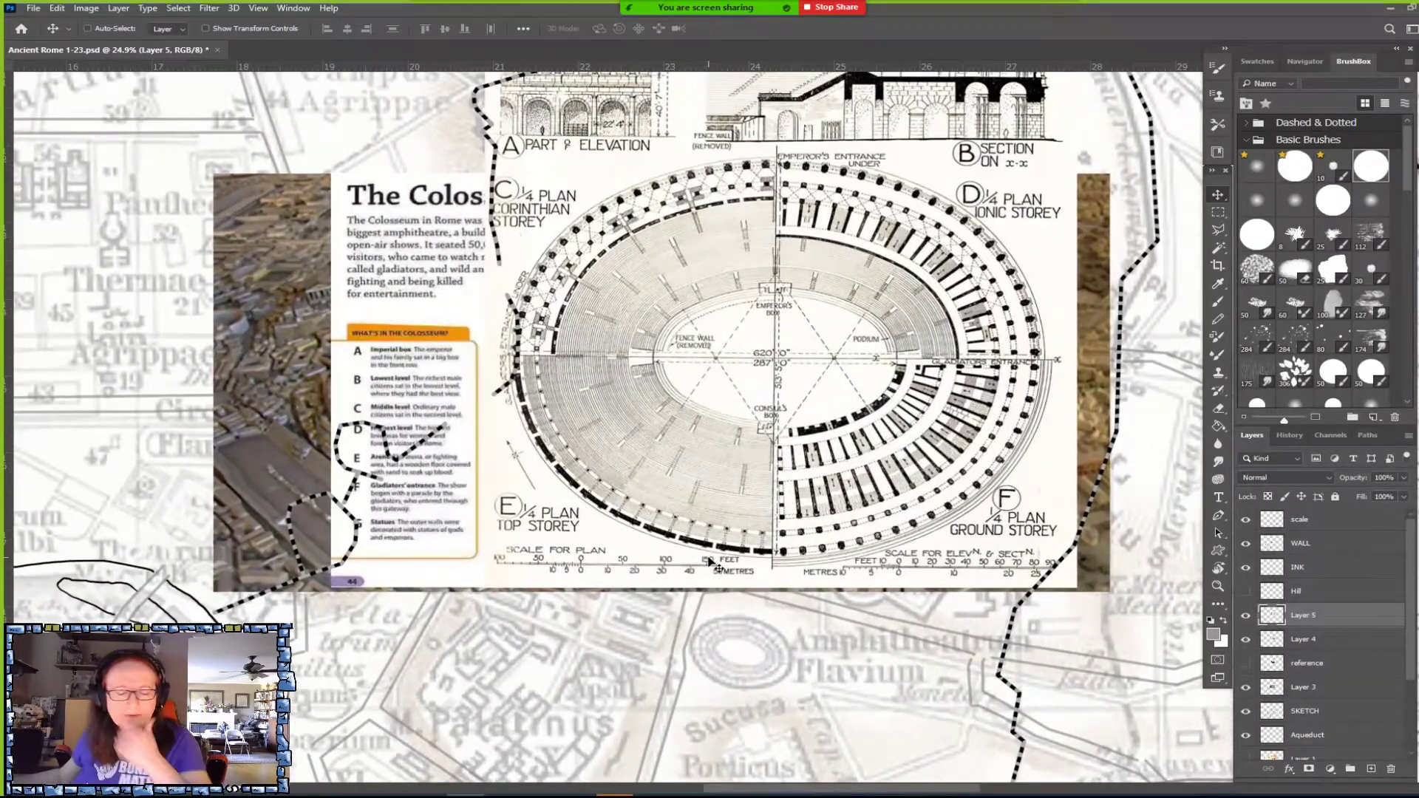
scroll(750, 456, up, 2)
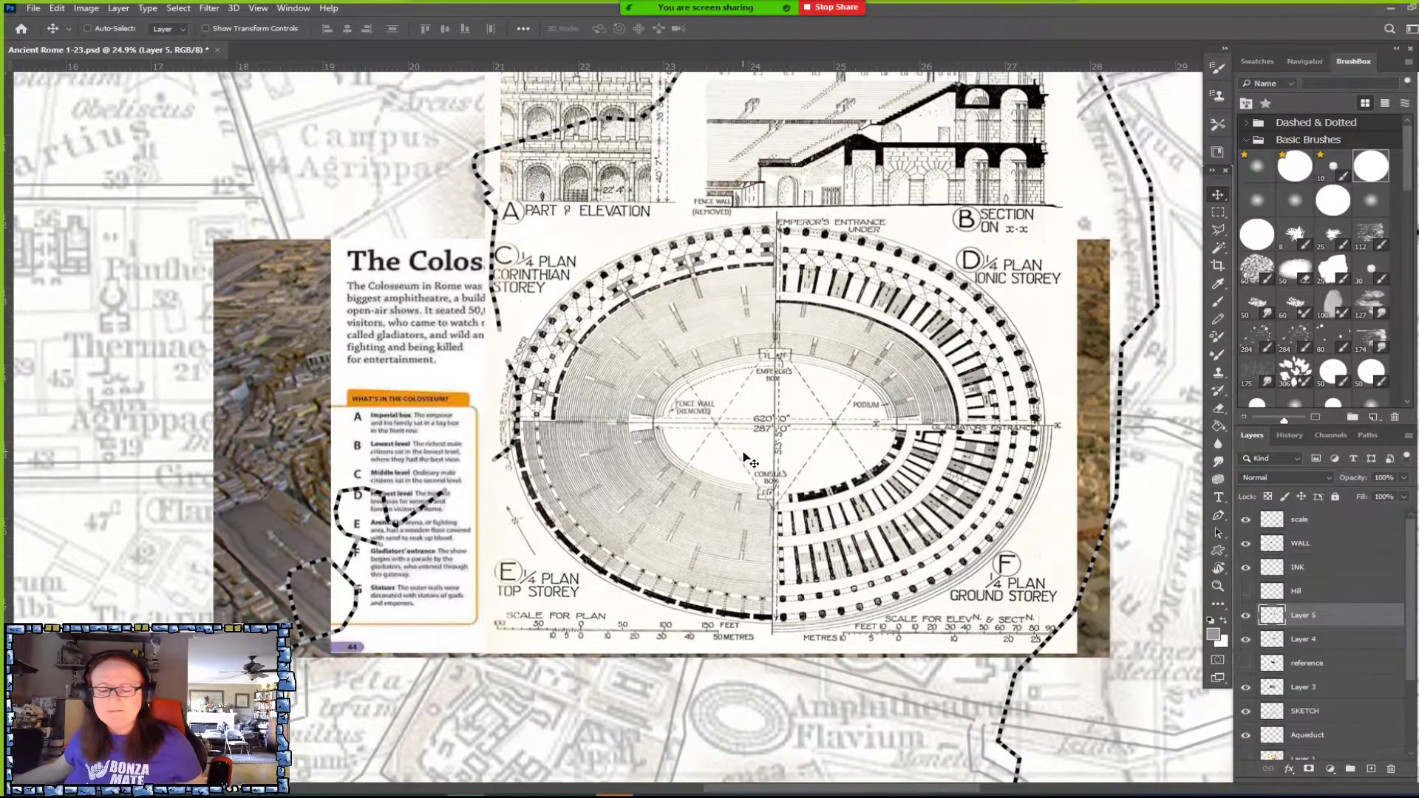
scroll(778, 488, up, 2)
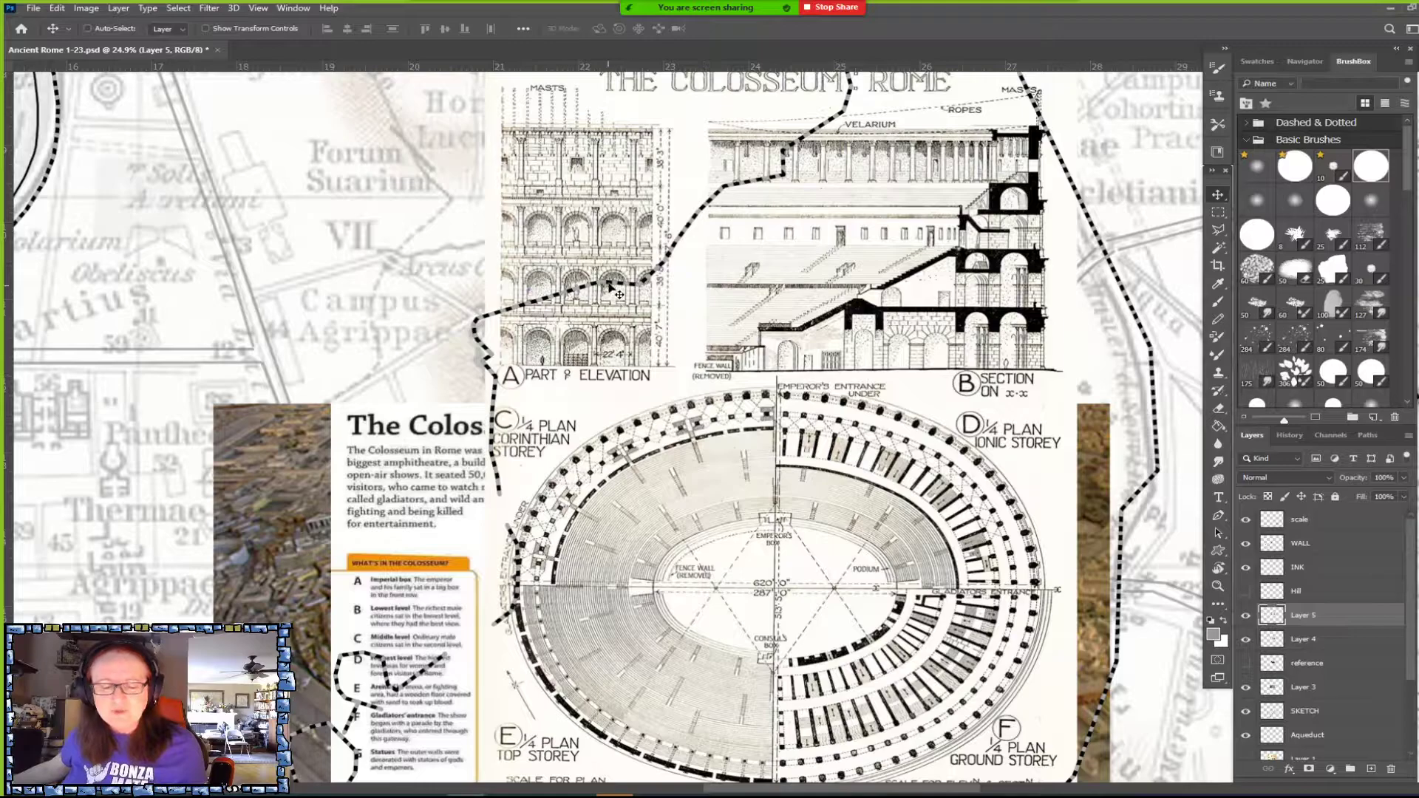
scroll(831, 326, down, 3)
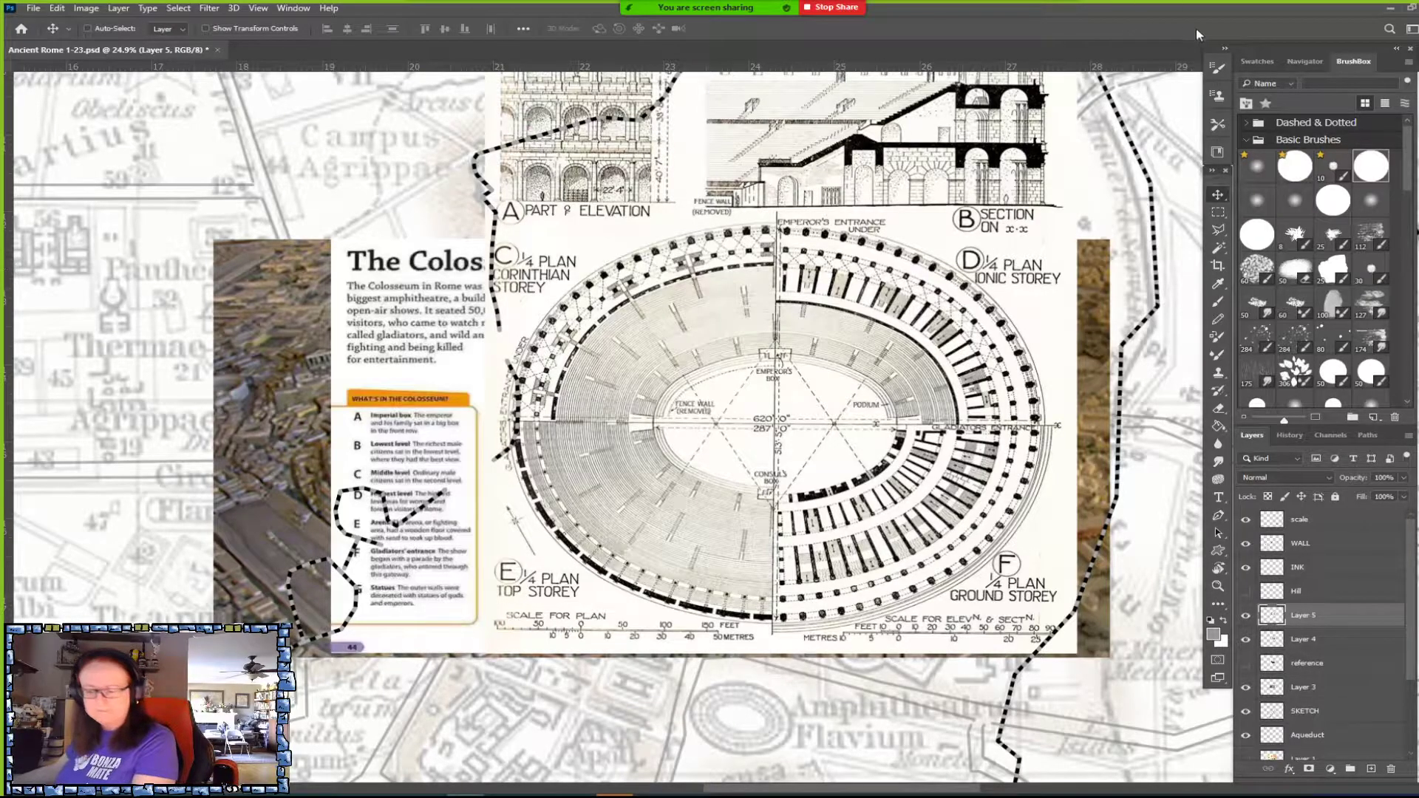
Copy the quarter-plan part of the Colosseum sheet using a rectangular selection, and hide Layer 5 and Layer 4.
click(1218, 212)
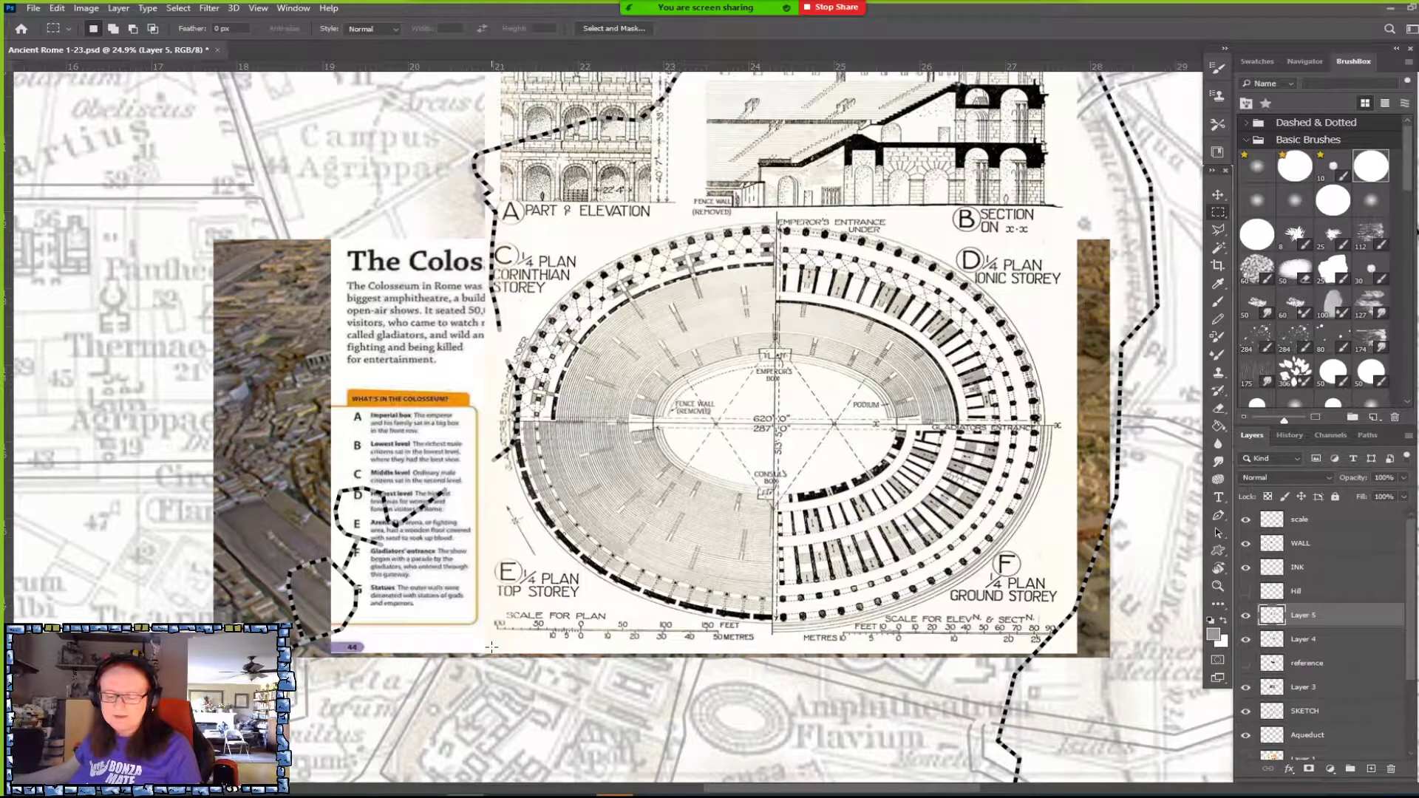
drag(492, 647, 1080, 200)
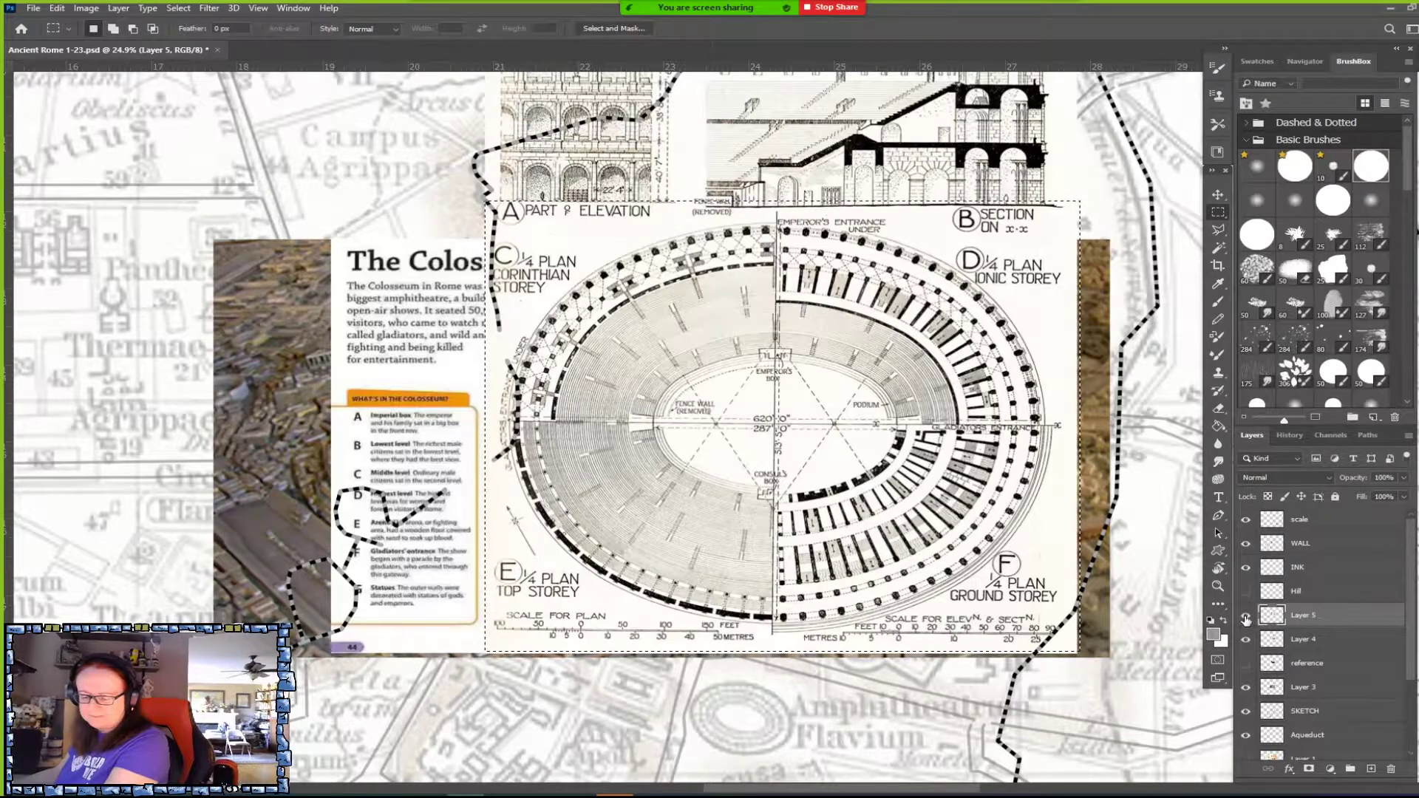
click(1245, 616)
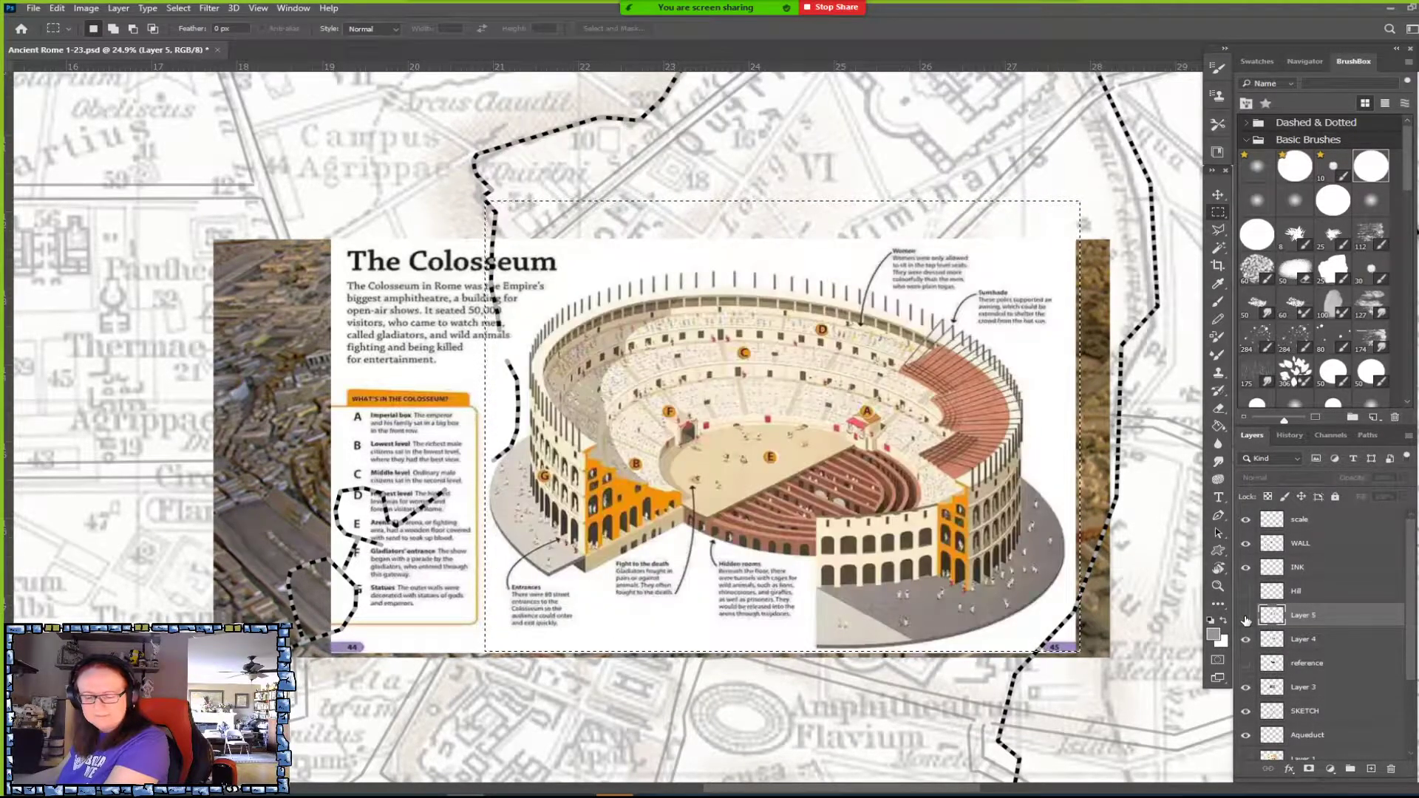
click(1246, 639)
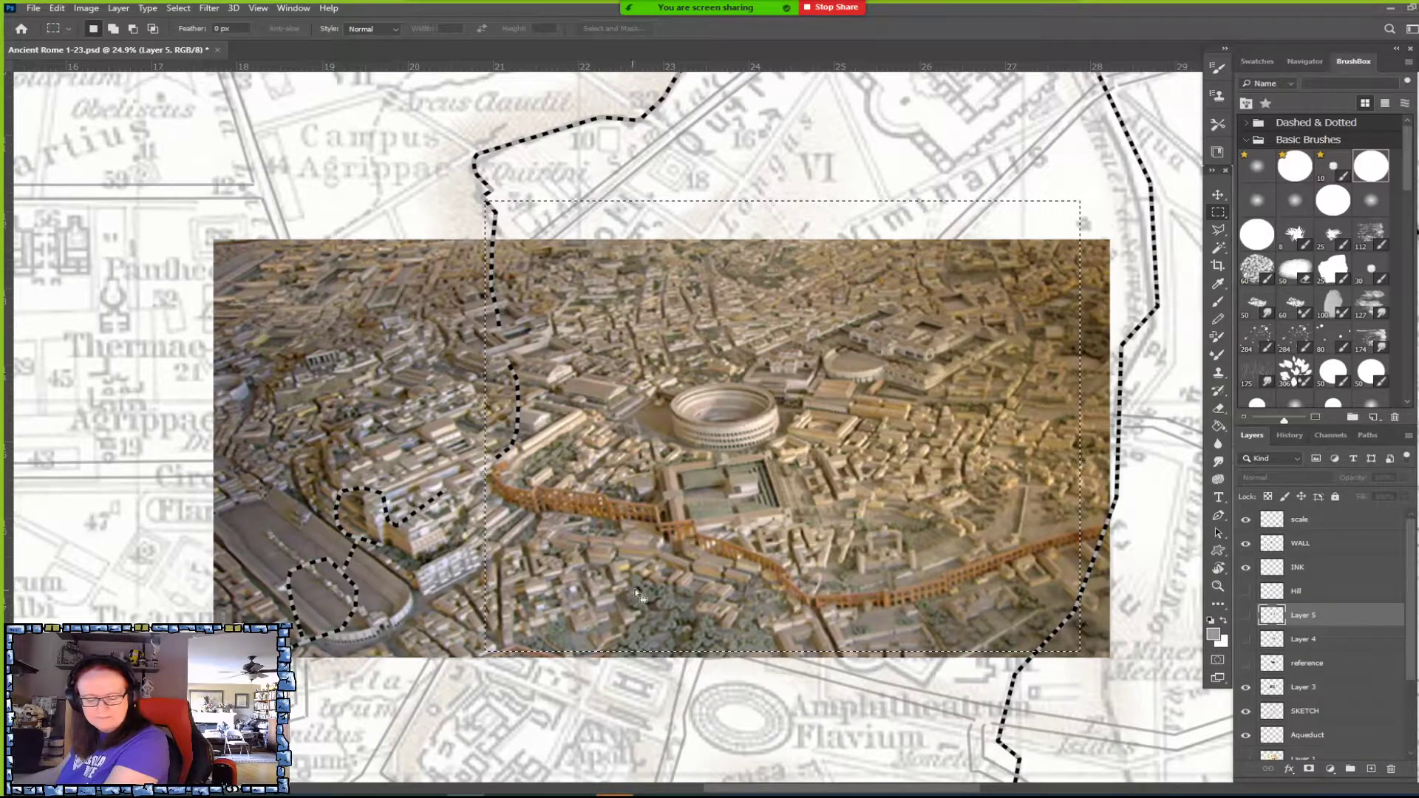
Paste the copied Colosseum plan as a new layer above Hill and move it onto the map below the model photo.
scroll(635, 594, down, 5)
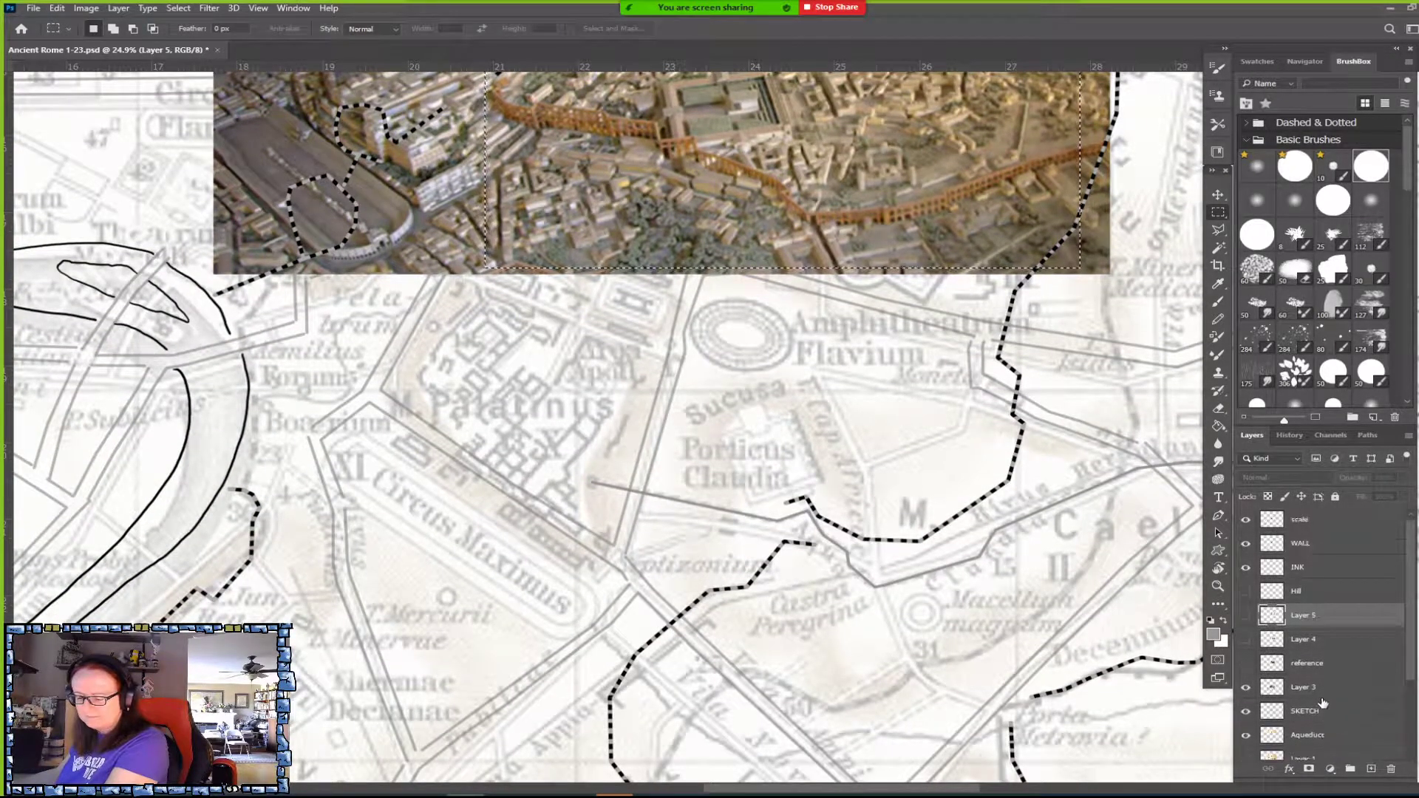
click(1307, 591)
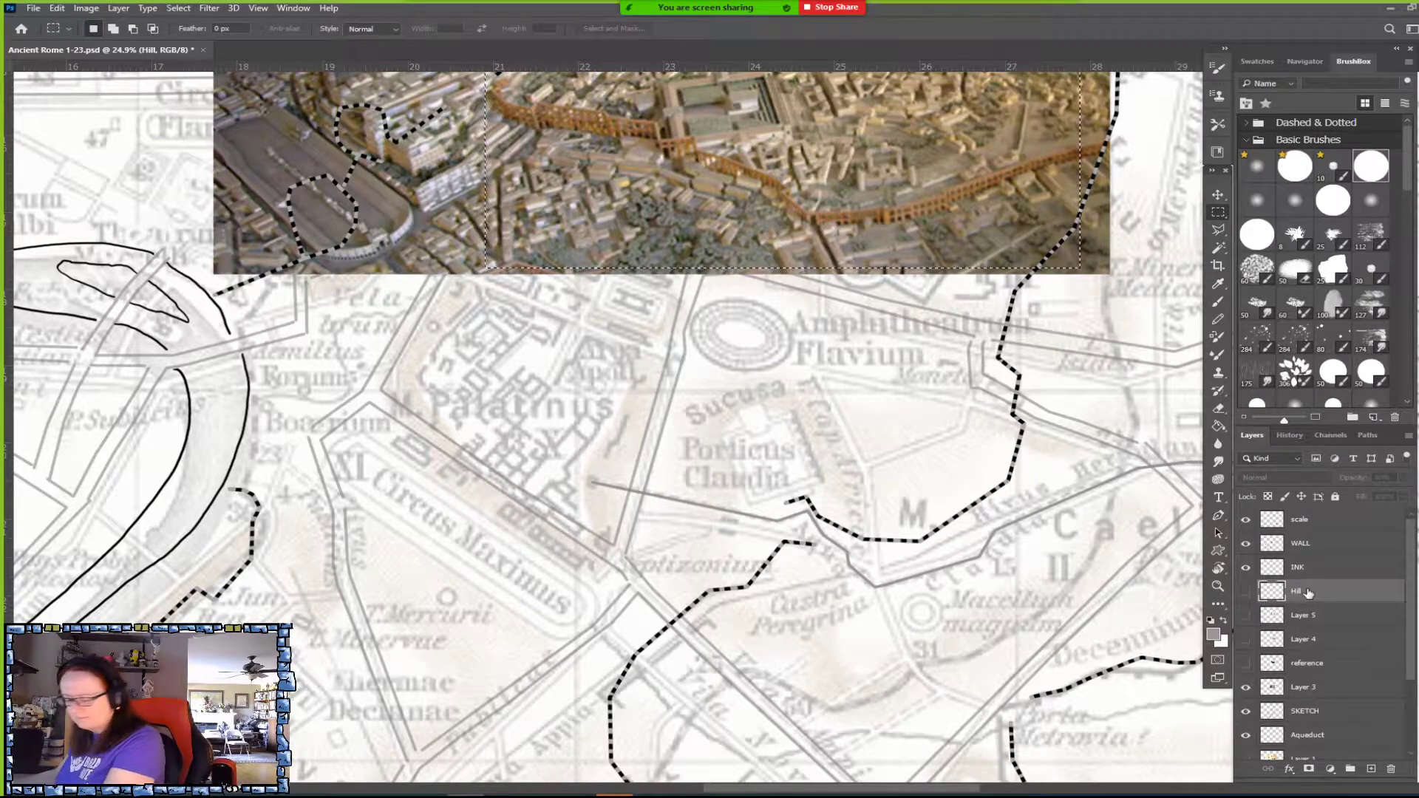
key(ctrl+v)
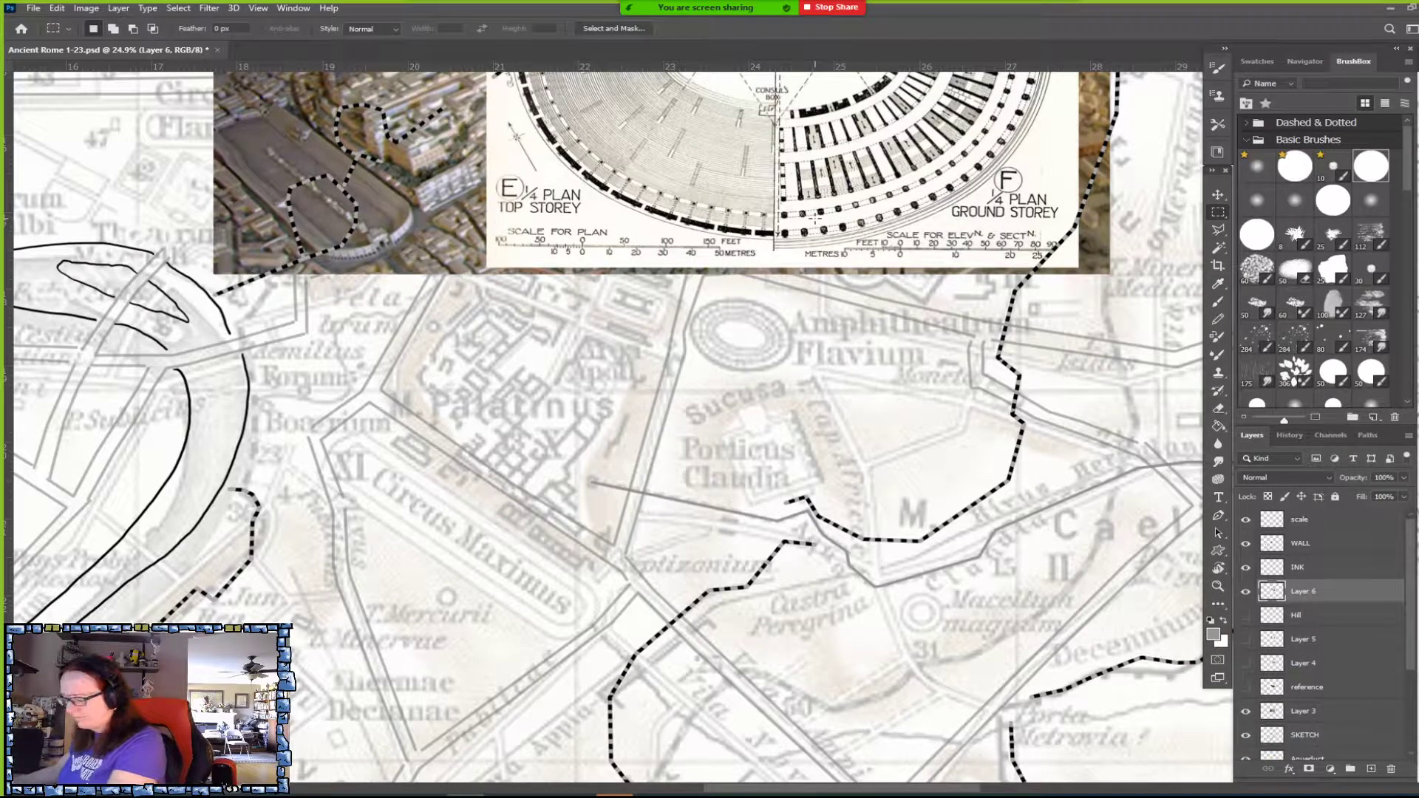
key(v)
drag(811, 133, 801, 558)
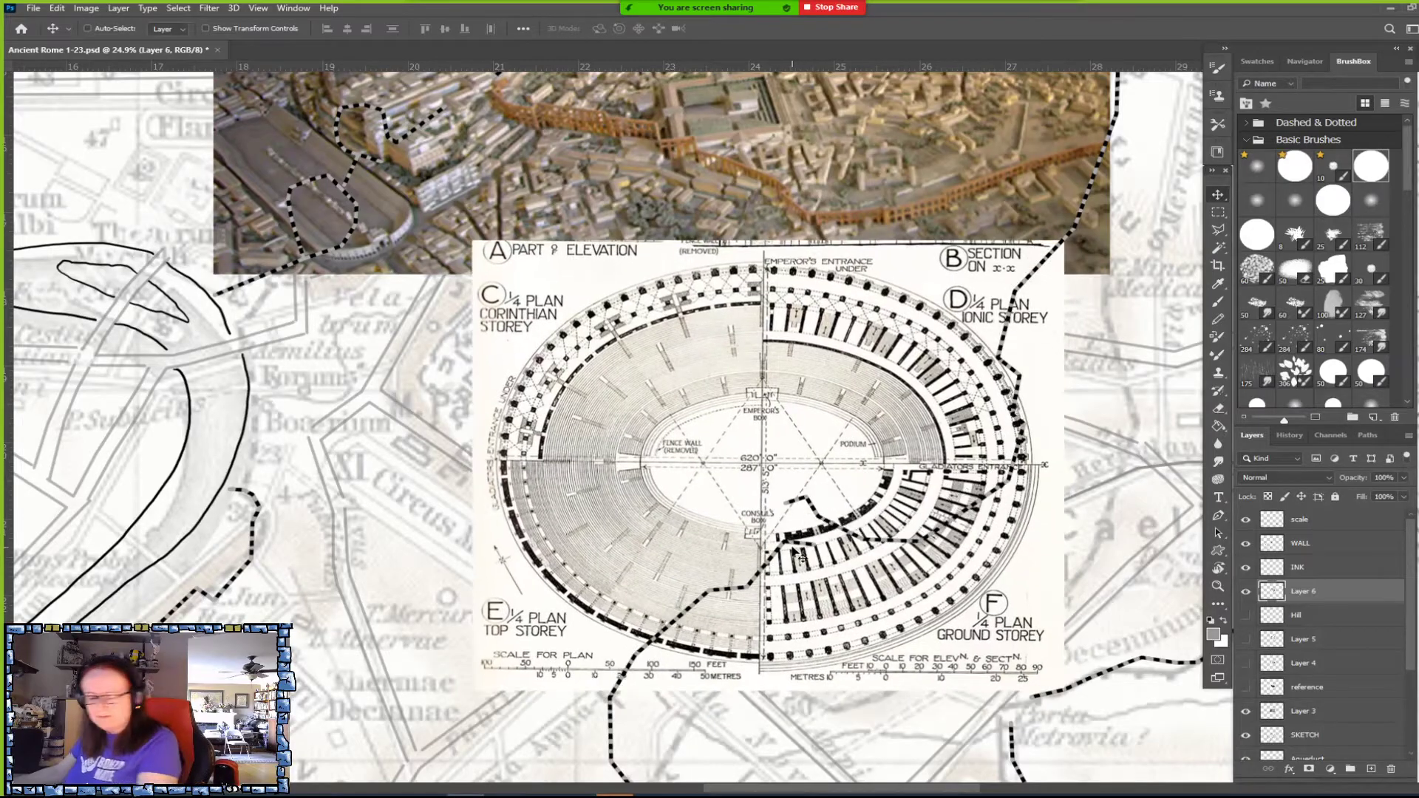
Scale the pasted Colosseum plan to 29.93%, rotate it 15.98 degrees and place it over the map's Amphitheatrum Flavium.
key(ctrl+t)
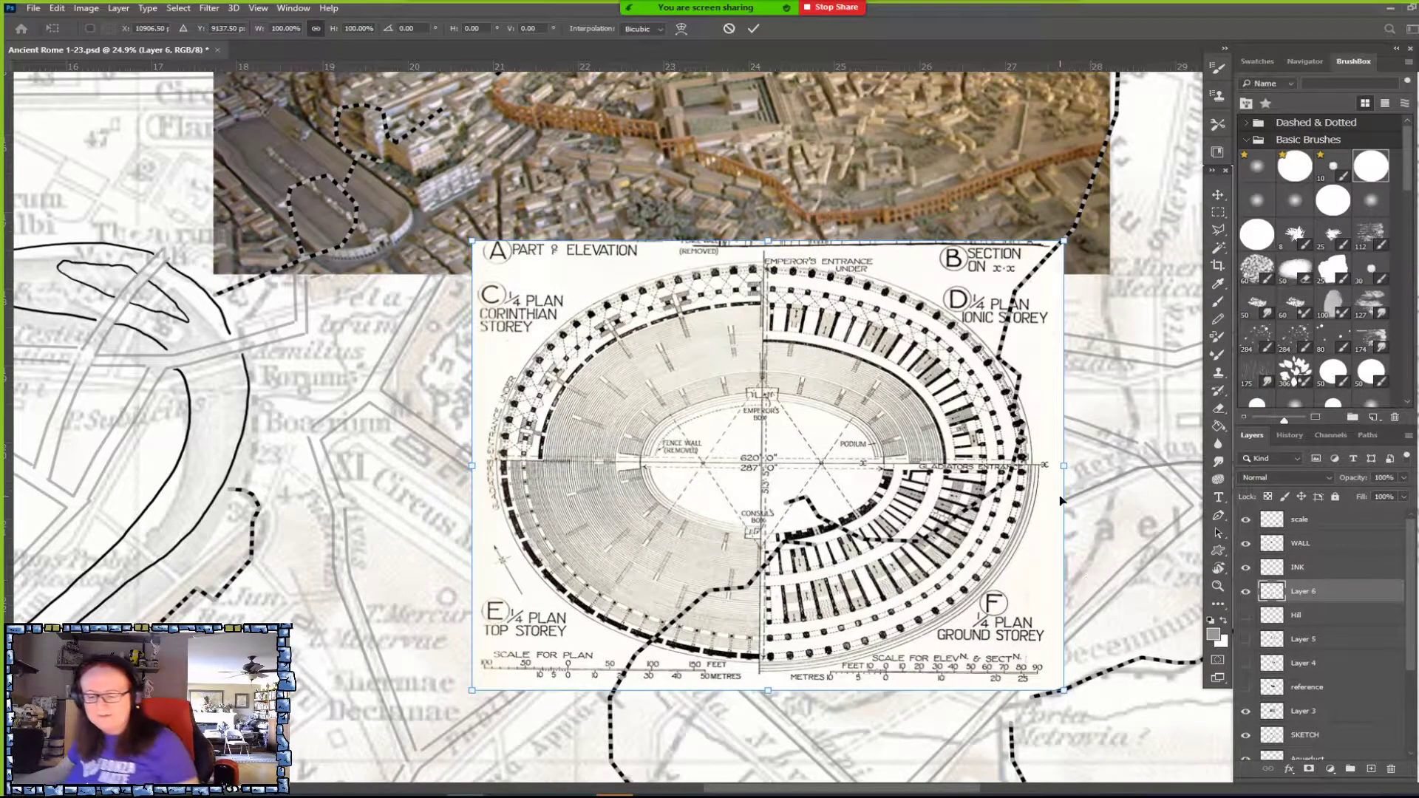
drag(1065, 457, 717, 440)
drag(591, 341, 654, 346)
drag(687, 496, 776, 442)
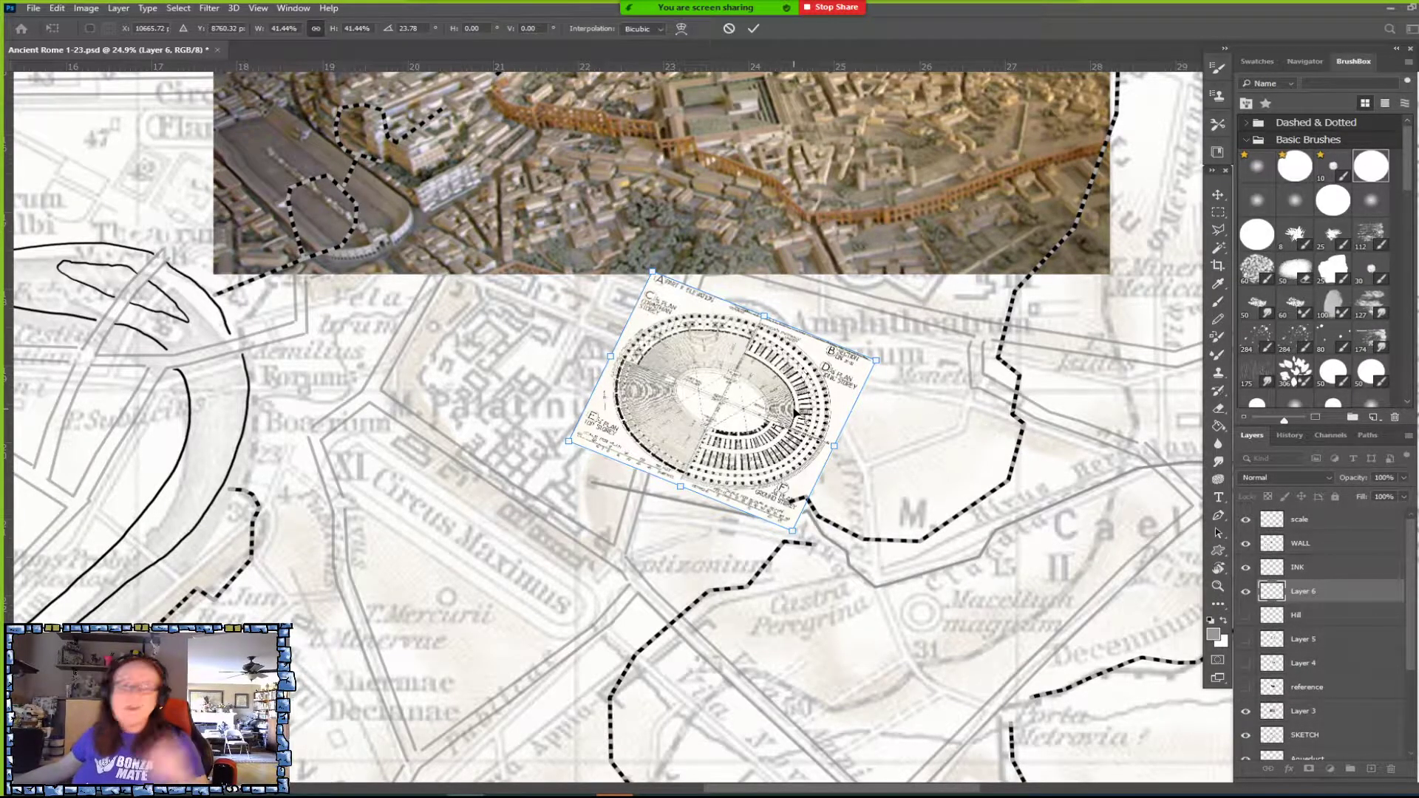
drag(841, 445, 771, 414)
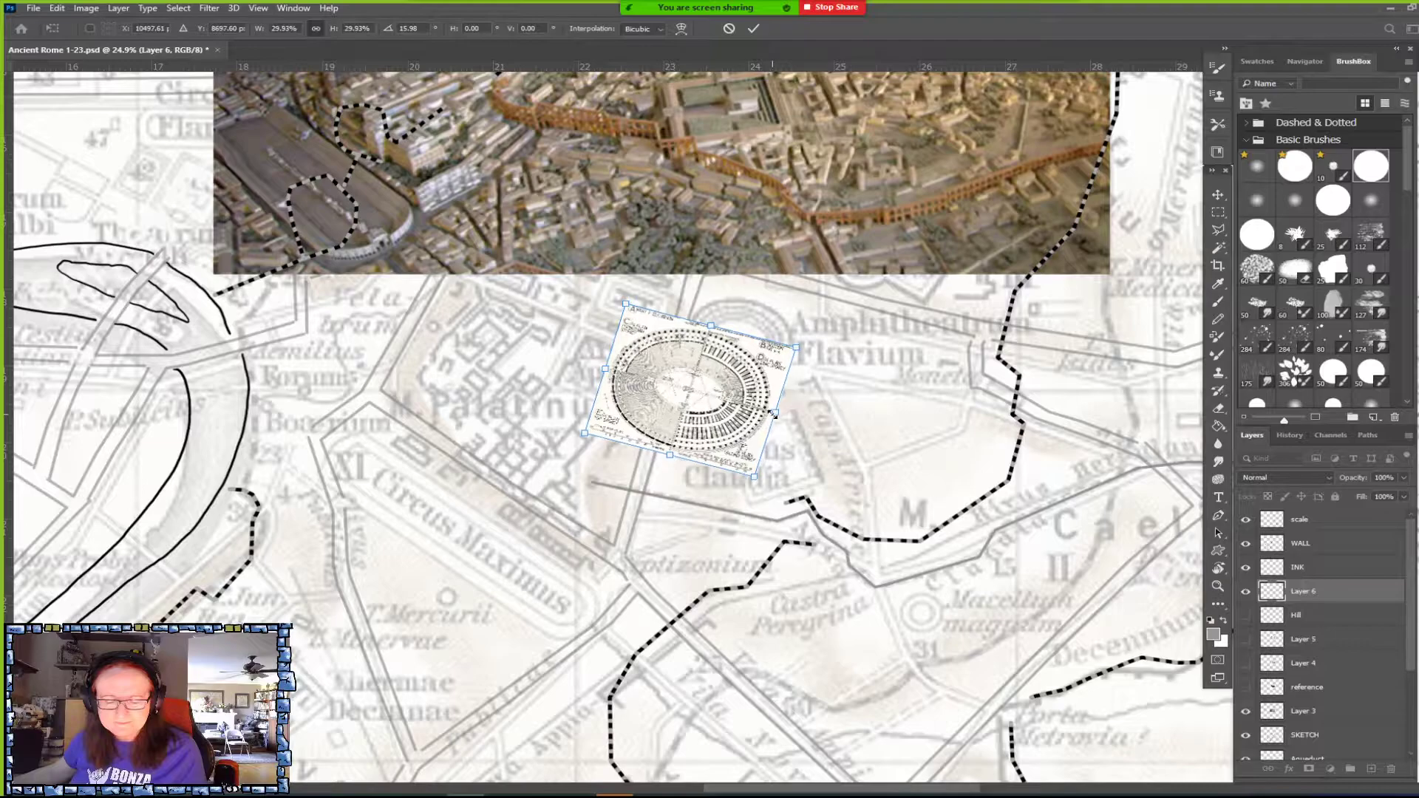
key(Return)
scroll(731, 406, up, 3)
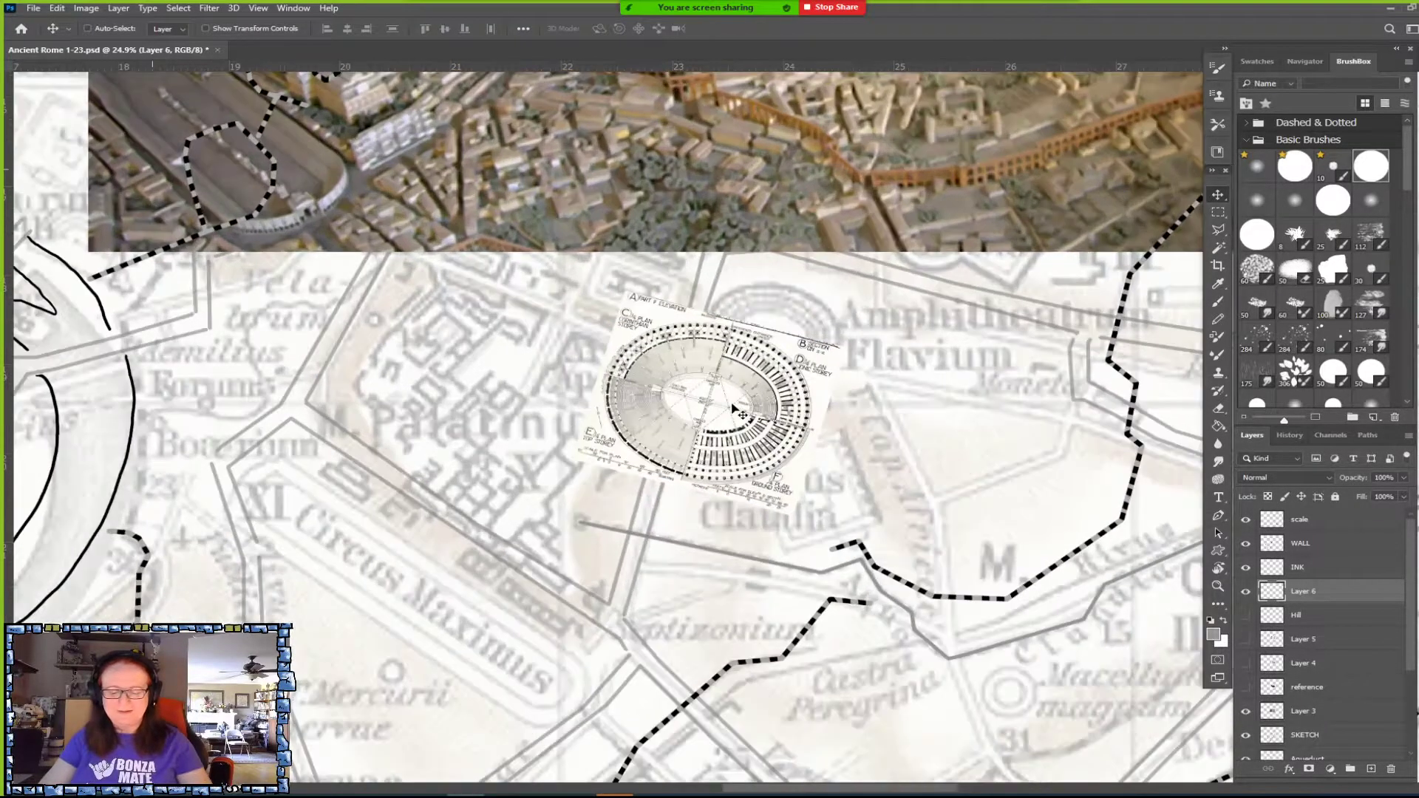
drag(776, 473, 918, 391)
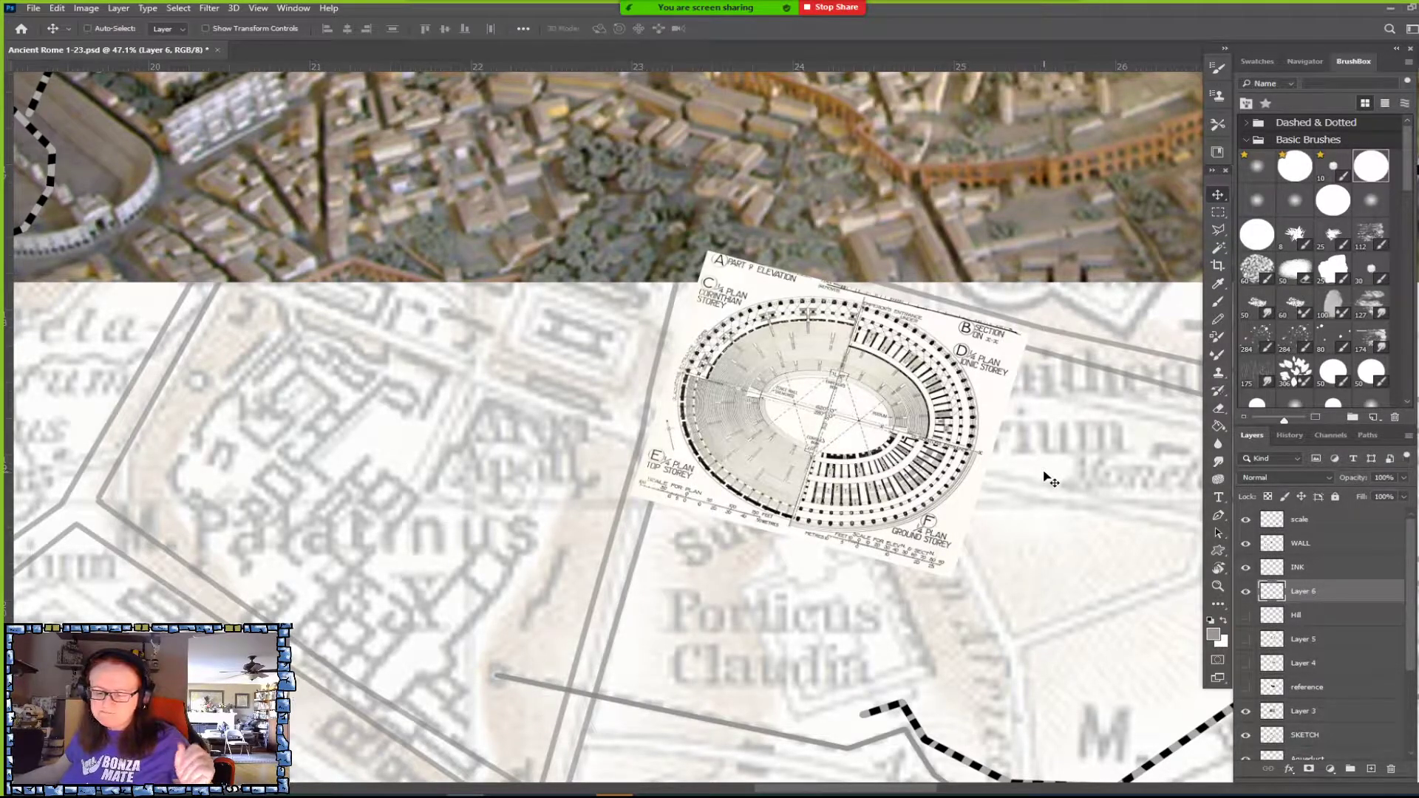
Try to outline the Colosseum plan's outer oval on Layer 6 with a freehand elliptical selection.
scroll(1051, 478, up, 5)
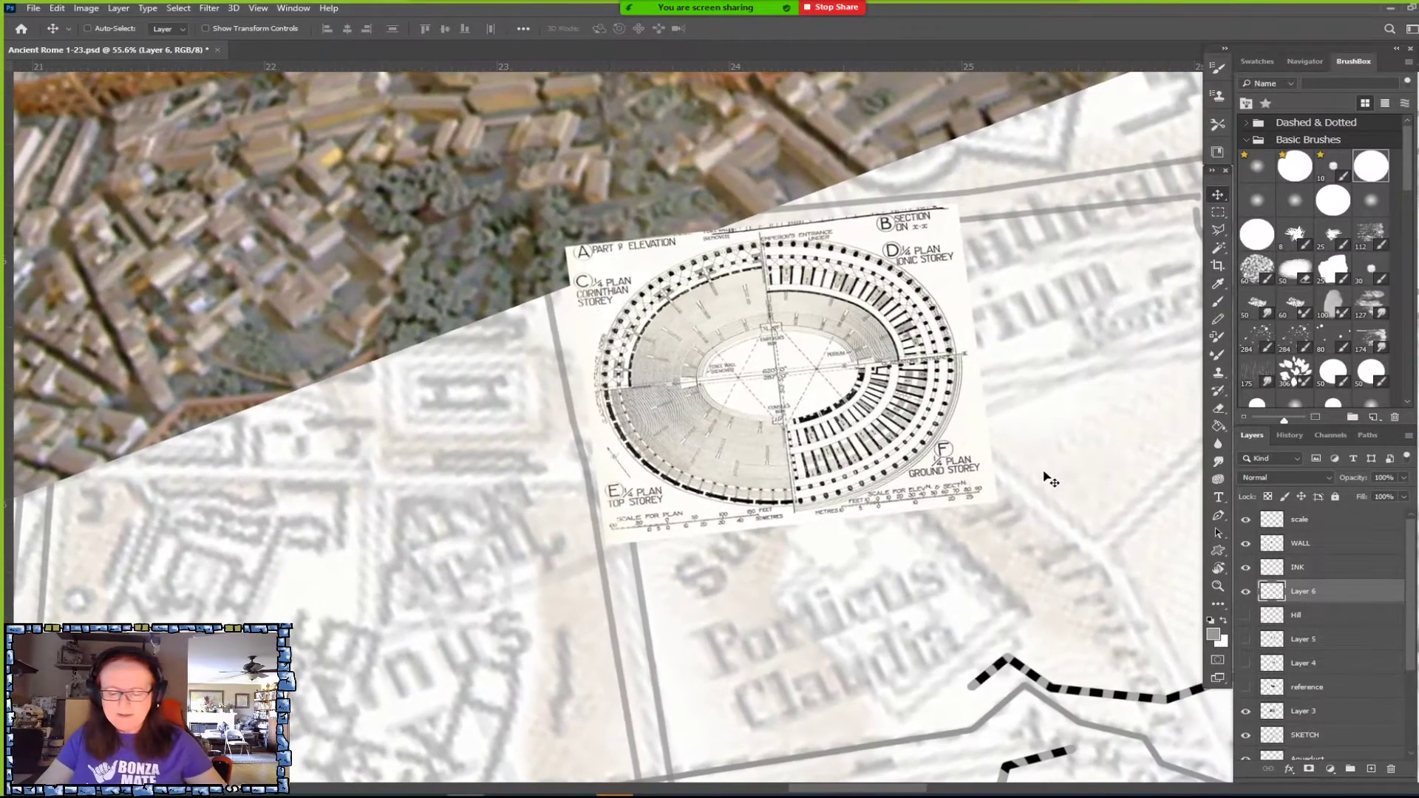
scroll(1050, 479, up, 2)
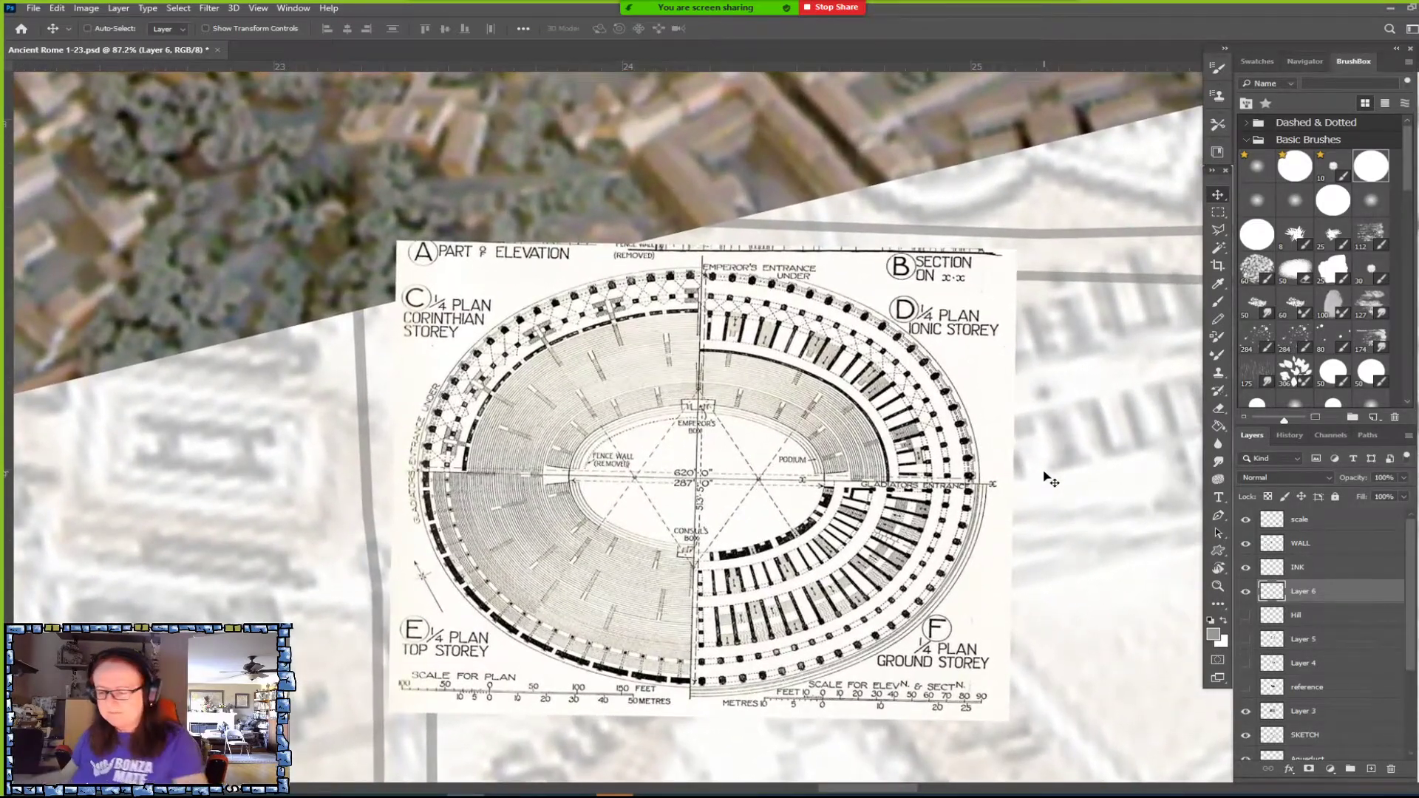
click(1219, 213)
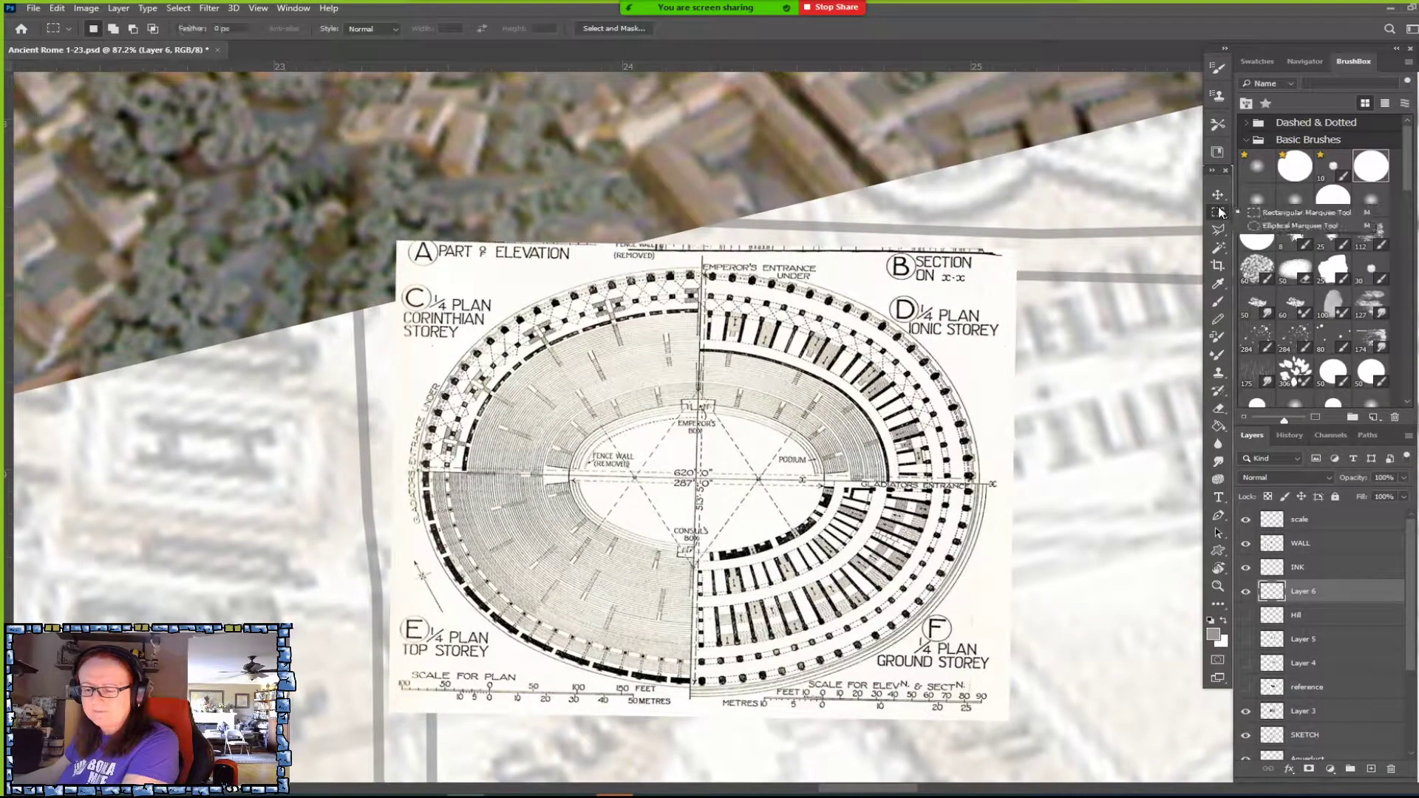
click(1268, 225)
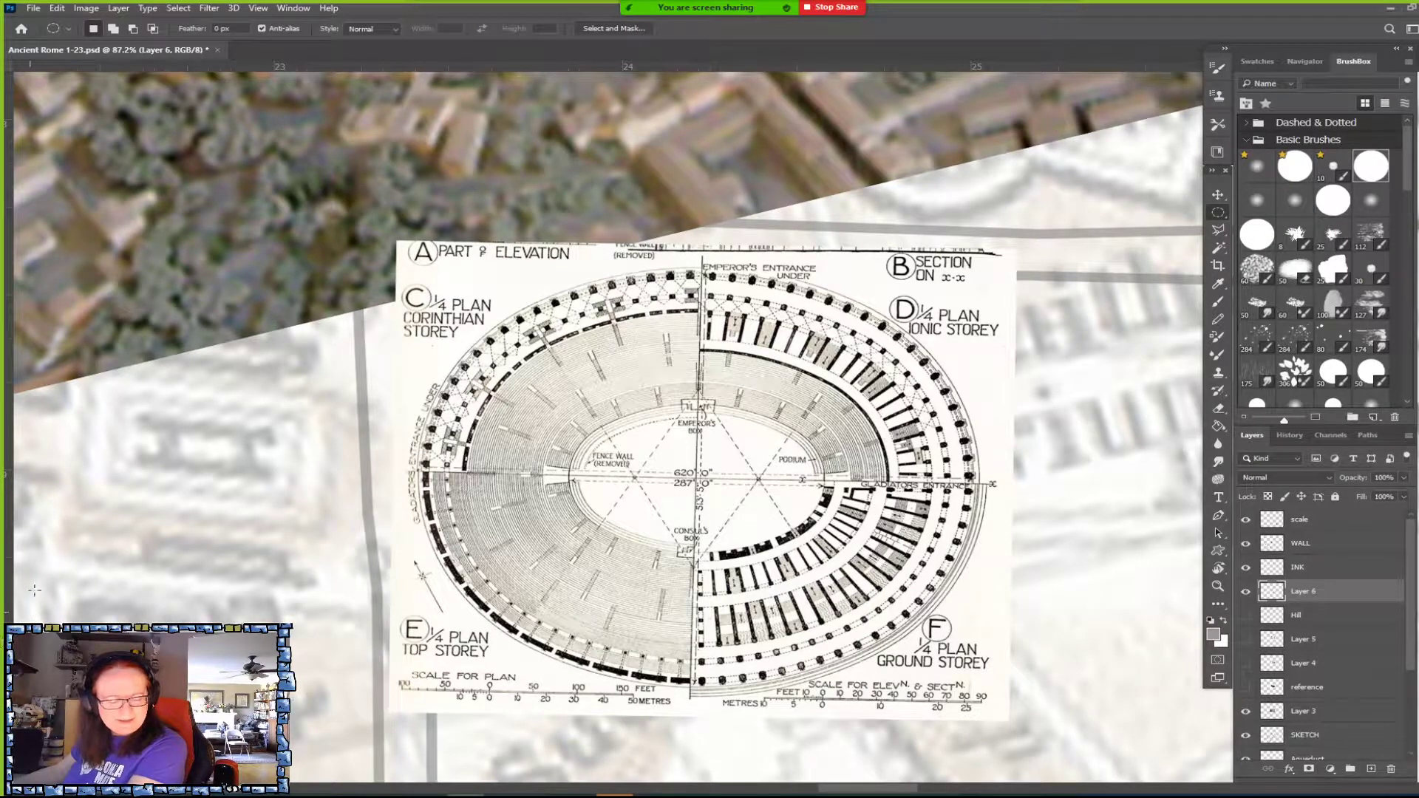
drag(422, 470, 1020, 620)
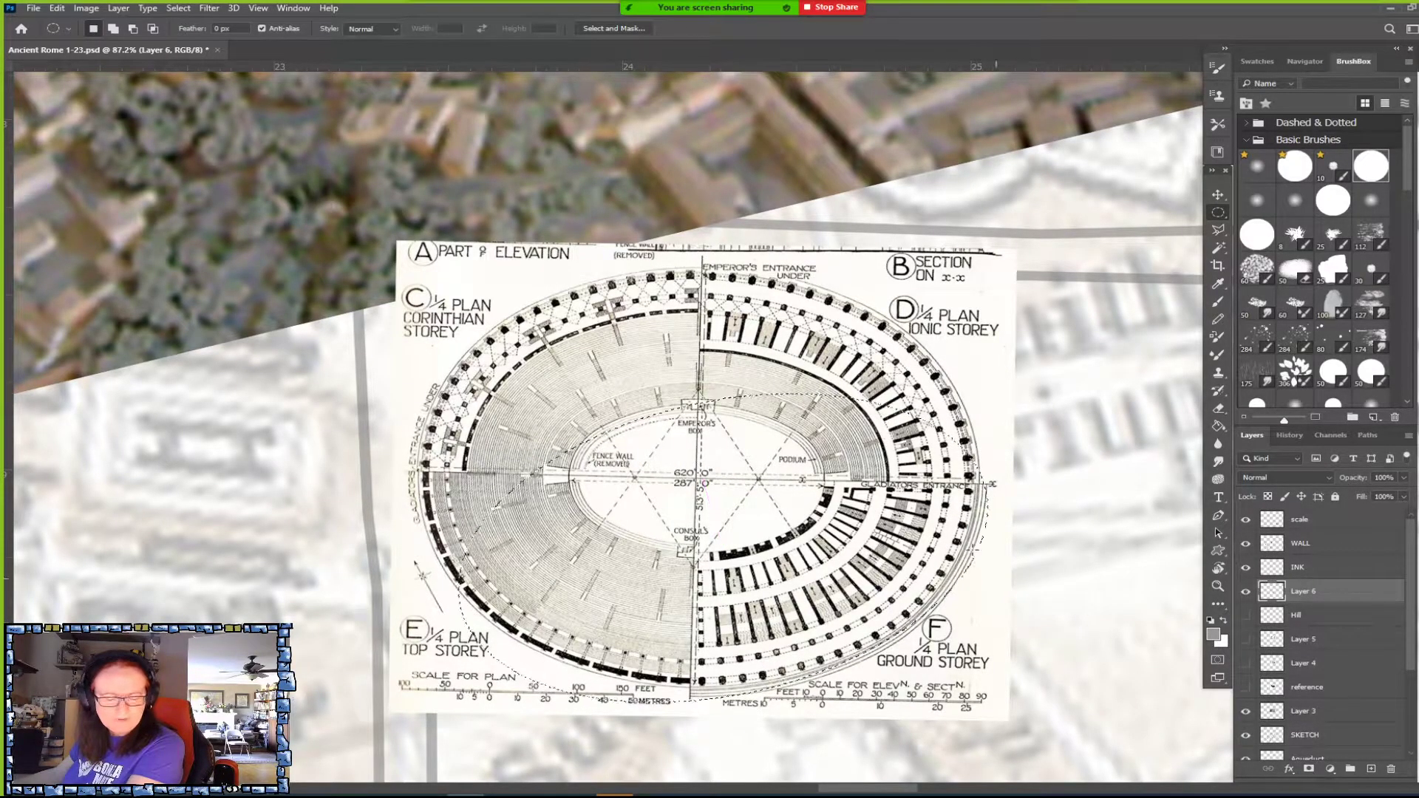
Try to fit the elliptical selection to the plan's outer oval by scaling it to 101.35% width and 146.42% height, then deselect.
click(188, 12)
click(255, 256)
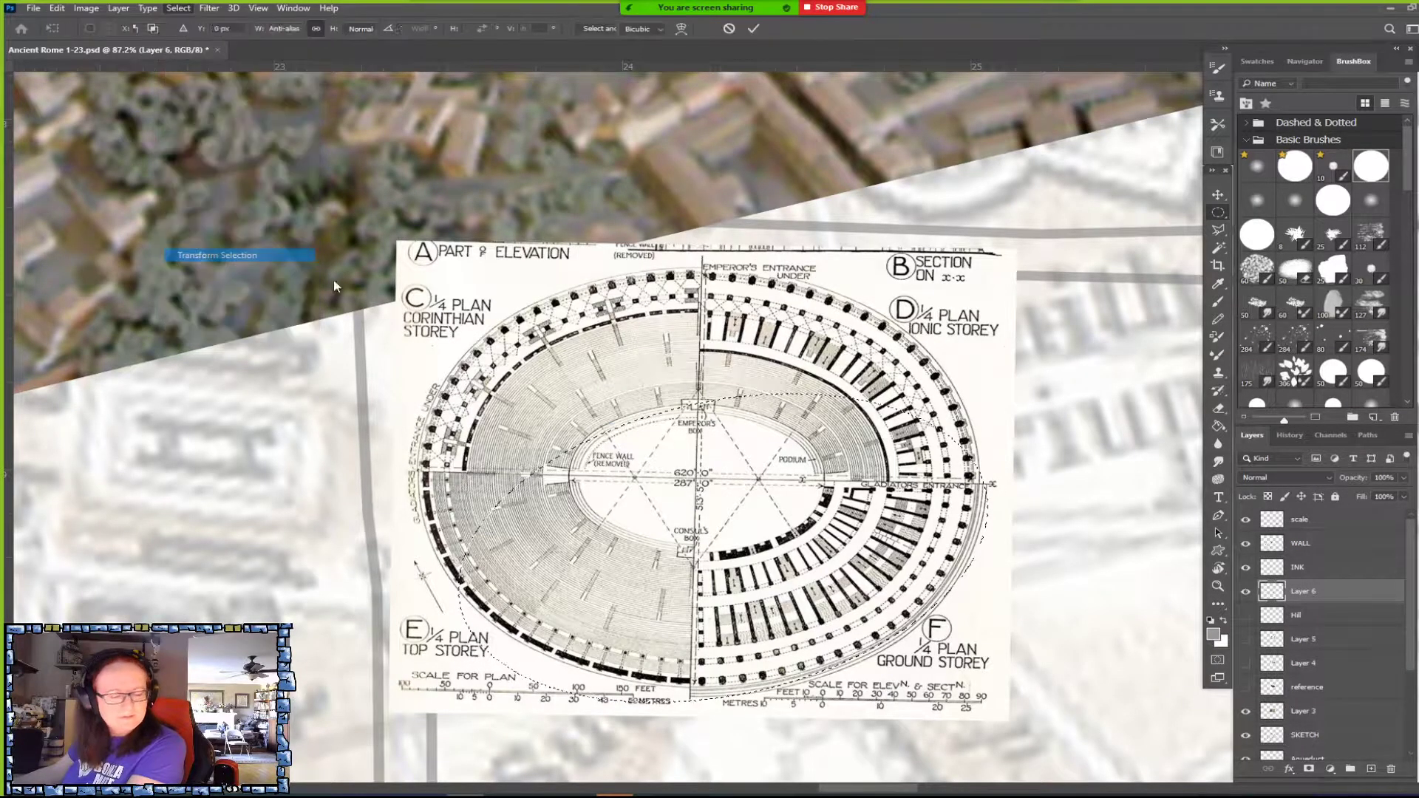
drag(683, 408, 640, 271)
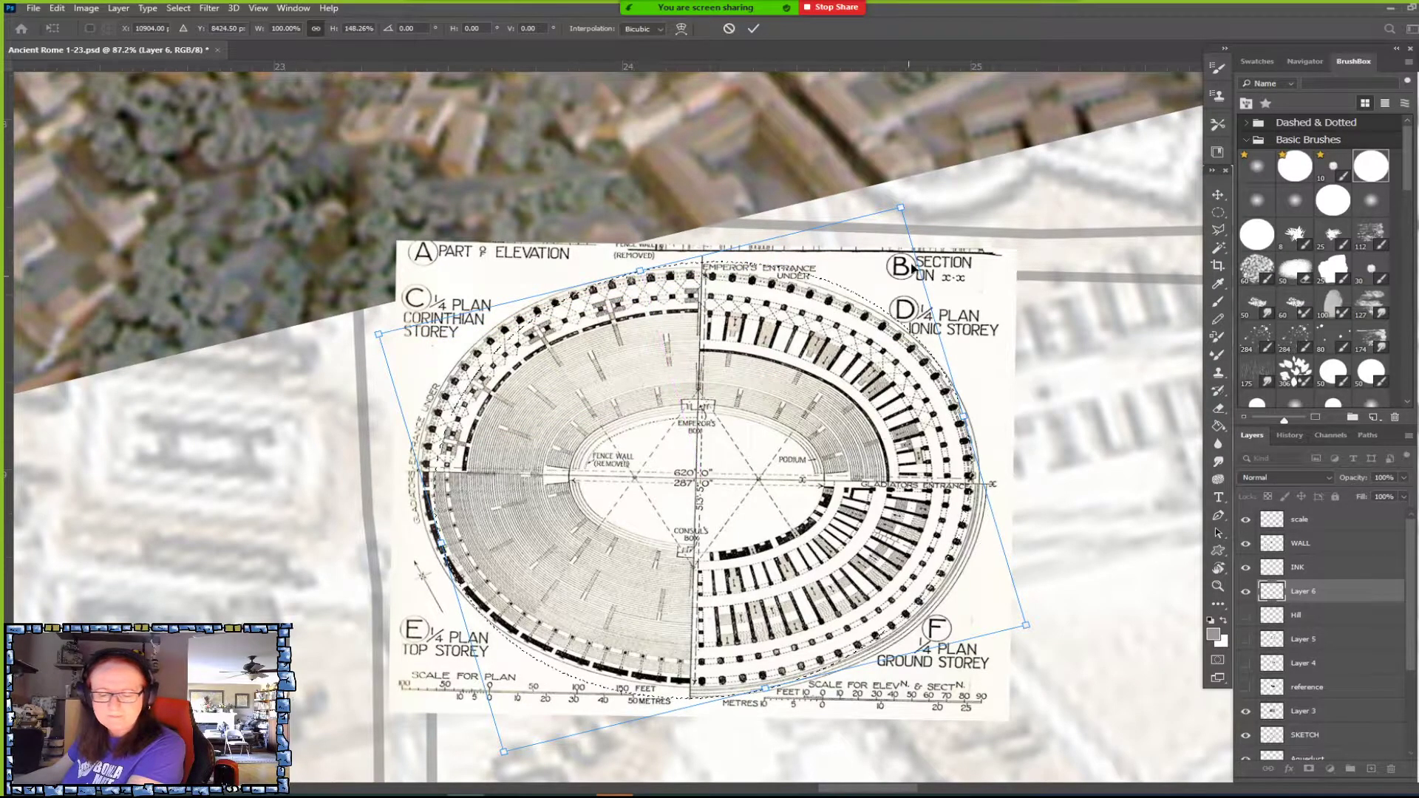
drag(900, 207, 896, 213)
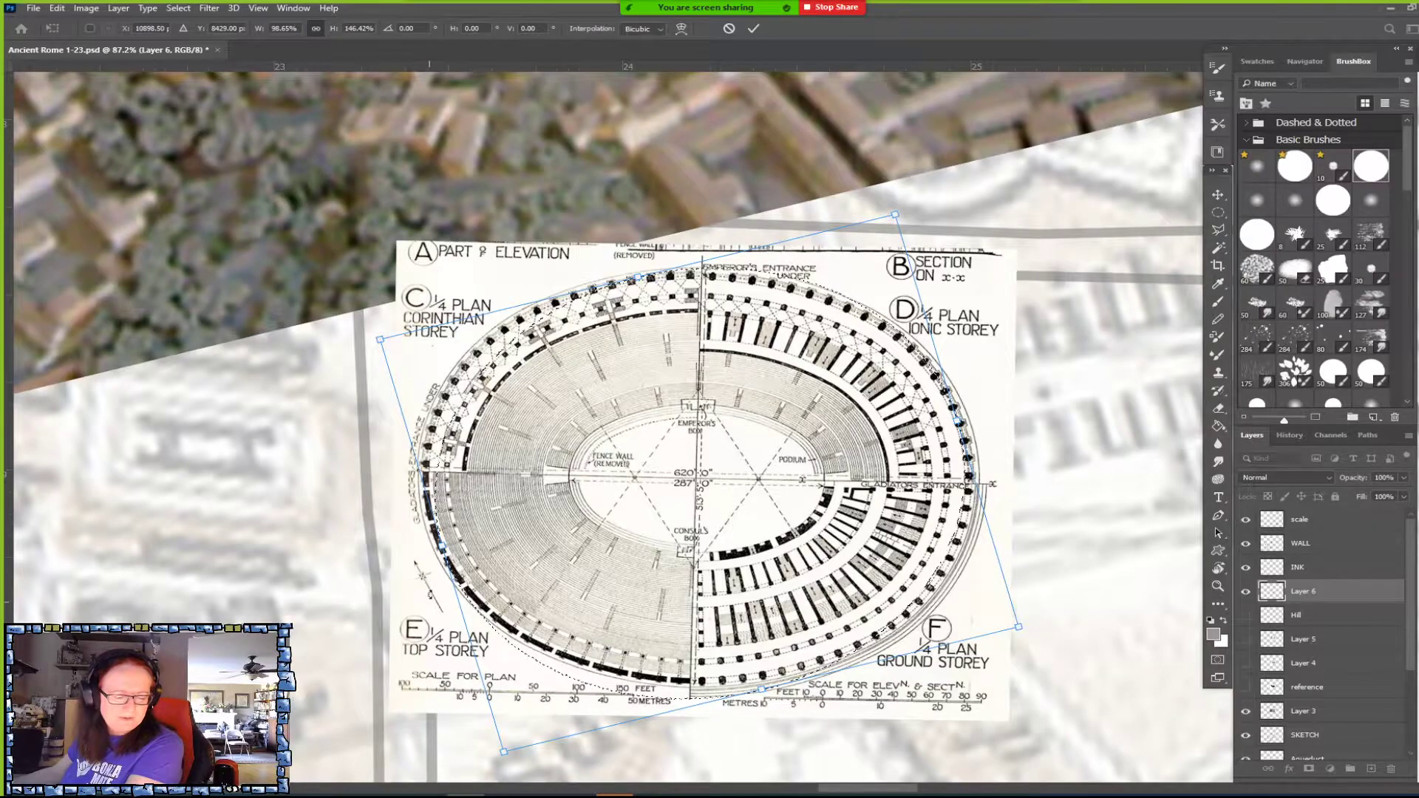
drag(441, 545, 428, 543)
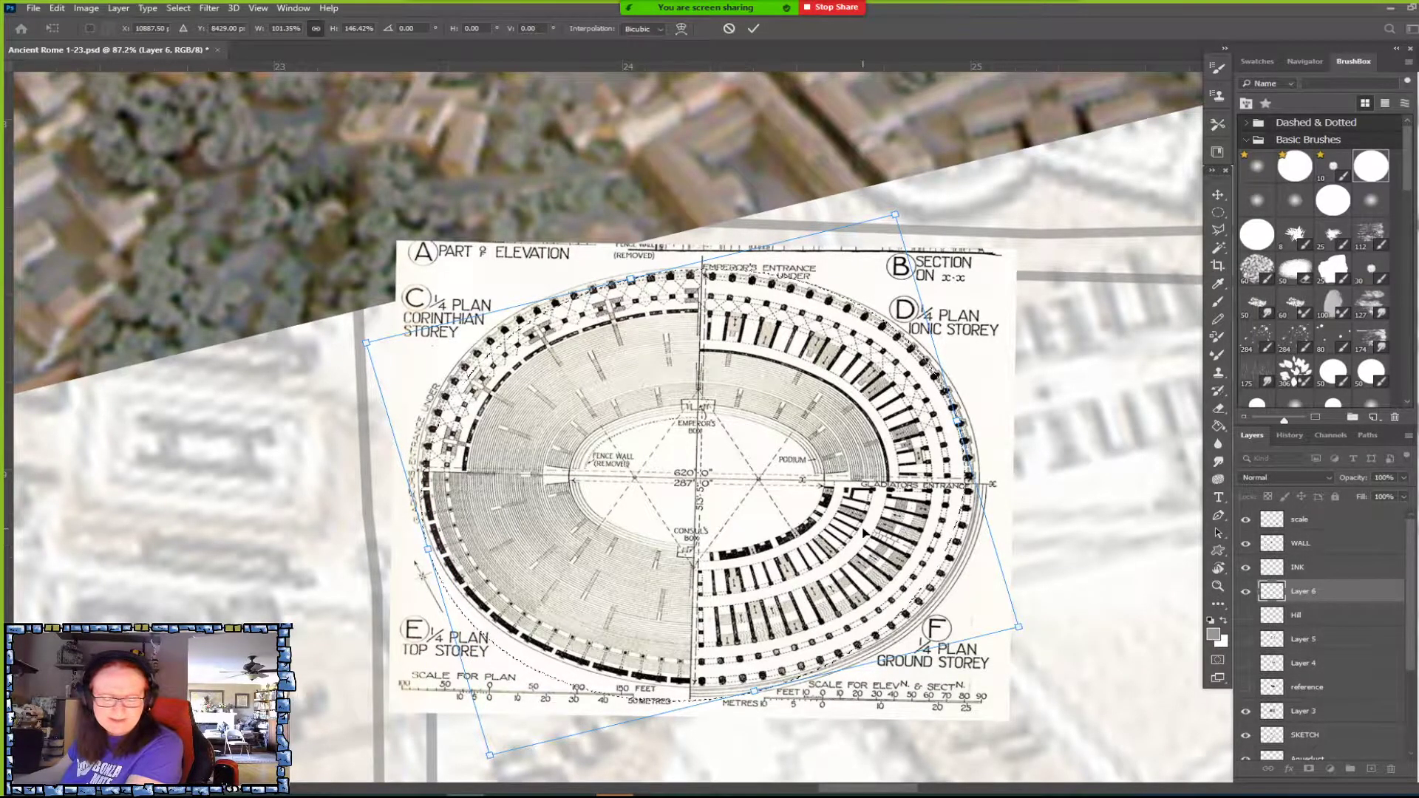
key(Return)
scroll(864, 535, down, 3)
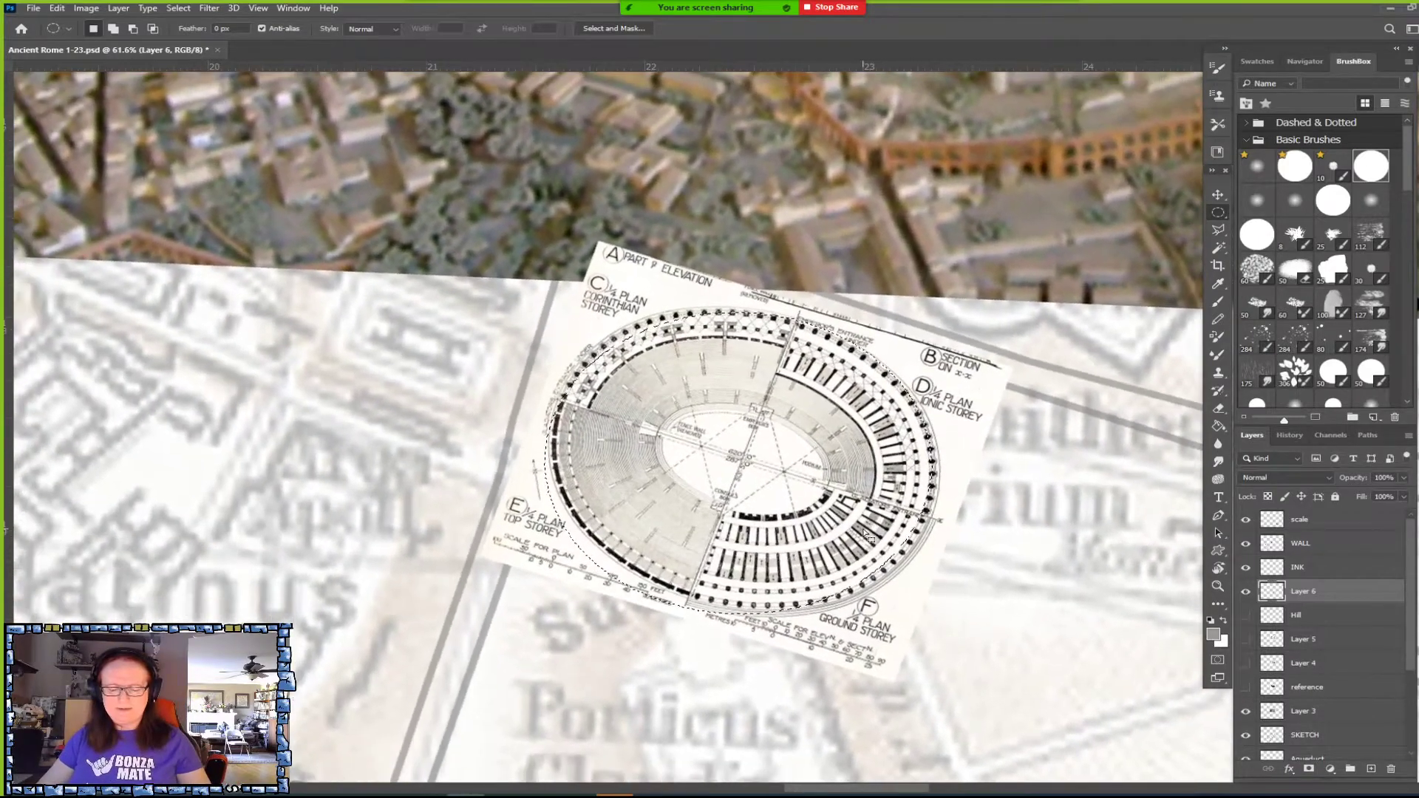
scroll(866, 533, up, 3)
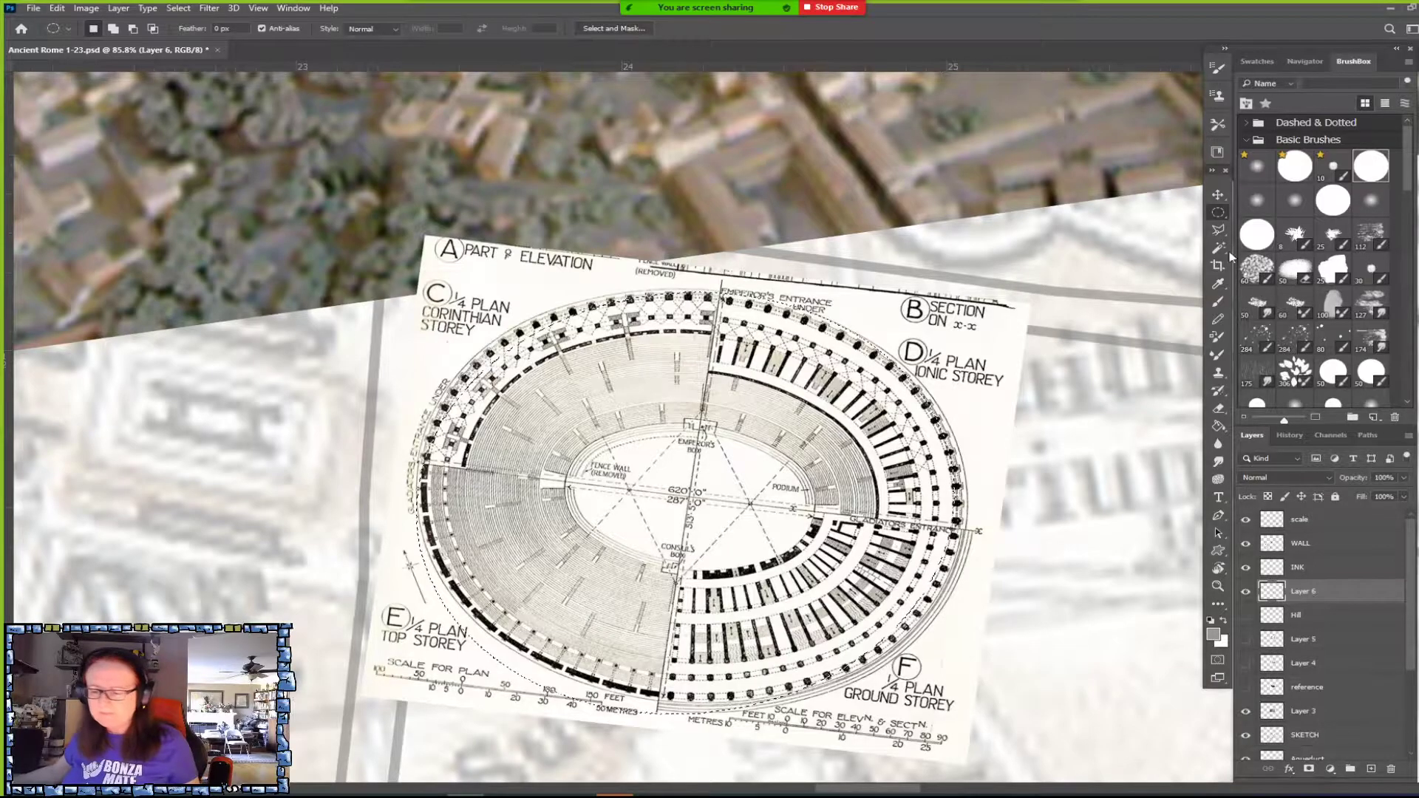
key(Escape)
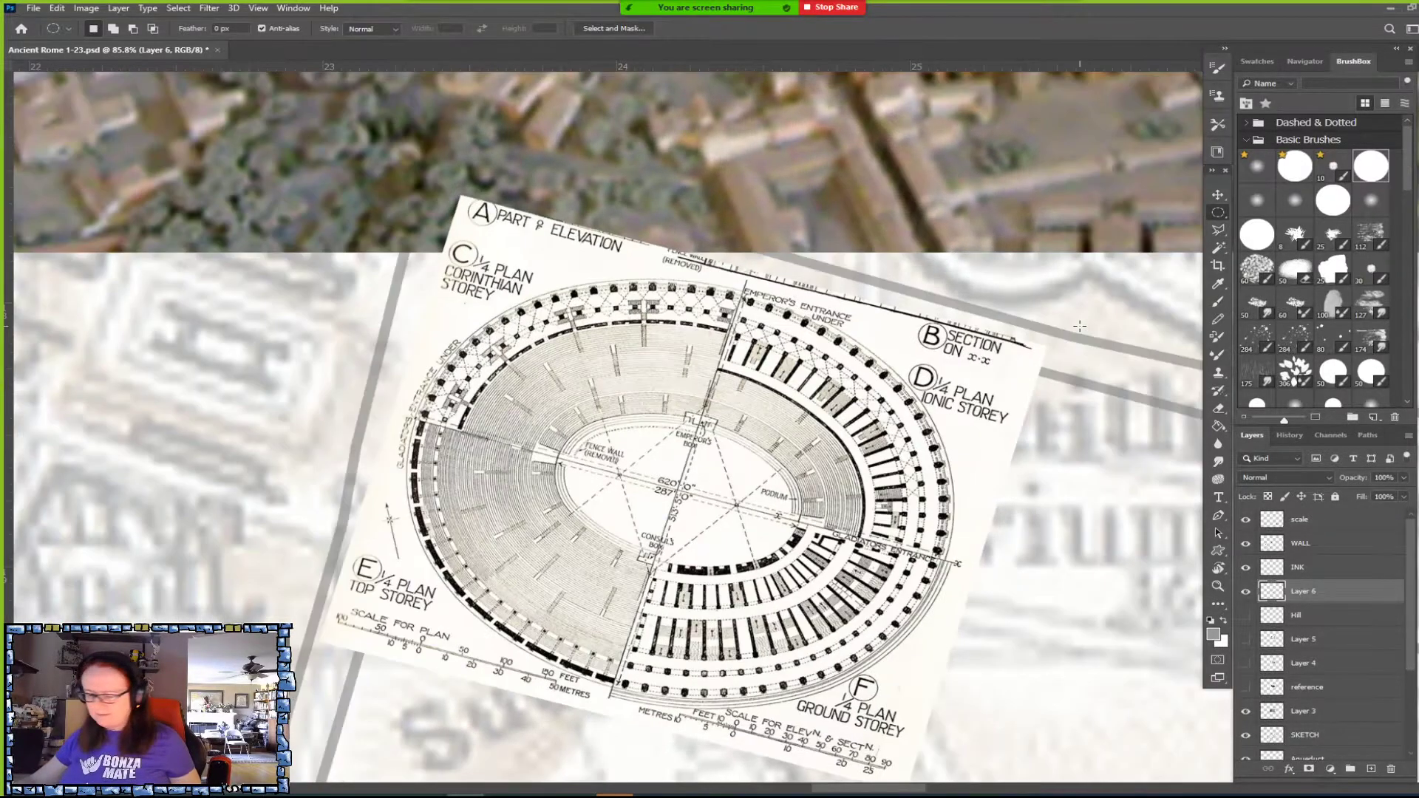
Rotate the Colosseum plan -16 degrees so its long axis is level, and move it below the map's Amphitheatrum Flavium.
scroll(1079, 326, down, 5)
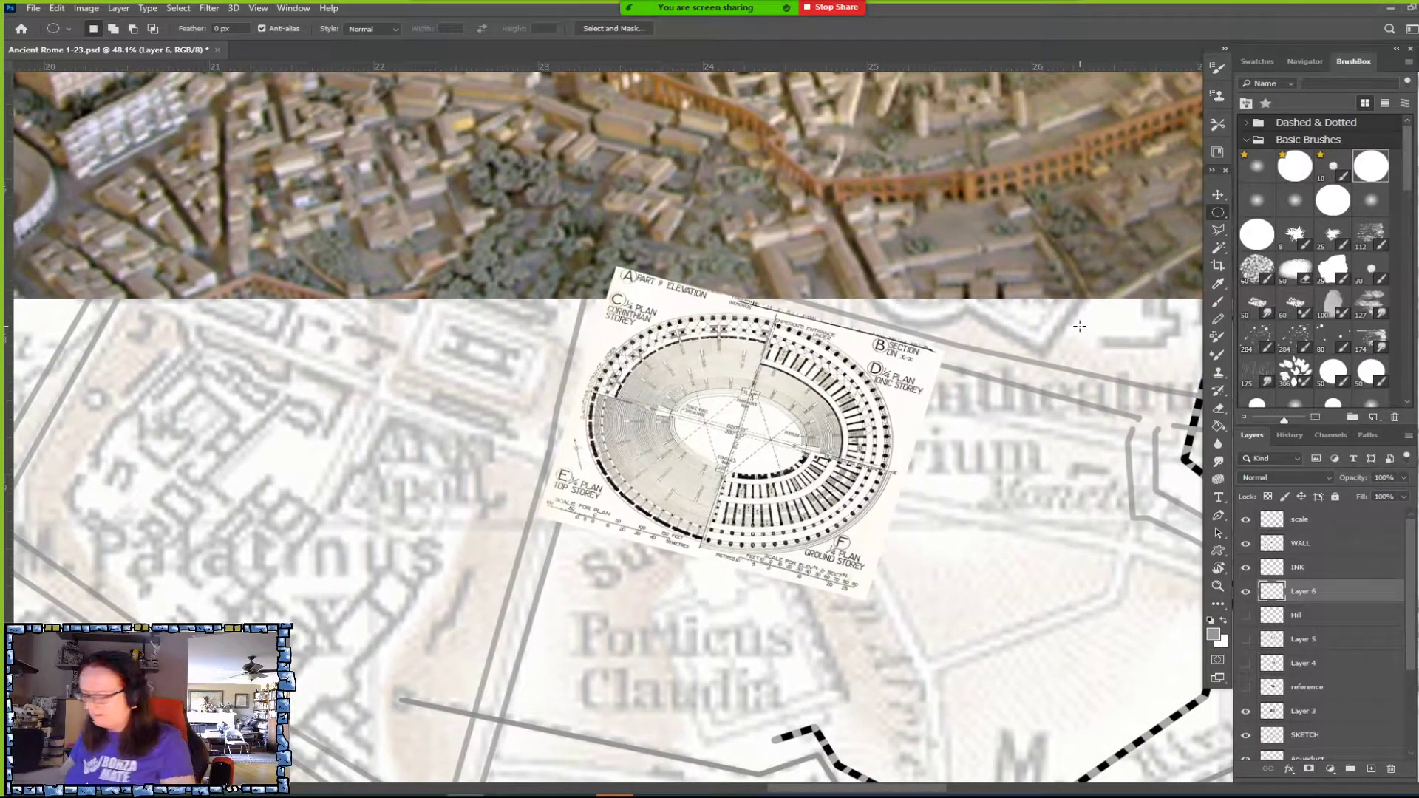
key(ctrl+t)
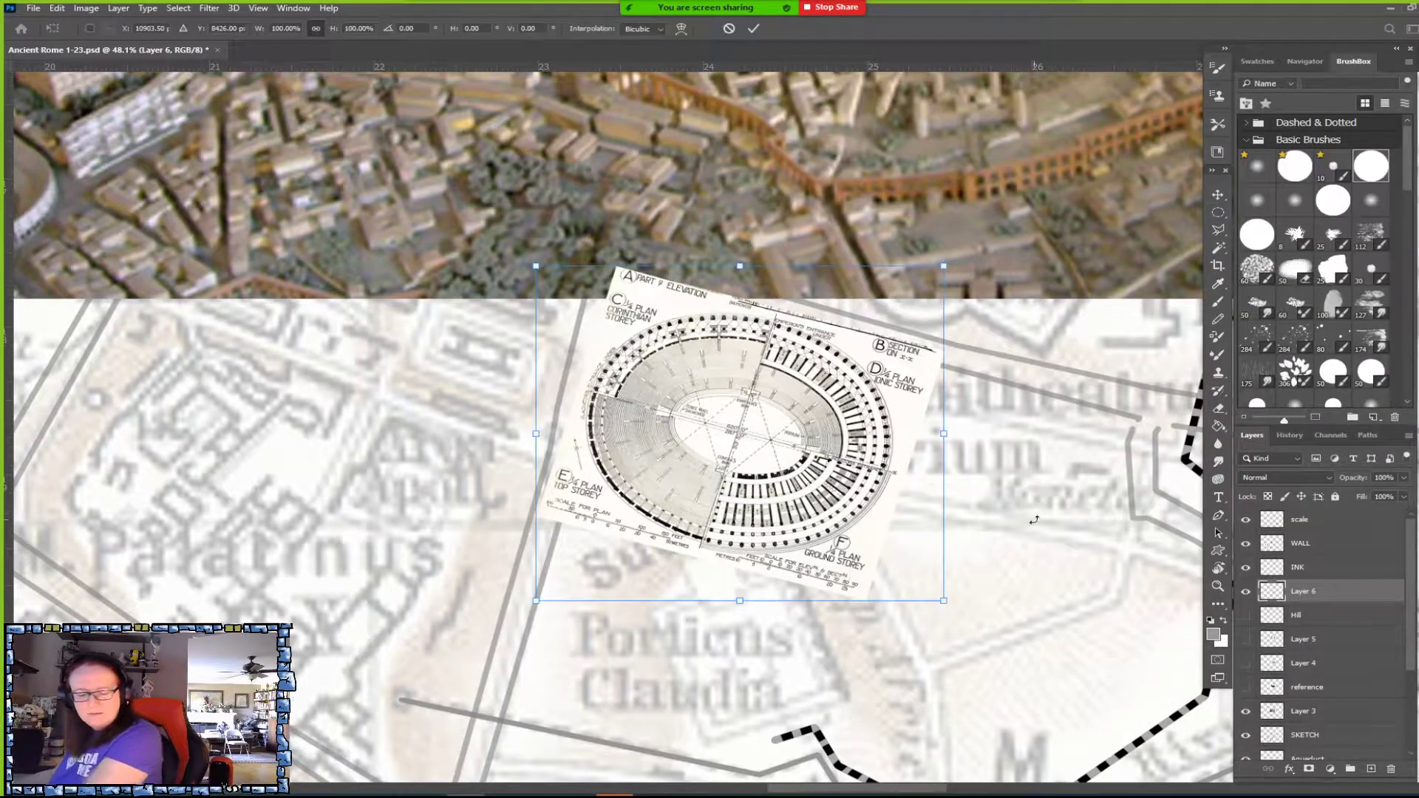
drag(970, 436, 991, 372)
drag(857, 438, 851, 645)
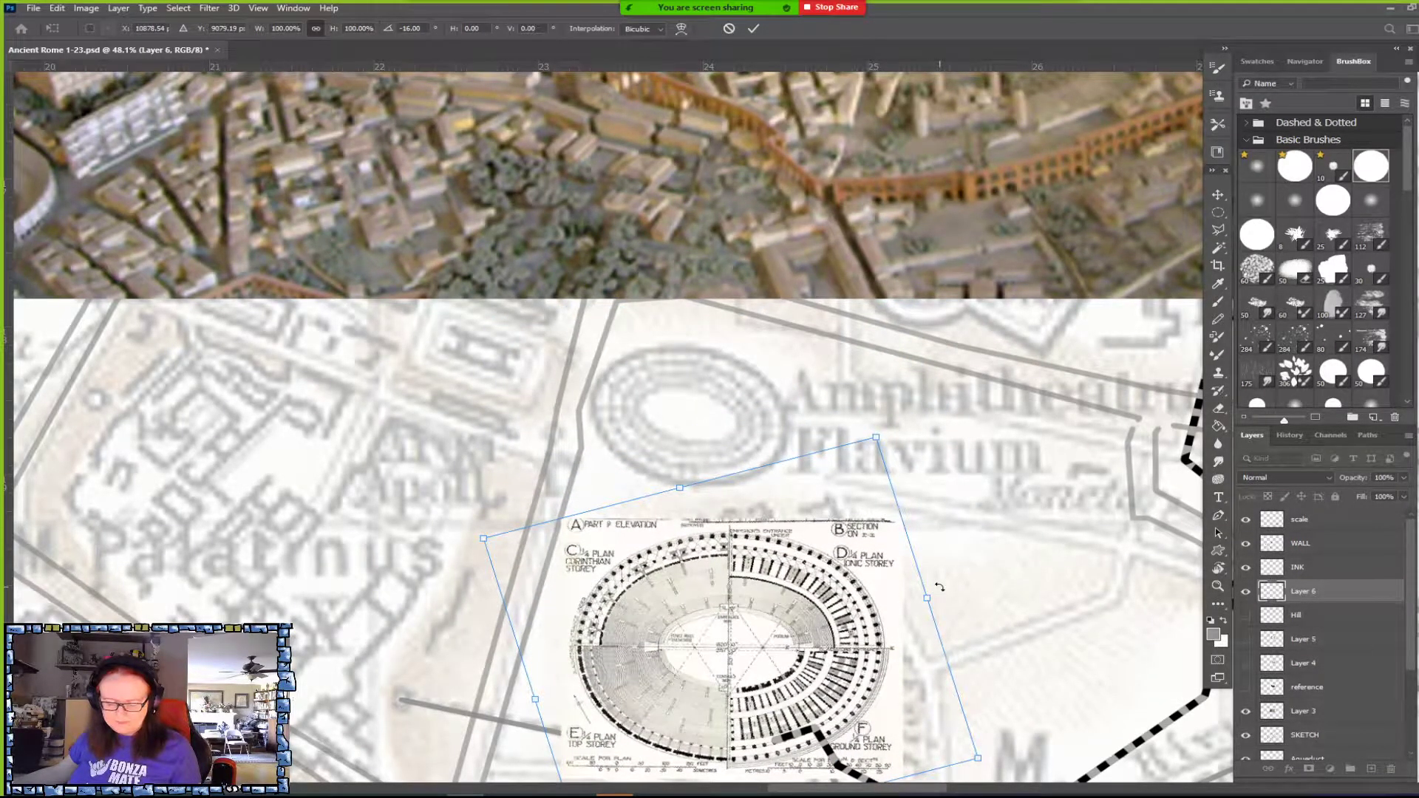
key(Return)
key(m)
drag(804, 652, 823, 537)
click(824, 538)
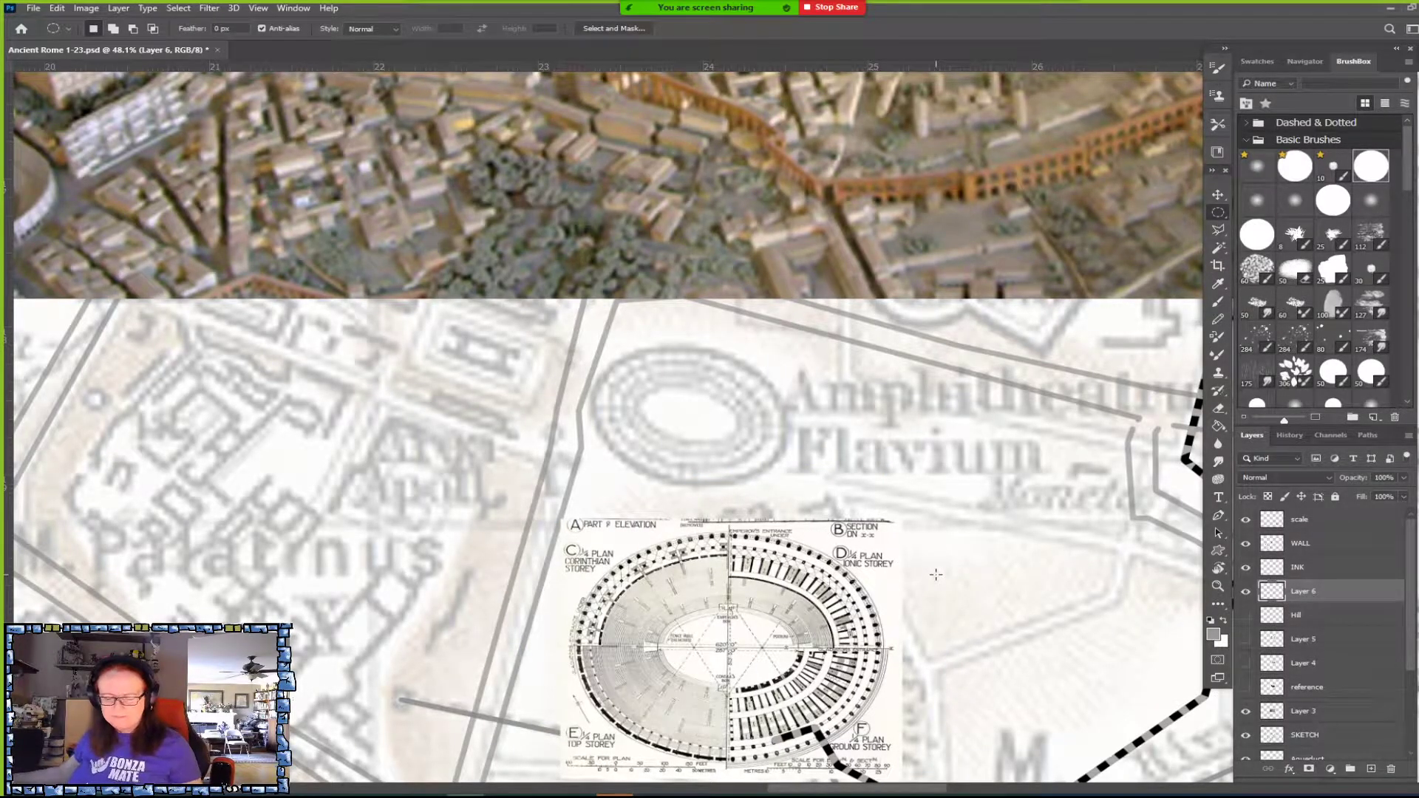
Draw a thin elliptical selection along the Colosseum plan's long axis, spanning its full outer width.
scroll(911, 606, down, 3)
scroll(732, 549, up, 6)
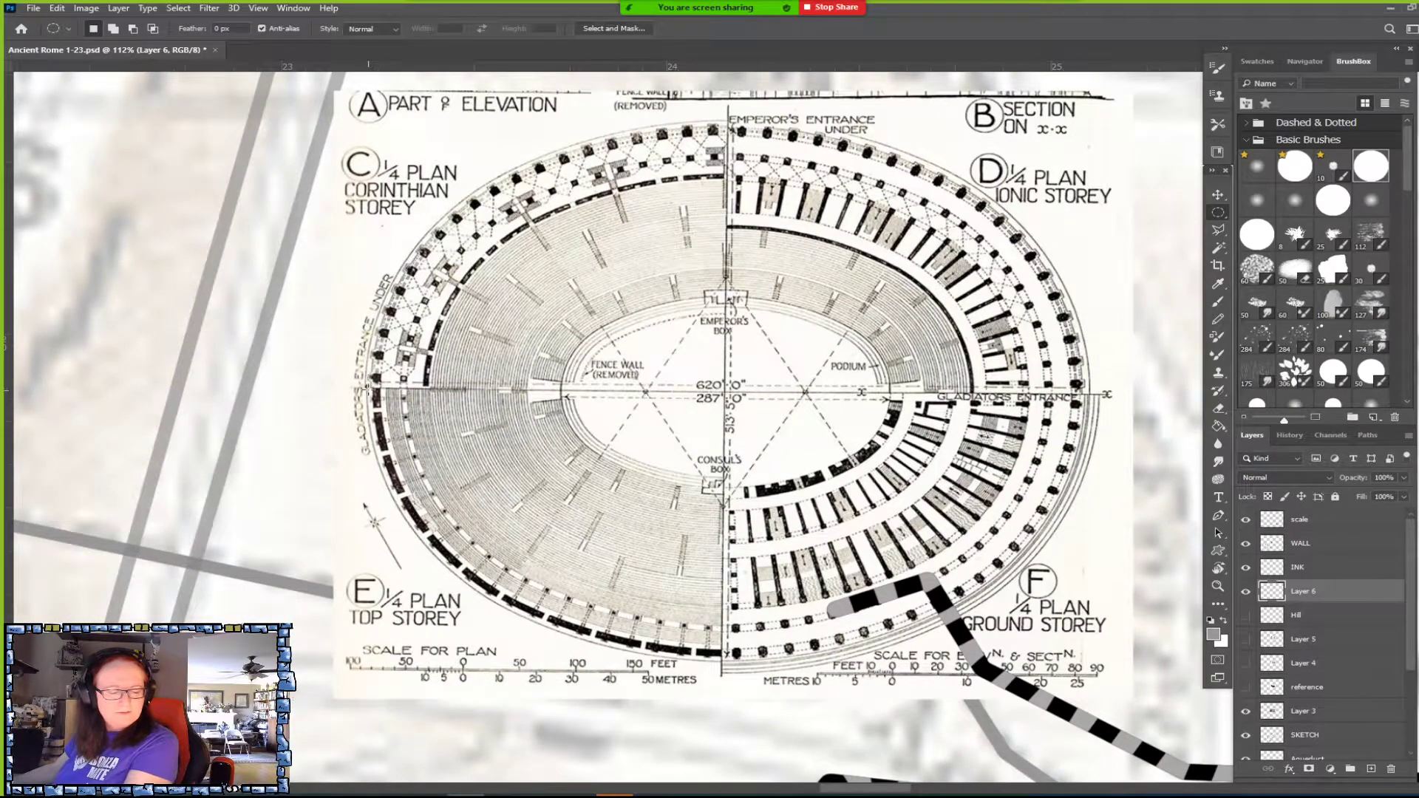
drag(364, 386, 1090, 396)
click(476, 14)
click(477, 15)
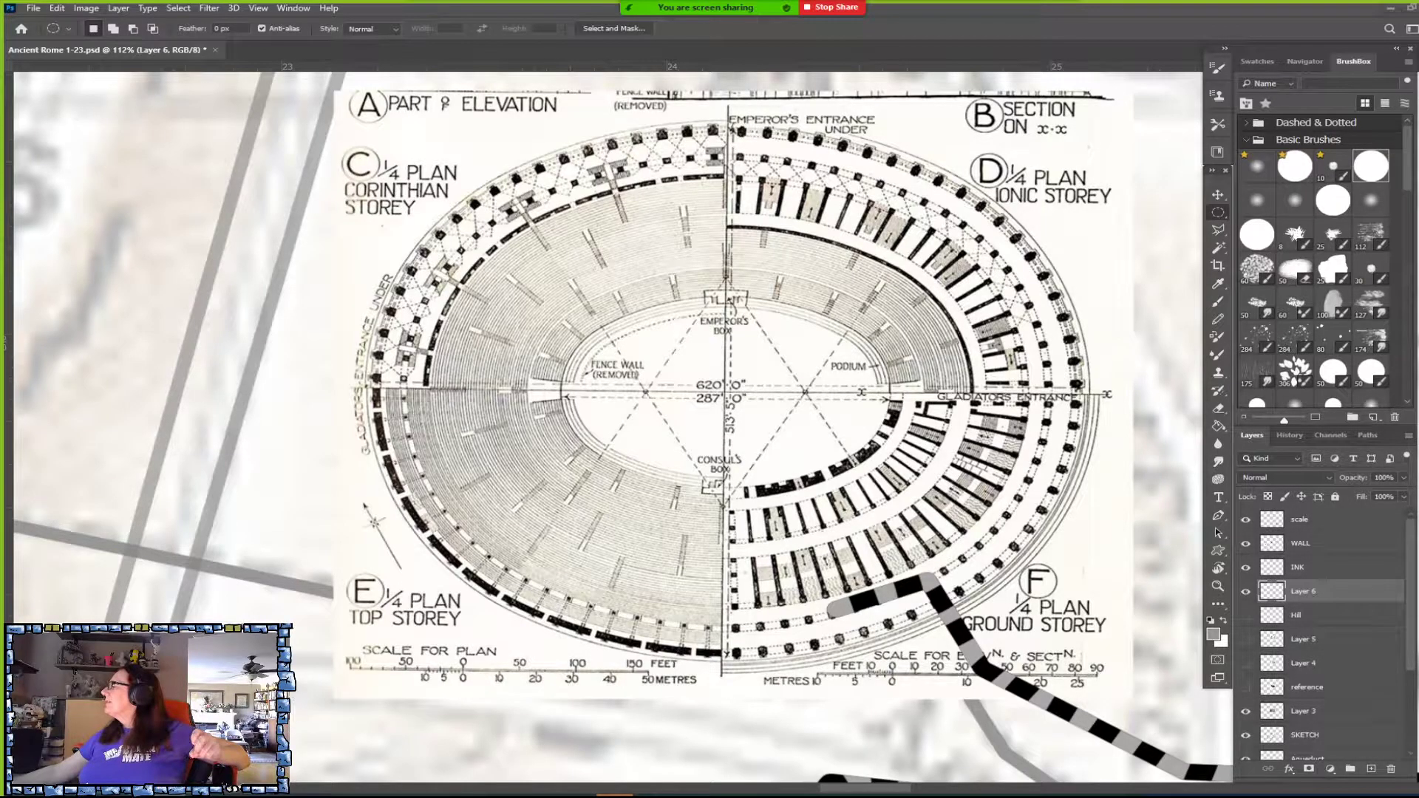
Switch to the browser, examine the St. Louis basilica image results and the Wikipedia exterior photo, and close the browser window.
drag(1418, 414, 812, 104)
scroll(901, 472, down, 2)
scroll(901, 472, down, 3)
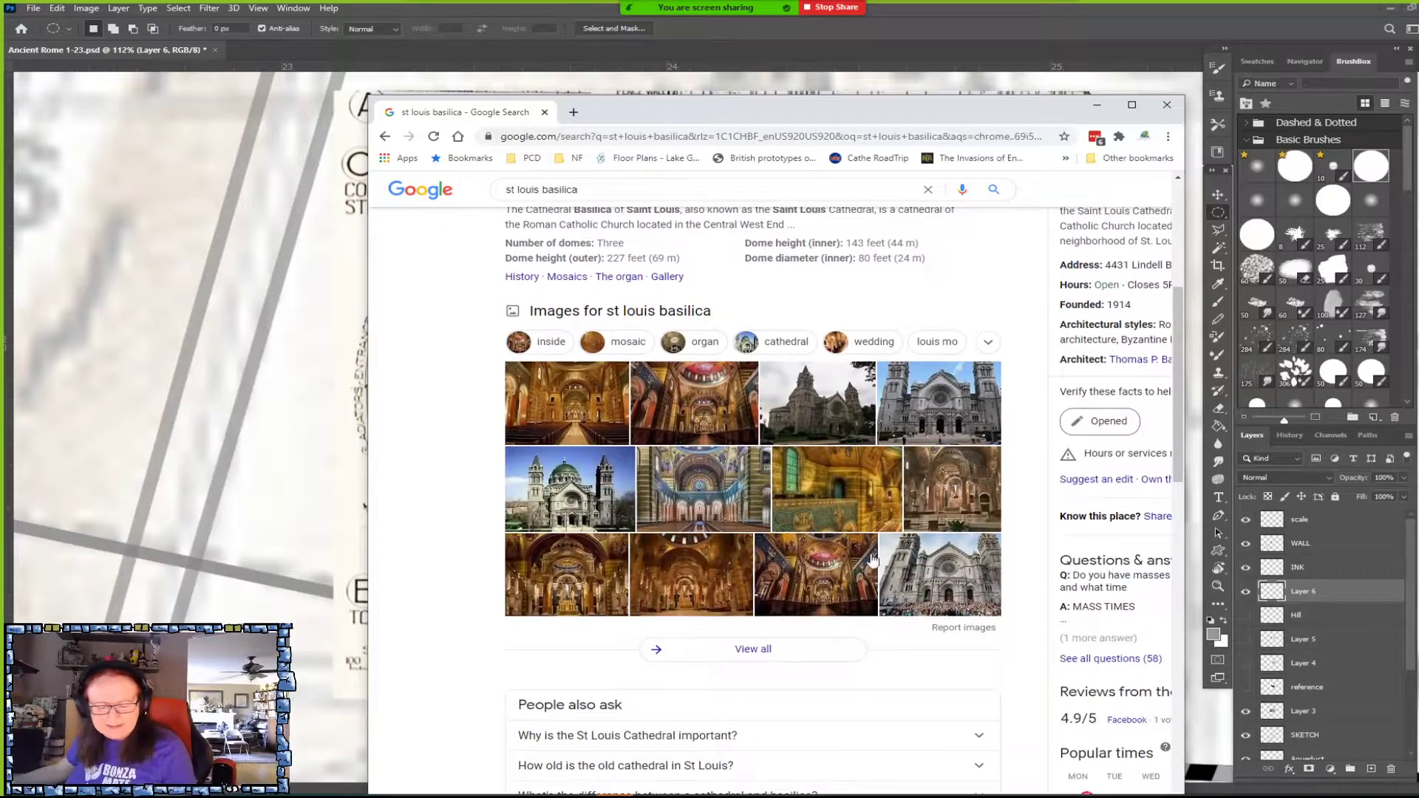
click(946, 602)
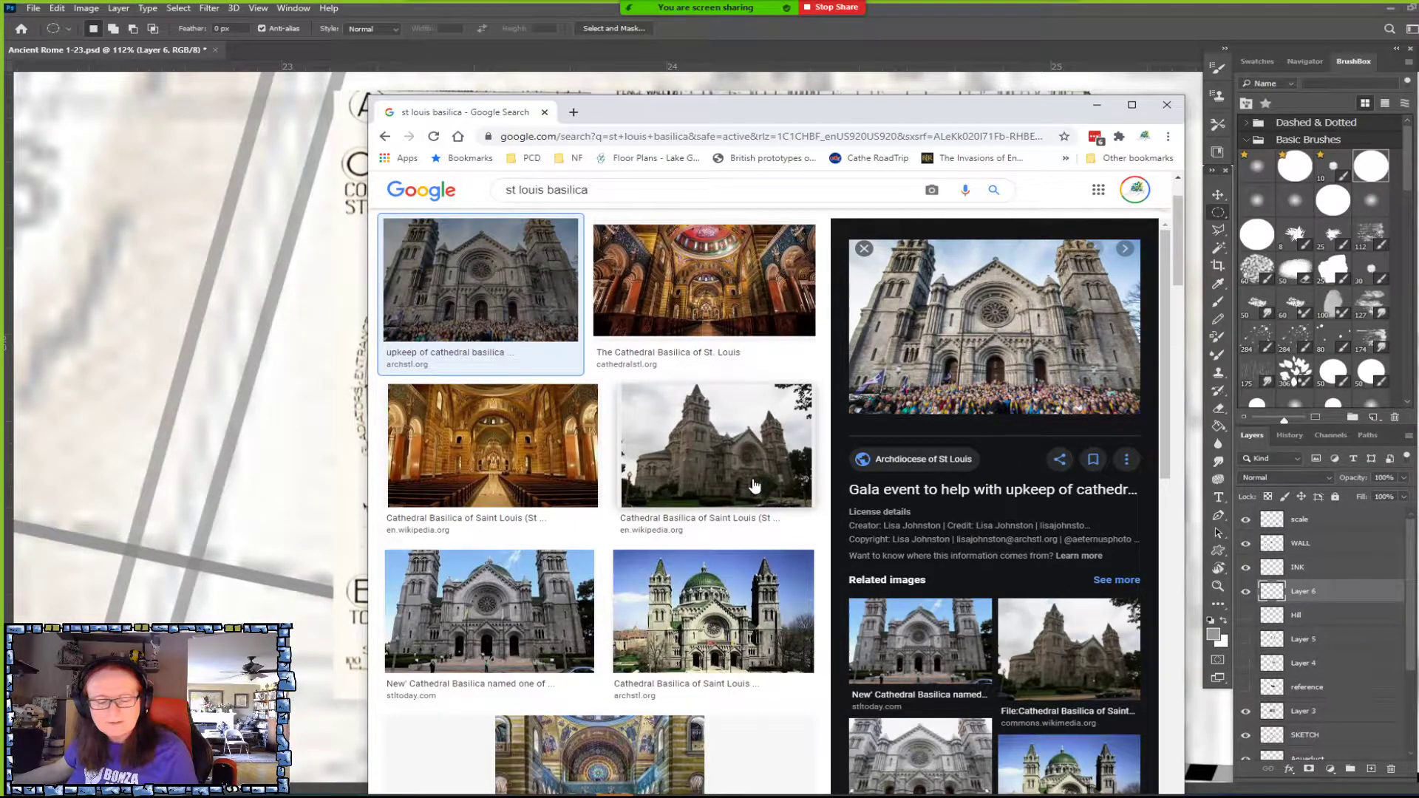
click(662, 269)
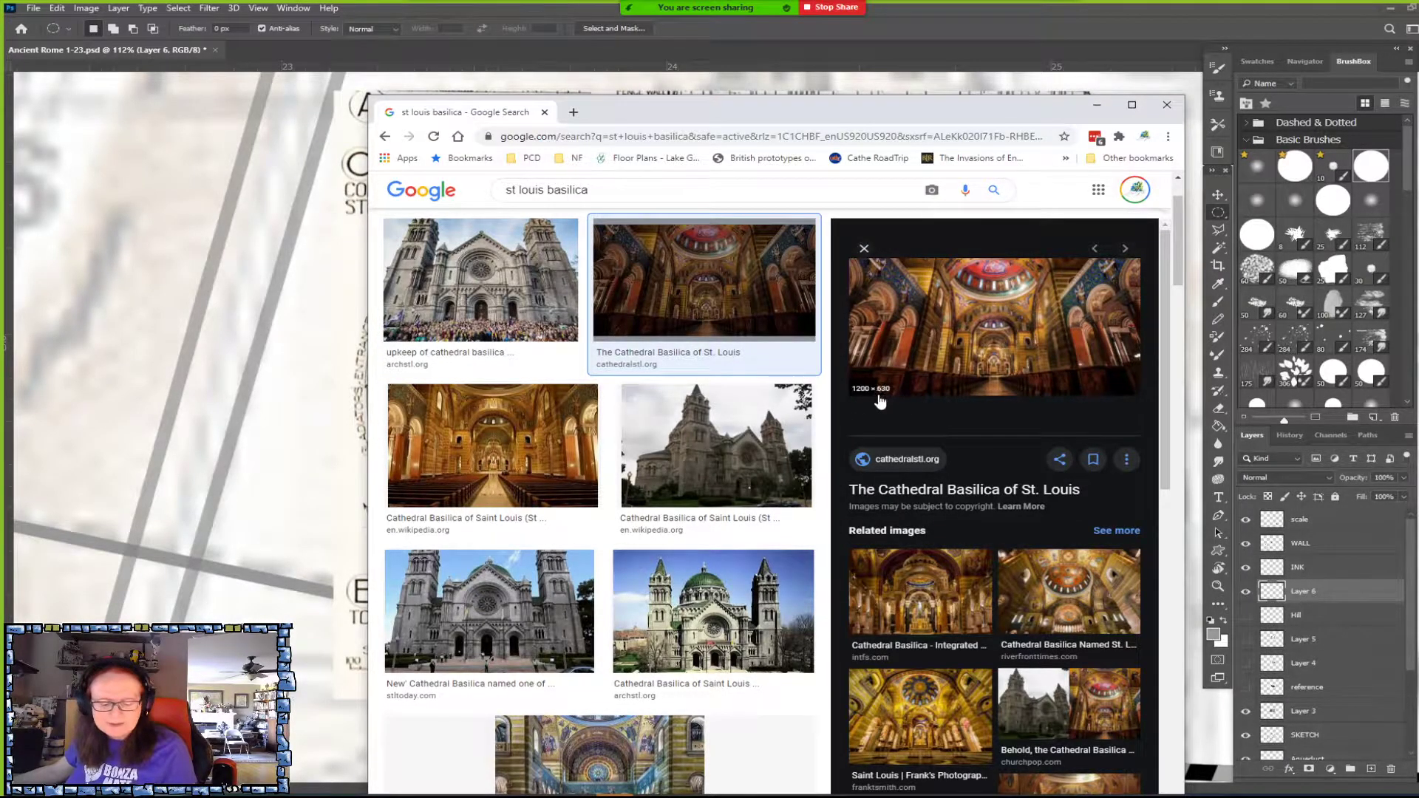
click(736, 462)
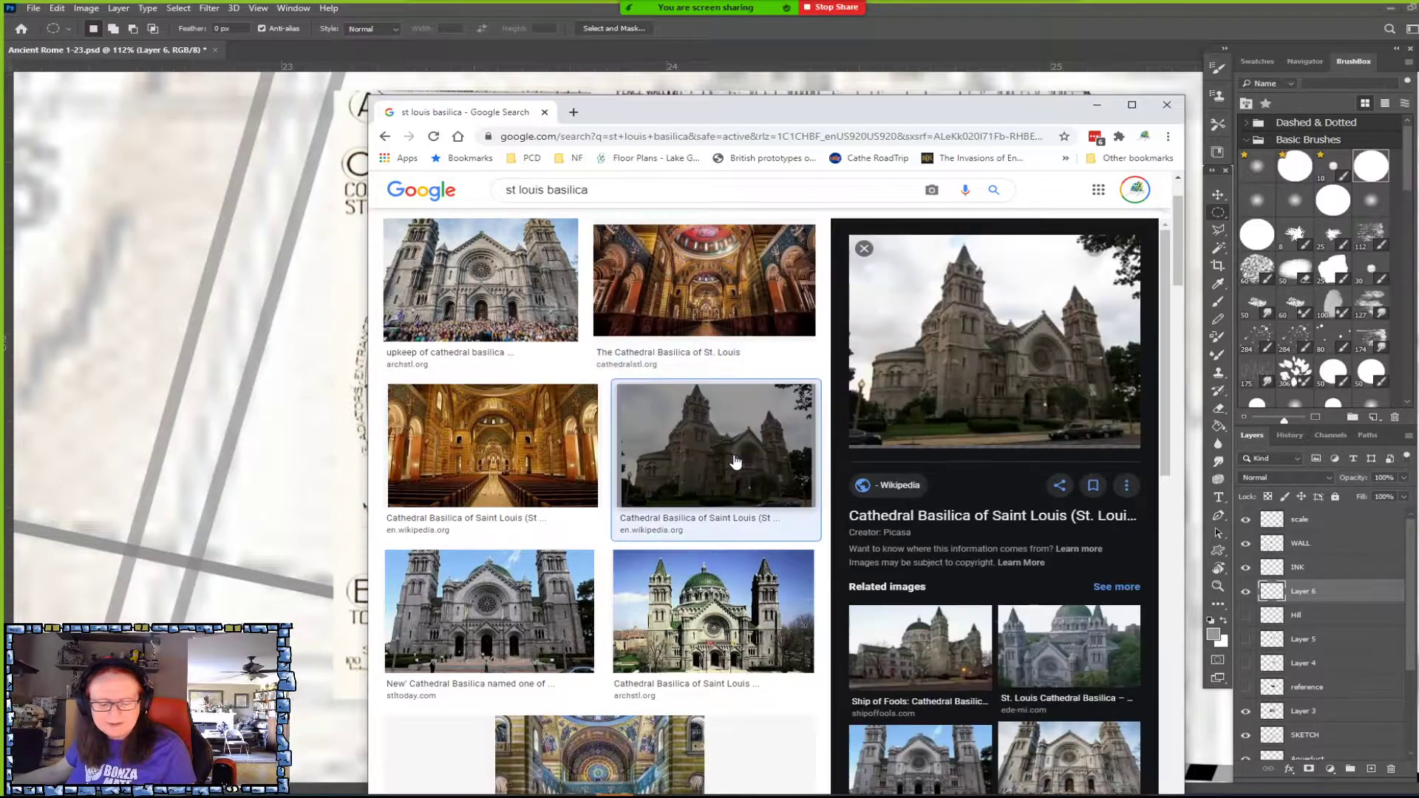
click(1091, 338)
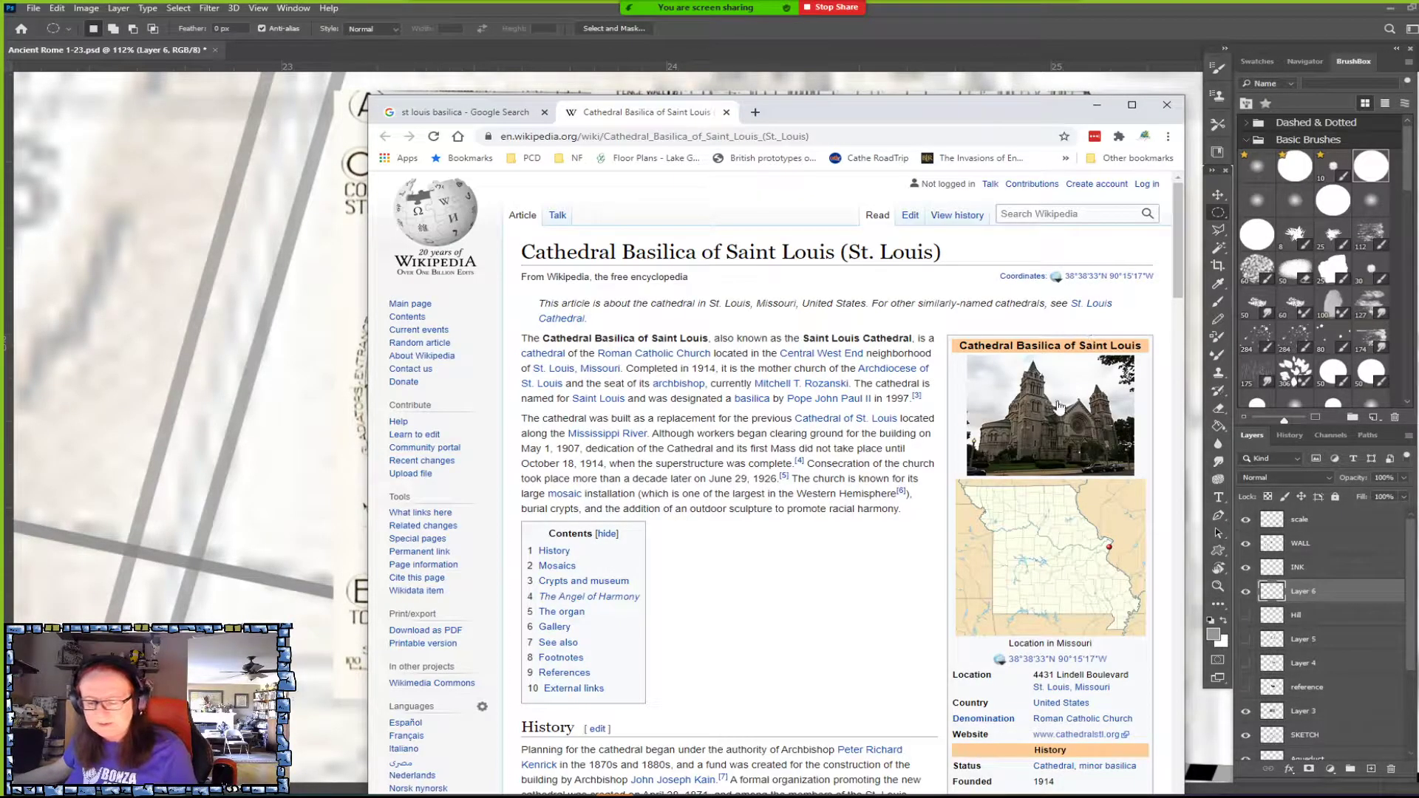
click(1059, 407)
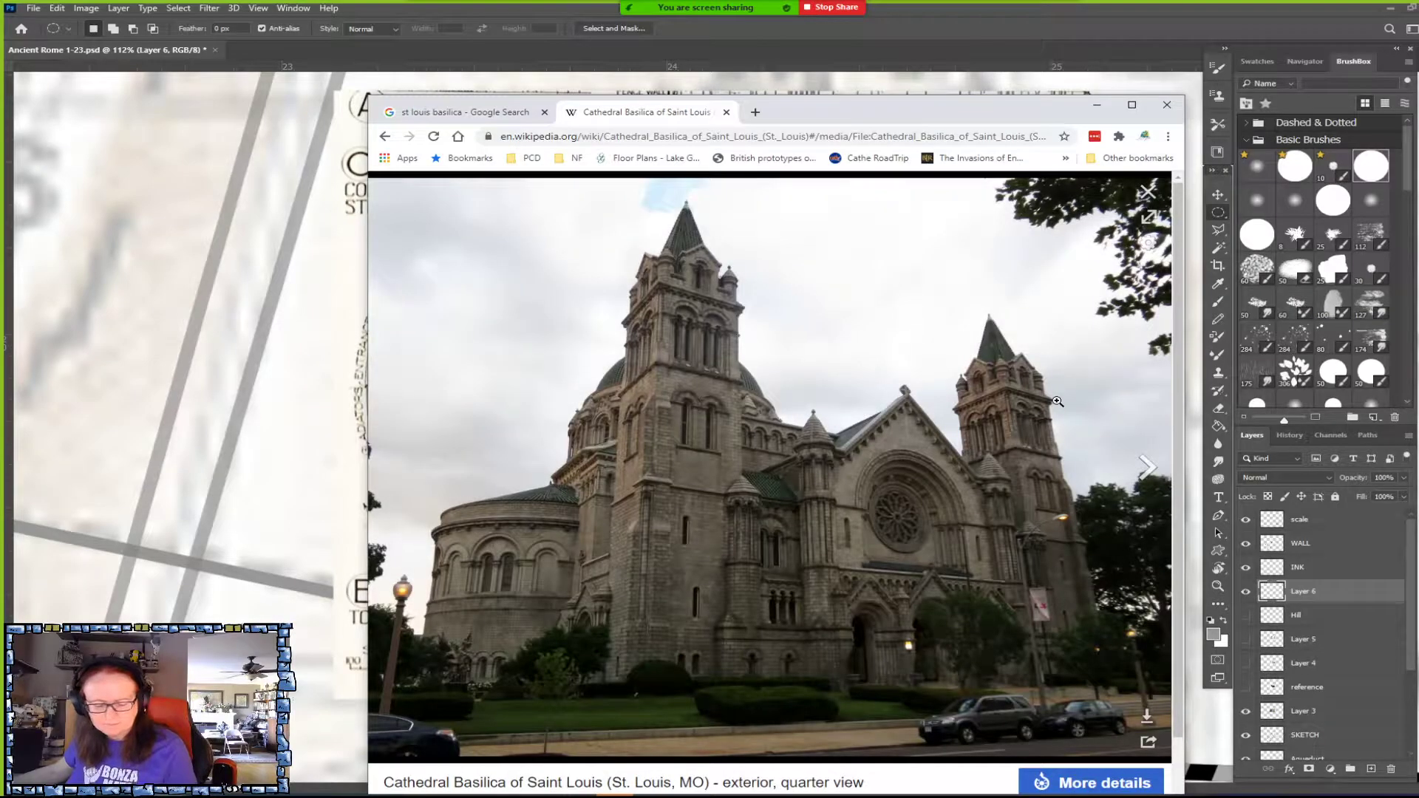
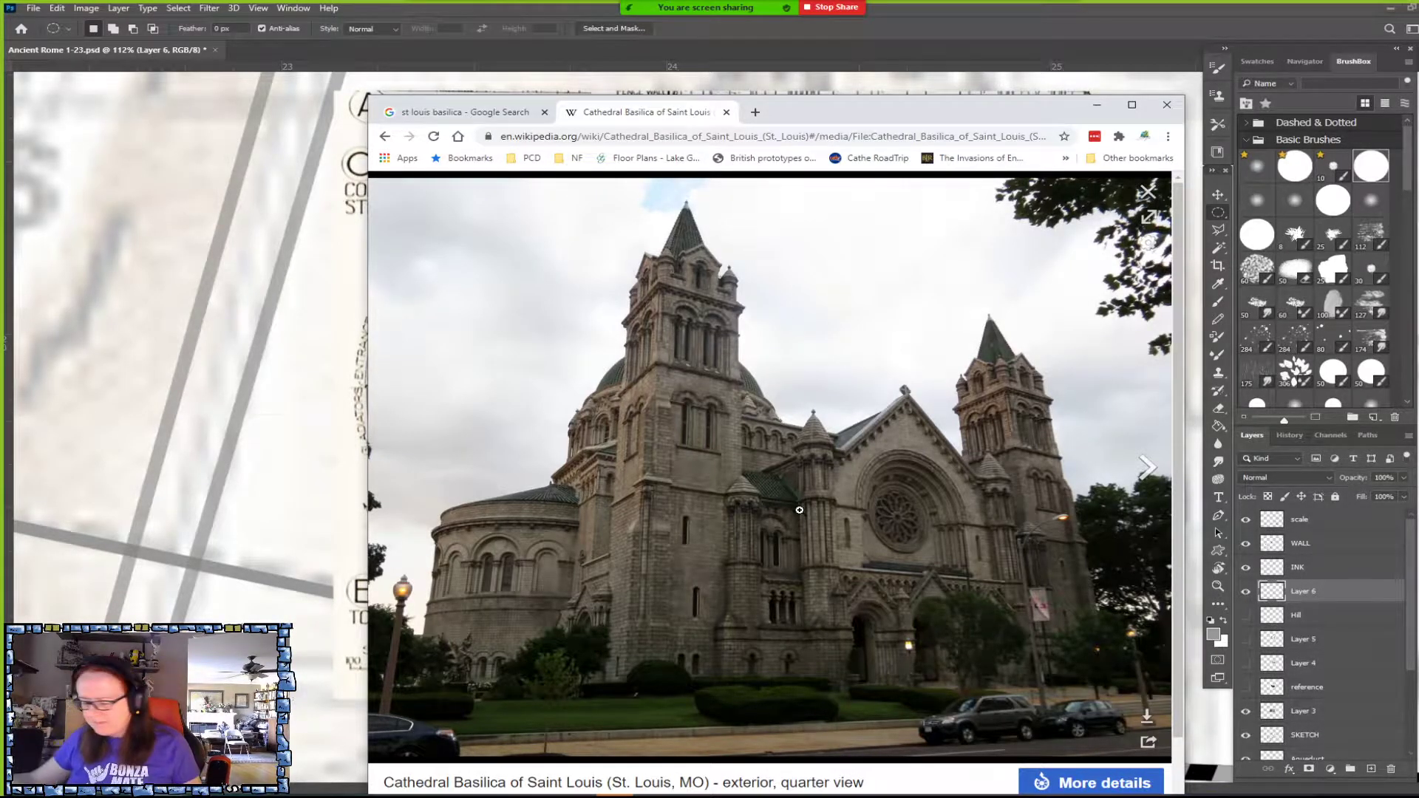
scroll(790, 287, down, 1)
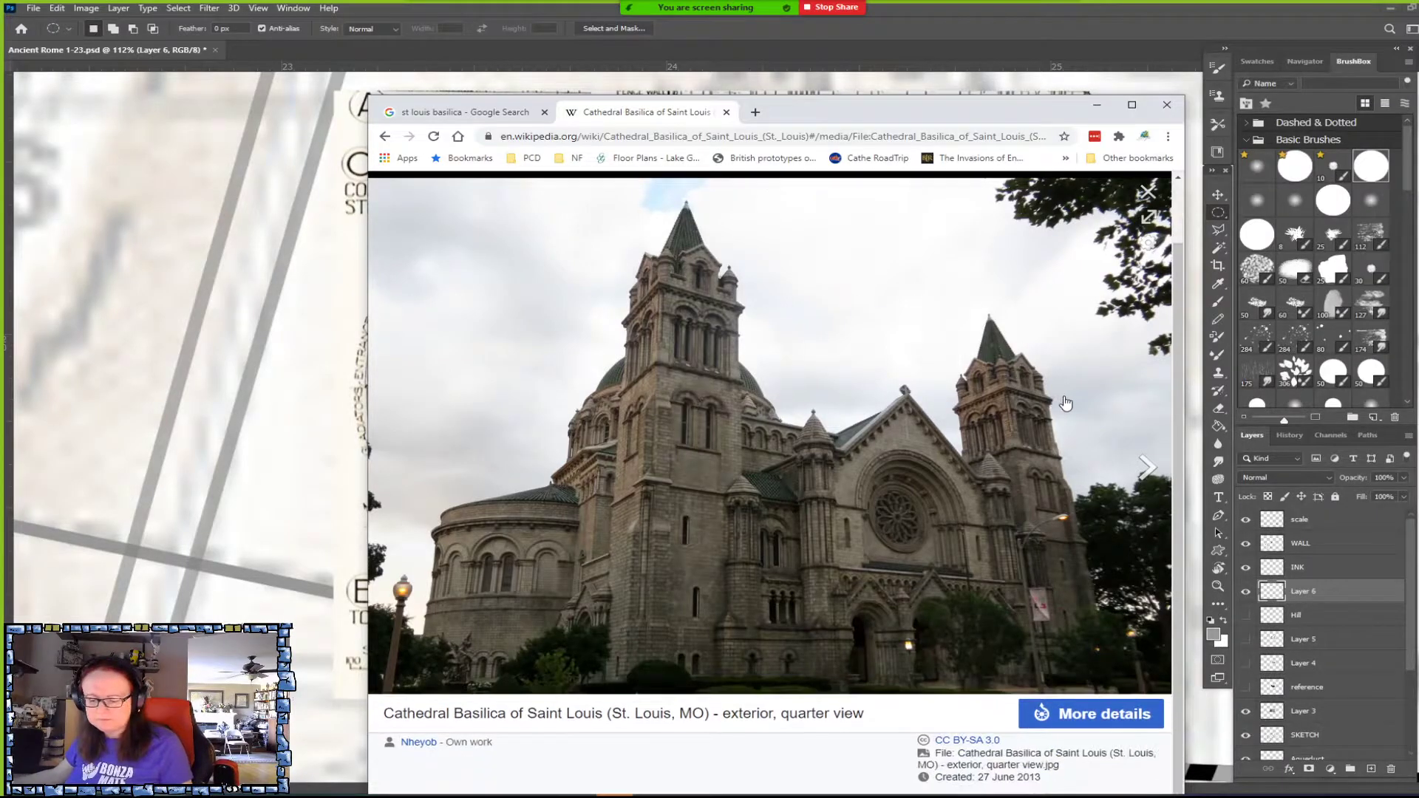
click(1167, 105)
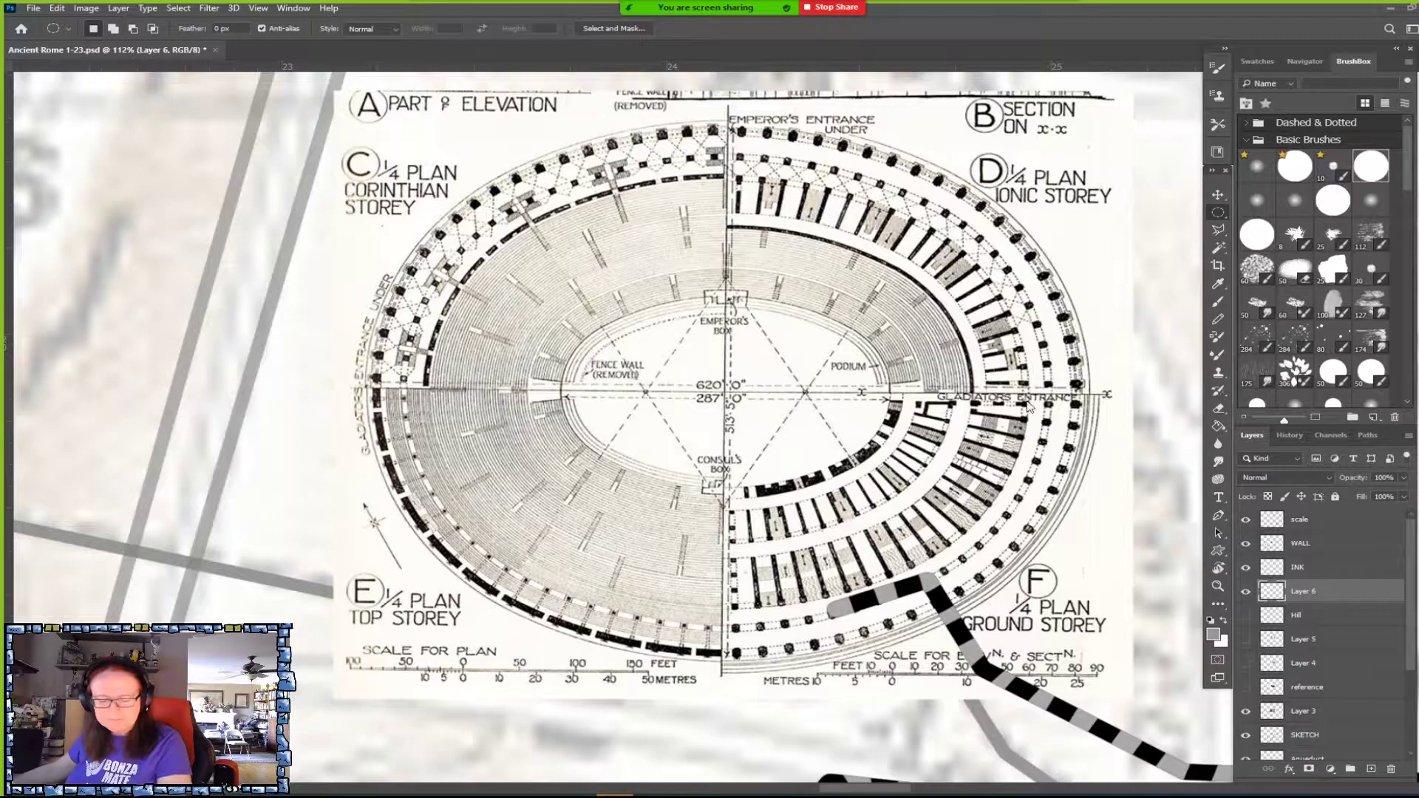
Reselect the thin ellipse and stretch the selection to 4147.06% height so it encloses the Colosseum plan's outer oval.
key(ctrl+shift+d)
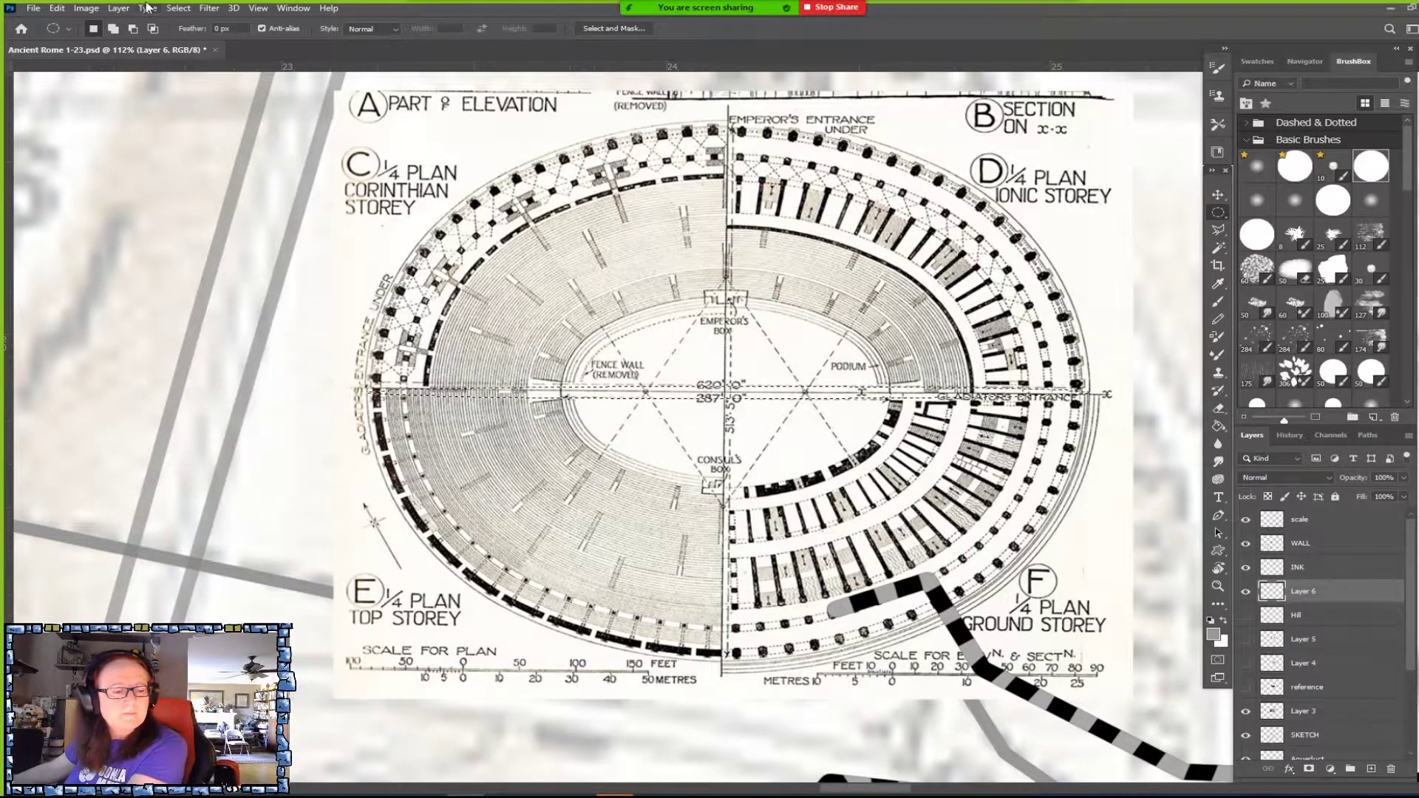
click(170, 9)
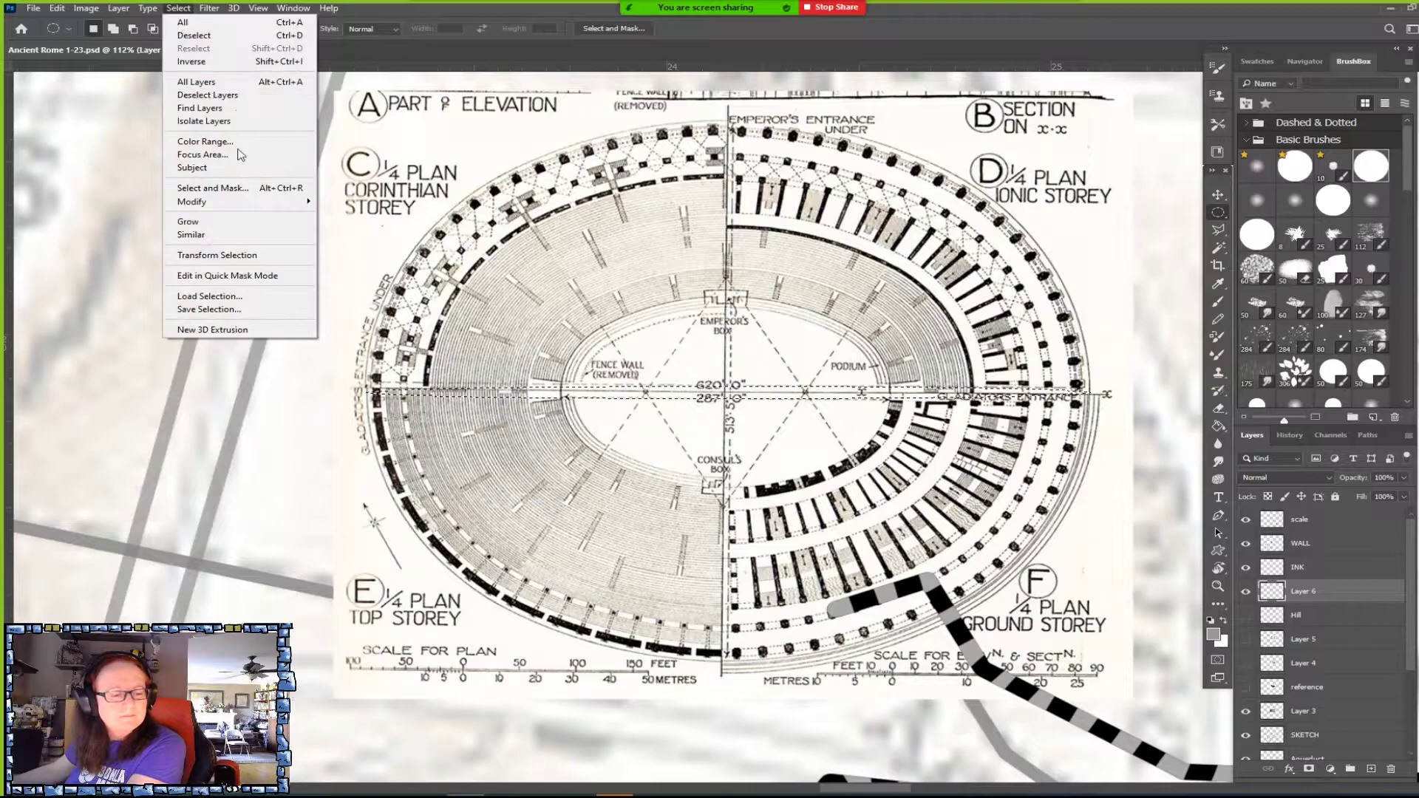
click(244, 254)
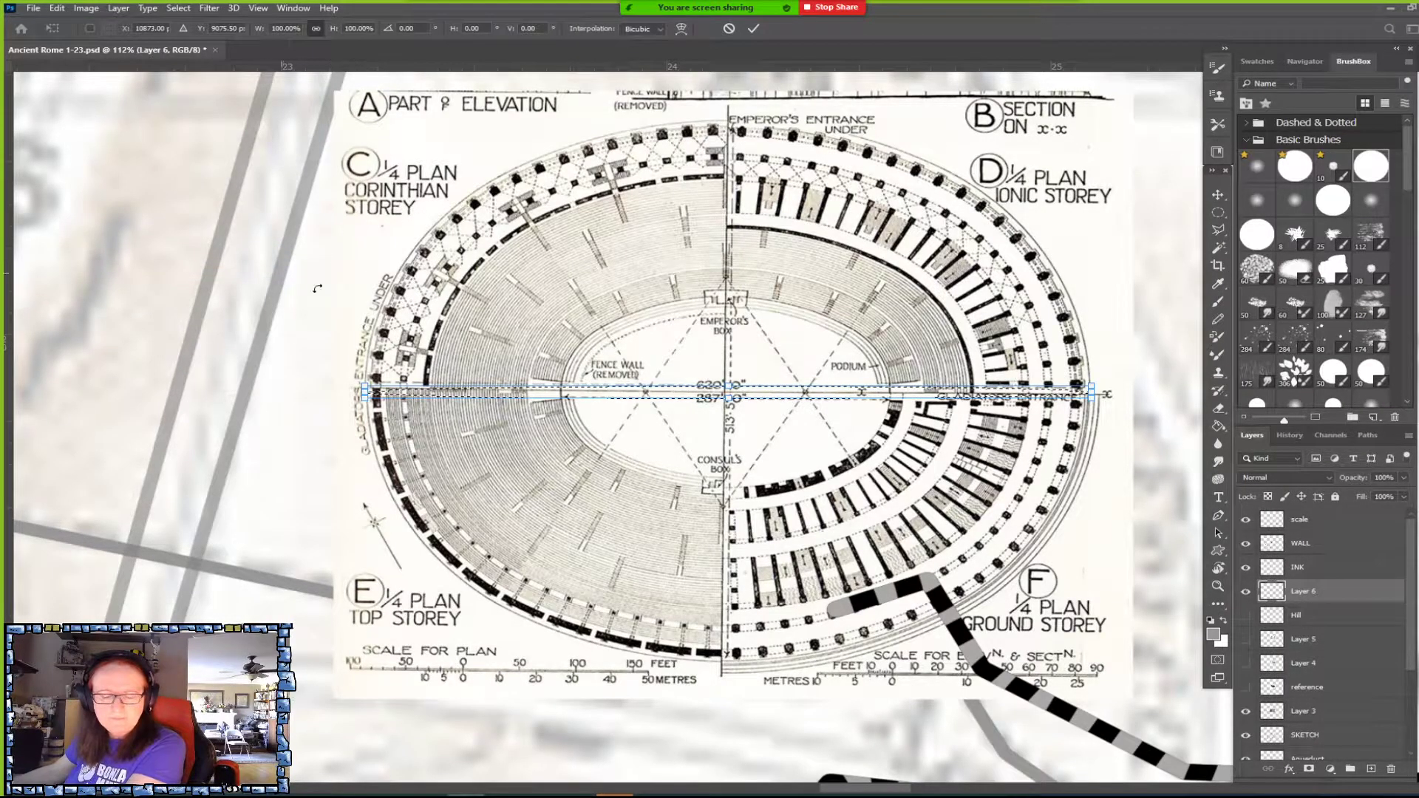
drag(727, 385, 727, 119)
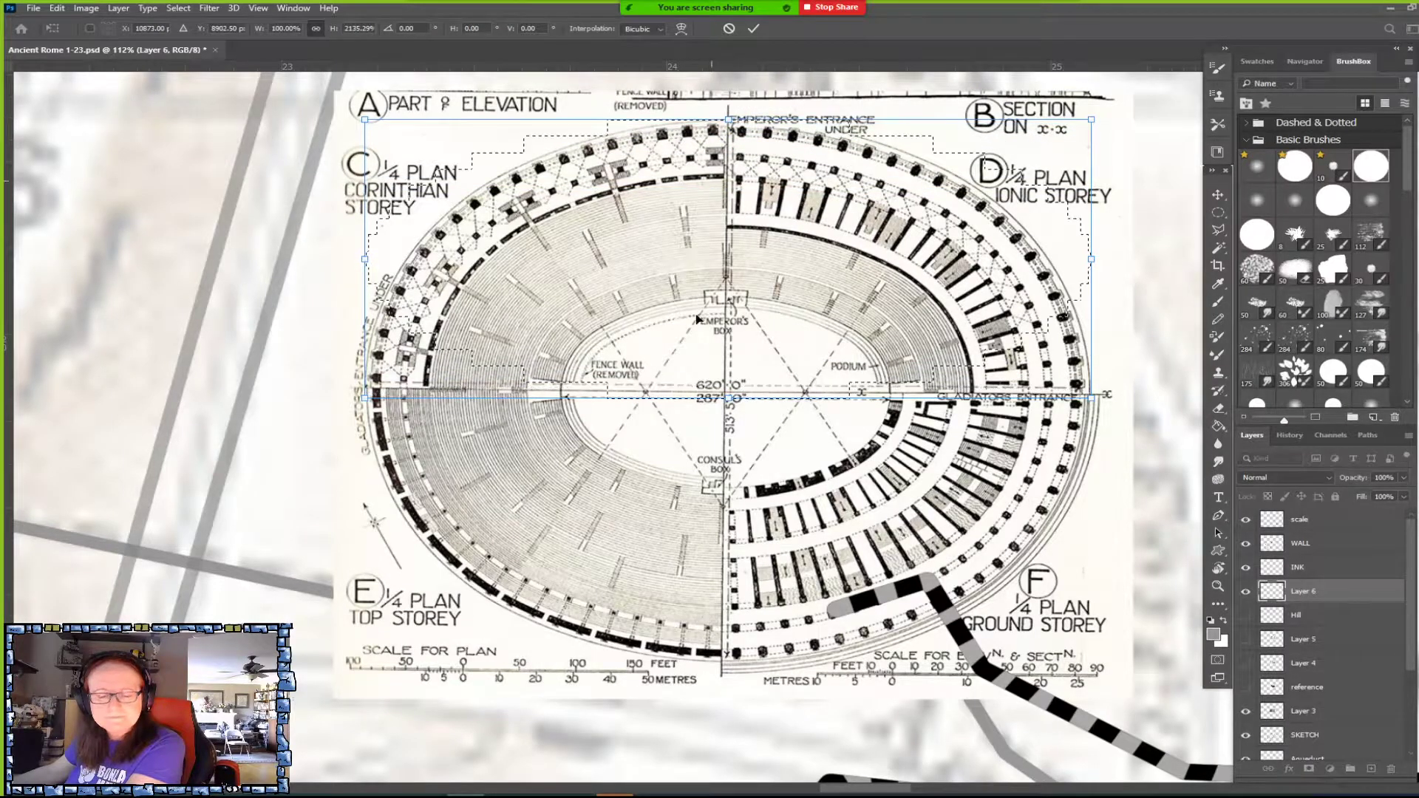
drag(728, 398, 731, 659)
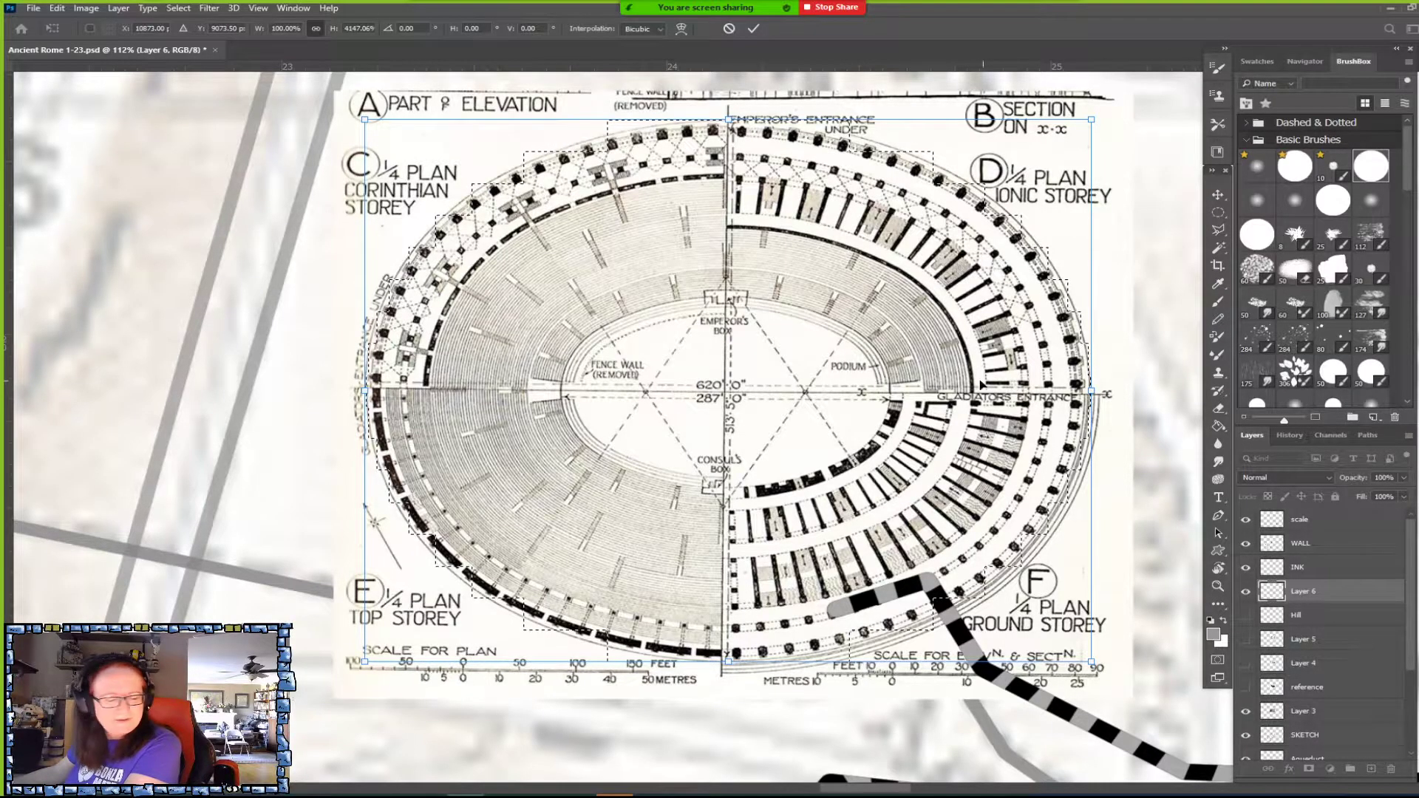
key(Return)
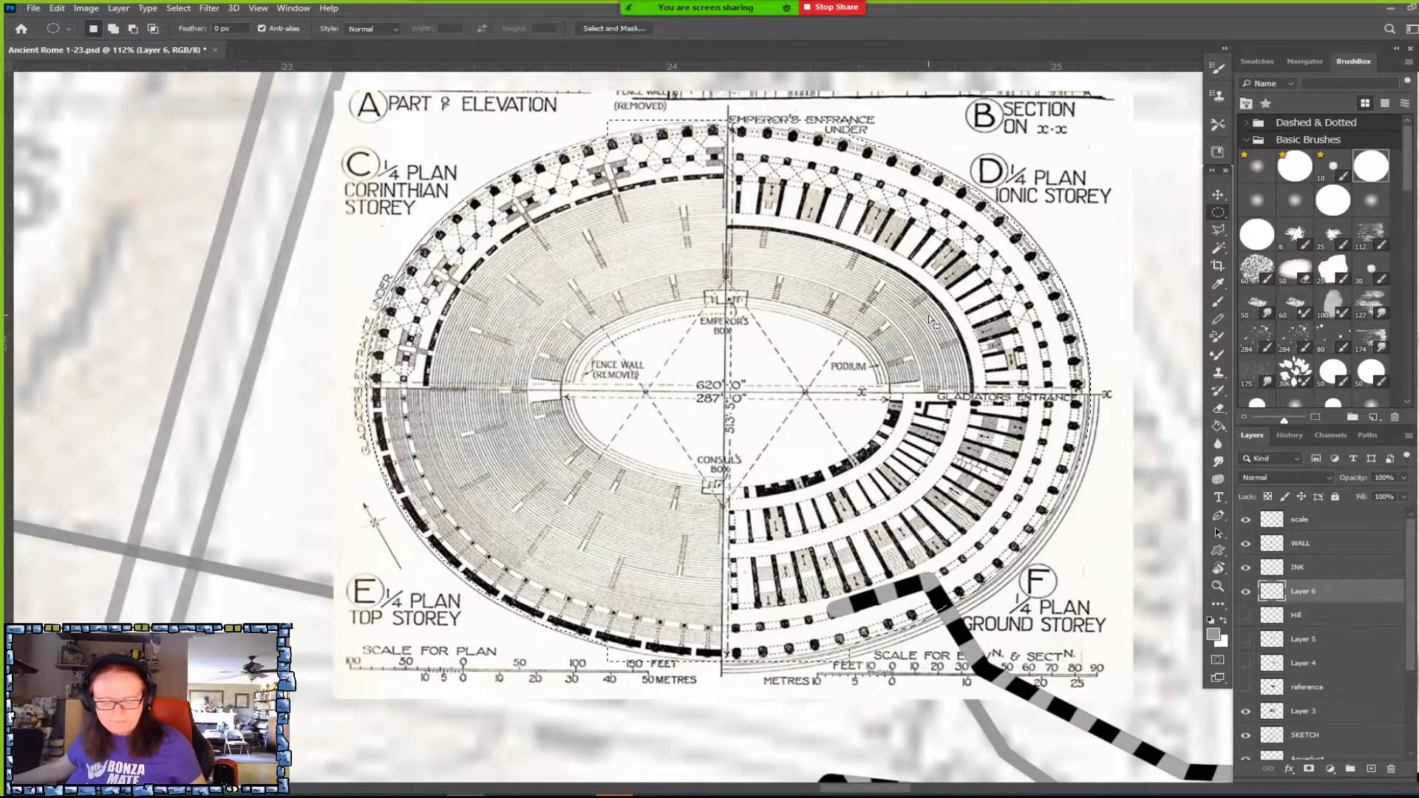
Add a new layer and stroke the oval selection on it with a 20 px black line placed inside.
click(1371, 768)
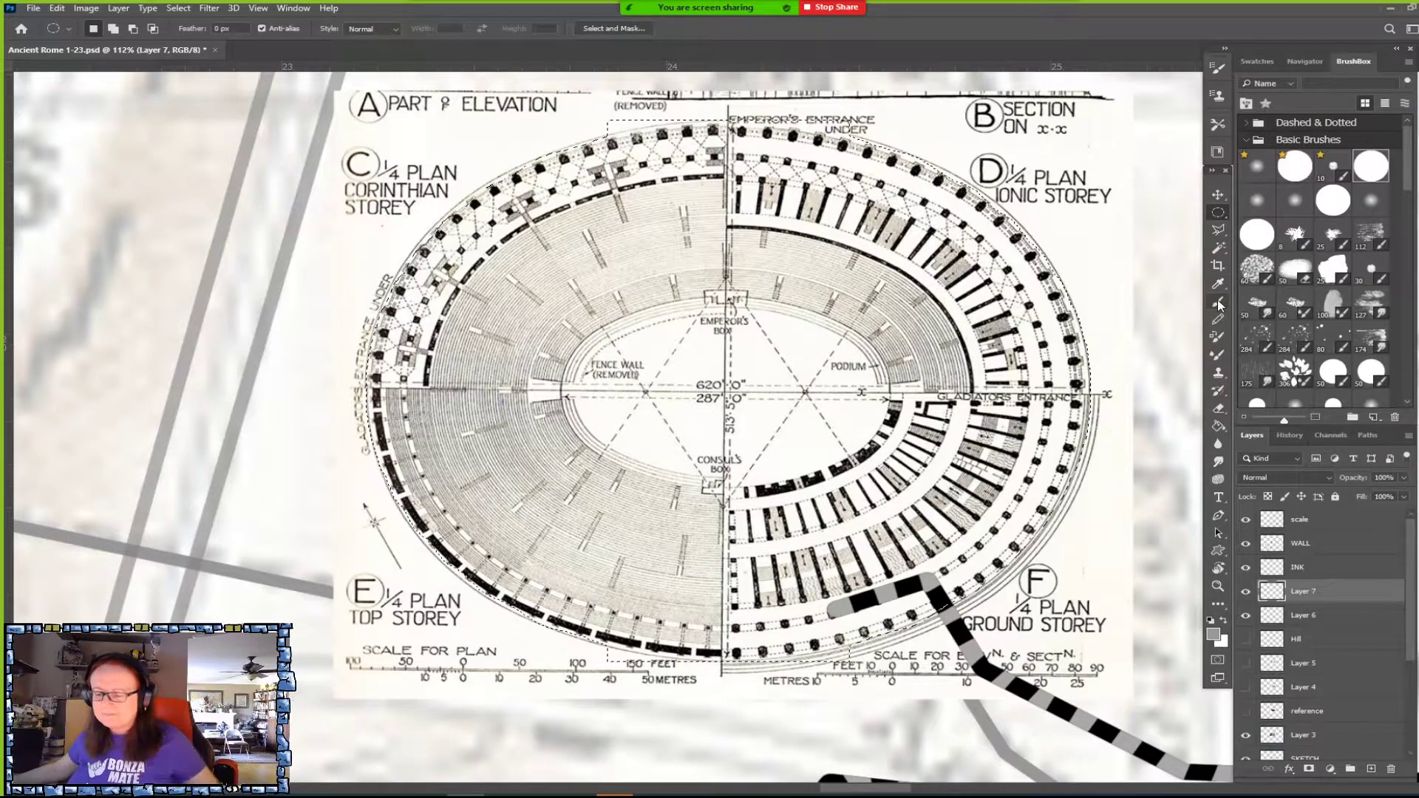
click(57, 8)
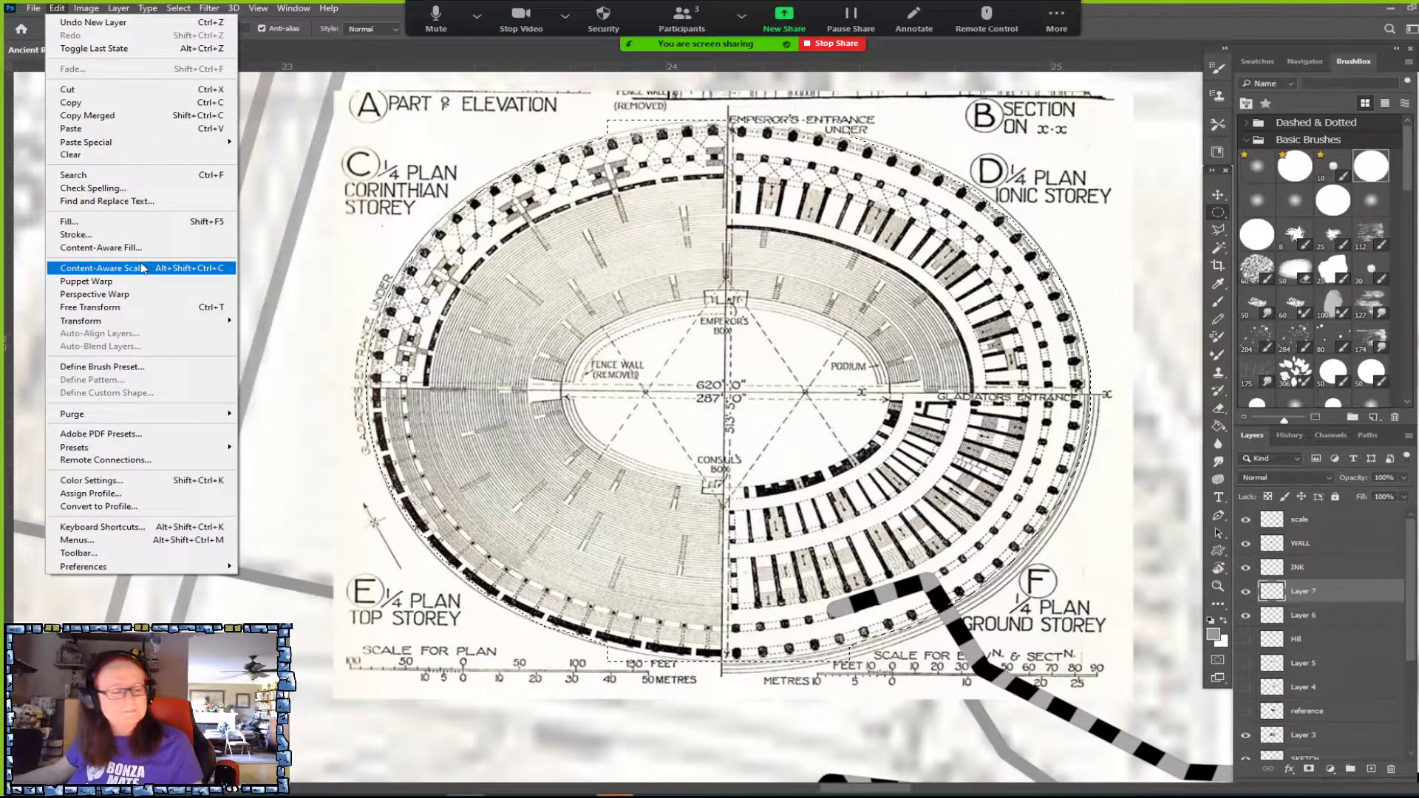
click(81, 234)
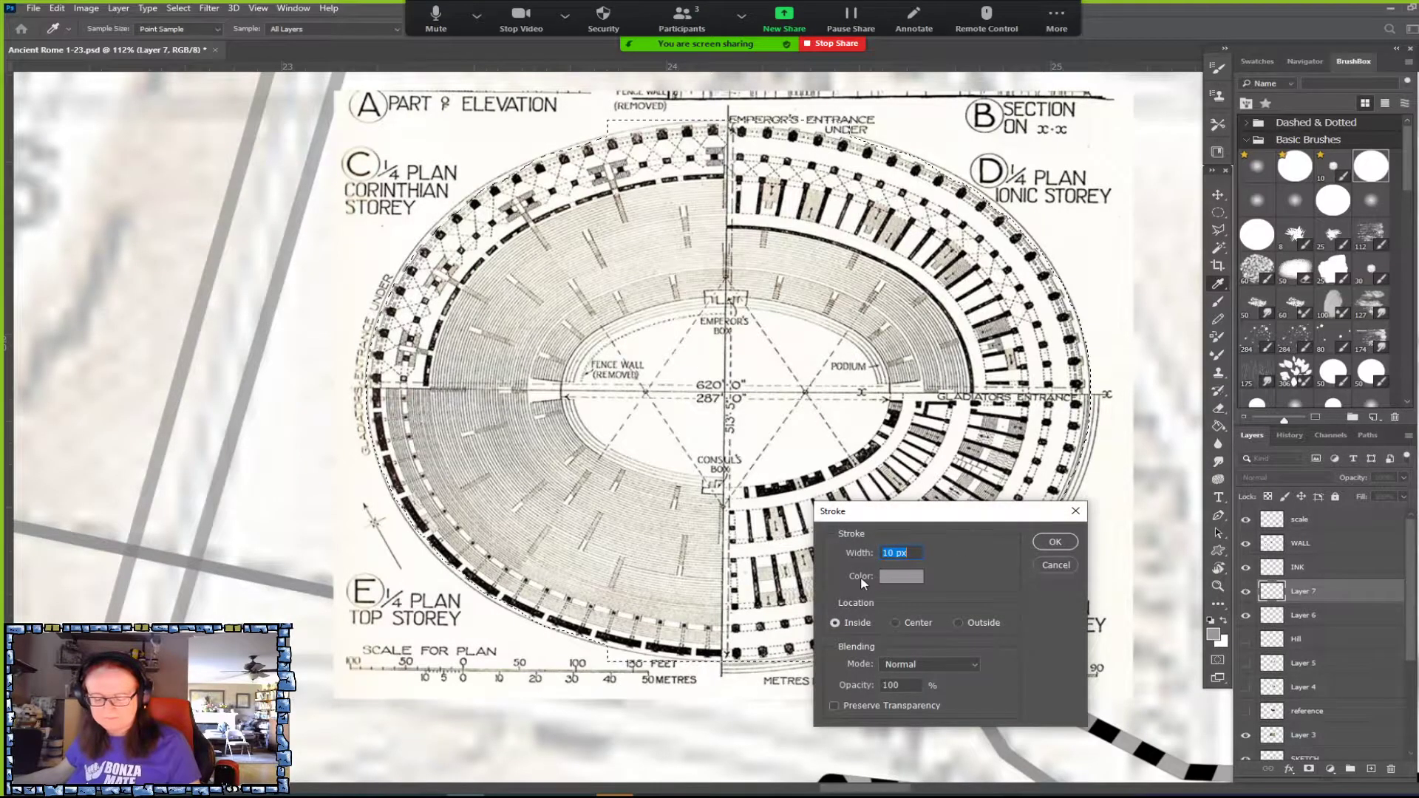
click(899, 578)
click(596, 650)
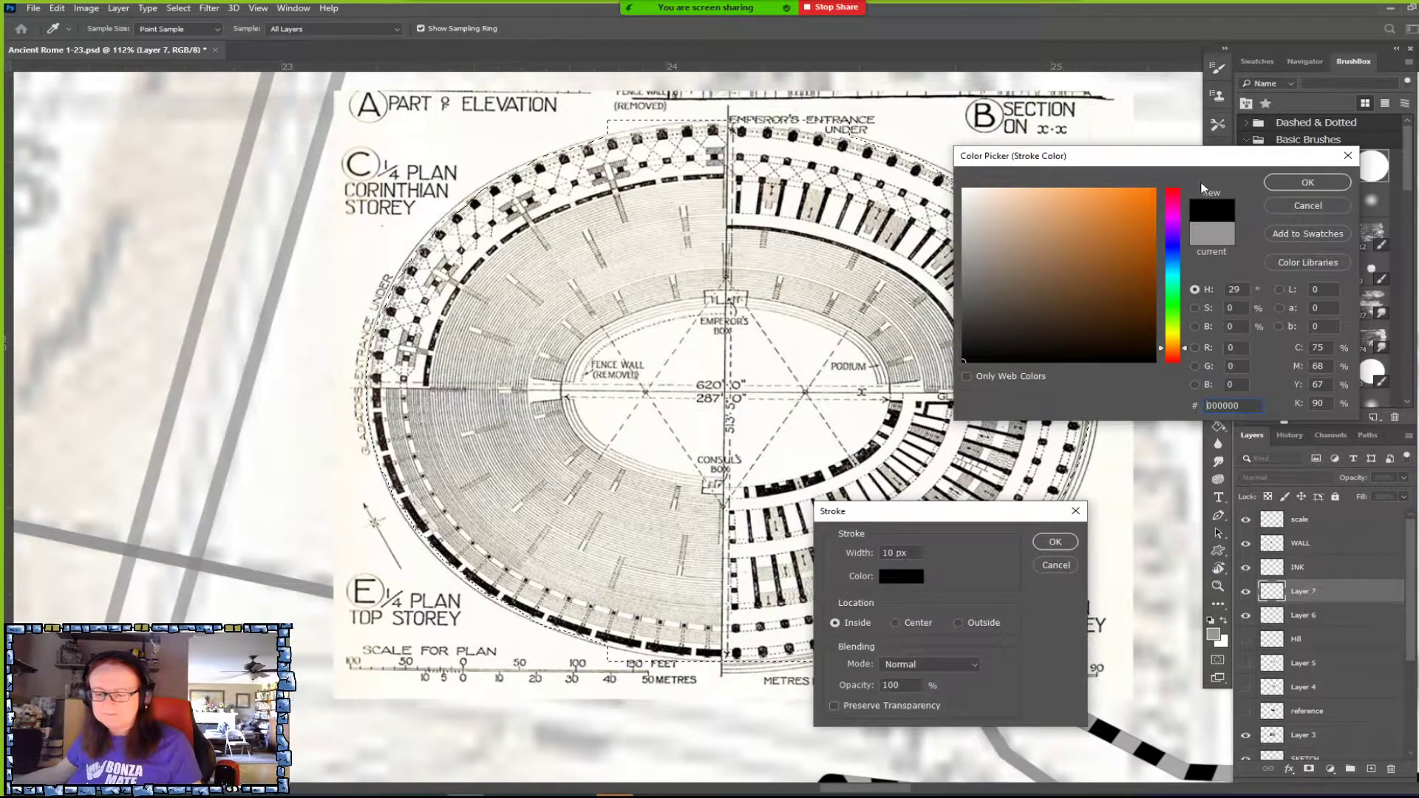
click(1307, 182)
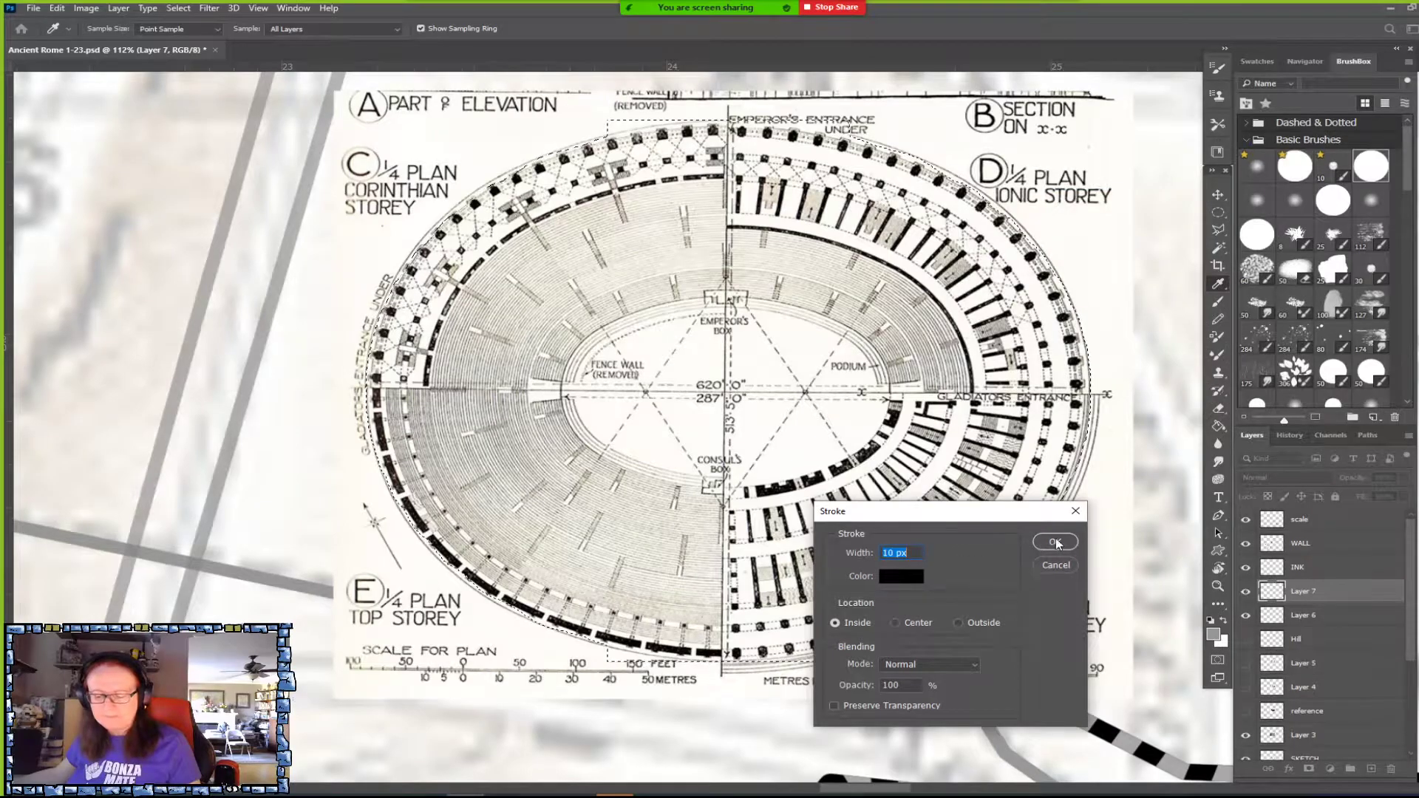
text(20)
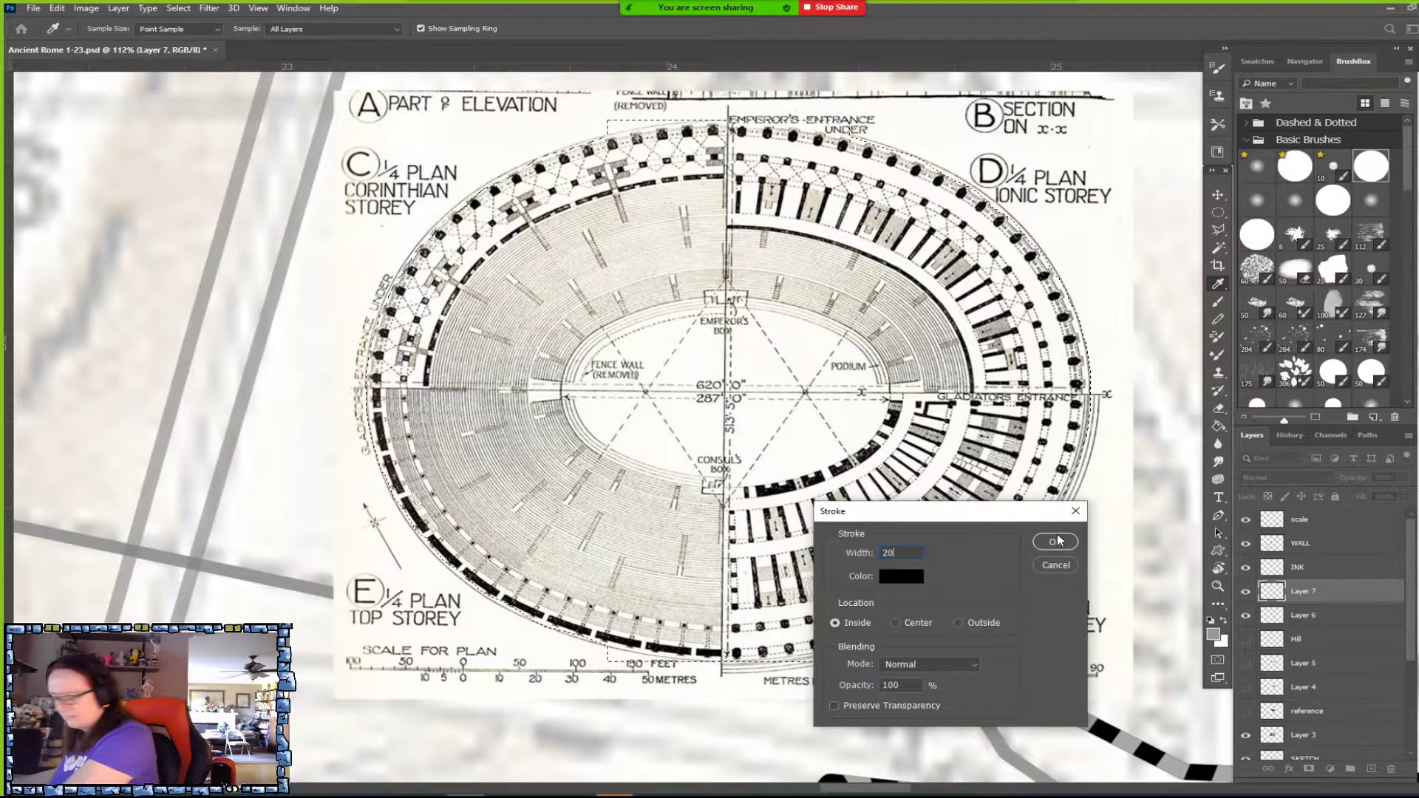
click(1058, 541)
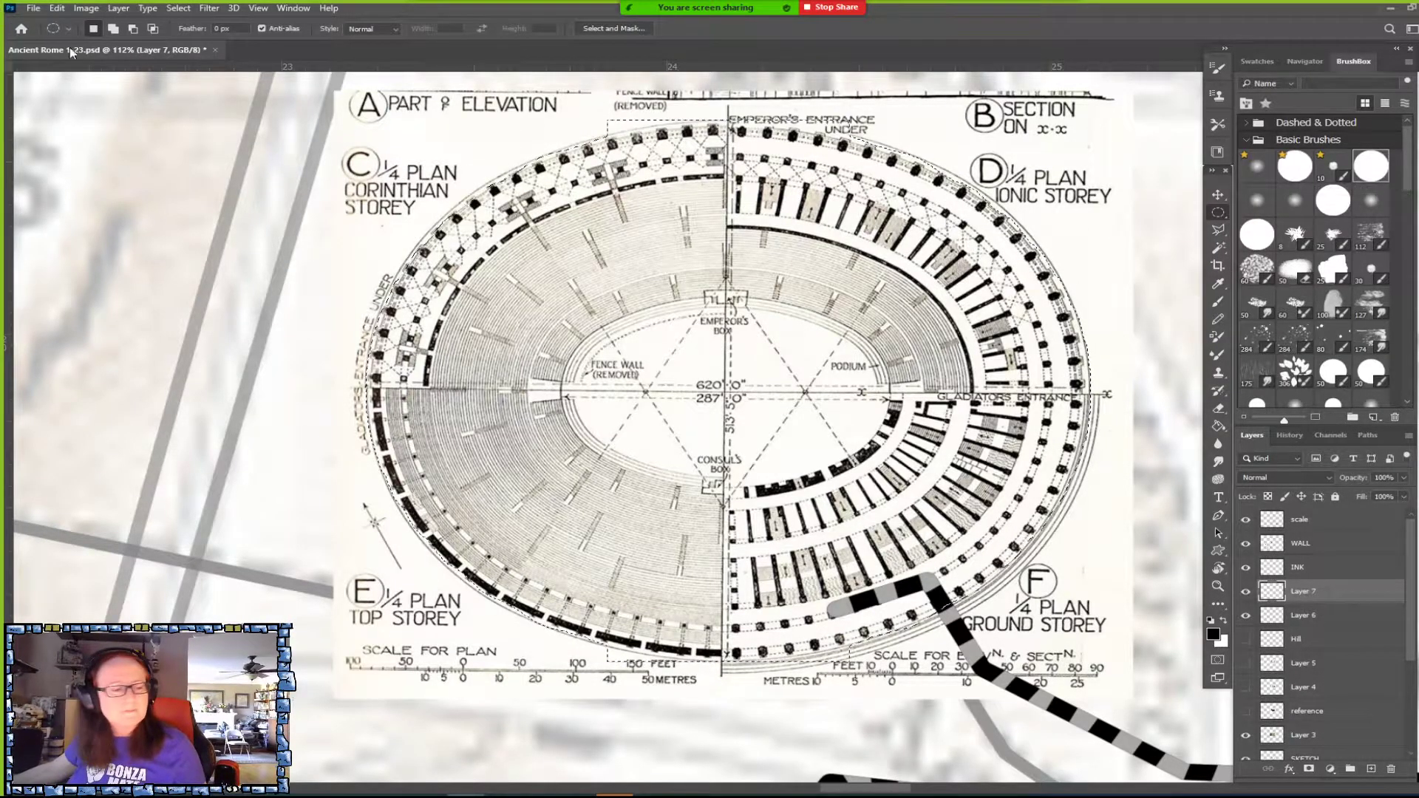
Redo the oval selection's stroke with a width of 5 px in black, placed inside at 100% opacity.
click(57, 8)
click(100, 235)
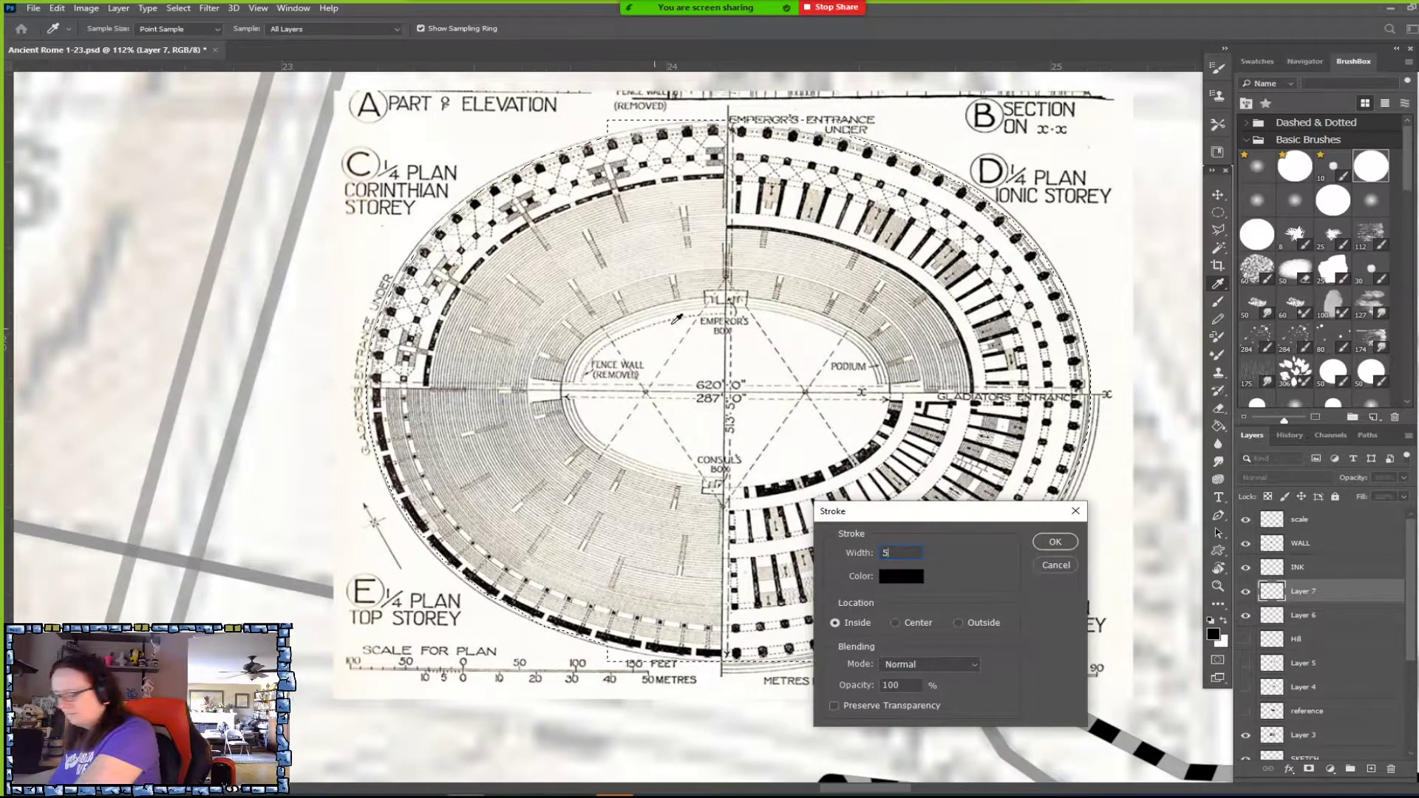
click(1064, 542)
key(m)
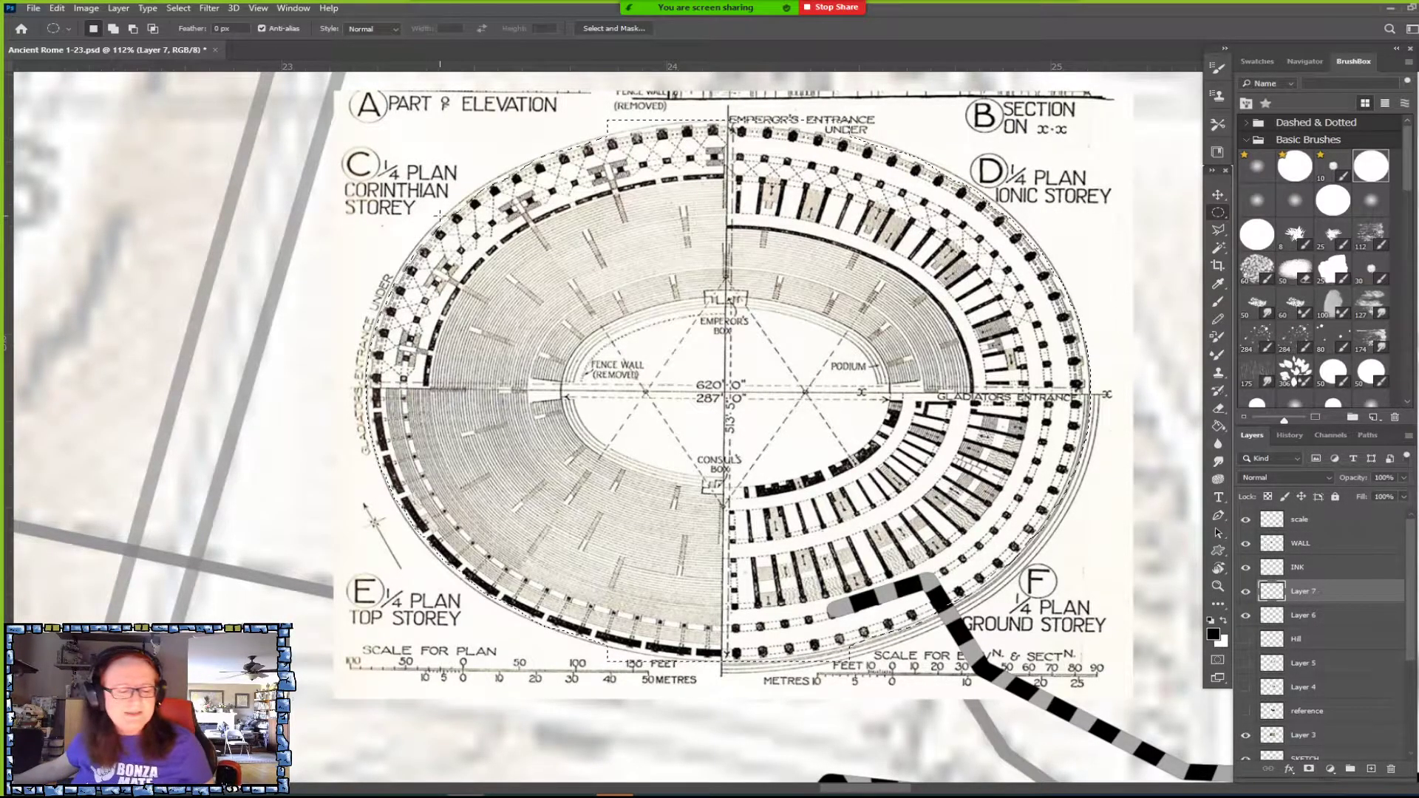
click(57, 8)
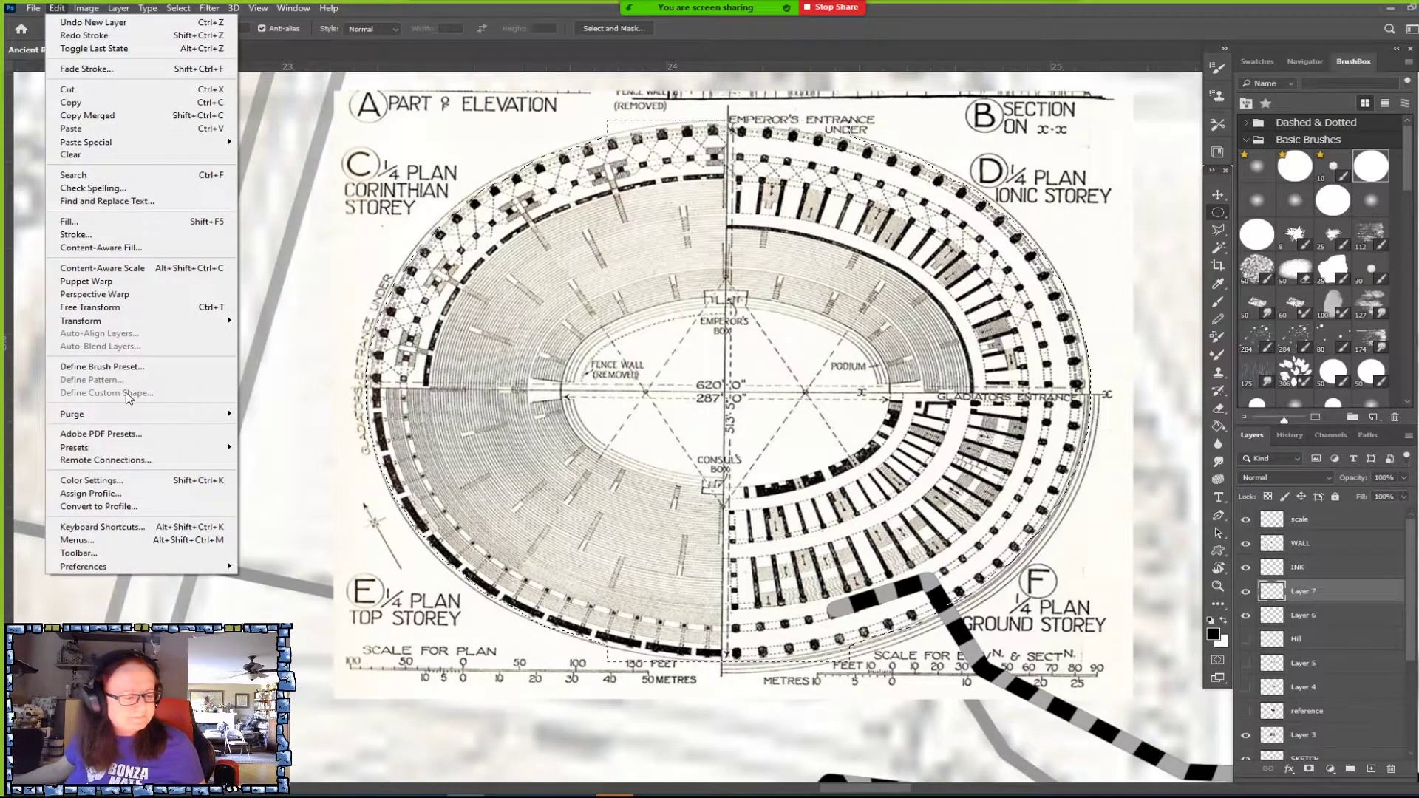
click(77, 234)
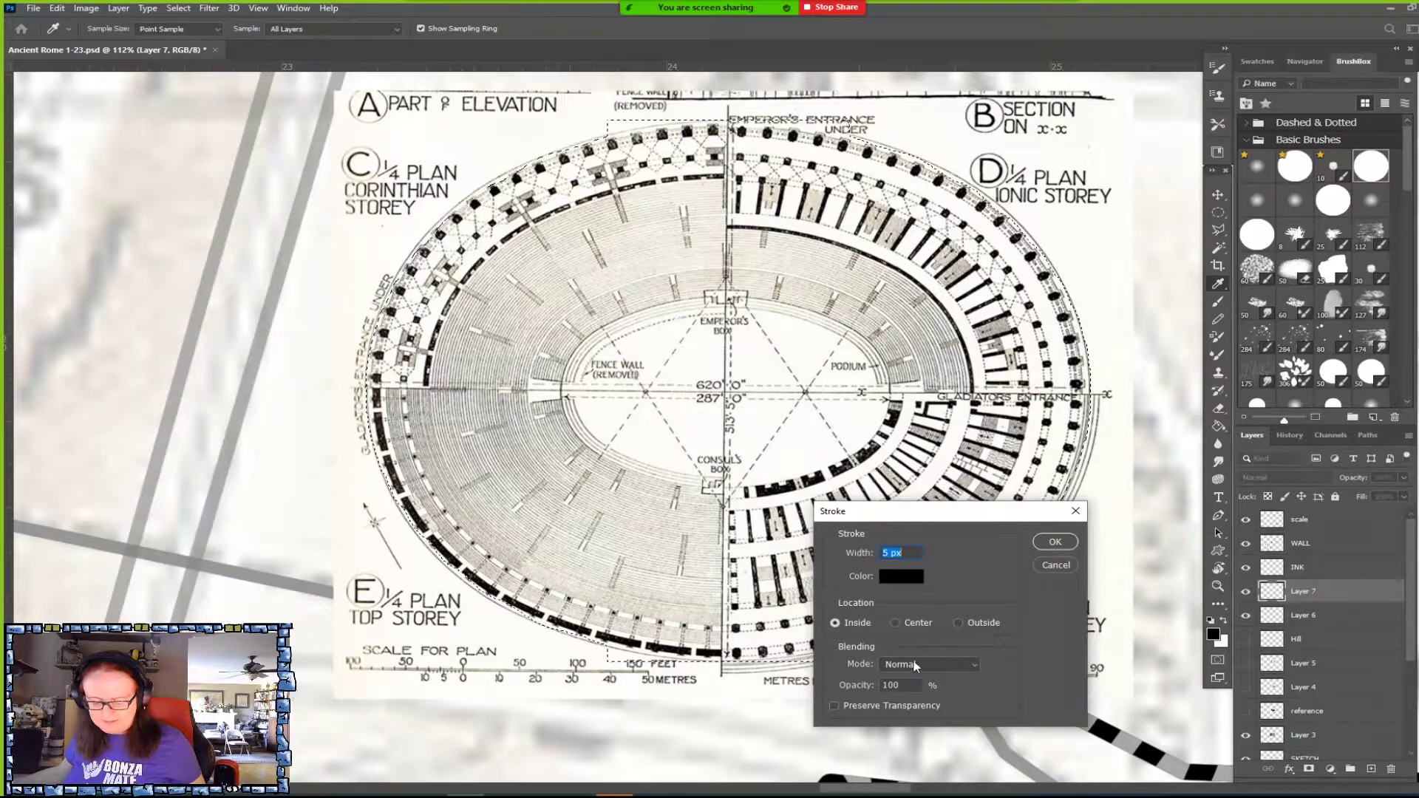
click(1055, 542)
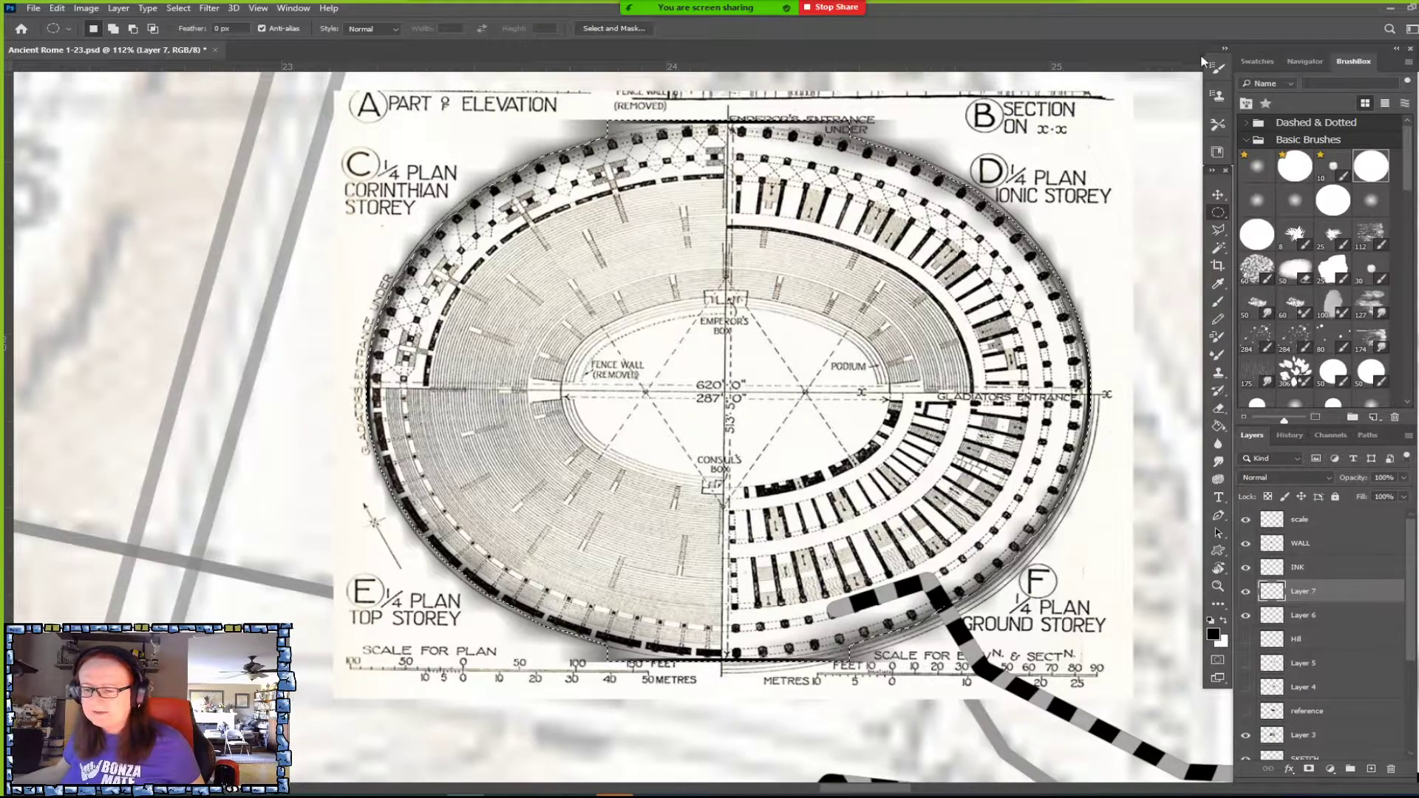
Move the stroked oval off the Colosseum plan to inspect it, deselect it, and delete its layer.
click(1215, 196)
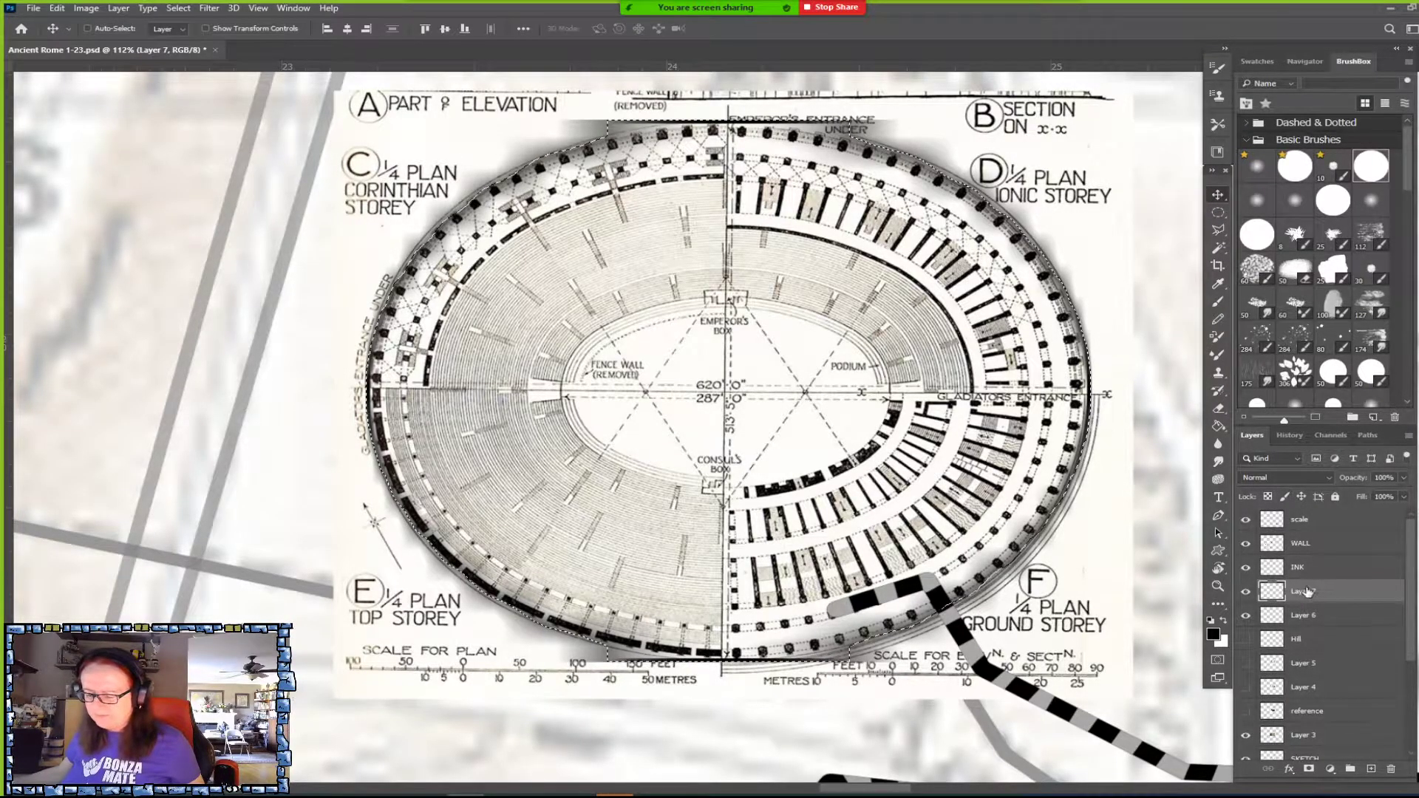
drag(958, 509, 661, 544)
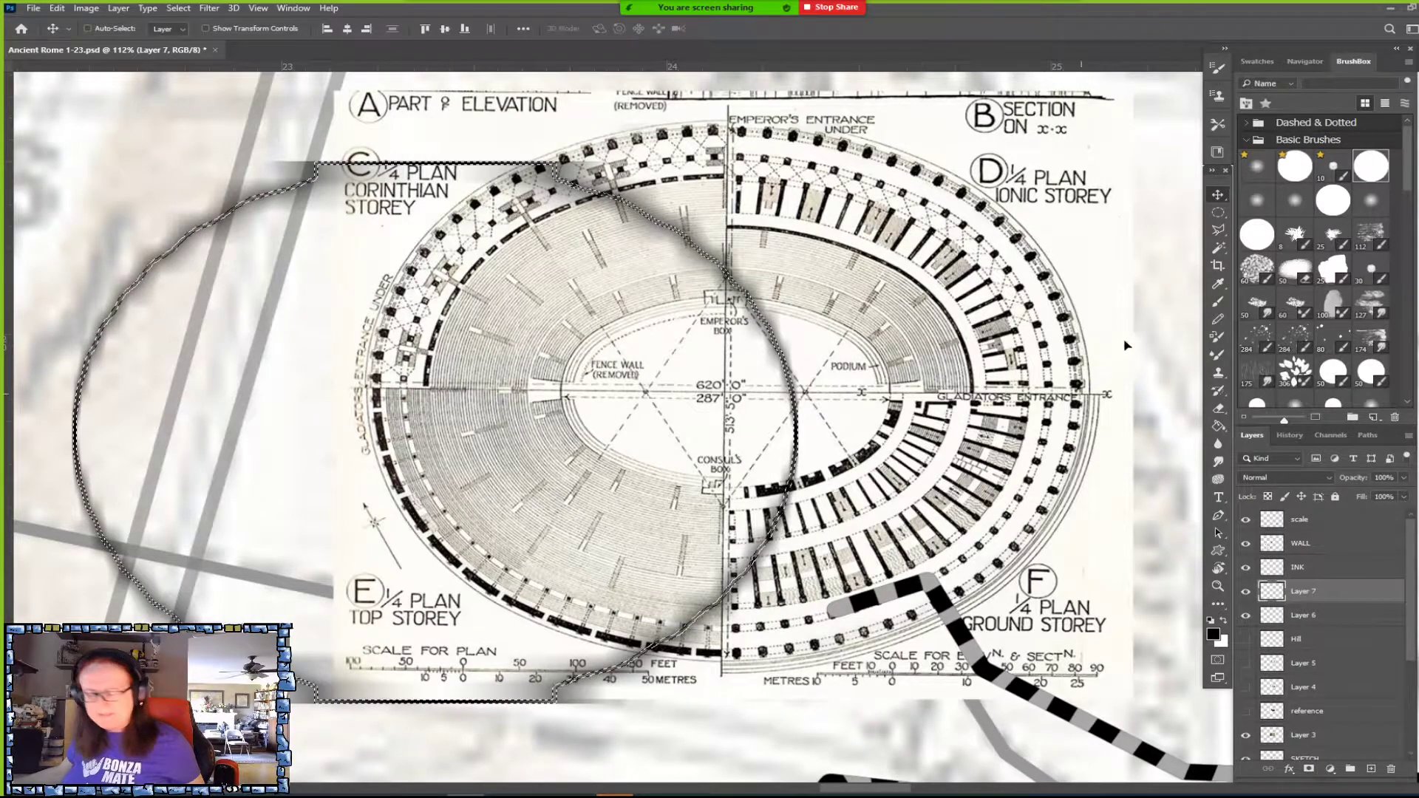
key(m)
key(ctrl+d)
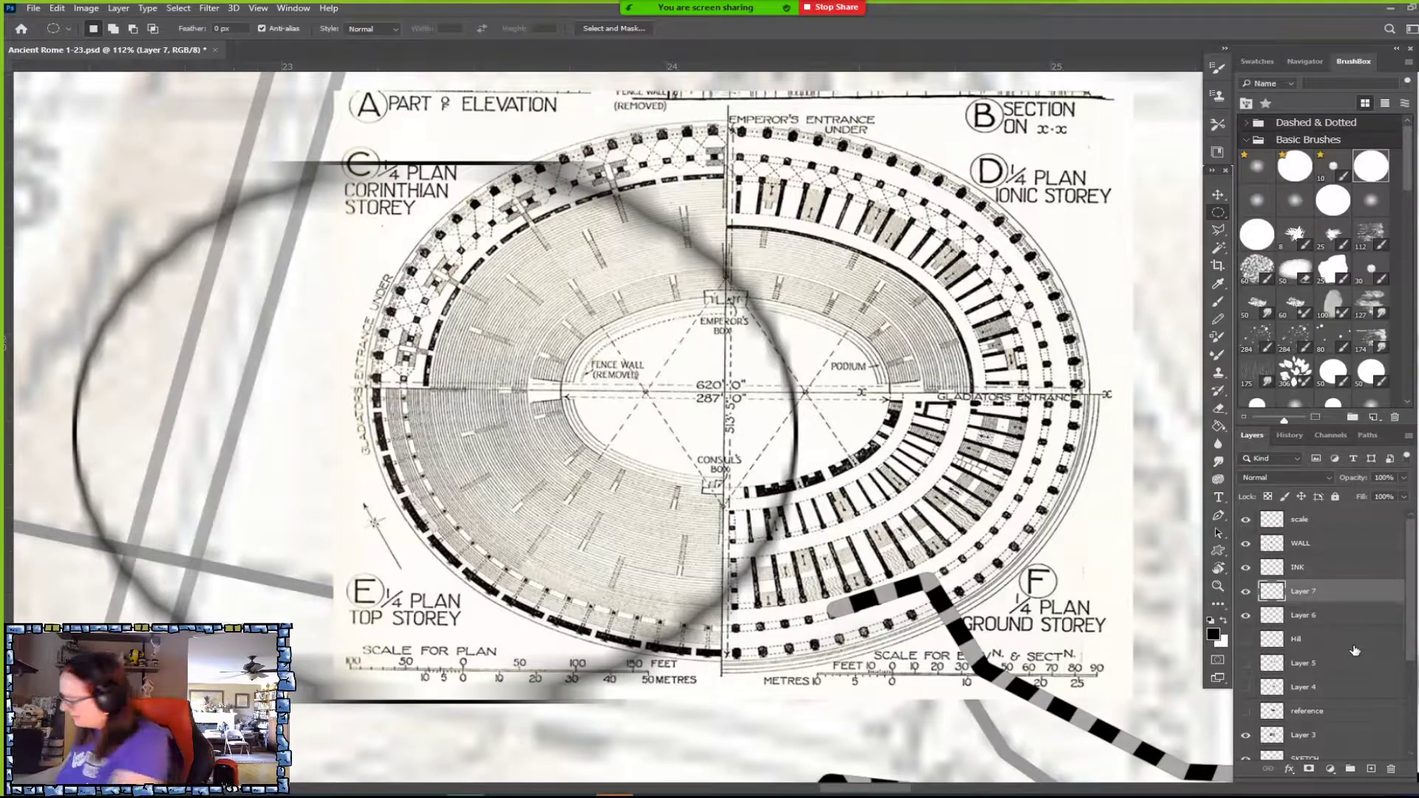
key(Delete)
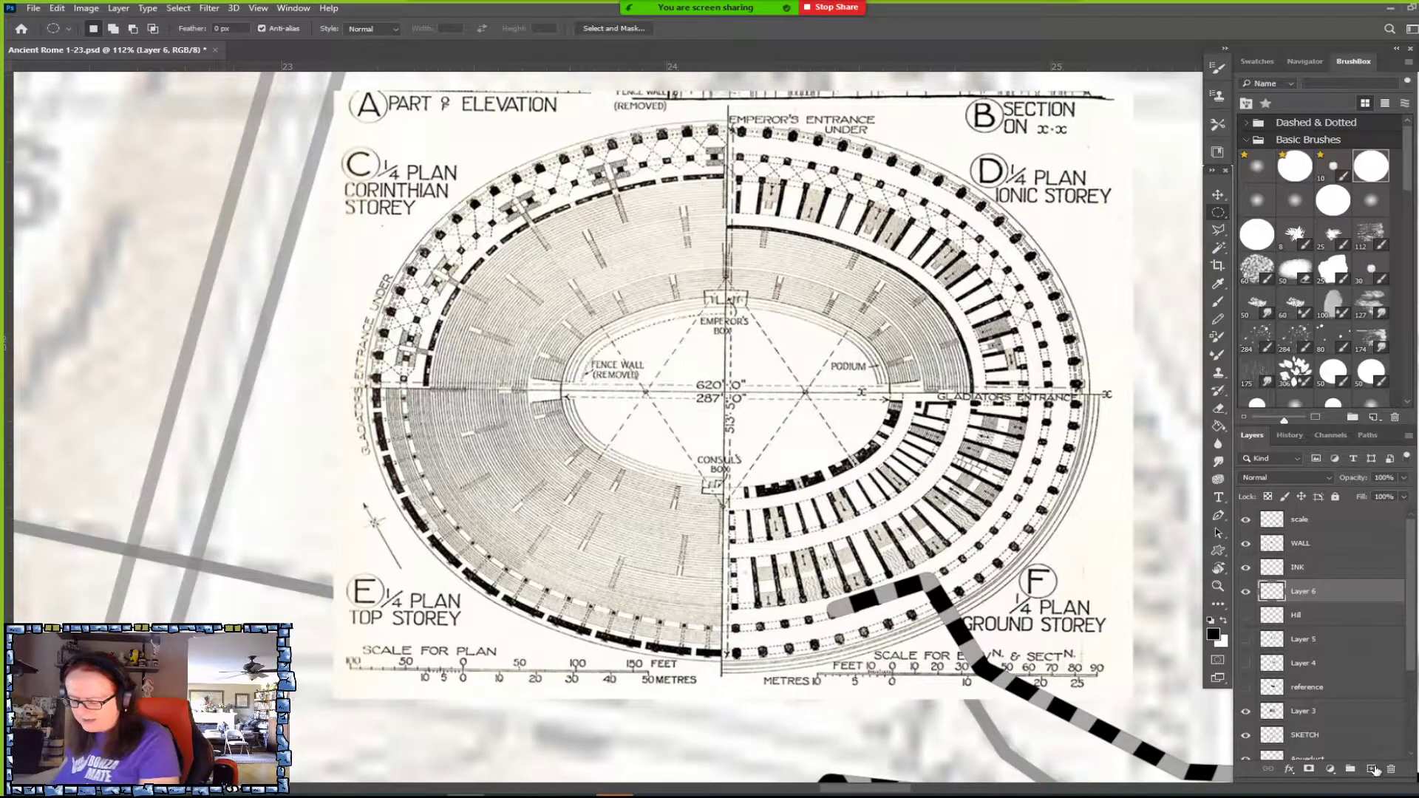
Add a new layer, select a thin ellipse along the plan's long axis, and stretch the selection to the plan's outer oval.
click(1371, 768)
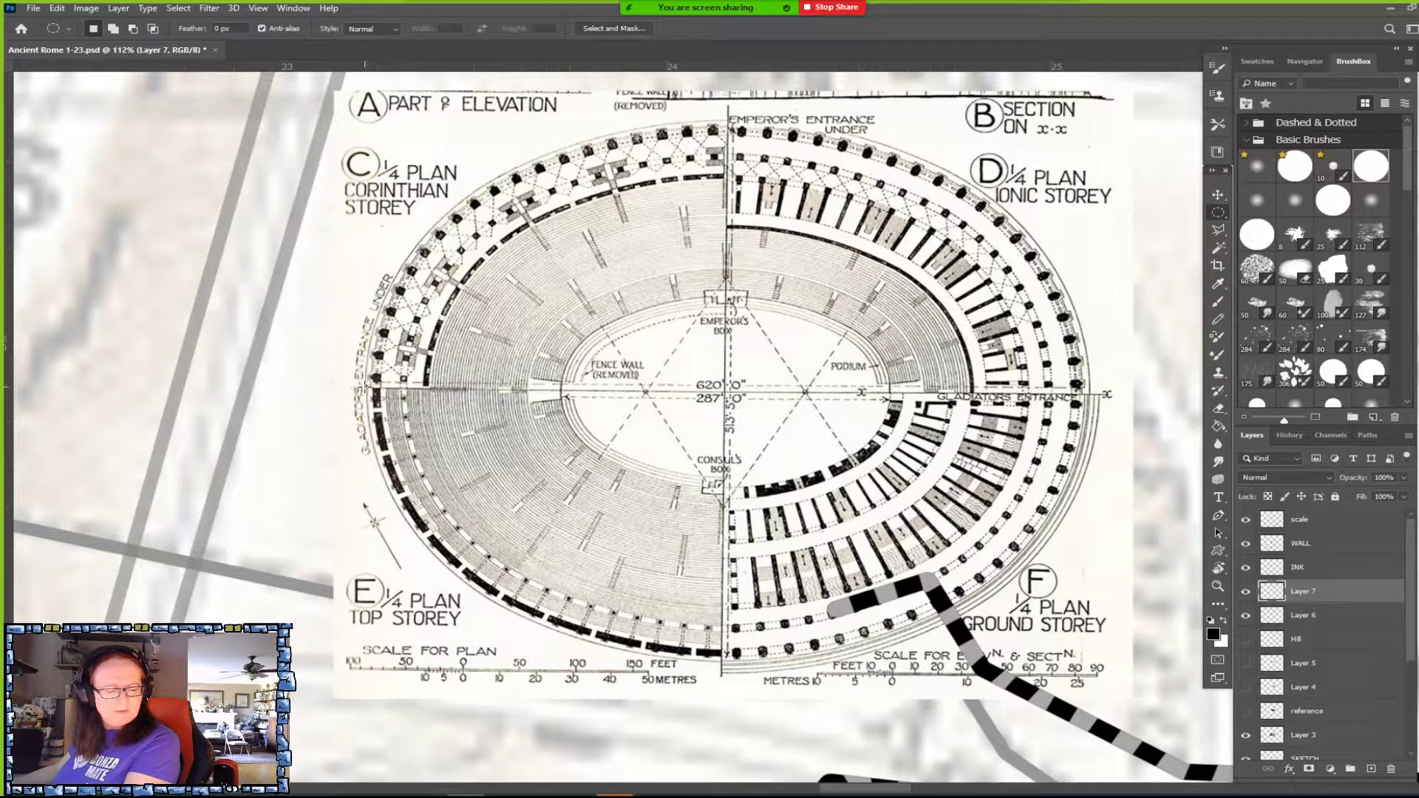
drag(364, 385, 1090, 399)
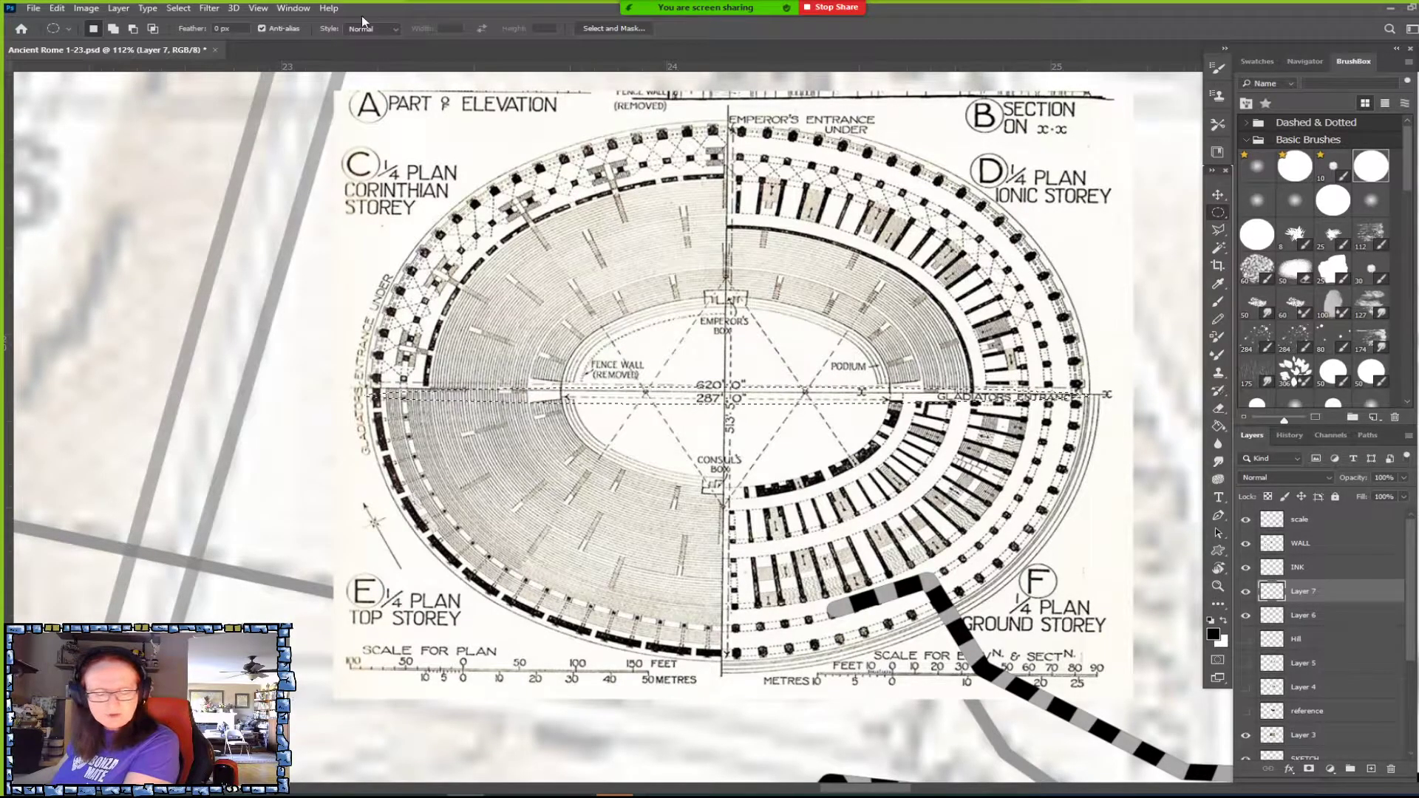
click(178, 8)
click(255, 254)
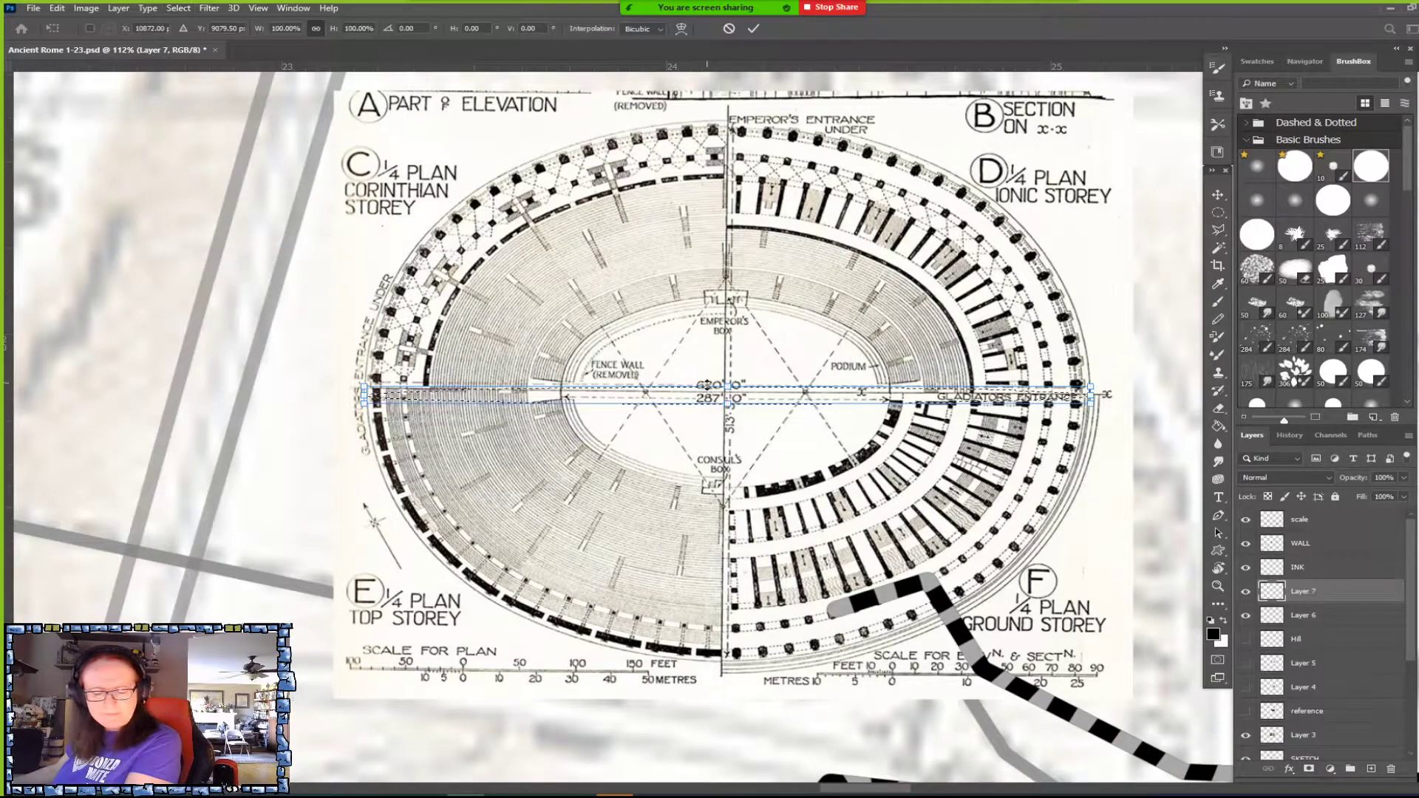
drag(728, 384, 730, 117)
drag(728, 402, 728, 656)
key(Return)
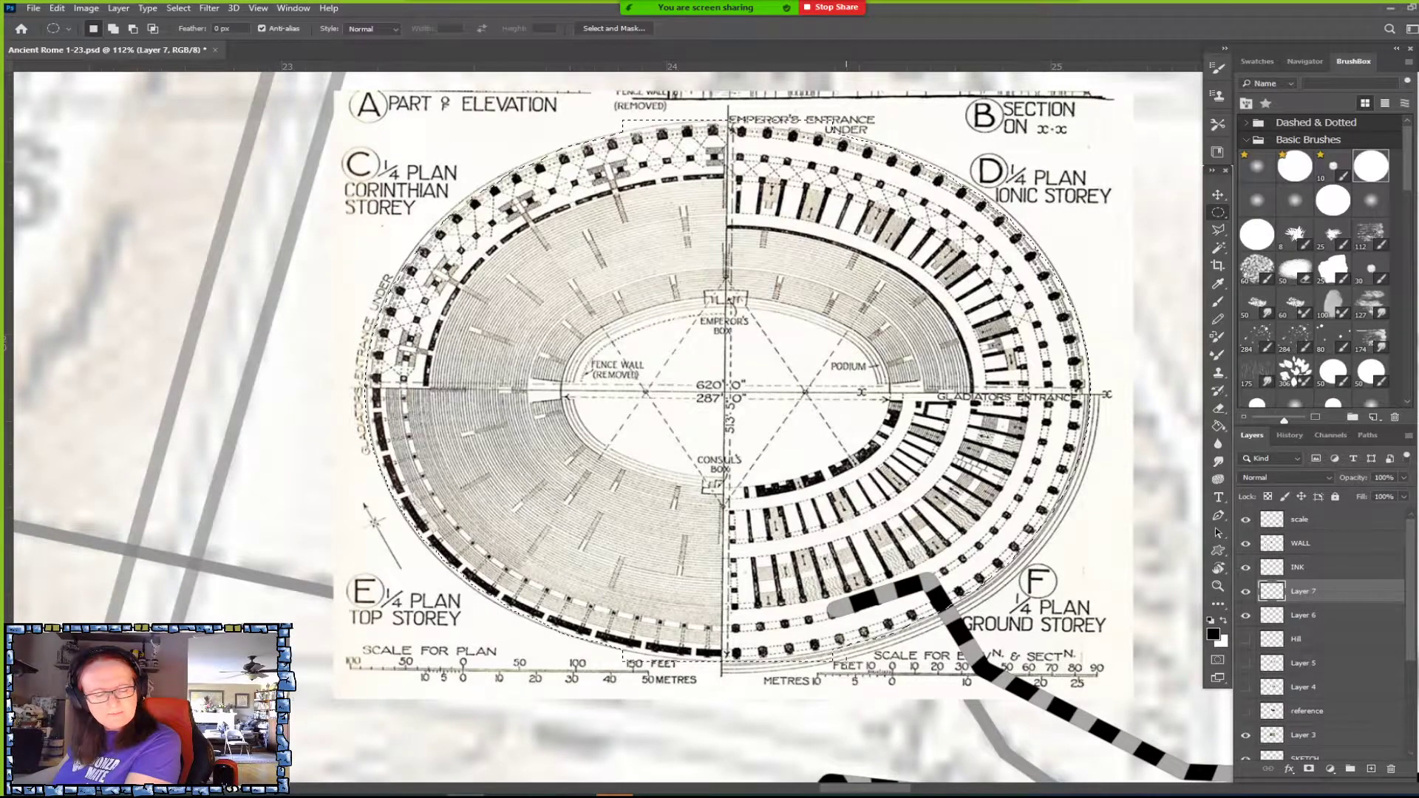
Replace the stretched selection with a directly drawn ellipse over the Colosseum plan, stroke it 5 px black inside, and compare it with the layer hidden.
key(ctrl+d)
key(ctrl+z)
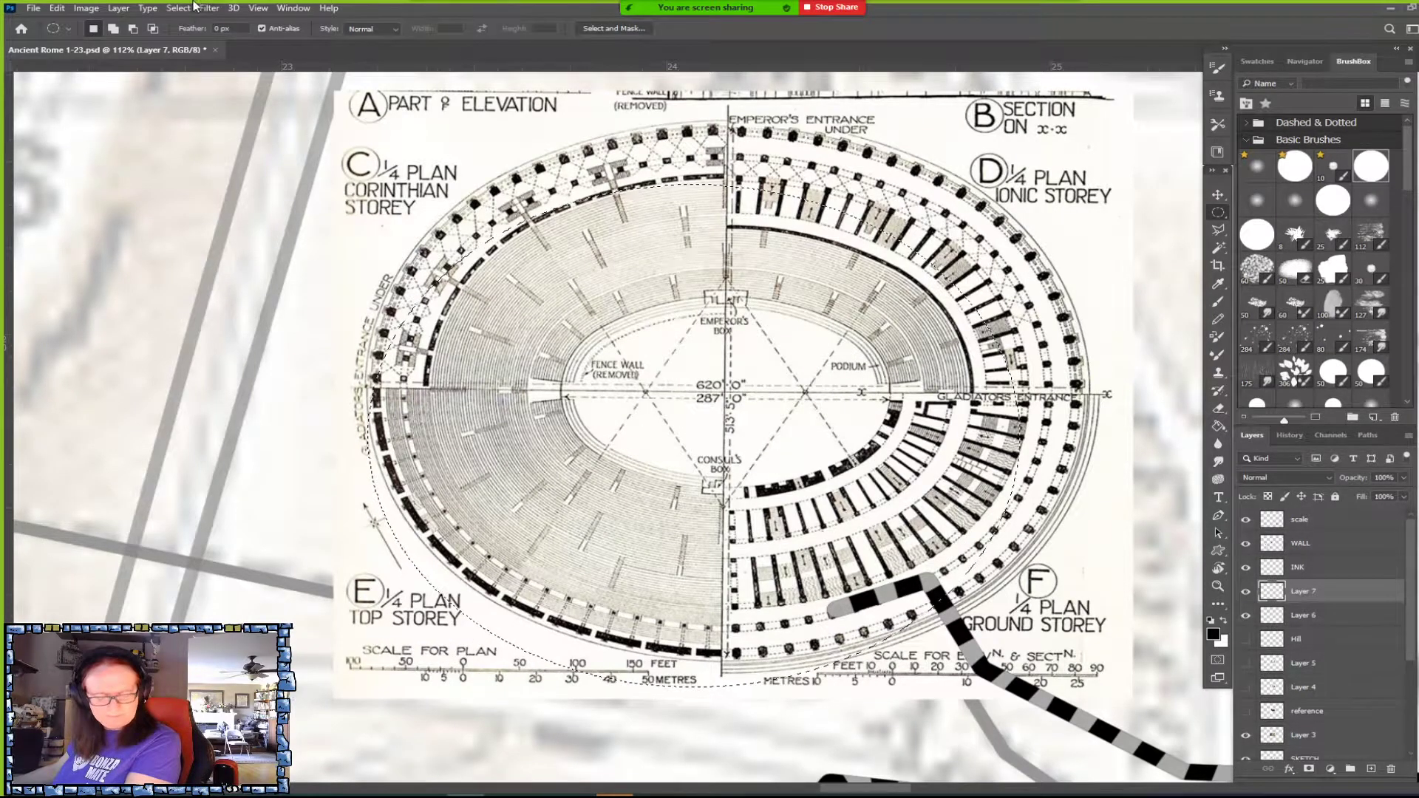
click(57, 8)
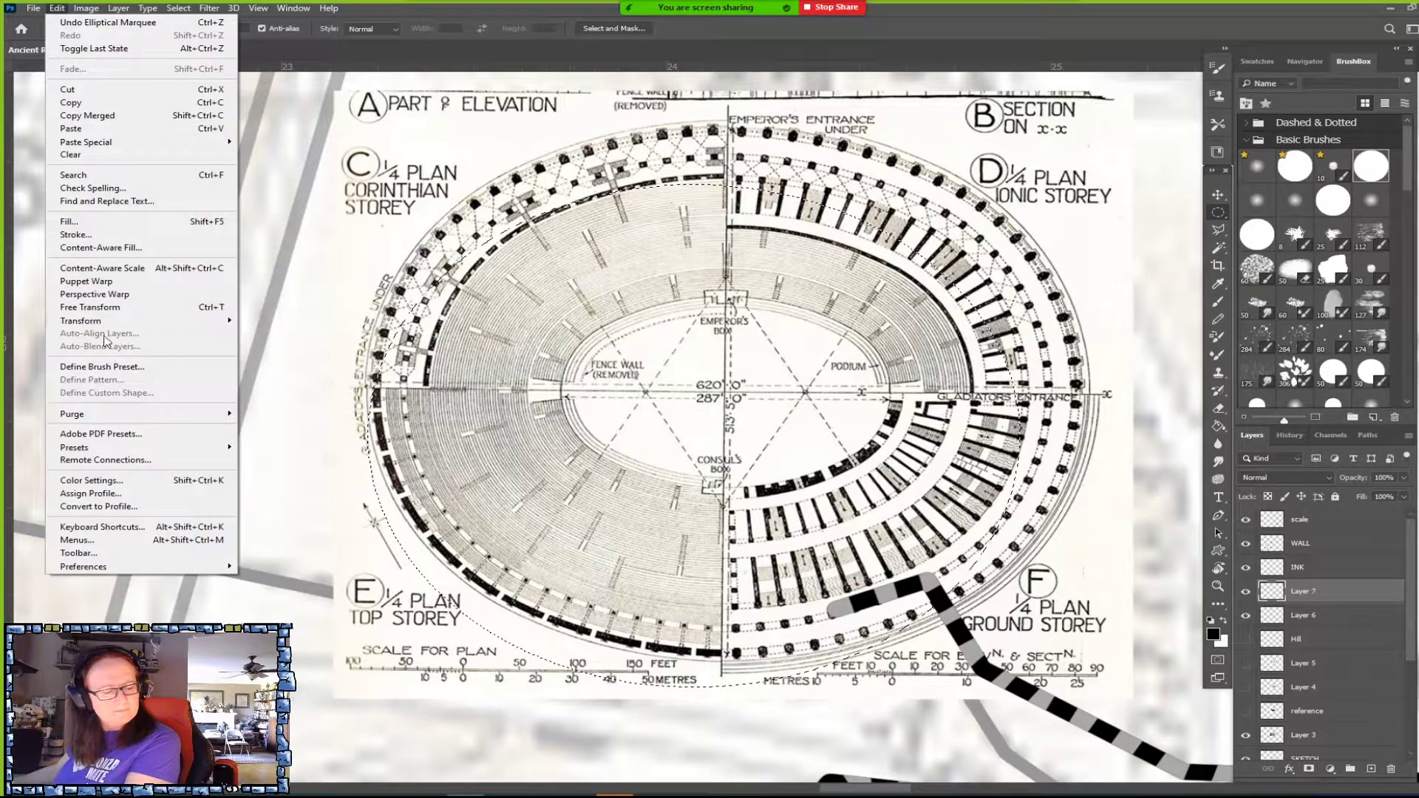
click(100, 235)
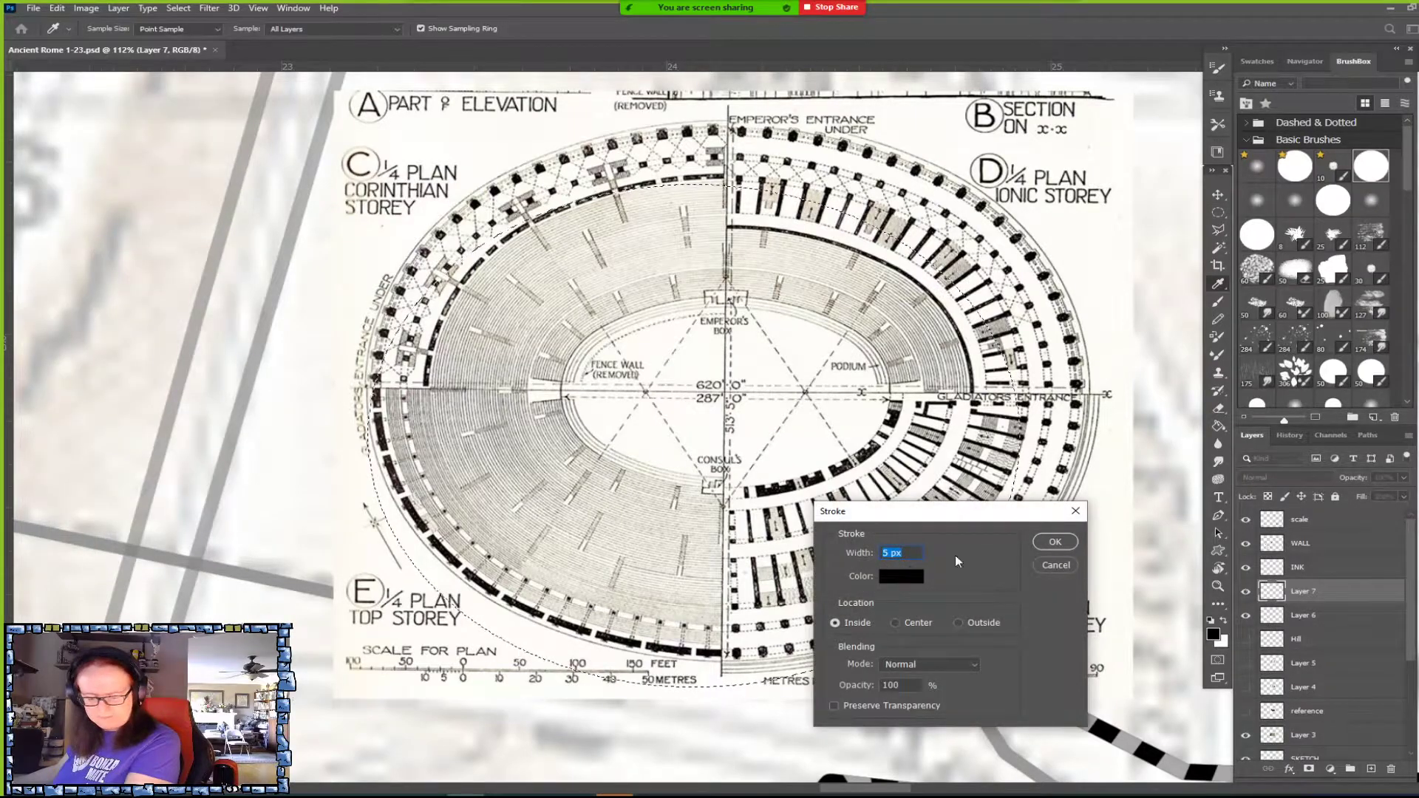
click(1055, 542)
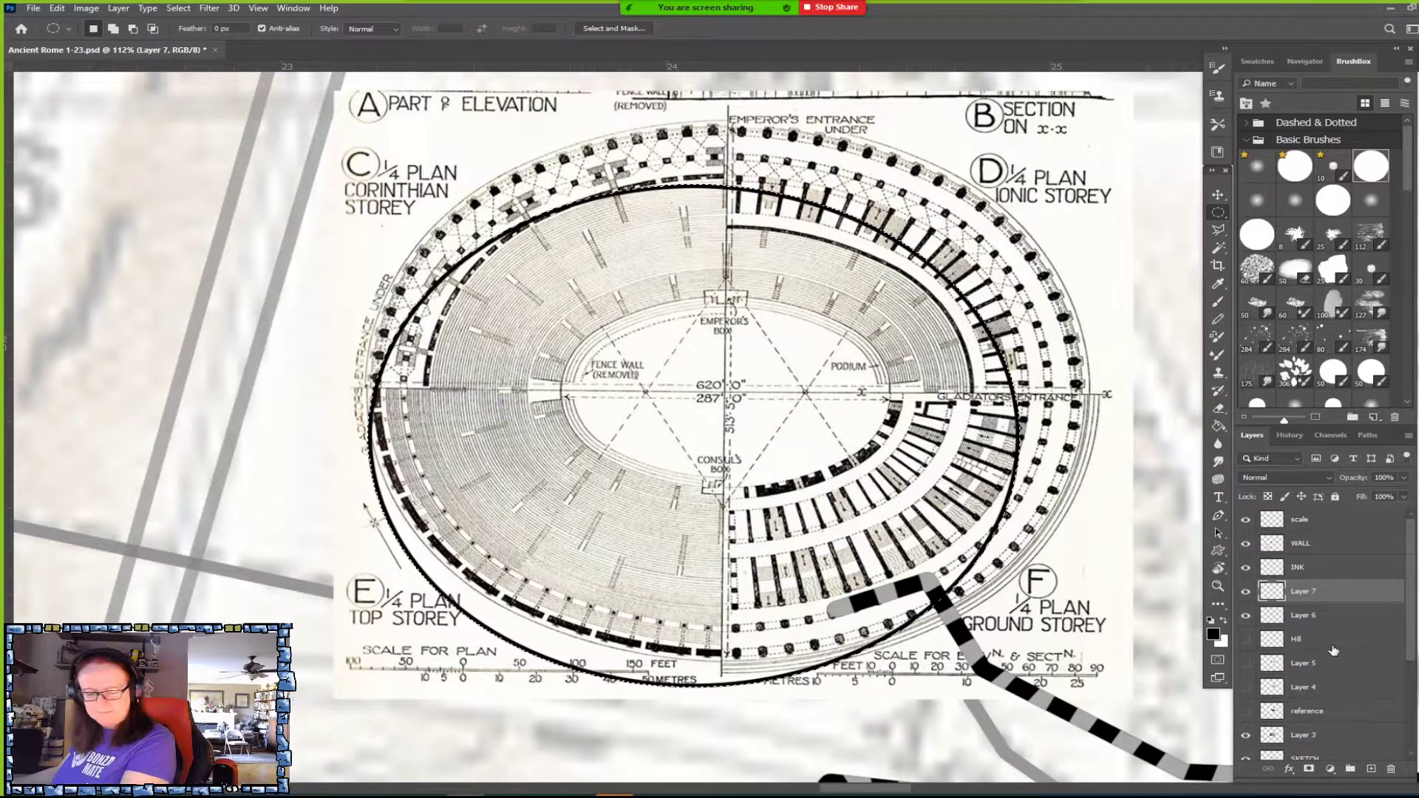
click(1246, 592)
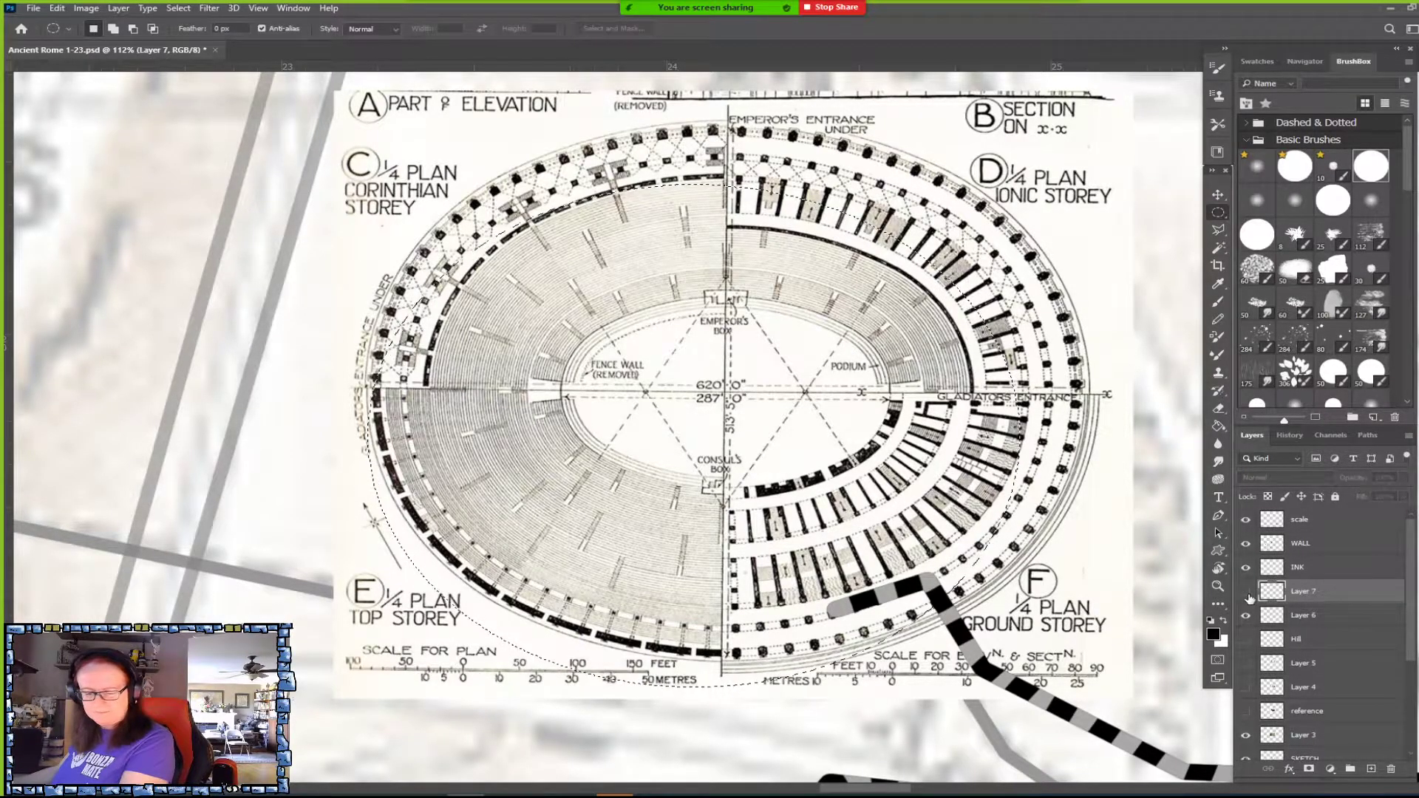
click(1246, 592)
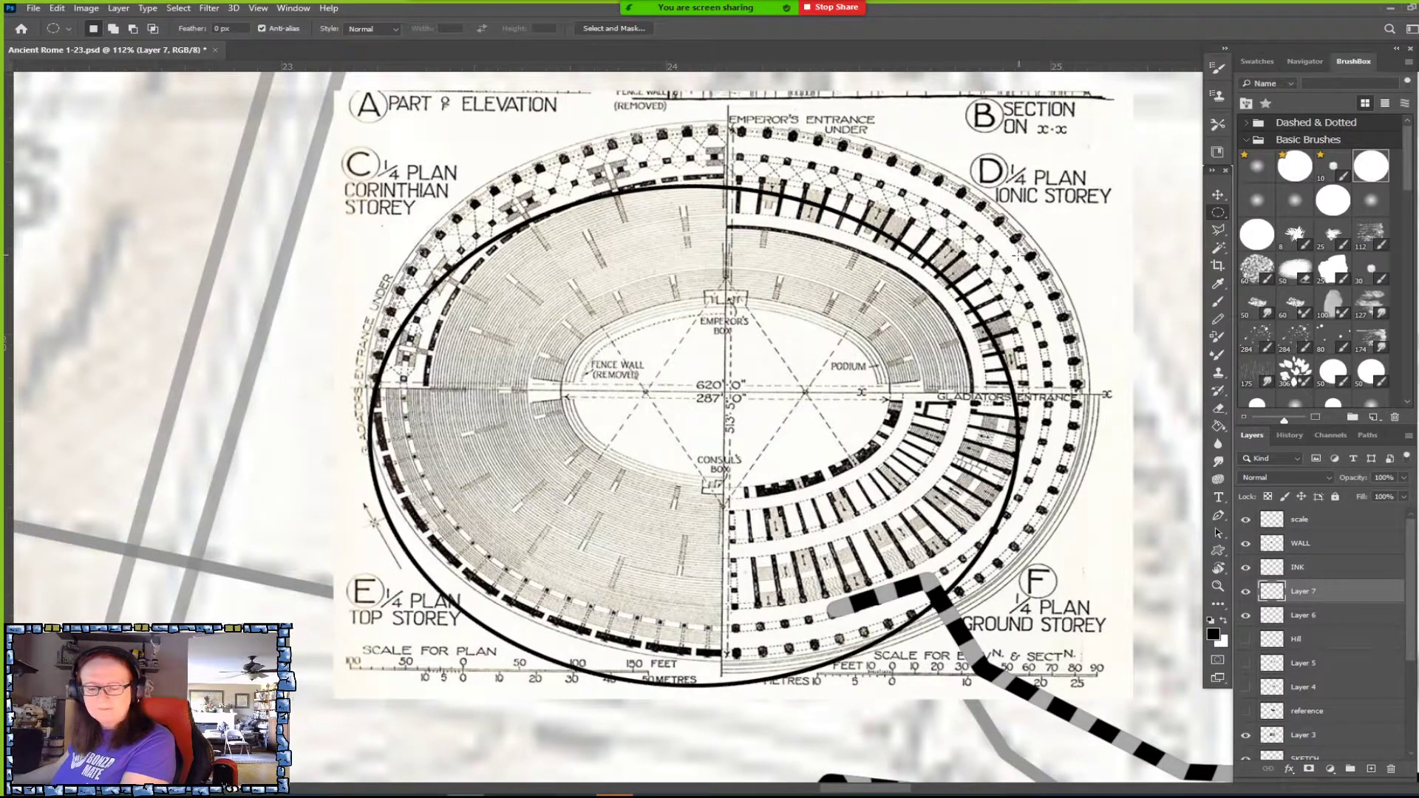
Move the stroked ellipse and scale it to about 111% width and 108% height to fit the Colosseum plan's outer oval.
key(ctrl+t)
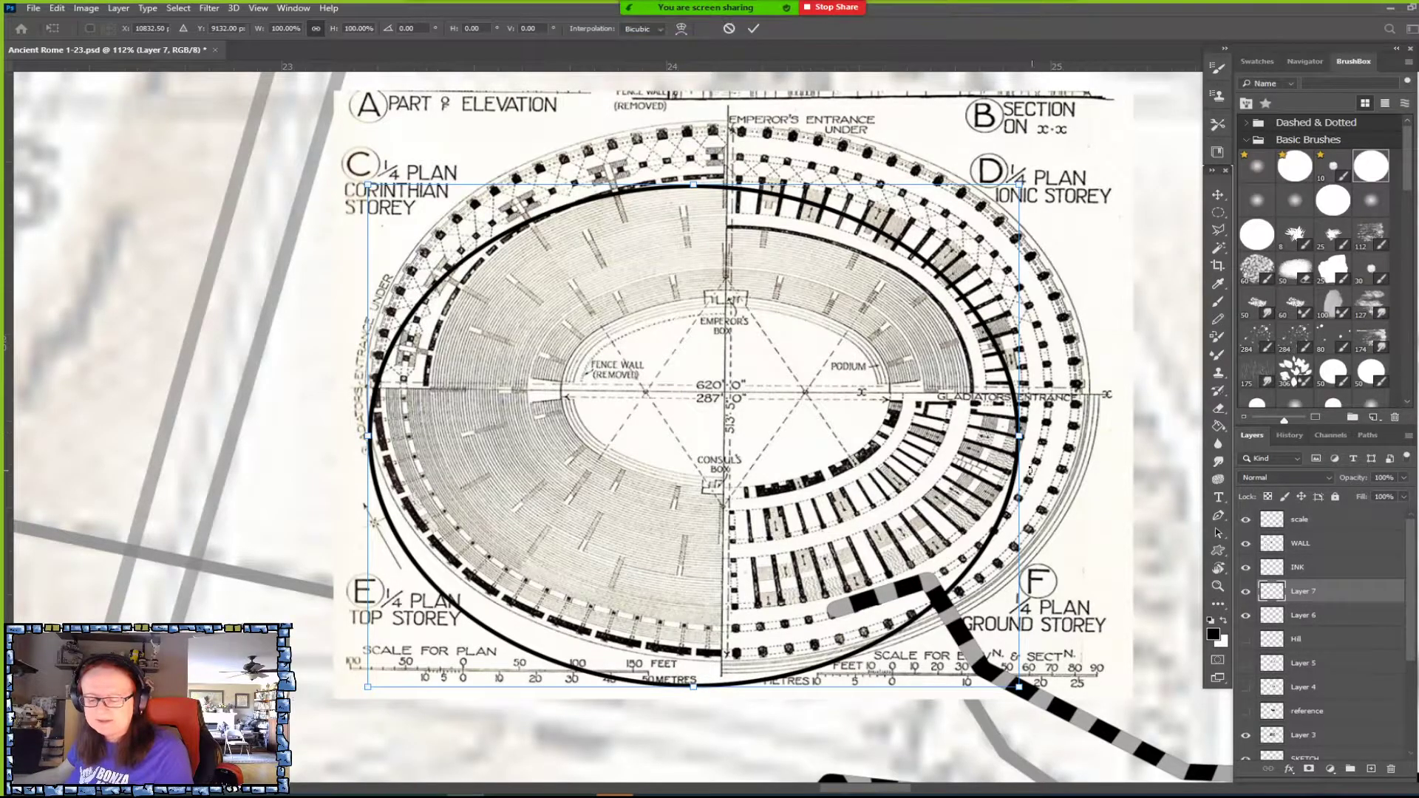
drag(1019, 438, 1081, 430)
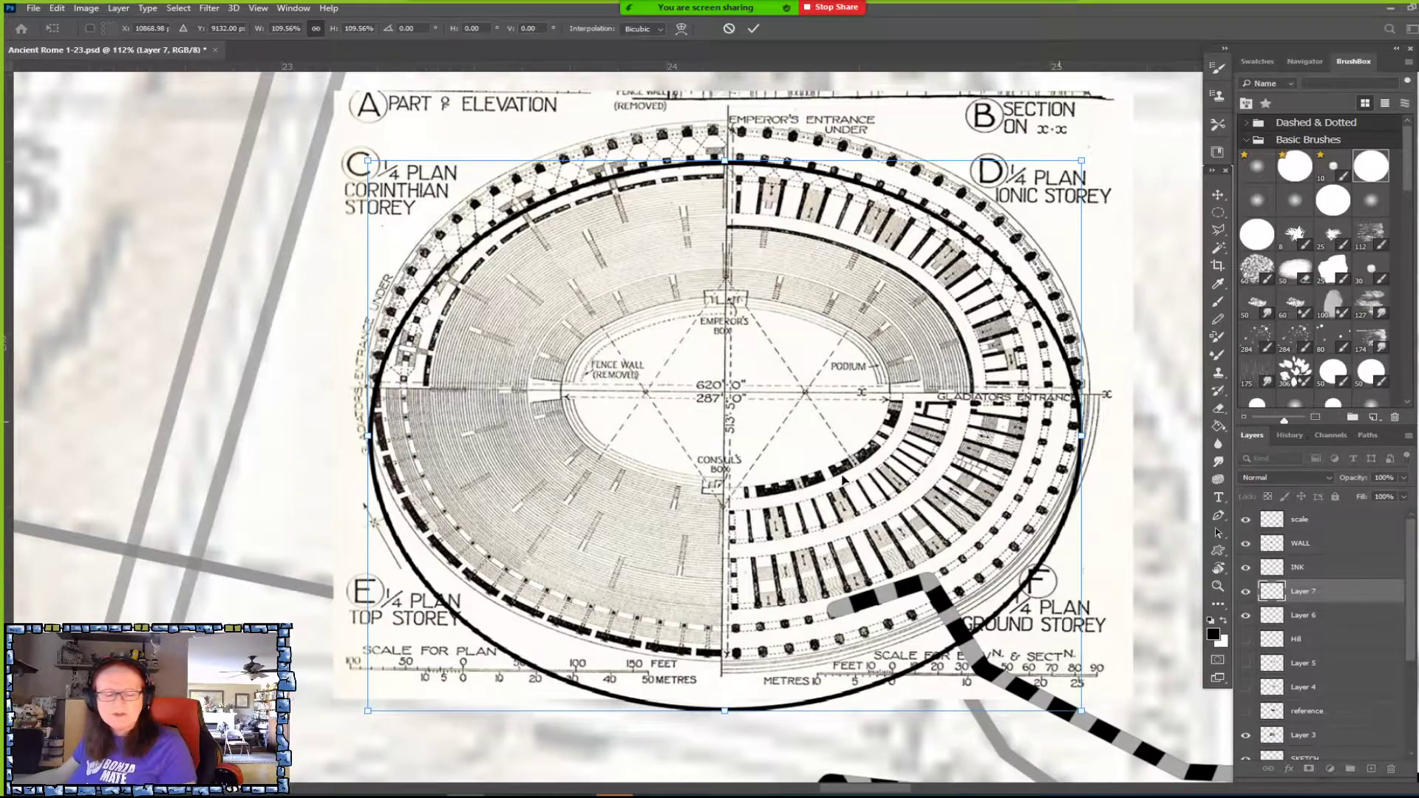
drag(822, 500, 824, 459)
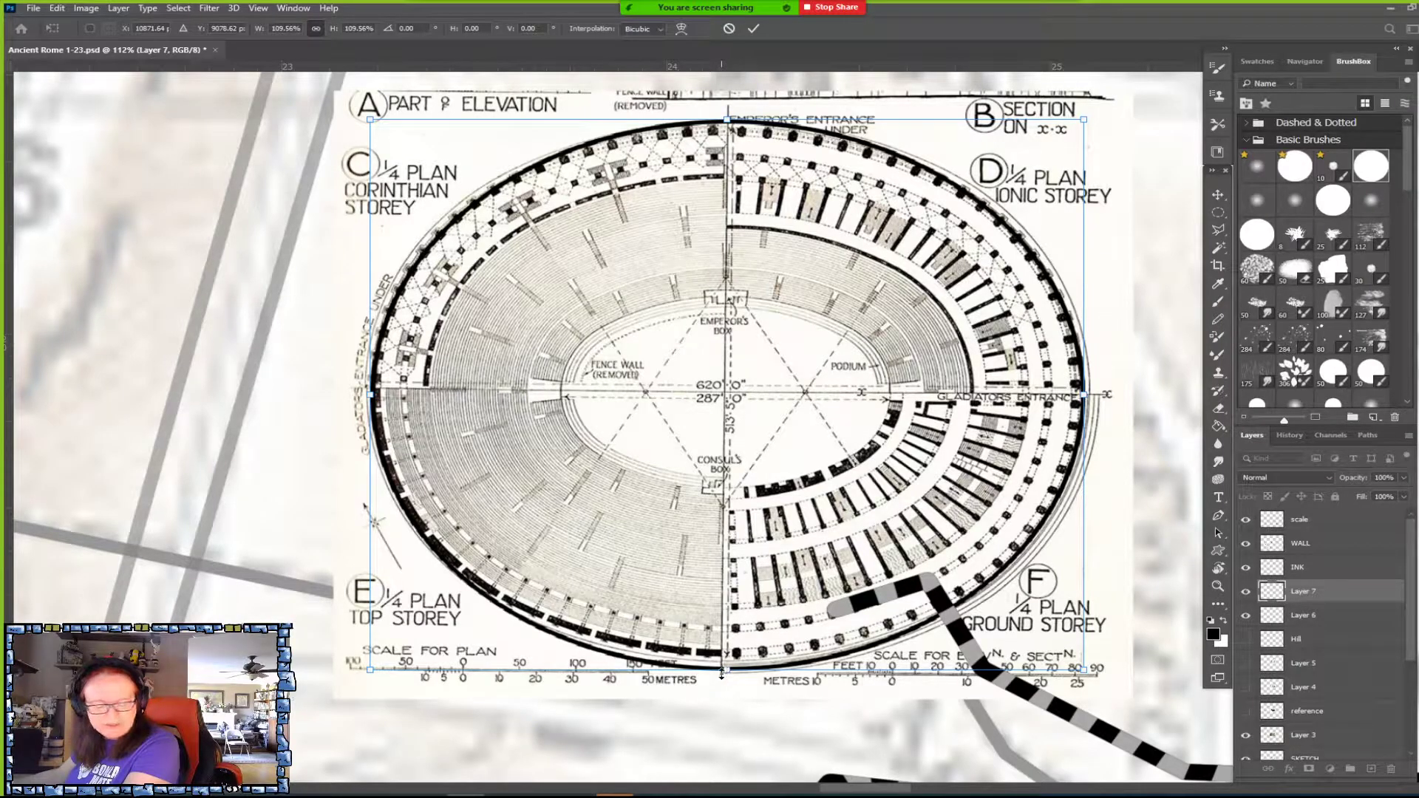
drag(367, 392, 367, 394)
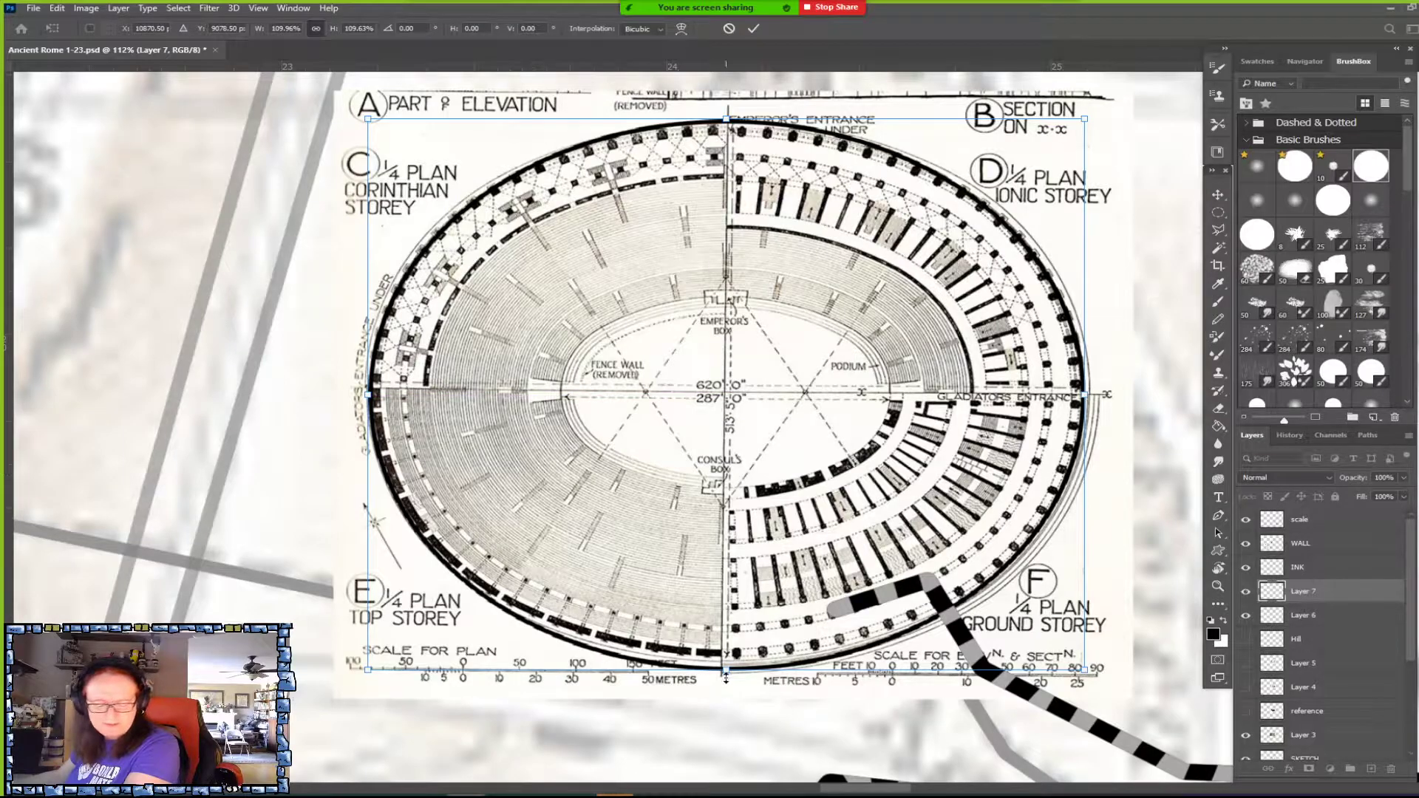
drag(726, 670, 726, 663)
drag(1080, 395, 1091, 393)
drag(728, 117, 728, 121)
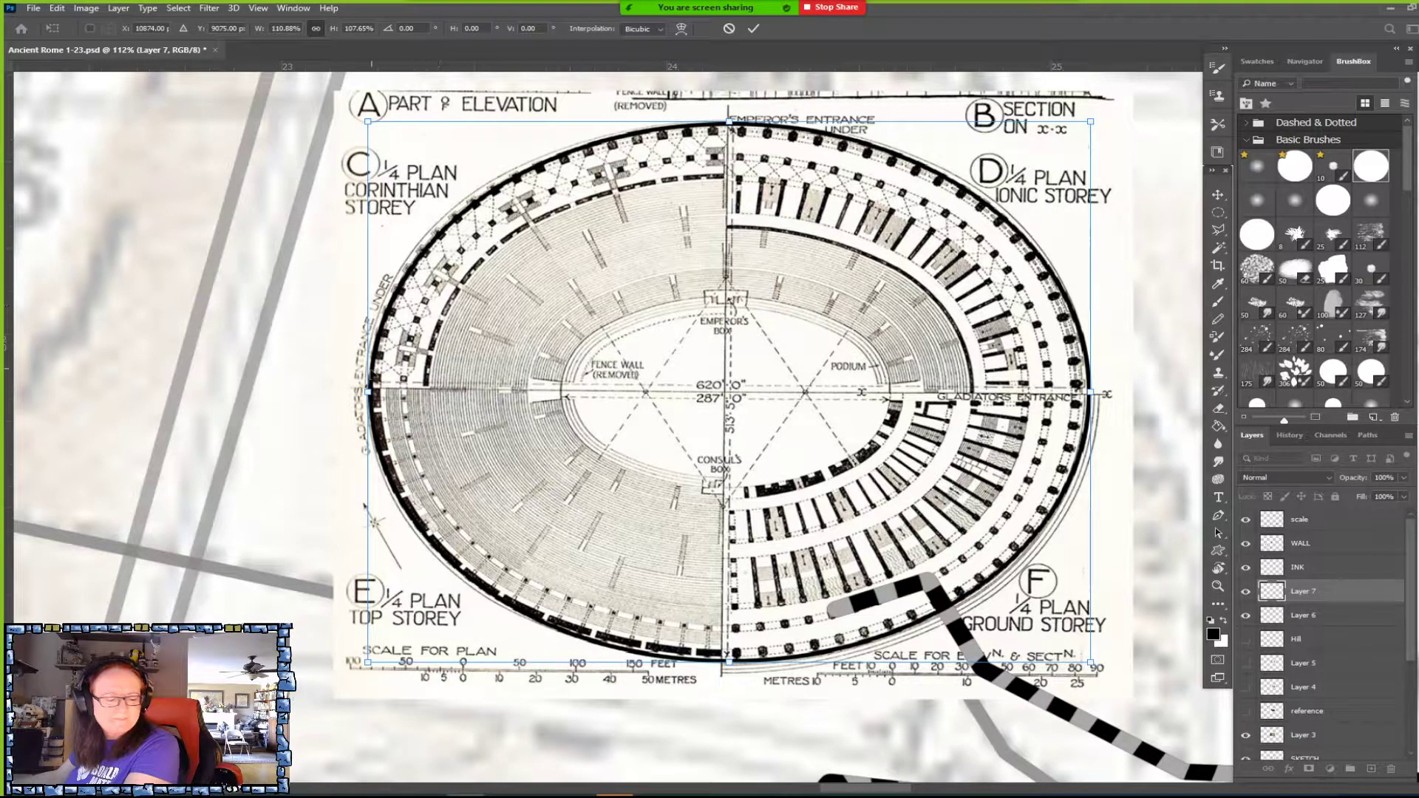
drag(368, 389, 369, 382)
key(Return)
Apply the oval's scaling, compare it with the Layer 6 plan hidden, and select Layer 7 and Layer 6 together.
scroll(810, 397, down, 4)
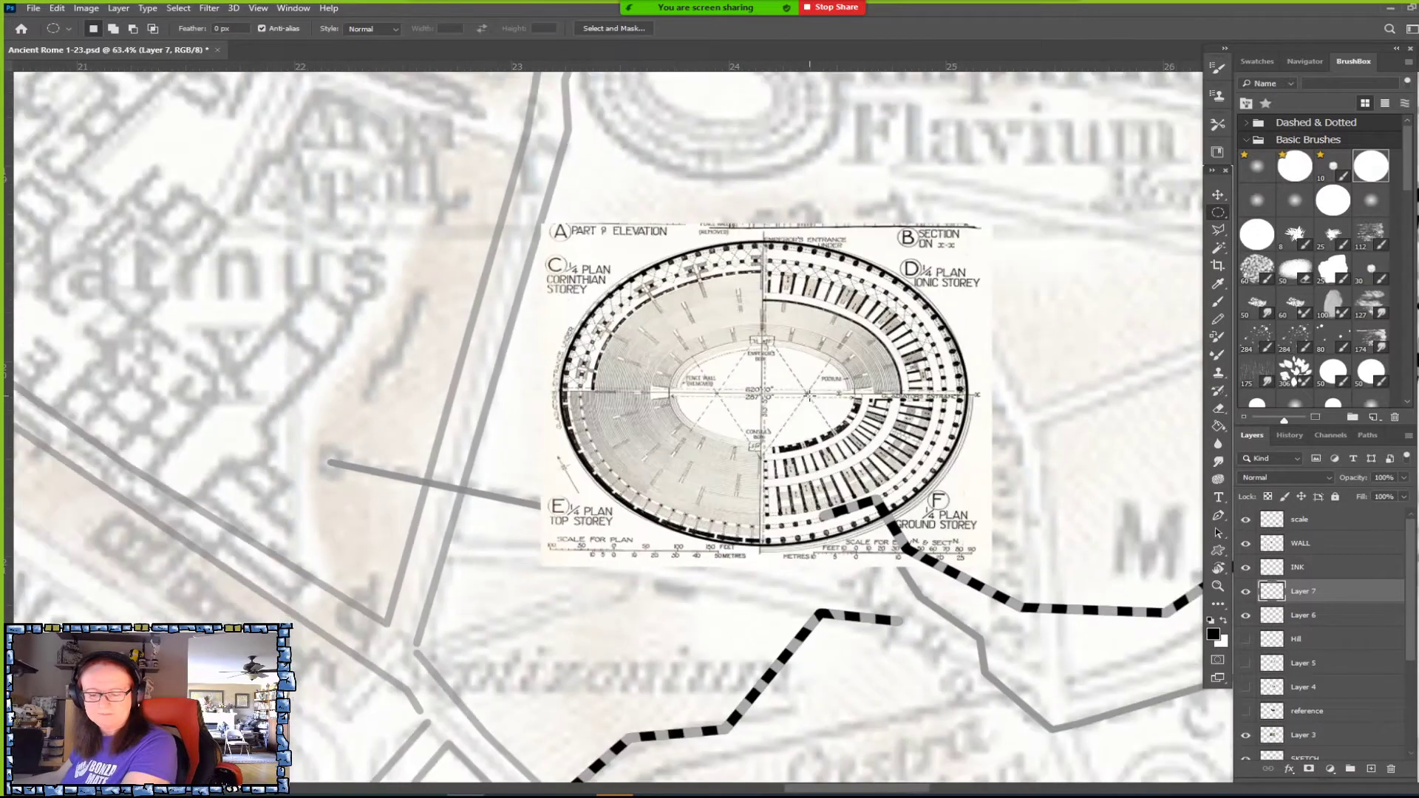
scroll(810, 396, down, 3)
scroll(811, 397, up, 3)
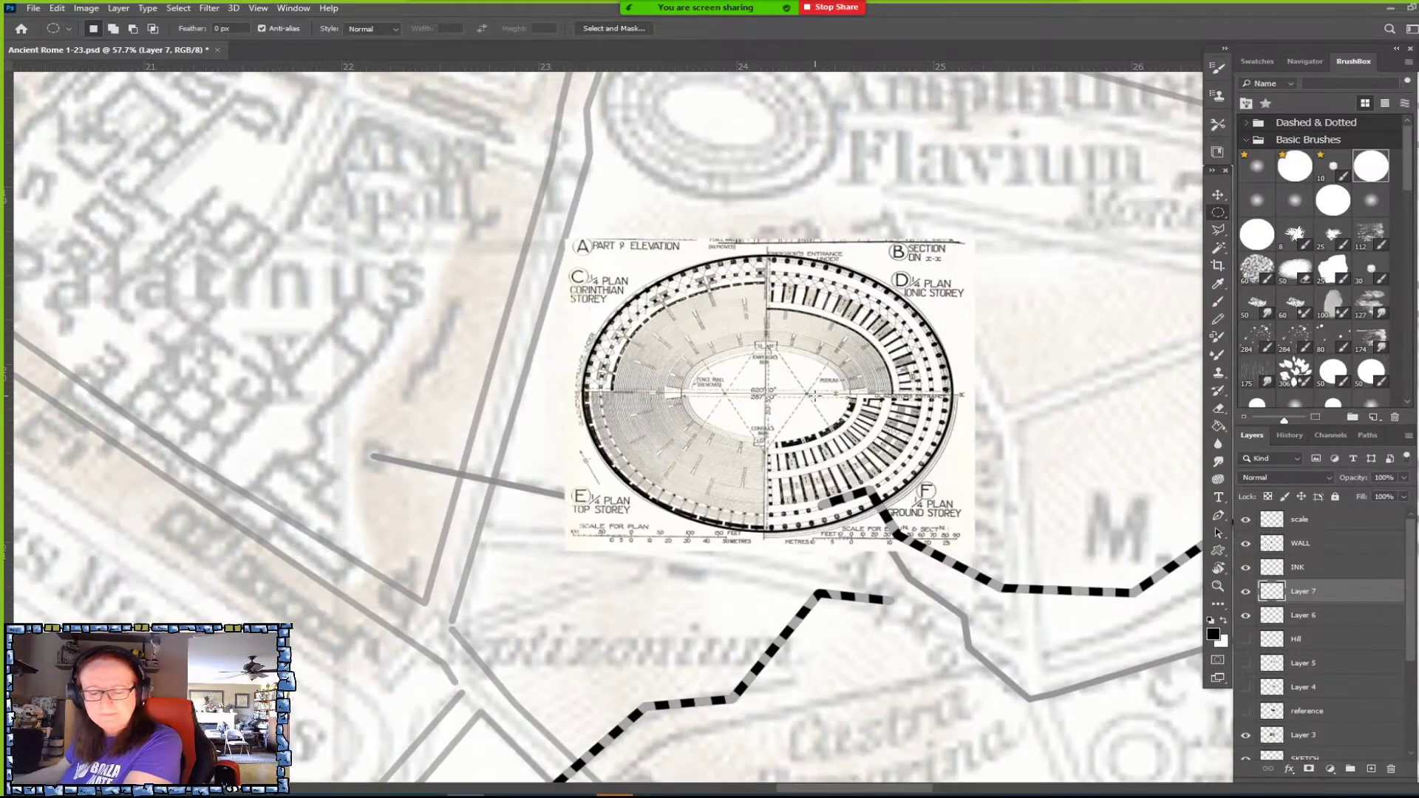
click(1246, 618)
click(1246, 618)
shift+click(1343, 620)
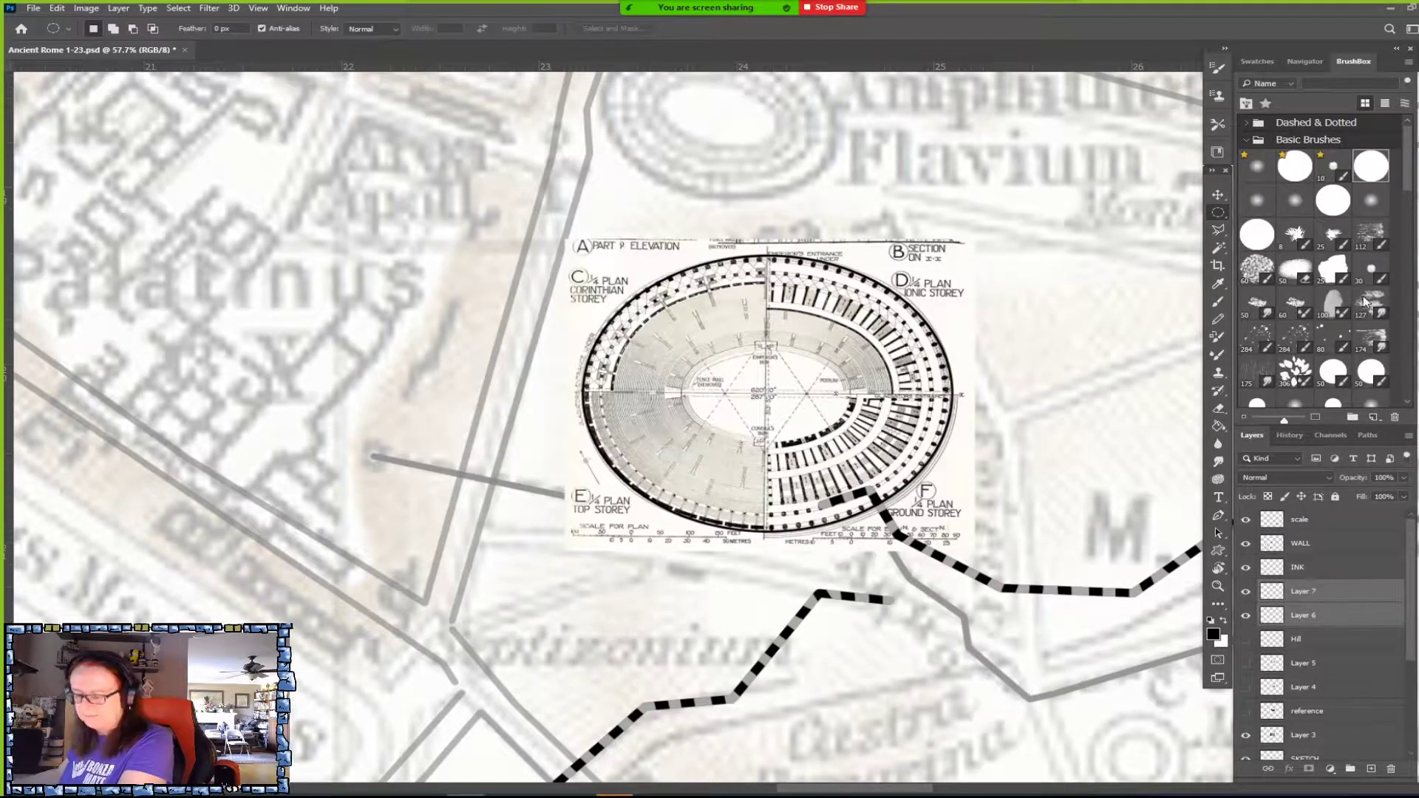
Scale Layer 7 and Layer 6 together to about 63% and place them just below the map's amphitheatre.
key(ctrl+t)
drag(975, 393, 776, 190)
drag(937, 151, 1037, 359)
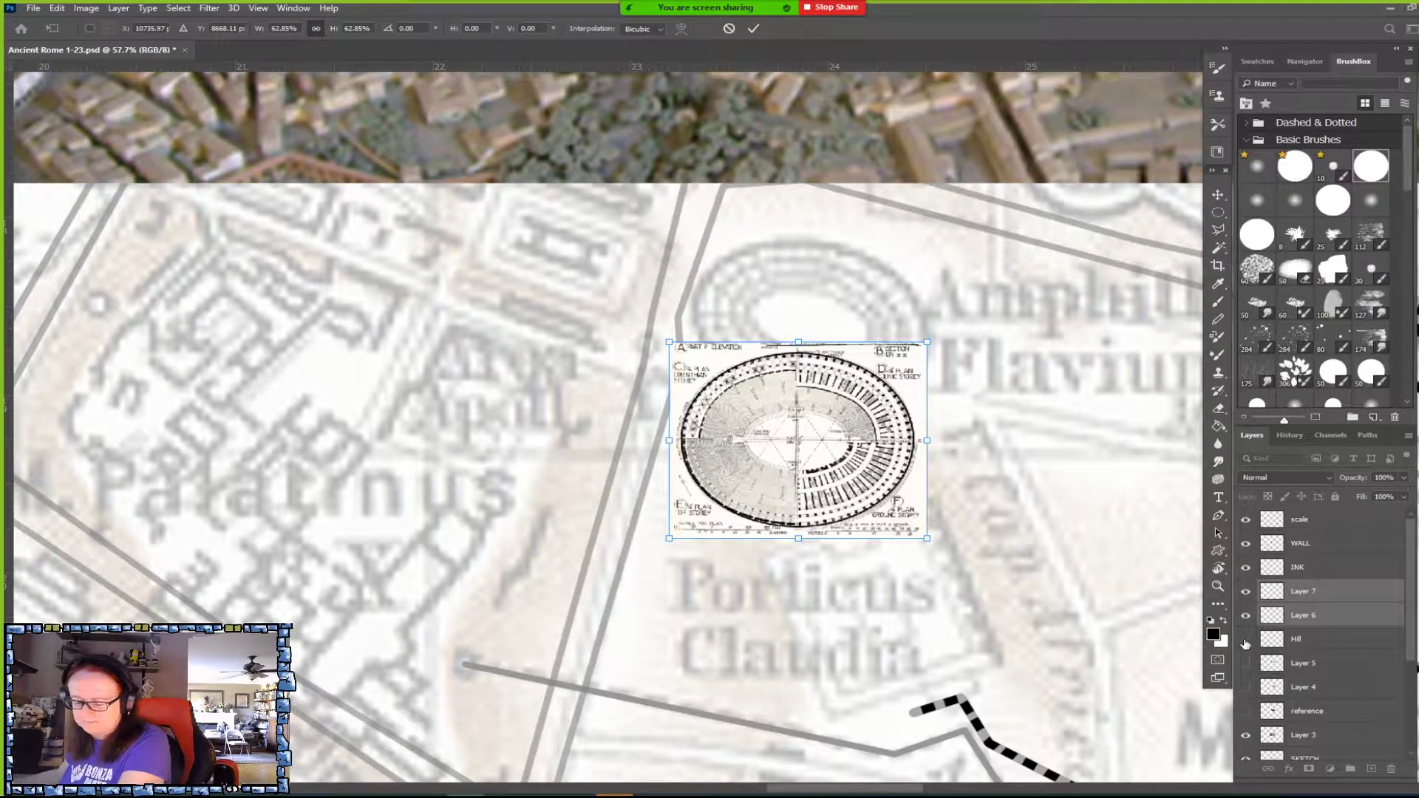
drag(999, 312, 976, 515)
scroll(972, 501, down, 5)
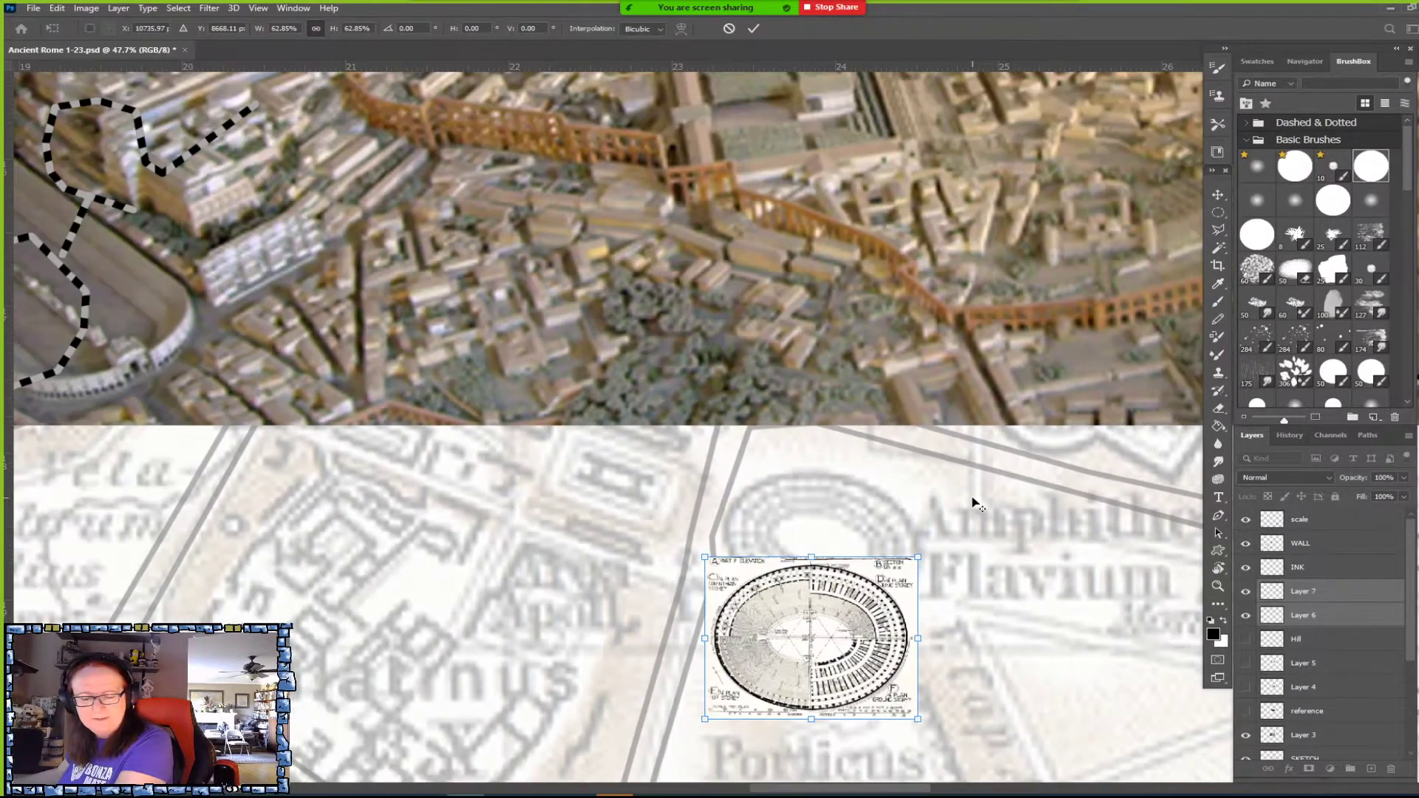
key(Return)
Check the Layer 5 reference and show the illustrated Colosseum reference on Layer 4 to examine its orientation.
click(1245, 663)
click(1246, 663)
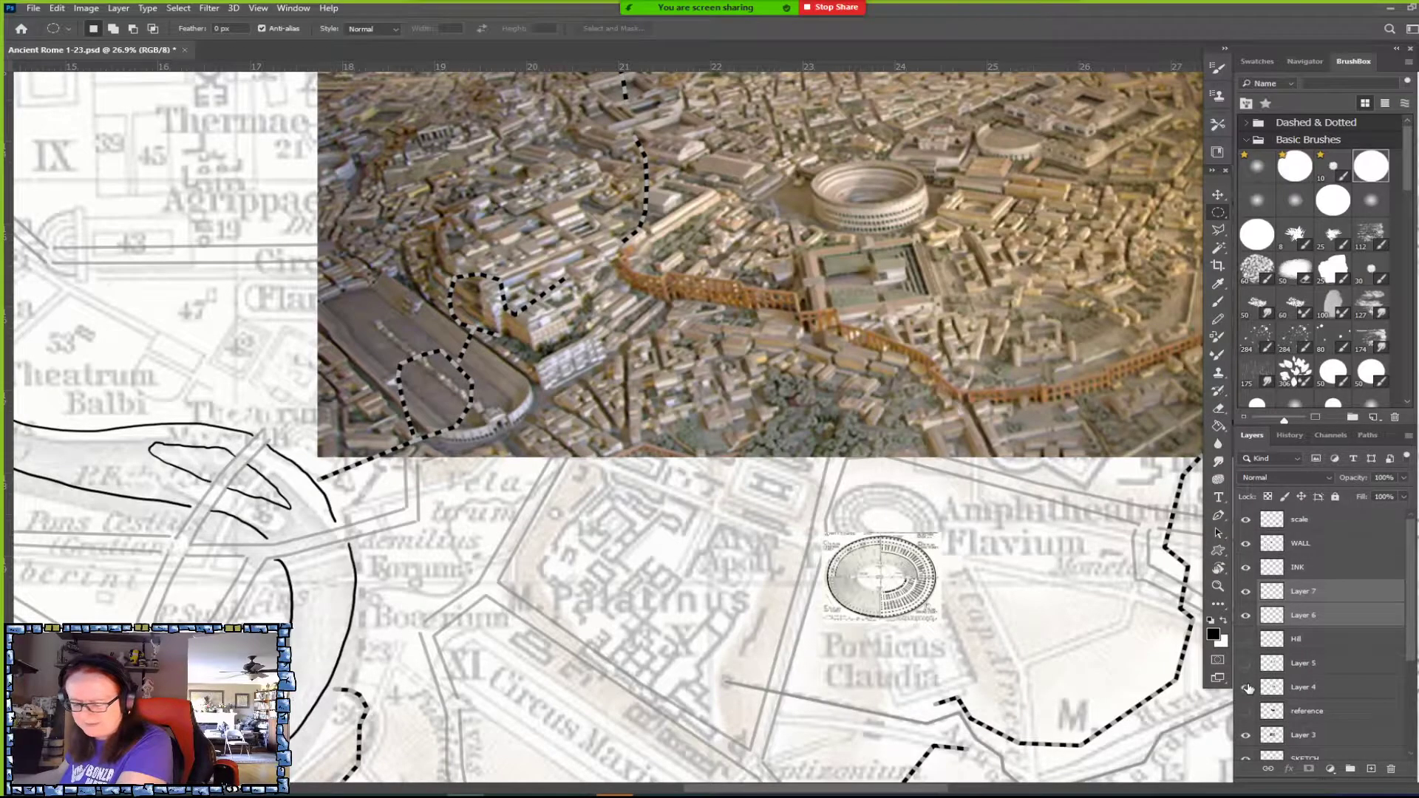
click(1248, 687)
drag(1084, 496, 915, 525)
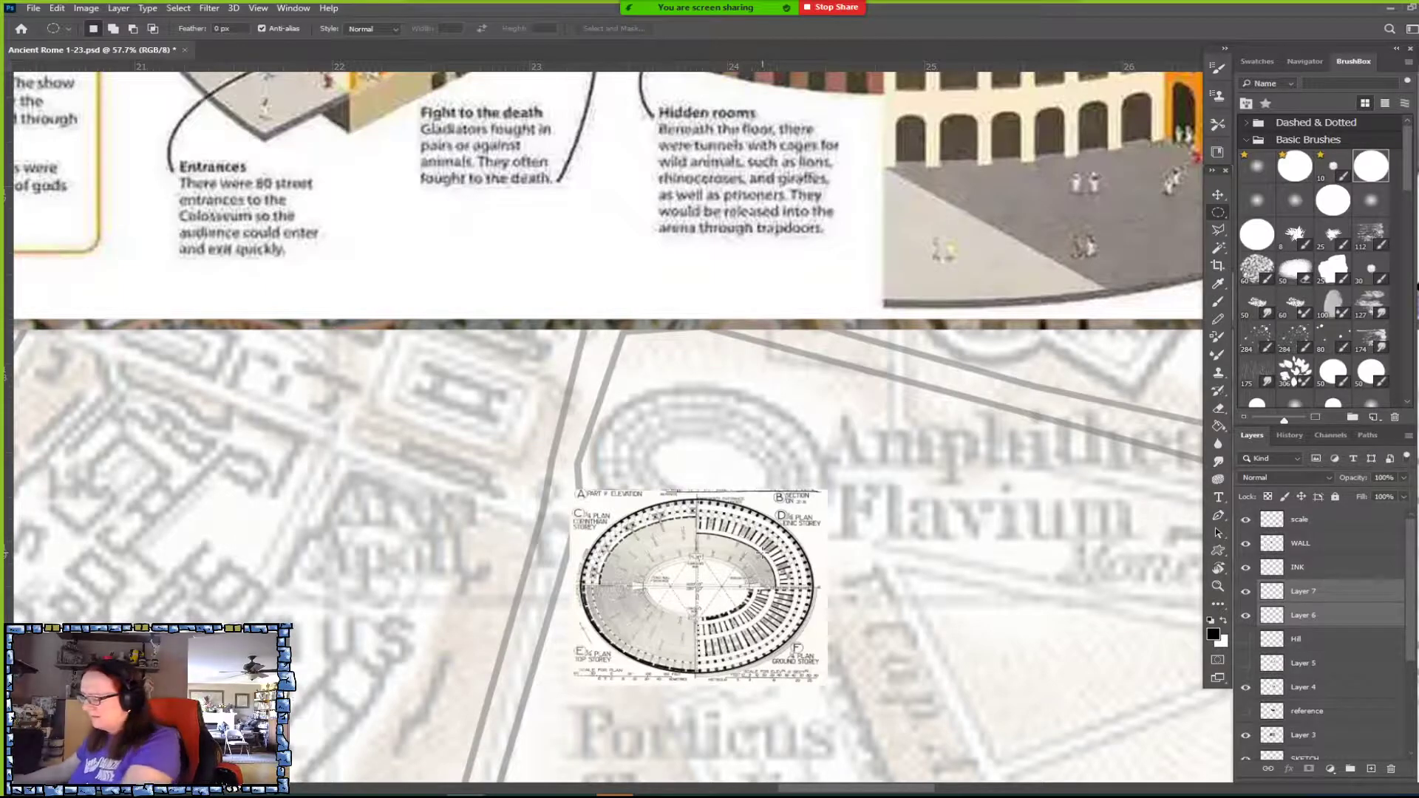
scroll(774, 558, up, 2)
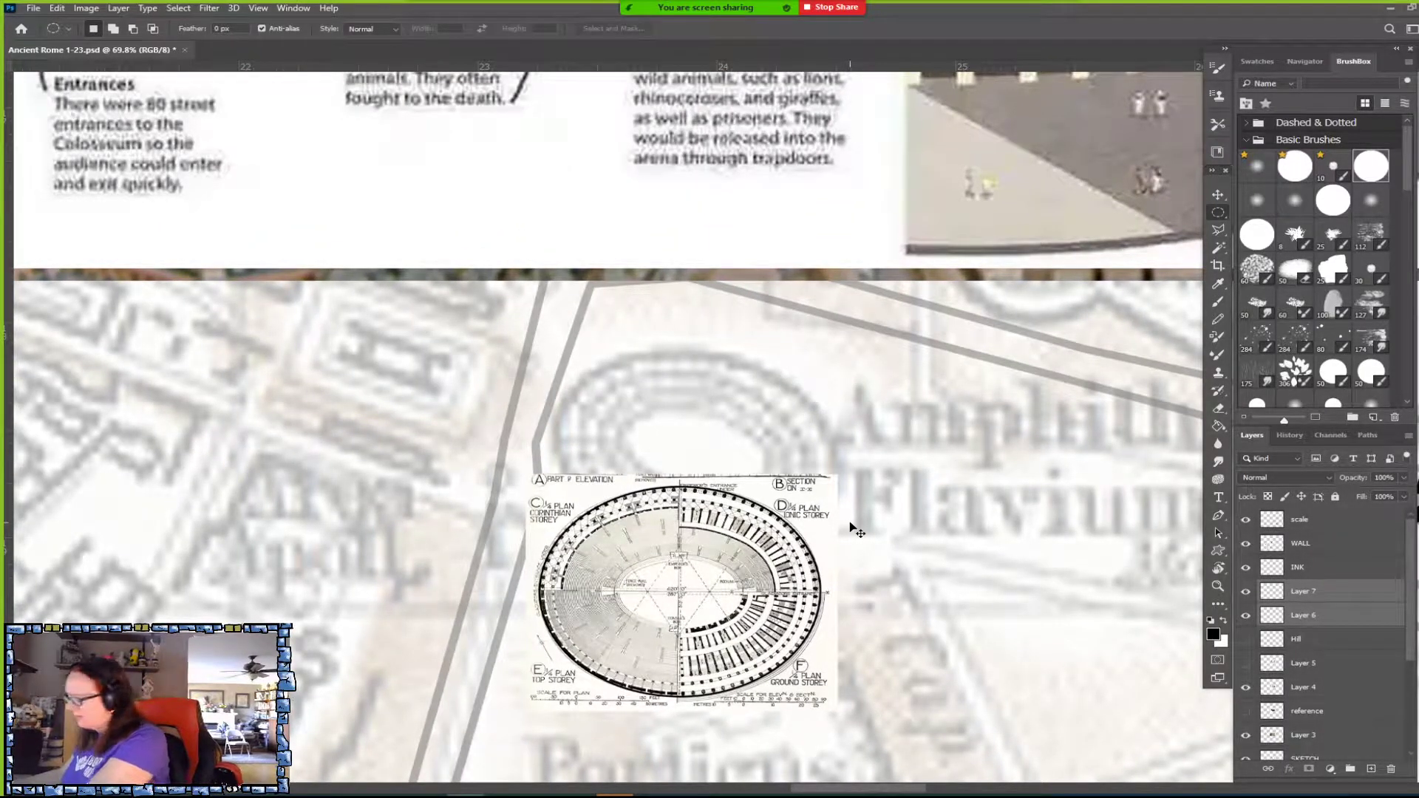
Rotate the oval and plan clockwise to match the tilt of the map's amphitheatre, and move them clear to its right.
key(ctrl+t)
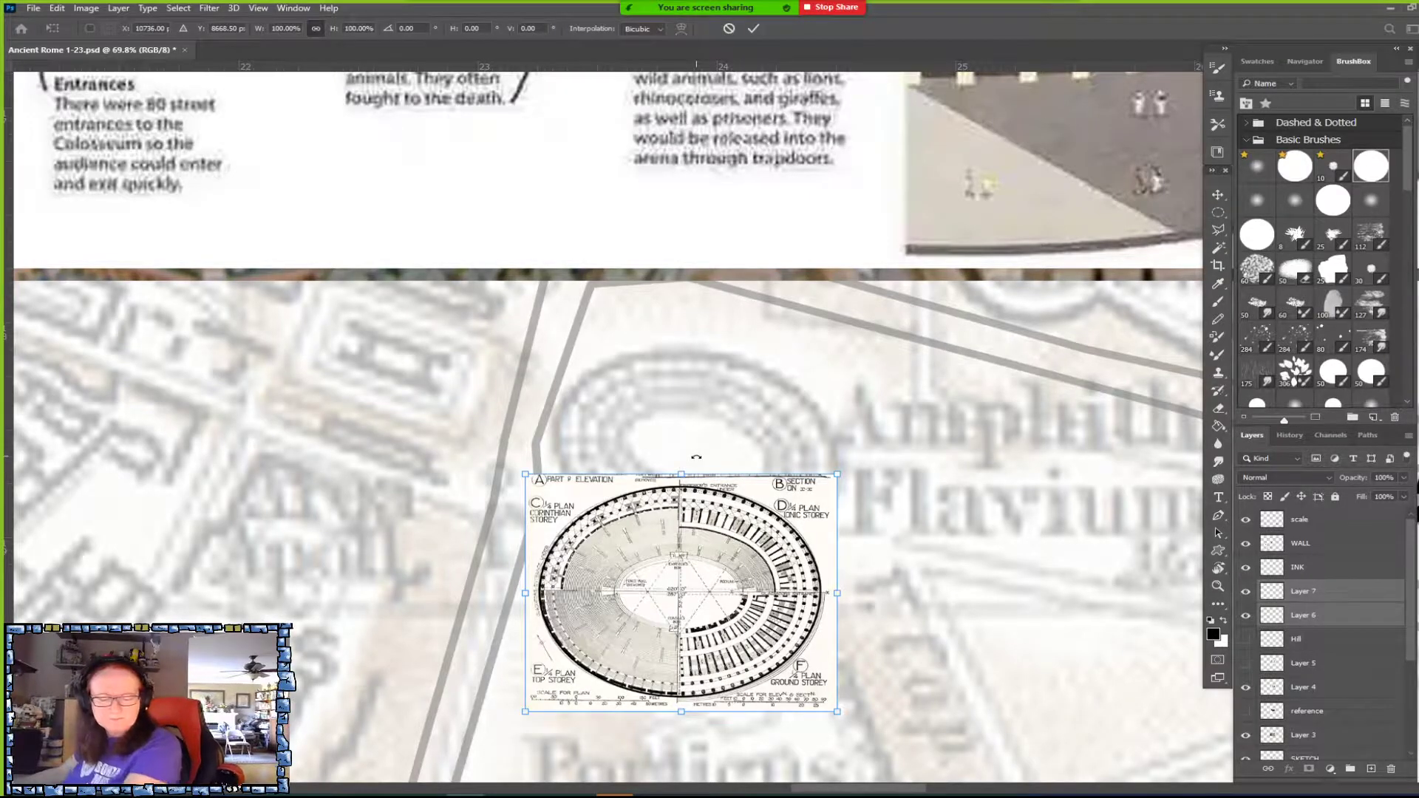
drag(696, 457, 728, 465)
drag(788, 634, 799, 487)
drag(723, 443, 1031, 548)
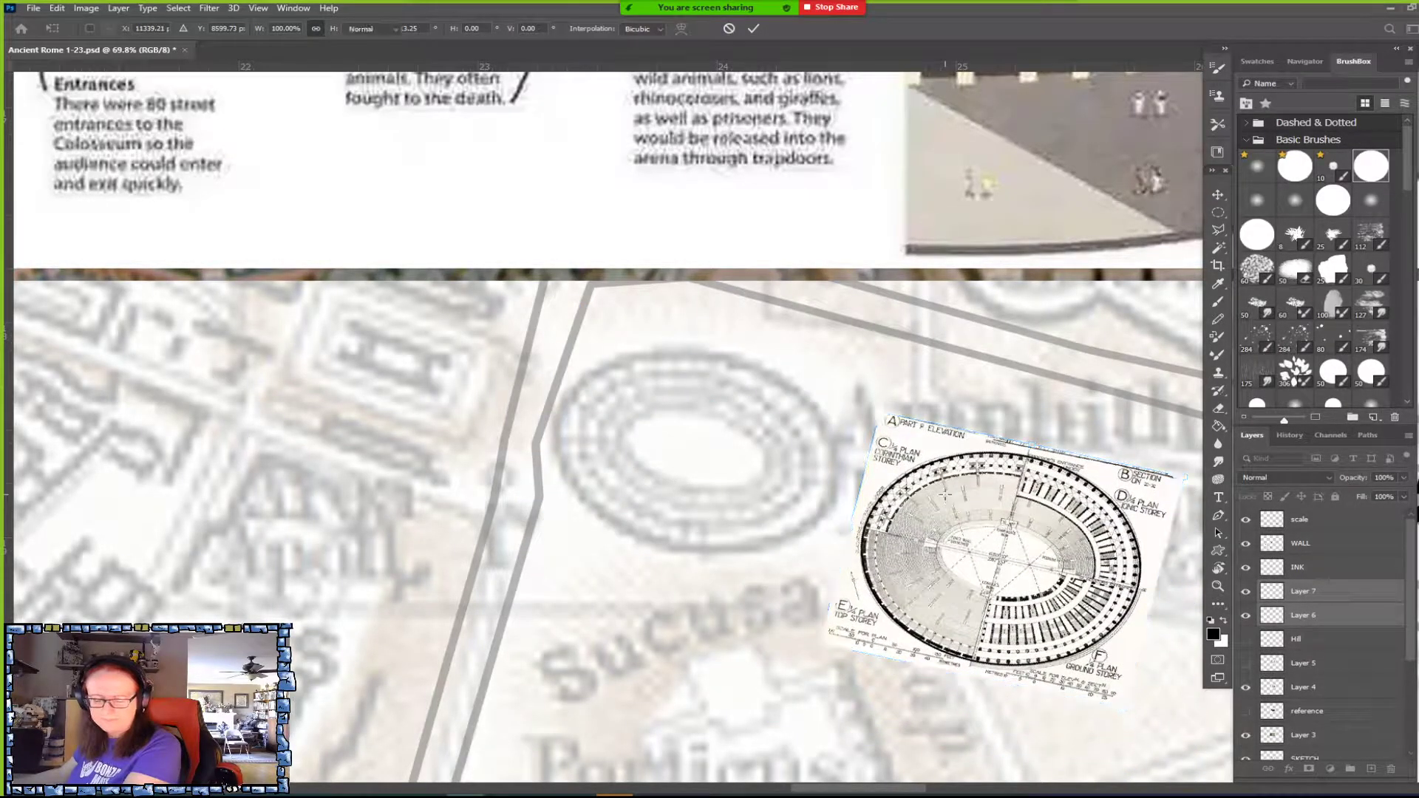
key(Return)
Place two vertical and two horizontal guides at the outer edges of the map's amphitheatre, moving the rotated plan out of the way.
key(m)
drag(6, 382, 550, 436)
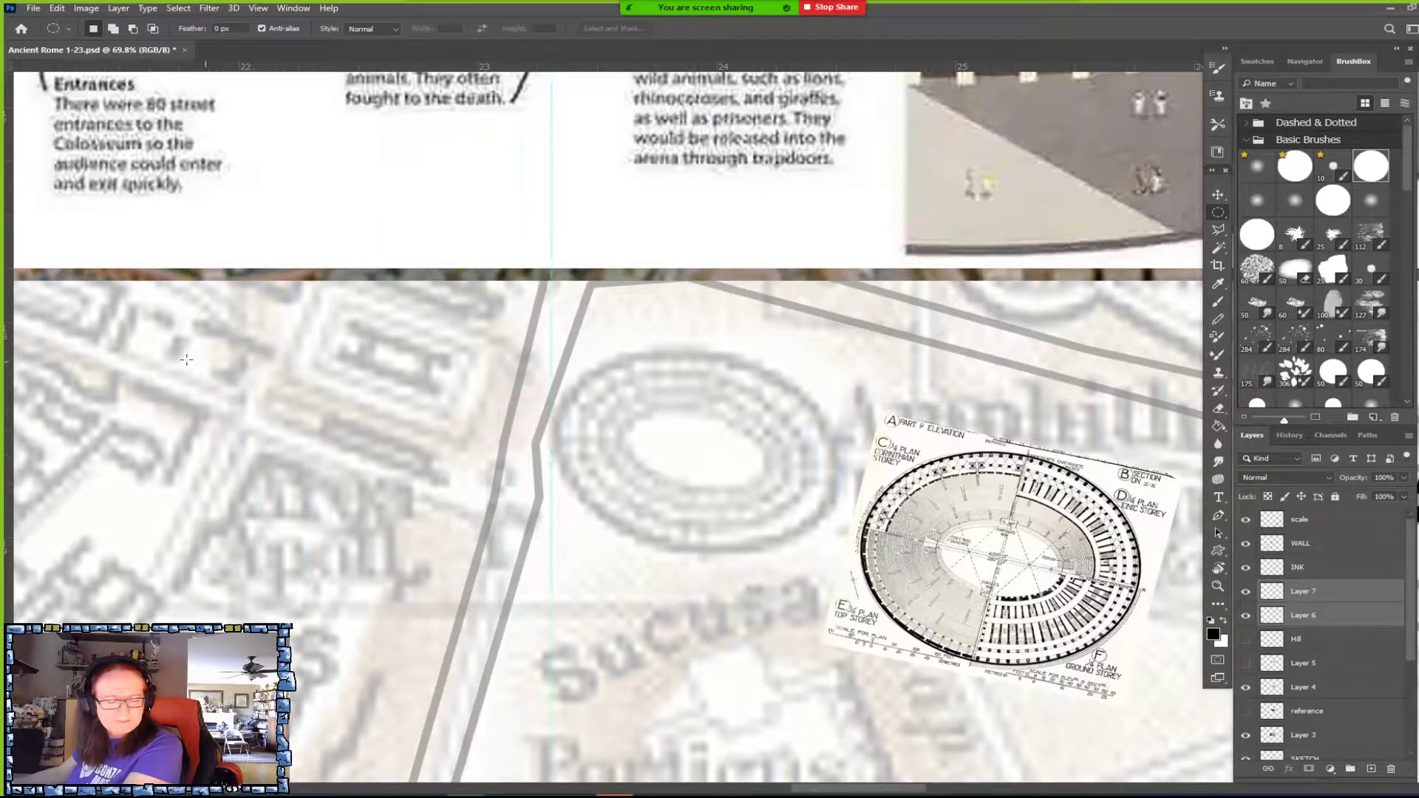
drag(10, 365, 841, 464)
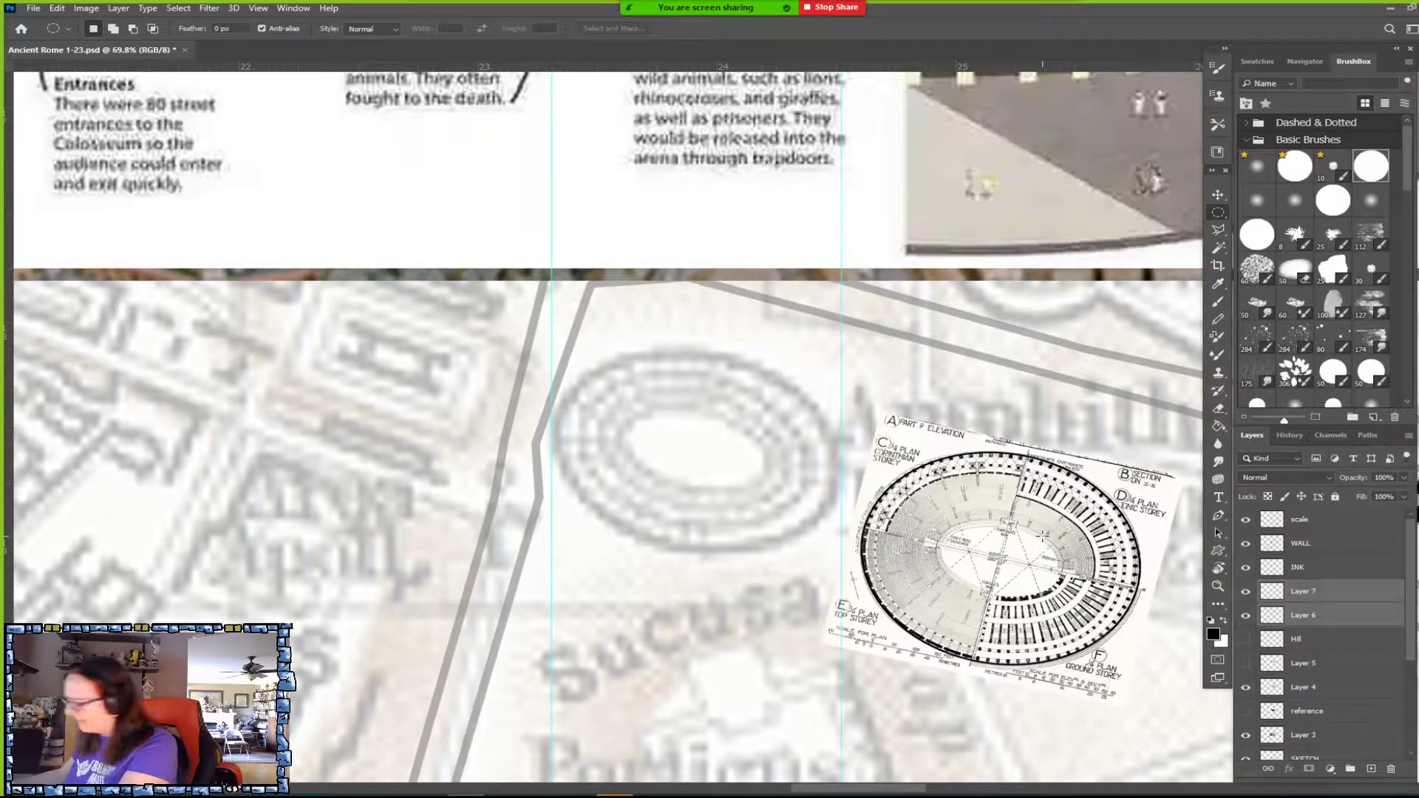
key(v)
drag(1106, 584, 1171, 530)
drag(804, 68, 761, 350)
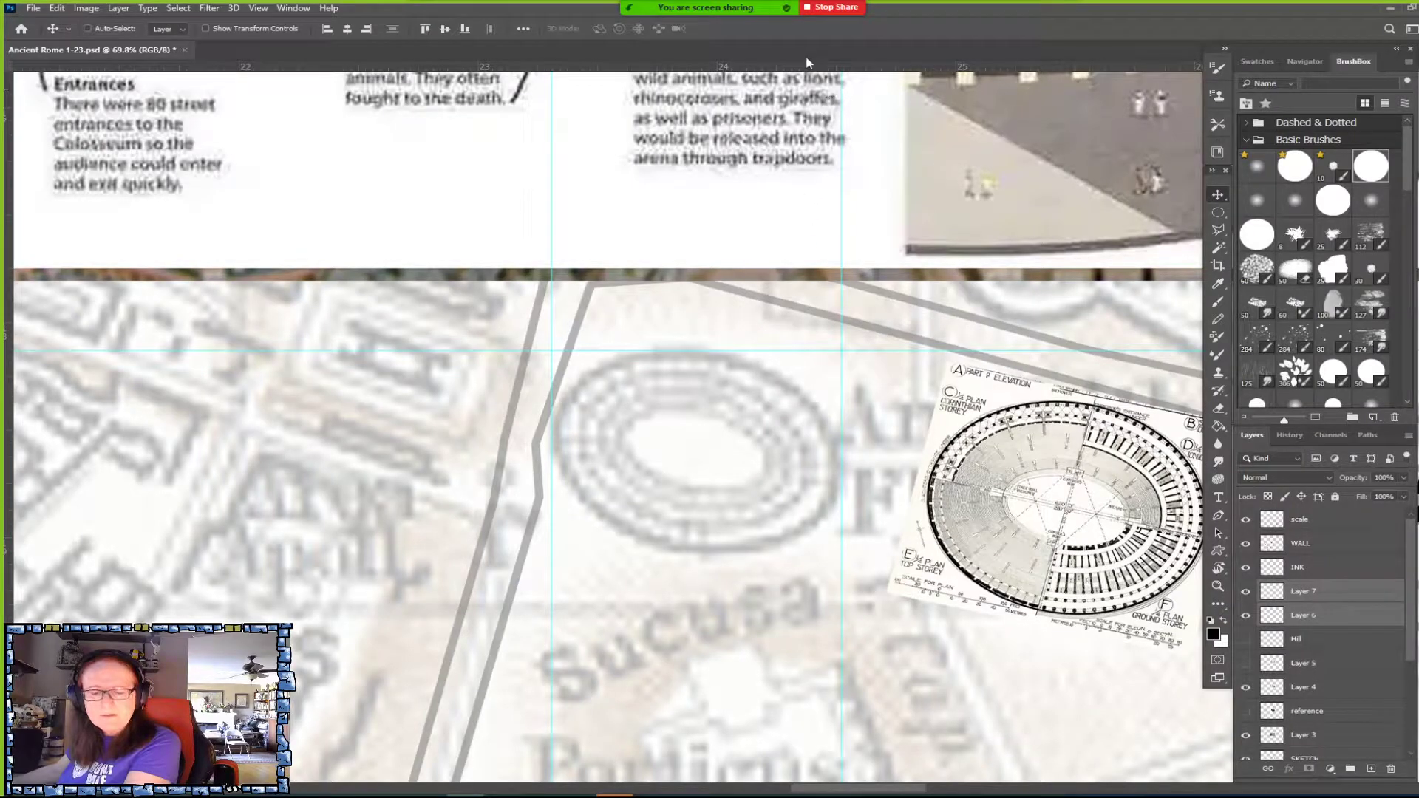
drag(804, 69, 672, 556)
Move the rotated oval and plan onto the guided amphitheatre and scale them proportionally to about 96%.
drag(1164, 542, 779, 471)
key(ctrl+t)
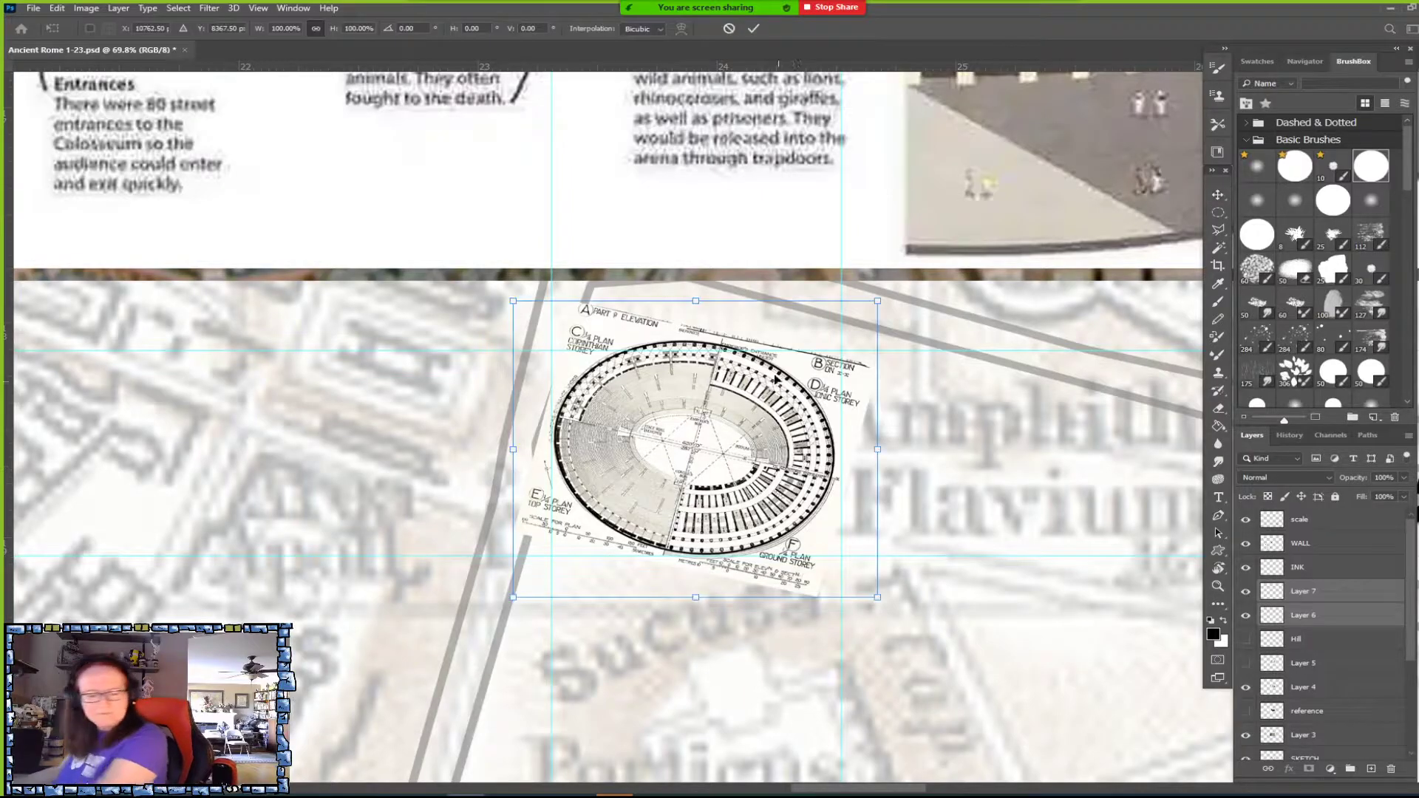
drag(696, 301, 696, 308)
mouse_move(798, 453)
mouse_down()
mouse_move(928, 513)
mouse_move(961, 768)
mouse_move(774, 383)
mouse_move(1019, 637)
mouse_move(1012, 590)
mouse_move(880, 580)
mouse_move(839, 558)
mouse_move(776, 462)
mouse_up()
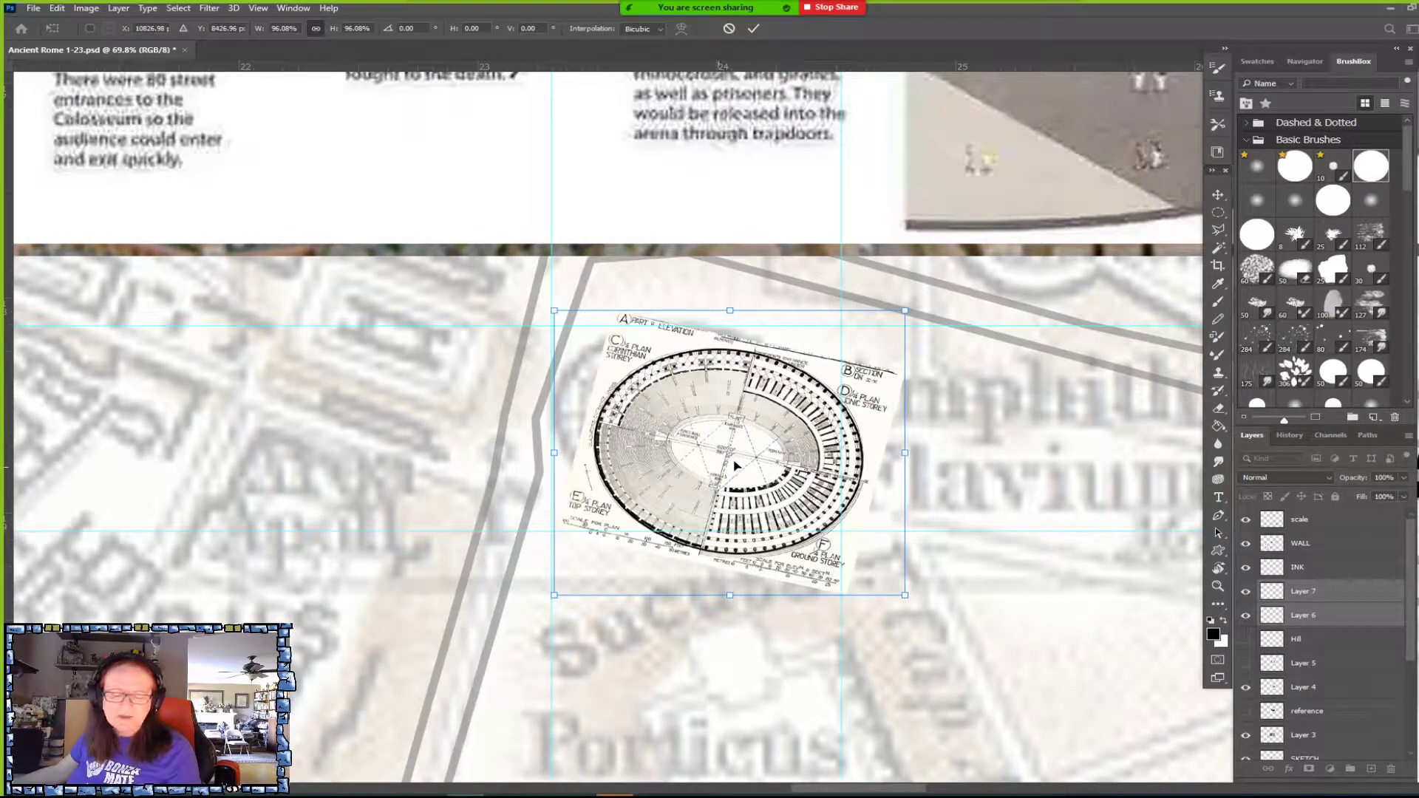
key(Return)
Reposition the oval and plan inside the four guides and shrink them slightly to fit.
drag(781, 441, 751, 416)
key(ctrl+t)
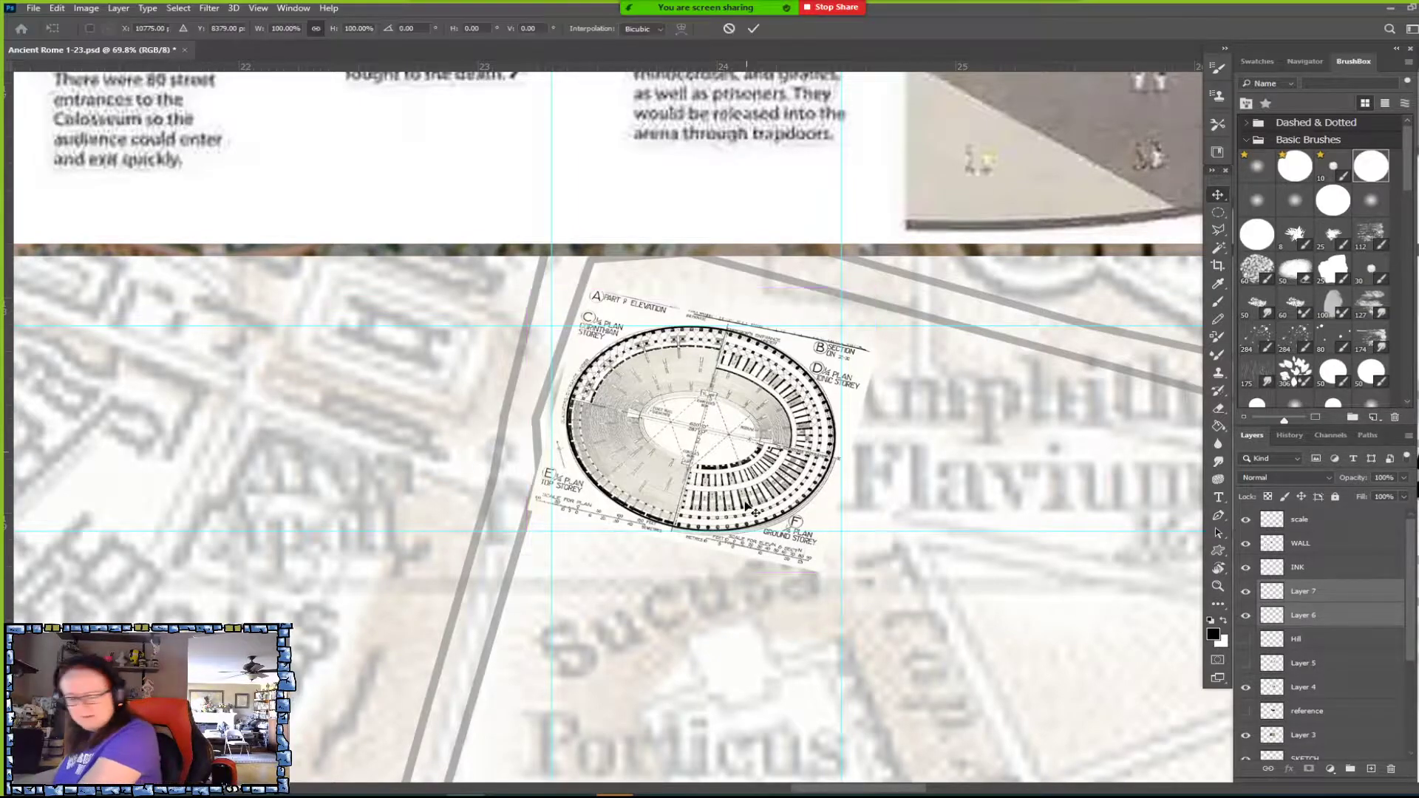
drag(700, 576, 699, 569)
drag(731, 433, 733, 435)
key(Return)
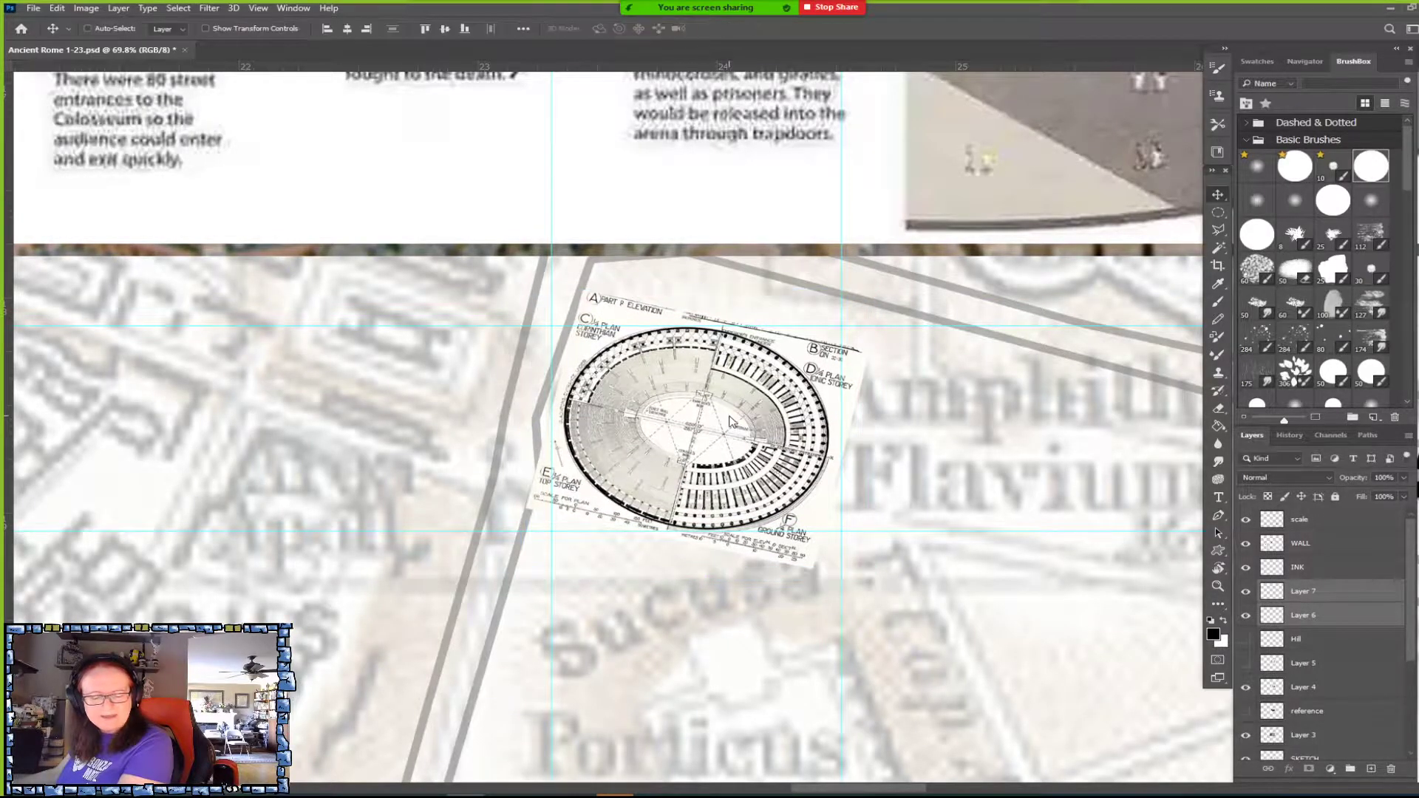
Hide the illustrated Colosseum reference on Layer 4.
scroll(818, 507, down, 3)
scroll(818, 507, down, 4)
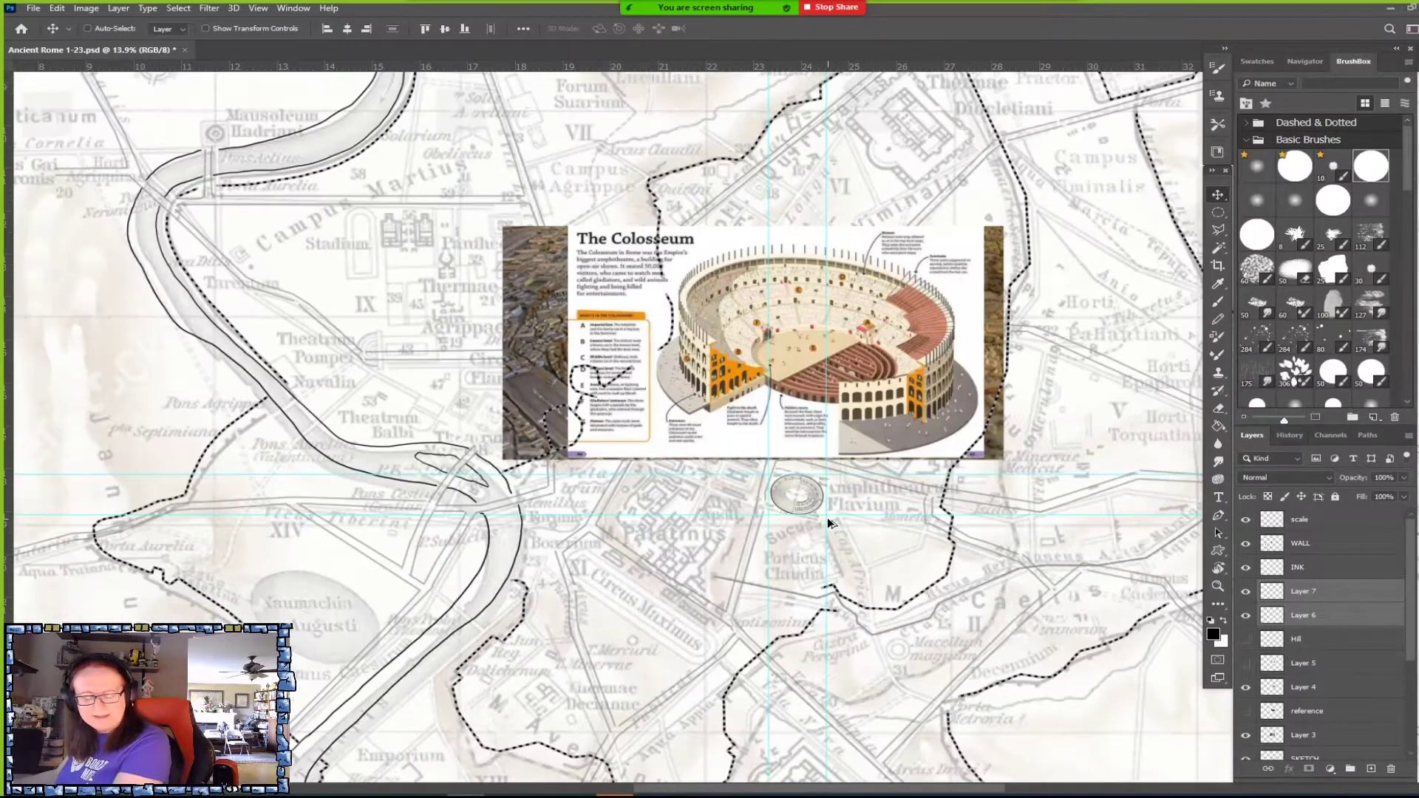
click(1246, 687)
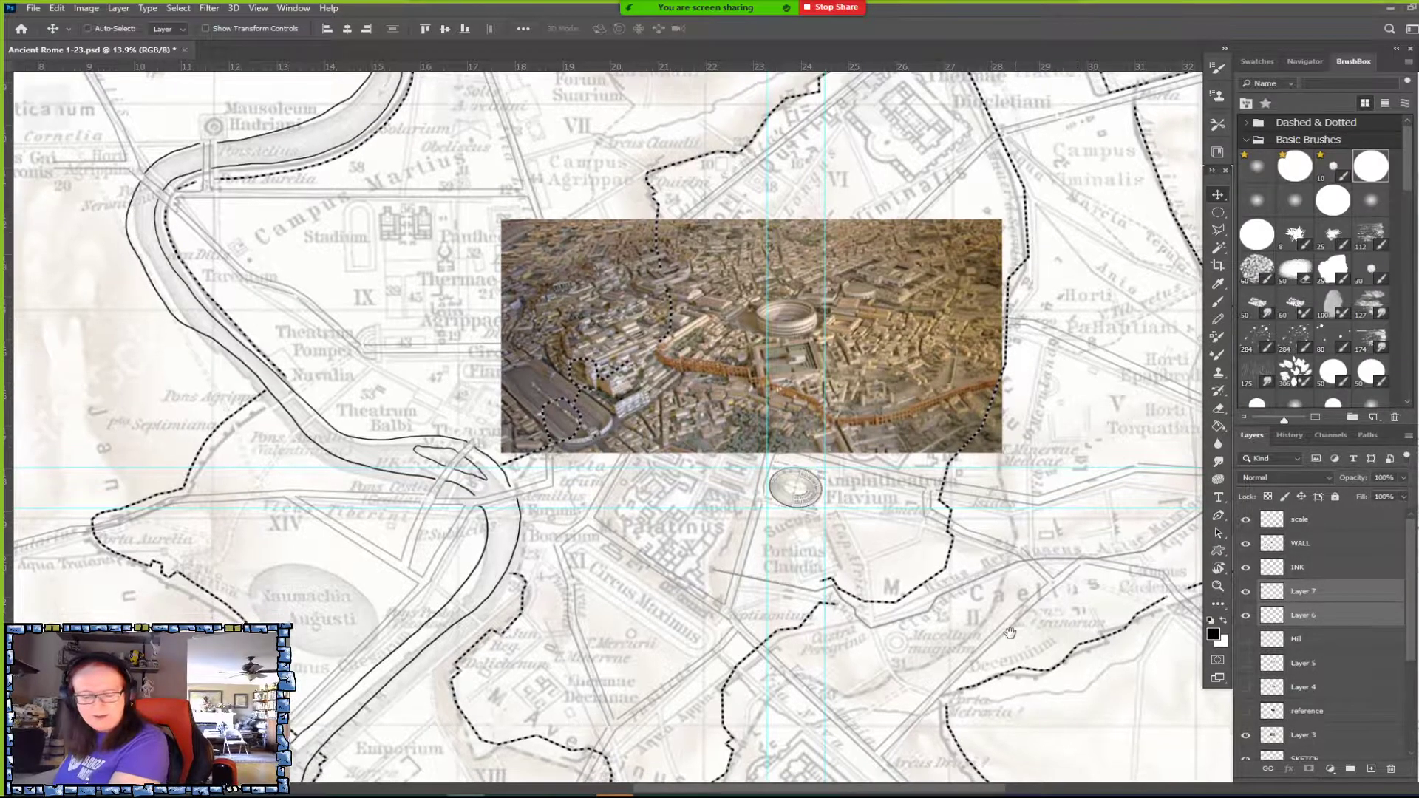
Find the stock-photo map layer and hide it to isolate the handwritten scale notes beside the map legend.
drag(983, 625, 826, 418)
scroll(1035, 611, down, 2)
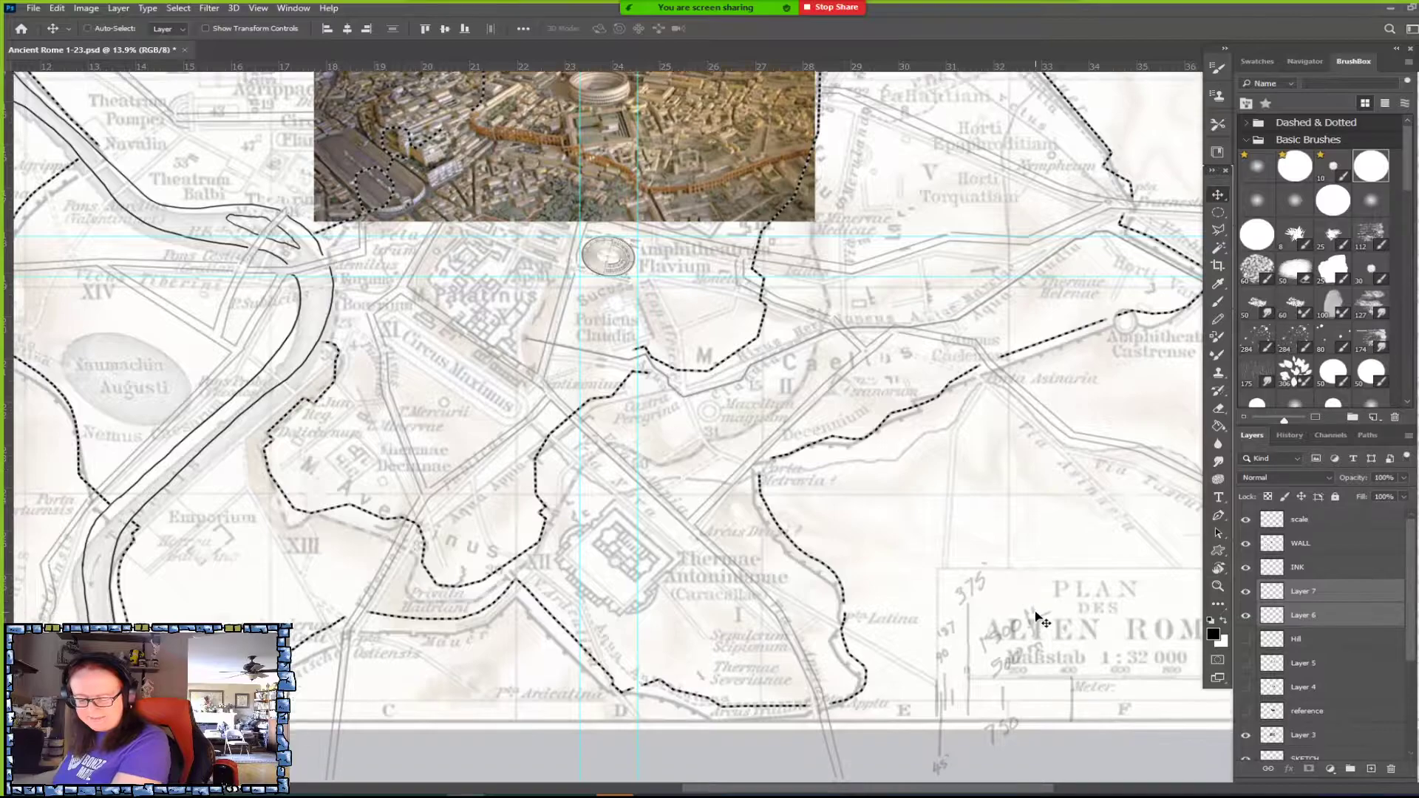
right_click(1014, 695)
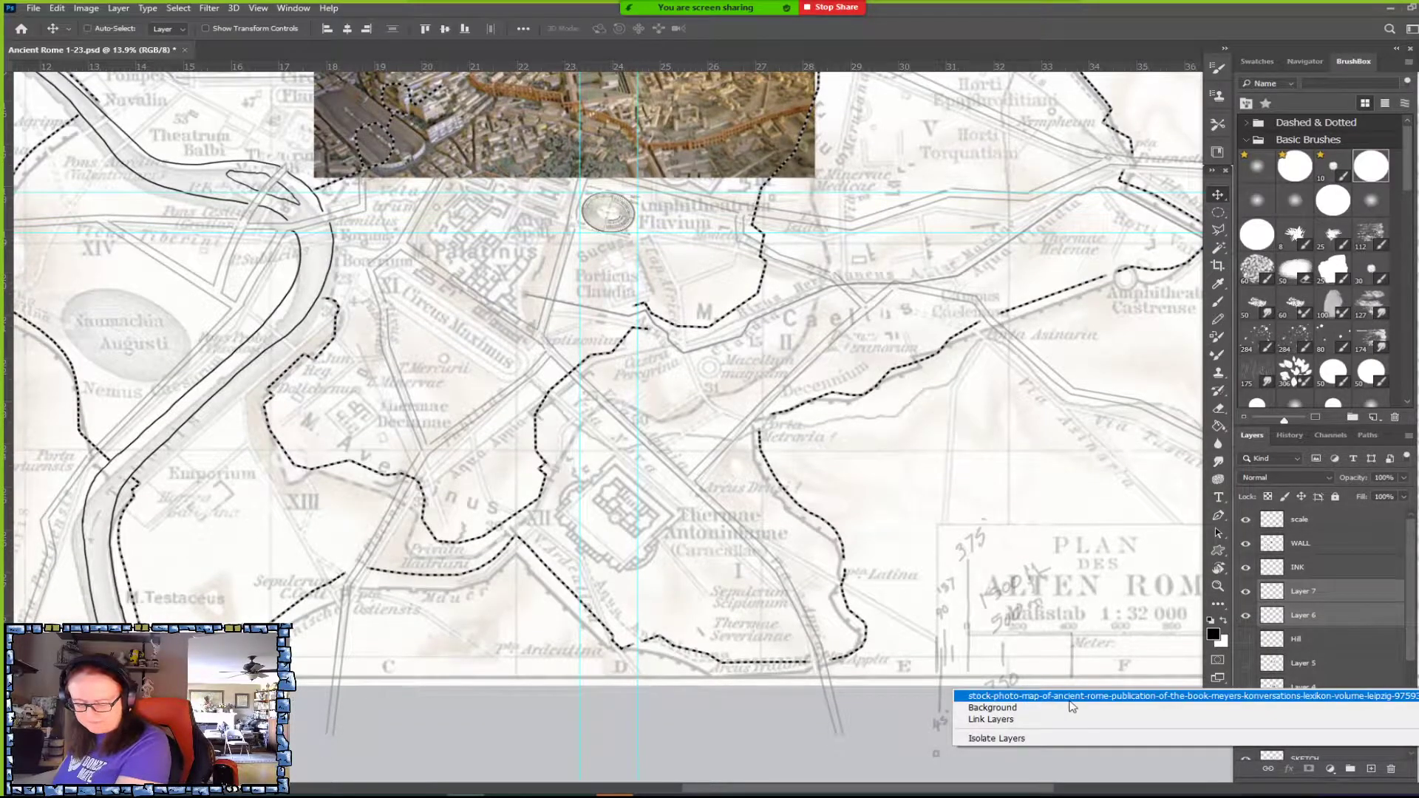
click(1015, 673)
scroll(1306, 635, down, 2)
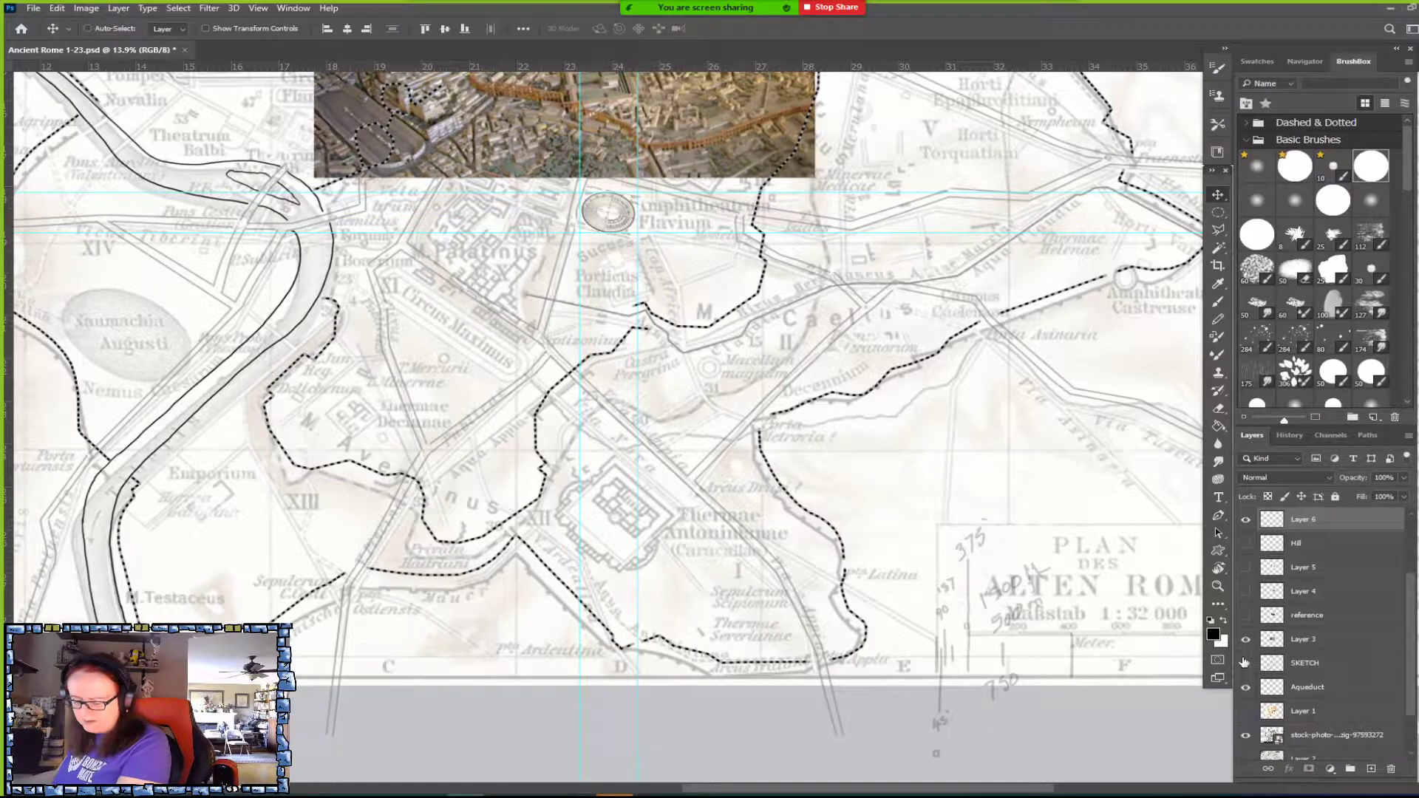
click(1246, 639)
click(1246, 640)
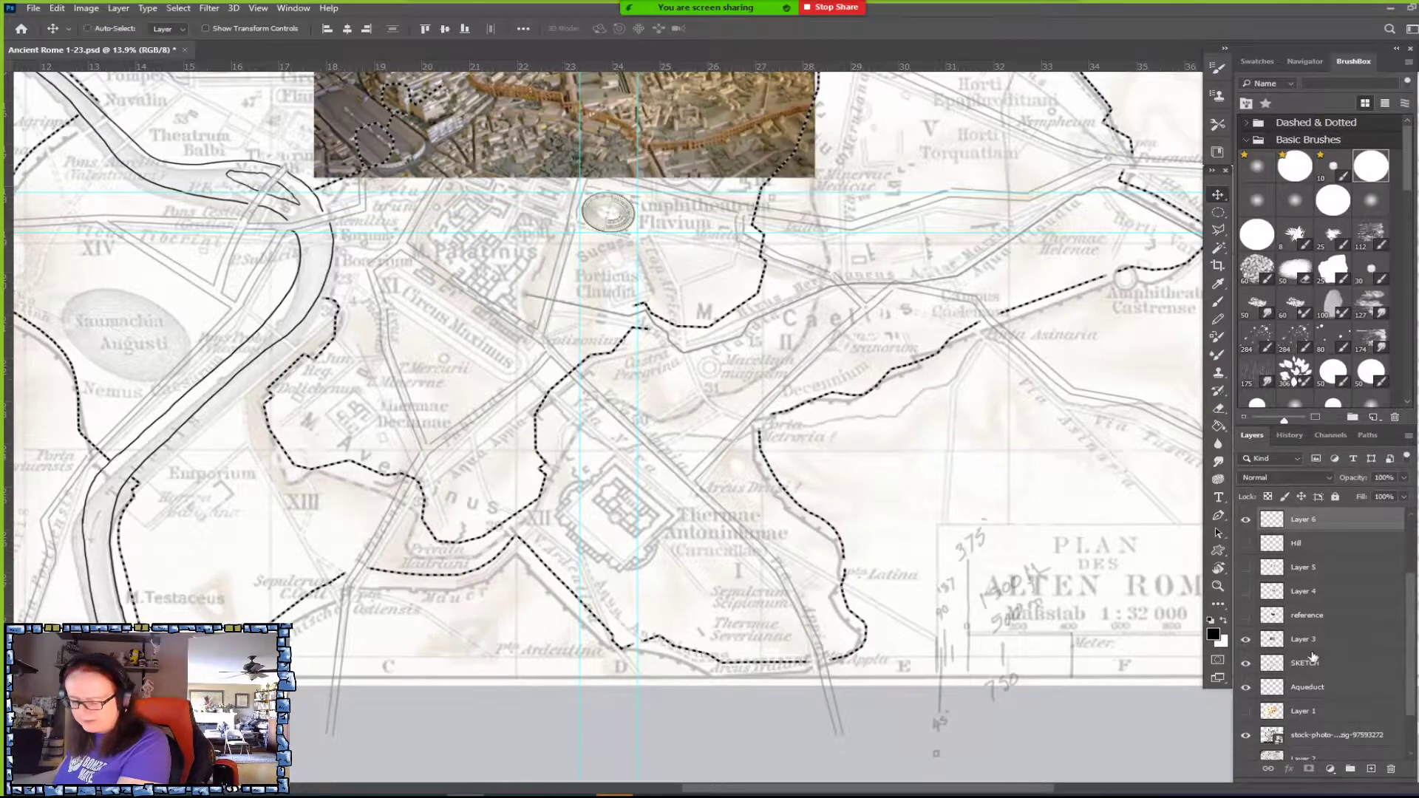
click(1245, 737)
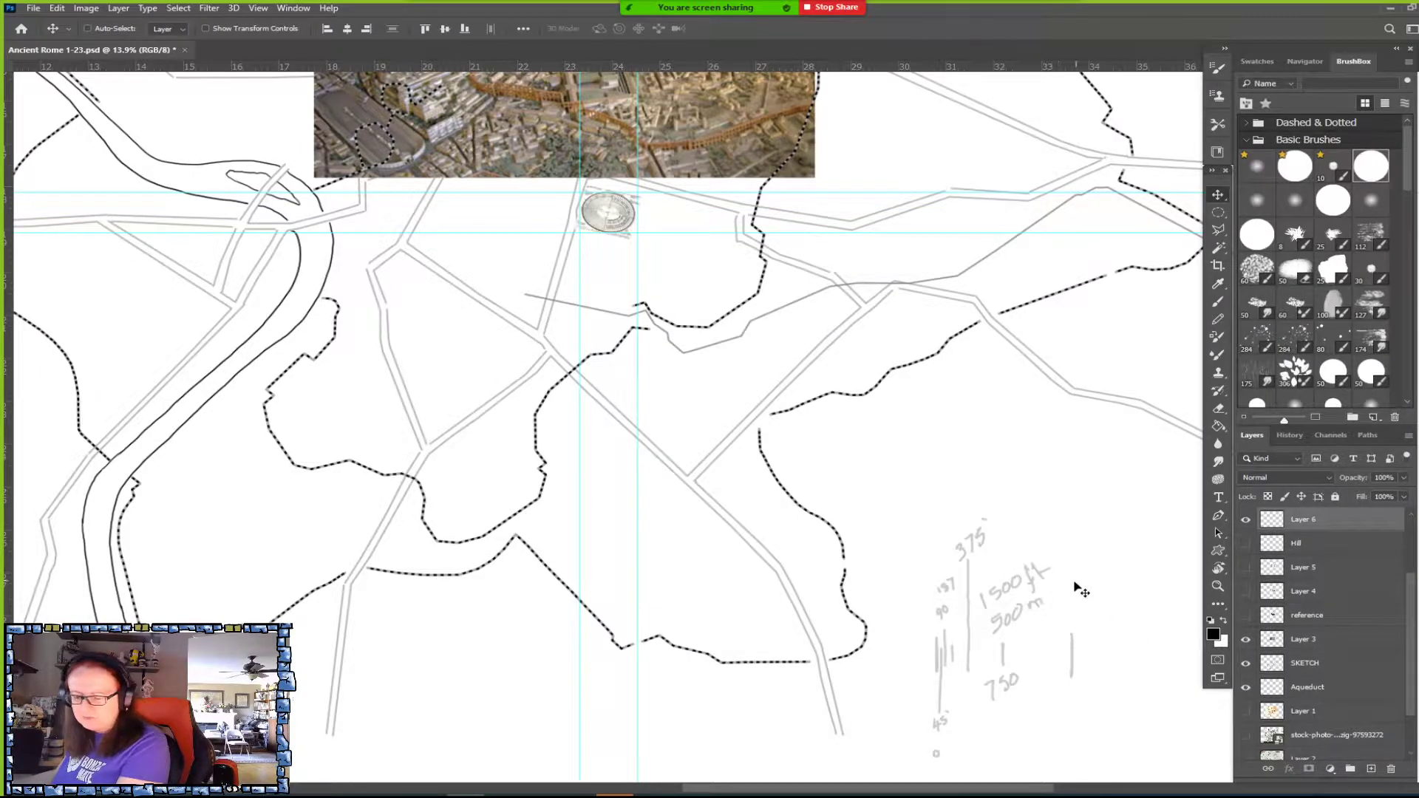
Try to cut the handwritten scale notes from the SKETCH layer with a rectangular selection.
click(1327, 667)
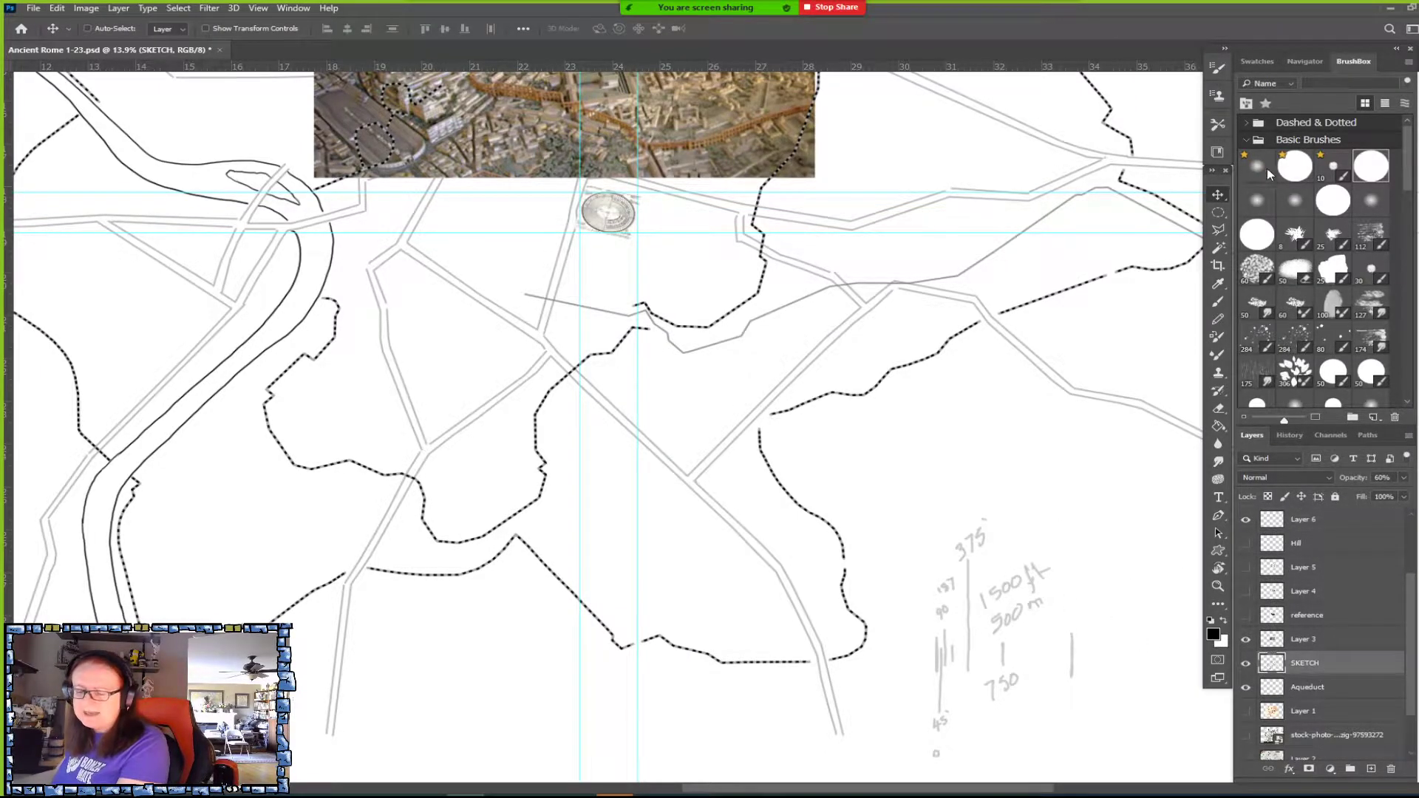
click(1217, 214)
click(1256, 213)
mouse_move(886, 768)
mouse_down()
mouse_move(1043, 647)
mouse_move(1126, 469)
mouse_up()
key(ctrl+x)
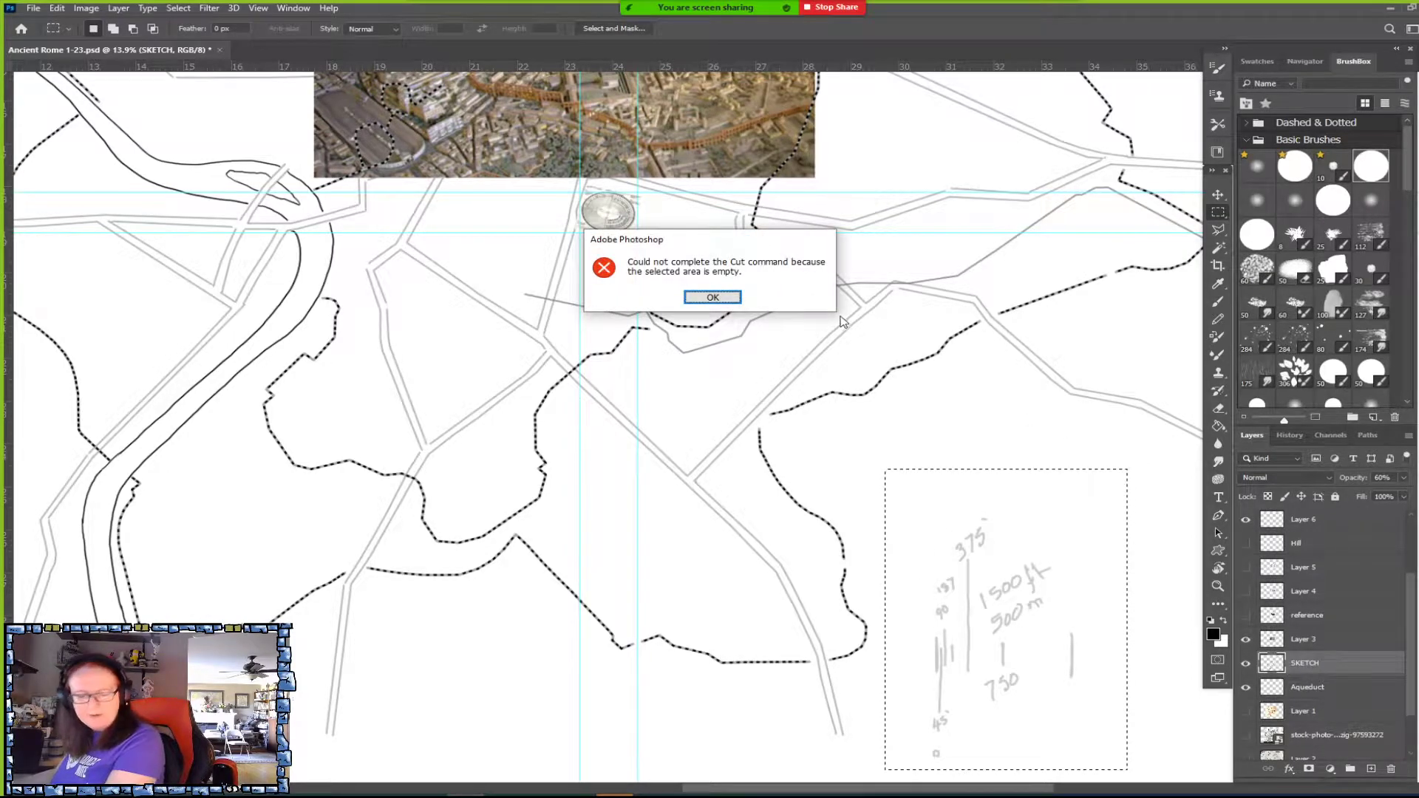
key(Return)
Check whether the scale notes belong to the SKETCH layer by toggling its visibility, and clear the selection.
click(1246, 663)
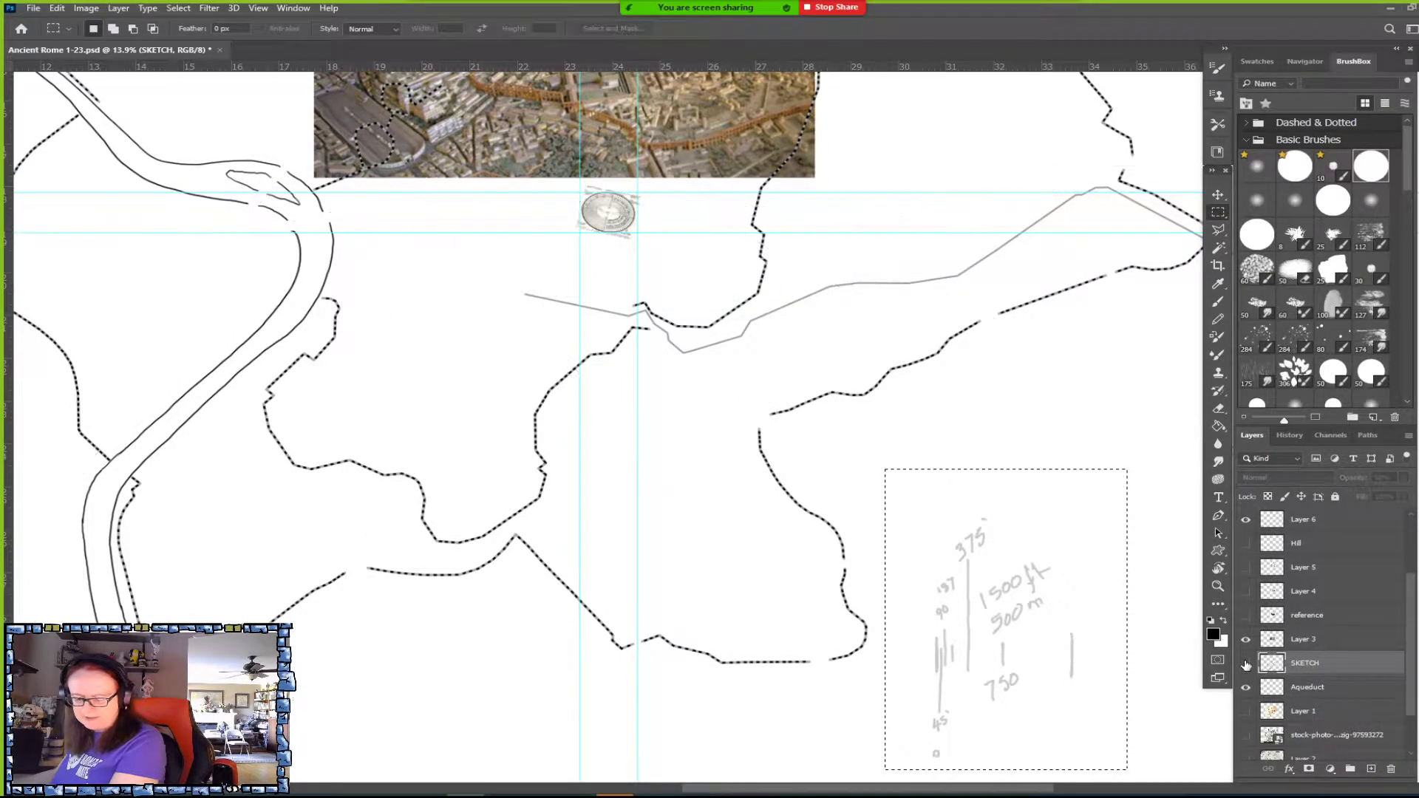
click(1246, 663)
scroll(1267, 691, up, 3)
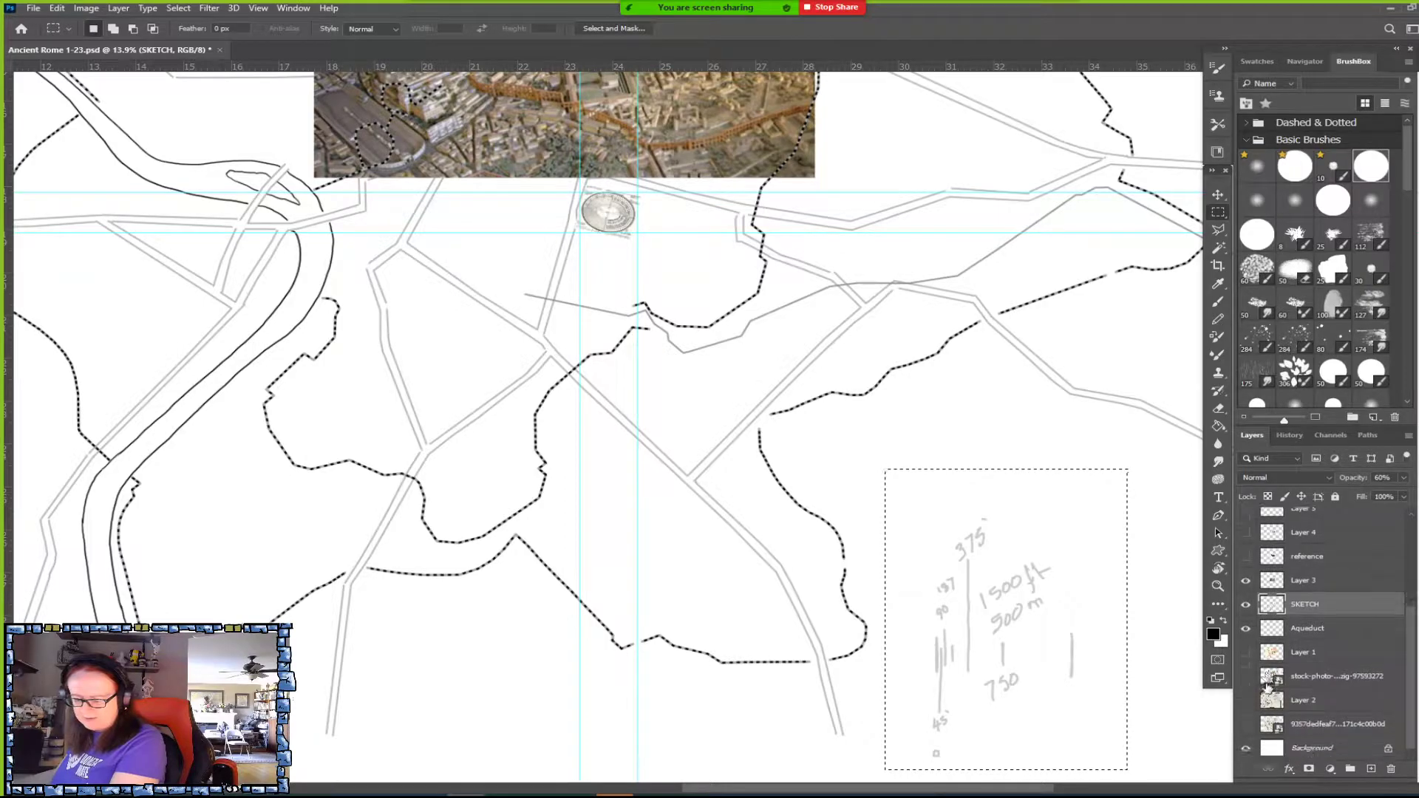
scroll(1274, 696, up, 2)
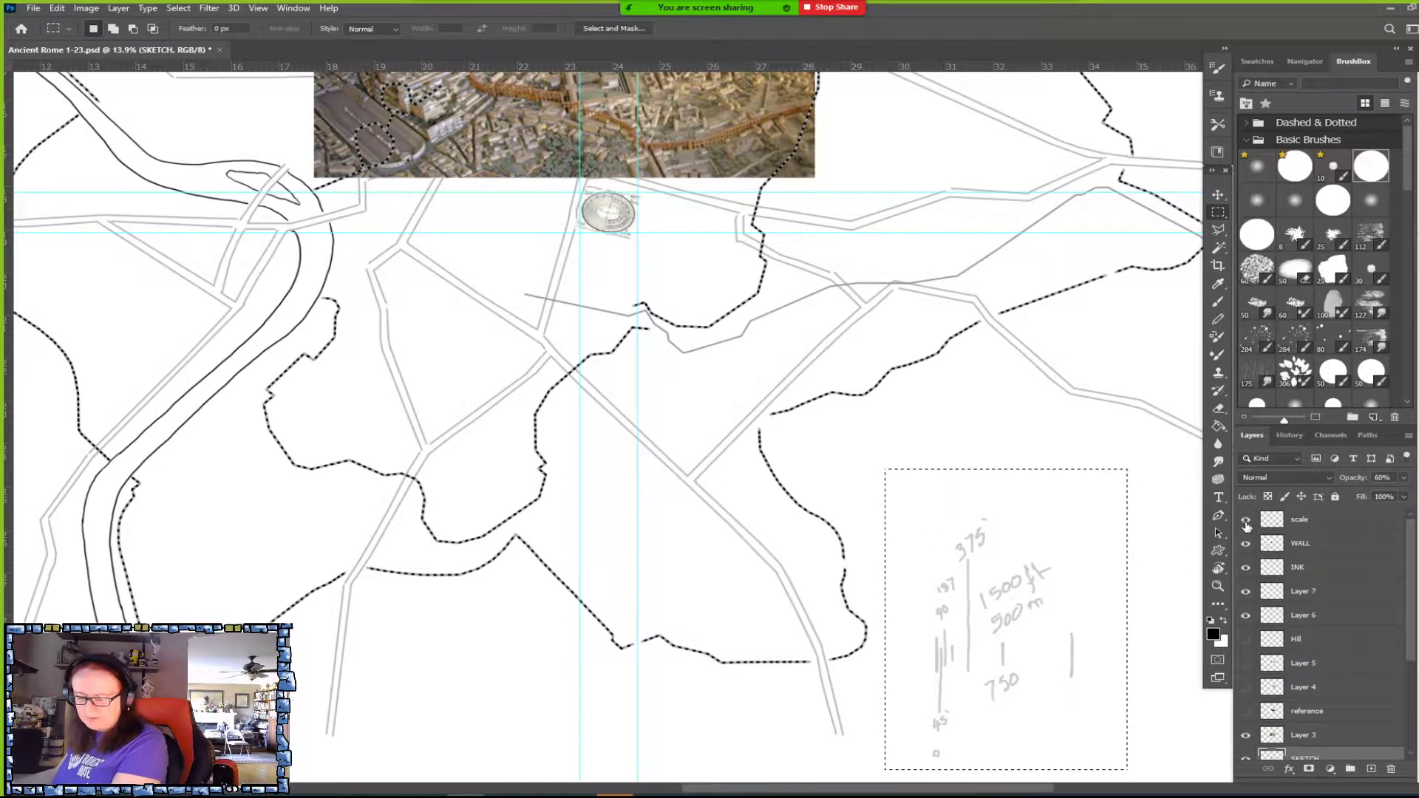
click(994, 488)
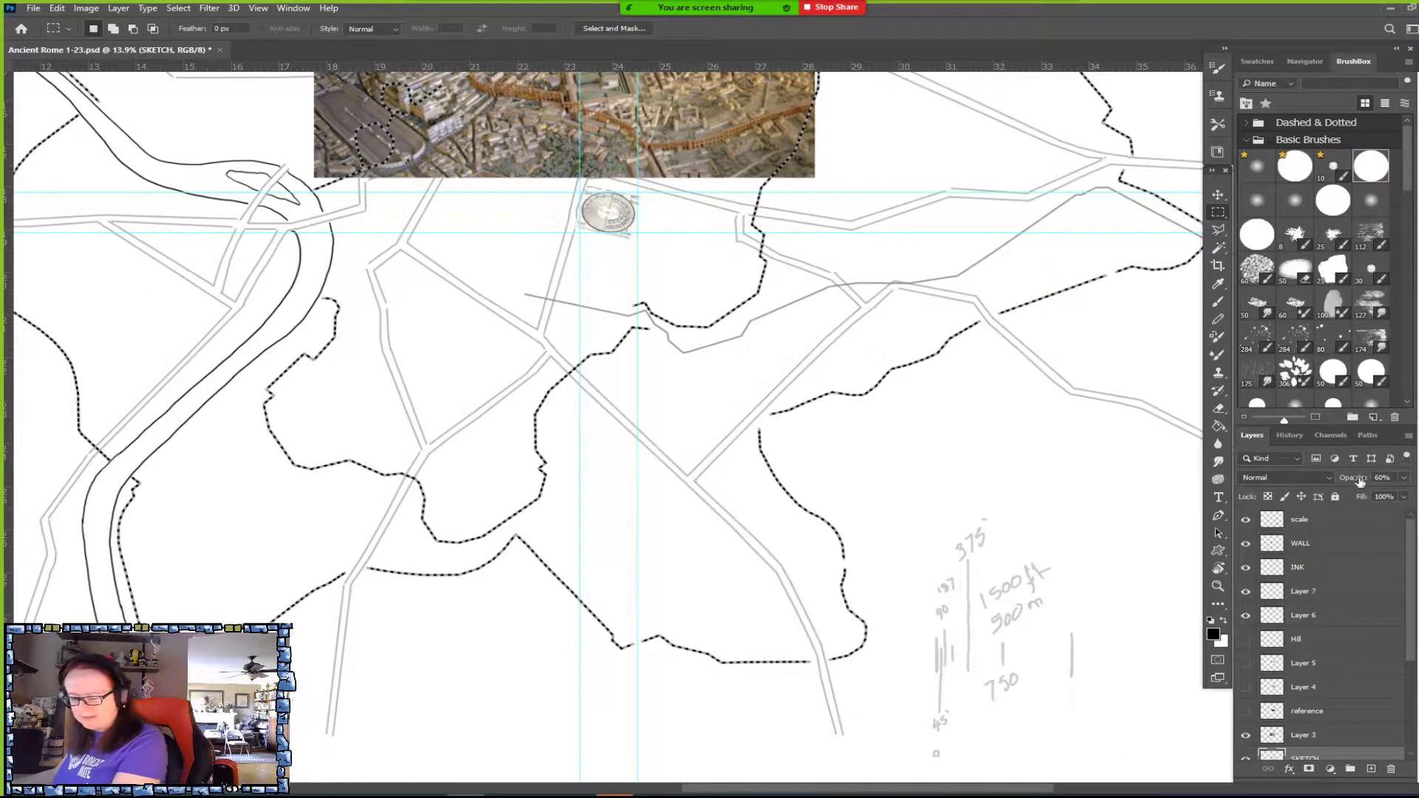
Select the scale layer and move its handwritten notes up from the map legend to the area southeast of the Colosseum.
click(1321, 524)
key(v)
mouse_move(1021, 653)
mouse_down()
mouse_move(1020, 586)
mouse_move(934, 420)
mouse_up()
drag(935, 153, 1151, 319)
mouse_move(1132, 540)
mouse_down()
mouse_move(1084, 491)
mouse_move(979, 447)
mouse_up()
scroll(879, 458, up, 5)
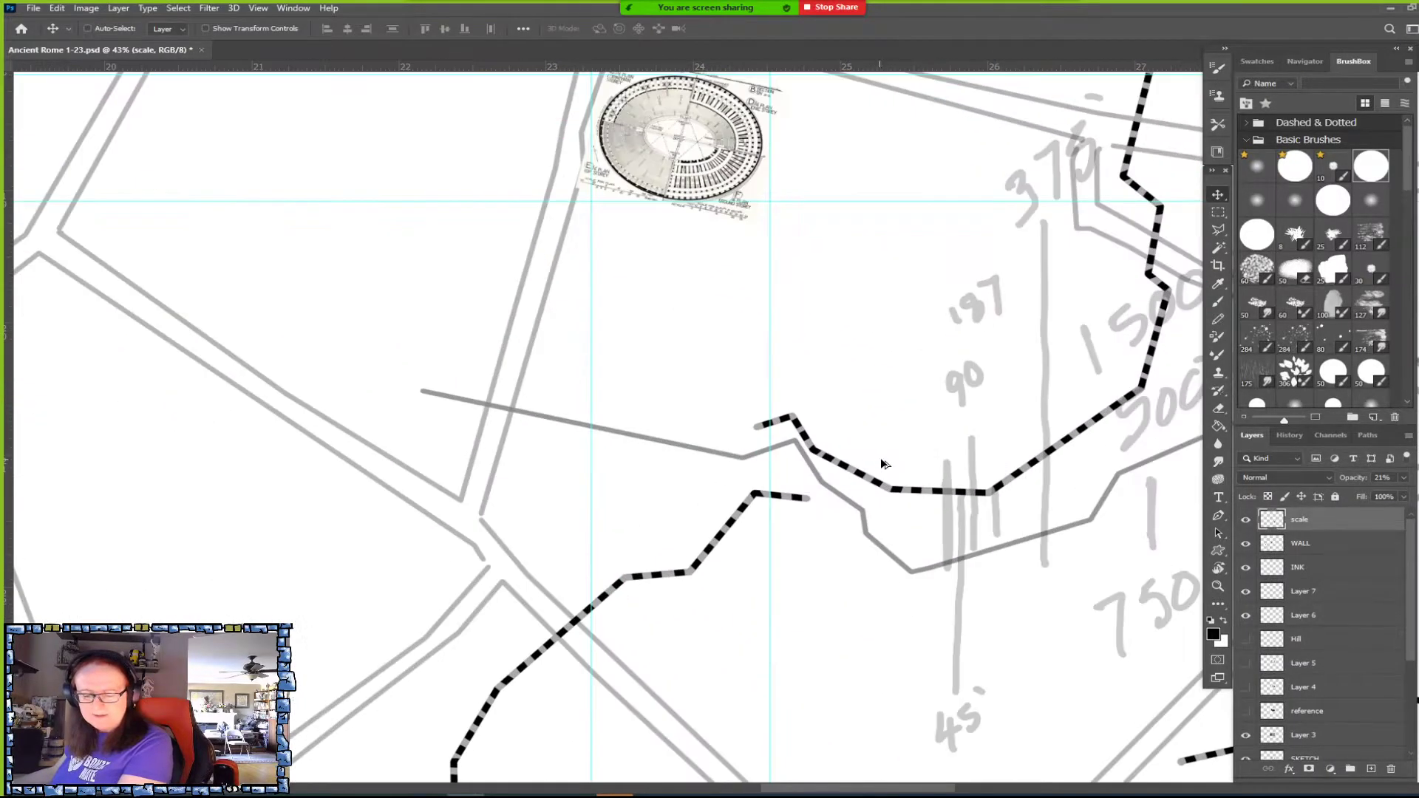
drag(1155, 421, 999, 380)
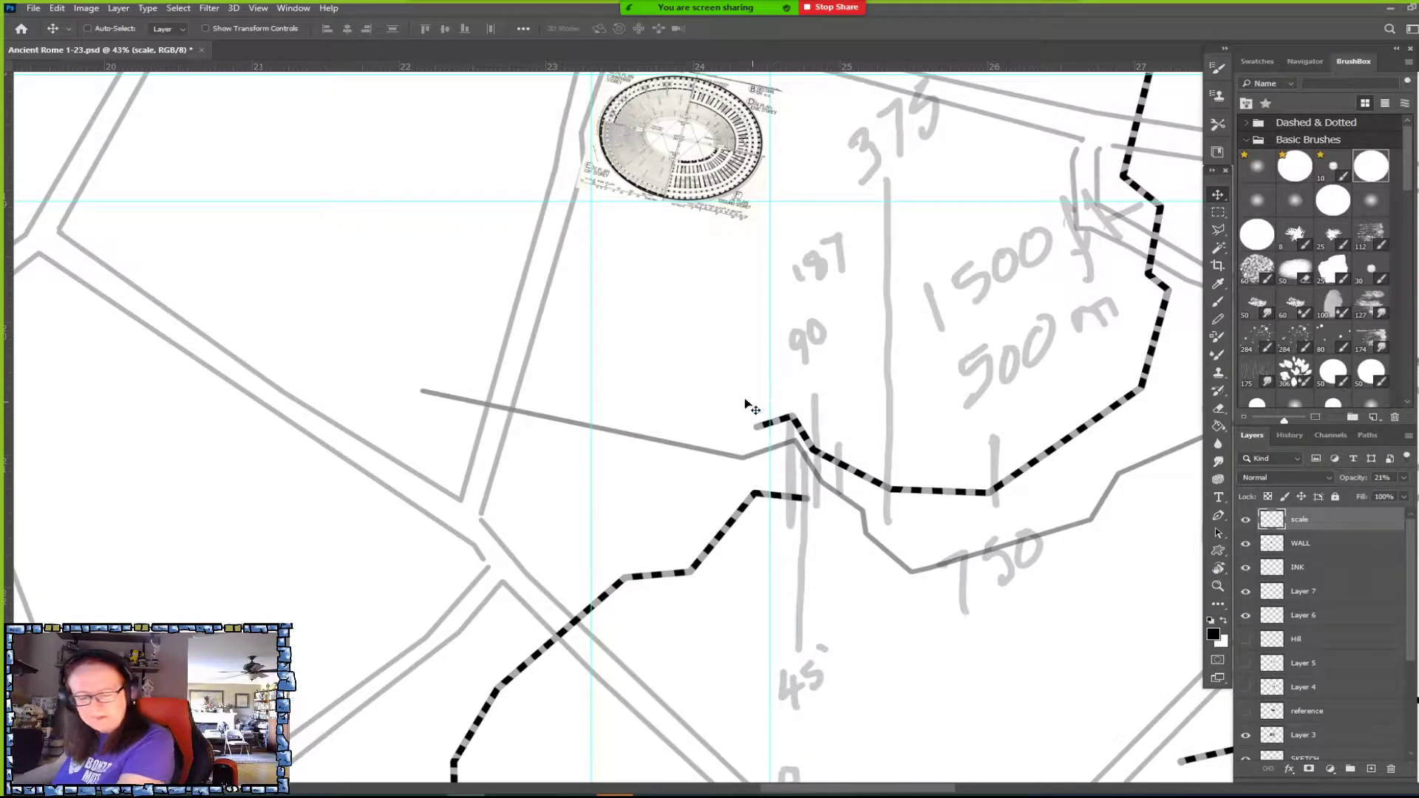
Bring the scale notes' bars up beneath the Colosseum plan to compare sizes, and move the notes back down clear of it.
drag(684, 355, 874, 559)
scroll(928, 495, up, 3)
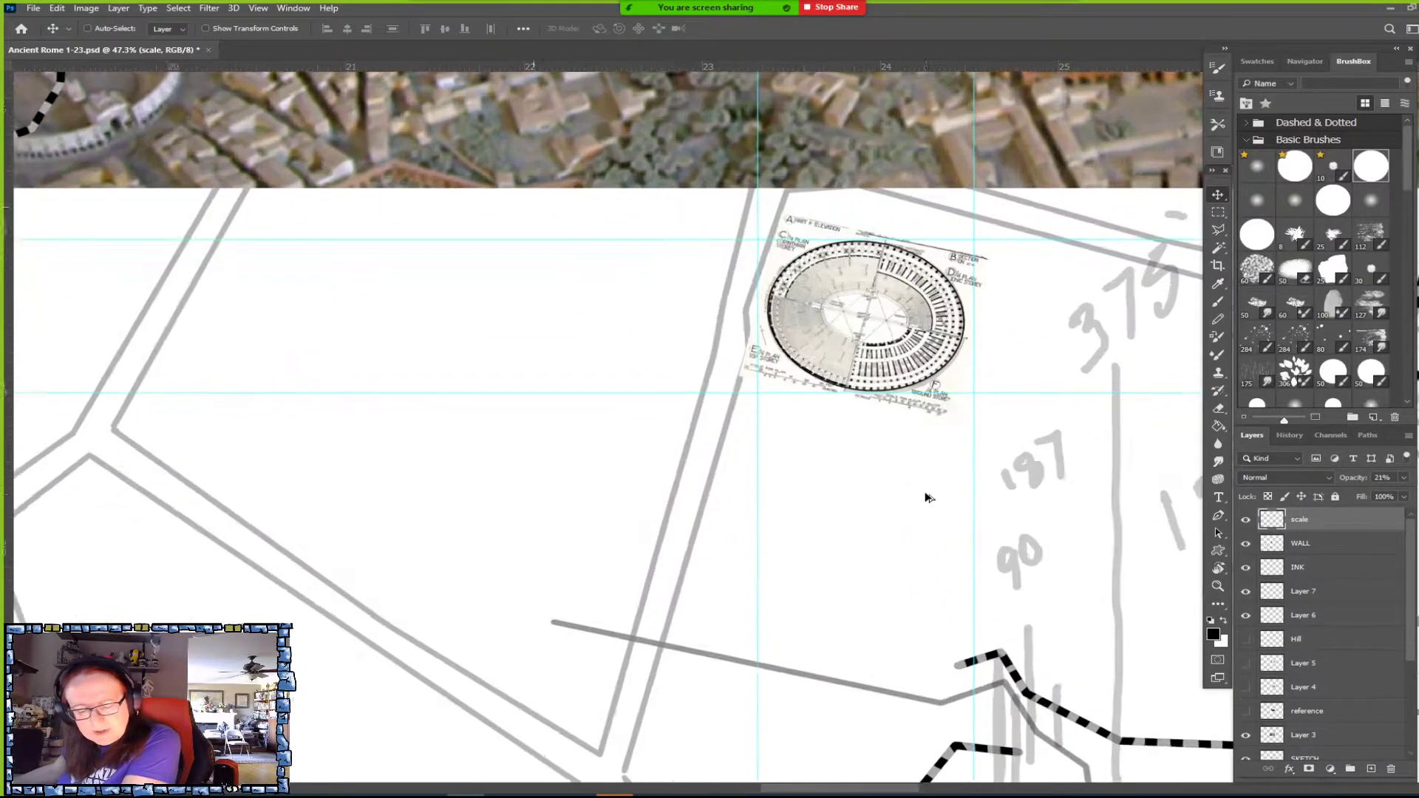
mouse_move(1116, 675)
mouse_down()
mouse_move(973, 416)
mouse_move(1008, 618)
mouse_move(986, 570)
mouse_up()
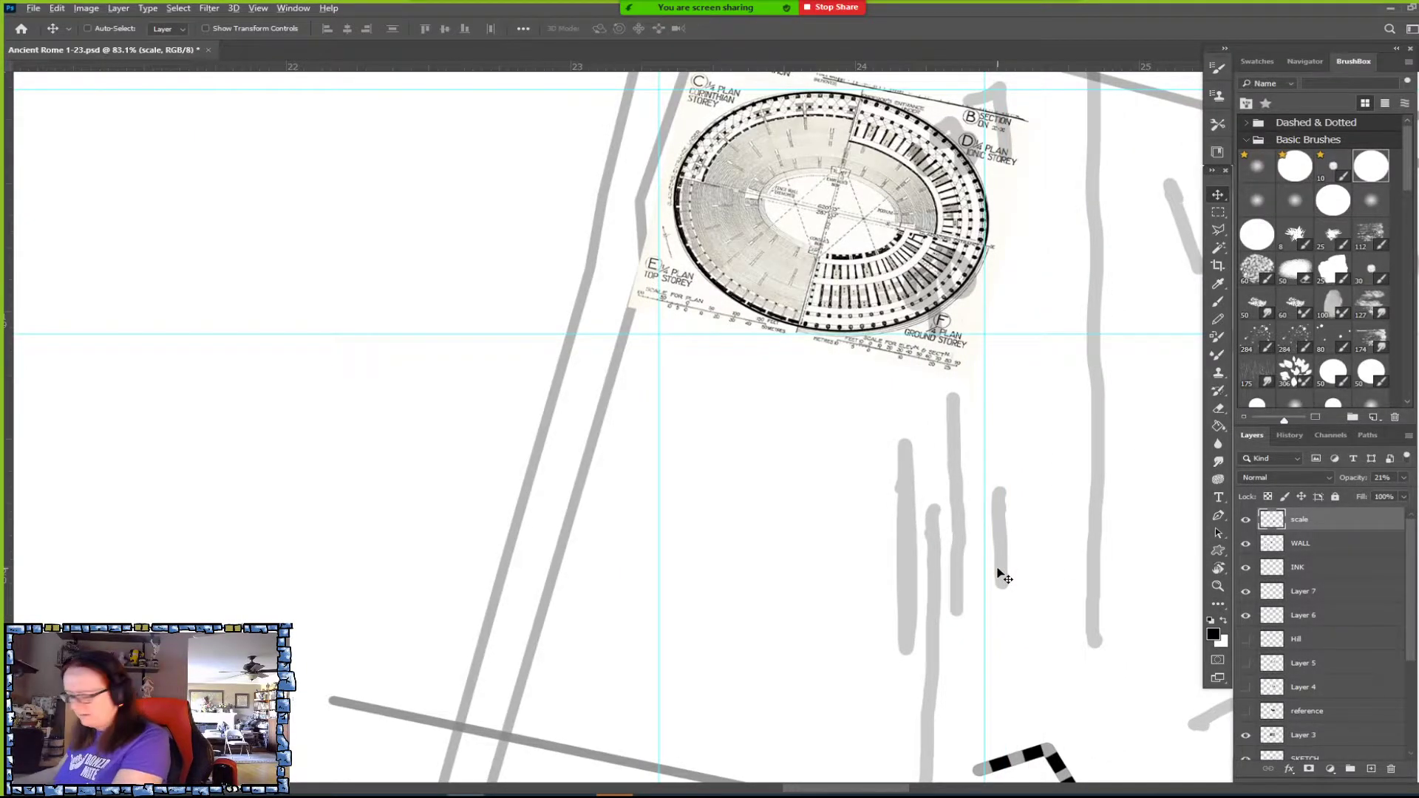
scroll(1003, 576, down, 5)
mouse_move(1094, 642)
mouse_down()
mouse_move(981, 423)
mouse_move(1019, 570)
mouse_move(1097, 655)
mouse_move(910, 439)
mouse_up()
mouse_move(874, 229)
mouse_down()
mouse_move(980, 404)
mouse_move(702, 452)
mouse_up()
drag(621, 244, 965, 554)
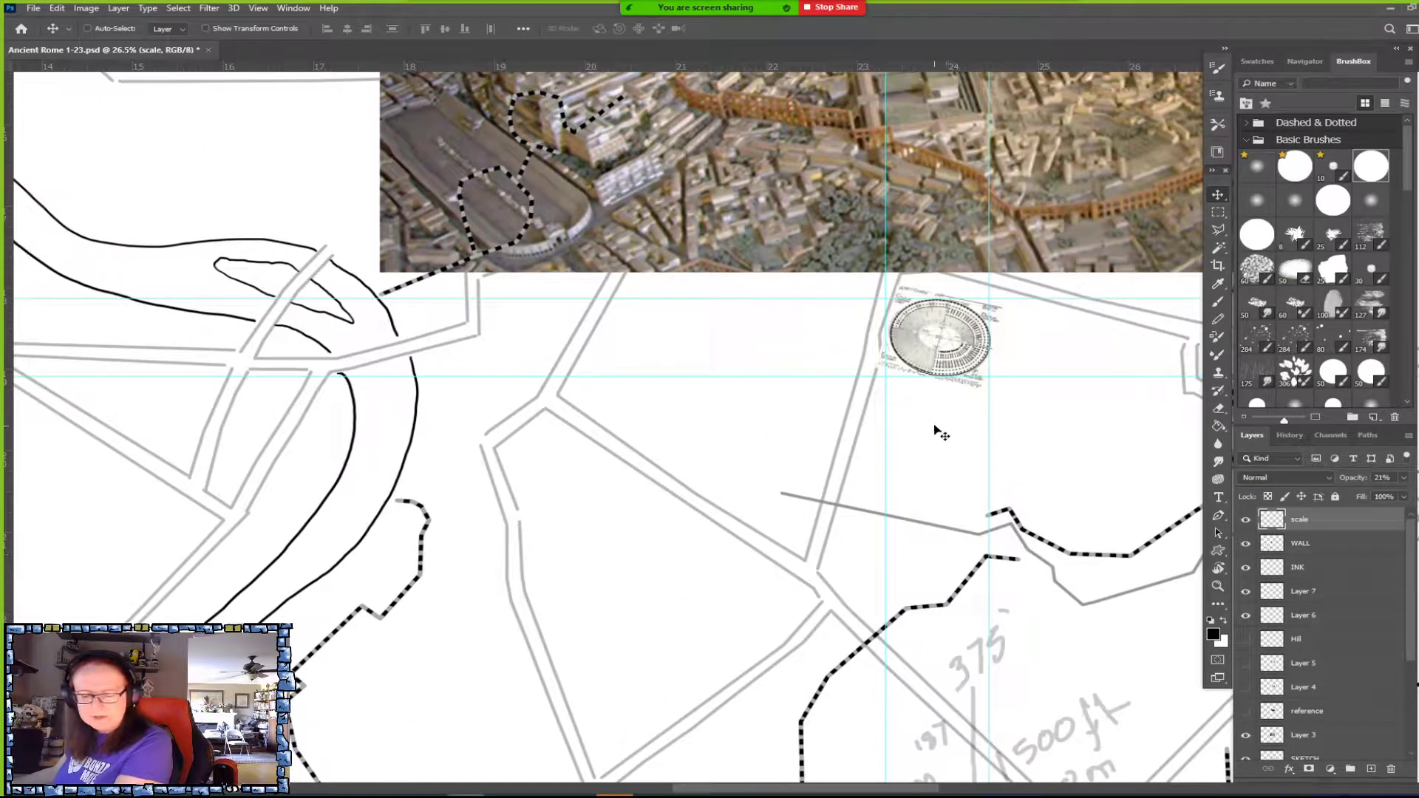
Add a new layer above the scale layer for work at the Colosseum plan's printed scale bar.
scroll(932, 399, up, 5)
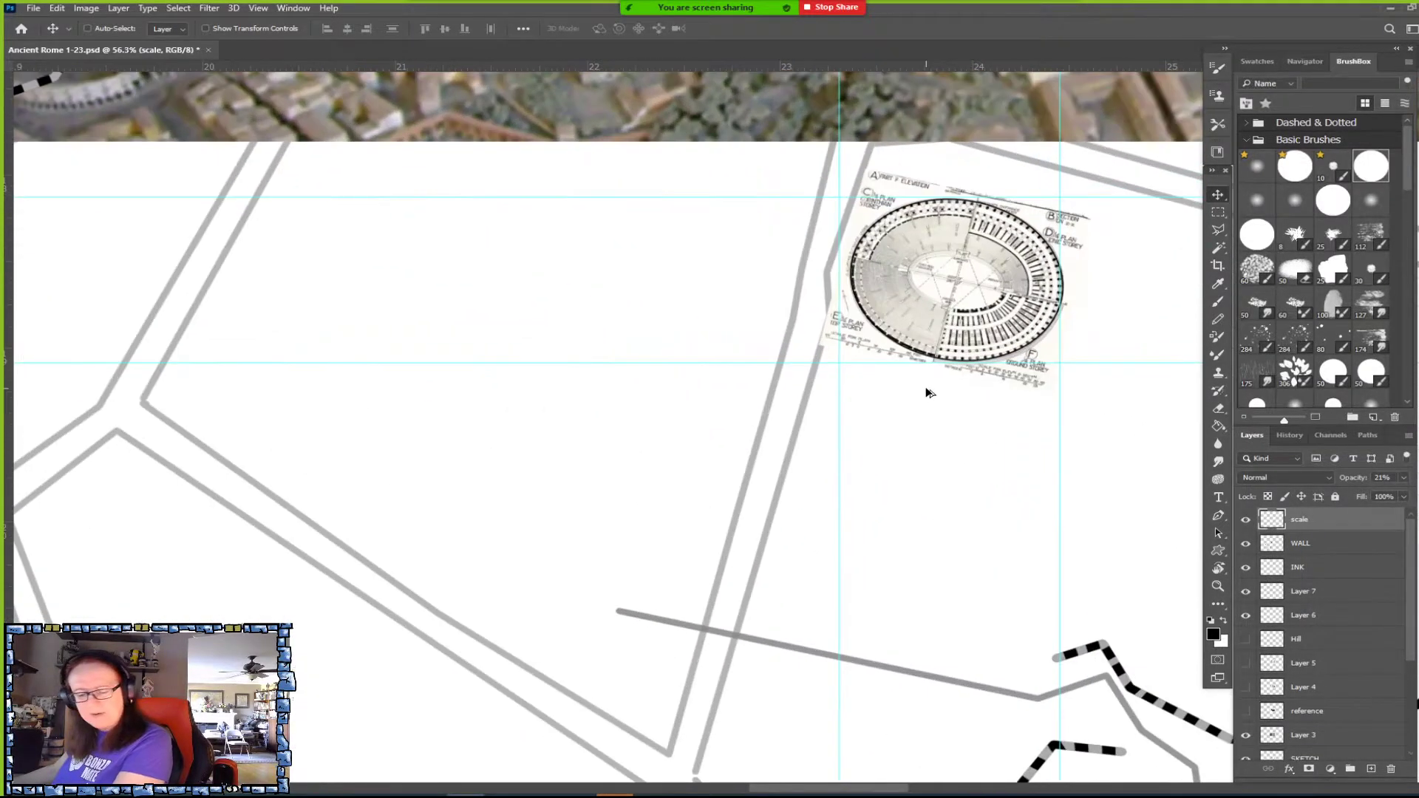
scroll(964, 419, up, 3)
scroll(965, 420, up, 4)
scroll(964, 420, up, 1)
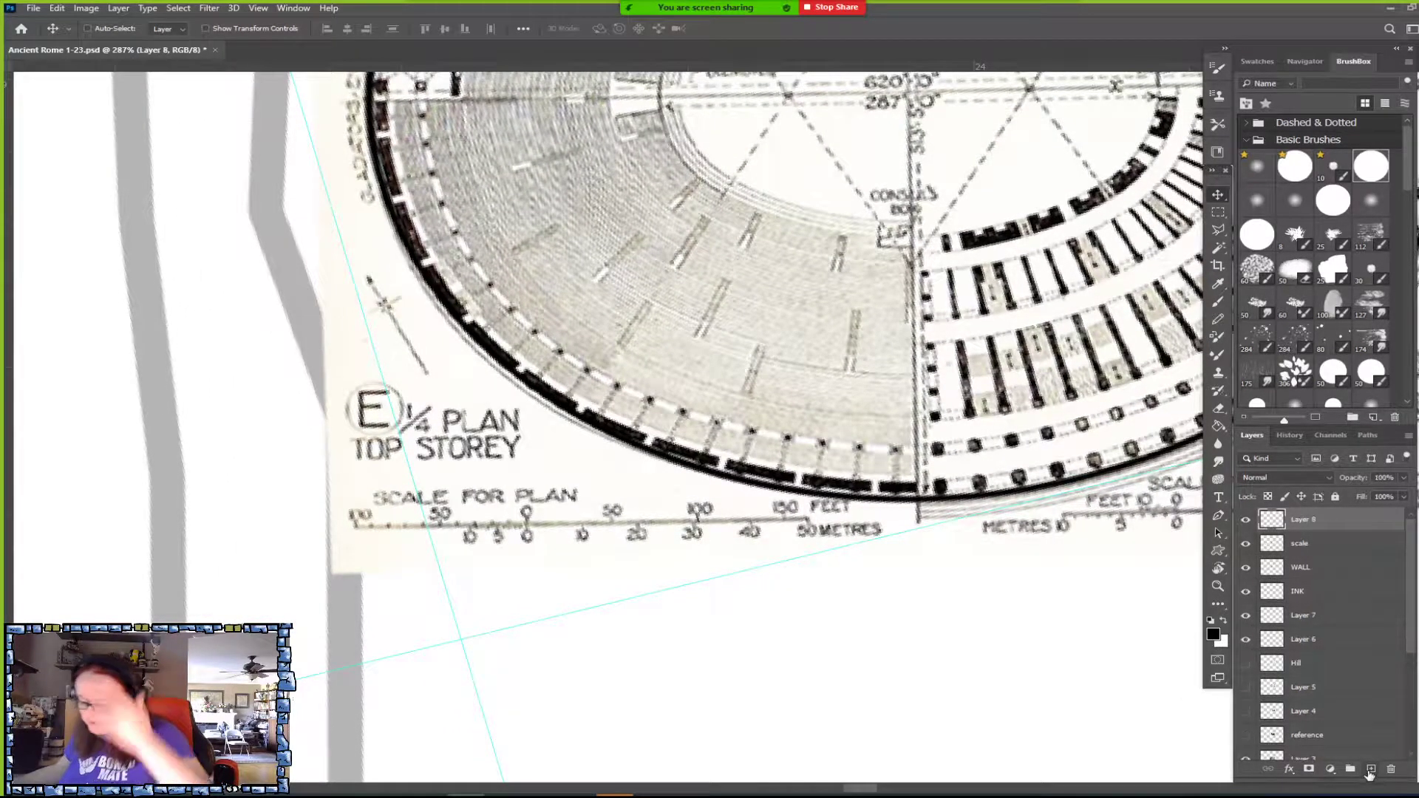
Add a new layer and shrink the brush to 2 px for tracing the scale bar below the Colosseum plan.
click(1371, 768)
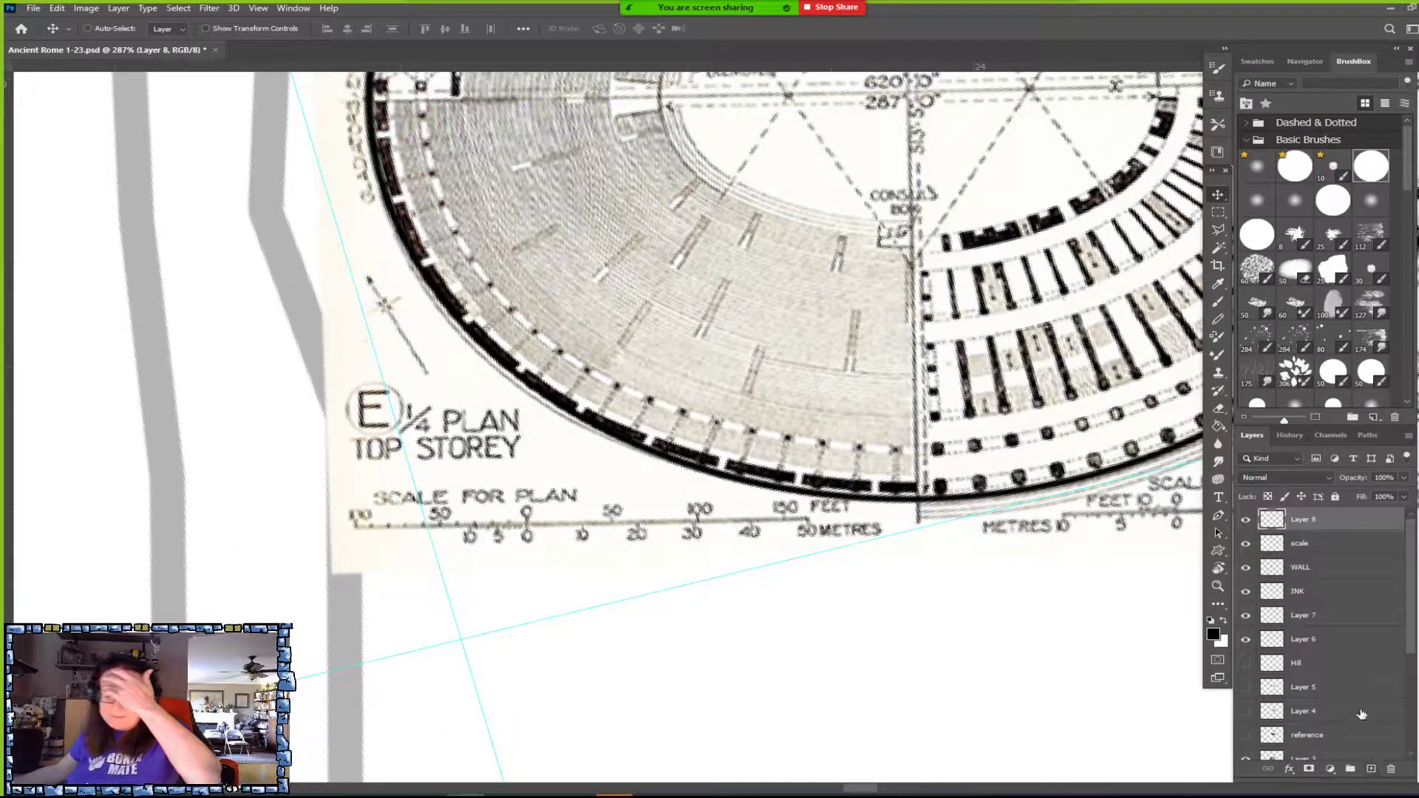
click(1218, 301)
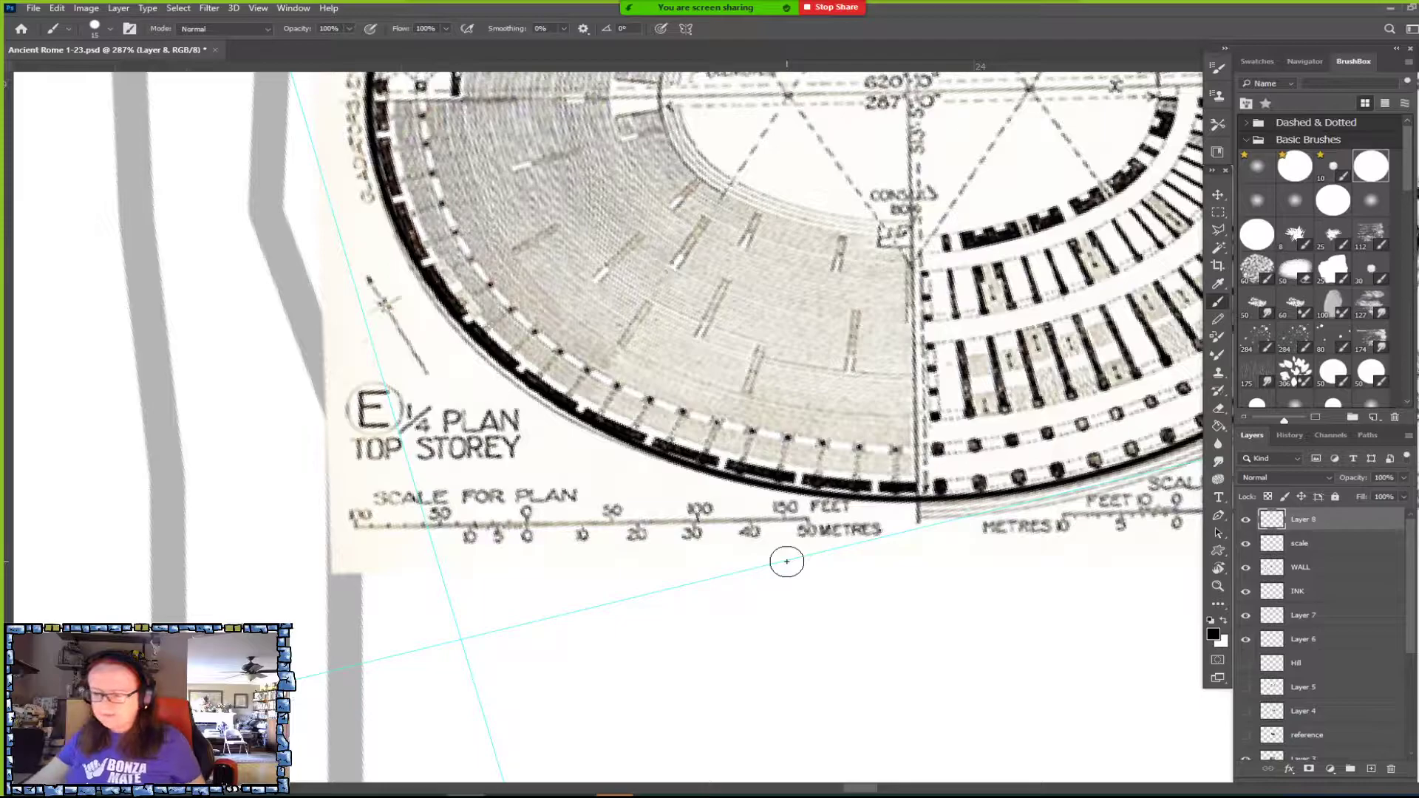
key(bracketleft)
key(bracketleft)
key(bracketleft)
key(bracketleft)
key(bracketleft)
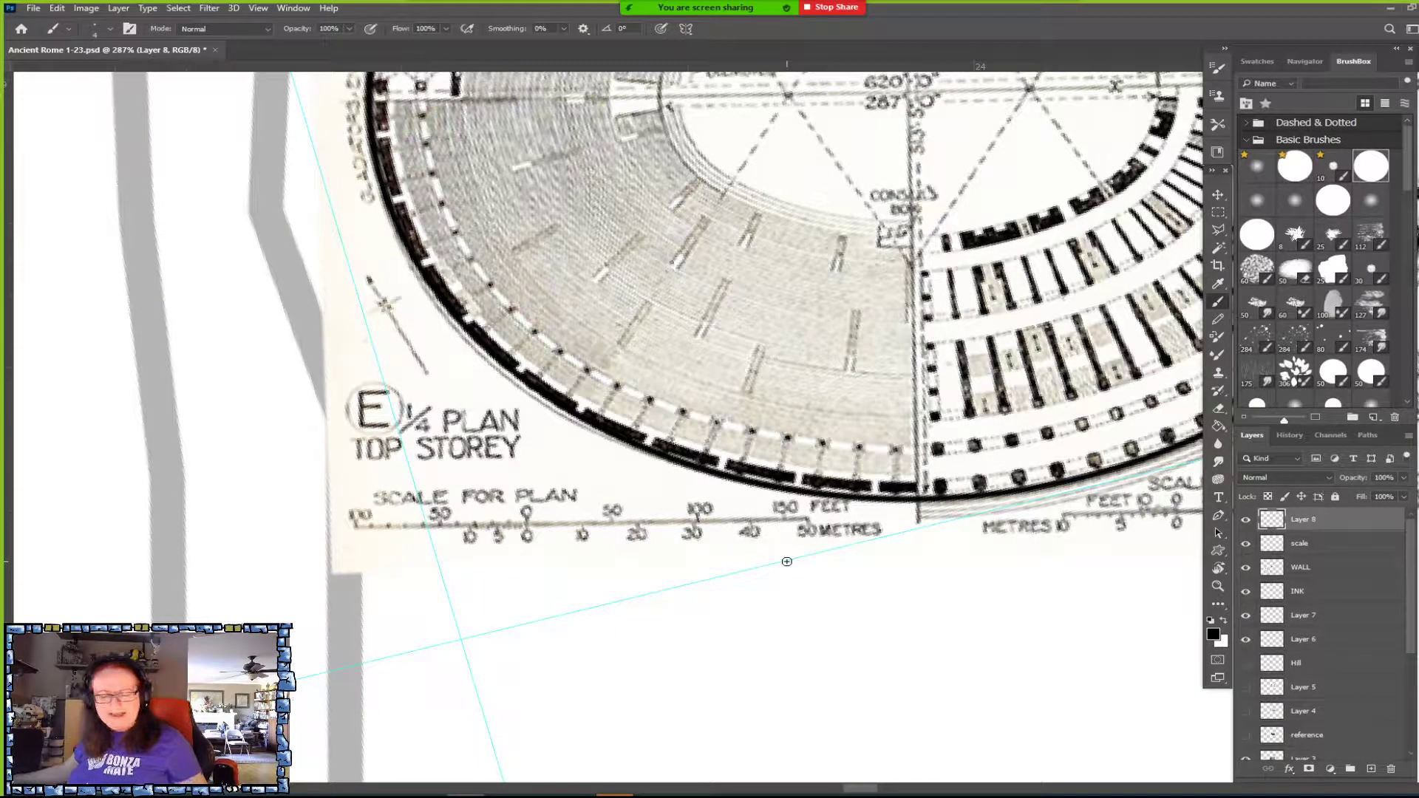
scroll(787, 562, down, 6)
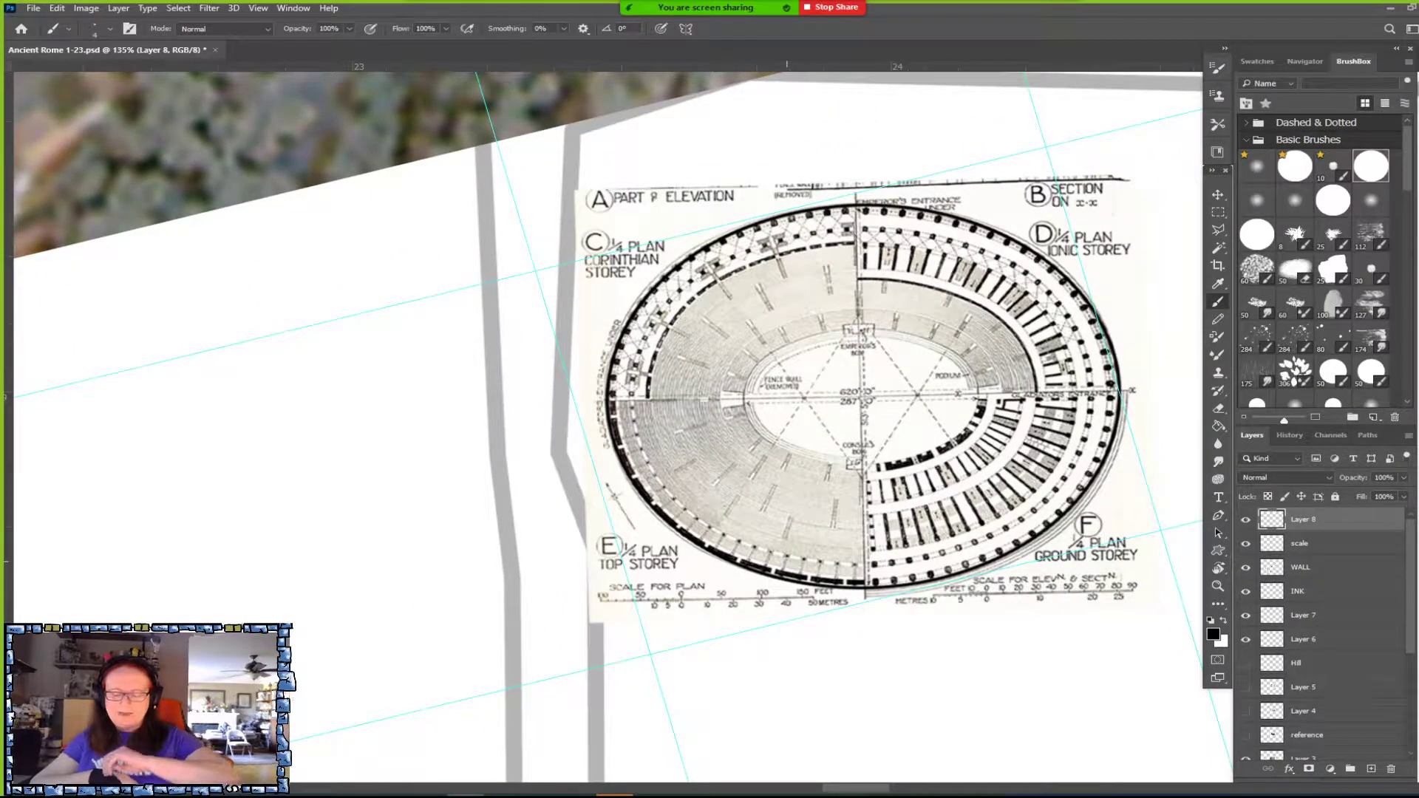
scroll(1064, 639, up, 2)
scroll(786, 561, up, 1)
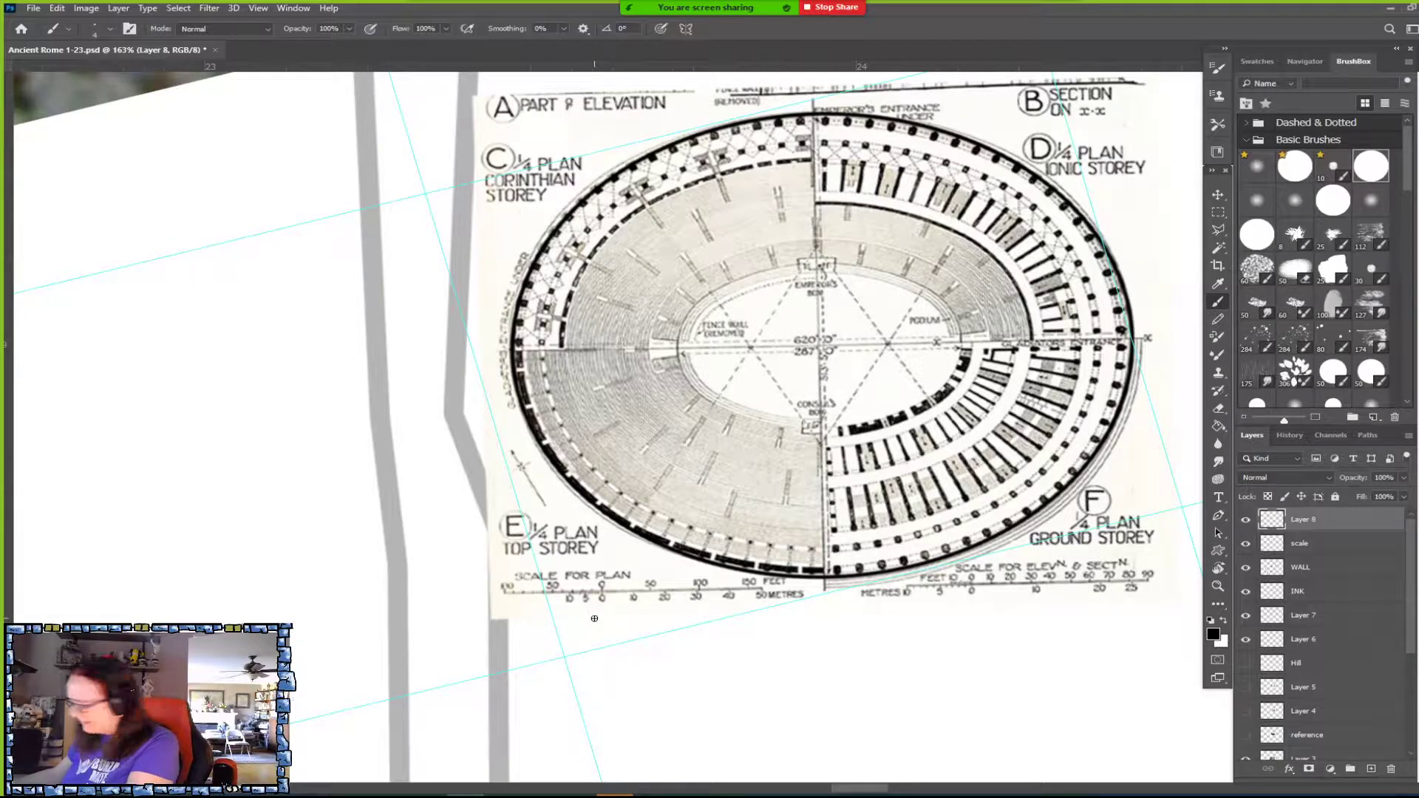
scroll(596, 610, up, 4)
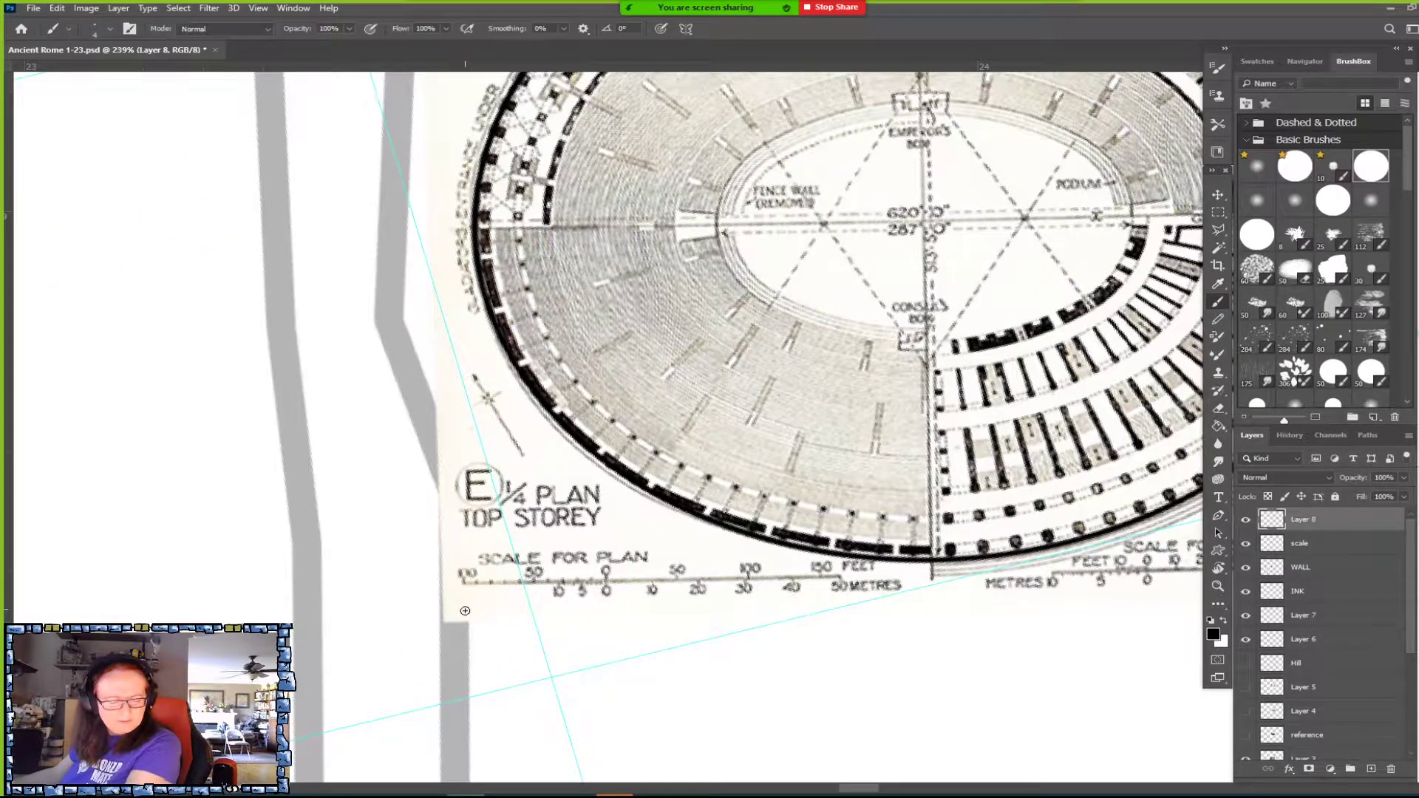
key(bracketleft)
key(bracketleft)
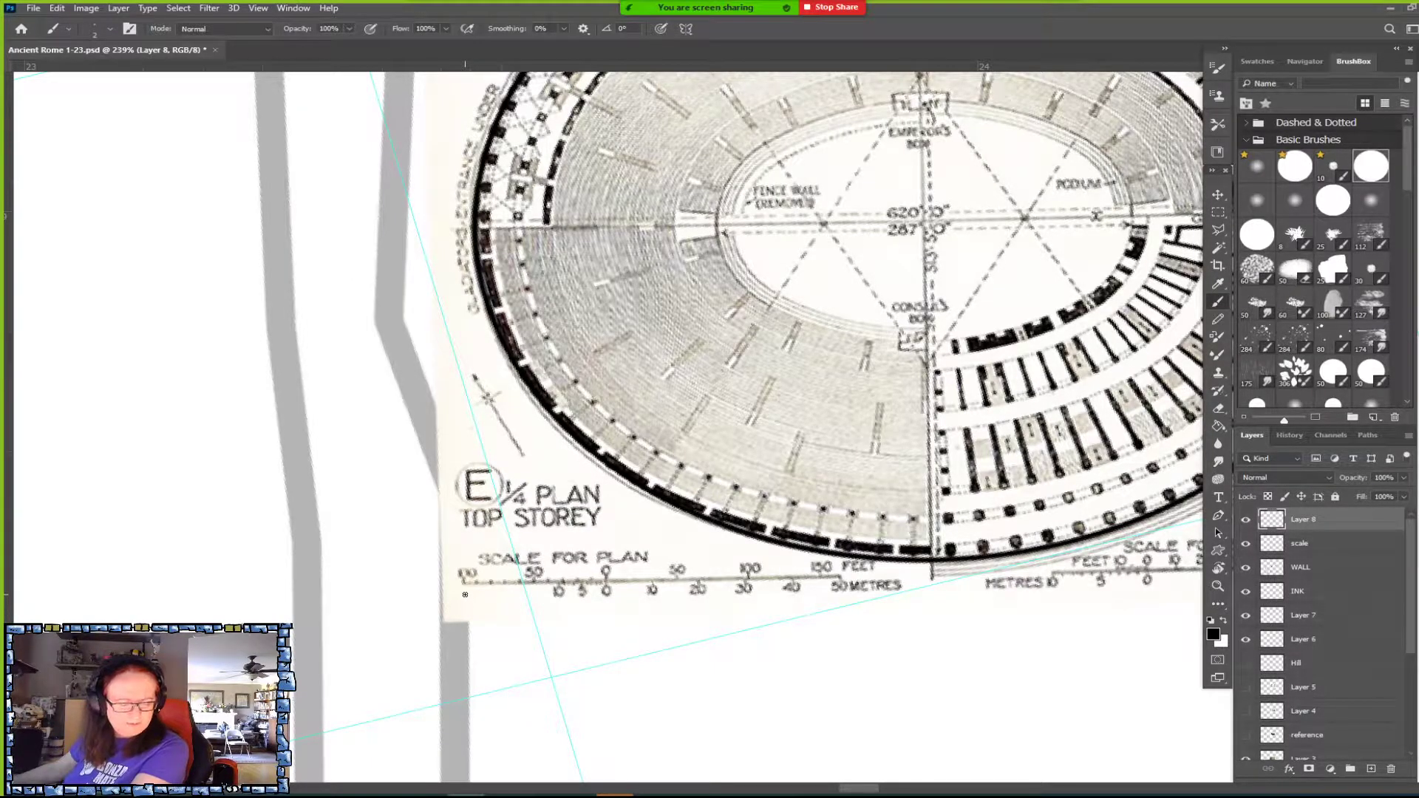
Draw vertical marks down from the plan's scale bar at its 100-foot end, zero point and 50-metre end.
drag(463, 587, 459, 655)
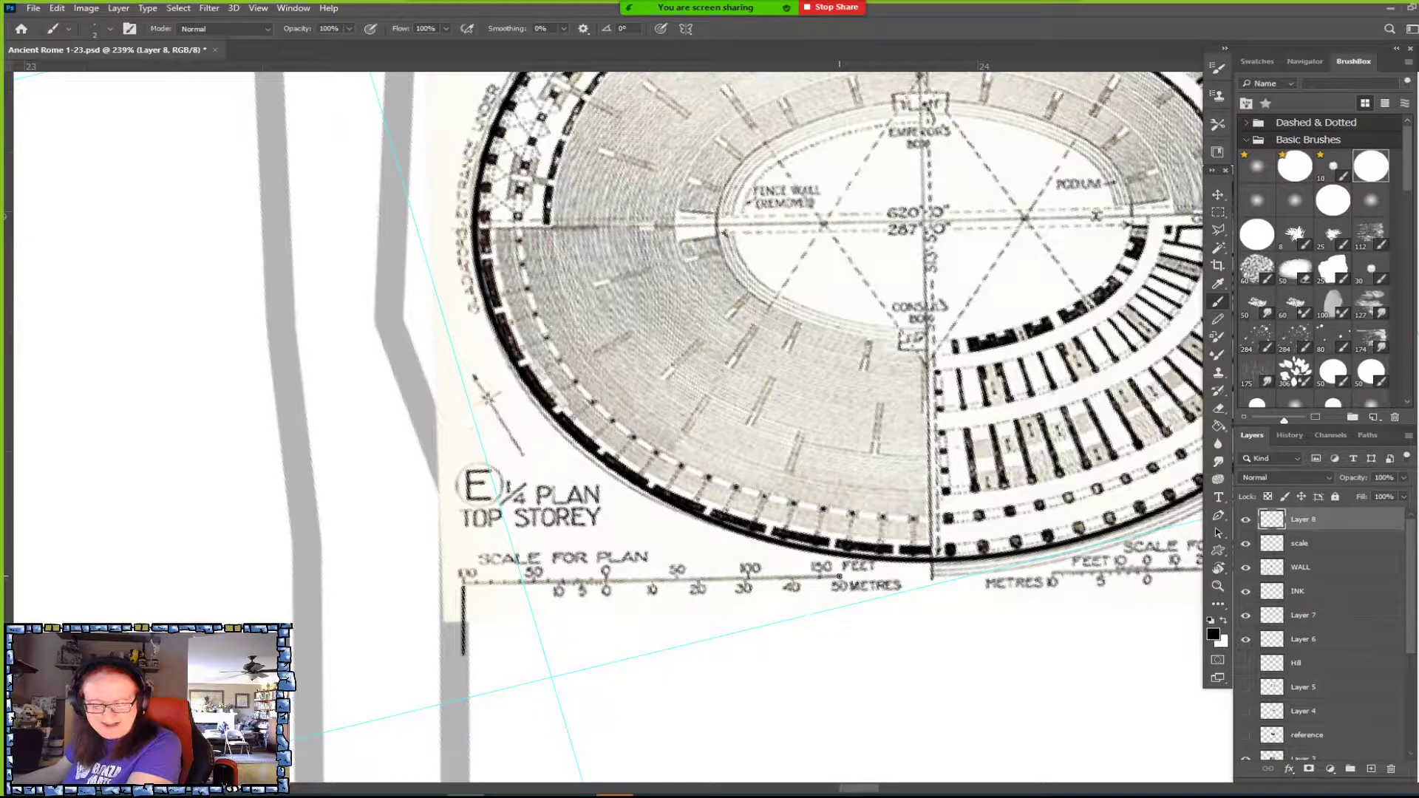
drag(839, 575, 841, 652)
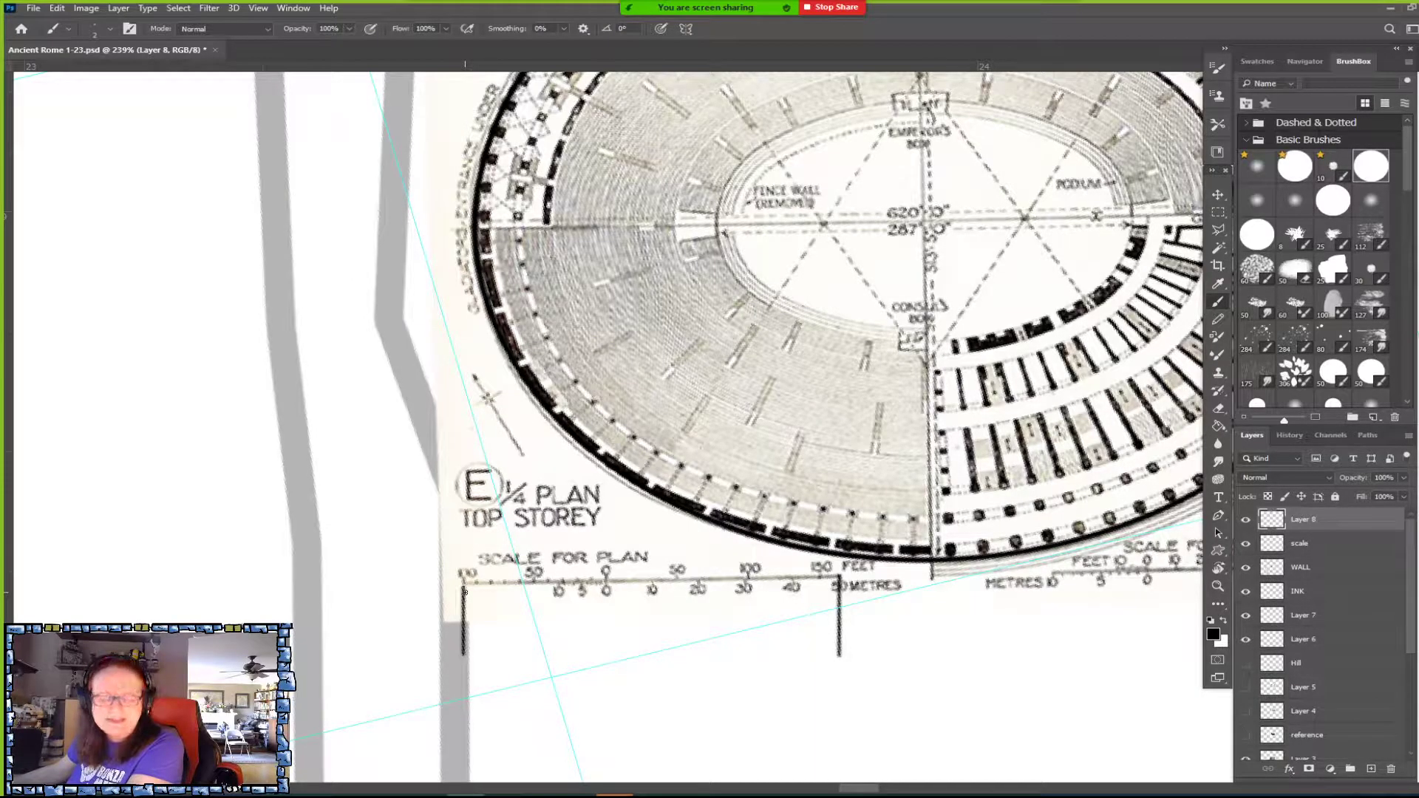
drag(464, 591, 837, 593)
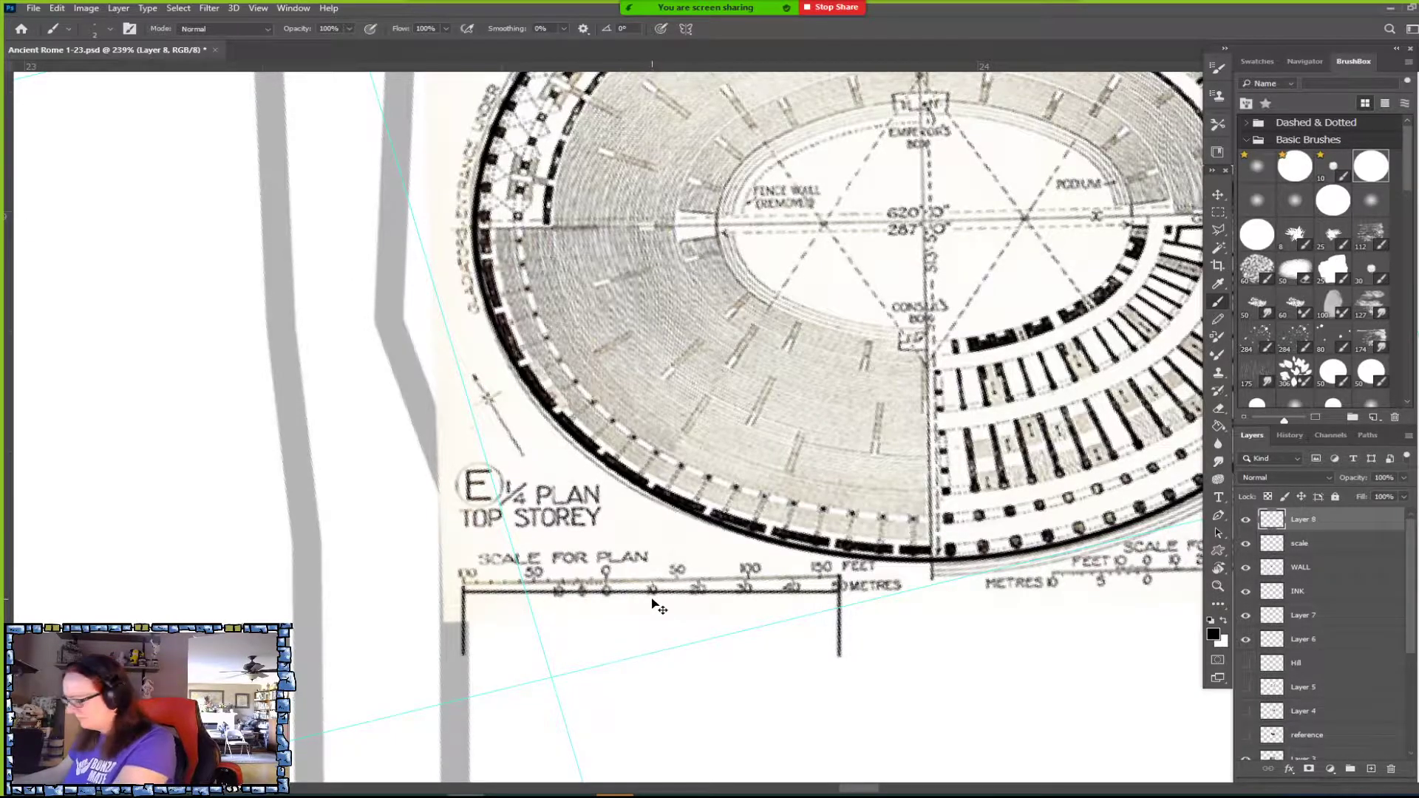
key(ctrl+z)
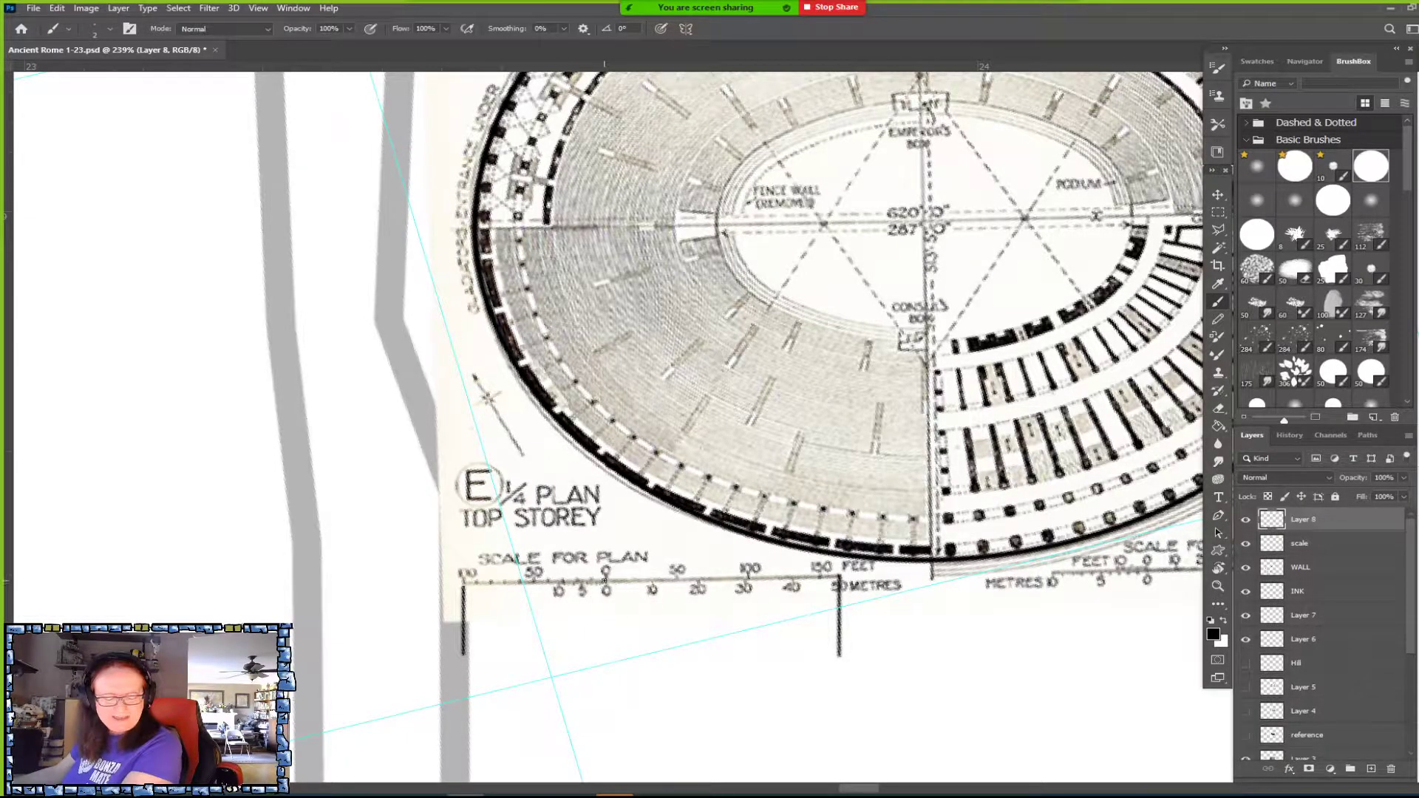
drag(606, 579, 605, 663)
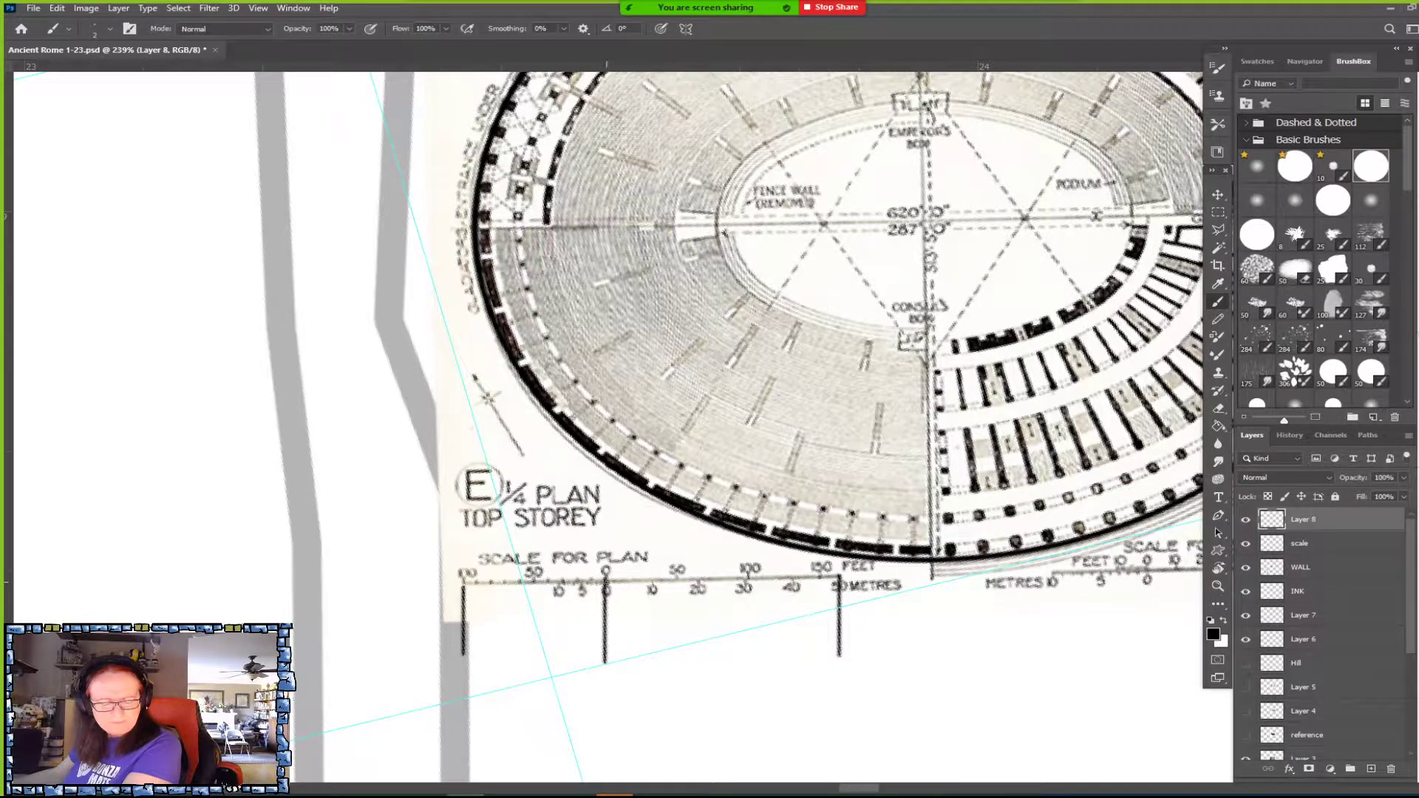
Draw a horizontal line along the scale bar from 0 to 50 metres, with short ticks at the 10-metre divisions.
drag(605, 582, 837, 583)
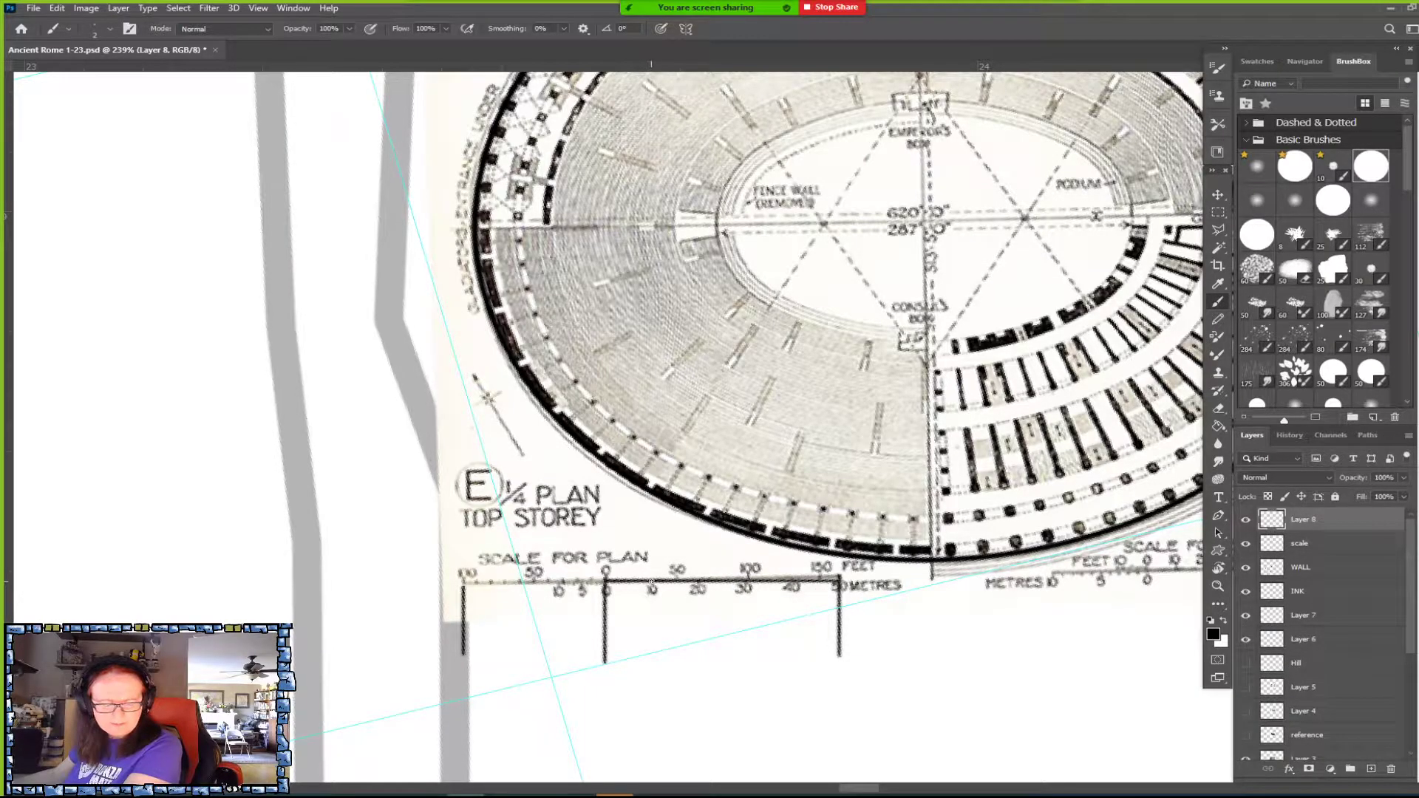
drag(651, 579, 699, 592)
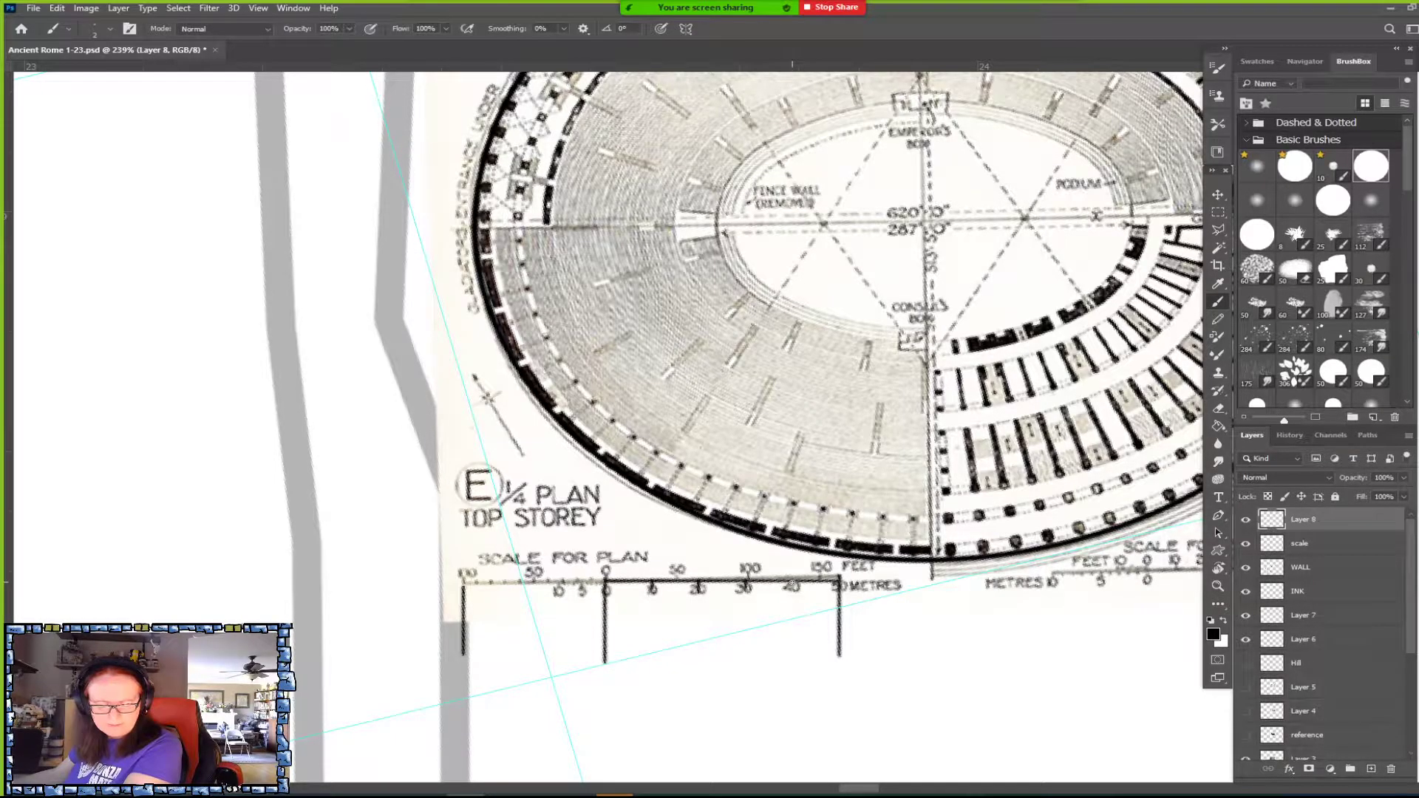
drag(792, 579, 792, 594)
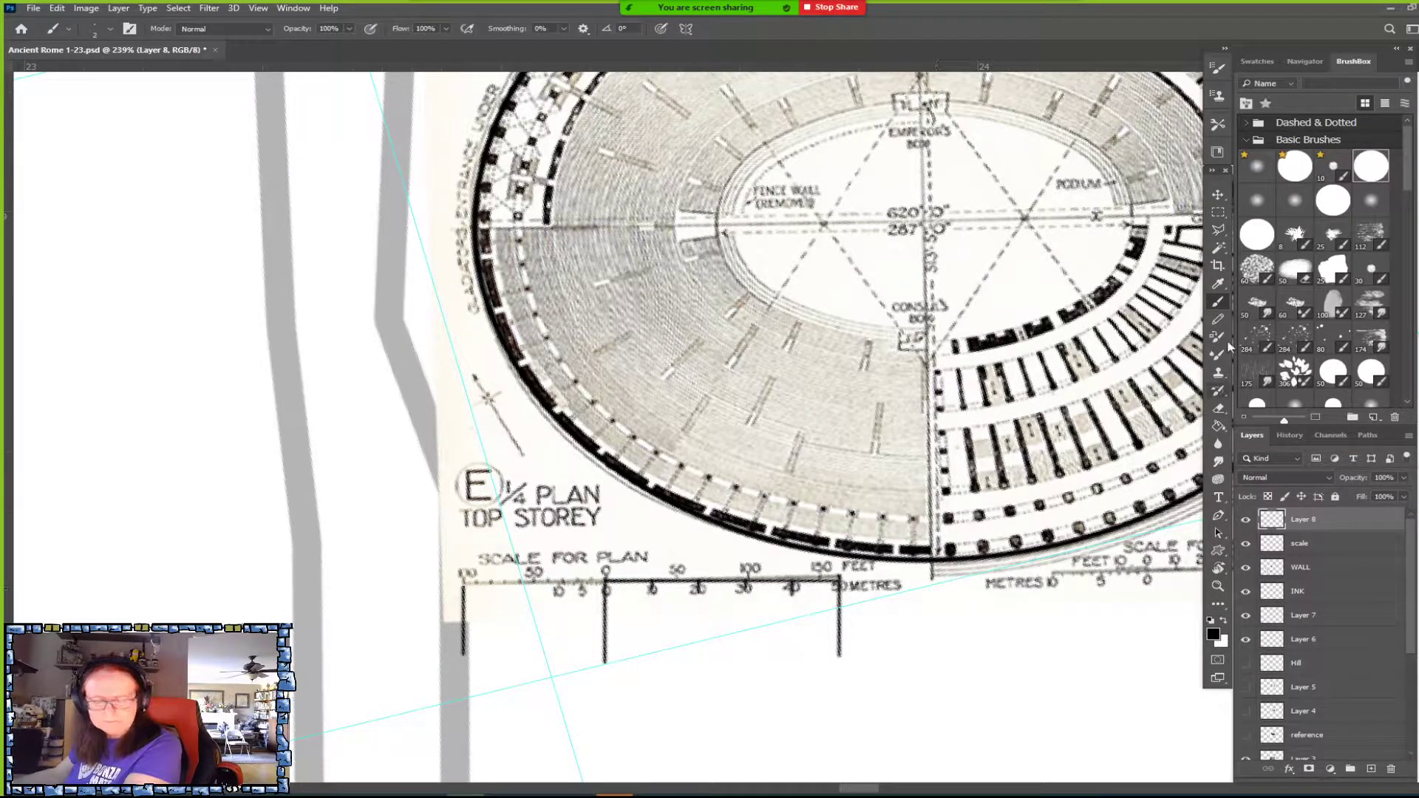
click(1217, 213)
drag(384, 714, 885, 684)
click(885, 685)
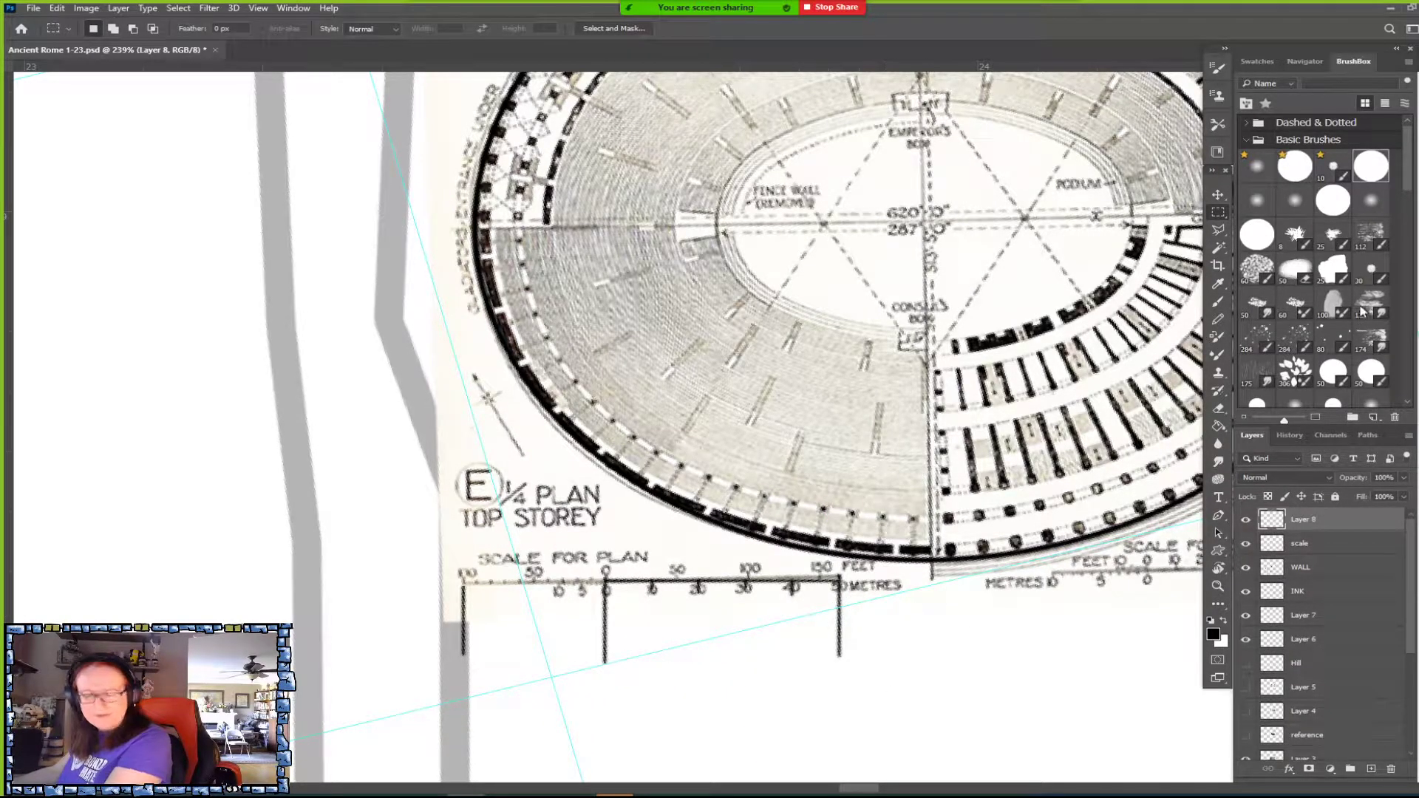
Trim the lower ends of the vertical marks with lasso selections, delete the 100-foot end mark completely and clear the selection.
click(1218, 229)
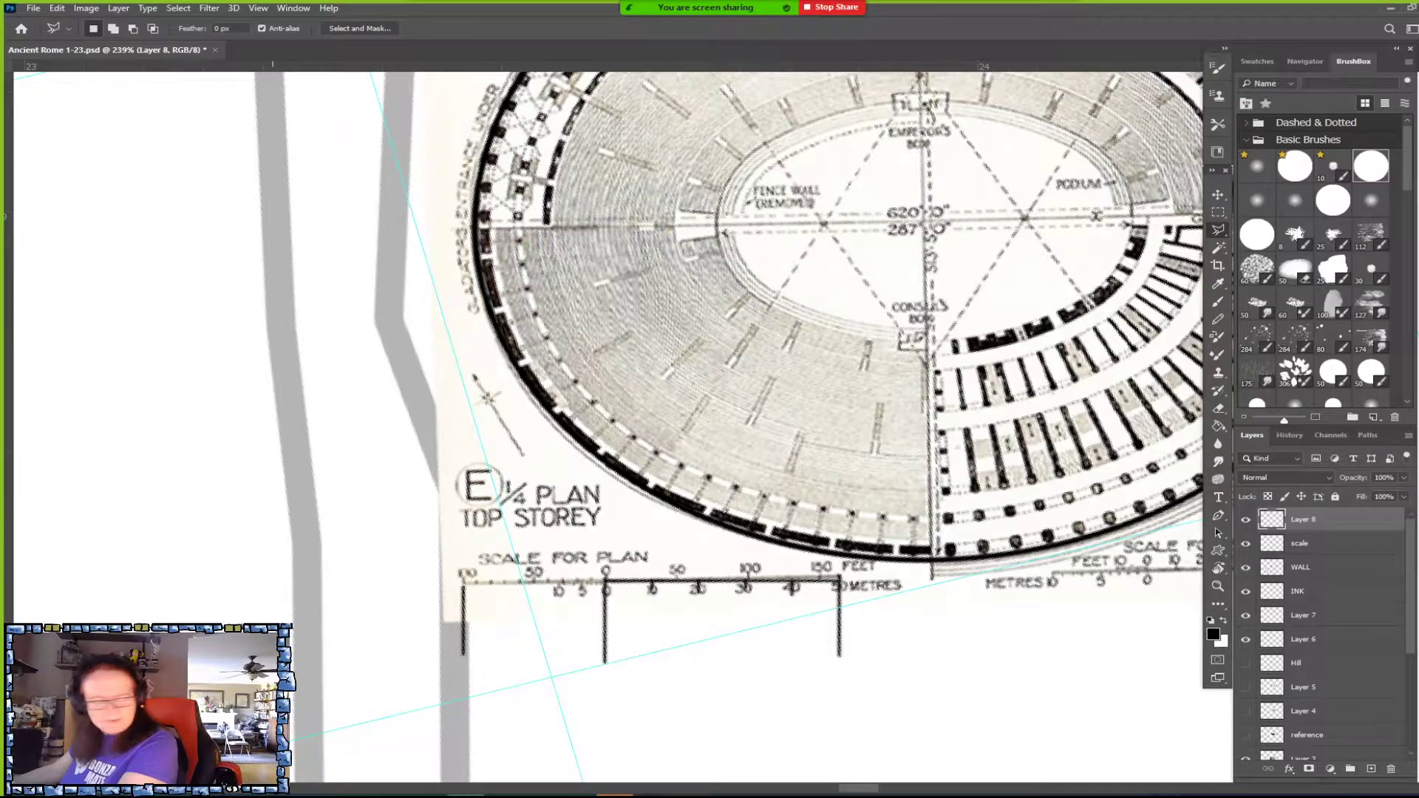
click(445, 607)
click(785, 527)
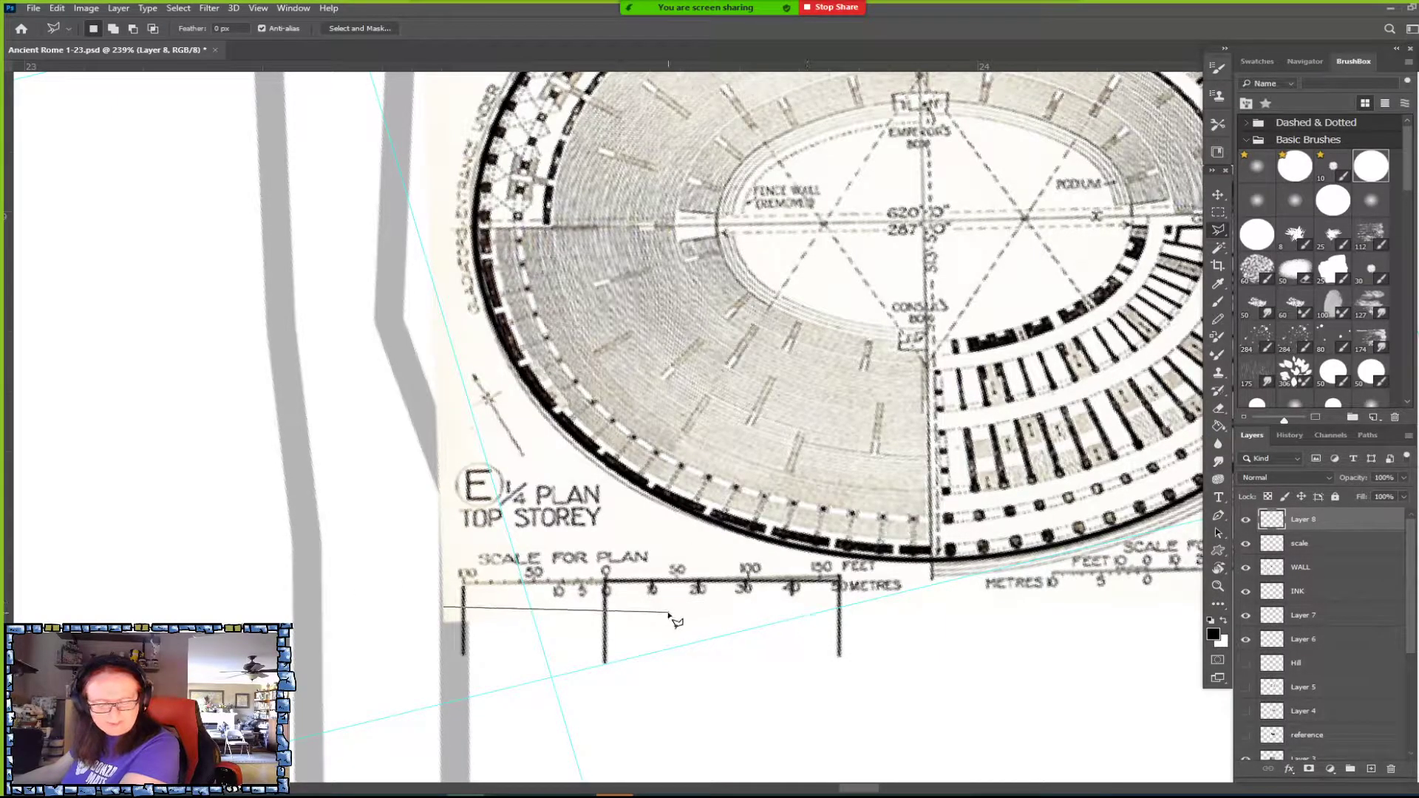
click(862, 608)
click(890, 689)
click(665, 727)
click(419, 699)
click(446, 610)
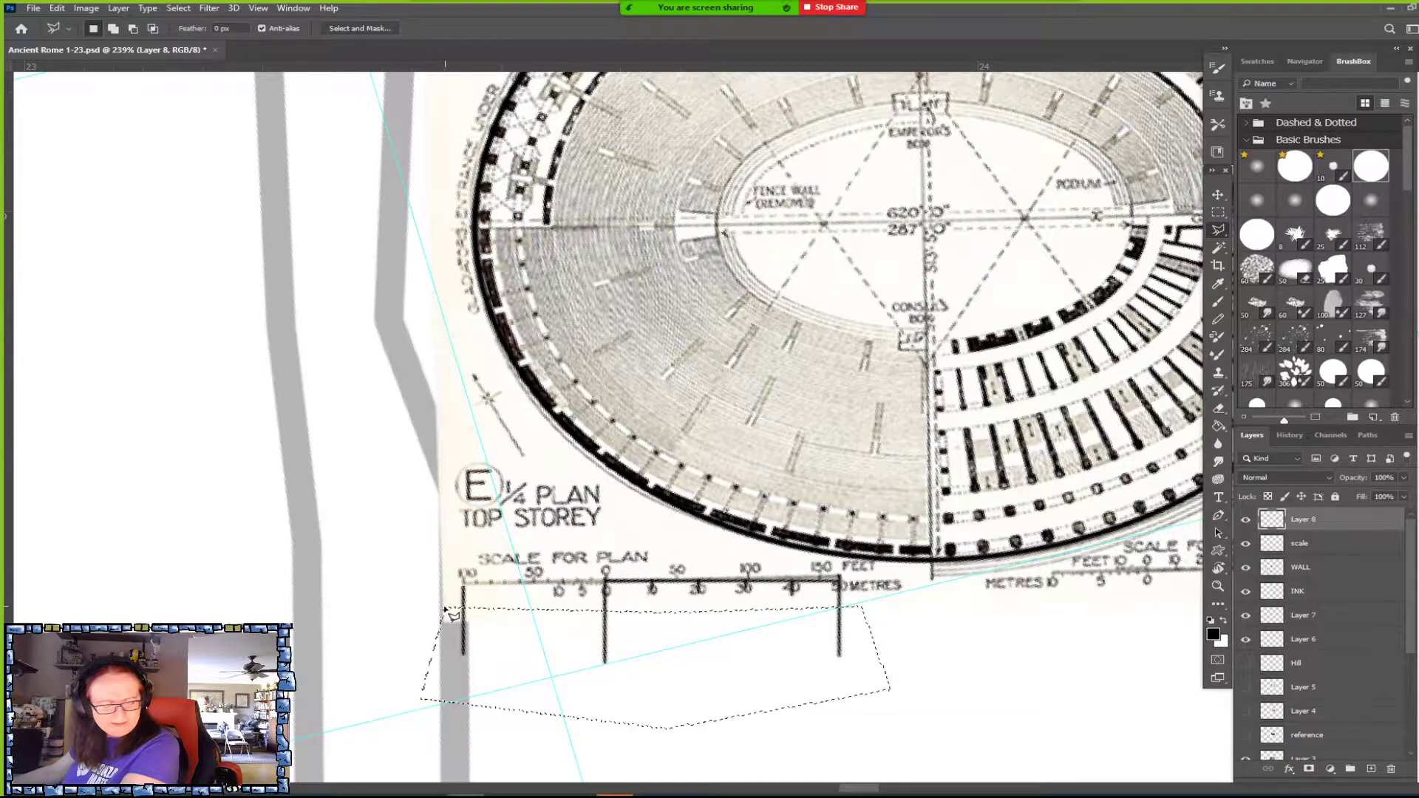
key(Delete)
key(ctrl+d)
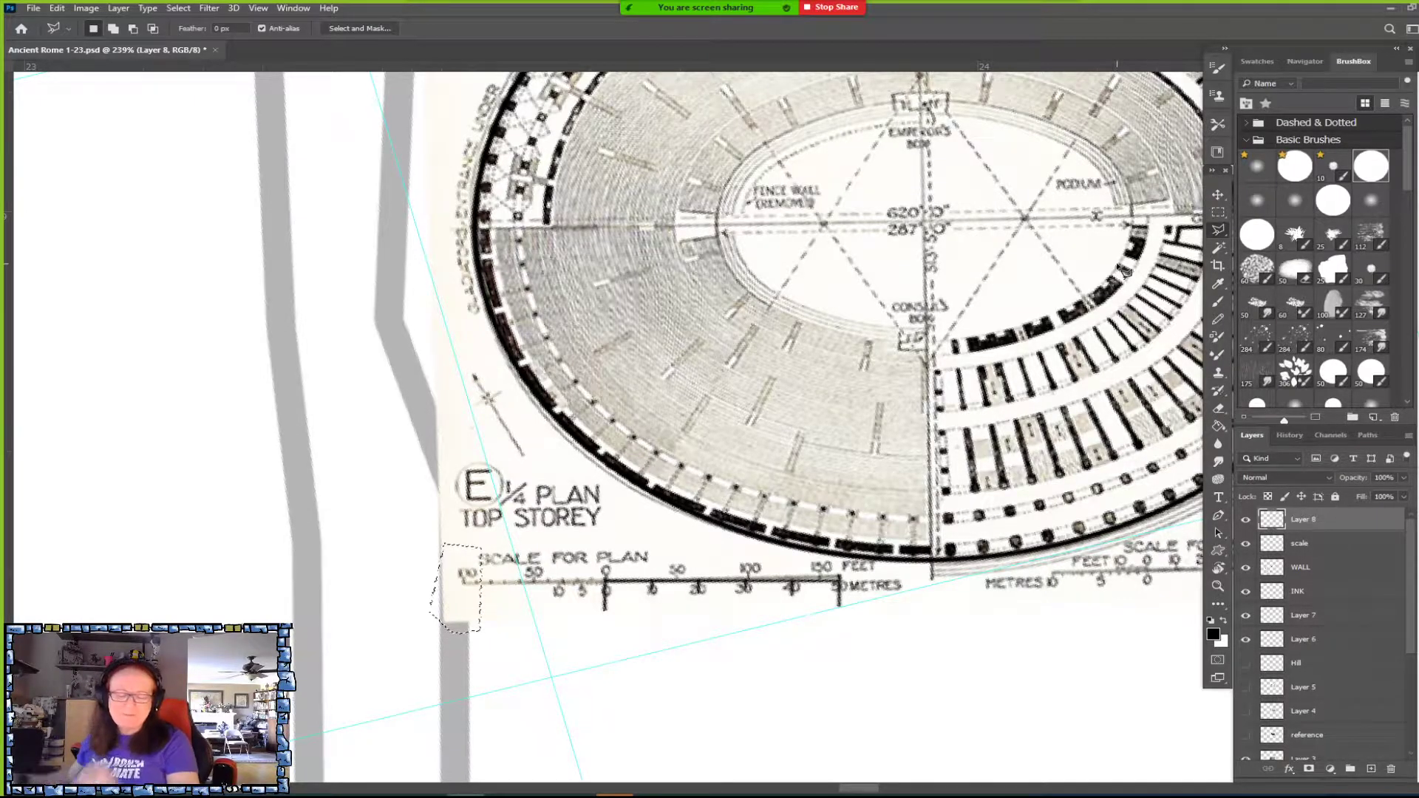
click(1218, 212)
click(700, 378)
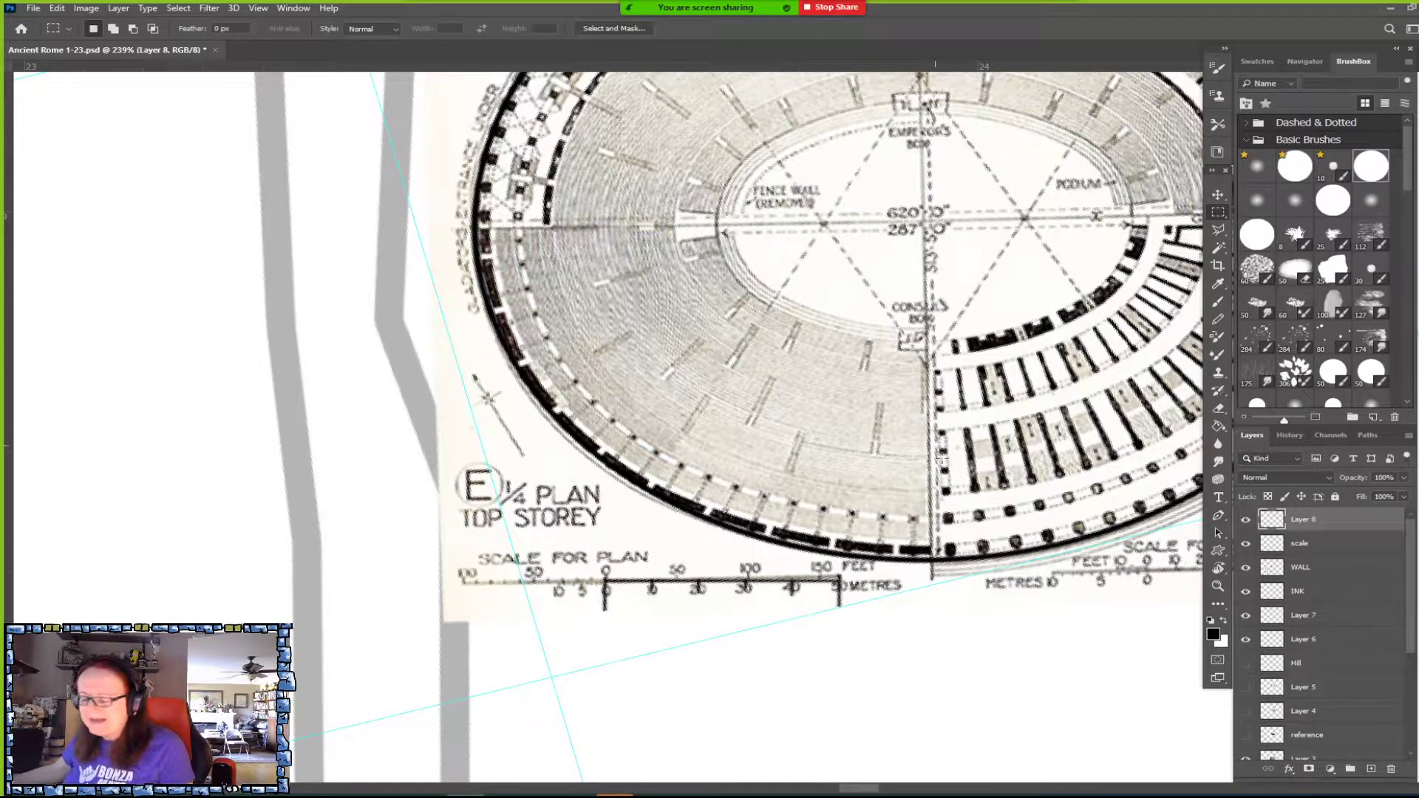
Place an 8 pt placeholder text below the scale bar, just above the scale layer, with 100% layer opacity.
click(1337, 543)
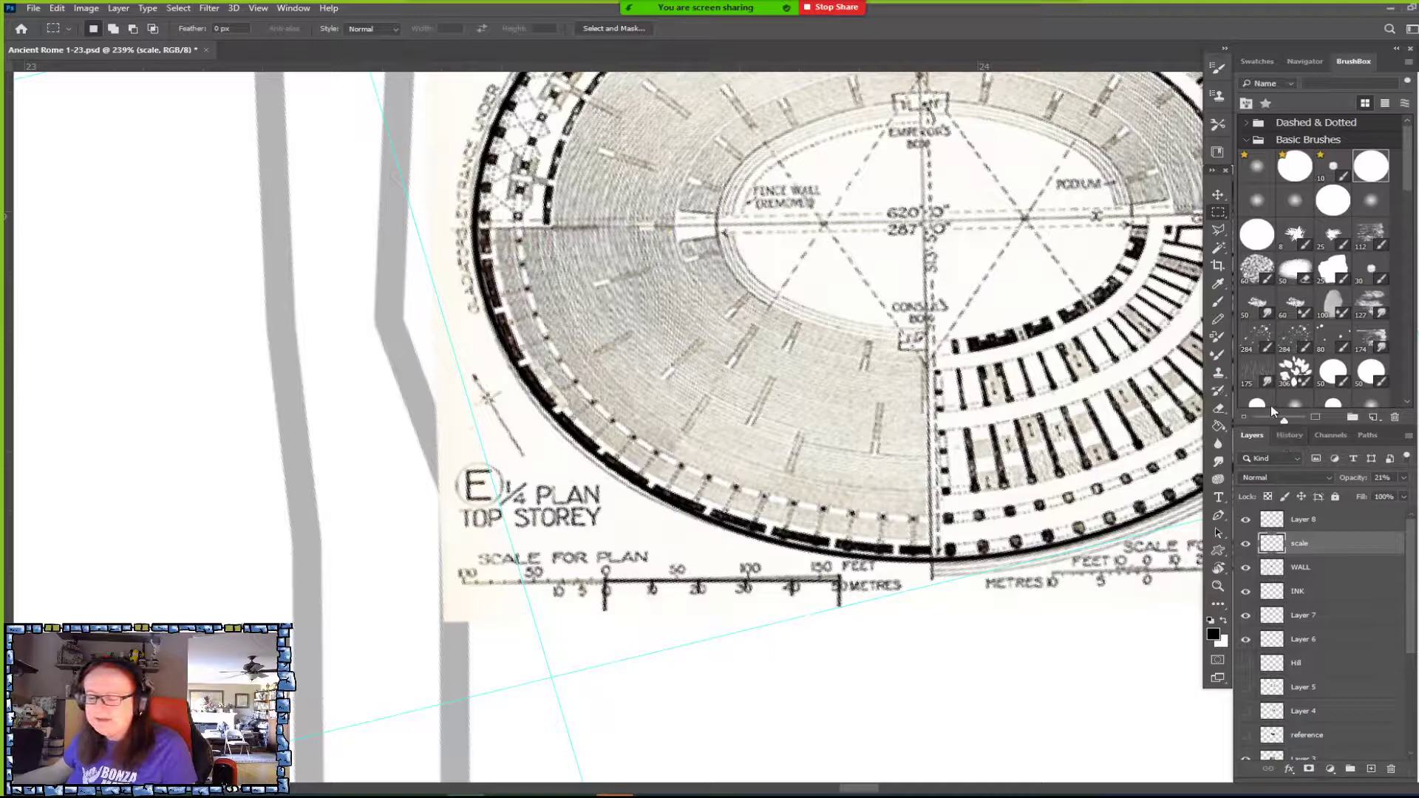
click(1219, 498)
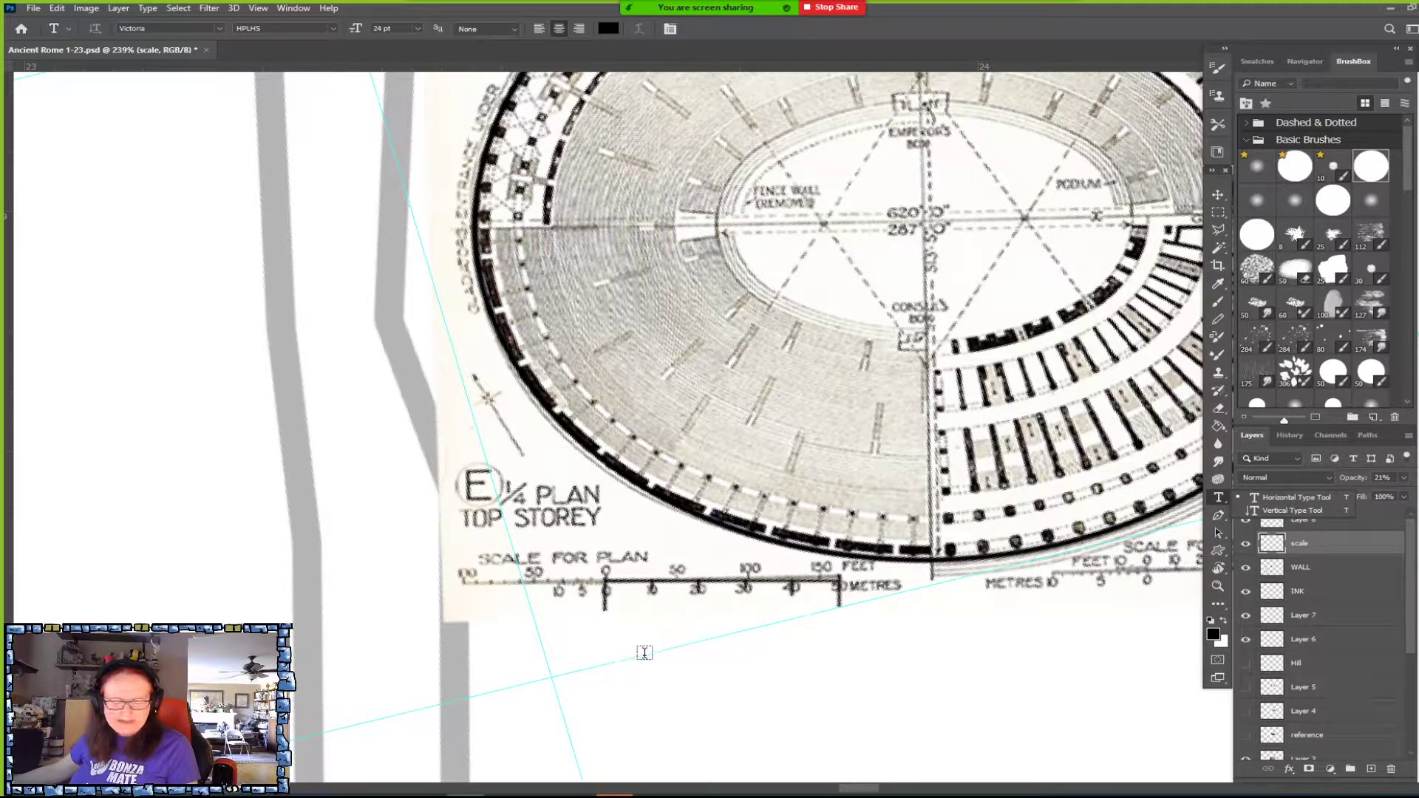
click(640, 650)
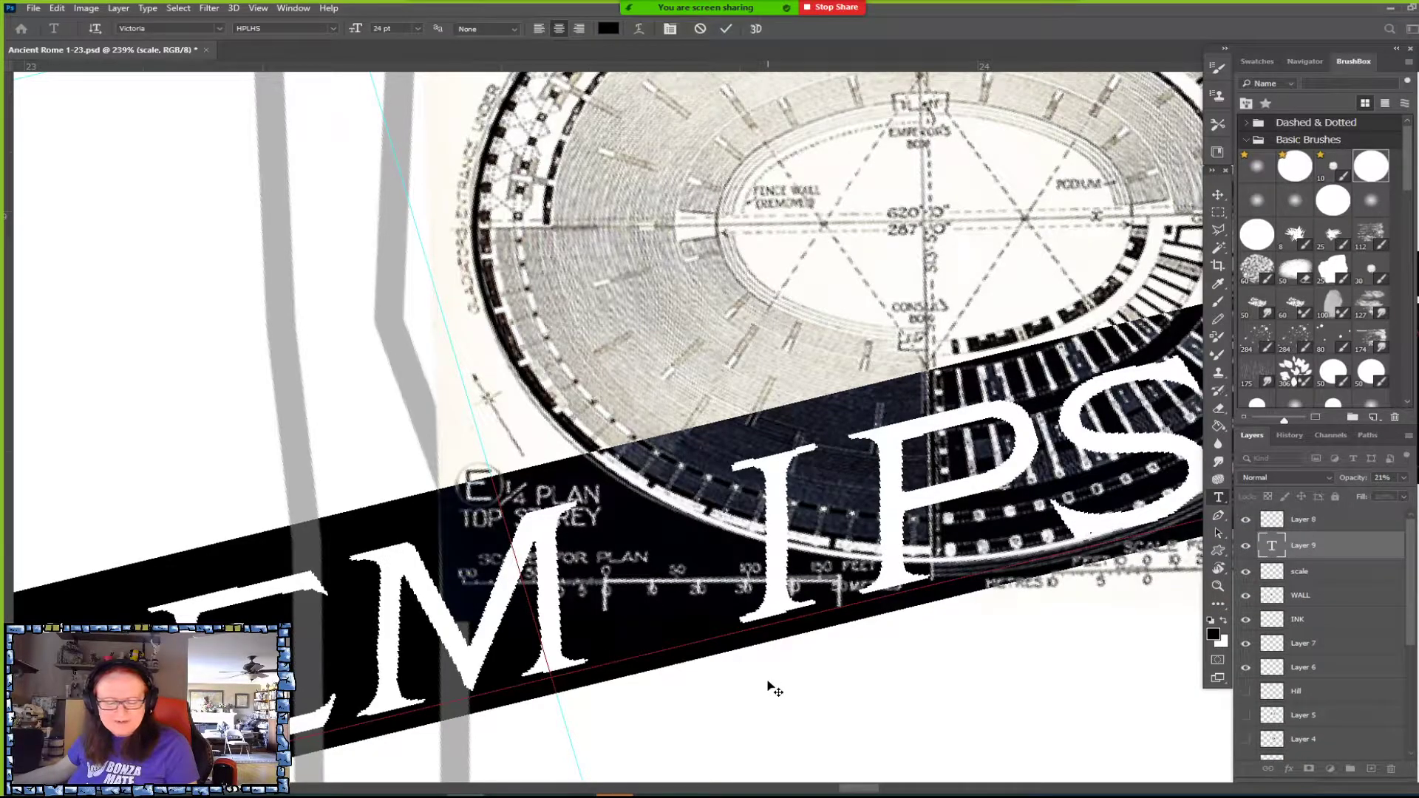
click(418, 28)
click(399, 76)
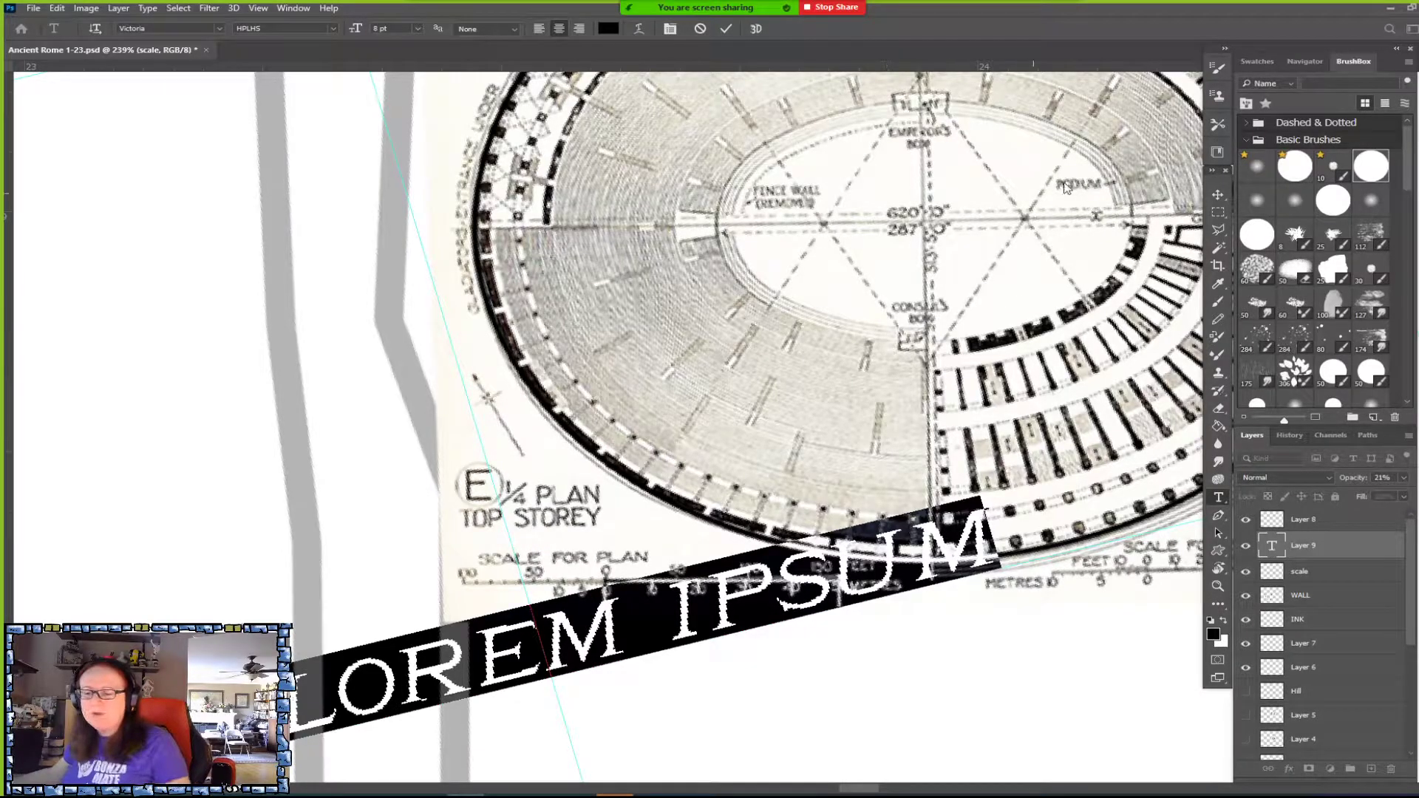
click(1218, 194)
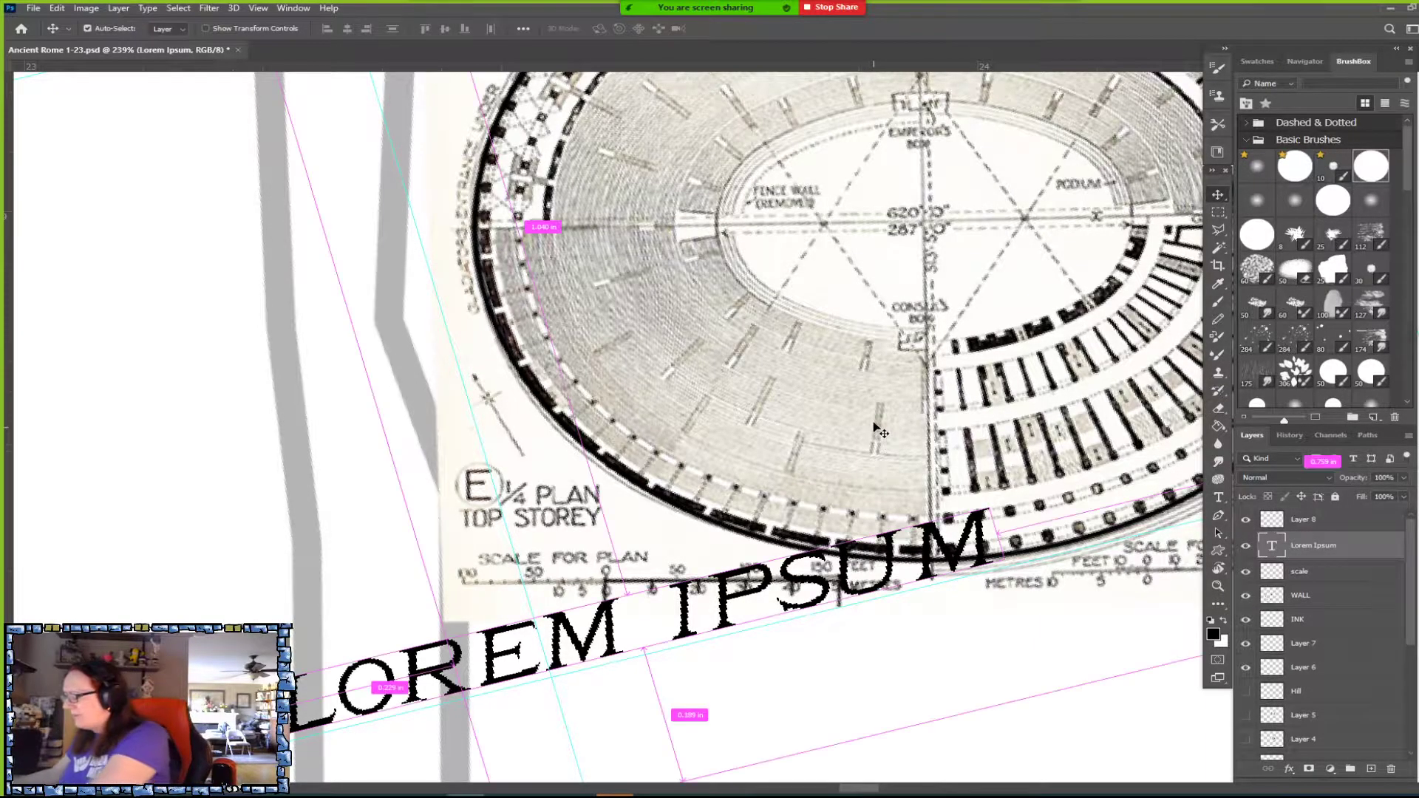
Scale the placeholder text to about 35%, rotate it level and place it under the 50-metre end of the scale bar.
key(ctrl+t)
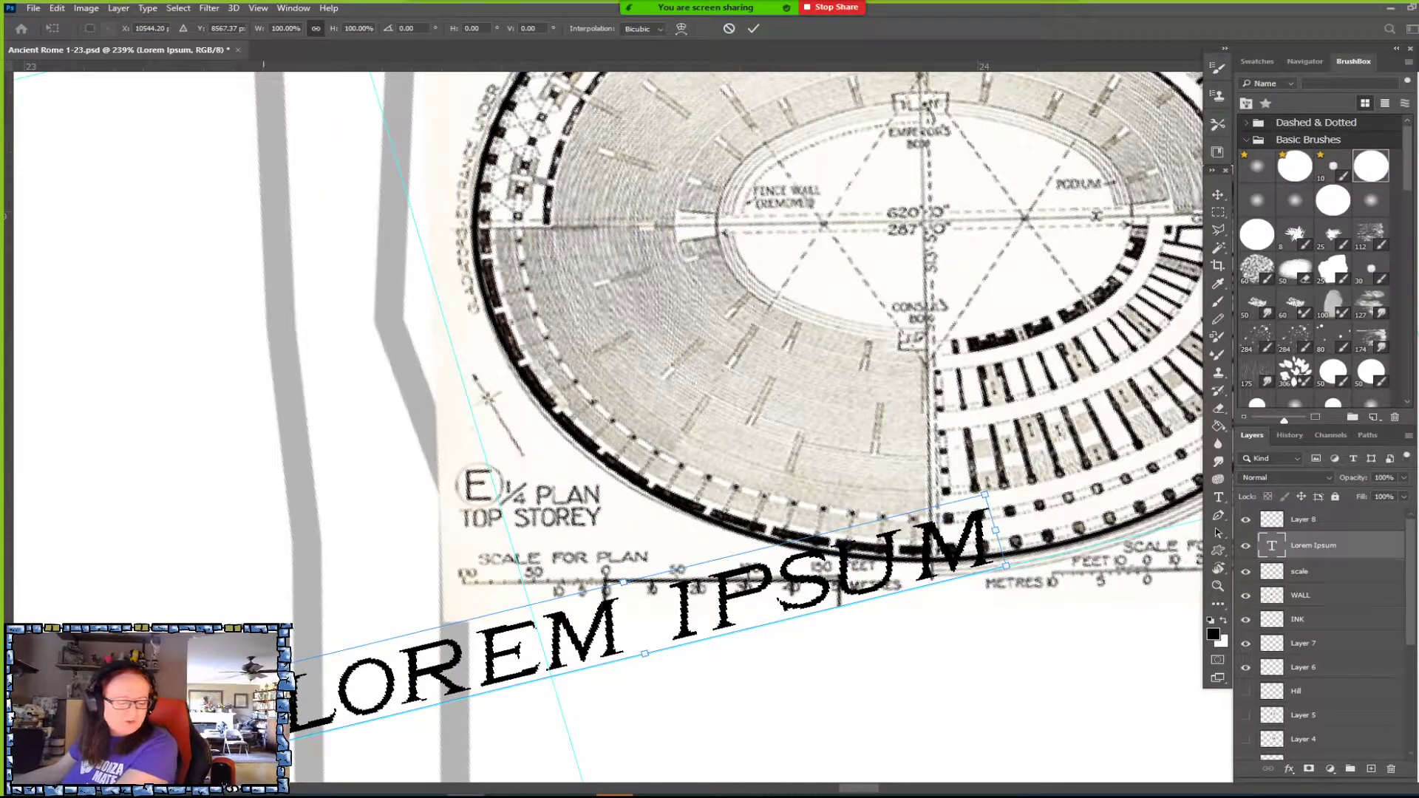
drag(522, 670, 743, 601)
drag(860, 605, 706, 696)
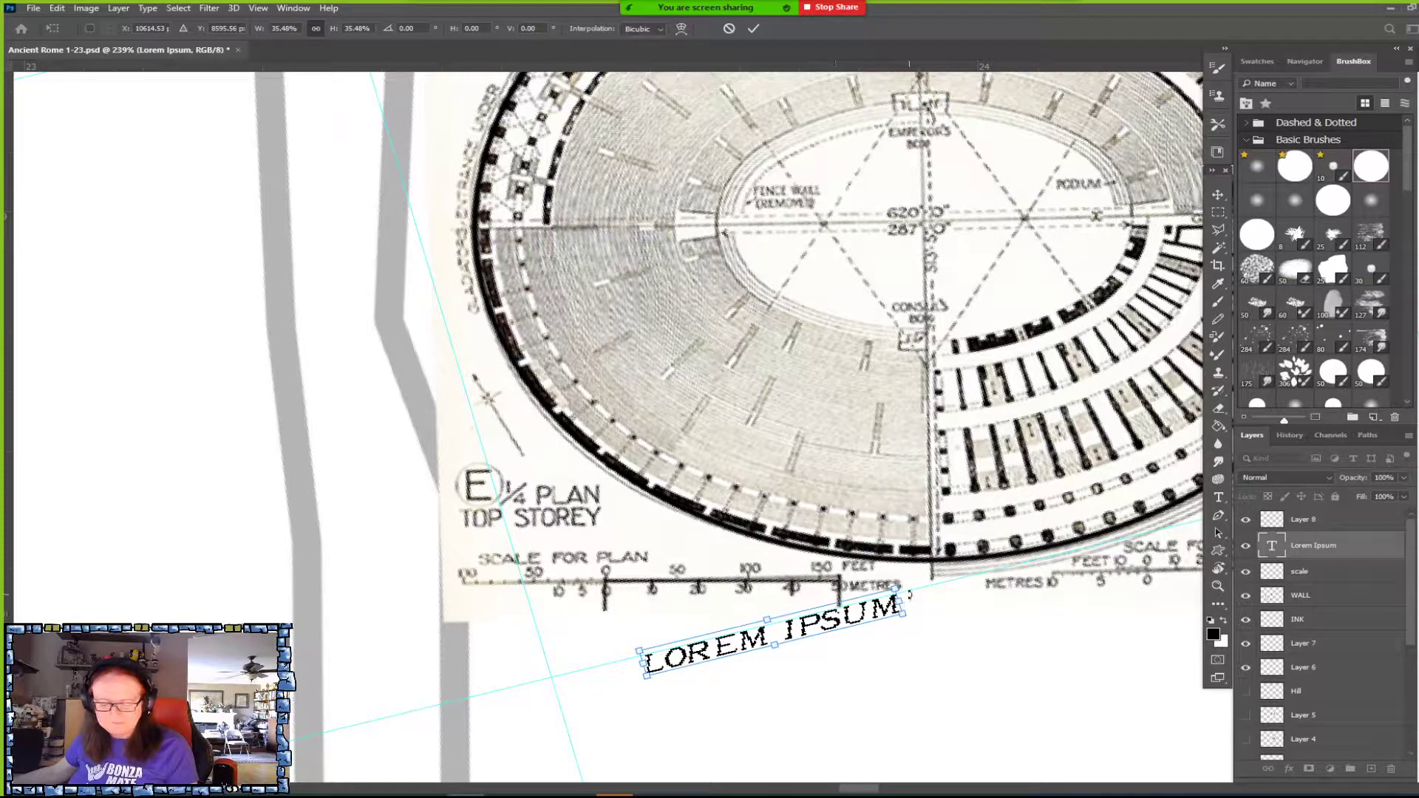
mouse_move(920, 607)
mouse_down()
mouse_move(920, 645)
mouse_move(924, 626)
mouse_up()
key(Return)
key(v)
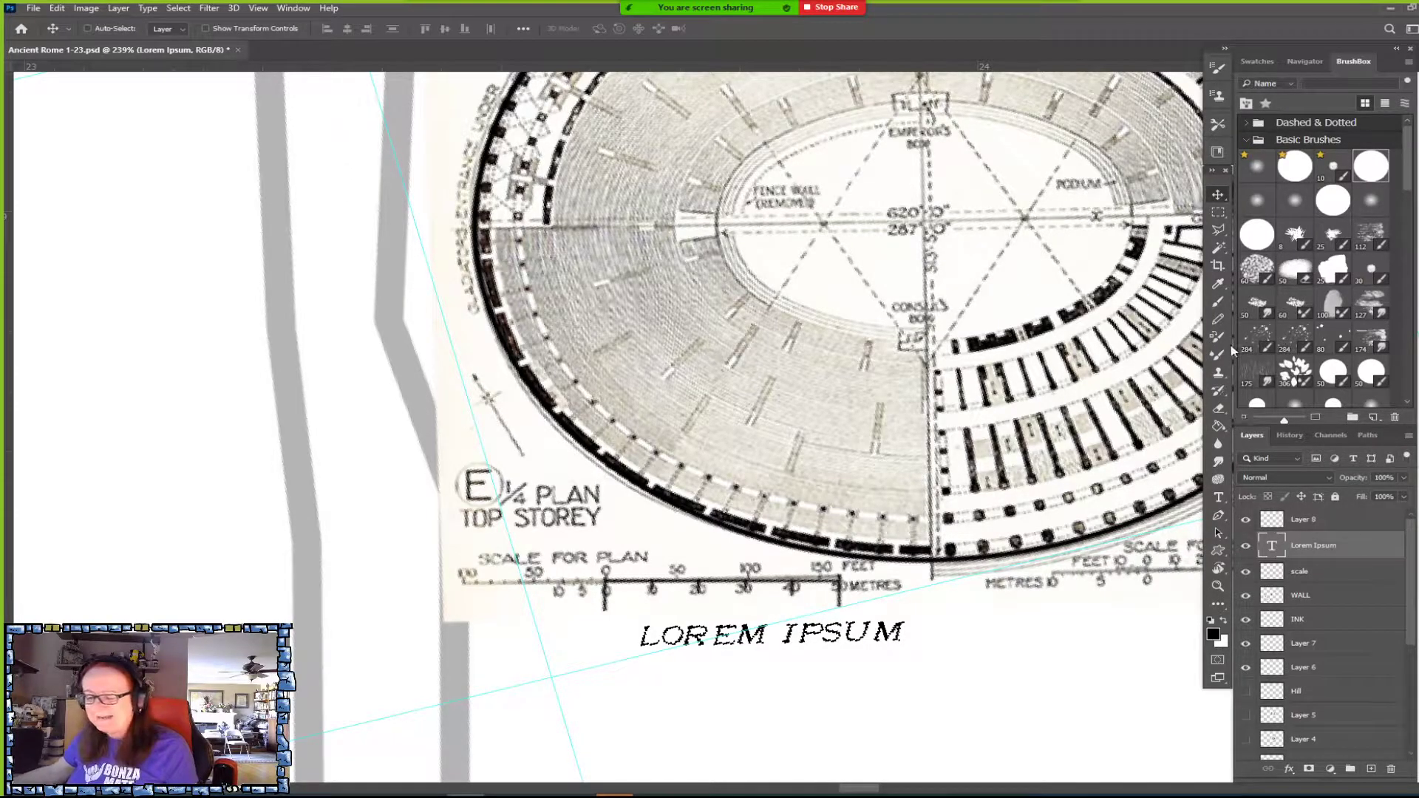
Change the placeholder text's font to Trebuchet MS and replace its wording with 10.
click(1218, 496)
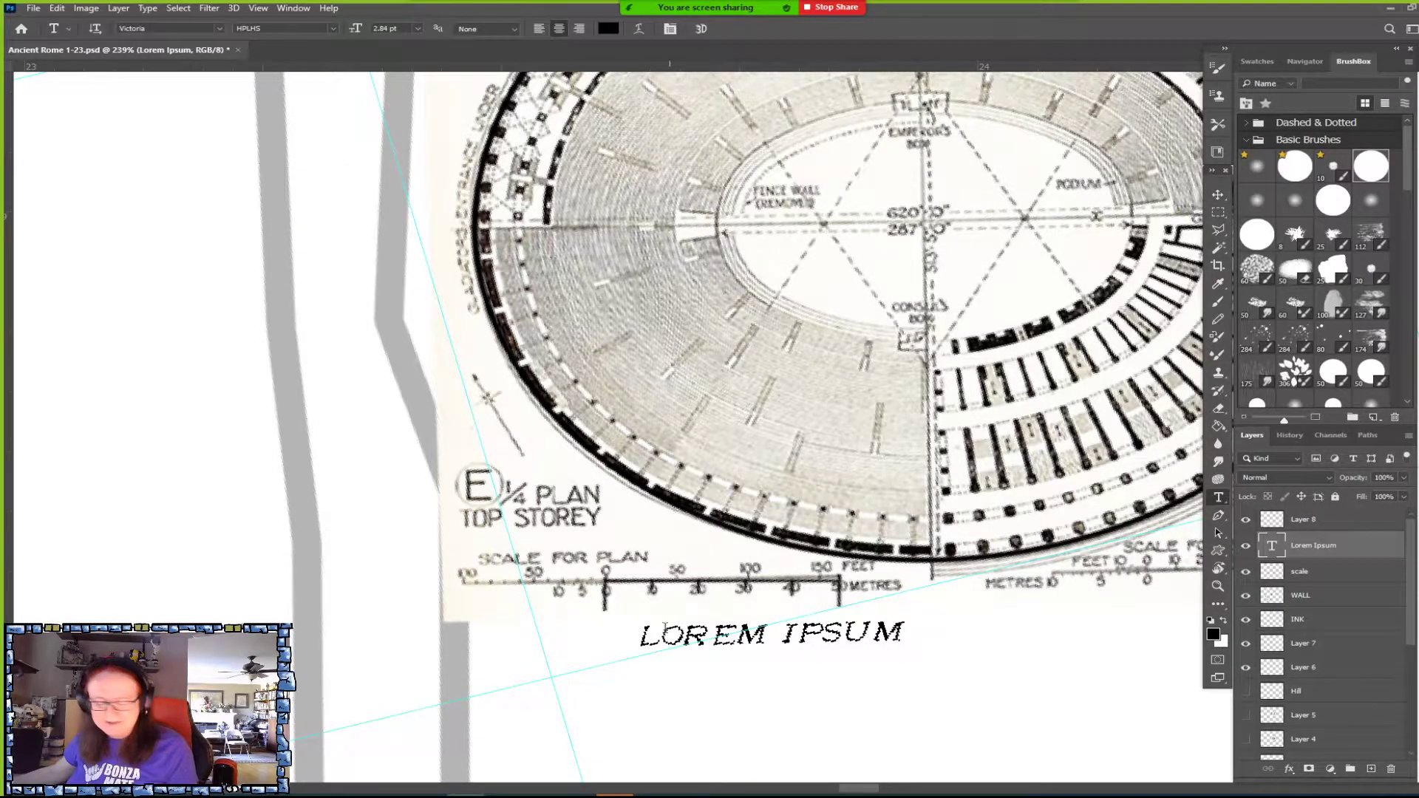
drag(638, 634, 936, 629)
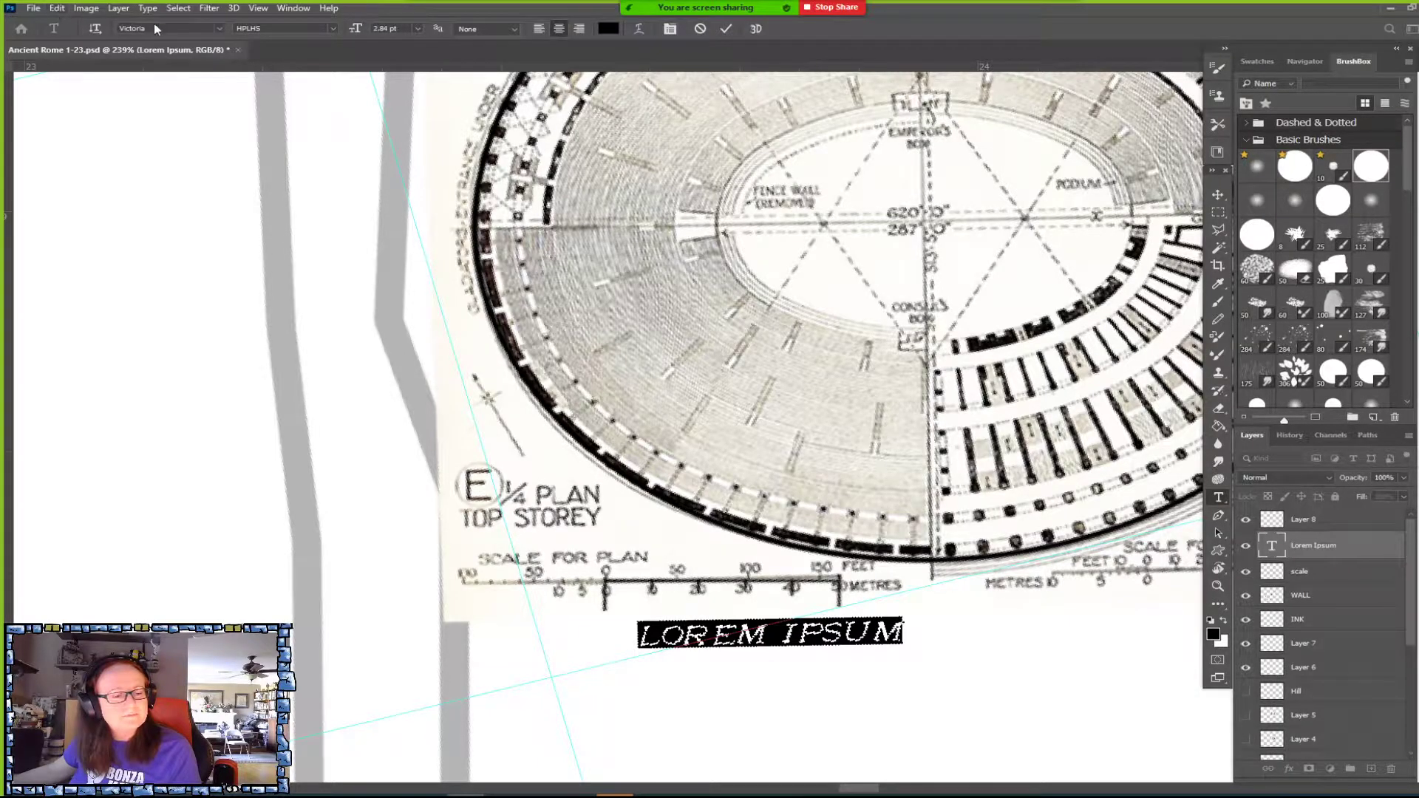
click(220, 30)
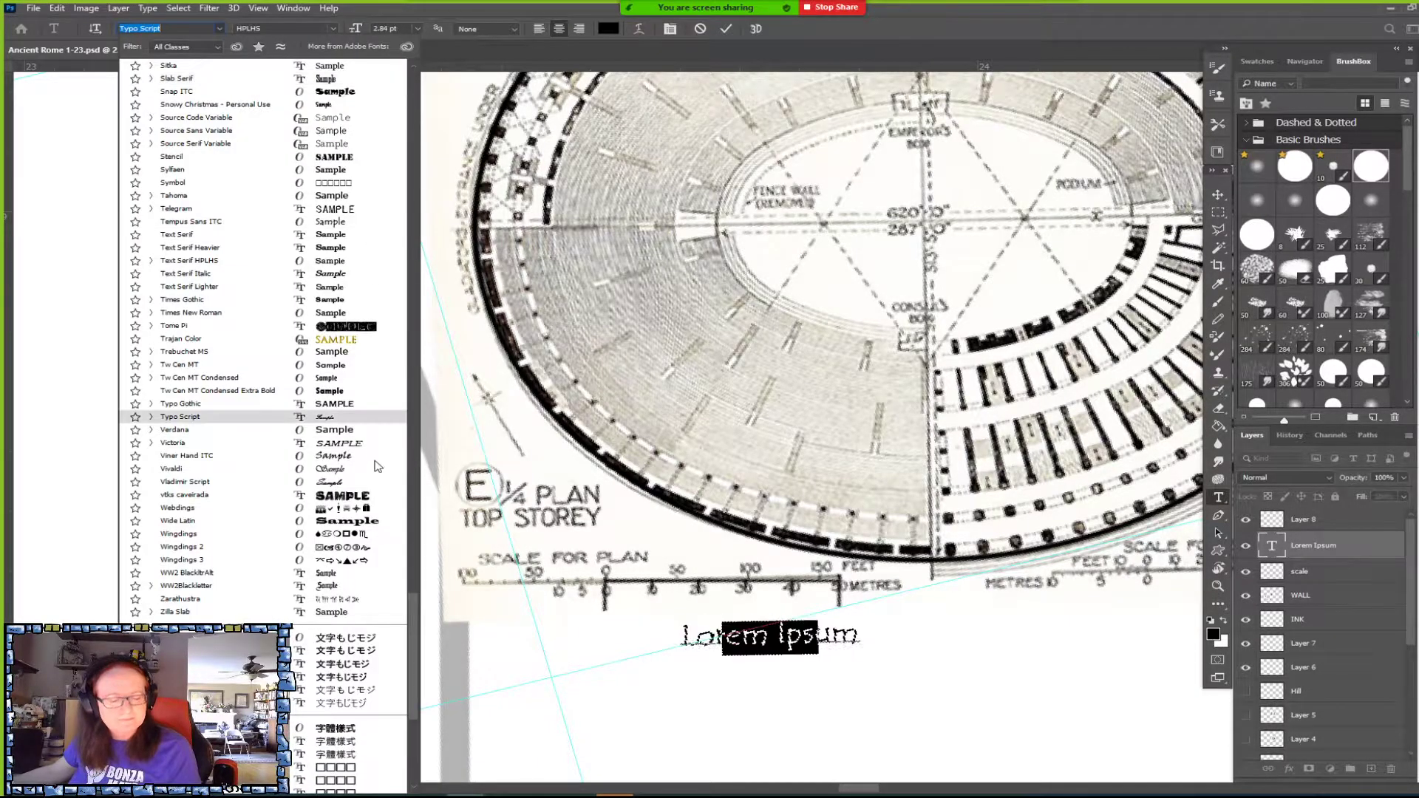
click(335, 358)
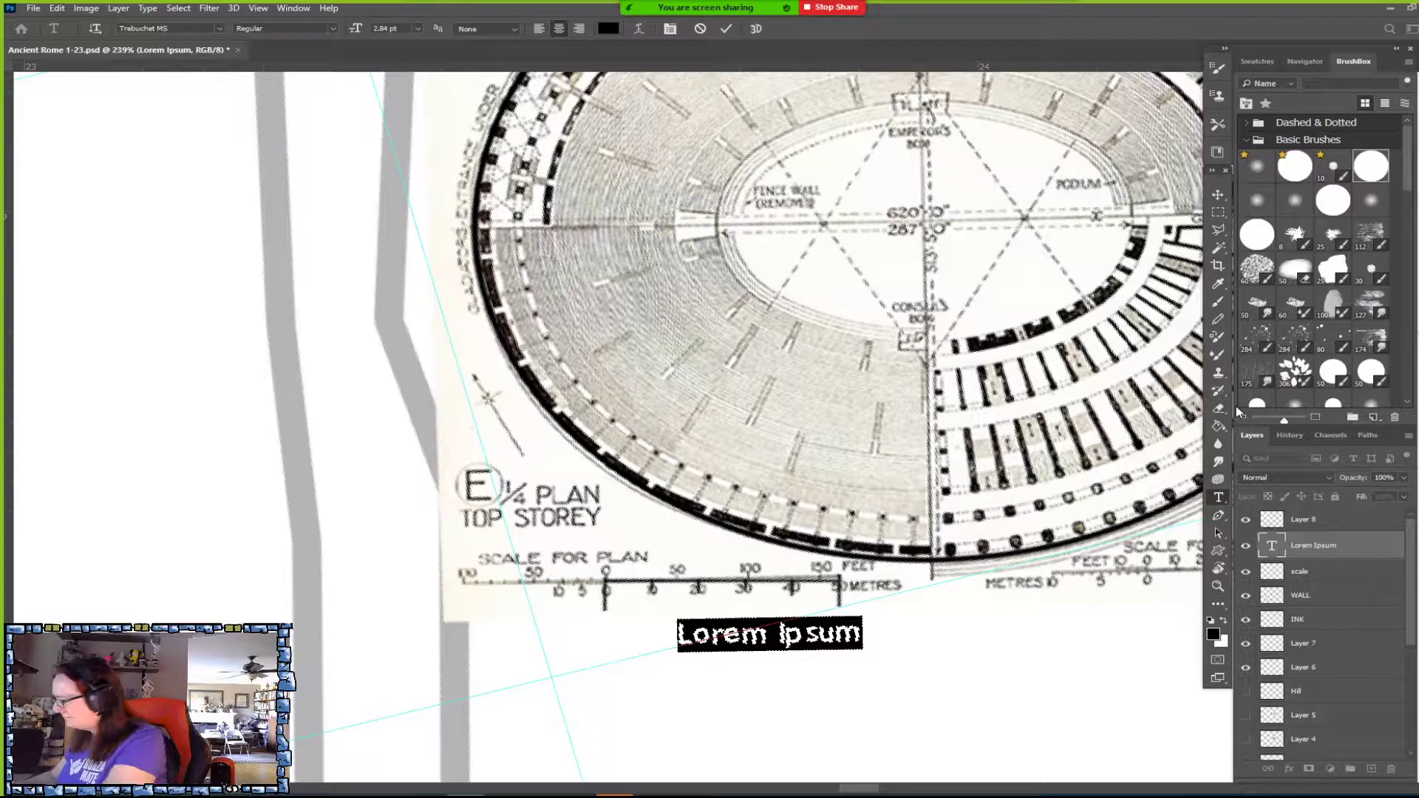
text(10)
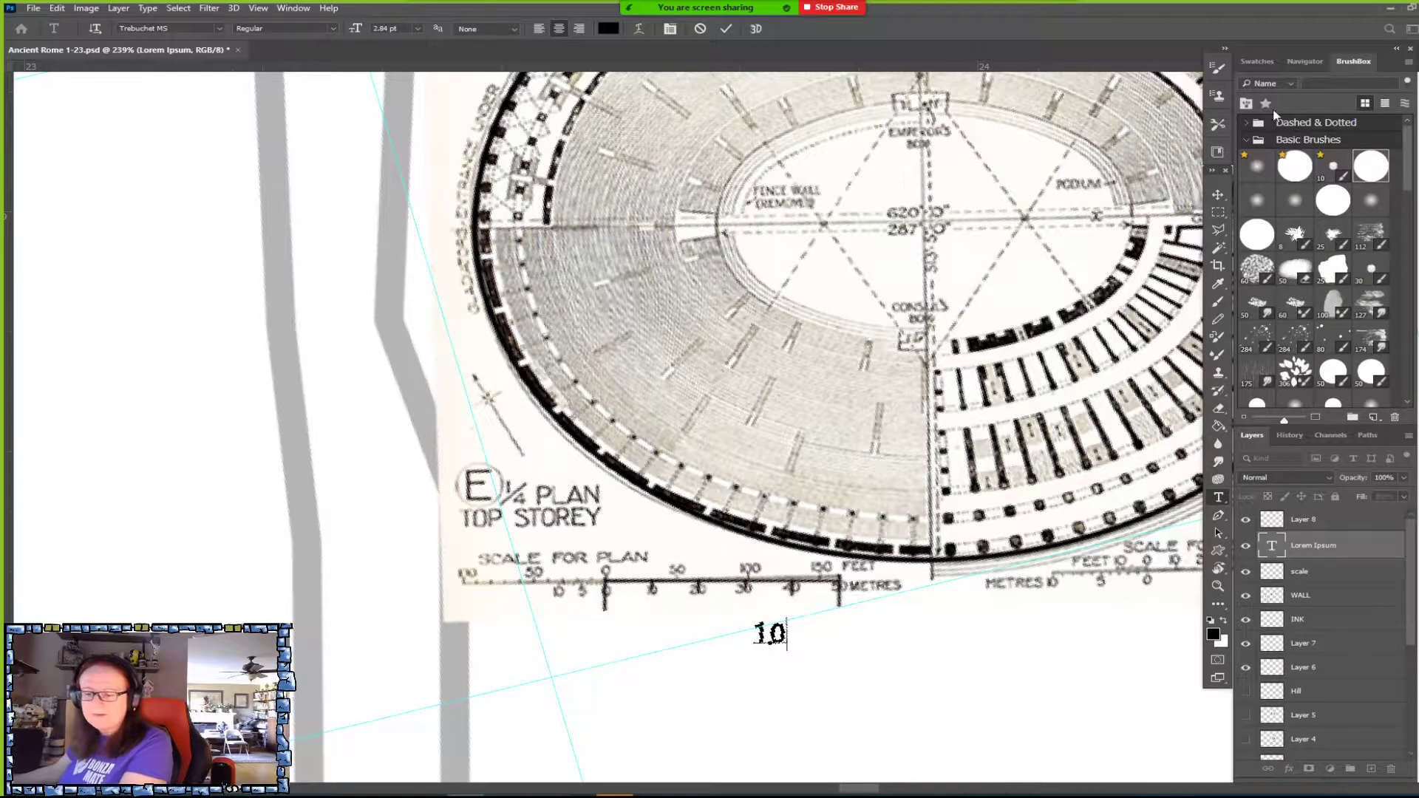
click(1218, 194)
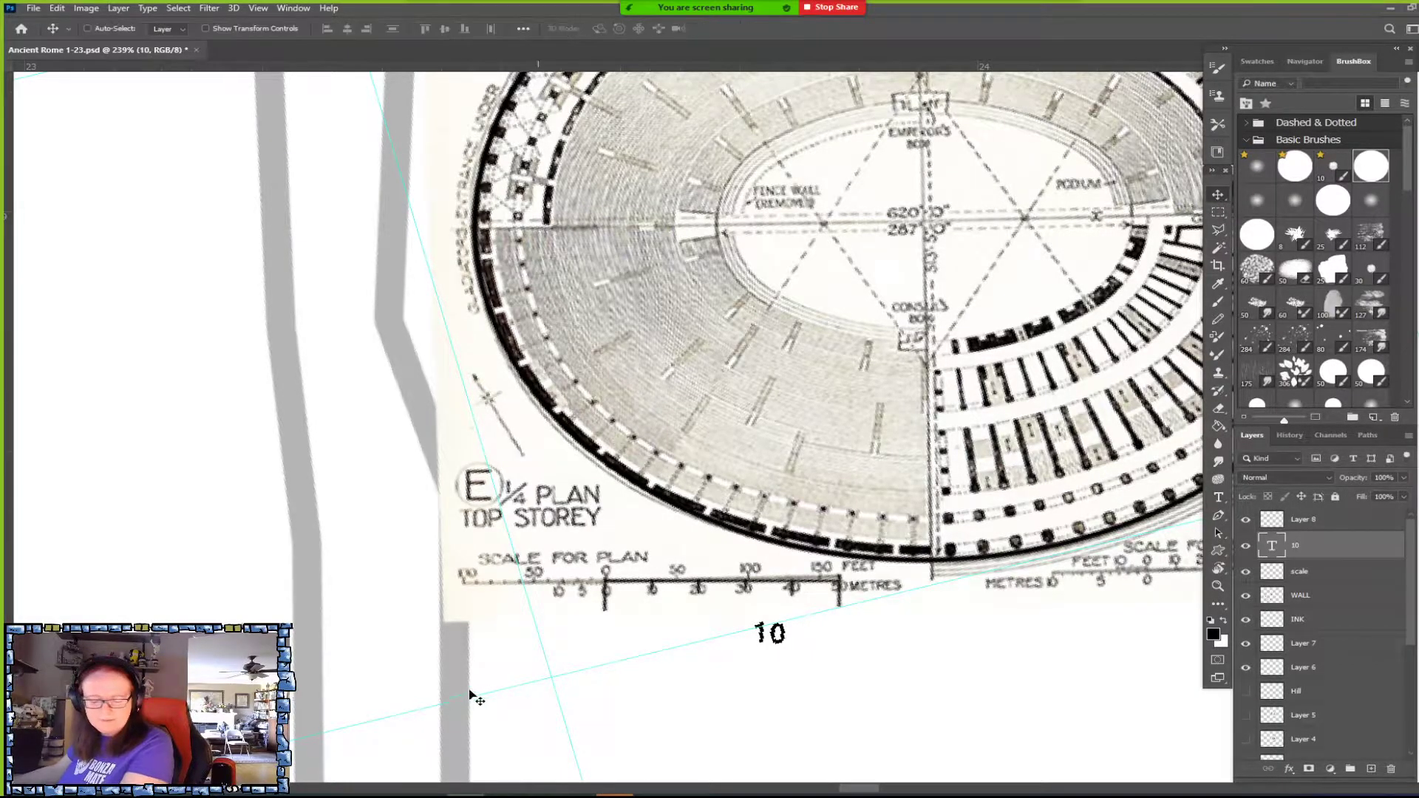
Shrink the 10 label, placing it under the scale bar's 10-metre mark with a duplicate below the bar.
key(ctrl+t)
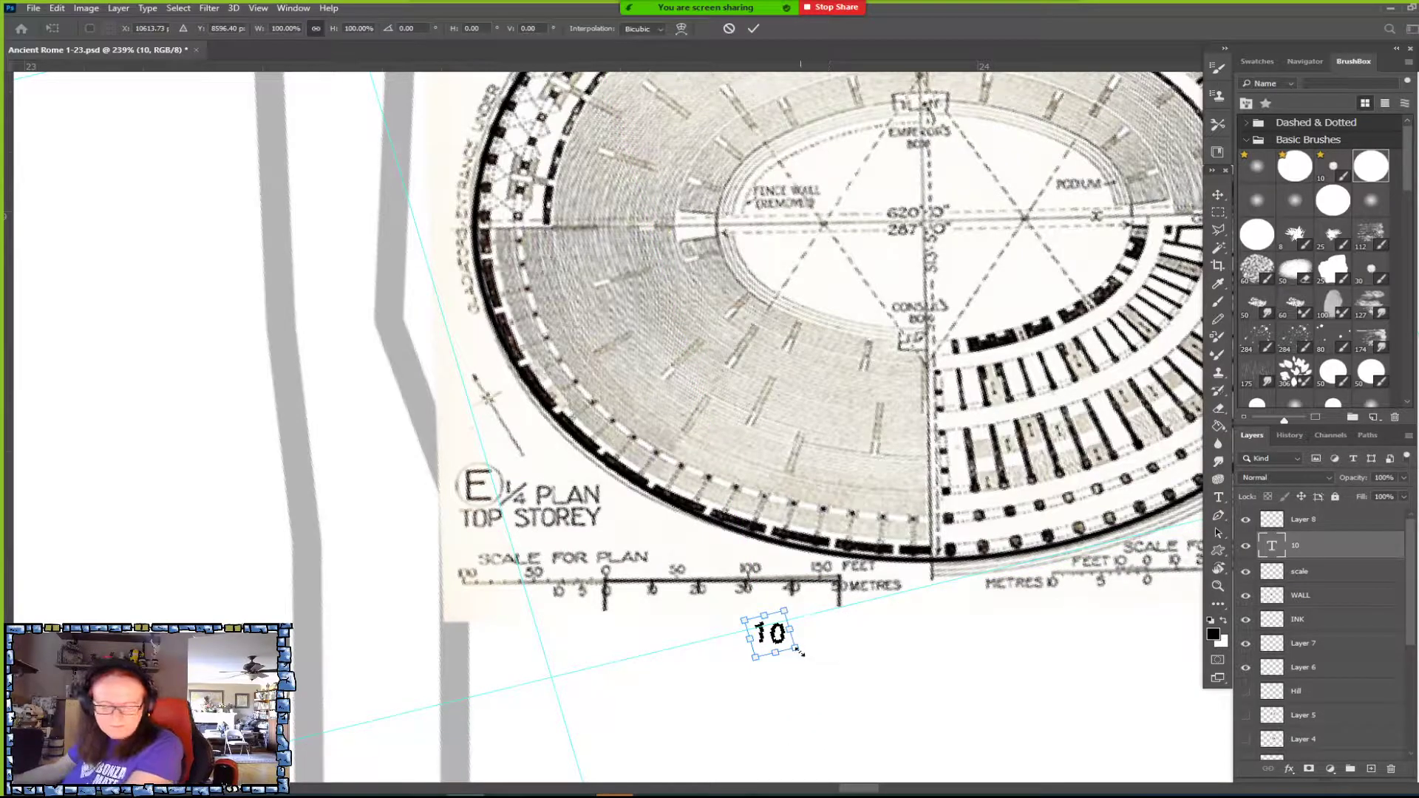
drag(792, 648, 784, 640)
key(Return)
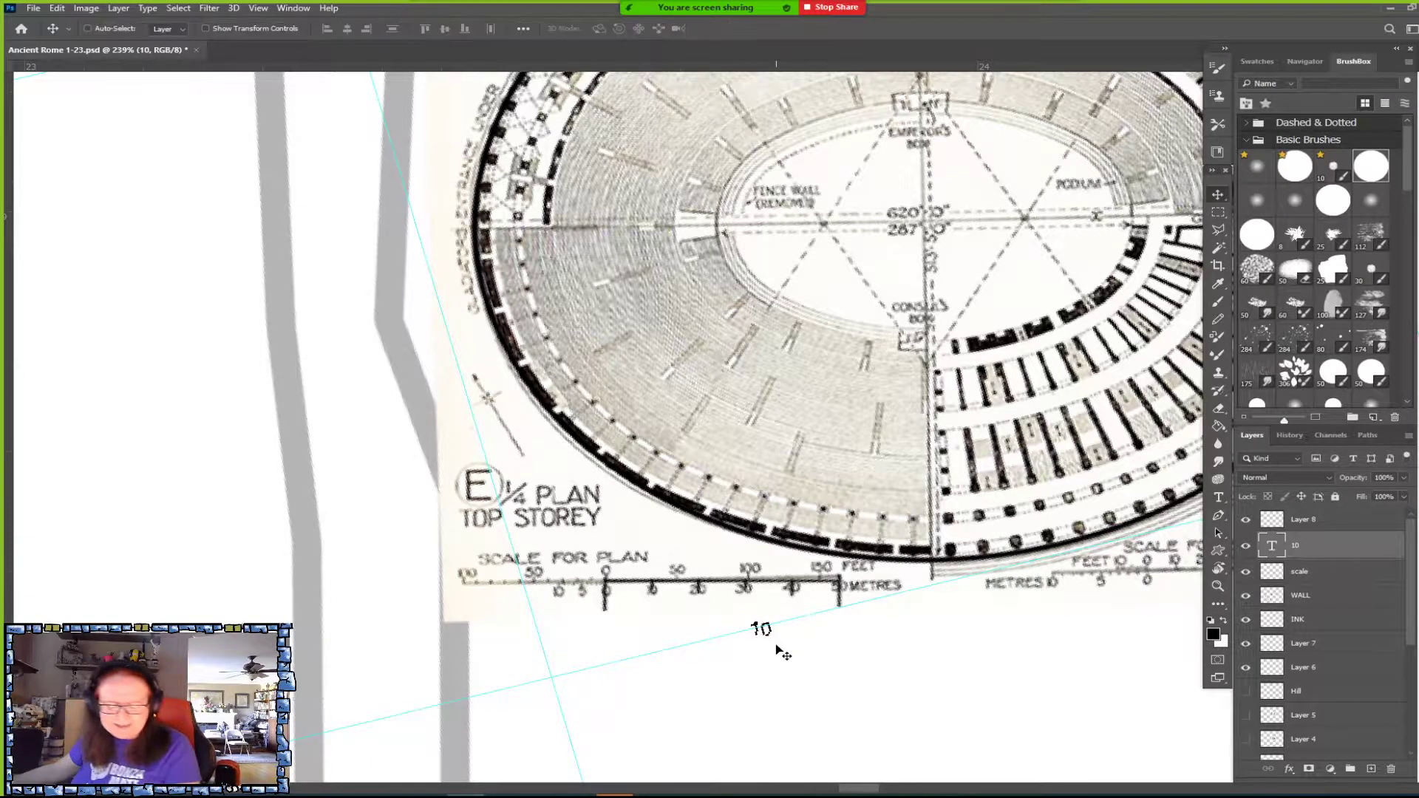
drag(767, 634, 762, 683)
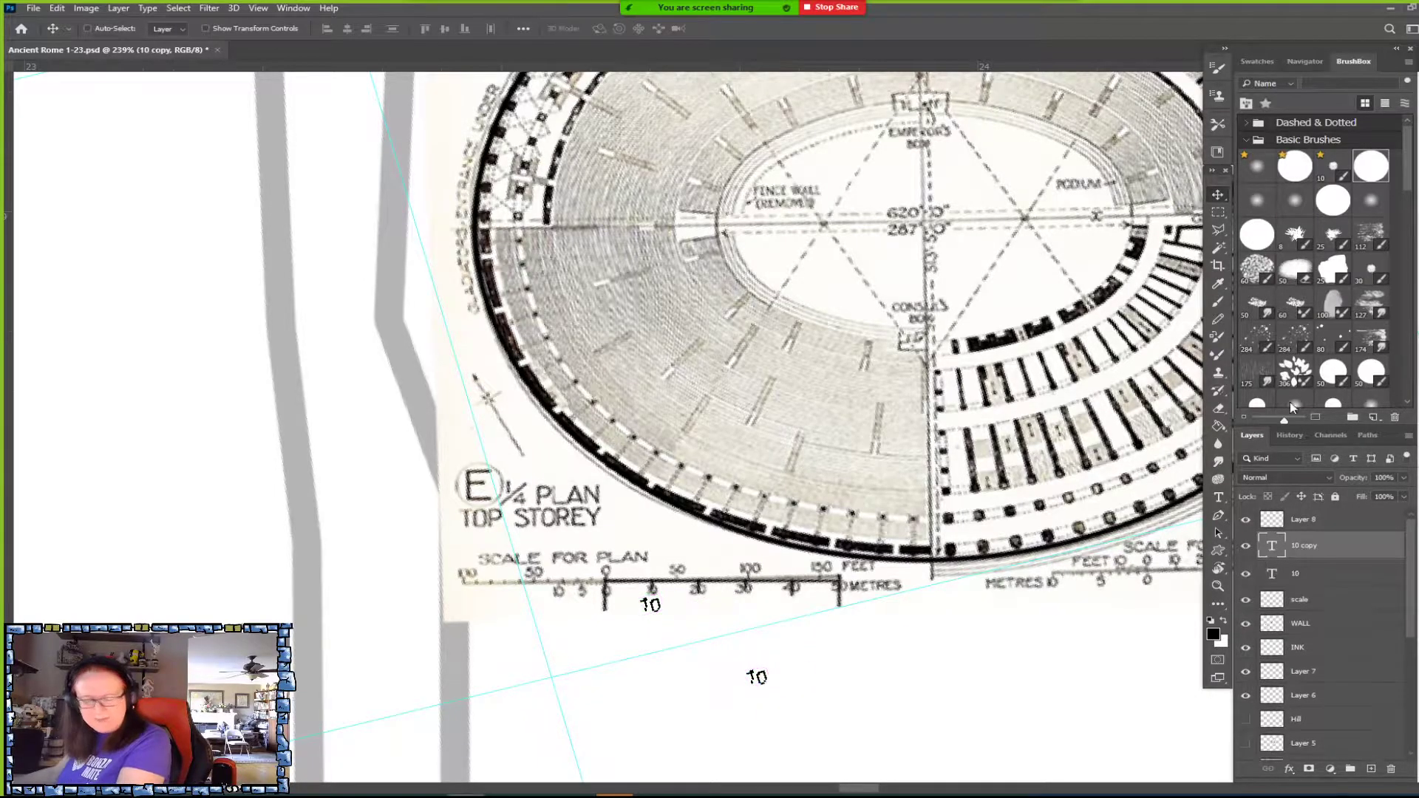
Change the duplicate label to 20 and place it under the 20-metre mark, with a copy under the 30-metre mark.
click(1218, 497)
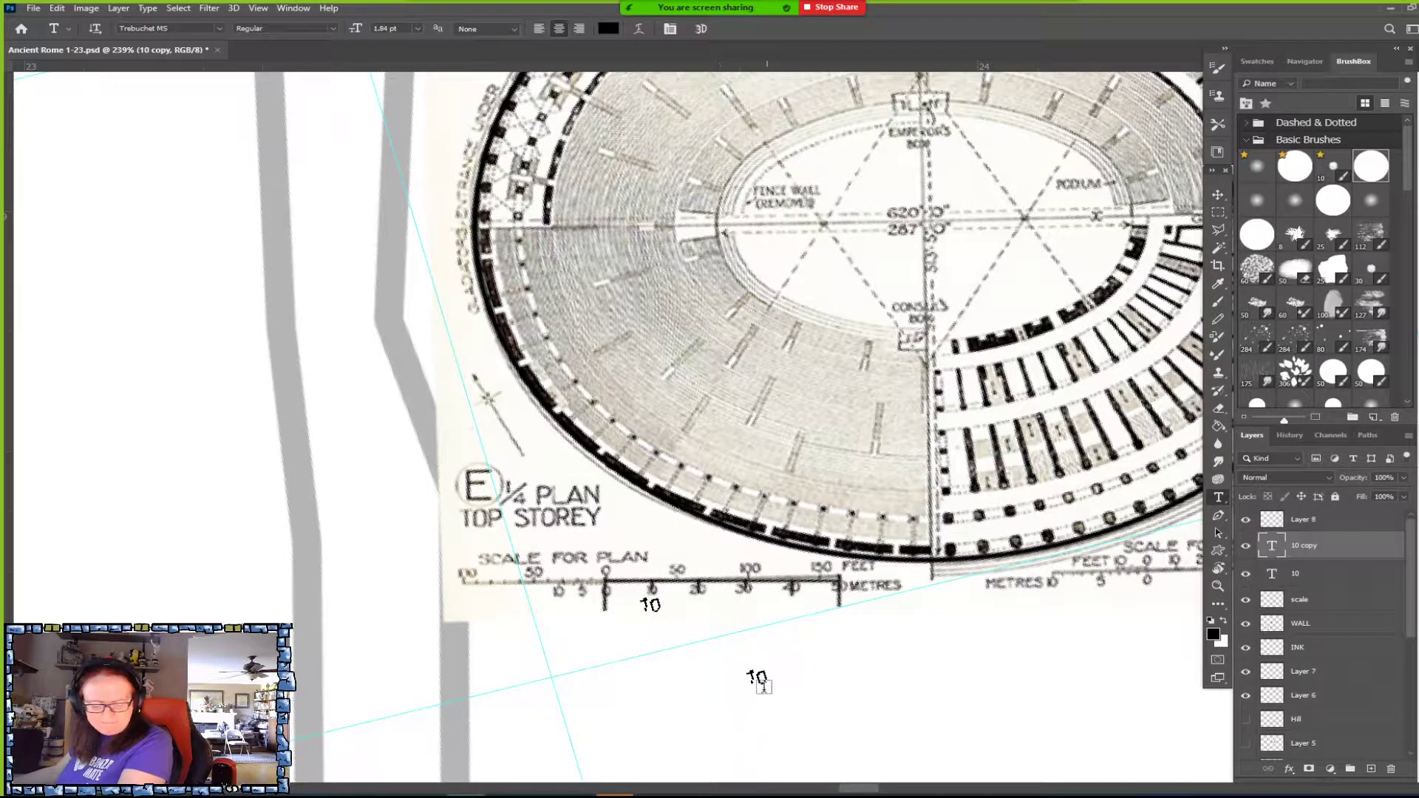
double_click(757, 677)
text(20)
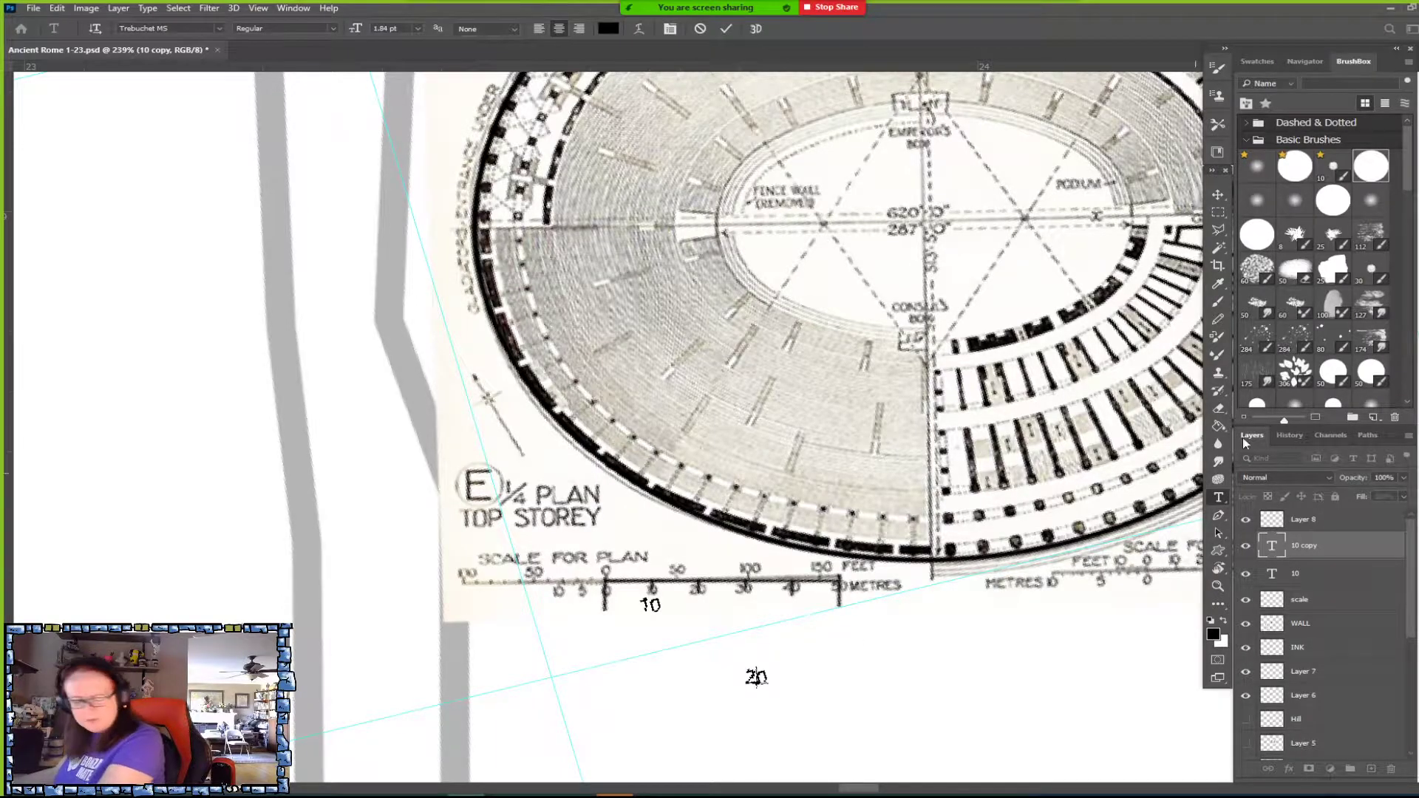
click(1218, 194)
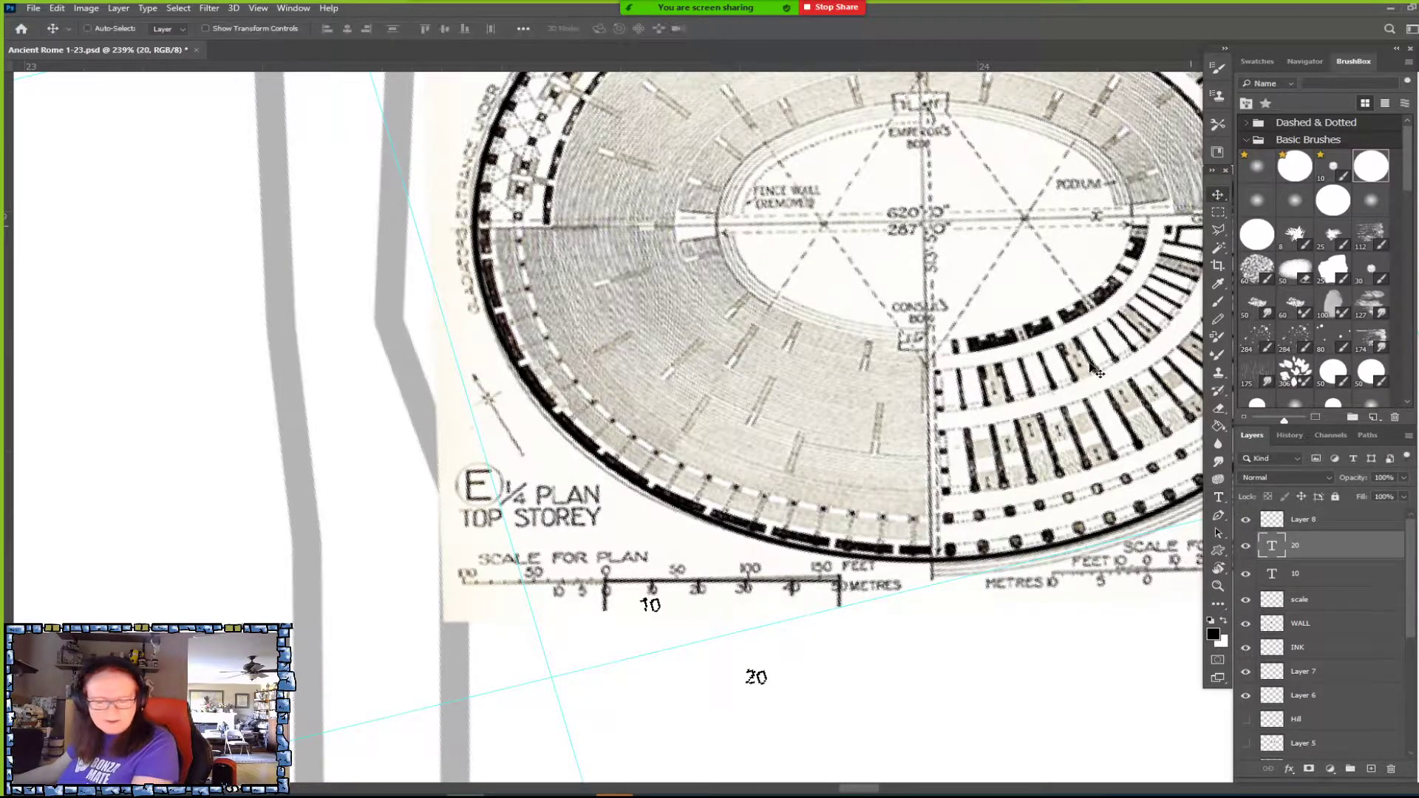
drag(761, 681, 744, 612)
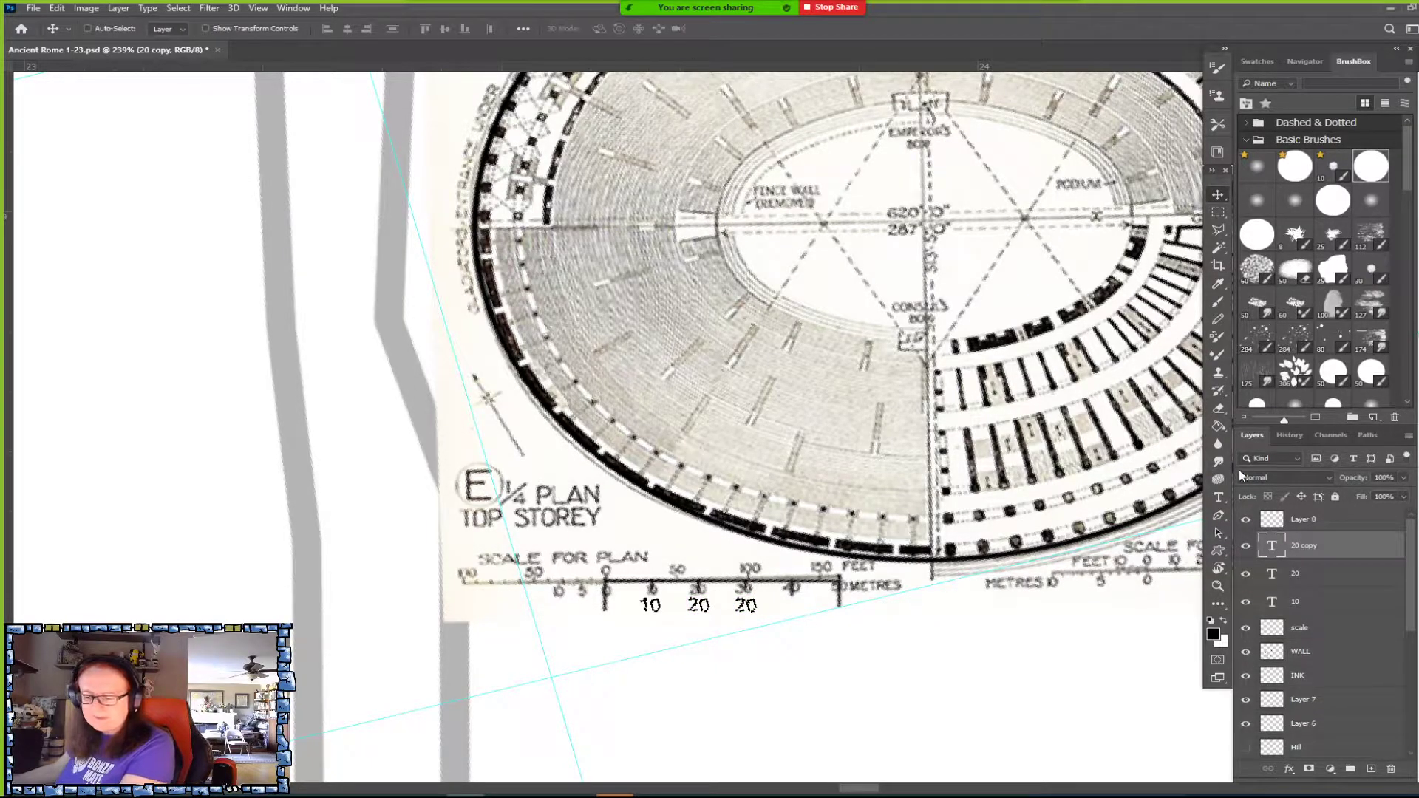
Change the copied label under the 30-metre mark to 30 and adjust its alignment with the mark.
click(1218, 496)
double_click(746, 605)
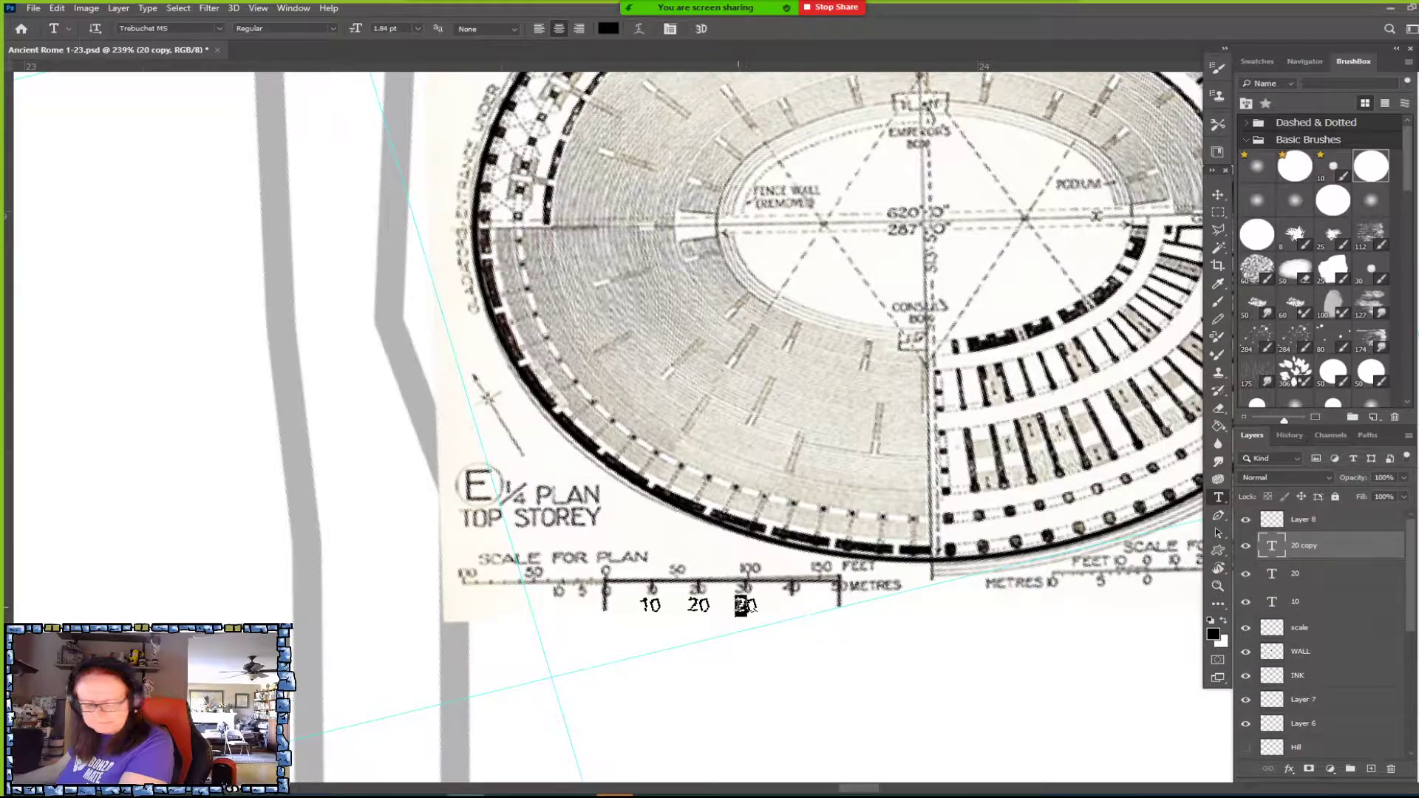
text(30)
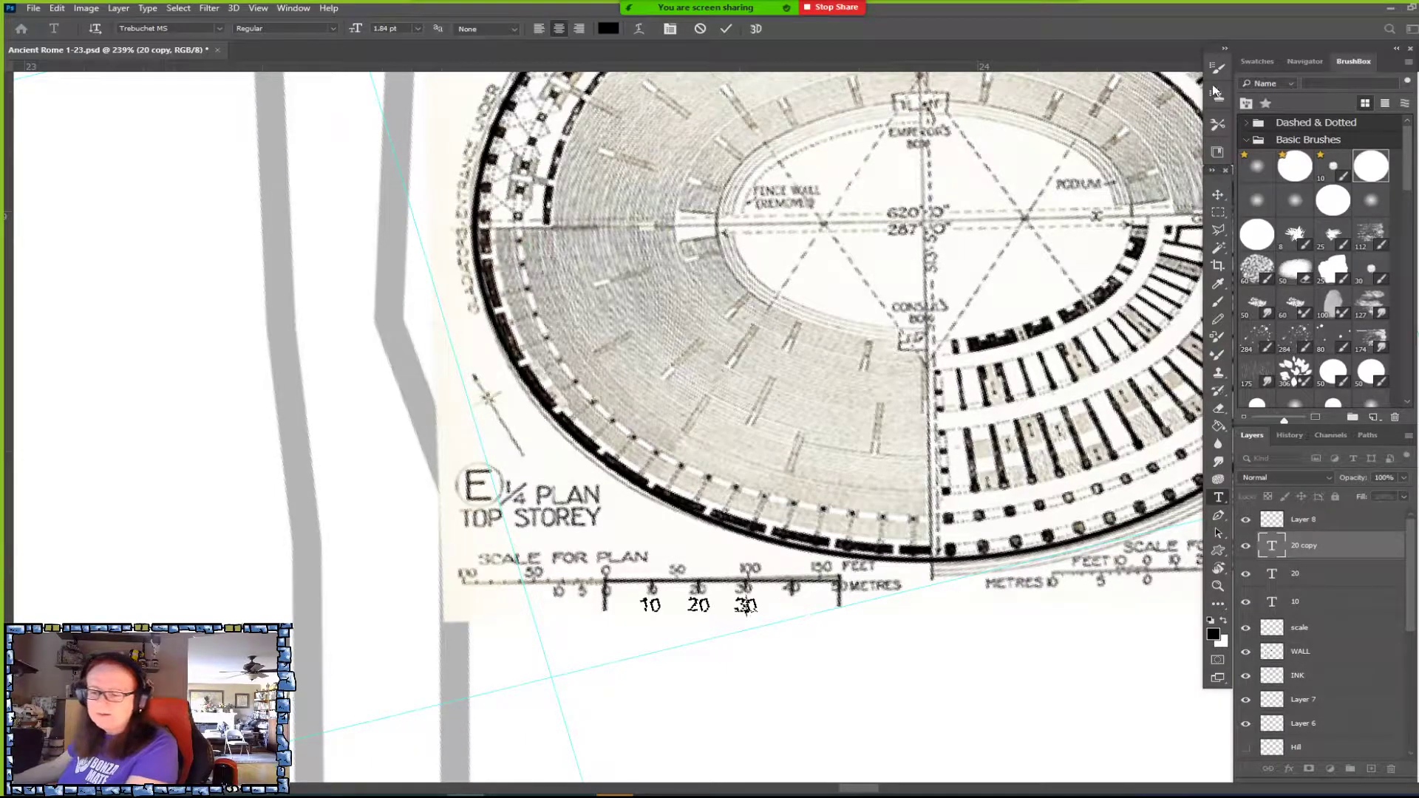
click(1217, 194)
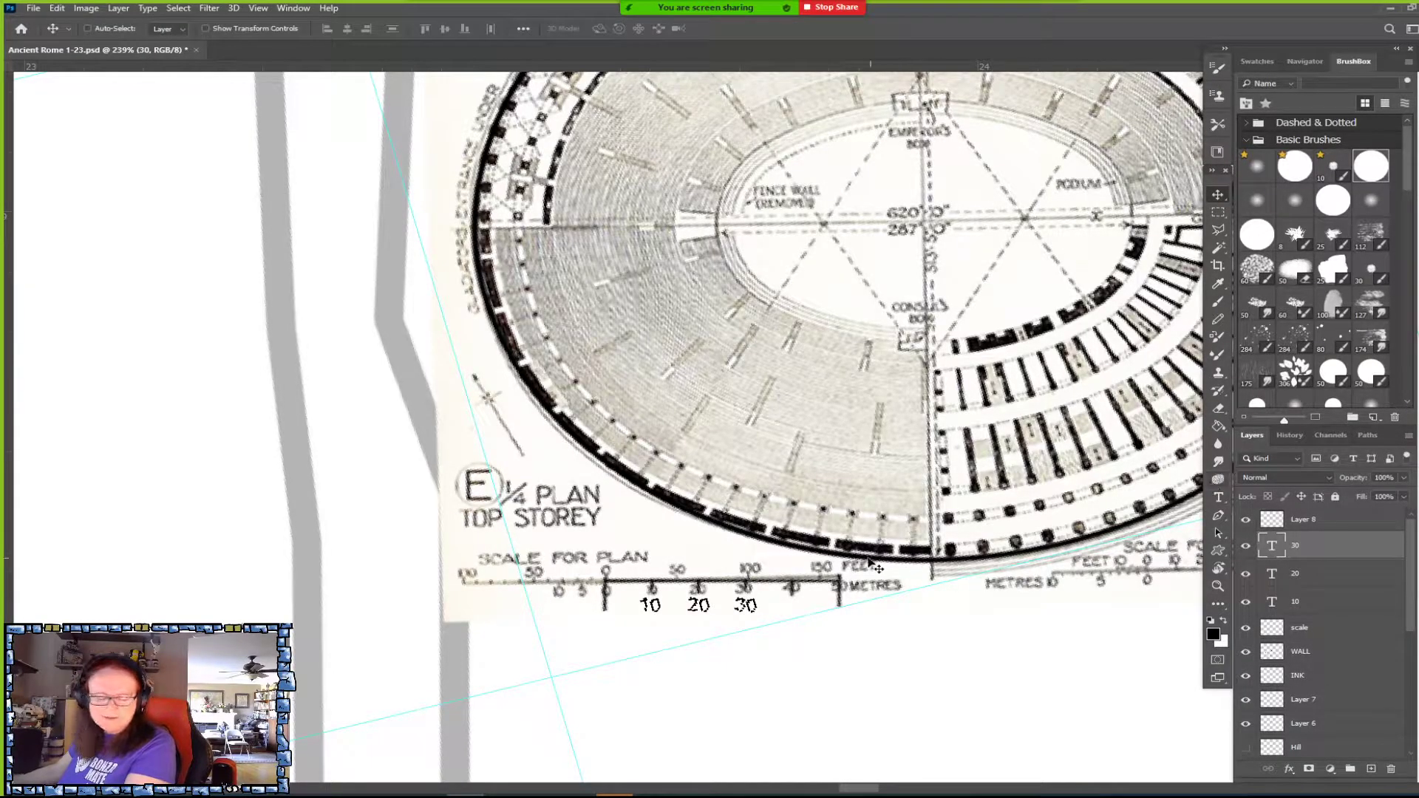
mouse_move(750, 608)
mouse_down()
mouse_move(791, 607)
mouse_move(748, 604)
mouse_up()
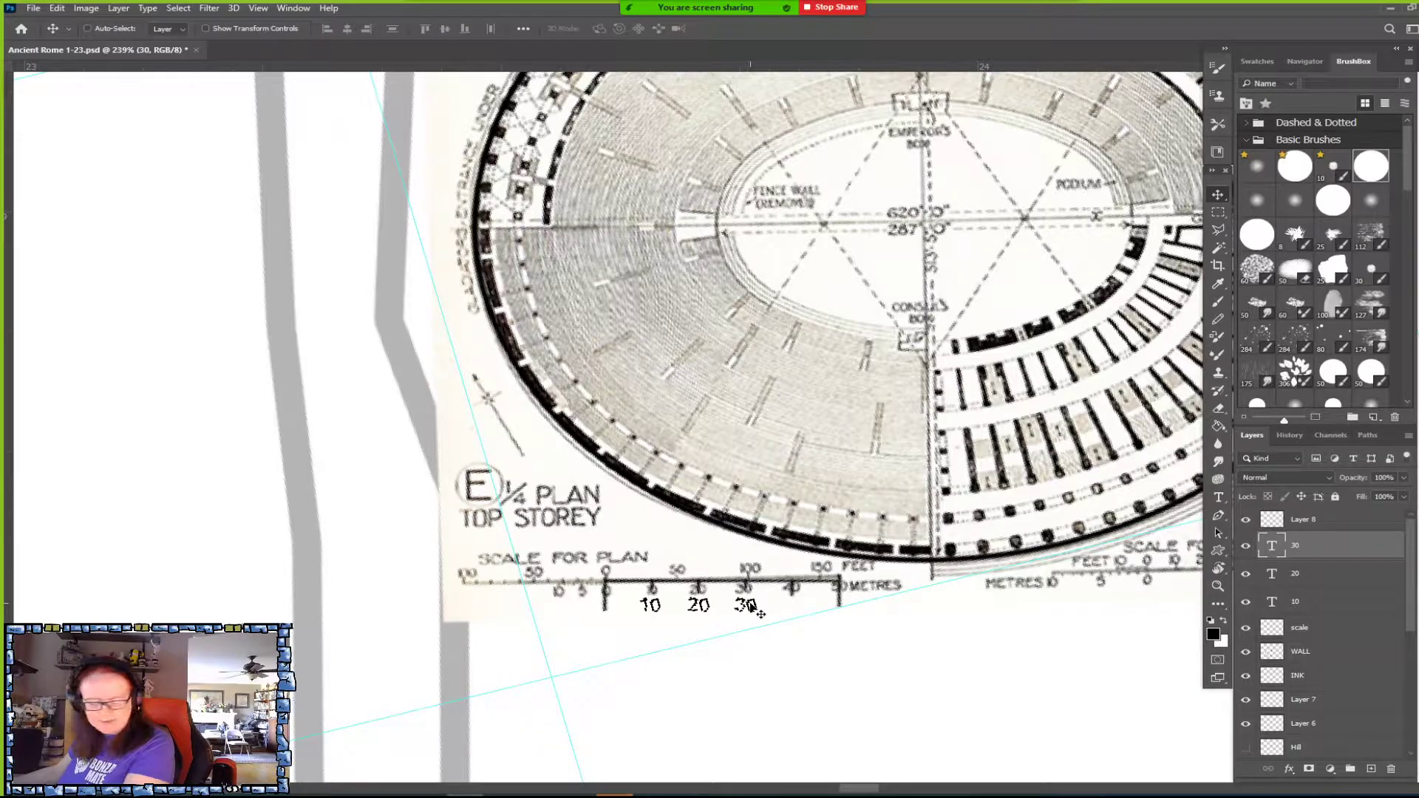
Duplicate the 30 label under the scale bar's 40-metre mark and change the copy's text to 40.
drag(750, 606, 798, 606)
key(t)
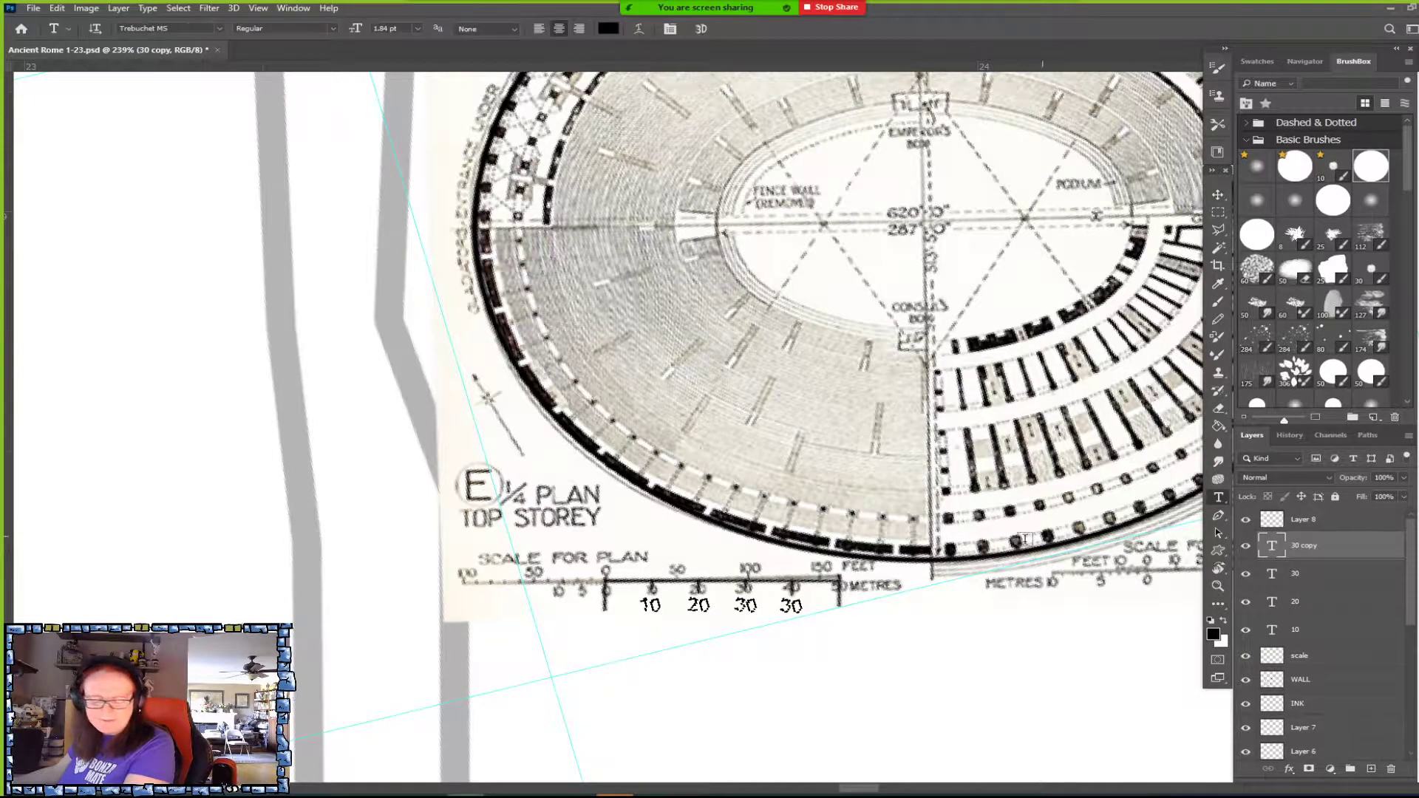
double_click(789, 605)
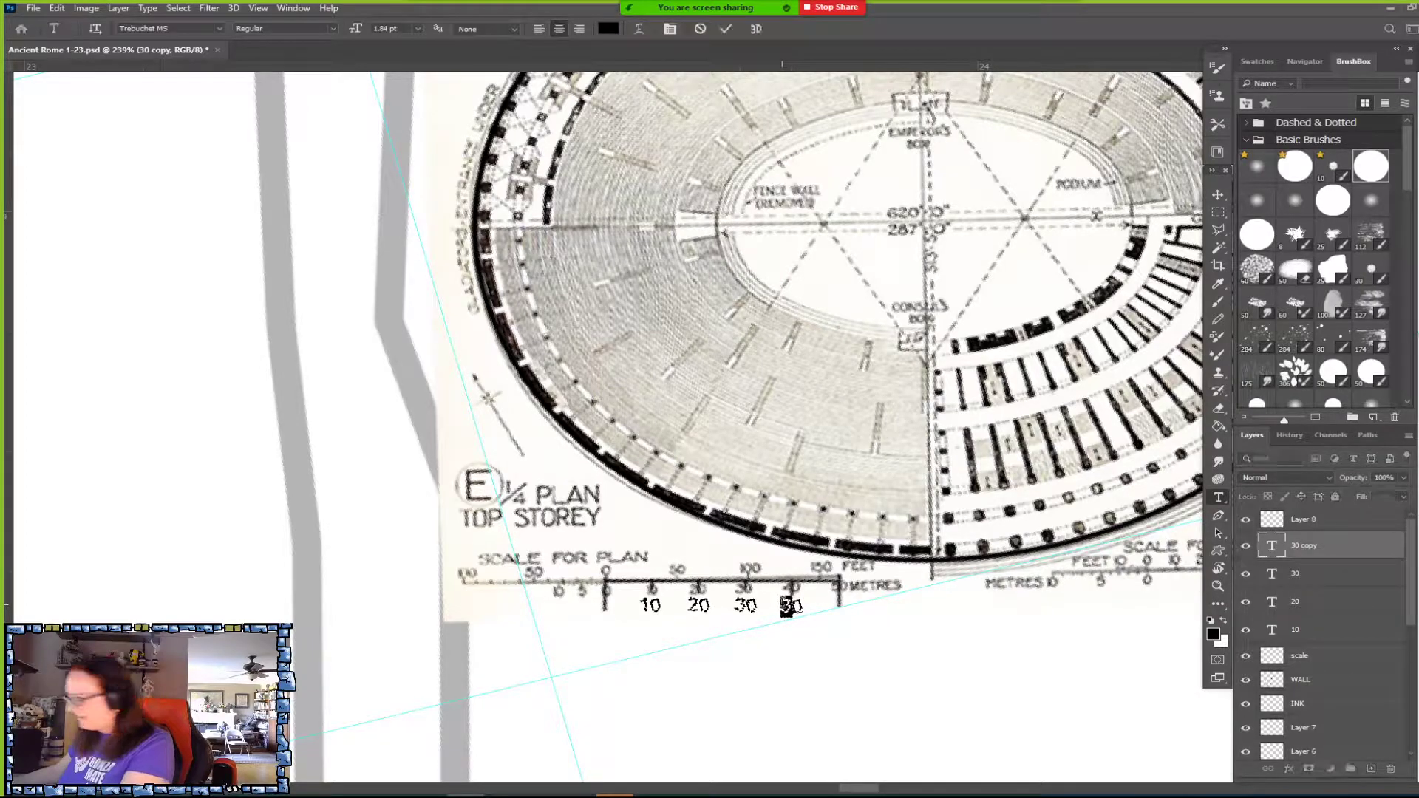
text(40)
click(1218, 194)
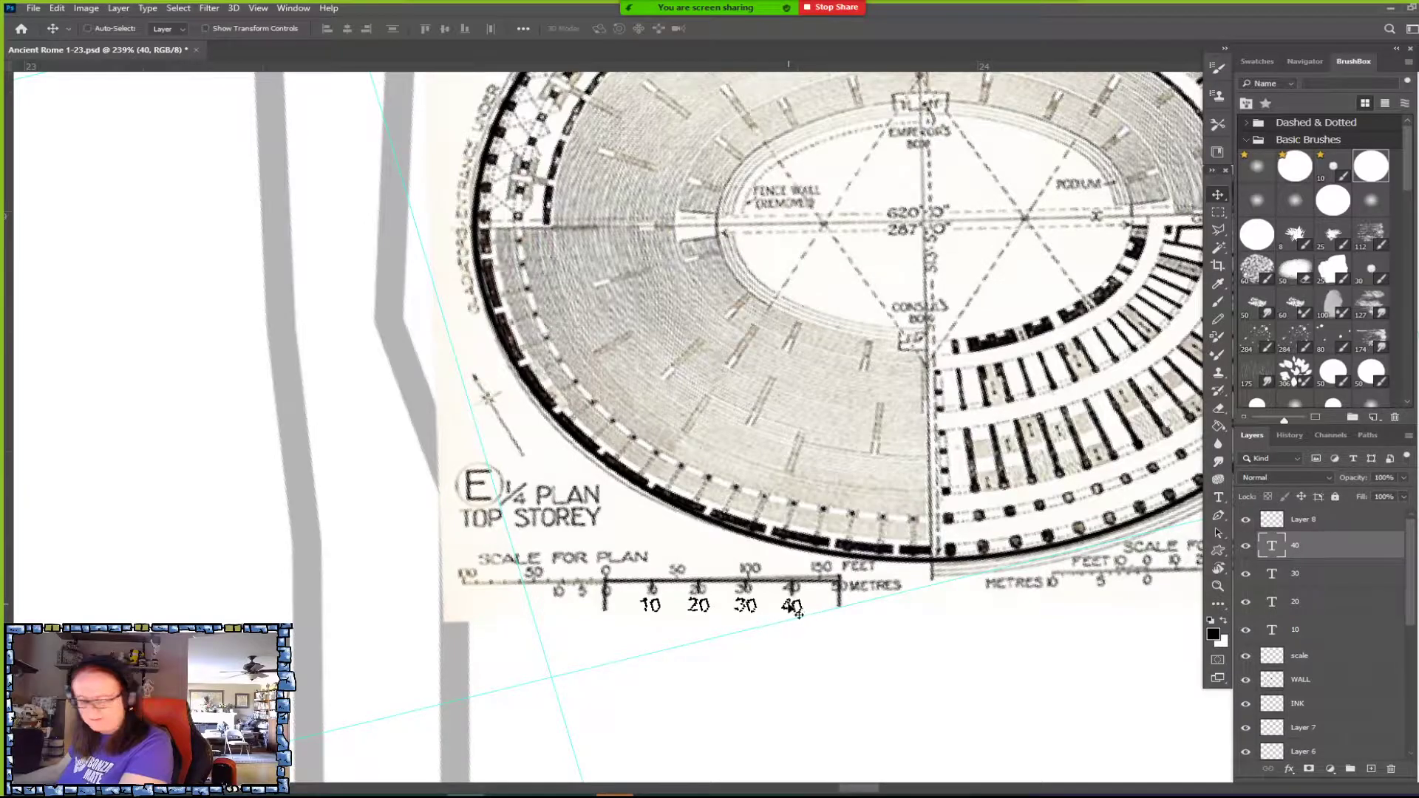
Duplicate the 40 label under the scale bar's 50-metre end mark and change the copy's text to 50.
drag(798, 613, 826, 607)
click(1217, 496)
text(50)
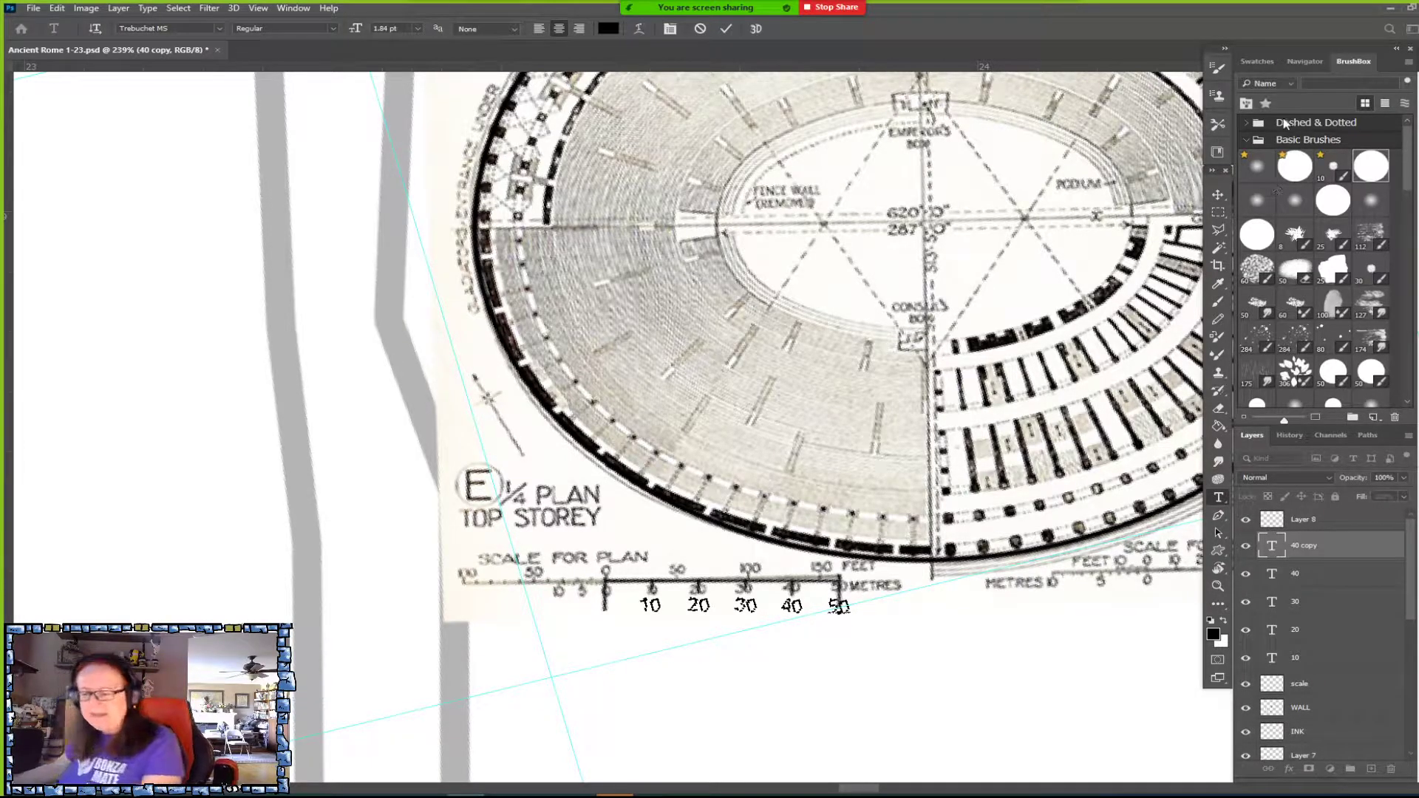
click(1217, 194)
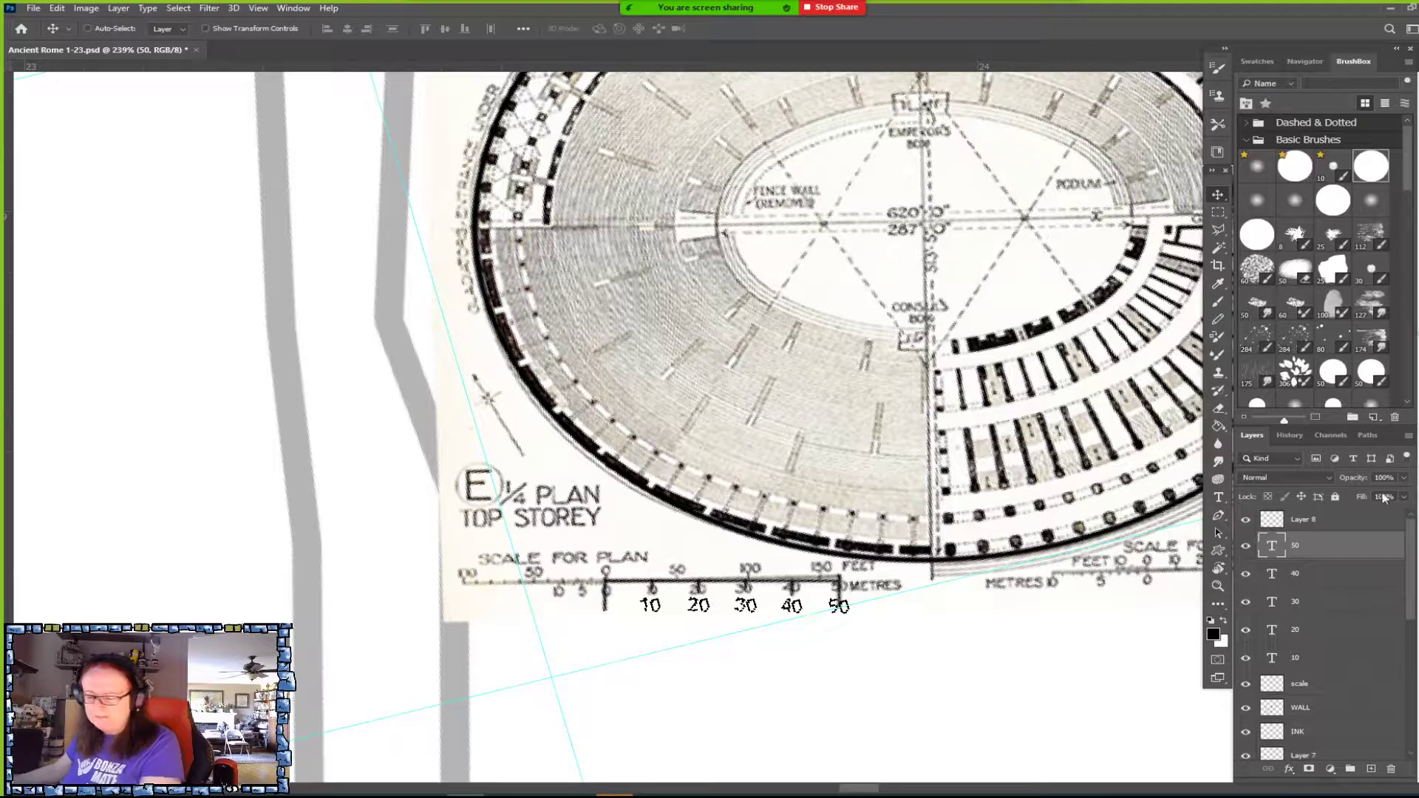
Merge the five number label layers, 10 to 50, with Layer 8 into a single layer.
click(1325, 660)
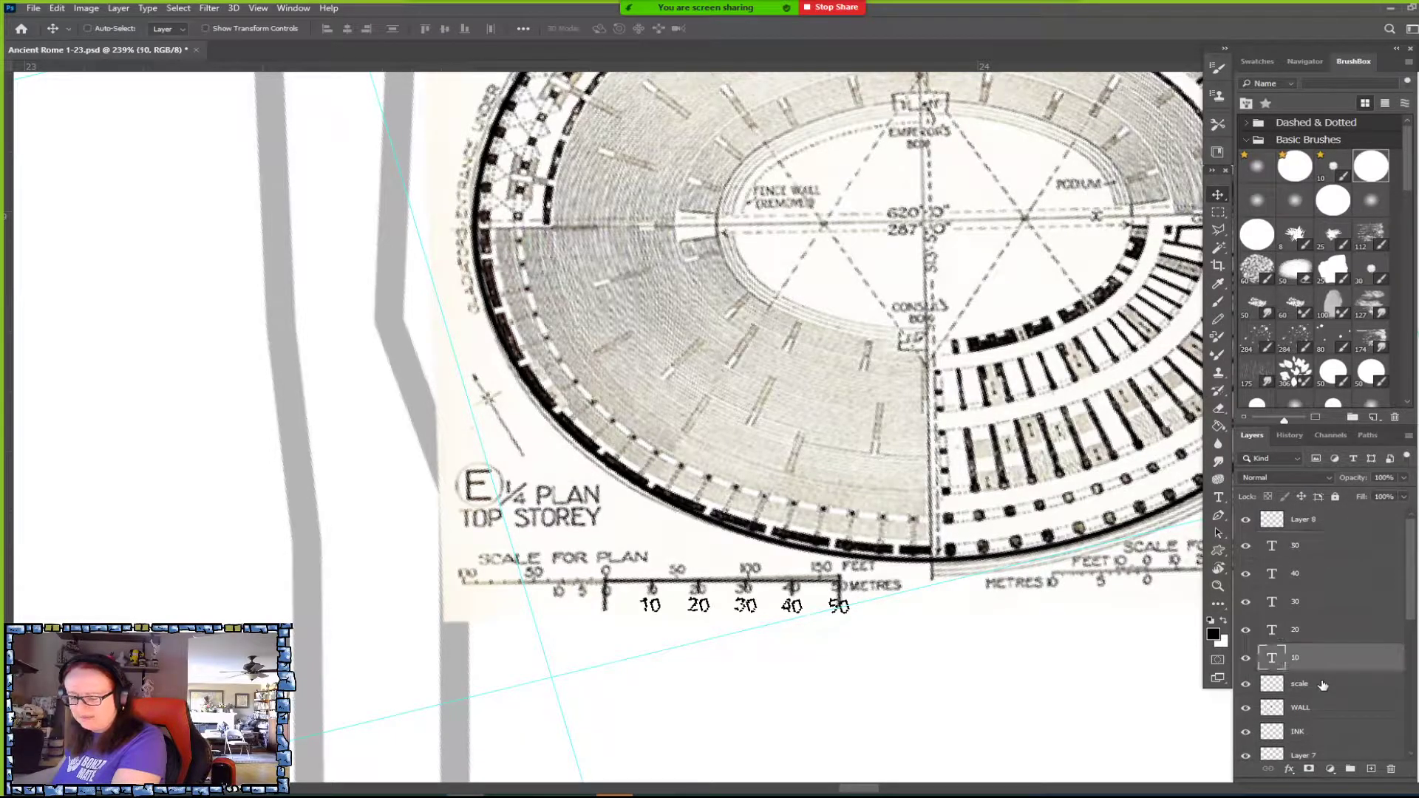
click(1319, 683)
click(1316, 664)
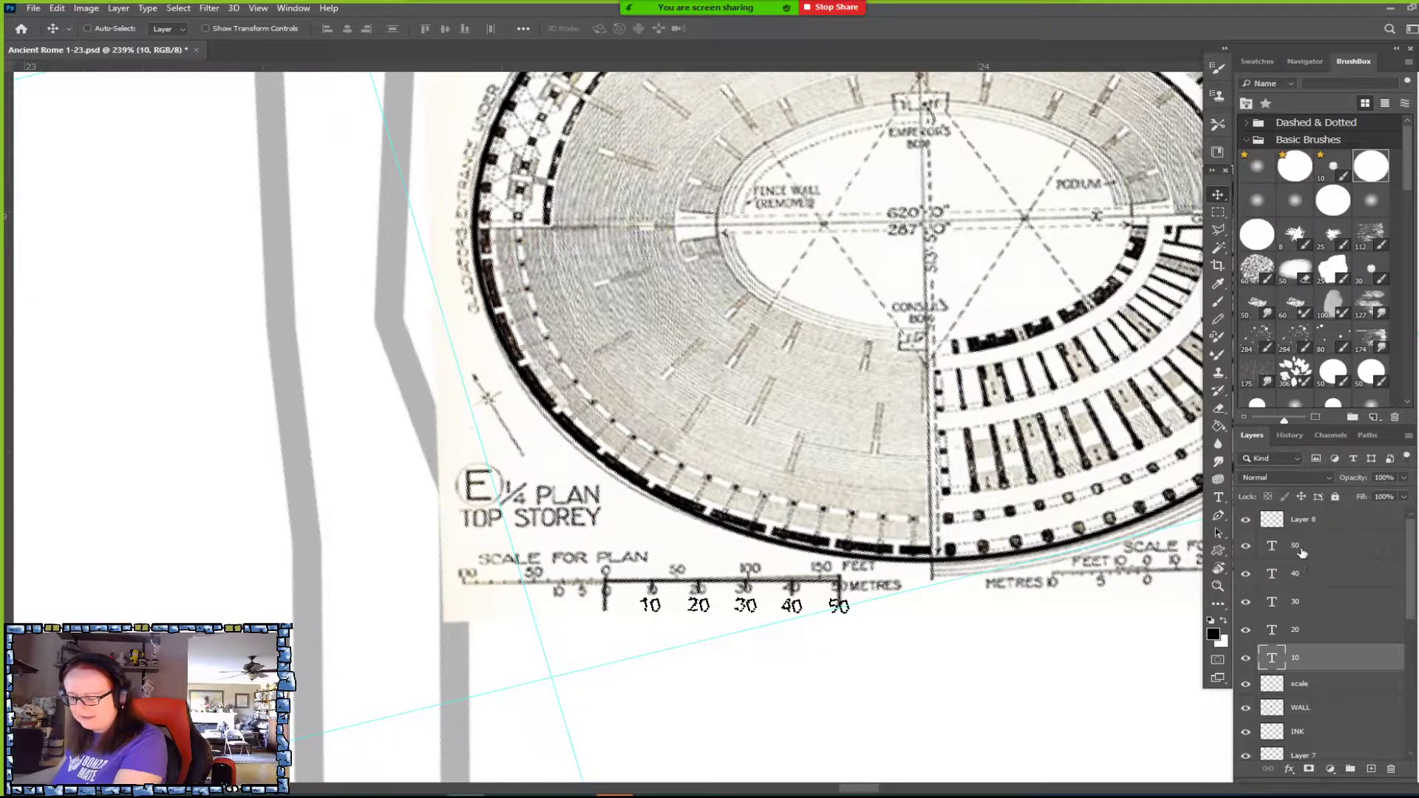
shift+click(1300, 547)
mouse_move(1301, 546)
mouse_down()
mouse_move(1313, 665)
mouse_move(1305, 650)
mouse_up()
click(1246, 521)
click(1246, 520)
ctrl+click(1320, 529)
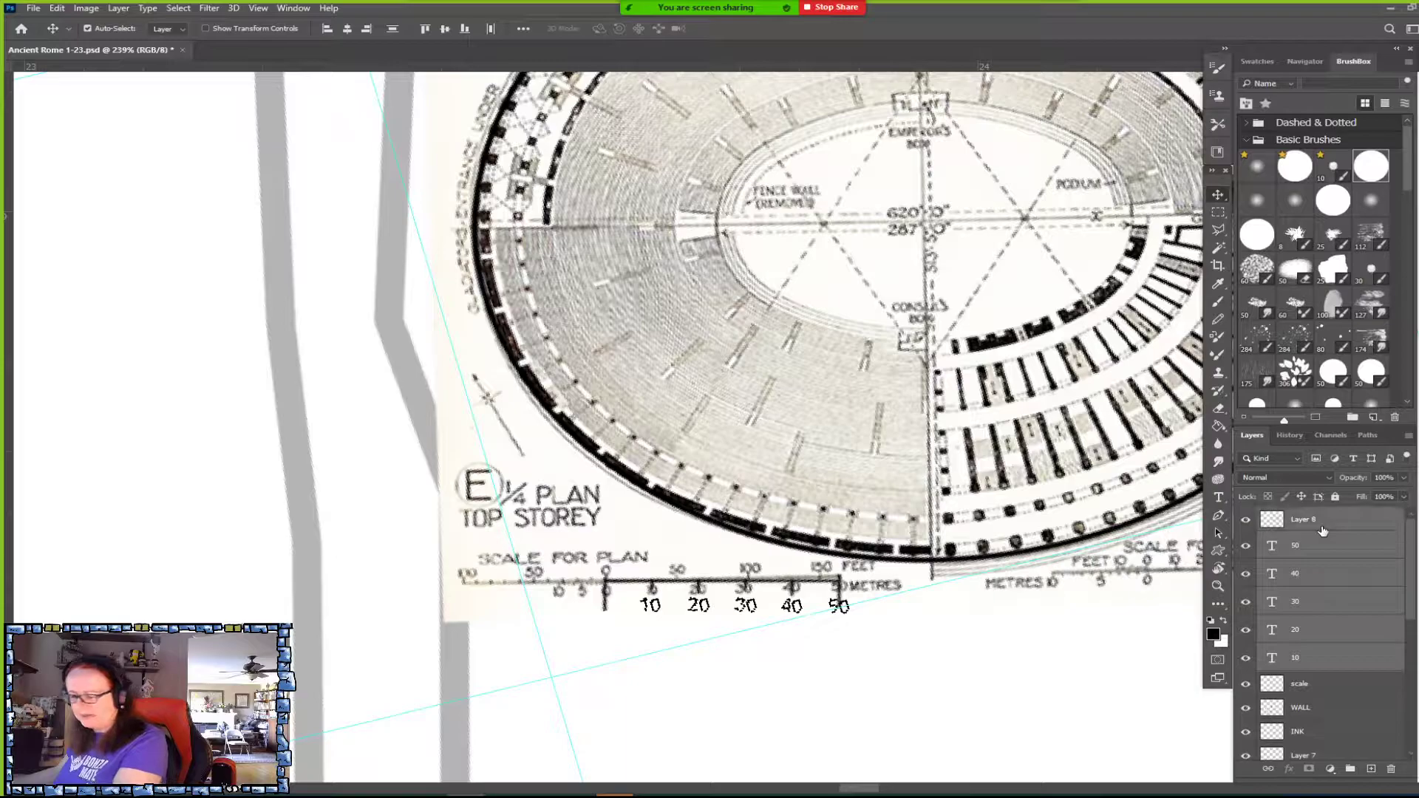
key(ctrl+e)
Rename the merged scale bar layer as SCALE.
double_click(1316, 520)
text(sca)
key(Return)
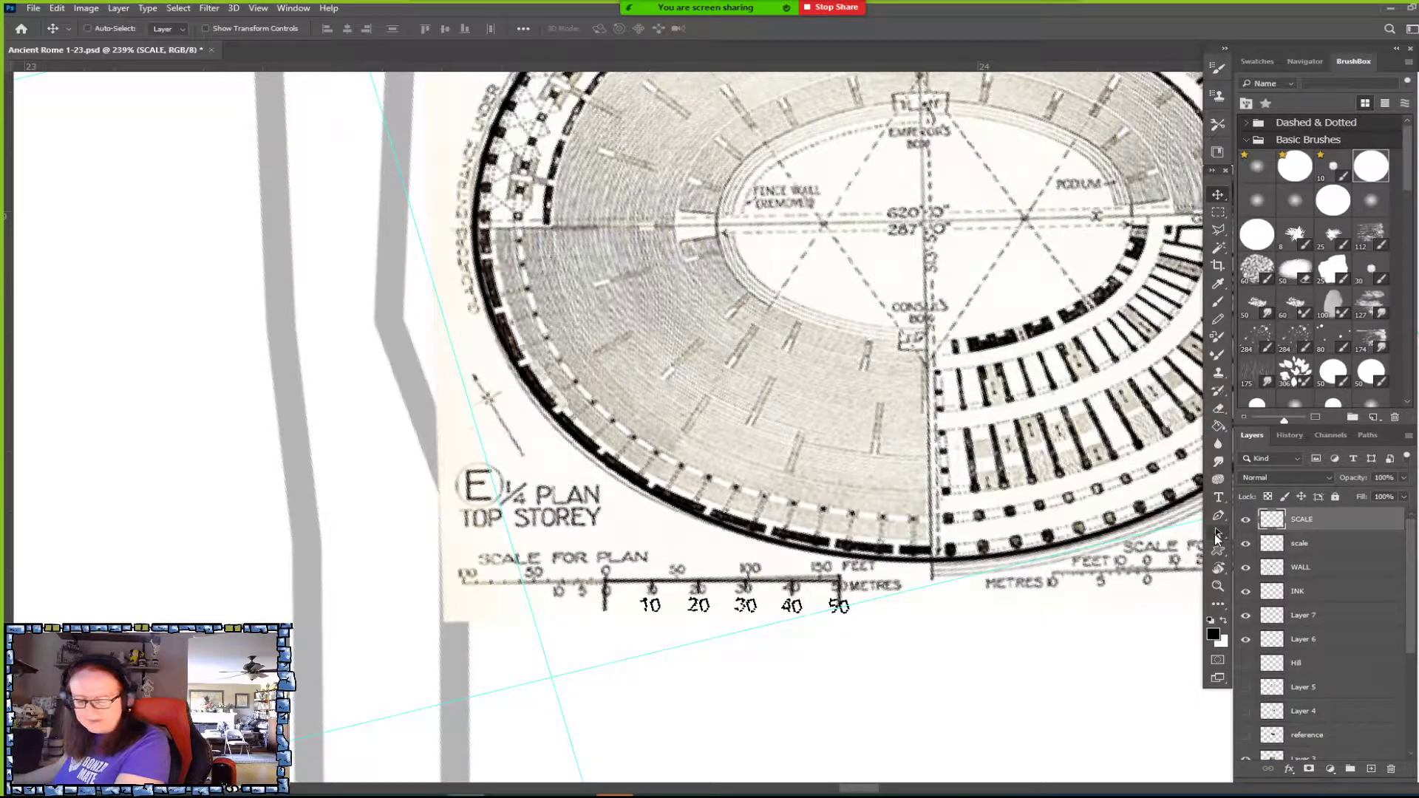
Select the old scale layer and move its handwritten notes up over the Colosseum plan.
key(ctrl+minus)
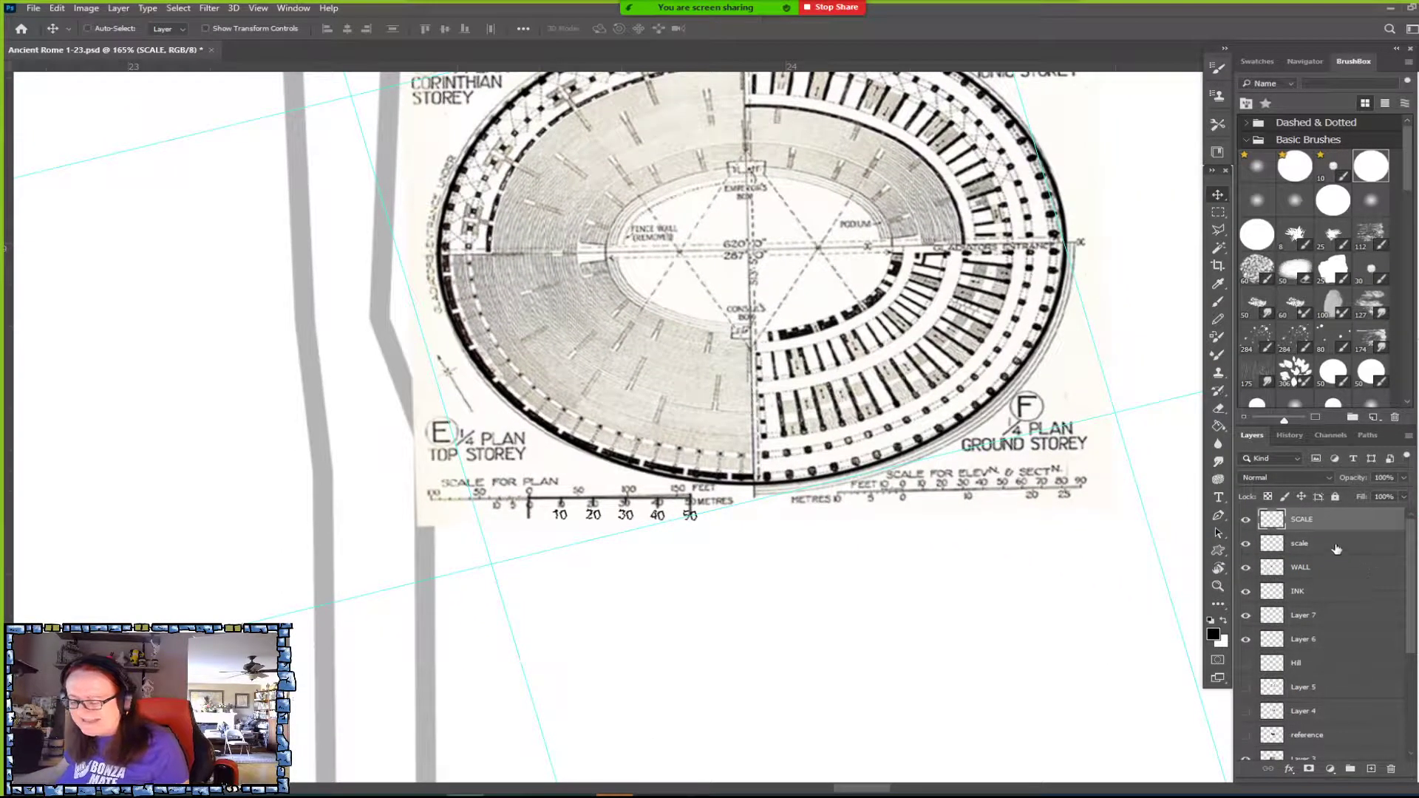
click(1332, 547)
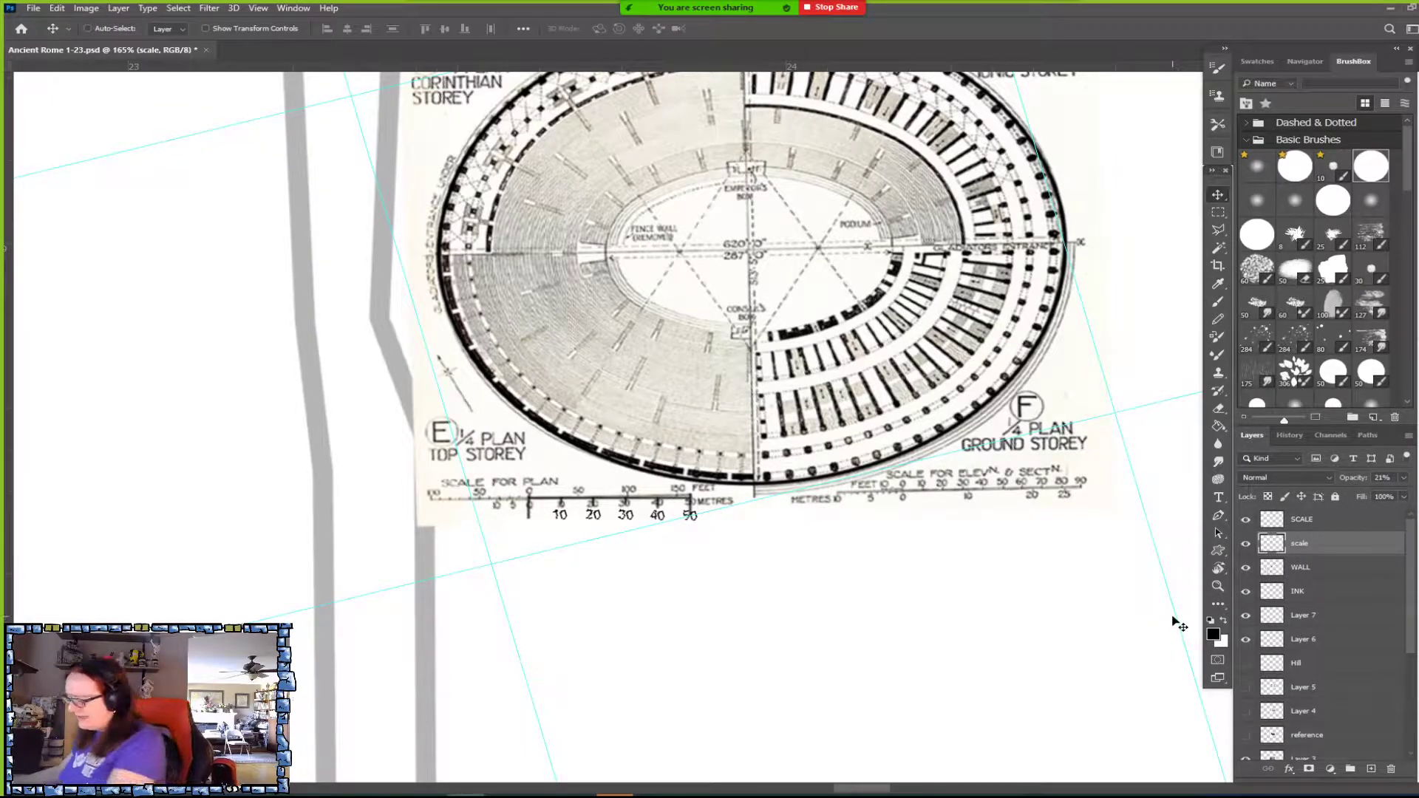
drag(1158, 720, 983, 507)
drag(739, 365, 605, 318)
scroll(796, 411, down, 8)
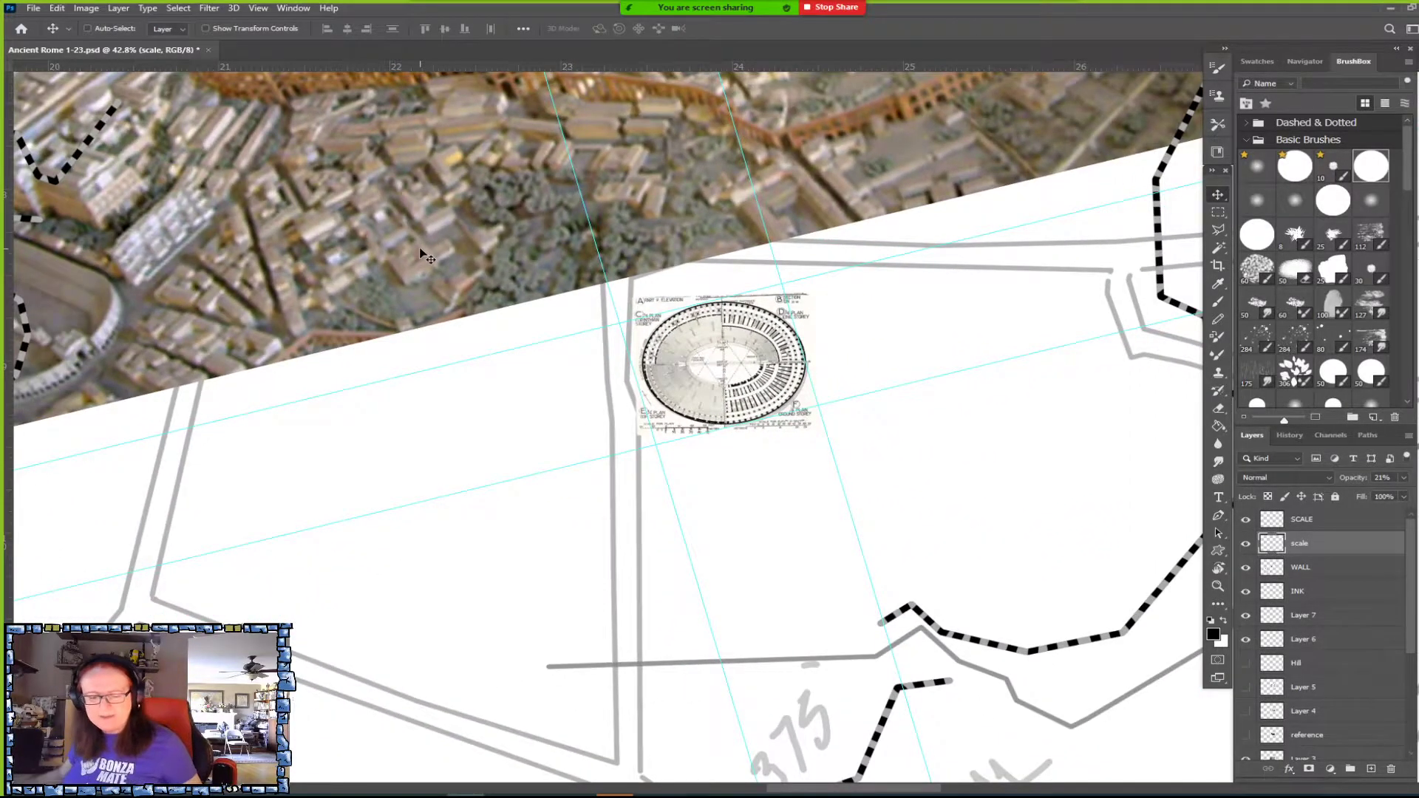
scroll(421, 251, down, 6)
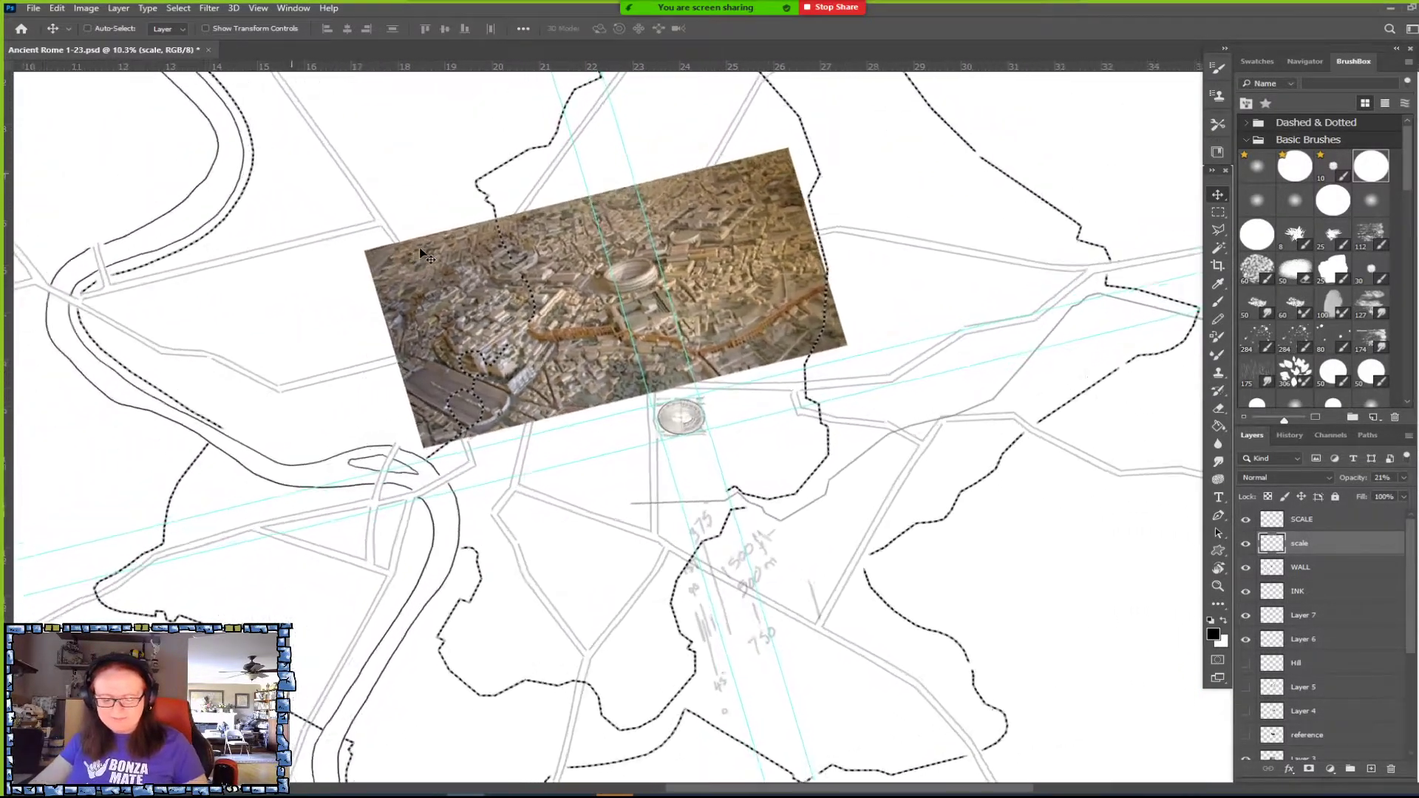
scroll(421, 252, up, 2)
mouse_move(752, 692)
mouse_down()
mouse_move(712, 358)
mouse_move(701, 515)
mouse_up()
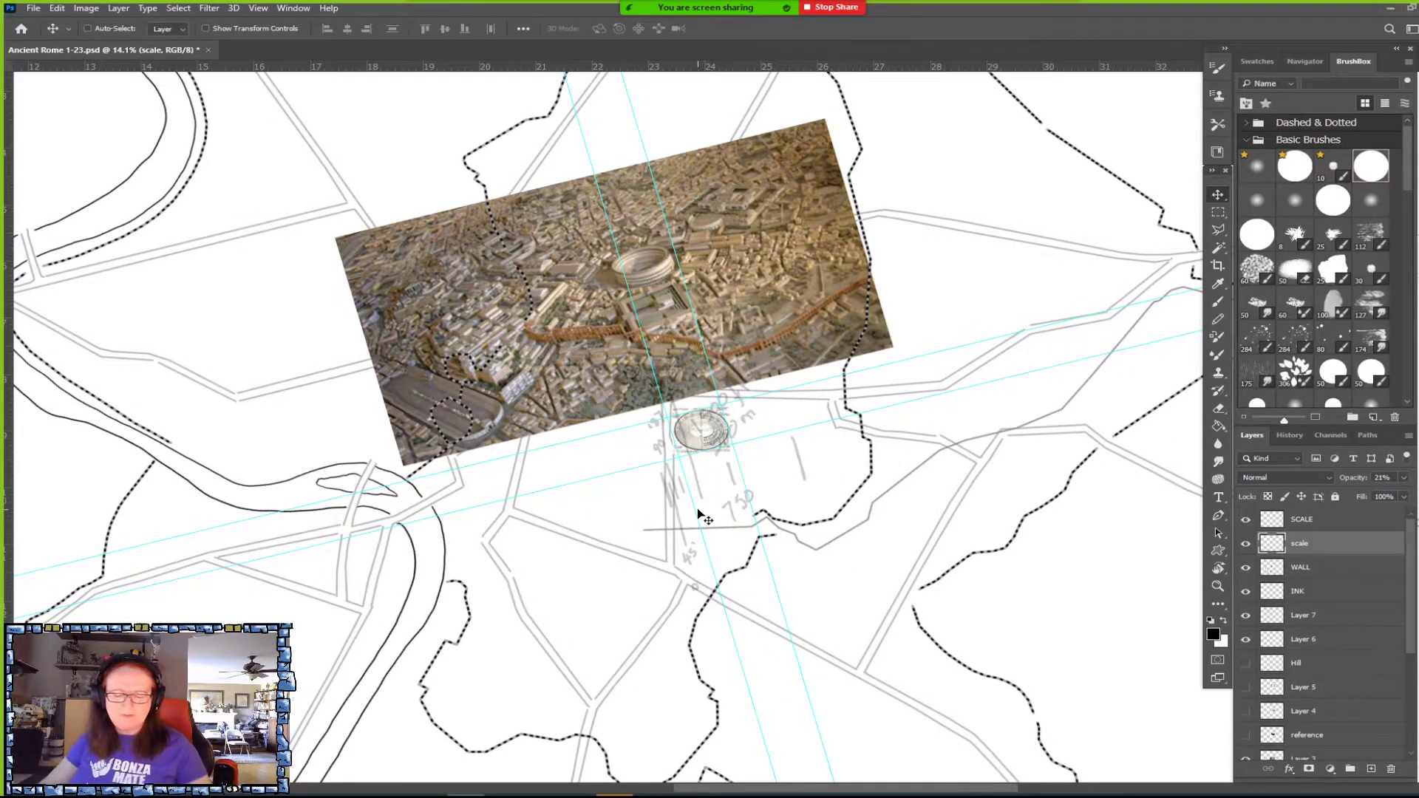
scroll(700, 515, up, 6)
mouse_move(863, 736)
mouse_down()
mouse_move(867, 497)
mouse_move(857, 517)
mouse_up()
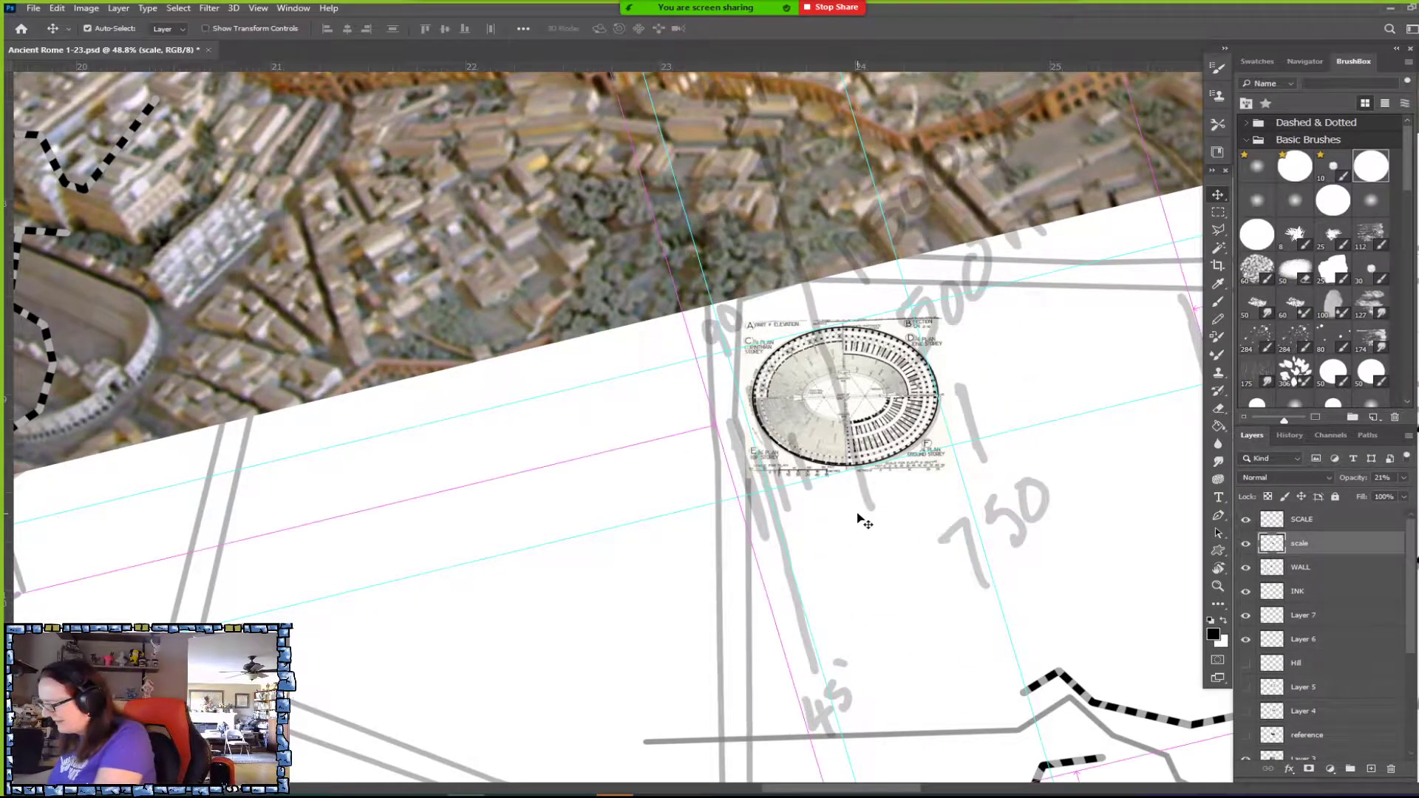
Scale the handwritten scale notes to 31.29%, rotate them 14.06° and place them beside the Colosseum plan.
key(ctrl+t)
mouse_move(691, 432)
mouse_down()
mouse_move(728, 288)
mouse_move(687, 406)
mouse_move(672, 359)
mouse_move(676, 374)
mouse_move(1046, 383)
mouse_up()
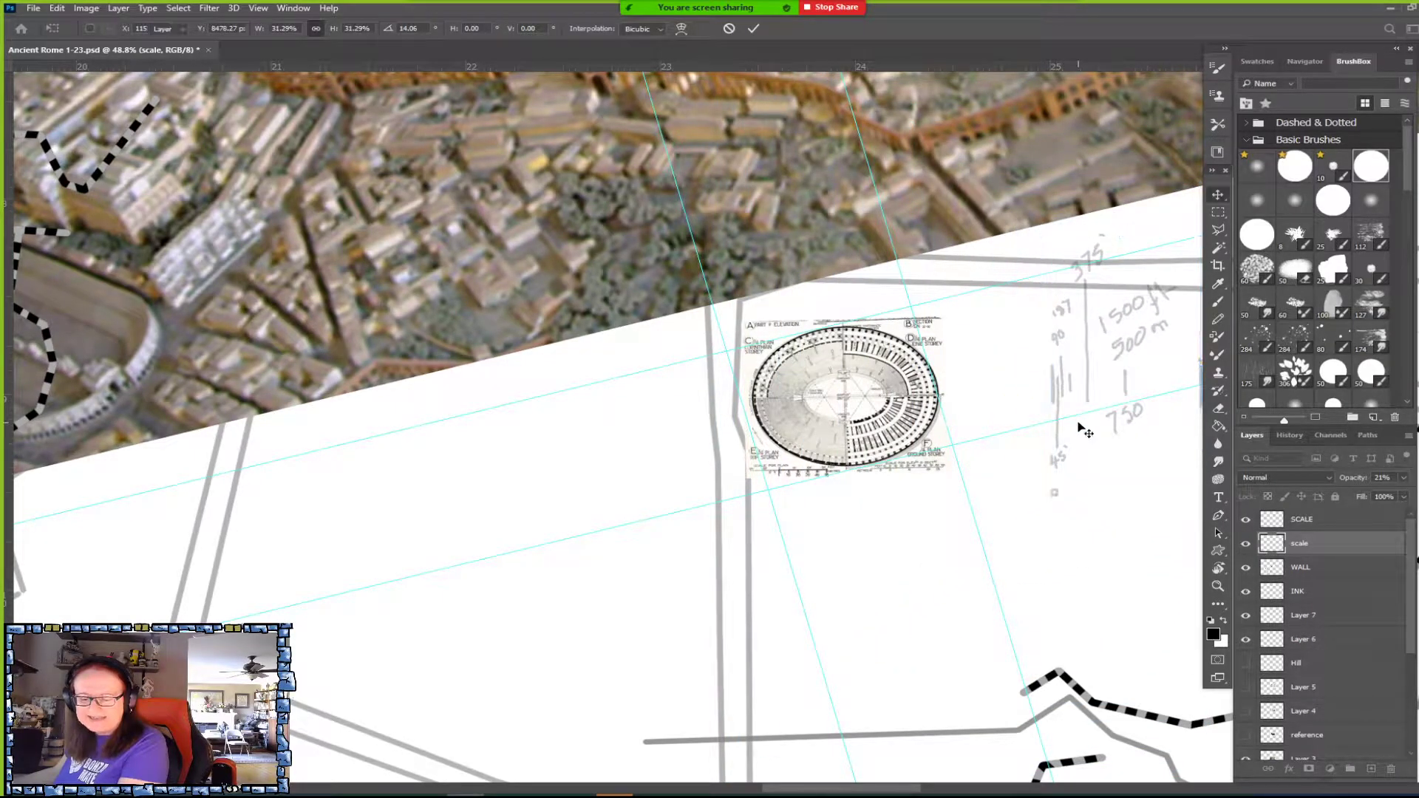
key(Return)
Move the handwritten scale notes over the plan's scale bar to compare their marks with the 10 to 50 metre divisions.
scroll(935, 503, up, 3)
scroll(933, 500, up, 2)
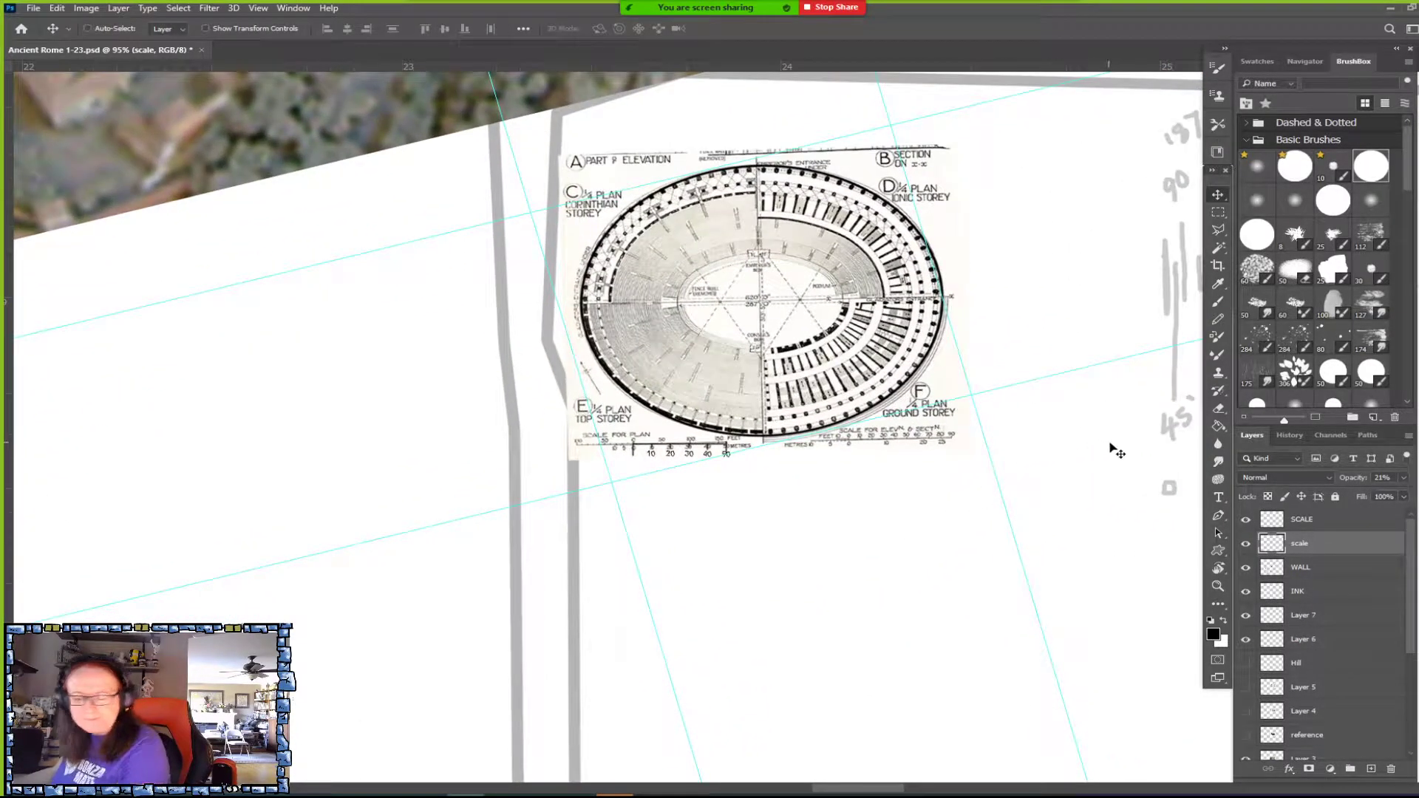
drag(1179, 418, 1049, 520)
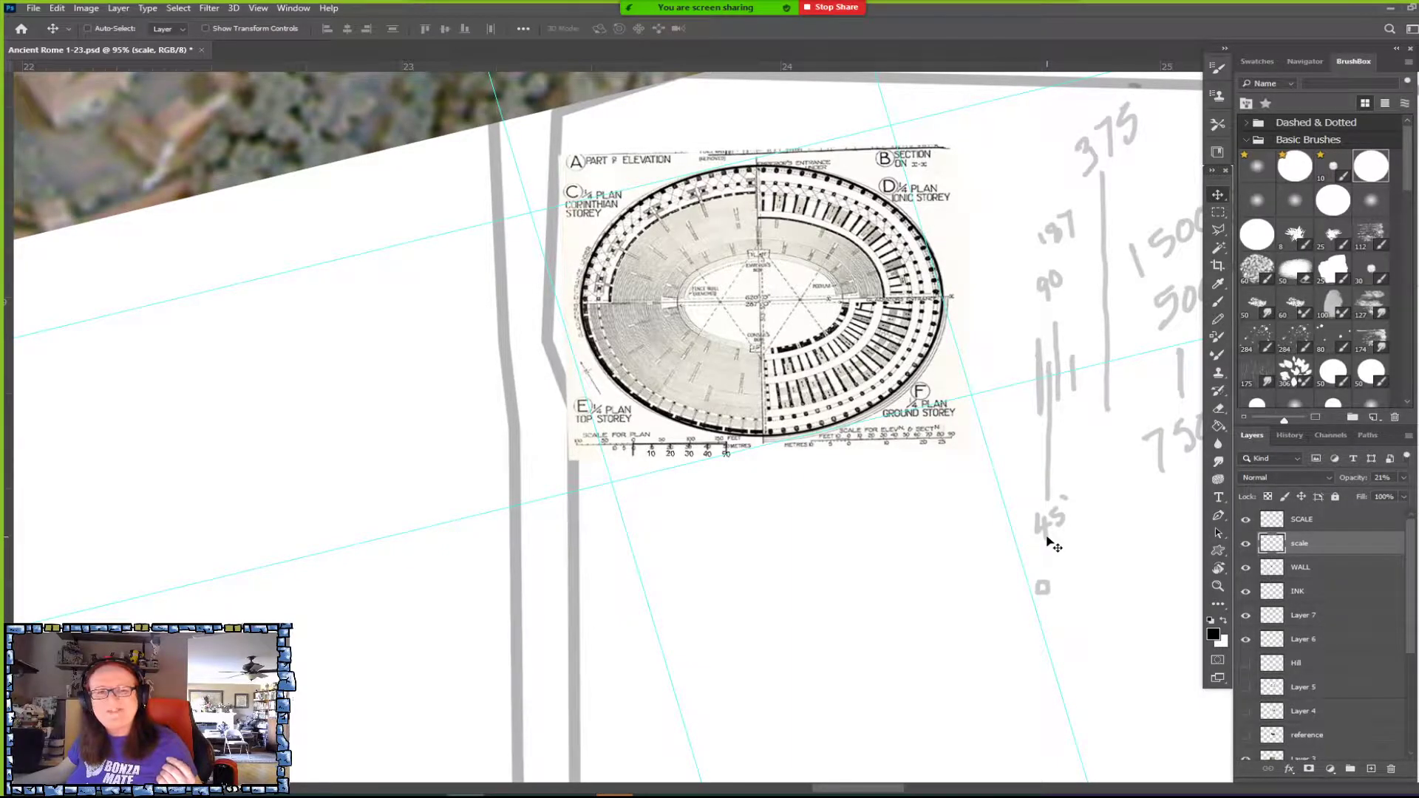
mouse_move(1053, 531)
mouse_down()
mouse_move(972, 481)
mouse_move(748, 435)
mouse_move(688, 504)
mouse_move(702, 548)
mouse_up()
scroll(583, 505, up, 3)
mouse_move(877, 488)
mouse_down()
mouse_move(855, 579)
mouse_move(787, 585)
mouse_move(784, 562)
mouse_up()
drag(788, 453, 772, 446)
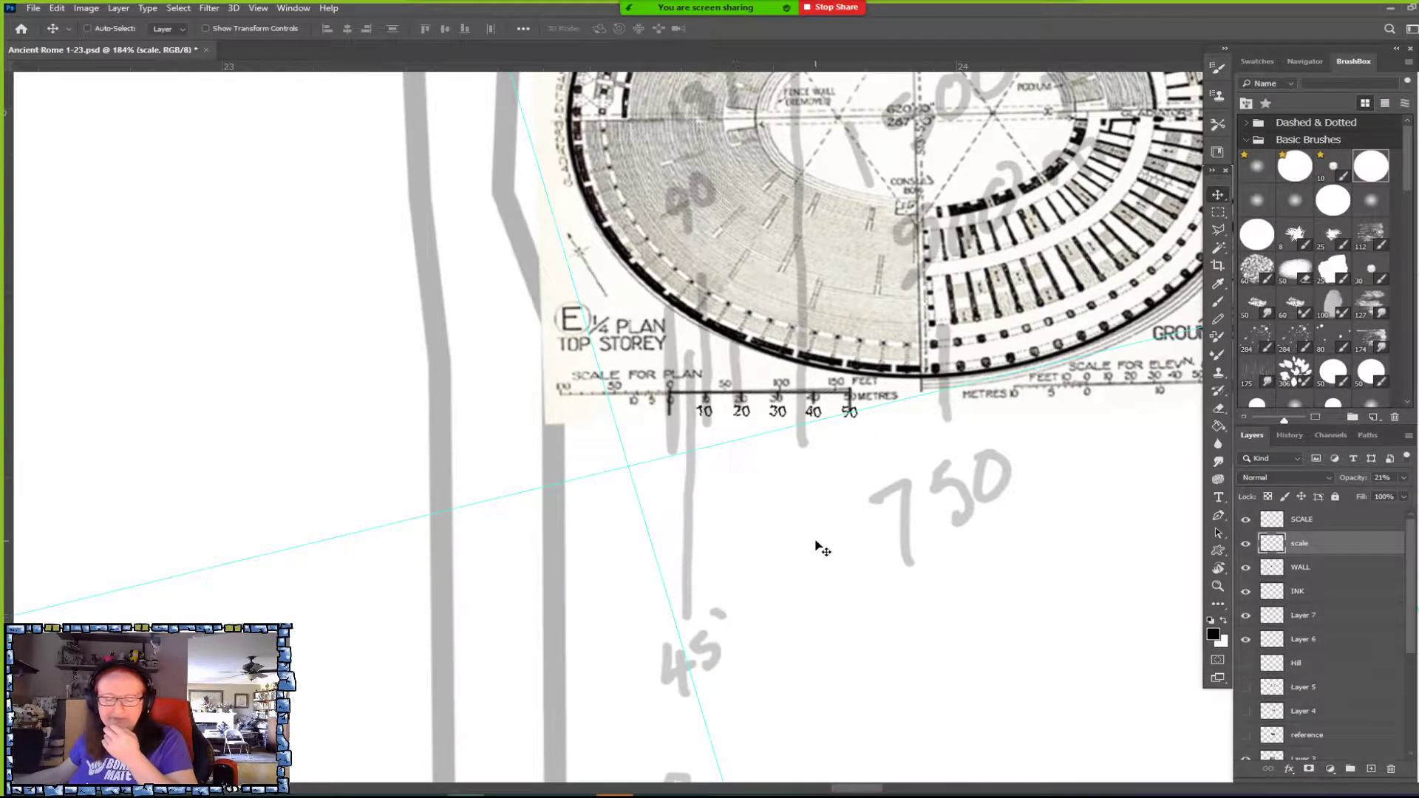
mouse_move(795, 421)
mouse_down()
mouse_move(828, 680)
mouse_move(839, 614)
mouse_up()
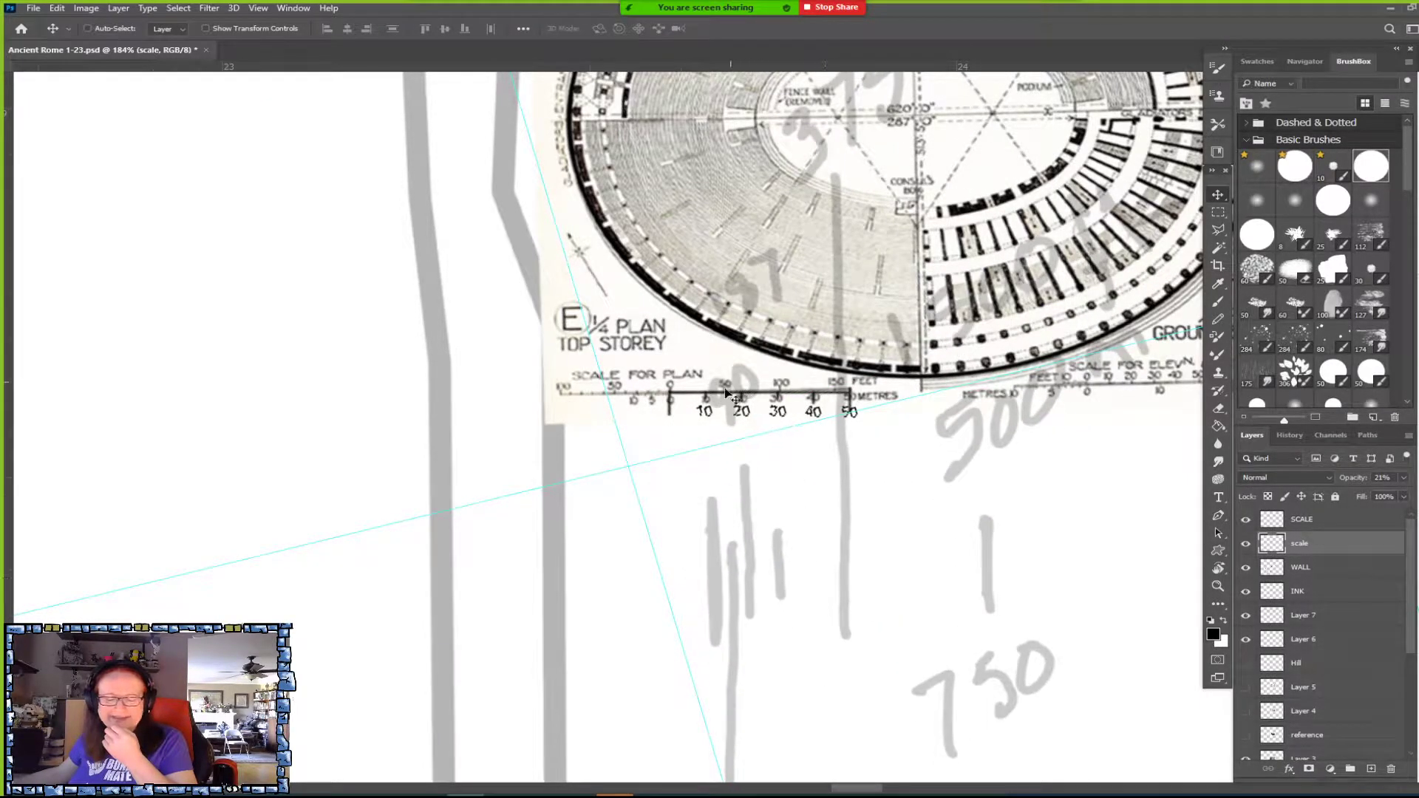
drag(843, 491, 805, 405)
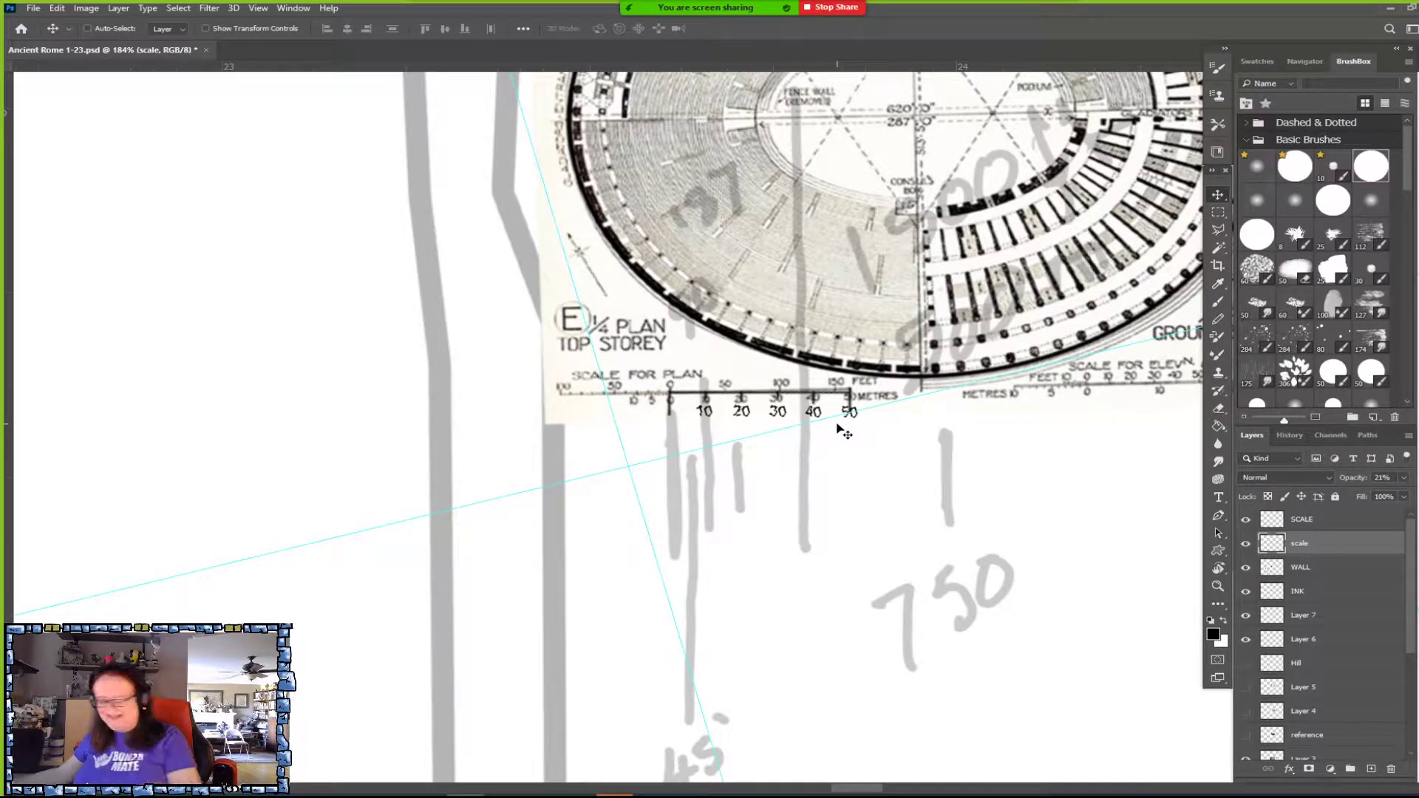
Delete the old handwritten scale layer and make the SCALE layer active.
scroll(845, 432, down, 5)
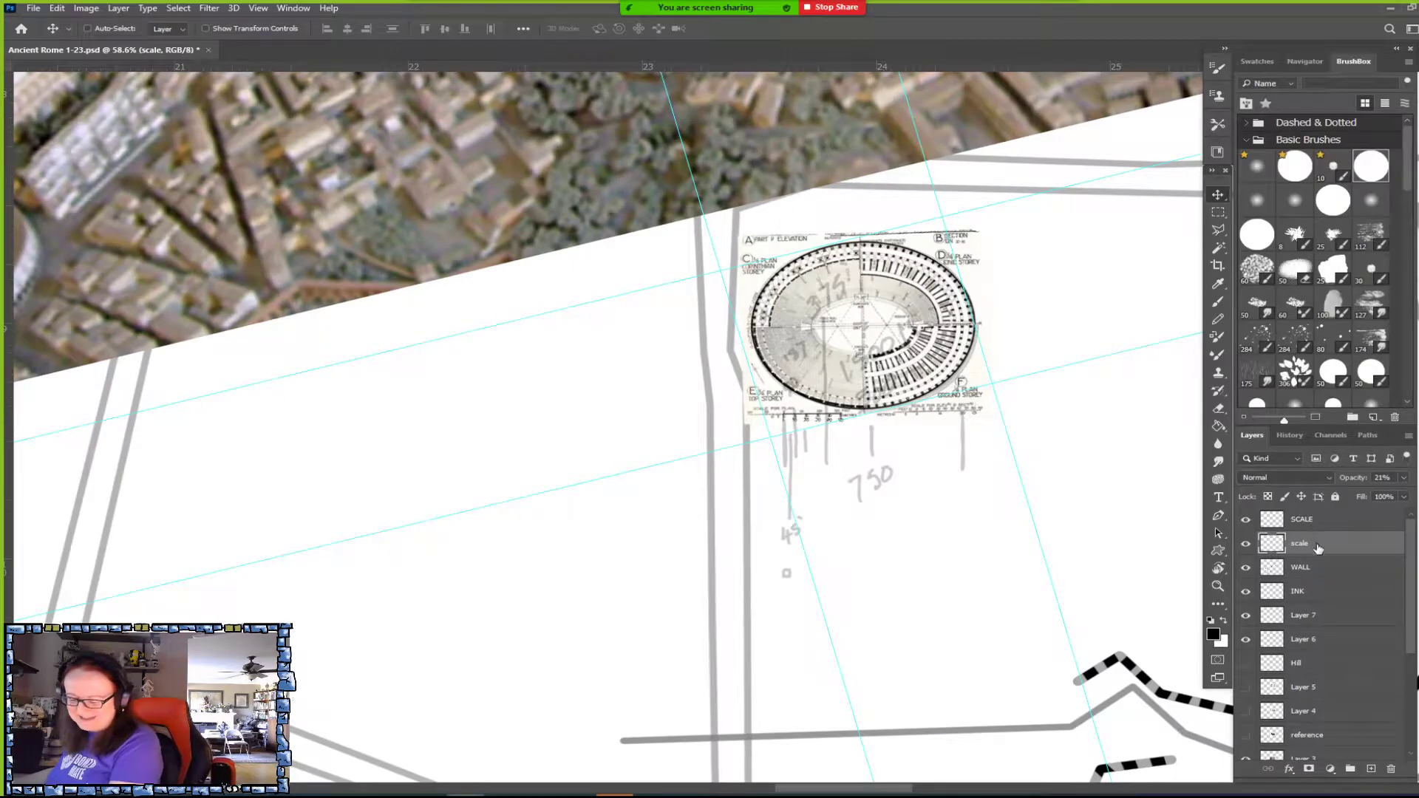
key(Delete)
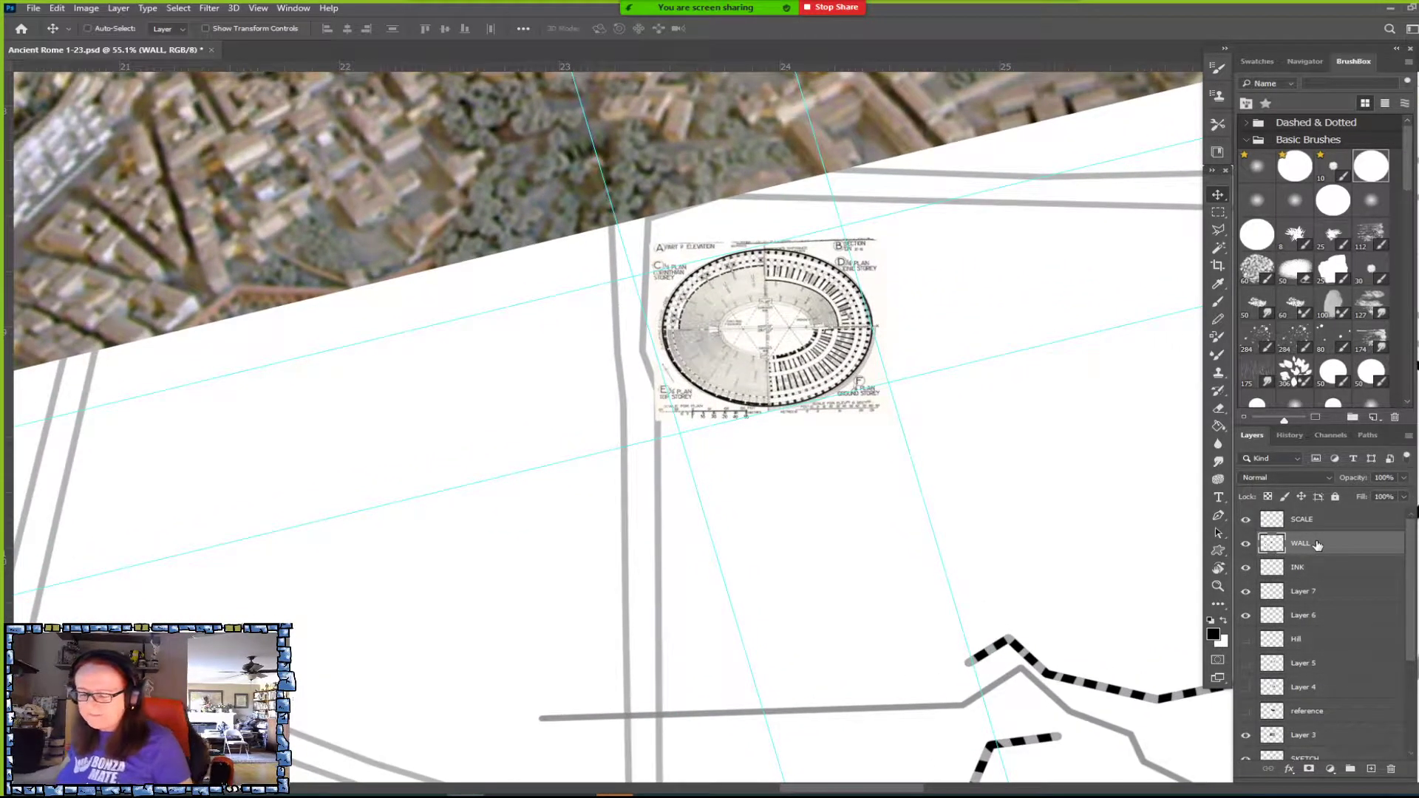
click(1317, 520)
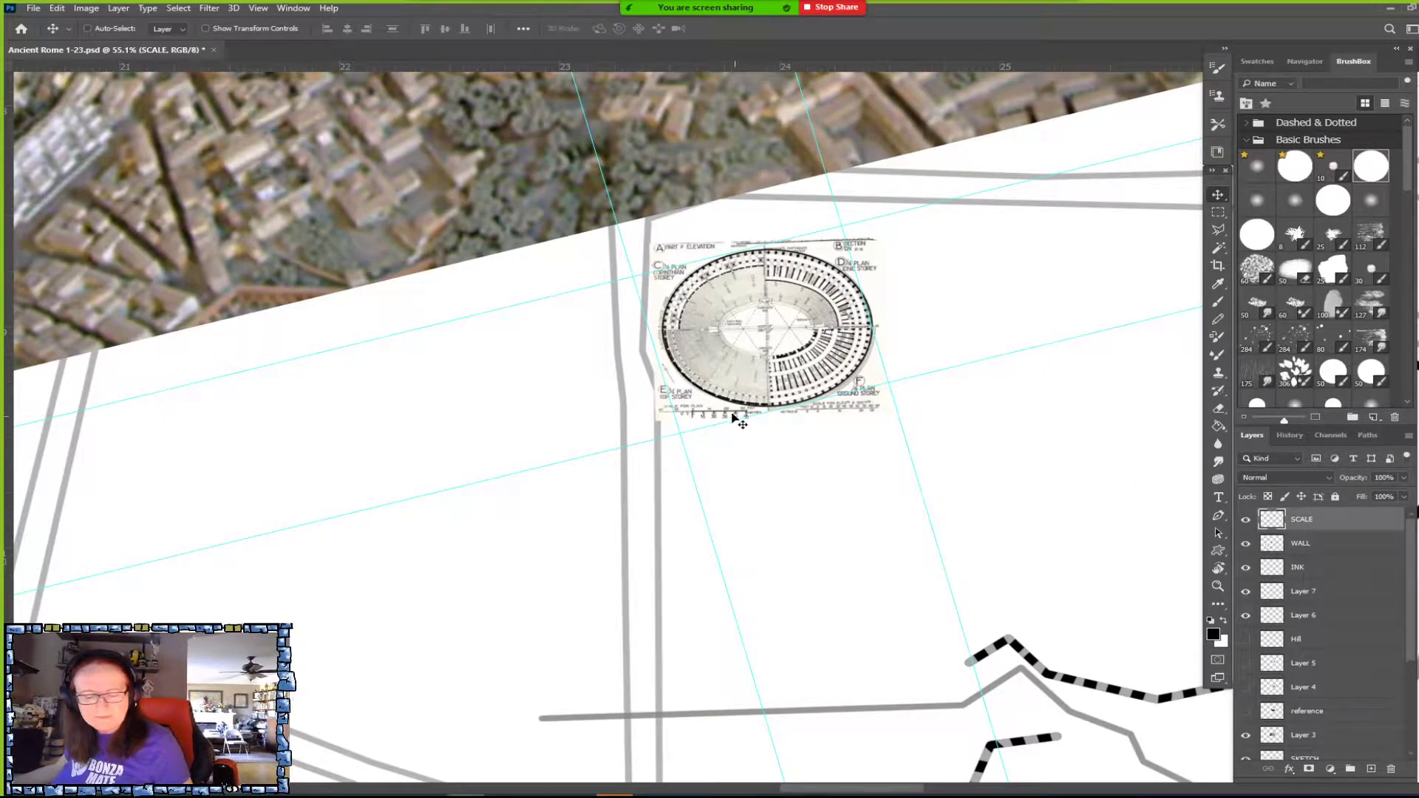
Move the metric scale bar off the Colosseum plan onto the blank area beside it and reset the canvas rotation.
drag(735, 415, 945, 323)
scroll(948, 326, down, 3)
scroll(948, 326, up, 3)
scroll(948, 326, down, 4)
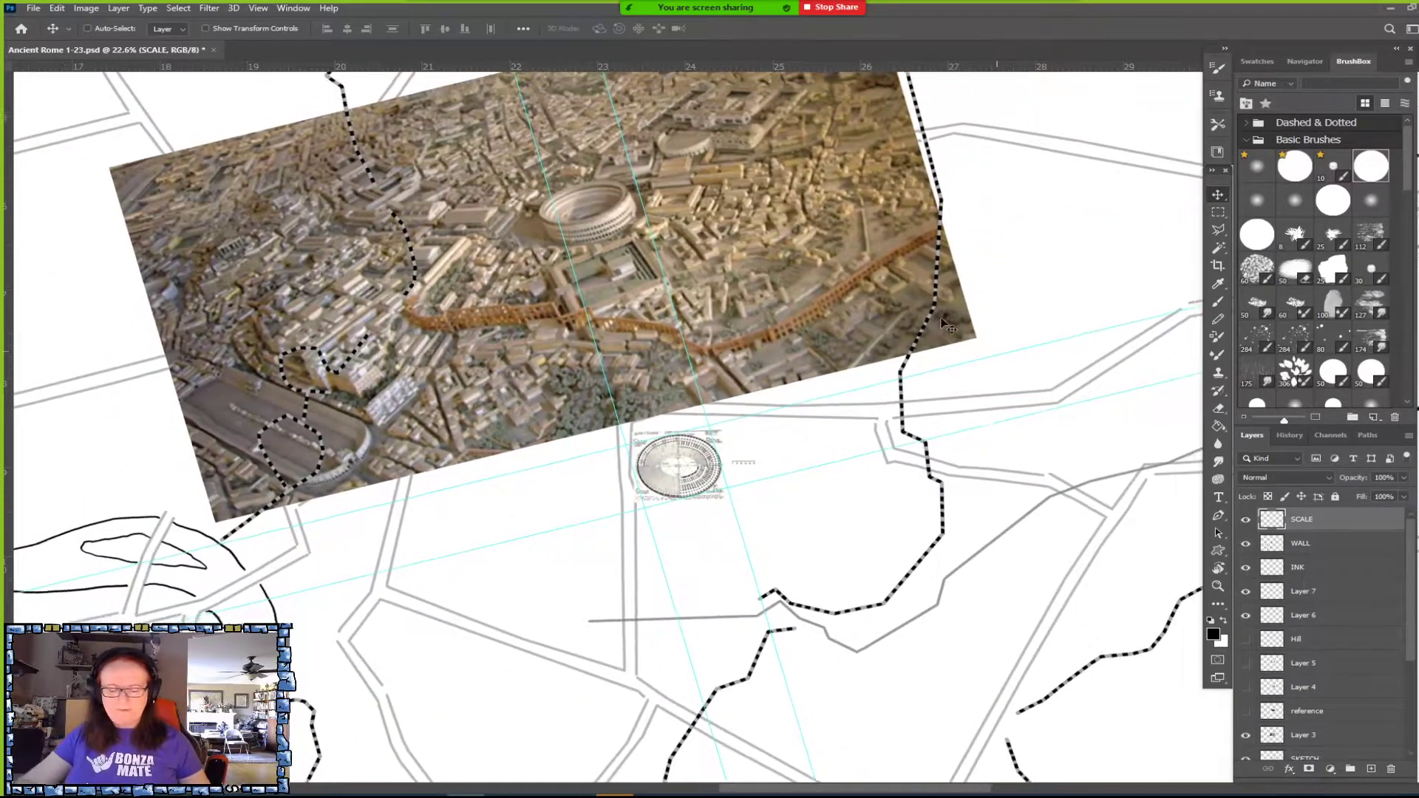
scroll(948, 325, down, 2)
key(Escape)
scroll(948, 326, down, 3)
scroll(948, 326, up, 4)
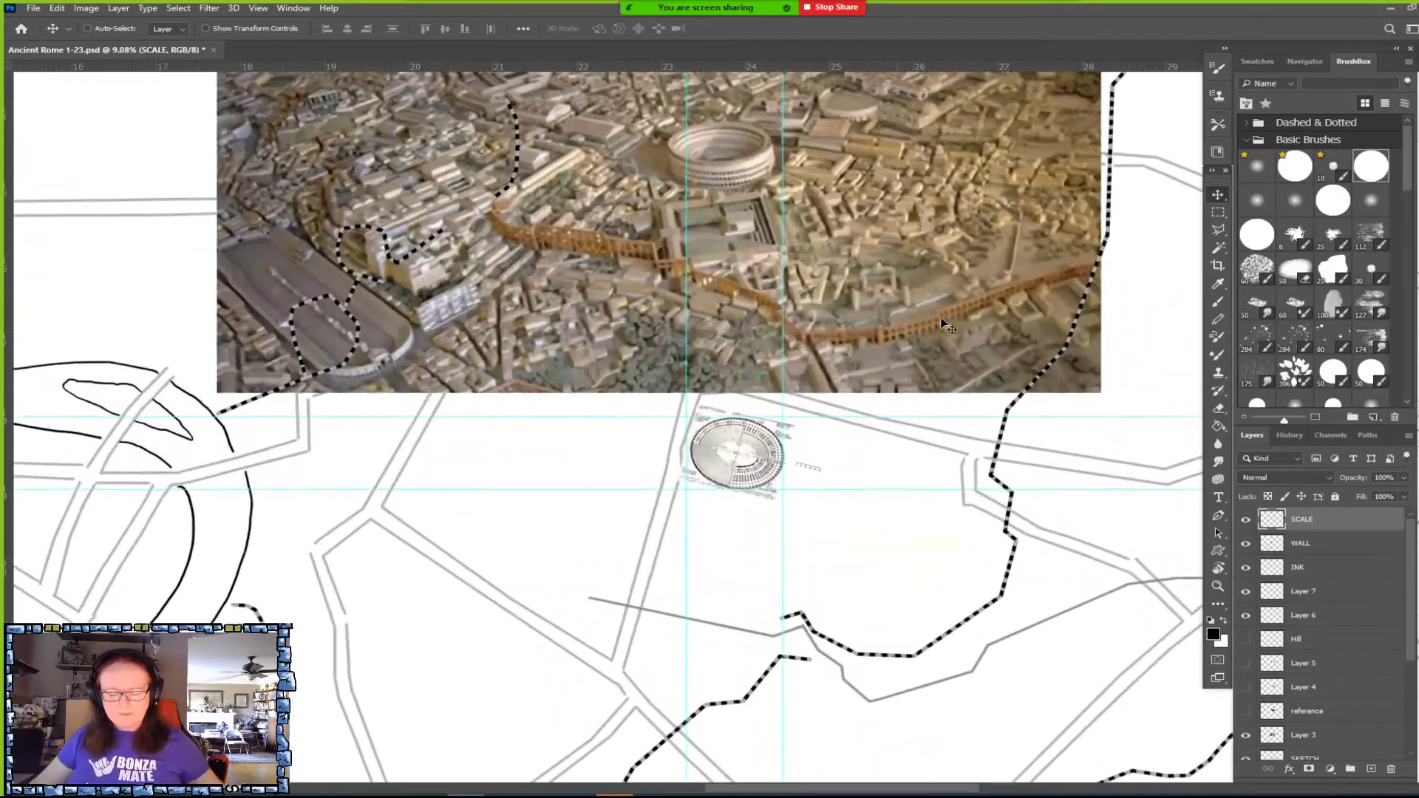
scroll(948, 326, up, 5)
scroll(948, 326, down, 2)
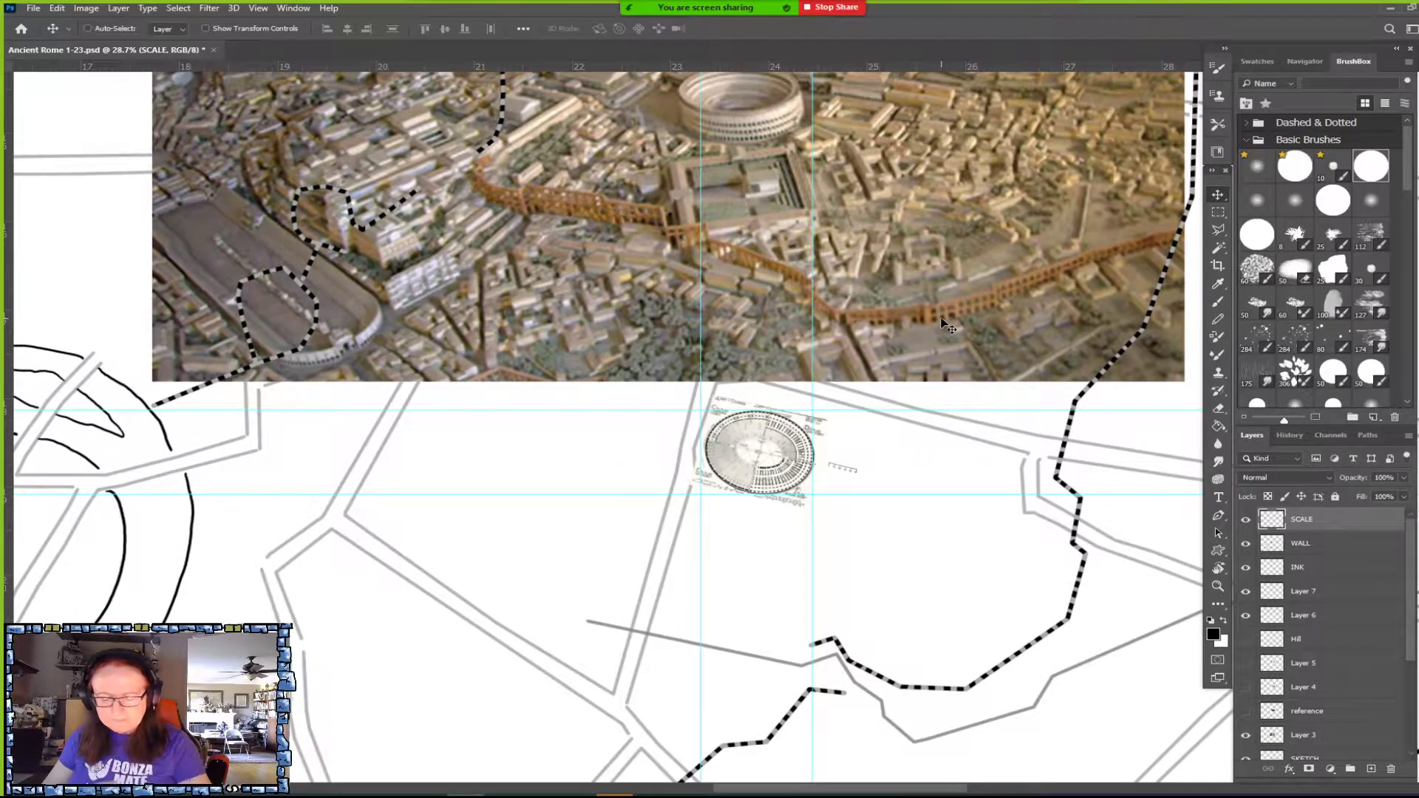
scroll(948, 326, up, 2)
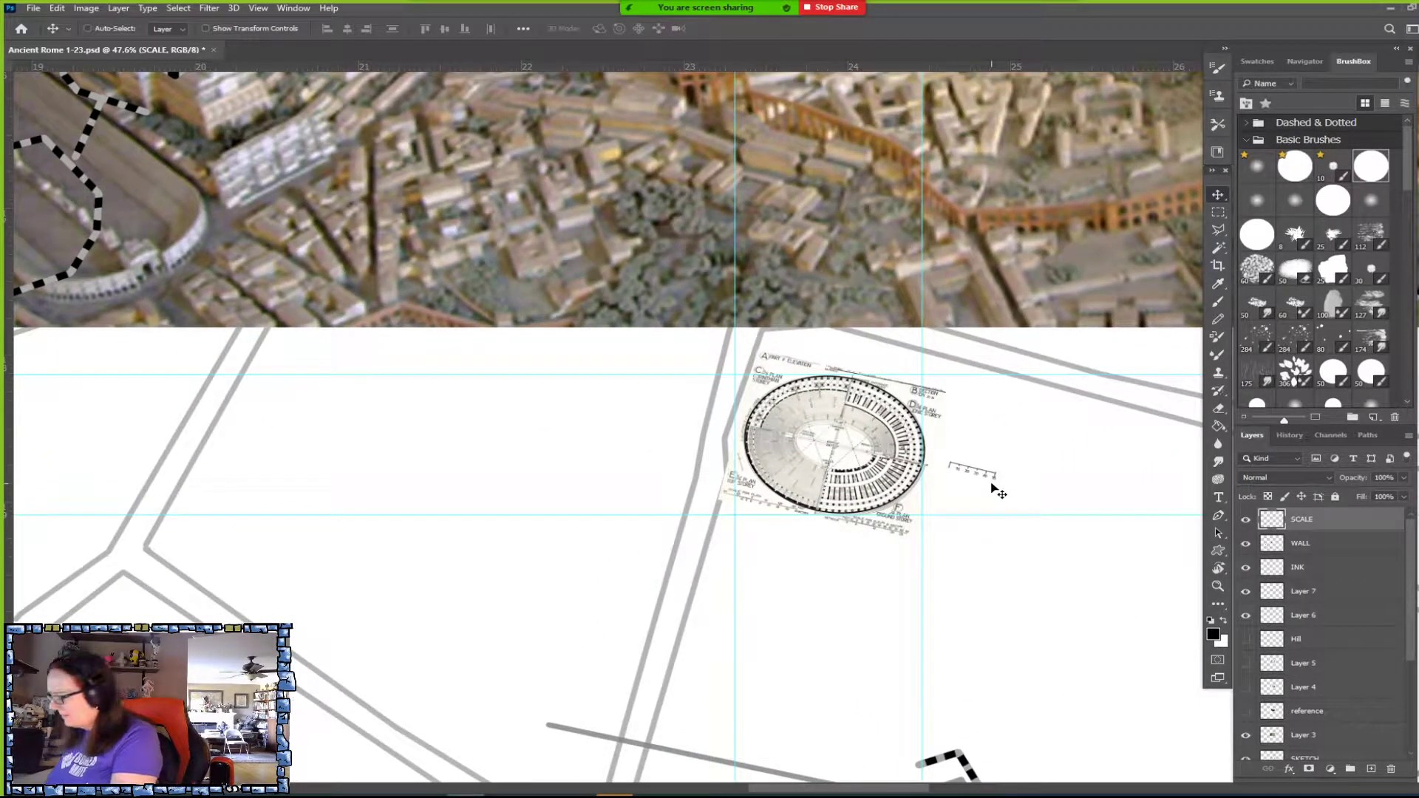
Rotate the scale bar until it lies horizontal and place it beside the lower part of the Colosseum plan.
scroll(999, 492, up, 3)
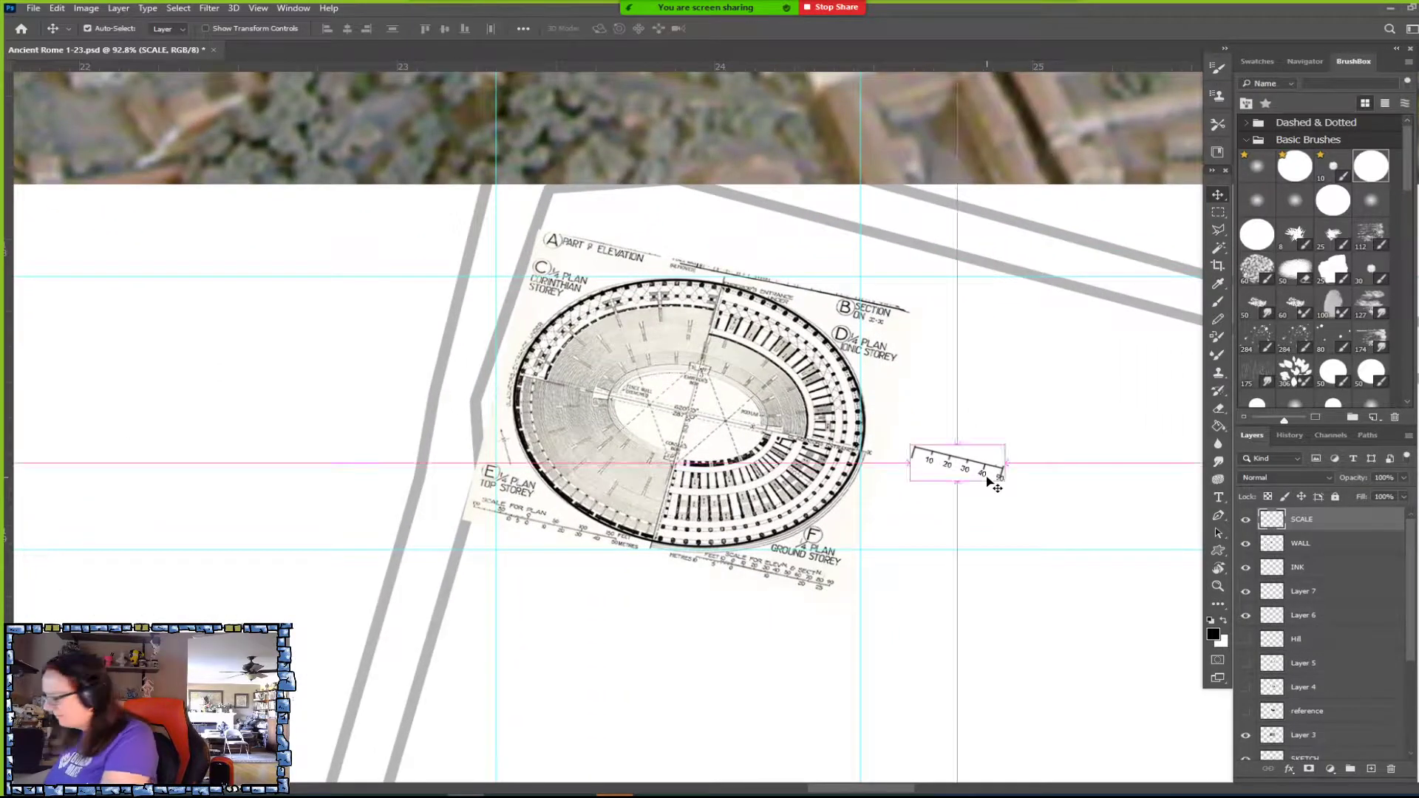
key(ctrl+t)
drag(1022, 471, 976, 513)
key(Return)
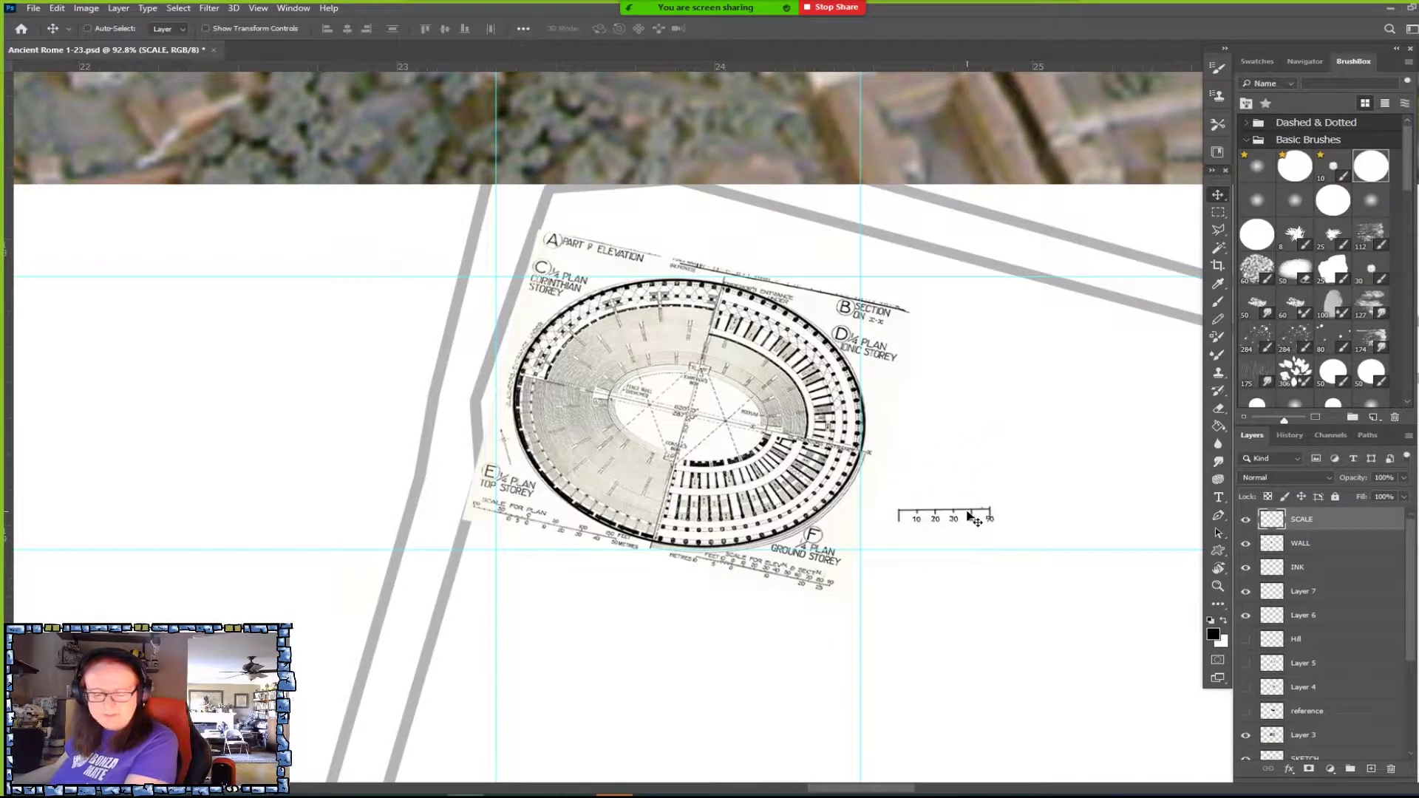
Clear all the guides around the Colosseum plan.
scroll(970, 517, down, 2)
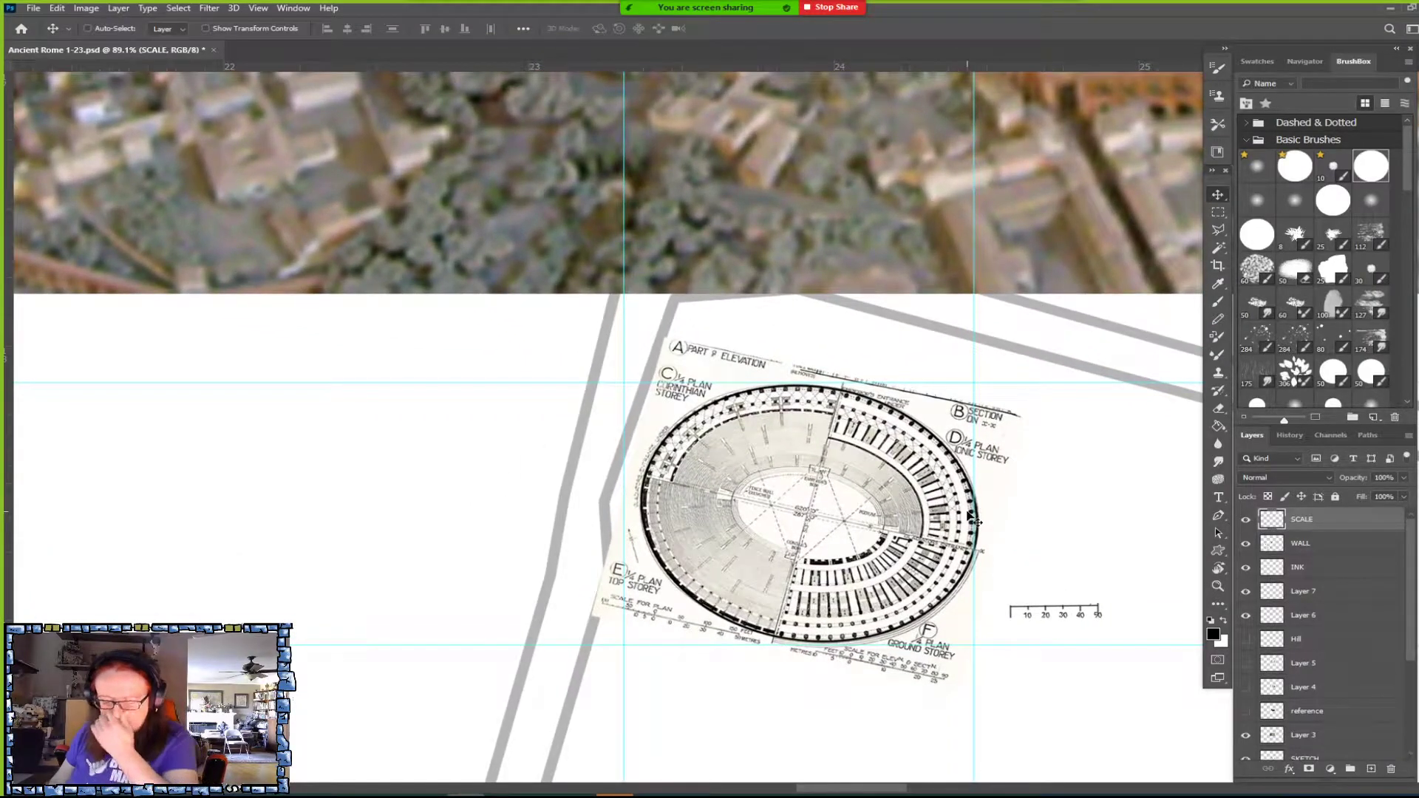
scroll(970, 517, up, 3)
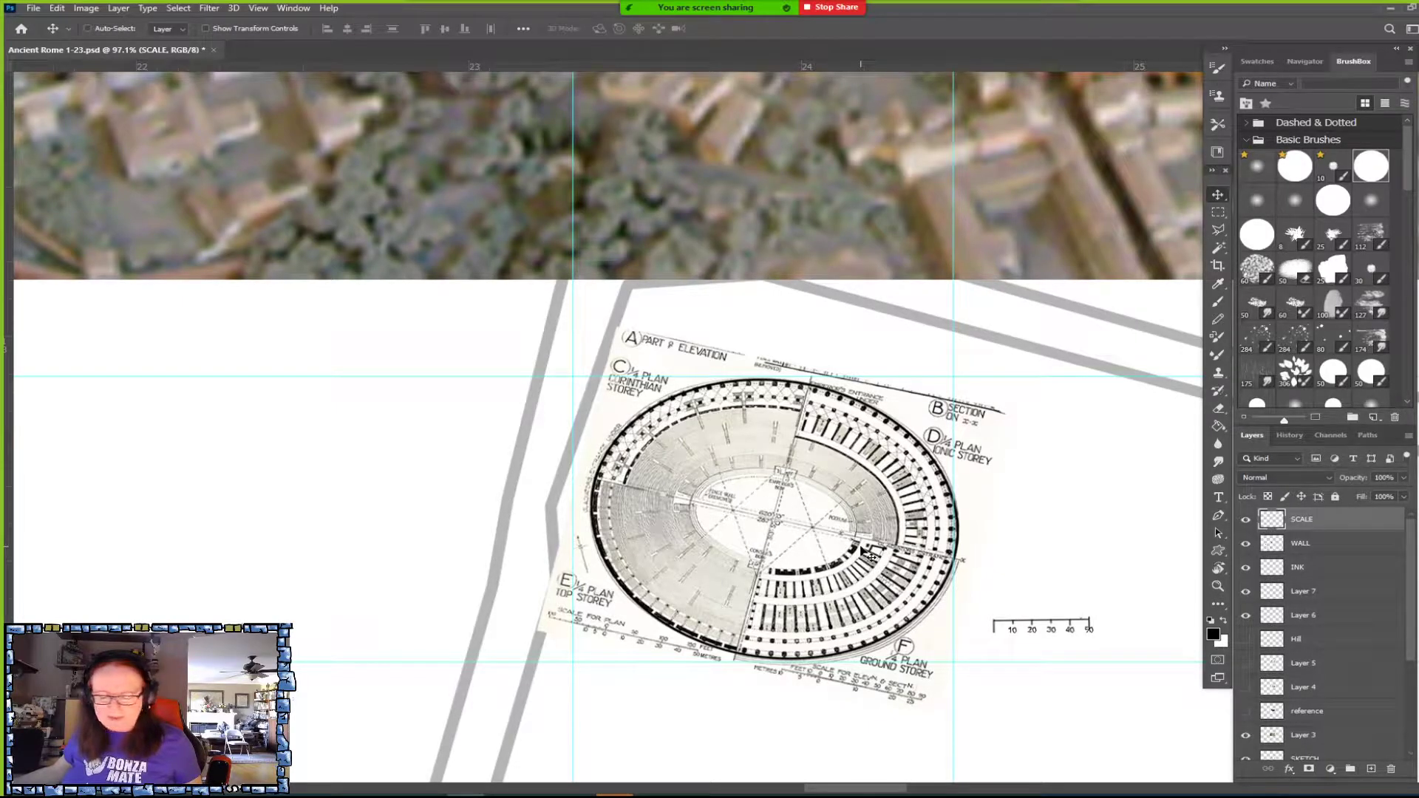
scroll(868, 554, down, 2)
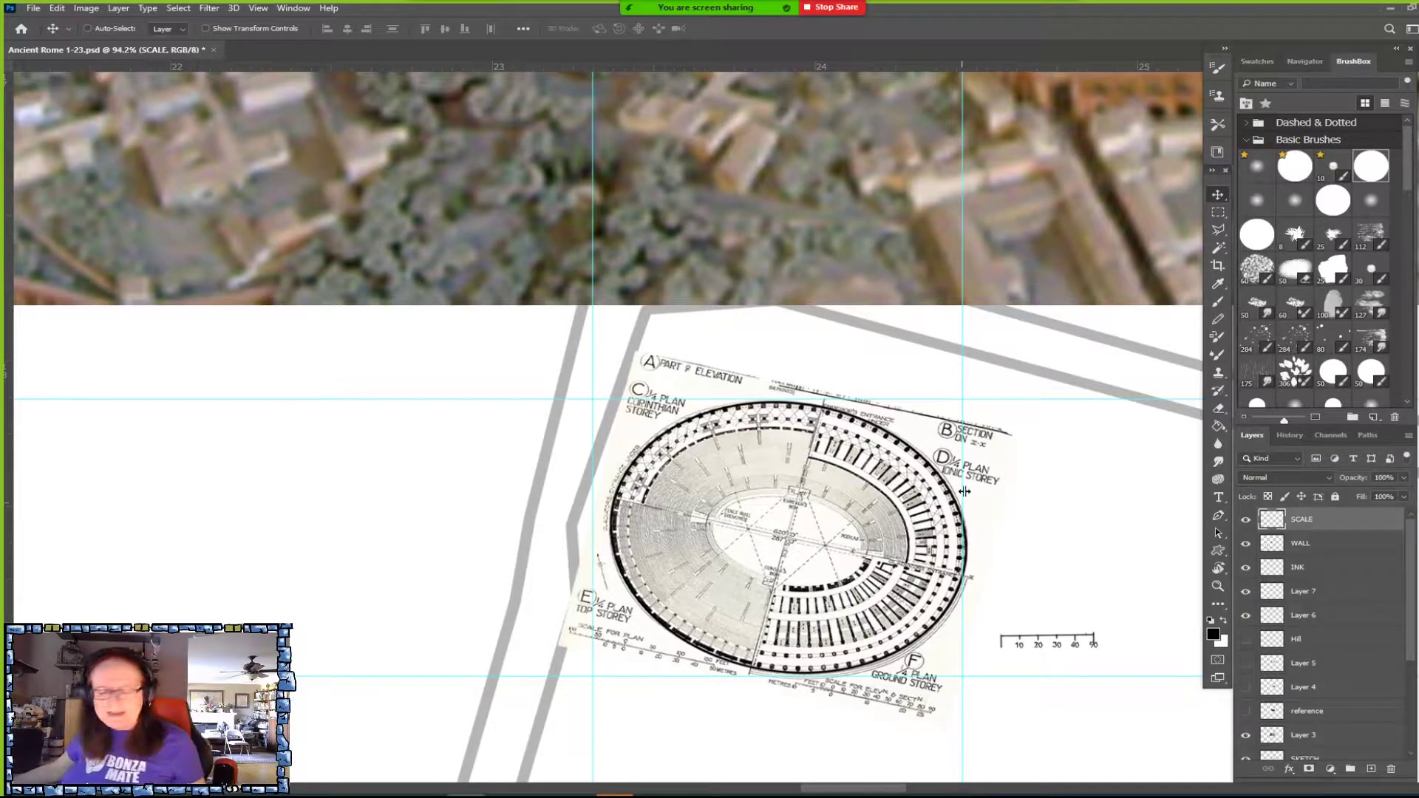
click(298, 10)
mouse_move(258, 8)
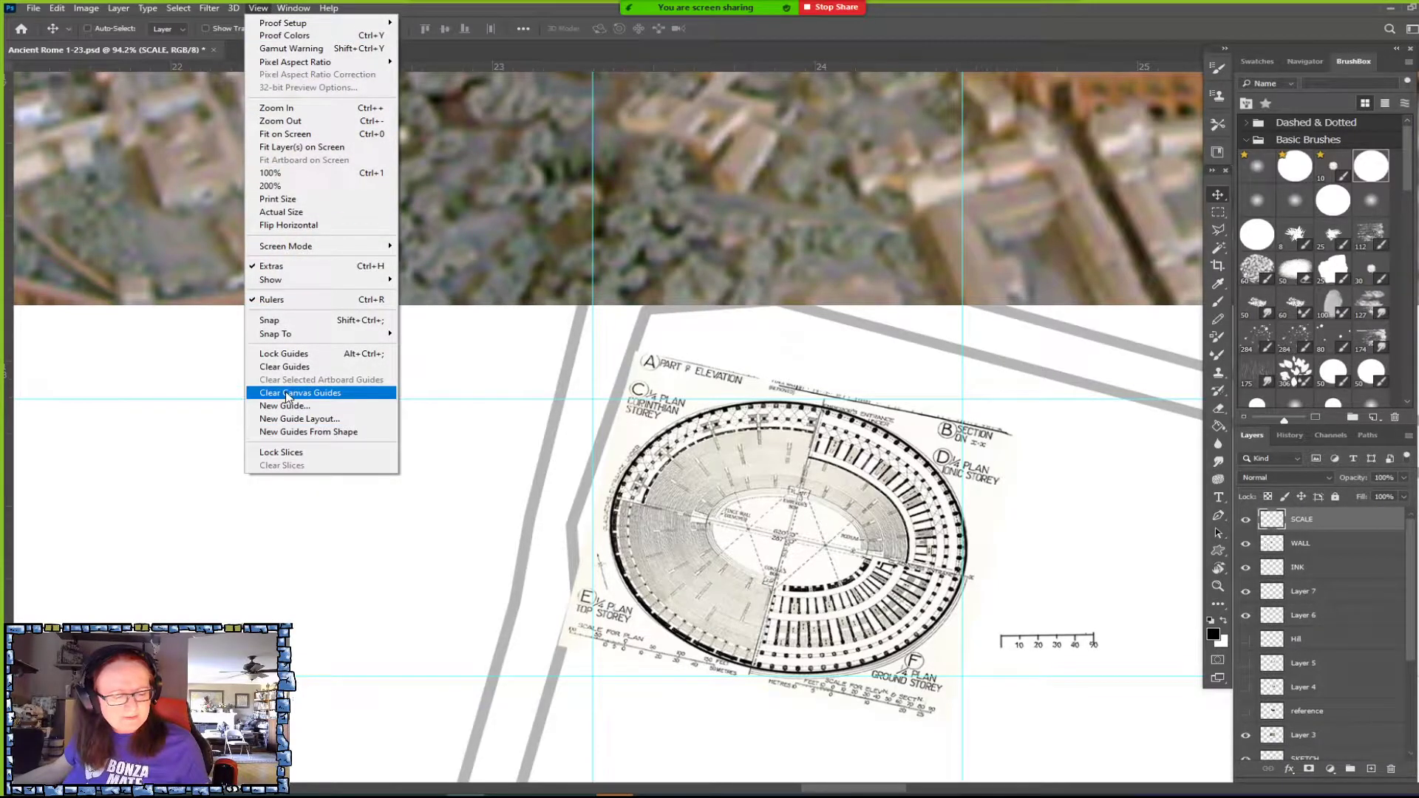
click(285, 367)
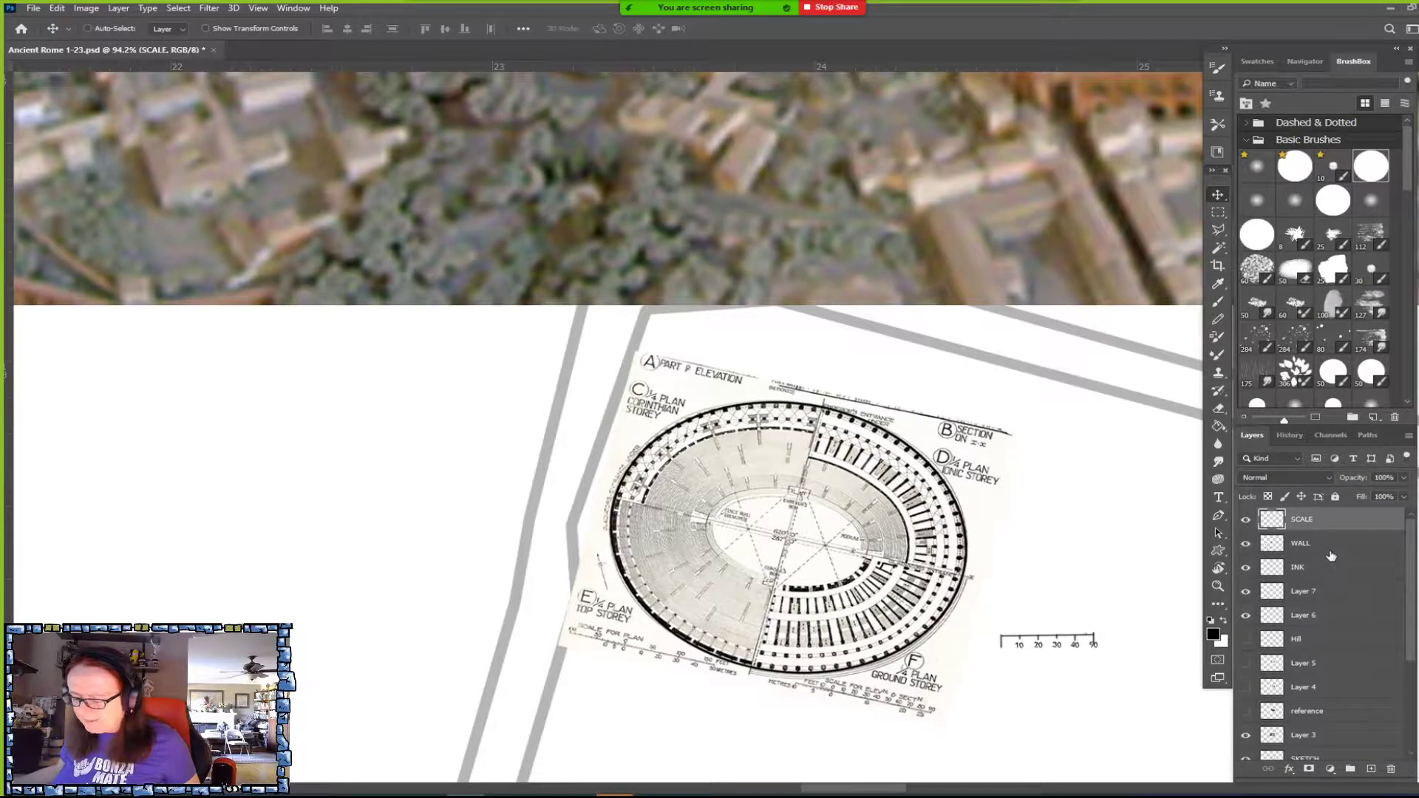
Toggle the visibility of Layer 6 to identify the Colosseum plan, make that layer active and undo any accidental shift.
scroll(1332, 556, down, 2)
click(1245, 640)
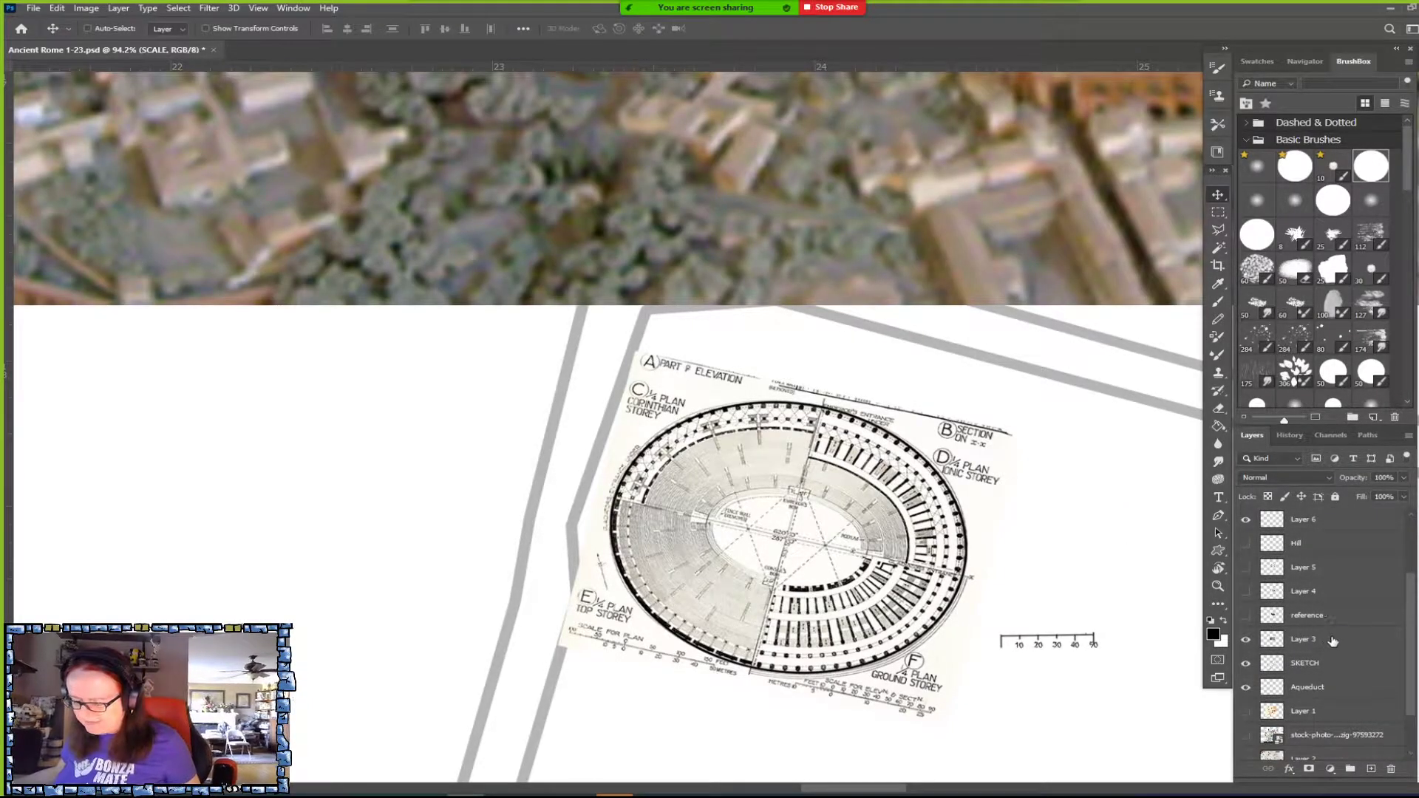
scroll(1332, 642, up, 2)
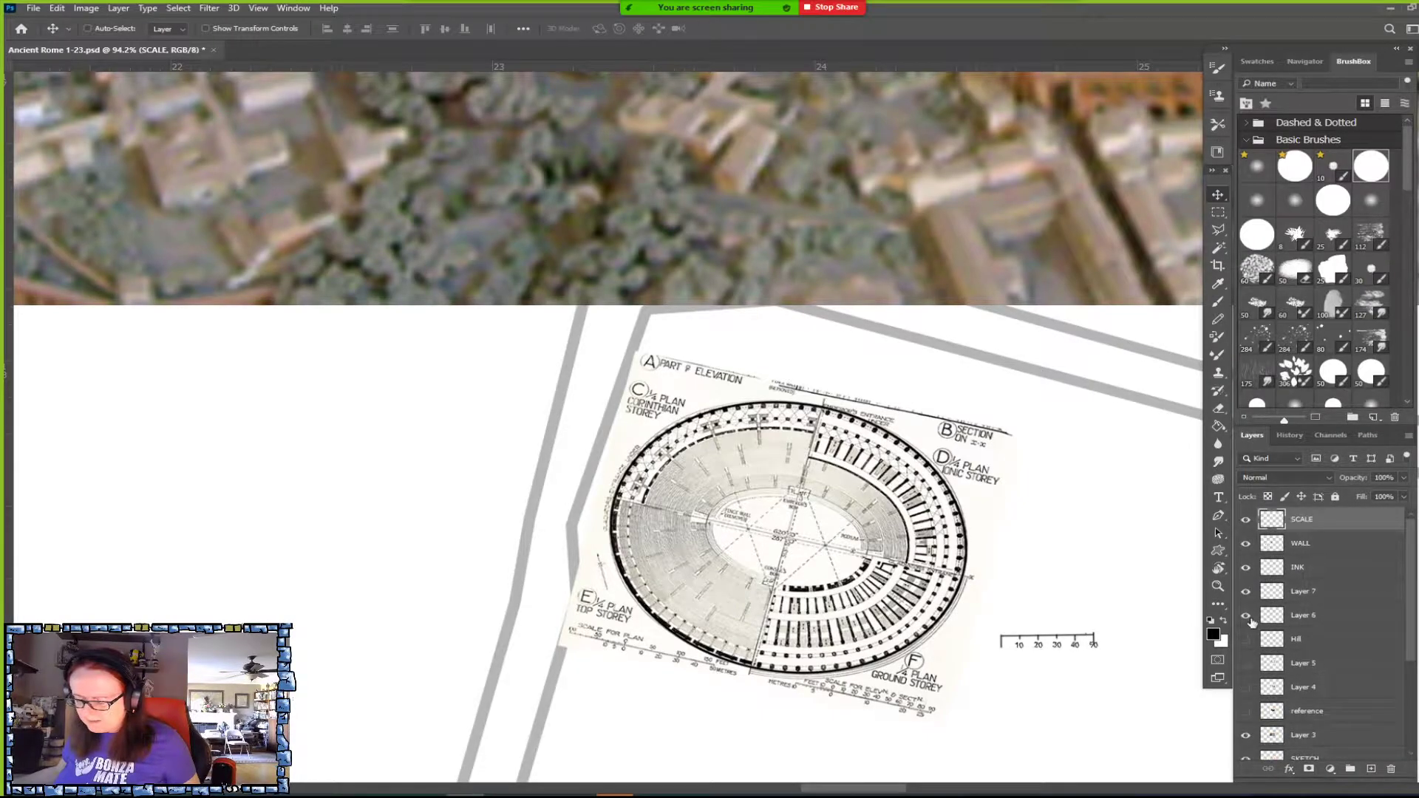
click(1247, 618)
click(1247, 618)
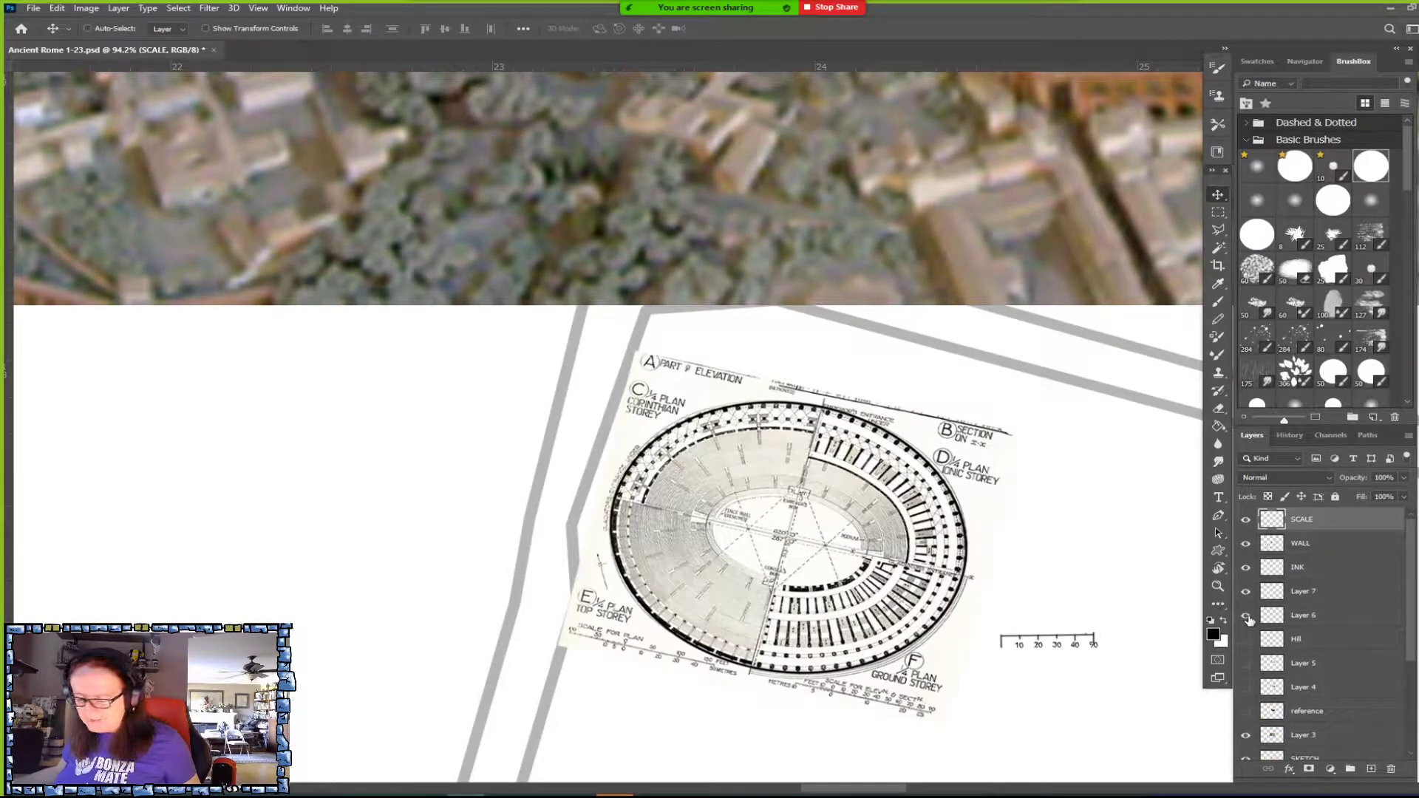
click(1327, 618)
mouse_move(925, 588)
mouse_down()
mouse_move(516, 527)
mouse_move(439, 533)
mouse_move(451, 553)
mouse_move(956, 595)
mouse_move(430, 482)
mouse_move(954, 581)
mouse_move(931, 585)
mouse_up()
key(ctrl+z)
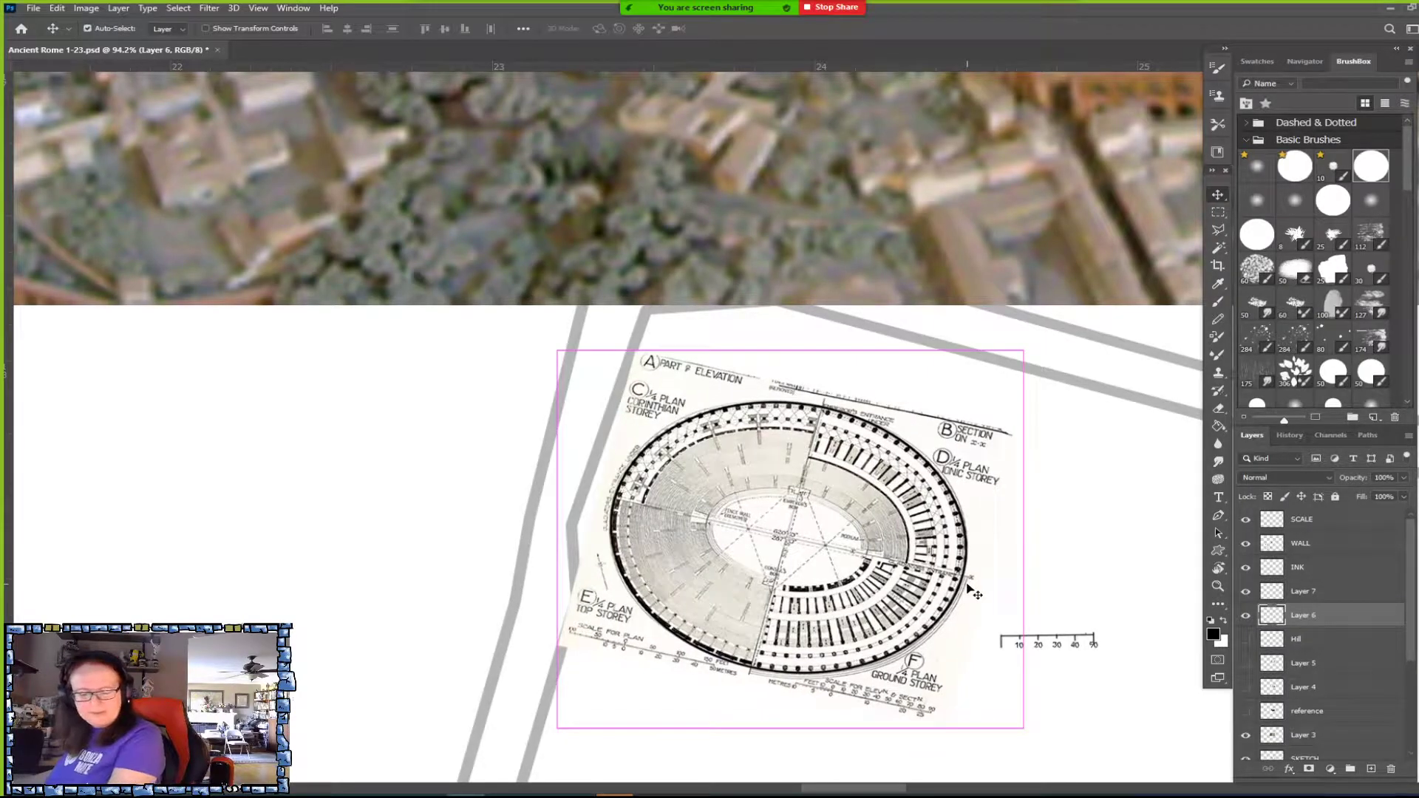
Switch to the browser, open the ANCIENT WORLD page from the image result and examine its aerial map of the Colosseum area.
scroll(974, 592, up, 3)
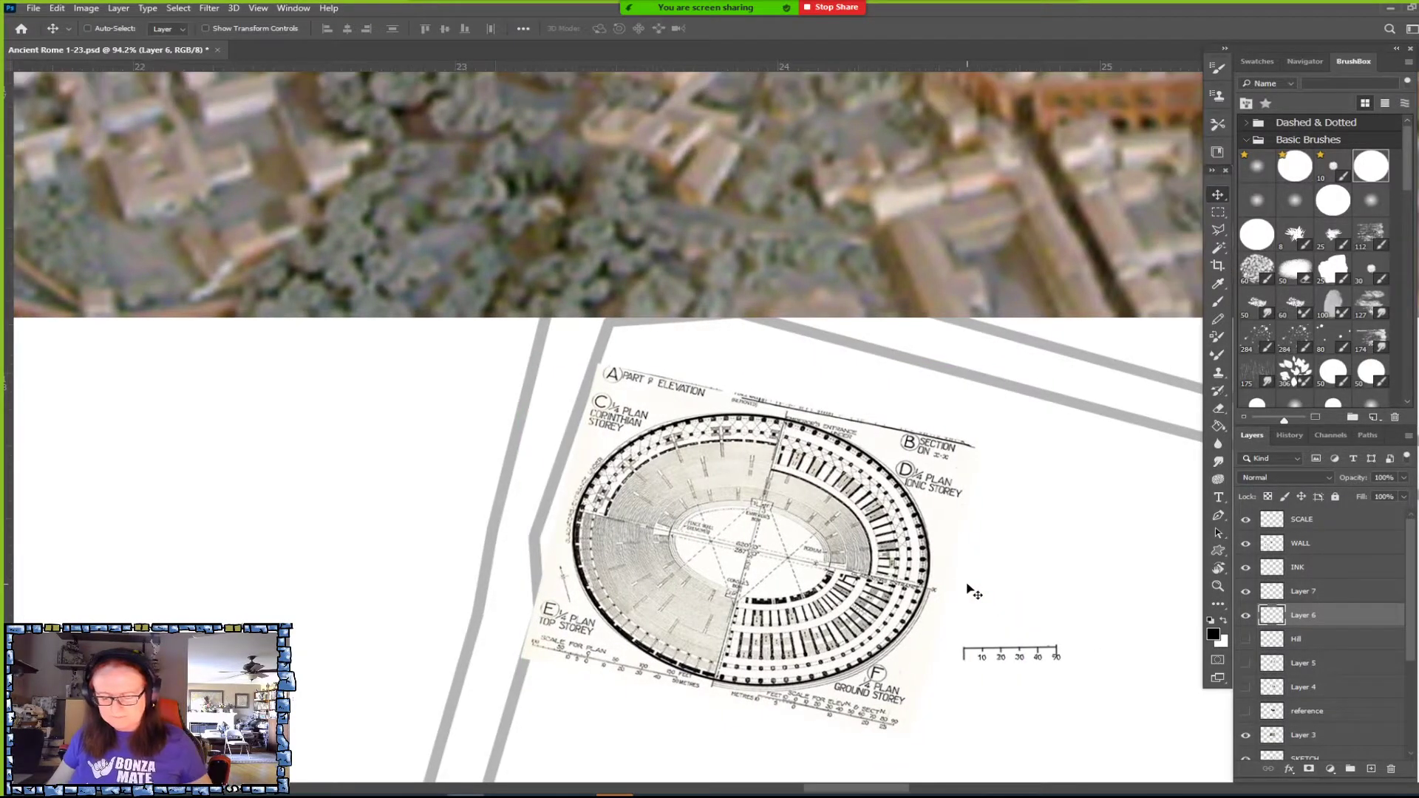
scroll(974, 591, up, 1)
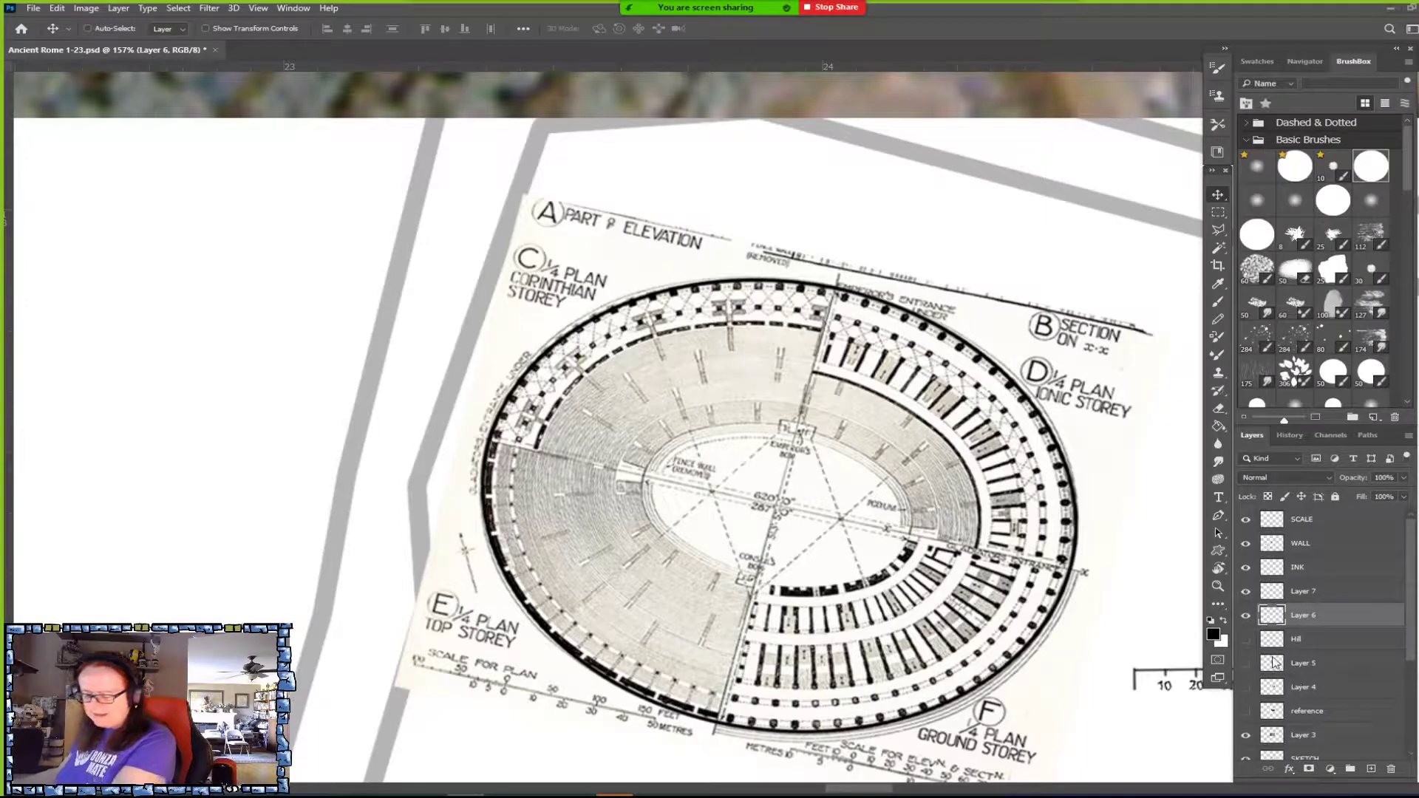
scroll(785, 668, down, 5)
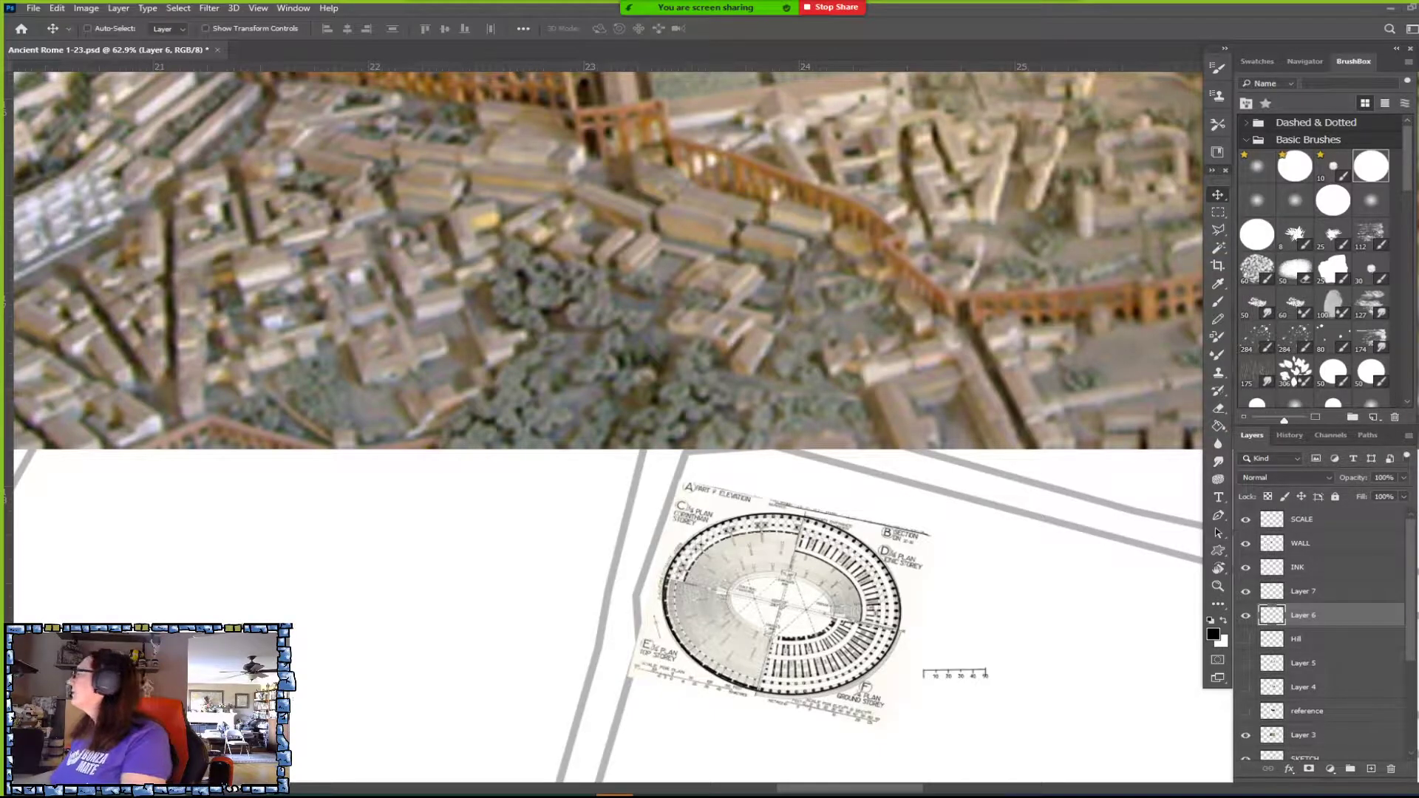
drag(1415, 347, 591, 222)
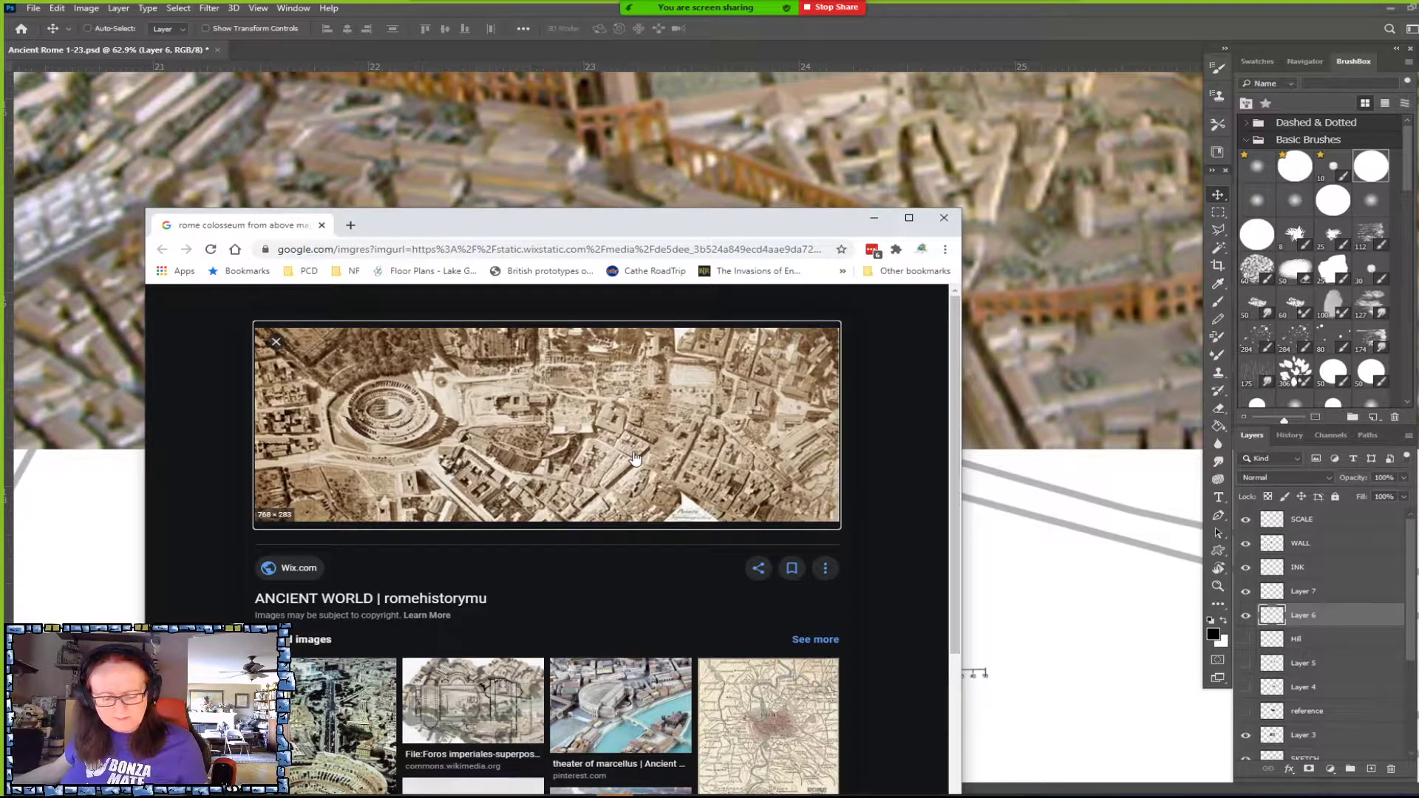
click(510, 421)
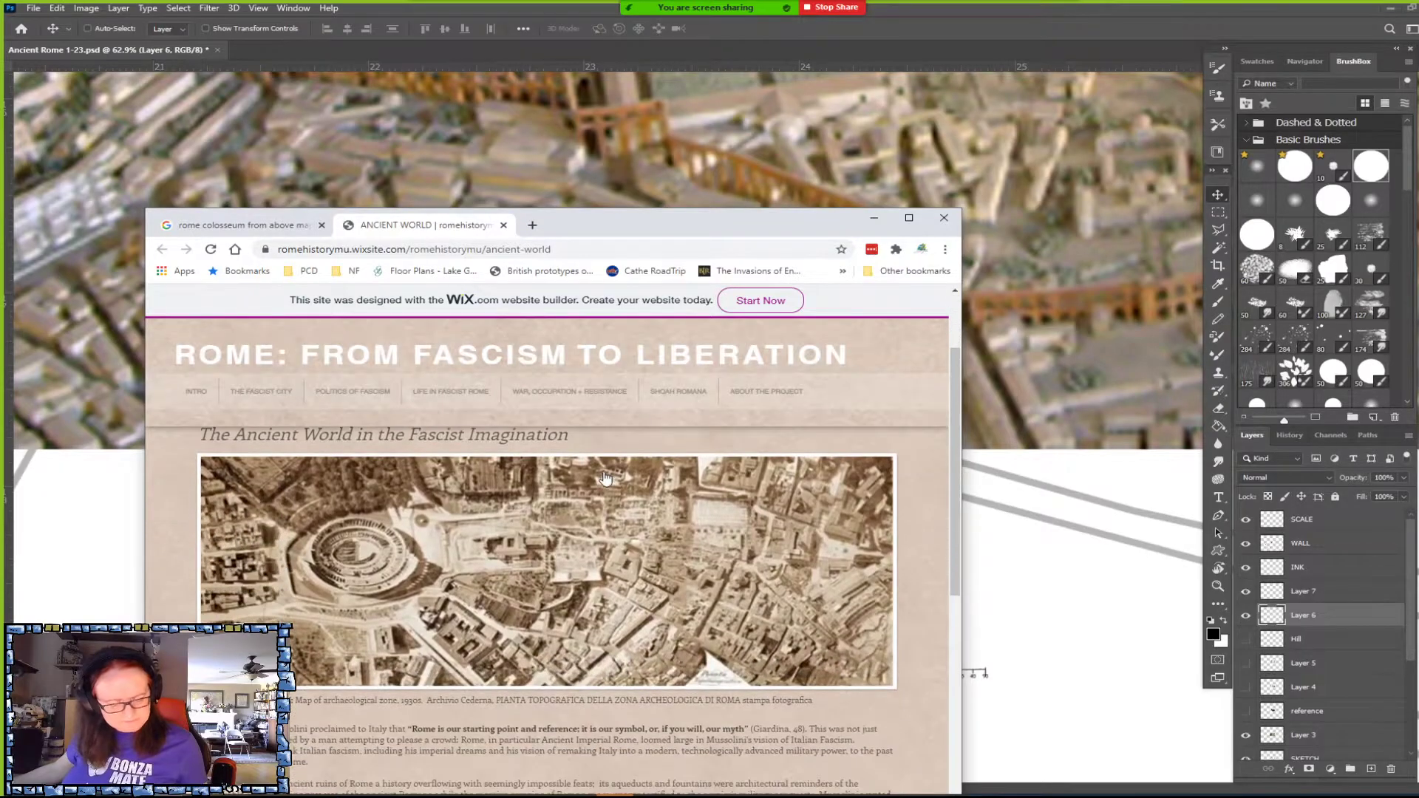
drag(695, 222, 813, 122)
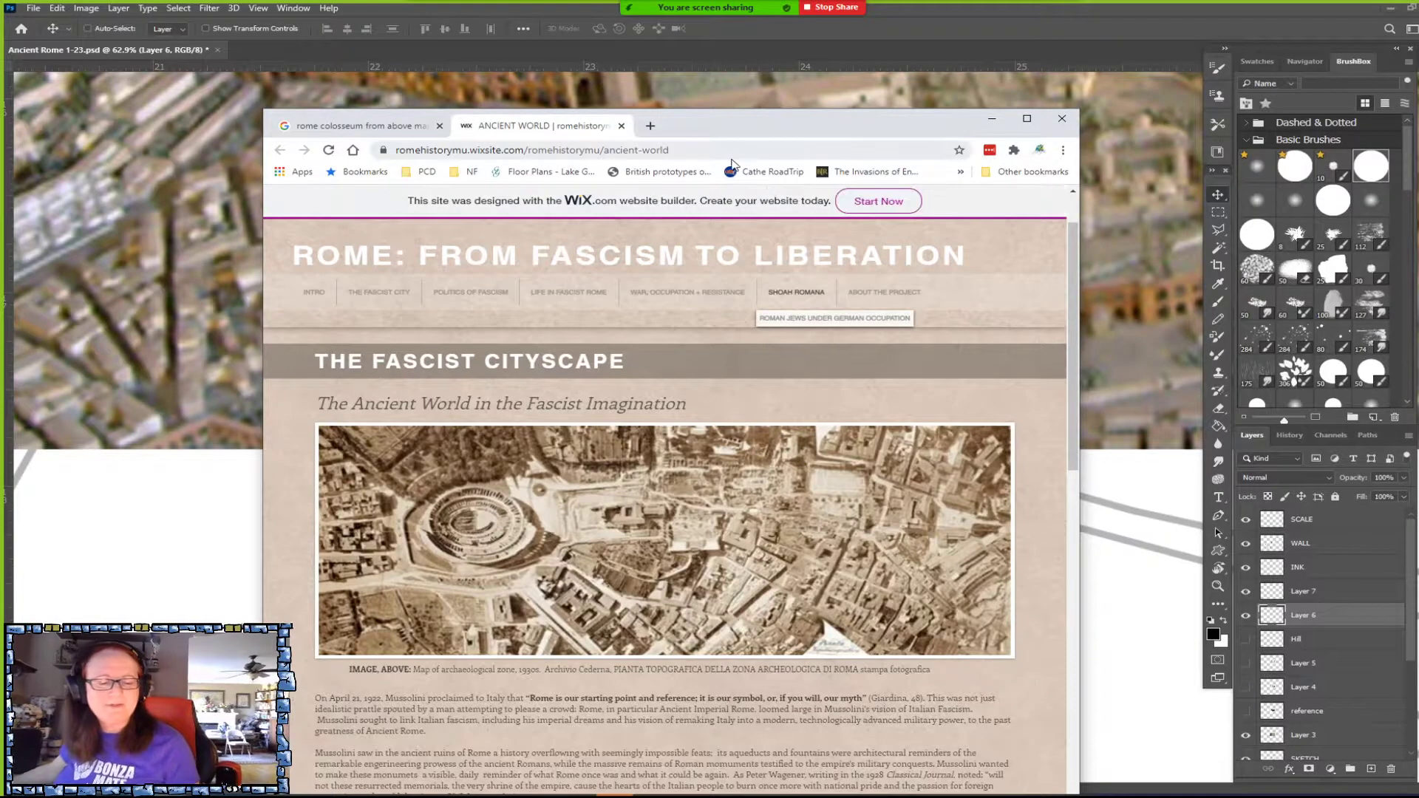
drag(719, 123, 728, 130)
key(alt+Tab)
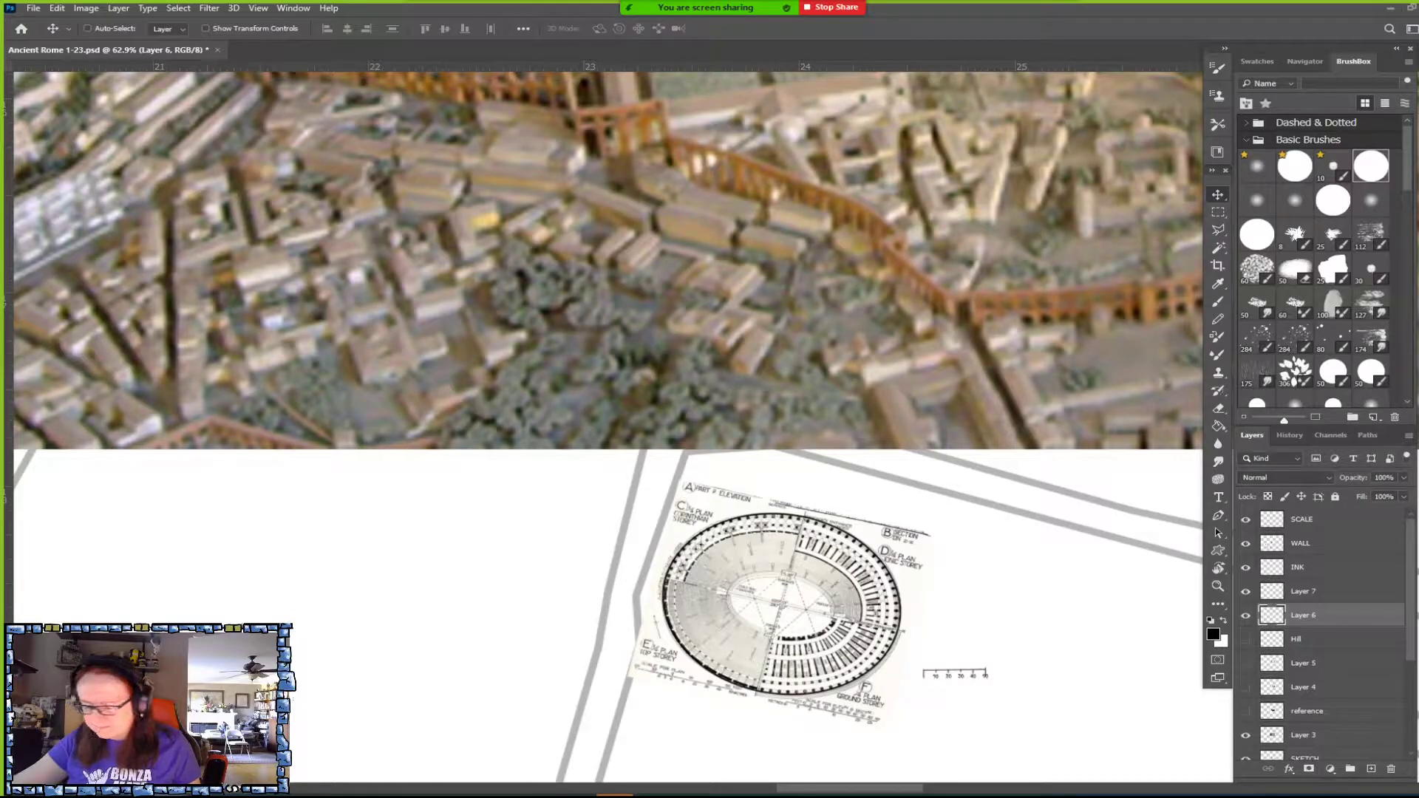
Examine the Colosseum plan alongside the Inexhibit cutaway illustration in the browser, and return to the map in Photoshop.
scroll(862, 682, up, 5)
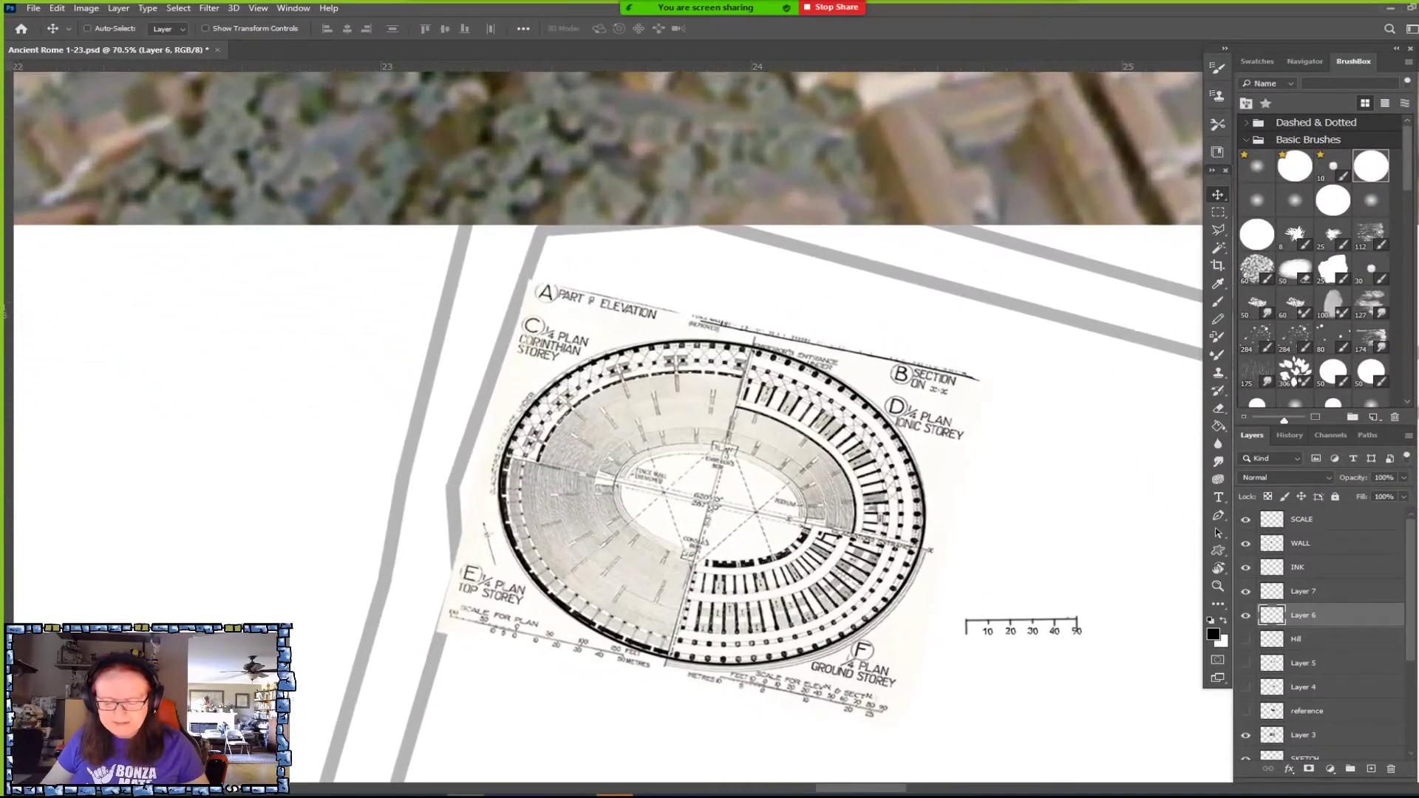
scroll(550, 621, up, 2)
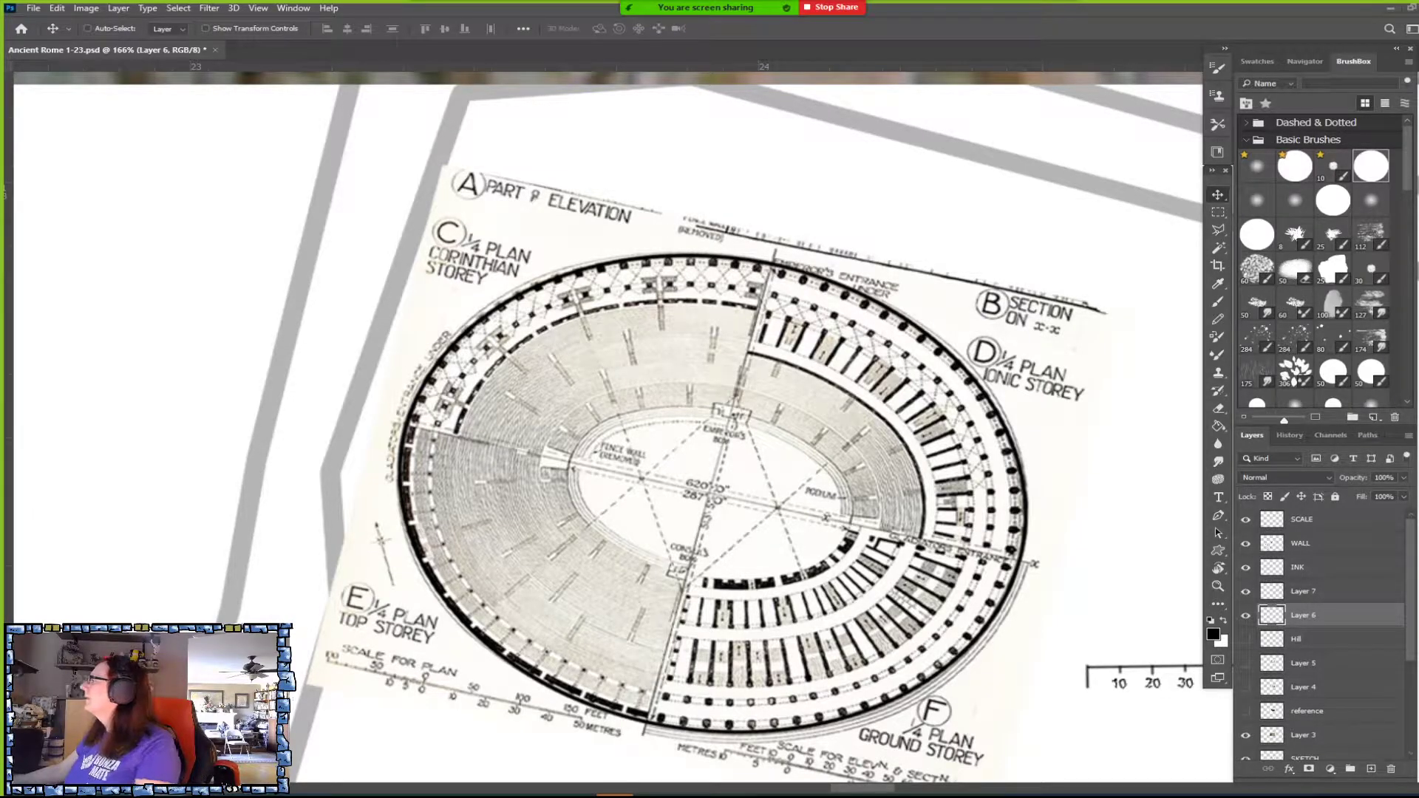
key(alt+Tab)
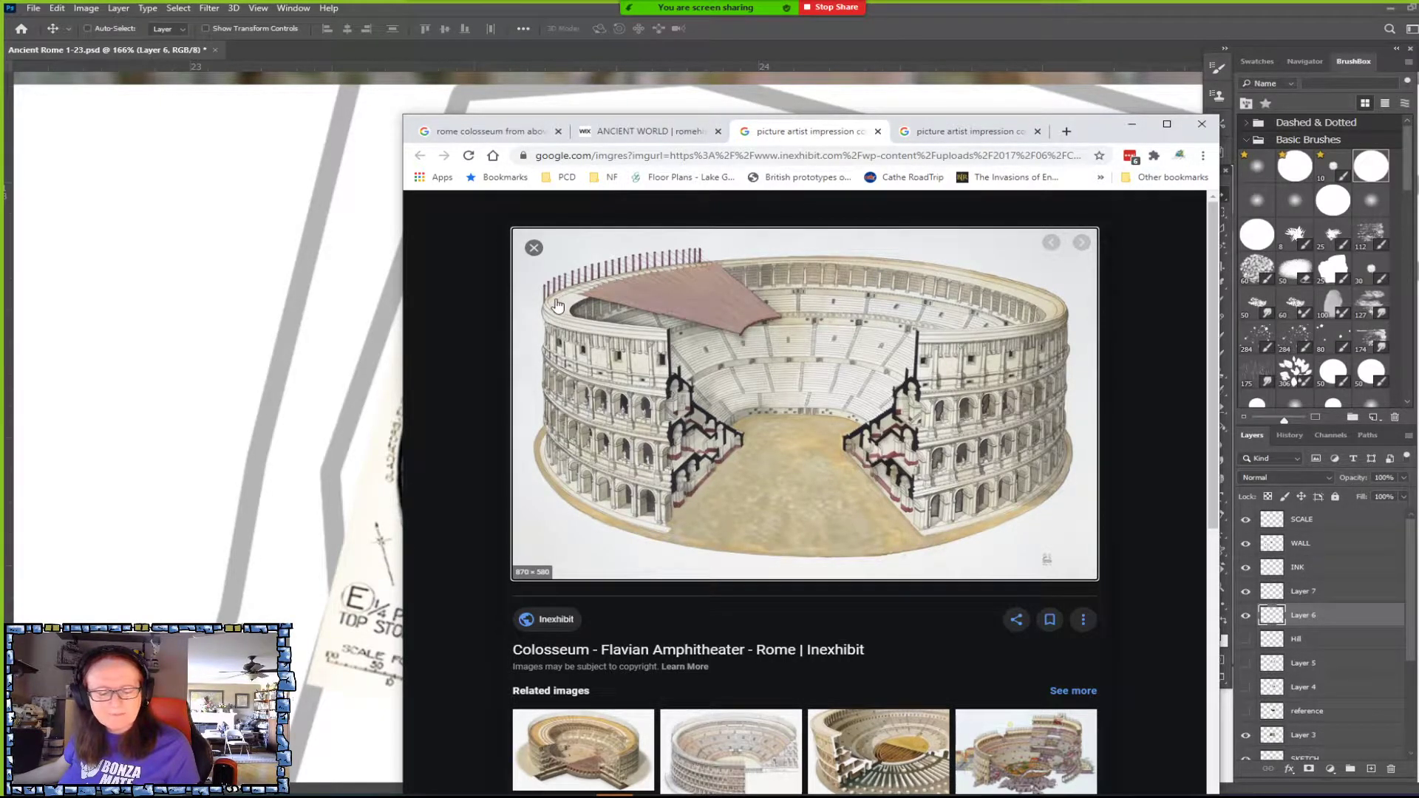
drag(1092, 135, 1284, 292)
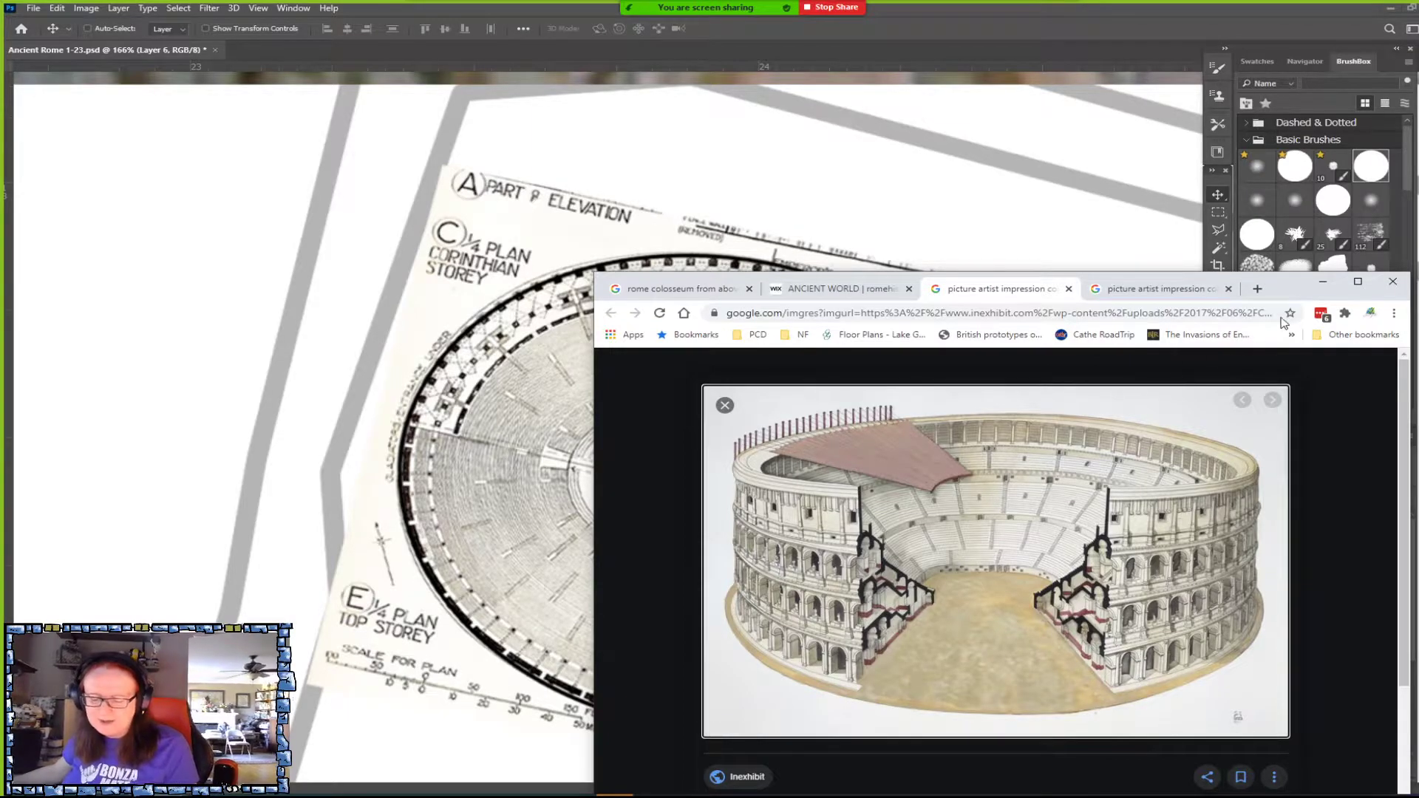
drag(1298, 292, 1259, 397)
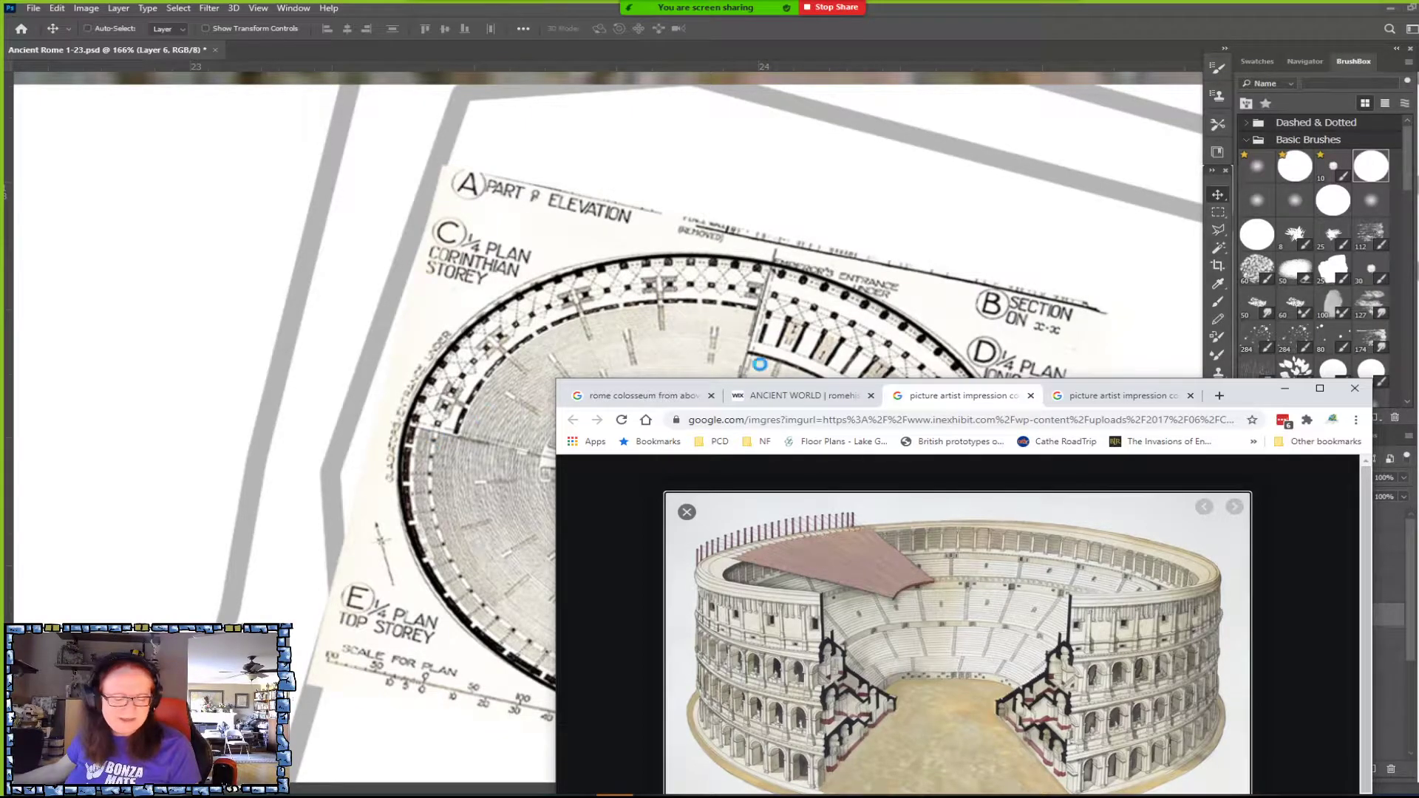
drag(1231, 393, 986, 546)
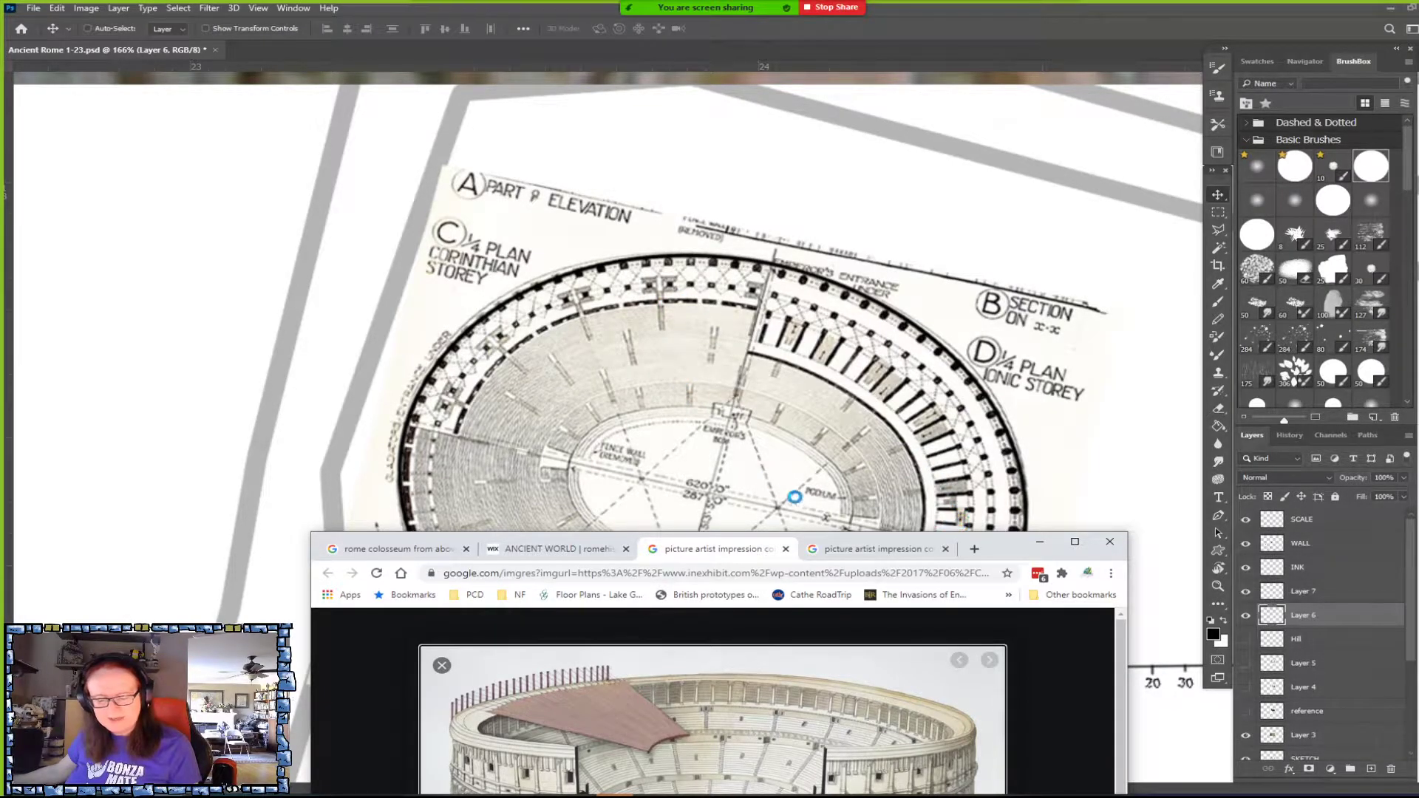
drag(1008, 549, 1107, 275)
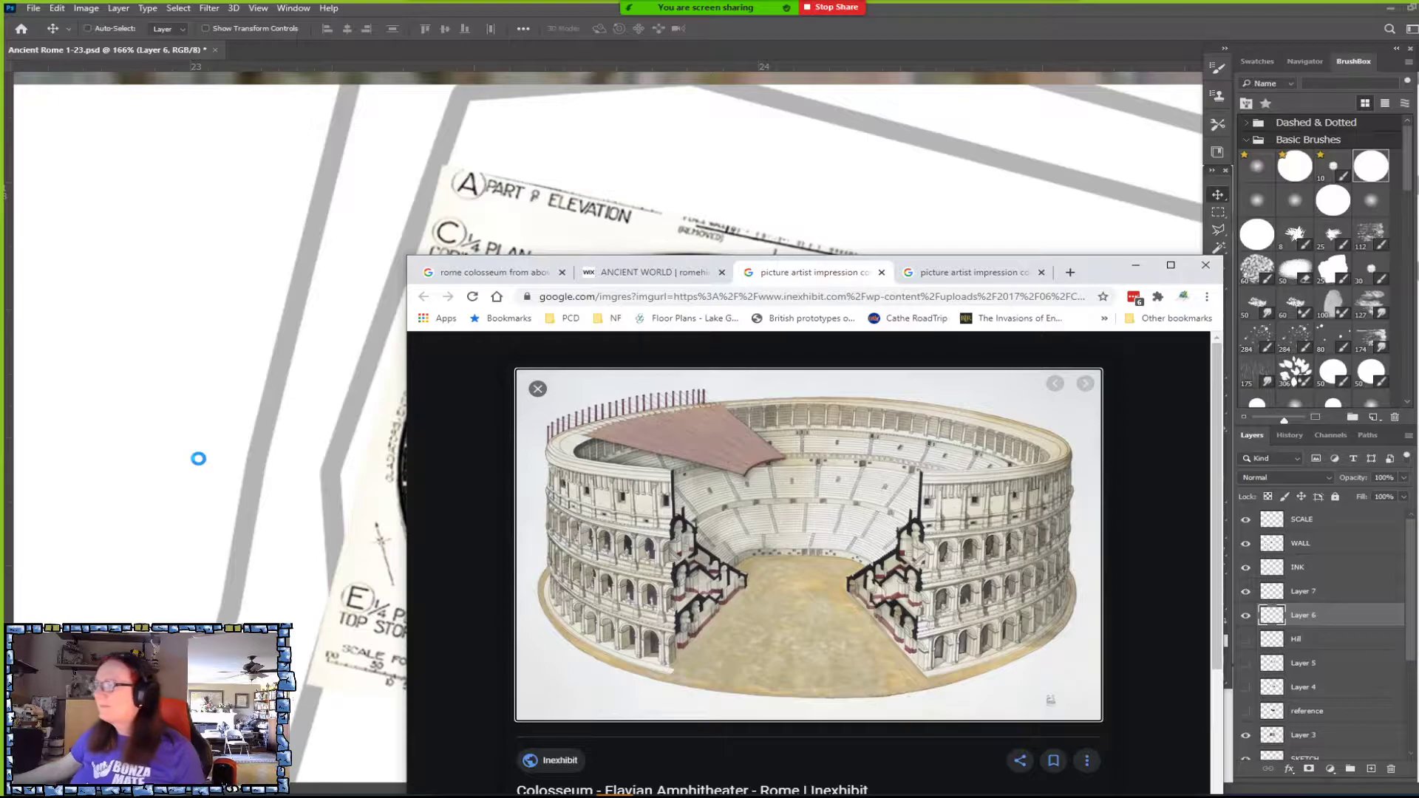
click(198, 458)
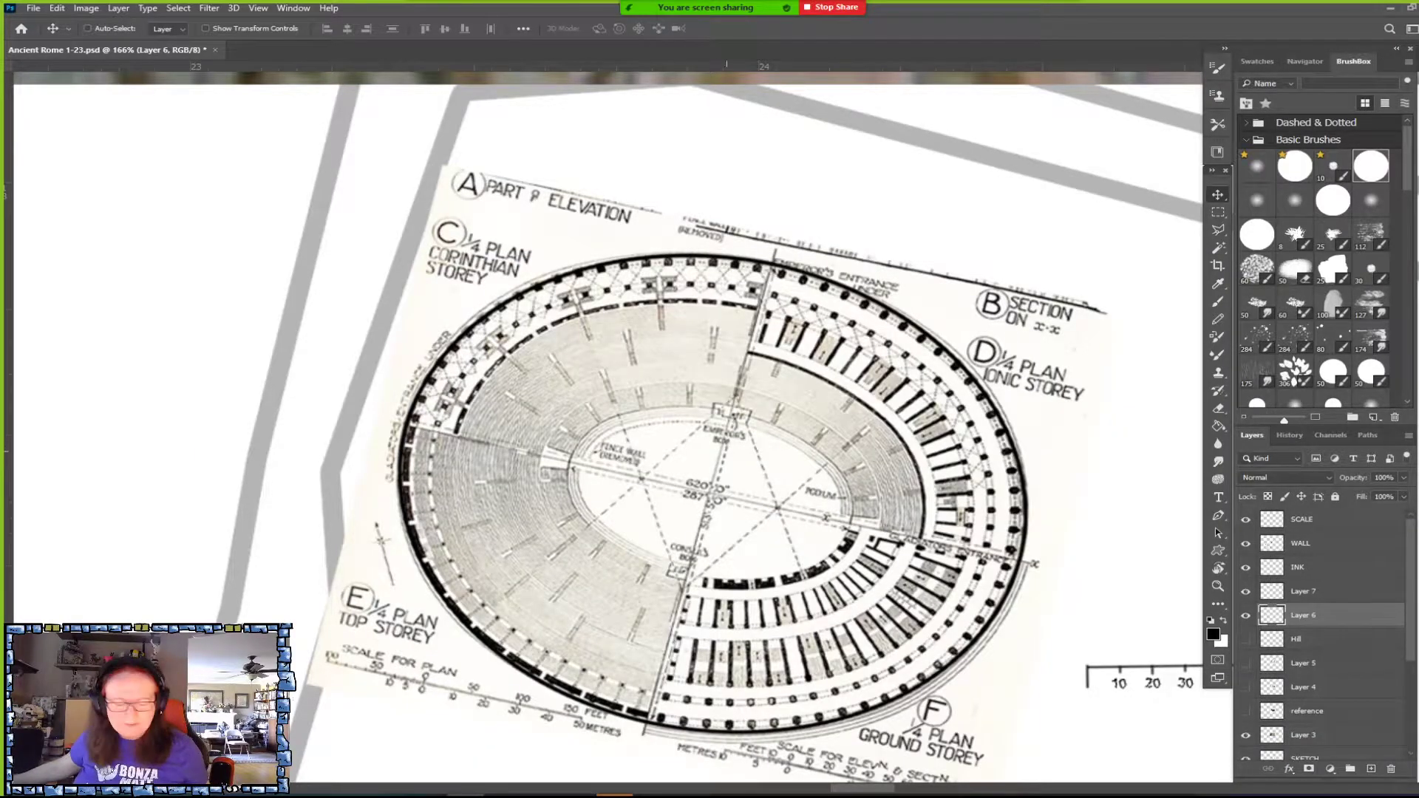
Draw an elliptical selection roughly over the central arena of the Colosseum plan.
scroll(709, 421, down, 2)
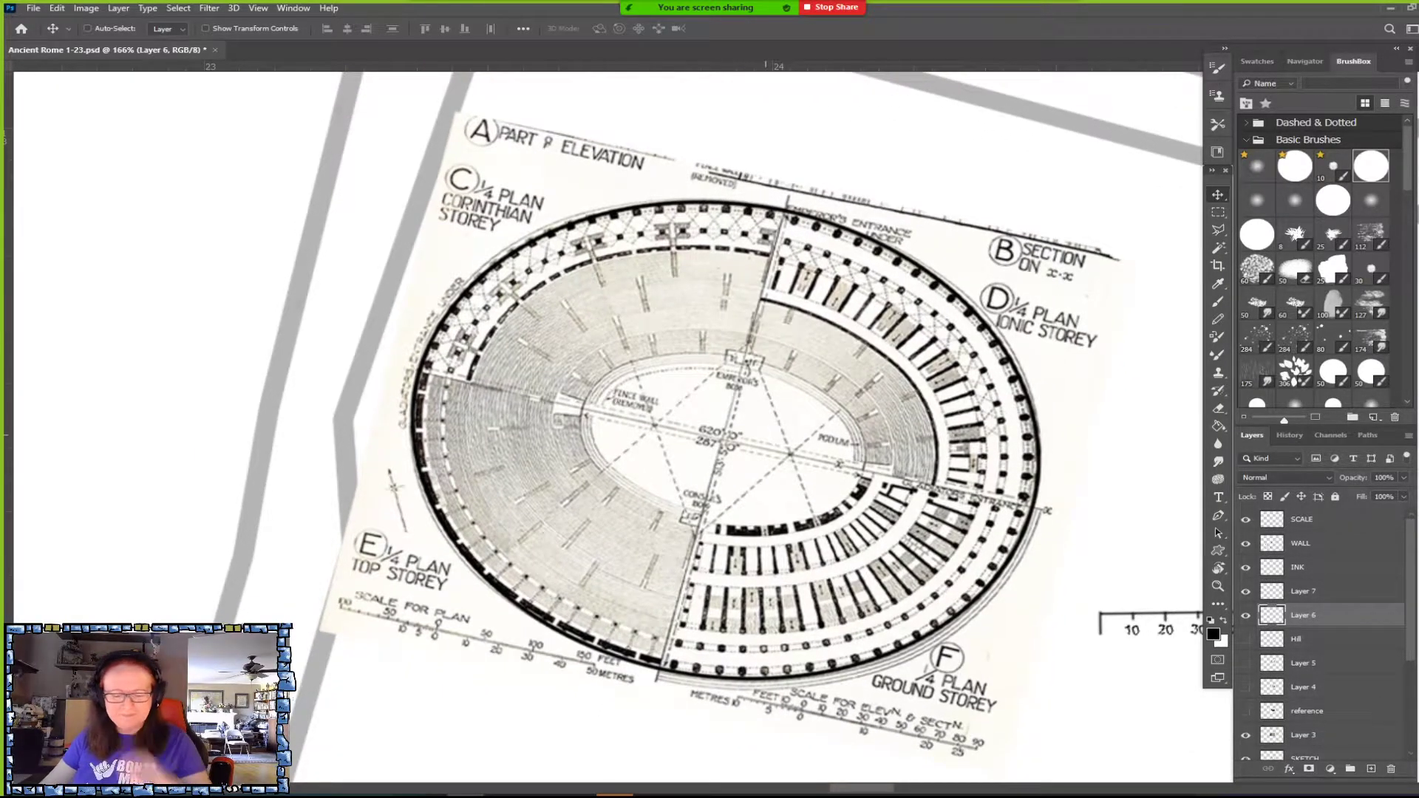
scroll(709, 422, up, 1)
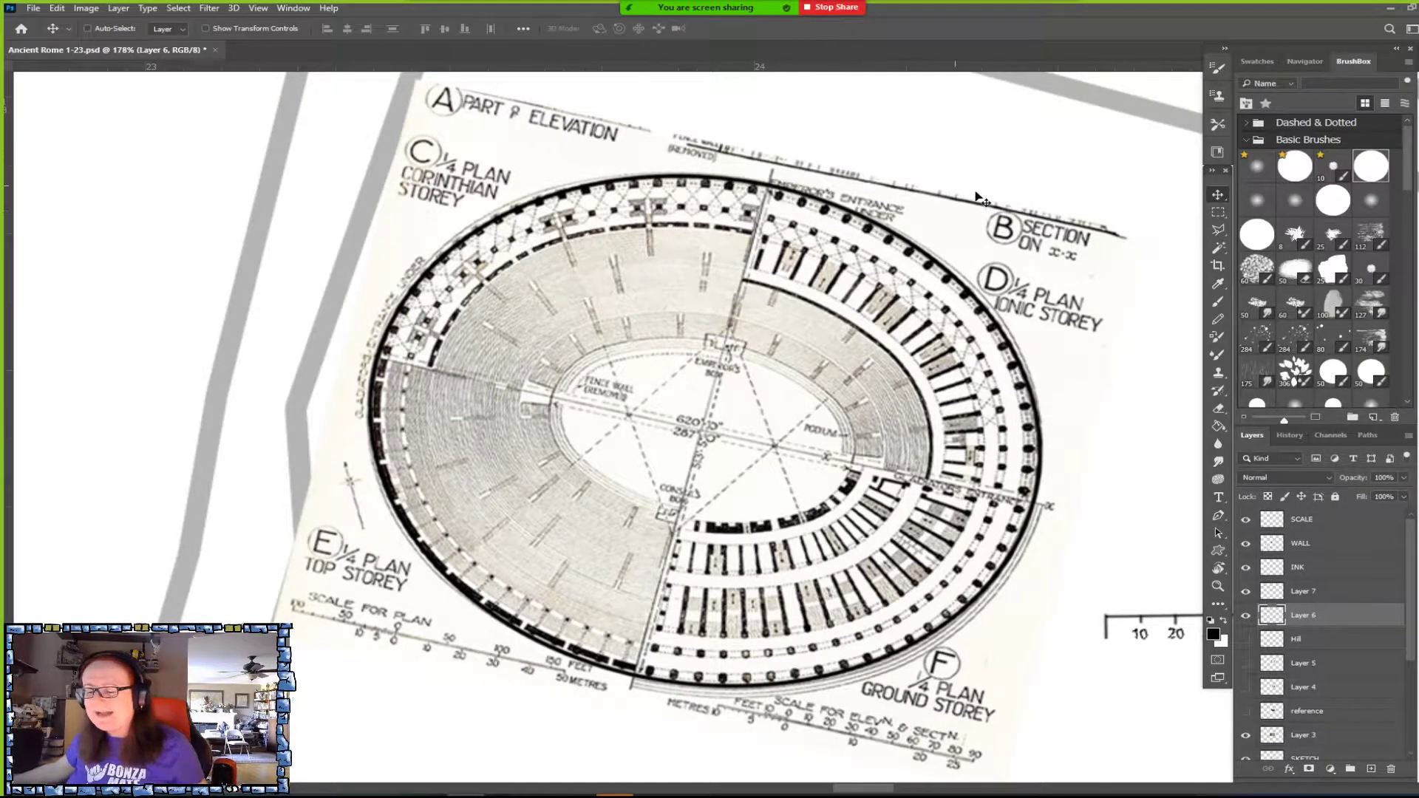
click(1220, 211)
click(1299, 225)
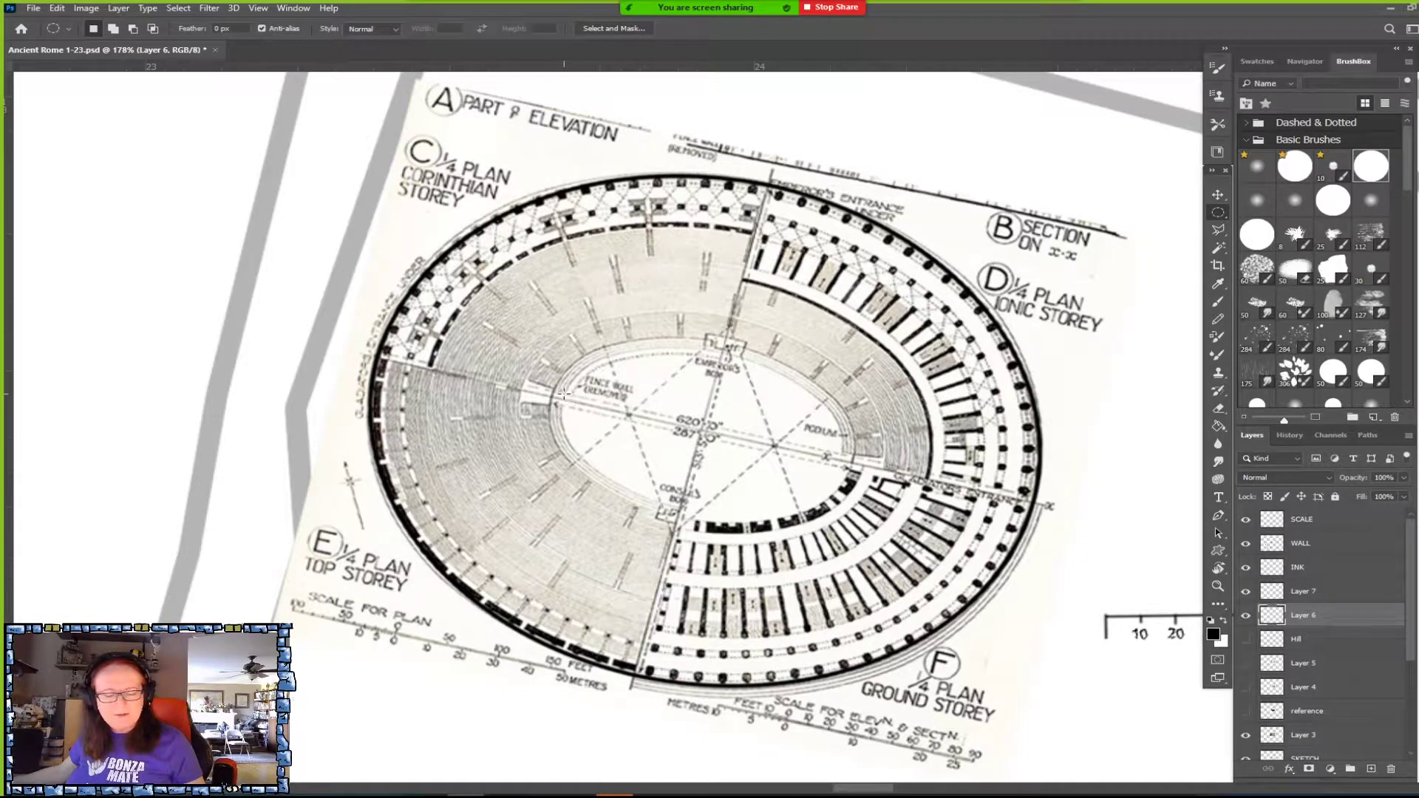
drag(562, 395, 846, 525)
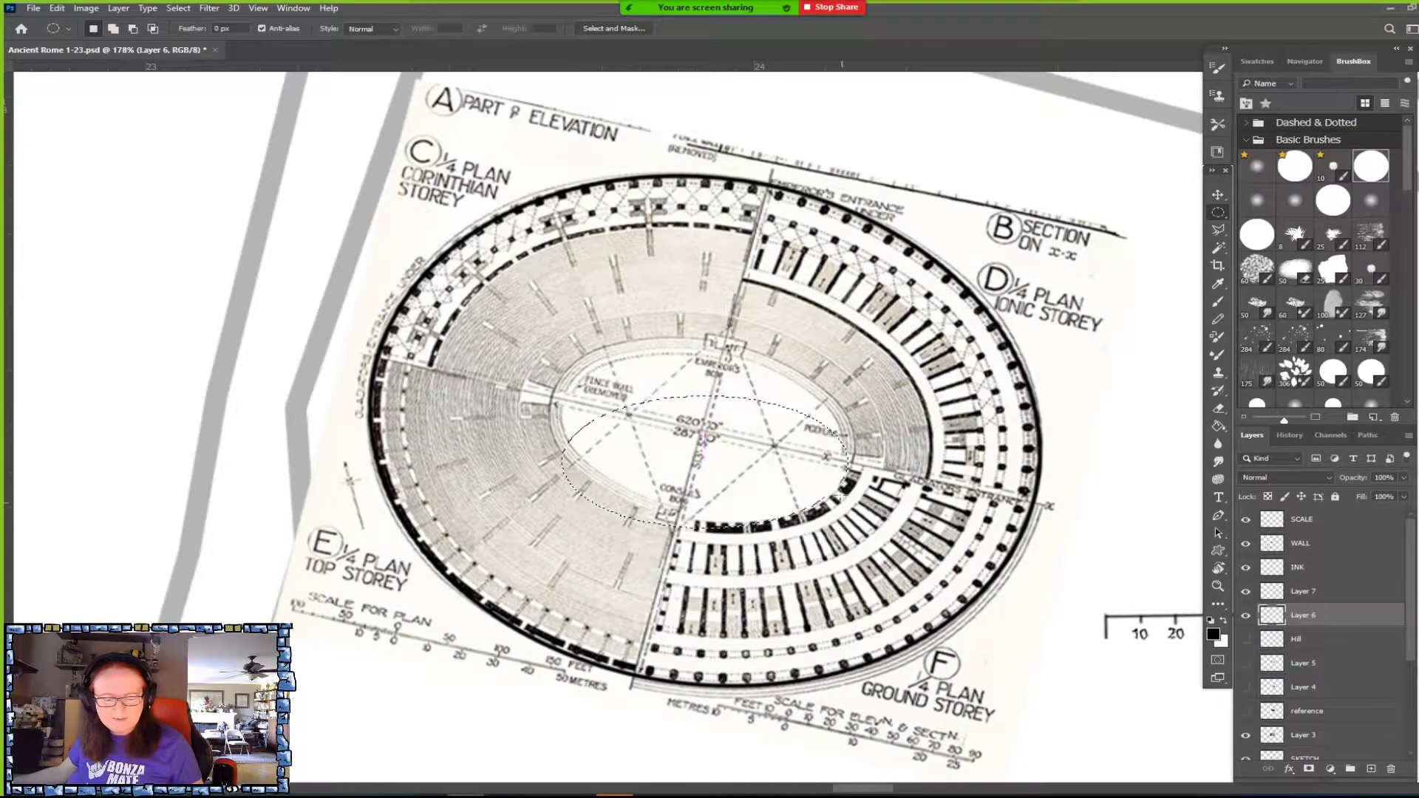
Transform the elliptical selection to fit the arena's edge, rotating it to about 13.3° and stretching its height to about 121%.
click(184, 9)
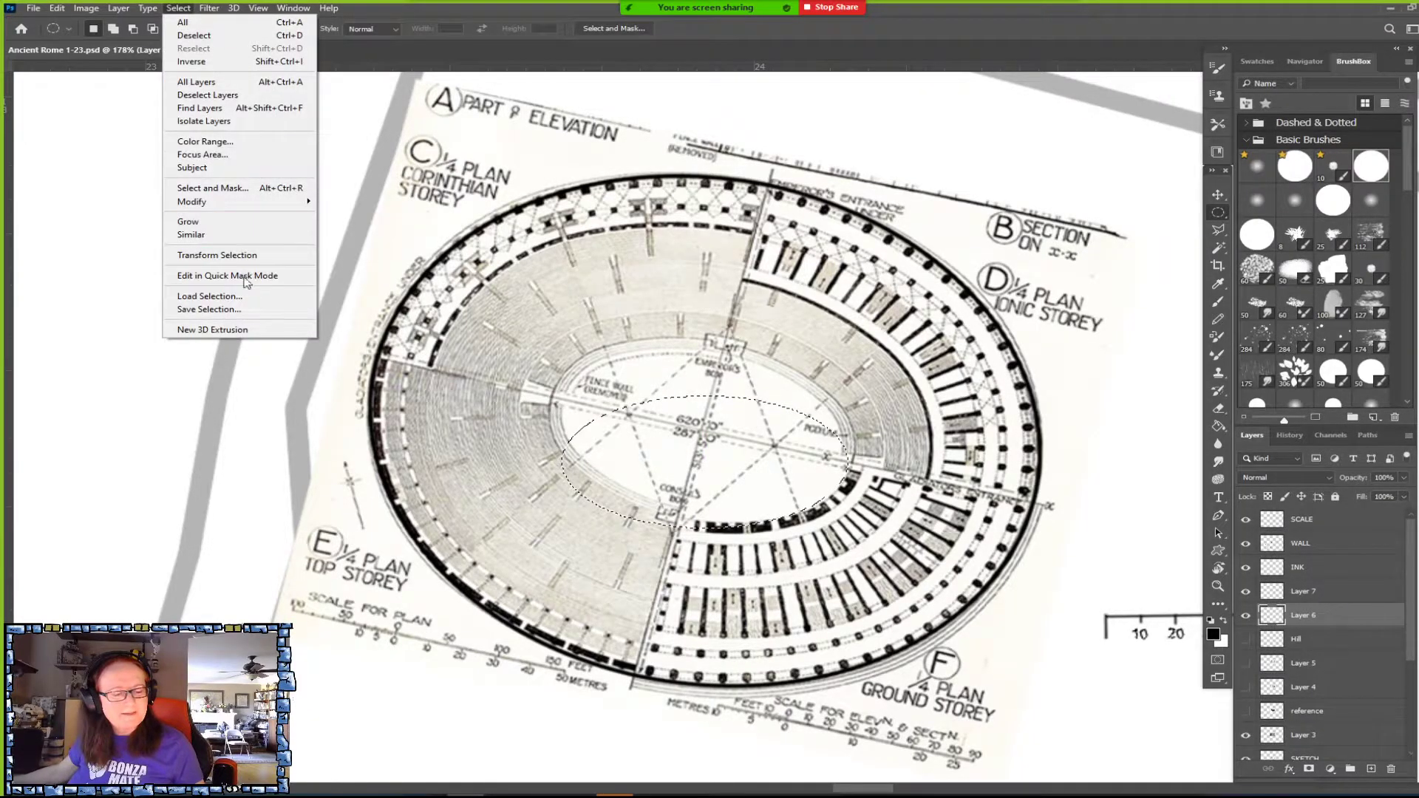
click(217, 255)
drag(822, 335, 760, 386)
drag(763, 473, 770, 430)
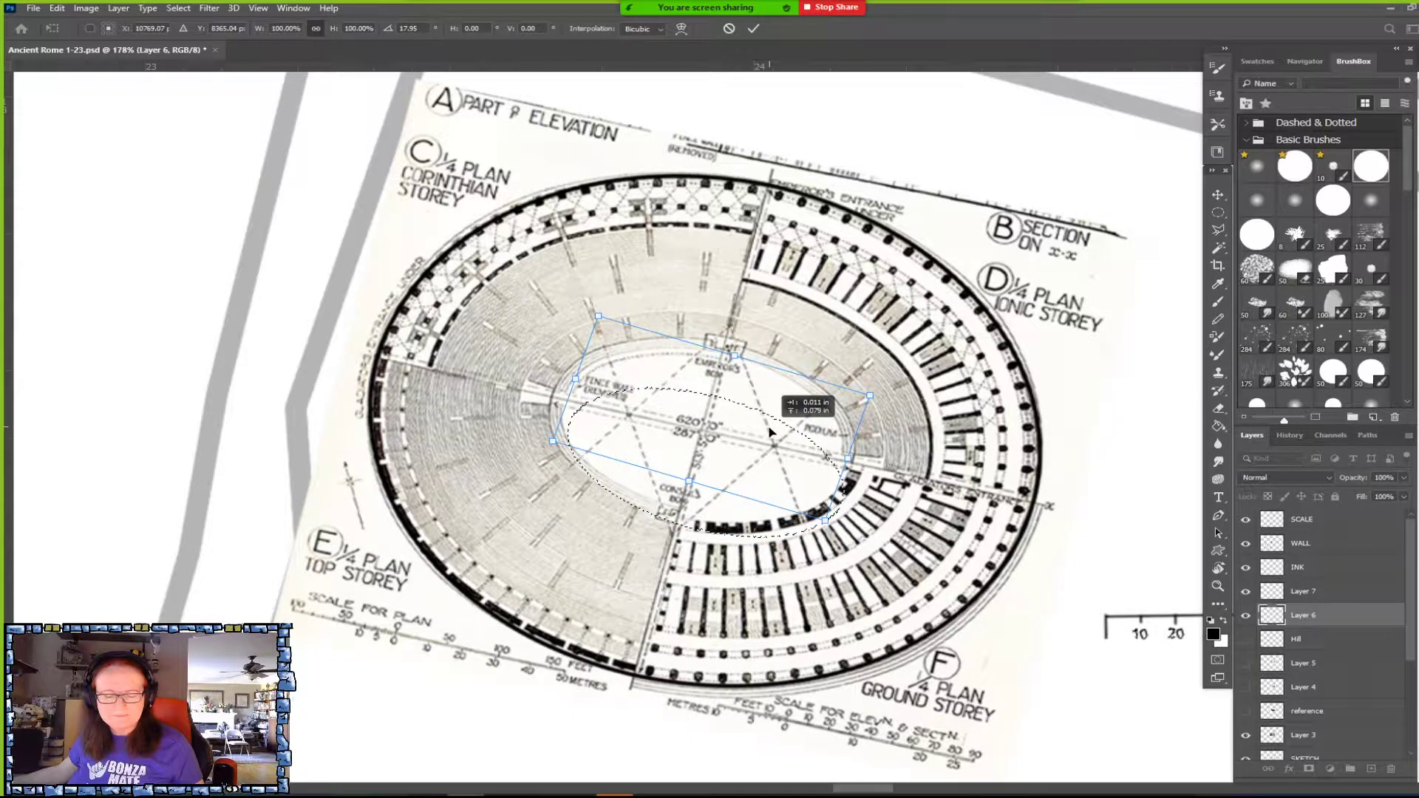
drag(689, 481, 675, 505)
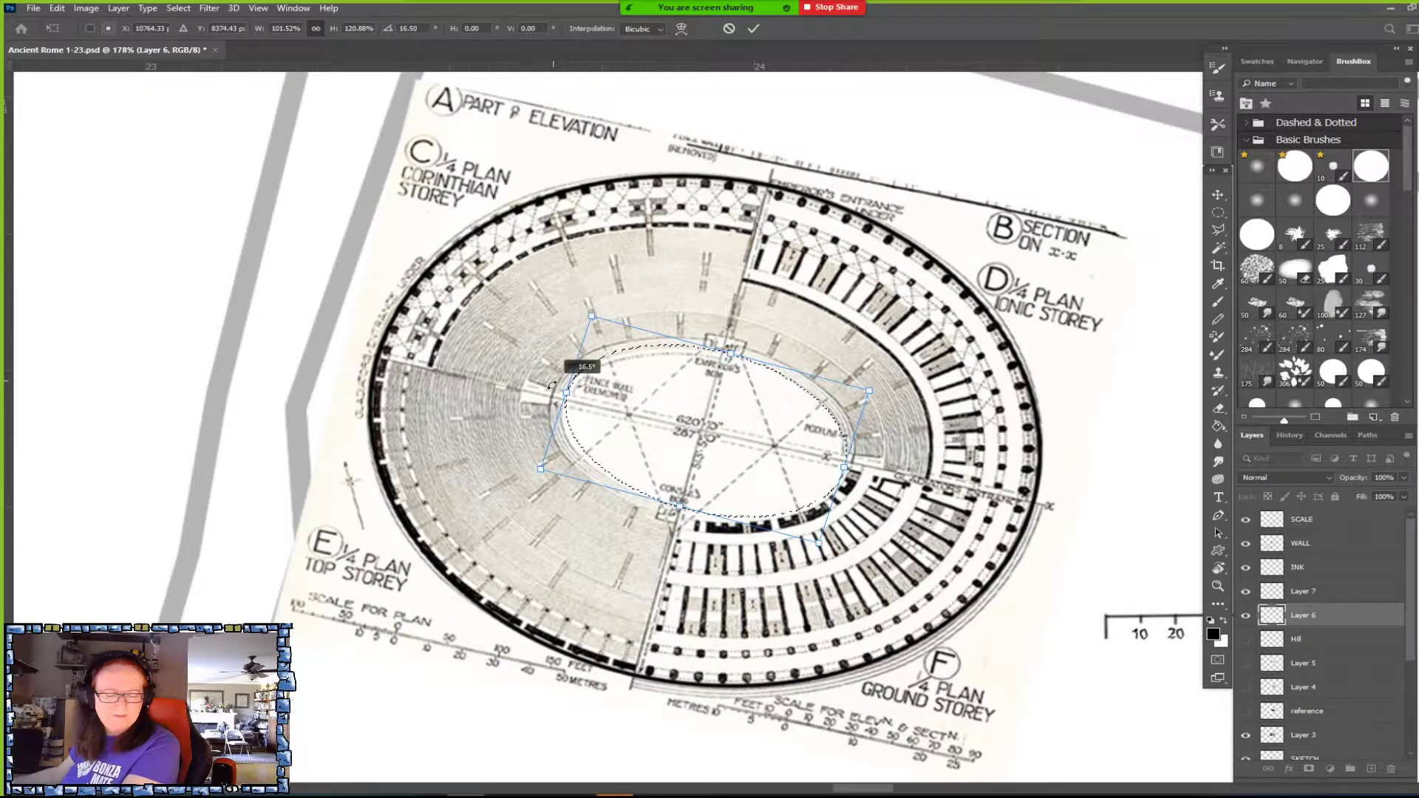
drag(725, 434, 731, 440)
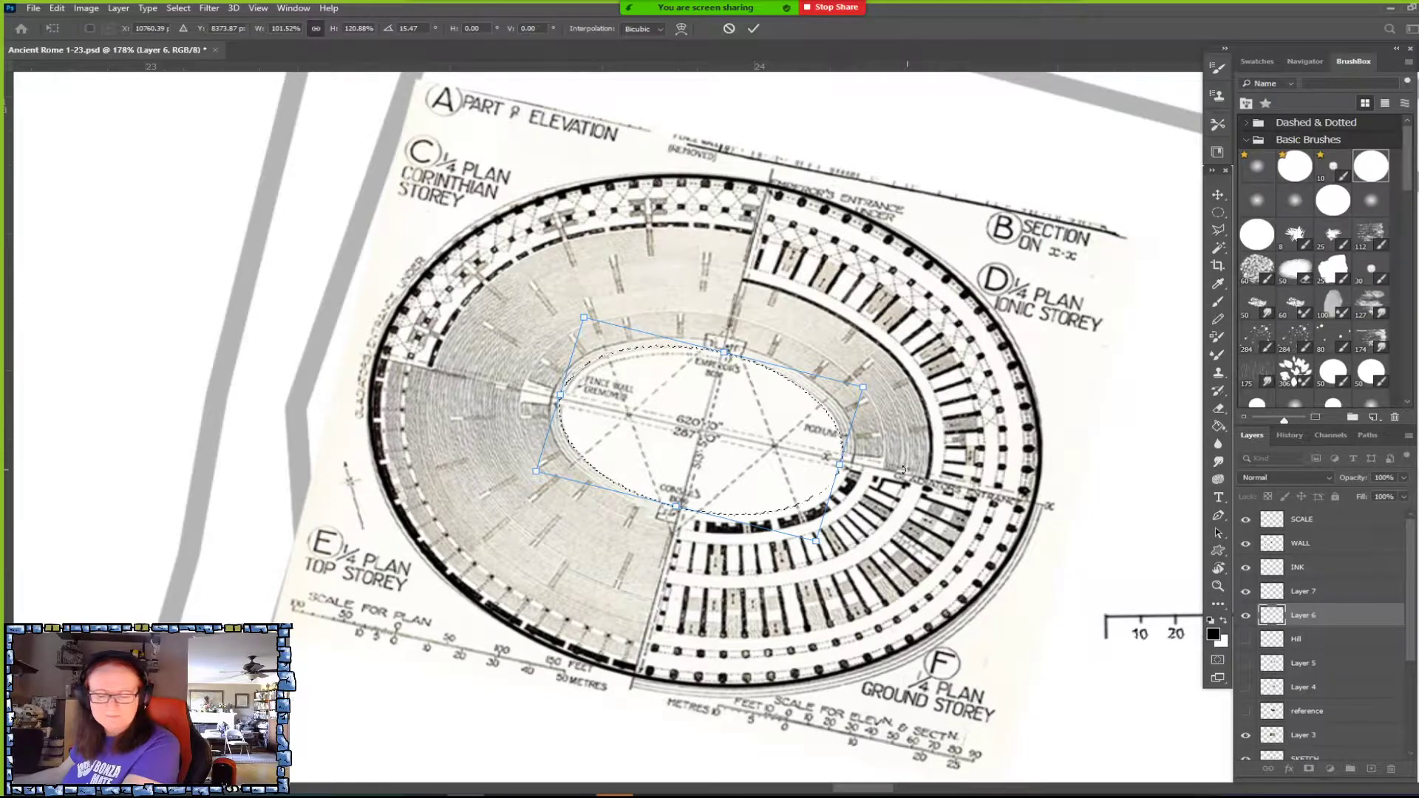
mouse_move(876, 468)
mouse_down()
mouse_move(878, 448)
mouse_move(867, 460)
mouse_up()
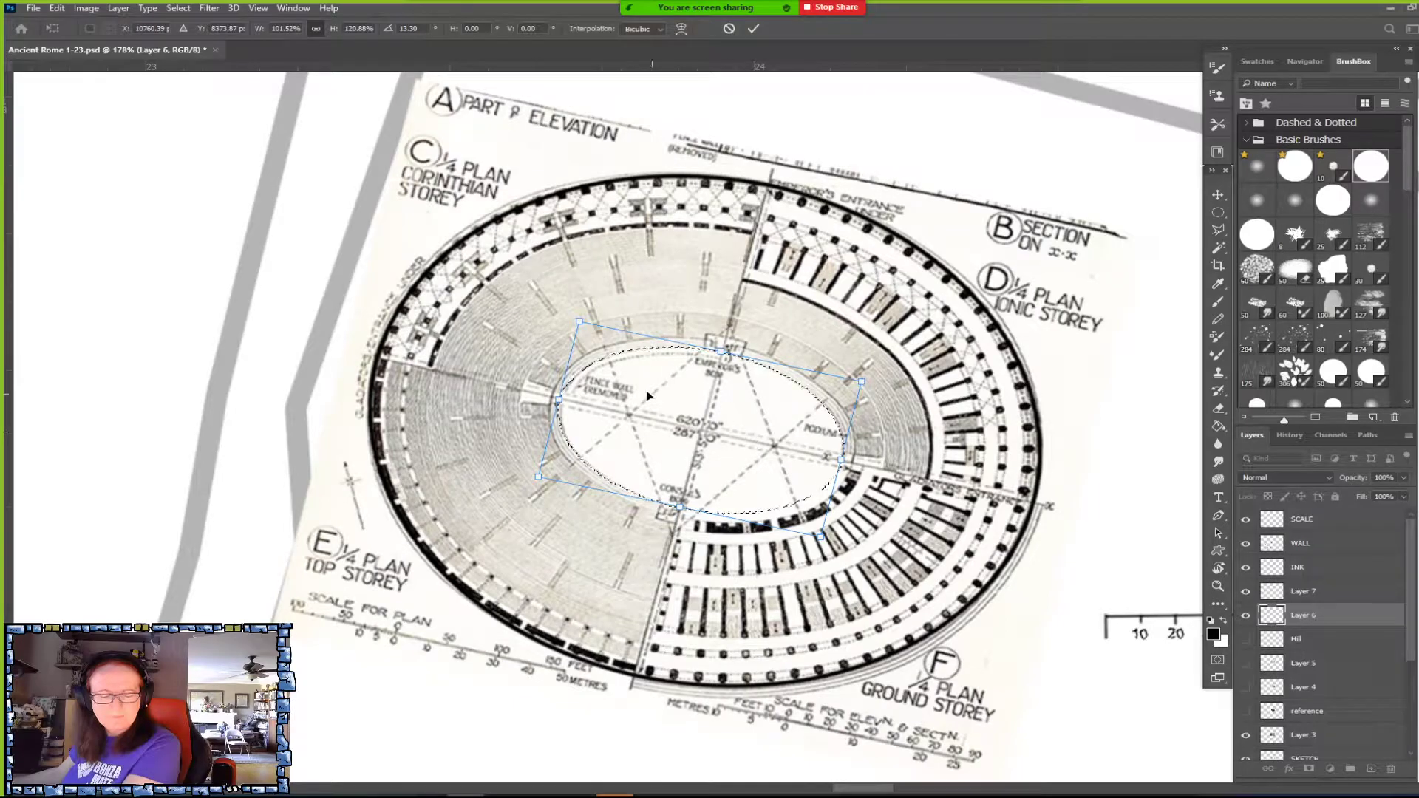
key(Return)
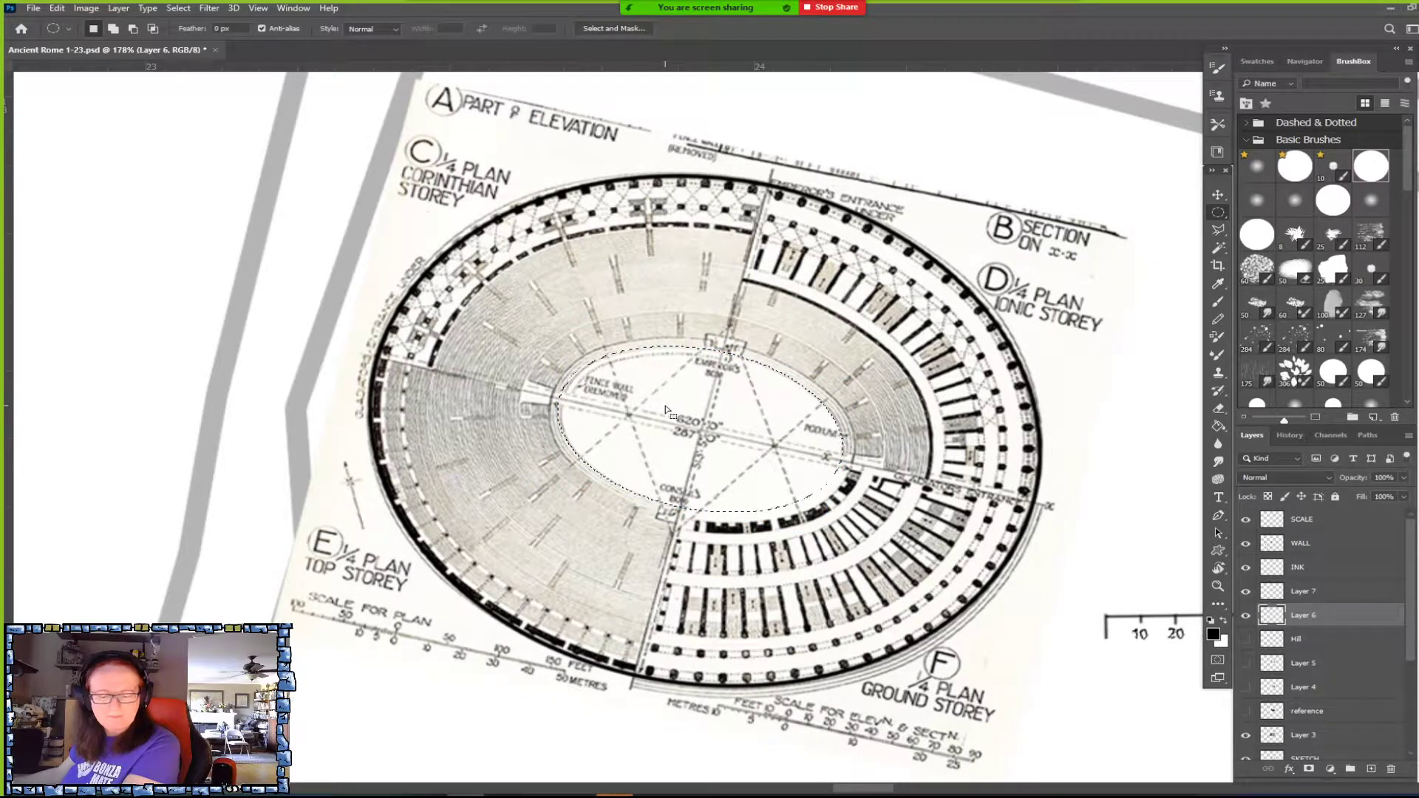
Try a 5 px black stroke along the inside of the arena selection, and undo it.
click(57, 8)
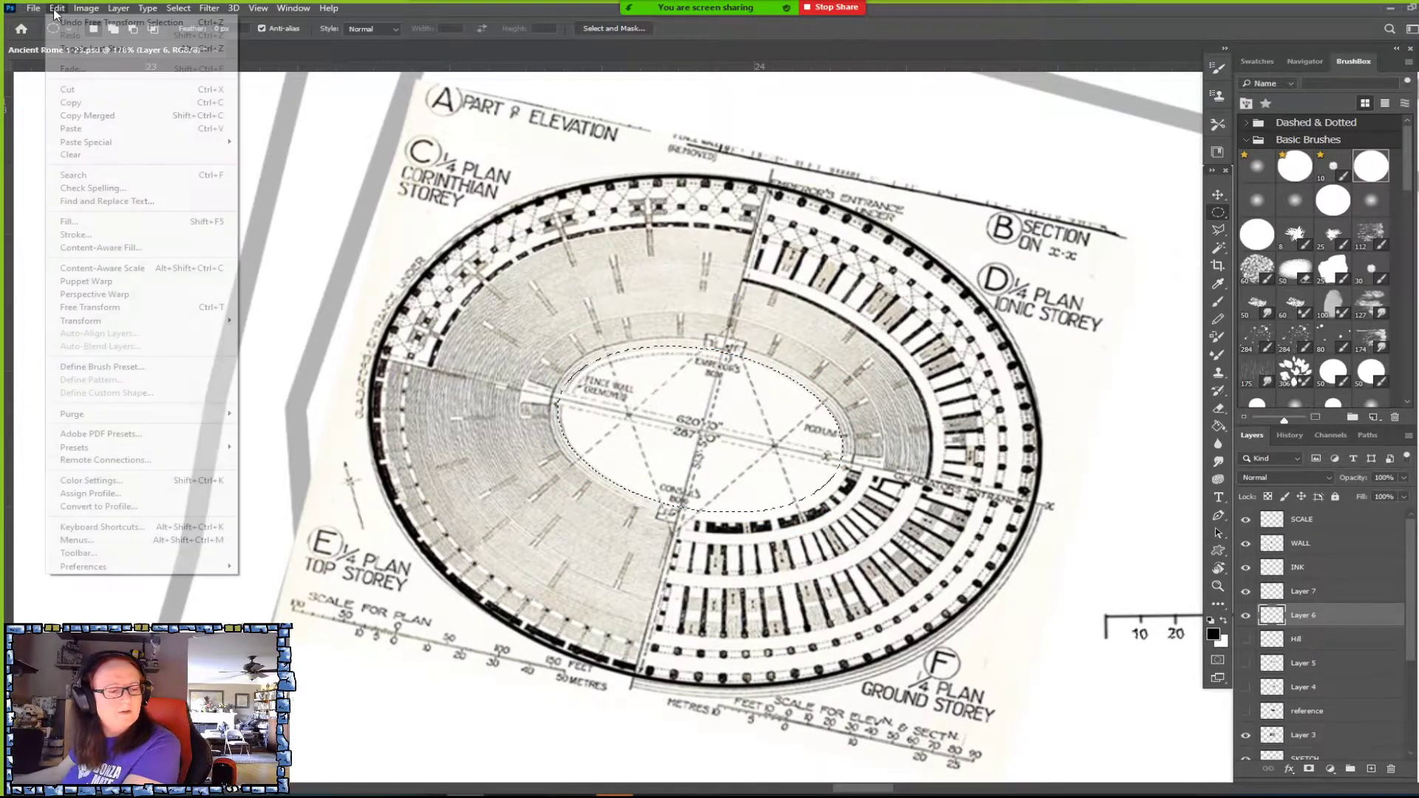
click(76, 234)
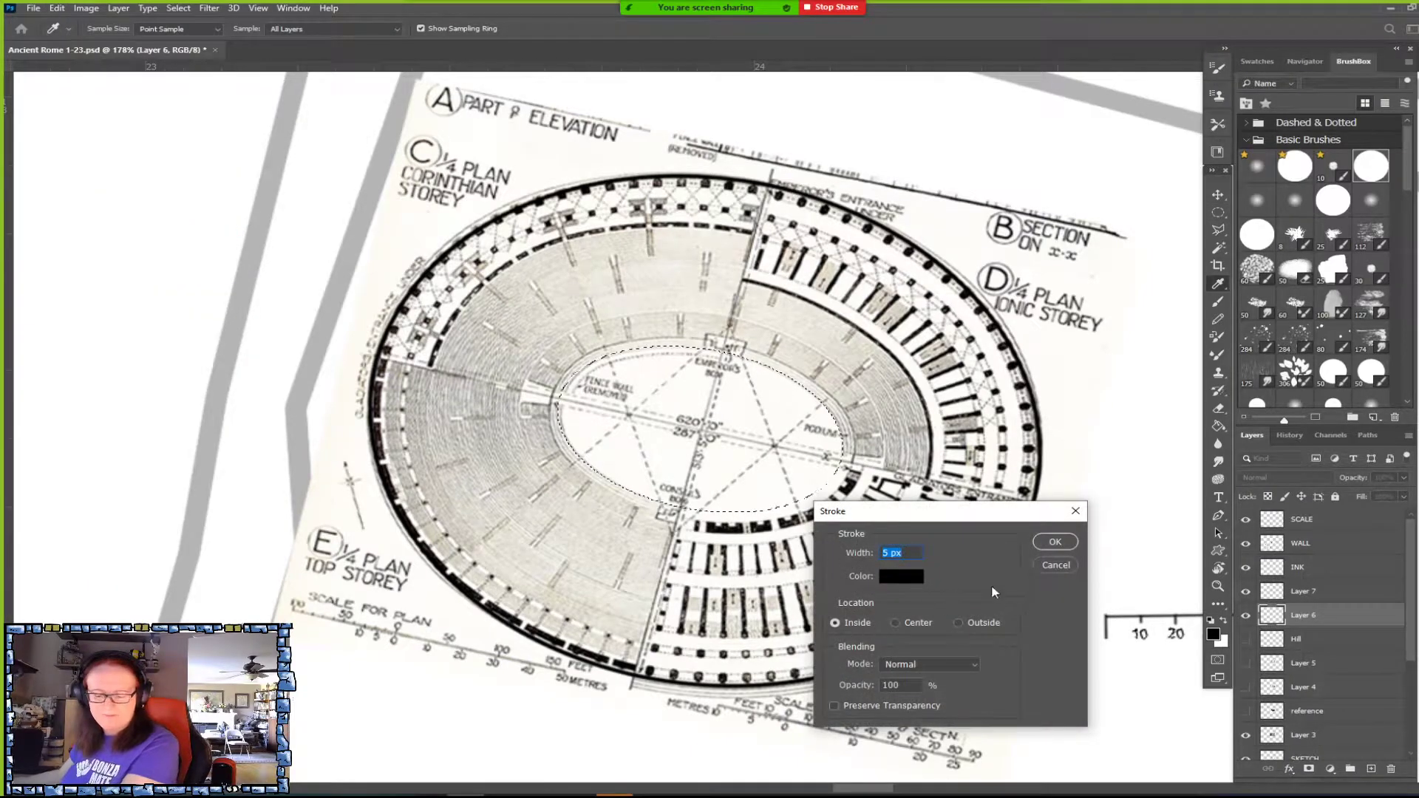
click(1054, 541)
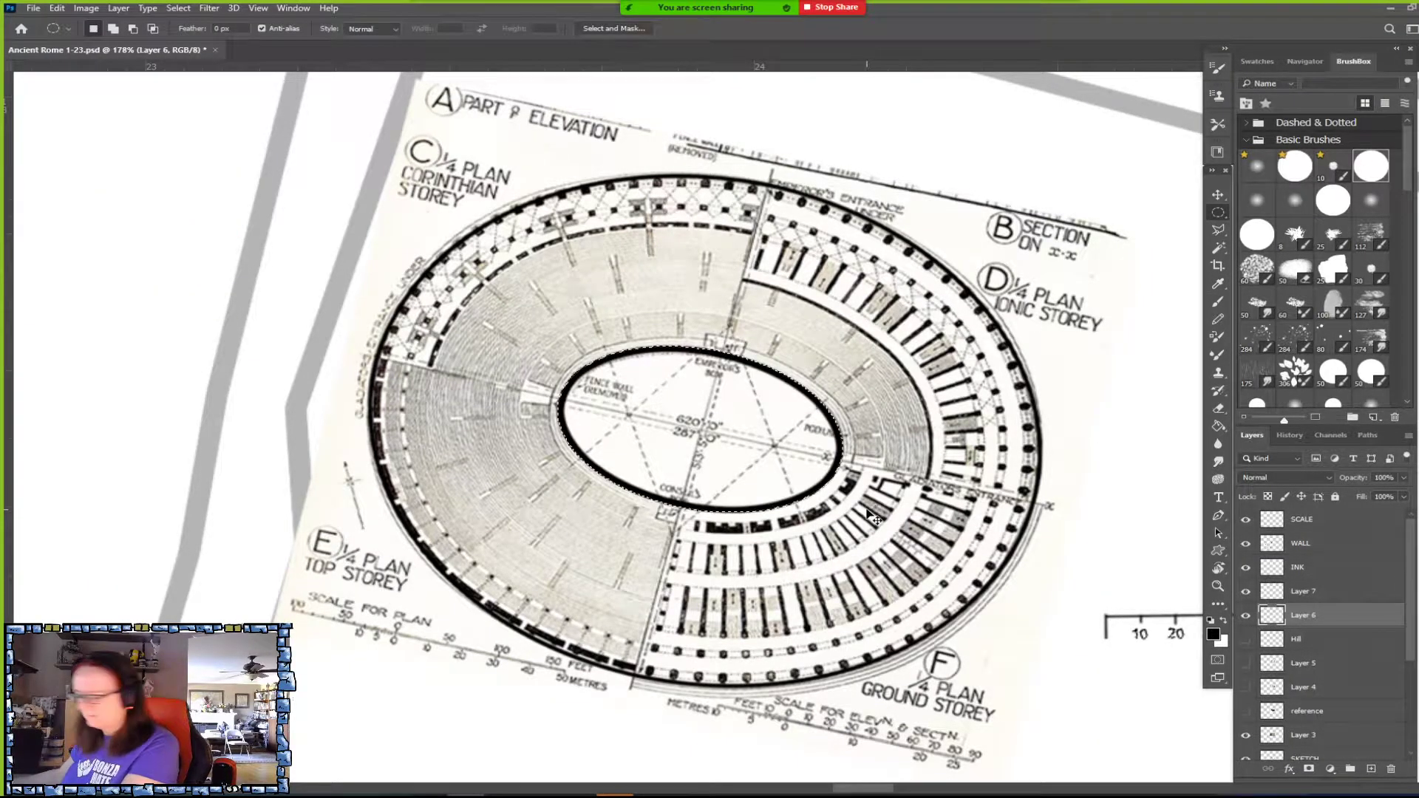
key(ctrl+z)
Try a 3 px black stroke inside the arena selection on Layer 6, and toggle that layer's visibility to check it.
click(56, 8)
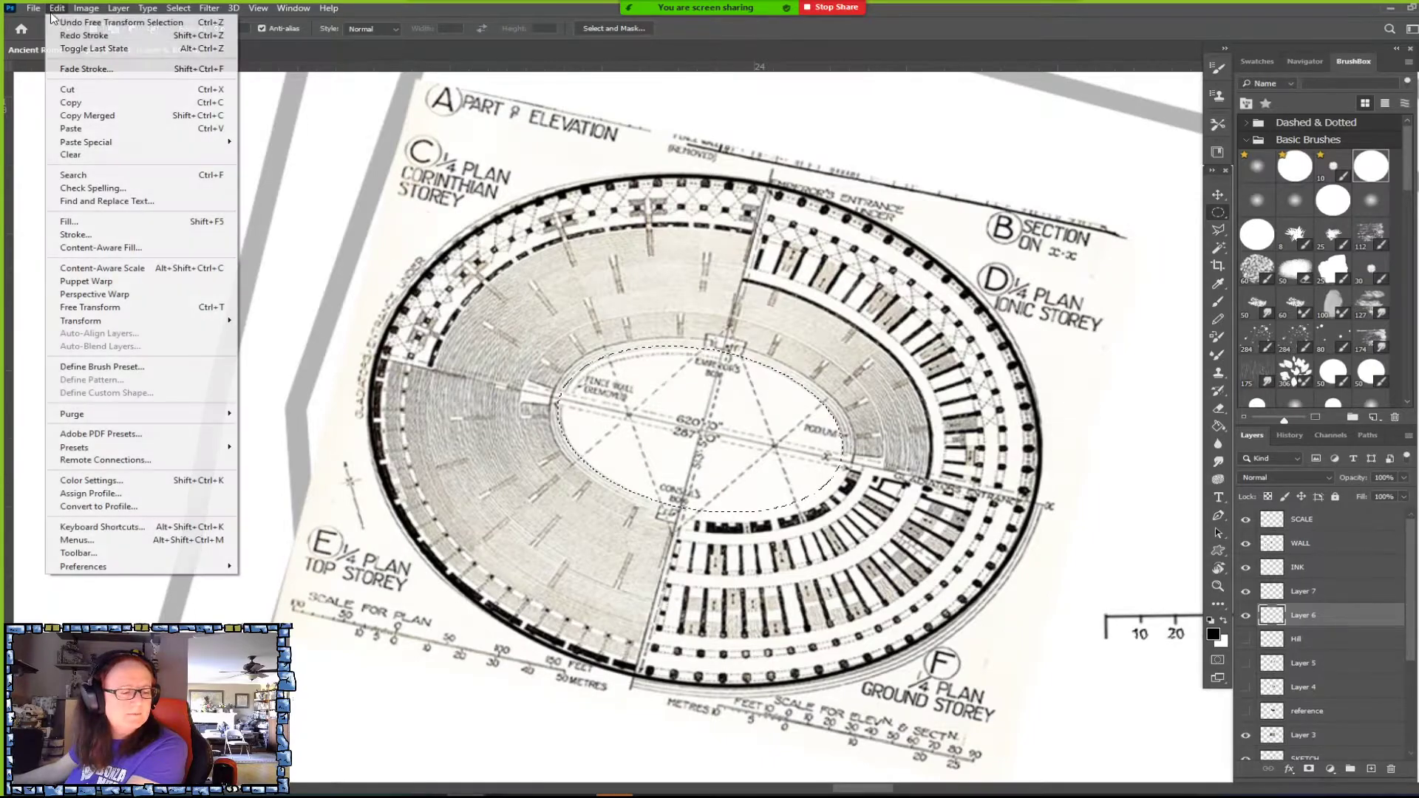
click(75, 233)
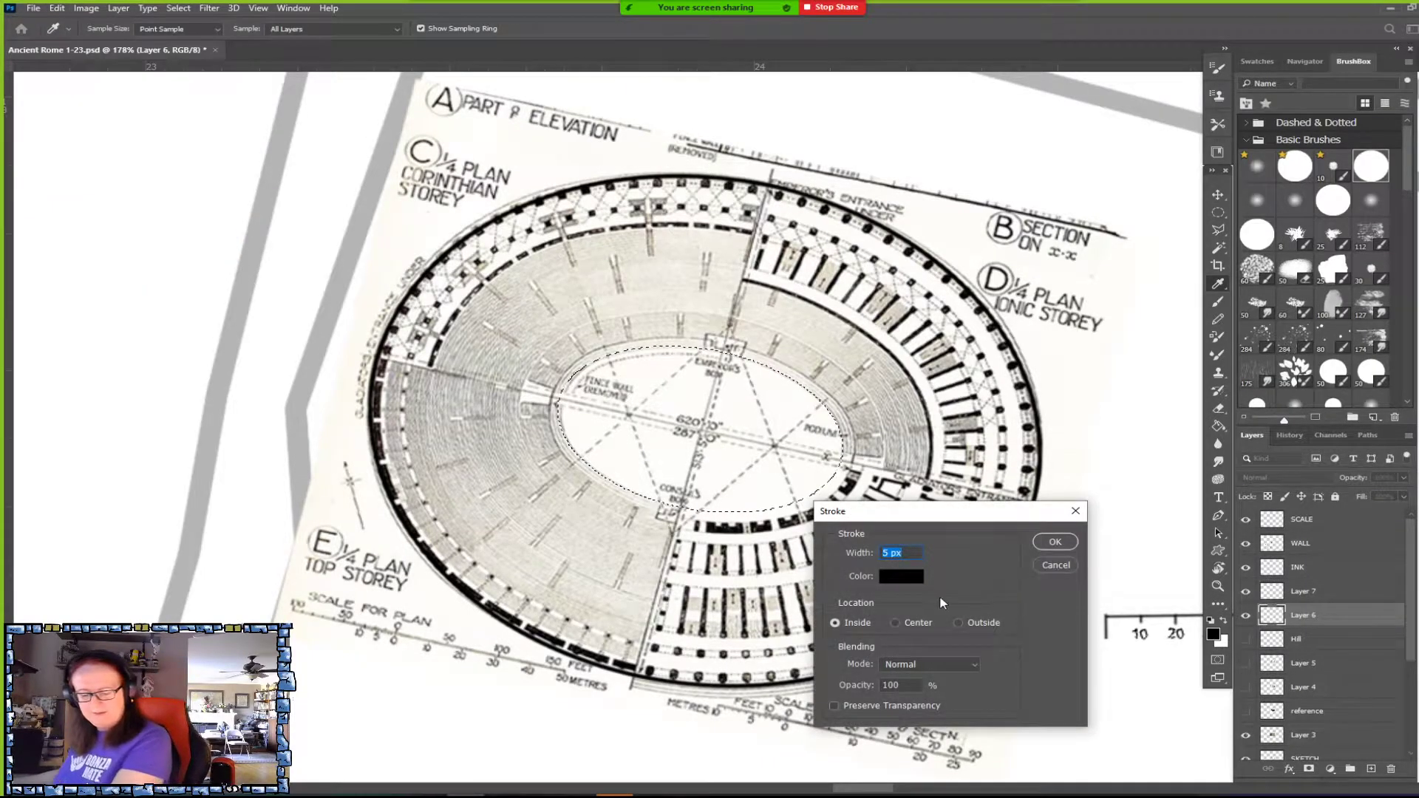
text(3)
click(1057, 544)
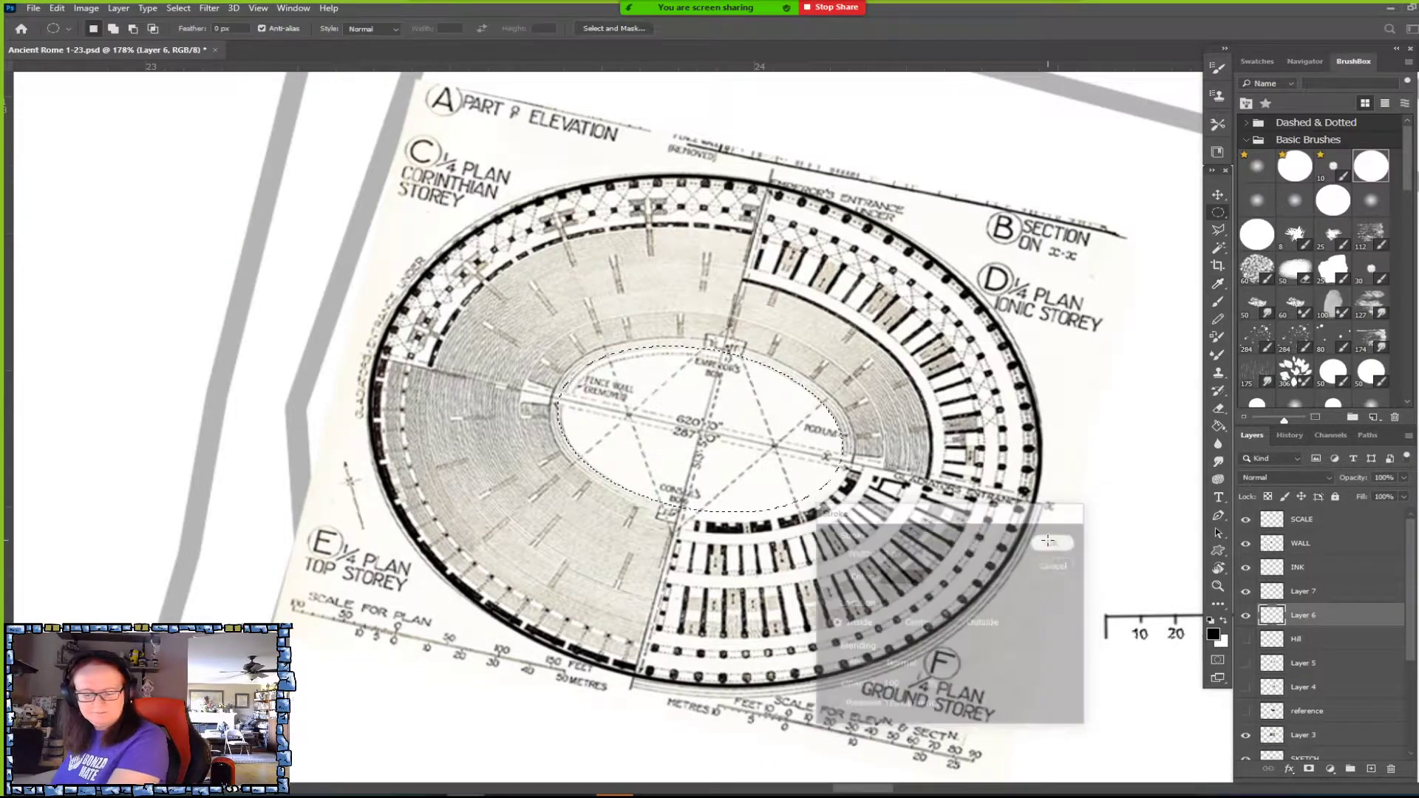
scroll(843, 510, down, 5)
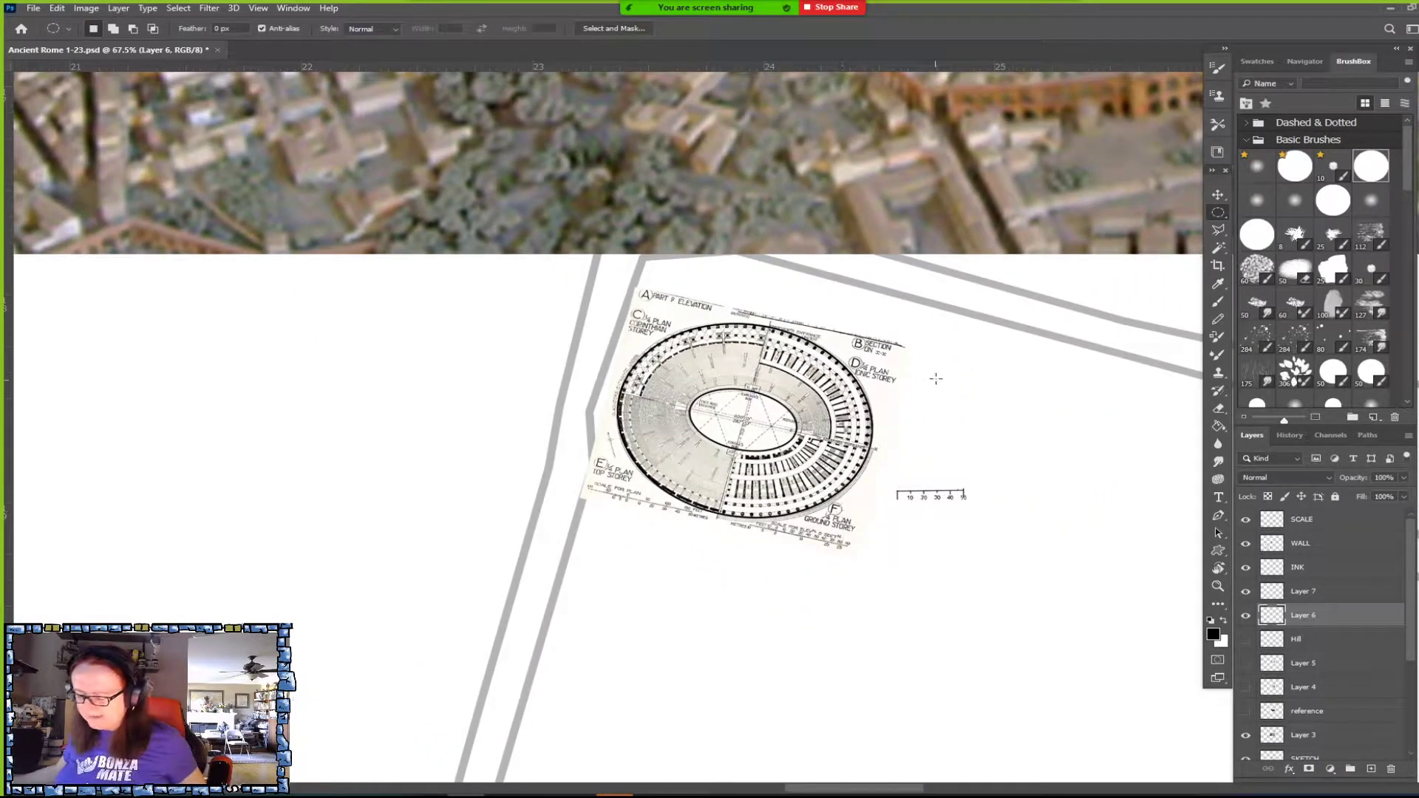
click(1245, 615)
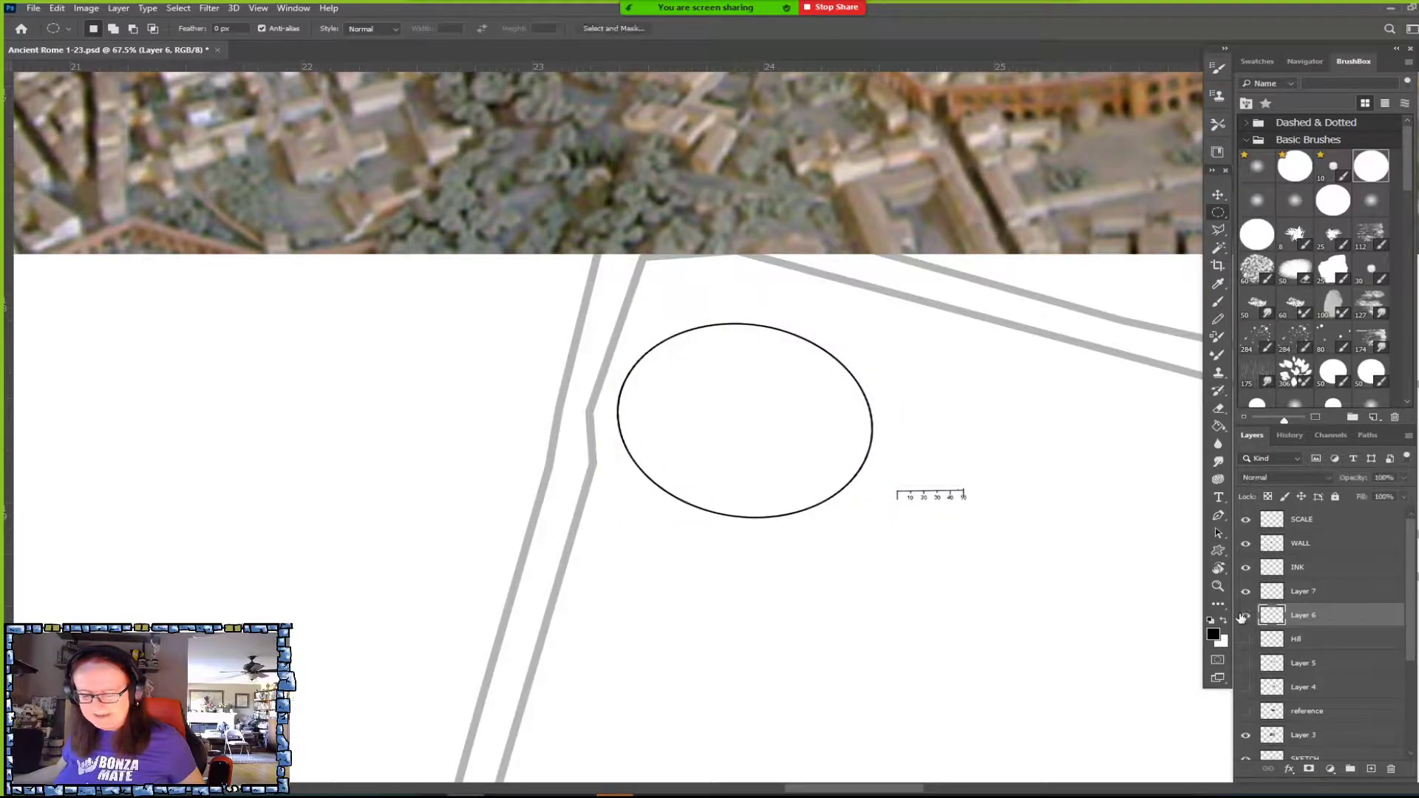
click(1245, 615)
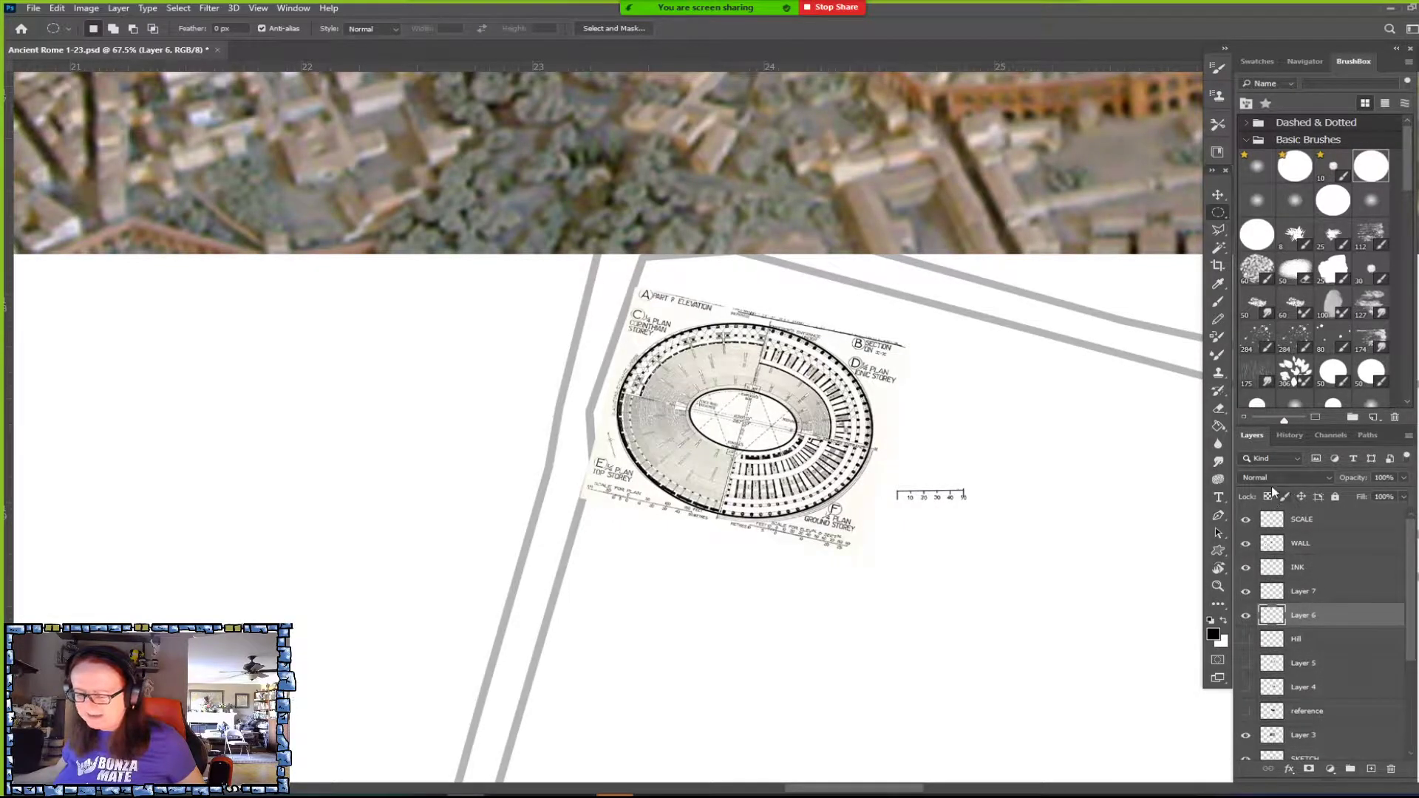
Revert the document history to the transformed selection, before the arena stroke on Layer 6.
click(1288, 436)
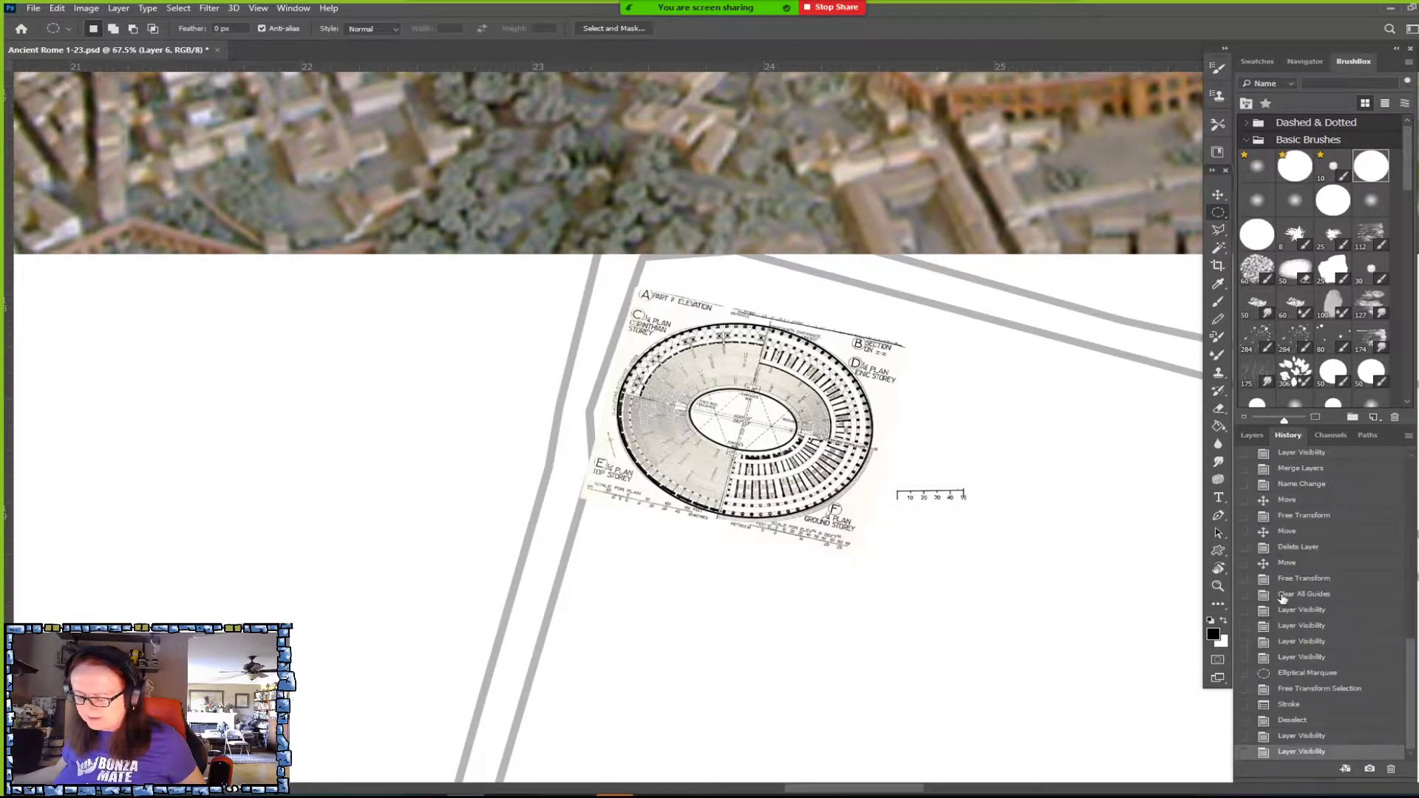
click(1289, 706)
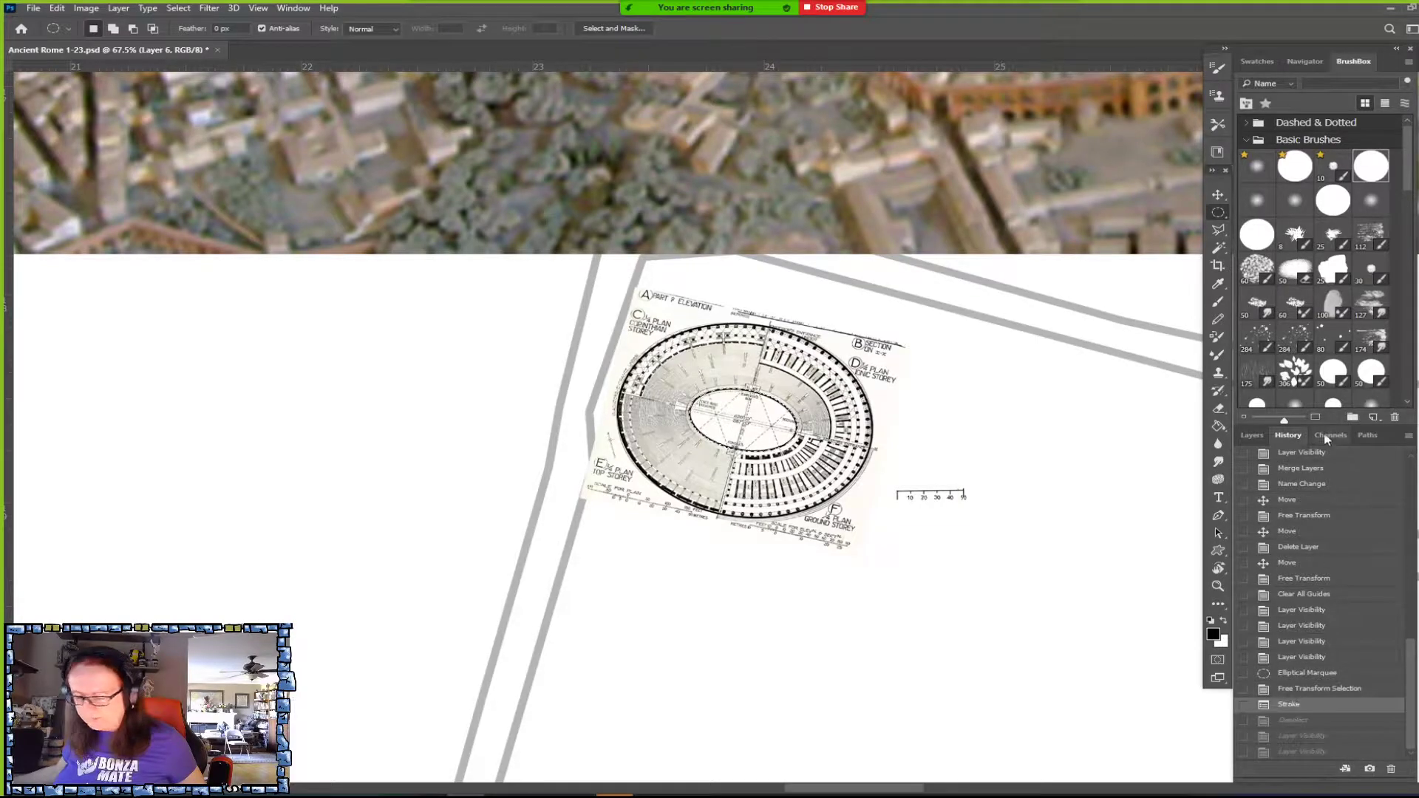
click(1312, 689)
click(1249, 435)
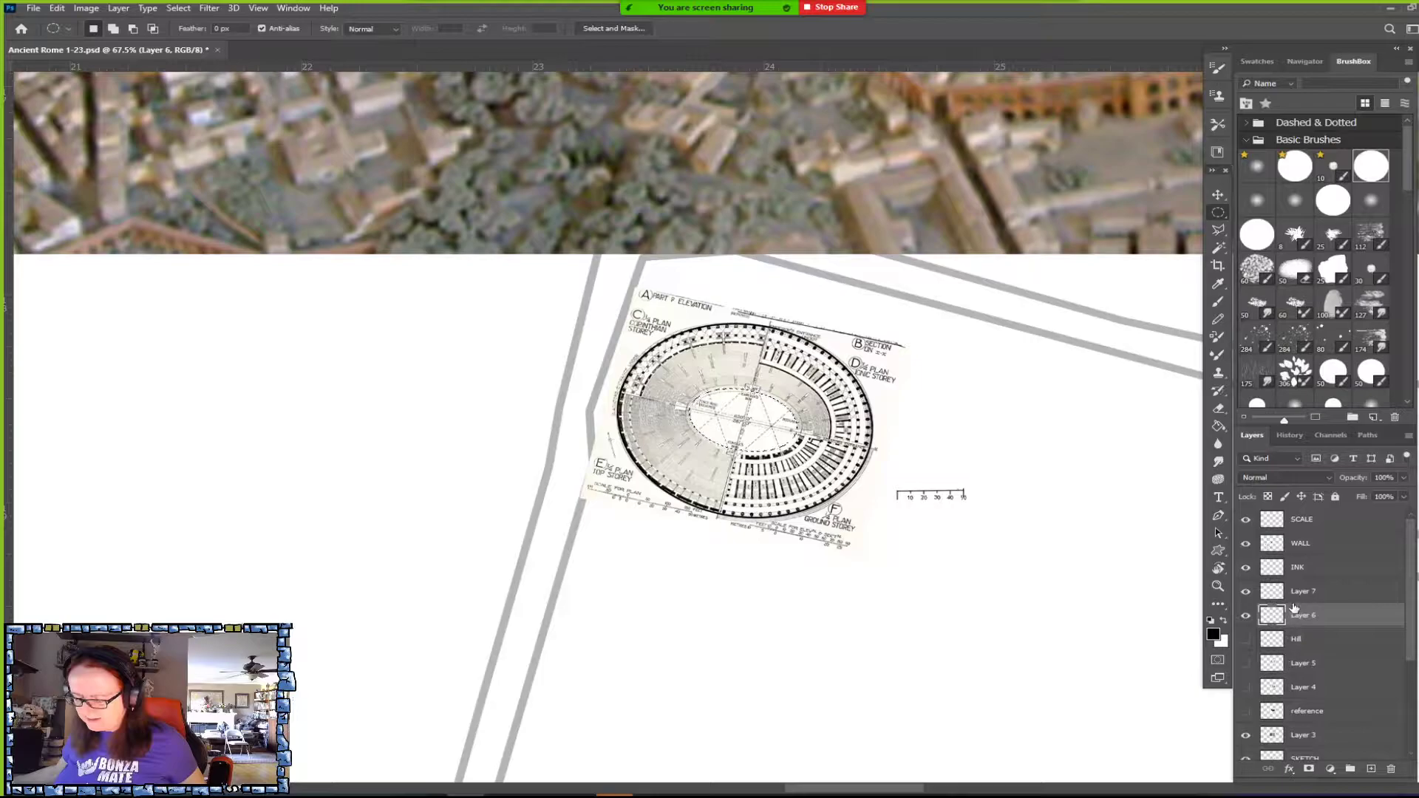
Stroke the arena selection on Layer 7 with a 3 px black line inside its edge, and hide Layer 6.
click(1297, 591)
click(57, 9)
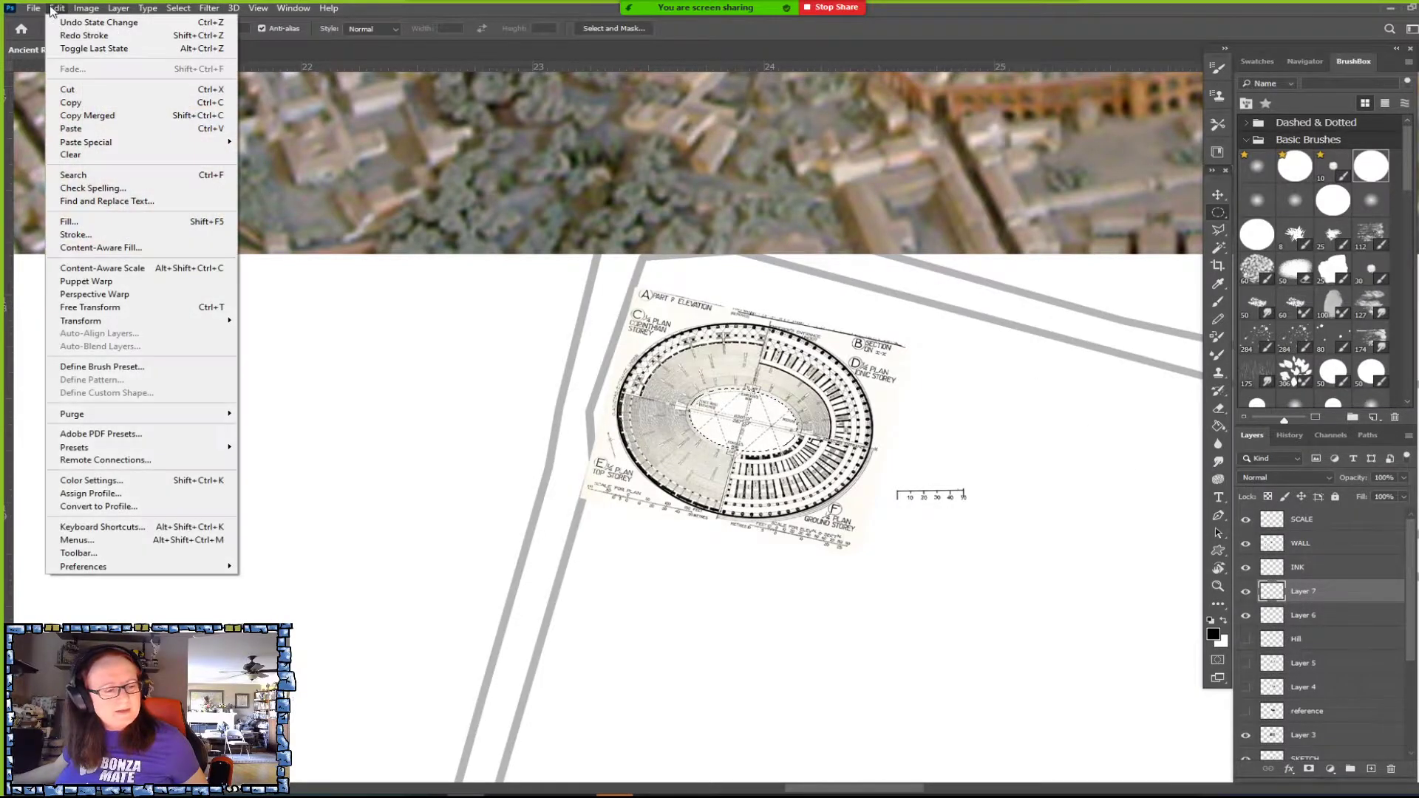
click(76, 234)
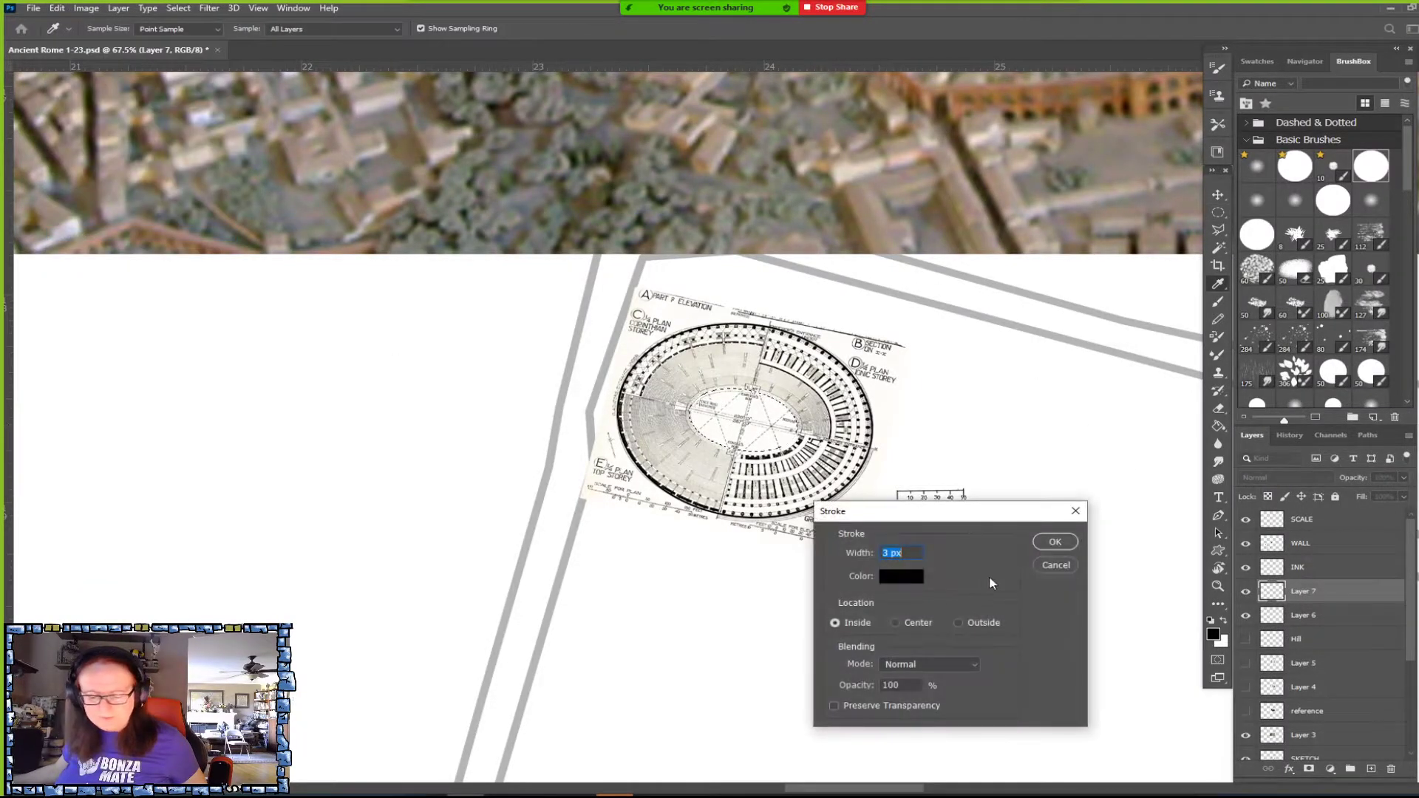
click(1055, 544)
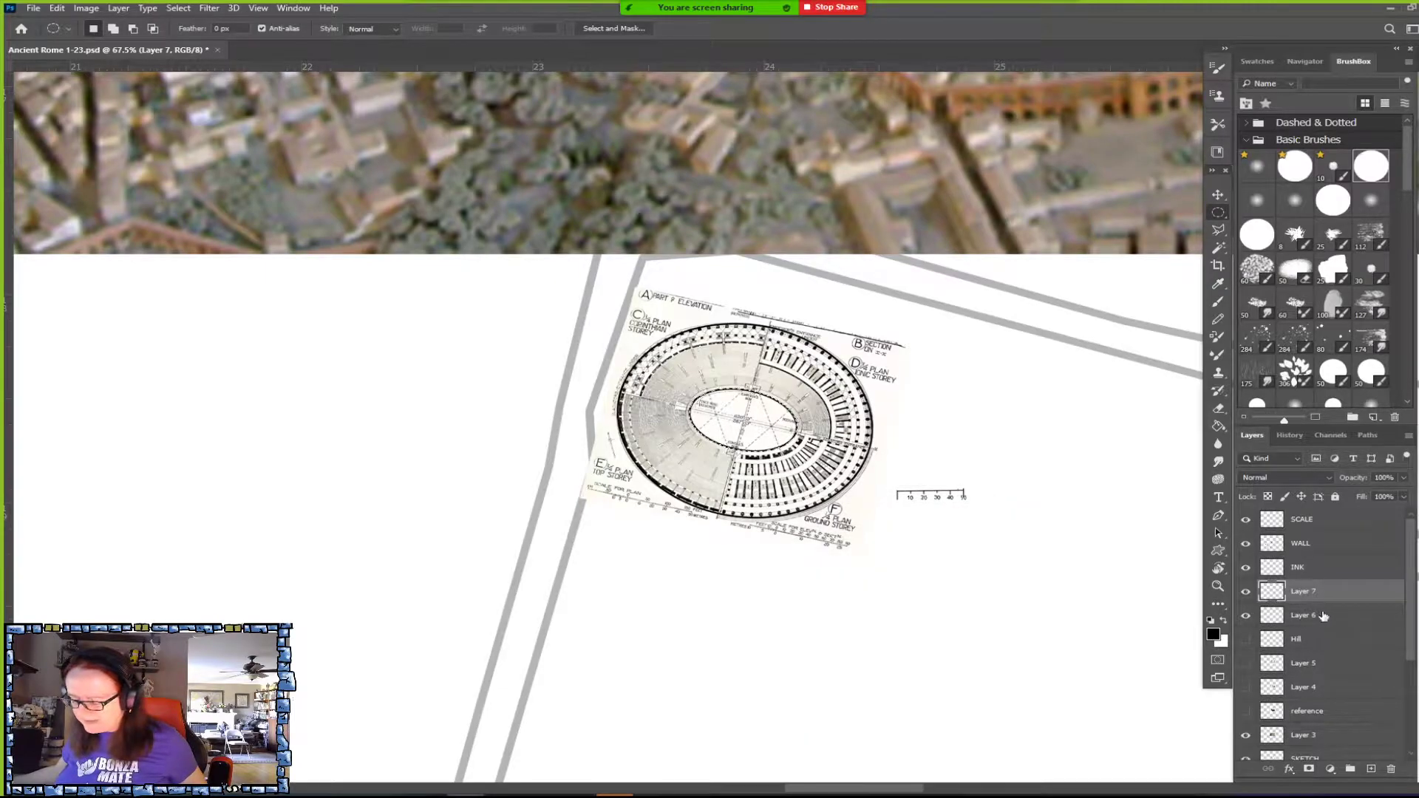
click(1245, 615)
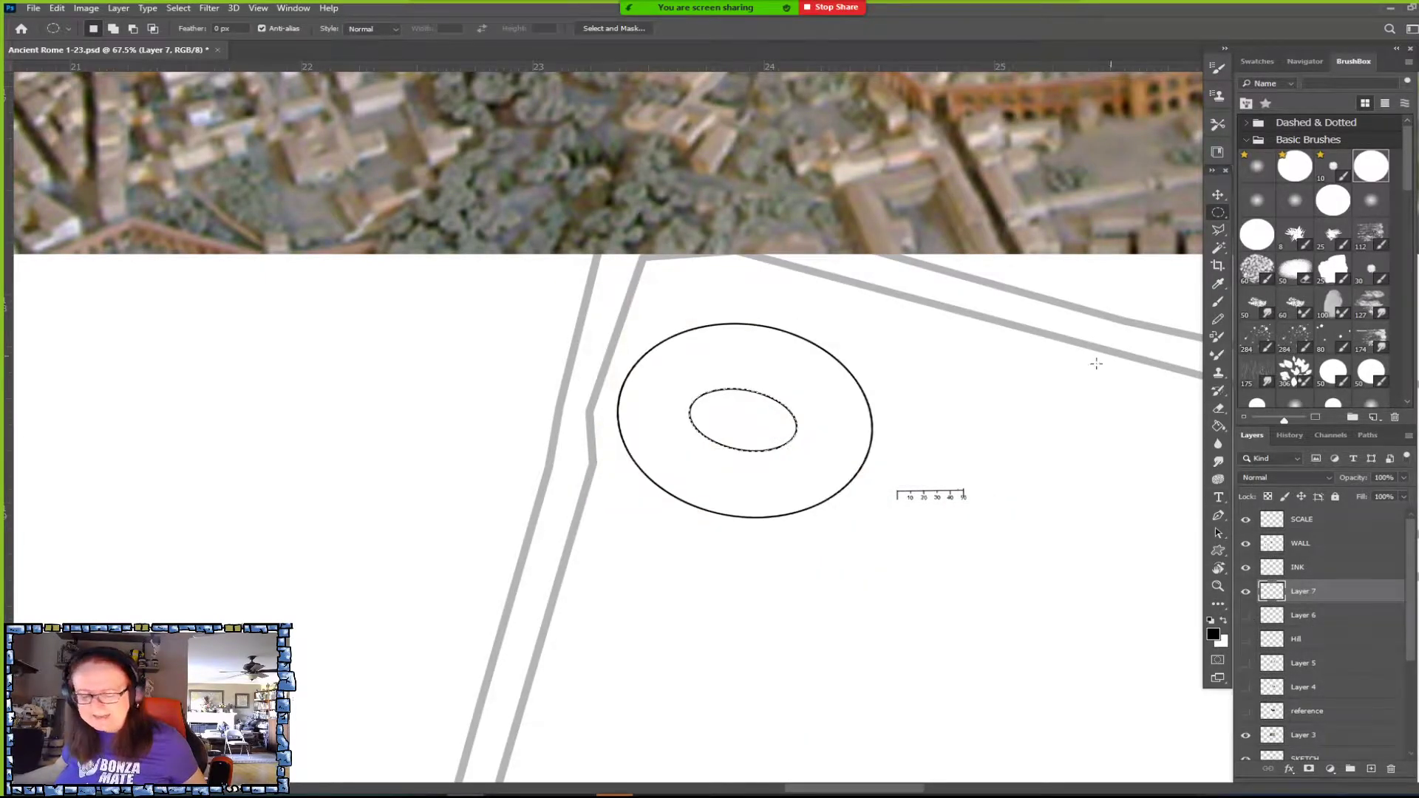
Examine the traced Colosseum outlines at different scales against the surrounding roads and the aerial model image.
scroll(1012, 538, down, 3)
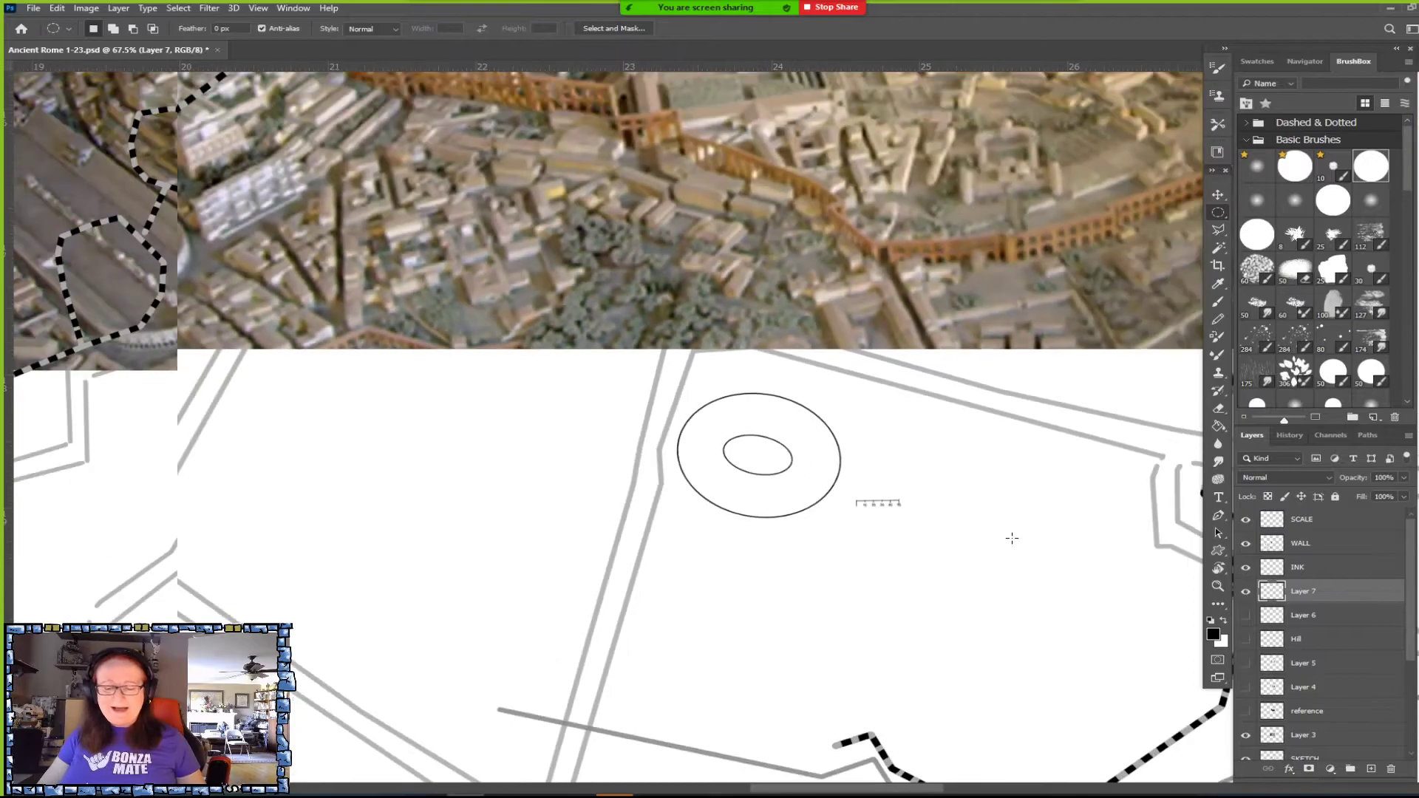
scroll(1011, 538, down, 5)
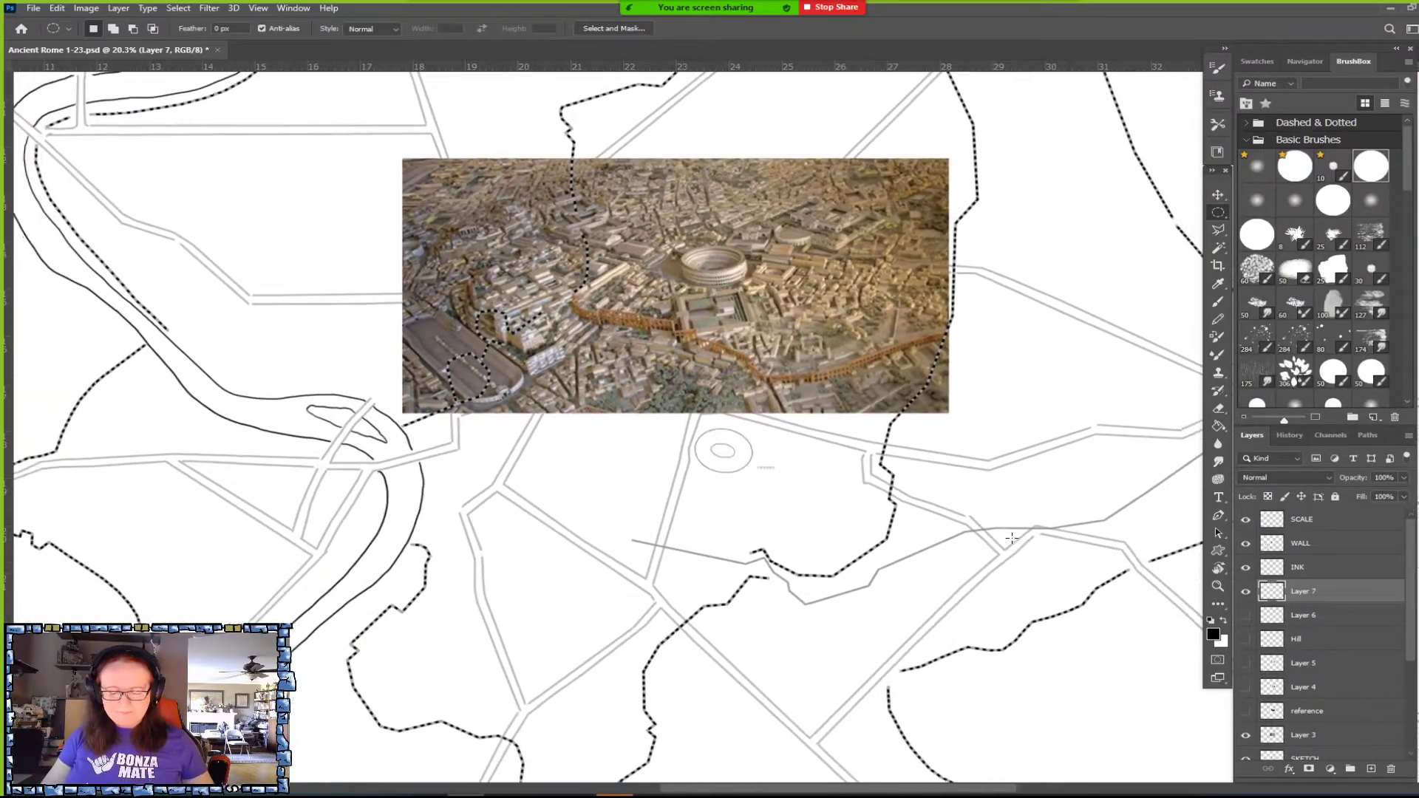
scroll(1012, 538, up, 1)
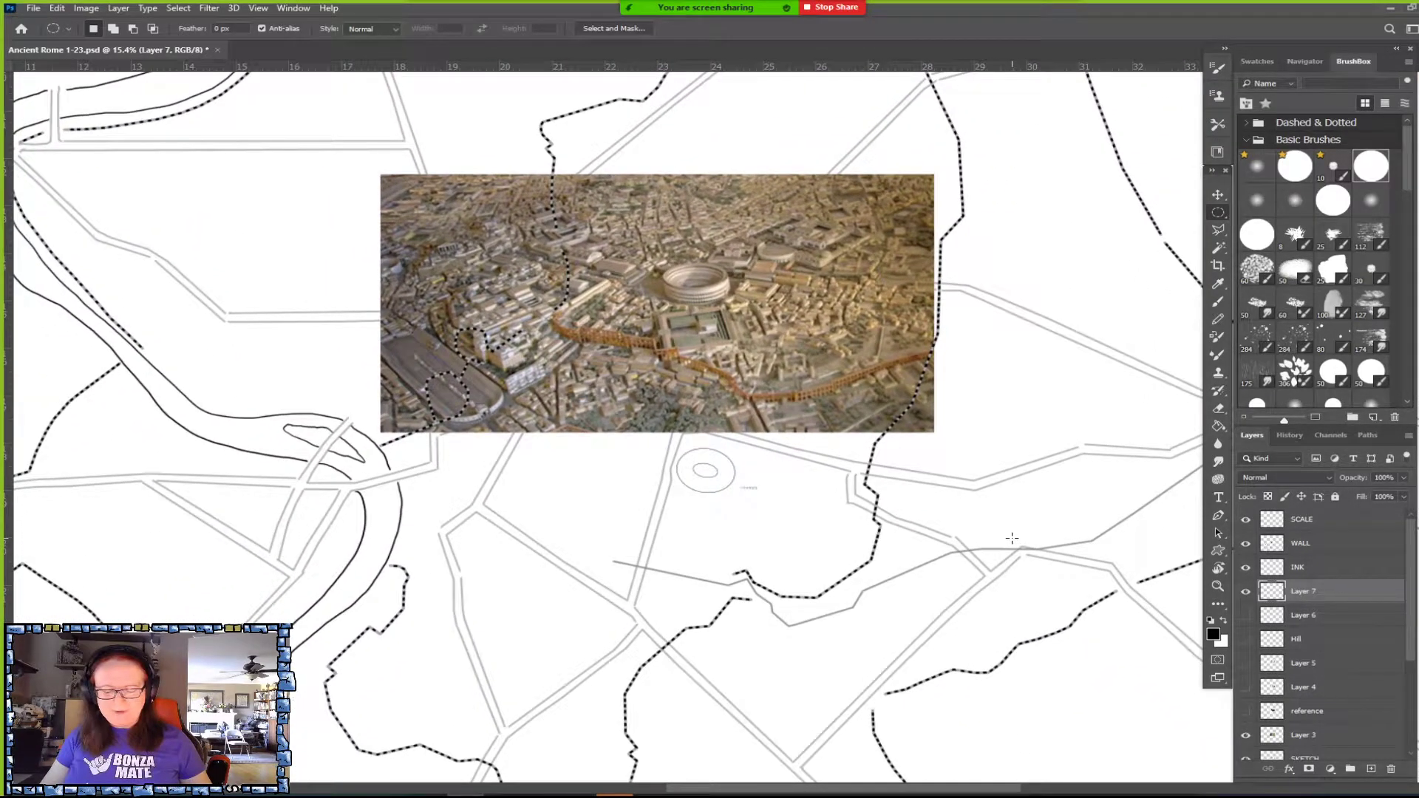
scroll(1012, 538, up, 1)
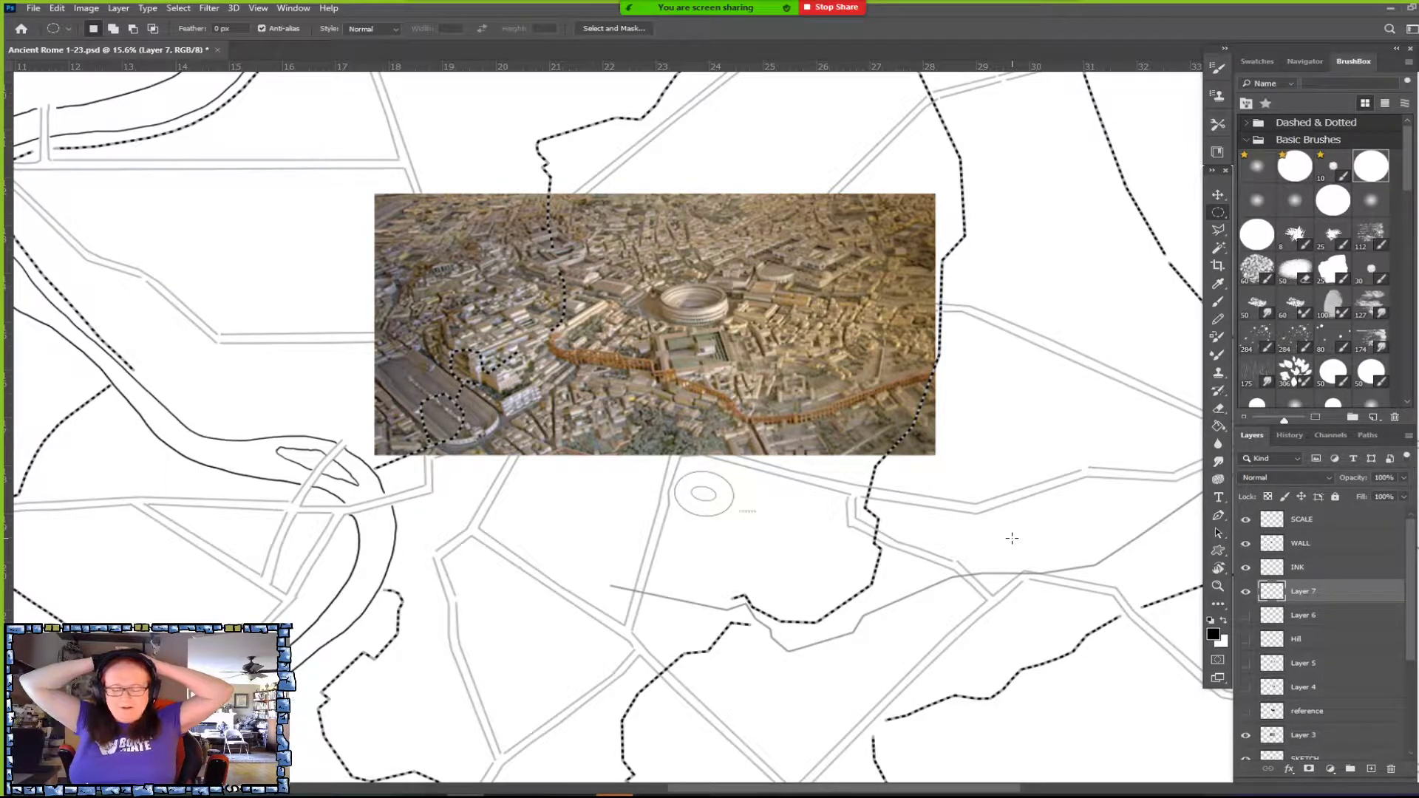
scroll(1012, 538, up, 6)
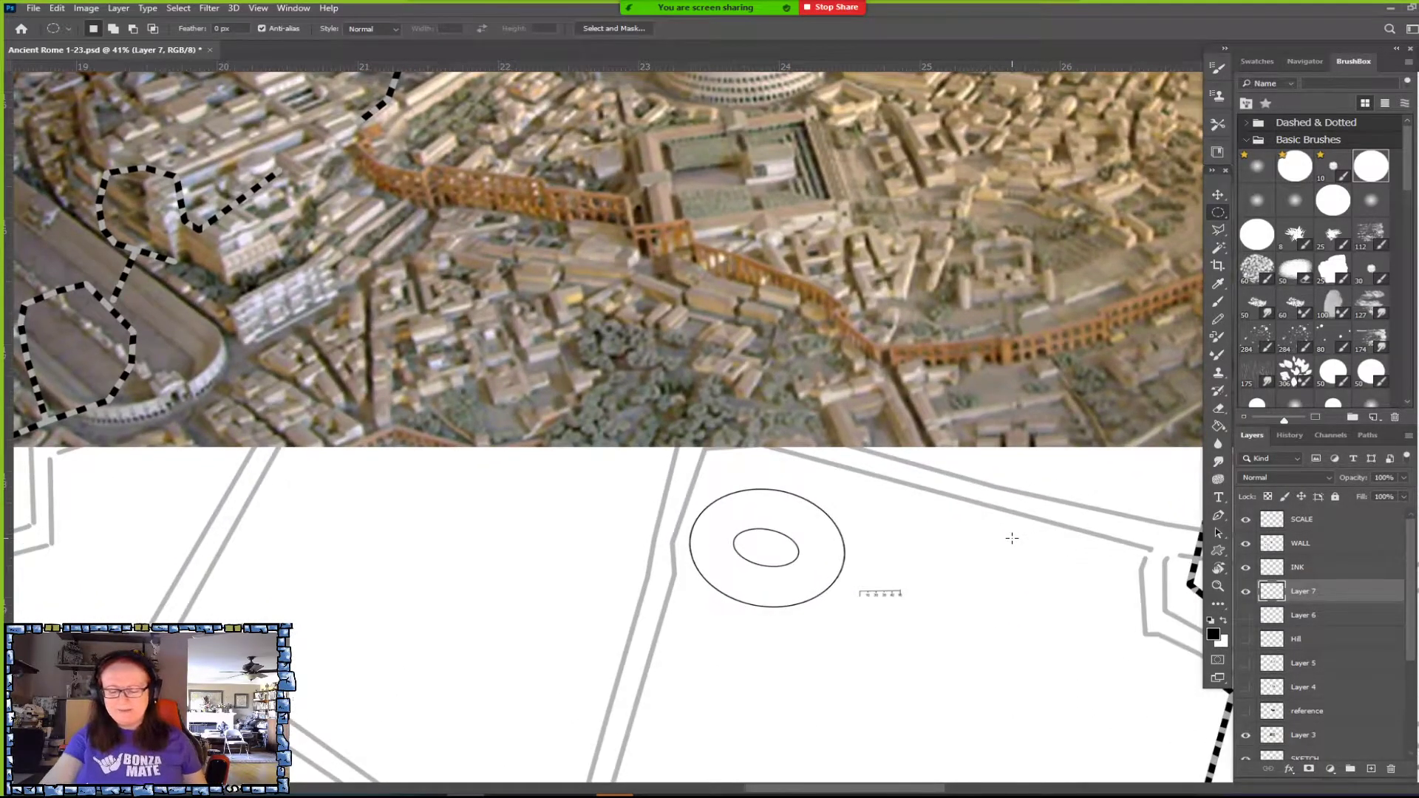
scroll(1011, 538, down, 2)
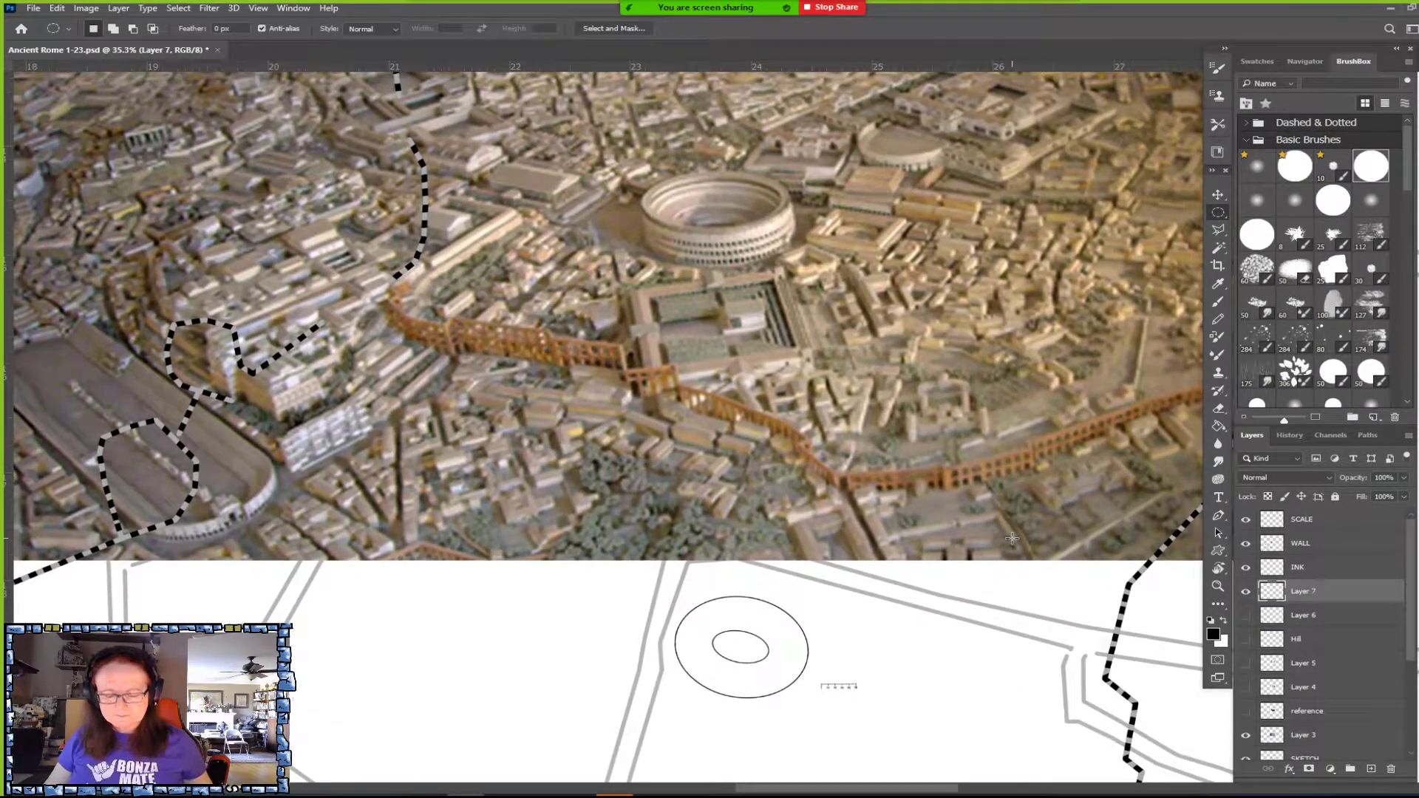
scroll(1012, 538, up, 3)
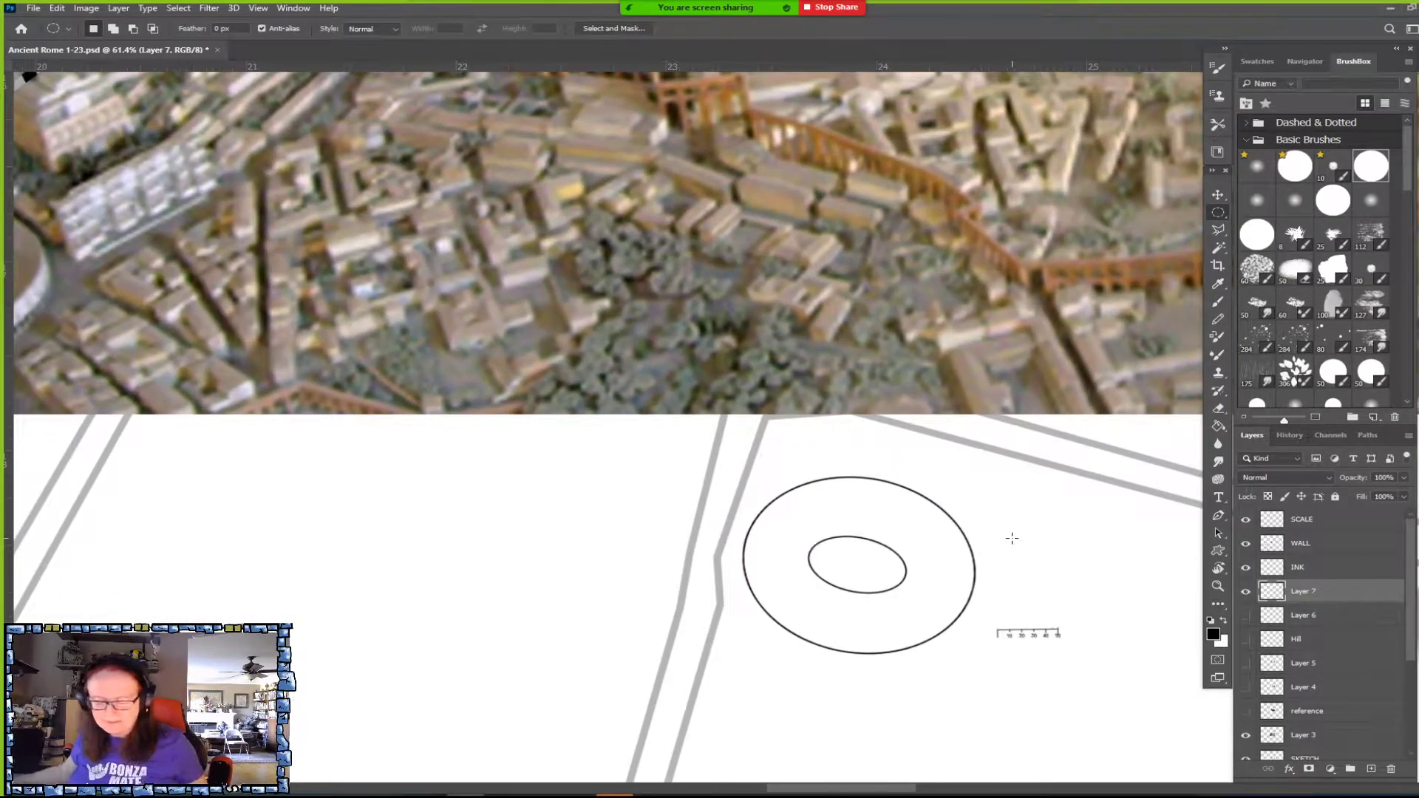
Show Layer 6 again so the Colosseum plan lies beneath the traced outlines.
click(1246, 614)
key(ctrl+plus)
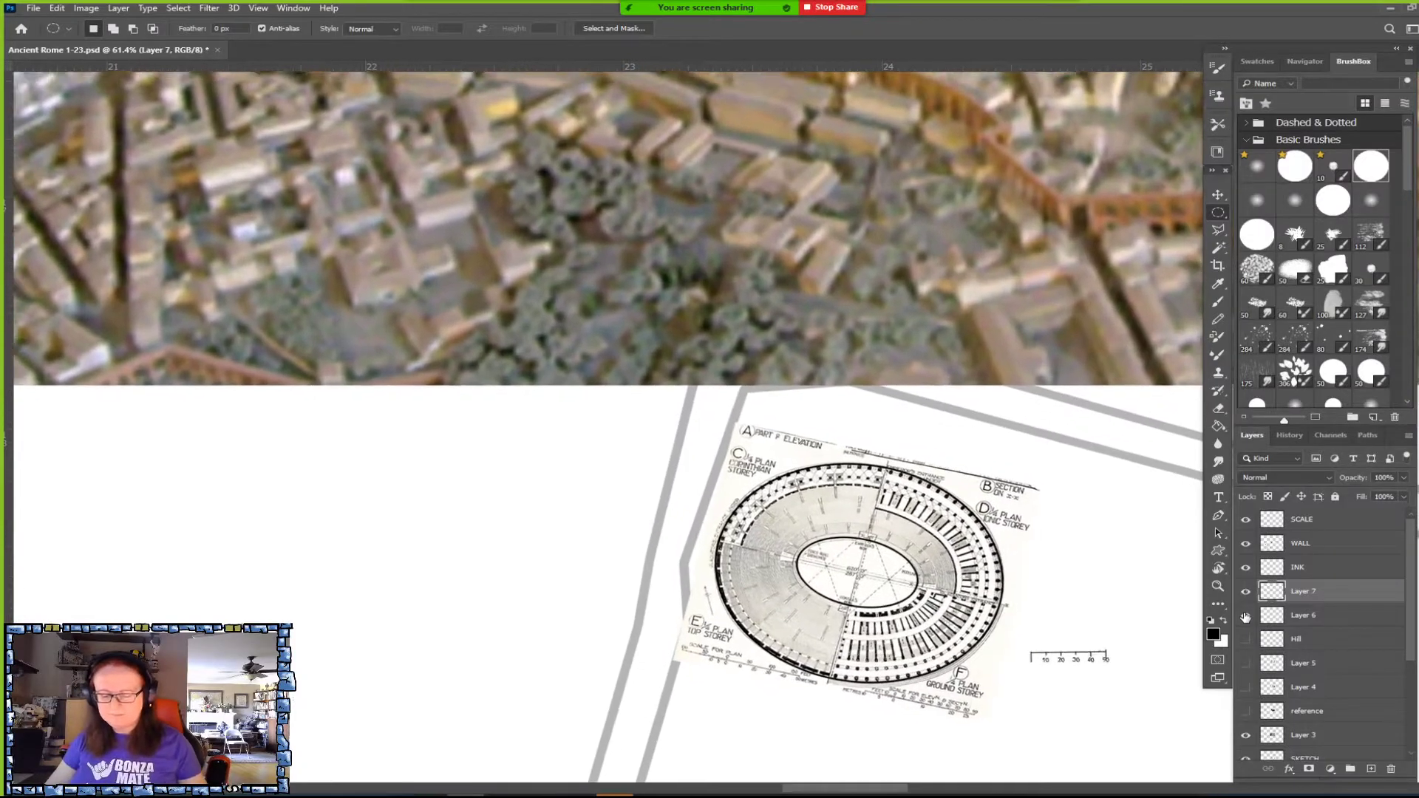
key(ctrl+minus)
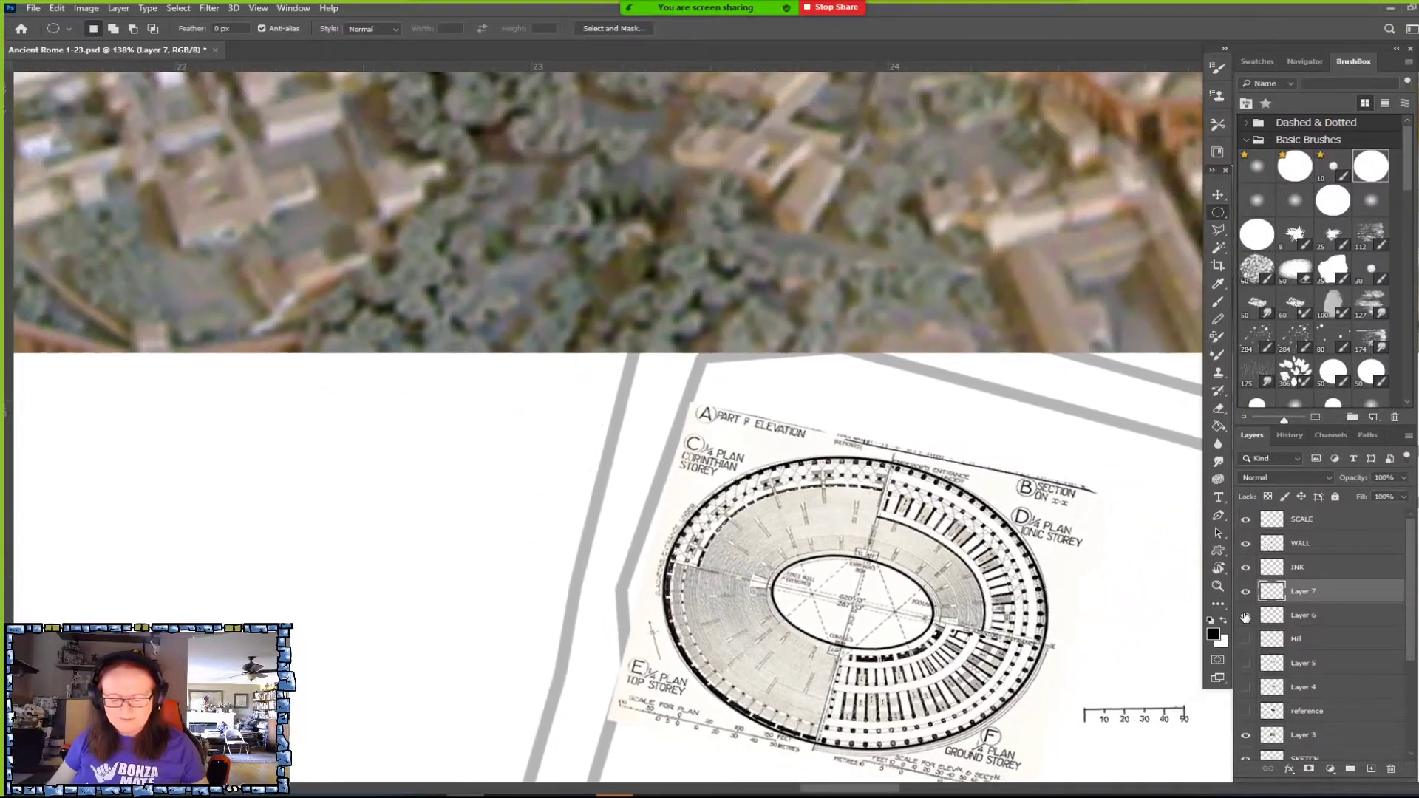
Switch to the browser and open the cutaway Colosseum illustration at full size from the AP Art History page.
key(ctrl+plus)
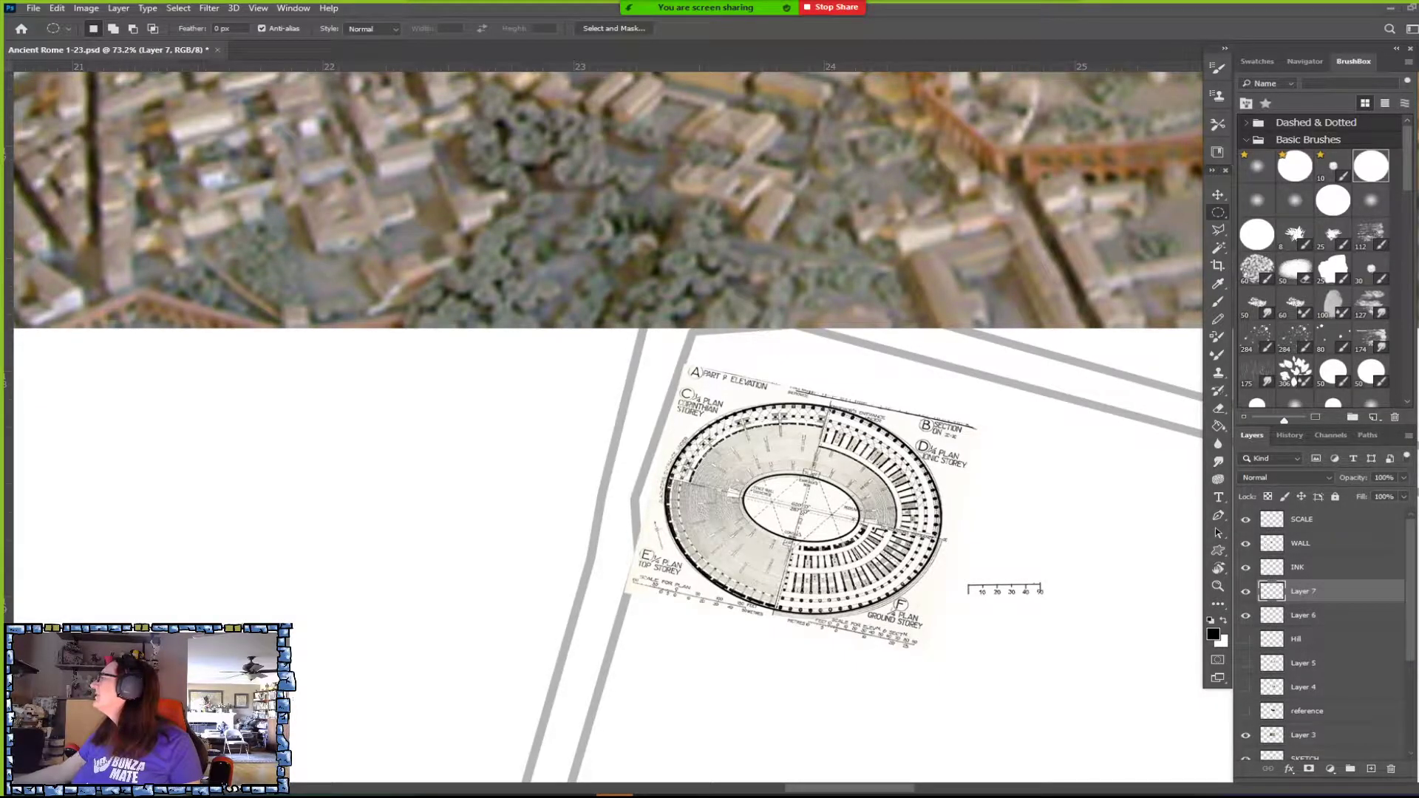
drag(1418, 238, 436, 243)
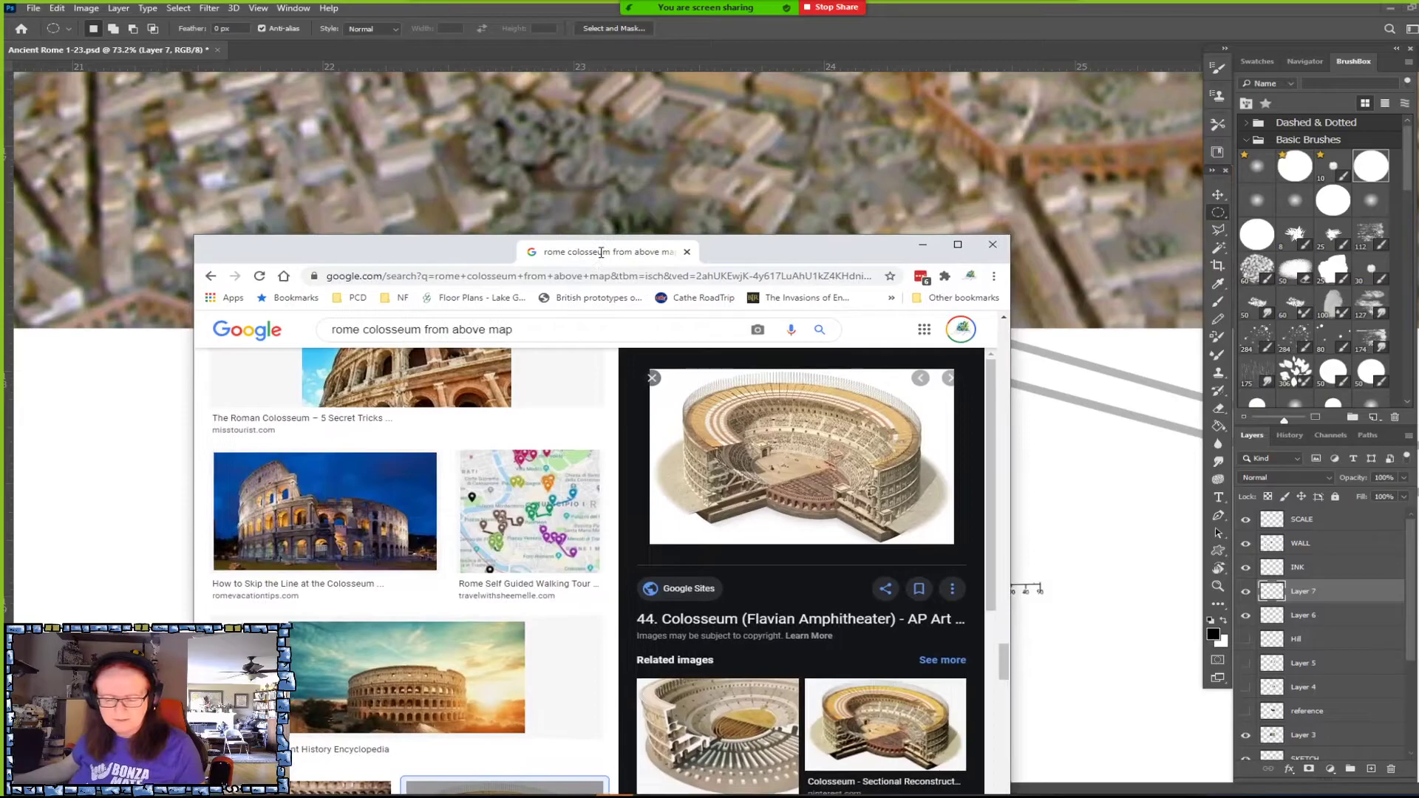
click(845, 464)
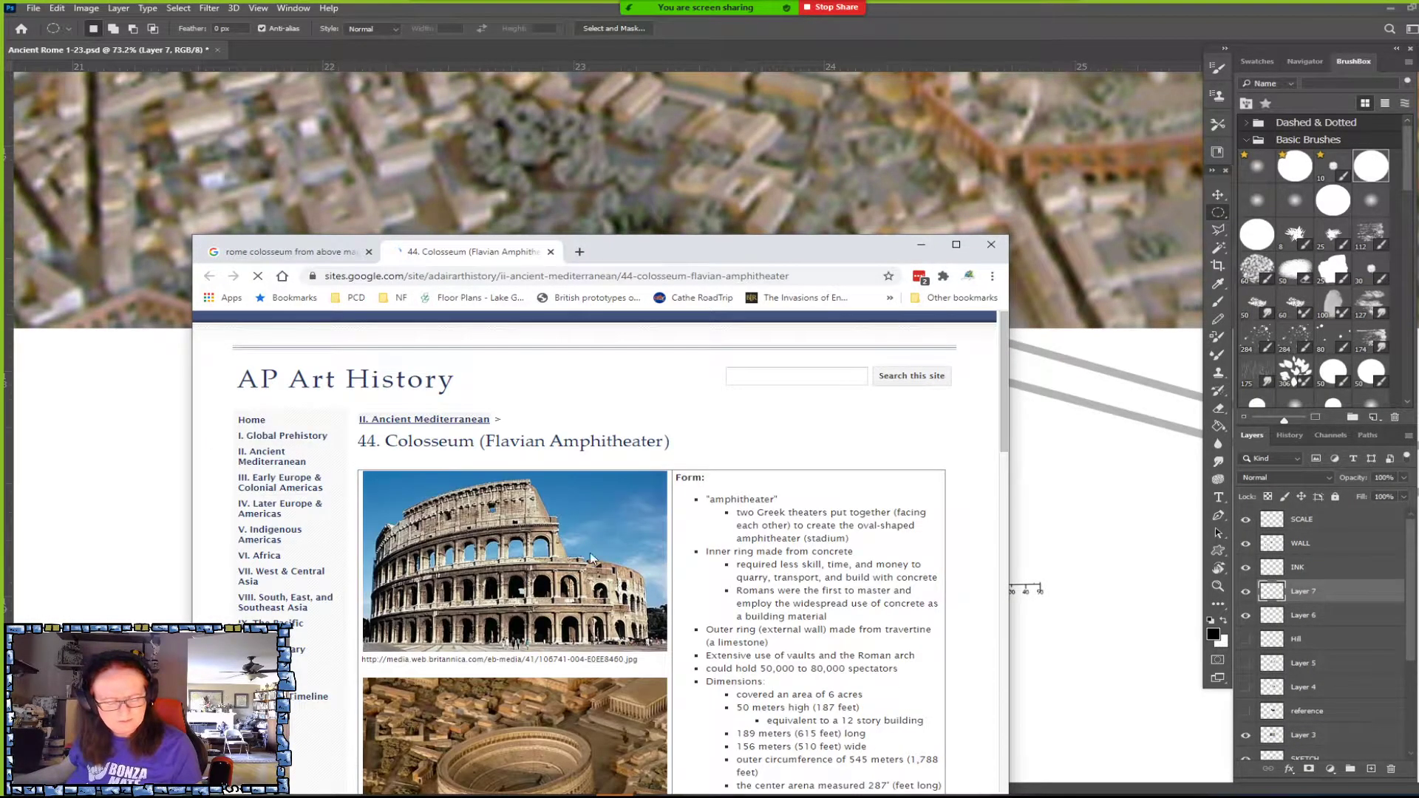
scroll(521, 599, down, 5)
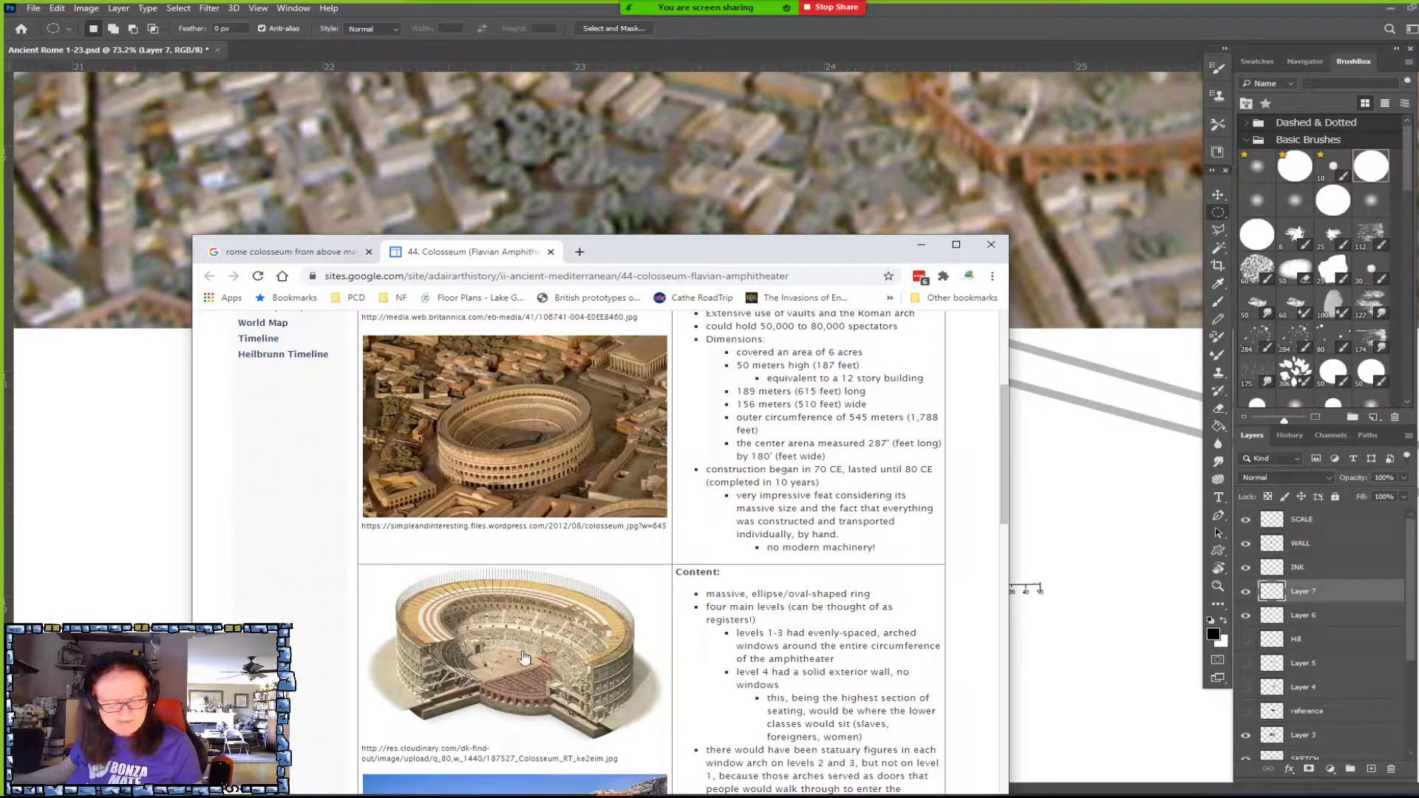
scroll(560, 612, down, 1)
scroll(560, 613, down, 5)
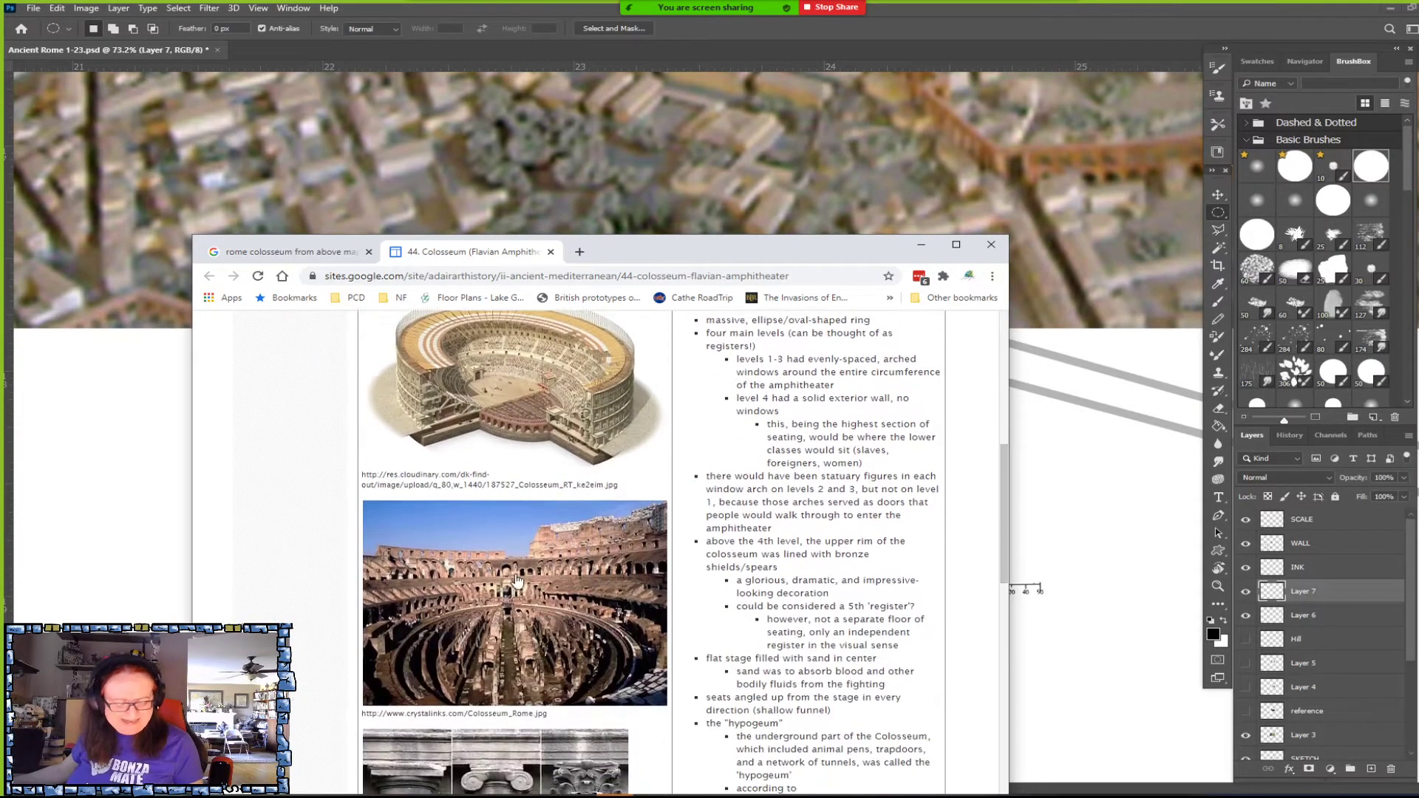
scroll(512, 526, up, 2)
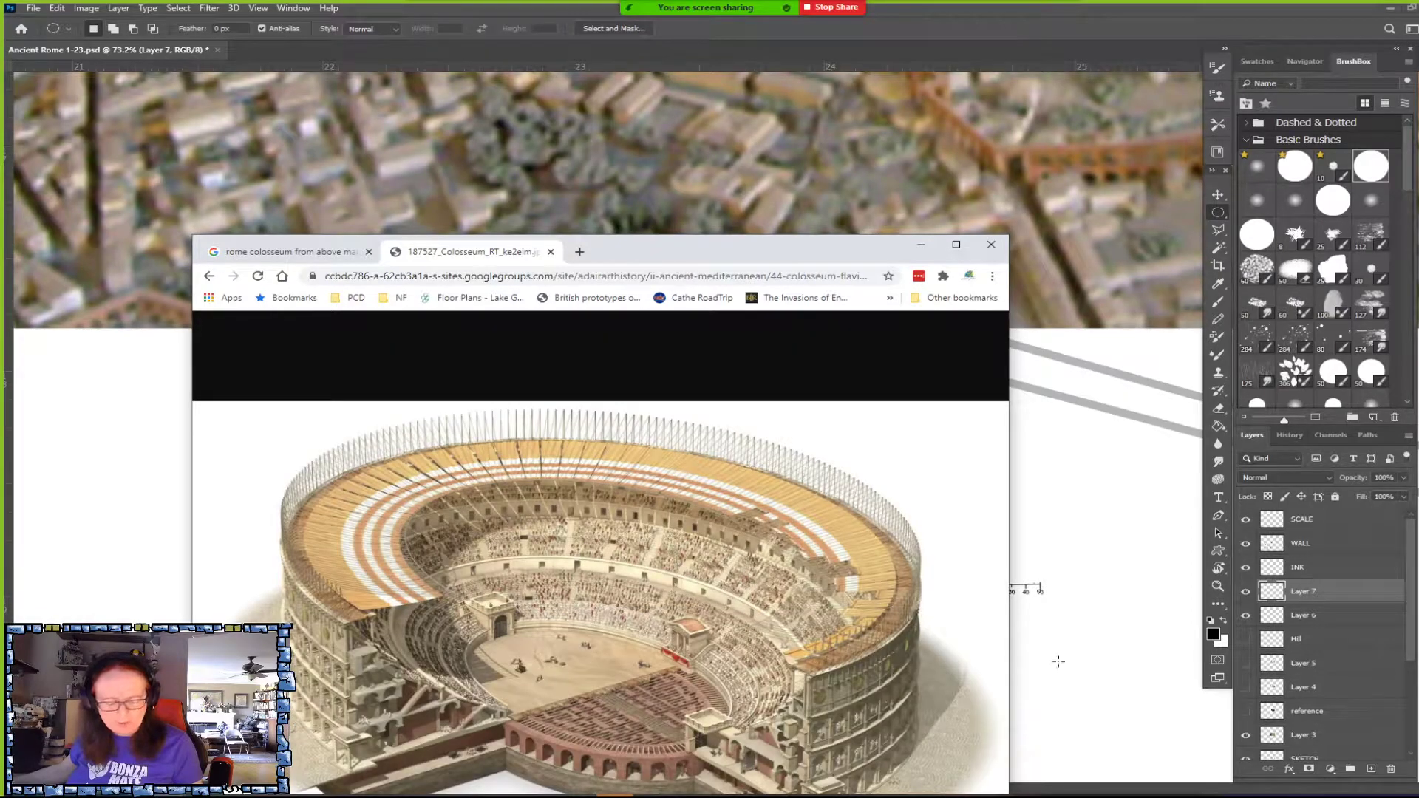
drag(829, 249, 955, 85)
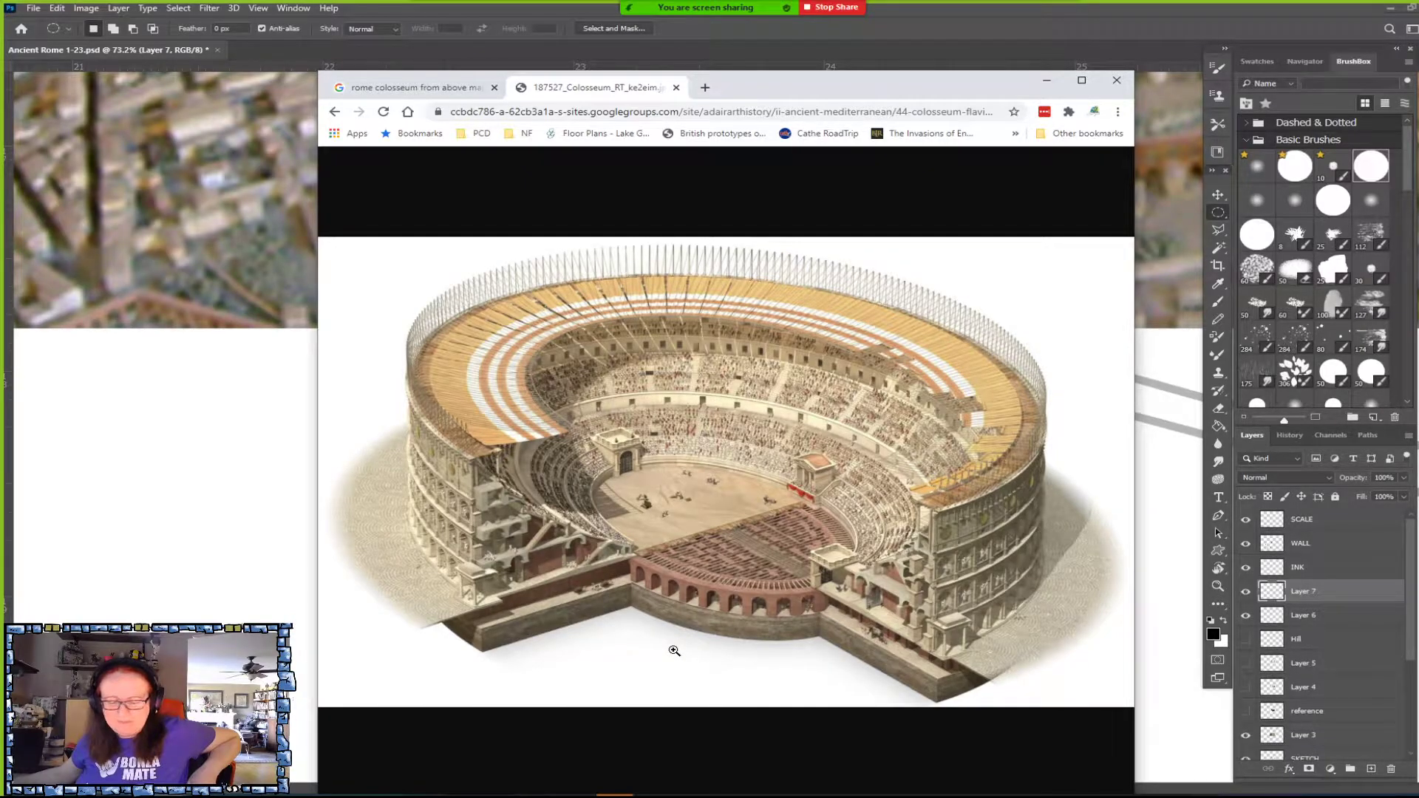
Copy the full-size cutaway Colosseum illustration from the browser.
right_click(790, 442)
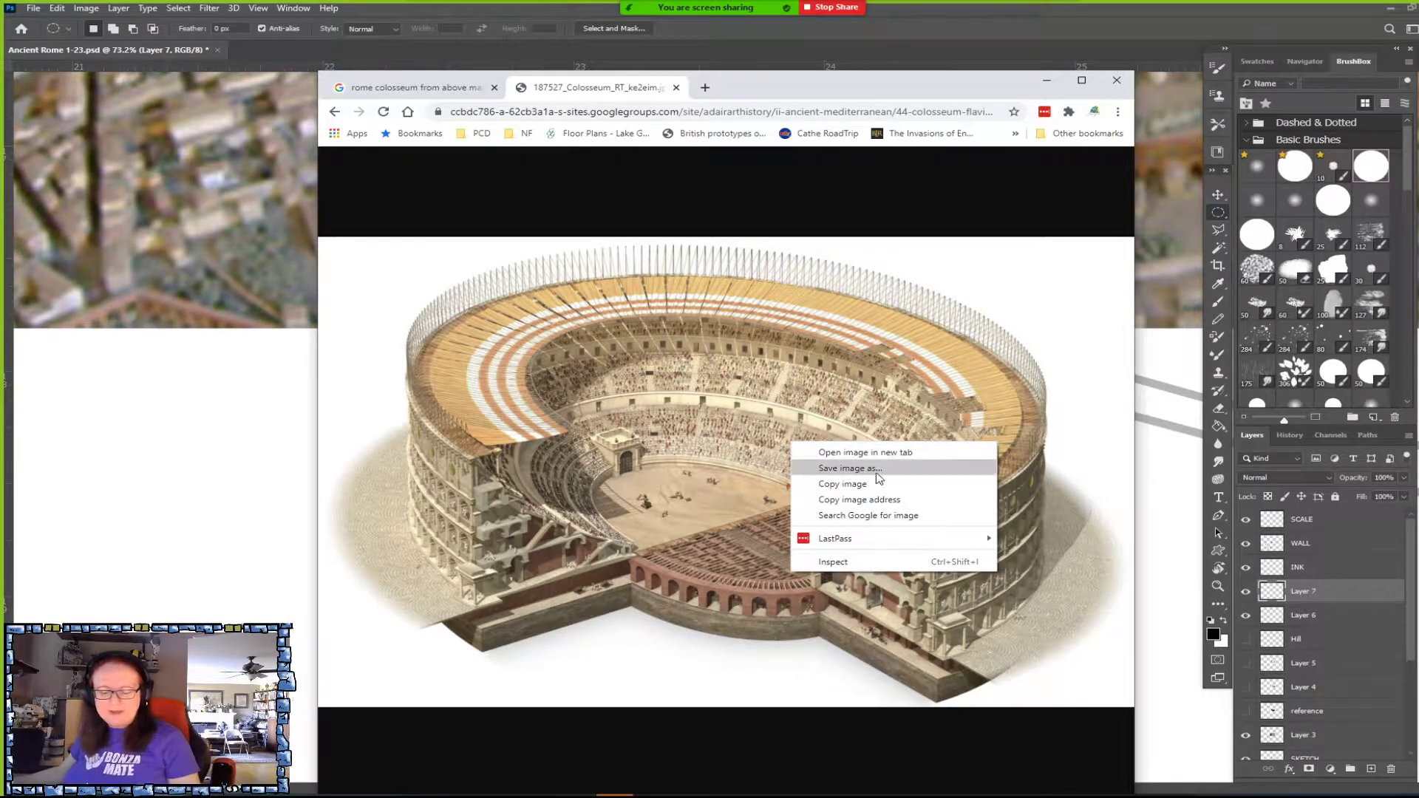
click(797, 392)
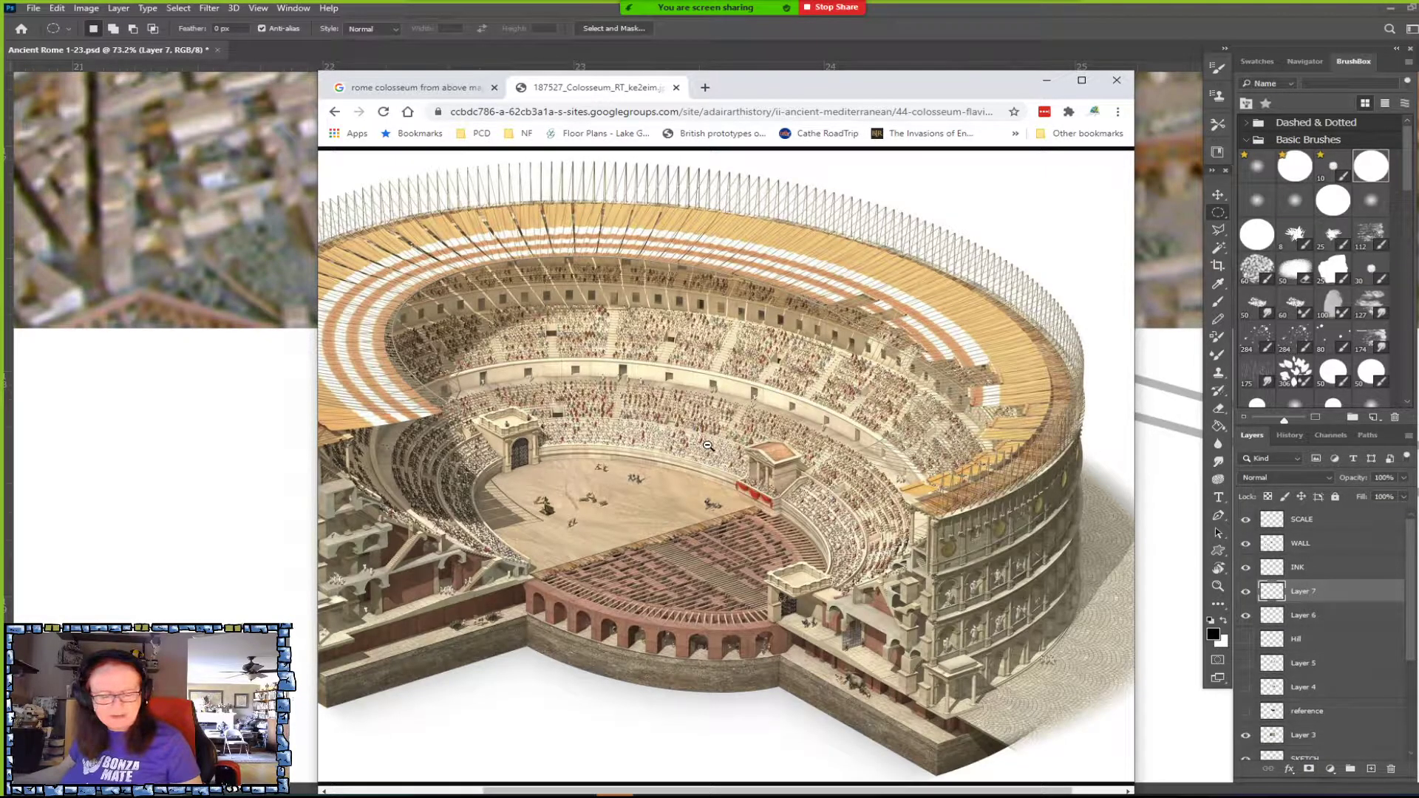
right_click(645, 362)
click(722, 406)
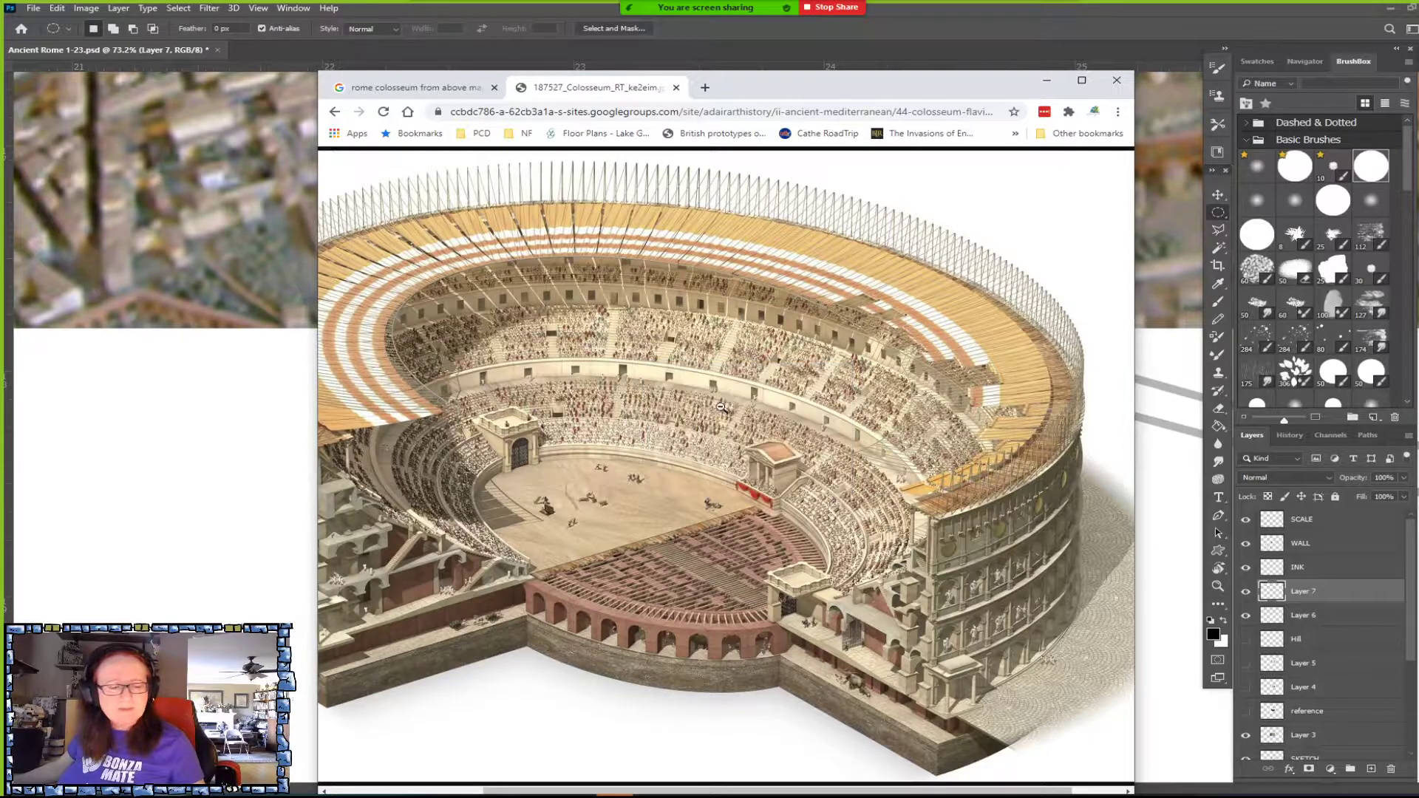
Return to Photoshop, paste the cutaway illustration above Layer 7, scale it to about 178%, and place it over the aerial model image.
key(alt+Tab)
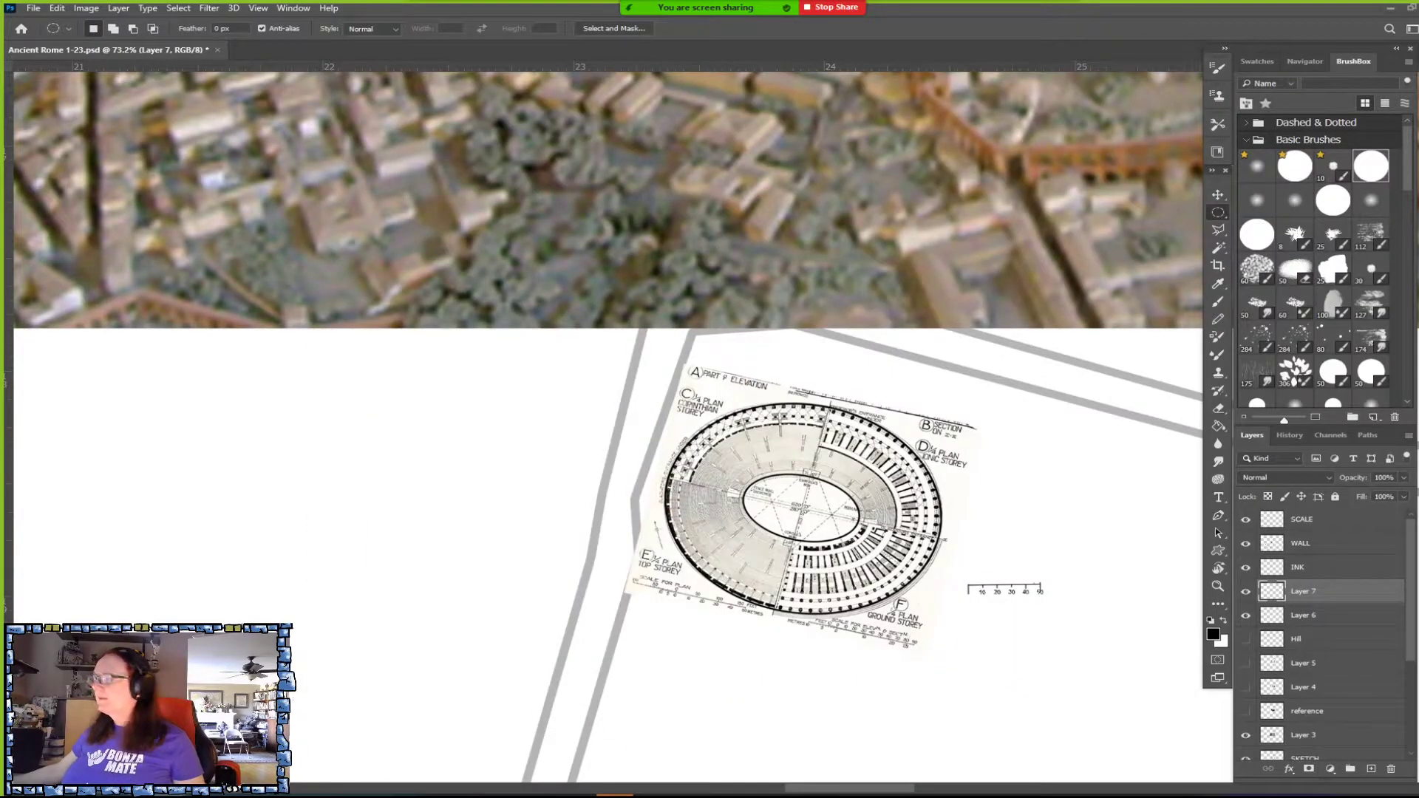
scroll(768, 463, up, 3)
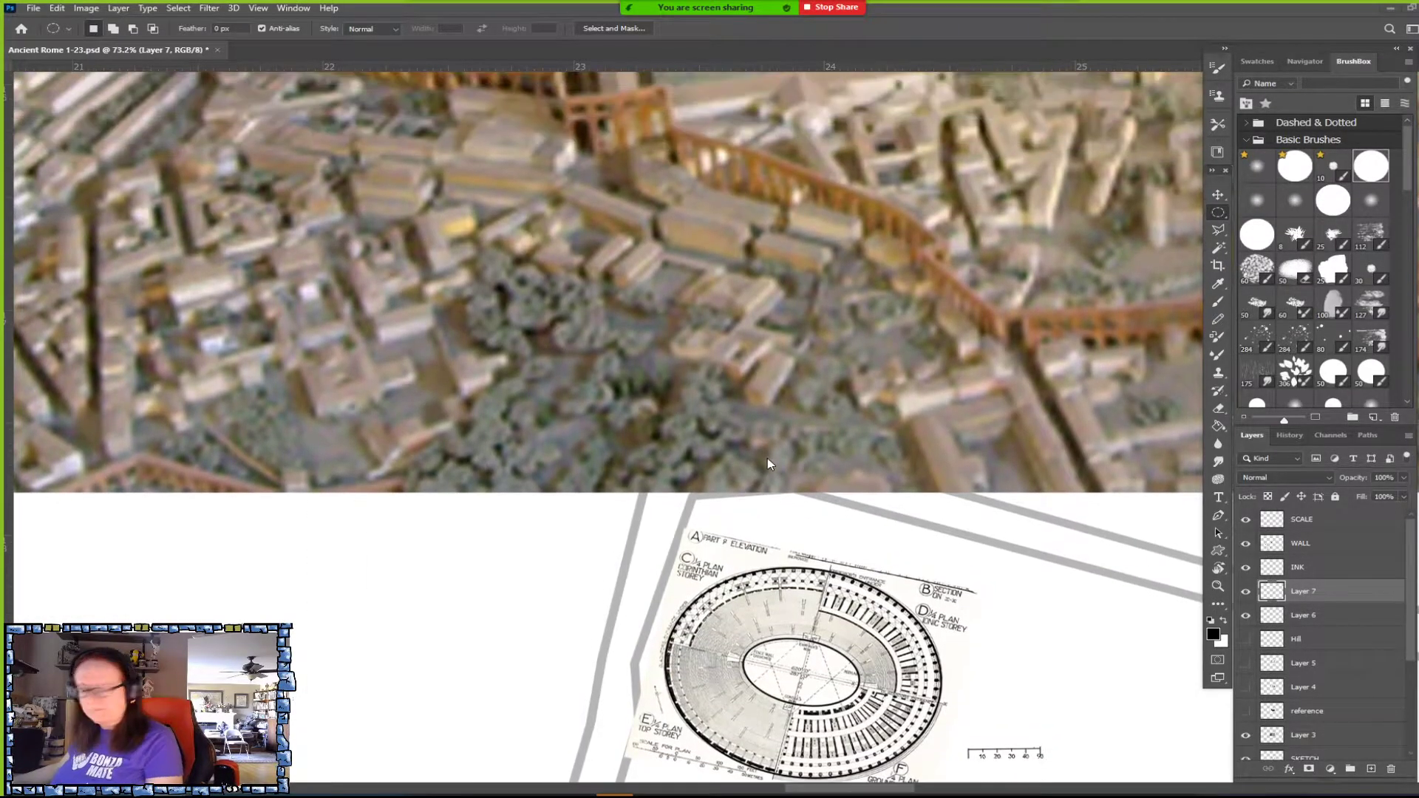
scroll(769, 463, down, 4)
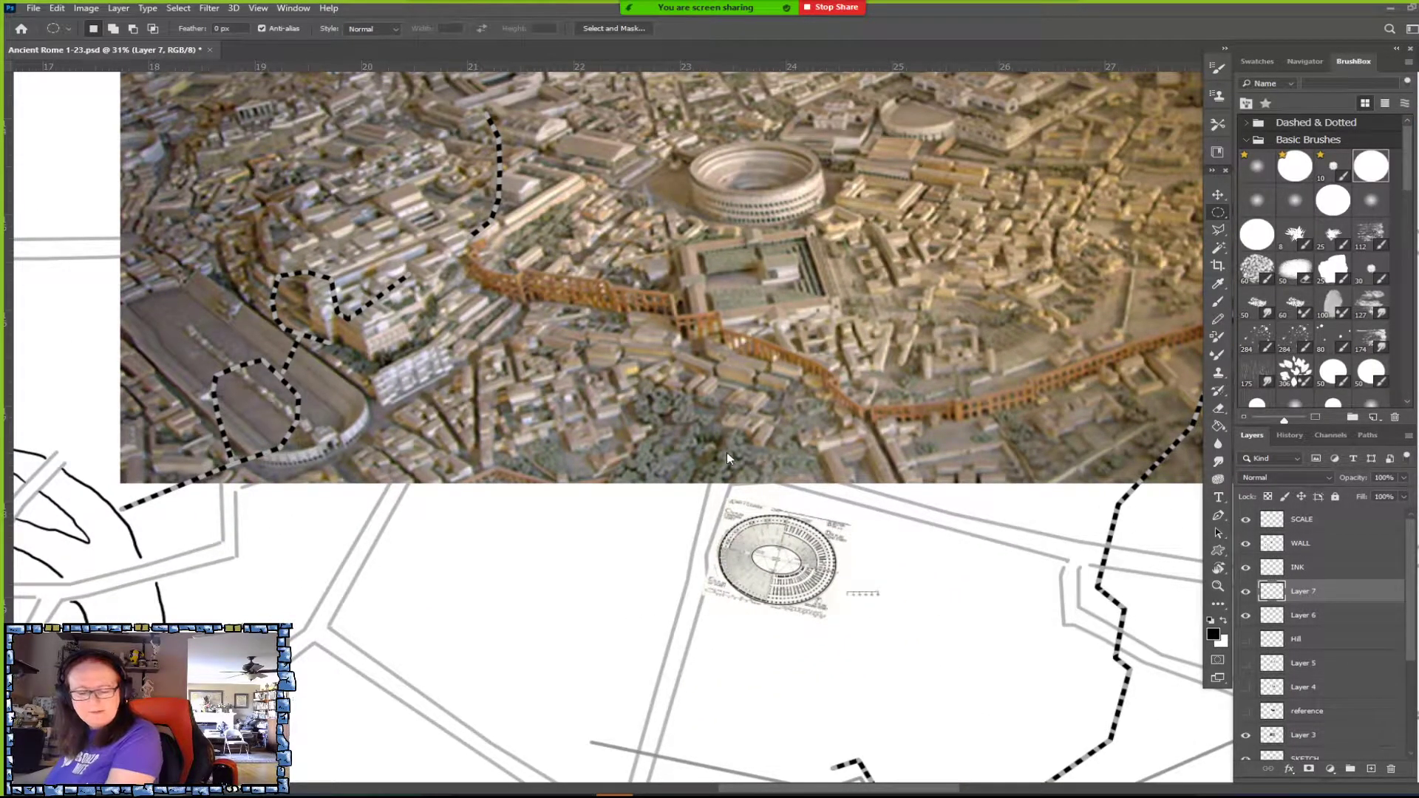
key(ctrl+v)
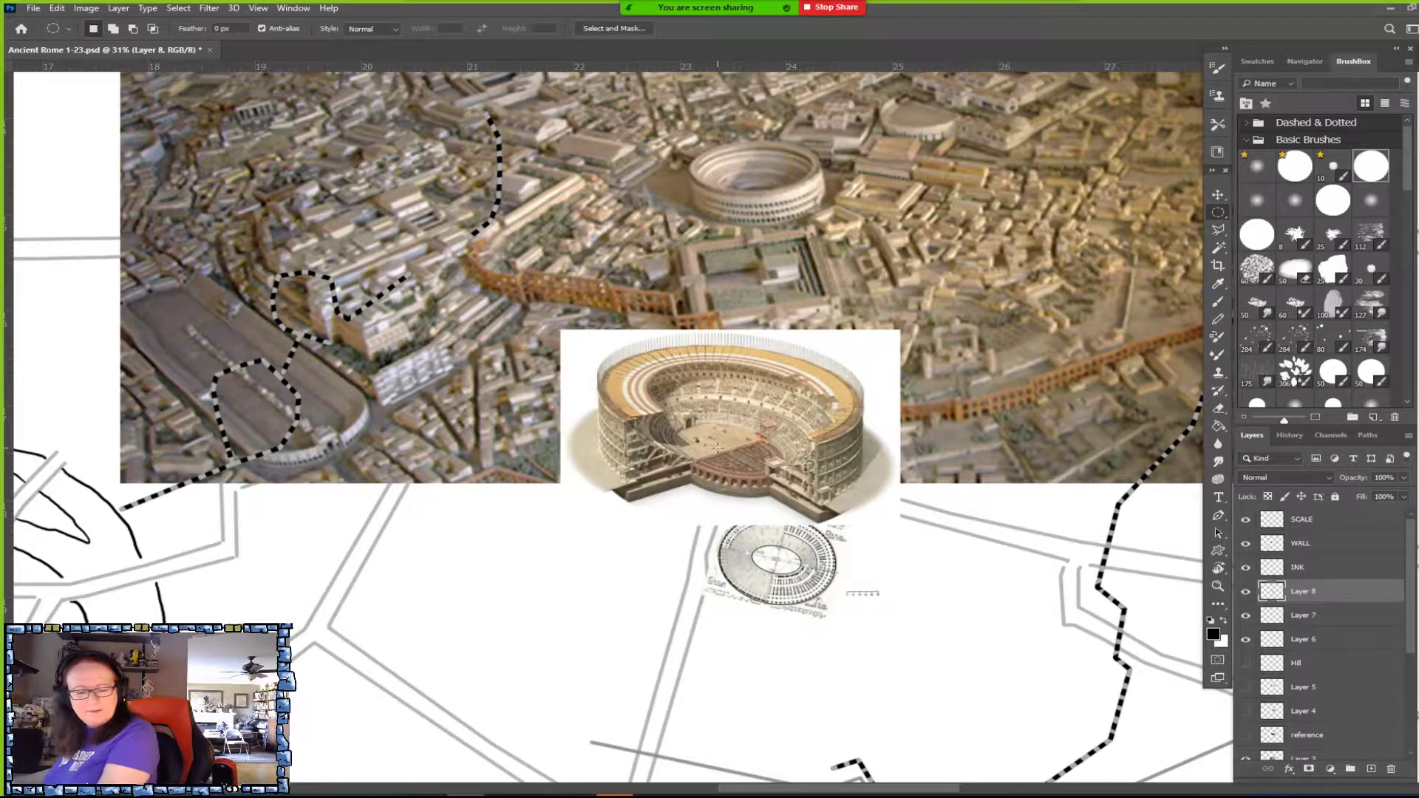
key(ctrl+t)
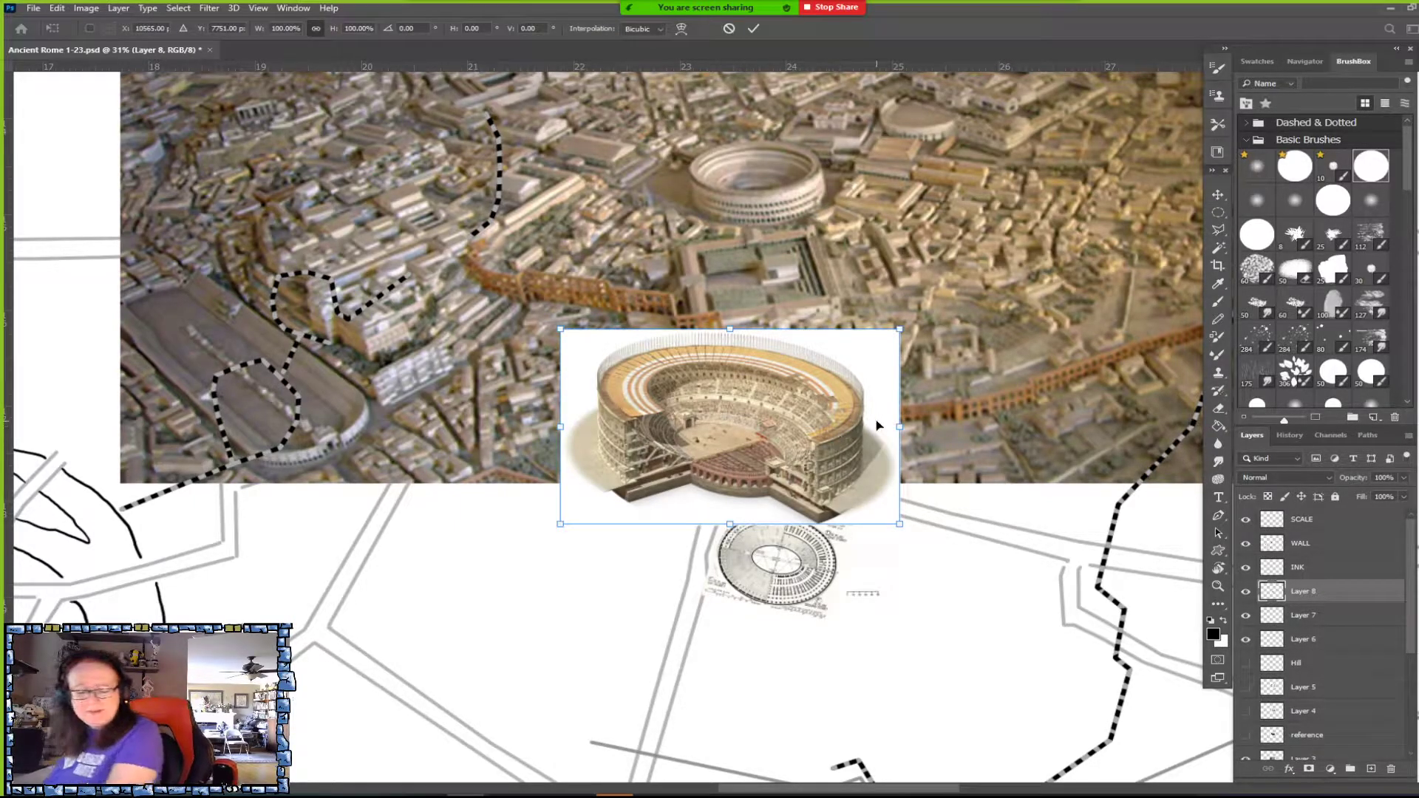
drag(900, 427, 1165, 429)
drag(1064, 538, 1015, 384)
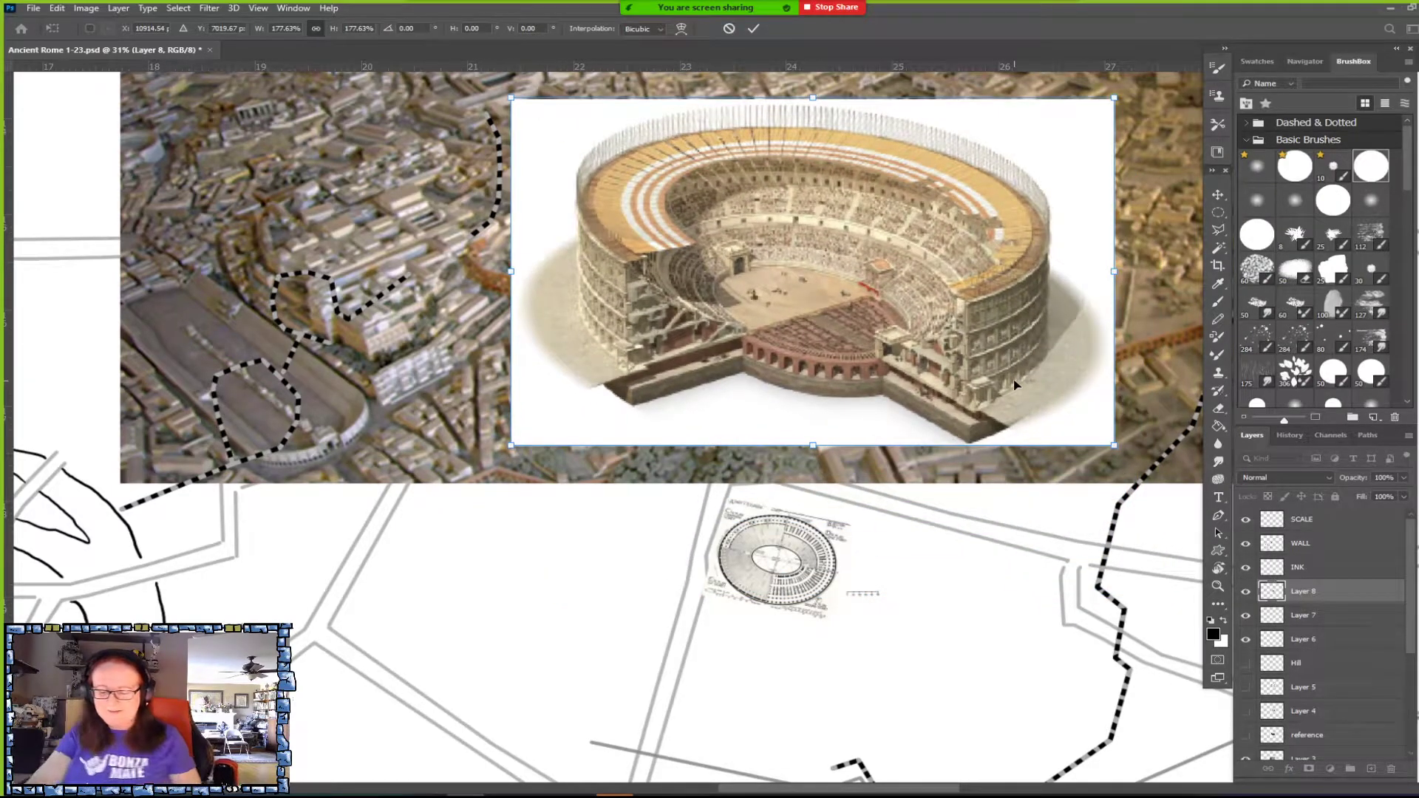
key(Return)
key(m)
Examine the seating tiers, arena and outer wall in the cutaway illustration, and compare them with the Colosseum plan.
scroll(936, 332, up, 2)
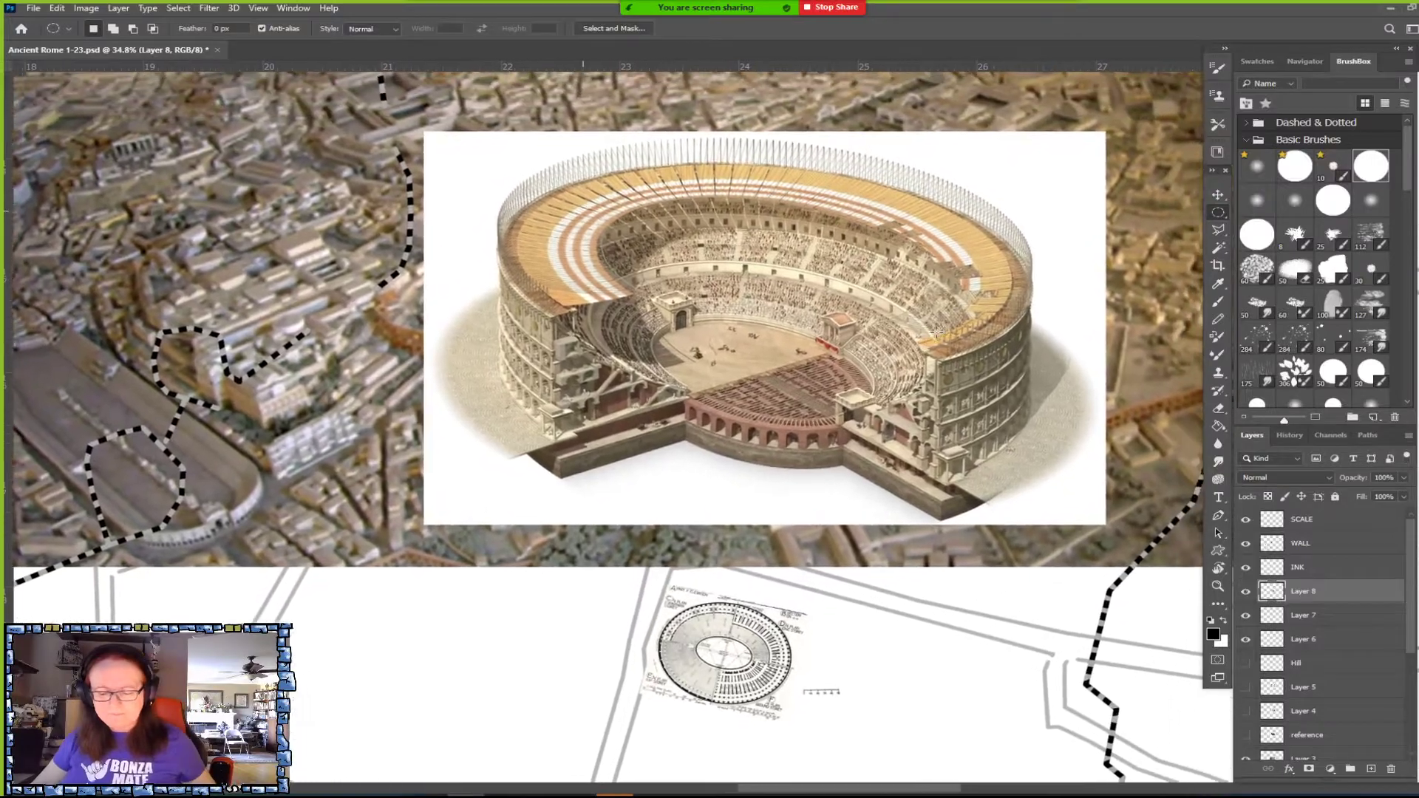
scroll(936, 331, up, 1)
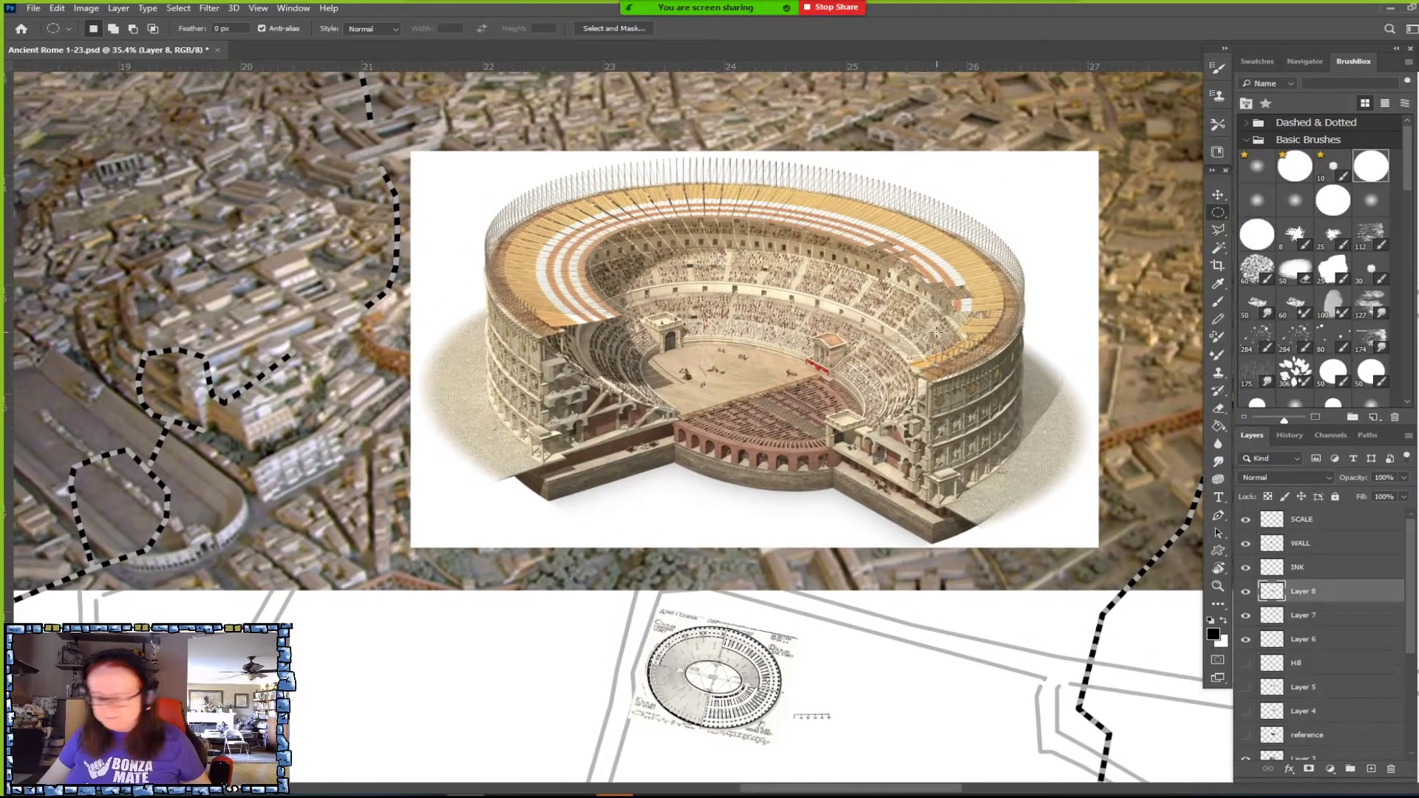
scroll(936, 331, down, 2)
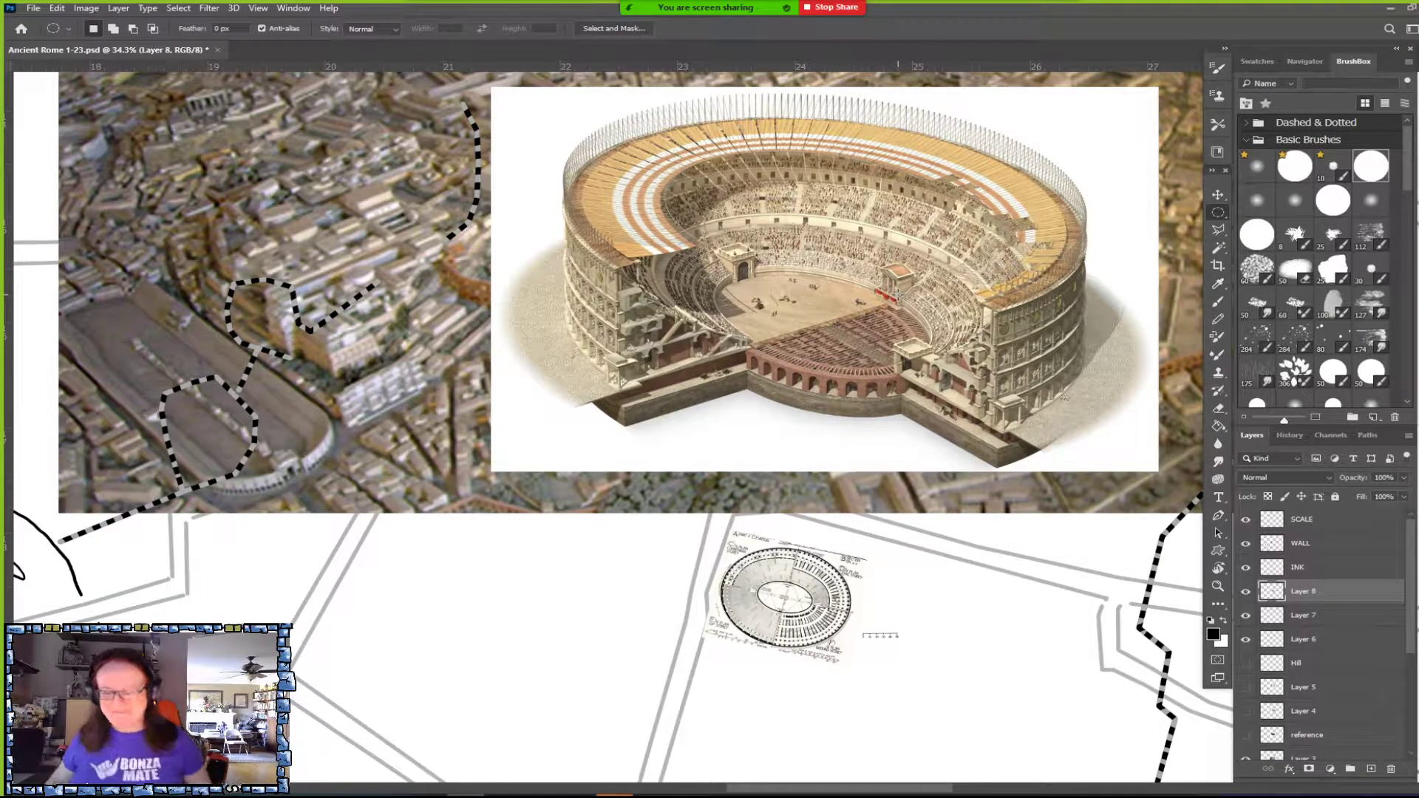
scroll(898, 294, up, 2)
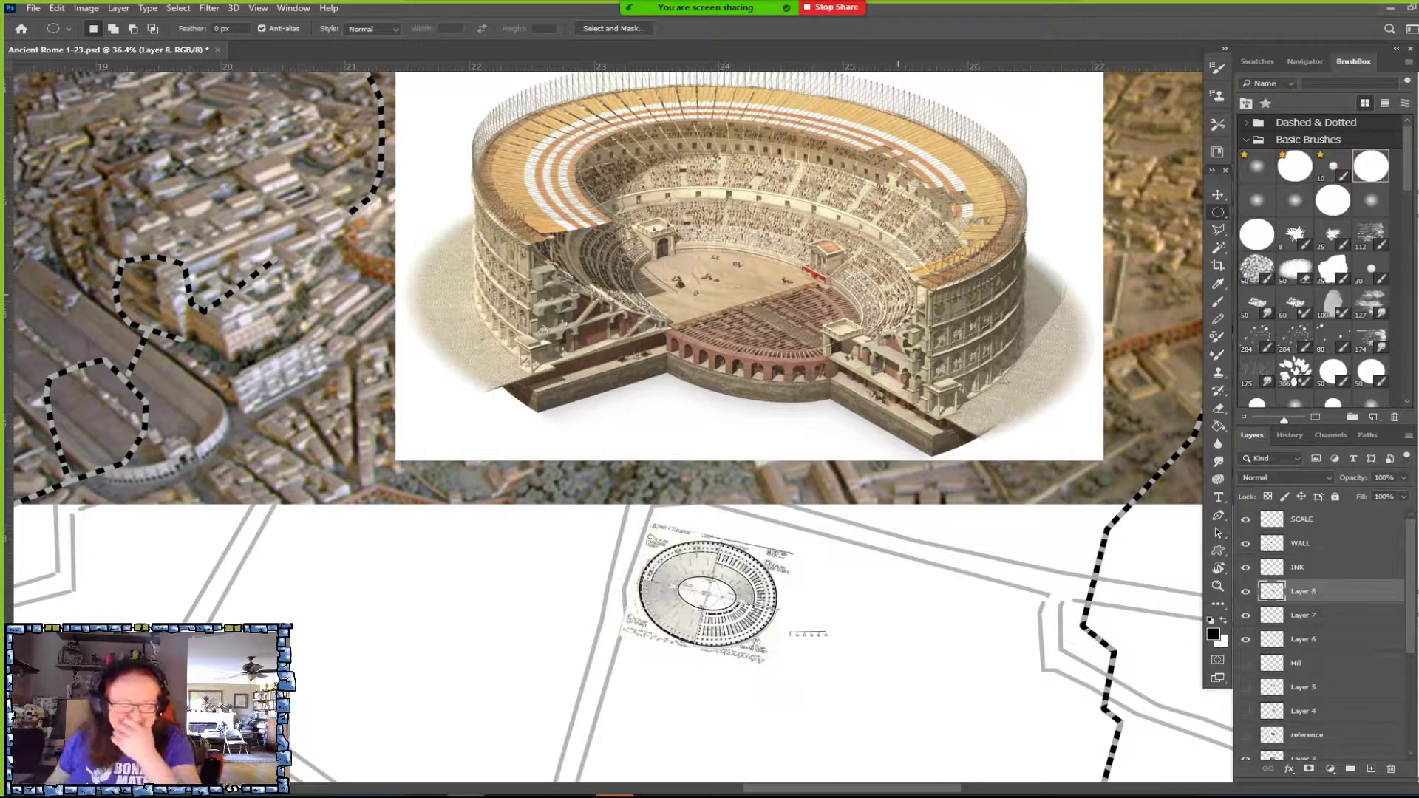
scroll(898, 296, up, 2)
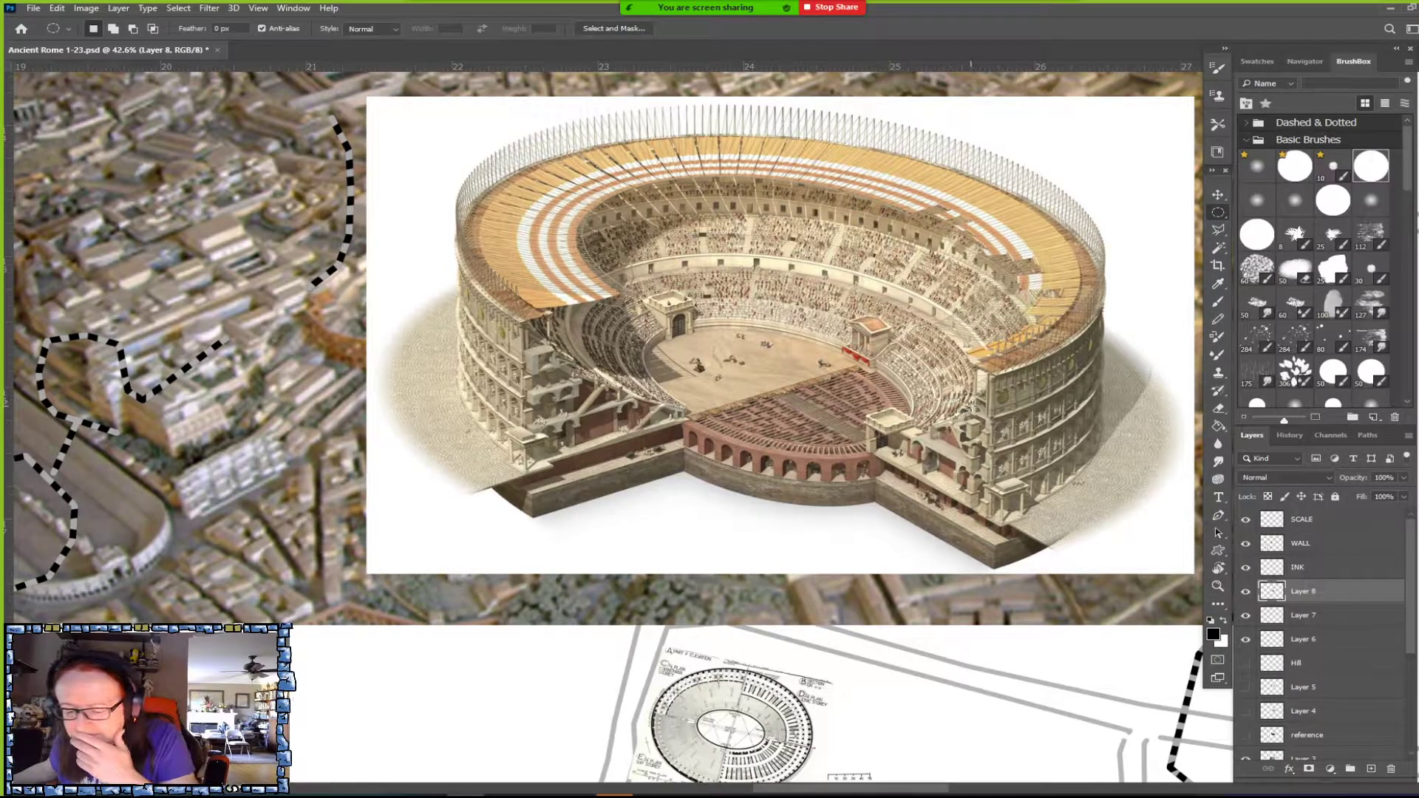
scroll(970, 404, up, 5)
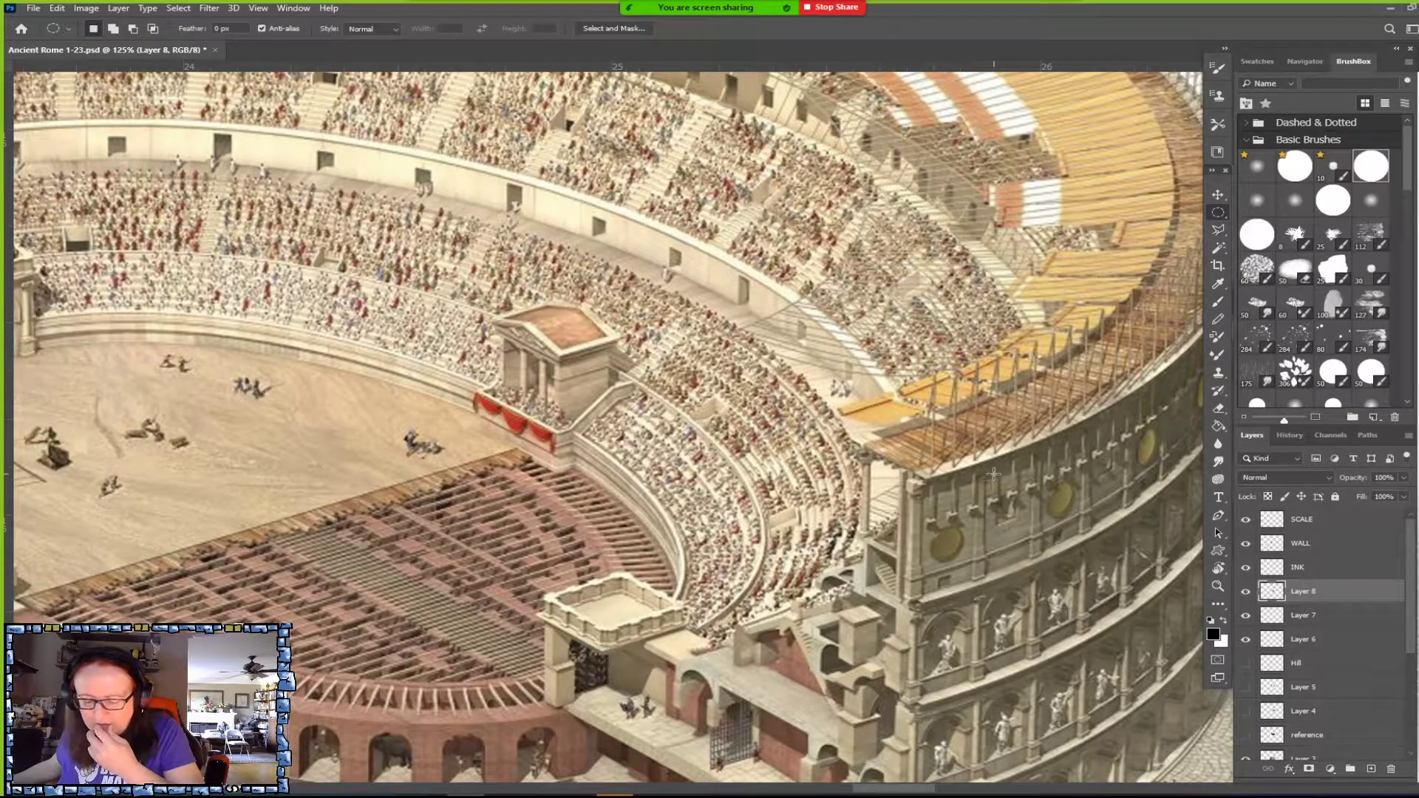
scroll(993, 470, down, 2)
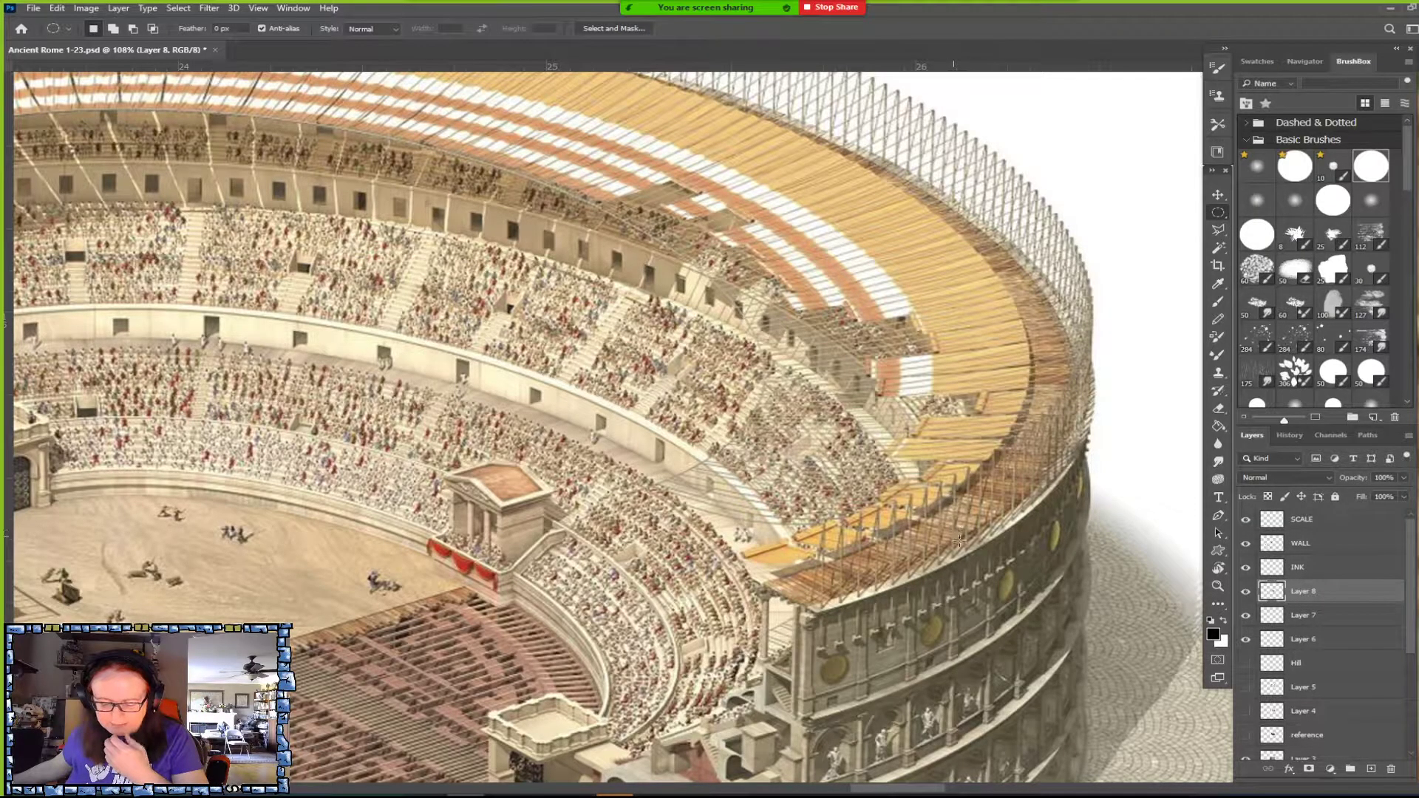
scroll(948, 533, down, 15)
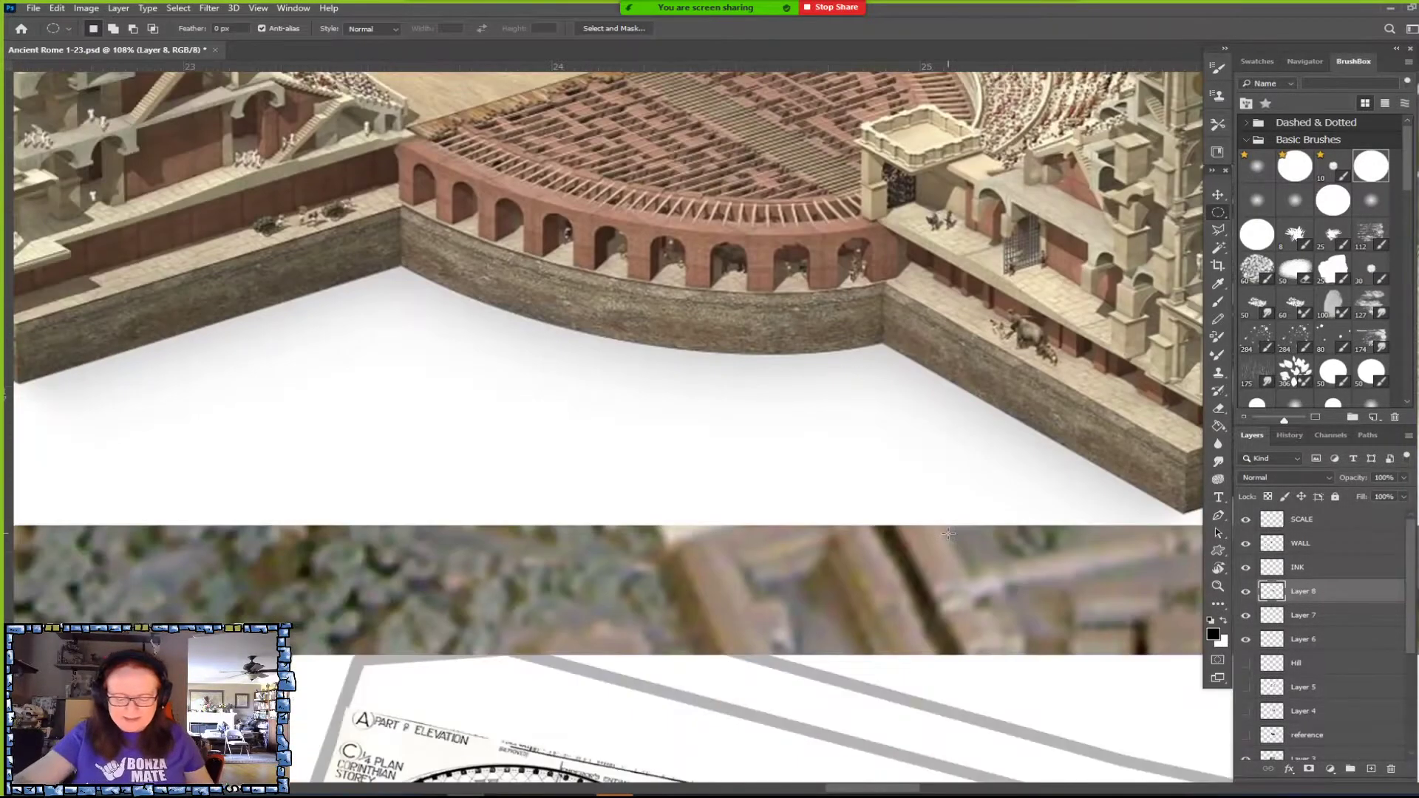
scroll(948, 534, up, 5)
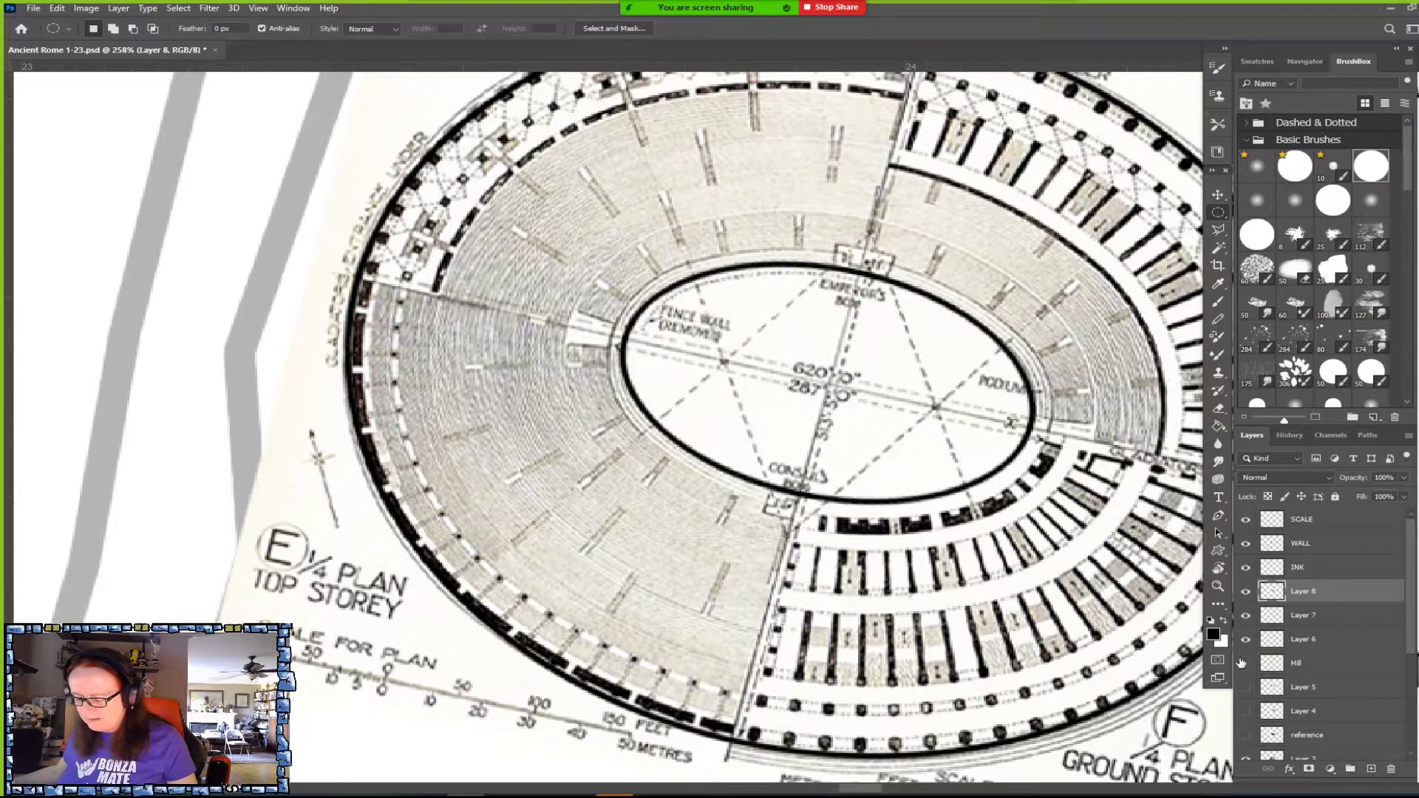
Rename Layer 7 with the traced outlines as DRAWING and Layer 6 with the plan as REFERENCE.
click(1246, 617)
click(1247, 618)
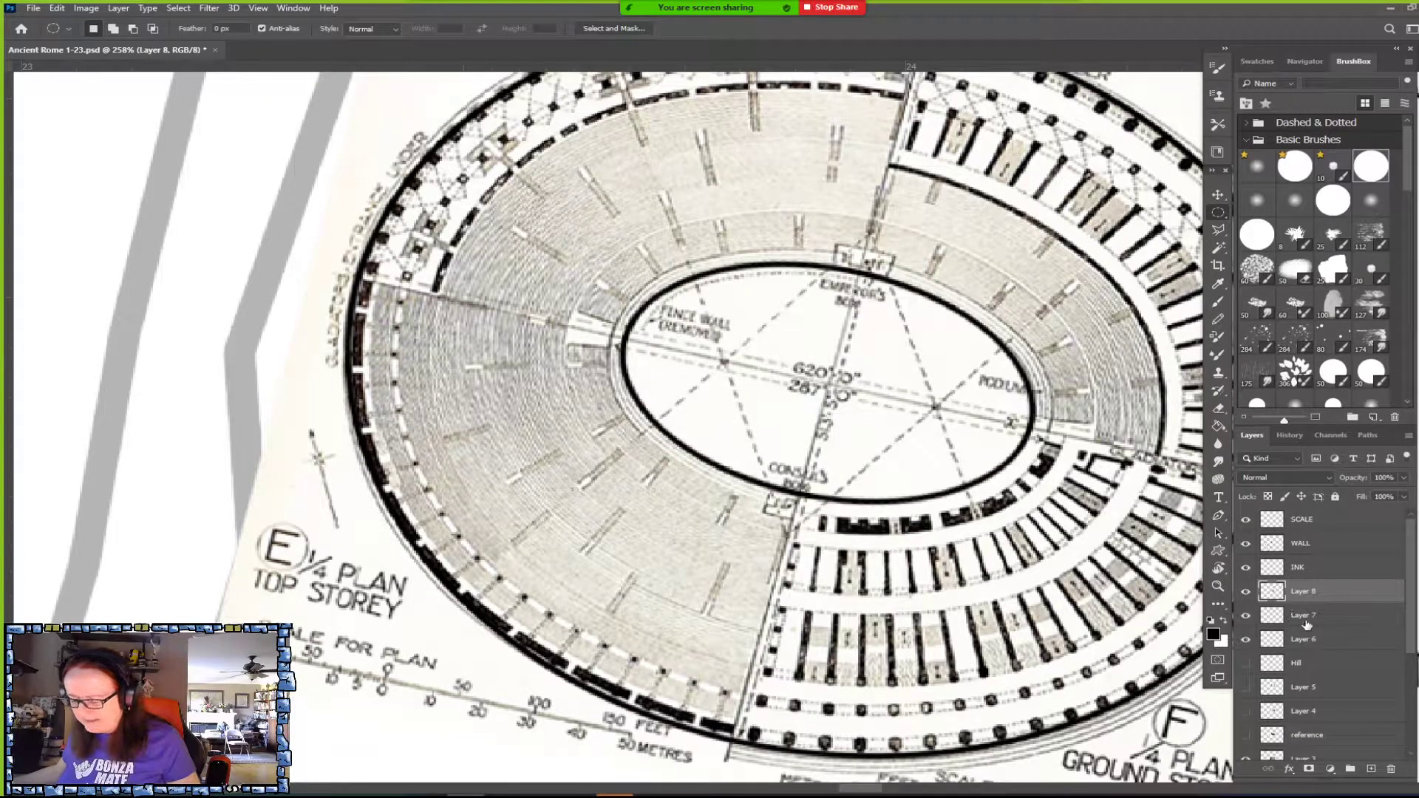
double_click(1304, 616)
text(DRAWI)
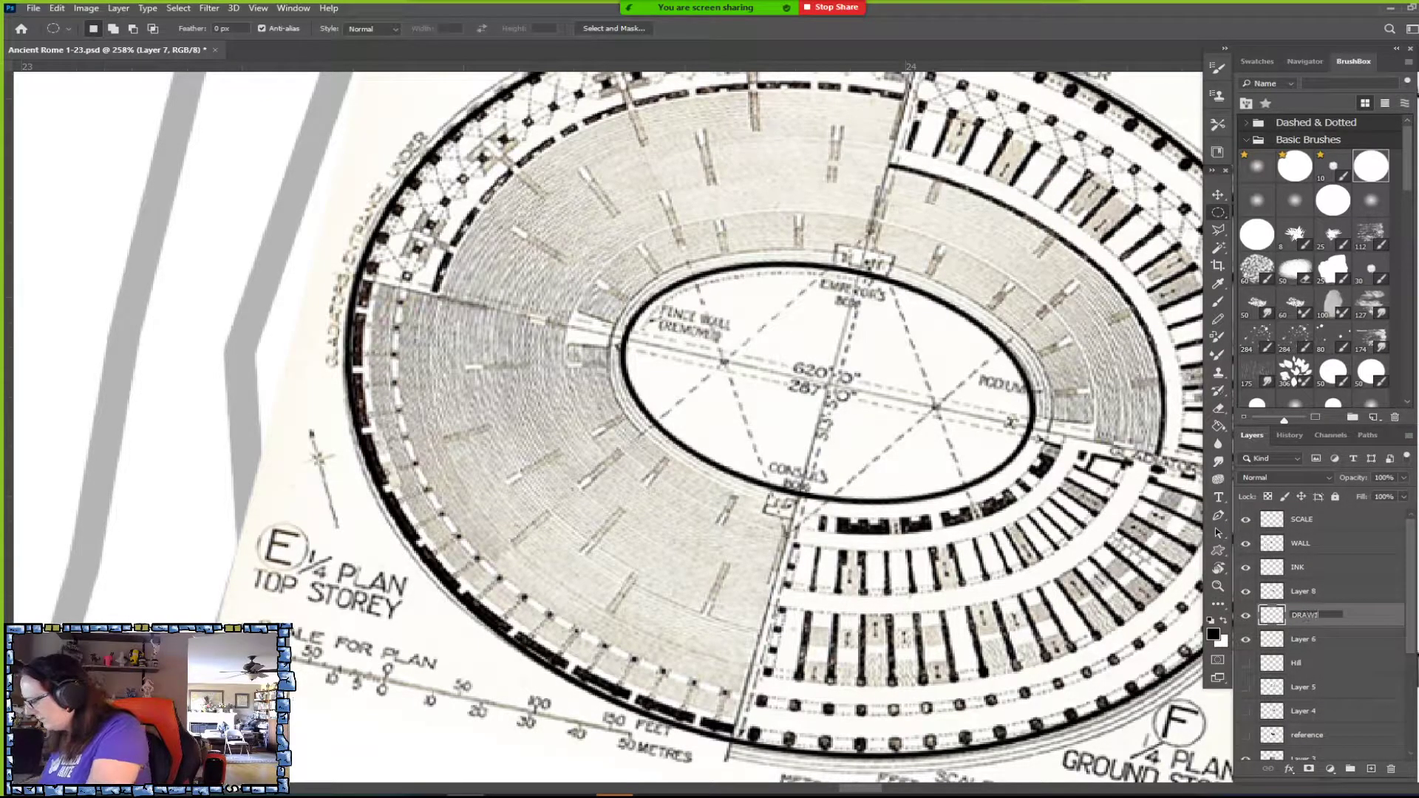
text(NG)
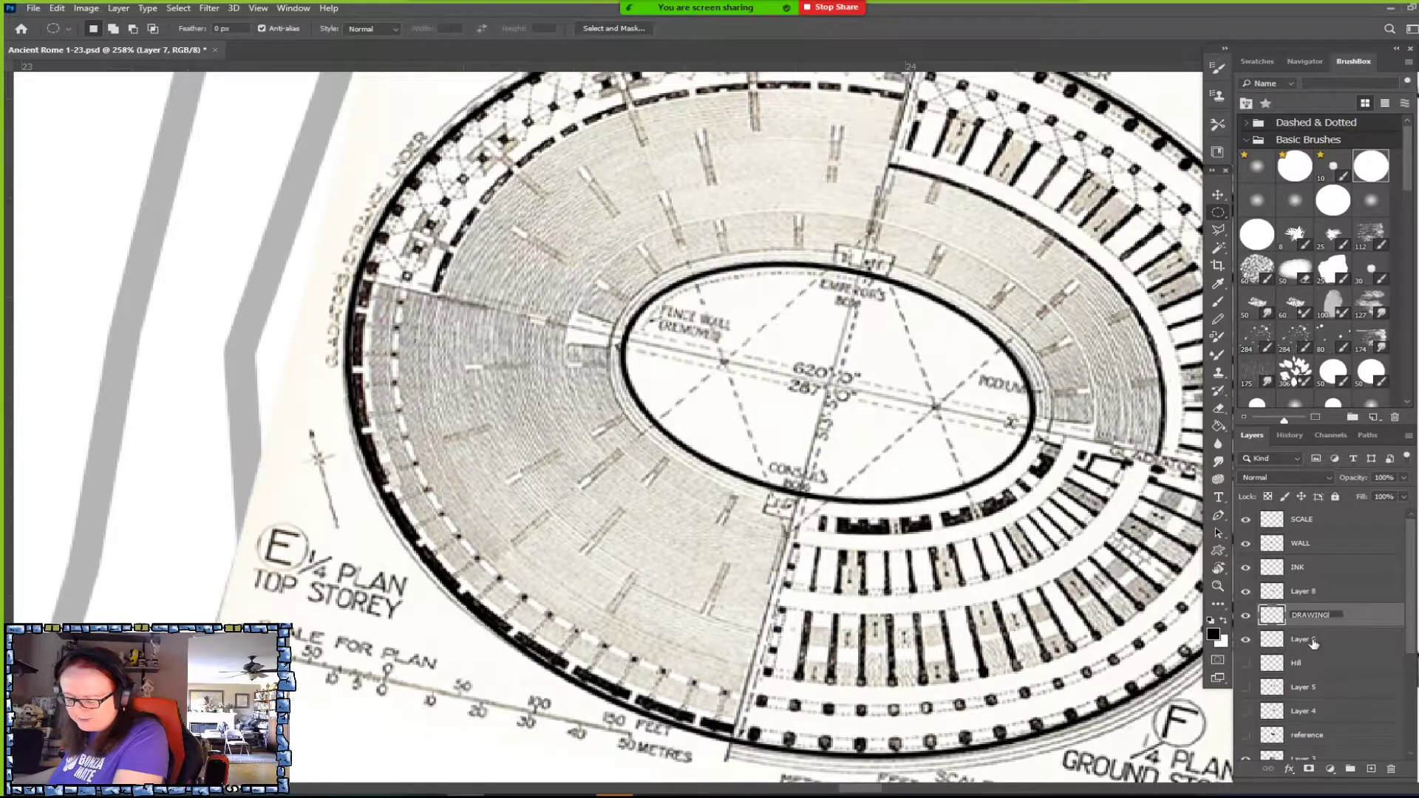
double_click(1312, 640)
text(REFERENCE)
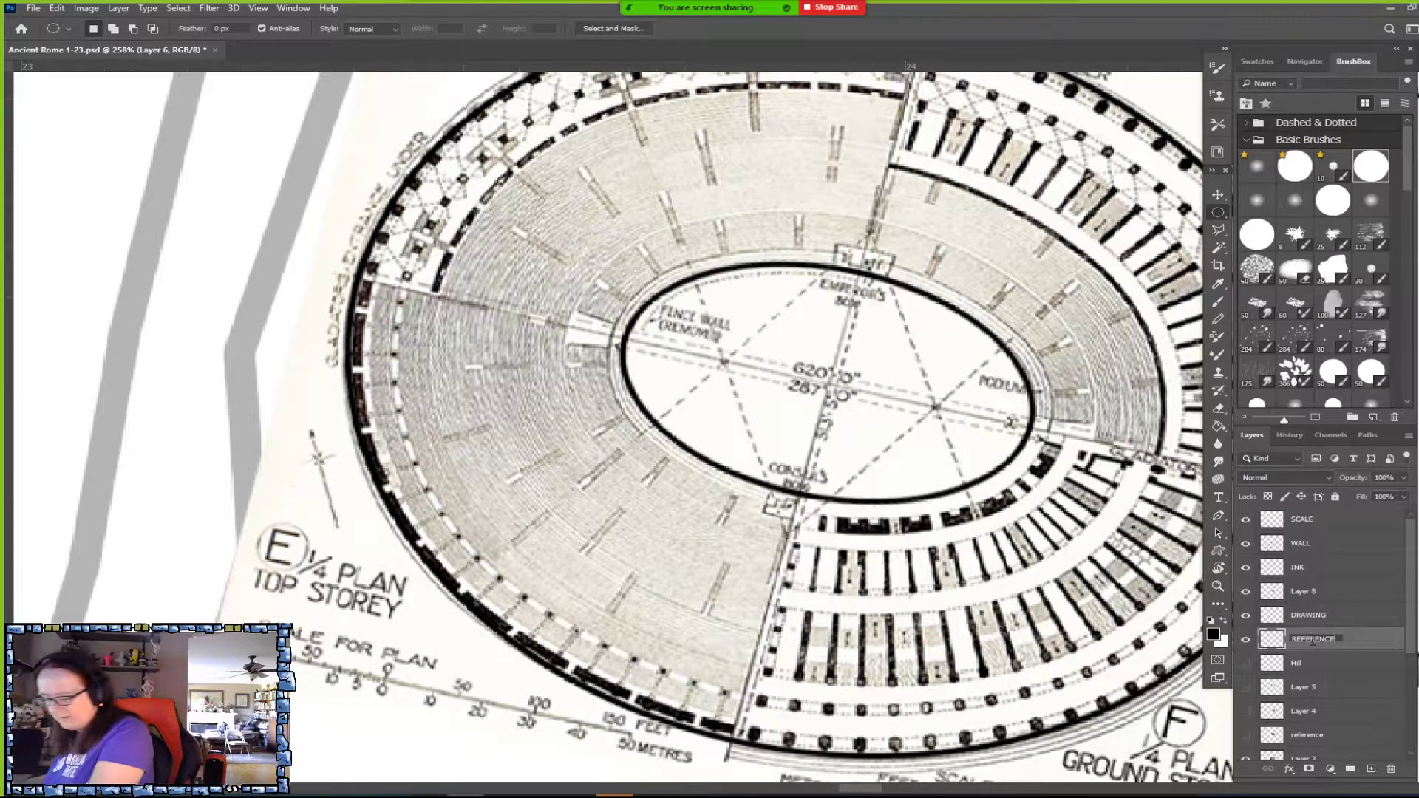
key(Return)
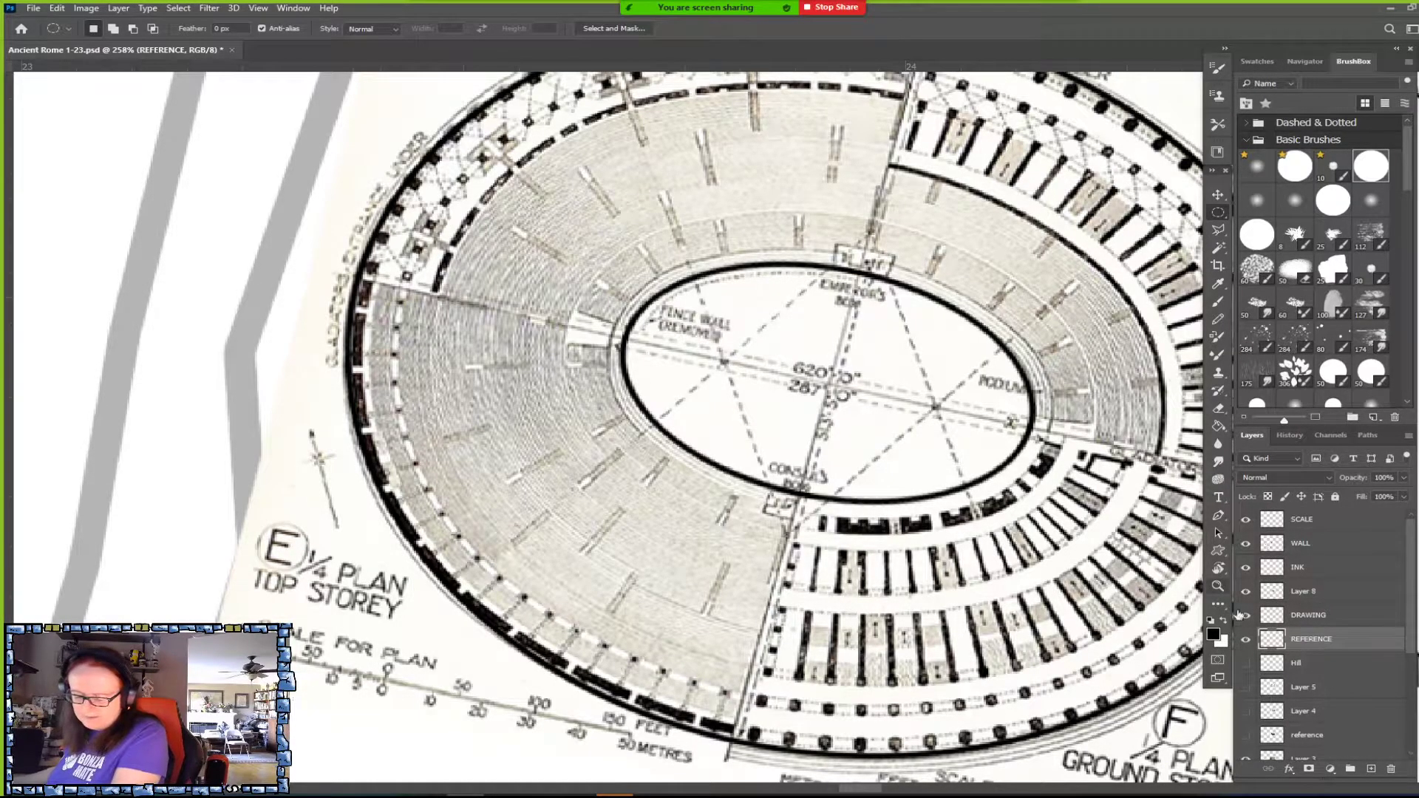
Hide the REFERENCE layer to leave the traced Colosseum outlines without the plan.
click(1247, 641)
click(1246, 641)
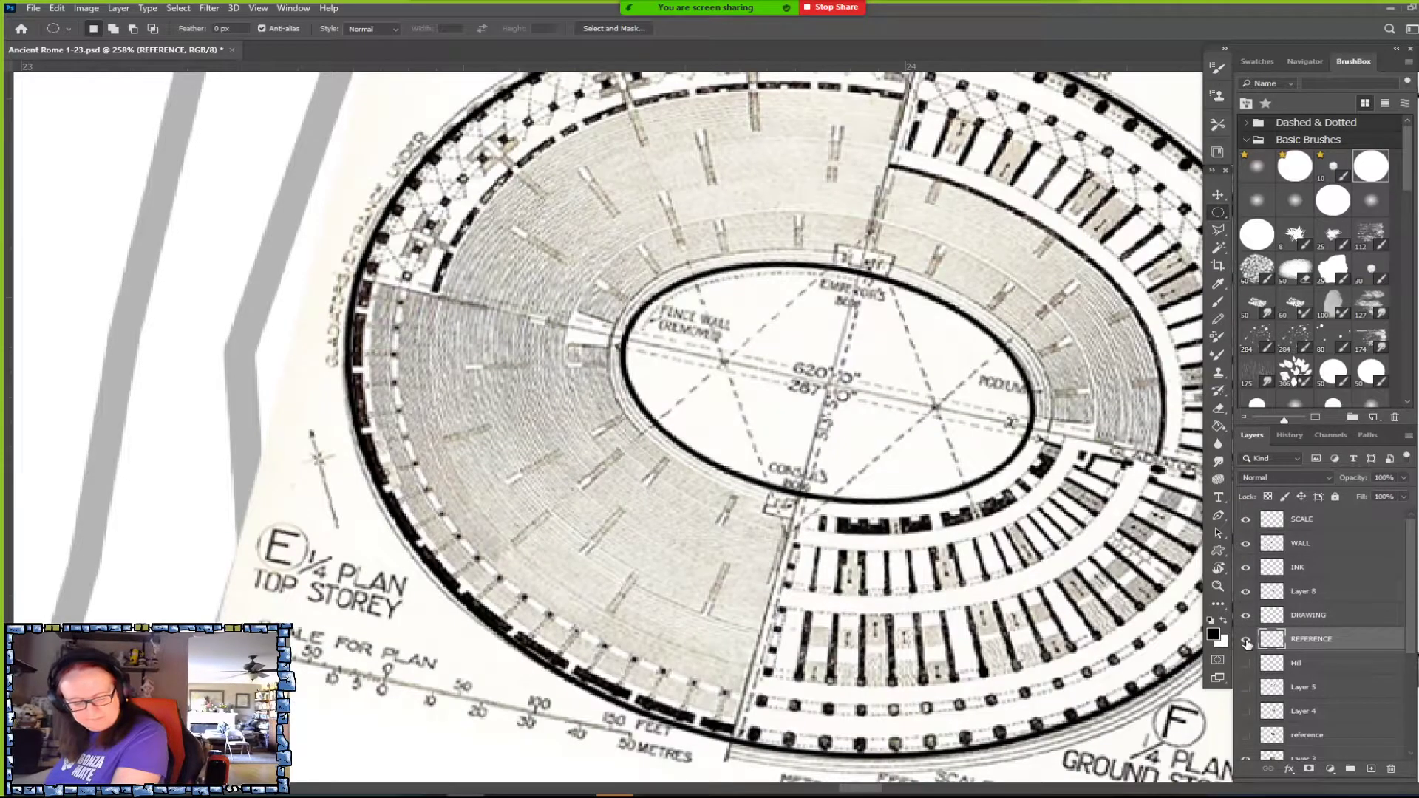
click(1246, 641)
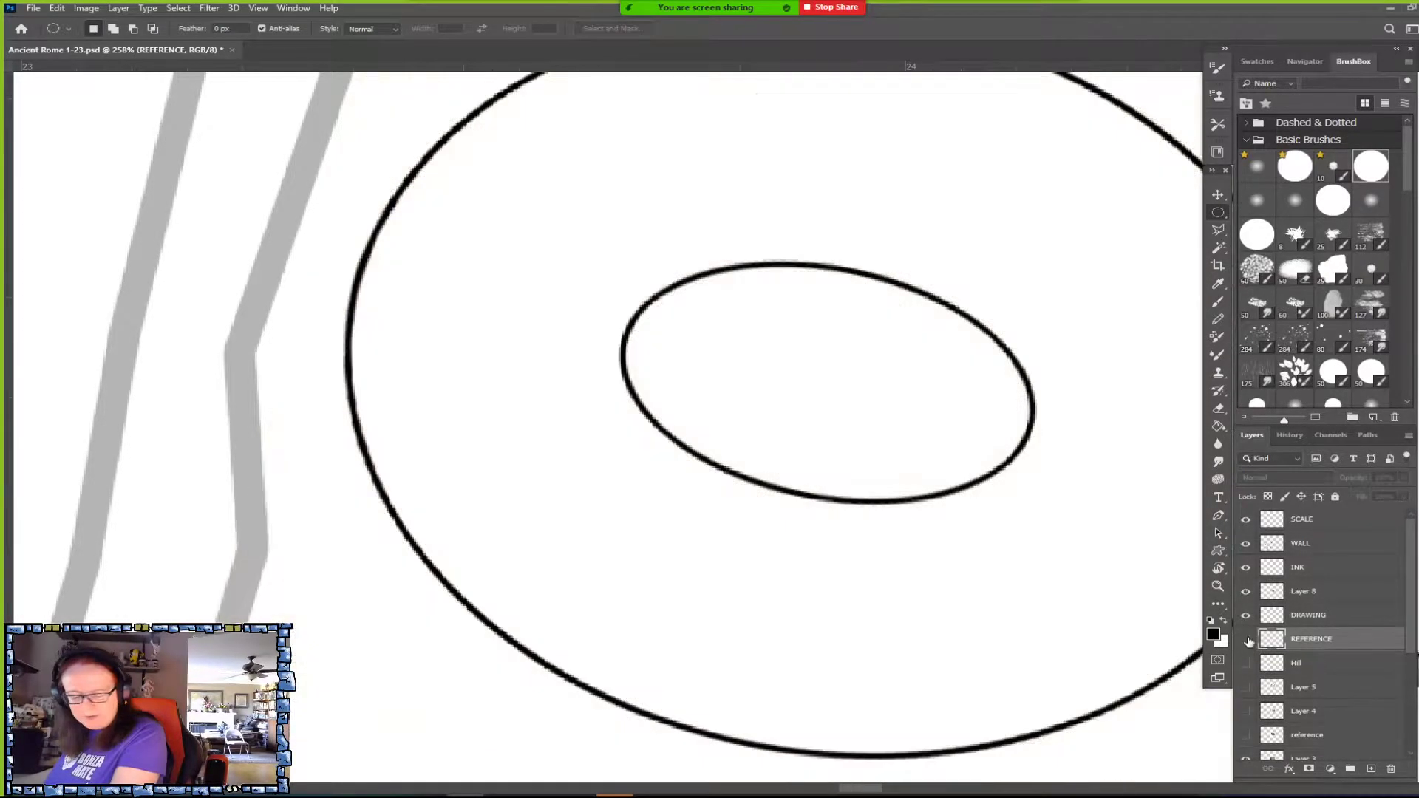
Select the area between the two Colosseum ellipses on the DRAWING layer and contract the selection by 5 pixels.
click(1318, 619)
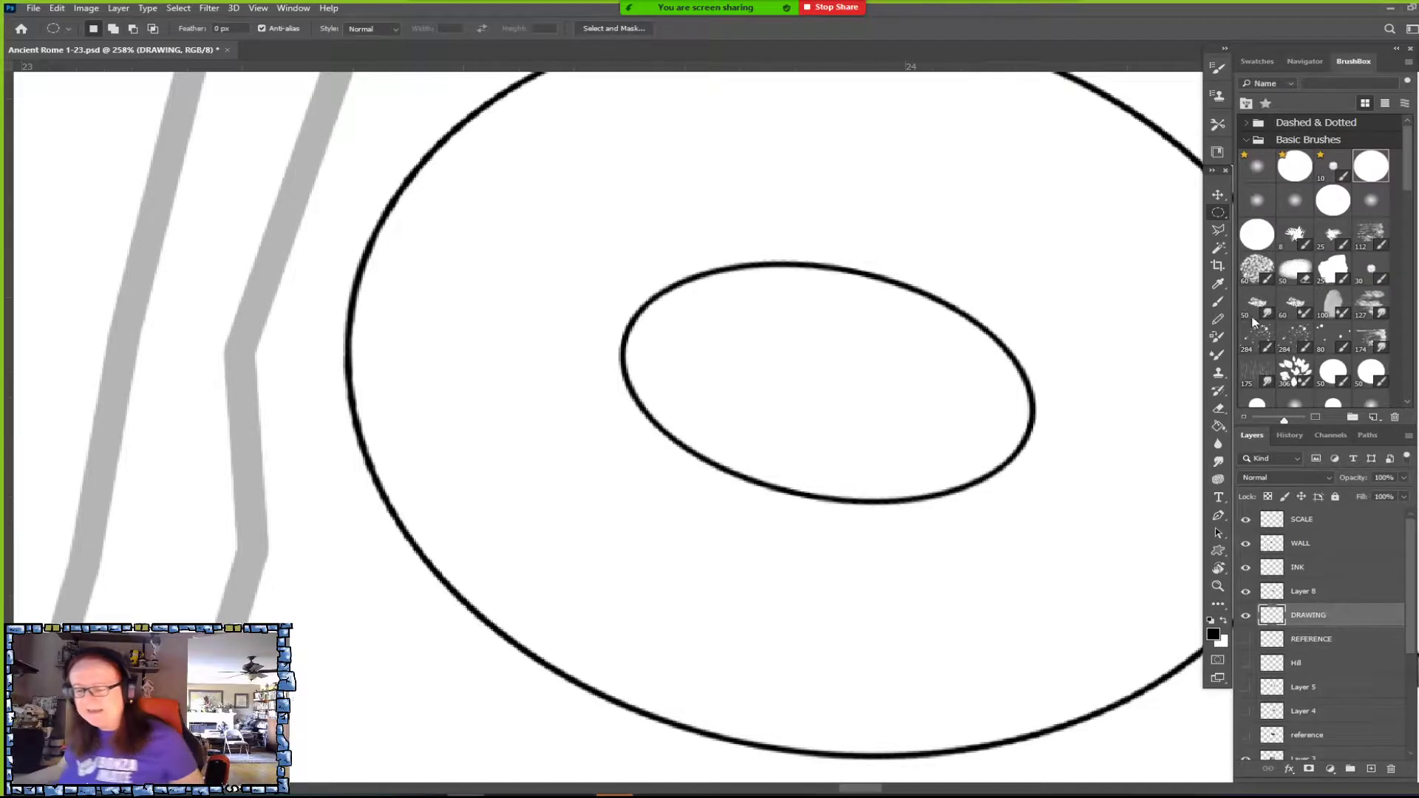
click(1219, 249)
click(1001, 469)
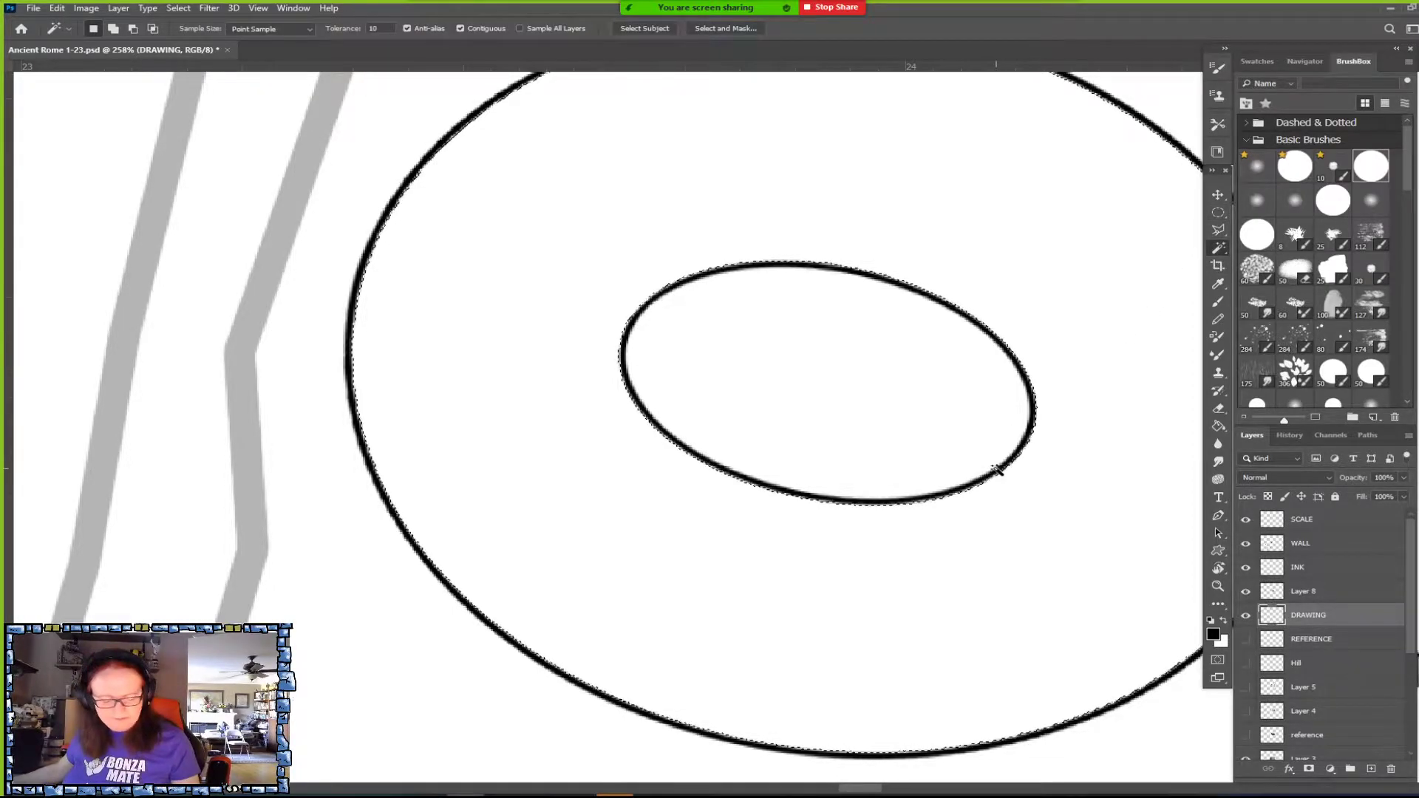
click(178, 8)
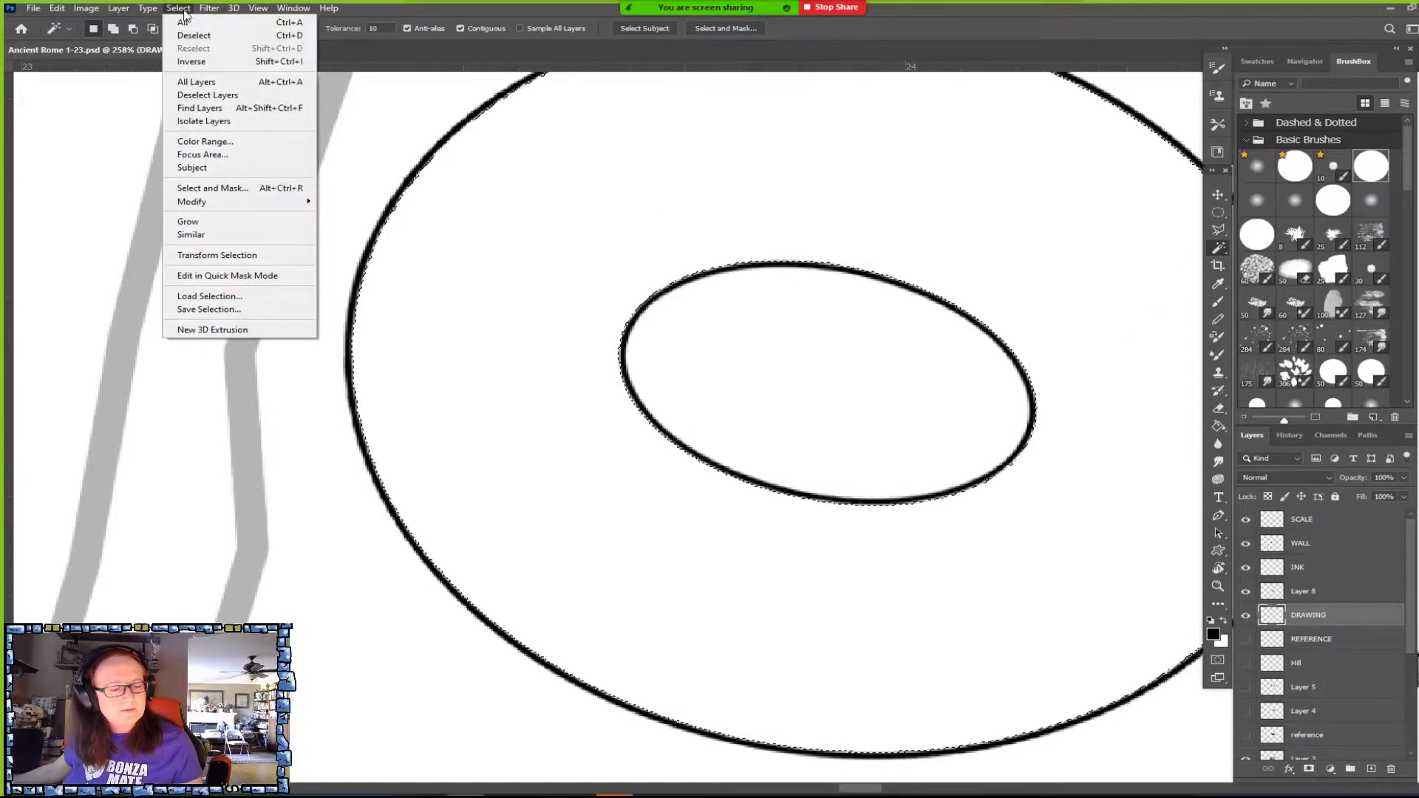
mouse_move(227, 200)
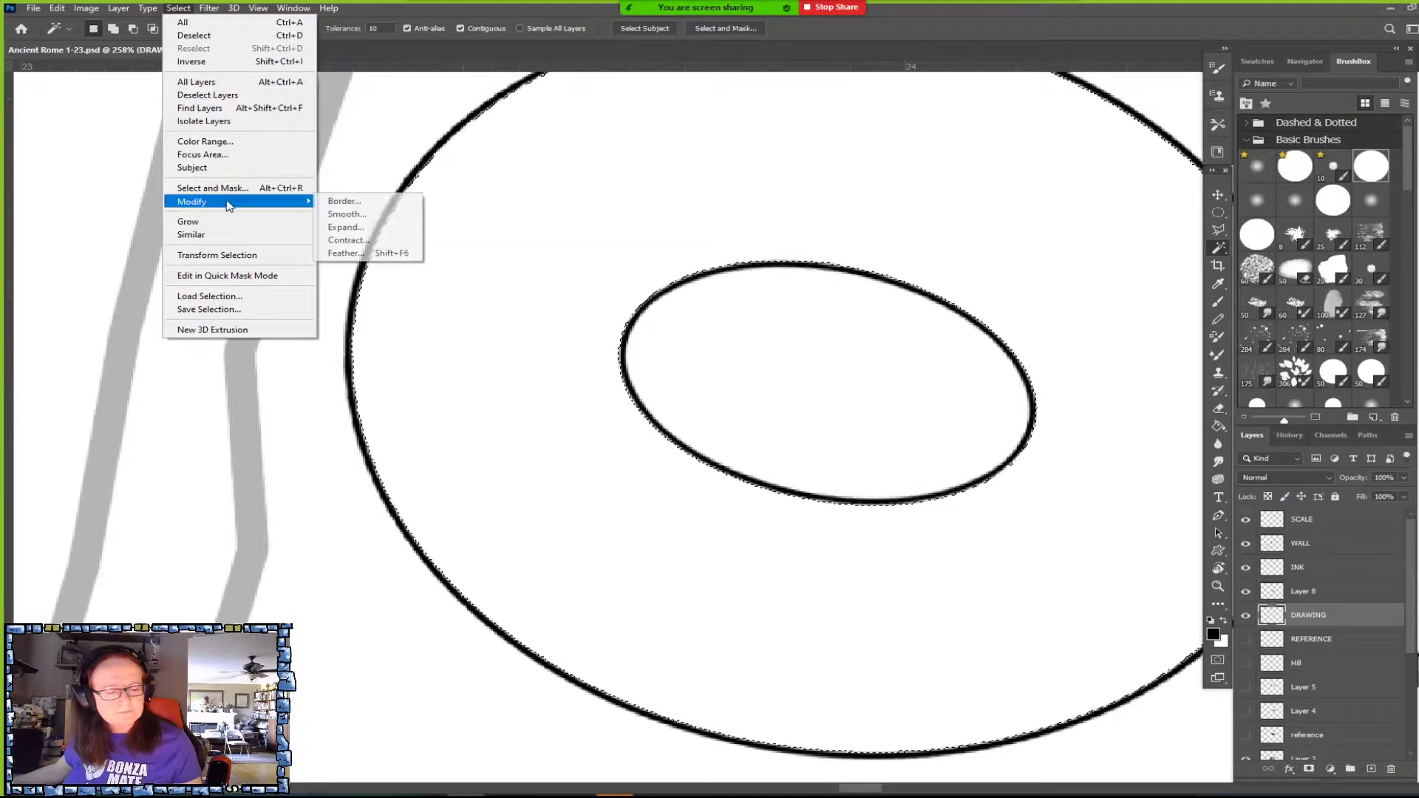
click(351, 241)
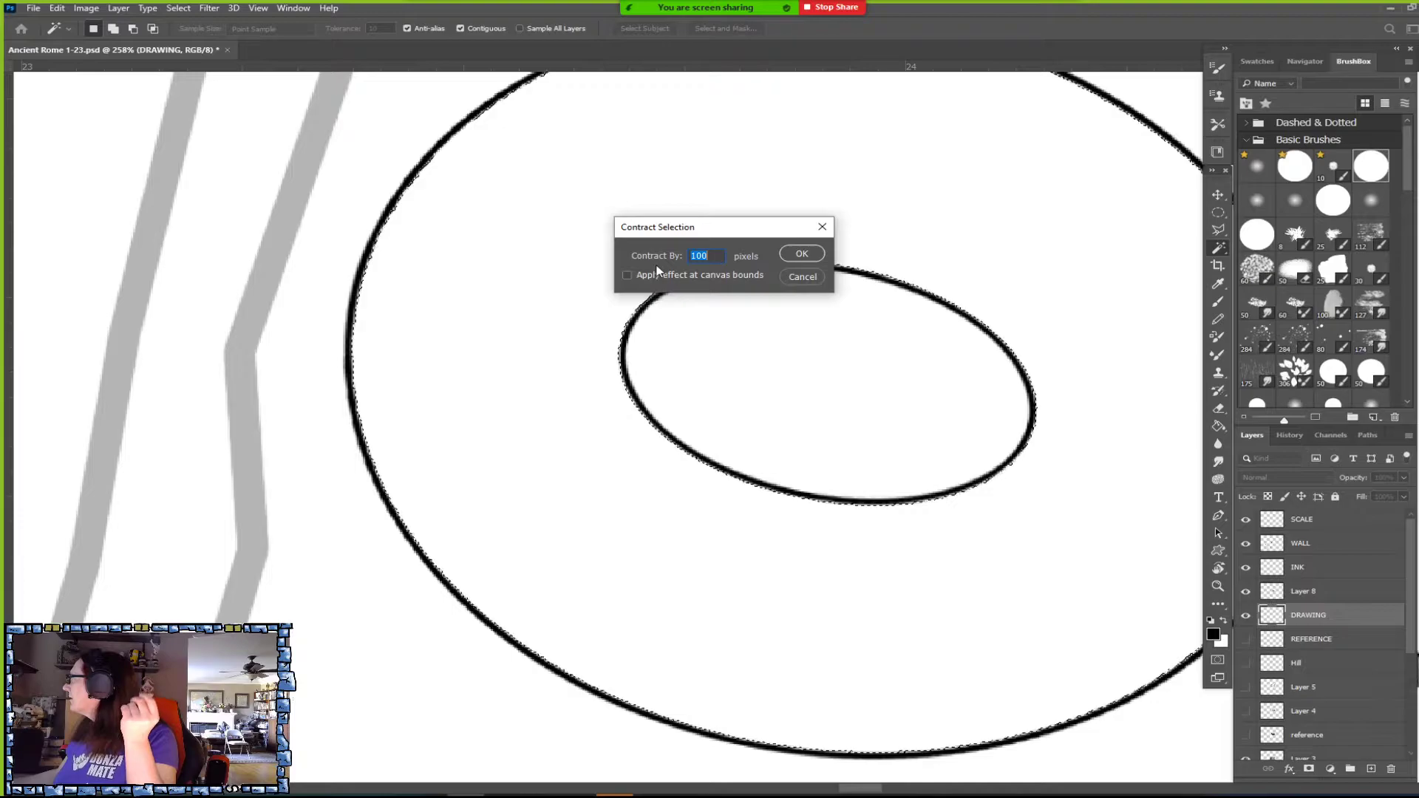
text(5)
click(800, 253)
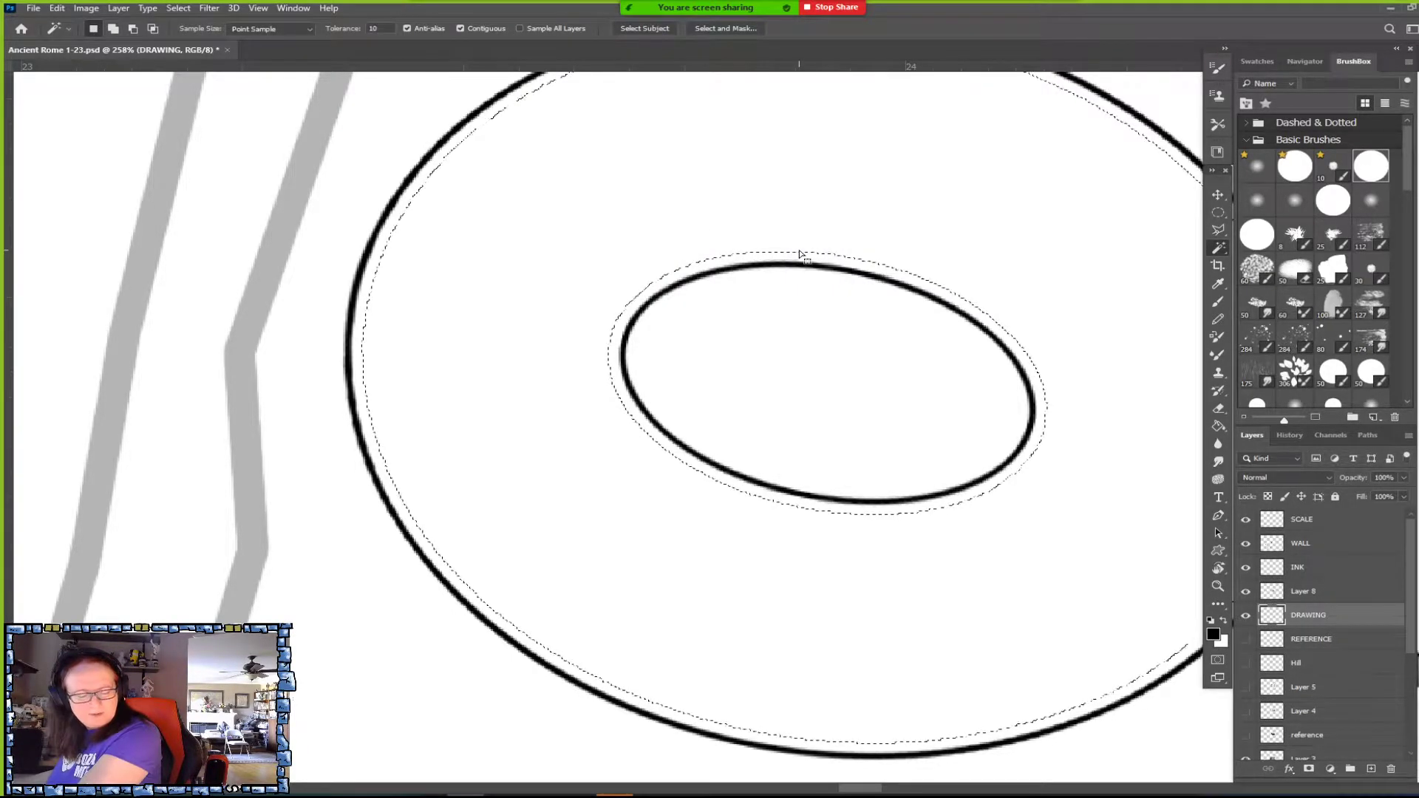
Check the contracted selection against the plan on the REFERENCE layer, and add a new layer directly above REFERENCE.
click(1246, 639)
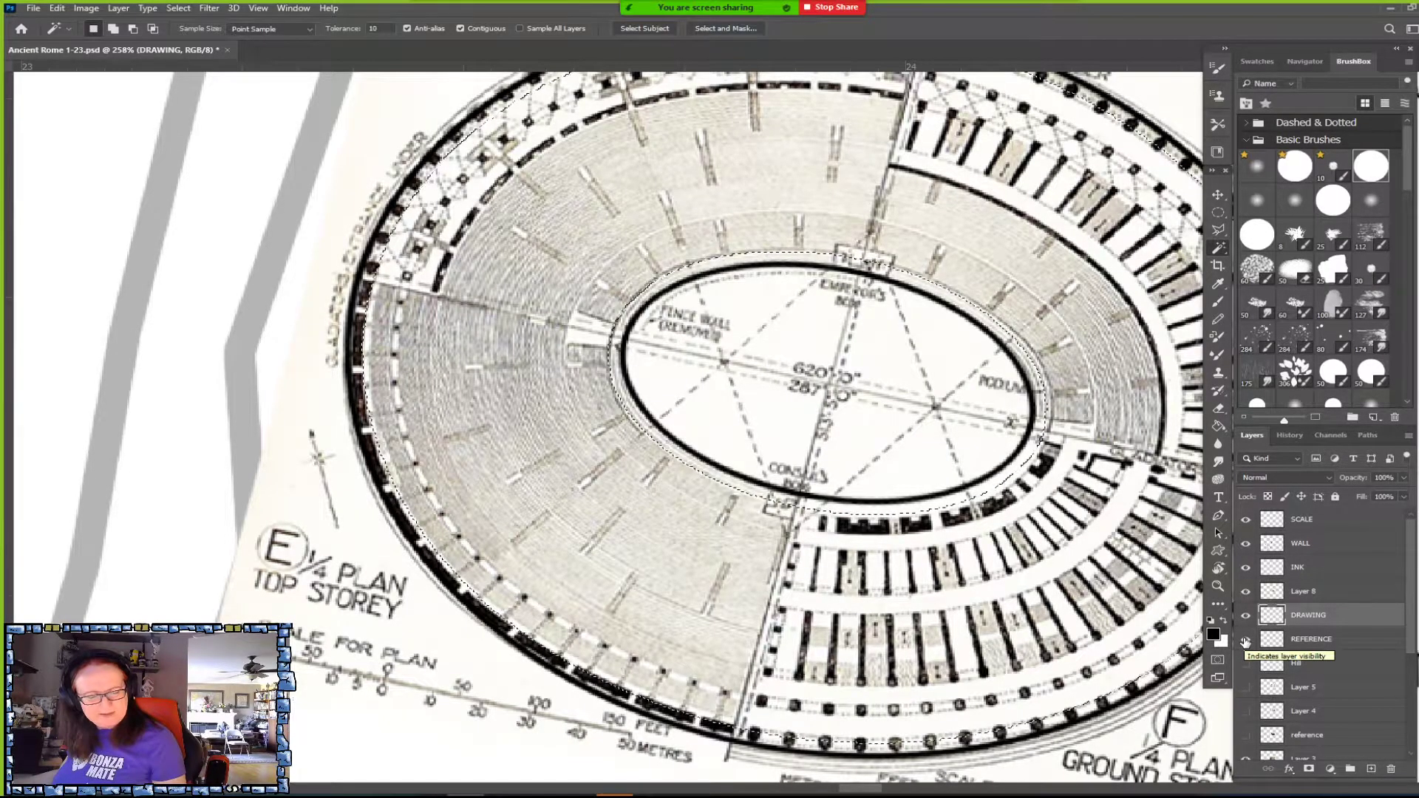
click(1246, 640)
scroll(998, 614, down, 5)
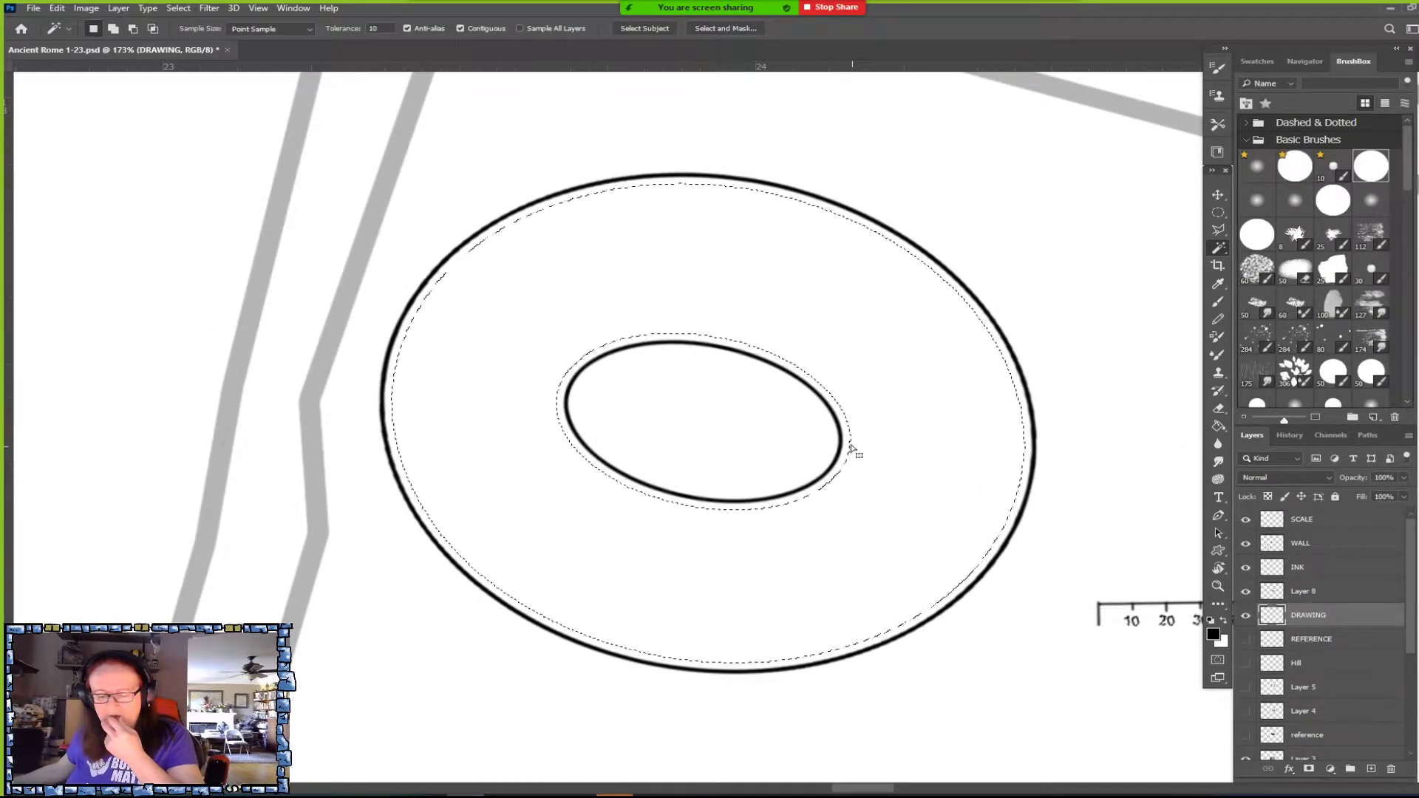
click(1344, 639)
click(1371, 770)
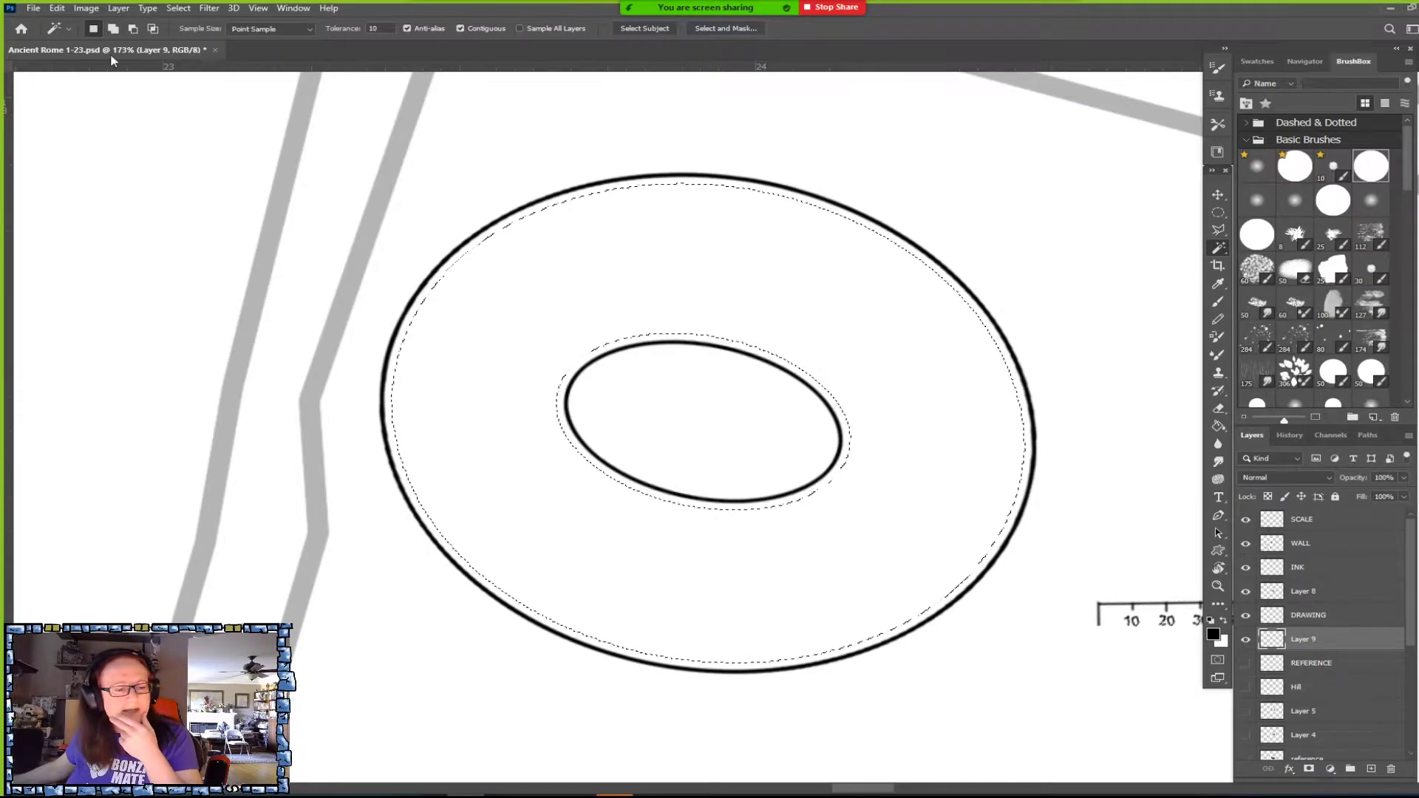
Set the foreground color to the brown 7b5b3c.
click(1212, 634)
click(1061, 279)
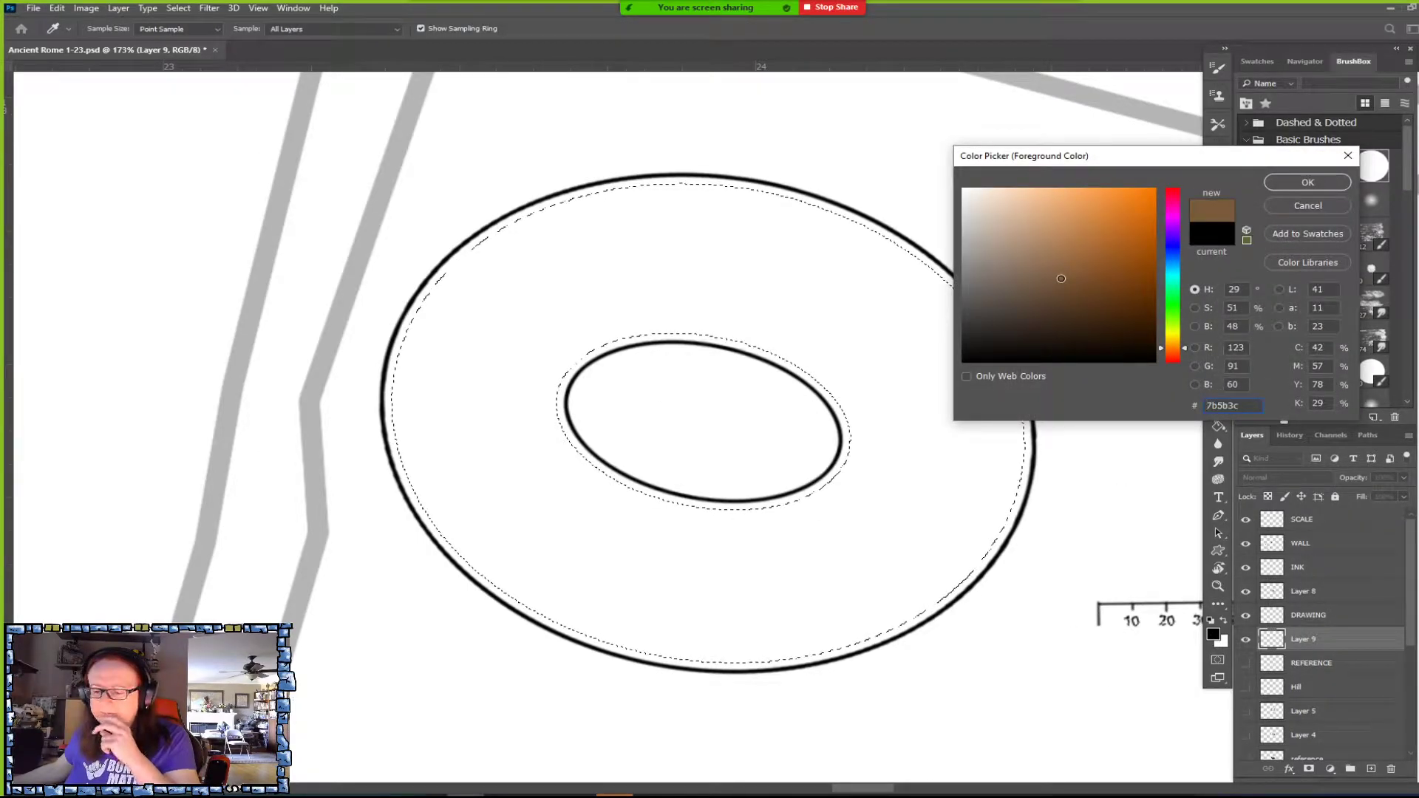
click(1298, 185)
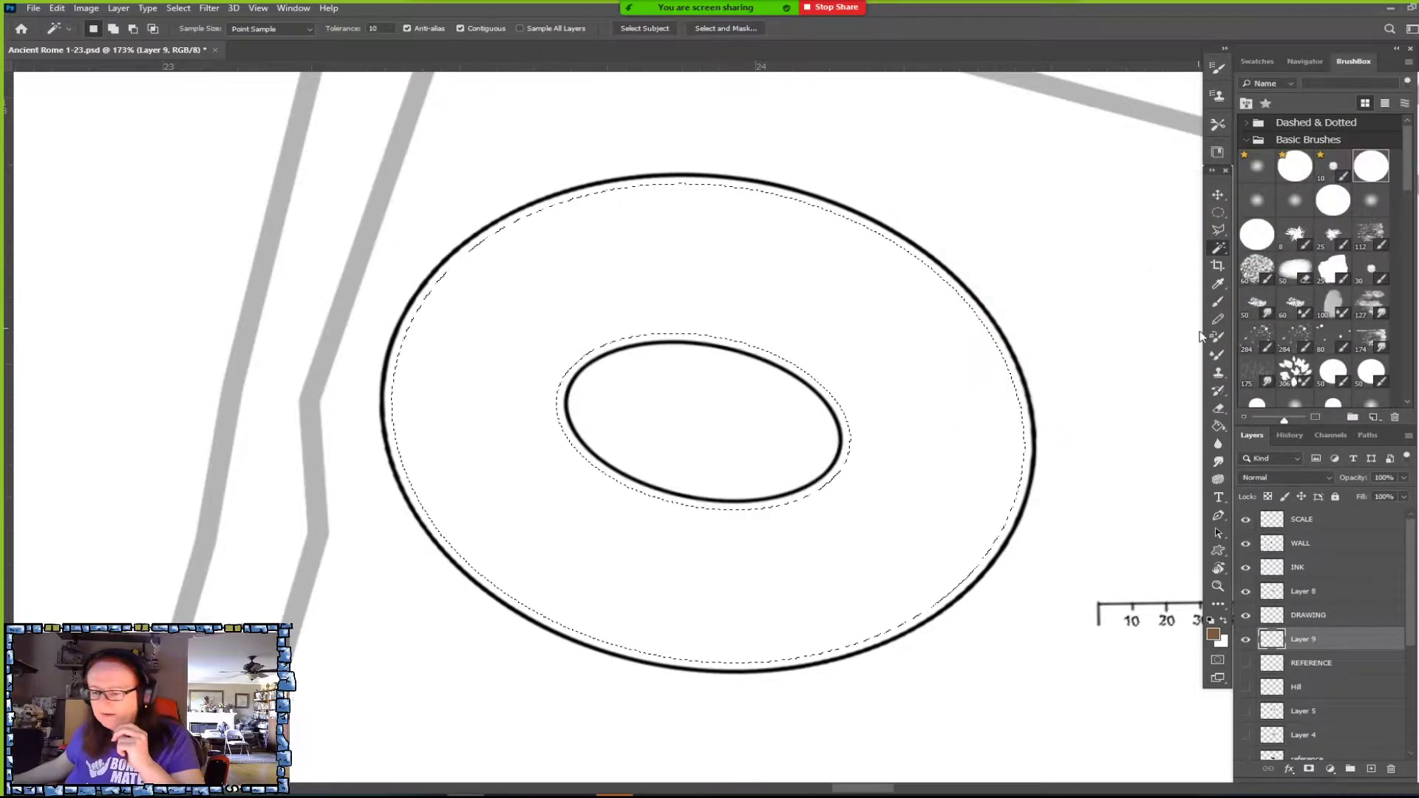
Try a 3 px brown stroke placed inside the contracted selection.
click(57, 9)
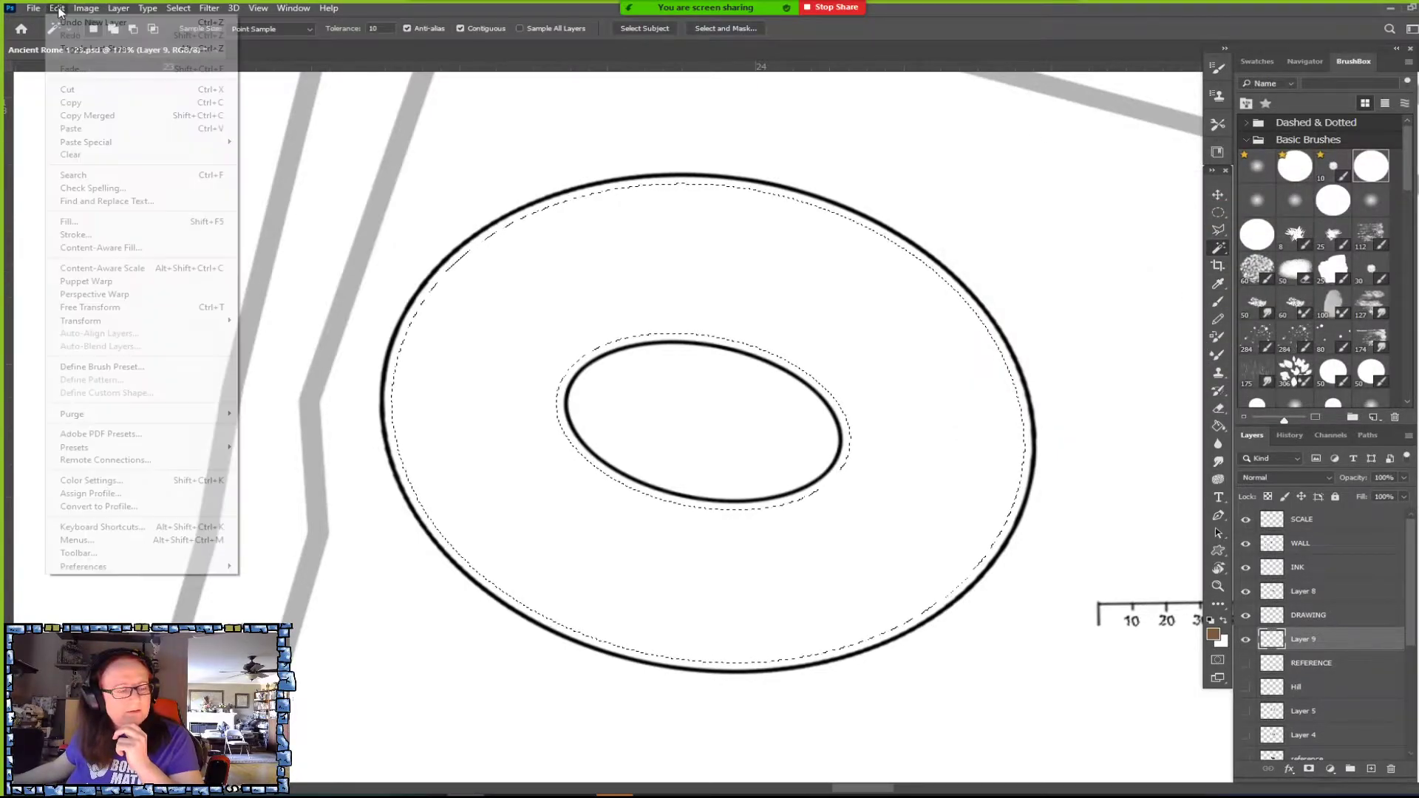
click(103, 235)
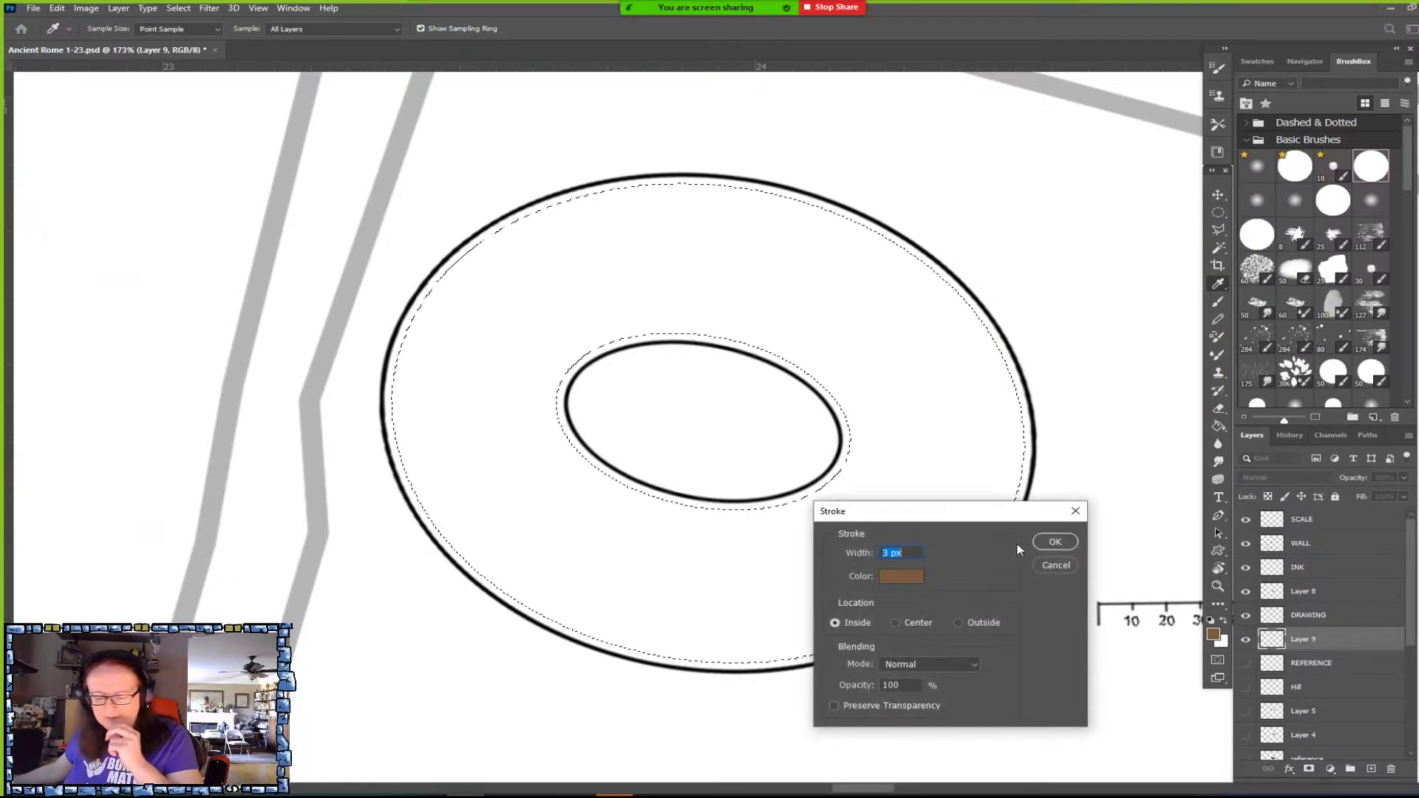
click(1055, 542)
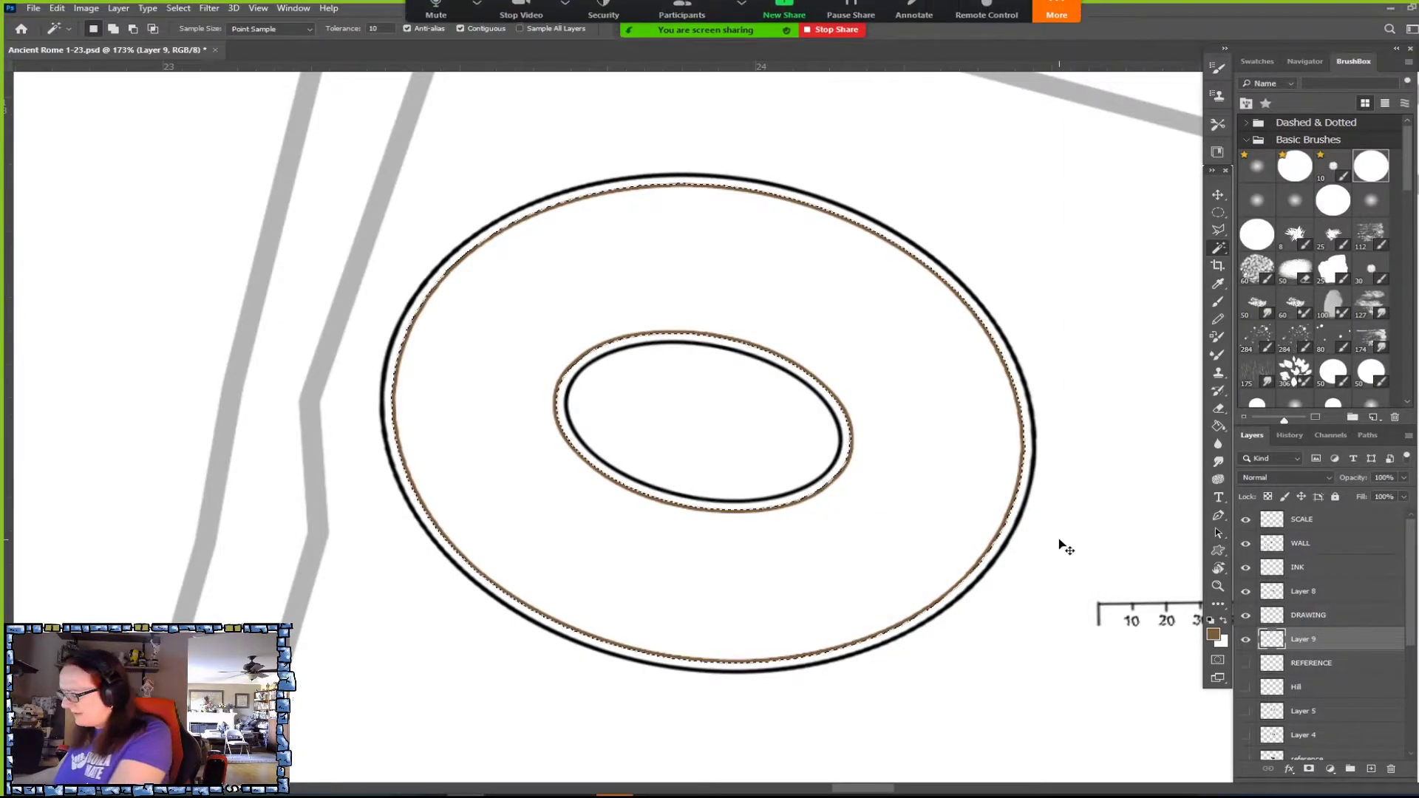
key(ctrl+z)
Stroke the contracted selection on the new layer with a 3 px brown line located outside.
click(57, 8)
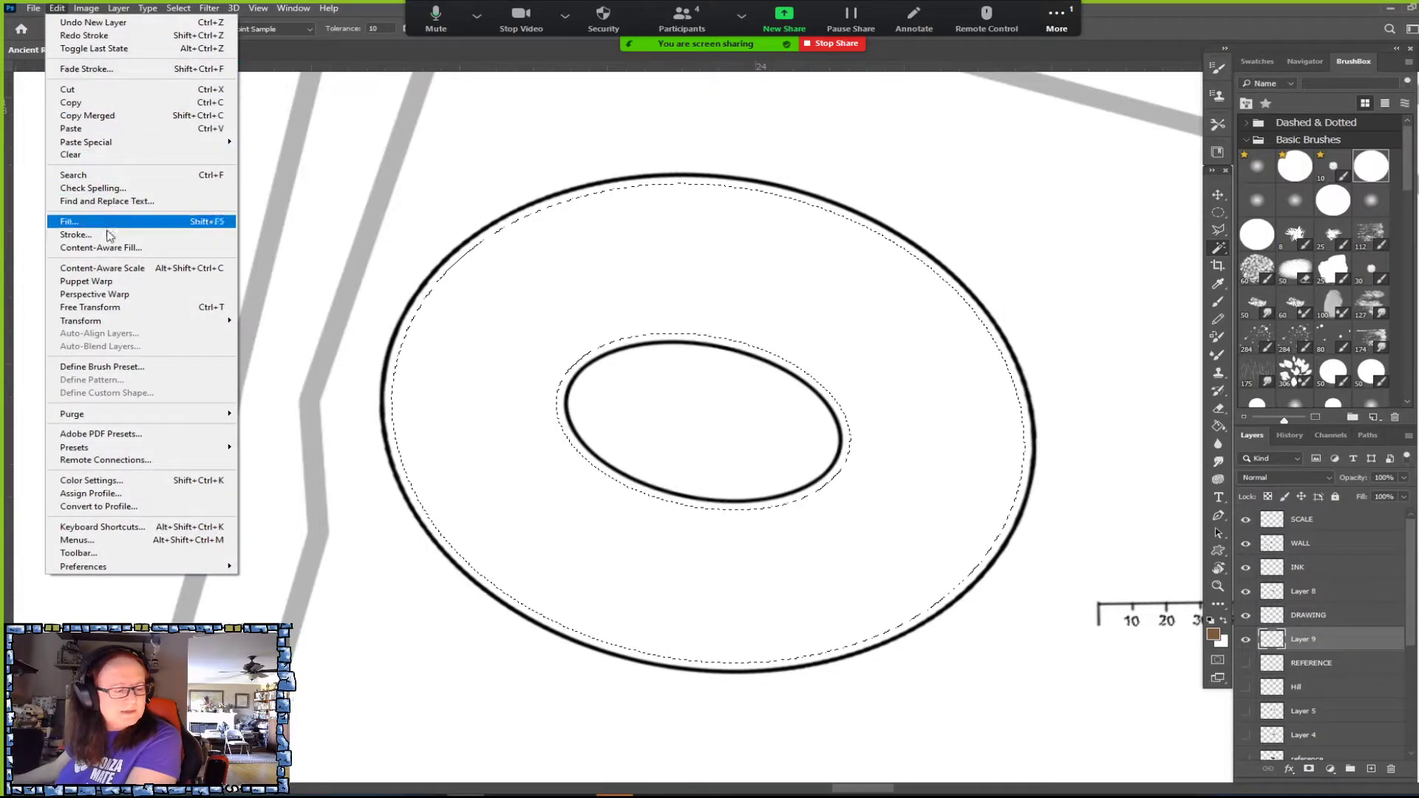
click(76, 234)
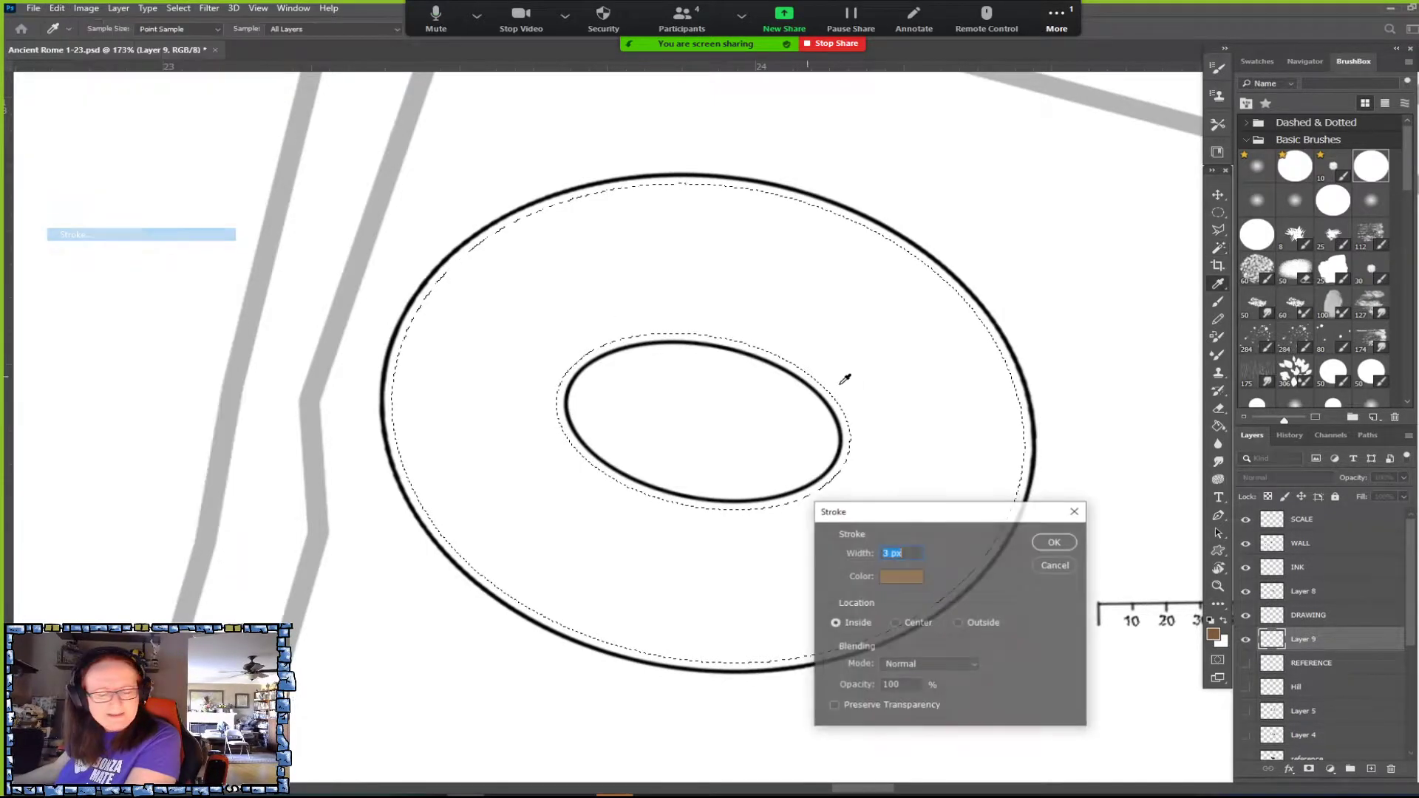
click(958, 623)
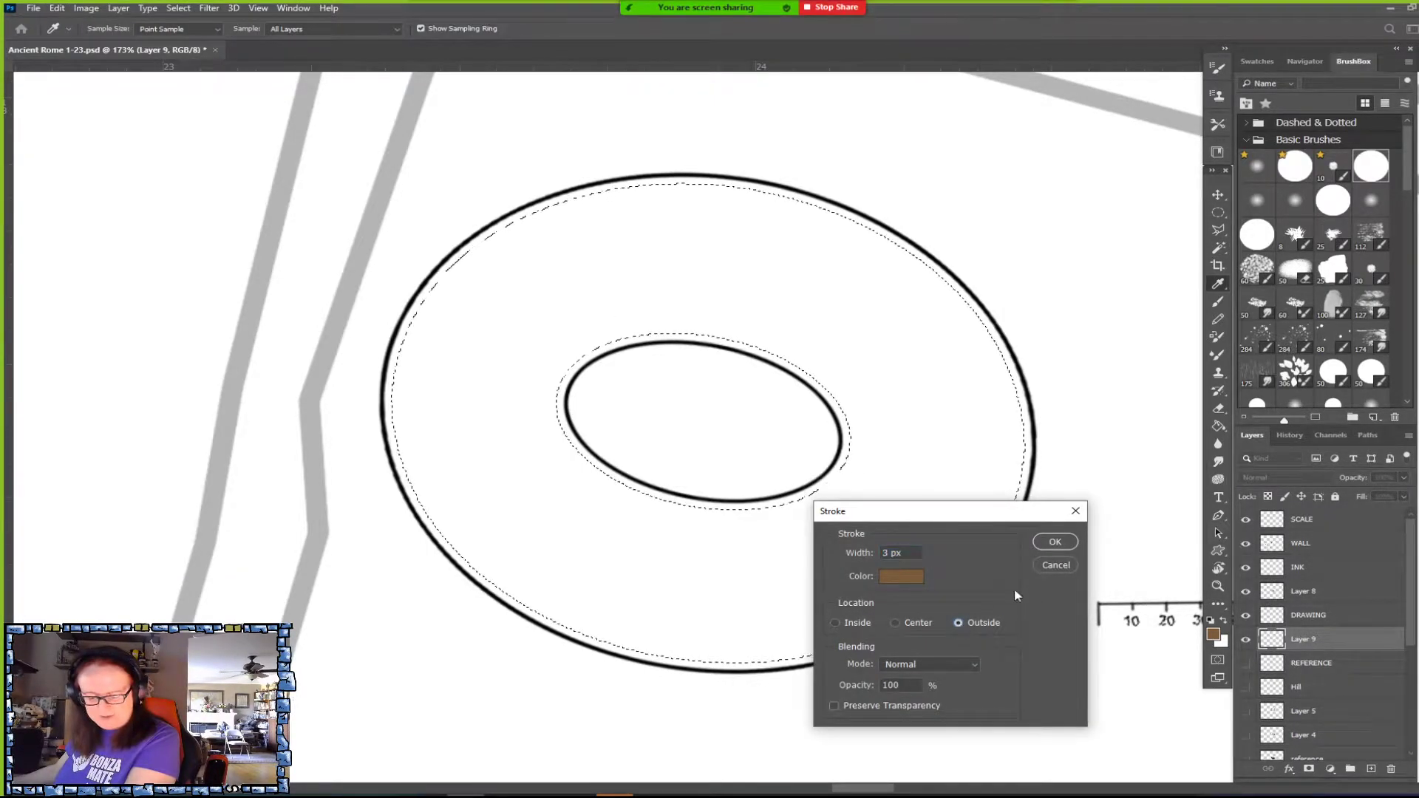
click(1054, 543)
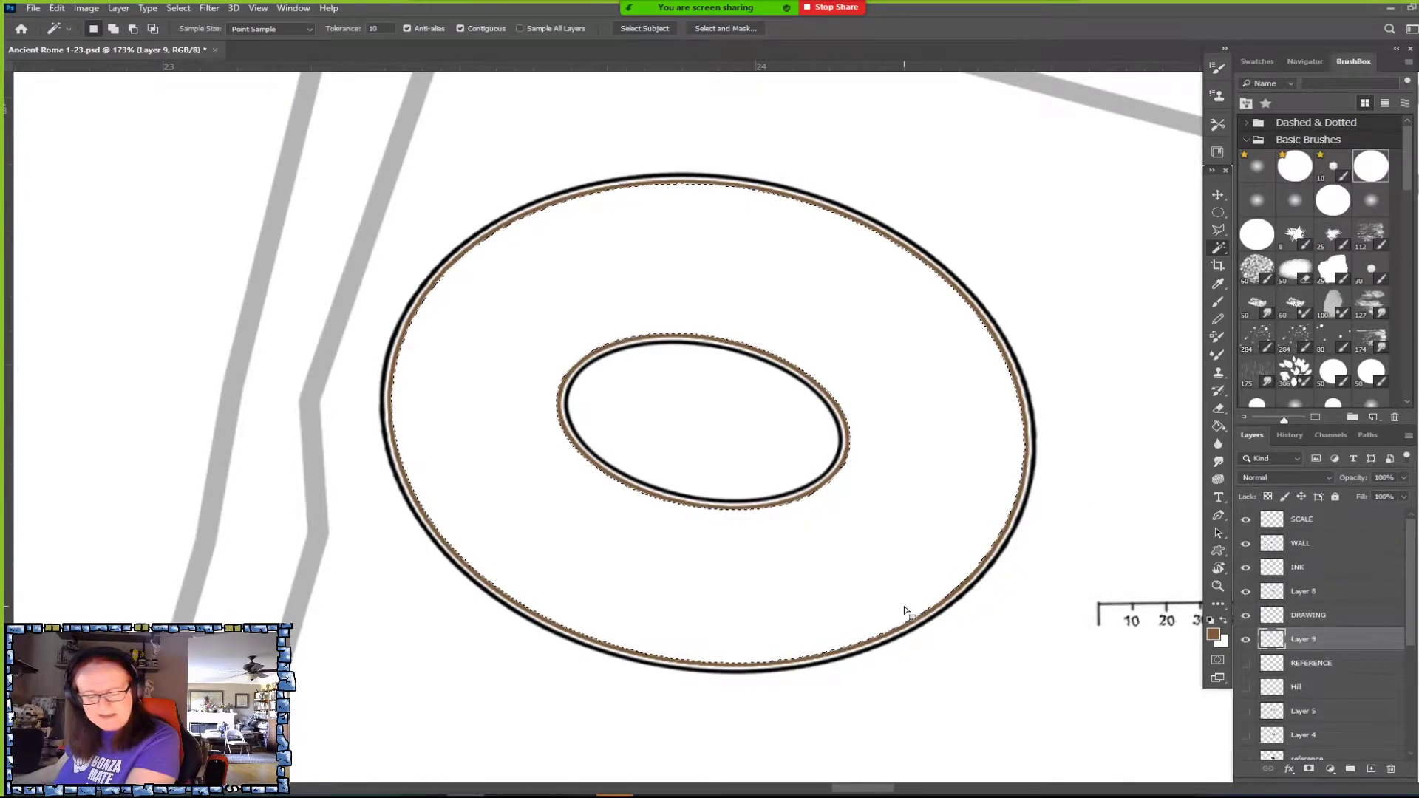
Delete the brown line around the inner arena ellipse and merge the remaining brown outer ring into the DRAWING layer.
click(1218, 213)
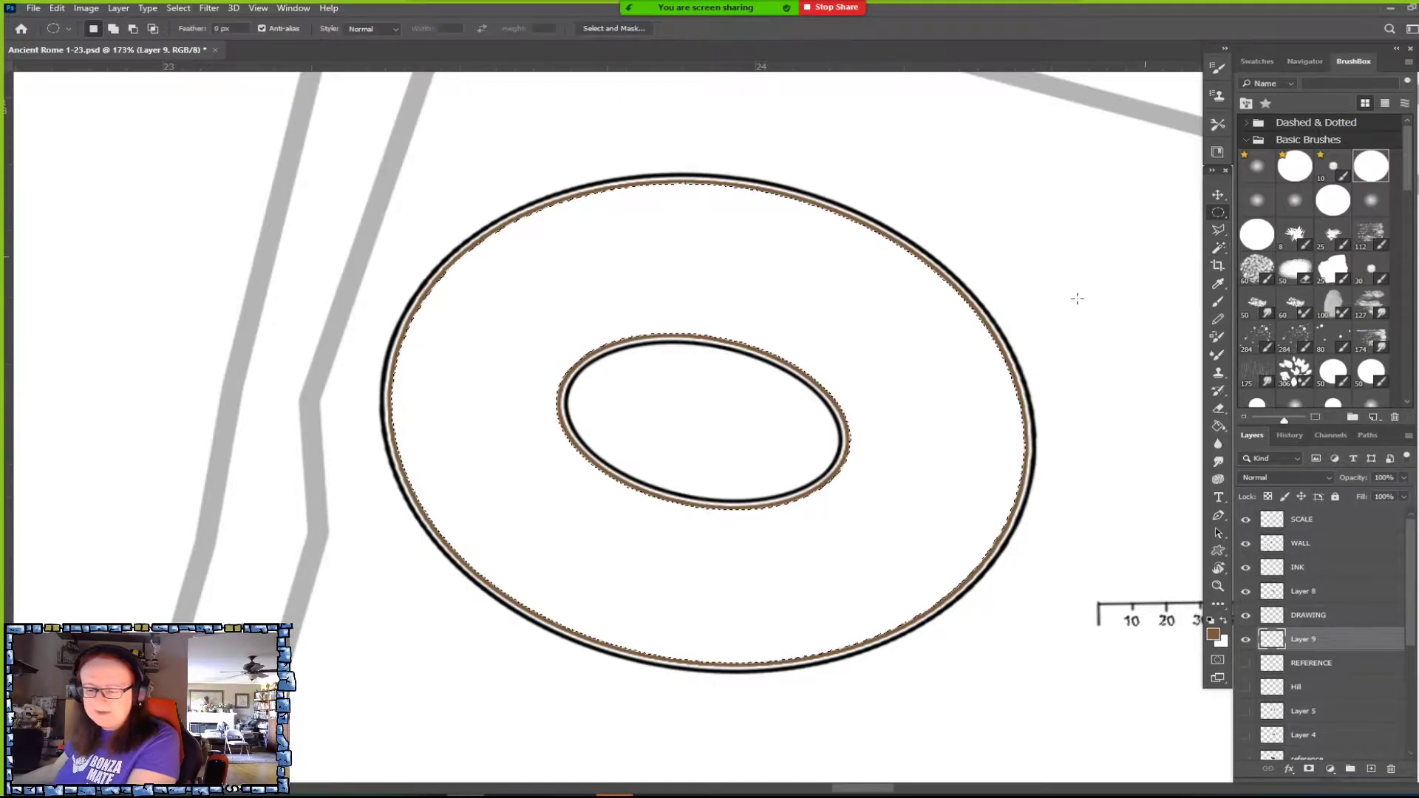
drag(522, 539, 902, 317)
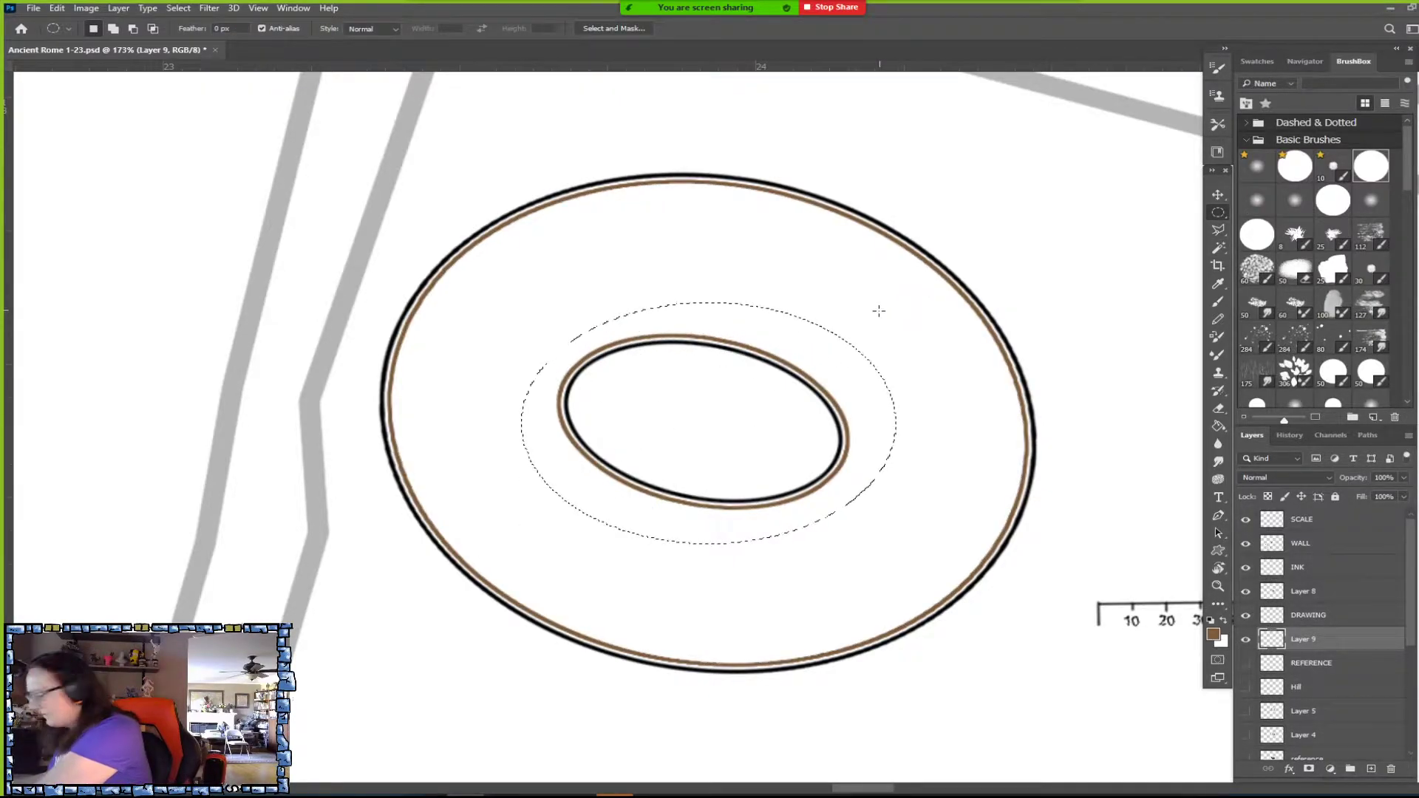
key(Delete)
key(ctrl+d)
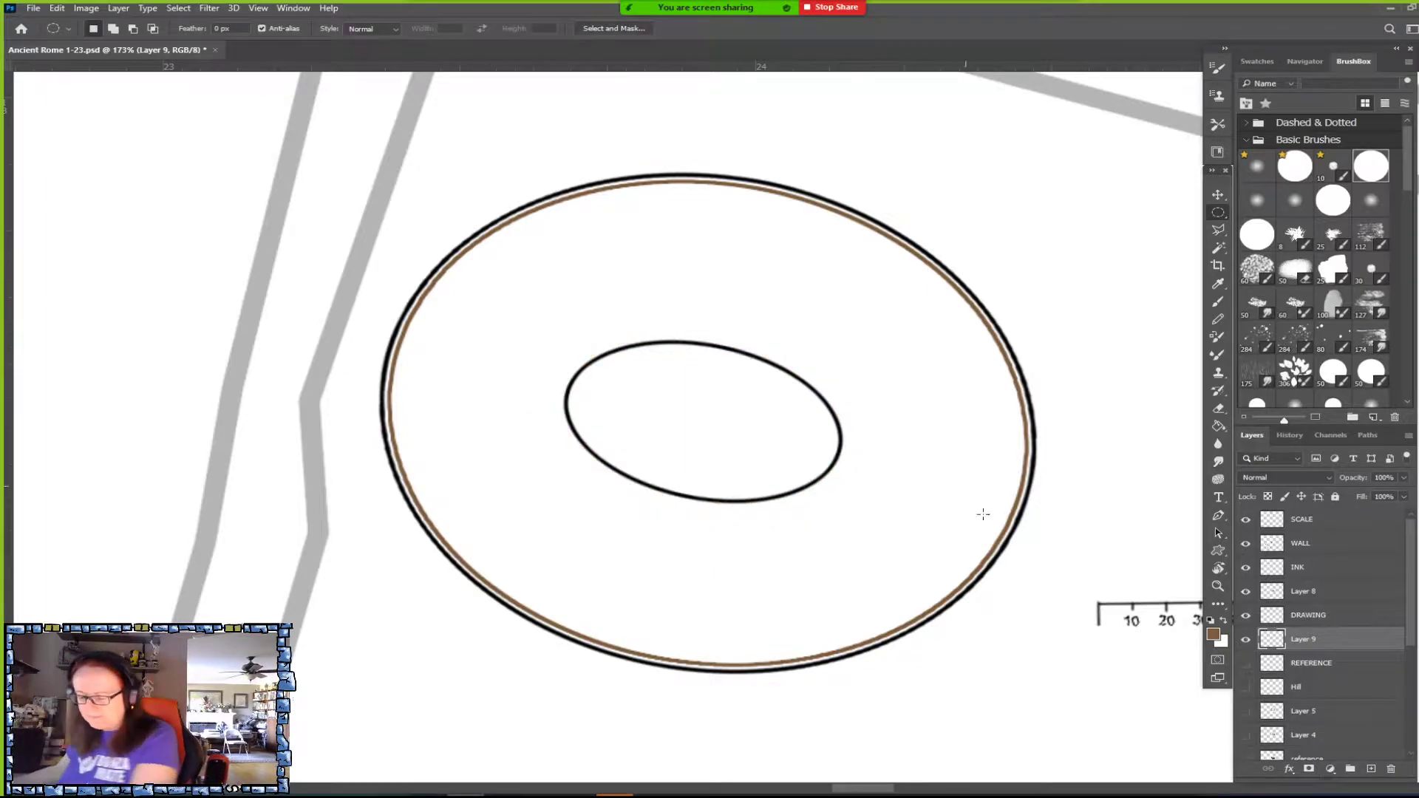
click(1322, 617)
key(ctrl+e)
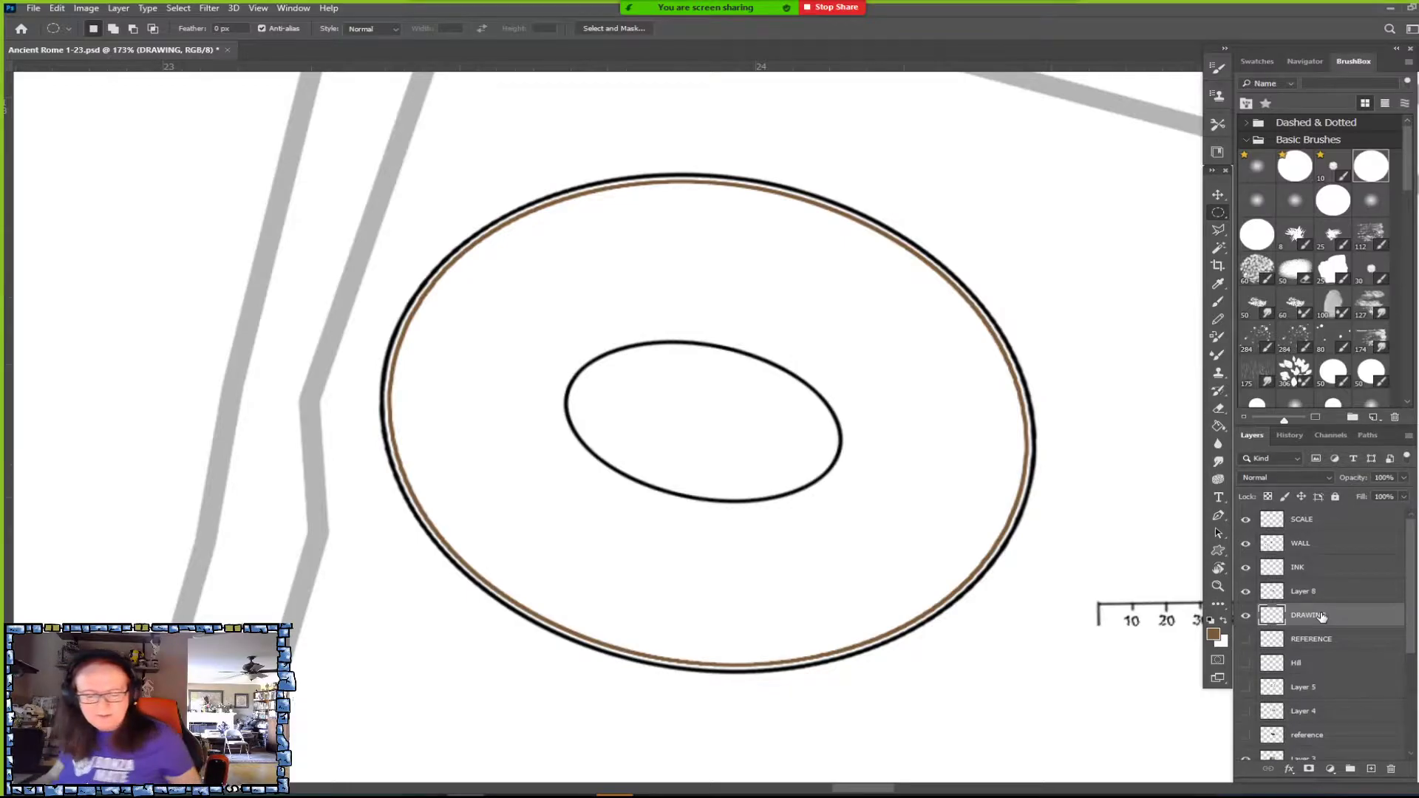
Examine the Colosseum outlines at full-map scale and compare them with the cutaway illustration above them.
key(ctrl+0)
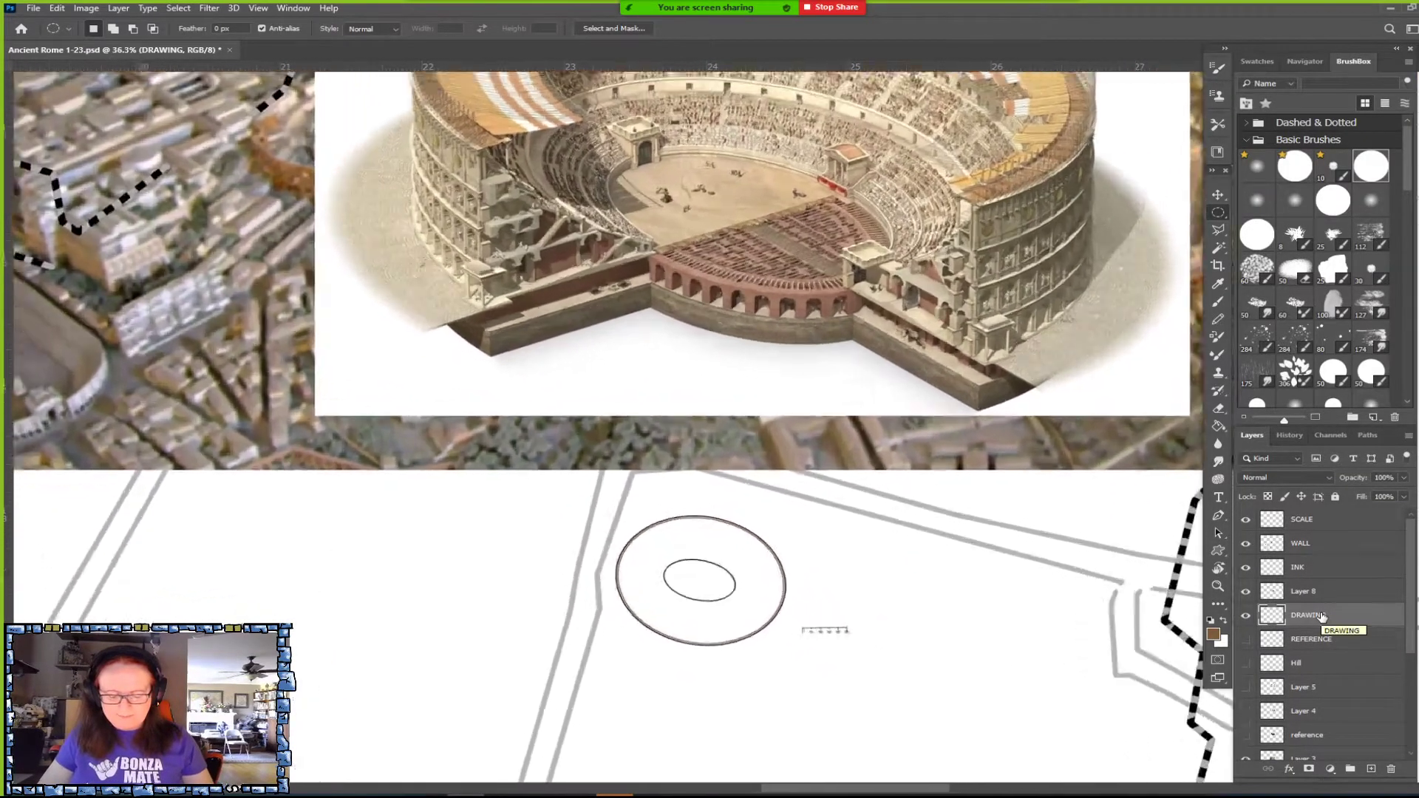
key(ctrl+0)
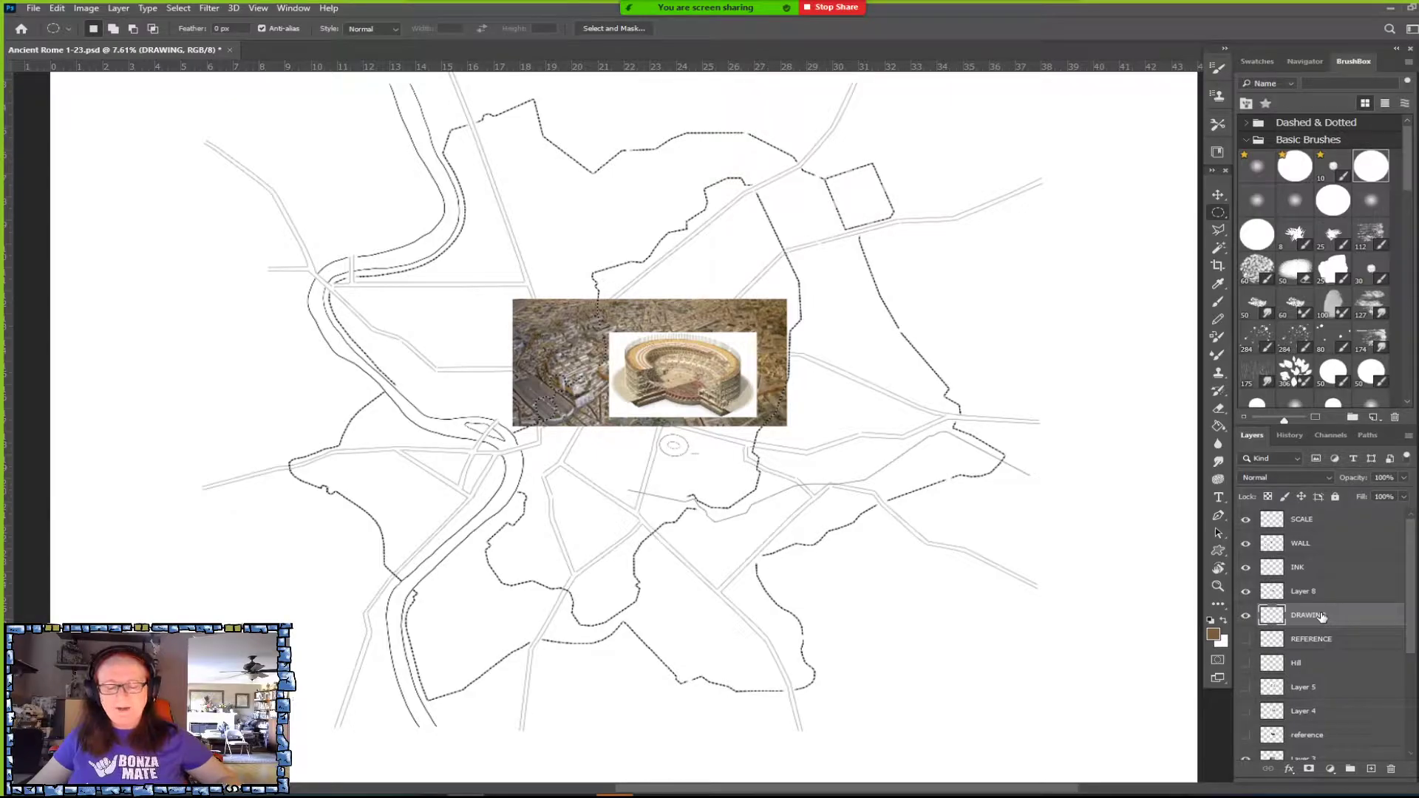
key(ctrl+plus)
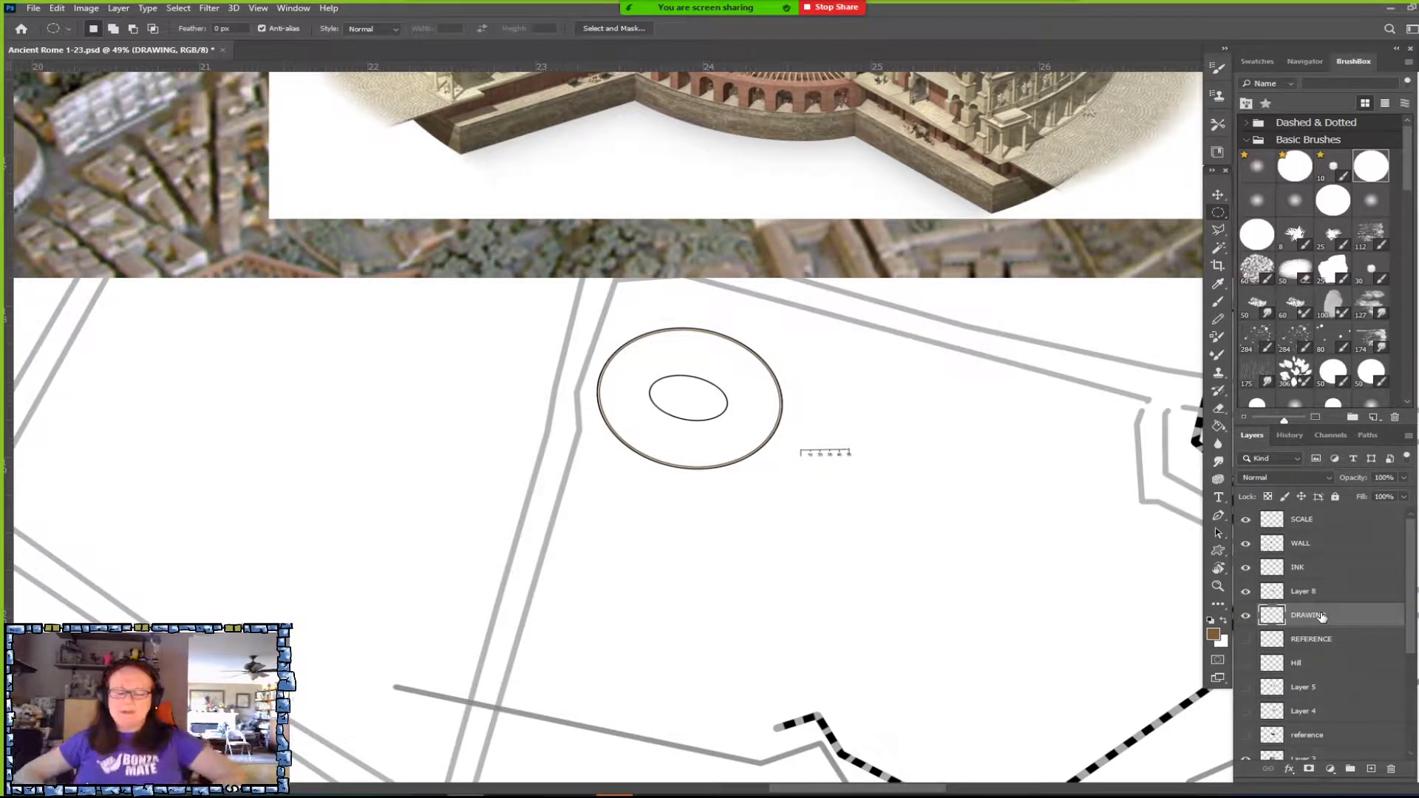
key(ctrl+plus)
key(ctrl+plus)
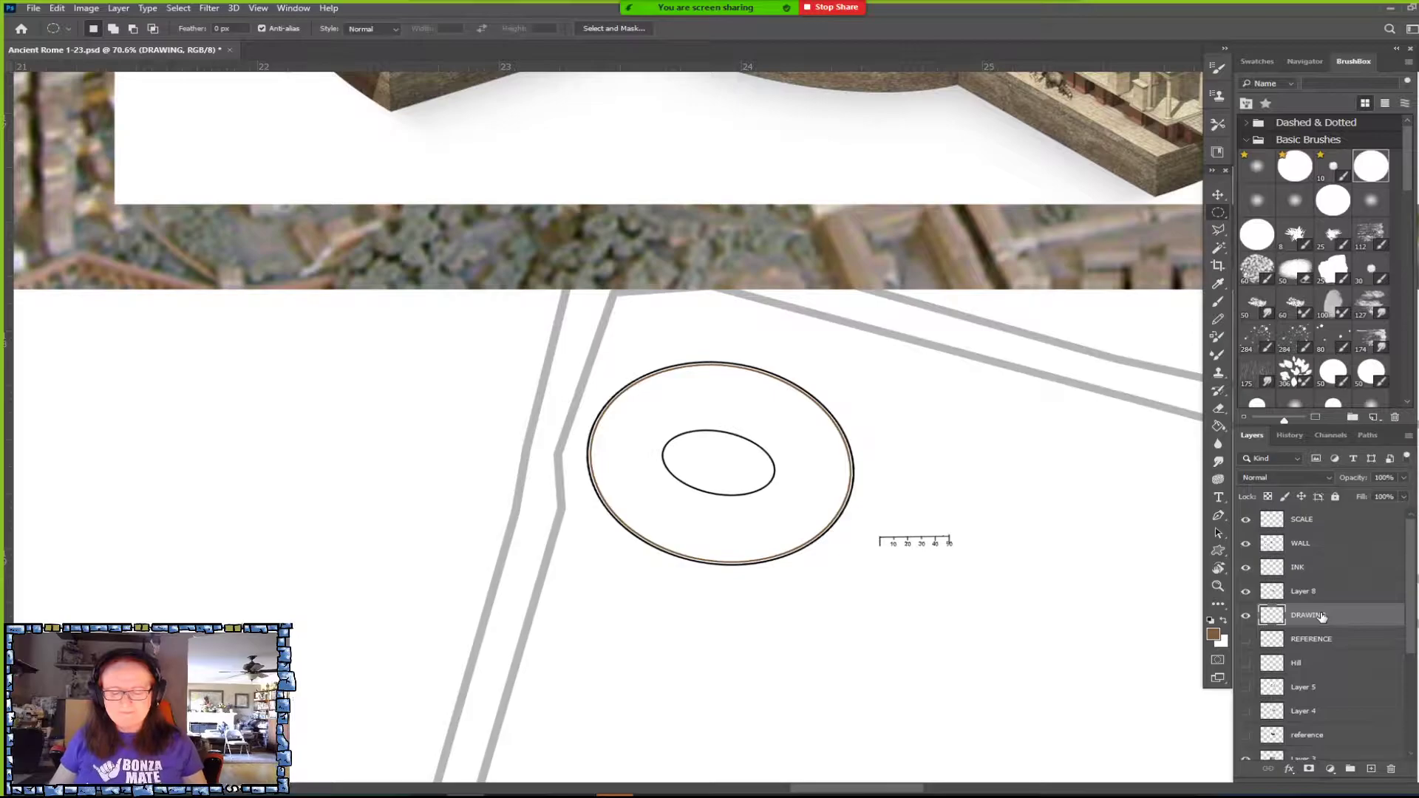
key(ctrl+plus)
key(ctrl+plus)
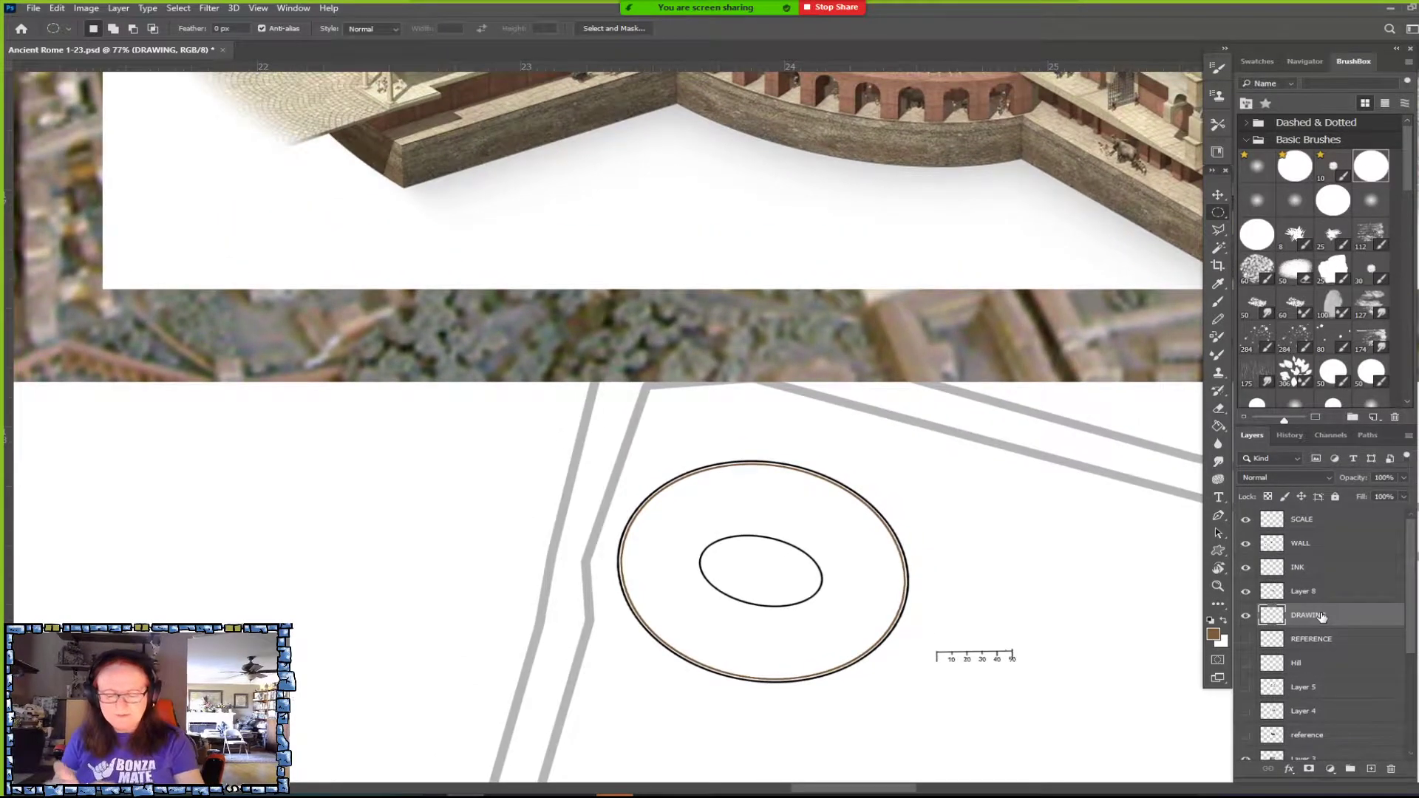
key(ctrl+plus)
key(ctrl+minus)
key(ctrl+minus)
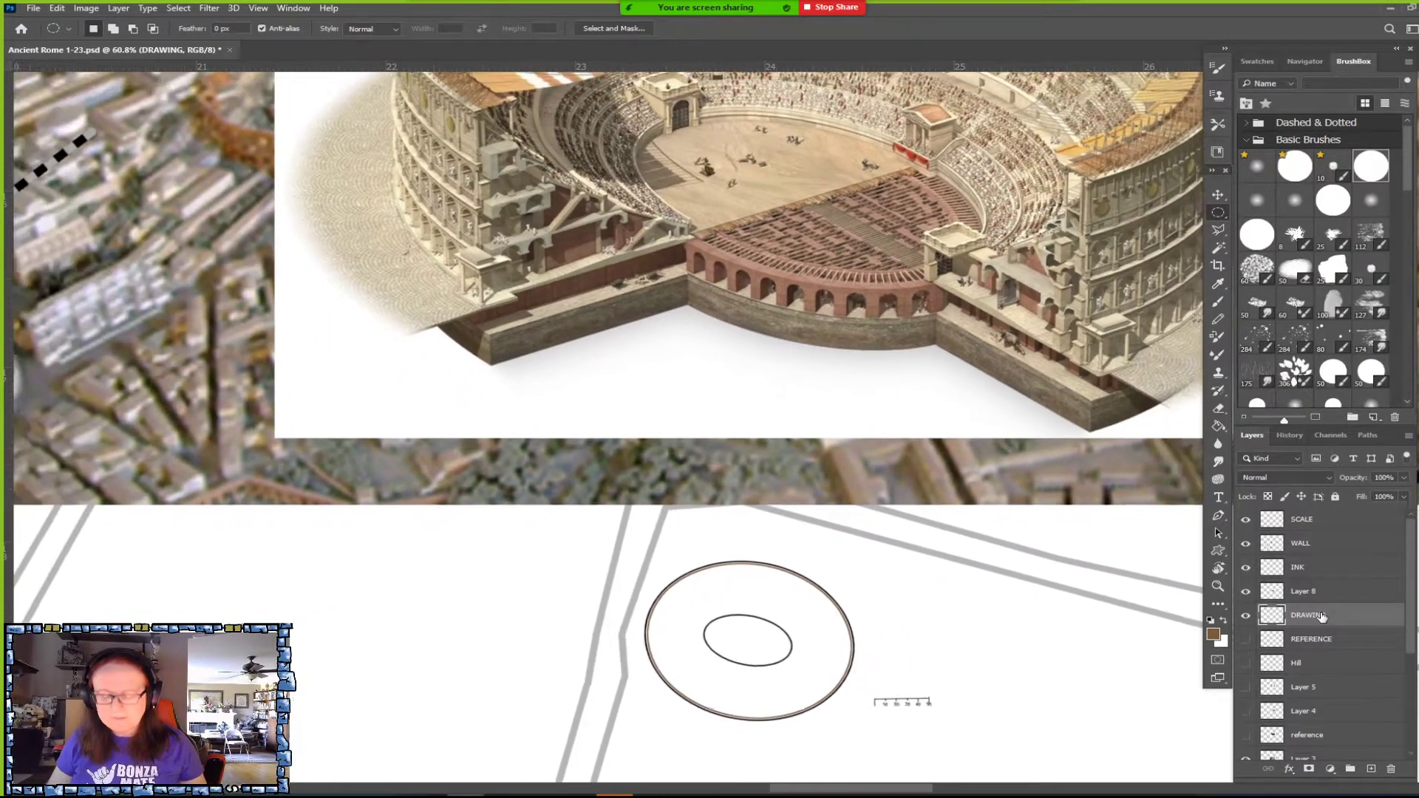
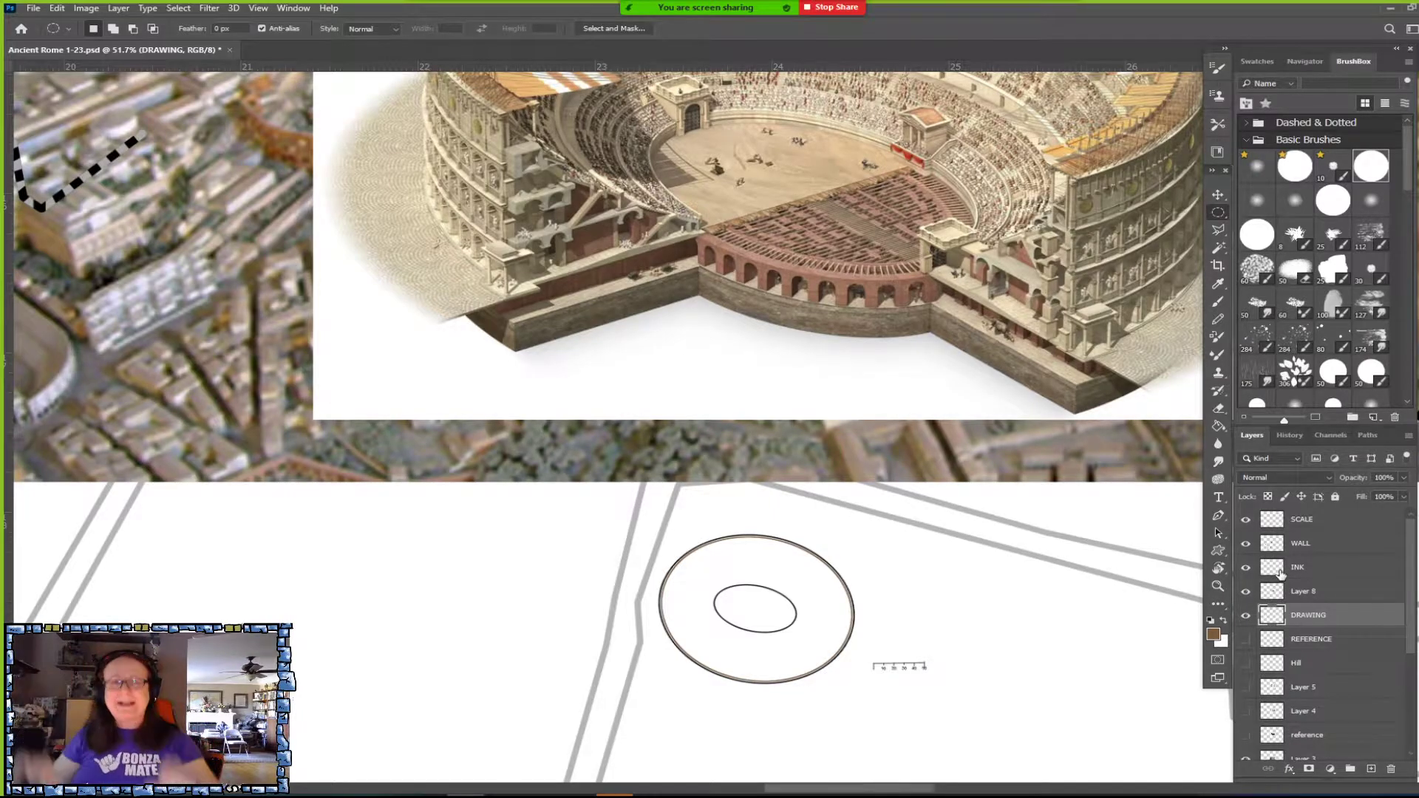
Select Layer 8 with the cutaway illustration and move it down over the Colosseum outlines.
key(ctrl+plus)
scroll(646, 606, down, 2)
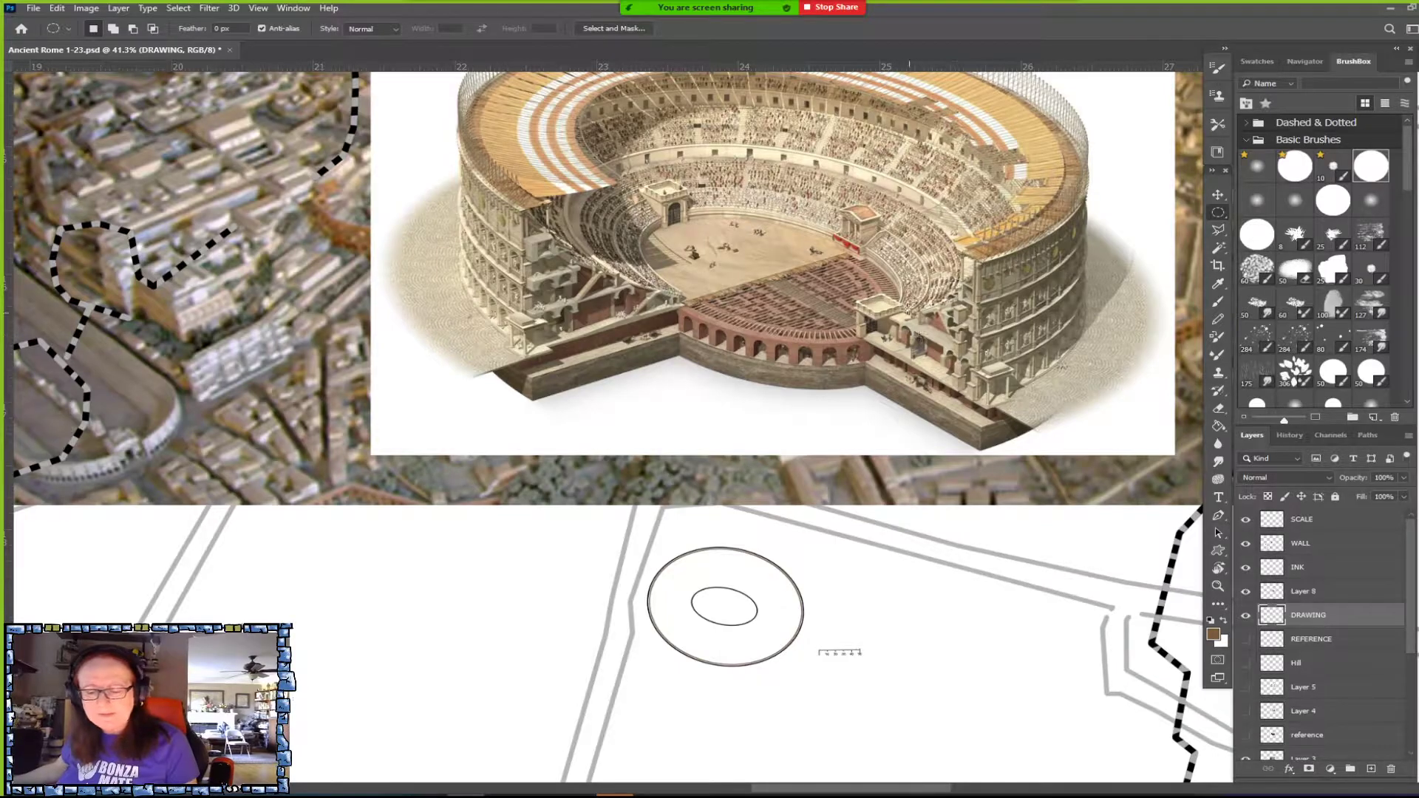
click(1216, 194)
right_click(959, 237)
click(988, 241)
click(1245, 592)
click(1244, 592)
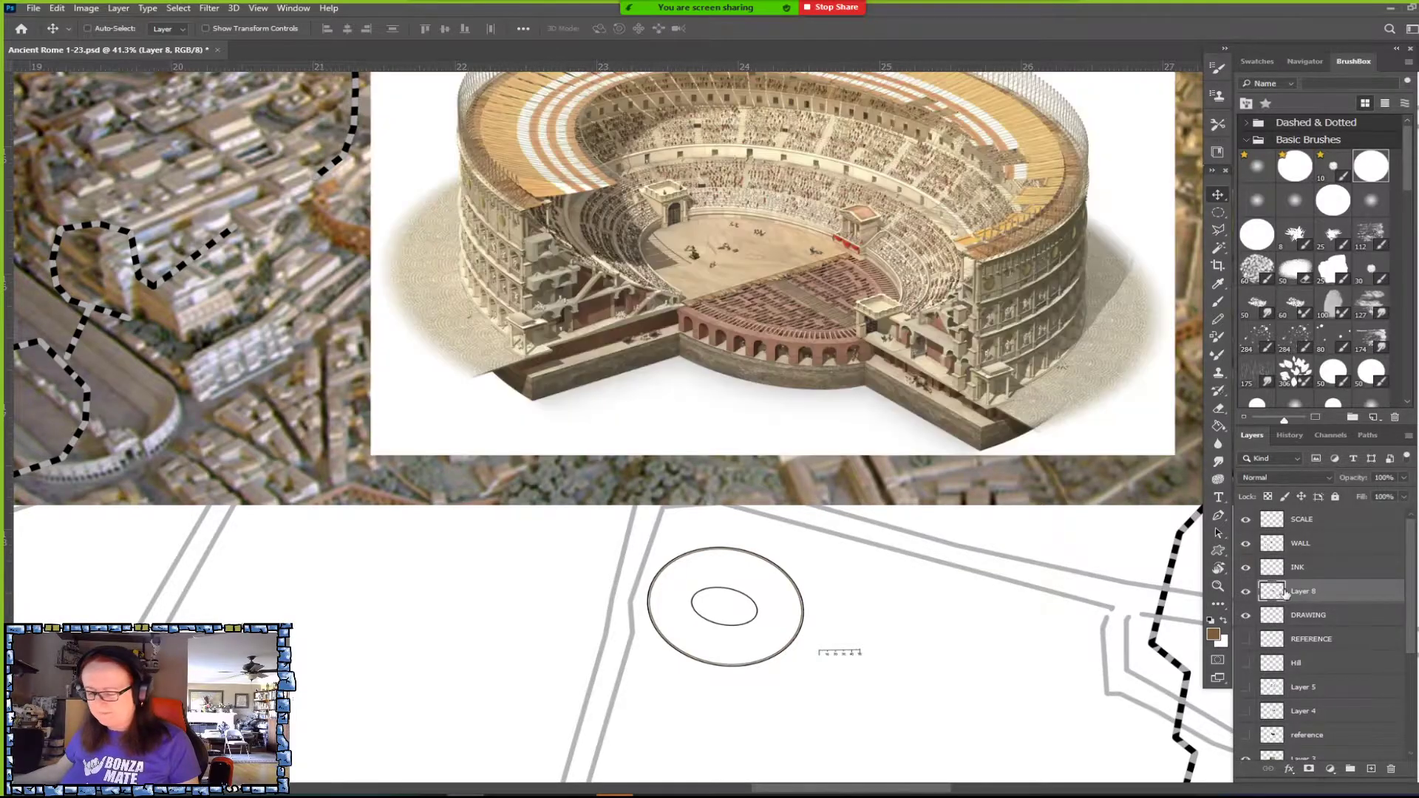
drag(916, 251, 817, 420)
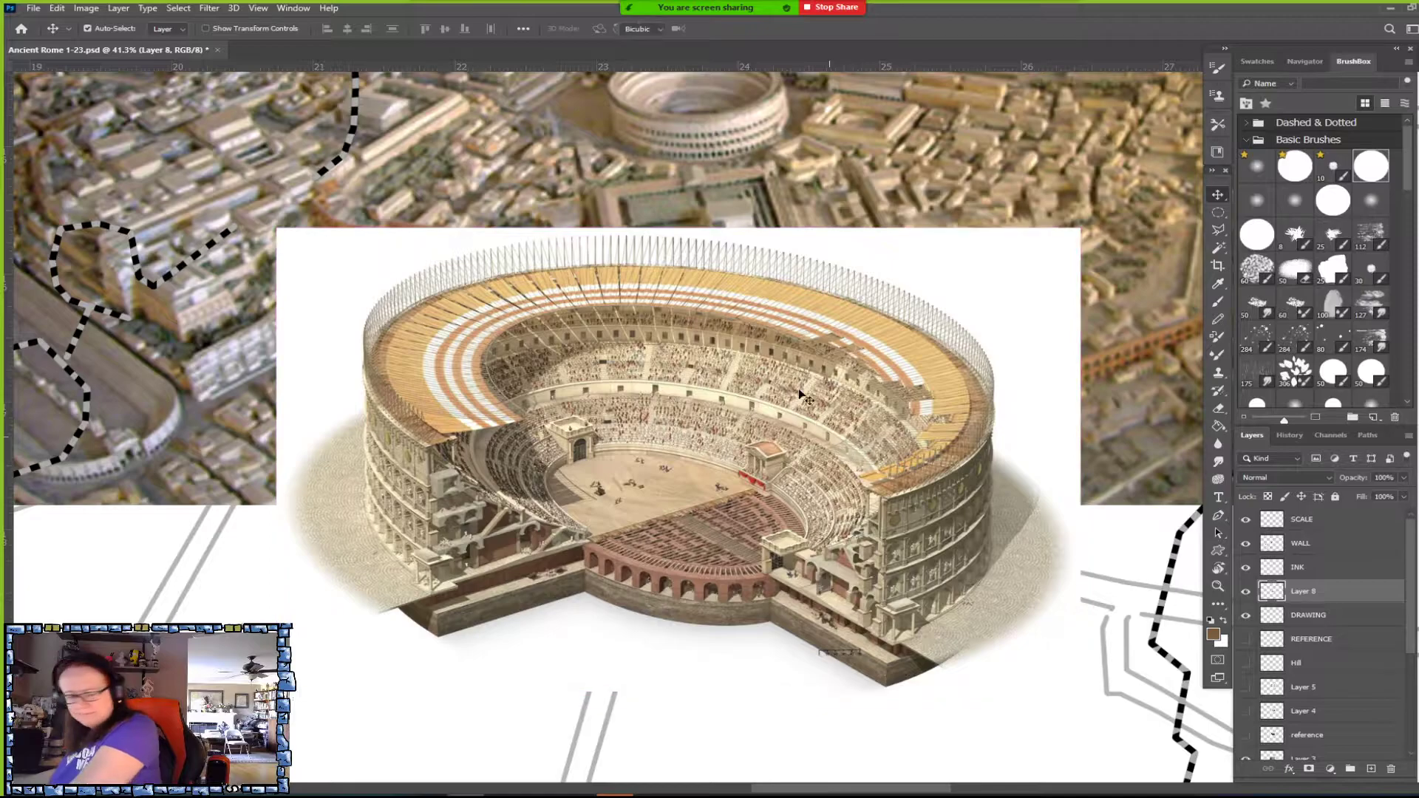
Scale the cutaway illustration down to less than half its size and place it directly above the Colosseum outlines.
key(ctrl+t)
drag(277, 229, 748, 499)
drag(930, 596, 761, 439)
key(Return)
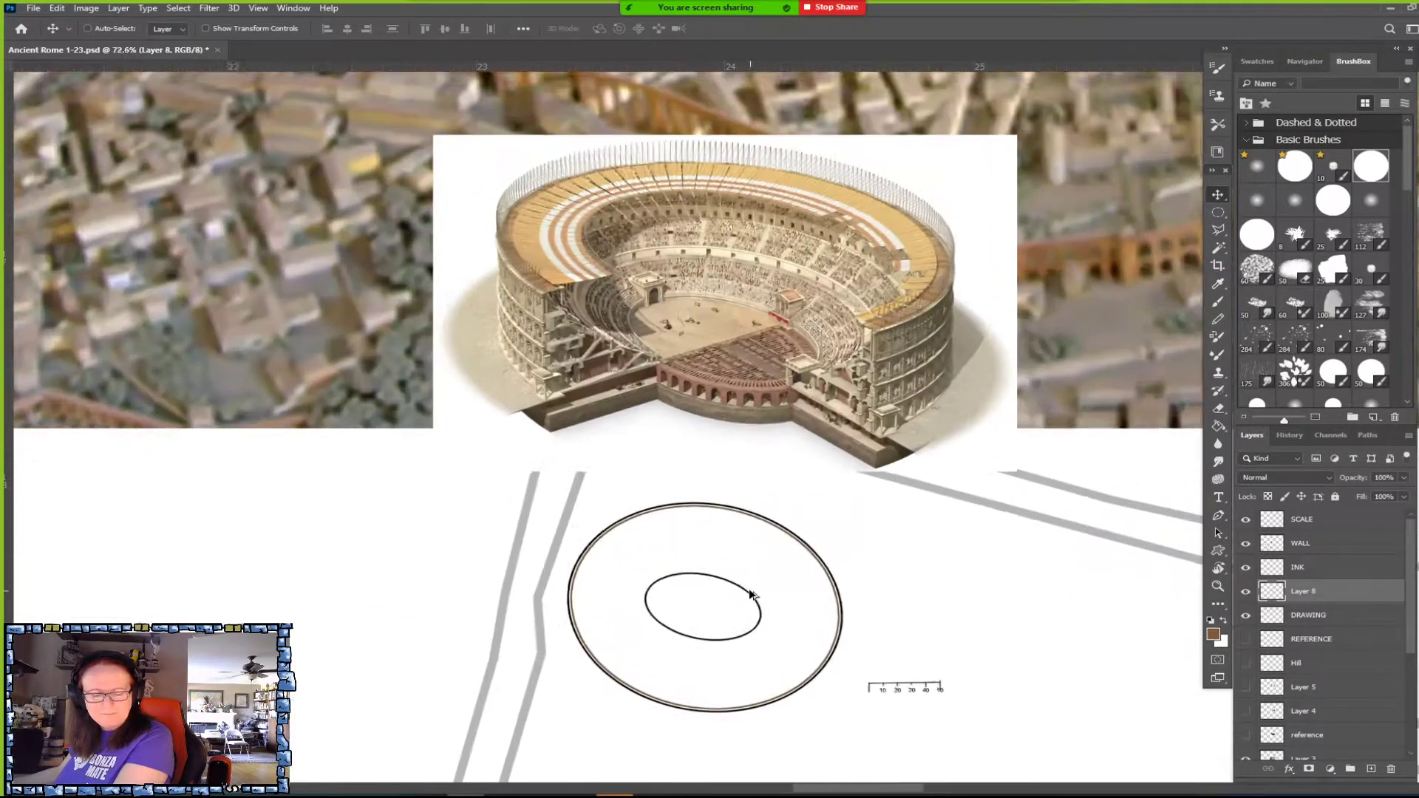
scroll(752, 602, up, 3)
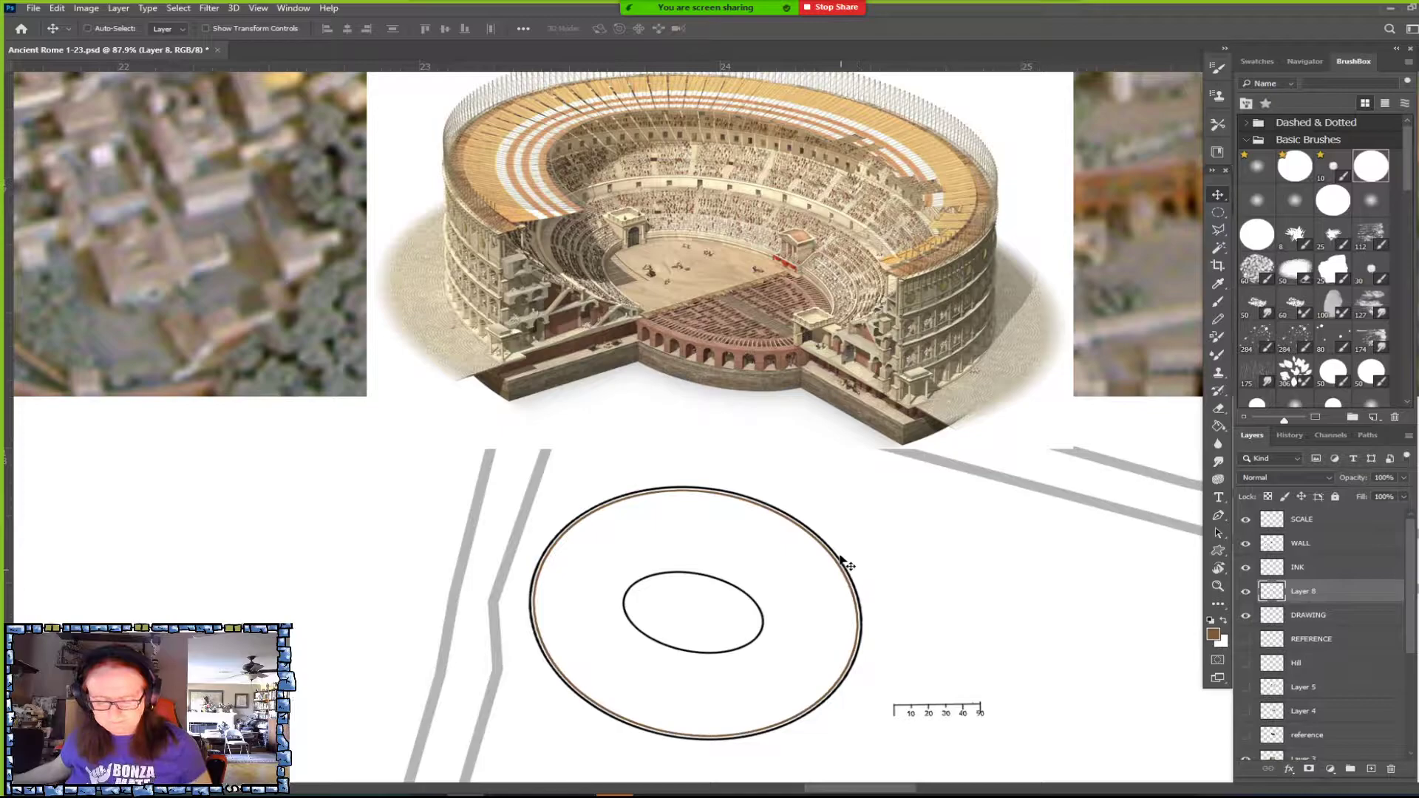
scroll(578, 284, up, 2)
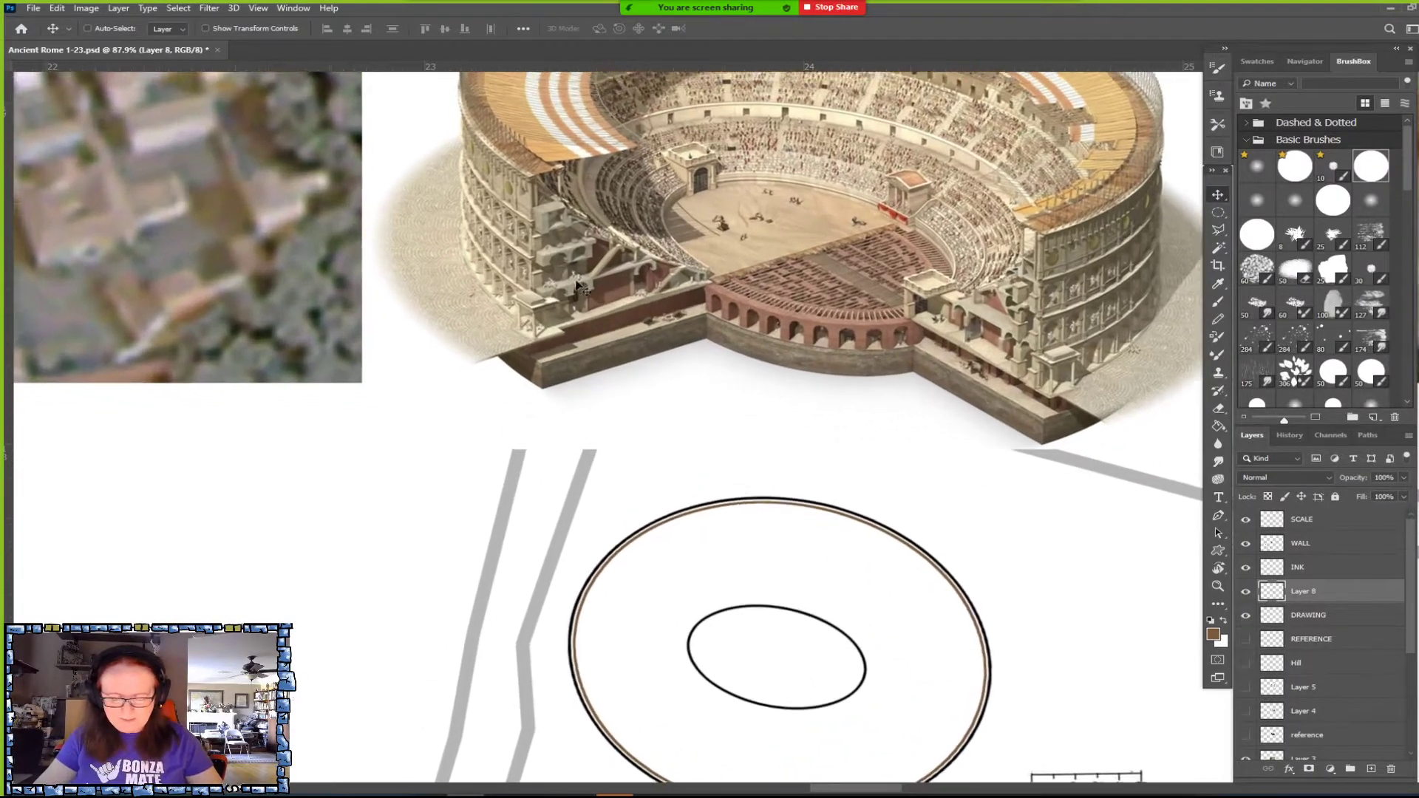
Show the REFERENCE layer and erase the plan's surrounding lettering and scale bars outside the outer Colosseum ellipse.
scroll(578, 284, up, 1)
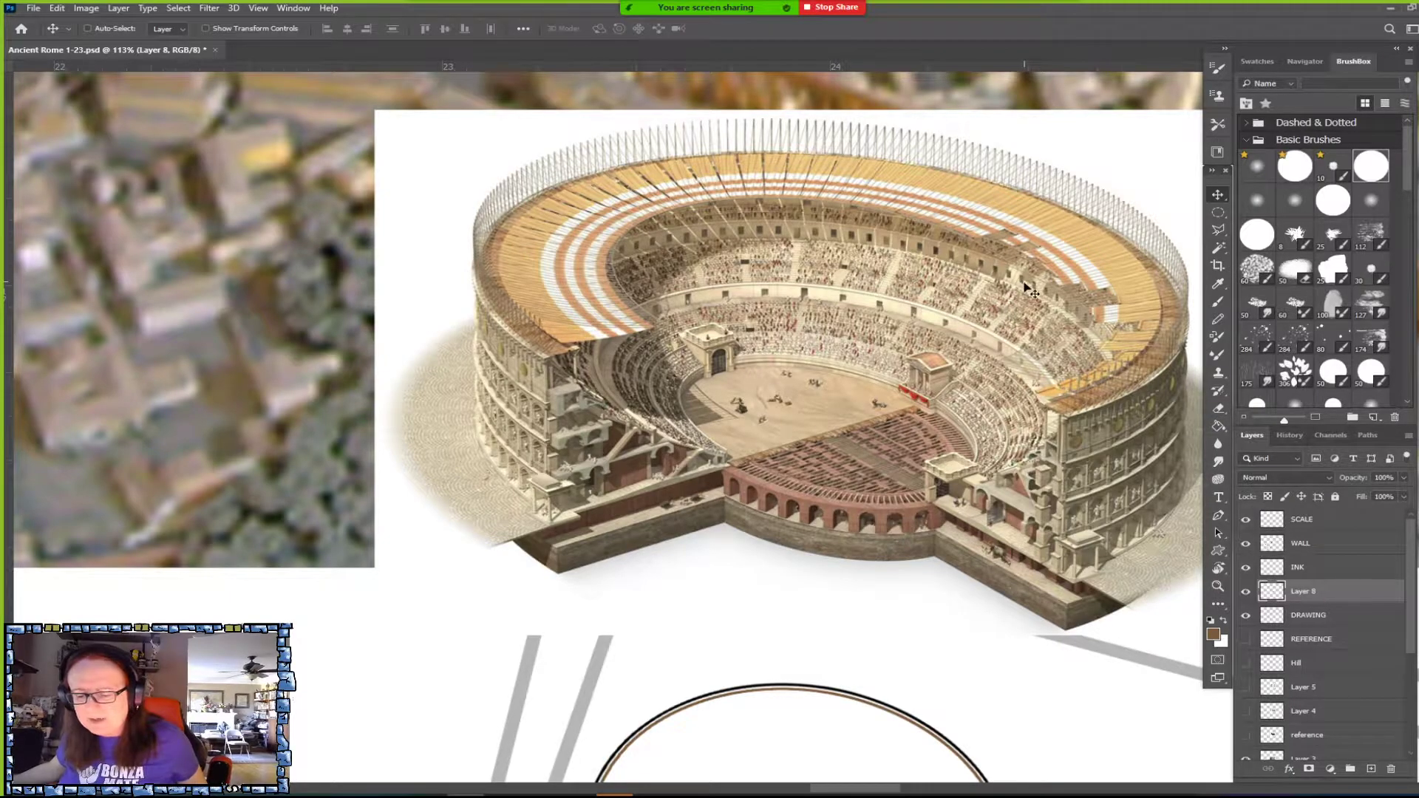
scroll(1127, 621, down, 1)
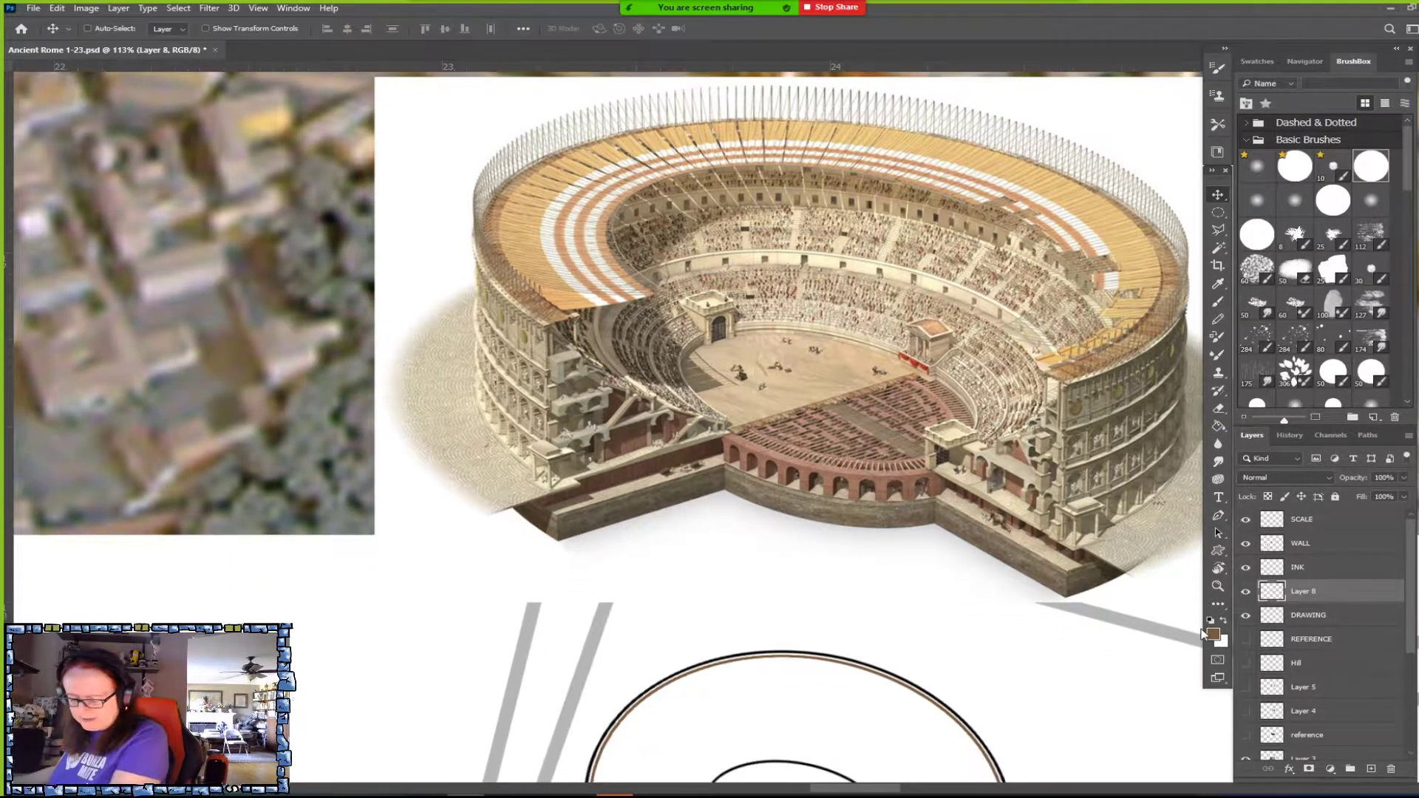
click(1245, 638)
mouse_move(1025, 723)
mouse_down()
mouse_move(964, 538)
mouse_move(964, 418)
mouse_up()
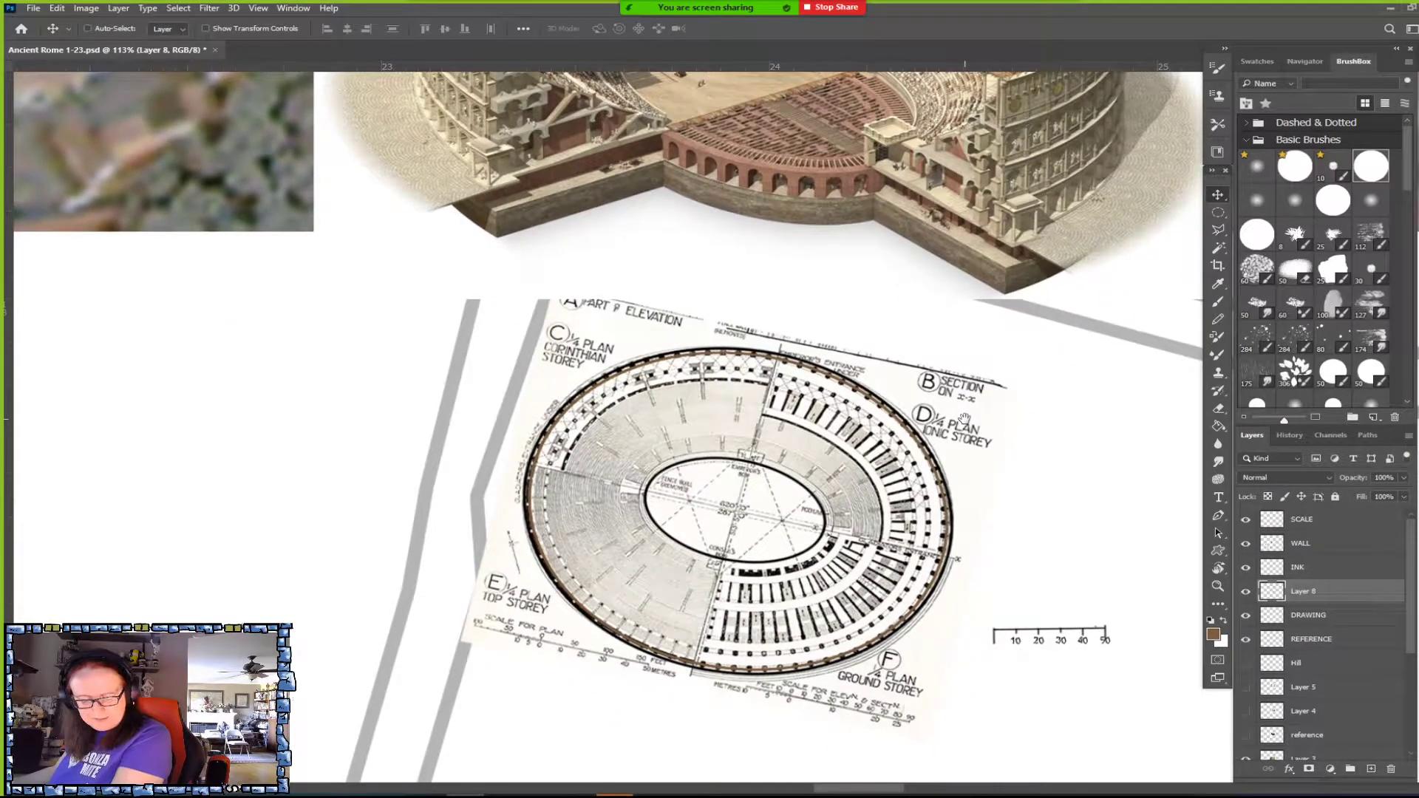
click(1312, 640)
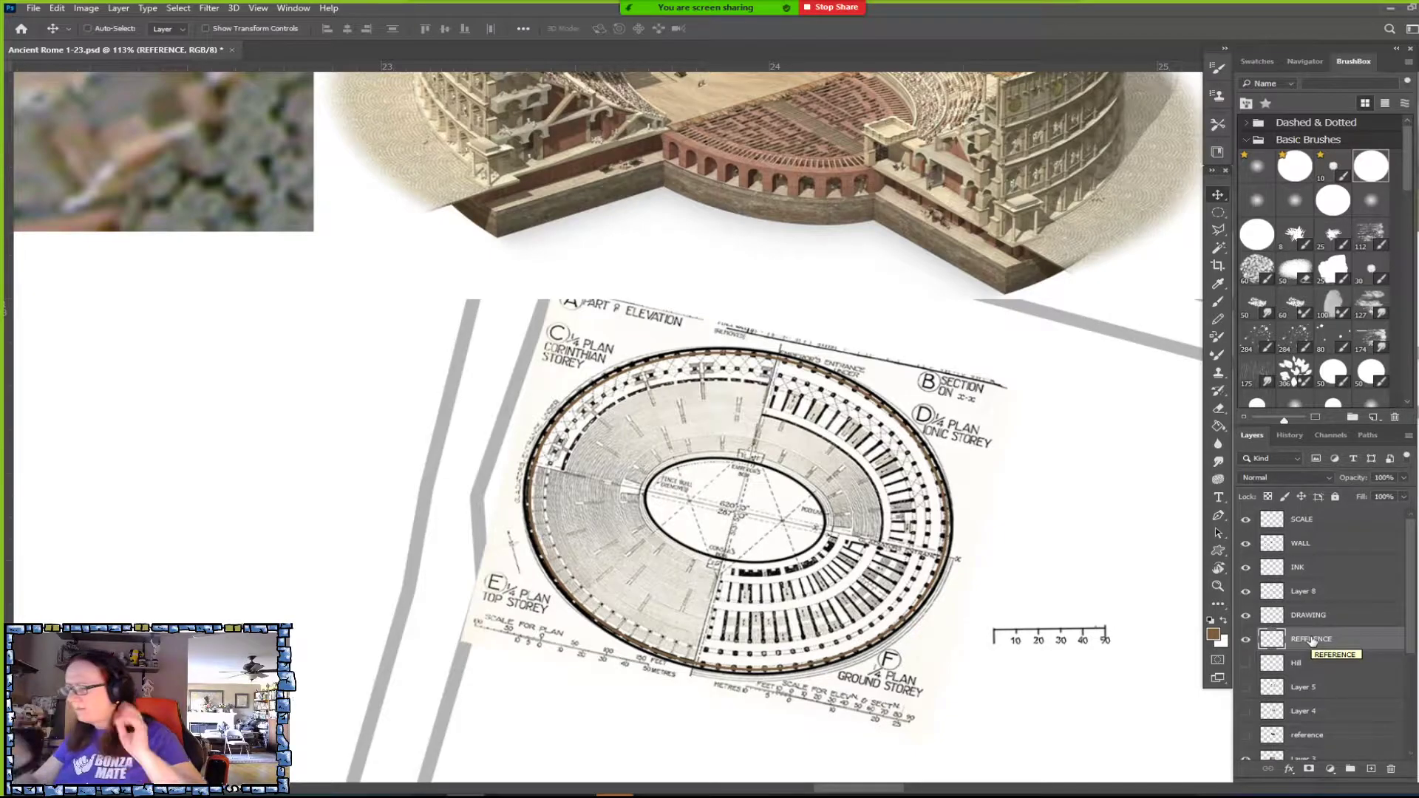
mouse_move(927, 654)
mouse_down()
mouse_move(862, 717)
mouse_move(783, 684)
mouse_move(614, 663)
mouse_move(562, 646)
mouse_move(488, 558)
mouse_move(470, 639)
mouse_move(550, 598)
mouse_up()
click(863, 716)
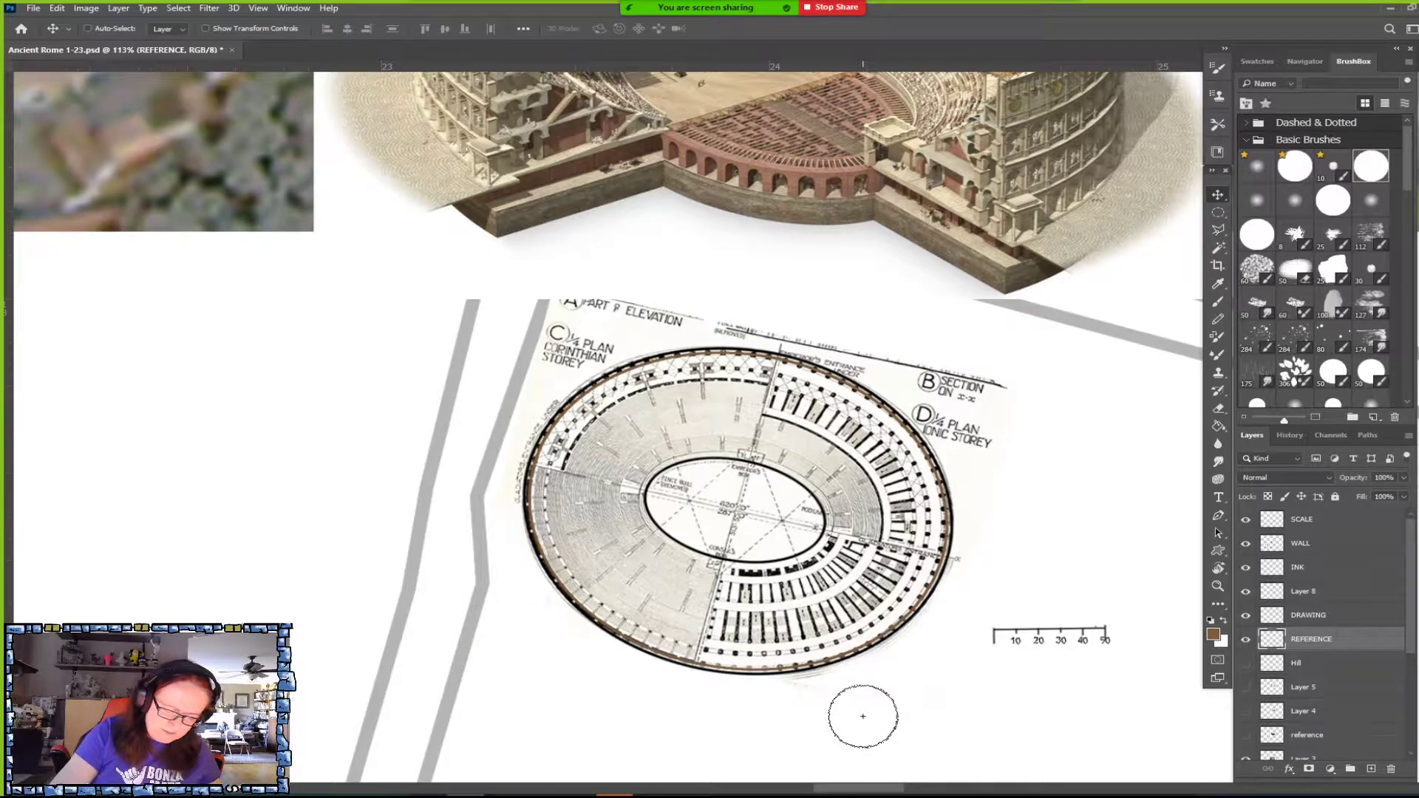
mouse_move(566, 344)
mouse_down()
mouse_move(499, 473)
mouse_move(617, 301)
mouse_move(580, 321)
mouse_move(676, 319)
mouse_move(879, 359)
mouse_move(798, 358)
mouse_move(980, 440)
mouse_move(953, 380)
mouse_move(1005, 380)
mouse_up()
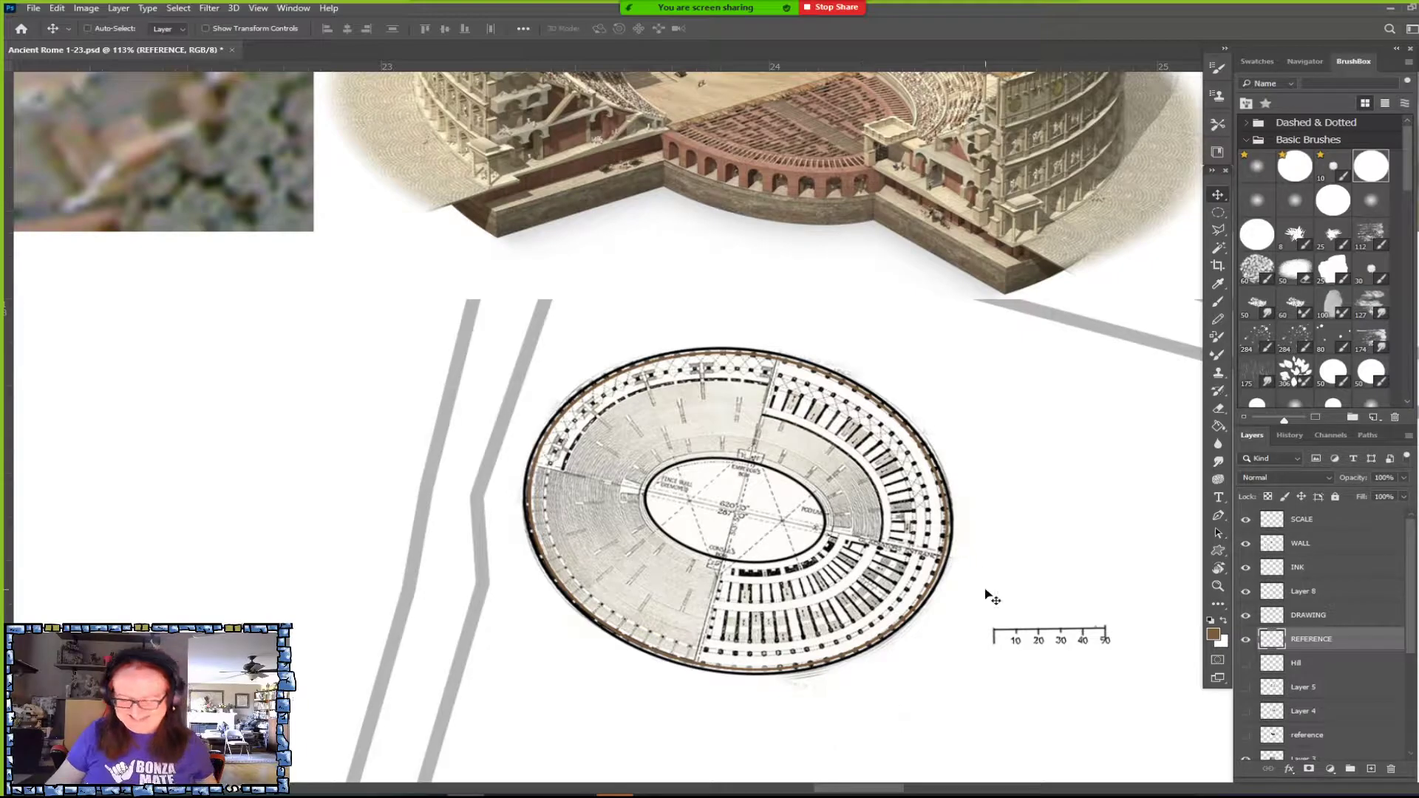
Select Layer 8, scale the cutaway illustration to about 79% and place it immediately west of the Colosseum plan.
scroll(990, 596, down, 4)
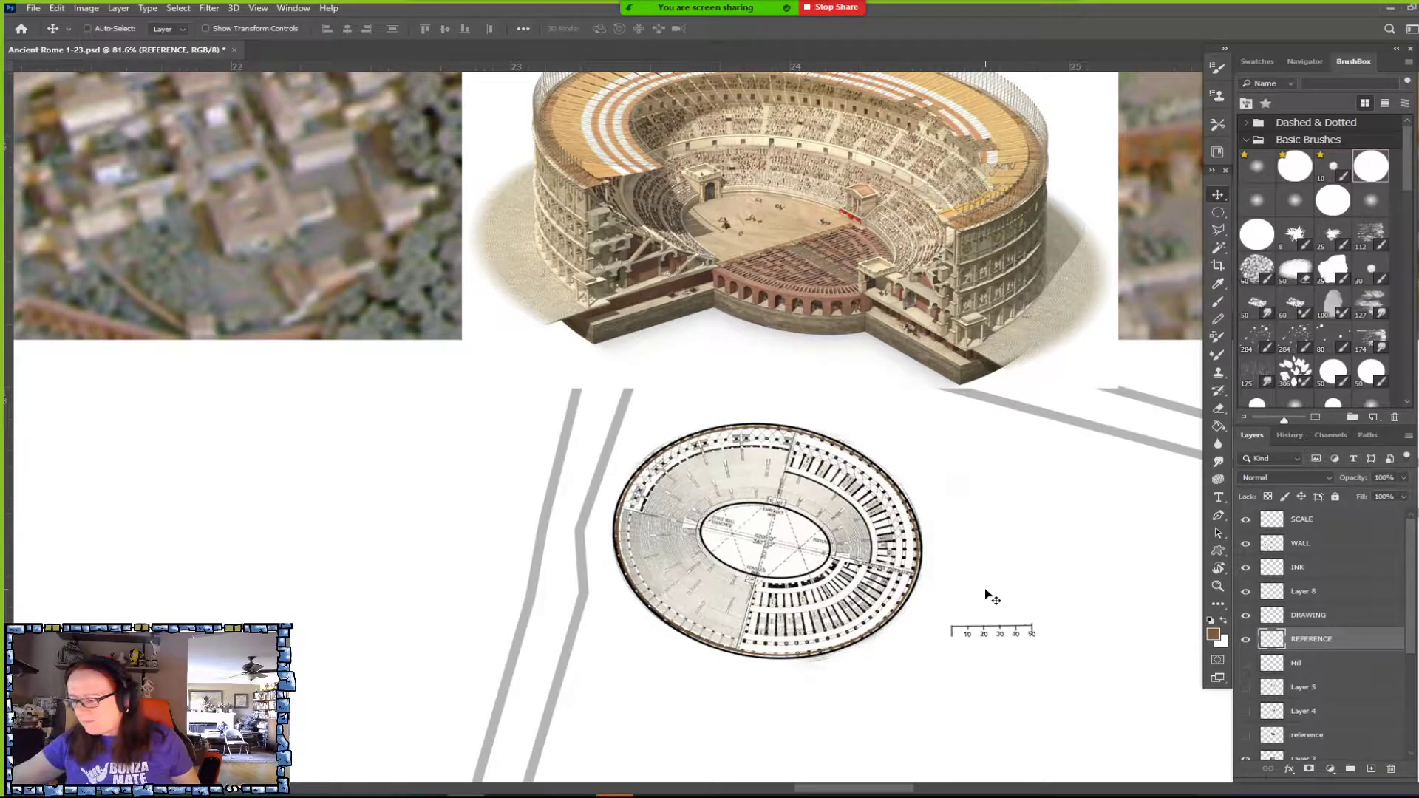
scroll(990, 595, up, 2)
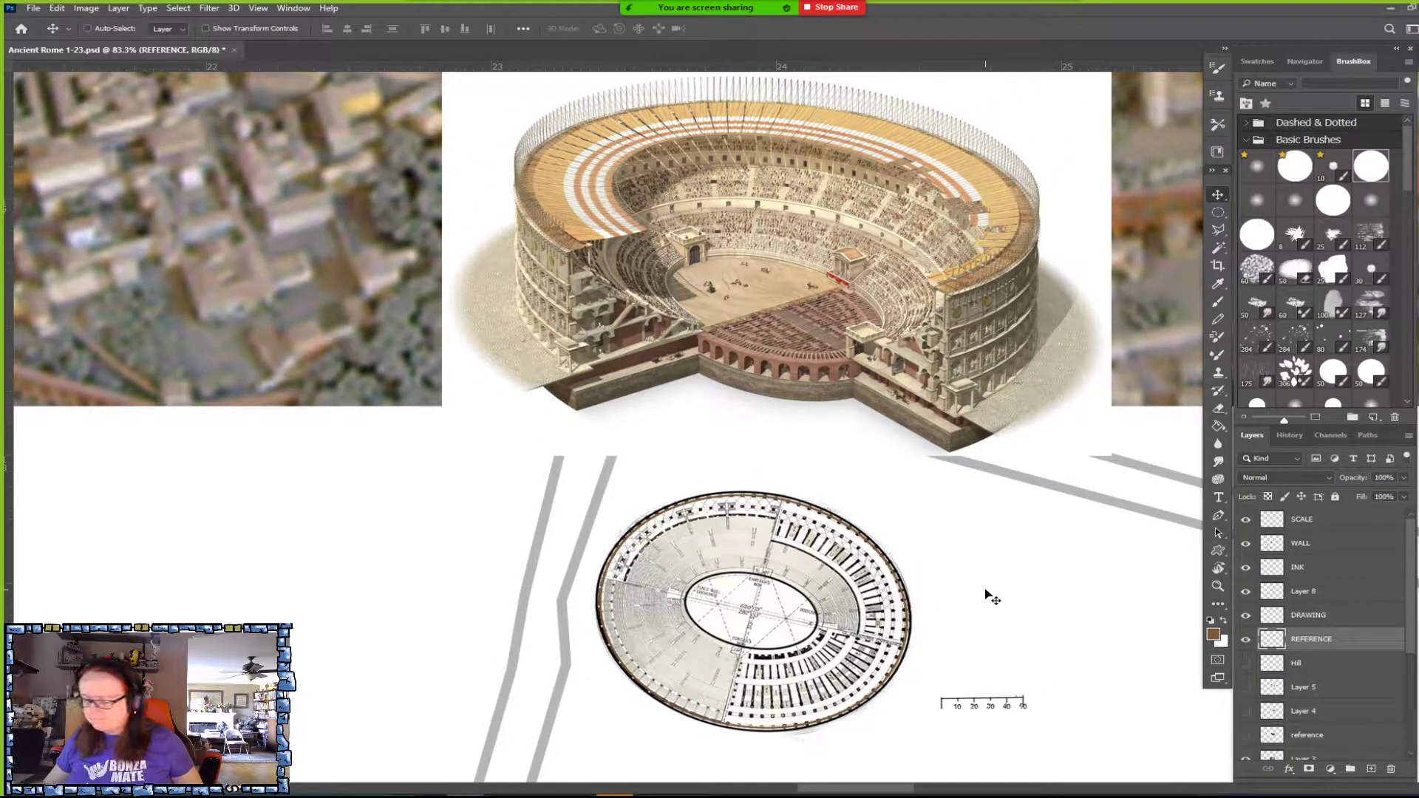
drag(964, 396, 958, 410)
key(ctrl)
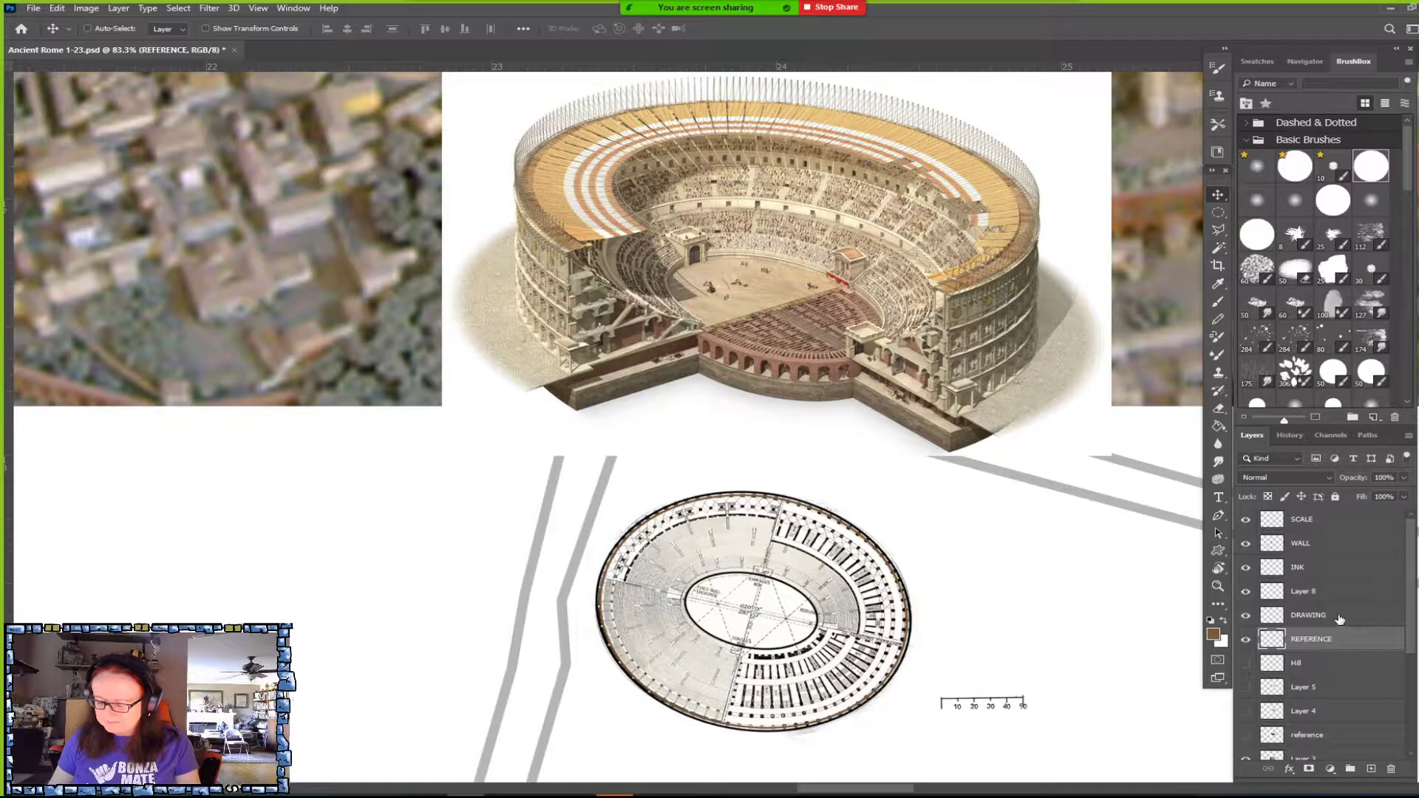
click(1330, 595)
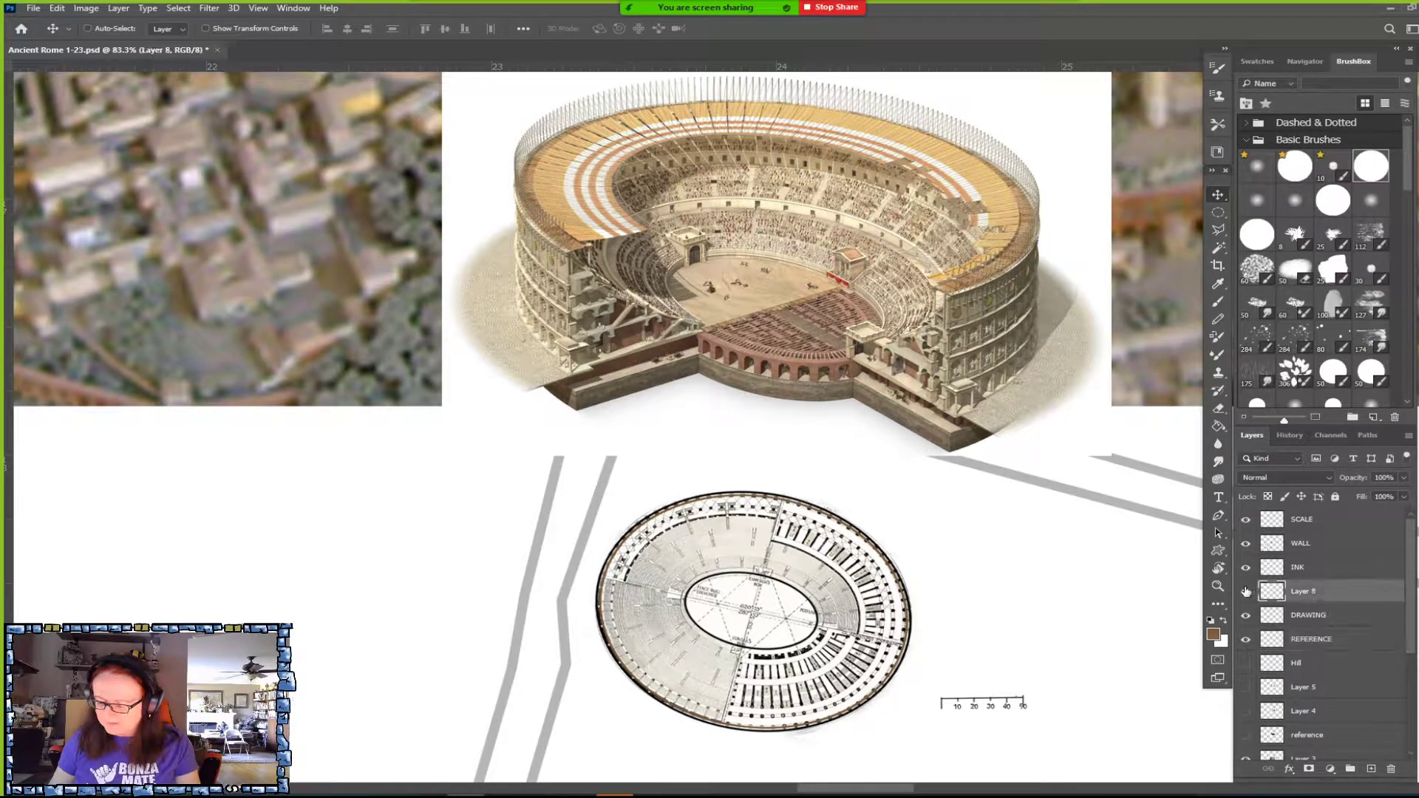
drag(1001, 403, 992, 433)
drag(743, 292, 987, 591)
key(ctrl+t)
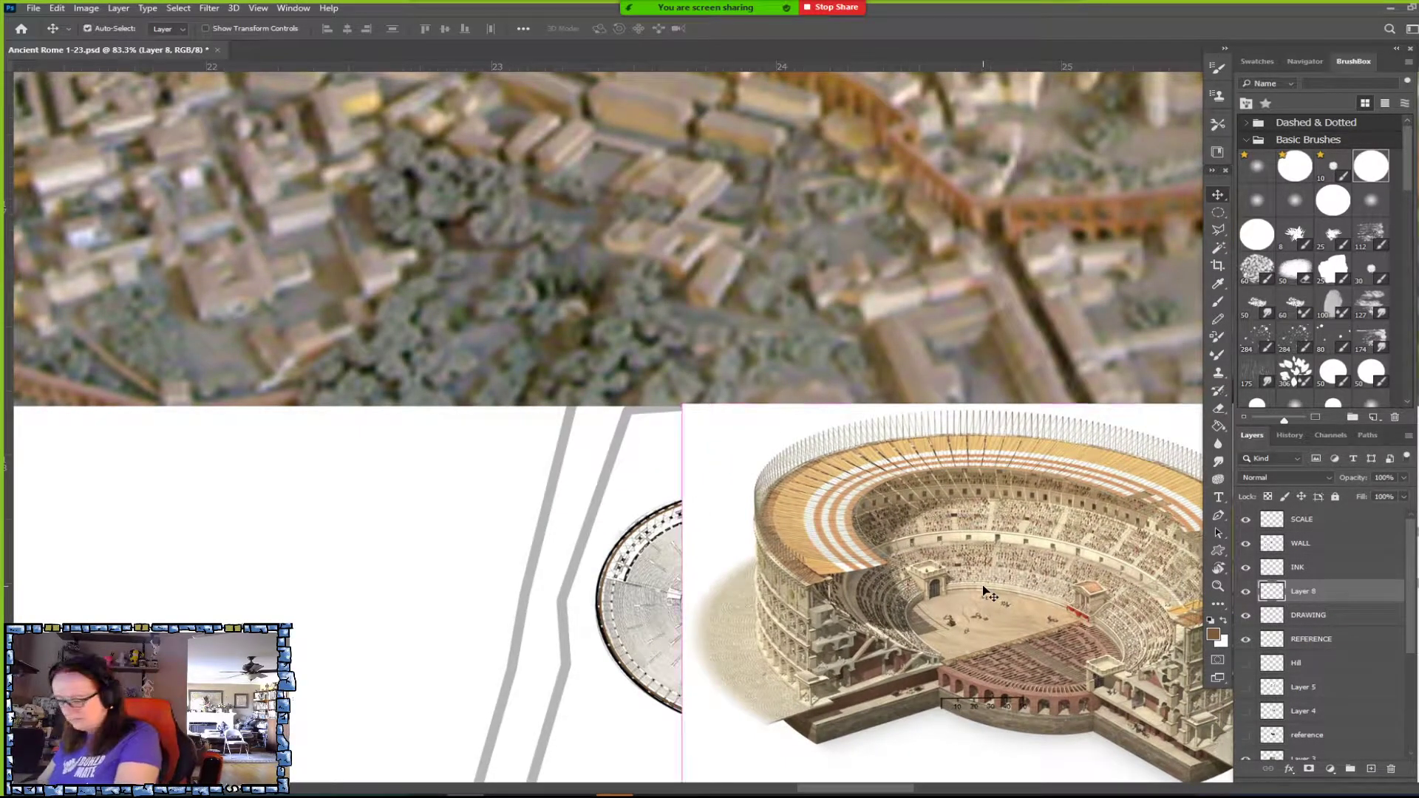
drag(678, 597, 388, 619)
drag(561, 597, 520, 597)
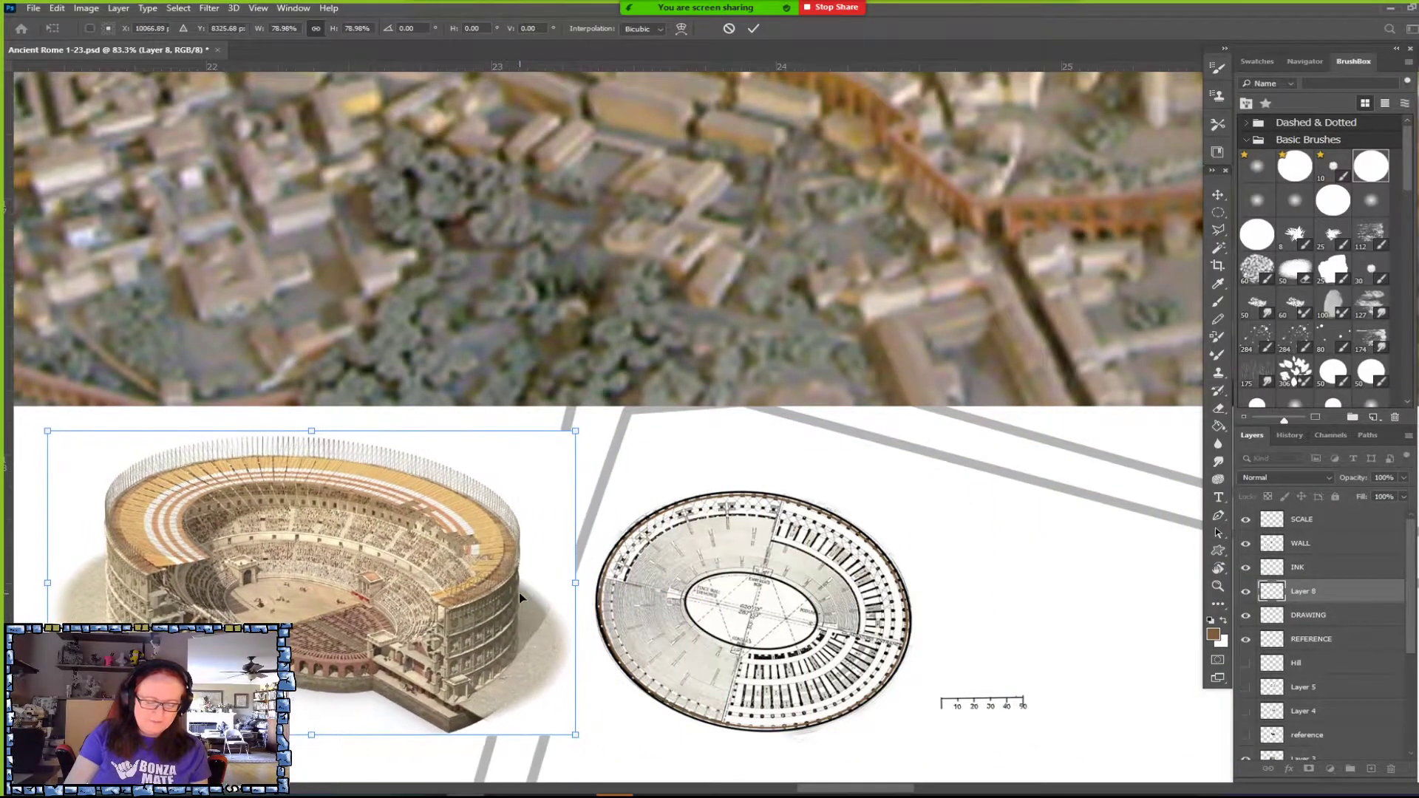
key(Return)
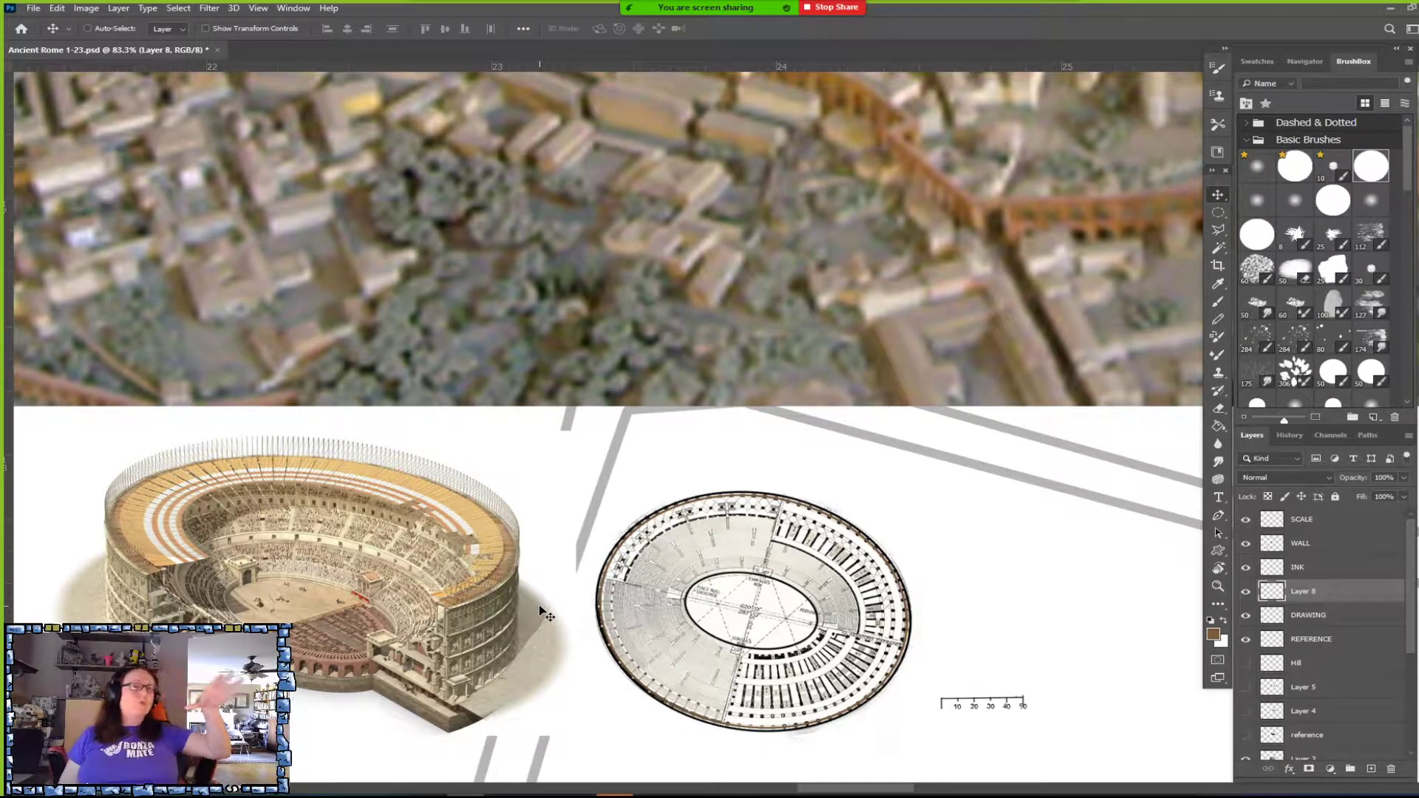
Compare the seating tiers and walls in the cutaway illustration with the rings on the Colosseum plan.
scroll(539, 605, up, 3)
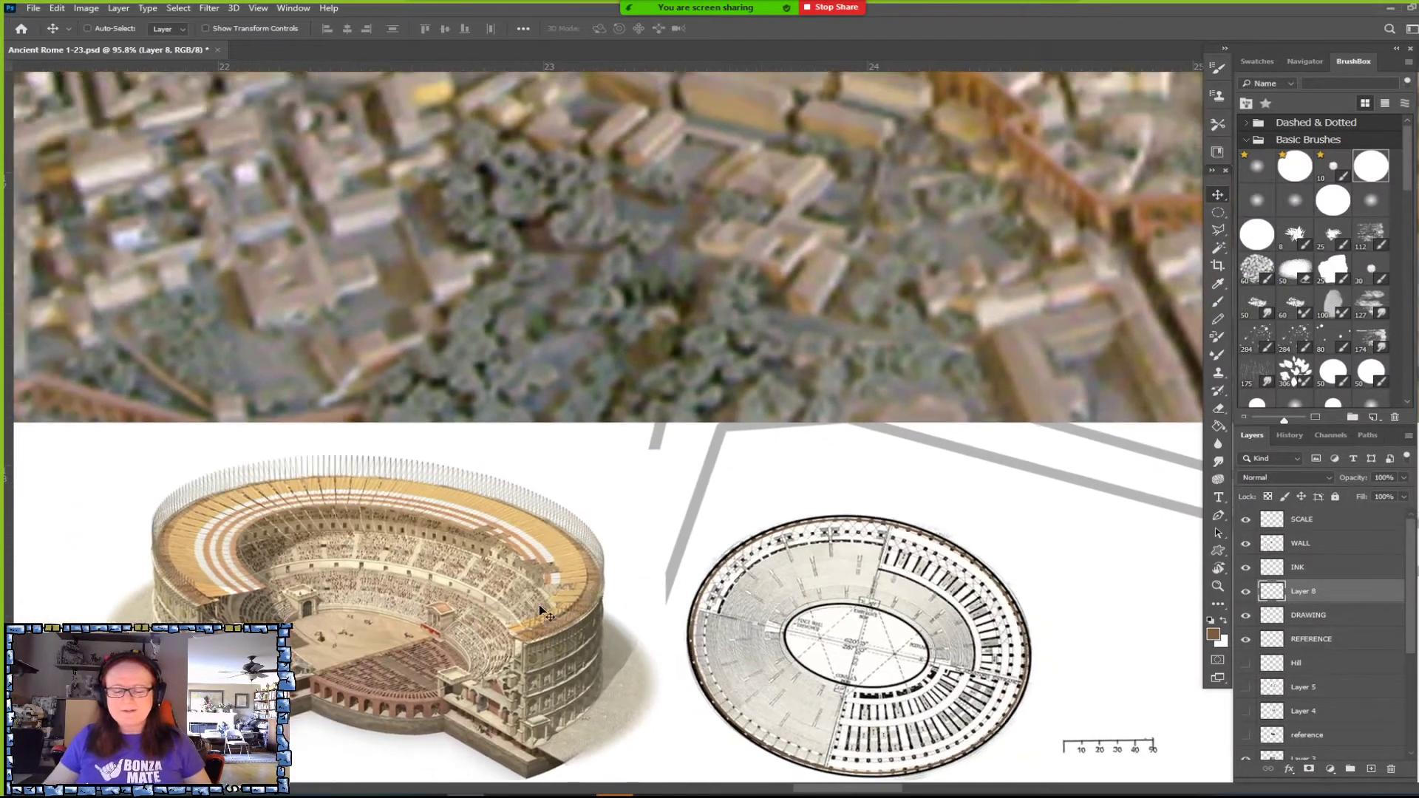
scroll(539, 604, up, 5)
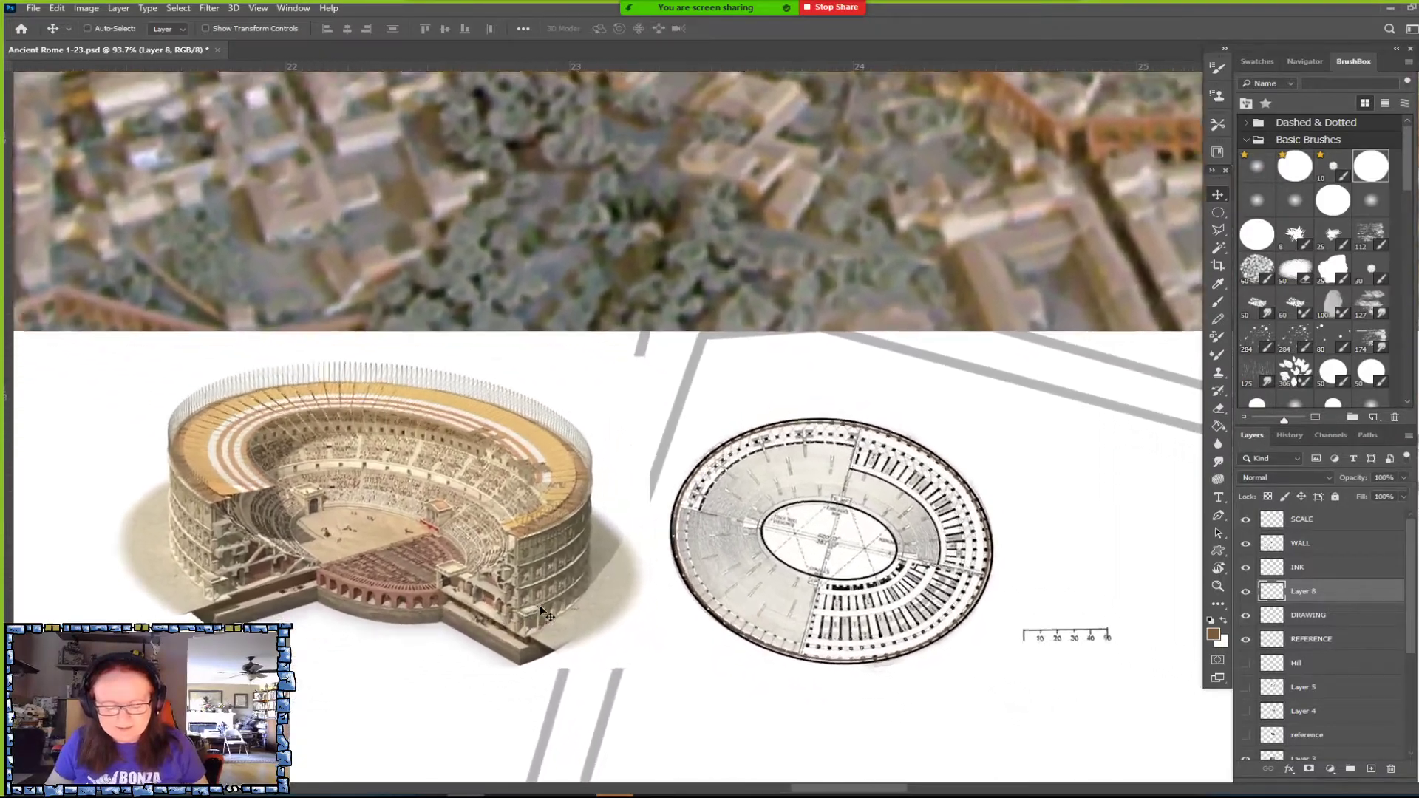
scroll(539, 604, down, 1)
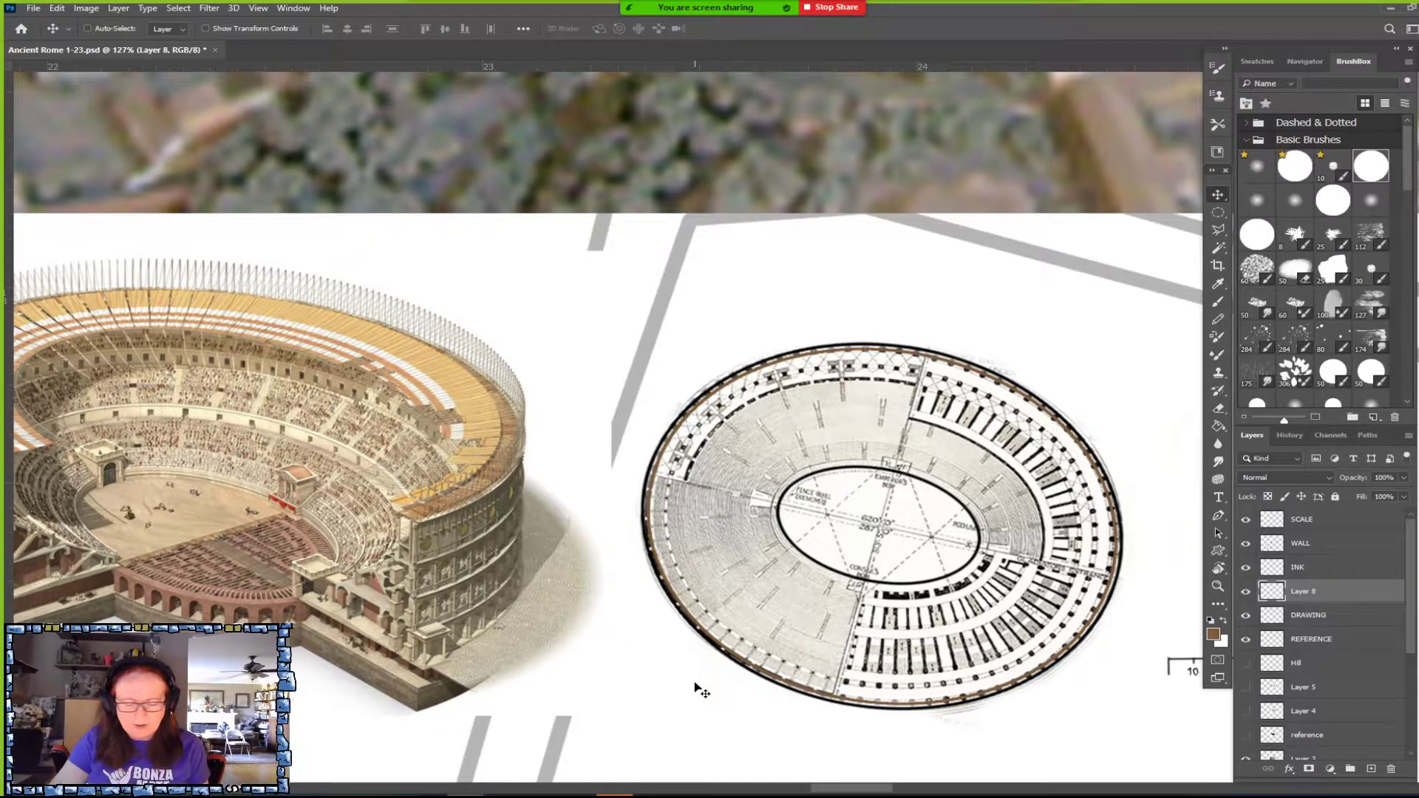
scroll(697, 680, left, 1)
scroll(697, 687, left, 1)
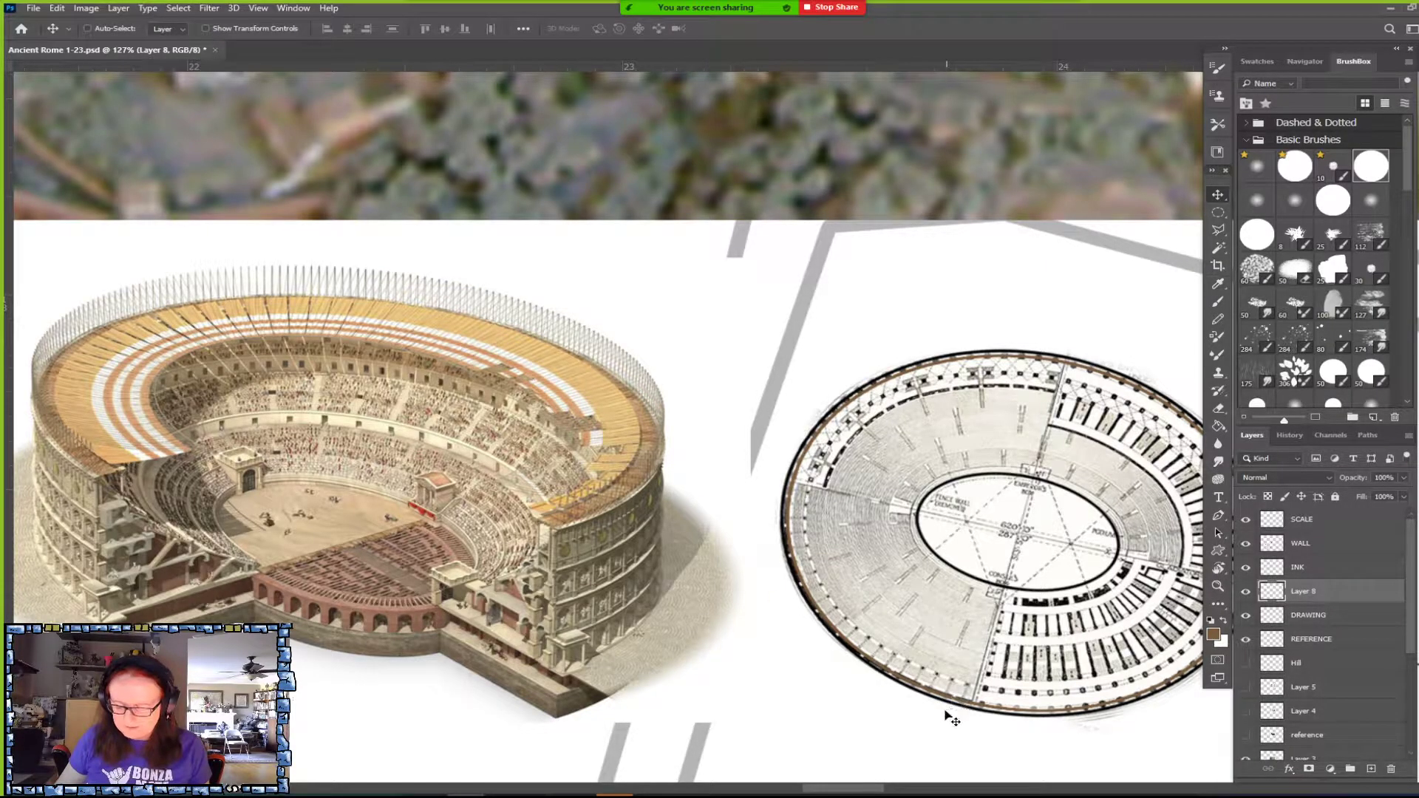
scroll(821, 689, down, 5)
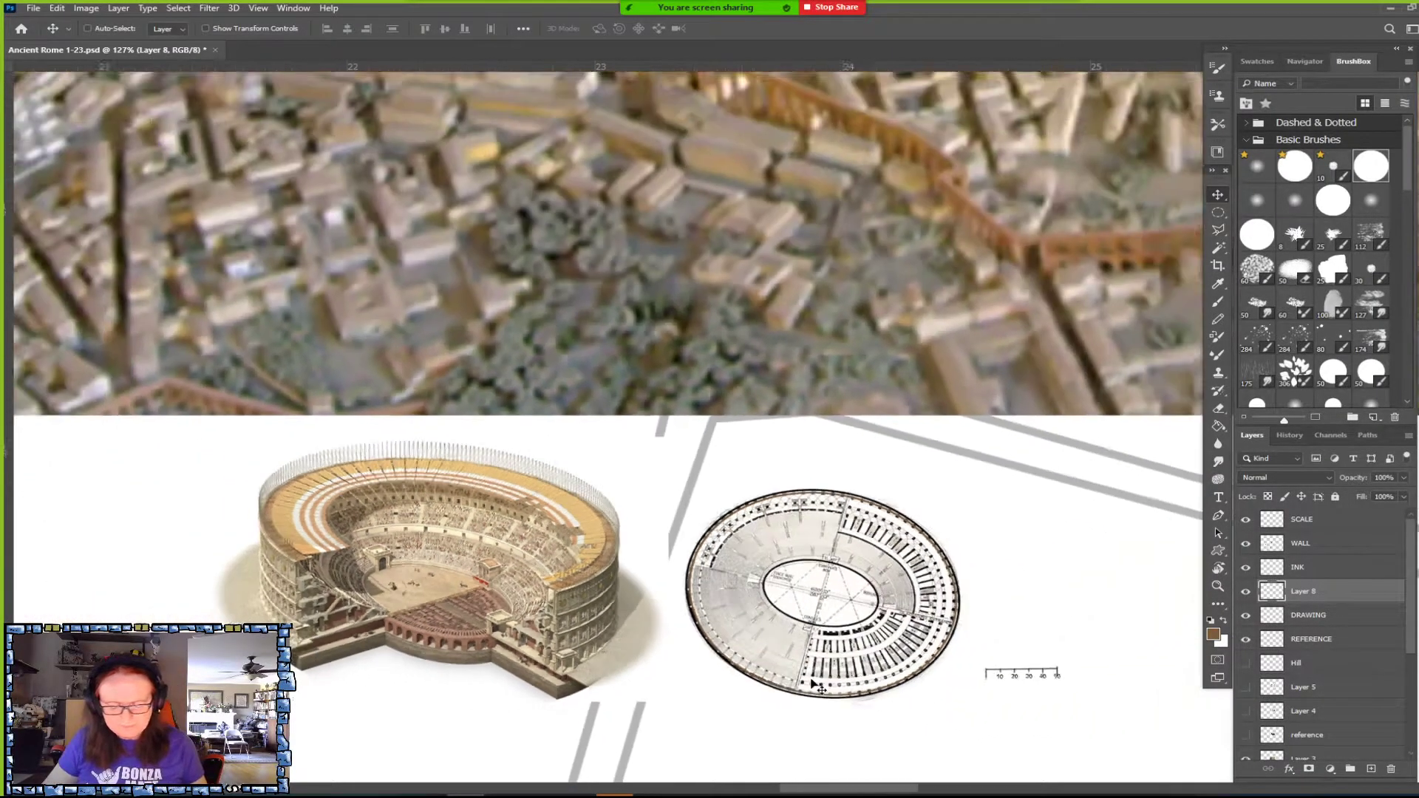
scroll(818, 687, down, 2)
scroll(818, 688, up, 7)
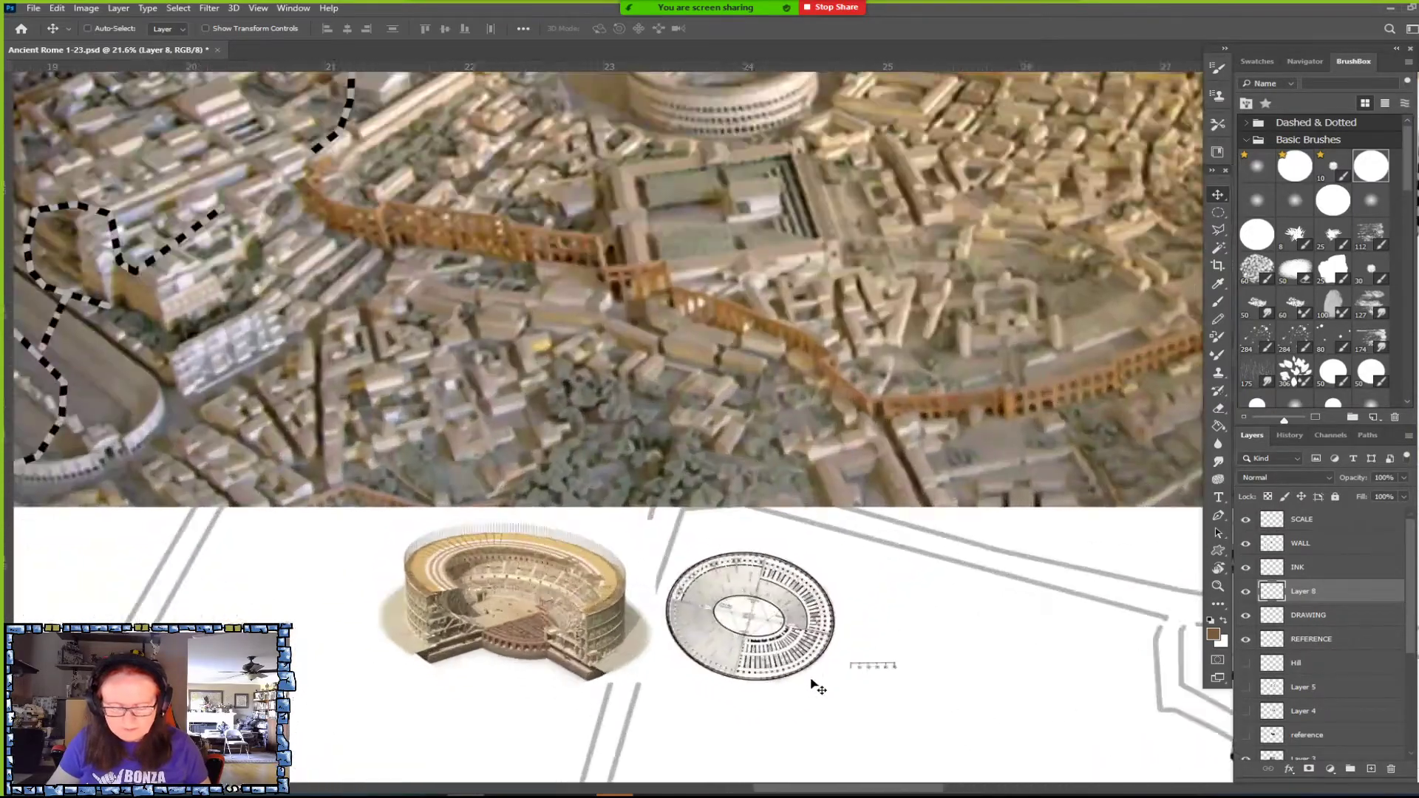
scroll(818, 687, up, 1)
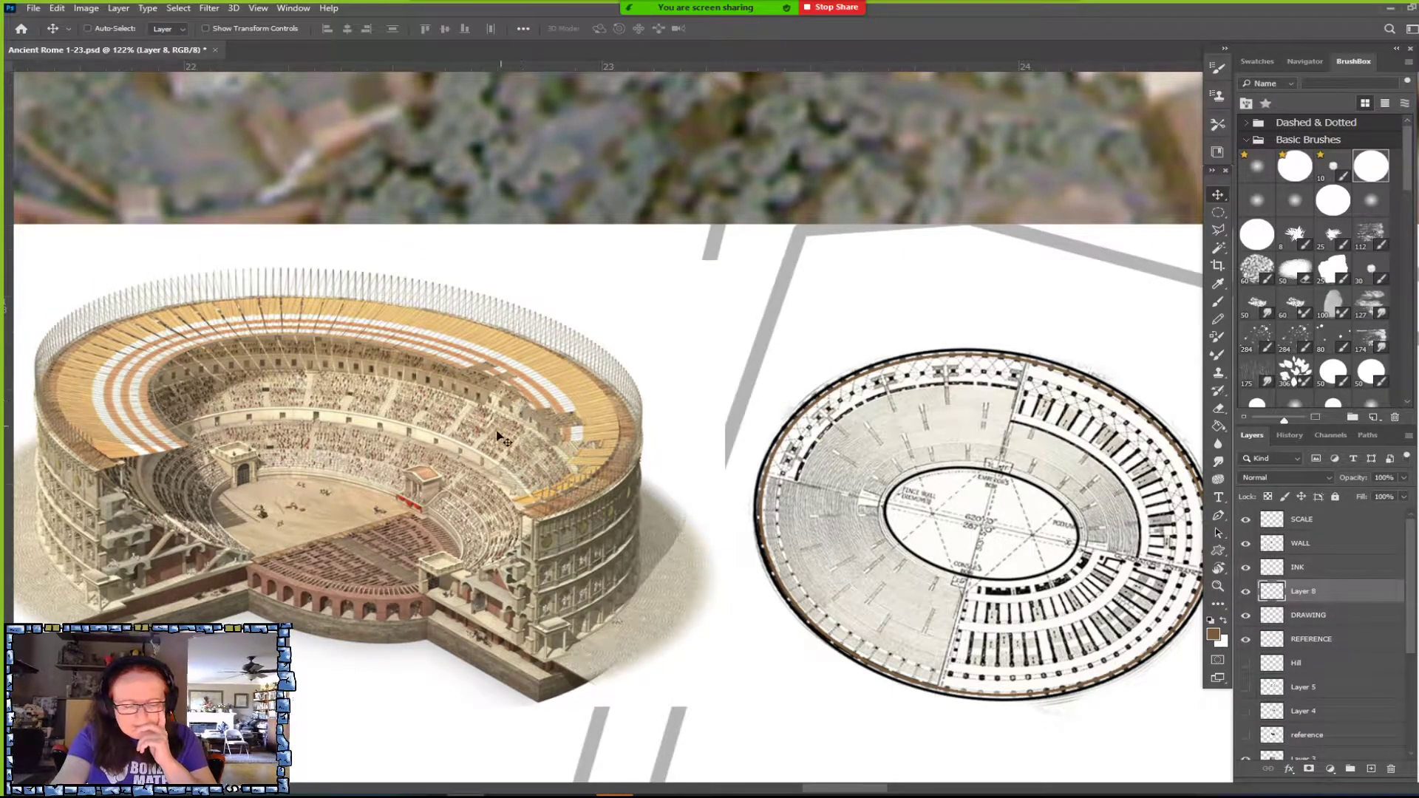
scroll(926, 517, up, 3)
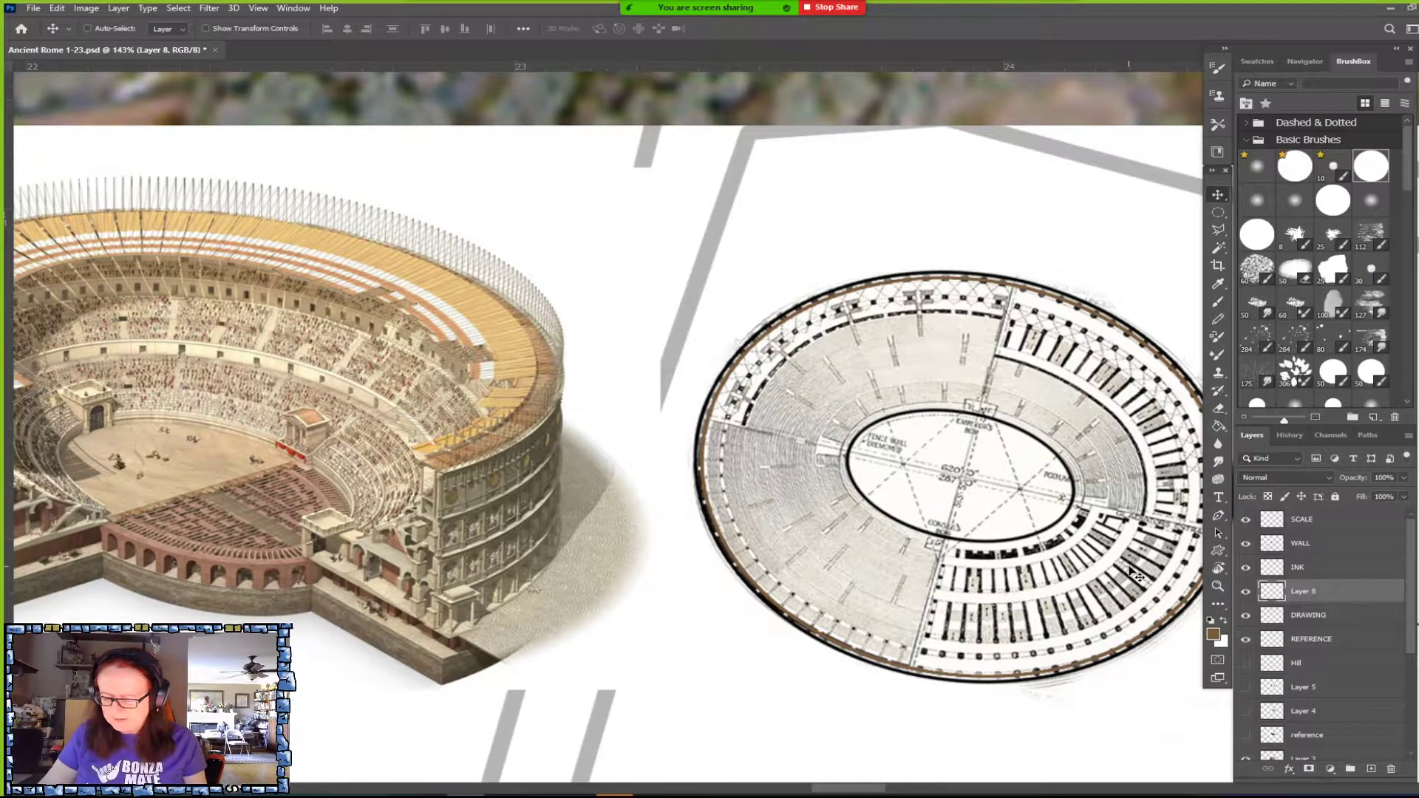
scroll(1127, 572, right, 3)
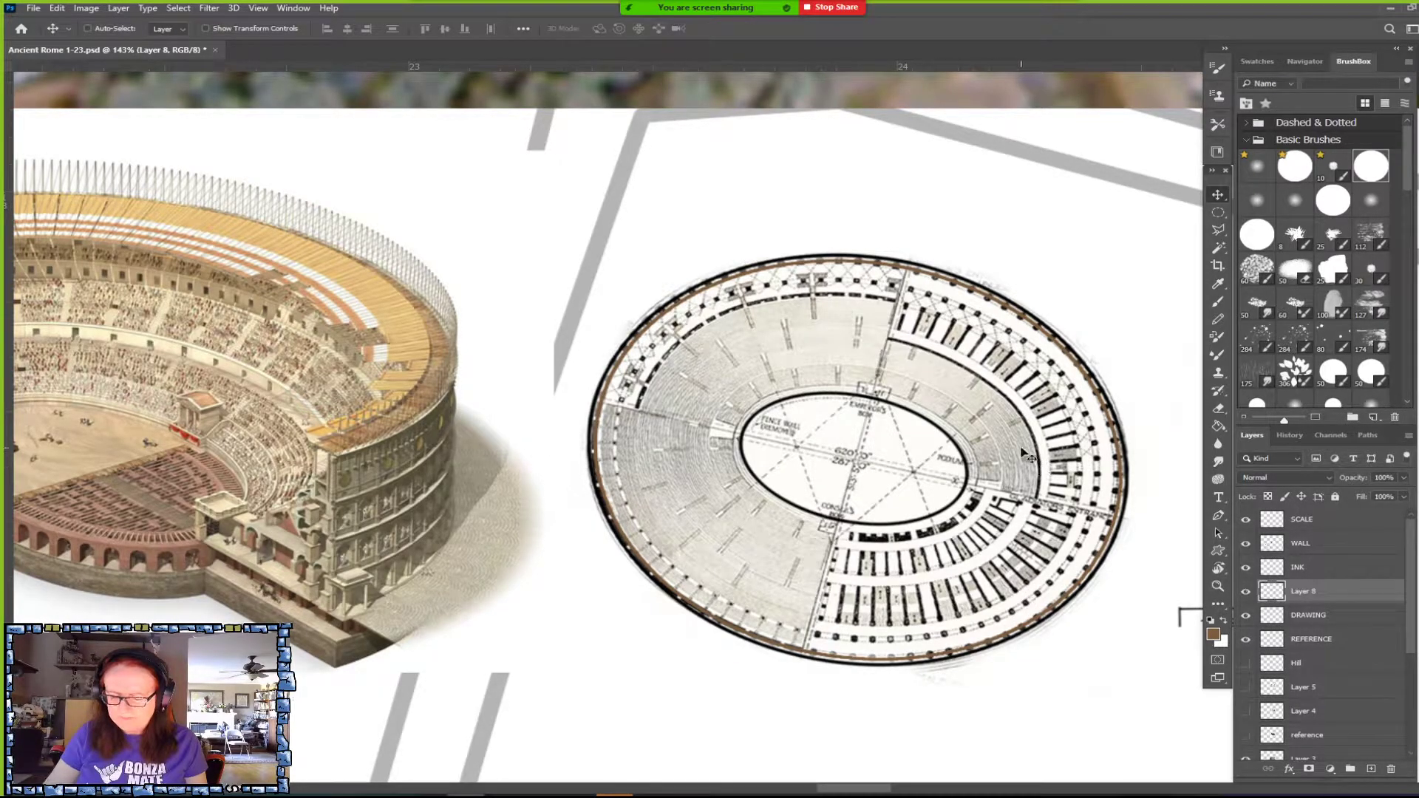
scroll(1023, 455, up, 2)
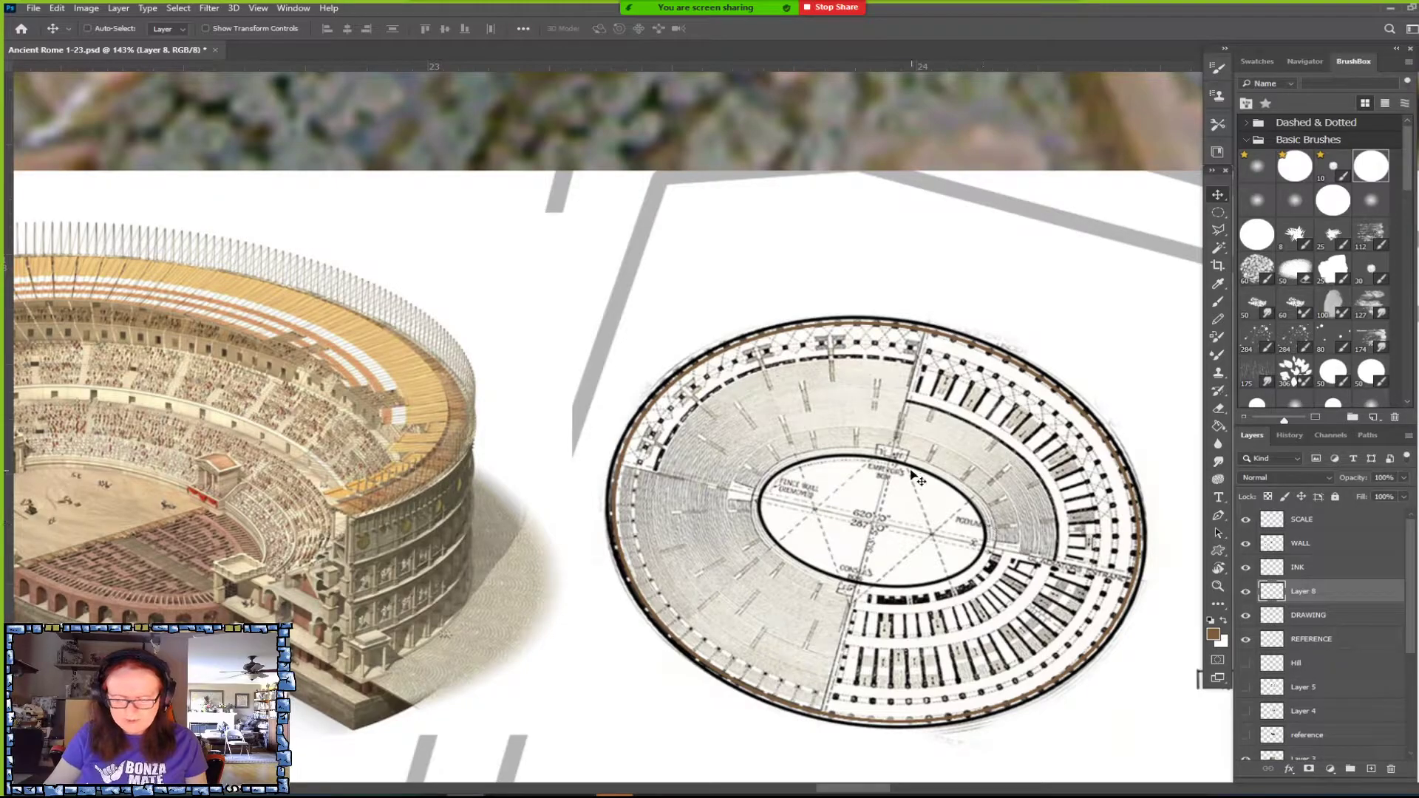
scroll(835, 441, up, 3)
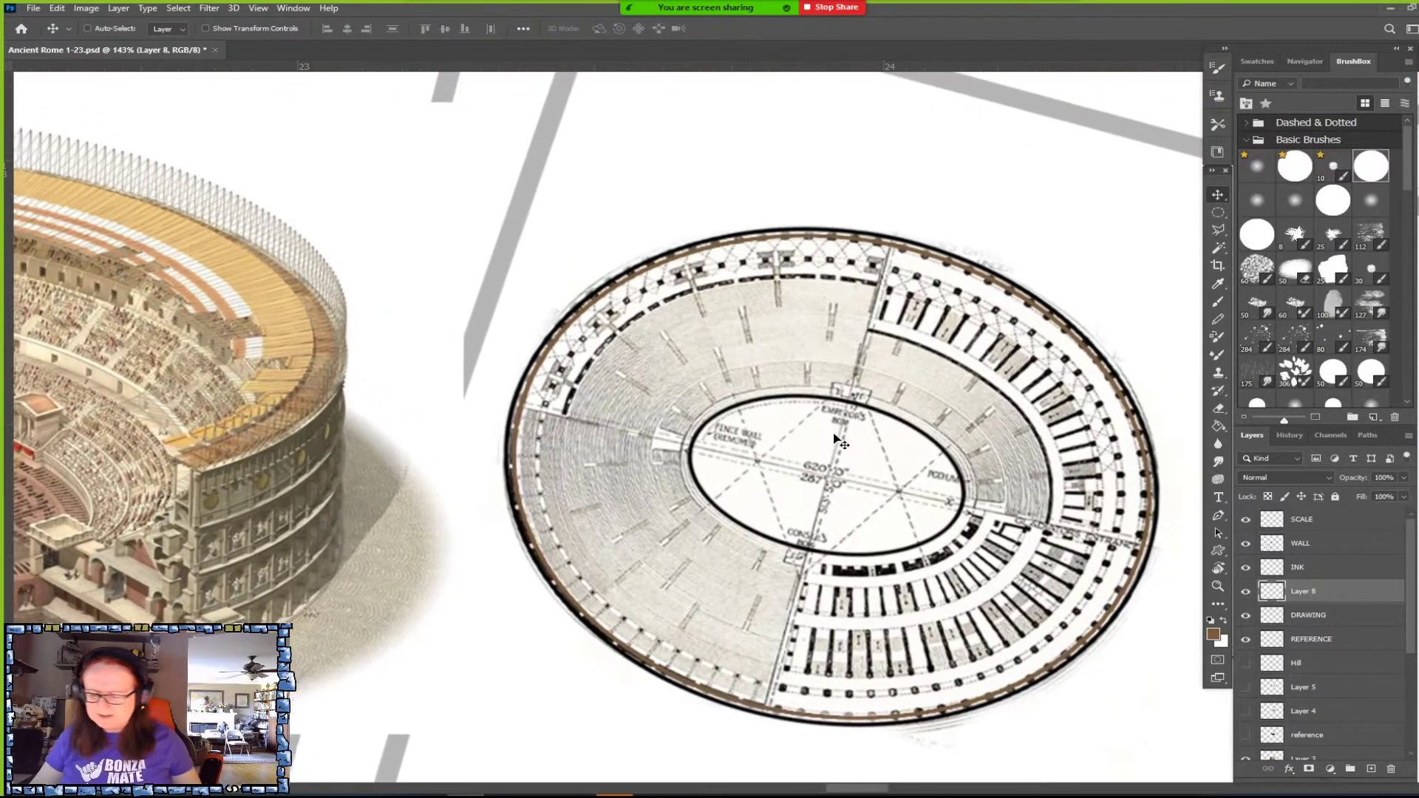
Draw a horizontal elliptical selection slightly wider than the arena, overlapping the inner ellipse of the plan.
click(1217, 214)
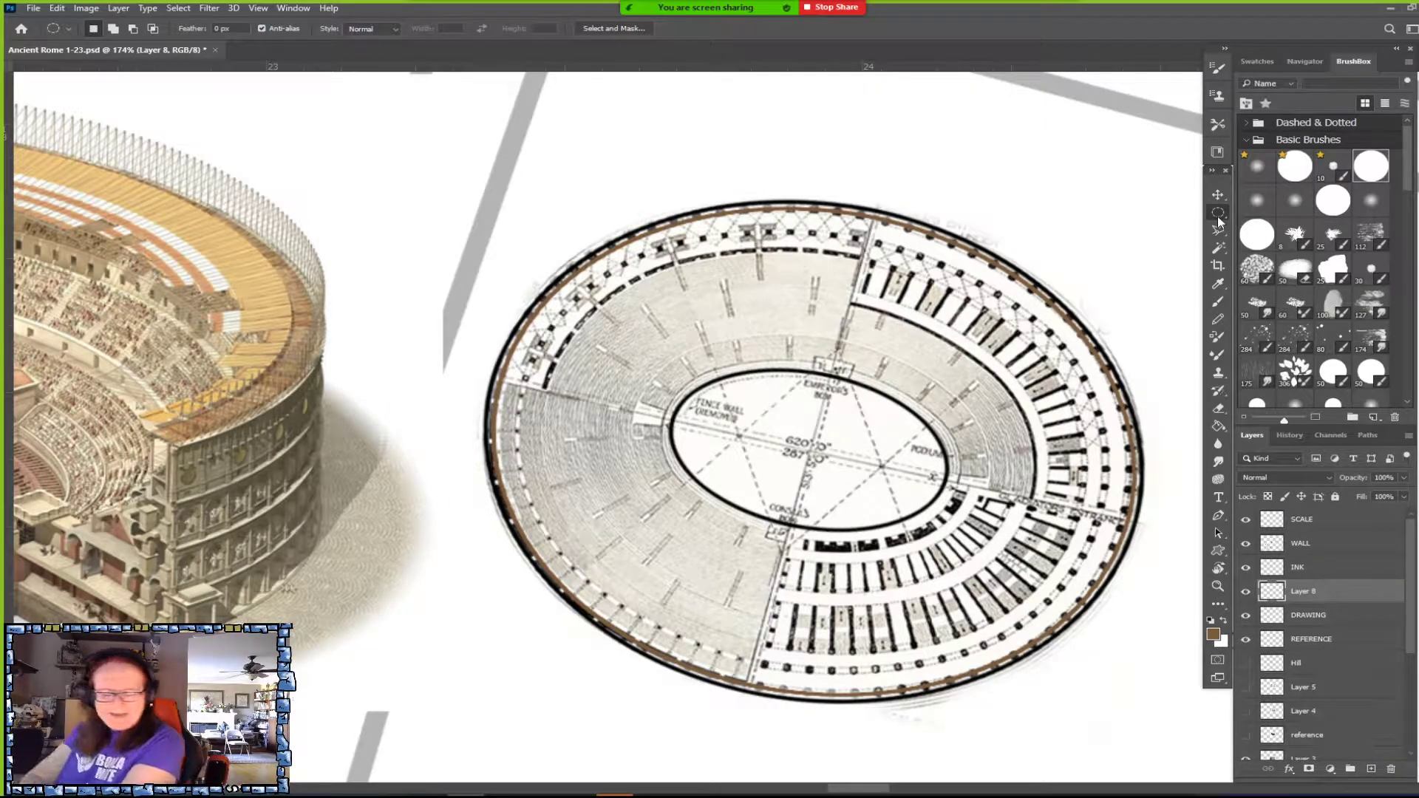
mouse_move(671, 559)
mouse_down()
mouse_move(747, 562)
mouse_move(671, 563)
mouse_up()
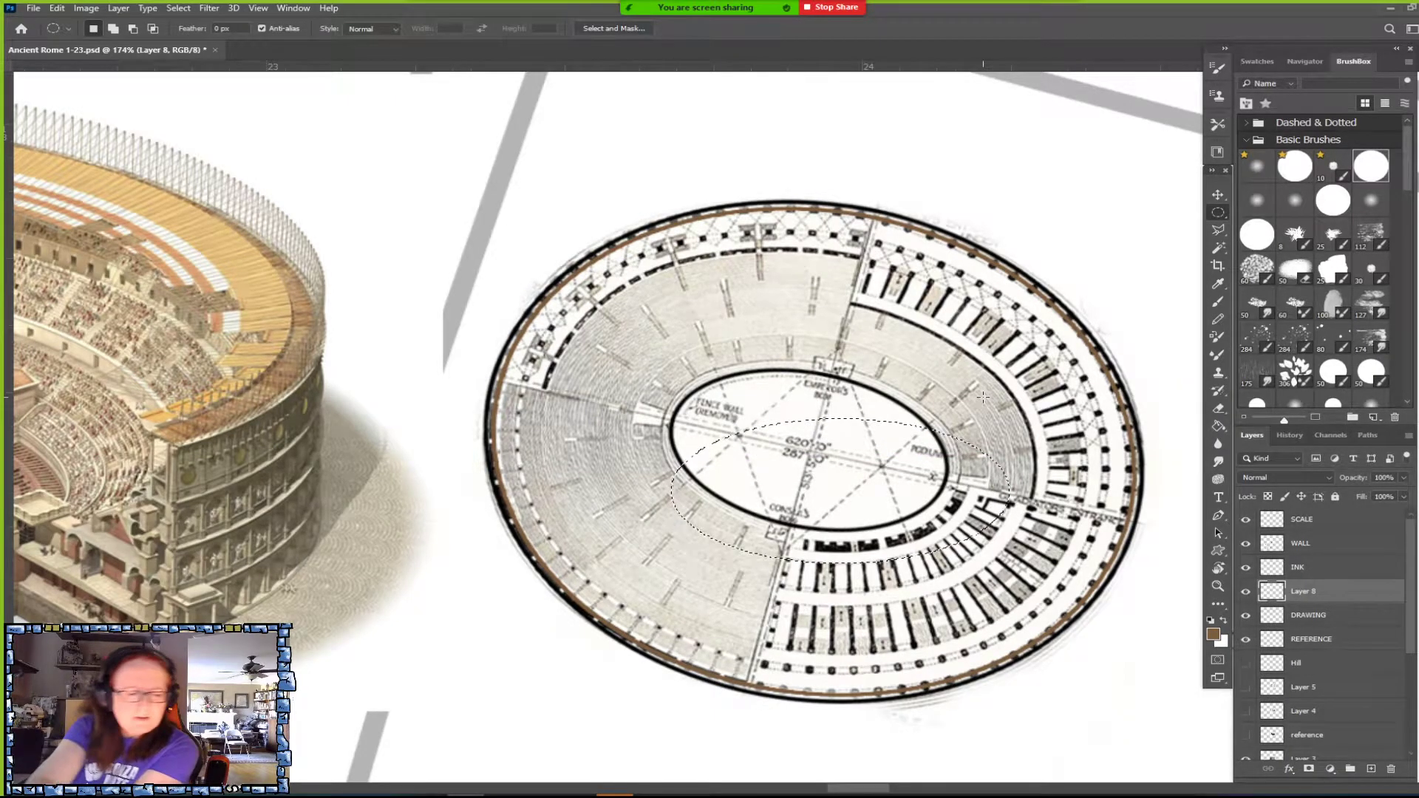
click(179, 8)
click(214, 232)
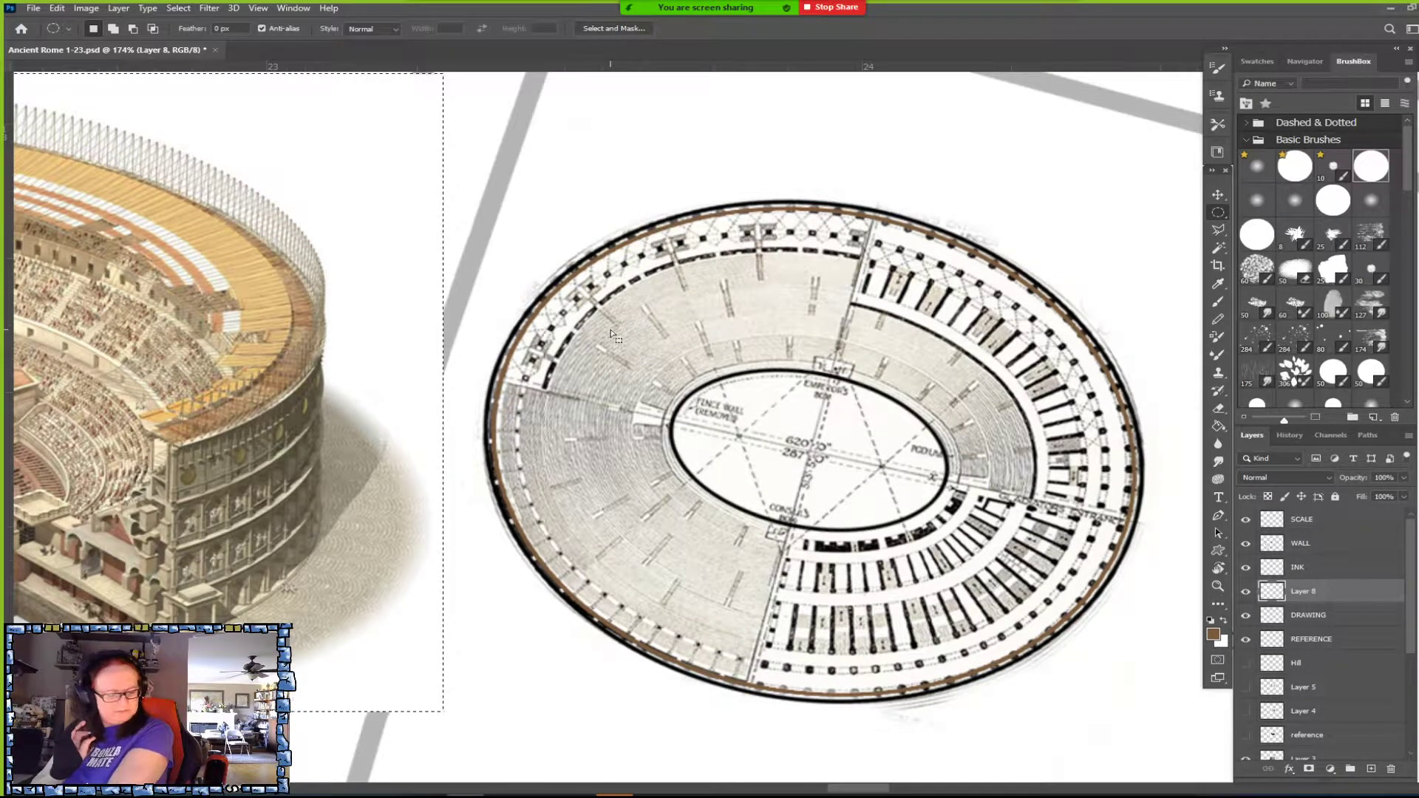
click(1121, 204)
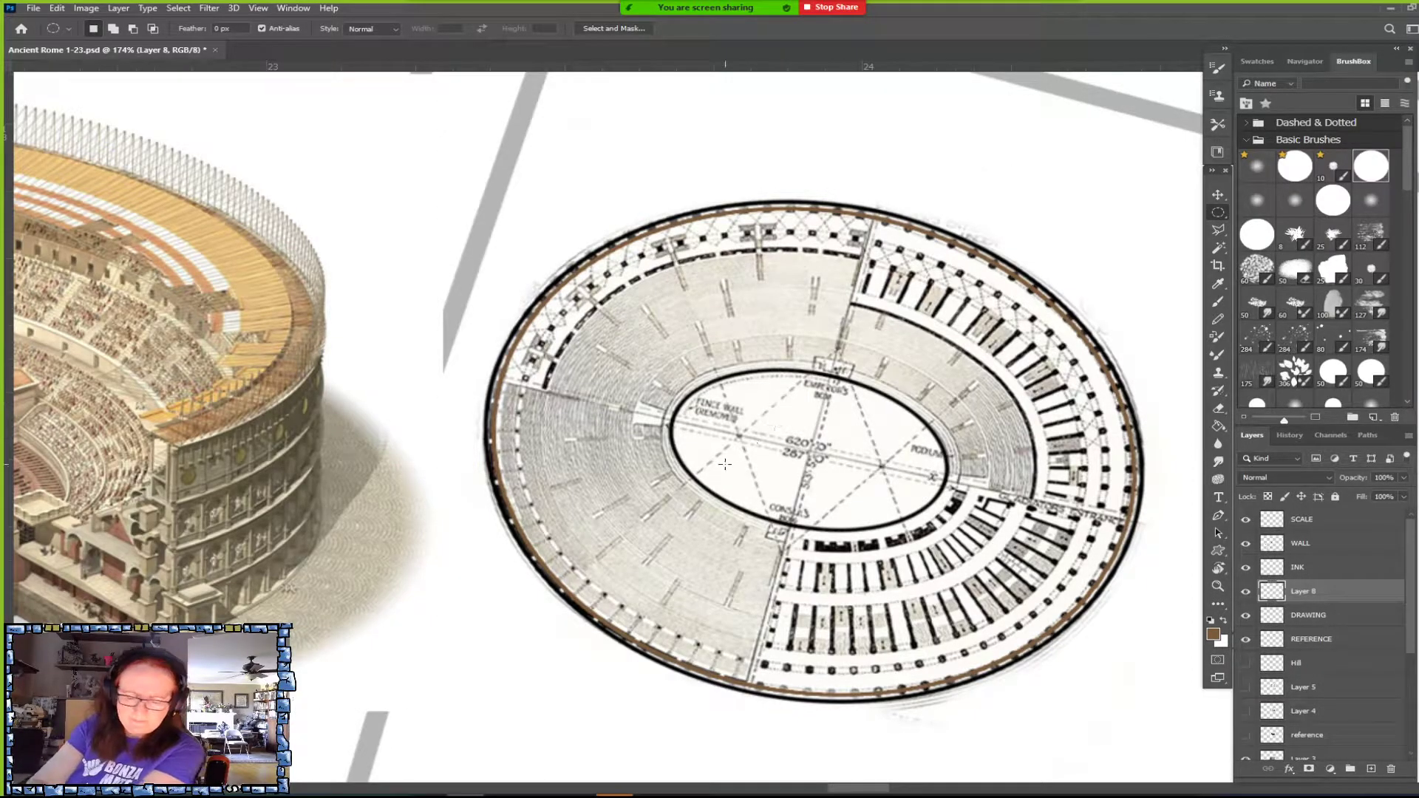
click(1289, 434)
click(1307, 736)
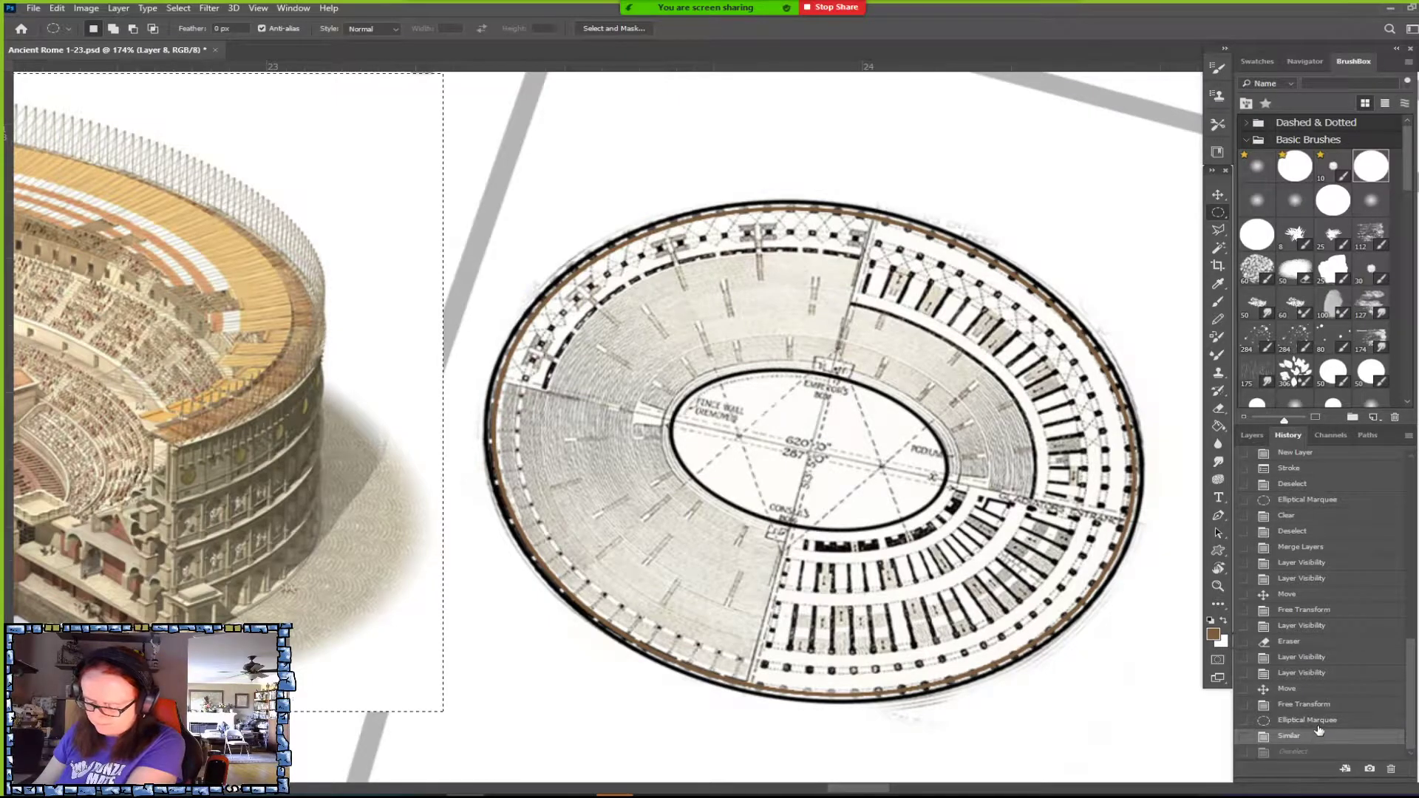
click(1318, 721)
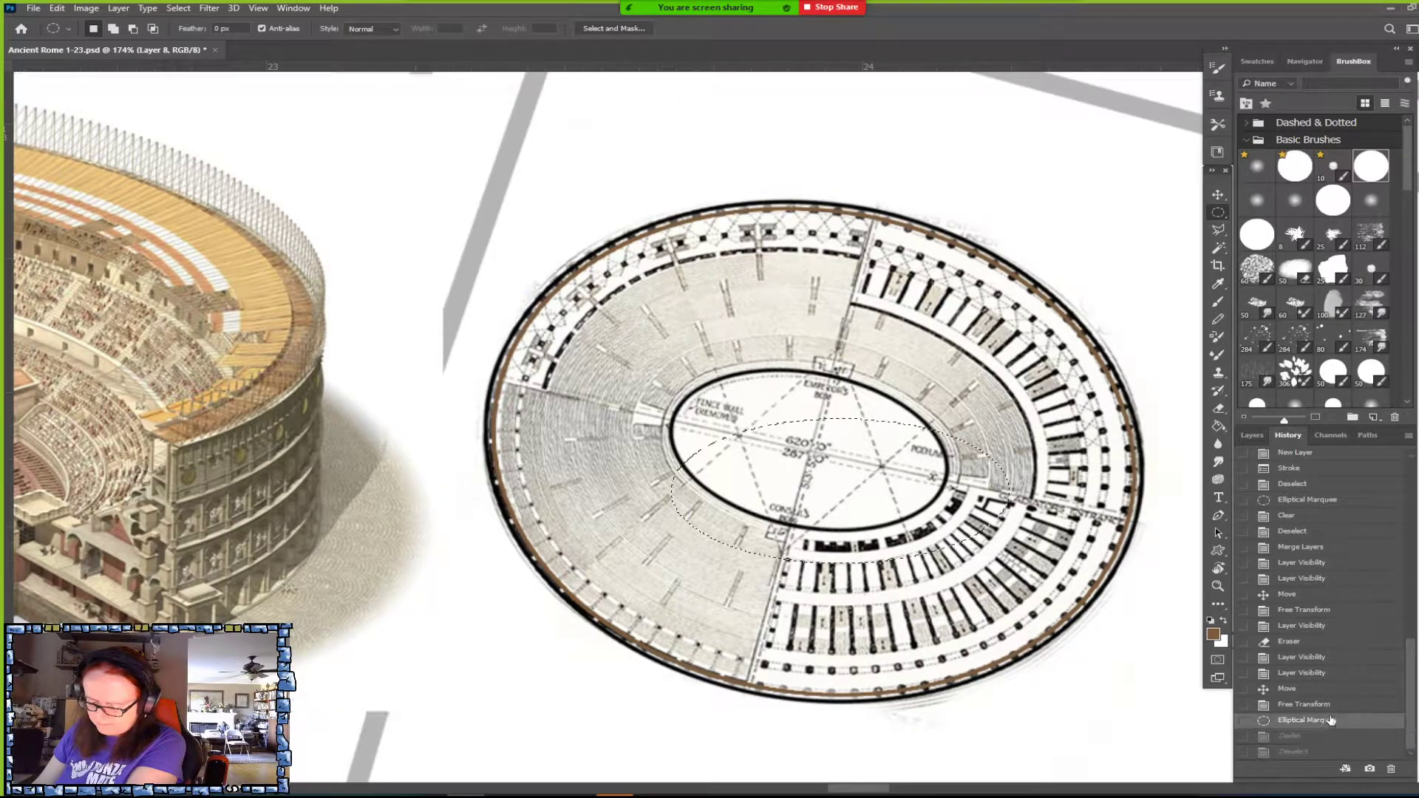
click(1252, 435)
Transform the elliptical selection to about 107% width, 159% height and 13.4° rotation, fitting it to the first seating ring around the arena.
click(178, 8)
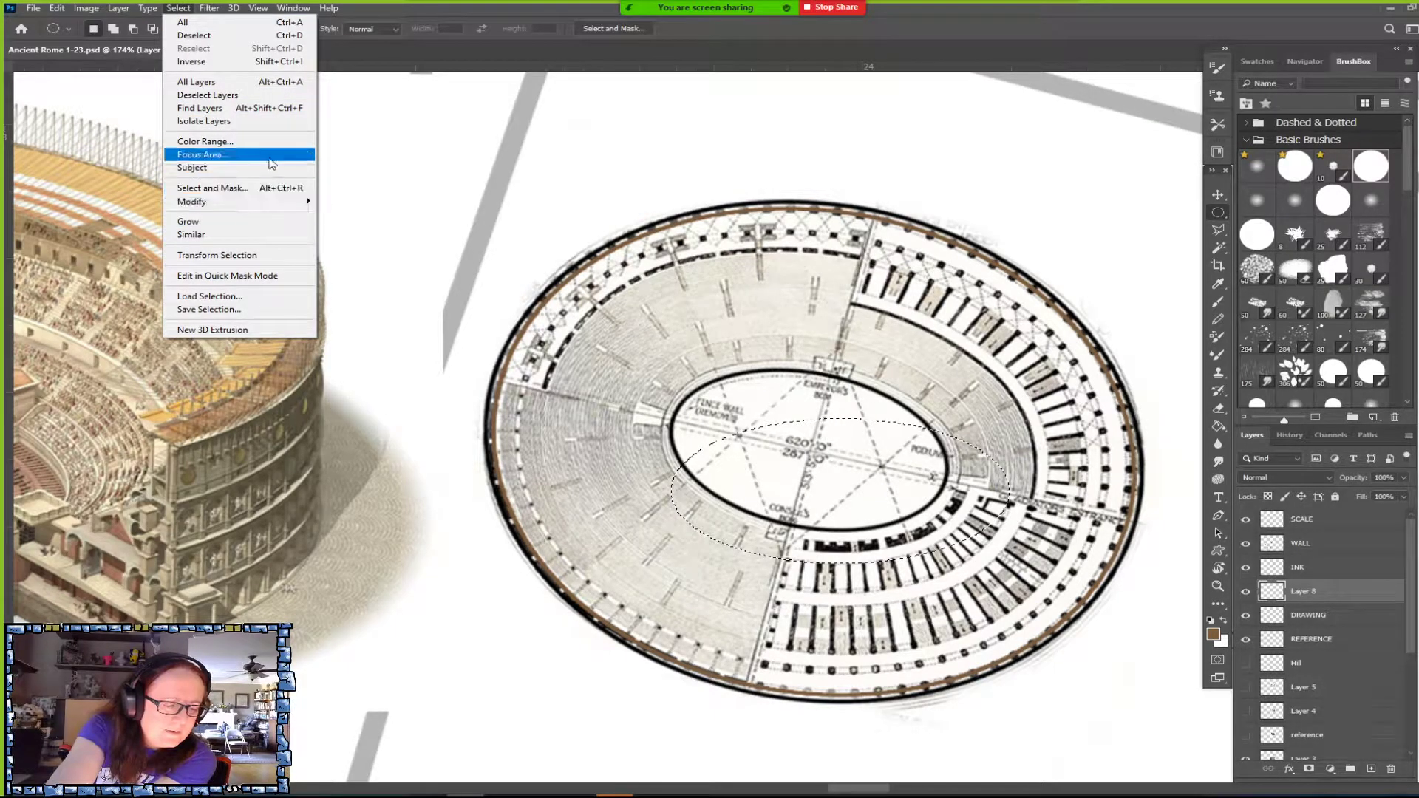
click(288, 260)
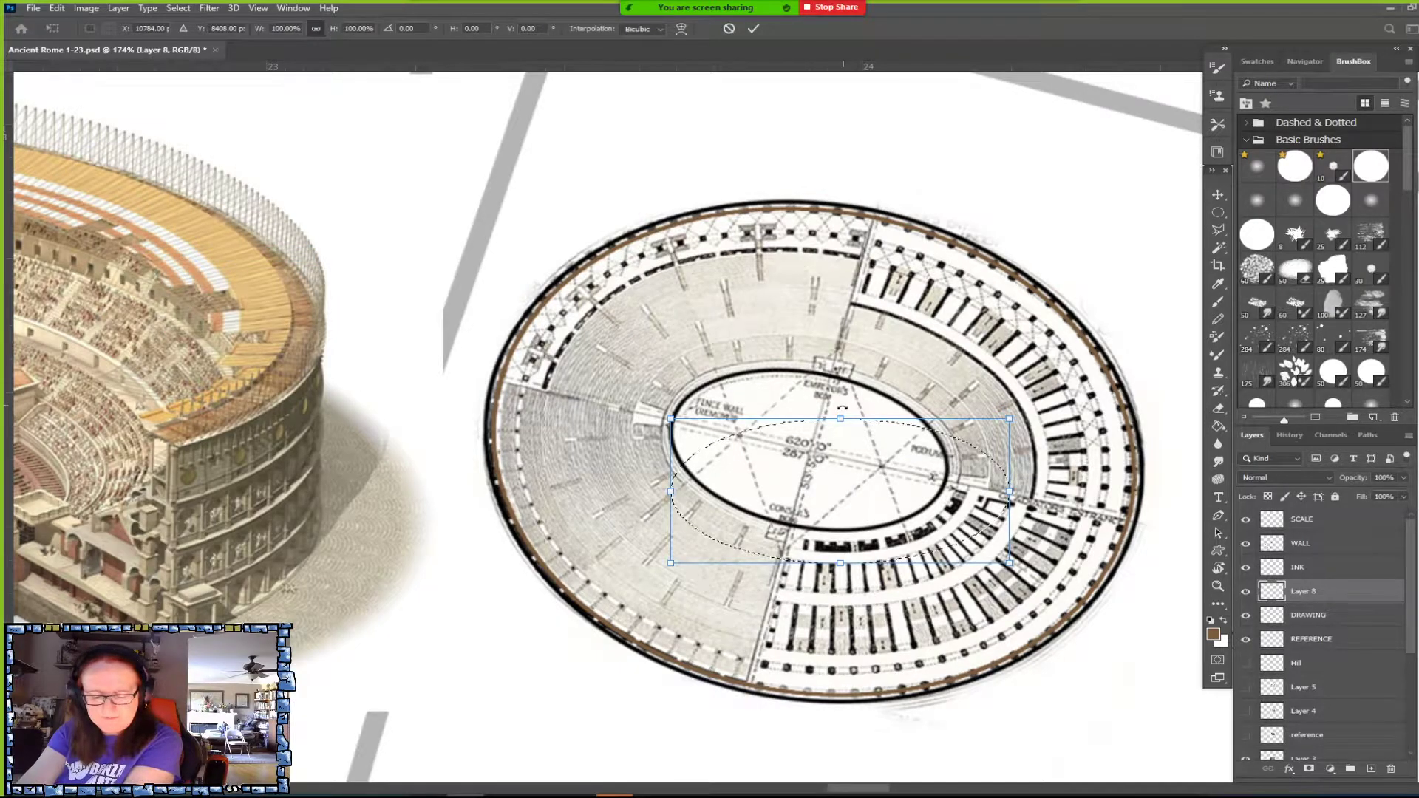
drag(840, 403, 870, 408)
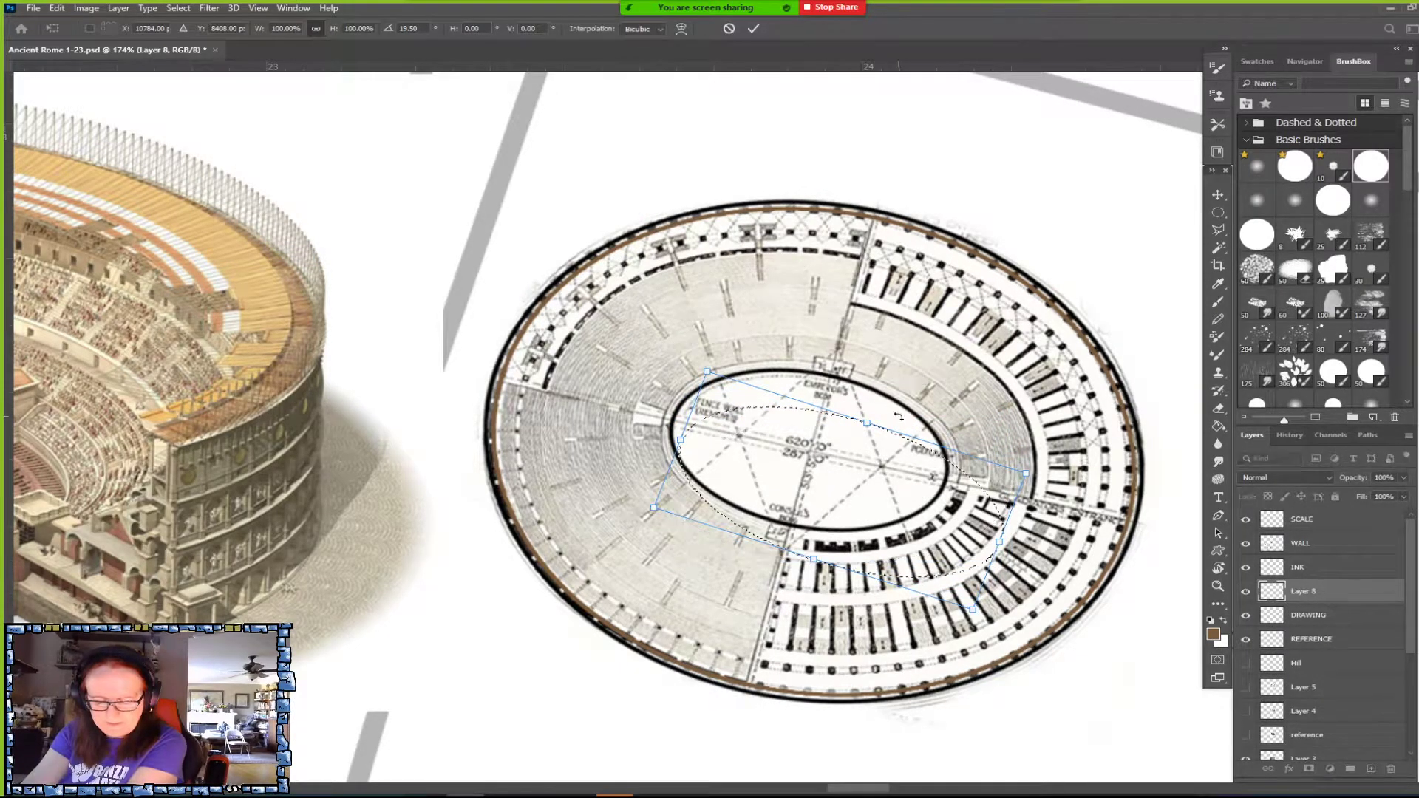
drag(956, 531, 922, 506)
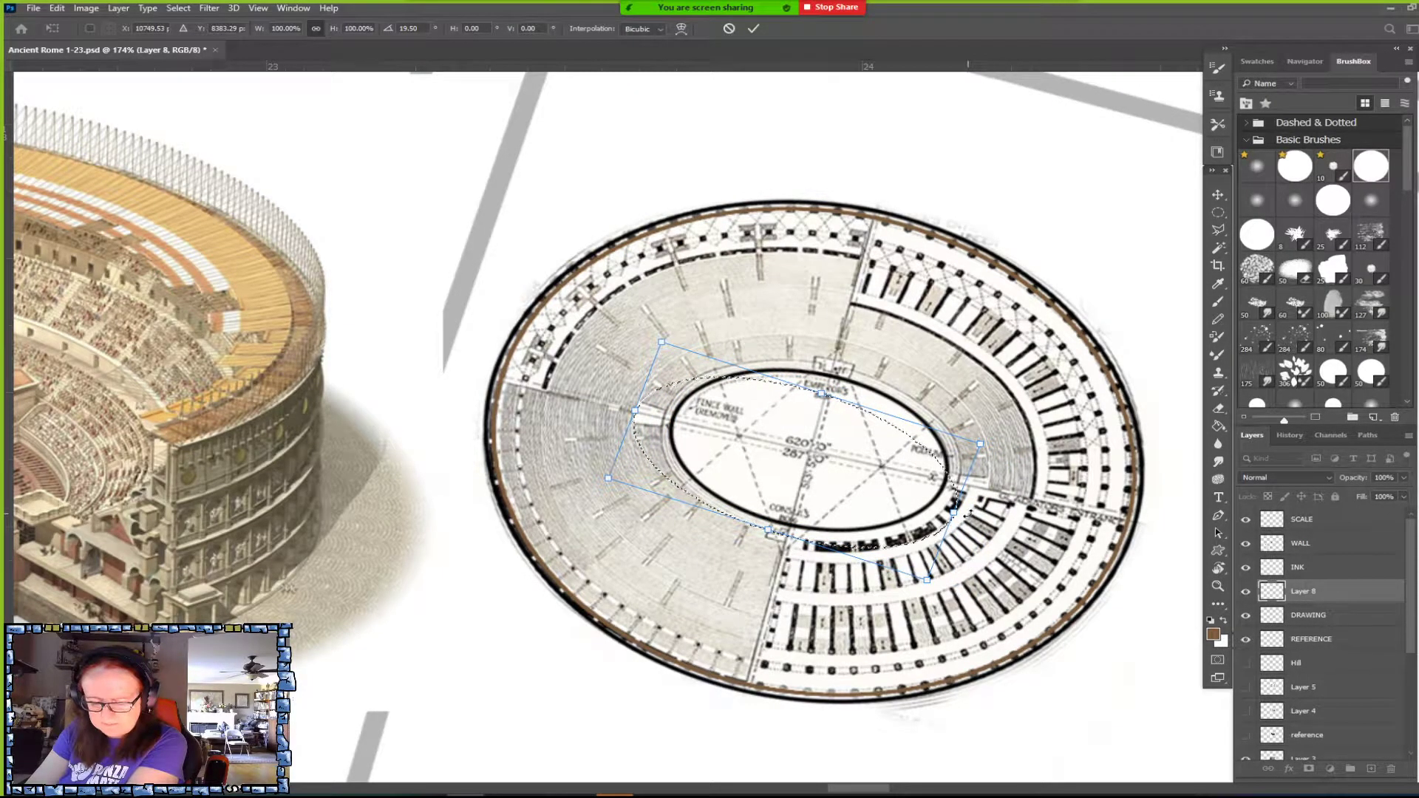
drag(925, 494, 1005, 489)
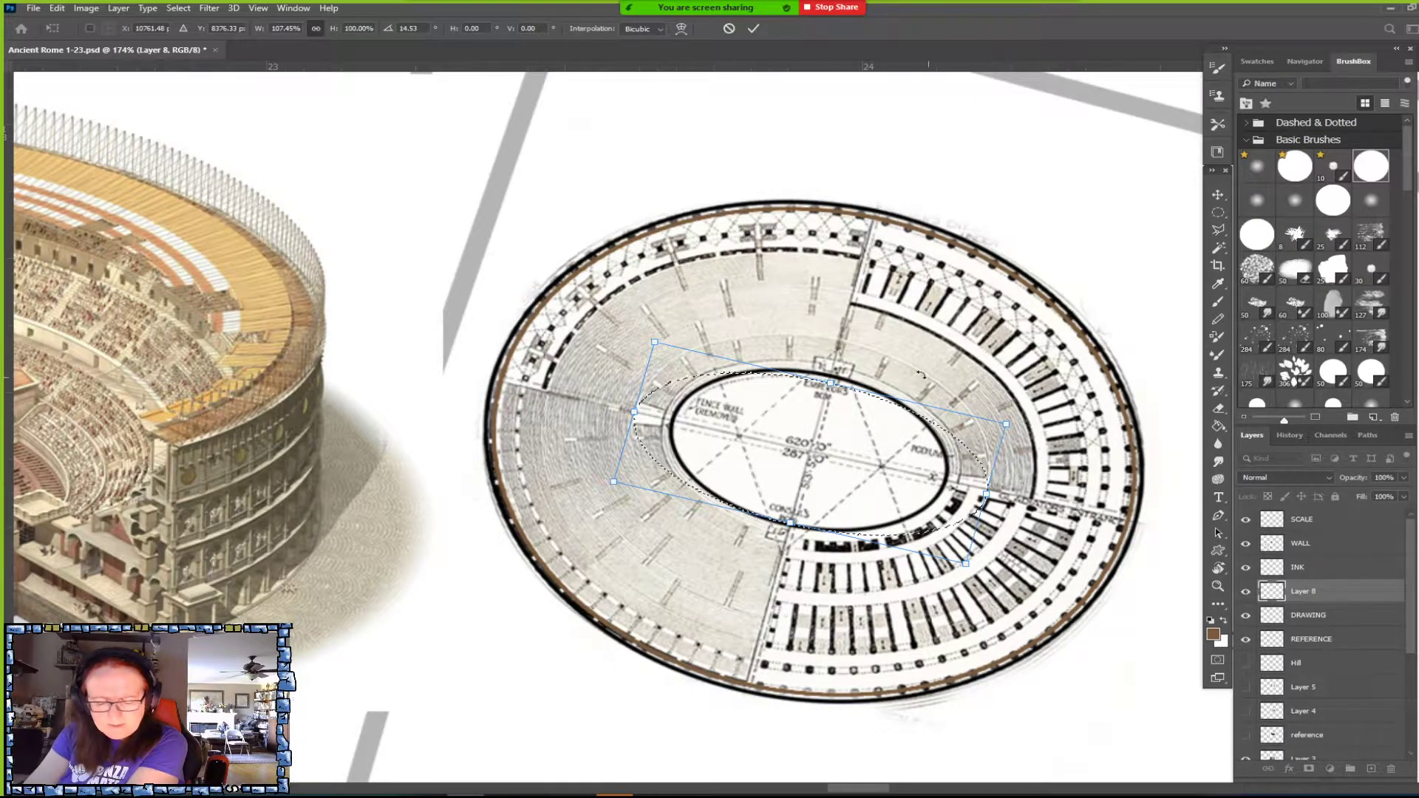
drag(830, 382, 843, 340)
drag(789, 522, 784, 559)
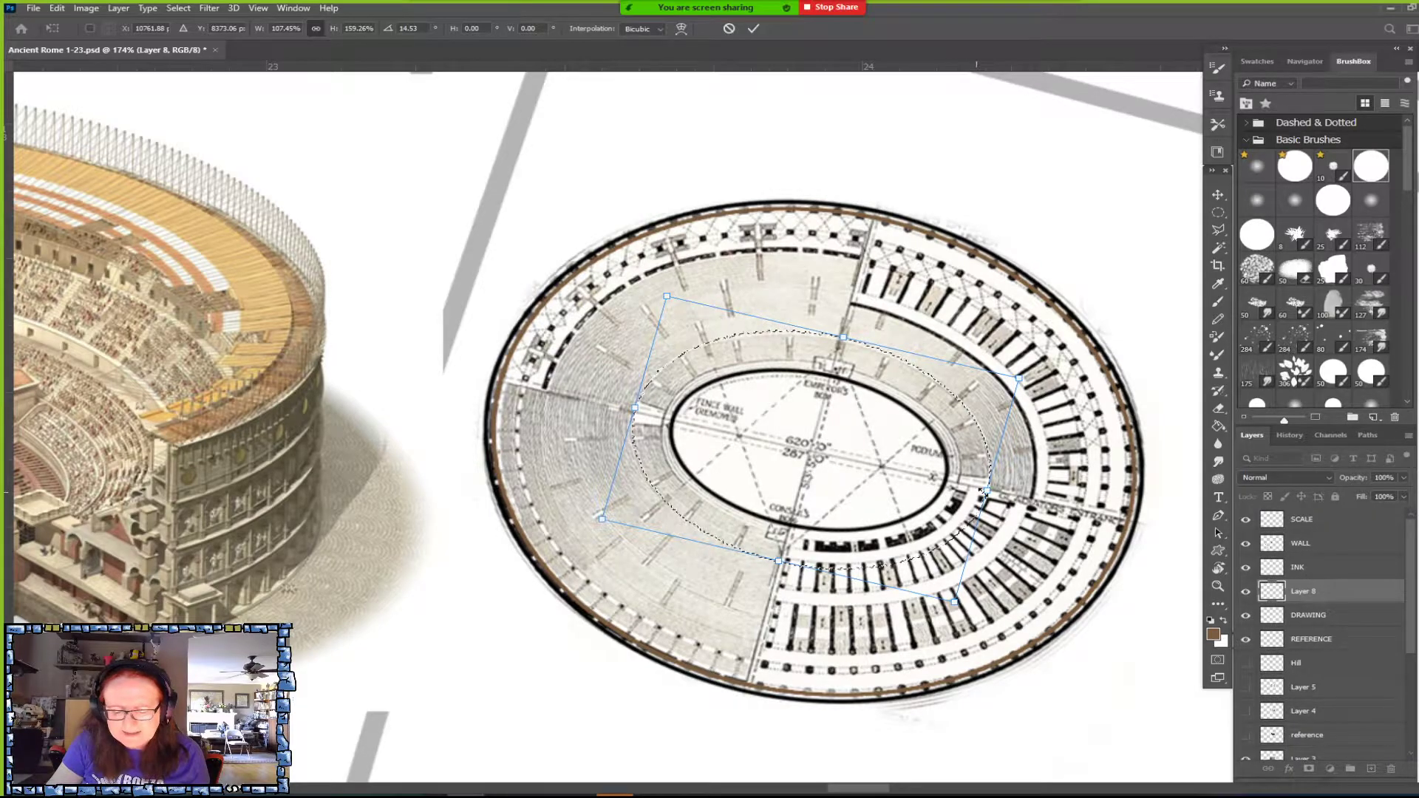
drag(1006, 497, 973, 503)
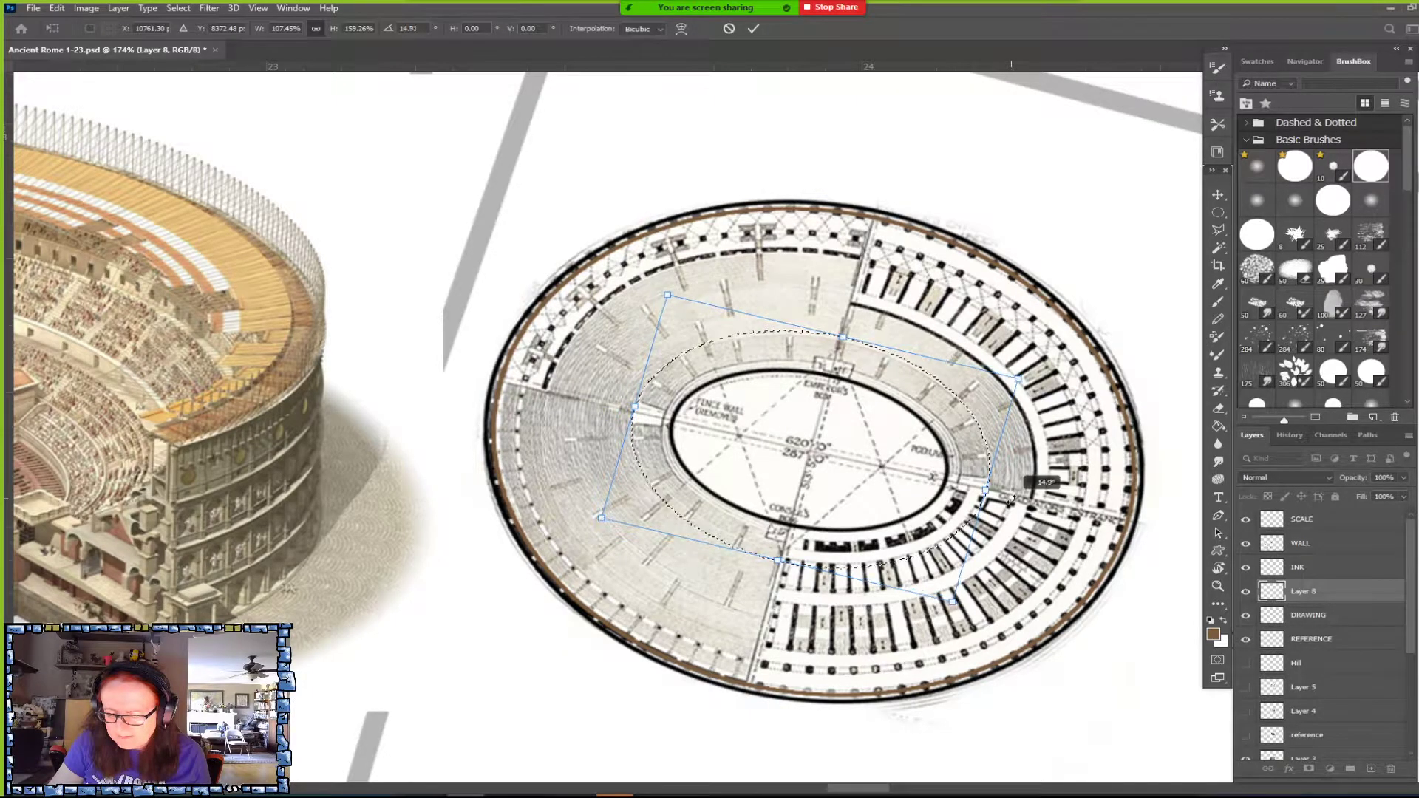
drag(1012, 493, 1044, 483)
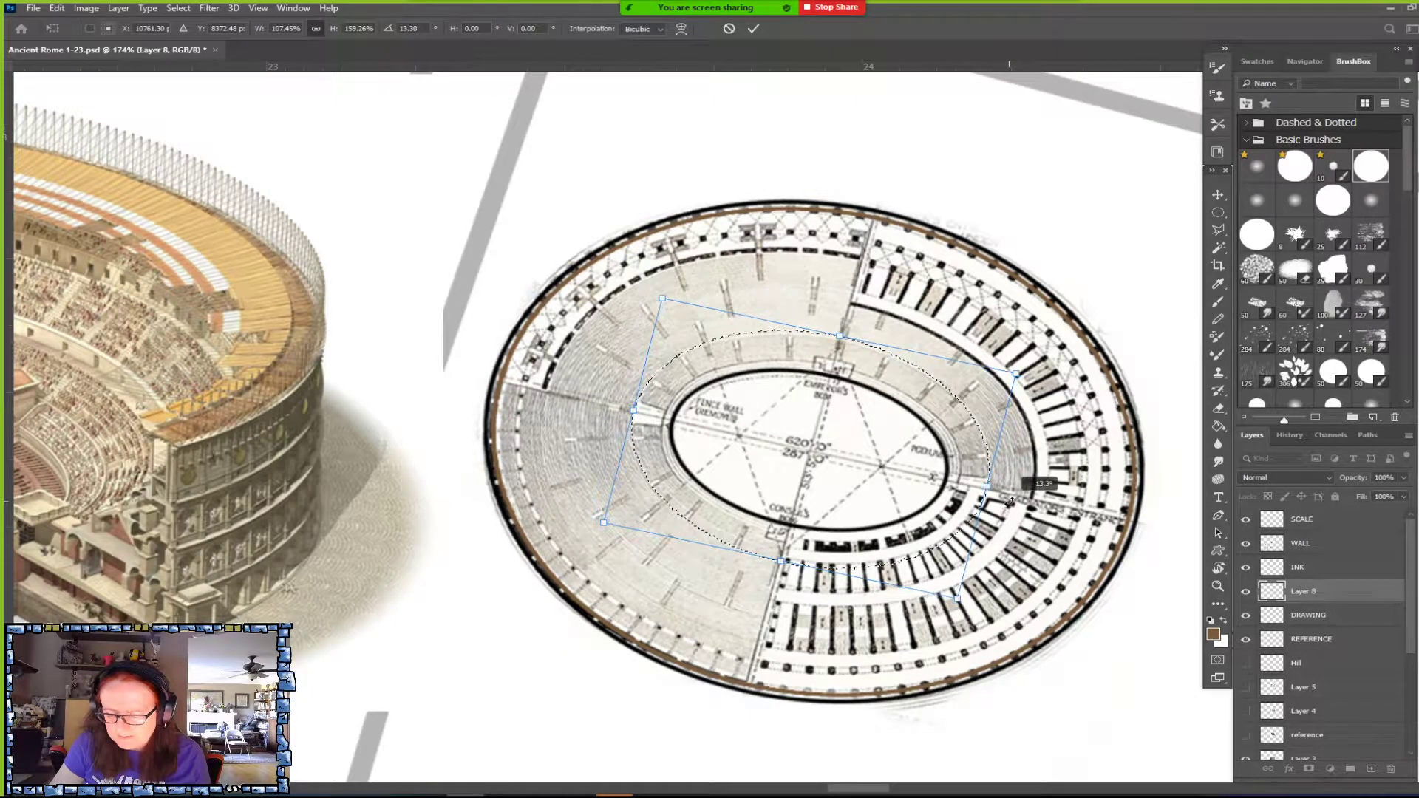
drag(933, 508, 936, 509)
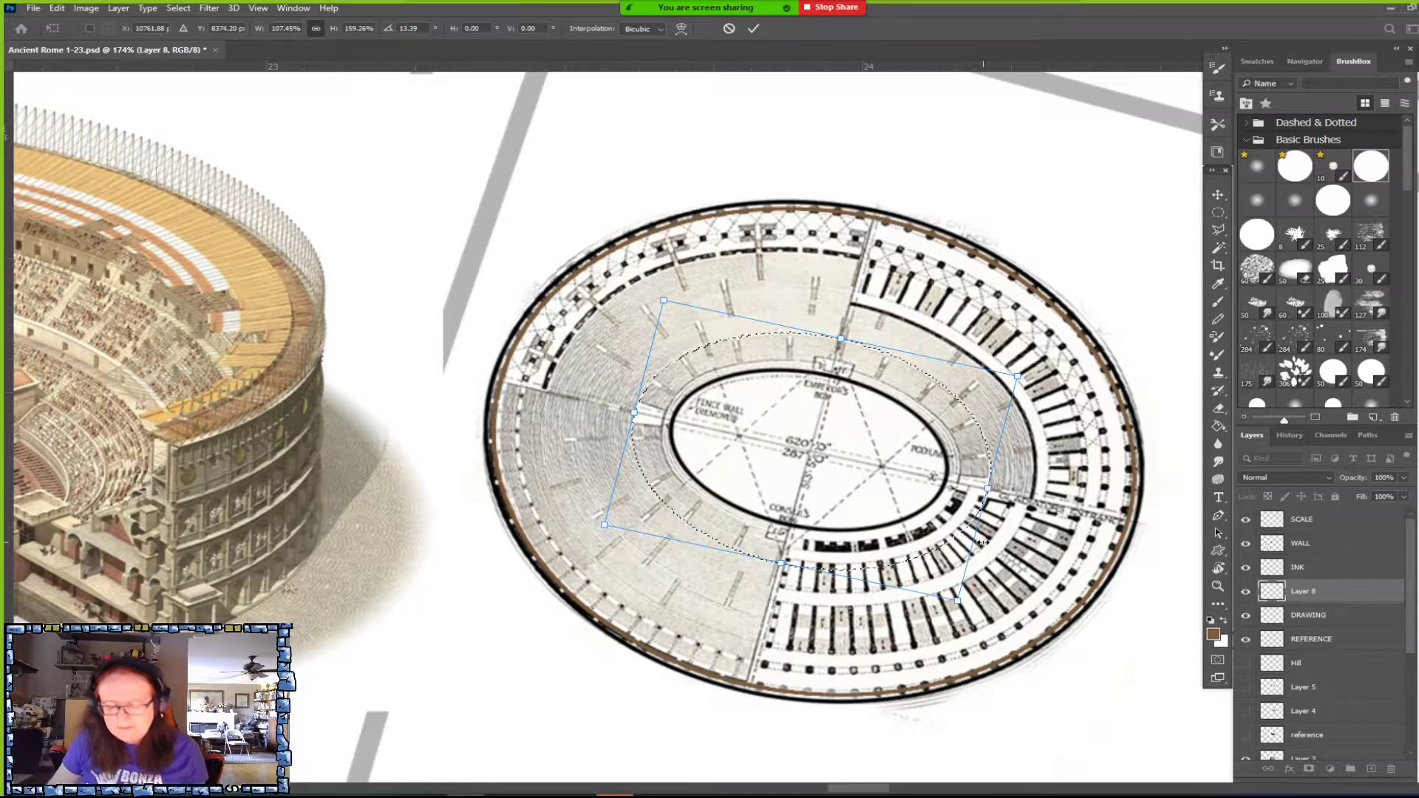
key(Return)
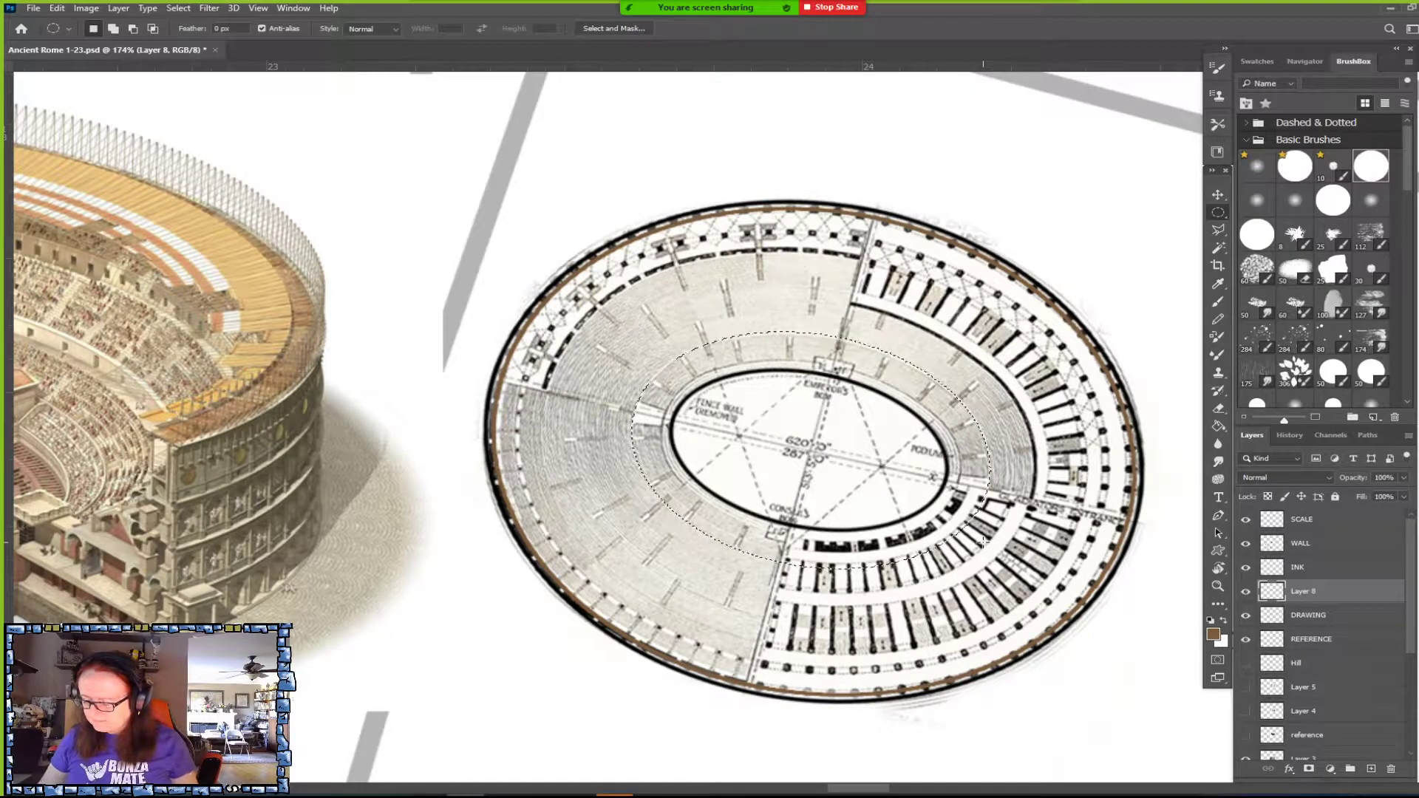
Create a new layer directly below Layer 8 and stroke the elliptical selection 3 px outside in grey 999999.
ctrl+click(1371, 769)
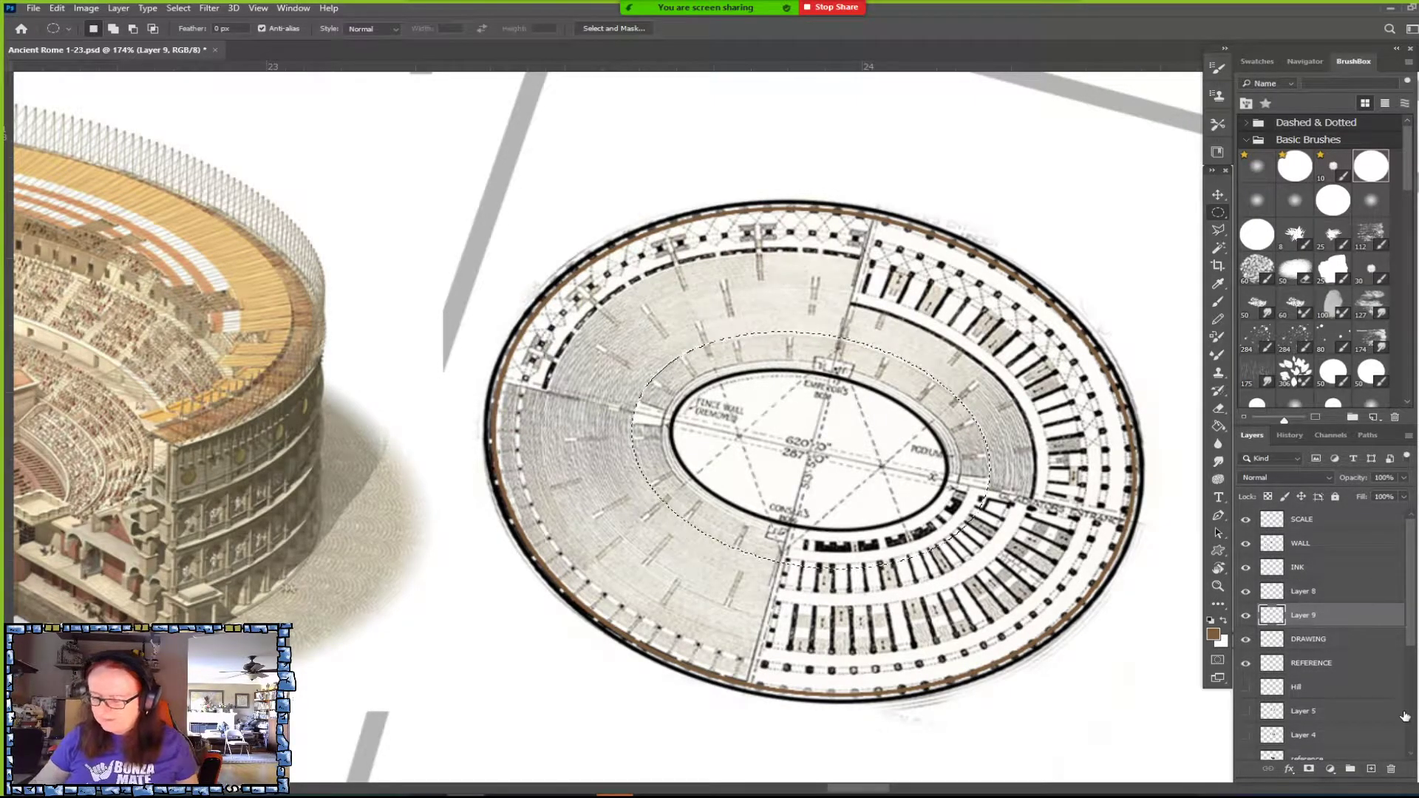
click(57, 8)
click(128, 236)
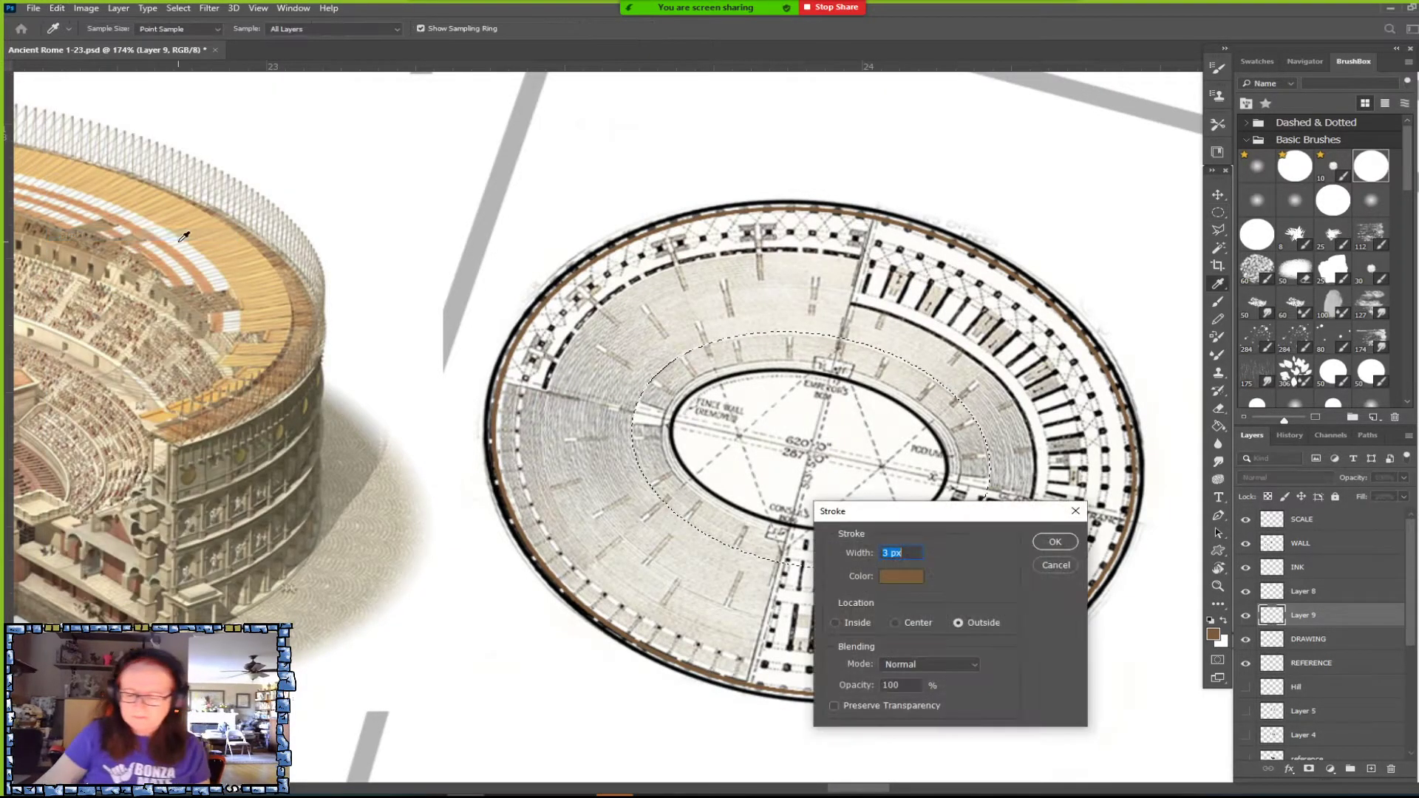
click(901, 578)
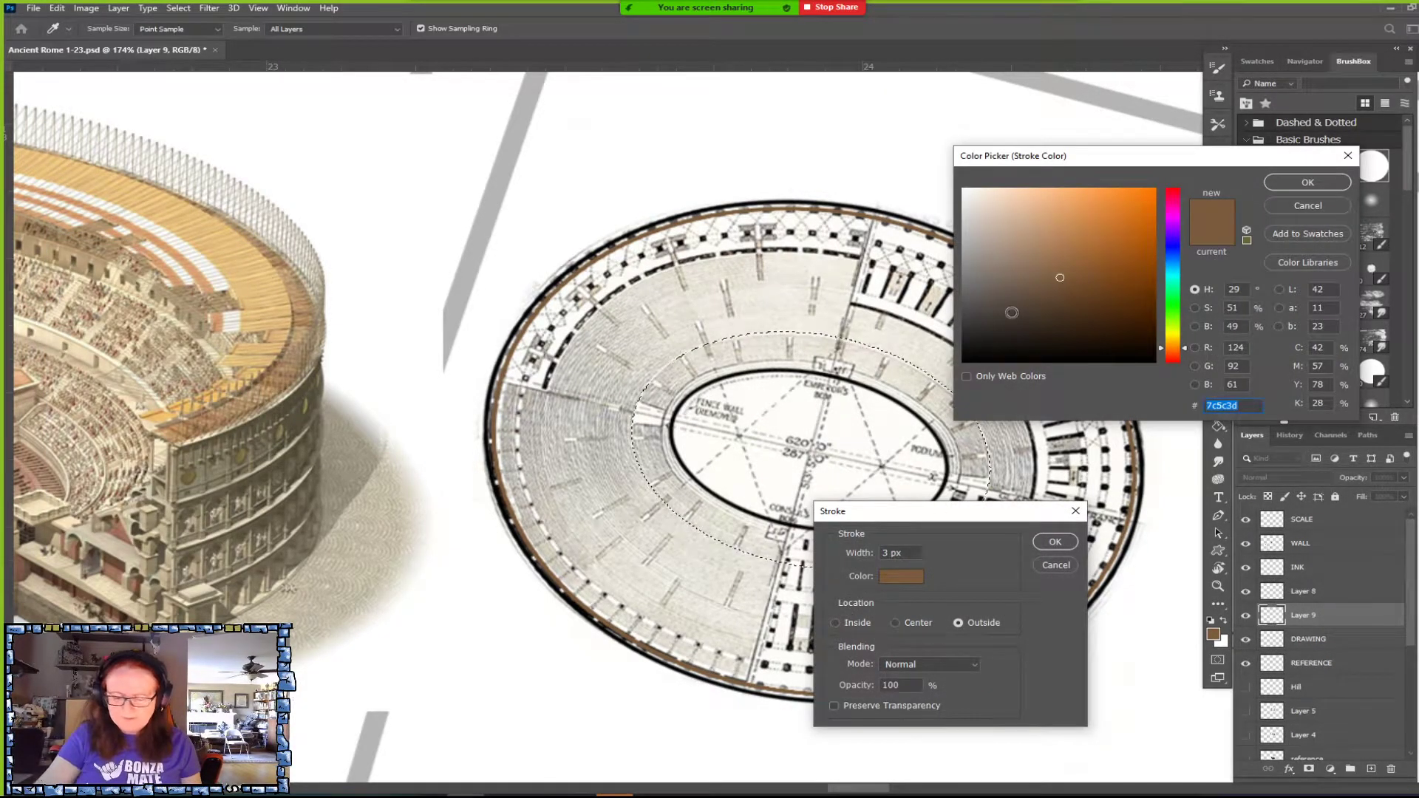
text(999999)
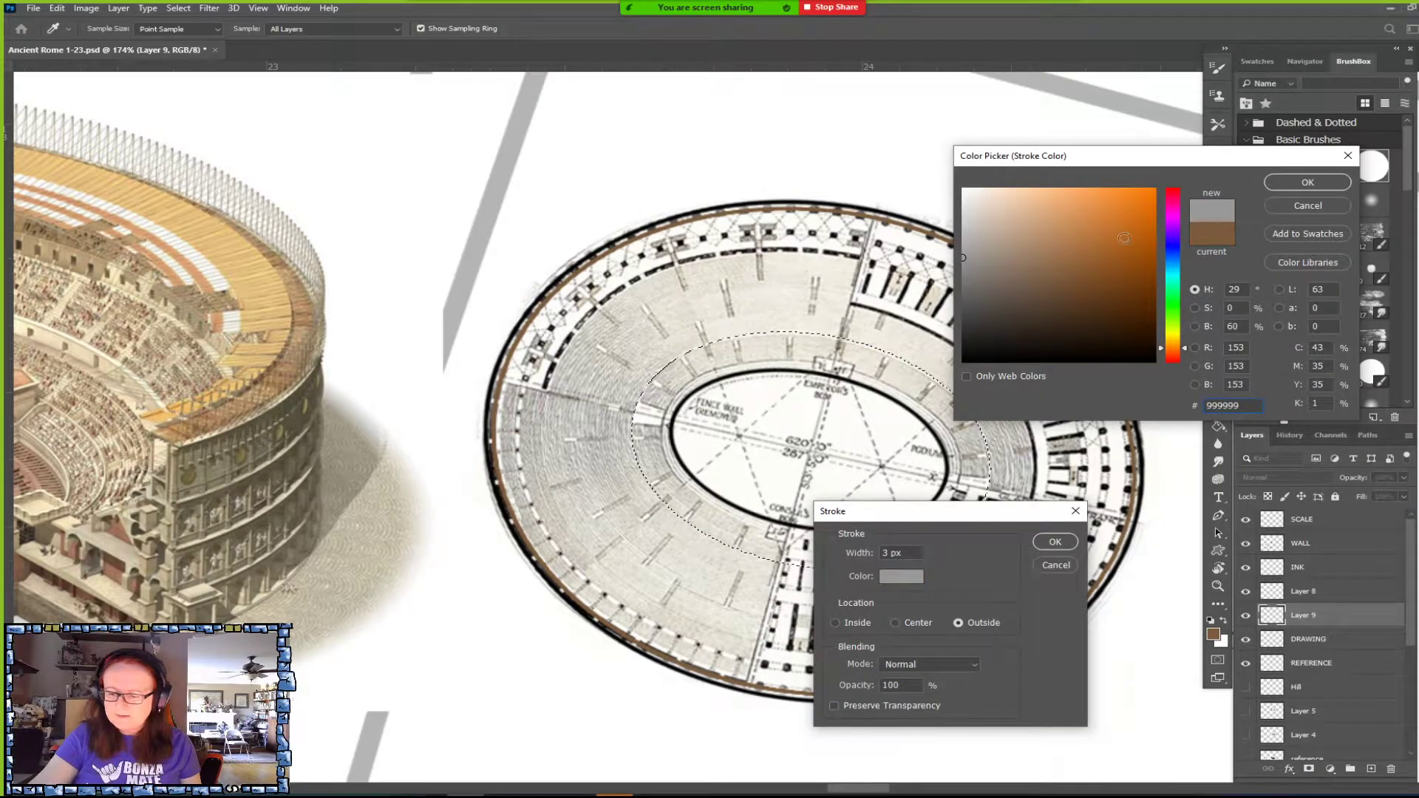
key(Return)
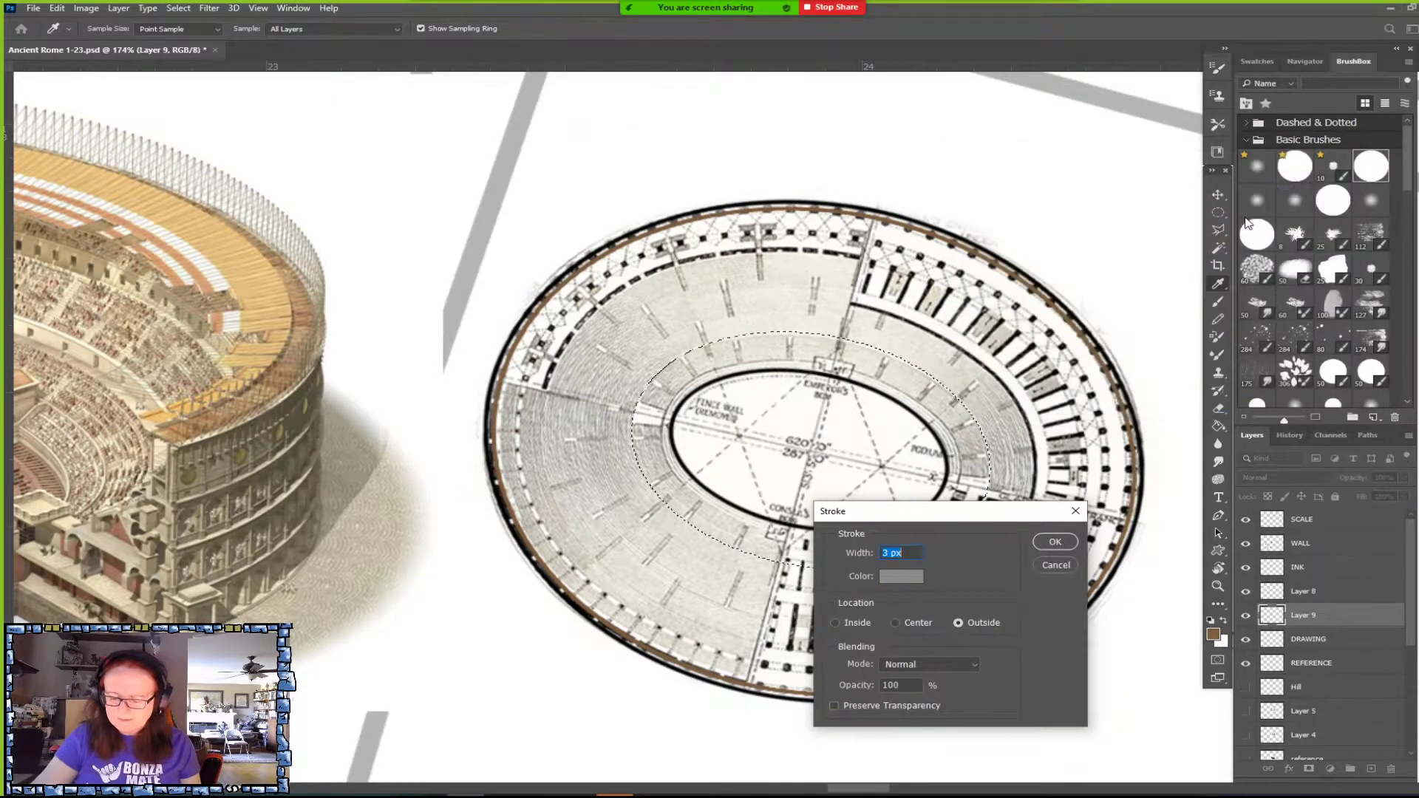
click(1054, 544)
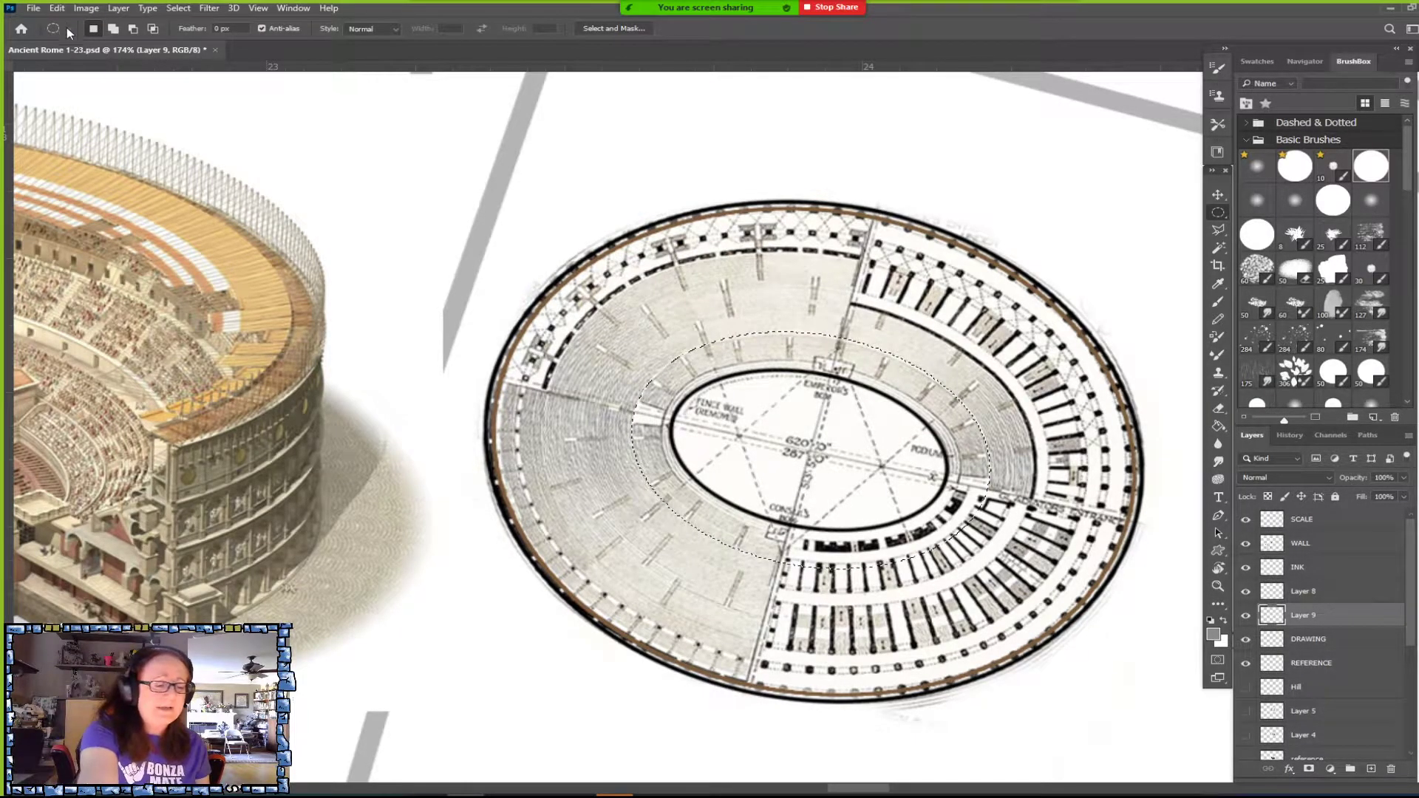
Stroke the same elliptical selection with a 2 px width, located inside its edge.
click(57, 9)
click(136, 235)
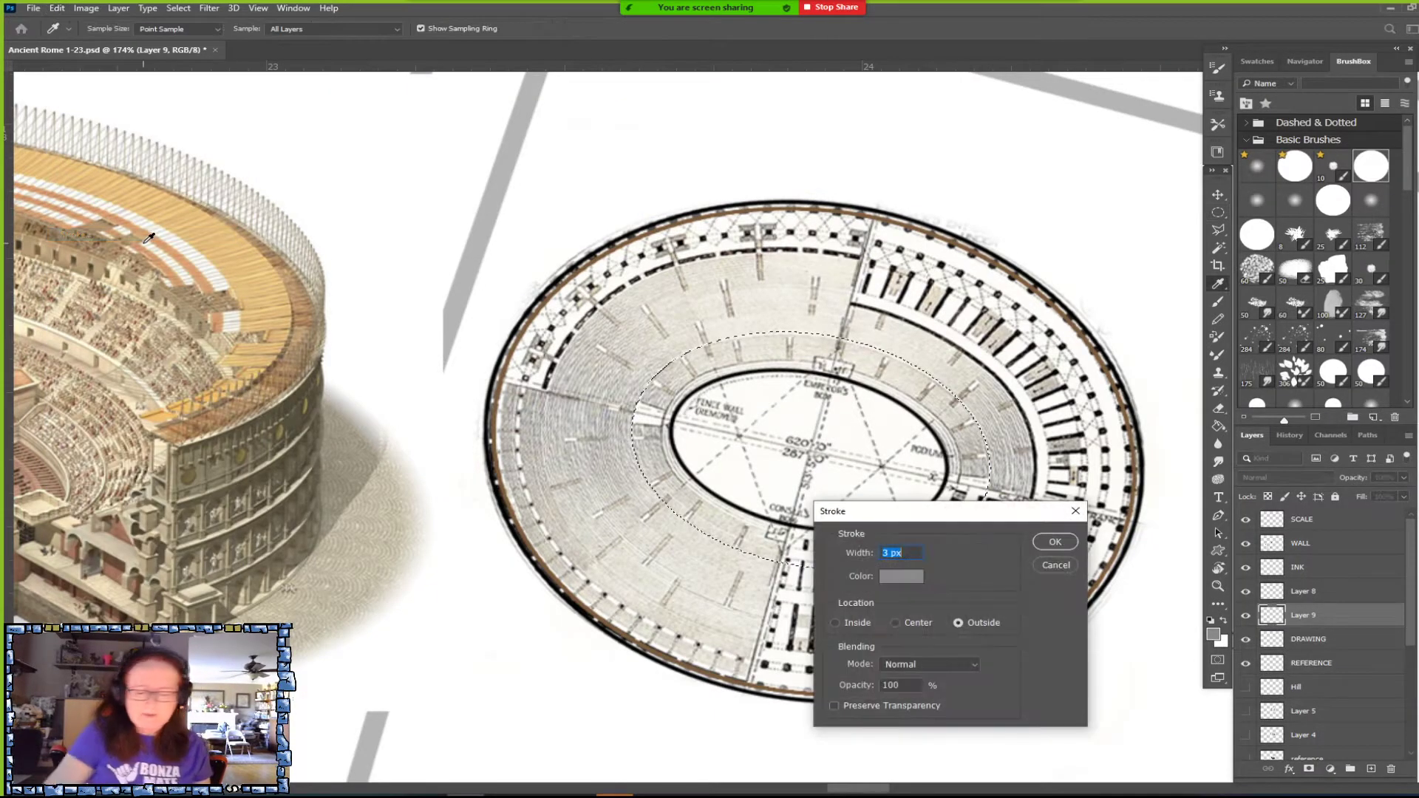
text(2)
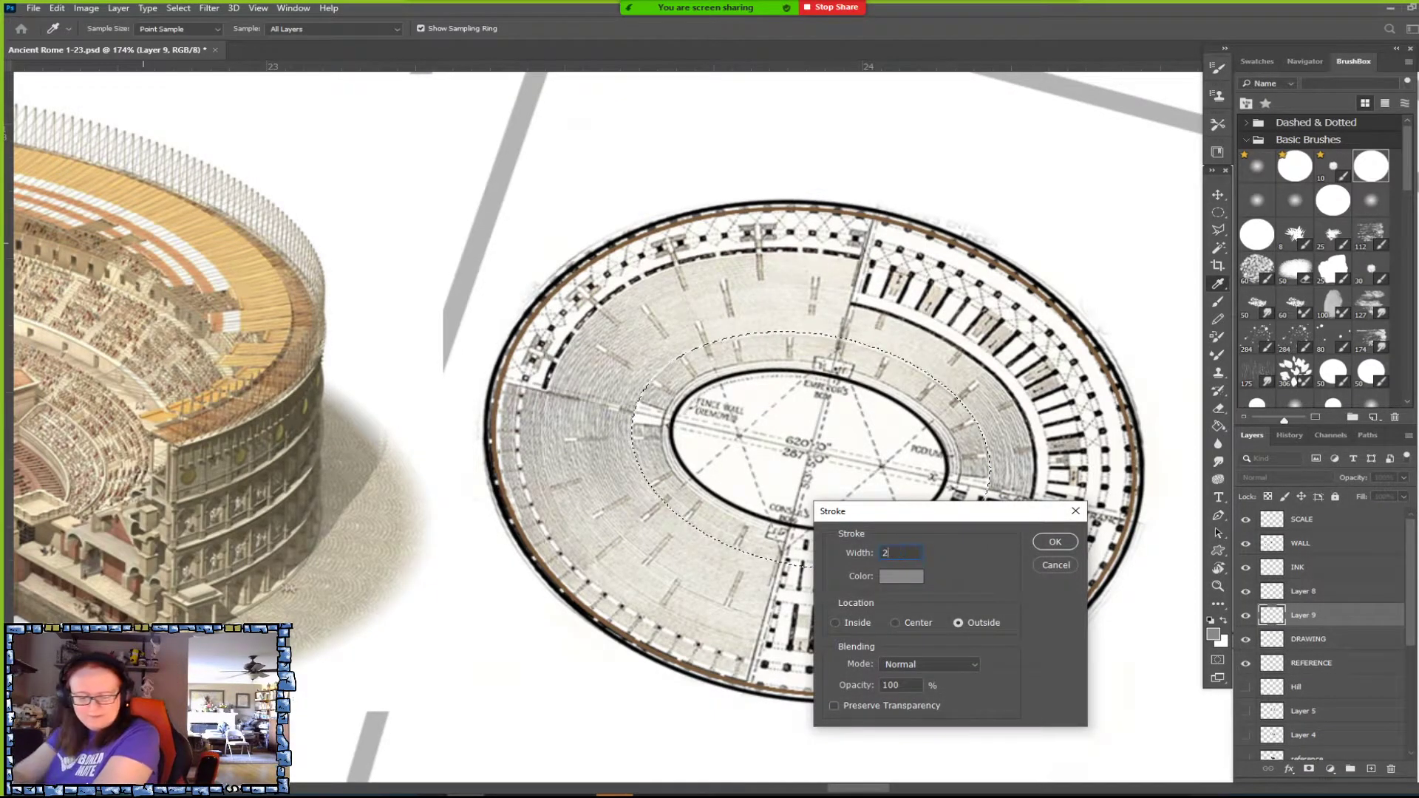
click(835, 623)
click(1054, 542)
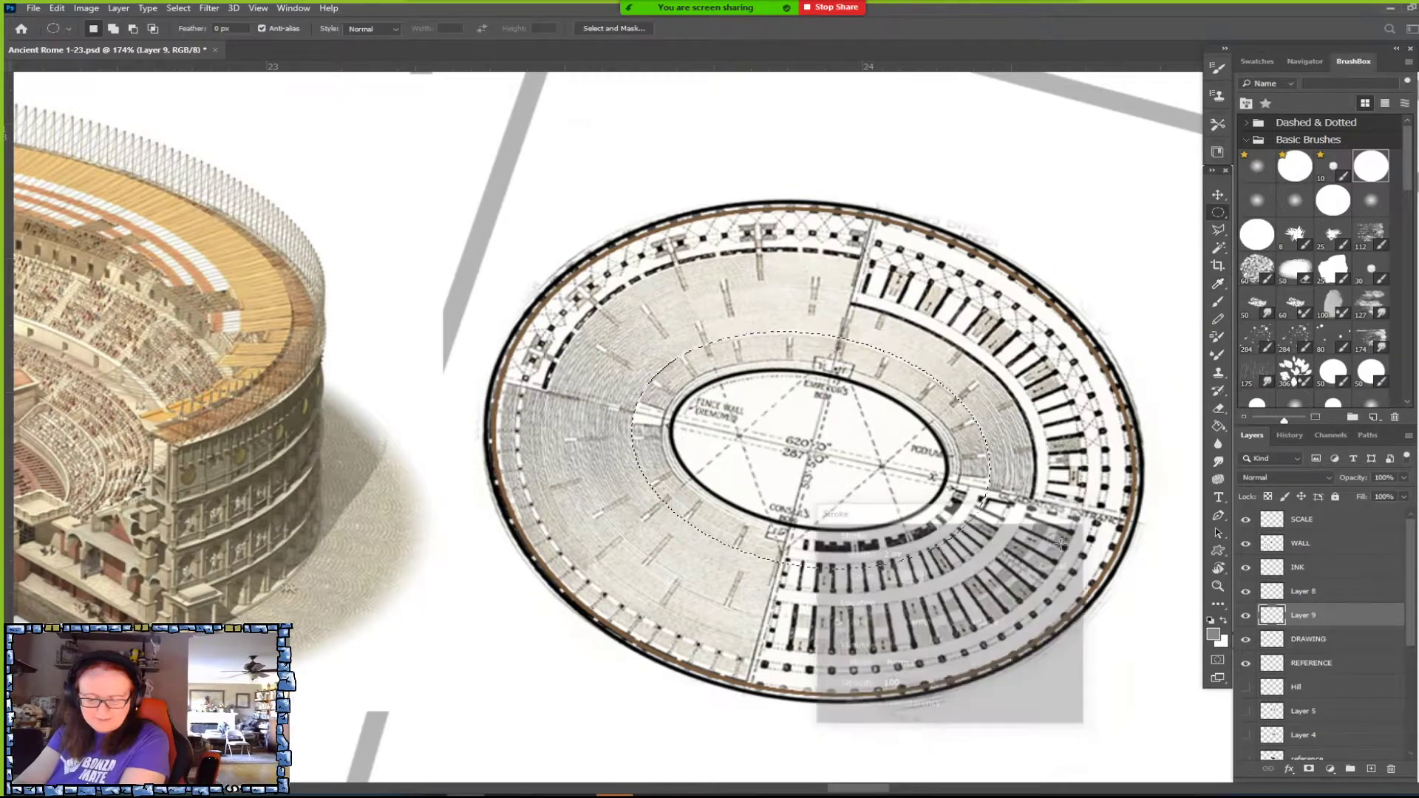
Transform the selection, enlarging it proportionally to about 126% so that it spans the next seating ring outward.
scroll(1061, 543, down, 3)
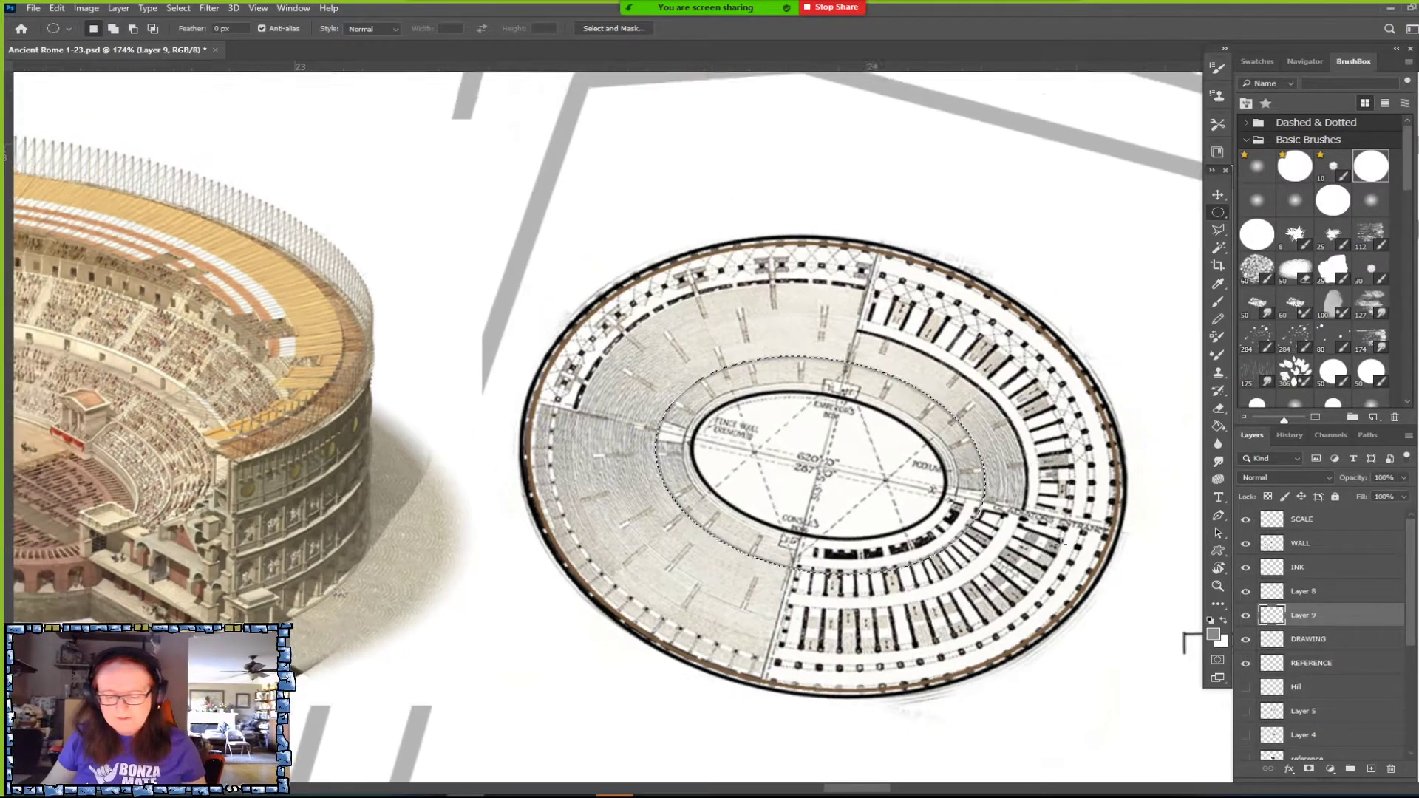
scroll(1061, 543, down, 1)
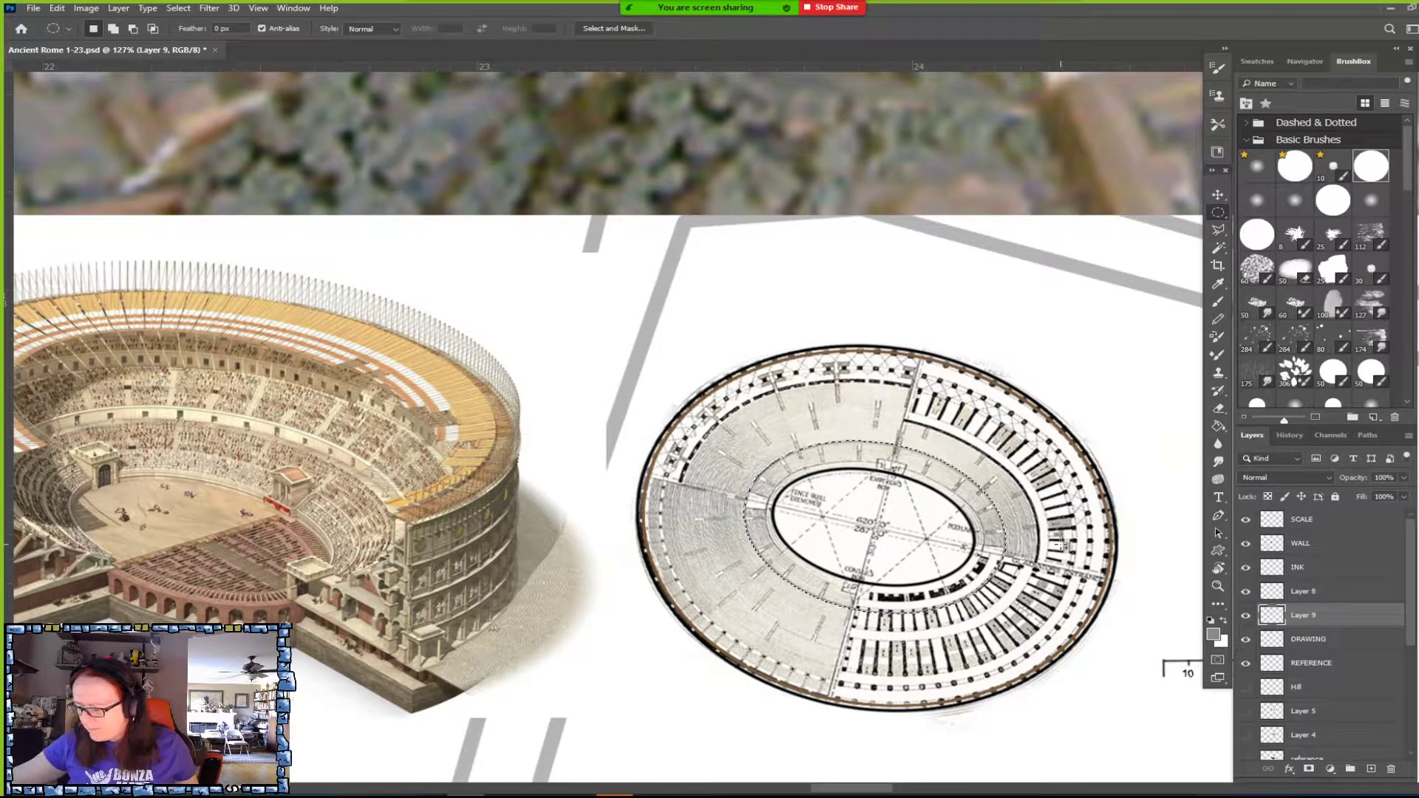
scroll(1060, 544, up, 5)
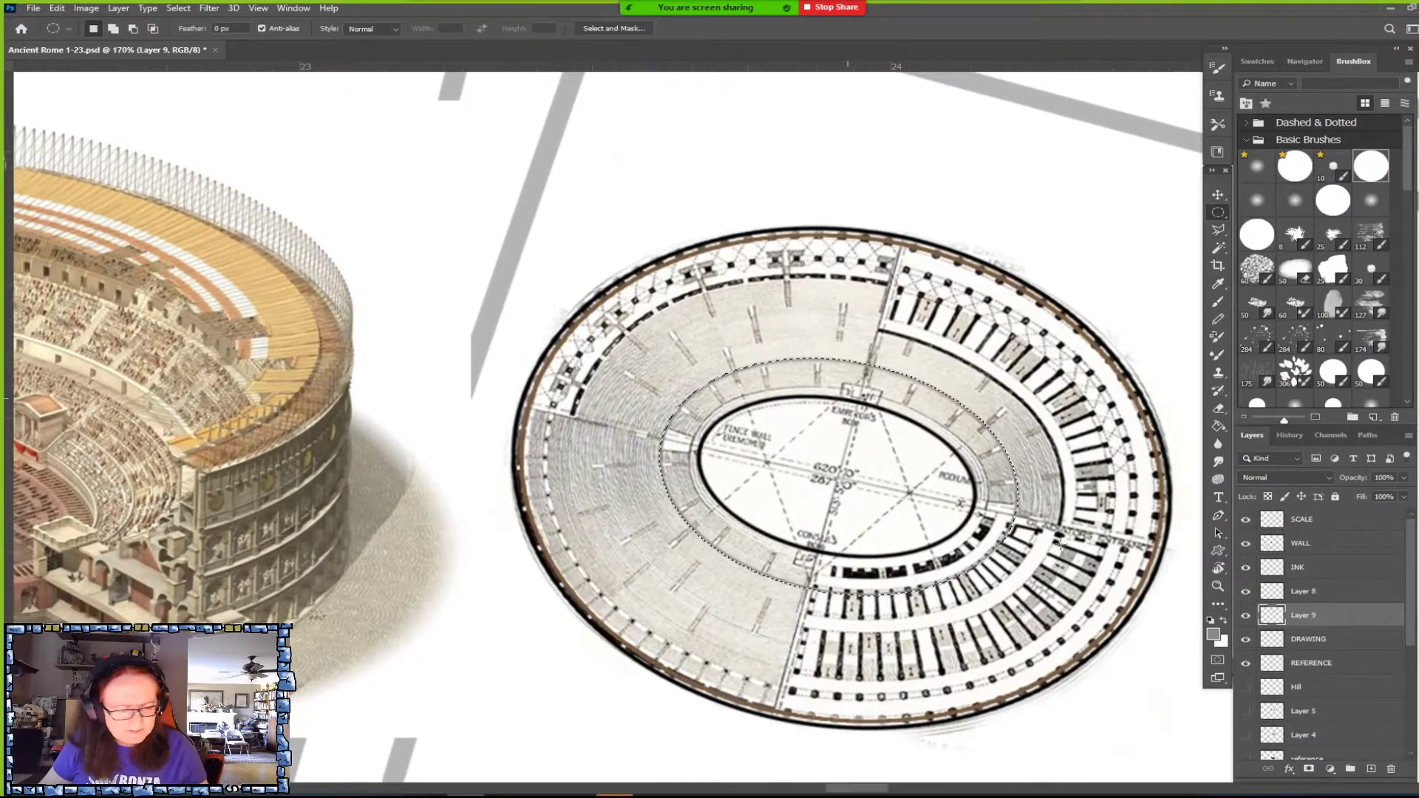
scroll(1061, 545, down, 3)
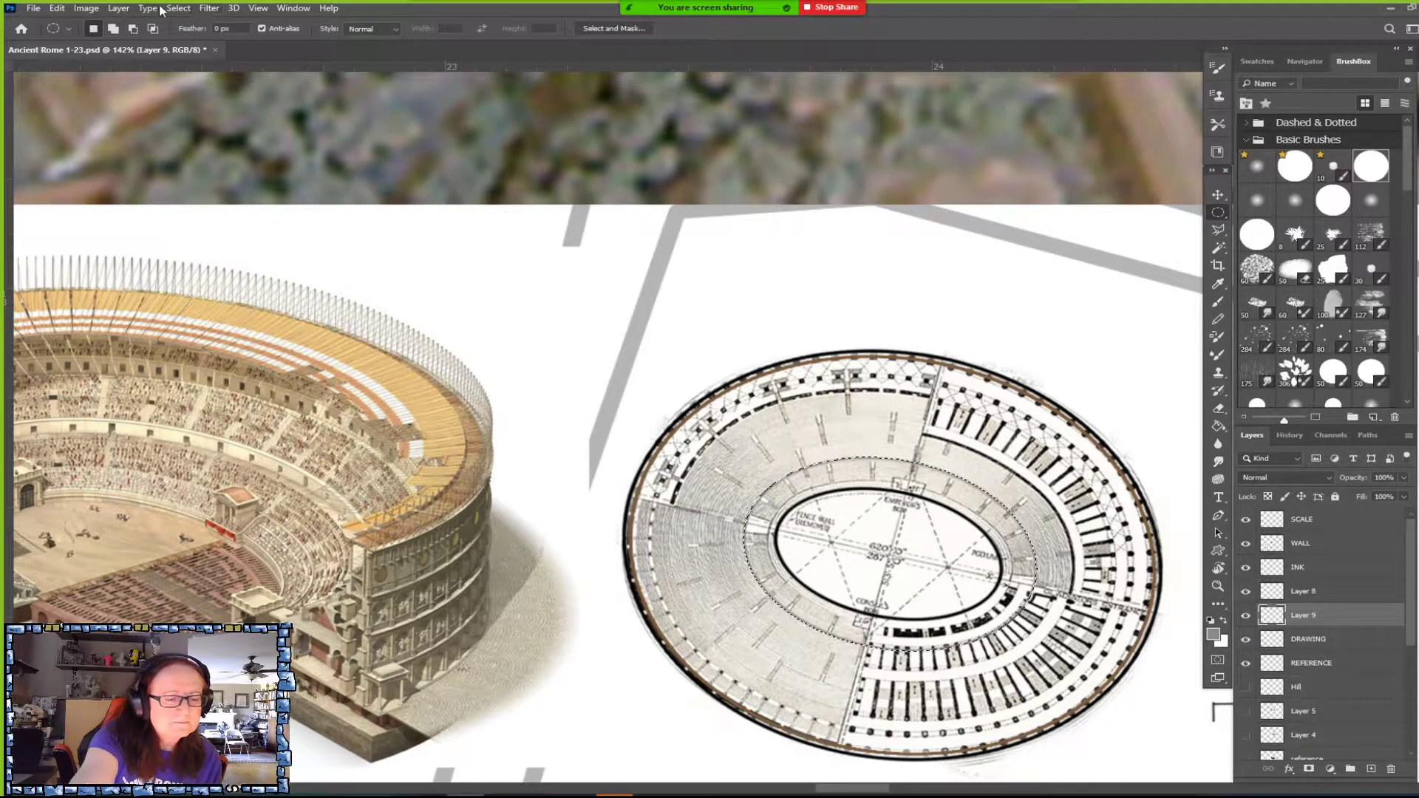
click(178, 9)
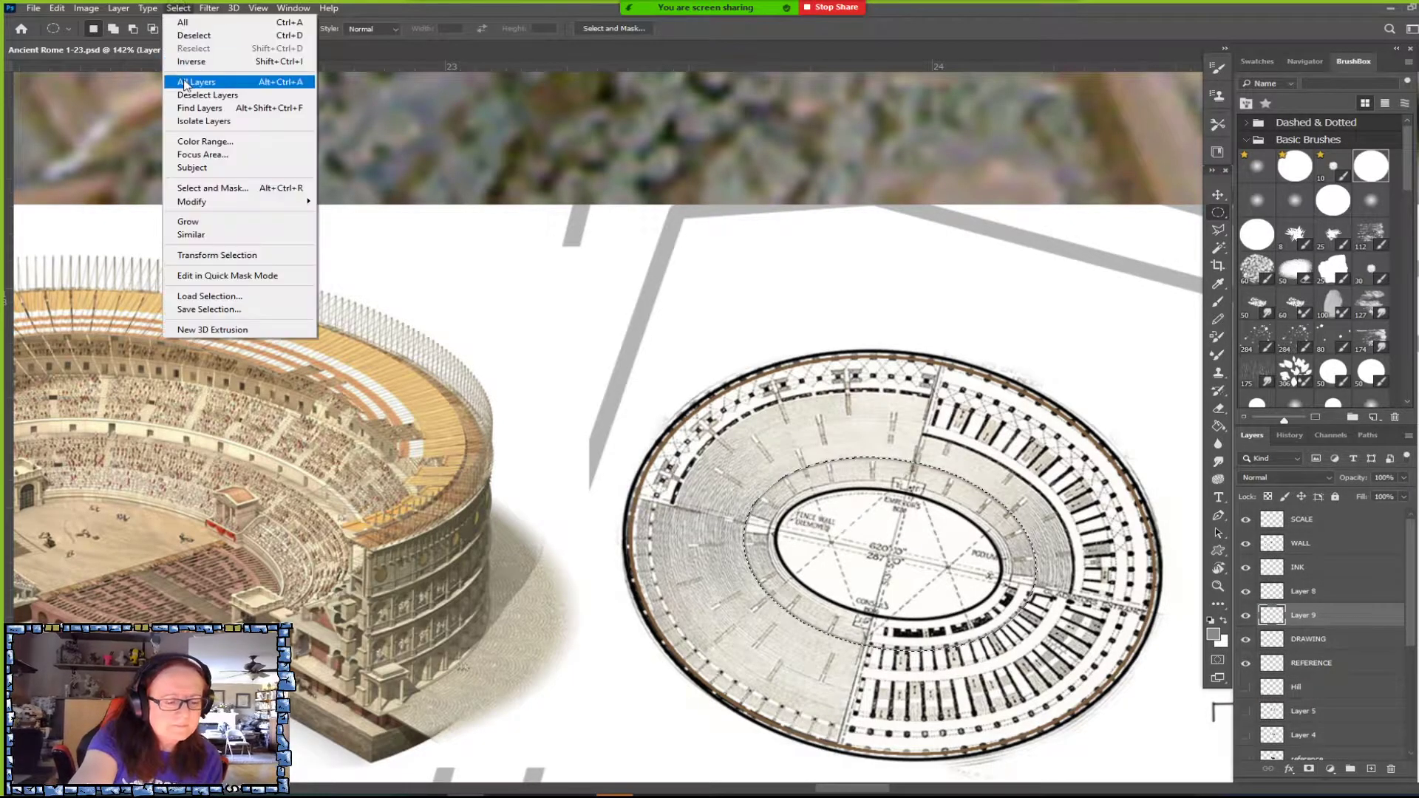
click(241, 255)
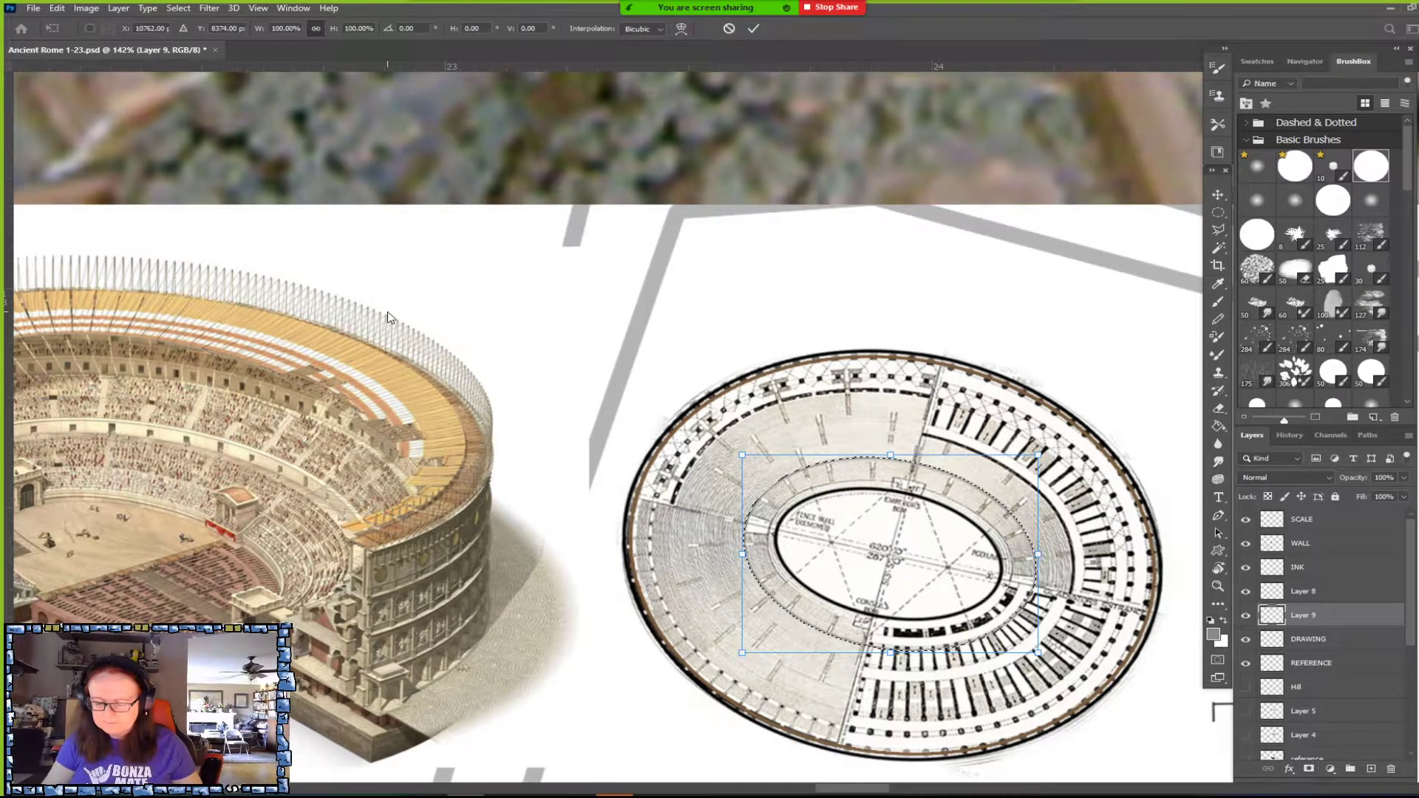
drag(1039, 555, 1073, 556)
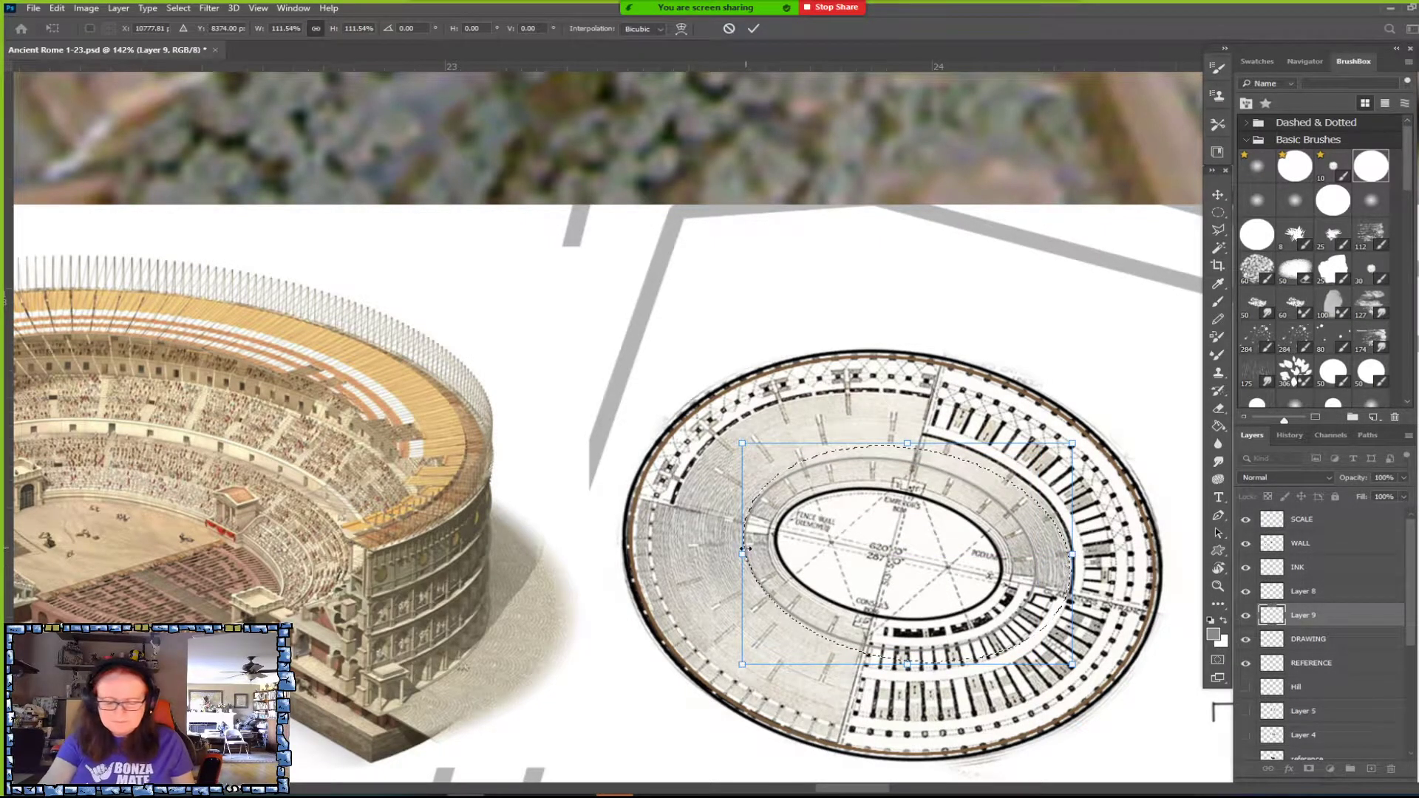
drag(742, 553, 697, 553)
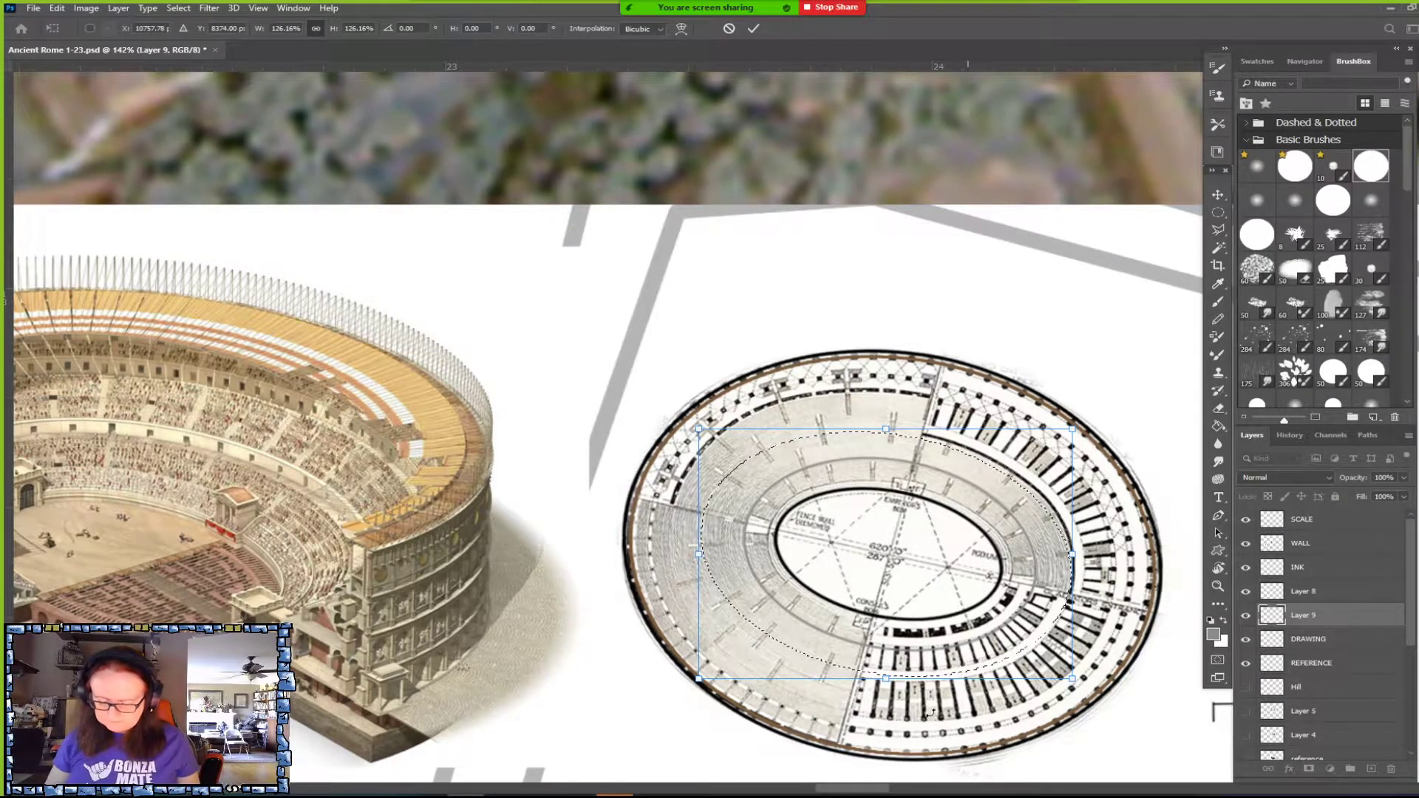
Refine the selection to about 128% width and 133% height so it follows the outer seating ring, and apply the transformation.
drag(886, 678, 886, 681)
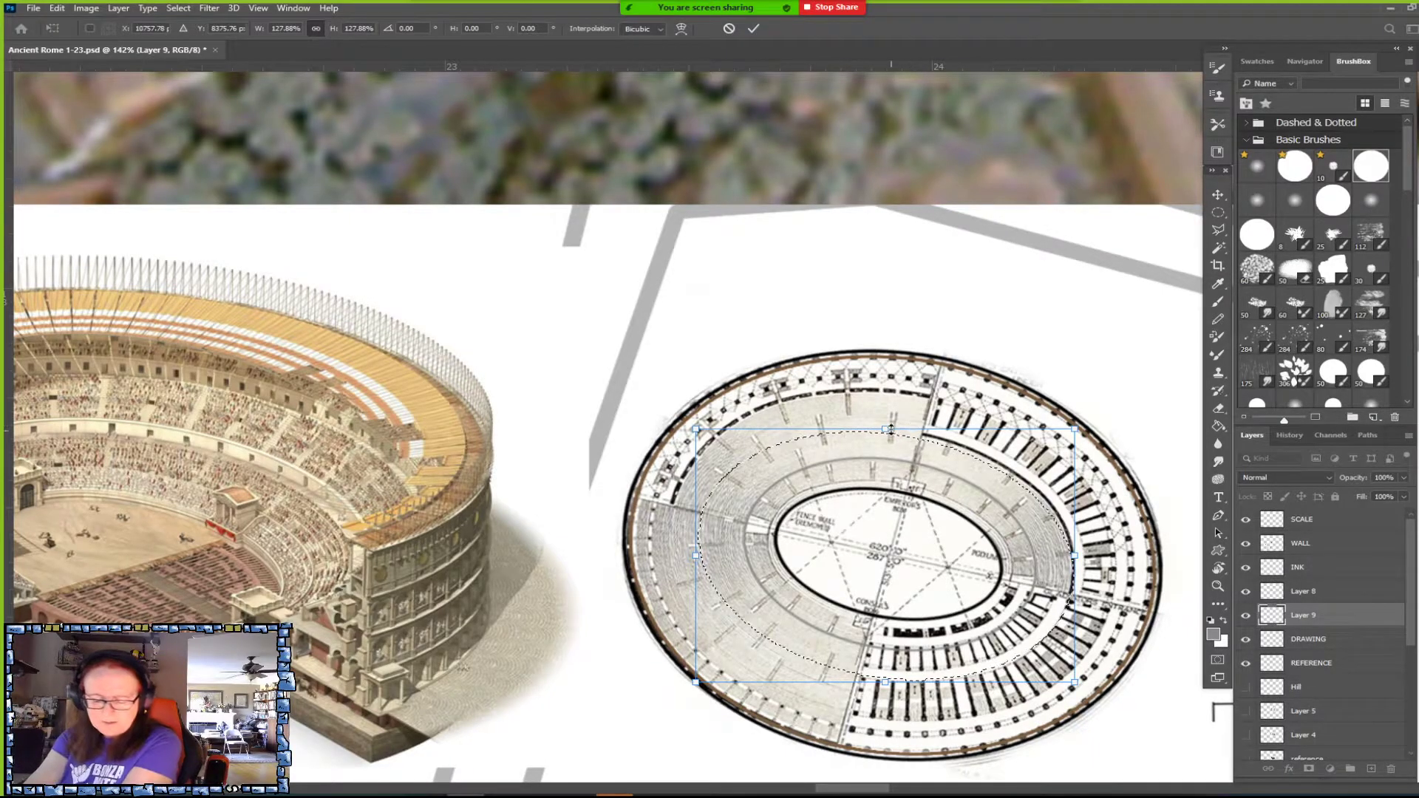
drag(887, 427, 889, 420)
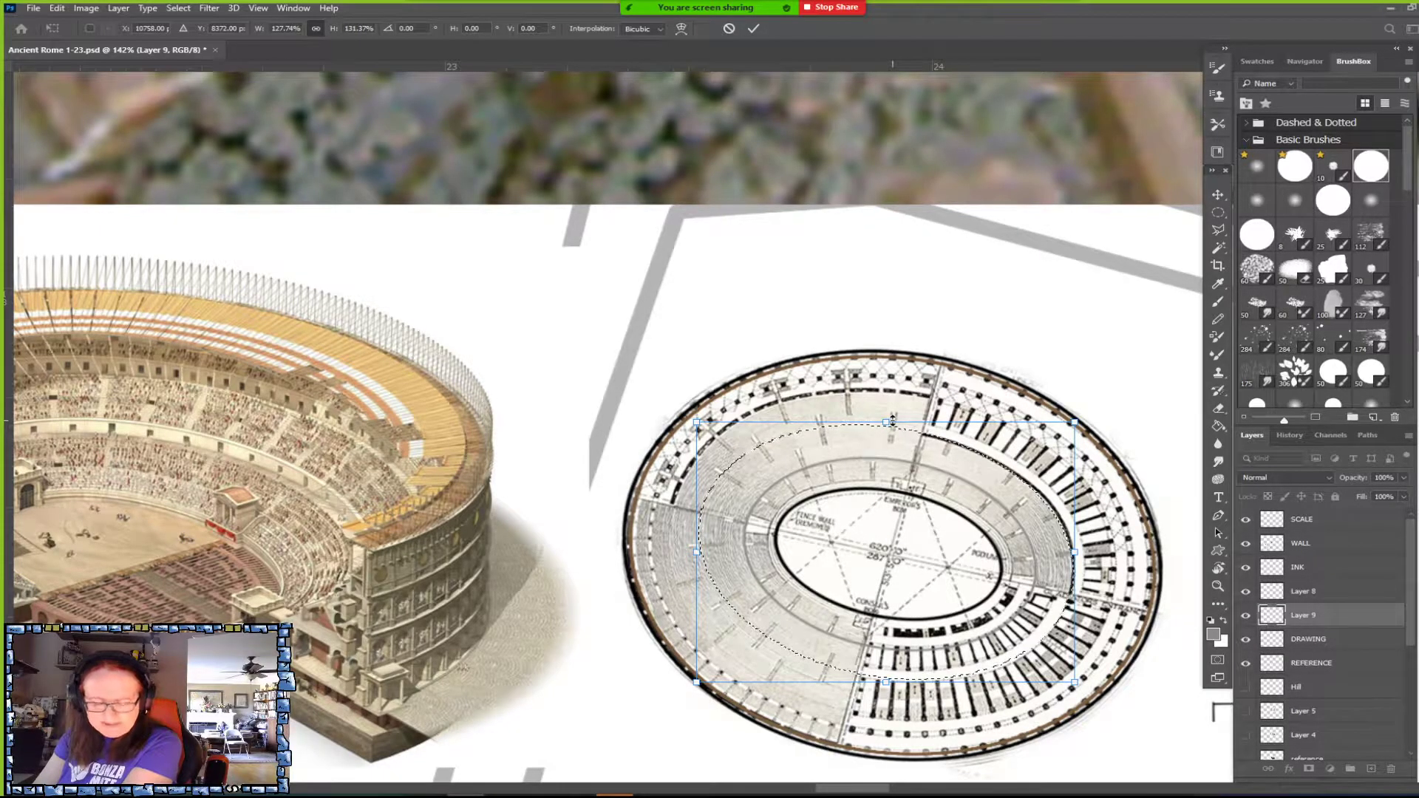
drag(886, 682, 886, 685)
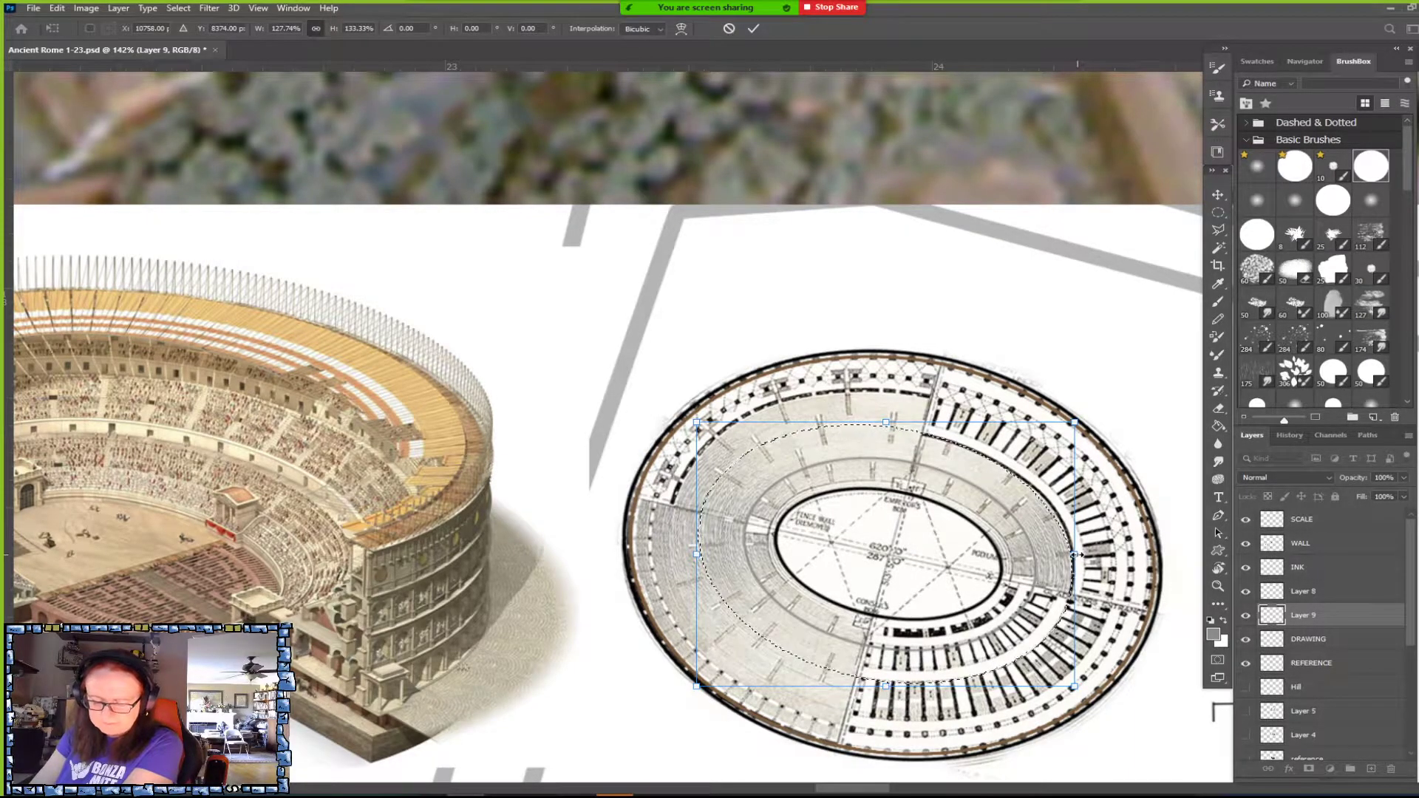
right_click(1077, 554)
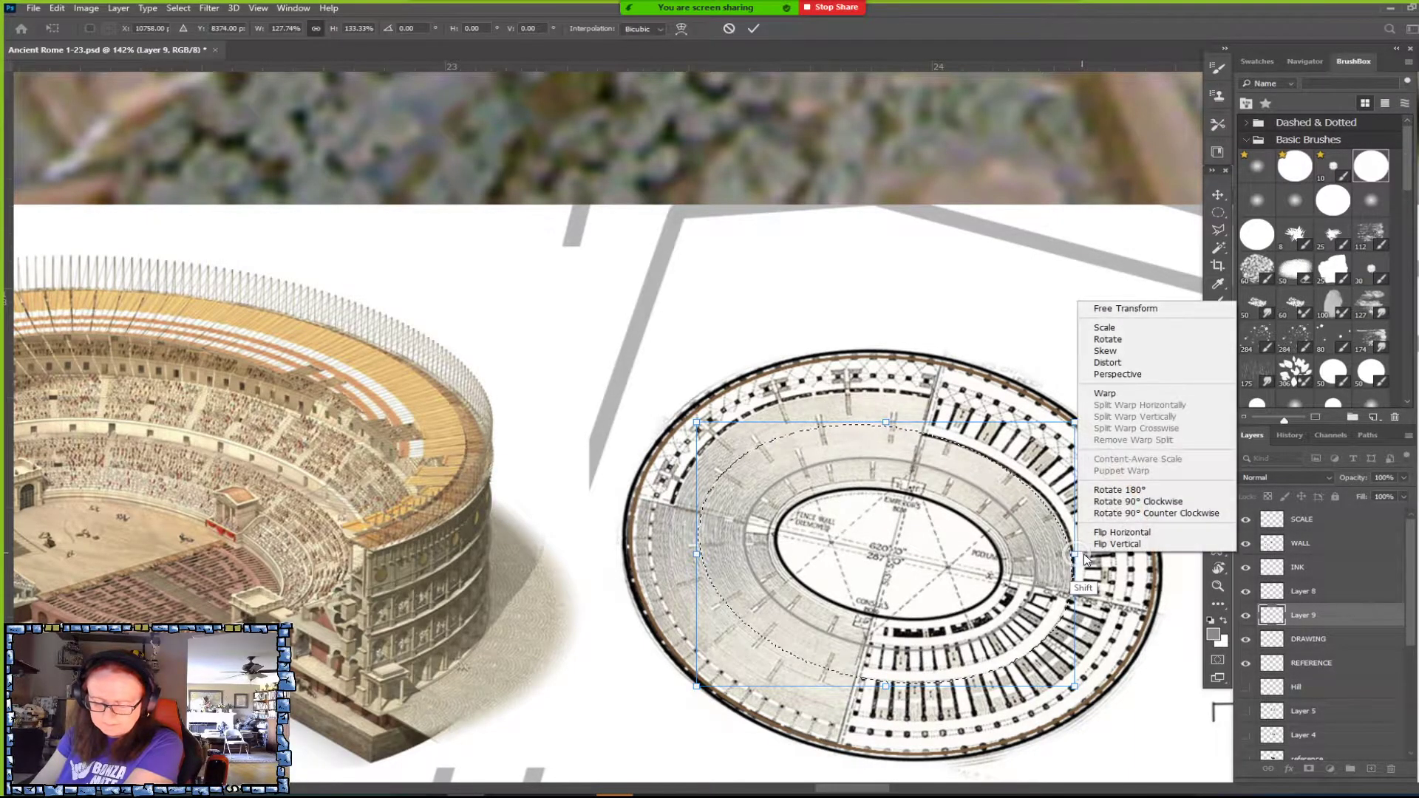
click(1104, 606)
drag(1074, 553, 1079, 561)
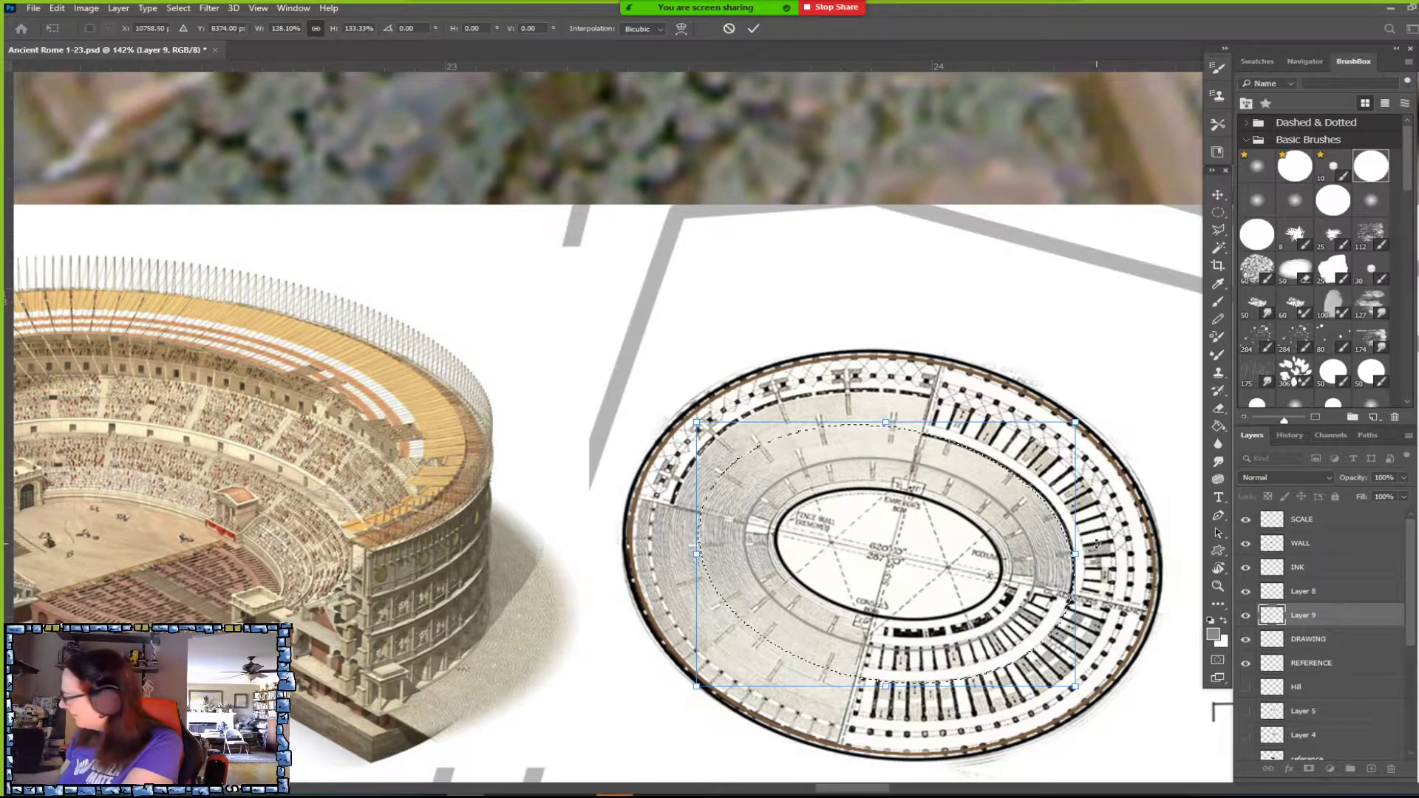
key(Return)
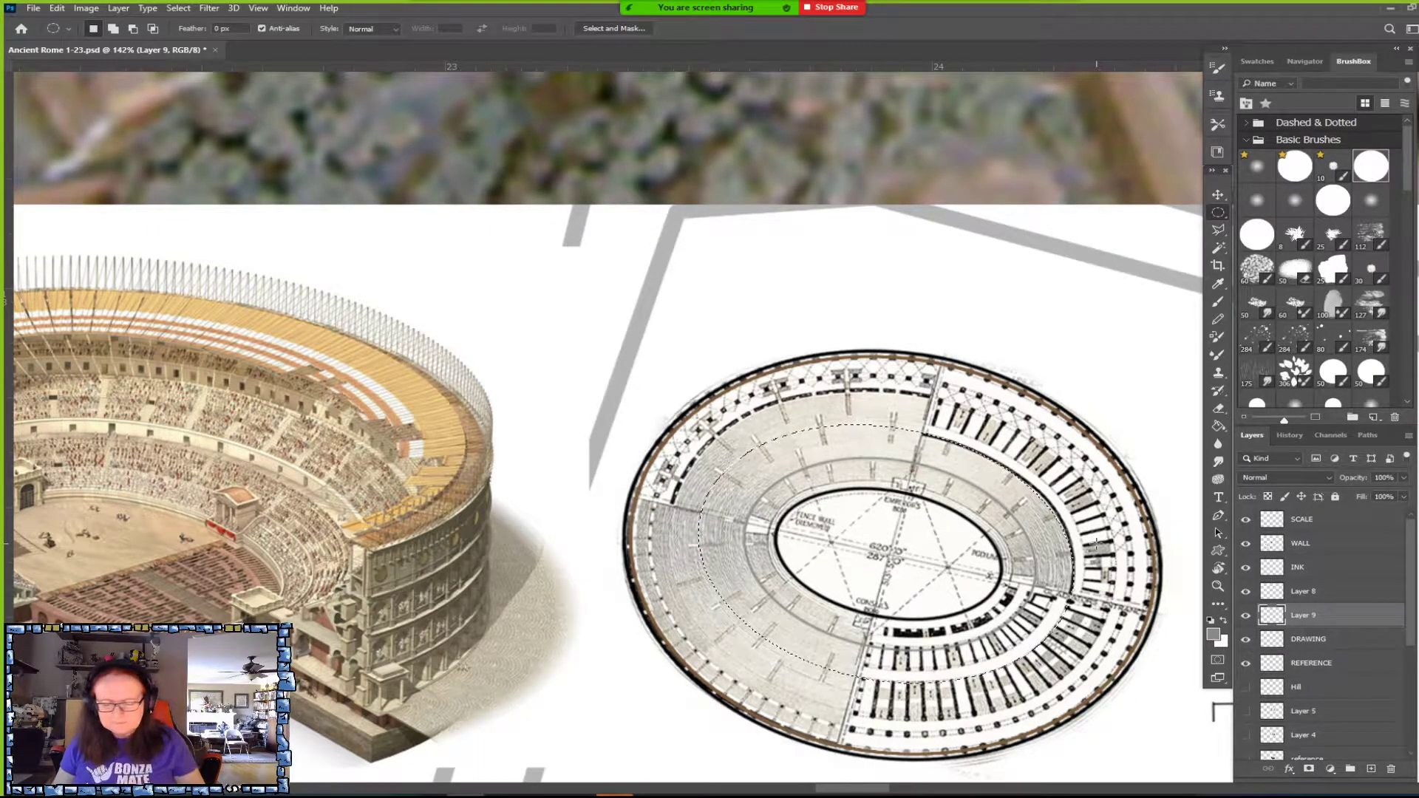
Stroke the enlarged elliptical selection 2 px inside in the same grey on Layer 9.
click(57, 8)
click(128, 235)
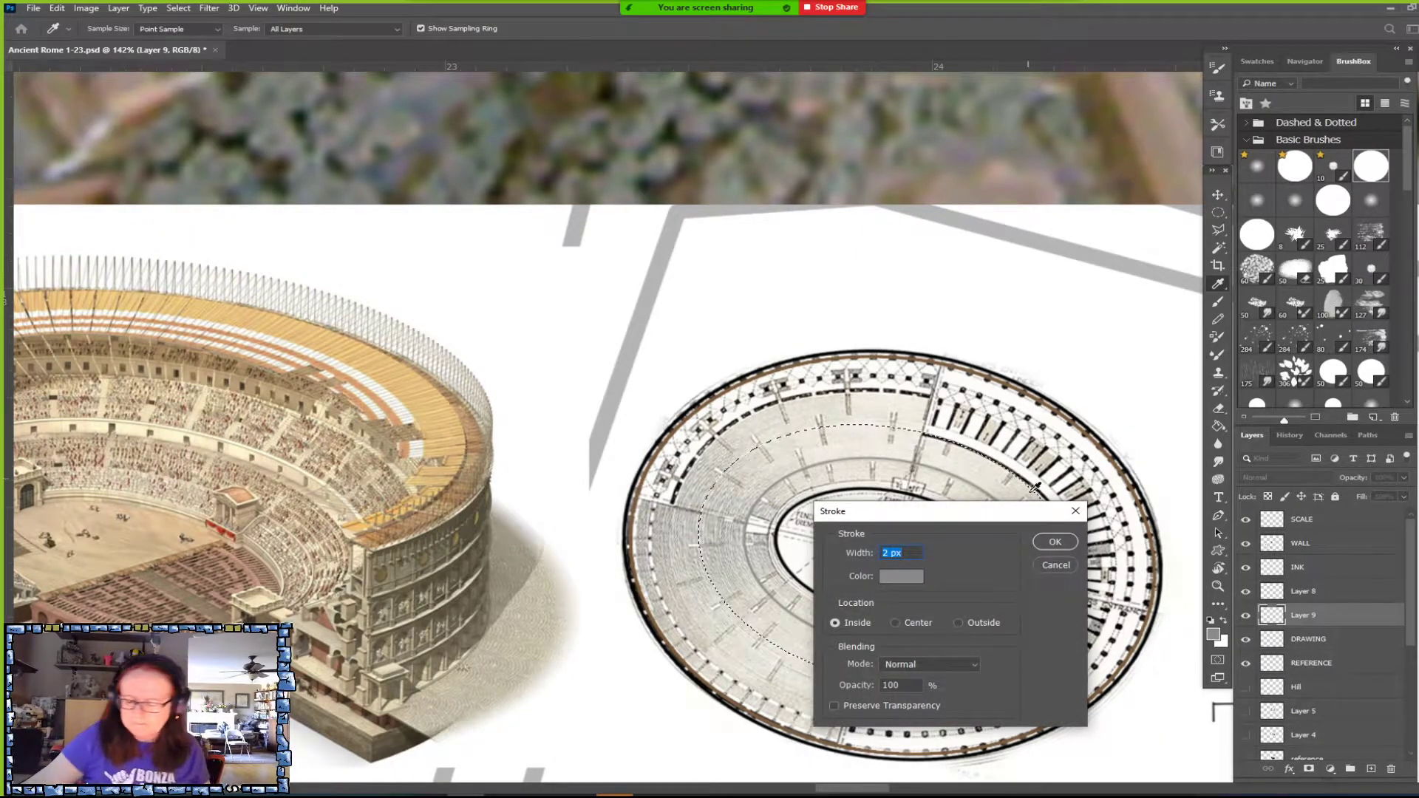
click(1053, 543)
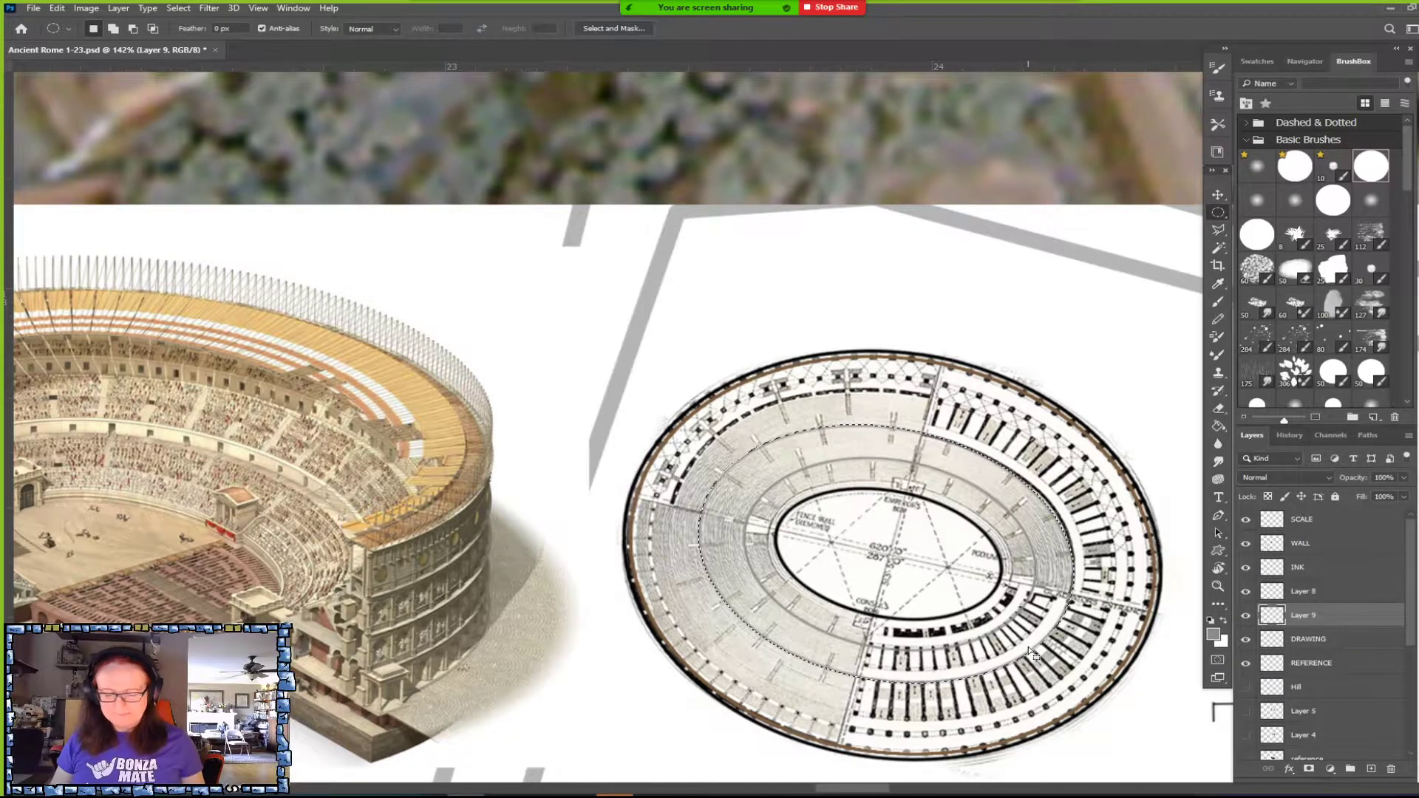
Transform the elliptical selection, enlarging it to about 118% width and 129% height so it reaches the next seating ring outward.
click(178, 8)
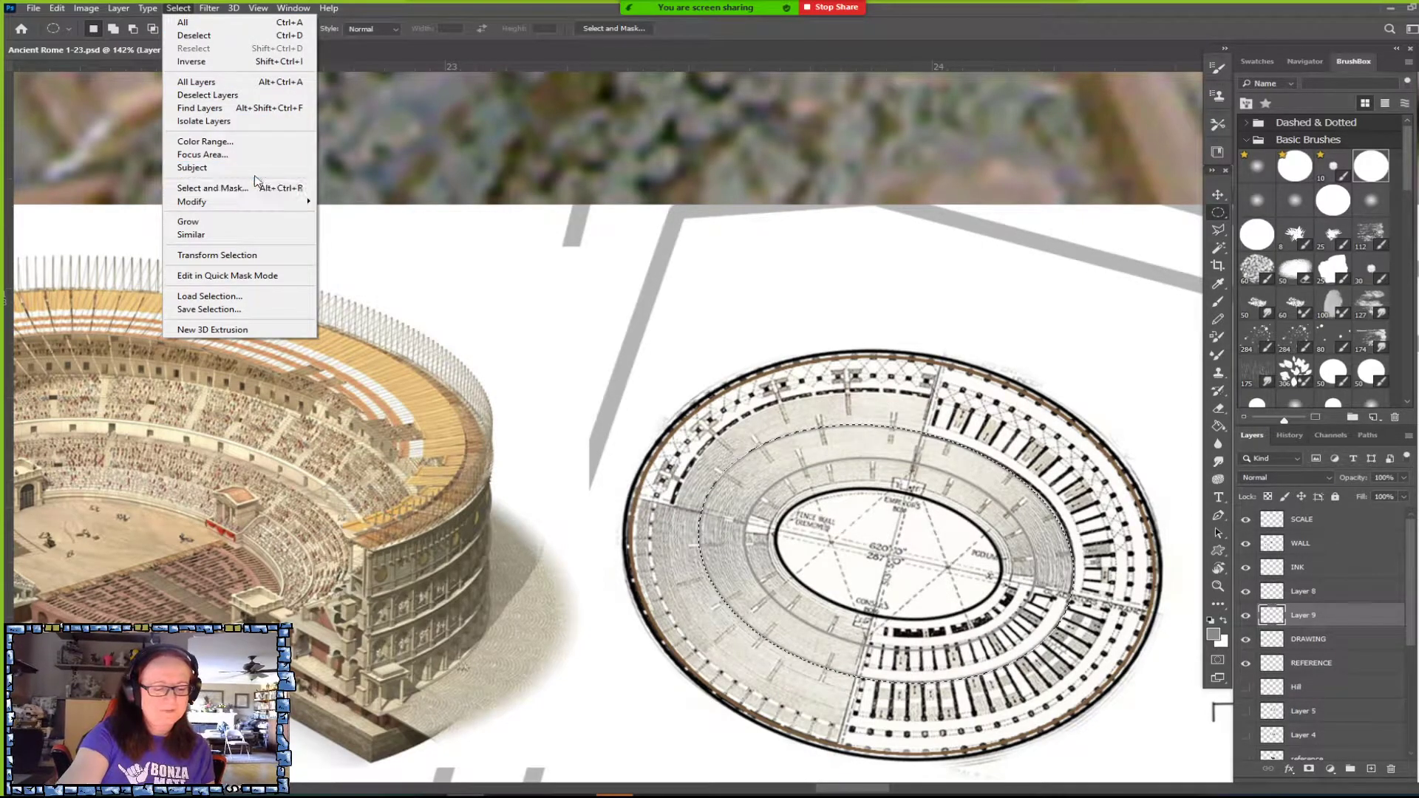
click(264, 258)
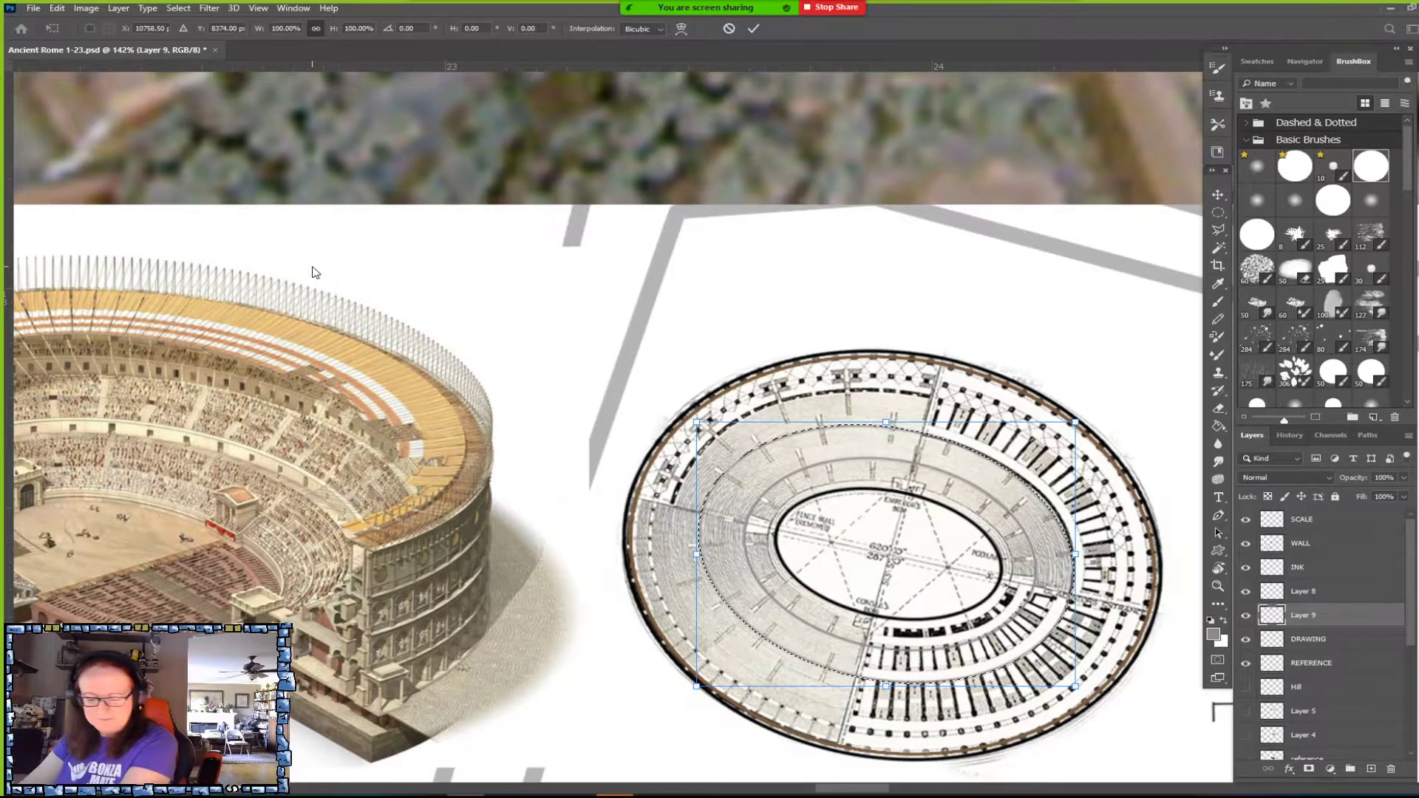
drag(1077, 555, 1113, 553)
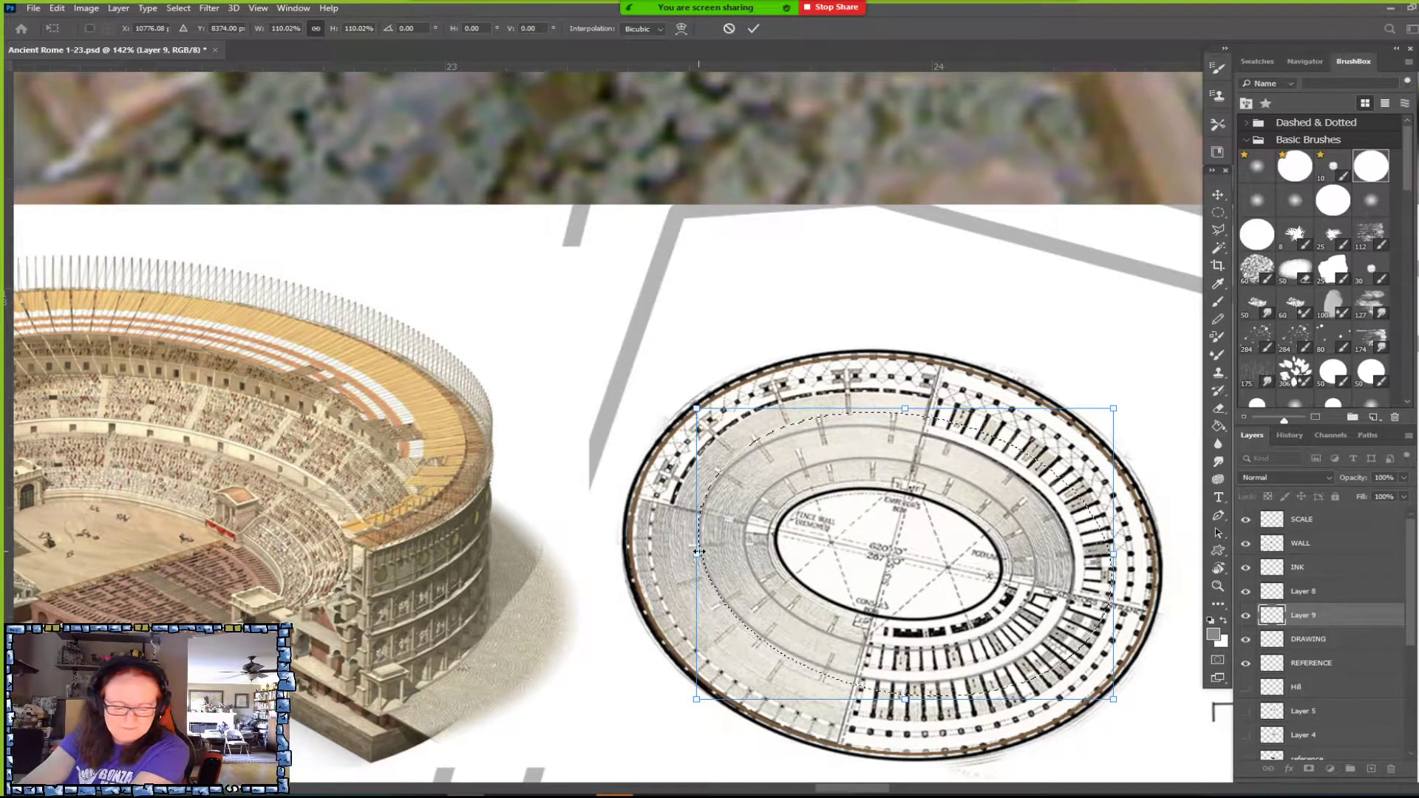
drag(696, 554, 648, 554)
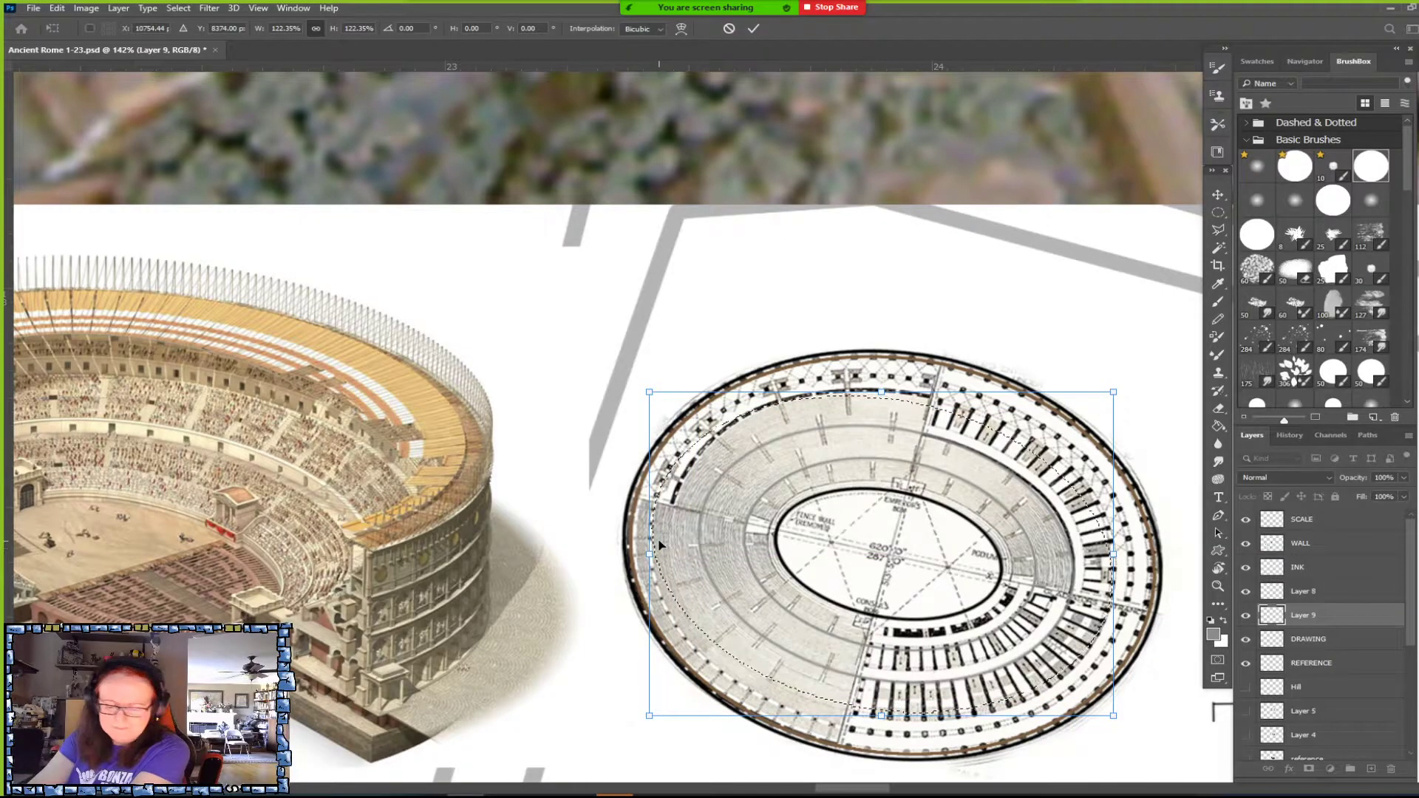
drag(882, 391, 881, 387)
right_click(649, 553)
click(679, 536)
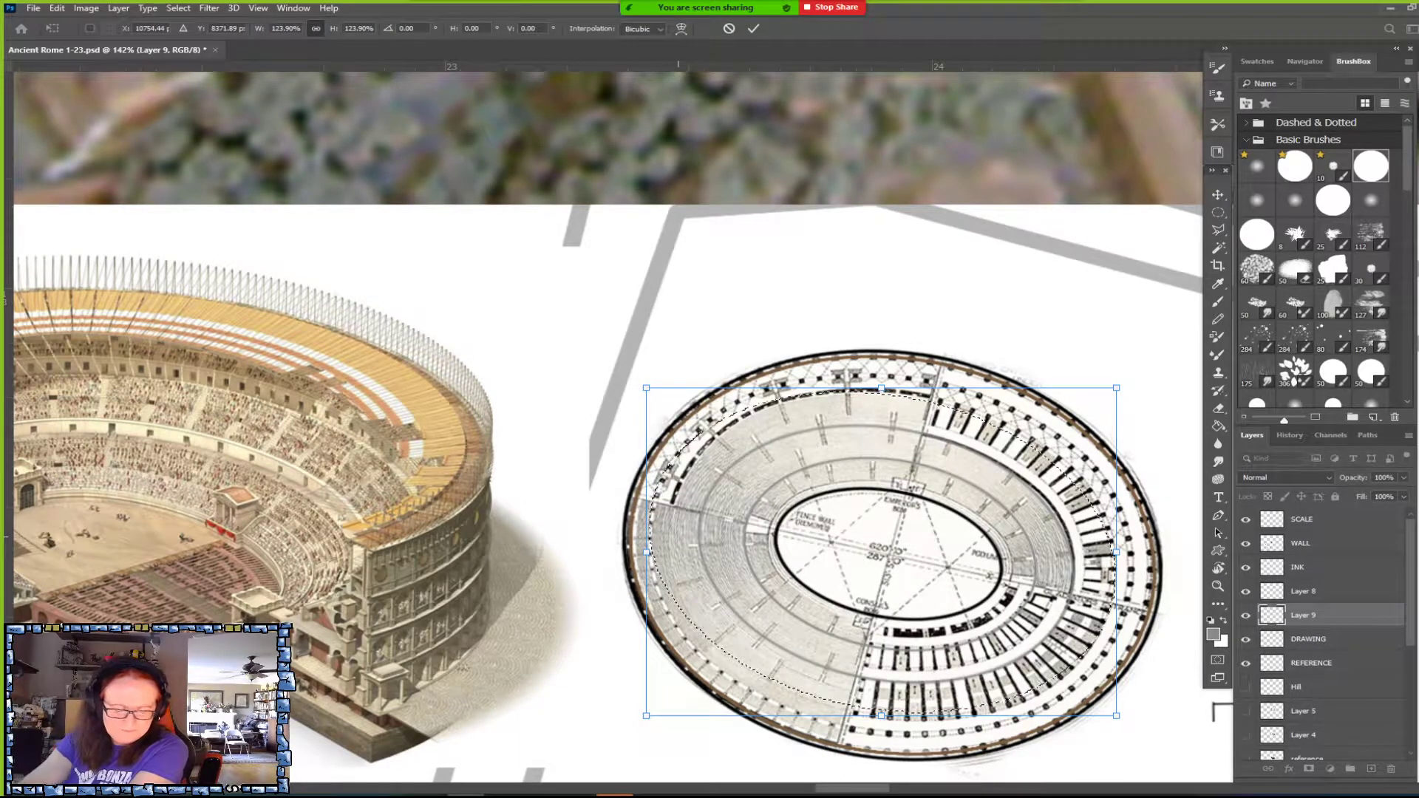
drag(881, 716, 884, 721)
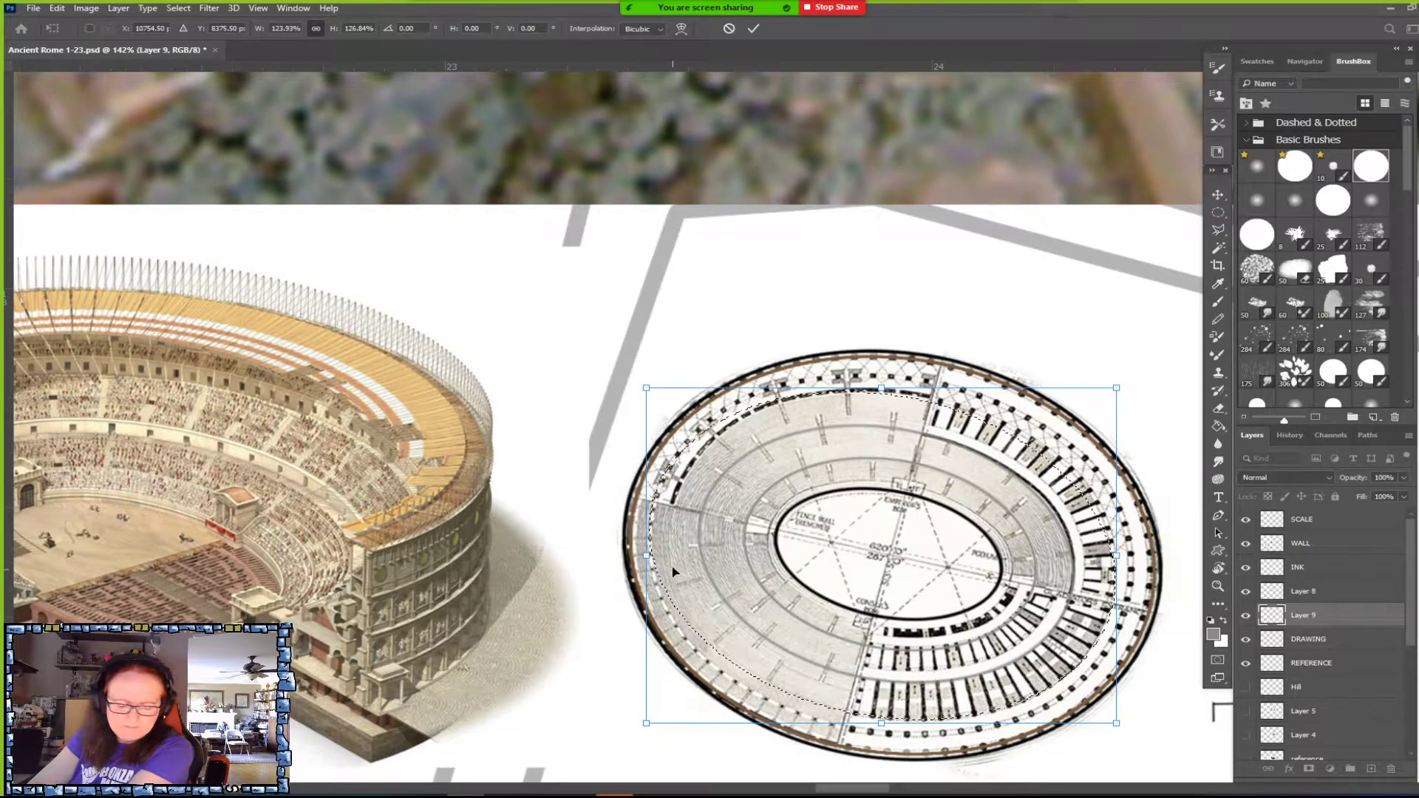
drag(646, 555, 669, 570)
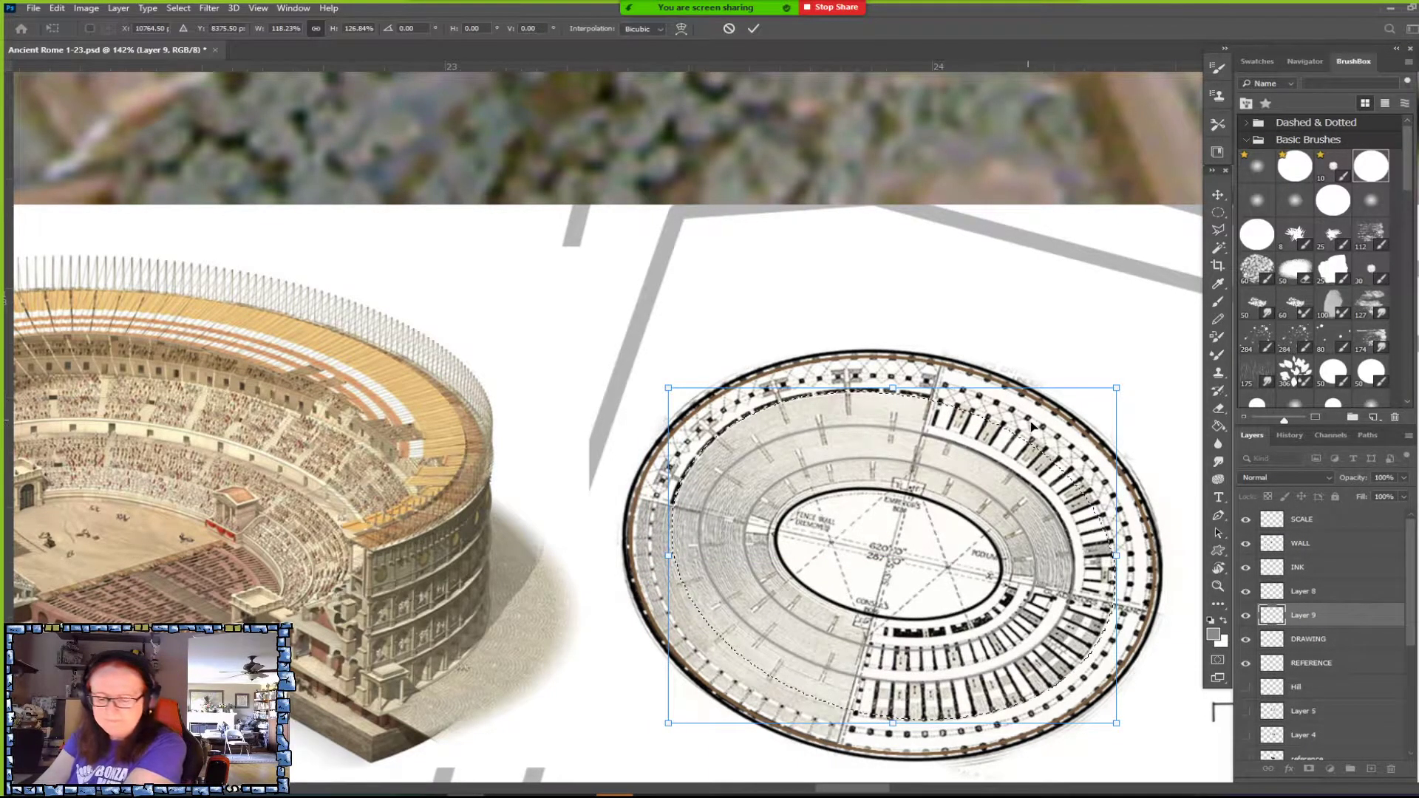
drag(892, 387, 915, 385)
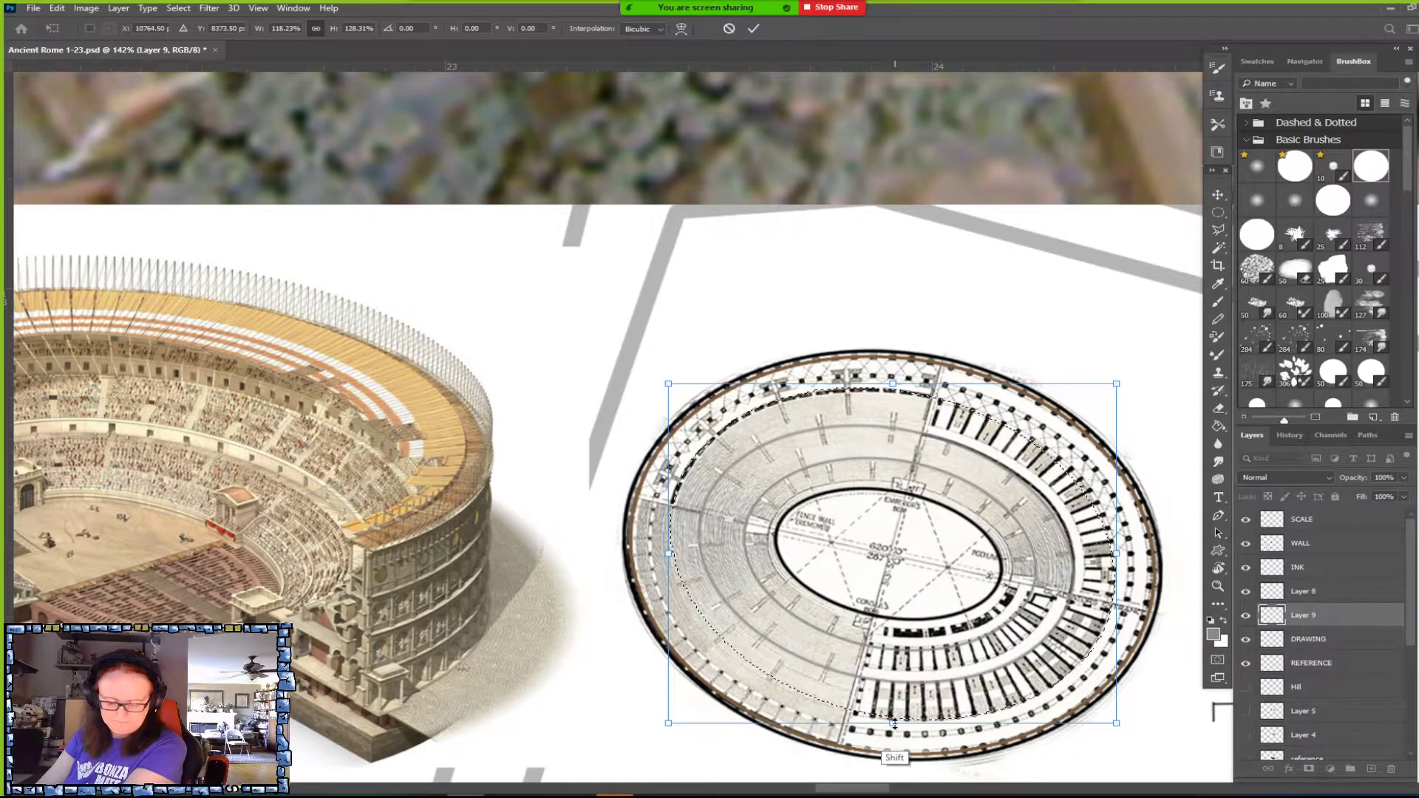
drag(893, 724, 898, 728)
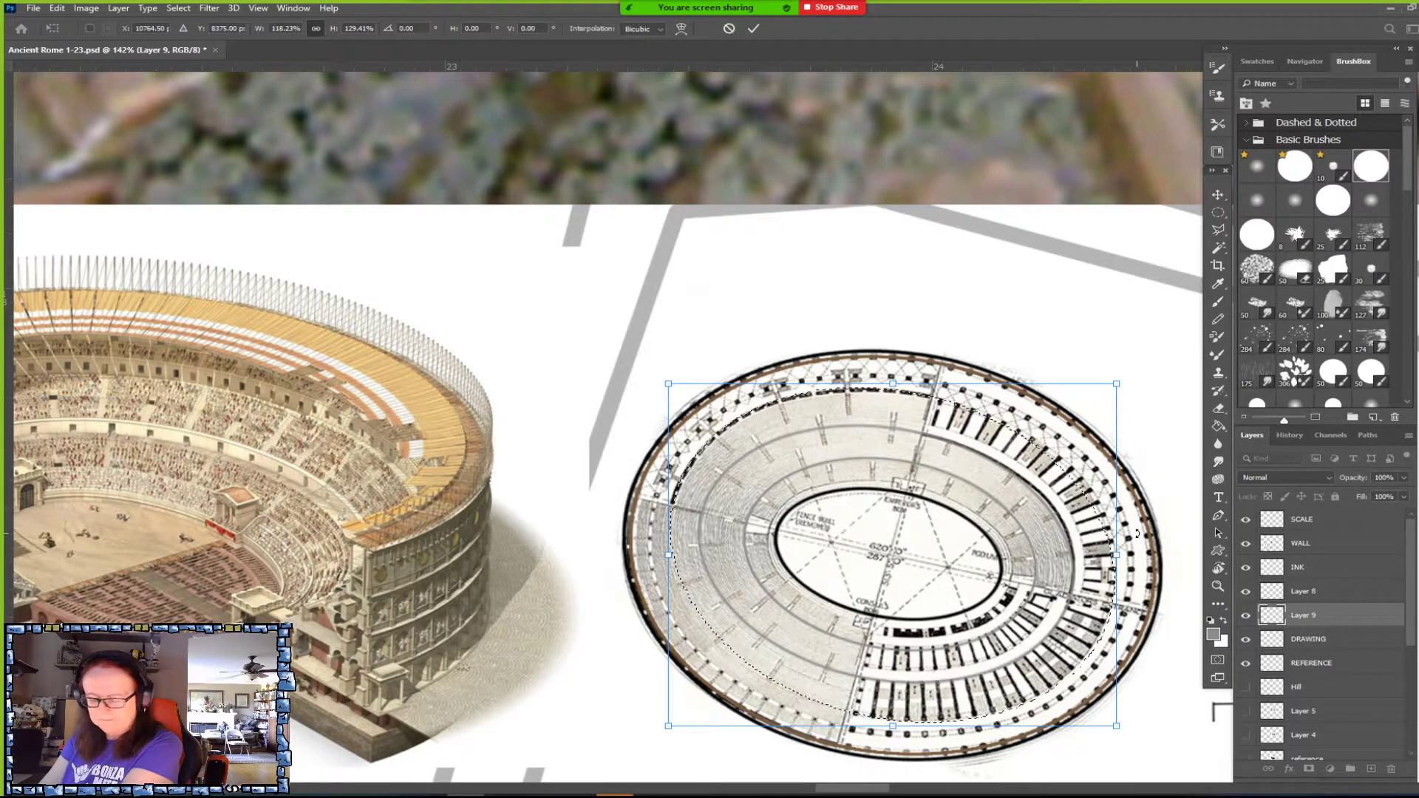
Try rotating the selection by about 2.08° and nudging it to line up with the tilt of the plan's ring.
drag(1143, 563, 1148, 569)
mouse_move(1080, 701)
mouse_down()
mouse_move(1092, 700)
mouse_move(1078, 695)
mouse_up()
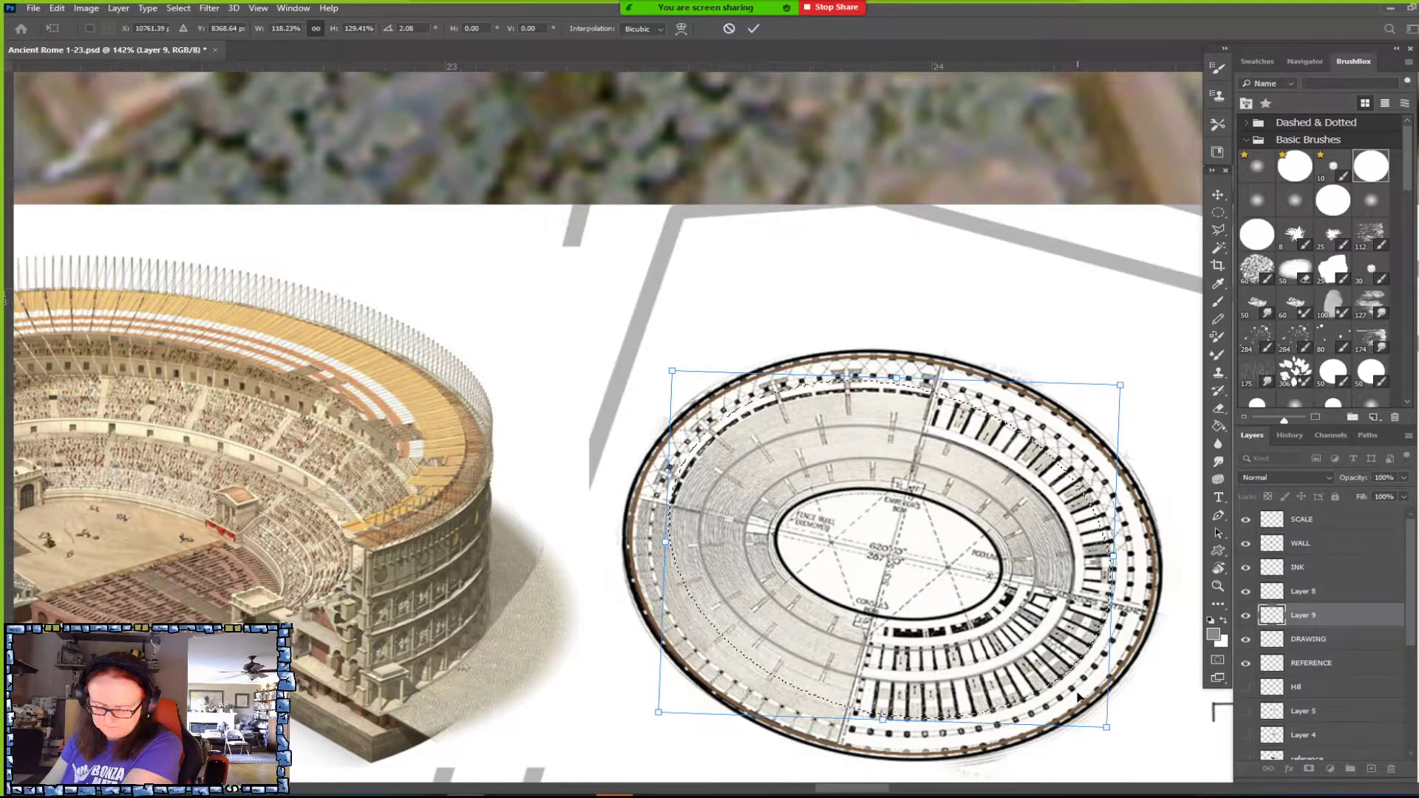
drag(1063, 690, 1083, 698)
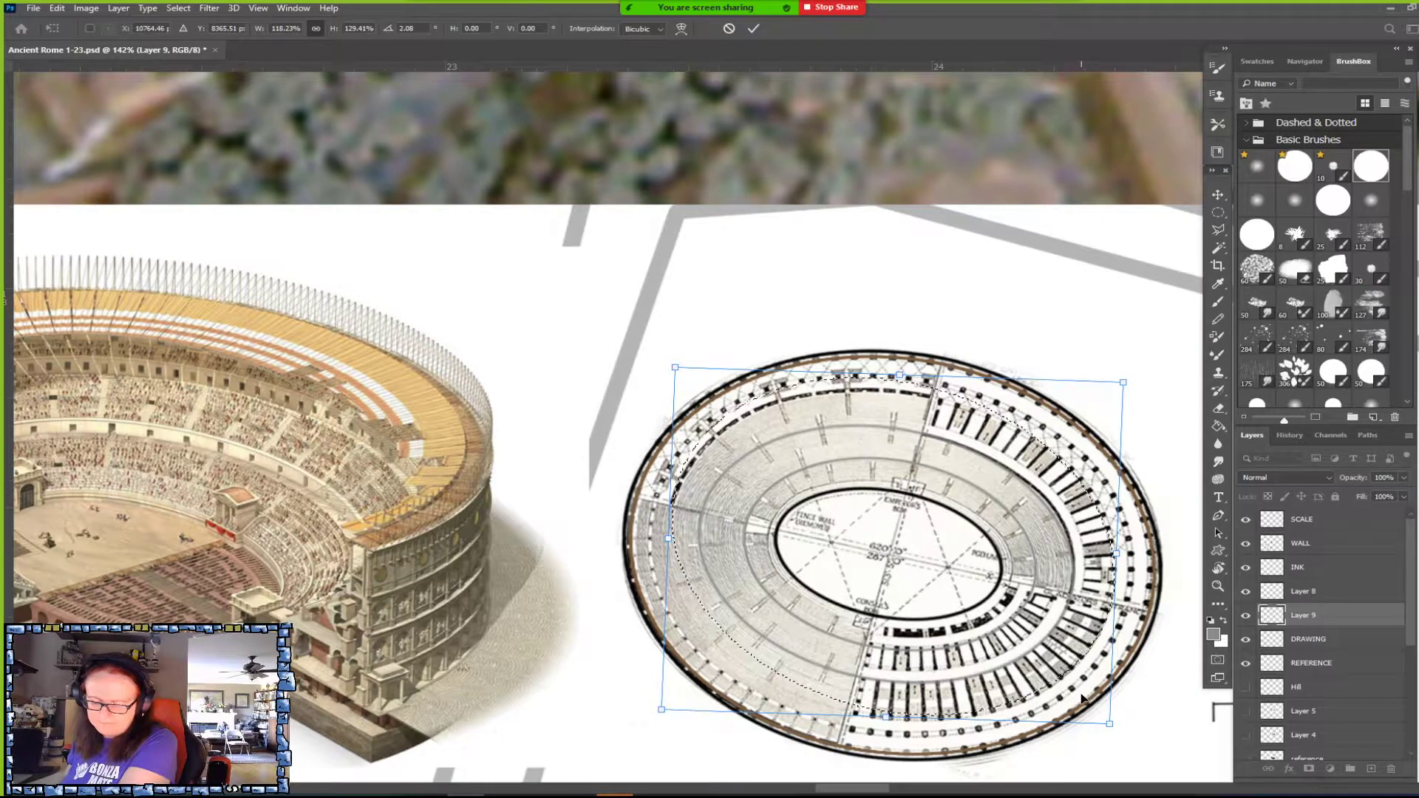
key(Left)
key(Left)
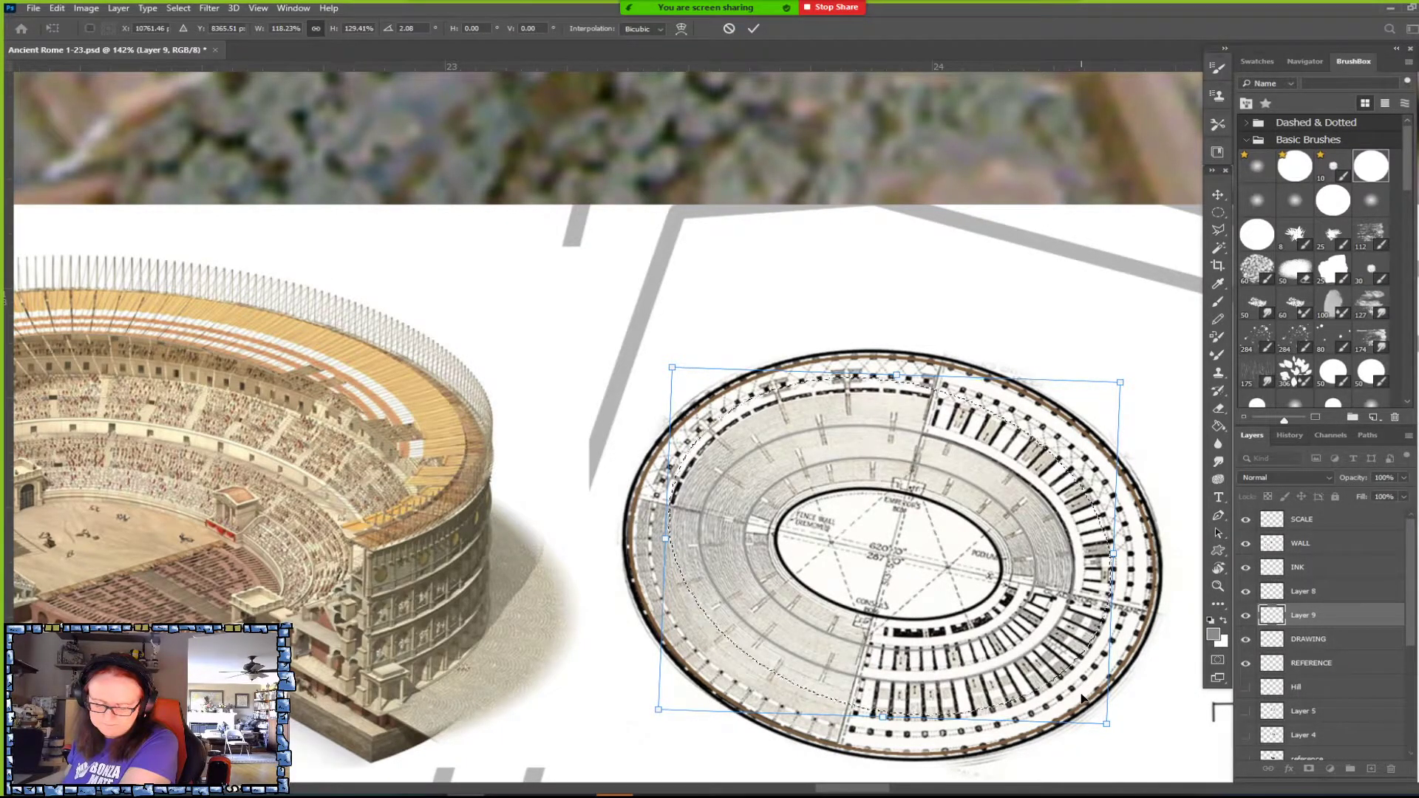
key(Right)
key(Right)
key(Right)
key(Right)
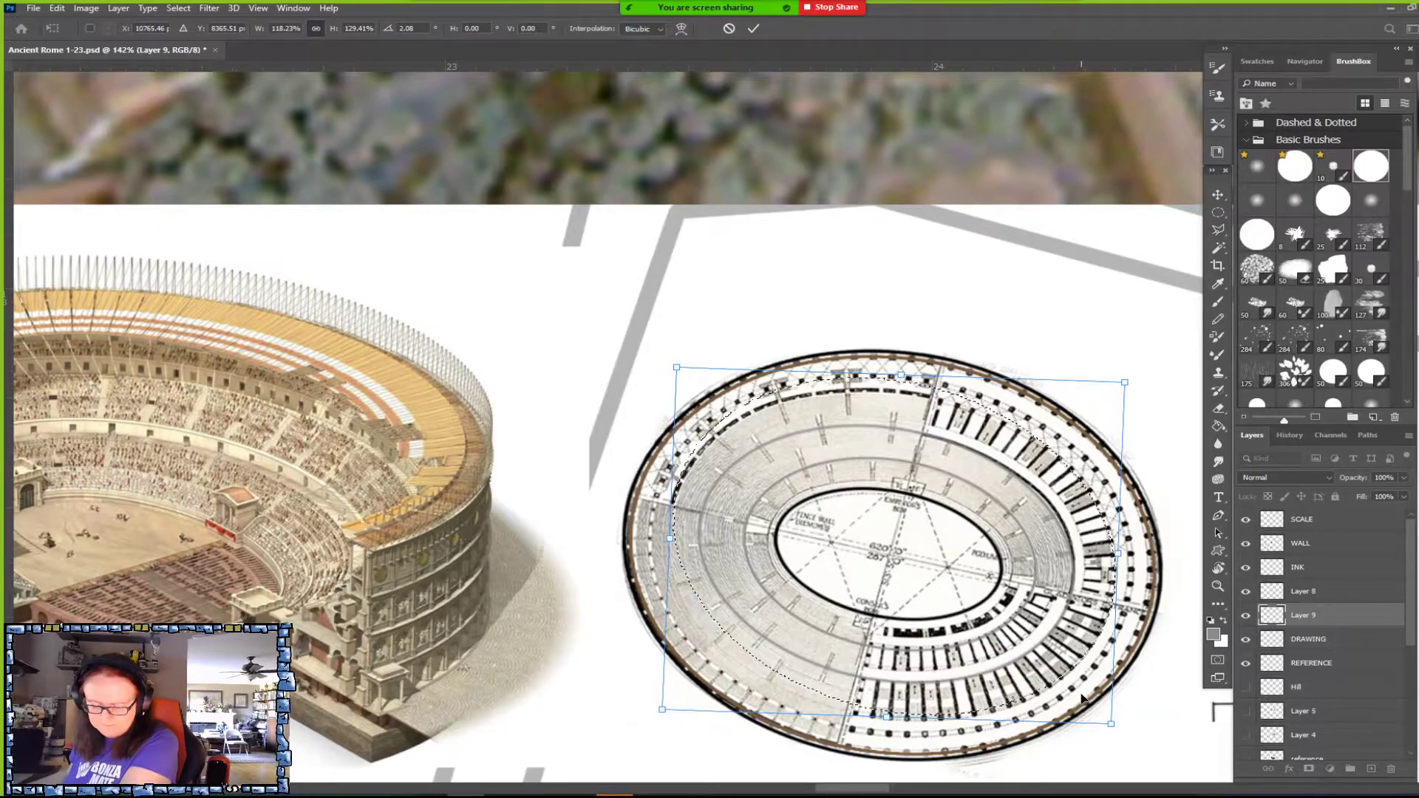
key(Down)
key(Down)
key(Down)
key(Down)
key(Down)
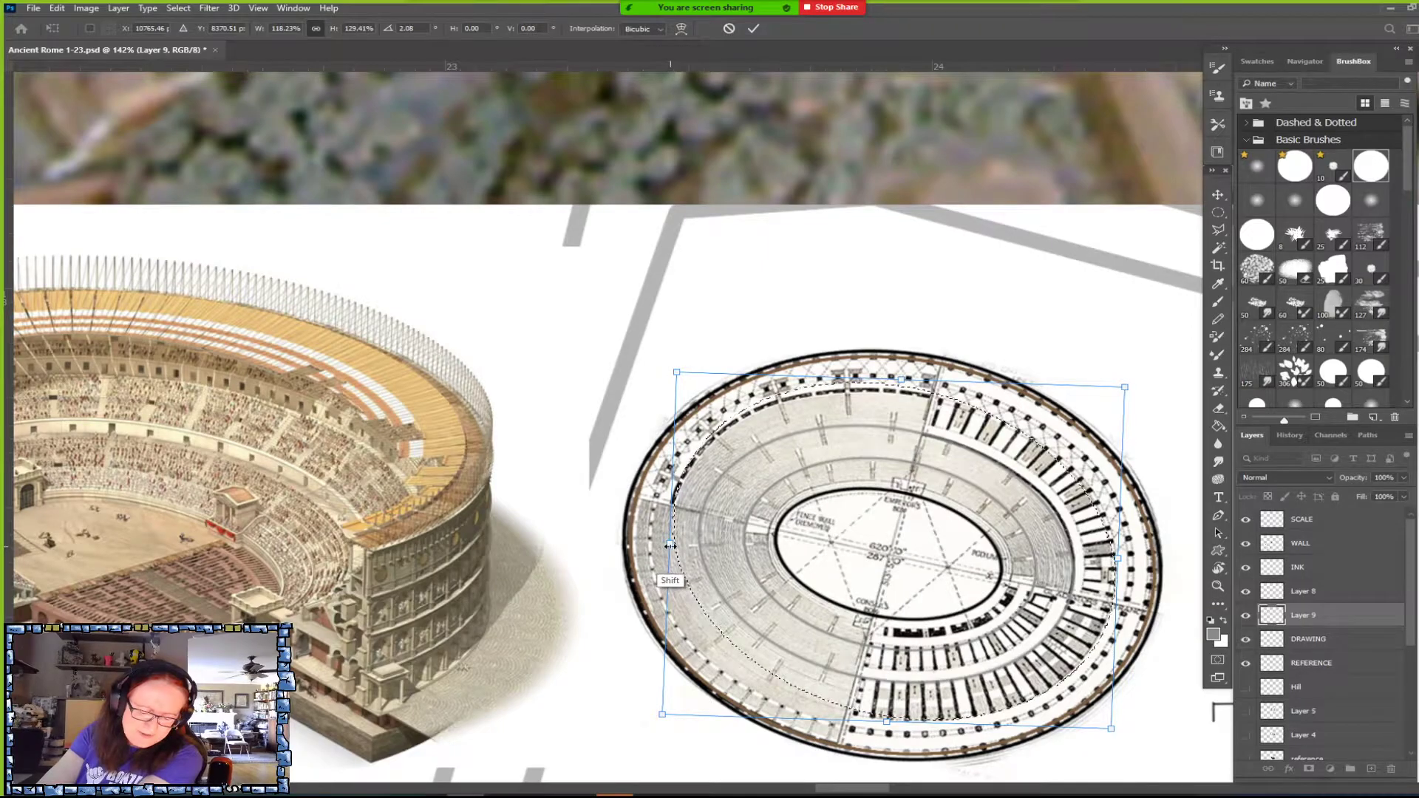
Refine the selection to about 119% width and 128% height by adjusting each side to the ring on the plan.
drag(666, 544, 668, 544)
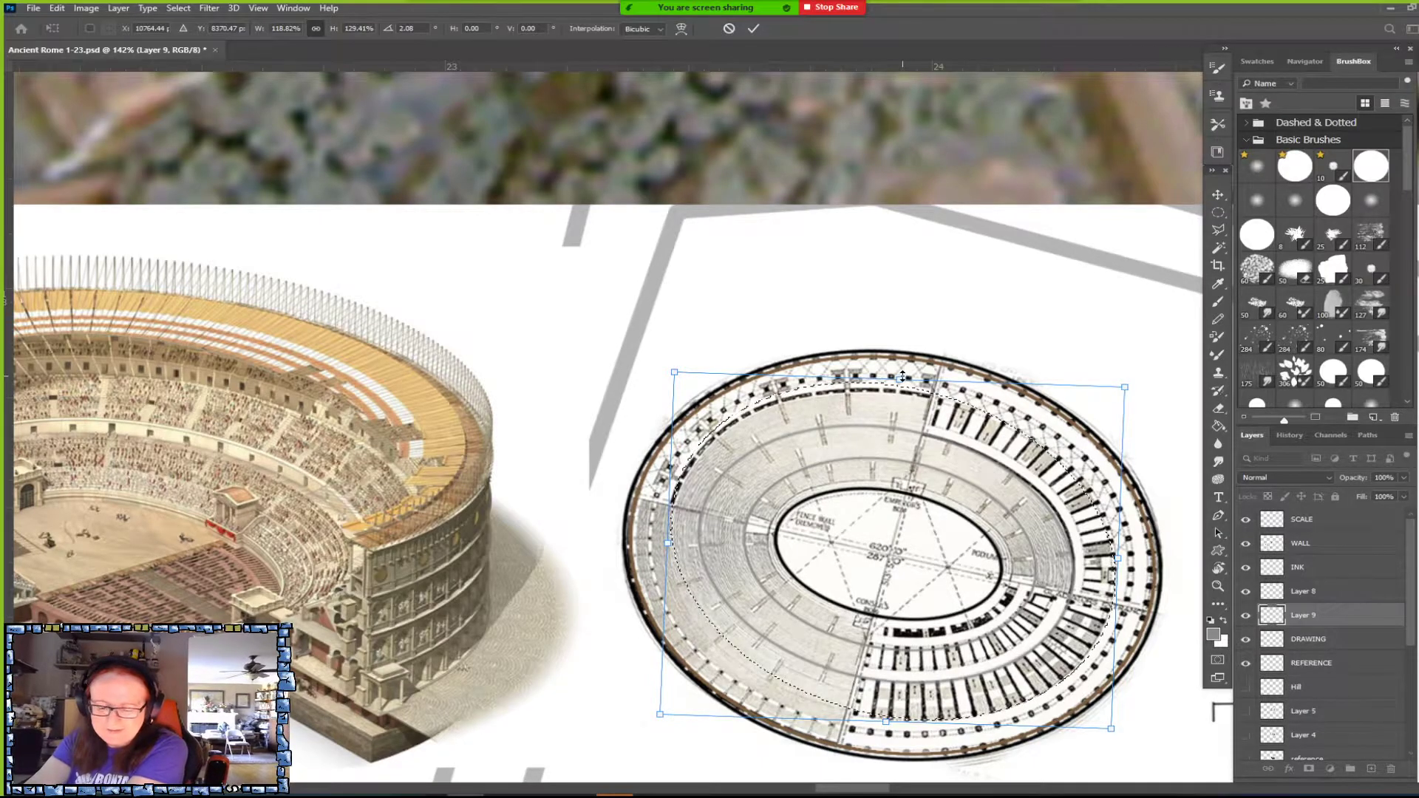
drag(903, 381, 904, 384)
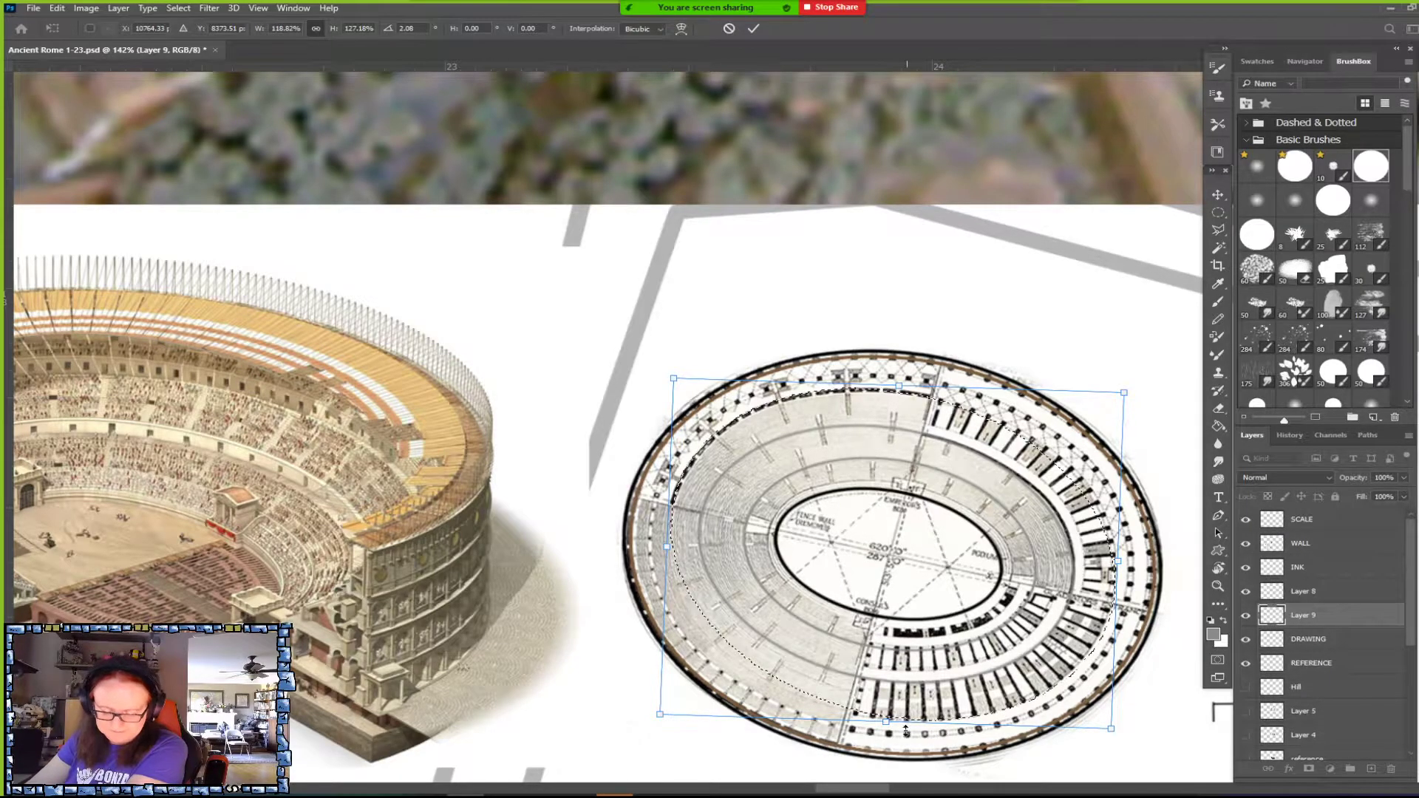
drag(887, 721, 926, 710)
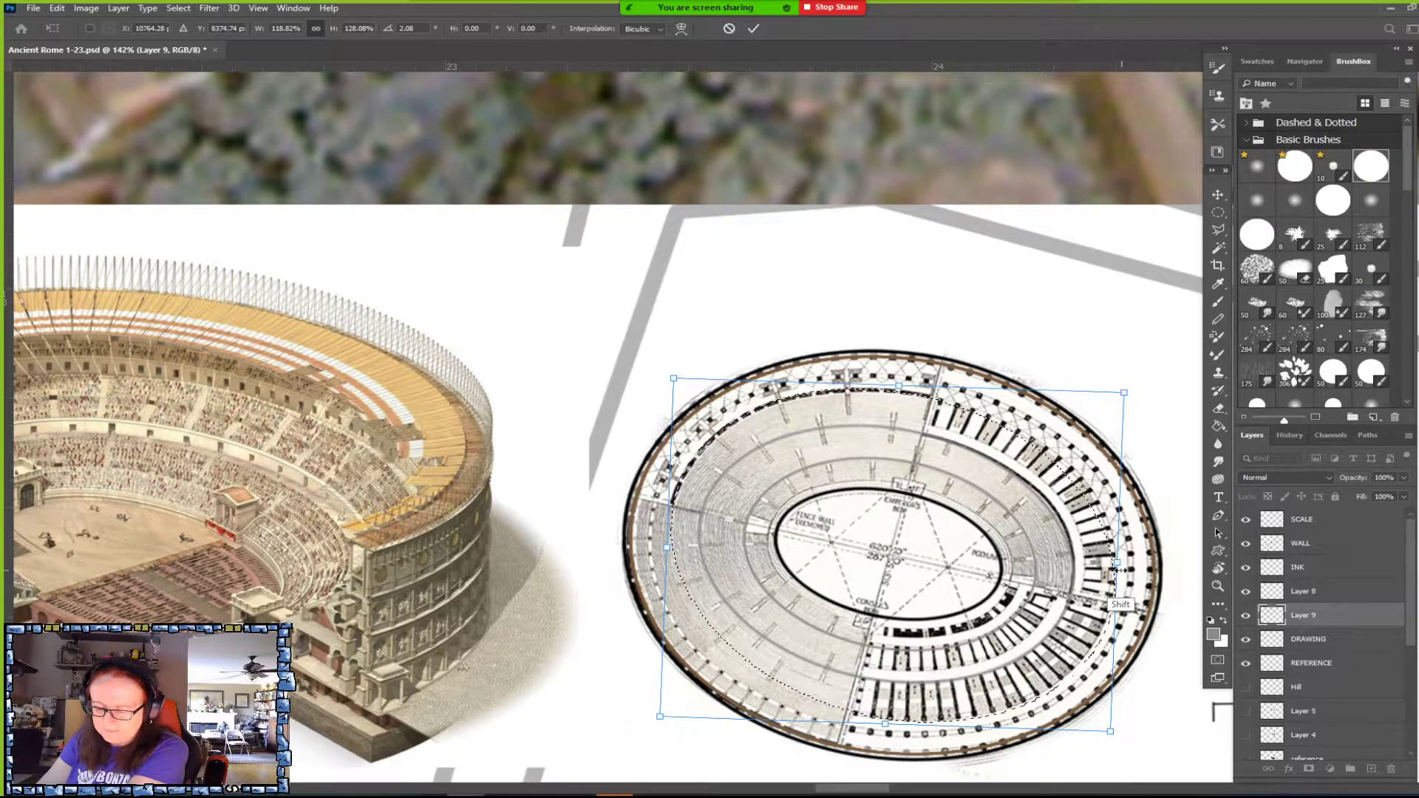
mouse_move(1117, 563)
mouse_down()
mouse_move(1160, 517)
mouse_move(1132, 573)
mouse_up()
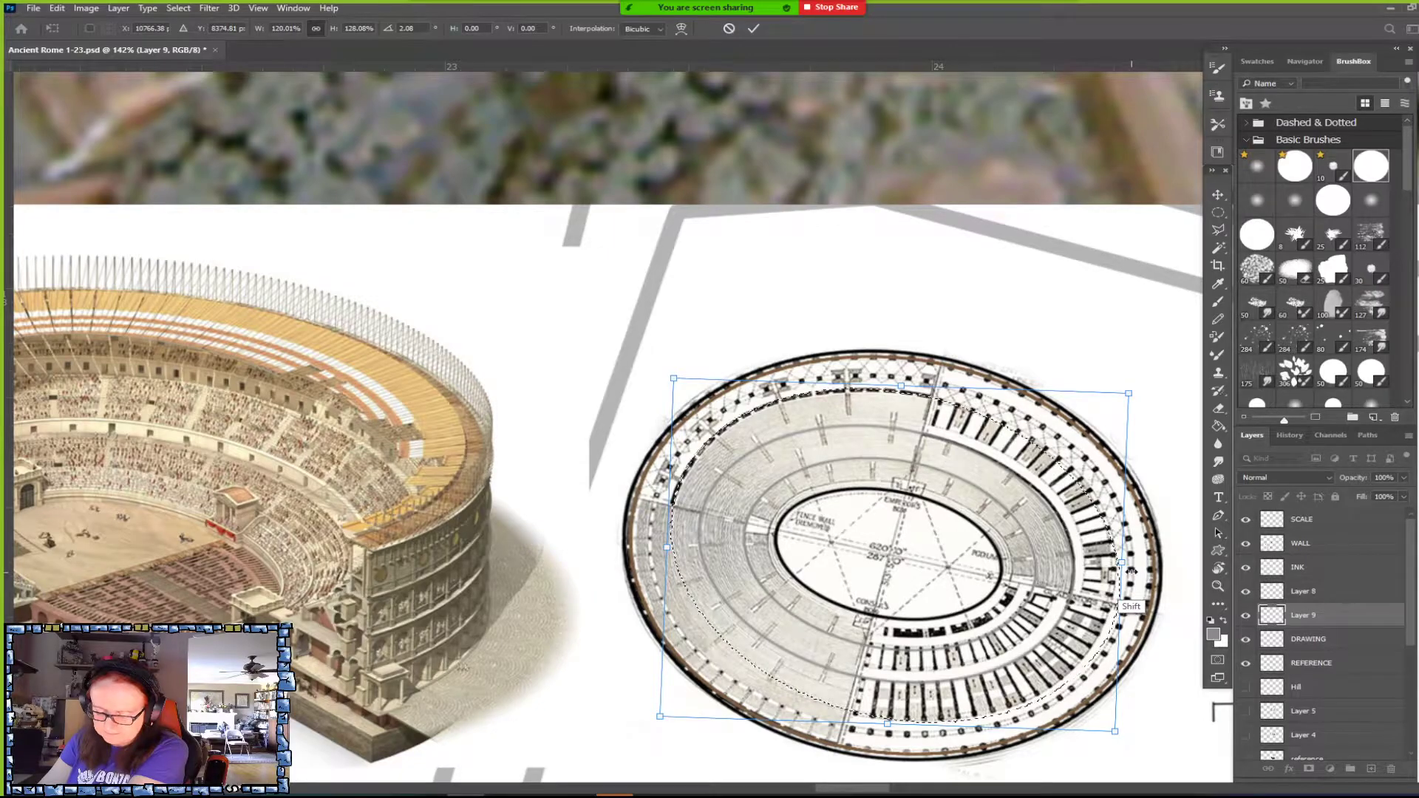
drag(1124, 560, 1120, 562)
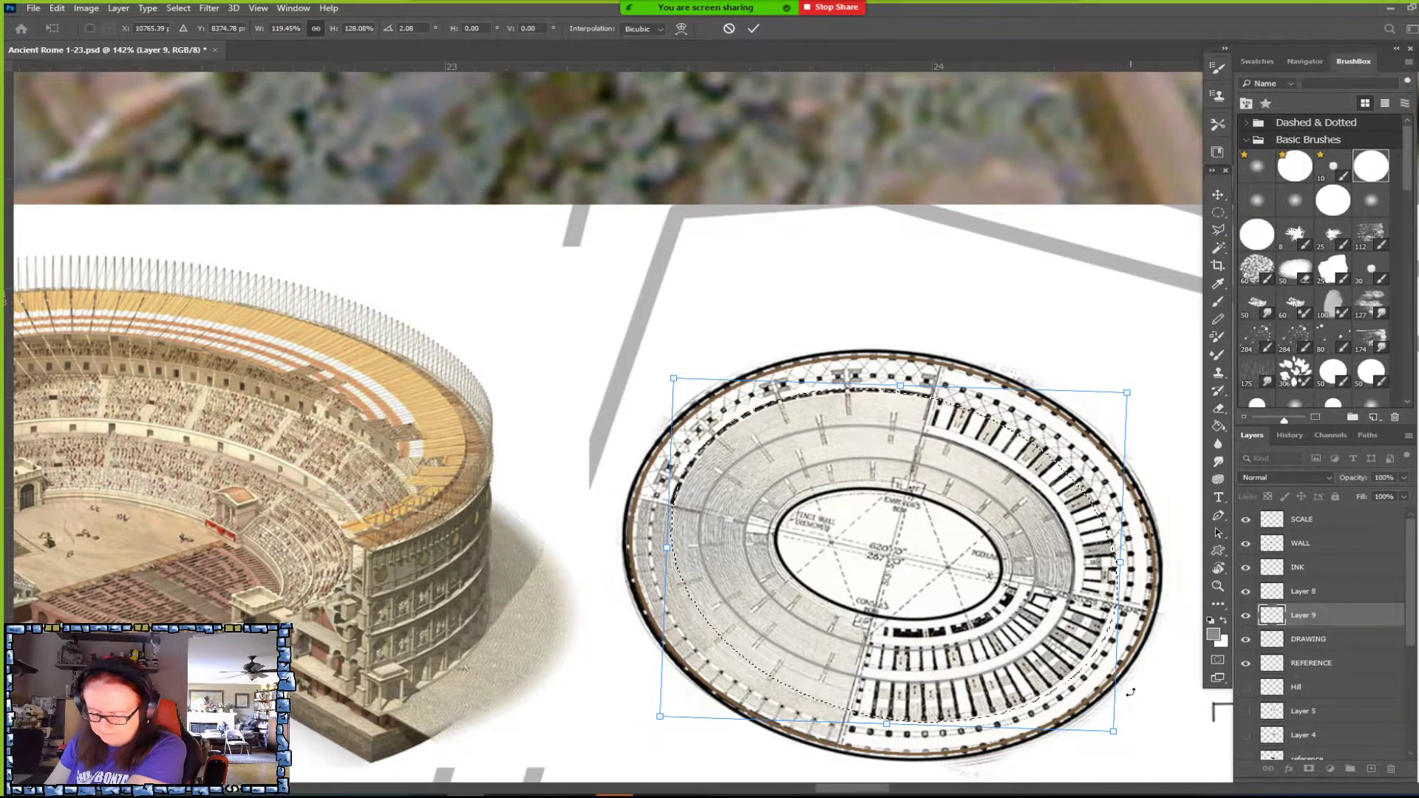
Rotate the selection to about -0.16°, reposition it over the outer seating ring and apply the transformation.
mouse_move(1150, 633)
mouse_down()
mouse_move(1167, 574)
mouse_move(1150, 645)
mouse_up()
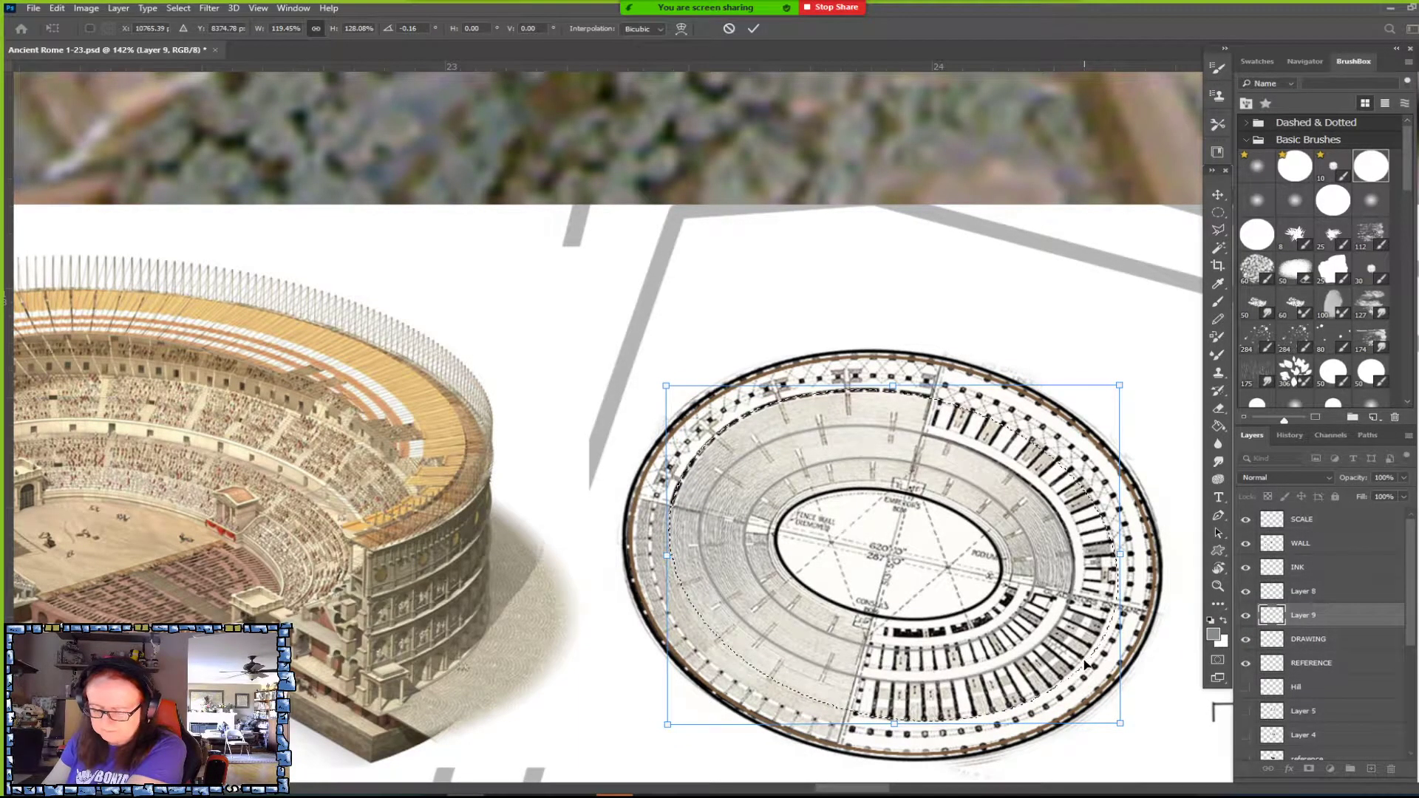
drag(1090, 678, 1094, 672)
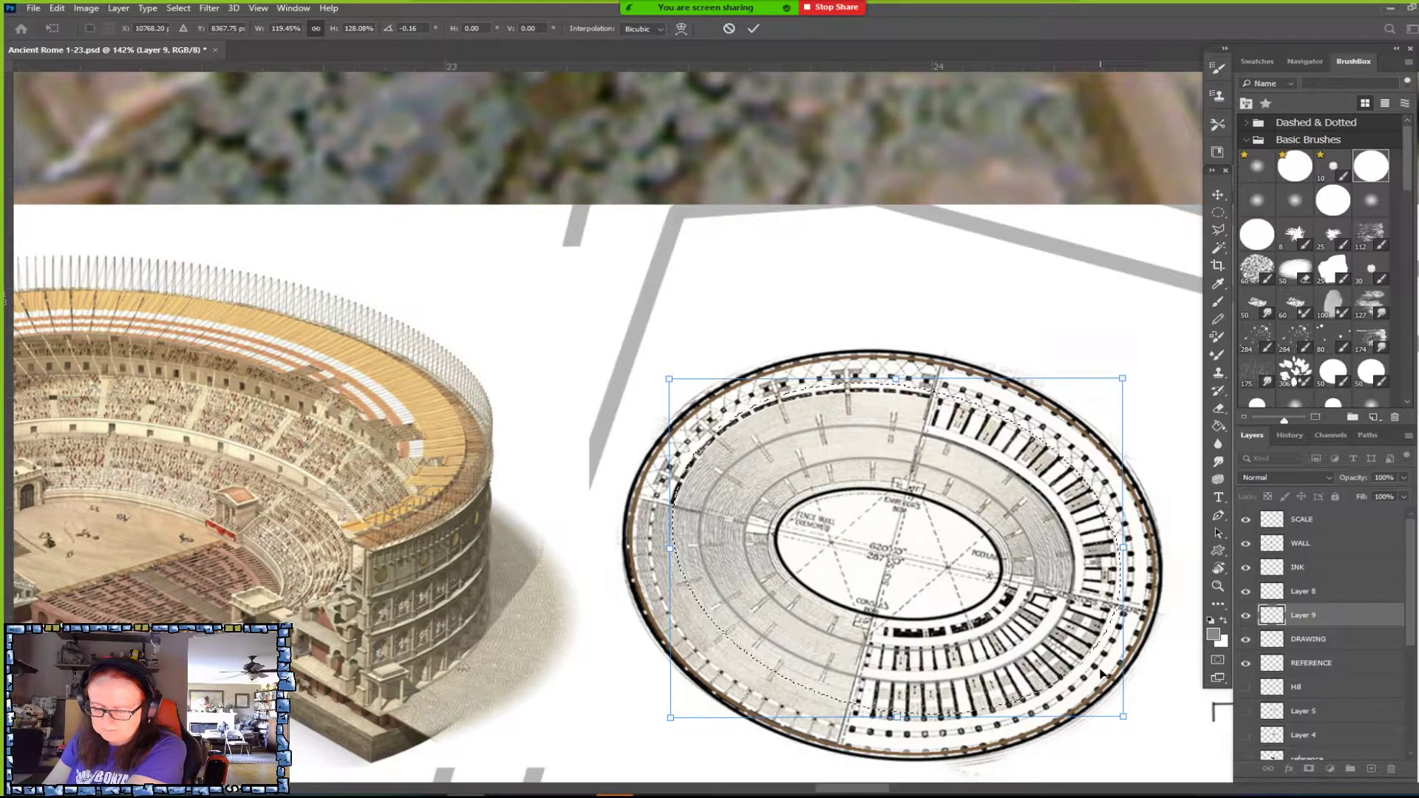
drag(1101, 677, 1102, 671)
key(Up)
key(Up)
key(Up)
key(Up)
key(Up)
key(Up)
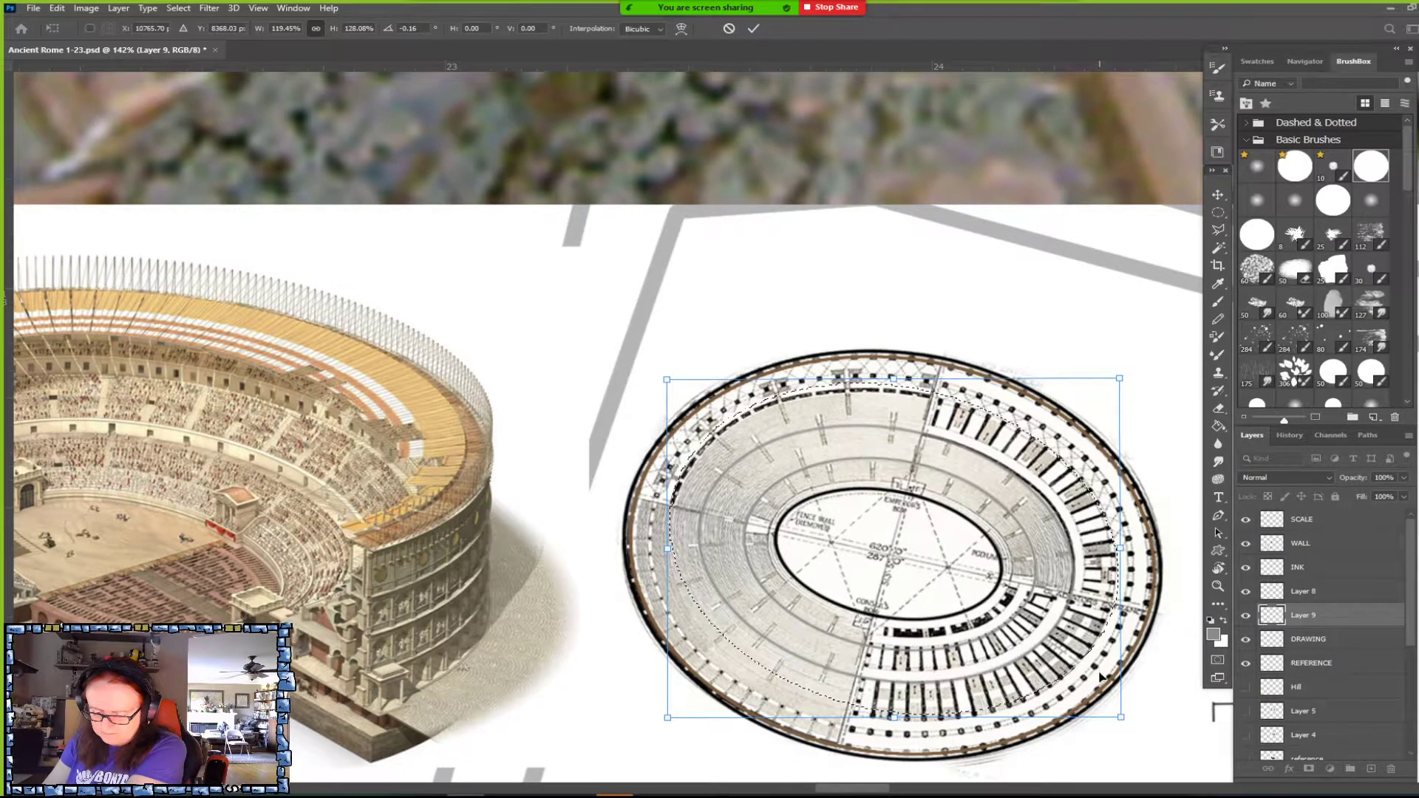
drag(1096, 671, 1099, 674)
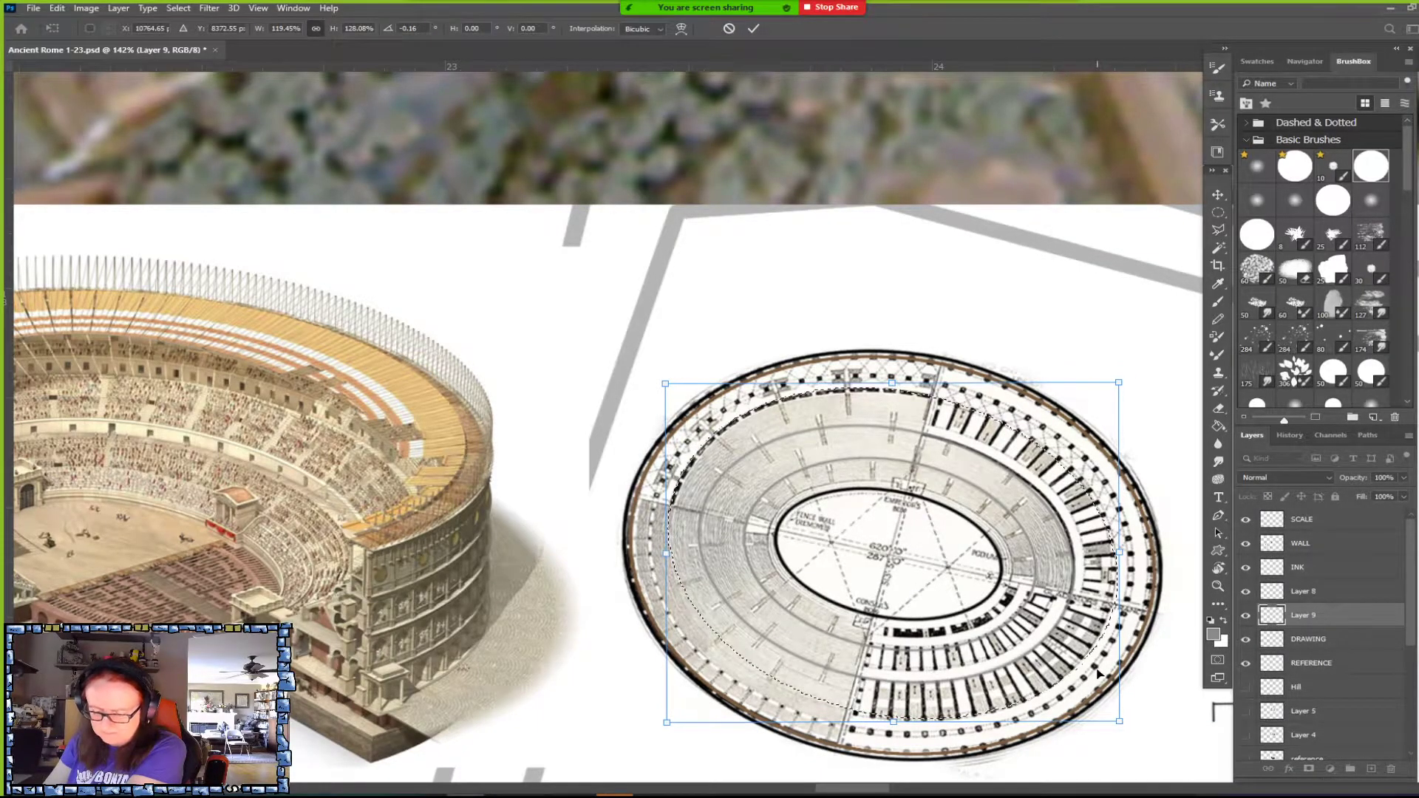
key(Return)
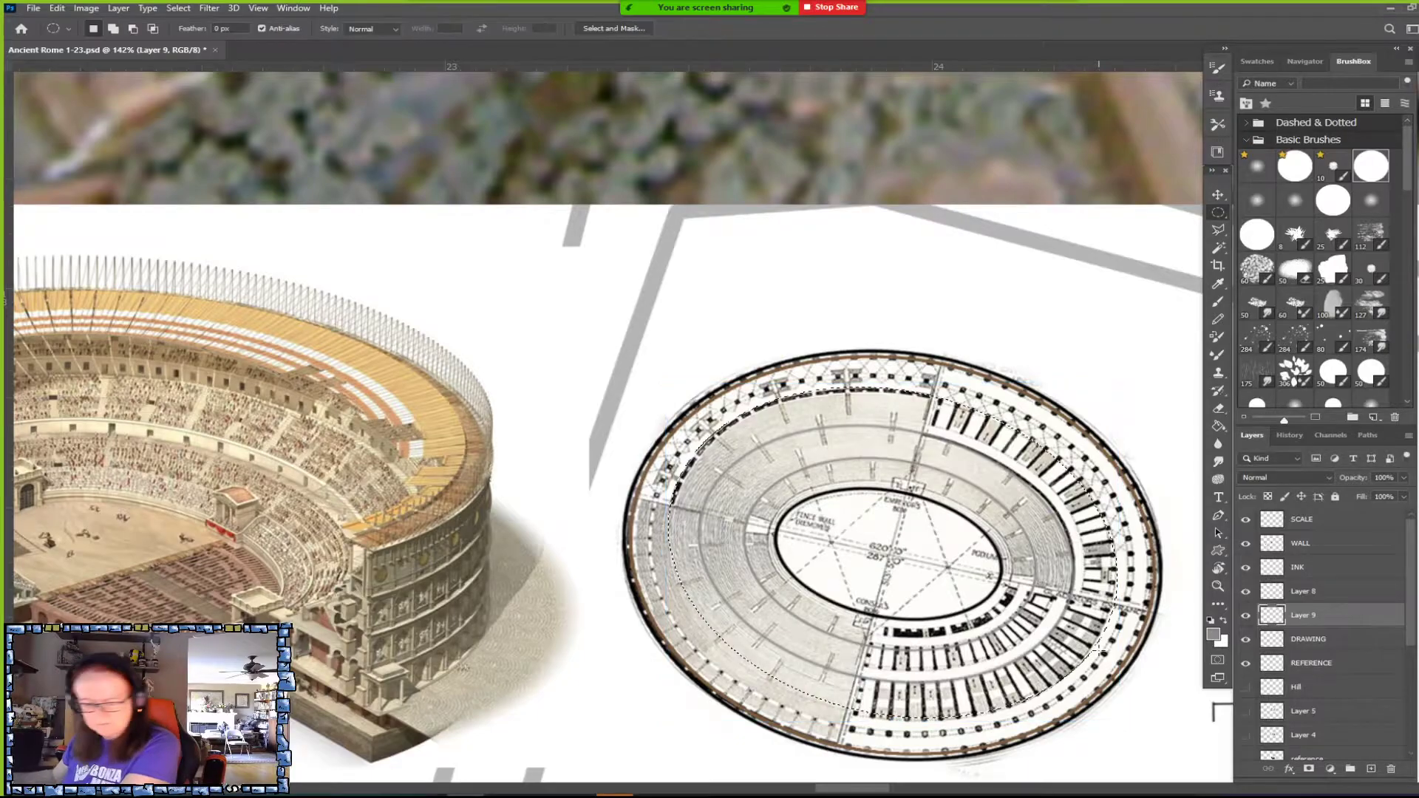
Stroke the elliptical selection on Layer 9 in grey with a 2 px width, located inside its edge.
click(57, 9)
click(111, 233)
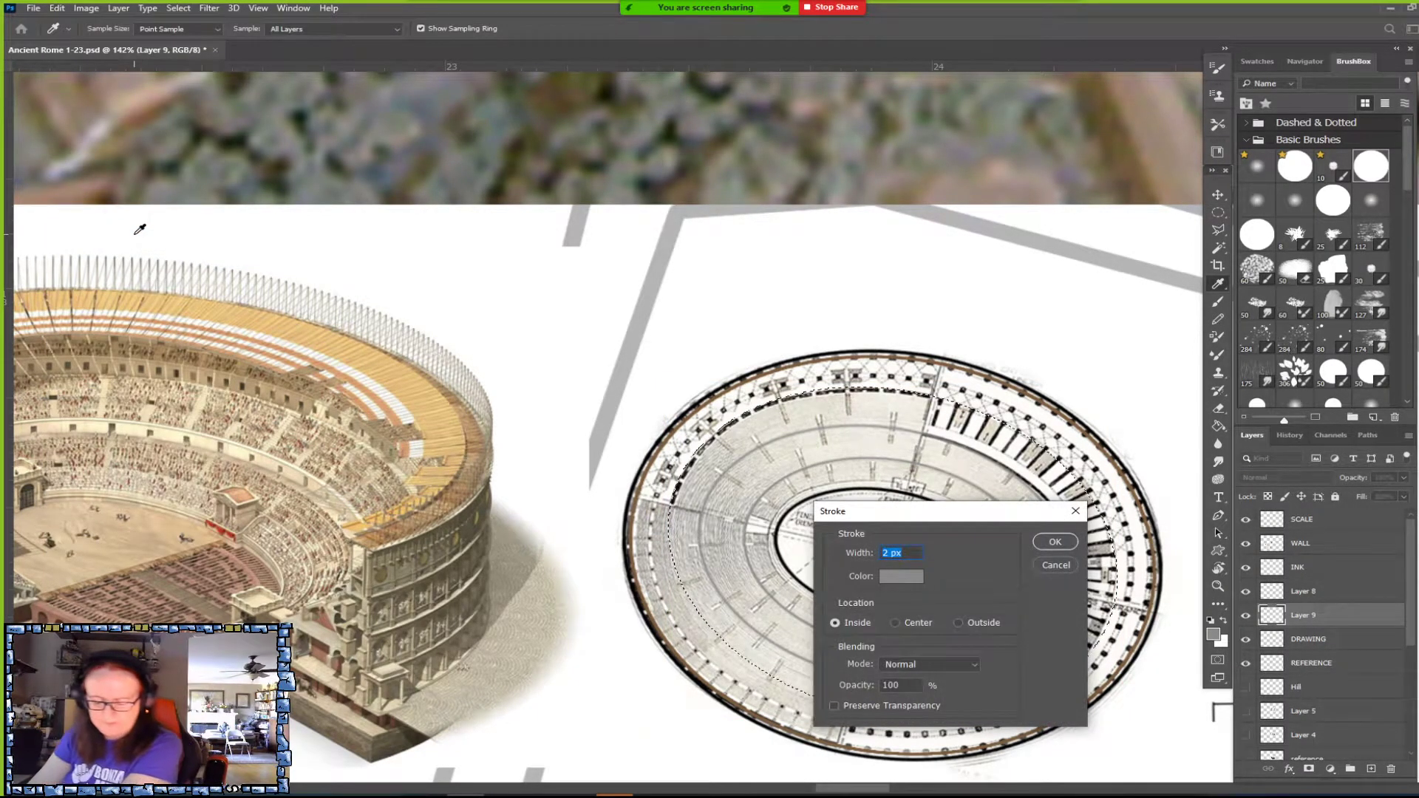
click(1055, 541)
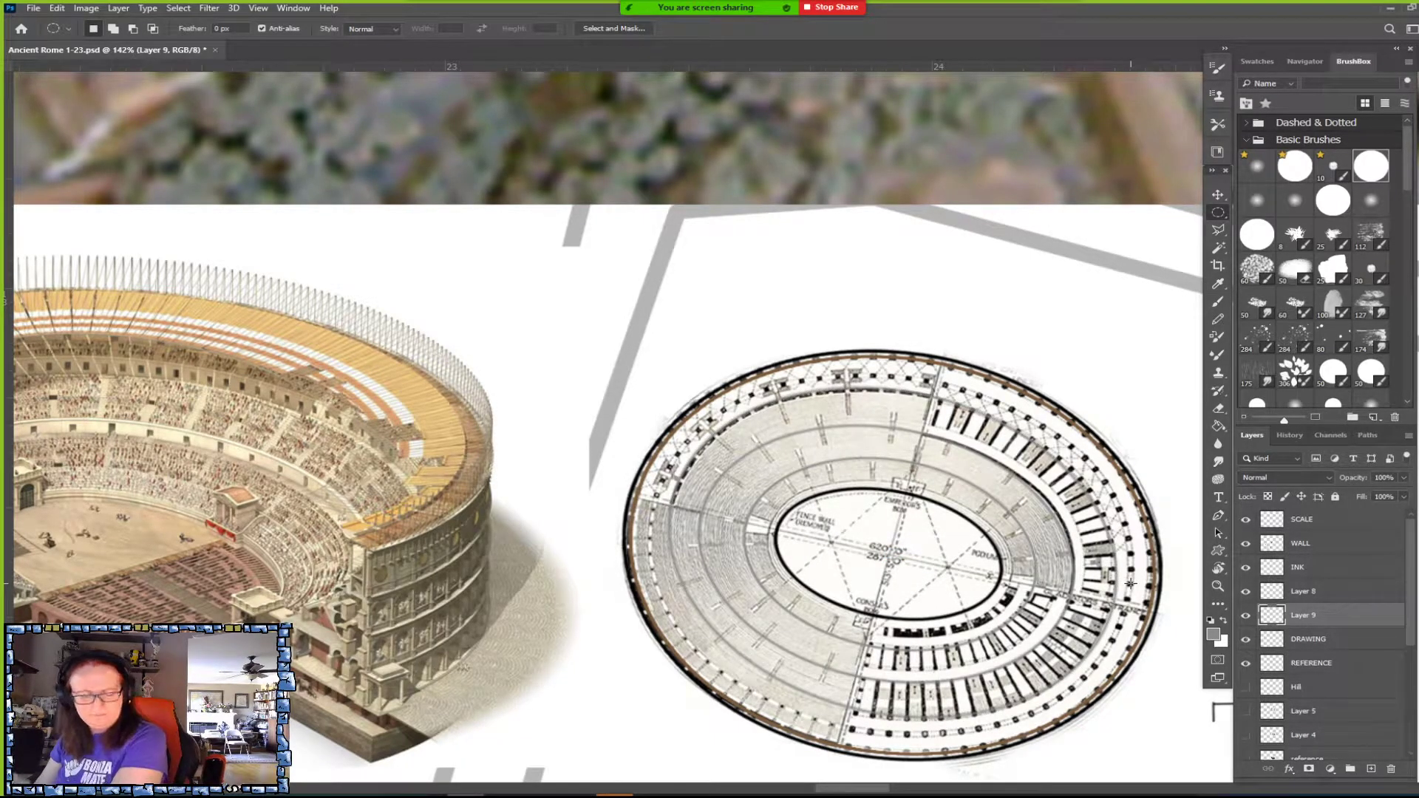
Hide the REFERENCE layer and rotate the canvas view to check the traced Colosseum ellipses.
scroll(1130, 583, down, 3)
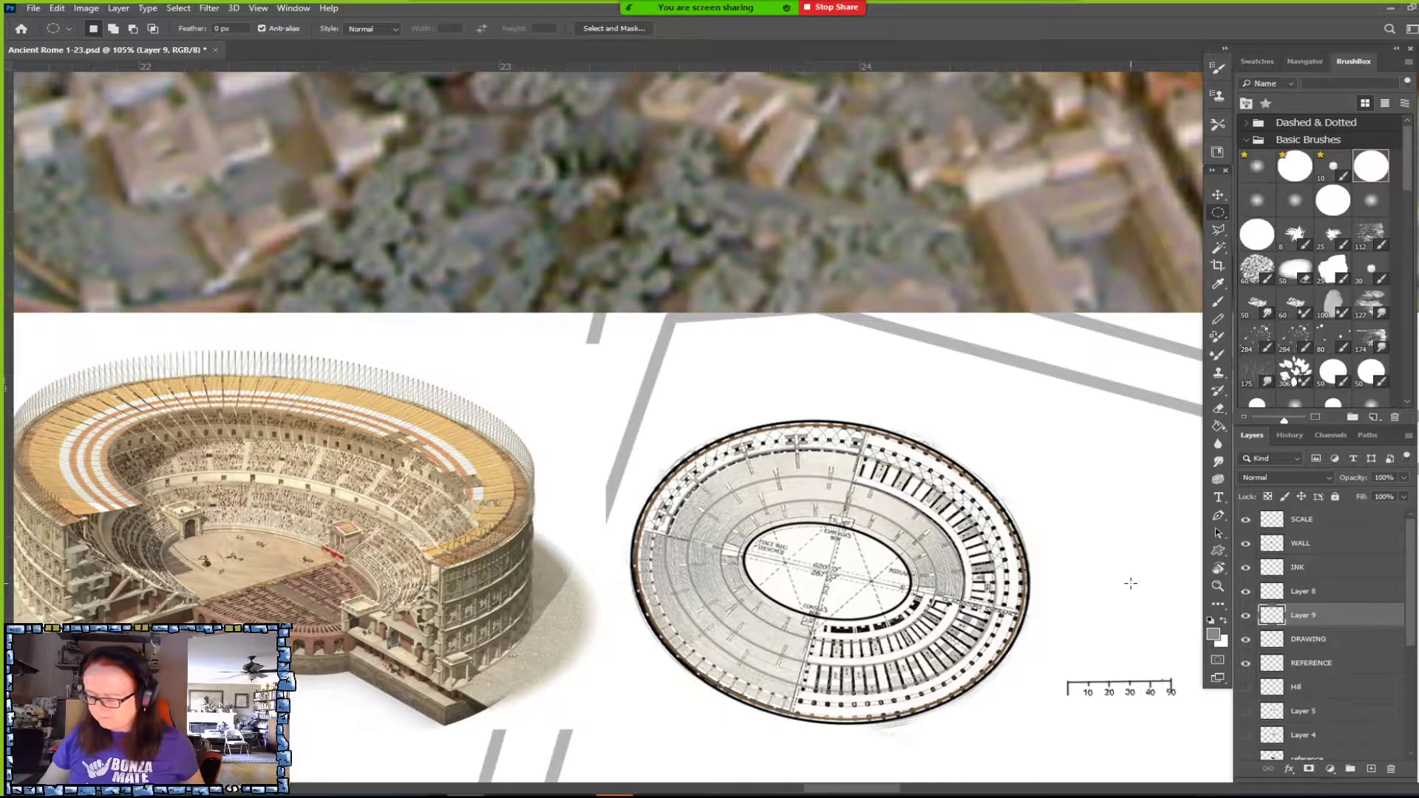
click(1245, 663)
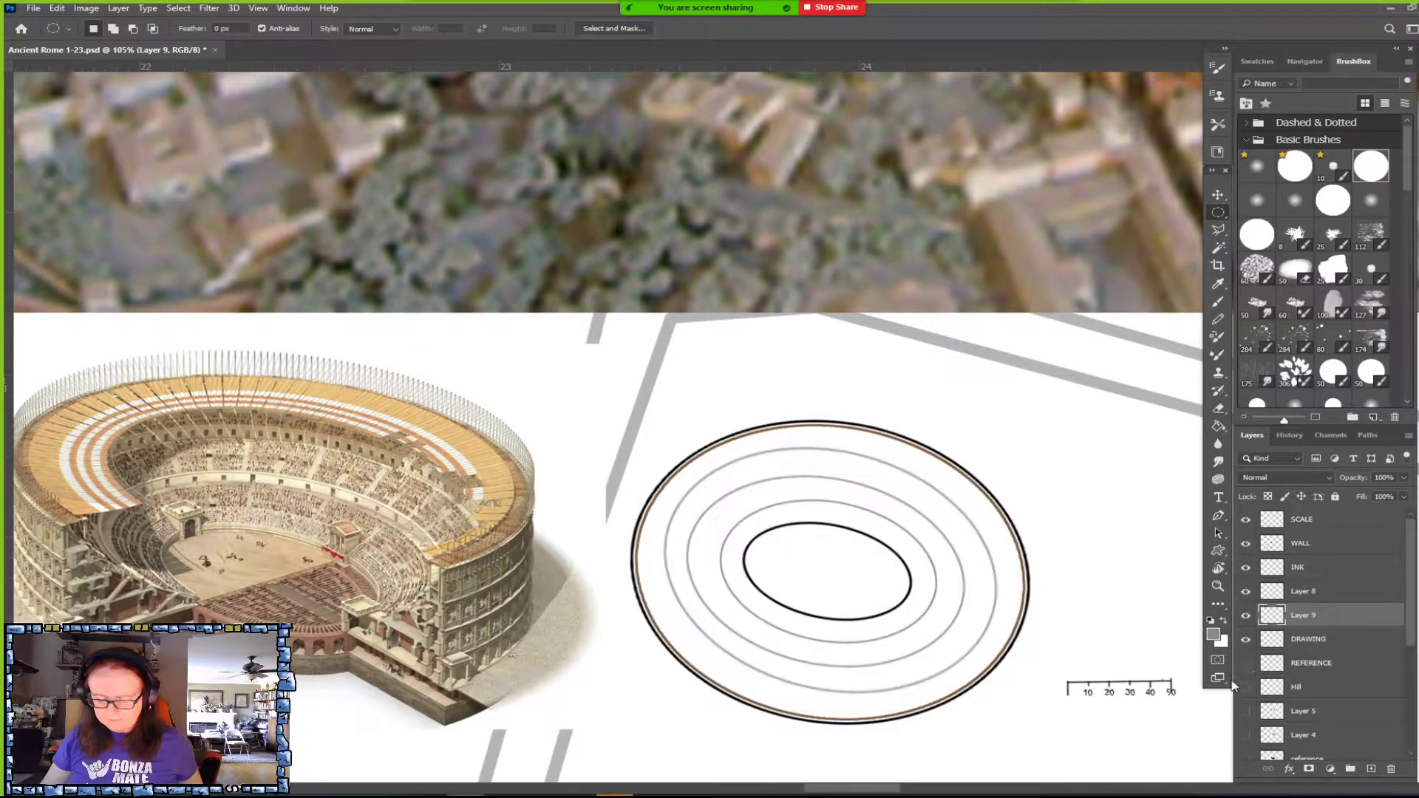
scroll(834, 527, down, 3)
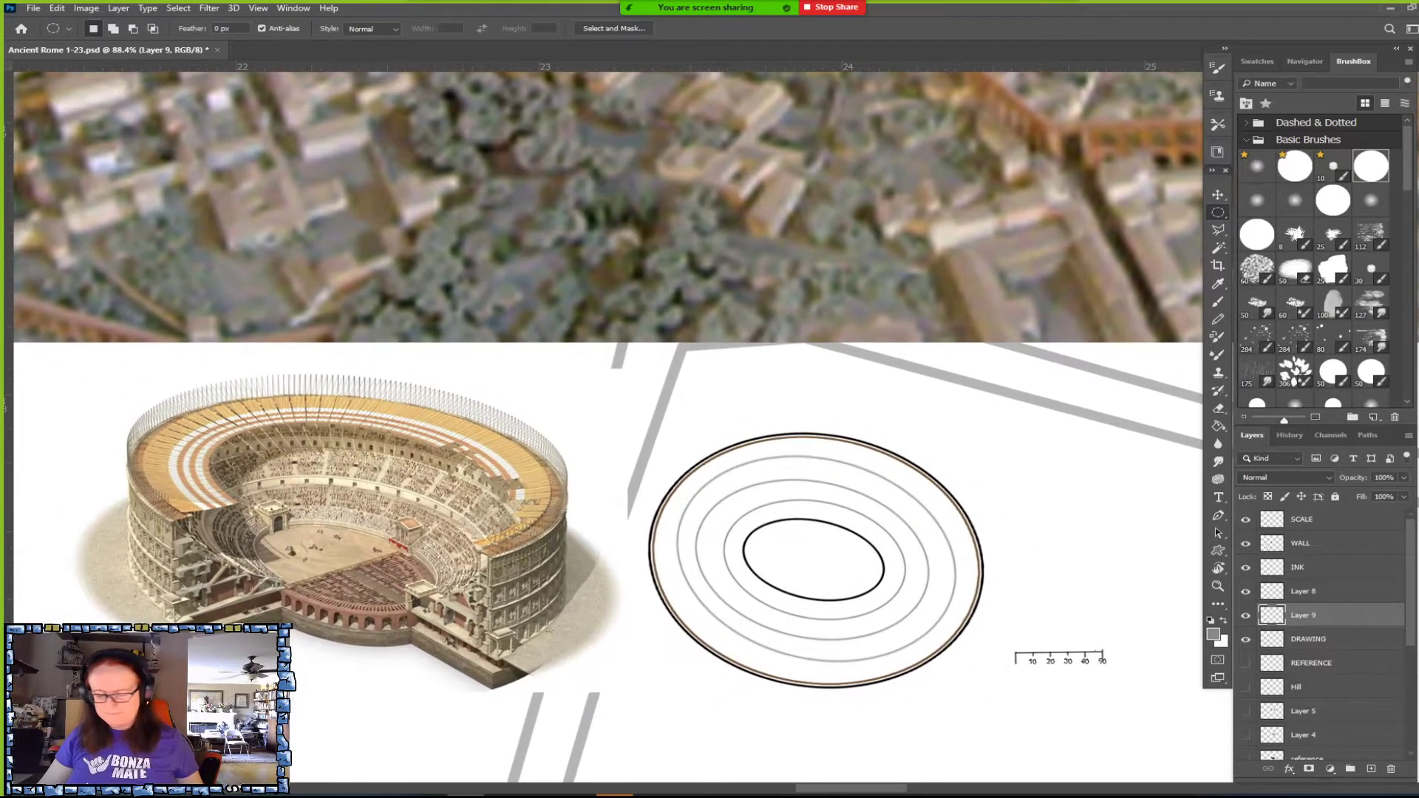
scroll(946, 627, up, 4)
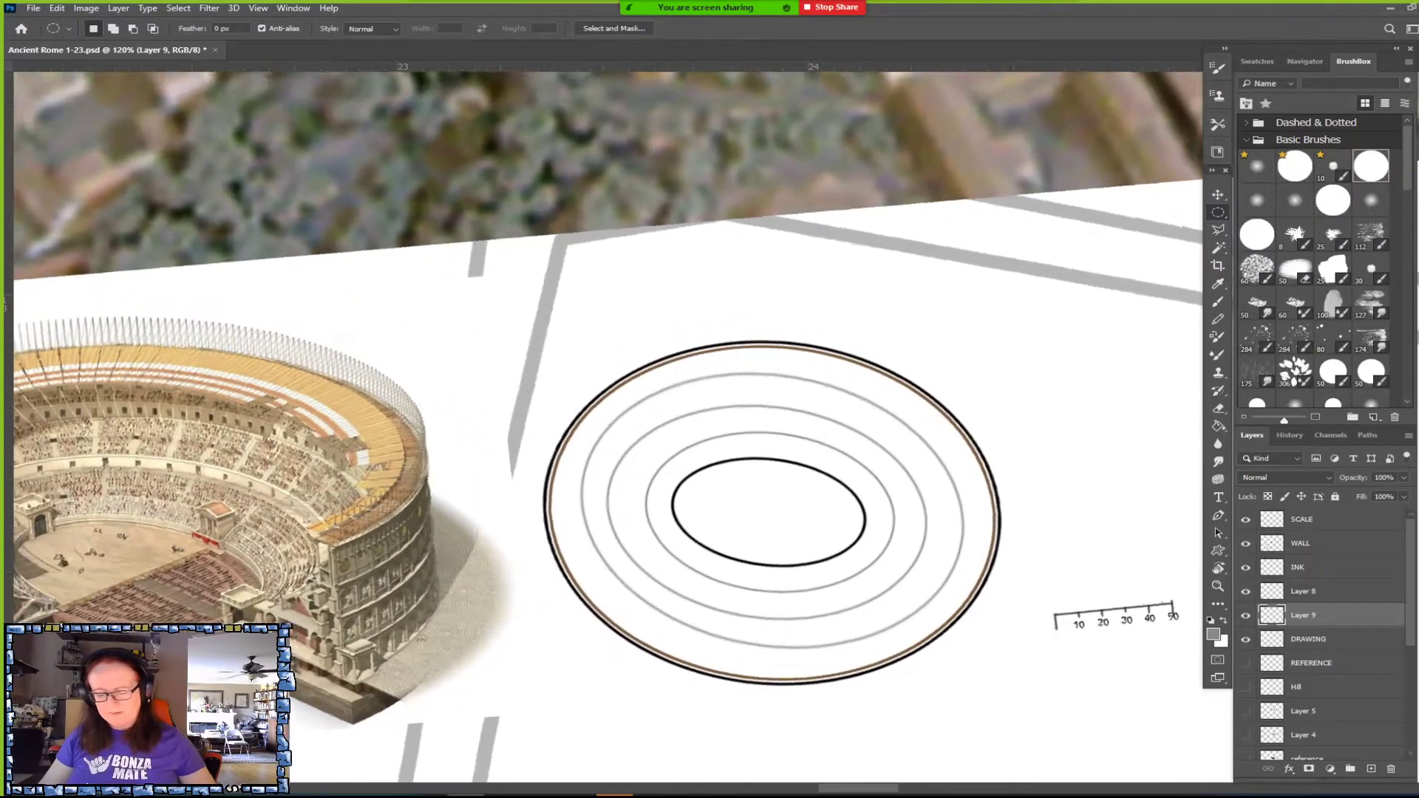
scroll(775, 518, left, 2)
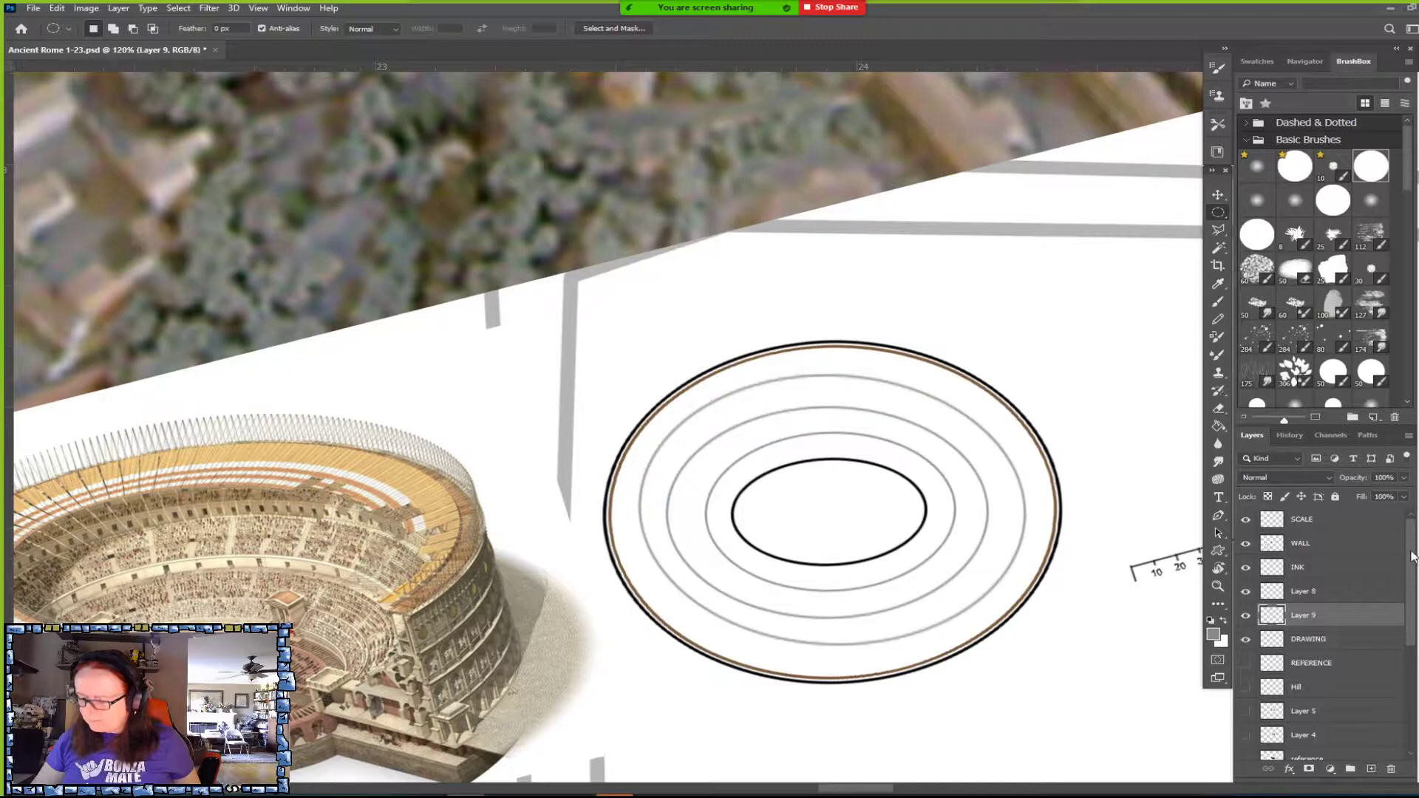
Lower the opacity of Layer 9 with the grey seating rings to 49%.
click(1401, 479)
drag(1394, 495, 1369, 491)
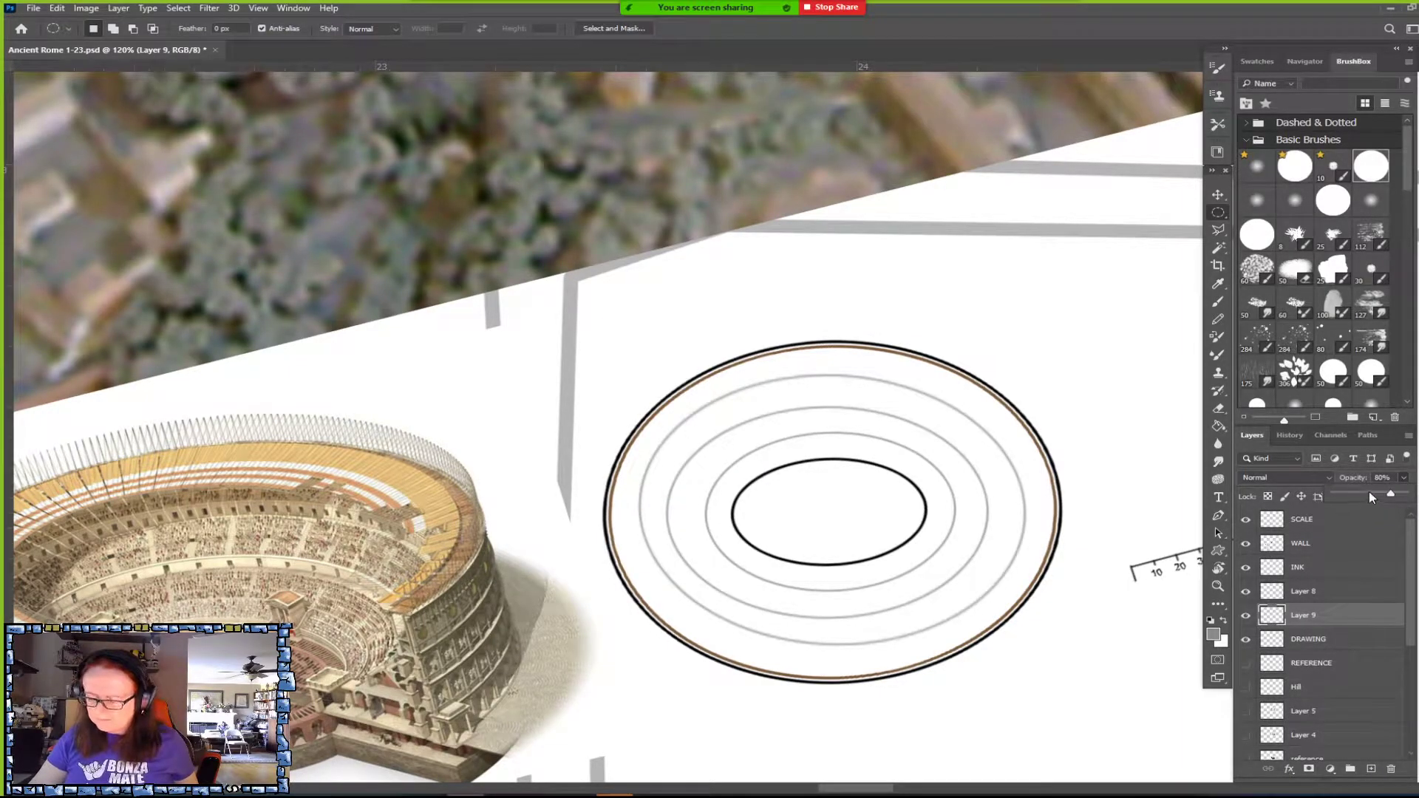
click(1080, 690)
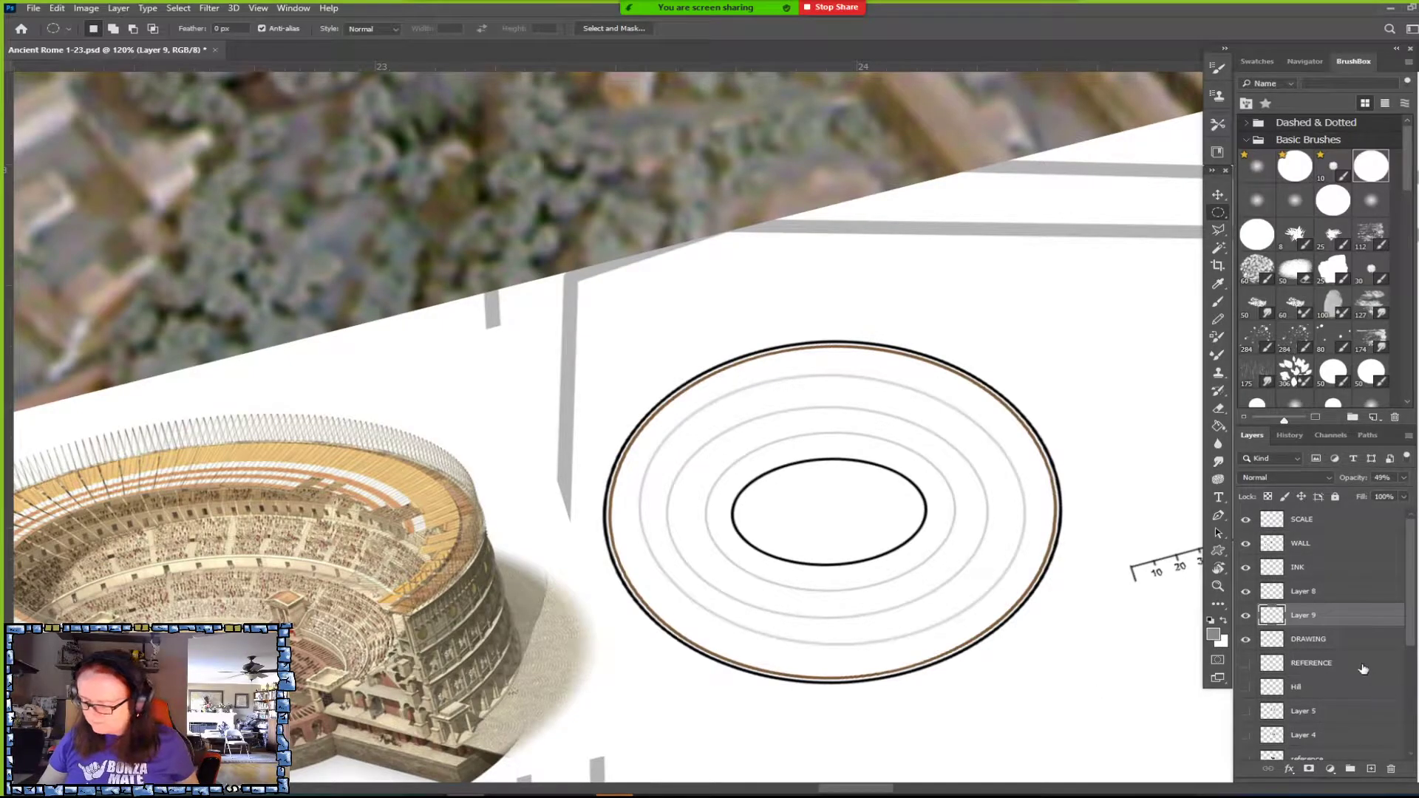
Identify the layer holding the wall outlines and use the Magic Wand on DRAWING to select the area between outer wall and arena.
click(1246, 640)
click(1246, 640)
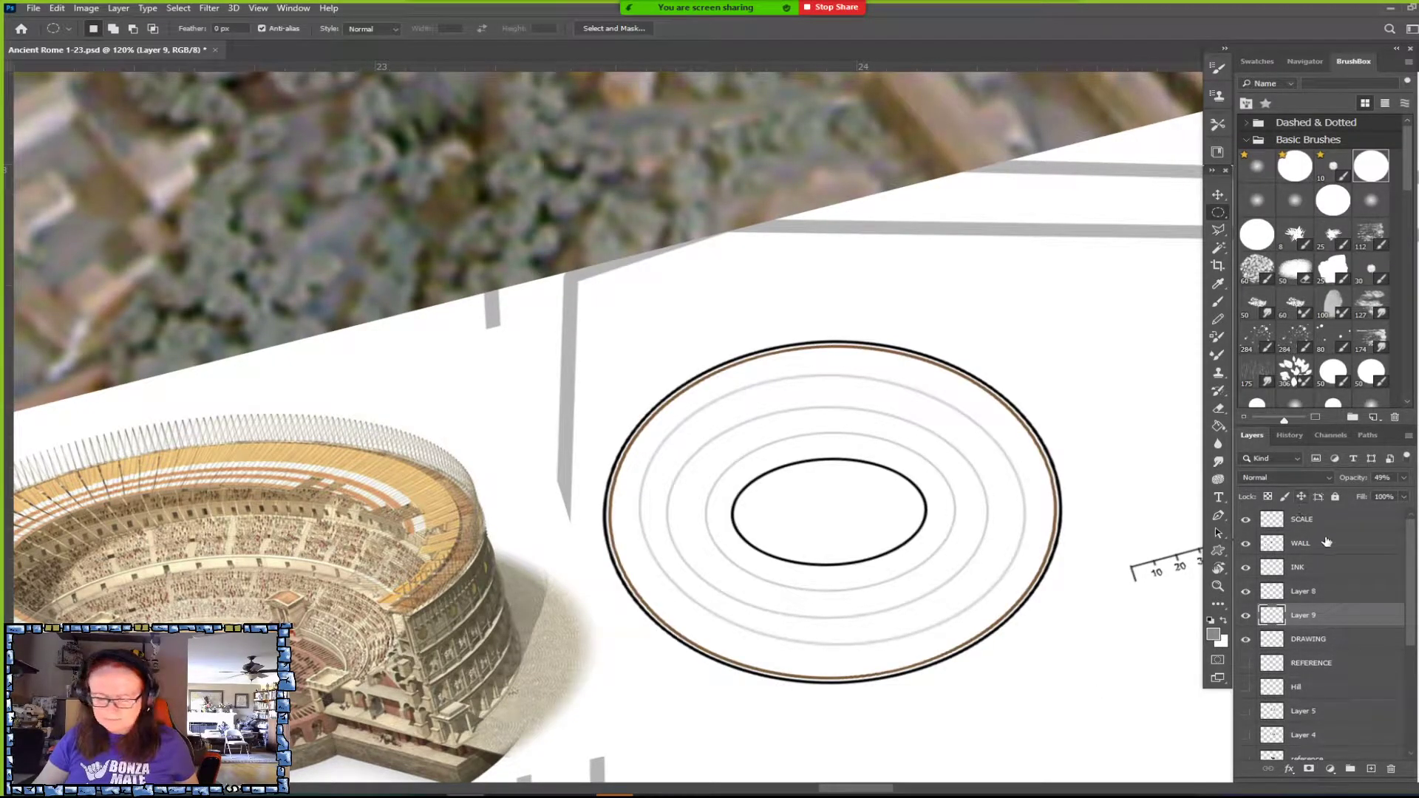
click(1220, 248)
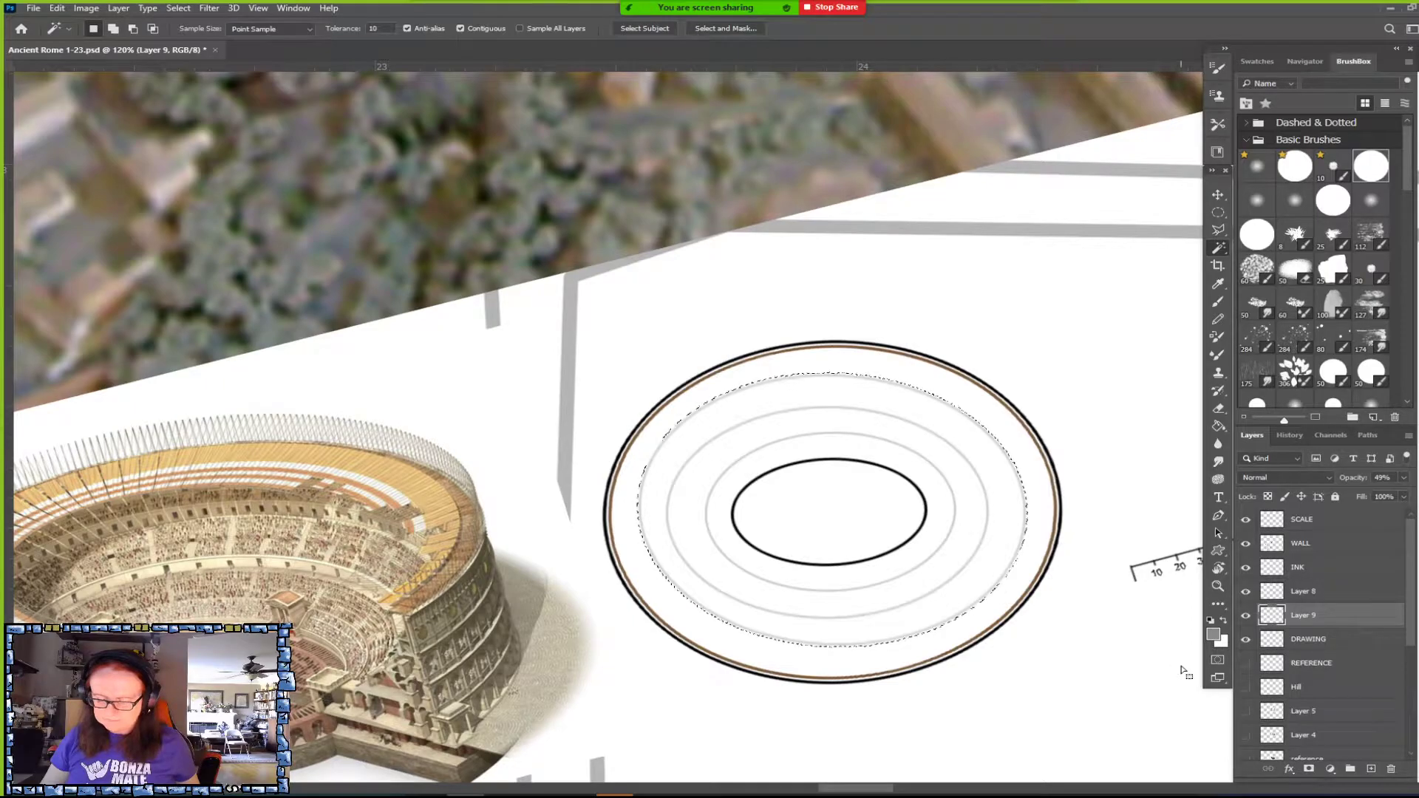
click(1246, 617)
click(1246, 616)
click(1246, 591)
click(1246, 591)
click(1246, 640)
click(1246, 640)
click(1273, 640)
click(1022, 568)
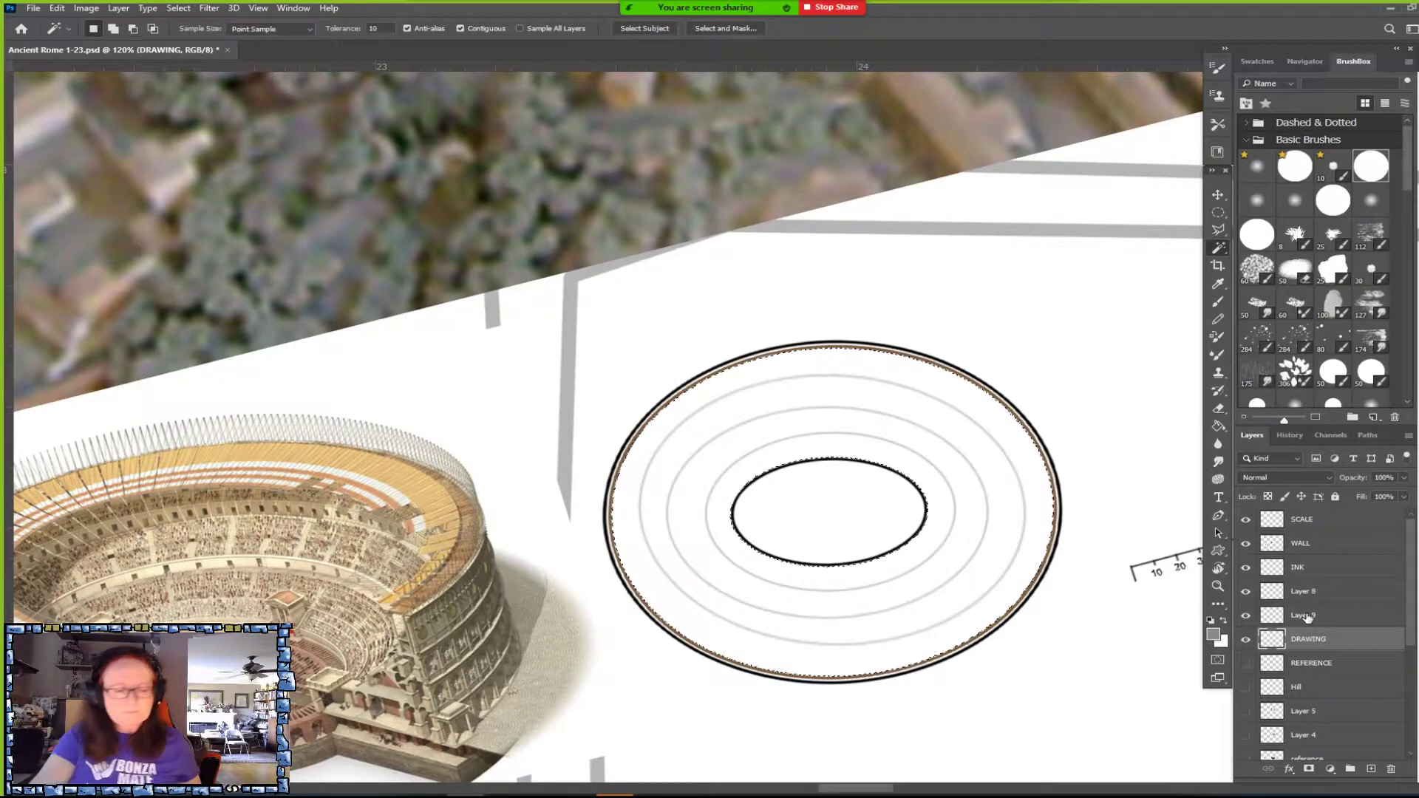
Contract the selection of the seating area by 20 pixels.
click(178, 8)
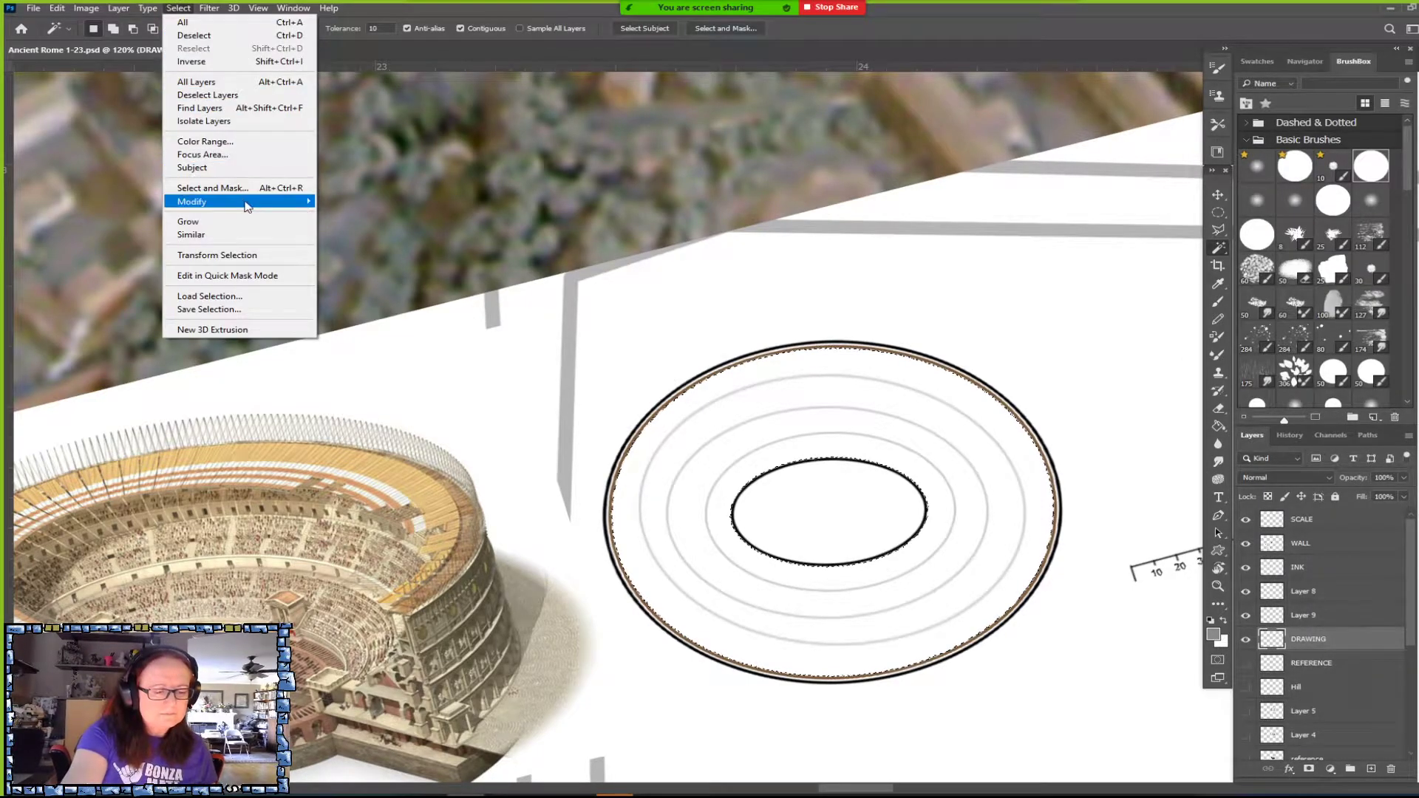
mouse_move(245, 202)
click(391, 247)
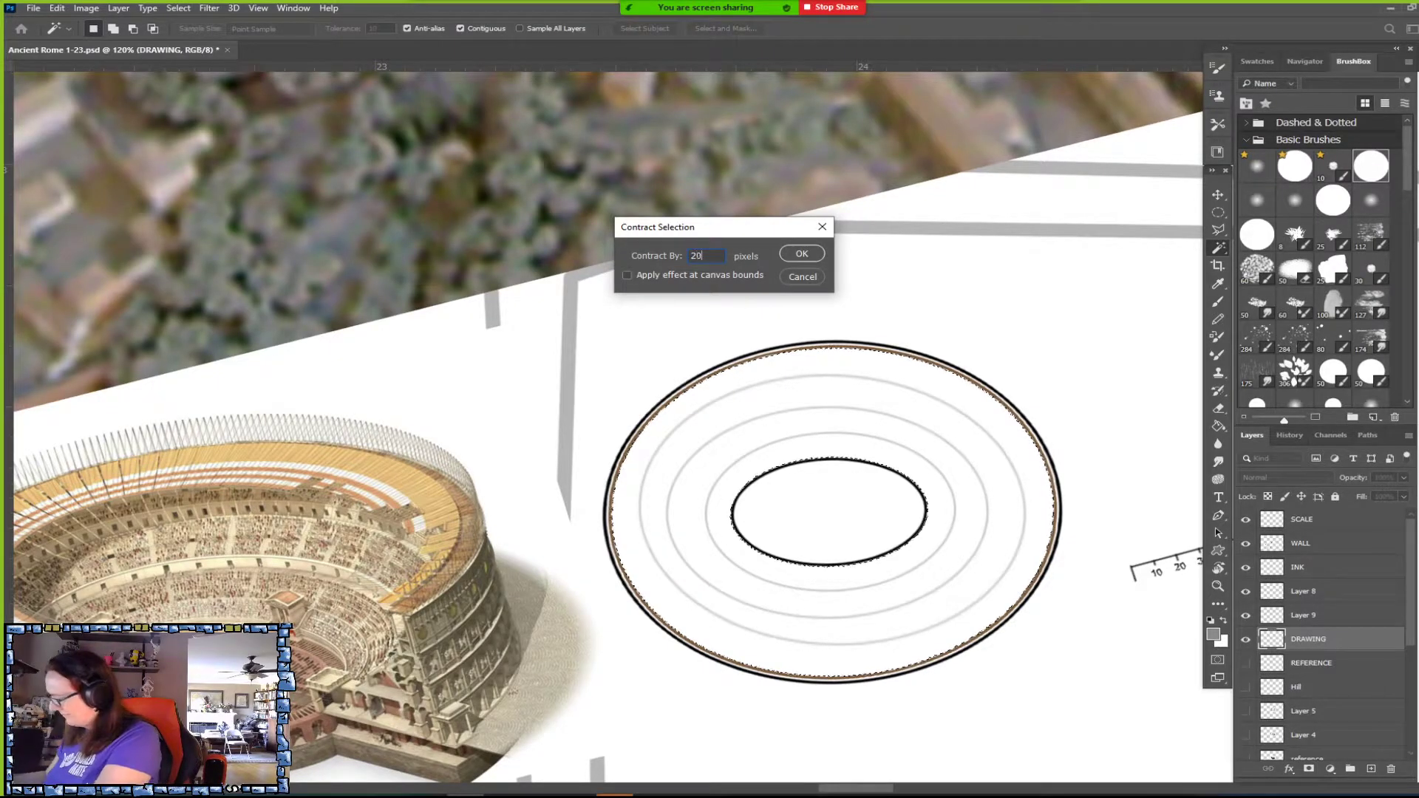
Contract the selected band between the arena's outer and inner ellipses by 25 pixels, replacing the 20-pixel attempt.
key(Return)
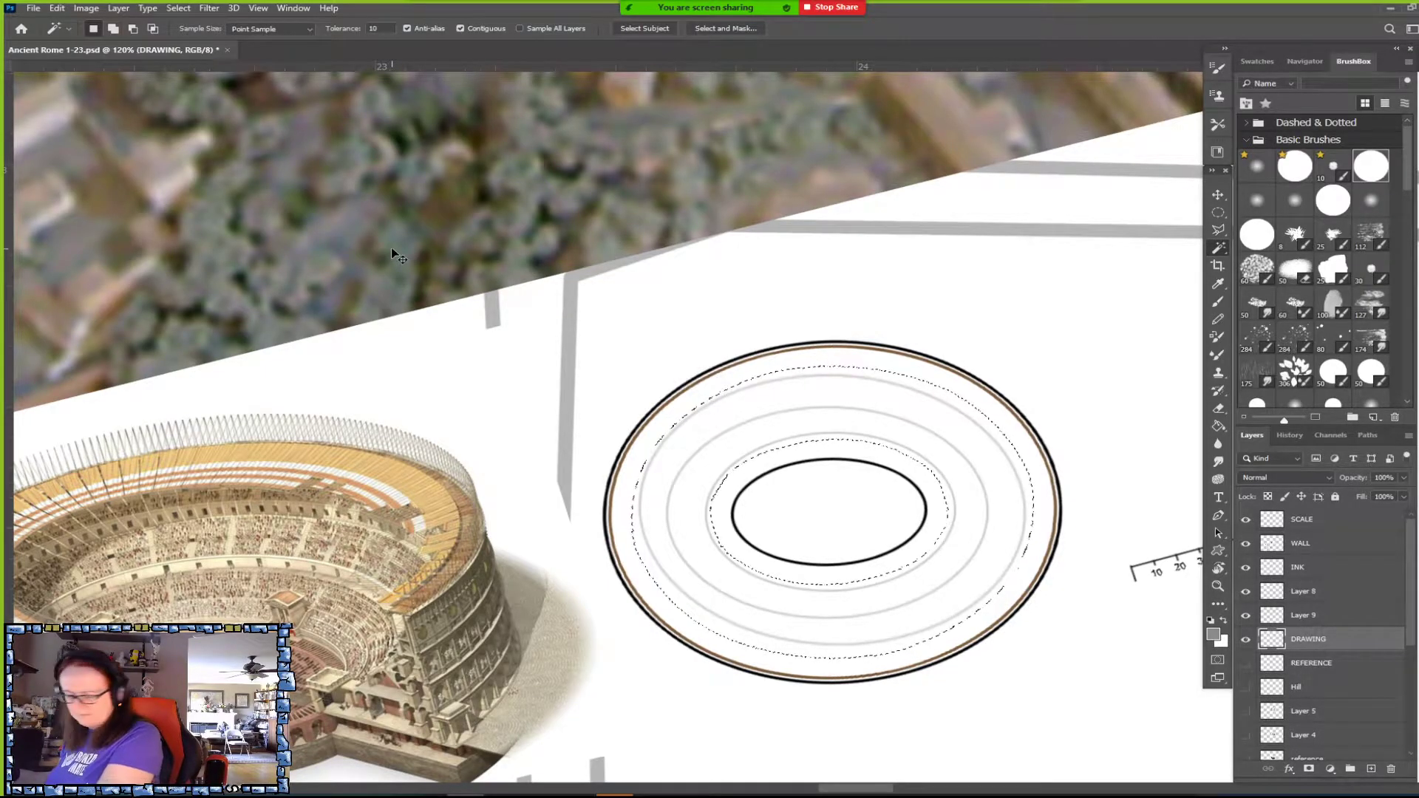
click(178, 8)
mouse_move(278, 207)
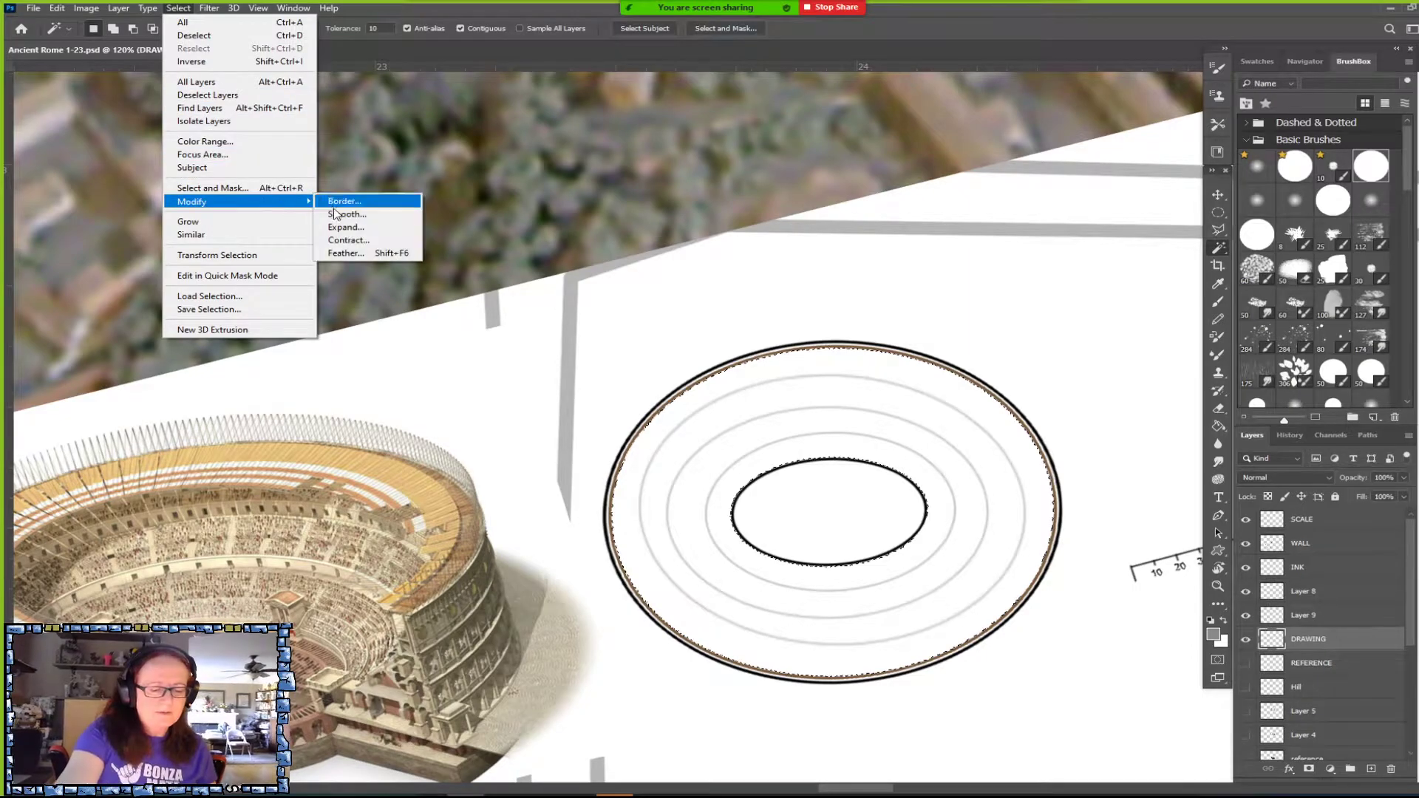
click(366, 241)
text(25)
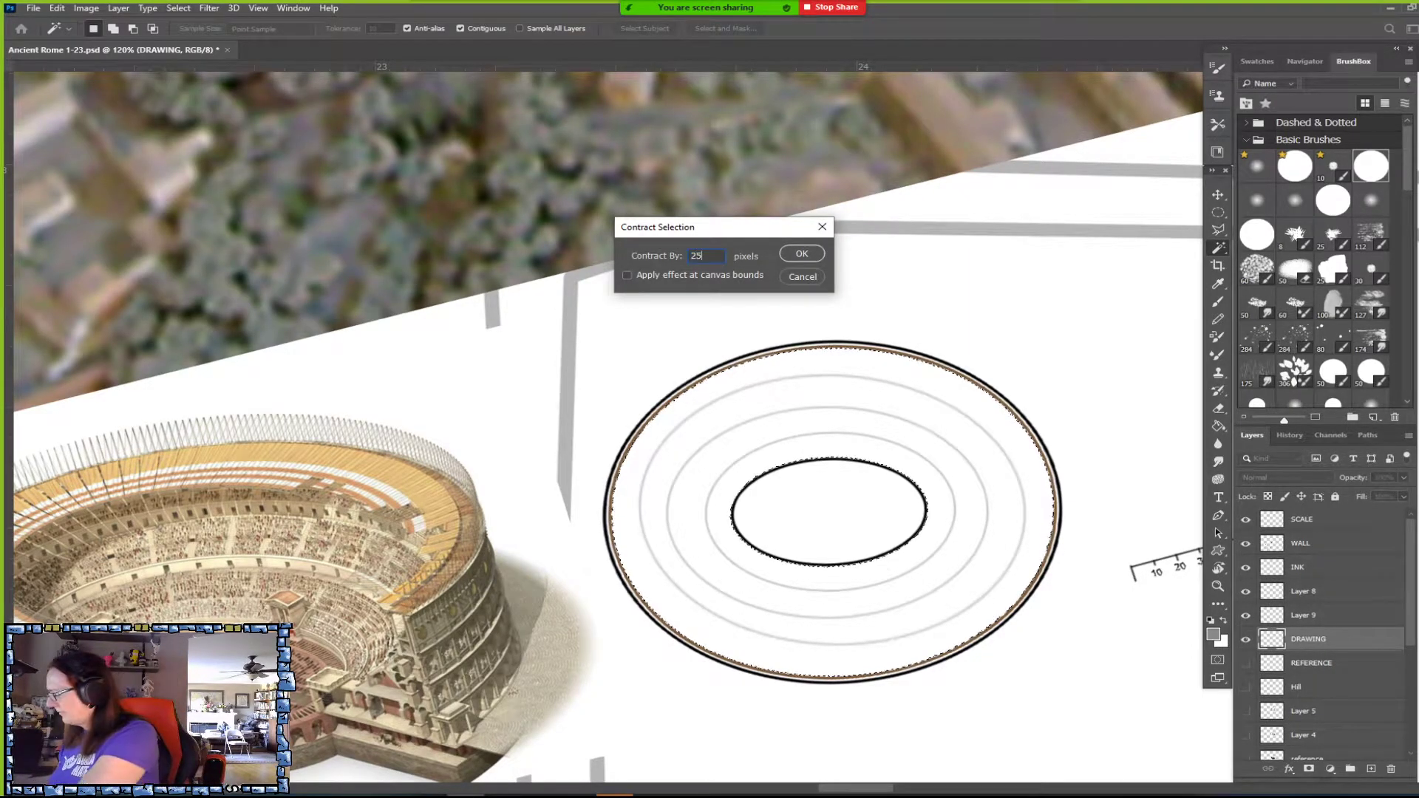
key(Return)
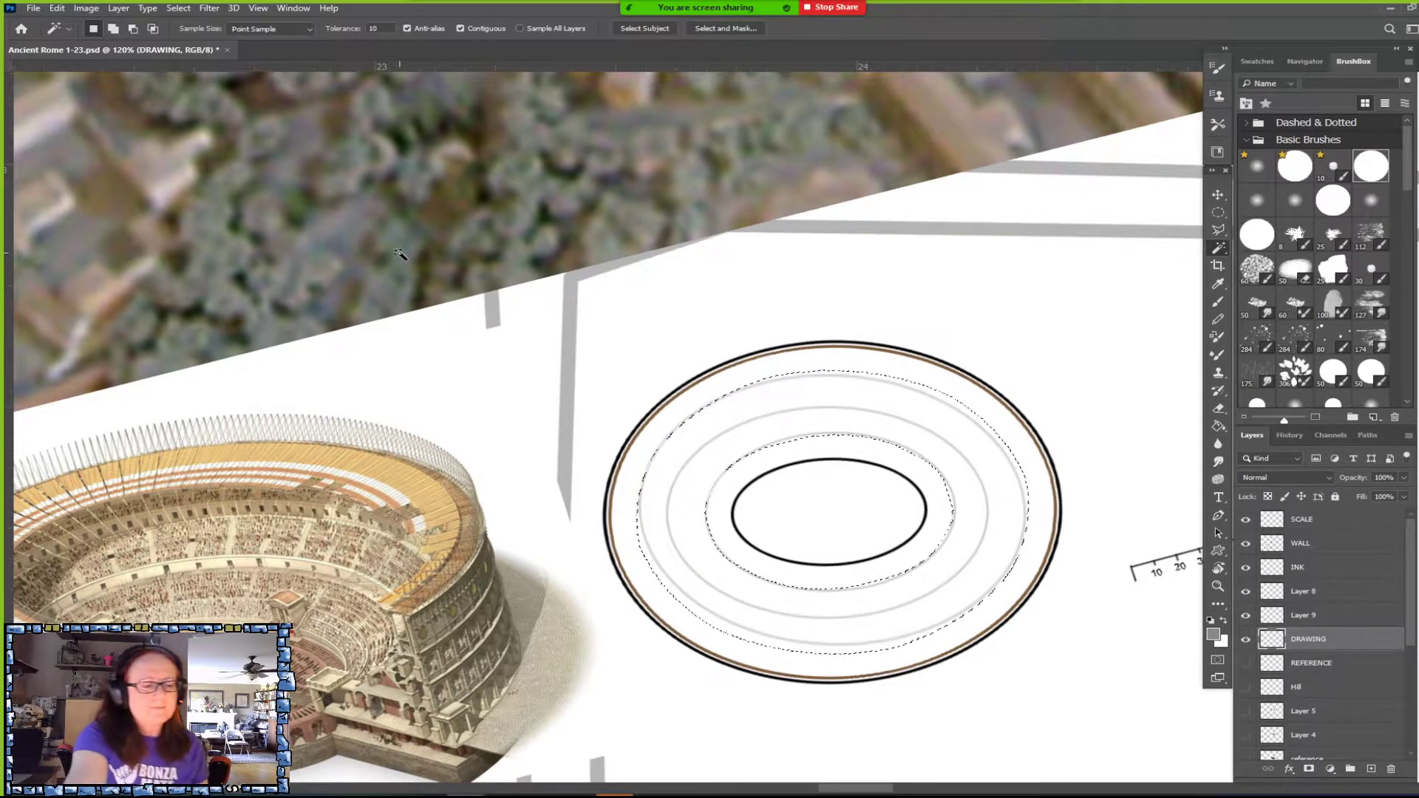
Stroke the contracted selection on a new layer with a 2 px gray line placed inside, and clear the selection.
click(1371, 769)
click(57, 11)
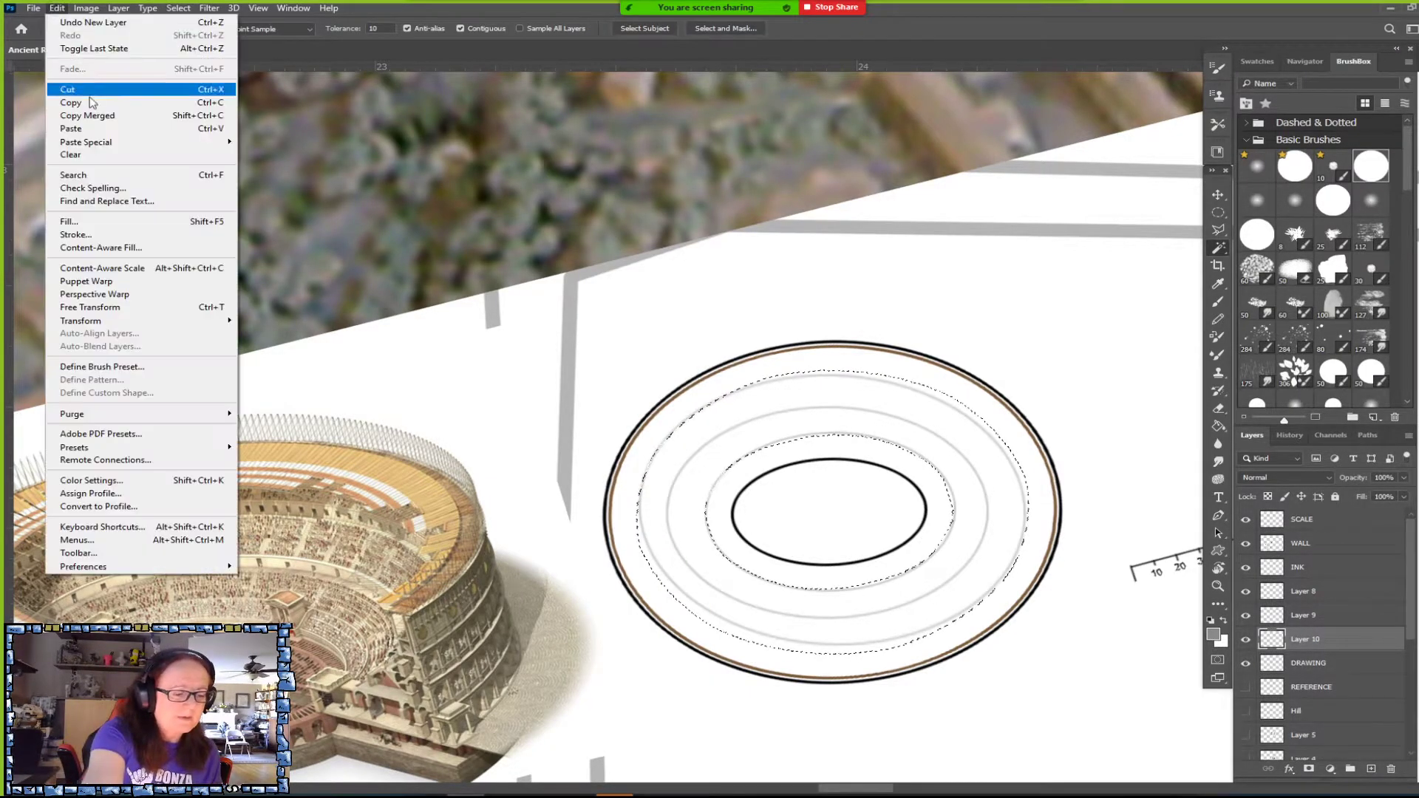
click(181, 234)
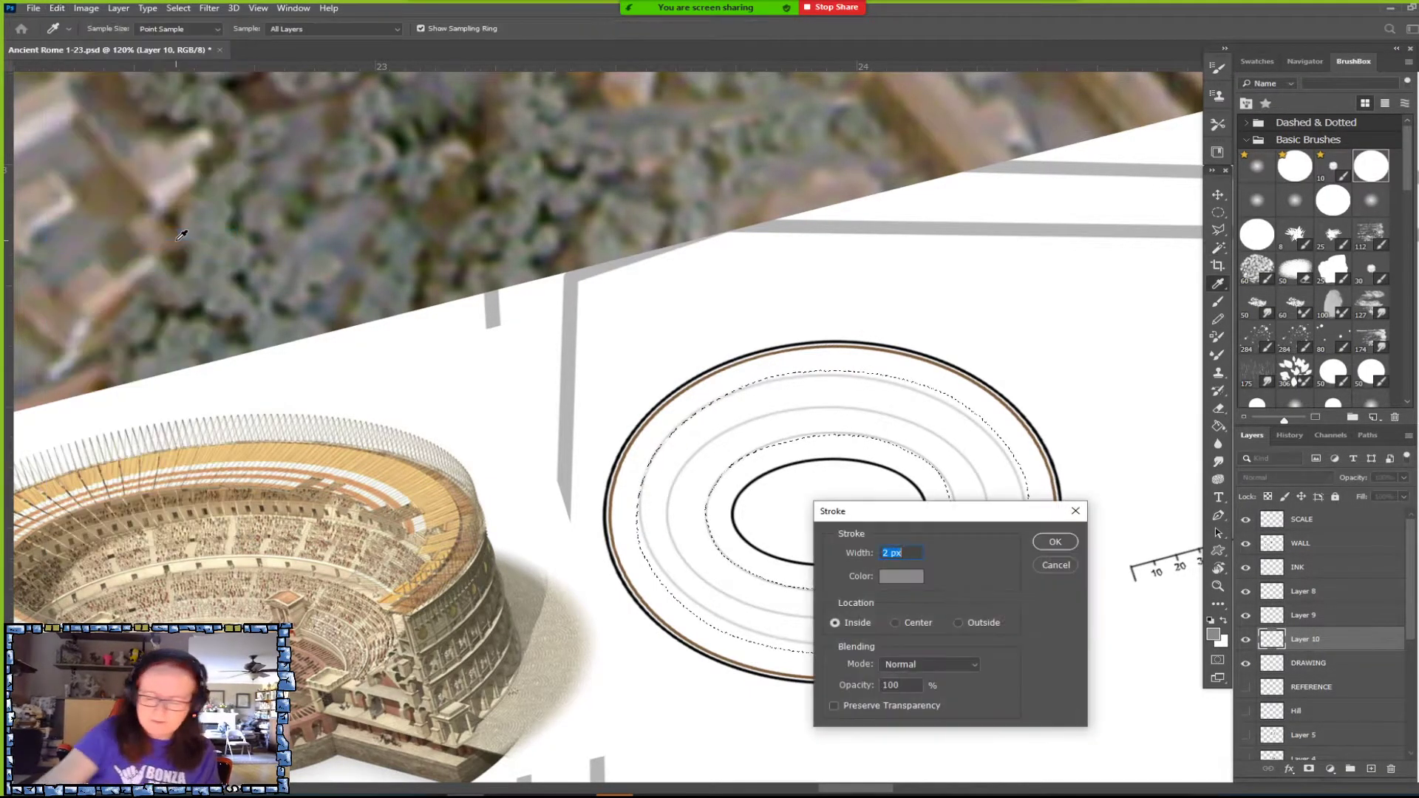
click(1051, 542)
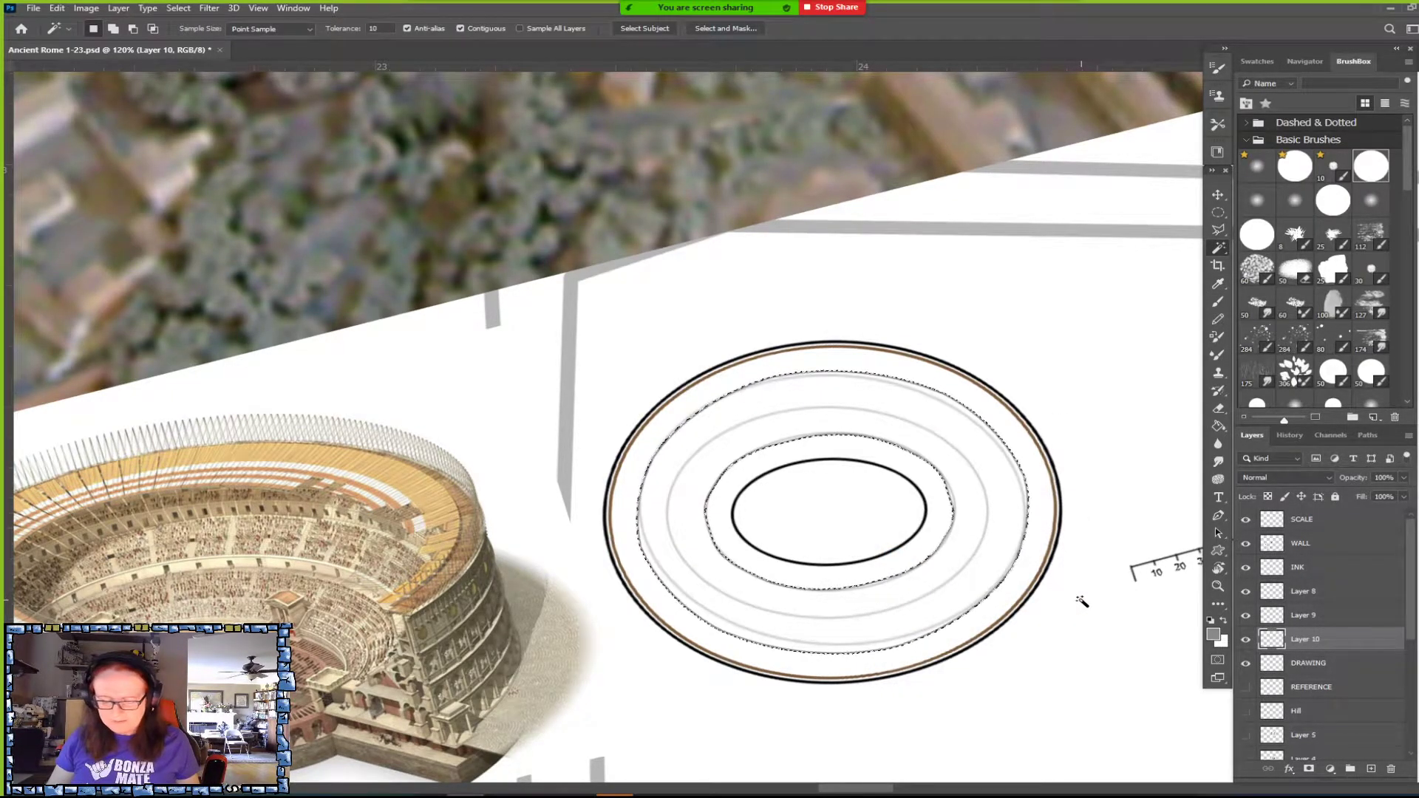
click(1217, 212)
key(ctrl+d)
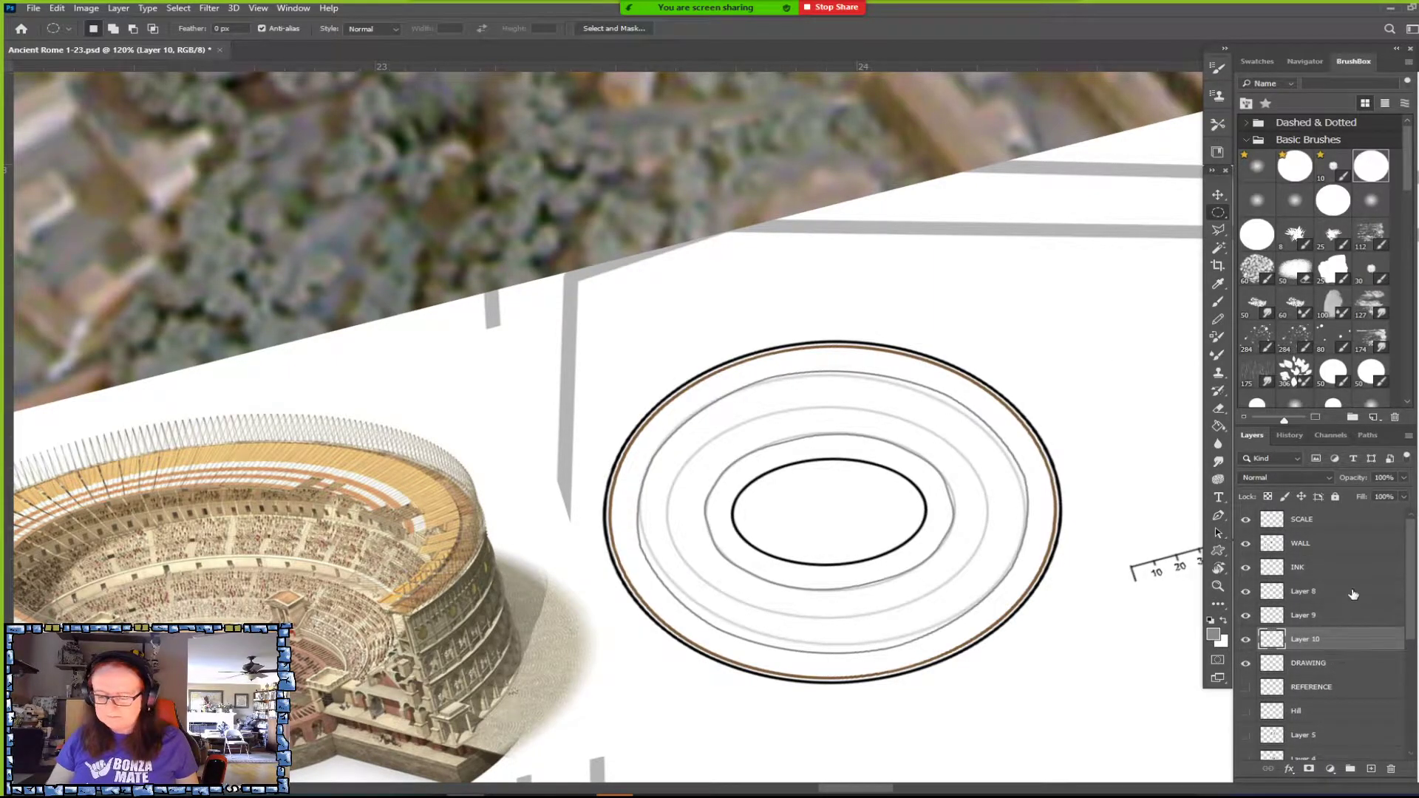
Select the band between the two new gray rings, try contracting it by 25 pixels, and undo the contraction.
click(1218, 248)
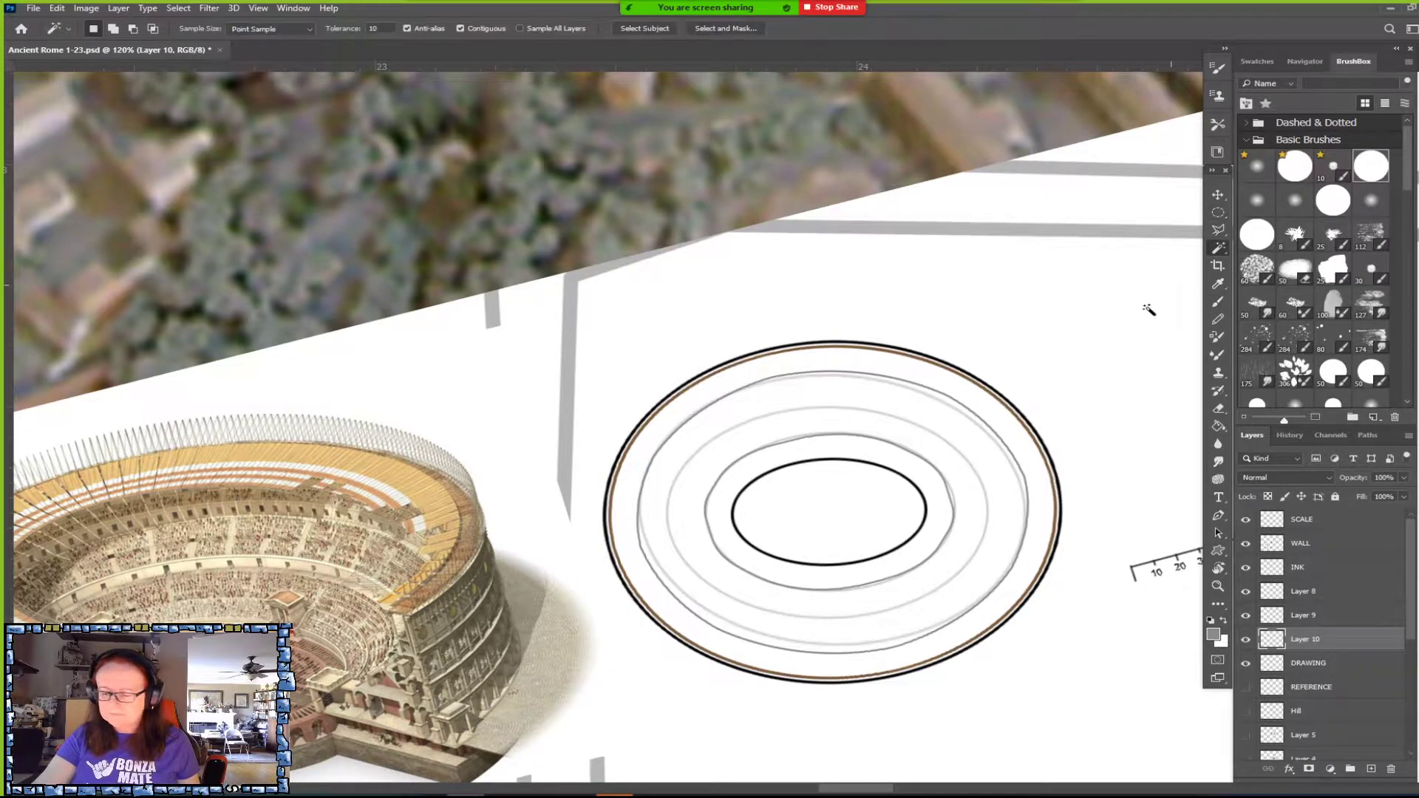
click(1012, 516)
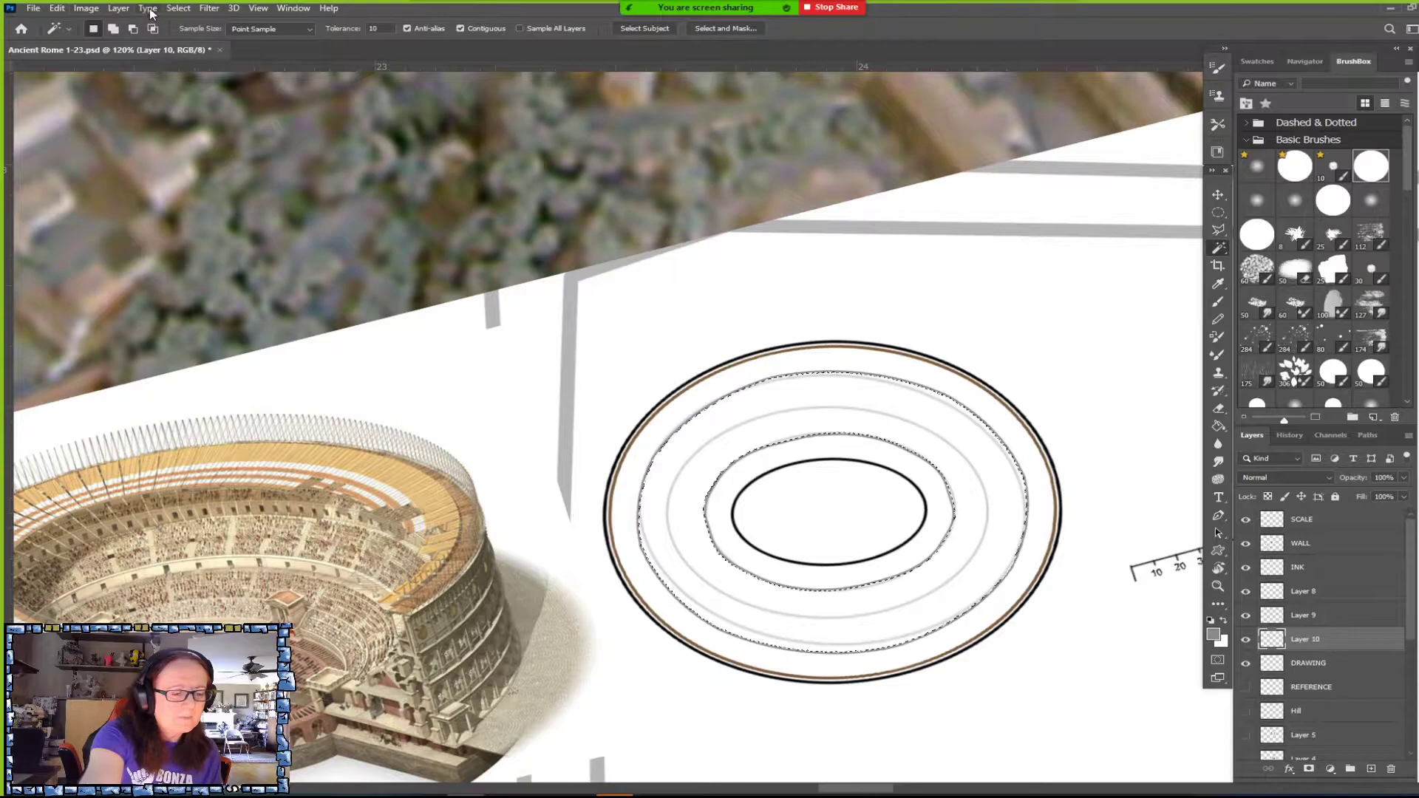
click(180, 10)
mouse_move(266, 202)
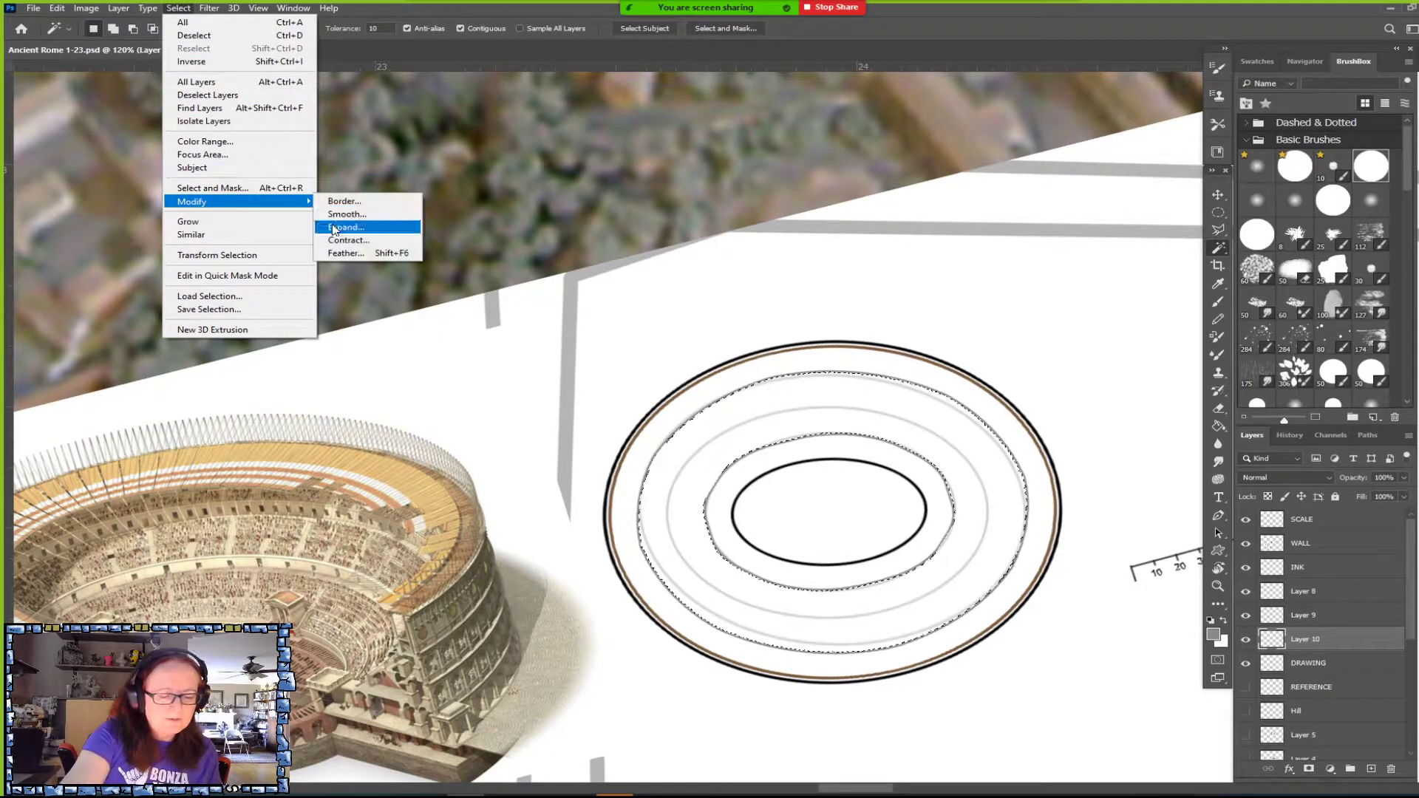
click(353, 241)
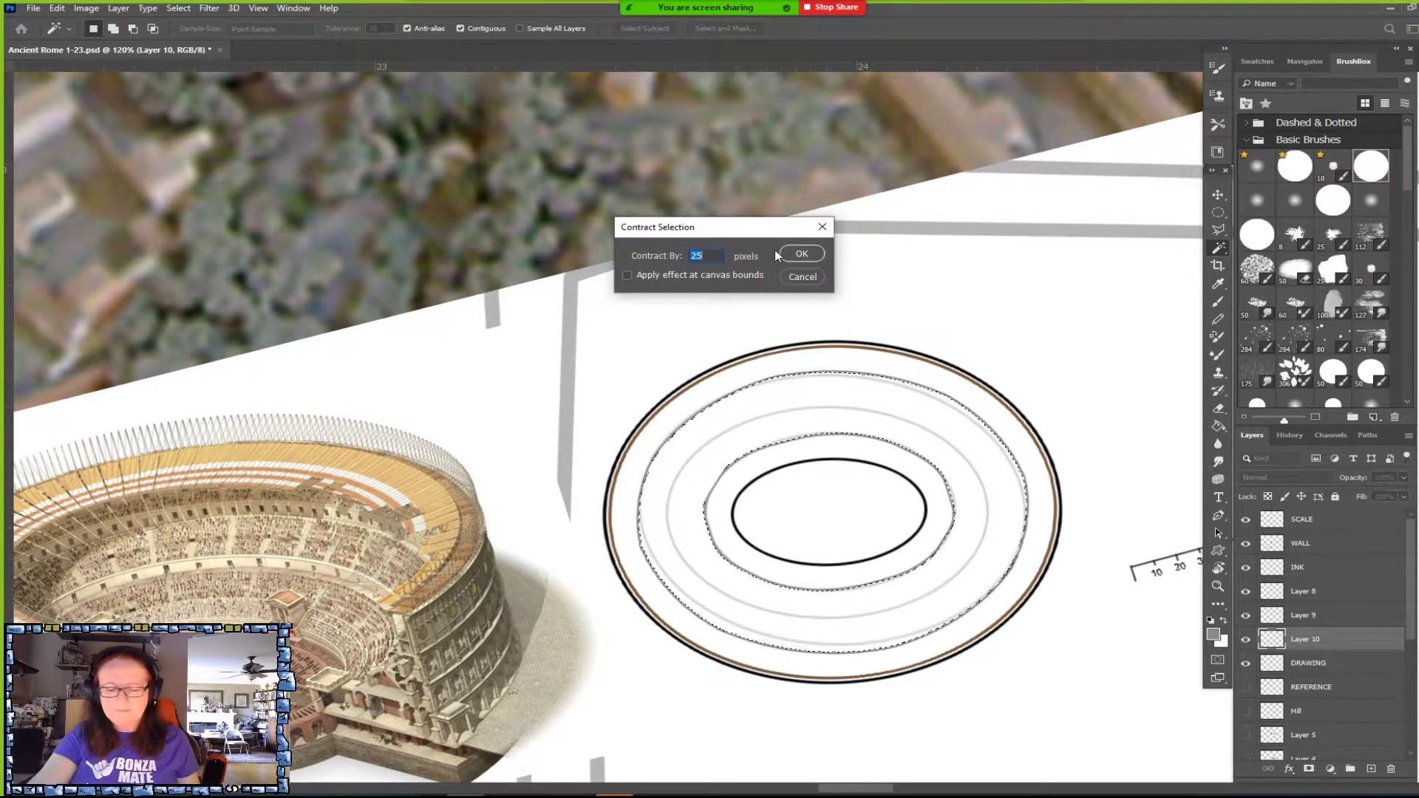
click(801, 256)
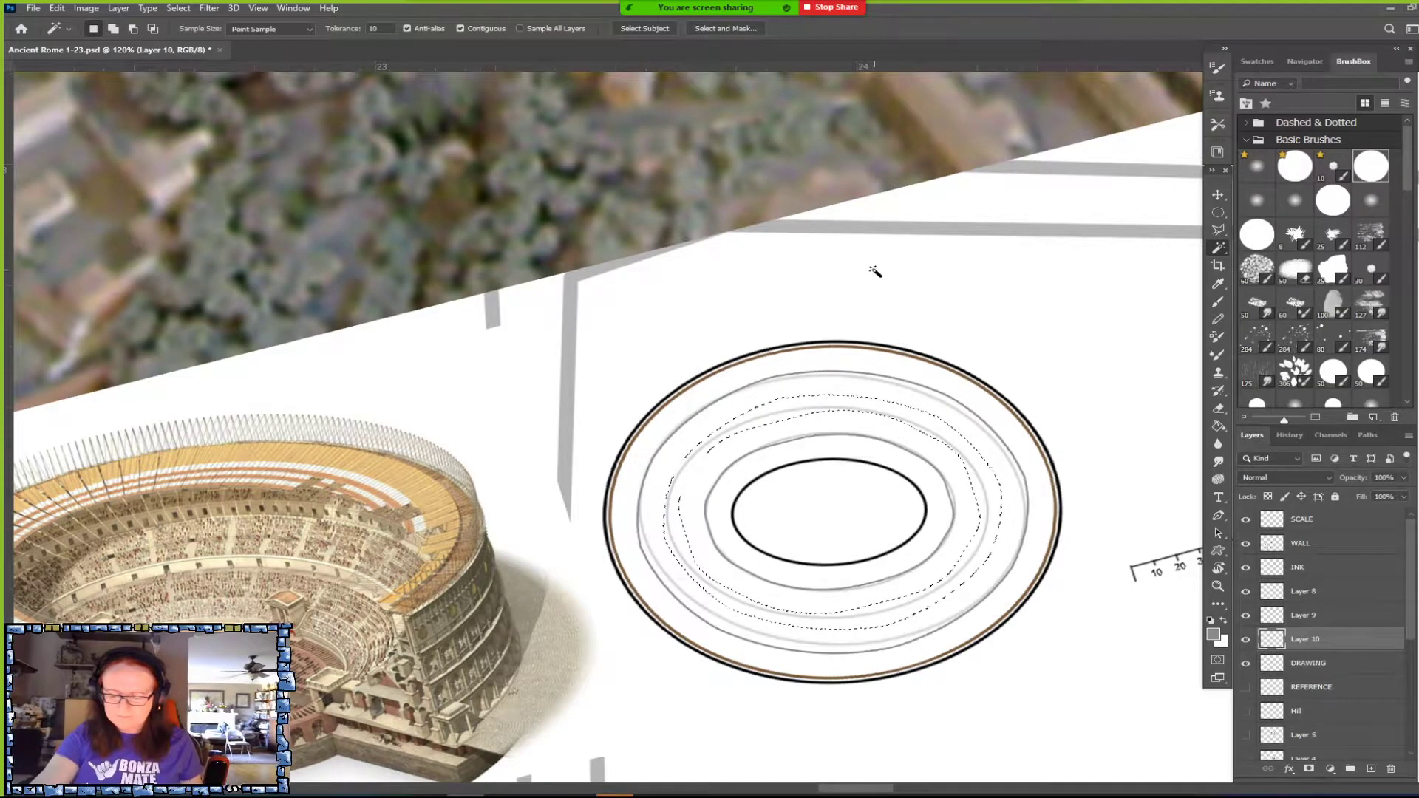
key(ctrl+z)
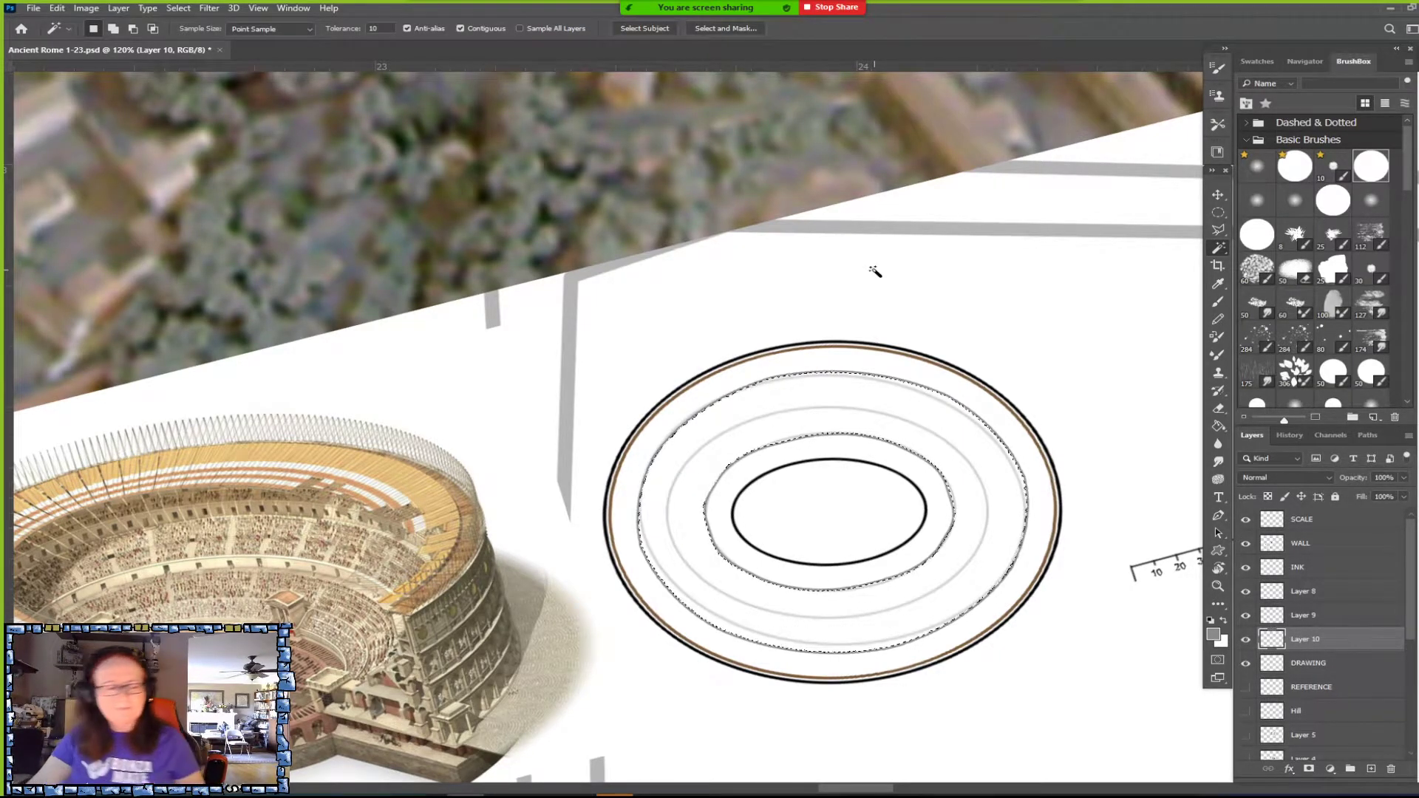
Try contracting the selected band between the gray rings by 35 pixels, and discard the selection.
click(178, 8)
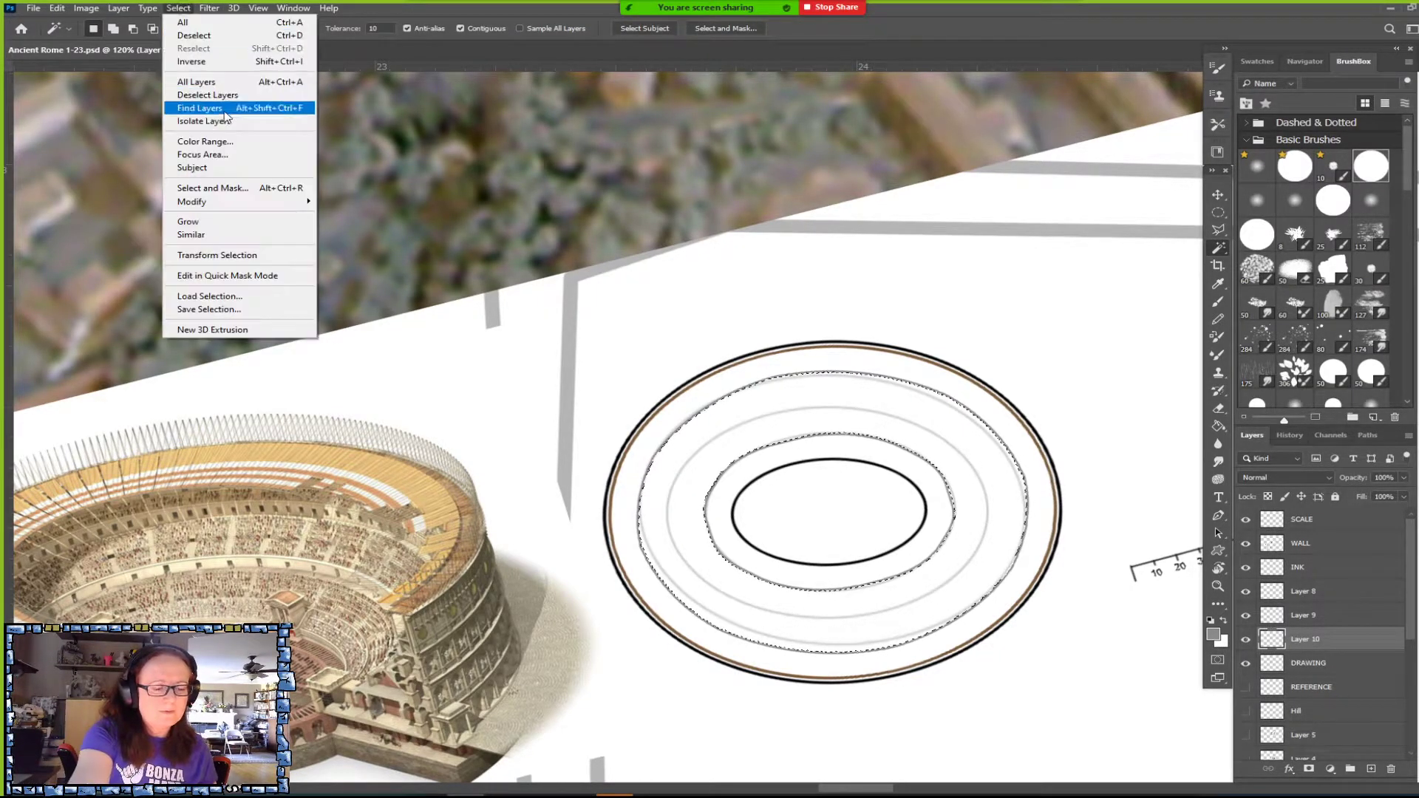
mouse_move(258, 210)
click(352, 248)
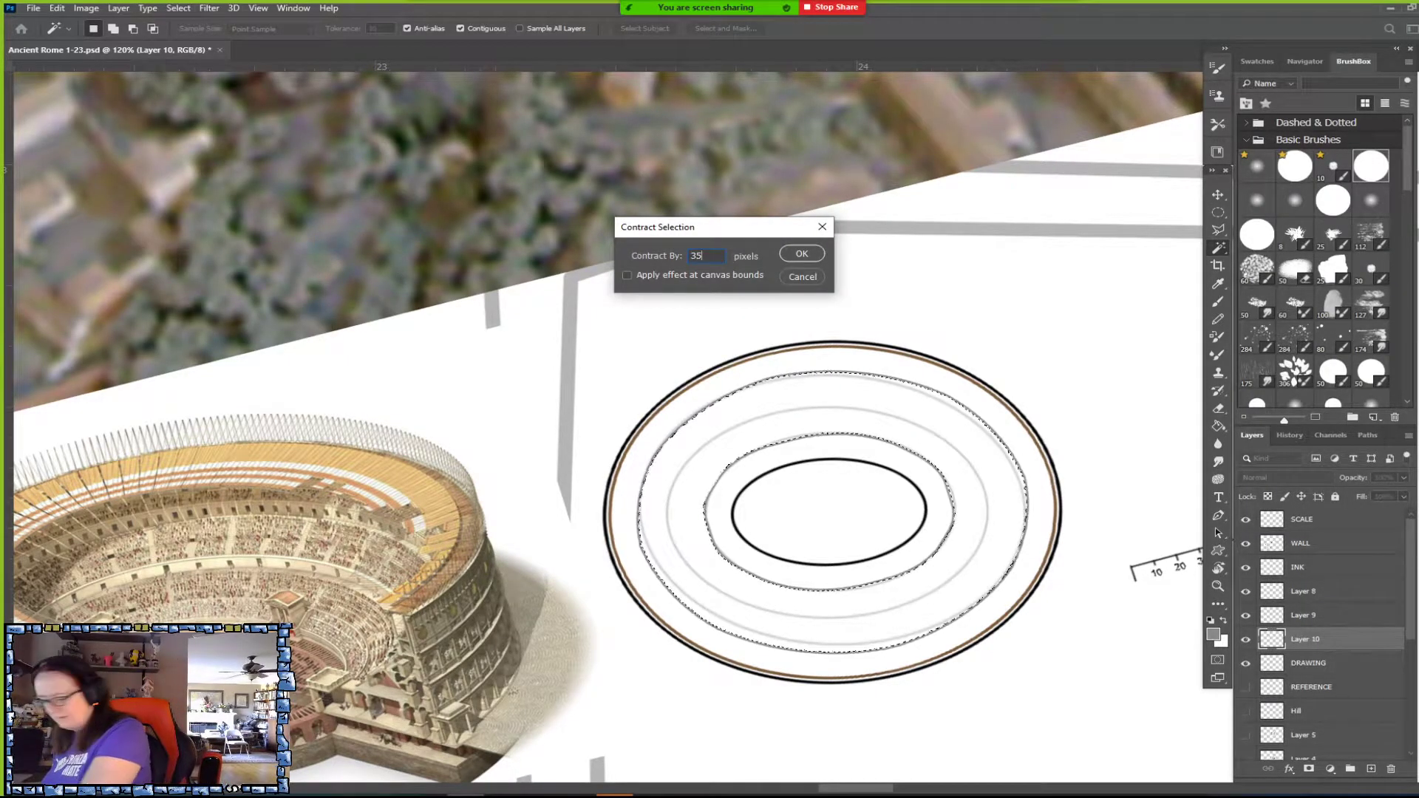
key(Return)
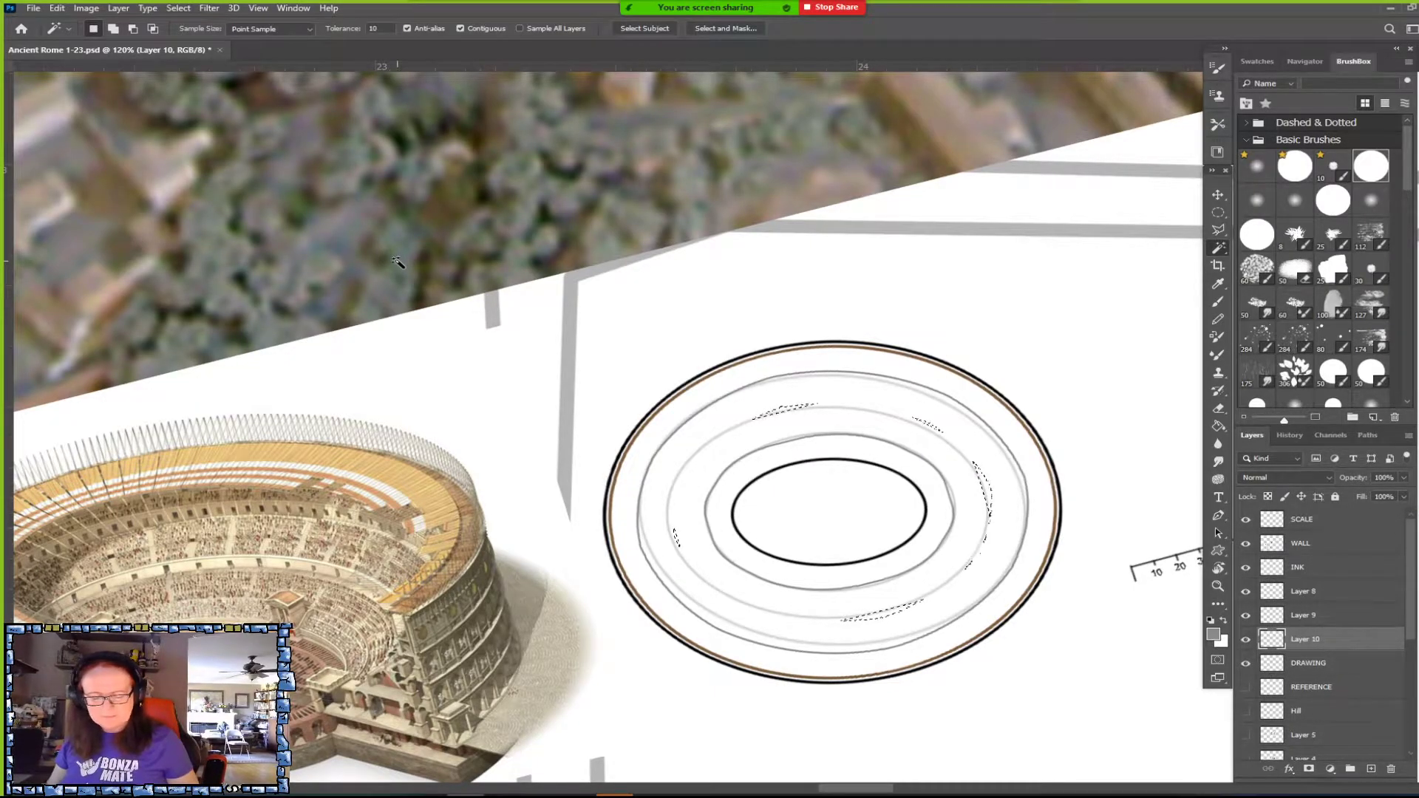
key(m)
click(1081, 346)
Erase the faint outer and inner guide ellipses on Layer 9 with a smaller brush, keeping the middle one.
scroll(1089, 396, down, 3)
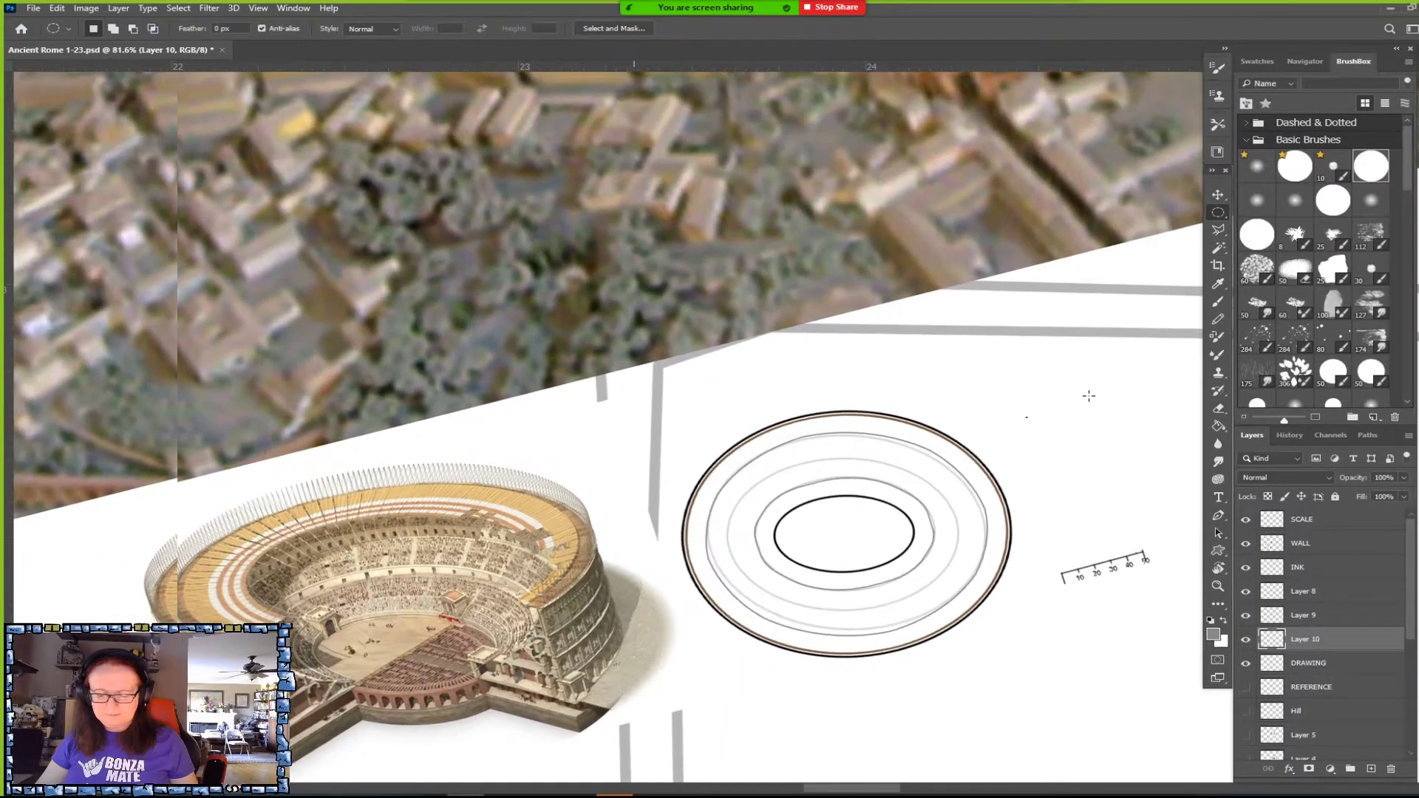
scroll(1089, 395, up, 2)
scroll(1088, 395, down, 1)
scroll(1088, 396, up, 3)
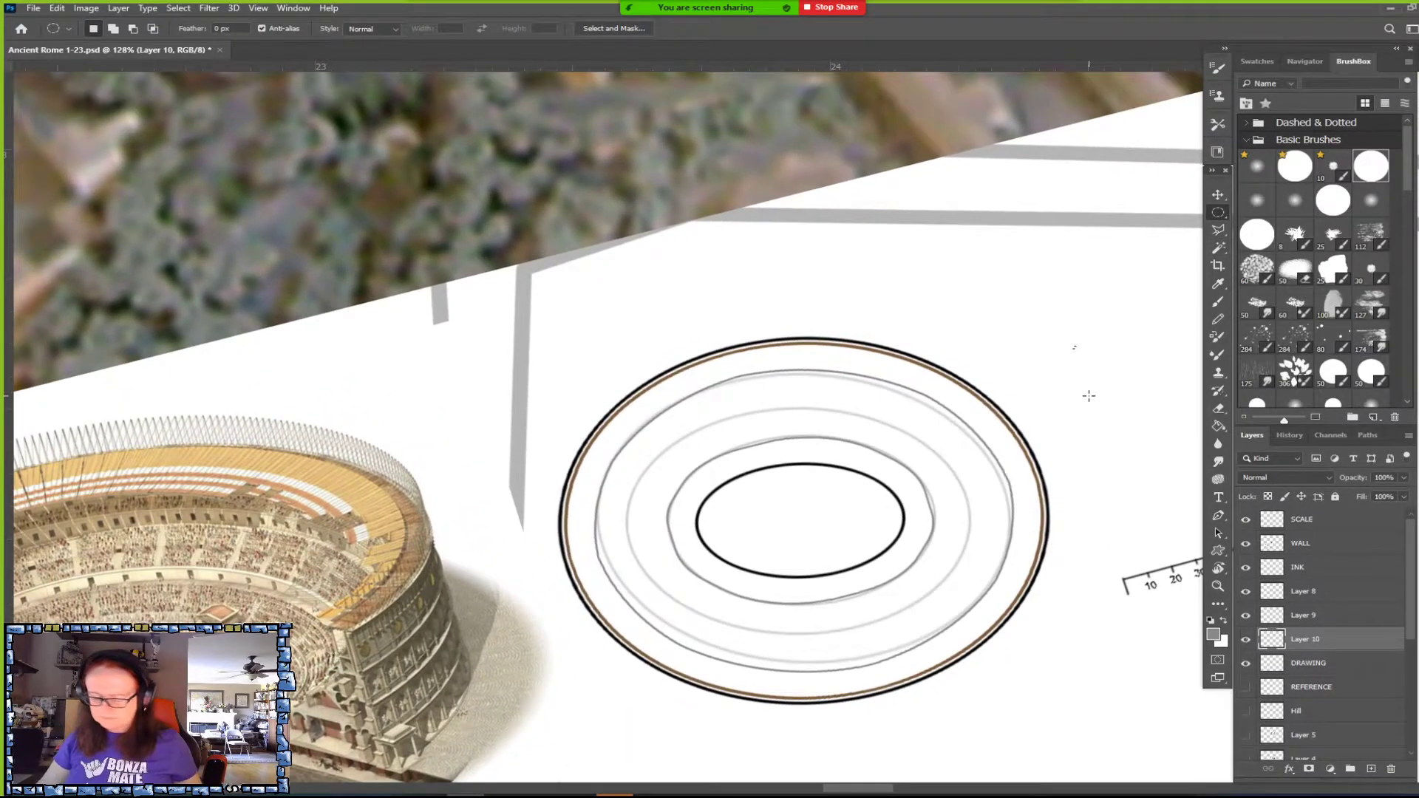
scroll(1089, 395, up, 1)
click(1247, 617)
click(1246, 617)
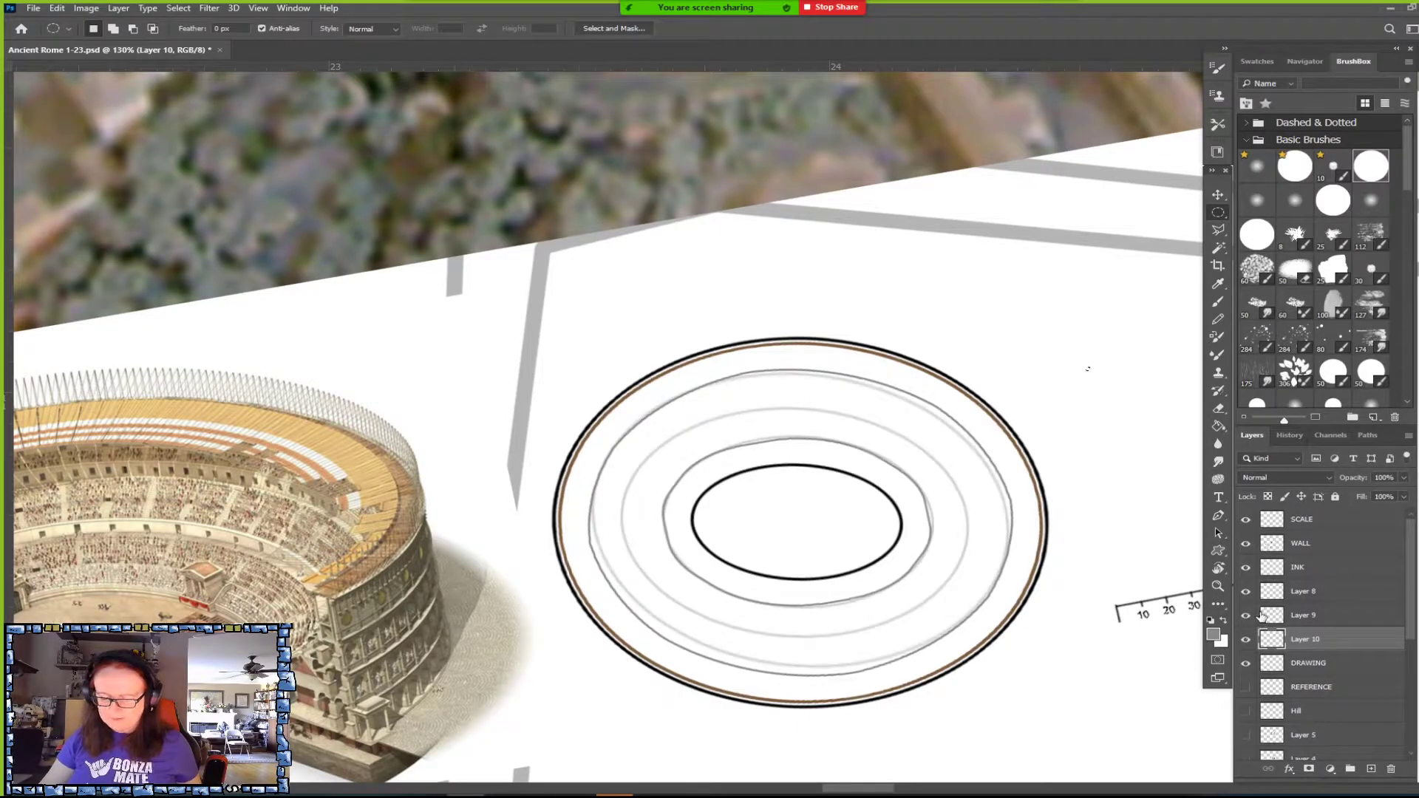
click(1308, 614)
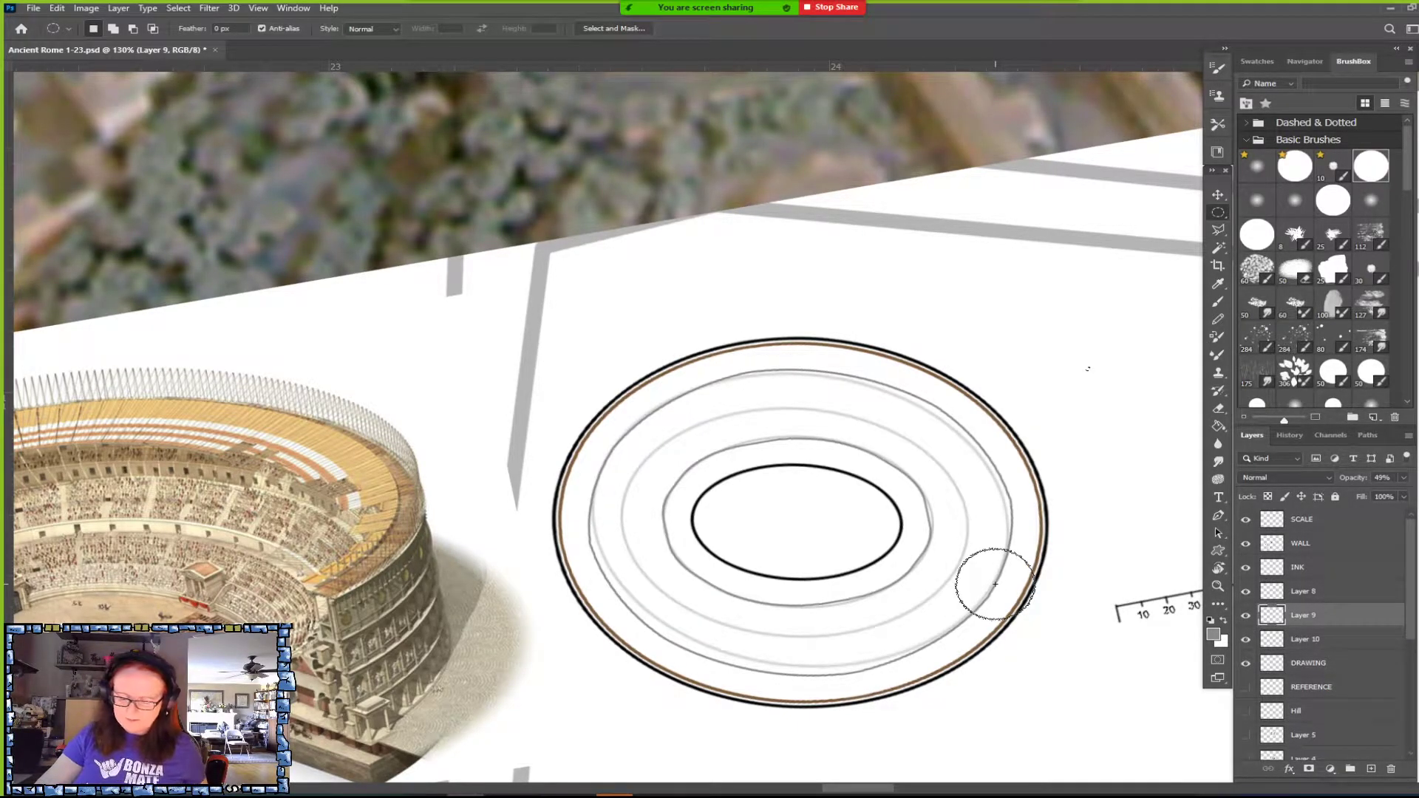
key(bracketleft)
key(bracketleft)
key(bracketleft)
click(1246, 618)
click(1246, 618)
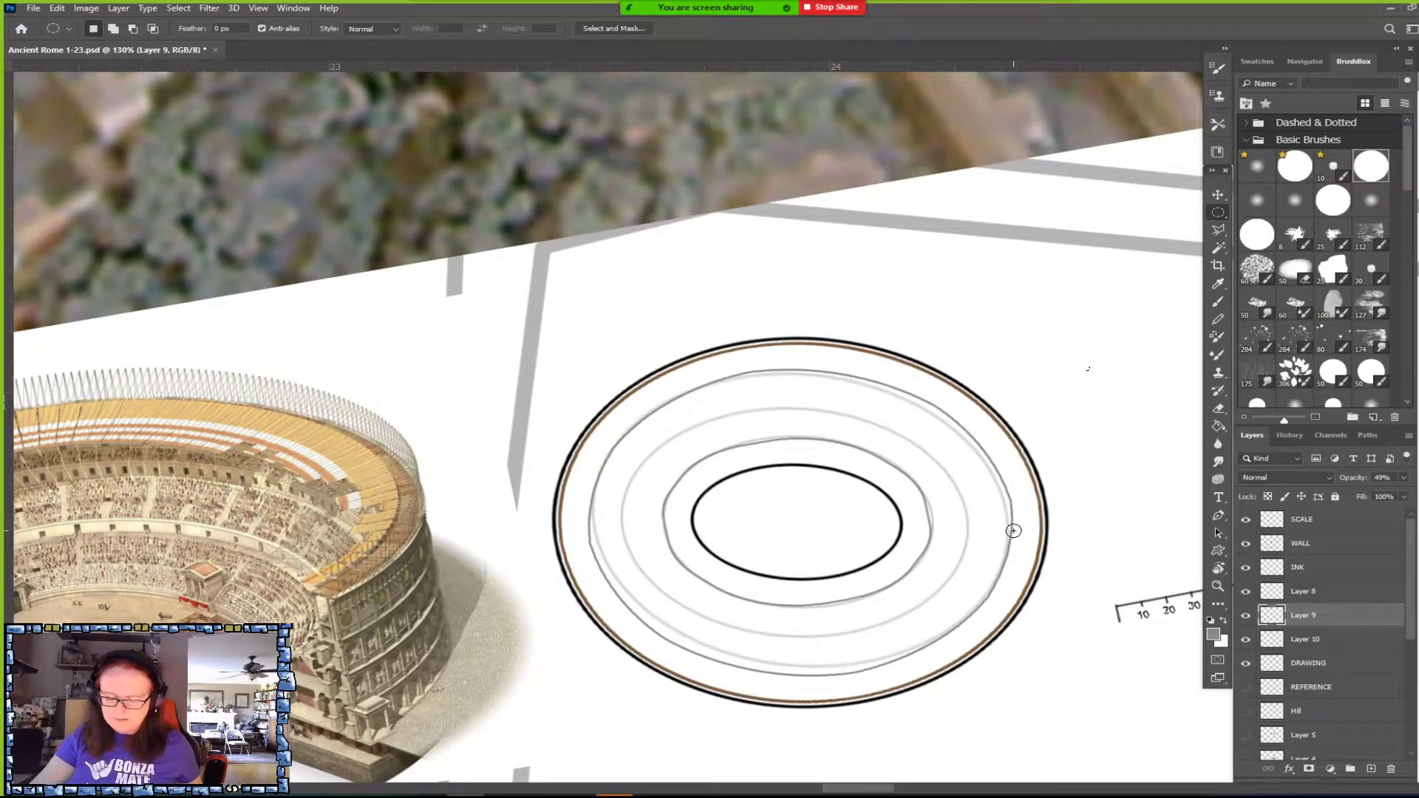
drag(1045, 427, 1002, 333)
click(1101, 480)
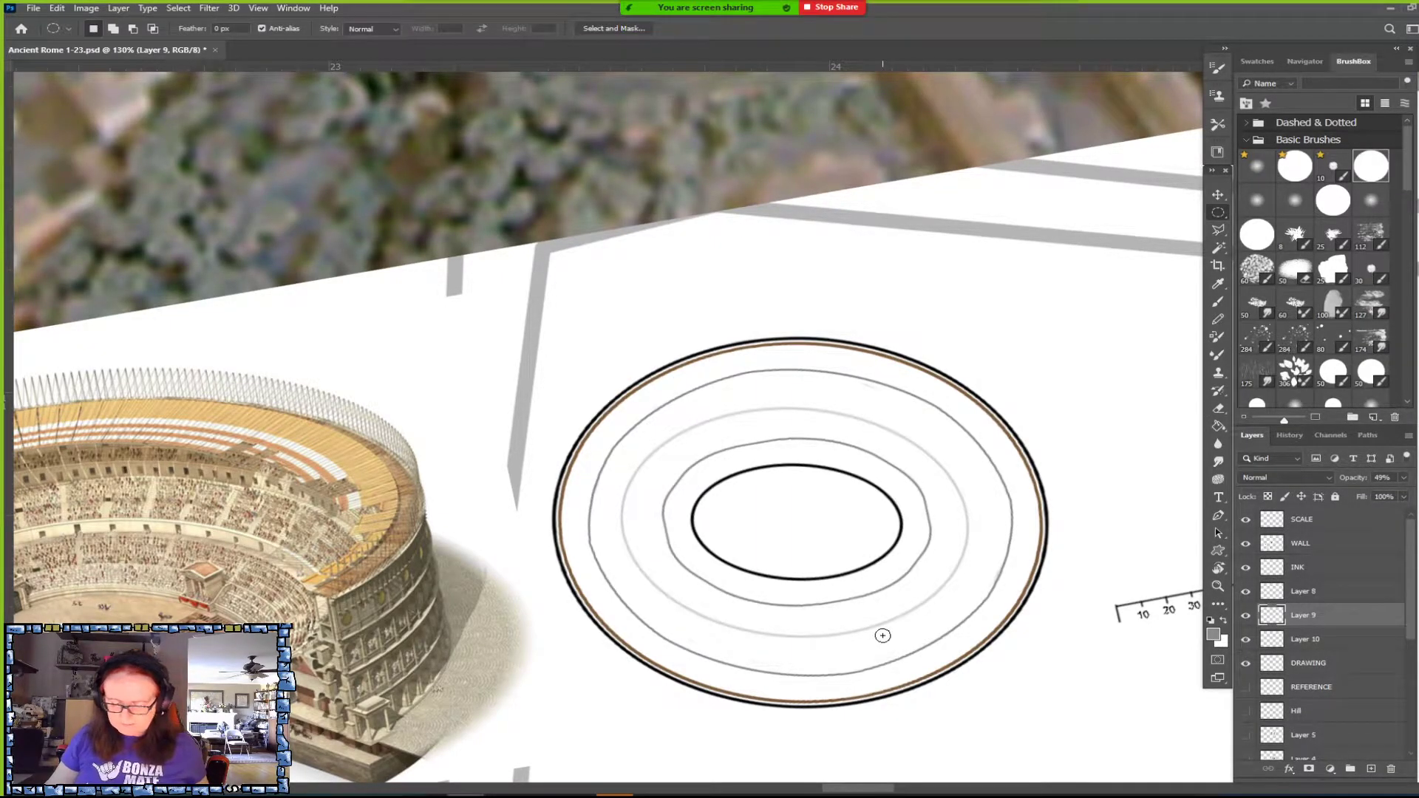
Review the arena plan's rings from a distance and close up, against the surrounding map and reference picture.
scroll(882, 635, down, 3)
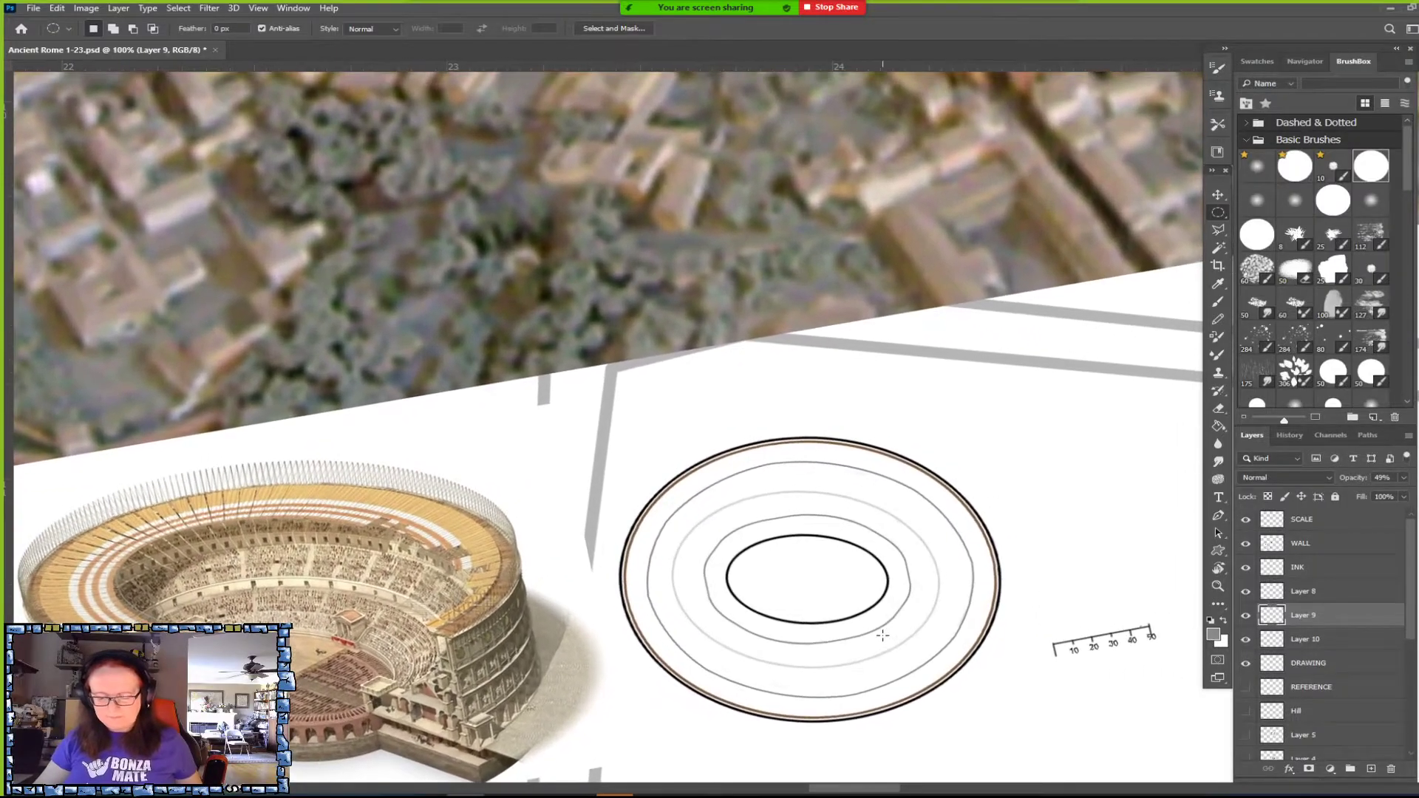
scroll(882, 636, down, 4)
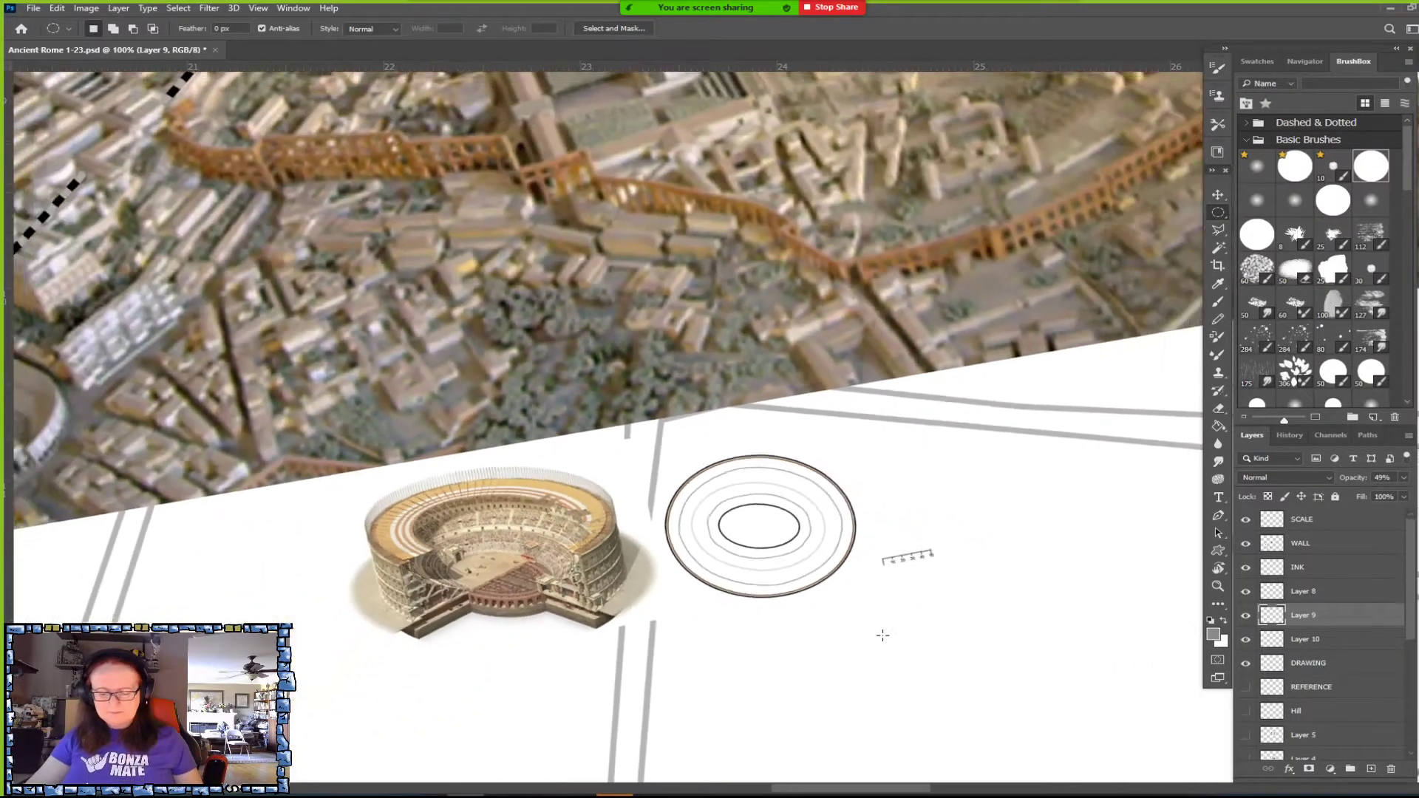
scroll(882, 635, down, 2)
scroll(882, 635, up, 3)
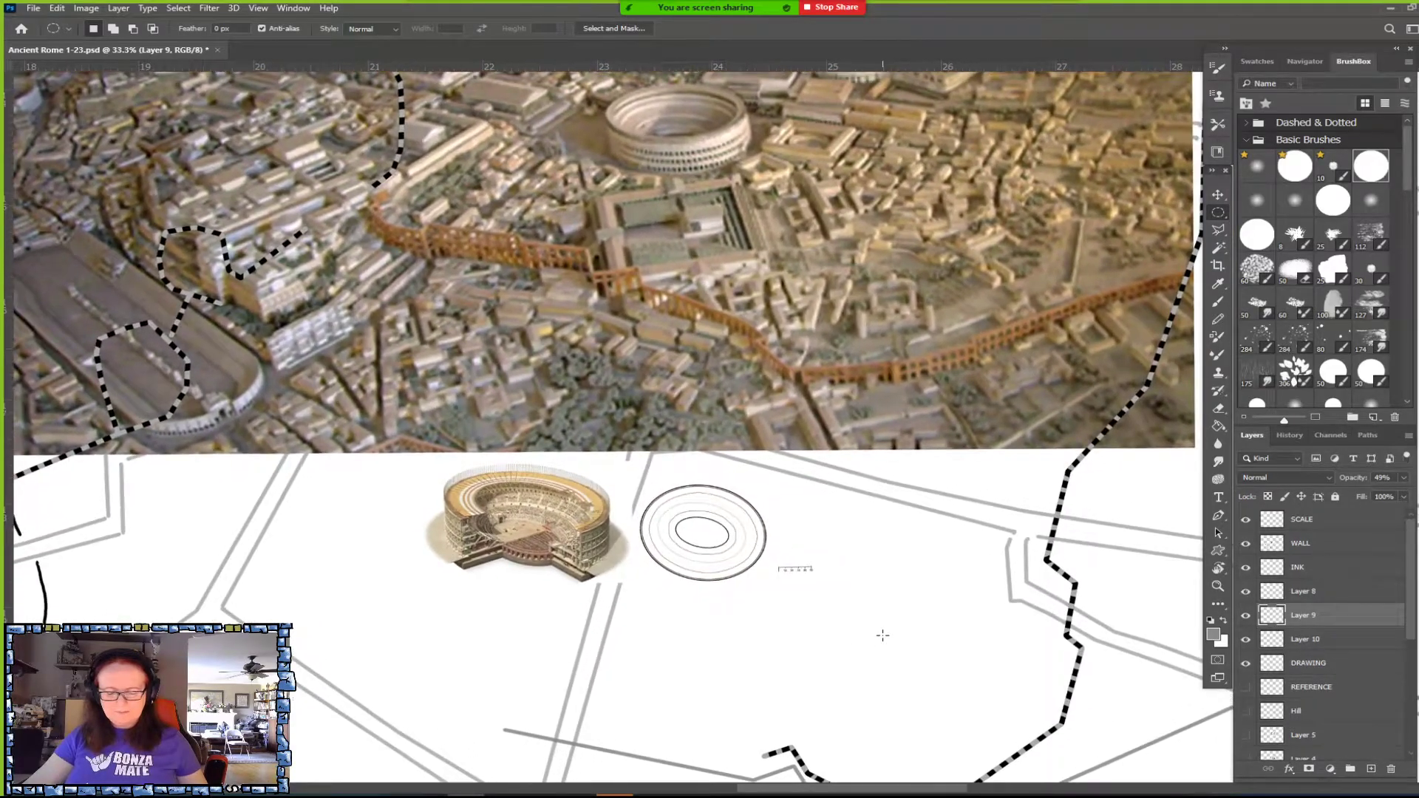
scroll(882, 635, up, 3)
scroll(882, 635, up, 4)
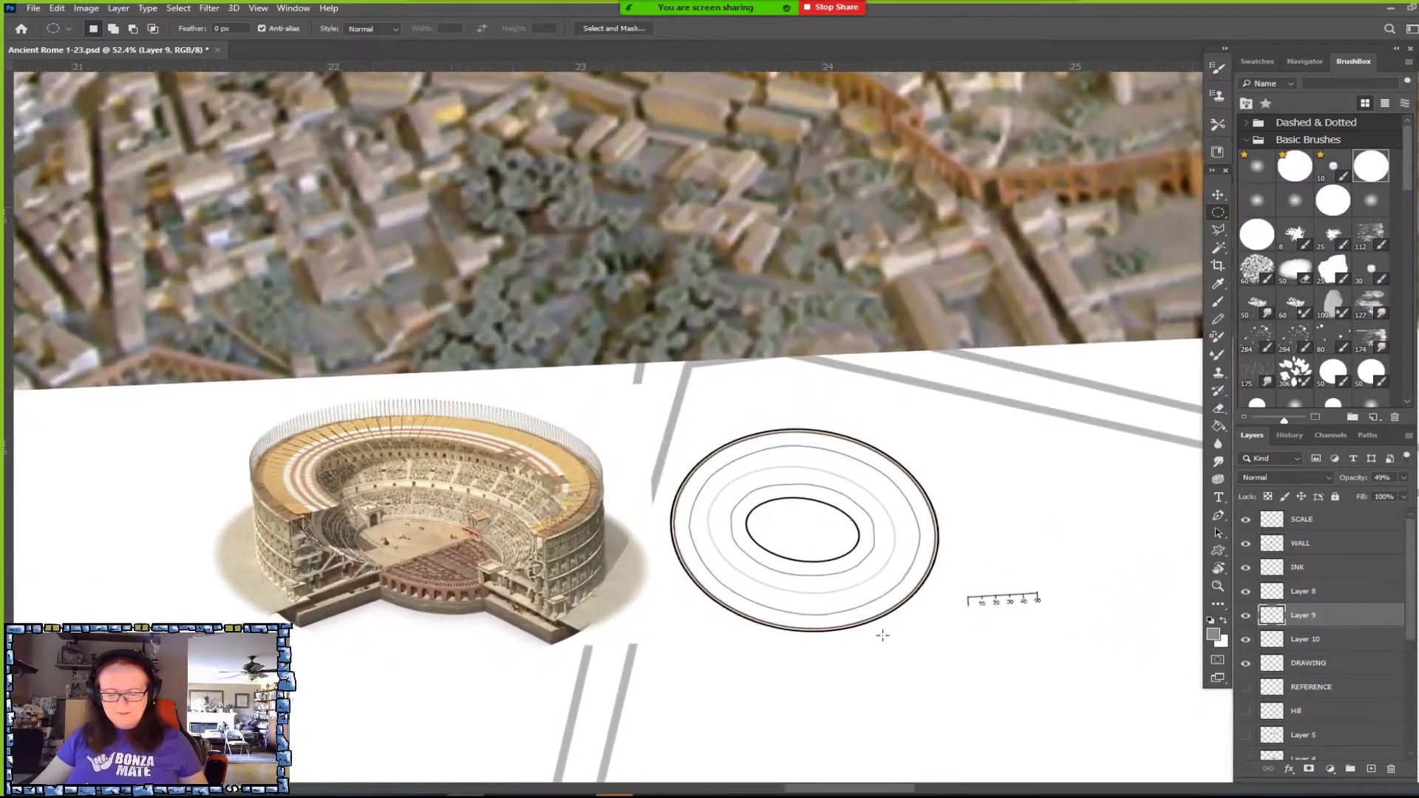
scroll(883, 635, up, 1)
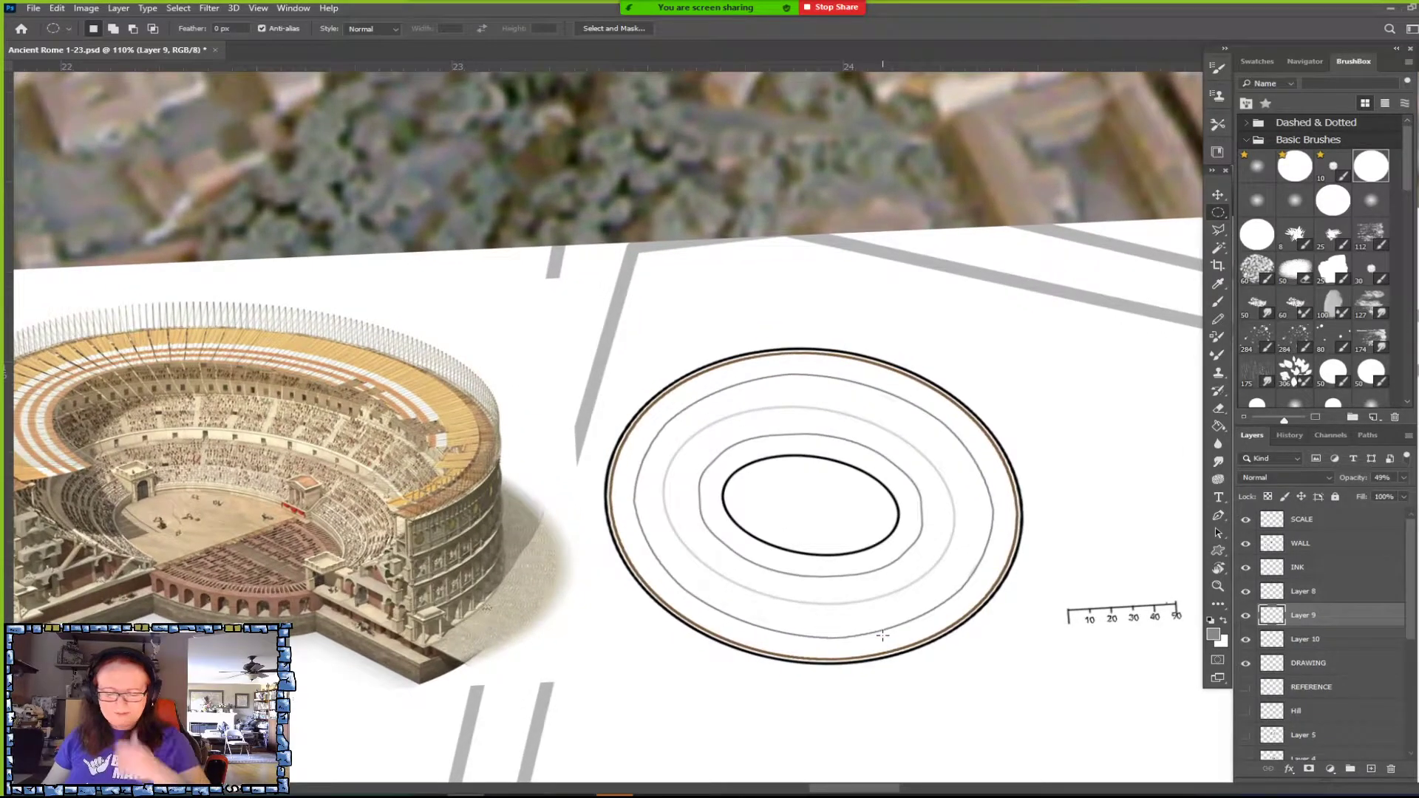
scroll(882, 635, up, 1)
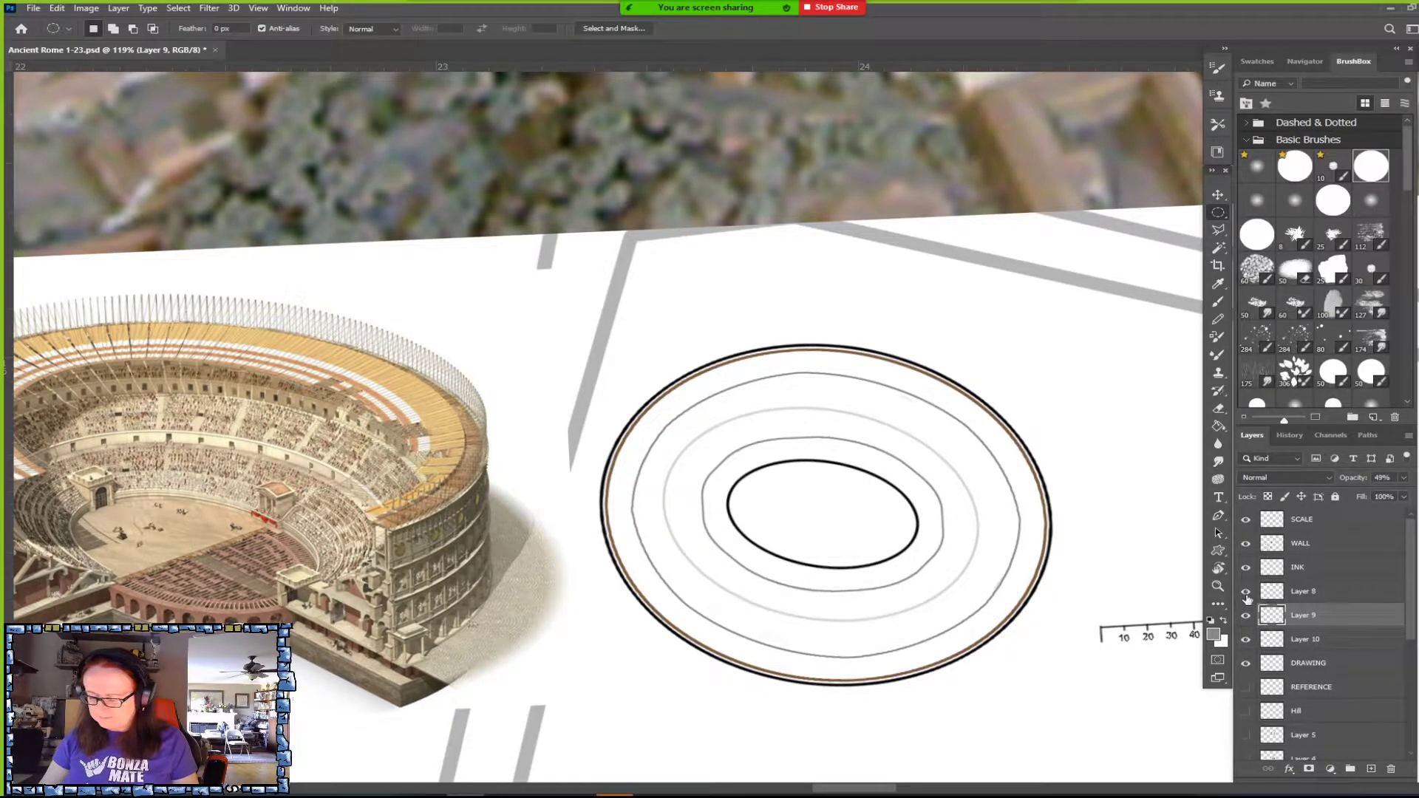
Toggle the visibility of Layer 8, Layer 9 and Layer 10 to identify which ellipses each one holds.
click(1246, 597)
click(1246, 597)
click(1247, 616)
click(1247, 616)
click(1247, 641)
click(1247, 640)
click(1247, 640)
click(1246, 640)
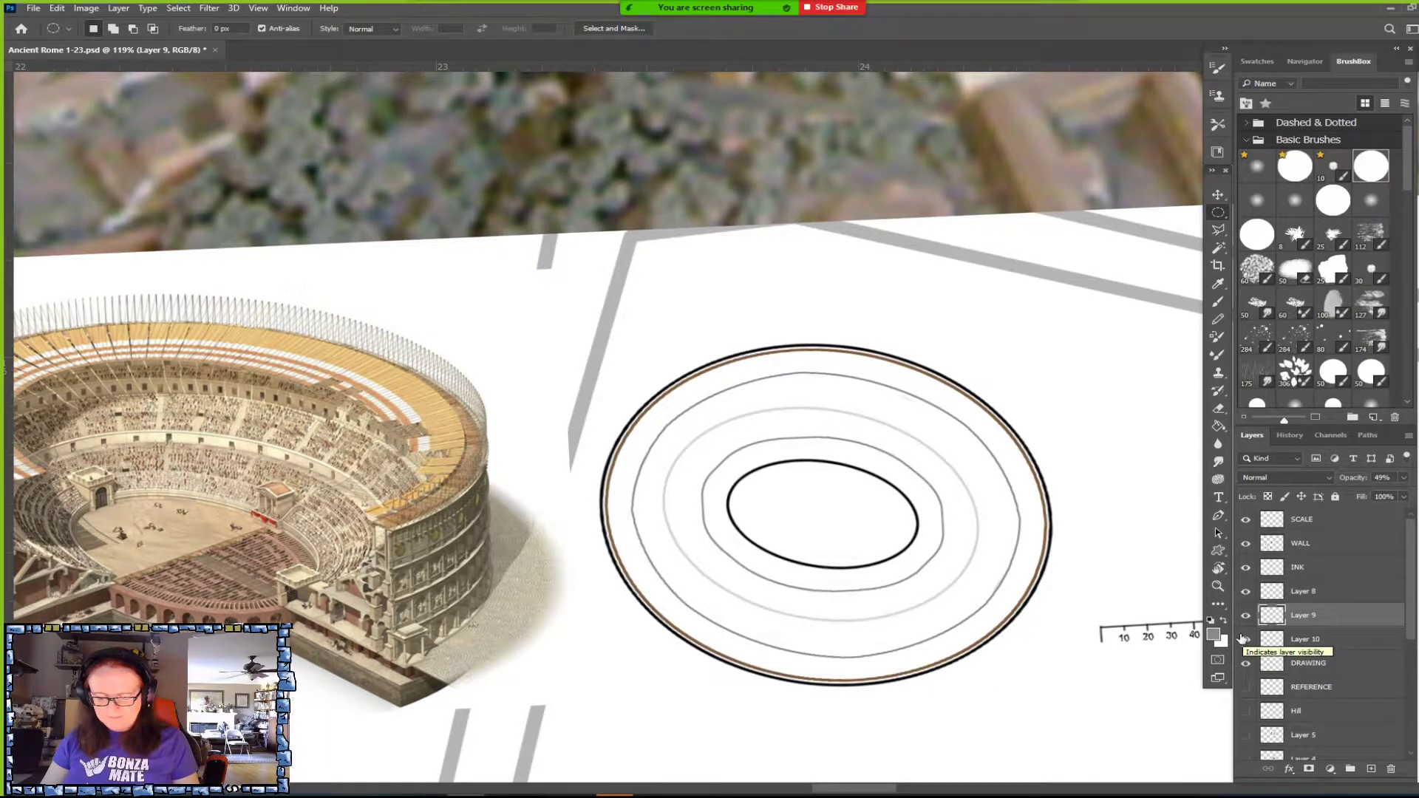
click(1248, 619)
click(1248, 619)
click(1246, 640)
click(1246, 640)
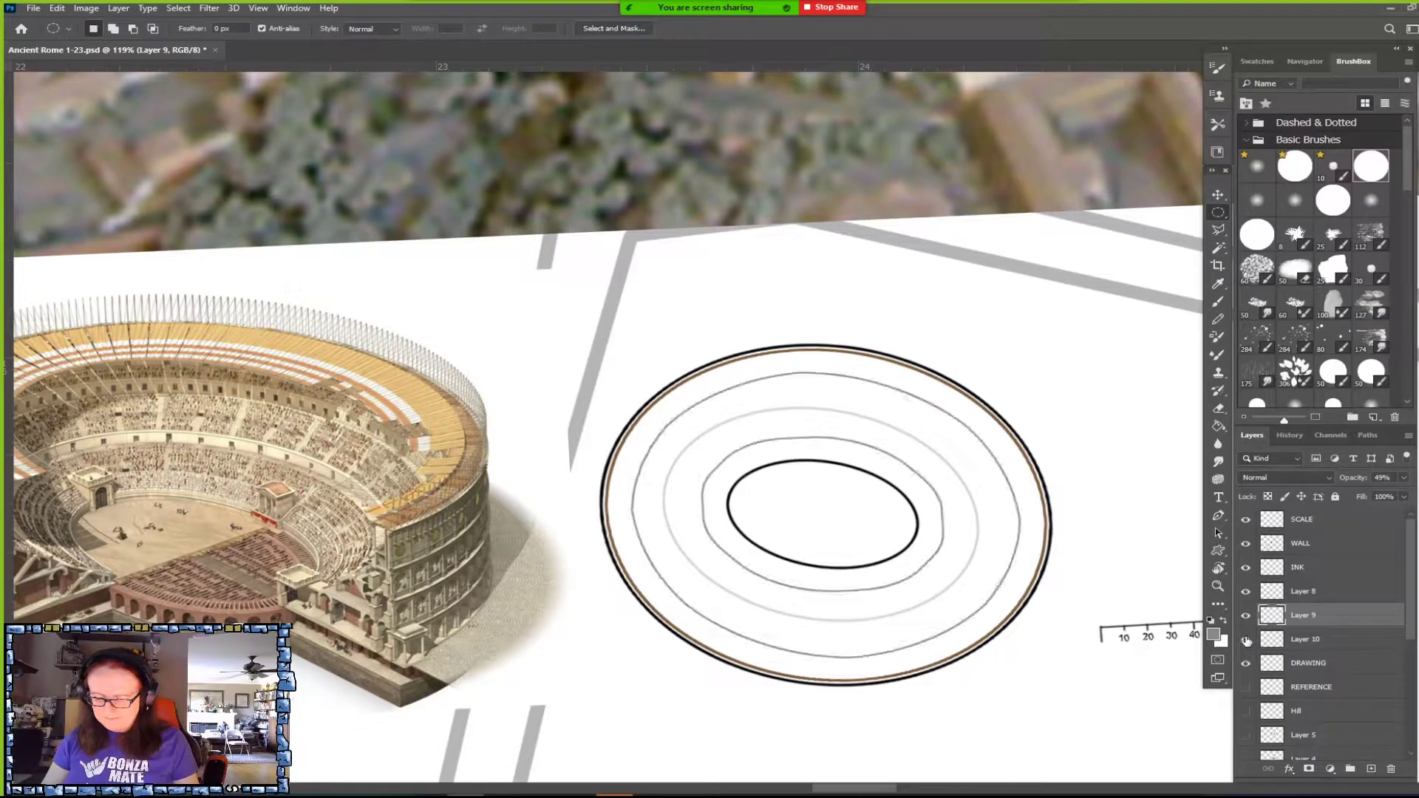
Erase the inner gray ring around the arena floor on Layer 10.
click(1302, 639)
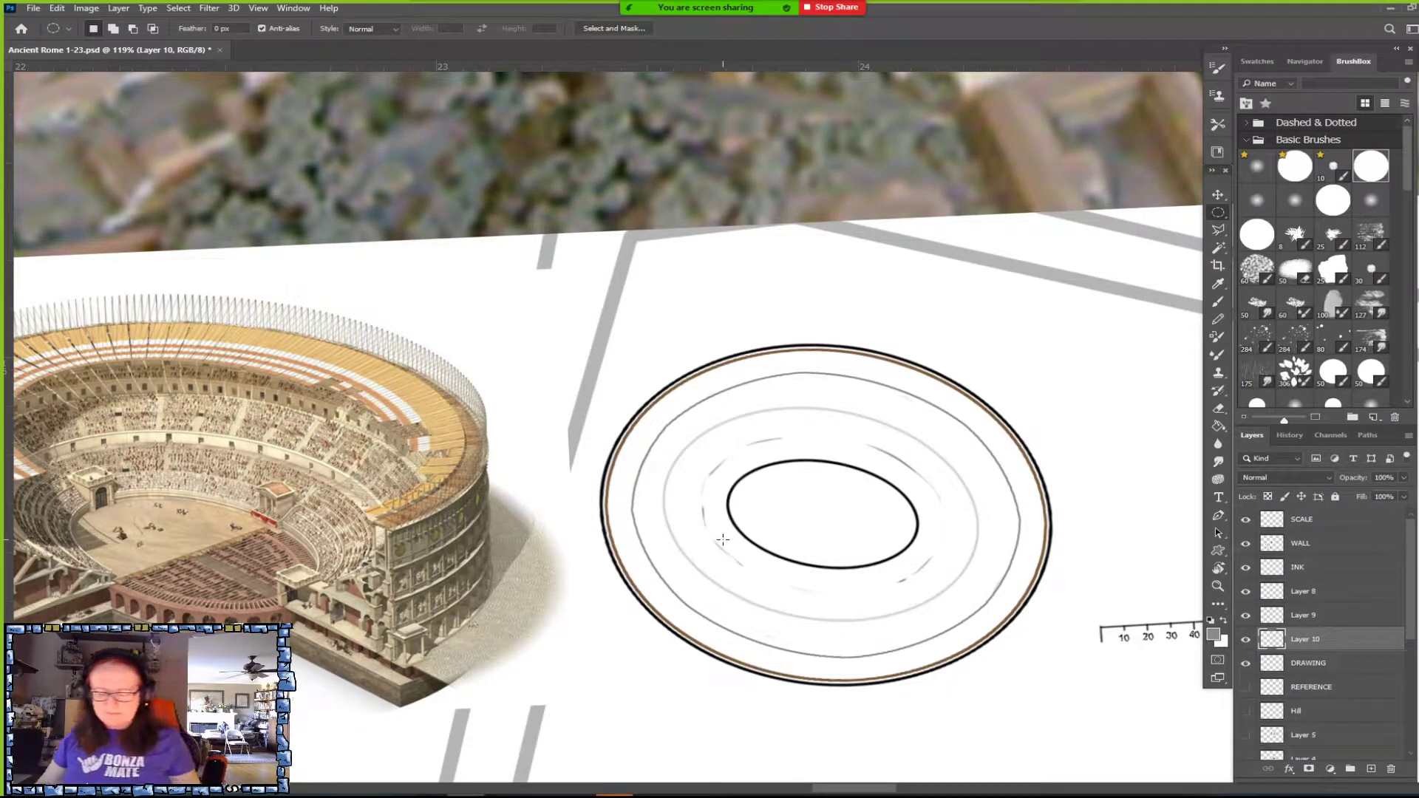
click(1245, 616)
click(1246, 617)
Select the area inside the faint middle ellipse on Layer 9 with the Magic Wand and check the layer's contents.
click(1312, 617)
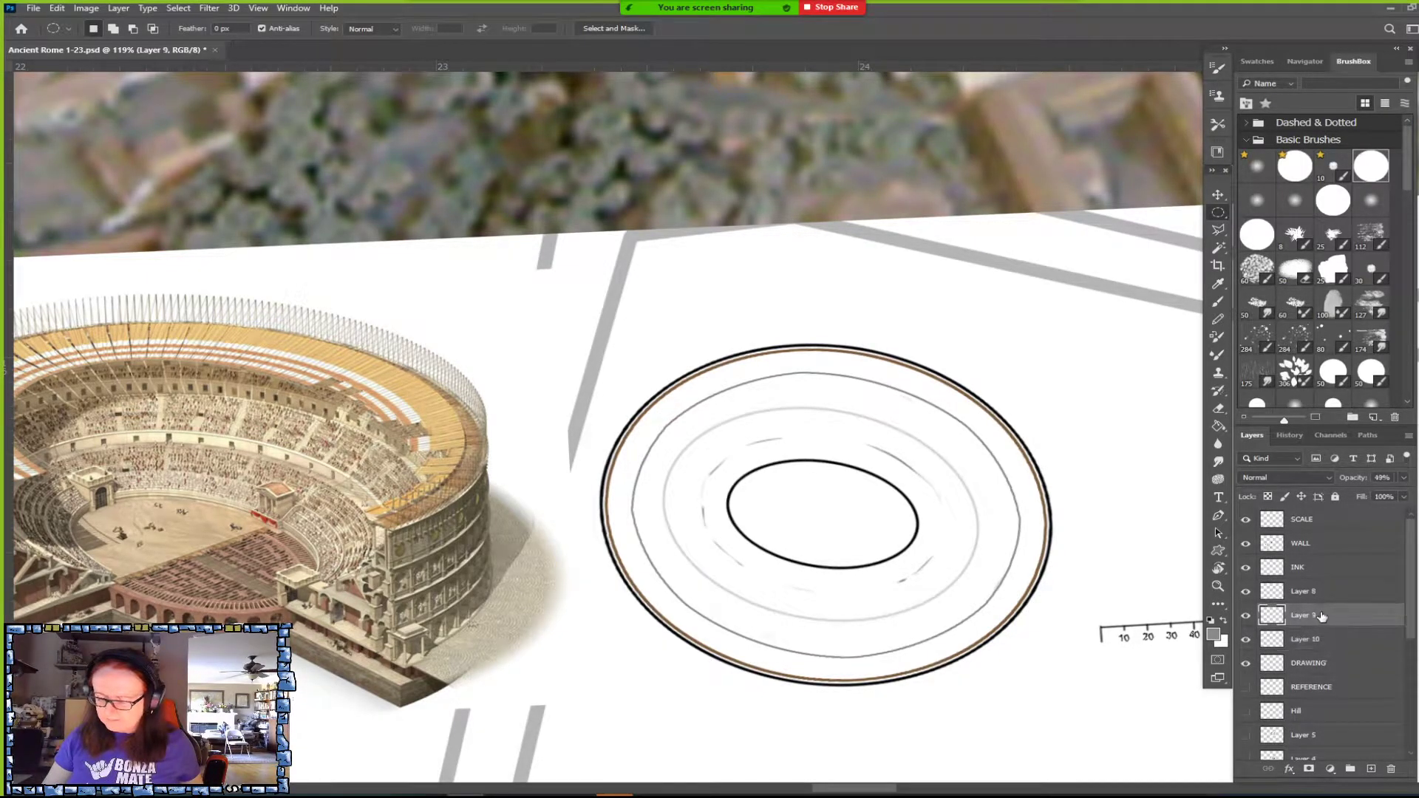
click(1219, 246)
click(964, 527)
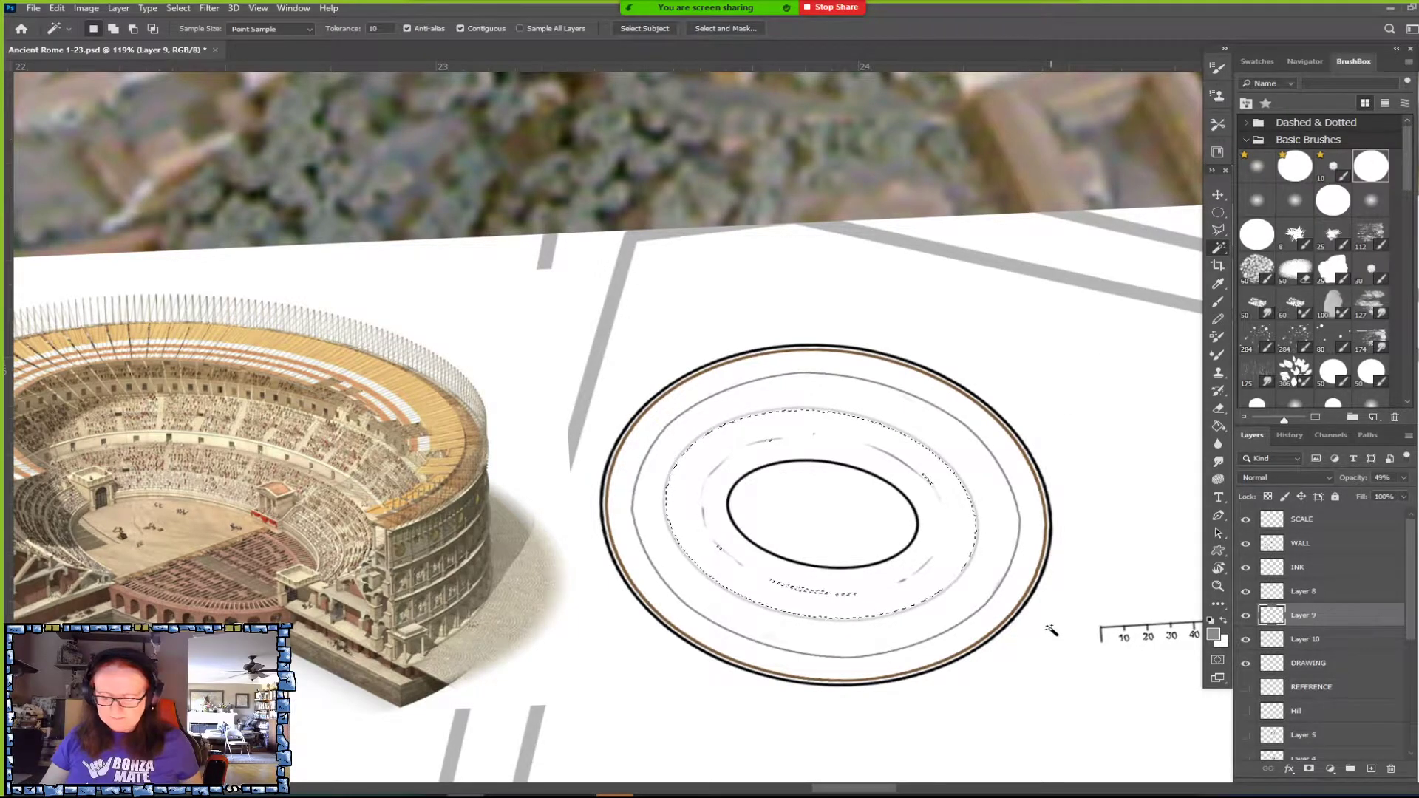
click(1246, 616)
click(1246, 616)
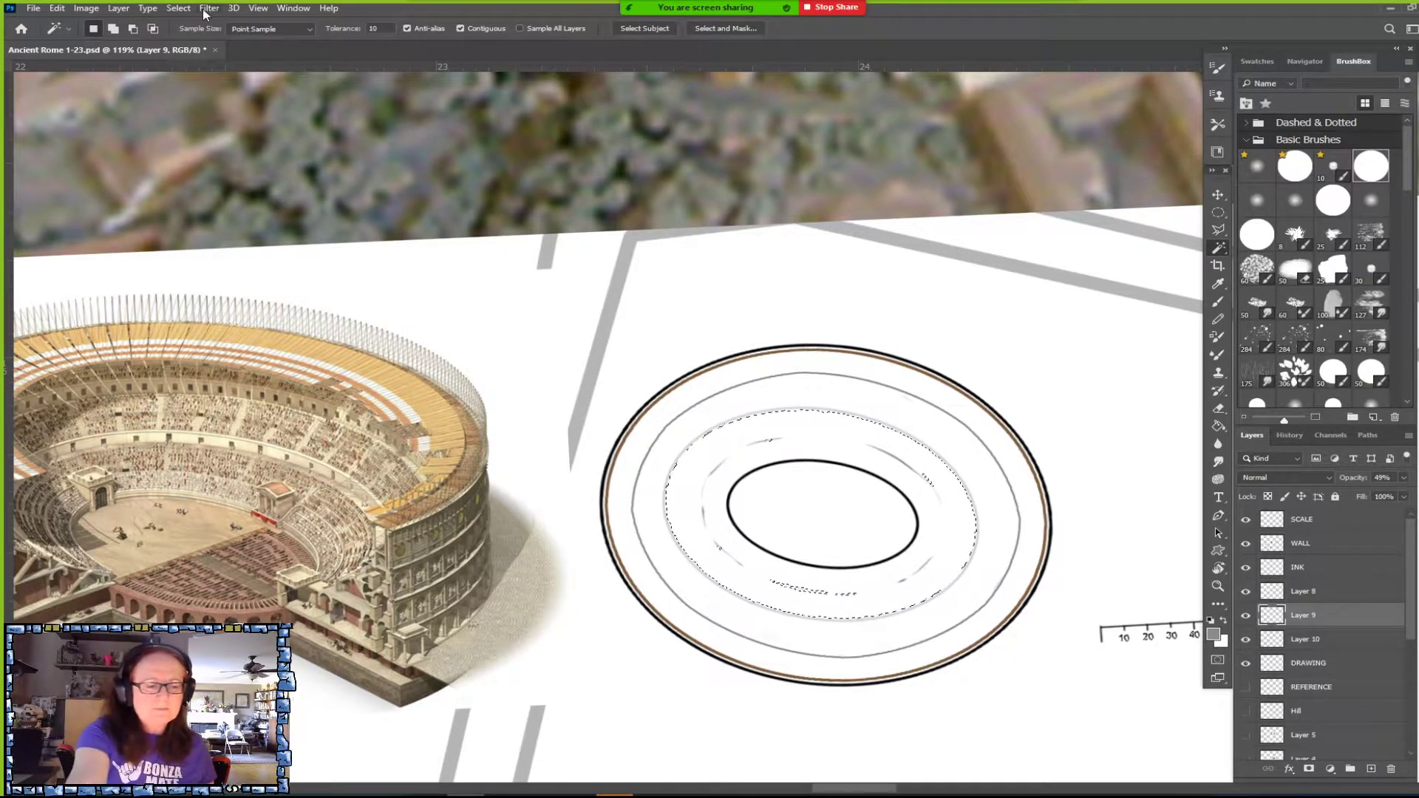
Try to contract the Layer 9 selection by 25 pixels, and clear the selection.
click(178, 8)
mouse_move(241, 205)
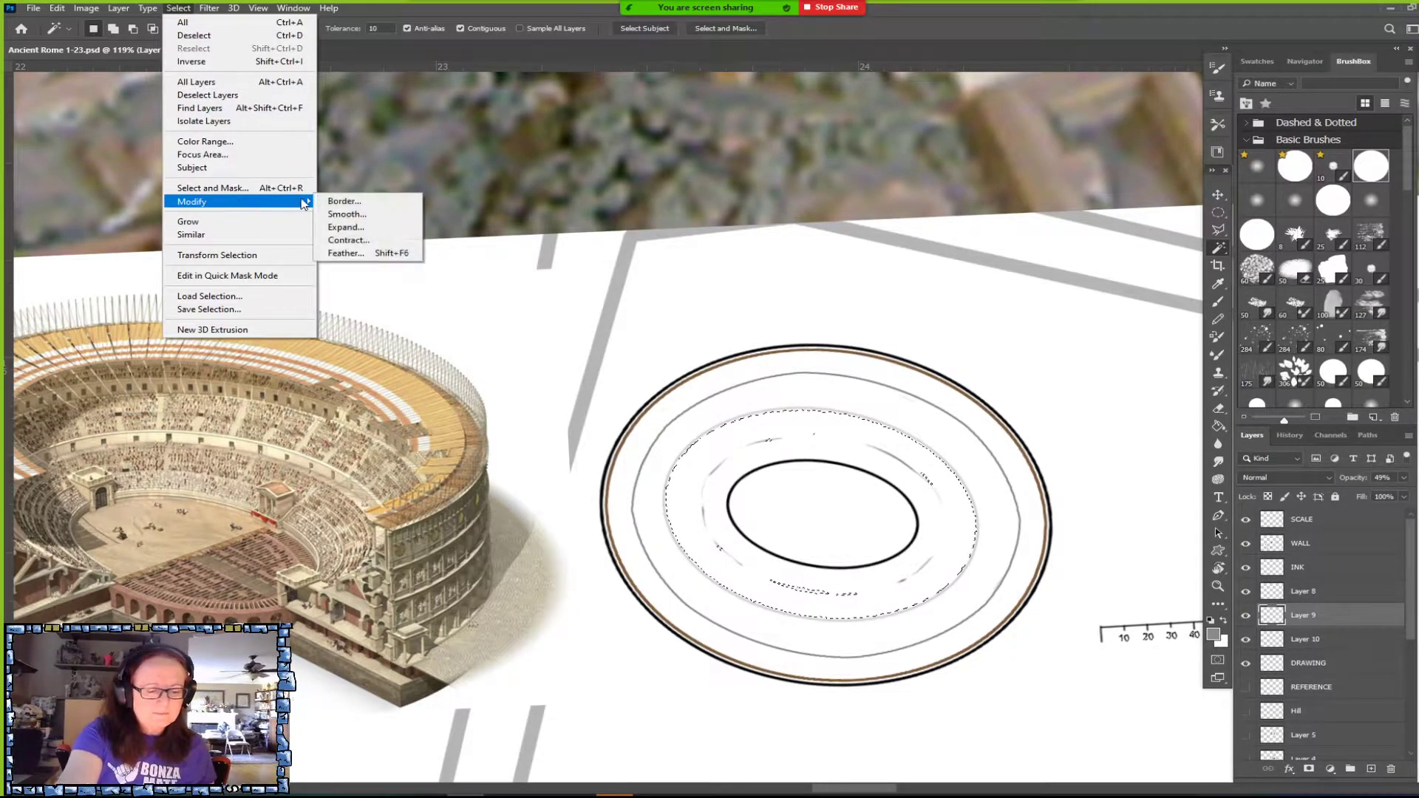
click(360, 241)
text(25)
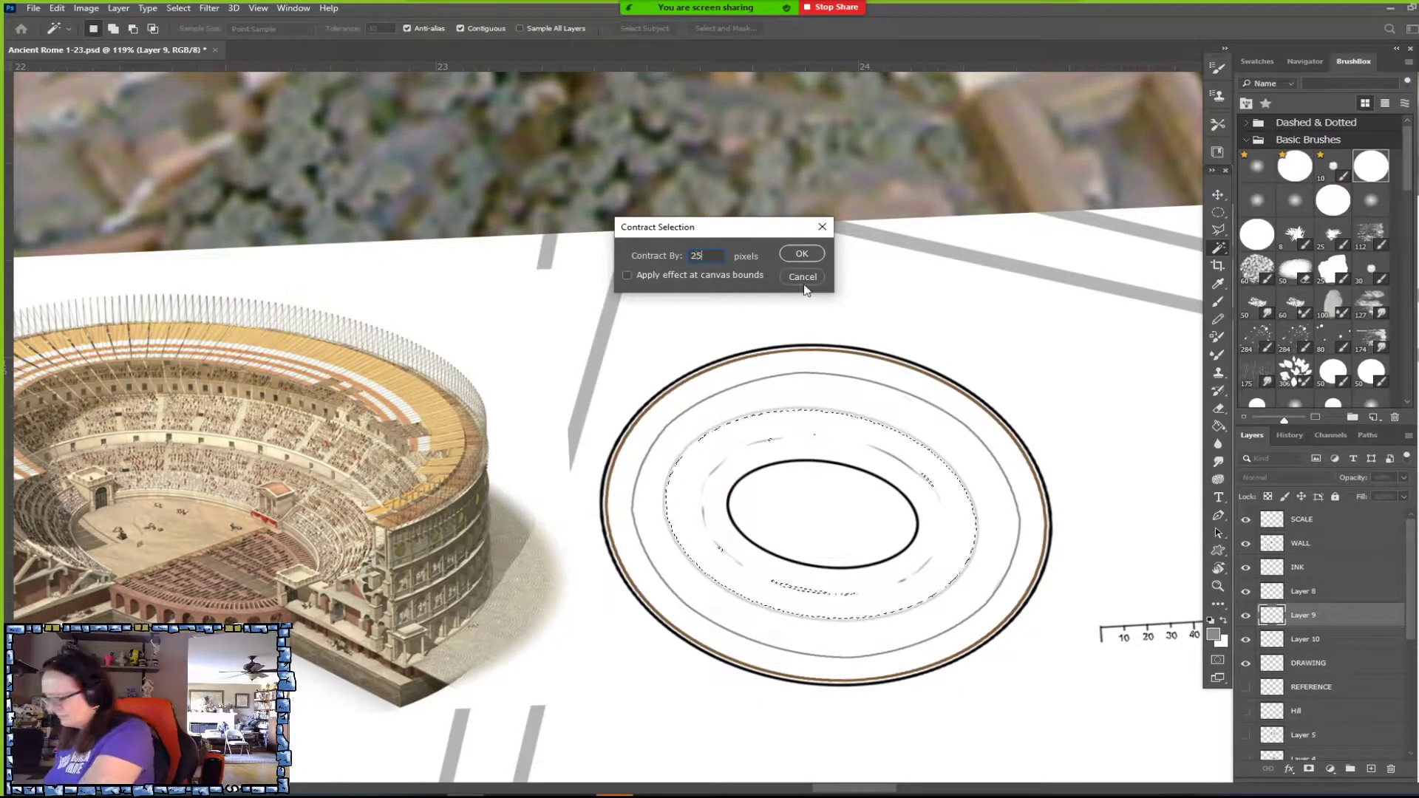
key(Return)
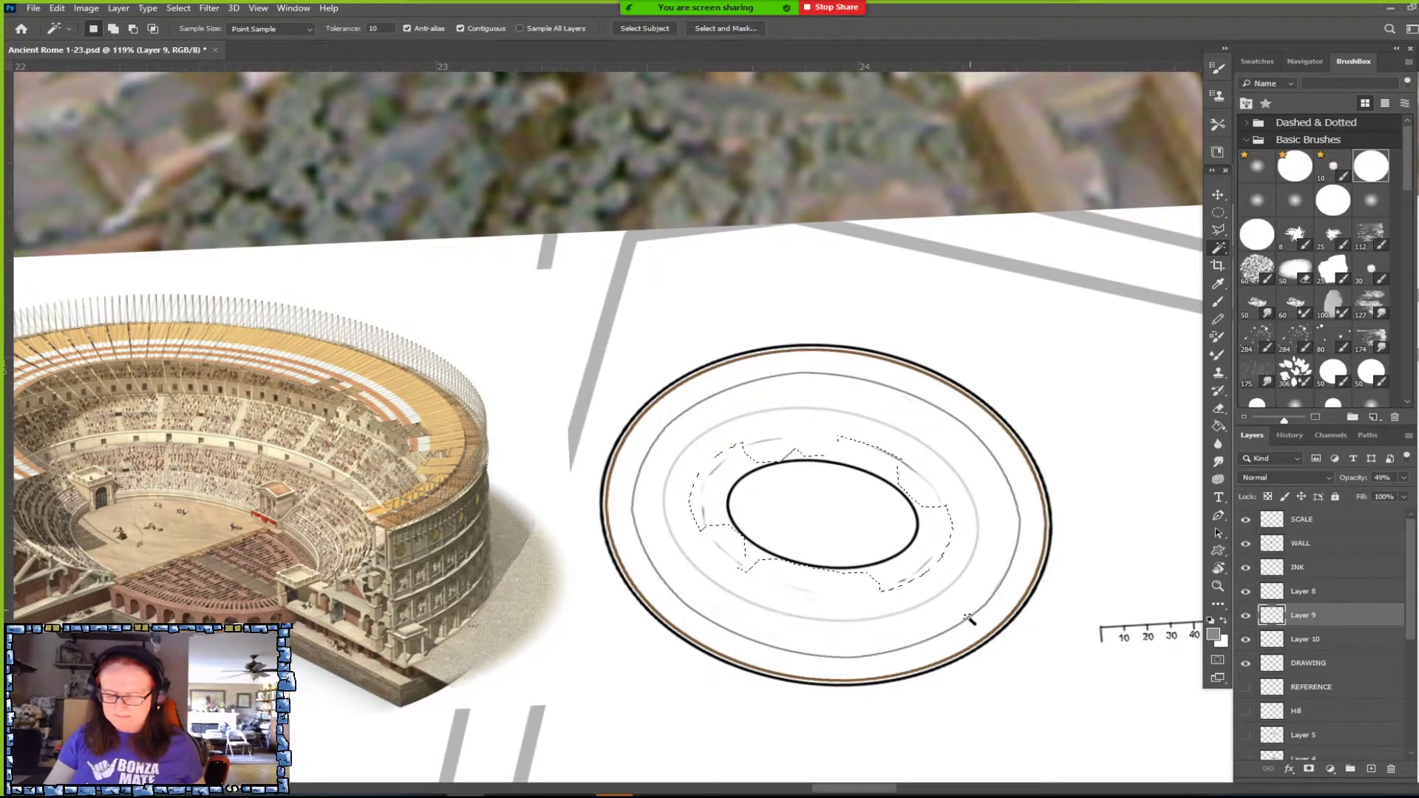
key(m)
key(ctrl+d)
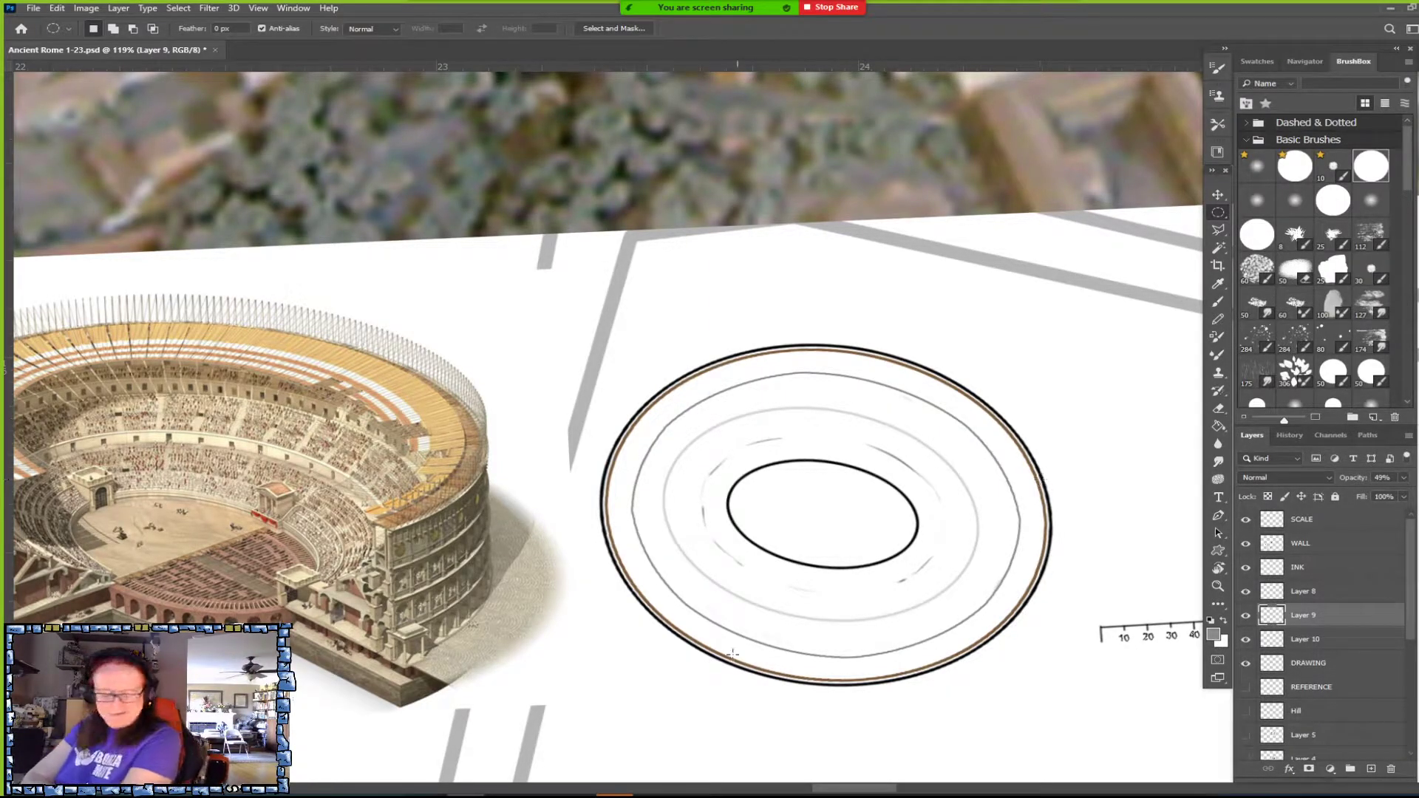
Make an elliptical selection and transform it to about 75% width, 118% height and 17.6° rotation, fitting it around the arena floor ellipse.
drag(662, 688, 641, 691)
click(178, 8)
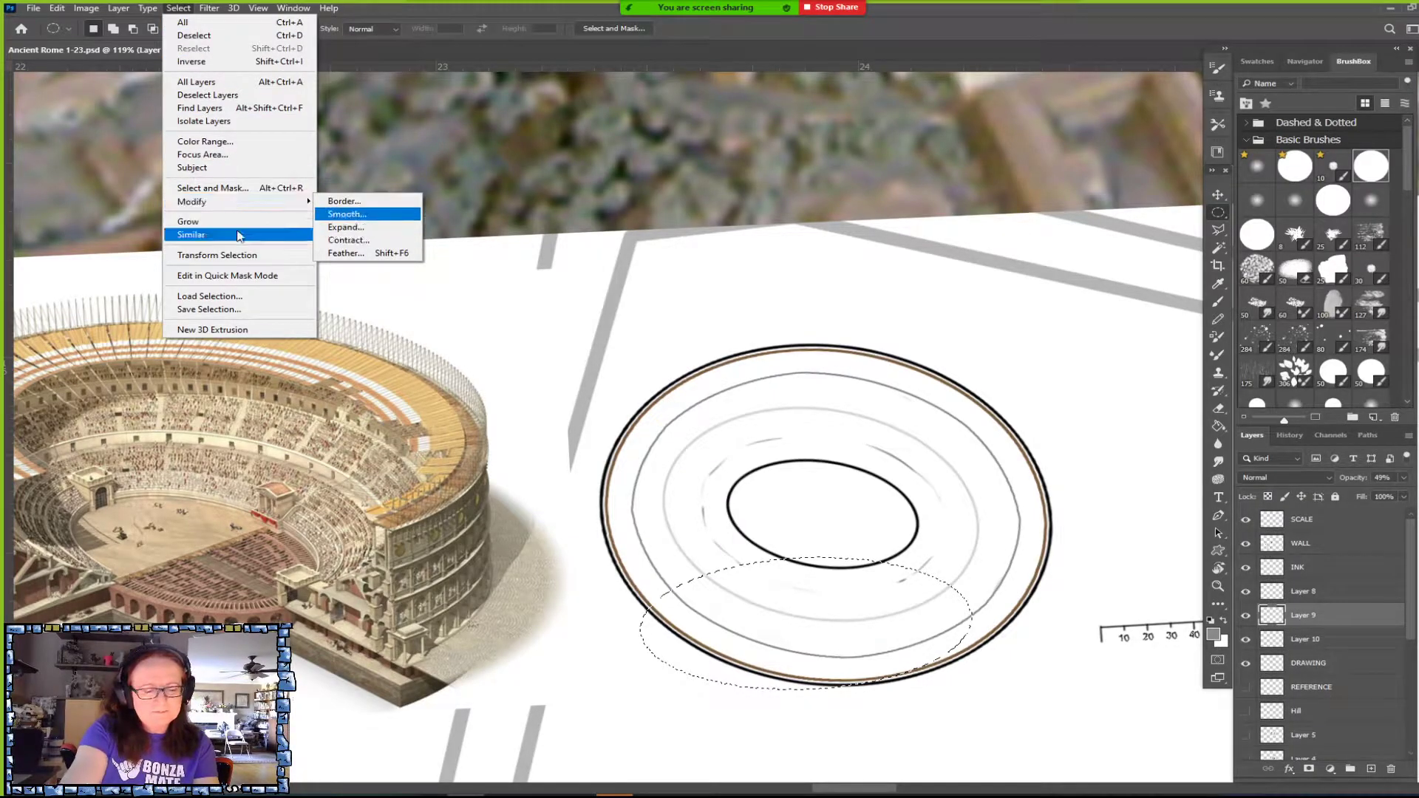
click(217, 255)
drag(812, 538, 835, 548)
drag(897, 668, 937, 547)
drag(851, 453, 844, 439)
drag(803, 577, 800, 589)
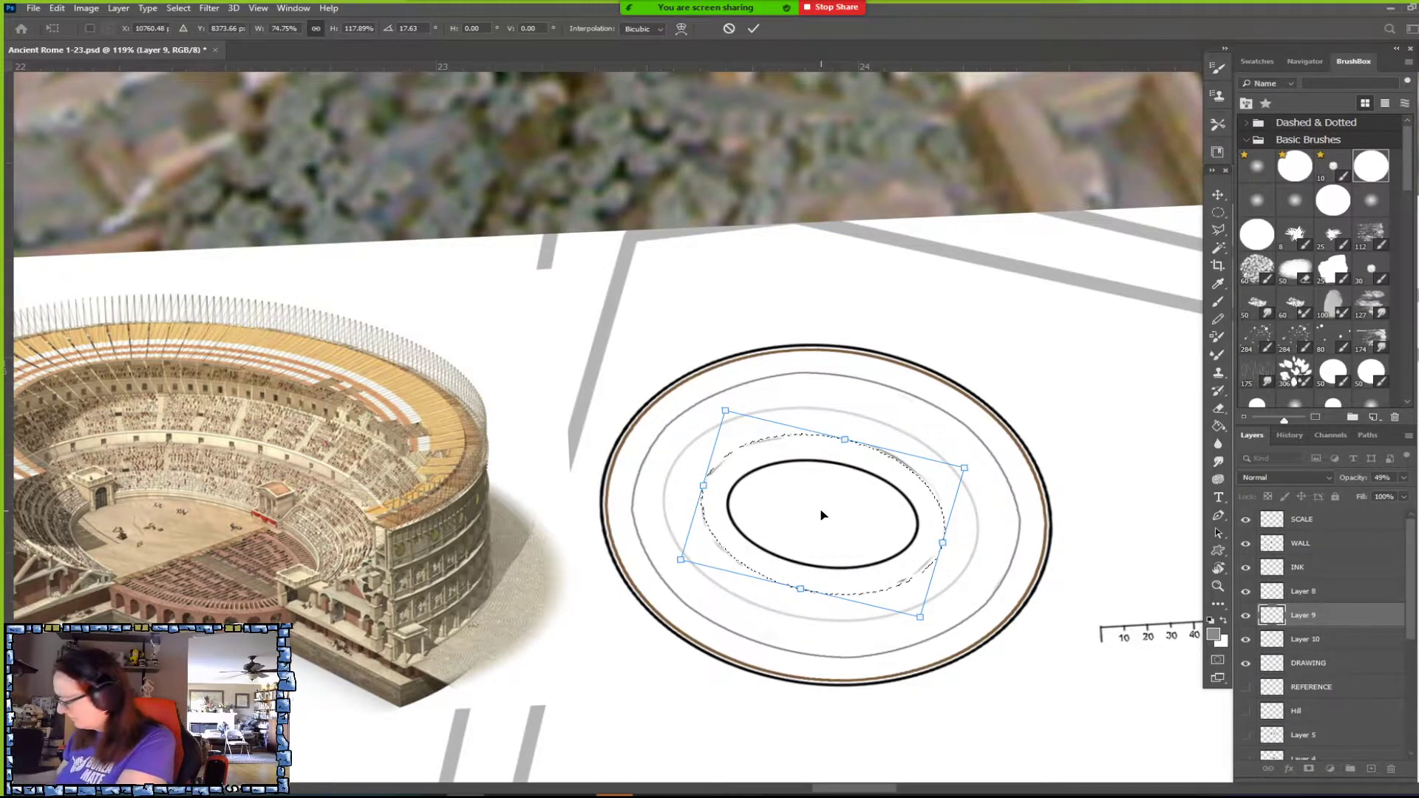
key(Return)
click(1244, 615)
click(1245, 617)
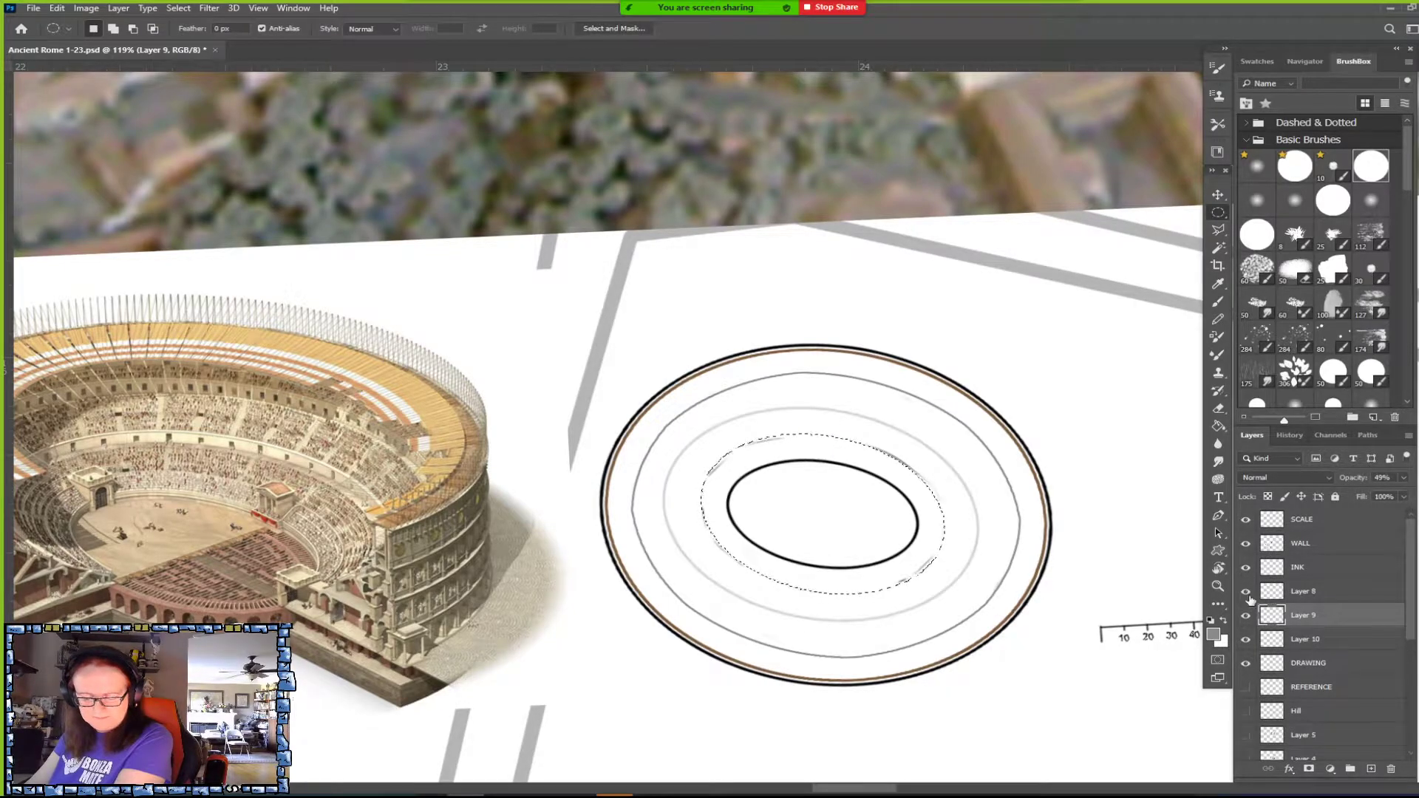
Stroke the elliptical selection on Layer 9 with a 2 px gray line placed inside, and deselect it.
click(57, 9)
click(104, 235)
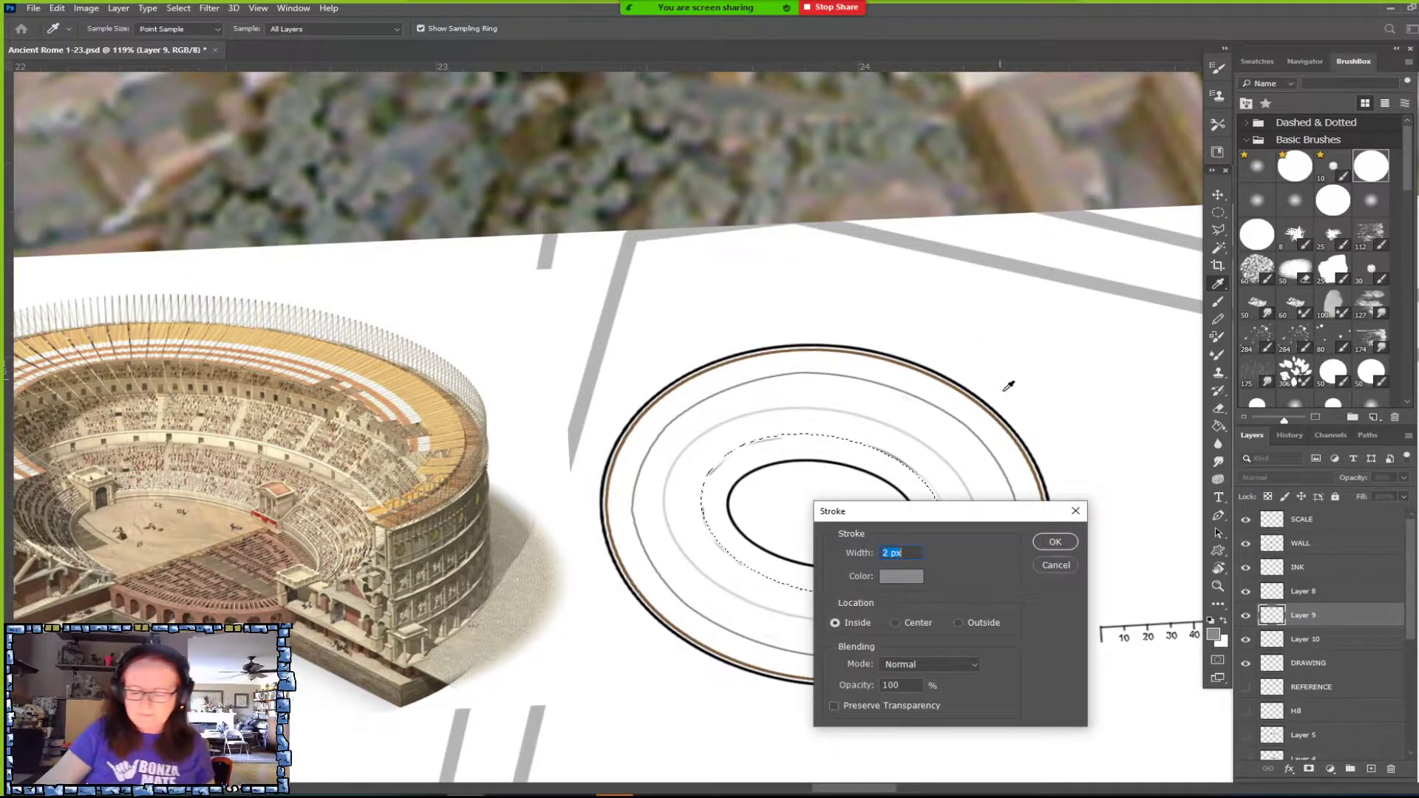
click(1047, 544)
key(m)
click(1055, 569)
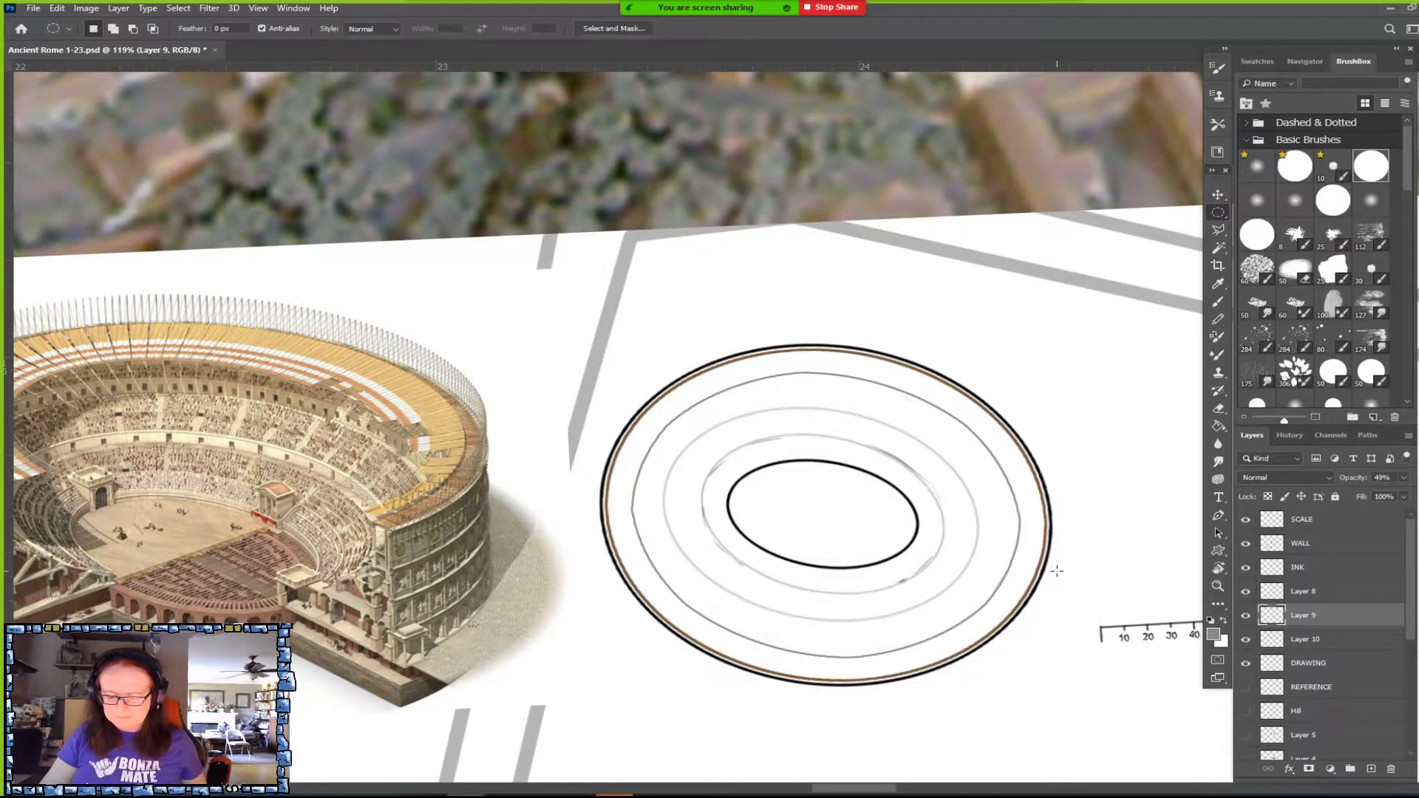
Clear the leftover fragments of the old inner ring from Layer 10.
click(1245, 640)
click(1245, 641)
click(1310, 640)
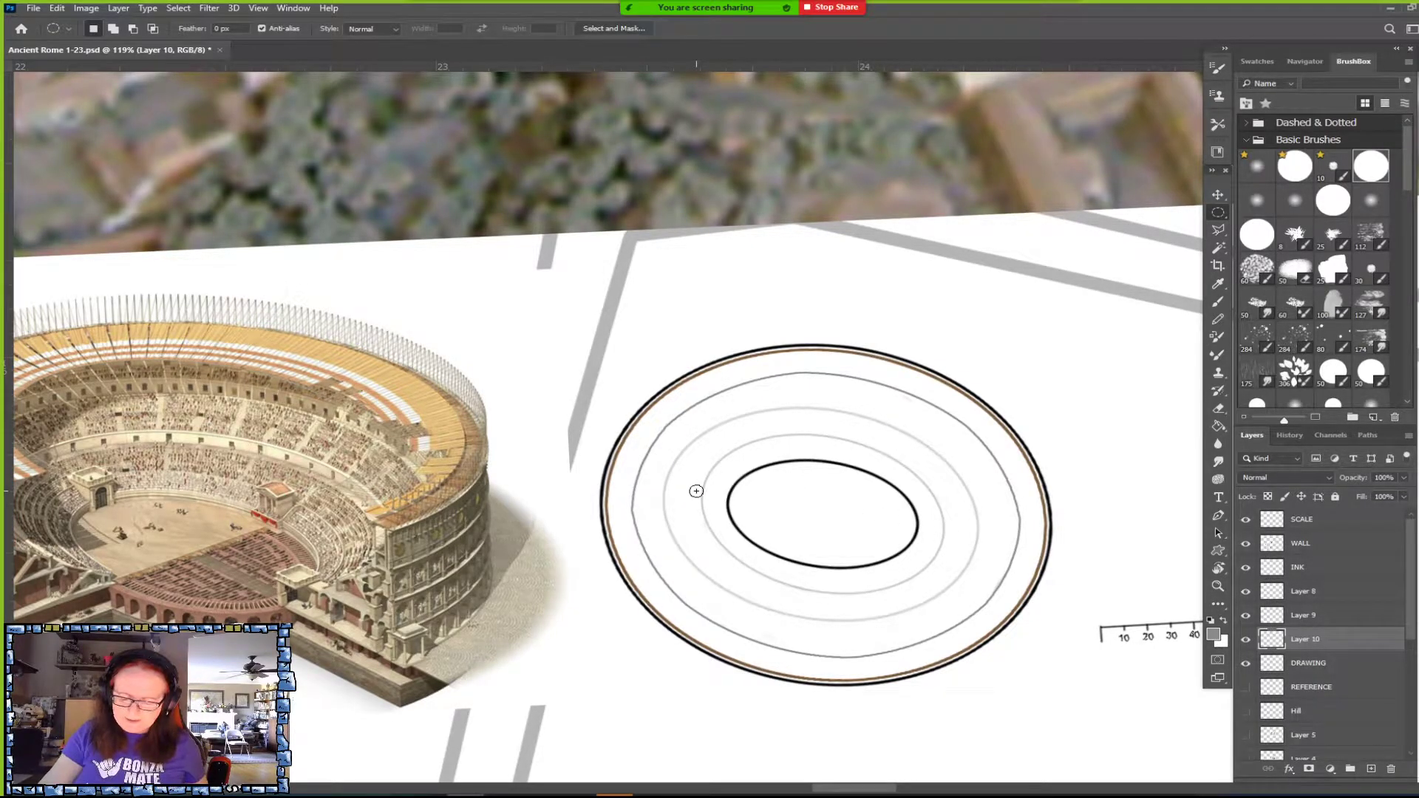
Examine the spacing of the Colosseum rings close up and from a distance, against the surrounding map and reference picture.
scroll(923, 569, down, 4)
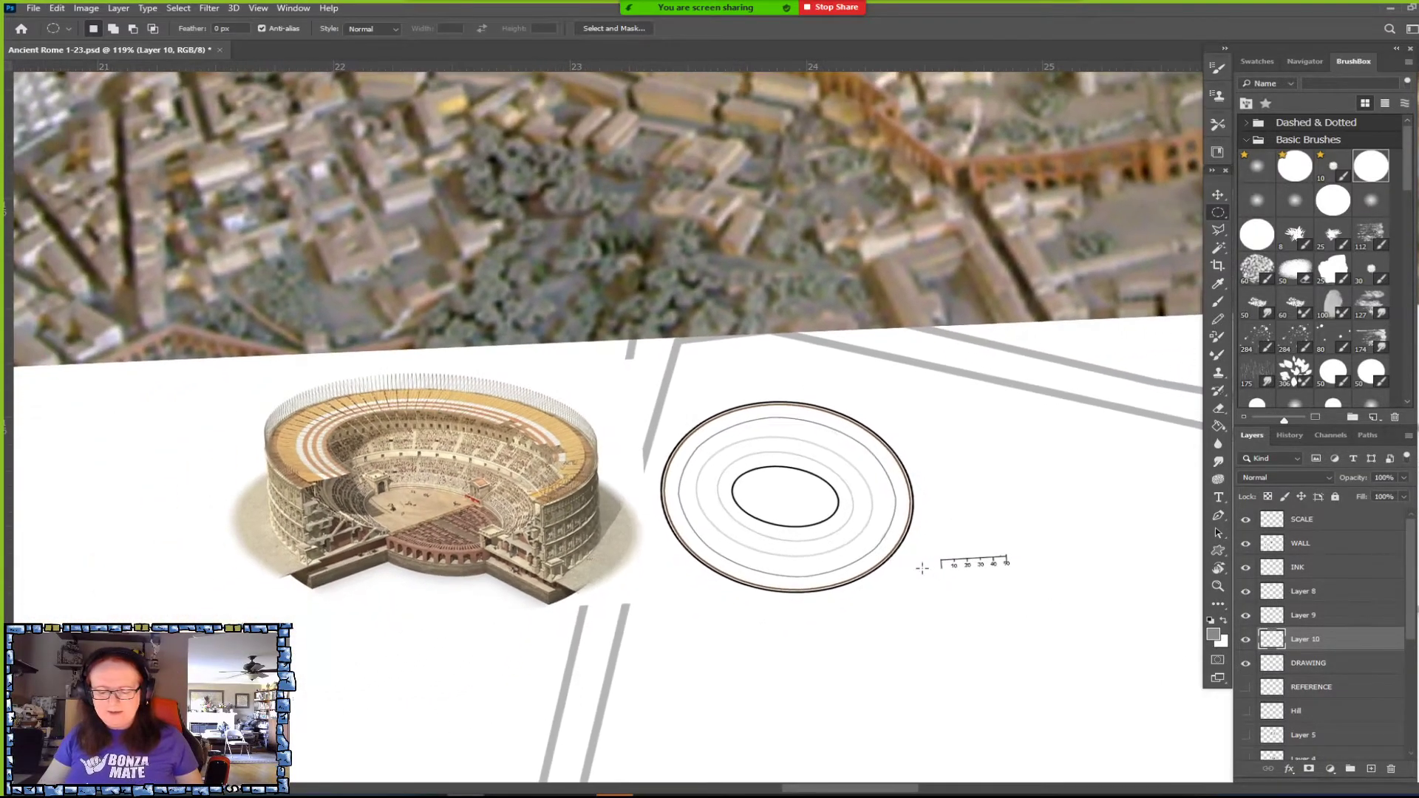
scroll(923, 568, up, 2)
scroll(922, 568, down, 5)
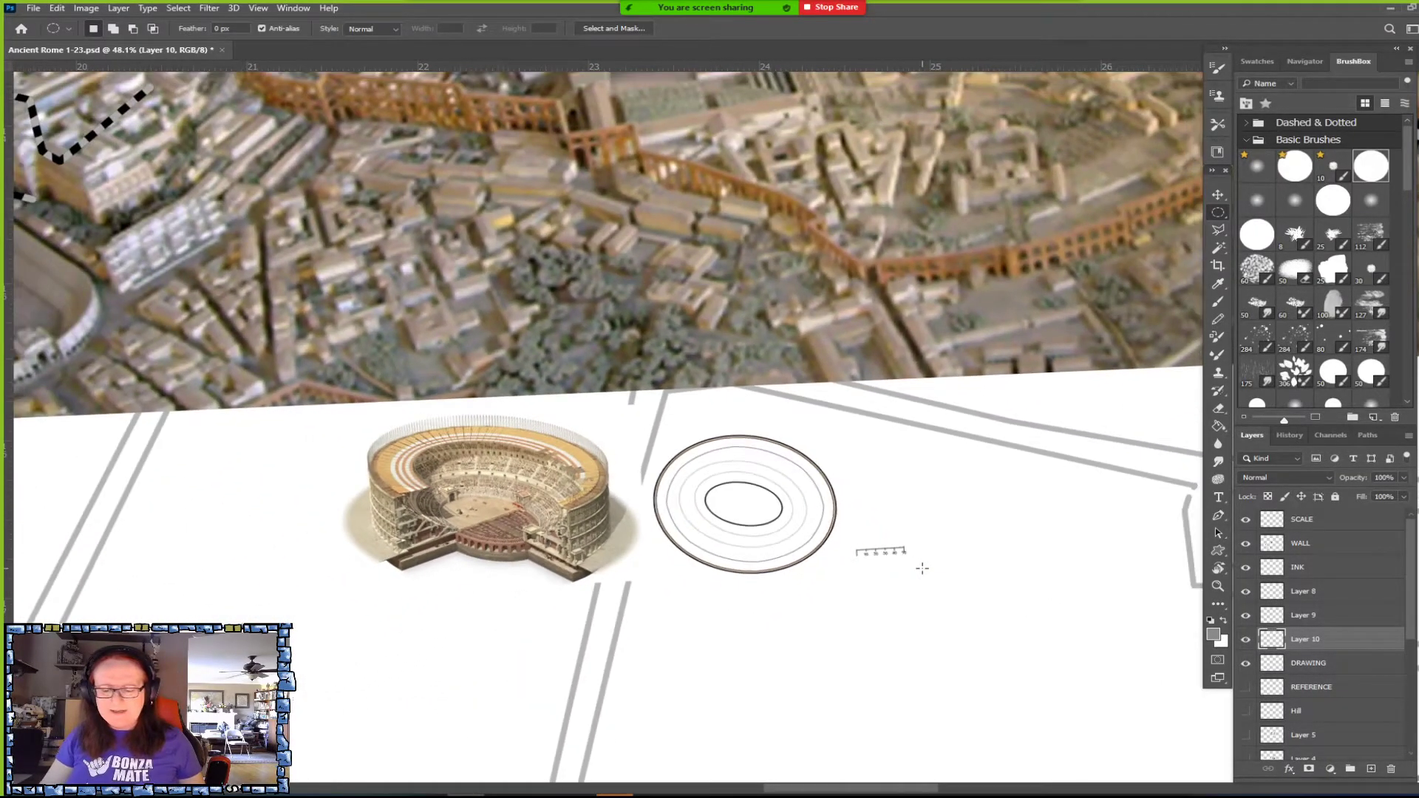
scroll(922, 568, down, 3)
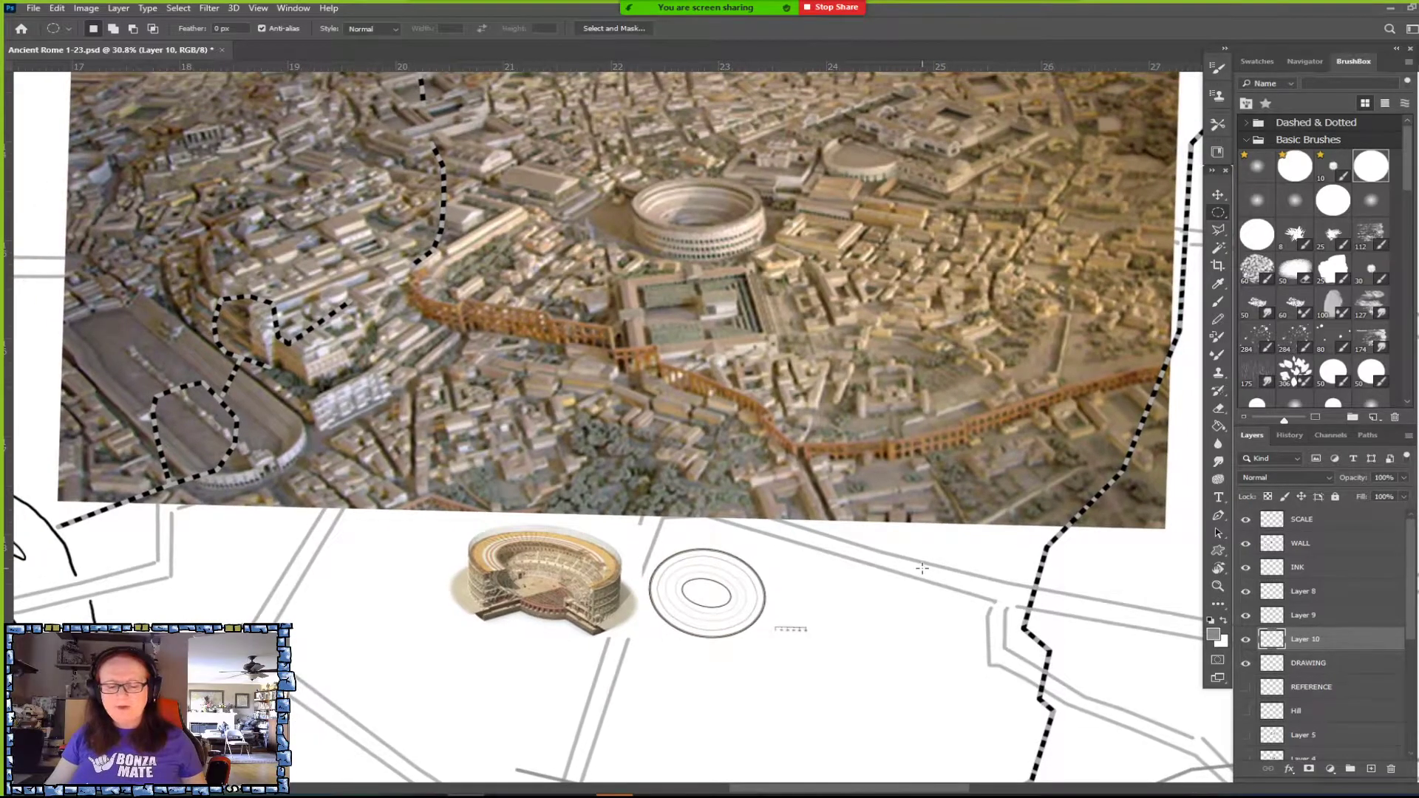
scroll(922, 568, down, 1)
scroll(923, 568, up, 1)
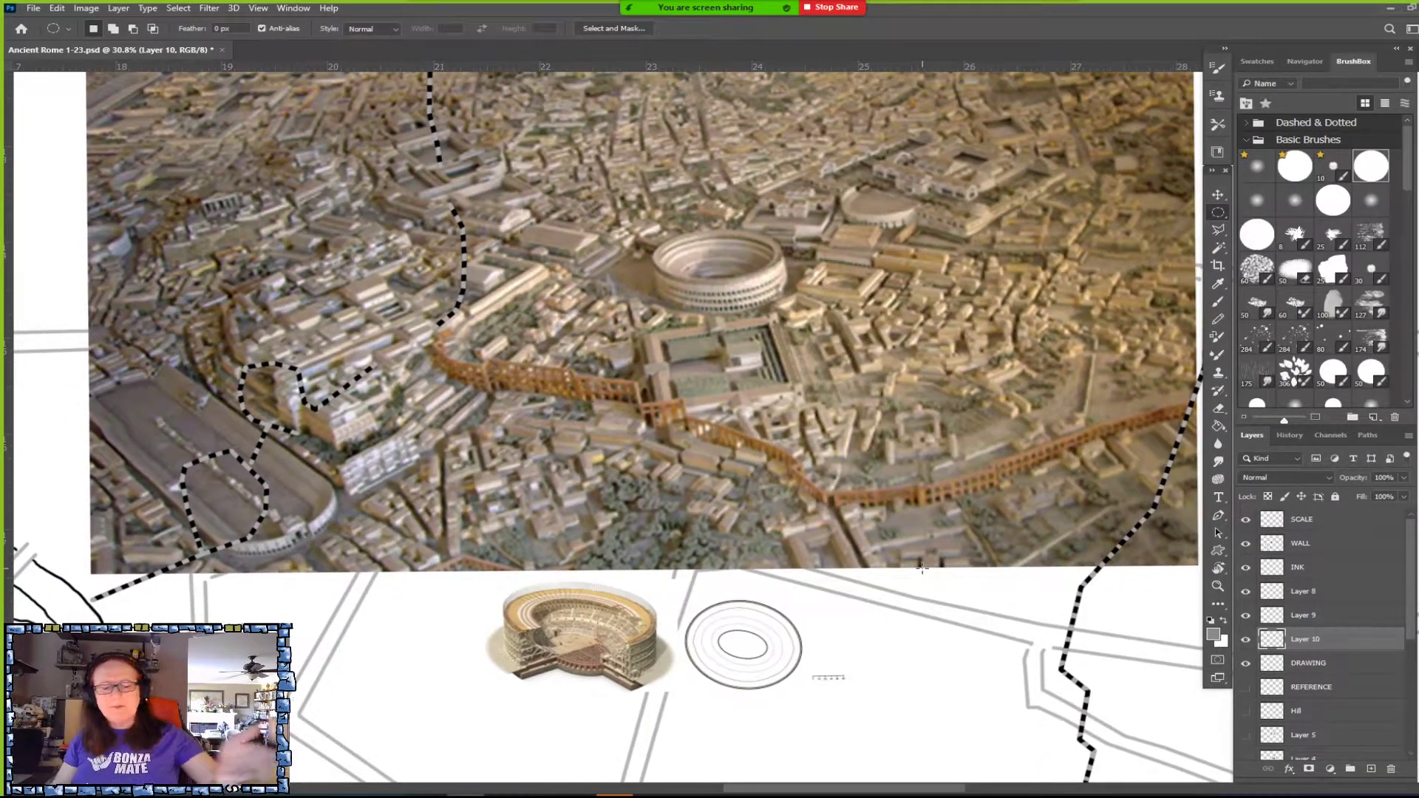
scroll(922, 568, down, 1)
scroll(923, 568, up, 1)
scroll(923, 568, down, 1)
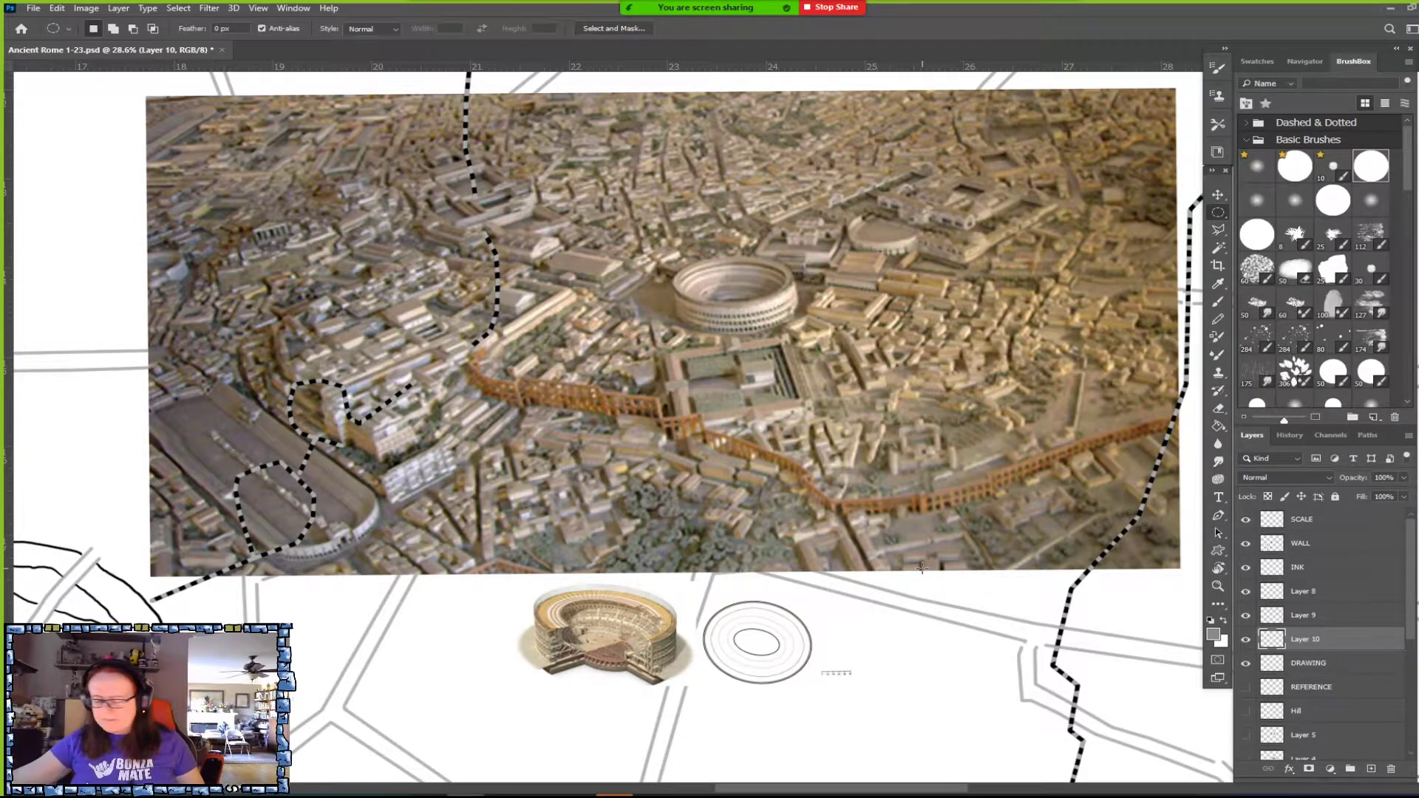
scroll(921, 567, up, 3)
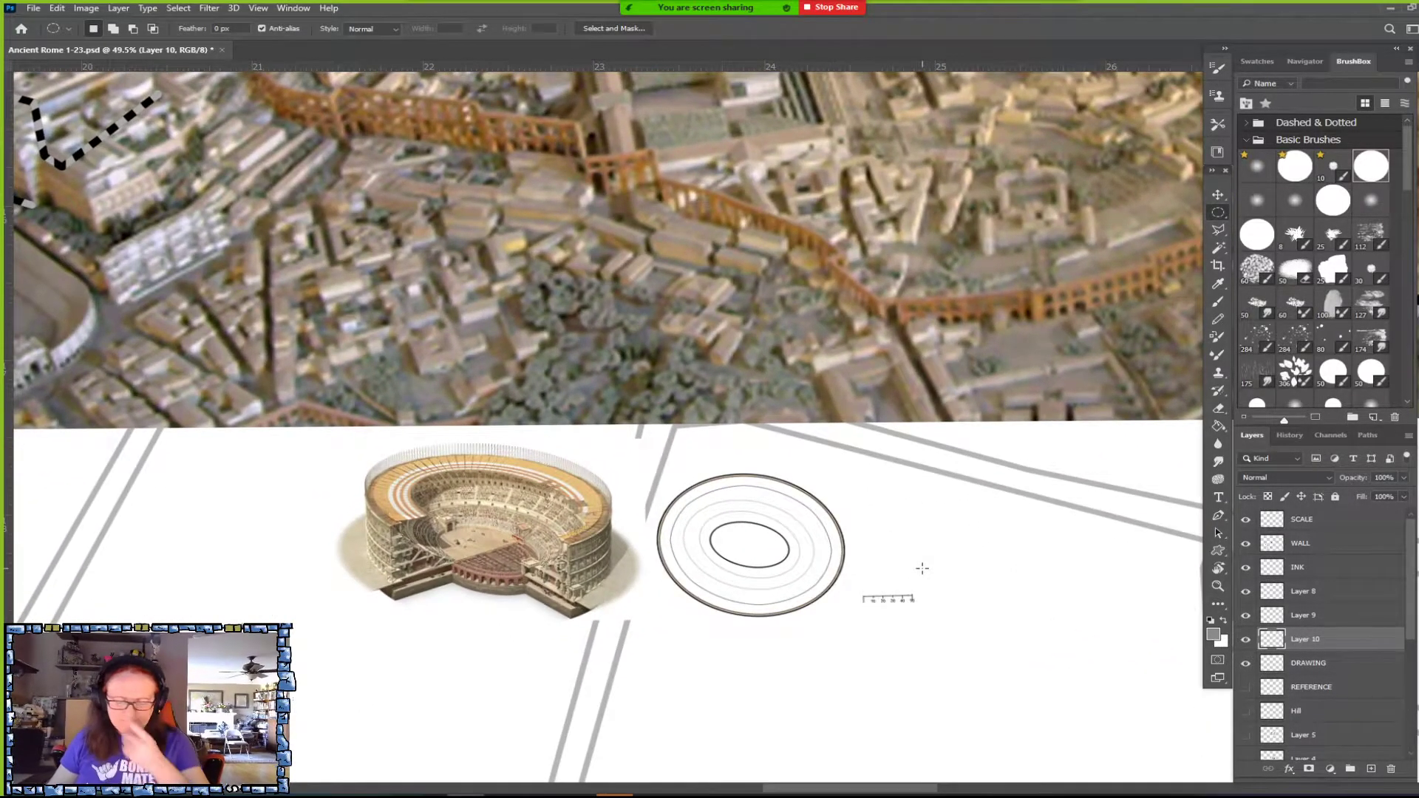
scroll(921, 568, up, 4)
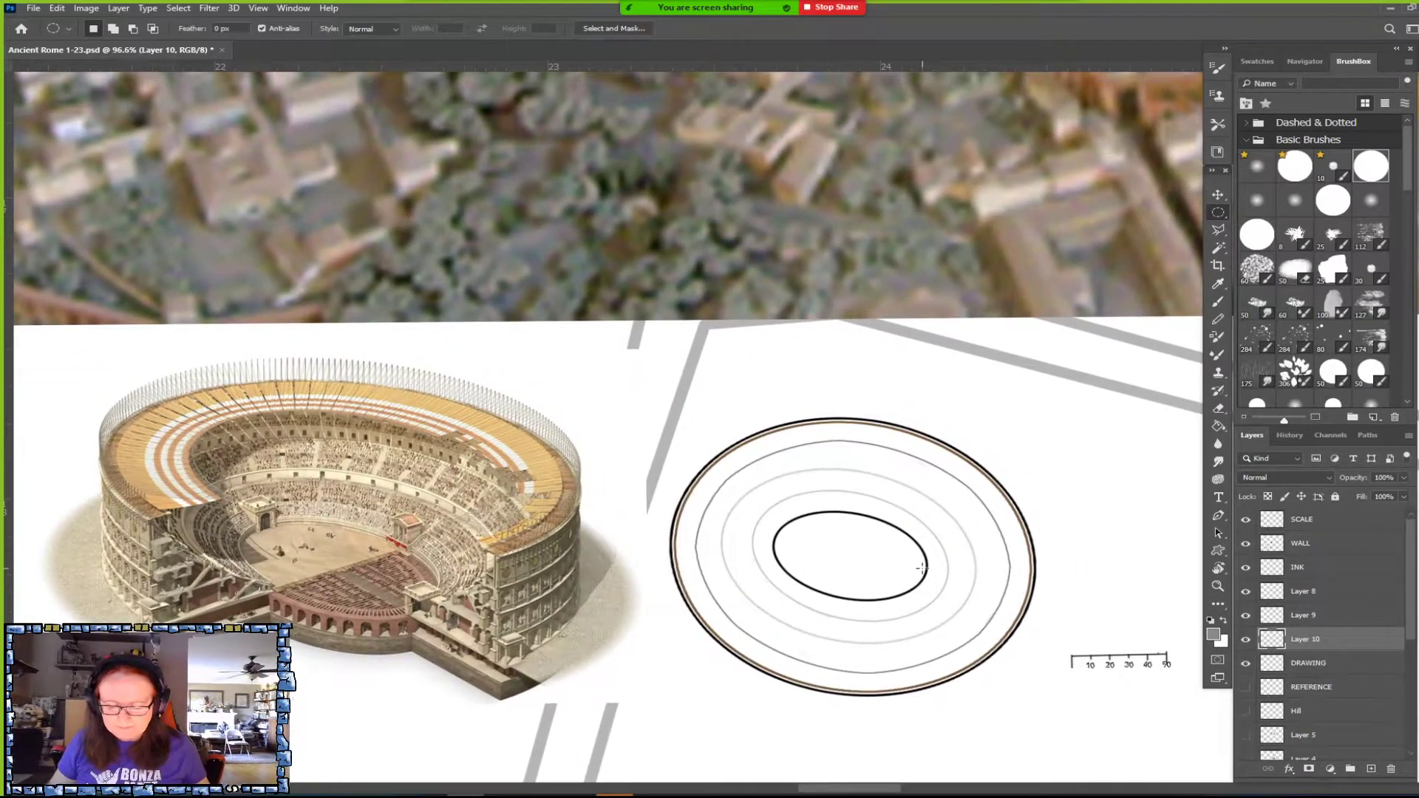
scroll(922, 567, down, 1)
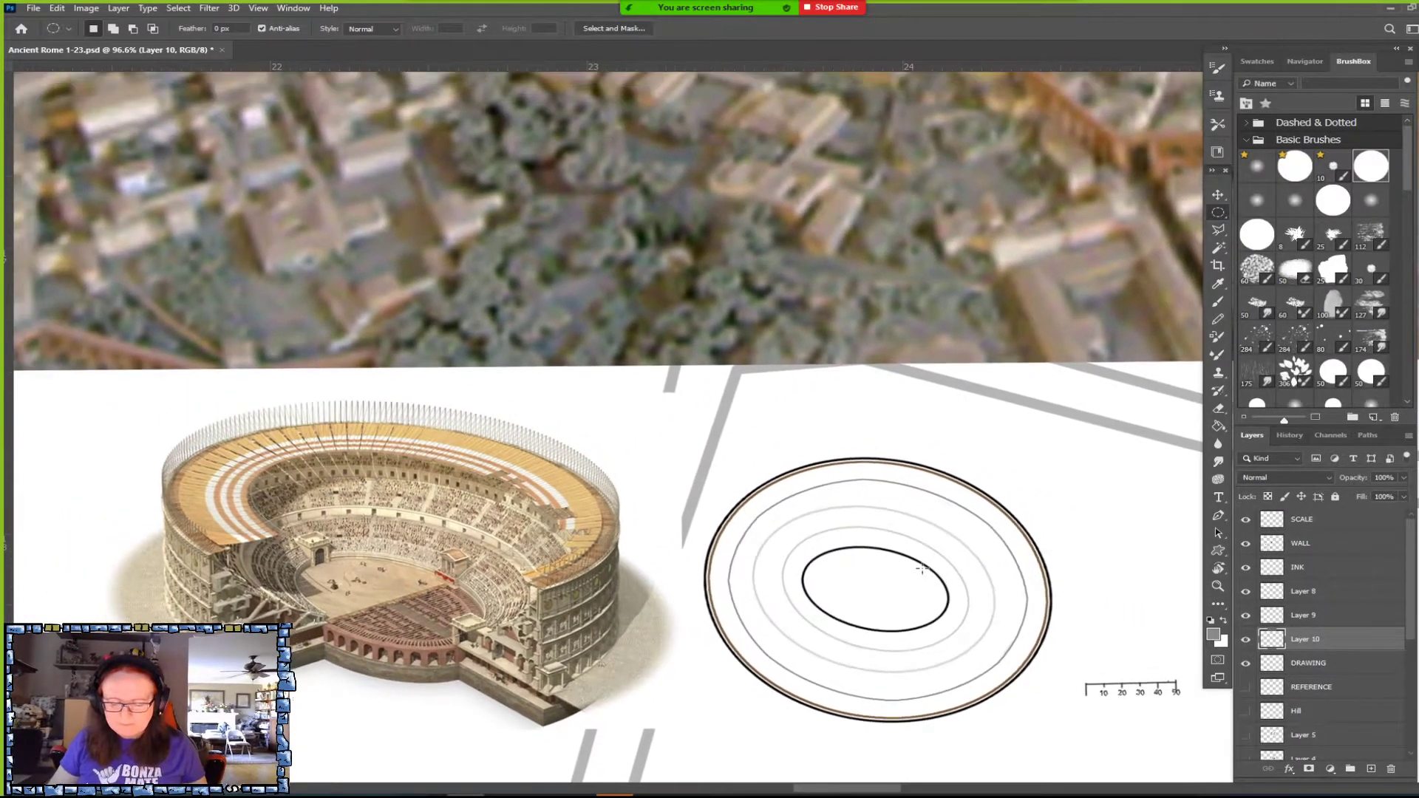
scroll(921, 567, down, 1)
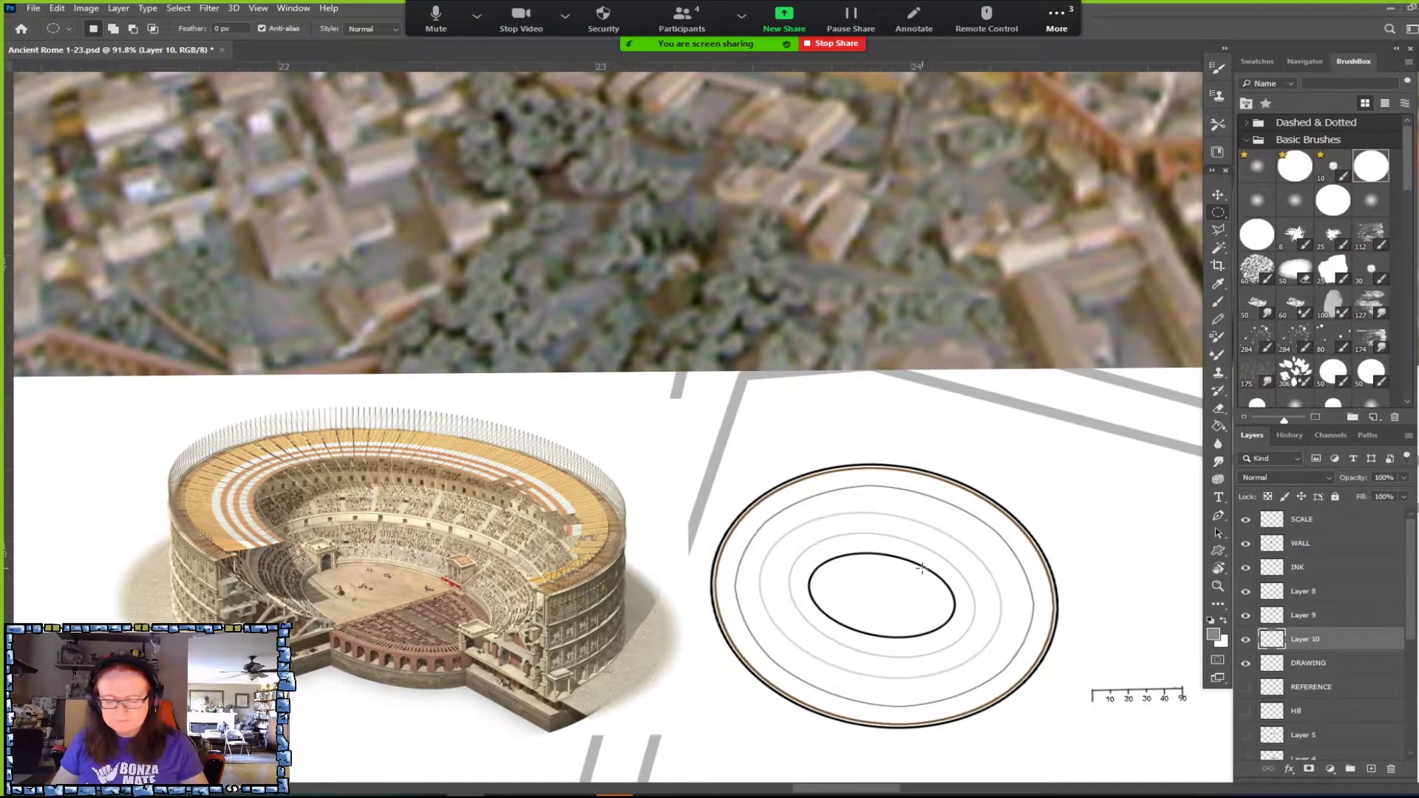
scroll(922, 568, up, 8)
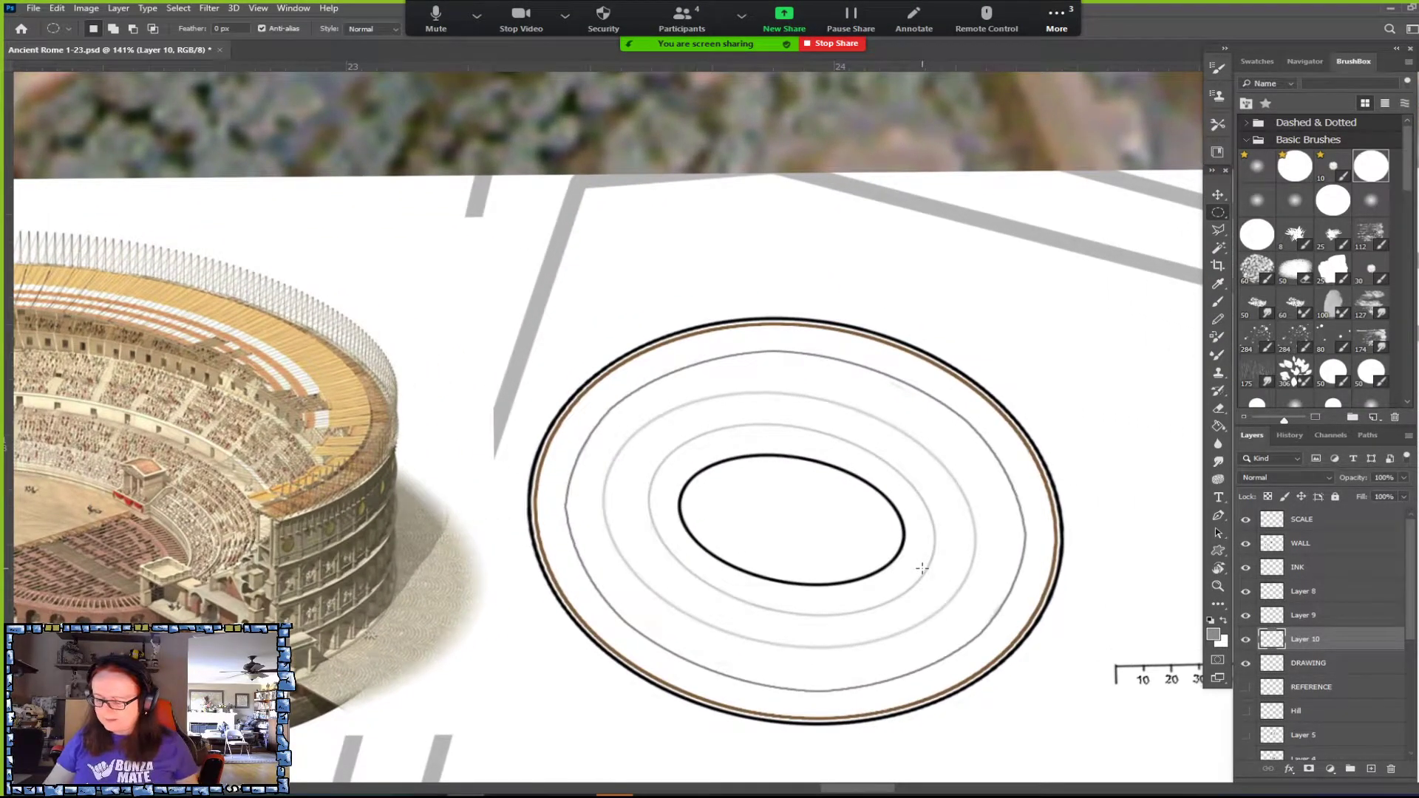
Check the contents of Layer 8 and merge Layer 9 with Layer 10.
click(1246, 592)
click(1246, 593)
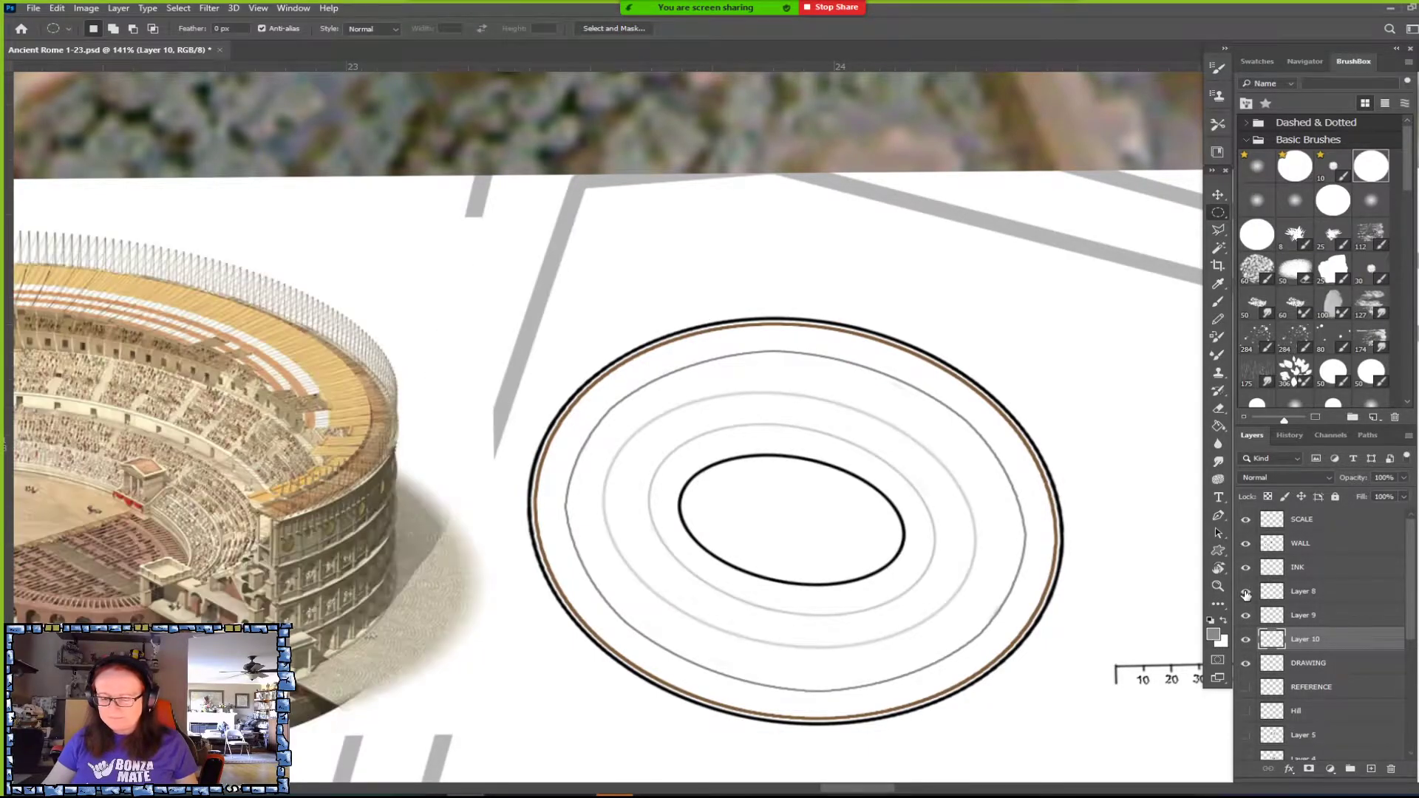
shift+click(1331, 619)
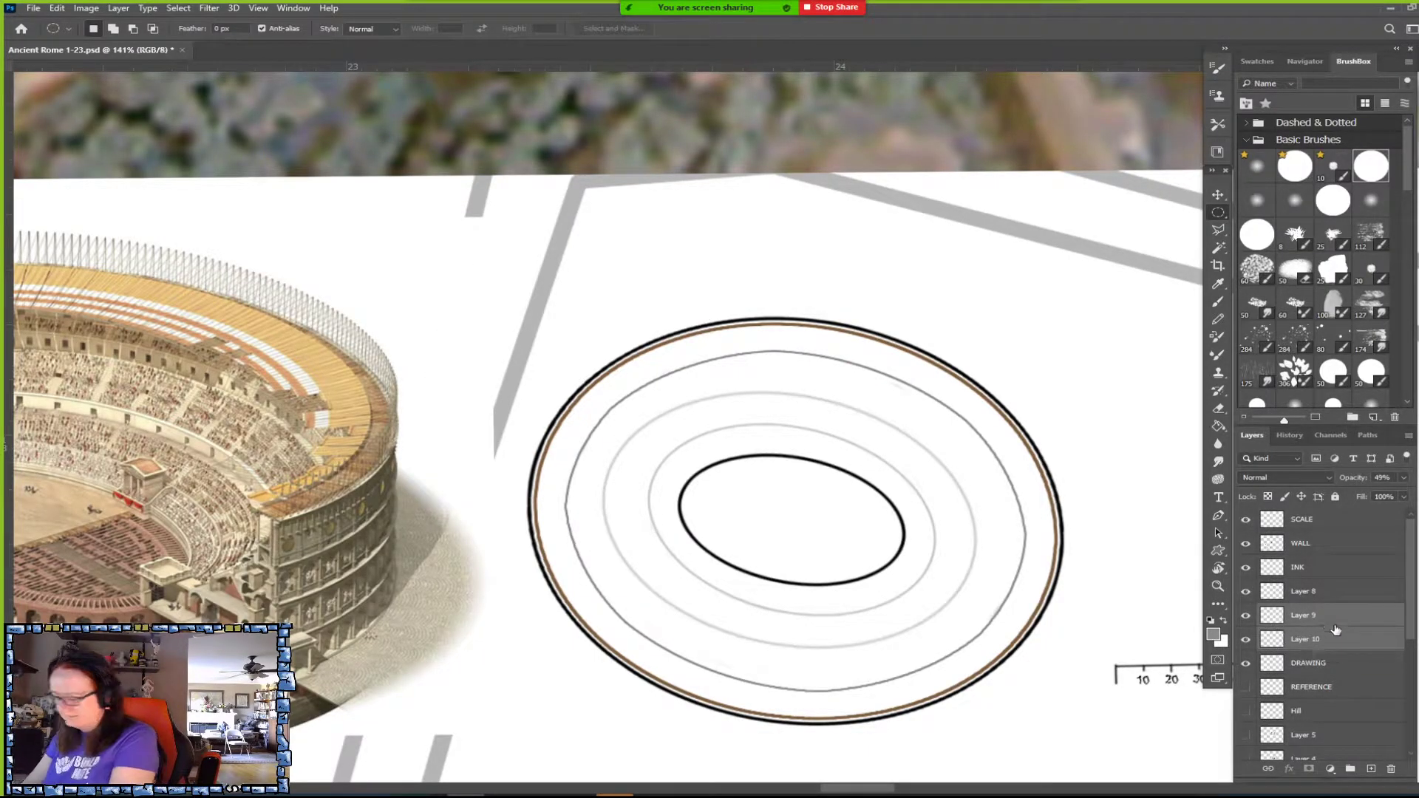
key(ctrl+e)
Place Layer 9 beneath the DRAWING layer and merge the two into DRAWING.
click(1248, 640)
click(1248, 640)
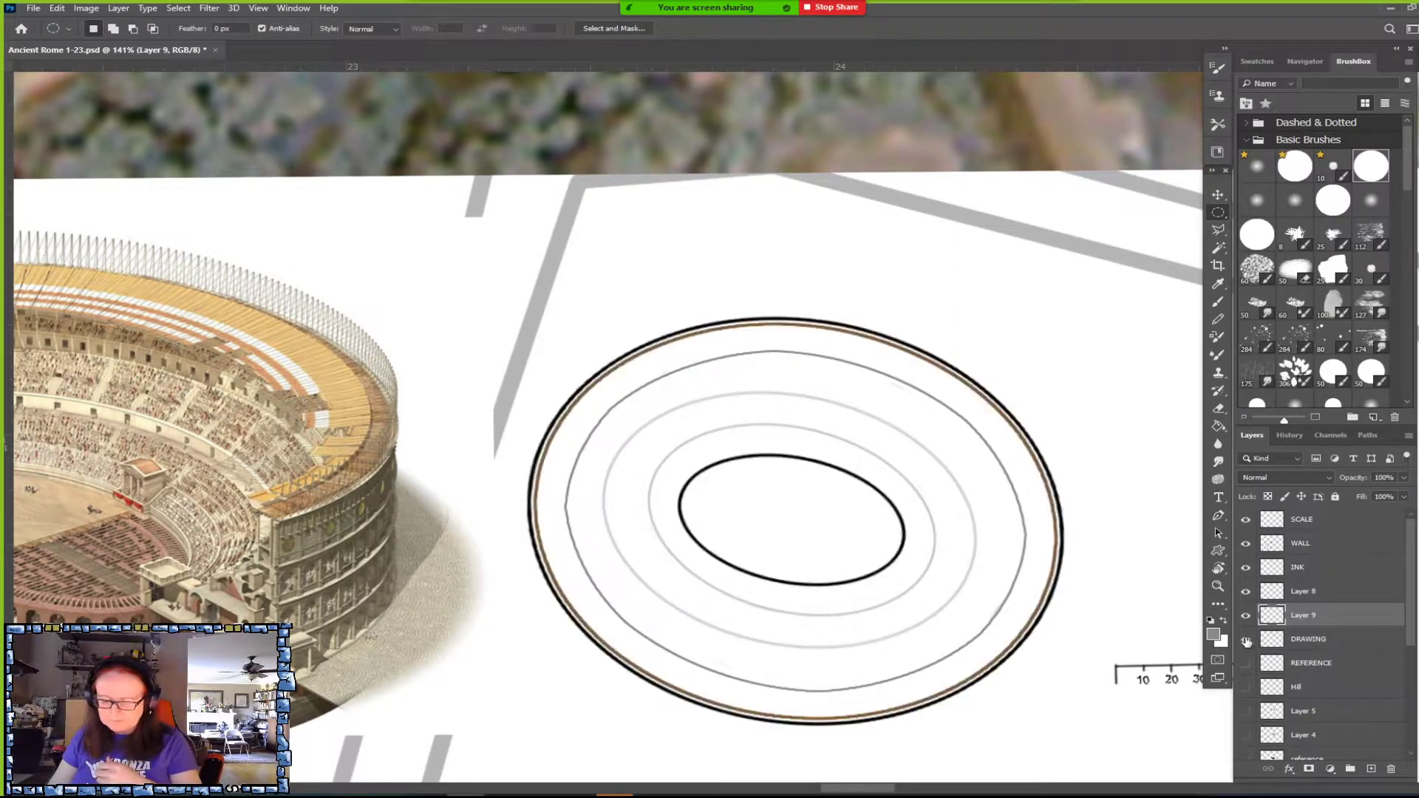
shift+click(1332, 640)
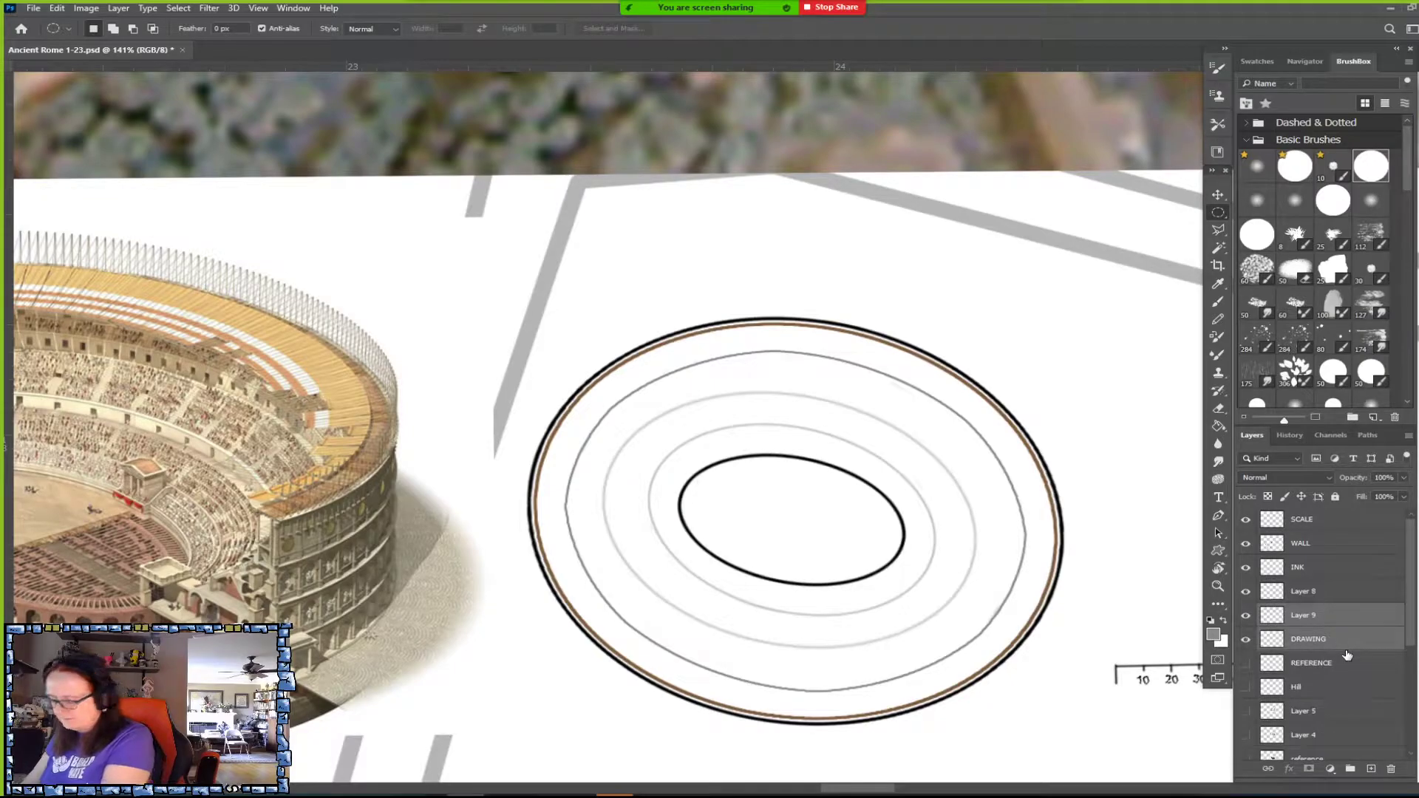
click(1334, 620)
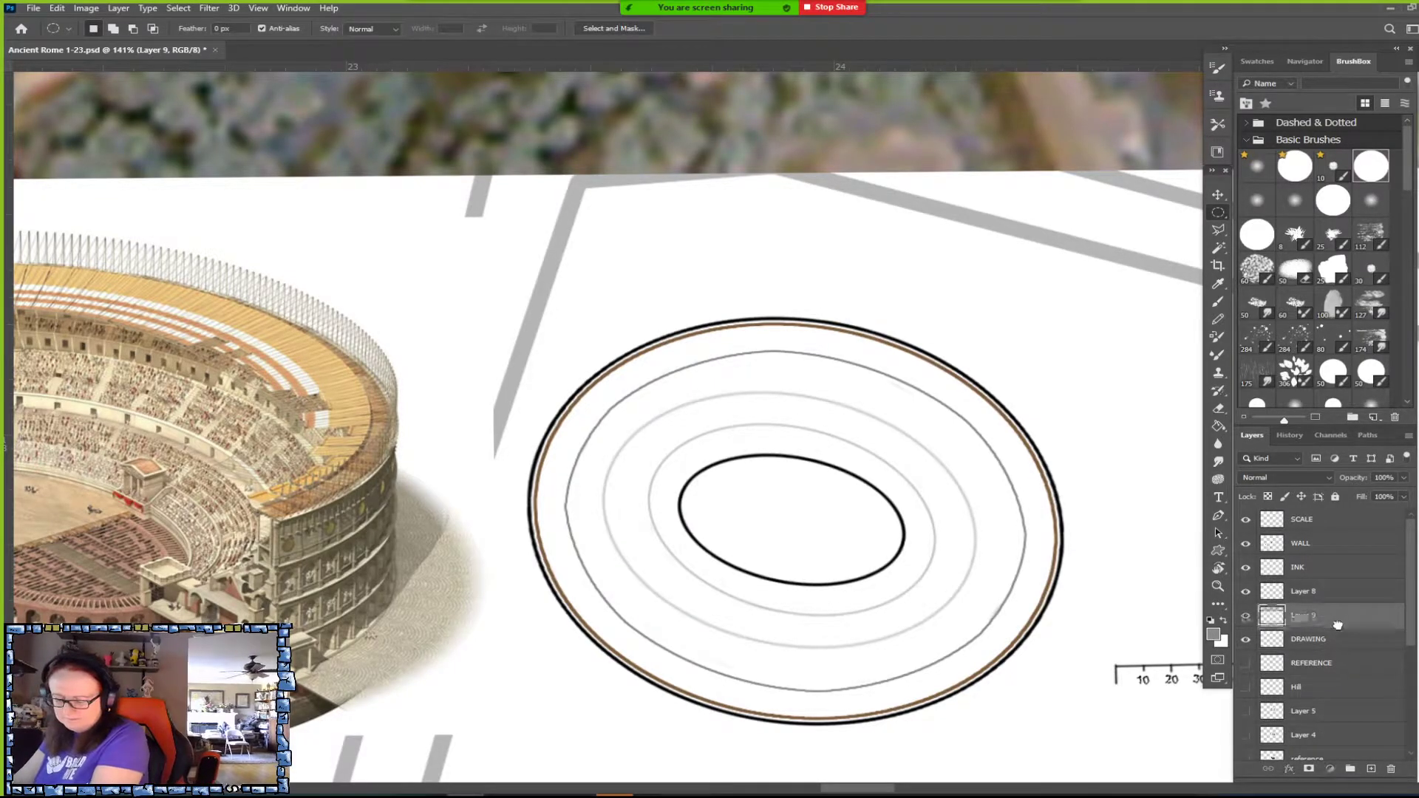
key(ctrl+bracketleft)
ctrl+click(1336, 623)
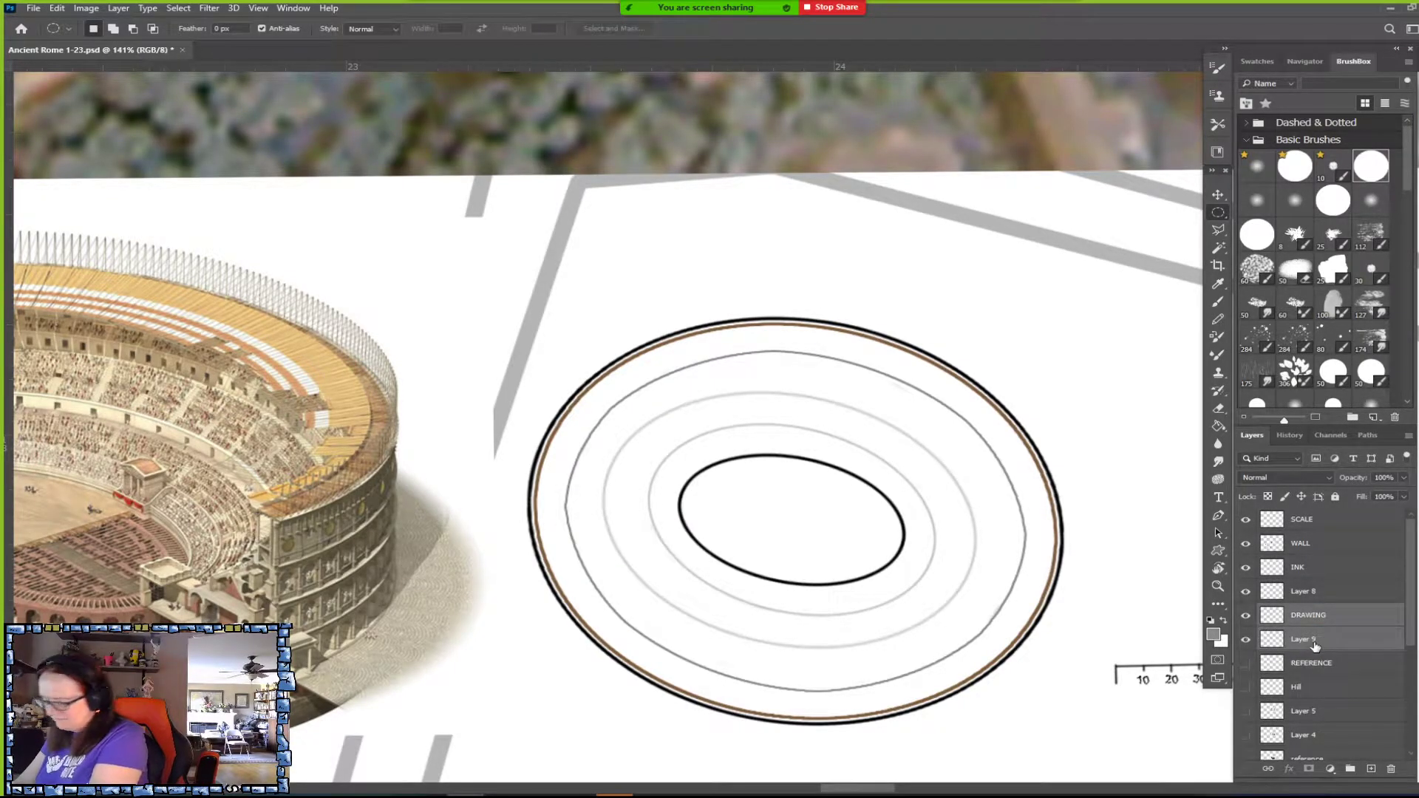
key(ctrl+e)
Show the REFERENCE layer and compare its Colosseum floor plan with the drawn rings.
key(ctrl+minus)
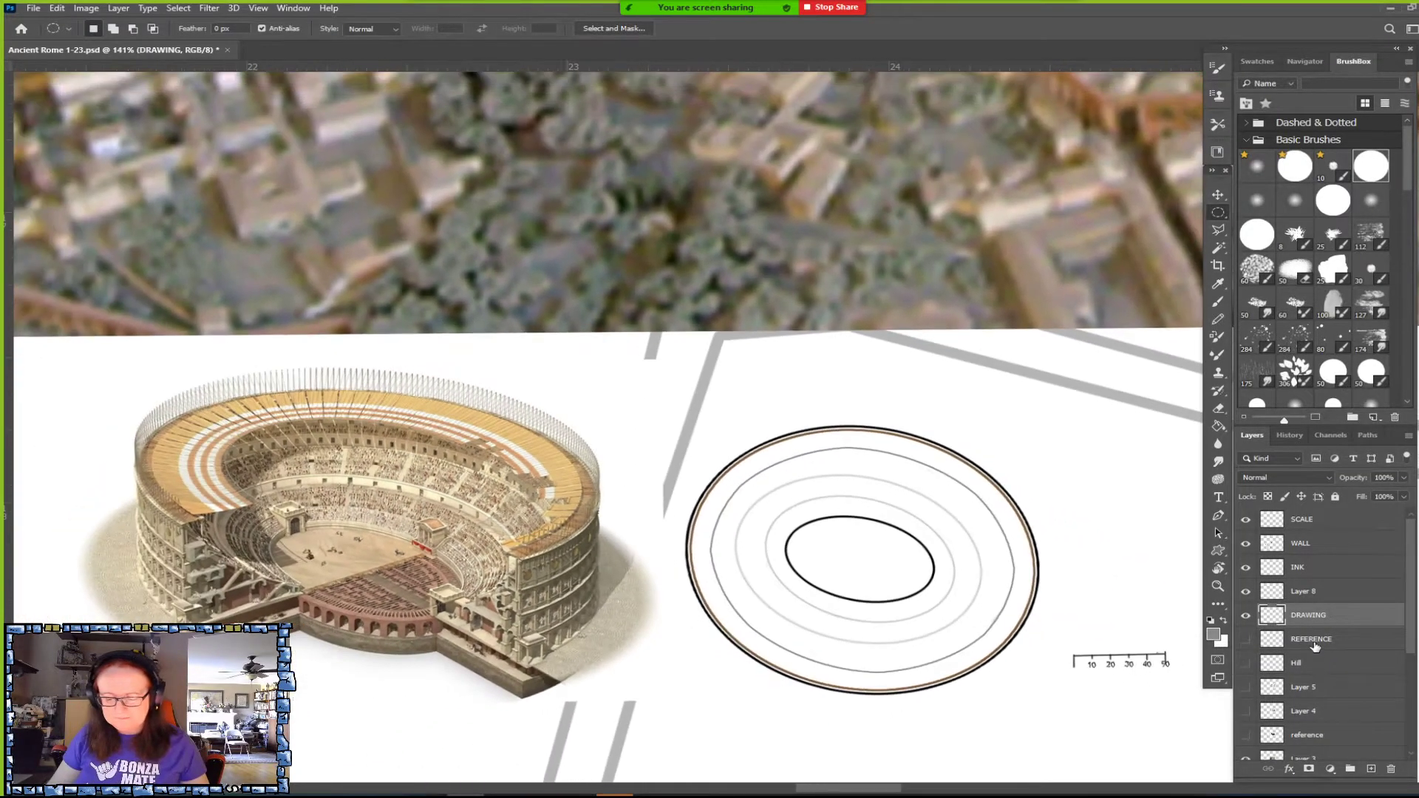
key(ctrl+plus)
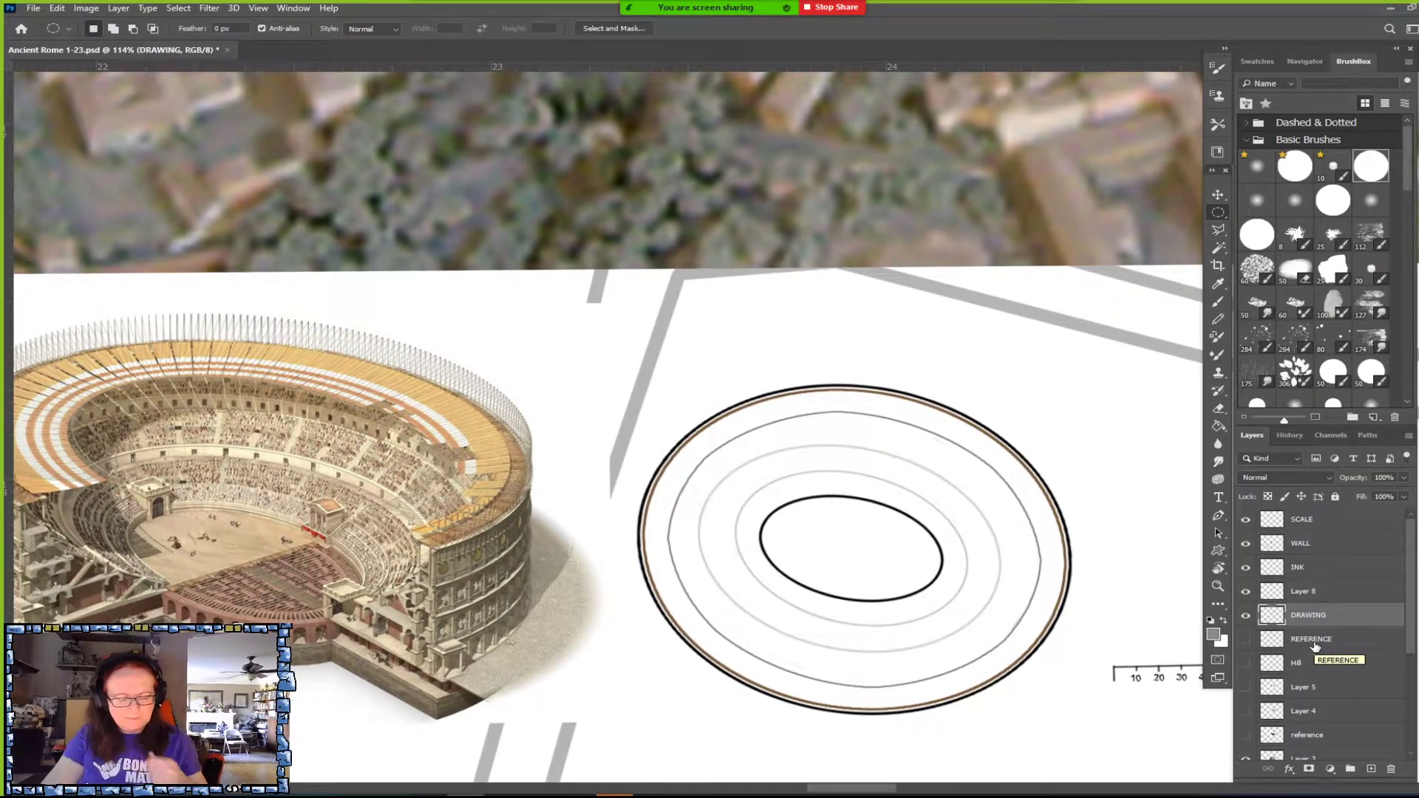
key(ctrl+plus)
key(ctrl+minus)
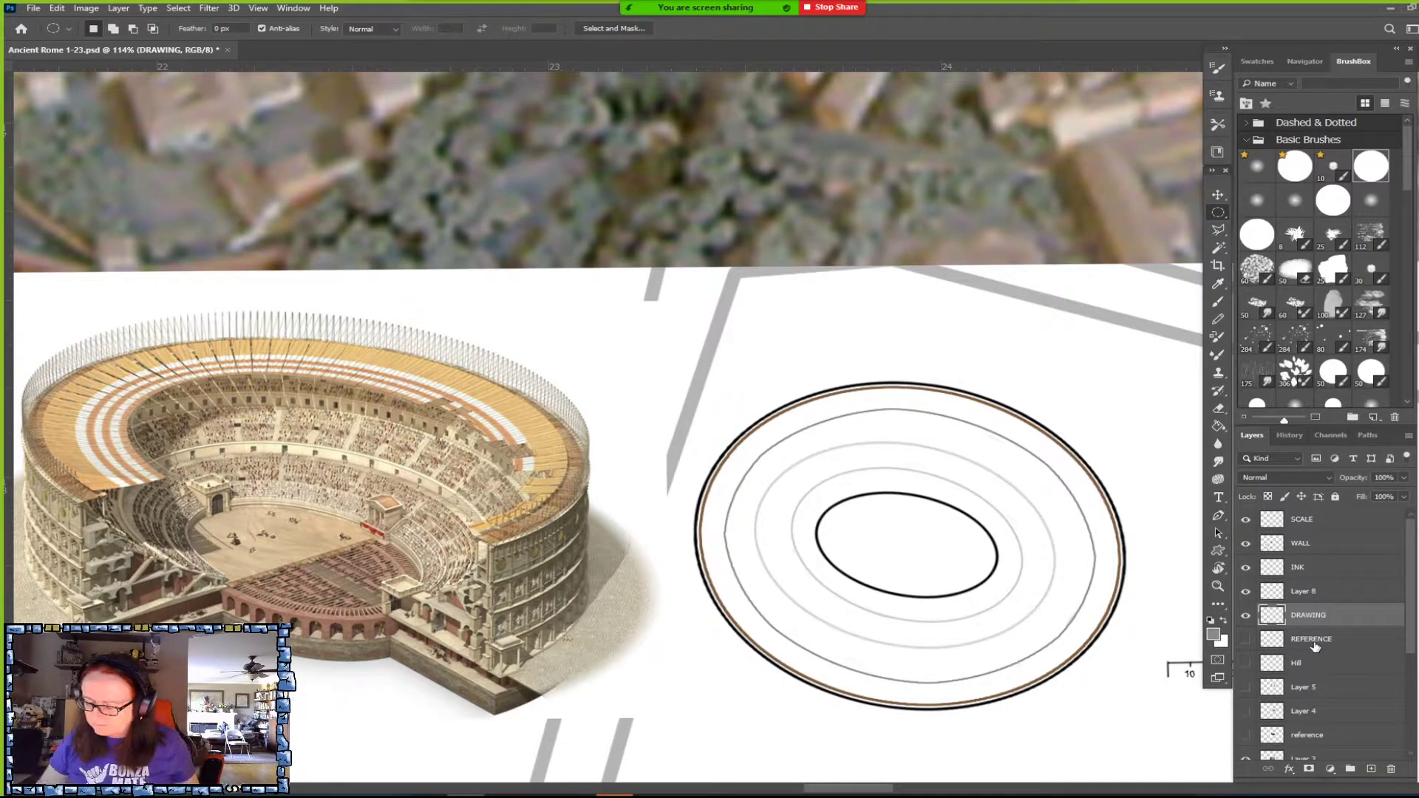
click(1246, 640)
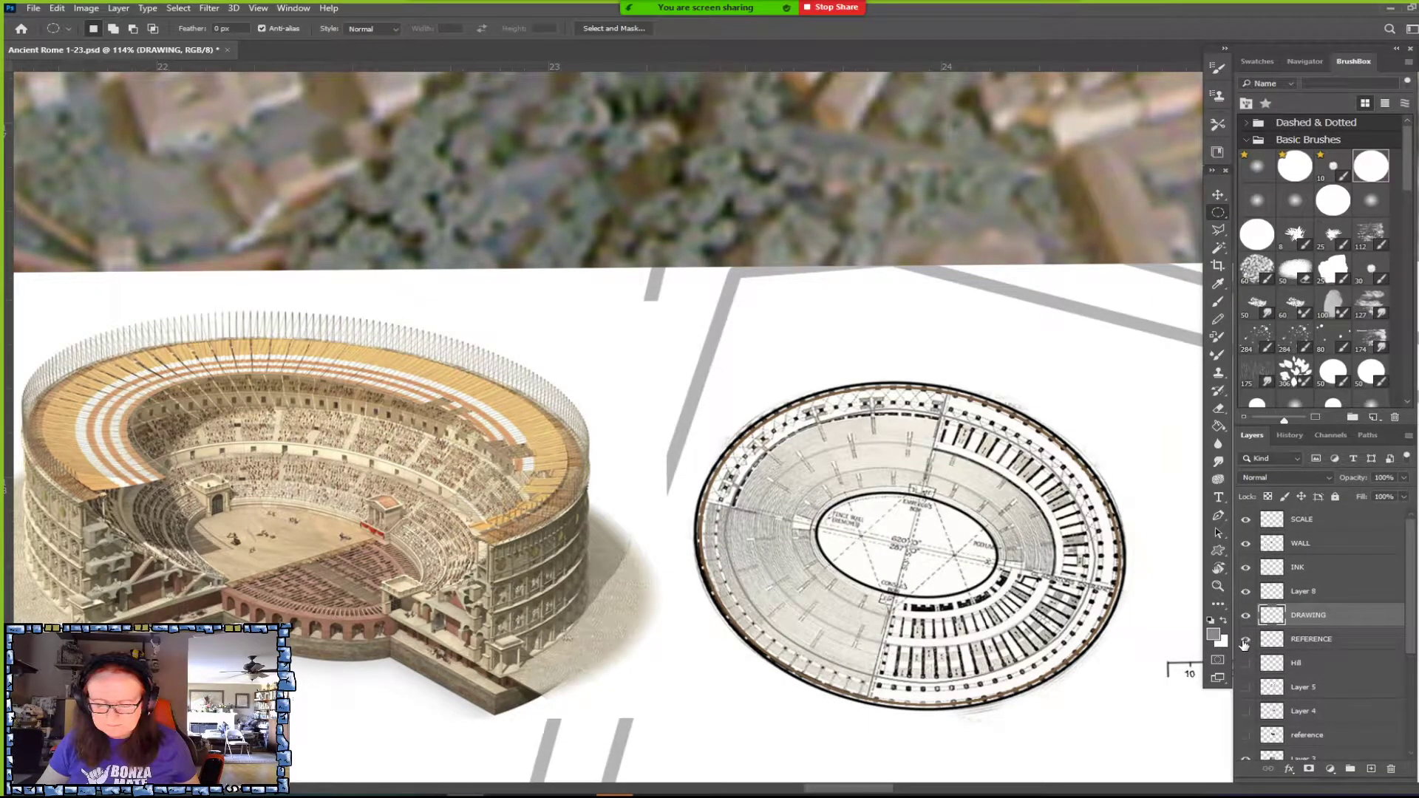
scroll(836, 418, up, 3)
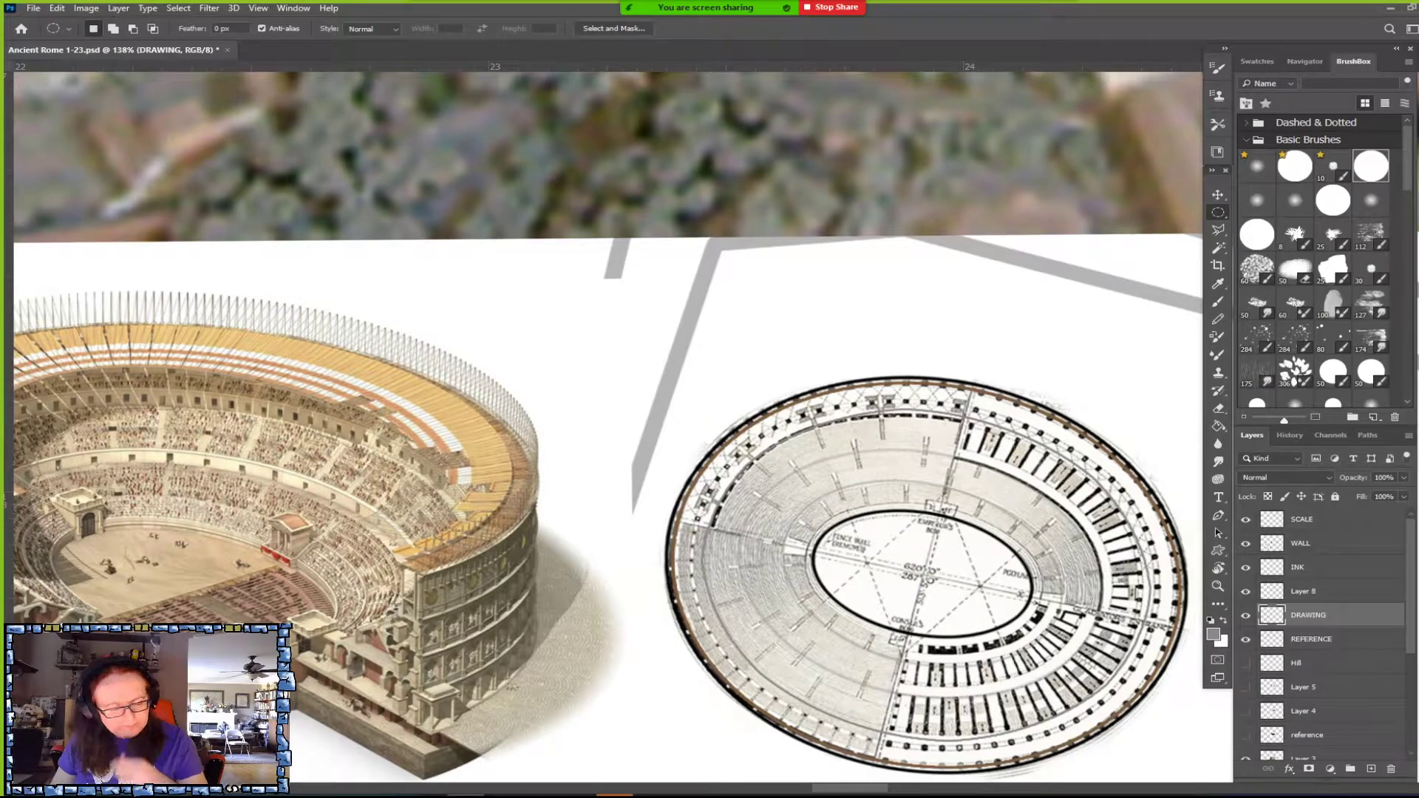
scroll(605, 414, up, 1)
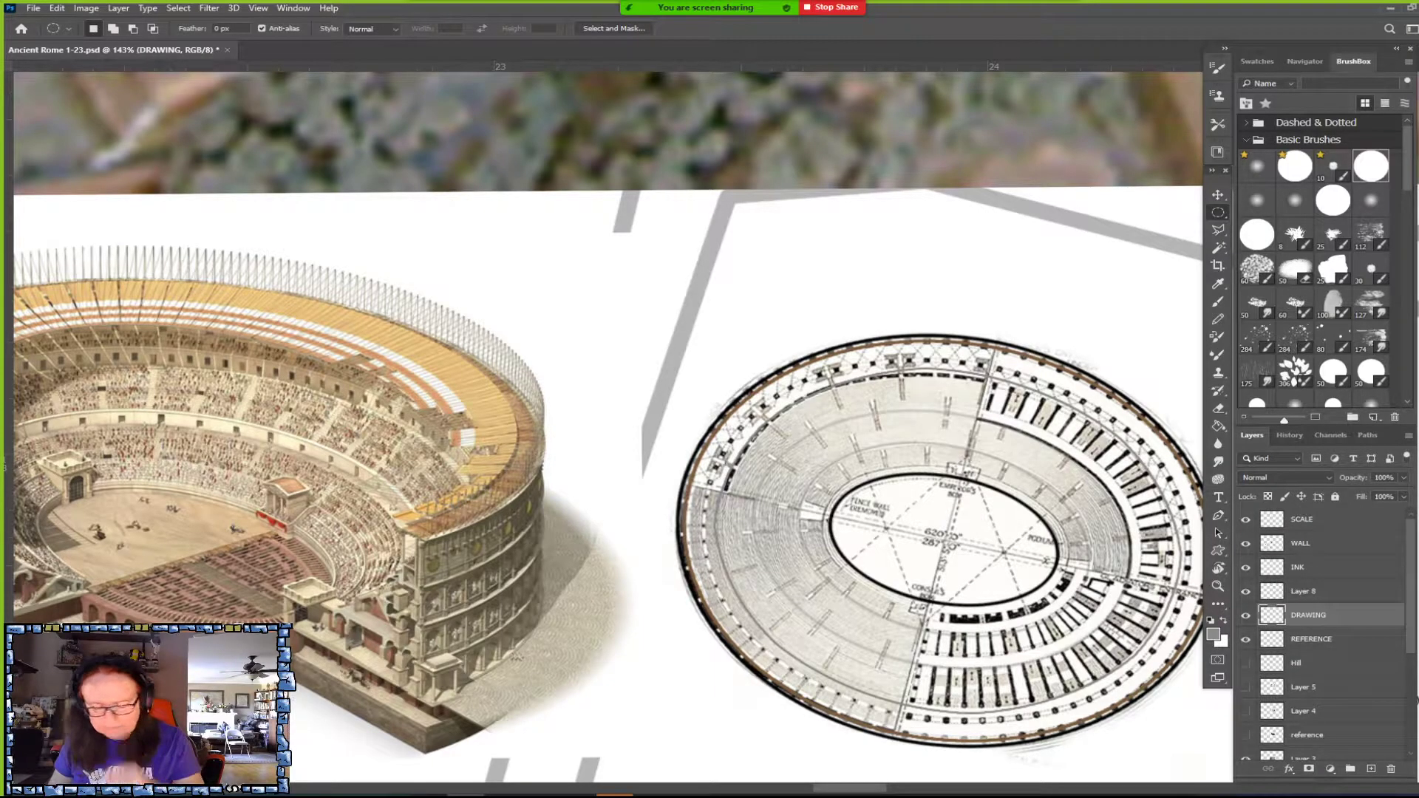
scroll(532, 96, up, 2)
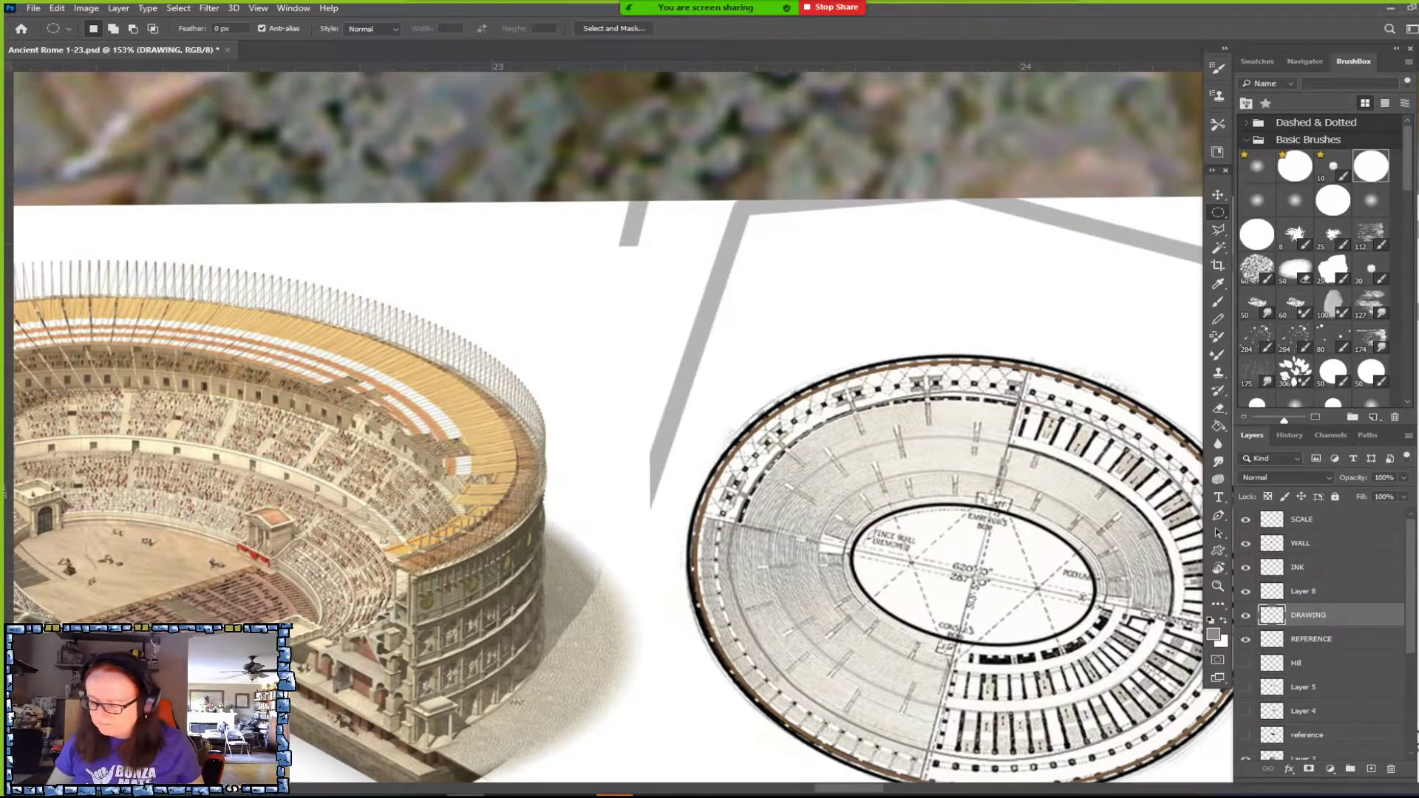
Move the floor plan on the REFERENCE layer up and to the right, clear of the drawn ellipses.
click(1312, 642)
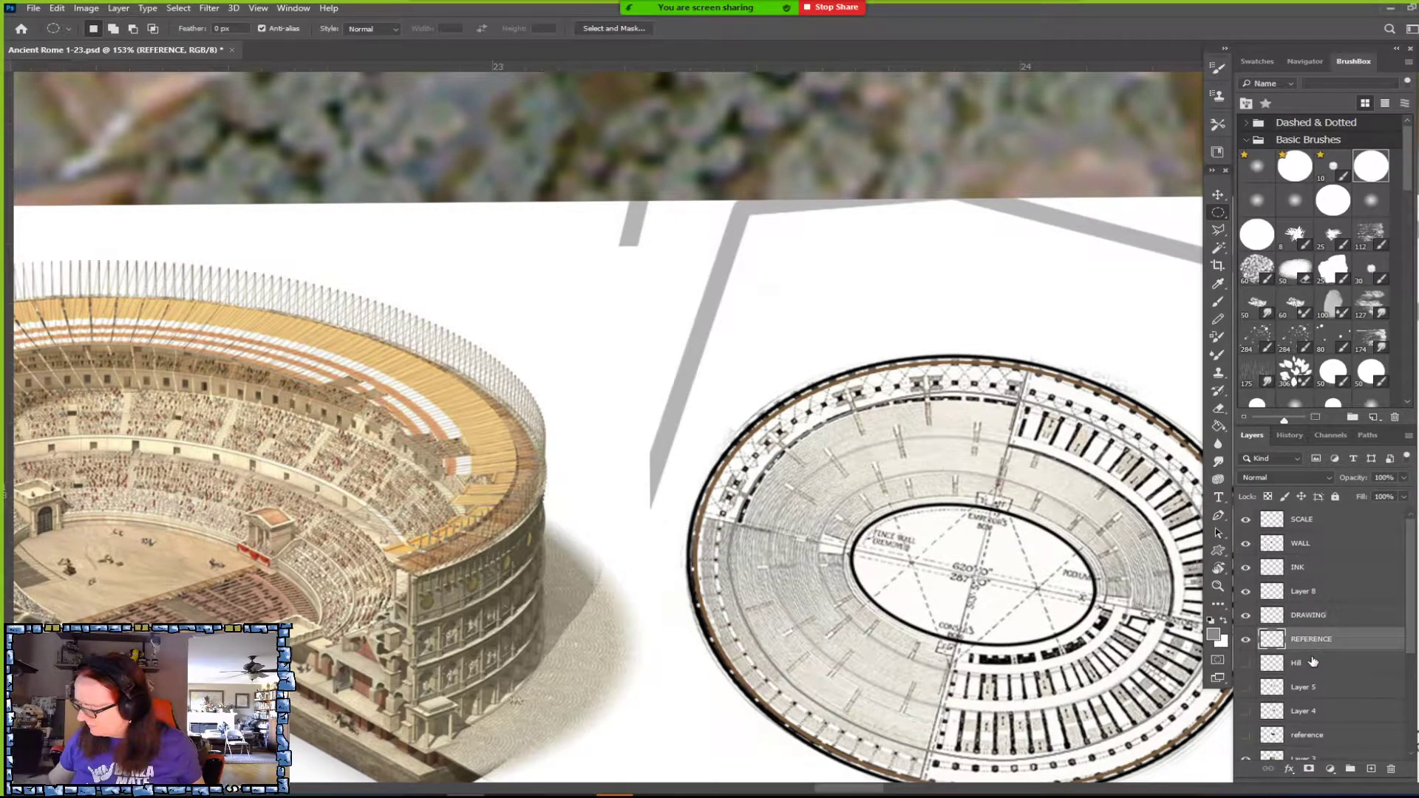
key(v)
mouse_move(380, 628)
mouse_down()
mouse_move(861, 266)
mouse_move(784, 319)
mouse_up()
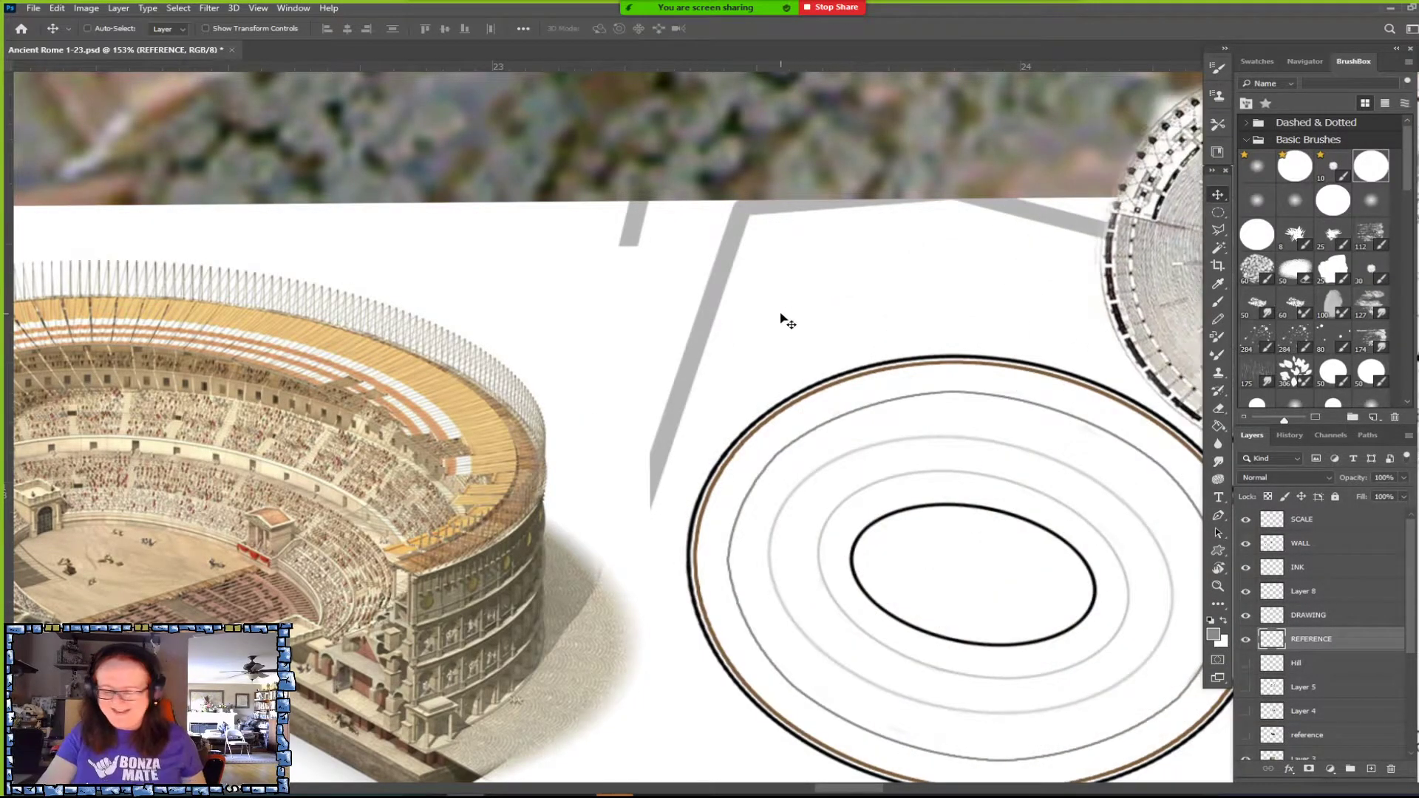
Undo the last move of the floor plan on the REFERENCE layer.
key(ctrl+z)
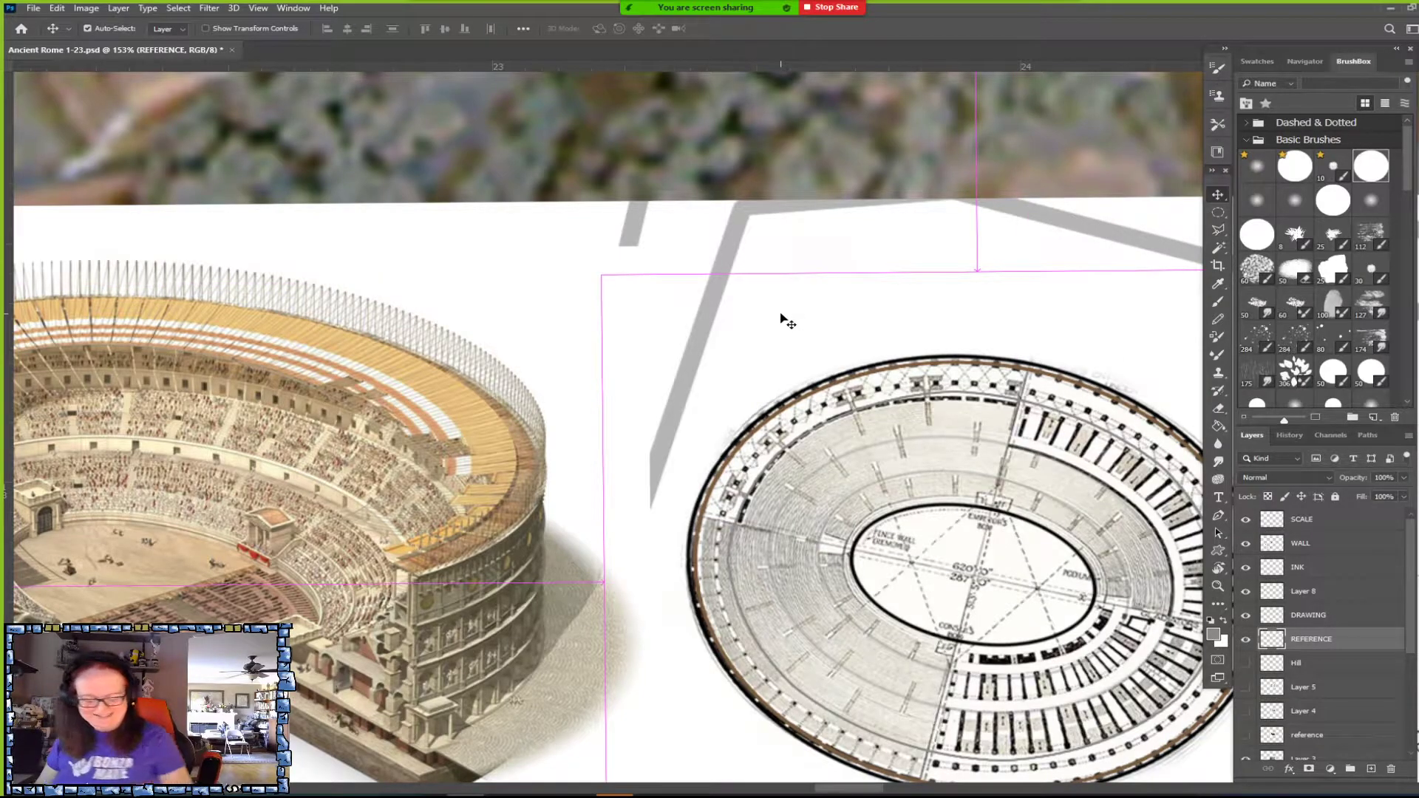
Move the Colosseum illustration on Layer 8 up and to the right, above the floor plan, and place Layer 8 beneath the REFERENCE layer.
scroll(783, 319, down, 2)
click(1246, 584)
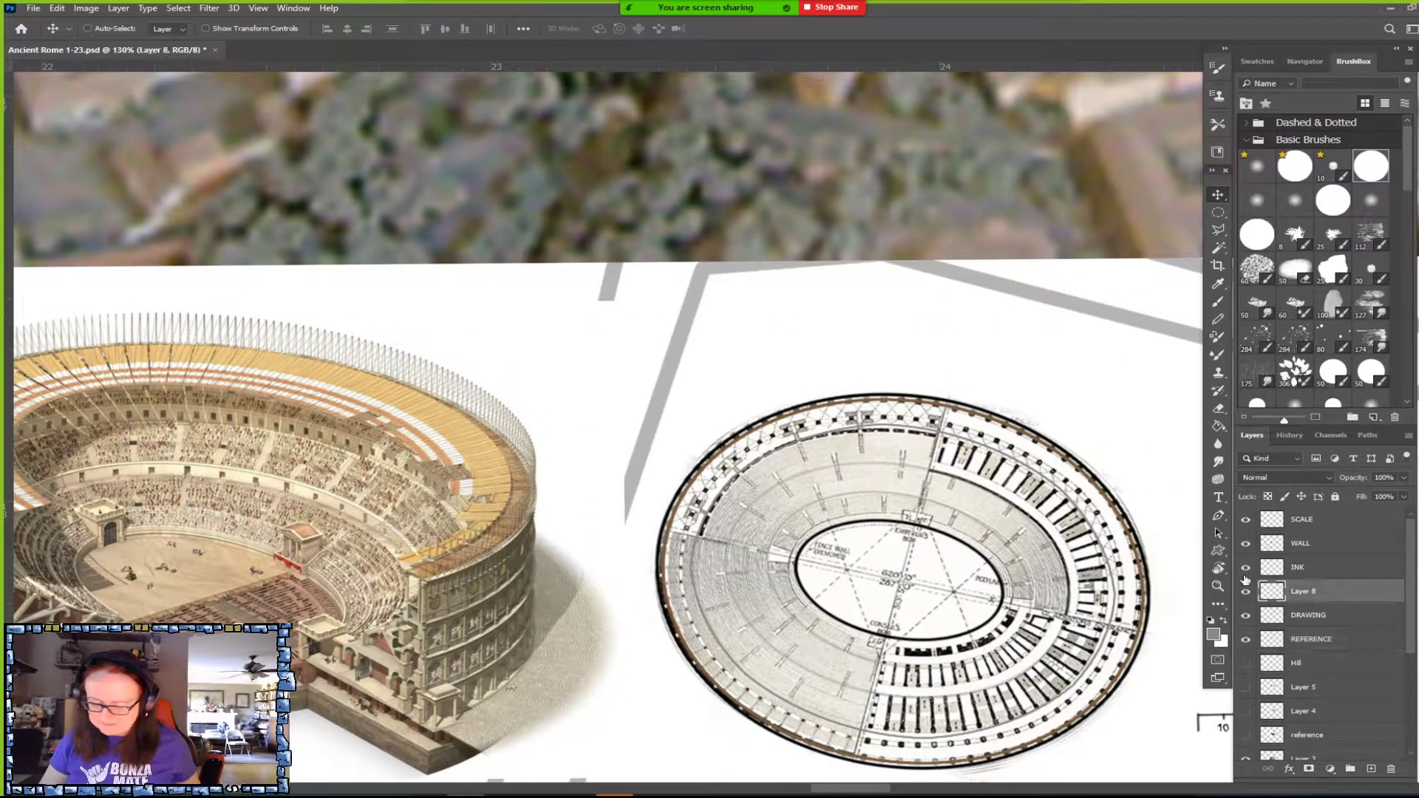
drag(428, 662, 1119, 320)
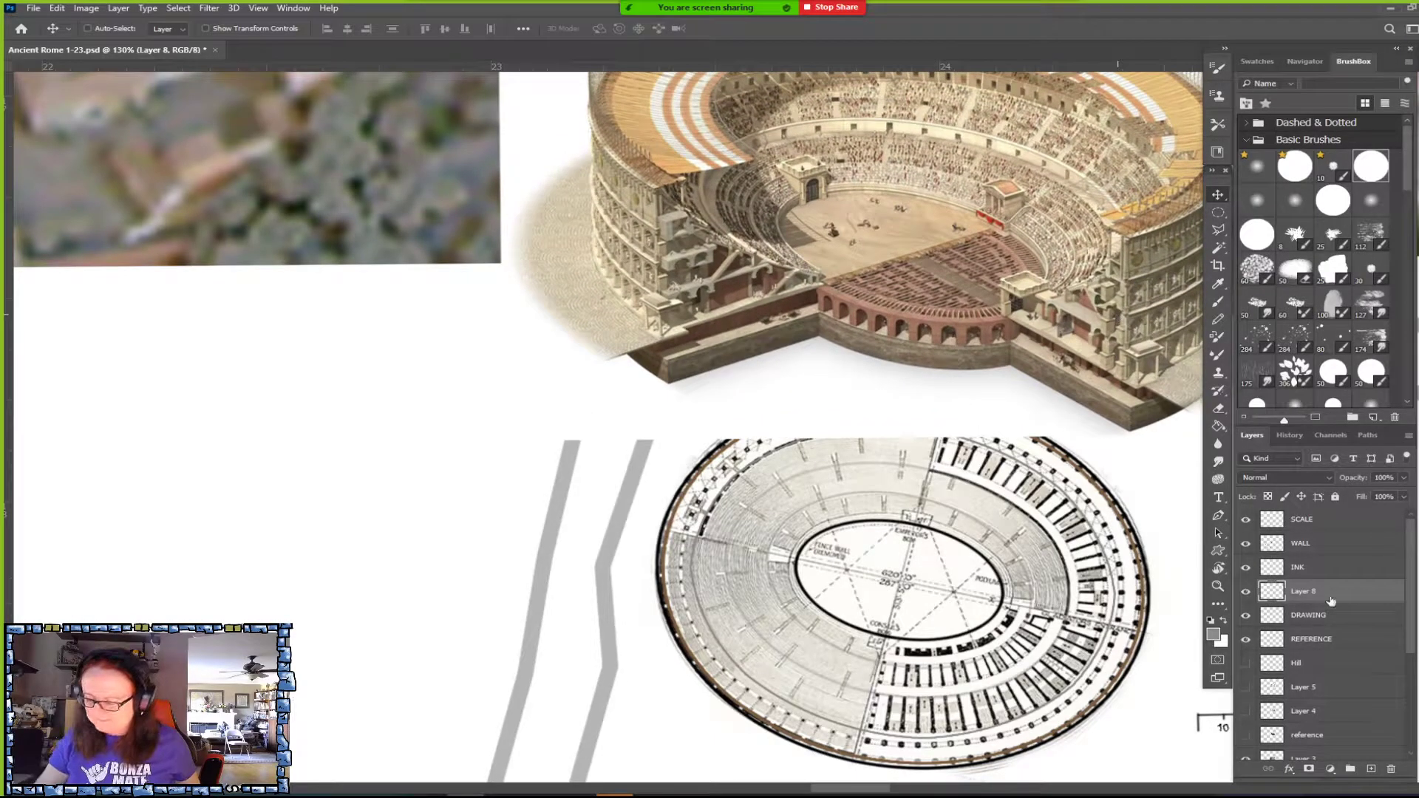
drag(1338, 593, 1321, 651)
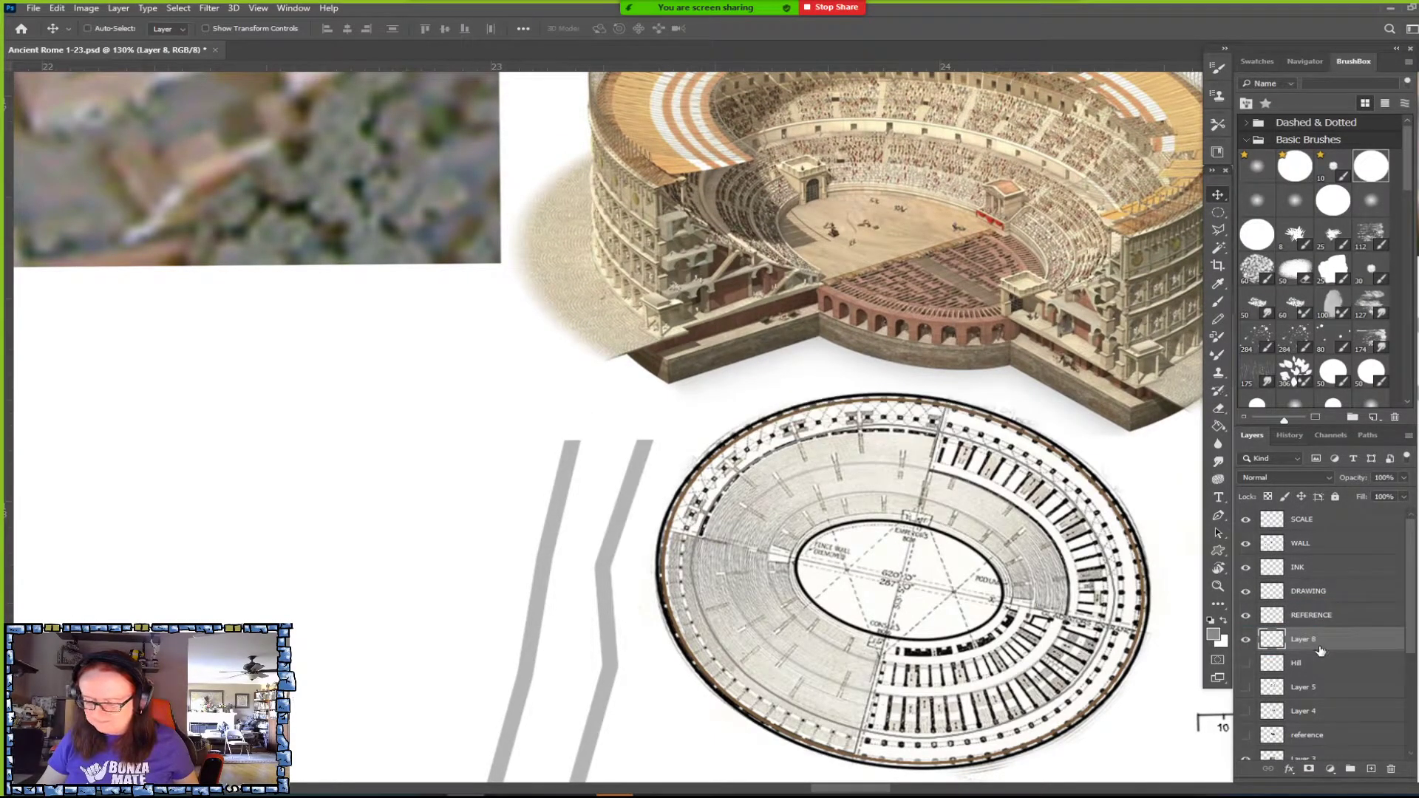
Test the black 2 px brush on the DRAWING layer with a short stroke beside the floor plan, and undo it.
scroll(849, 443, down, 1)
scroll(850, 444, up, 2)
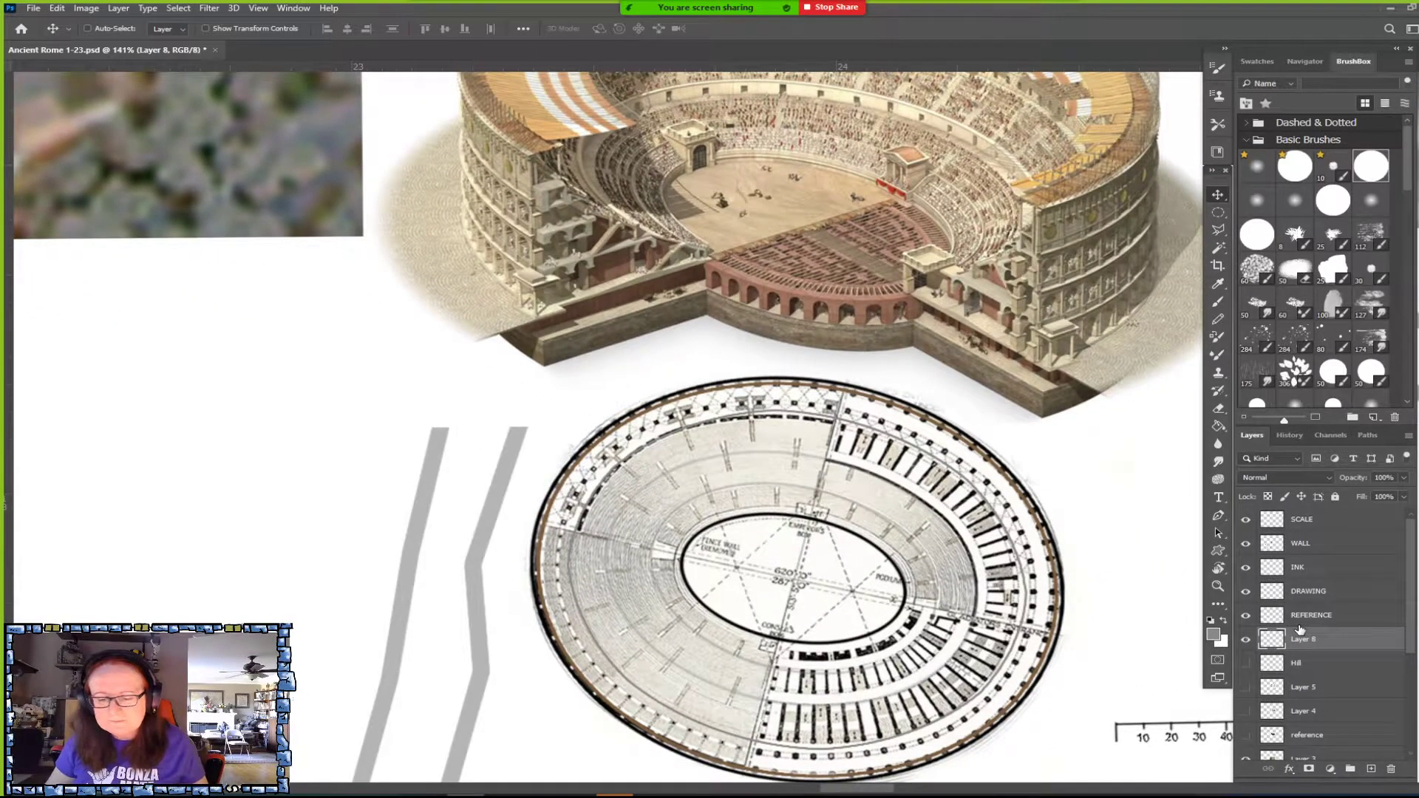
scroll(849, 444, up, 2)
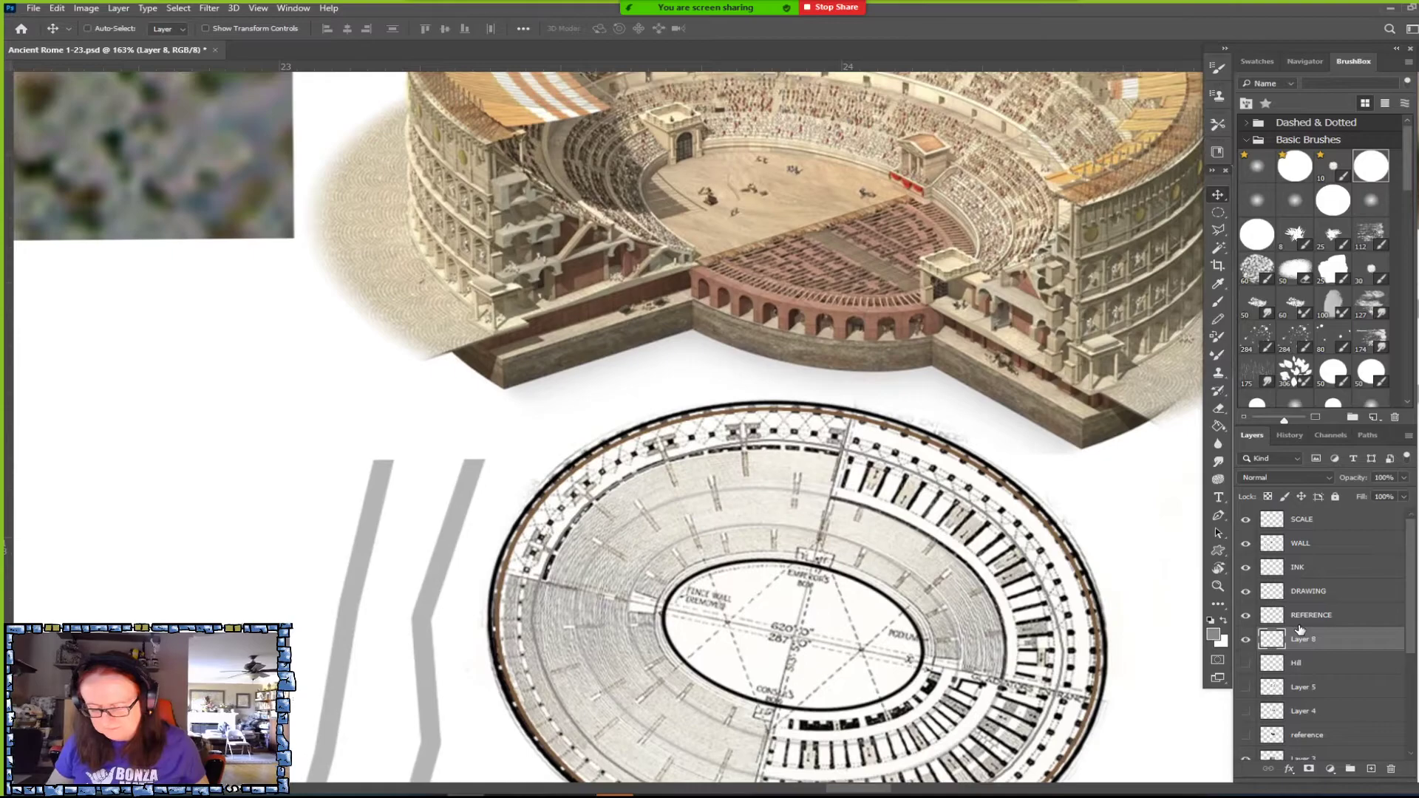
scroll(850, 443, up, 1)
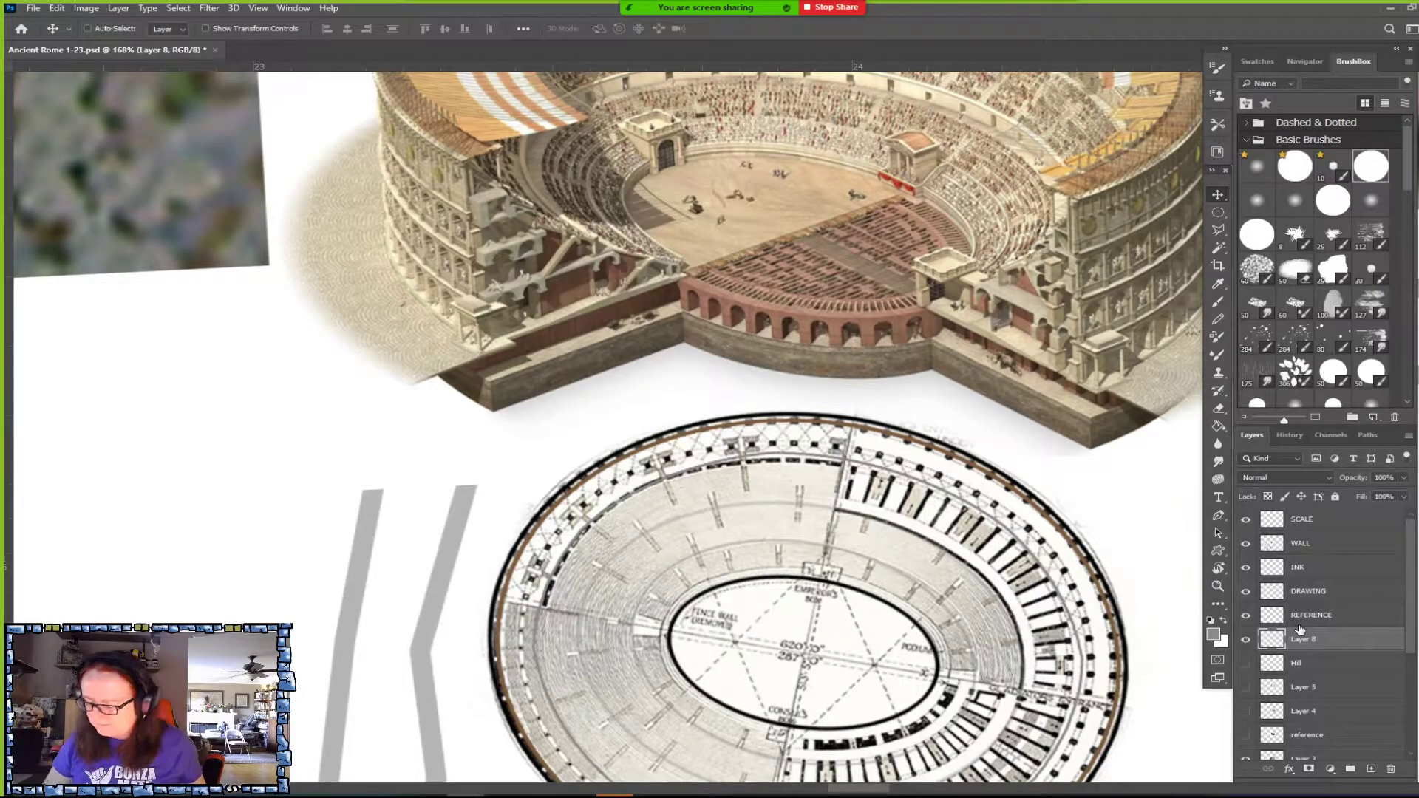
click(1350, 581)
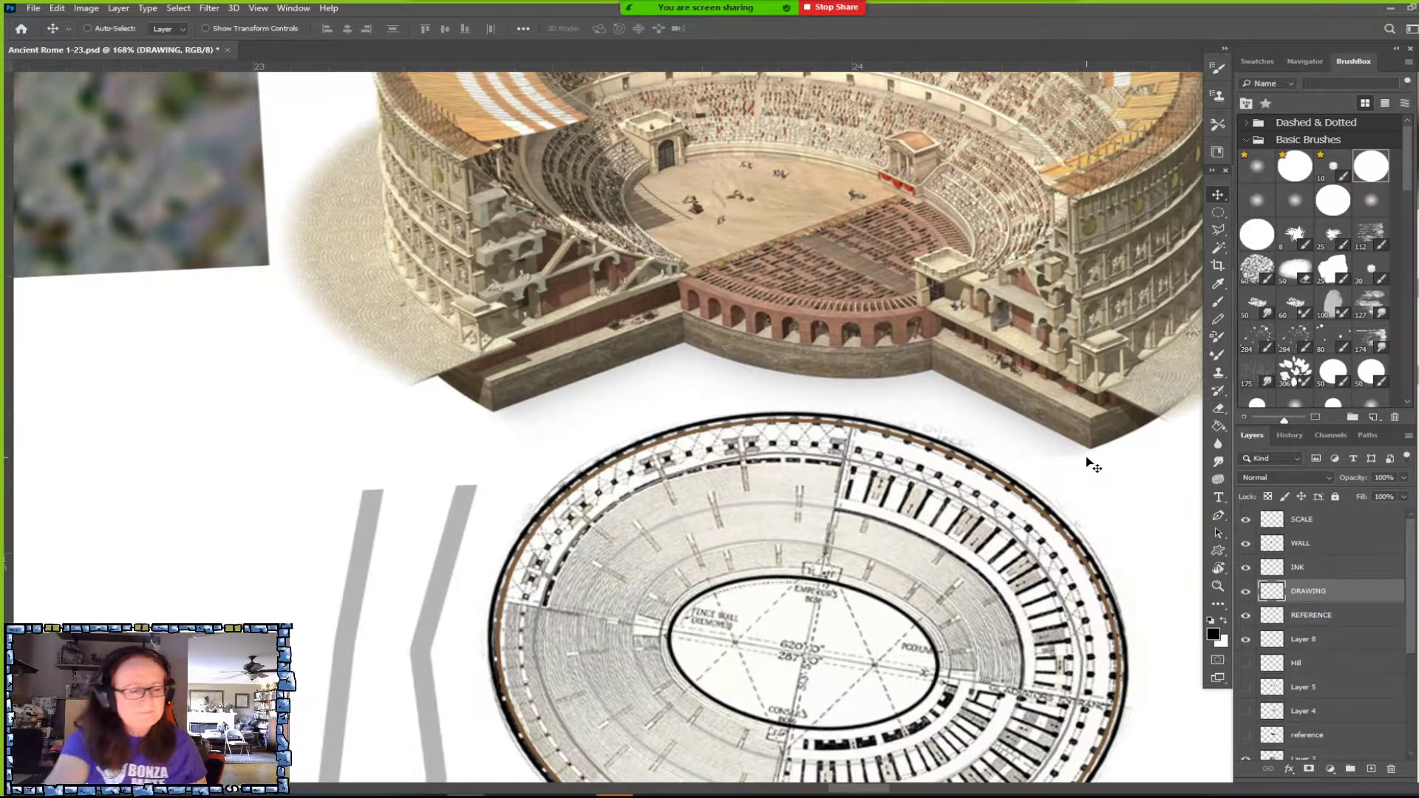
click(1230, 302)
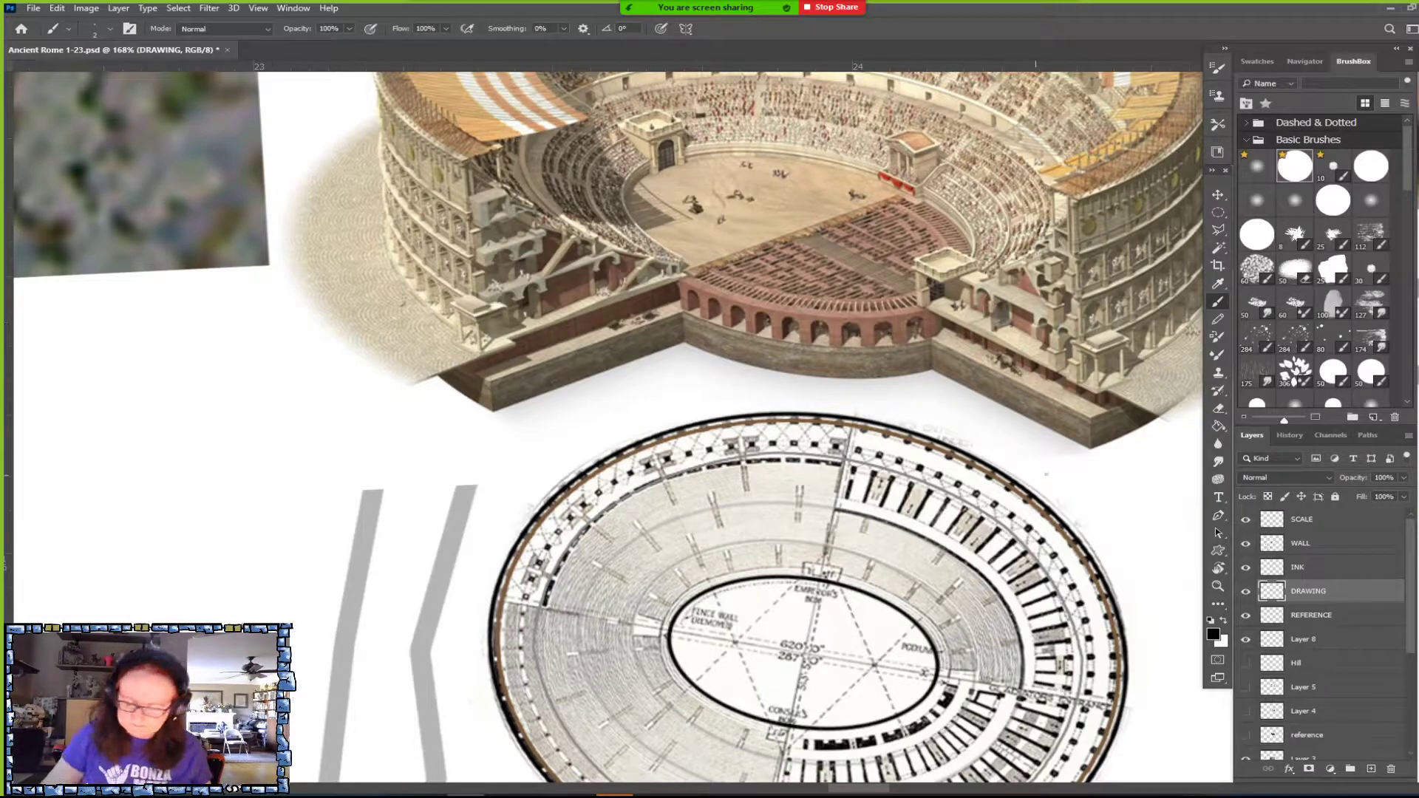
drag(1054, 463, 1127, 517)
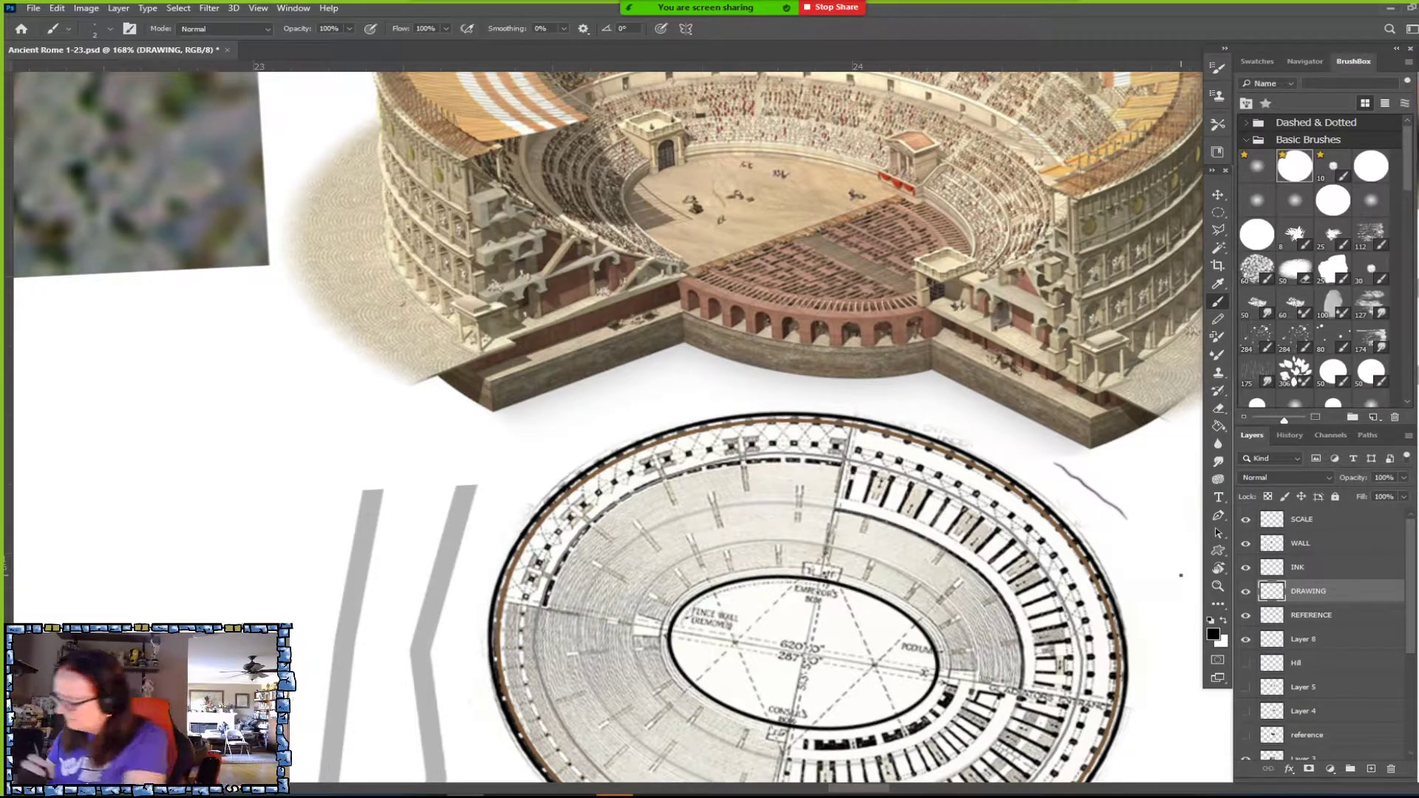
key(ctrl+z)
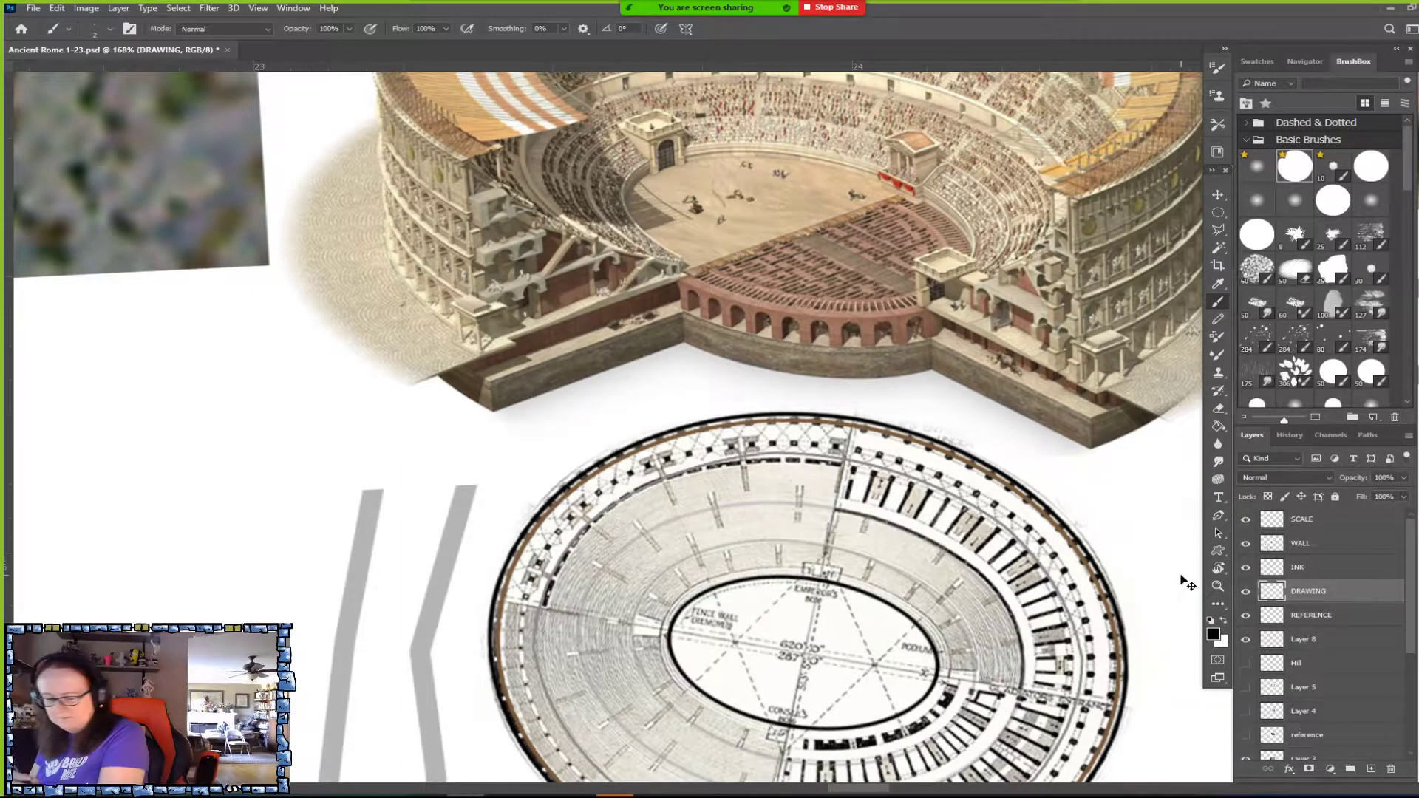
Try a 4 px brush size with a short stroke beside the floor plan, and undo the stroke.
click(110, 28)
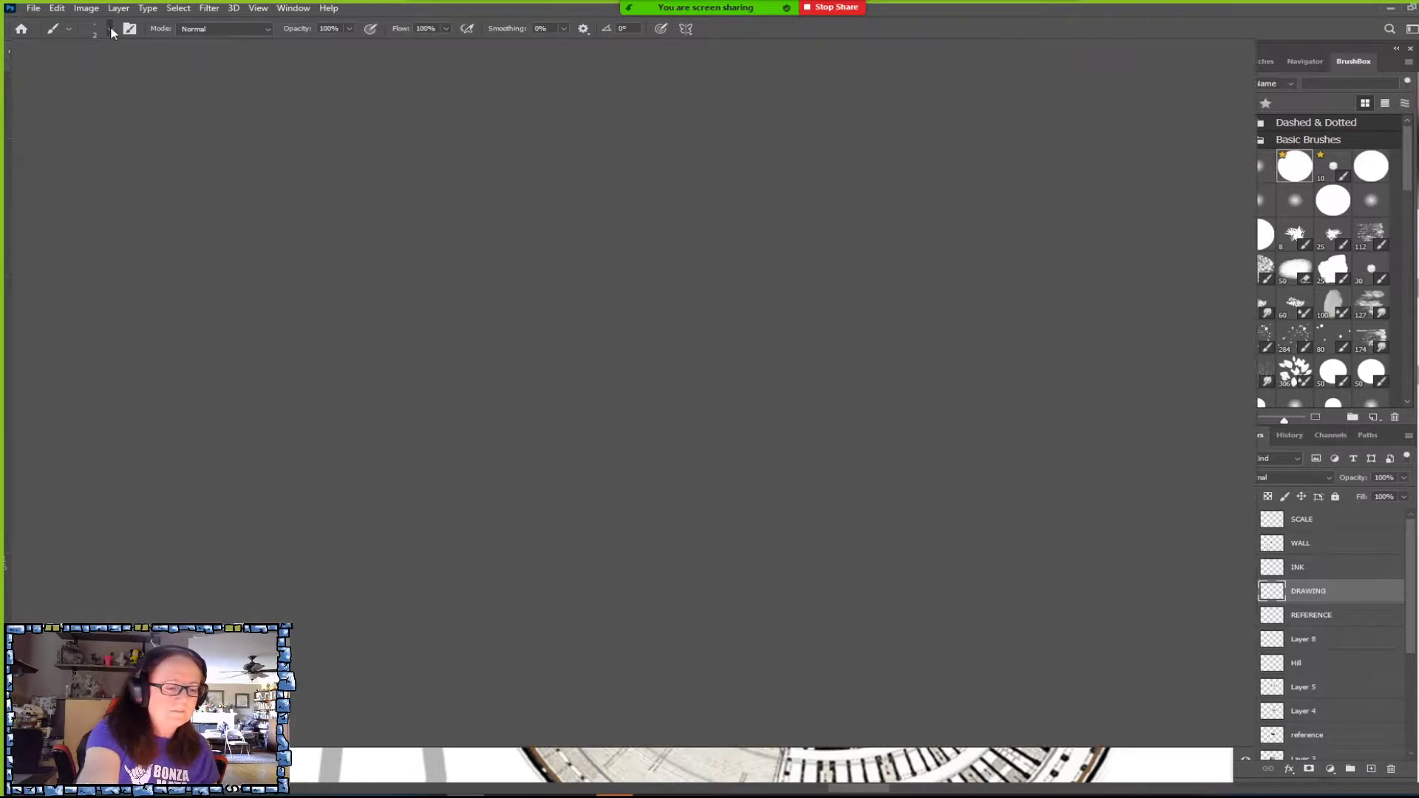
text(4)
key(Return)
drag(1103, 500, 1146, 565)
key(ctrl+z)
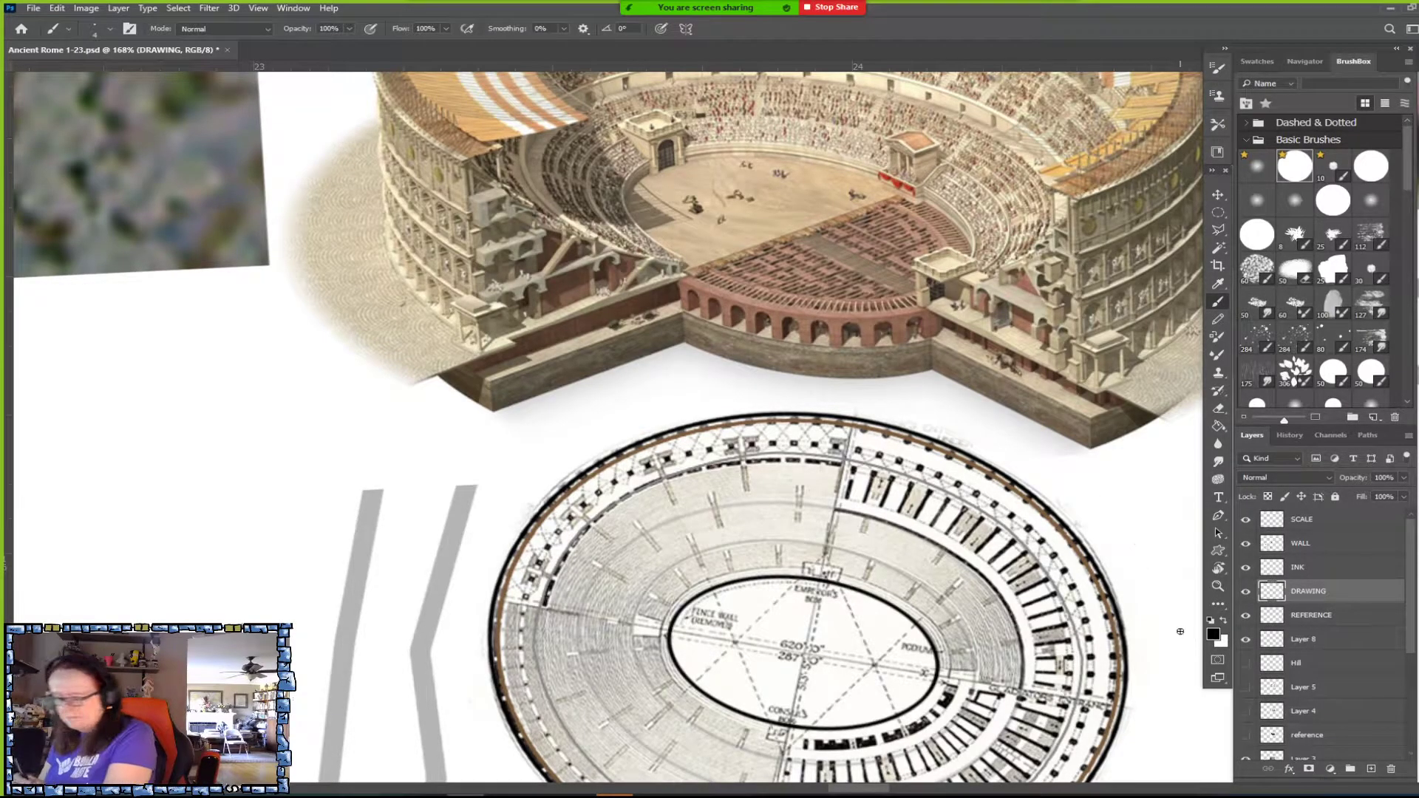
Set the brush size to 3 px, test it beside the floor plan, and revert the test stroke through the document history.
click(102, 30)
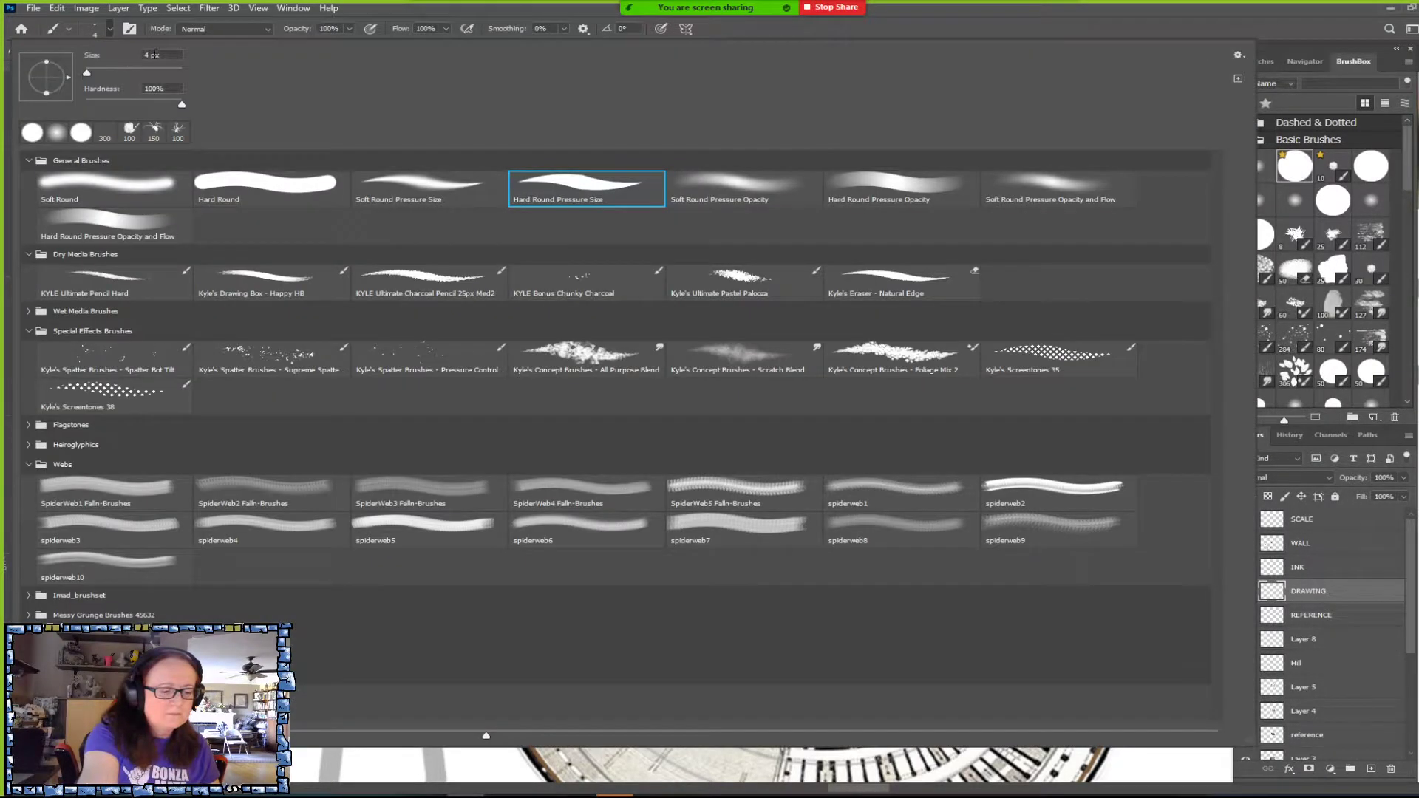
text(3)
key(Return)
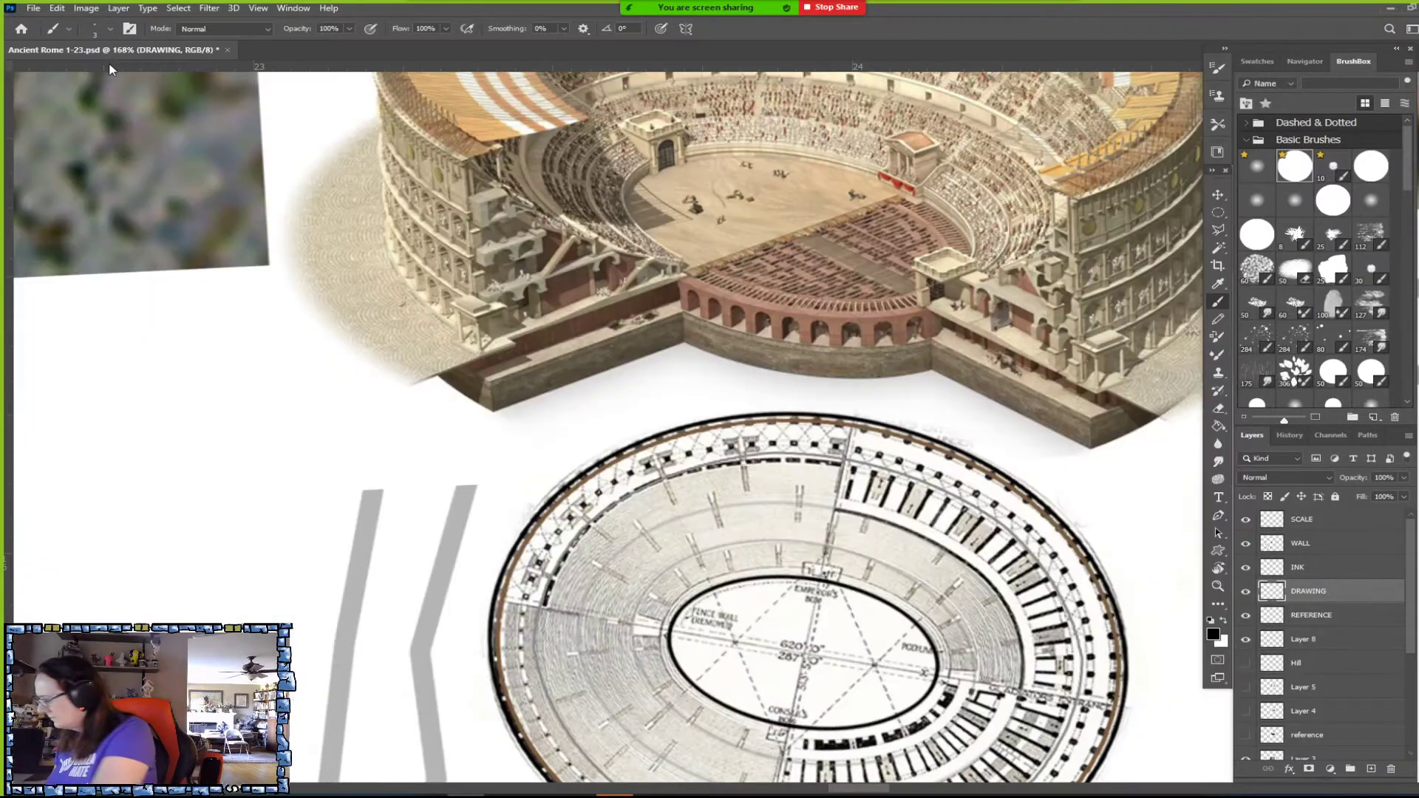
drag(1122, 503, 1161, 591)
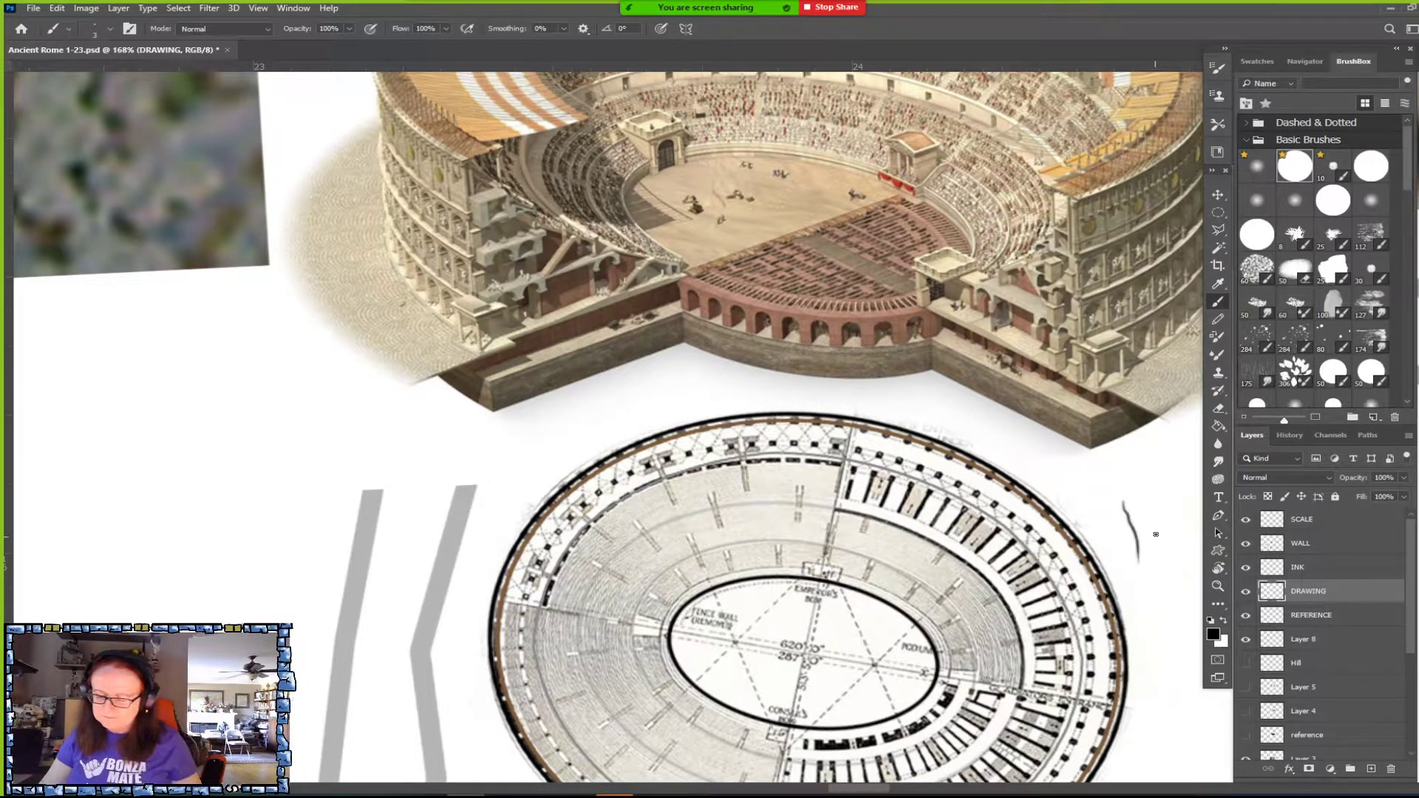
click(1288, 435)
click(1318, 714)
click(1251, 434)
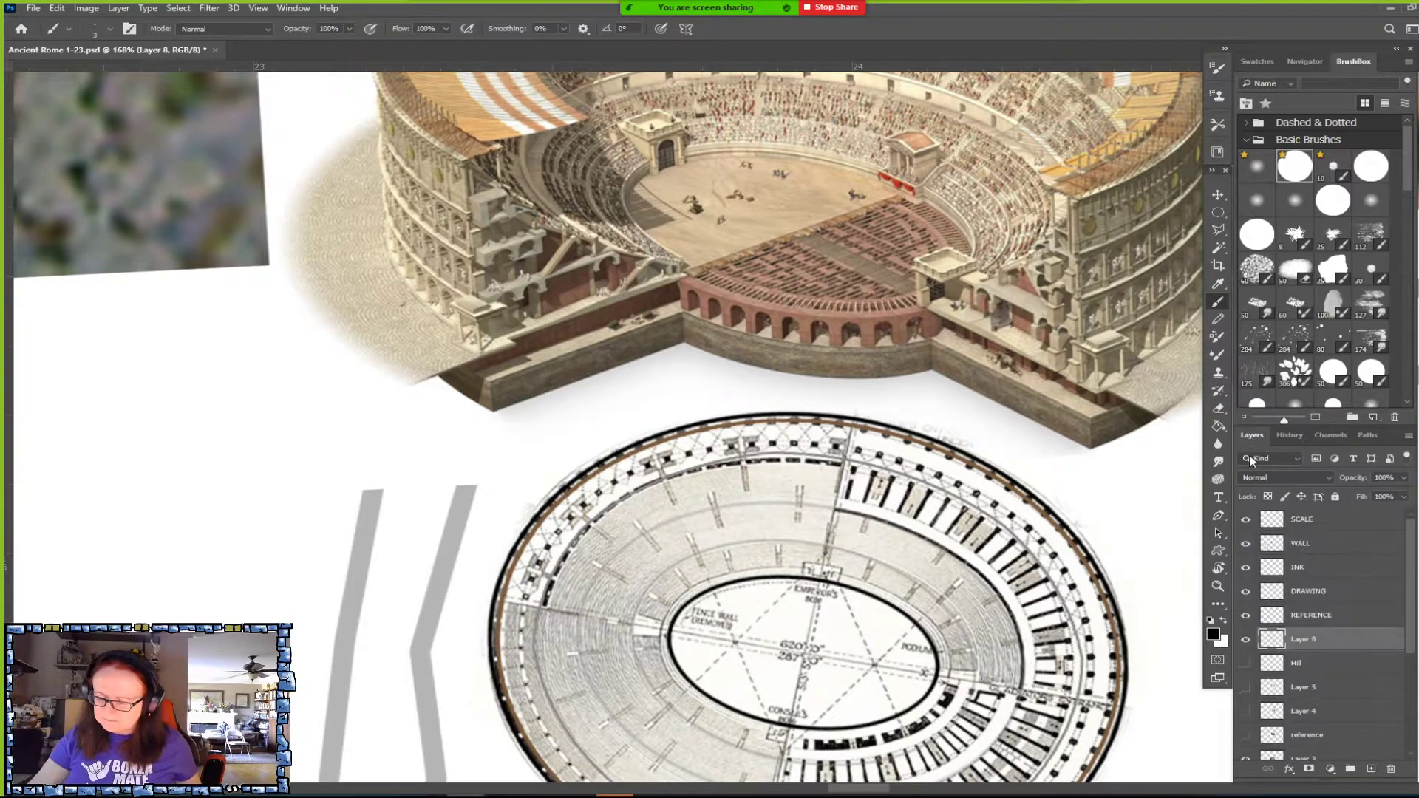
Outline the Emperor's Box on the DRAWING layer with straight black brush lines, tracing the floor plan at the arena's upper edge.
scroll(609, 426, up, 1)
scroll(802, 322, up, 5)
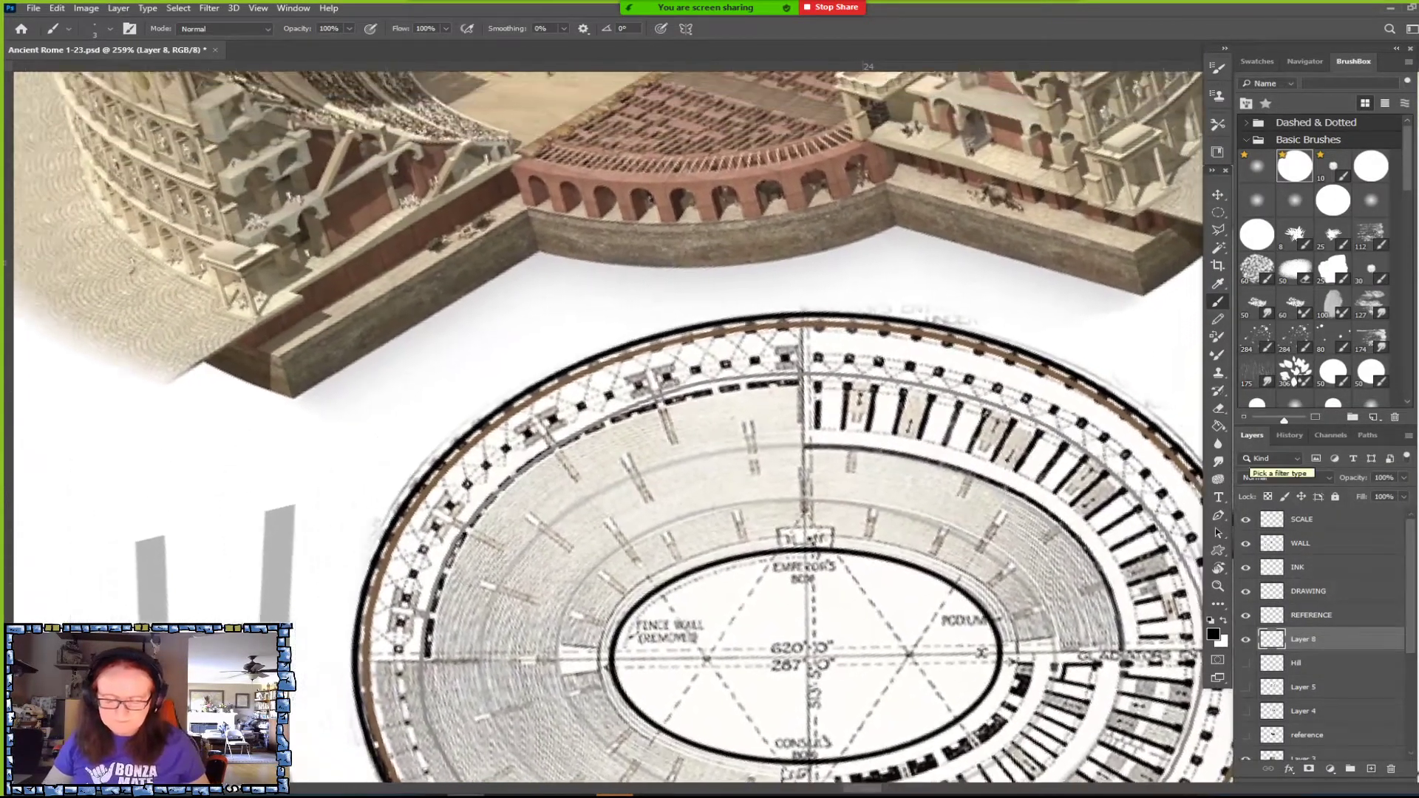
scroll(621, 429, down, 3)
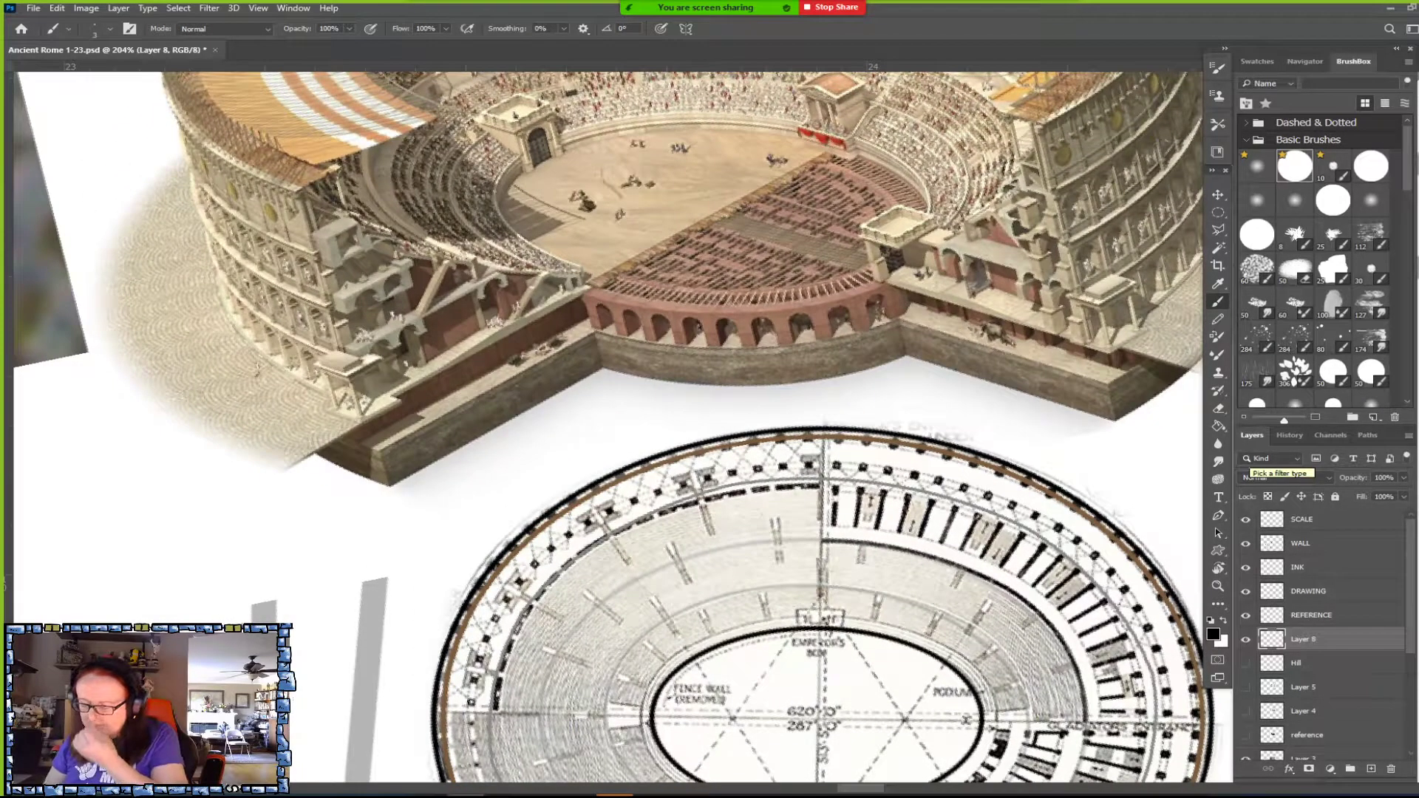
click(1327, 596)
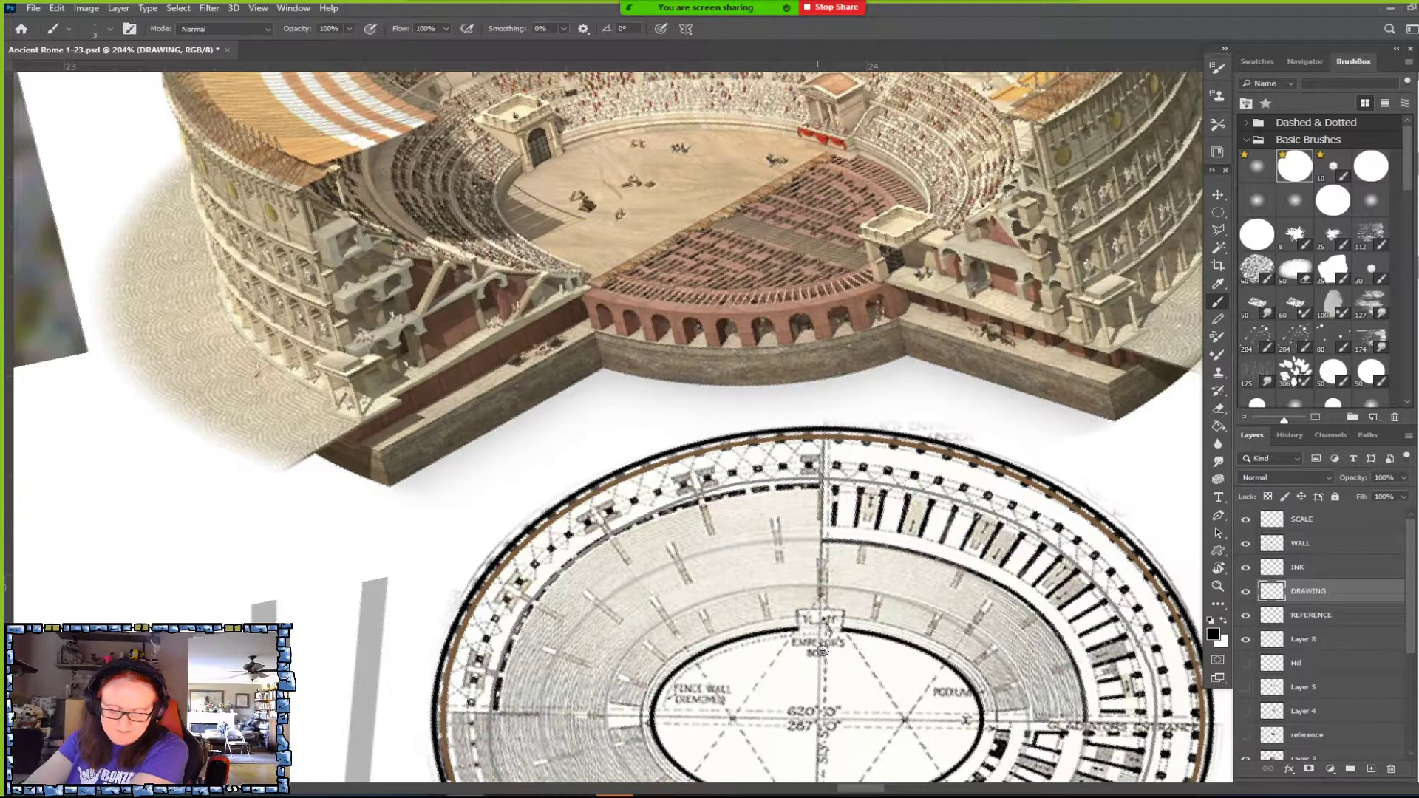
scroll(822, 650, up, 5)
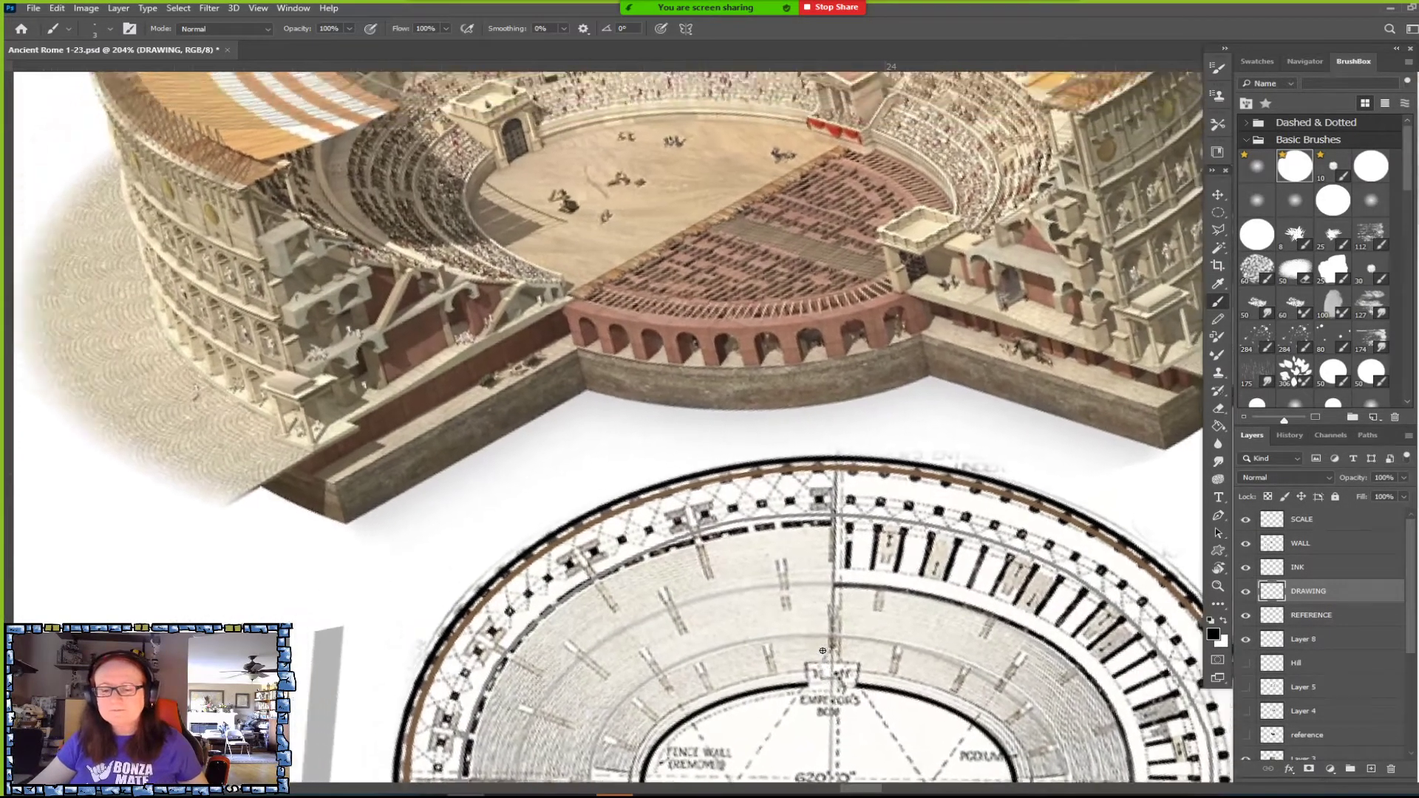
scroll(822, 650, up, 3)
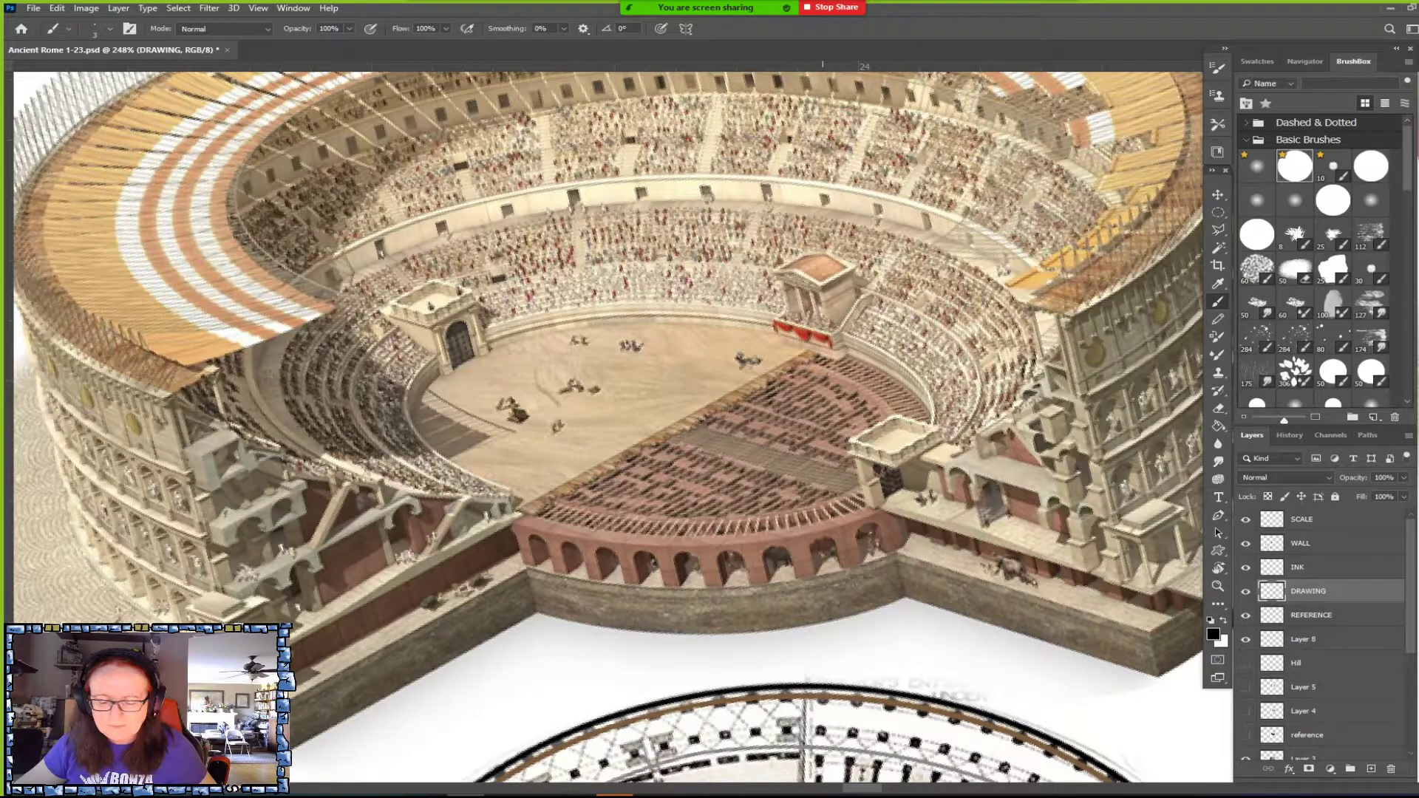
scroll(823, 650, down, 5)
scroll(823, 650, up, 3)
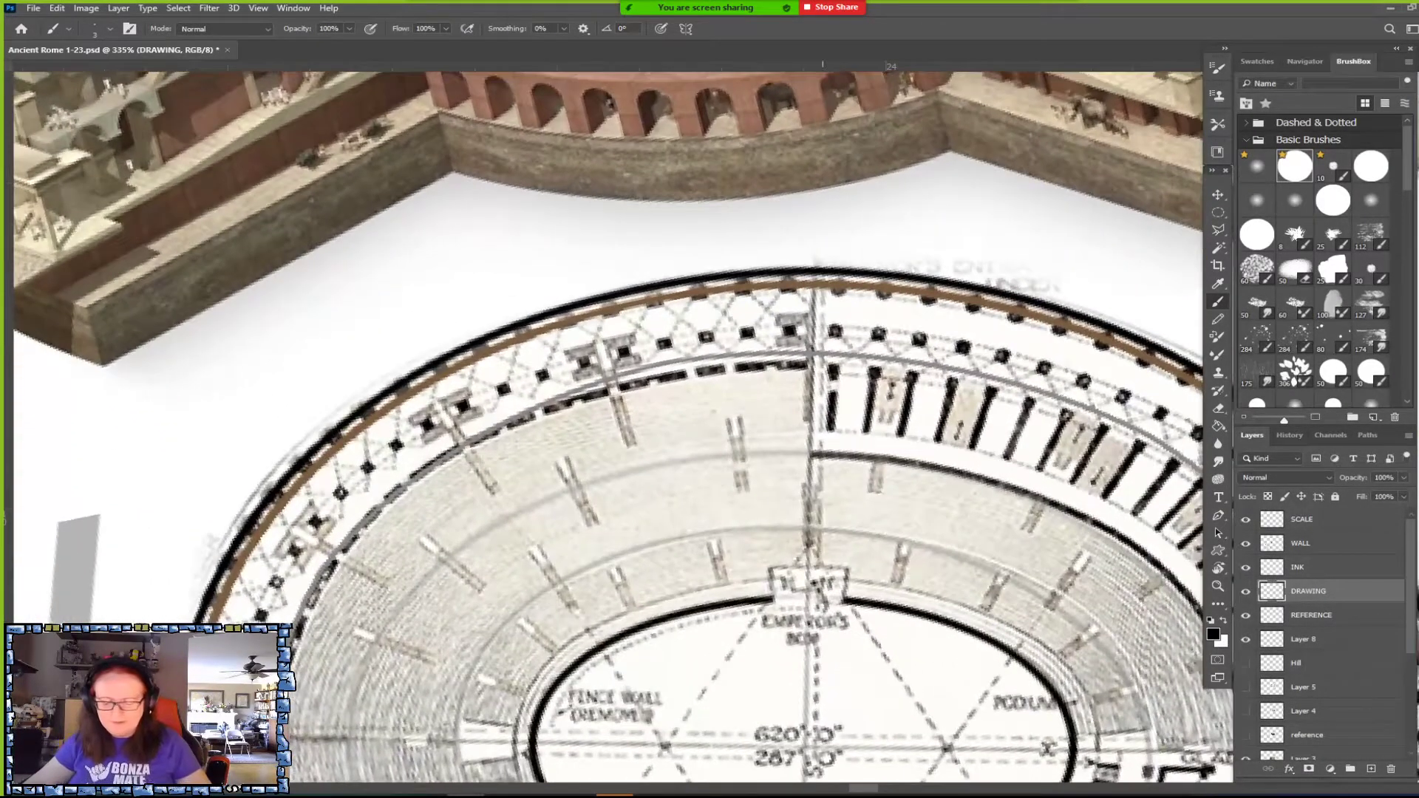
key(shift)
shift+click(773, 575)
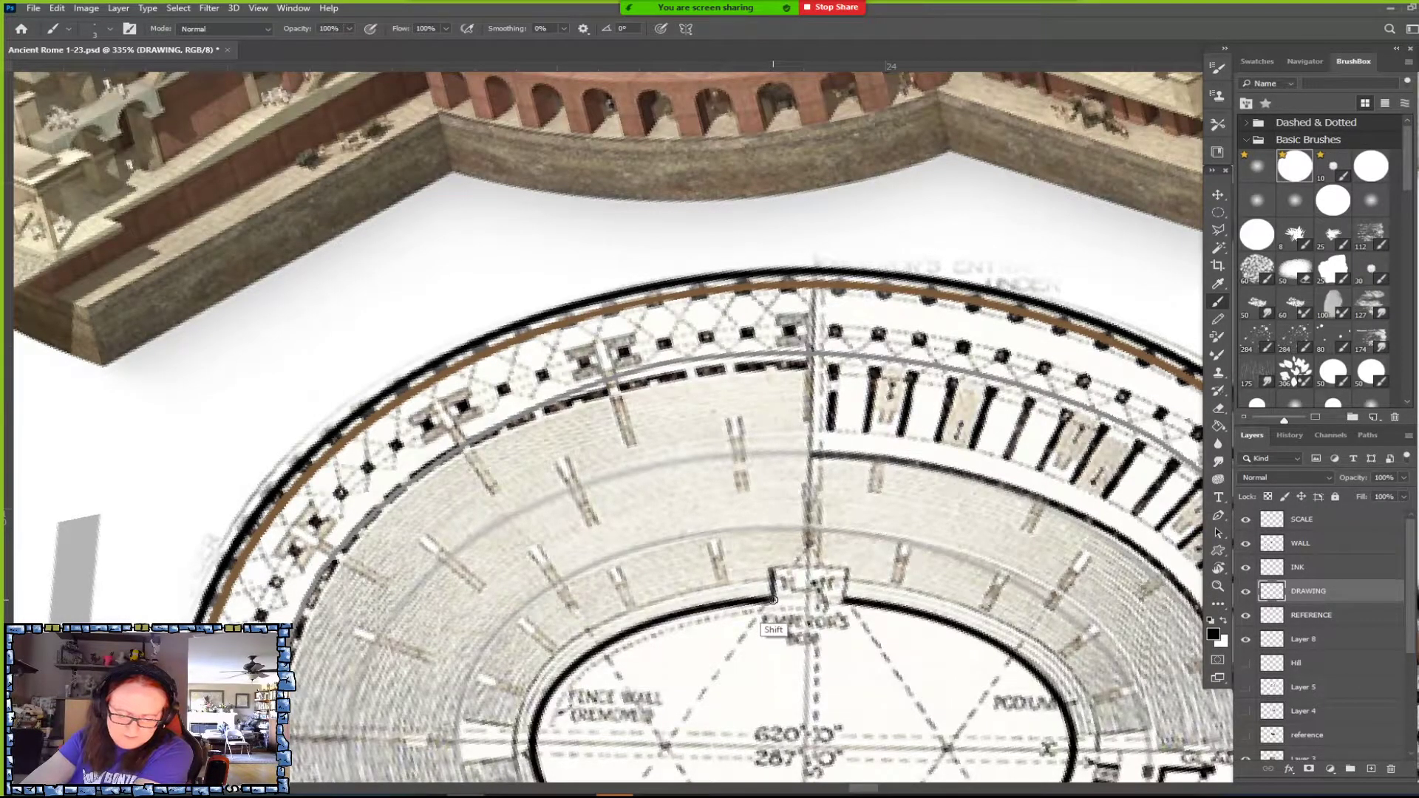
shift+click(846, 596)
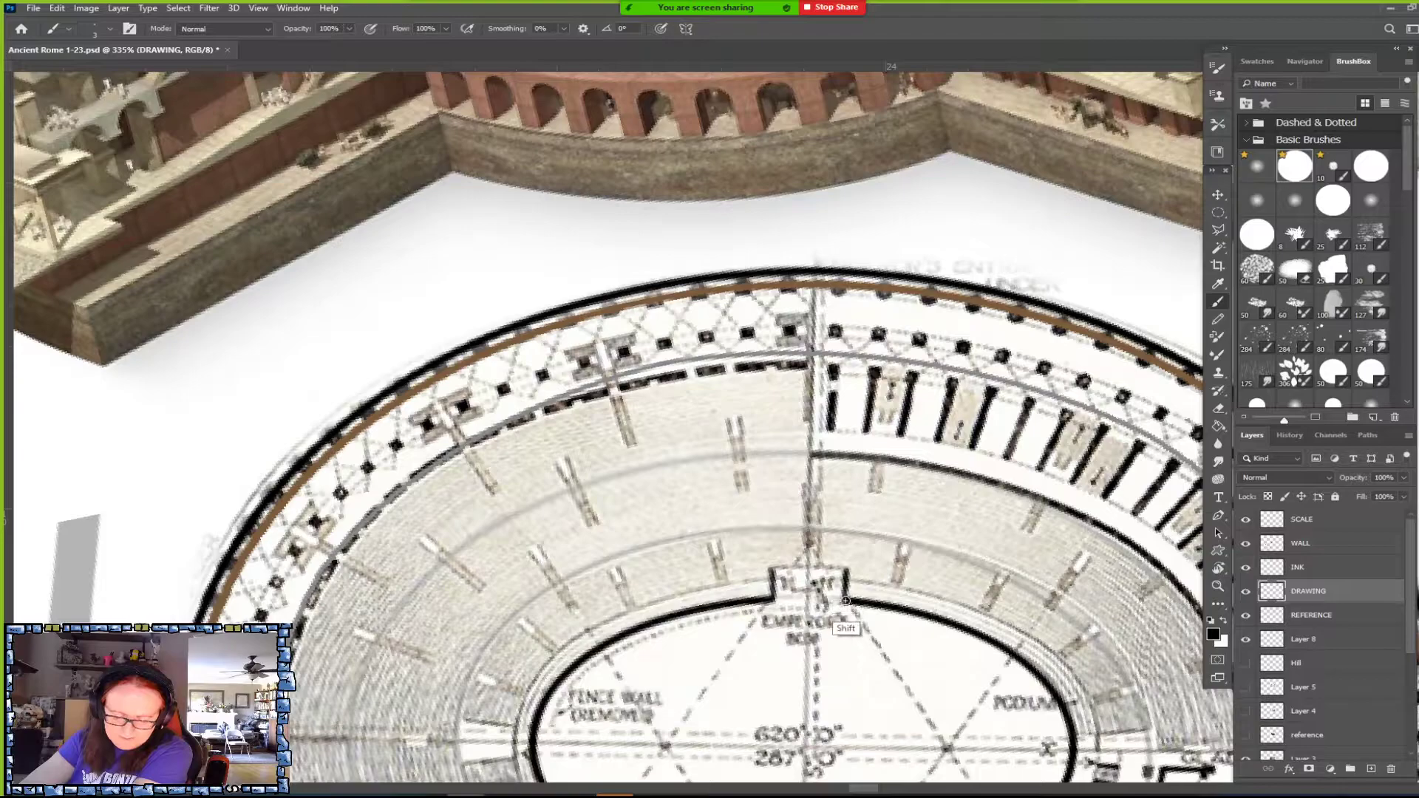
shift+click(772, 567)
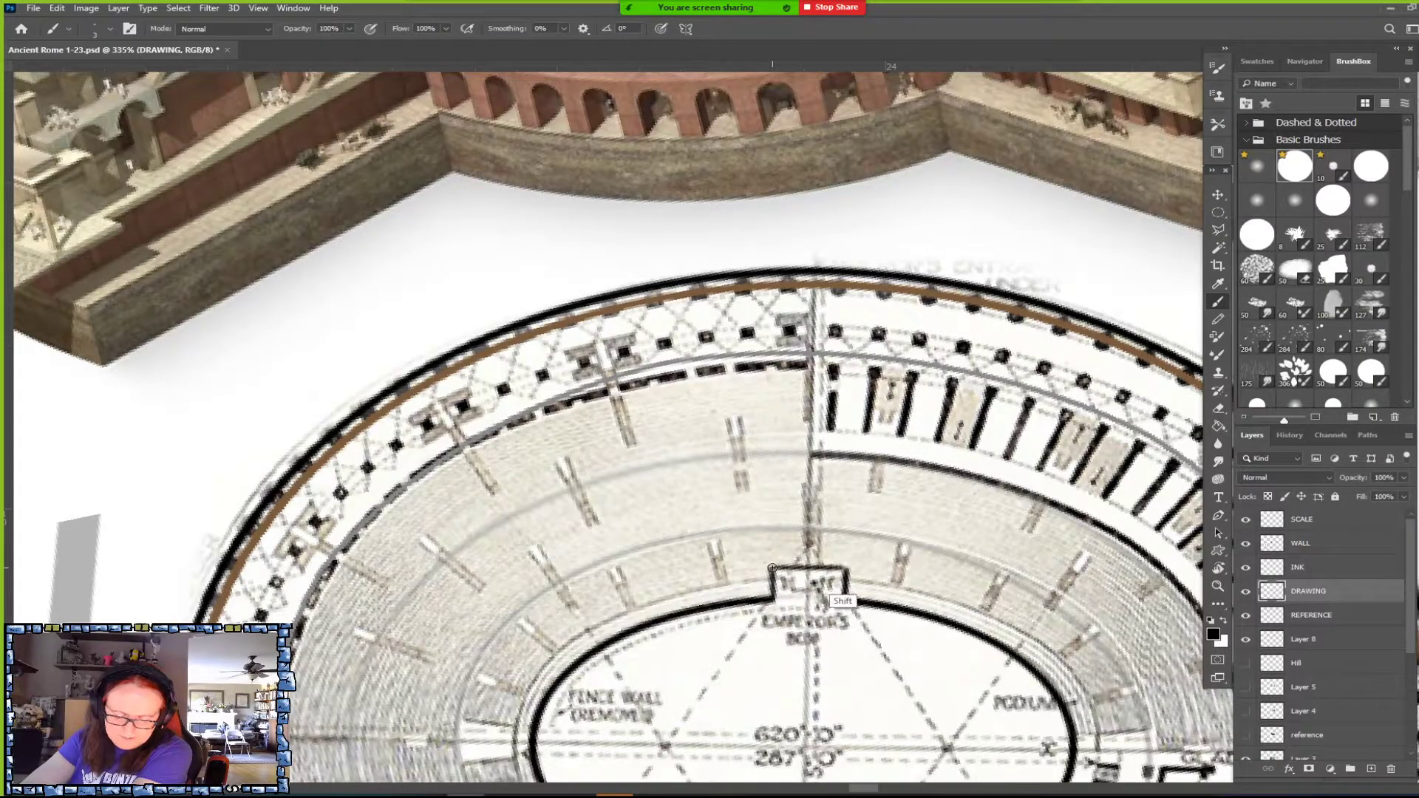
Draw a smaller rectangle with short detail strokes inside the Emperor's Box outline, using the Colosseum illustration as a guide.
scroll(850, 571, up, 4)
scroll(850, 571, up, 2)
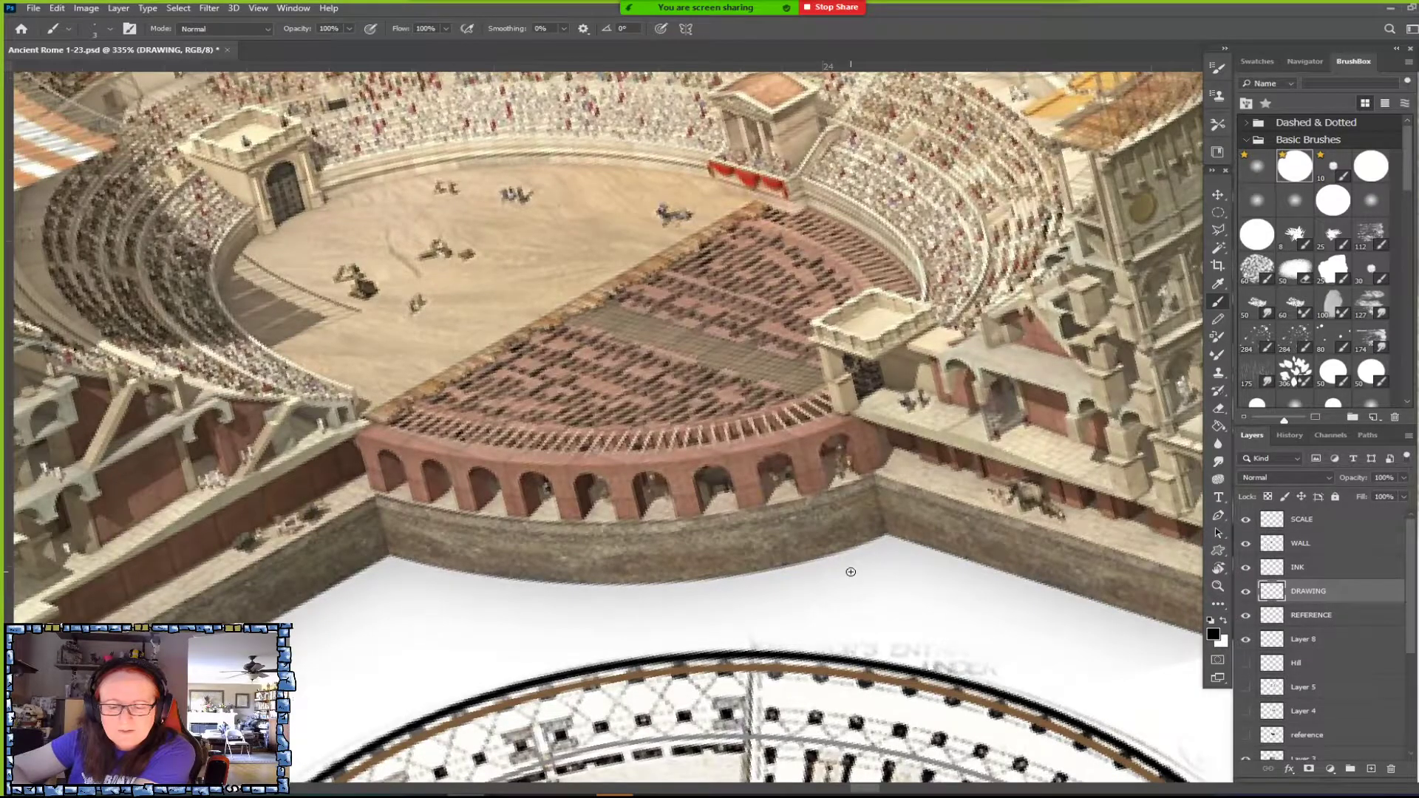
scroll(850, 571, down, 4)
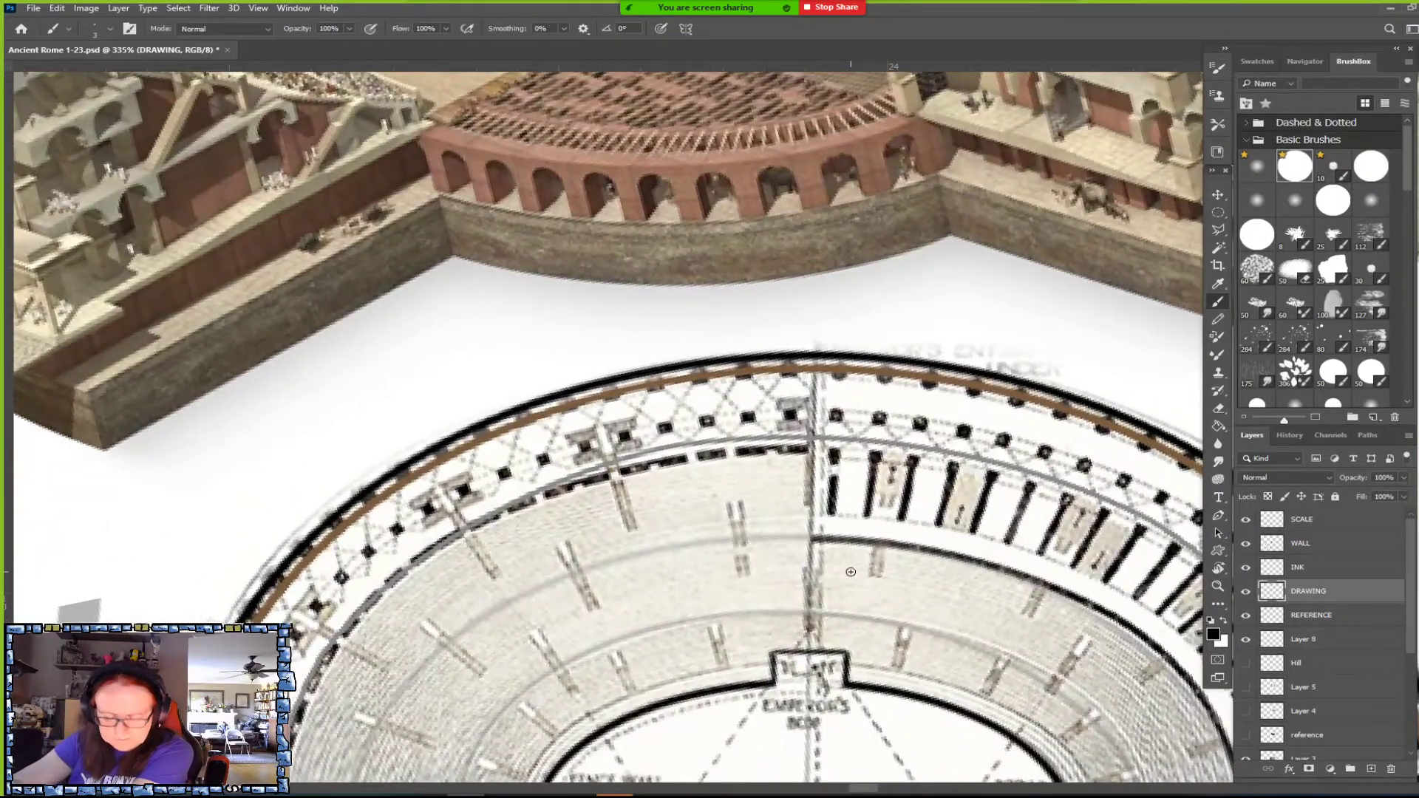
scroll(851, 572, up, 5)
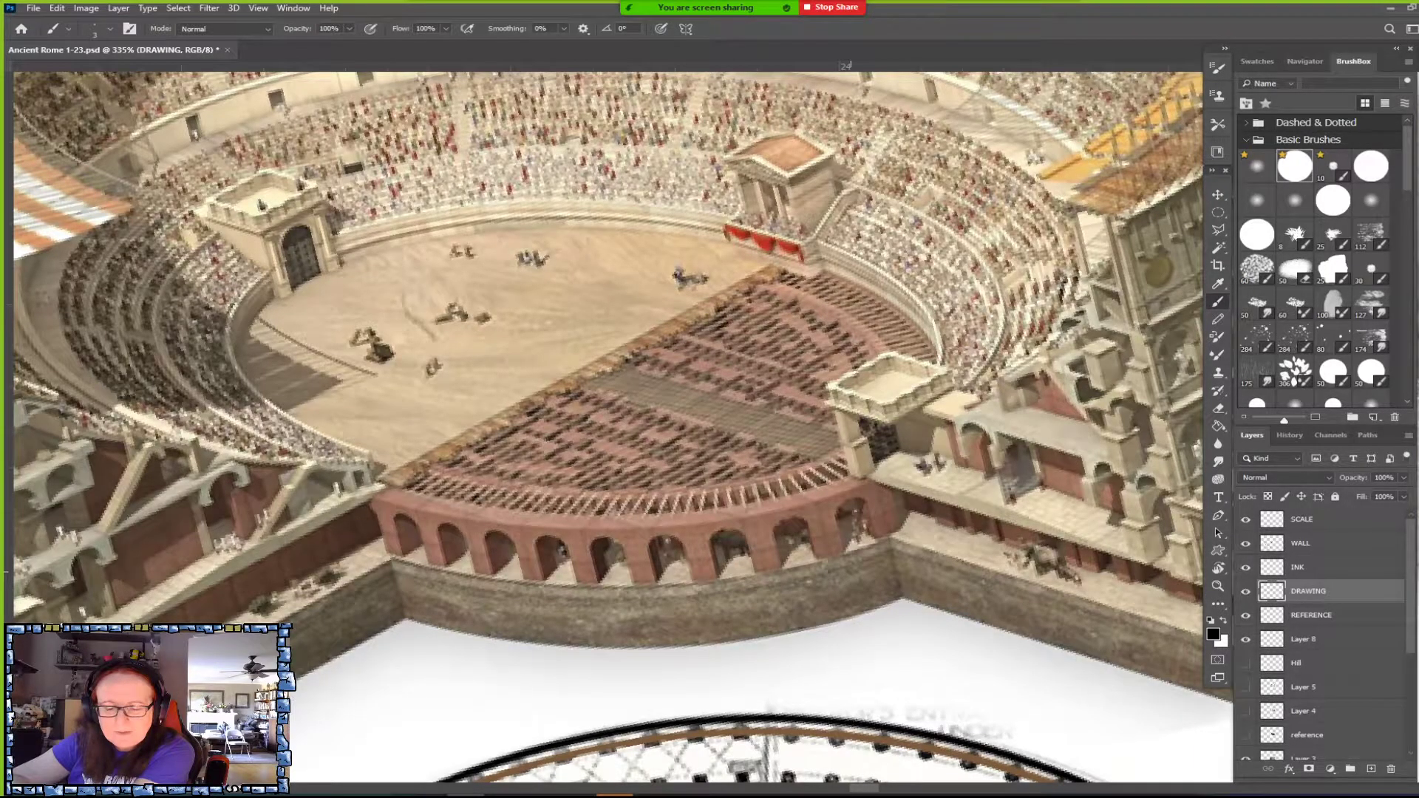
scroll(851, 571, down, 5)
scroll(850, 572, down, 2)
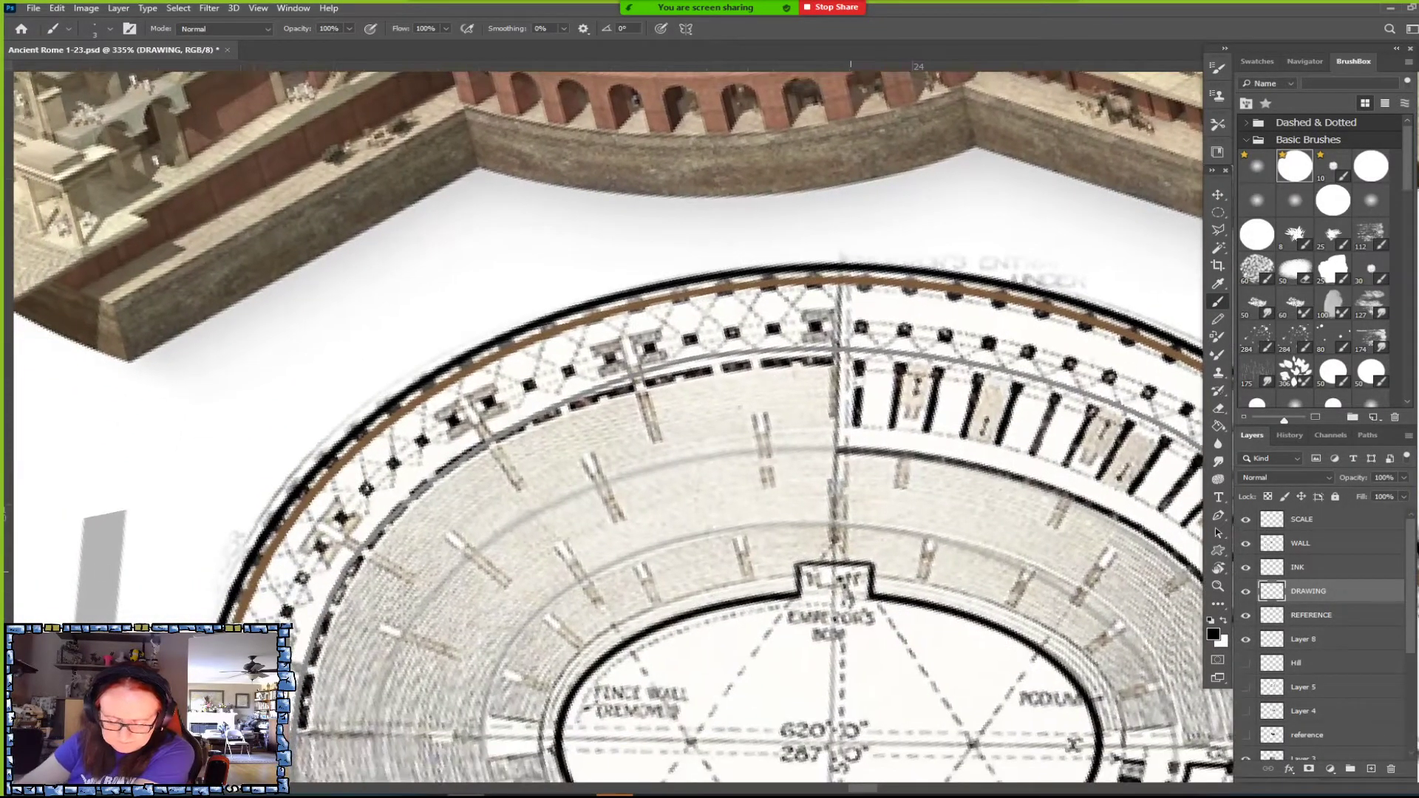
mouse_move(805, 570)
mouse_down()
mouse_move(859, 570)
mouse_move(805, 570)
mouse_move(859, 570)
mouse_move(861, 591)
mouse_move(811, 582)
mouse_move(911, 219)
mouse_up()
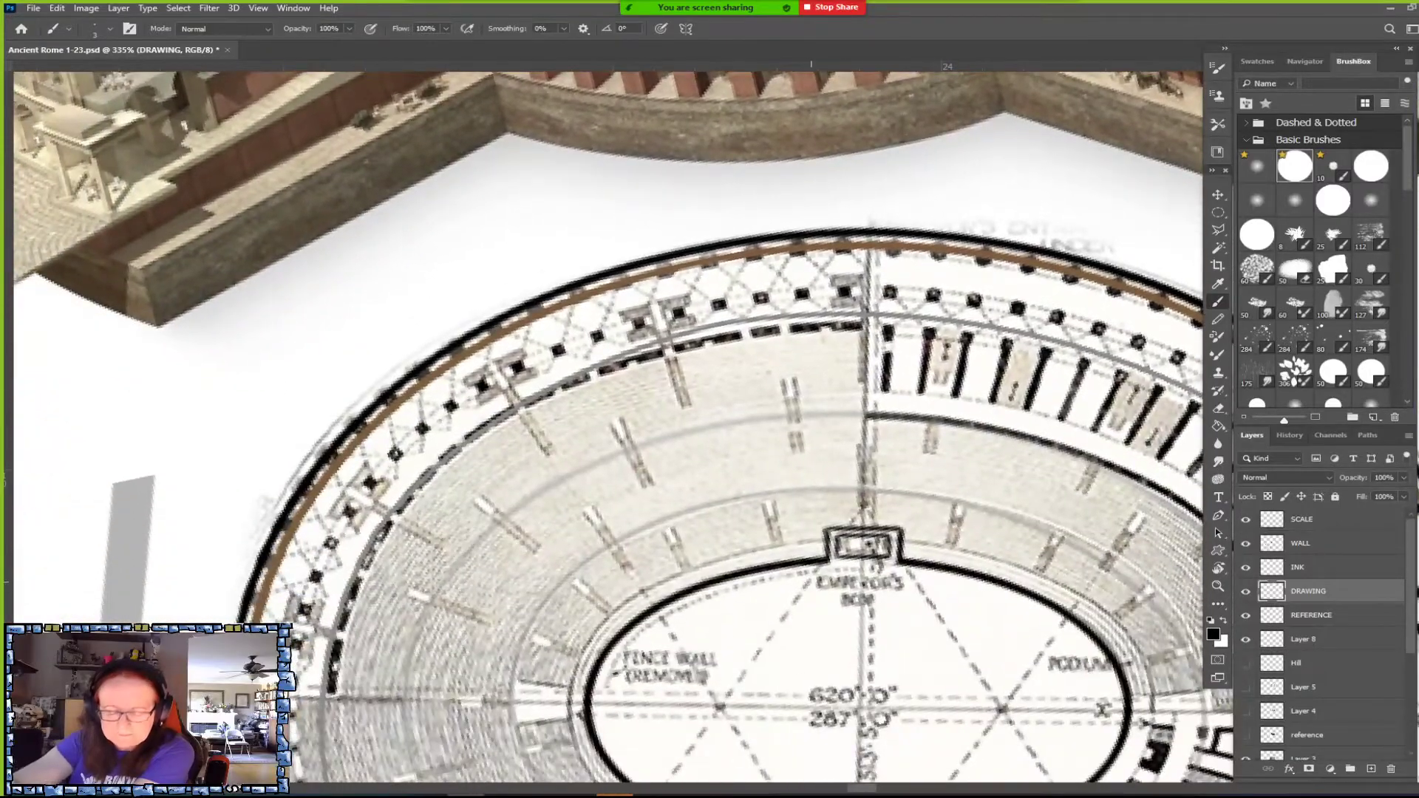
drag(860, 537, 863, 556)
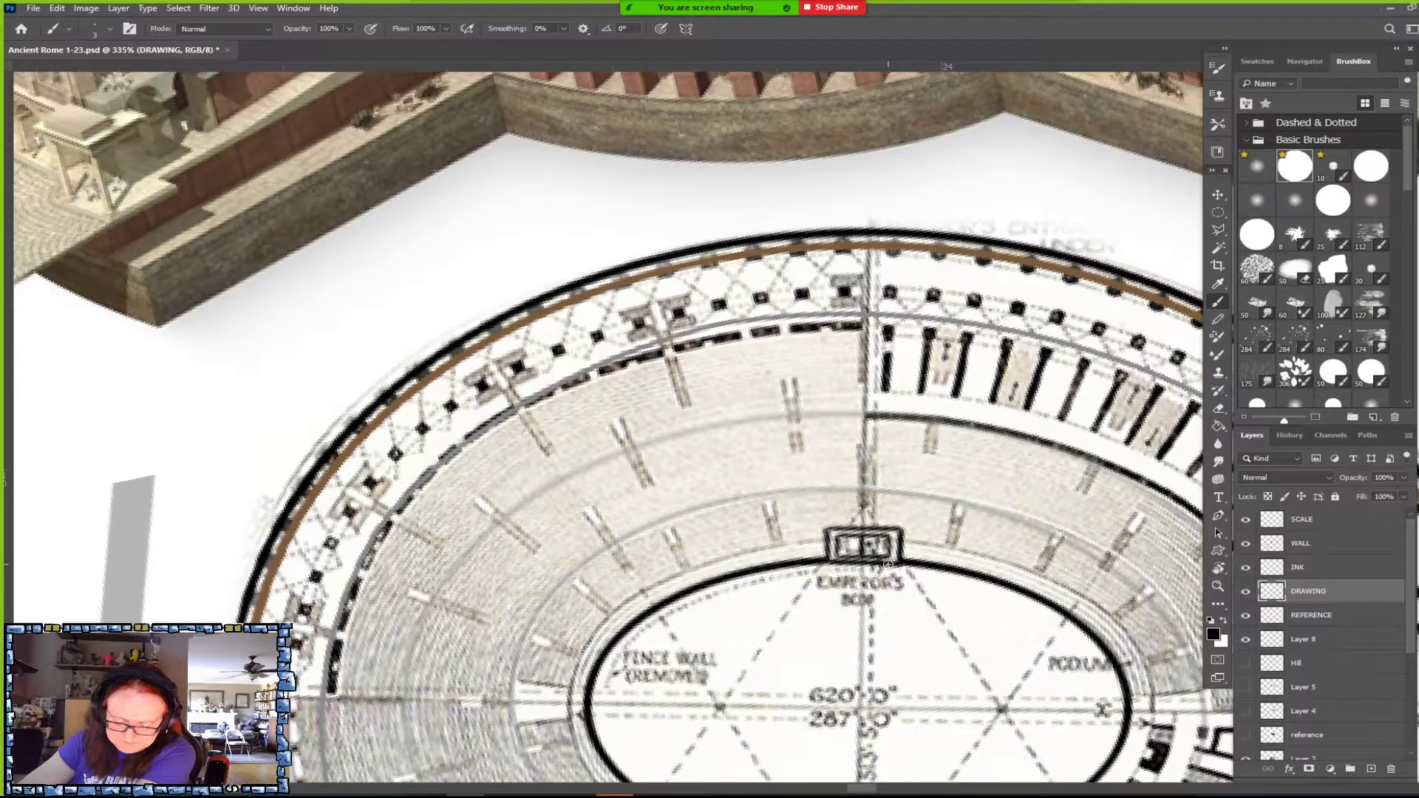
scroll(915, 552, down, 3)
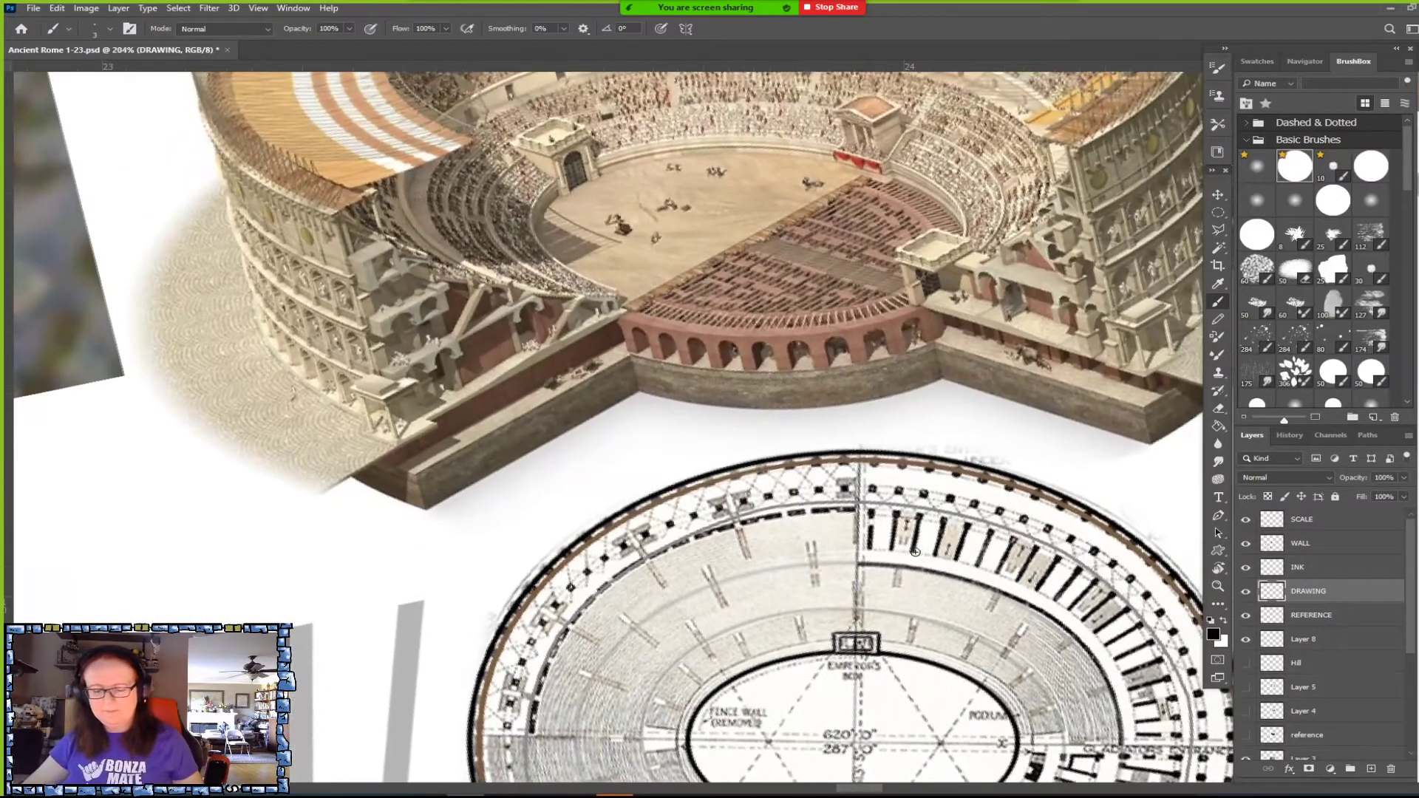
scroll(915, 552, down, 1)
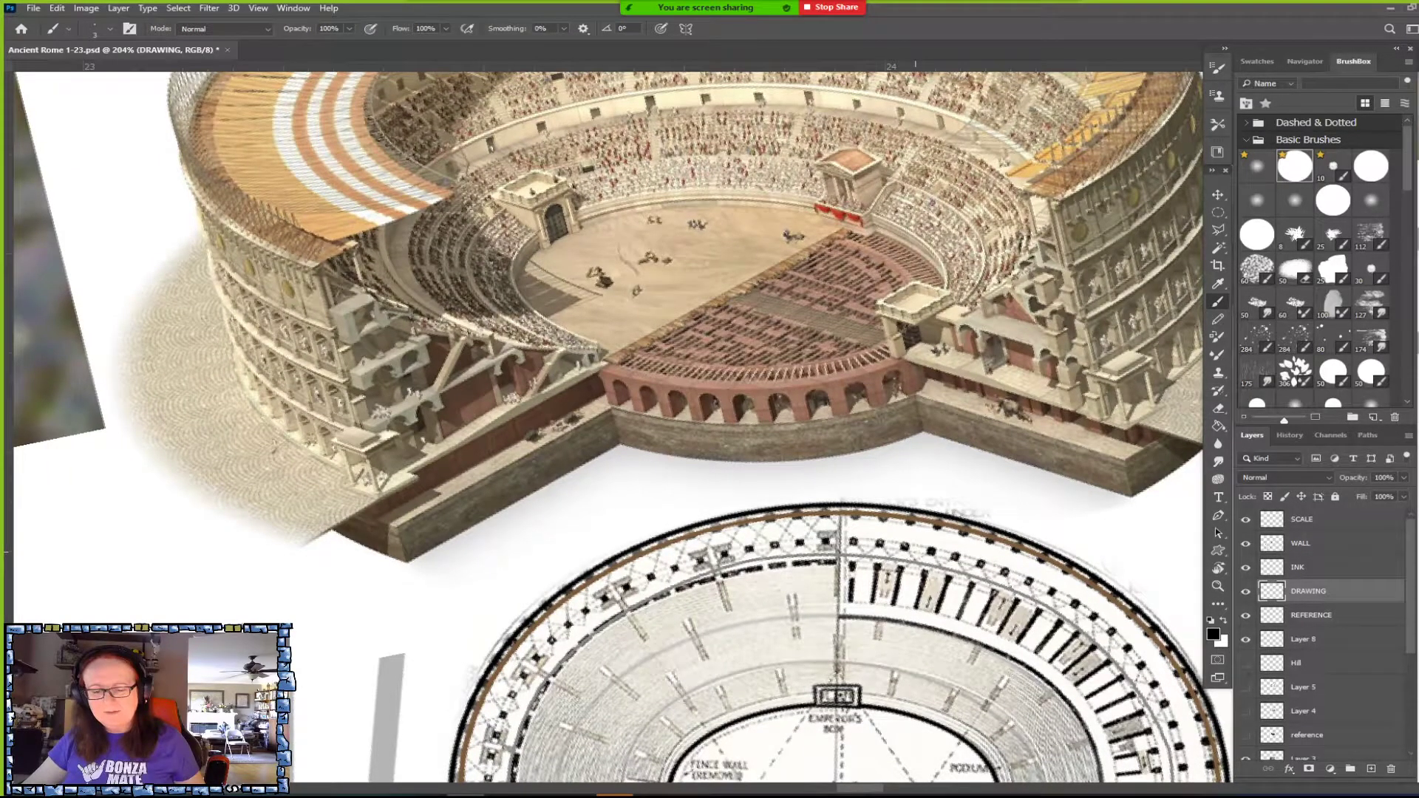
scroll(914, 552, down, 2)
scroll(915, 552, down, 2)
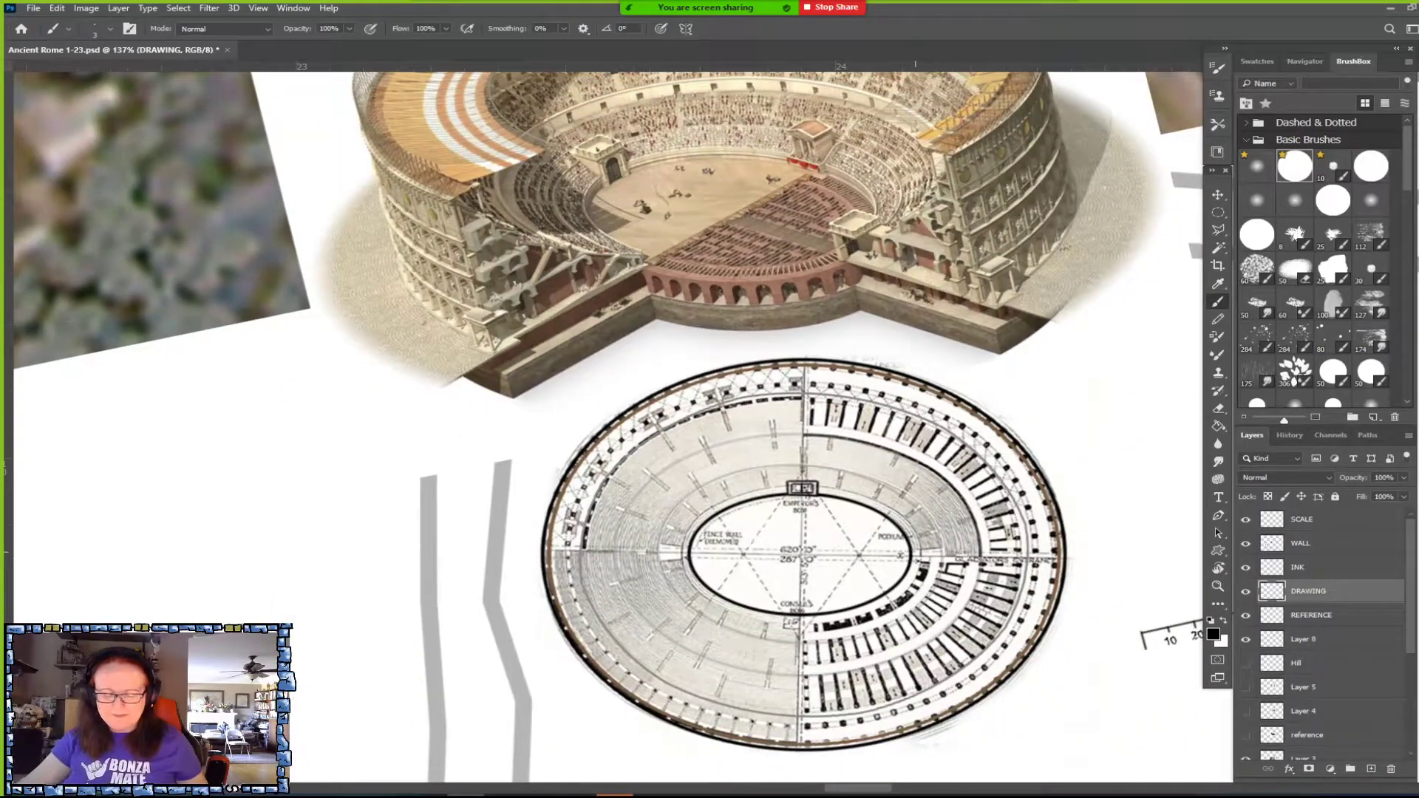
Examine the Colosseum illustration and floor plan for the entrances and structures around the arena edge.
scroll(915, 552, up, 3)
scroll(915, 552, up, 6)
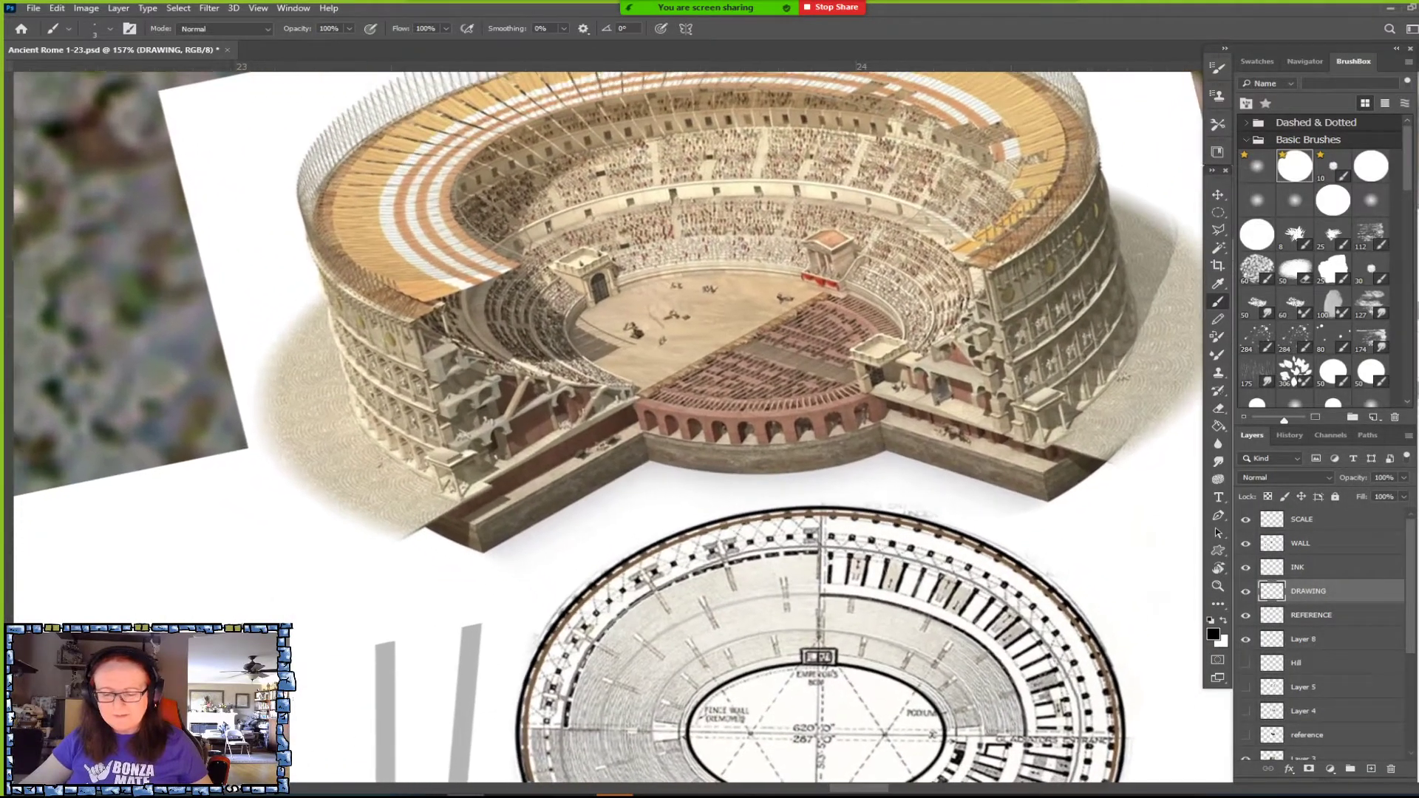
scroll(915, 552, down, 4)
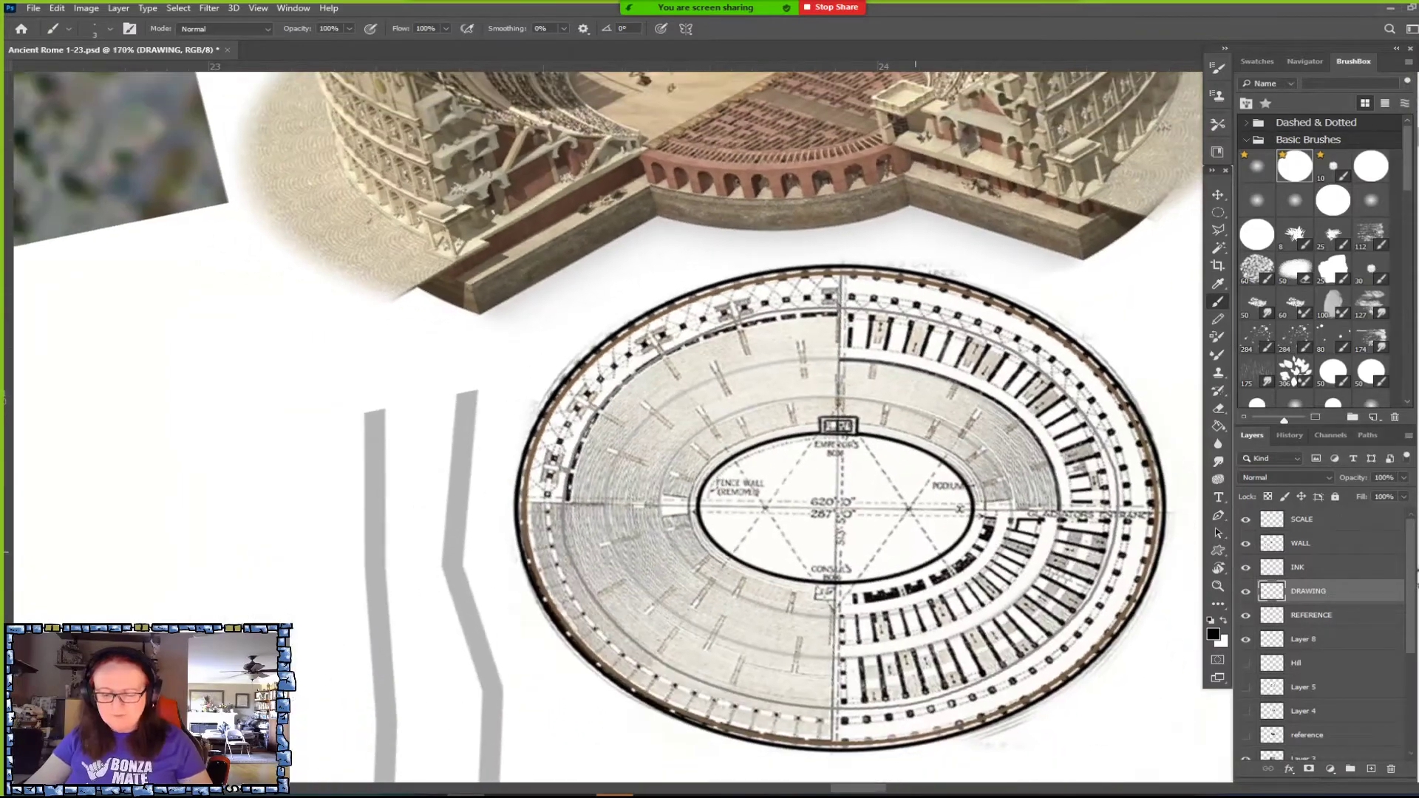
scroll(915, 552, up, 2)
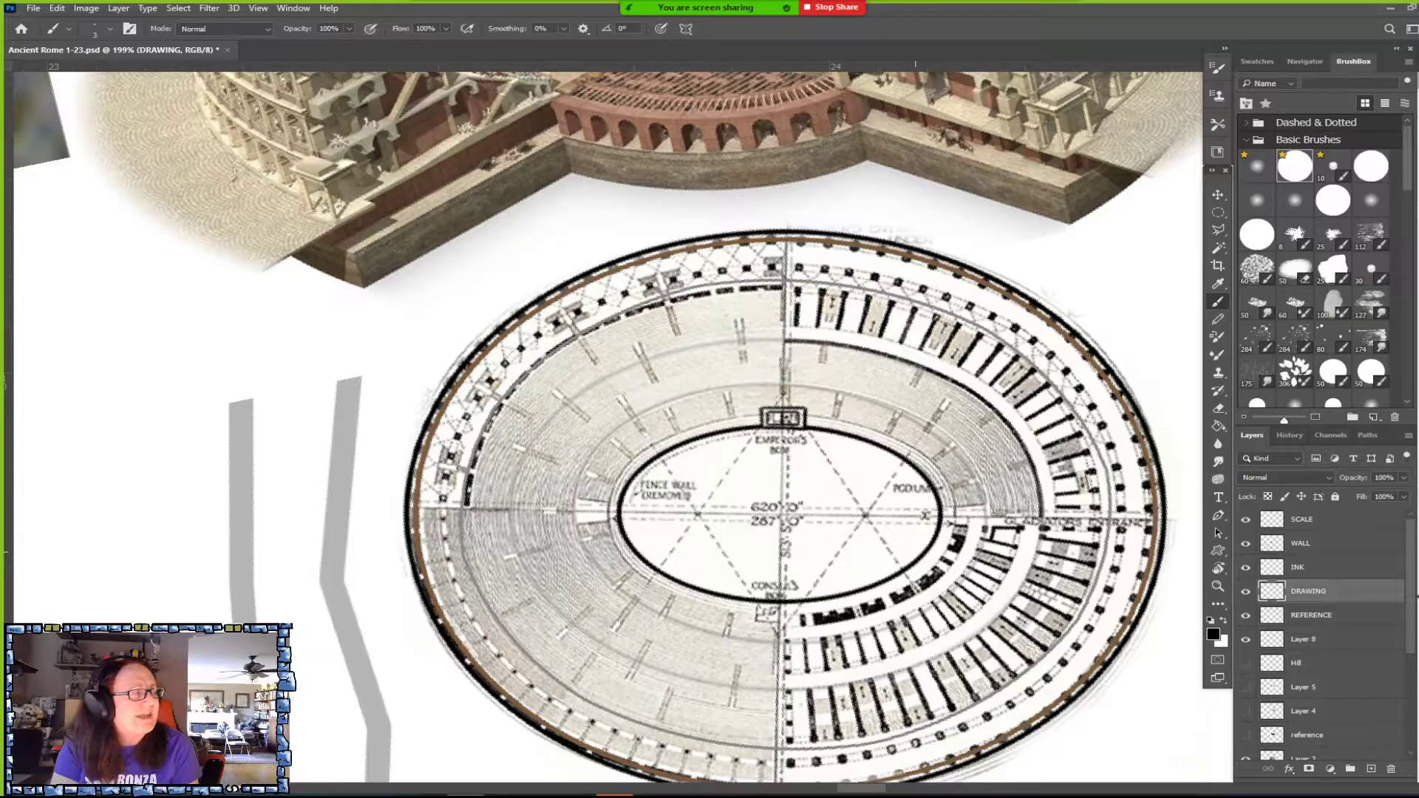
scroll(835, 665, down, 5)
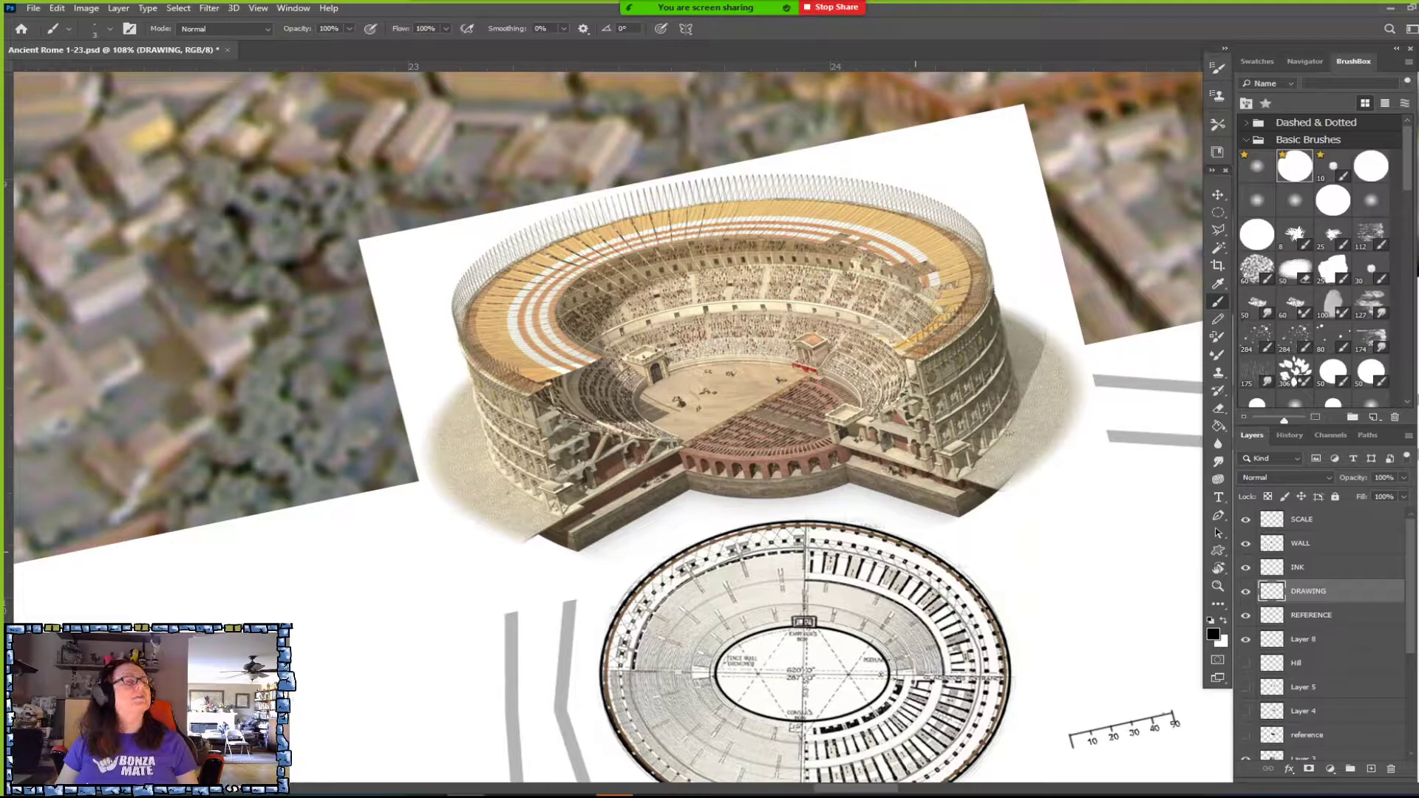
scroll(606, 421, down, 3)
scroll(606, 421, up, 2)
scroll(665, 665, down, 3)
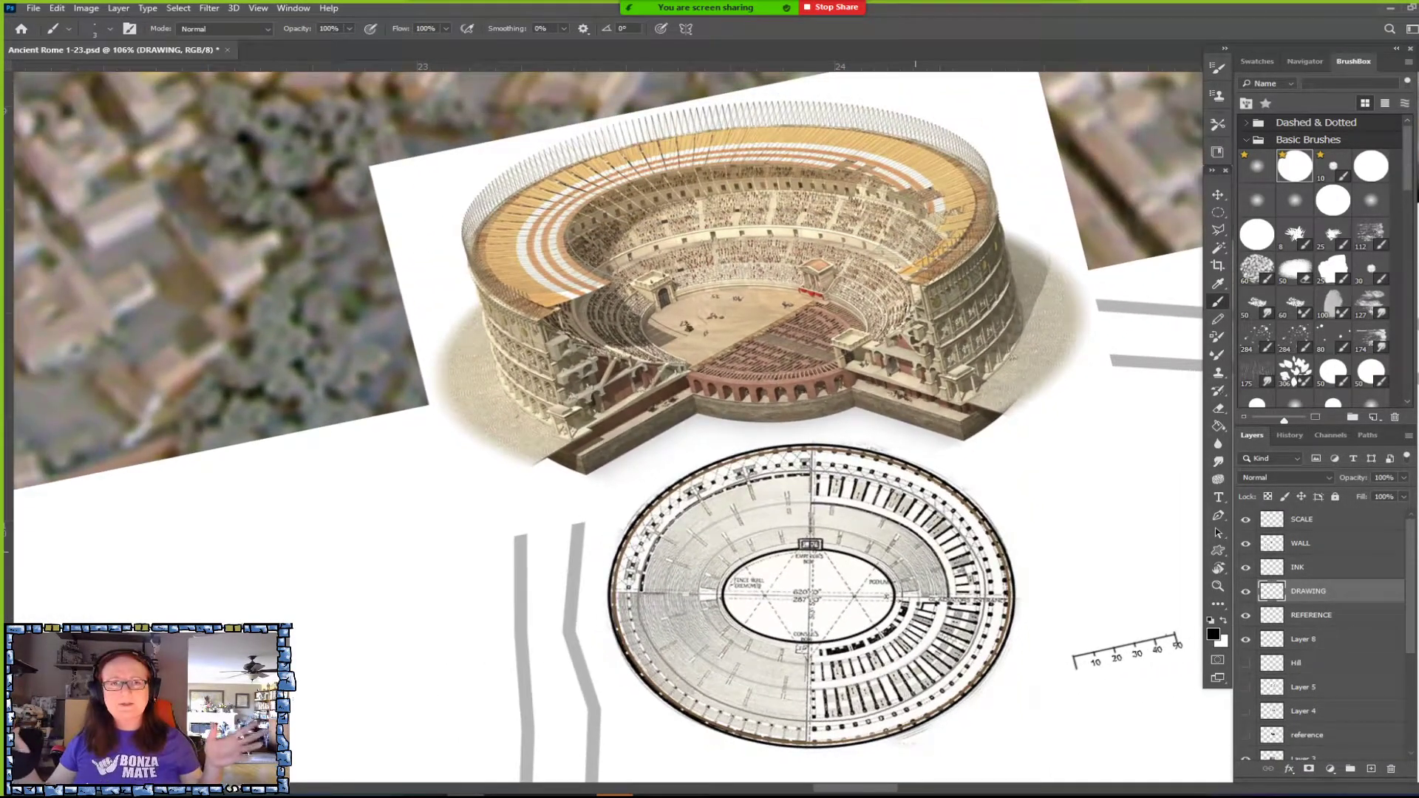
scroll(643, 650, up, 2)
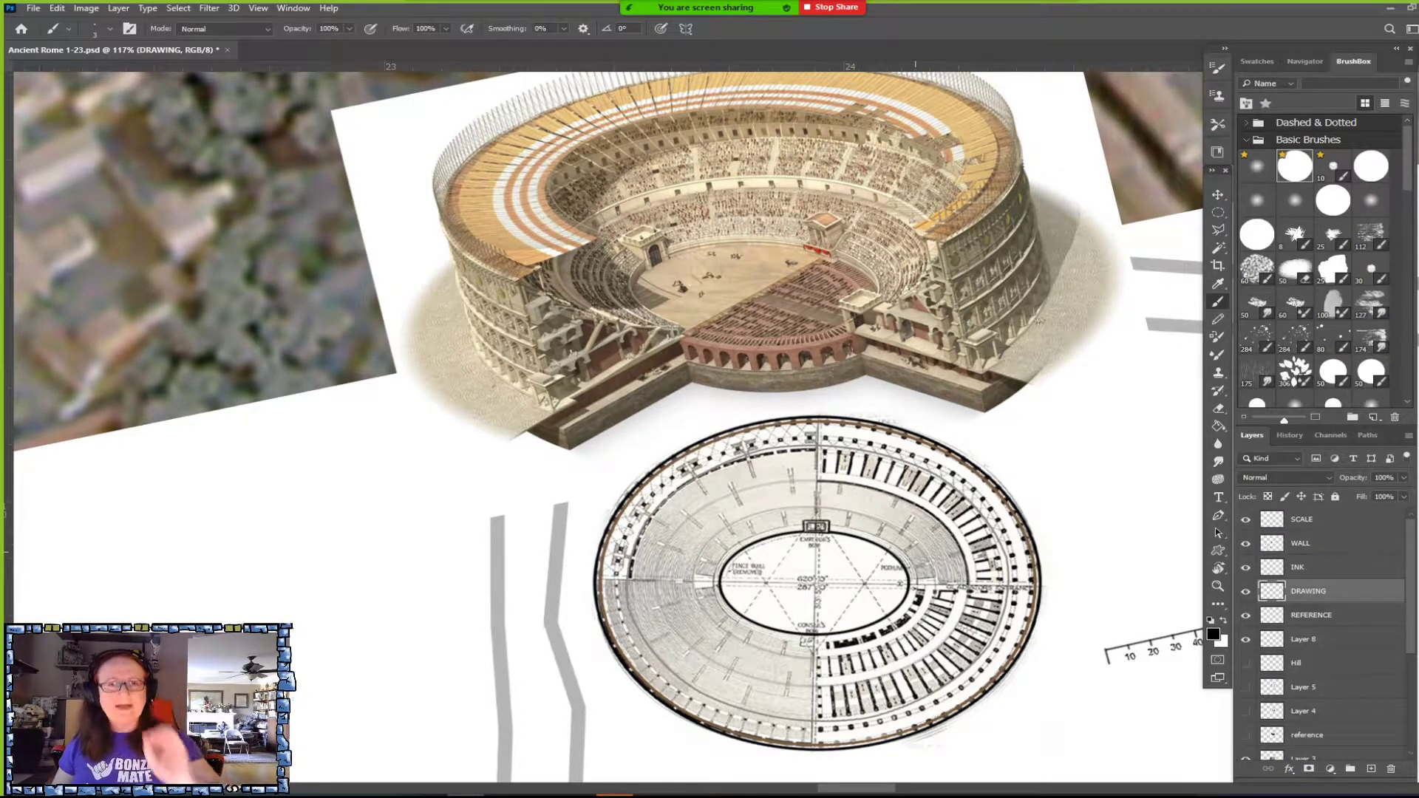
Sketch a few freehand explanatory strokes in the blank area beside the floor plan, and undo them.
drag(915, 552, 714, 546)
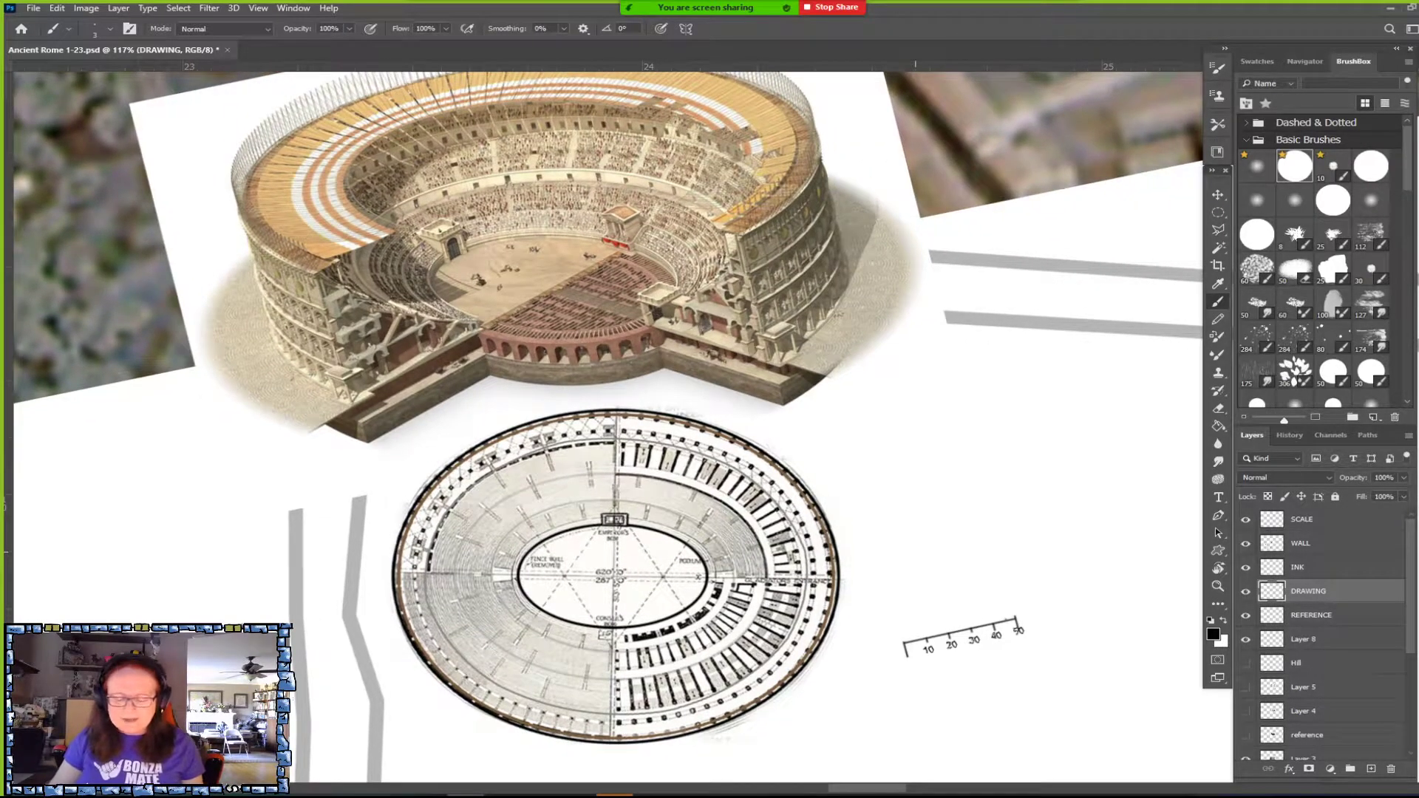
mouse_move(827, 477)
mouse_down()
mouse_move(863, 452)
mouse_move(887, 478)
mouse_up()
mouse_move(872, 447)
mouse_down()
mouse_move(889, 477)
mouse_move(859, 466)
mouse_move(885, 485)
mouse_up()
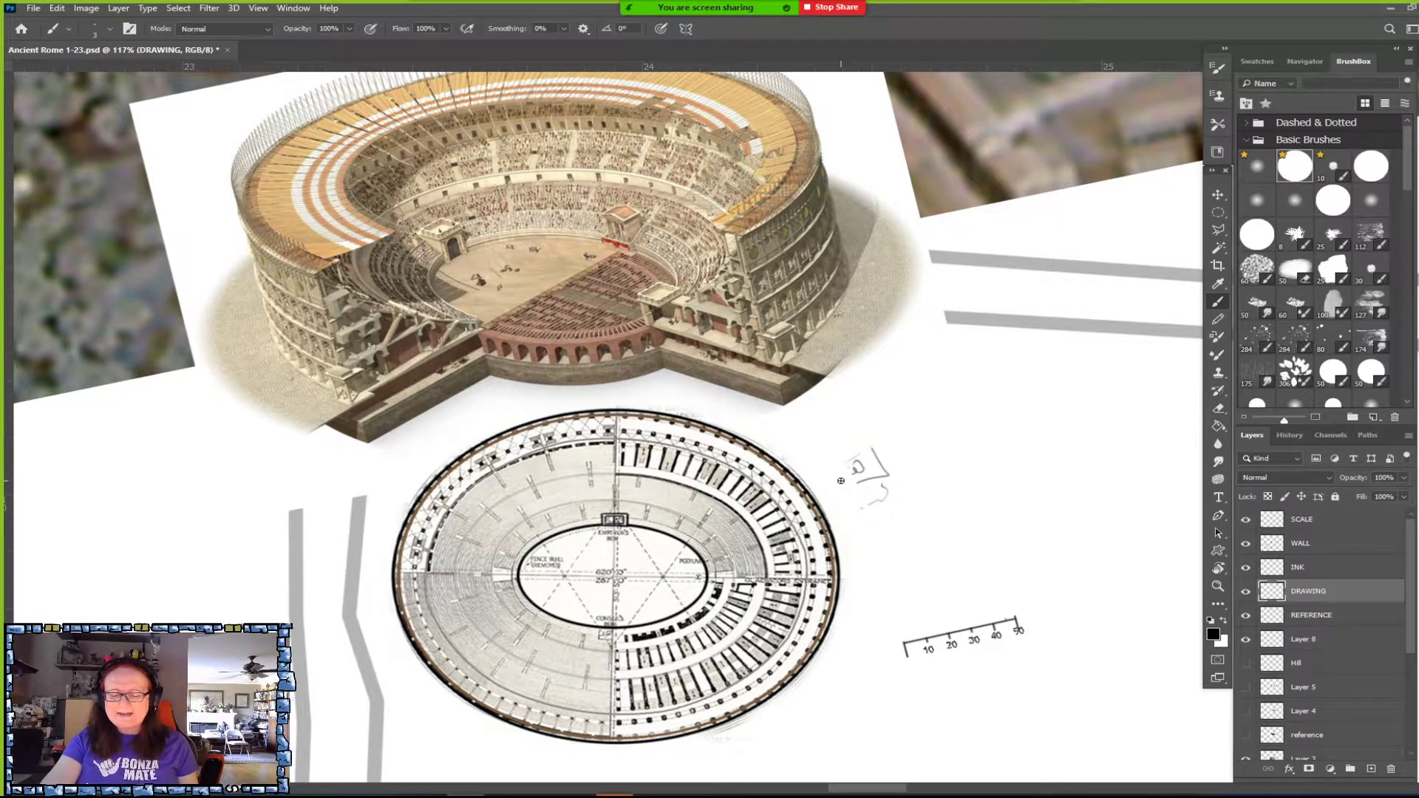
key(ctrl+z)
key(ctrl+z)
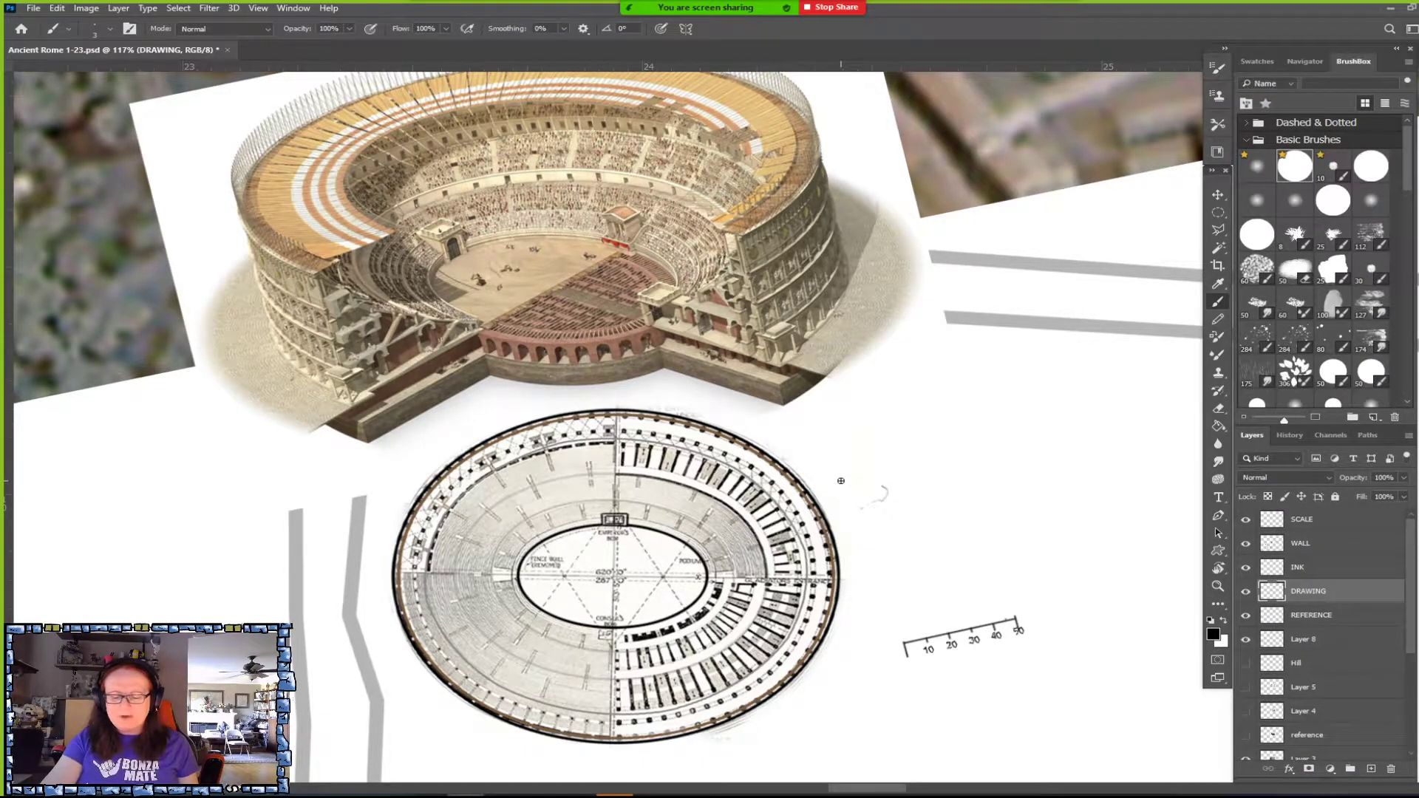
drag(840, 480, 921, 443)
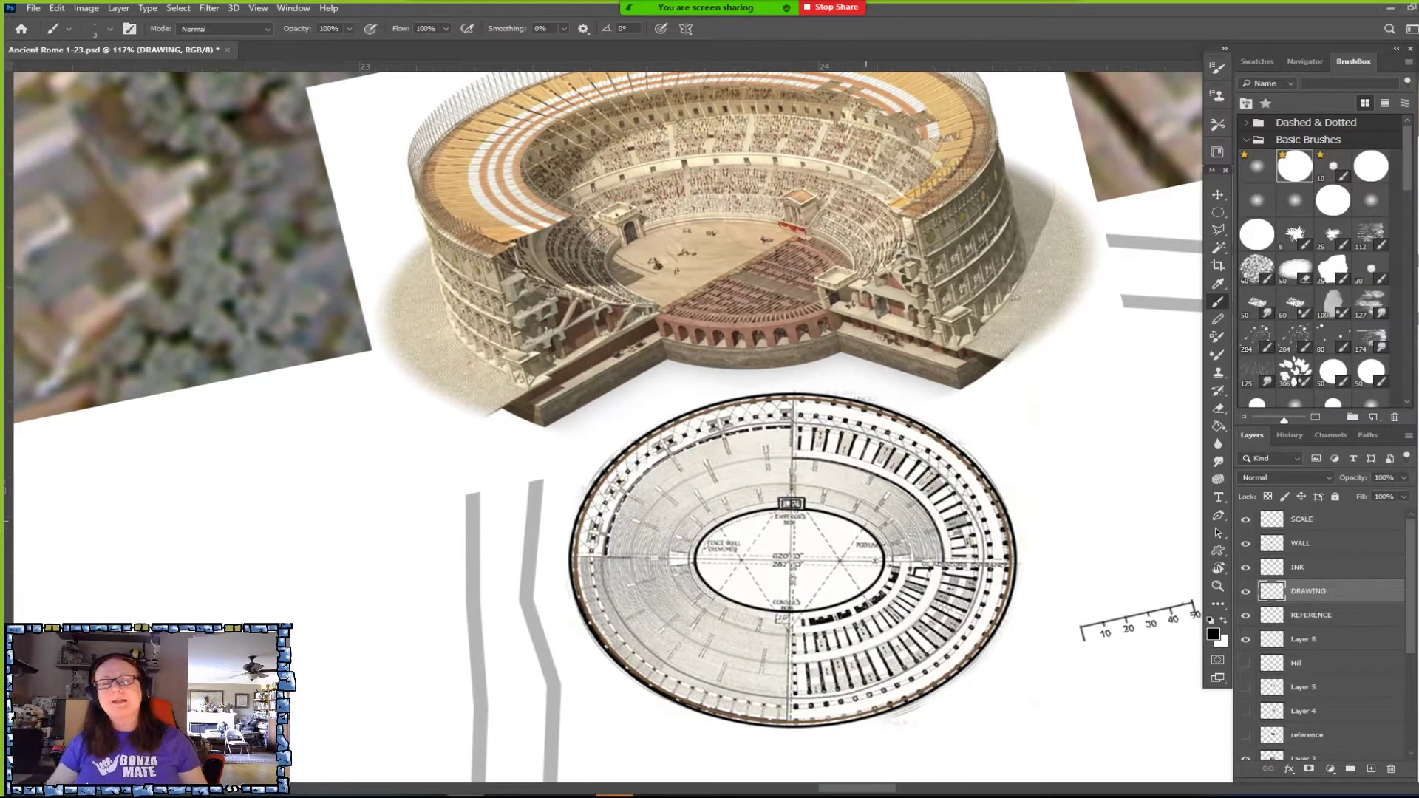
Draw a small square box with straight black brush lines at the arena ellipse's left end, over the floor plan's entrance.
scroll(727, 601, up, 2)
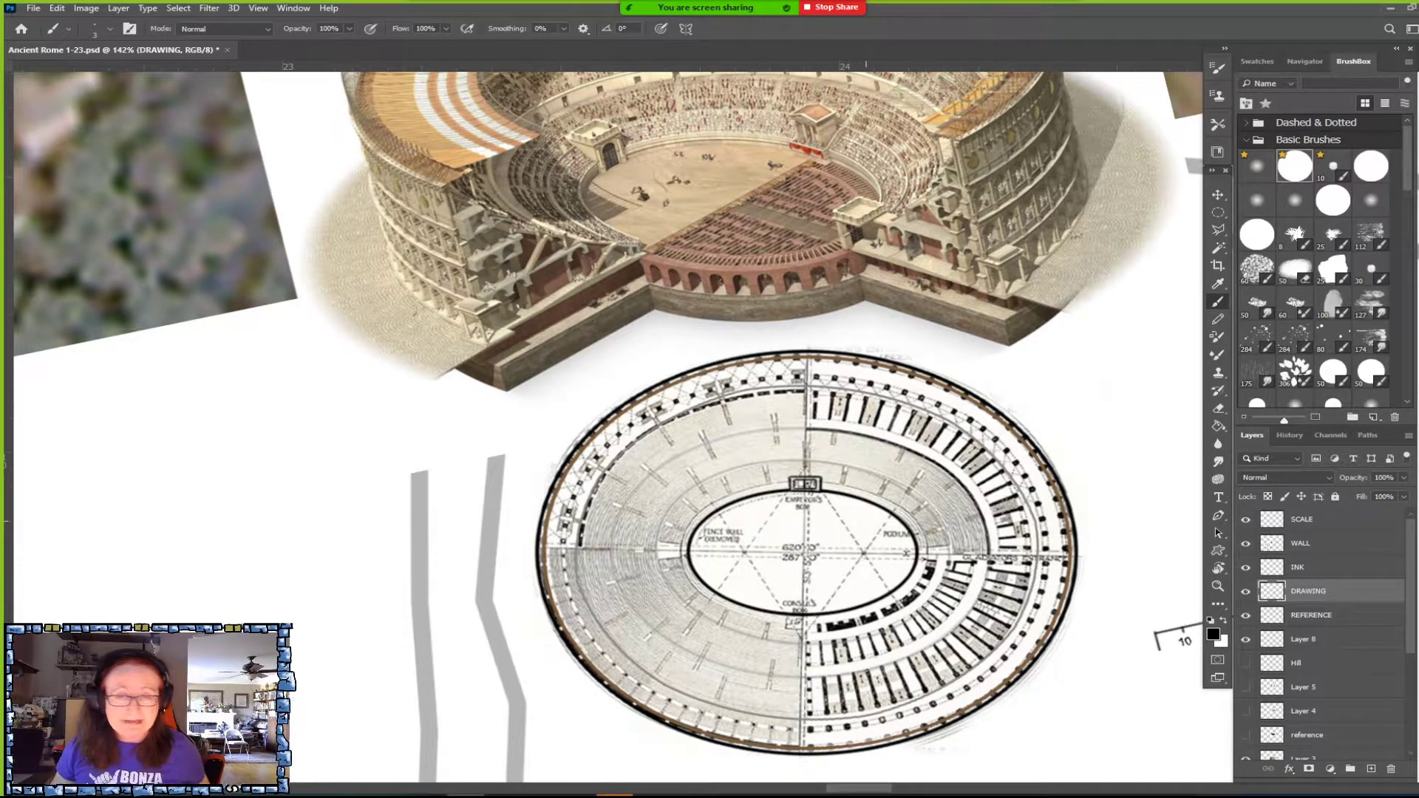
scroll(802, 480, down, 1)
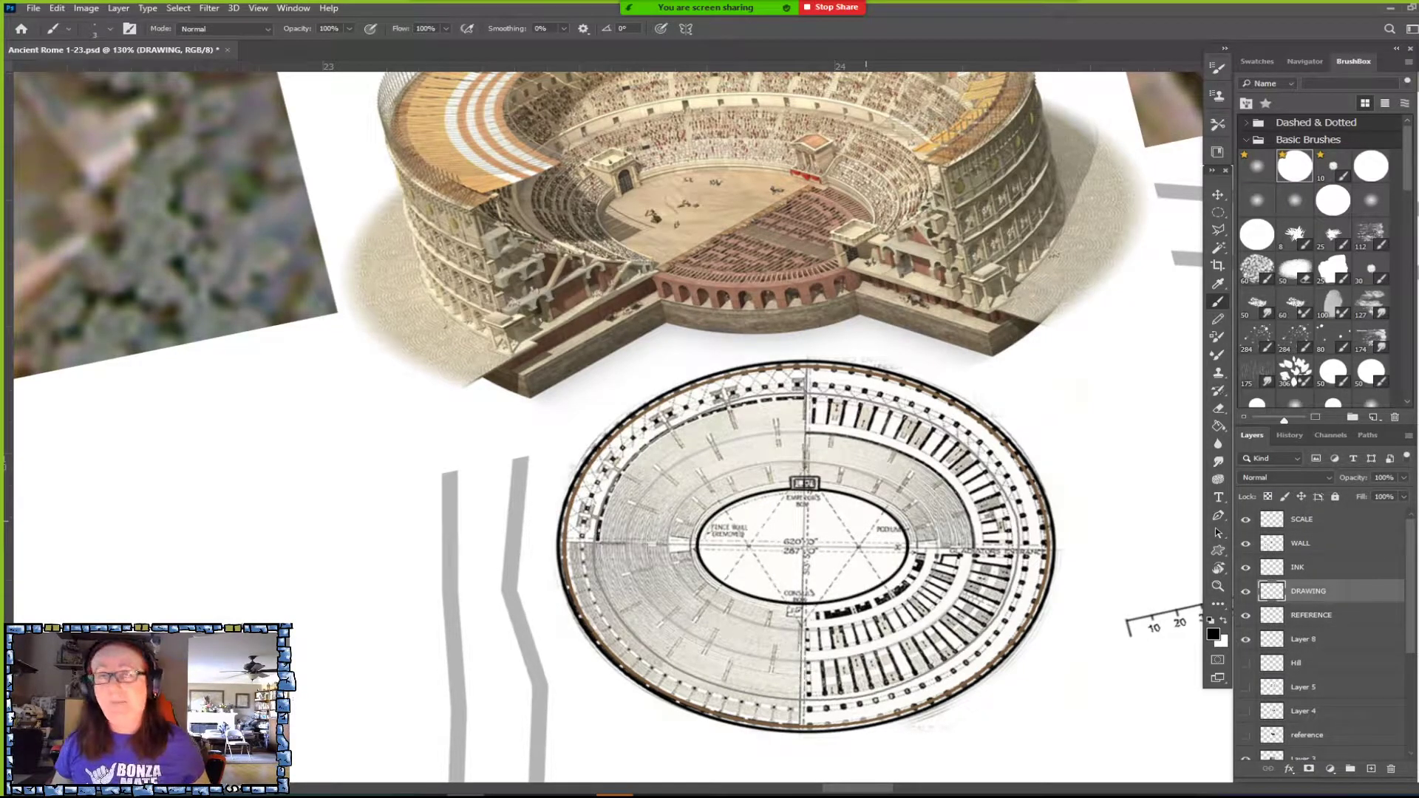
scroll(877, 100, up, 2)
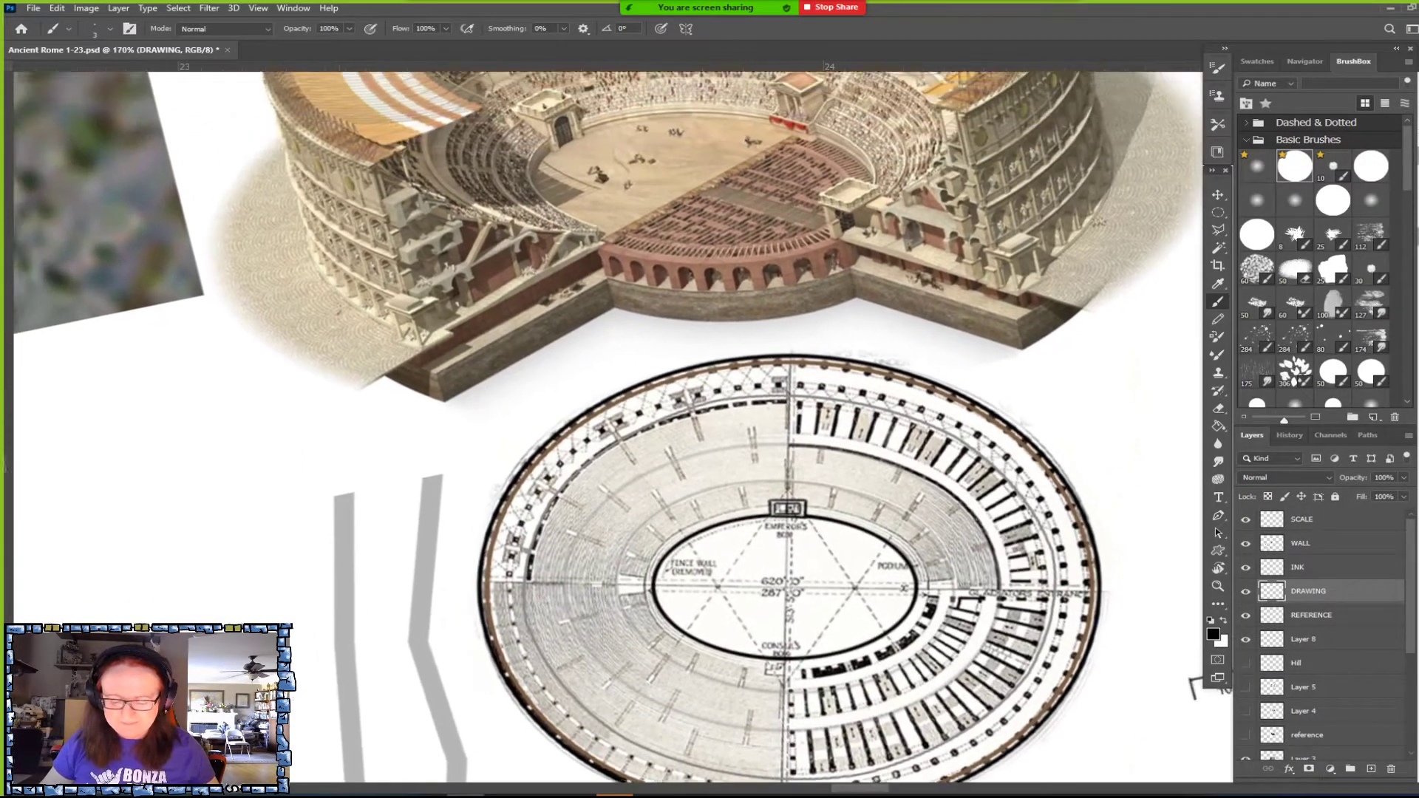
scroll(865, 443, left, 2)
scroll(866, 443, up, 1)
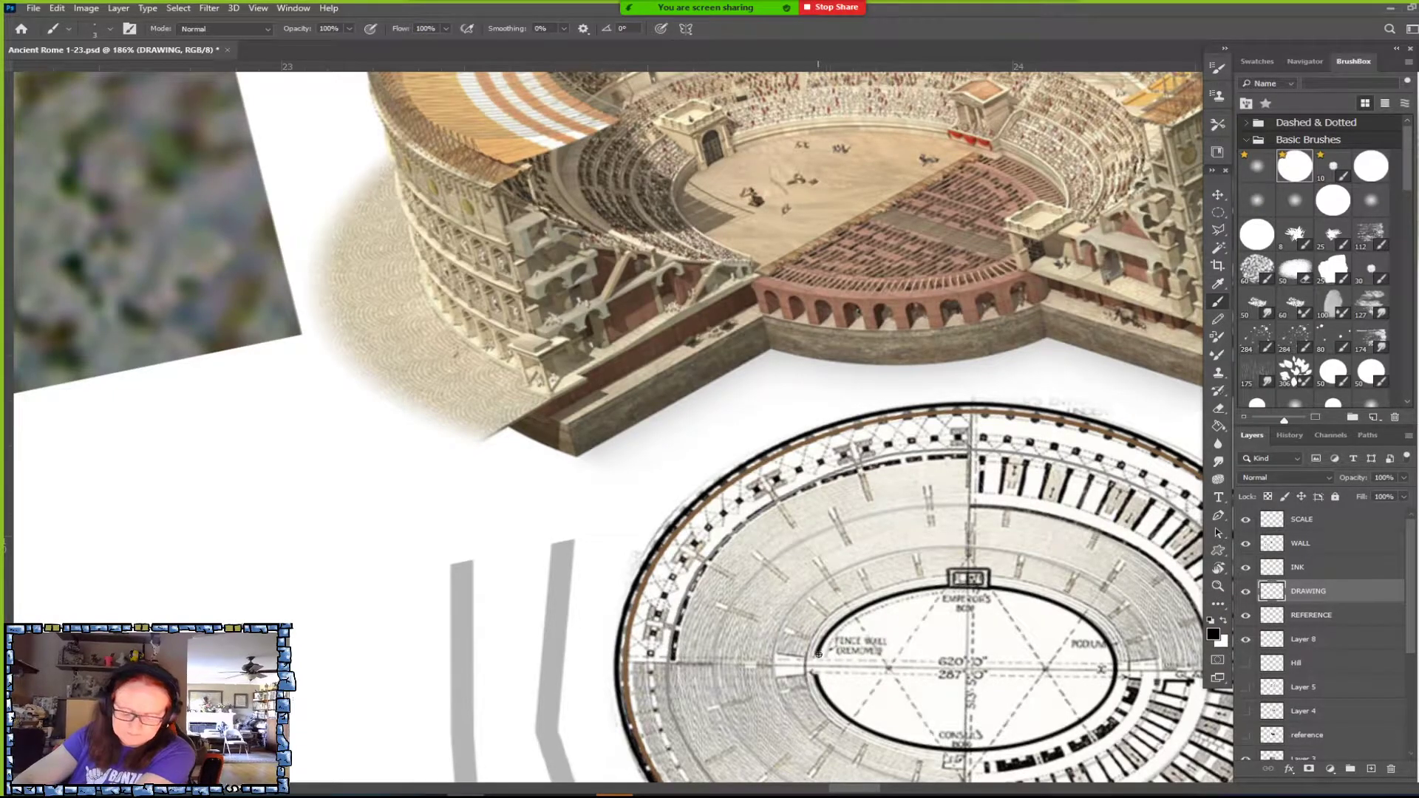
key(shift)
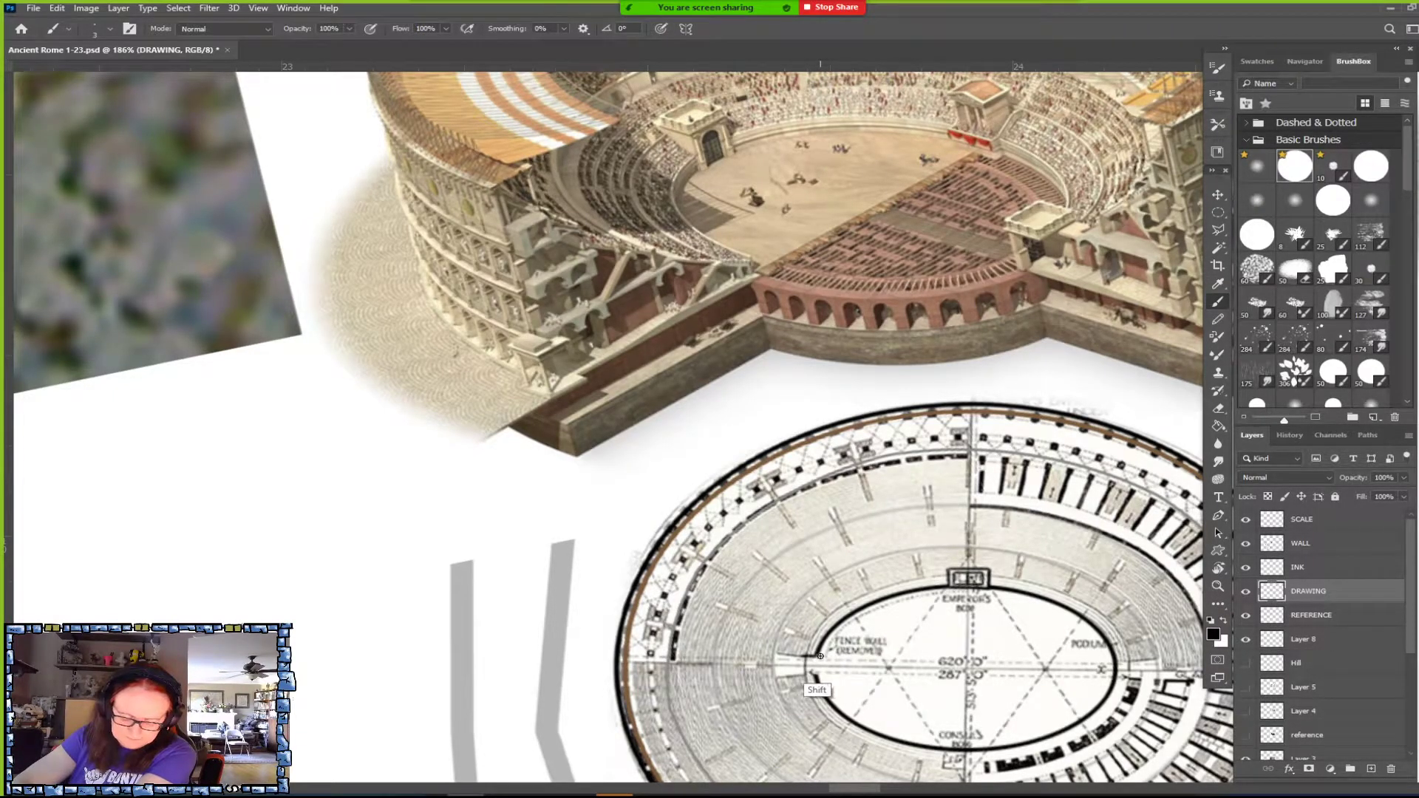
shift+click(802, 674)
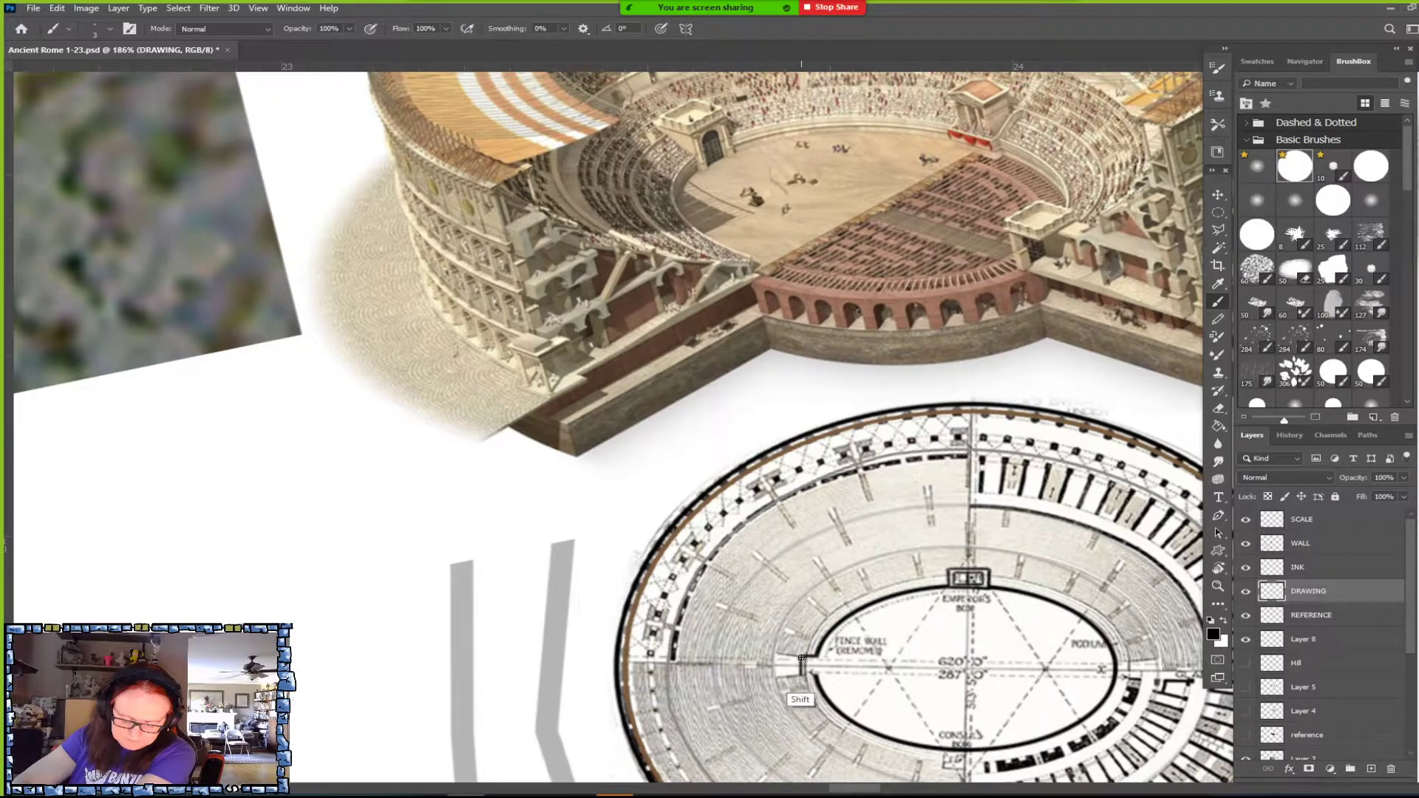
shift+click(820, 674)
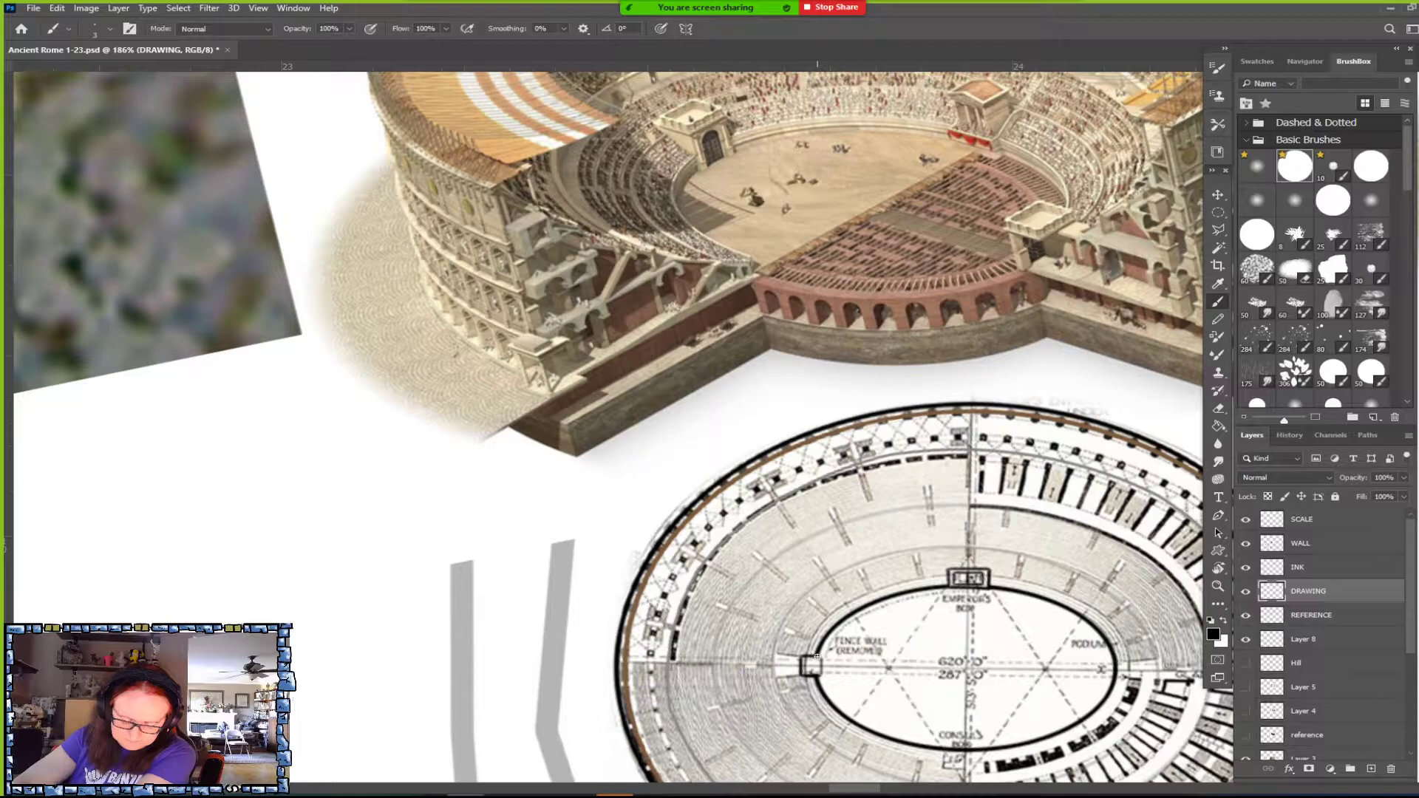
shift+click(820, 657)
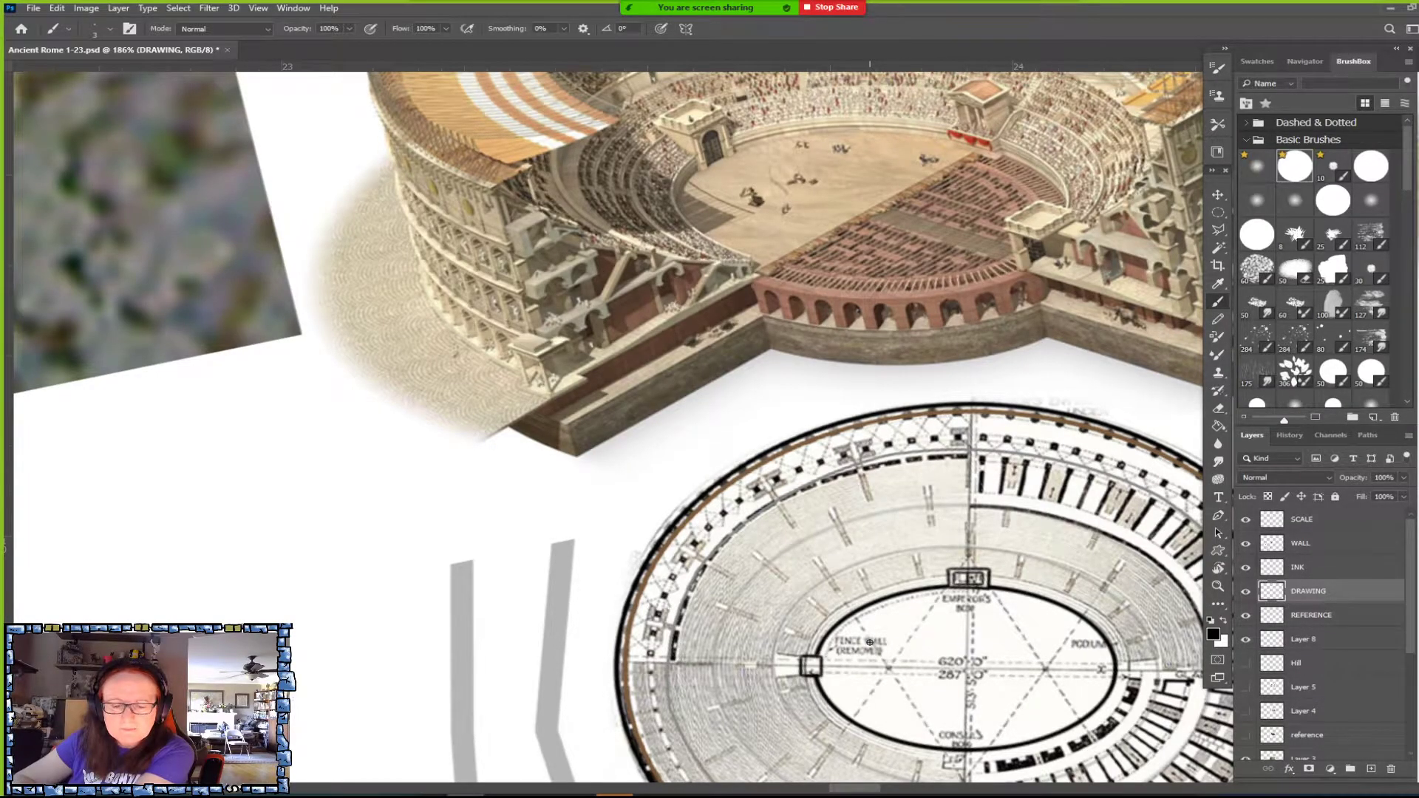
Draw a matching small square box with straight black brush lines at the arena ellipse's right end, by the gladiators' entrance.
scroll(869, 642, down, 1)
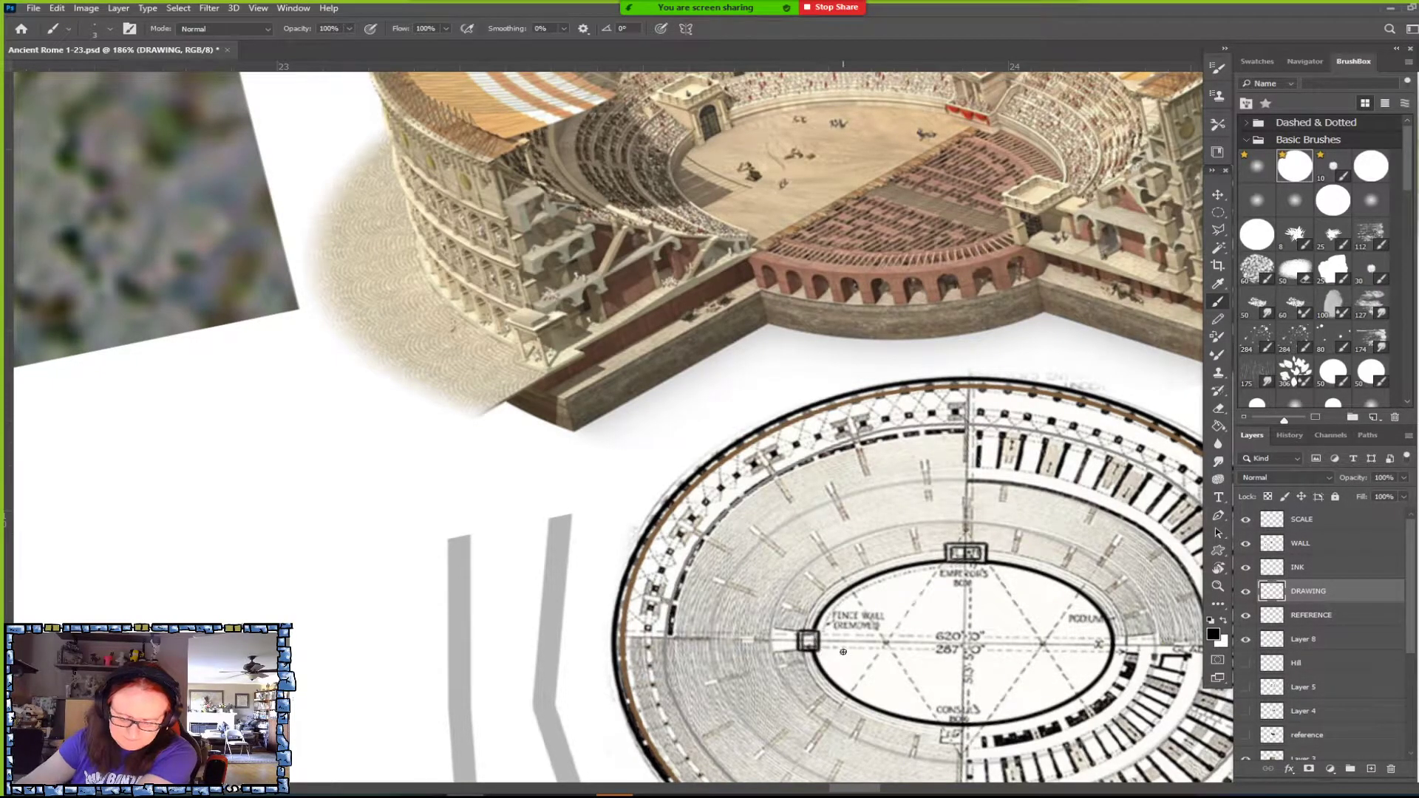
scroll(828, 647, right, 3)
scroll(843, 652, right, 1)
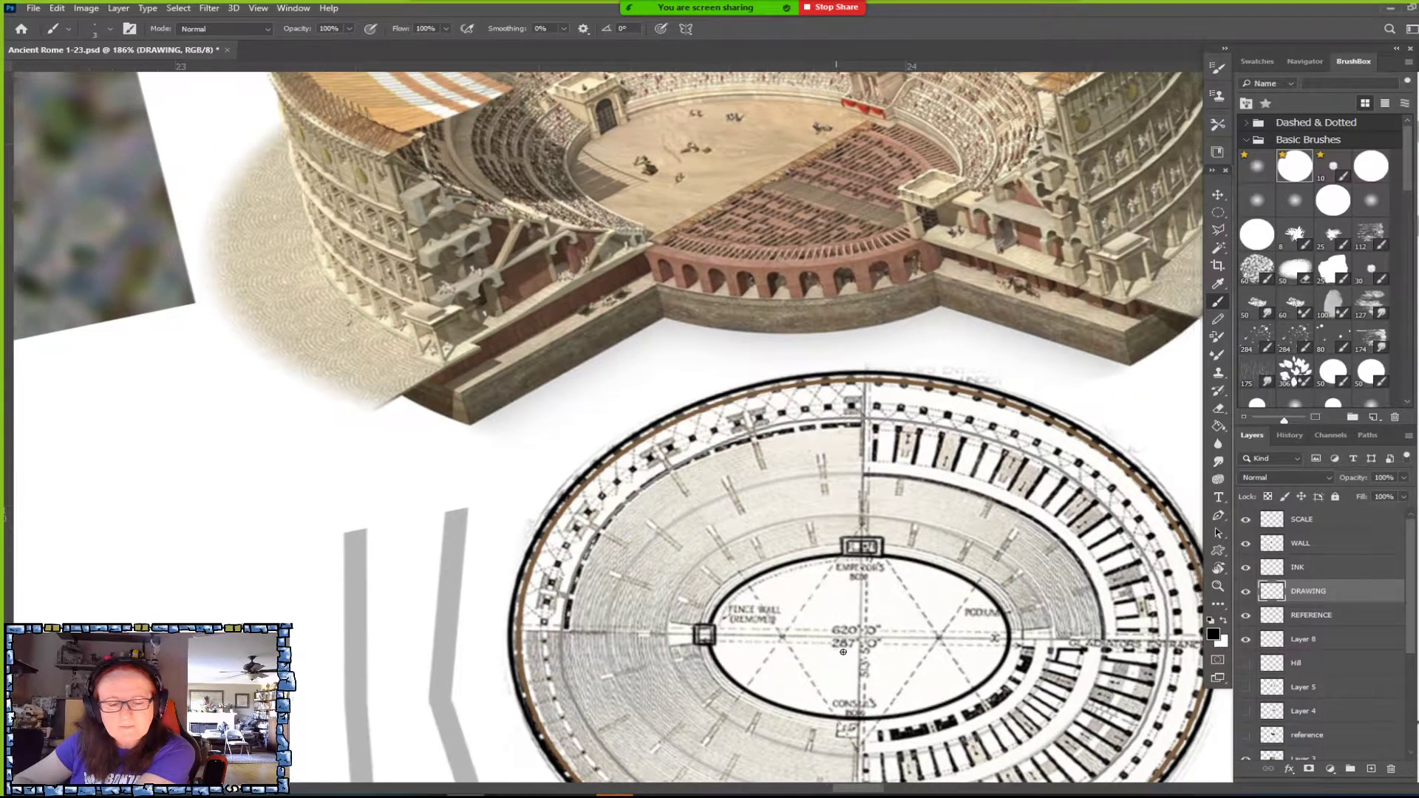
scroll(842, 652, up, 1)
scroll(843, 652, right, 1)
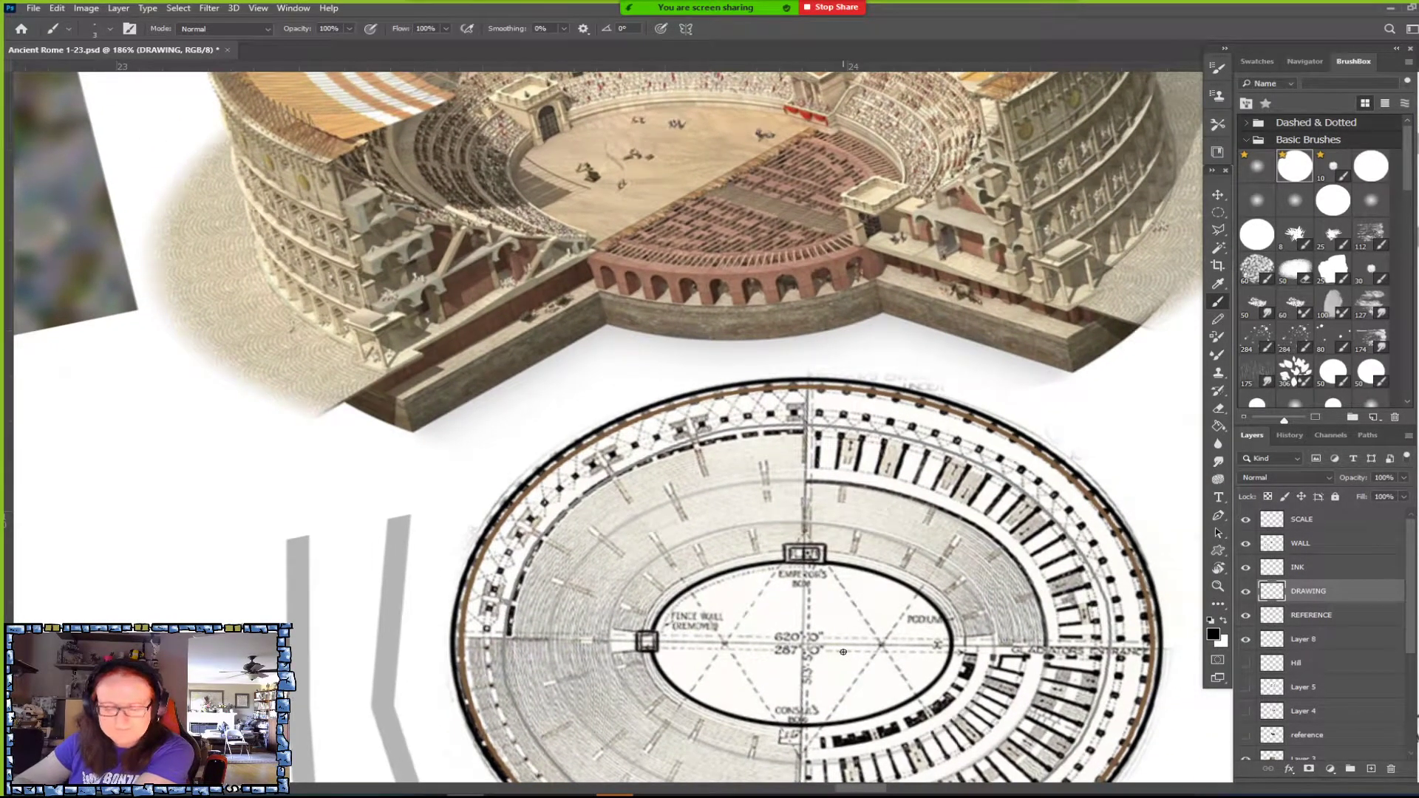
shift+click(946, 653)
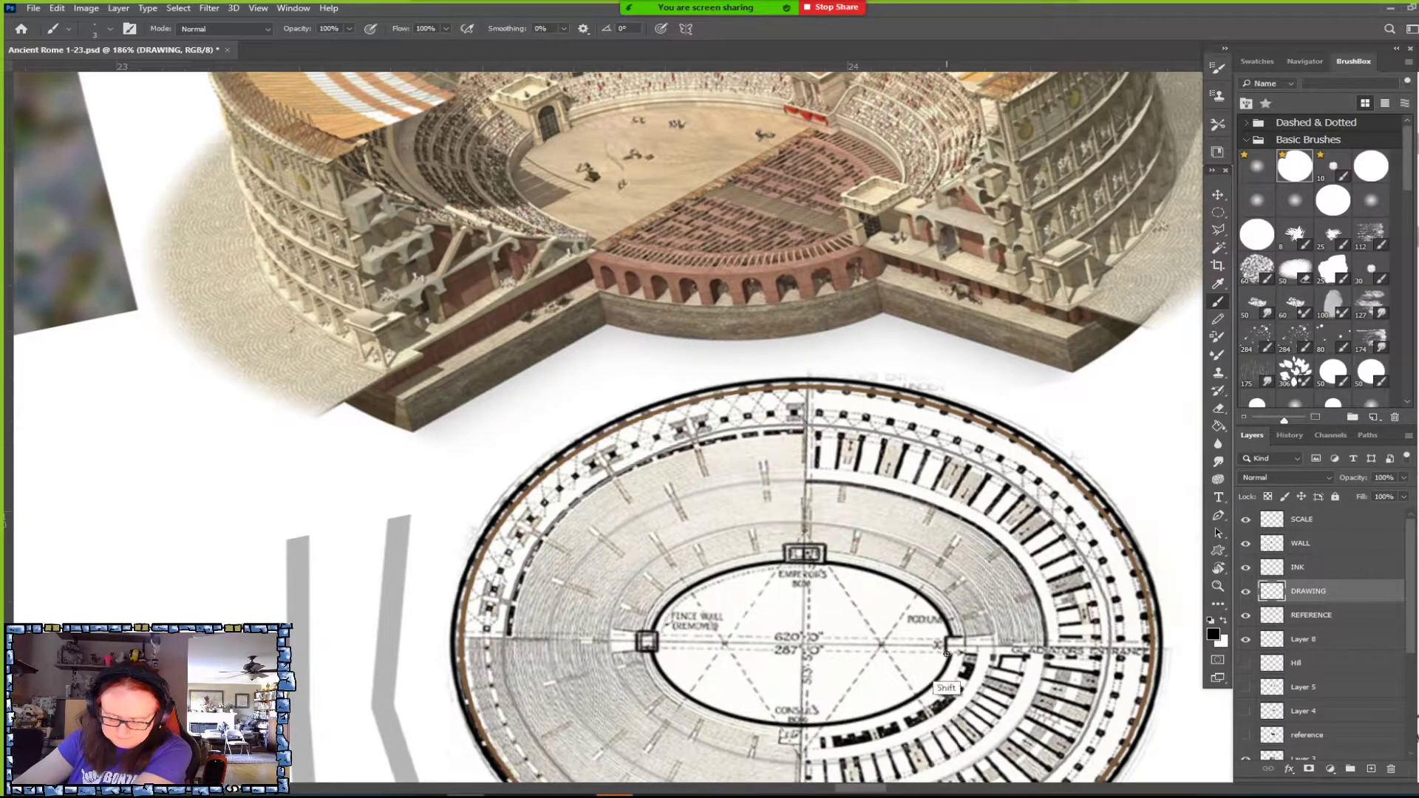
shift+click(962, 653)
shift+click(962, 637)
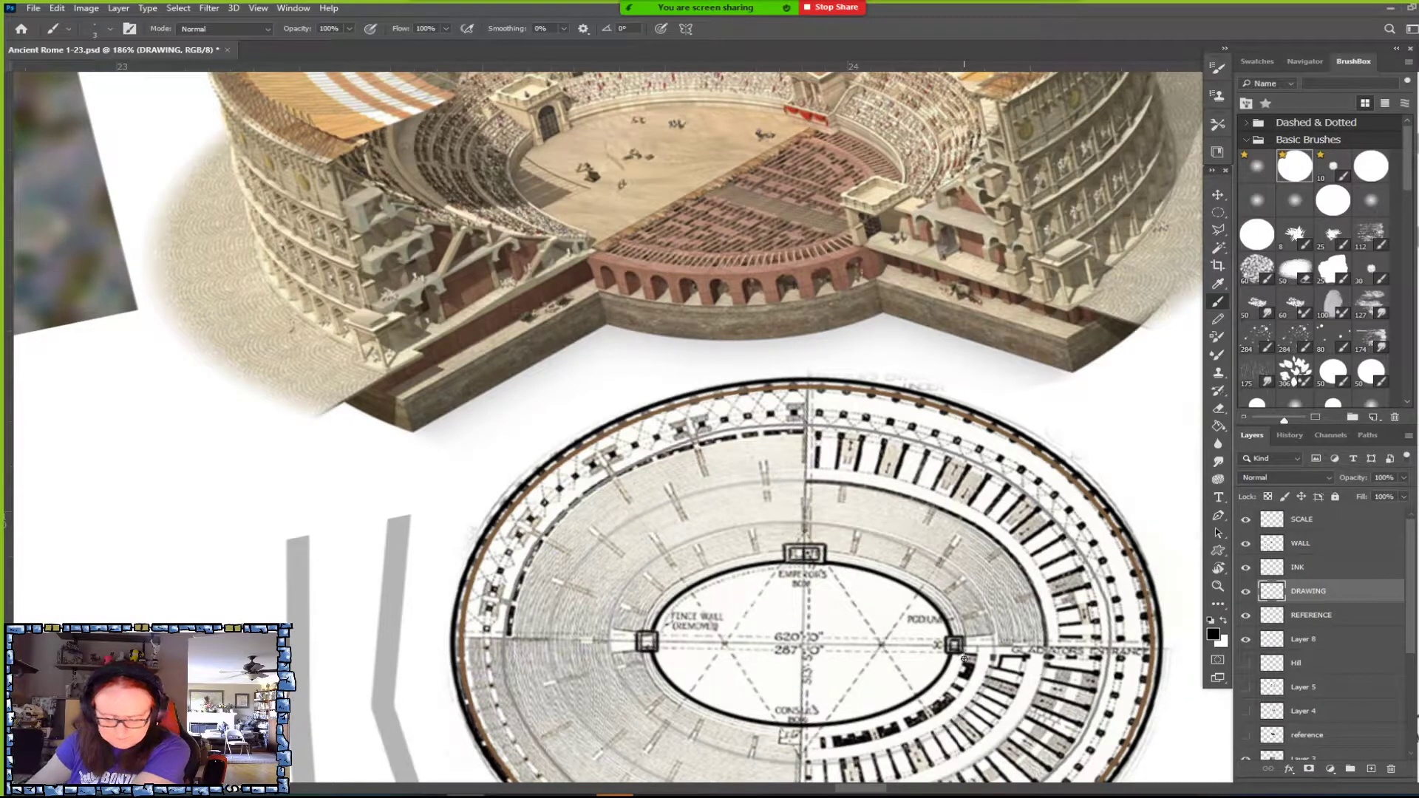
Compare the two end boxes and the Emperor's Box on the plan with the Colosseum illustration, viewing the canvas unrotated.
scroll(894, 611, down, 3)
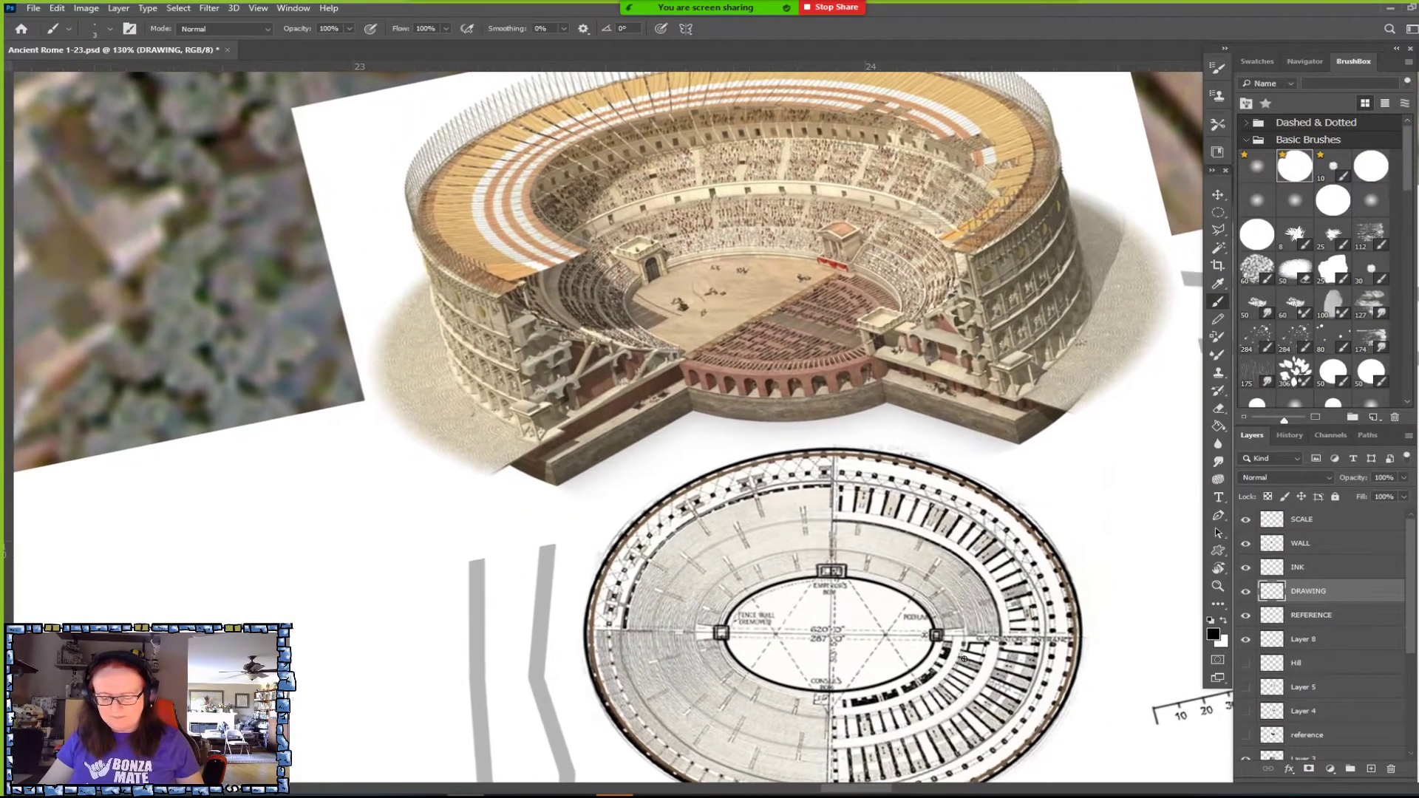
scroll(1057, 458, up, 2)
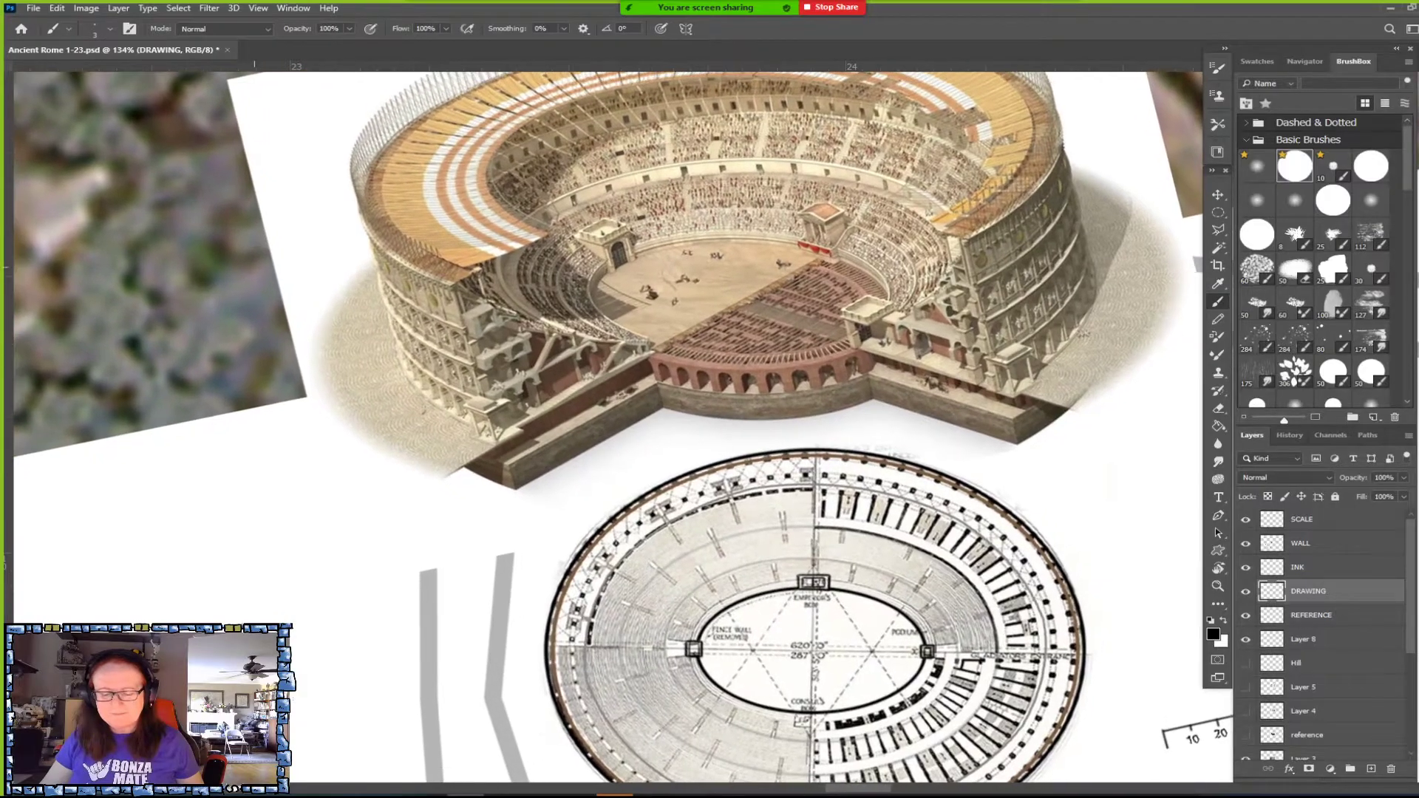
scroll(525, 650, up, 1)
scroll(990, 576, down, 2)
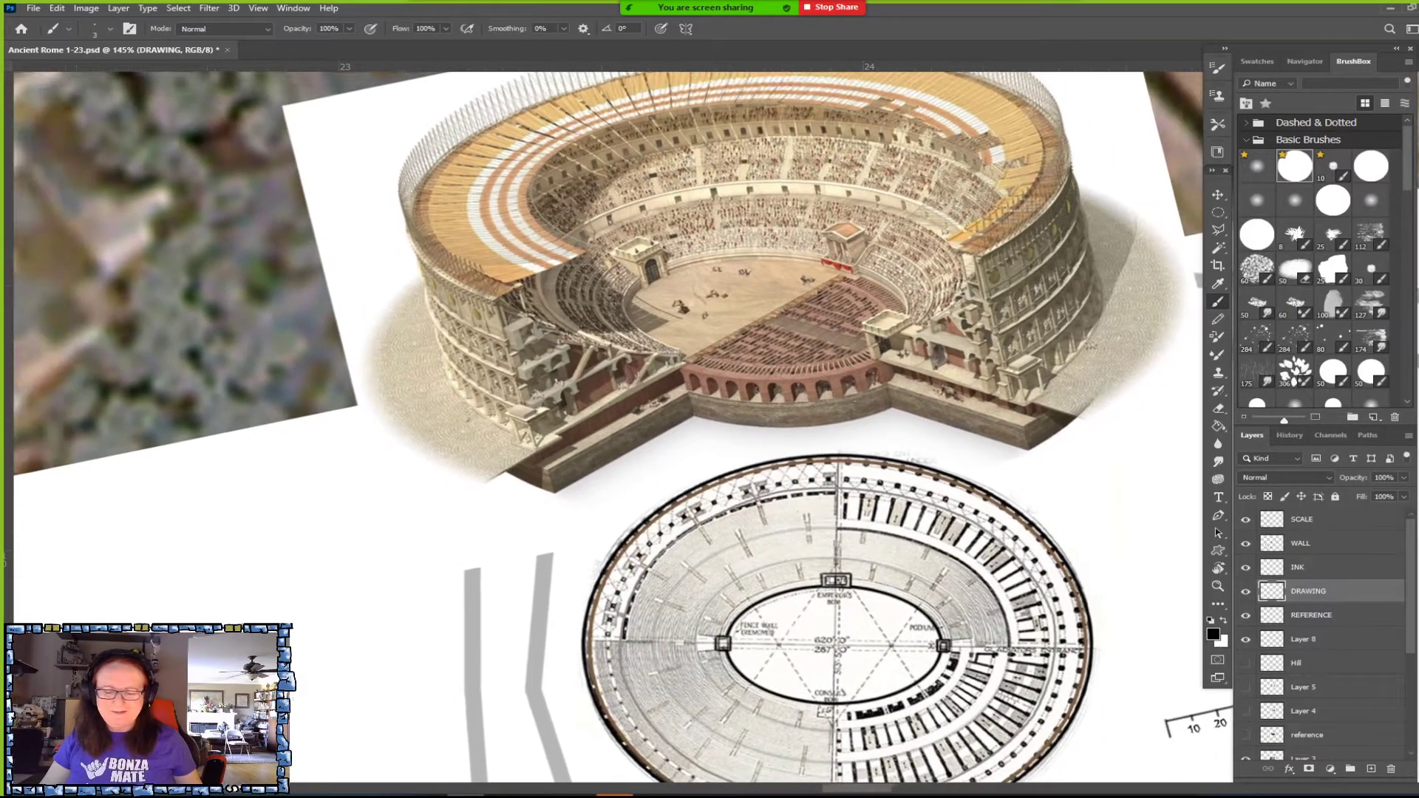
scroll(961, 591, down, 1)
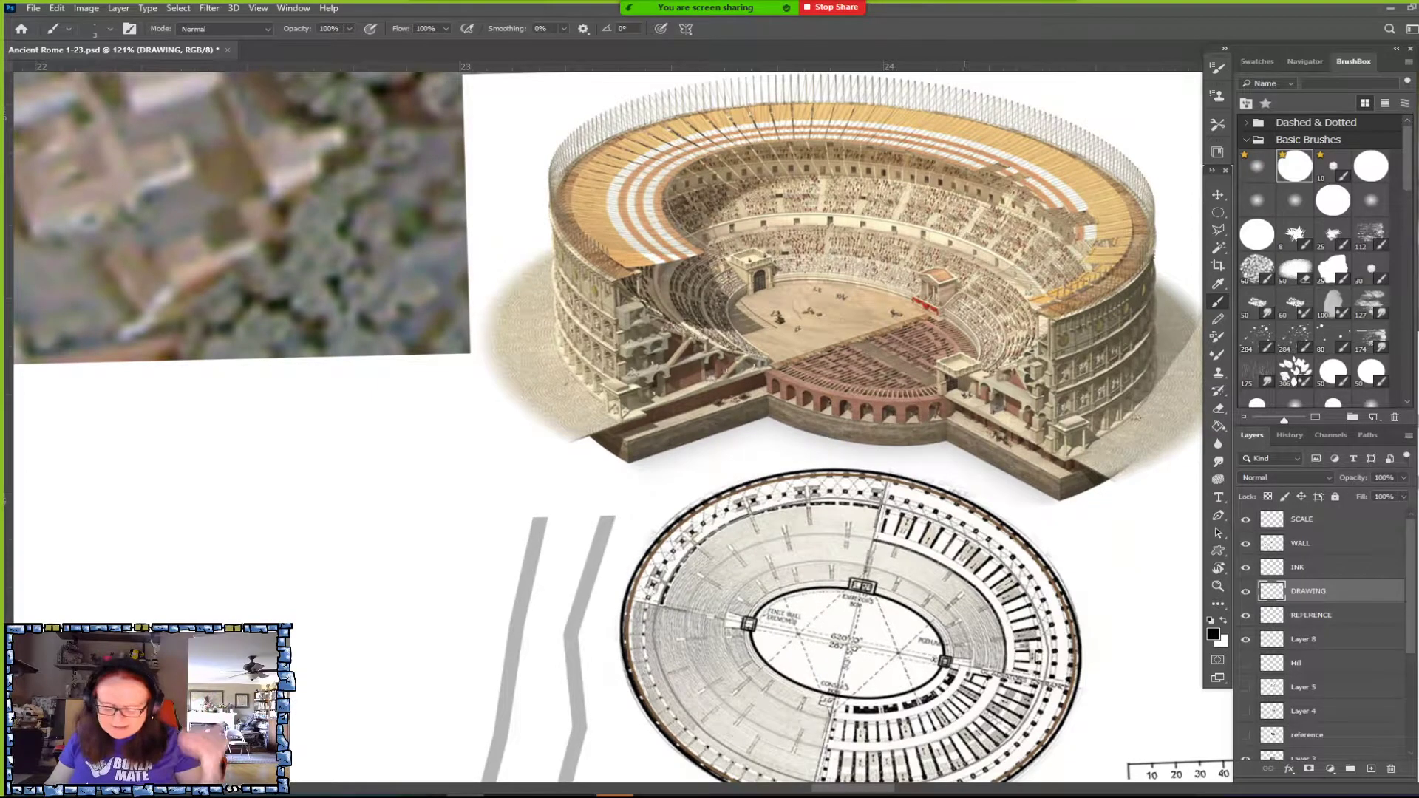
scroll(961, 592, down, 1)
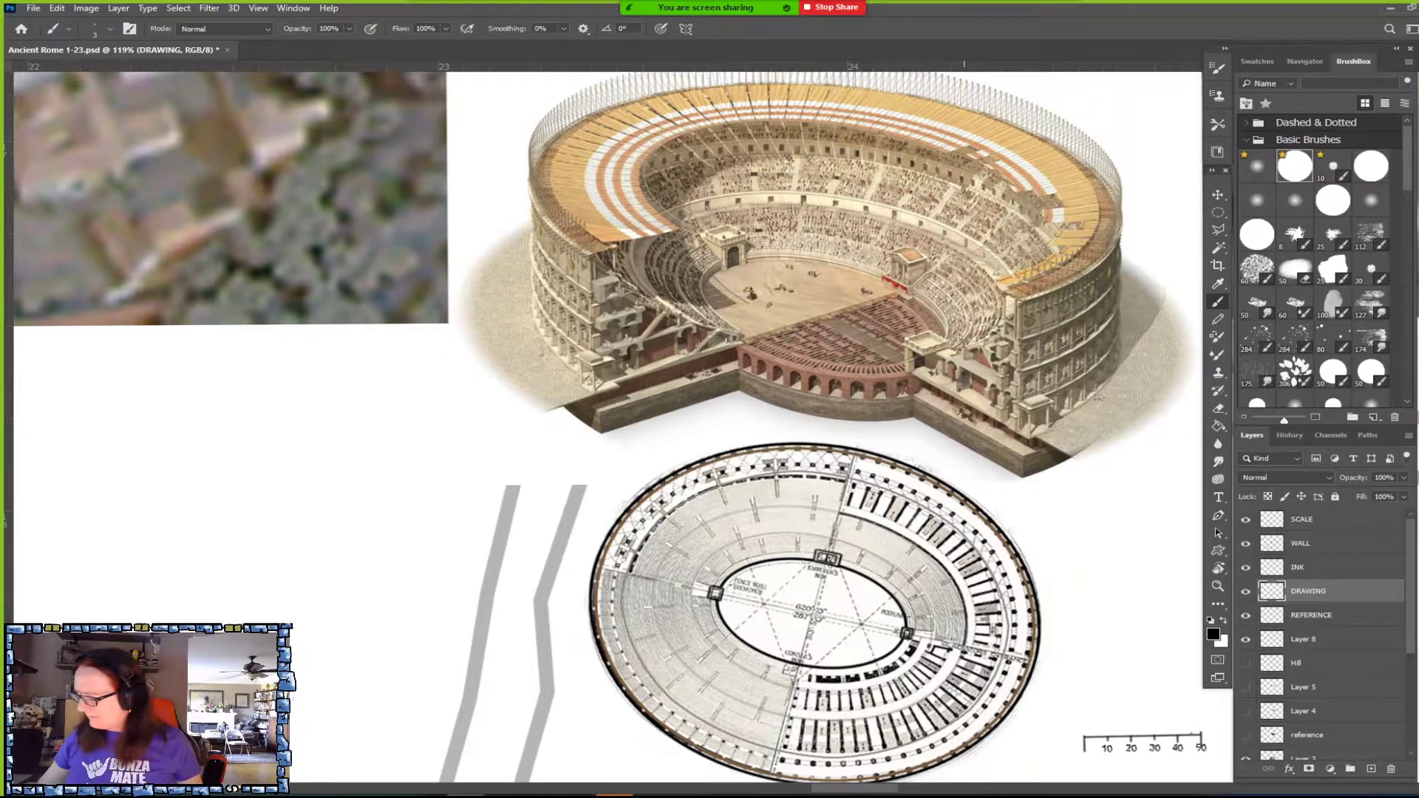
scroll(961, 591, down, 1)
scroll(813, 444, down, 1)
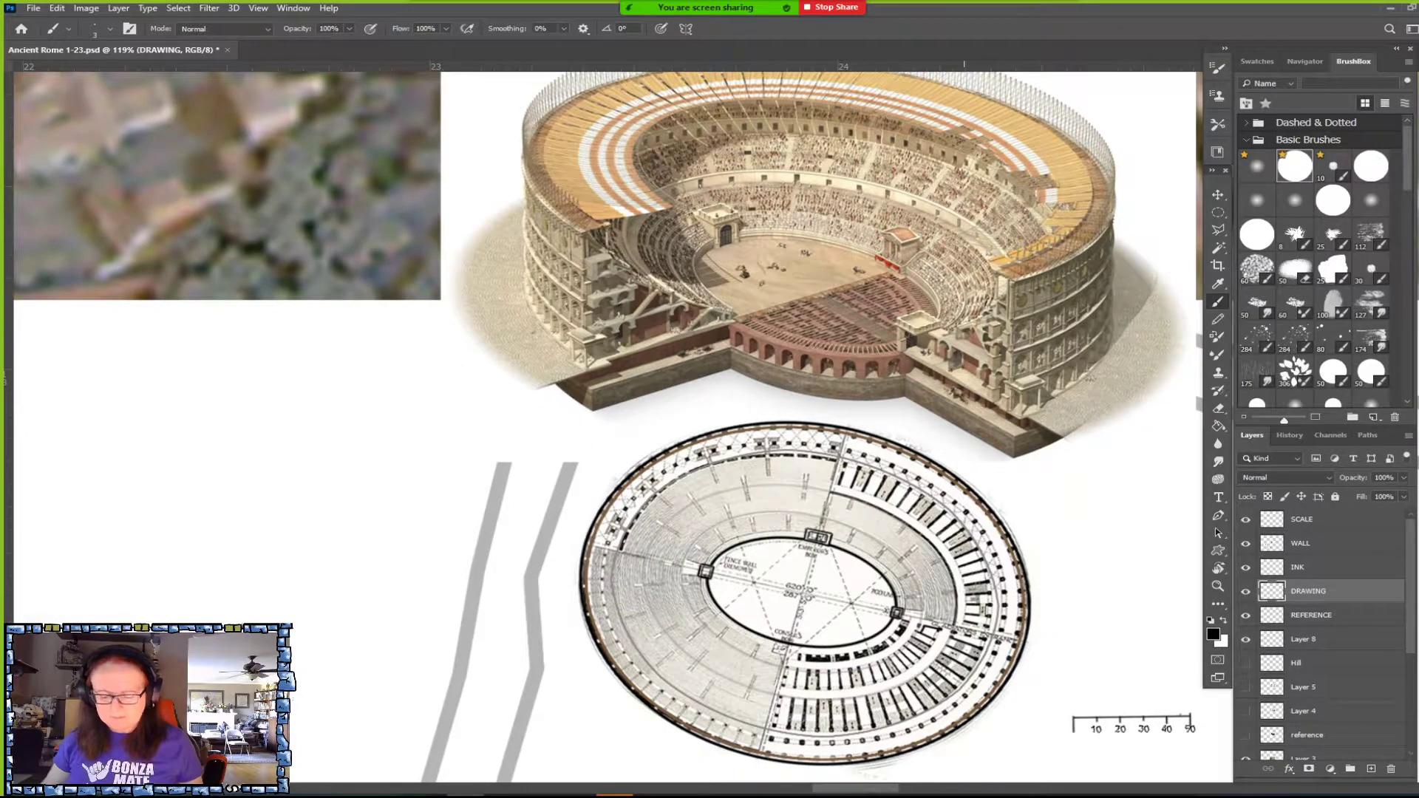
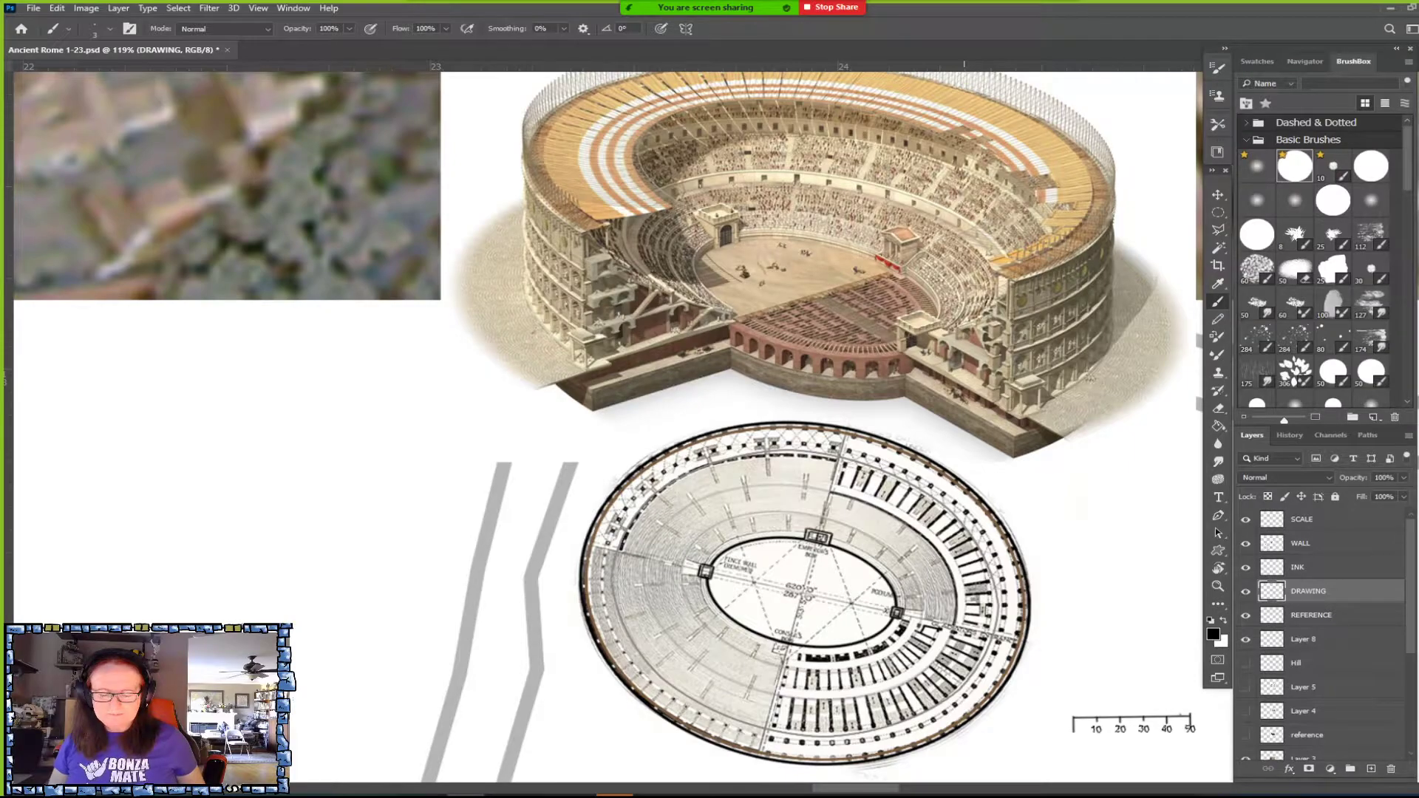
Hide the REFERENCE layer's floor plan and review the drawn rings and boxes against the Colosseum illustration.
click(1246, 615)
click(1245, 640)
click(1245, 640)
key(ctrl+0)
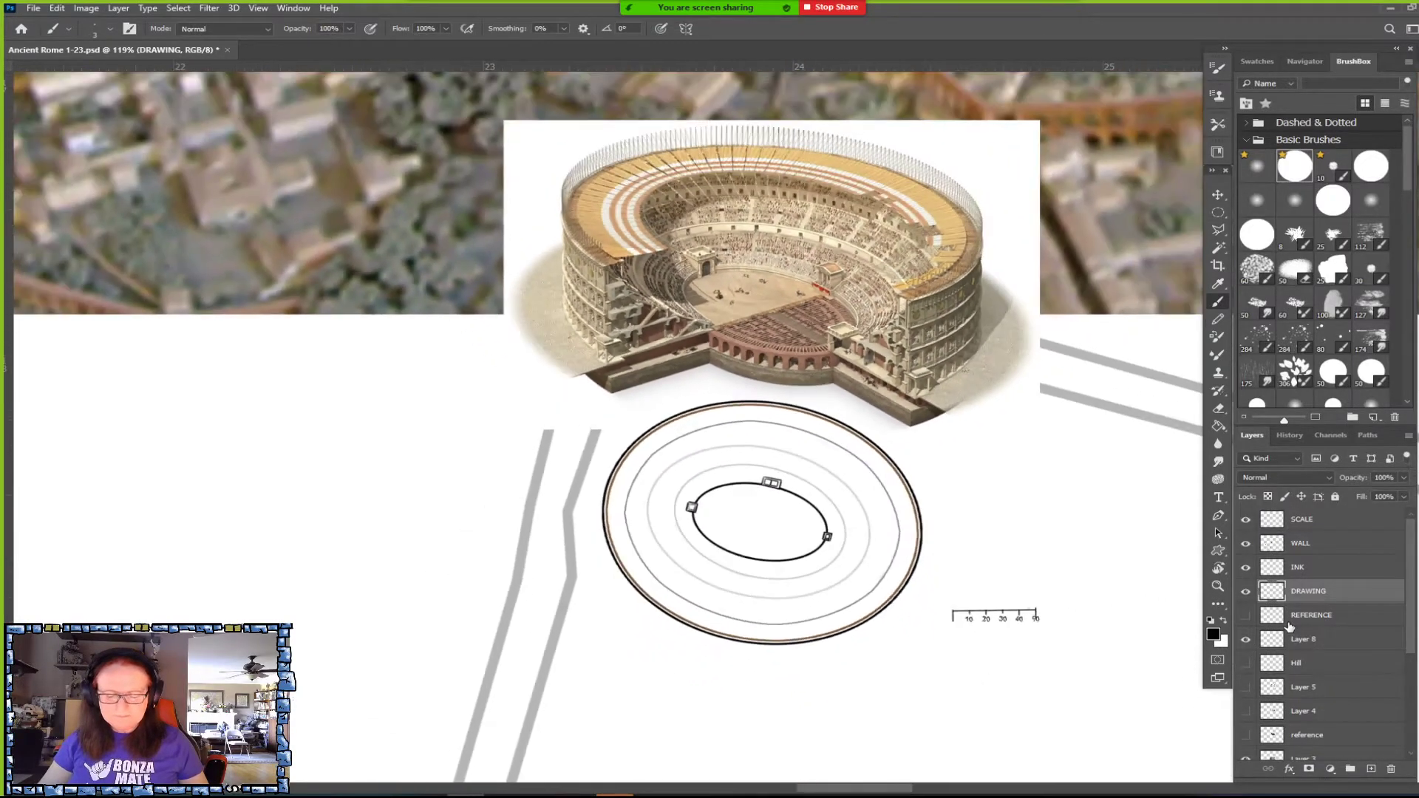
key(ctrl+plus)
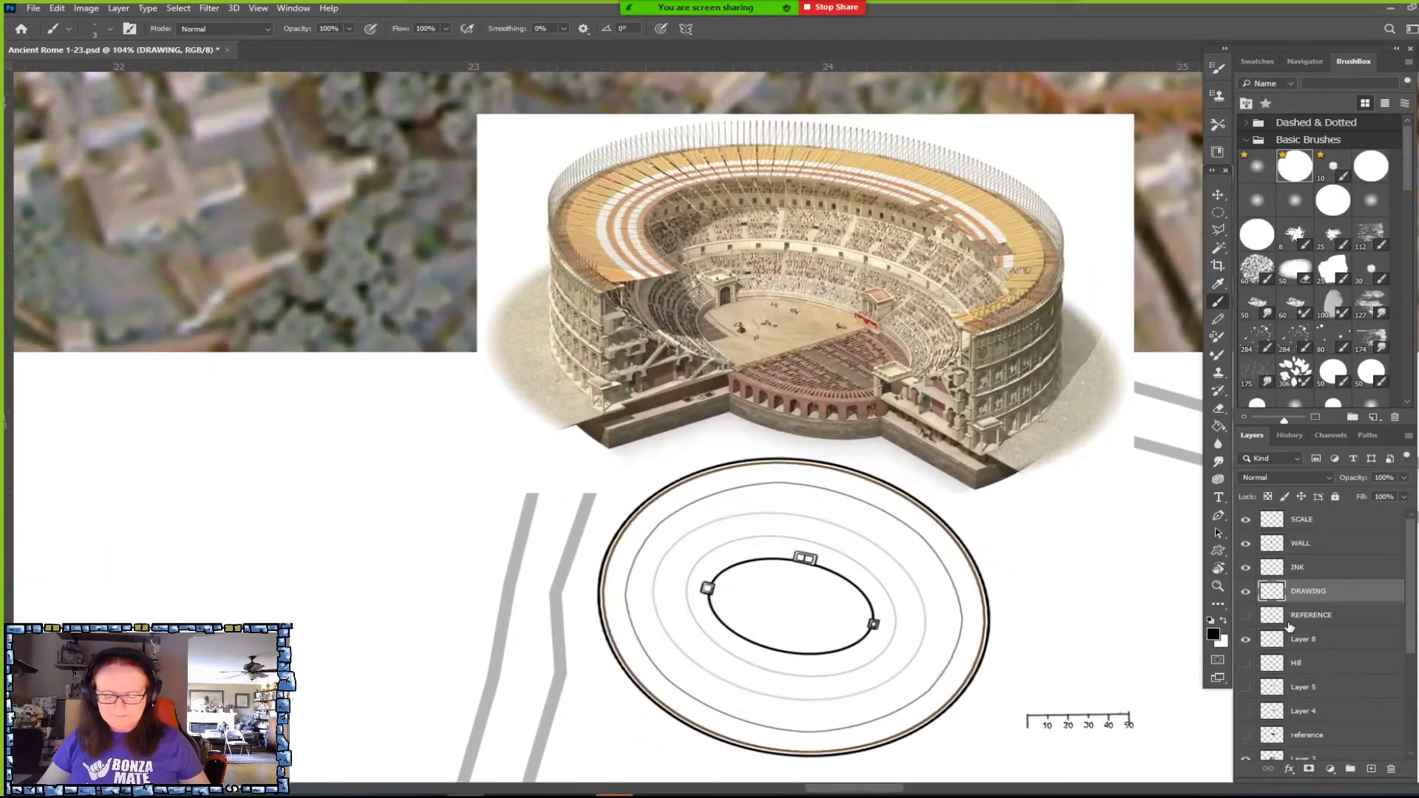
key(ctrl+plus)
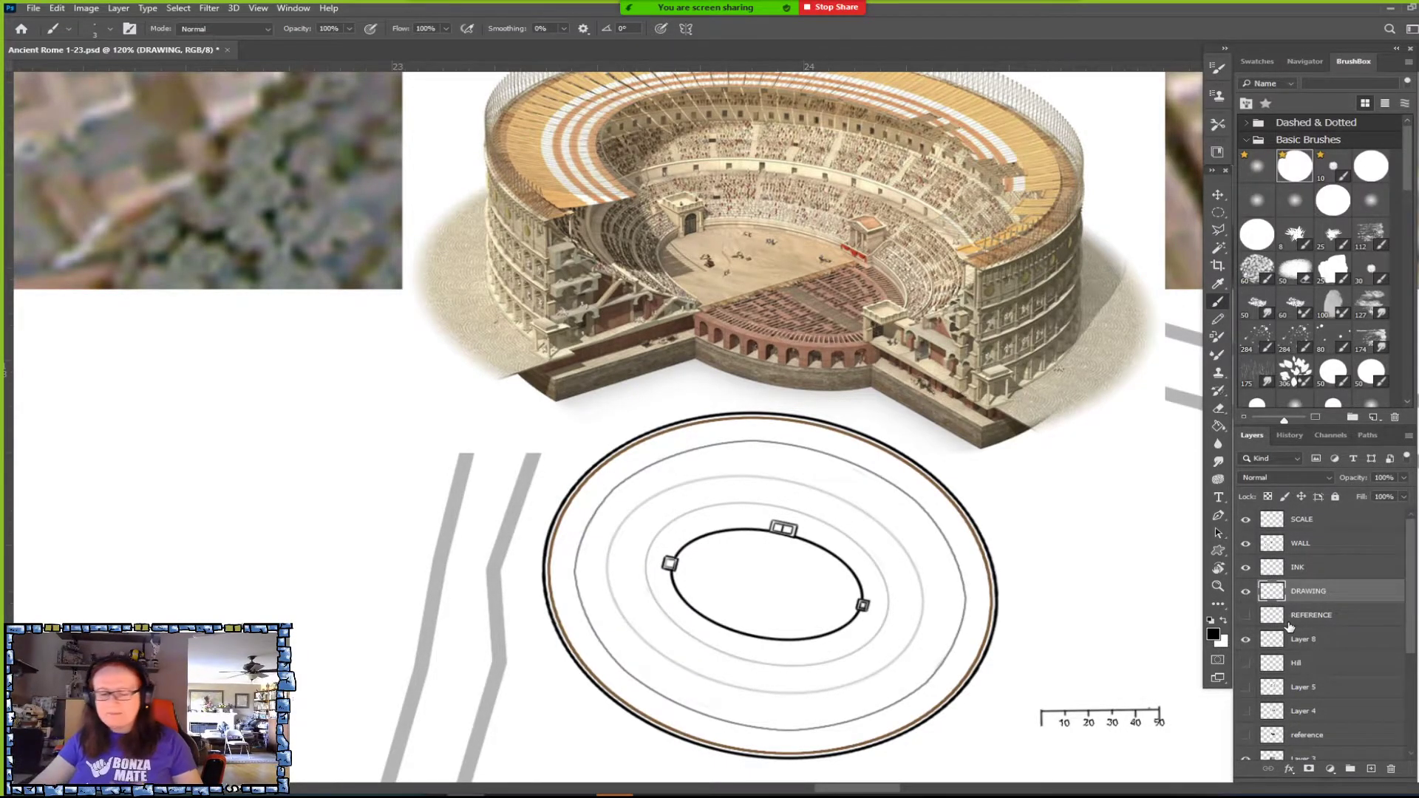
key(ctrl+minus)
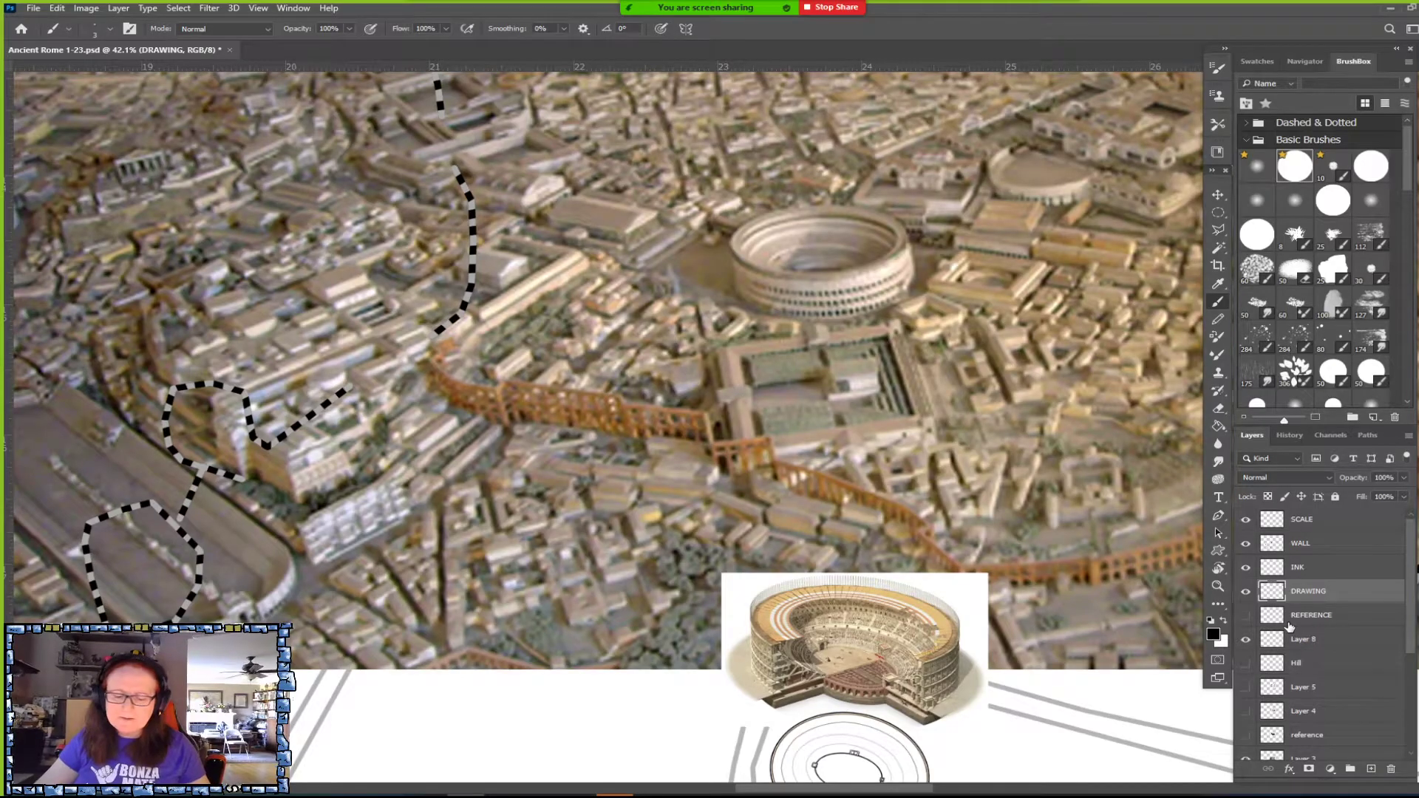
scroll(606, 421, down, 5)
scroll(713, 273, up, 4)
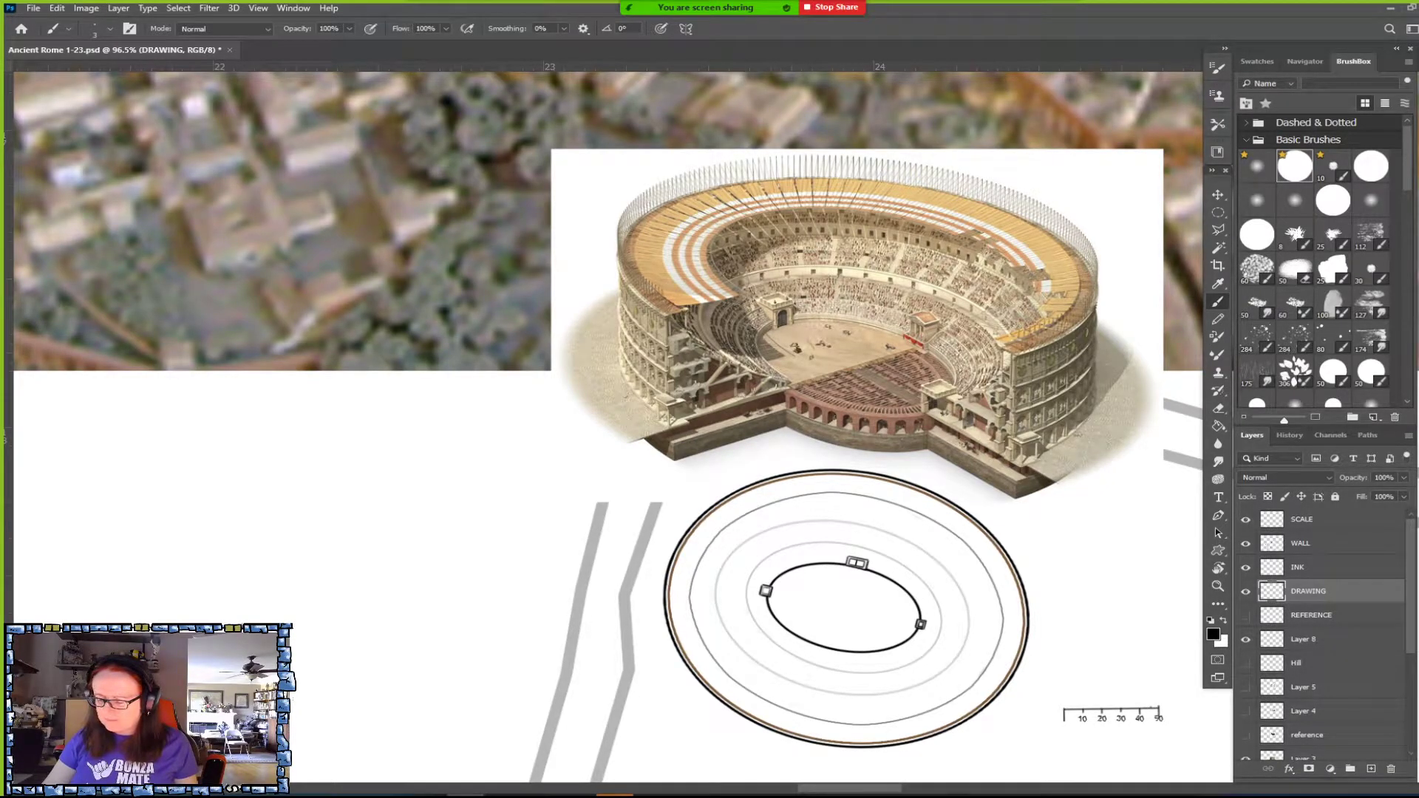
Toggle the DRAWING layer's visibility to check its contents and look through the list of available actions.
key(ctrl+comma)
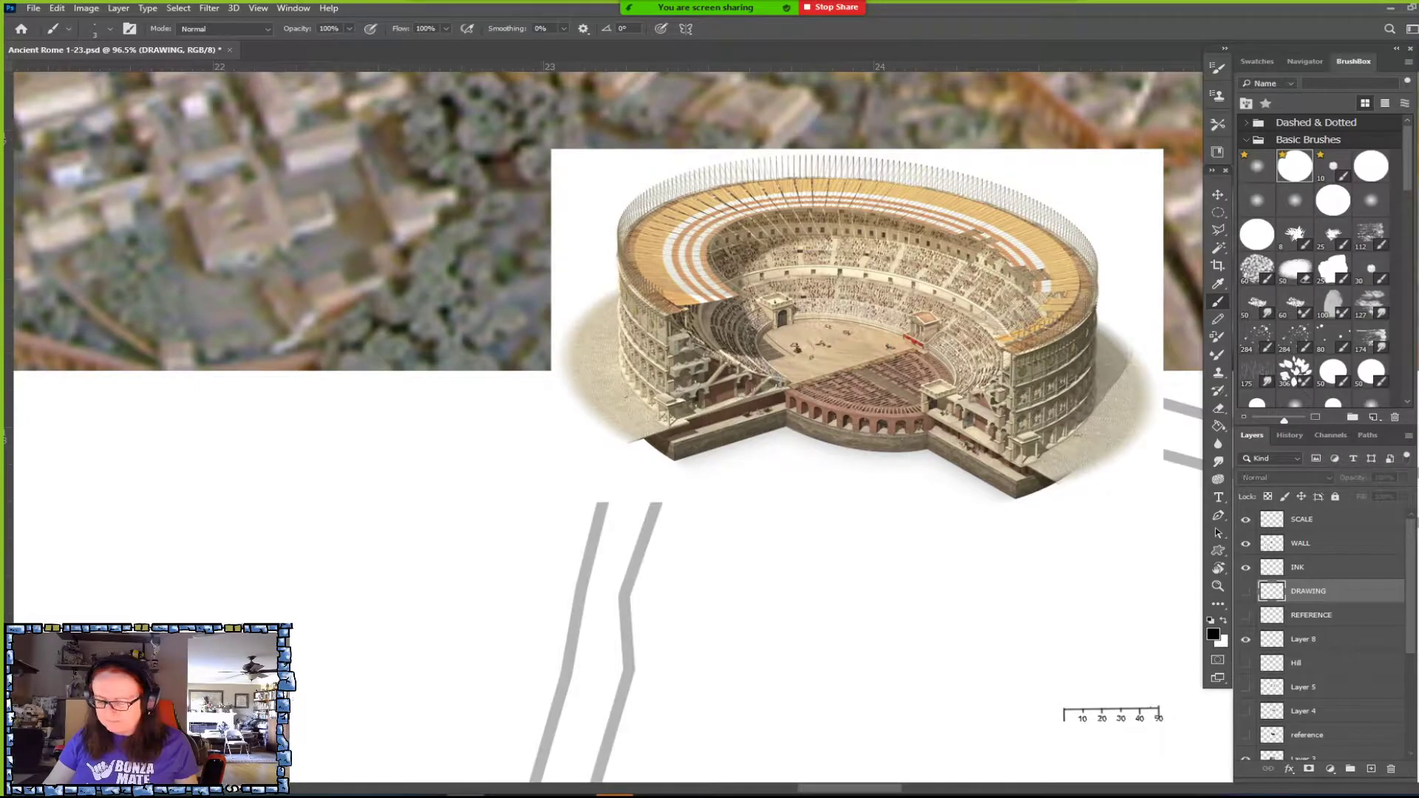
key(ctrl+comma)
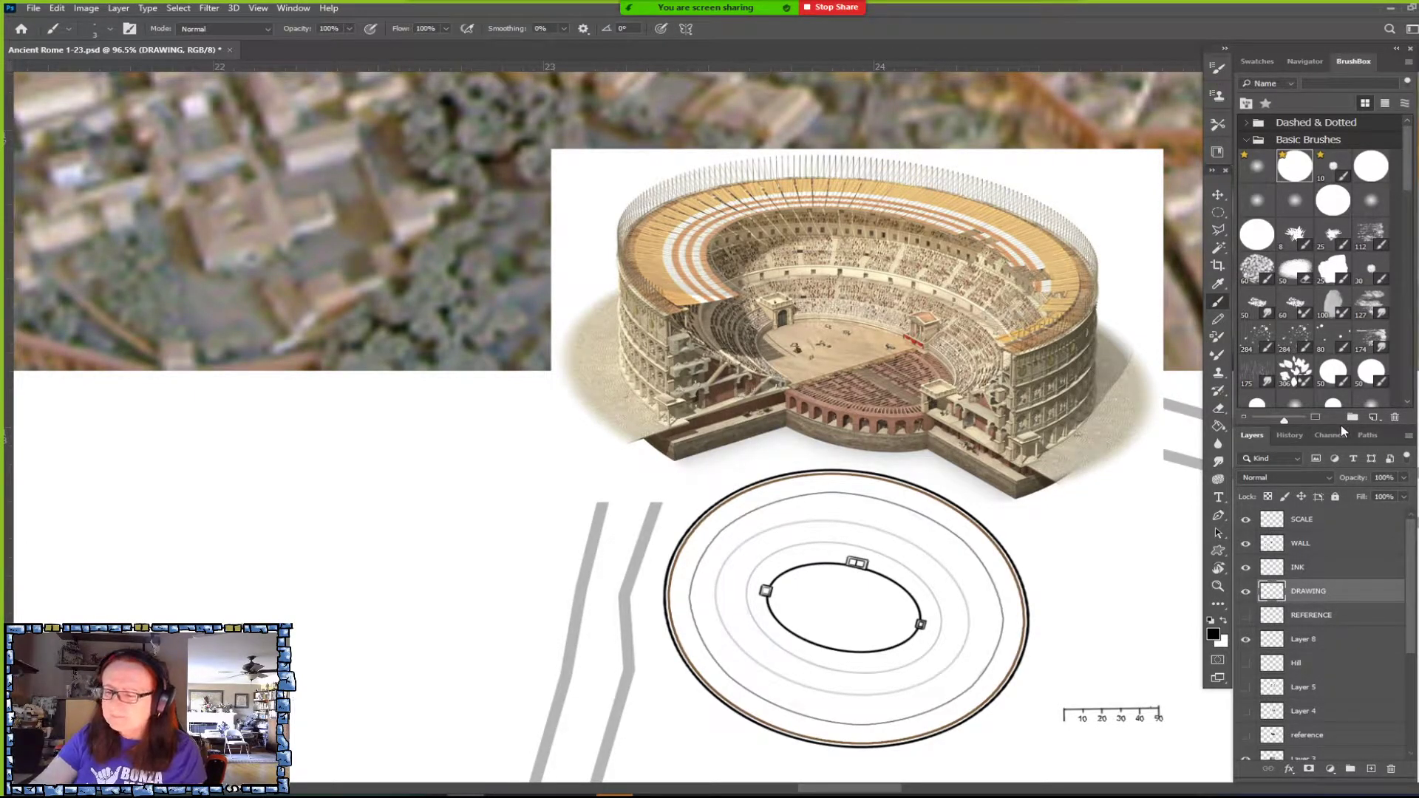
click(293, 8)
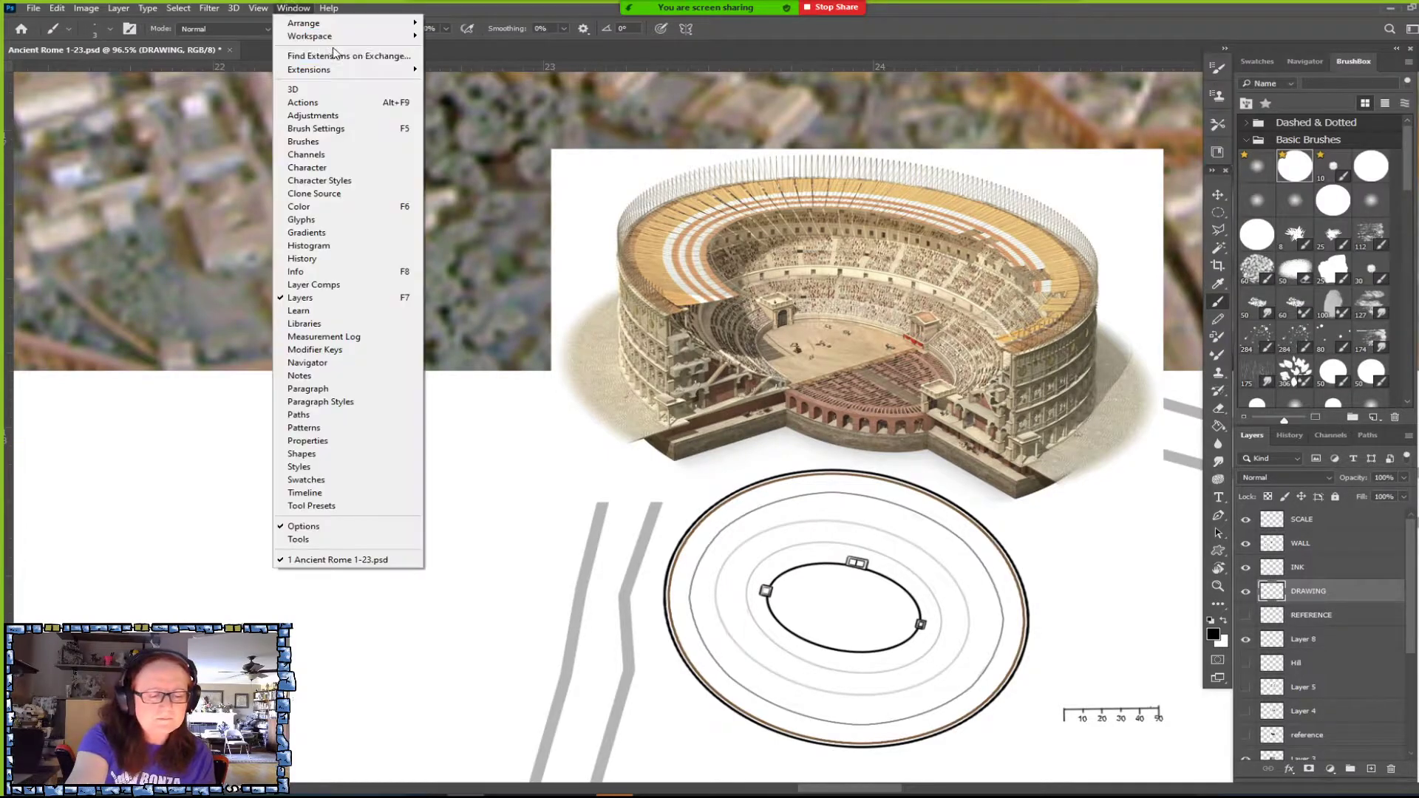
click(339, 103)
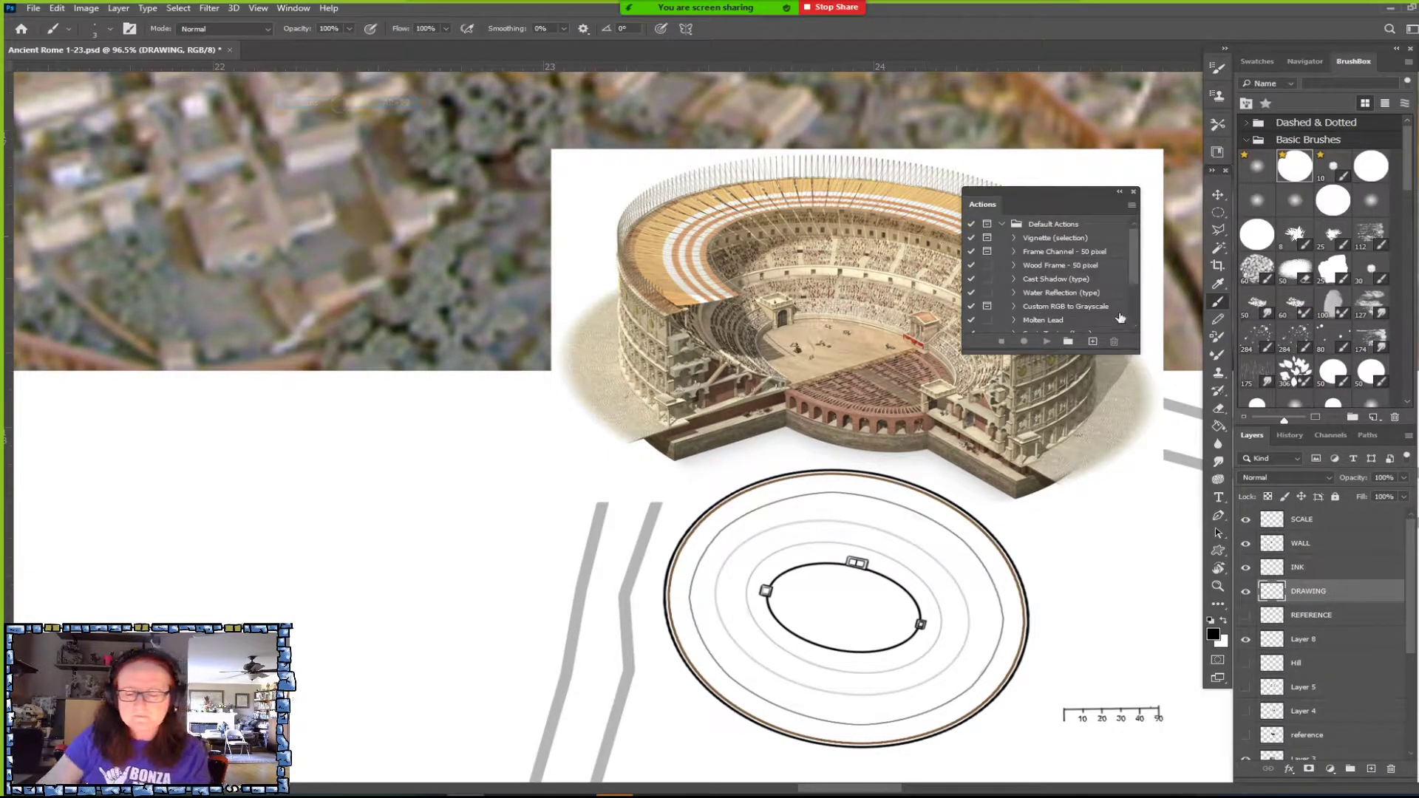
drag(1053, 193, 491, 548)
scroll(573, 650, down, 1)
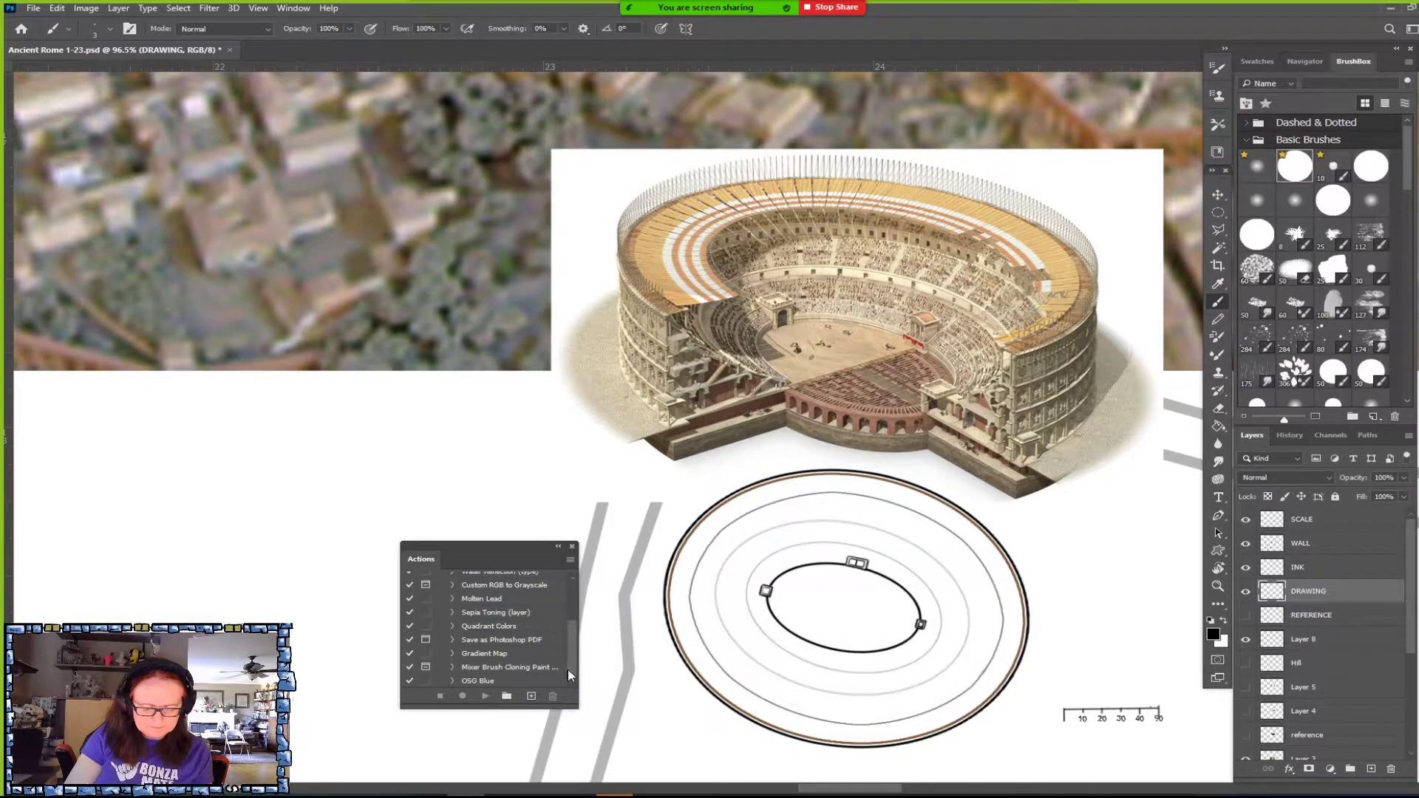
mouse_move(570, 670)
mouse_down()
mouse_move(569, 622)
mouse_move(574, 677)
mouse_up()
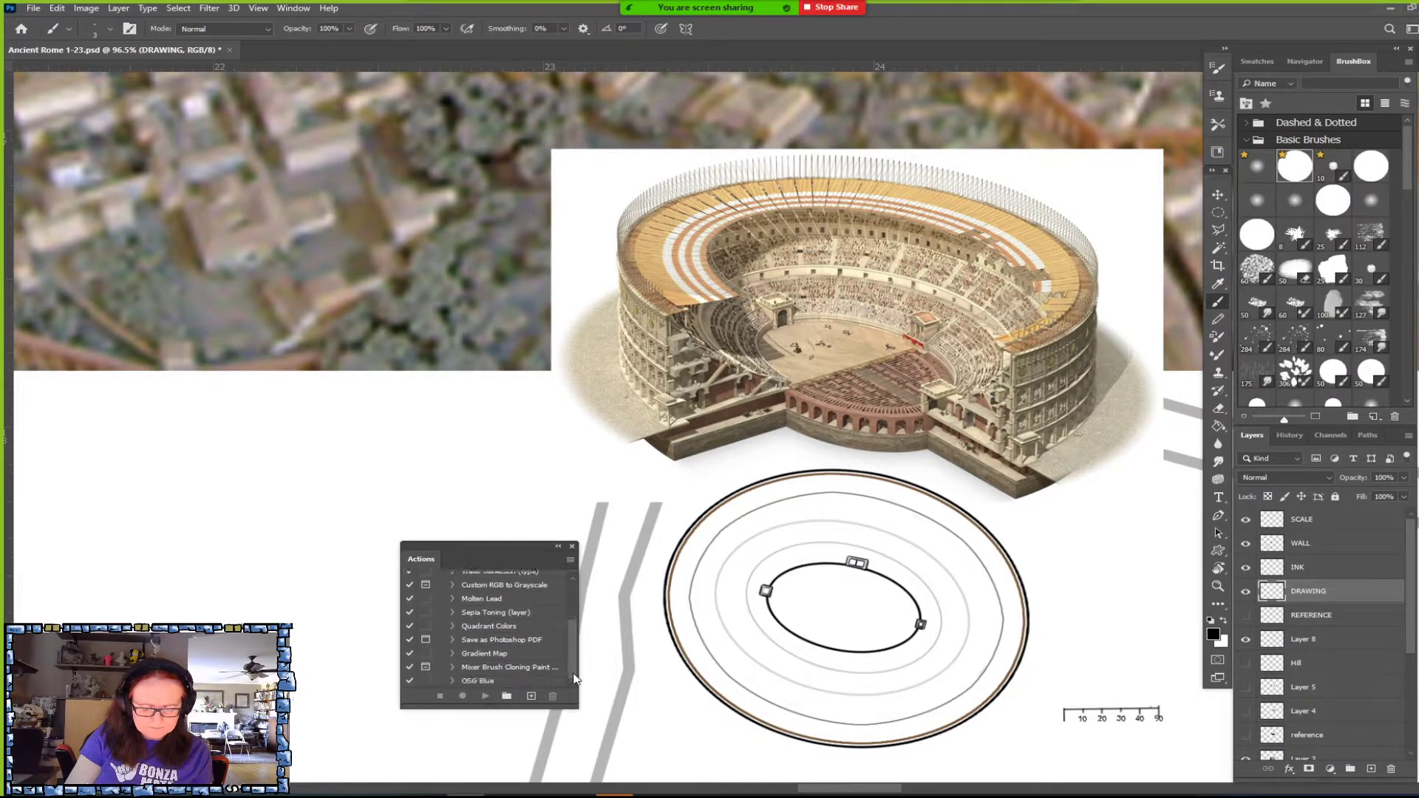
click(572, 547)
scroll(1006, 771, up, 2)
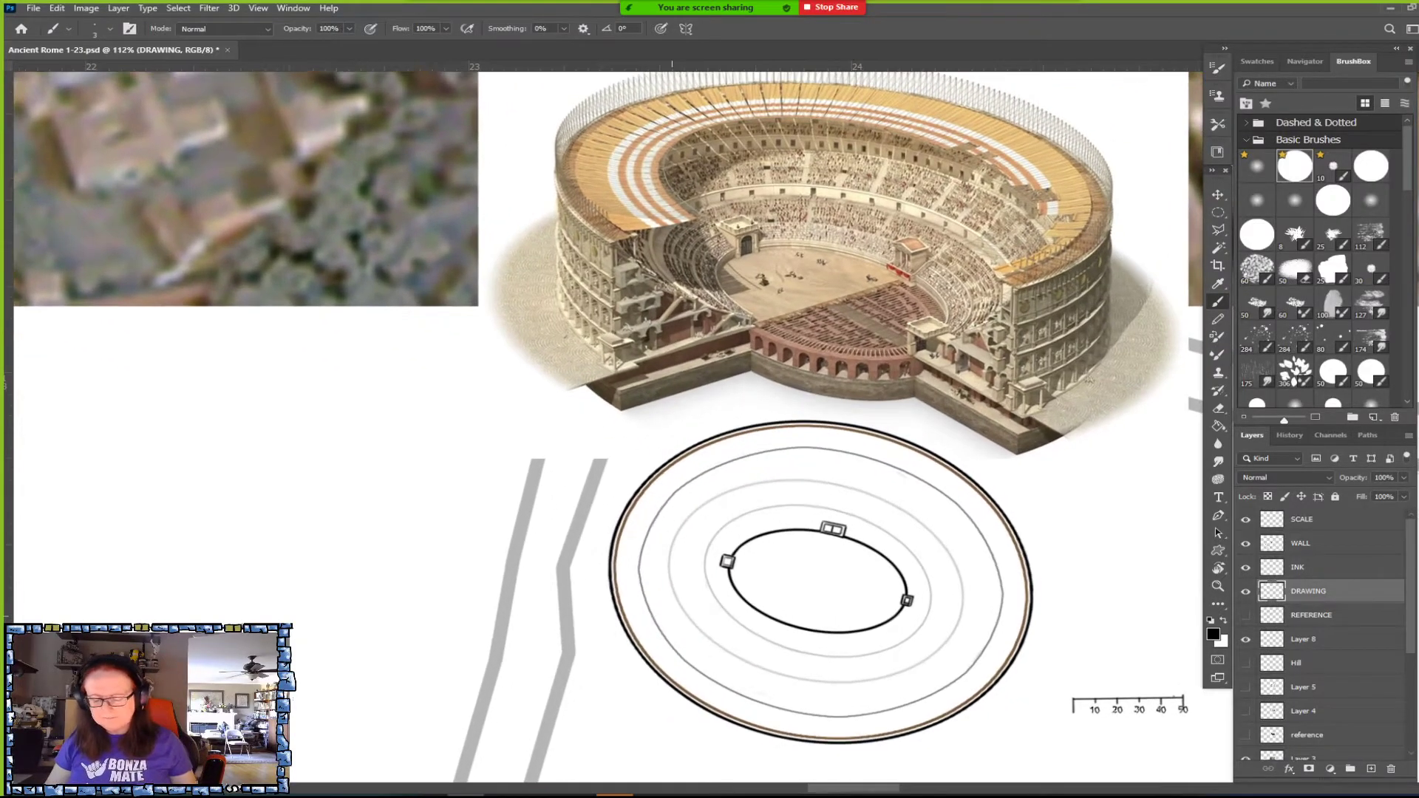
Select the Colosseum's outermost seating band with the Magic Wand and contract the selection by 2 pixels.
key(w)
click(1011, 630)
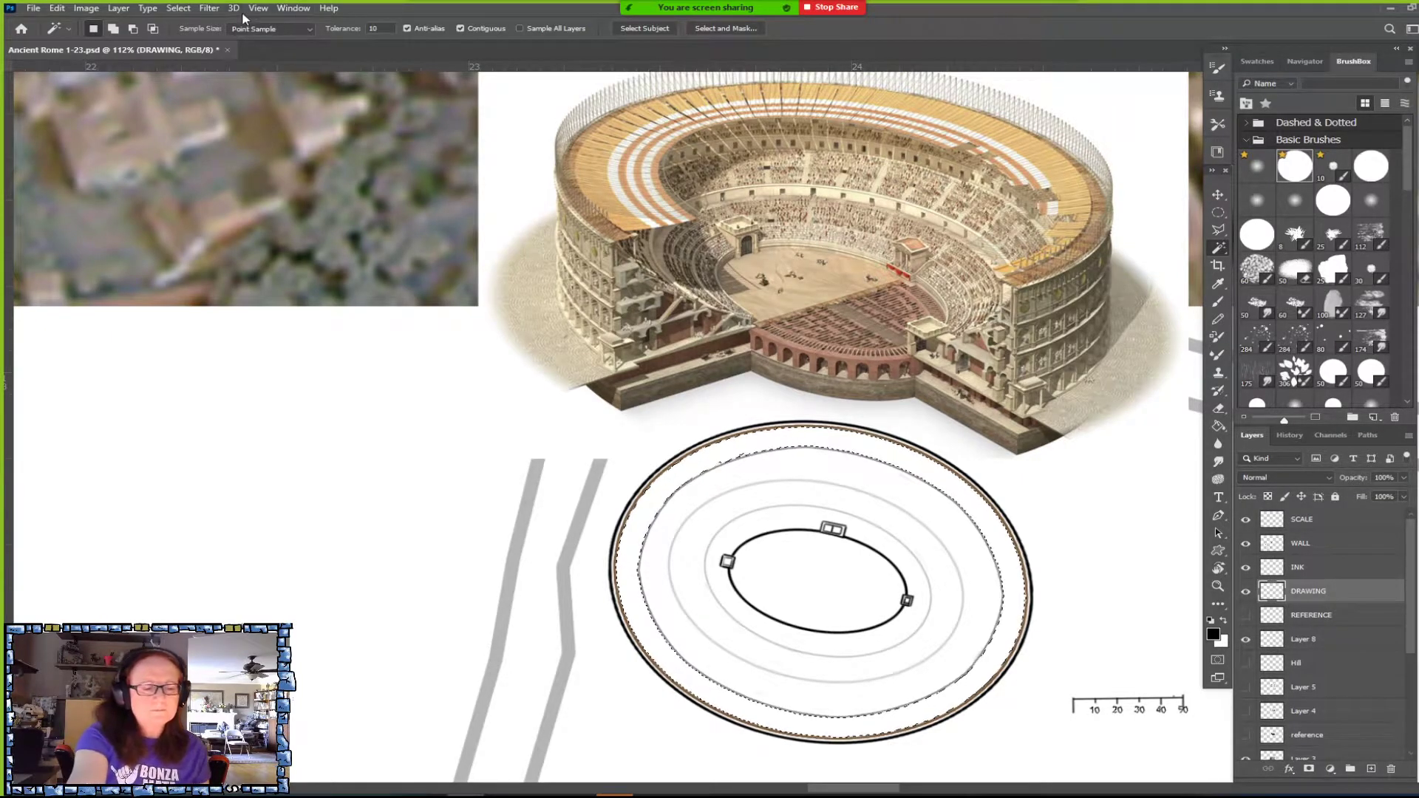
click(180, 9)
mouse_move(243, 203)
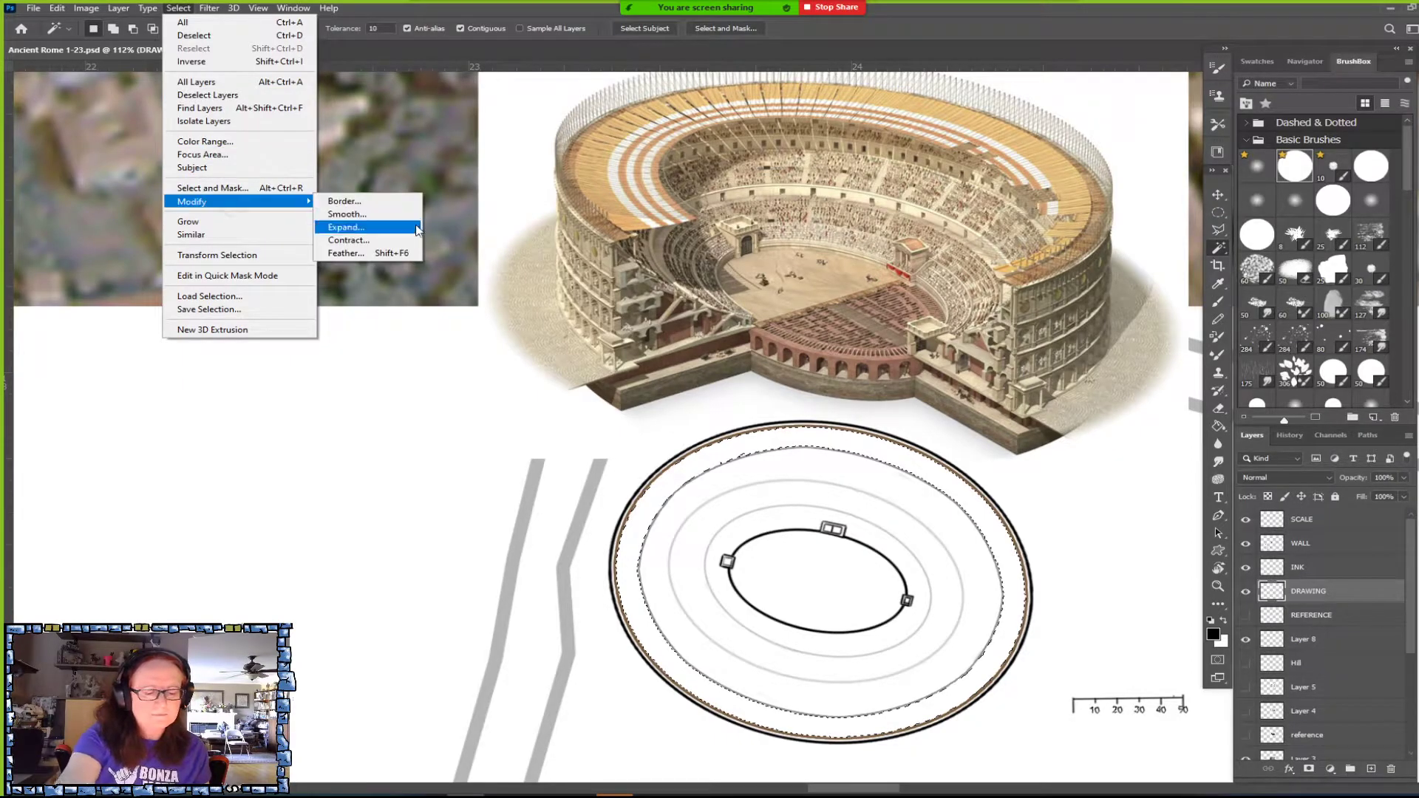
click(391, 244)
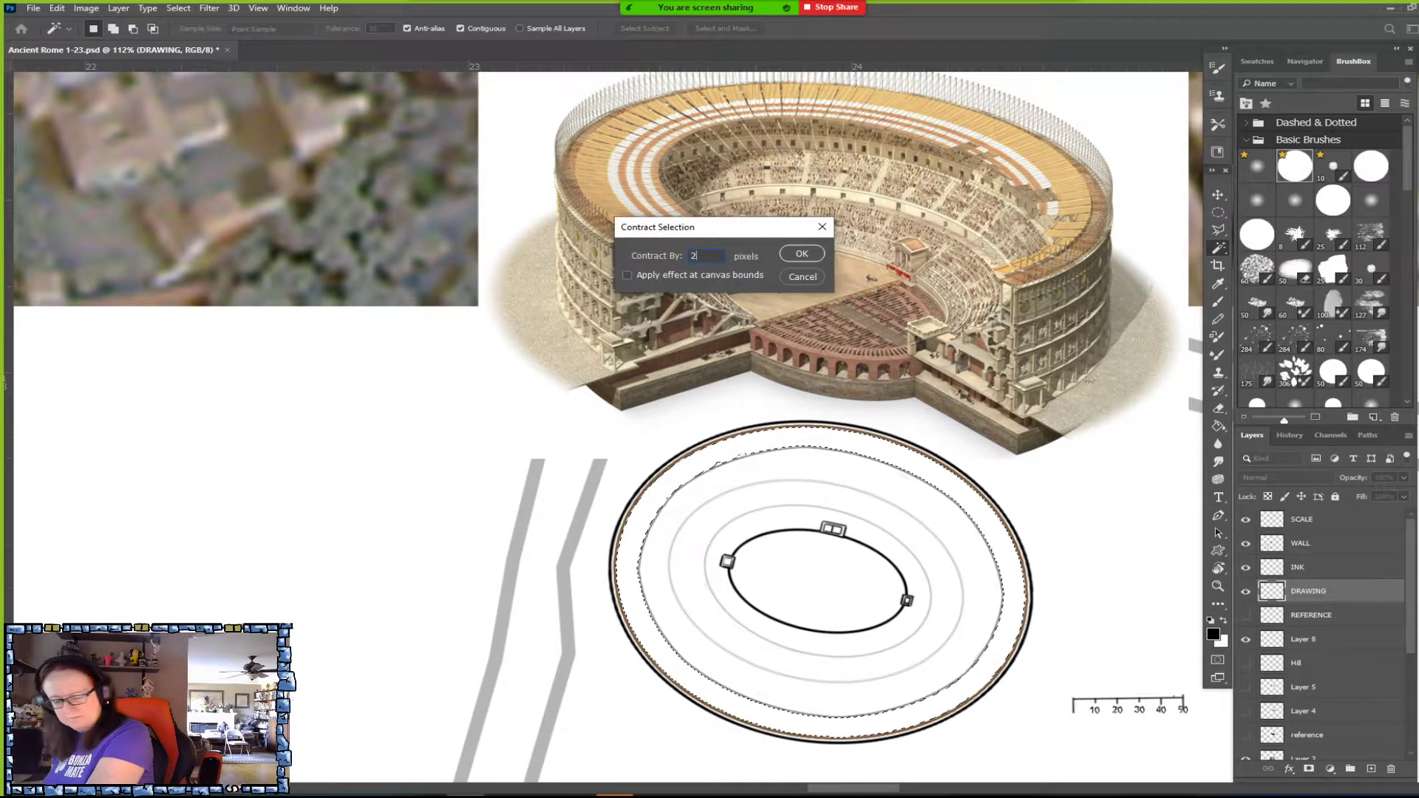
key(Return)
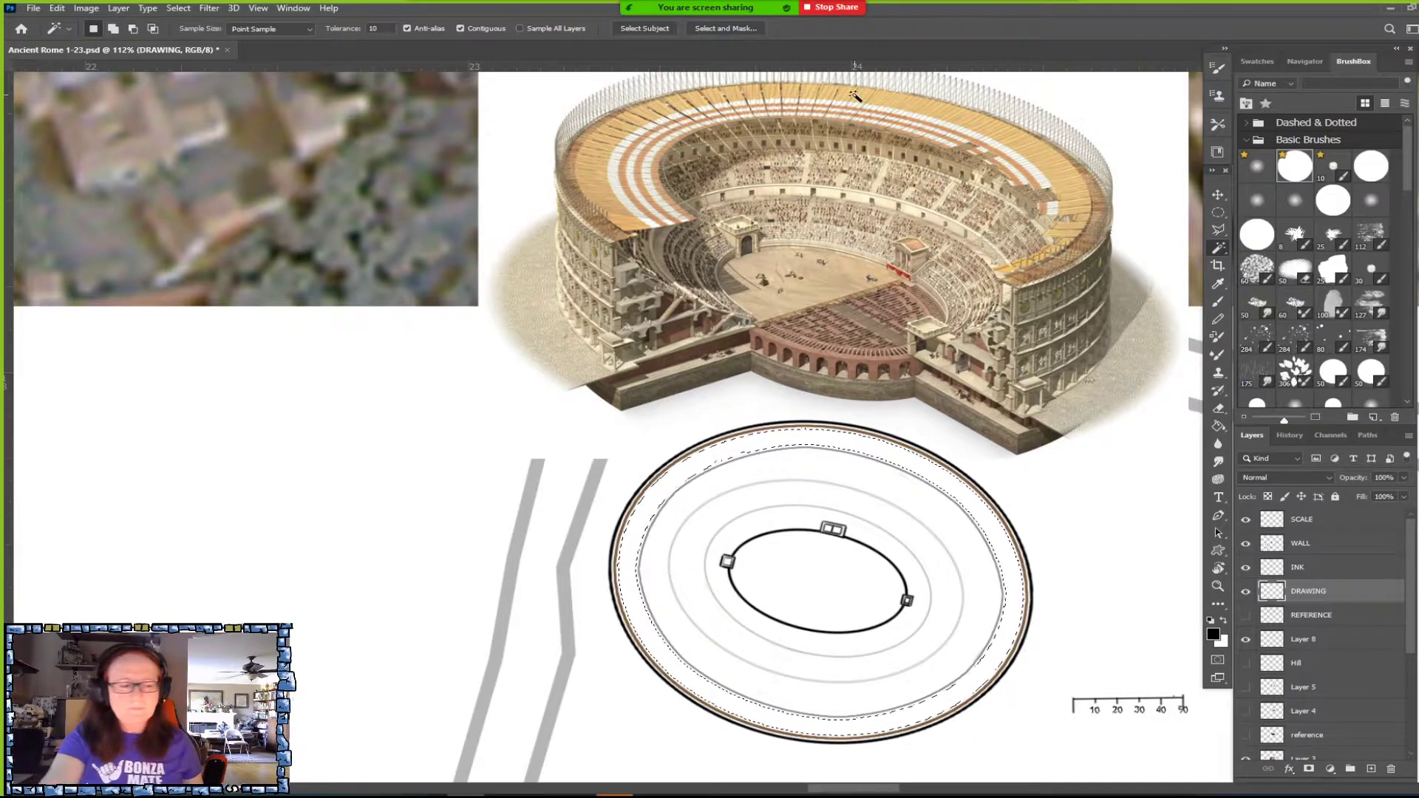
Stroke the contracted band selection on the inside at 2 px wide in gray bfbfbf.
click(57, 10)
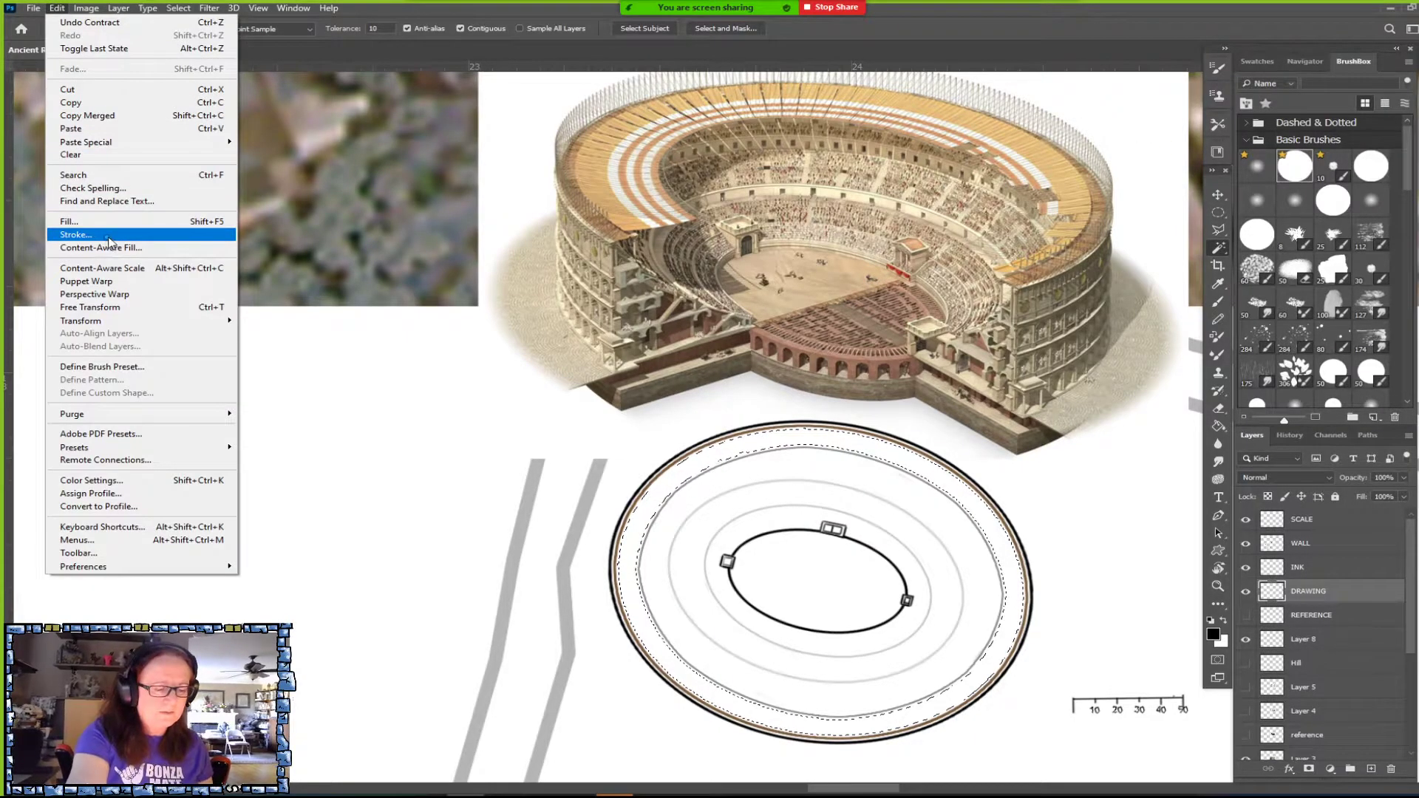
click(105, 235)
drag(987, 523, 1152, 516)
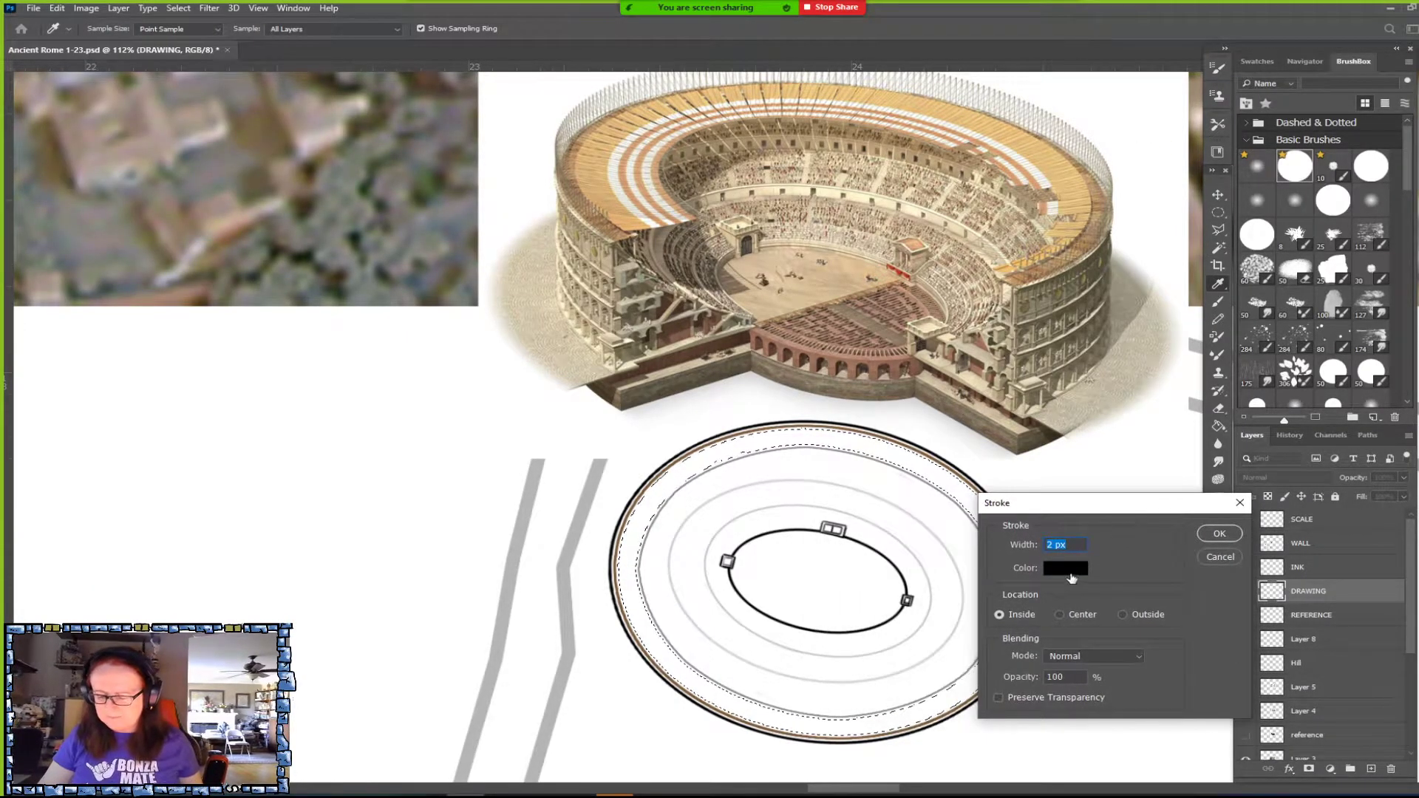
click(1065, 568)
text(bfbfbf)
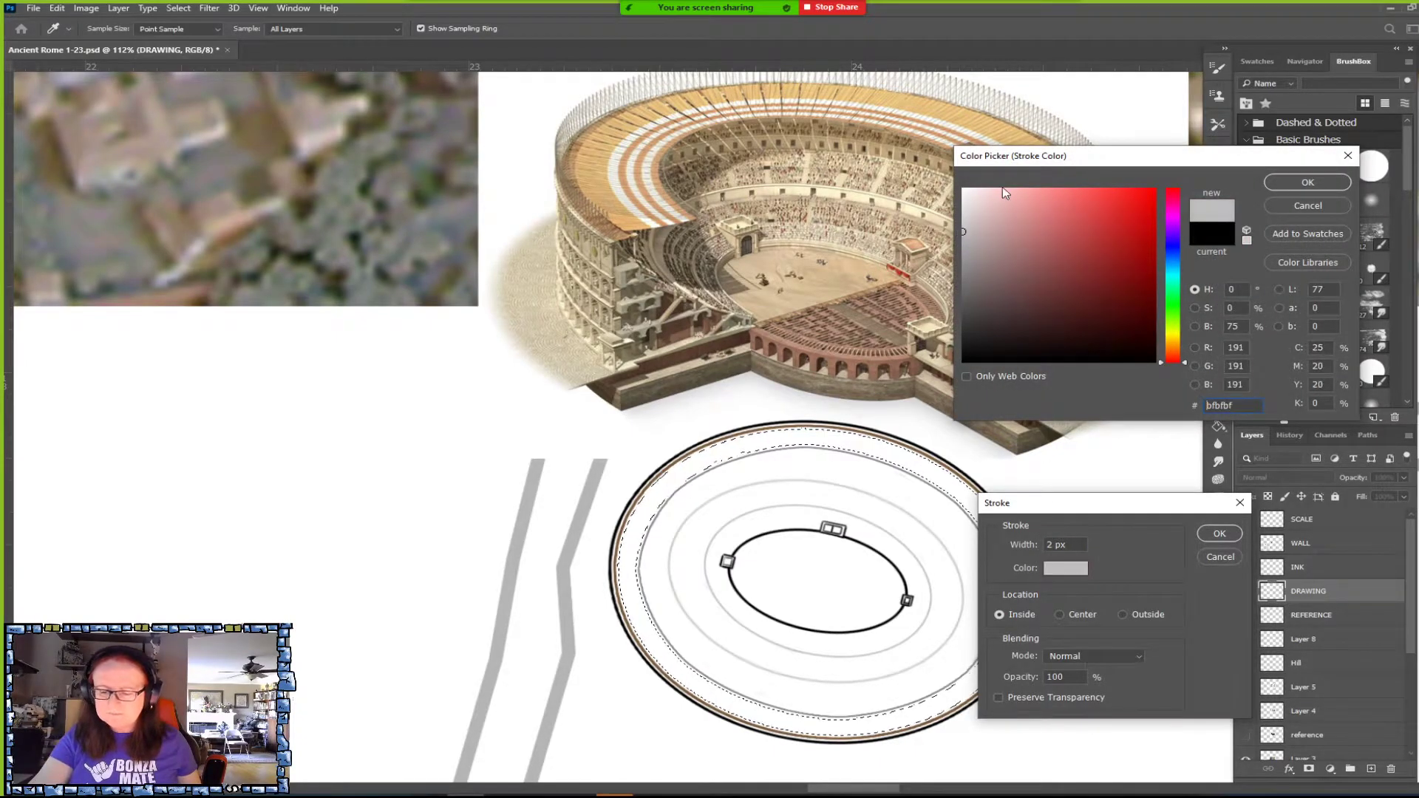
click(1308, 183)
click(1220, 533)
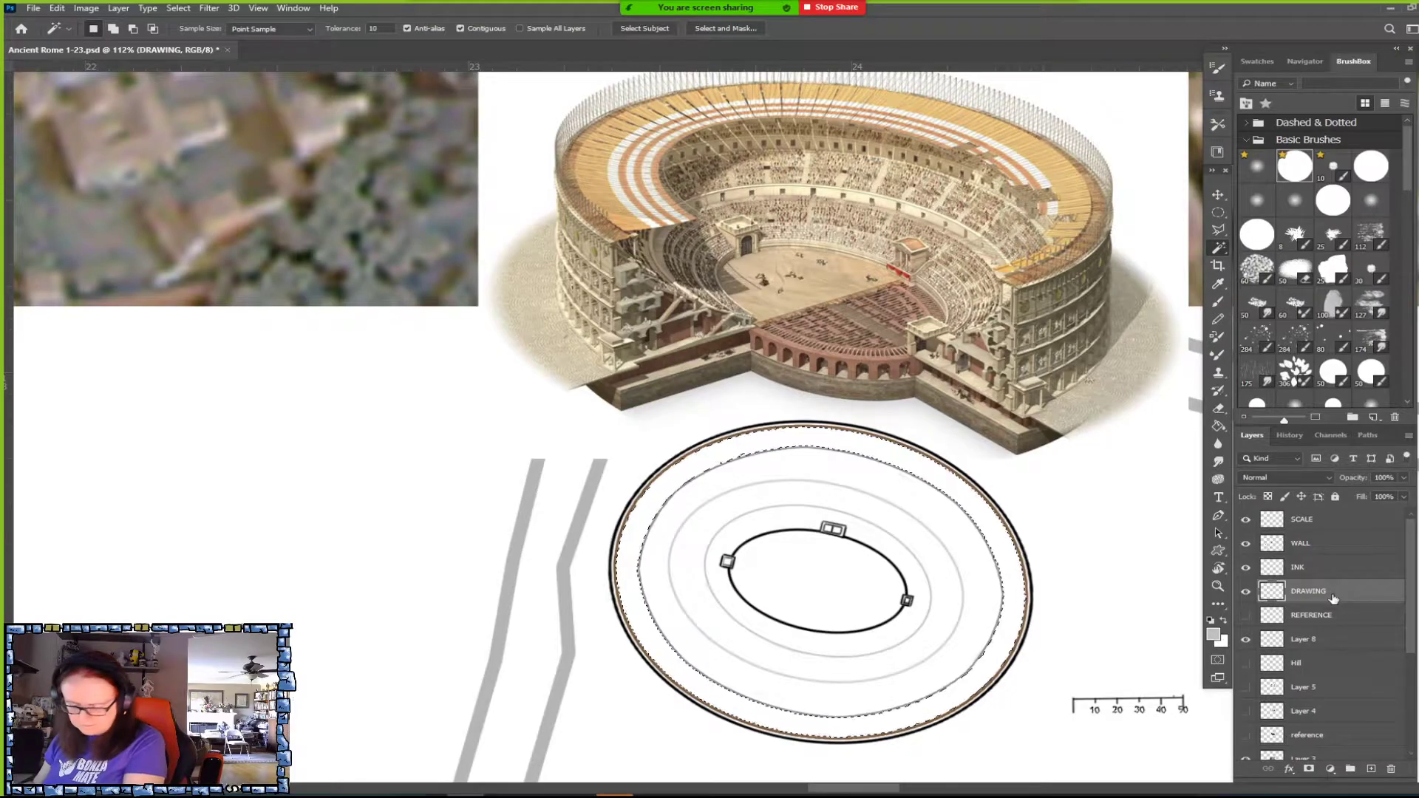
Create a new action named "Steps (2px, gray)" in the Default Actions set and start recording.
click(292, 8)
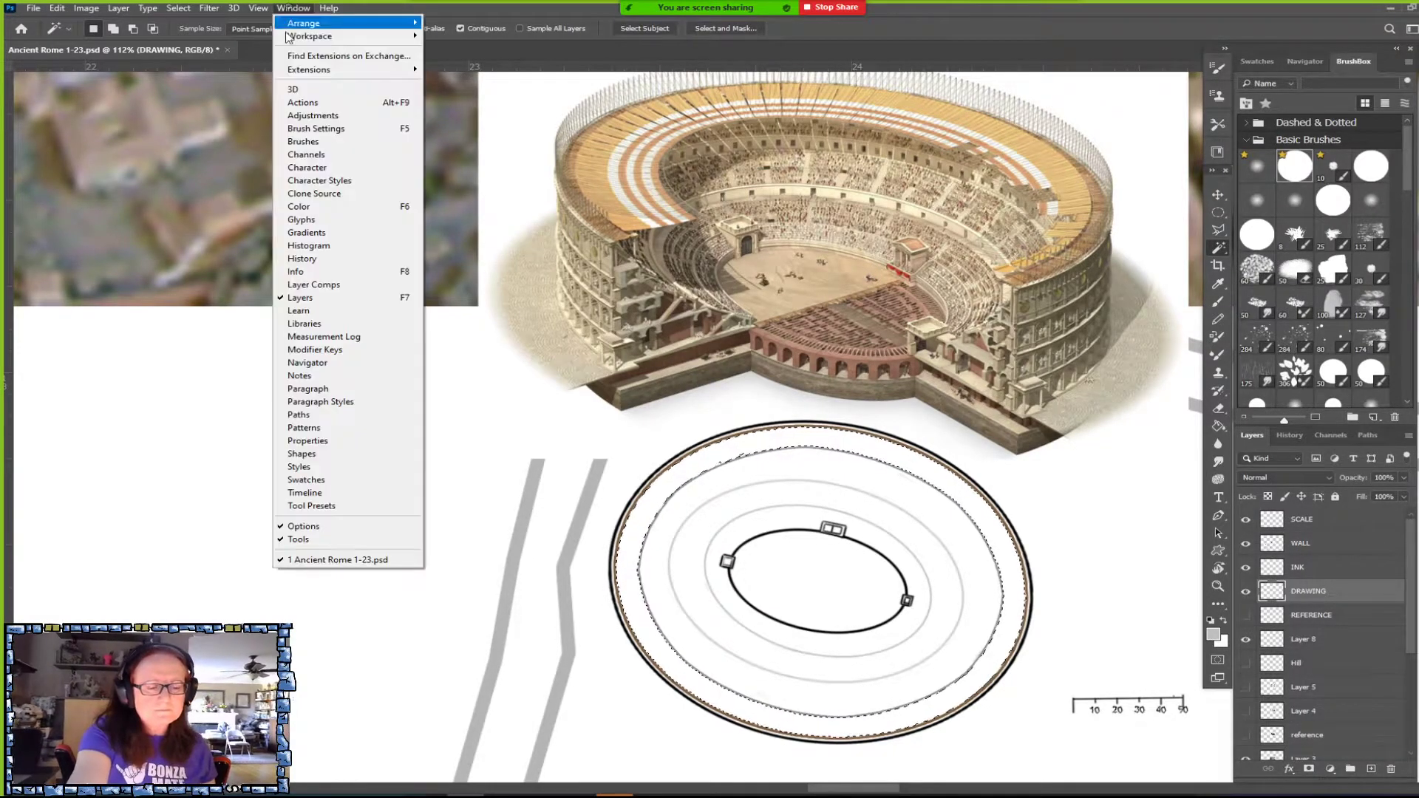
click(335, 102)
drag(521, 545, 1117, 261)
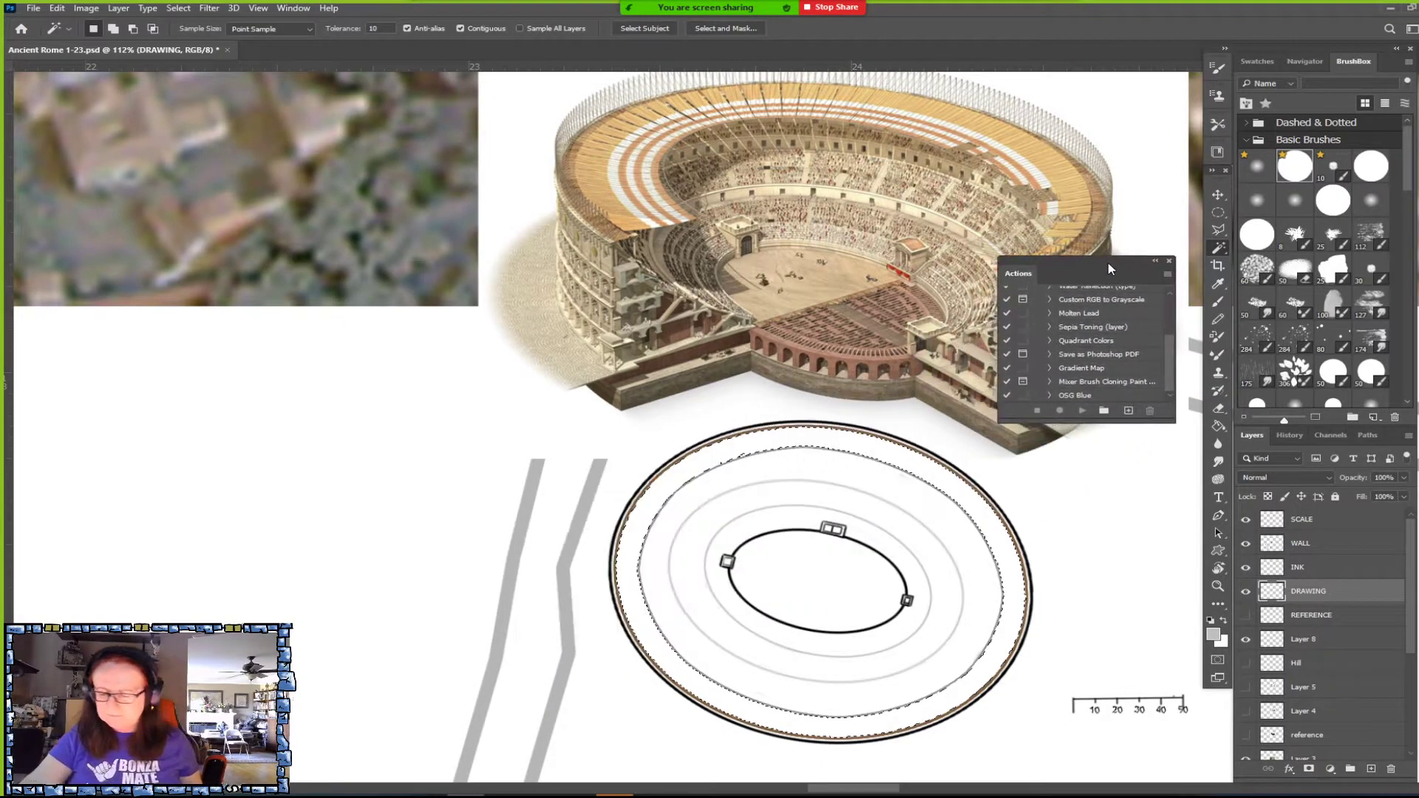
click(1126, 411)
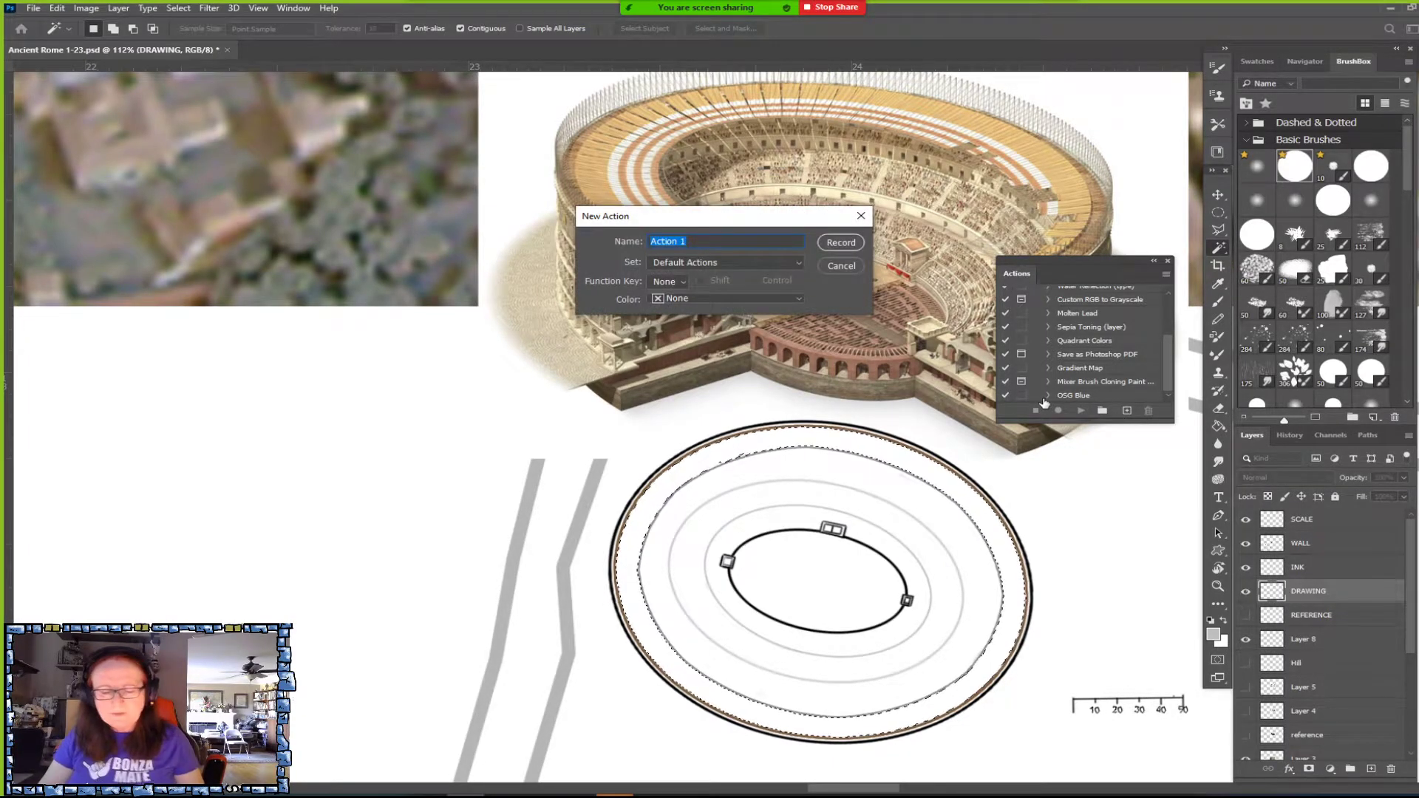
text(Steps )
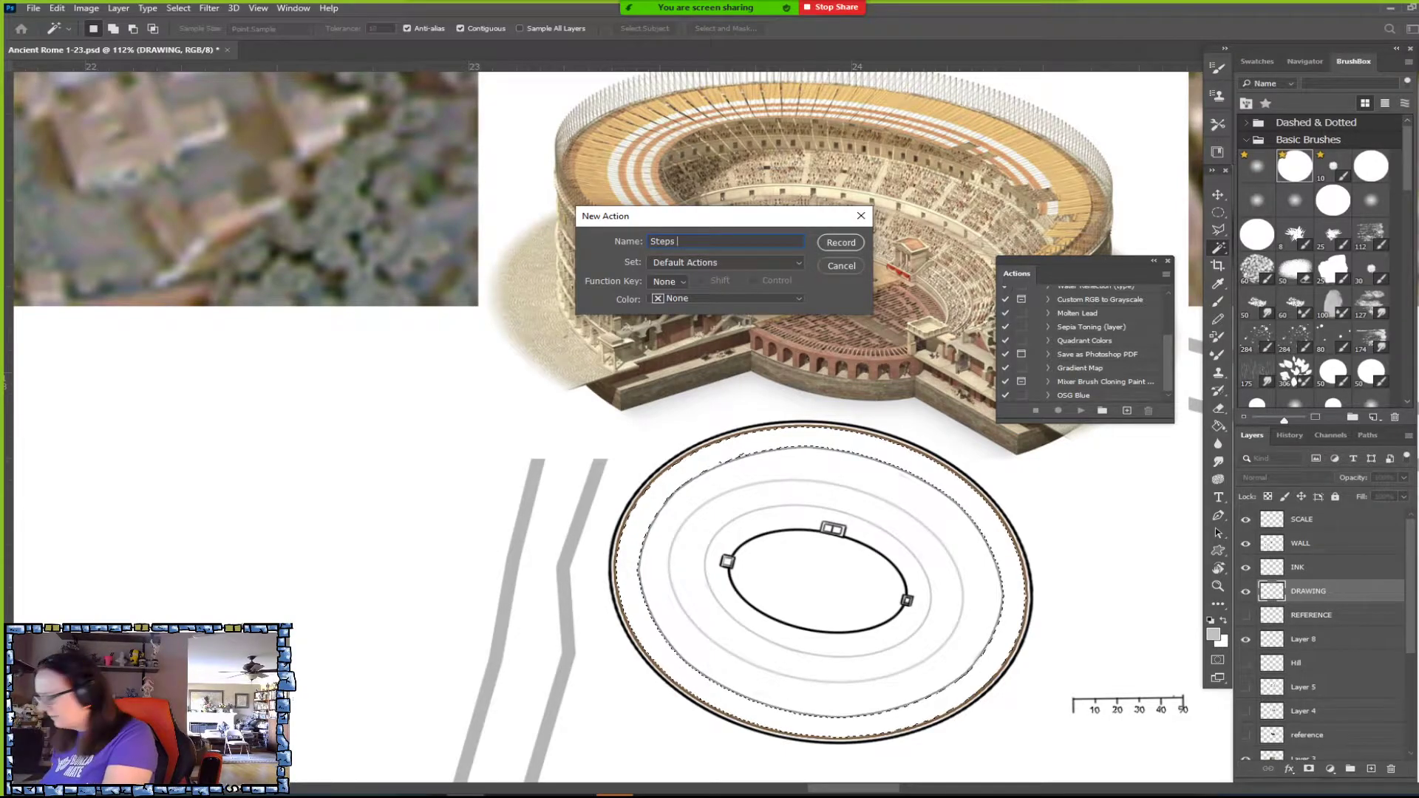
text((2px,)
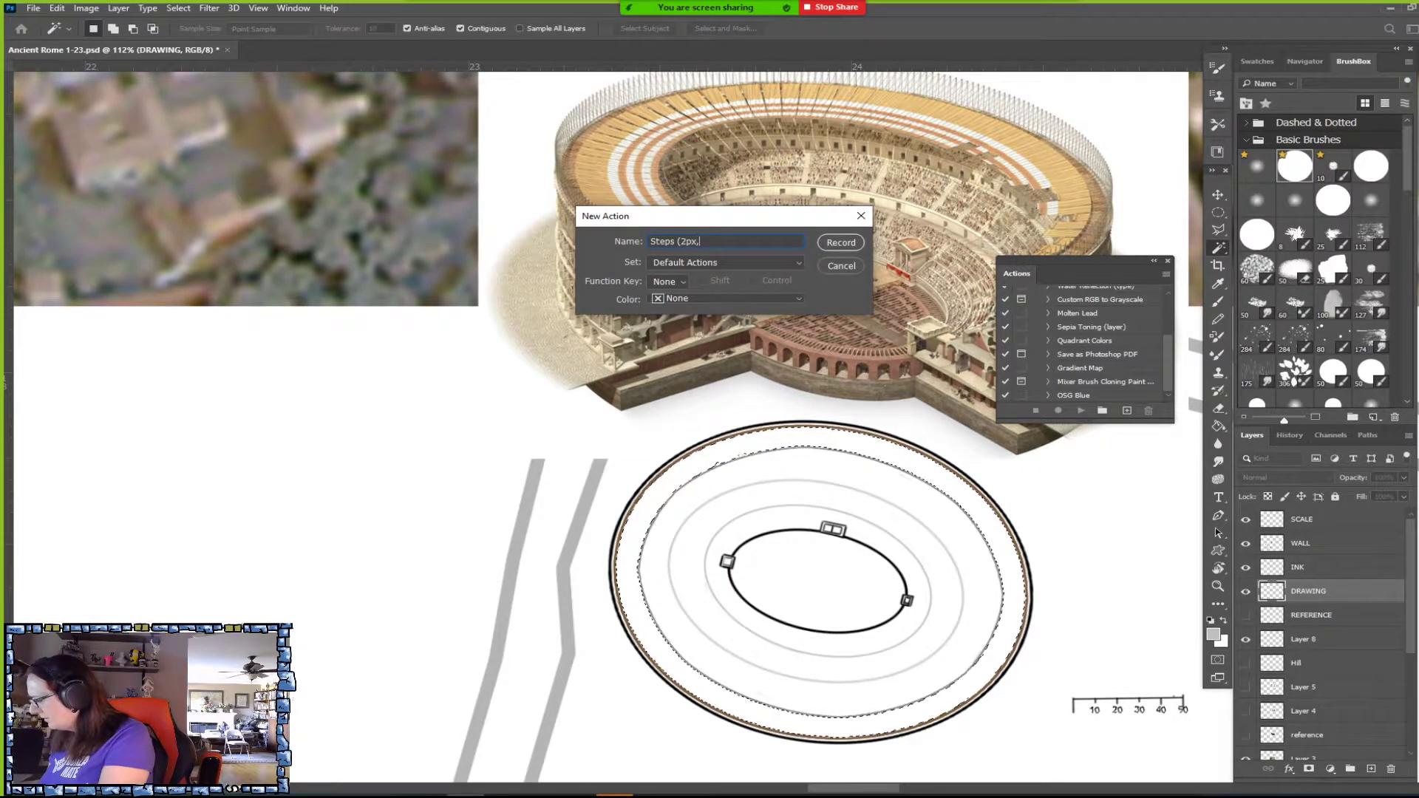
text( gray))
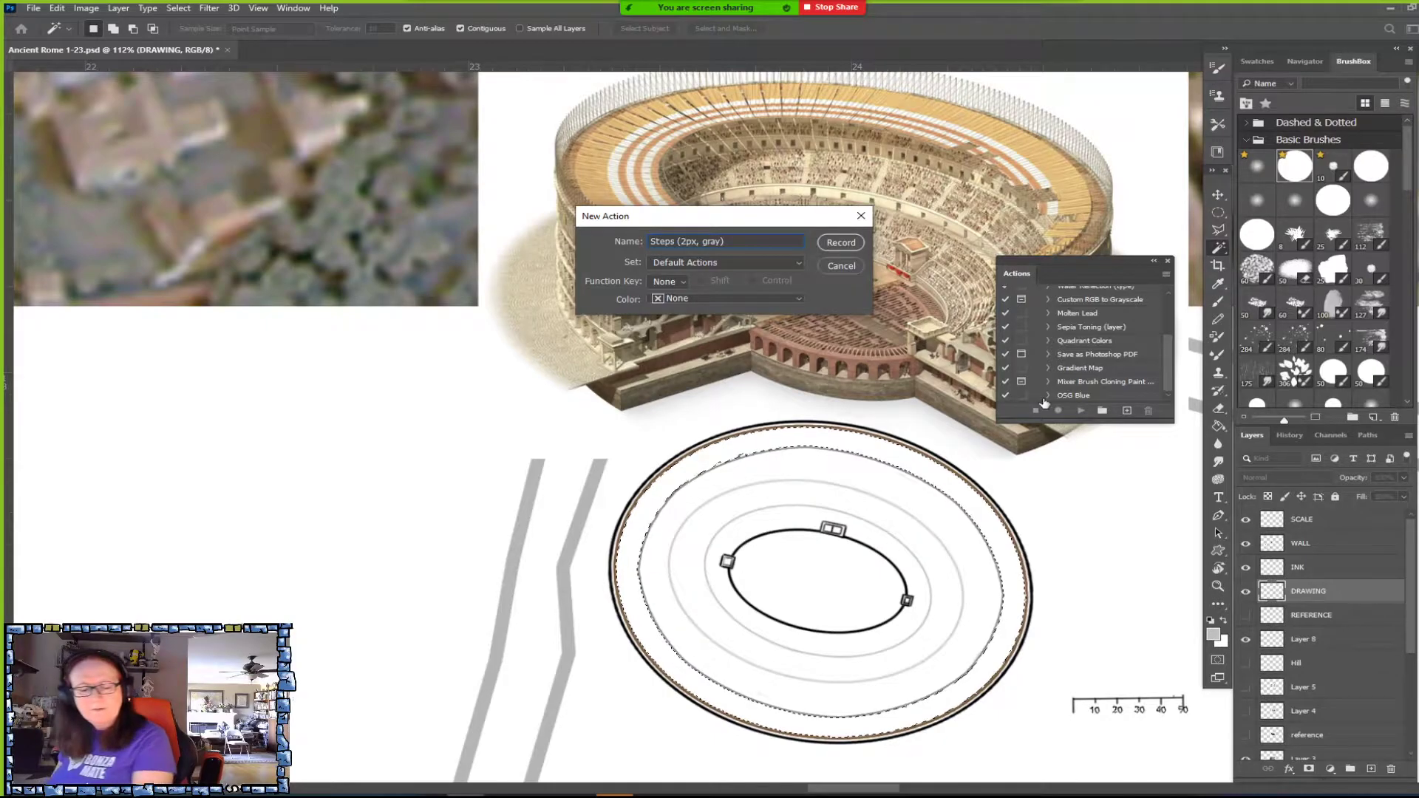
key(Return)
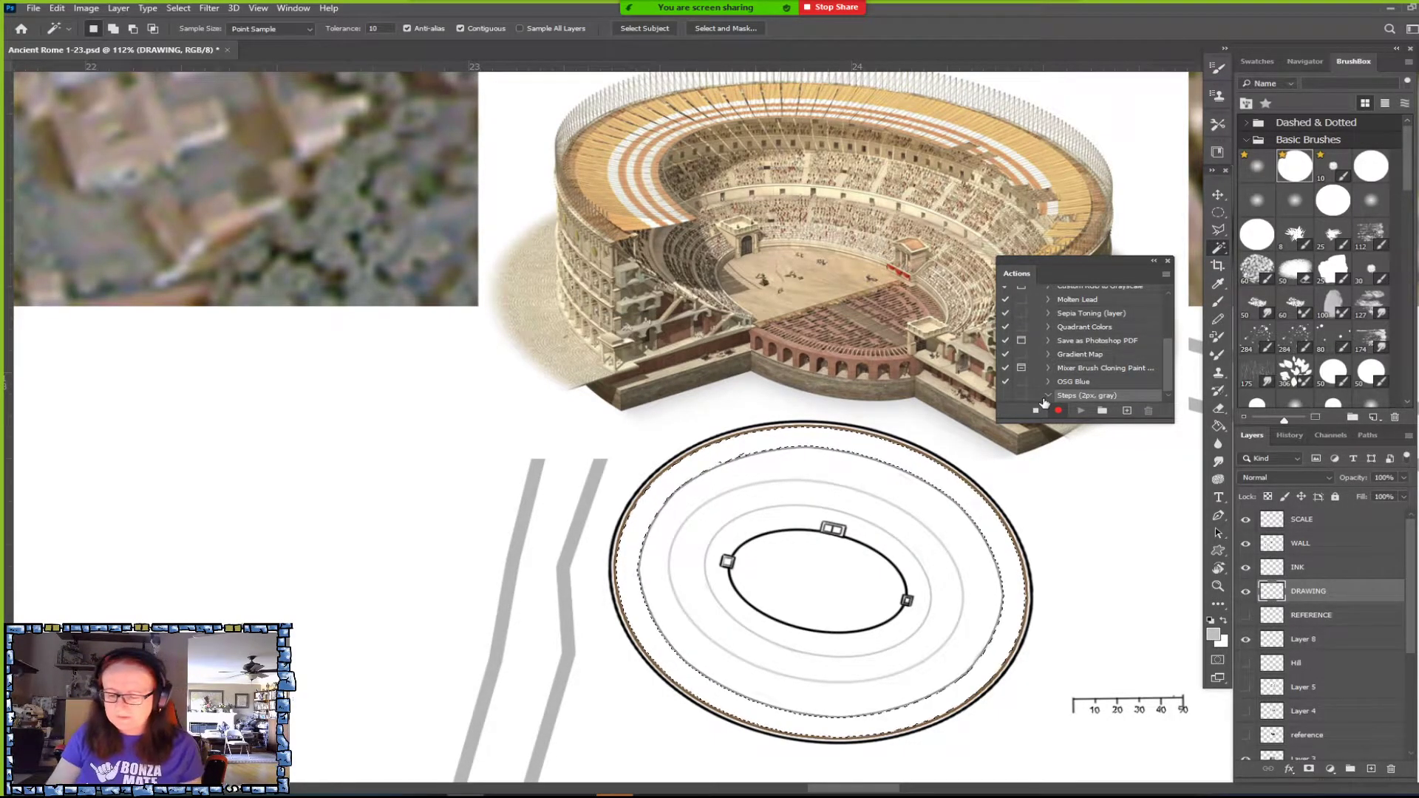
Record contracting the band selection and stroking it 2 px inside in gray, and stop recording.
click(184, 9)
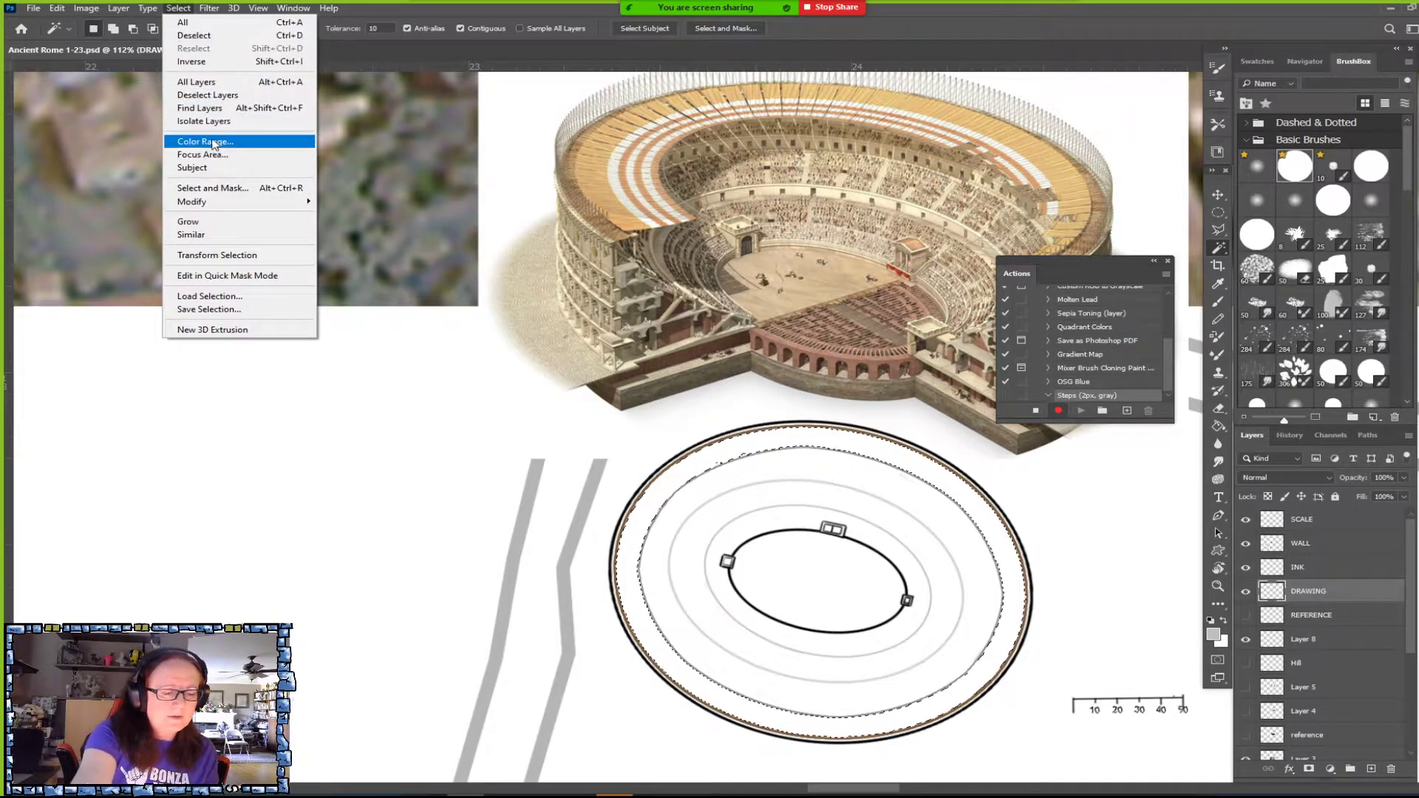
mouse_move(292, 202)
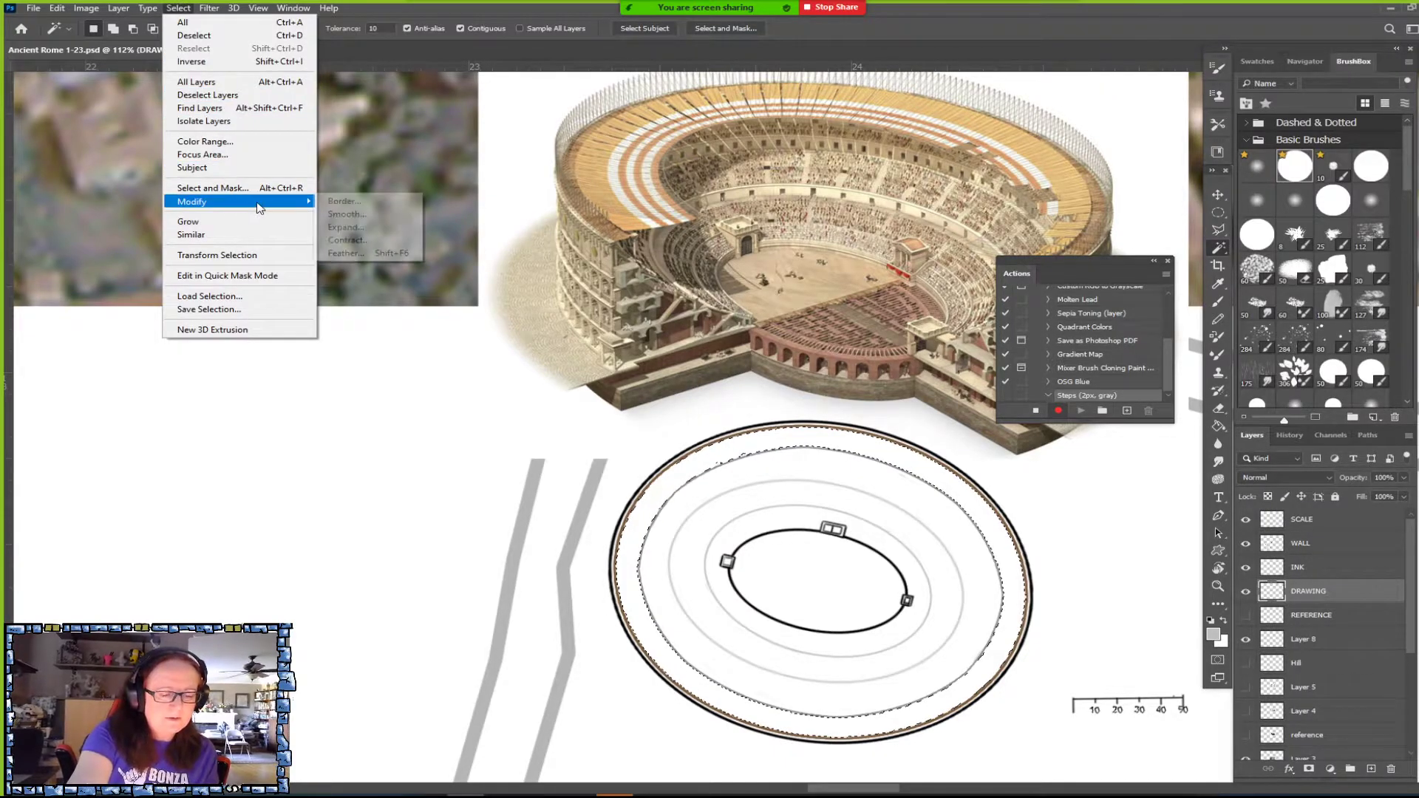
click(346, 240)
click(803, 255)
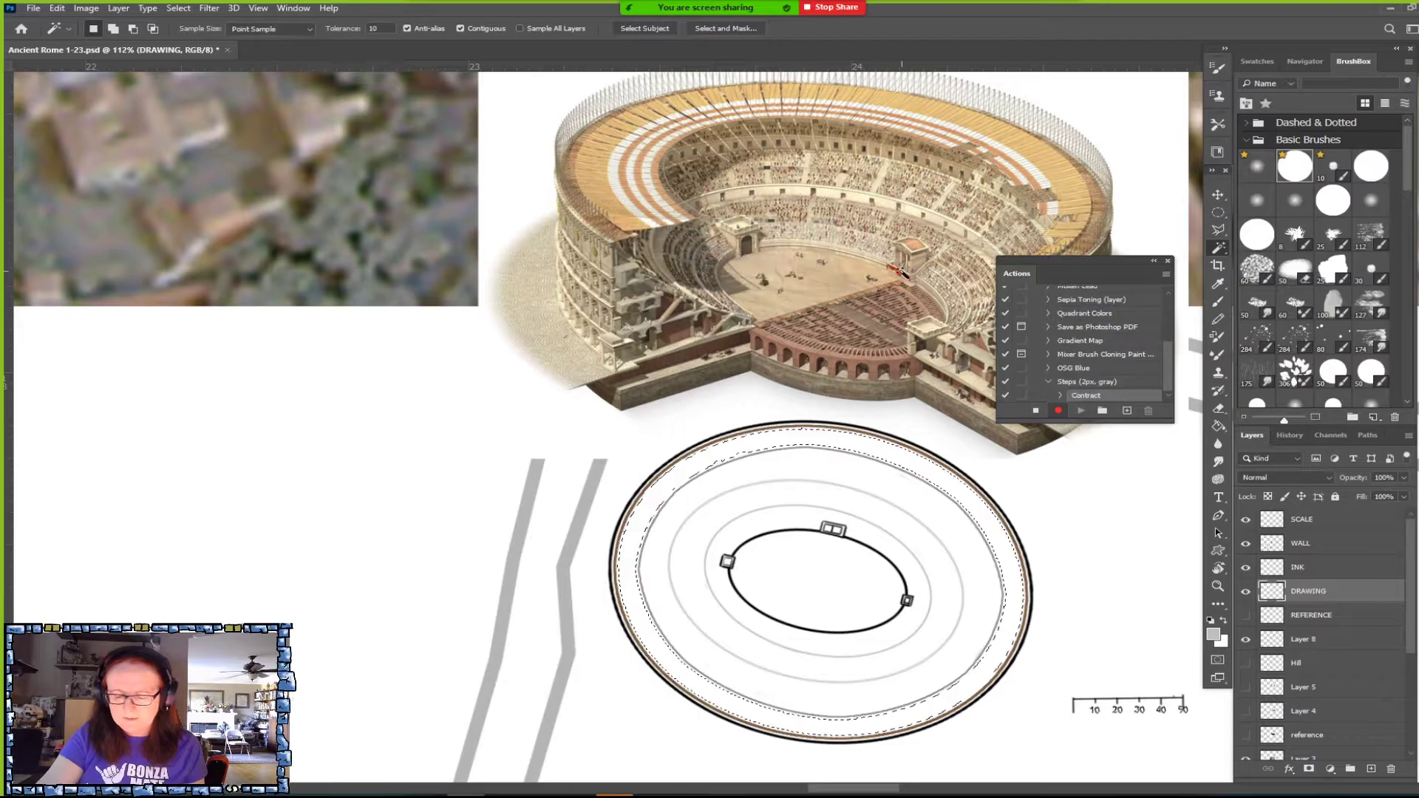
click(58, 13)
click(125, 236)
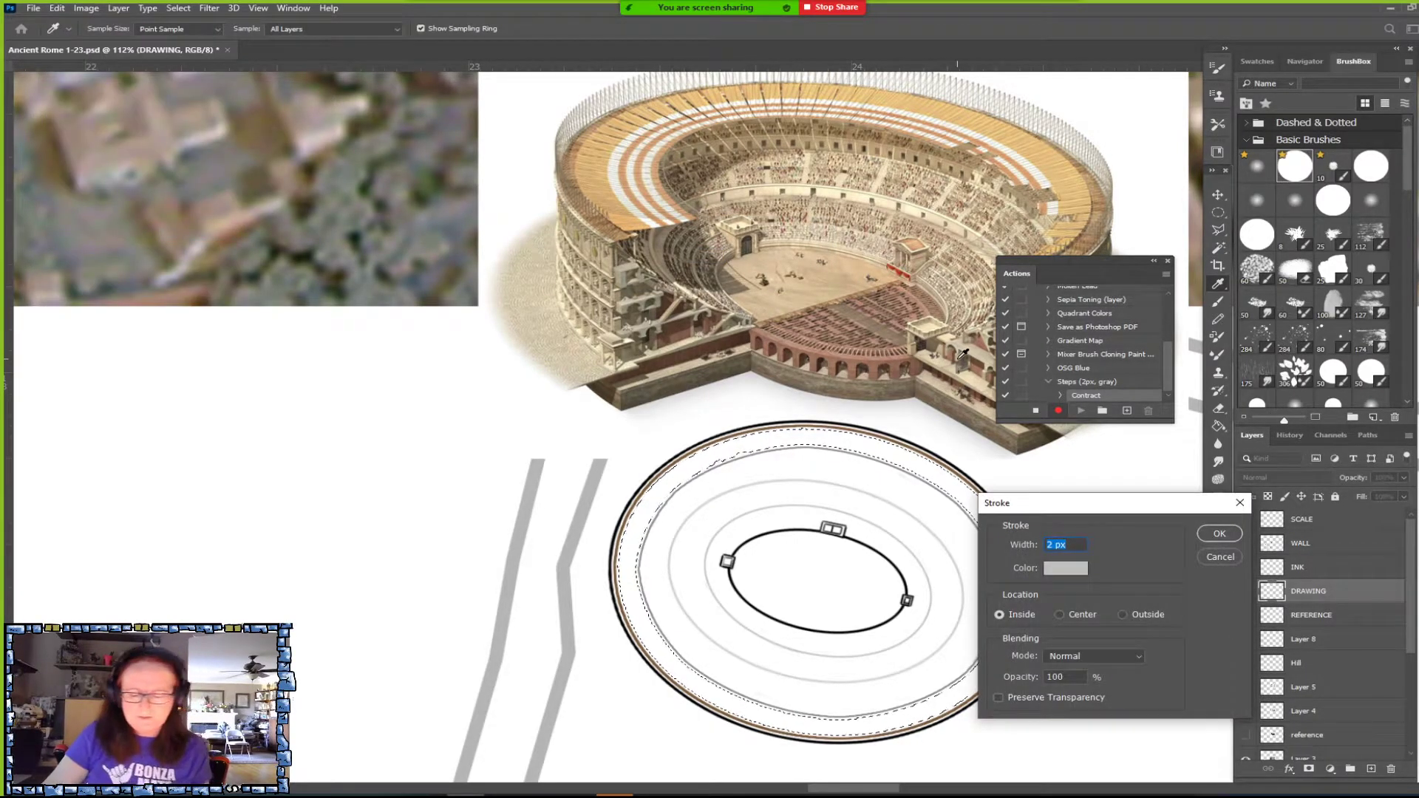
click(1218, 534)
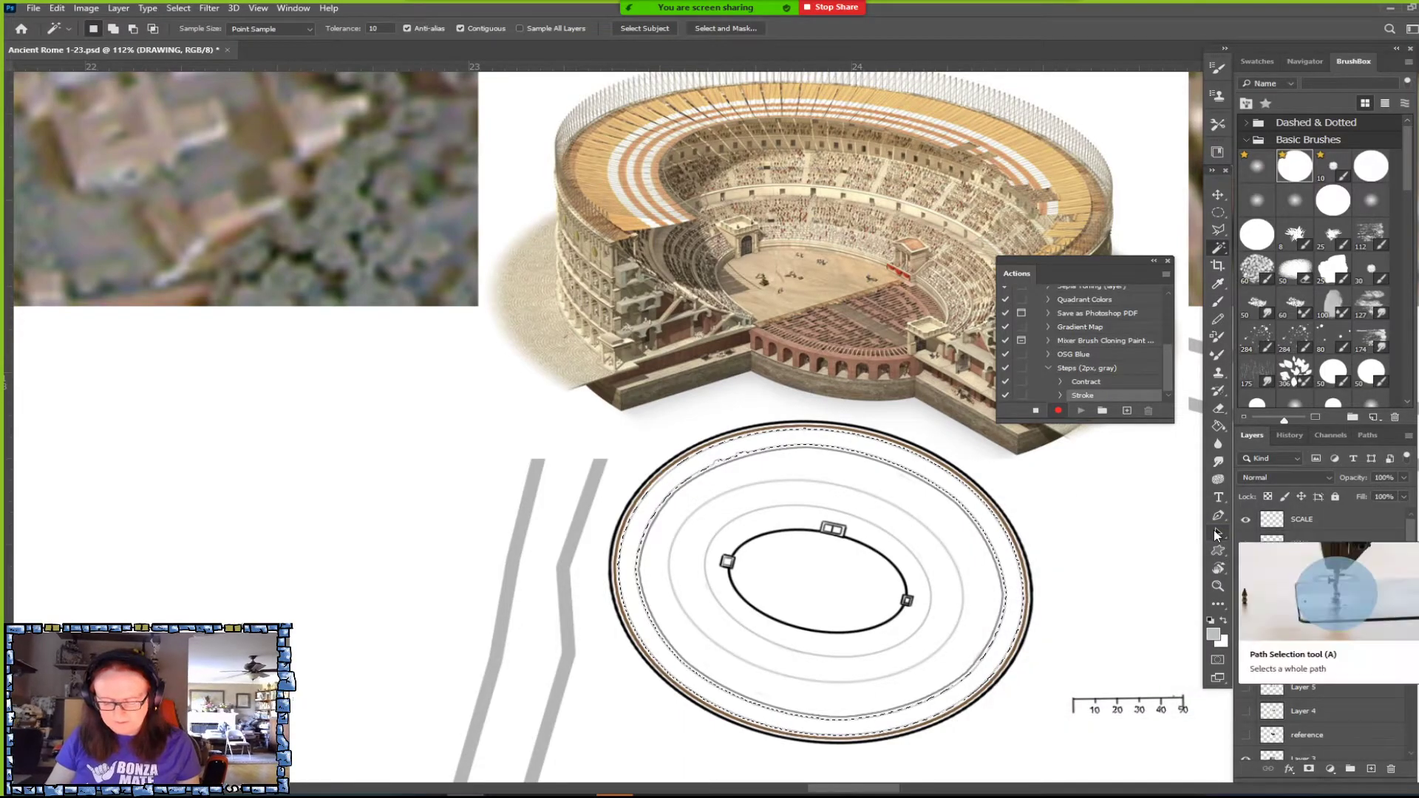
click(1052, 412)
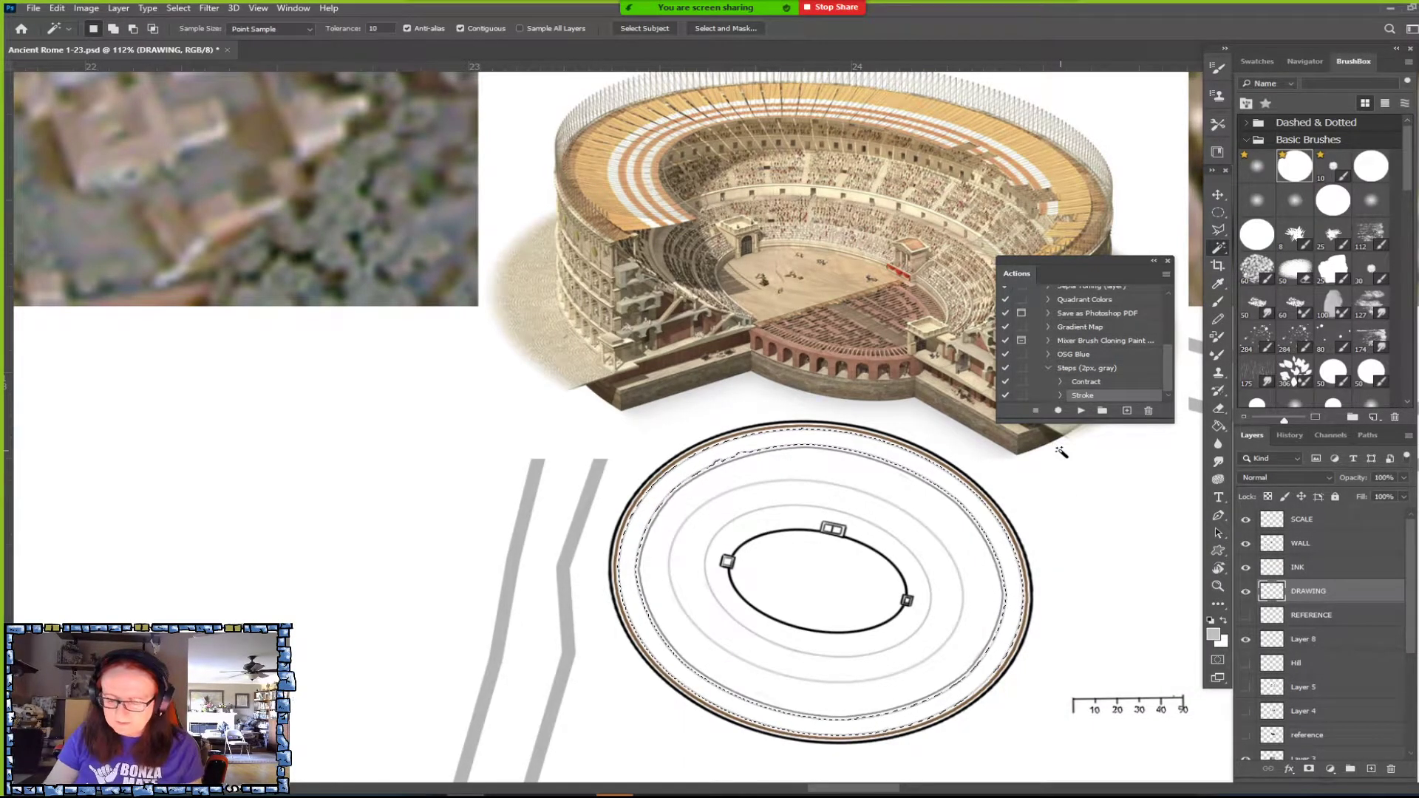
Try to play the "Steps (2px, gray)" action on the band selection and check the action's options.
click(1080, 411)
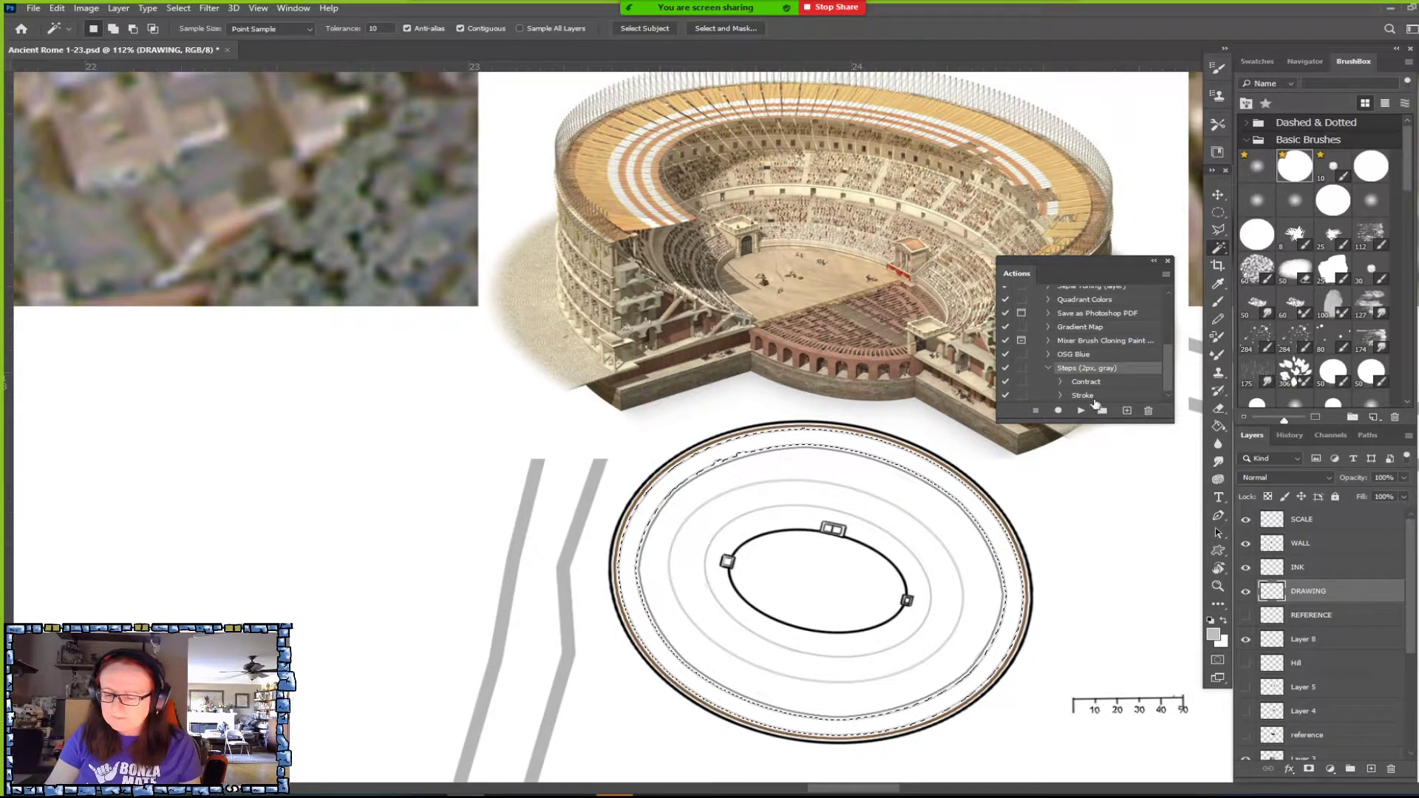
click(1081, 411)
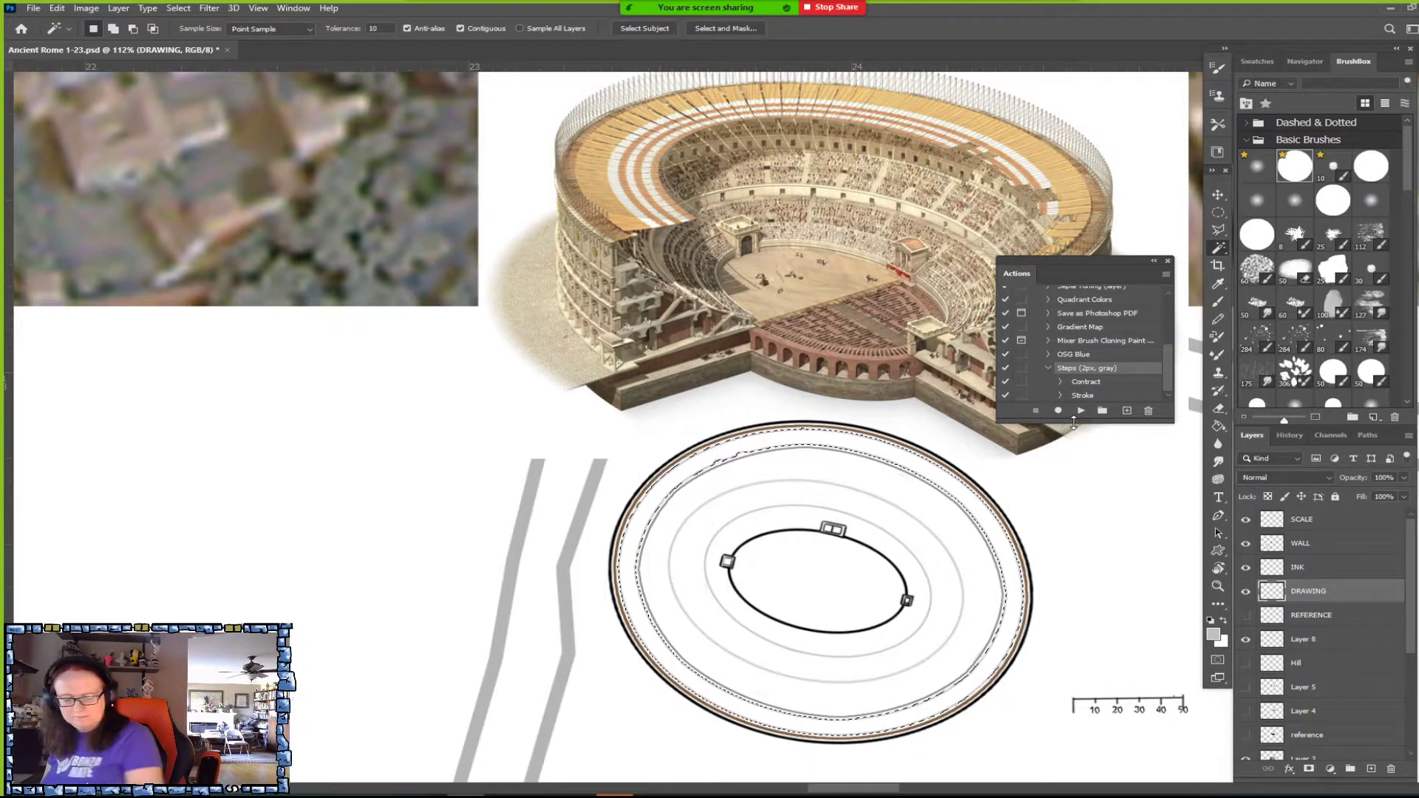
double_click(1109, 372)
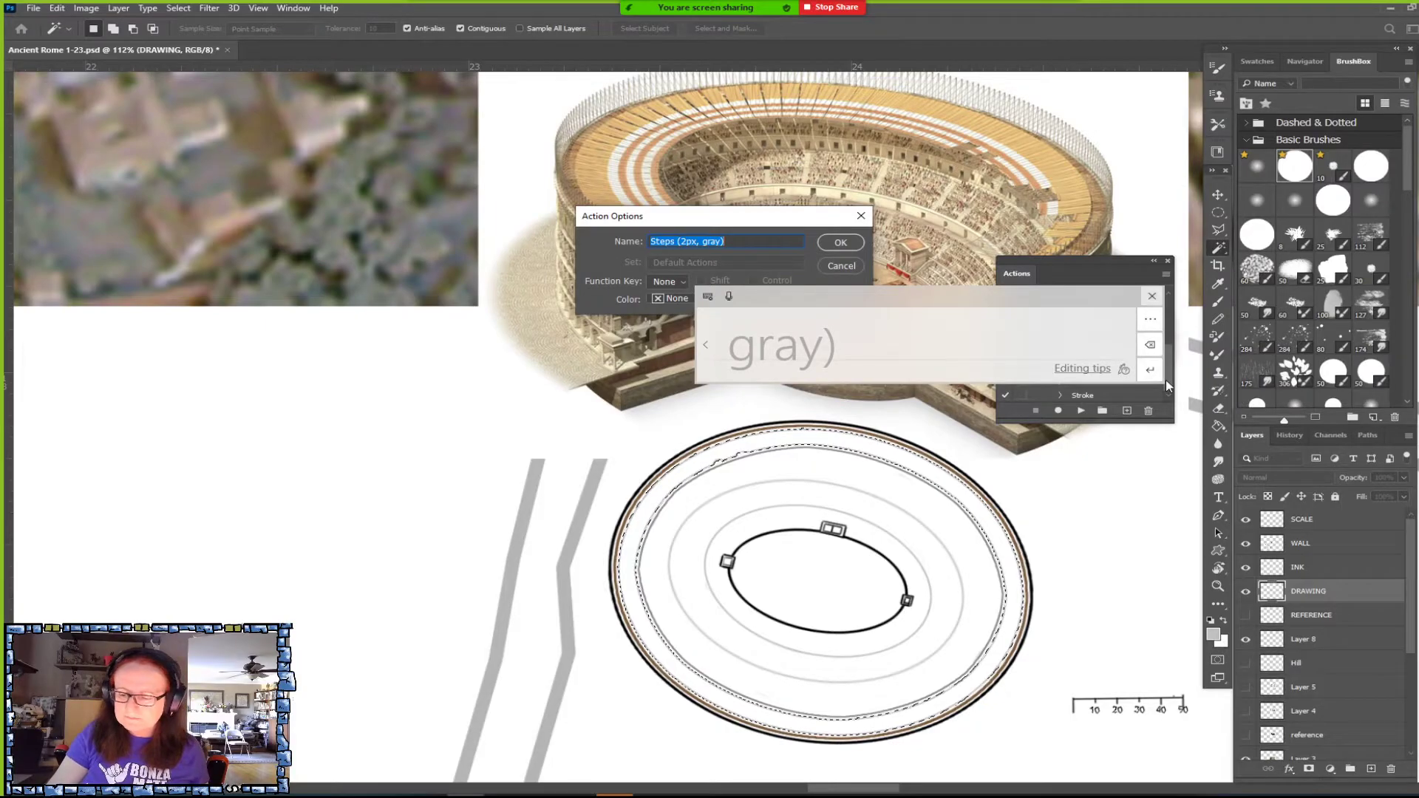
click(1151, 295)
click(862, 217)
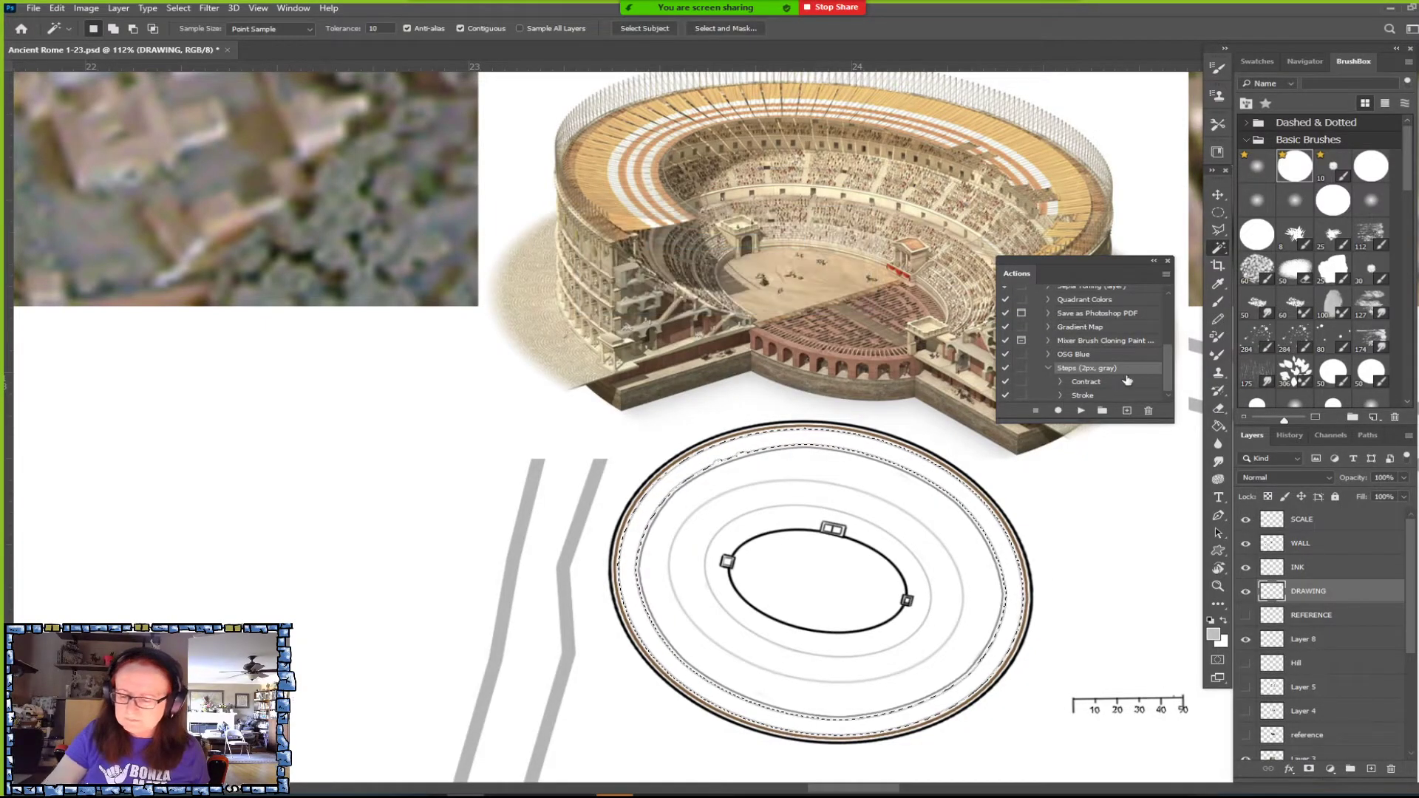
Delete the "Steps (2px, gray)" action and start recording a new action named "Steps".
drag(1110, 370, 1148, 411)
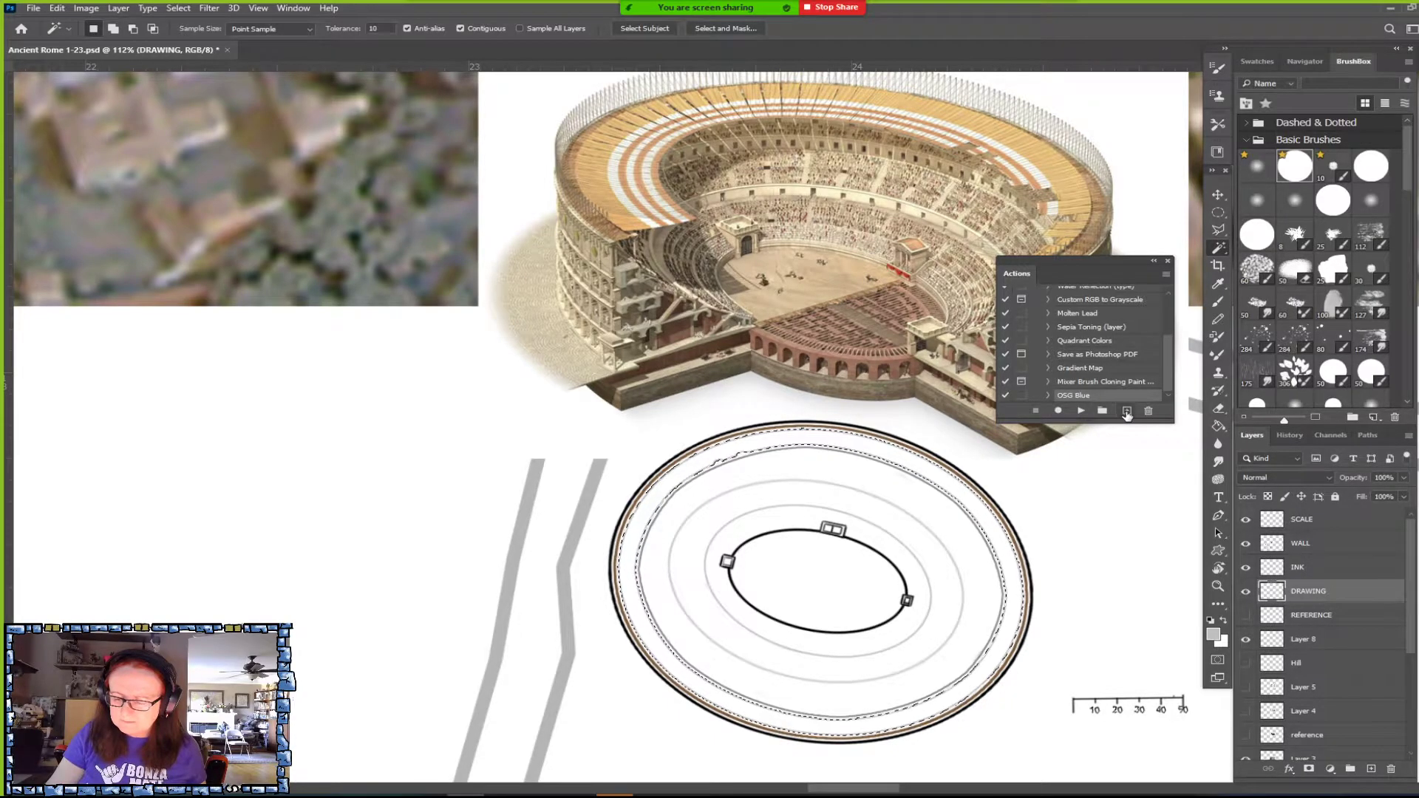
click(1126, 411)
text(Steps)
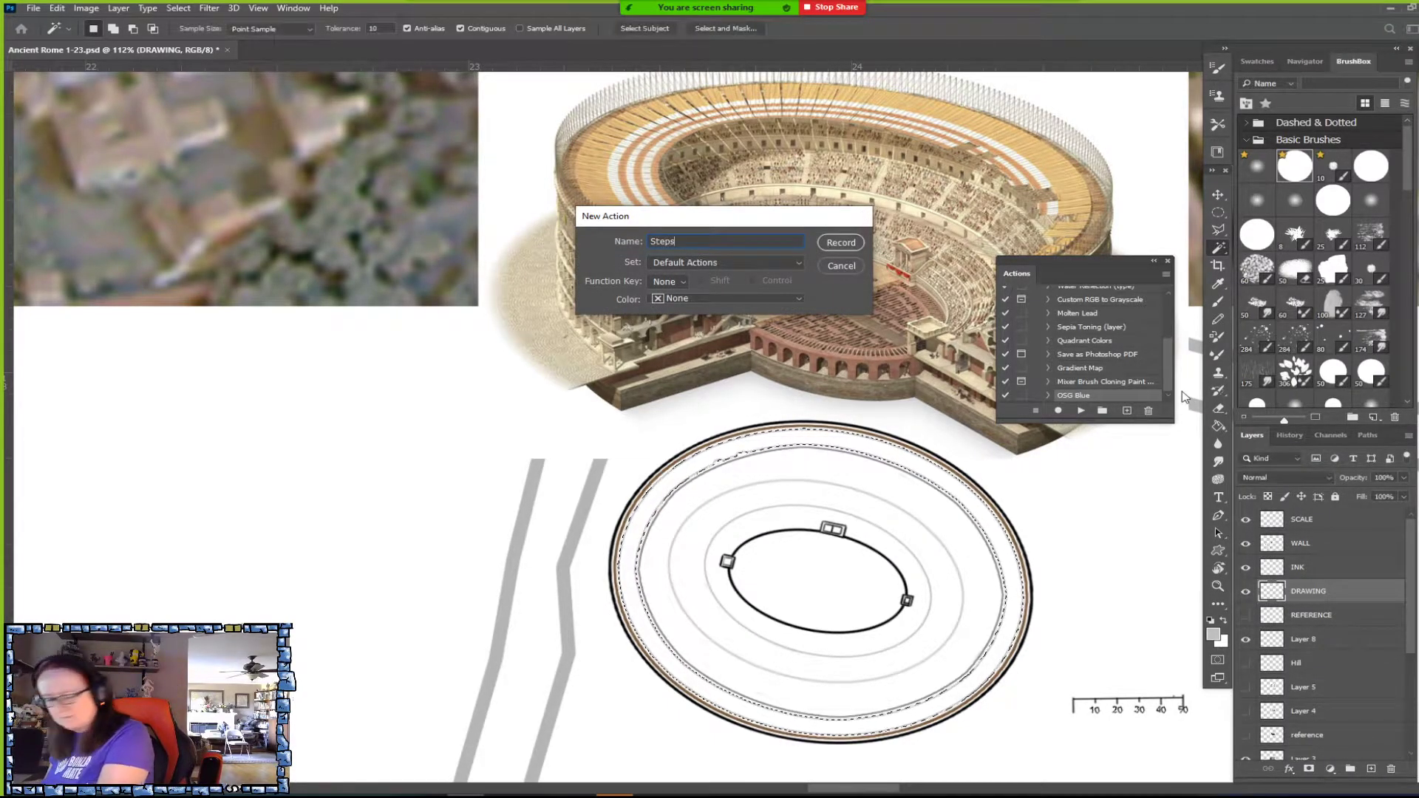
key(Return)
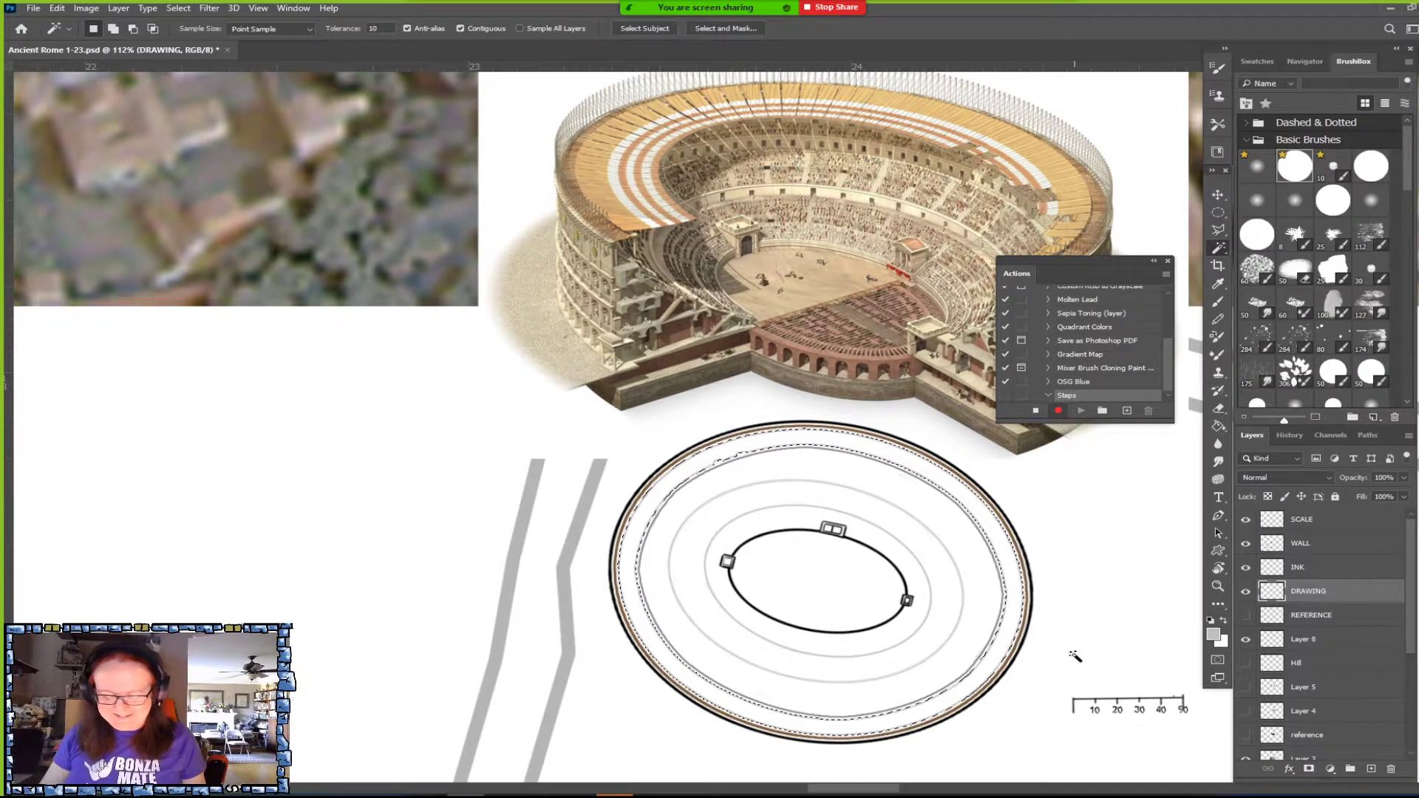
Revert the drawing in the history to before the band's contraction and gray strokes, and clear the selection.
key(m)
click(1087, 462)
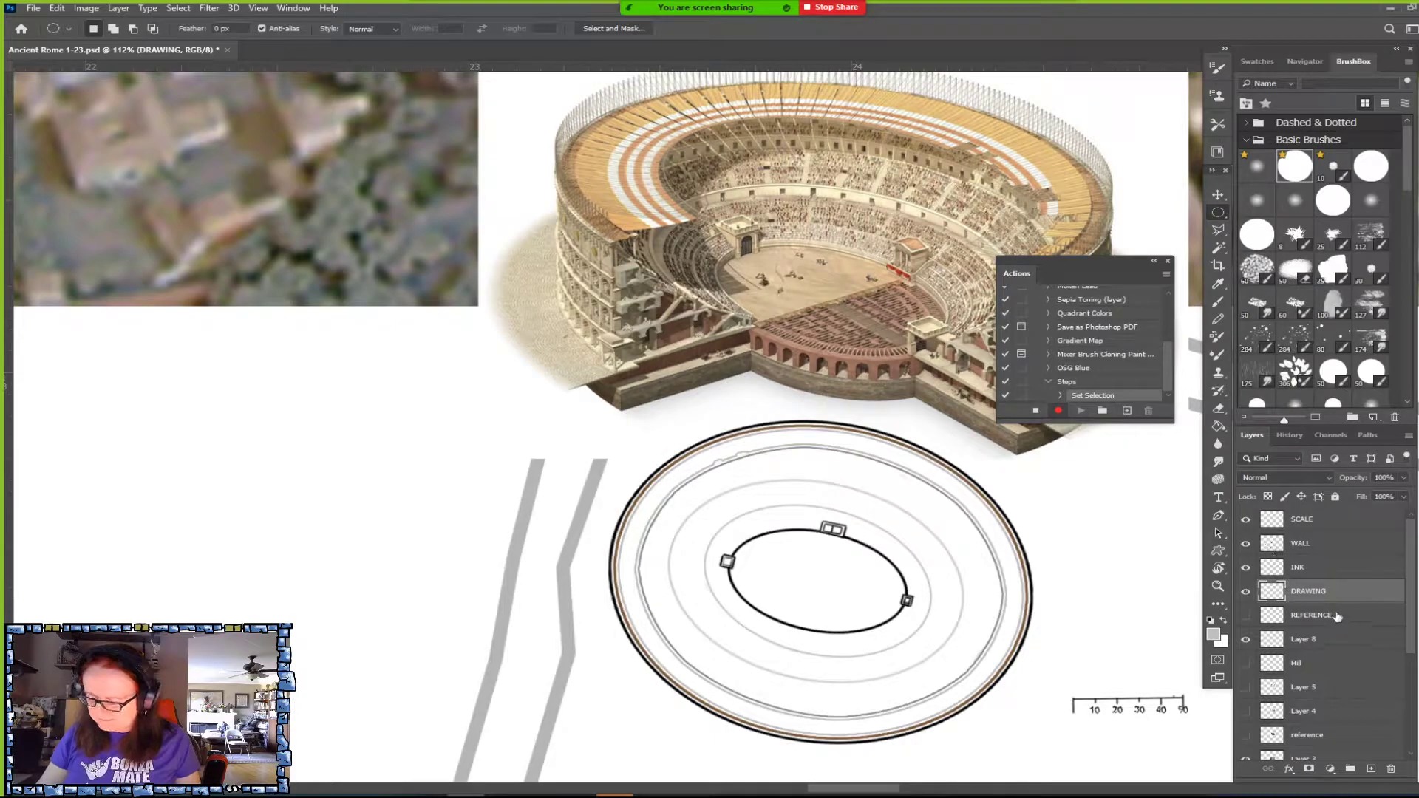
click(1288, 434)
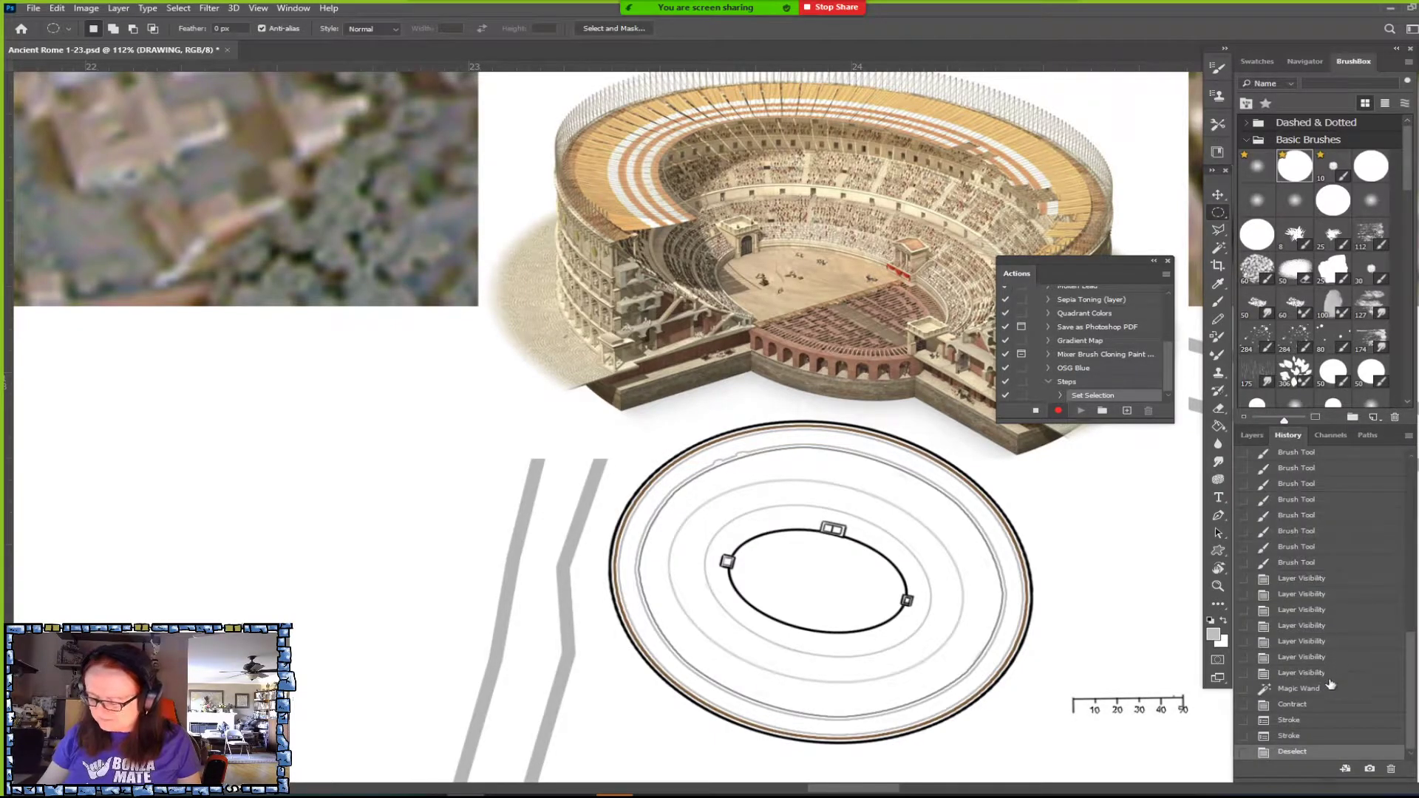
click(1289, 736)
click(1301, 719)
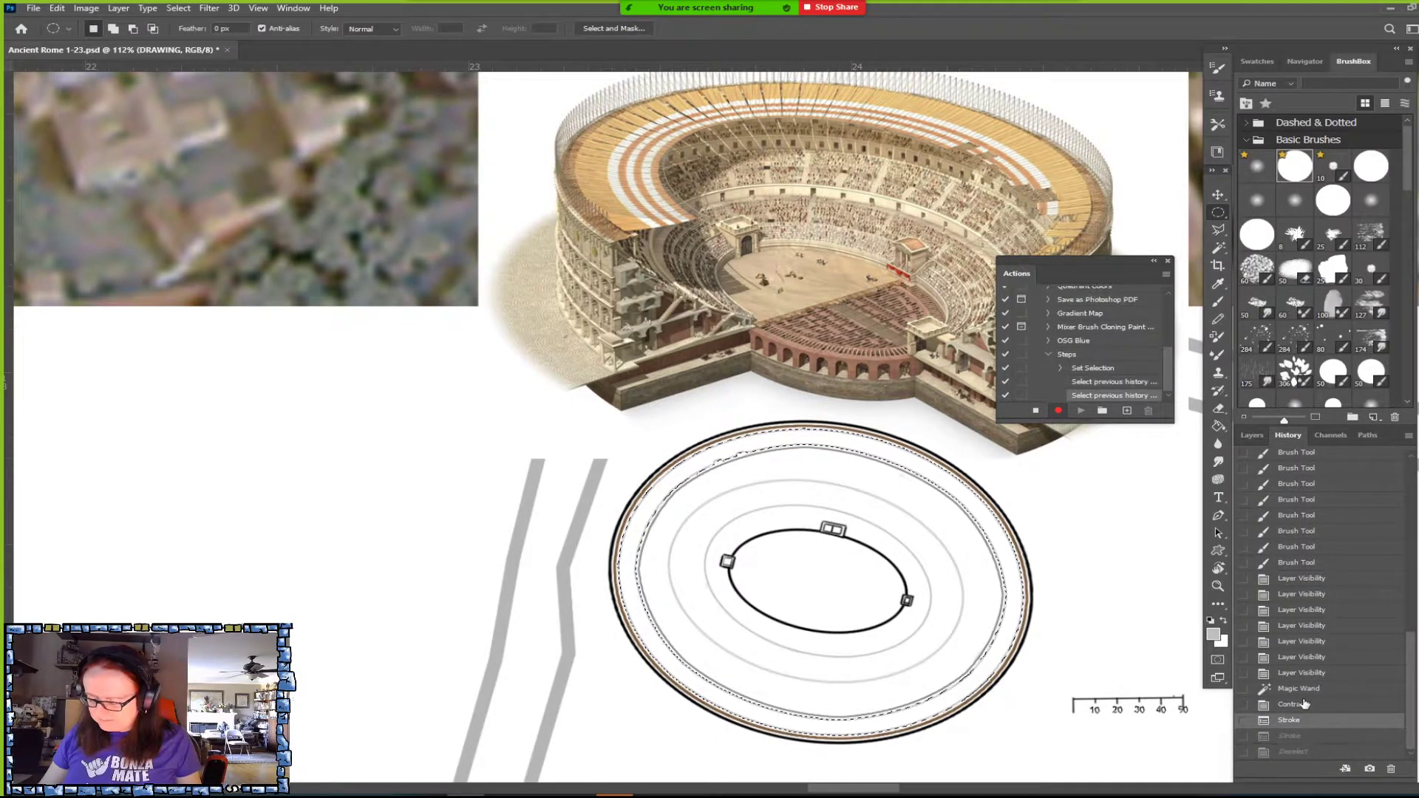
click(1307, 704)
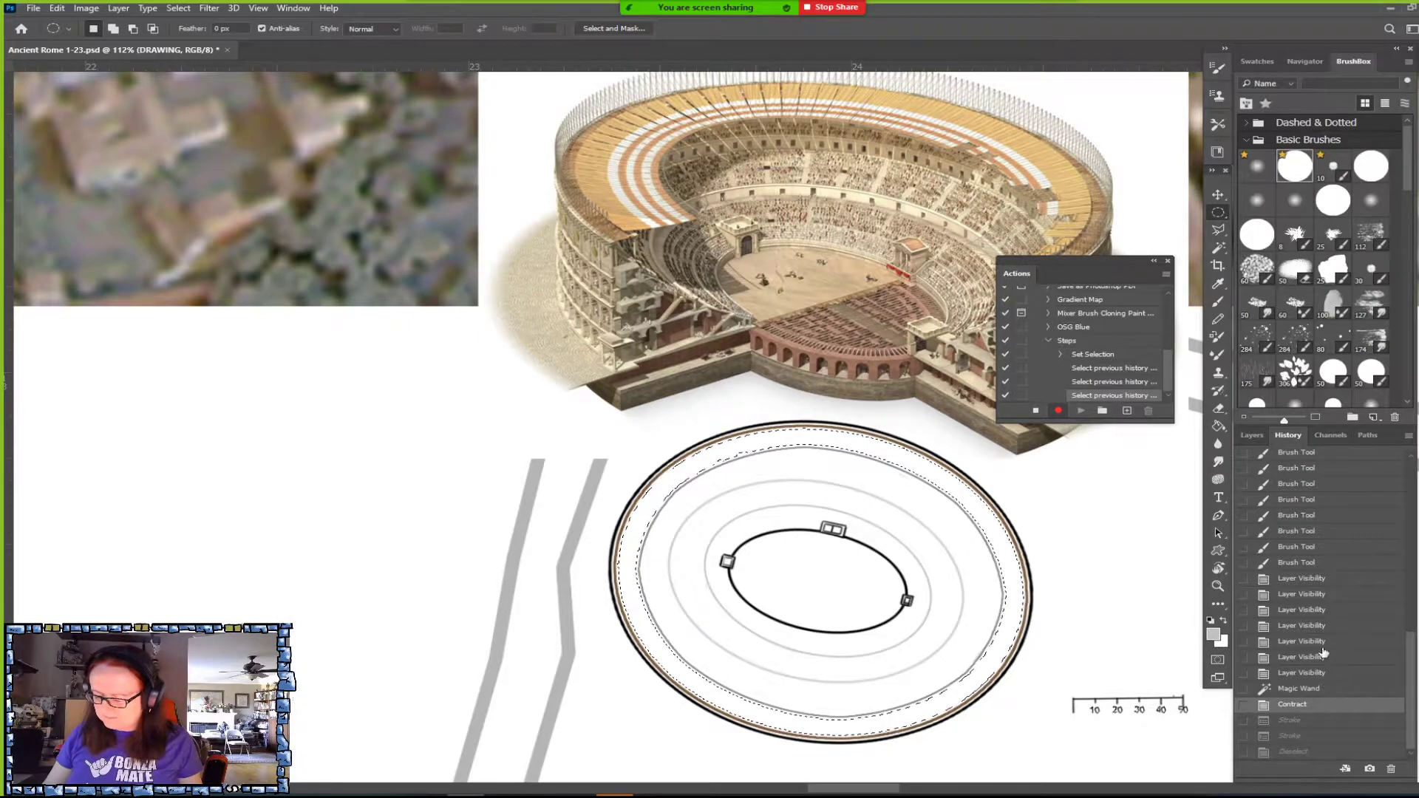
key(ctrl+alt+z)
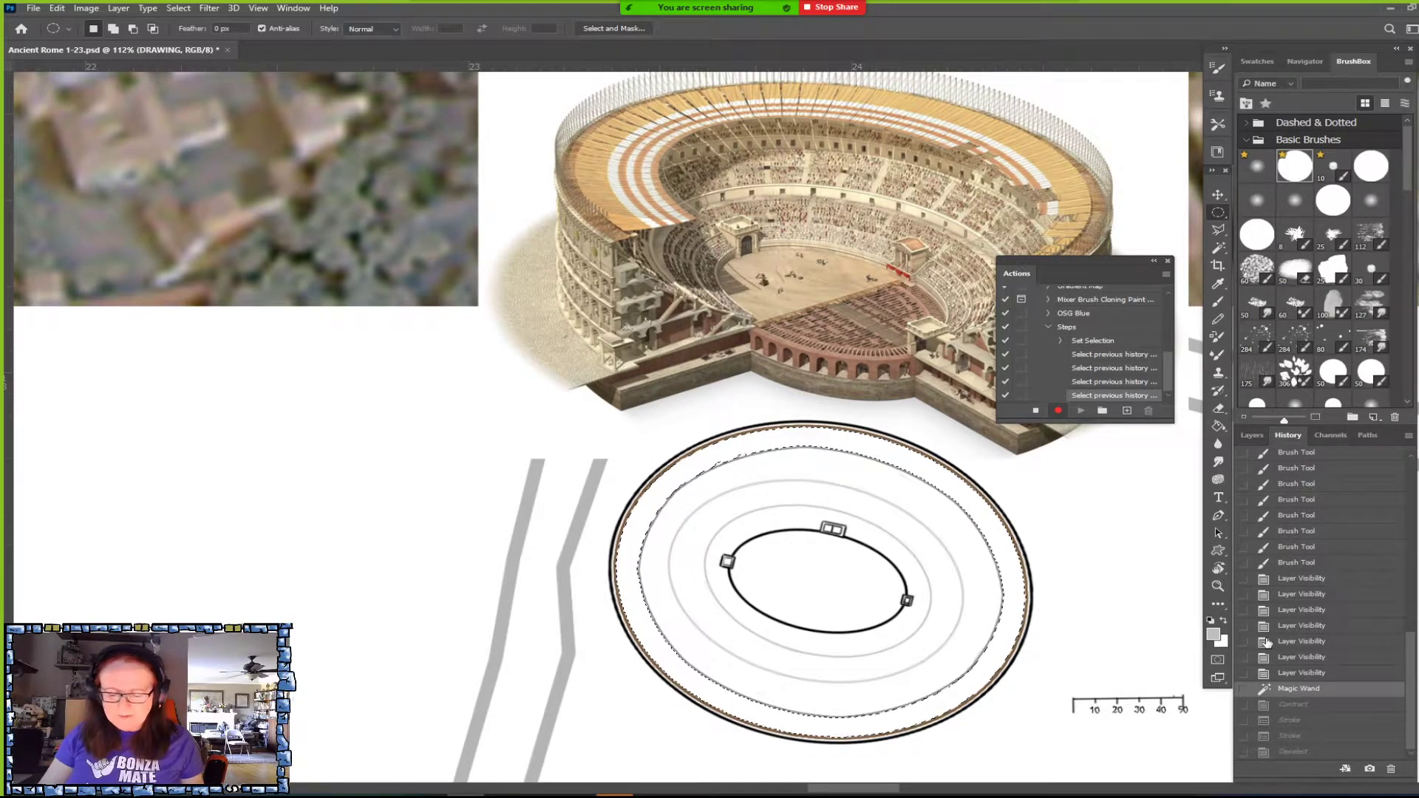
click(1049, 477)
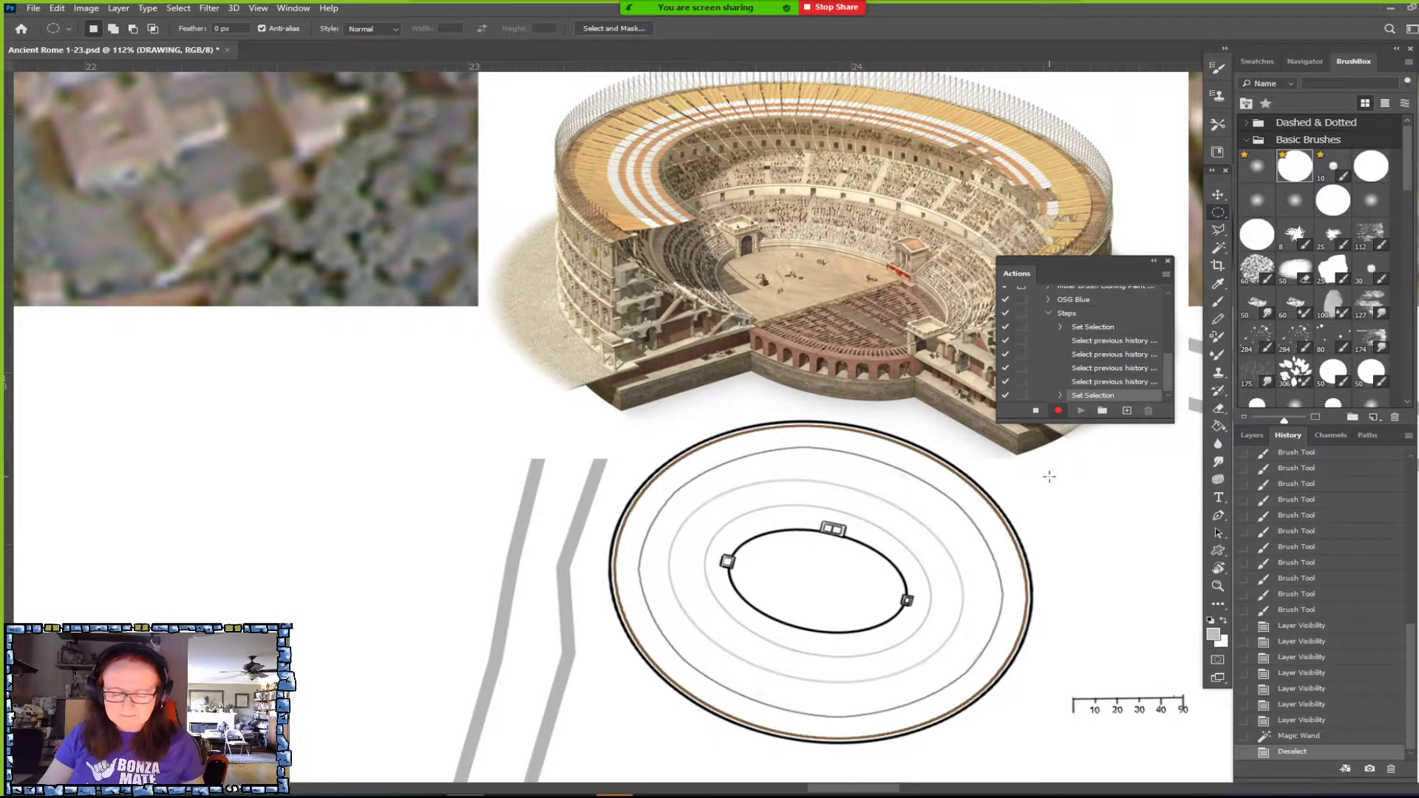
Erase the stray marks in the outer seating band above the upper-left curve of the dark gray ellipse.
scroll(1050, 477, up, 5)
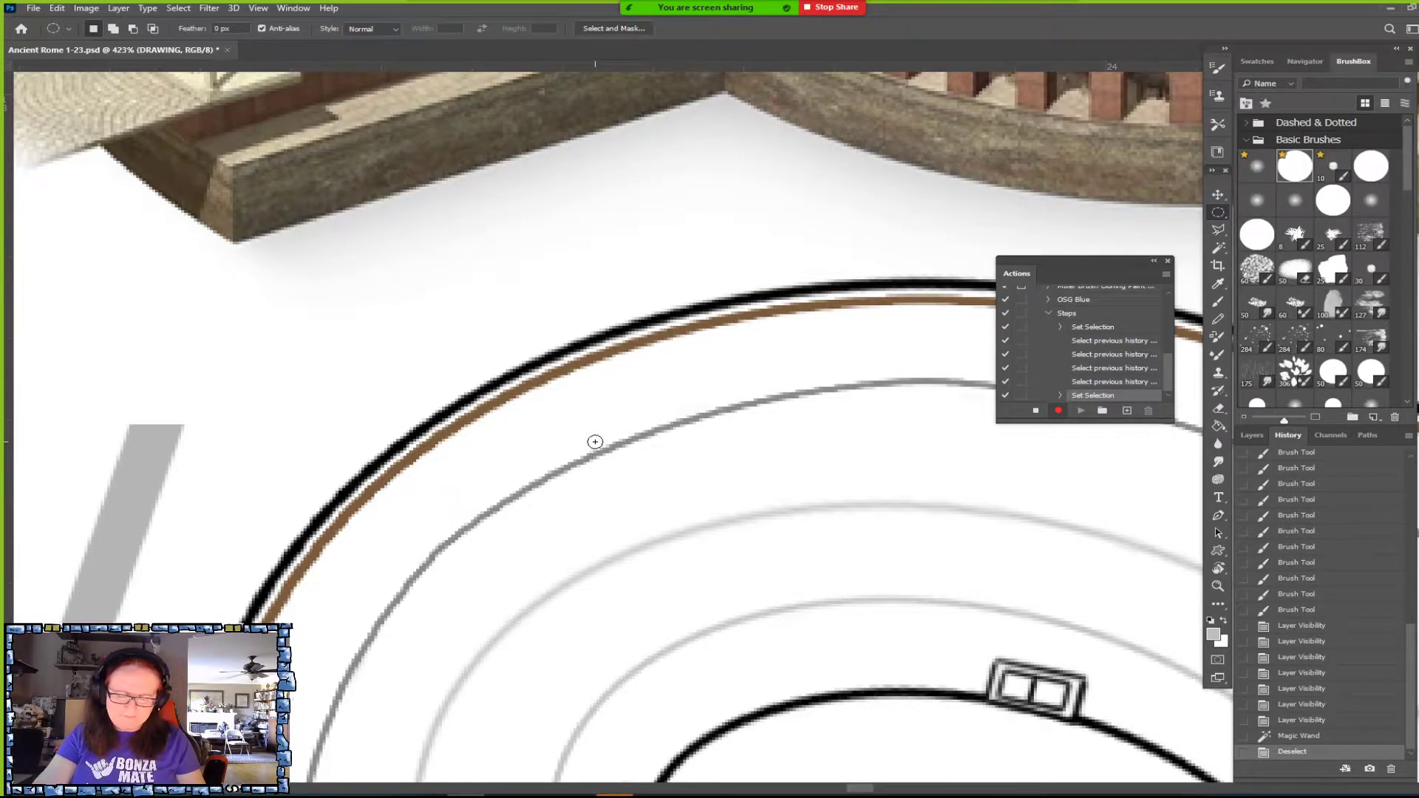
drag(594, 441, 950, 371)
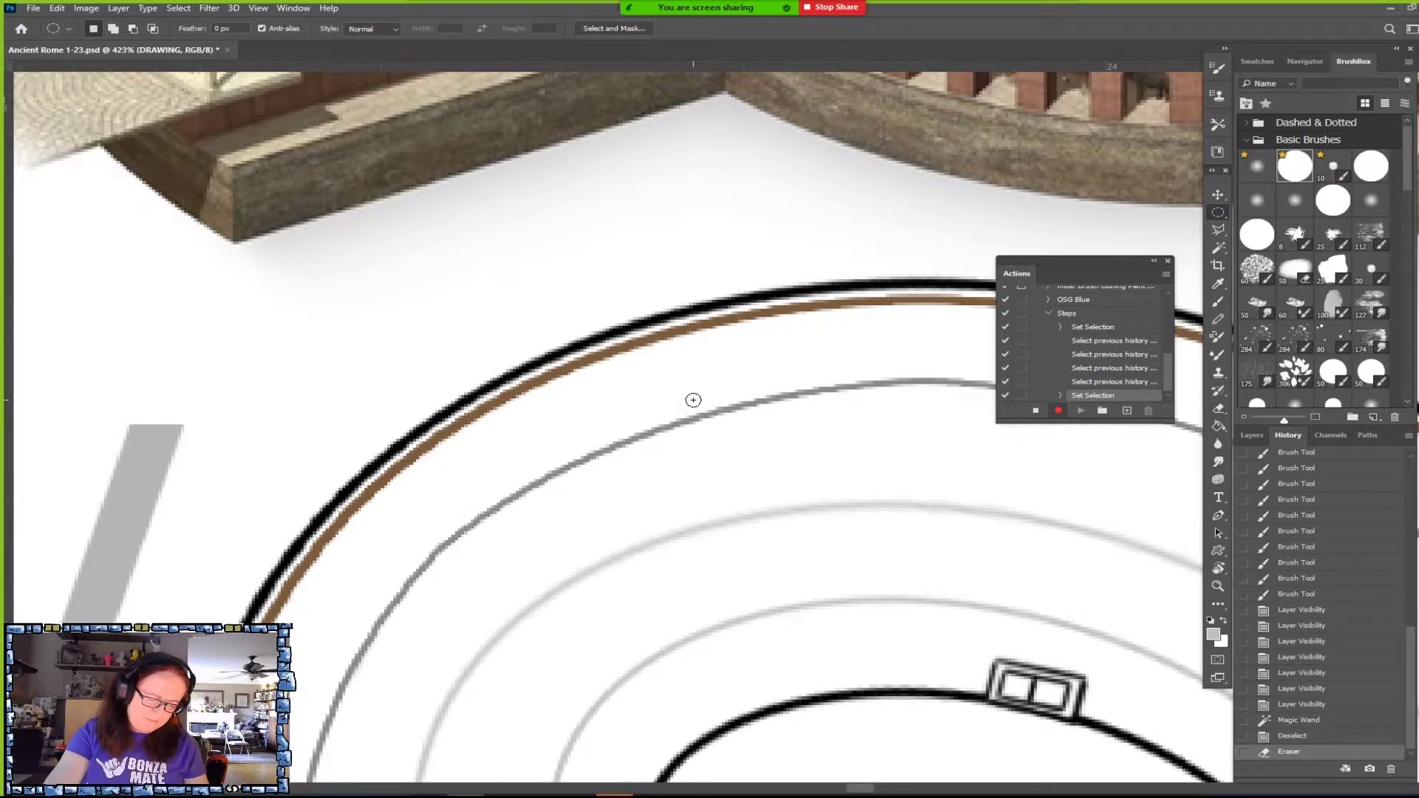
drag(693, 400, 345, 652)
scroll(345, 654, down, 6)
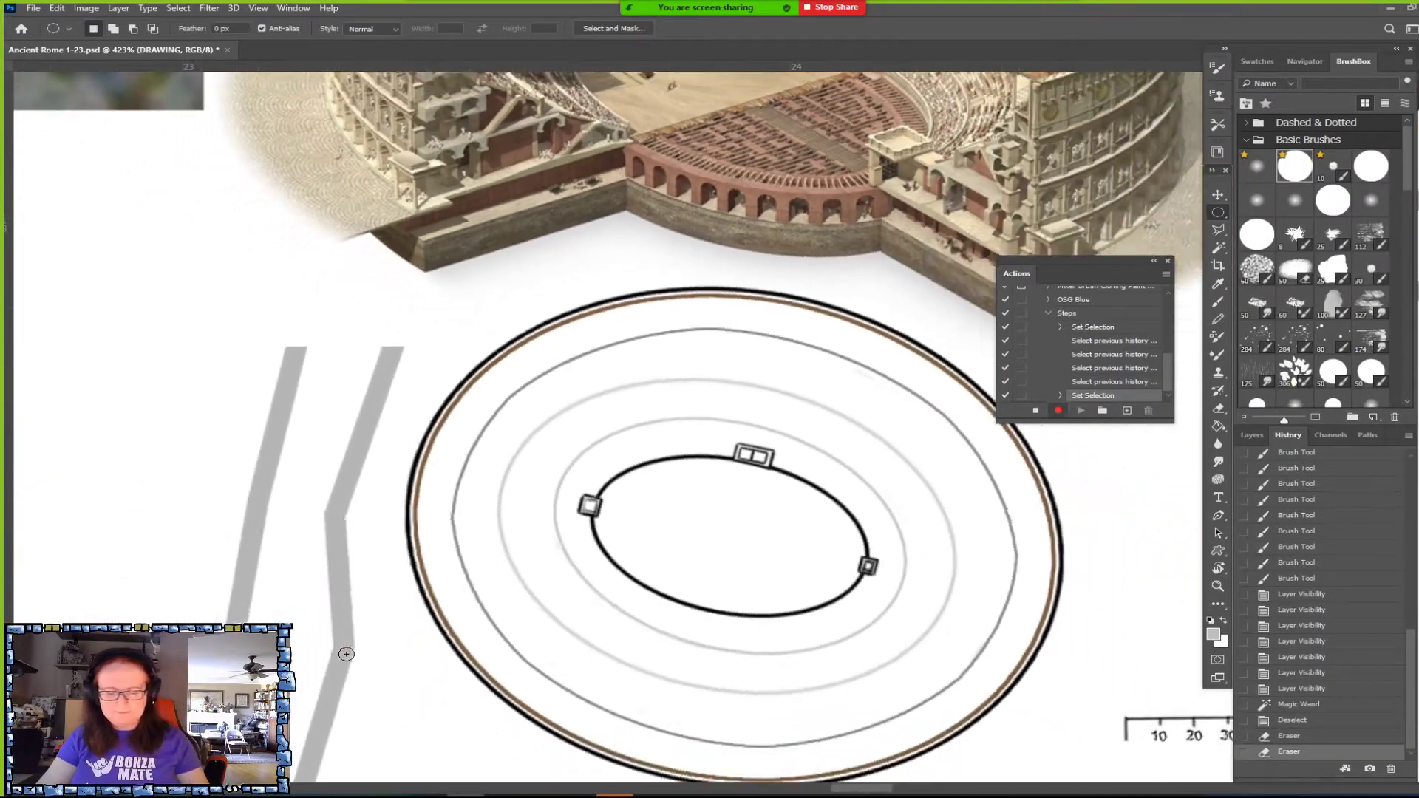
Select the outer seating band with the Magic Wand to check its edges for stray marks, and clear the selection.
scroll(345, 654, up, 1)
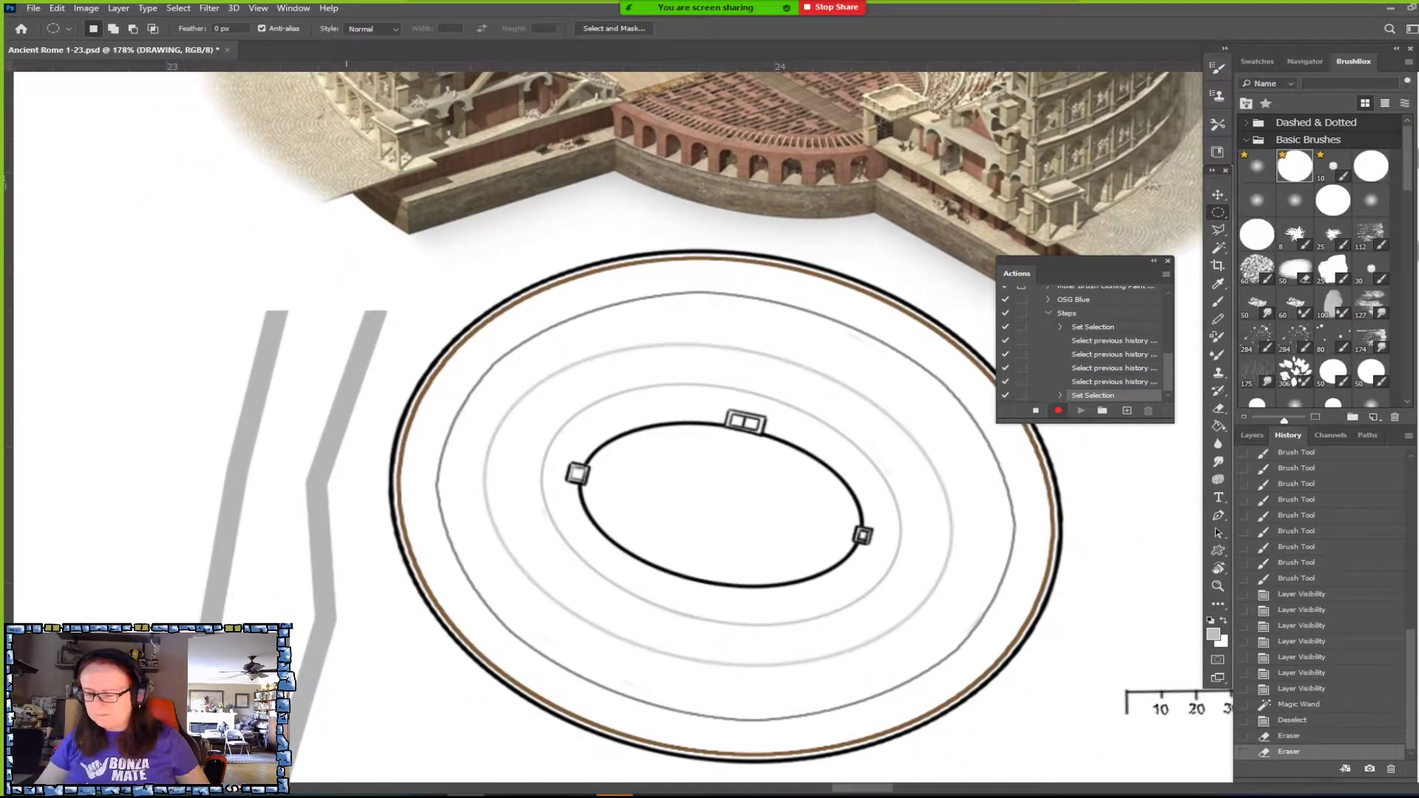
click(1218, 248)
click(1023, 528)
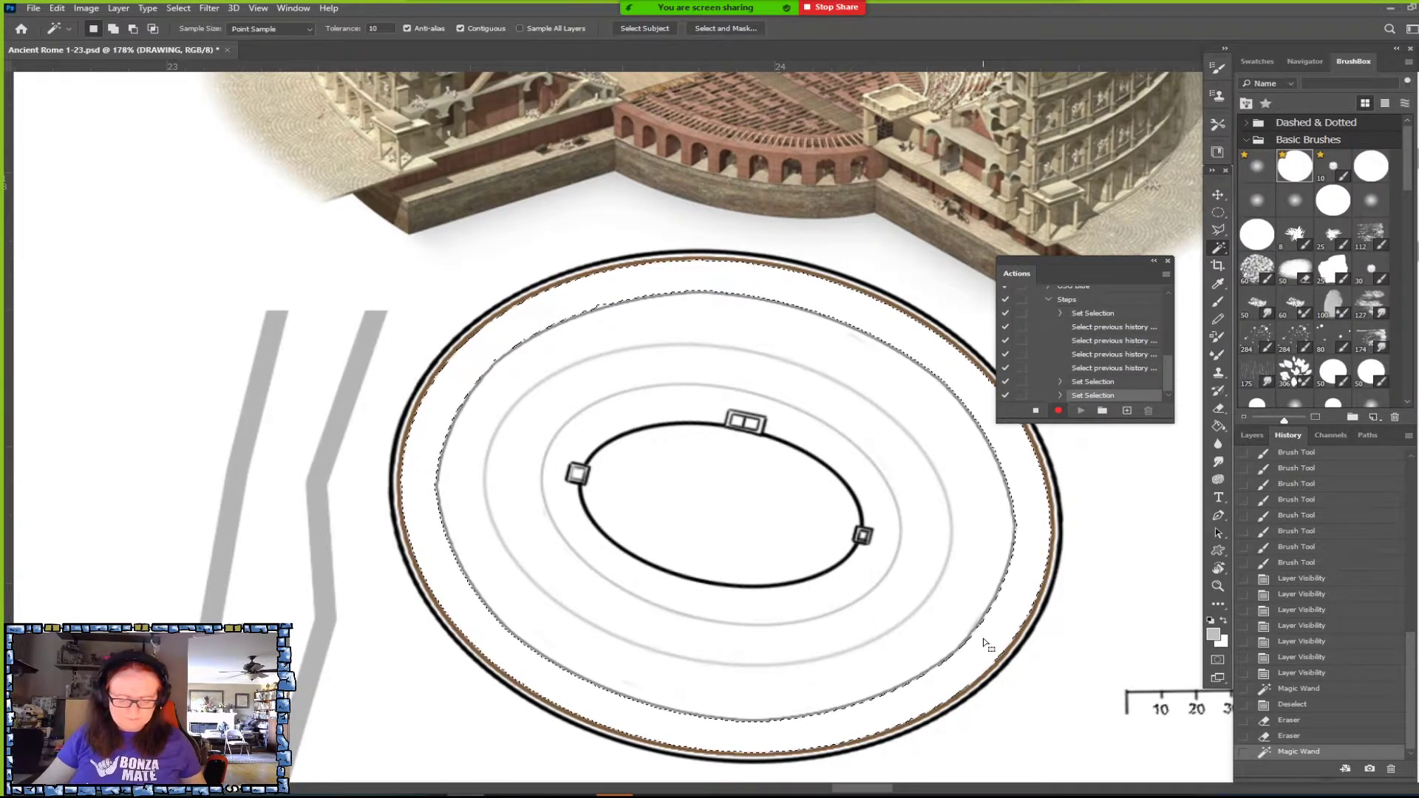
key(m)
drag(999, 562, 1007, 569)
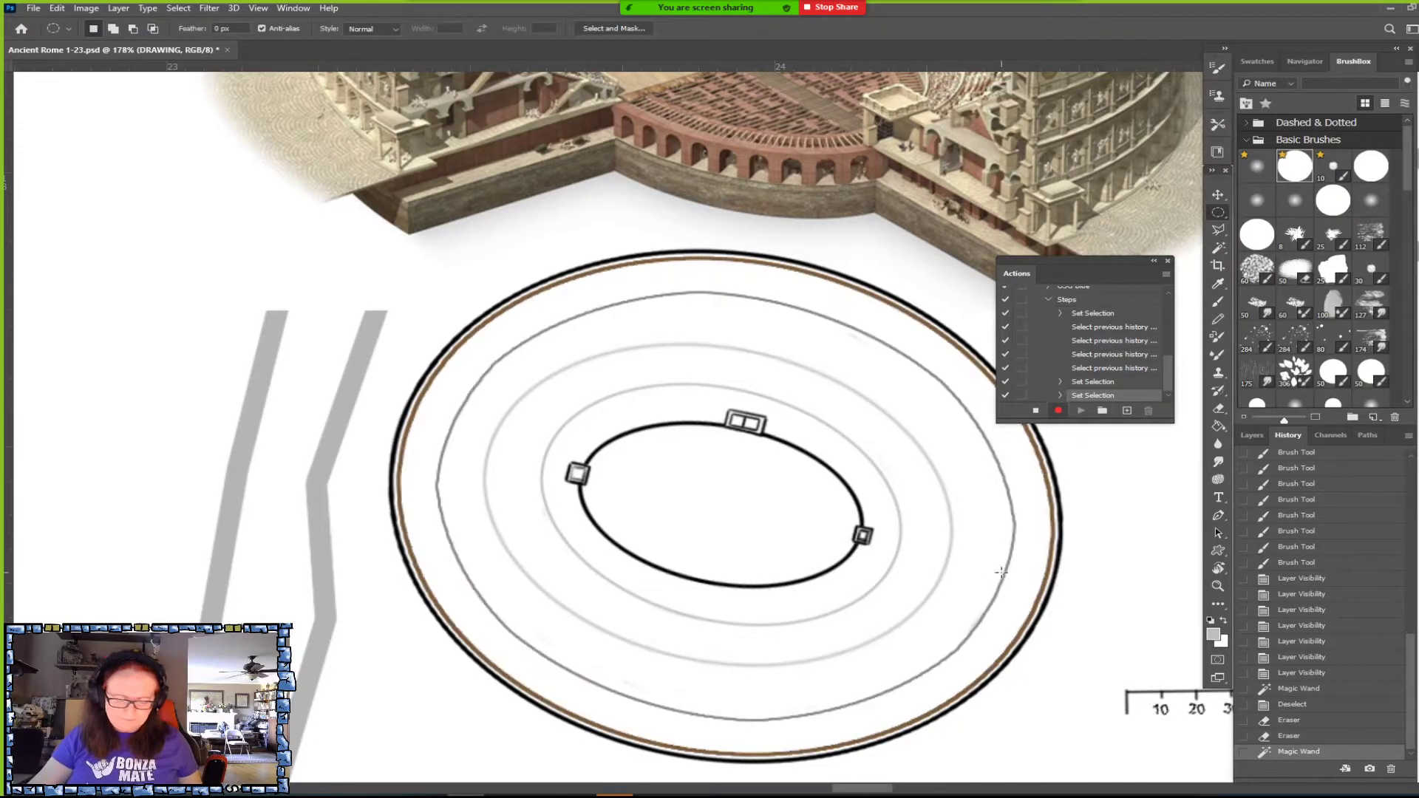
Erase the stray marks inside the lower part of the dark gray ellipse and clear the accidental elliptical selections.
scroll(981, 580, up, 4)
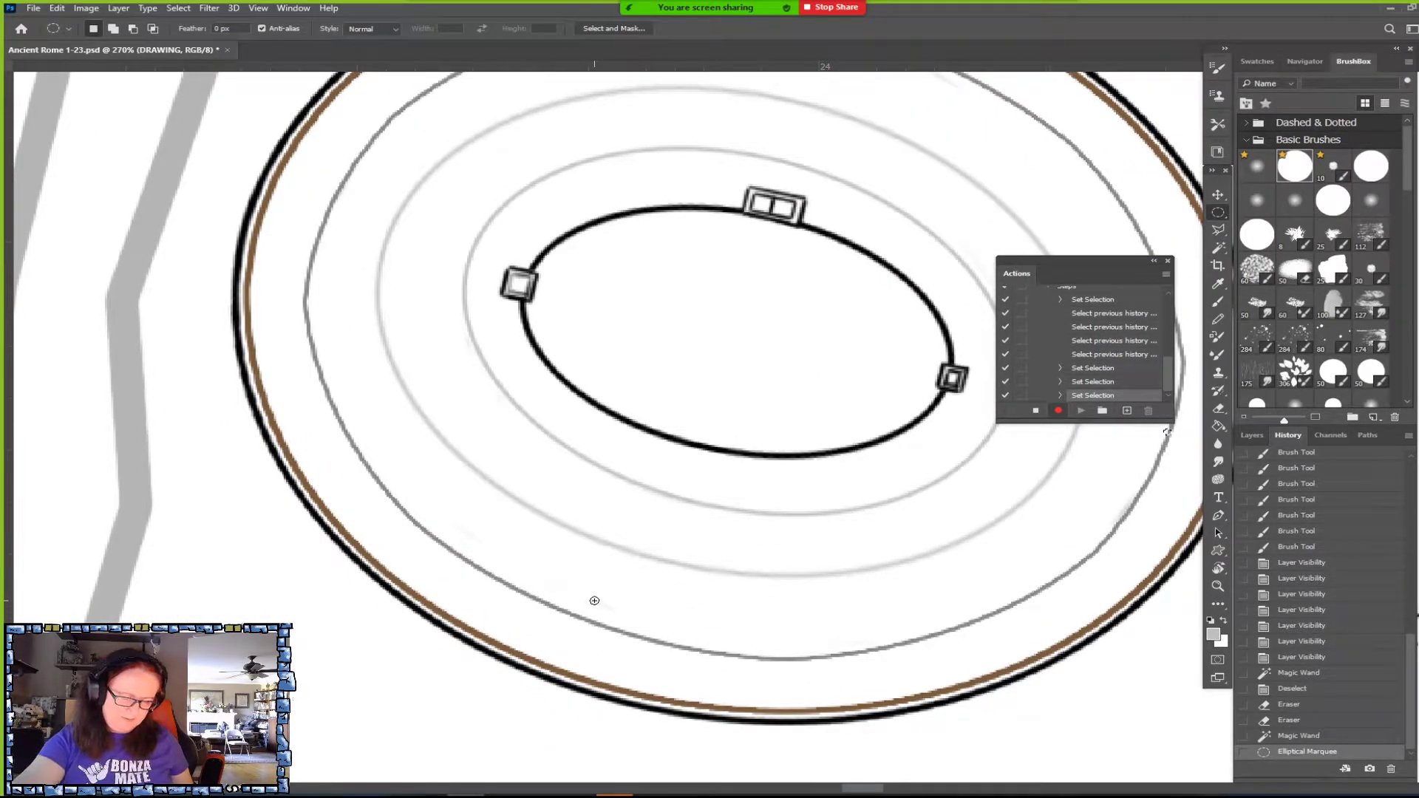
drag(595, 601, 620, 640)
mouse_move(937, 611)
mouse_down()
mouse_move(902, 614)
mouse_move(937, 615)
mouse_up()
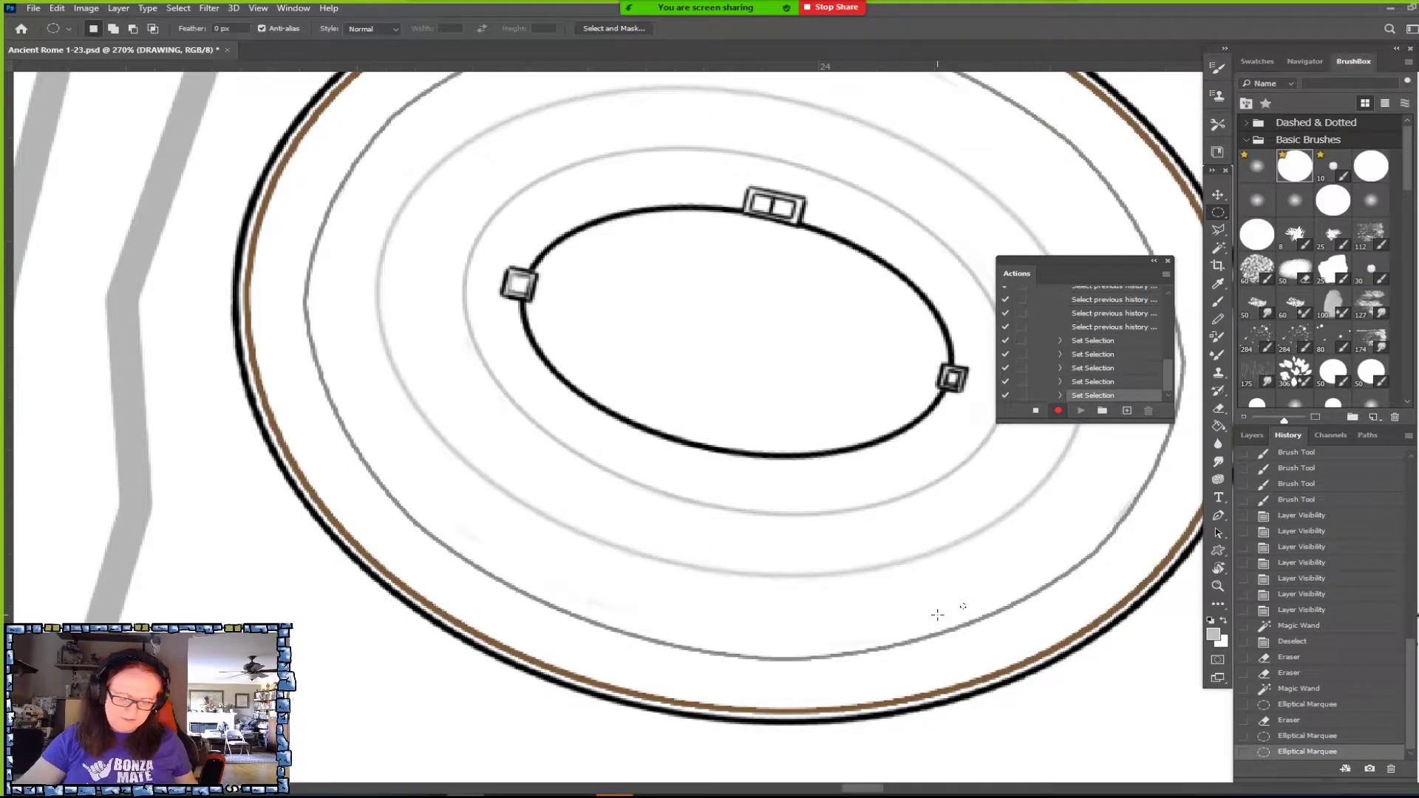
drag(616, 593, 524, 740)
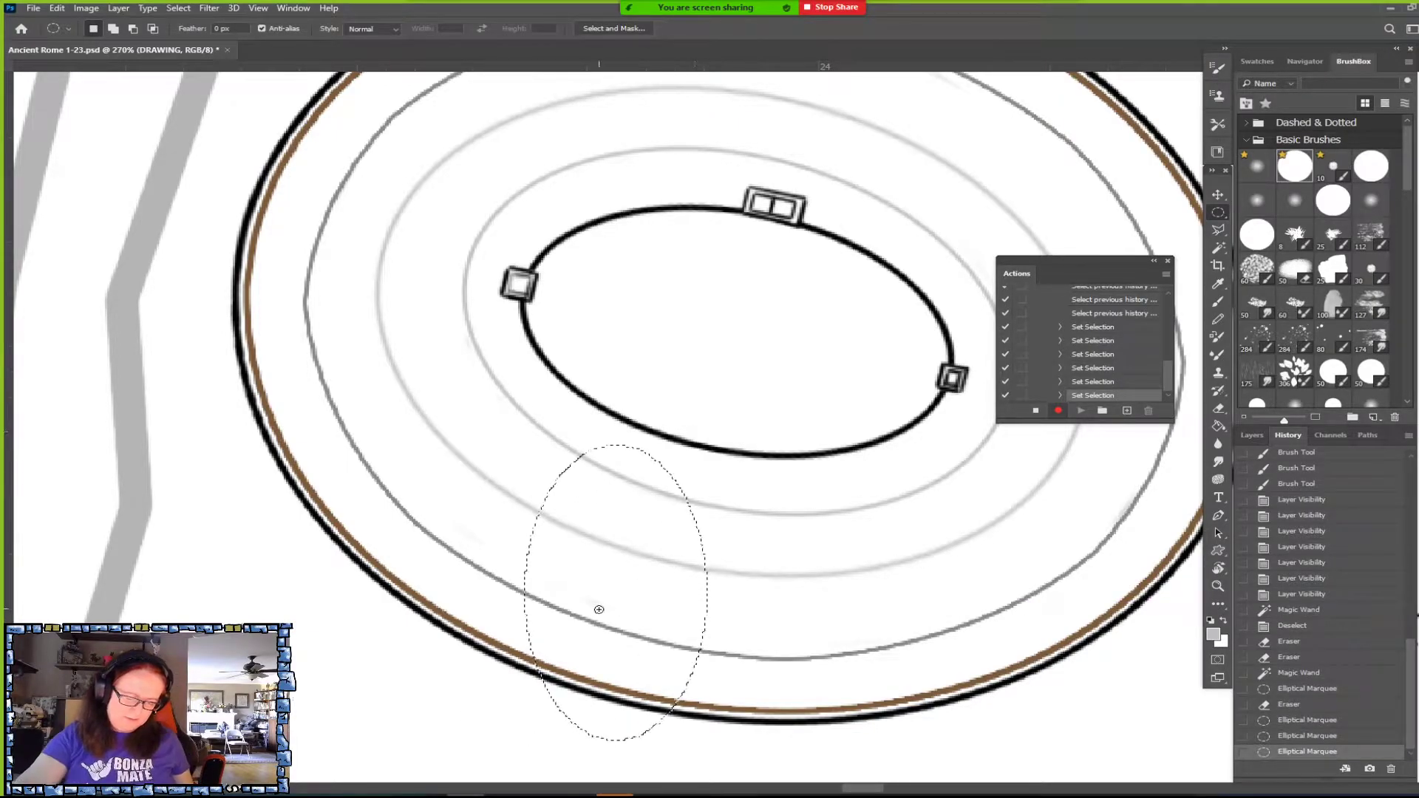
click(643, 617)
click(618, 592)
scroll(795, 682, down, 3)
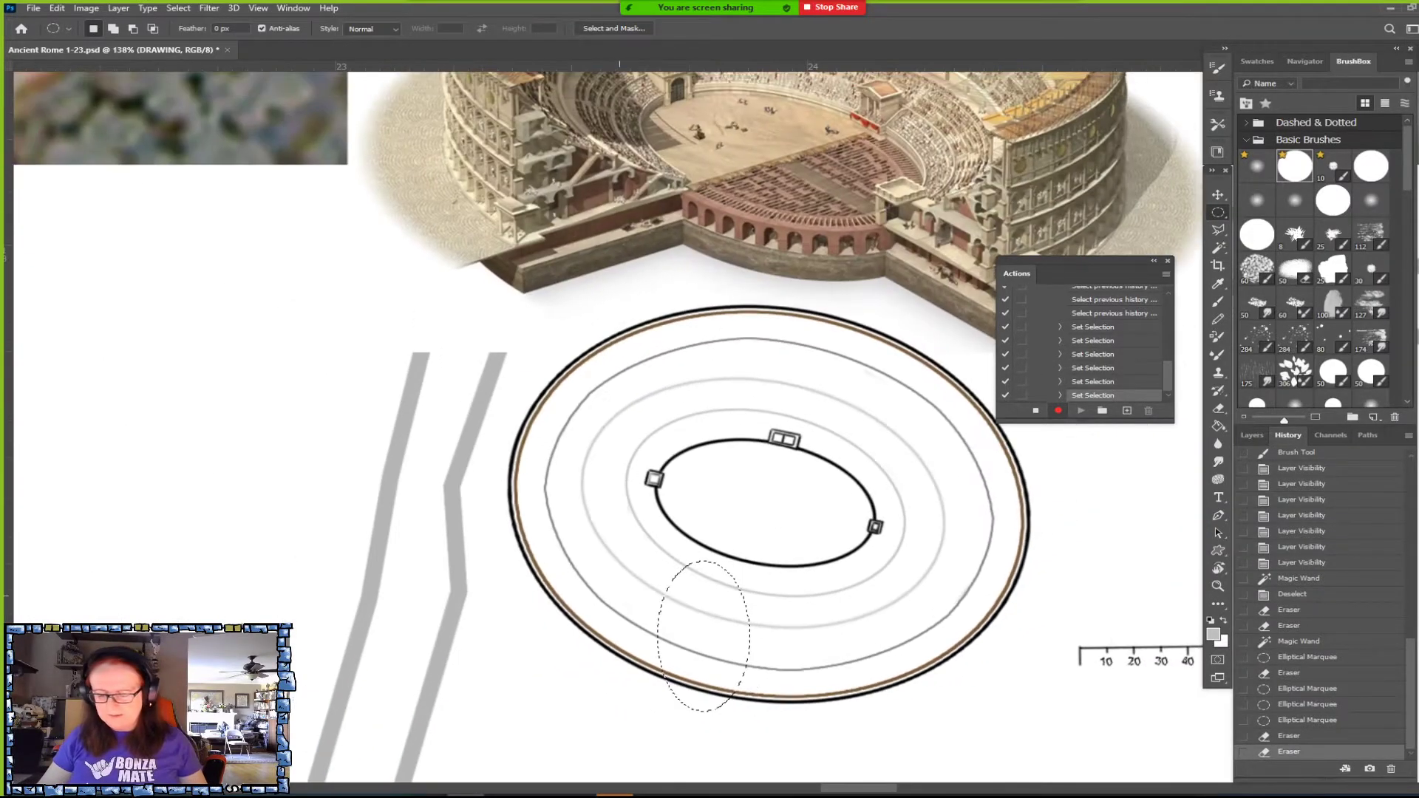
key(ctrl+d)
drag(710, 561, 717, 566)
key(ctrl+d)
Erase the stray marks along the inside of the dark gray ellipse's lower-right curve.
scroll(973, 613, up, 4)
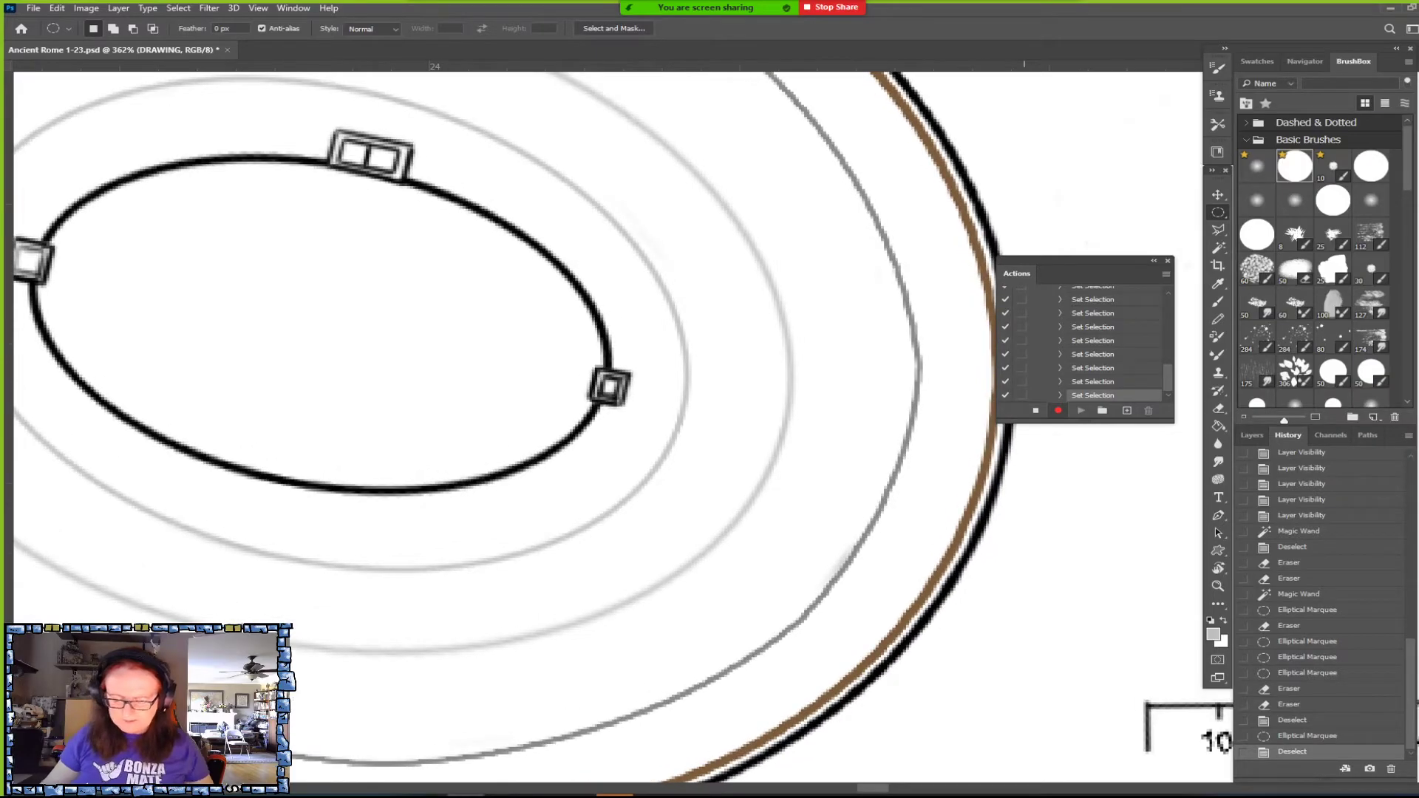
click(816, 584)
scroll(798, 598, down, 6)
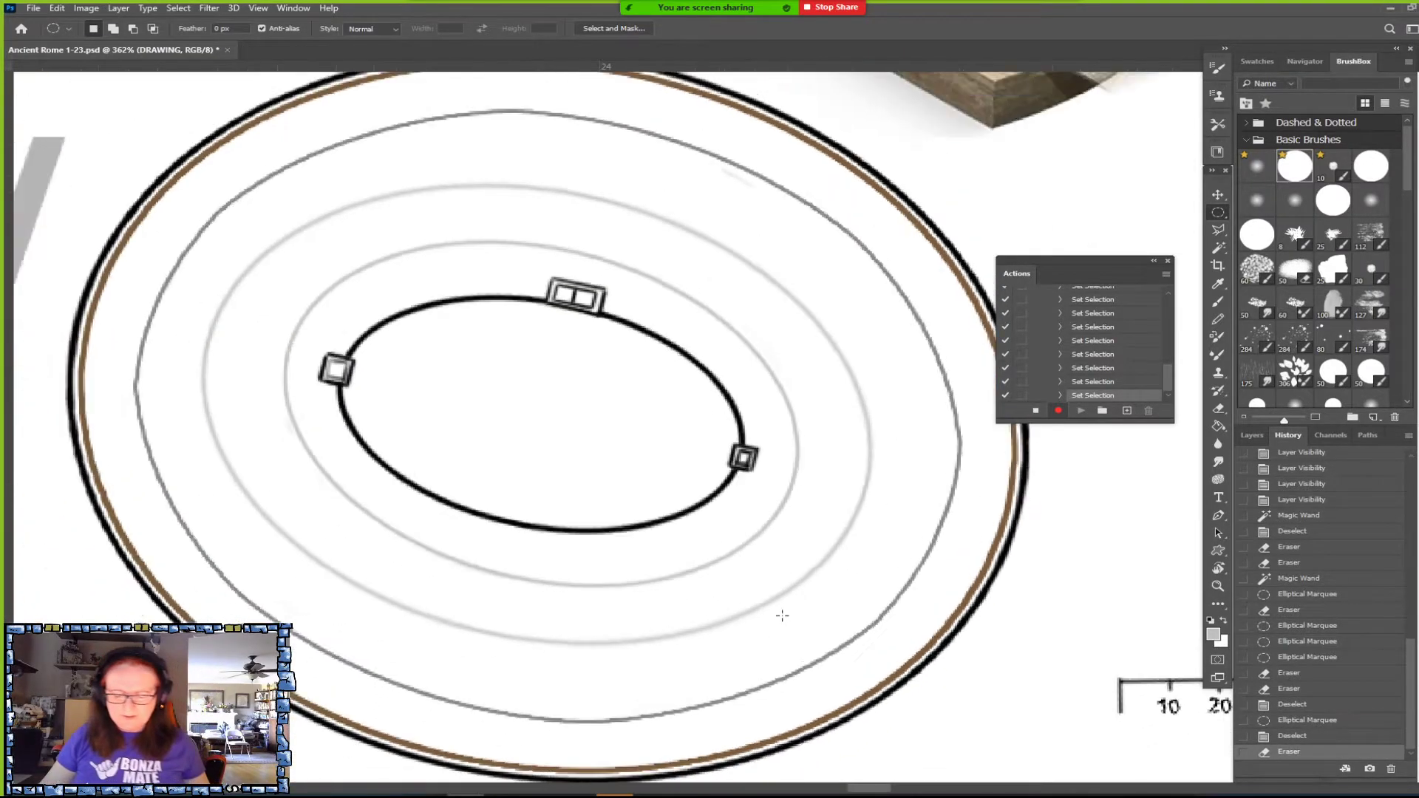
scroll(783, 615, down, 2)
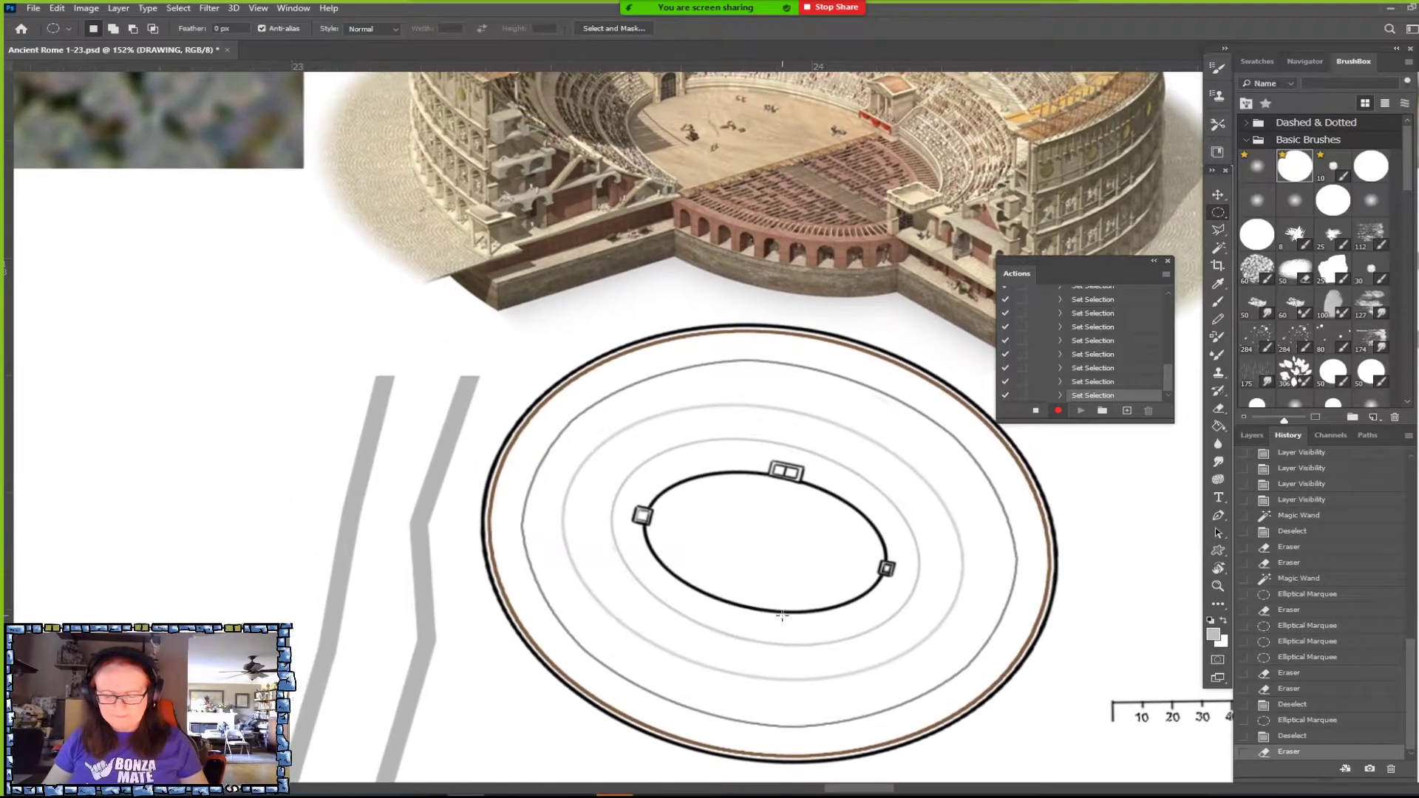
scroll(782, 614, down, 1)
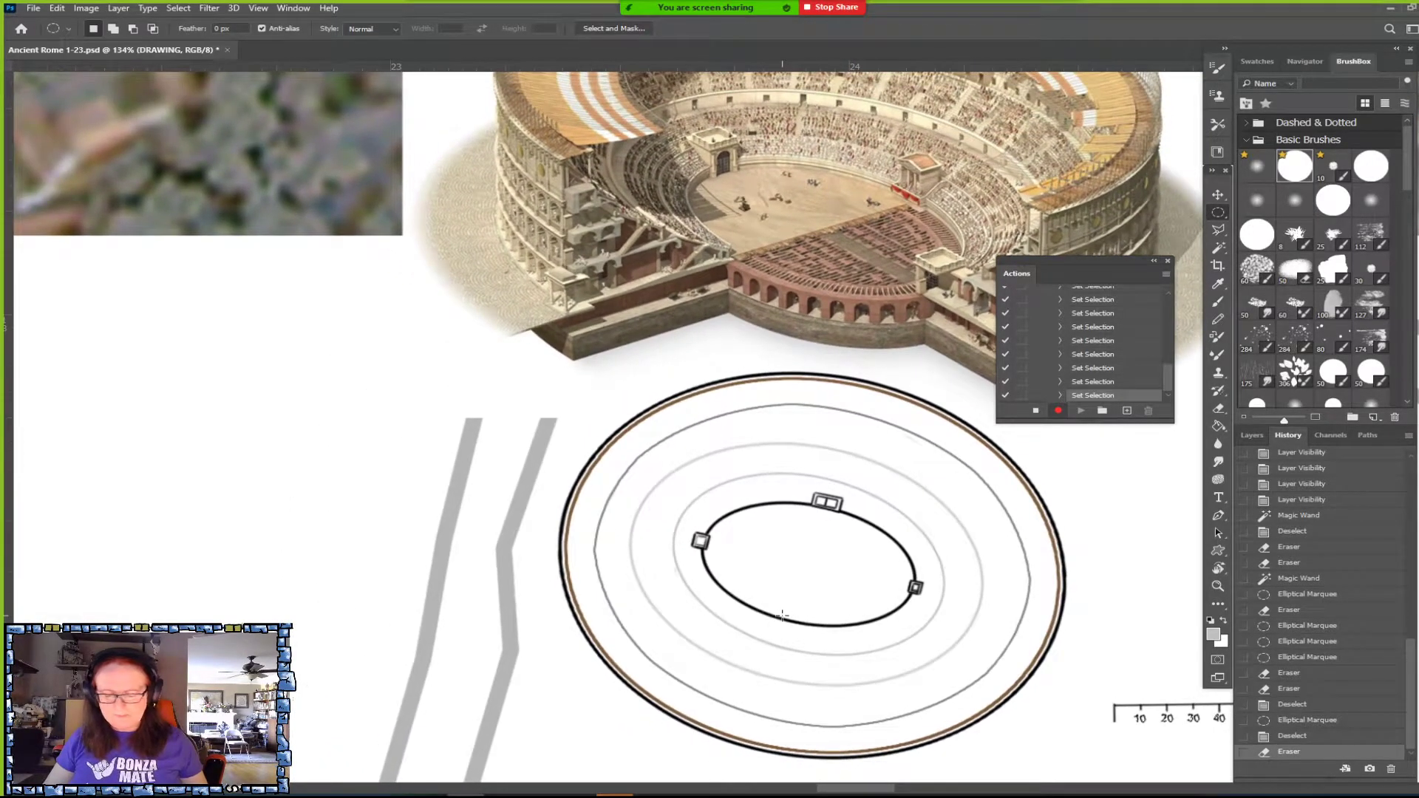
scroll(782, 615, down, 1)
scroll(782, 615, up, 3)
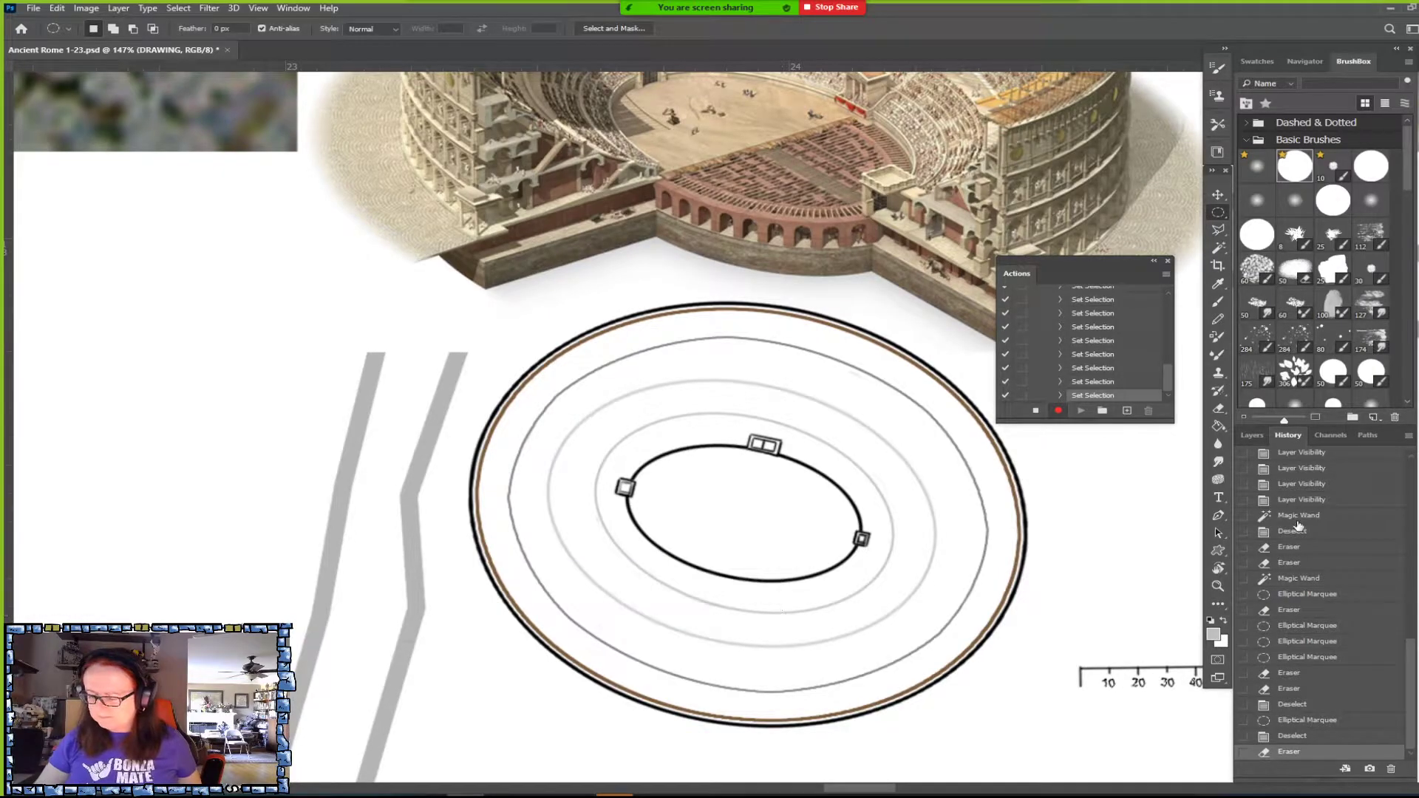
Select the outer seating band and the second band inward with the Magic Wand on the DRAWING layer to check for specks.
click(1254, 435)
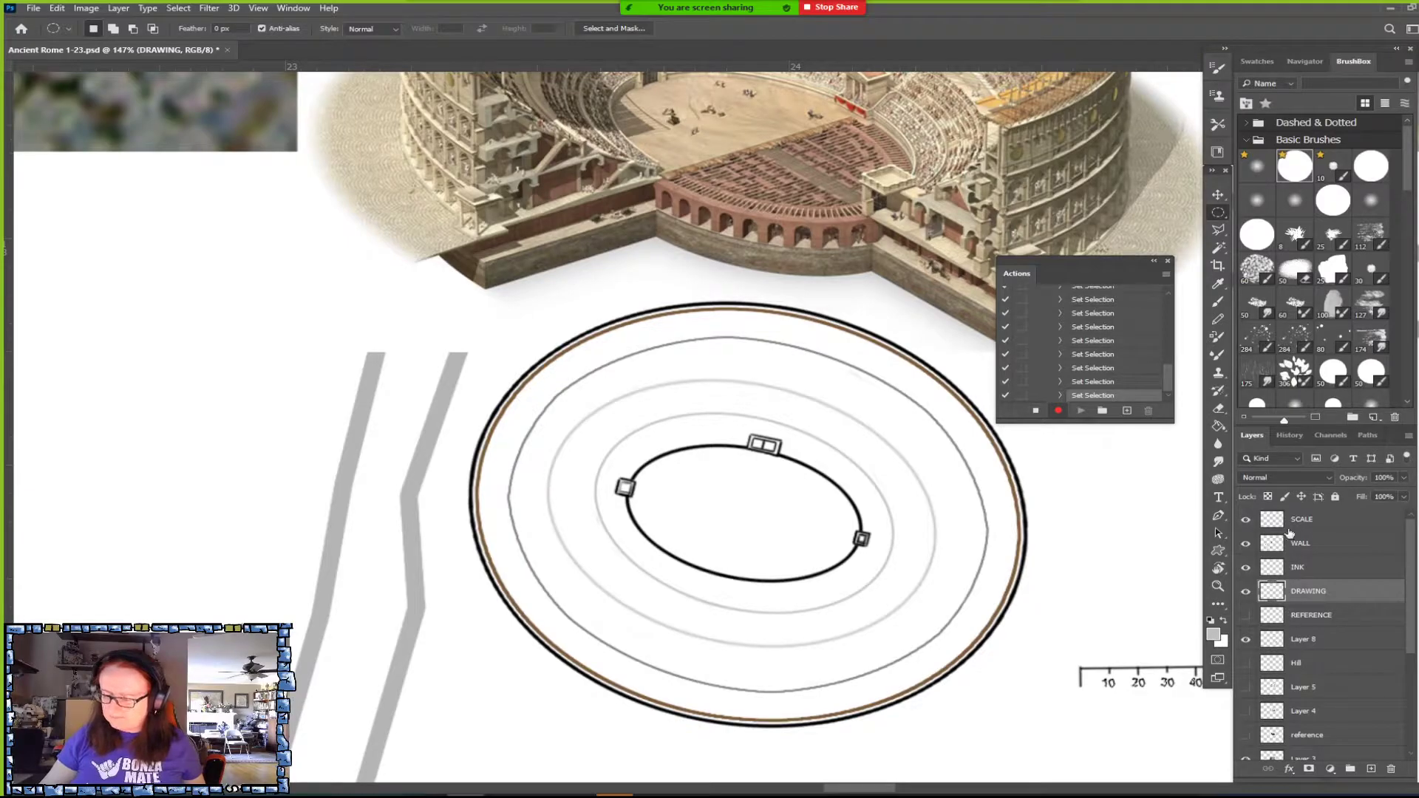
click(1218, 248)
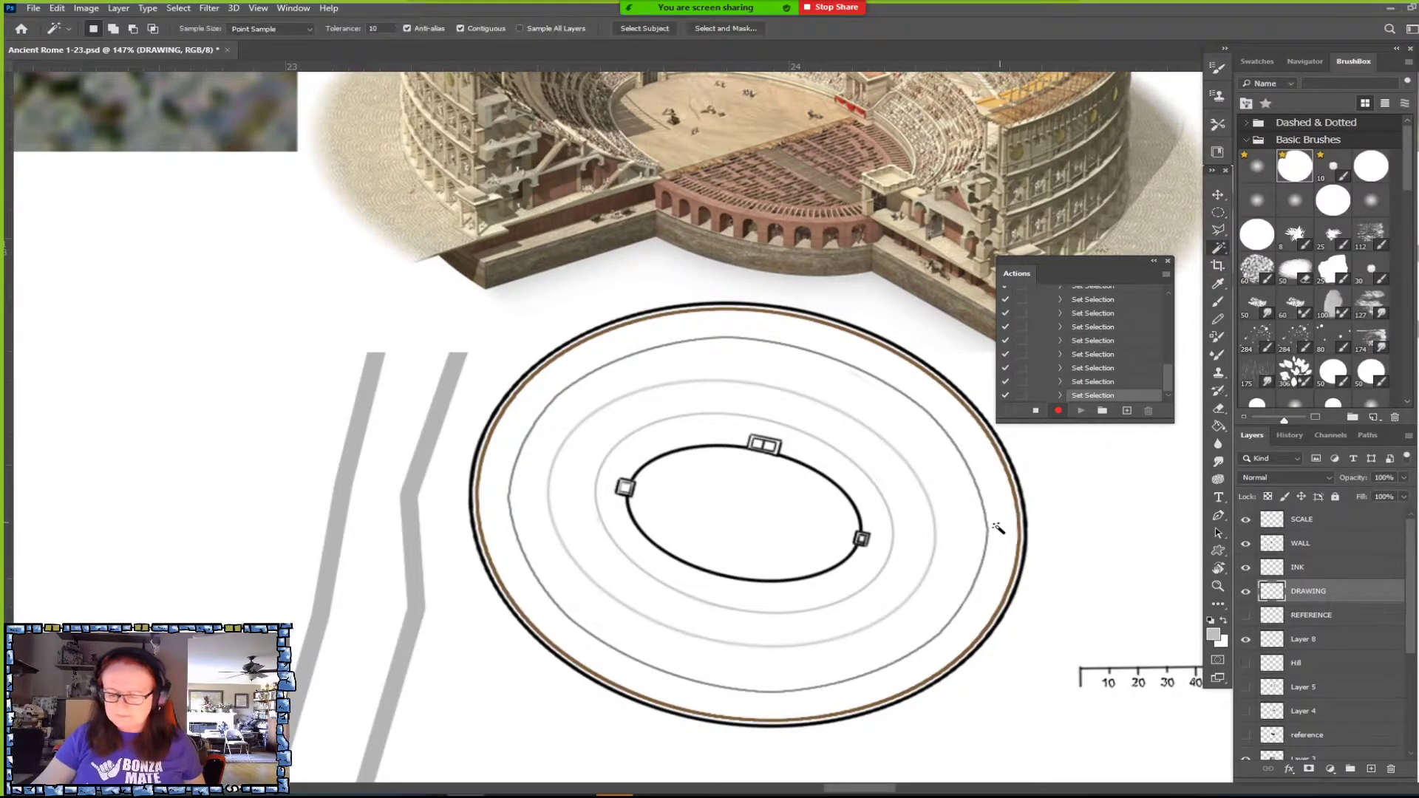
click(1005, 543)
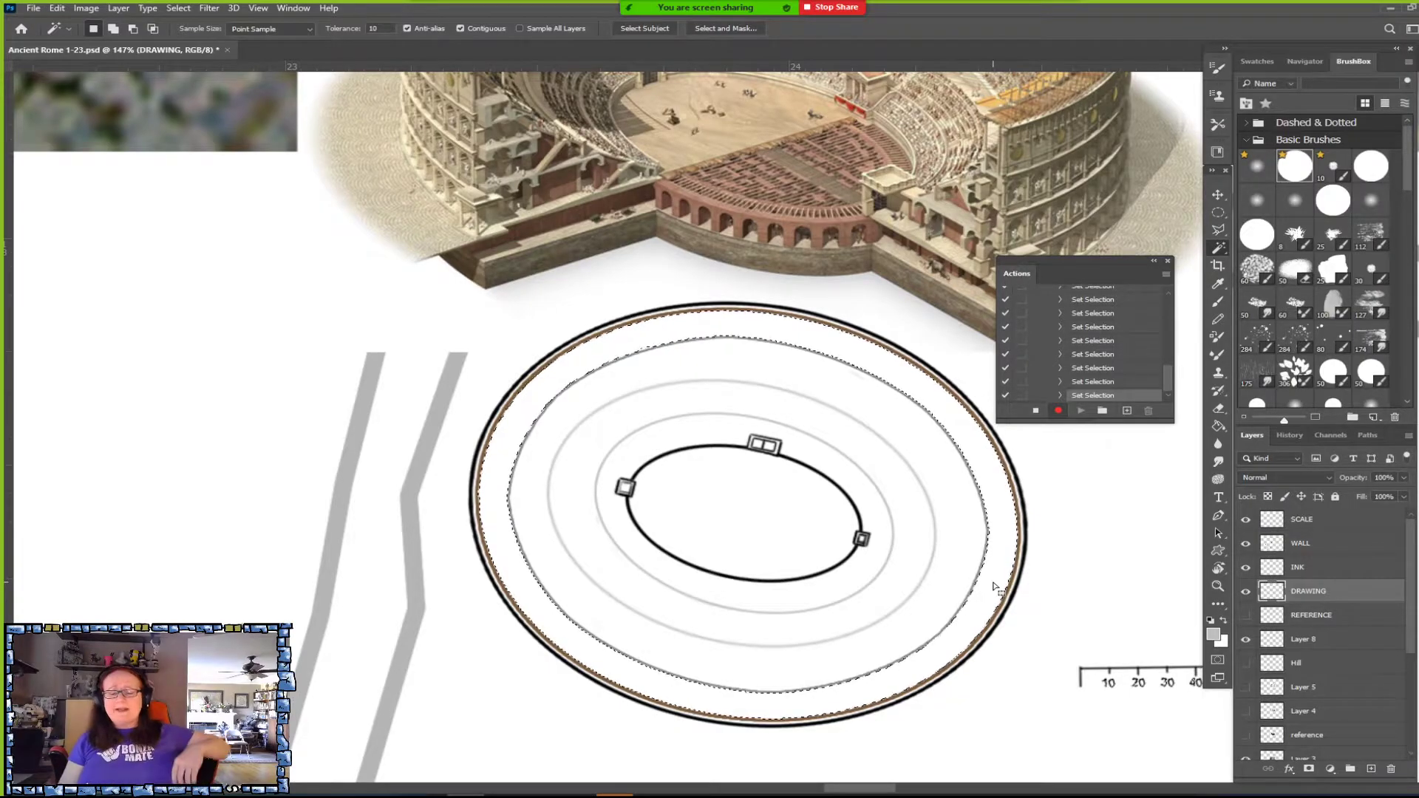
click(956, 497)
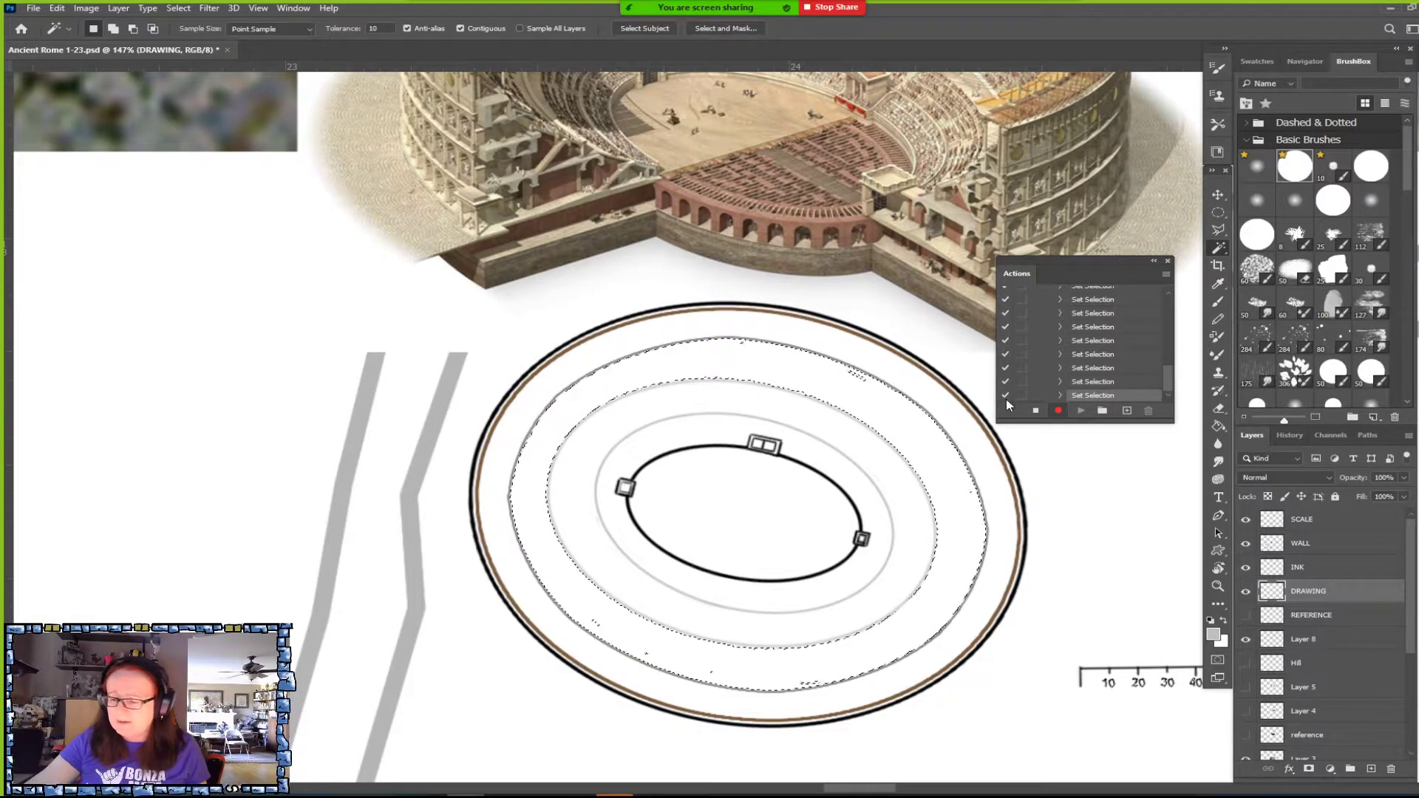
Clear the selection and erase the leftover specks in the upper part of the second seating band.
click(1218, 213)
drag(753, 383, 681, 432)
scroll(894, 313, up, 3)
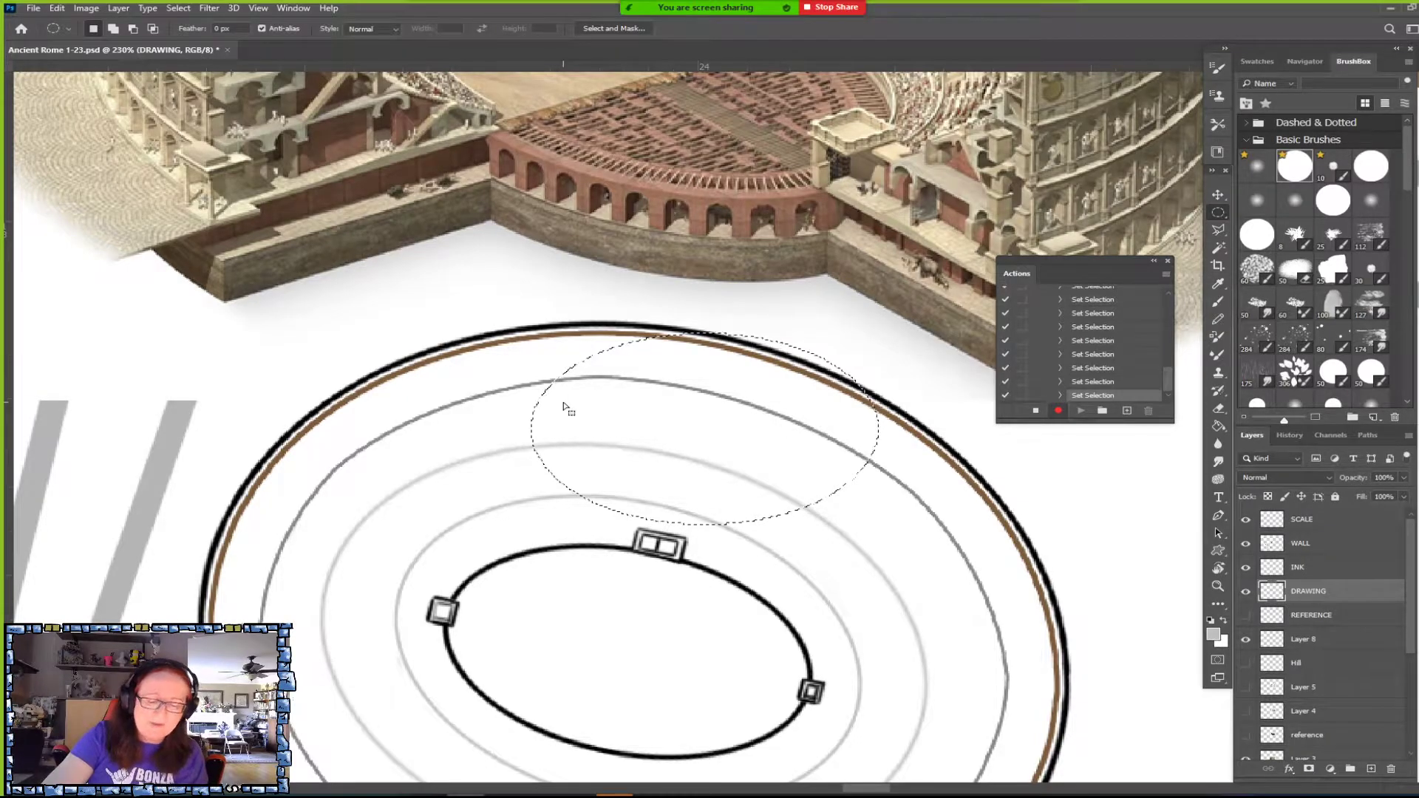
key(ctrl+d)
scroll(1009, 485, down, 3)
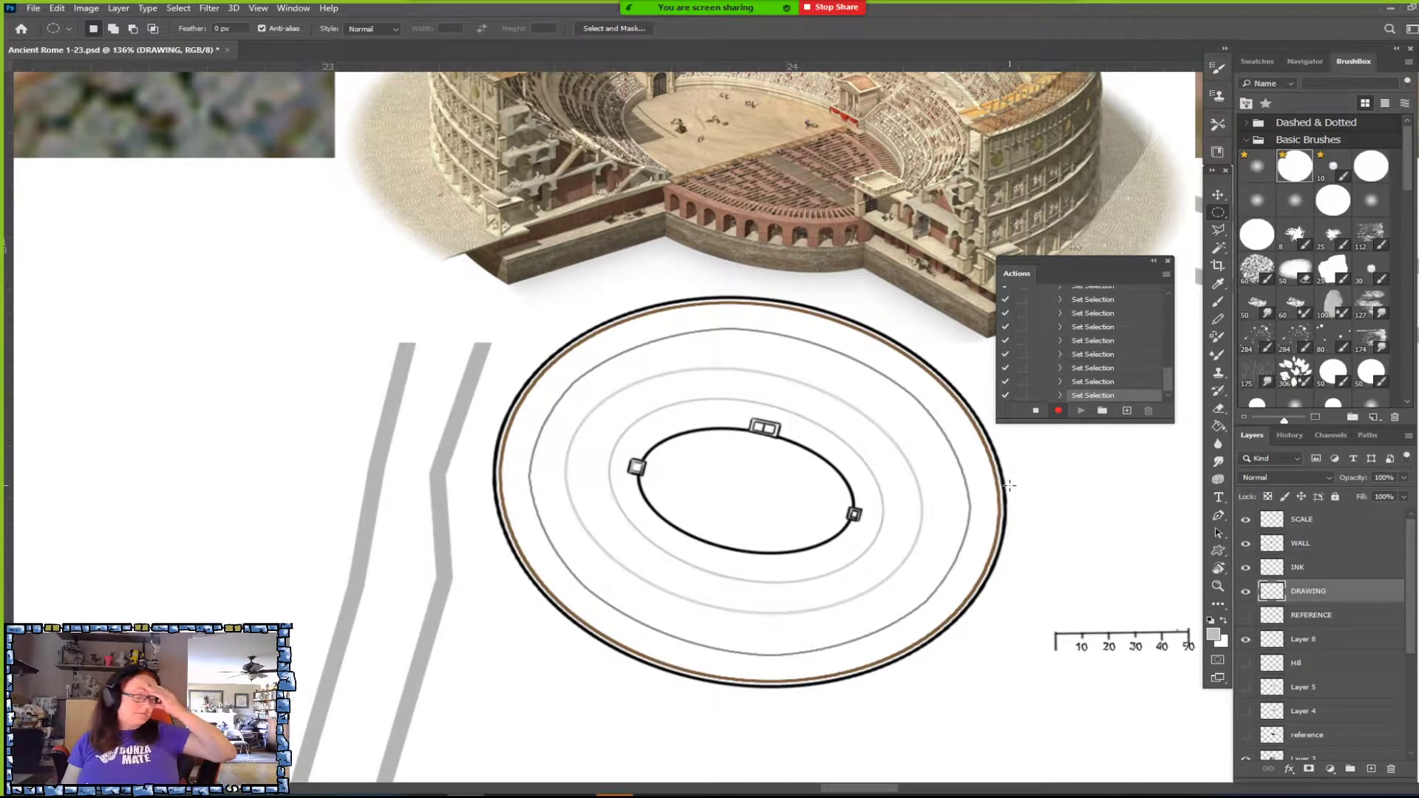
scroll(1009, 486, up, 1)
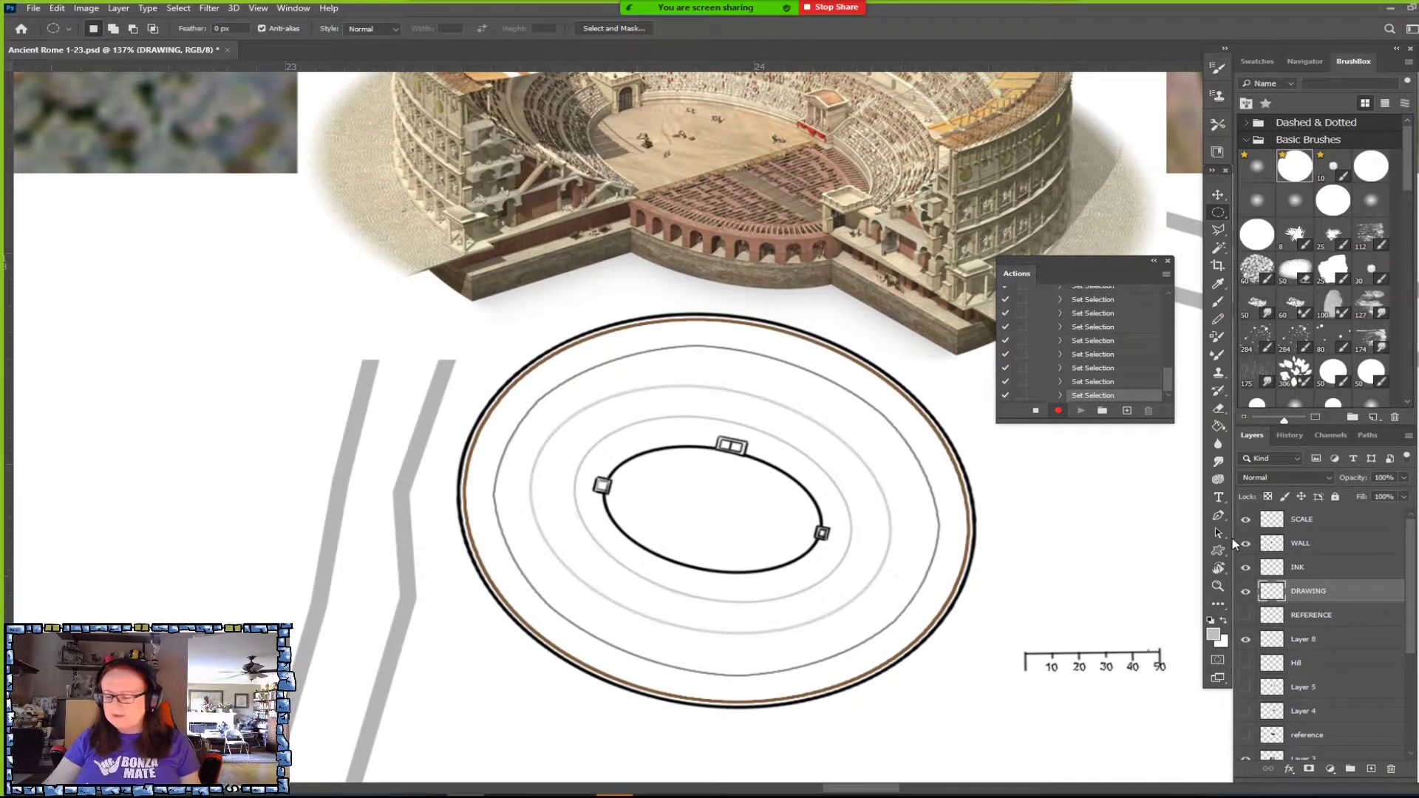
Check the second seating band with the Magic Wand and erase the remaining specks along its lower and right parts.
click(1218, 247)
click(916, 532)
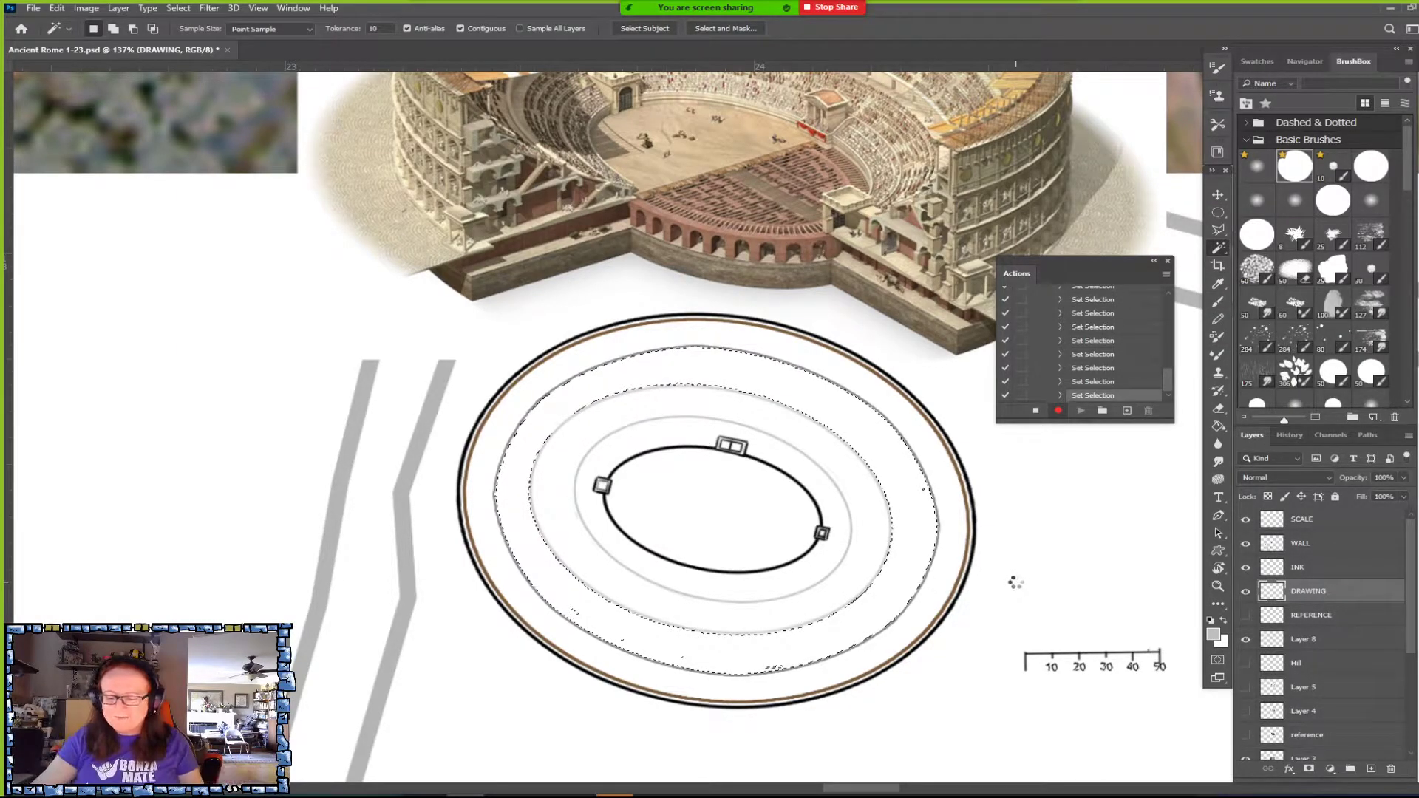
key(m)
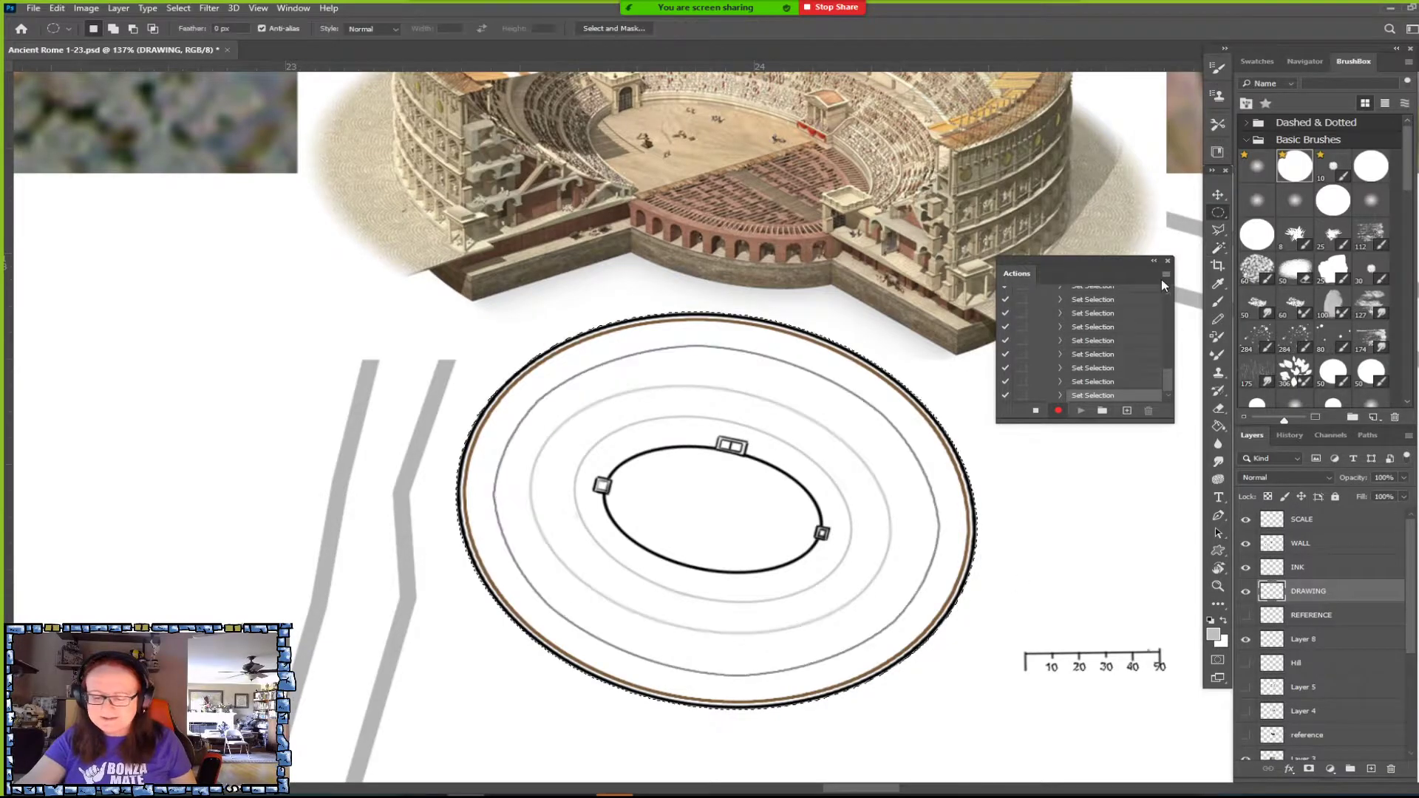
scroll(961, 550, up, 1)
scroll(935, 554, up, 3)
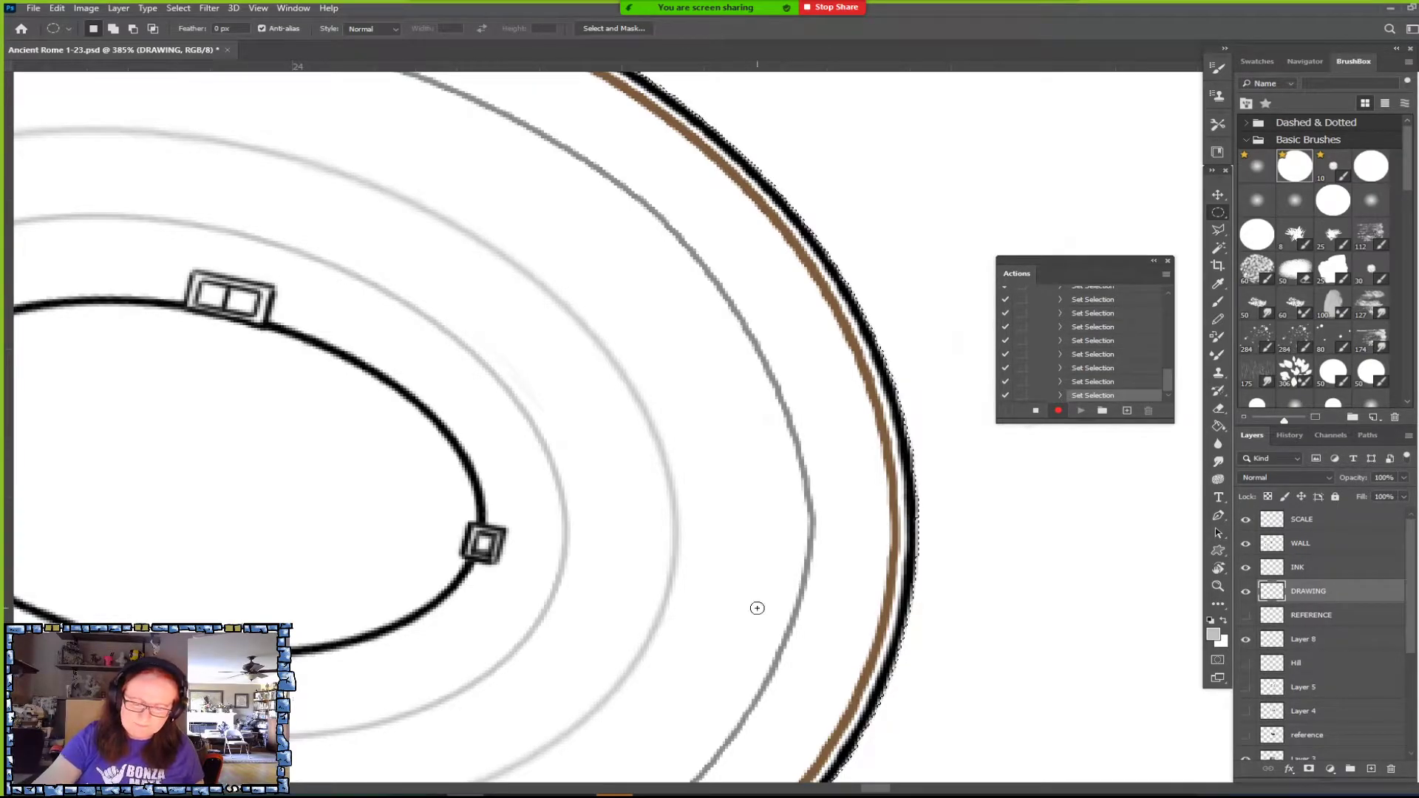
scroll(757, 609, down, 3)
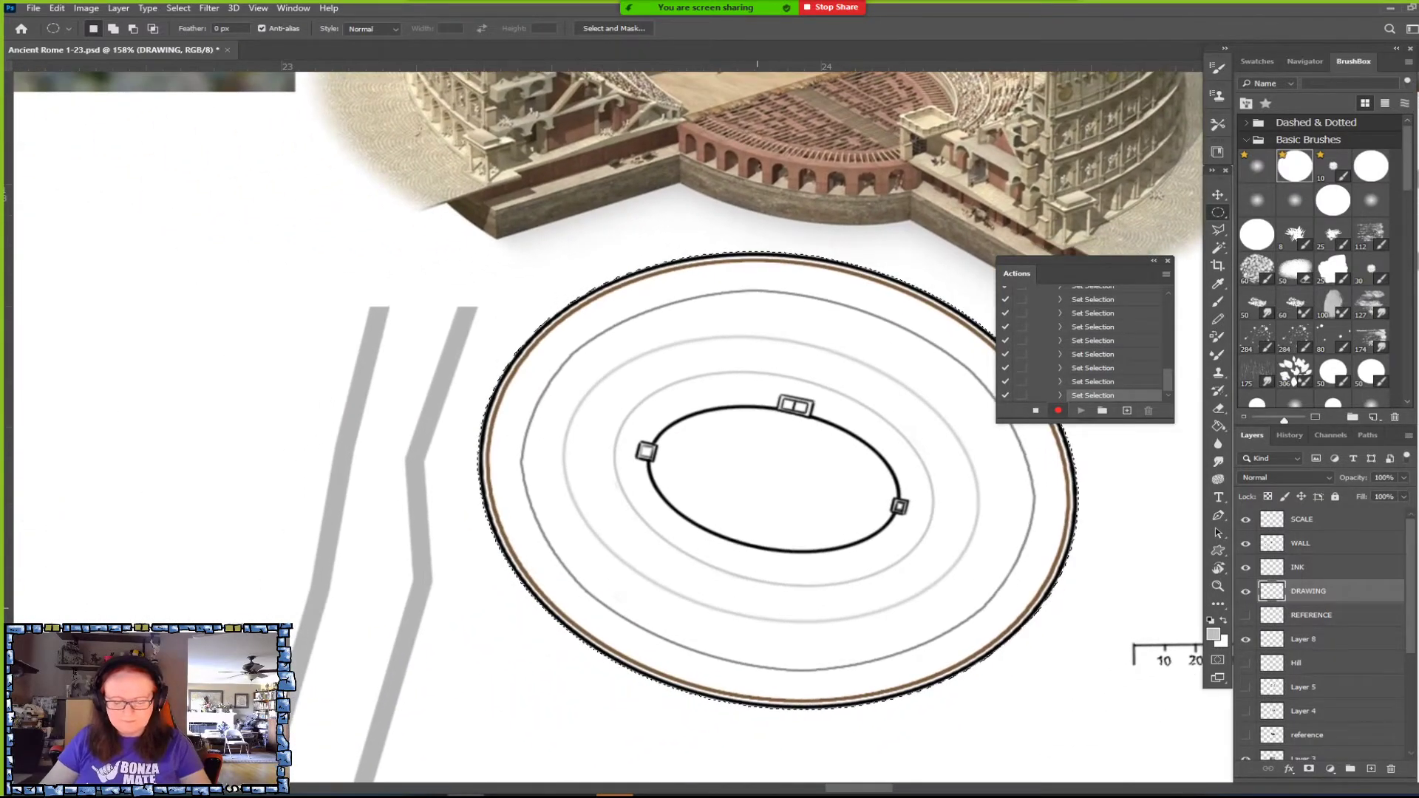
scroll(768, 650, up, 3)
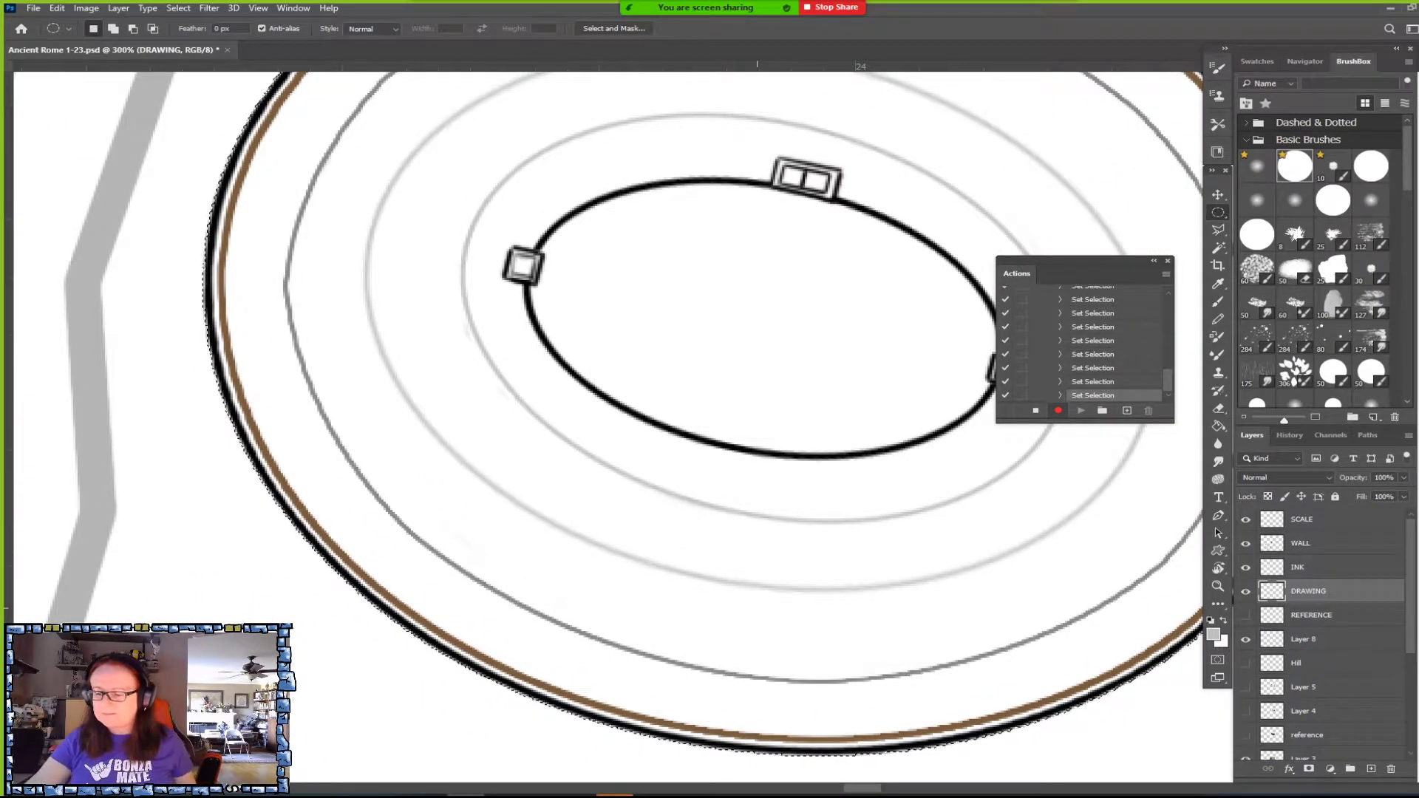
Select the second seating band, between the dark gray ellipse and the larger light gray ellipse, with the Magic Wand.
click(1218, 247)
click(1034, 604)
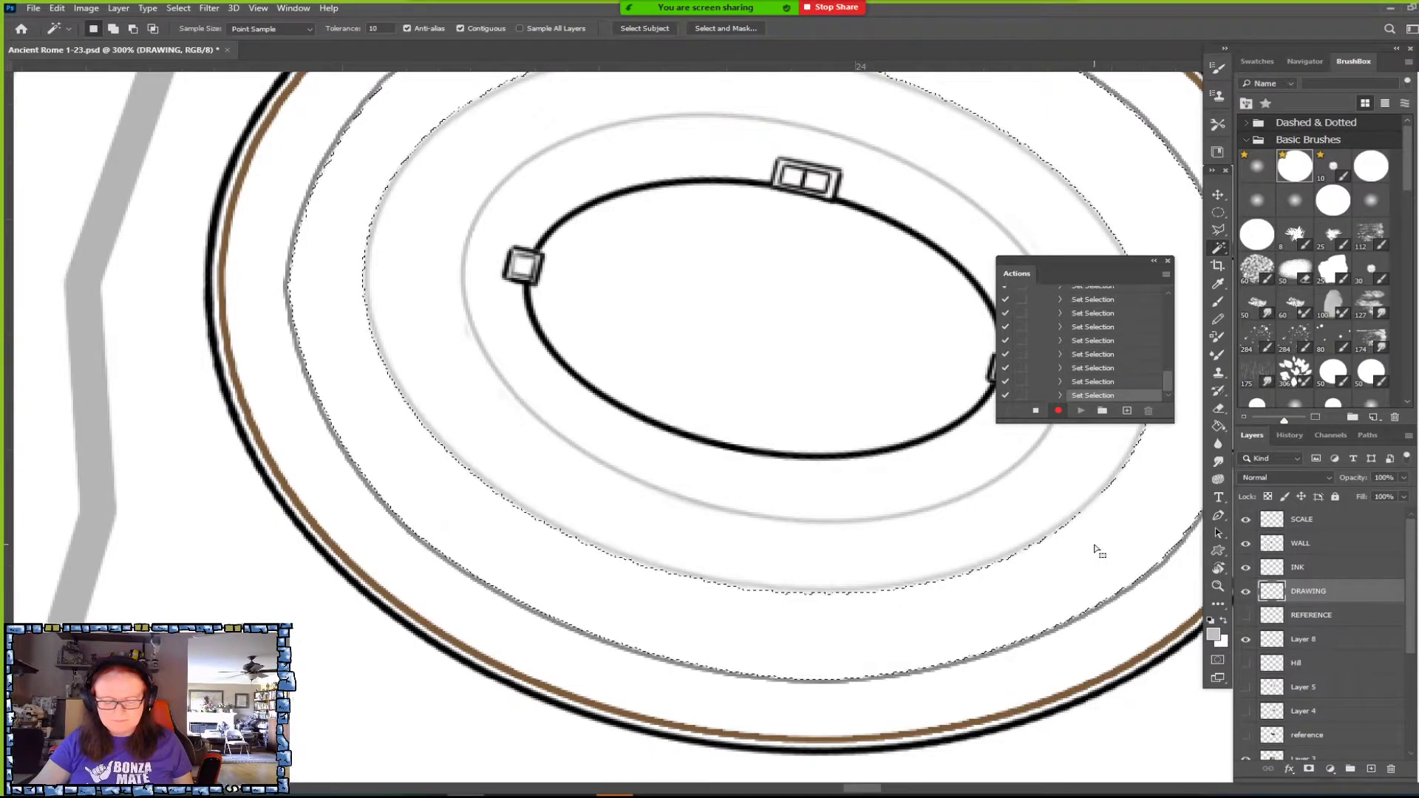
scroll(1086, 551, down, 2)
scroll(1079, 551, down, 1)
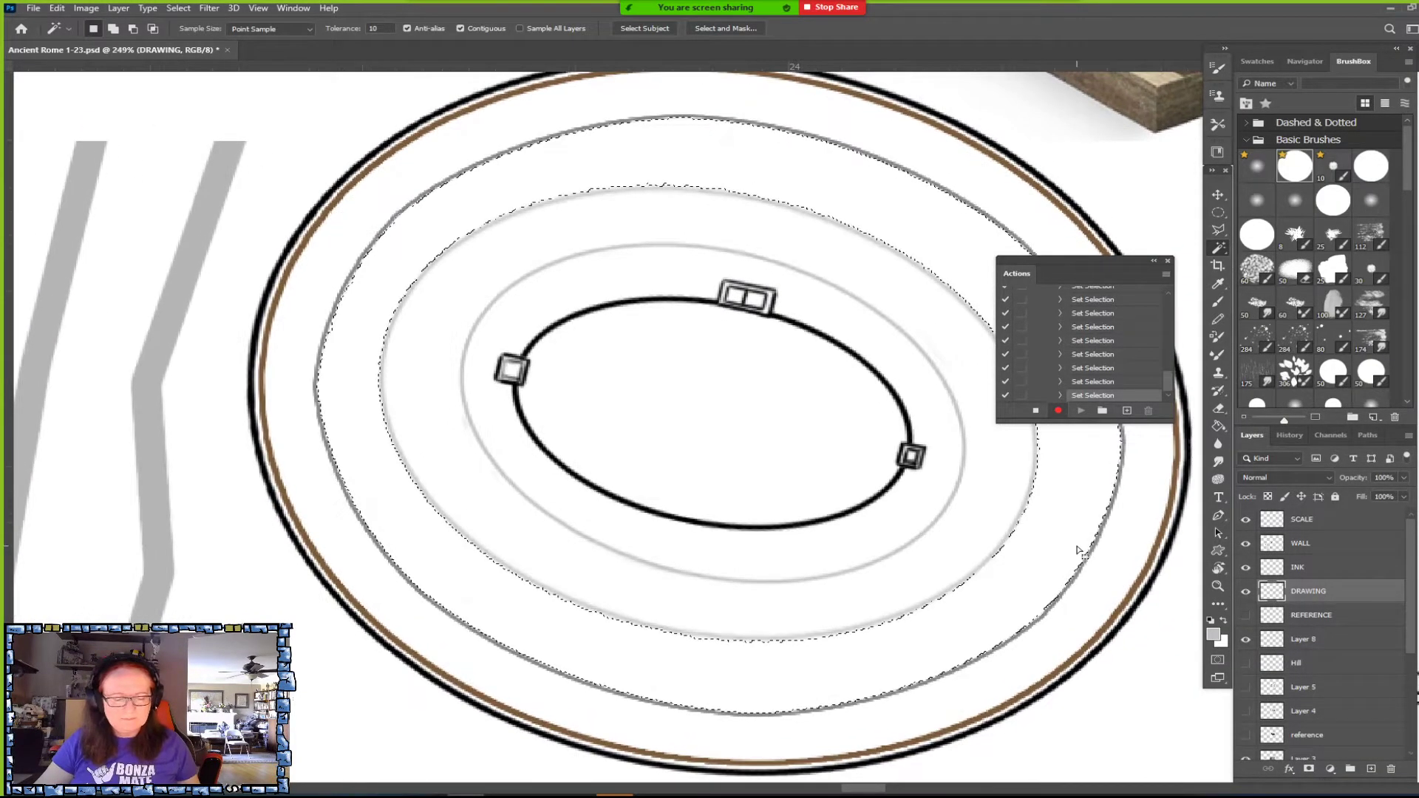
Check the light gray band second from the arena with the Magic Wand, clear the selection and erase the specks along its left part.
key(ctrl+d)
click(647, 615)
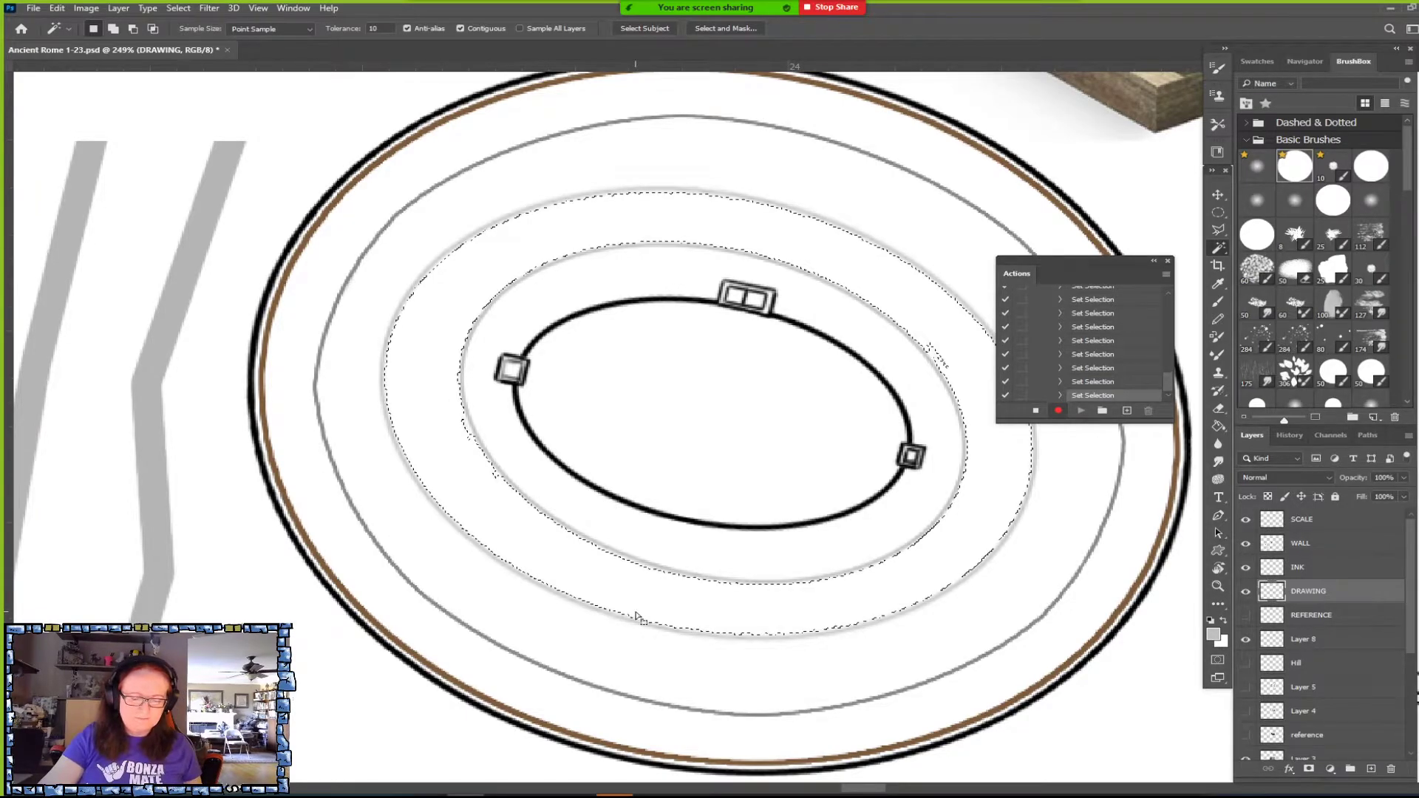
key(m)
key(ctrl+d)
scroll(610, 444, up, 5)
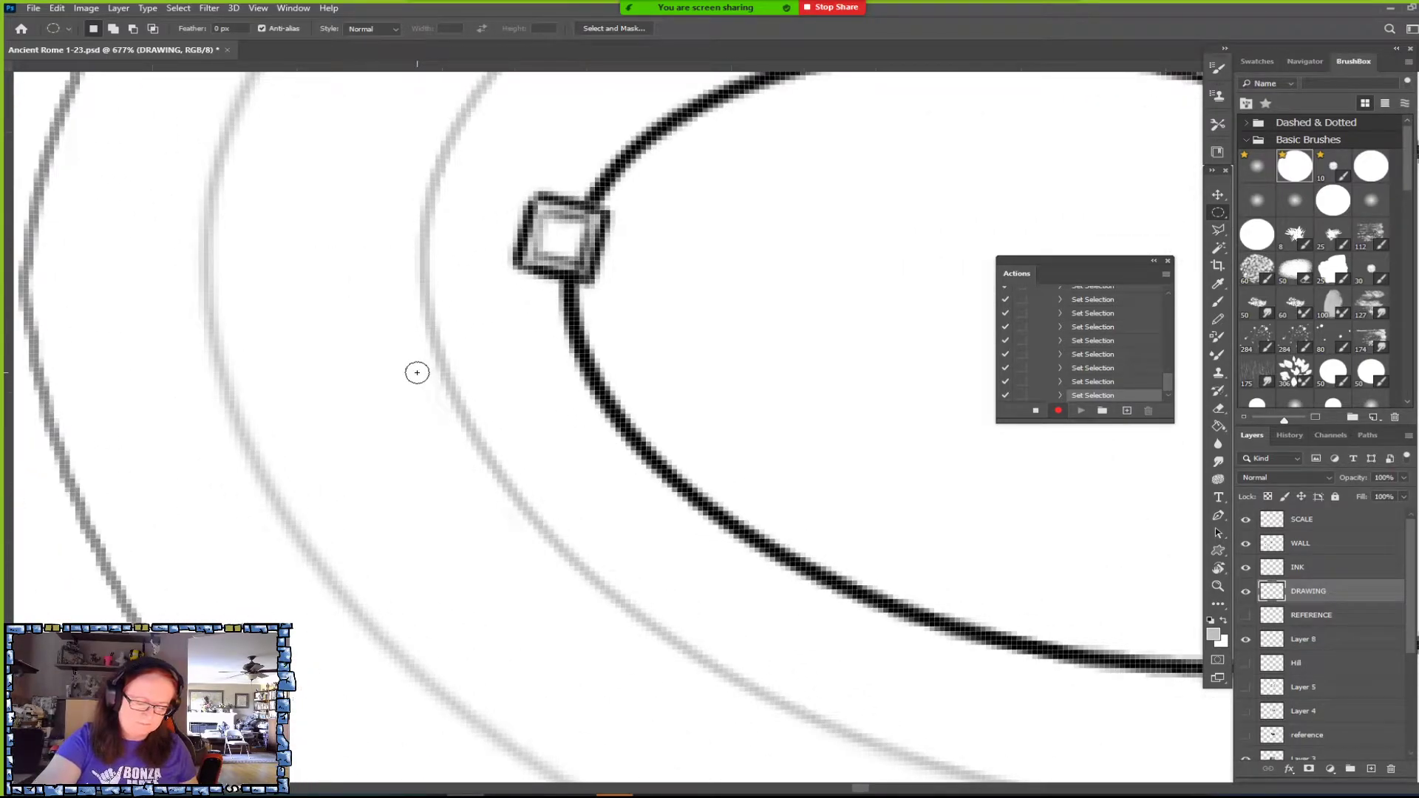
scroll(418, 372, down, 5)
scroll(427, 373, up, 5)
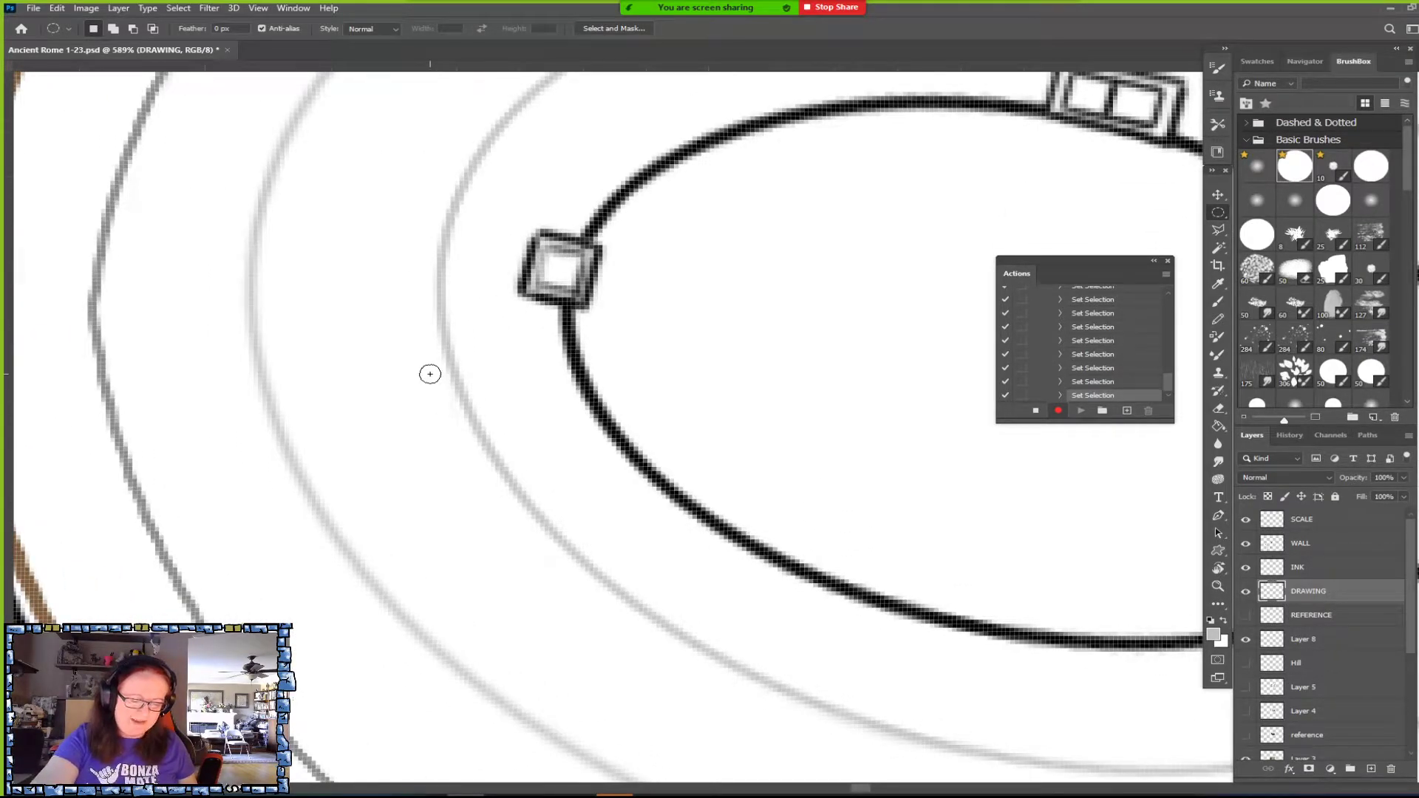
scroll(567, 587, down, 4)
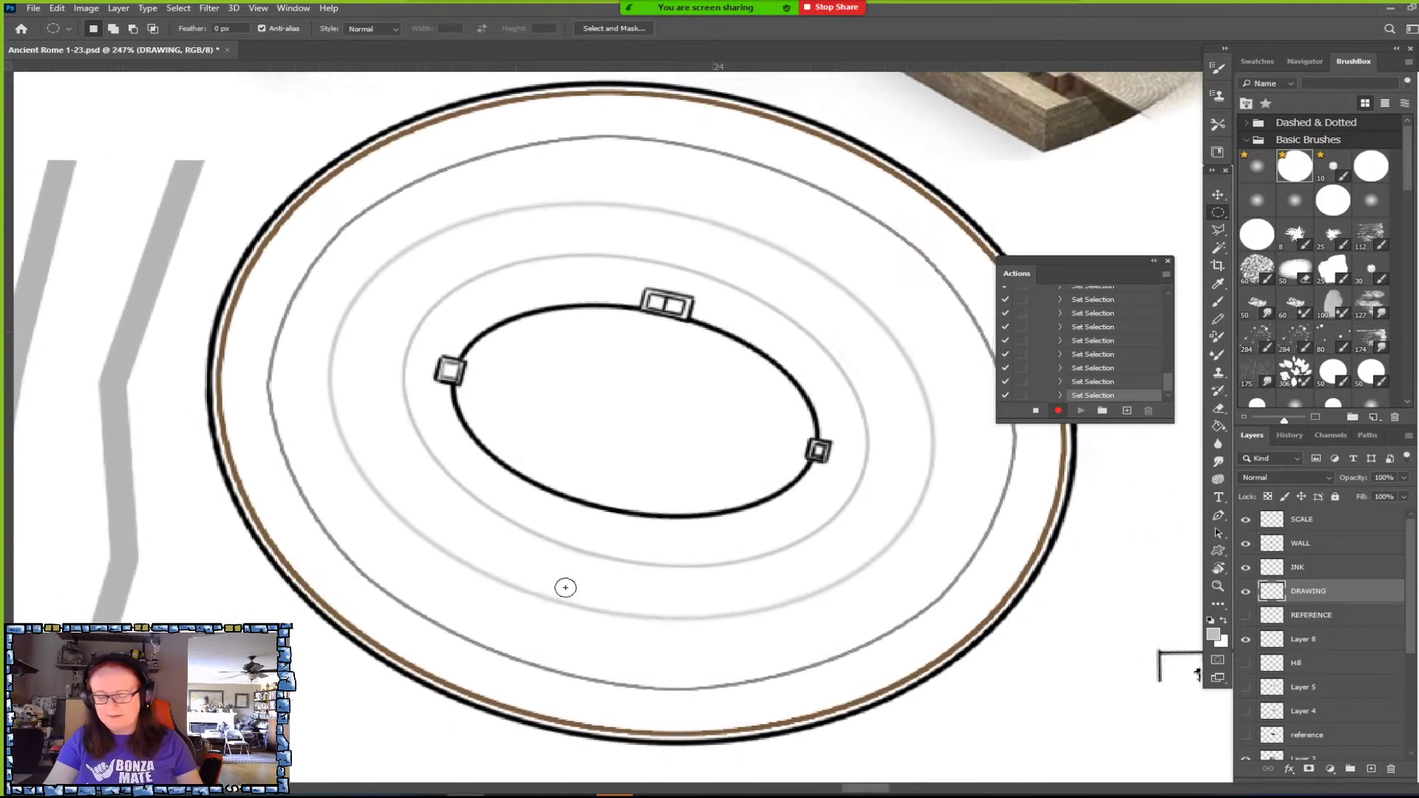
Recheck the two middle seating bands with the Magic Wand, then clear the selection and erase the specks above the right gate.
click(1219, 249)
click(964, 502)
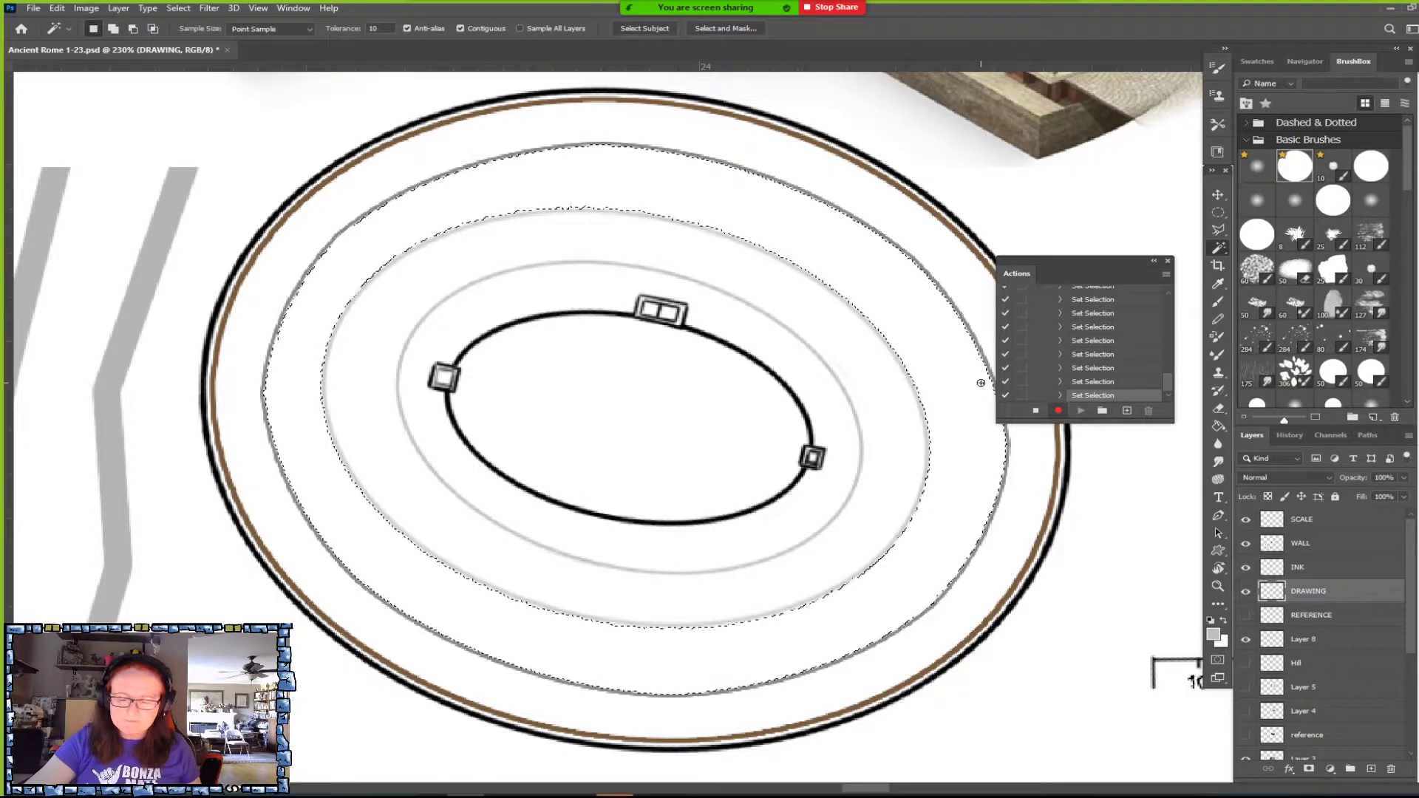
click(883, 497)
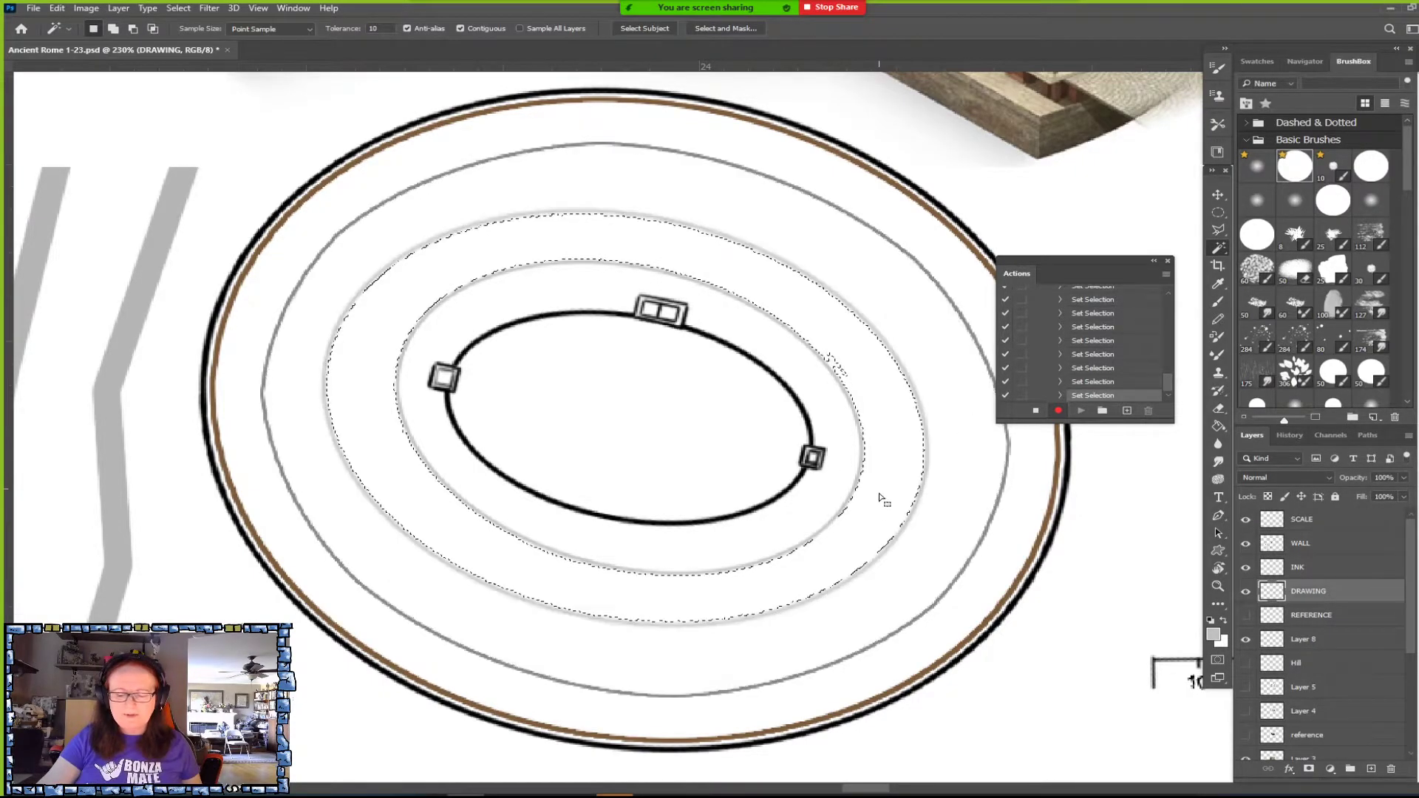
key(m)
key(ctrl+d)
scroll(1048, 502, up, 1)
scroll(1048, 502, up, 2)
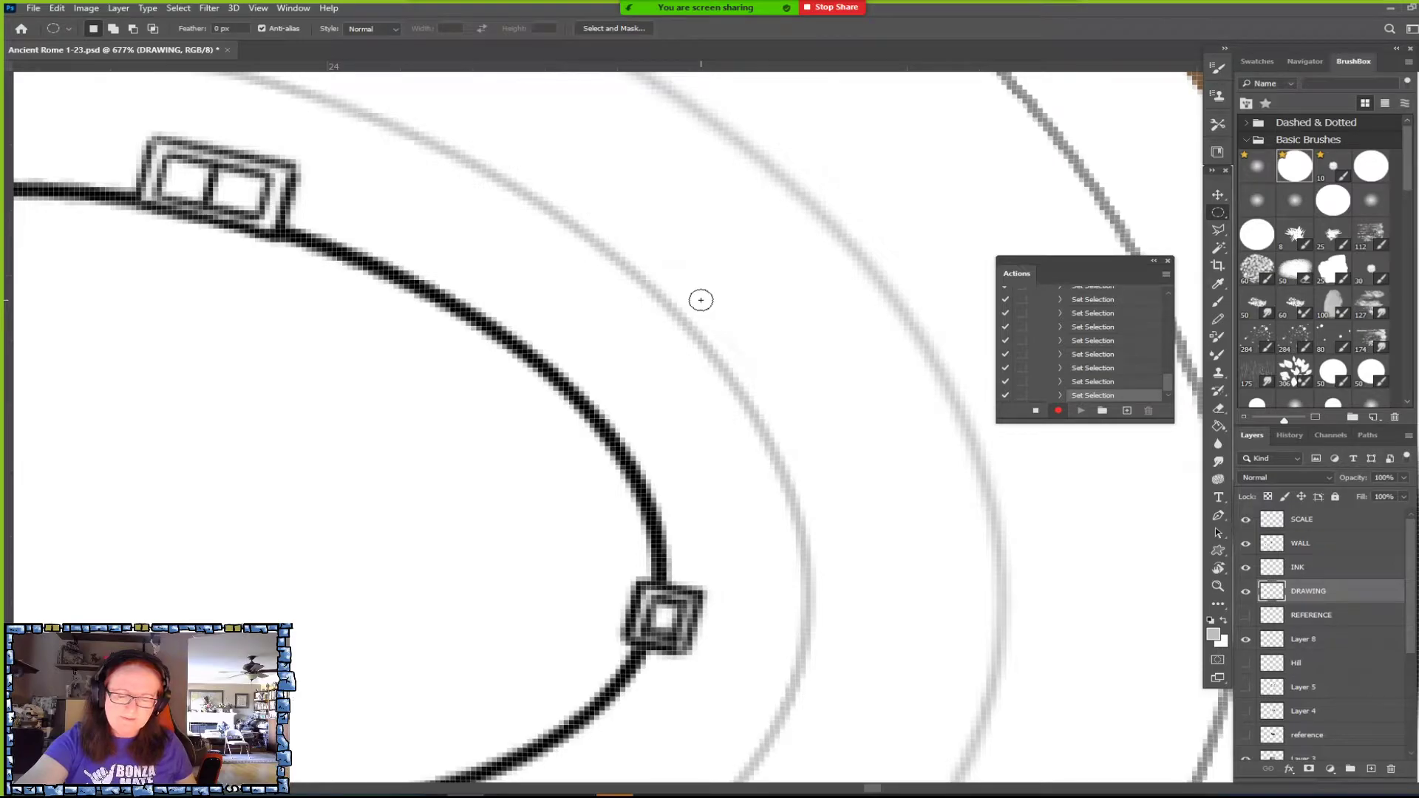
scroll(778, 417, down, 3)
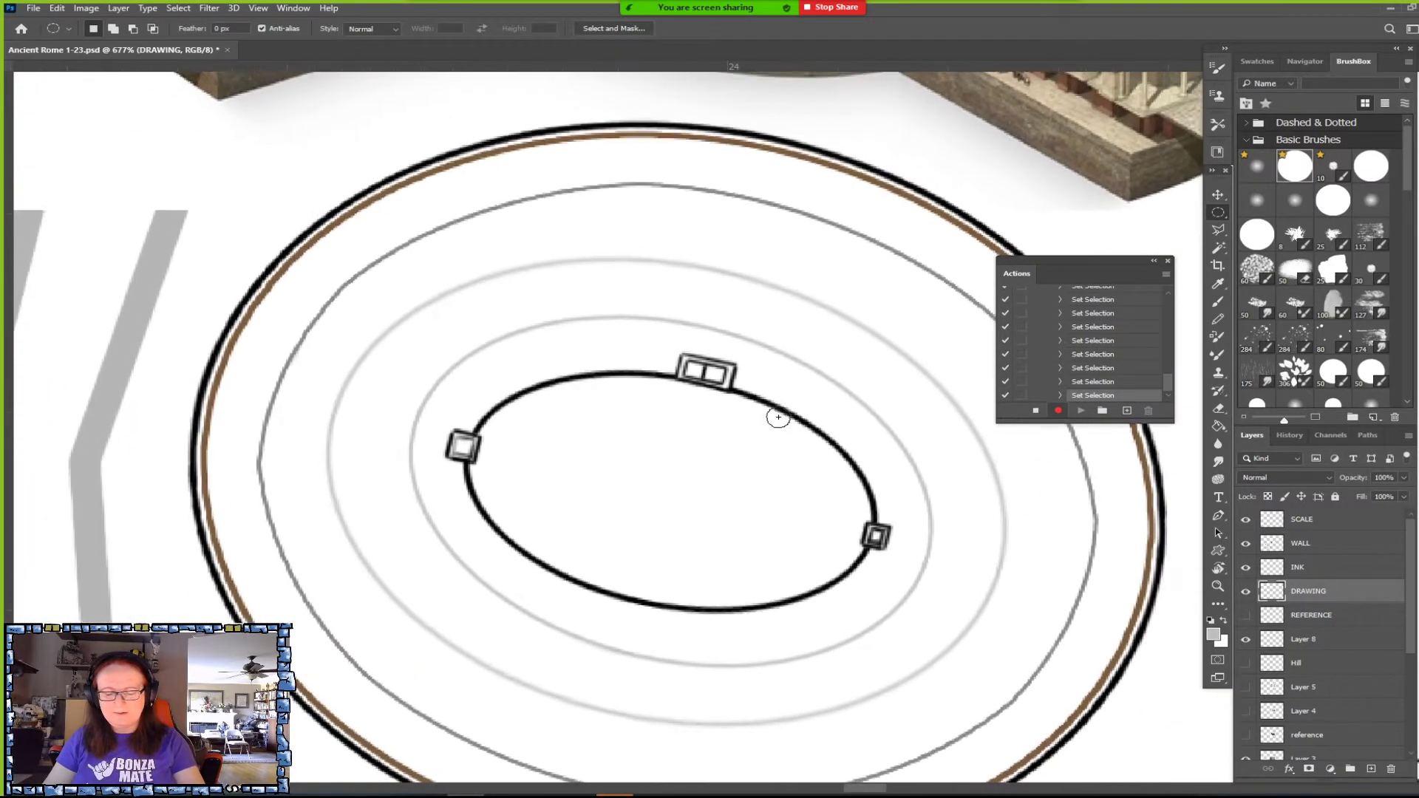
Check the innermost band around the arena with the Magic Wand, clear the selection and erase the specks in its lower and upper parts.
click(1218, 247)
click(914, 470)
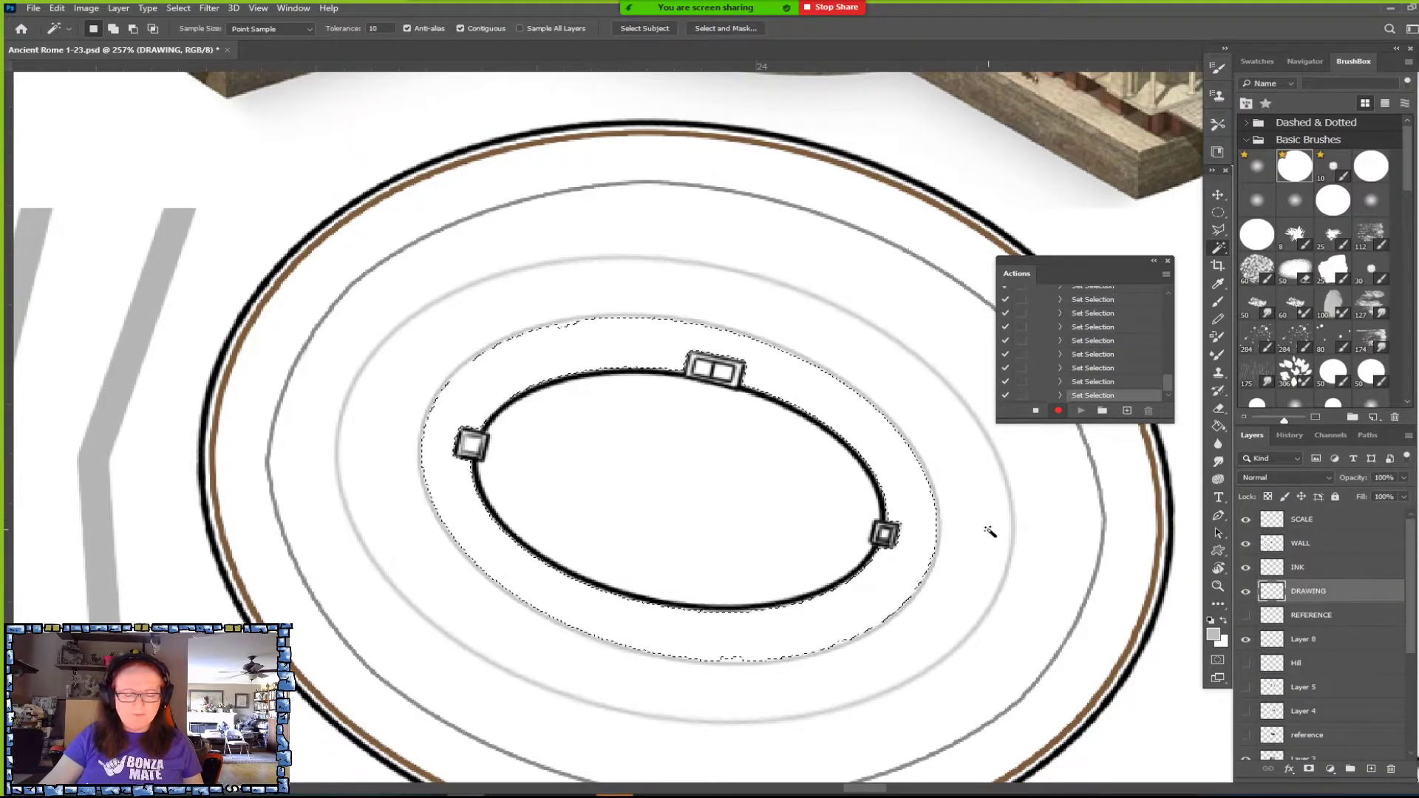
key(m)
key(ctrl+d)
scroll(979, 633, up, 3)
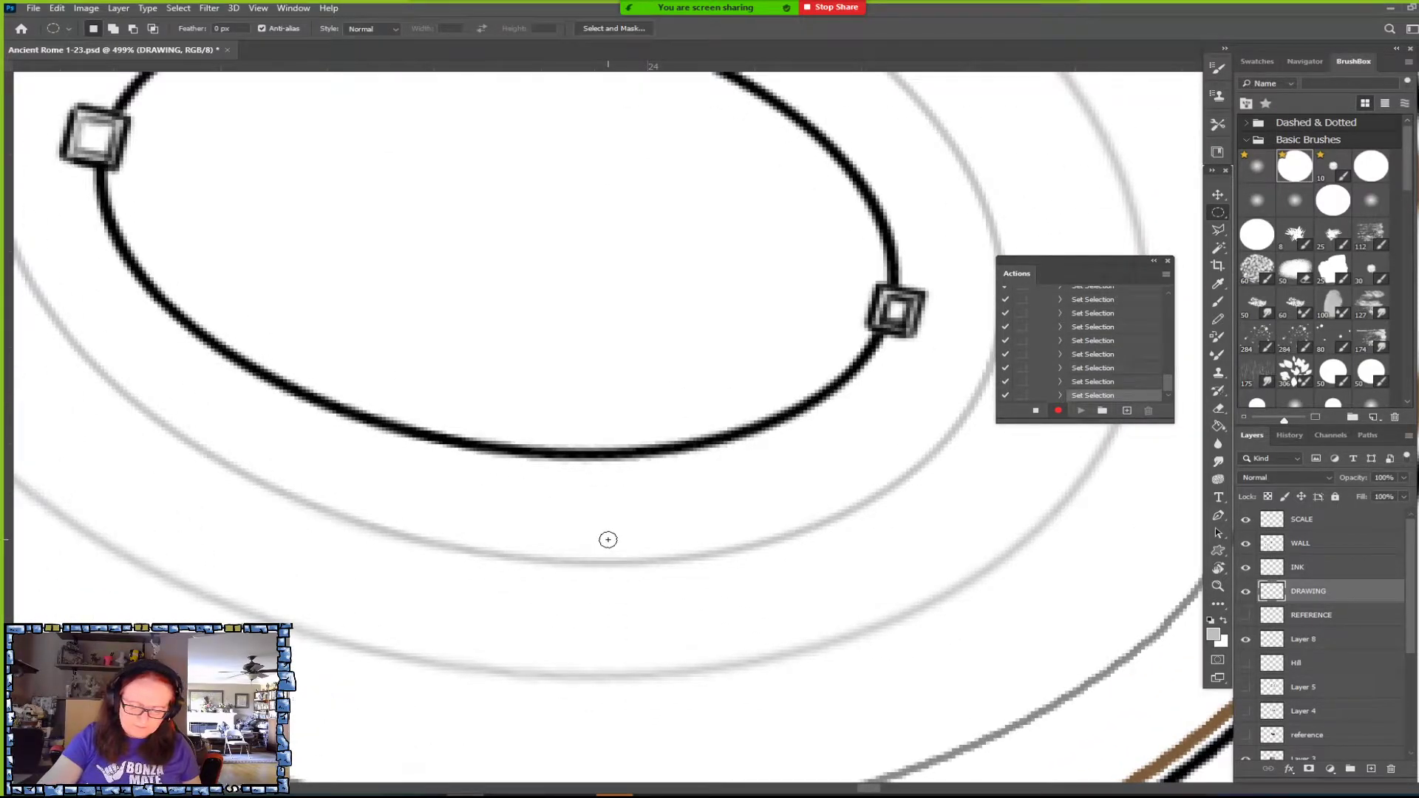
scroll(806, 517, down, 3)
scroll(806, 516, up, 3)
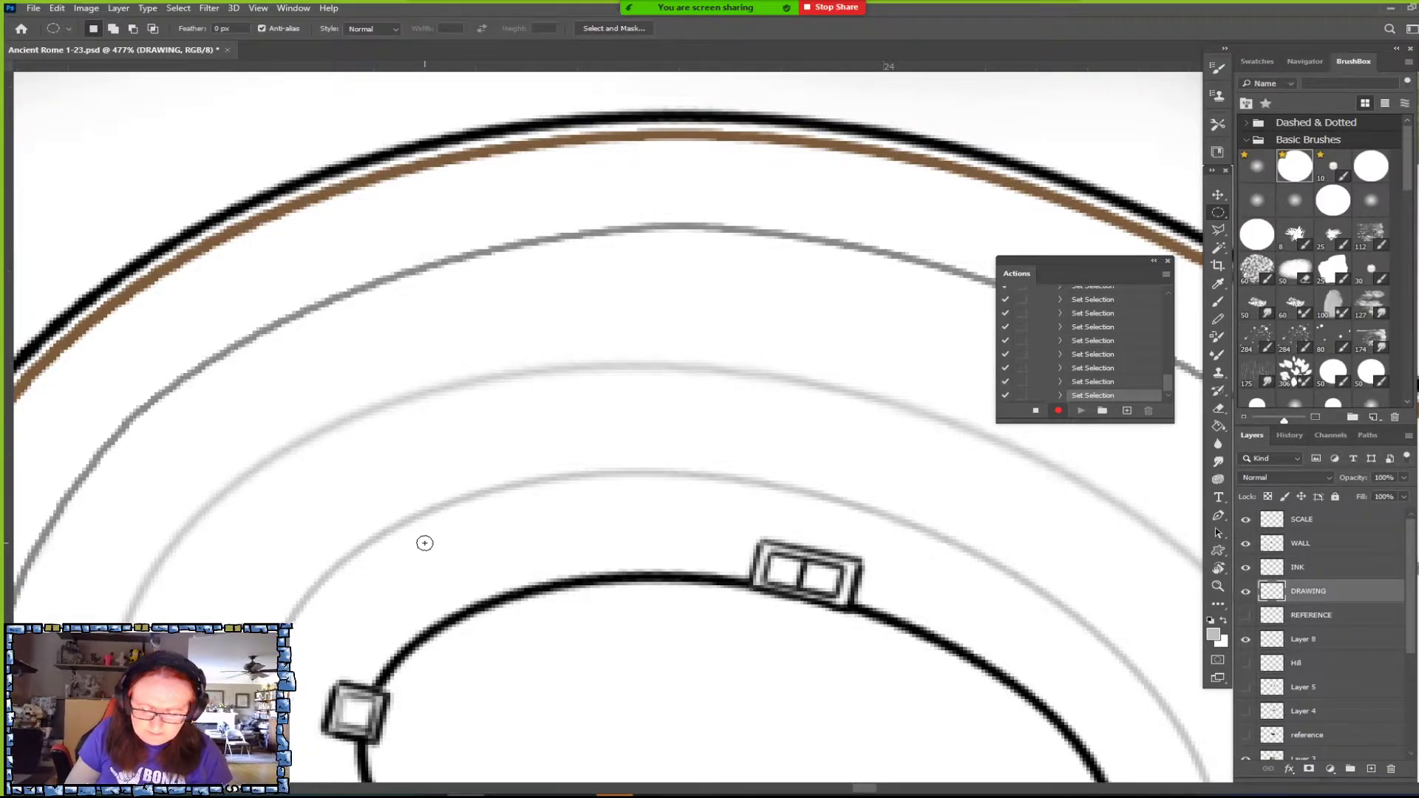
scroll(792, 510, down, 2)
scroll(606, 429, down, 4)
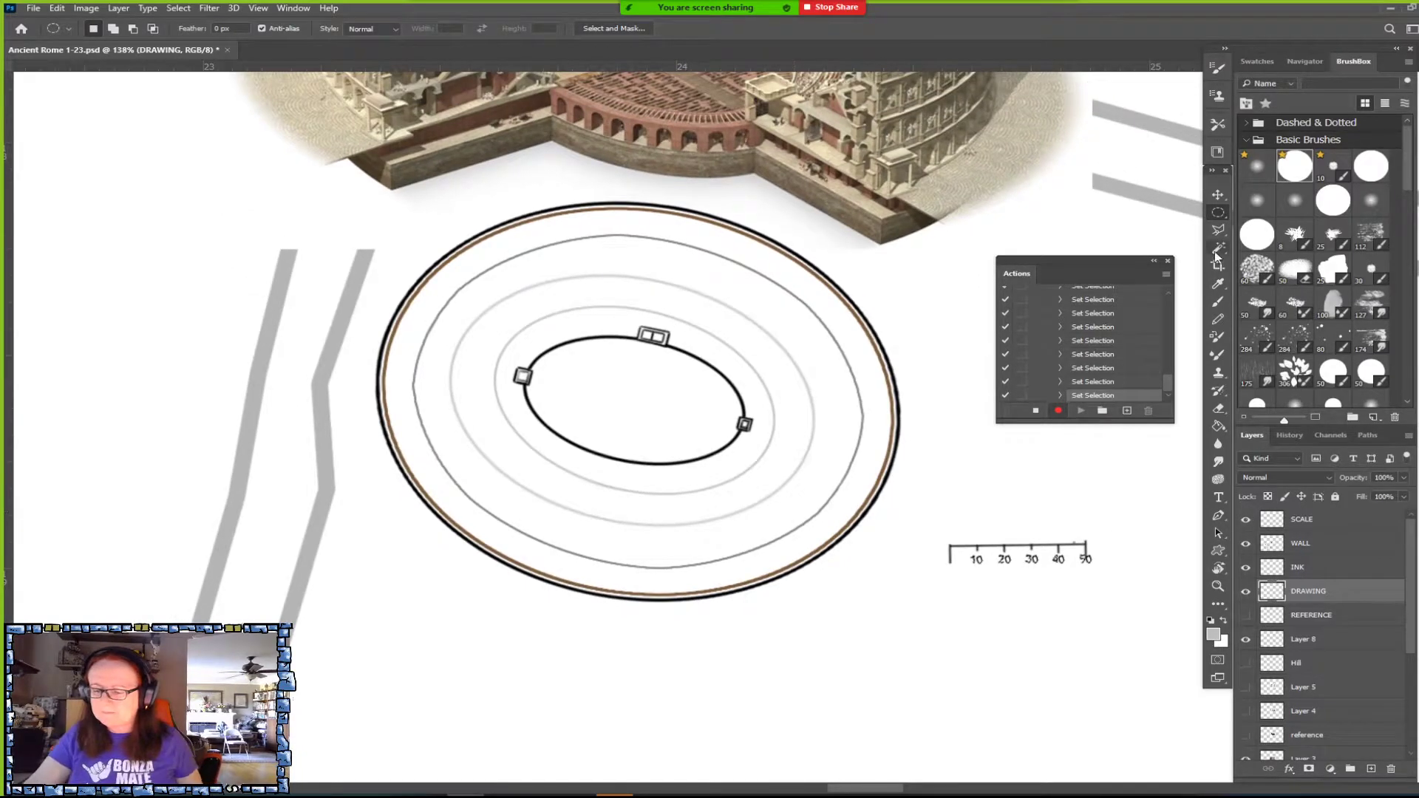
Check the inner bands again with the Magic Wand and select the outer seating band between the brown and dark gray ellipses.
click(1215, 250)
click(761, 425)
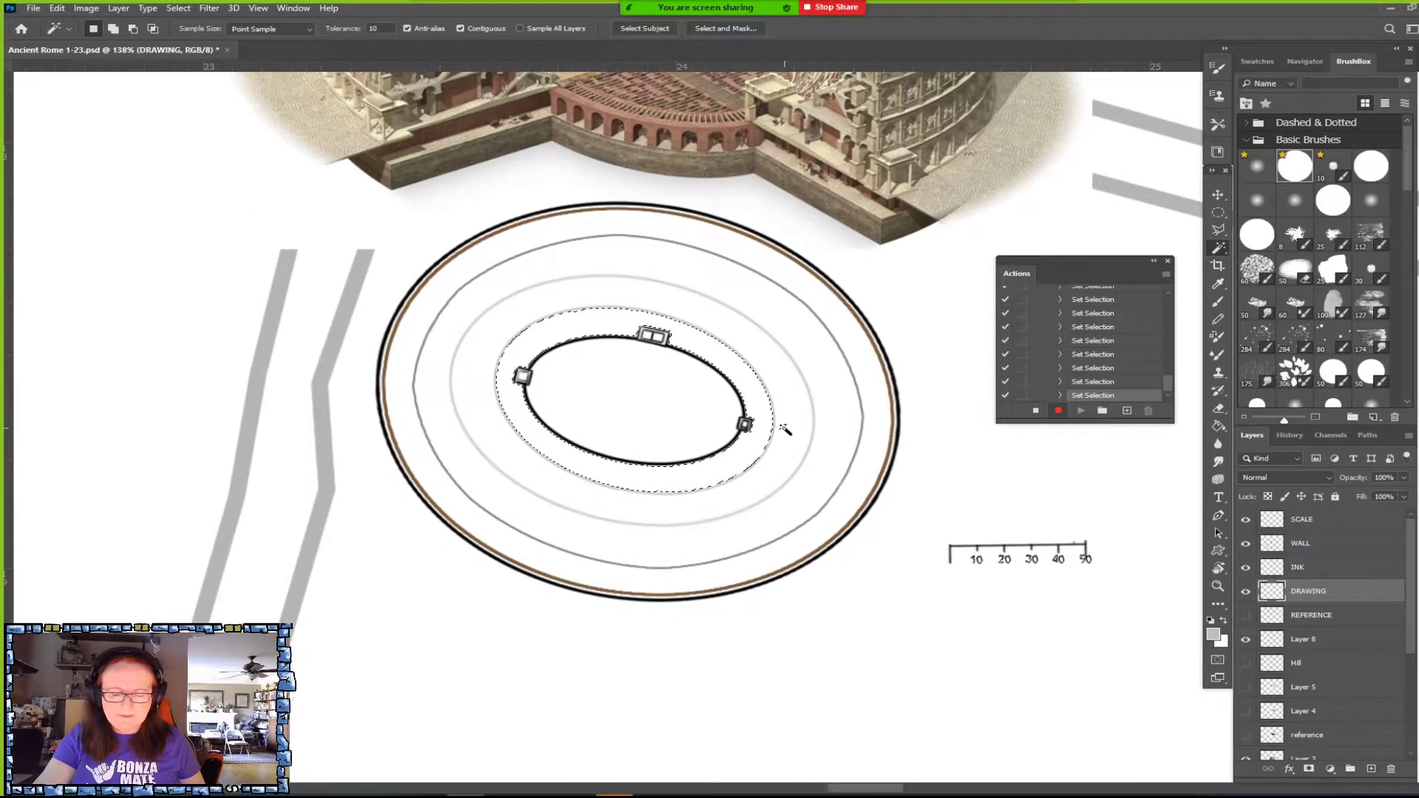
click(794, 431)
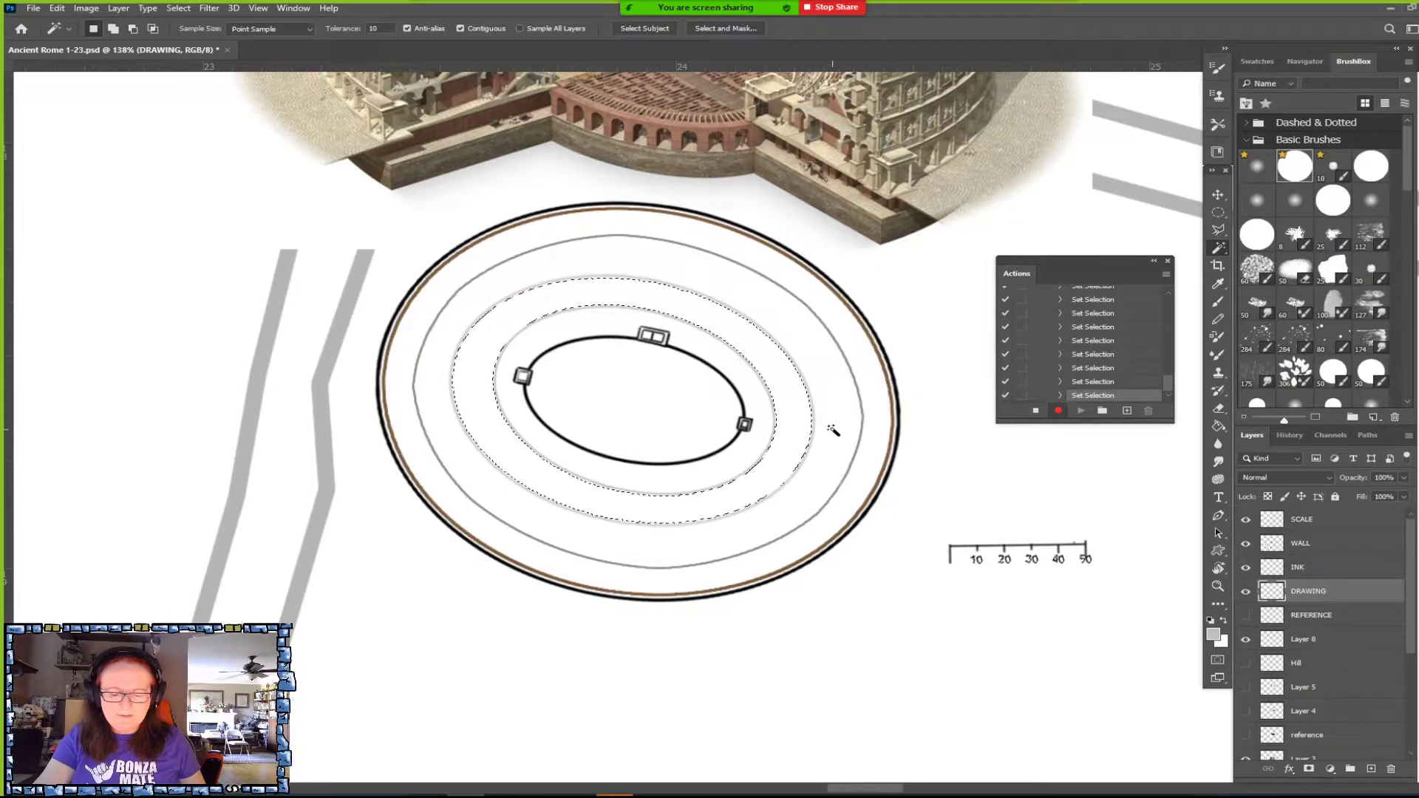
click(873, 441)
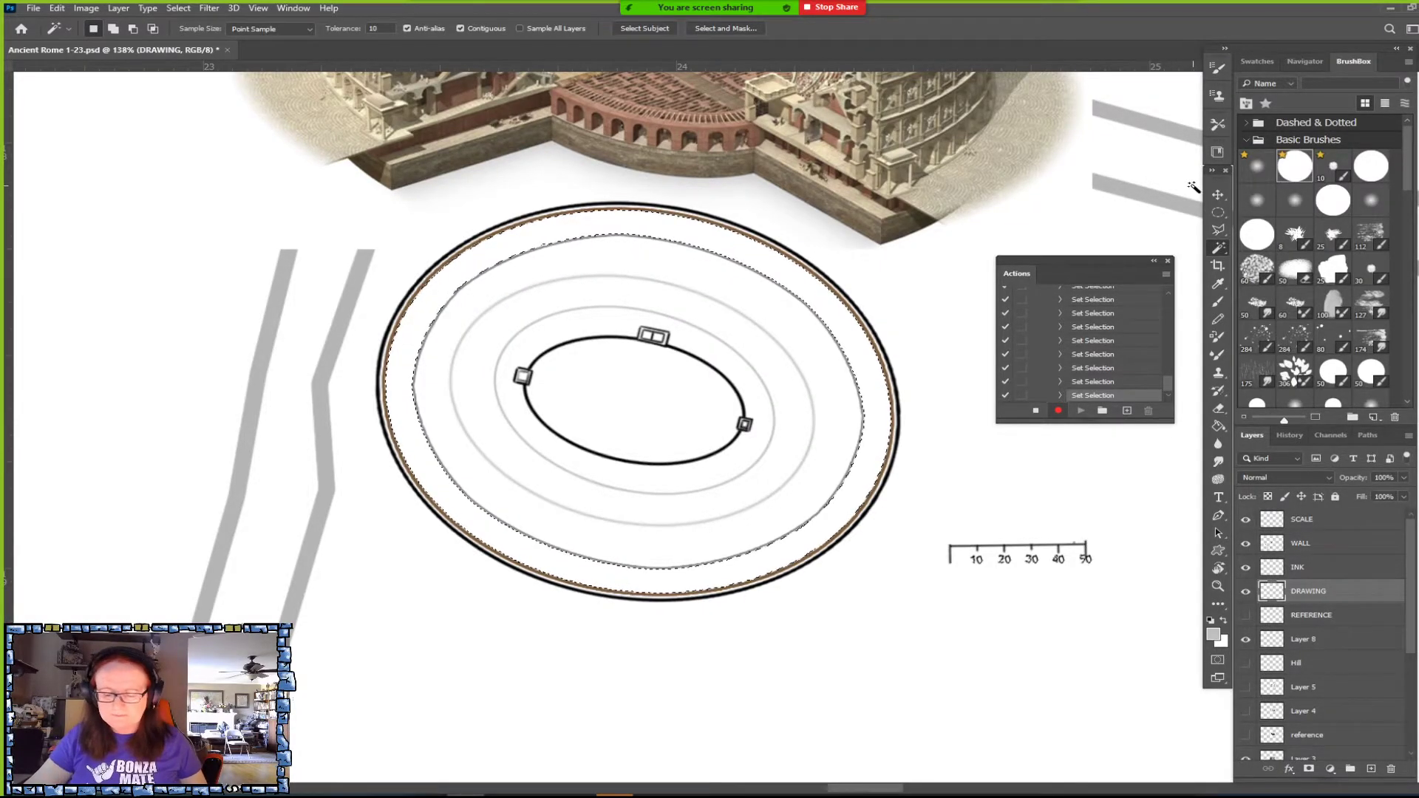
scroll(1193, 187, down, 5)
scroll(1194, 187, up, 5)
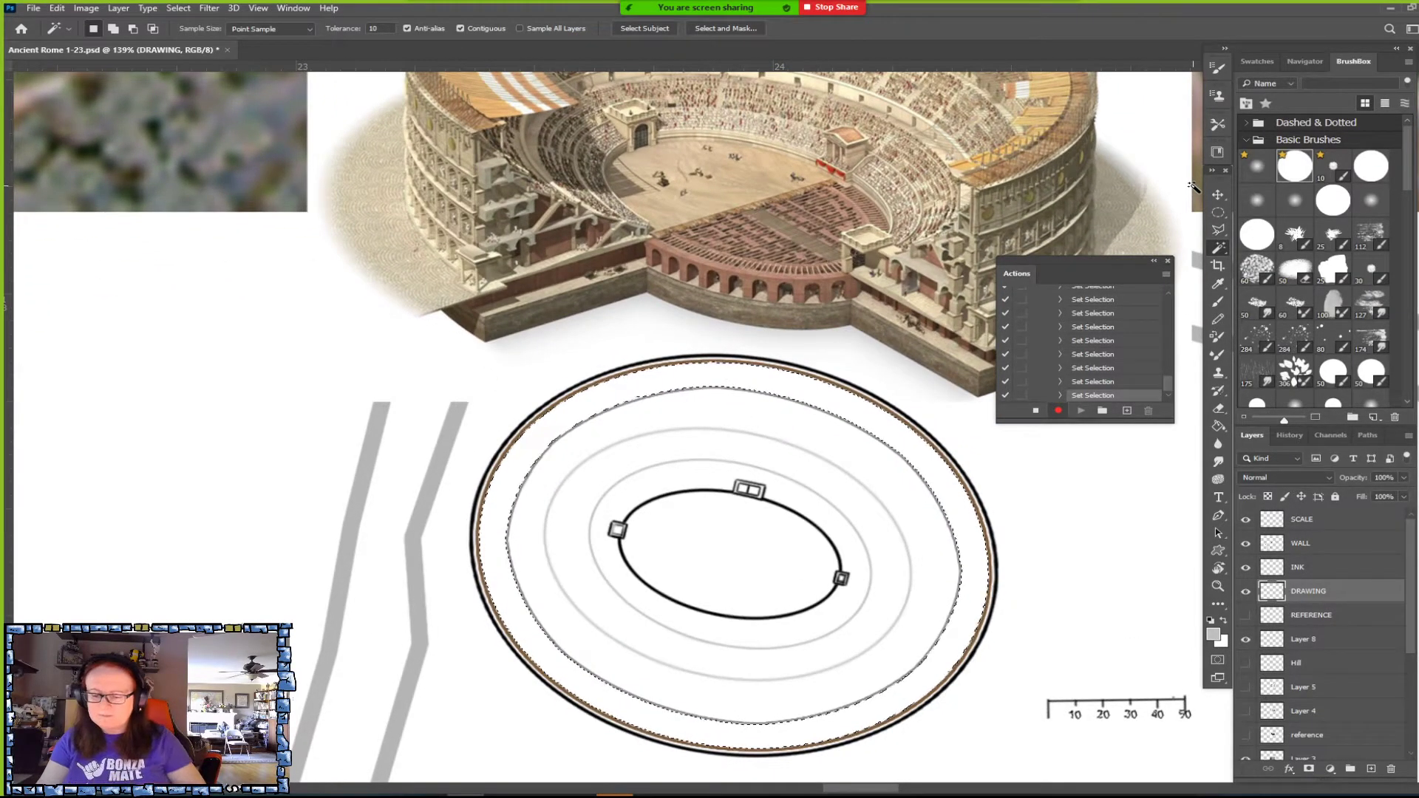
Stop the current recording, delete the old action and start recording a new action under its default name.
click(1035, 410)
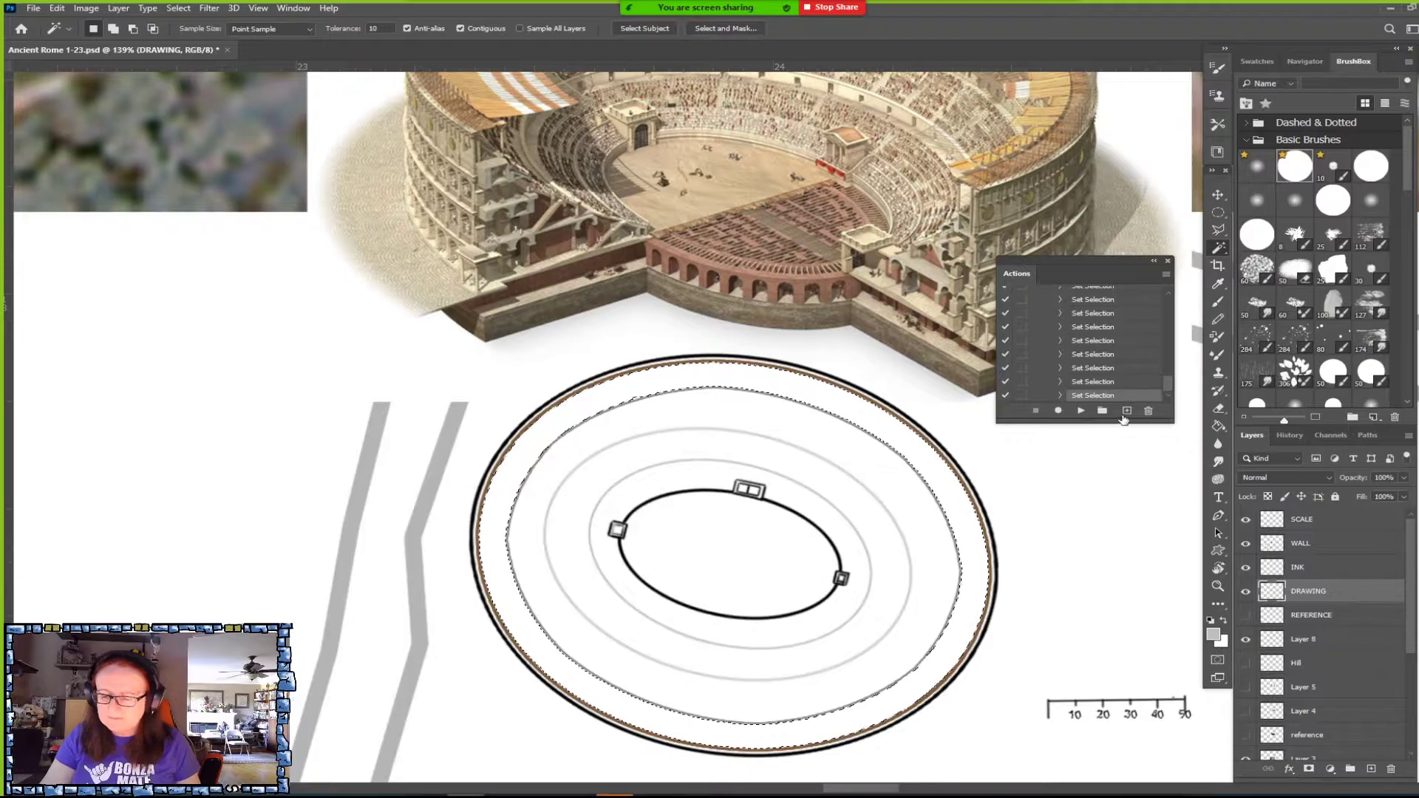
drag(1168, 384, 1147, 410)
scroll(1165, 327, down, 2)
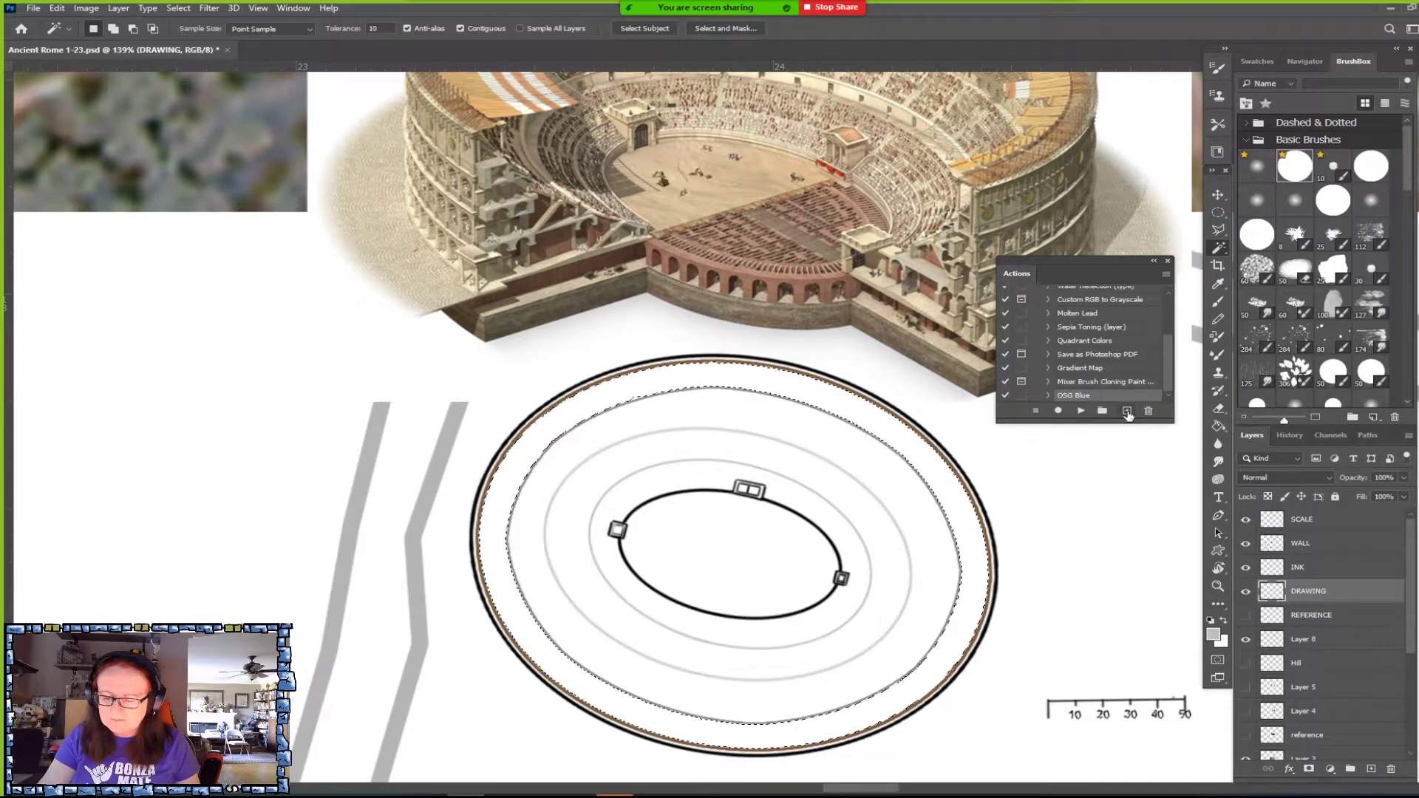
click(1127, 411)
click(841, 243)
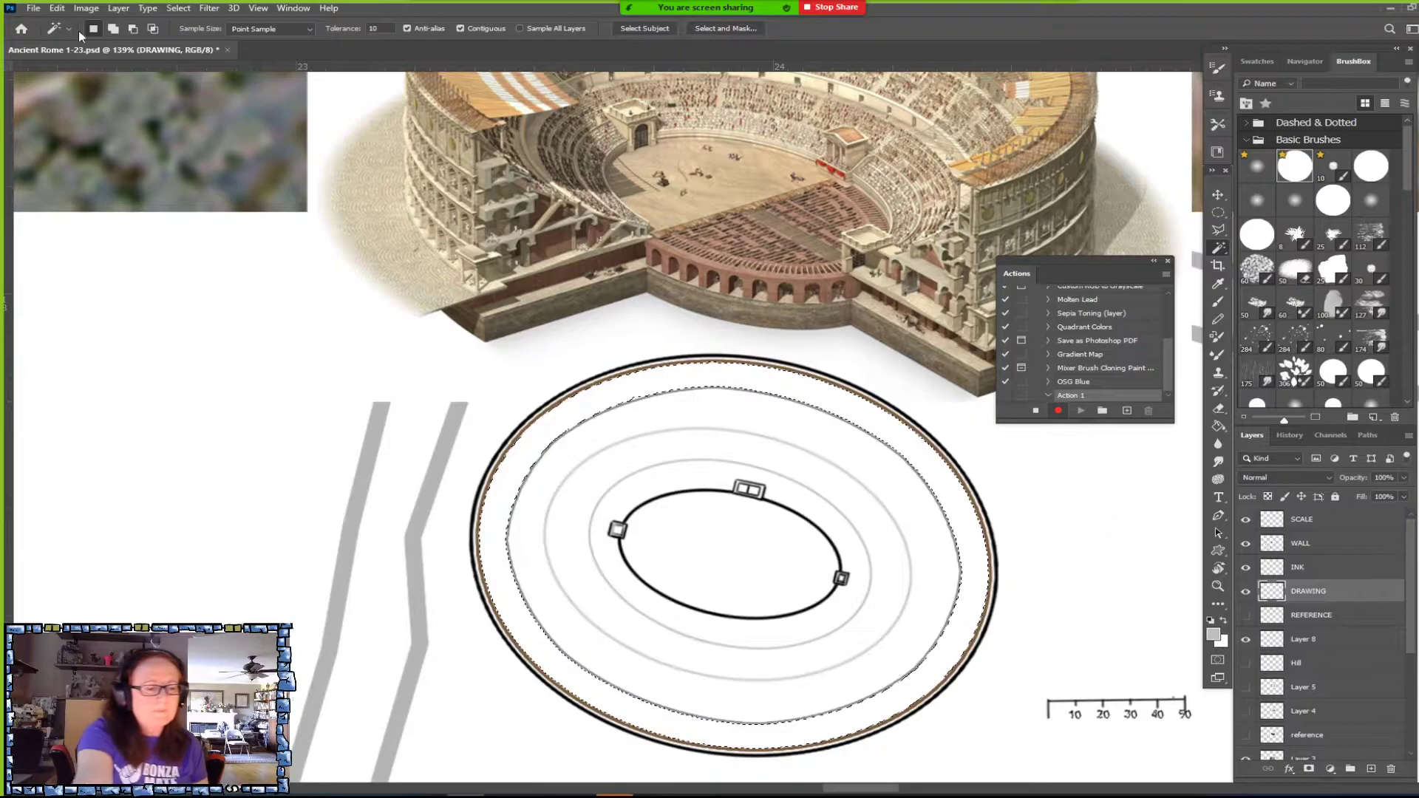
Record contracting the outer band's selection by 3 pixels and stroking it in gray, 2 px wide, with the location set to Inside.
click(179, 9)
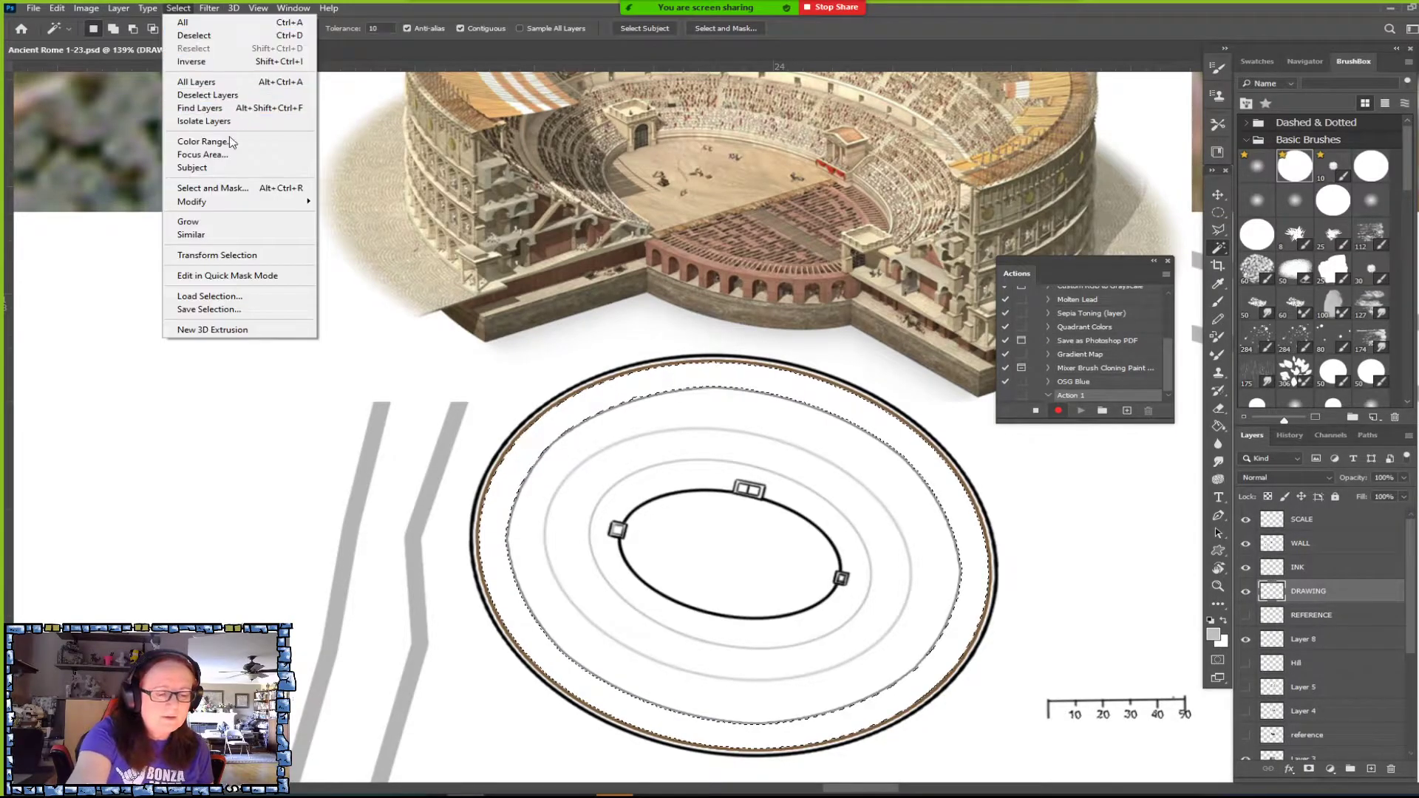
mouse_move(281, 204)
click(352, 241)
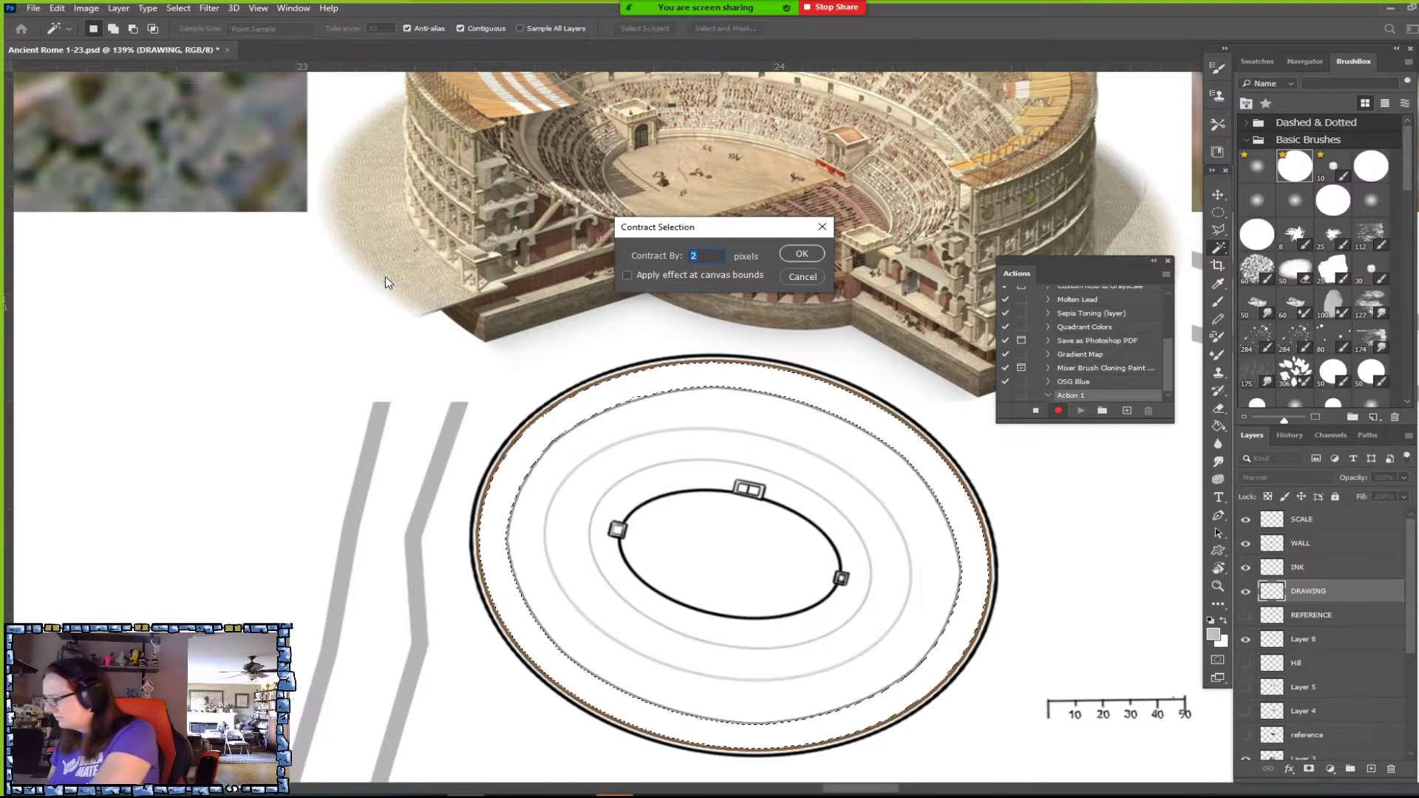
key(Return)
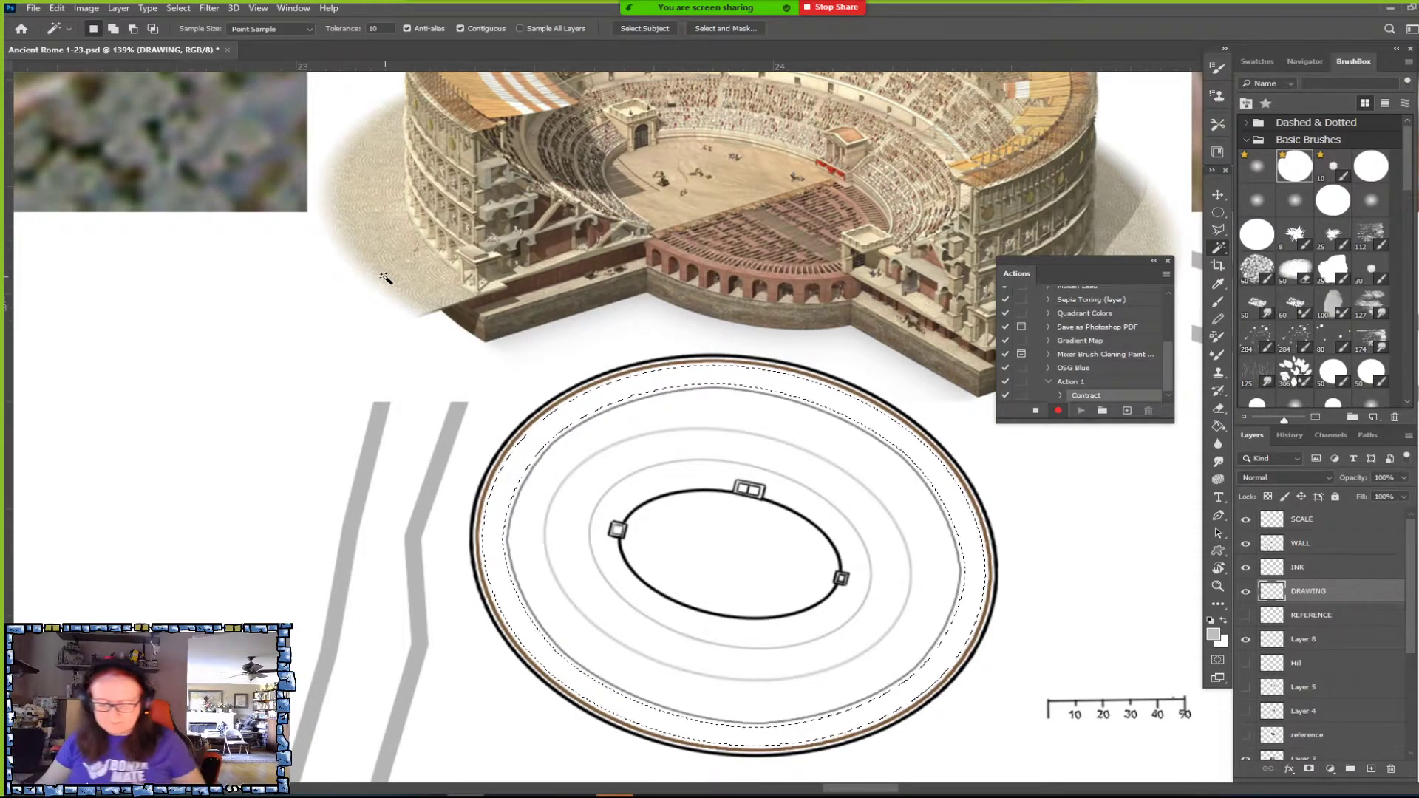
click(65, 12)
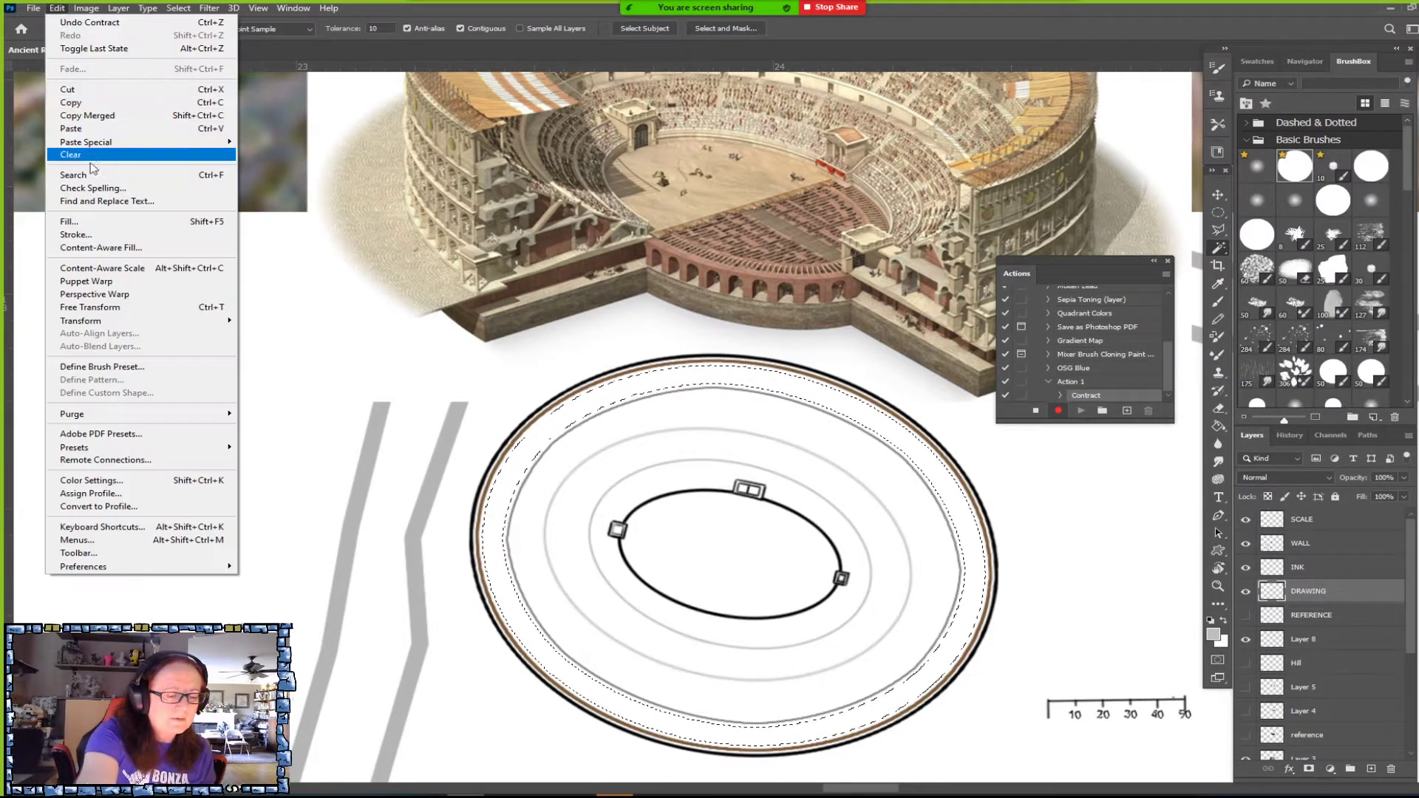
click(216, 232)
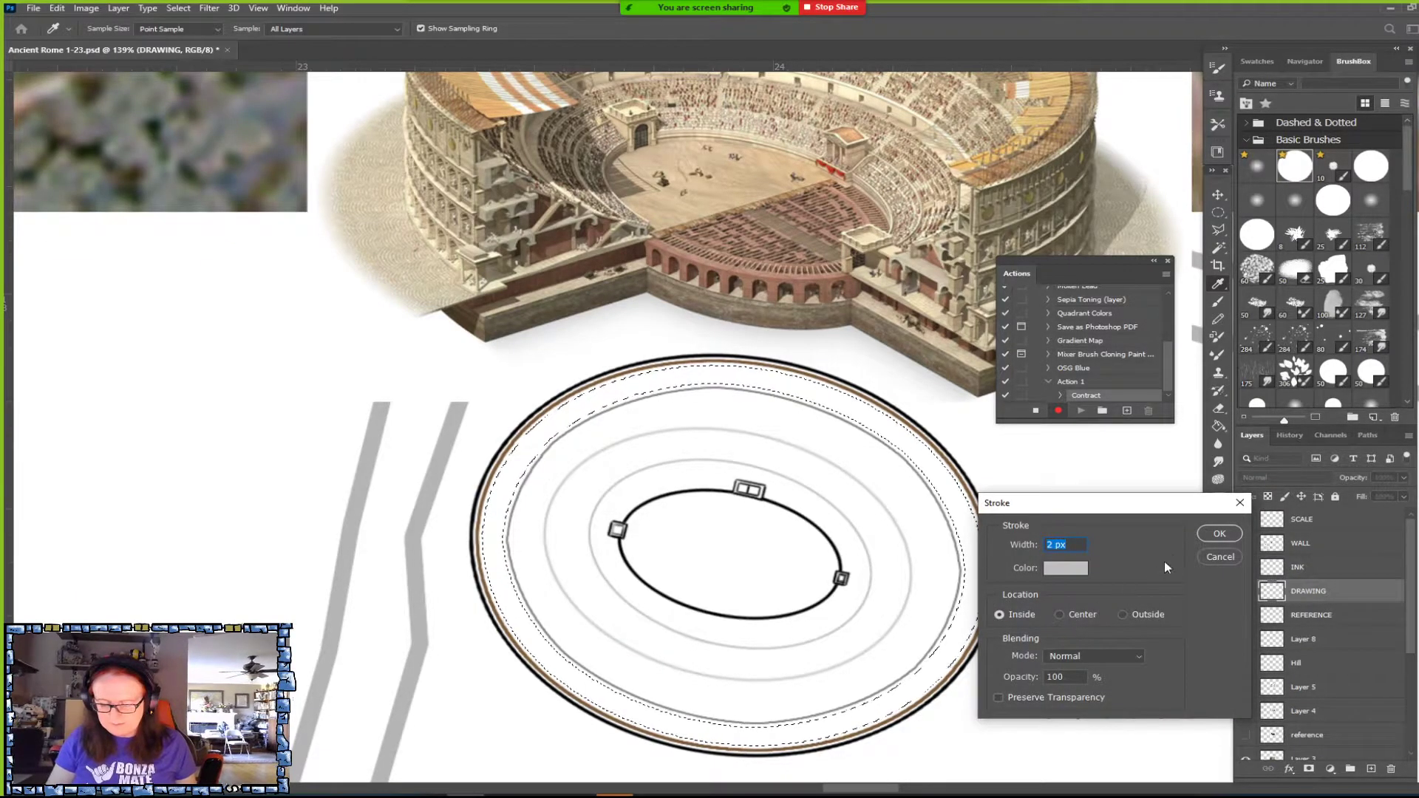
click(1219, 535)
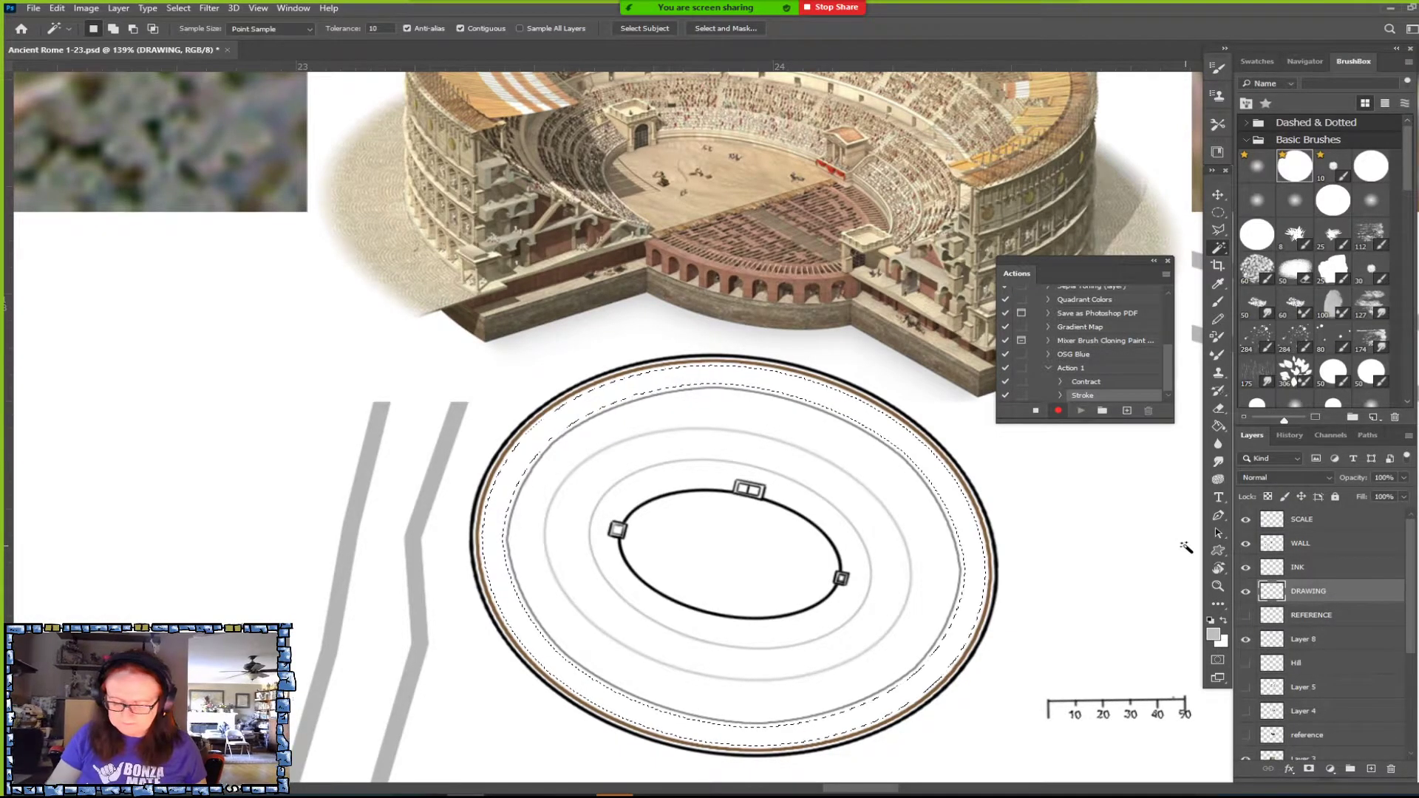
Replace the inside stroke with a gray stroke located at Center on the outer band's selection, and stop recording the action.
click(57, 8)
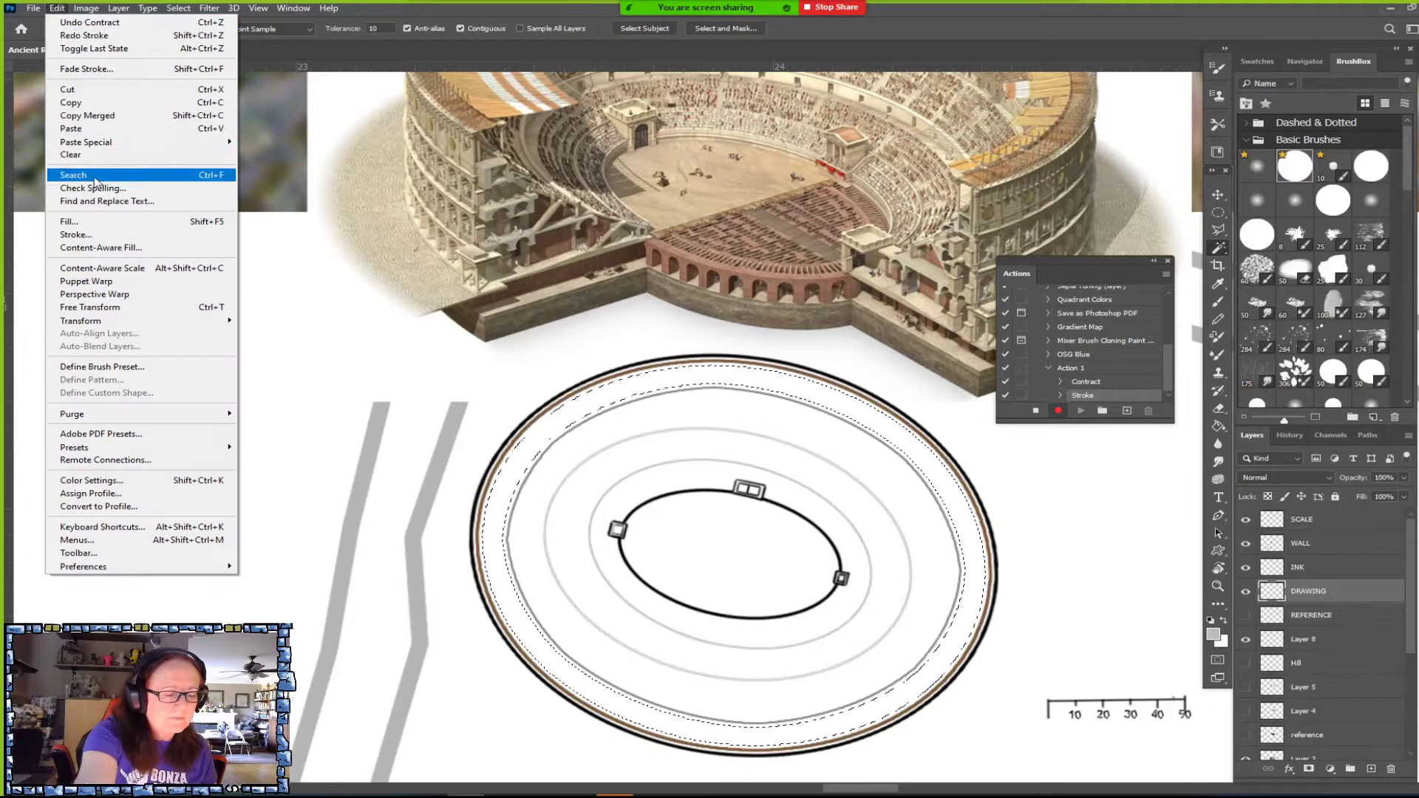
click(111, 235)
click(1059, 615)
click(1219, 533)
key(w)
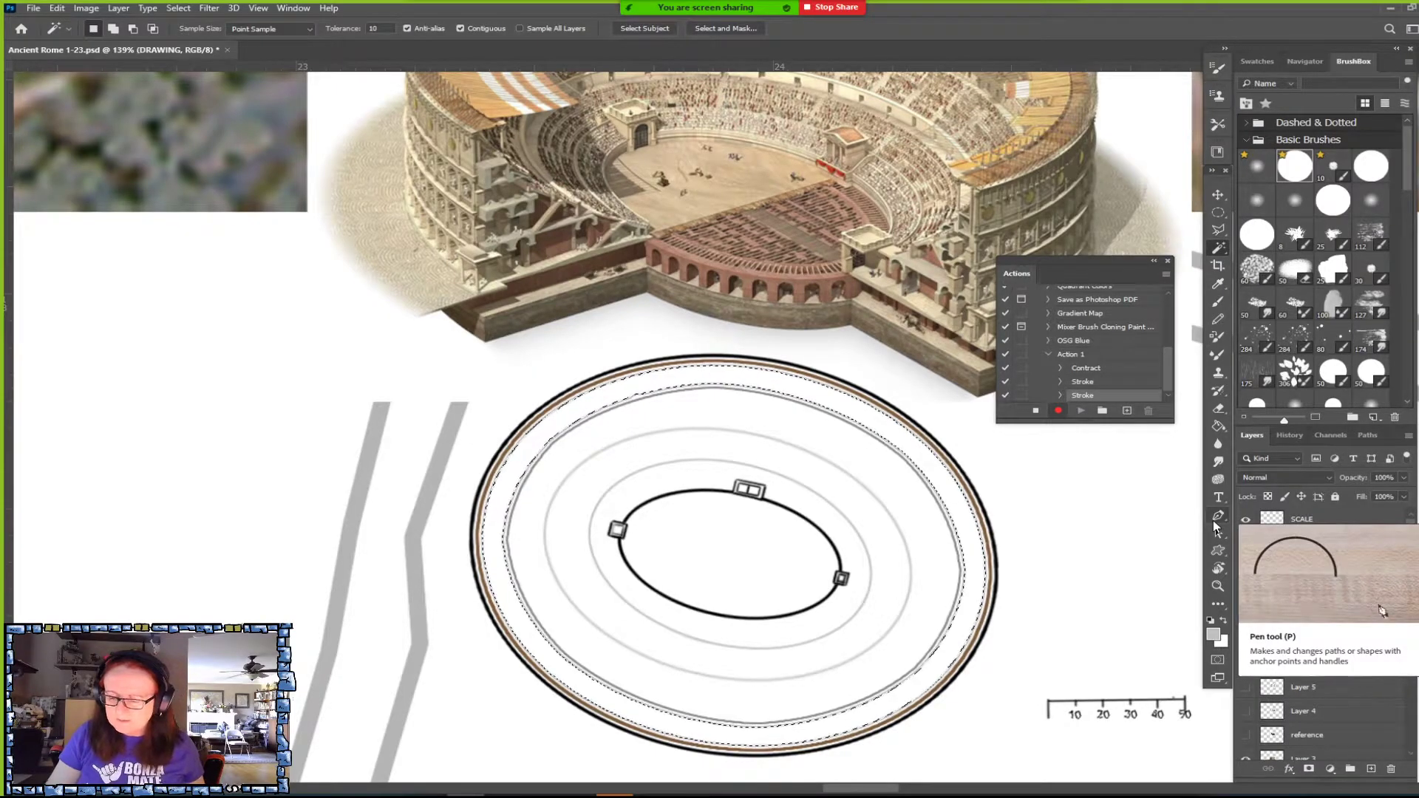
click(1036, 410)
Run the recorded contract-and-stroke action repeatedly to add more gray step lines inside the outer seating band.
click(1090, 356)
click(1082, 411)
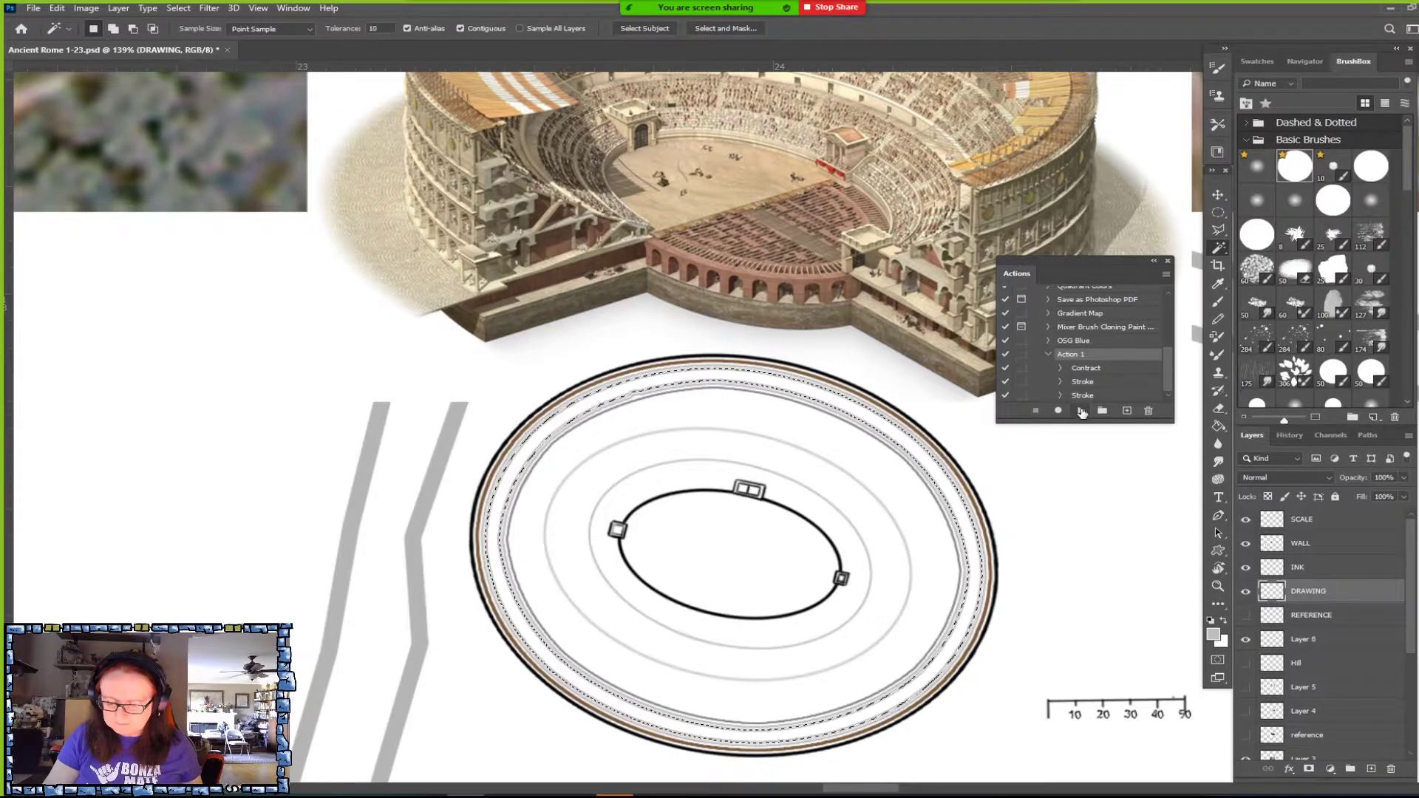
click(1082, 411)
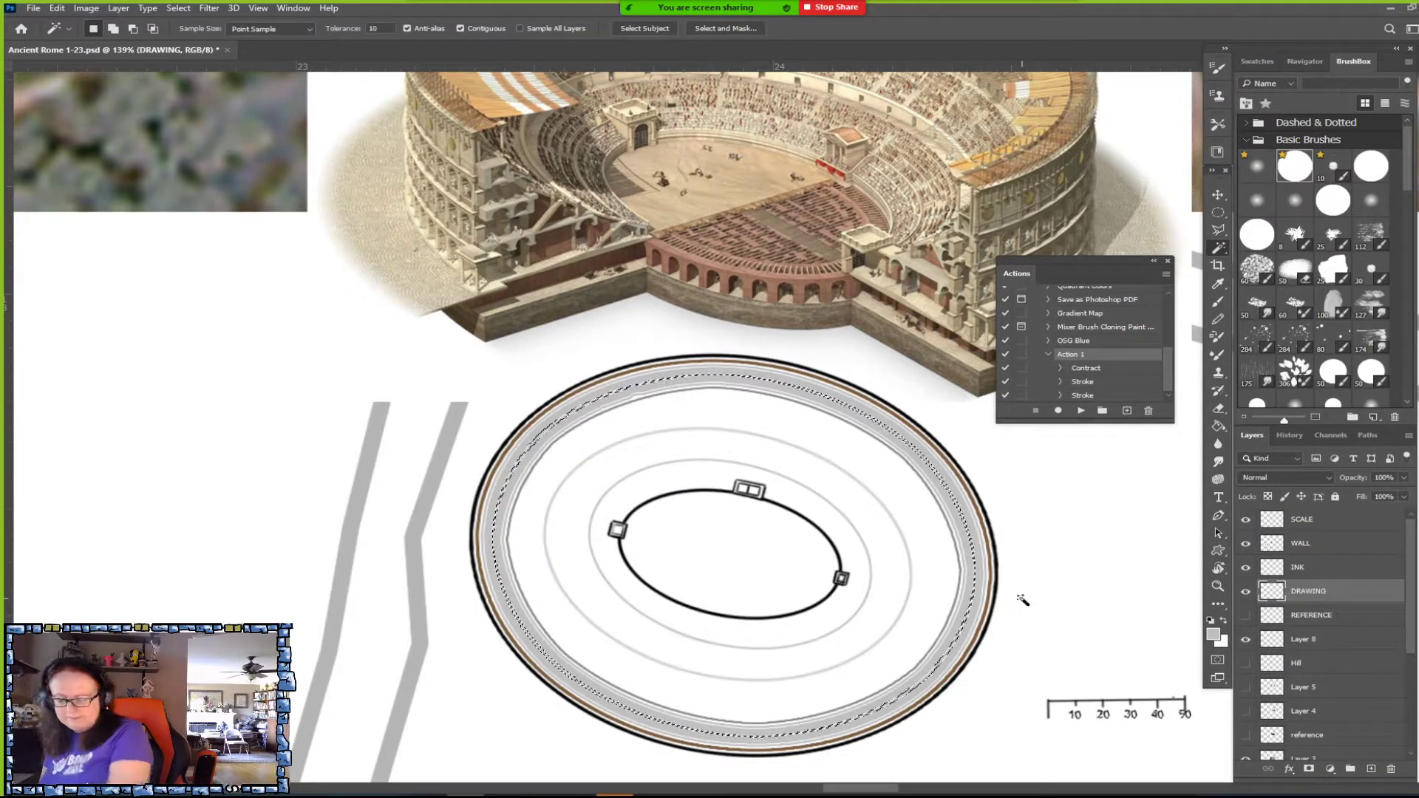
Revert the history to the first stroke of the action's first run, and contract the outer band's selection further.
click(1289, 435)
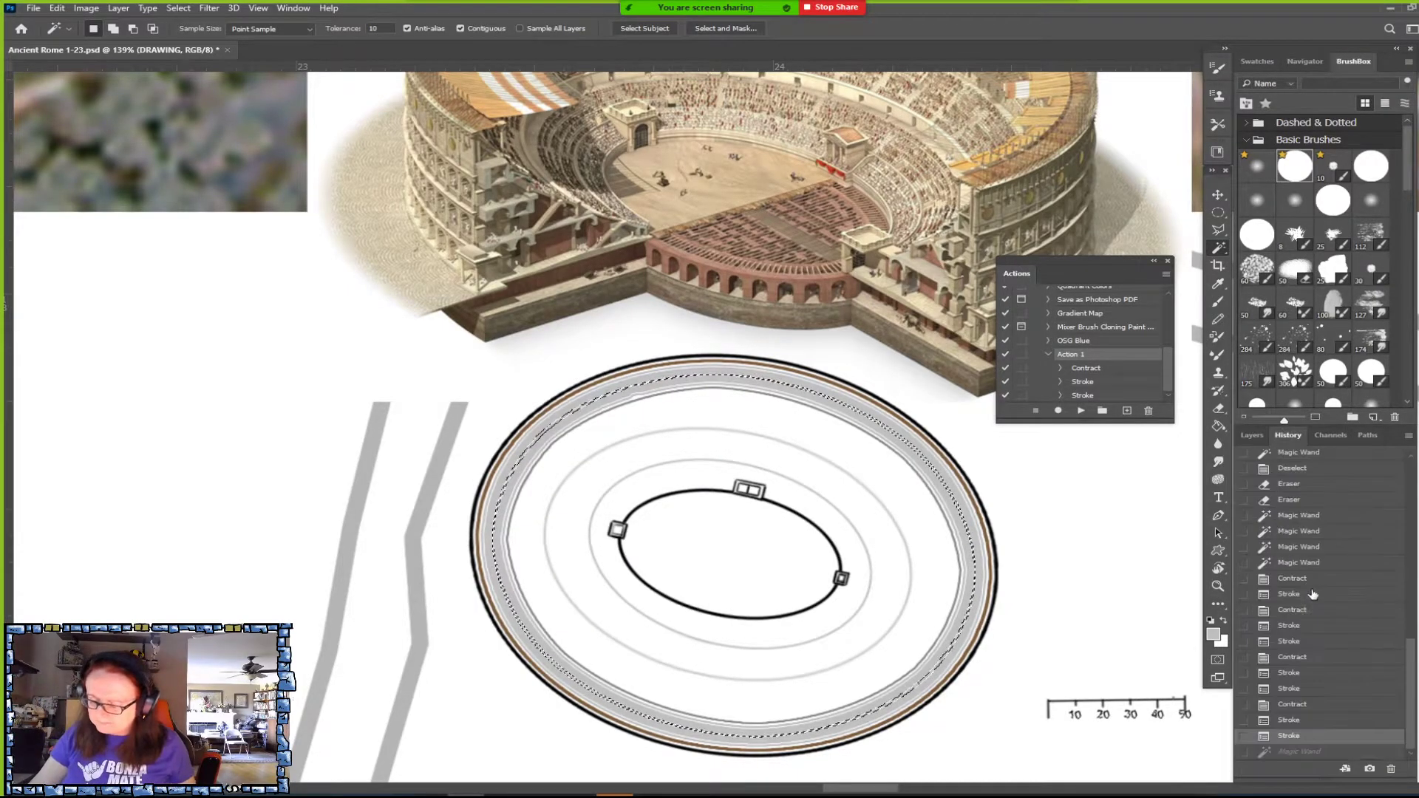
click(1300, 626)
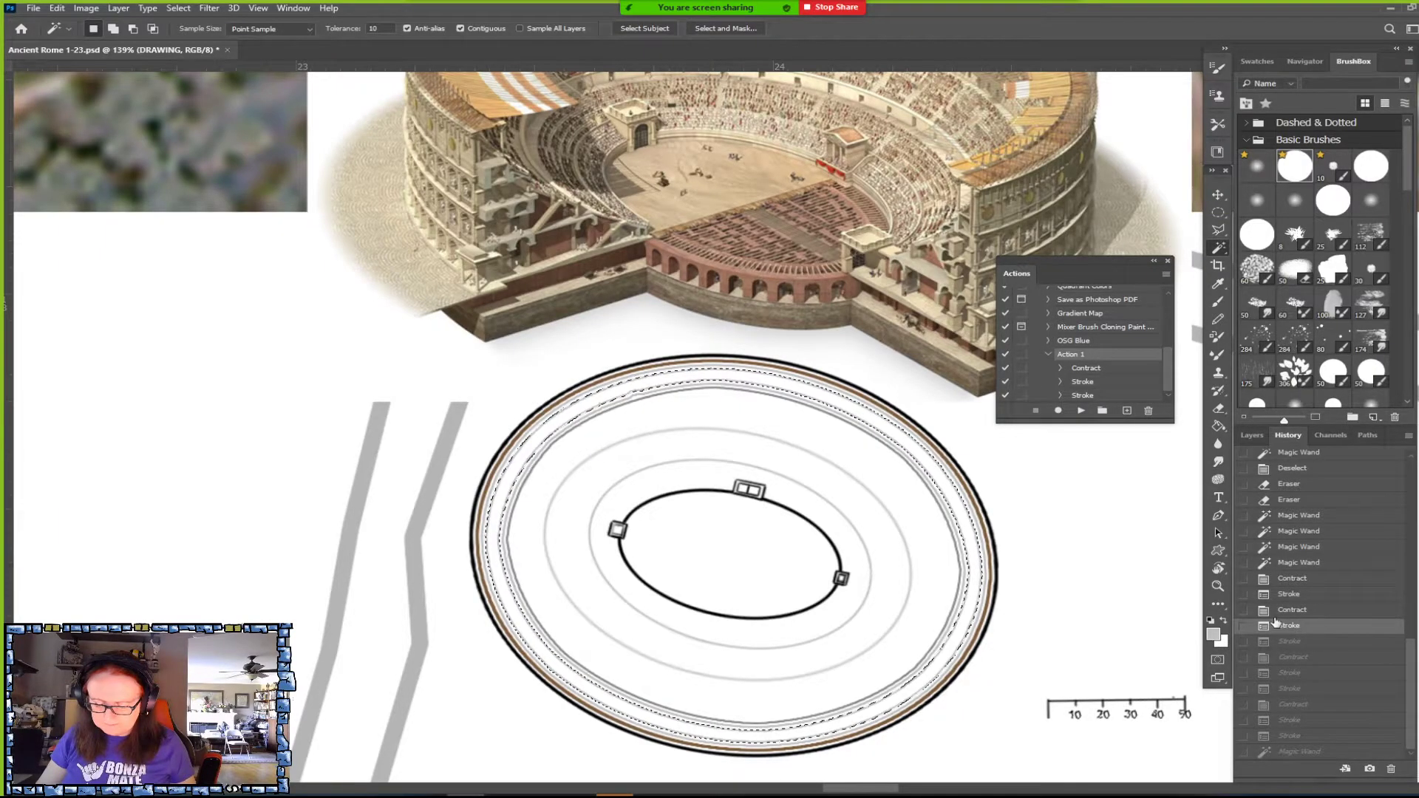
key(ctrl+plus)
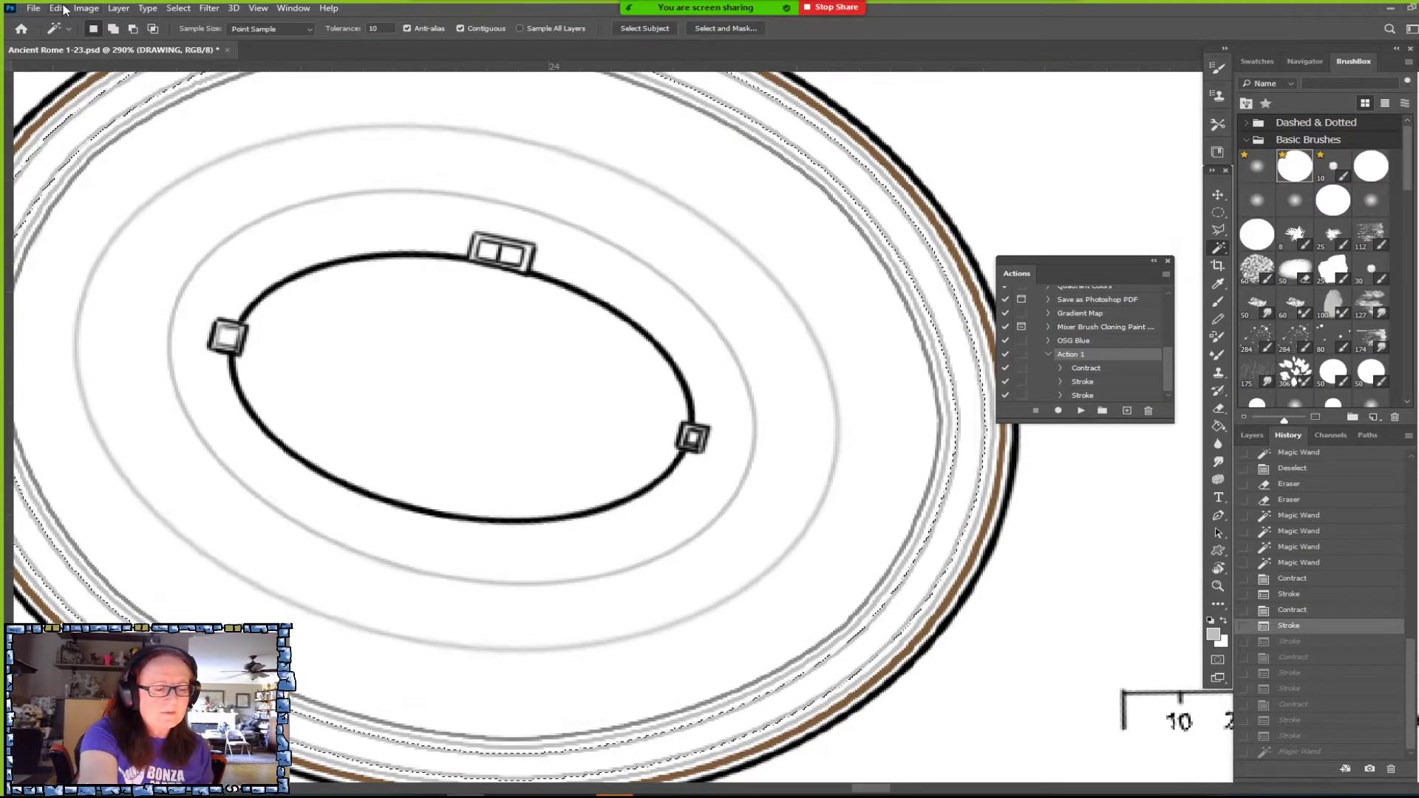
click(178, 9)
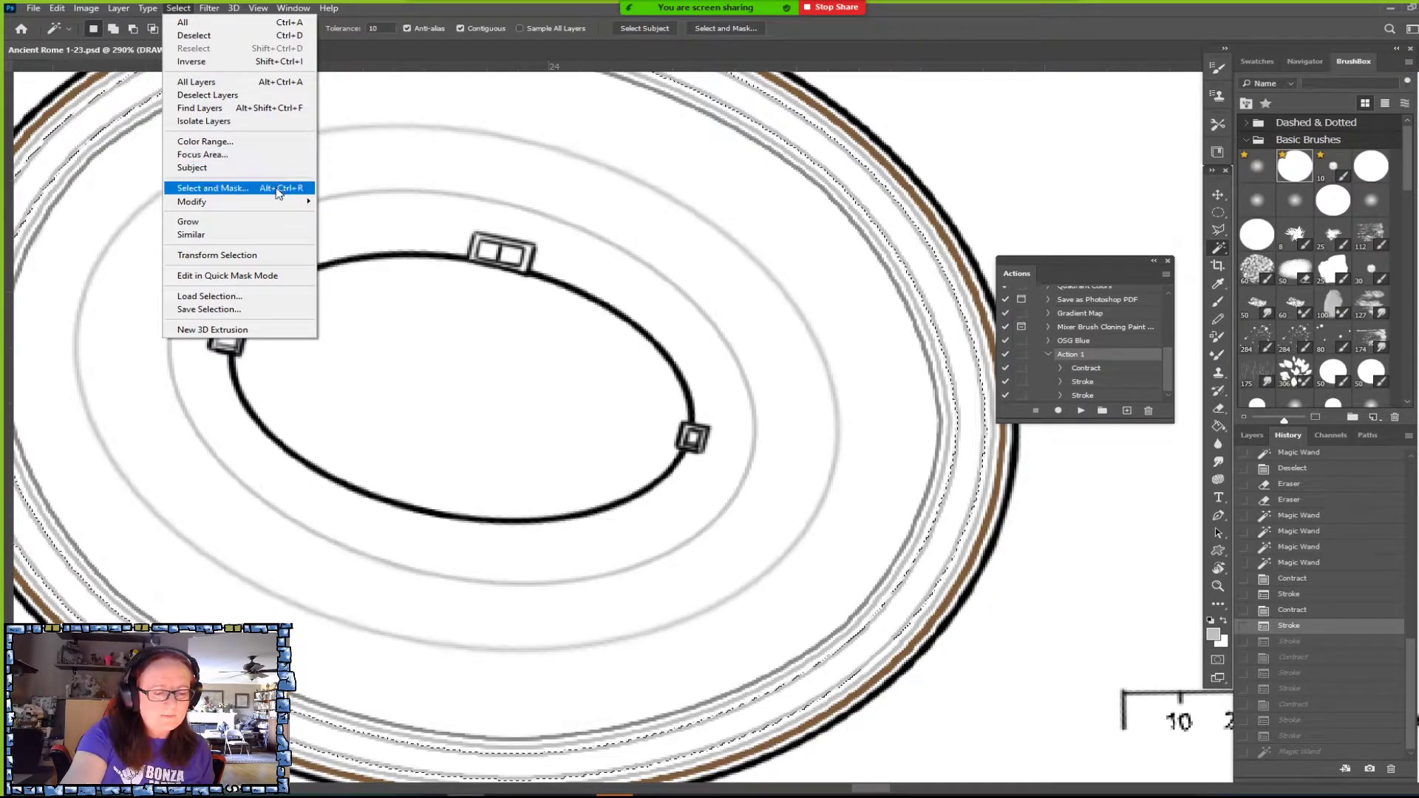
mouse_move(303, 201)
click(362, 237)
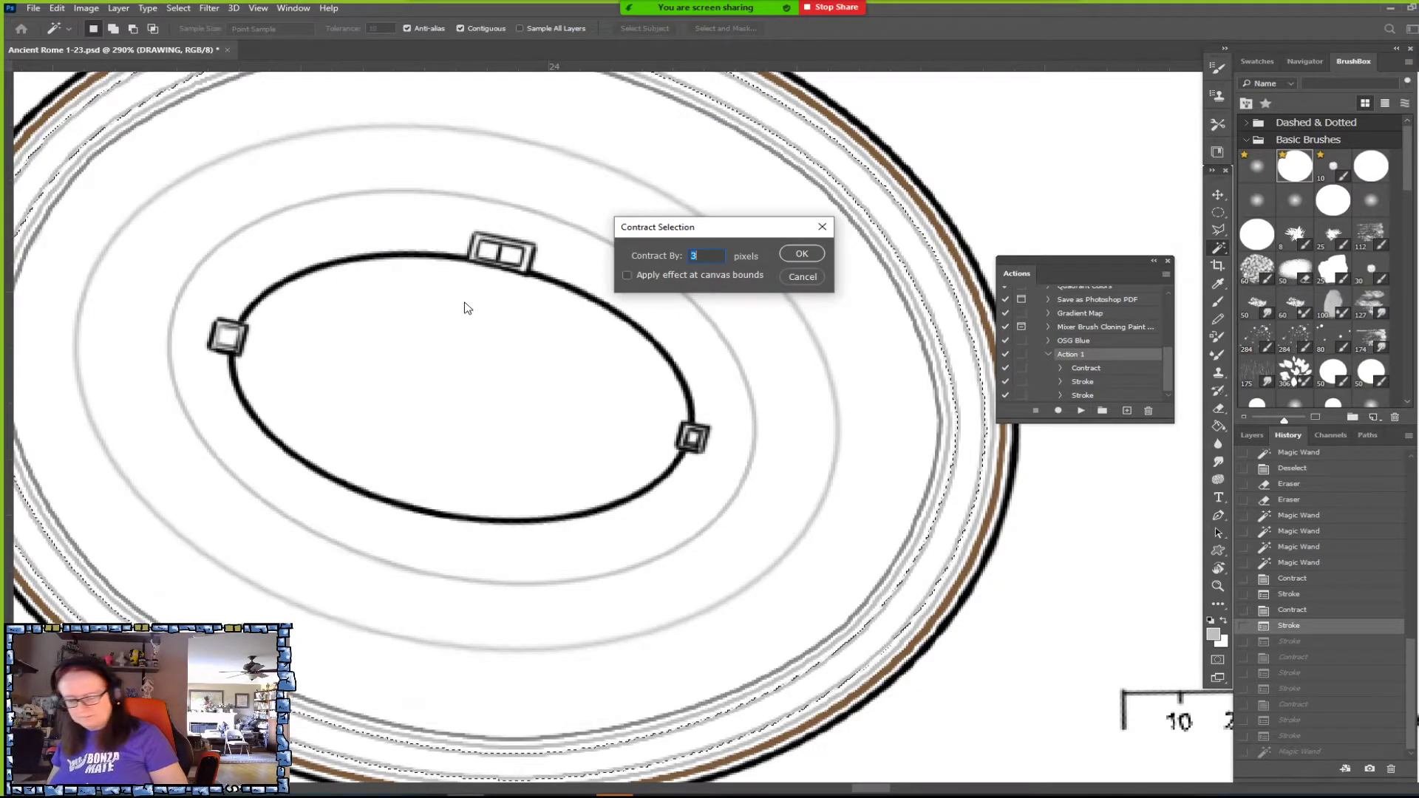
key(Return)
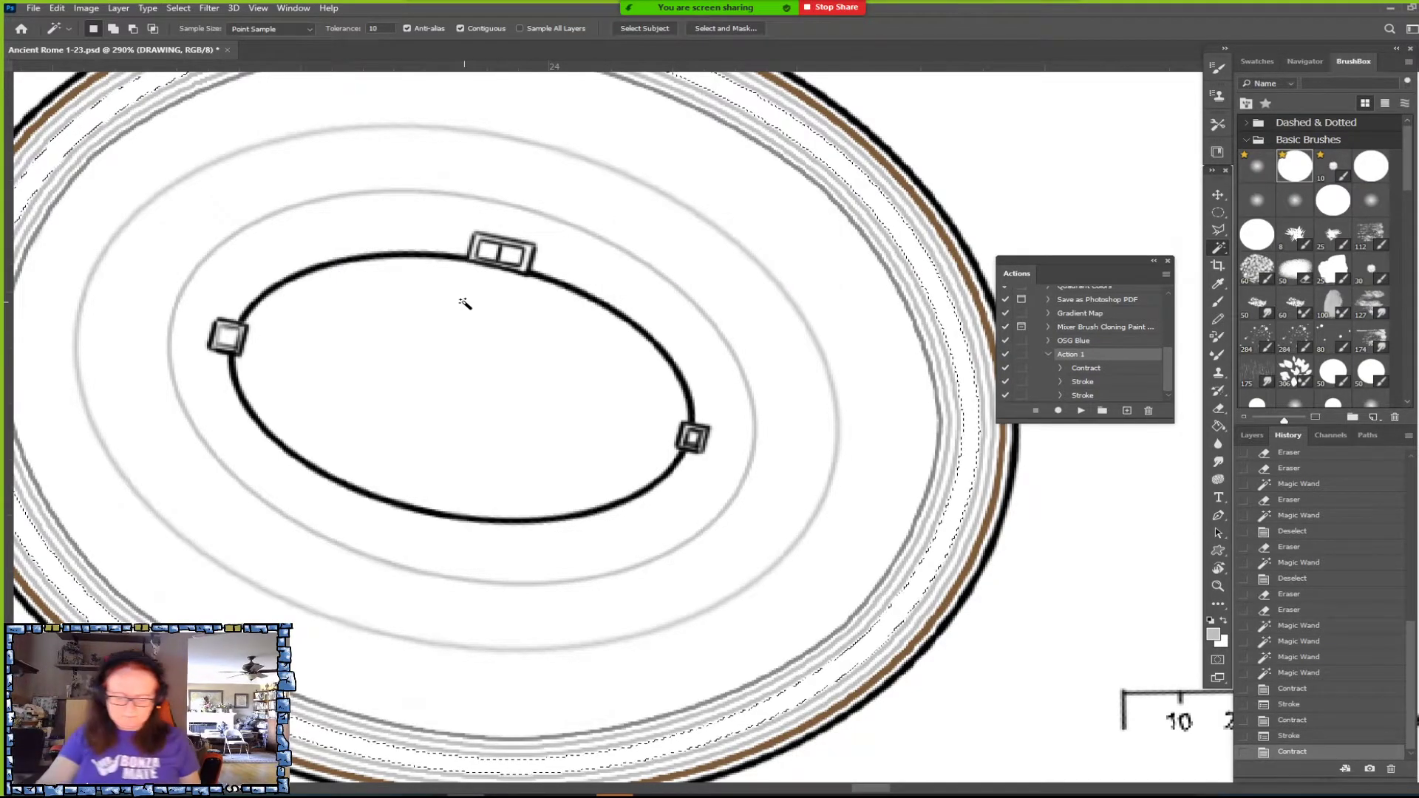
Stroke the contracted selection in the outer seating band in gray, 2 px wide, with the location set to Inside.
click(57, 8)
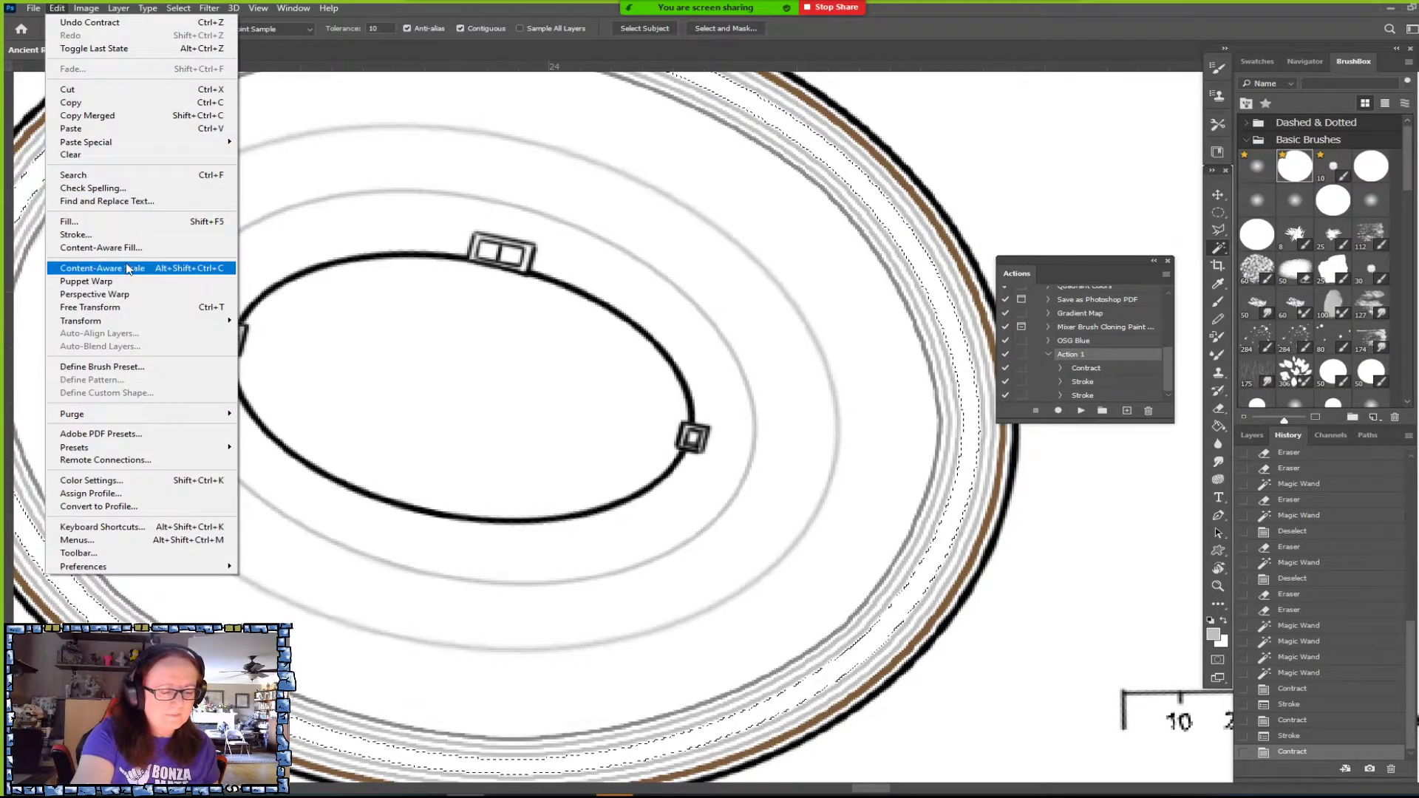
click(118, 235)
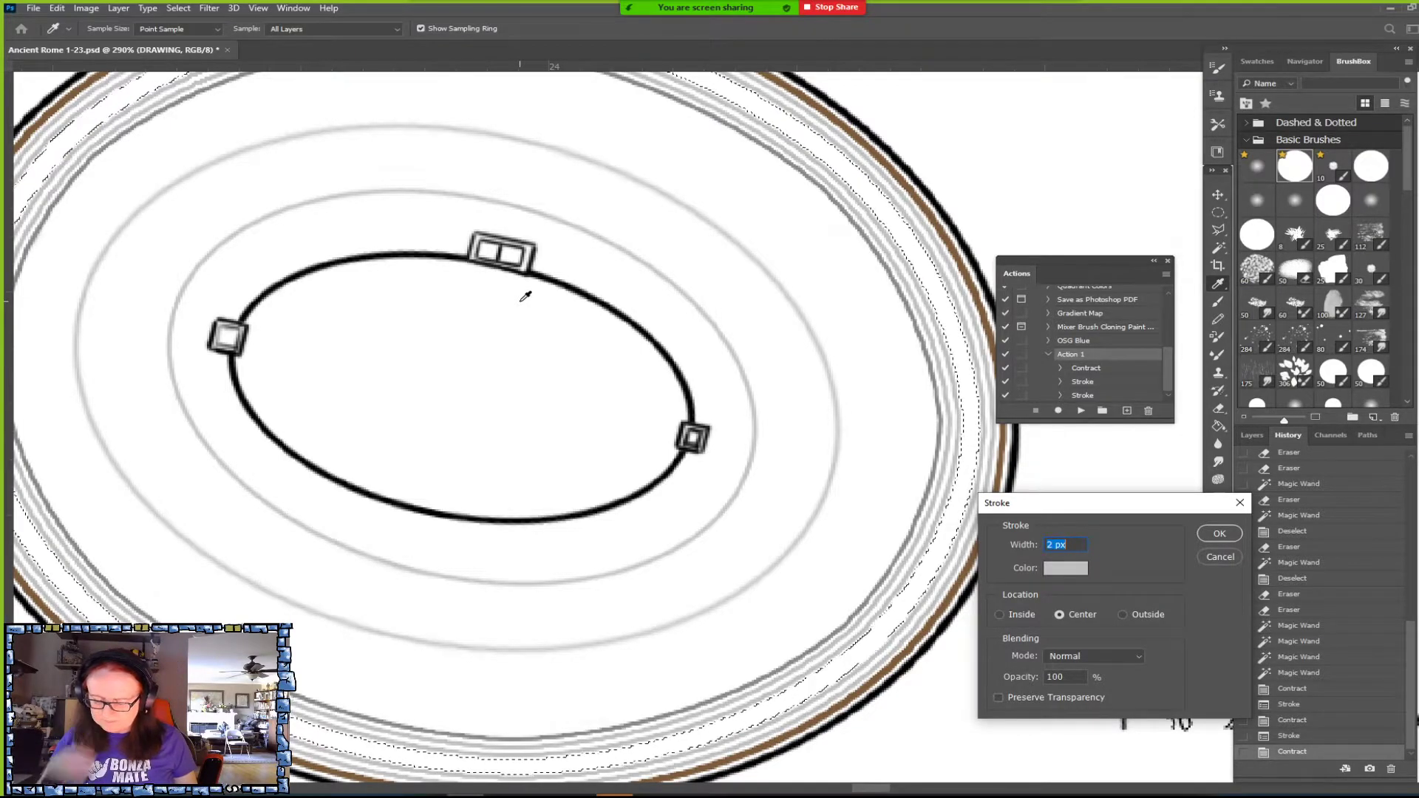
click(1002, 614)
click(1213, 532)
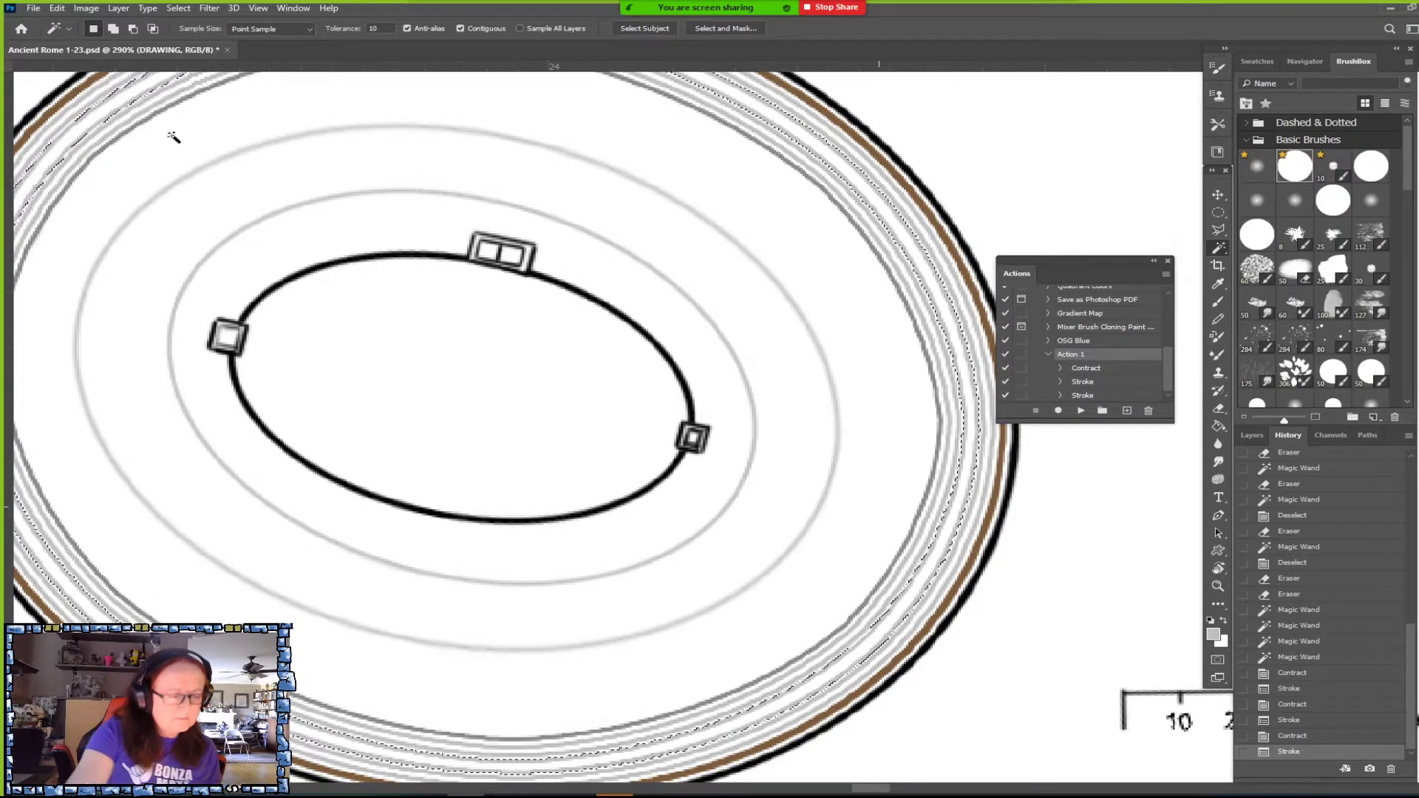
Contract the outer band's selection by another 3 pixels and stroke it in gray, 2 px wide, located Inside.
click(178, 8)
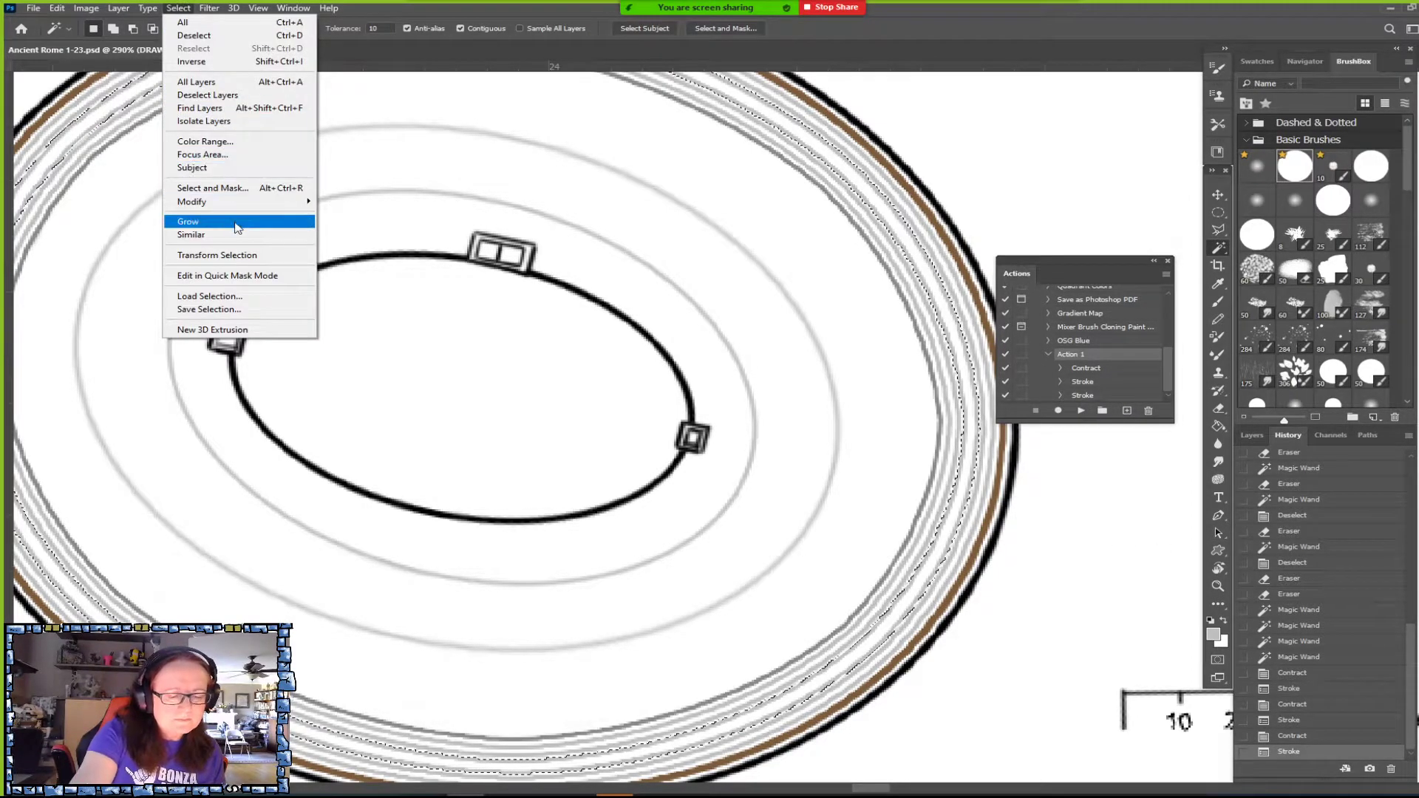
mouse_move(295, 204)
click(352, 241)
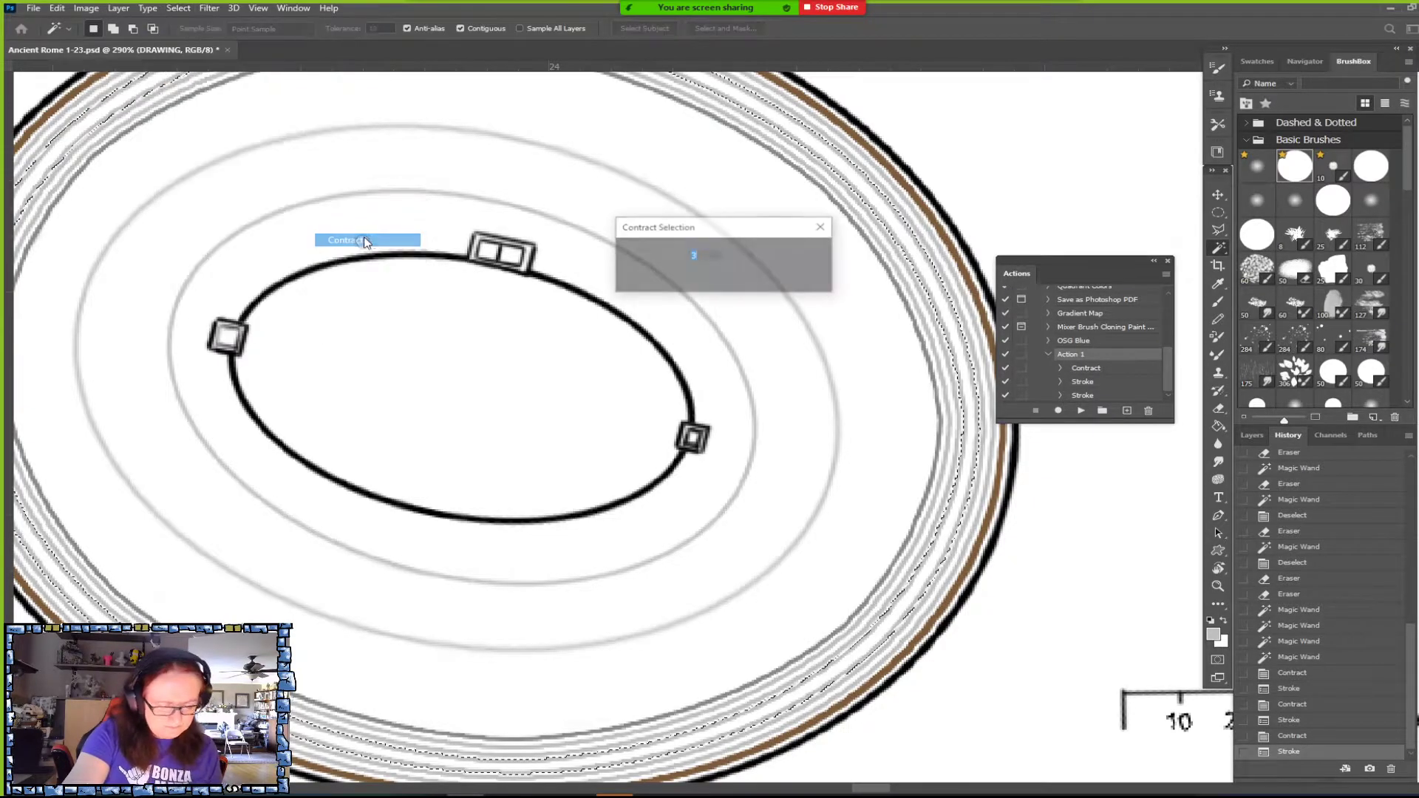
click(808, 254)
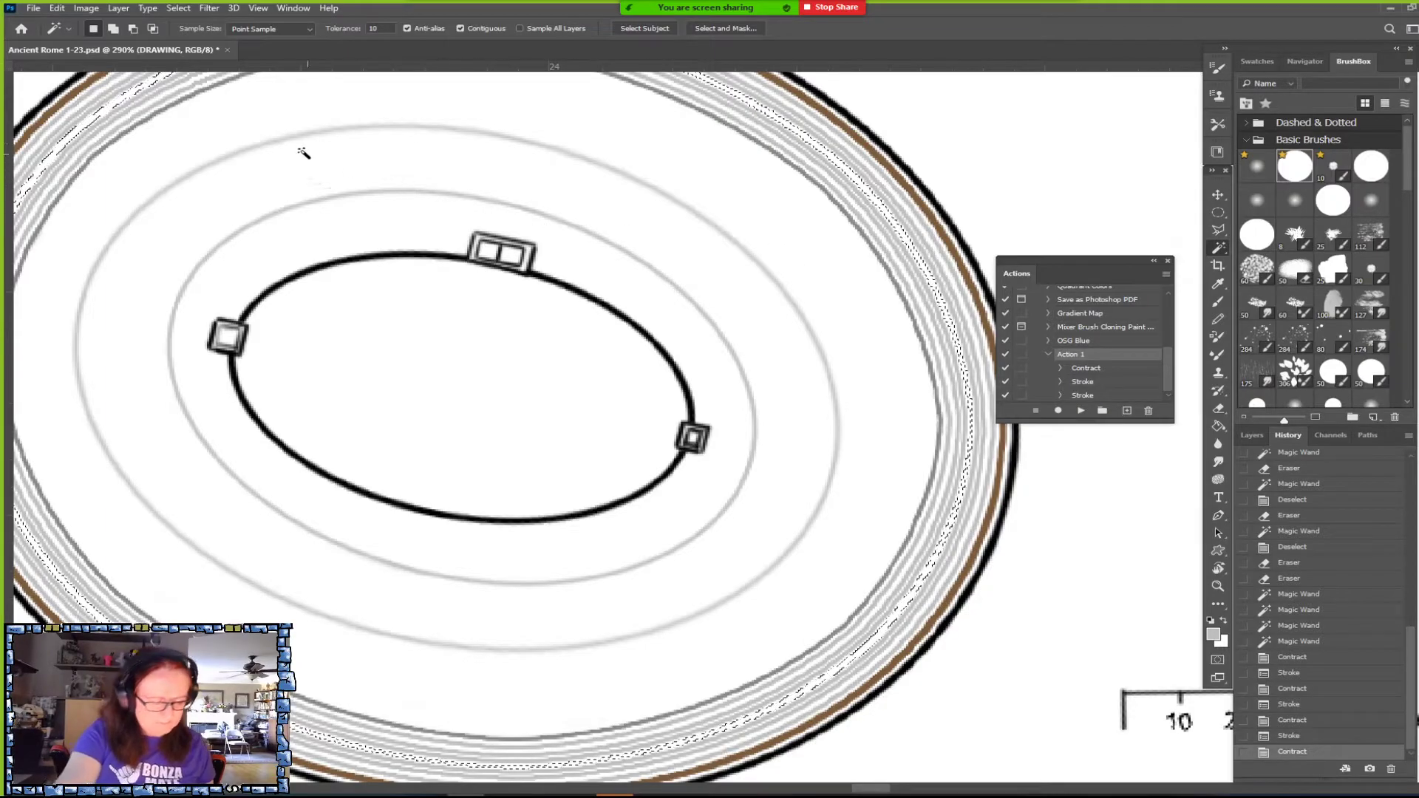
click(57, 8)
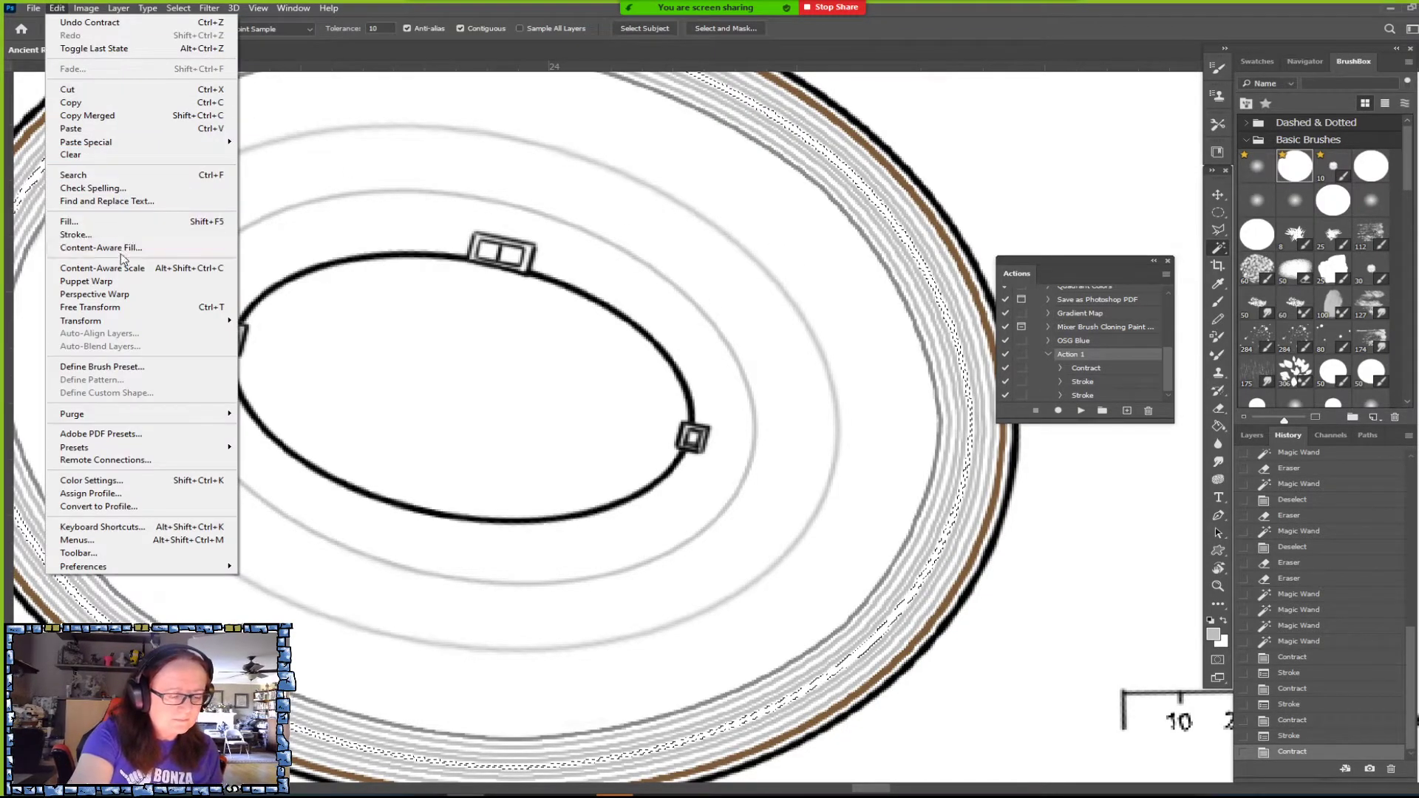
click(76, 235)
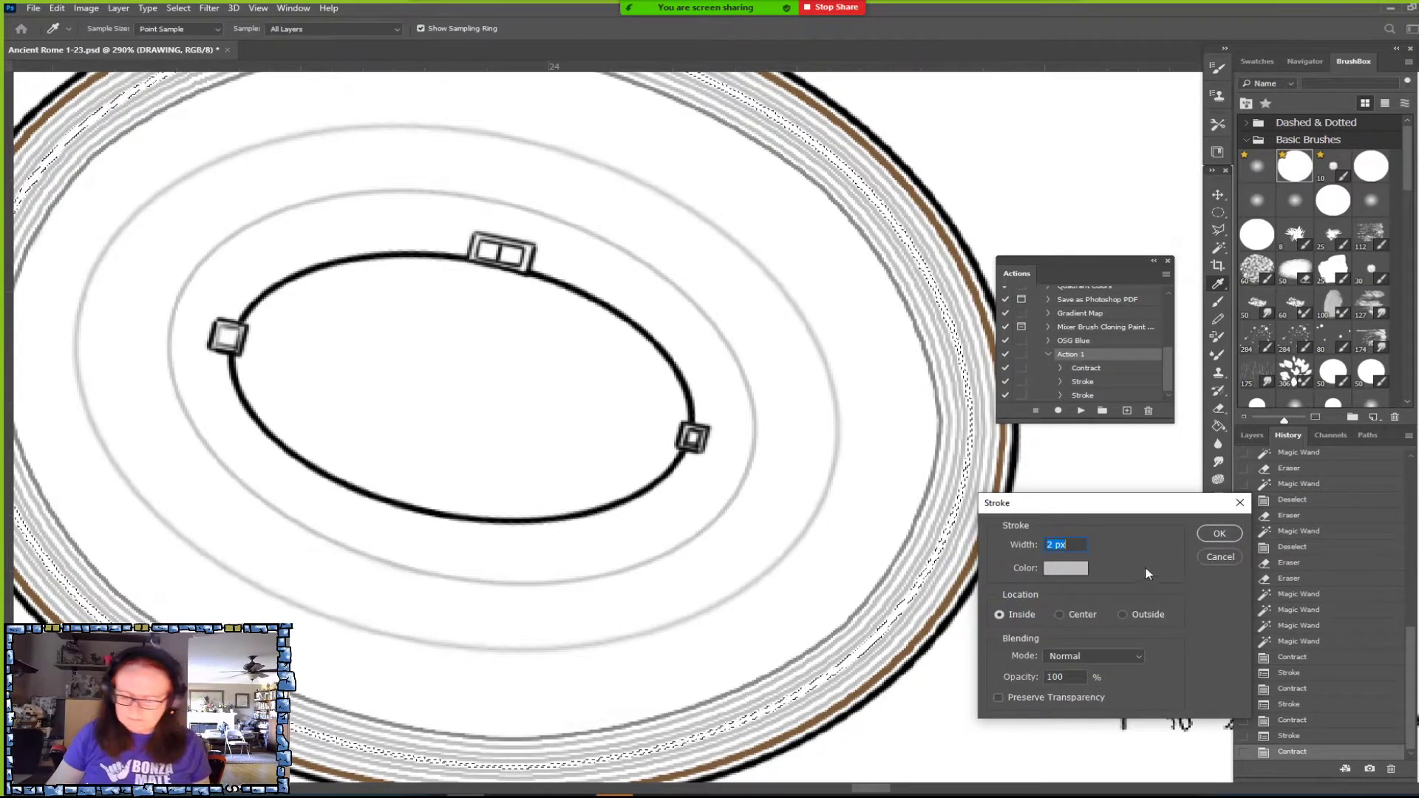
click(1220, 533)
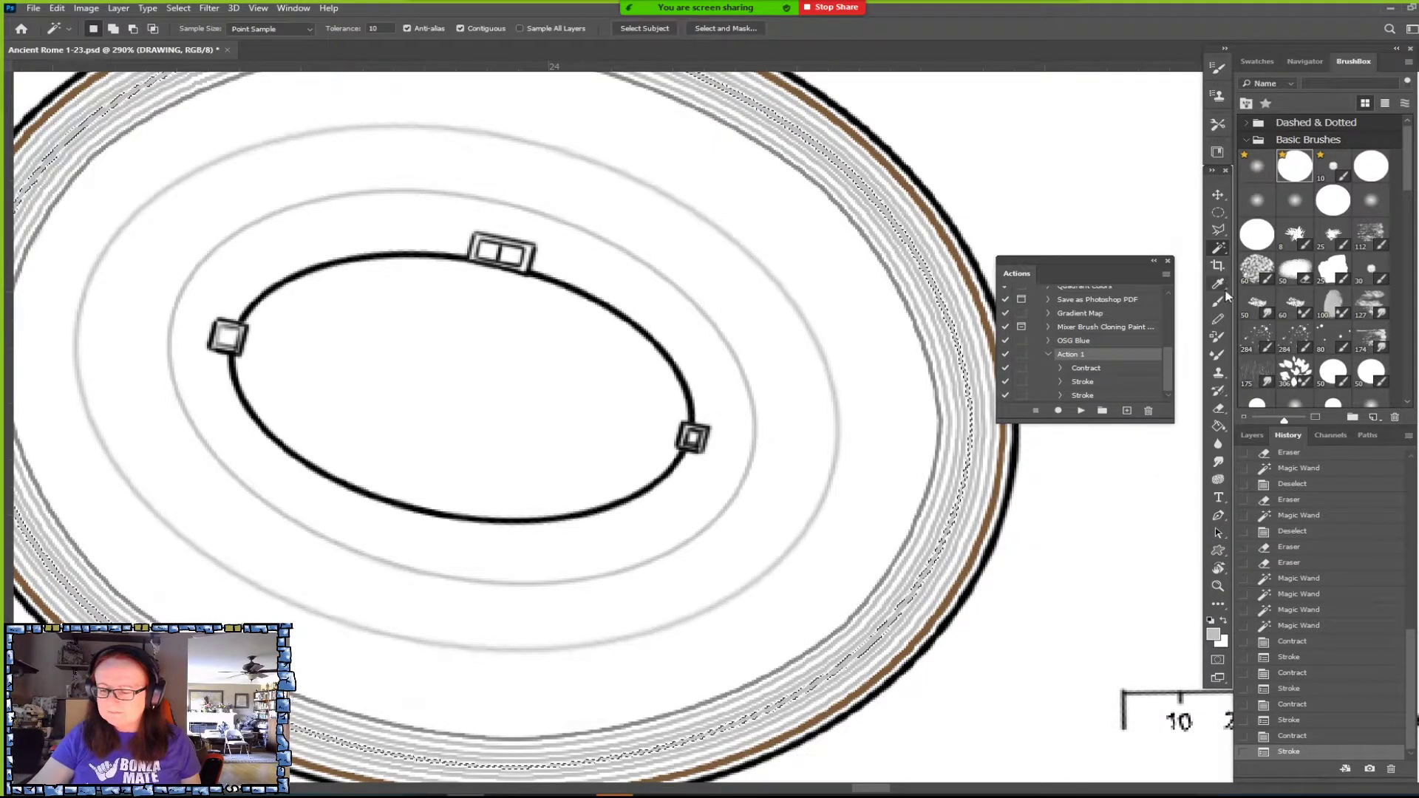
Clear the selection and examine the outer band's step lines across the whole Colosseum plan.
click(1217, 212)
drag(1170, 234, 1109, 413)
scroll(991, 530, down, 3)
scroll(991, 530, up, 1)
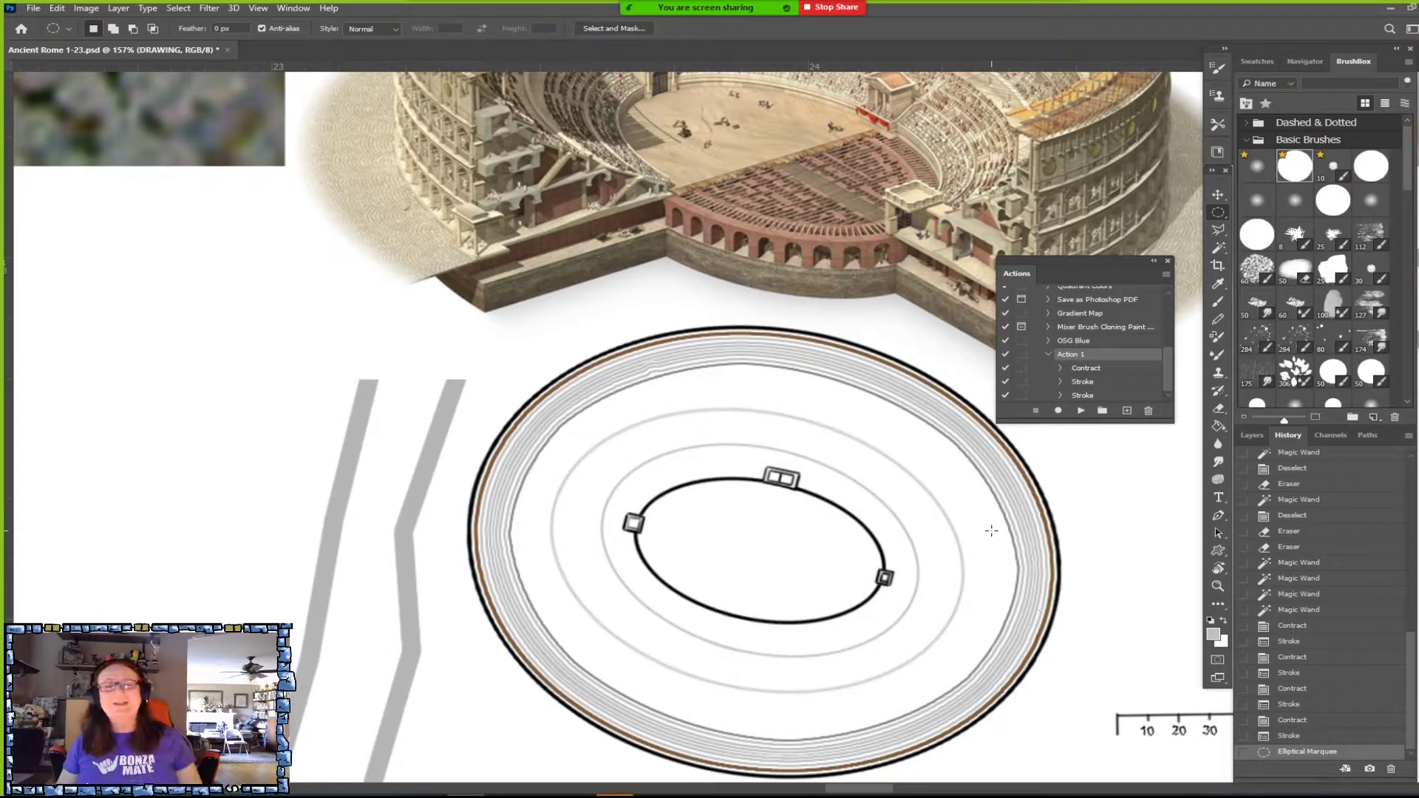
scroll(991, 531, down, 3)
scroll(991, 531, up, 3)
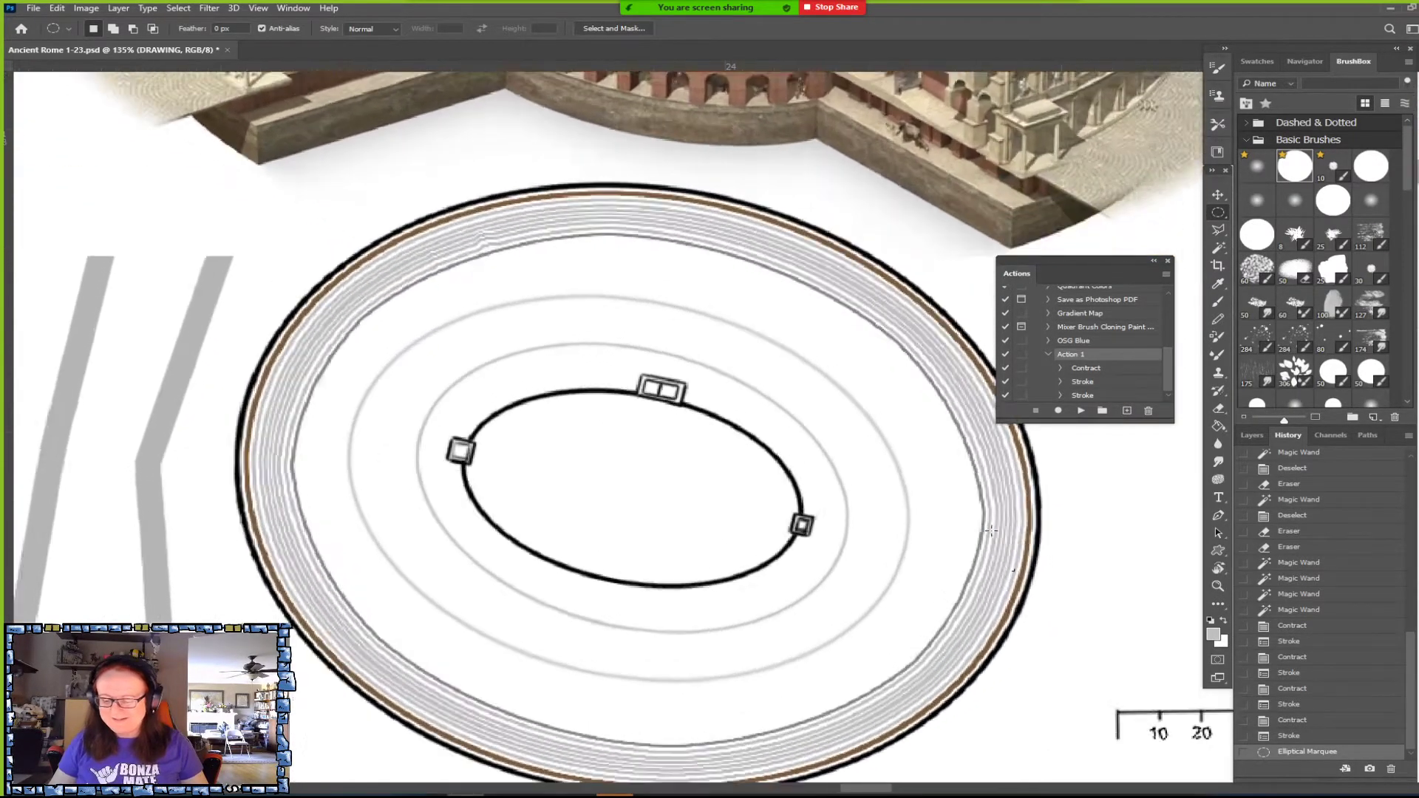
scroll(991, 530, up, 3)
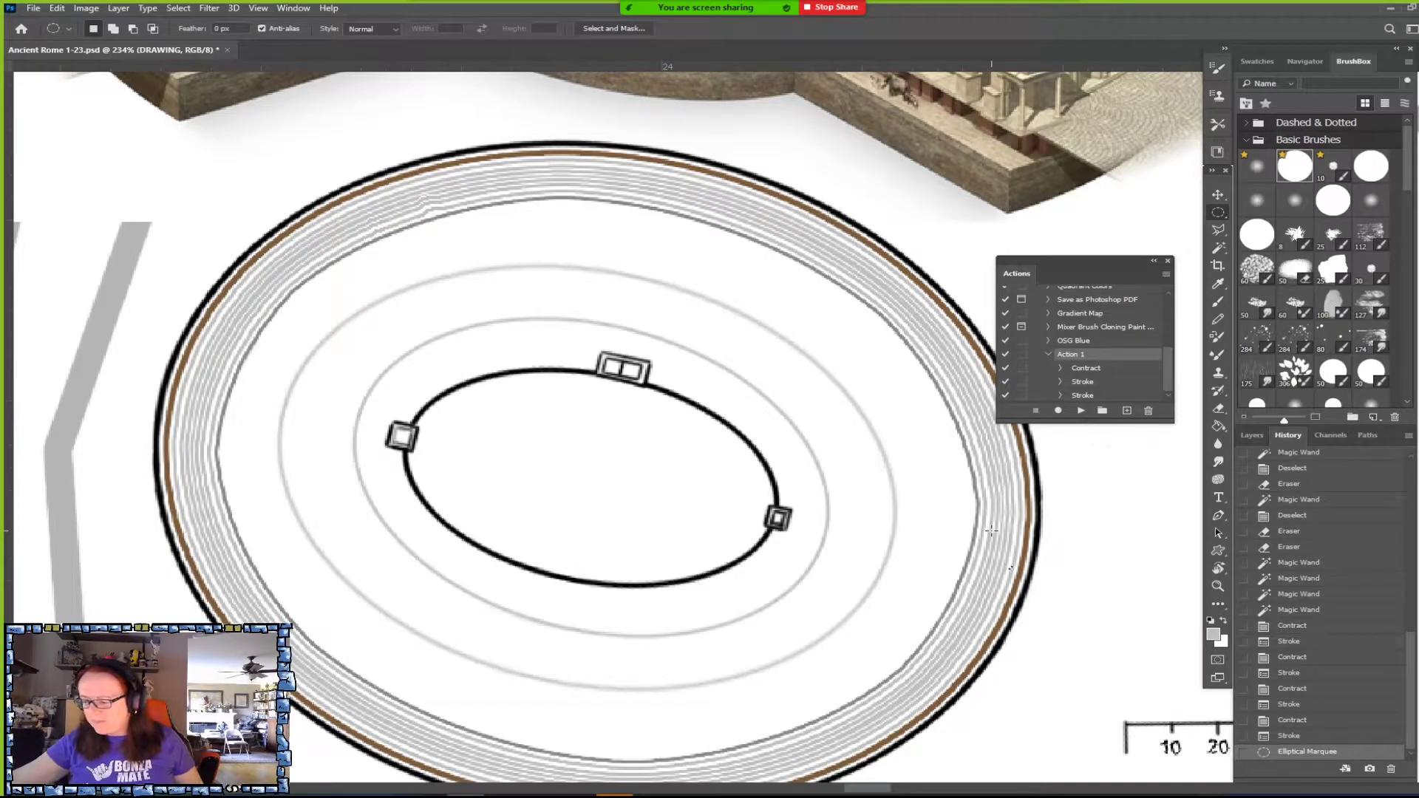
scroll(991, 530, down, 3)
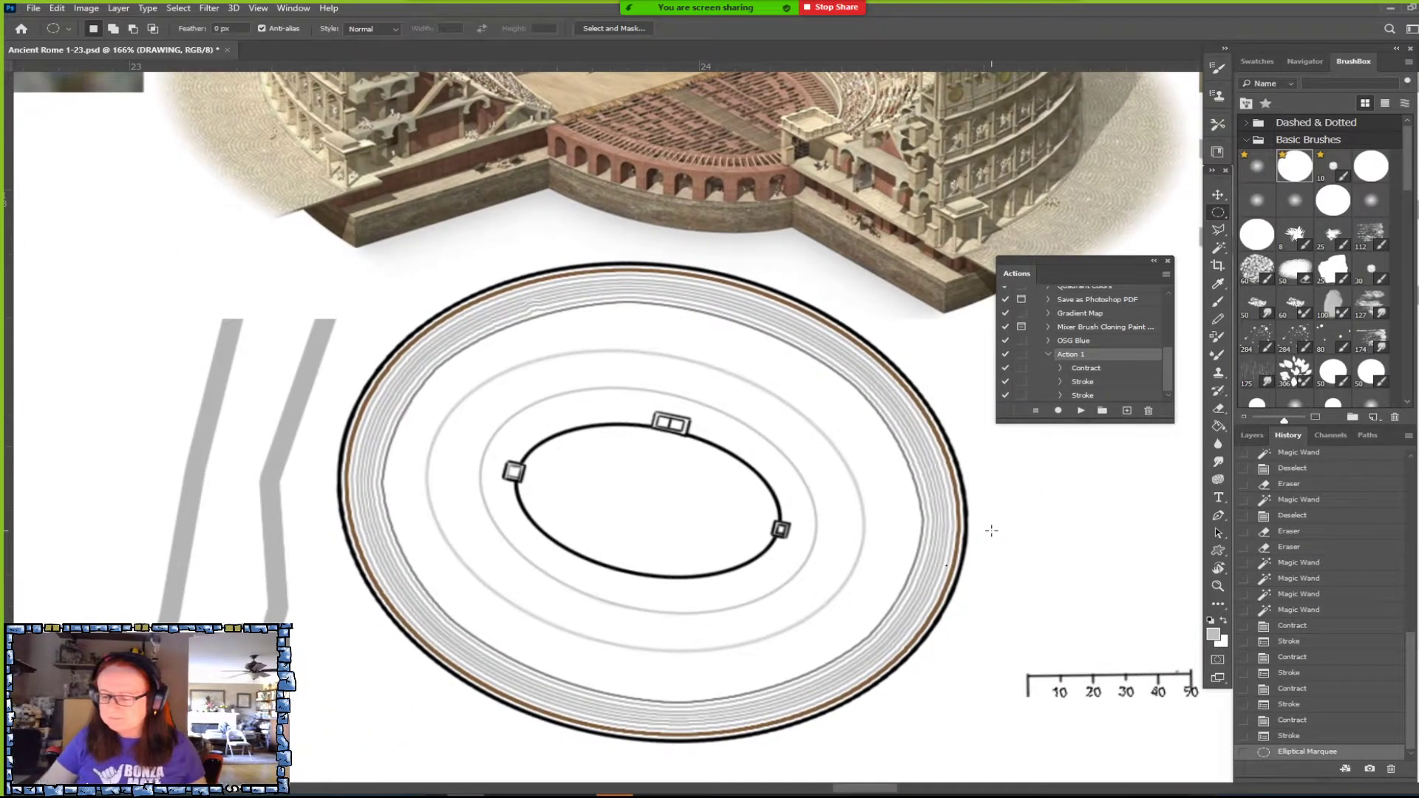
Select the middle seating band with the Magic Wand, run Action 1 on it twice, and undo the last stroke.
key(w)
click(937, 633)
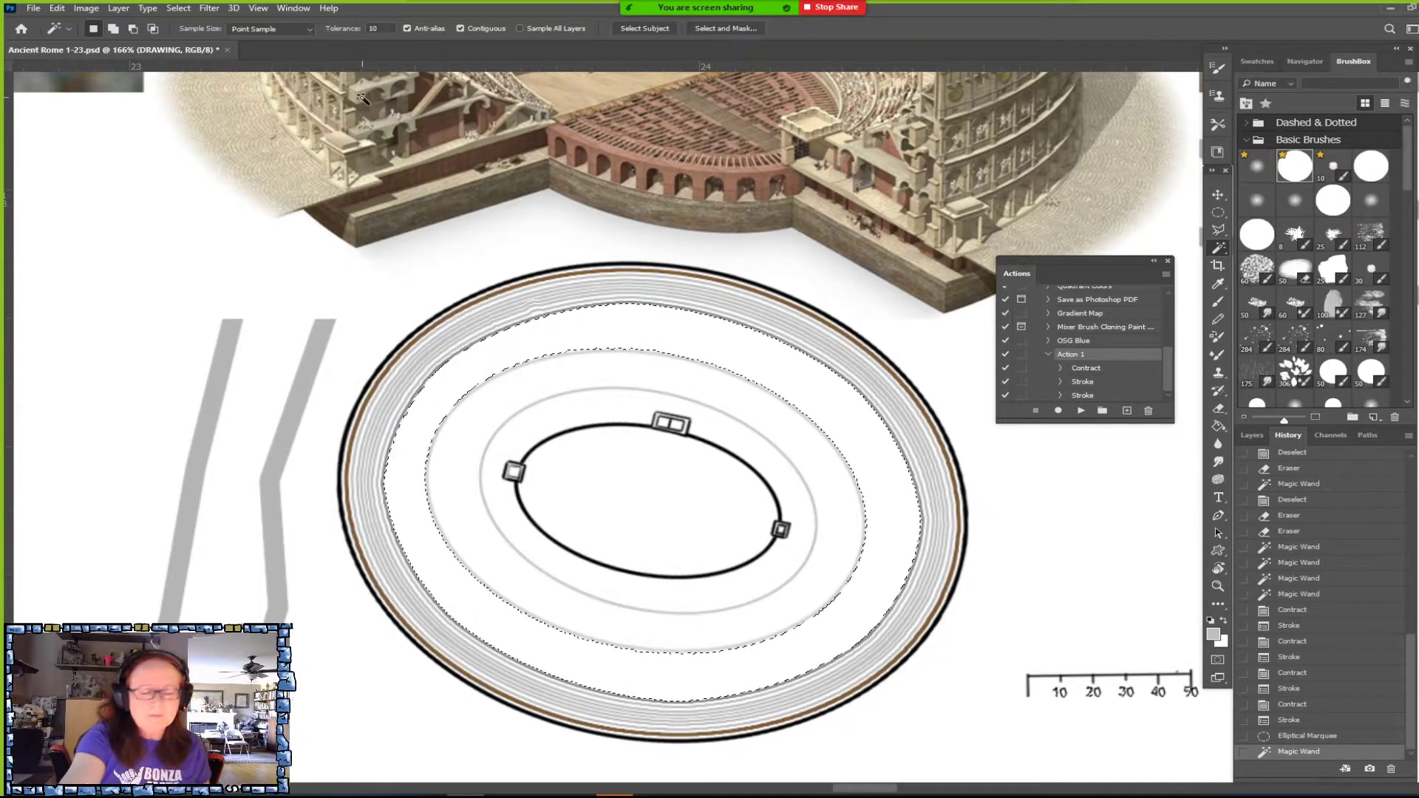
click(1080, 411)
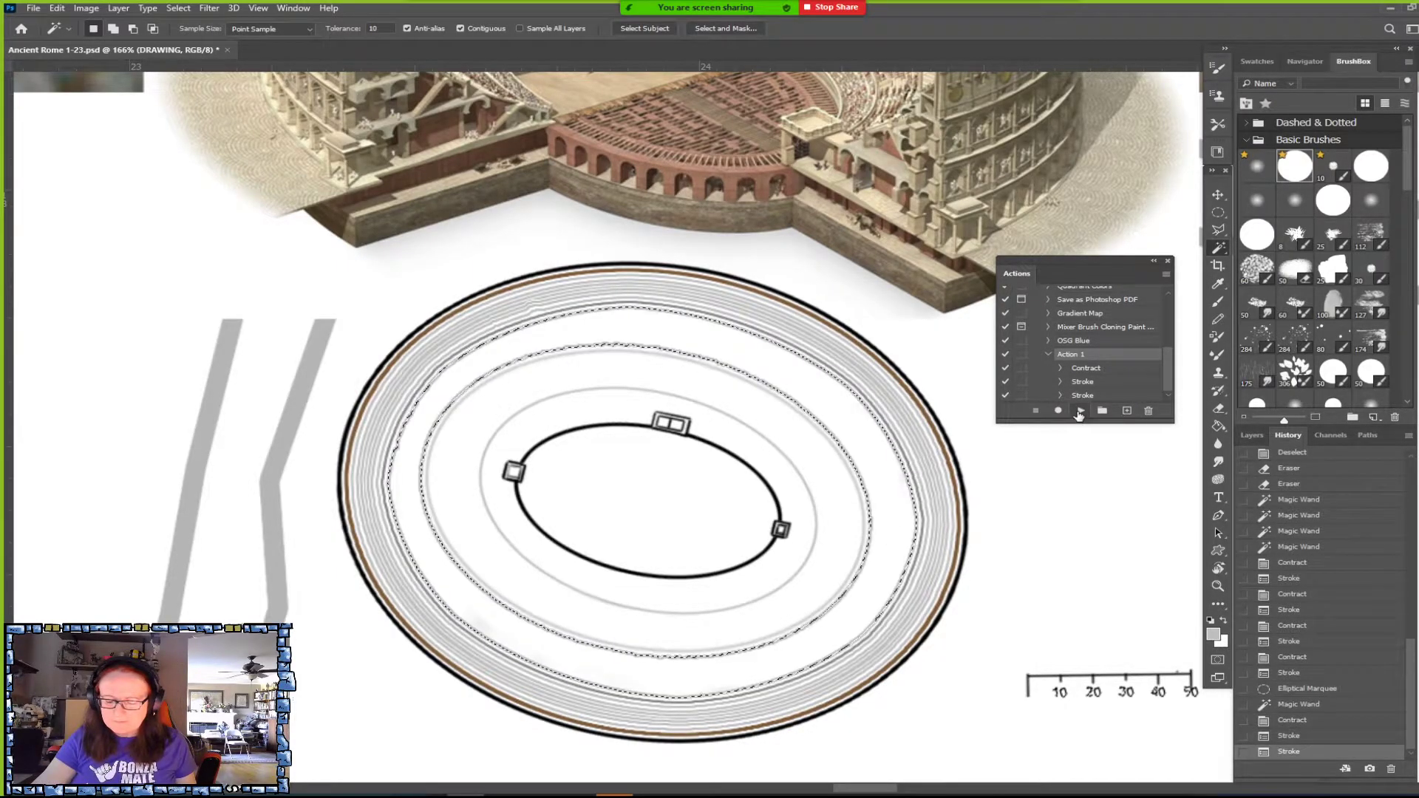
click(1079, 411)
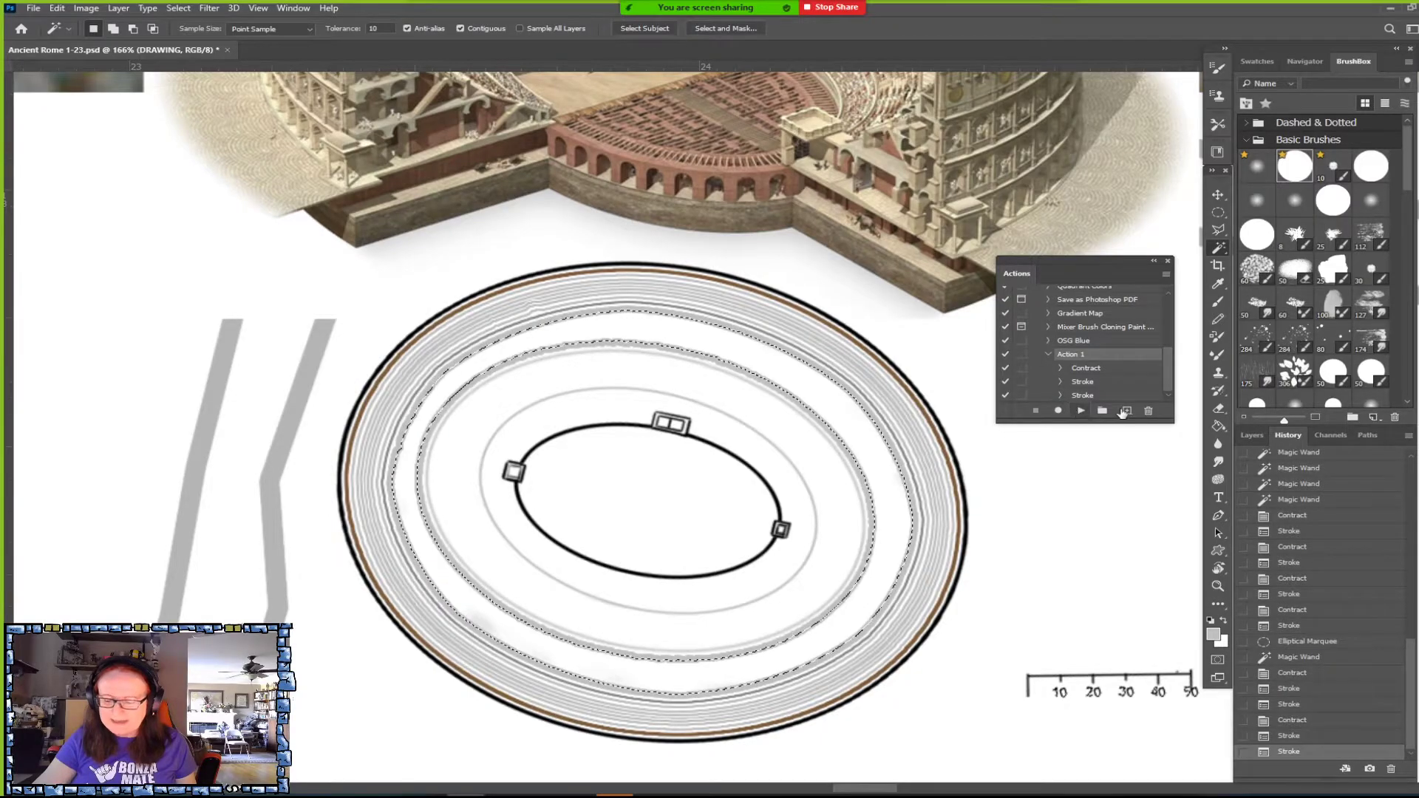
key(ctrl+z)
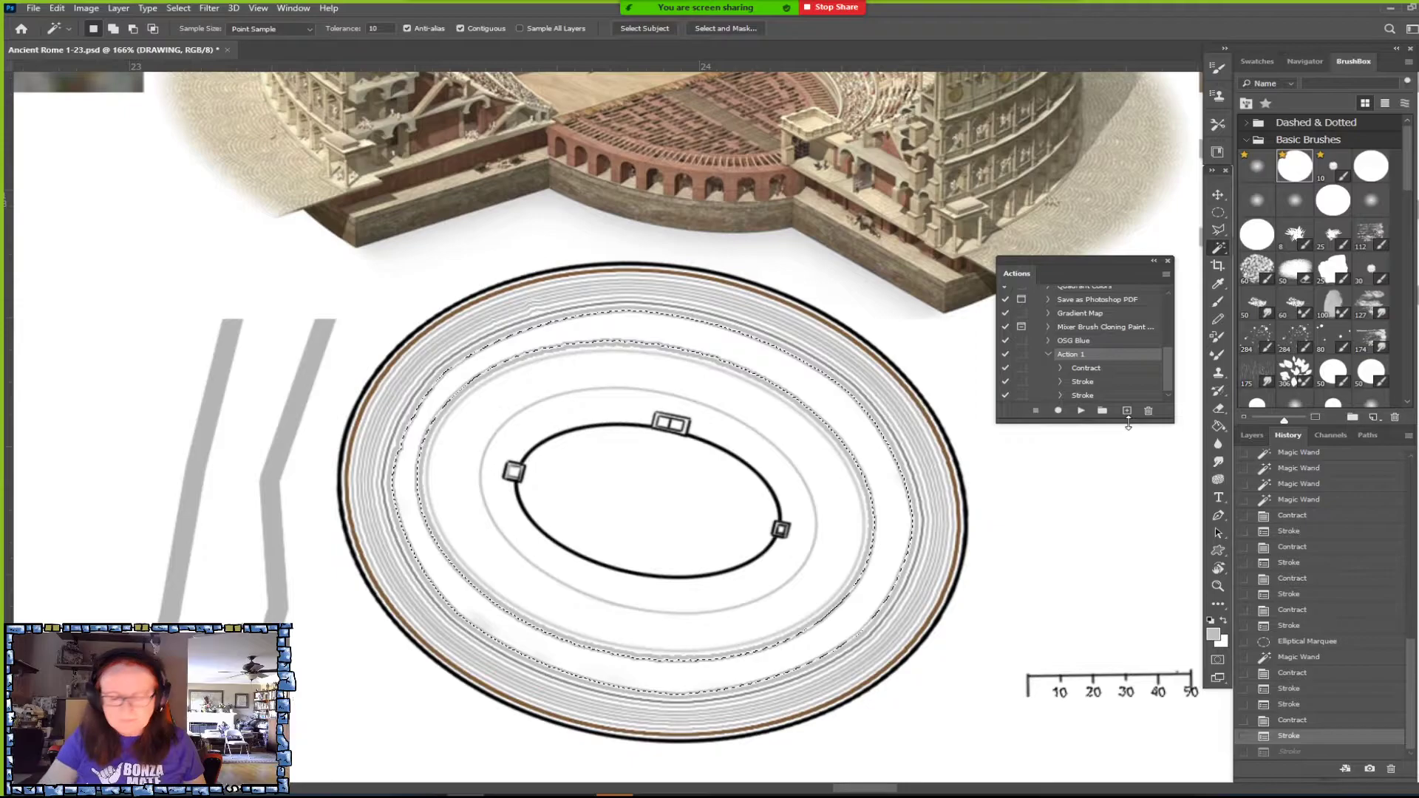
Contract the middle band's selection by 3 pixels and stroke it in gray, 2 px wide, located Inside.
click(181, 11)
mouse_move(281, 200)
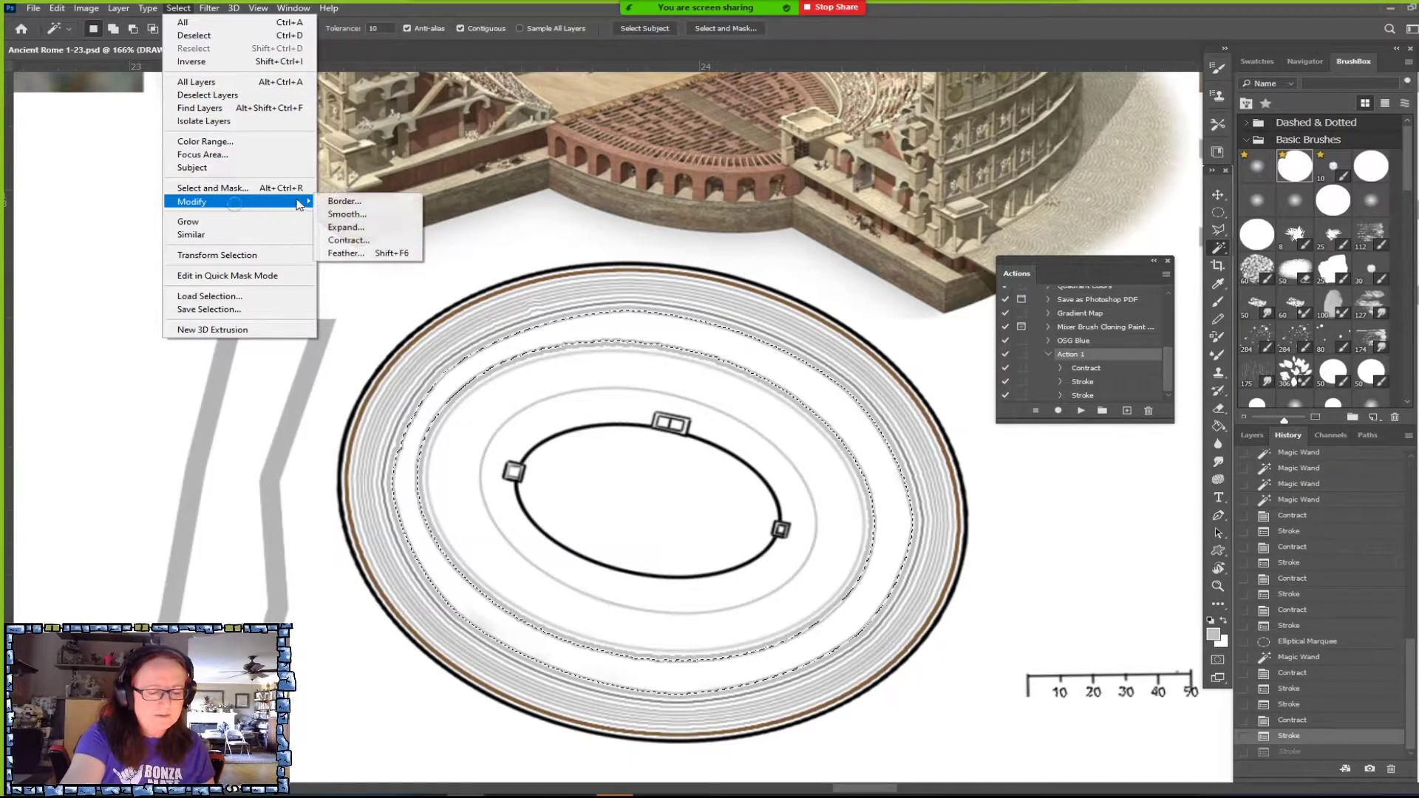
click(390, 240)
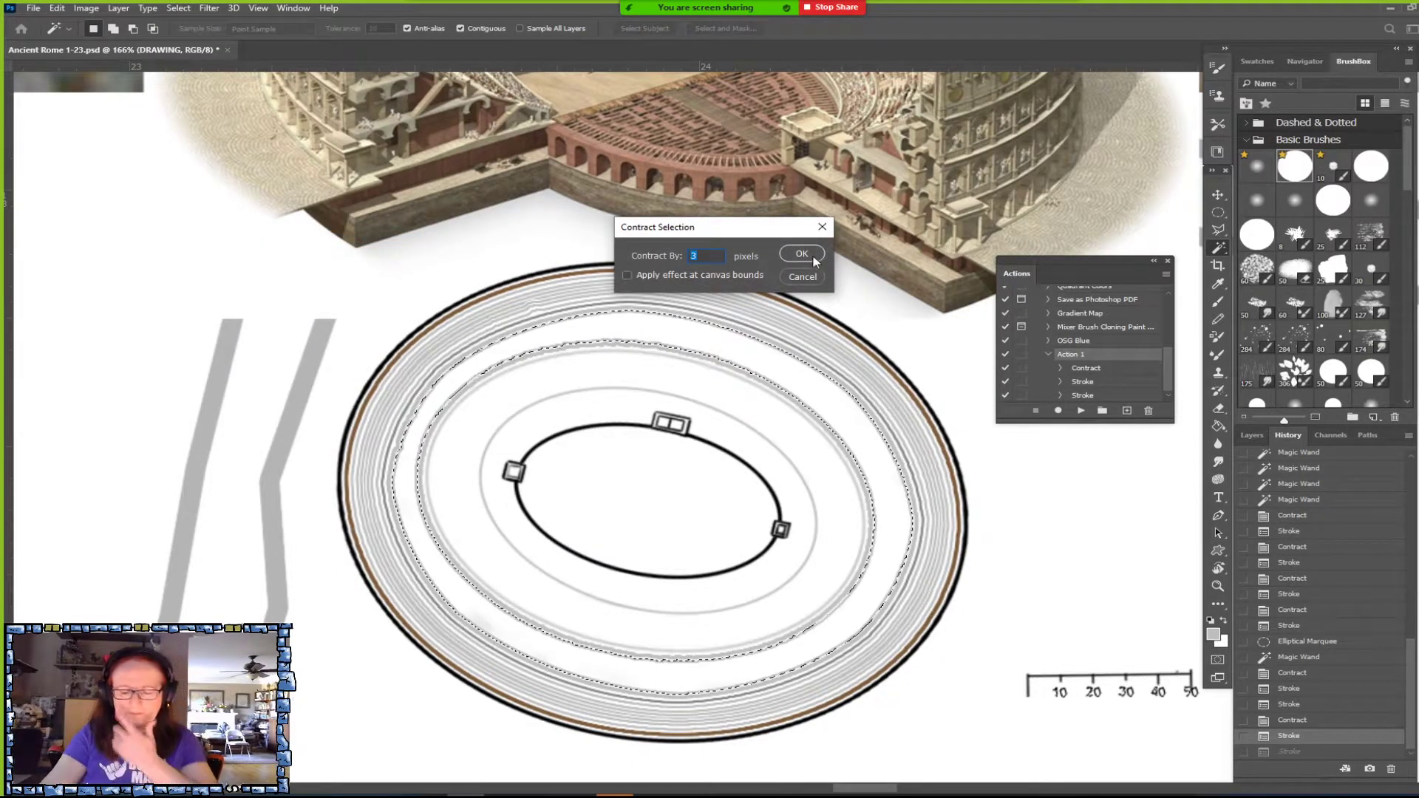
click(805, 253)
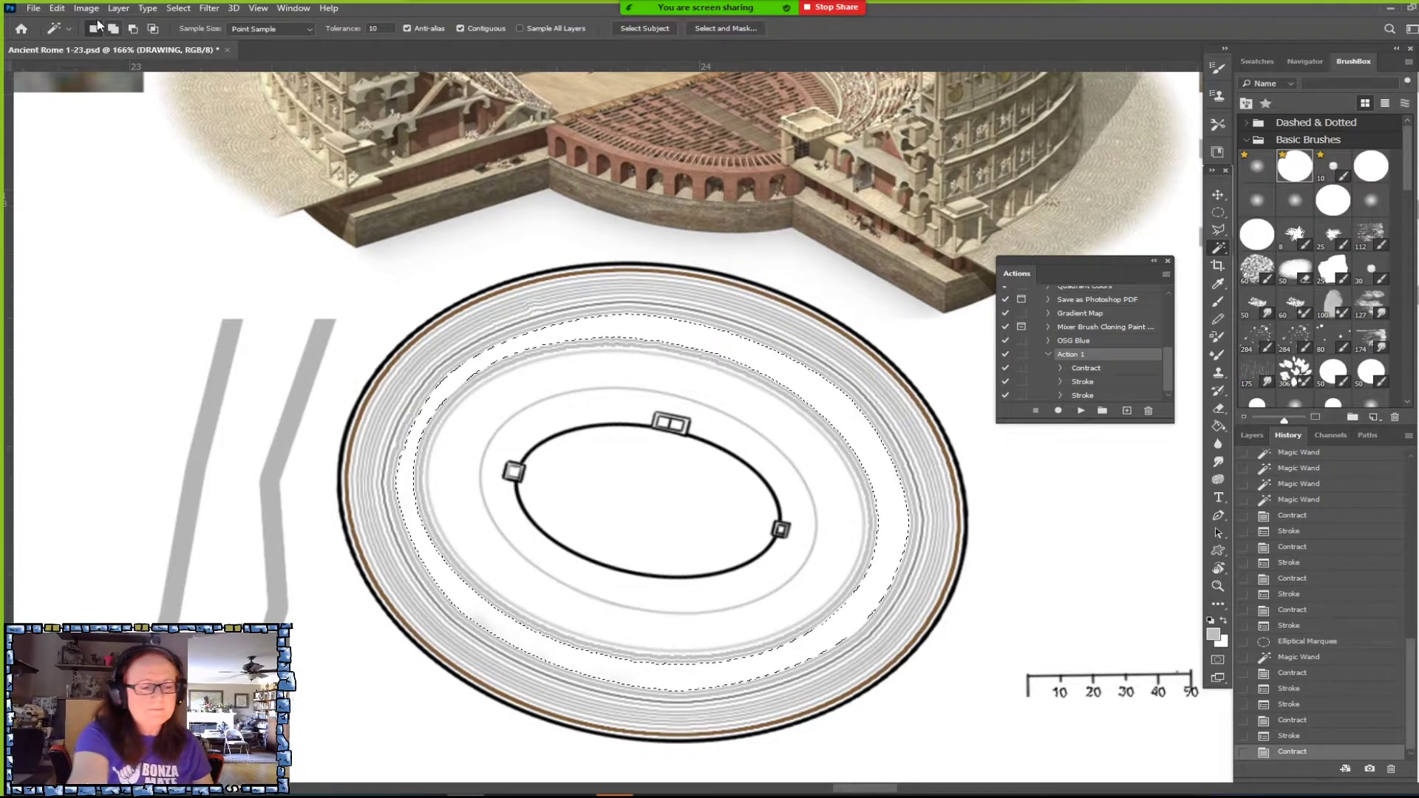
click(57, 9)
click(105, 237)
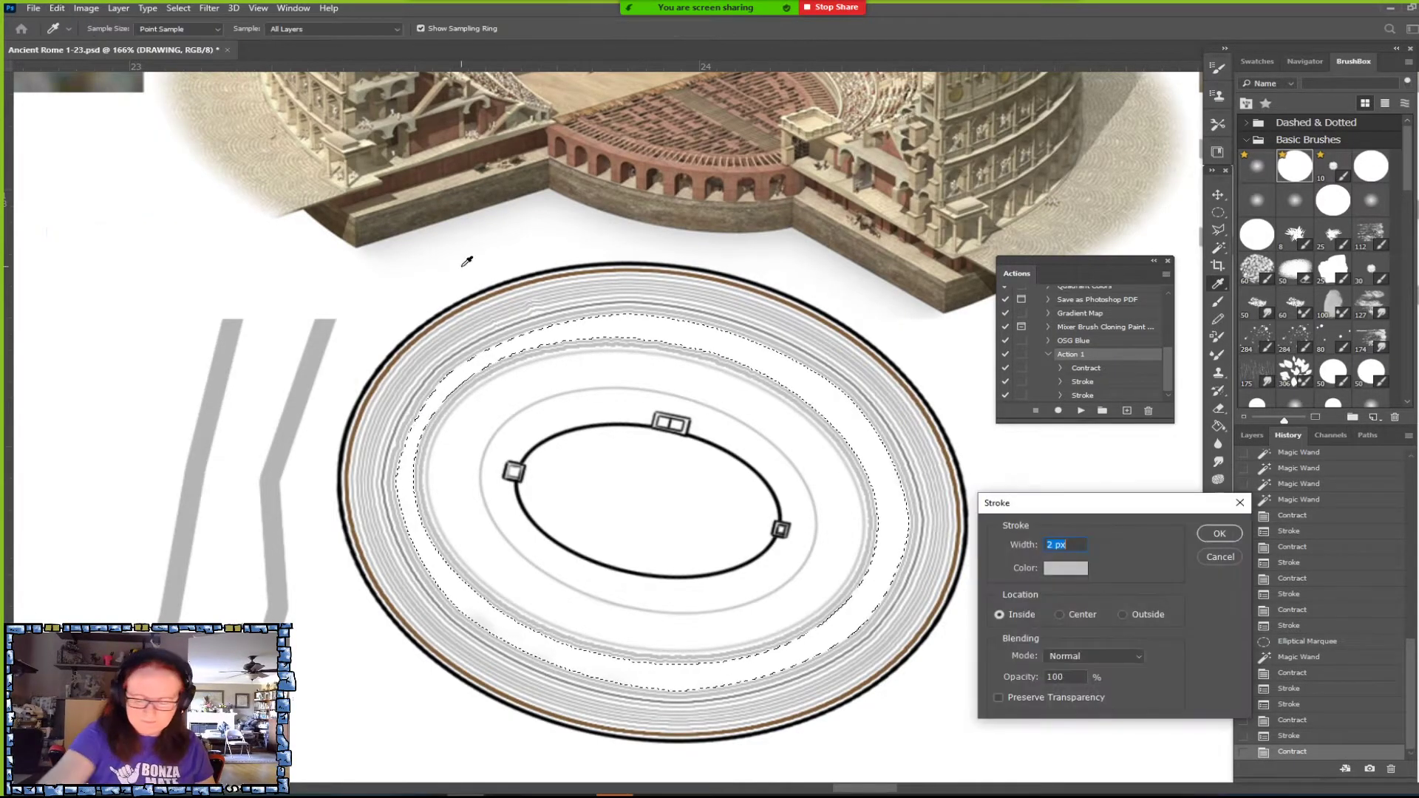
click(1219, 532)
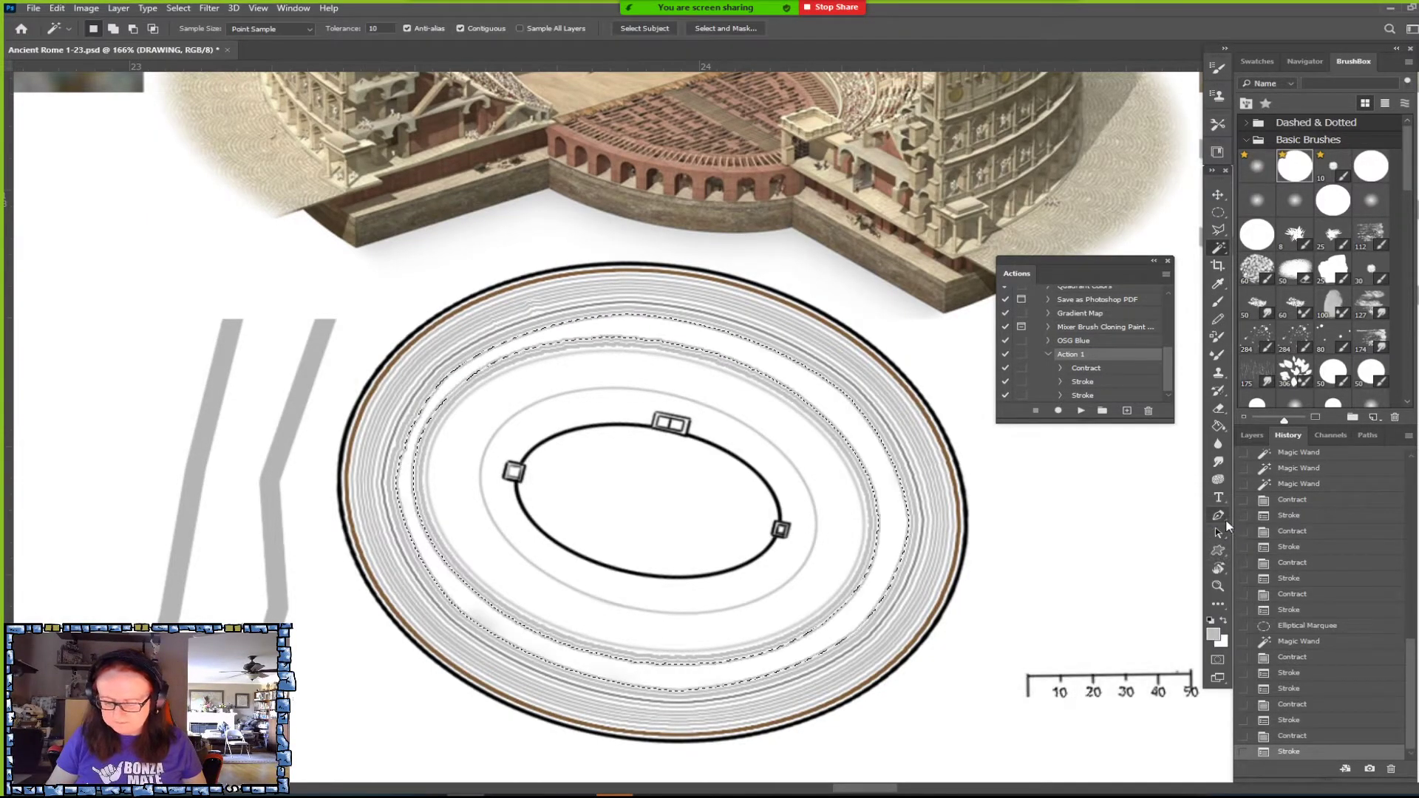
Record Action 2 in Default Actions, contracting the middle band's selection by 3 pixels and stroking it in gray, 2 px wide, located Inside.
click(1127, 411)
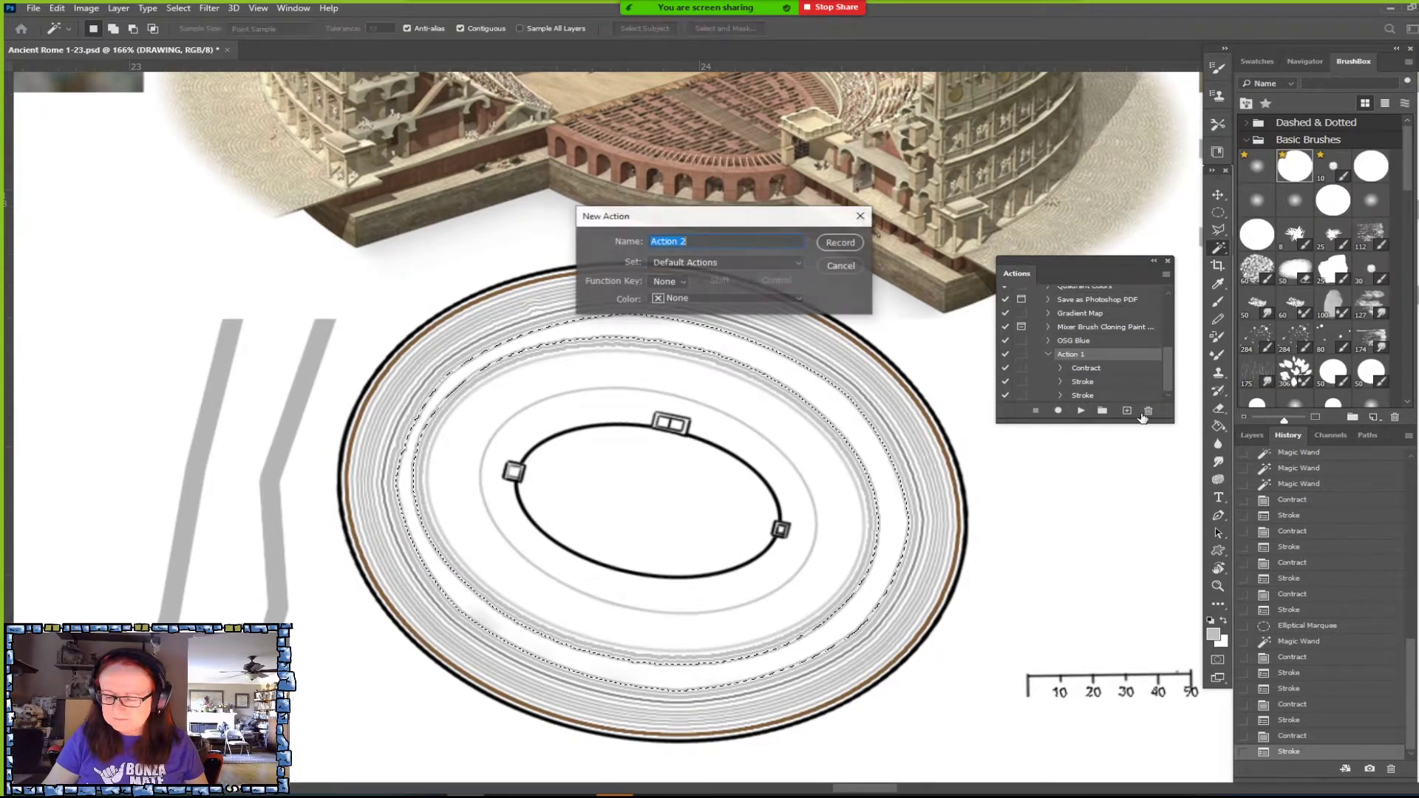
click(842, 242)
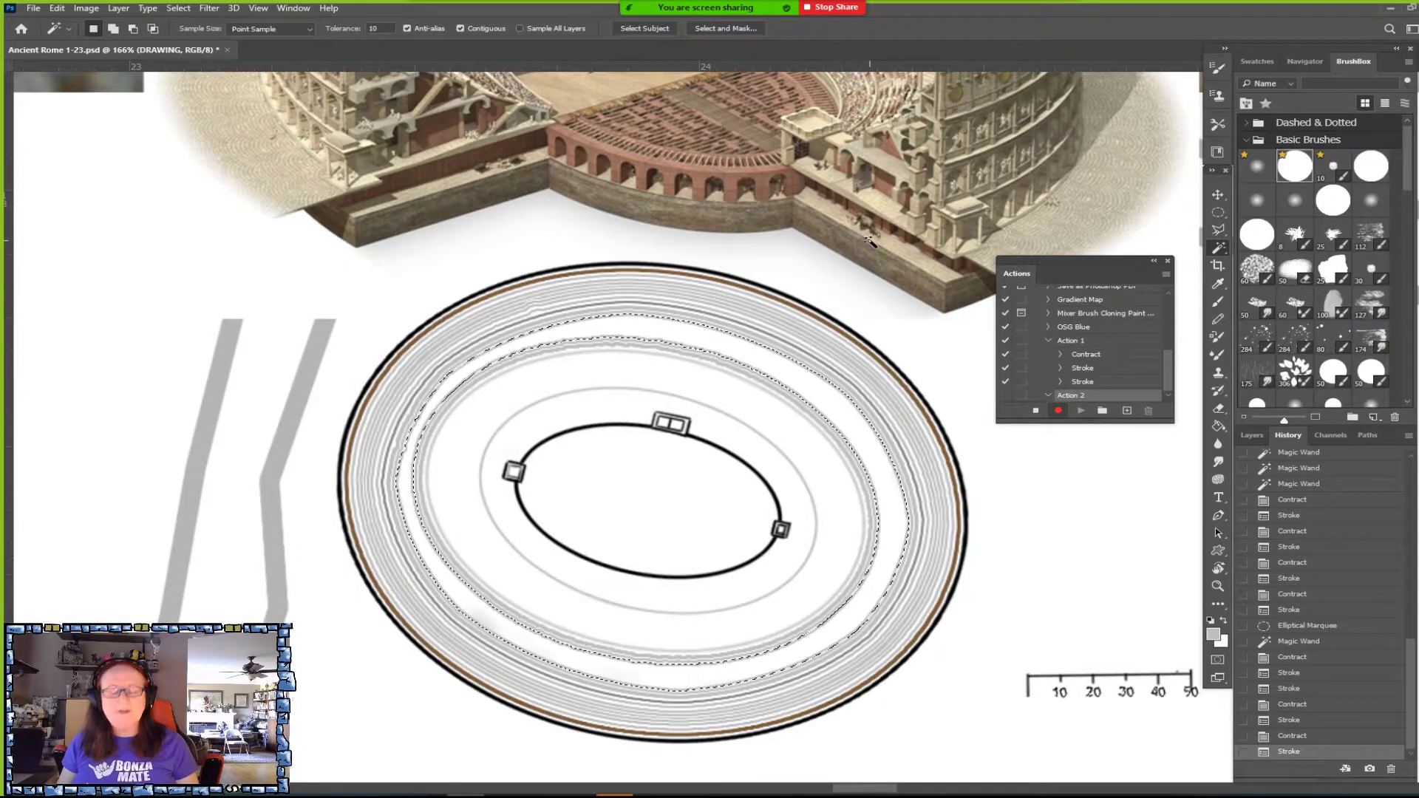
click(57, 8)
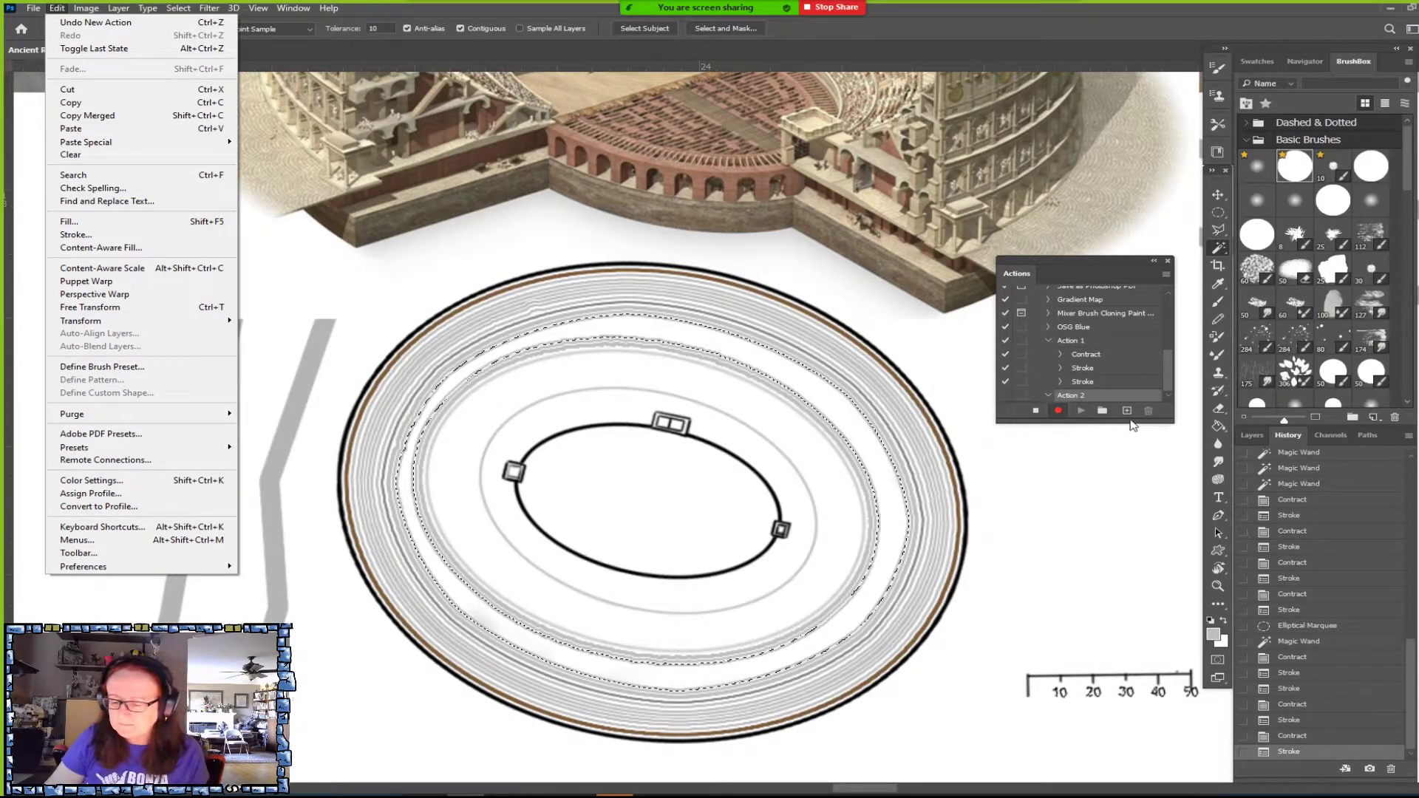
mouse_move(194, 201)
click(399, 240)
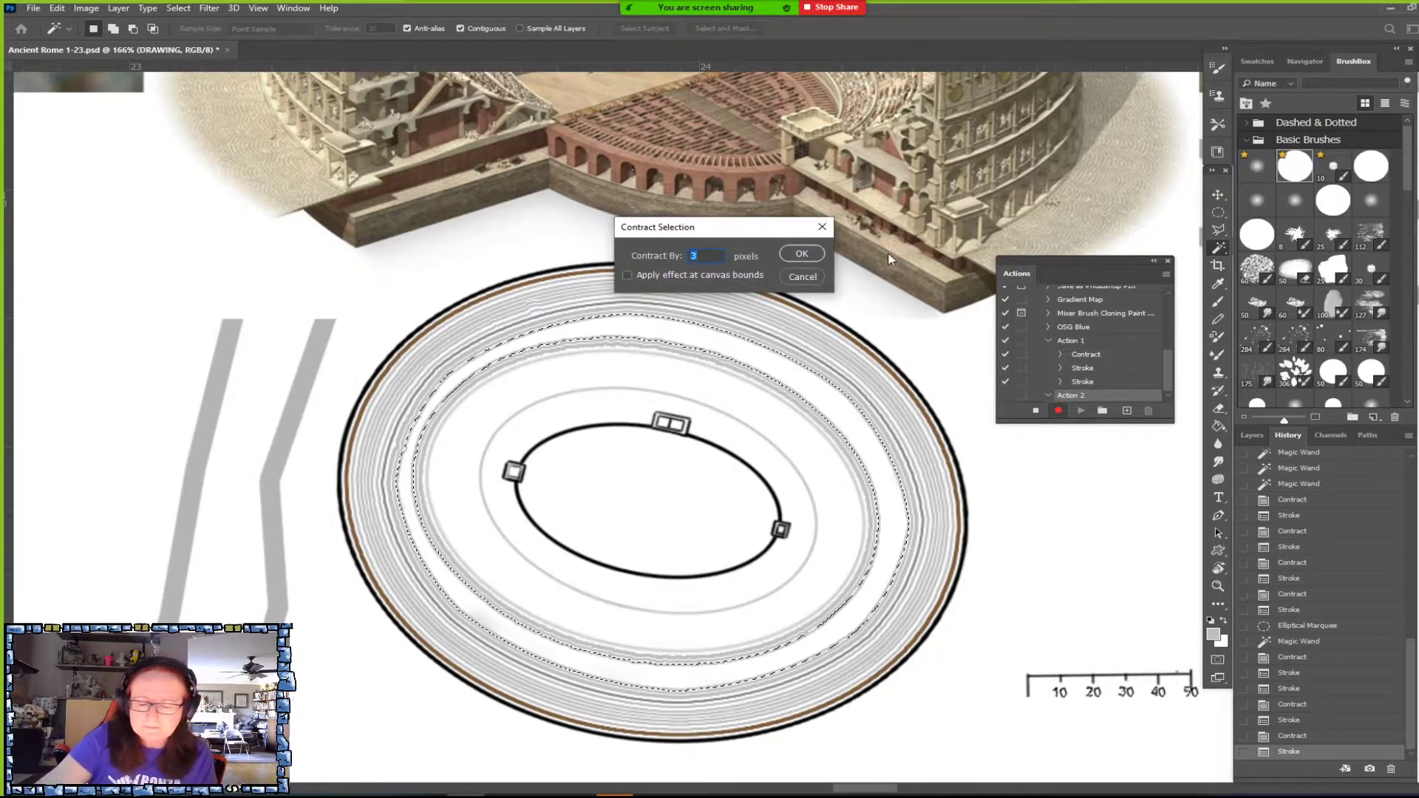
click(802, 255)
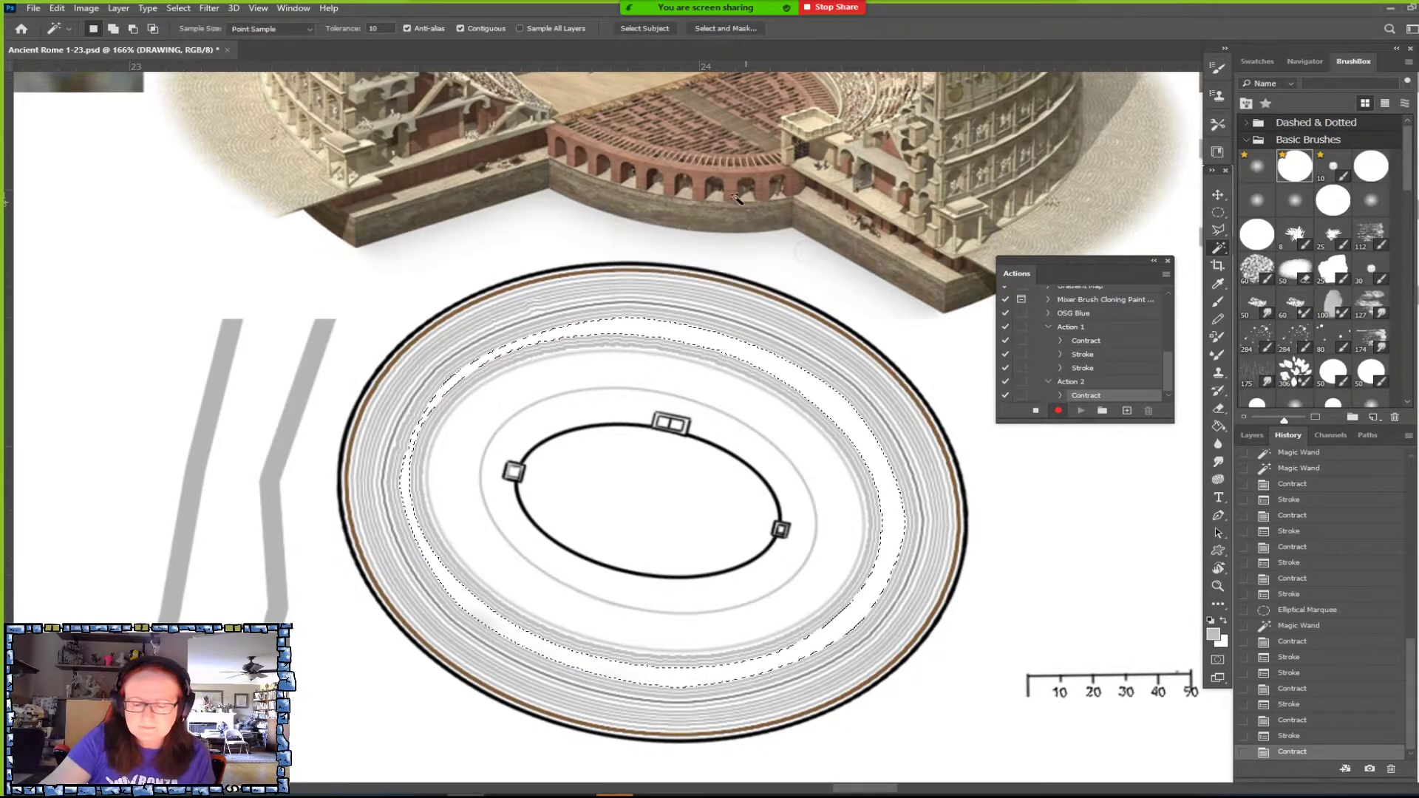
click(57, 8)
click(124, 235)
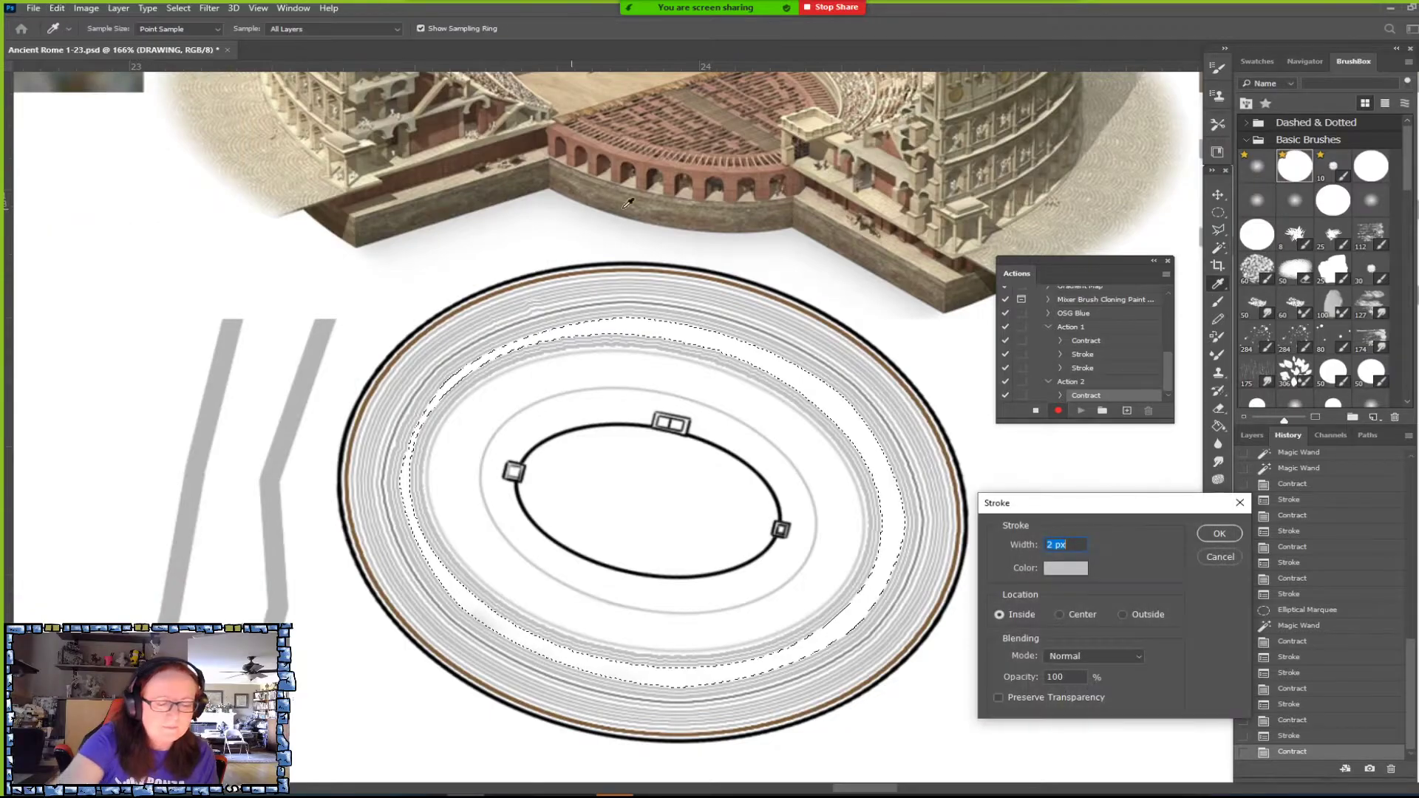
click(1220, 533)
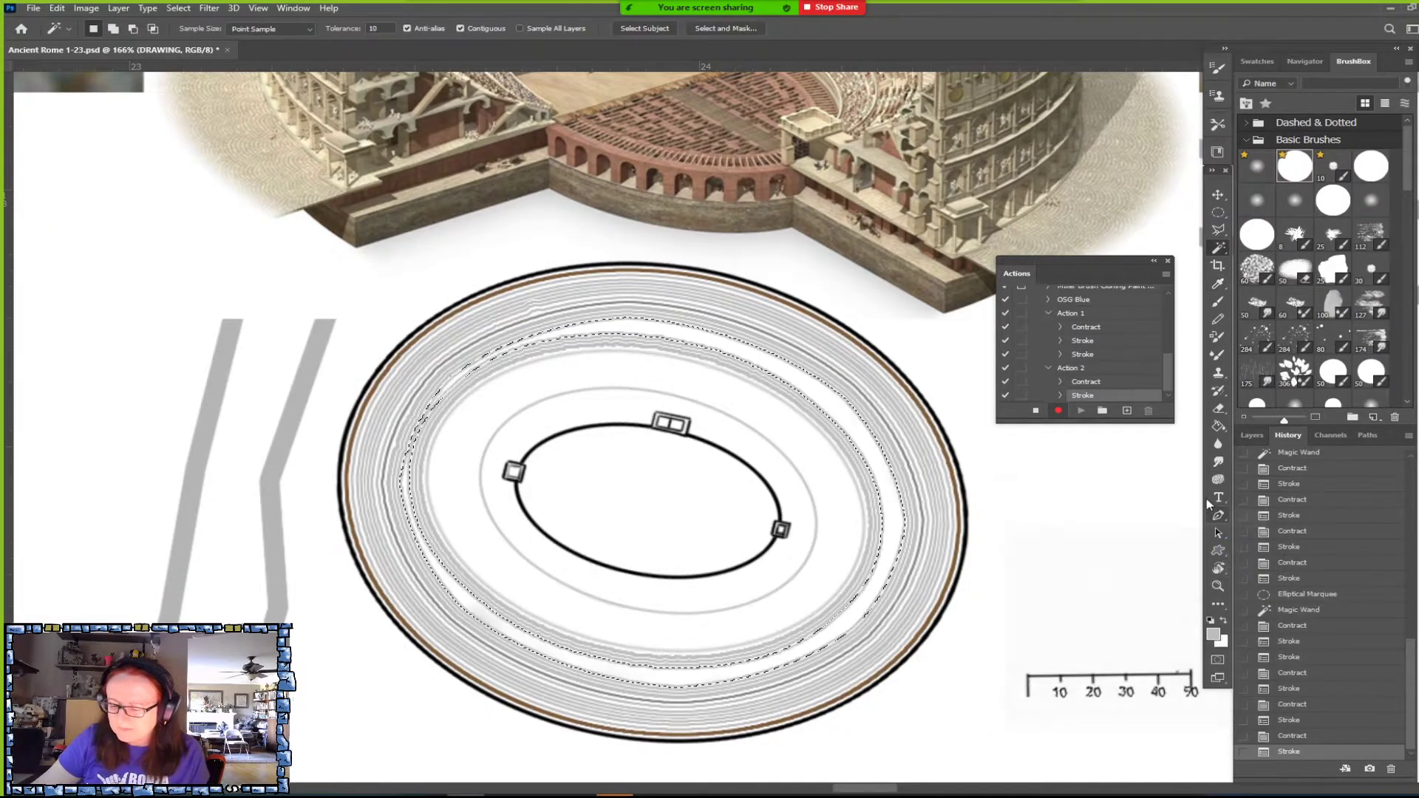
click(1050, 411)
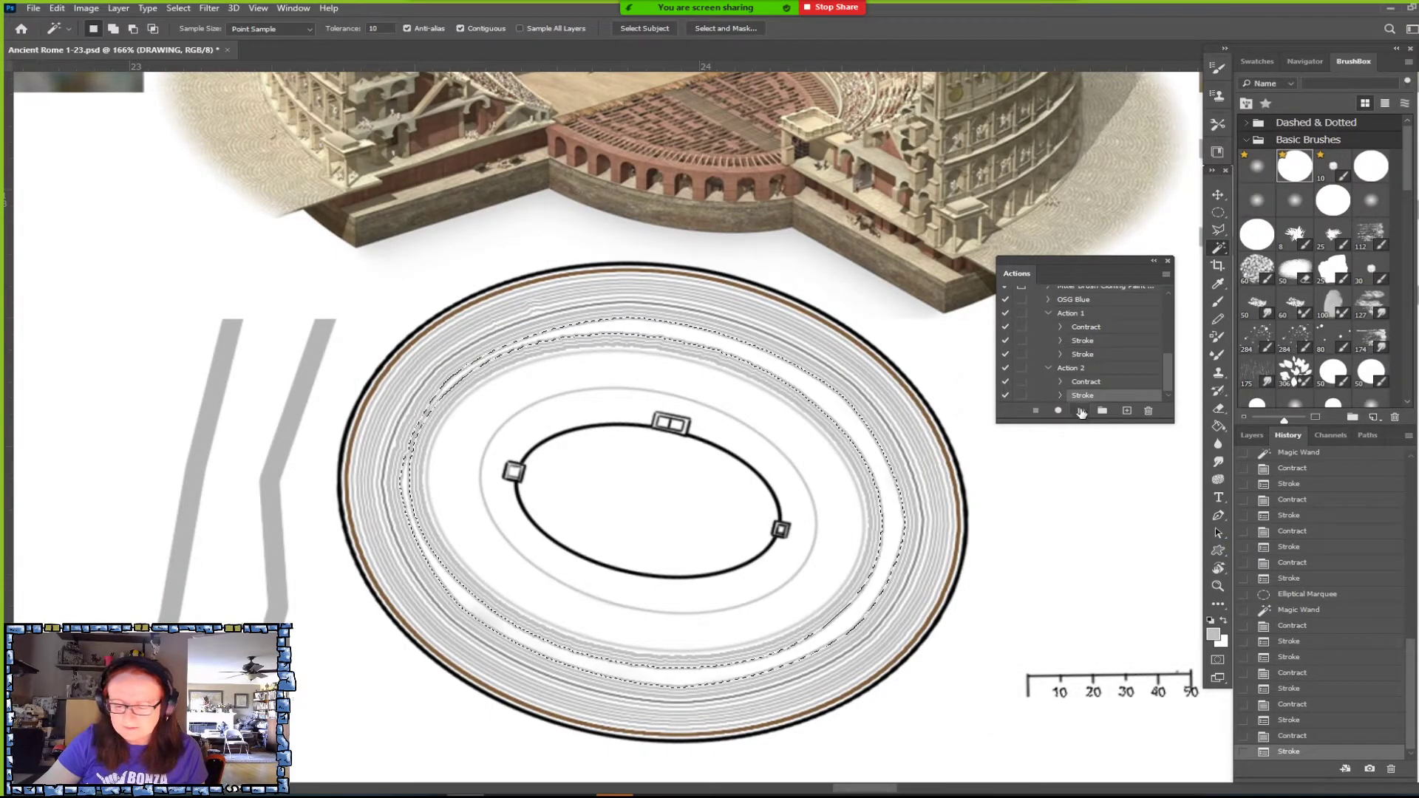
Run Action 2 repeatedly to fill the rest of the middle seating band with gray step lines.
click(1080, 411)
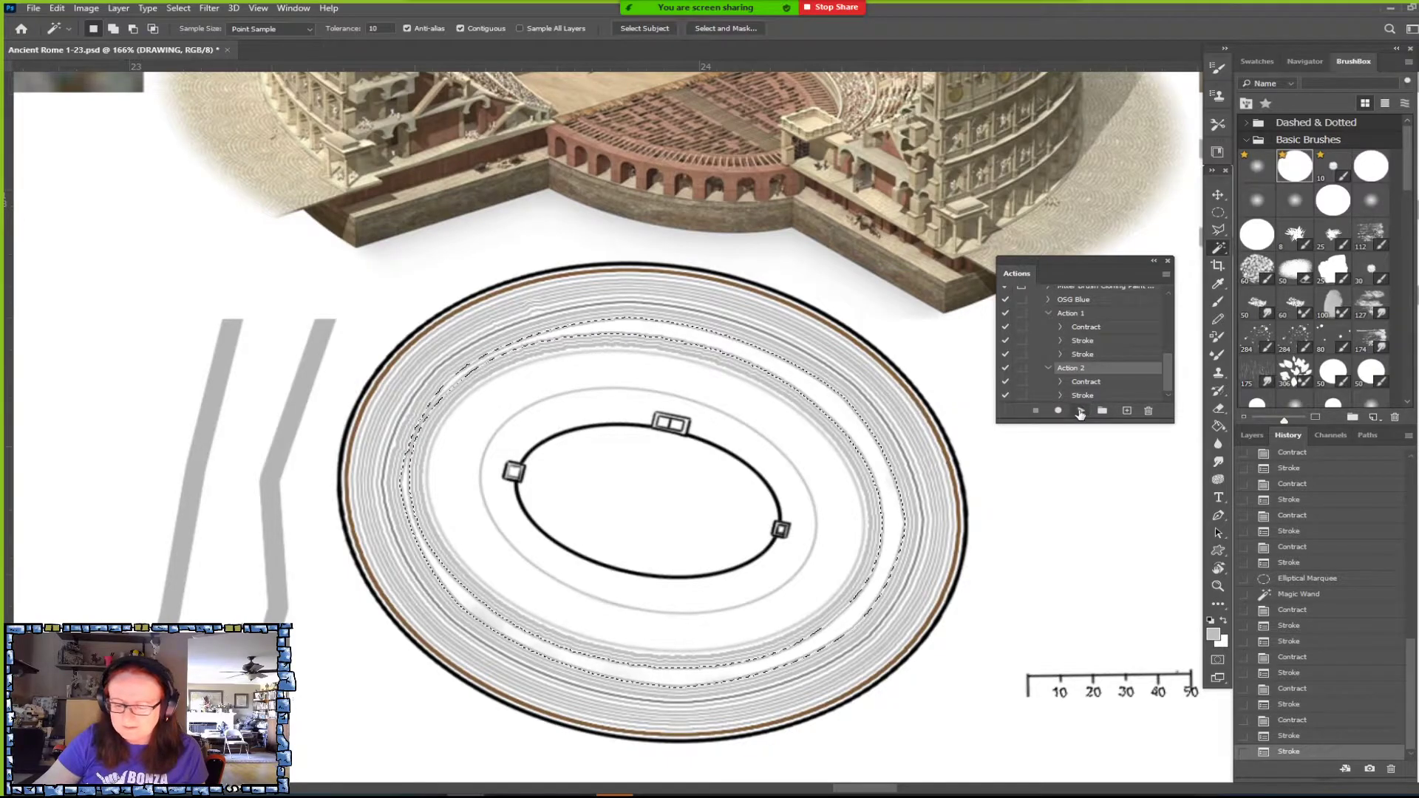
click(1081, 411)
click(1081, 411)
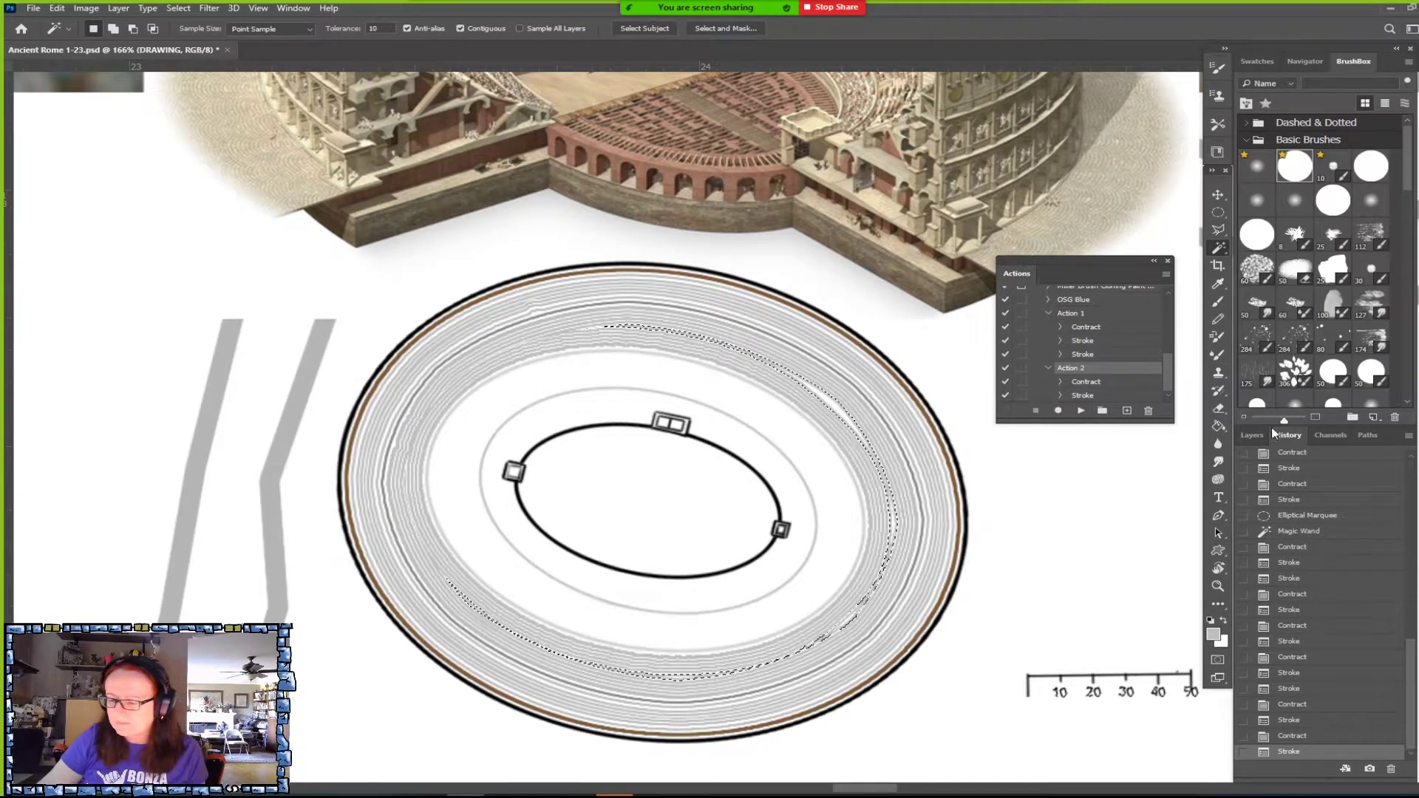
Select the inner seating band between the two innermost gray ellipses and run Action 1 on it once.
click(839, 515)
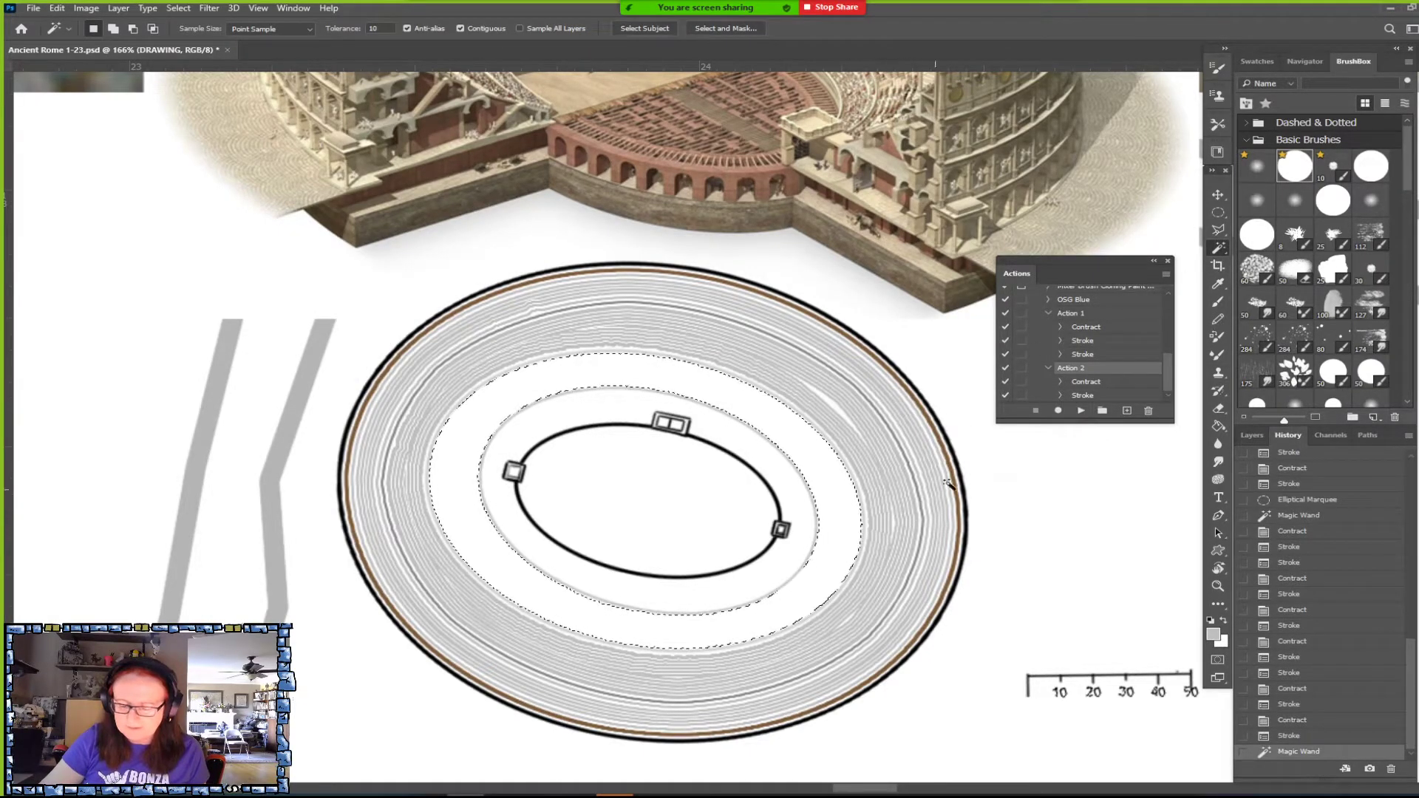
click(1080, 313)
click(1081, 411)
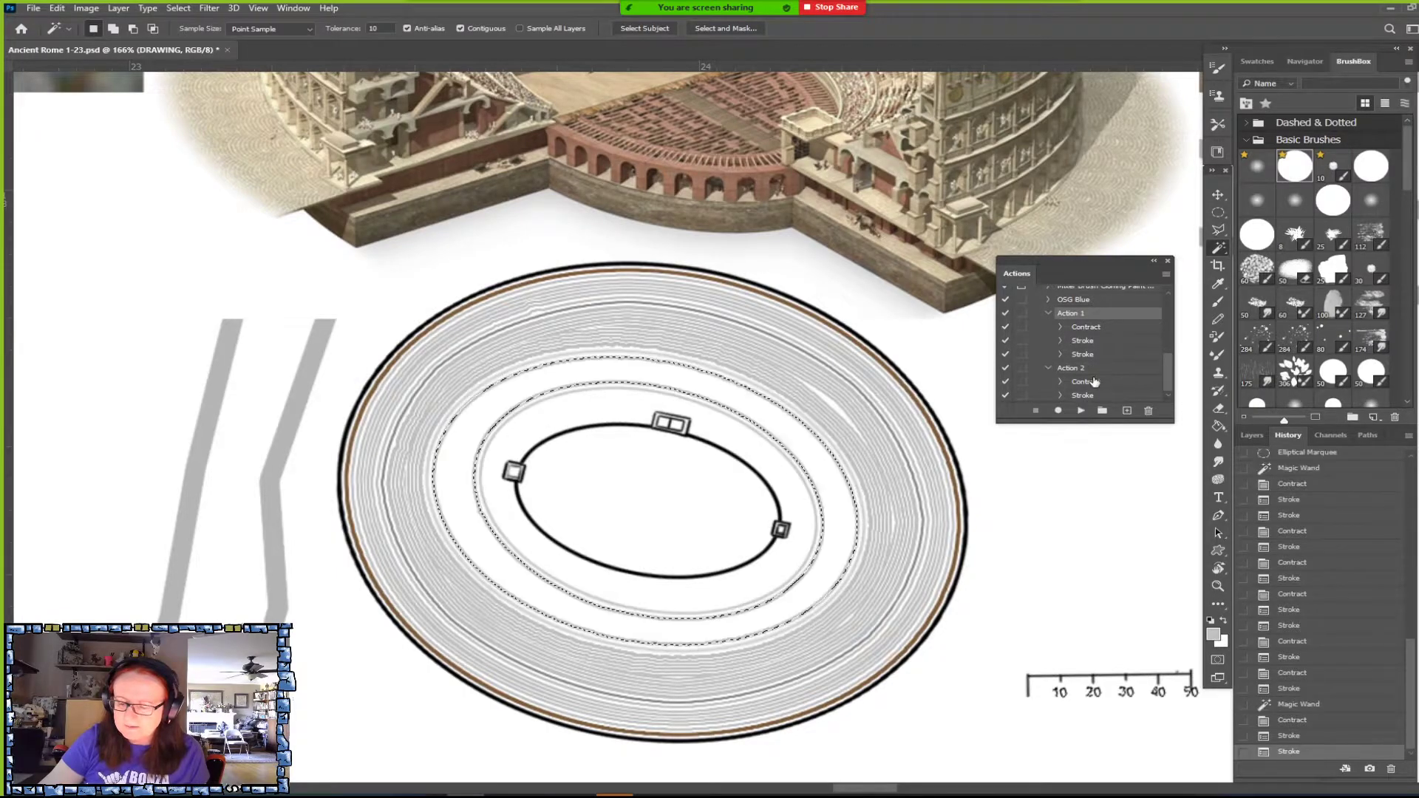
Run Action 2 four times on the inner seating band's selection to add more gray step lines.
click(1080, 411)
click(1081, 411)
click(1081, 410)
click(1082, 410)
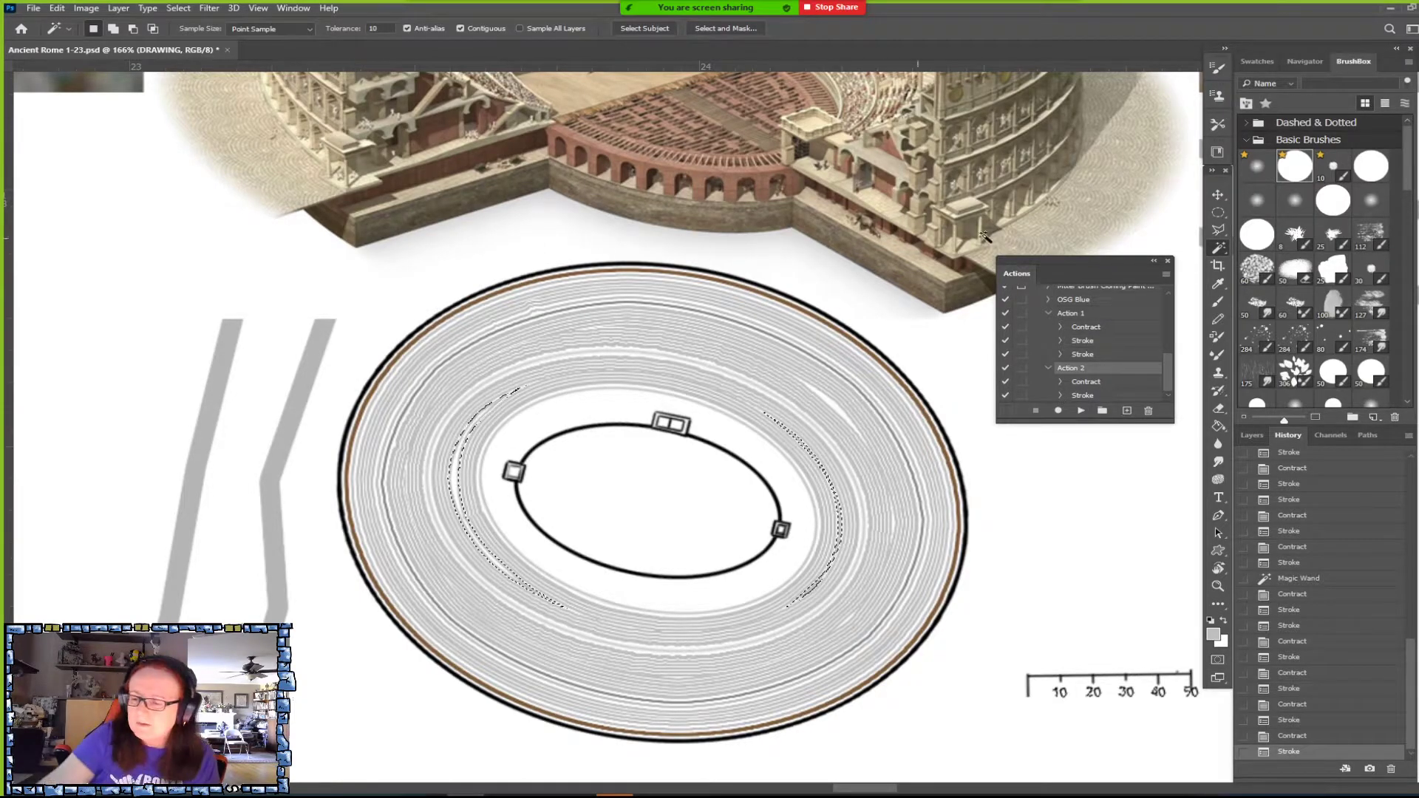
Deselect the inner seating band and close the Actions panel.
key(m)
click(1148, 231)
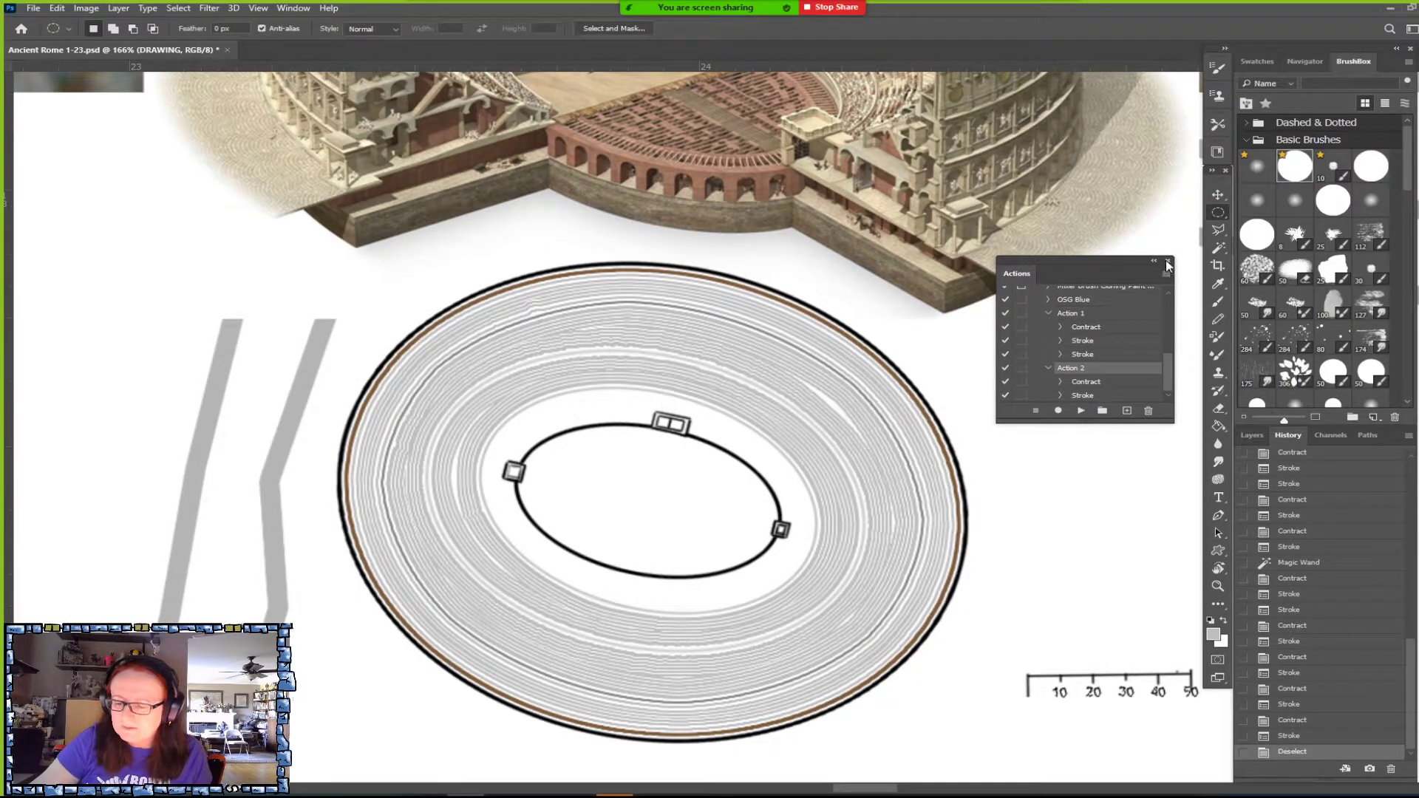
click(1168, 263)
scroll(1124, 302, down, 6)
scroll(1125, 302, up, 5)
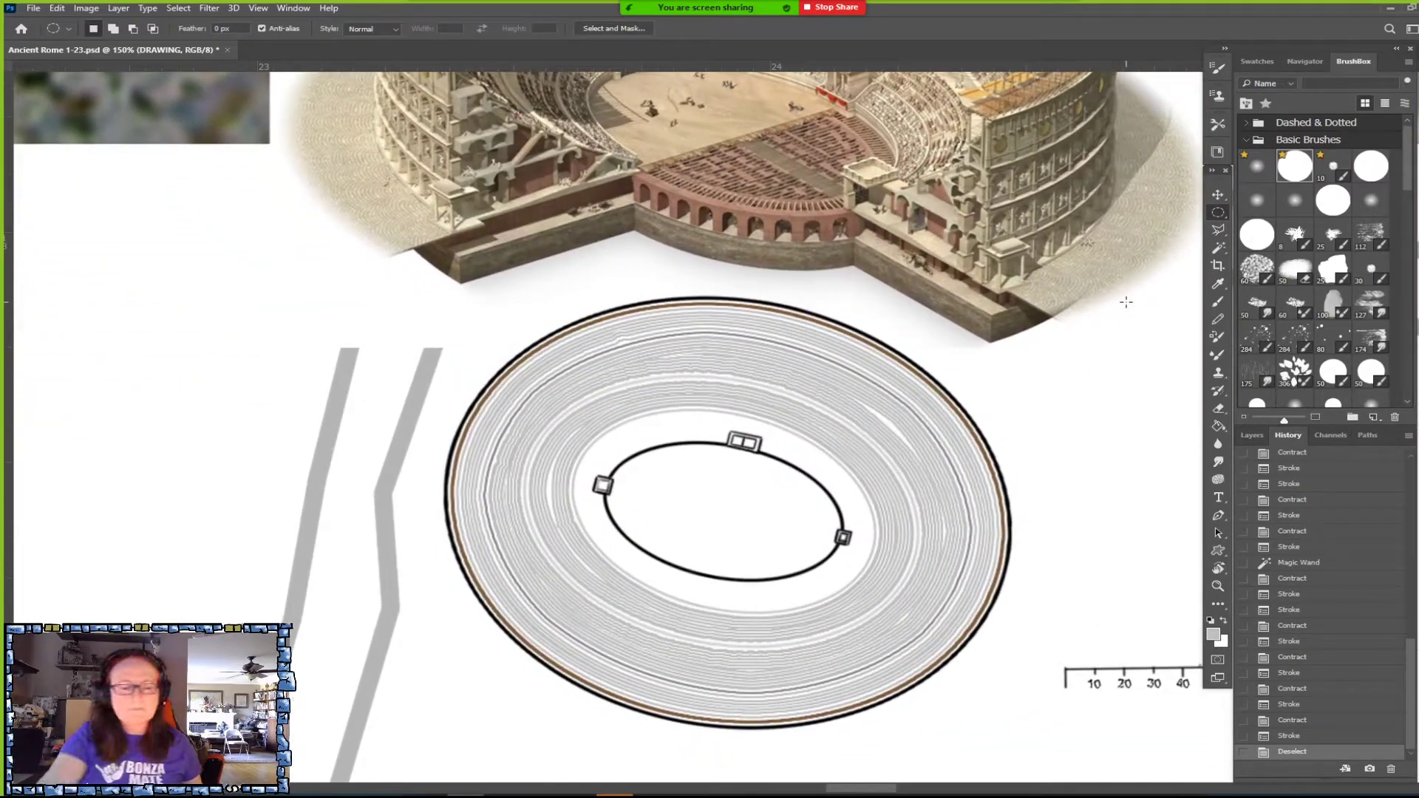
Reopen the Actions panel, select the blank ring around the arena with the Magic Wand, and run Action 1 on it.
click(293, 8)
click(360, 104)
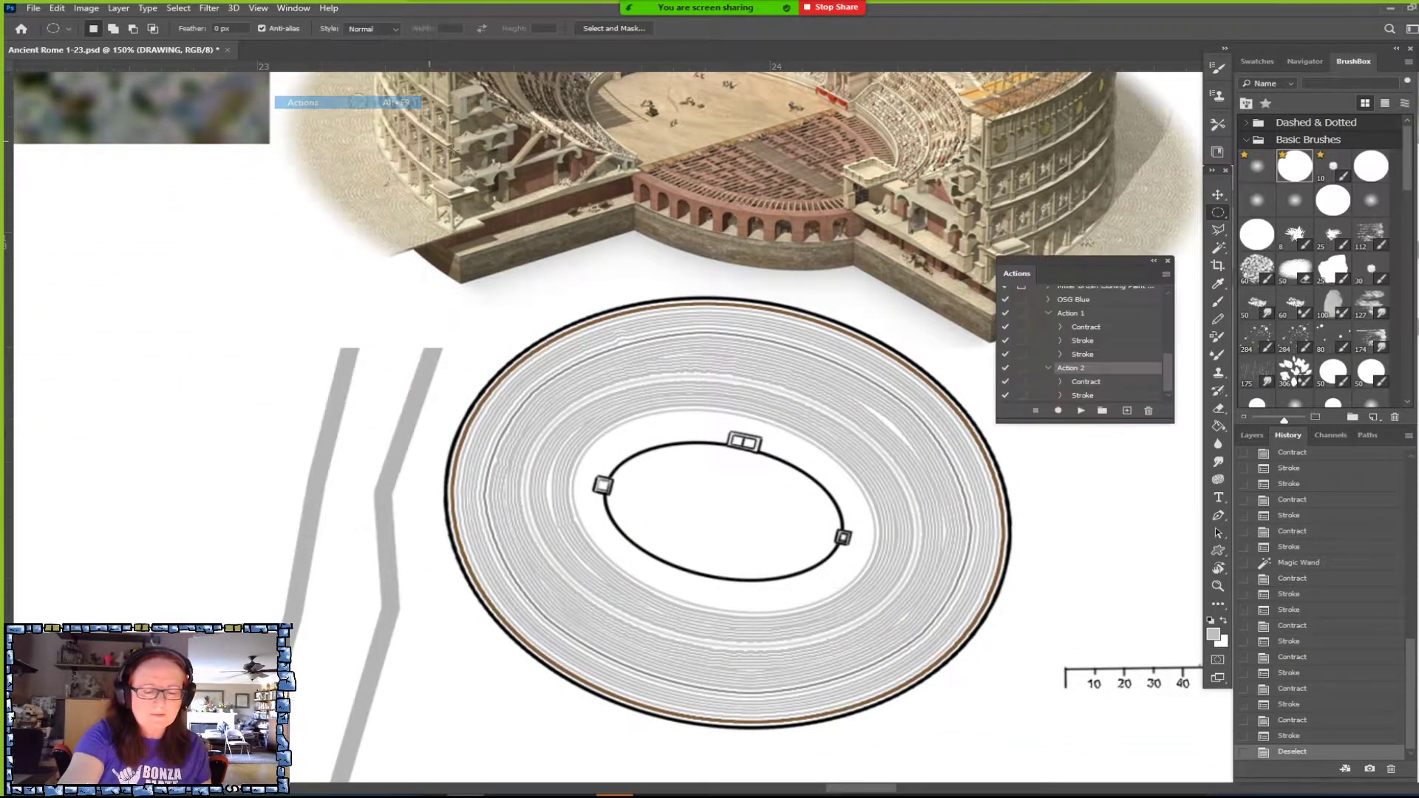
click(1072, 313)
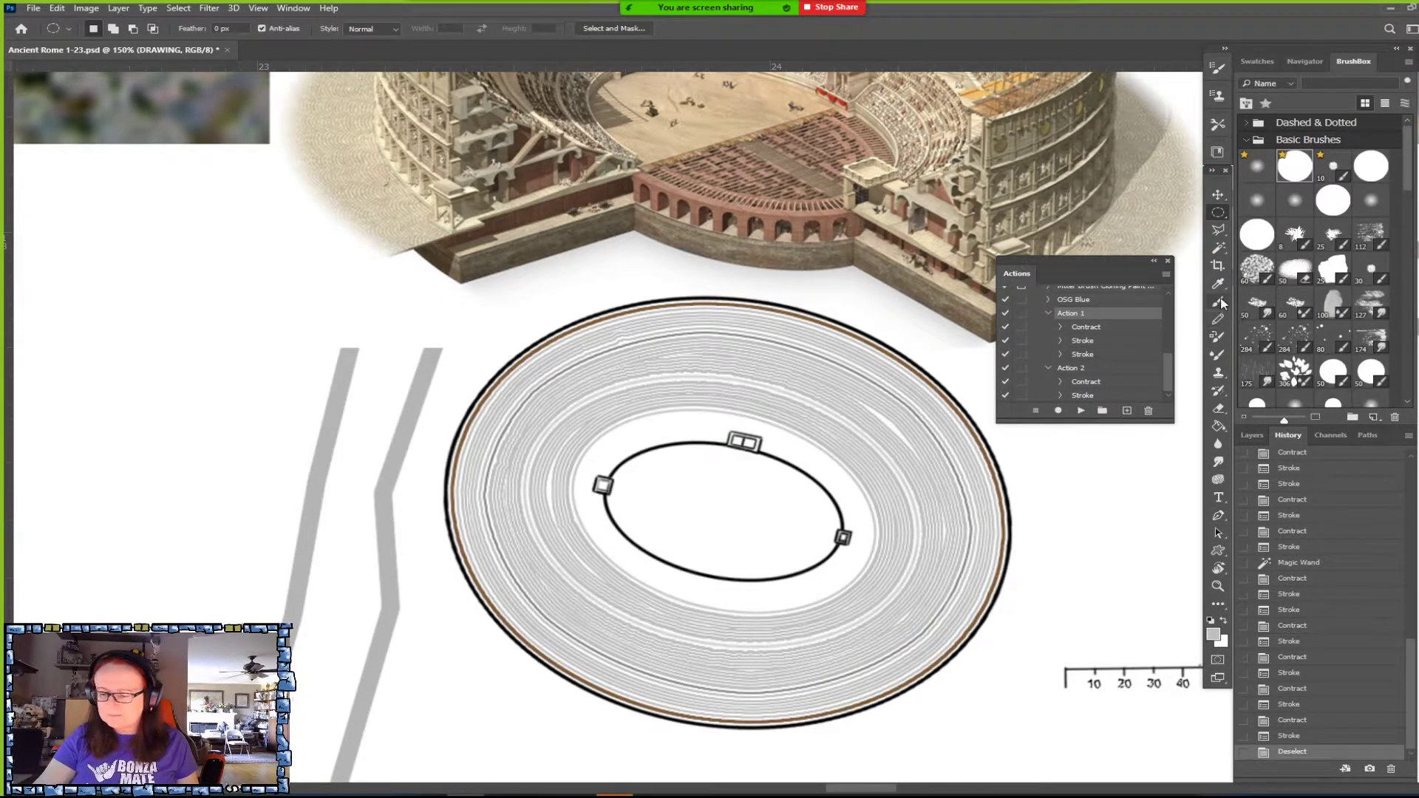
click(1218, 248)
click(859, 560)
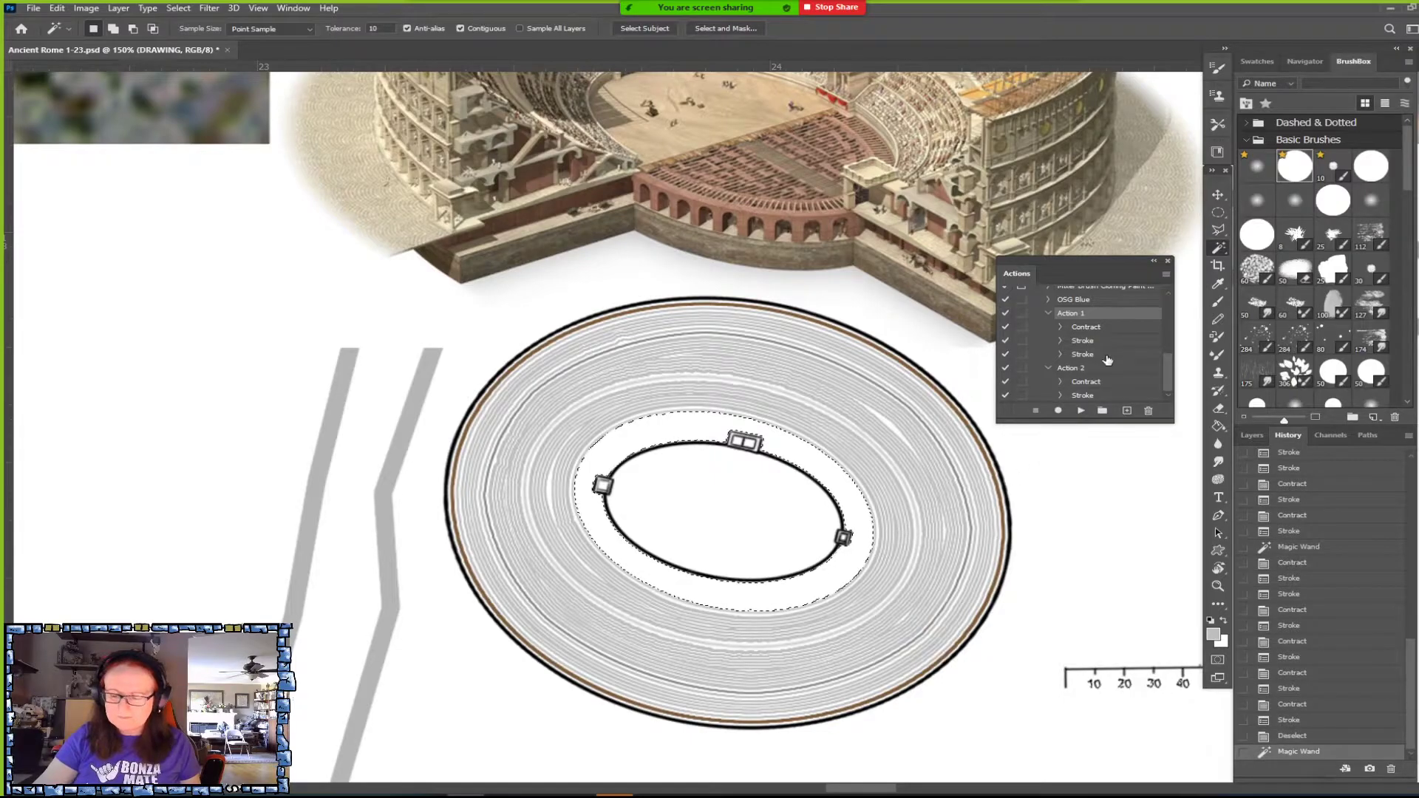
click(1081, 410)
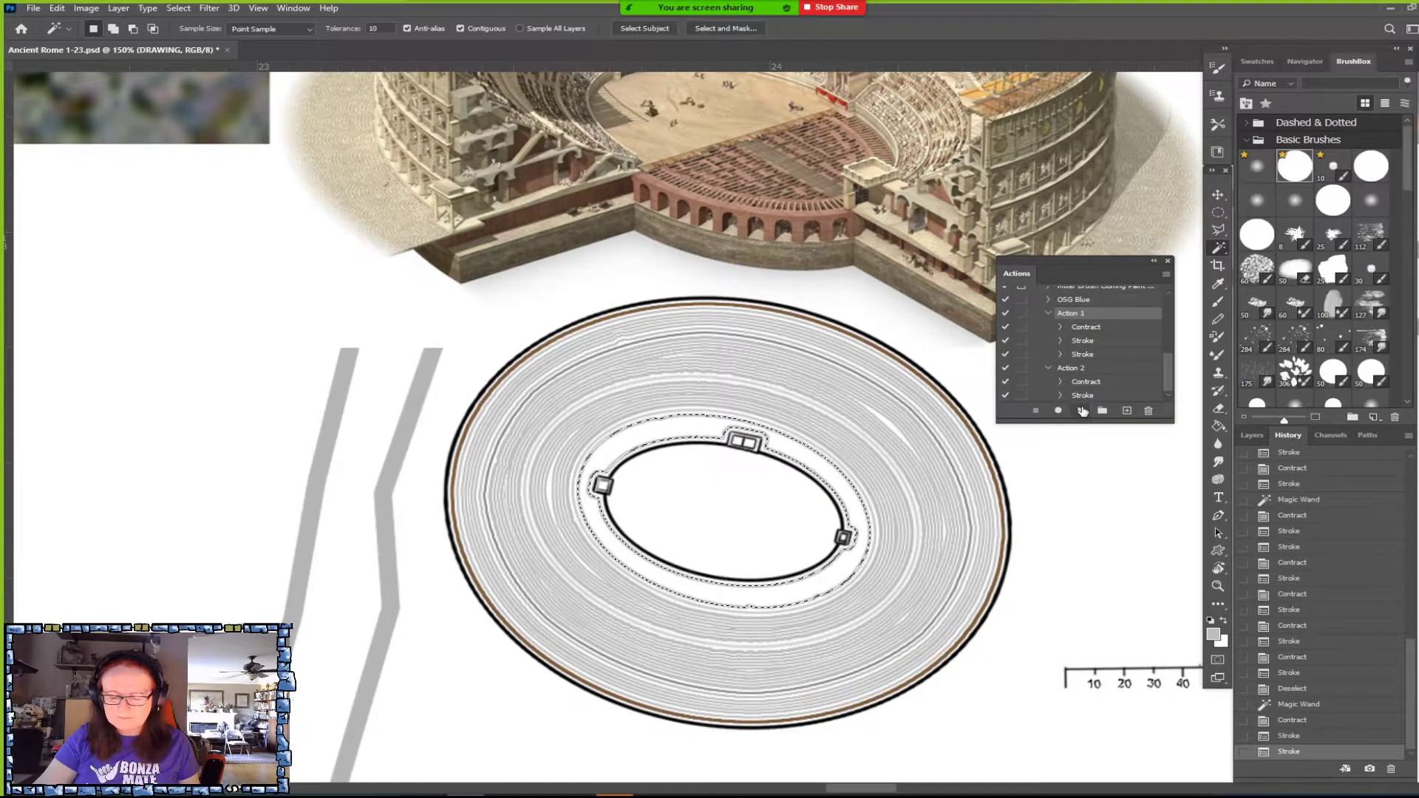
Run Action 2 three times on the ring around the arena, close the Actions panel, and clear the selection.
click(1082, 411)
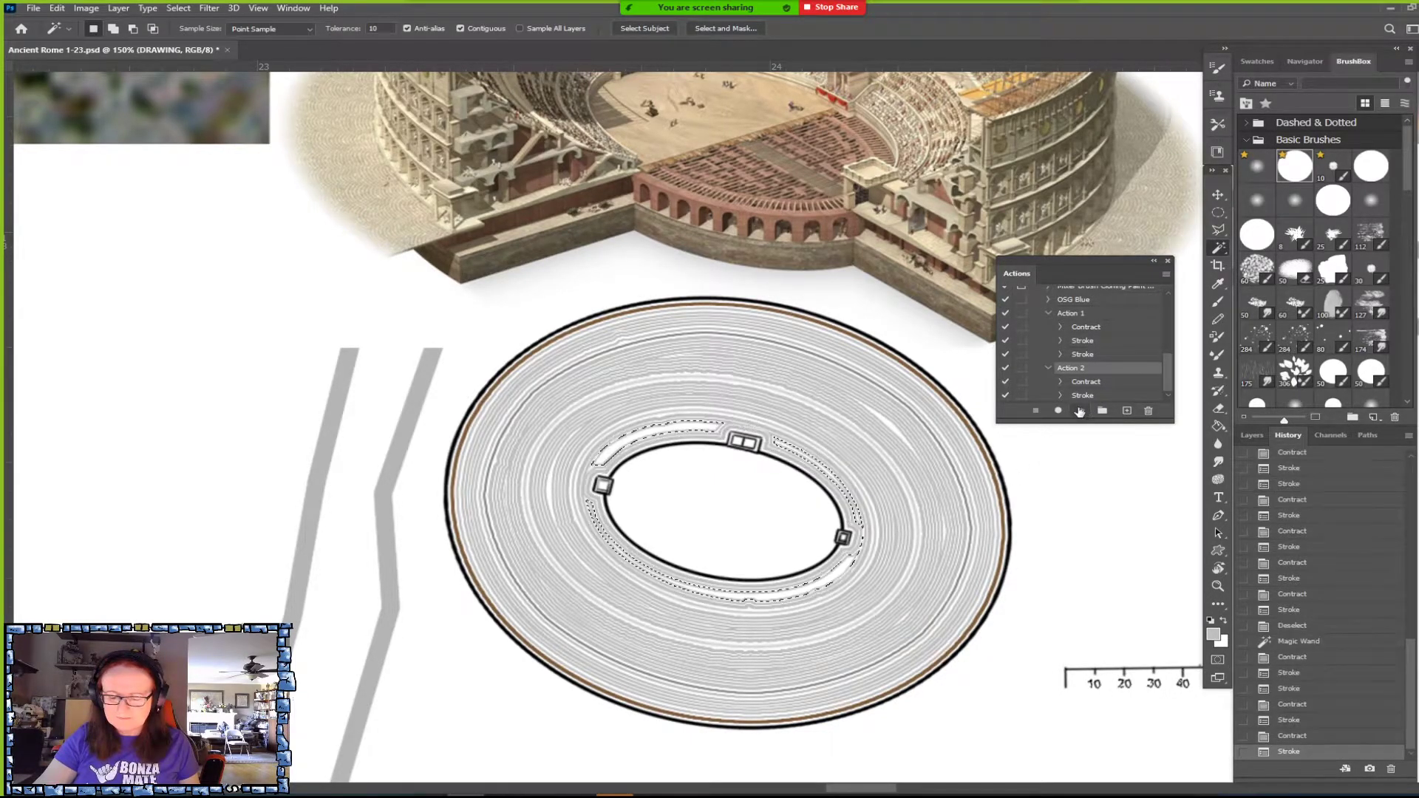
click(1168, 261)
click(1218, 214)
key(ctrl+d)
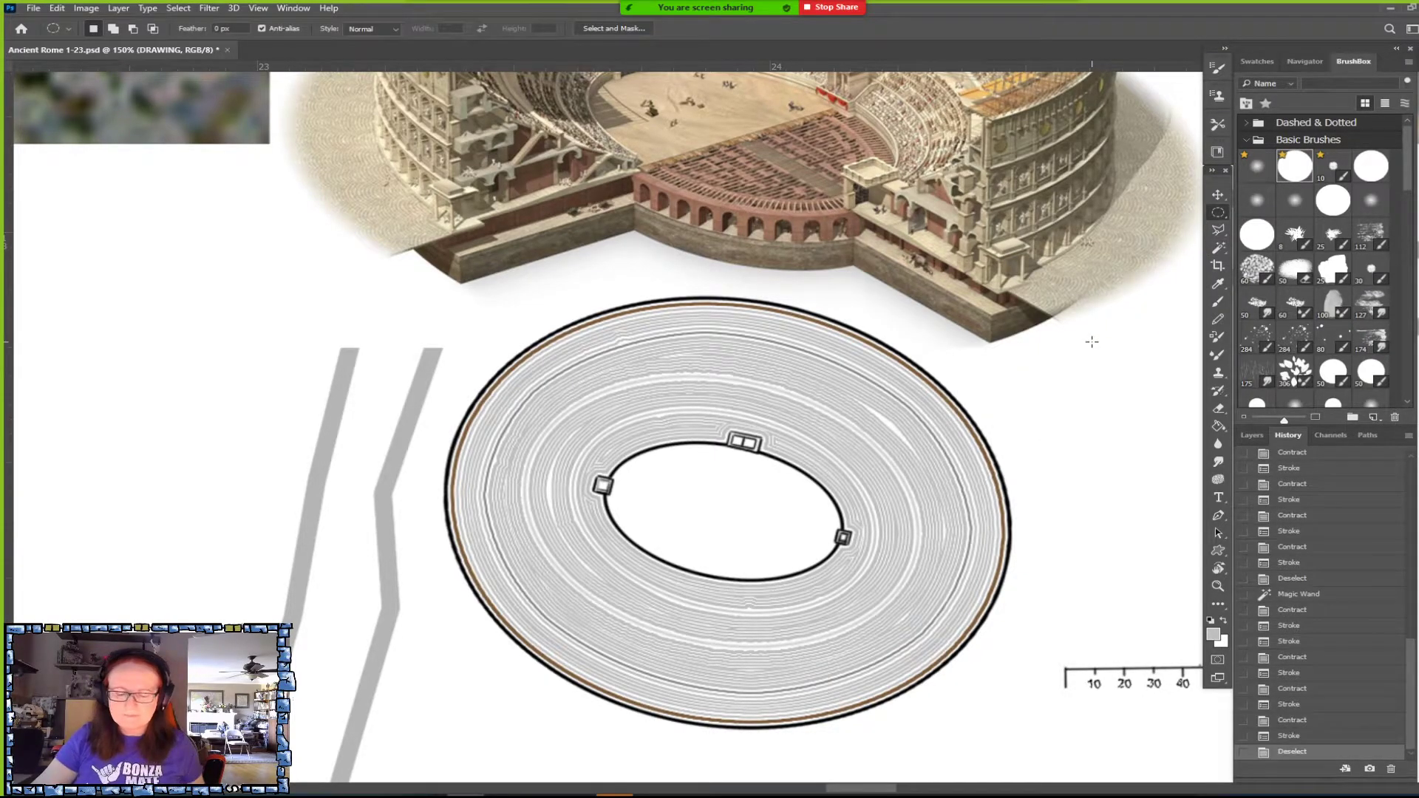
Show the REFERENCE layer with the Colosseum plan, make it the active layer, and save the document.
key(ctrl+minus)
scroll(1092, 341, down, 3)
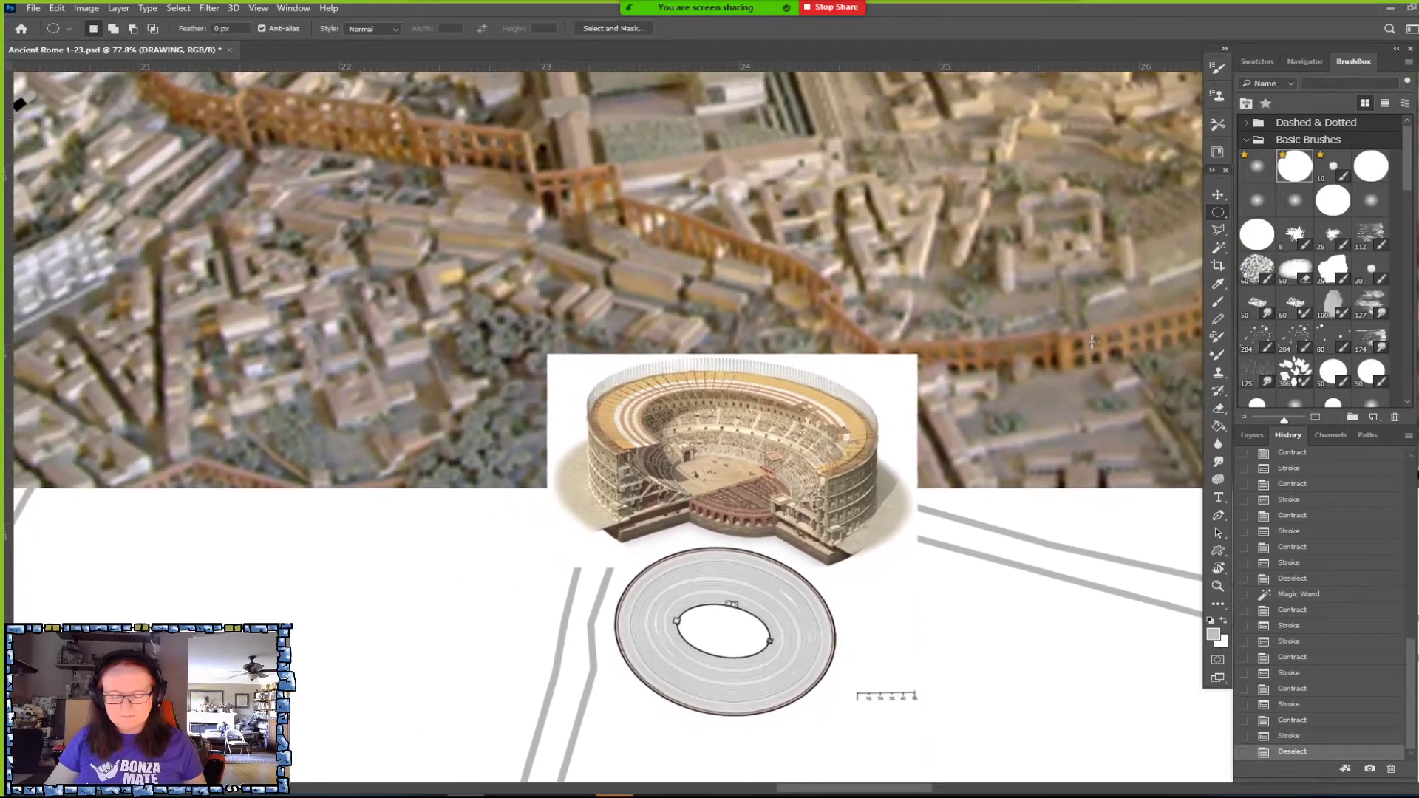
scroll(1092, 341, up, 2)
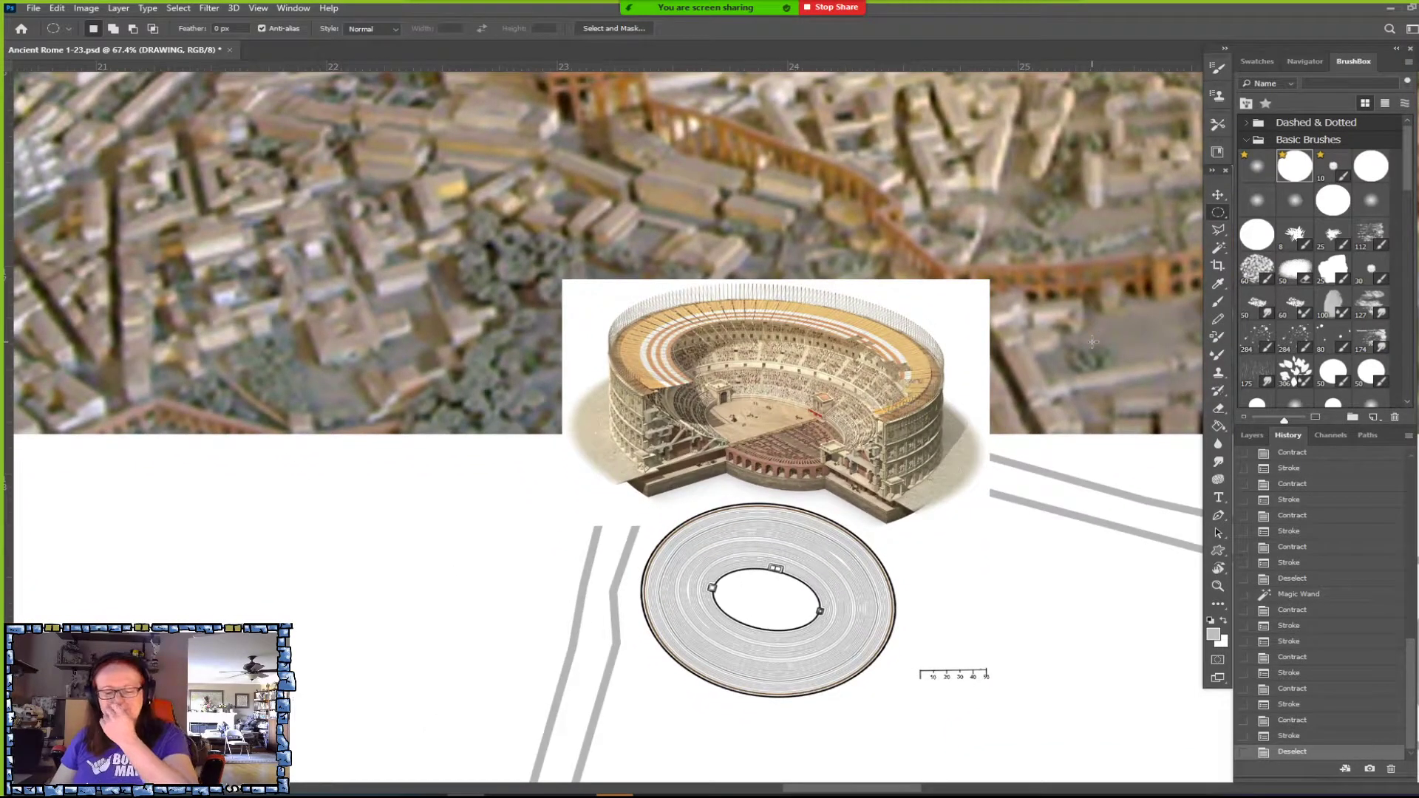
scroll(1091, 341, up, 1)
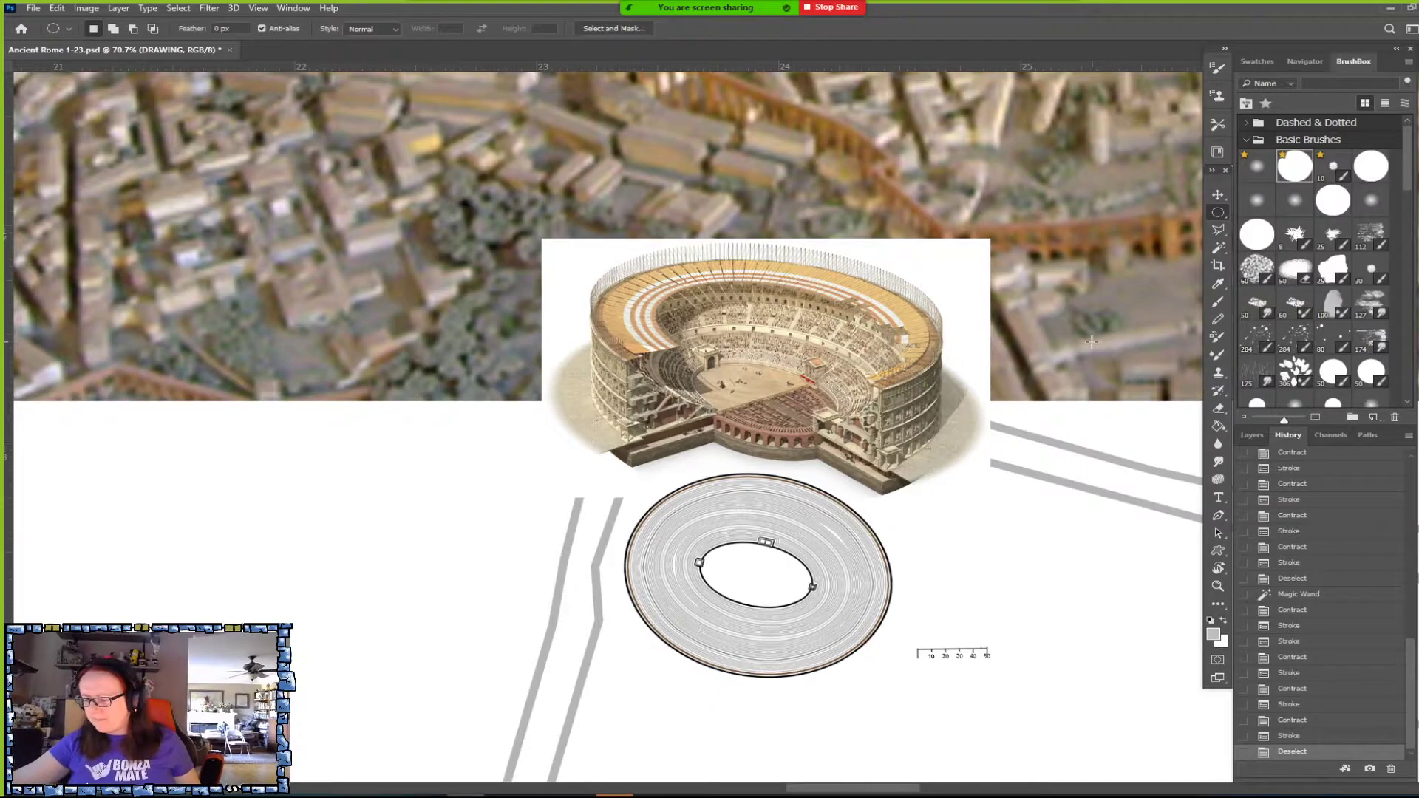
scroll(1092, 341, down, 2)
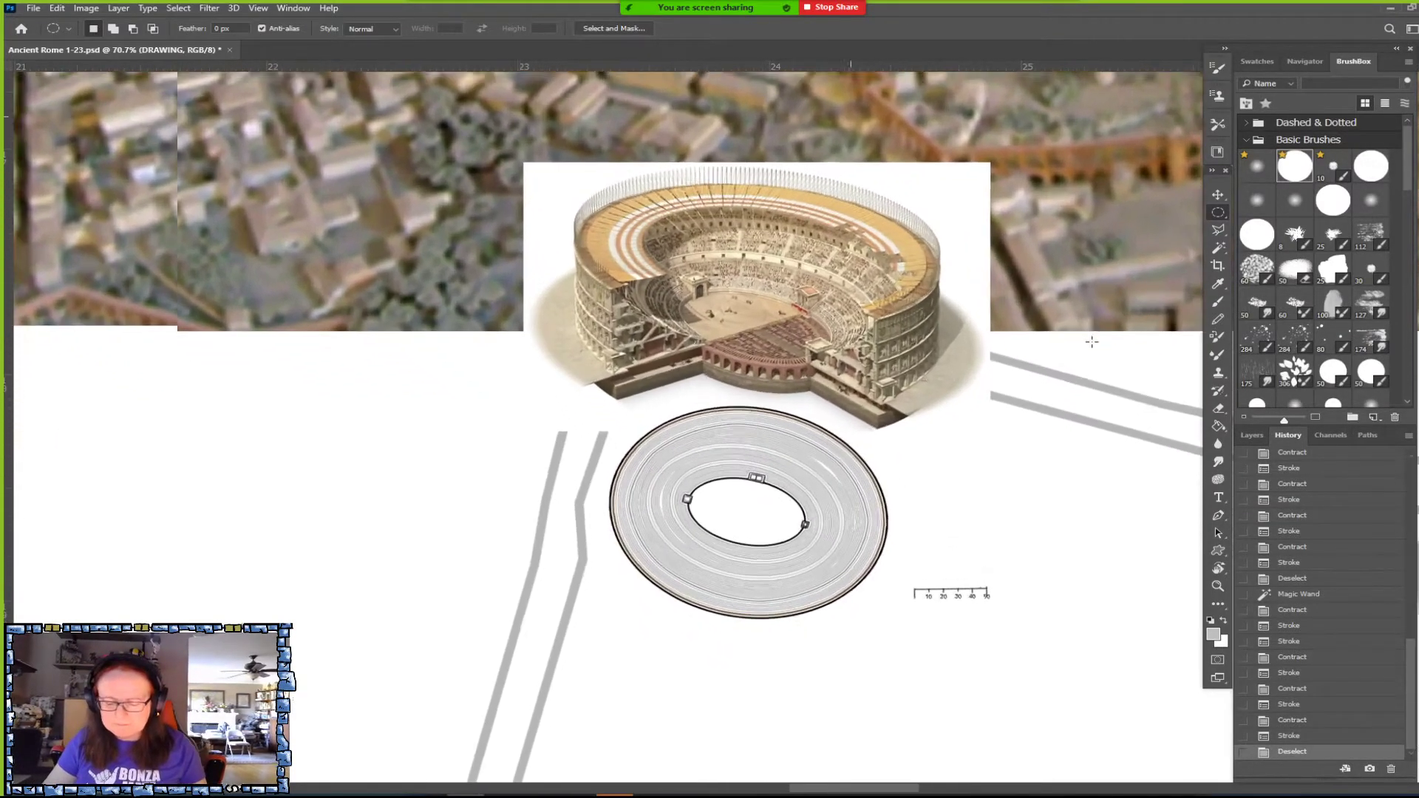
scroll(1092, 342, up, 2)
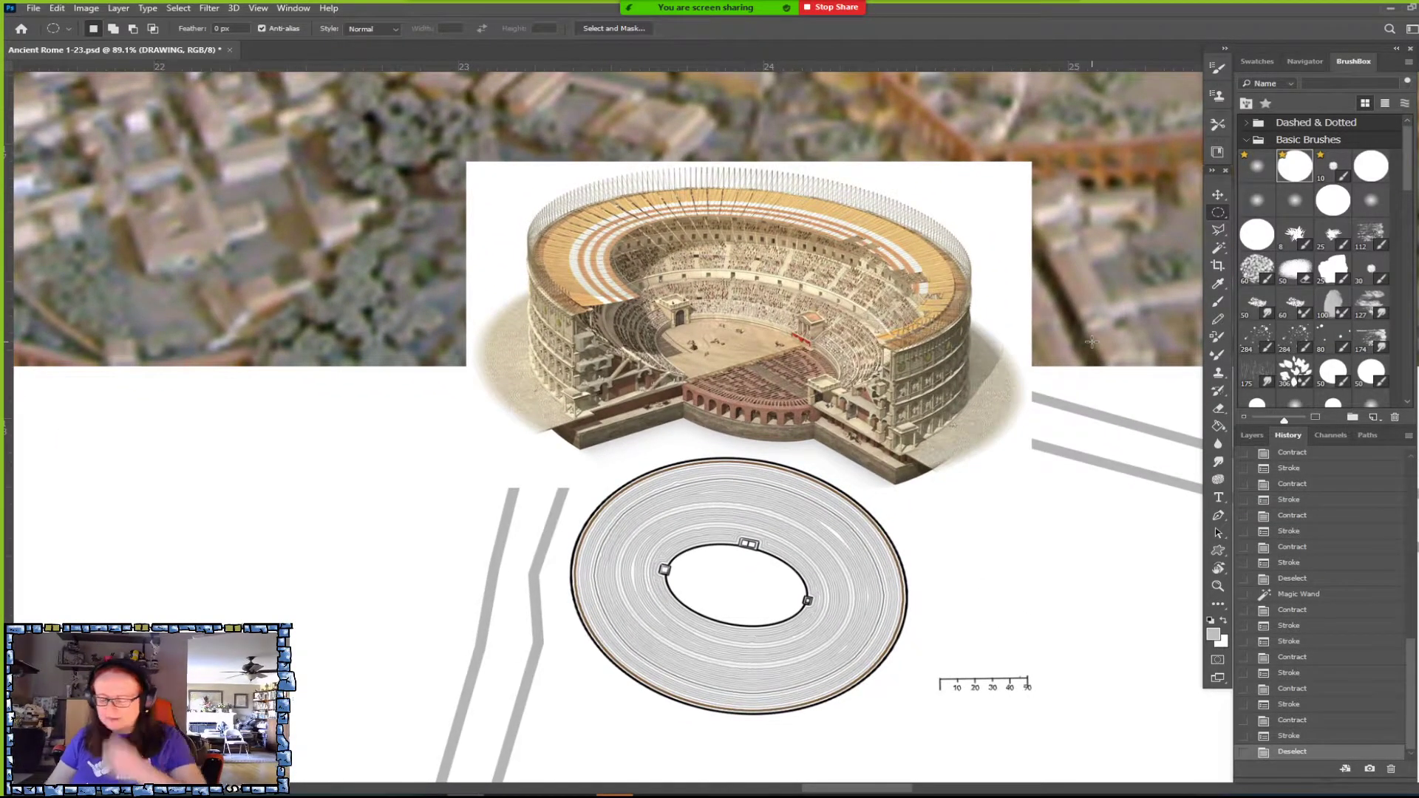
click(1252, 436)
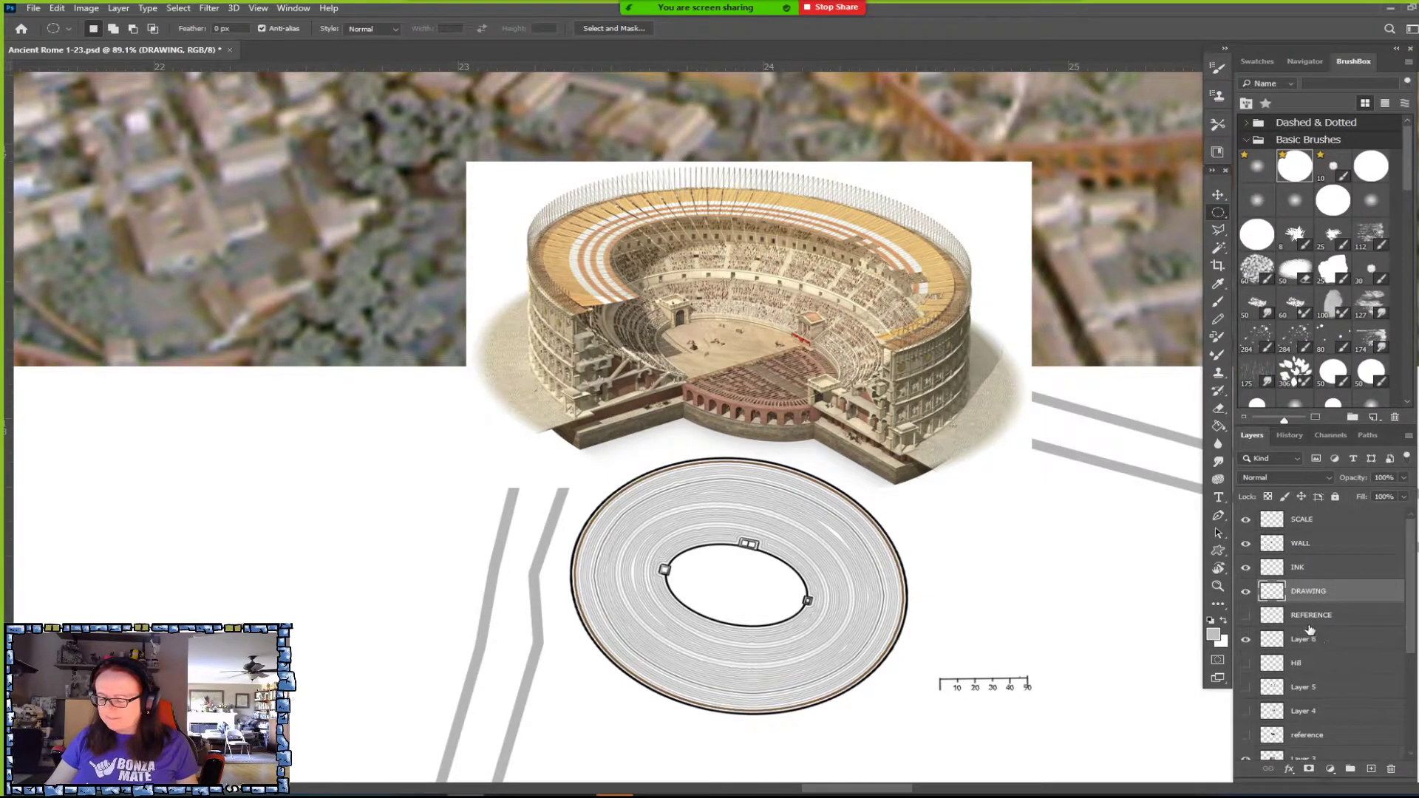
click(1245, 615)
click(1311, 617)
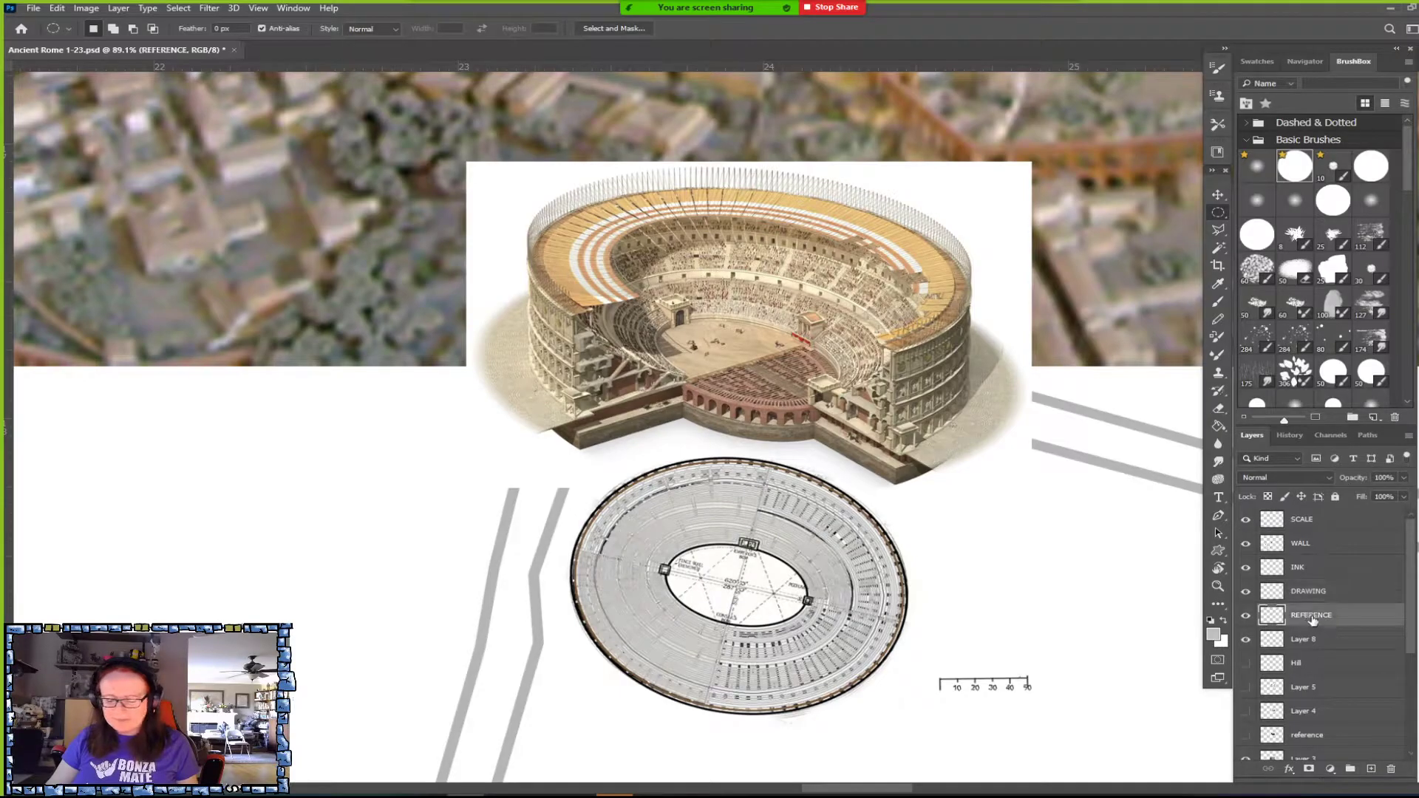
key(ctrl+plus)
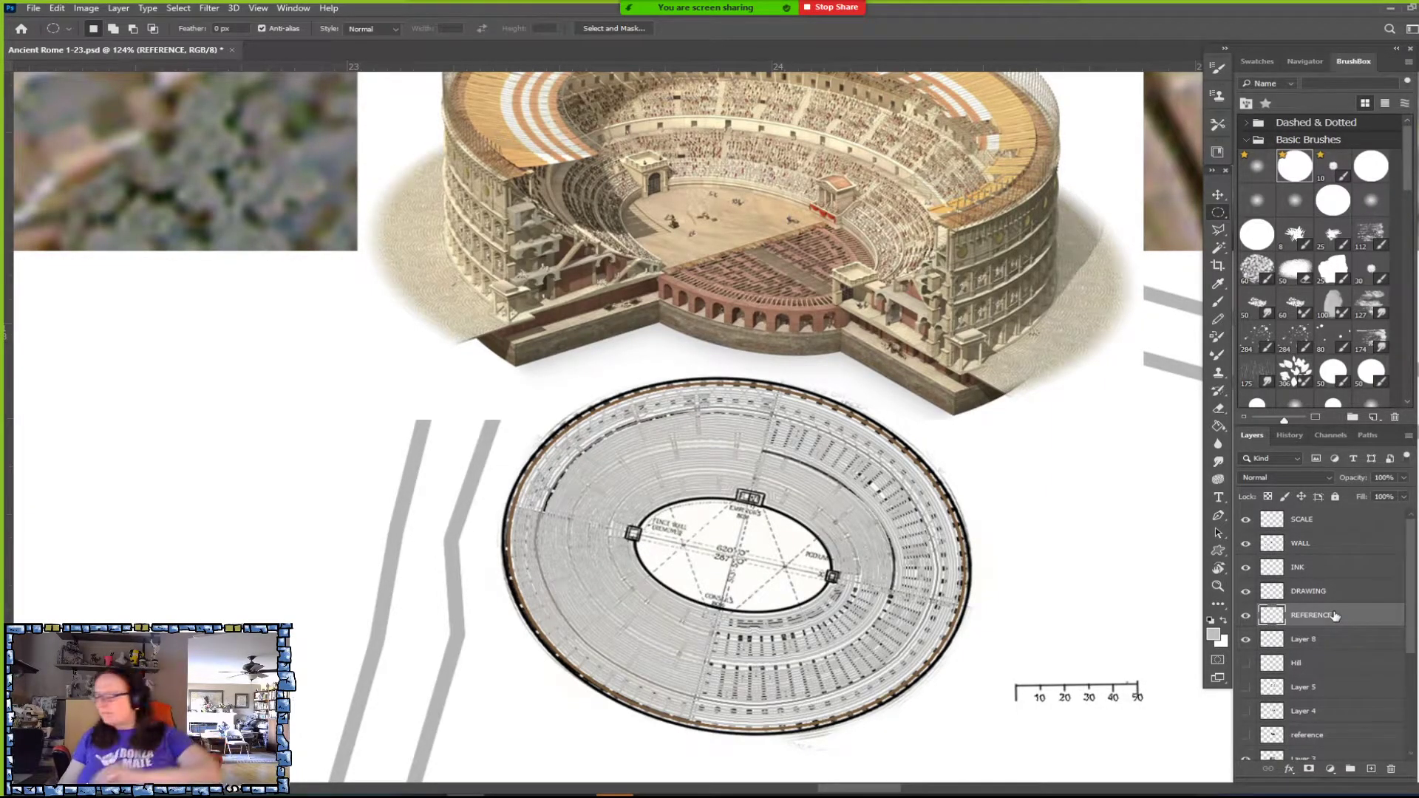
key(ctrl+s)
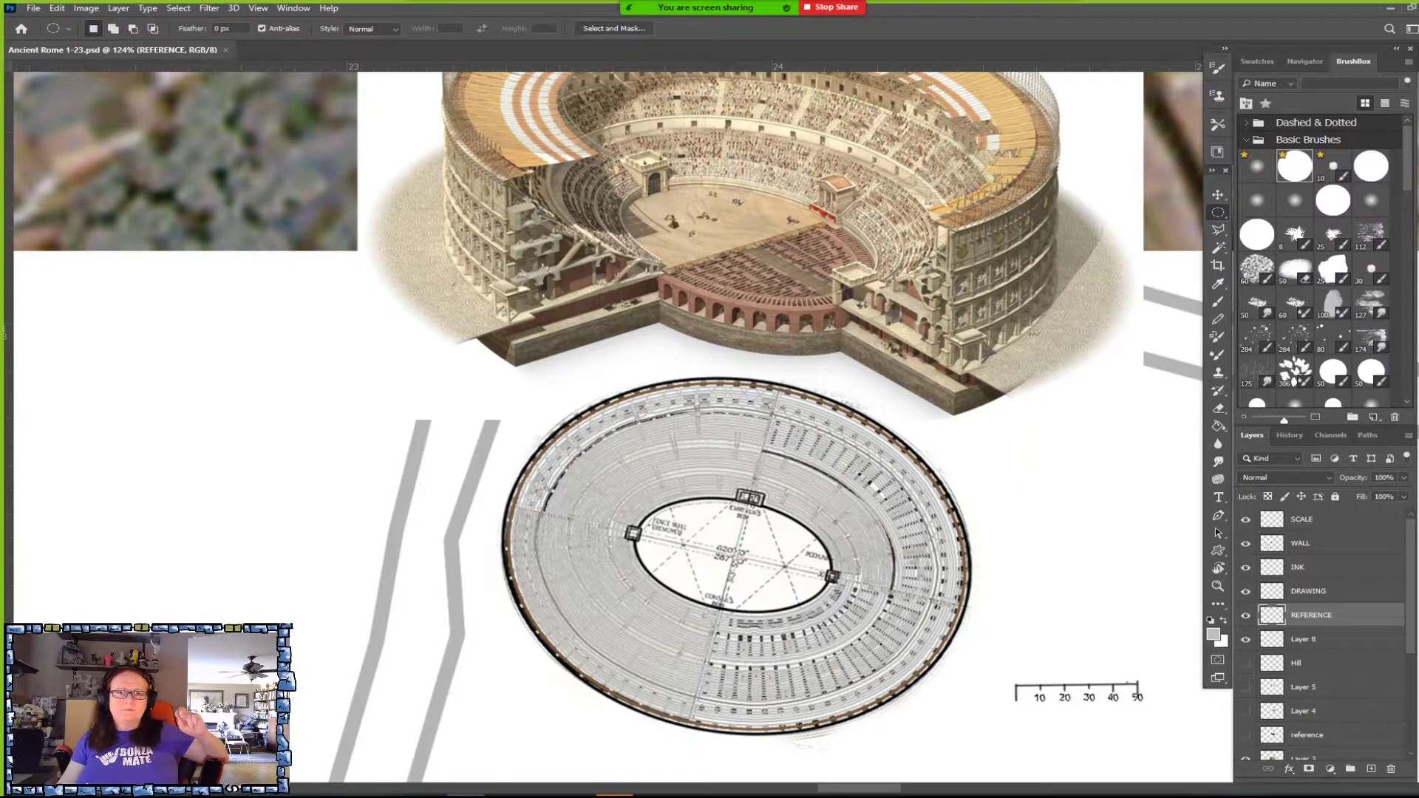
scroll(783, 403, up, 1)
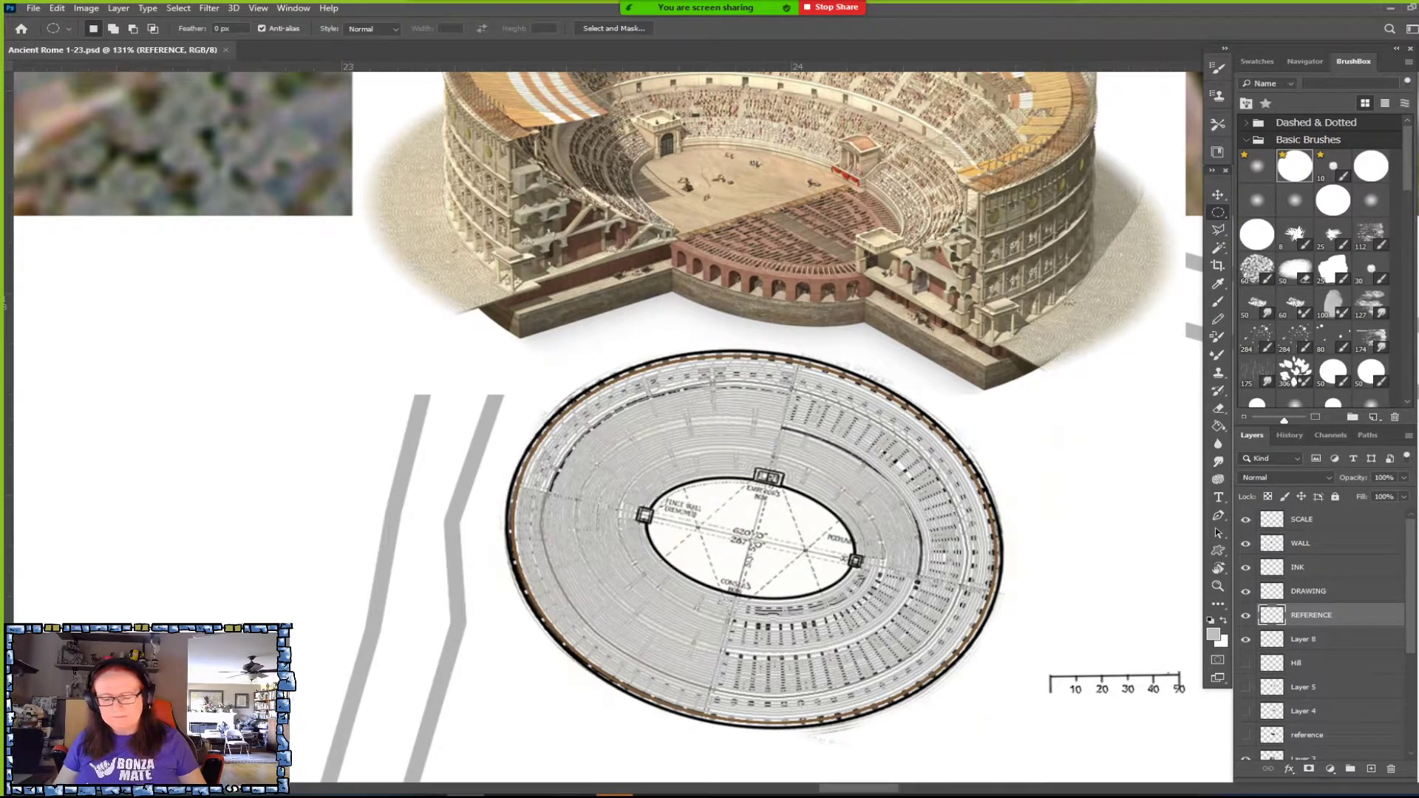
scroll(776, 539, down, 5)
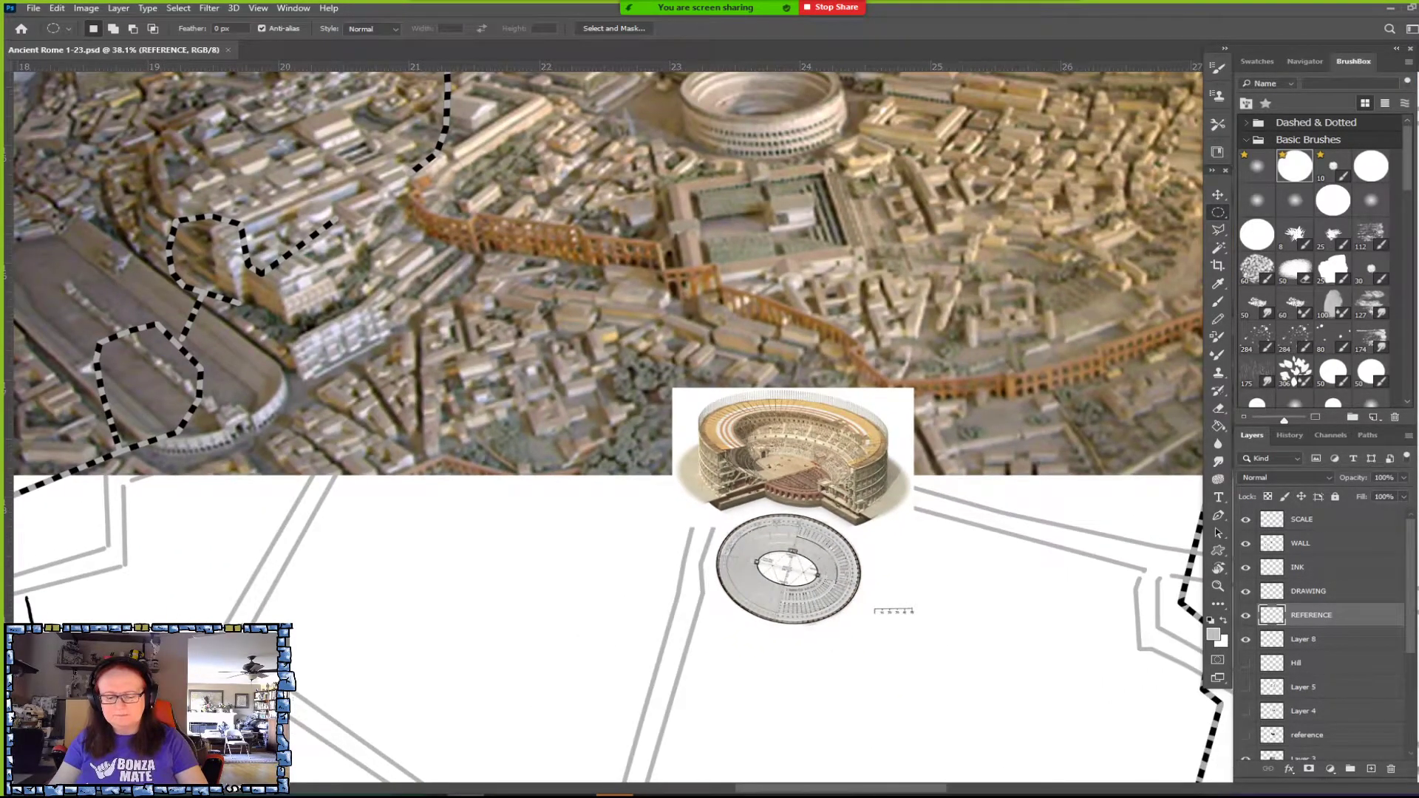
scroll(793, 584, up, 5)
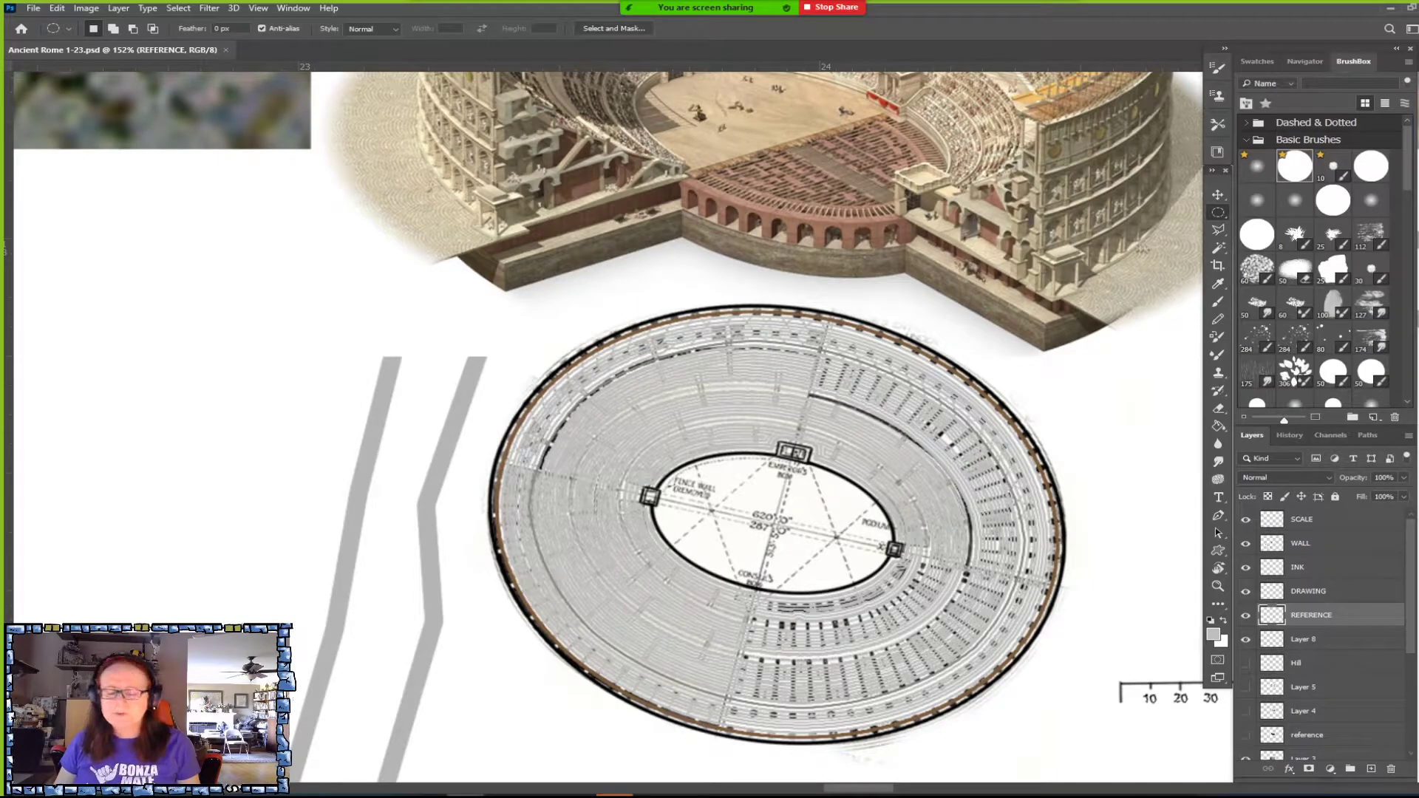
scroll(956, 697, up, 2)
scroll(956, 697, down, 5)
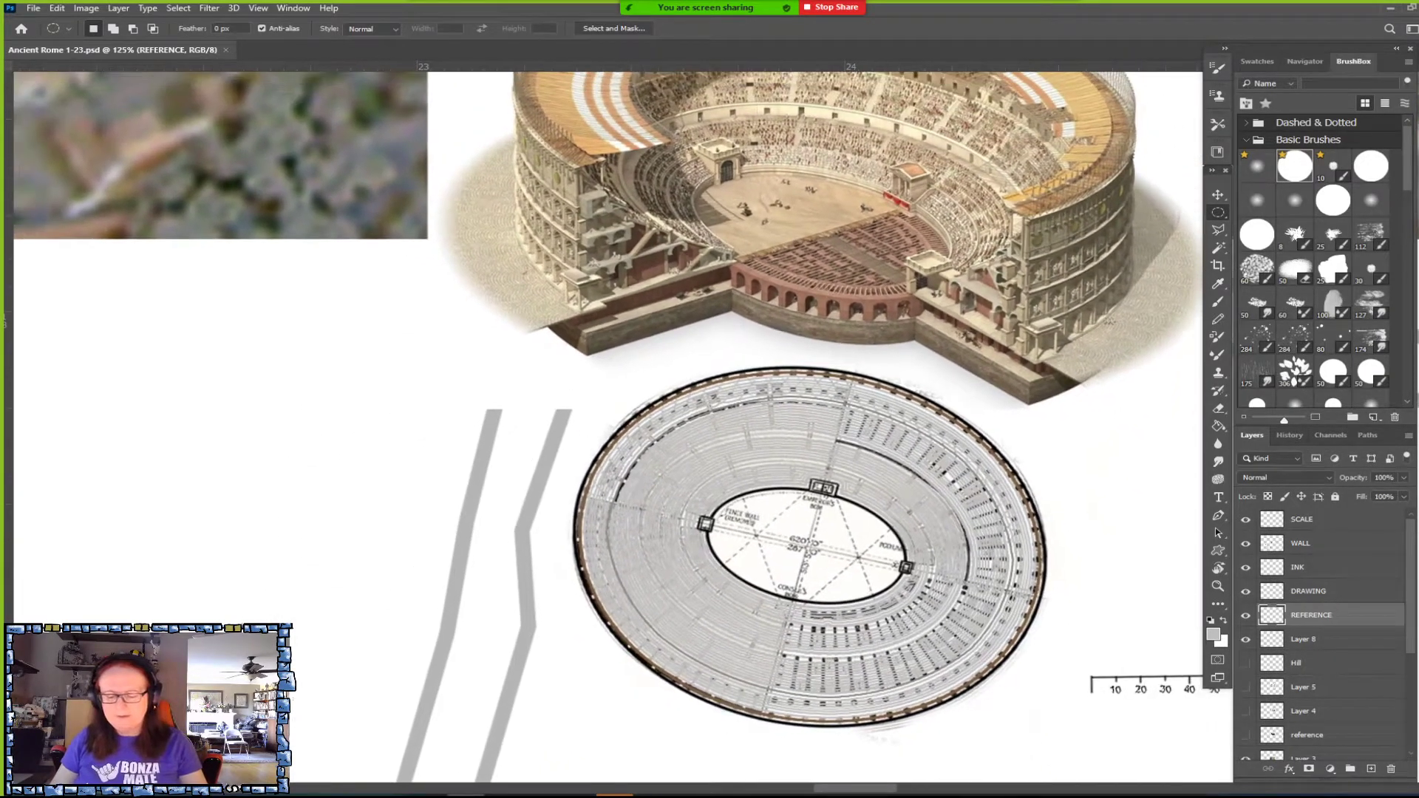
scroll(733, 673, down, 4)
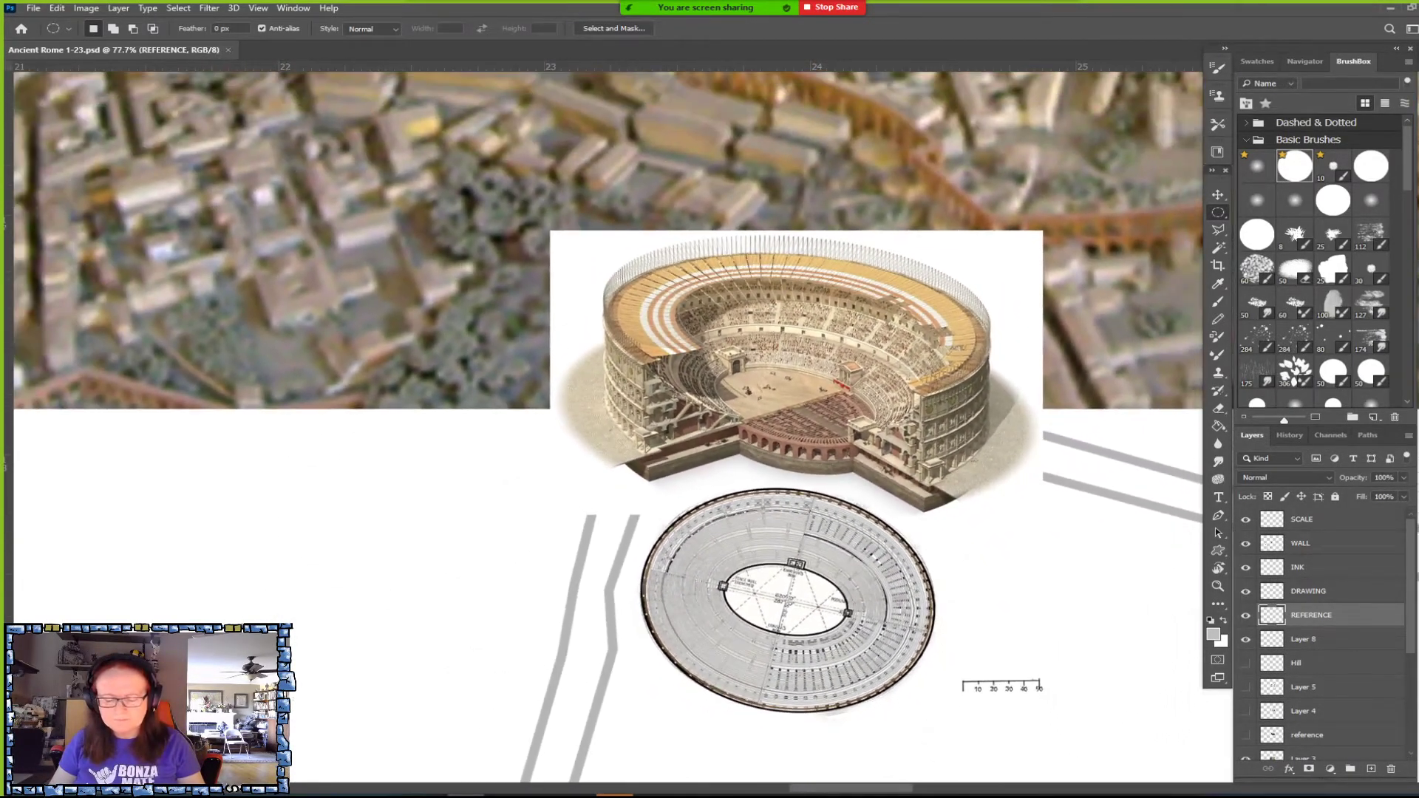
scroll(846, 639, down, 1)
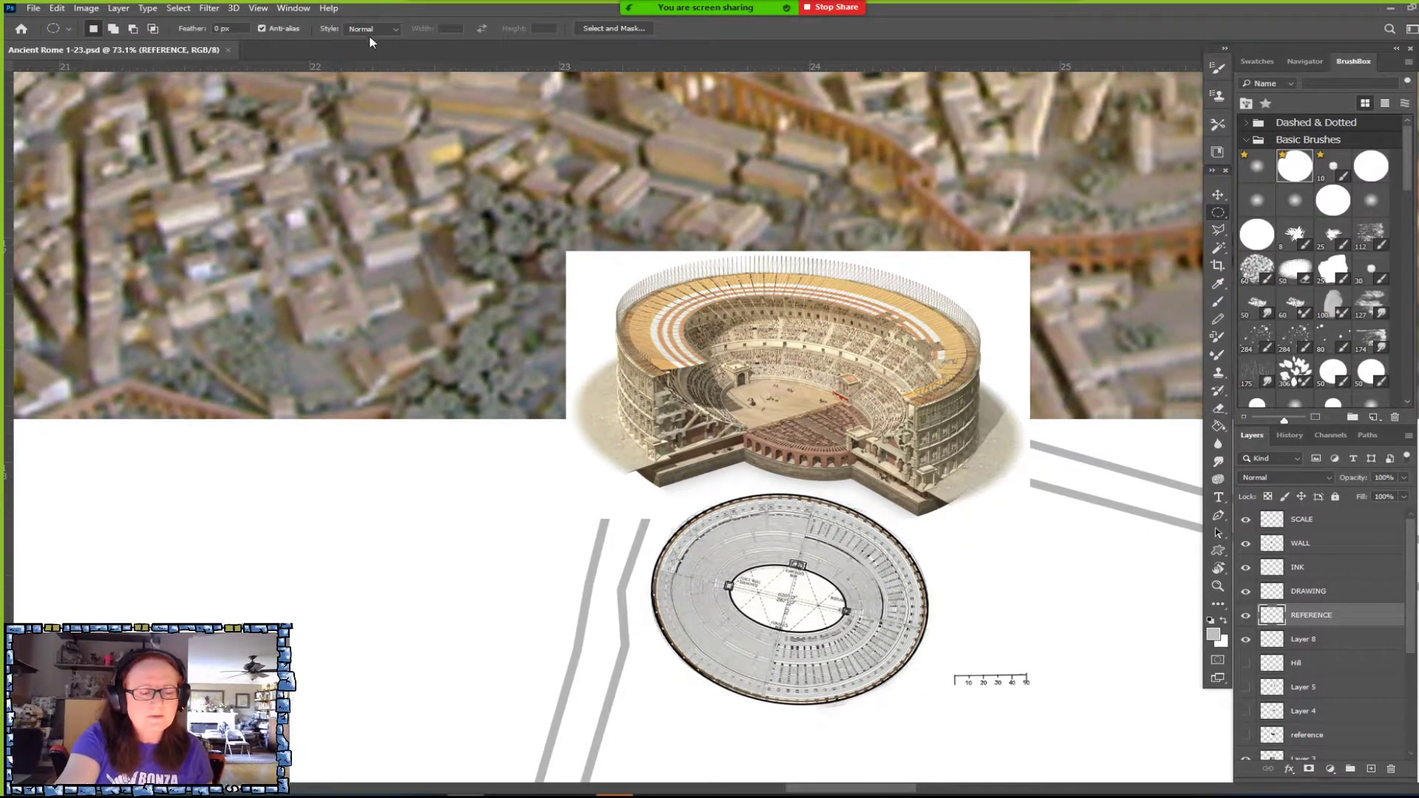
click(305, 10)
mouse_move(263, 9)
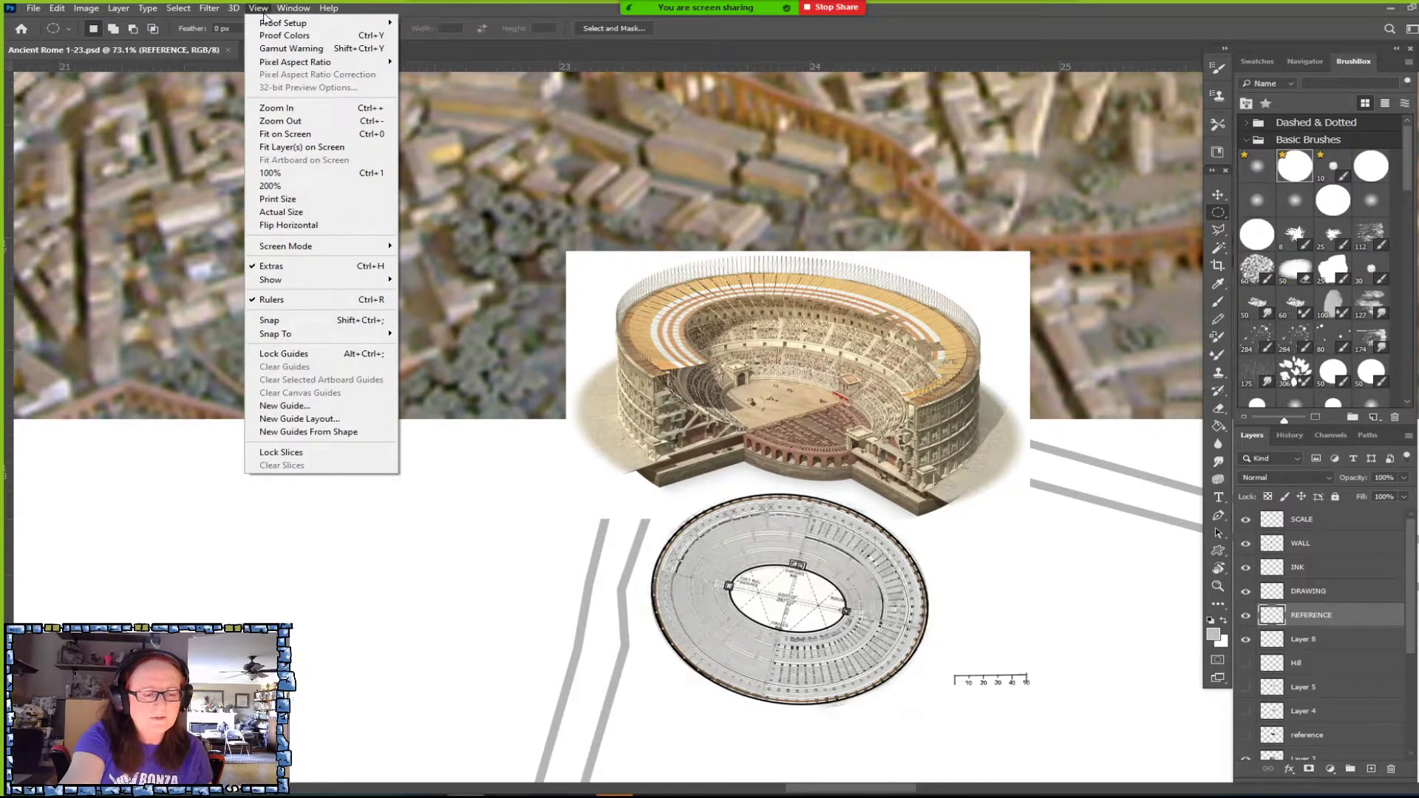
click(879, 308)
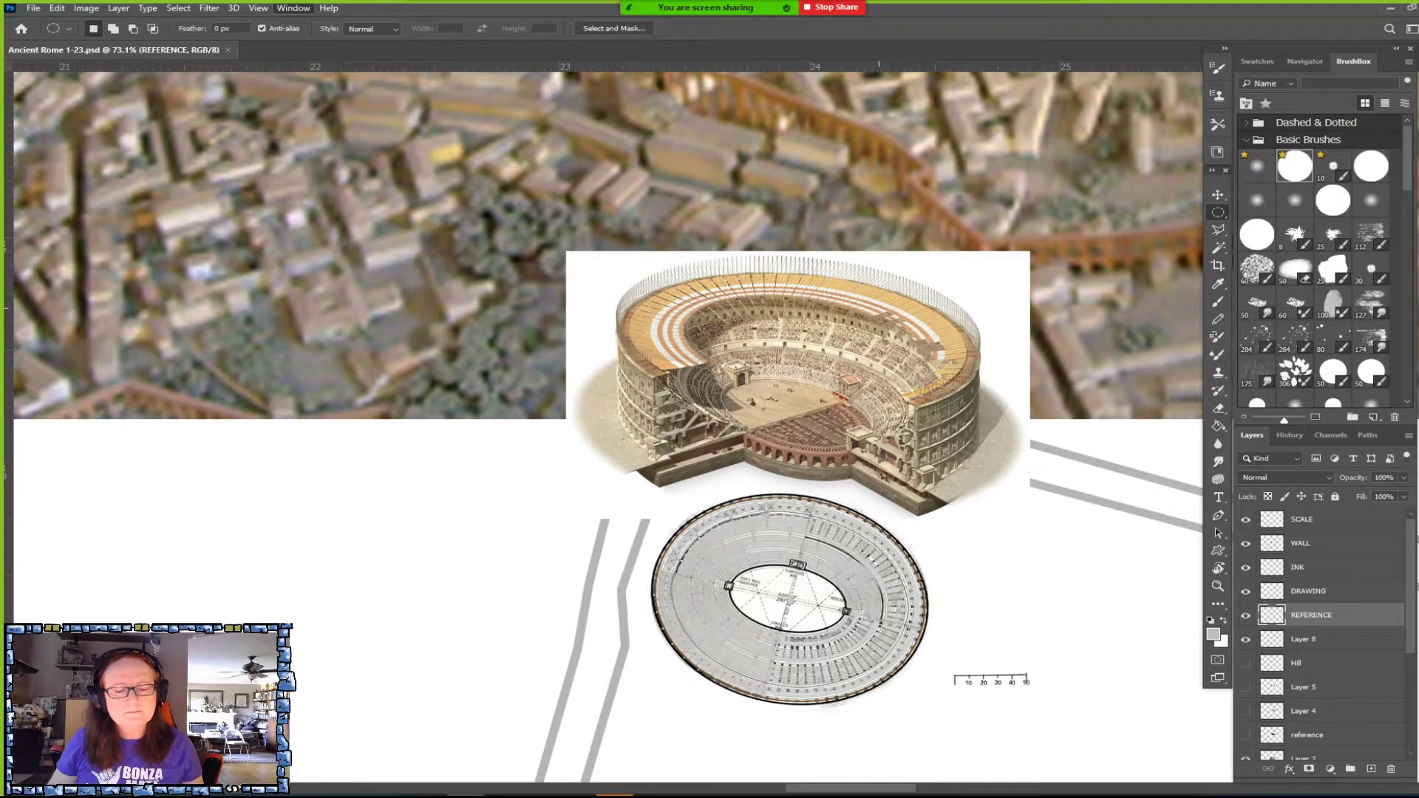
Turn on Dual Axis paint symmetry for the Brush, then scale its guides to about 7.5% and centre them on the amphitheatre plan.
click(1217, 303)
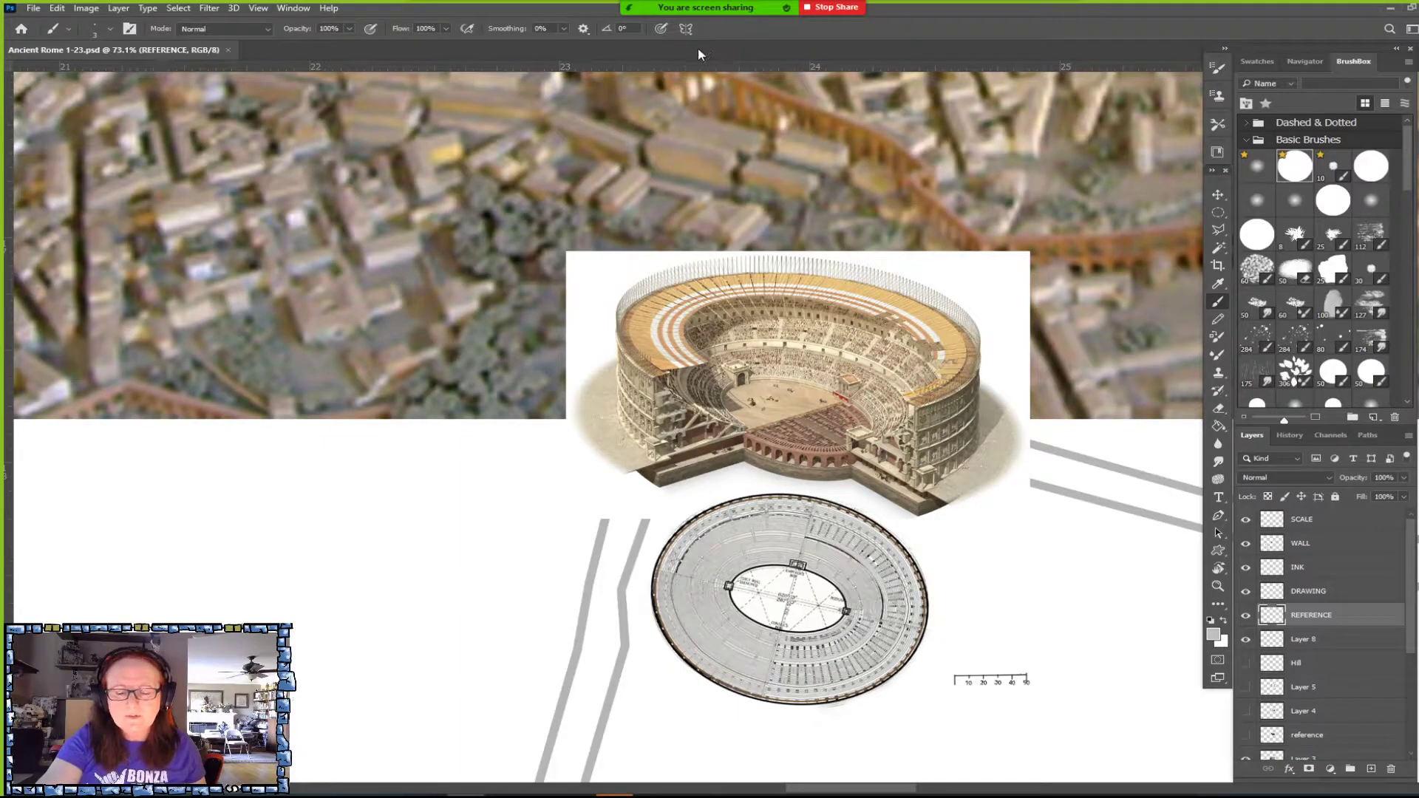
scroll(719, 497, down, 10)
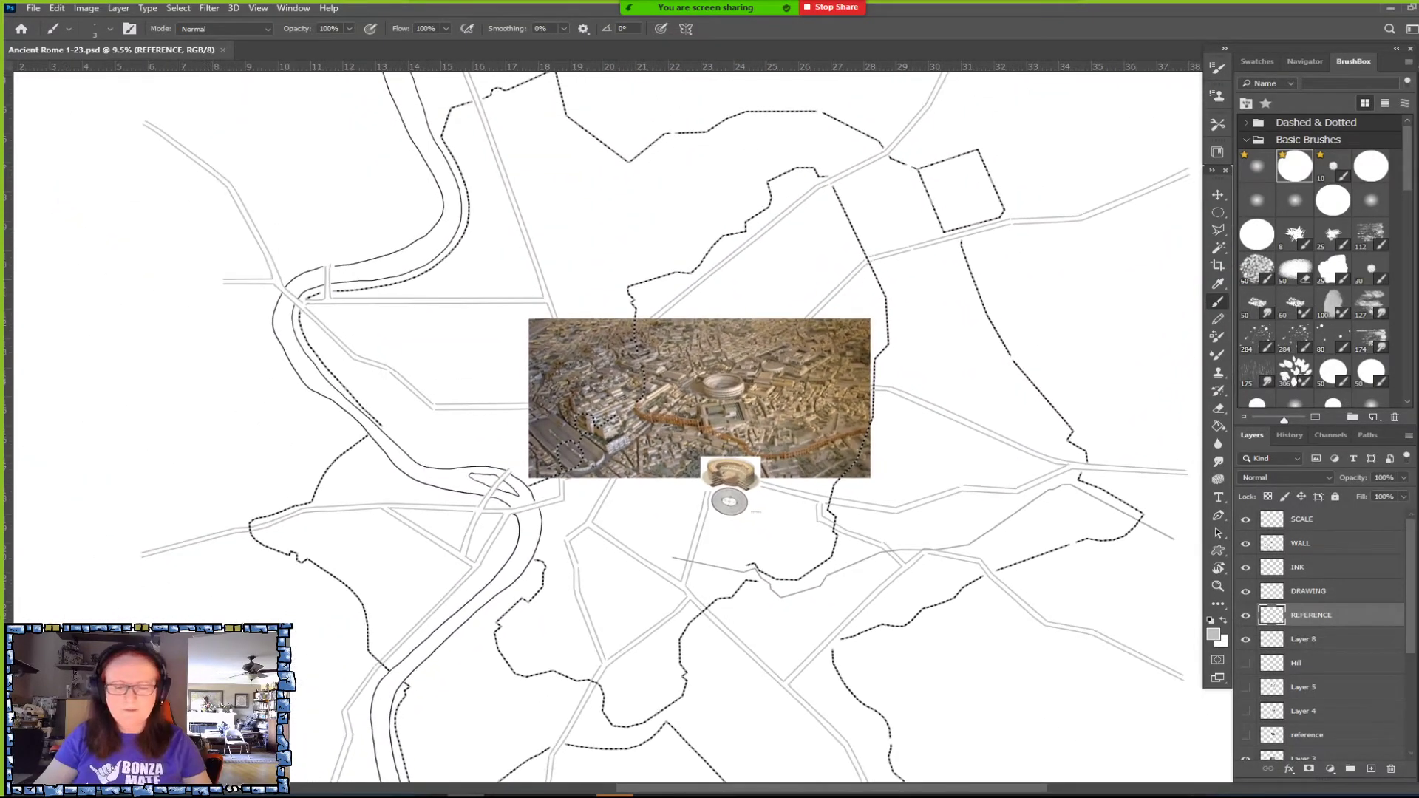
click(685, 28)
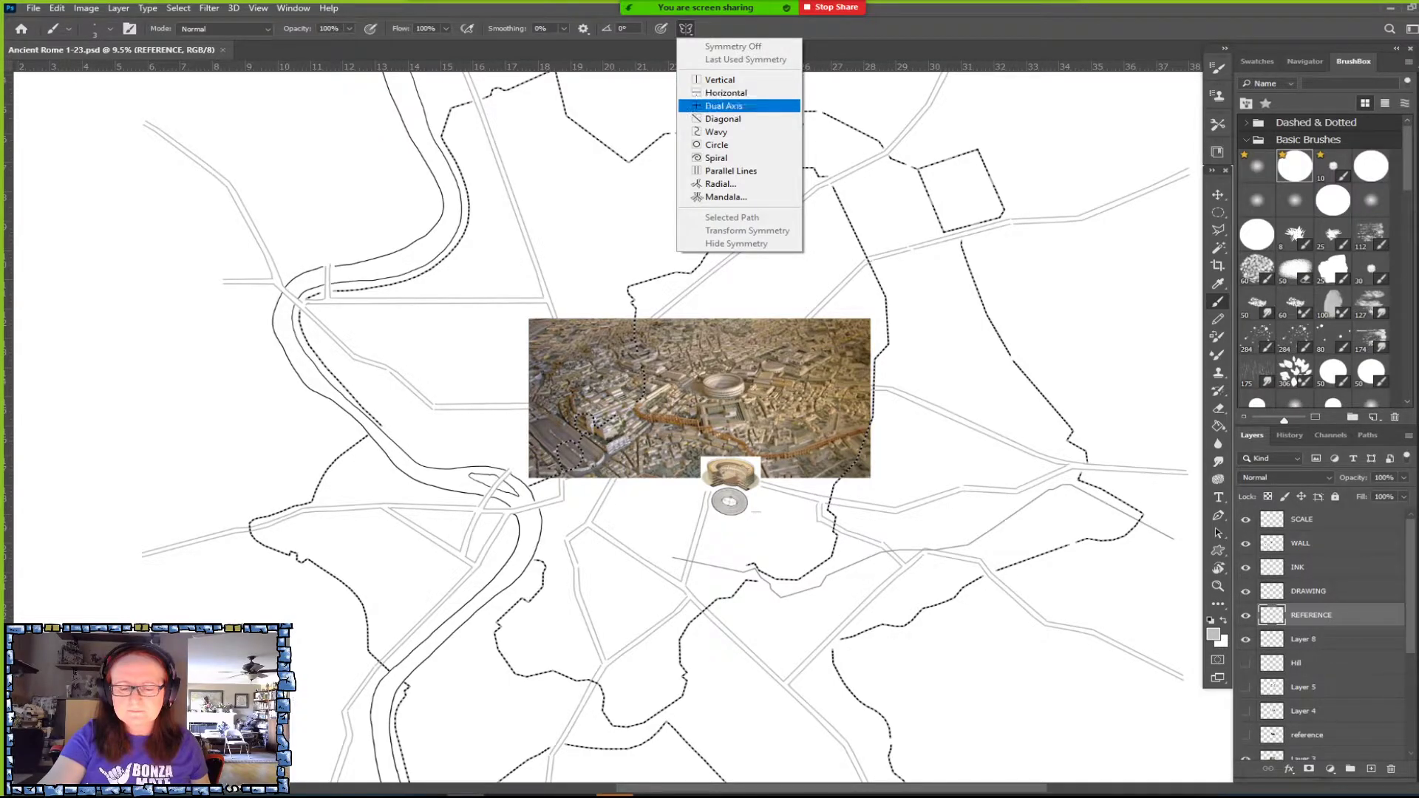
click(723, 105)
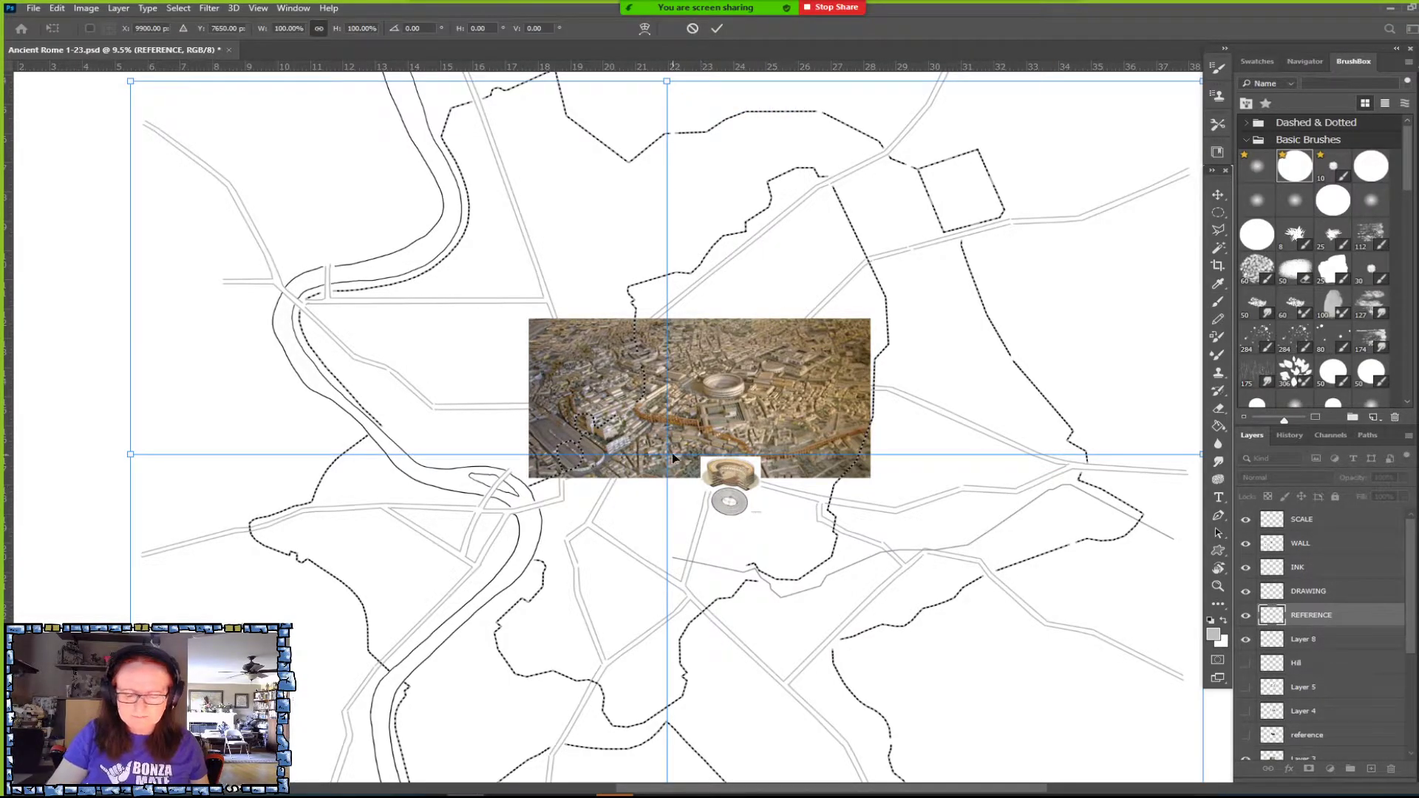
drag(674, 460, 739, 506)
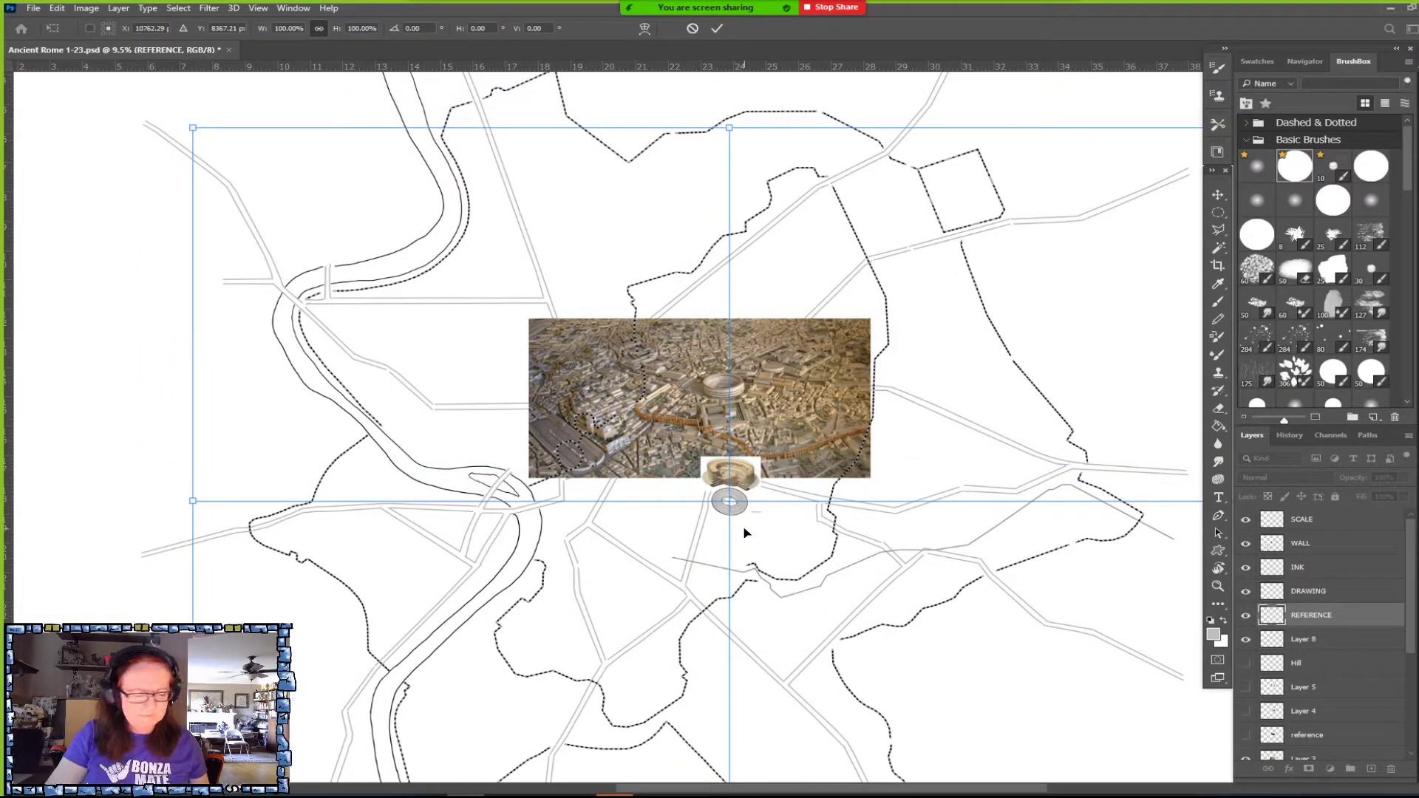
drag(190, 502, 982, 573)
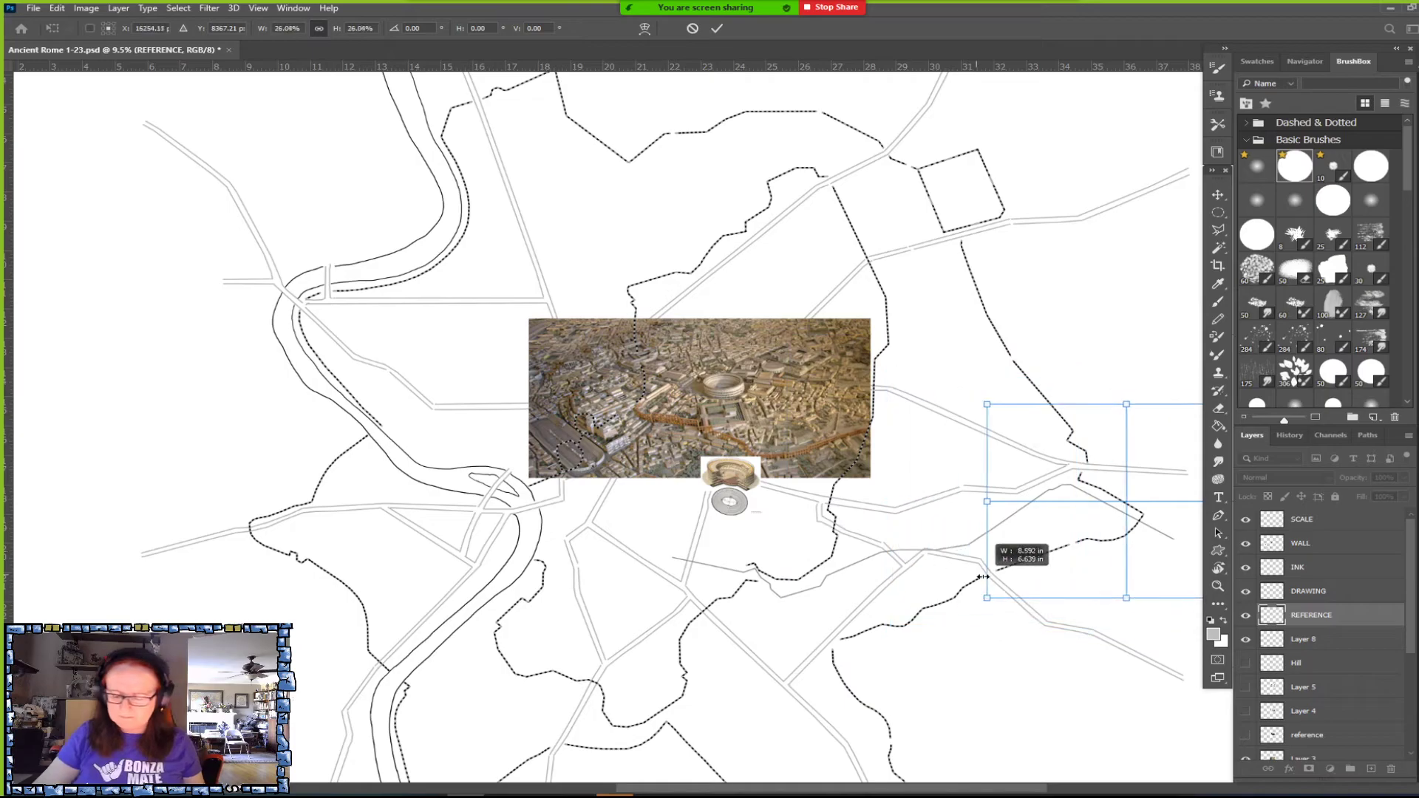
drag(1134, 523, 738, 532)
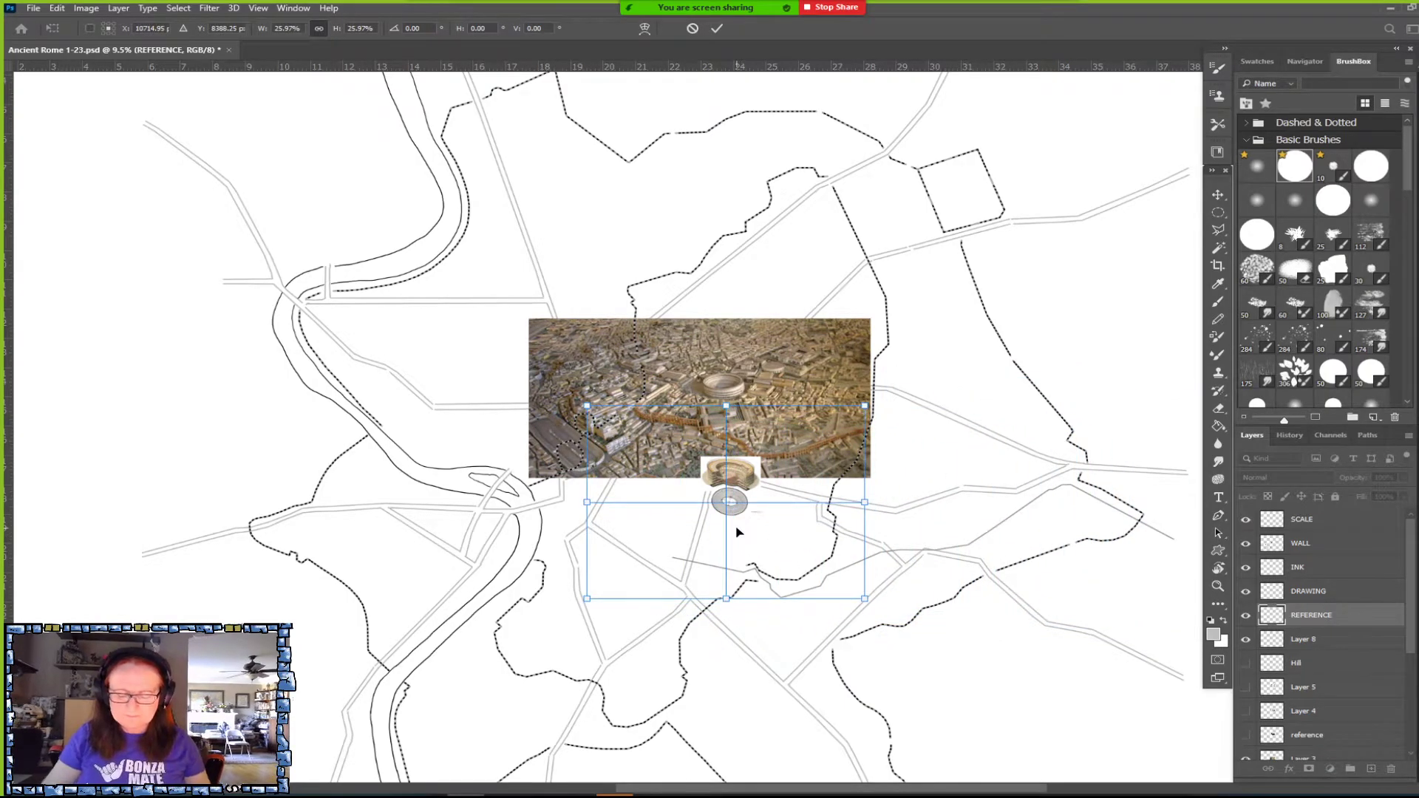
drag(865, 598, 756, 517)
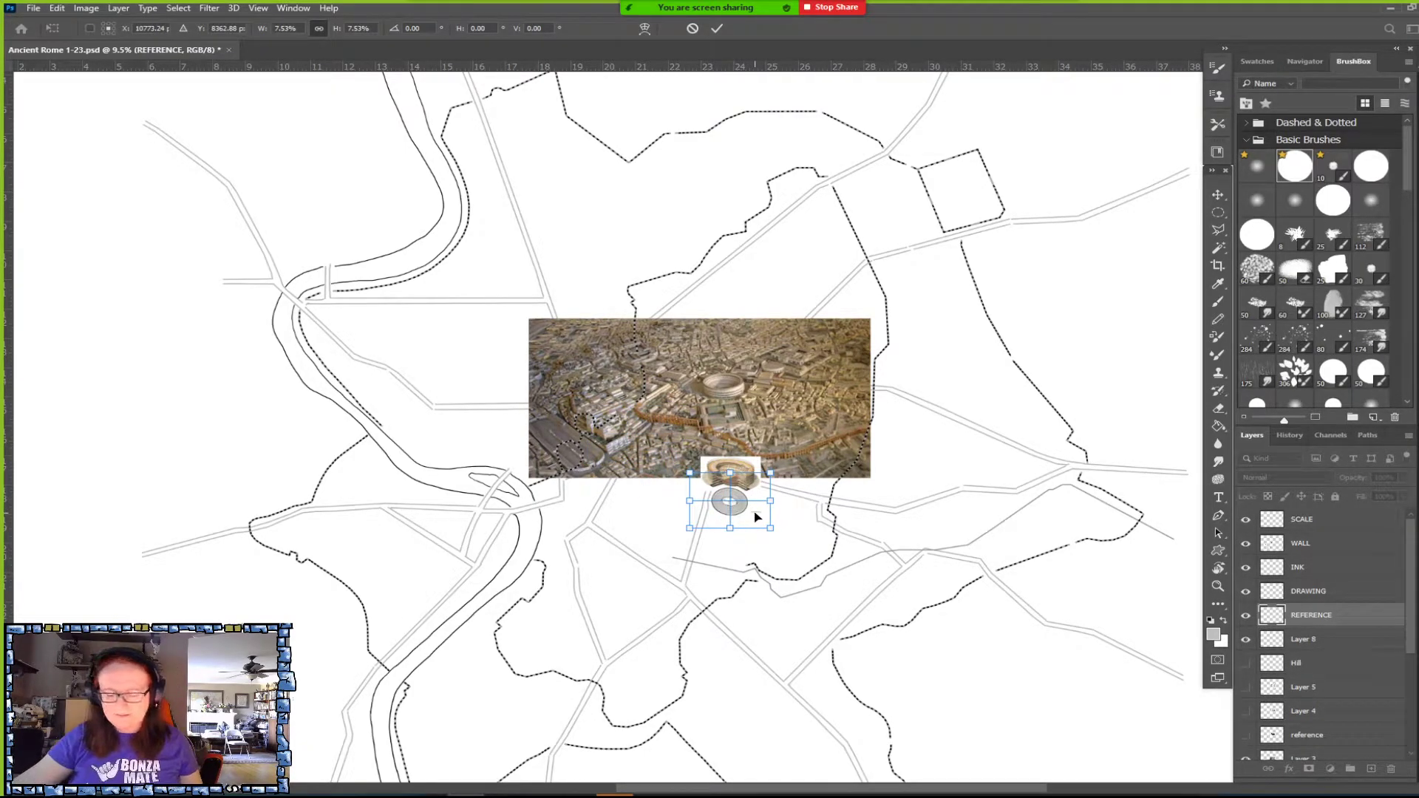
Rotate the symmetry guides about 12.4° and scale them to about 3.6% so they fit the amphitheatre's outer ellipse.
scroll(756, 517, up, 5)
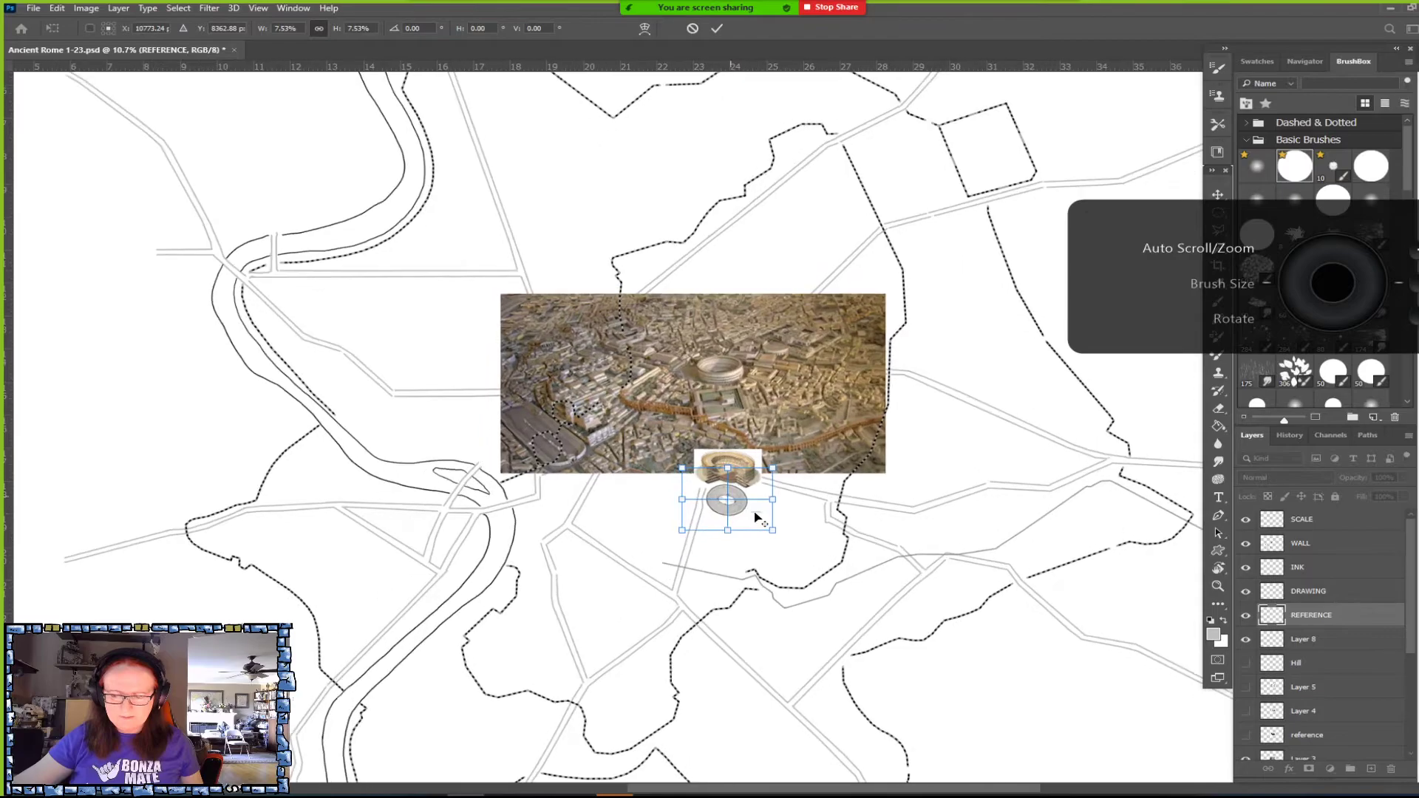
scroll(756, 517, up, 2)
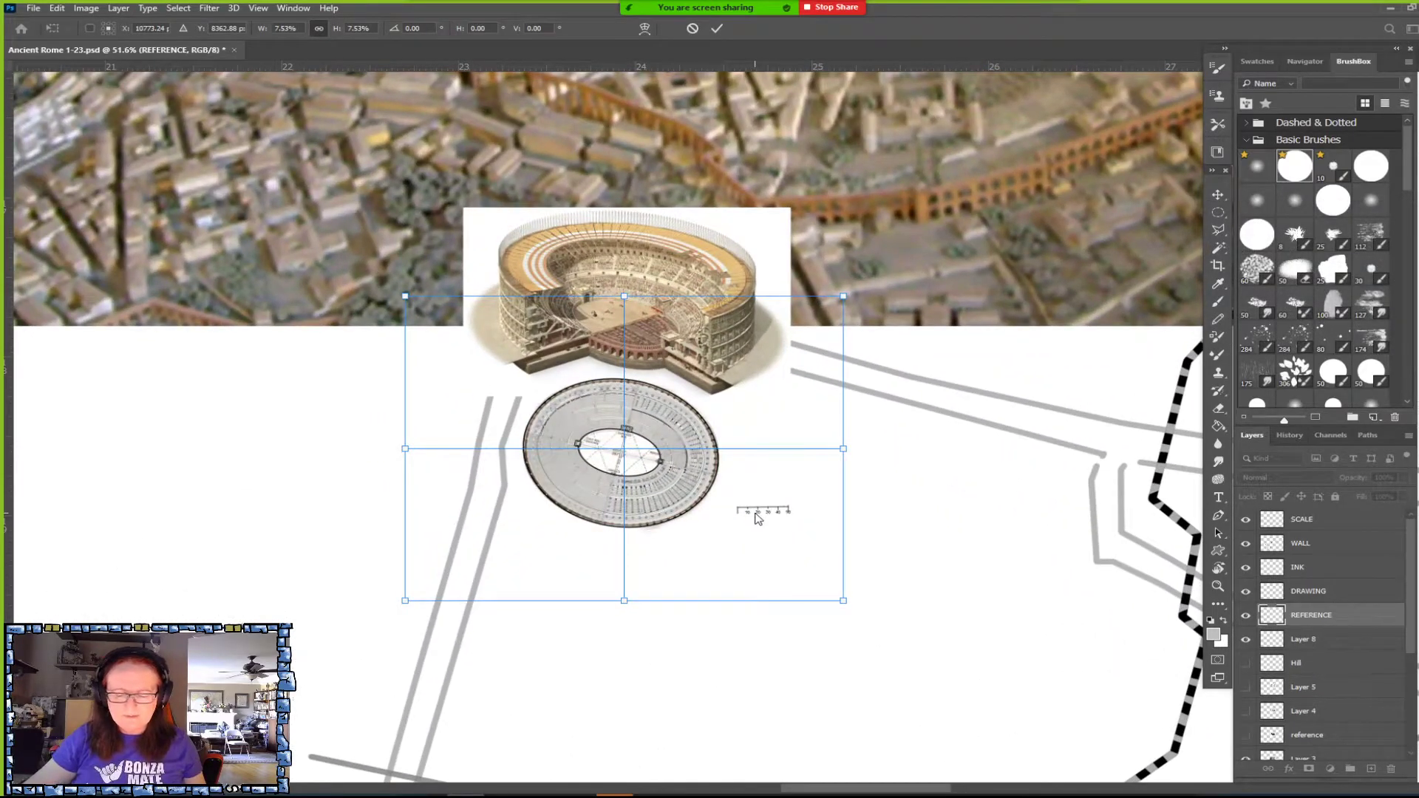
drag(802, 532, 796, 535)
drag(859, 448, 864, 499)
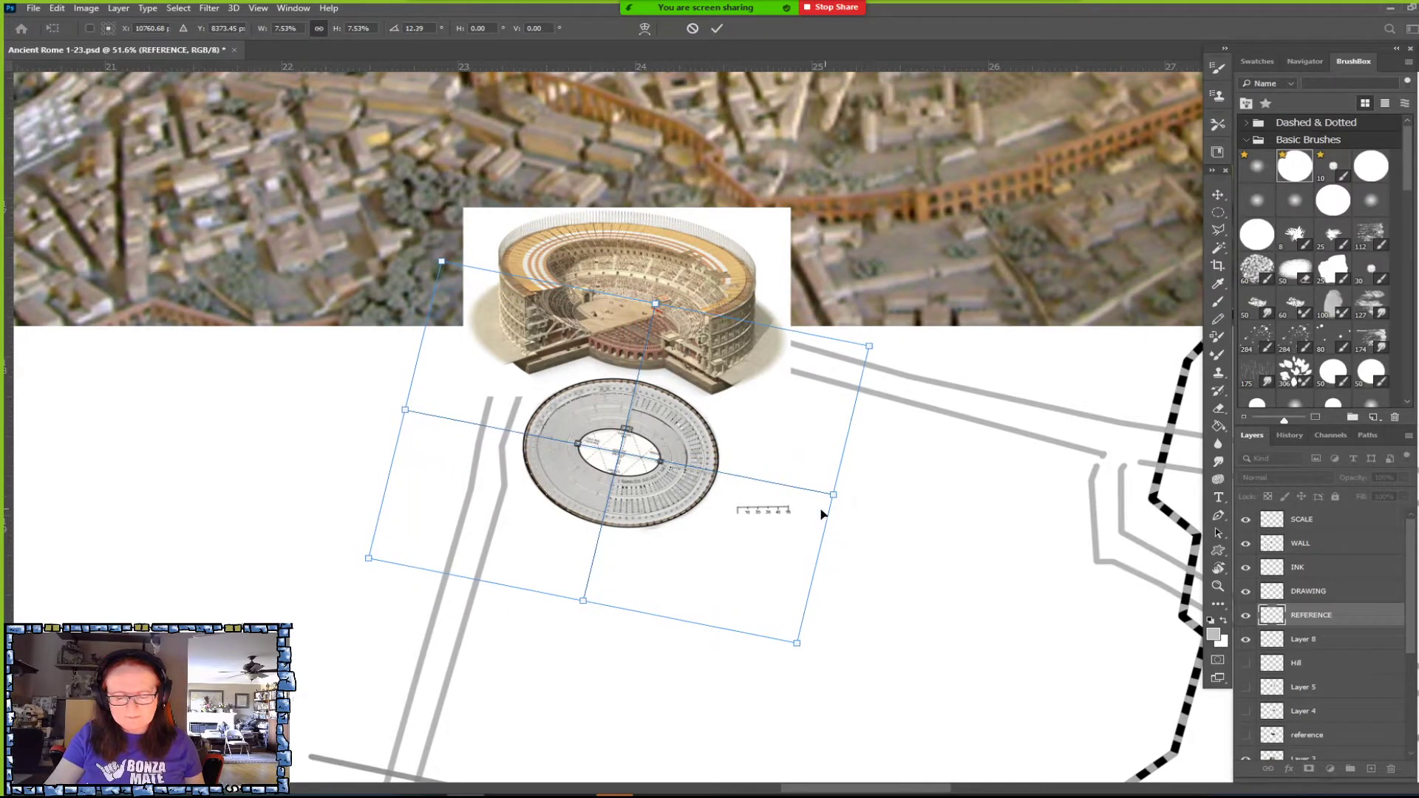
drag(796, 645, 599, 431)
drag(598, 358, 696, 456)
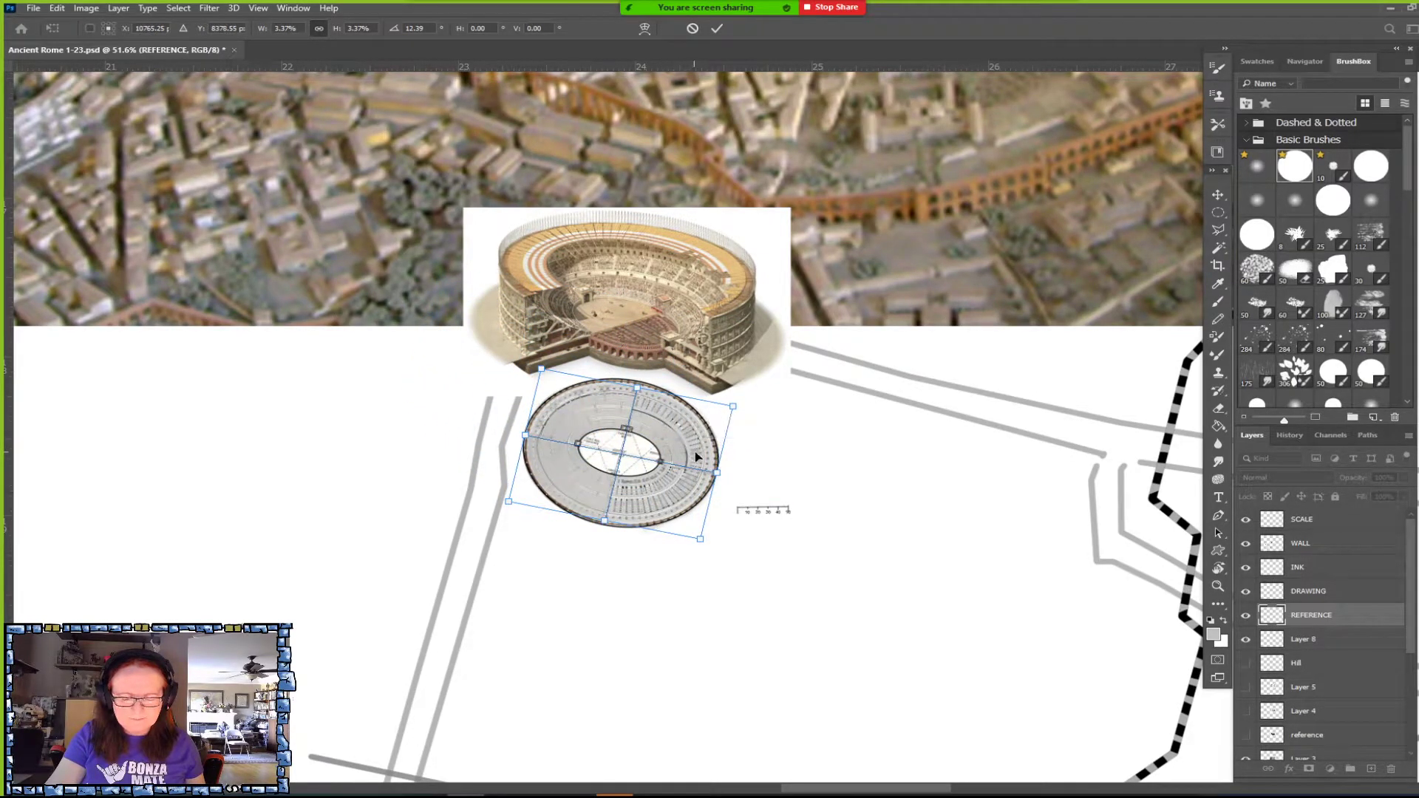
drag(603, 523, 604, 526)
drag(640, 383, 640, 382)
drag(670, 463, 669, 460)
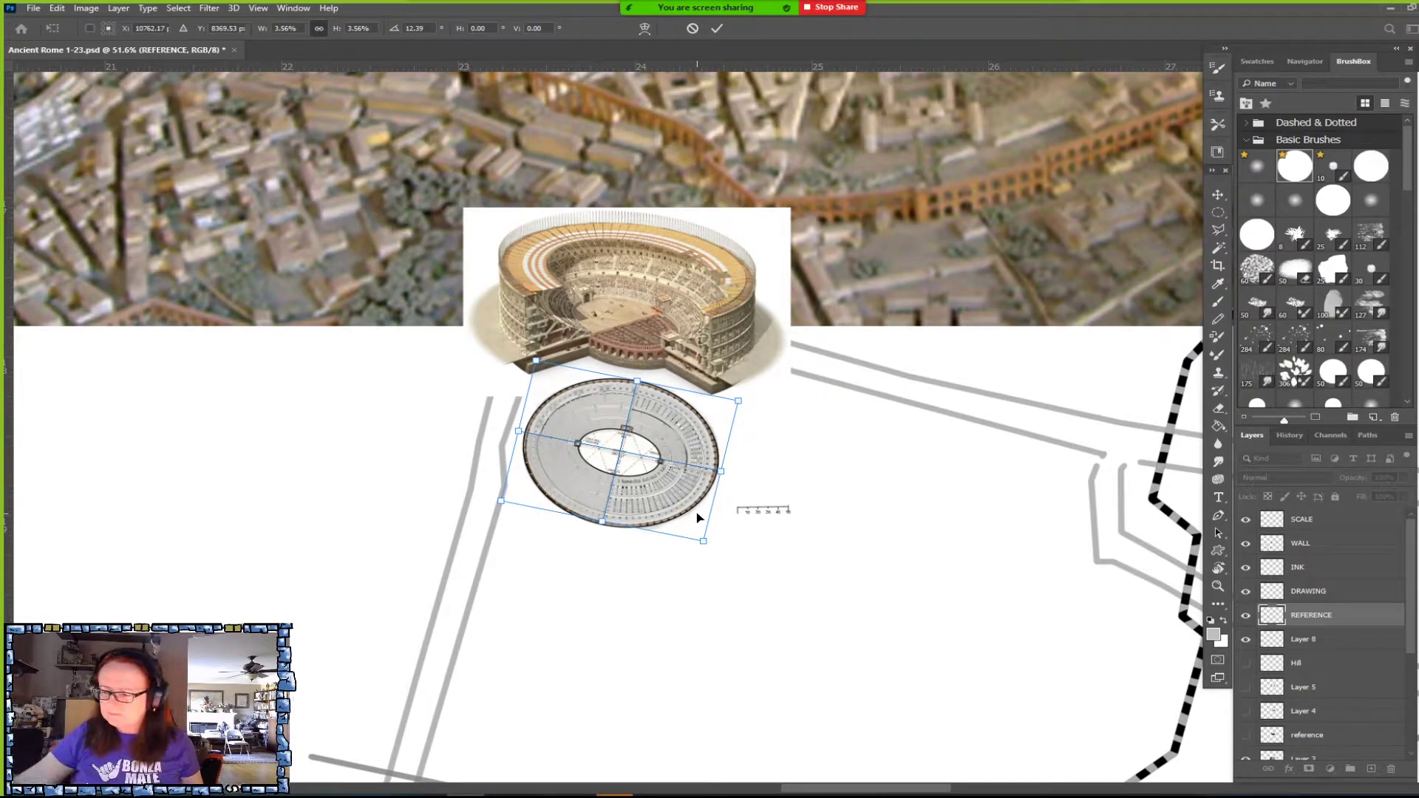
Fine-tune the symmetry guides to the arena's centre with about 14° rotation, and apply the transform.
scroll(698, 517, up, 5)
key(alt+space)
drag(817, 453, 1083, 595)
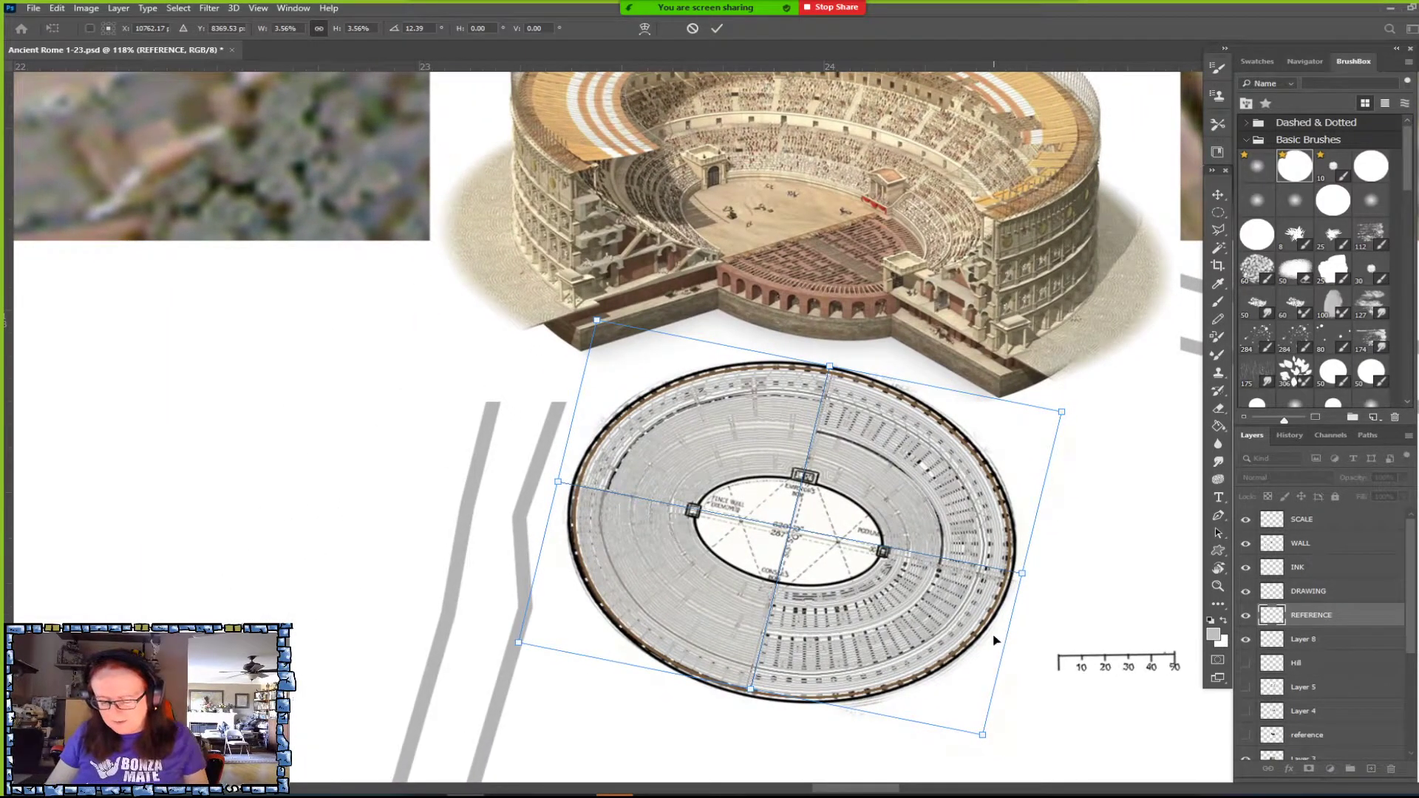
drag(993, 653, 994, 657)
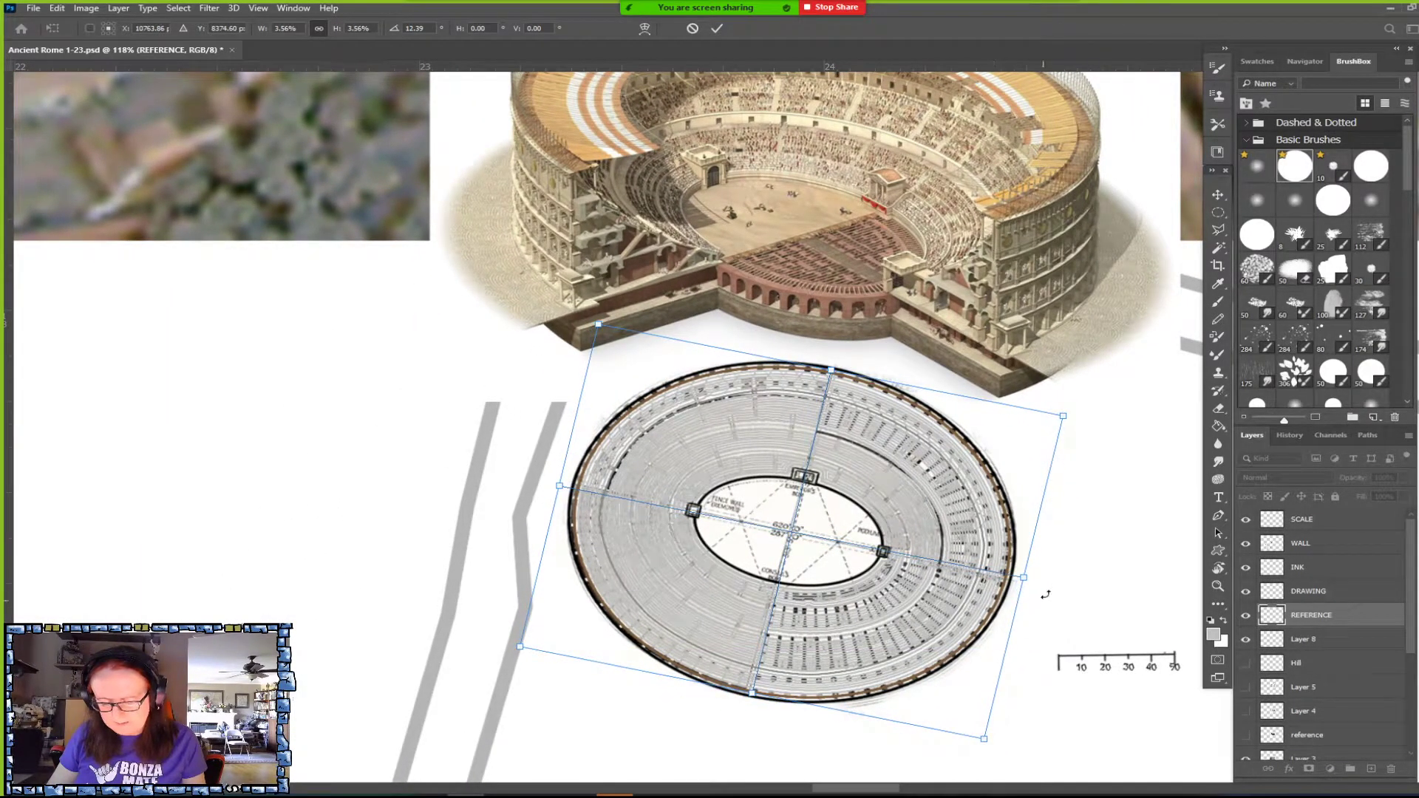
drag(1047, 583, 1046, 593)
drag(982, 625, 983, 628)
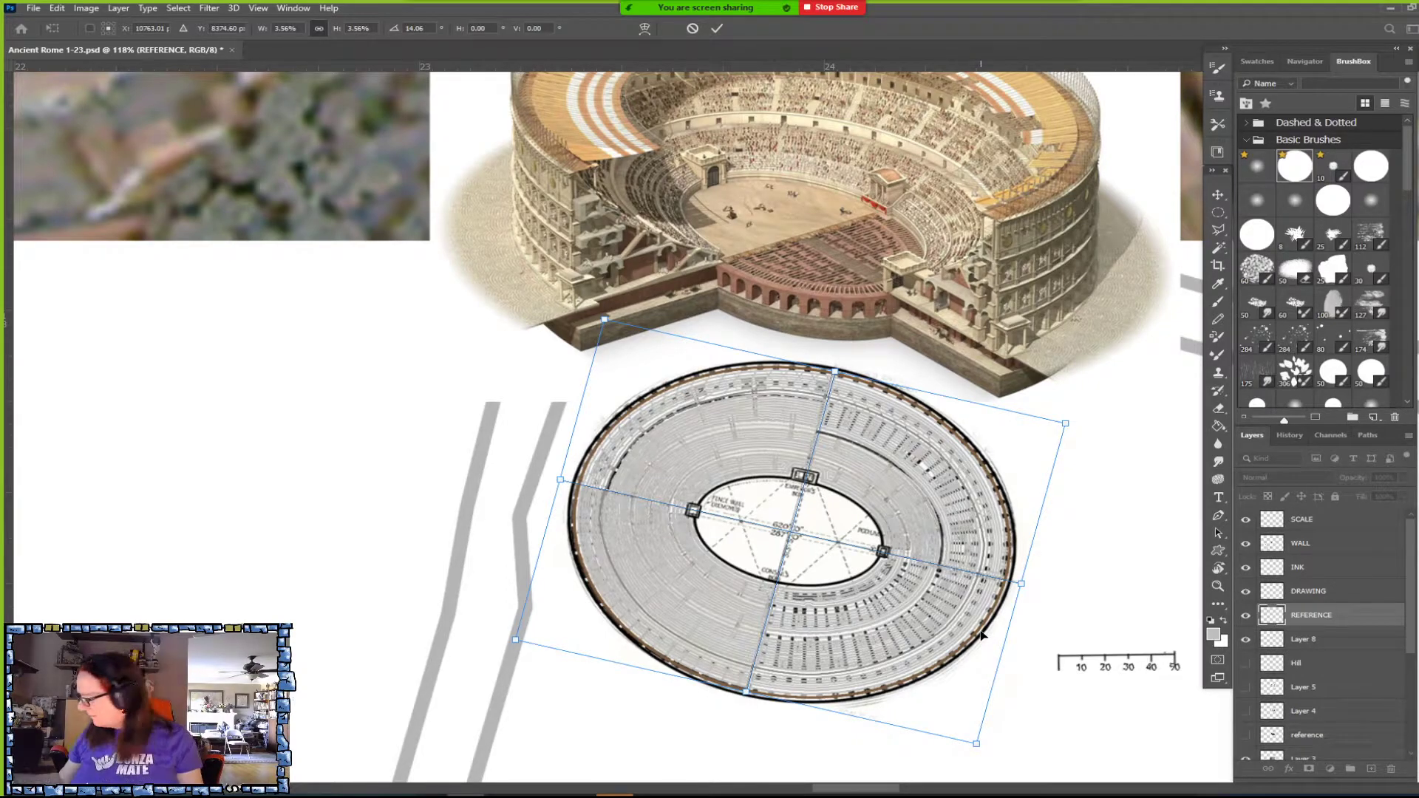
key(Return)
key(b)
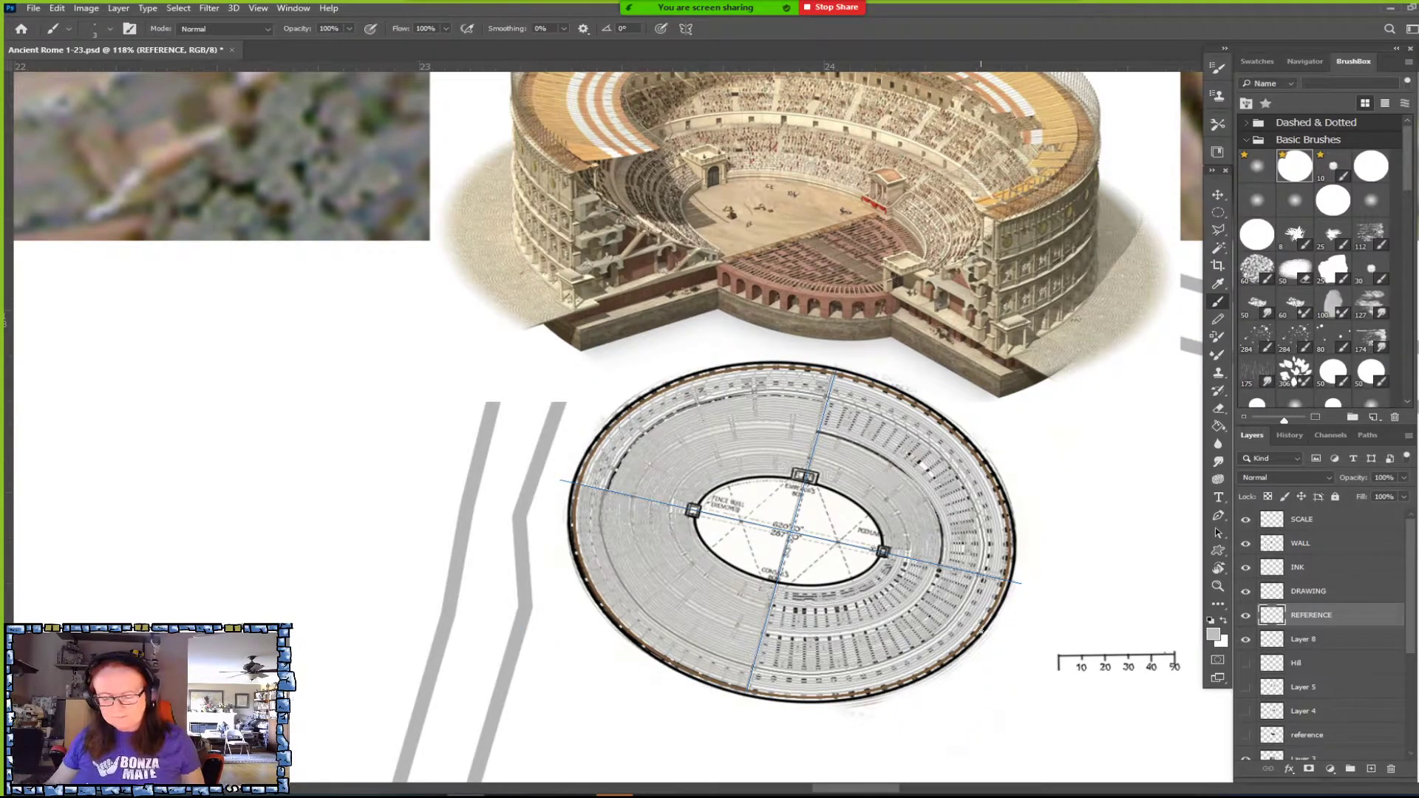
Erase aisle gaps through the seating rings on the DRAWING layer with the Eraser, following the reference plan.
scroll(861, 598, up, 3)
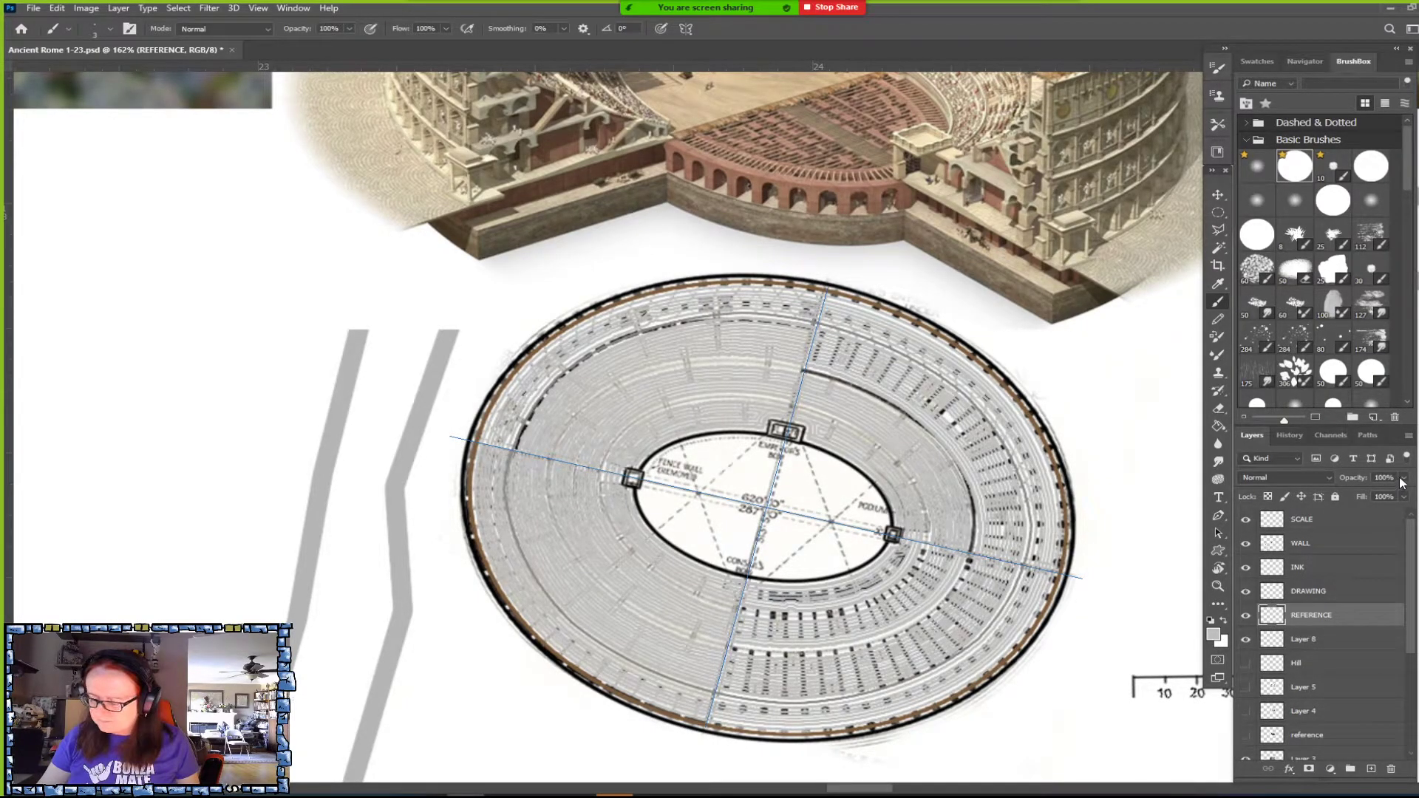
click(1341, 596)
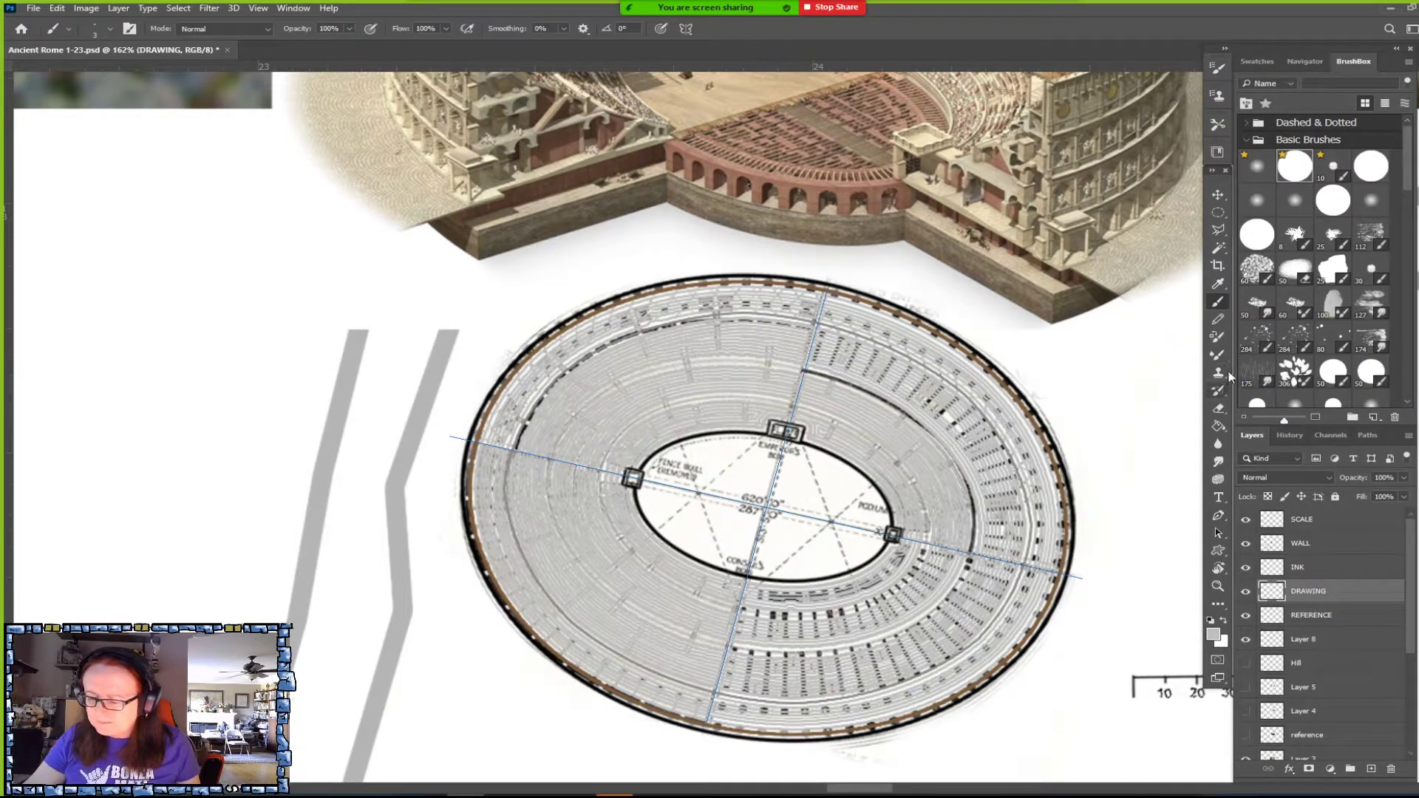
click(1218, 408)
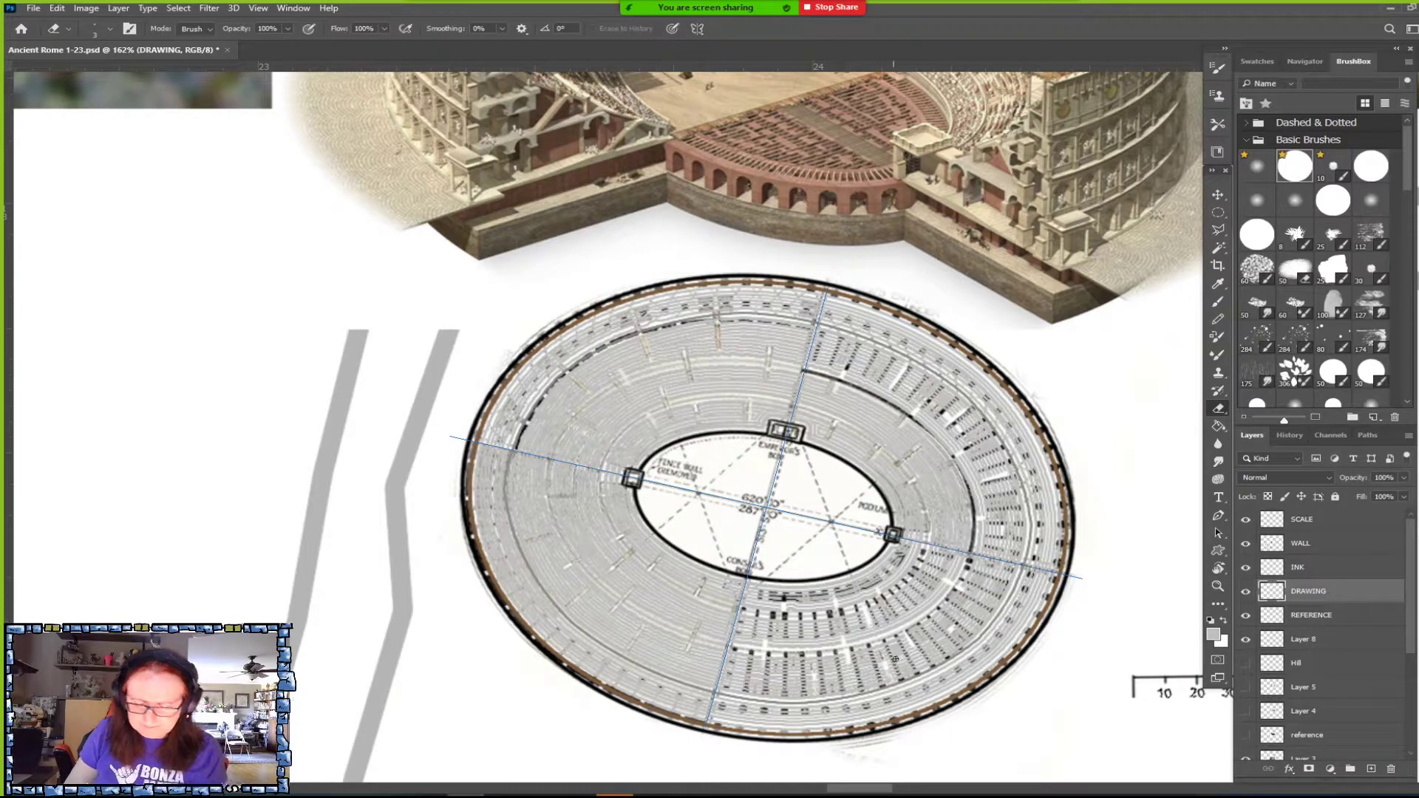
Compare the erased aisle gaps with the plan by repeatedly hiding and showing the REFERENCE layer.
click(1245, 615)
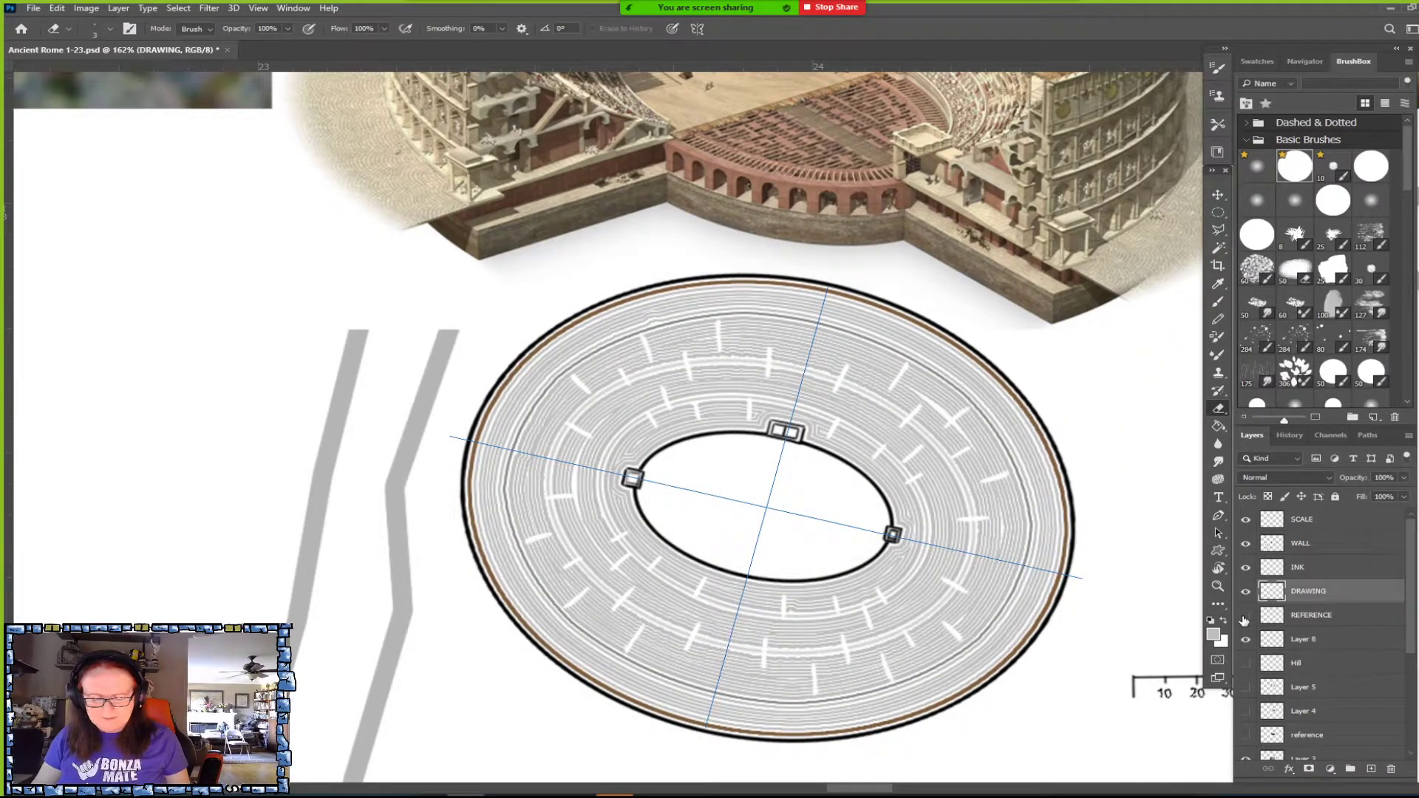
click(1246, 616)
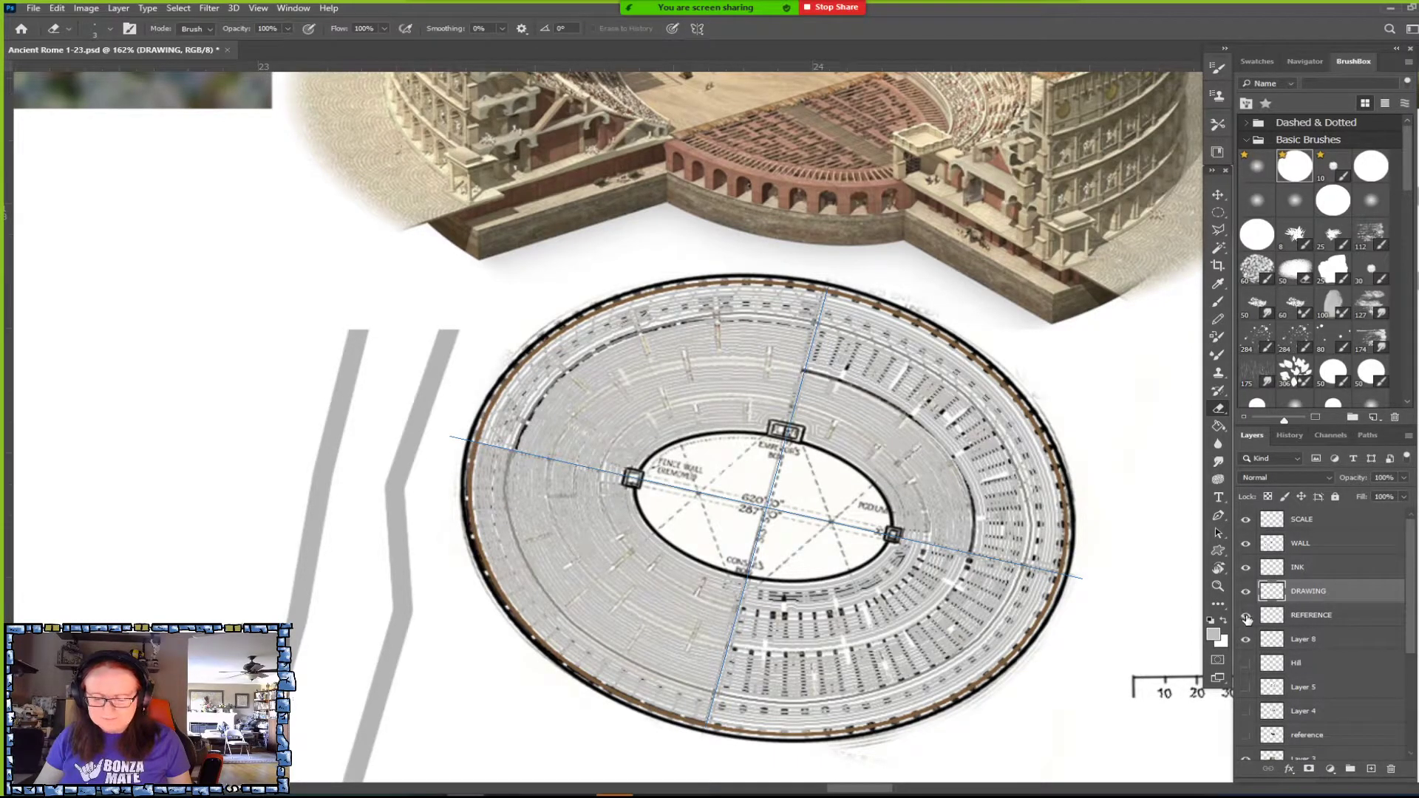
click(1246, 616)
click(1246, 616)
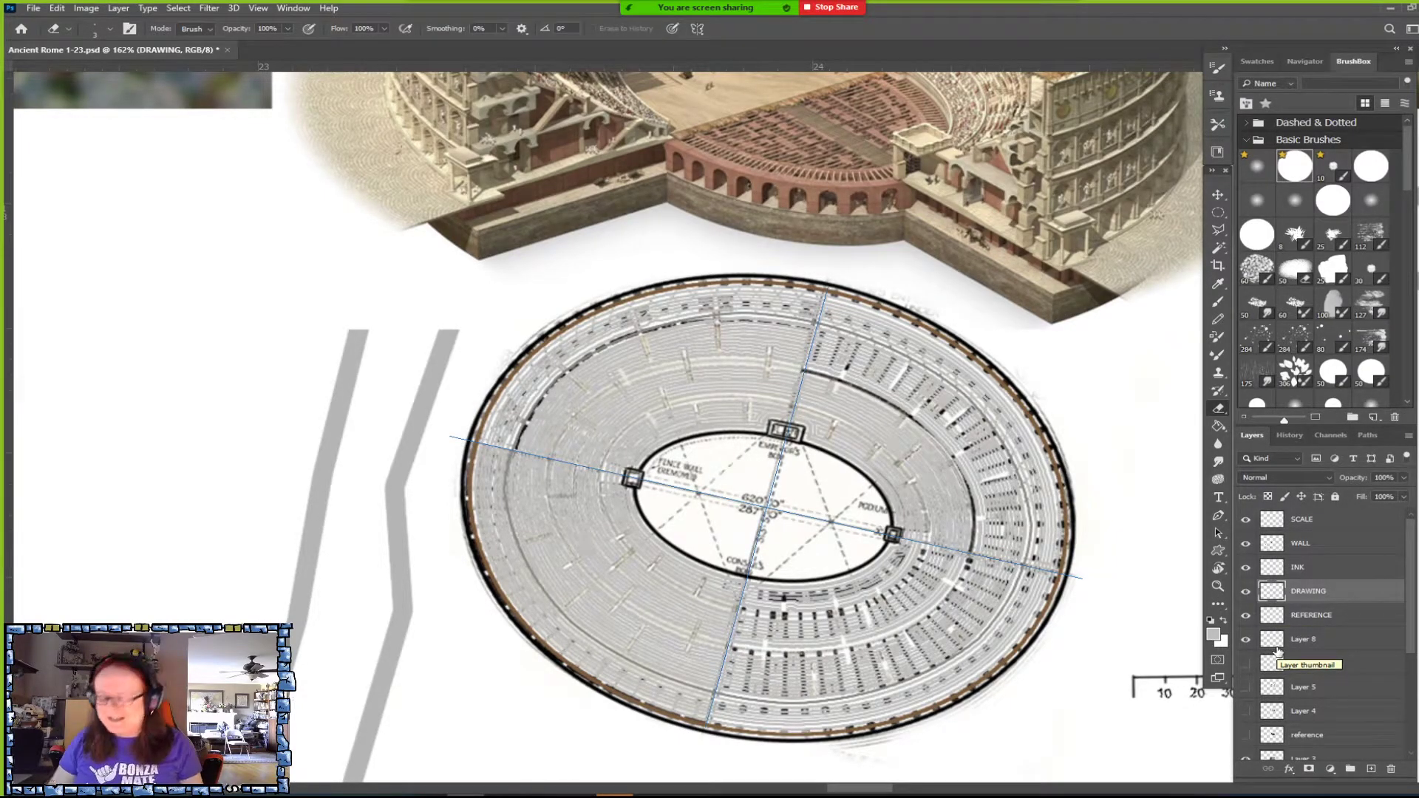
click(1247, 617)
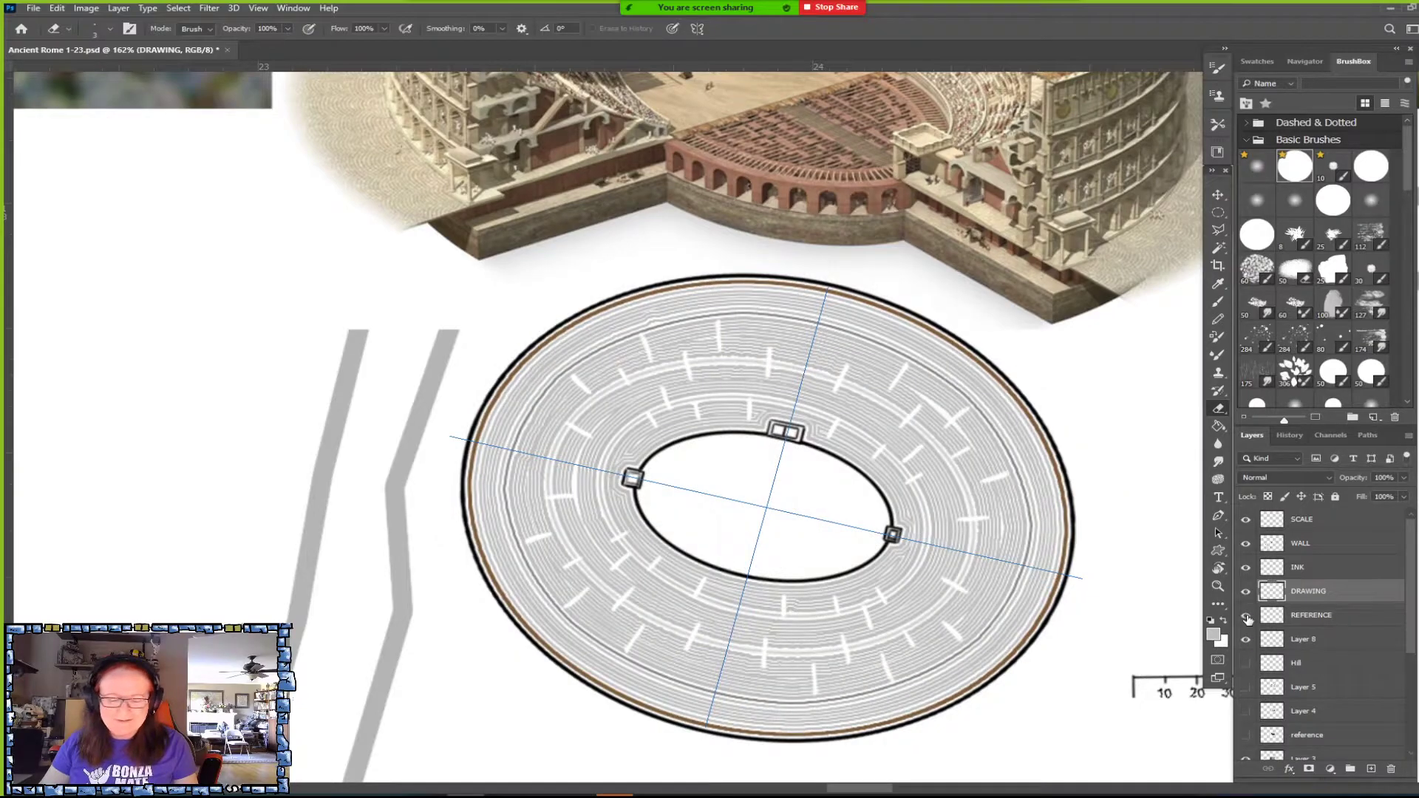
click(1247, 616)
click(1246, 618)
click(1246, 619)
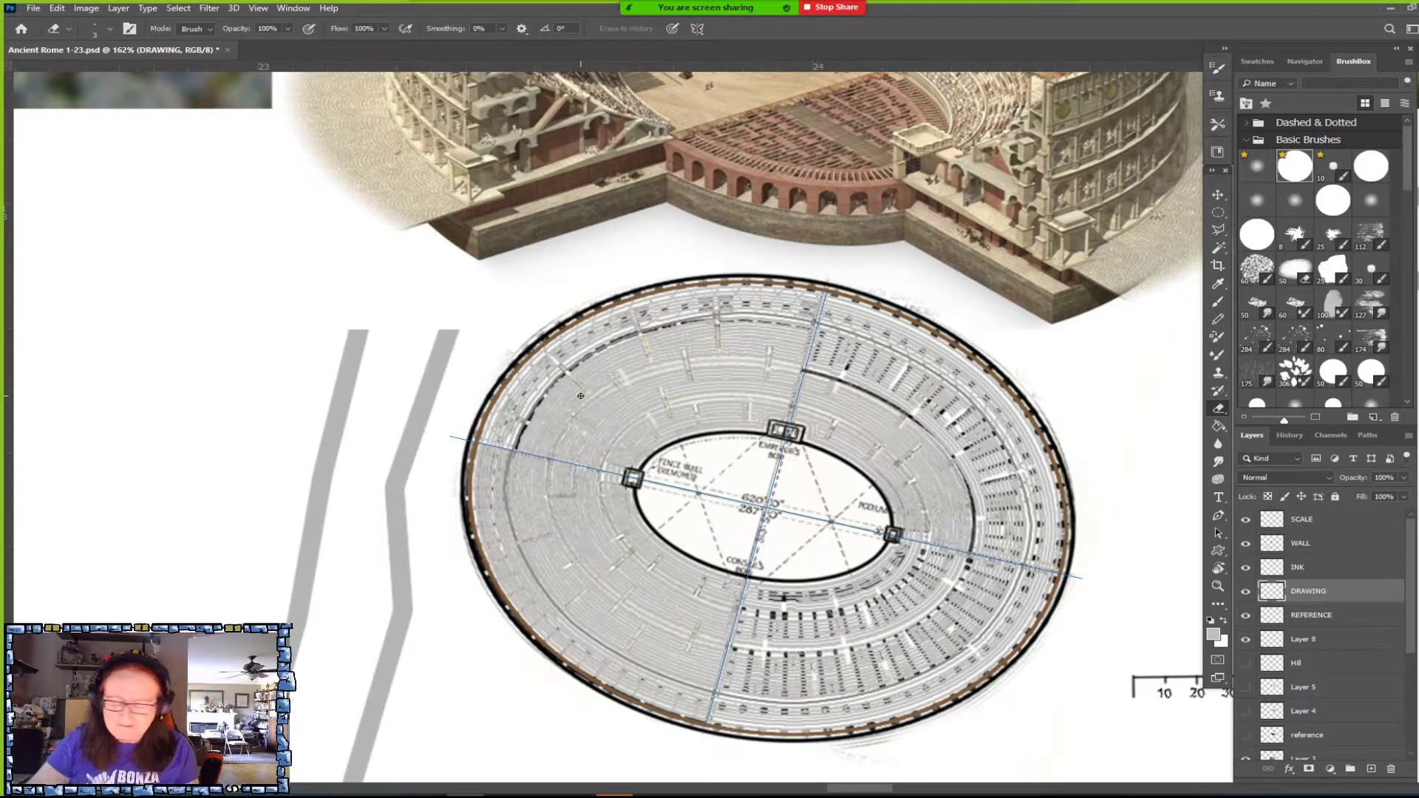
Check the drawing with Layer 8 briefly hidden, and compare the lengthened outer aisle gaps with the REFERENCE layer.
click(1247, 640)
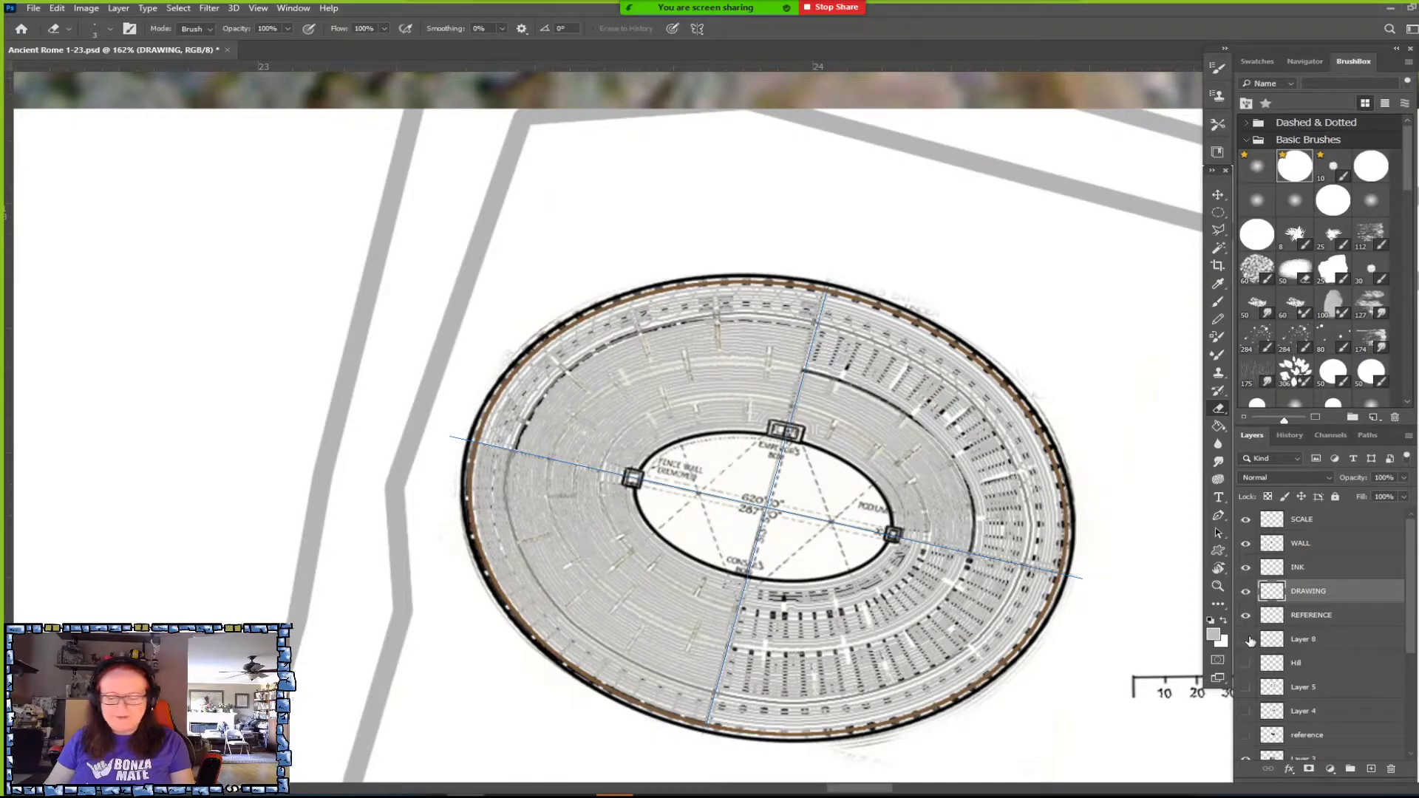
click(1247, 640)
click(1247, 618)
click(1246, 618)
click(1247, 620)
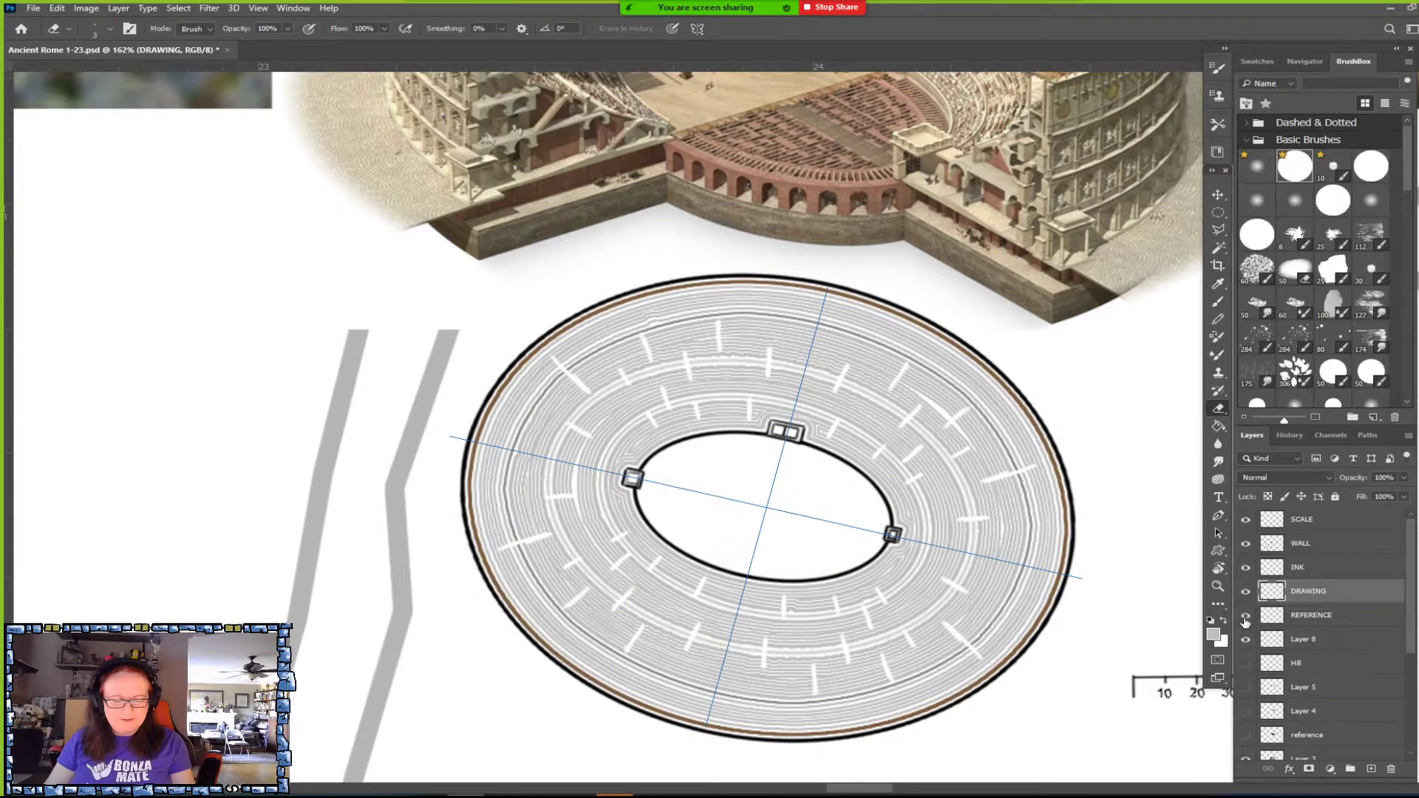
click(1246, 619)
click(1246, 620)
click(1246, 618)
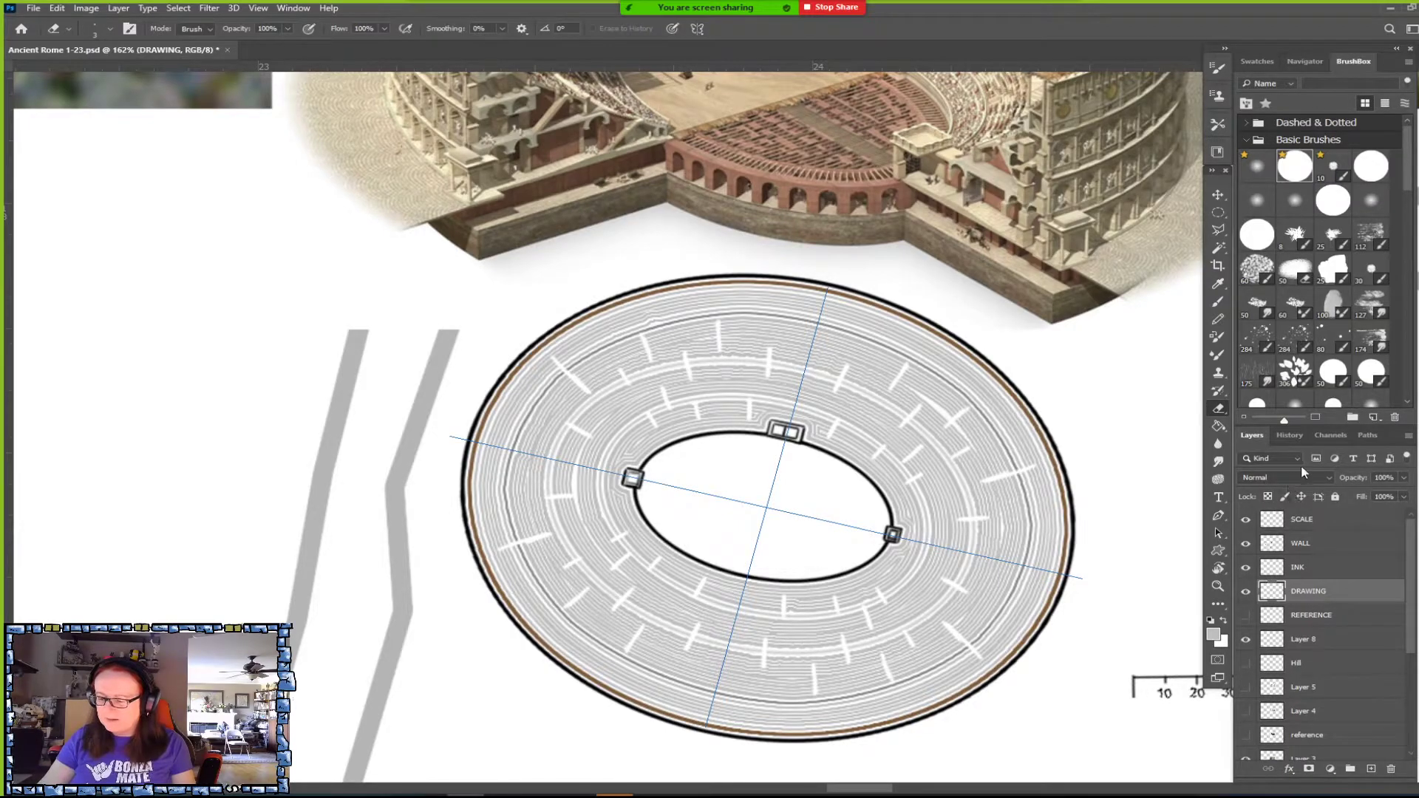
Revert the document history to the first of the two most recent Eraser strokes, and hide the REFERENCE layer.
click(1288, 435)
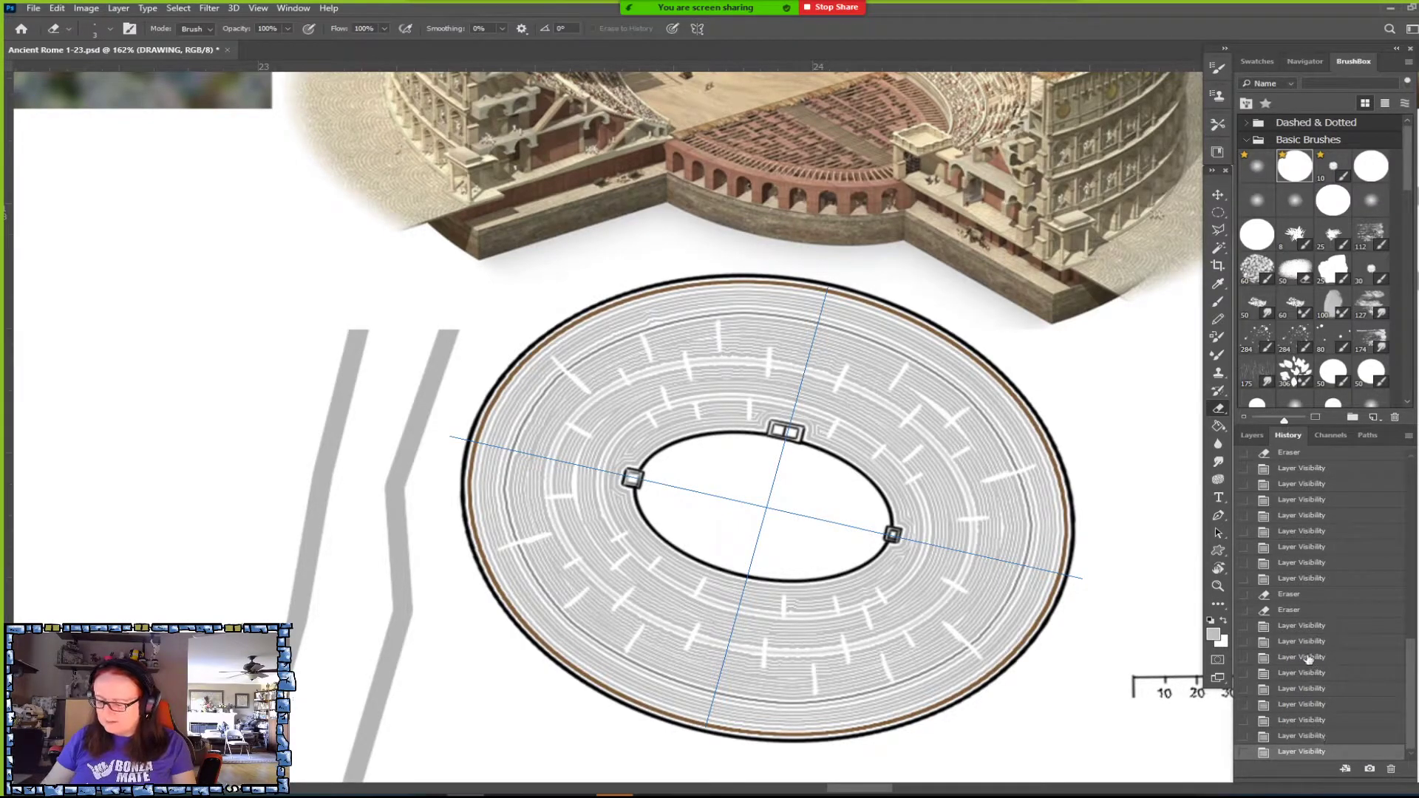
click(1295, 596)
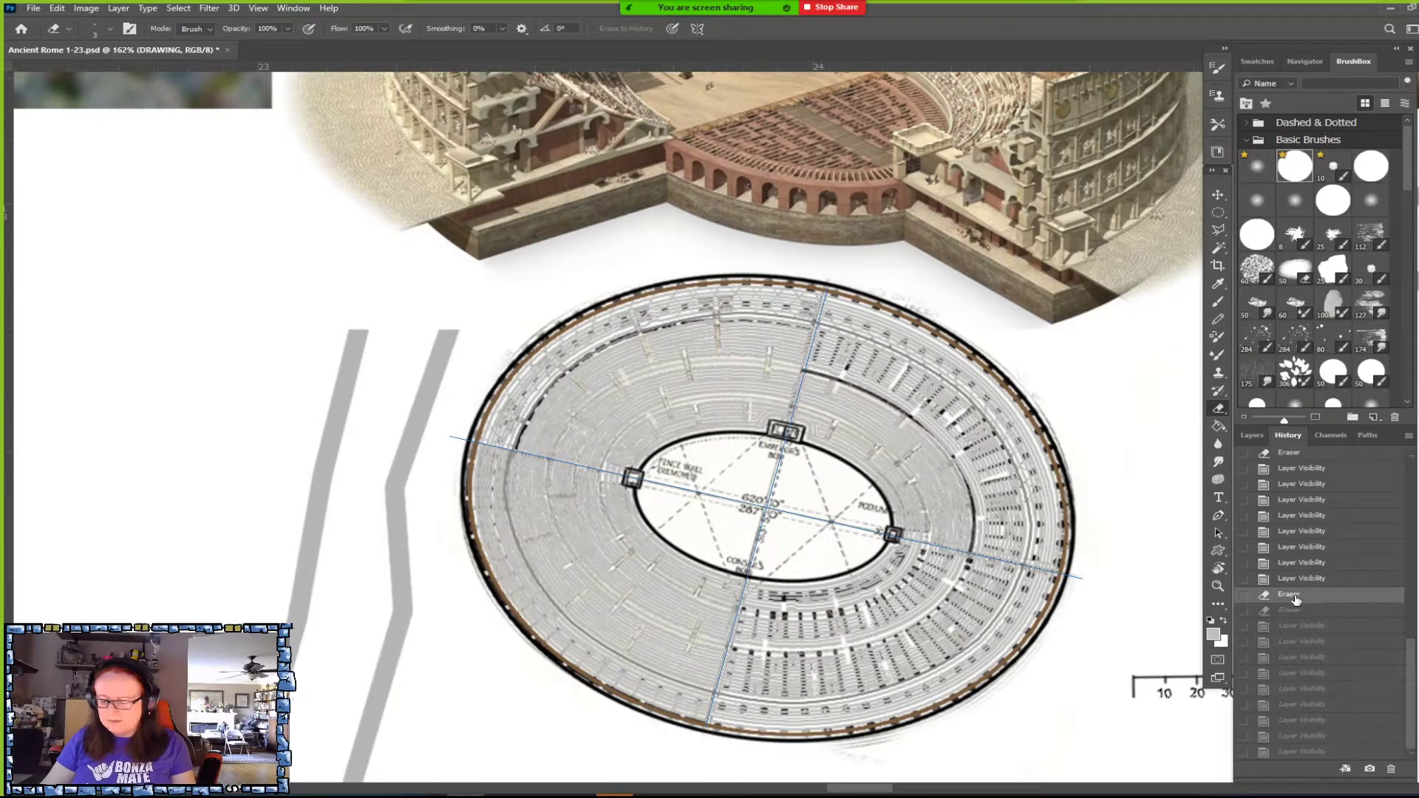
click(1256, 435)
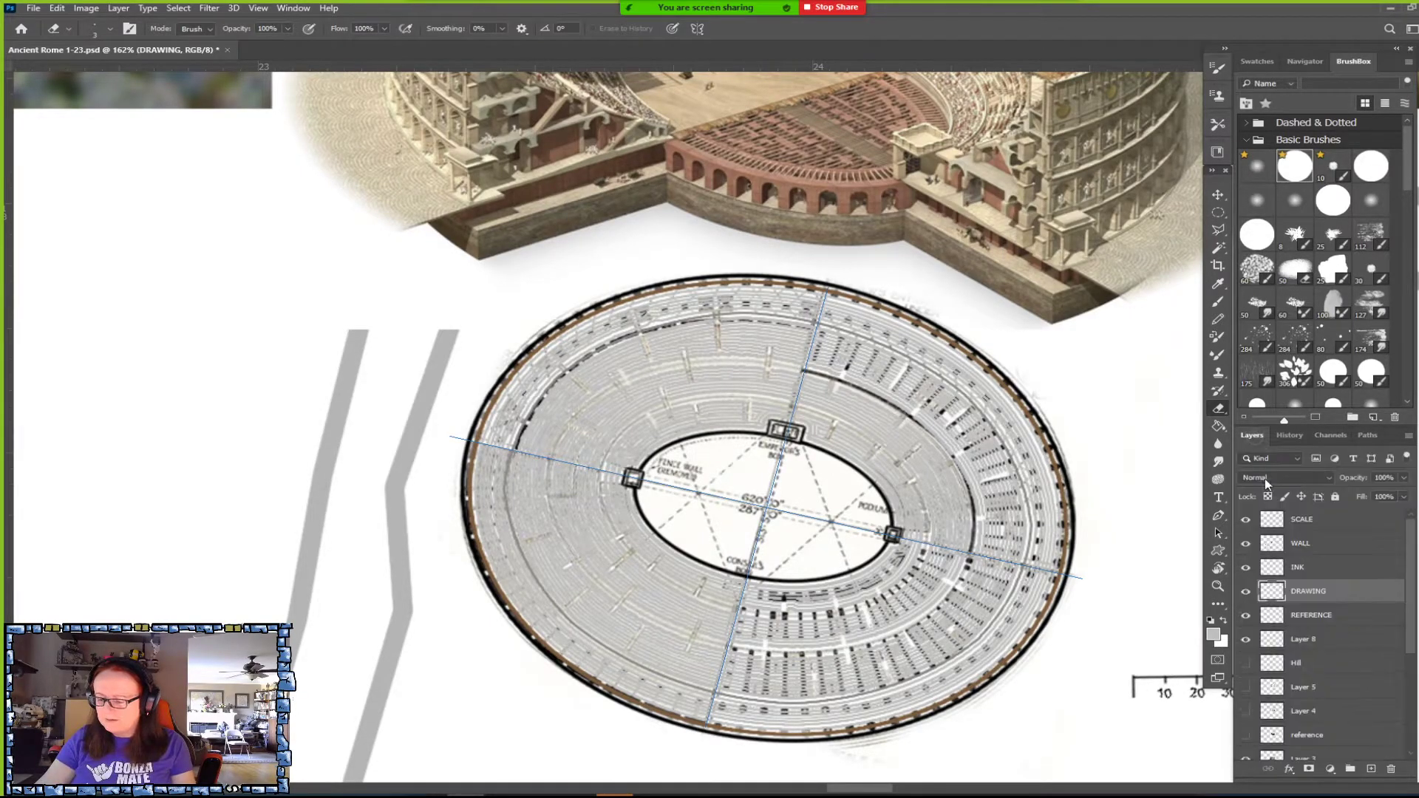
click(1246, 616)
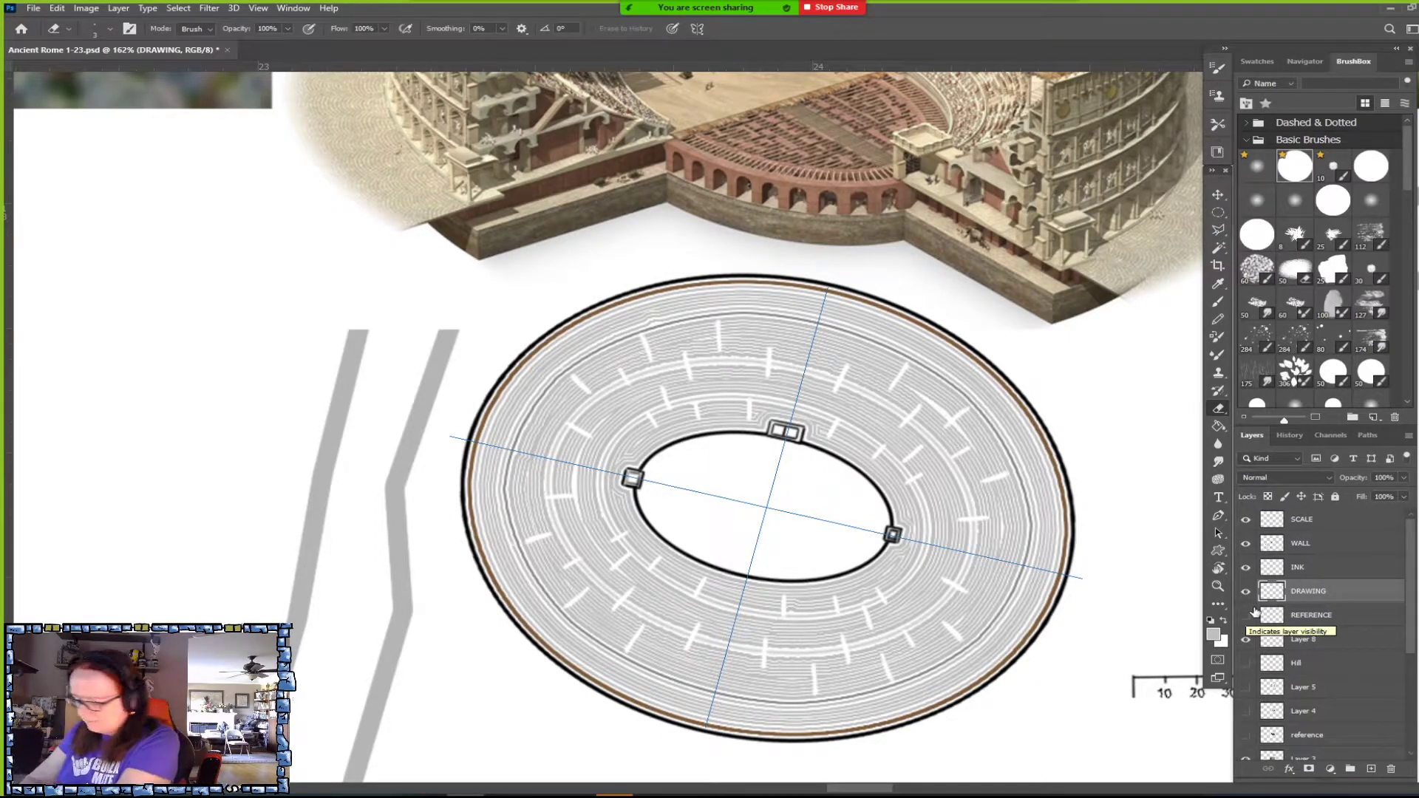
Erase a straight diagonal aisle gap through the outer seating rings, mirrored across both symmetry axes.
key(shift)
shift+click(1039, 464)
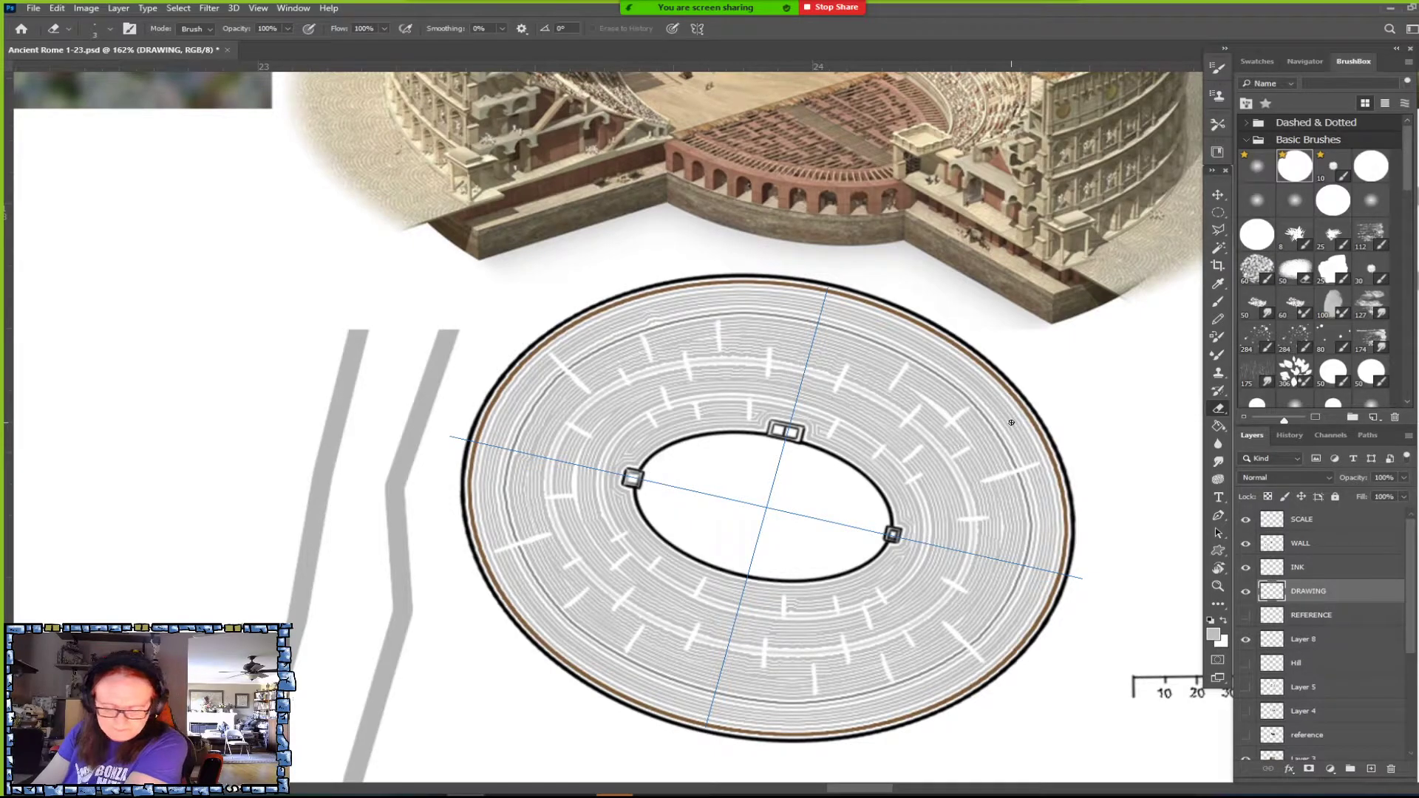
scroll(1011, 422, down, 3)
scroll(1008, 411, up, 3)
key(Escape)
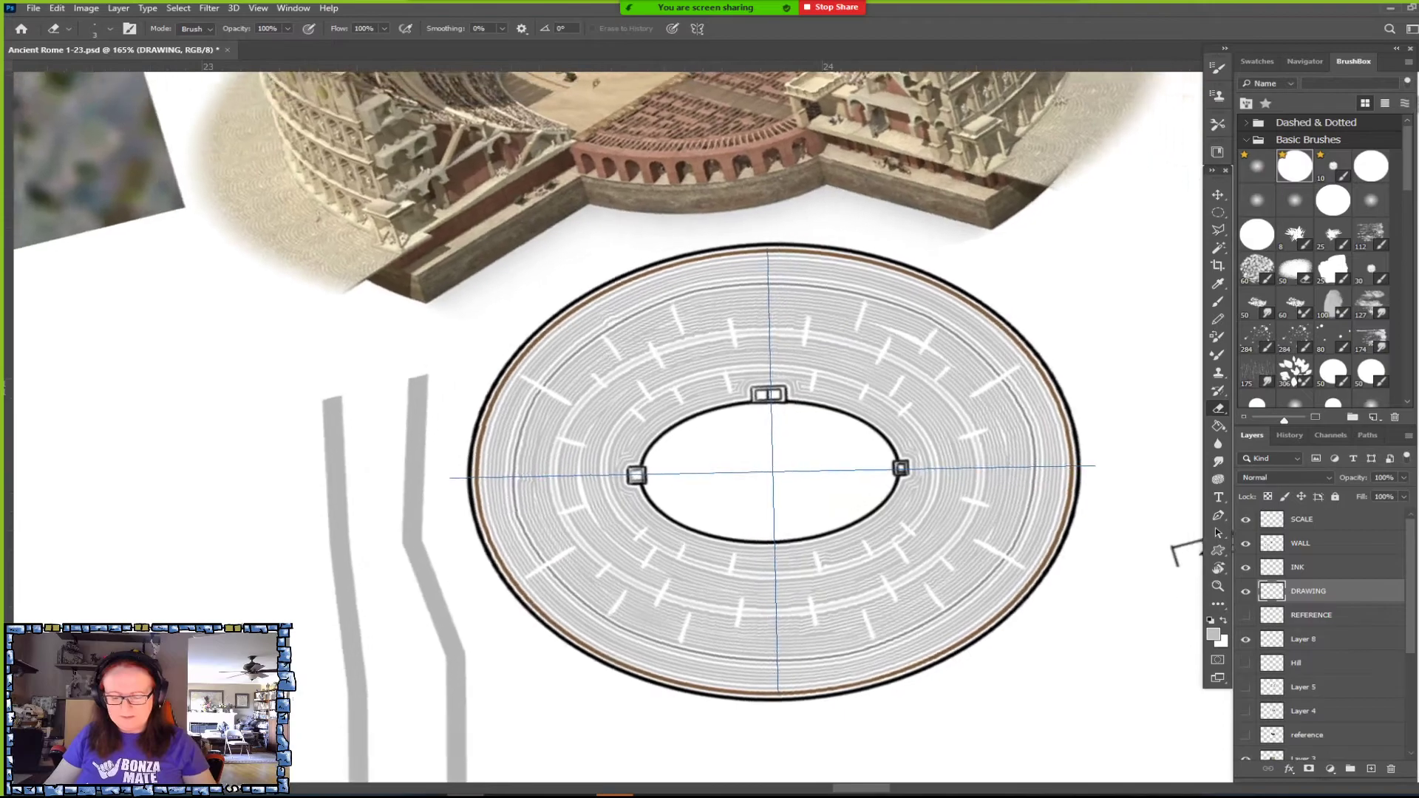
scroll(746, 443, up, 1)
scroll(746, 443, up, 1)
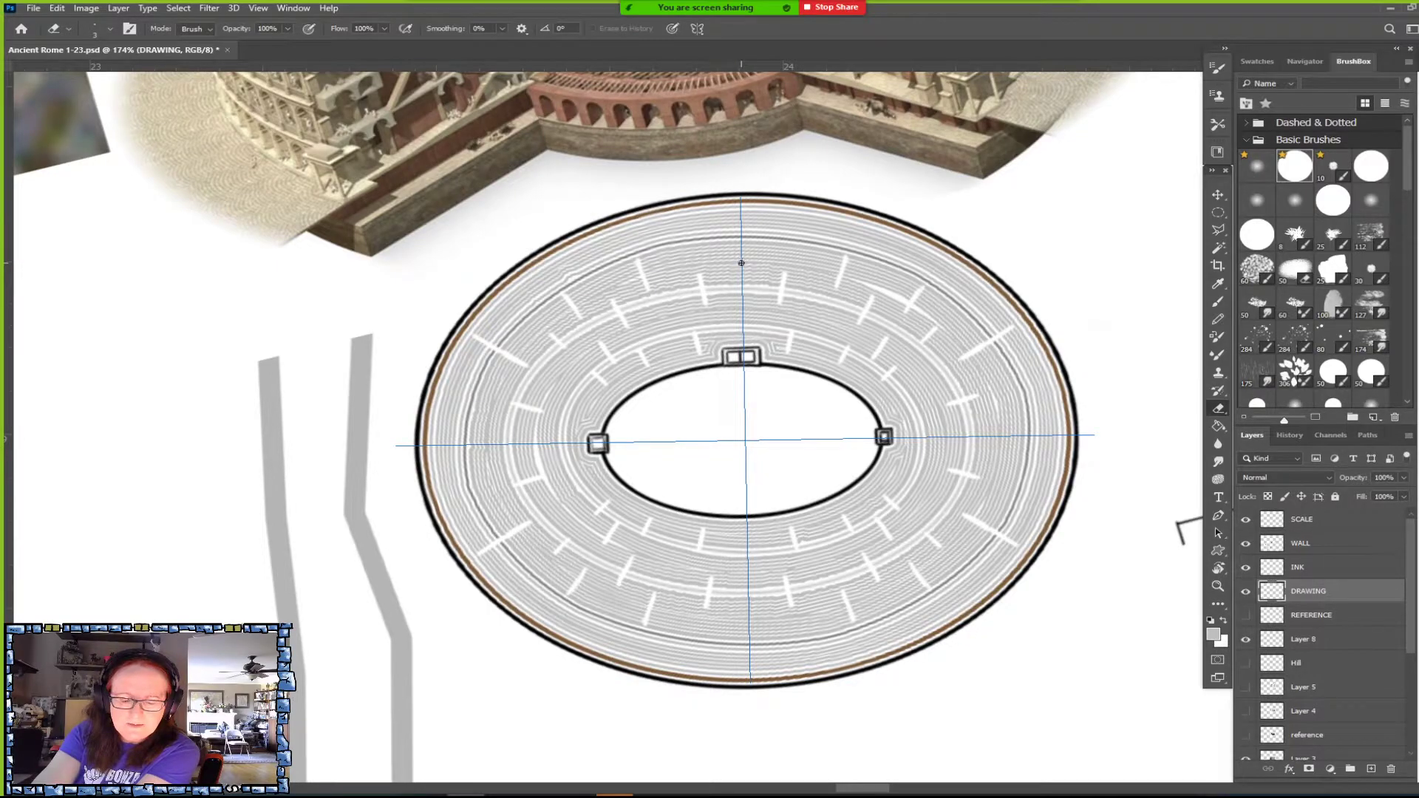
Erase straight aisle gaps through the outer seating rings along the vertical and horizontal symmetry axes.
key(shift)
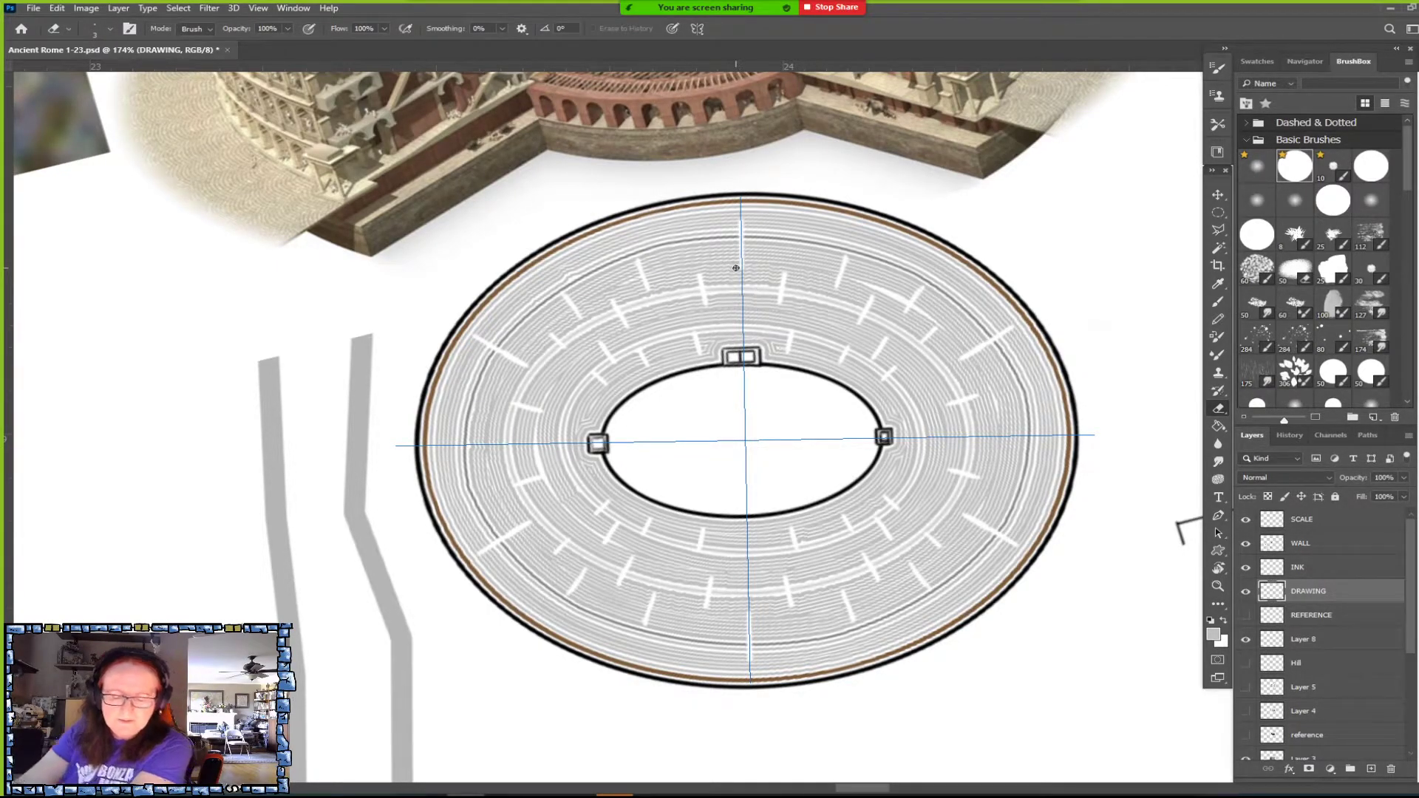
scroll(774, 562, down, 5)
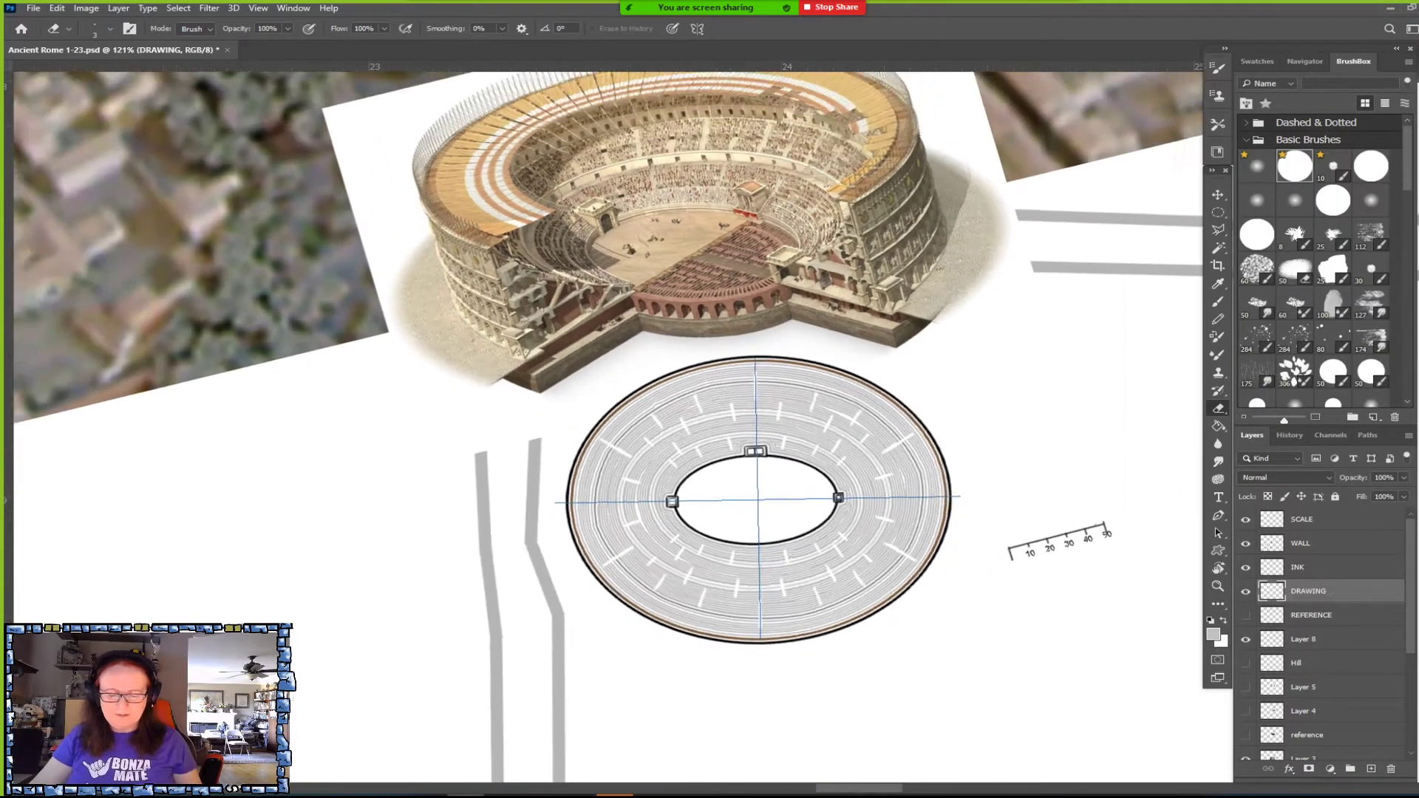
scroll(754, 492, up, 1)
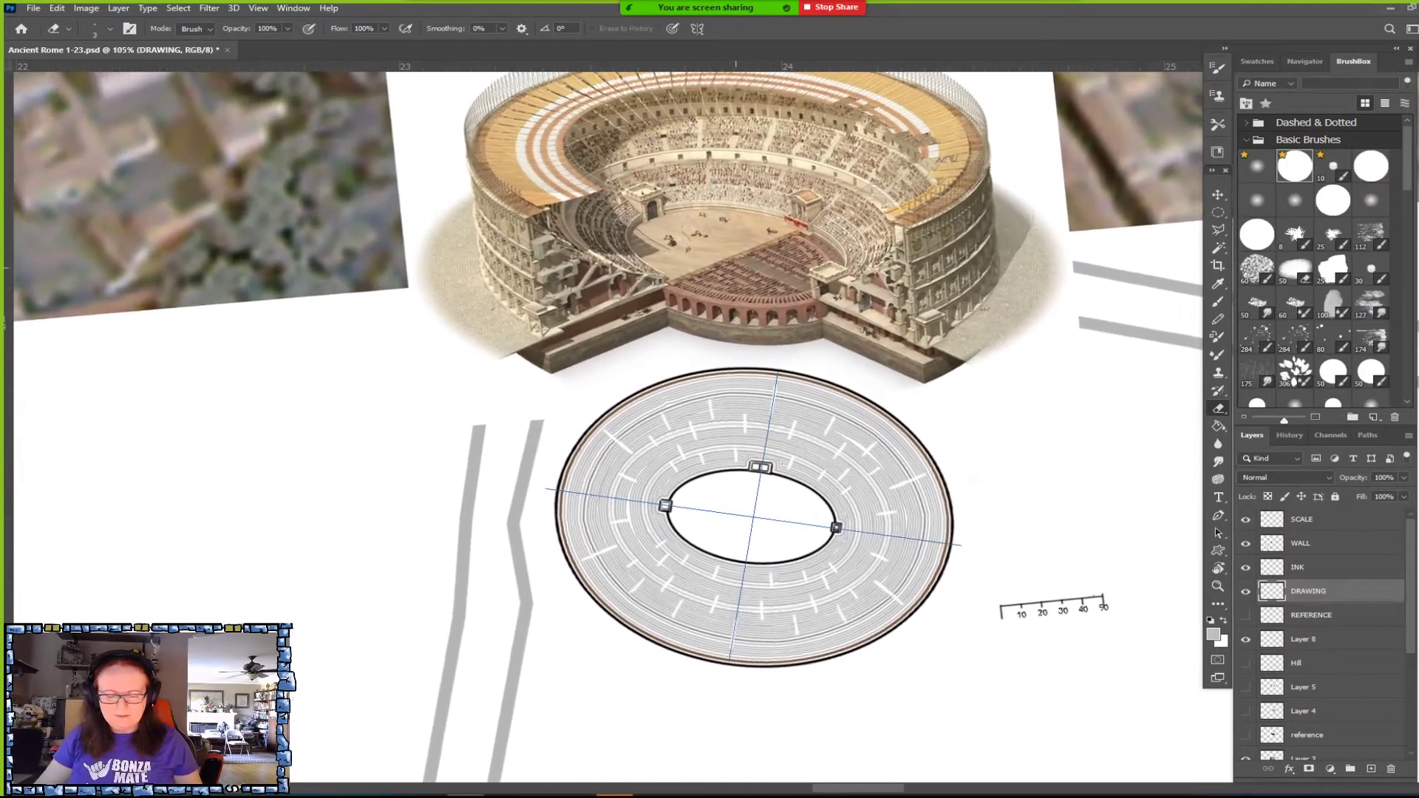
scroll(790, 436, up, 4)
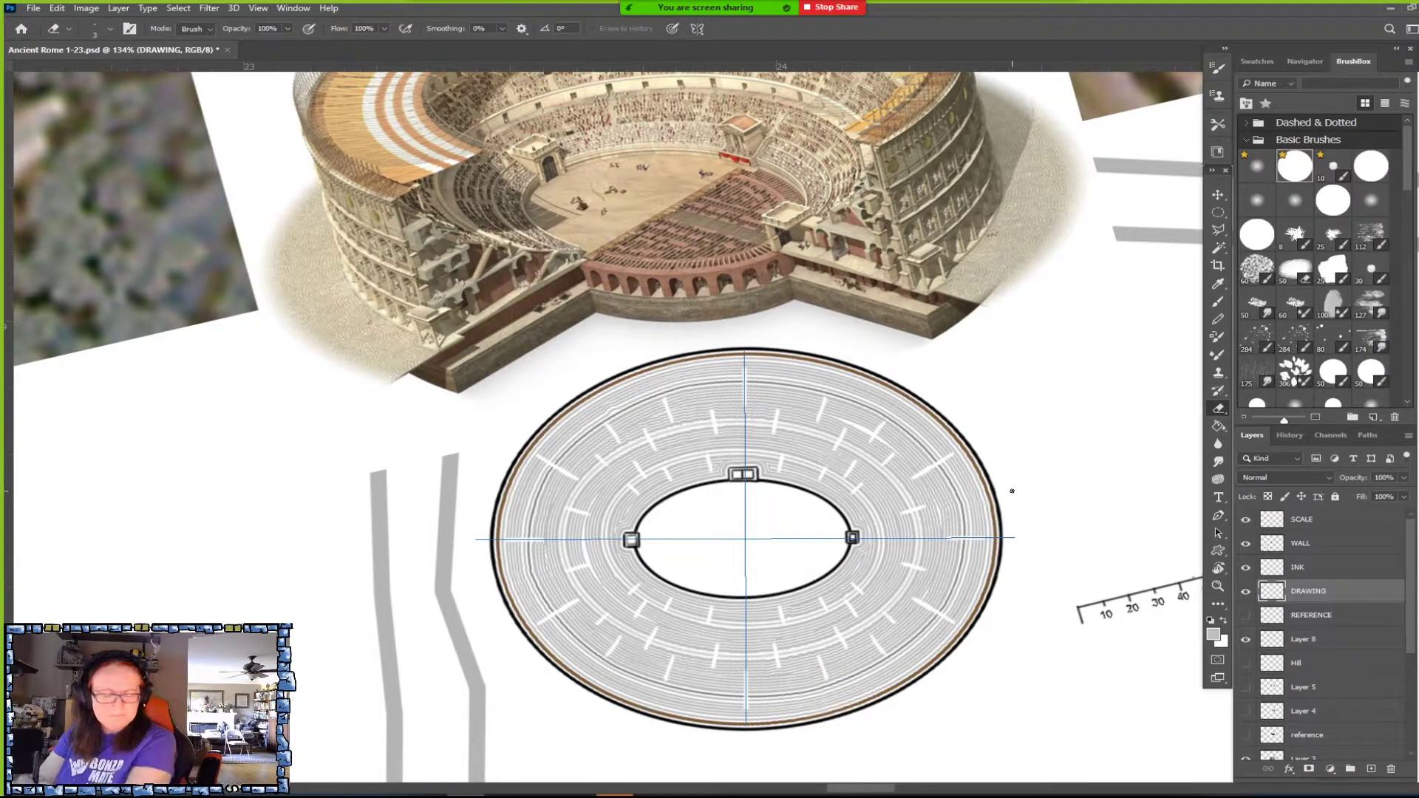
scroll(1011, 490, down, 4)
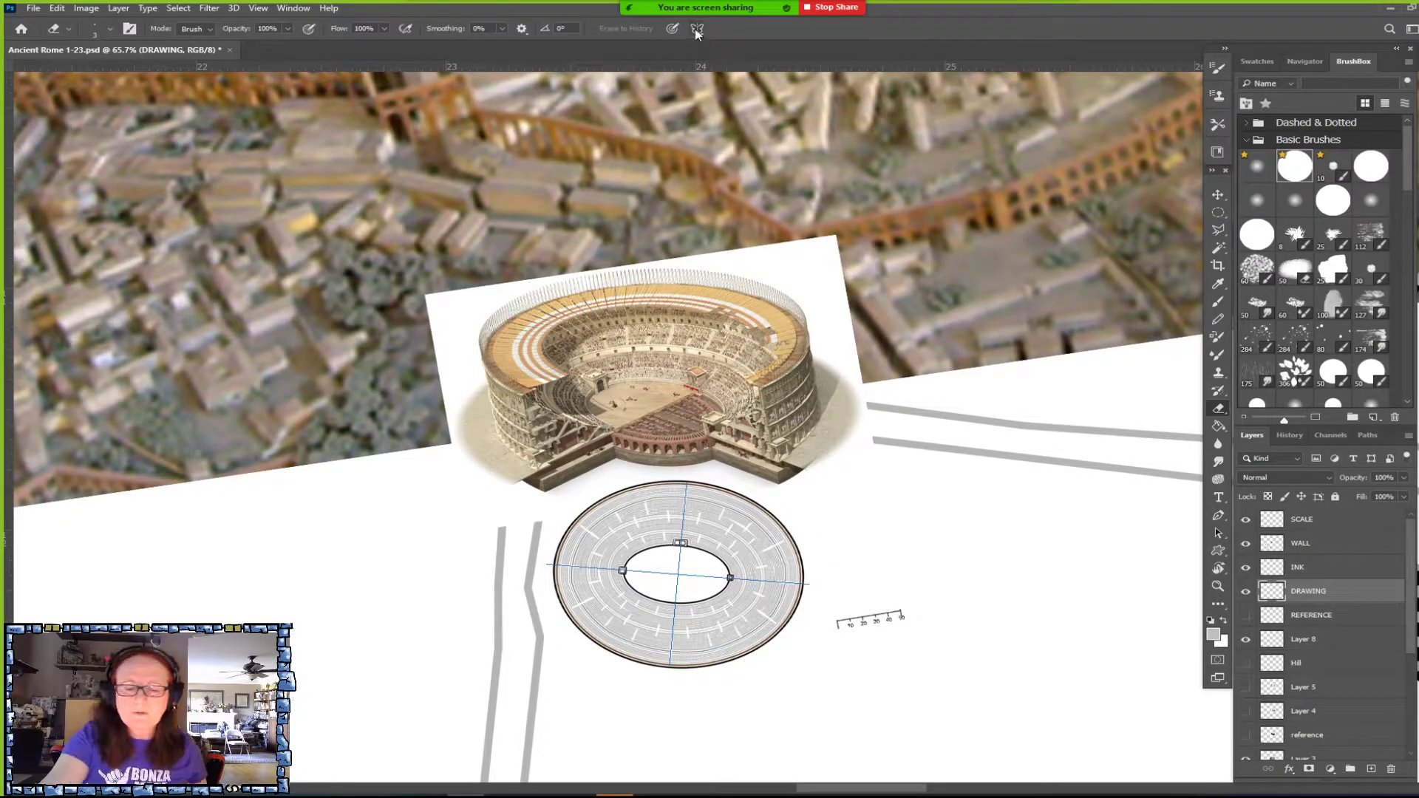
Turn off symmetry painting and save the document.
click(696, 27)
click(793, 106)
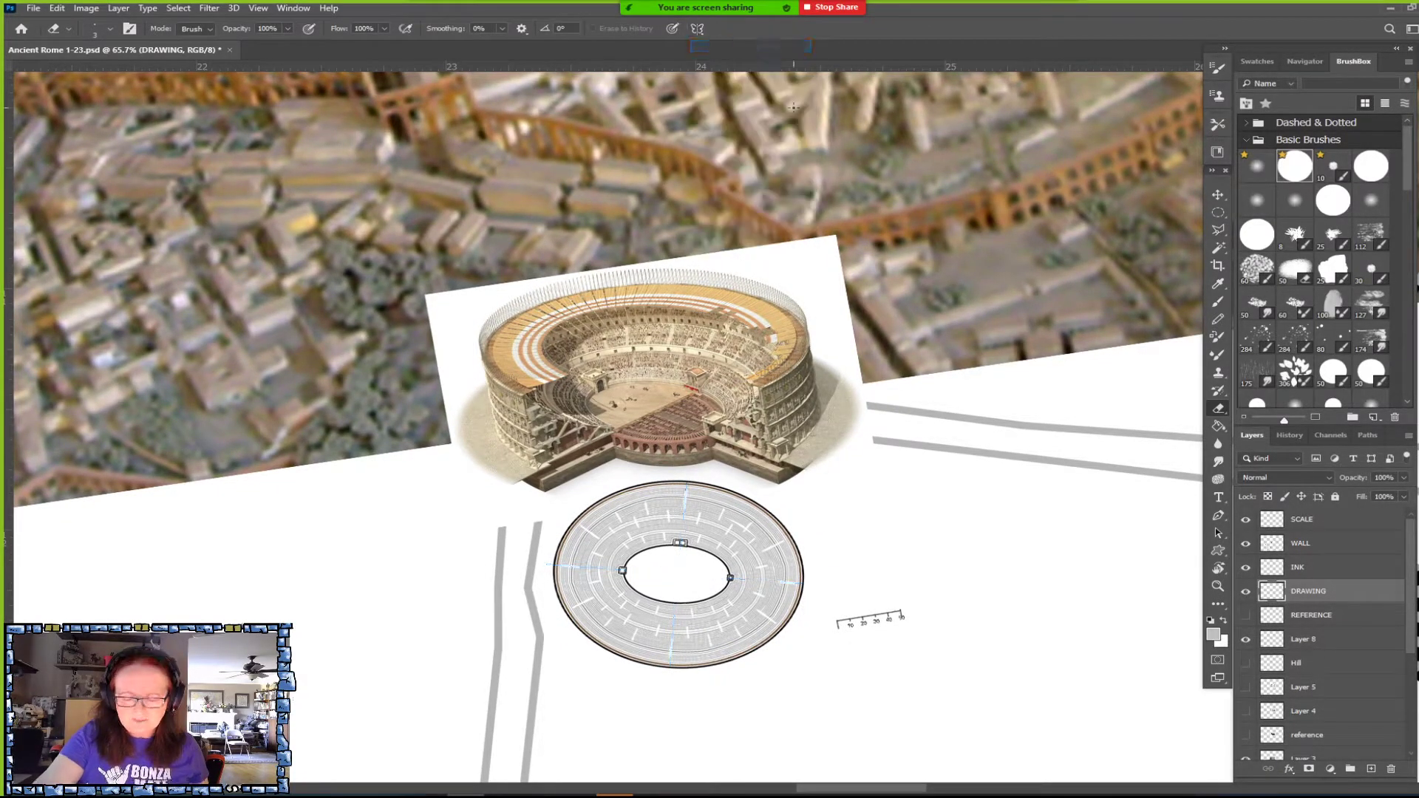
scroll(793, 106, down, 3)
scroll(793, 106, up, 2)
drag(793, 106, 793, 120)
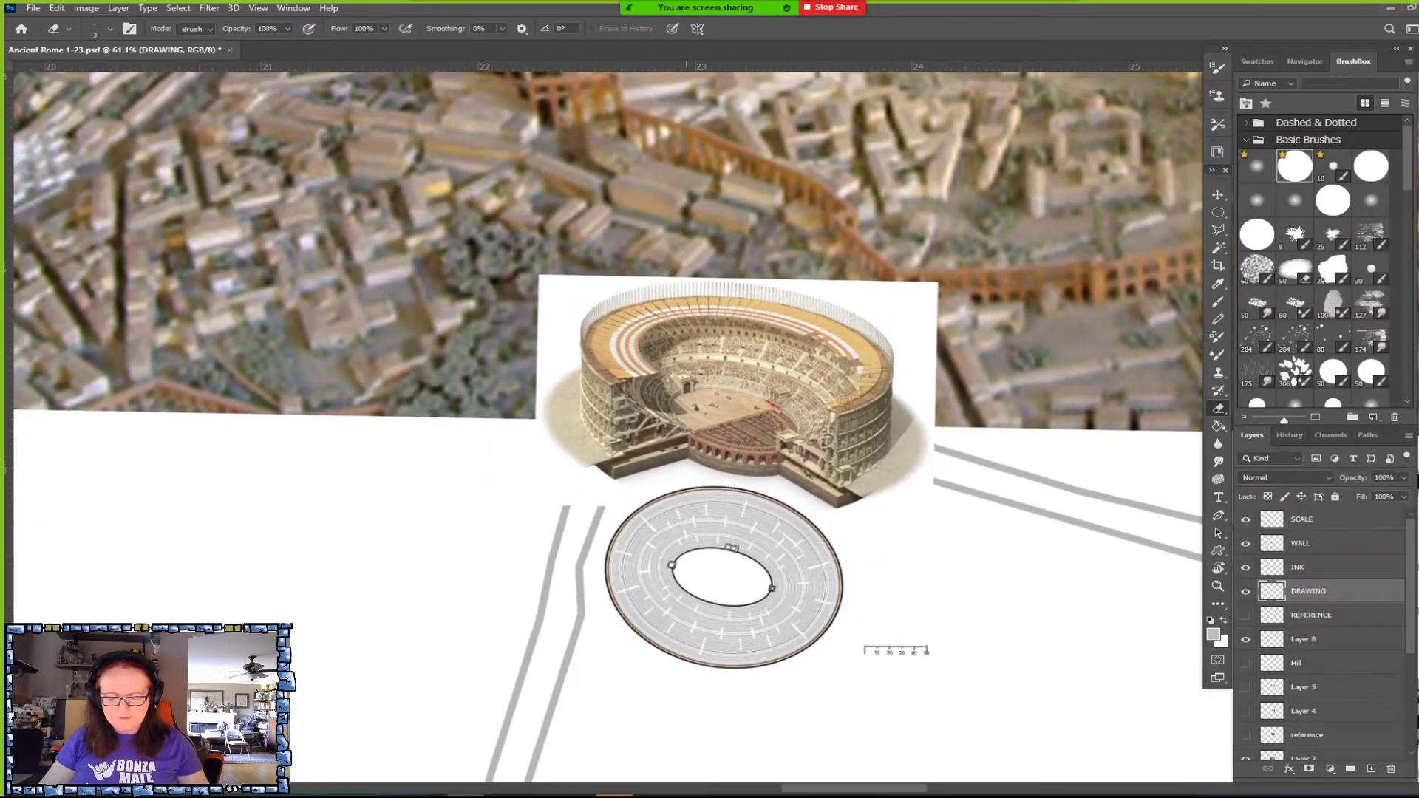
scroll(695, 547, up, 4)
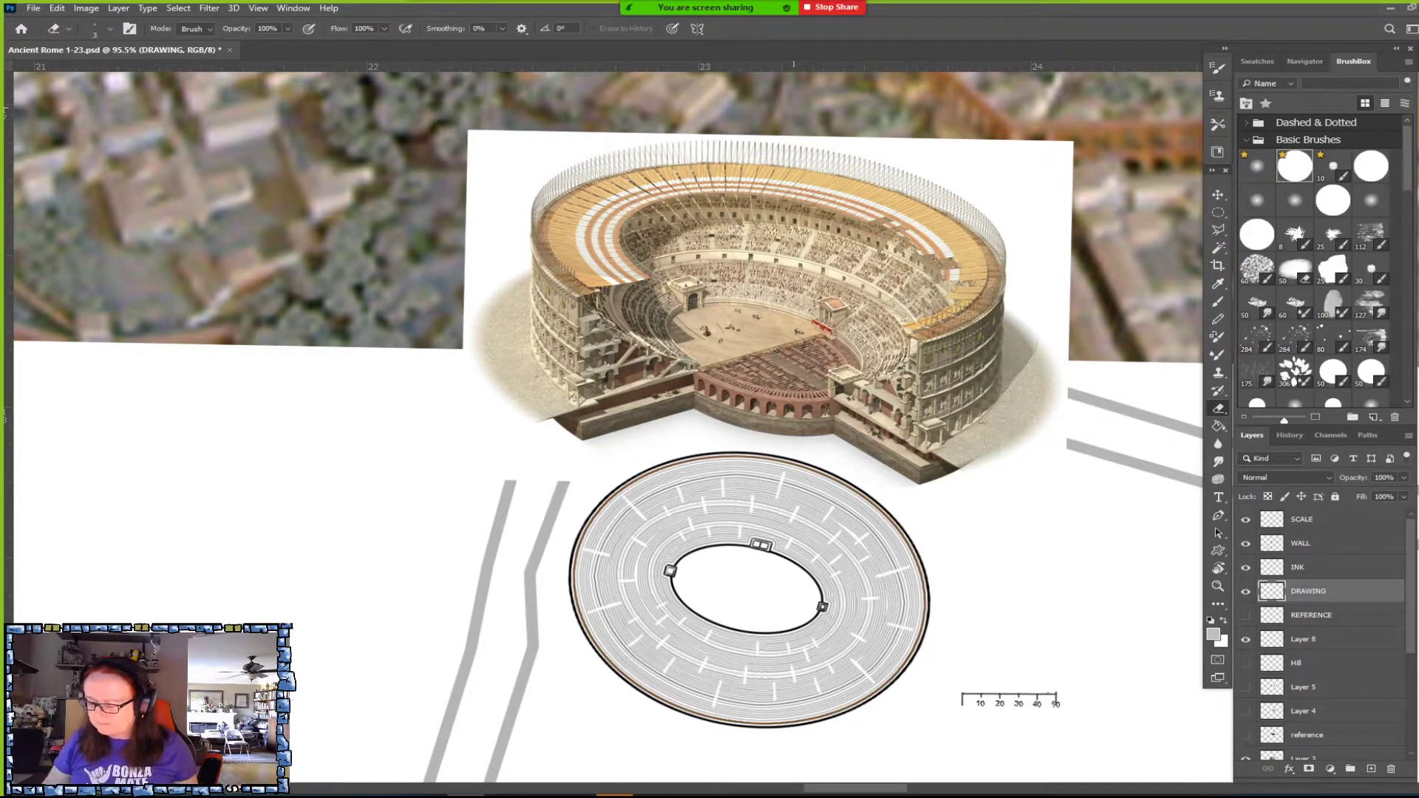
key(ctrl+s)
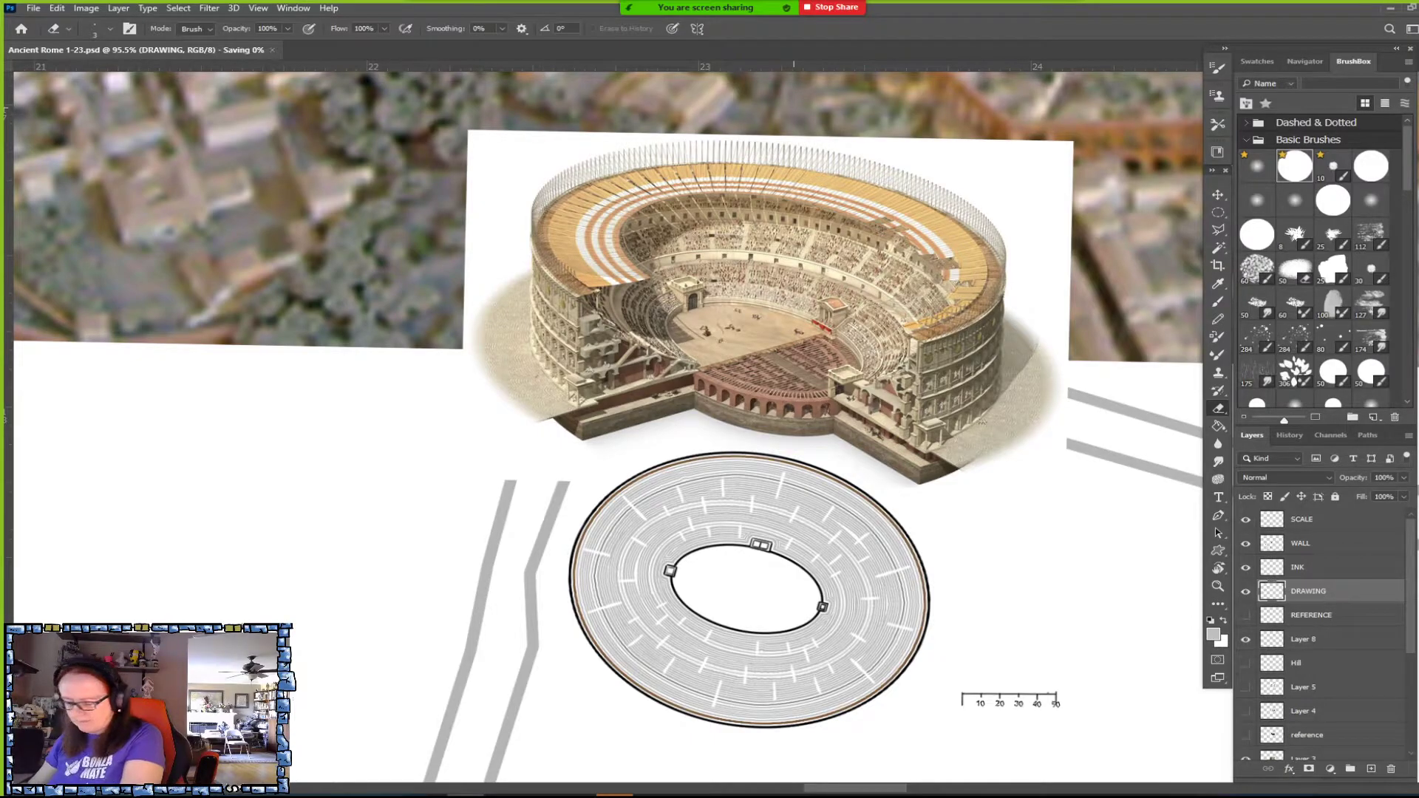
Reset the colours to default black and white, and draw an elliptical selection over the Colosseum plan on a new layer above DRAWING.
scroll(619, 517, up, 2)
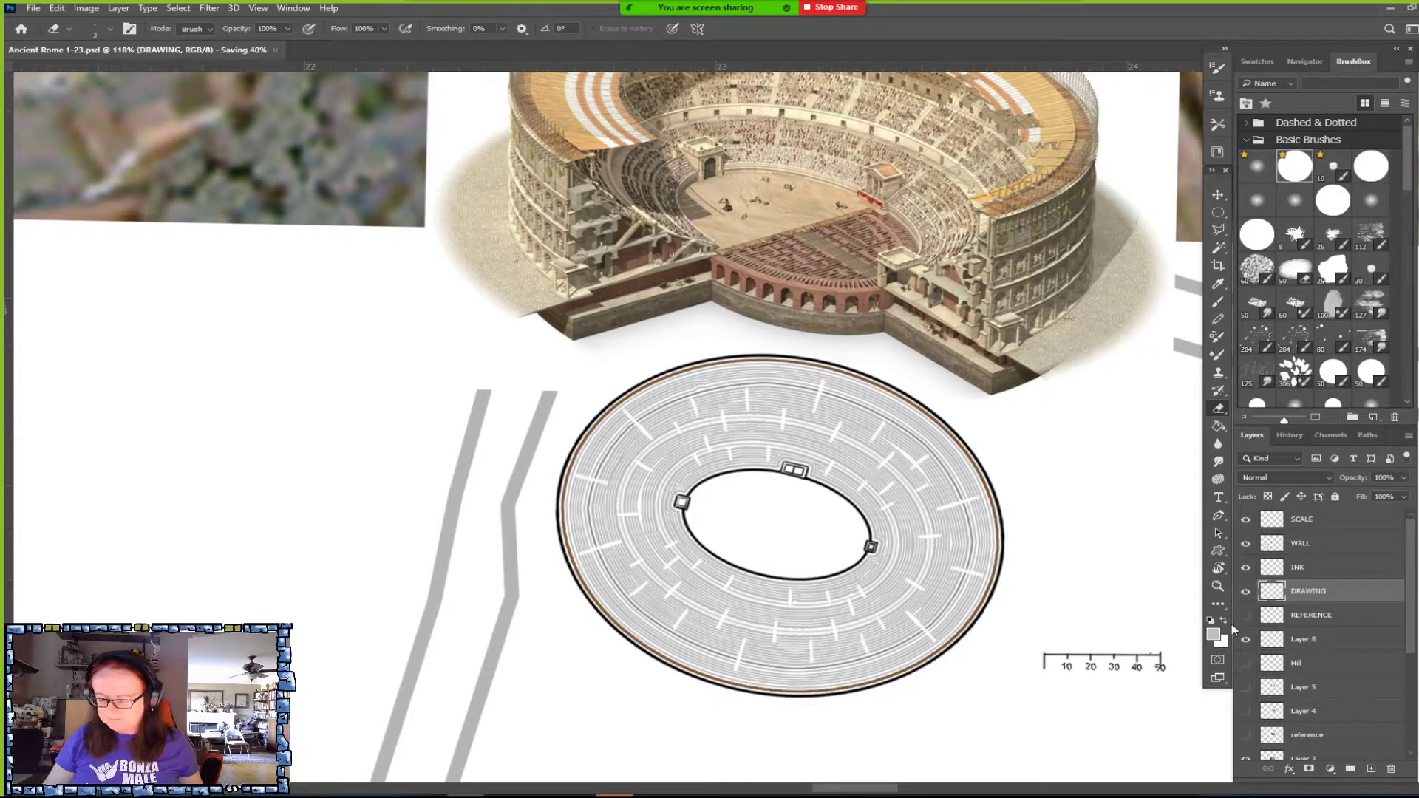
key(d)
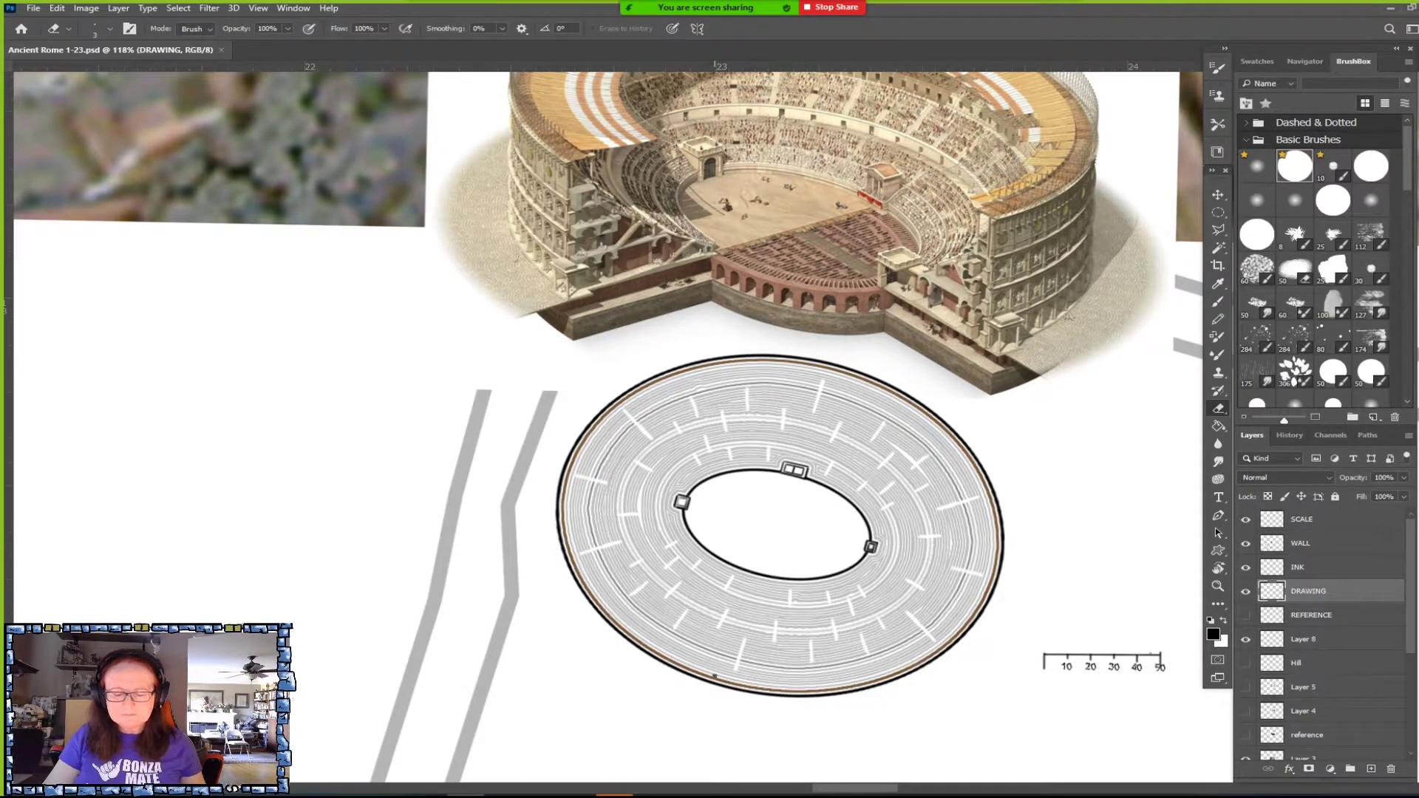
scroll(713, 676, down, 3)
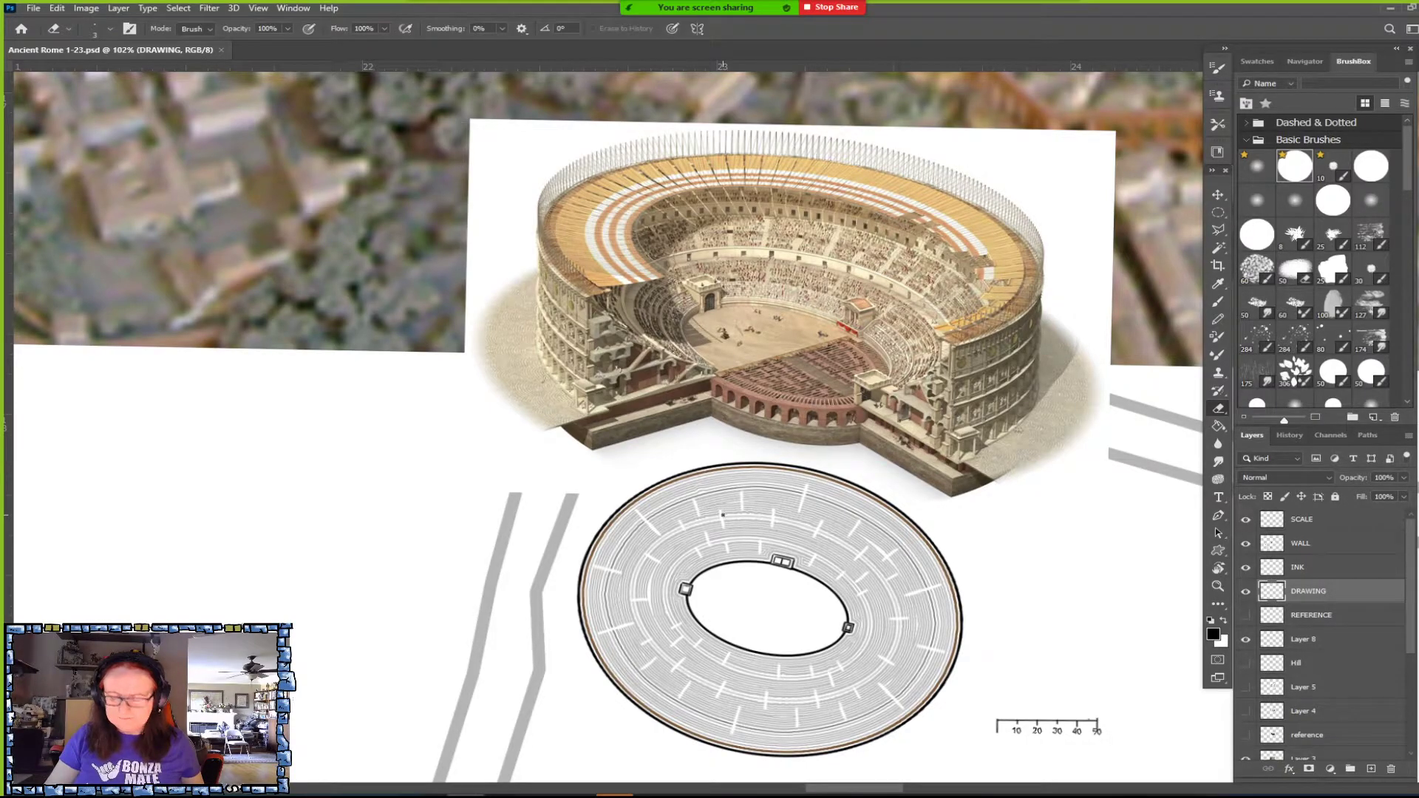
click(1218, 212)
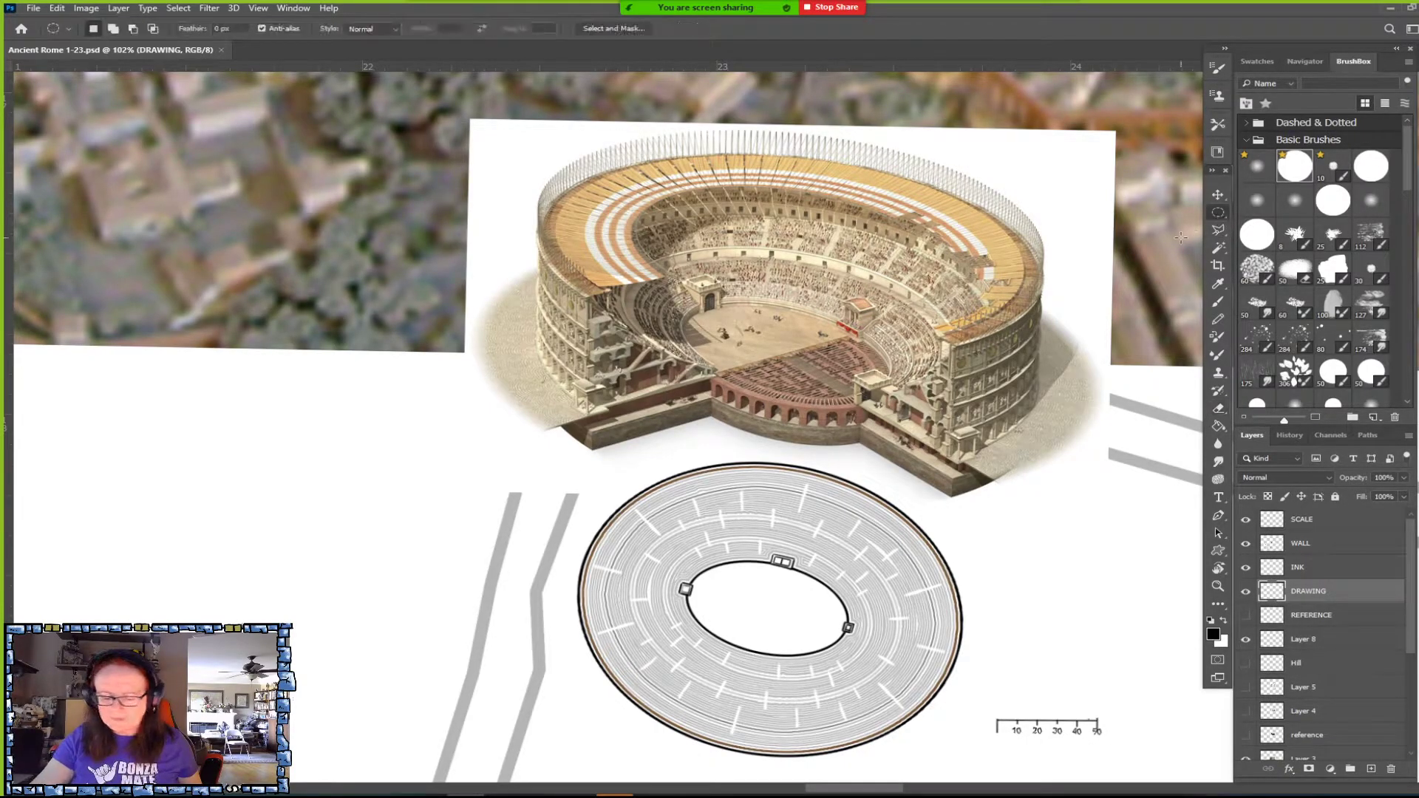
click(1371, 768)
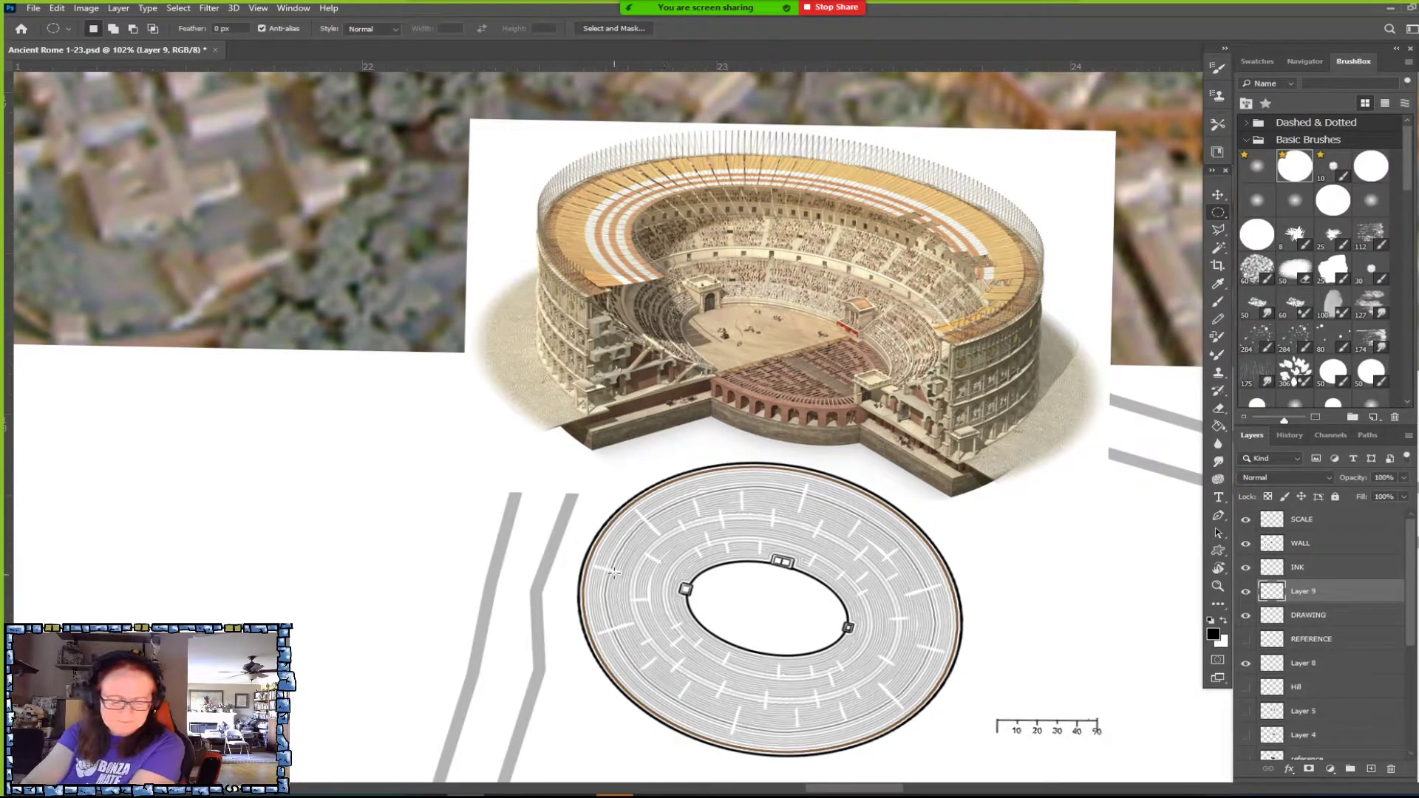
drag(588, 569, 969, 741)
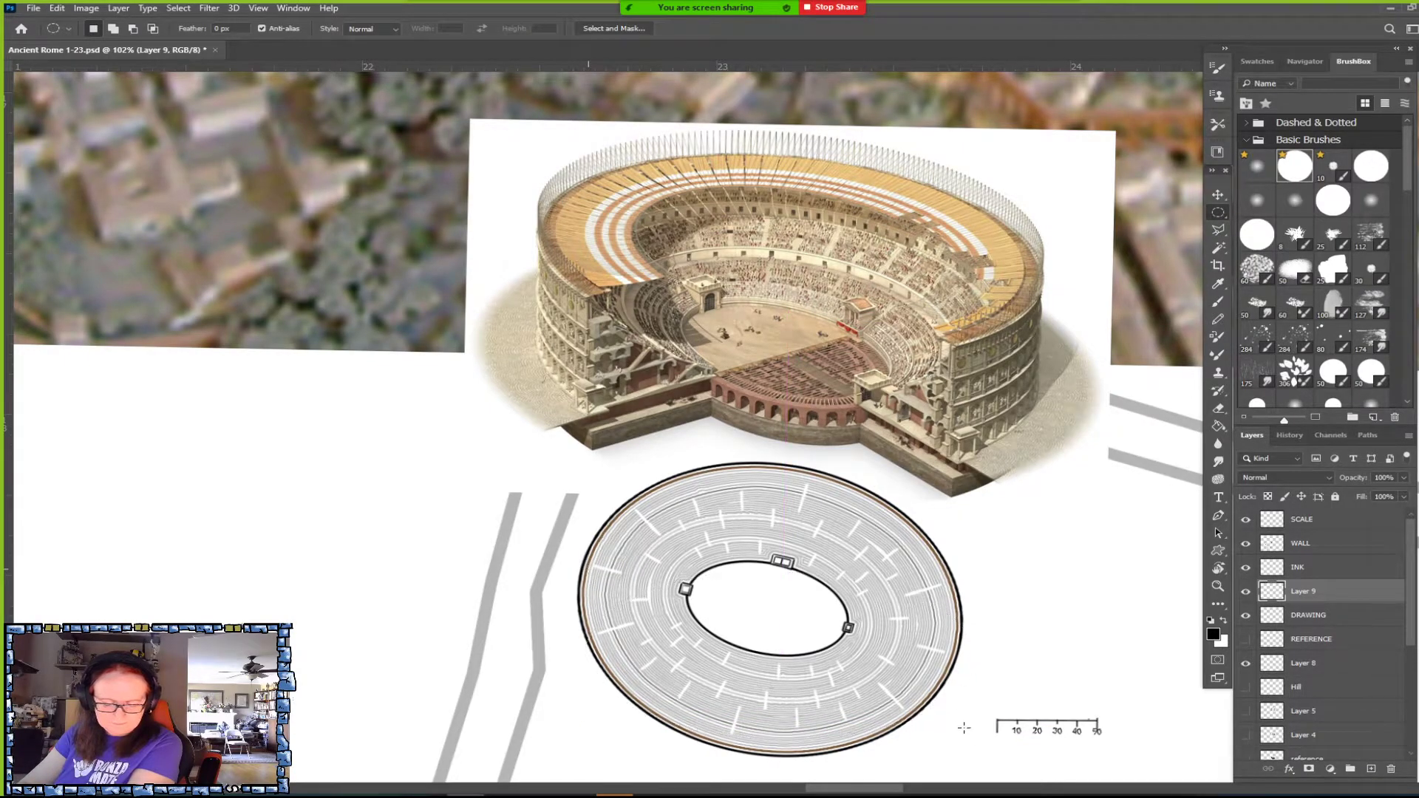
Transform the elliptical selection by rotating it about 21.2° to match the plan's tilt and moving it up over the seating rings.
click(178, 9)
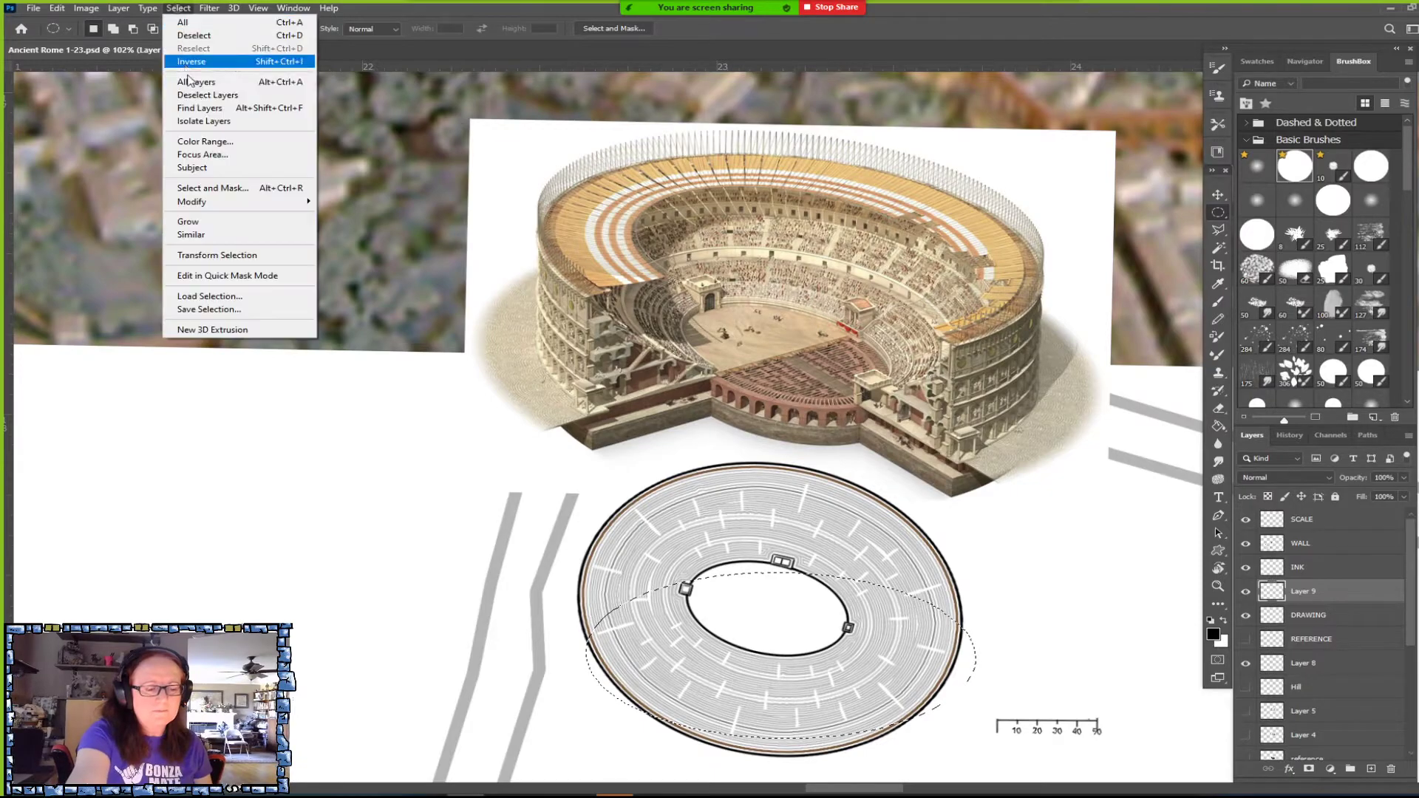
click(280, 262)
drag(783, 562, 834, 535)
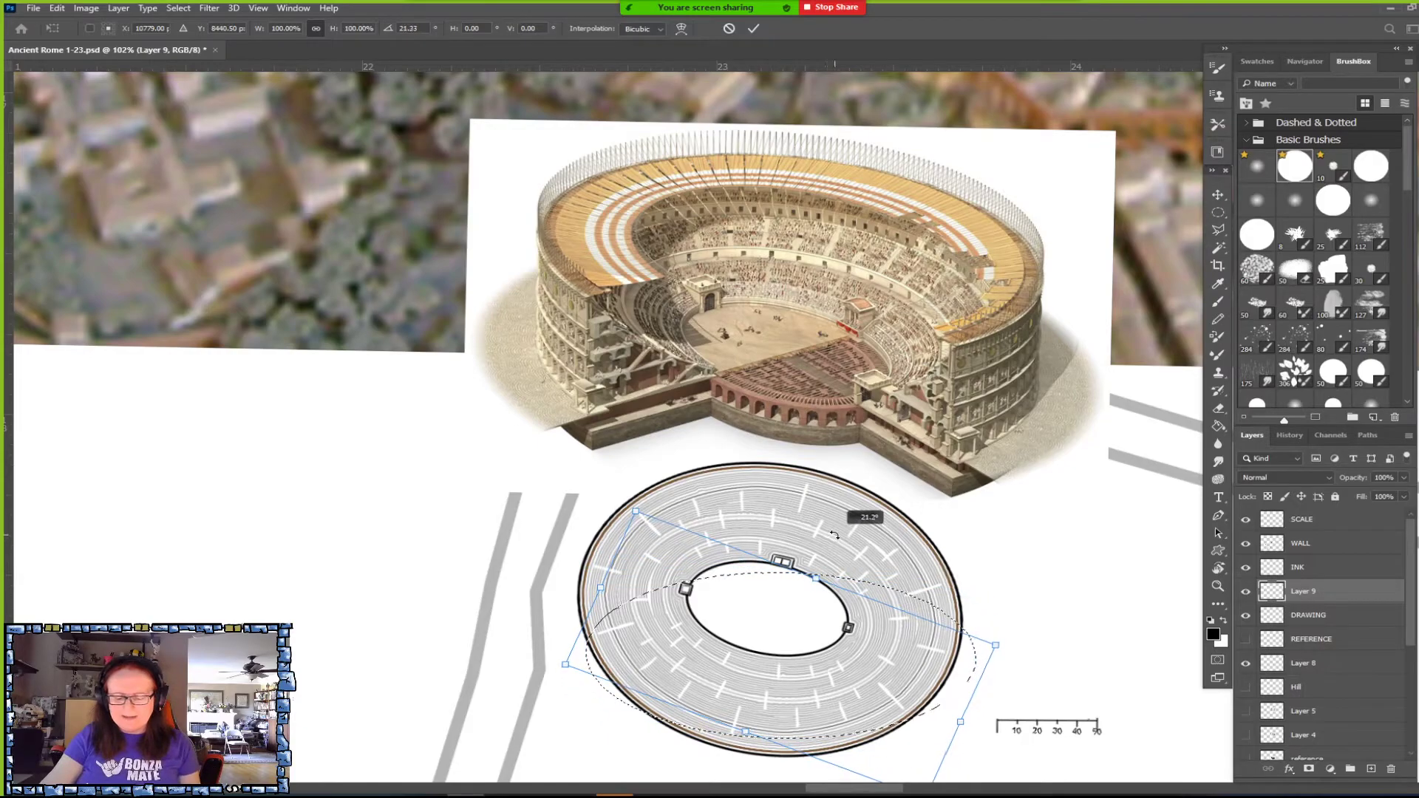
drag(946, 644, 961, 586)
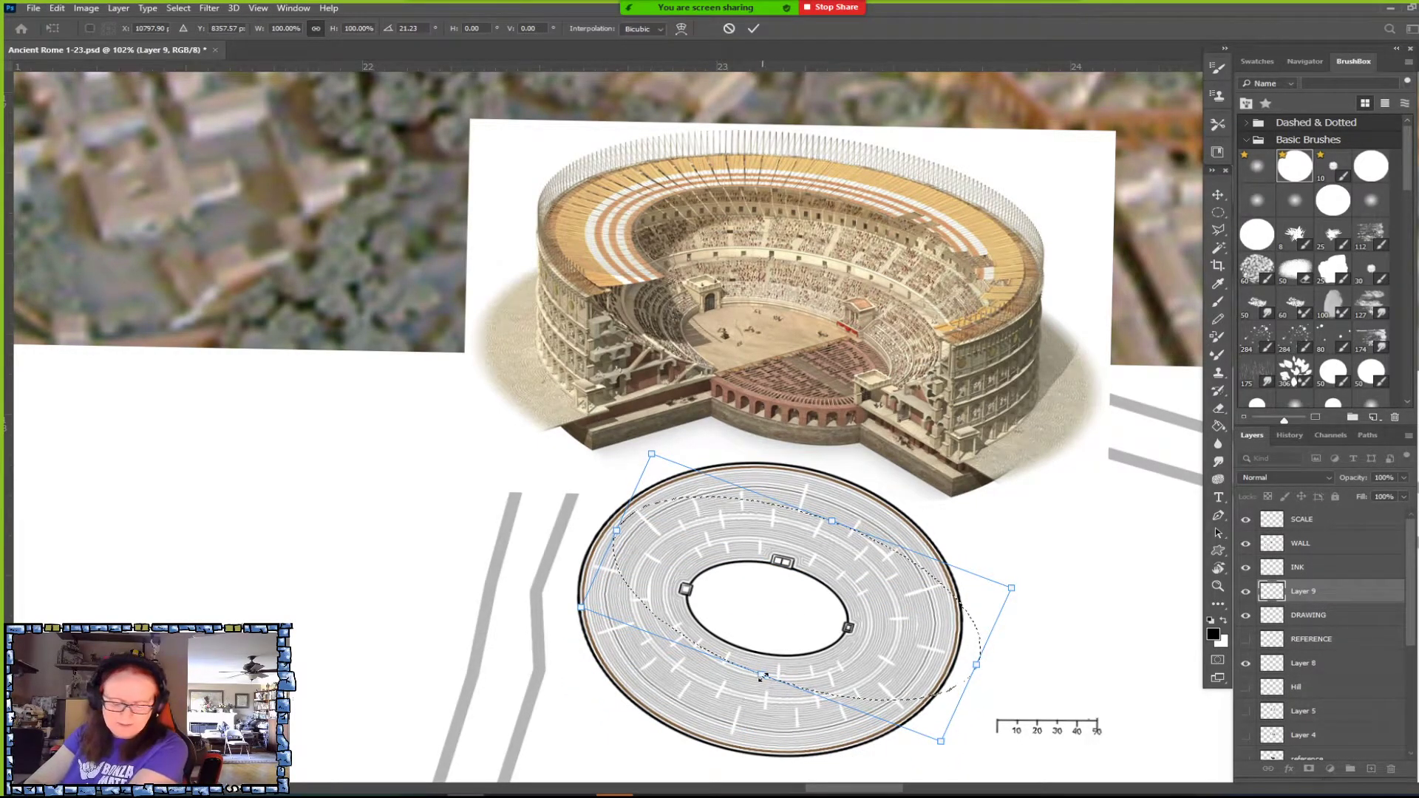
Resize the rotated selection to about 81% width and 135% height so it follows the outer tier's boundary ring, and apply the transform.
drag(762, 676, 739, 722)
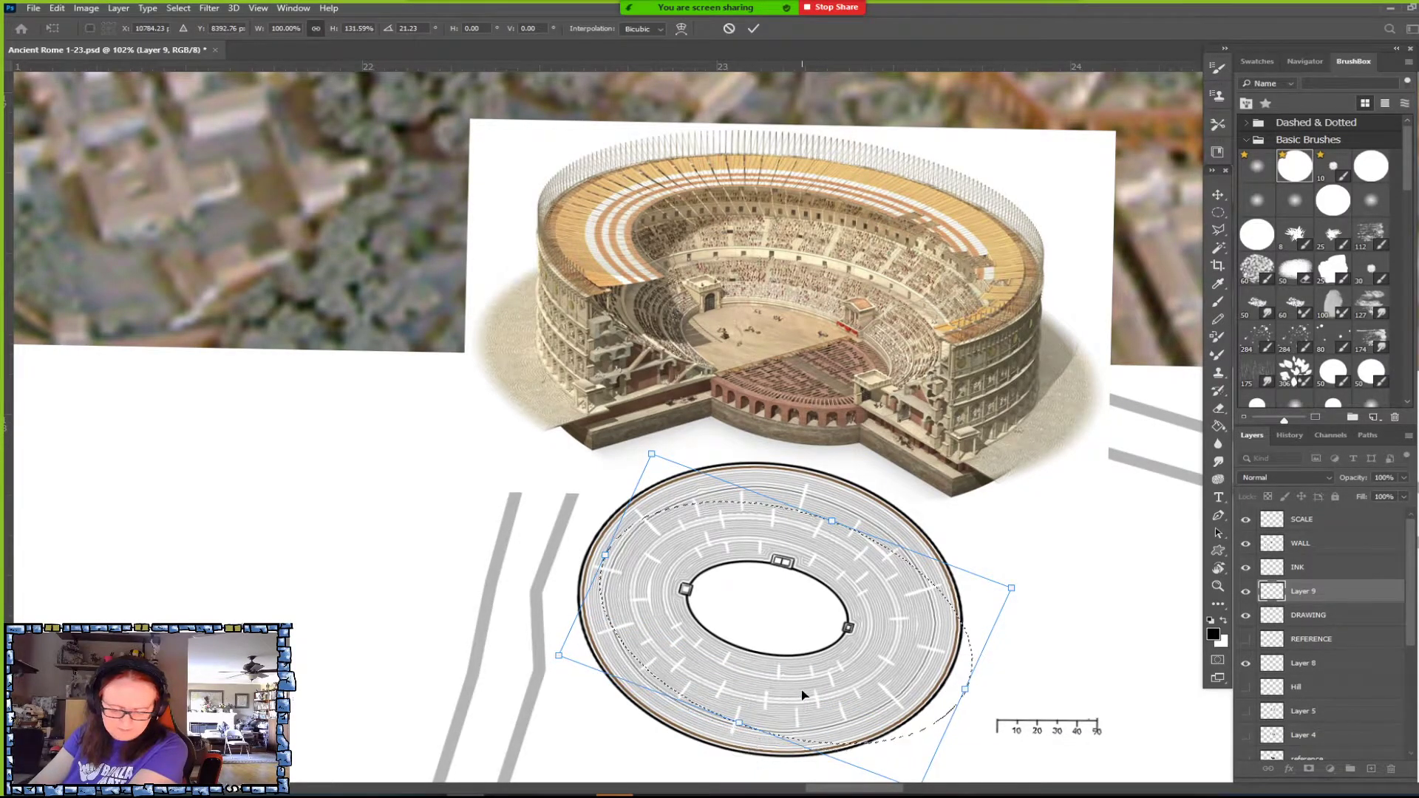
drag(966, 688, 917, 670)
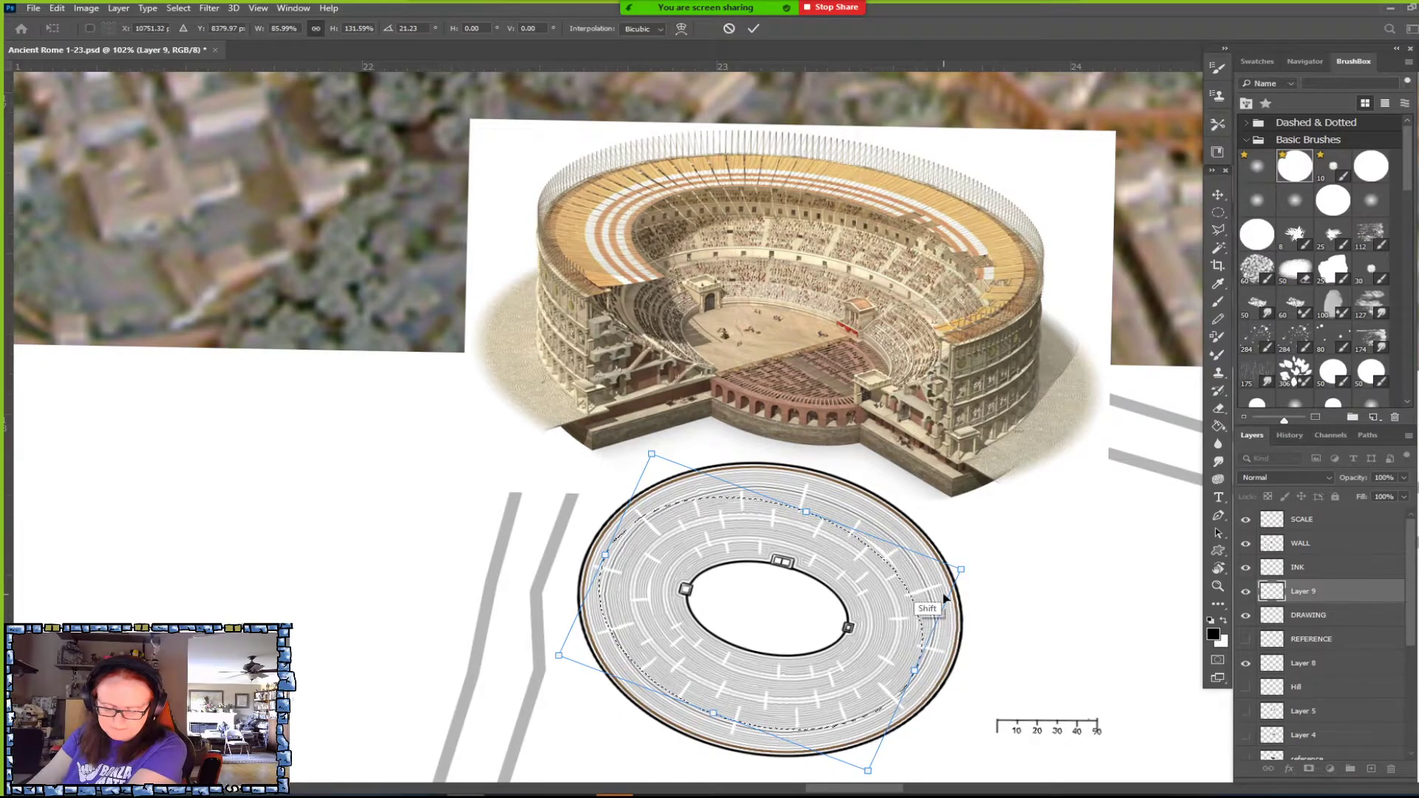
drag(805, 512, 810, 503)
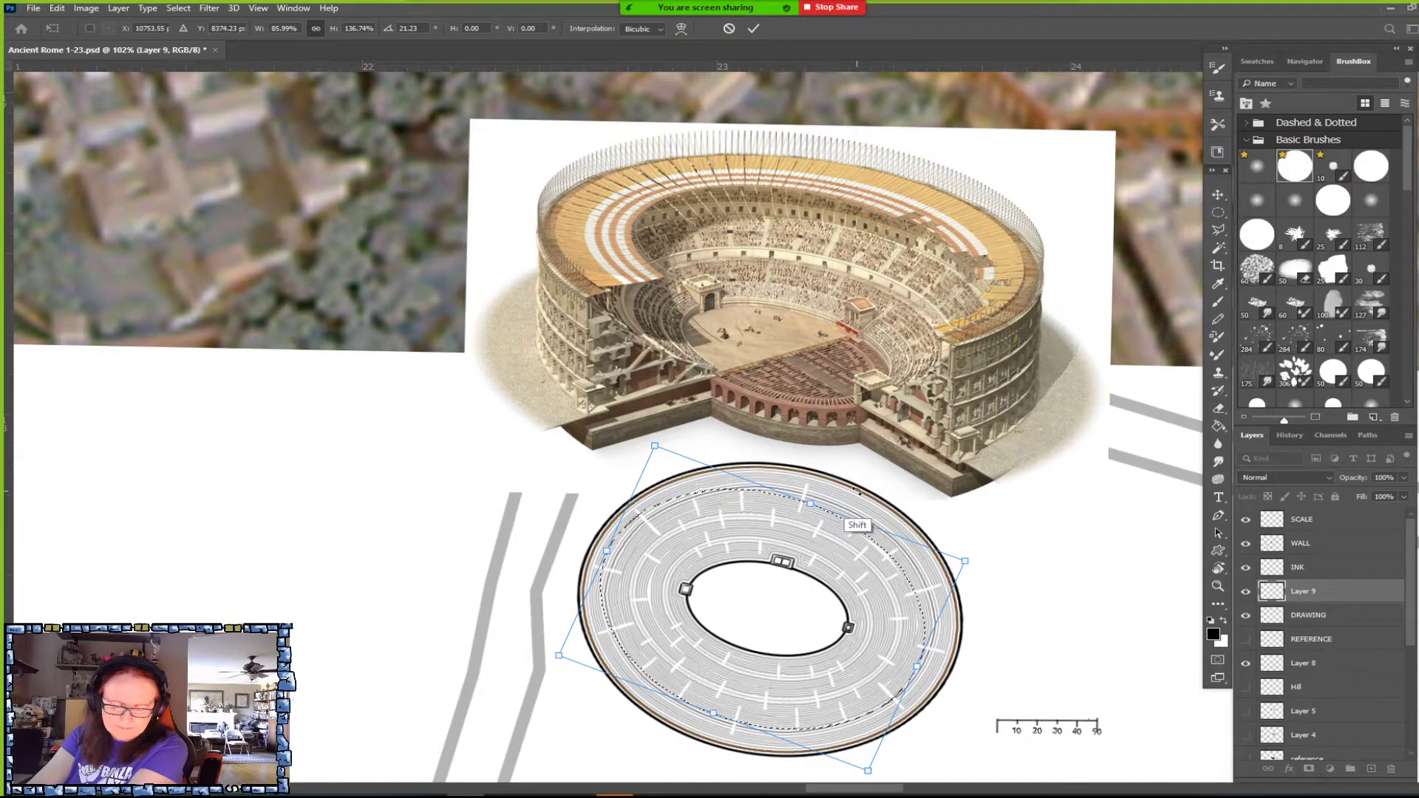
drag(606, 551, 624, 558)
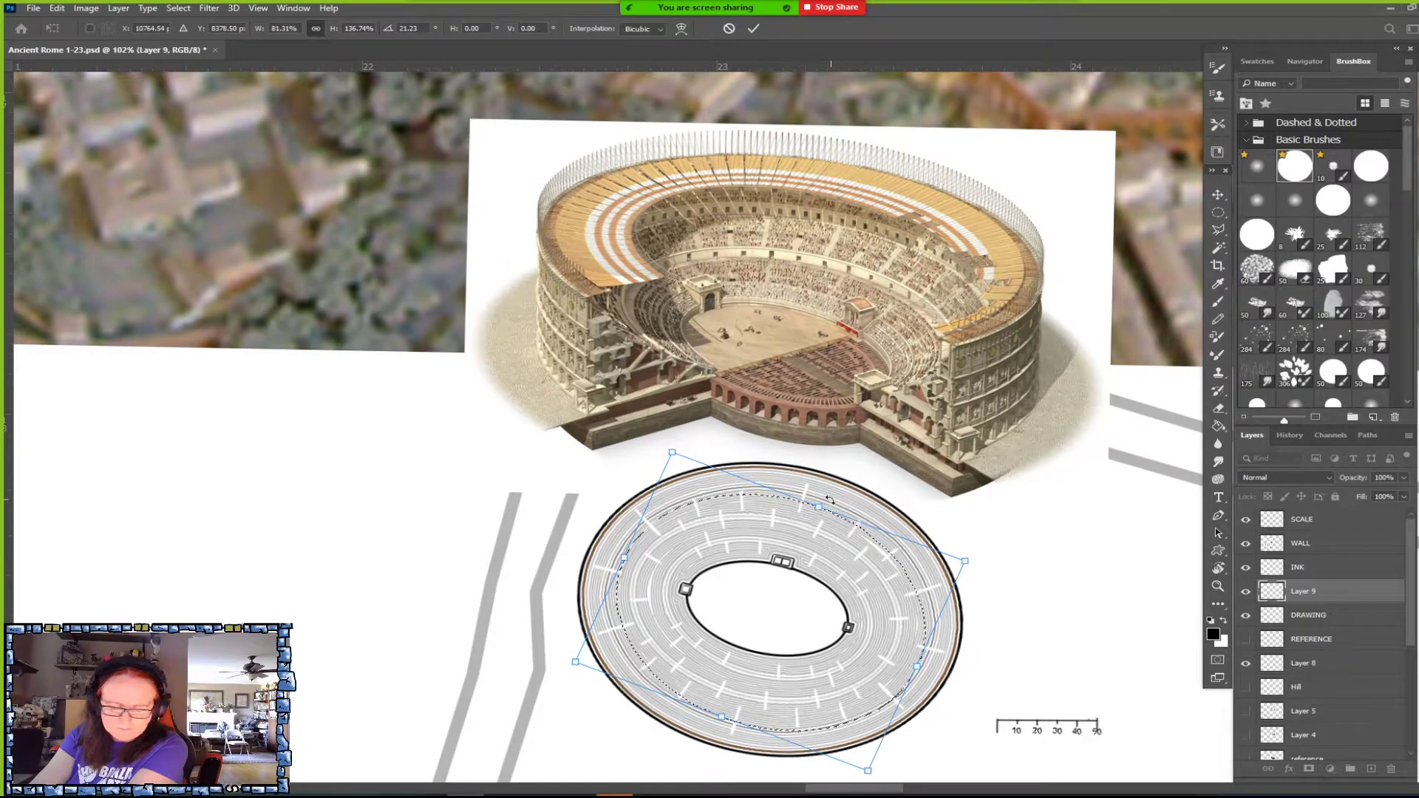
drag(721, 717, 723, 714)
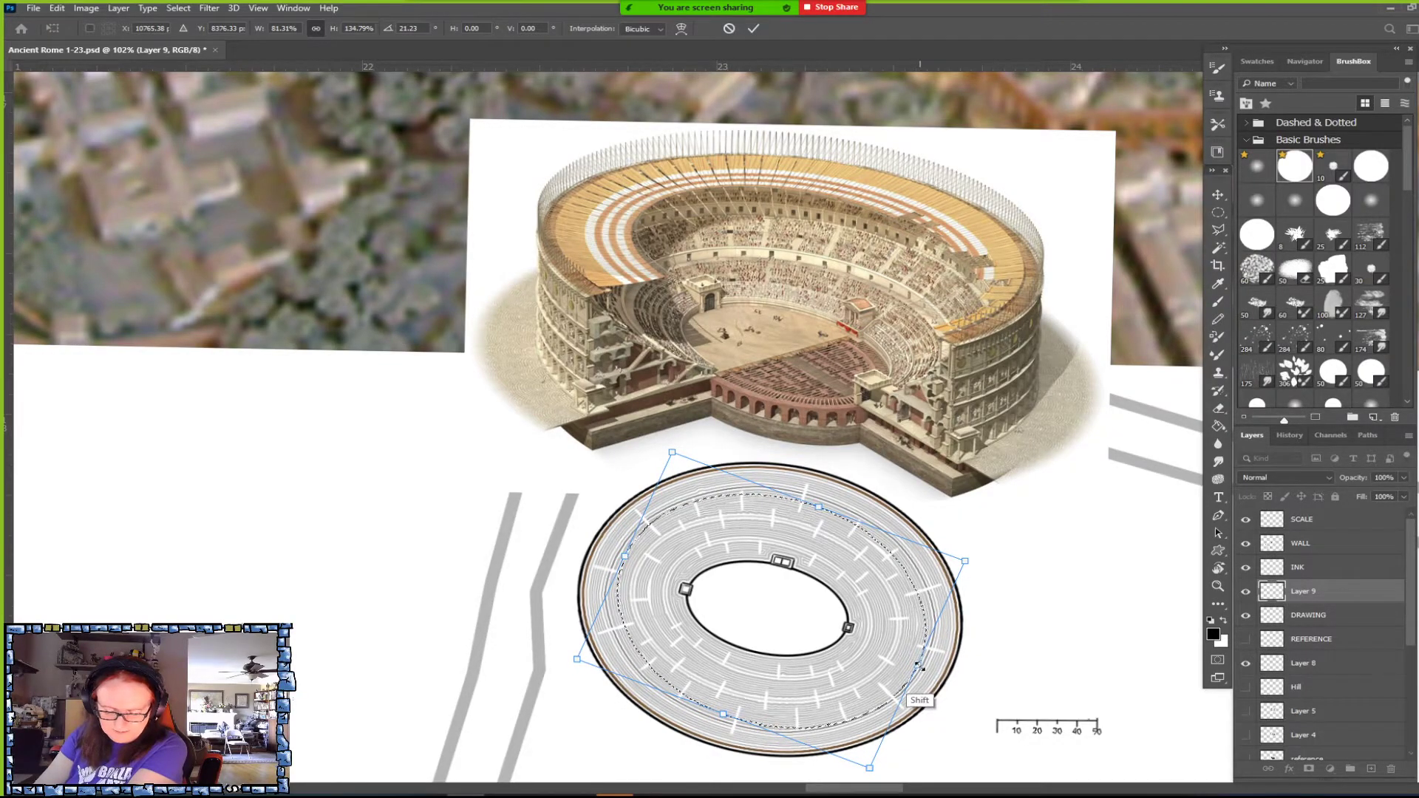
key(Return)
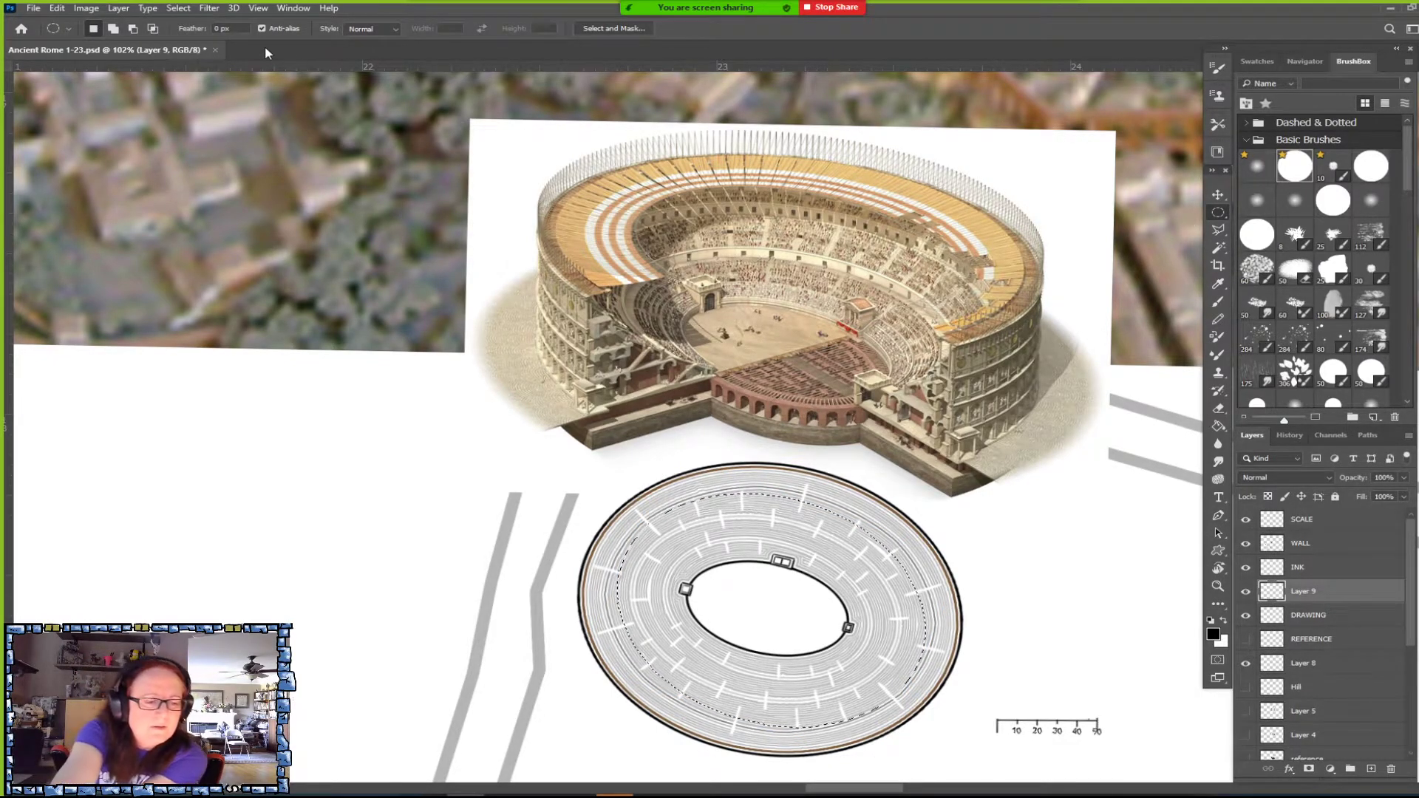
Stroke the elliptical selection with a 2 px black inside line, and check it by briefly hiding Layer 9.
click(57, 8)
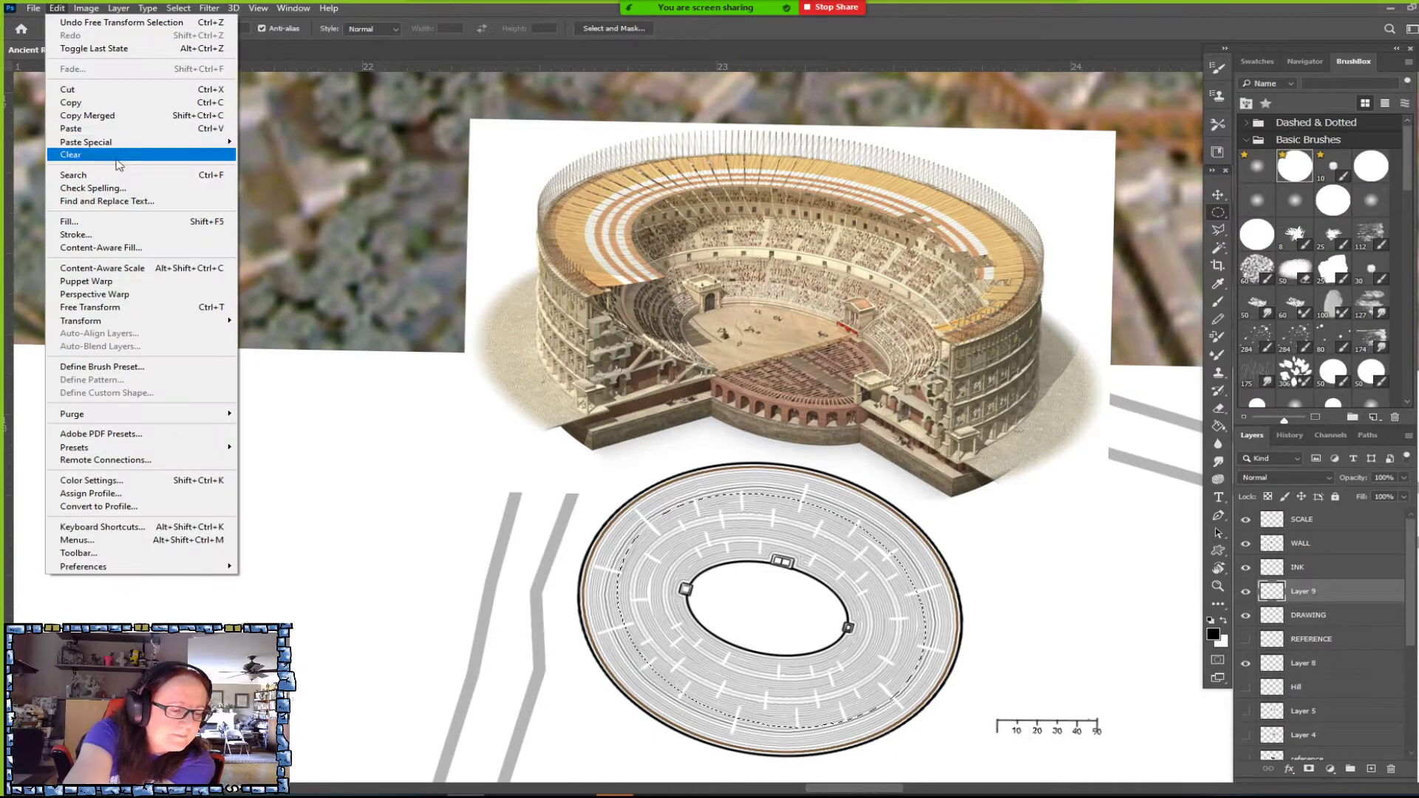
click(111, 234)
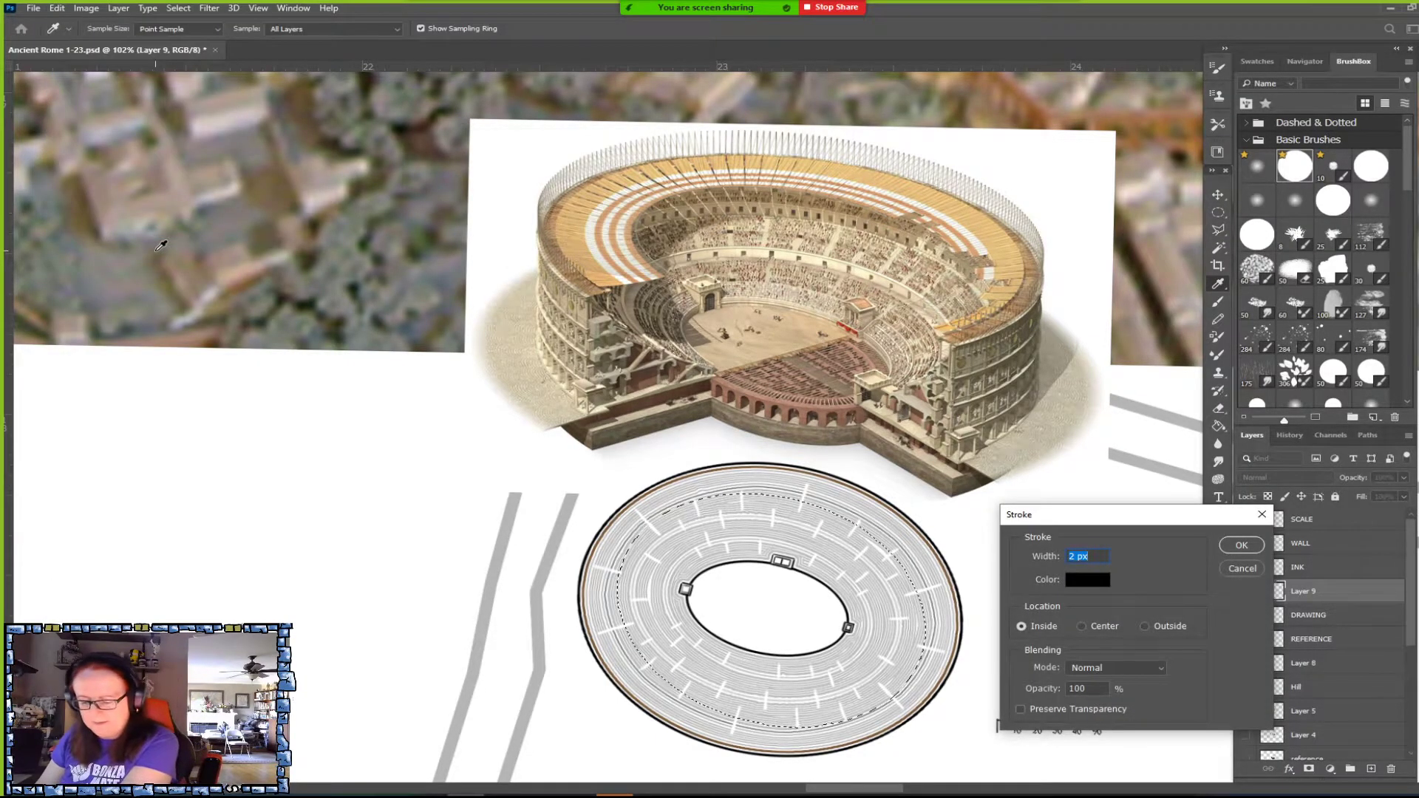
click(1239, 545)
key(ctrl+d)
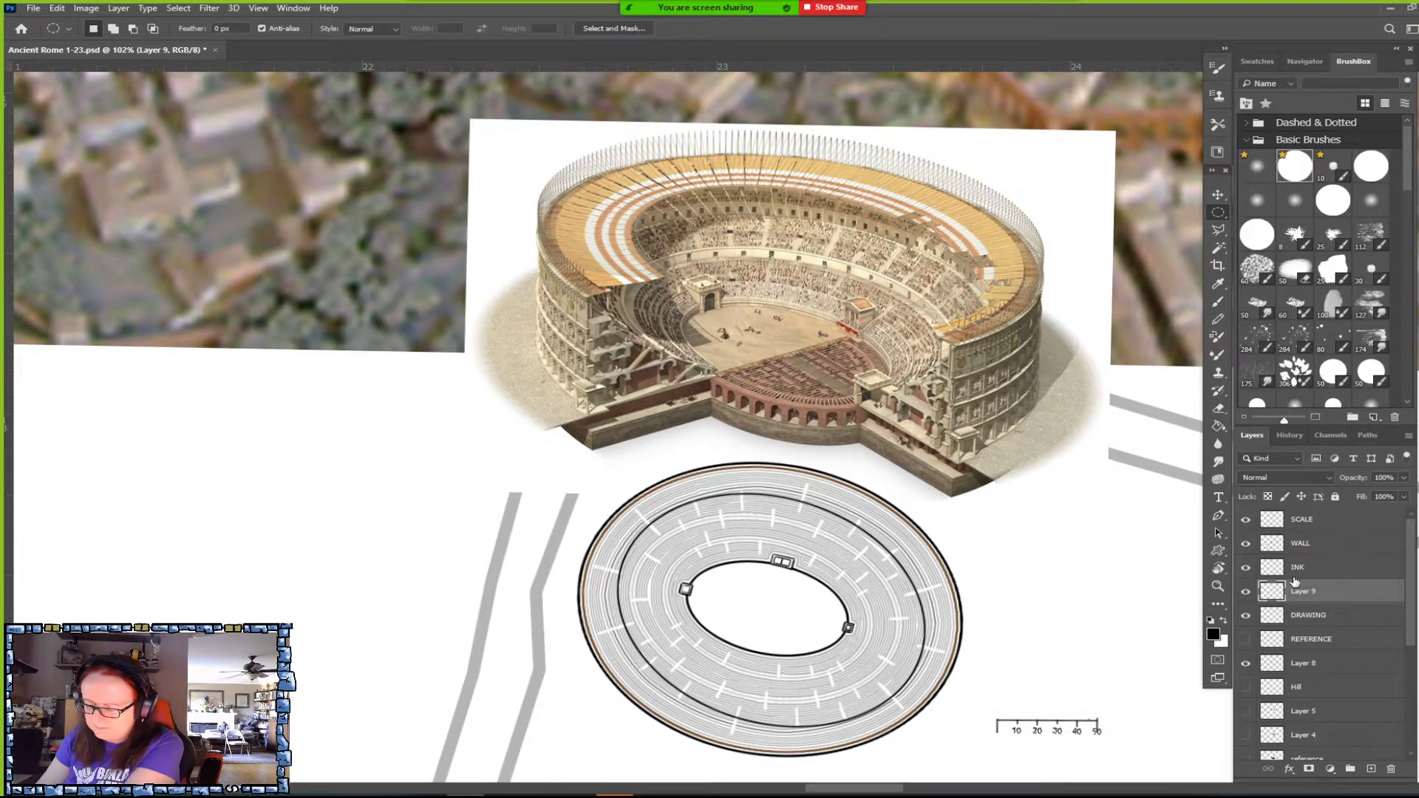
click(1246, 592)
click(1246, 592)
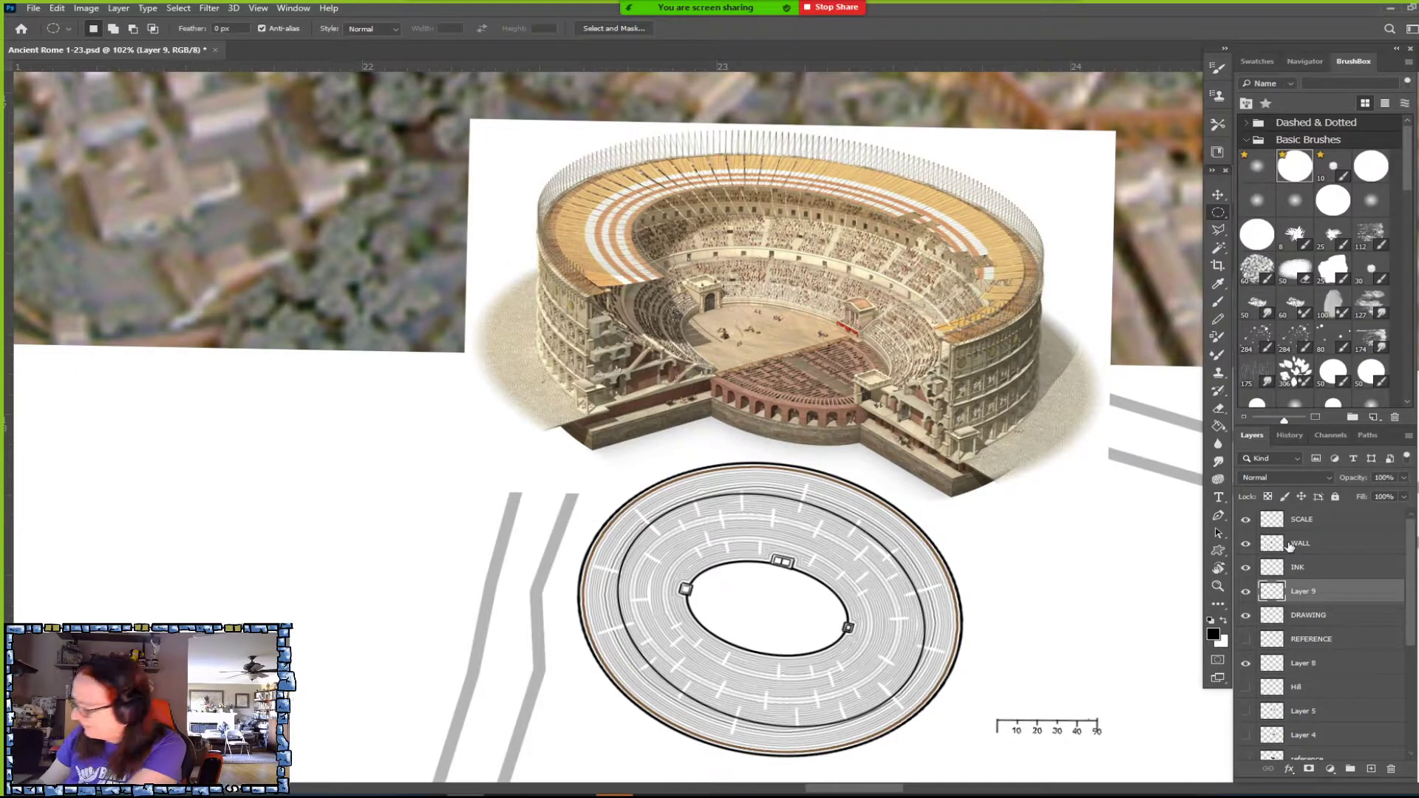
Brush short black radial divider lines across the outer seating tier at the plan's left end on Layer 9.
key(b)
key(ctrl+plus)
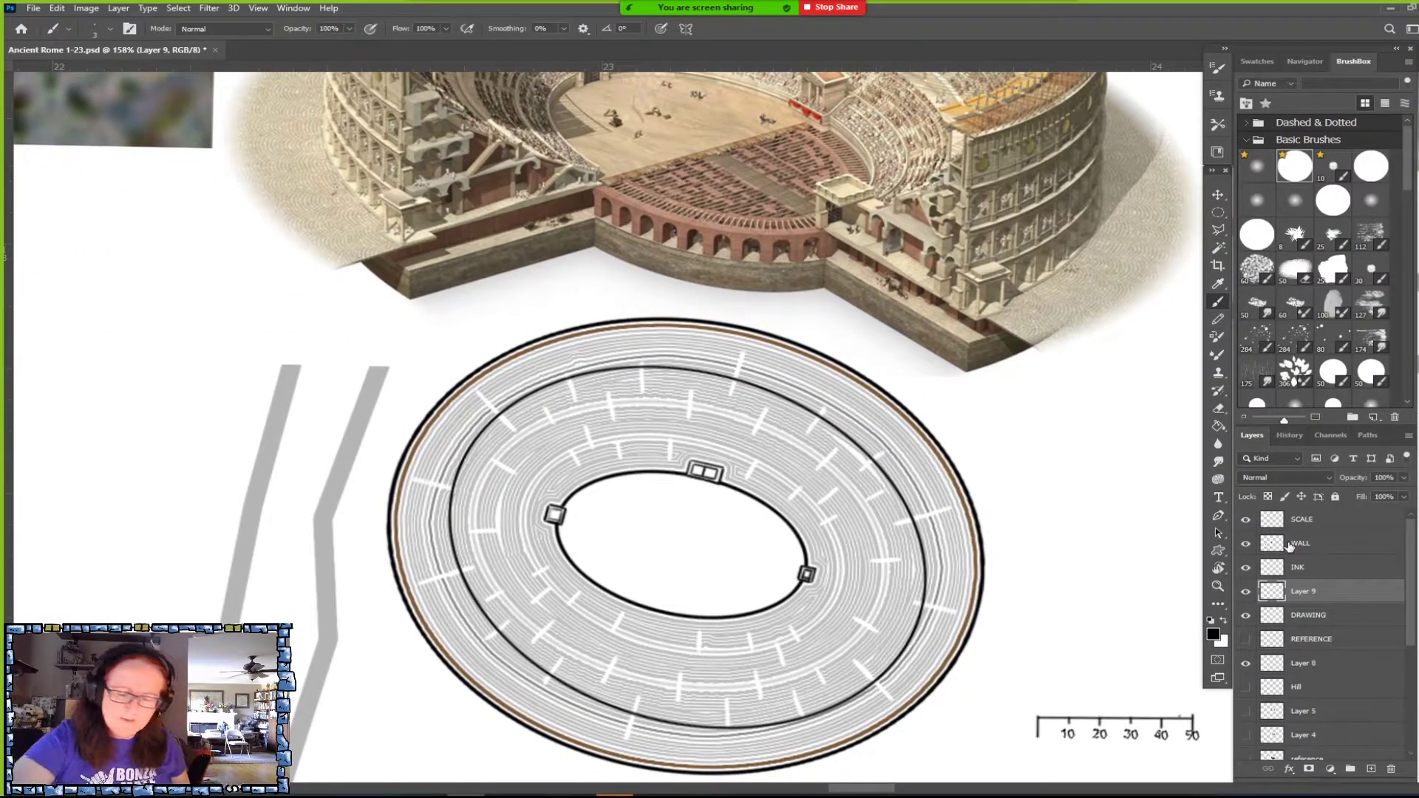
key(ctrl+minus)
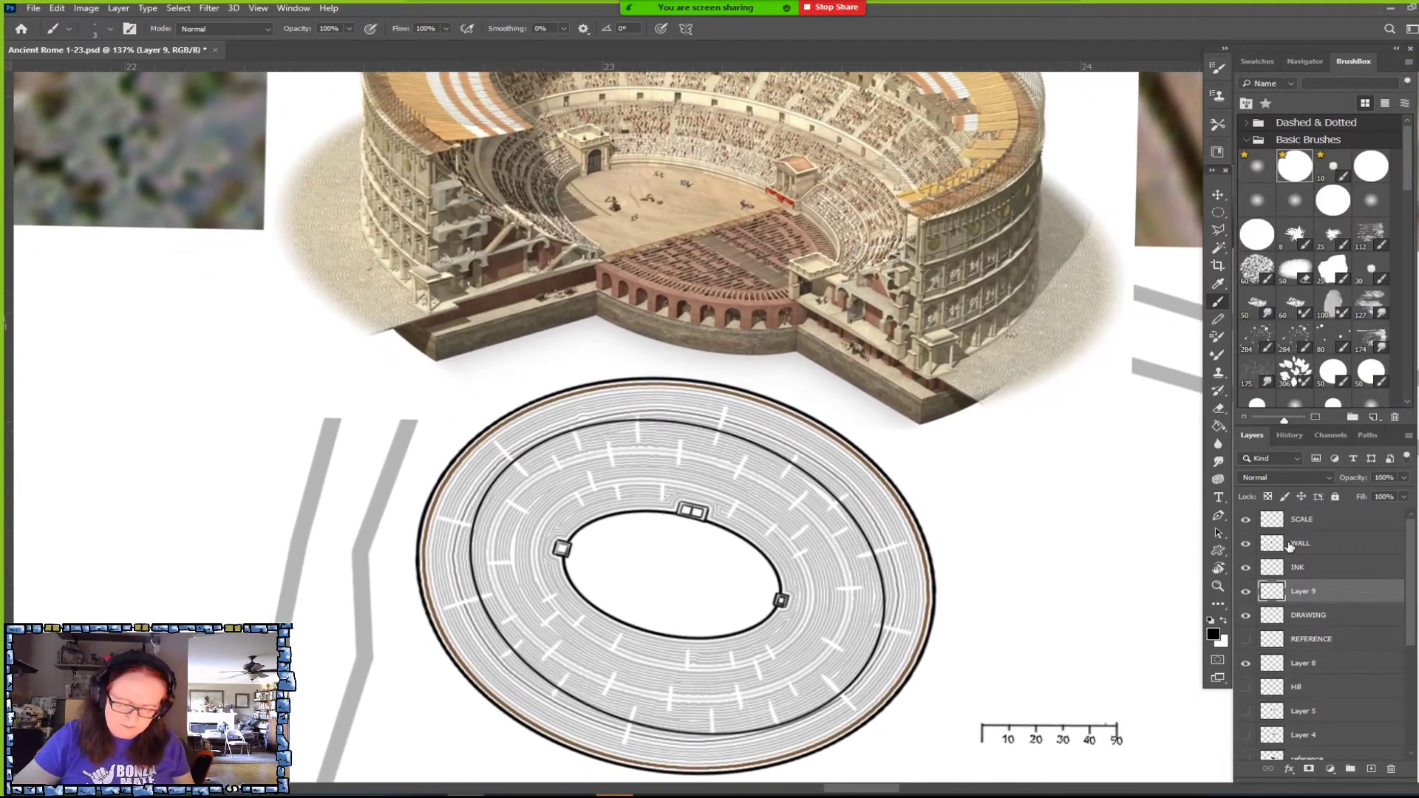
key(ctrl+minus)
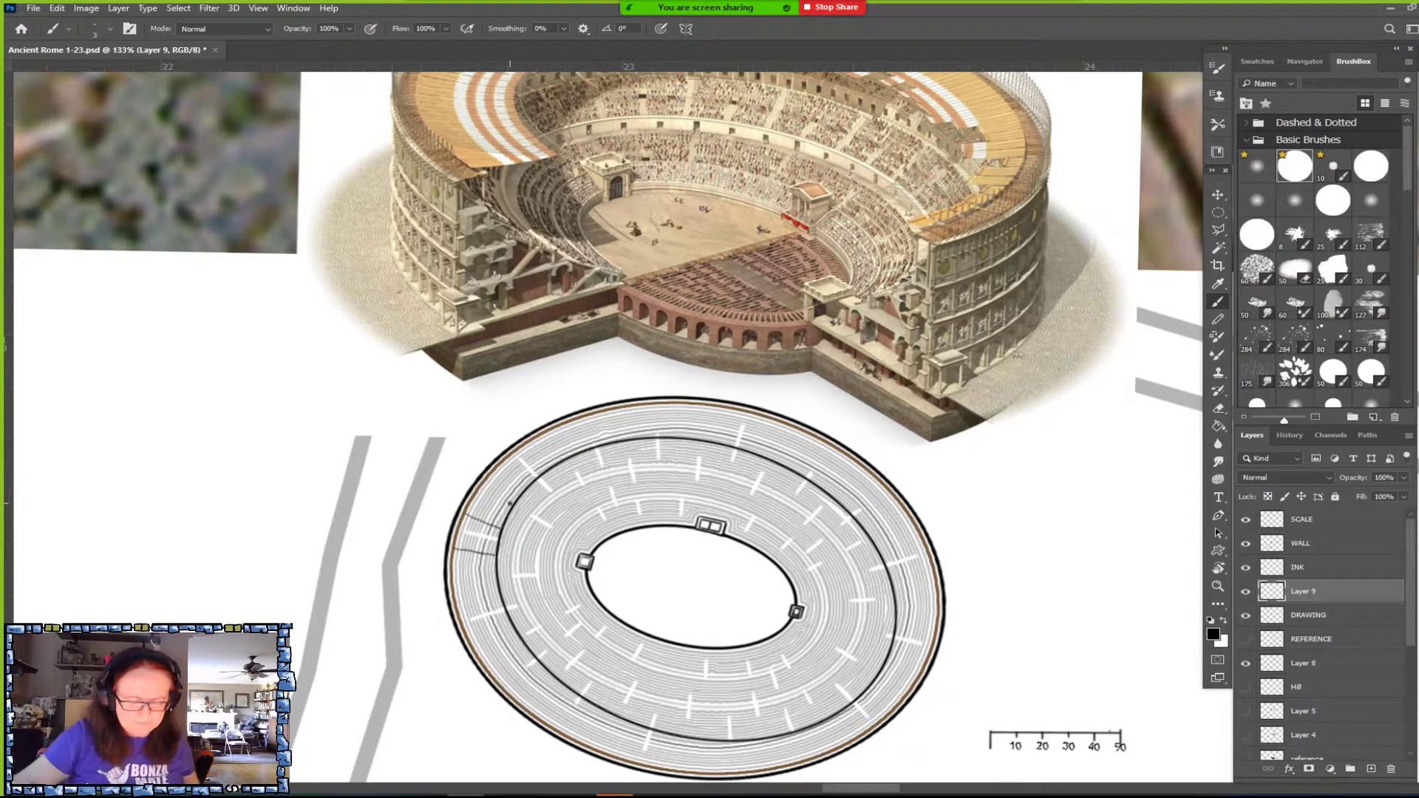
scroll(509, 504, down, 3)
scroll(509, 503, up, 3)
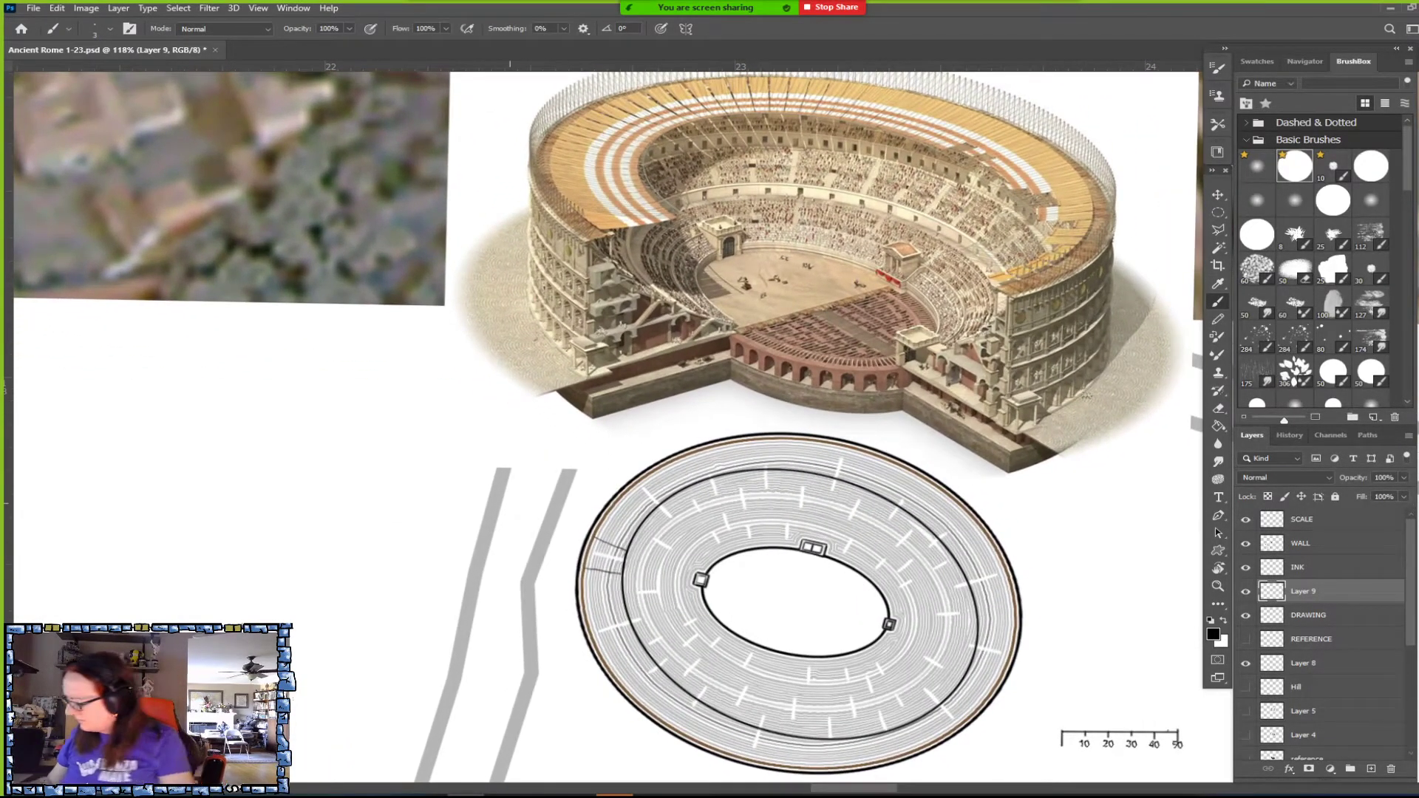
Revert the document history to the transformed elliptical selection, before the stroke and brush lines.
click(1289, 436)
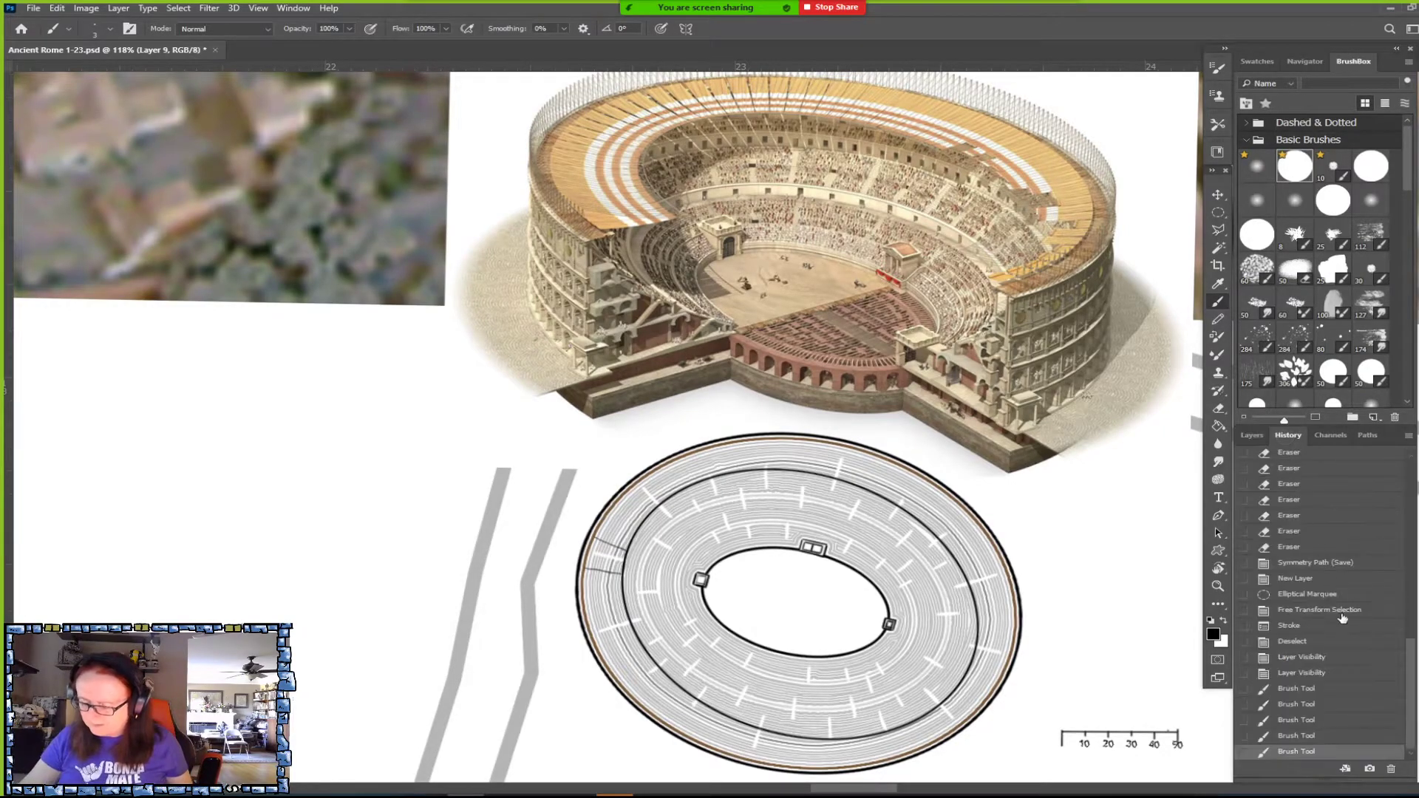
click(1309, 627)
click(1323, 611)
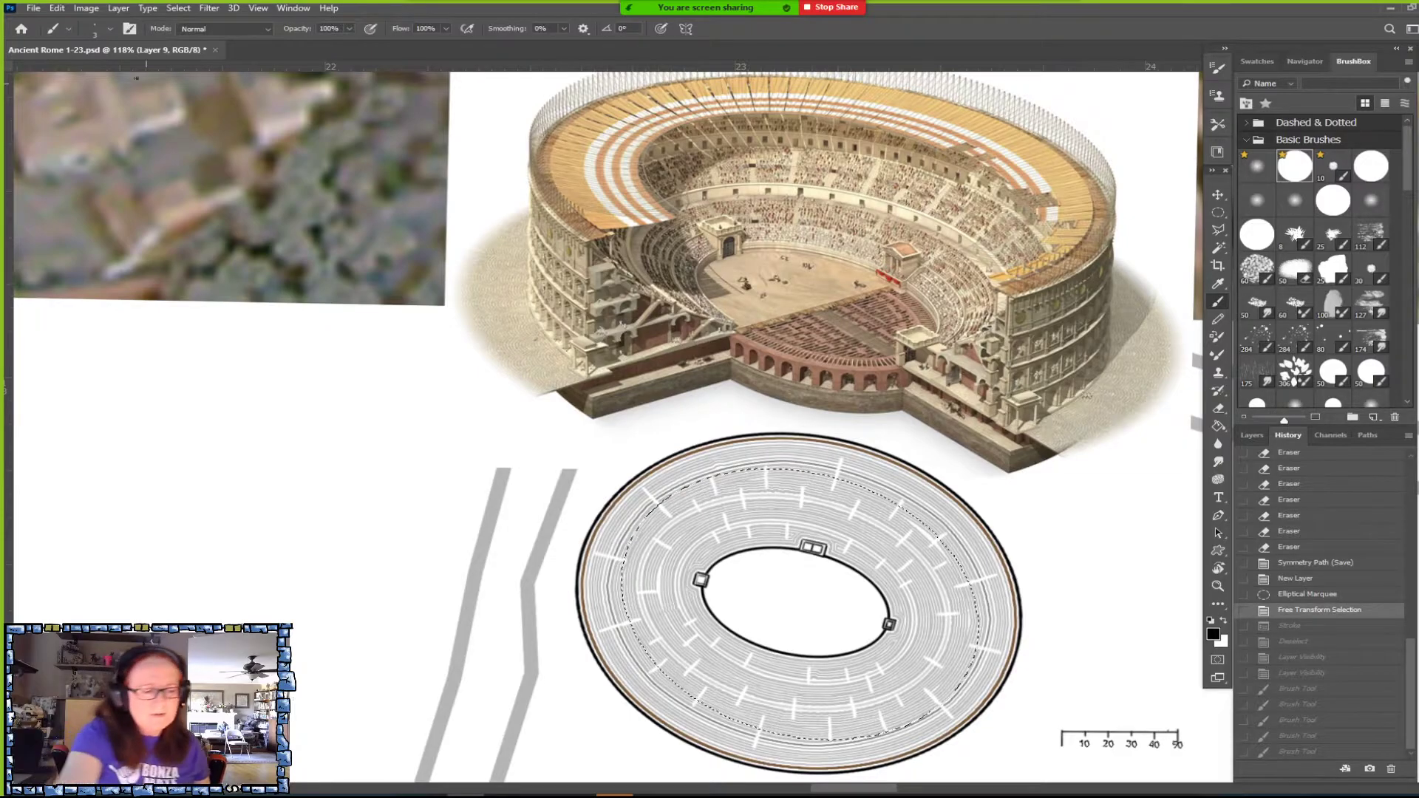
Stroke the elliptical selection with a 1 px black line placed inside, and clear the selection.
click(57, 8)
click(75, 235)
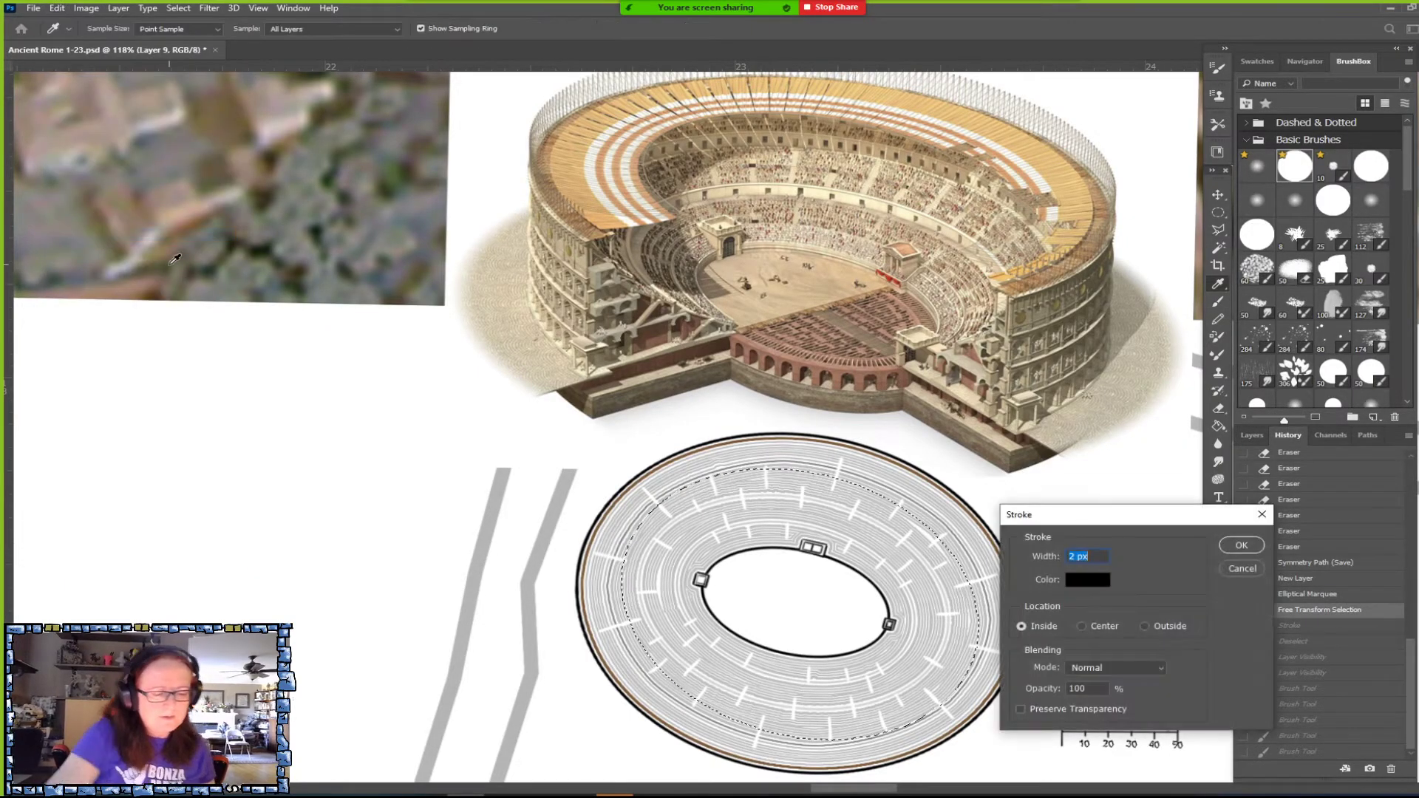
key(Return)
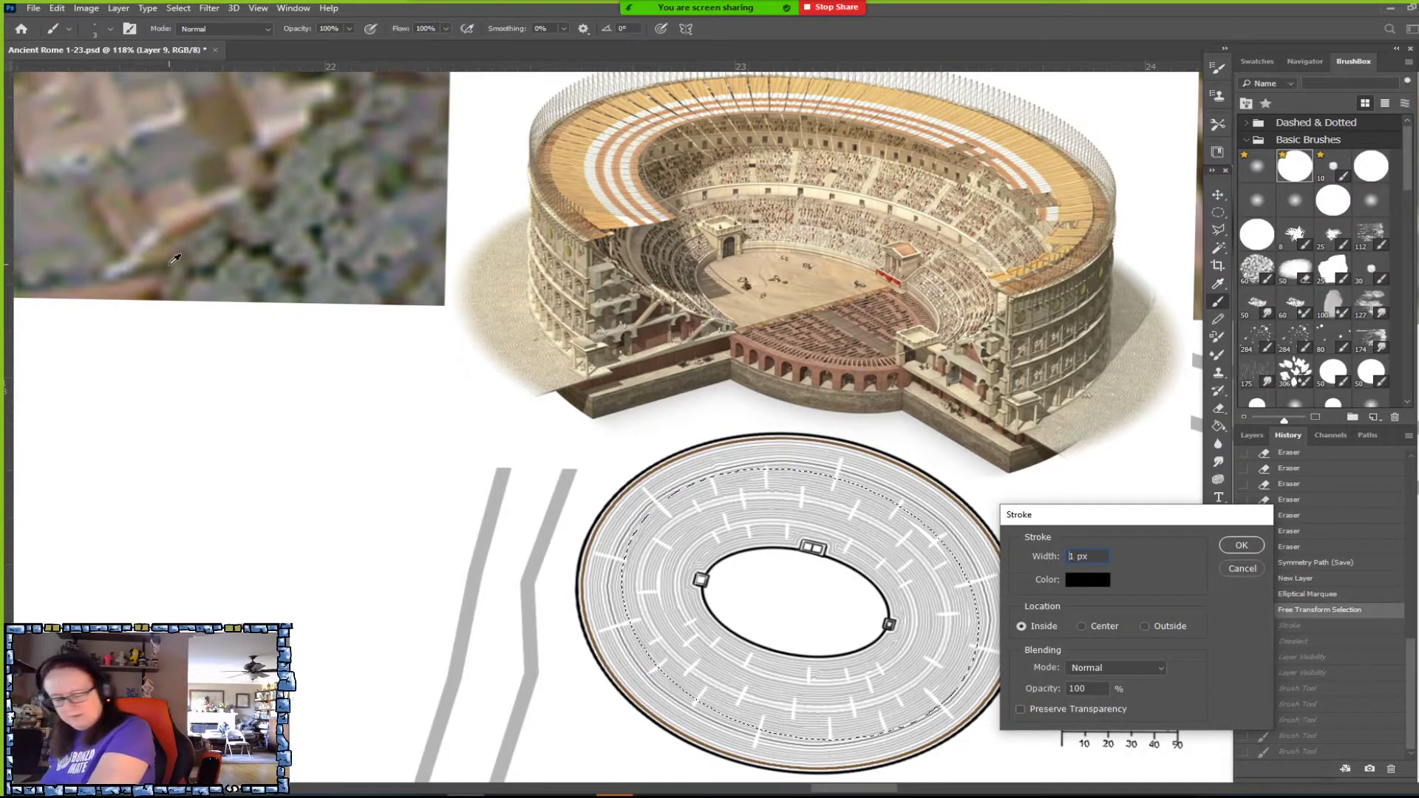
click(1076, 583)
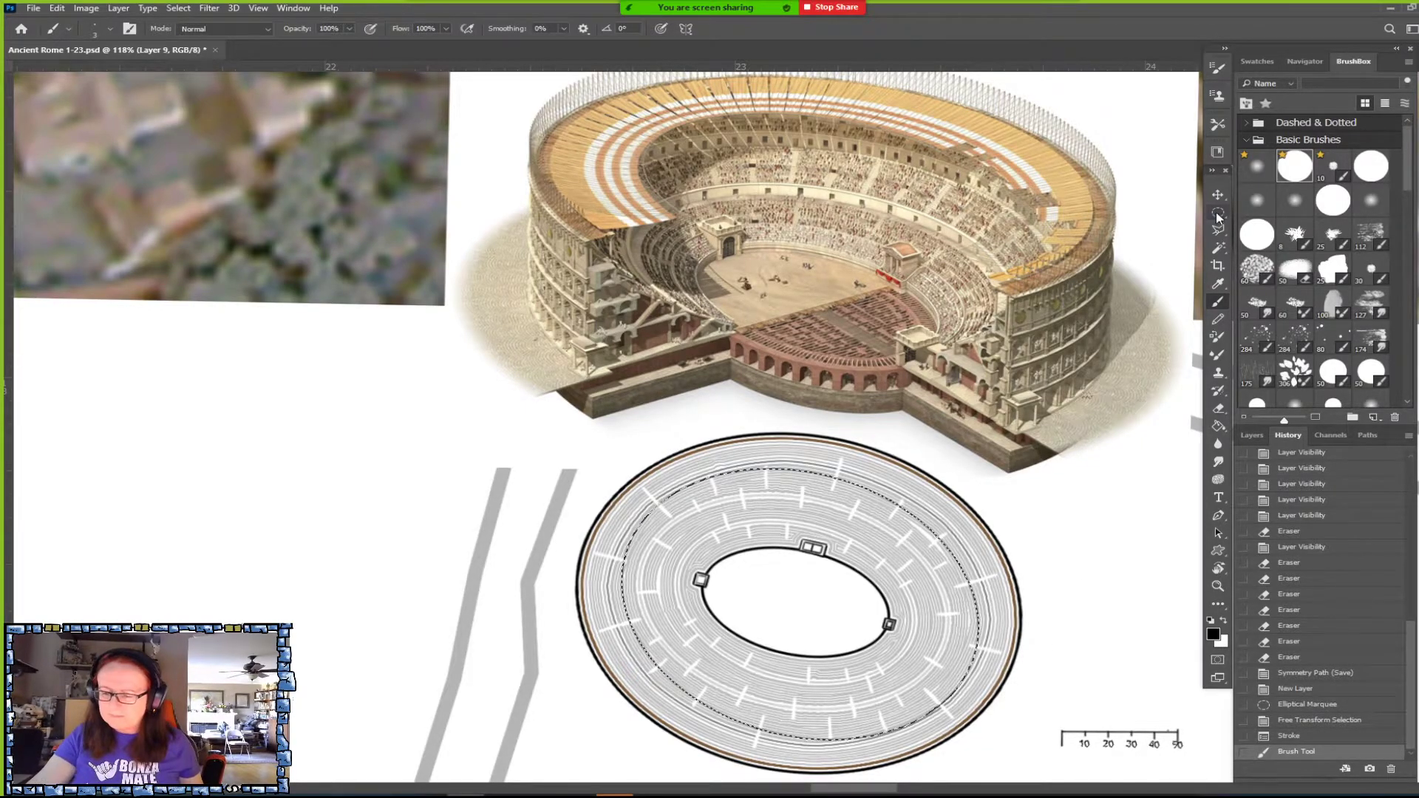
key(m)
key(ctrl+d)
key(ctrl+plus)
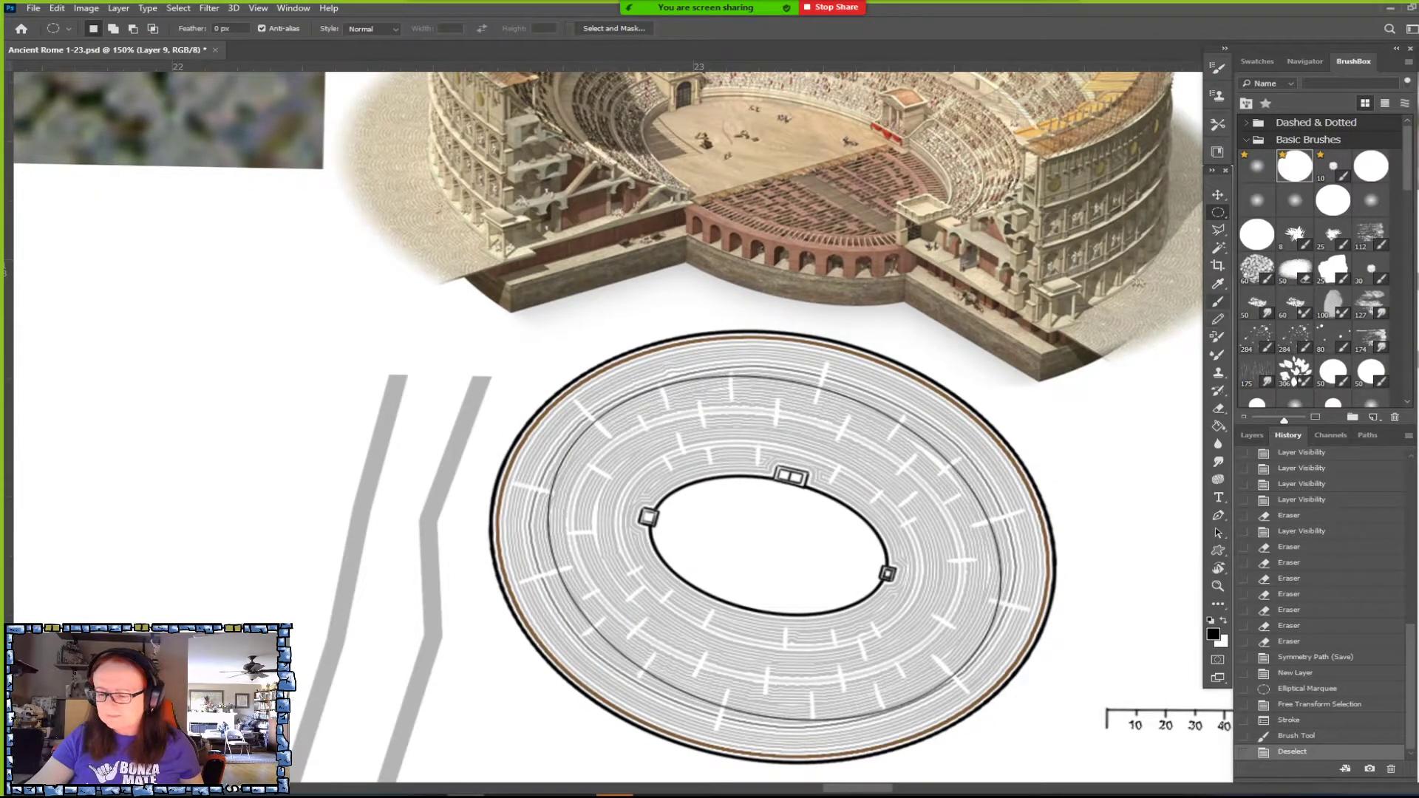
Brush three short black radial dividers across the outer seating tier at the plan's left end on Layer 9, redoing the first one.
click(1218, 301)
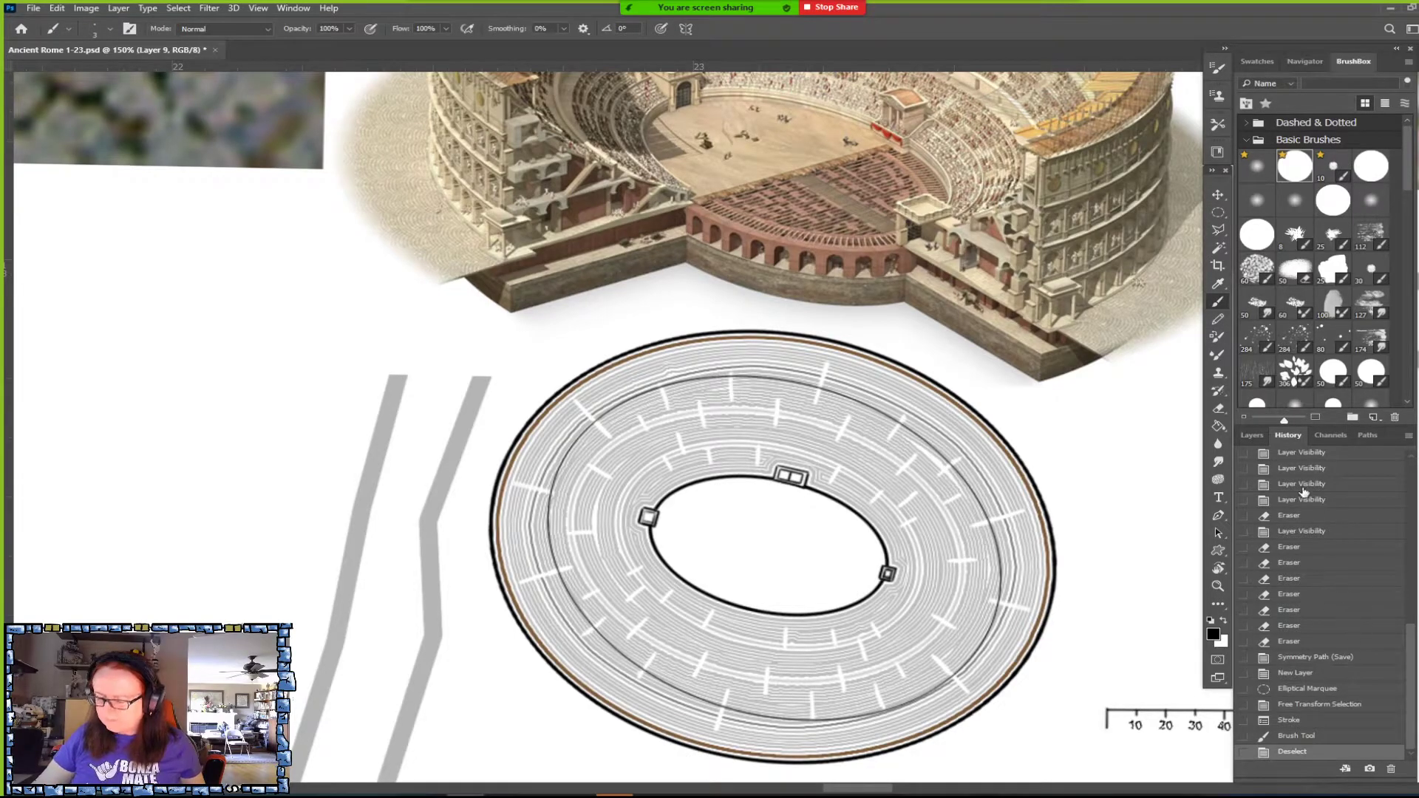
click(1256, 437)
drag(739, 443, 606, 569)
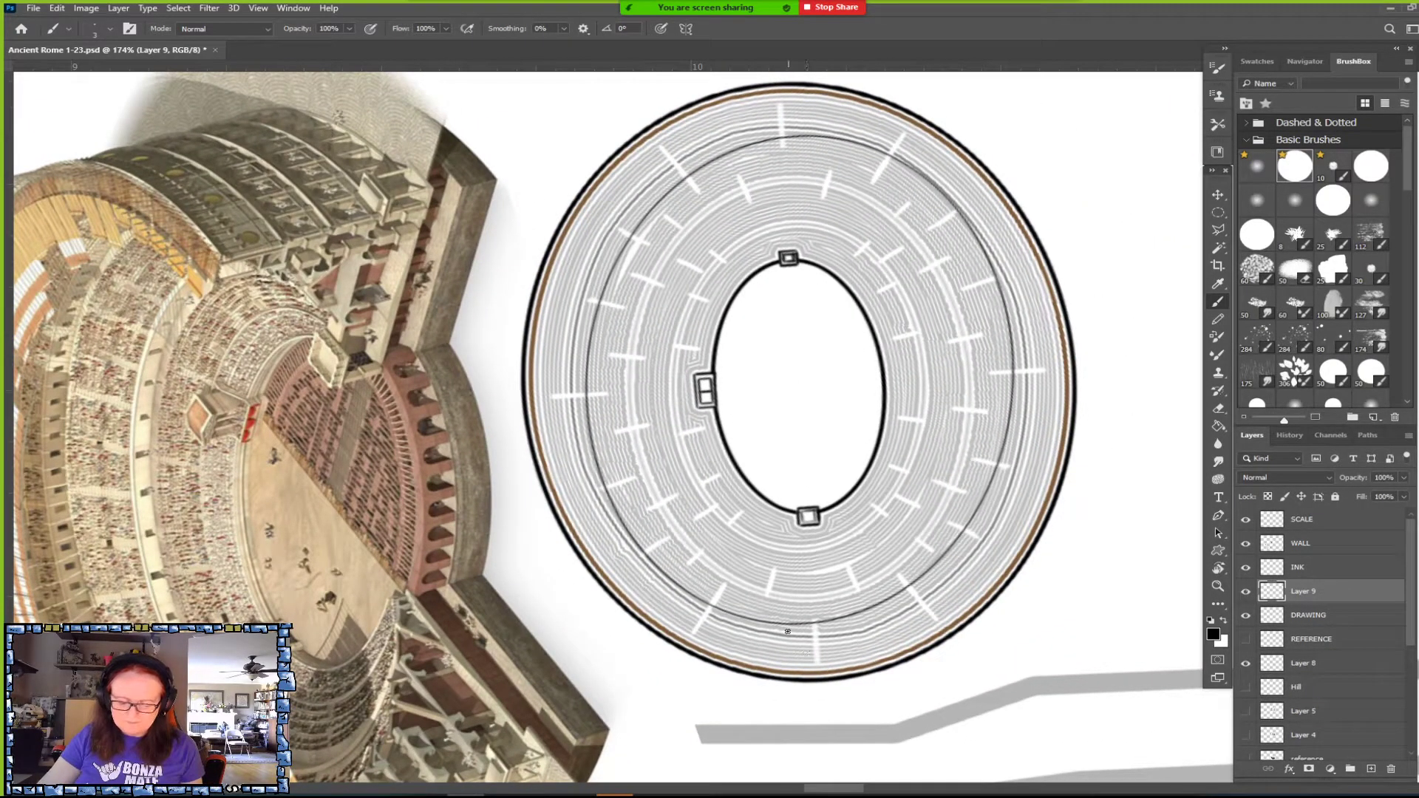
drag(787, 632, 787, 662)
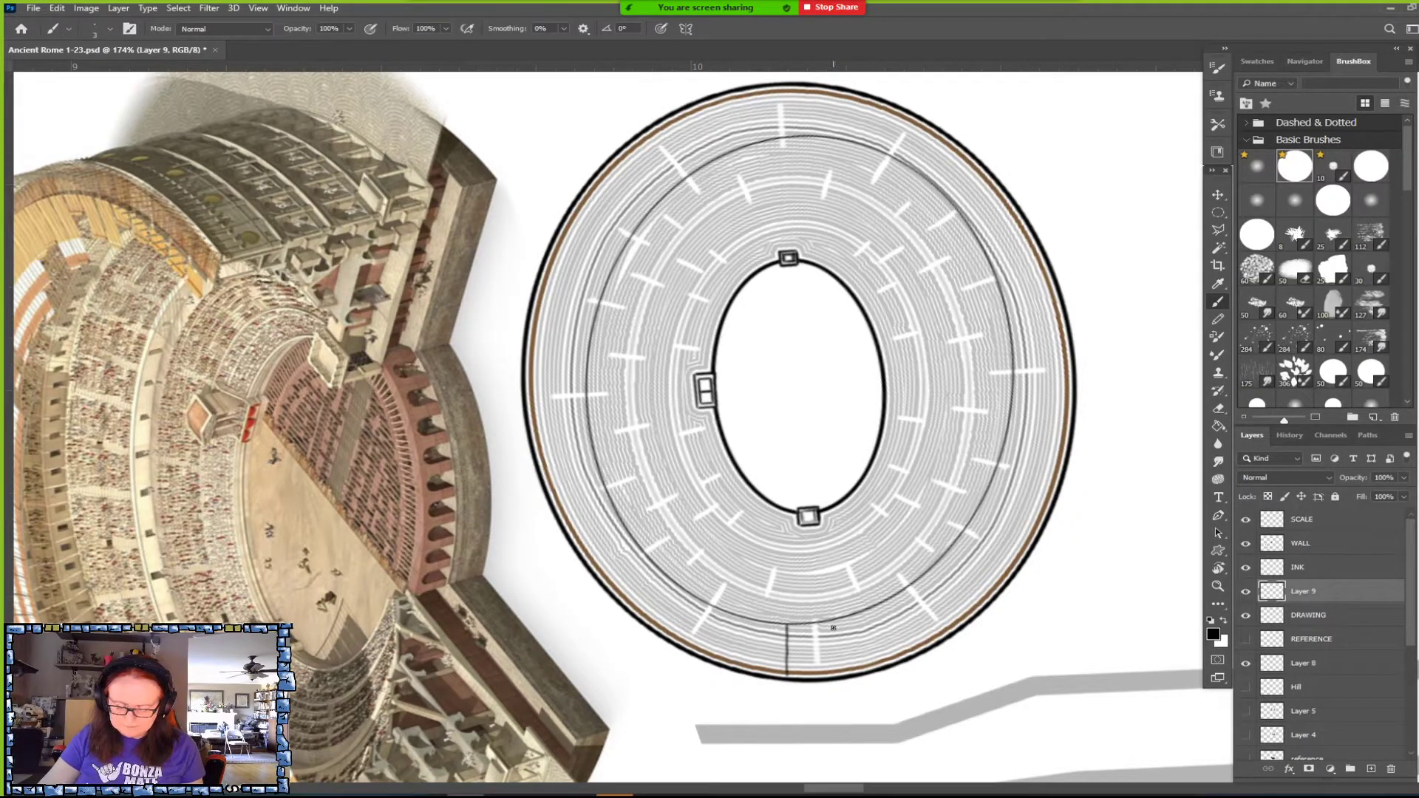
key(ctrl+z)
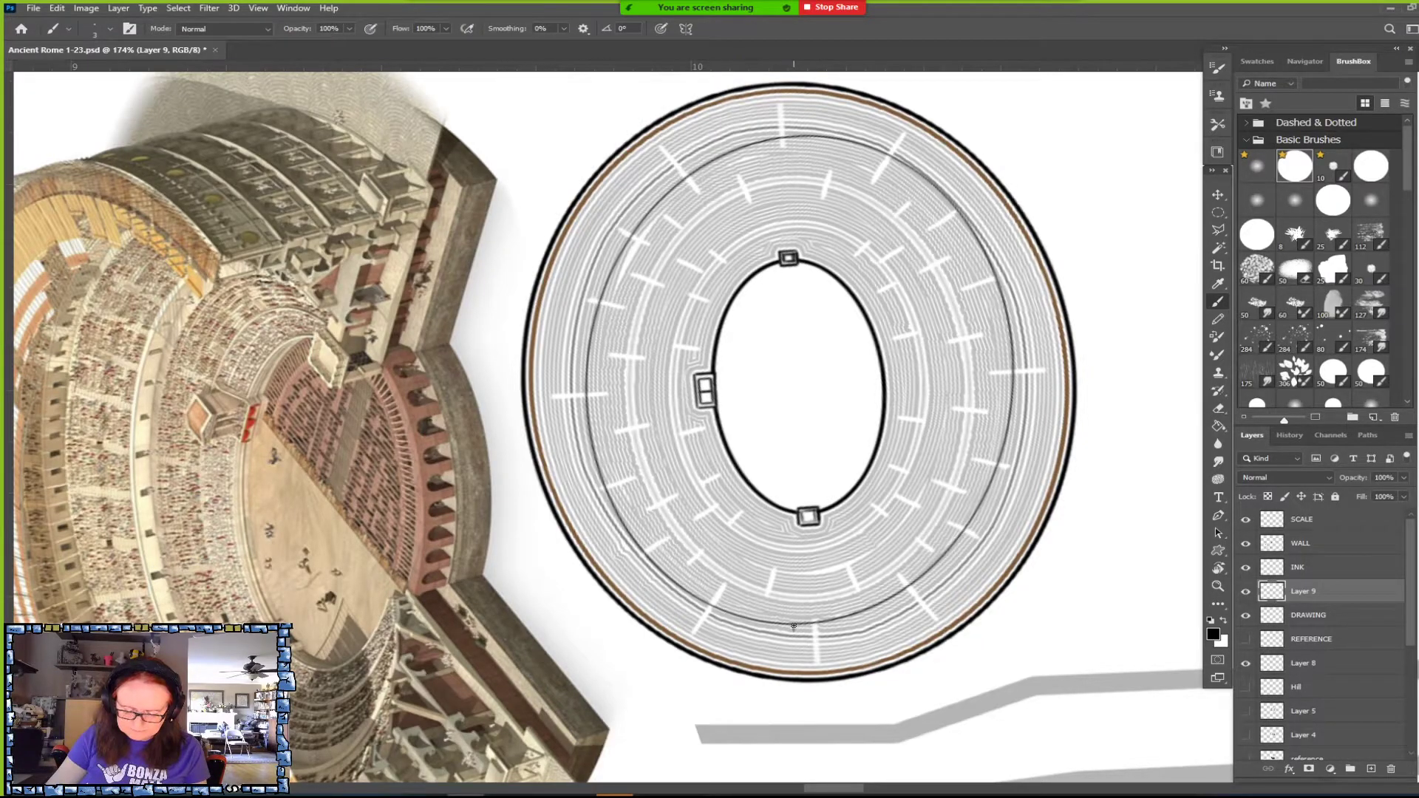
mouse_move(836, 626)
mouse_down()
mouse_move(842, 662)
mouse_move(796, 669)
mouse_up()
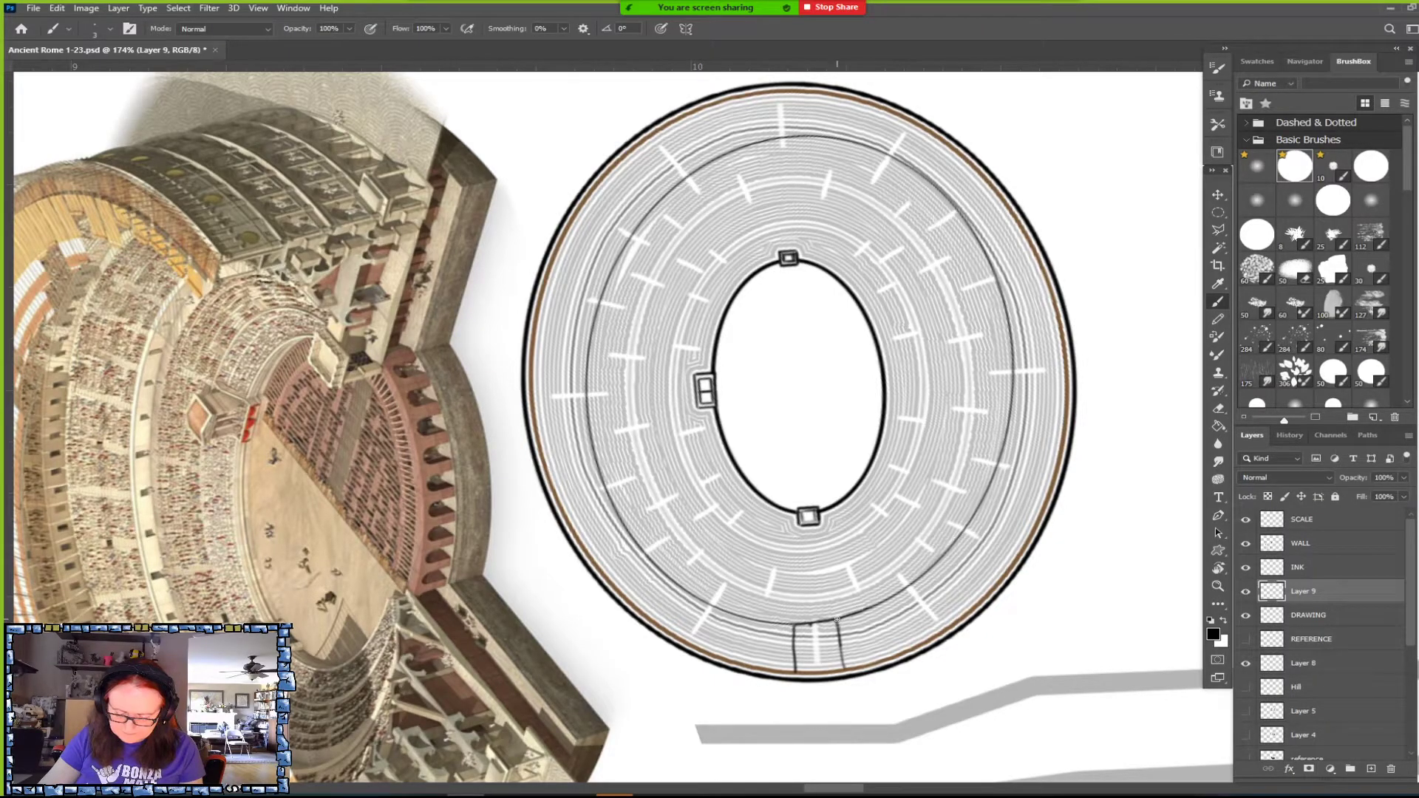
drag(880, 623, 892, 651)
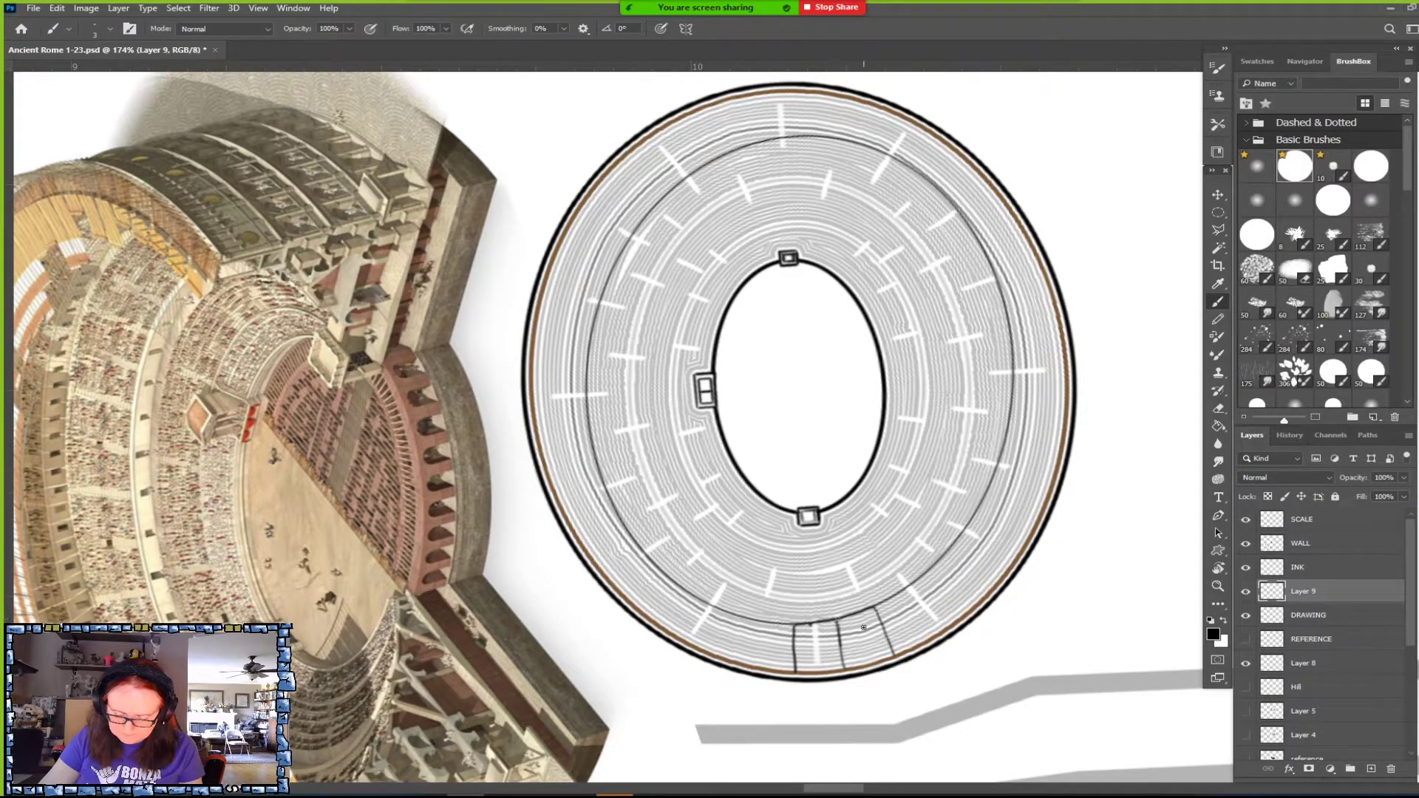
Continue the black radial dividers along the outer tier's lower-left curve with three more, linking their inner ends along the tier boundary.
scroll(856, 616, down, 3)
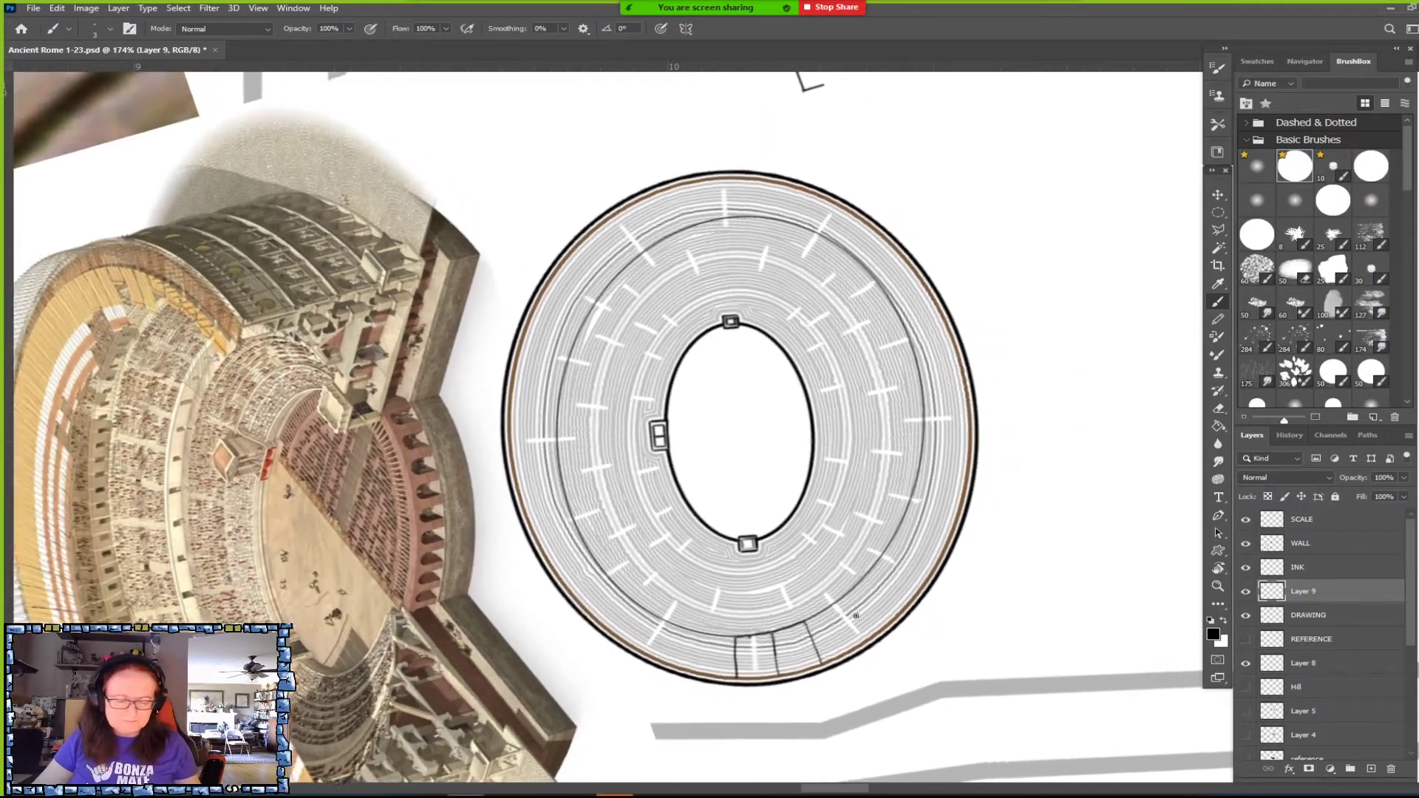
scroll(856, 616, down, 3)
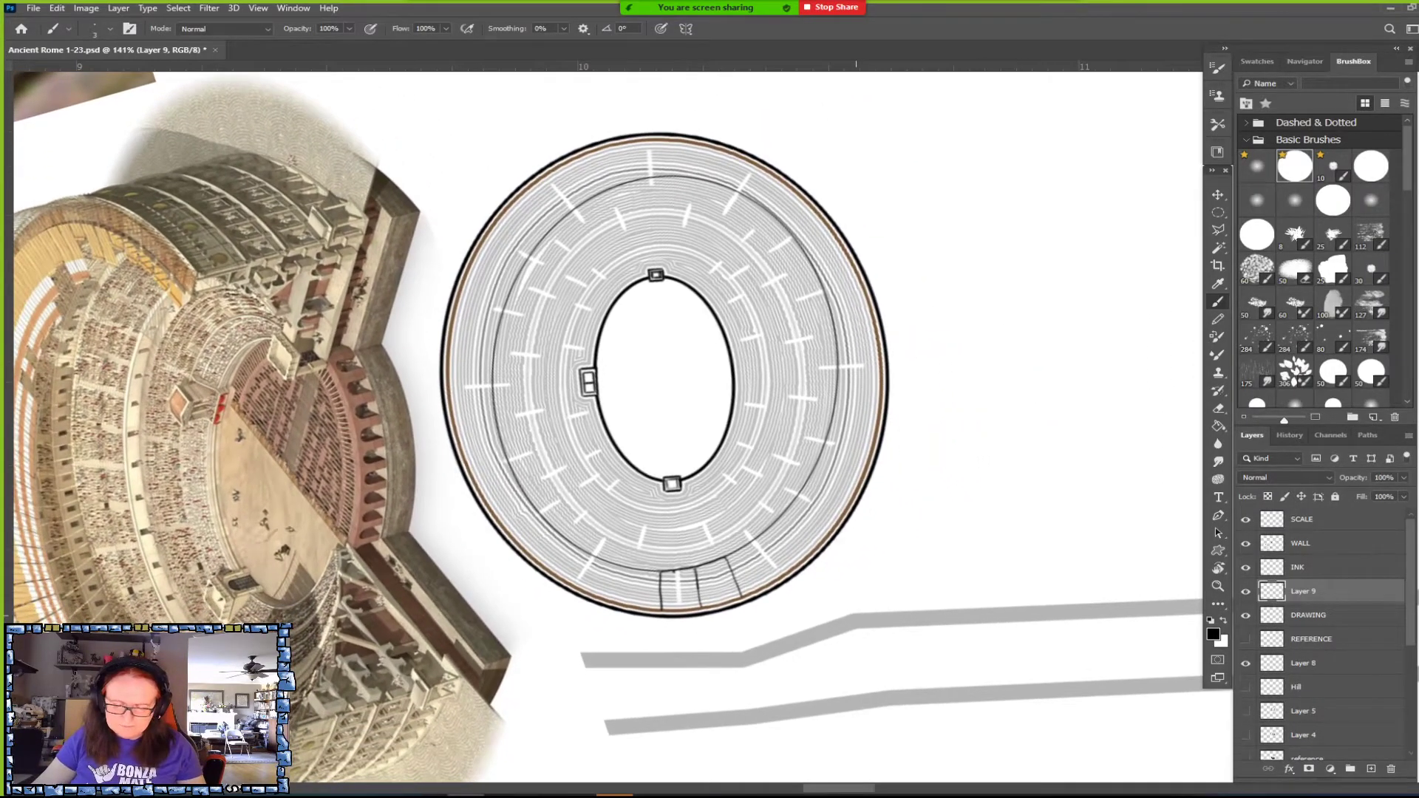
scroll(857, 436, up, 2)
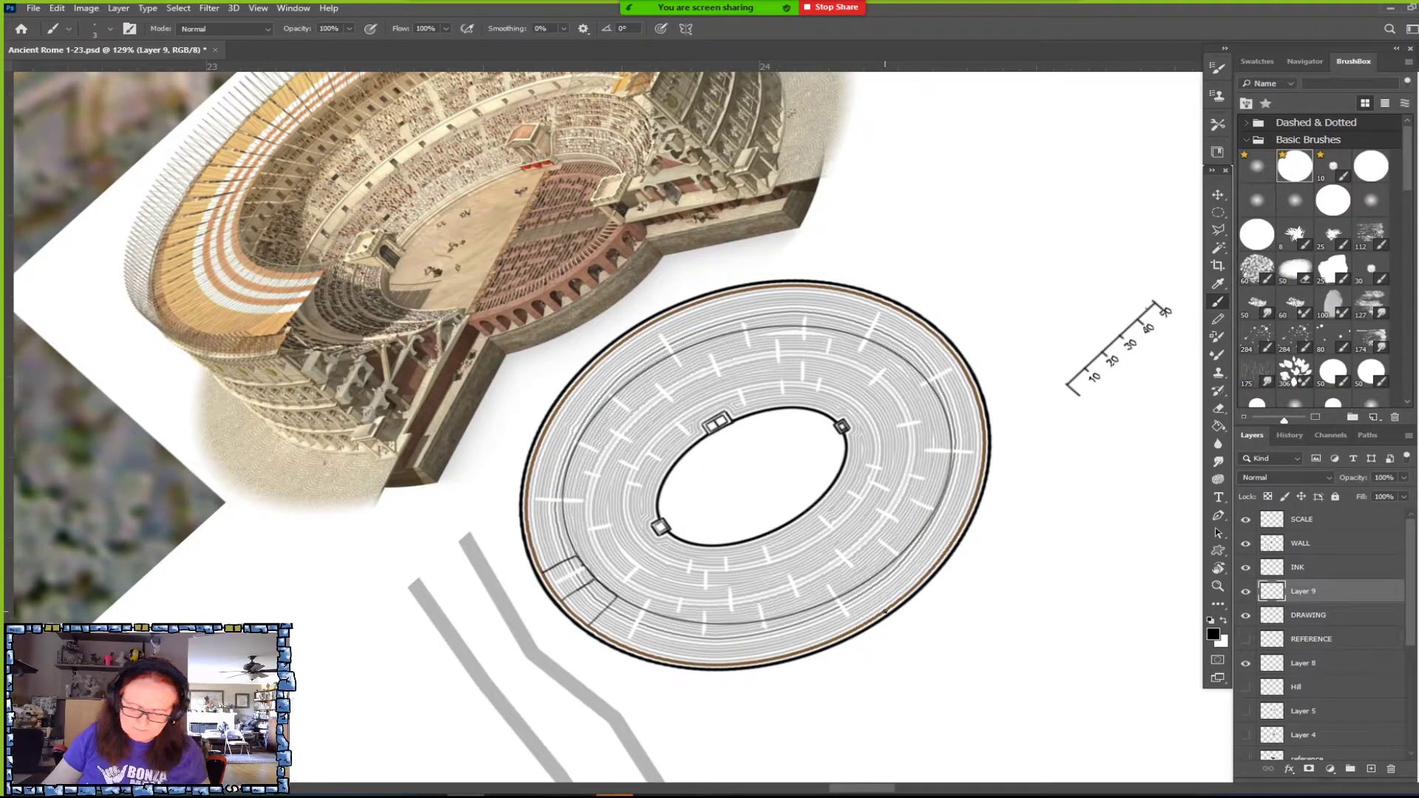
scroll(885, 612, up, 1)
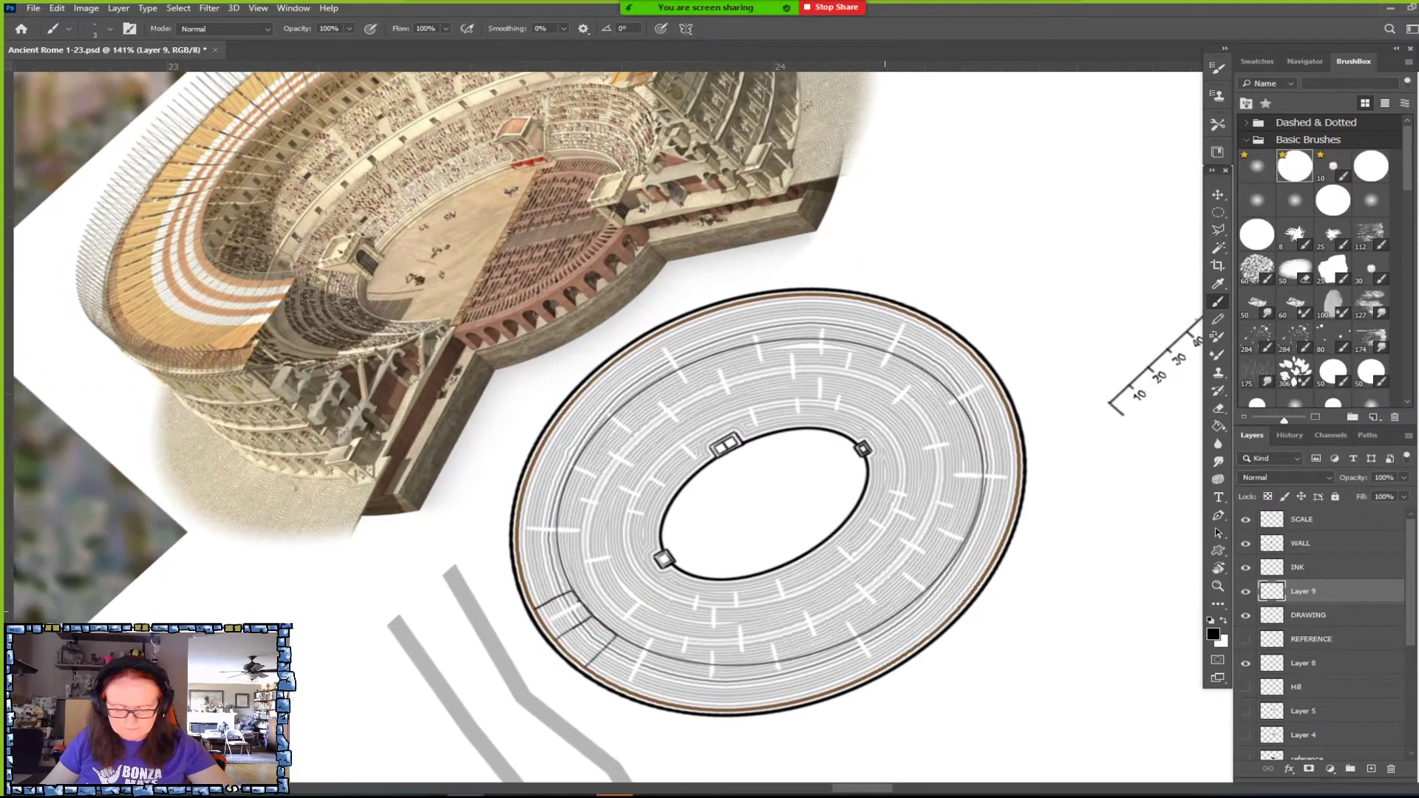
scroll(739, 399, up, 2)
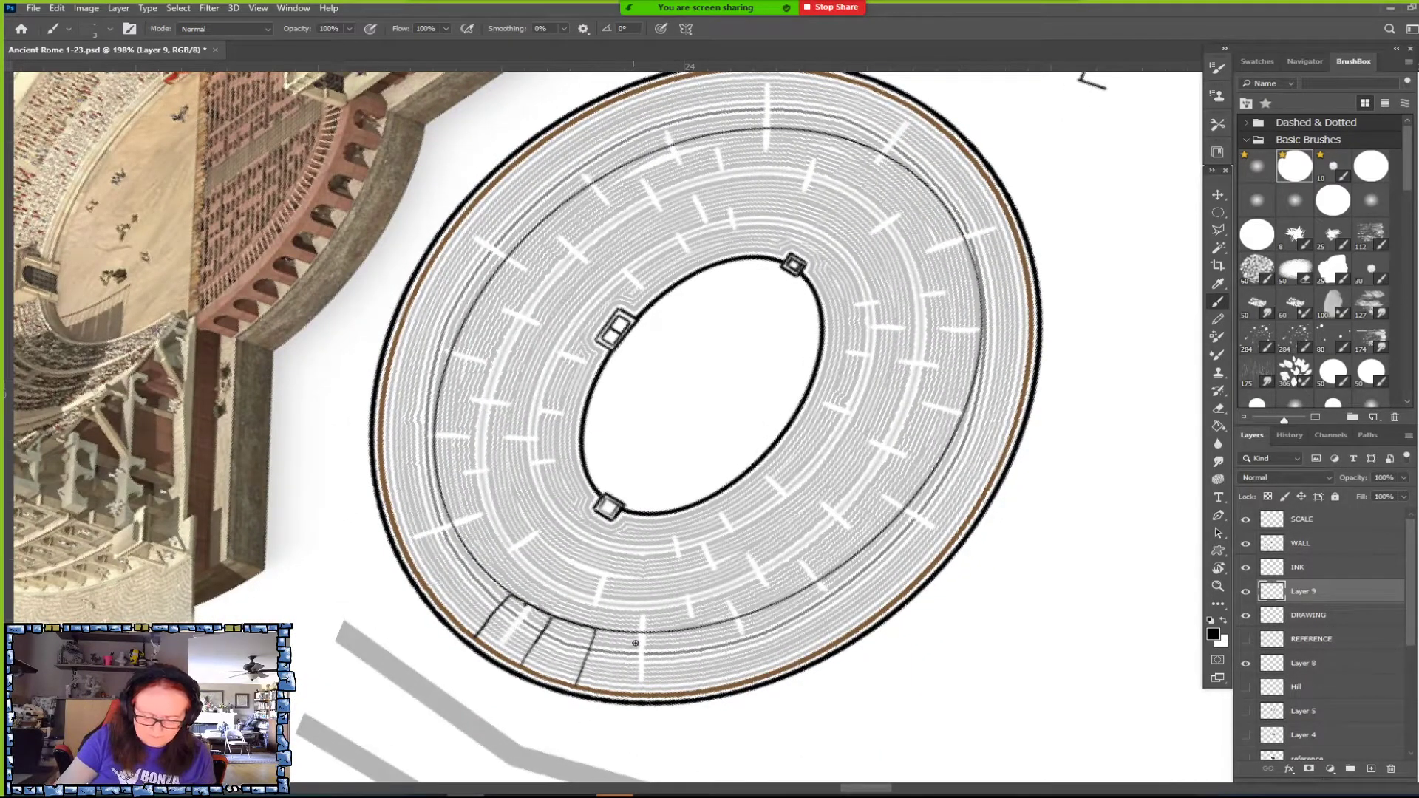
drag(642, 634, 642, 686)
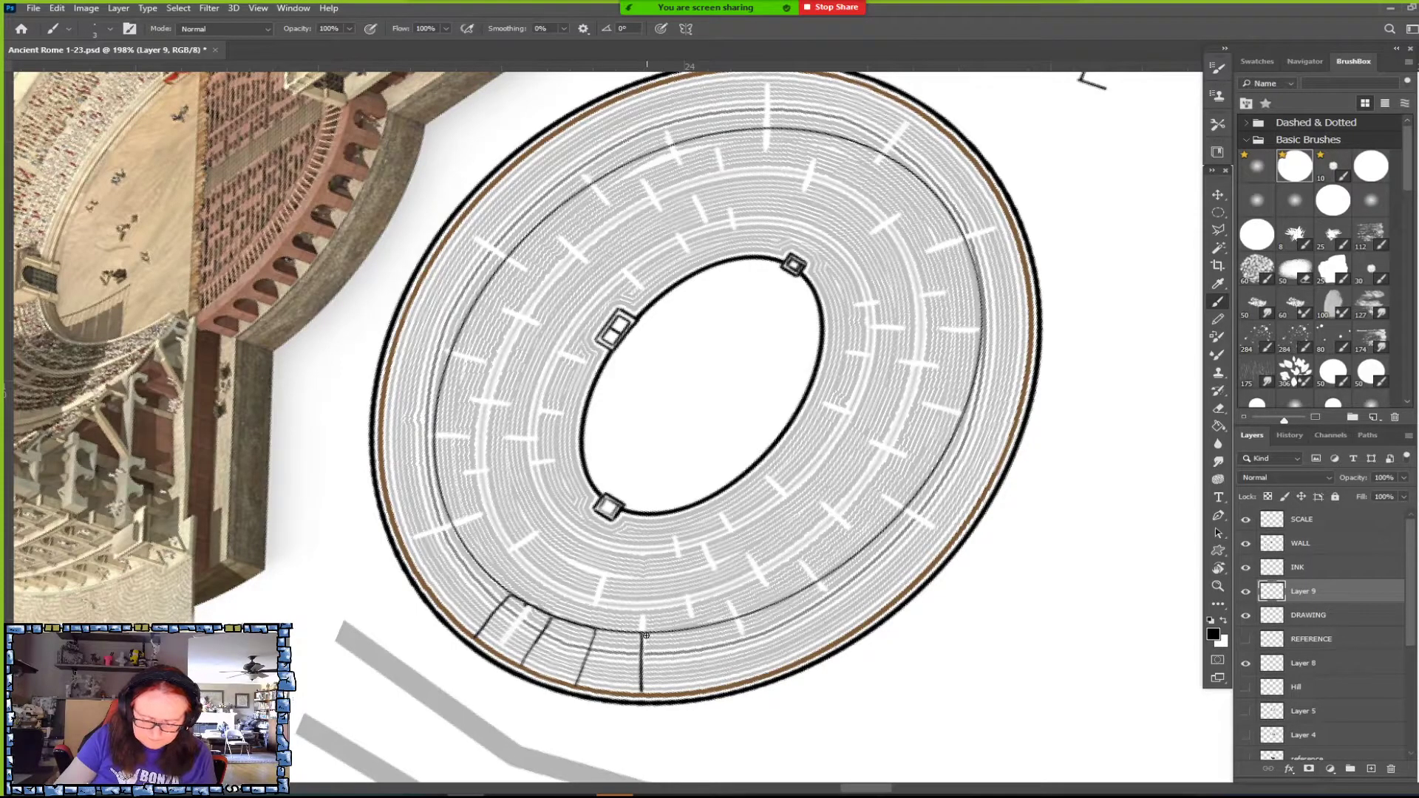
drag(690, 631, 694, 680)
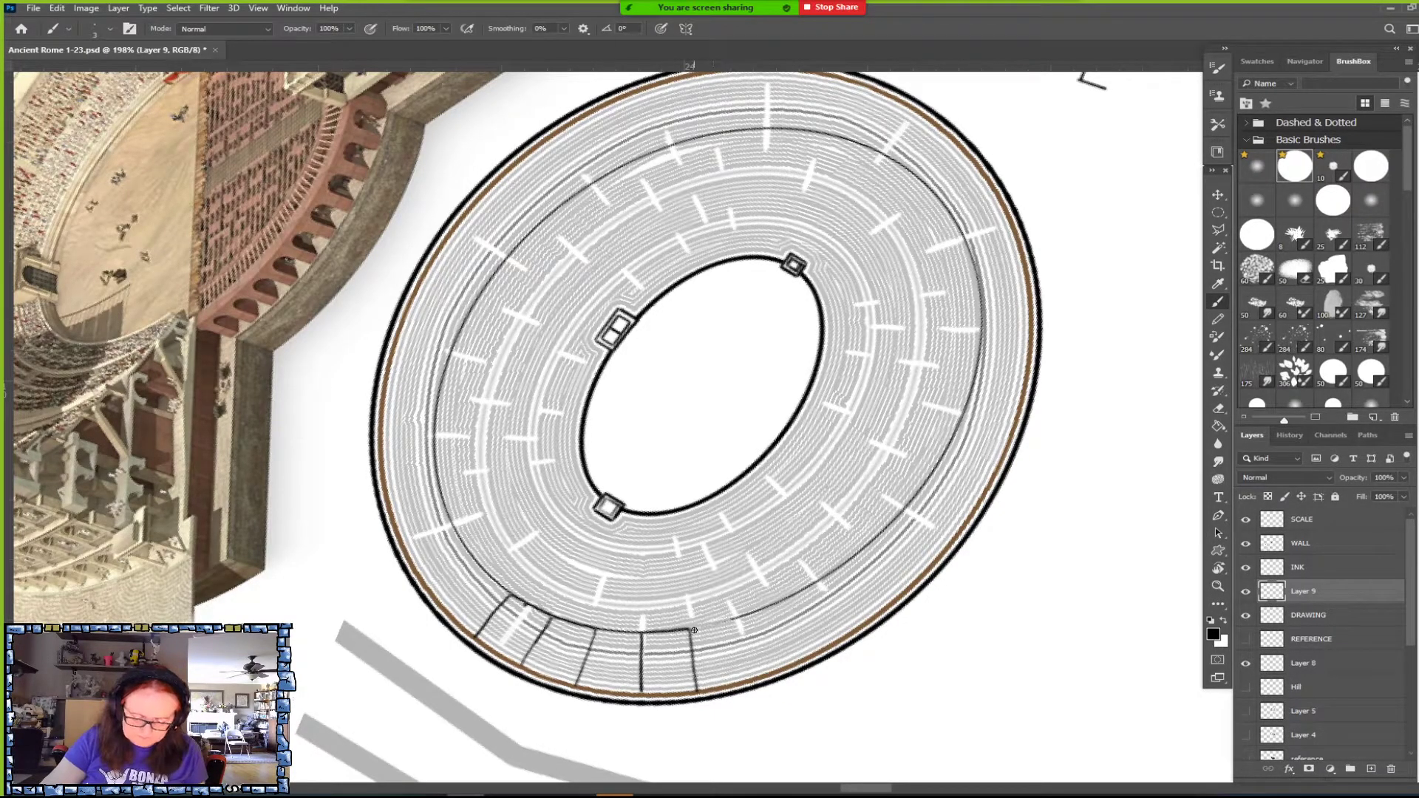
mouse_move(692, 629)
mouse_down()
mouse_move(738, 630)
mouse_move(744, 676)
mouse_up()
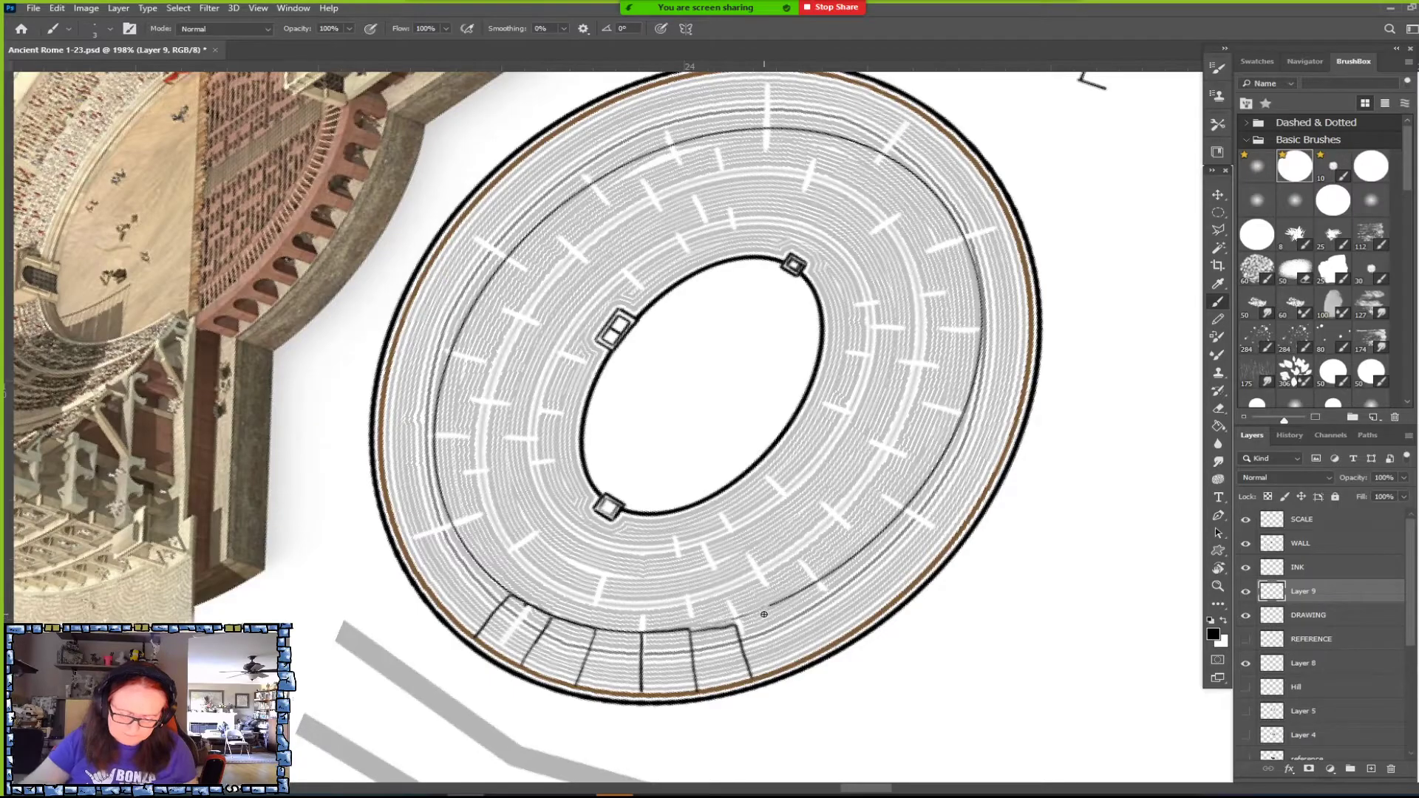
Add three further linked dividers to the outer tier, working from the lower-left curve toward the plan's bottom side.
scroll(763, 614, down, 3)
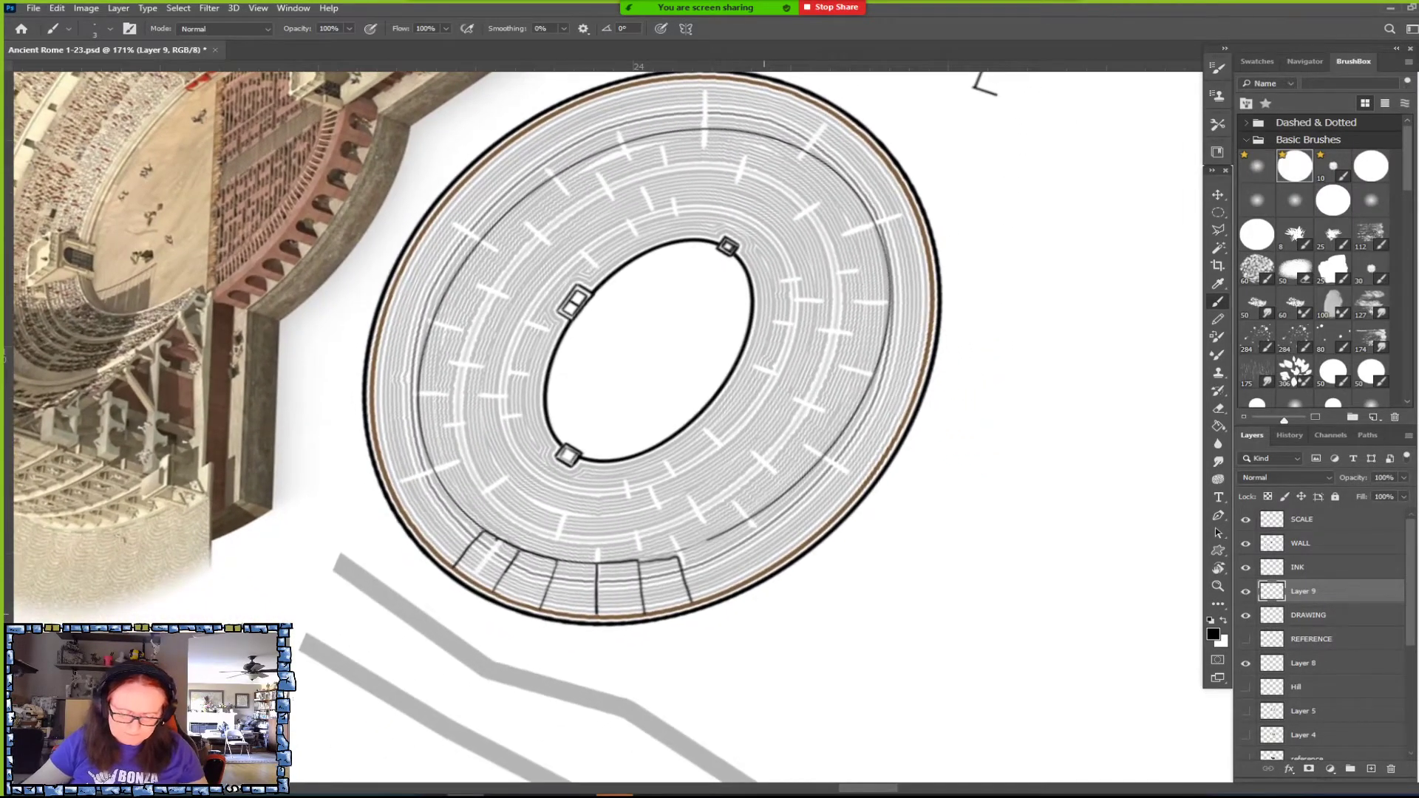
scroll(763, 614, down, 1)
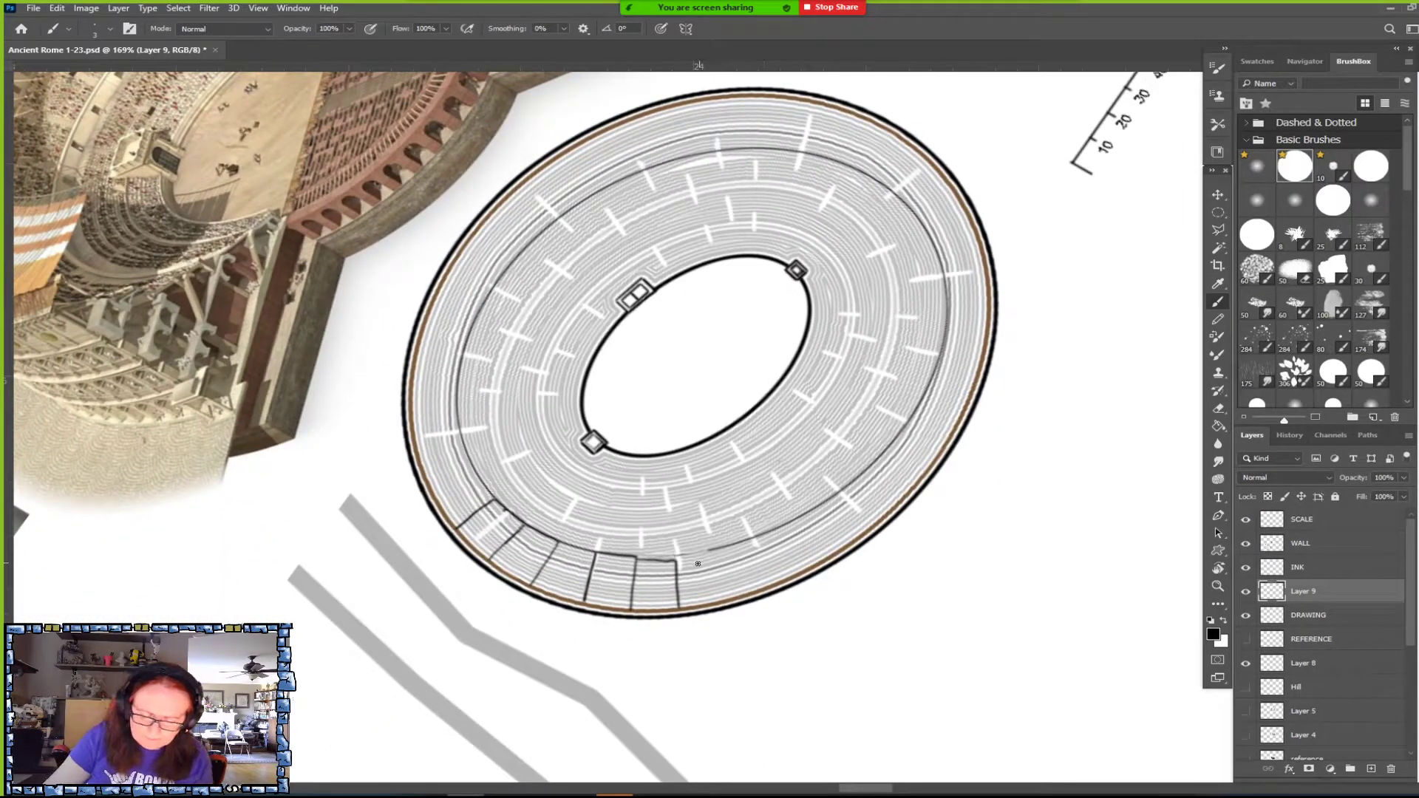
mouse_move(679, 561)
mouse_down()
mouse_move(711, 558)
mouse_move(694, 560)
mouse_move(718, 563)
mouse_move(727, 593)
mouse_move(694, 560)
mouse_move(789, 535)
mouse_move(809, 566)
mouse_up()
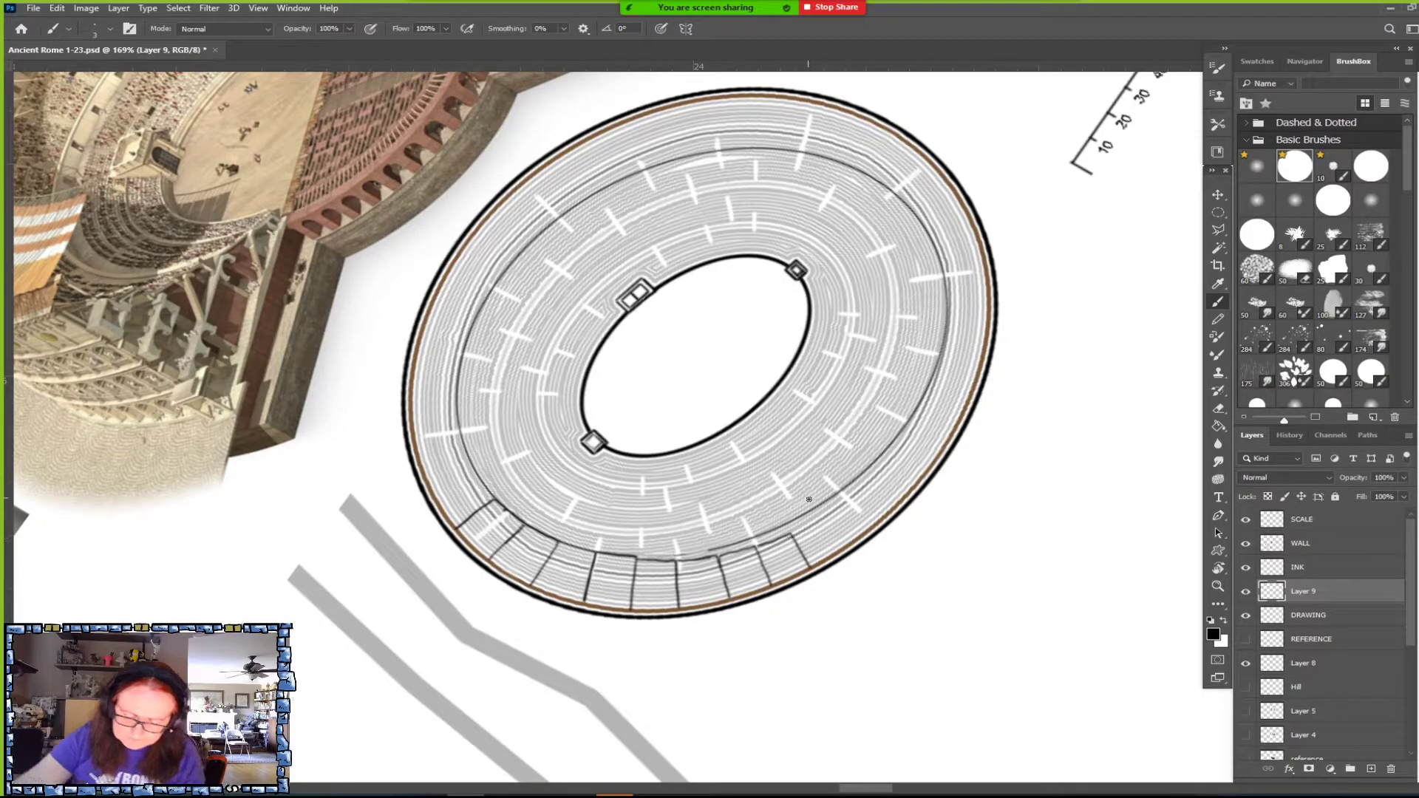
Brush three radial dividers across the outer tier above the plan's left end, with faint short marks inside one section.
scroll(808, 496, down, 4)
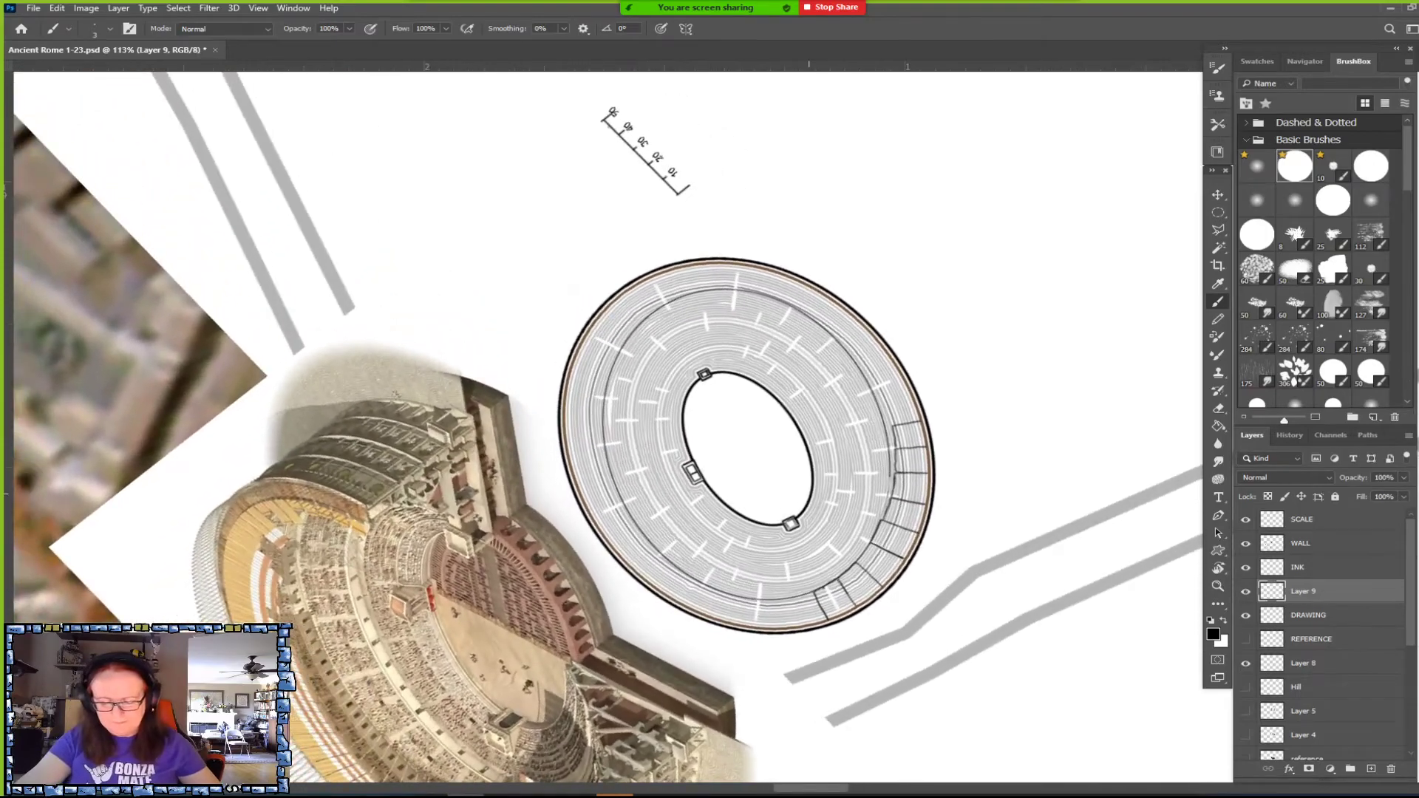
scroll(724, 538, up, 4)
drag(847, 607, 852, 656)
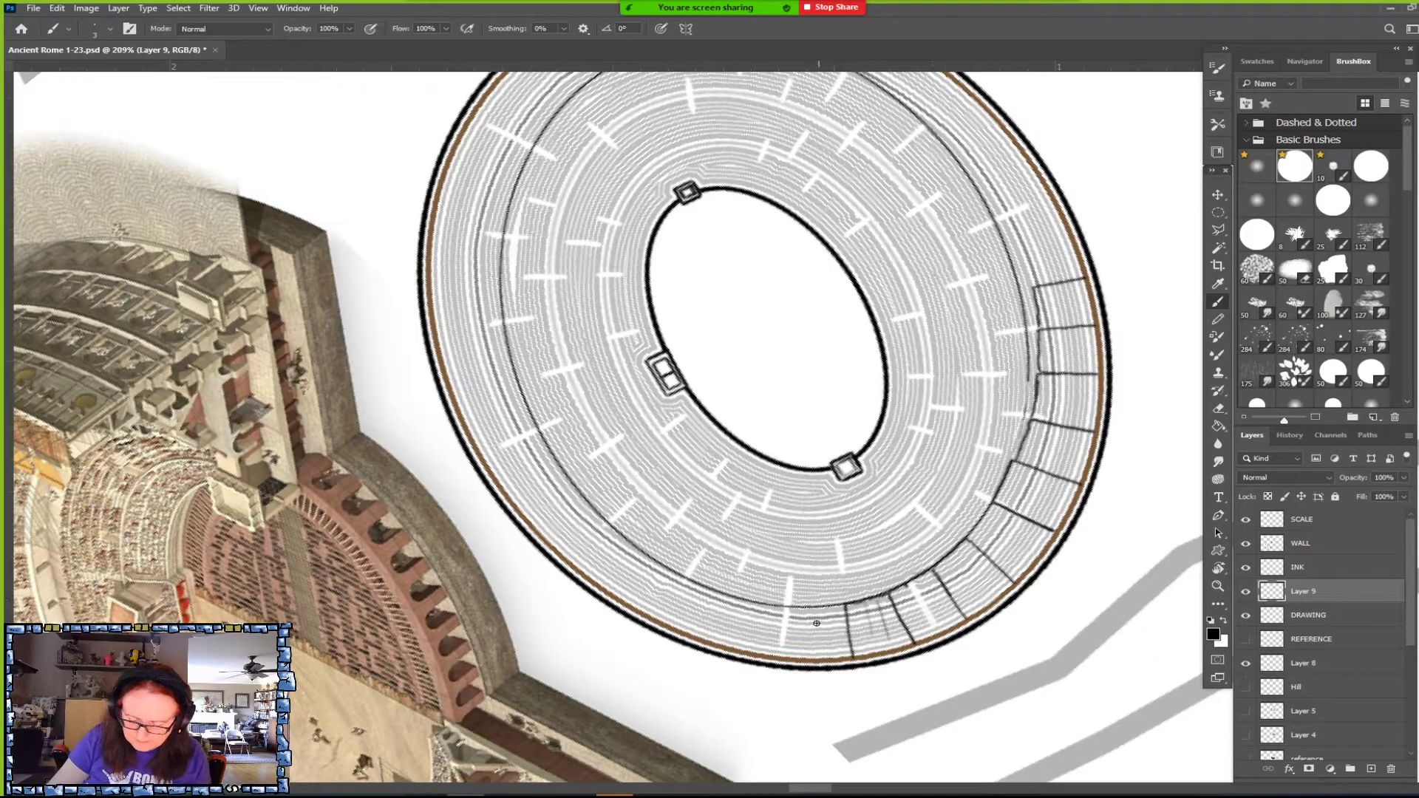
mouse_move(799, 628)
mouse_down()
mouse_move(799, 612)
mouse_move(799, 656)
mouse_up()
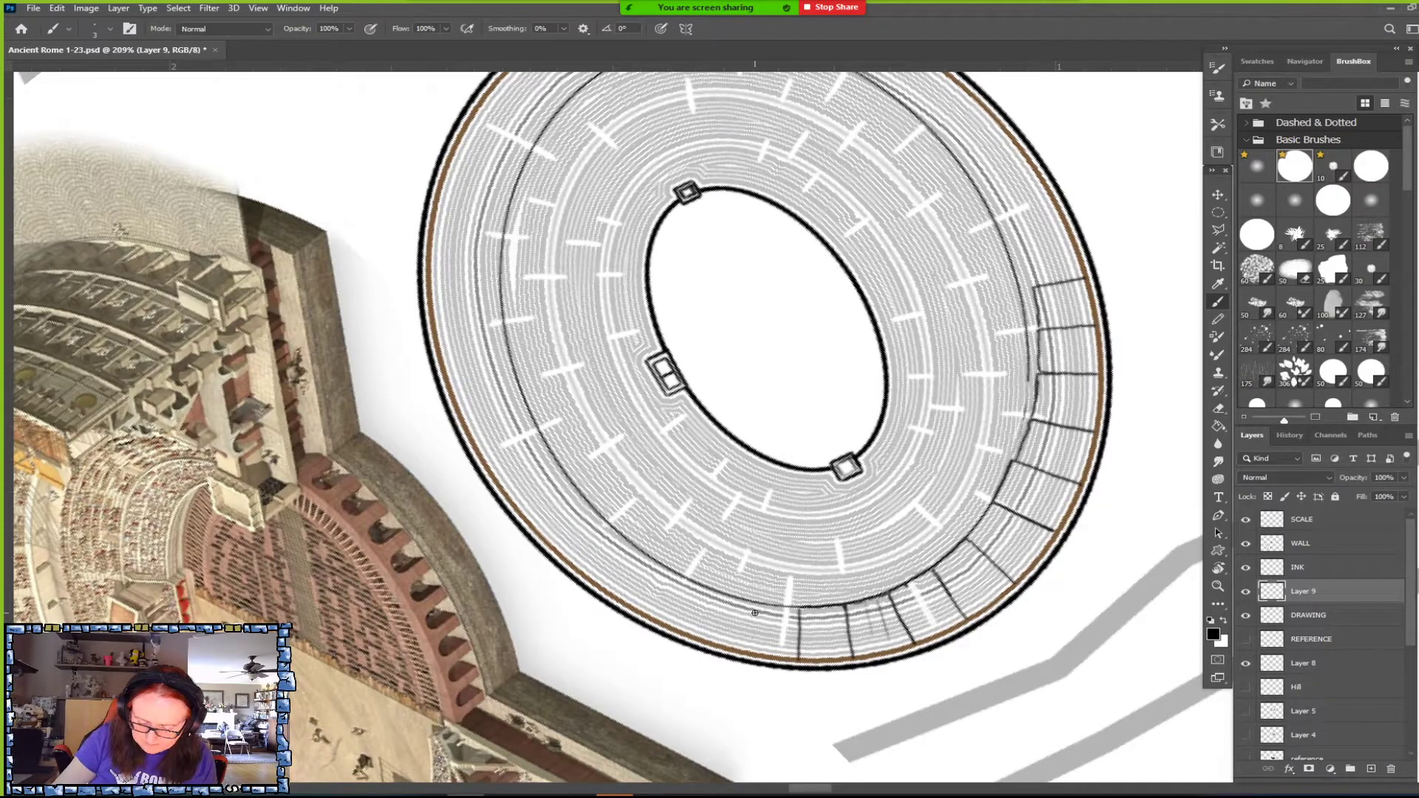
drag(754, 610, 751, 655)
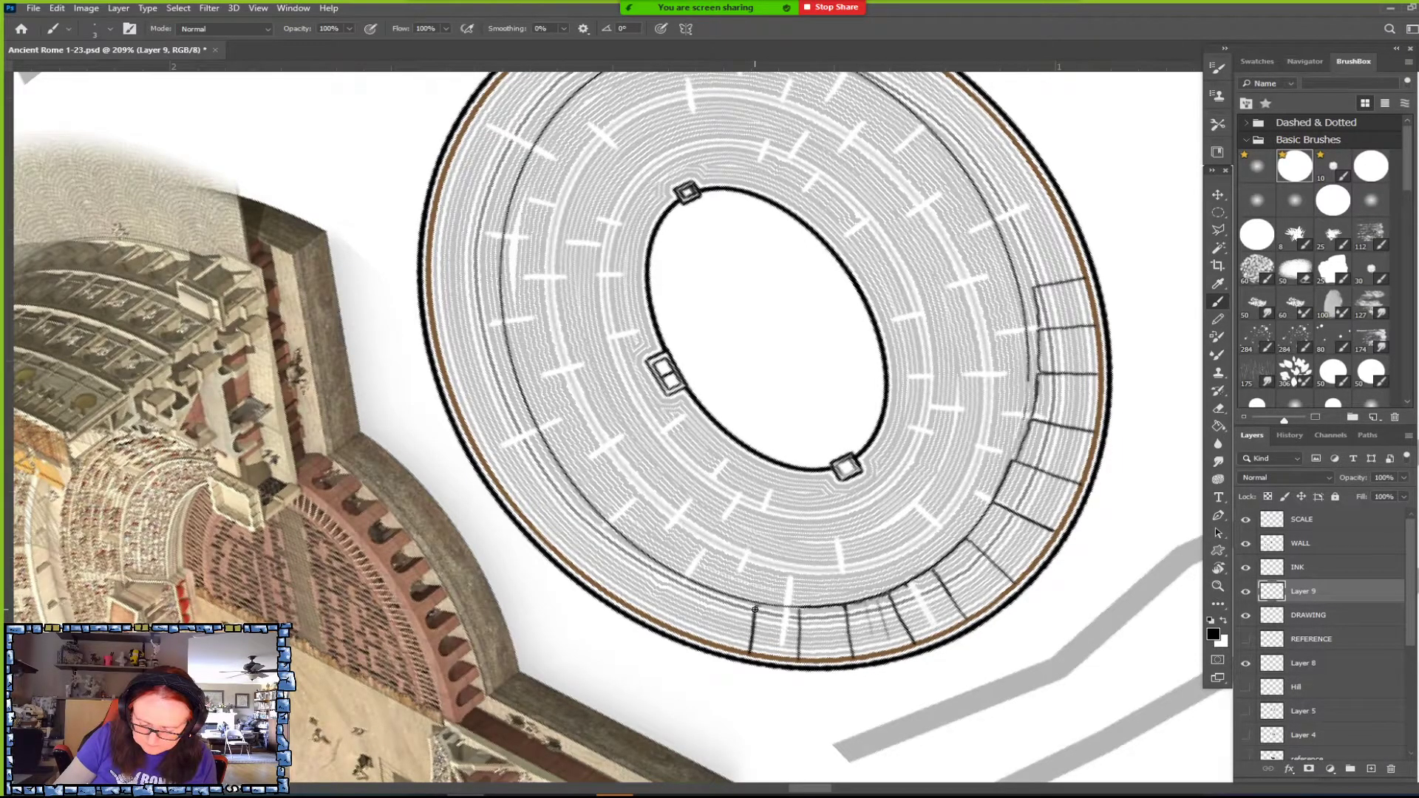
Extend the dividers along the outer tier's upper-left curve with four more, adding short marks inside the new sections.
scroll(810, 616, down, 5)
scroll(809, 616, up, 3)
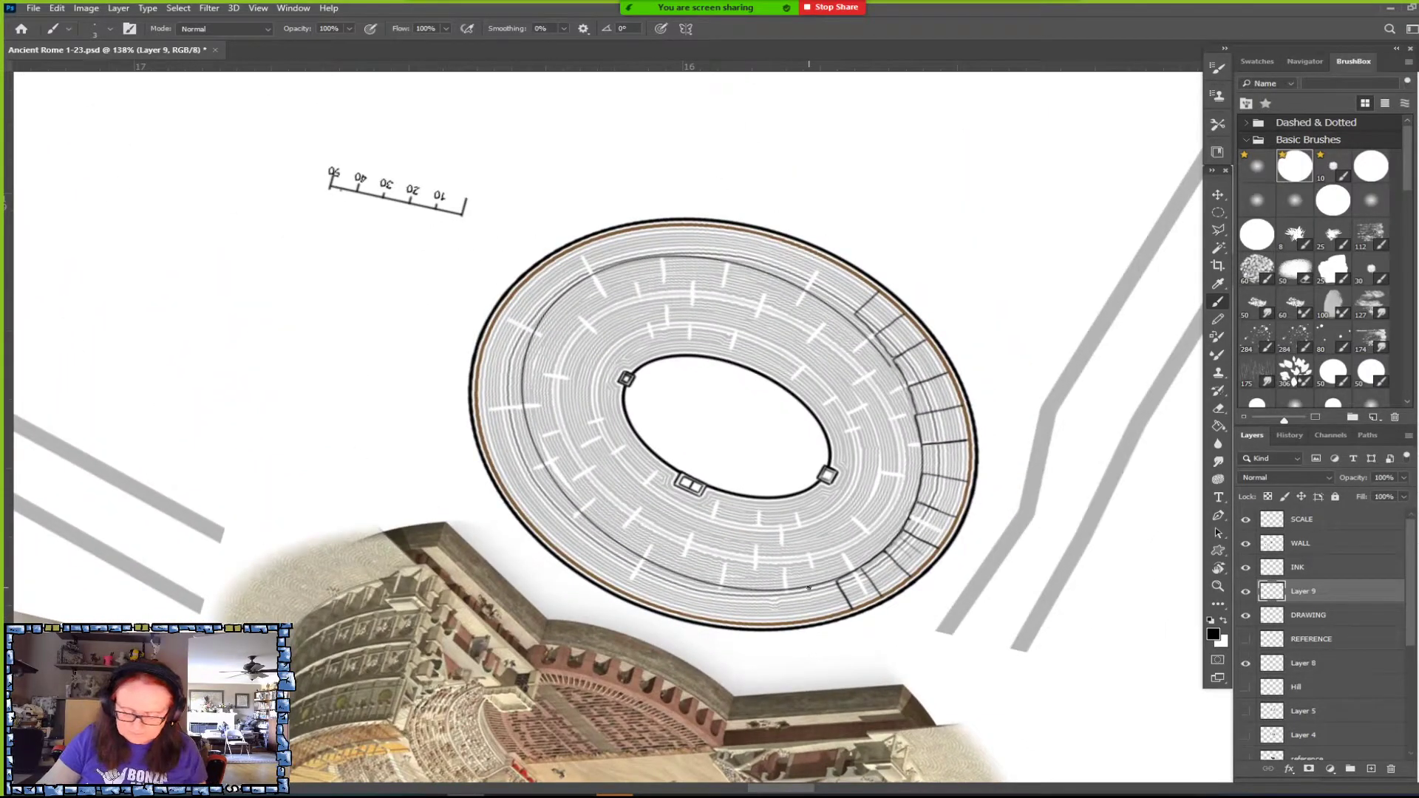
drag(808, 591, 814, 619)
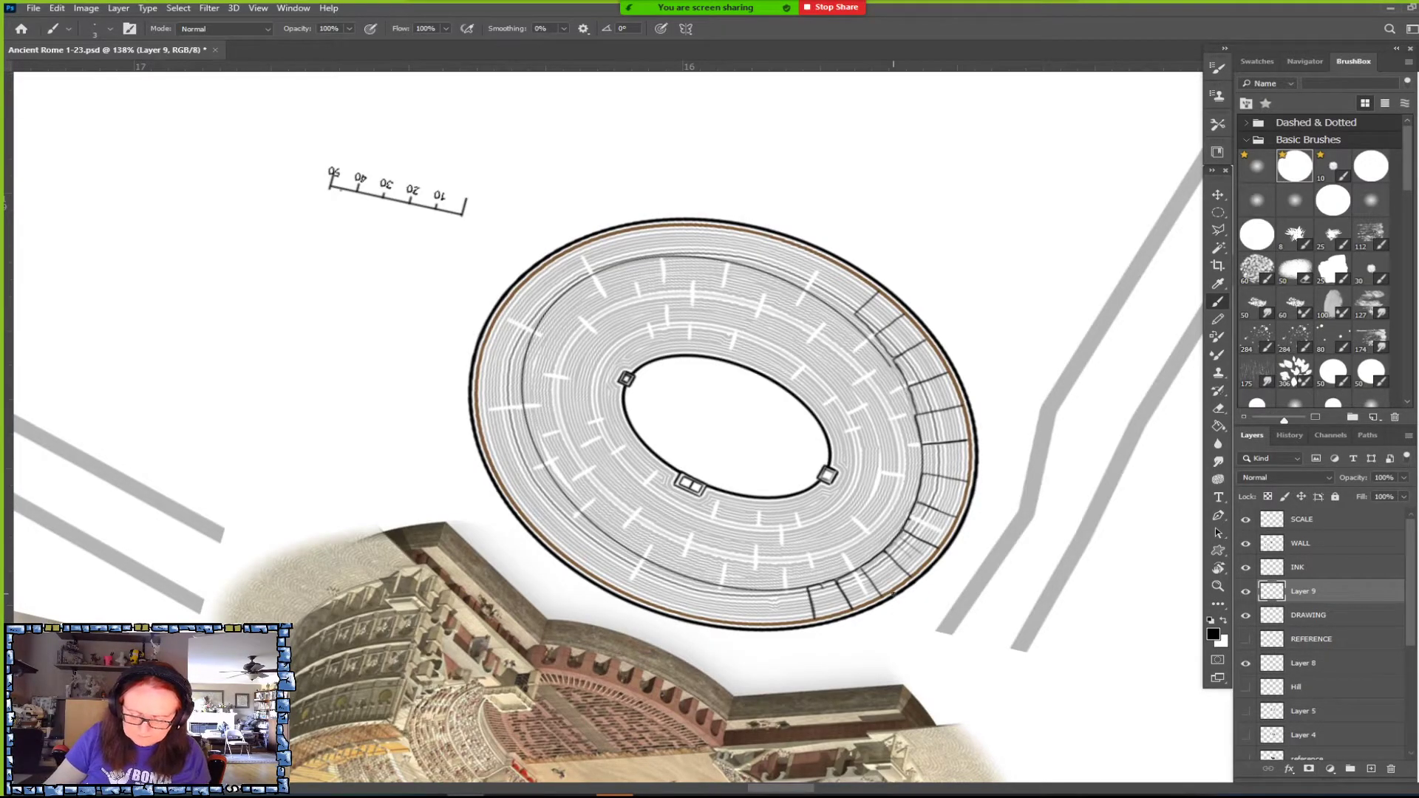
scroll(893, 592, up, 3)
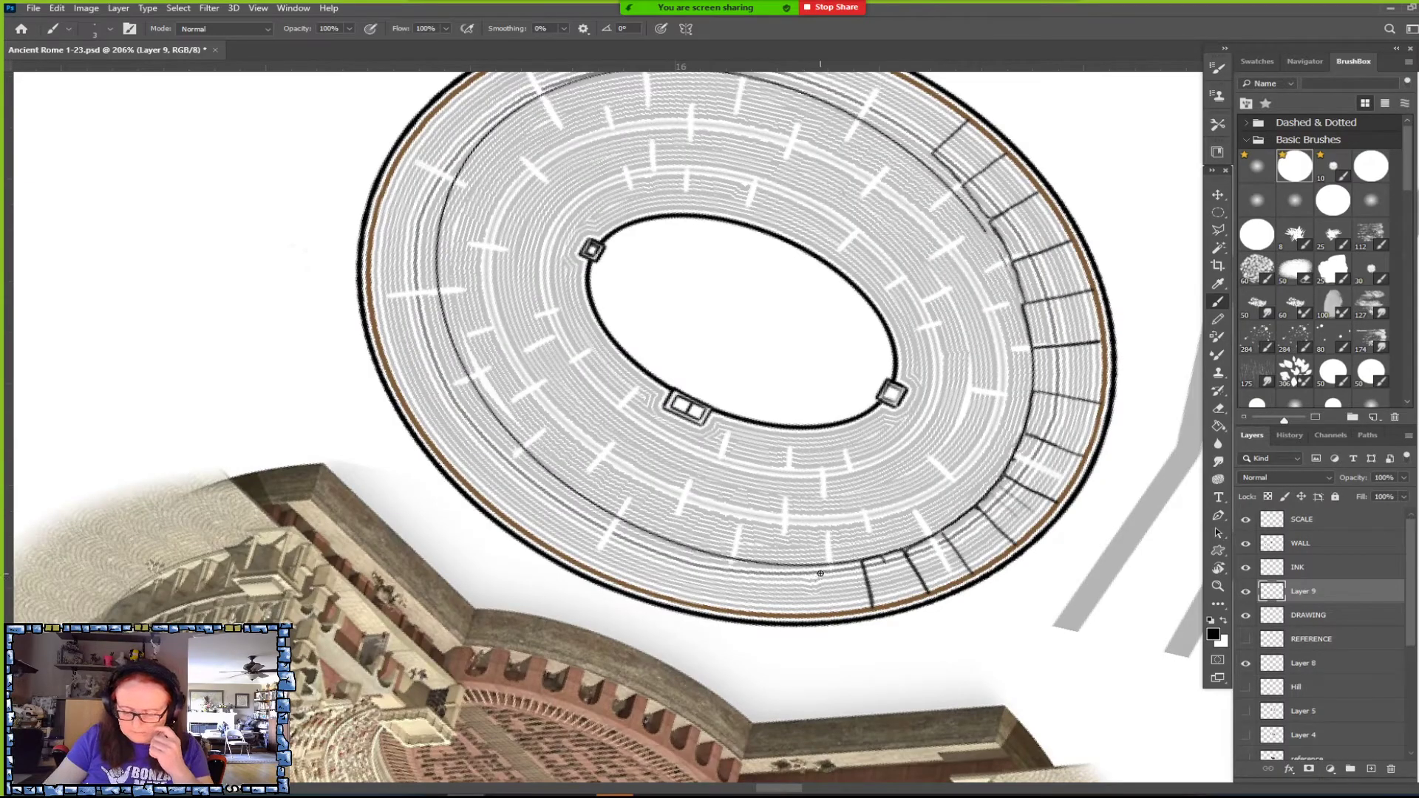
mouse_move(819, 572)
mouse_down()
mouse_move(822, 611)
mouse_move(770, 574)
mouse_move(801, 591)
mouse_move(769, 614)
mouse_move(721, 591)
mouse_move(719, 610)
mouse_move(751, 606)
mouse_move(749, 581)
mouse_up()
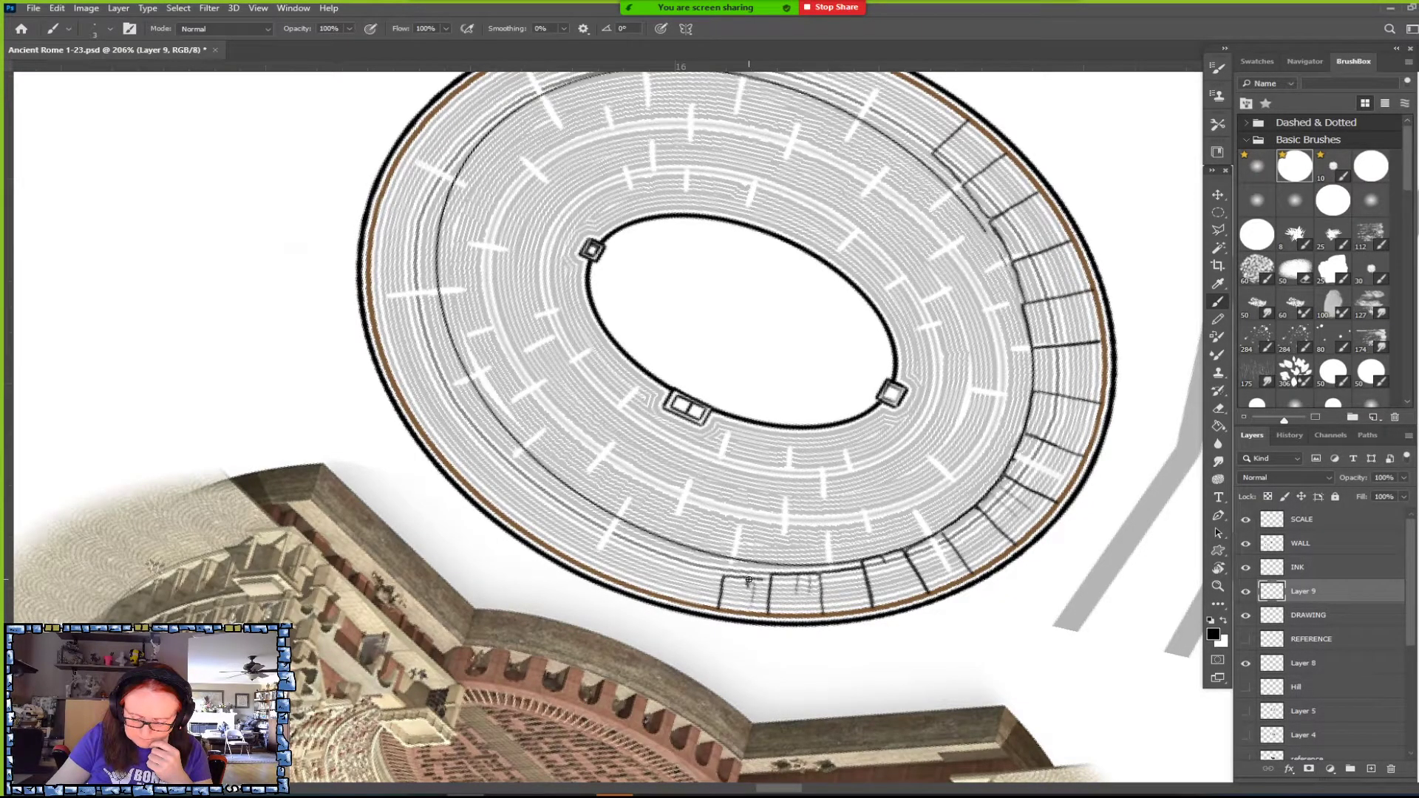
Brush four more linked radial dividers across the outer tier along the plan's bottom side, running past the white aisle gap.
scroll(776, 586, down, 10)
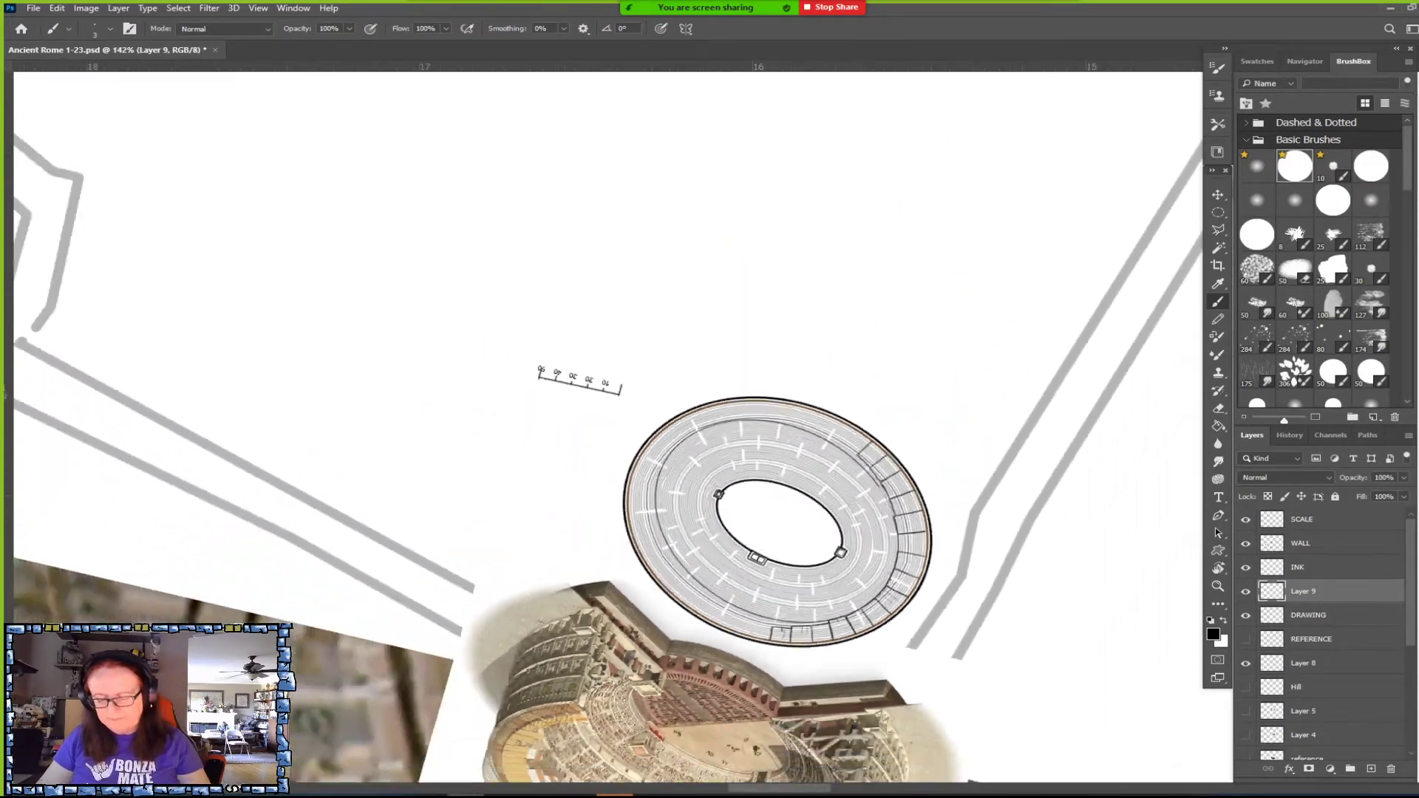
scroll(777, 586, down, 1)
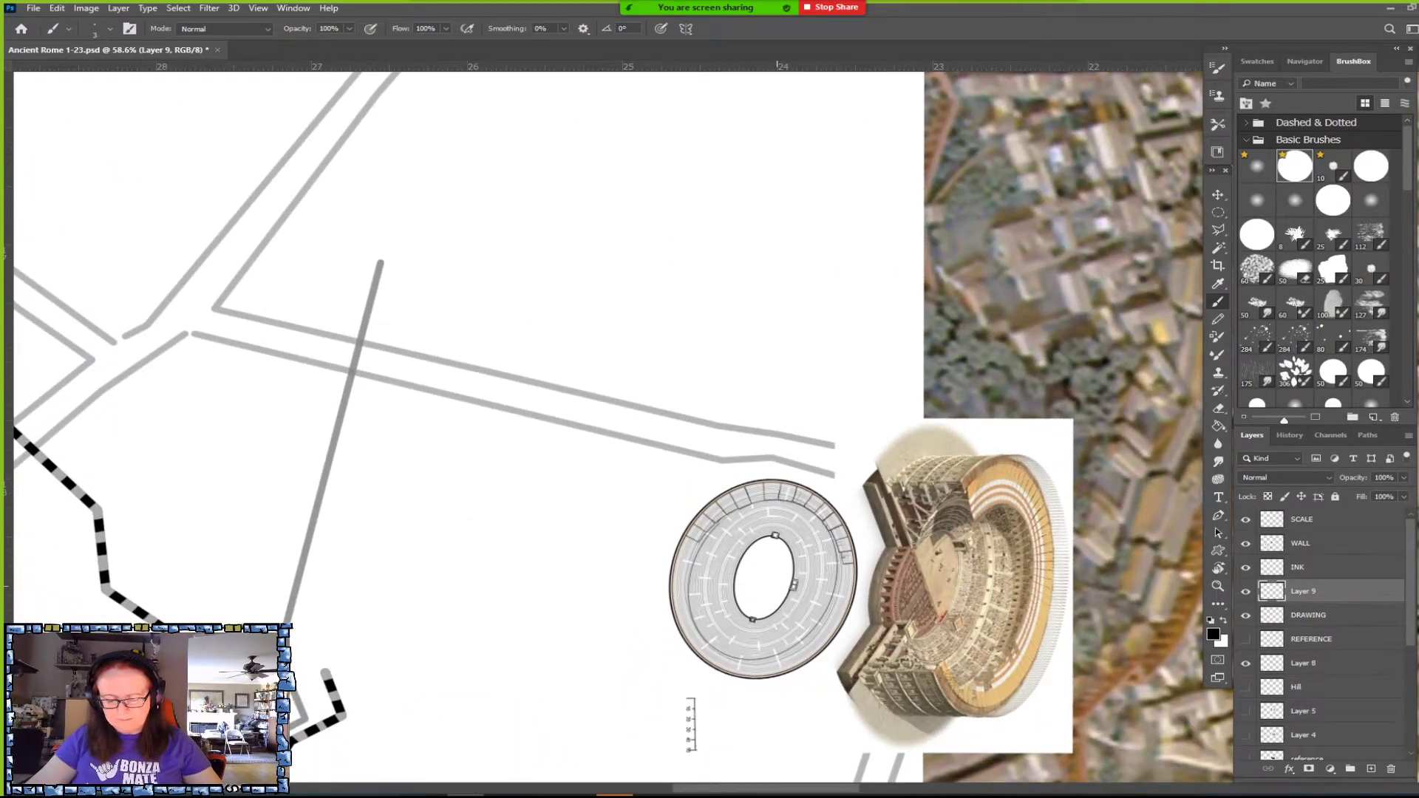
scroll(777, 586, down, 1)
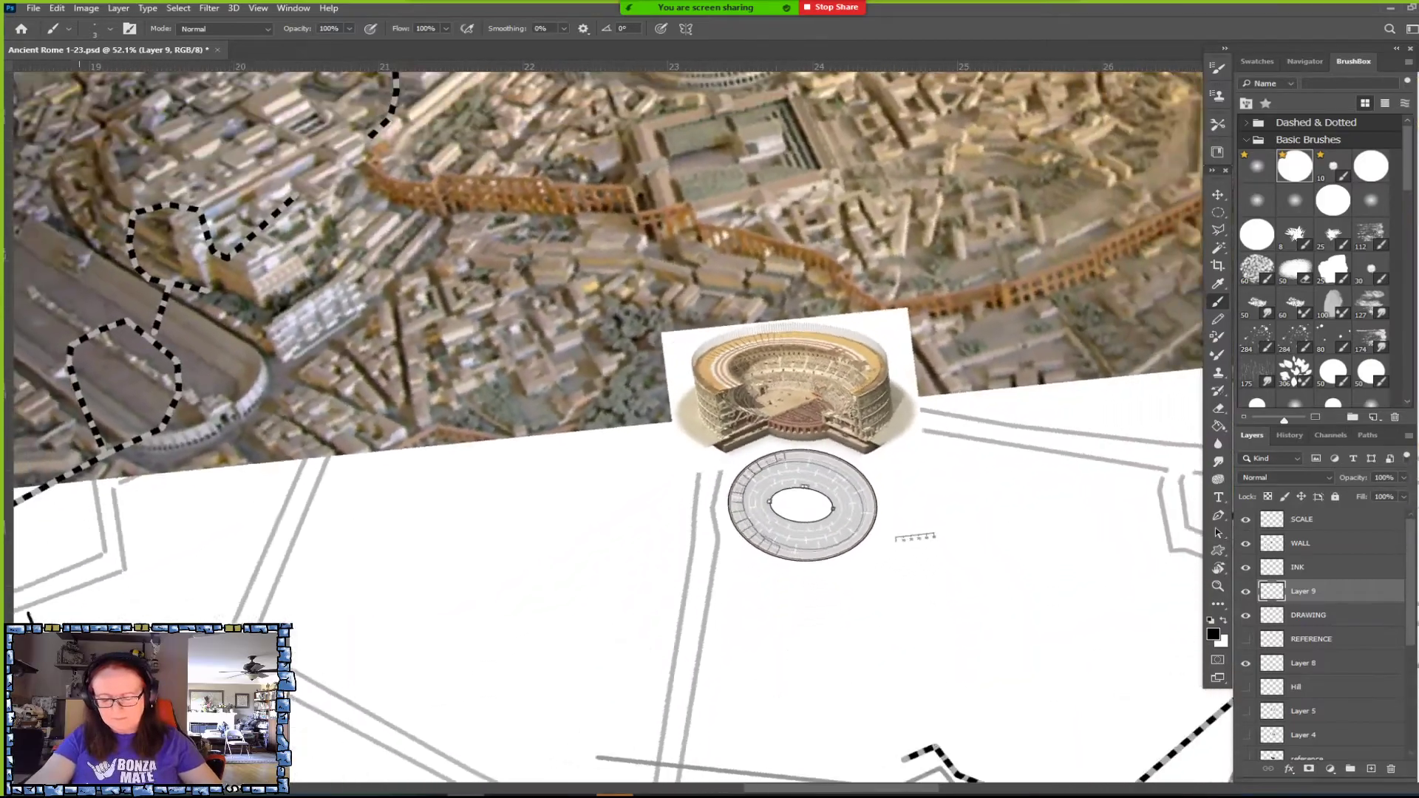
scroll(784, 587, up, 5)
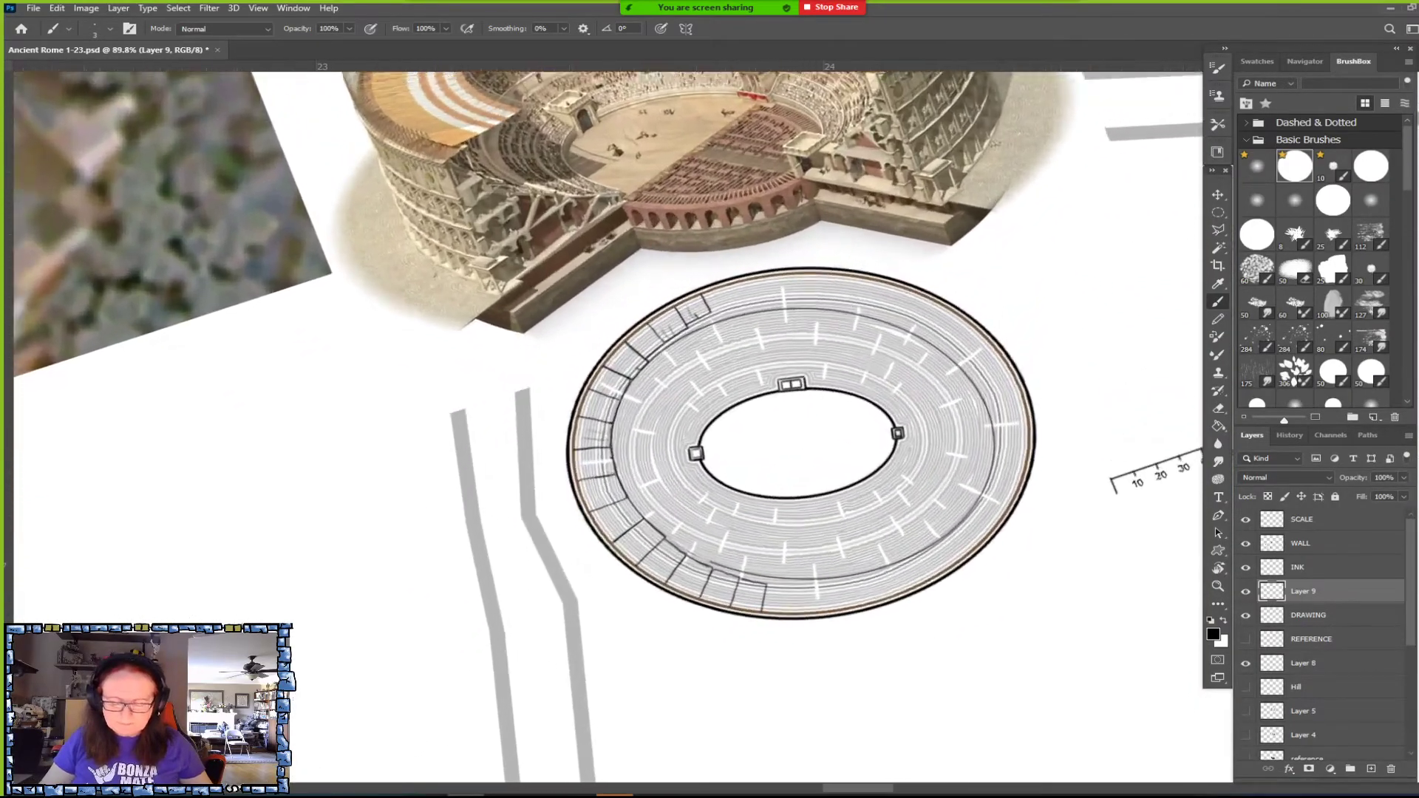
scroll(769, 580, up, 5)
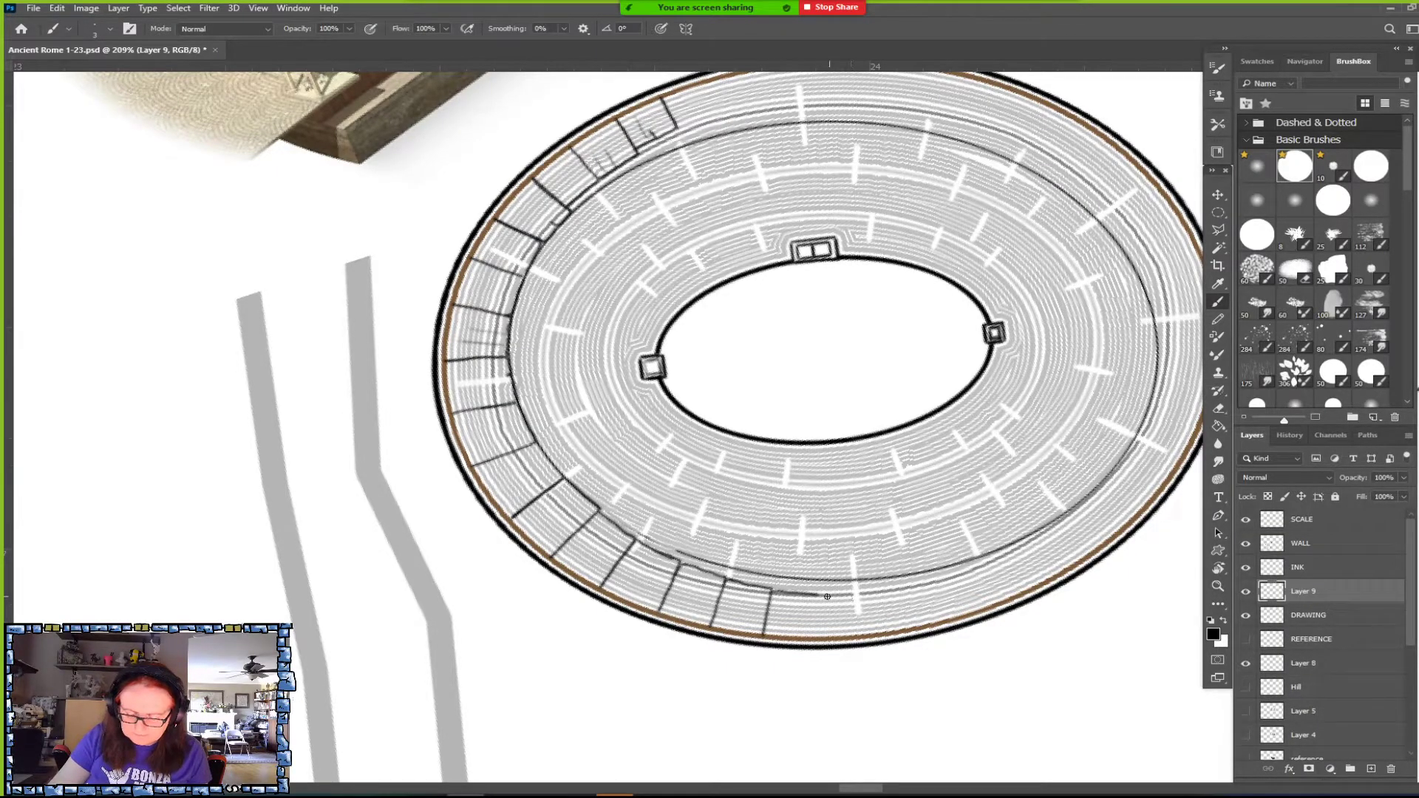
mouse_move(818, 597)
mouse_down()
mouse_move(818, 637)
mouse_move(866, 636)
mouse_move(883, 596)
mouse_move(897, 594)
mouse_move(908, 628)
mouse_move(924, 592)
mouse_move(949, 620)
mouse_up()
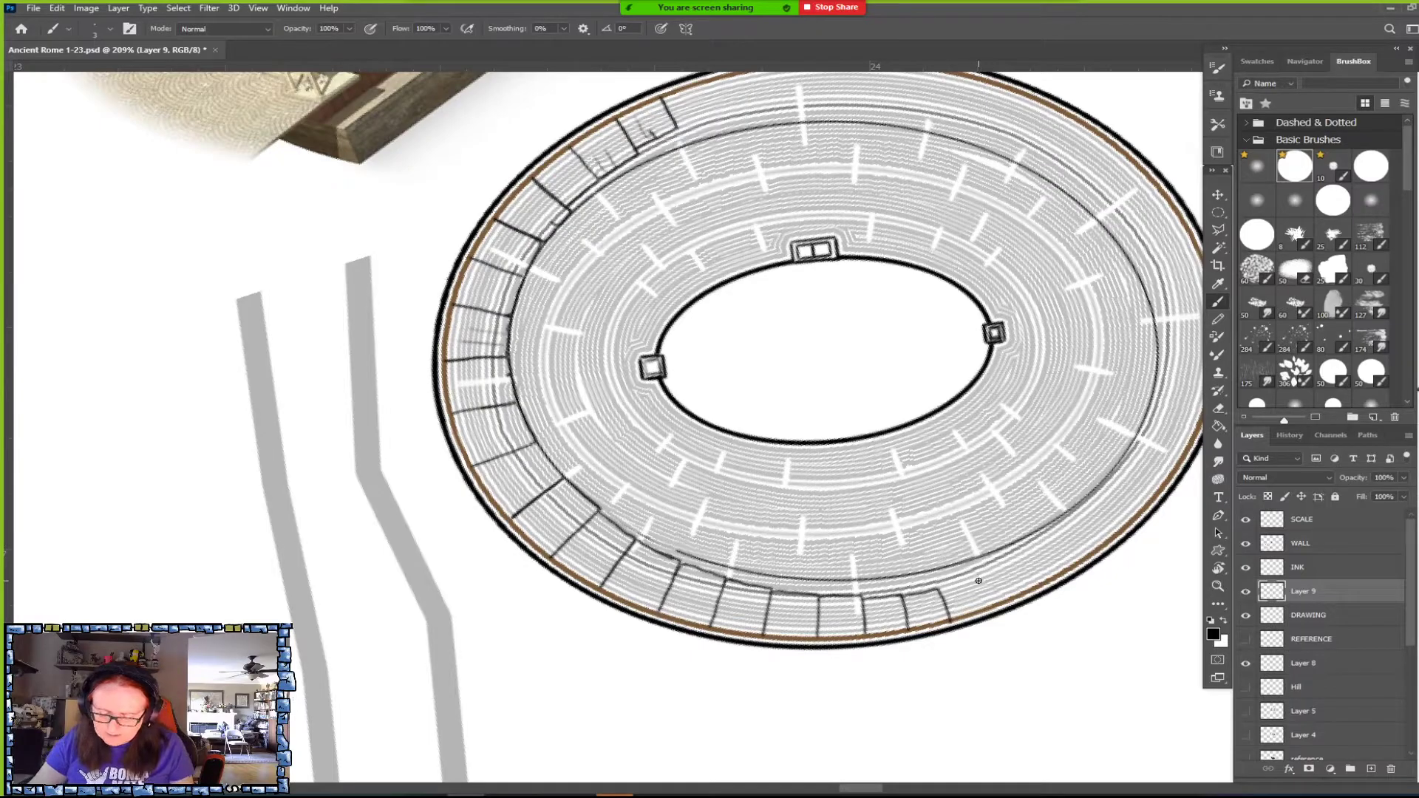
Add two more linked radial dividers across the outer tier along the plan's lower-right curve.
mouse_move(942, 591)
mouse_down()
mouse_move(967, 586)
mouse_move(986, 605)
mouse_move(1003, 574)
mouse_move(1016, 592)
mouse_up()
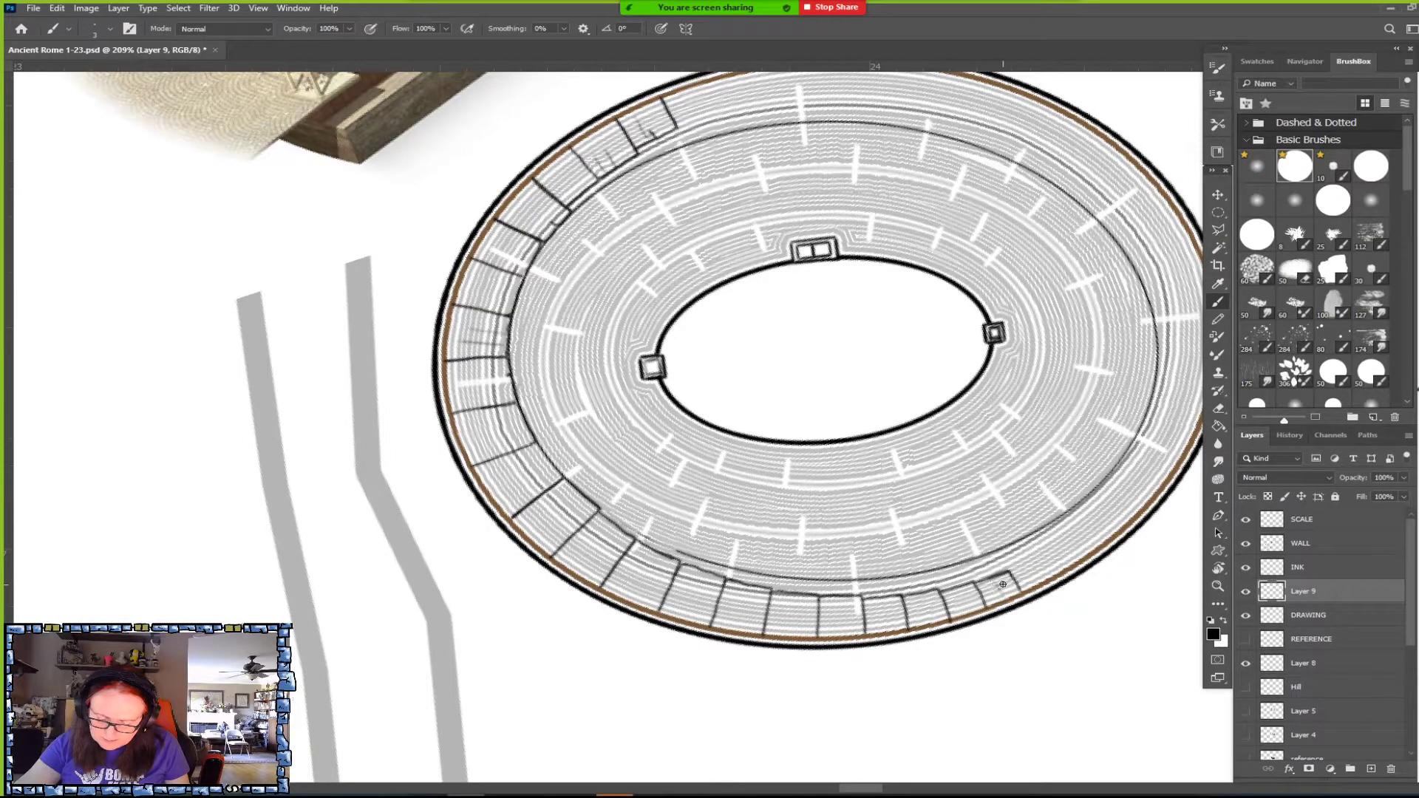
Examine the sectioned outer tier at several magnifications and compare it with the Colosseum illustration above the plan.
scroll(1003, 585, down, 5)
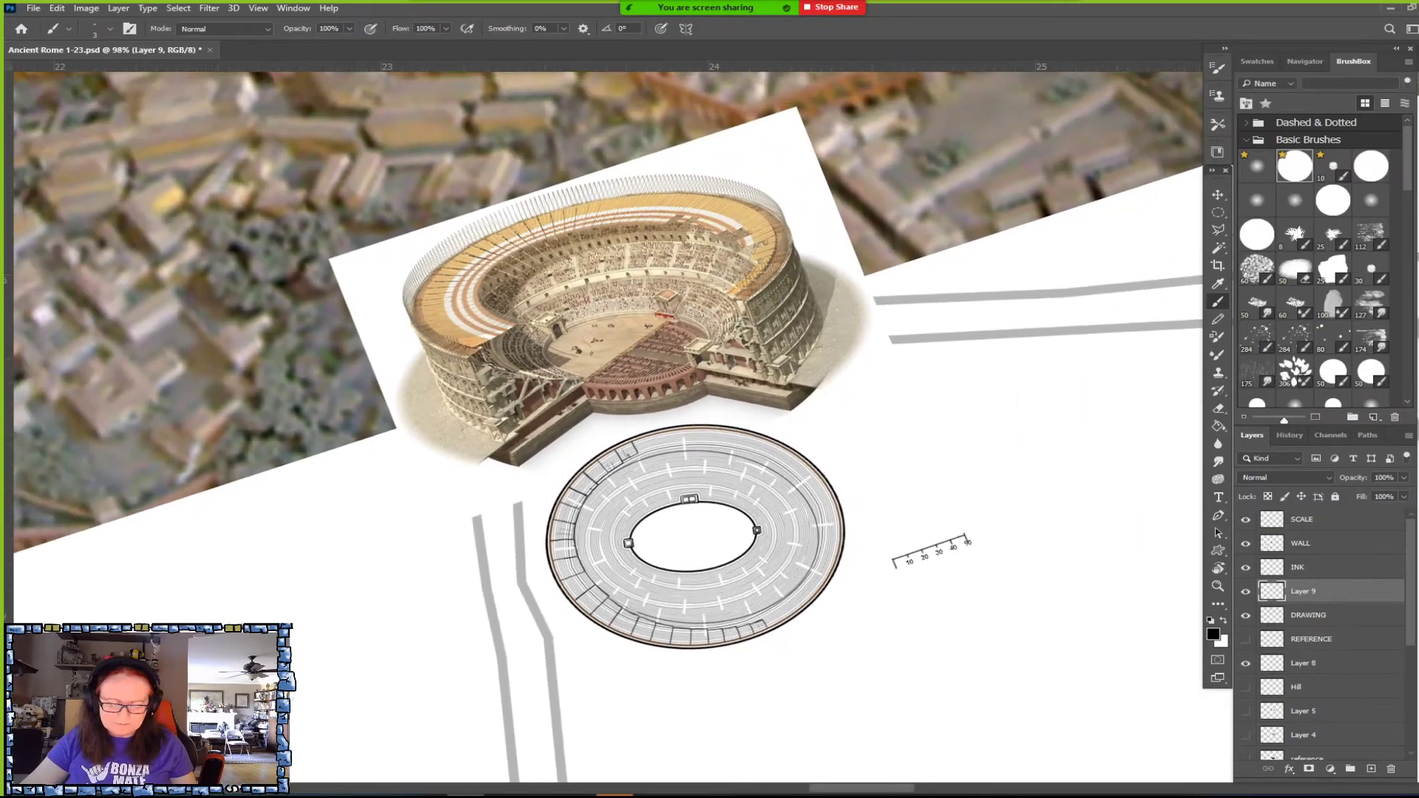
scroll(709, 444, up, 4)
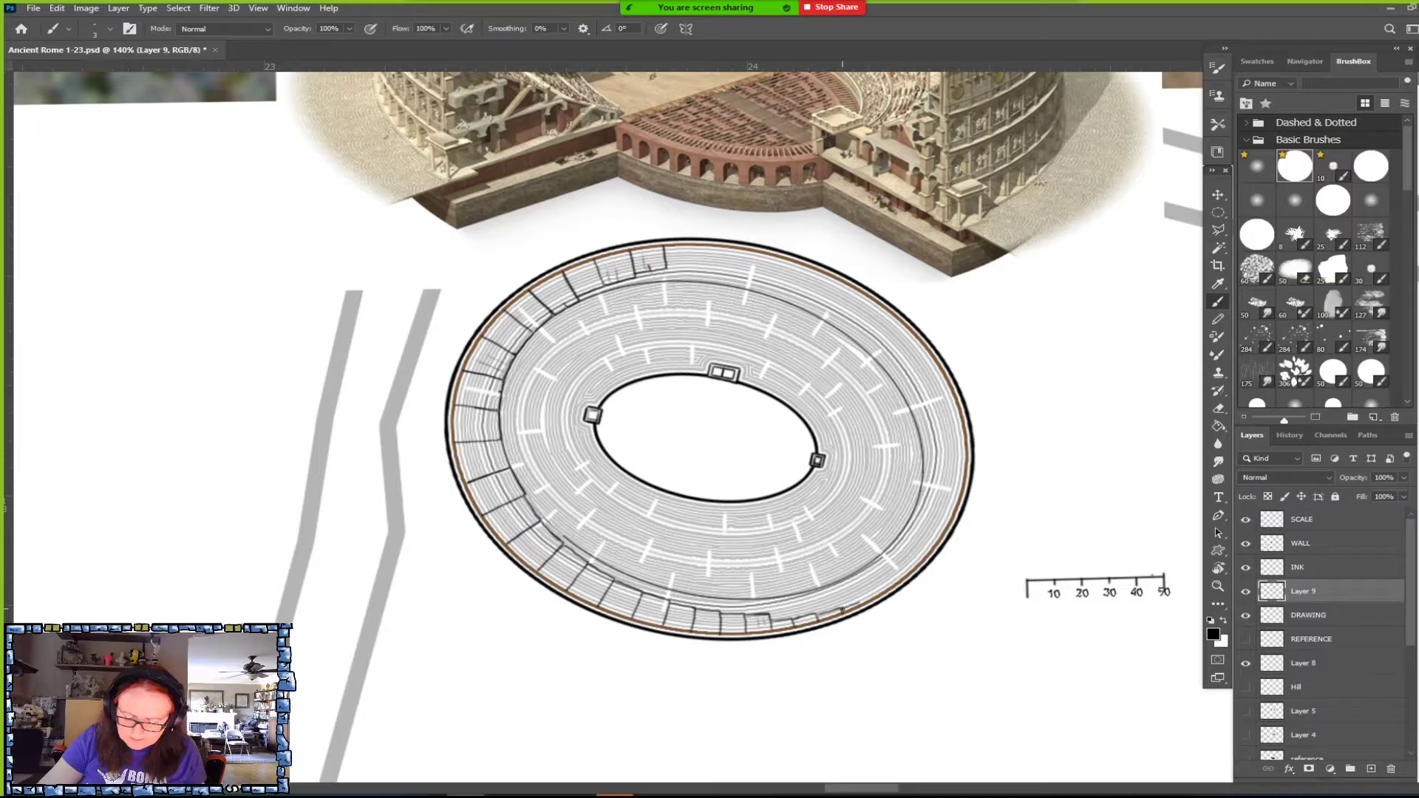
scroll(911, 602, down, 3)
scroll(911, 602, up, 1)
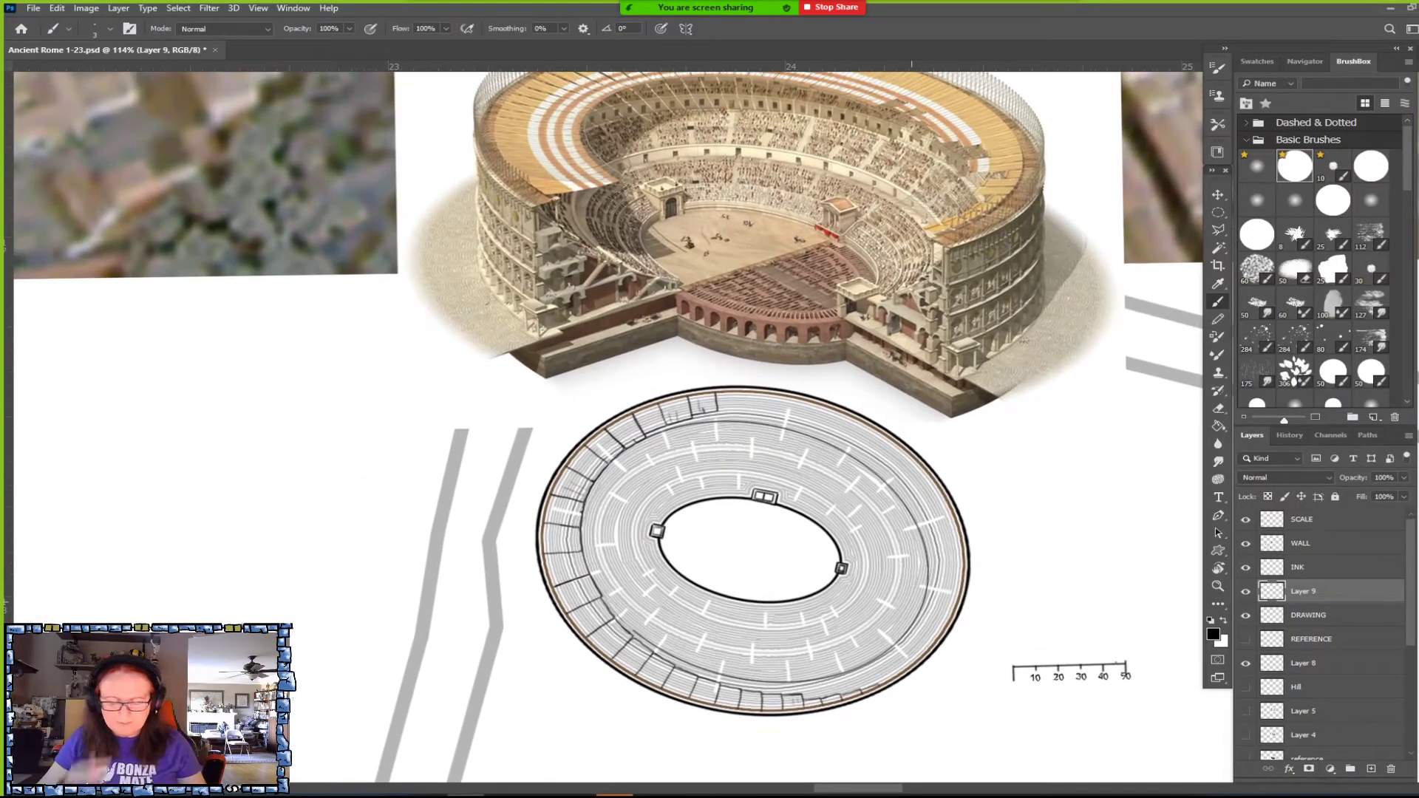
scroll(946, 599, down, 2)
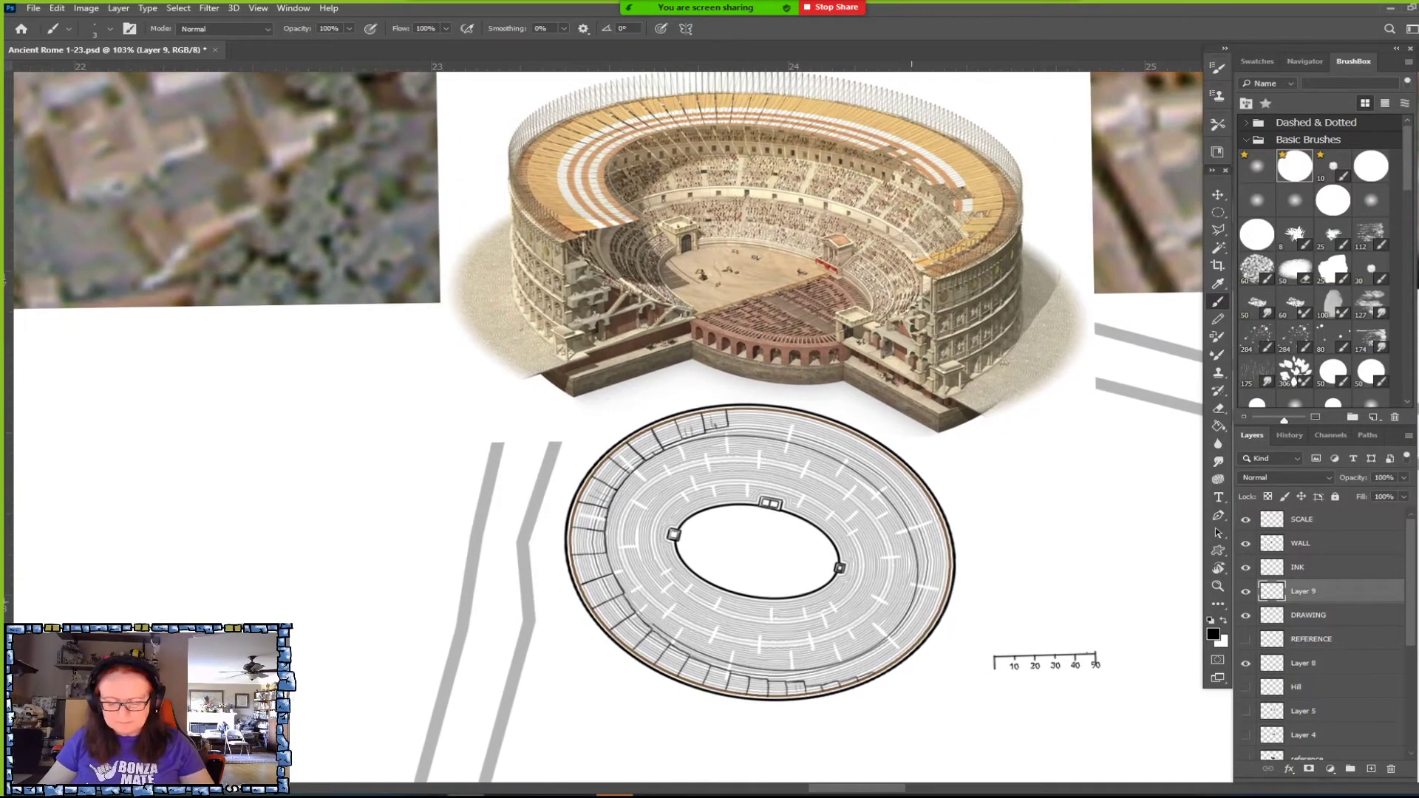
scroll(946, 598, up, 3)
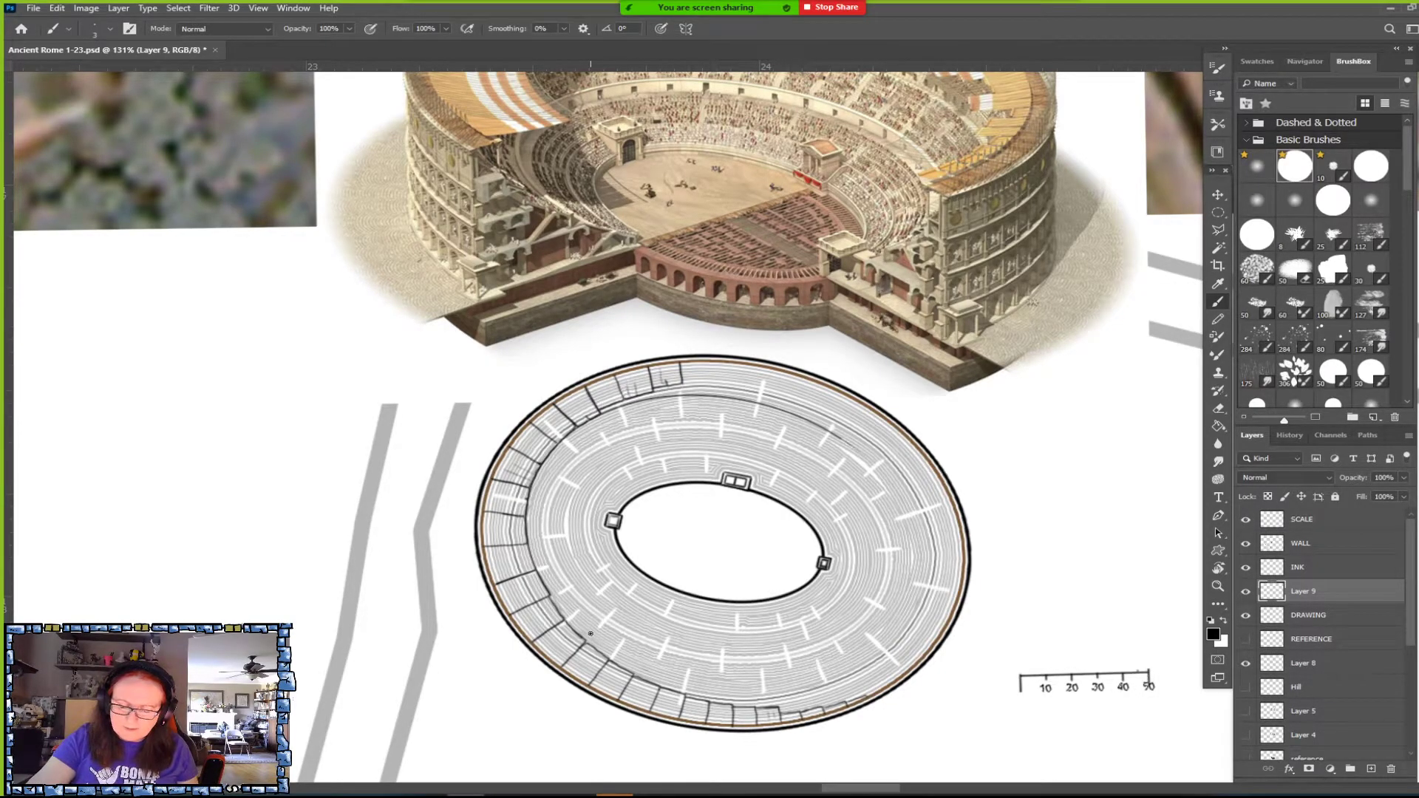
scroll(897, 557, down, 6)
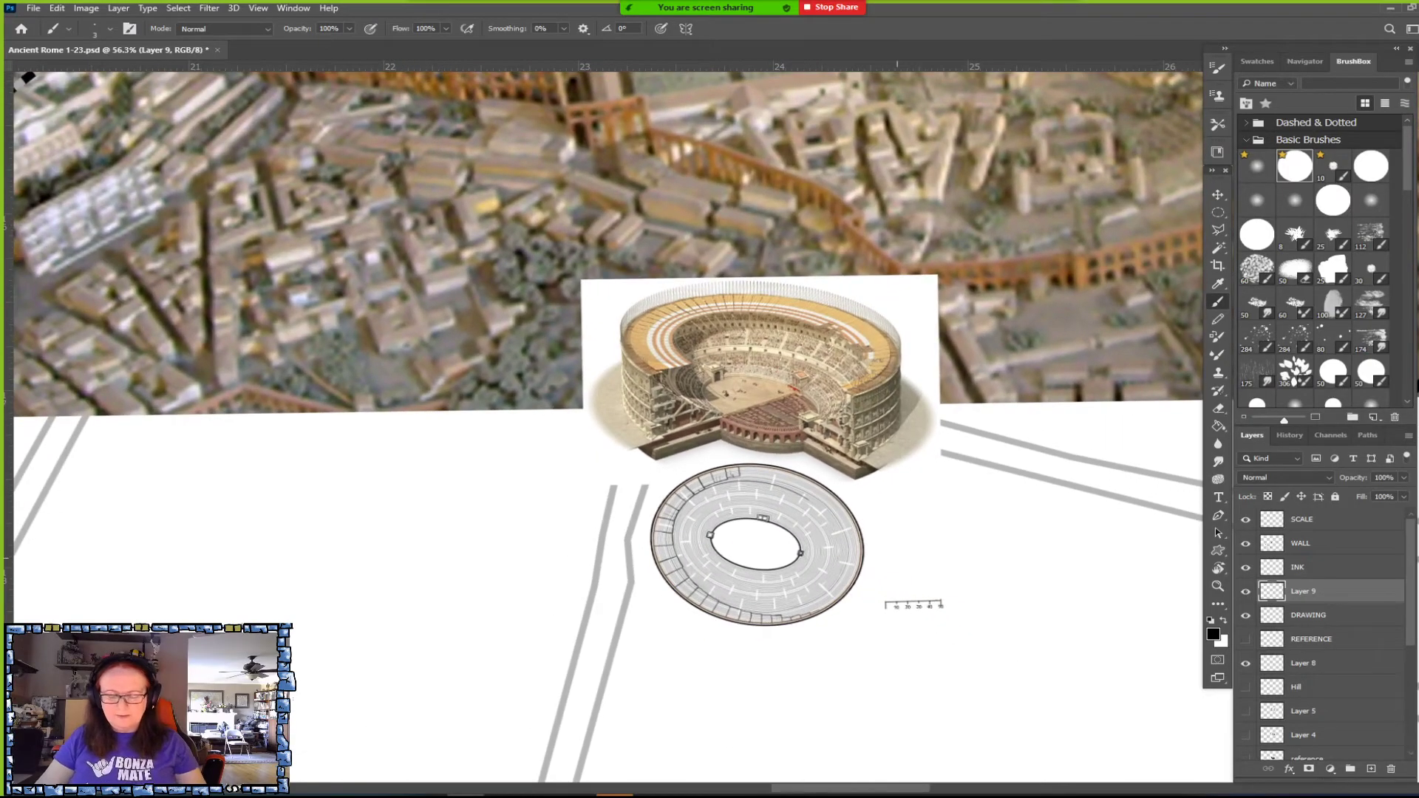
scroll(733, 503, up, 6)
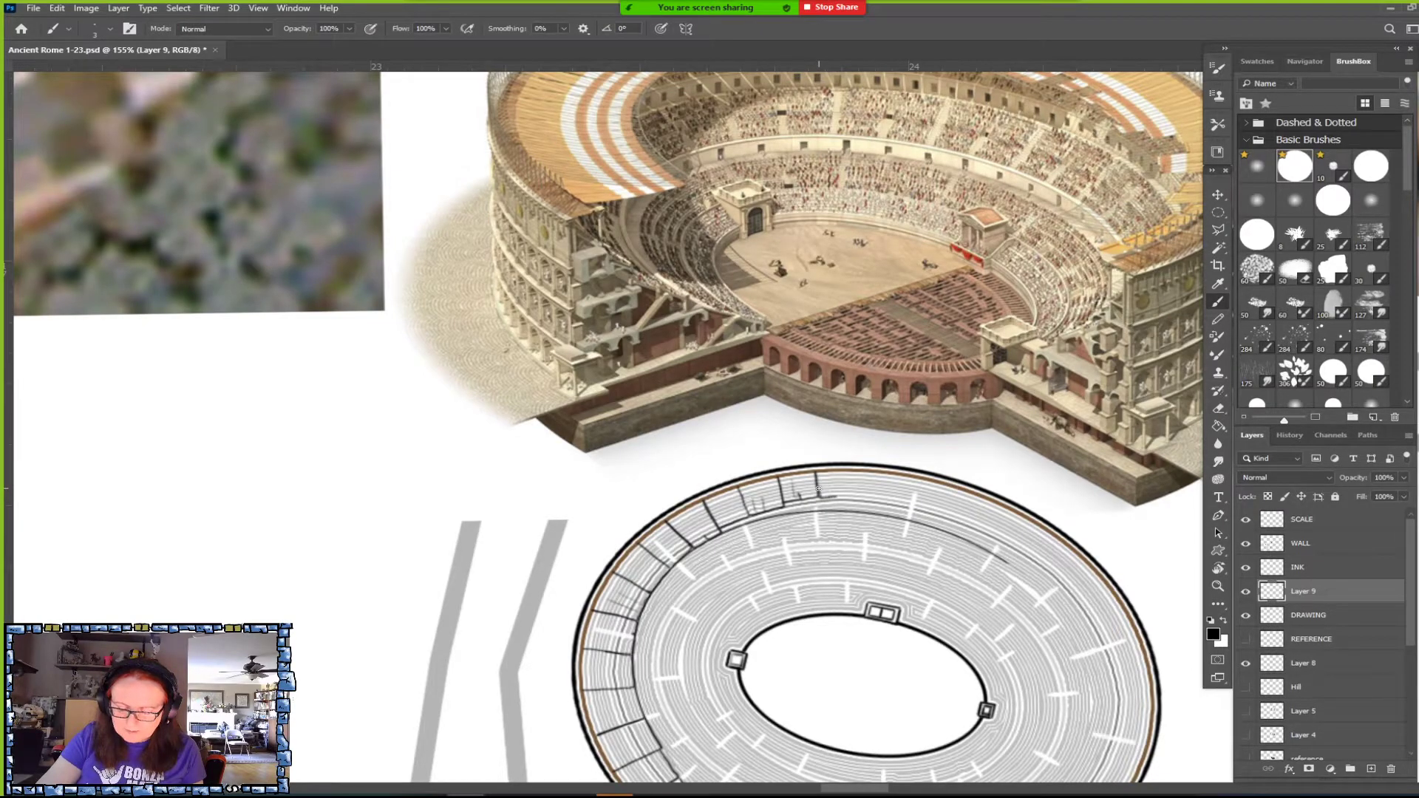
mouse_move(852, 475)
mouse_down()
mouse_move(852, 494)
mouse_move(854, 482)
mouse_up()
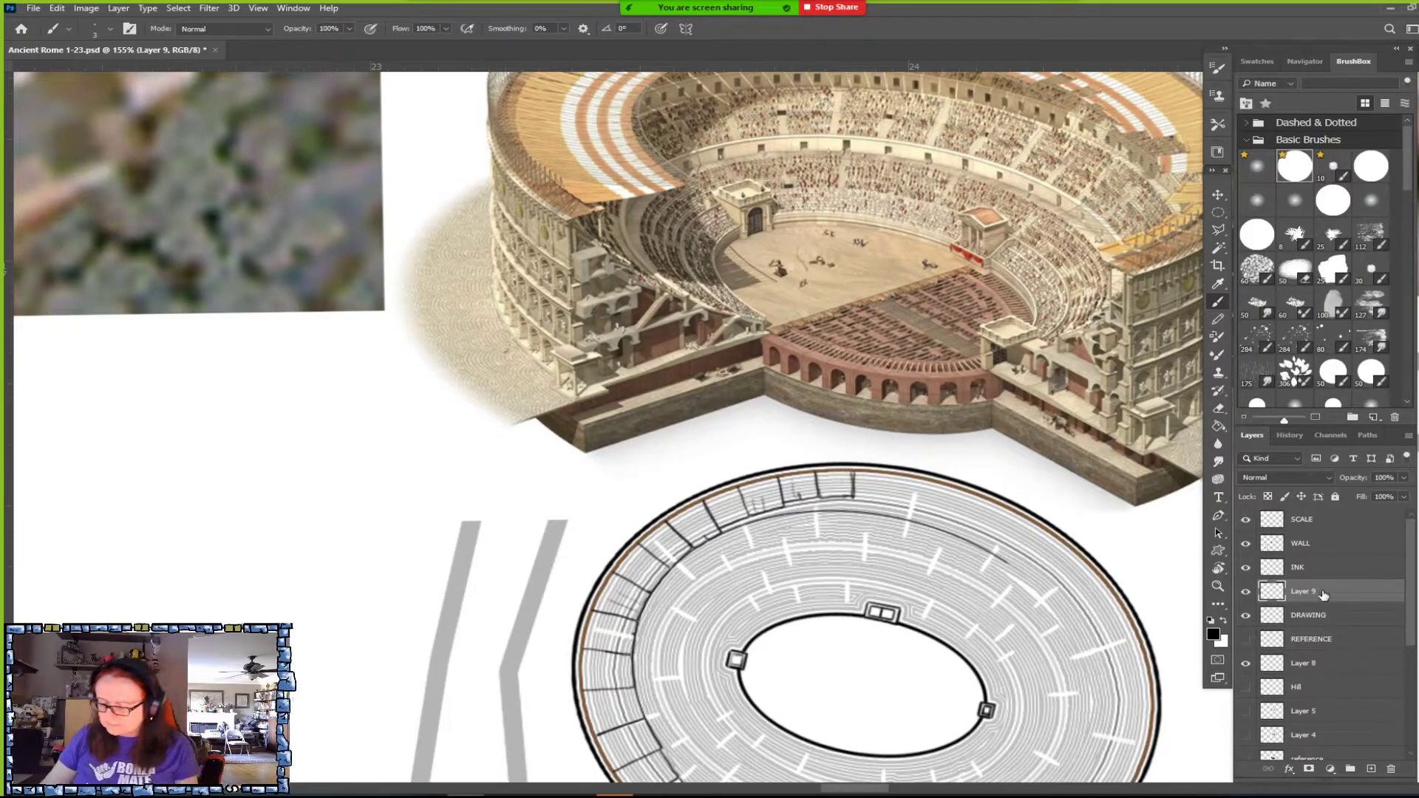
key(ctrl+z)
key(ctrl+z)
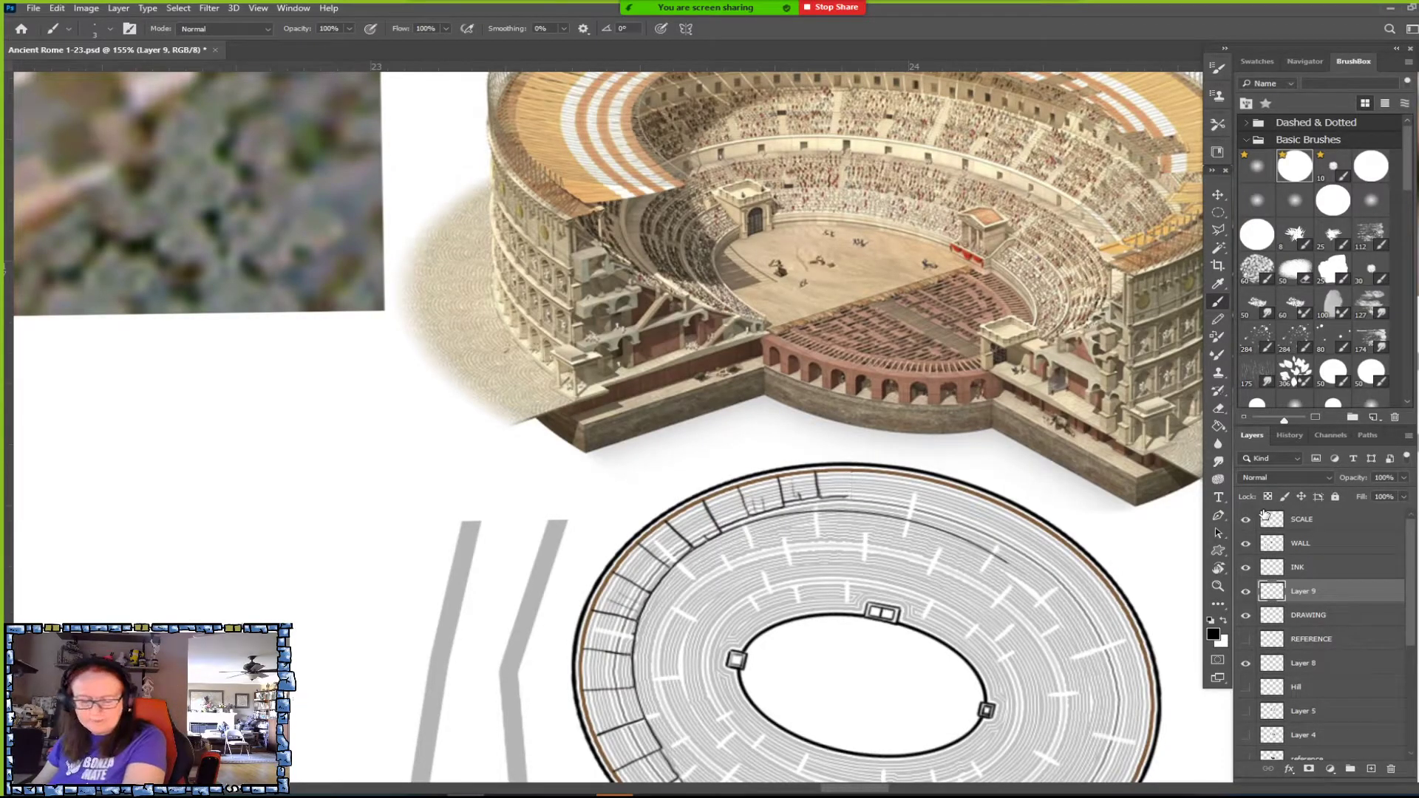
Brush linked radial dividers across the outer tier from the plan's top along its upper-right curve to the right end, with short marks inside one section.
drag(853, 473, 854, 498)
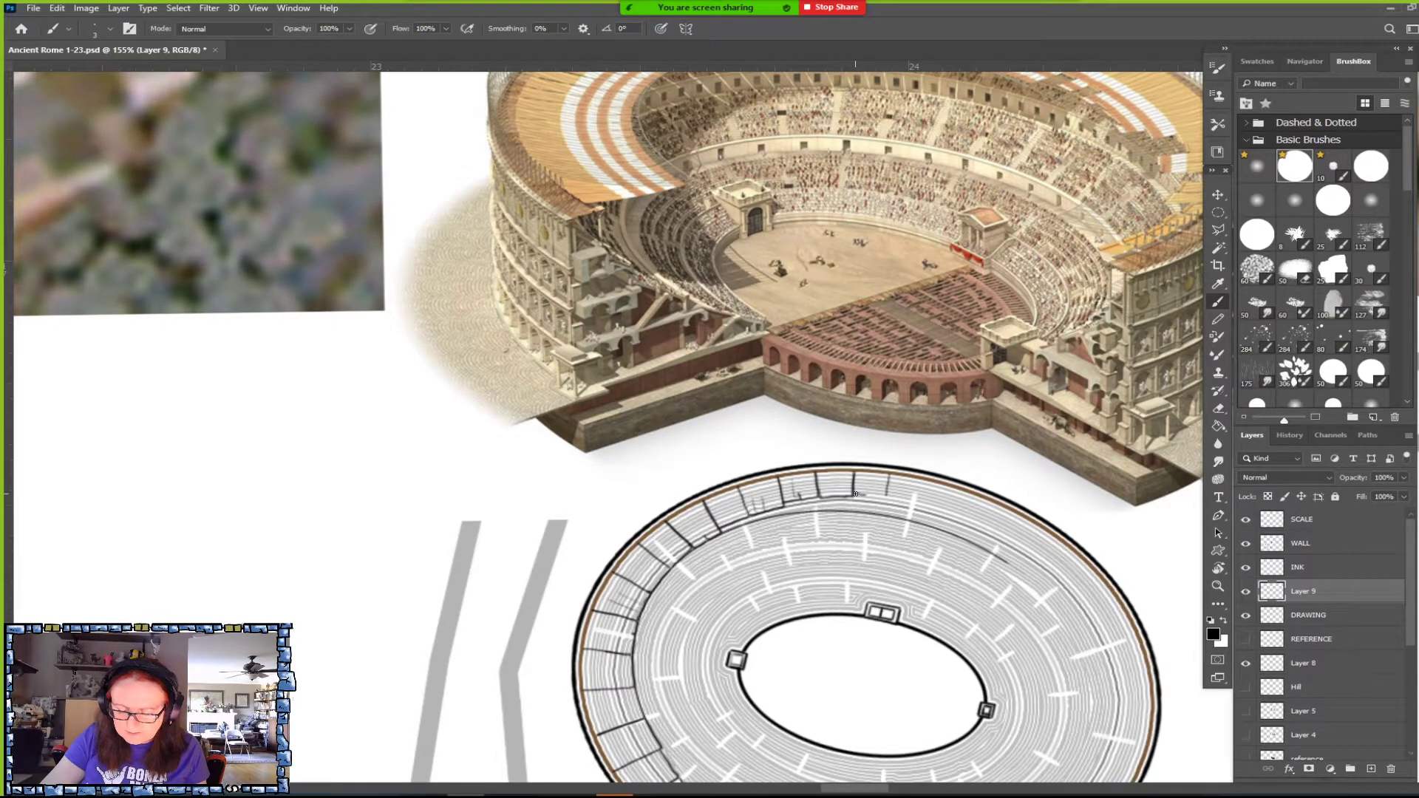
mouse_move(887, 485)
mouse_down()
mouse_move(859, 496)
mouse_move(878, 497)
mouse_up()
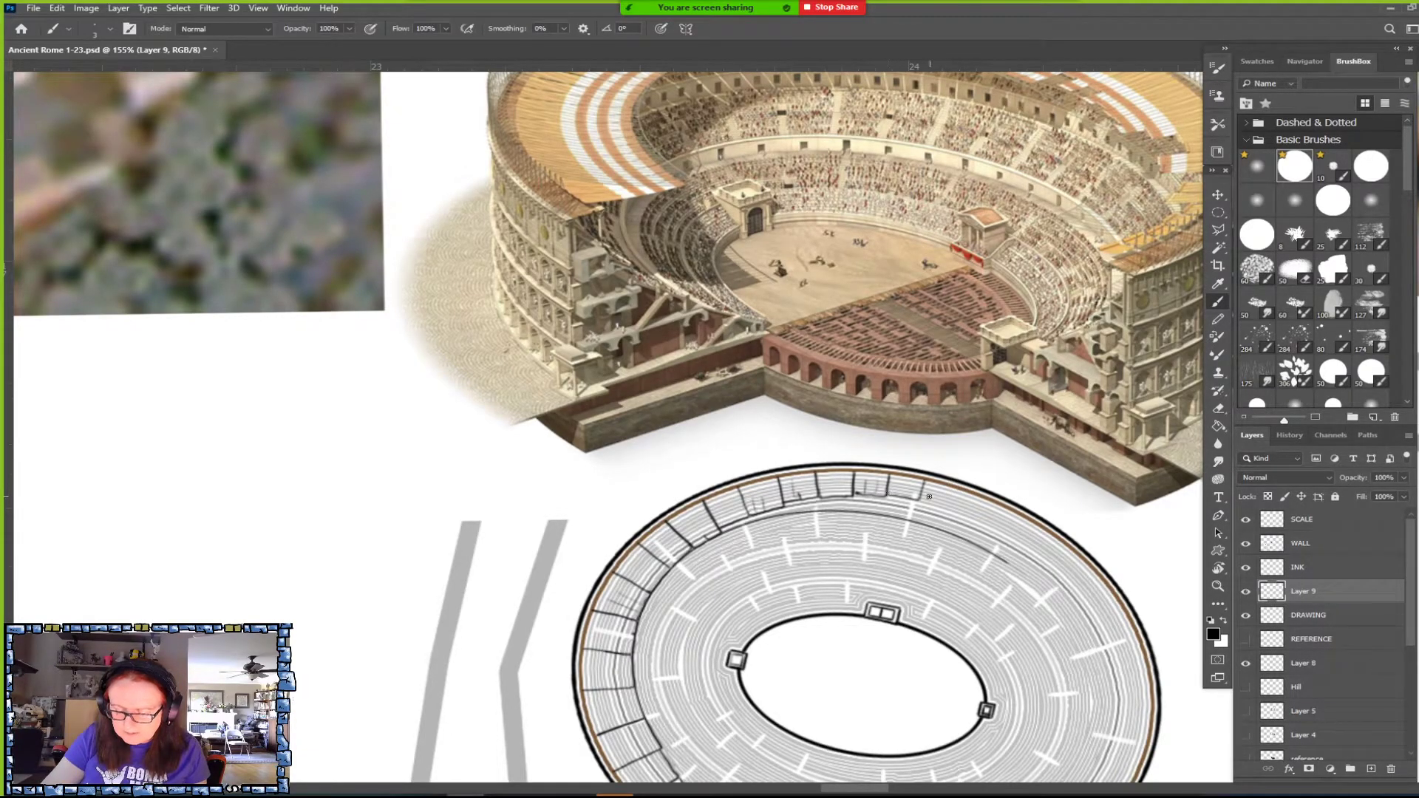
drag(922, 498, 936, 503)
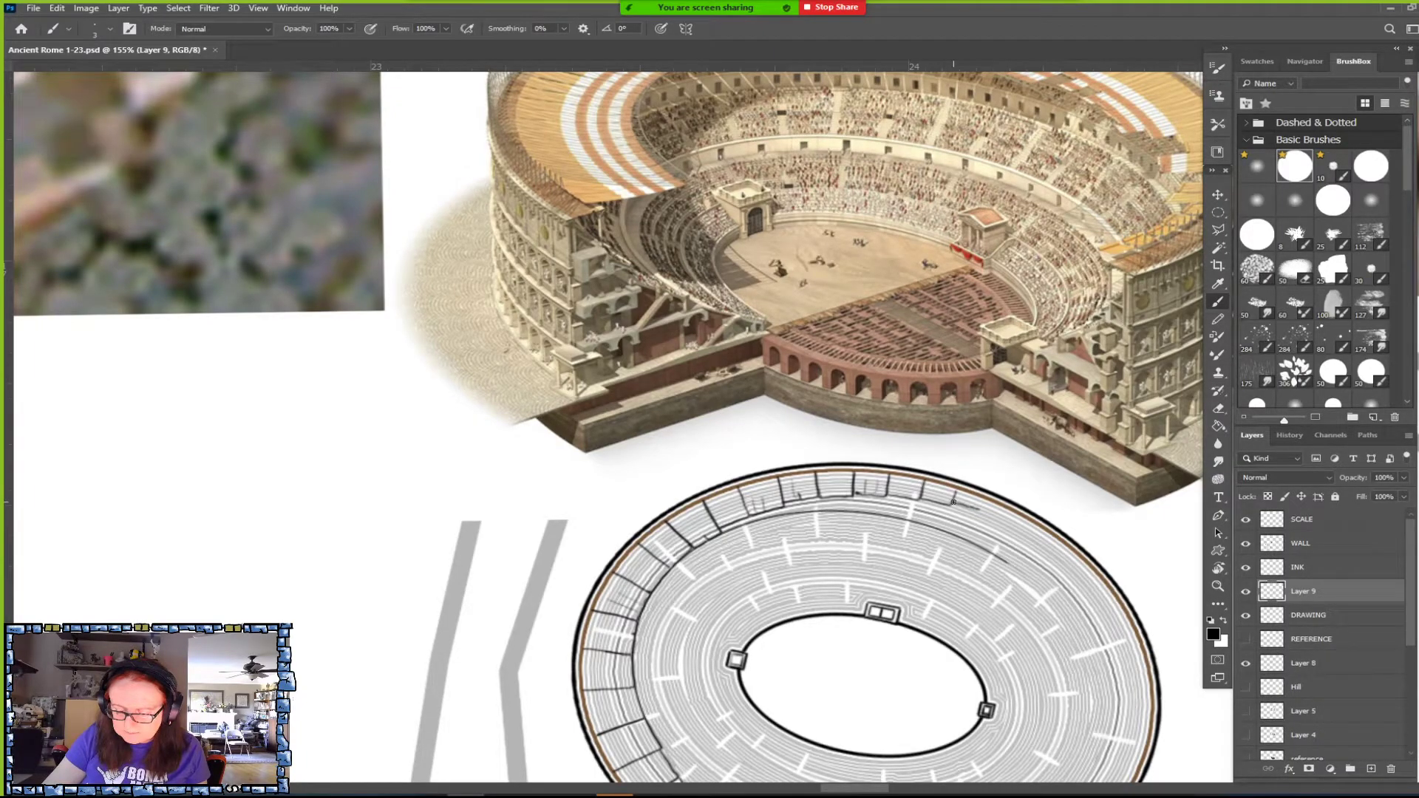
drag(986, 515, 1009, 521)
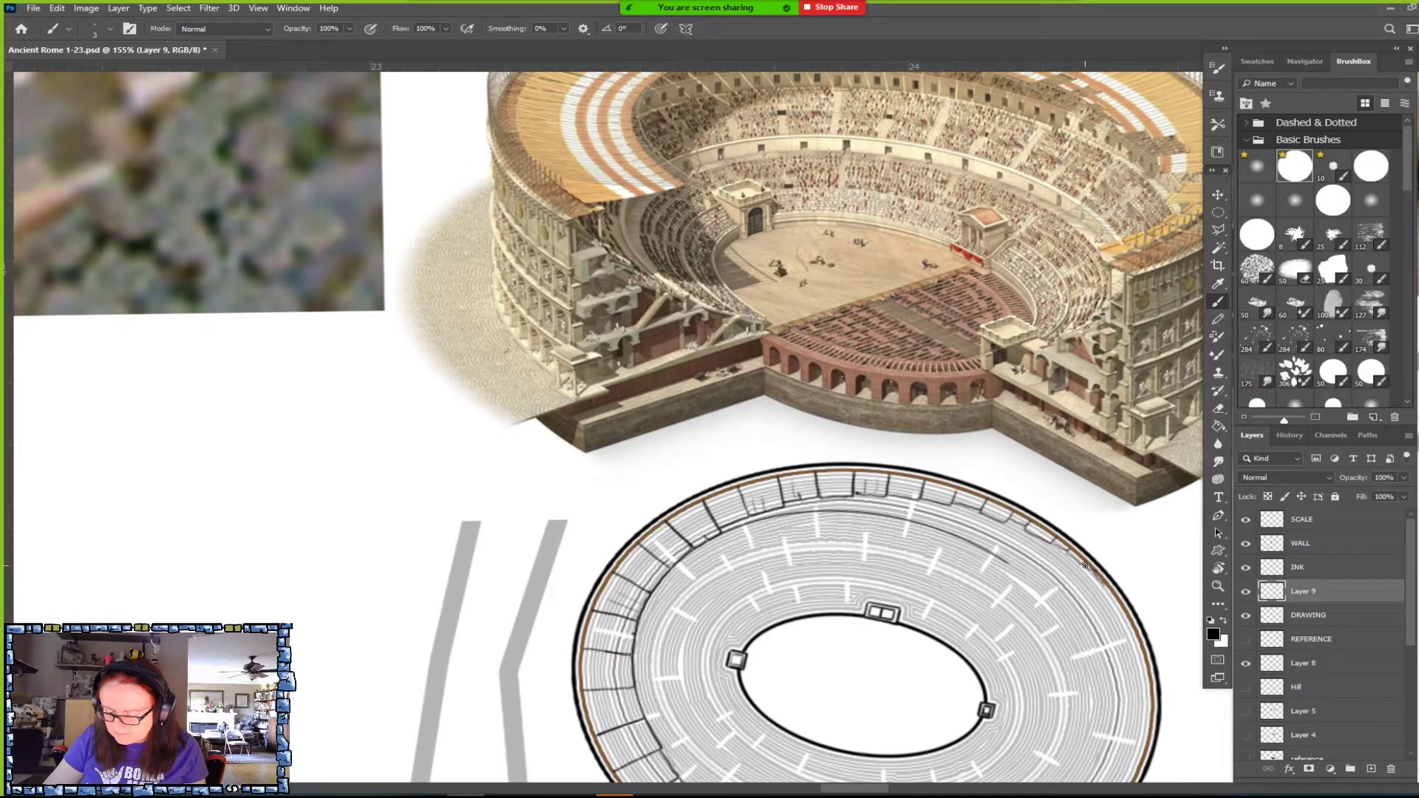
scroll(1085, 566, down, 4)
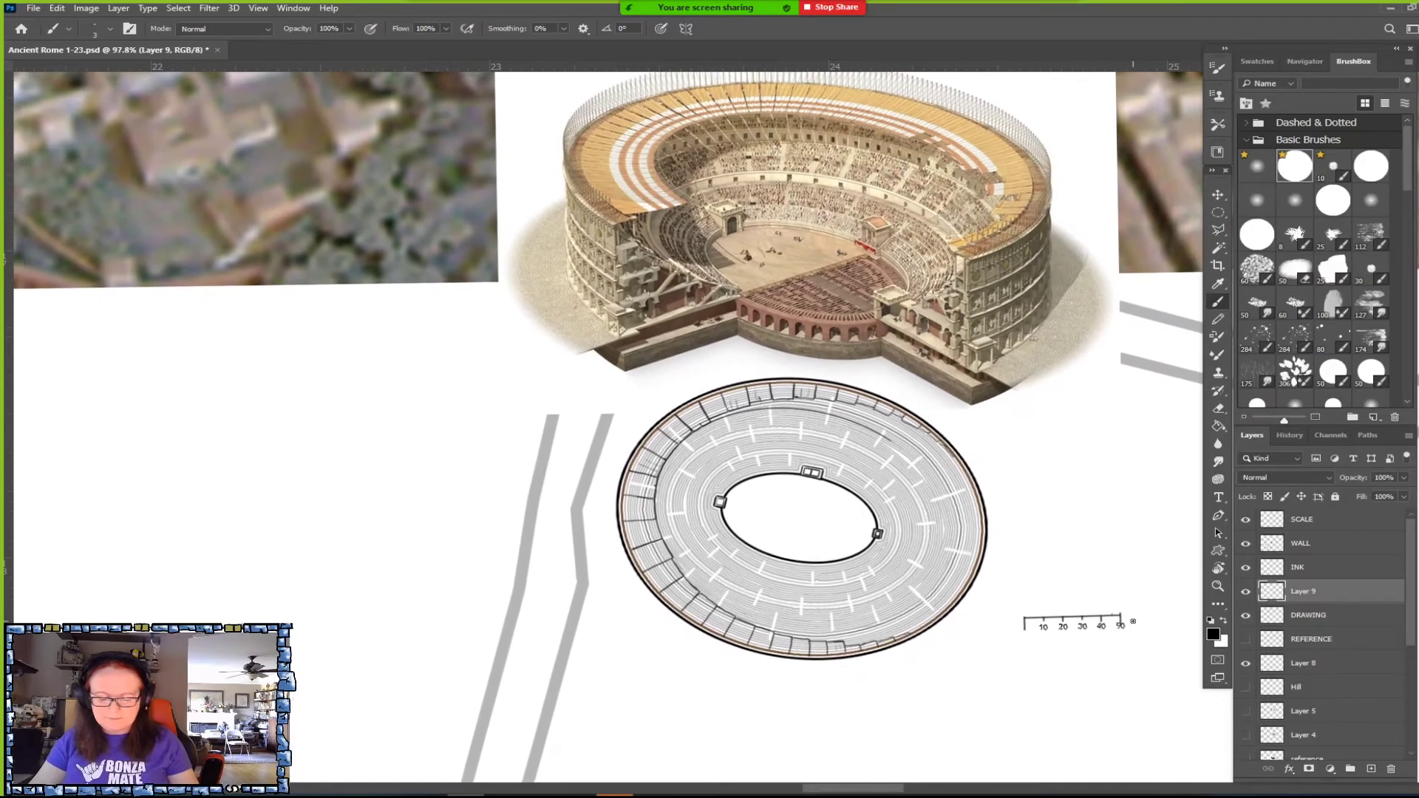
scroll(929, 602, up, 4)
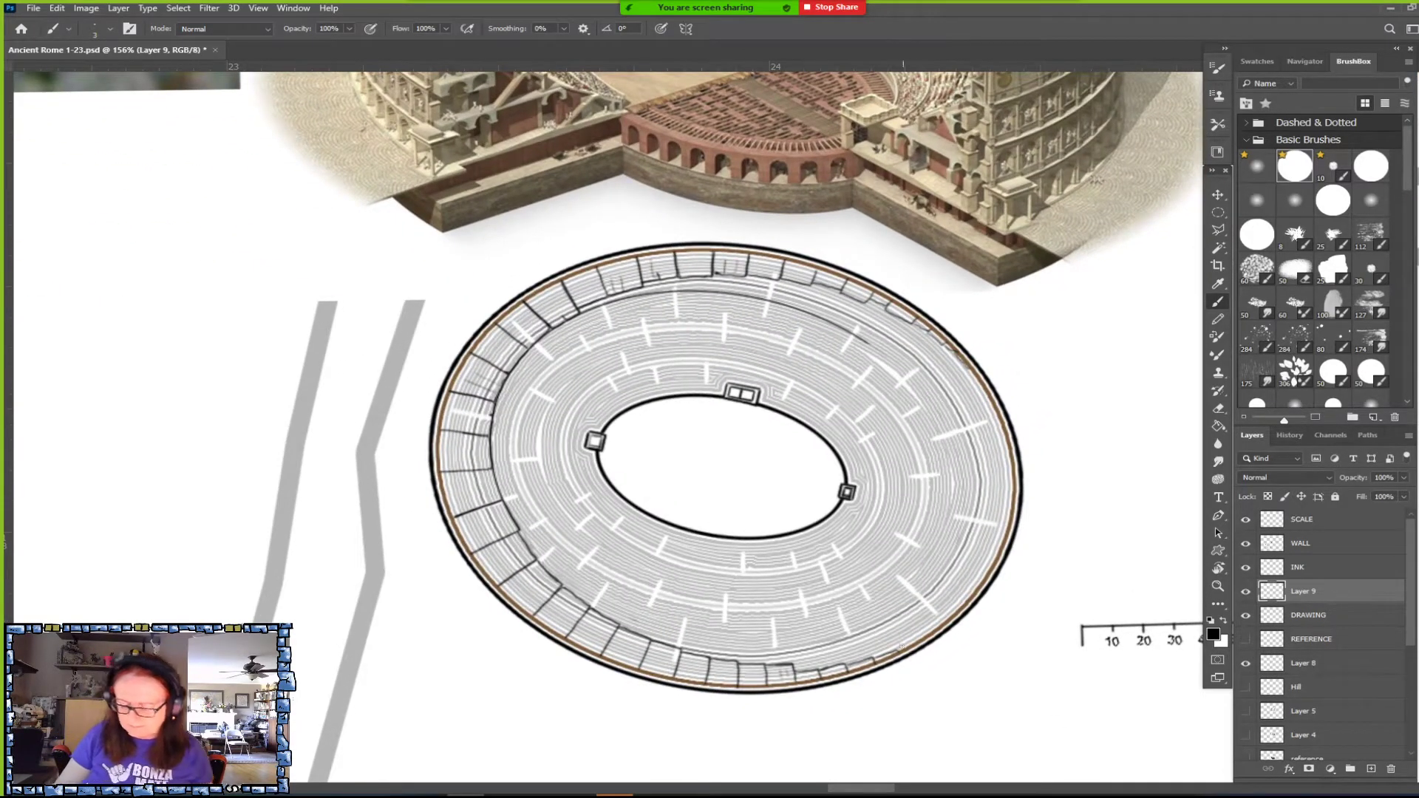
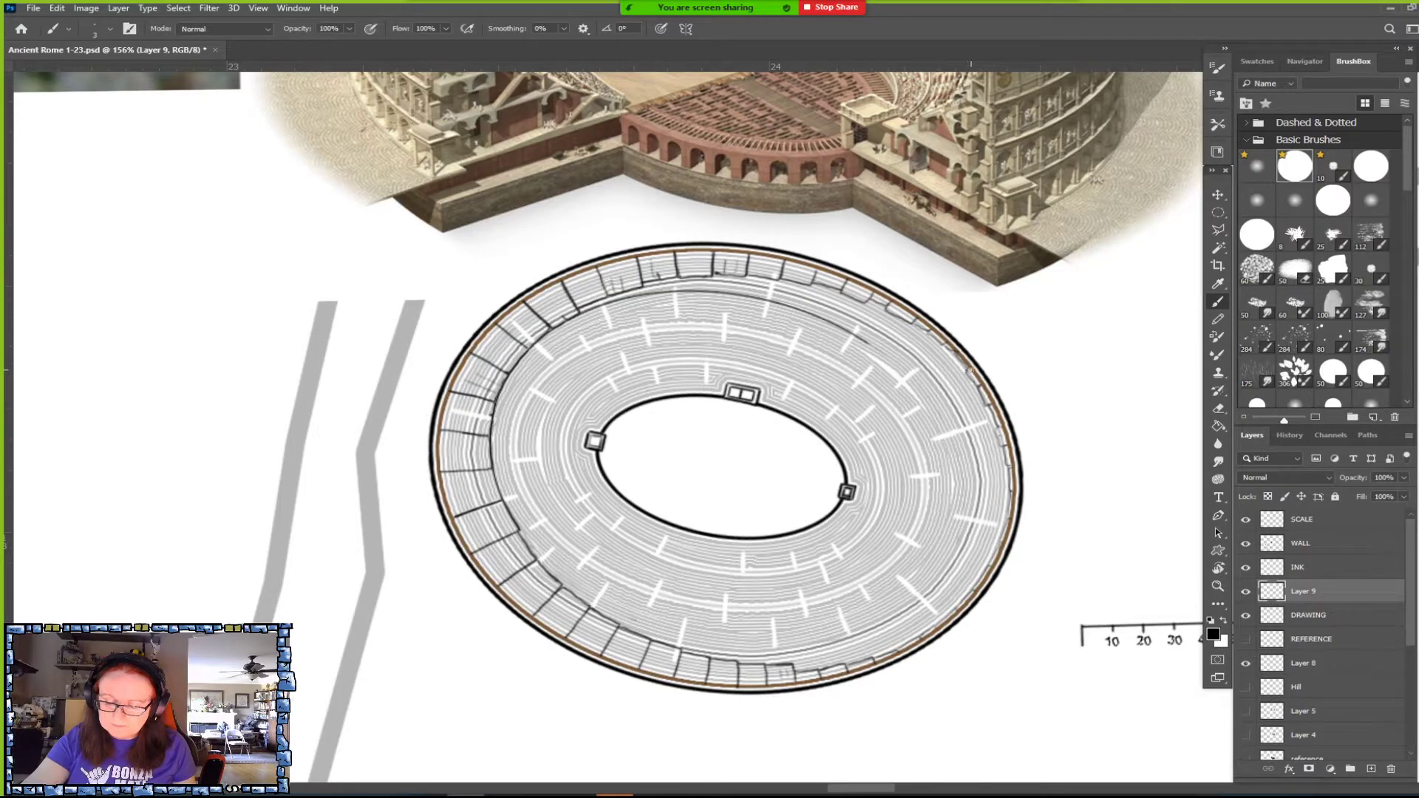
Clear the leftover dark guide curve along the outer tier's inner edge at the top and upper right, and save the document.
scroll(969, 406, up, 1)
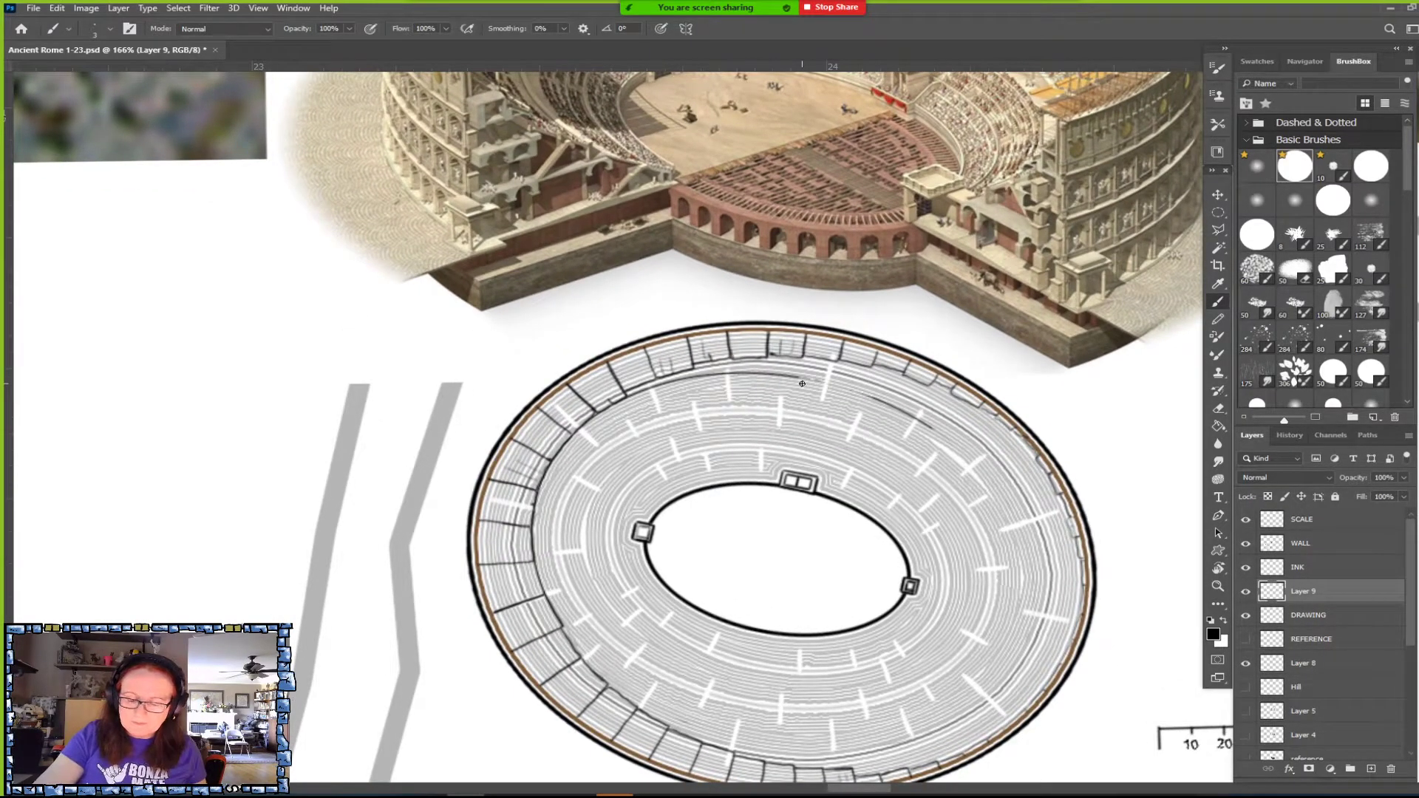
key(ctrl+z)
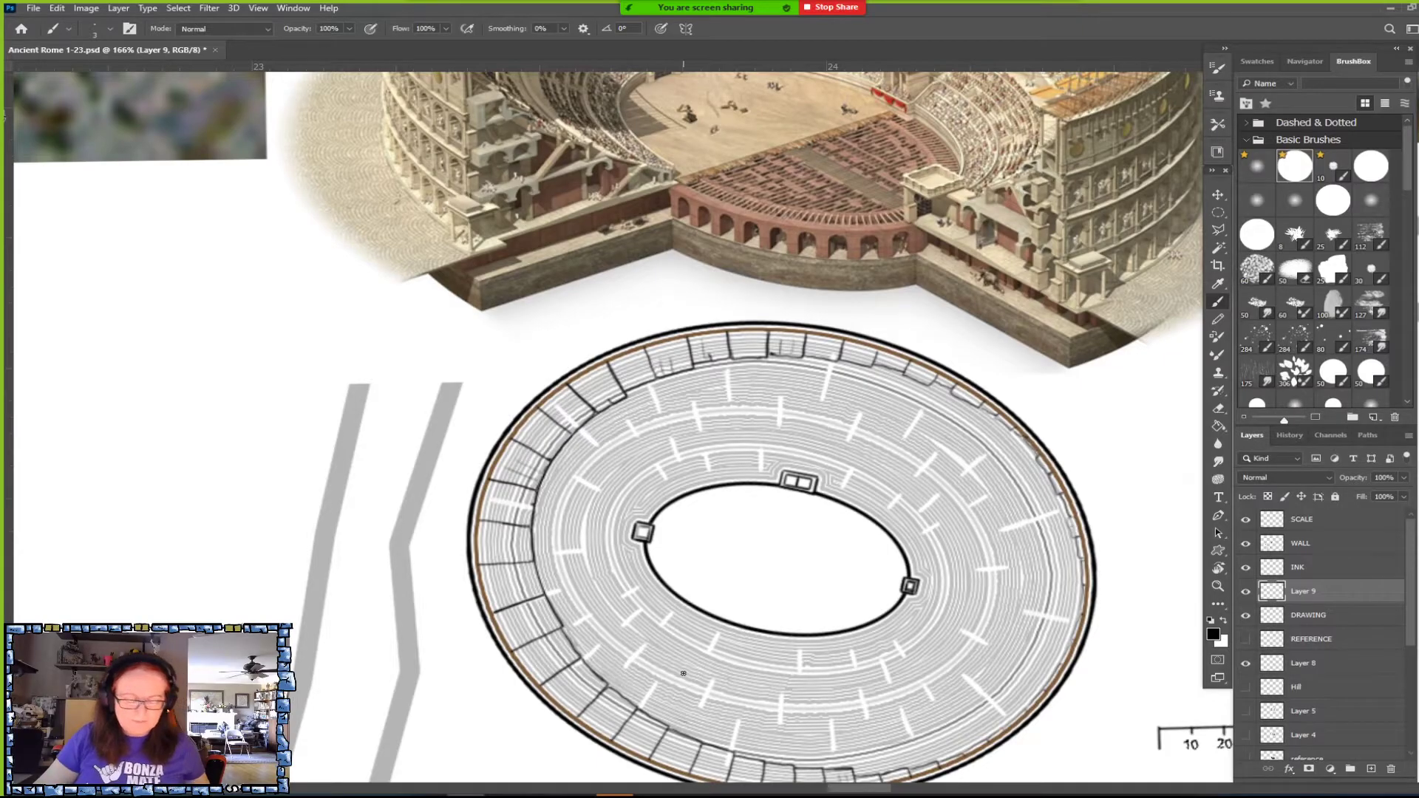
scroll(682, 674, down, 6)
scroll(682, 673, up, 3)
scroll(683, 674, down, 4)
scroll(683, 673, up, 2)
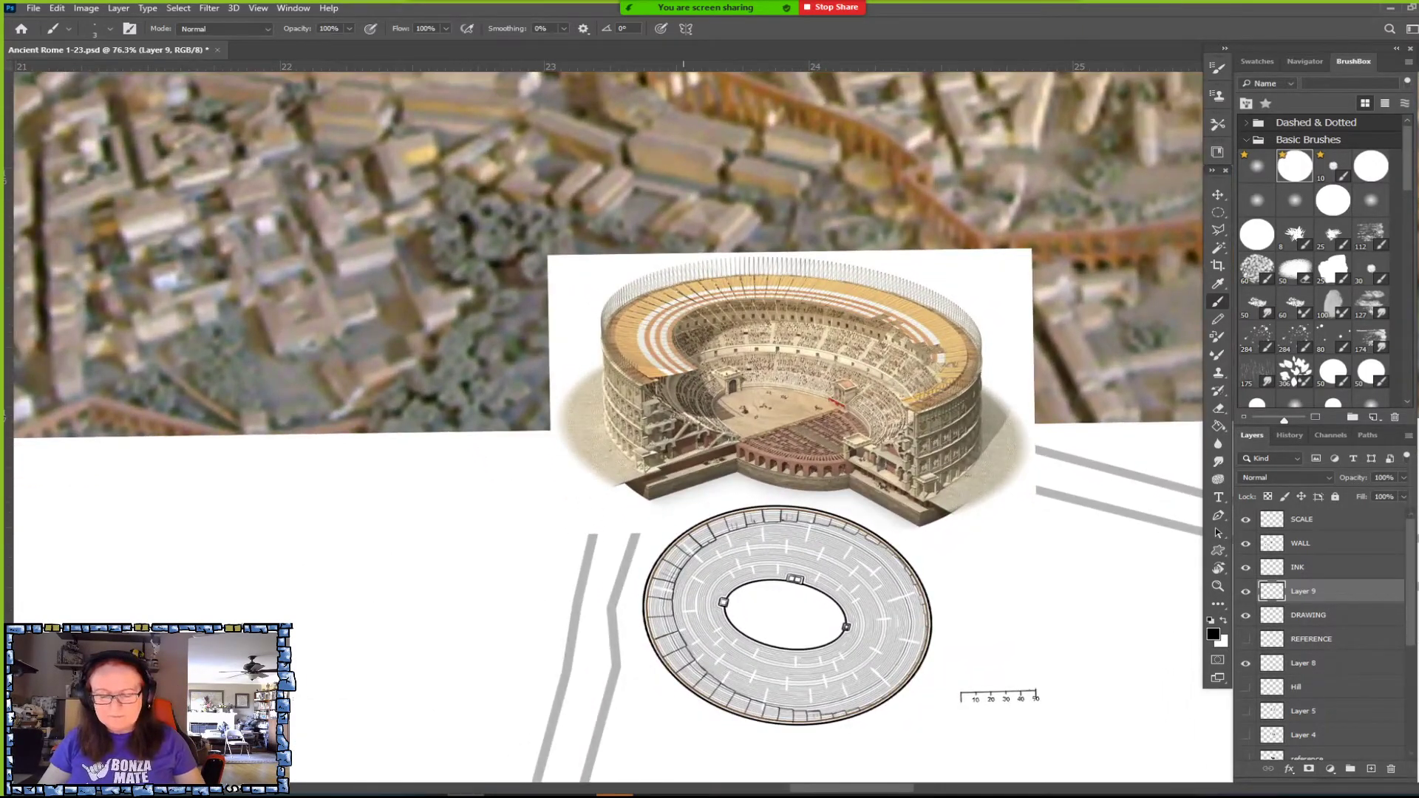
scroll(683, 673, up, 1)
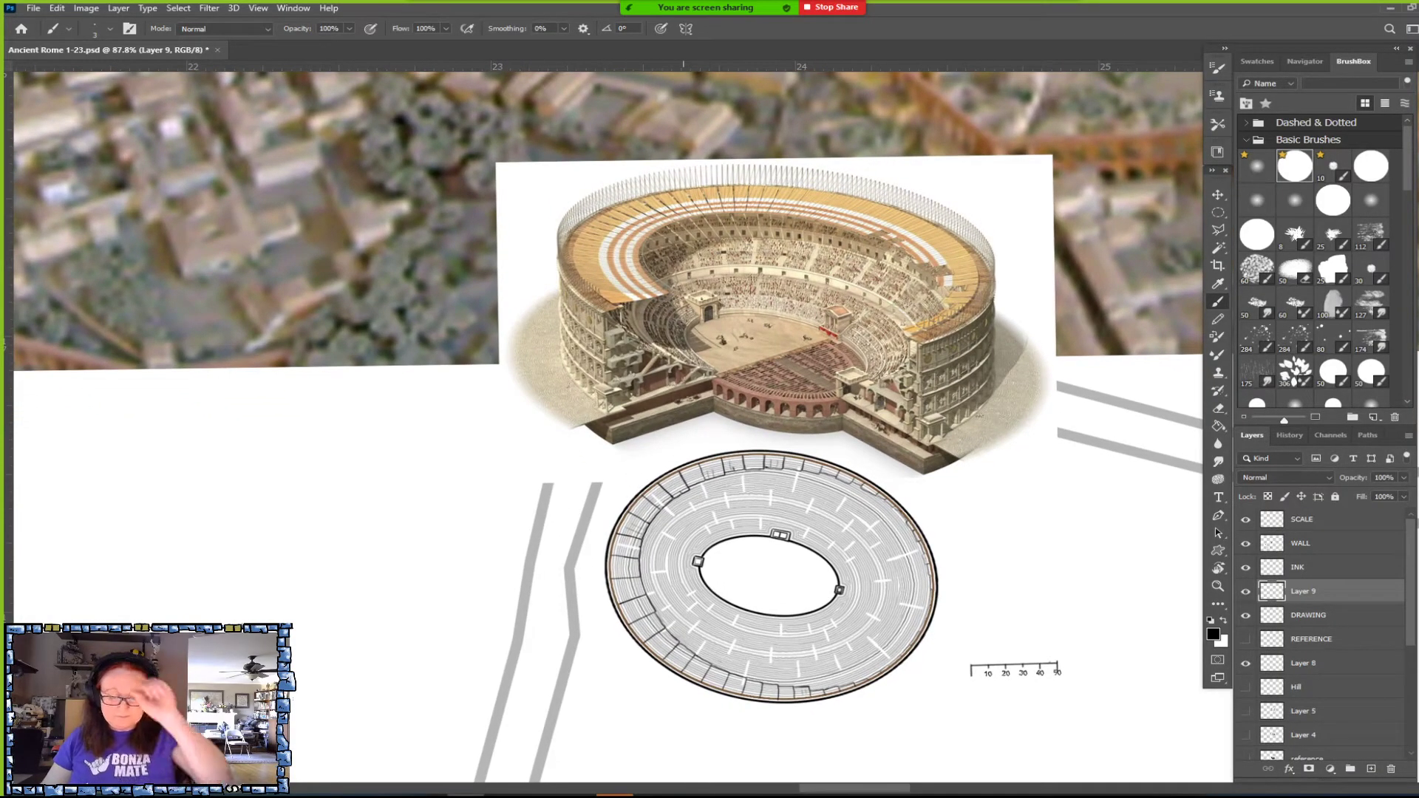
scroll(683, 674, down, 2)
scroll(682, 673, up, 1)
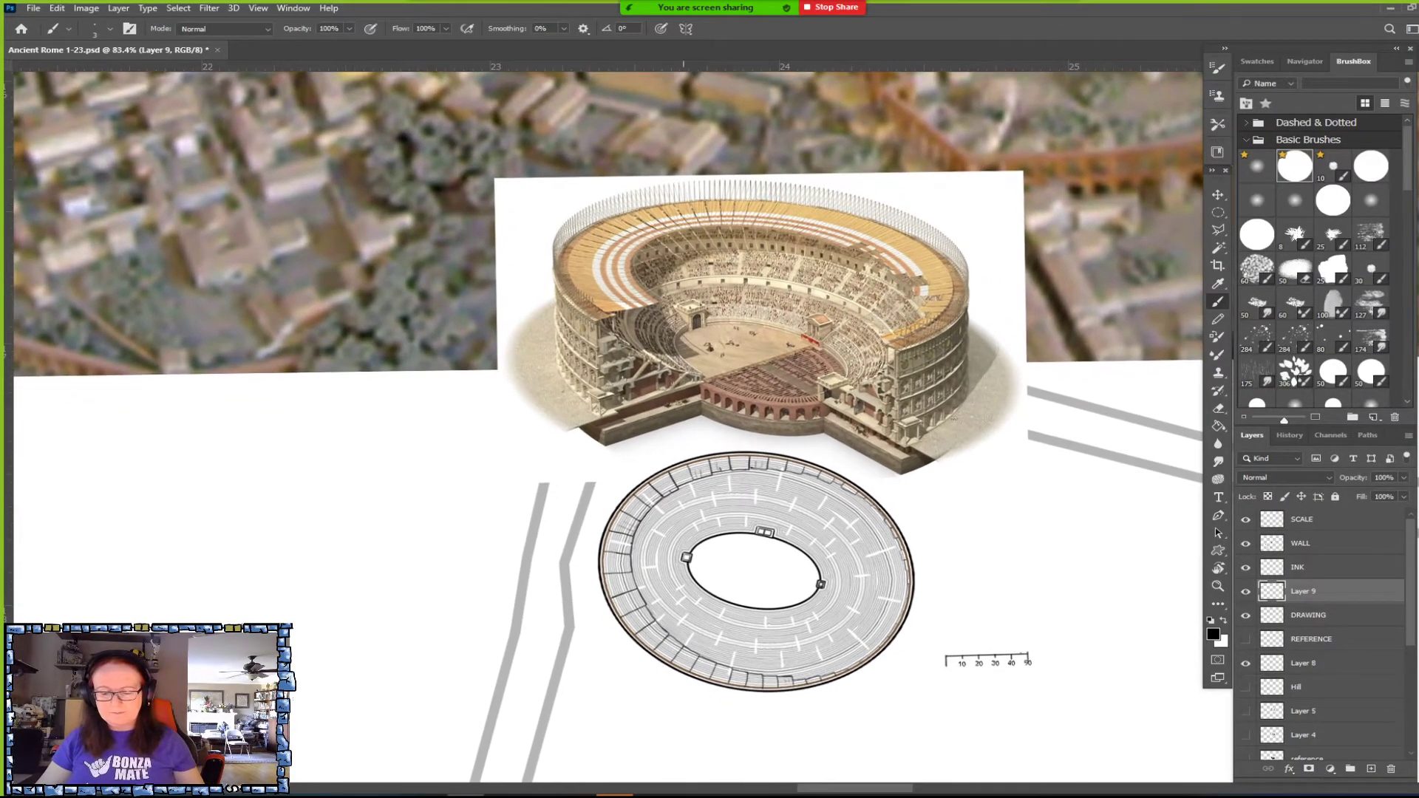
key(ctrl+s)
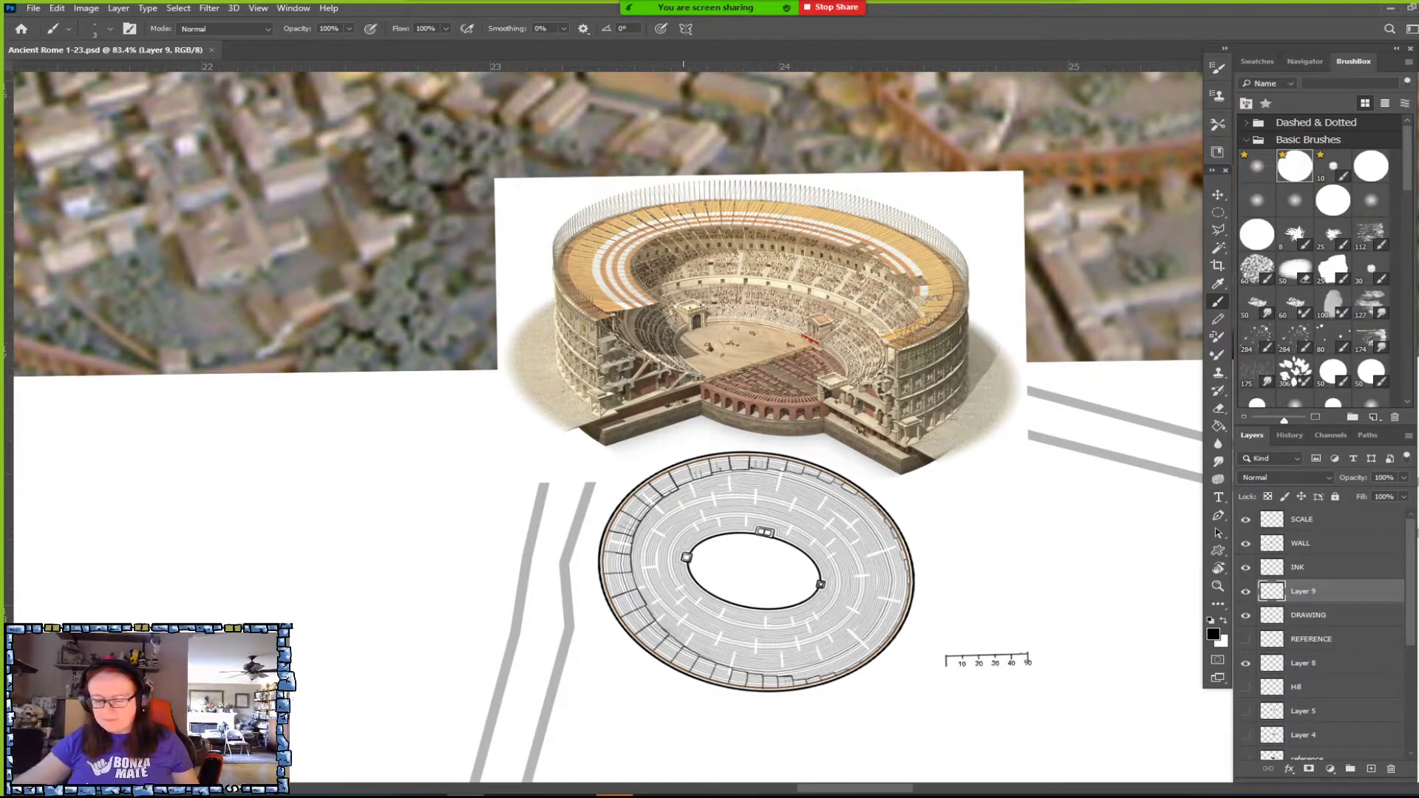
Switch to the fourth brush in the Basic Brushes group and check the foreground color in the color picker.
scroll(702, 616, up, 5)
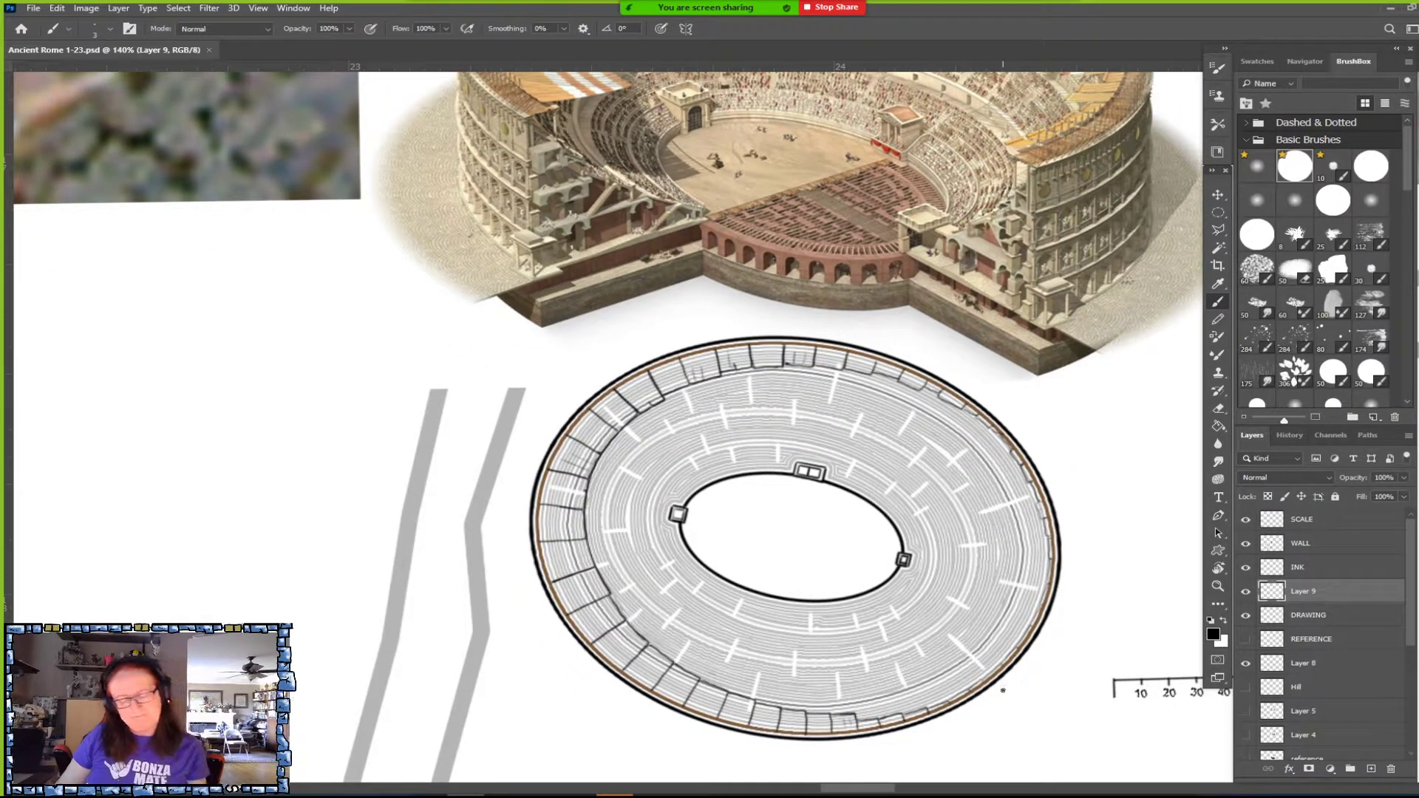
key(period)
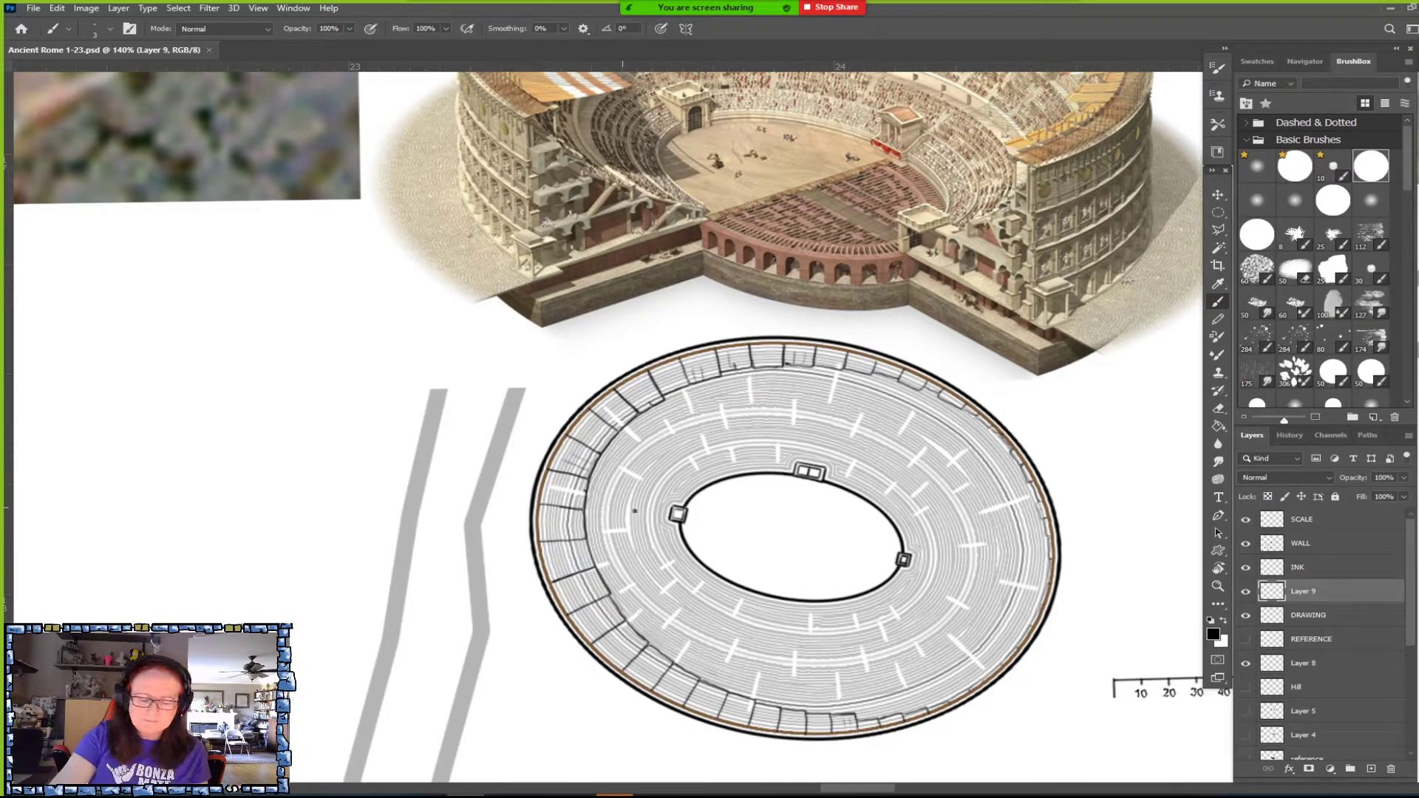
click(1213, 634)
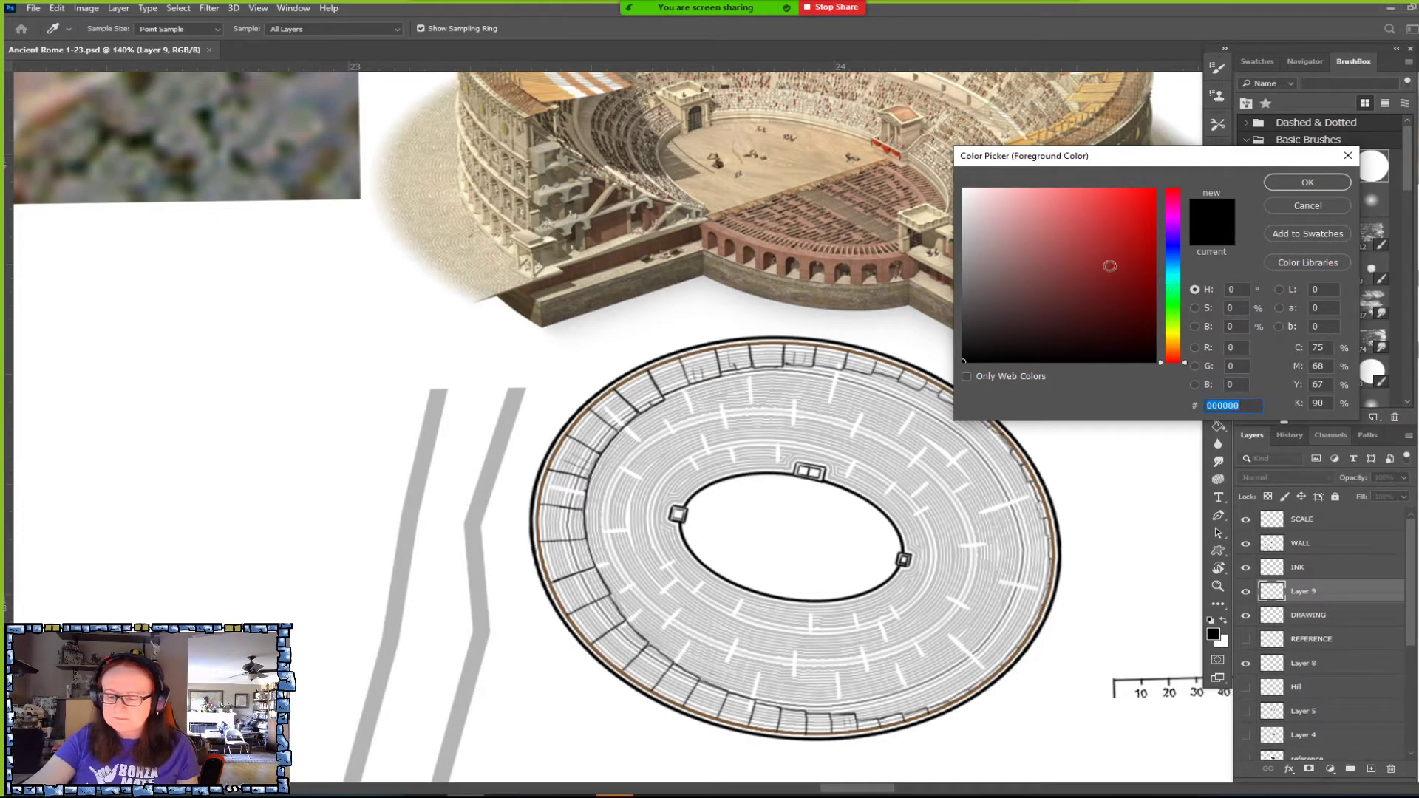
click(1293, 207)
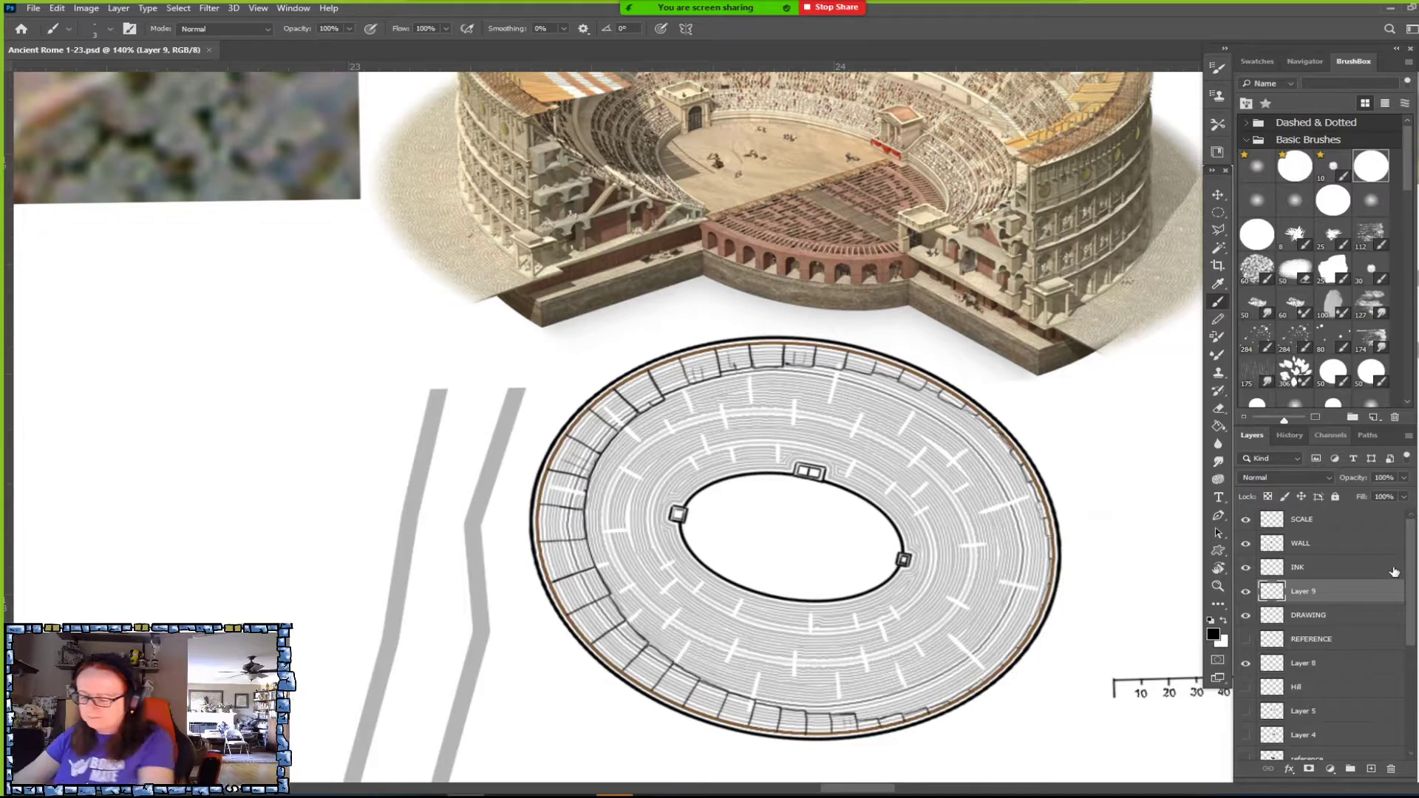
Combine Layer 9 and the DRAWING layer into a single layer named DRAWING.
click(1309, 615)
key(Delete)
double_click(1312, 594)
text(DRAWING)
key(Return)
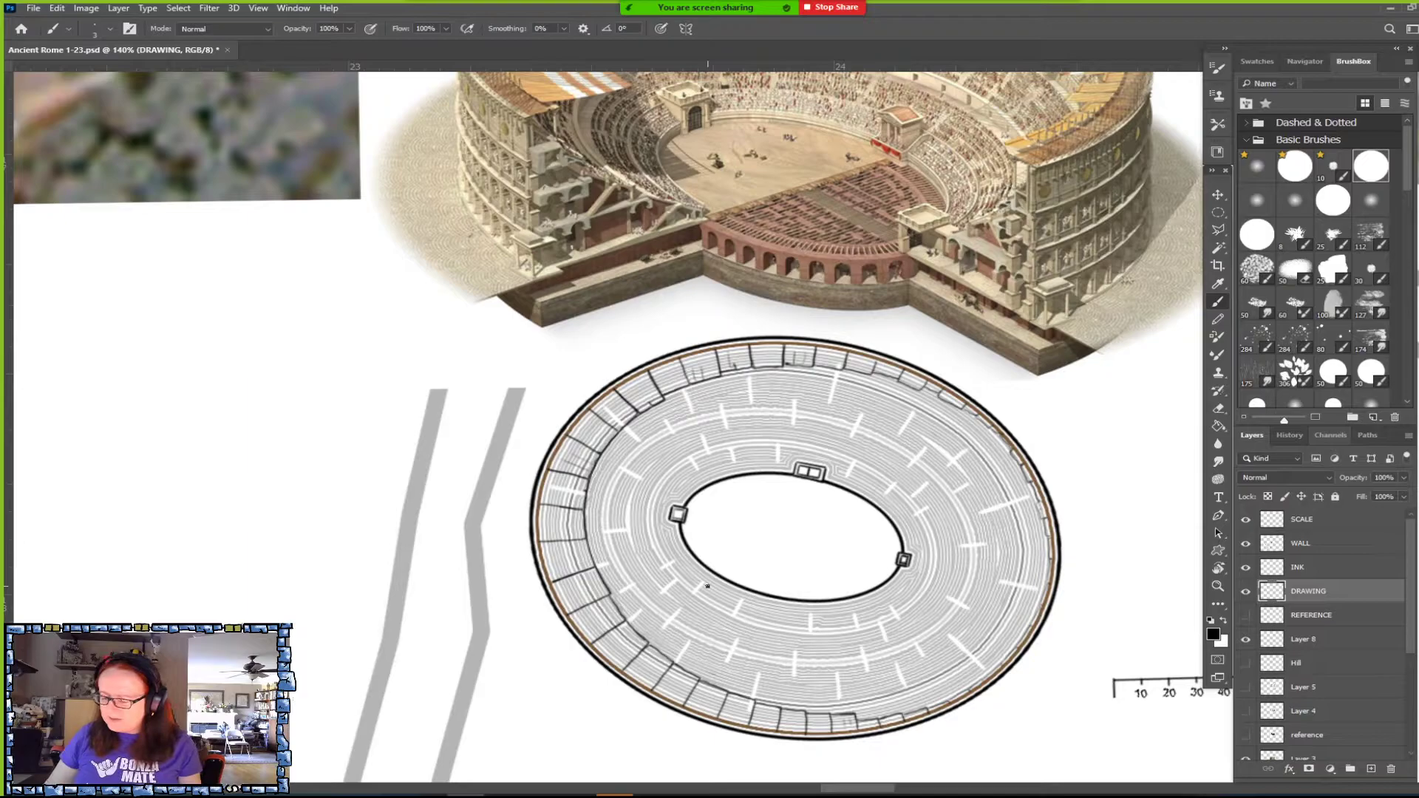
Create a new layer above DRAWING and set the foreground color to dark olive brown, hex 59522f.
click(1371, 769)
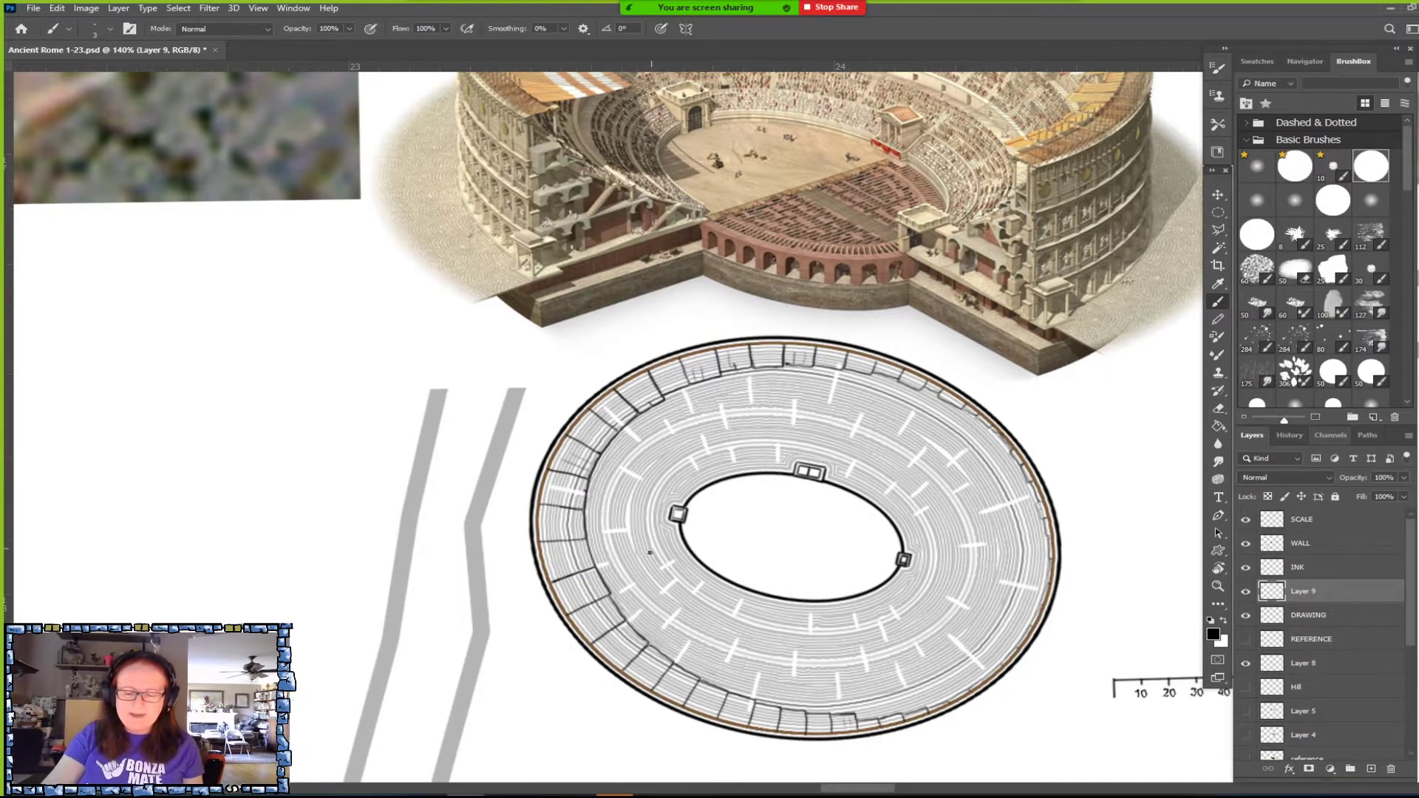
click(1211, 632)
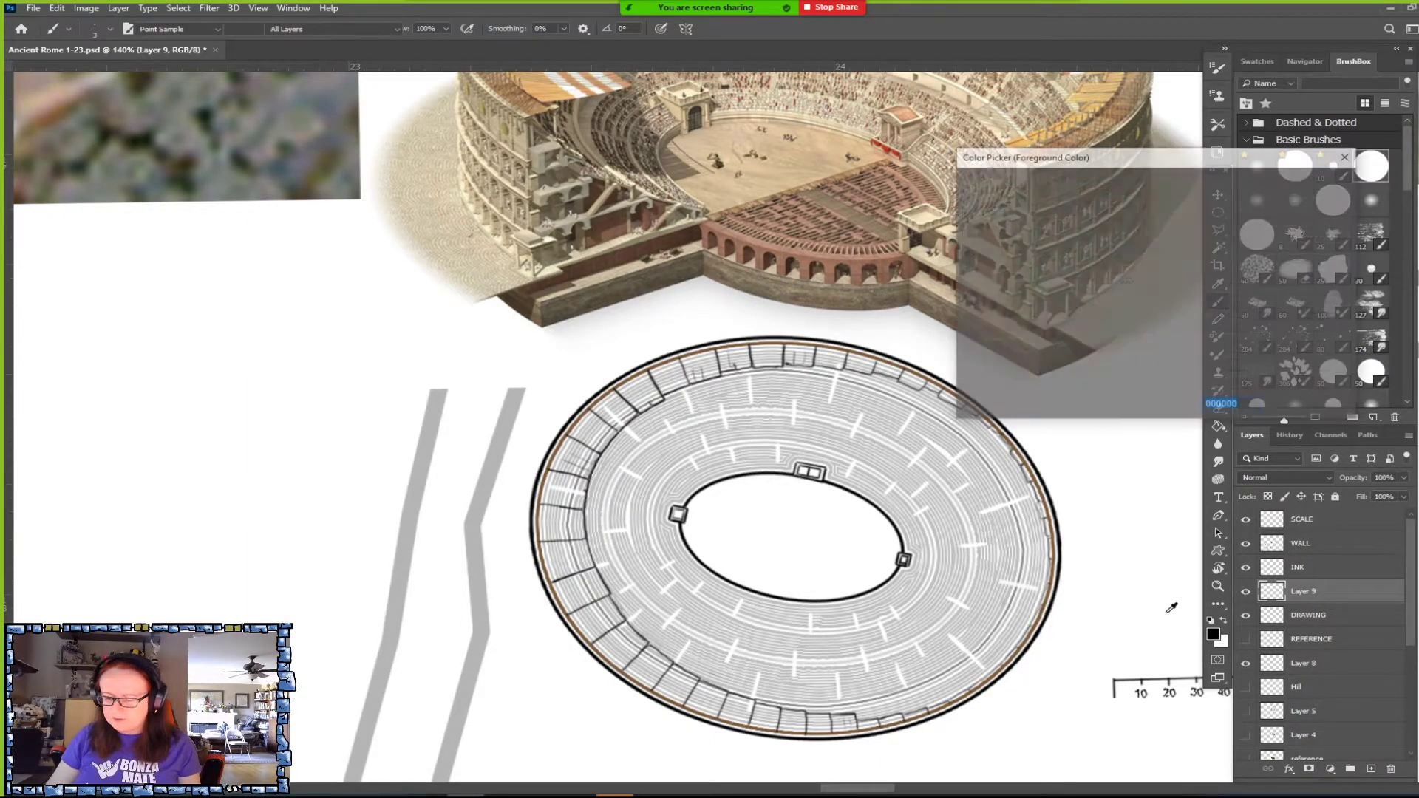
drag(1173, 324, 1162, 336)
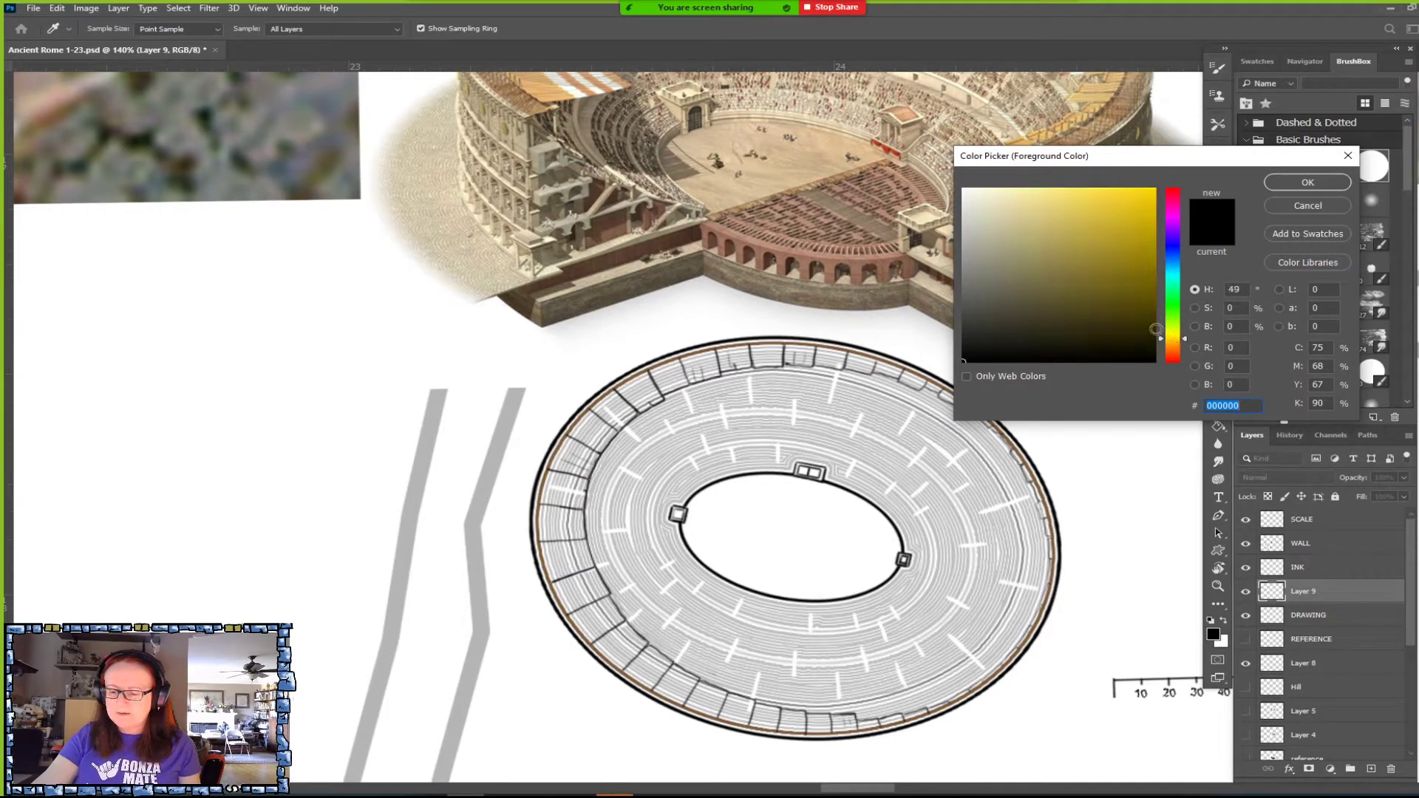
click(1044, 282)
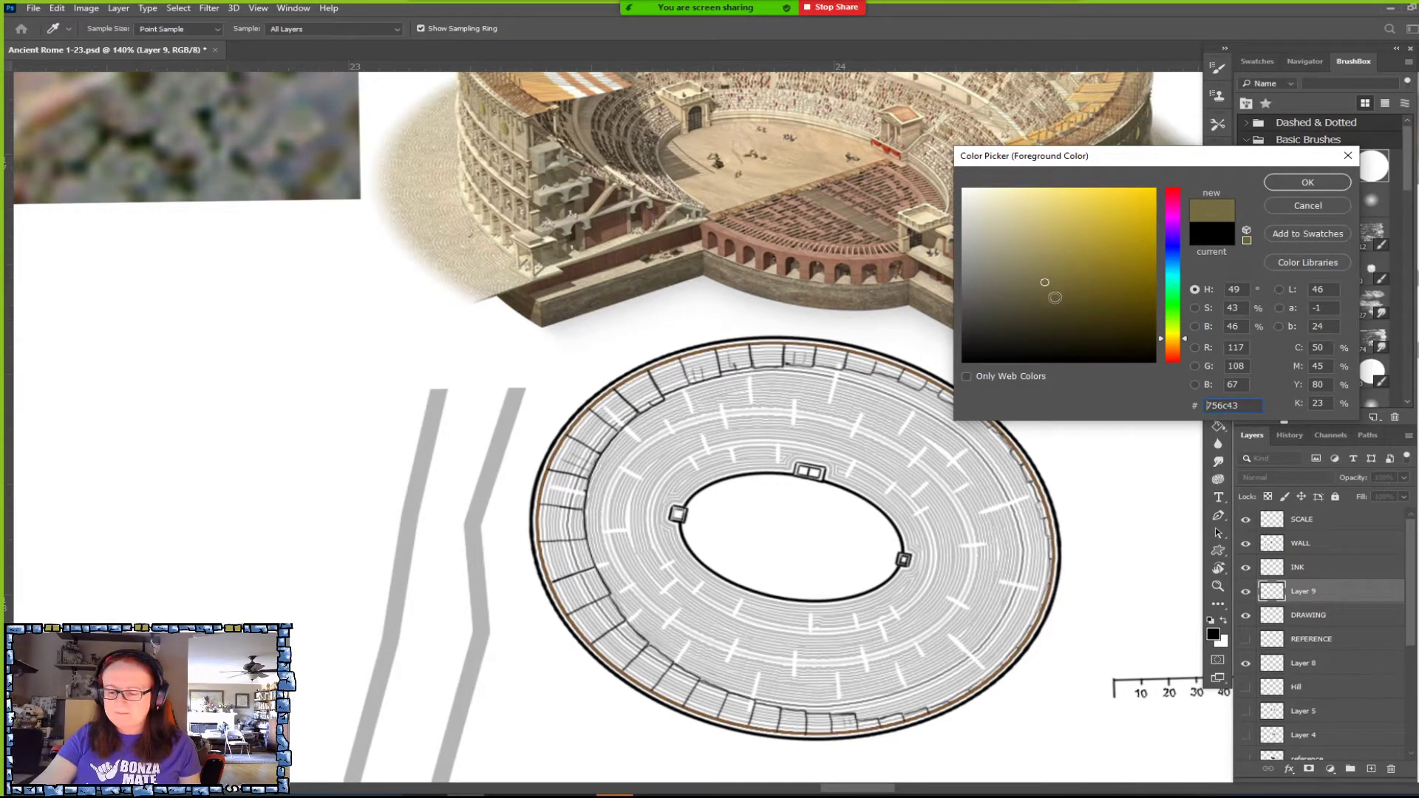
click(1052, 301)
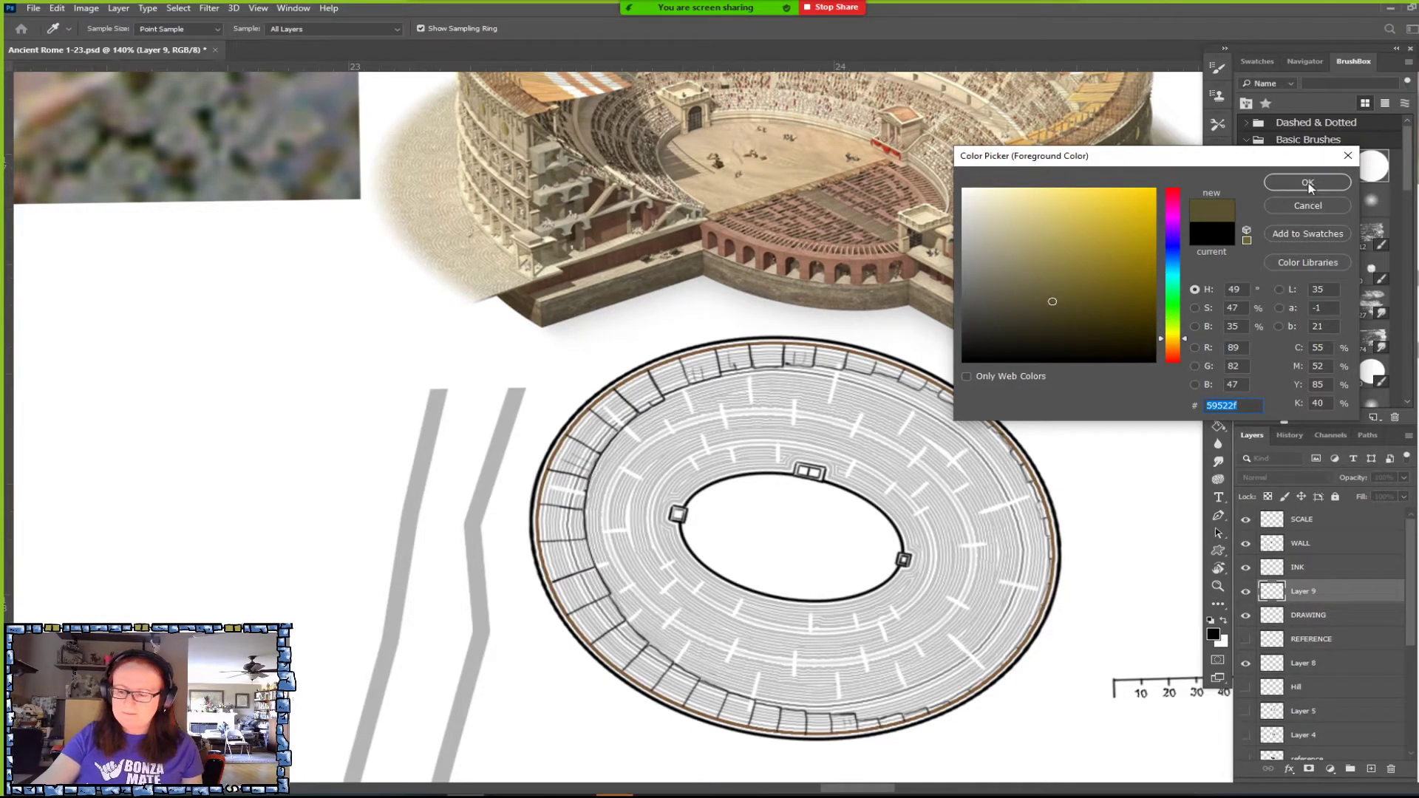
click(1307, 183)
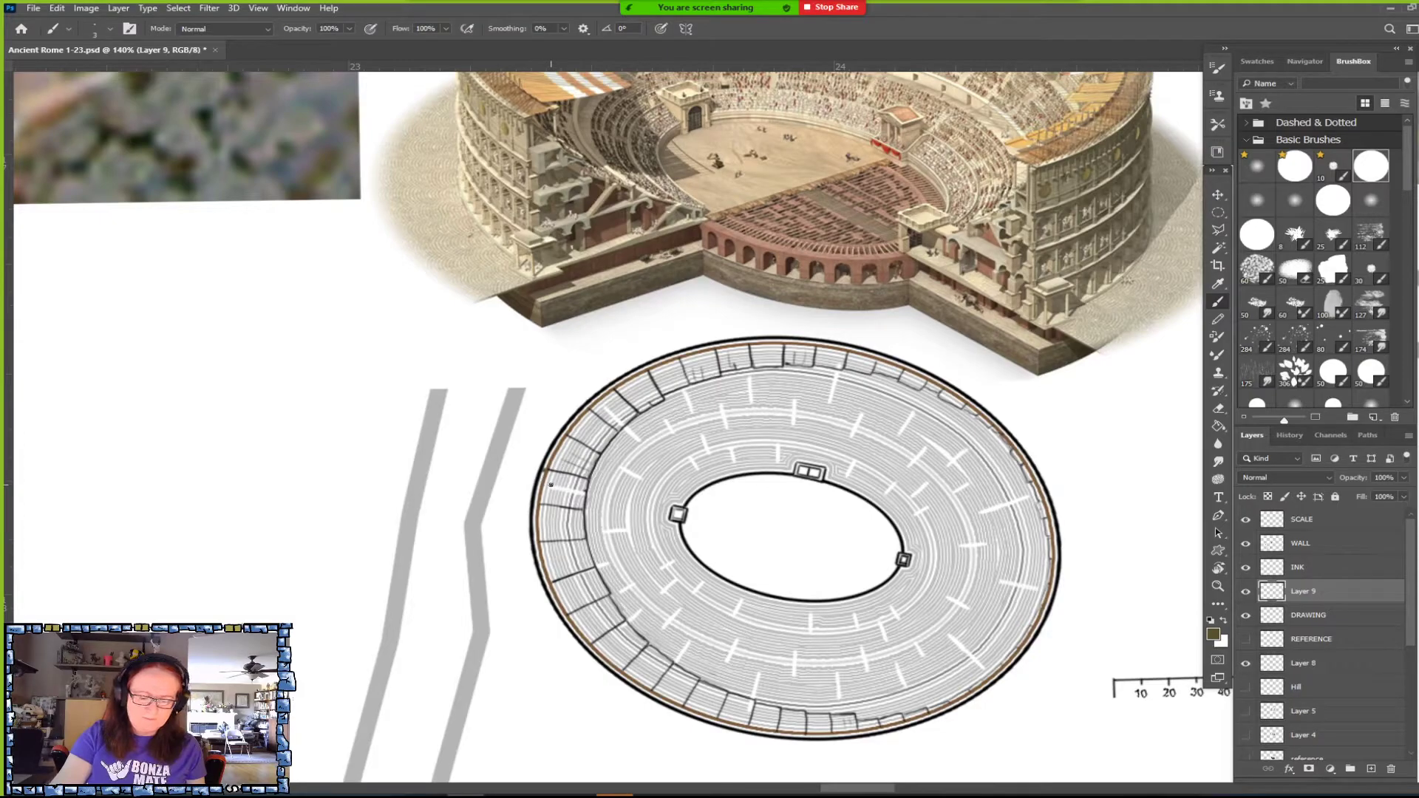
Rename the new layer above DRAWING as Flagpoles.
double_click(1308, 591)
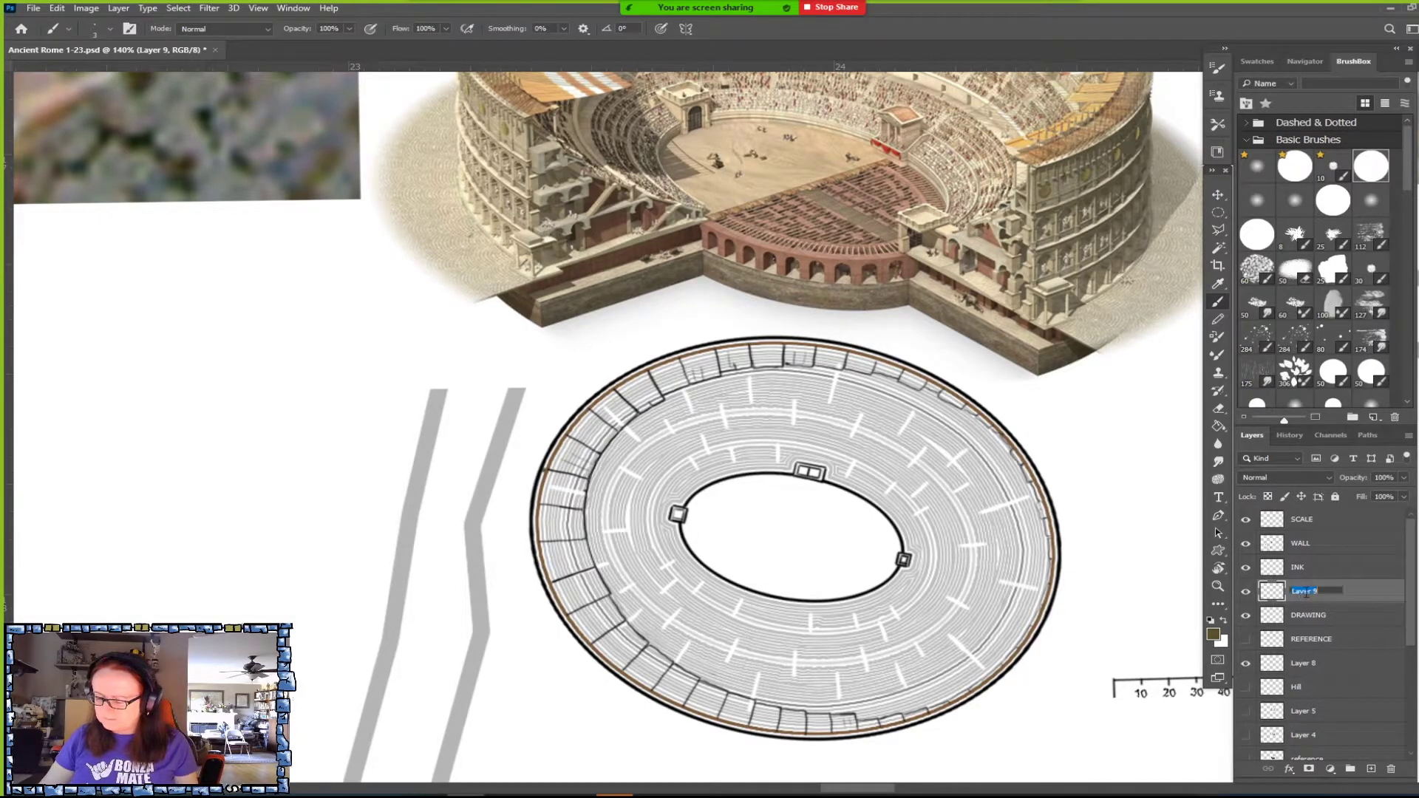
text(Flagpoles)
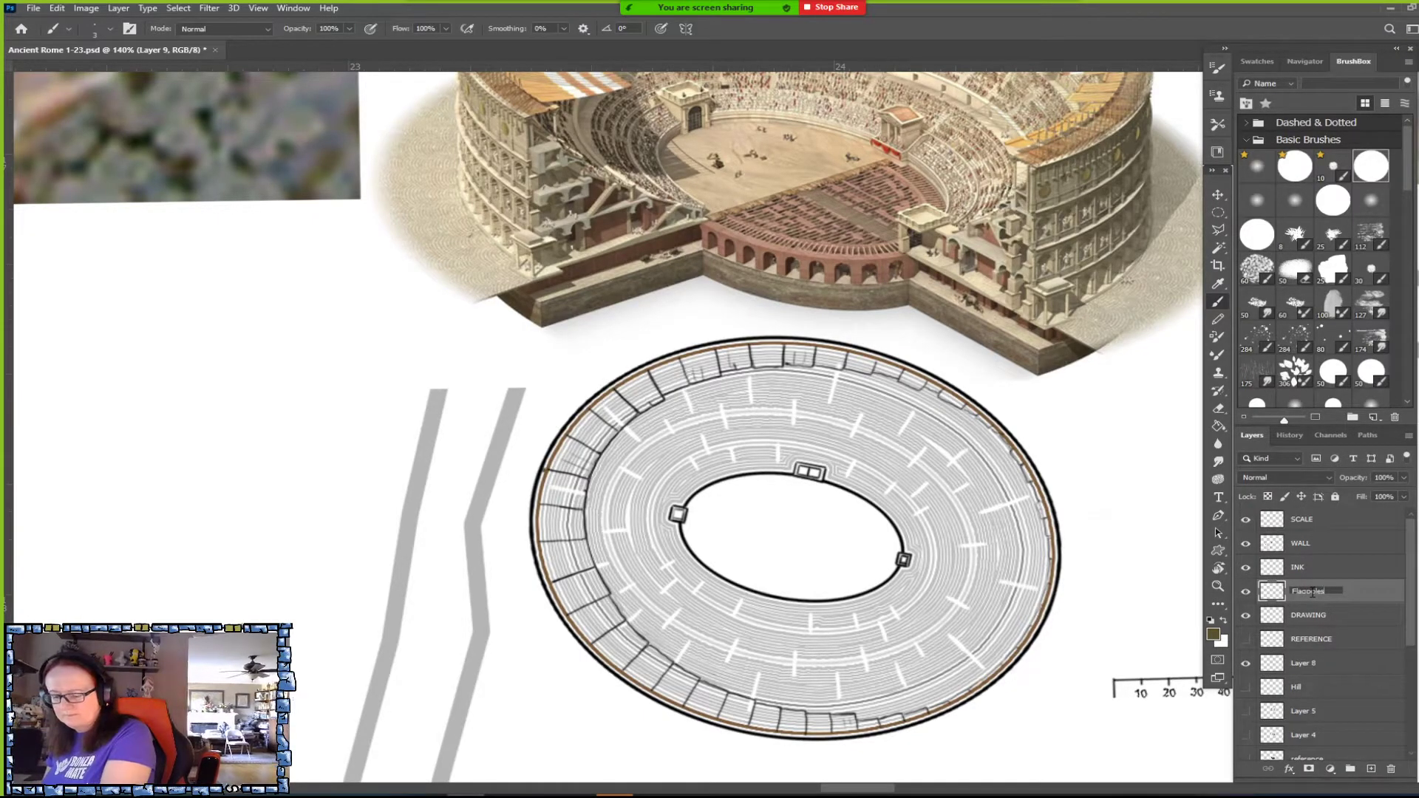
key(Return)
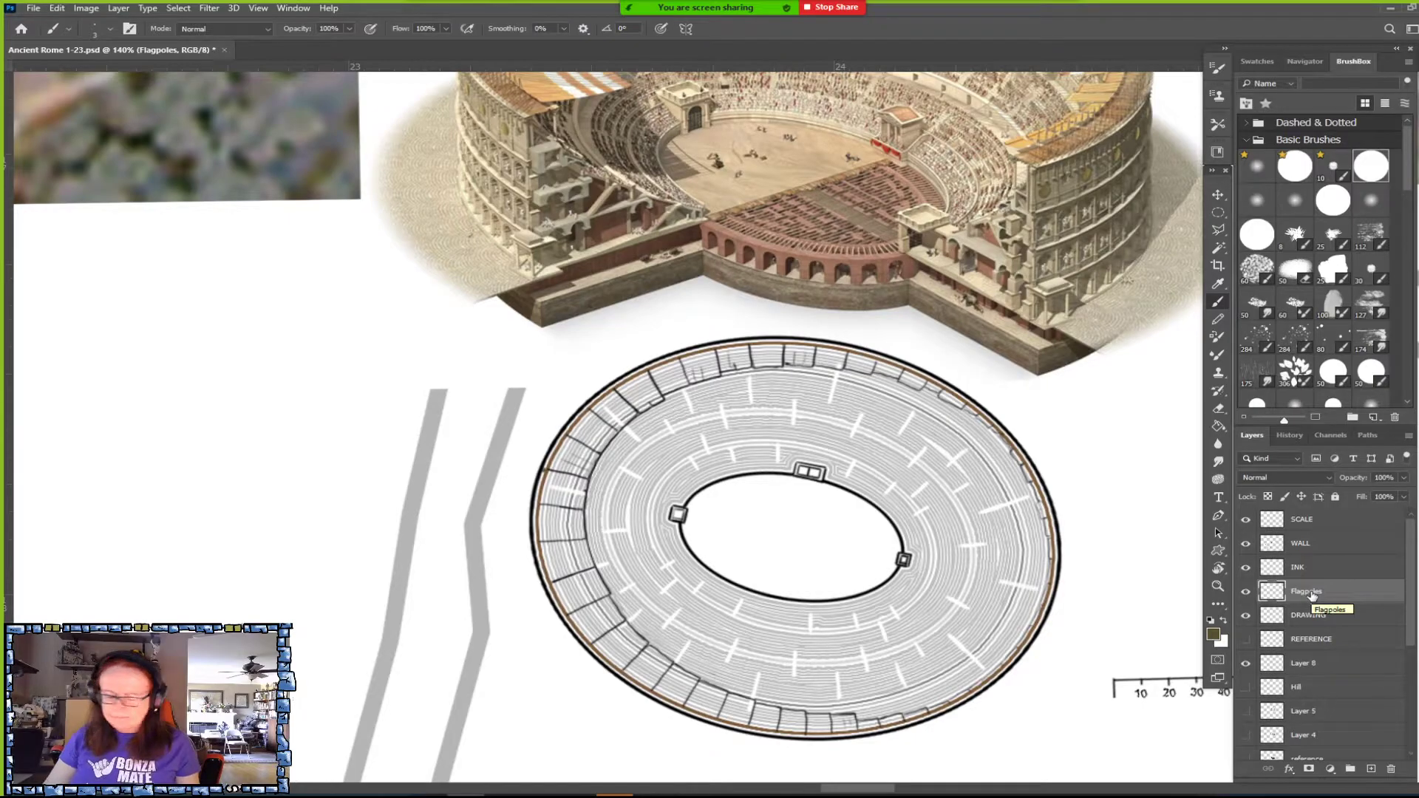
Add a drop shadow to the Flagpoles layer with a 141° angle, 5 px distance, 5% spread and 59 px size.
double_click(1360, 596)
drag(856, 191, 1113, 348)
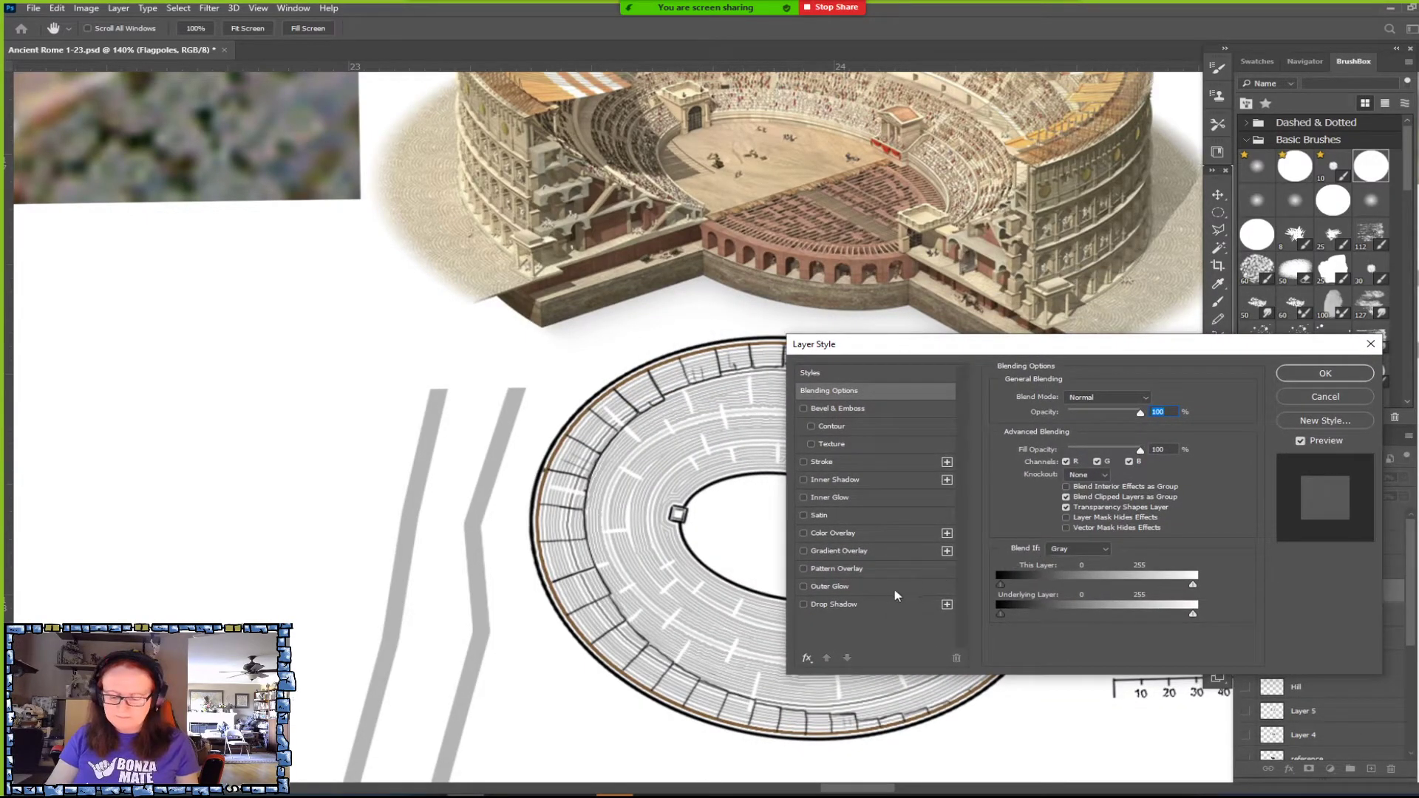
click(863, 604)
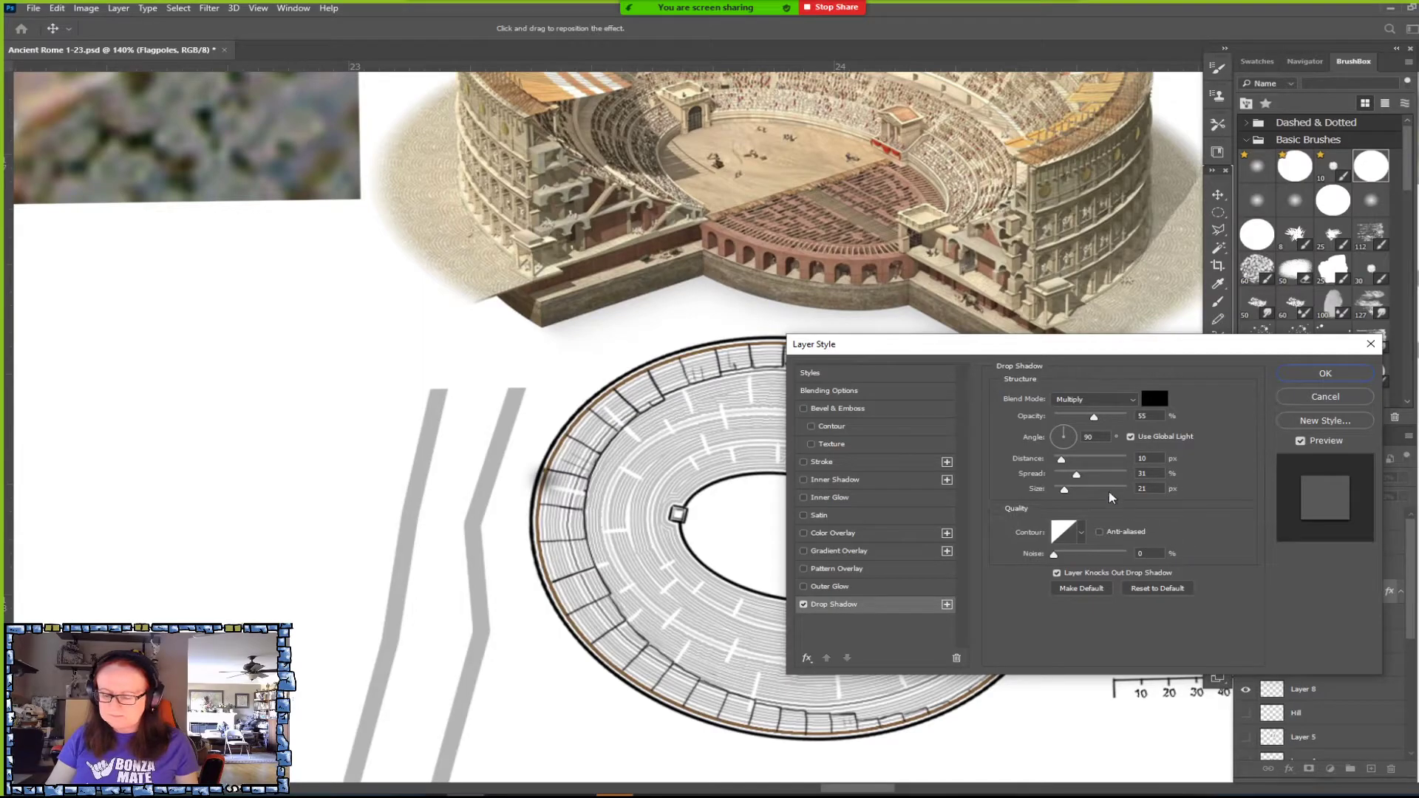
click(1152, 458)
text(5)
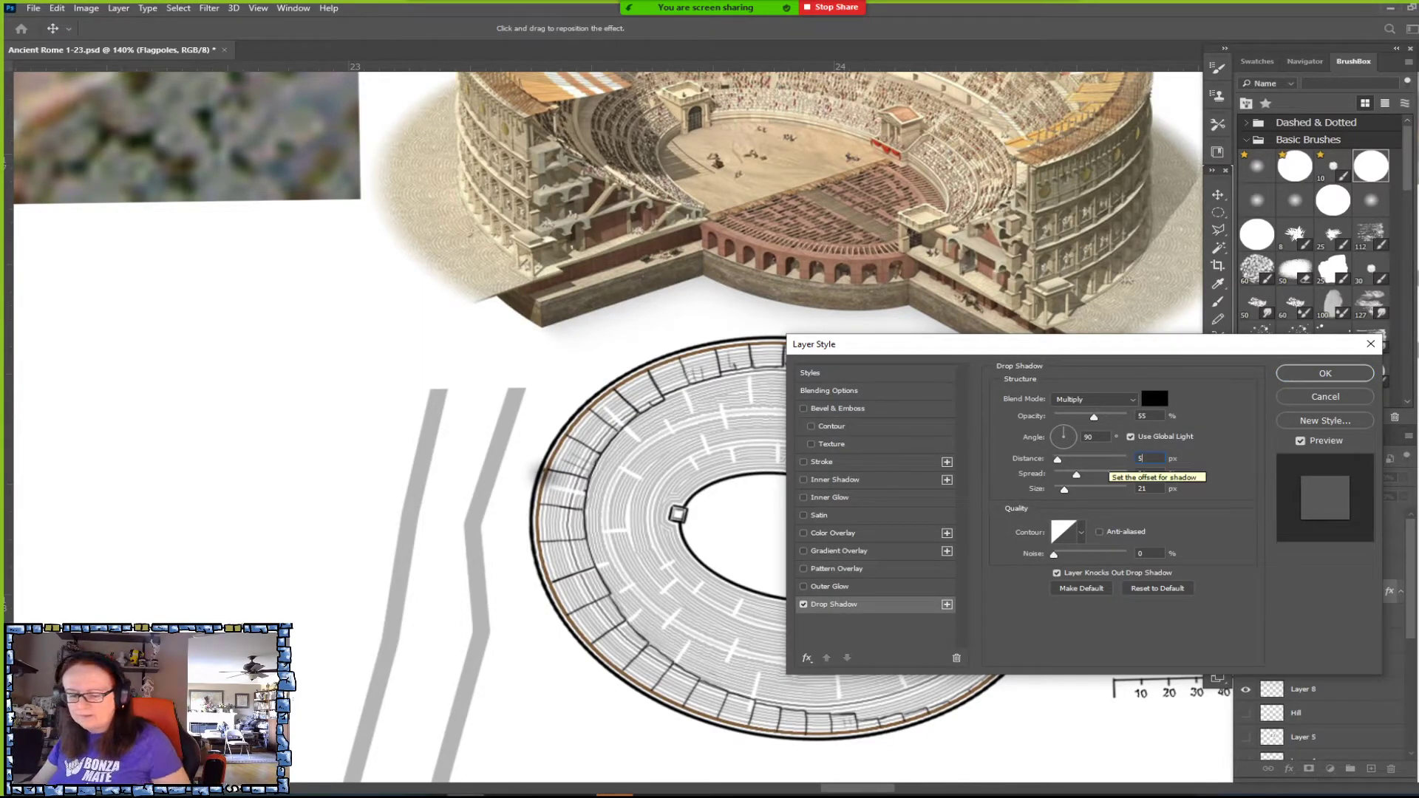
key(Tab)
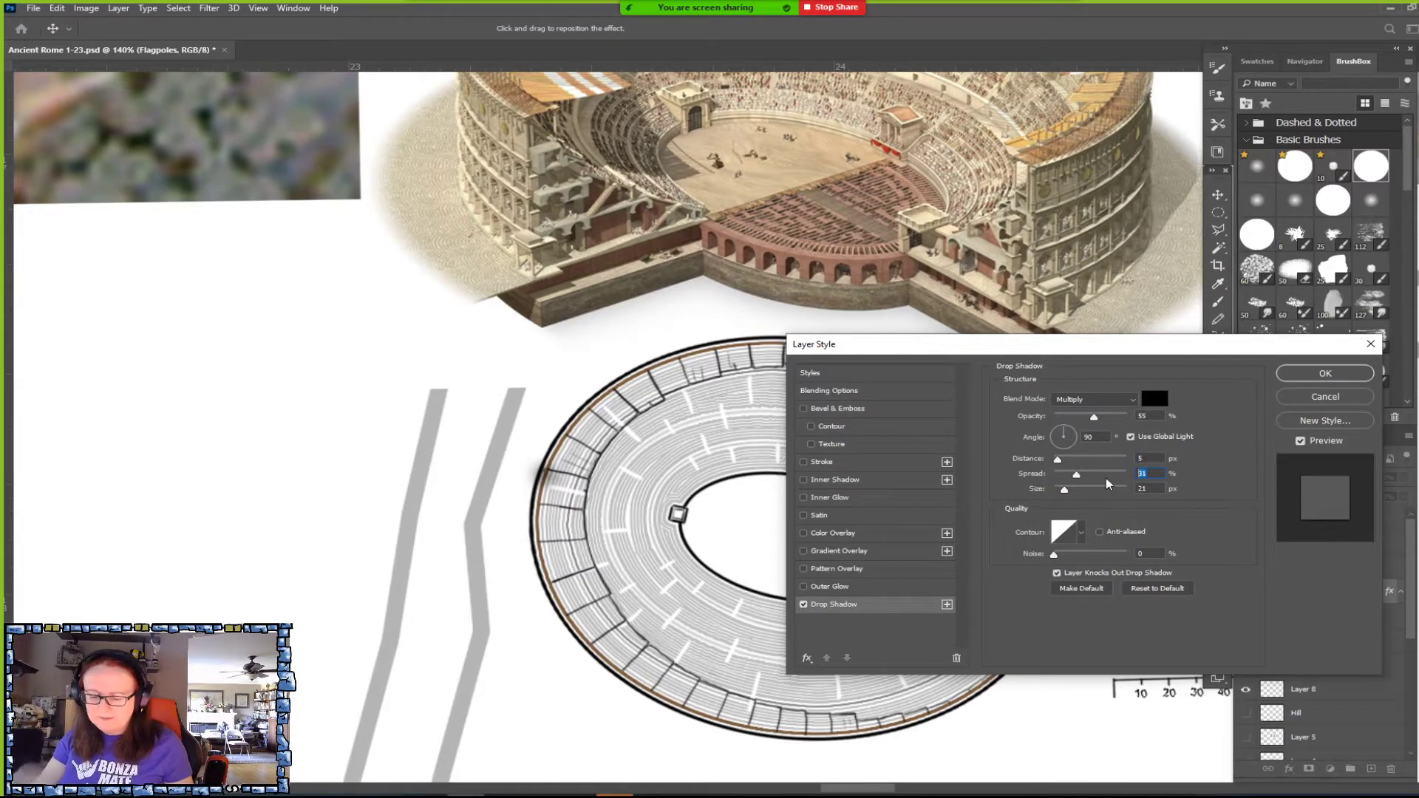
text(5)
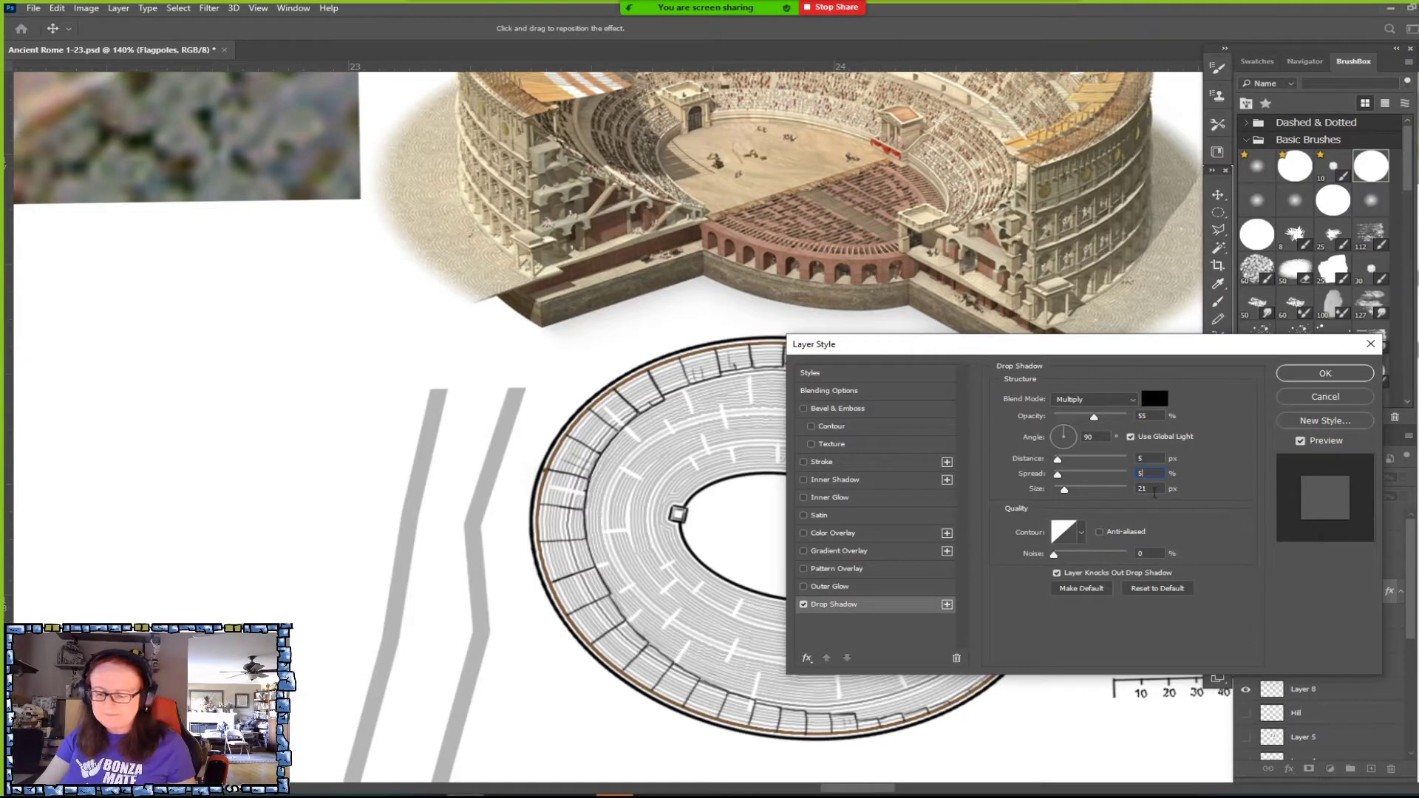
mouse_move(1065, 491)
mouse_down()
mouse_move(1122, 496)
mouse_move(1076, 494)
mouse_up()
drag(1062, 435, 1045, 433)
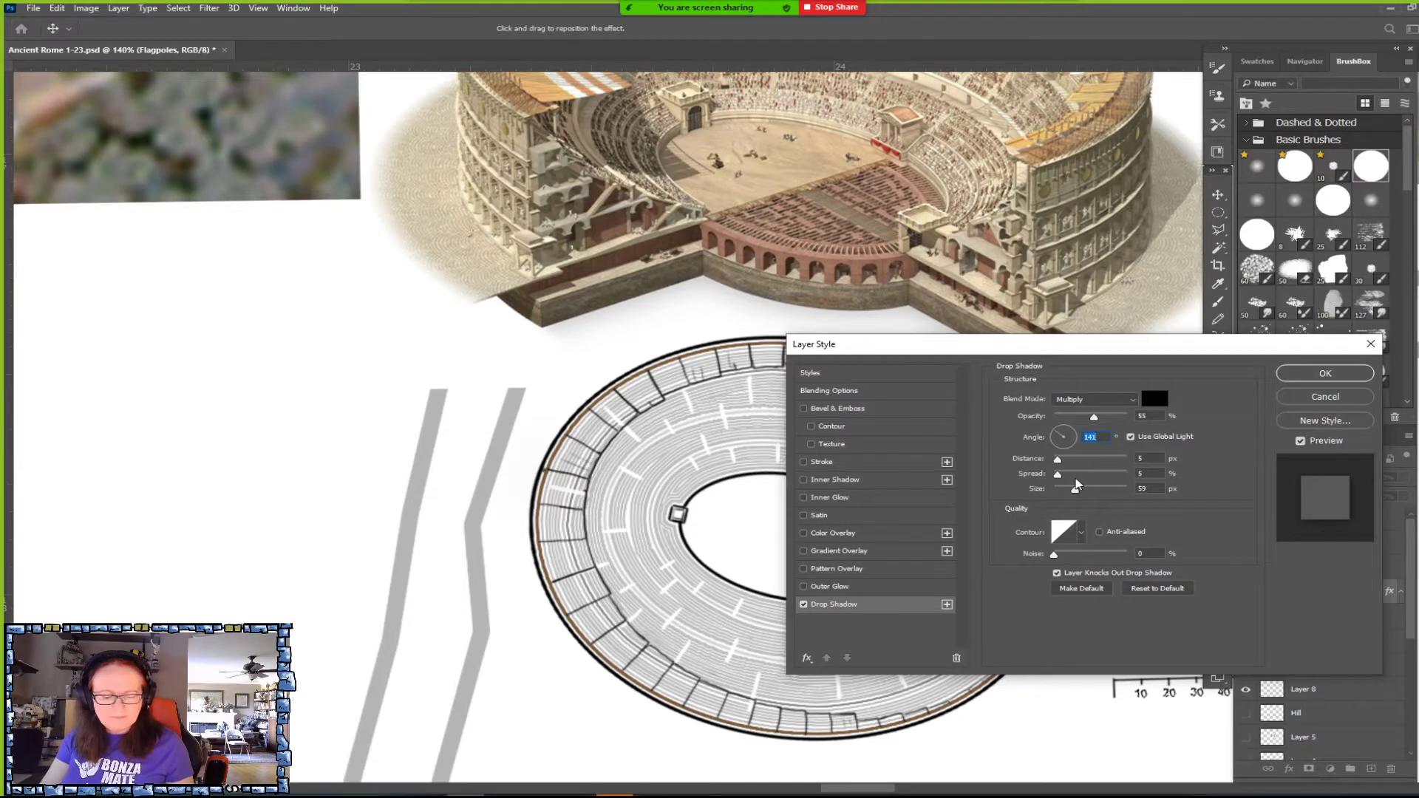
click(1323, 374)
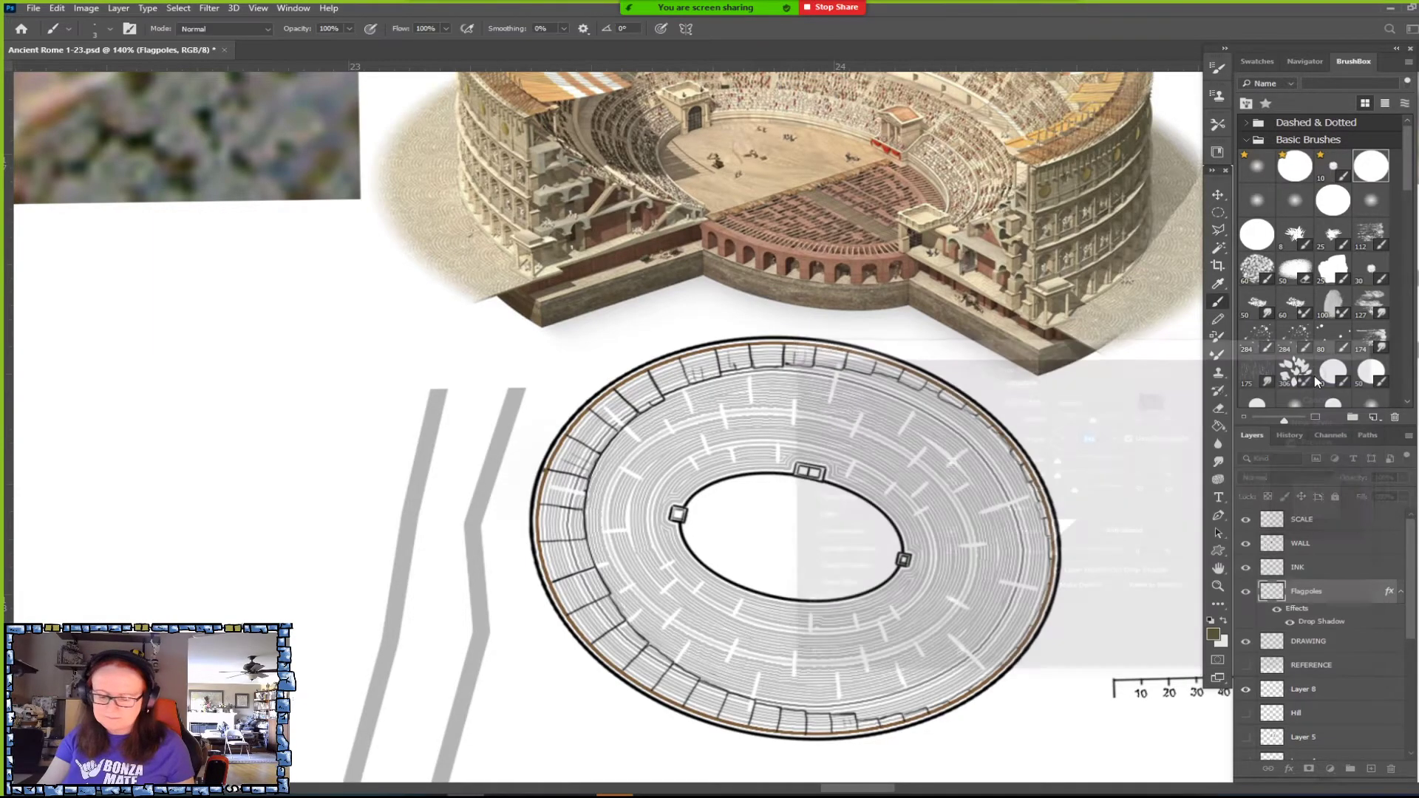
Paint a small flagpole dot in the arena's center and set the layer's drop shadow to 100% opacity, 0 px distance, 5% spread and 9 px size.
click(773, 524)
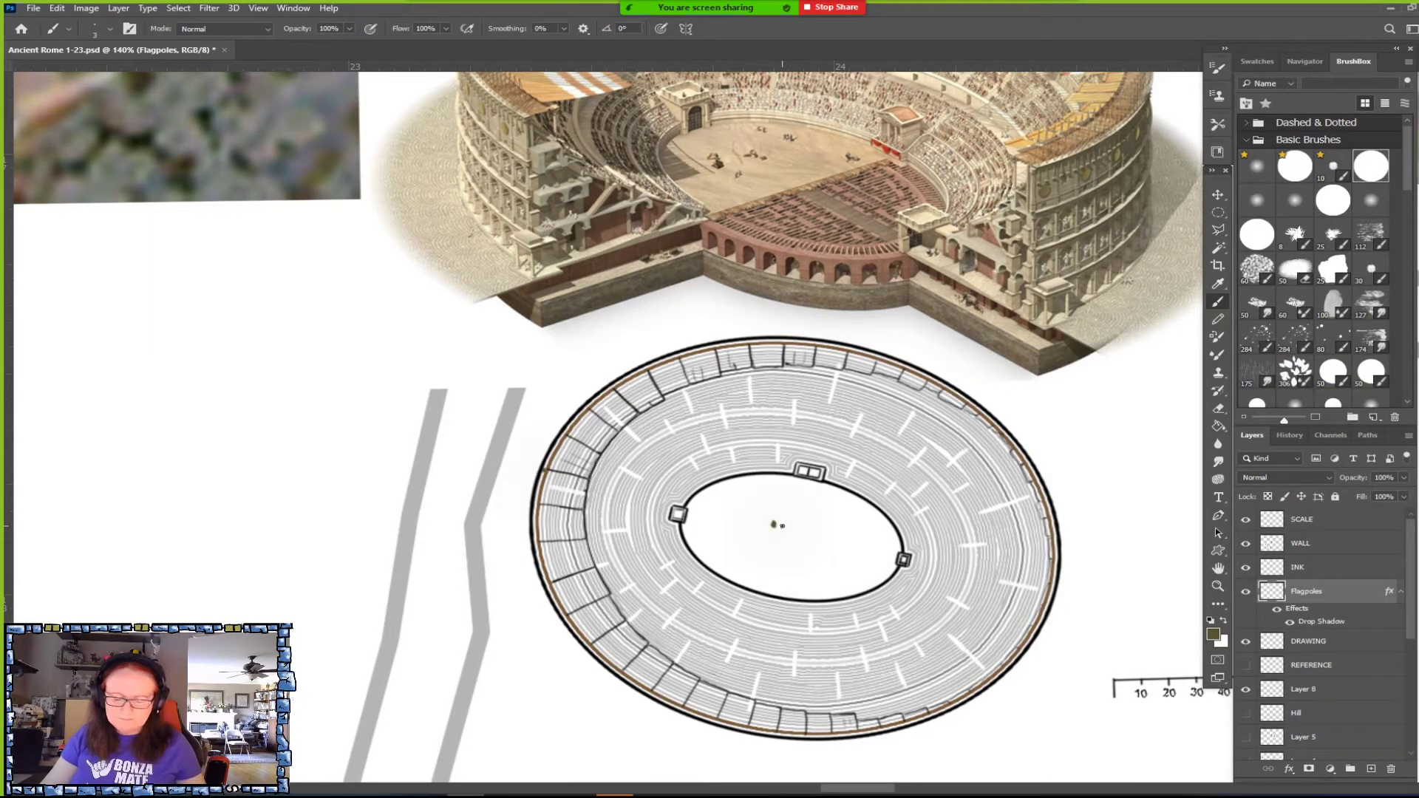
scroll(782, 526, up, 4)
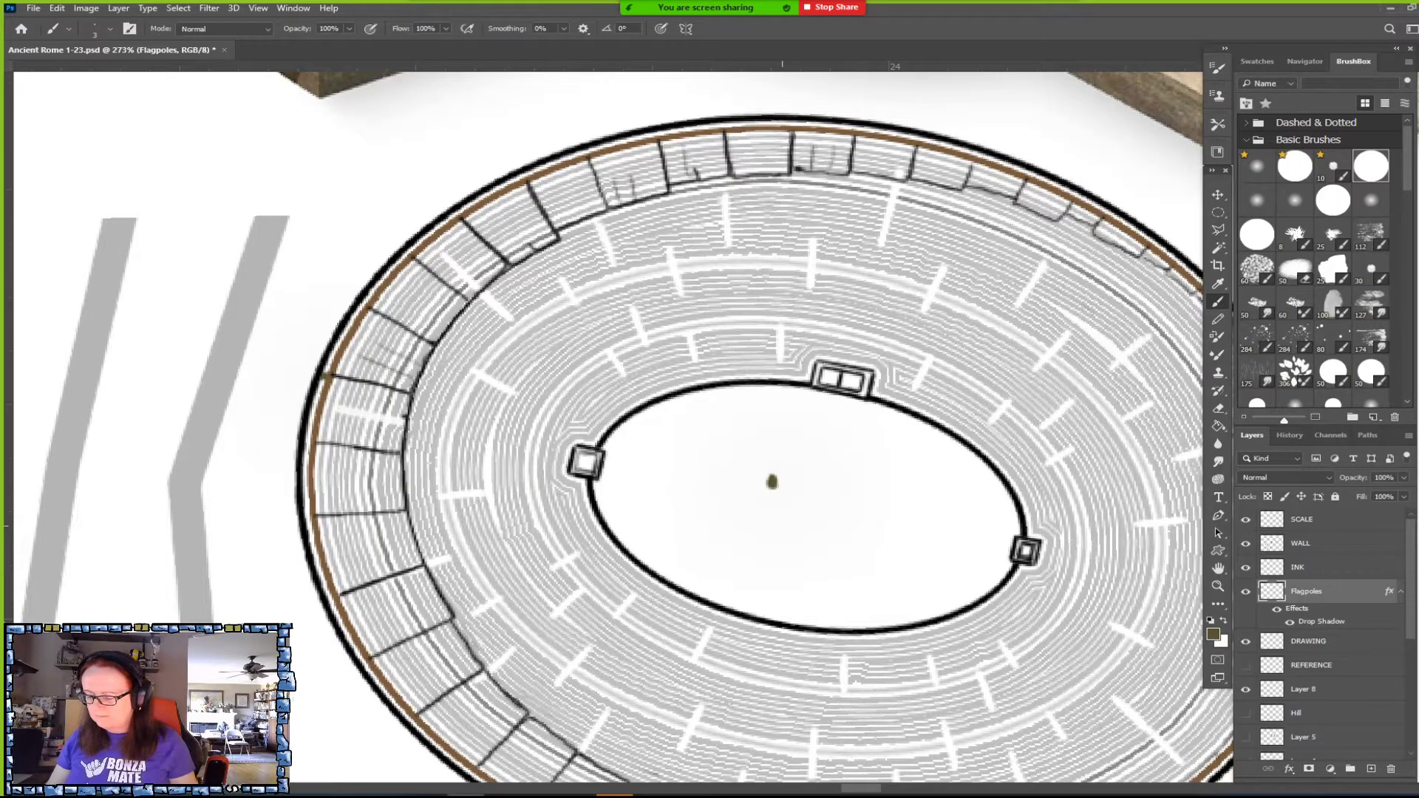
double_click(1344, 596)
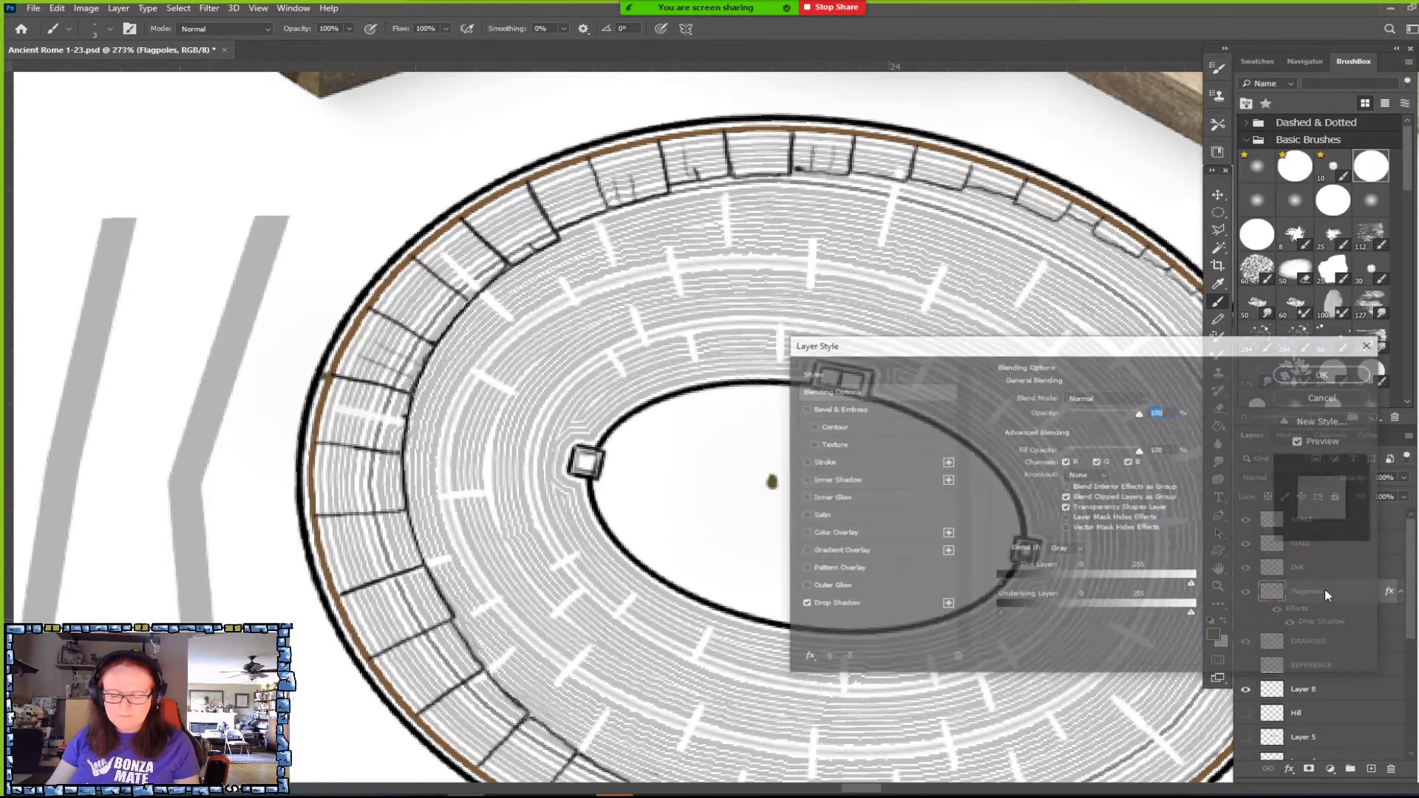
drag(1050, 347, 1110, 295)
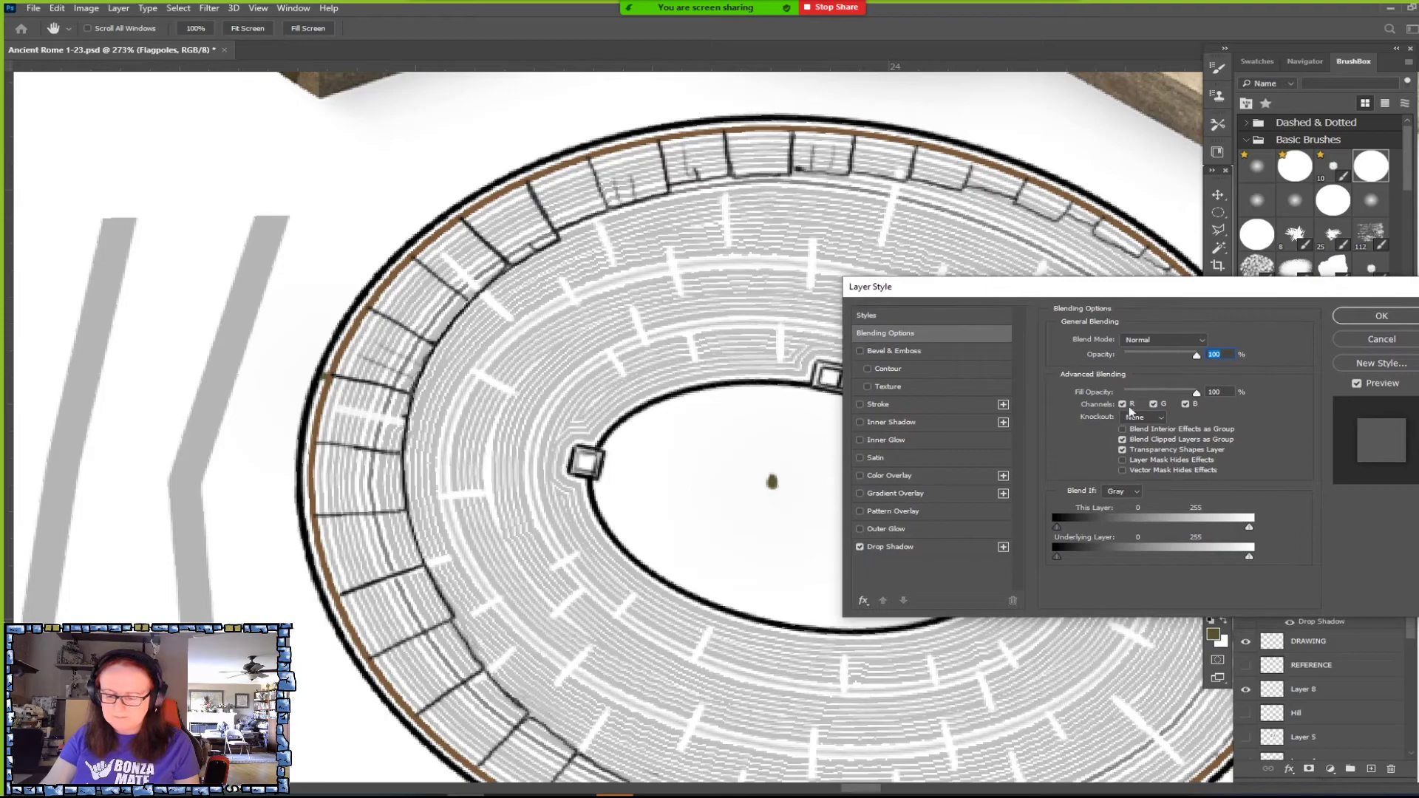
click(928, 552)
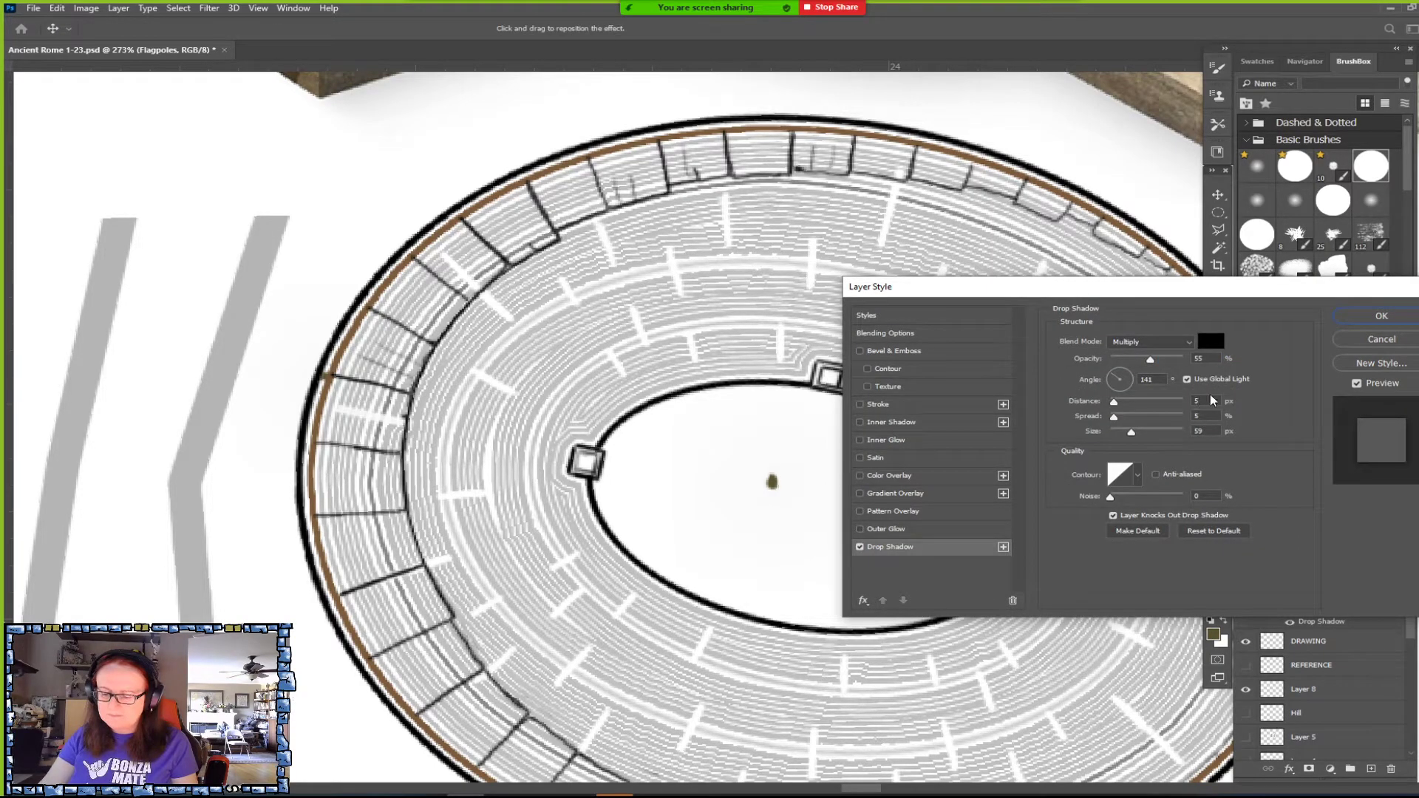
mouse_move(1113, 401)
mouse_down()
mouse_move(1162, 407)
mouse_move(1101, 404)
mouse_move(1131, 419)
mouse_move(1109, 418)
mouse_up()
text(5)
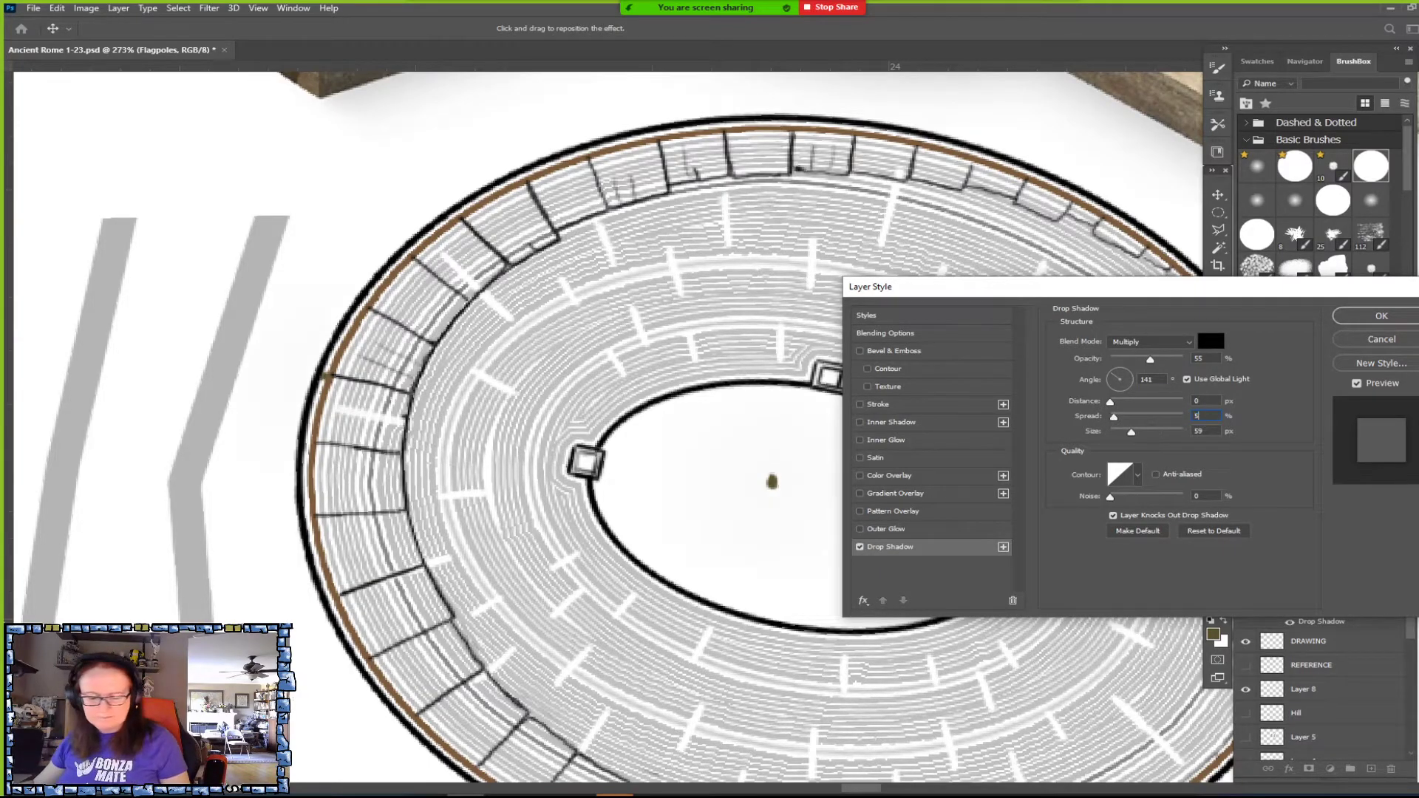
drag(1153, 430, 1117, 433)
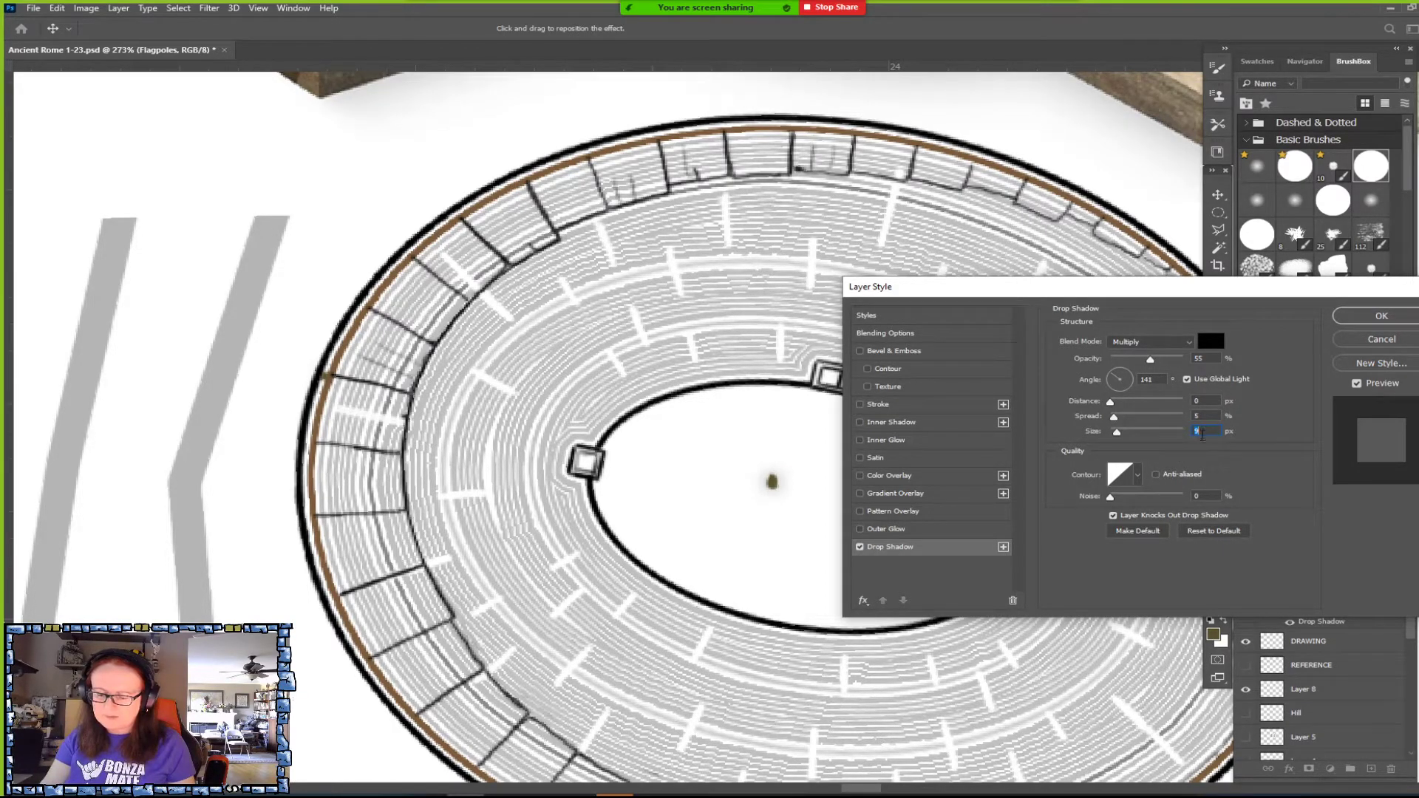
drag(1150, 359, 1183, 359)
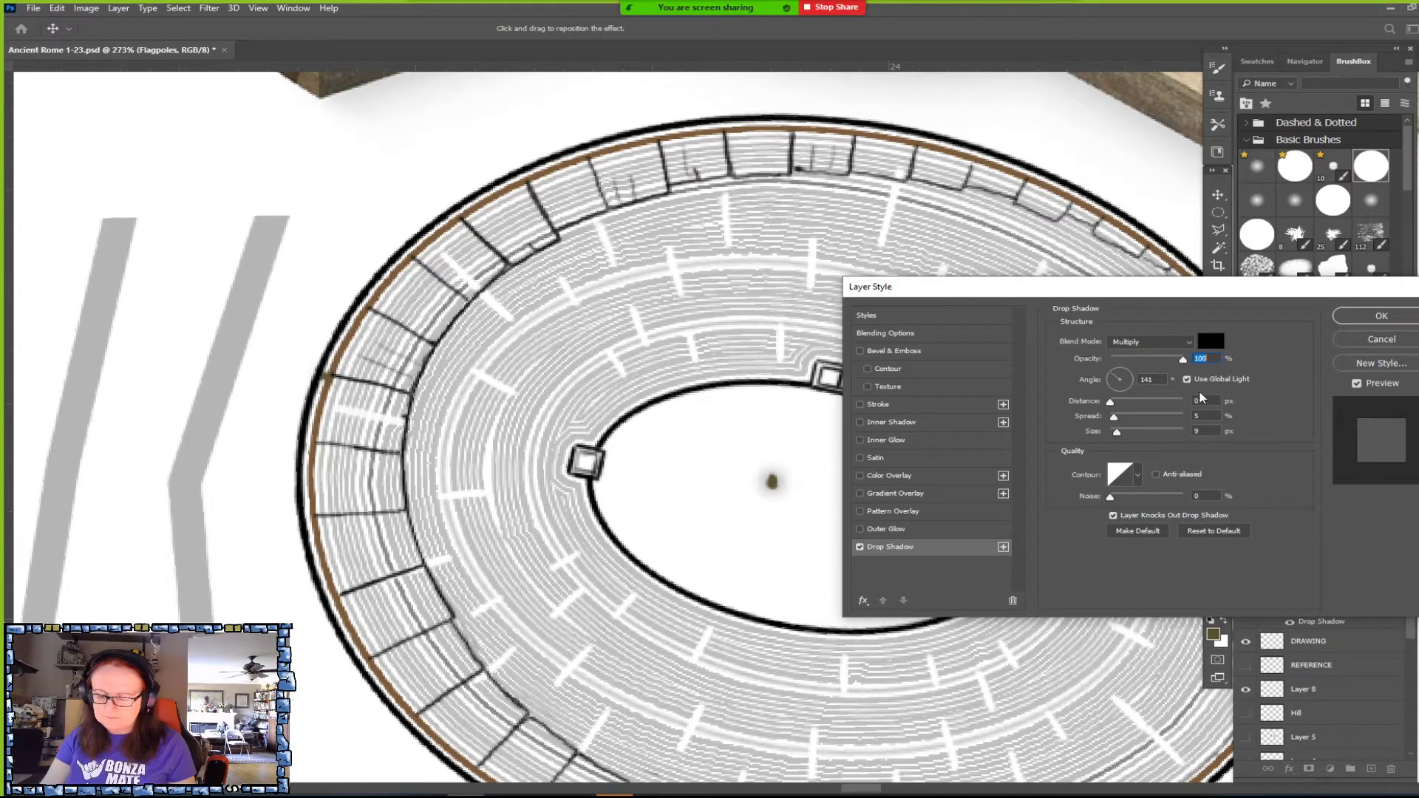
Set the Flagpoles drop shadow's distance to 3 px.
click(1205, 401)
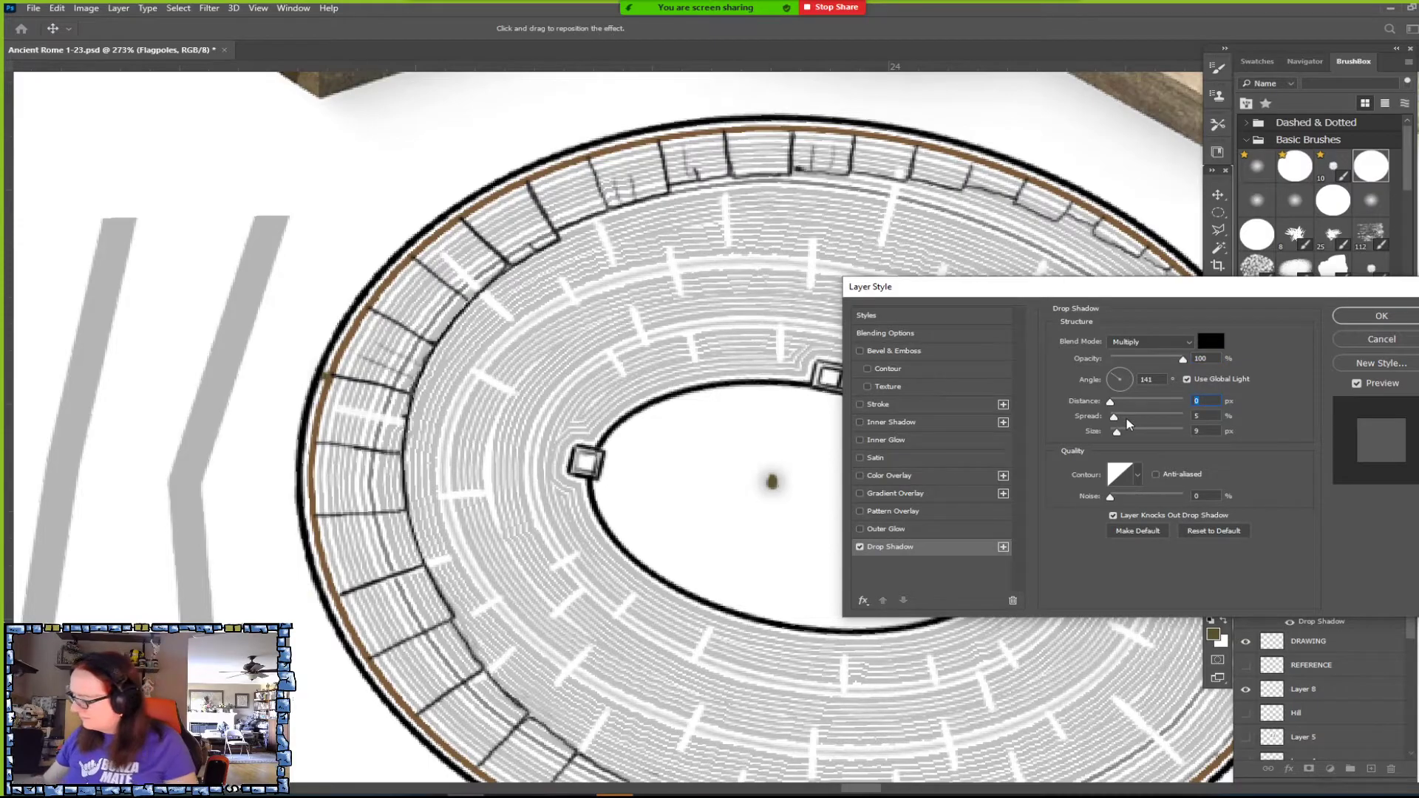
text(5)
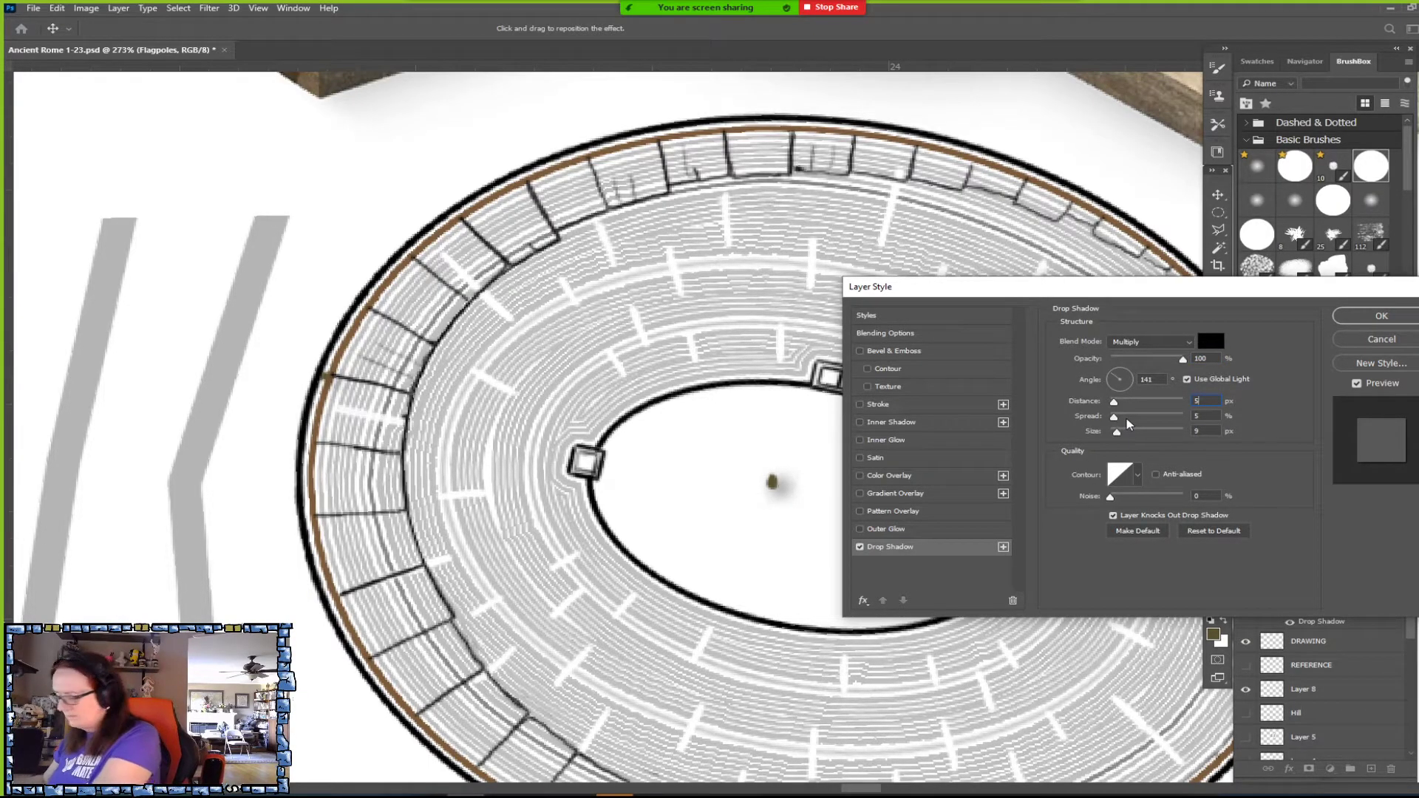
key(BackSpace)
text(3)
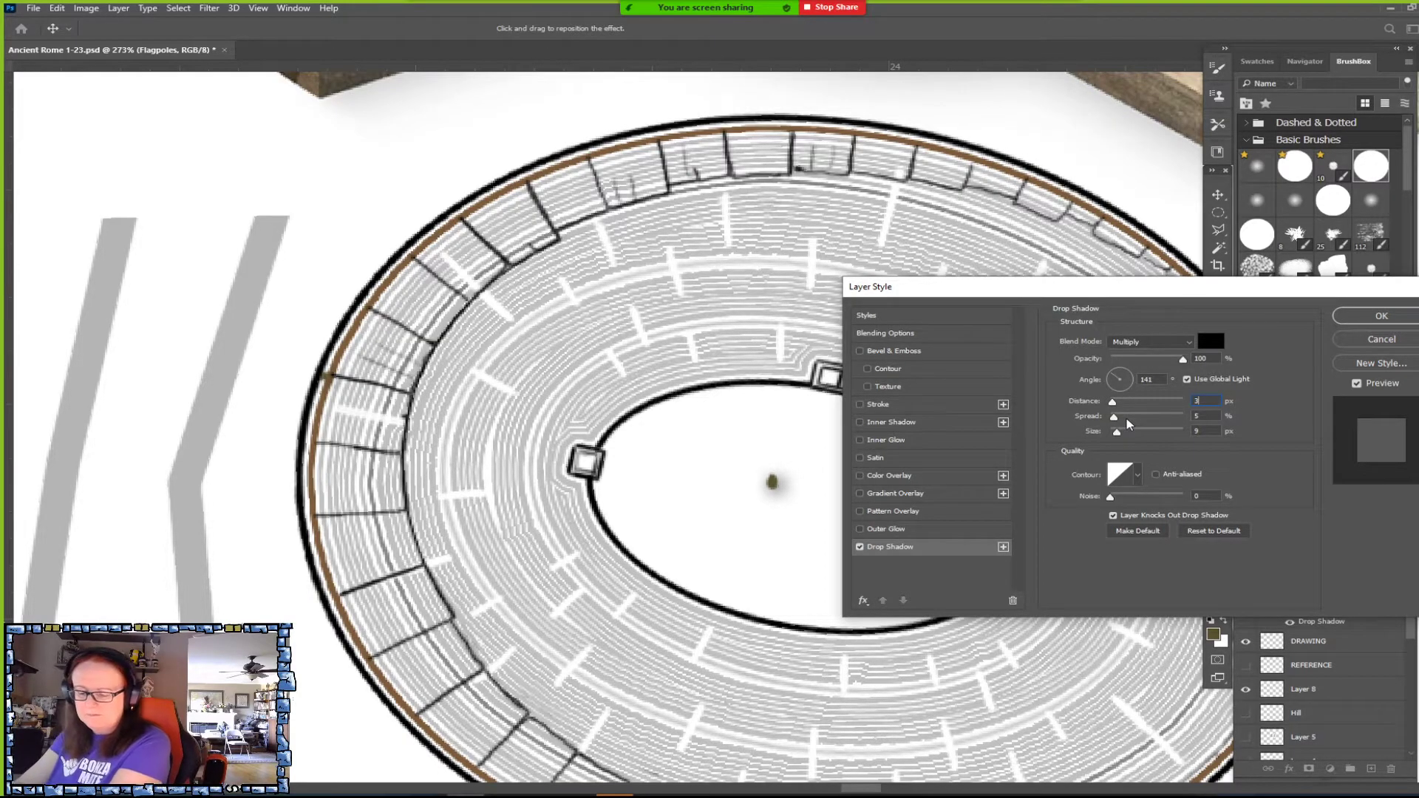
Try drop shadow spreads of 15% and 24% on the Flagpoles layer.
click(1210, 418)
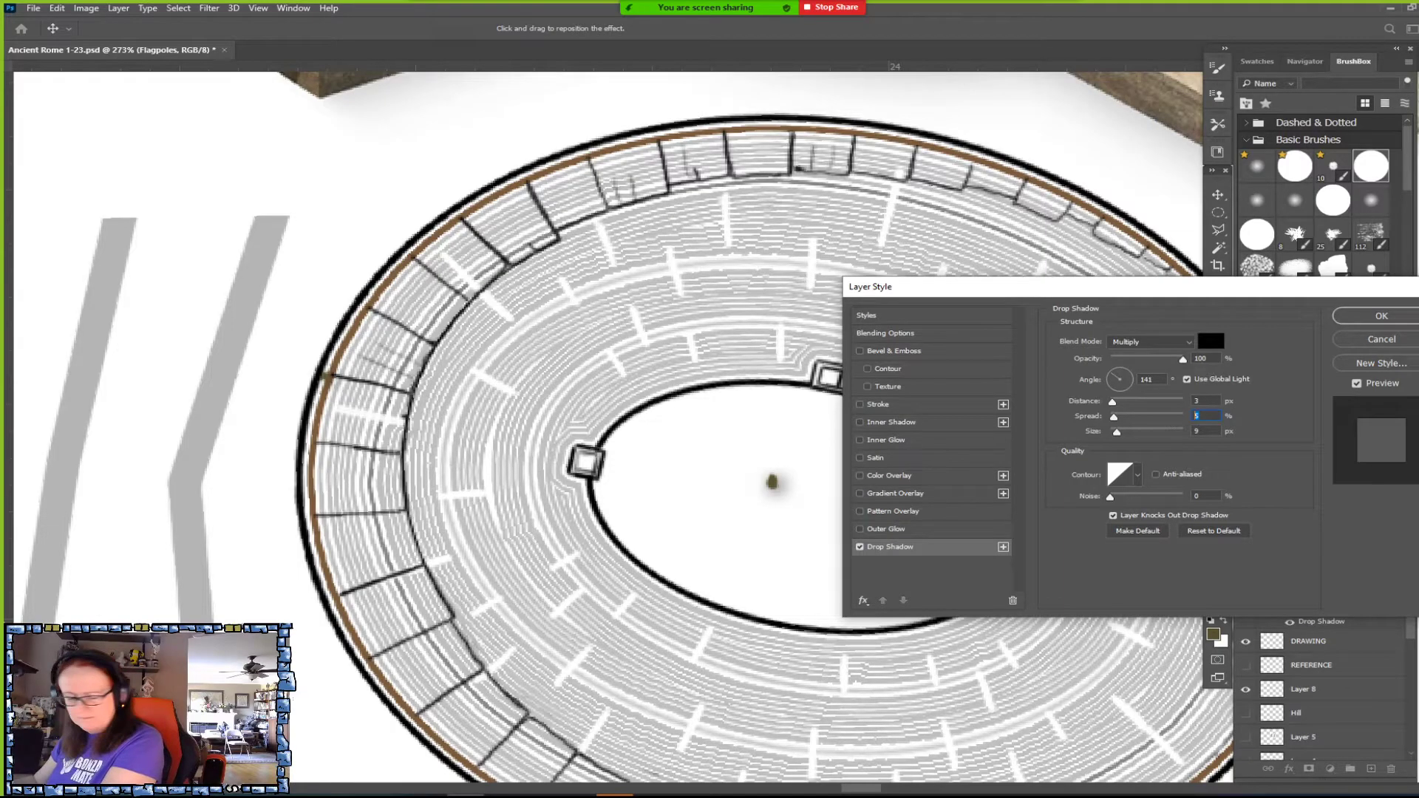
text(15)
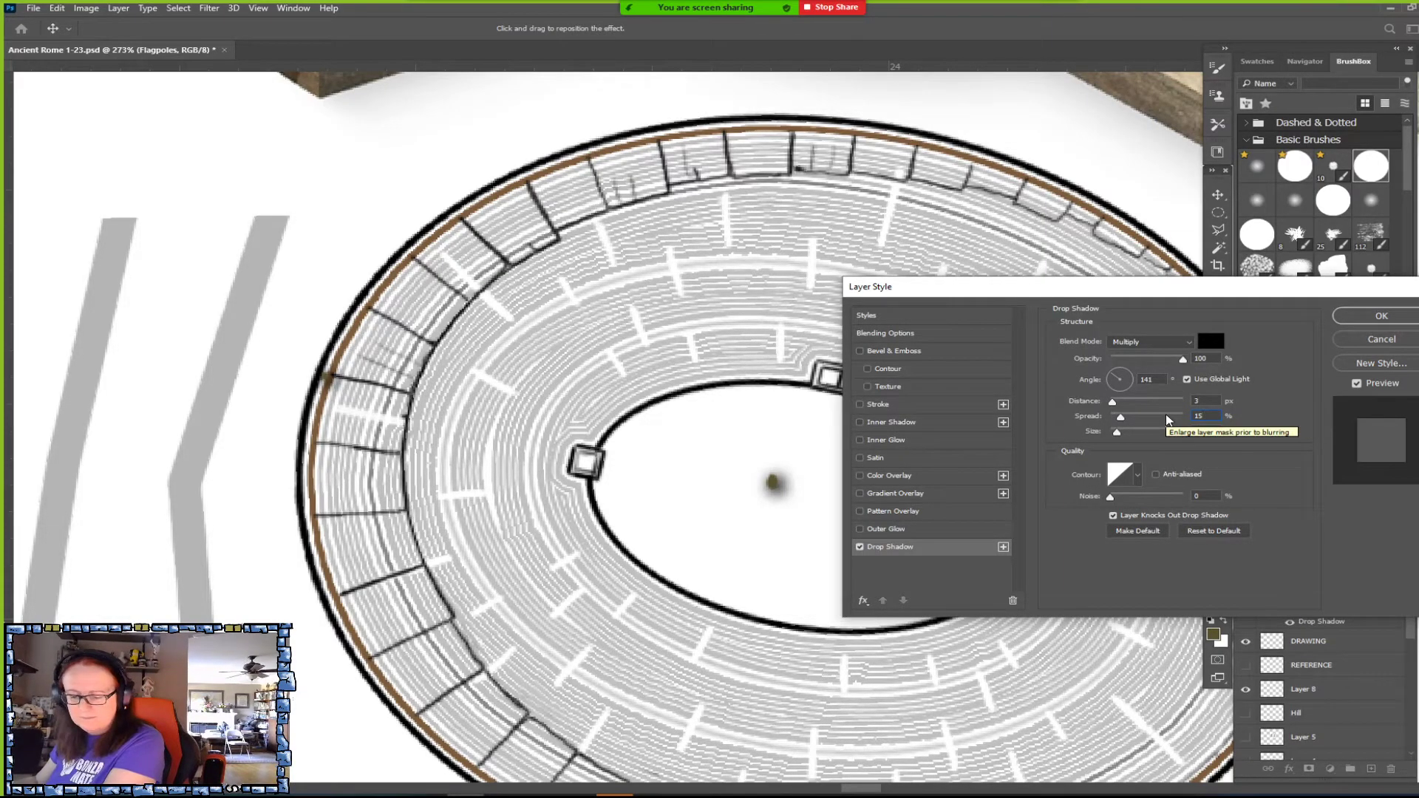
key(BackSpace)
key(BackSpace)
text(2)
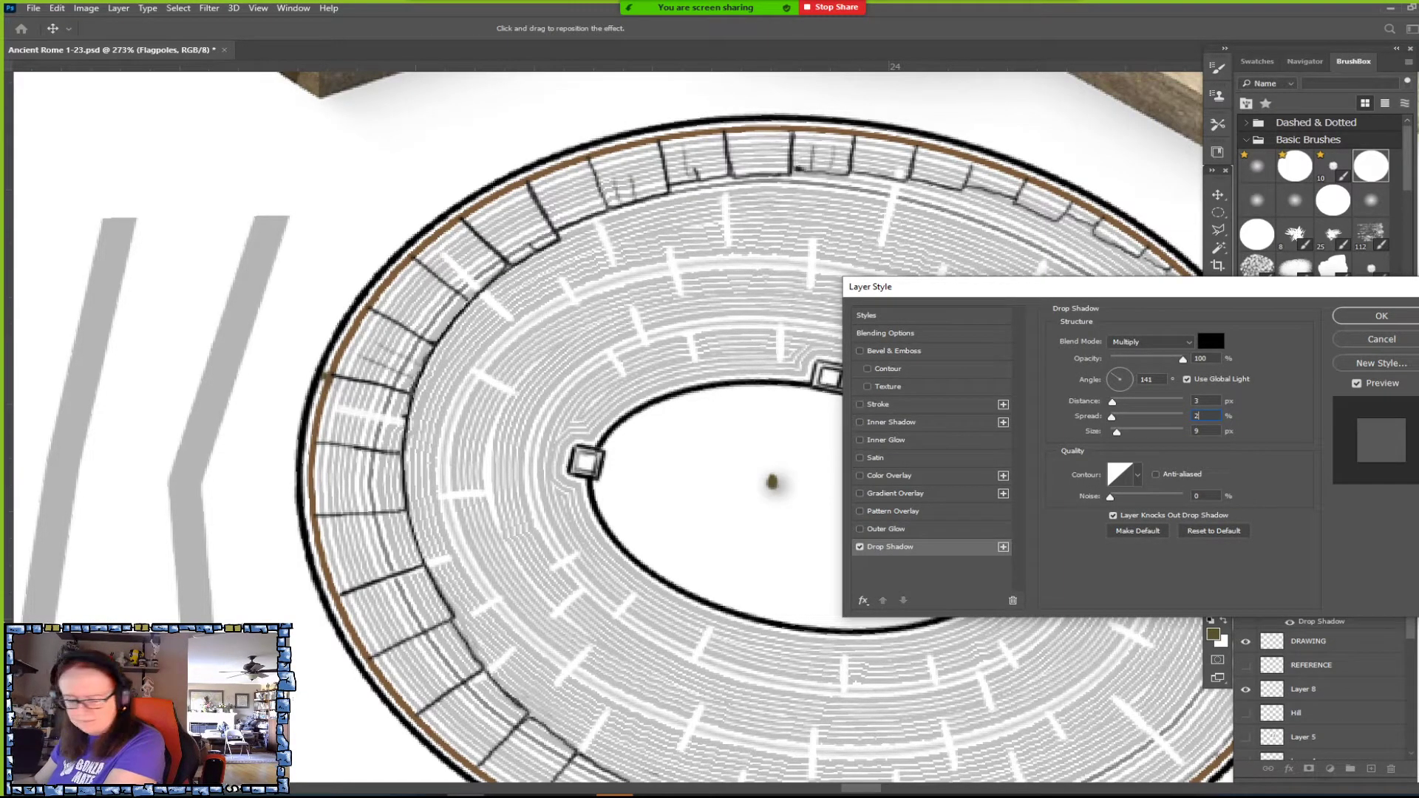
text(4)
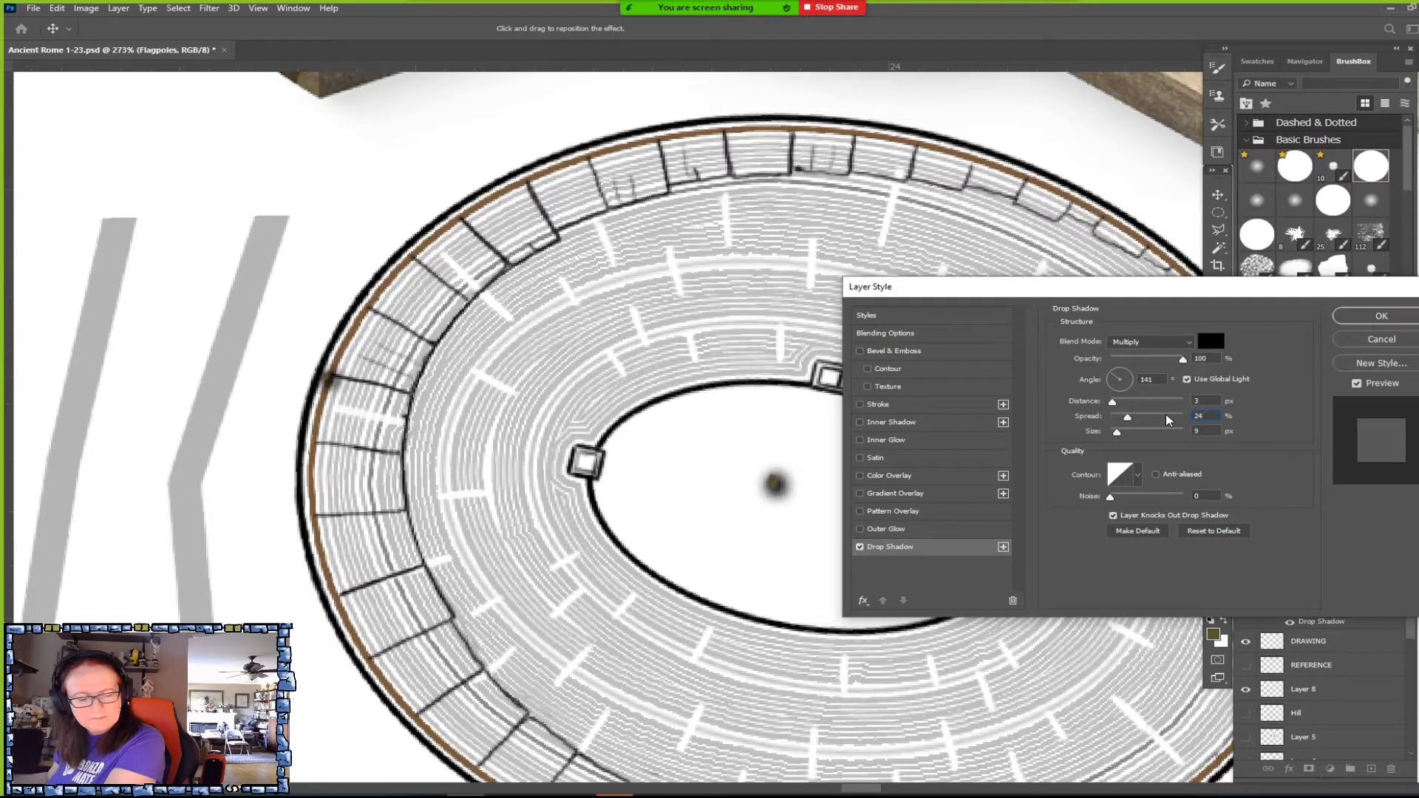
Try drop shadow sizes of 25, 15, 19 and 5 px on the Flagpoles layer.
key(Tab)
text(25)
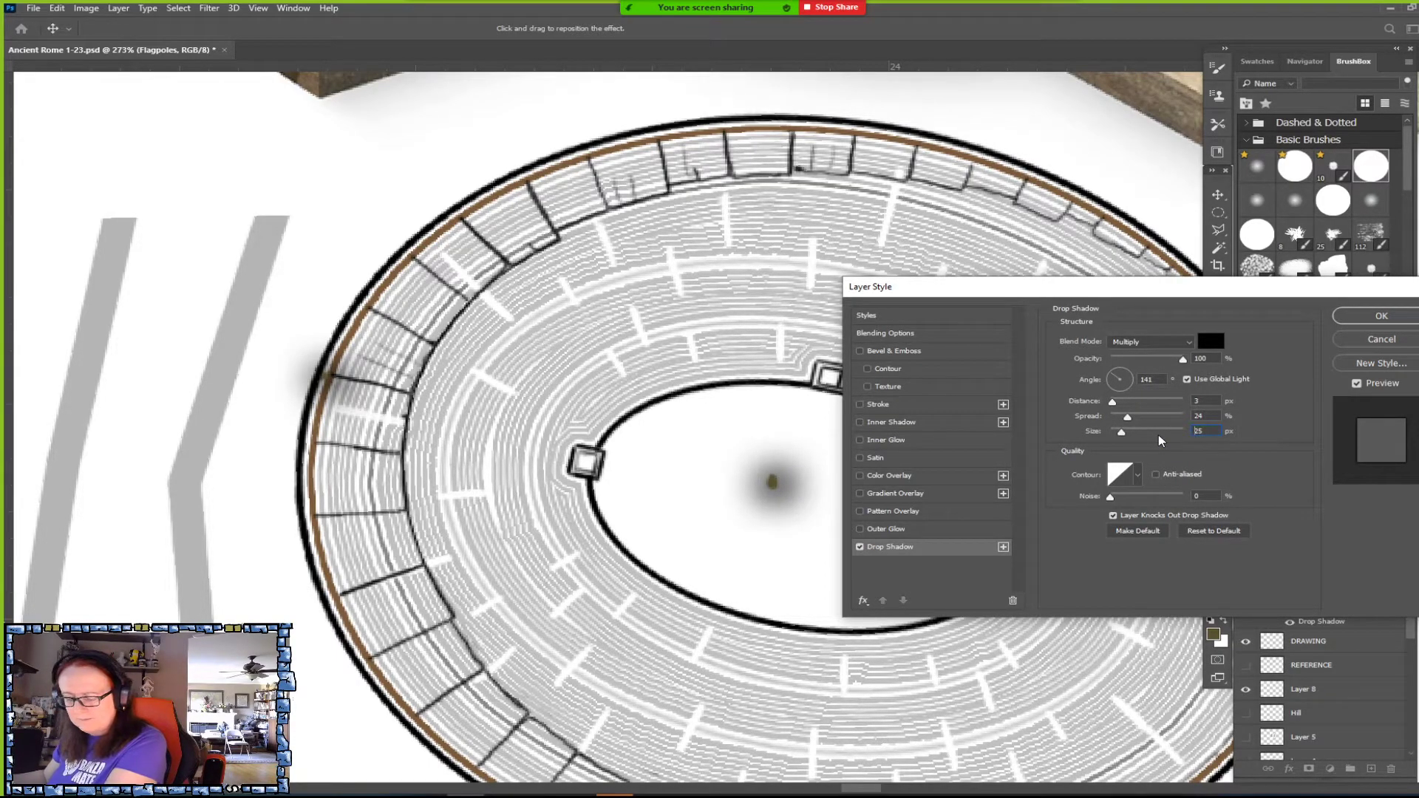
key(ctrl+a)
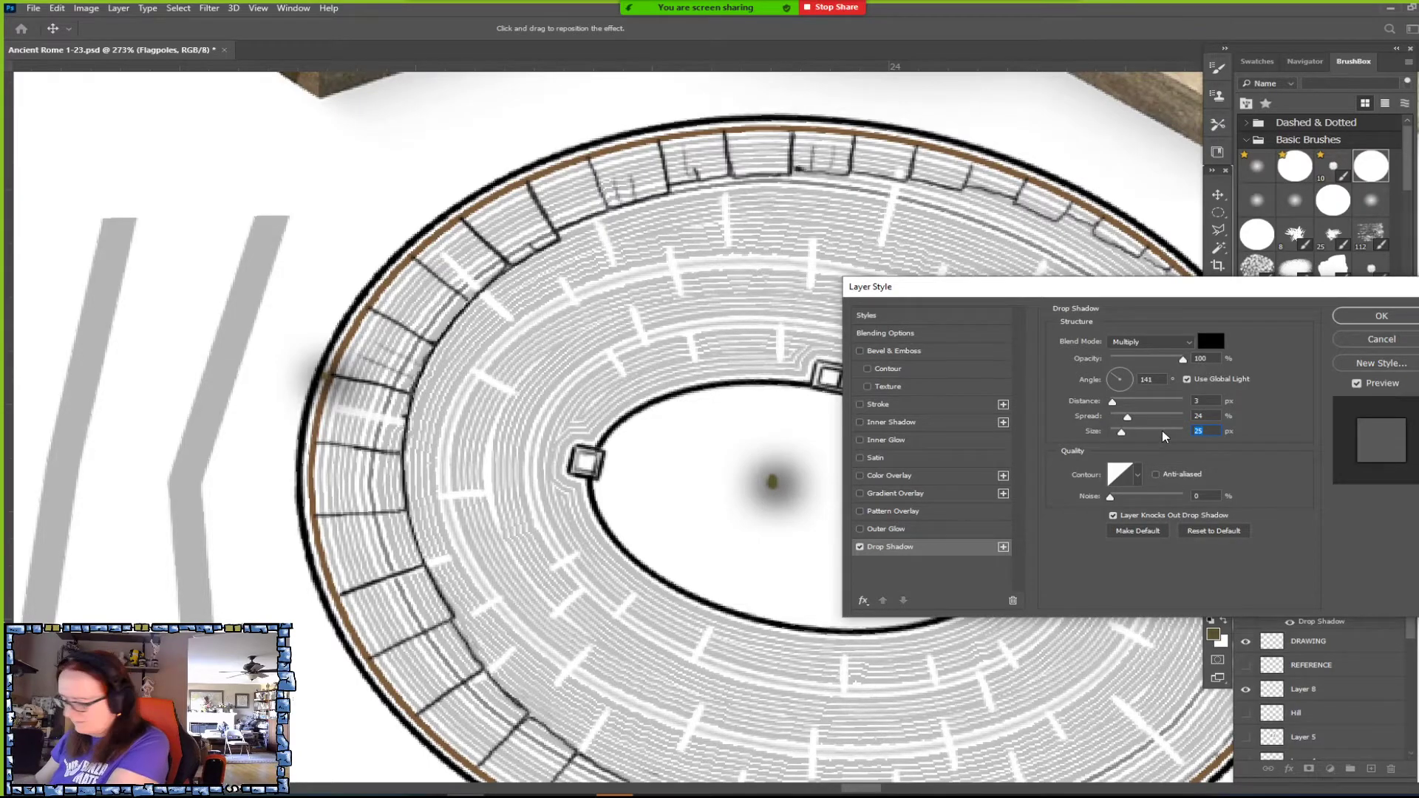
text(15)
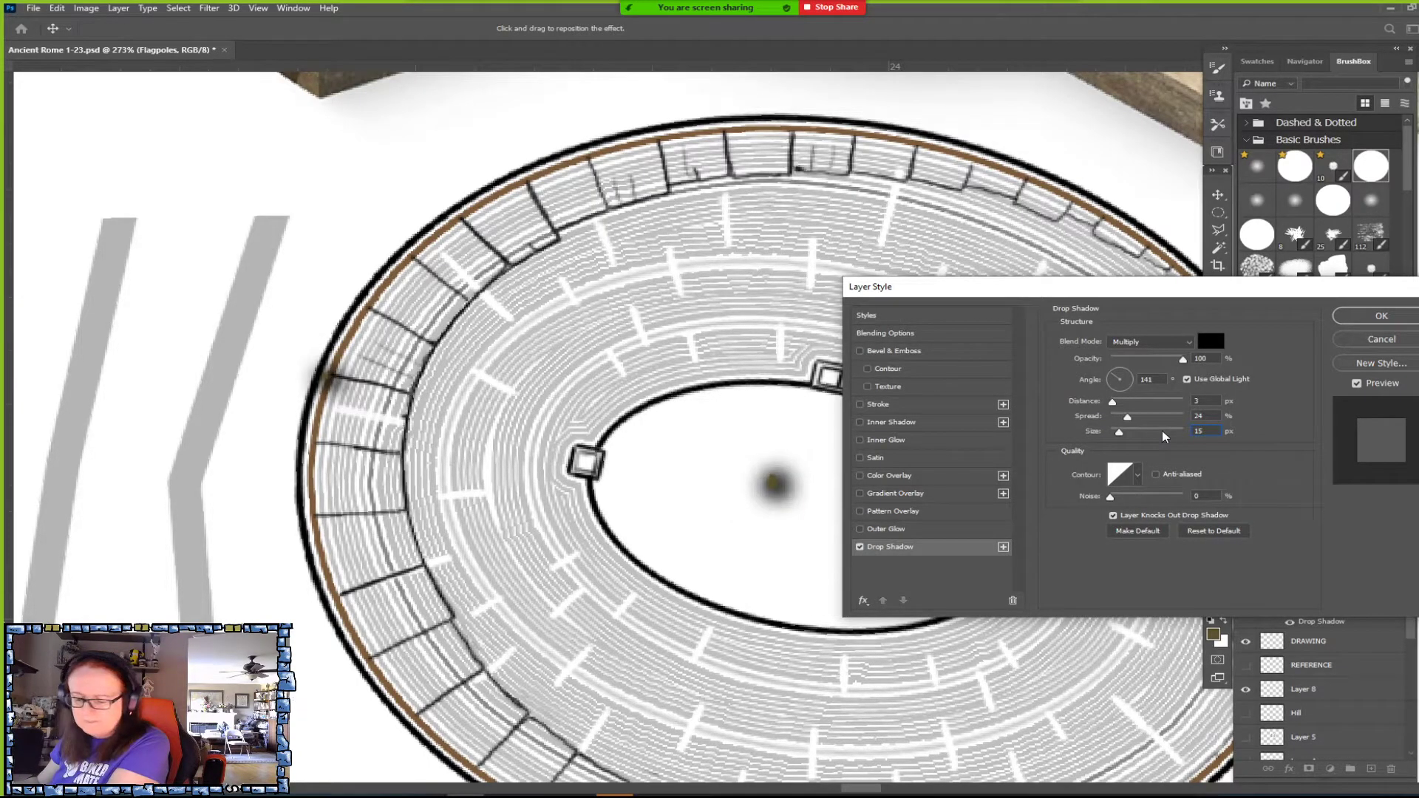
key(BackSpace)
text(9)
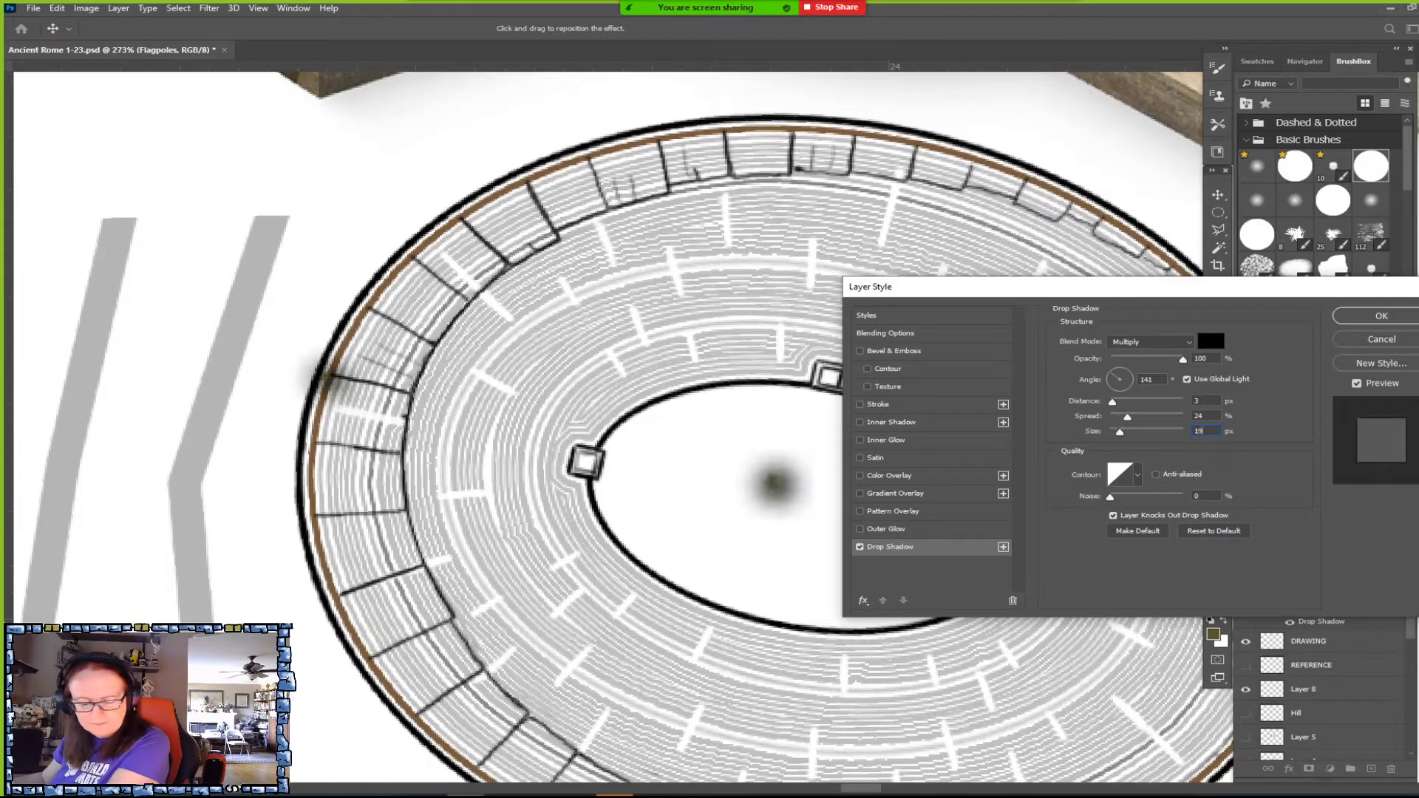
key(BackSpace)
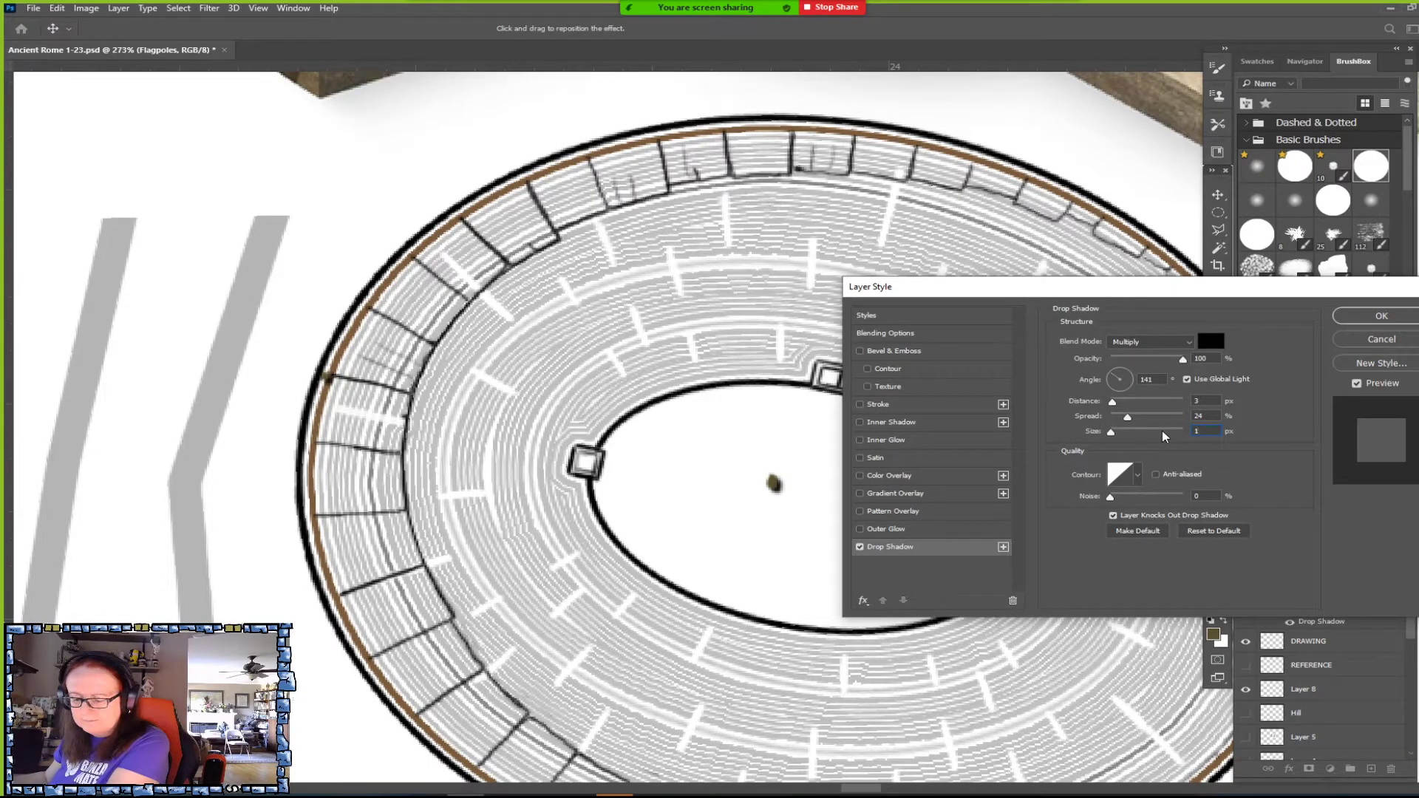
text(5)
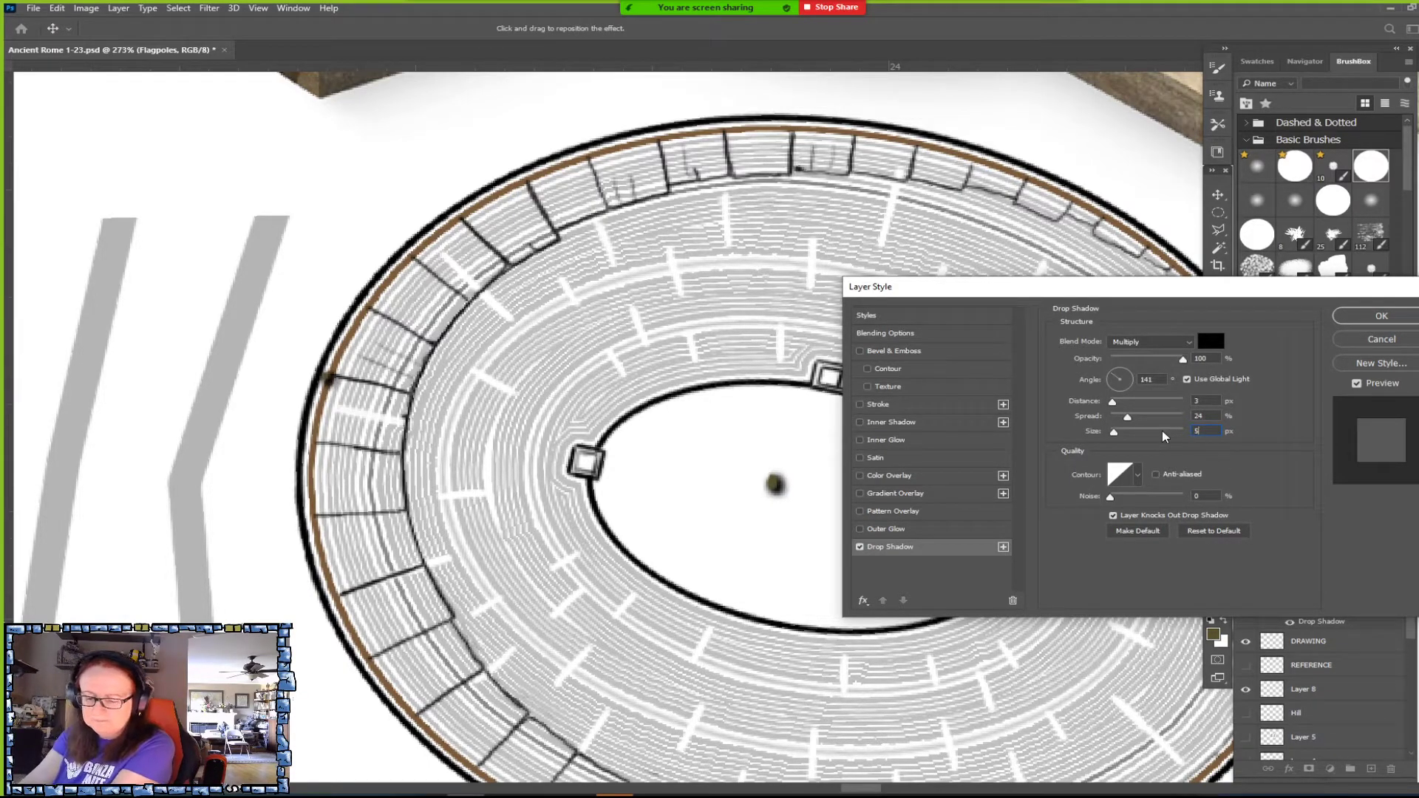
Set the drop shadow's spread to 9% and size to 4 px, keep the distance at 3 px, and apply the layer style.
mouse_move(1127, 417)
mouse_down()
mouse_move(1186, 418)
mouse_move(1121, 419)
mouse_up()
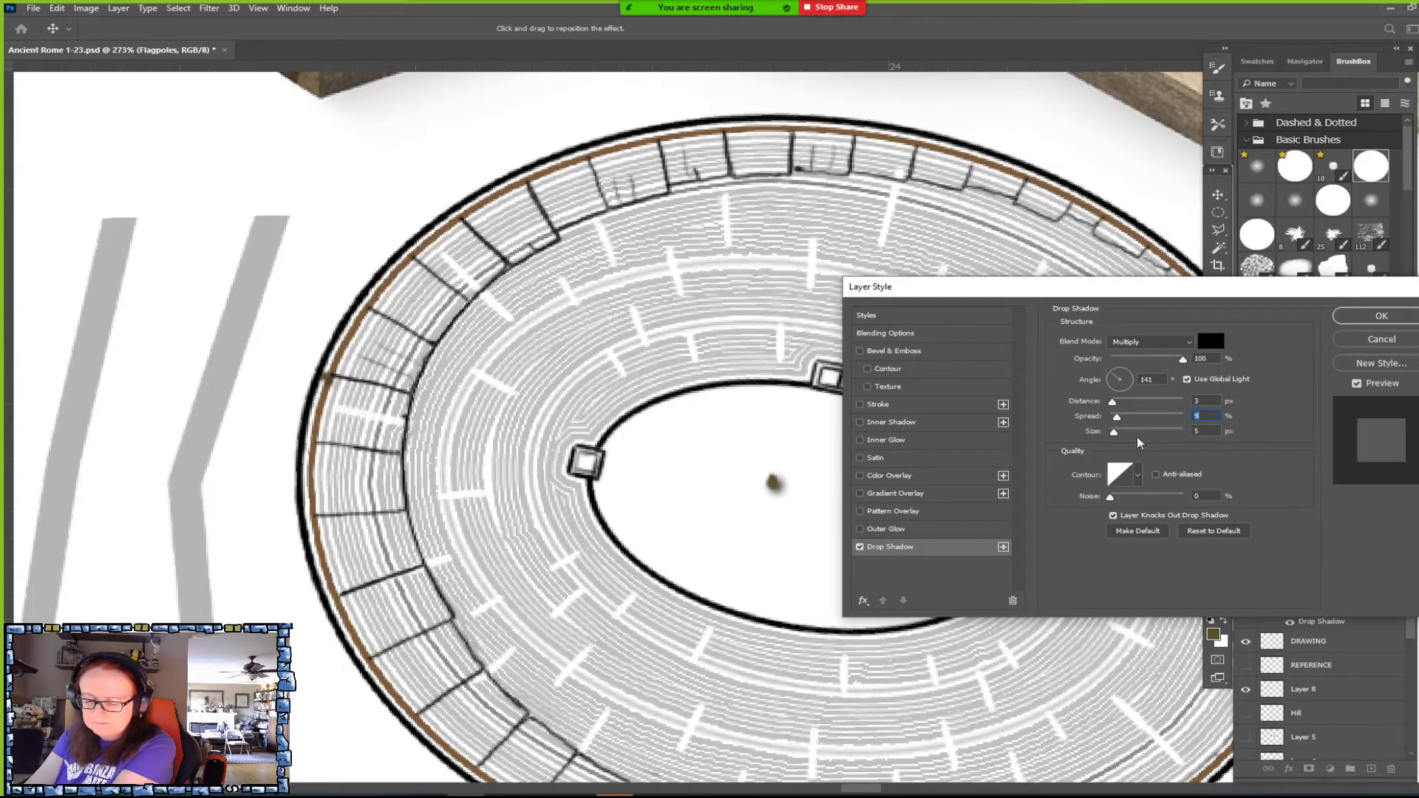
mouse_move(1114, 435)
mouse_down()
mouse_move(1149, 435)
mouse_move(1113, 434)
mouse_up()
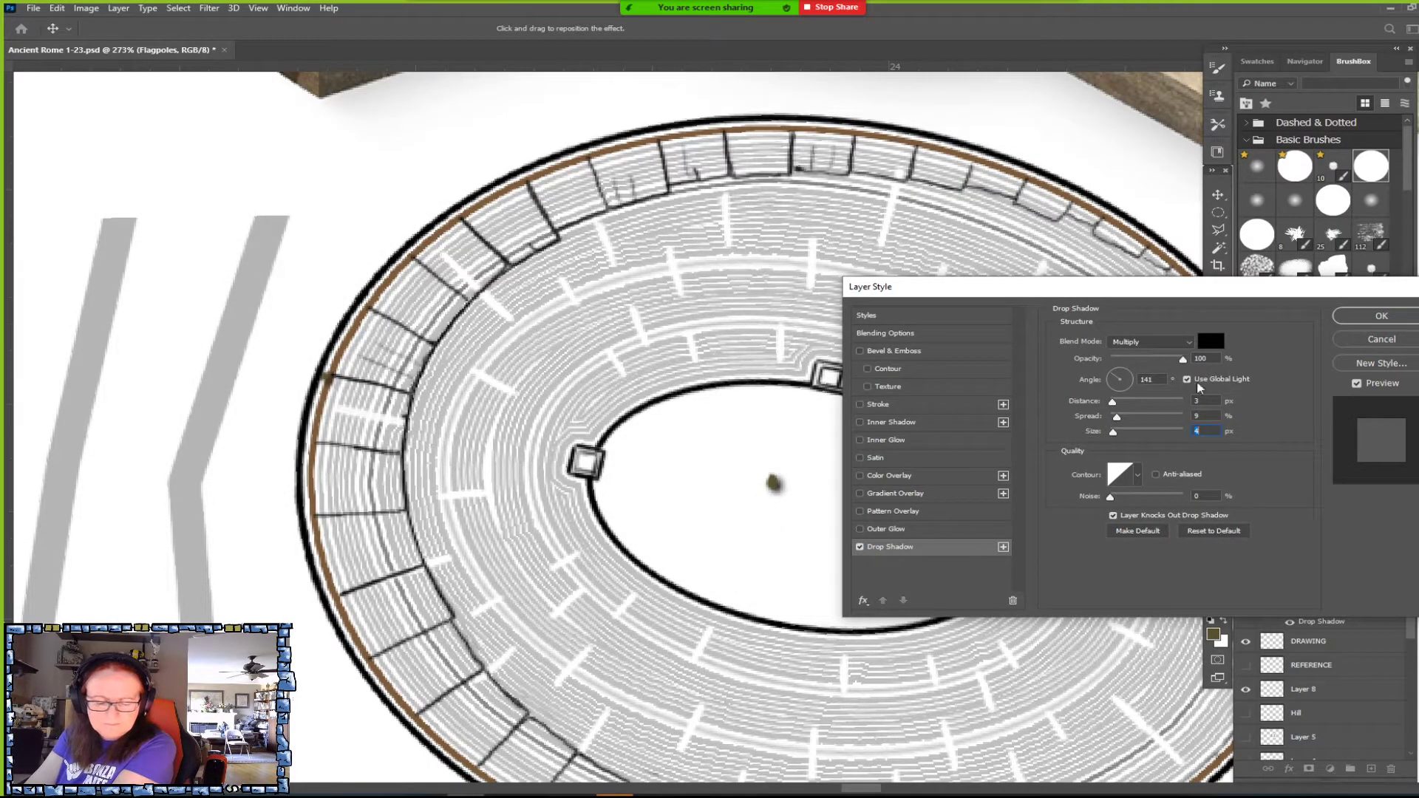
drag(1112, 405, 1112, 404)
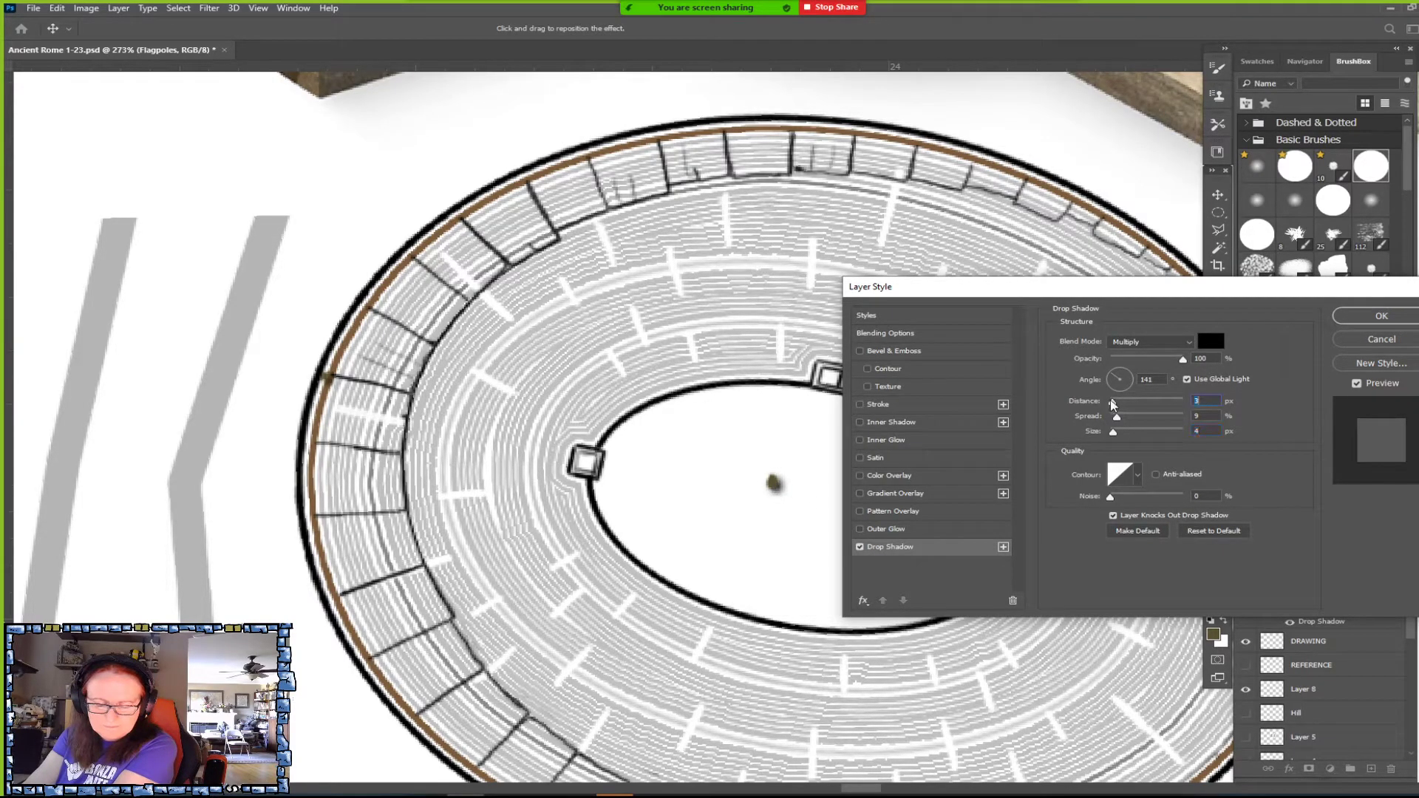
click(1364, 314)
scroll(623, 427, down, 4)
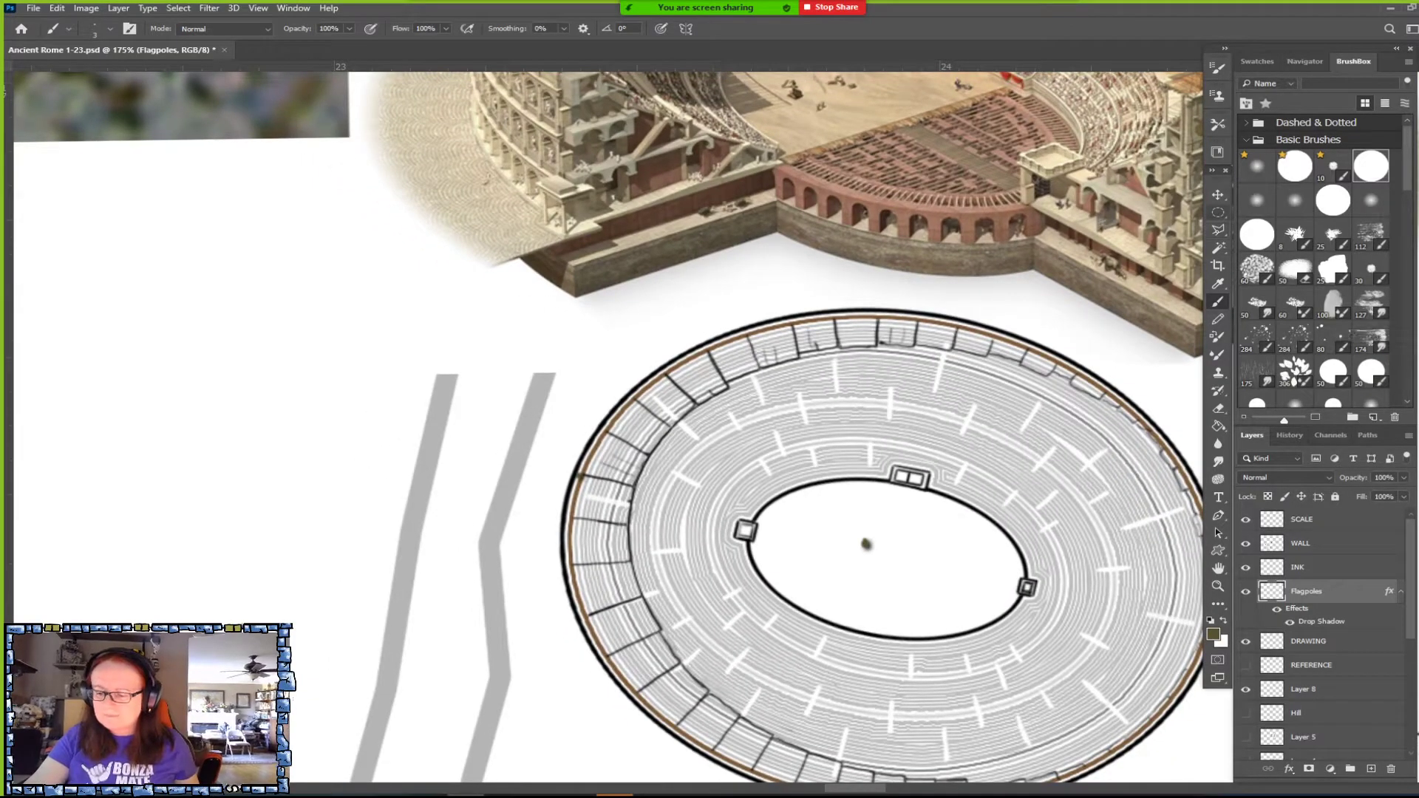
Select the test flagpole in the Colosseum's arena with an elliptical marquee, delete it, and clear the selection.
key(m)
drag(849, 562, 894, 519)
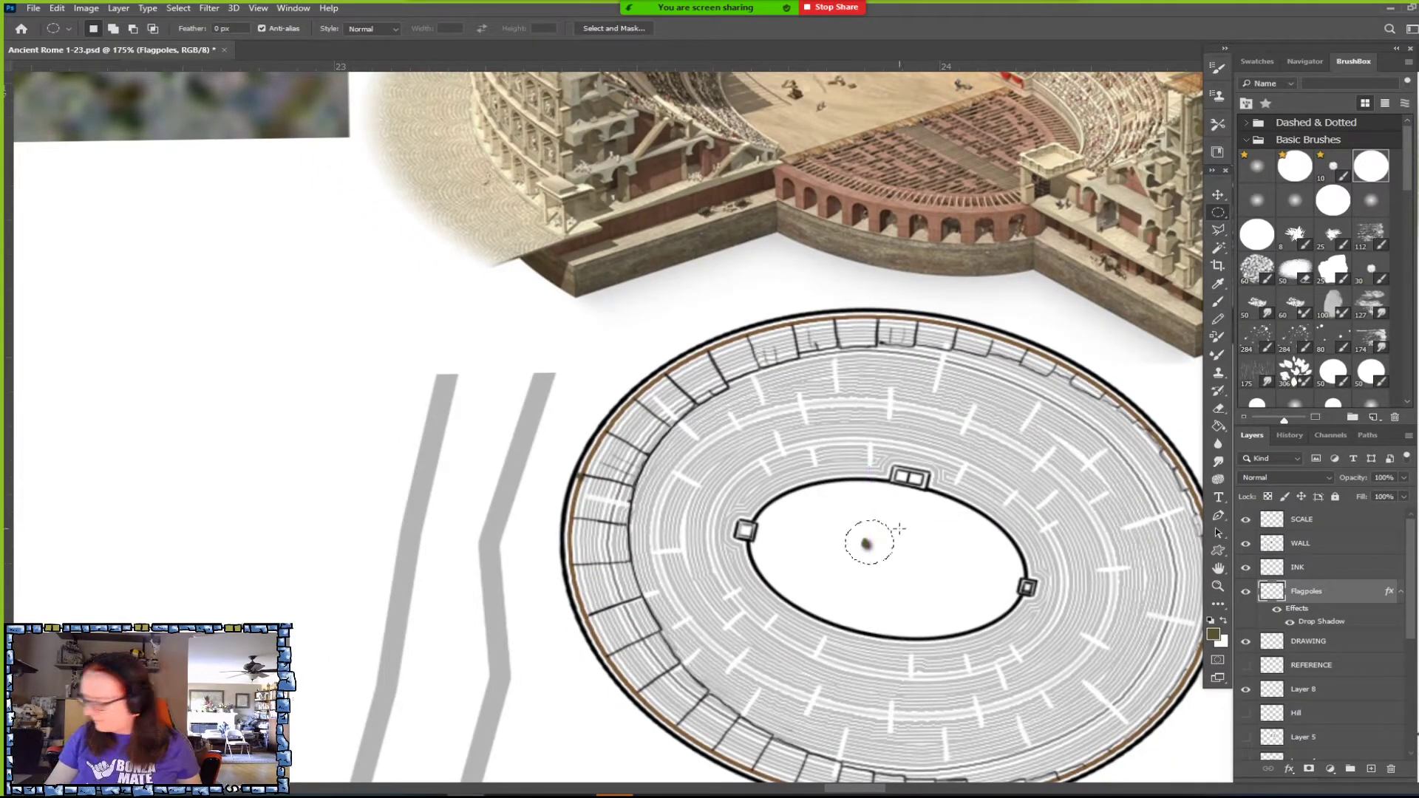
key(ctrl+d)
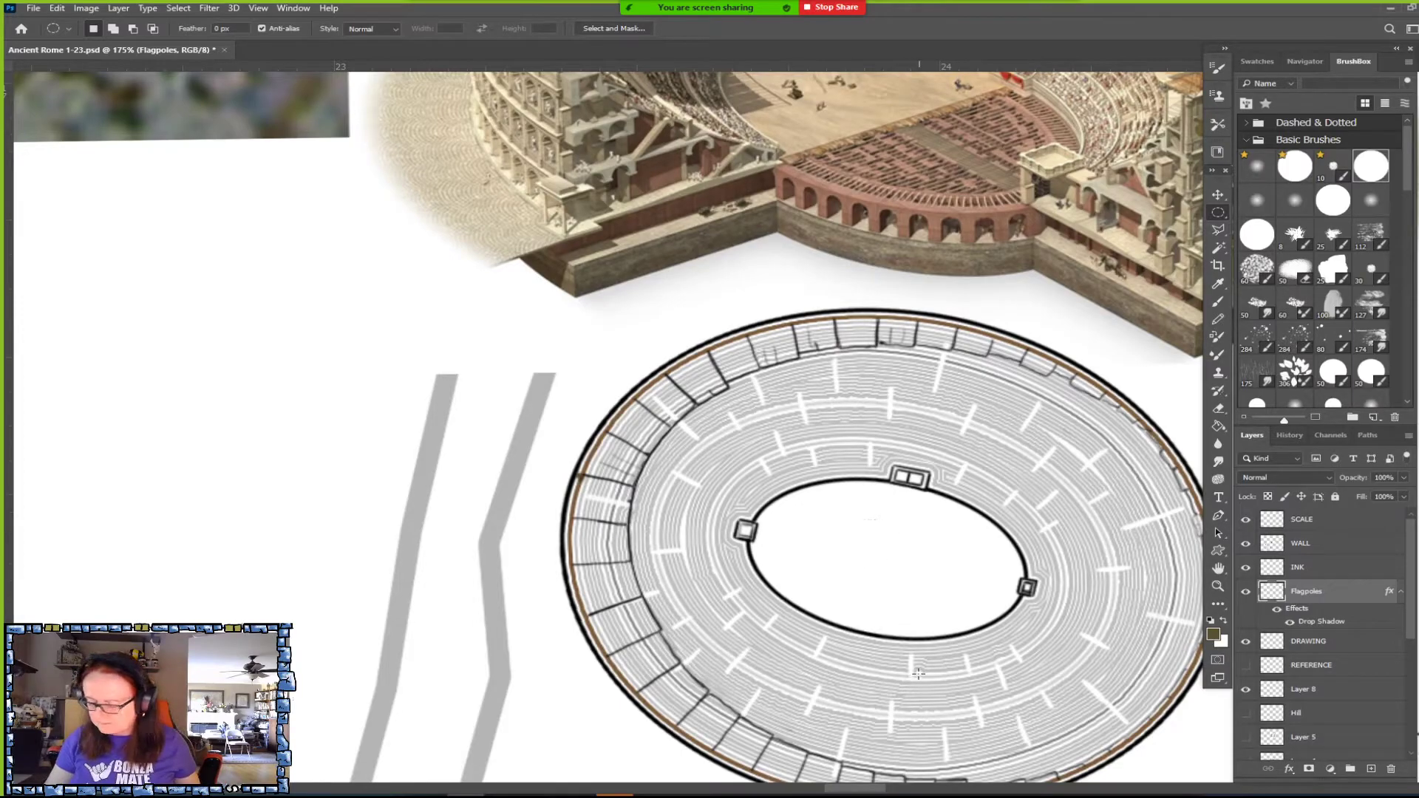
key(b)
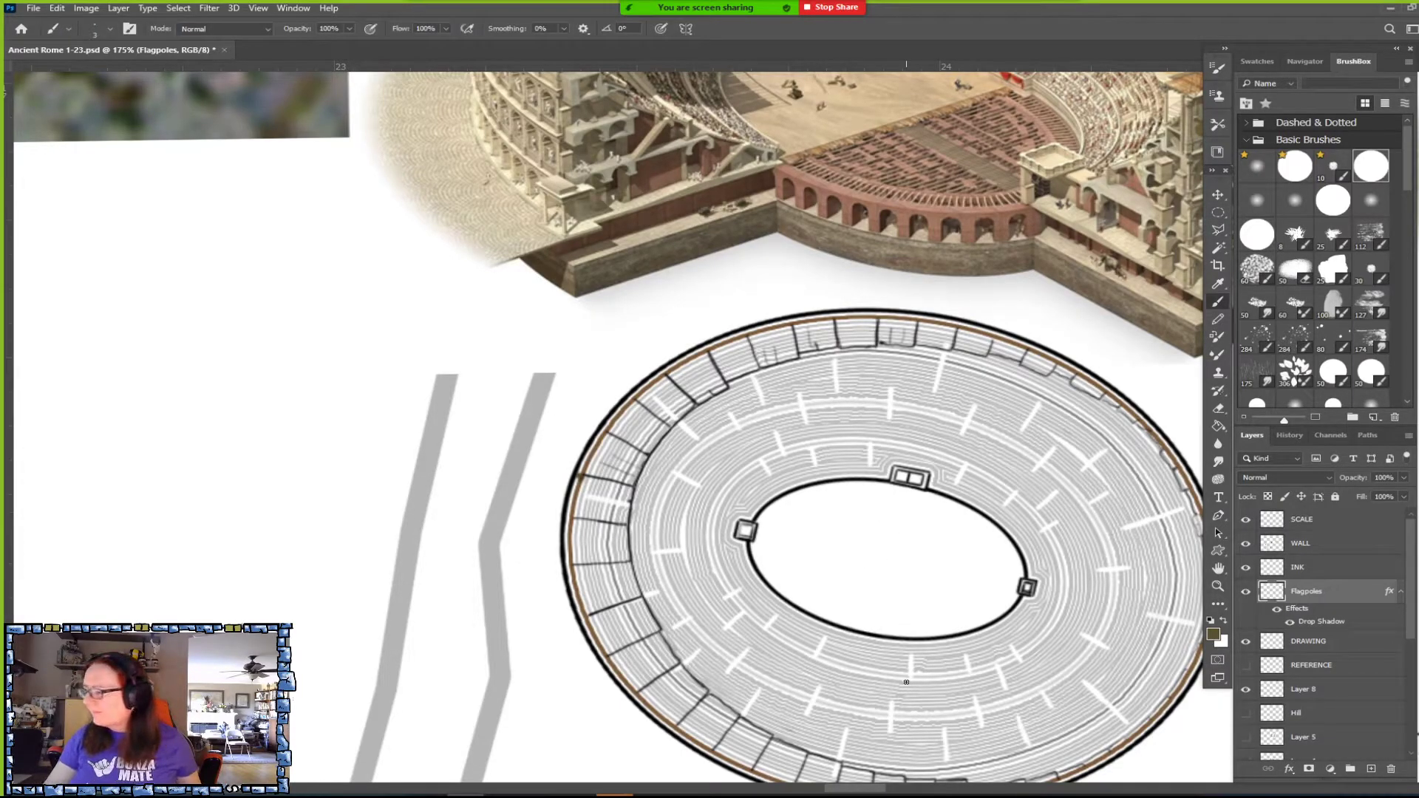
Try painting a row of evenly spaced flagpoles along the Colosseum's western, southern and eastern rim on the Flagpoles layer.
scroll(906, 682, up, 3)
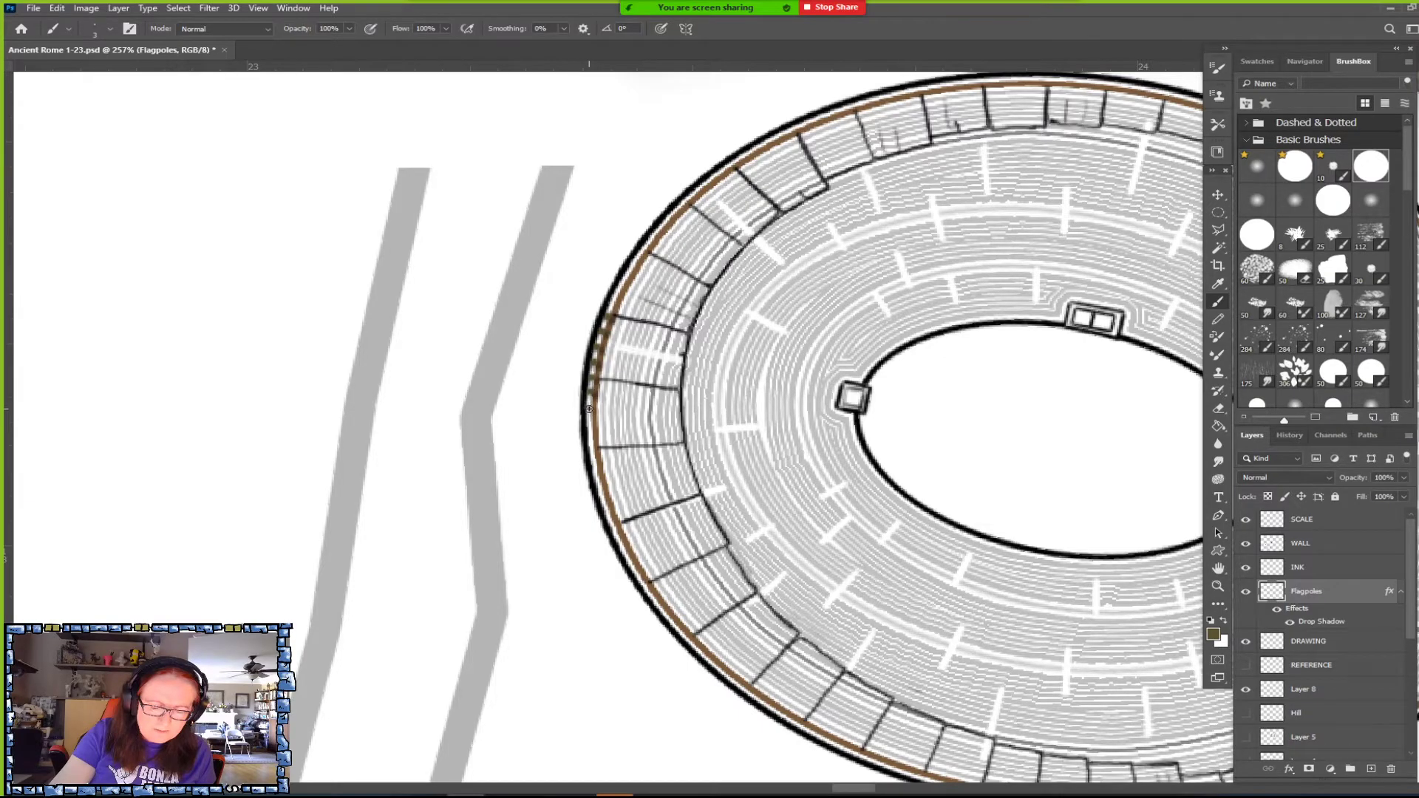
mouse_move(589, 421)
mouse_down()
mouse_move(631, 567)
mouse_move(707, 660)
mouse_move(642, 500)
mouse_up()
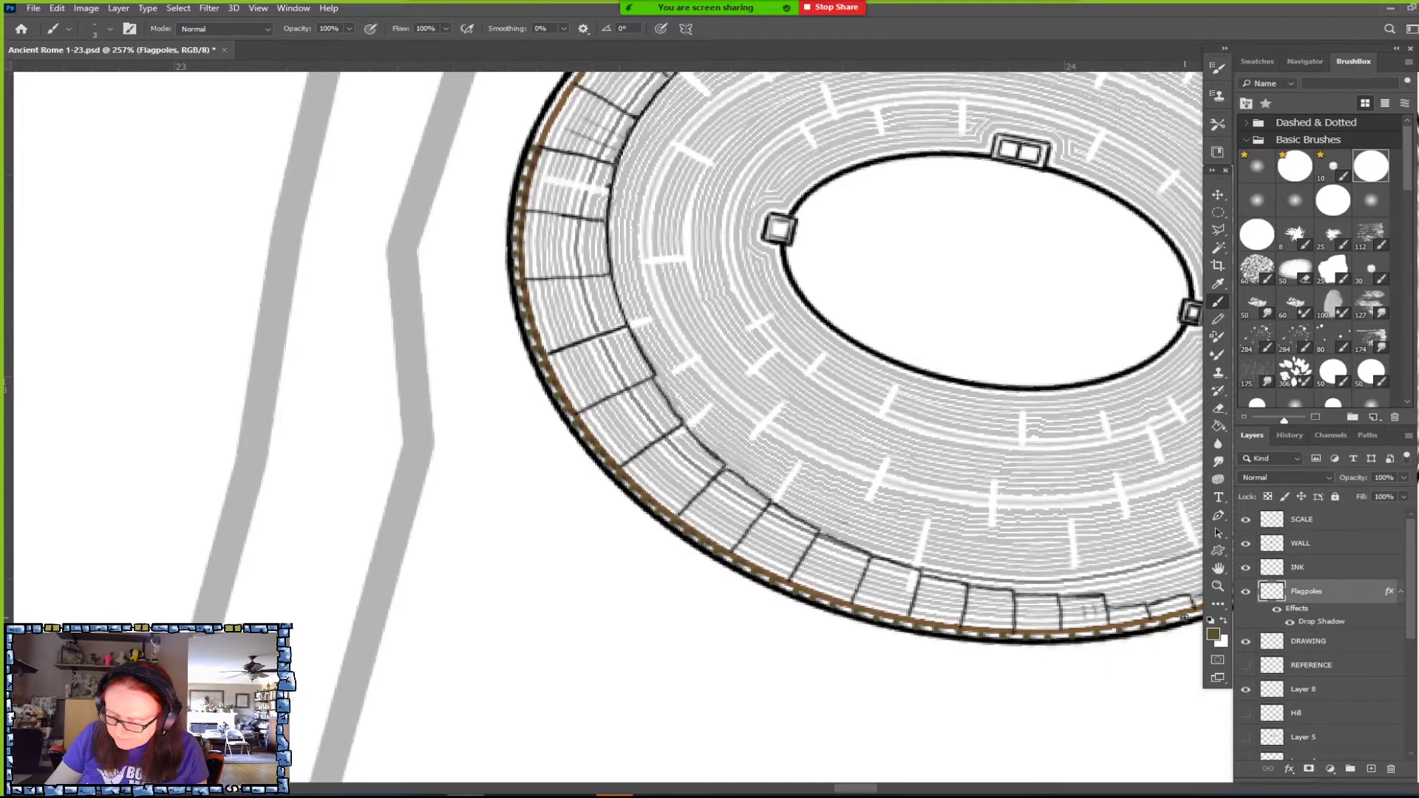
scroll(1175, 622, right, 5)
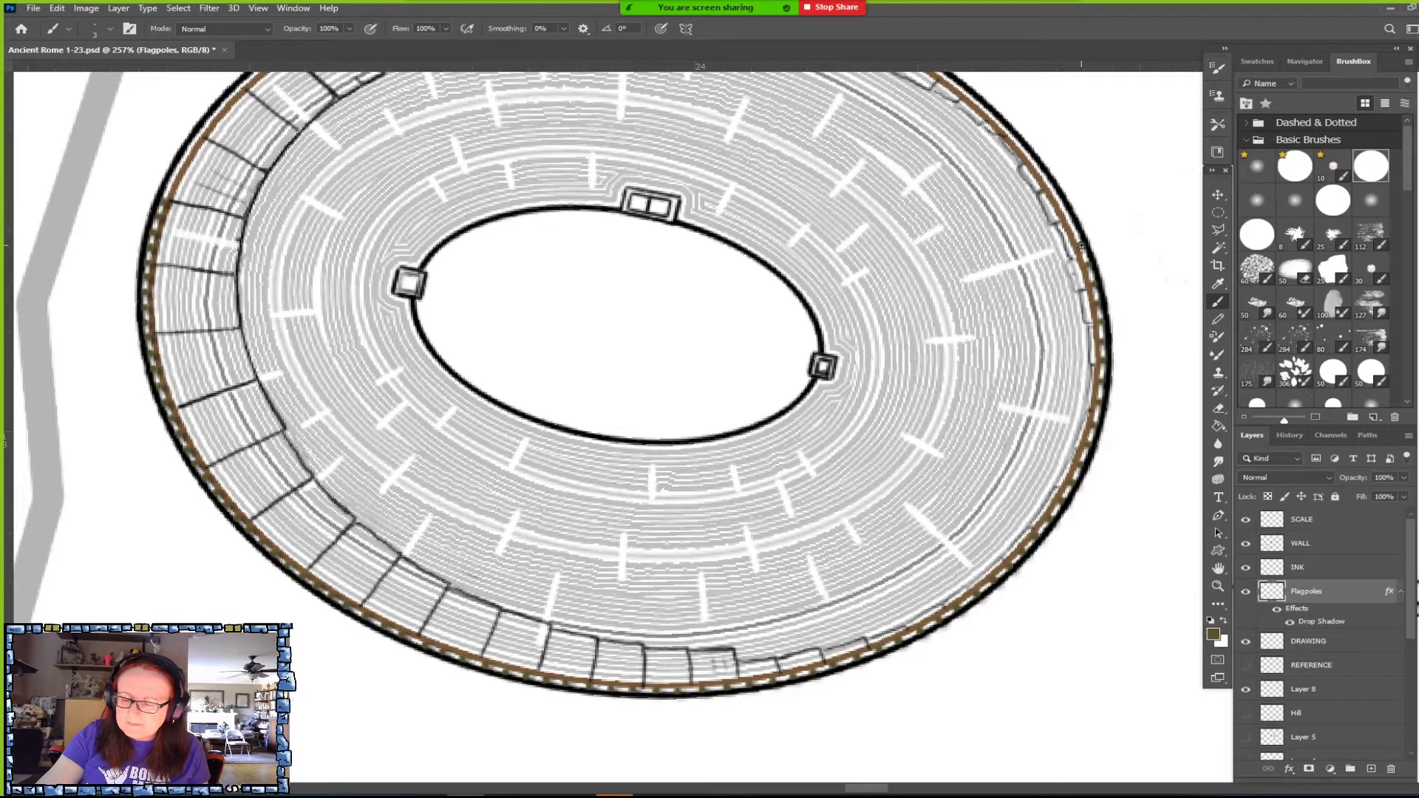
scroll(1072, 229, up, 5)
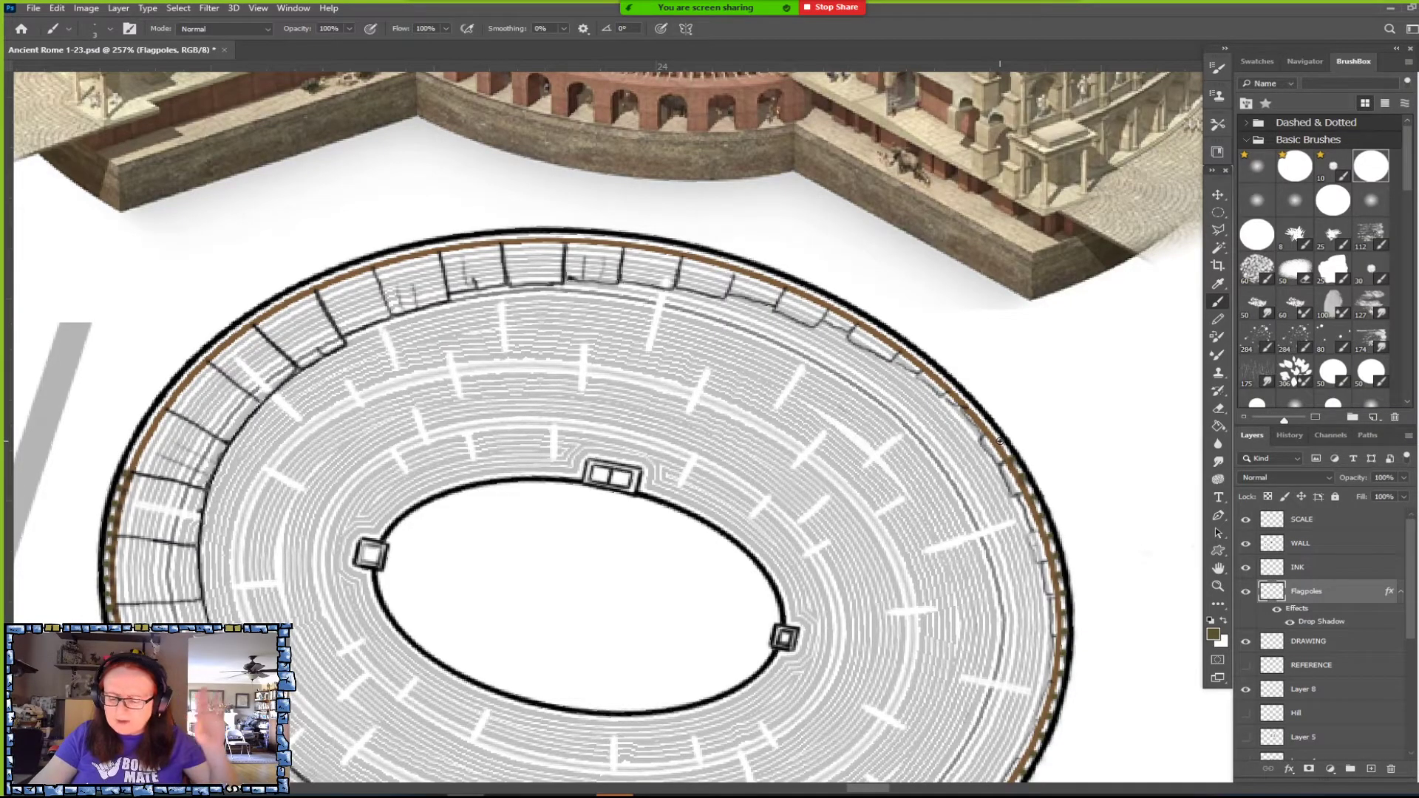
Try to close the flagpole ring with evenly spaced dots along the Colosseum's northern rim.
double_click(1218, 568)
double_click(1218, 586)
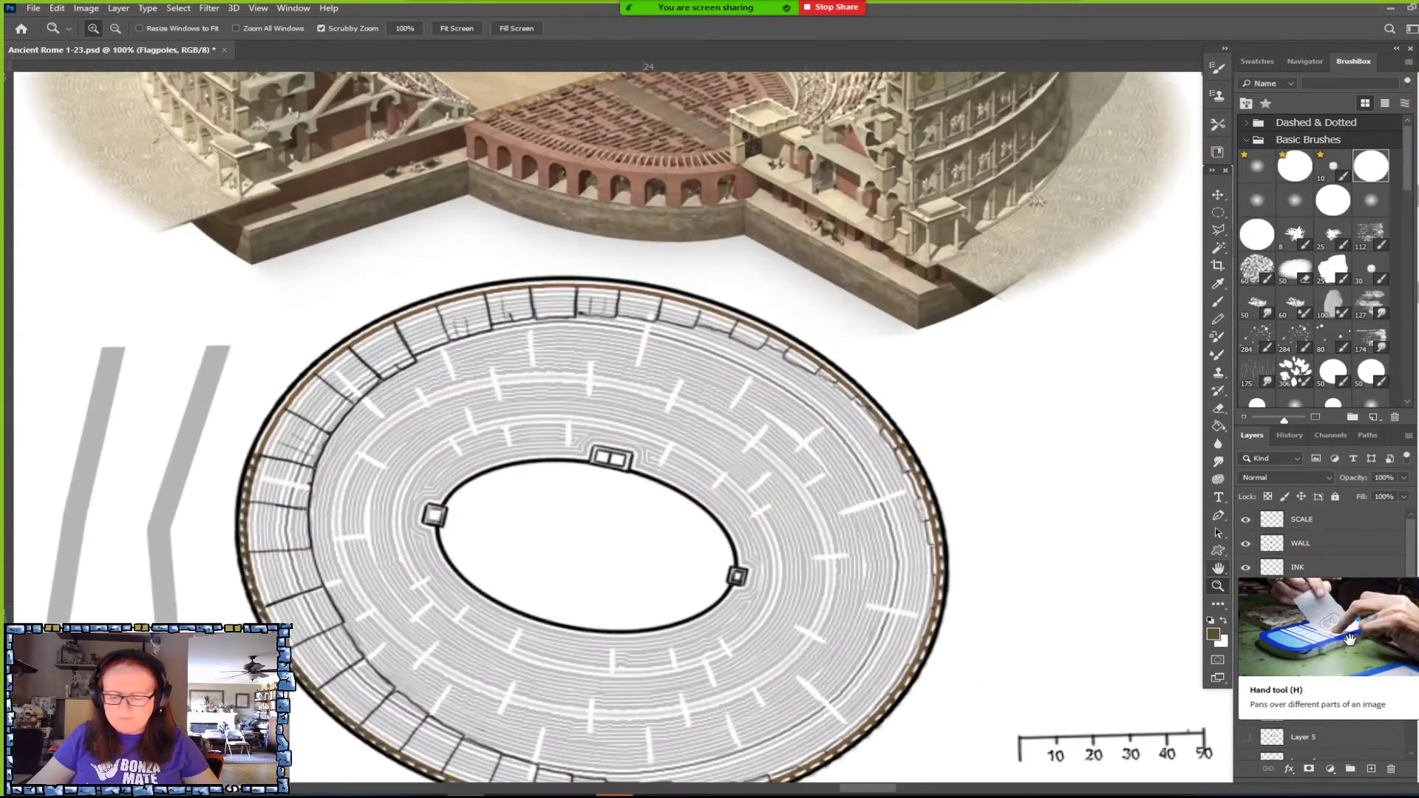
drag(775, 435, 918, 414)
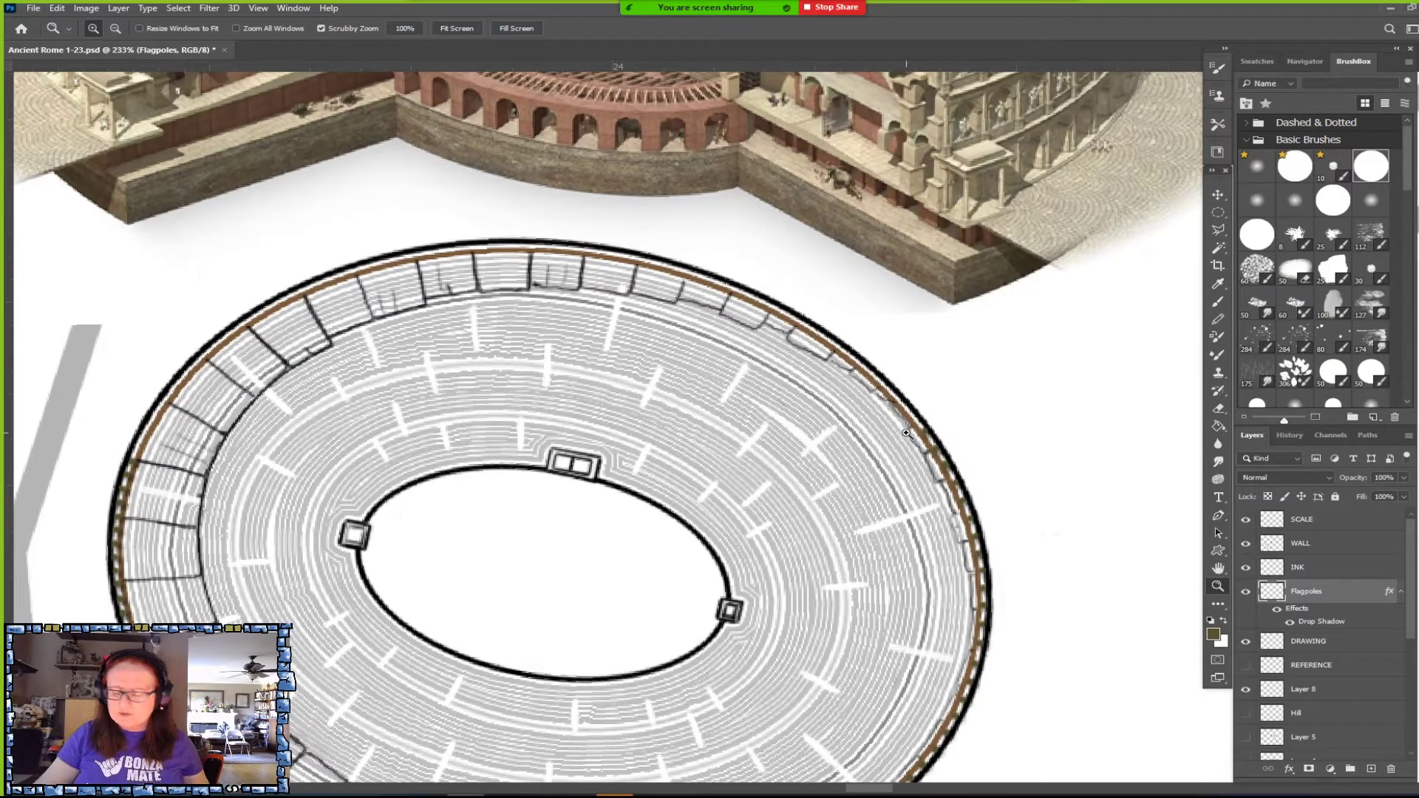
click(1218, 302)
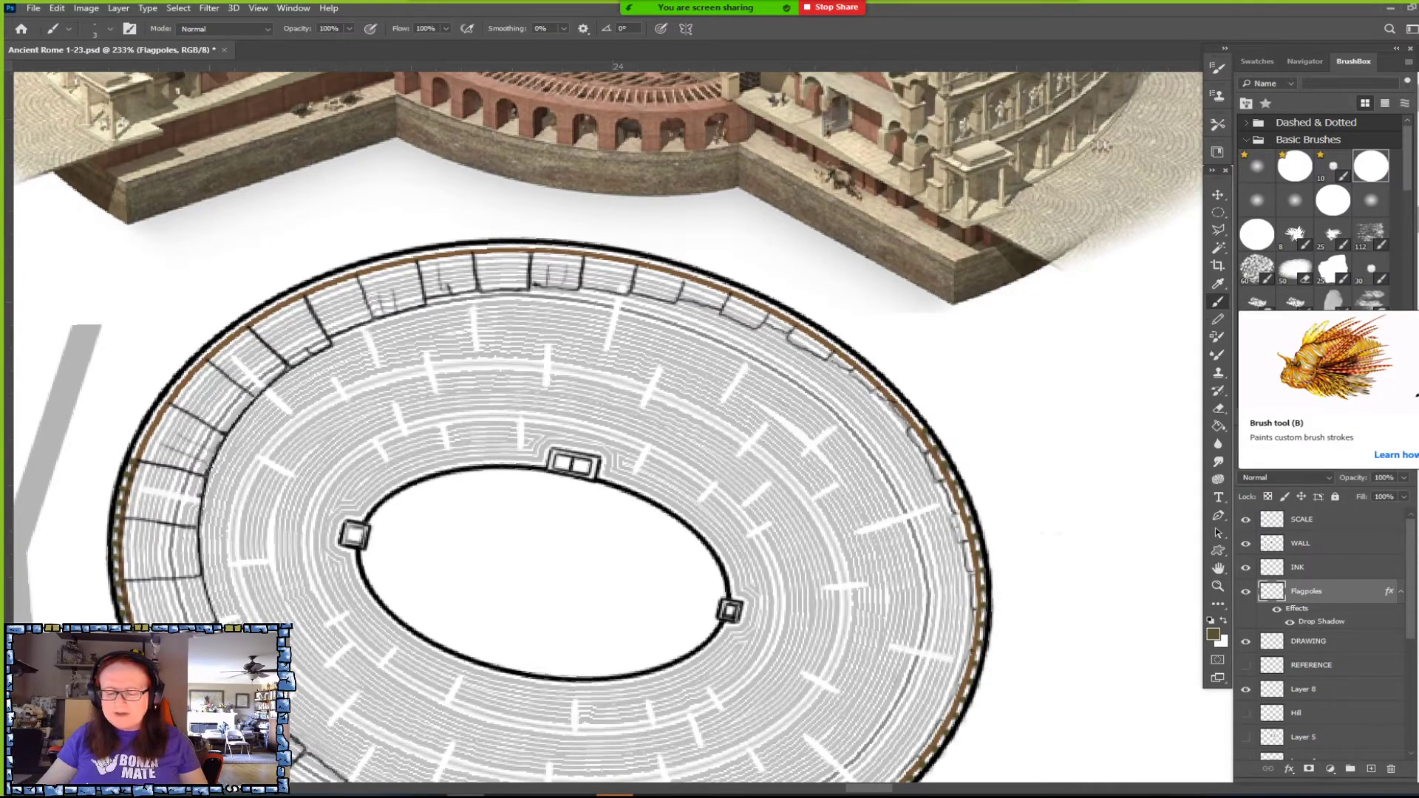
scroll(606, 429, down, 5)
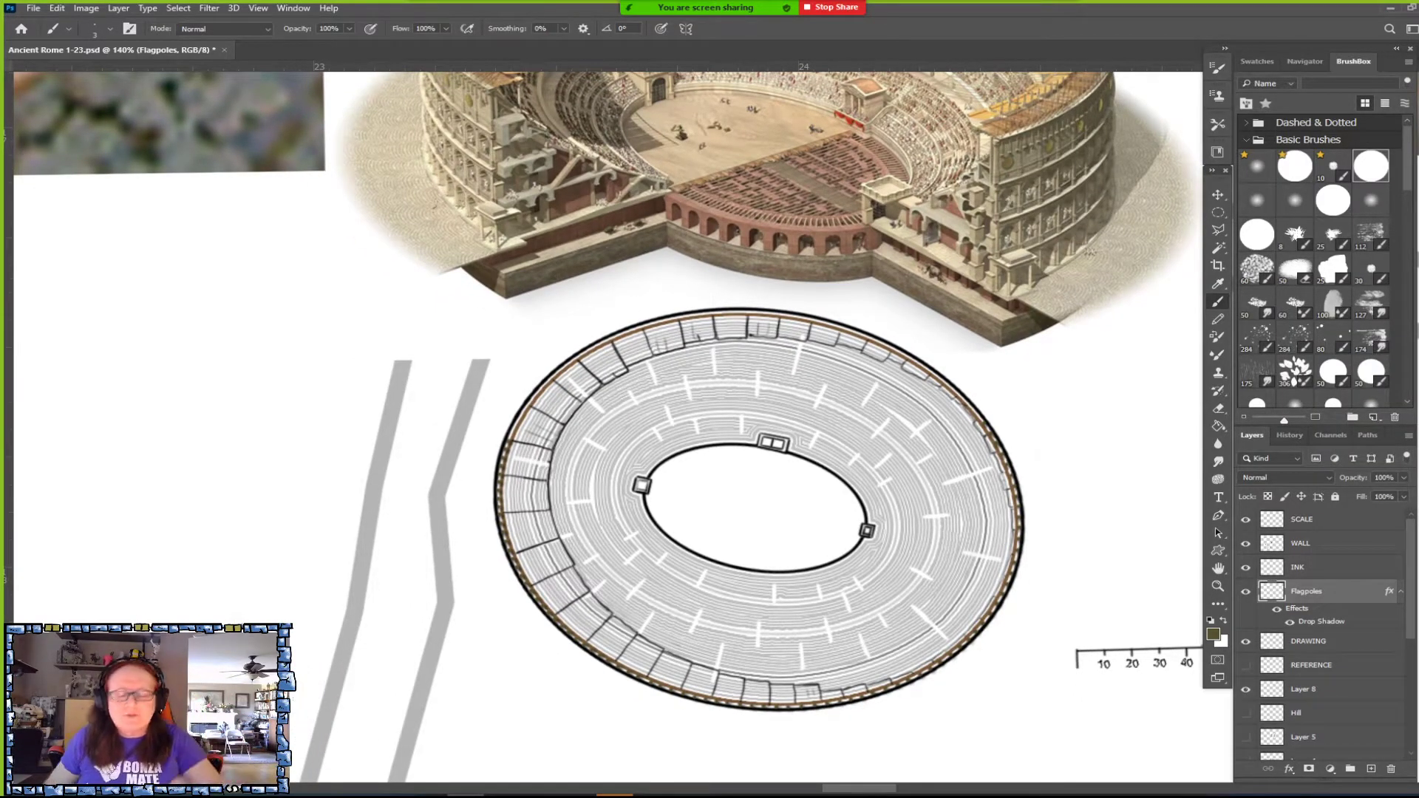
scroll(1007, 512, up, 3)
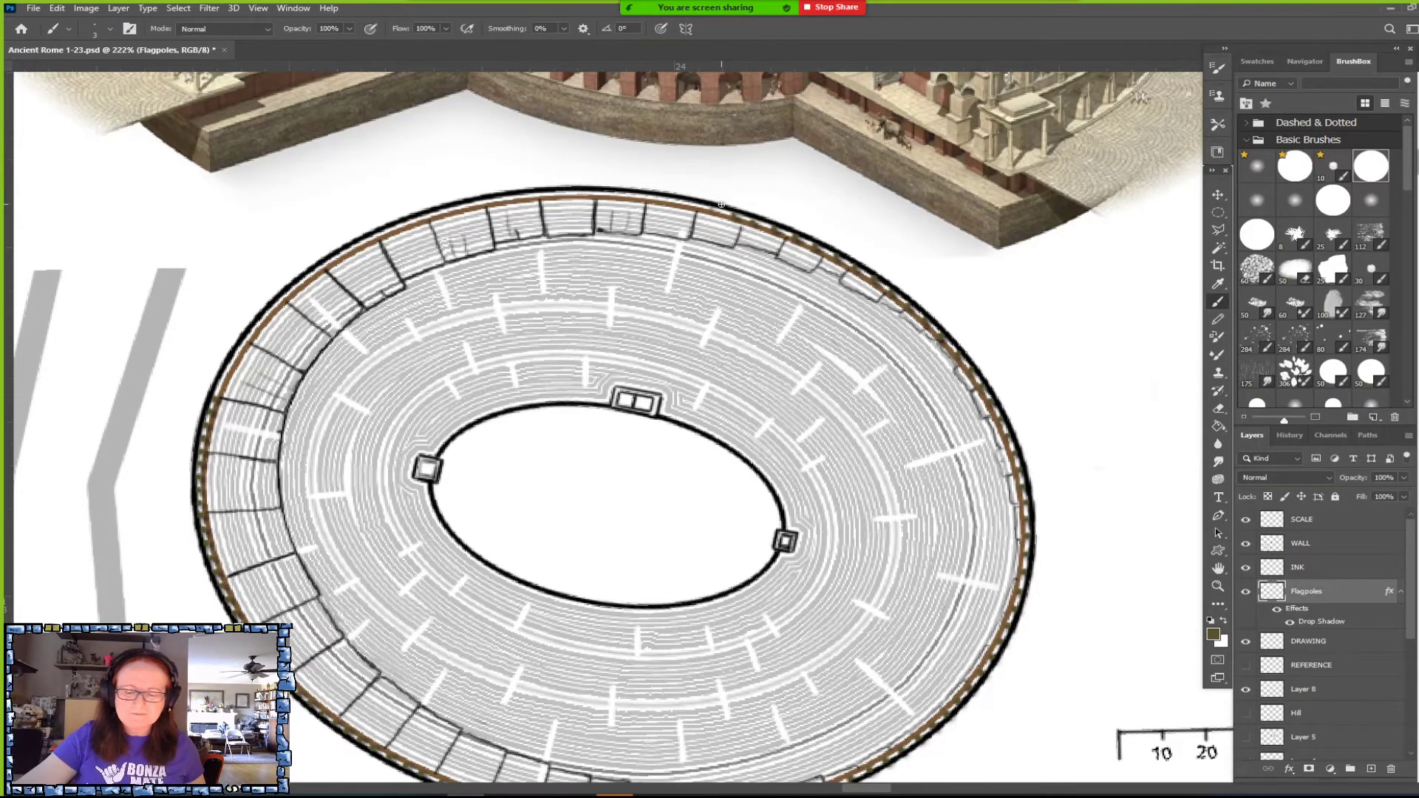
drag(721, 204, 895, 331)
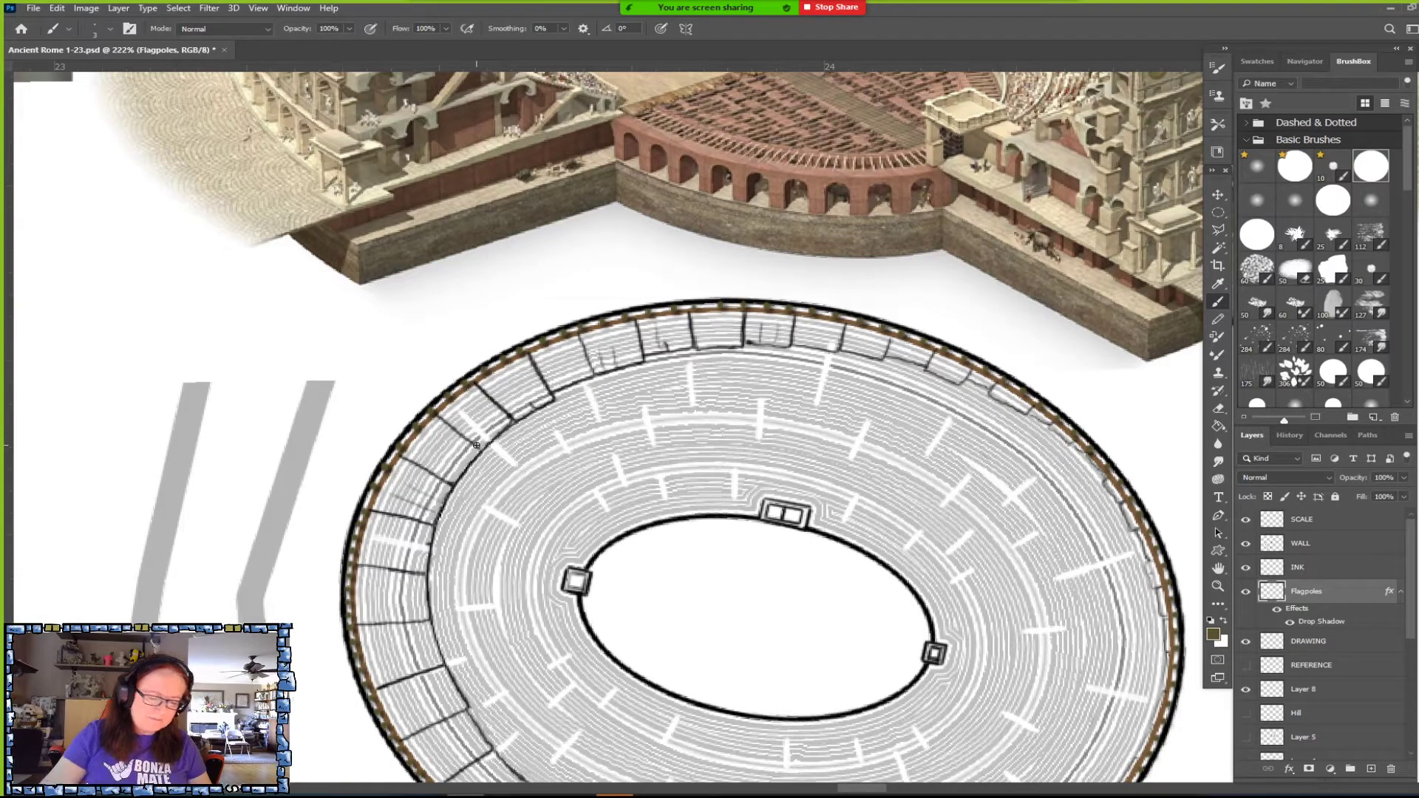
Inspect the complete flagpole ring from several view angles and undo its flagpoles on the rim.
scroll(476, 444, down, 2)
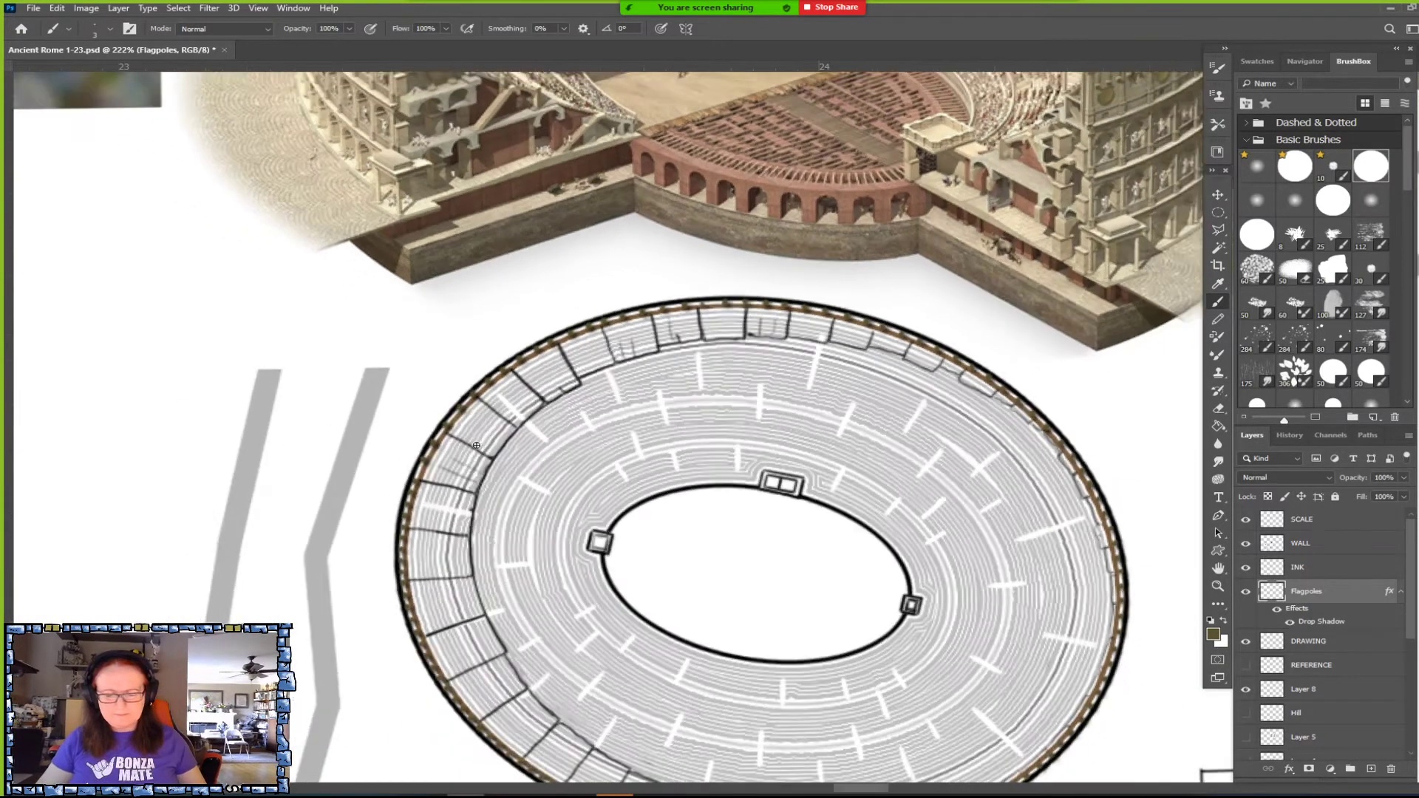
scroll(476, 444, up, 2)
scroll(476, 444, left, 2)
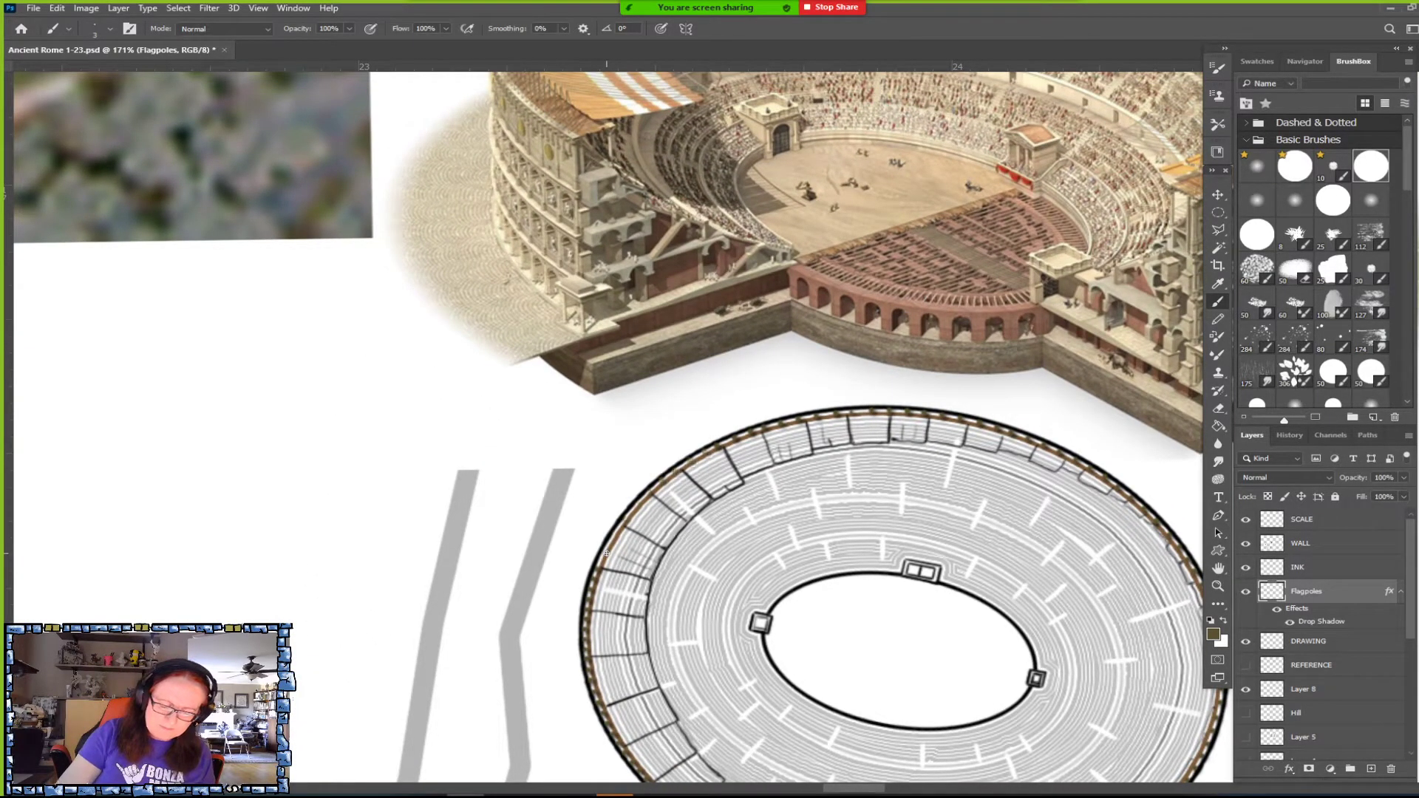
scroll(711, 477, down, 3)
scroll(711, 477, right, 2)
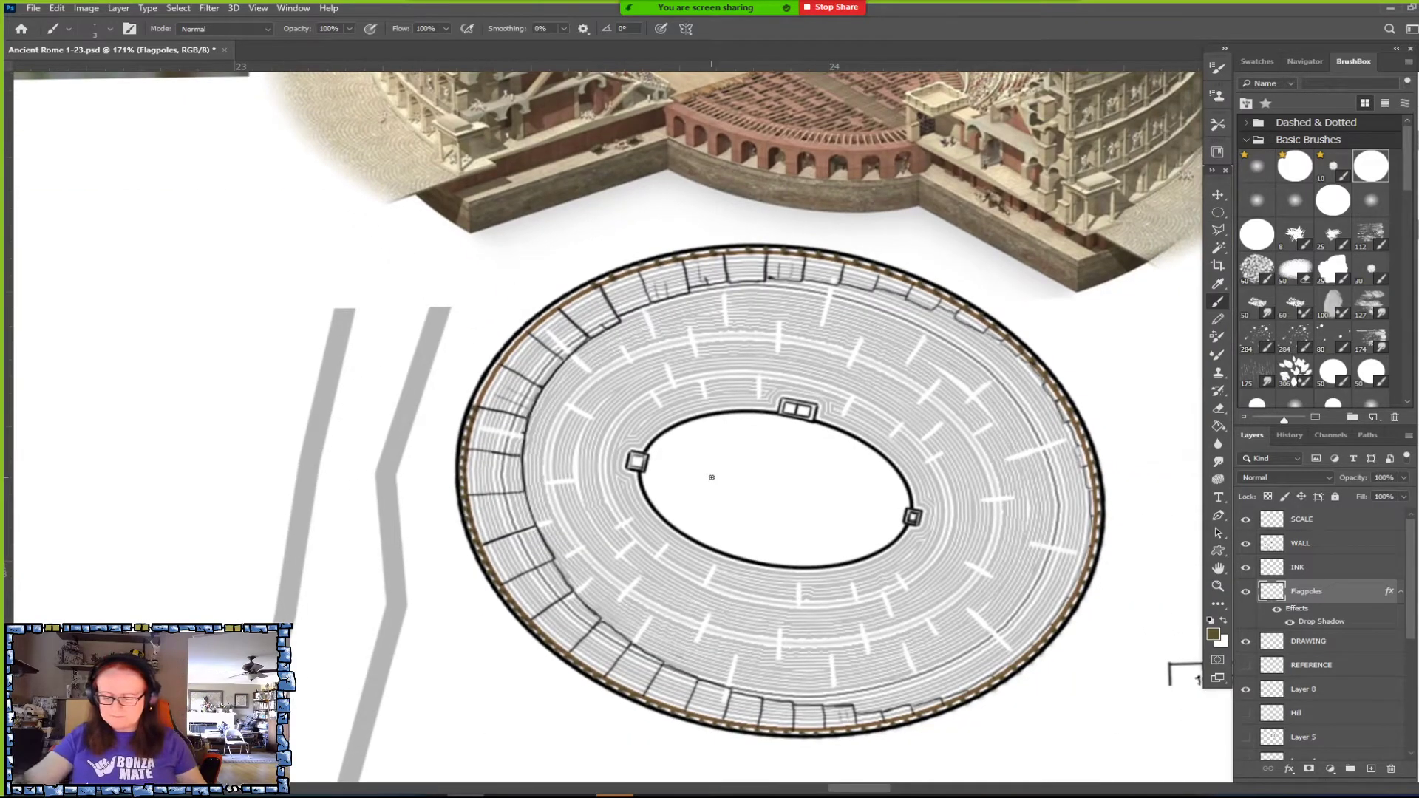
scroll(711, 477, up, 3)
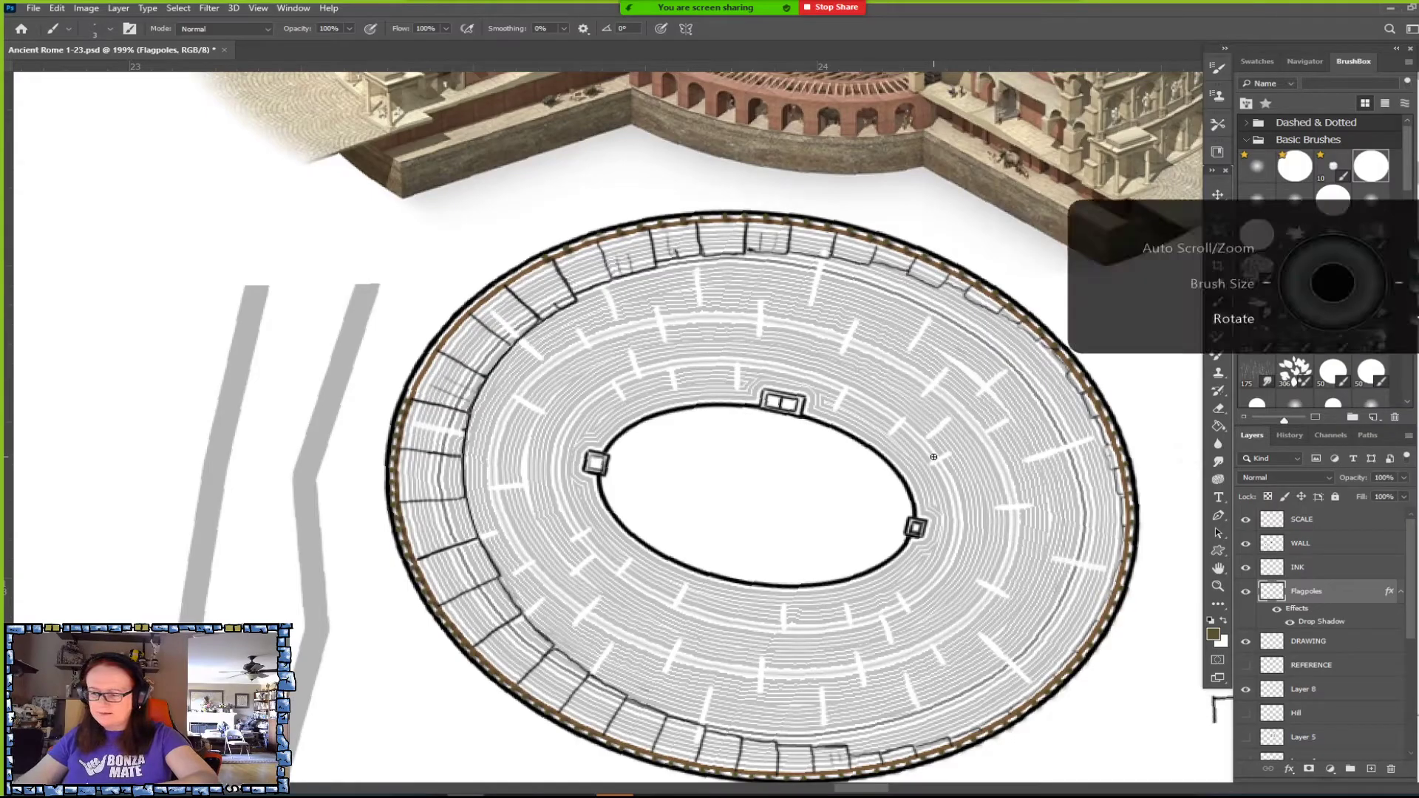
scroll(914, 448, down, 3)
key(Escape)
scroll(910, 445, up, 2)
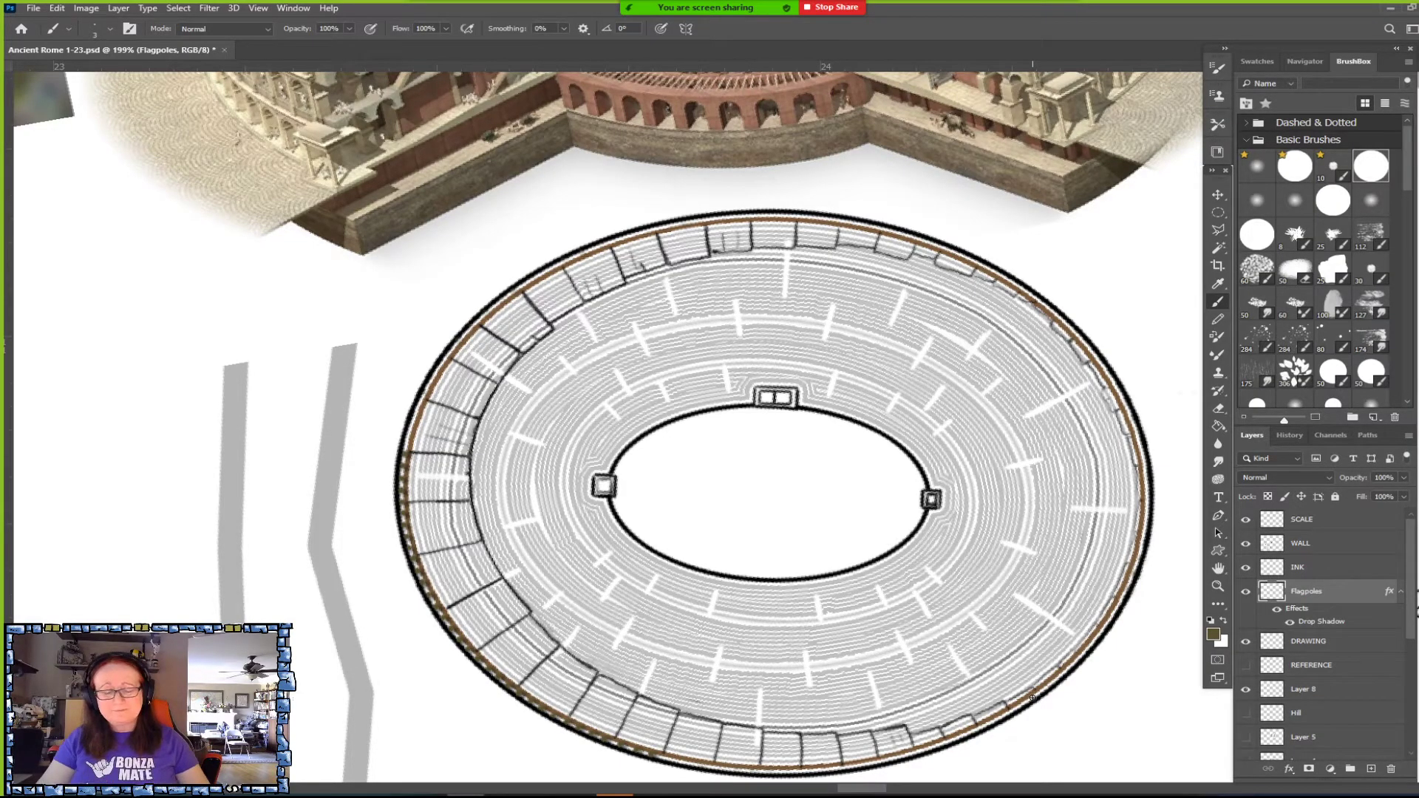
Repaint evenly spaced flagpoles along the Colosseum's western and northwestern rim on the Flagpoles layer.
scroll(1033, 697, up, 3)
scroll(1032, 697, up, 3)
scroll(861, 537, down, 2)
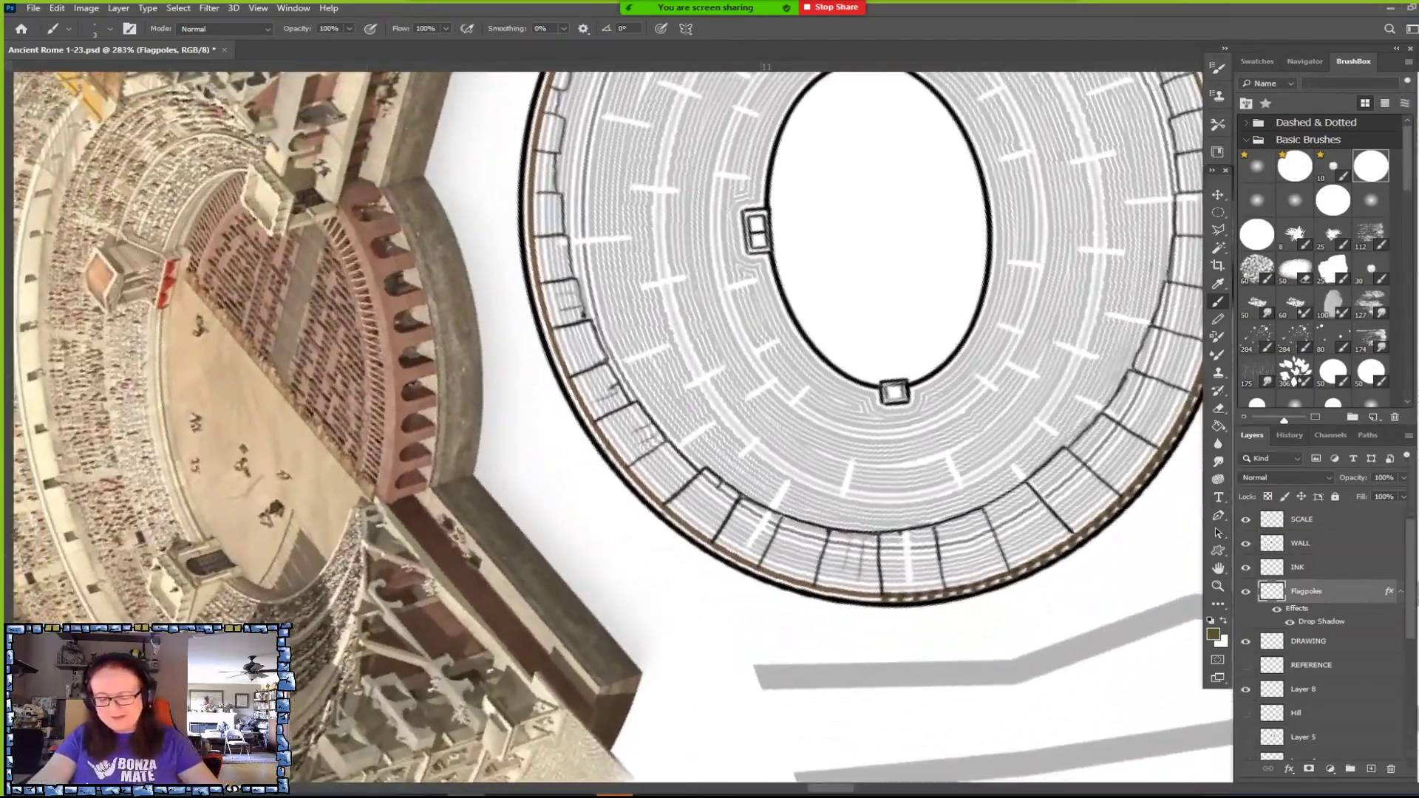
scroll(606, 427, down, 2)
scroll(881, 608, down, 2)
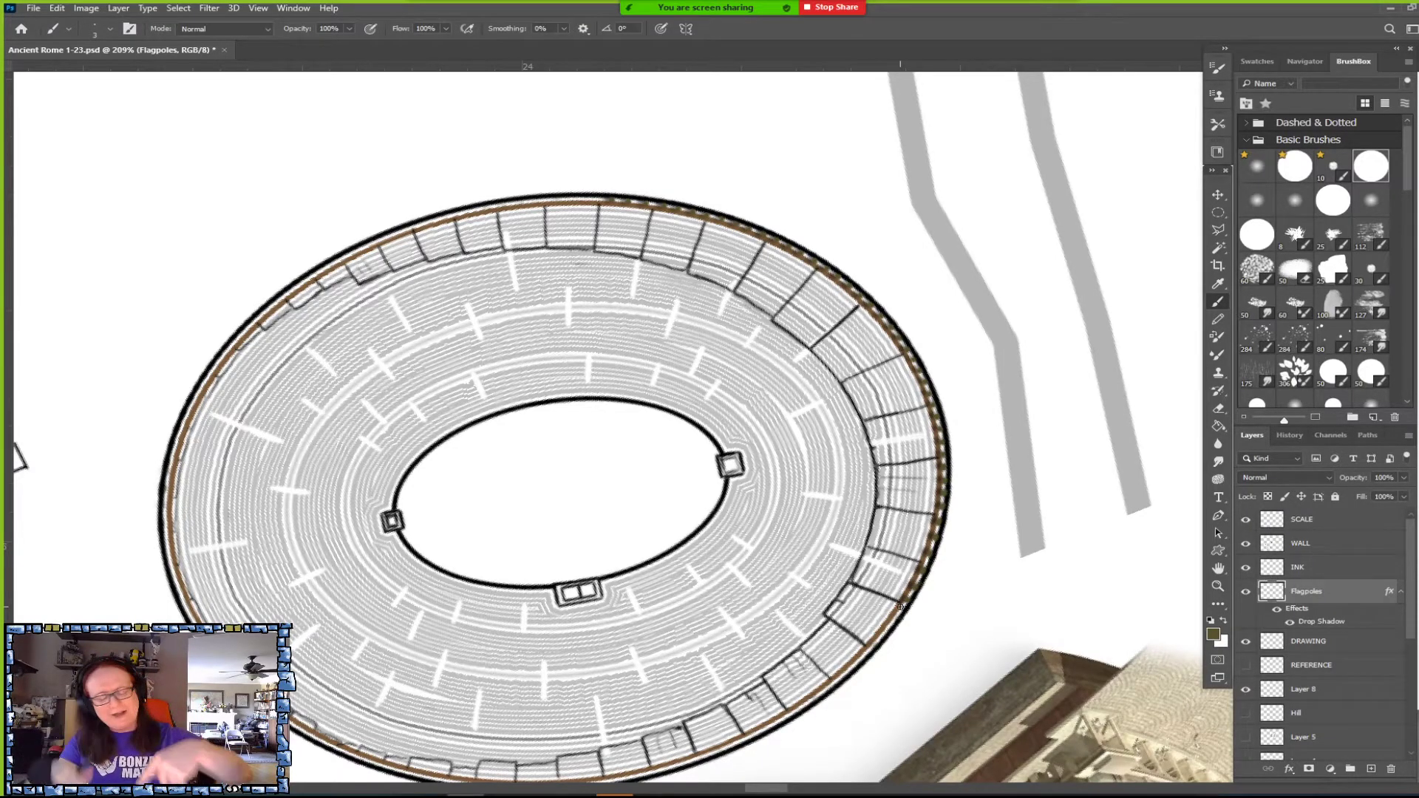
scroll(900, 606, down, 1)
scroll(900, 607, up, 2)
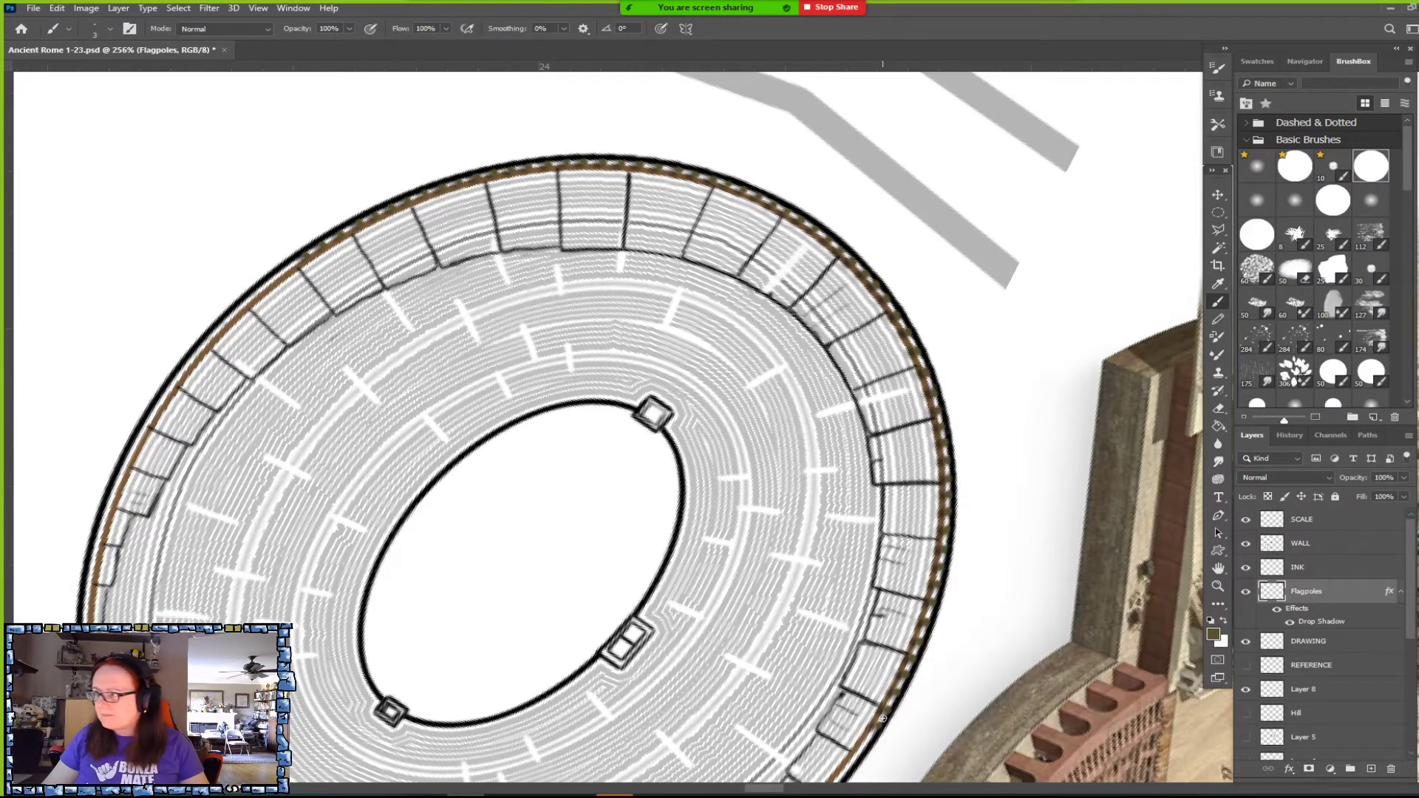
Continue the row of flagpole dots along the northern rim, past the double box toward the northeast.
scroll(882, 718, down, 1)
scroll(883, 718, up, 3)
scroll(882, 718, down, 1)
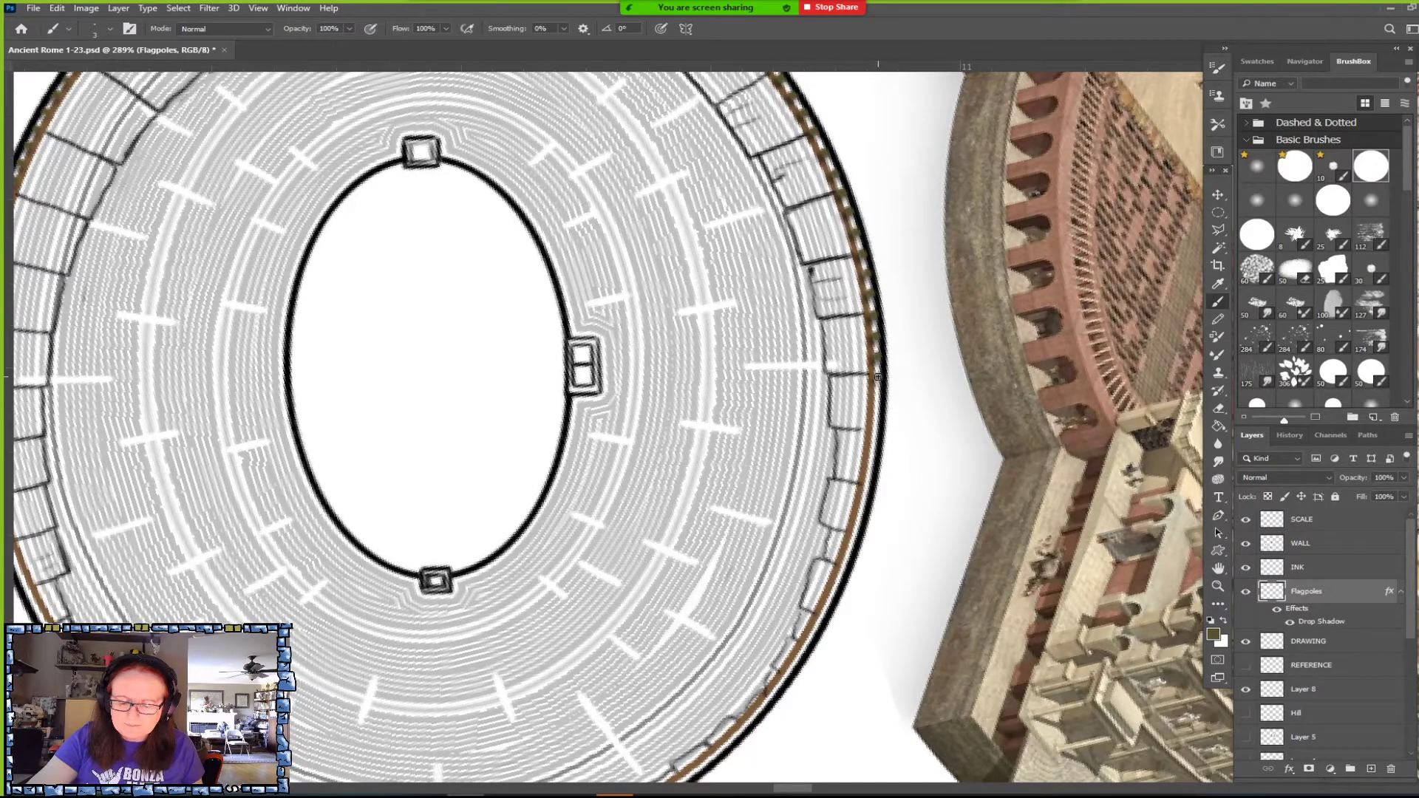
drag(875, 419, 840, 570)
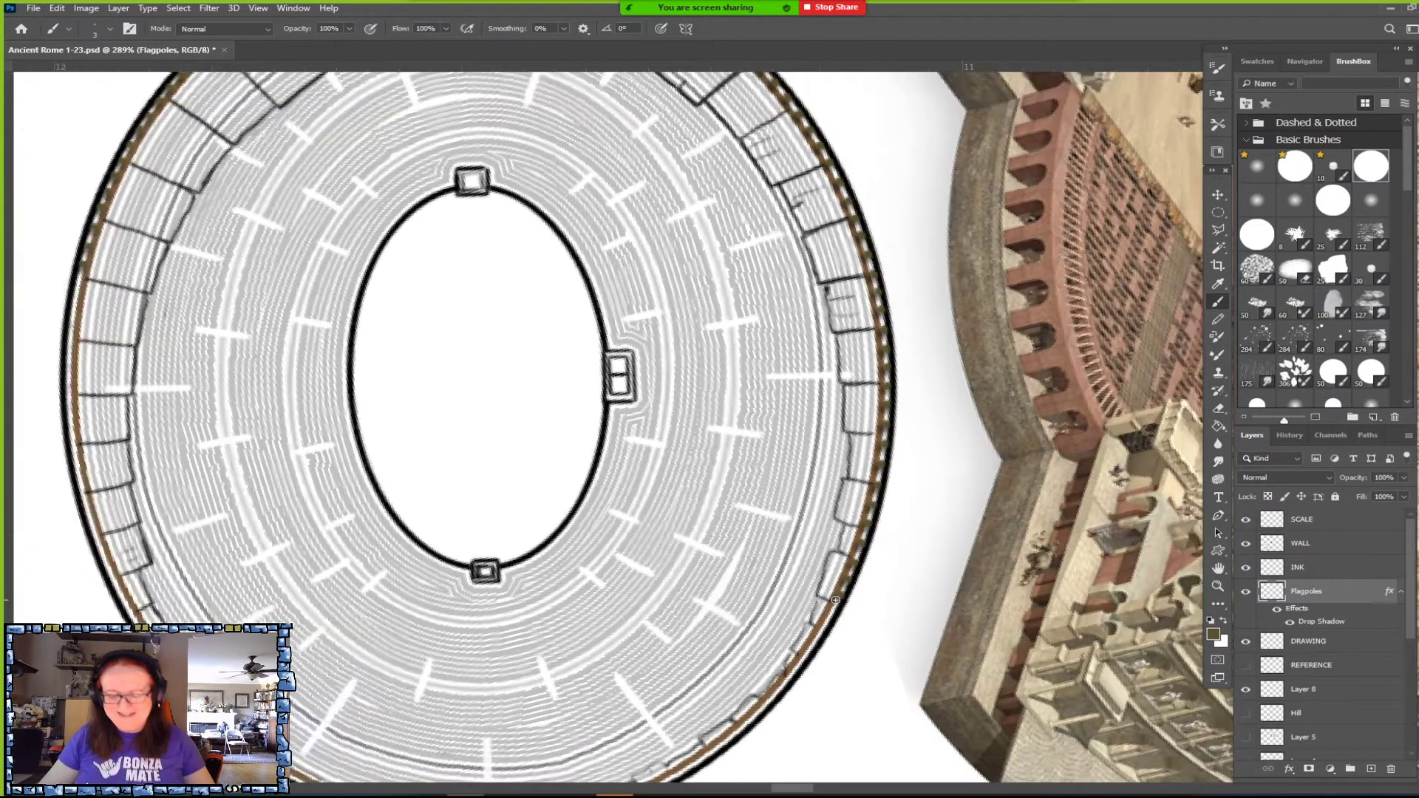
scroll(835, 600, down, 3)
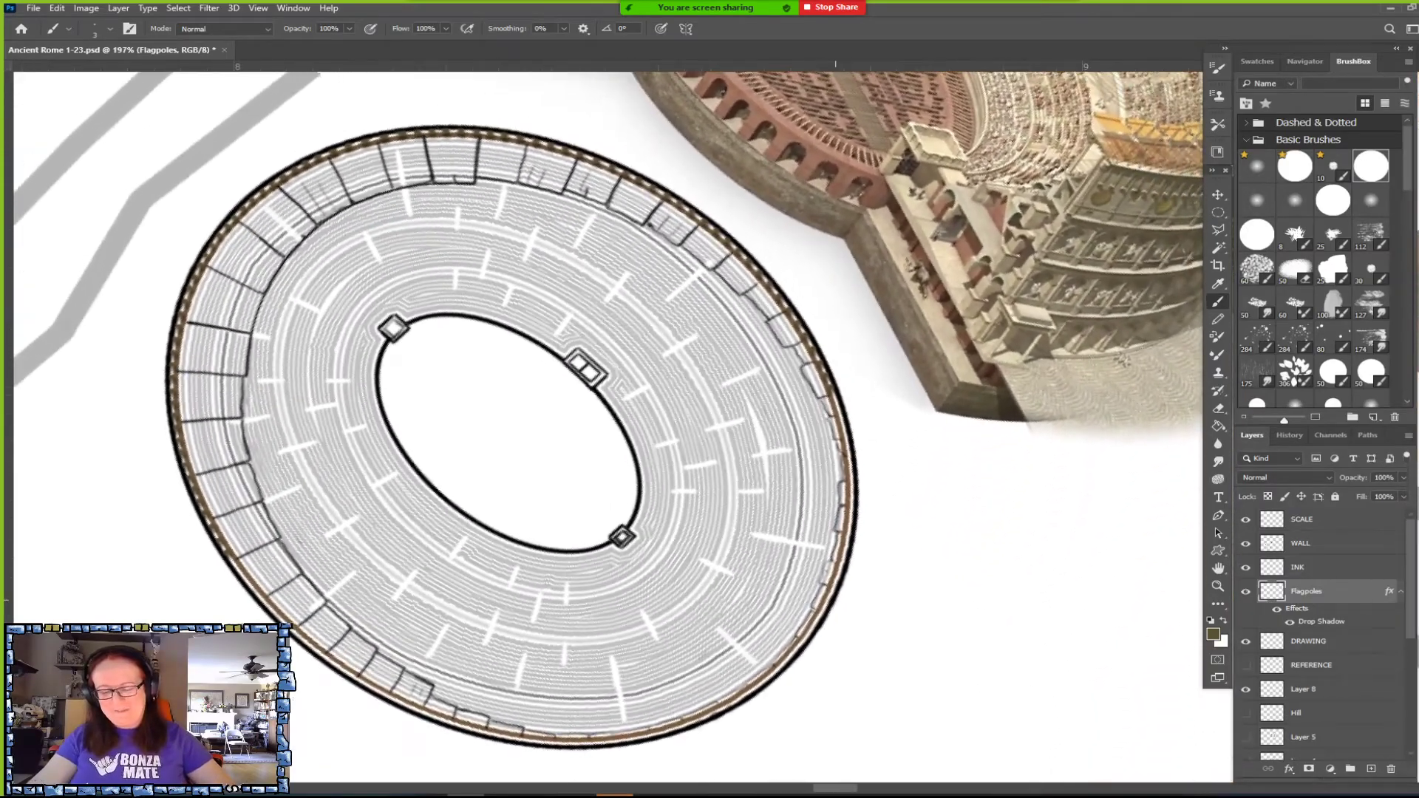
Paint evenly spaced flagpoles along the Colosseum's northeastern and eastern rim, following the brown band inside the outer wall.
scroll(877, 467, up, 5)
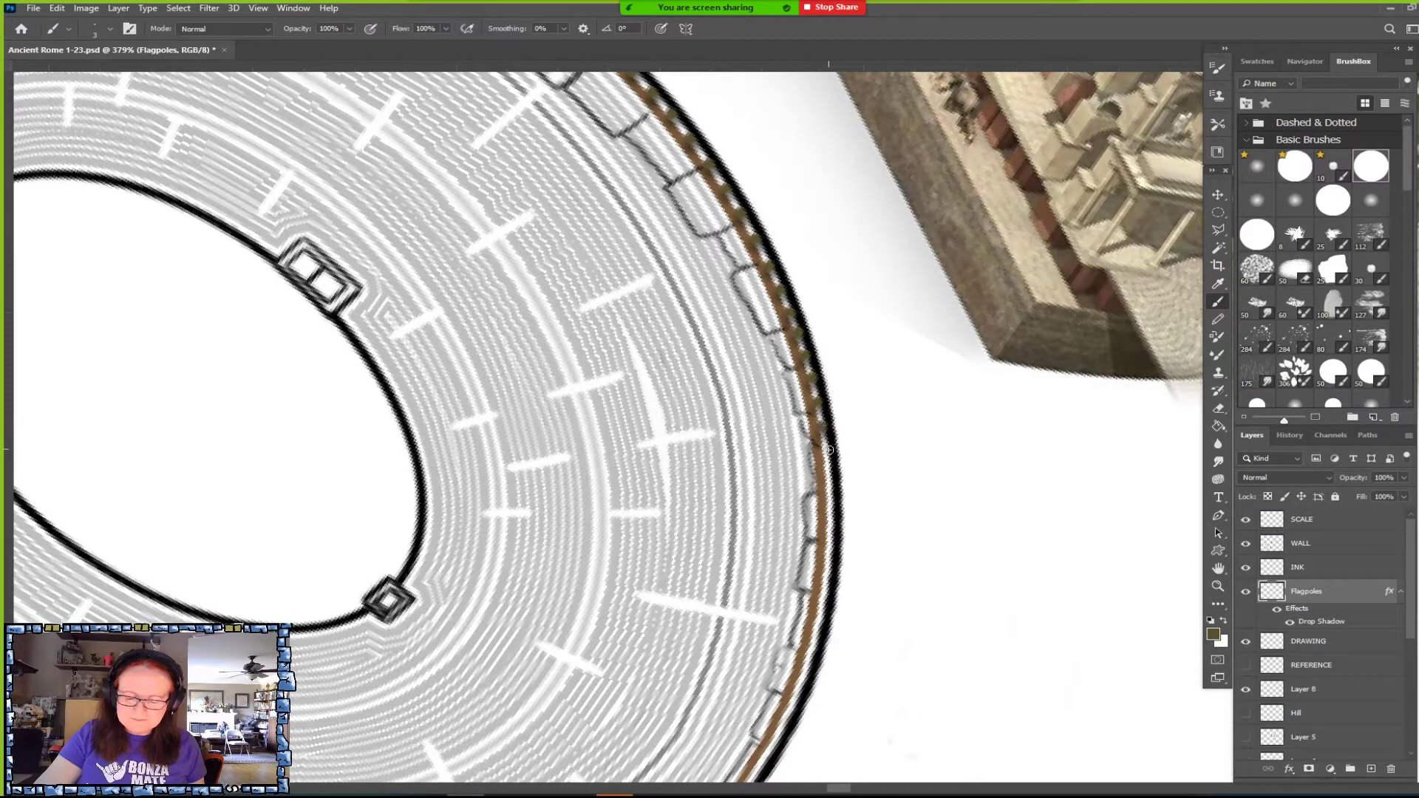
mouse_move(826, 449)
mouse_down()
mouse_move(827, 581)
mouse_move(804, 669)
mouse_up()
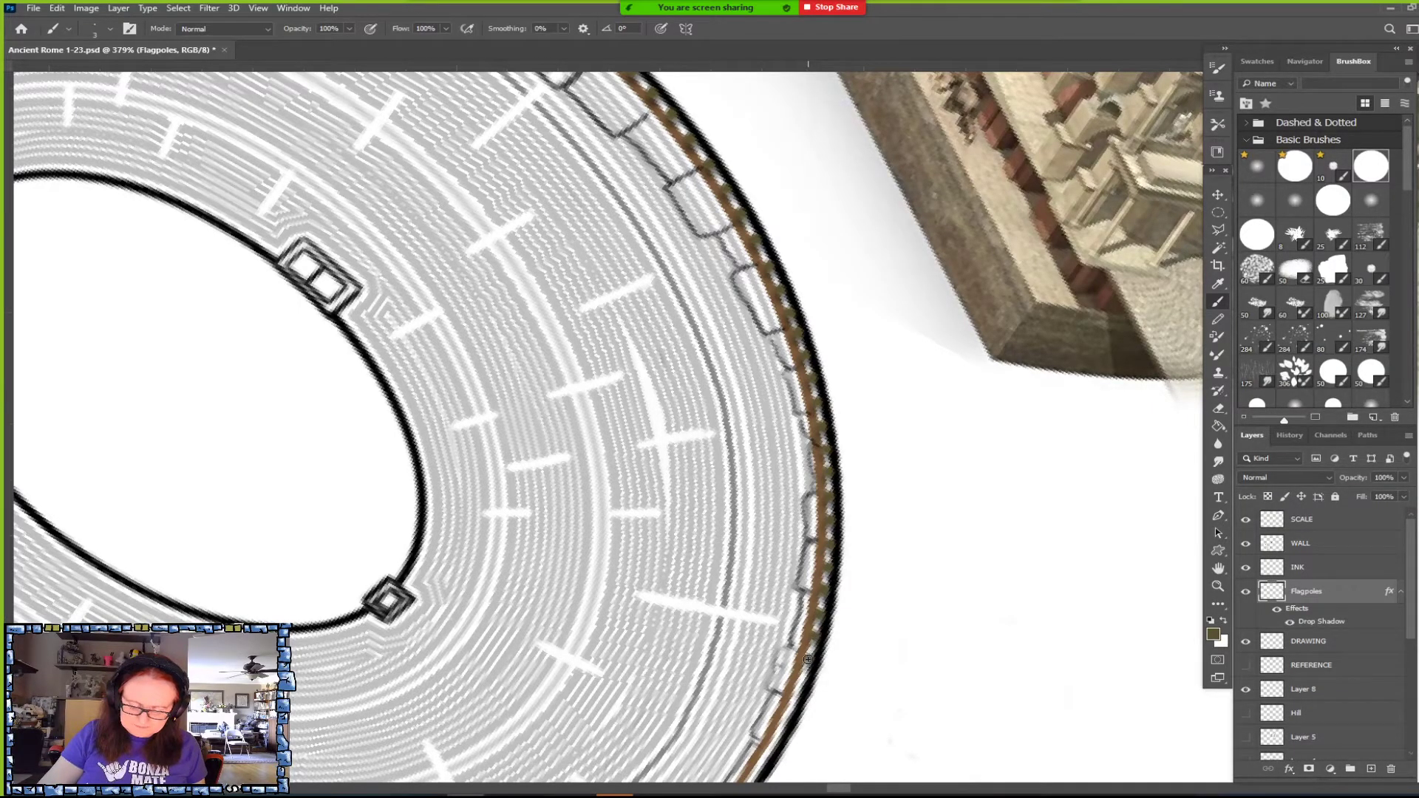
scroll(951, 490, down, 6)
scroll(951, 491, down, 3)
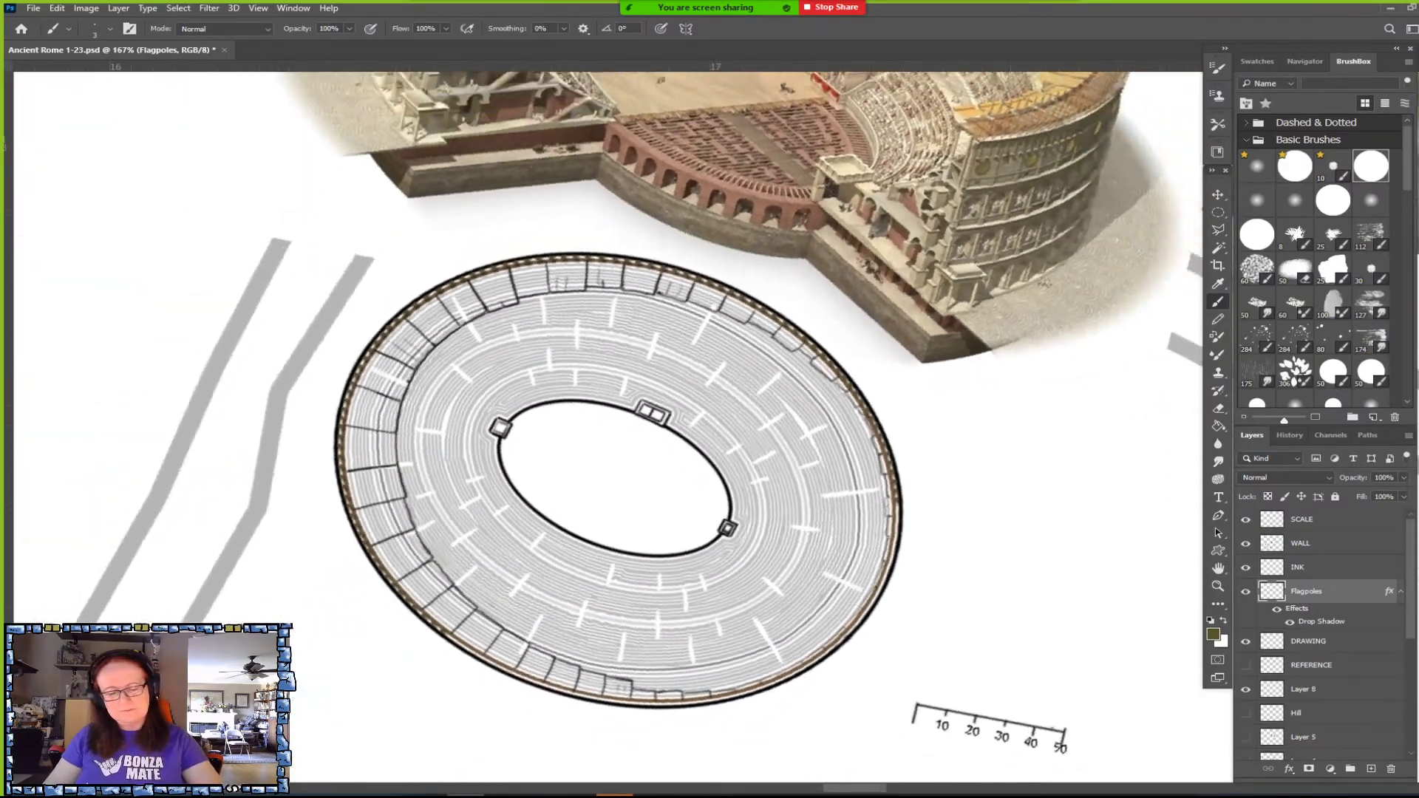
scroll(961, 546, up, 4)
scroll(960, 547, up, 2)
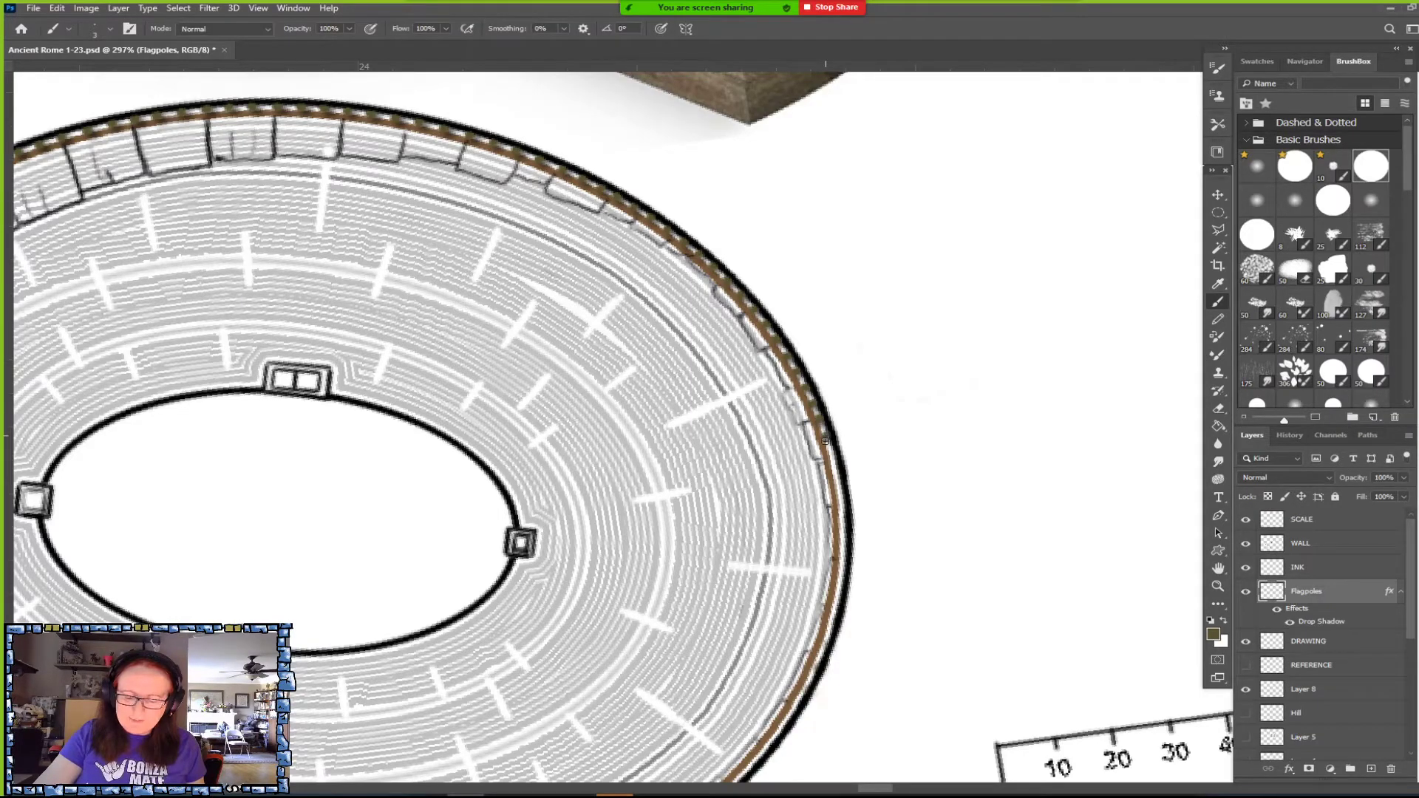
drag(830, 456, 840, 508)
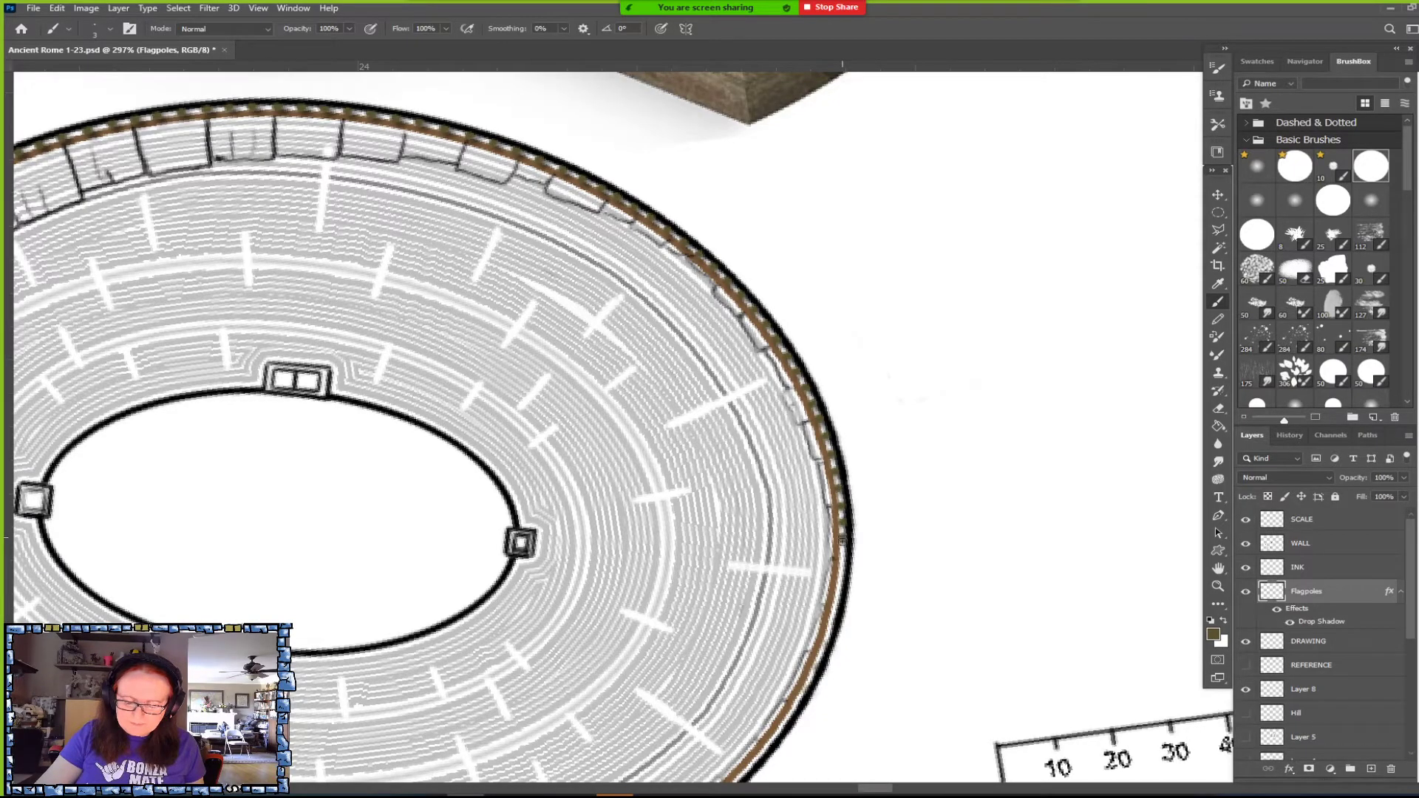
drag(841, 570, 818, 658)
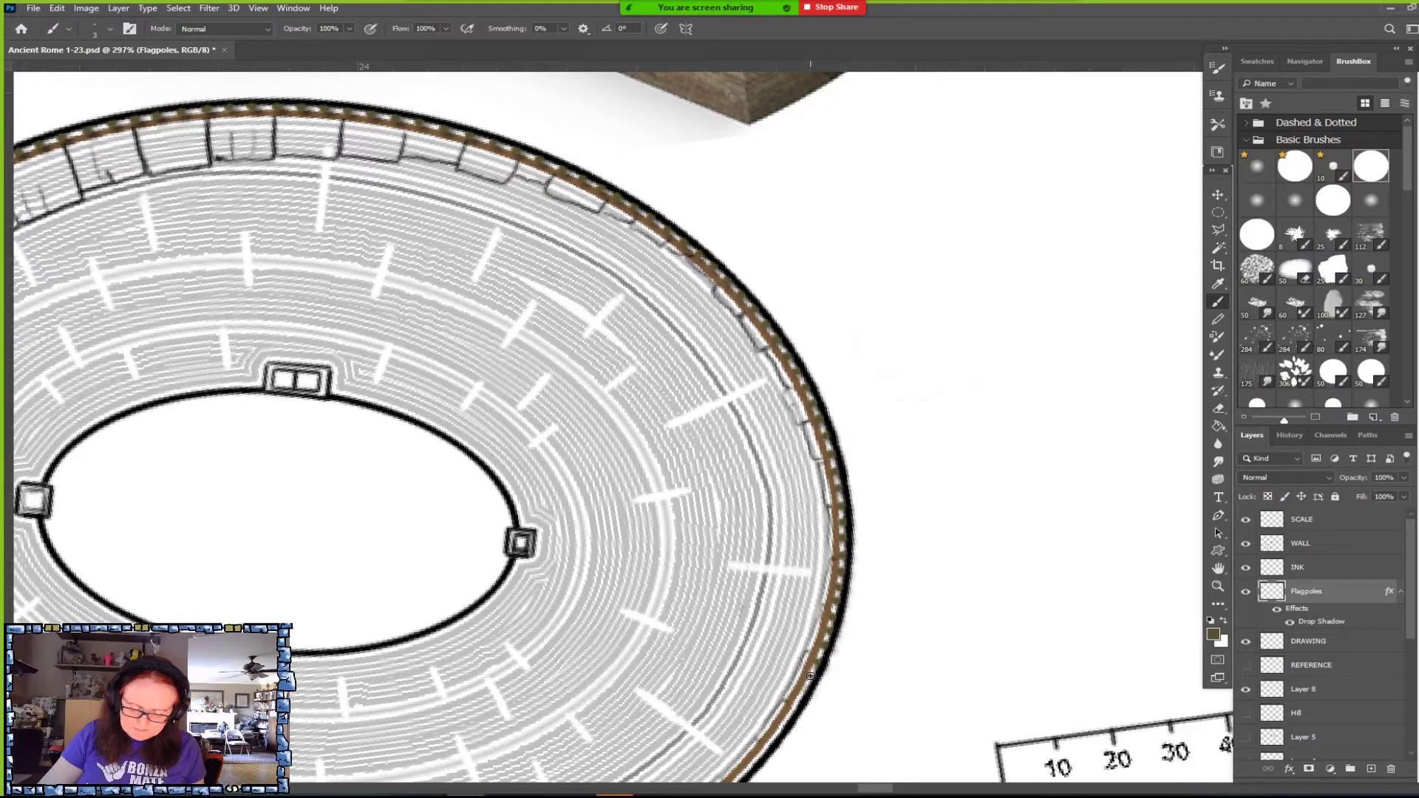
Paint the remaining flagpoles along the southern and southeastern rim to close the ring around the Colosseum.
scroll(825, 678, down, 3)
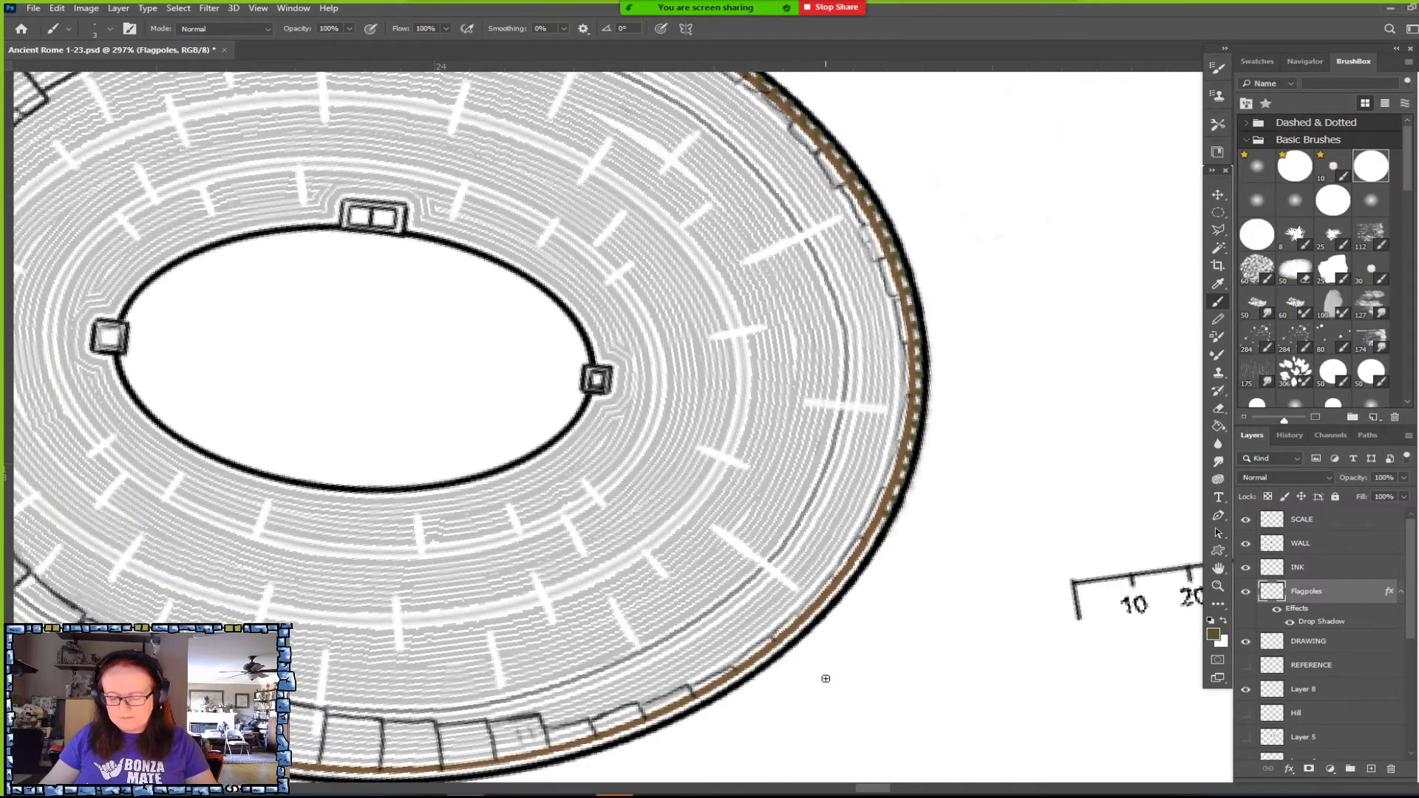
scroll(826, 678, left, 7)
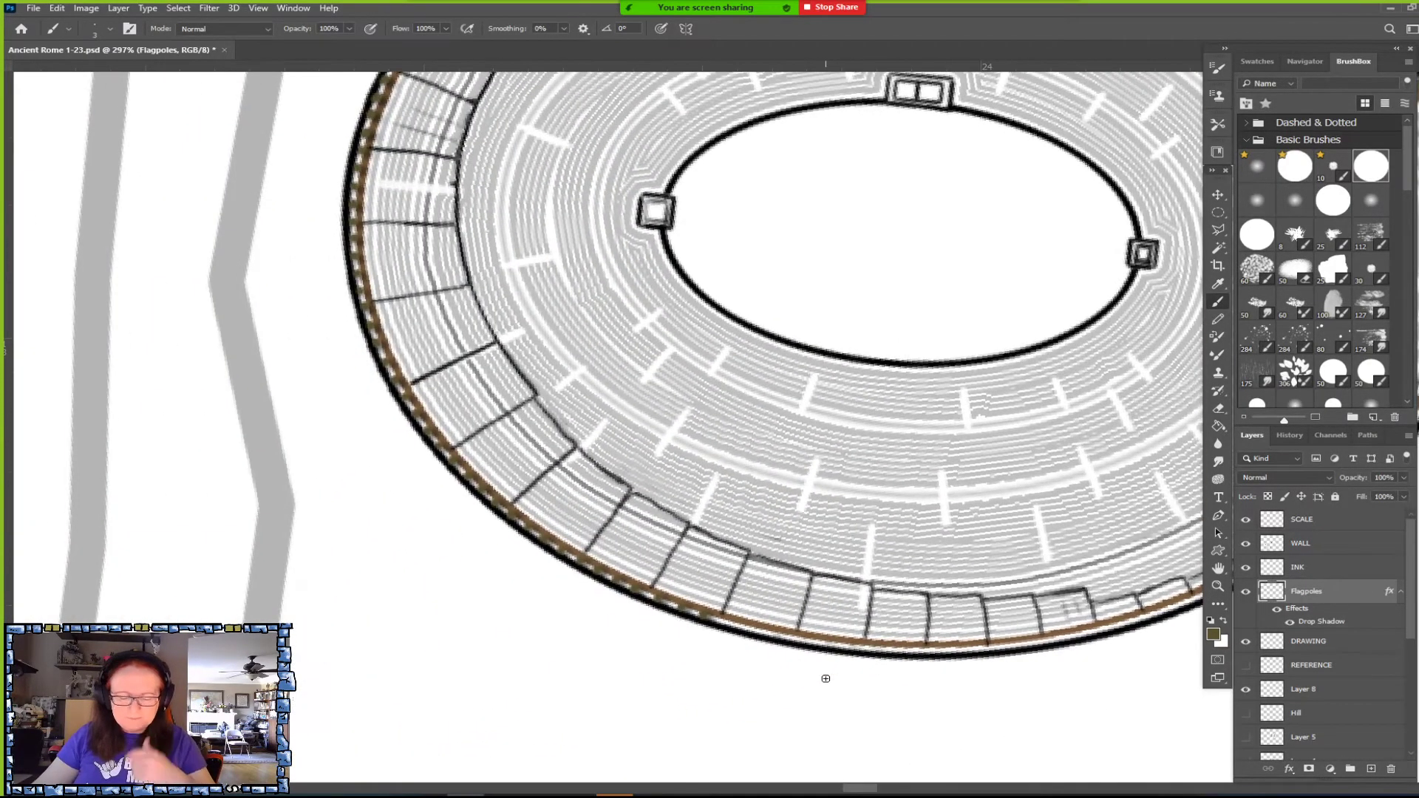
scroll(825, 678, up, 3)
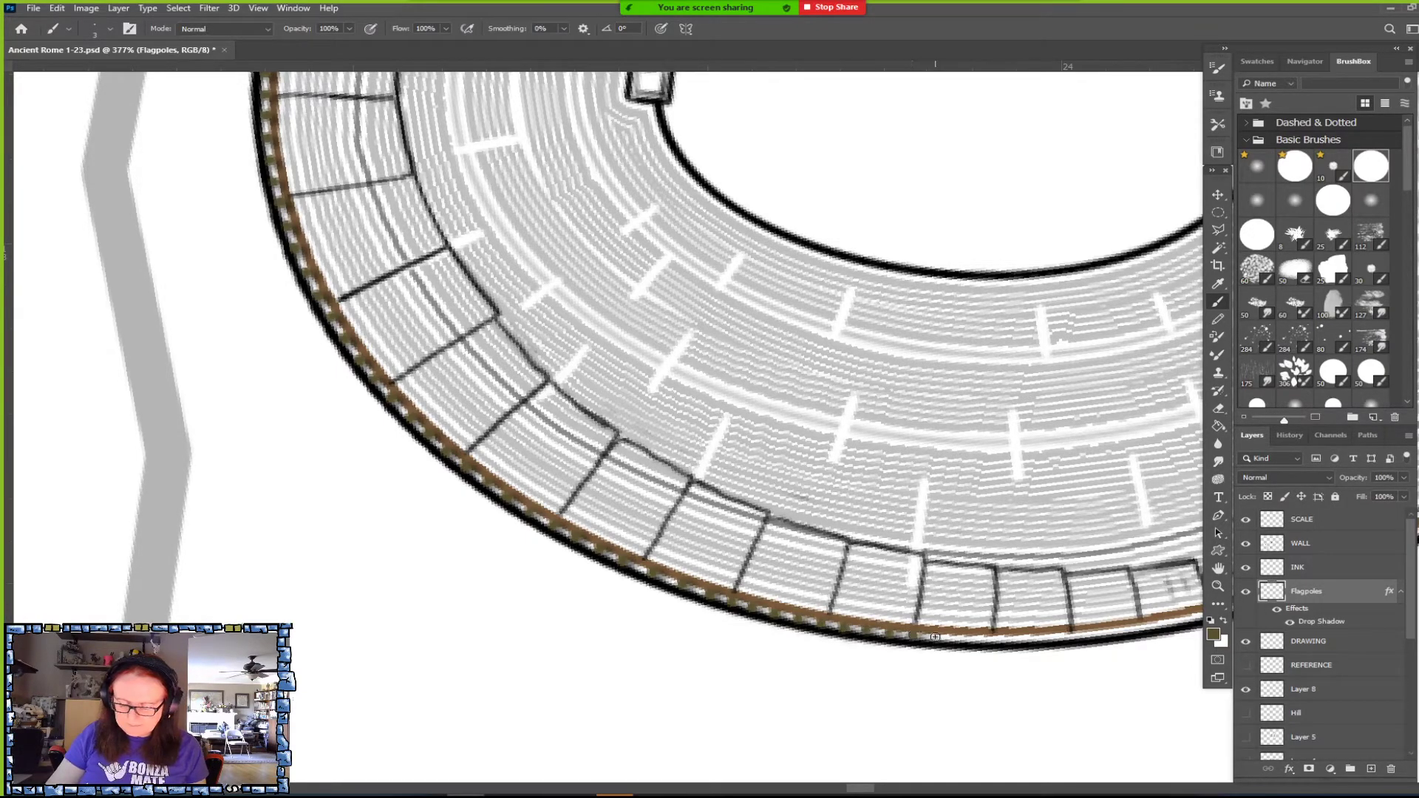
mouse_move(935, 637)
mouse_down()
mouse_move(1125, 625)
mouse_move(757, 658)
mouse_move(913, 620)
mouse_move(1050, 551)
mouse_move(784, 662)
mouse_move(945, 511)
mouse_move(954, 482)
mouse_up()
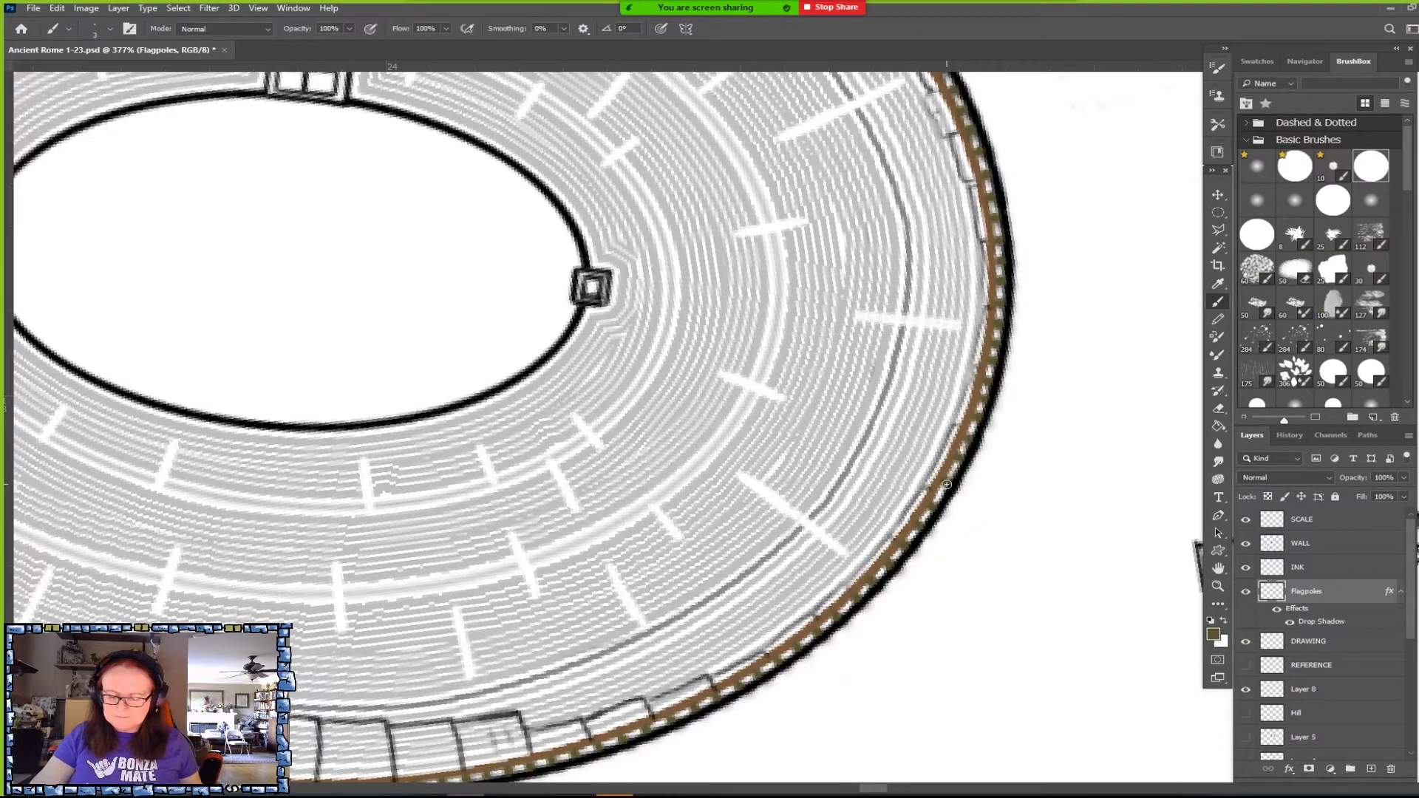
scroll(950, 486, down, 3)
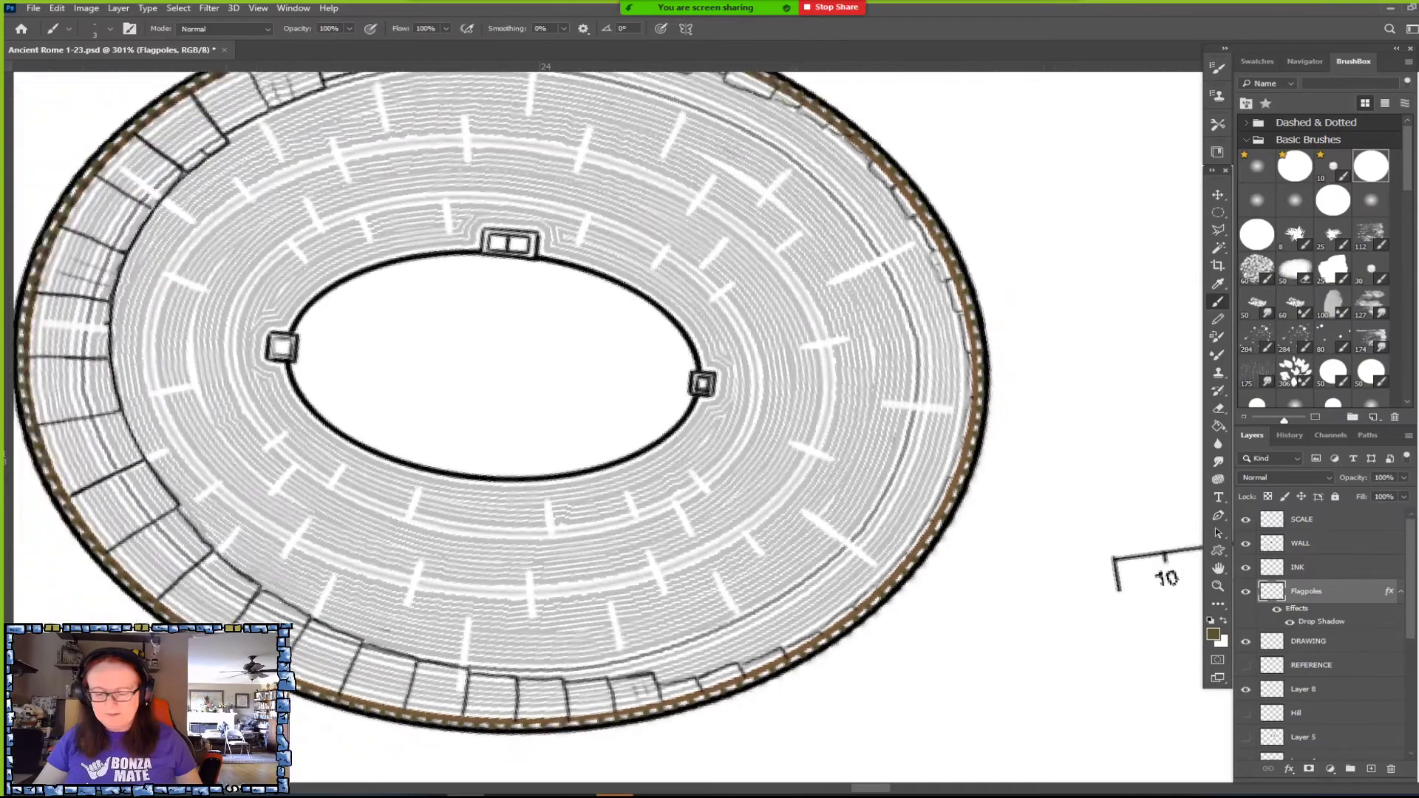
Set the foreground color to gray 676767.
scroll(529, 688, down, 5)
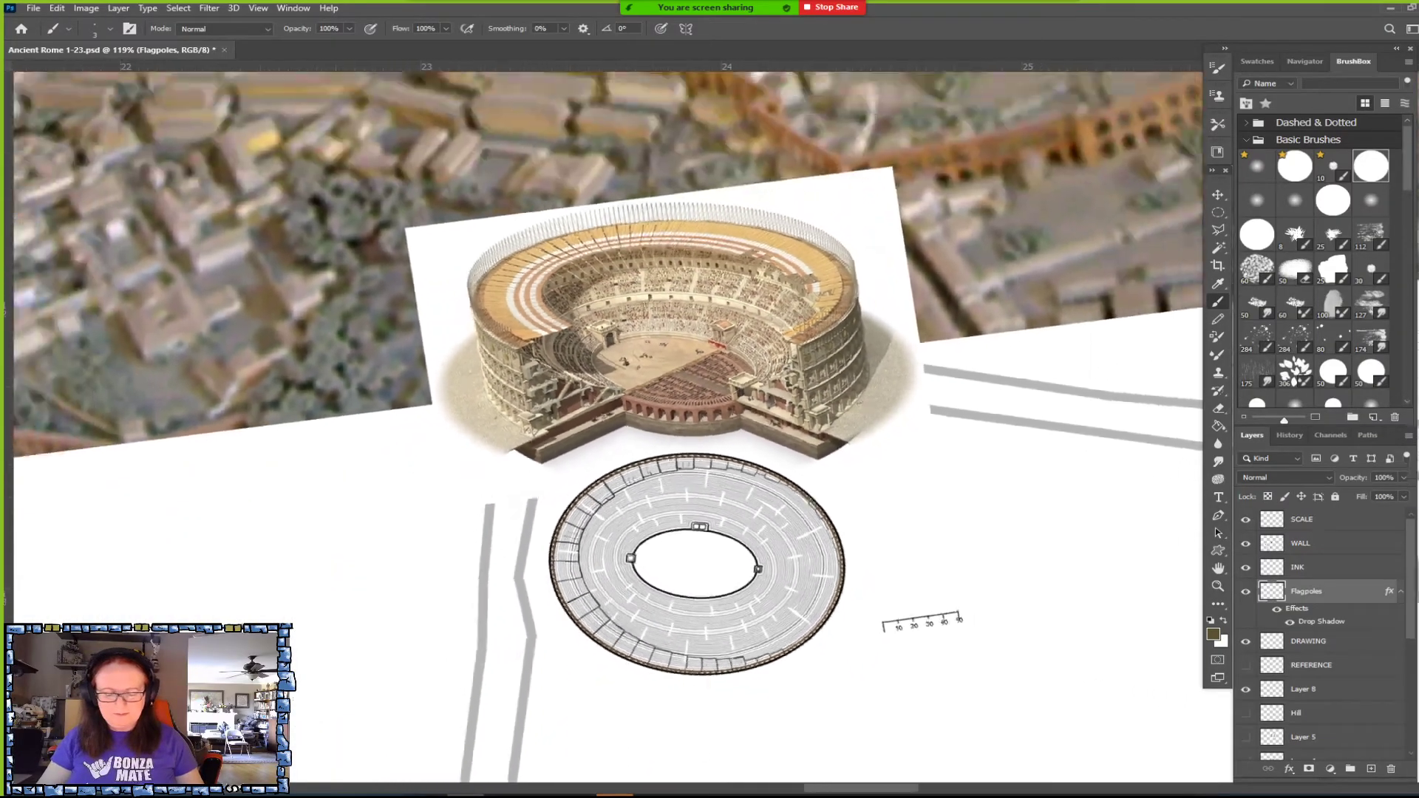
scroll(529, 687, down, 1)
scroll(529, 687, up, 2)
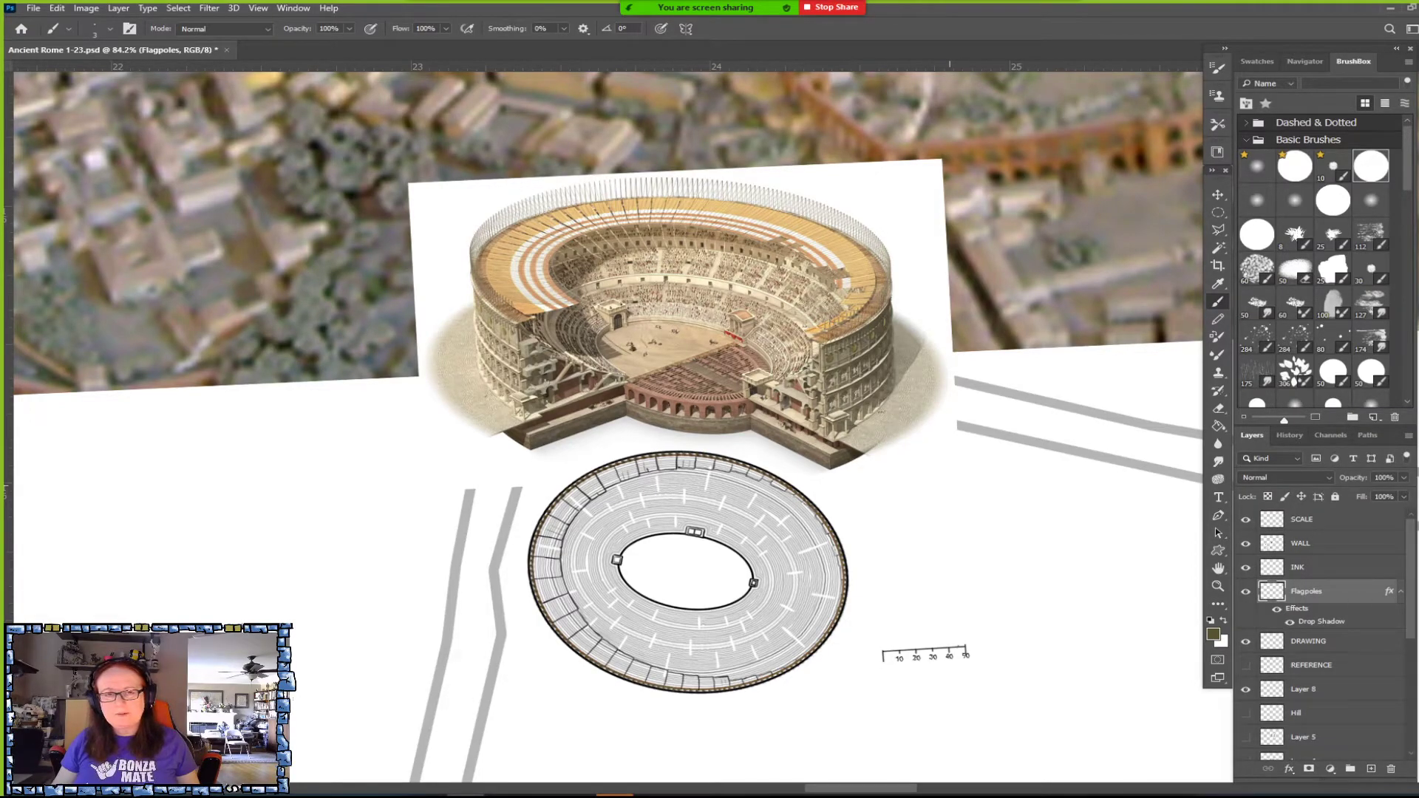
click(1213, 634)
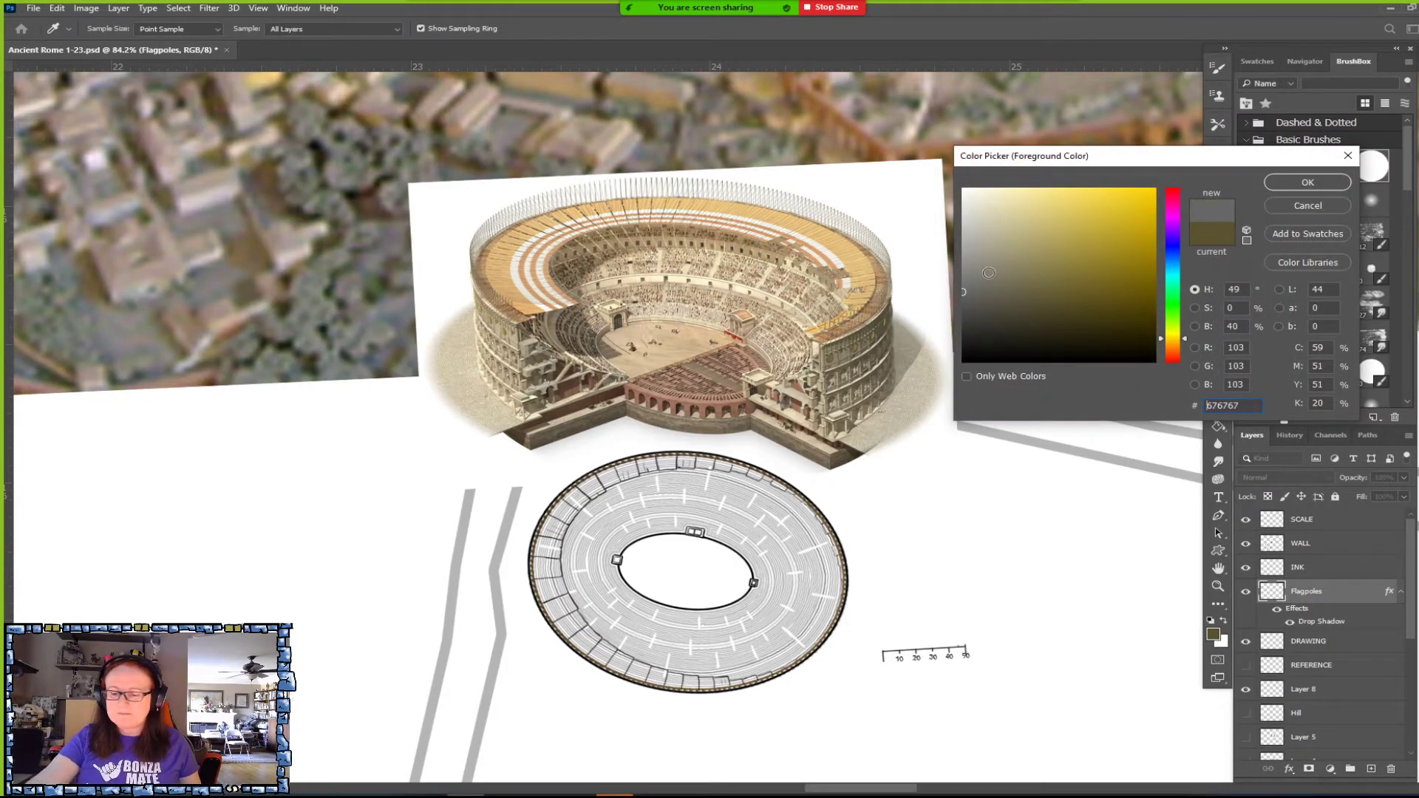
click(1298, 183)
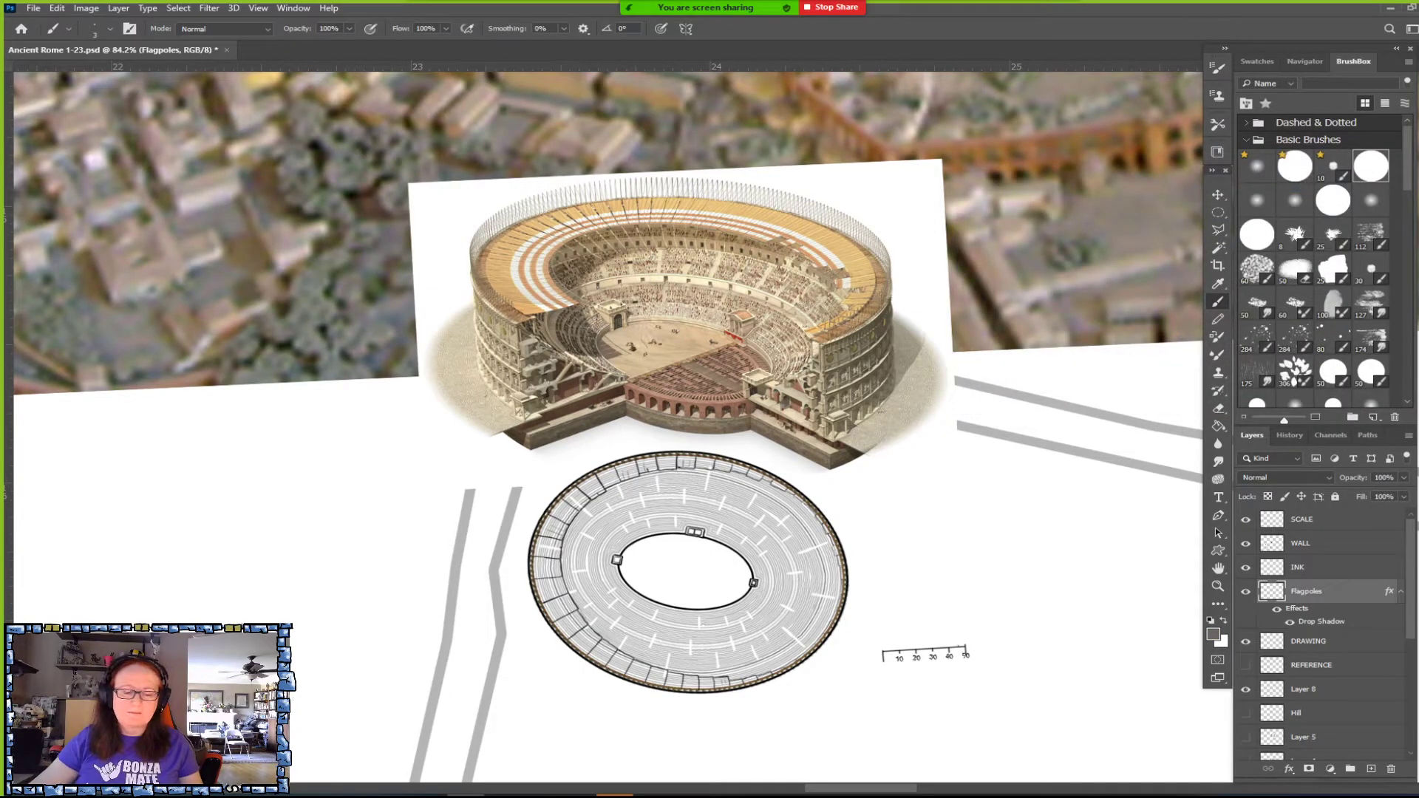
scroll(384, 451, up, 4)
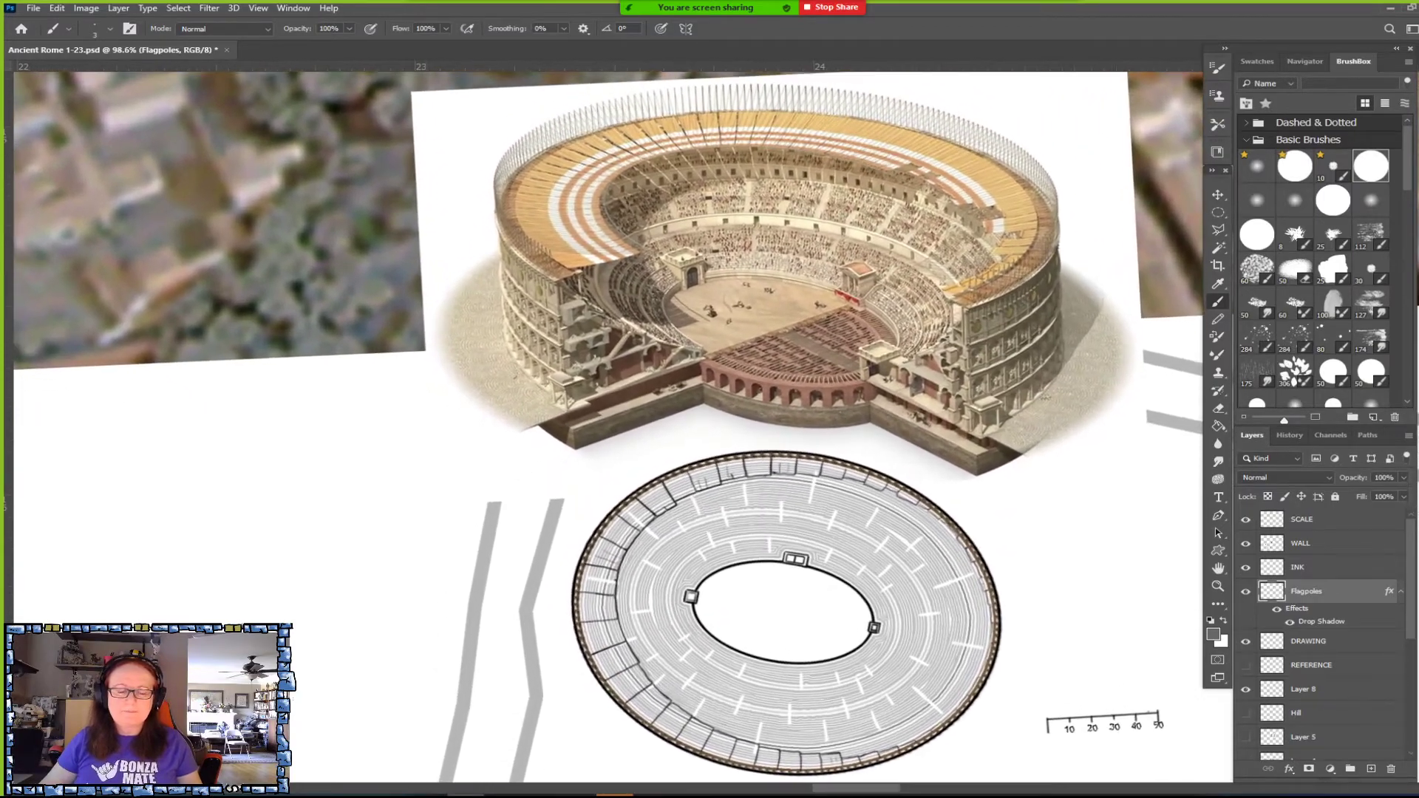
scroll(418, 680, up, 1)
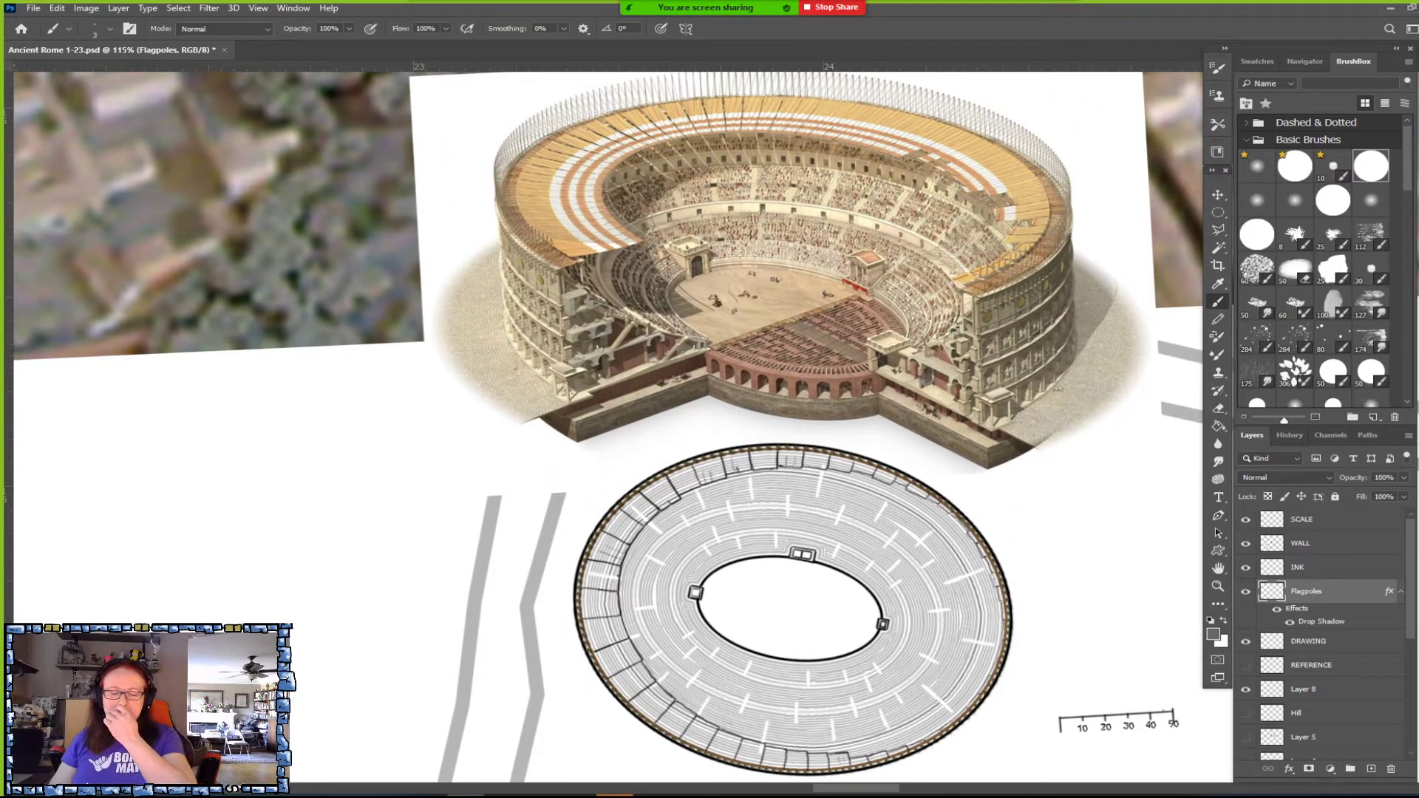
scroll(733, 467, down, 2)
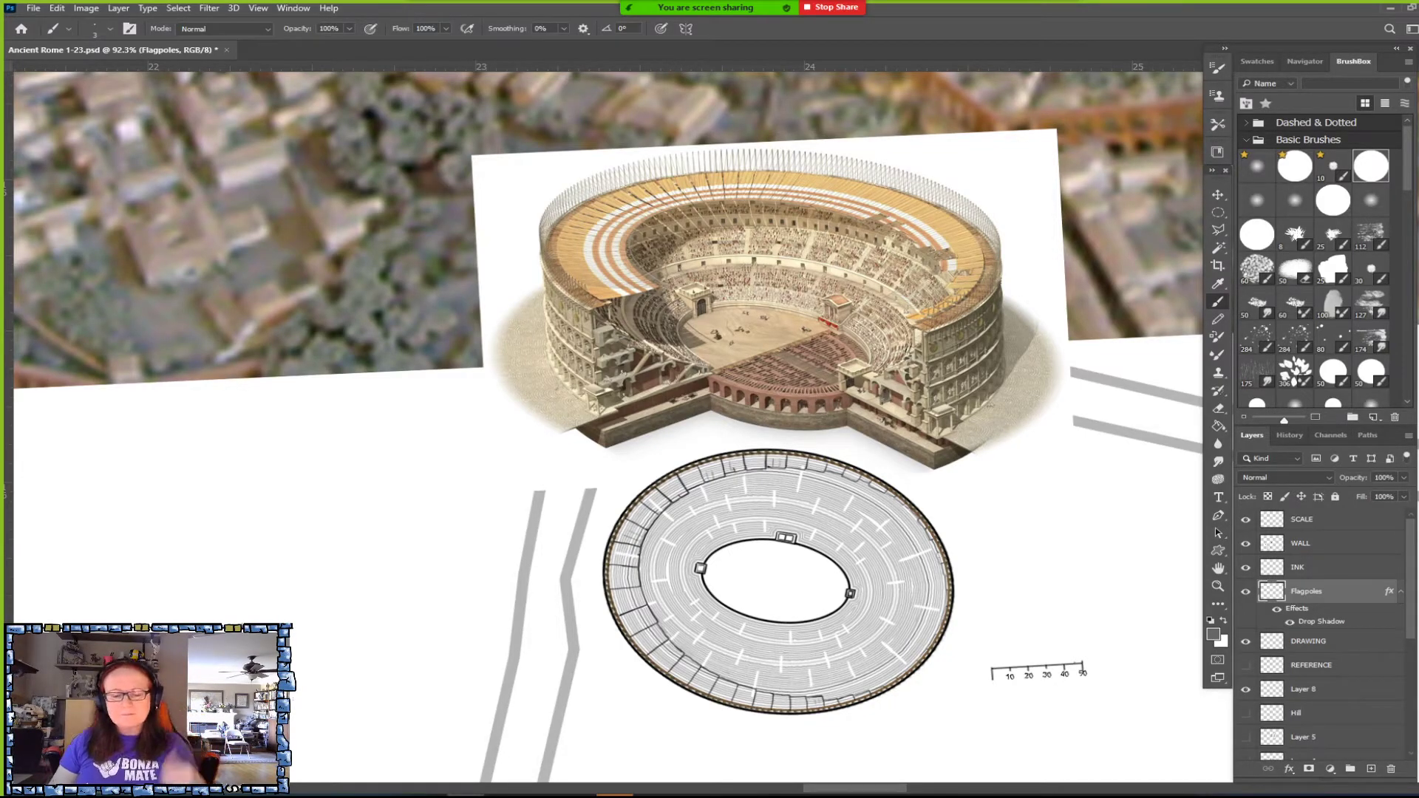
Add a new layer named Coloring directly beneath the DRAWING layer.
alt+scroll(601, 594, up, 3)
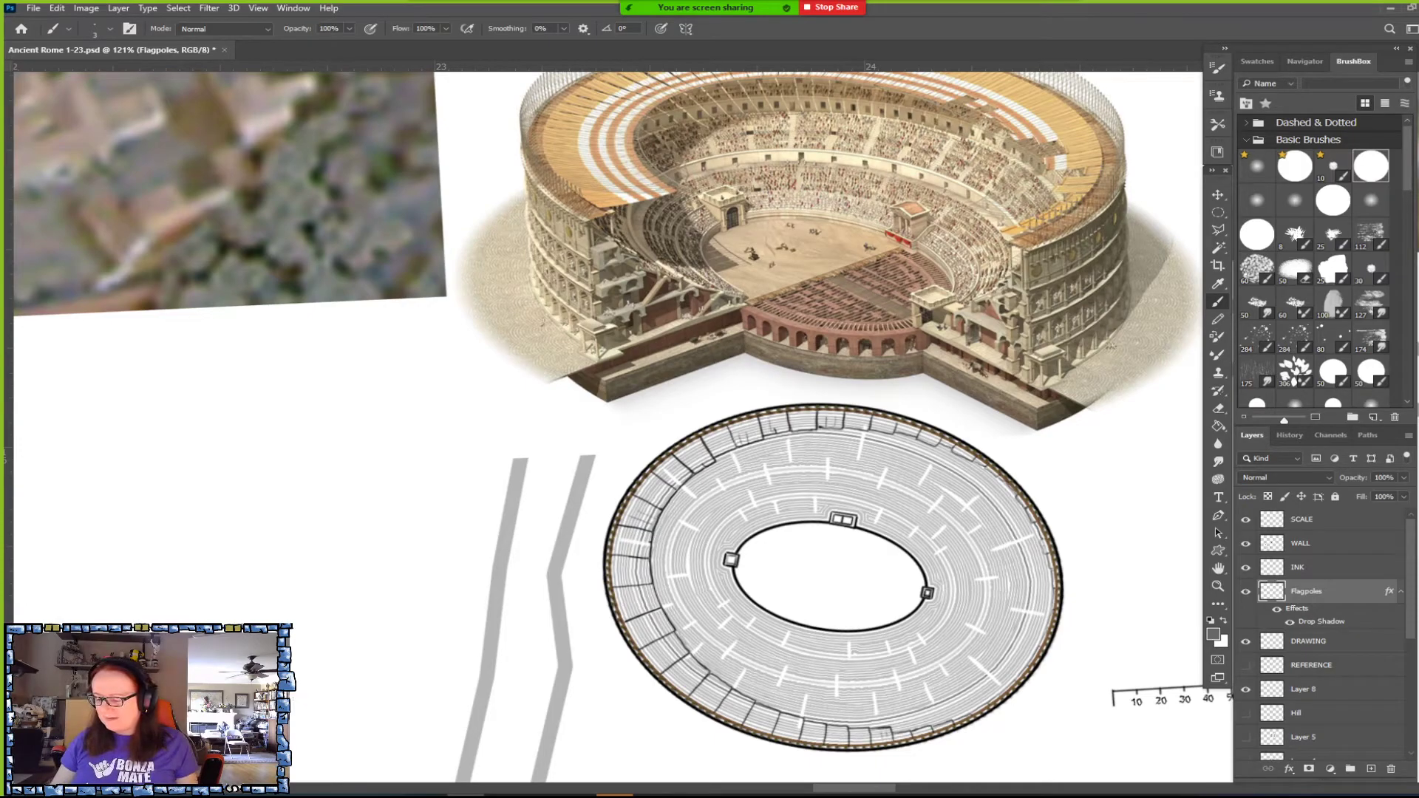
click(1323, 665)
click(1371, 769)
double_click(1304, 665)
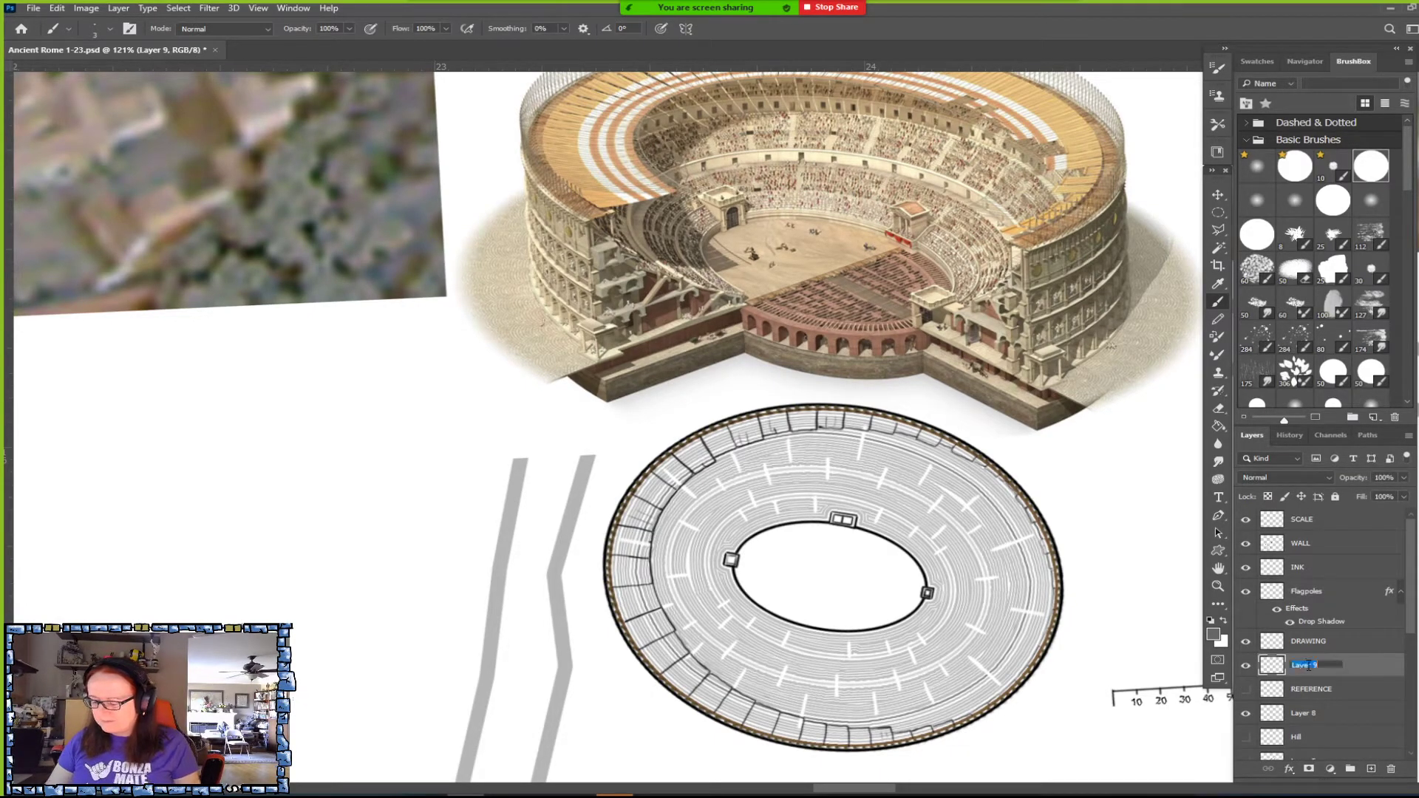
text(Coloring)
key(Return)
Sample the awning's tan from the Colosseum reference picture as foreground color and choose the size 10 basic round brush, enlarging its tip.
click(1213, 633)
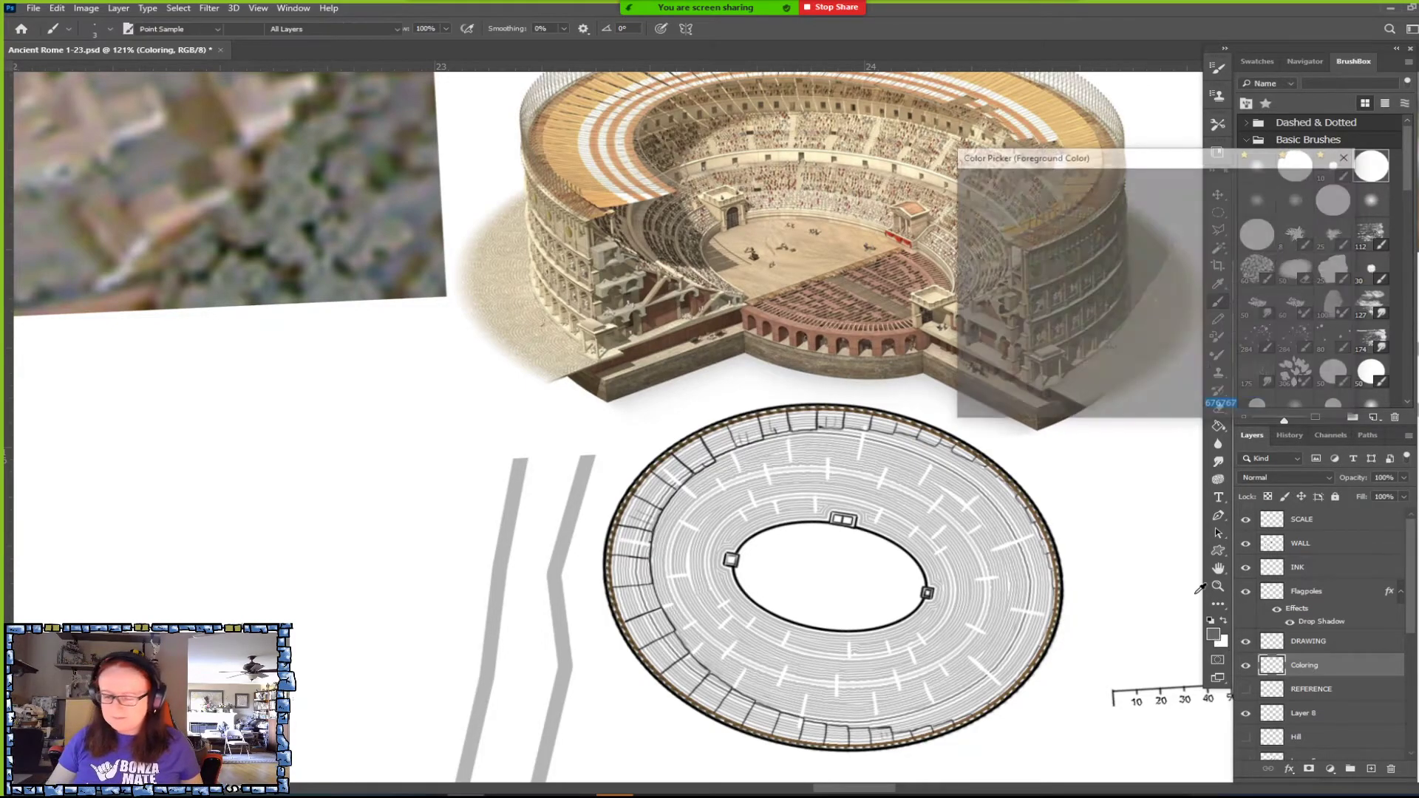
click(576, 149)
click(1307, 184)
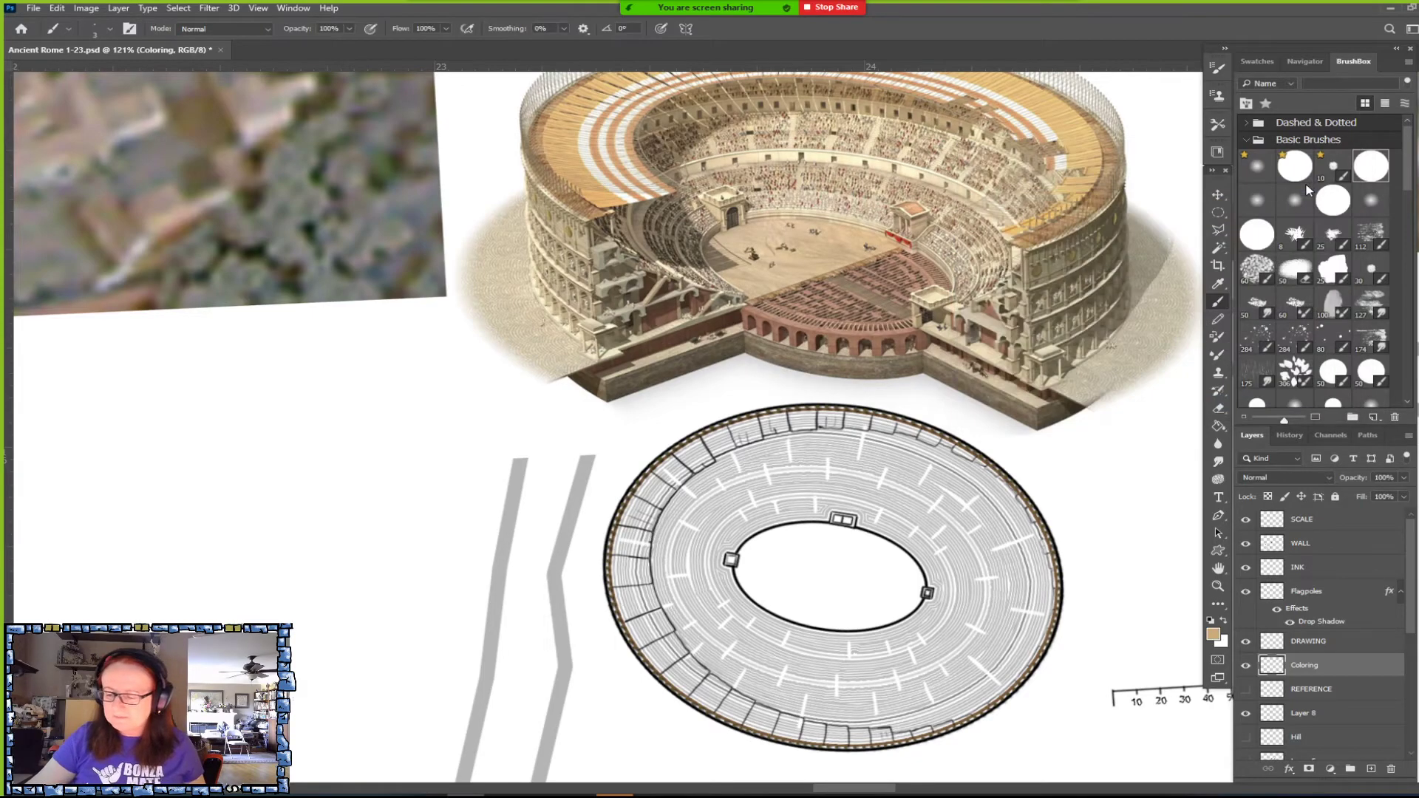
click(1332, 166)
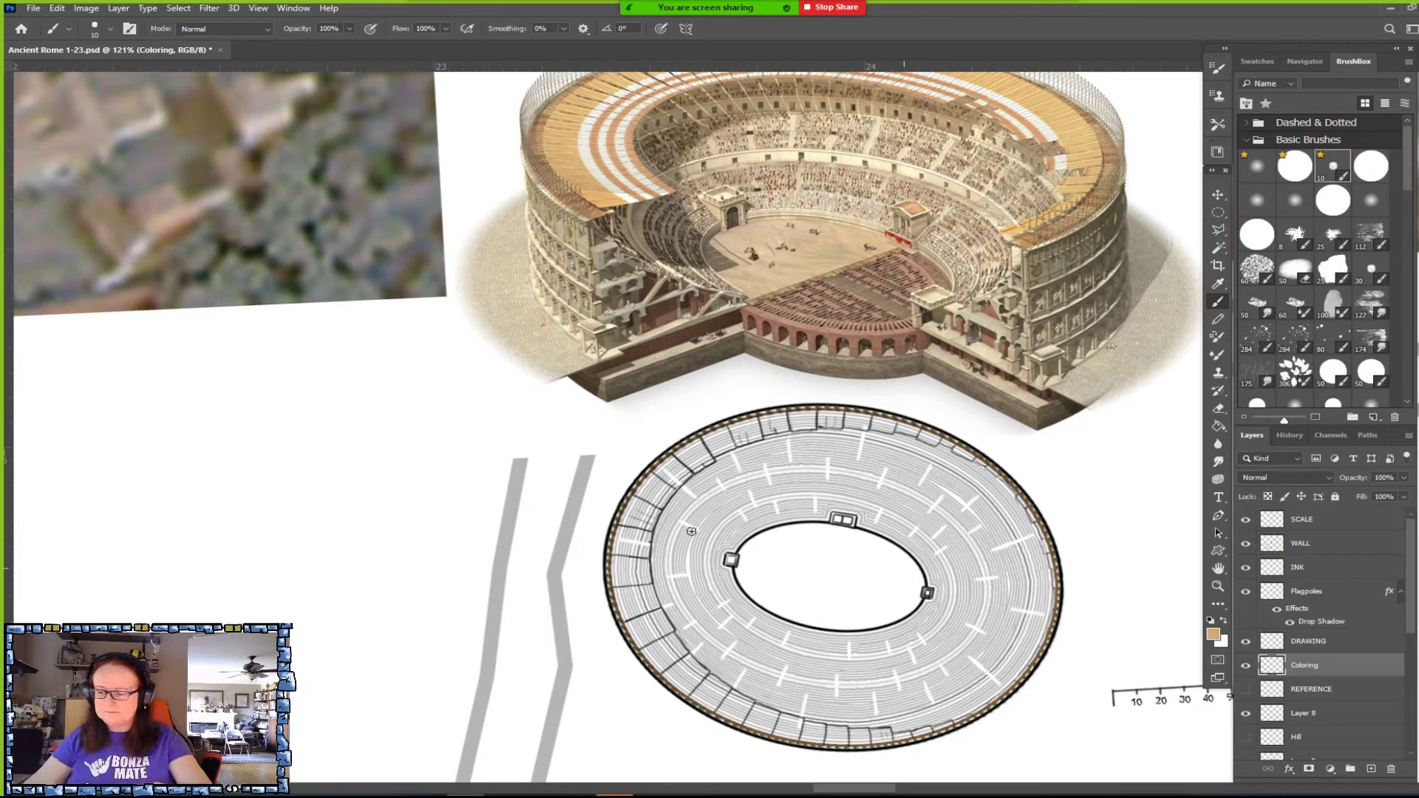
key(bracketright)
key(bracketright)
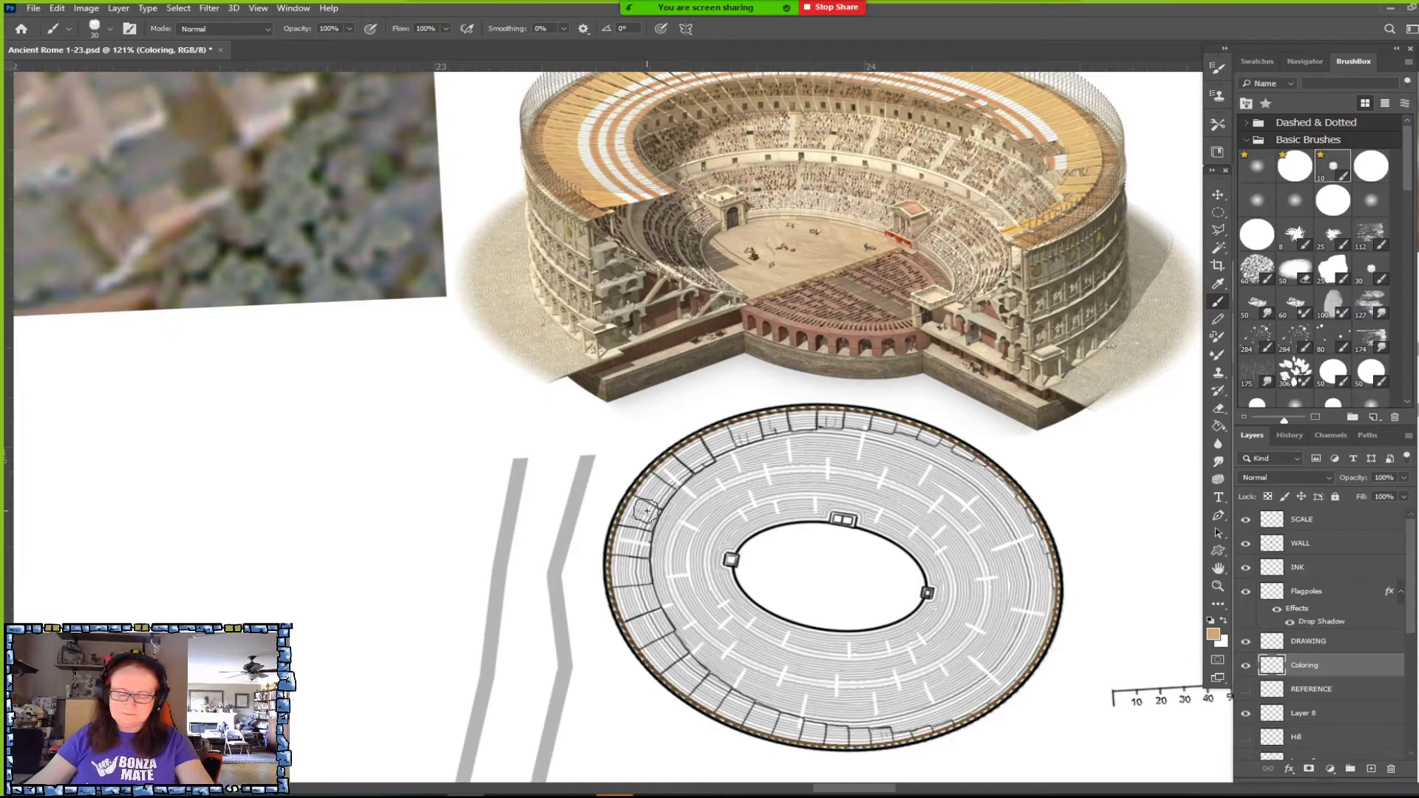
Try painting tan over the western rim panels beneath the DRAWING layer, and compare with that layer hidden and shown.
scroll(647, 510, up, 3)
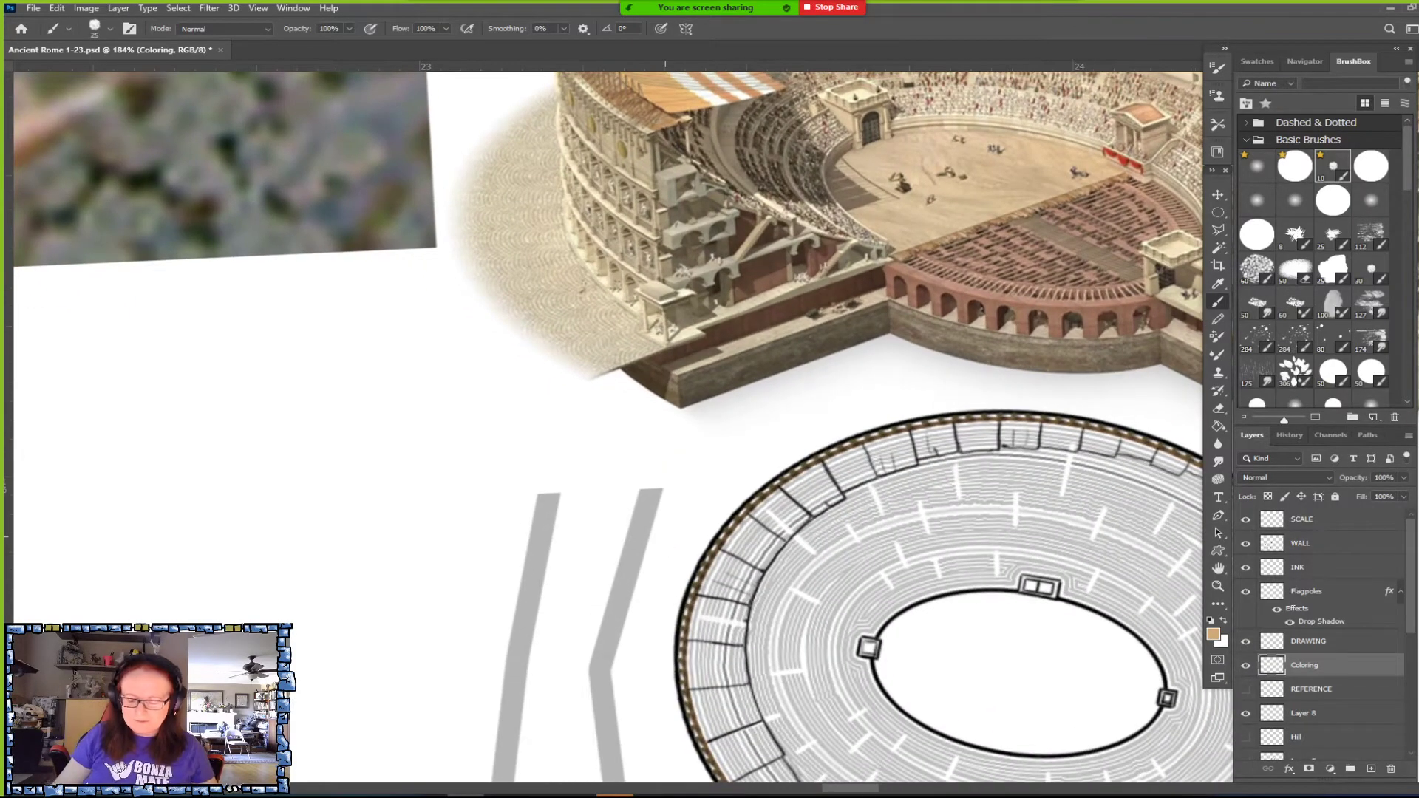
mouse_move(728, 600)
mouse_down()
mouse_move(693, 628)
mouse_move(706, 591)
mouse_move(739, 632)
mouse_move(731, 654)
mouse_move(750, 569)
mouse_move(713, 613)
mouse_move(728, 569)
mouse_up()
drag(728, 569, 706, 617)
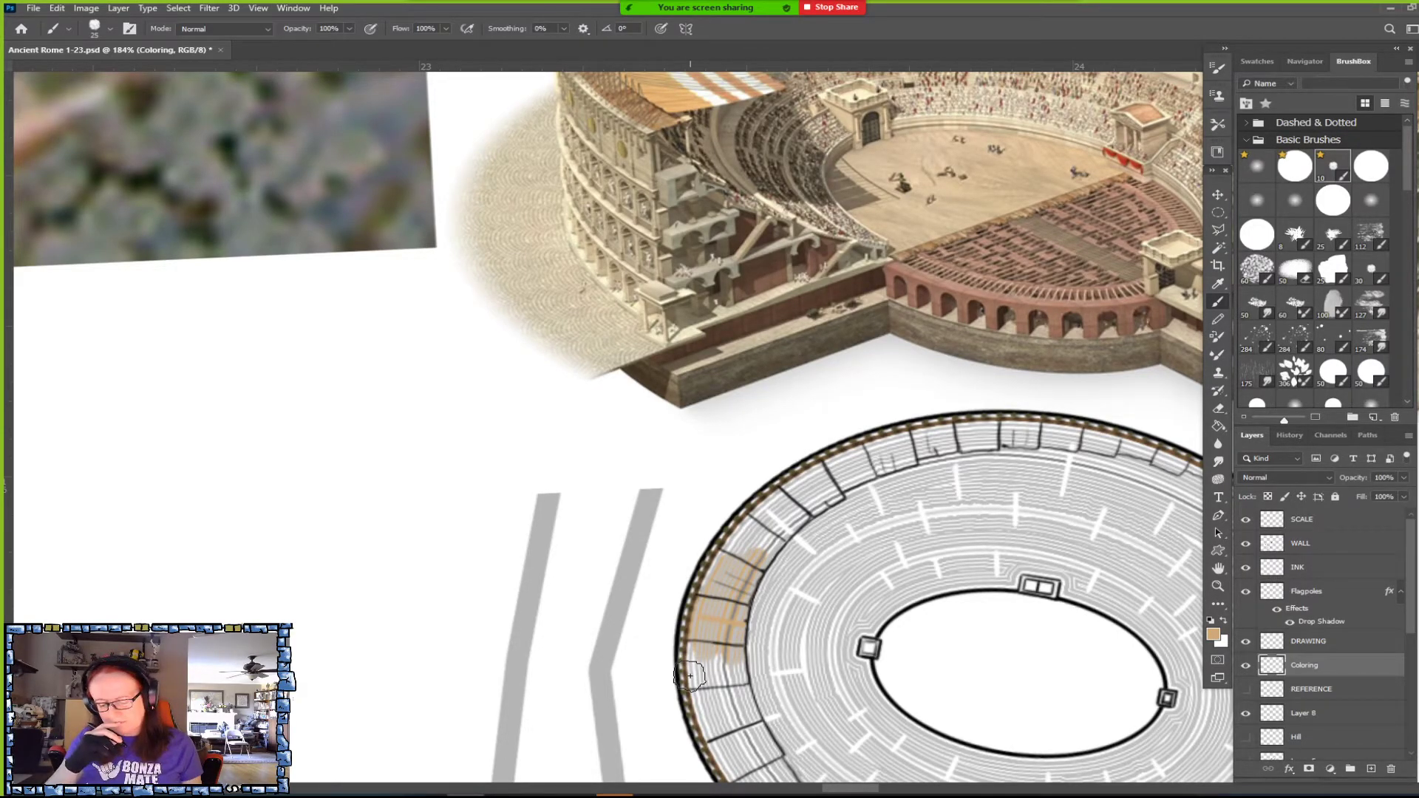
click(1246, 641)
click(1246, 641)
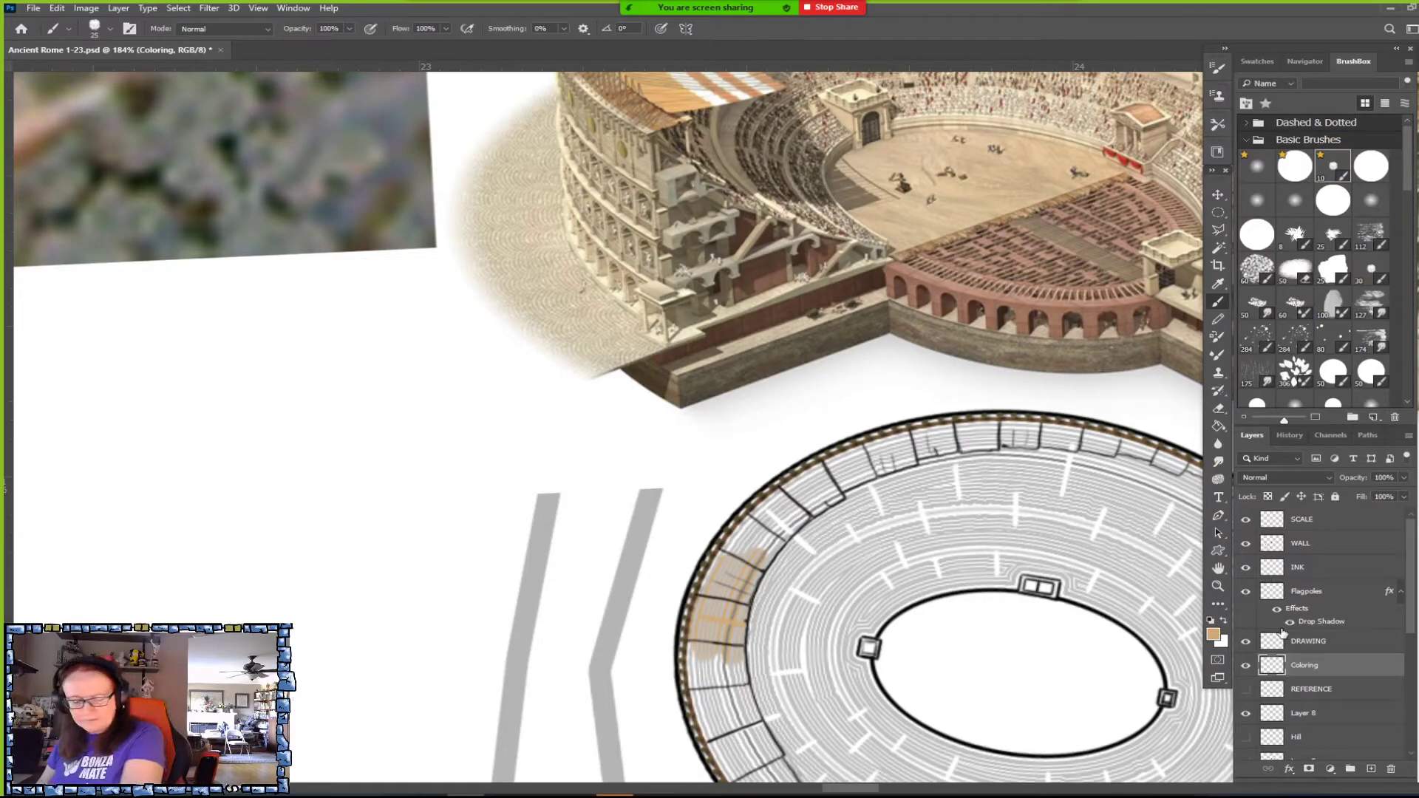
click(1245, 641)
click(1246, 642)
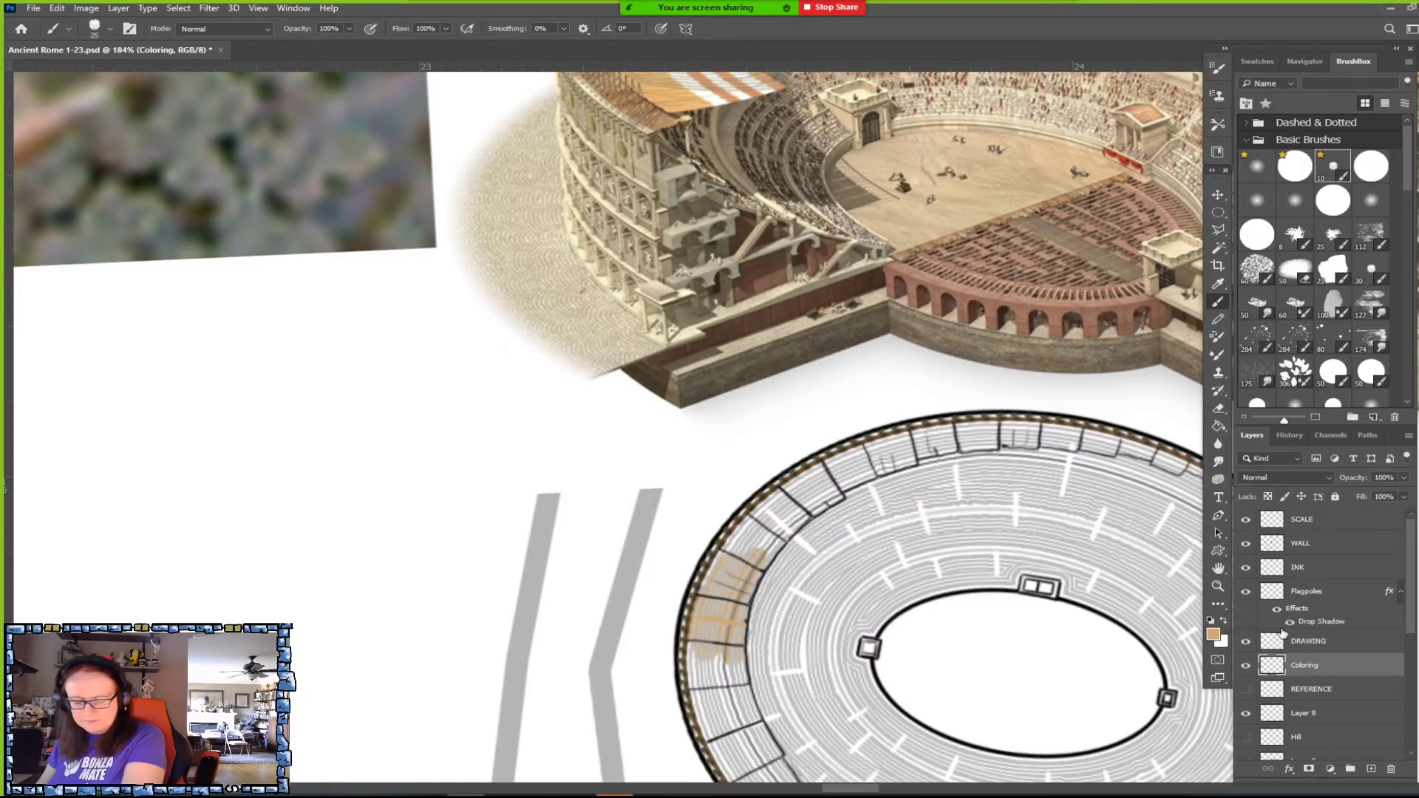
Undo the tan strokes back to the layer's name change and move the Coloring layer above the DRAWING layer.
click(1289, 436)
click(1323, 705)
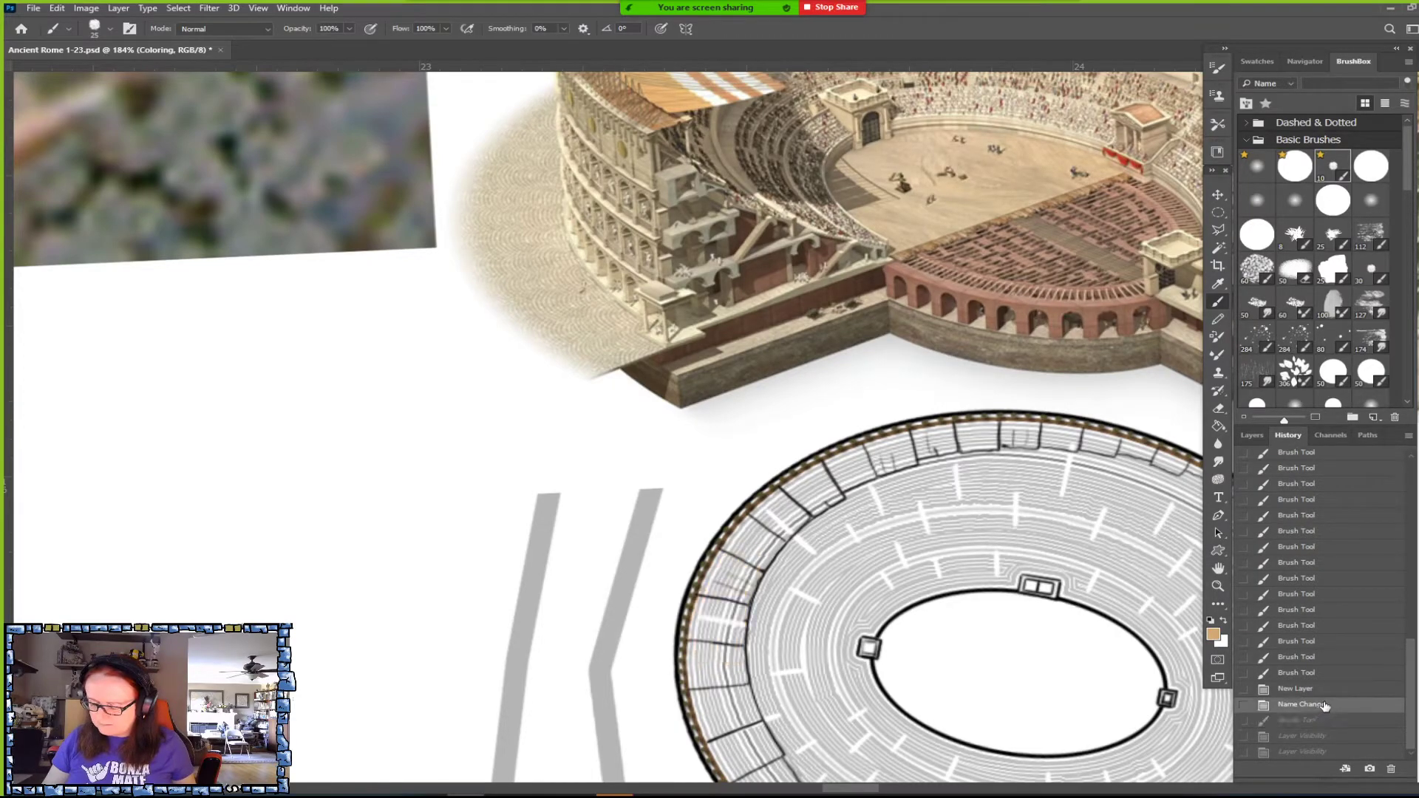
click(1254, 438)
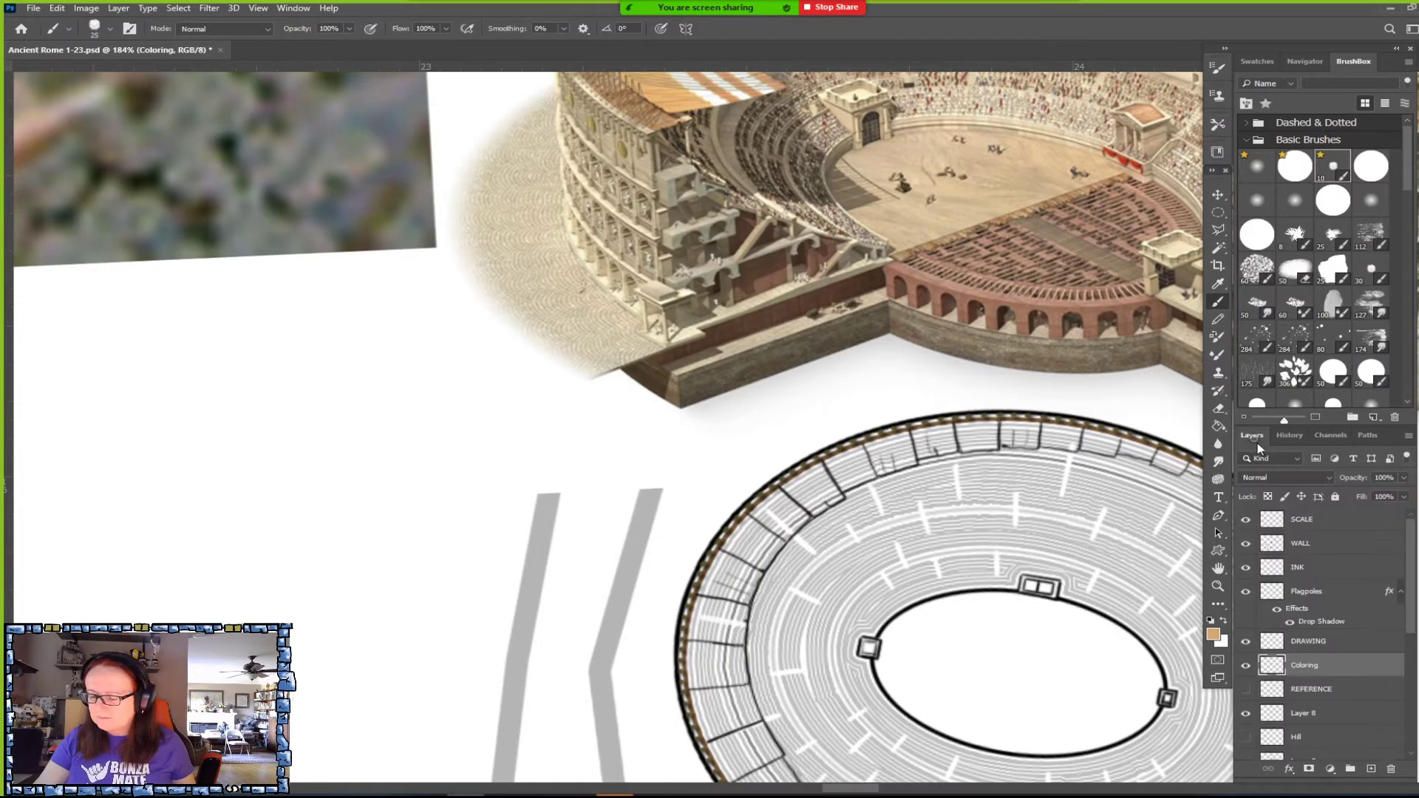
drag(1336, 674, 1330, 643)
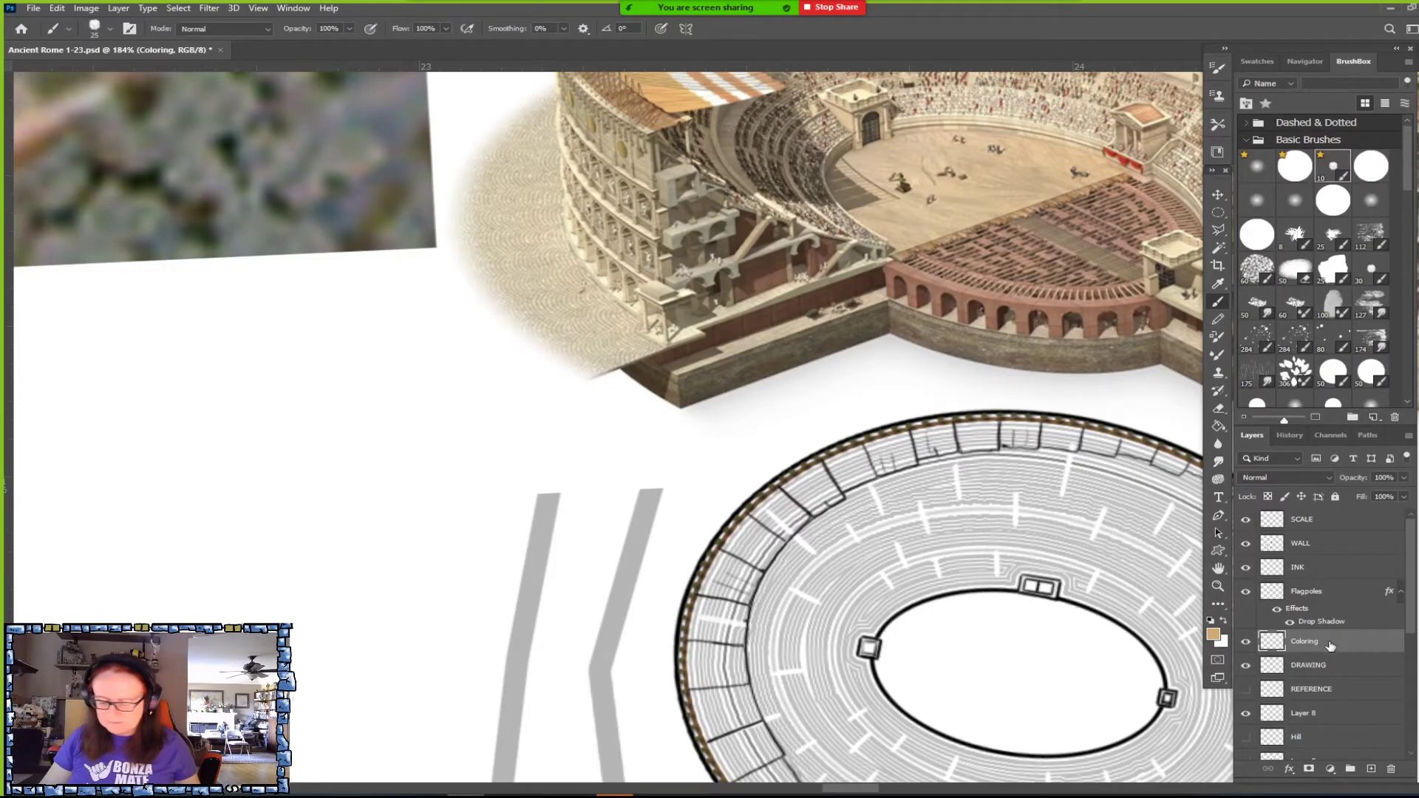
Fill three adjoining panels on the Colosseum's western rim with solid tan using a smaller brush, keeping the dividing lines visible.
scroll(674, 761, up, 2)
key(bracketleft)
key(bracketleft)
key(bracketleft)
key(bracketleft)
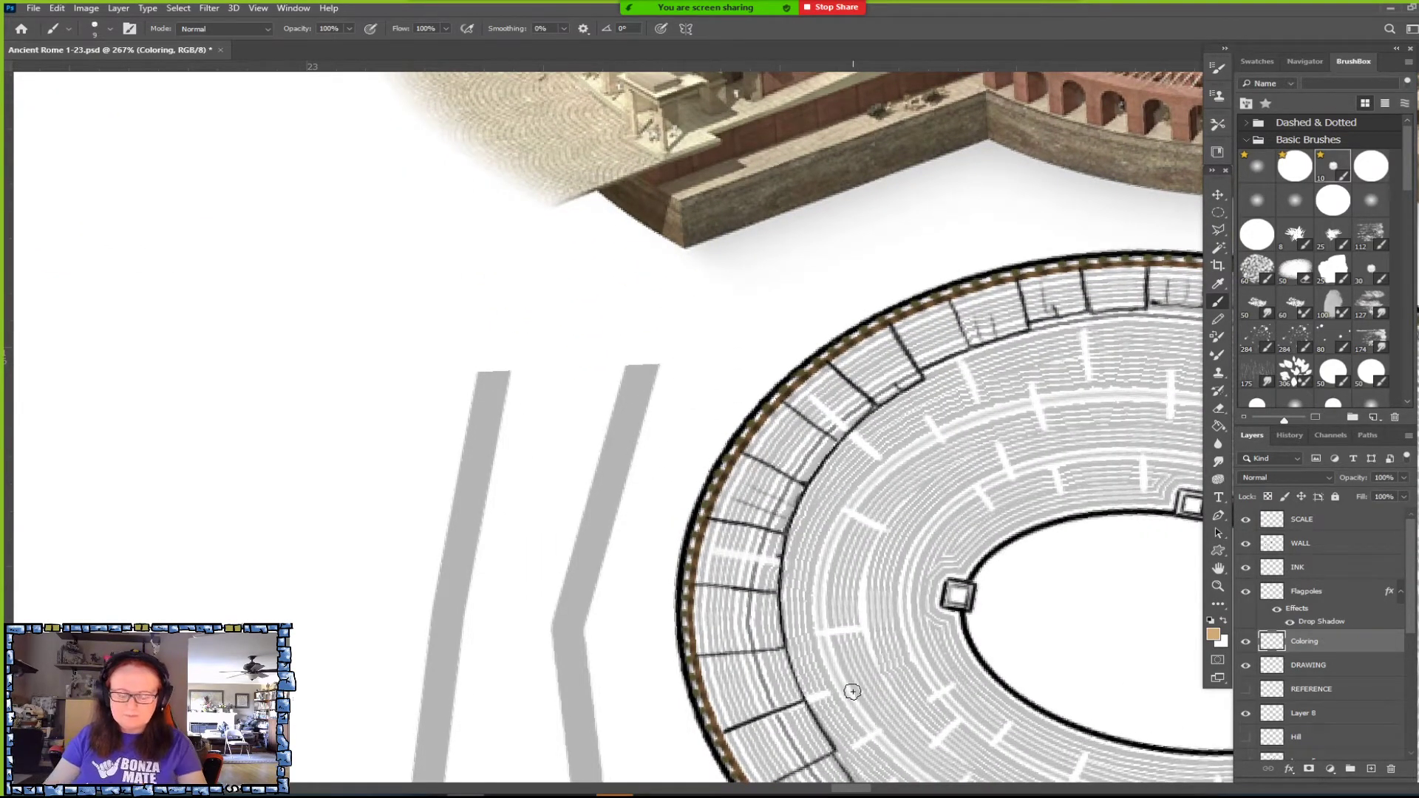
mouse_move(725, 621)
mouse_down()
mouse_move(705, 624)
mouse_move(699, 592)
mouse_move(768, 595)
mouse_move(775, 643)
mouse_move(701, 648)
mouse_move(773, 644)
mouse_move(713, 637)
mouse_up()
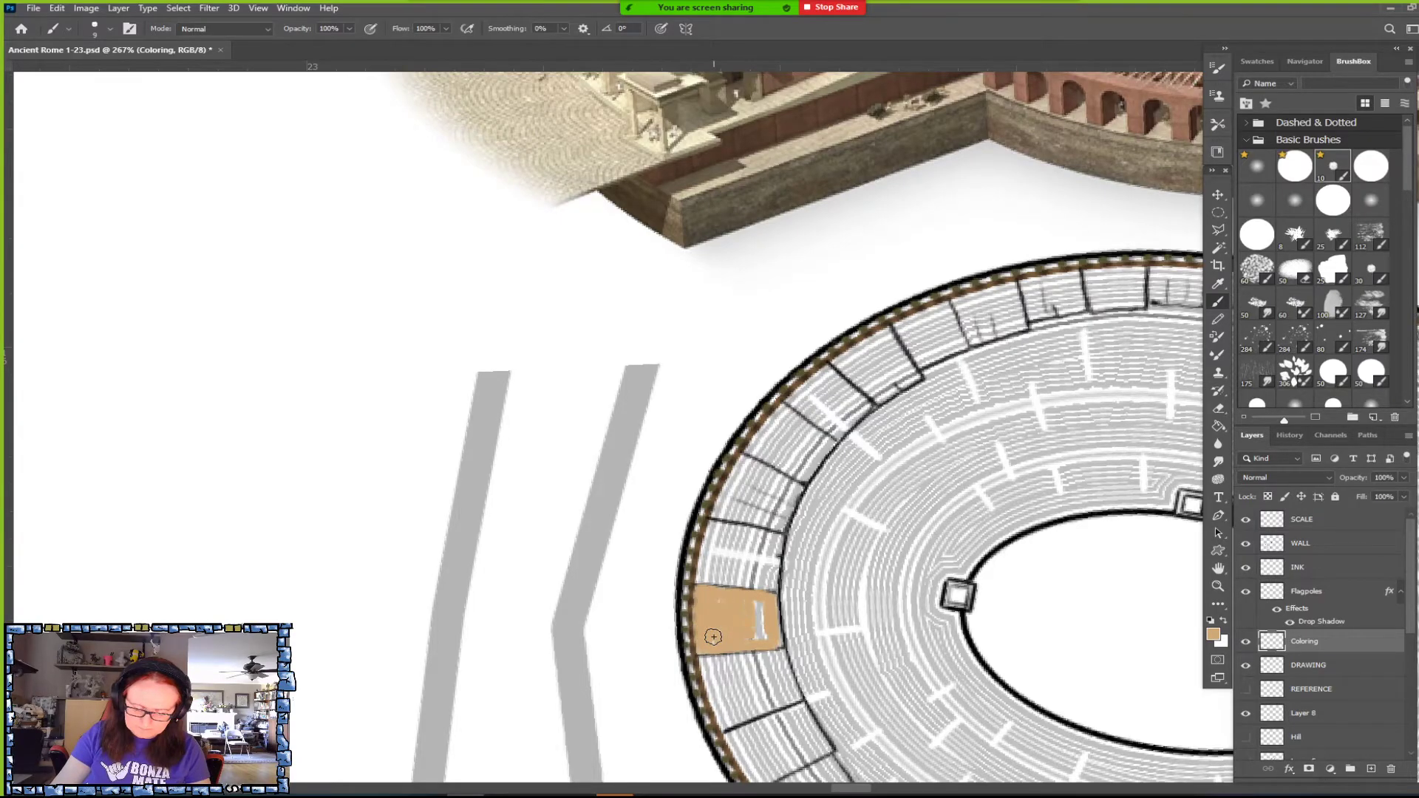
drag(721, 569, 712, 551)
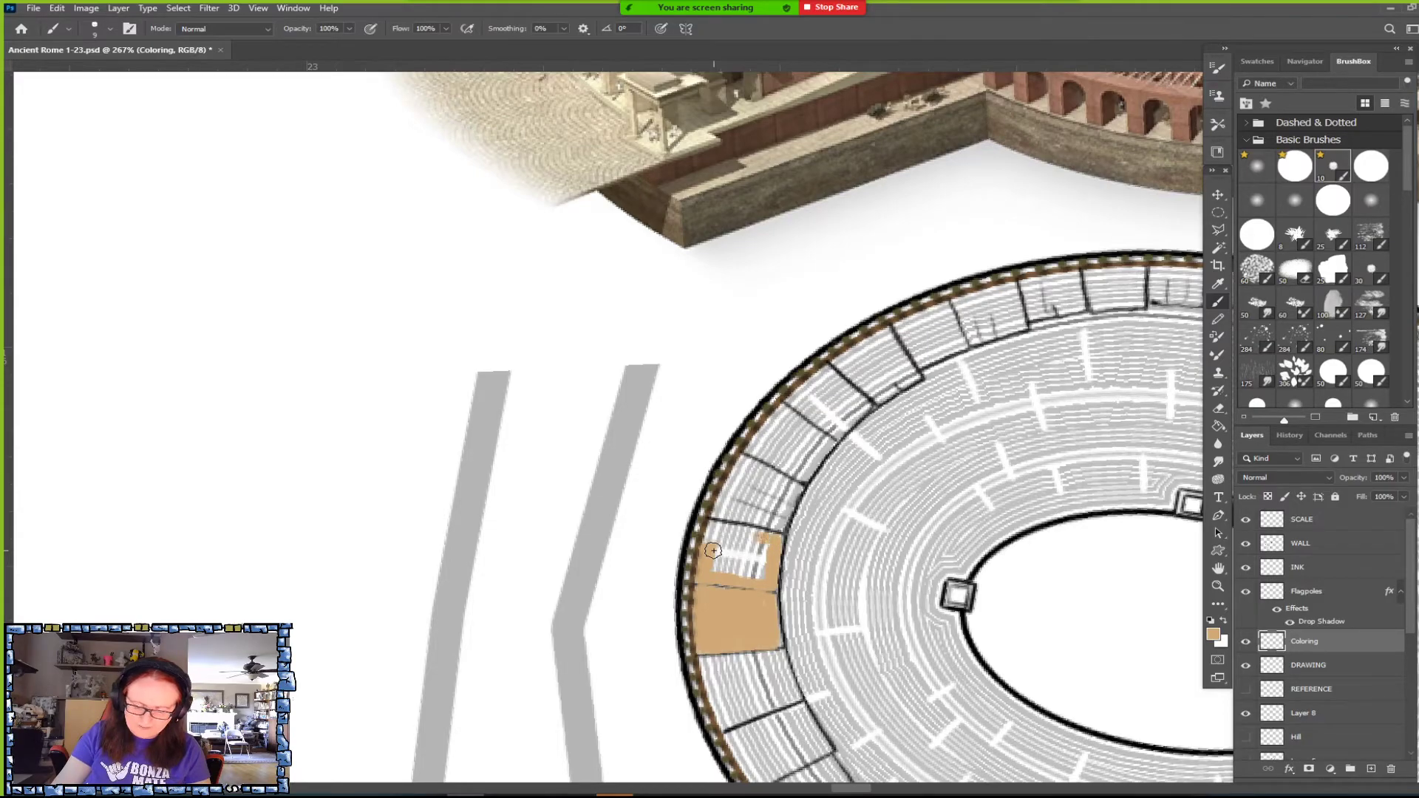
drag(711, 551, 729, 526)
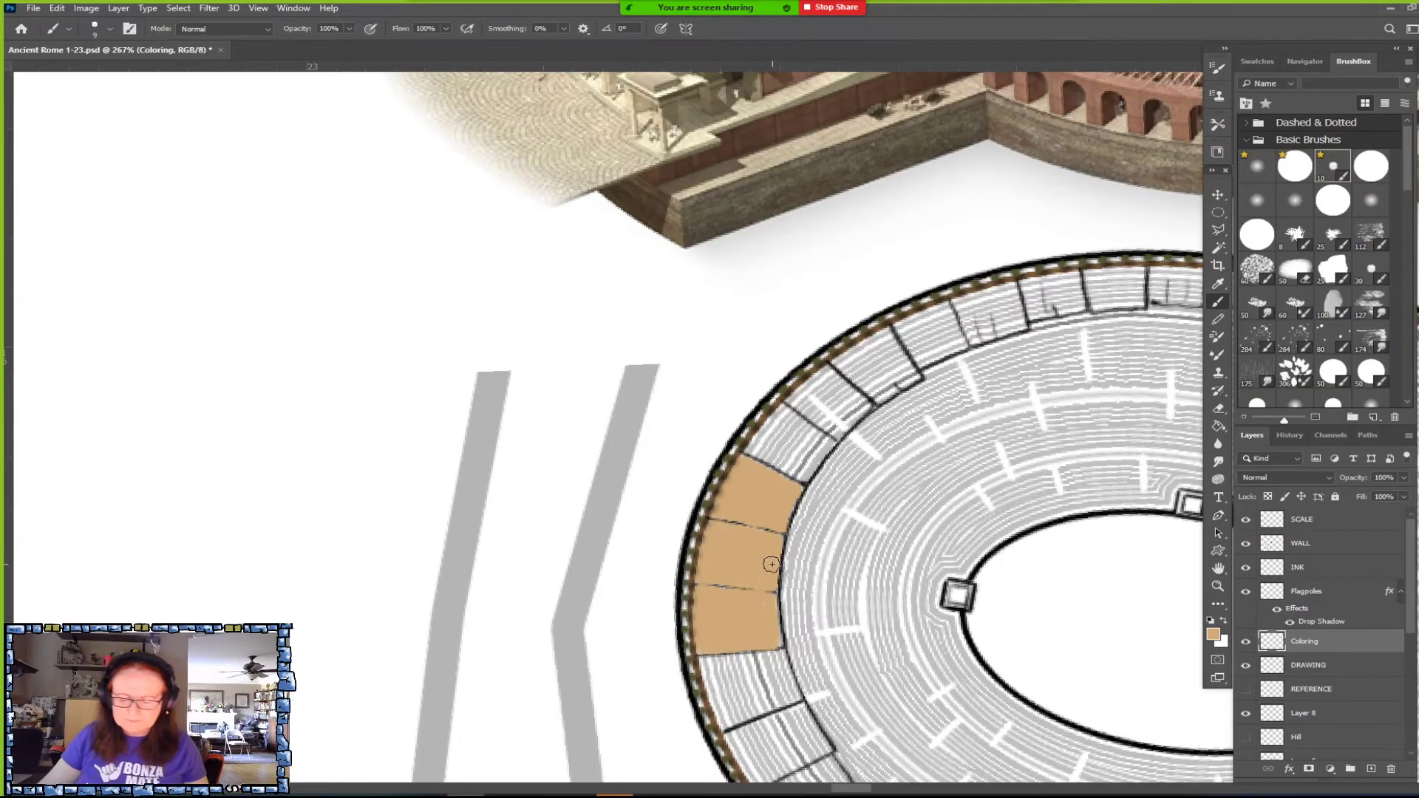
Paint white curved stripes along the inner side of the three tan awning panels with a fine brush.
scroll(775, 551, down, 4)
scroll(771, 564, up, 1)
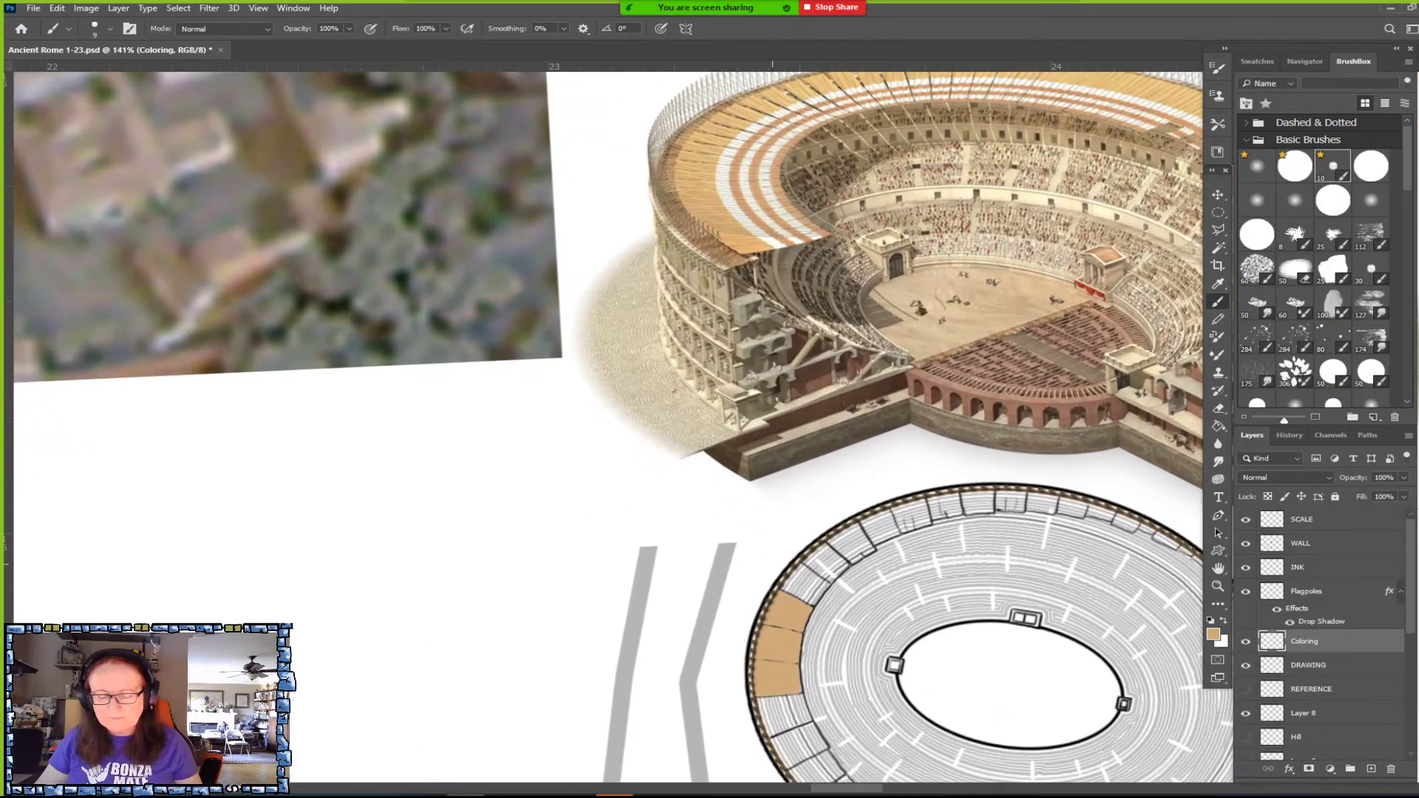
click(1223, 621)
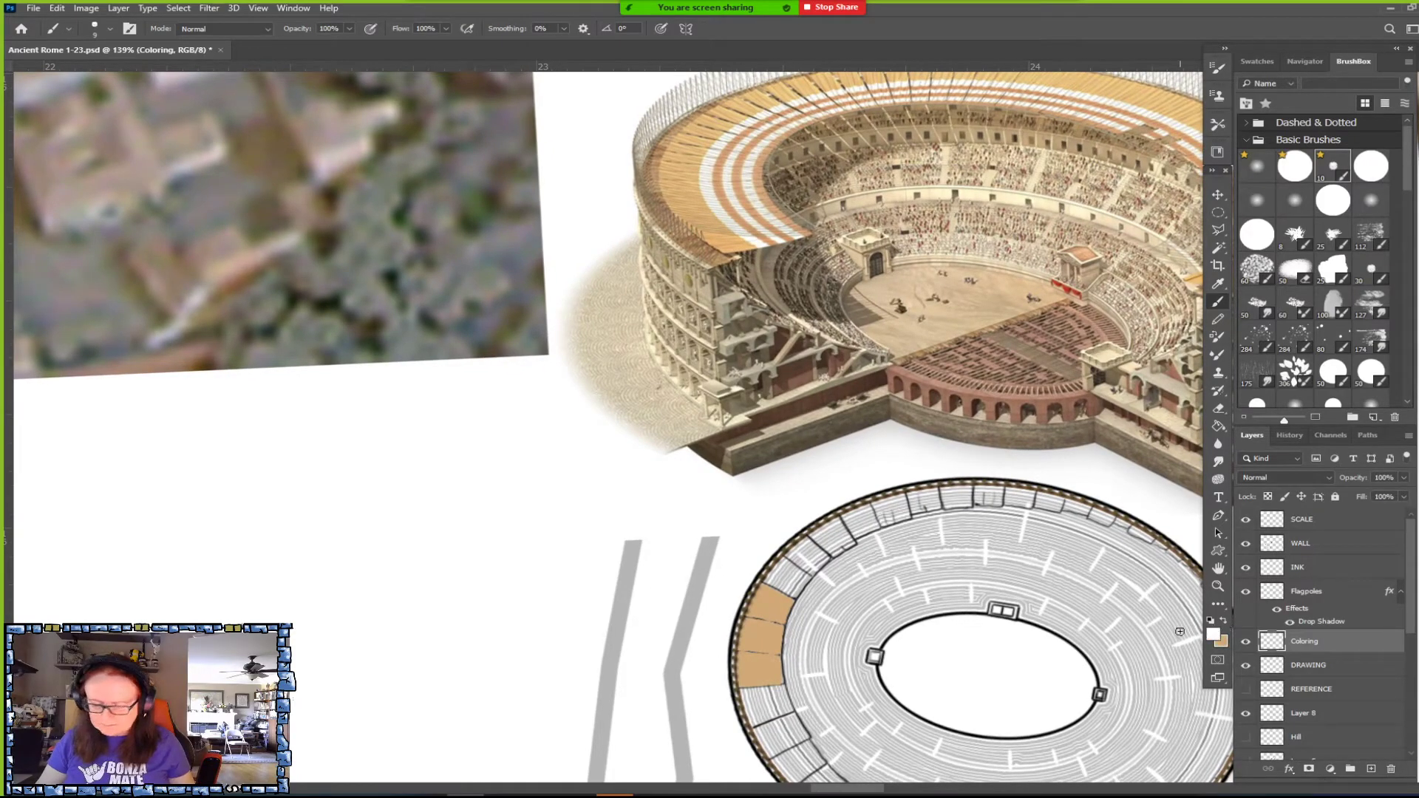
scroll(1181, 632, up, 1)
scroll(879, 459, up, 1)
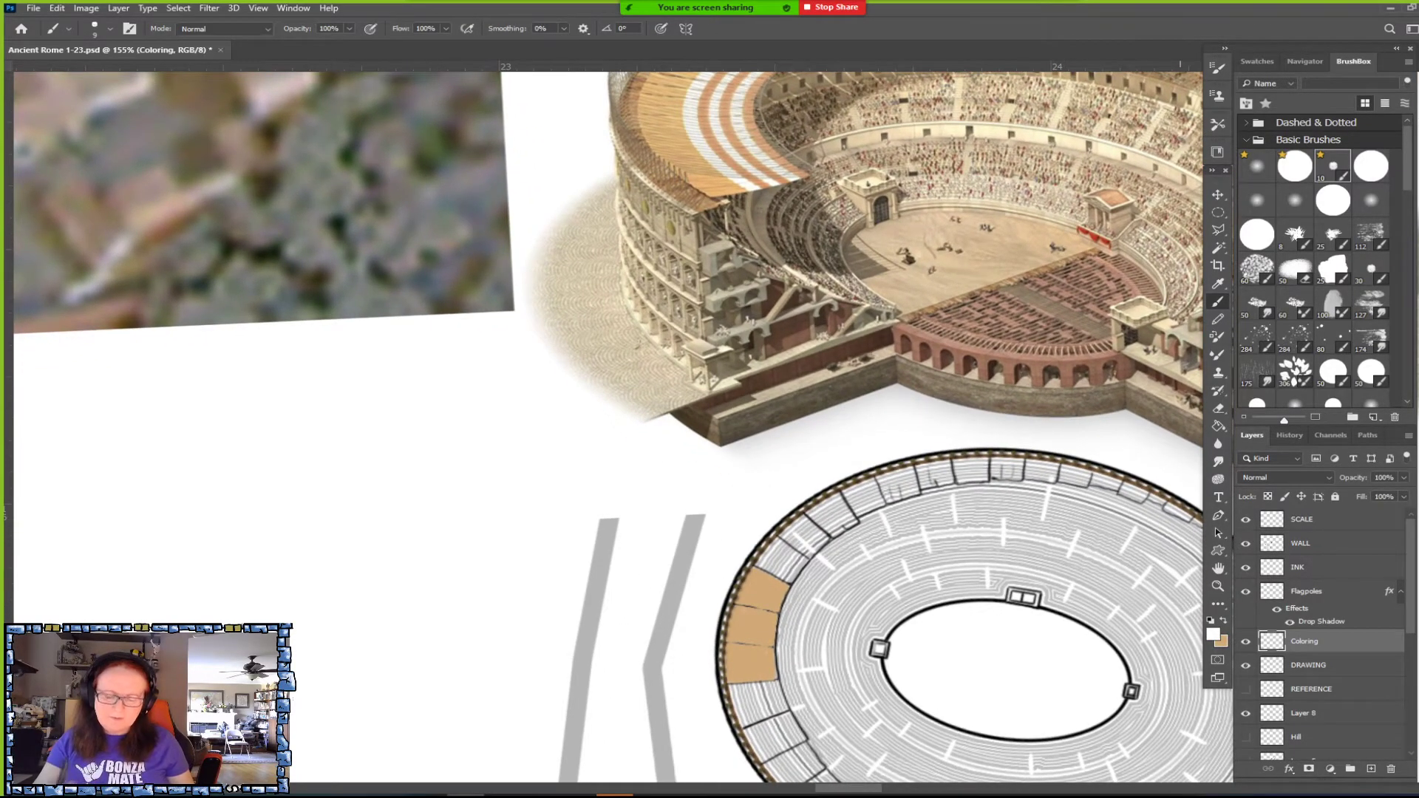
scroll(742, 780, up, 3)
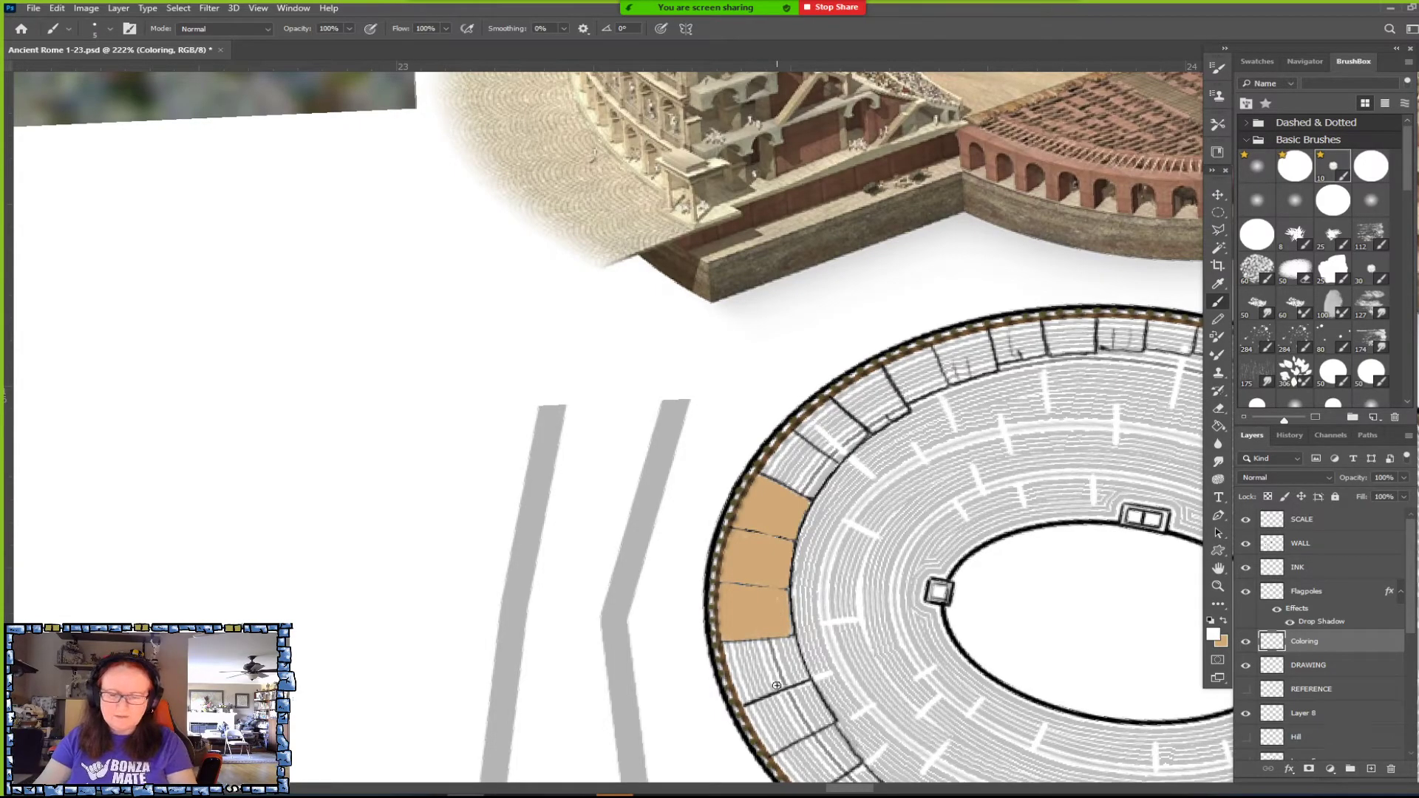
scroll(776, 685, down, 2)
scroll(773, 669, up, 2)
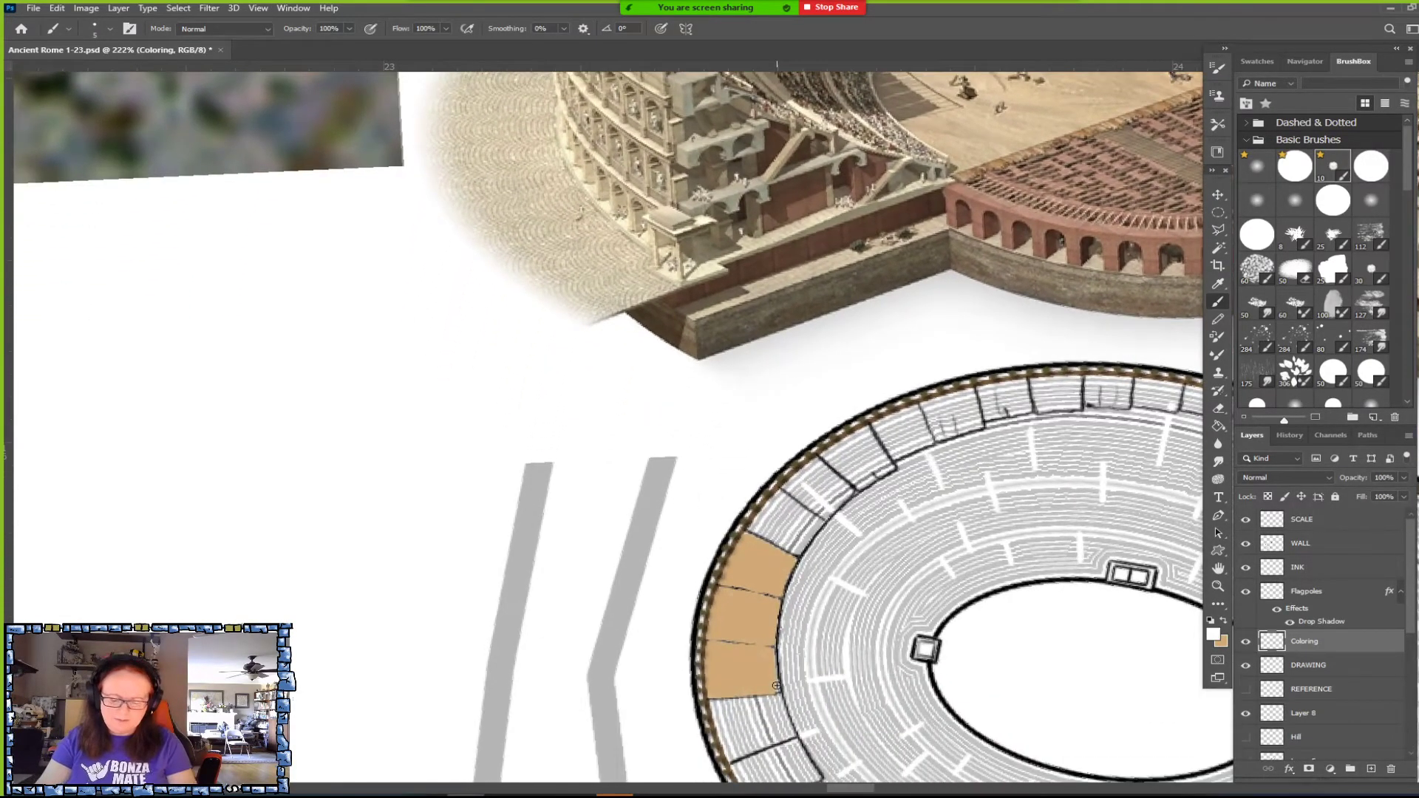
drag(769, 669, 768, 683)
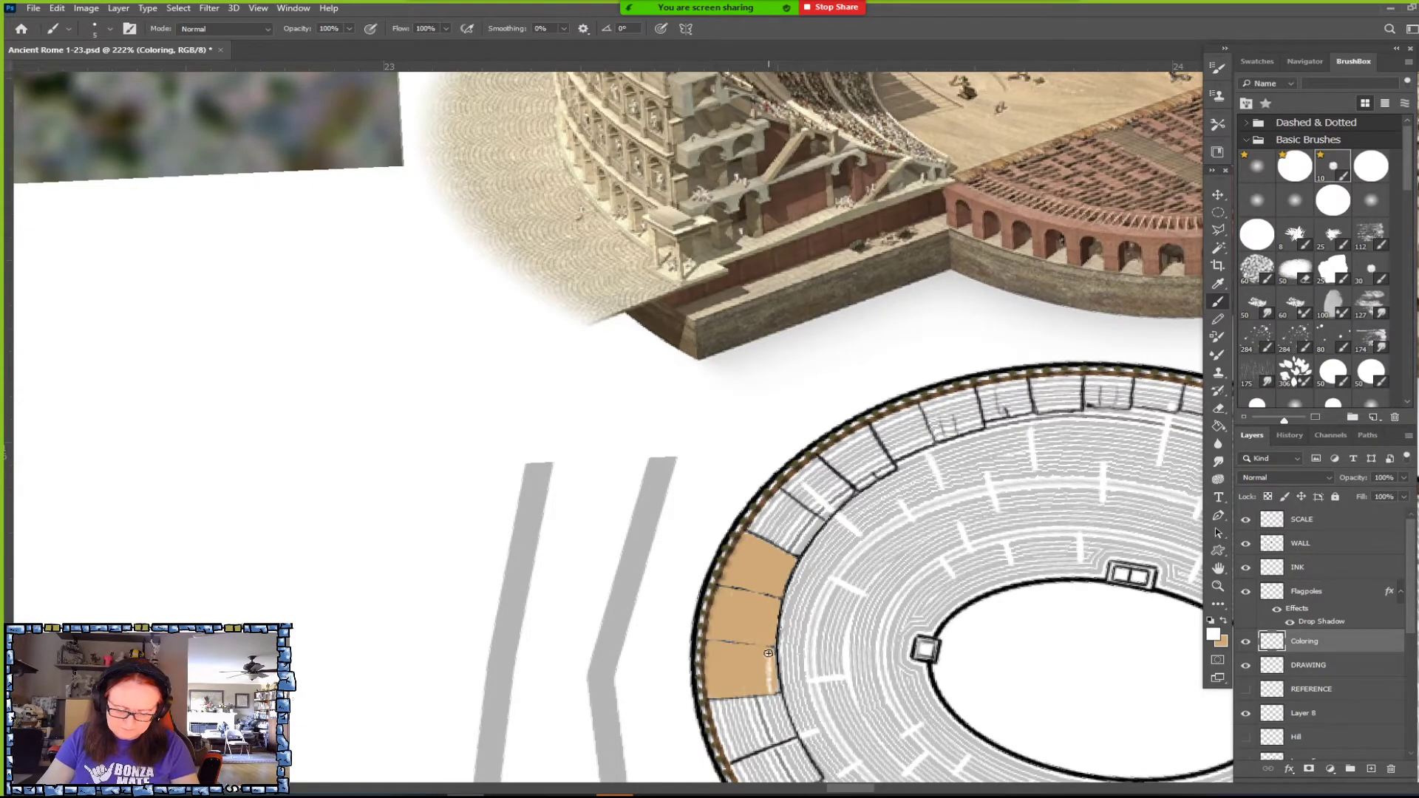
mouse_move(756, 656)
mouse_down()
mouse_move(744, 689)
mouse_move(759, 668)
mouse_up()
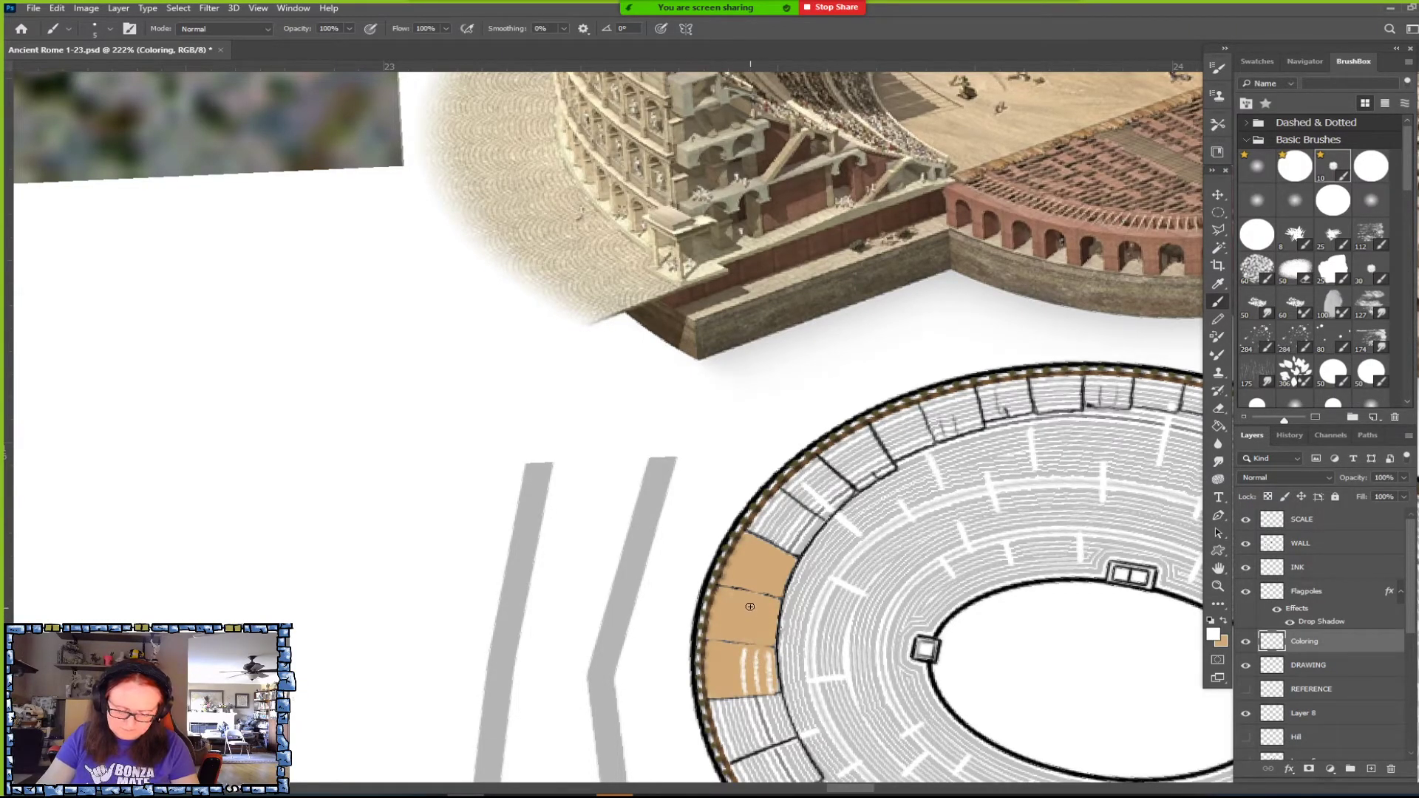
mouse_move(752, 608)
mouse_down()
mouse_move(753, 595)
mouse_move(758, 641)
mouse_move(773, 600)
mouse_up()
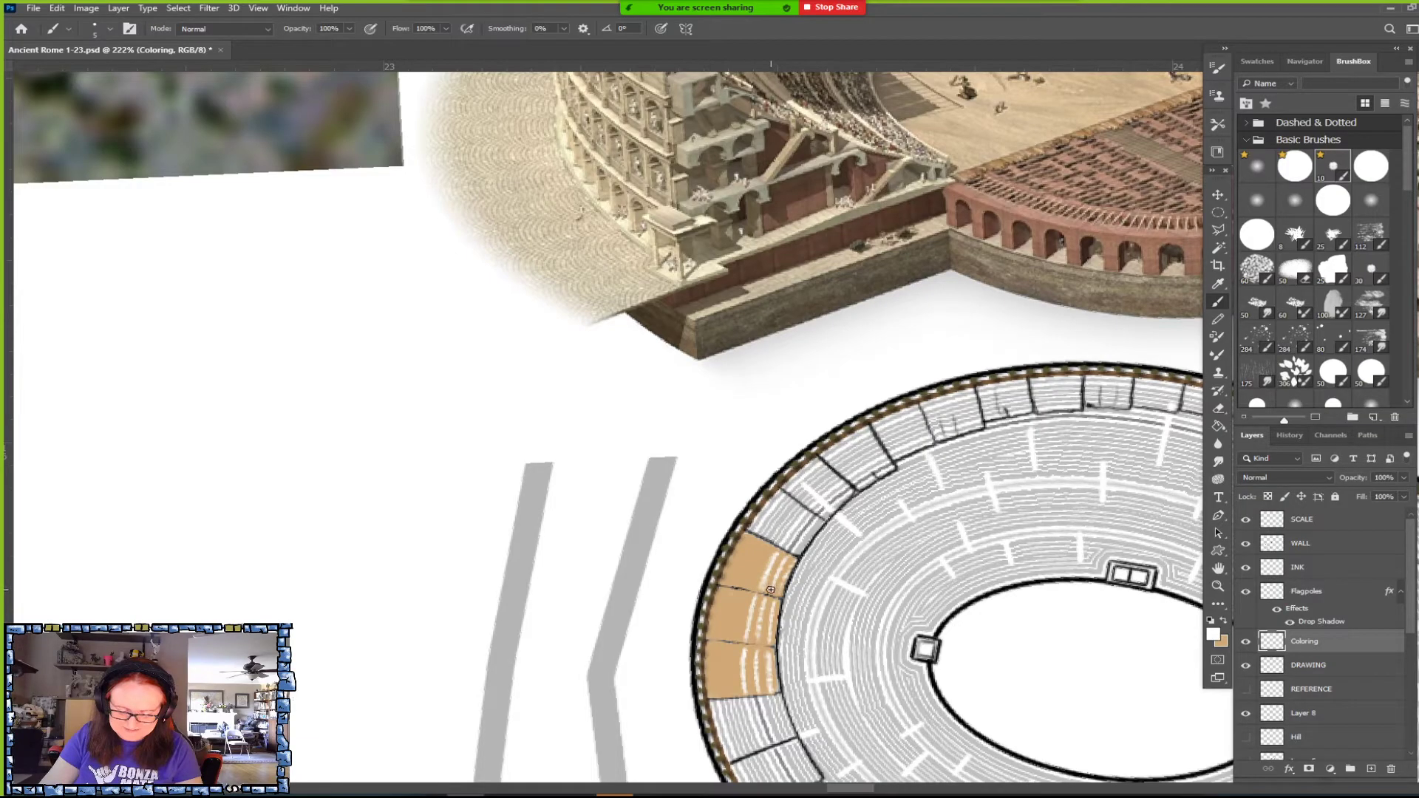
Undo the white stripes painted on the northernmost of the three tan panels.
scroll(772, 583, down, 4)
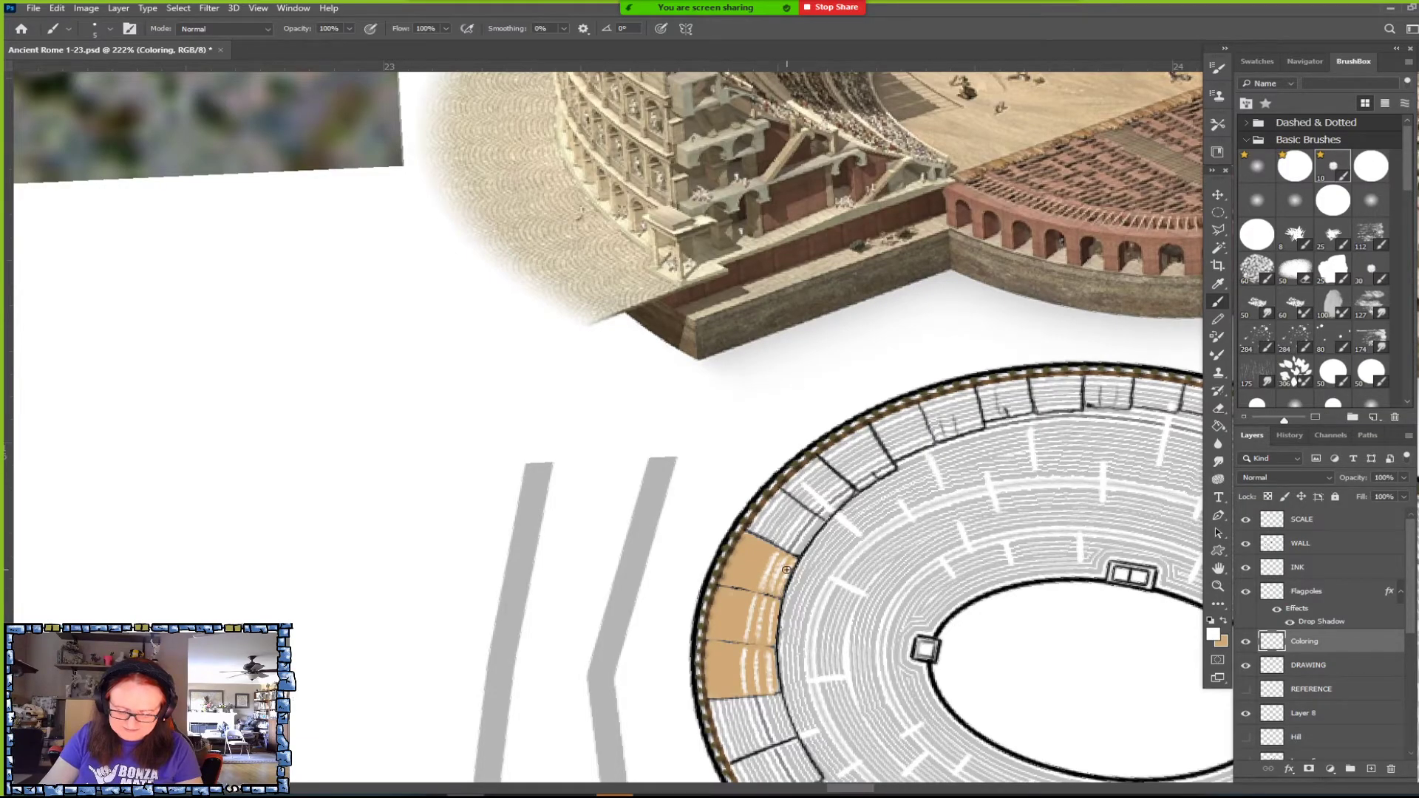
scroll(787, 569, down, 3)
scroll(677, 586, up, 5)
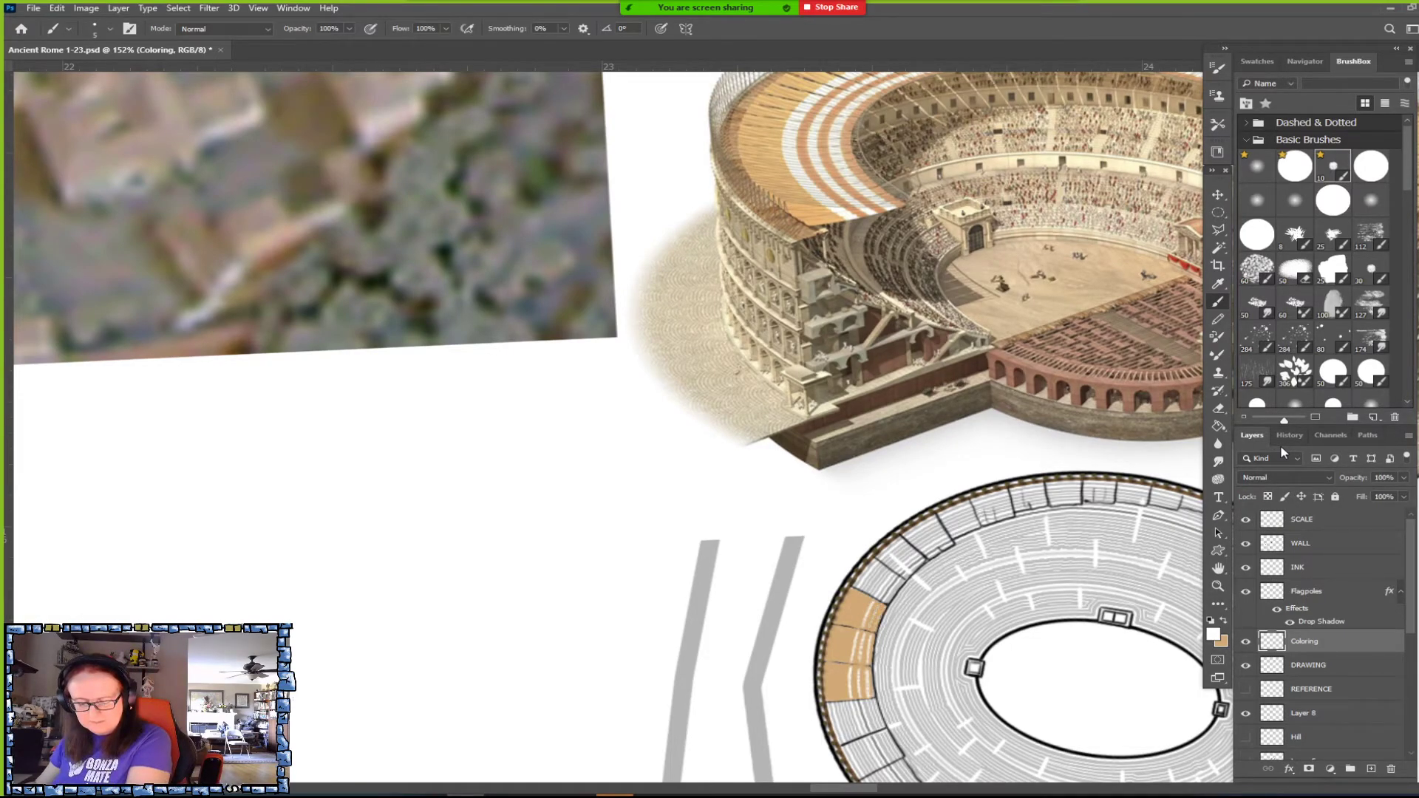
drag(864, 602, 871, 626)
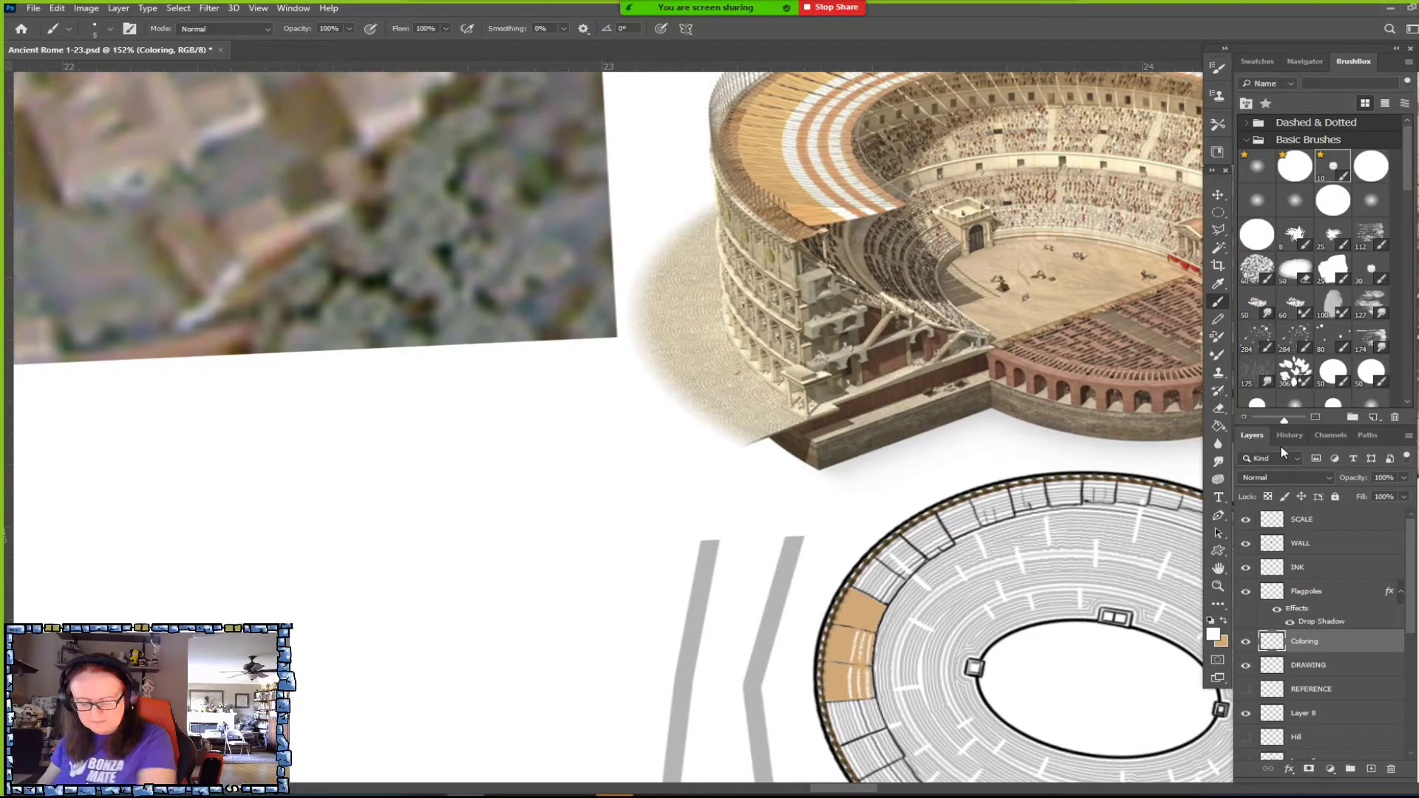
Repaint the white curved stripes on the northernmost tan panel in line with those of the neighbouring panels, undoing stray strokes along the way.
scroll(806, 673, up, 5)
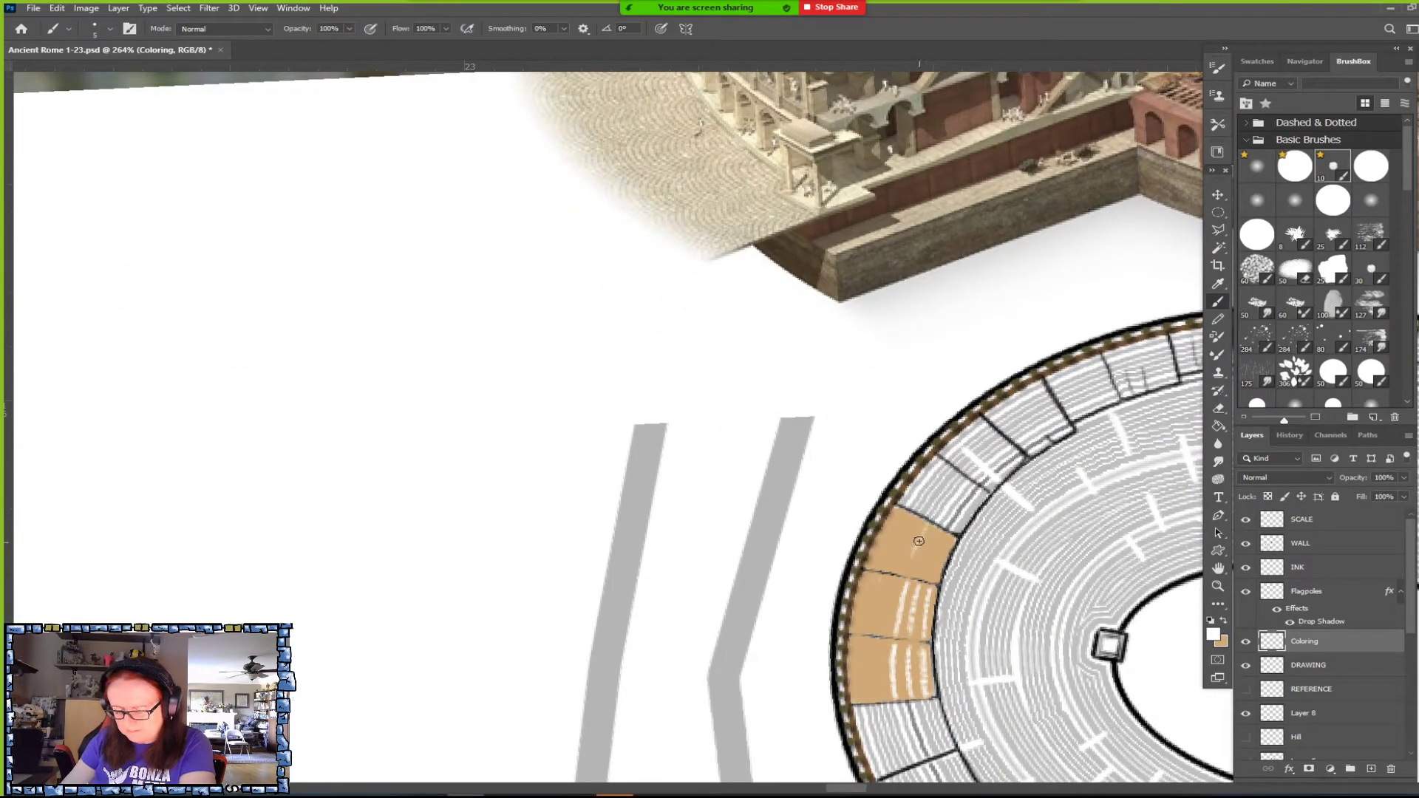
key(ctrl+z)
key(ctrl+z)
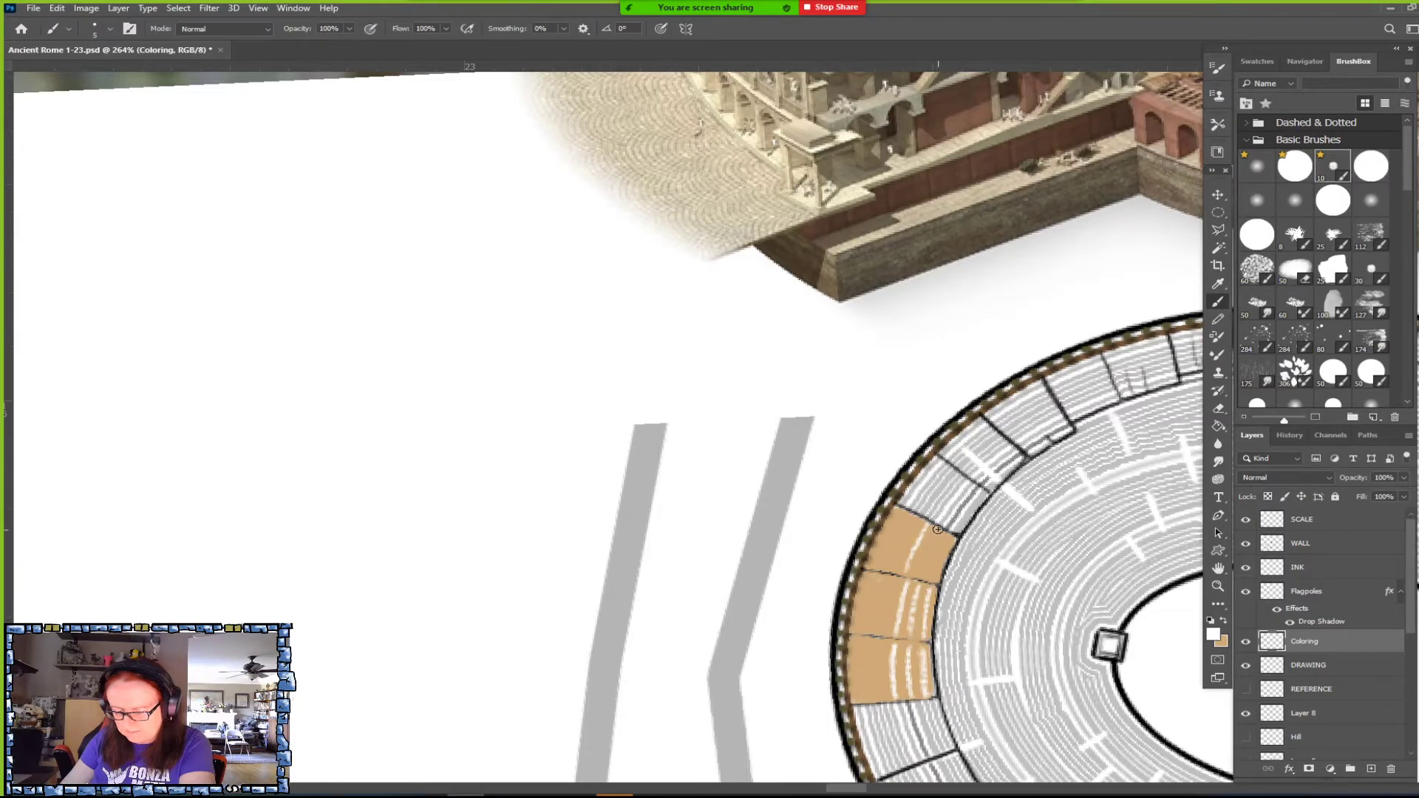
key(ctrl+z)
key(ctrl+z)
key(ctrl+z)
key(ctrl+z)
key(ctrl+z)
key(ctrl+z)
key(ctrl+z)
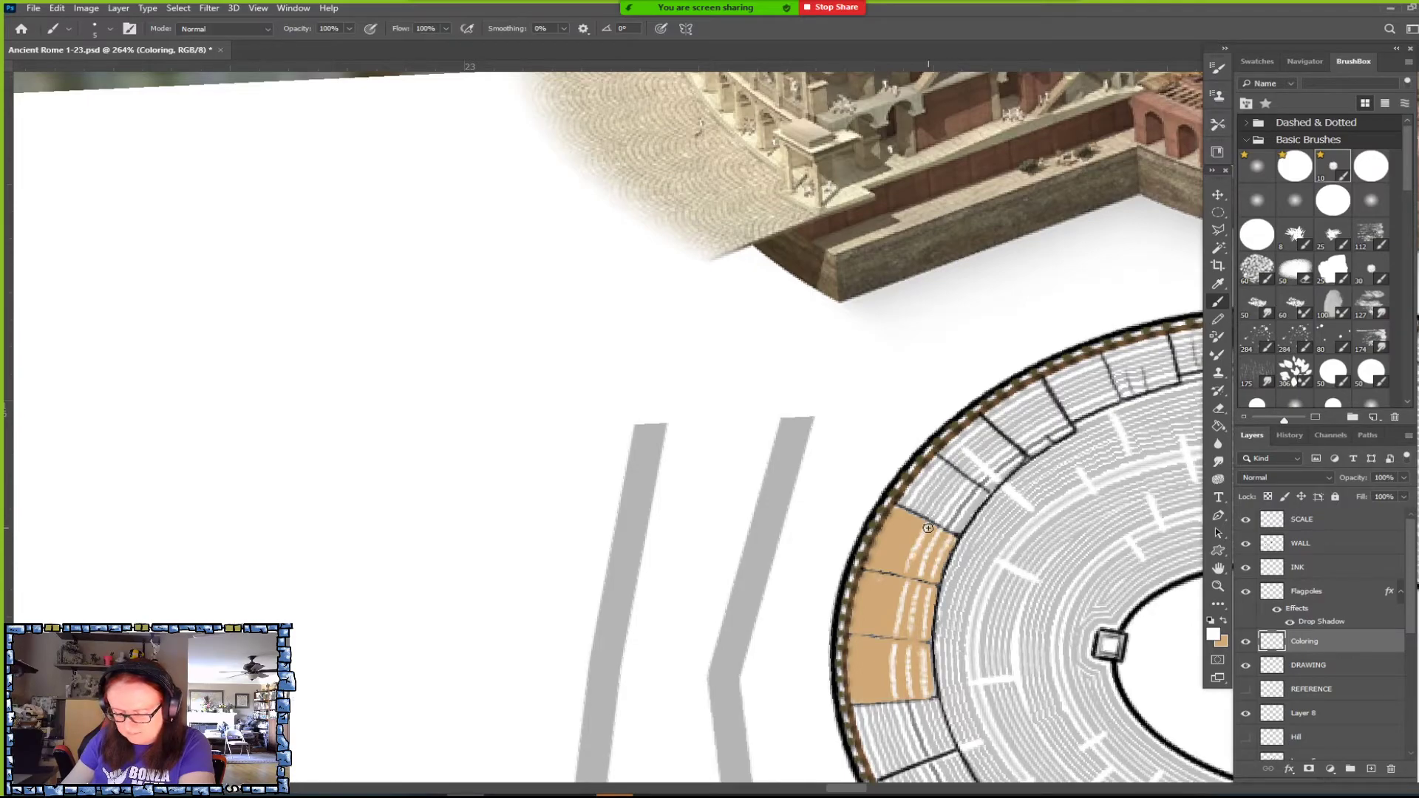
key(ctrl+z)
key(ctrl+z)
key(ctrl+z)
key(ctrl+z)
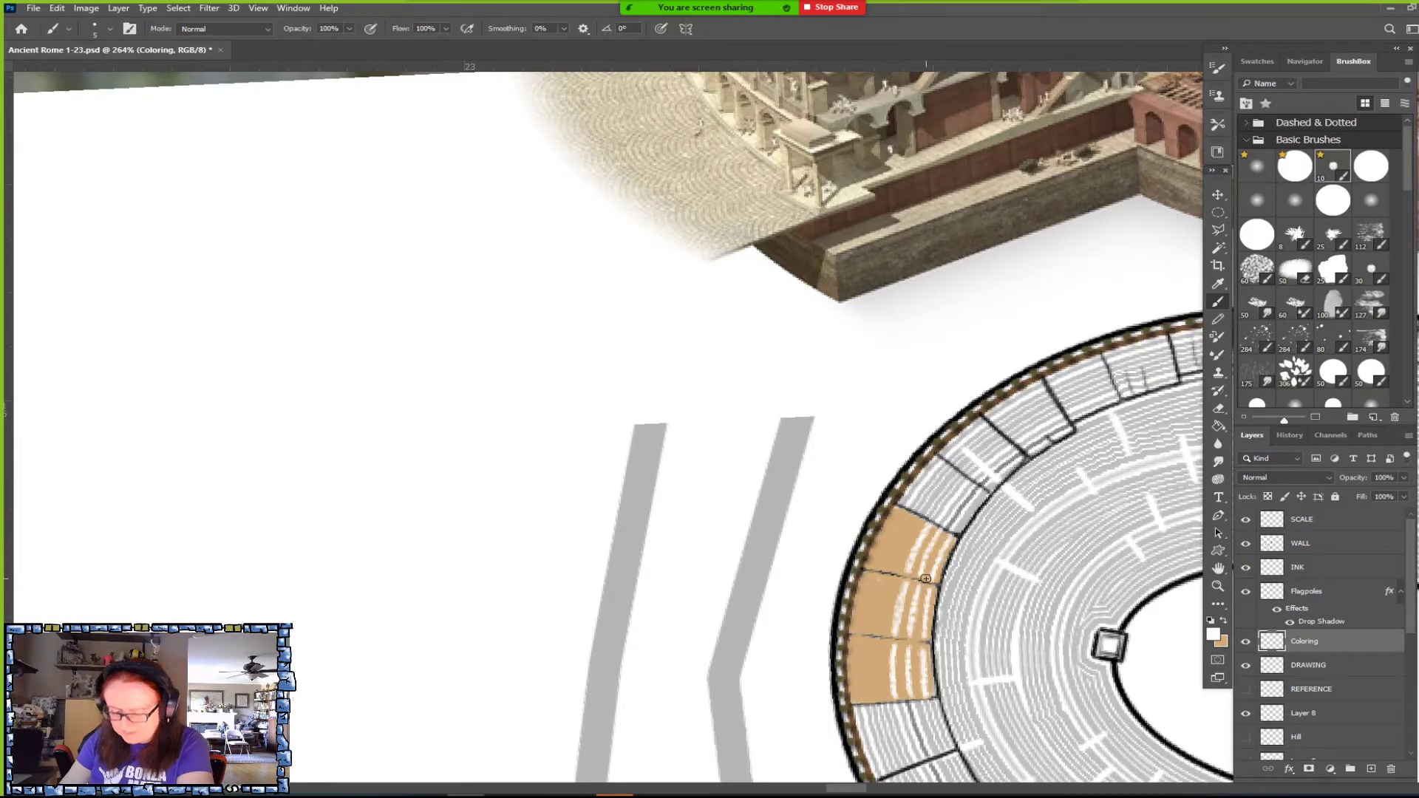
Add a drop shadow to the Coloring layer with 32% opacity, 24 px distance, 8% spread and 10 px size.
scroll(925, 578, down, 5)
scroll(926, 578, down, 2)
scroll(925, 578, down, 1)
scroll(925, 578, down, 2)
scroll(665, 628, up, 4)
scroll(642, 576, up, 2)
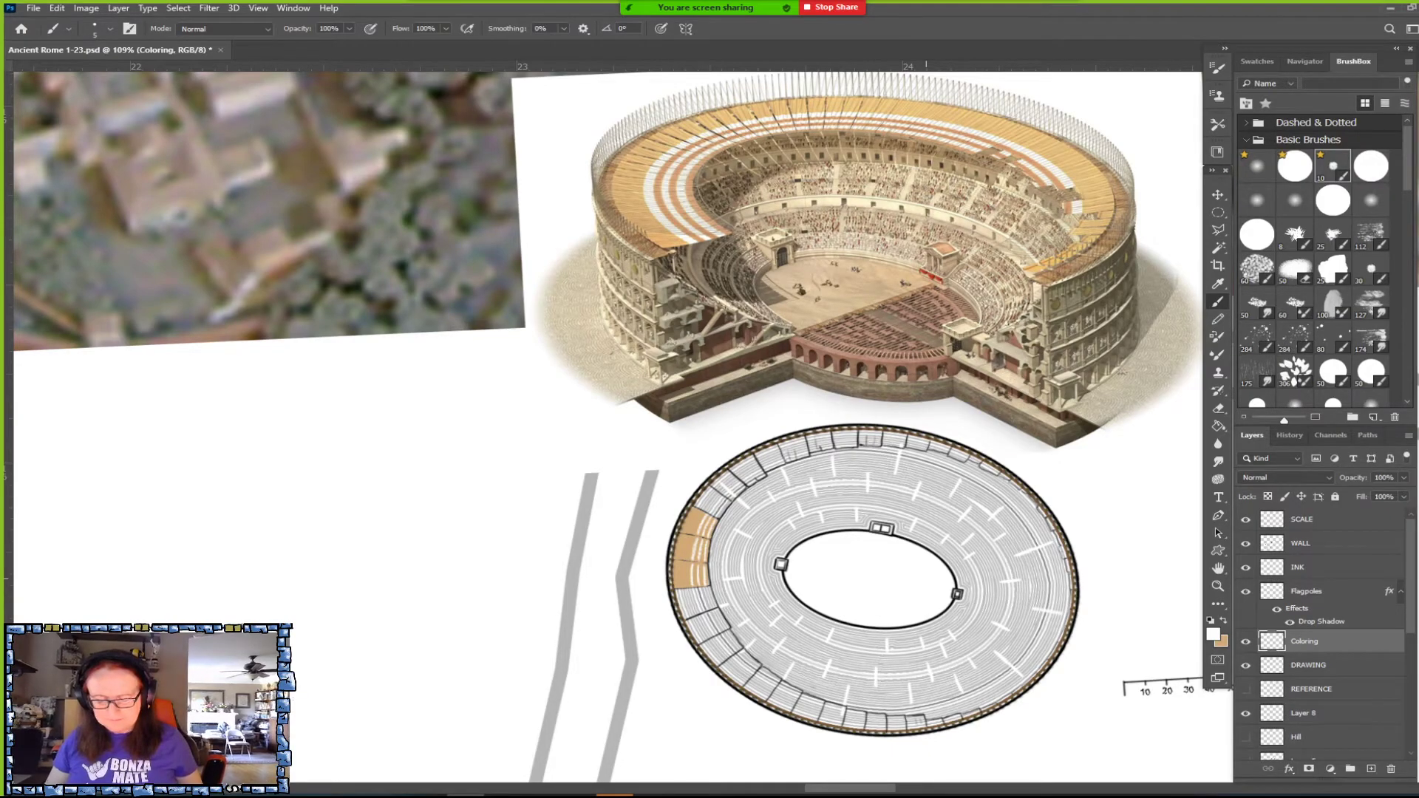
double_click(1365, 647)
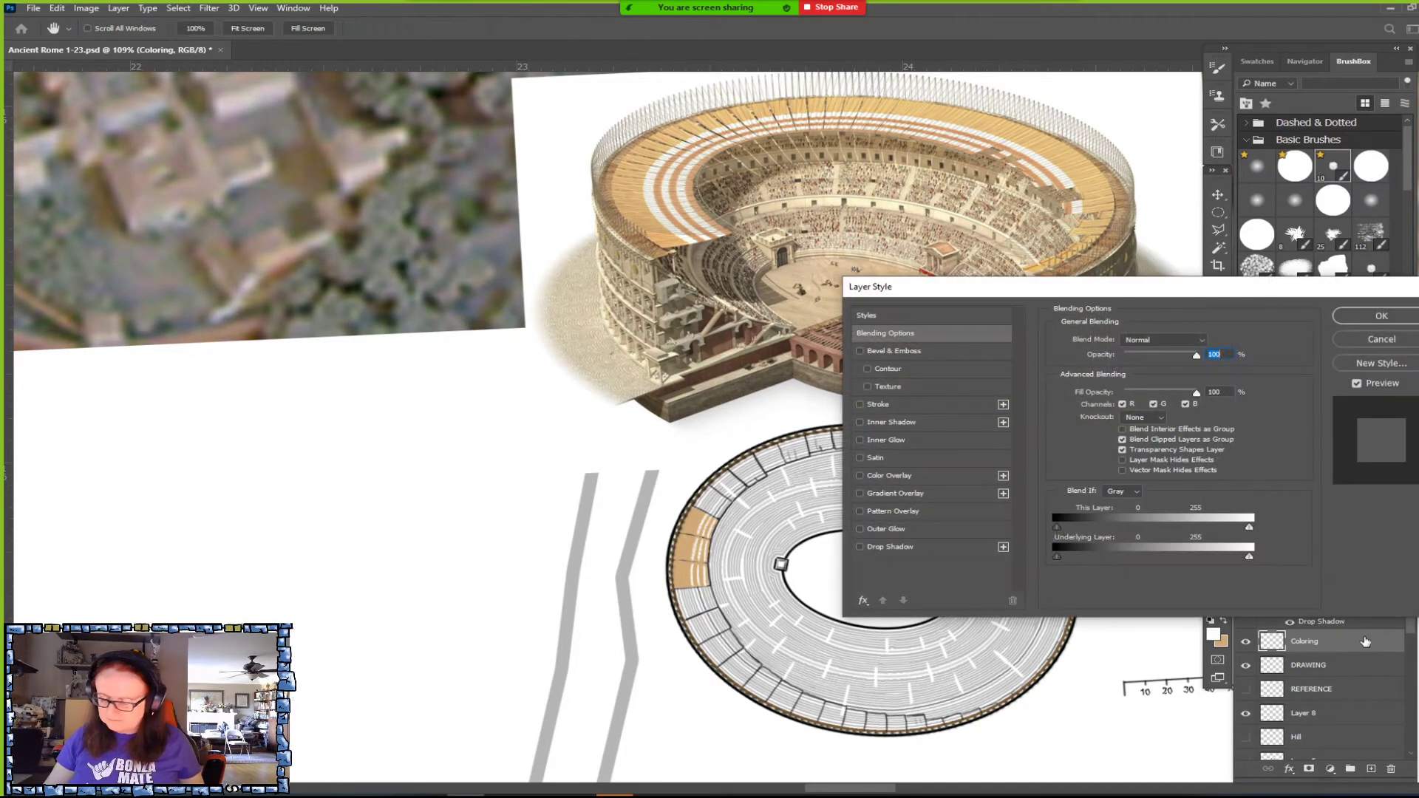
click(916, 546)
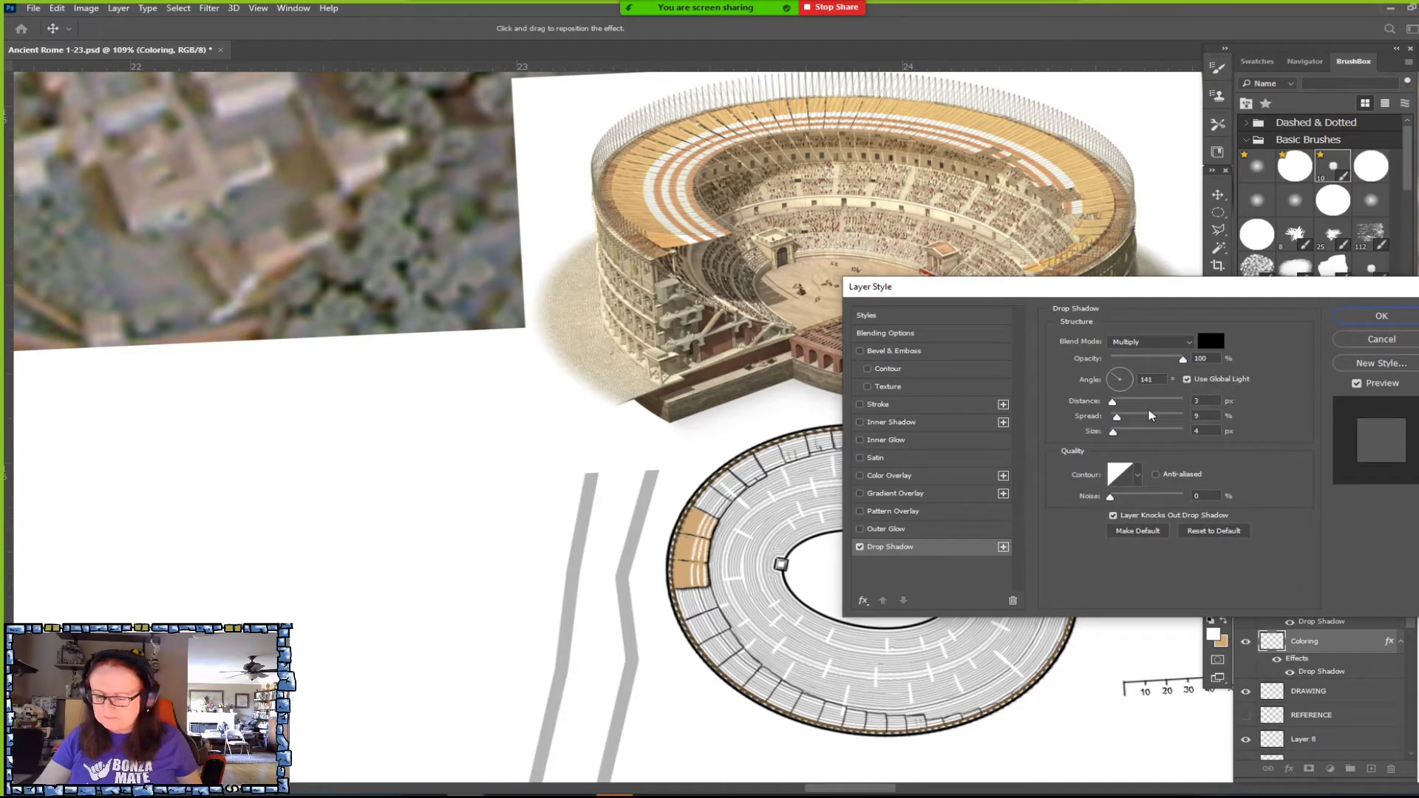
drag(1113, 403, 1129, 406)
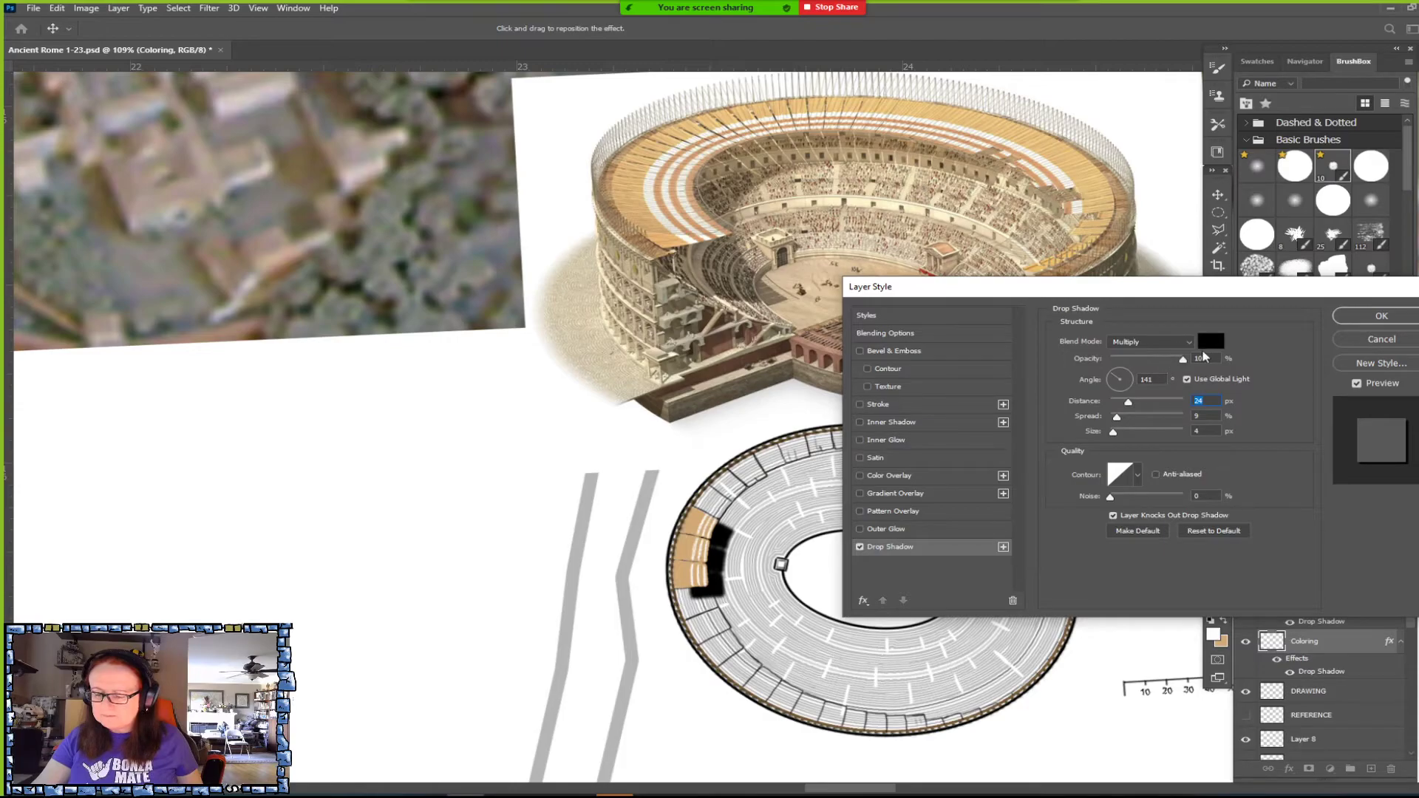
drag(1183, 362, 1134, 362)
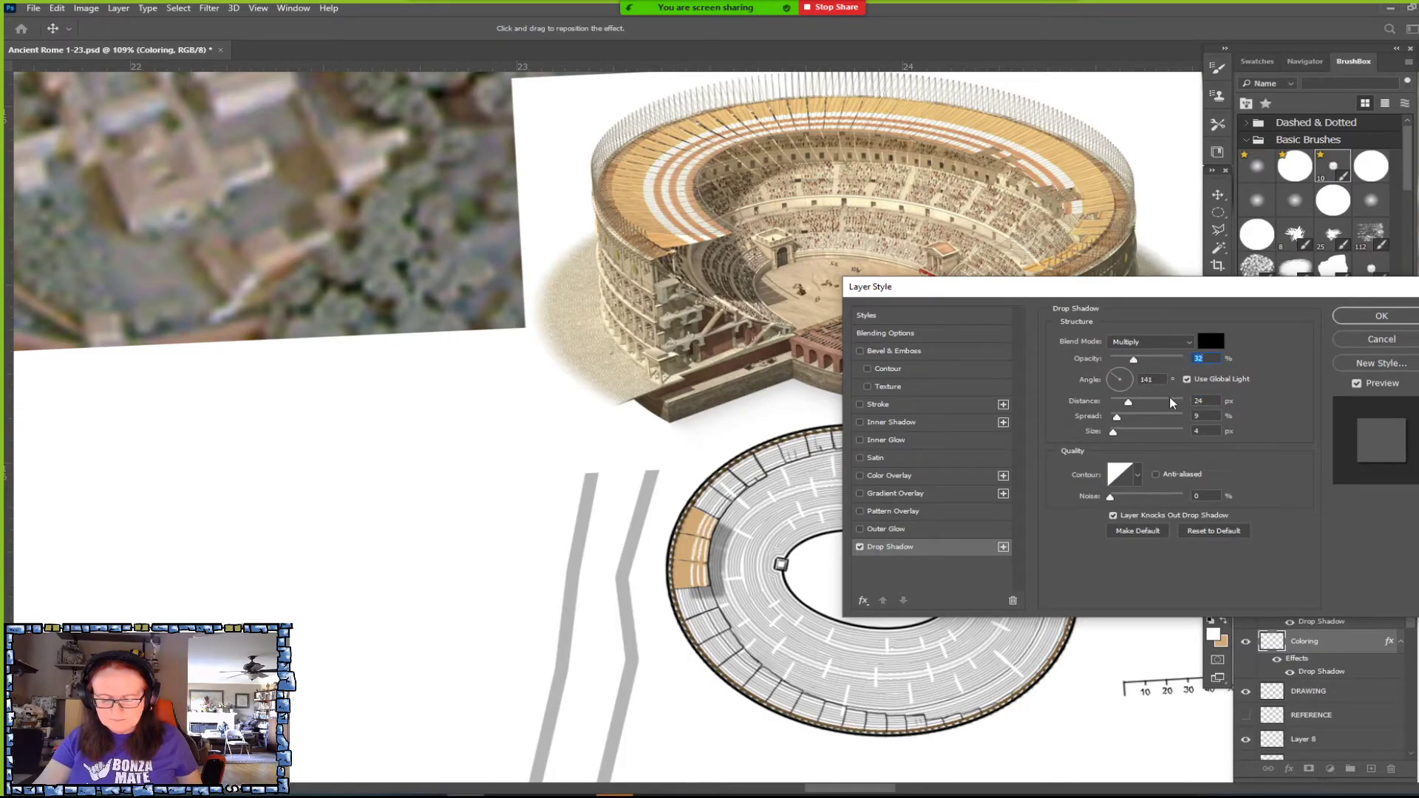
mouse_move(1118, 418)
mouse_down()
mouse_move(1134, 421)
mouse_move(1116, 419)
mouse_move(1116, 436)
mouse_move(1134, 436)
mouse_move(1120, 438)
mouse_up()
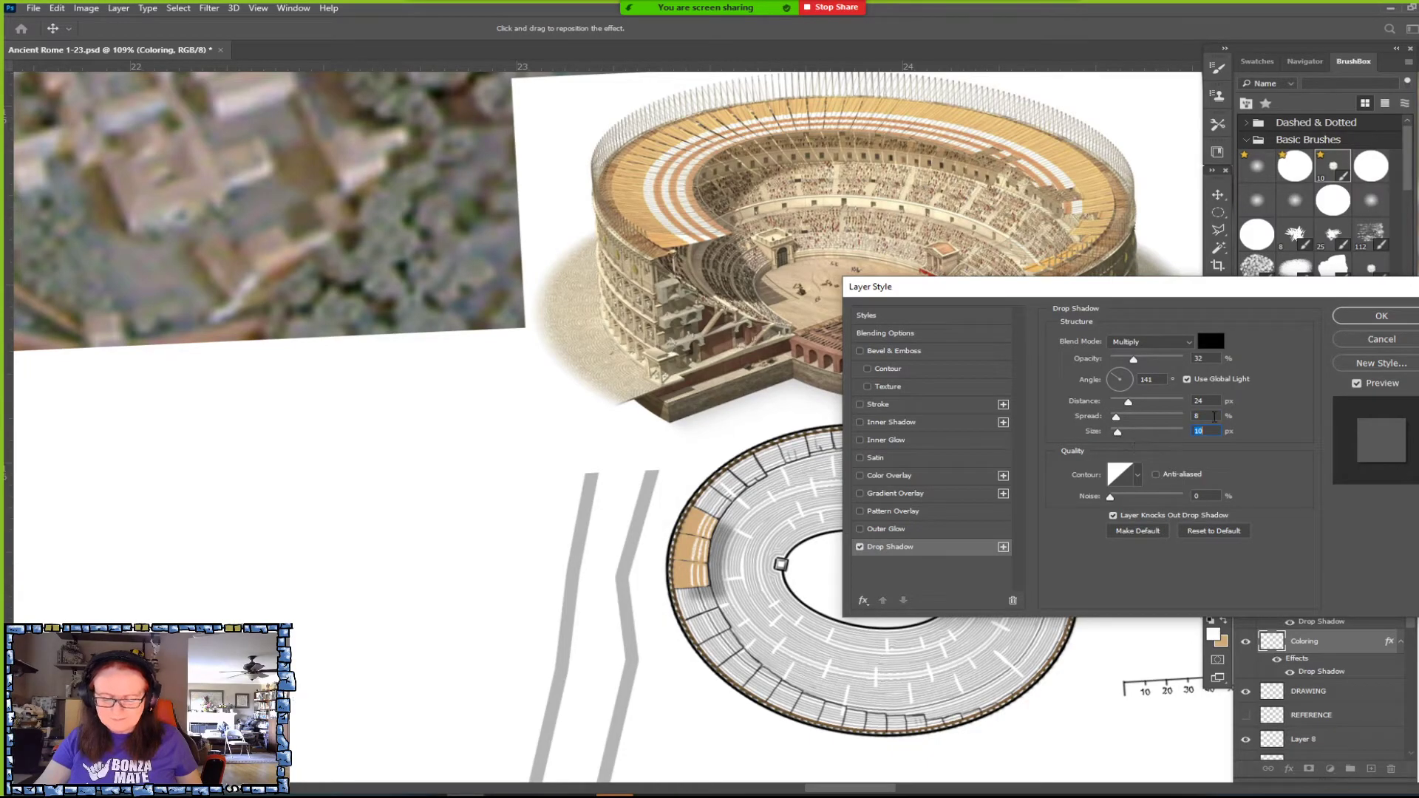
click(1353, 317)
Examine the shadowed awning panels at several zoom levels against the surrounding map and the Colosseum reference picture.
scroll(736, 681, down, 5)
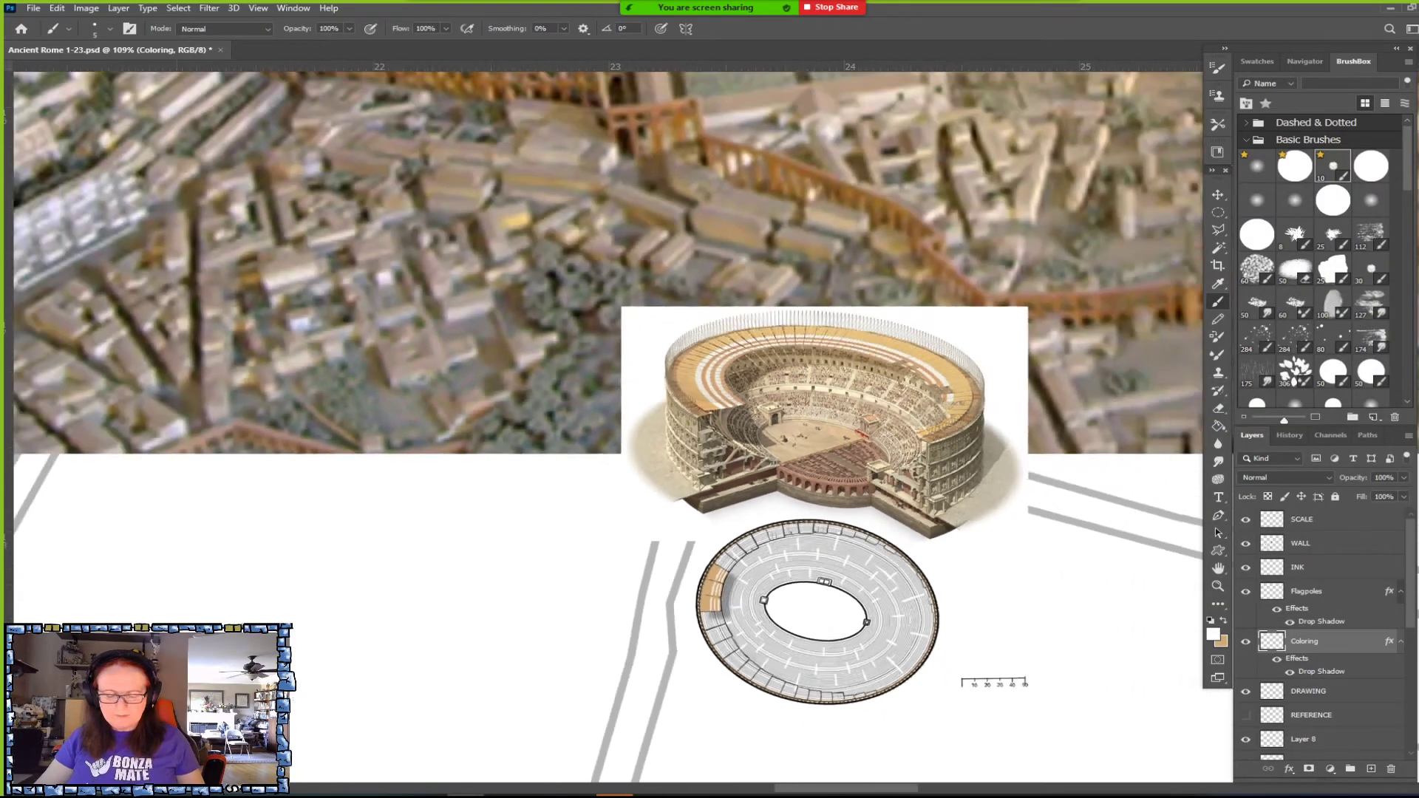
scroll(783, 554, down, 4)
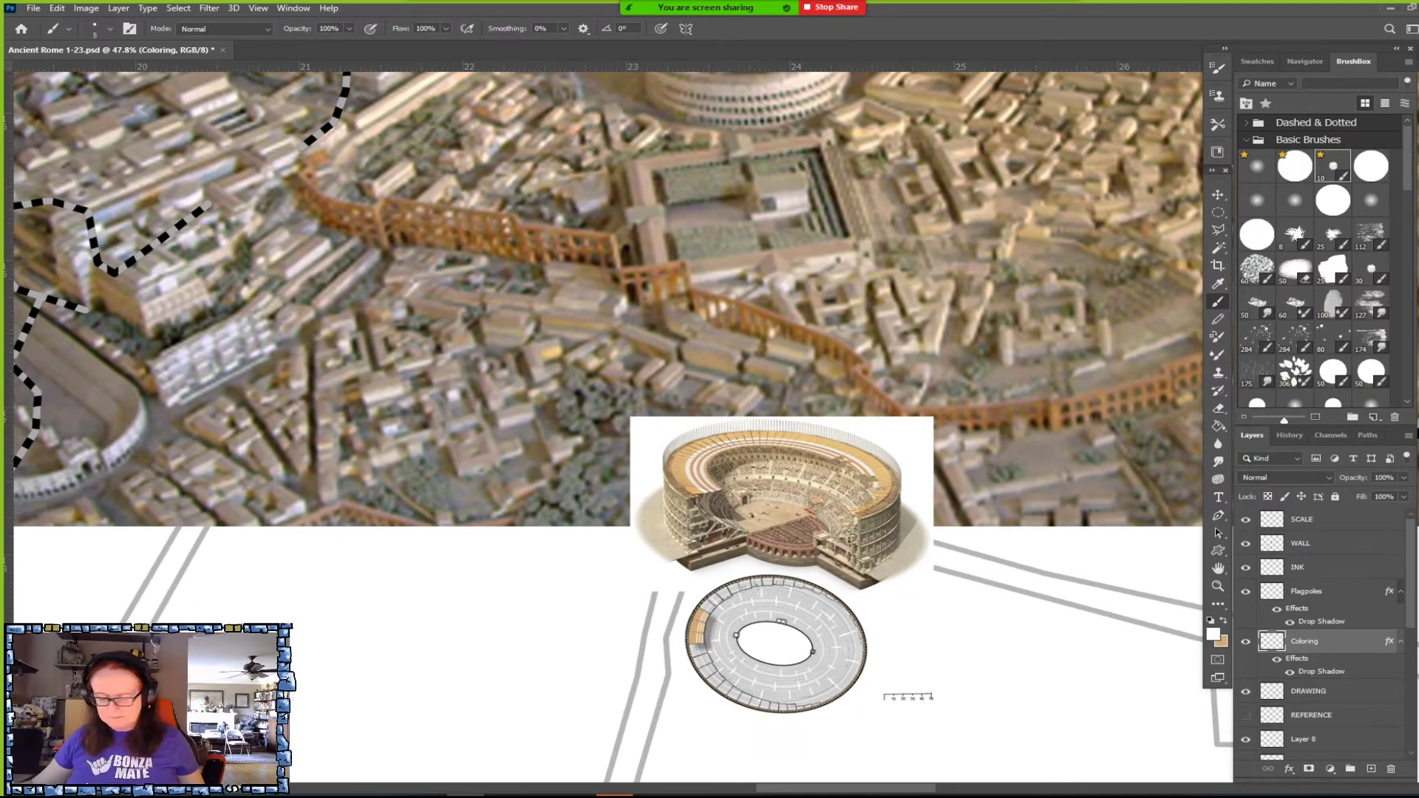
scroll(847, 564, up, 5)
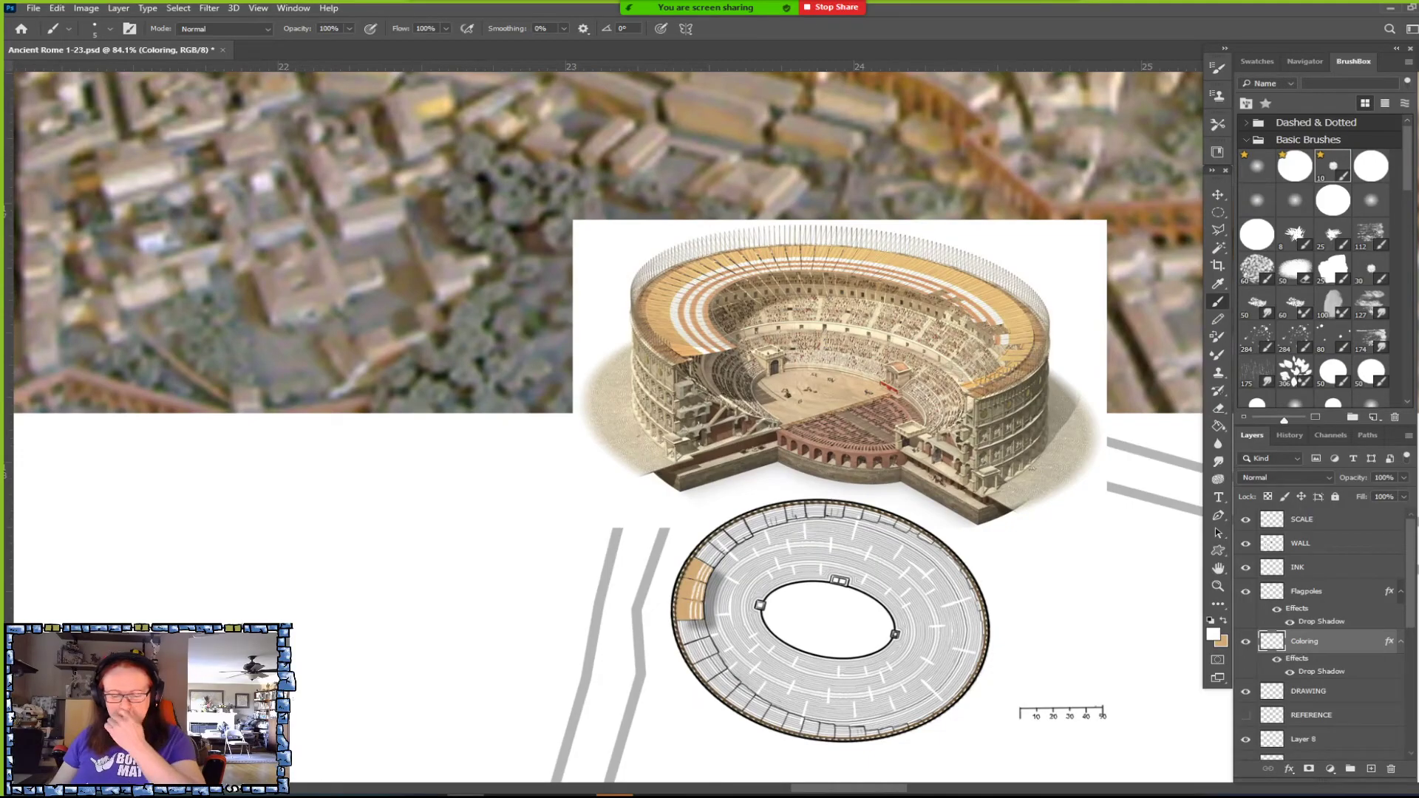
scroll(846, 563, up, 1)
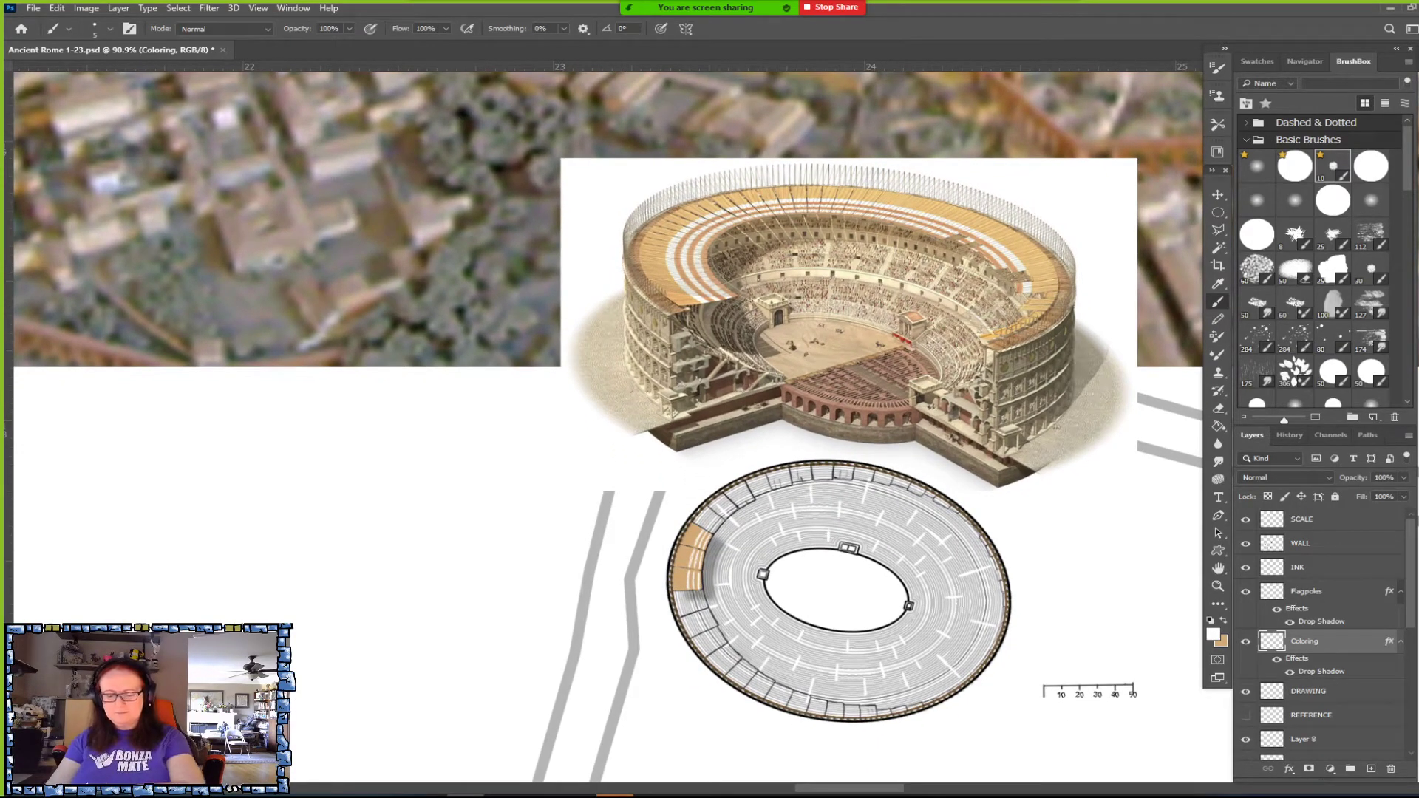
scroll(406, 349, up, 2)
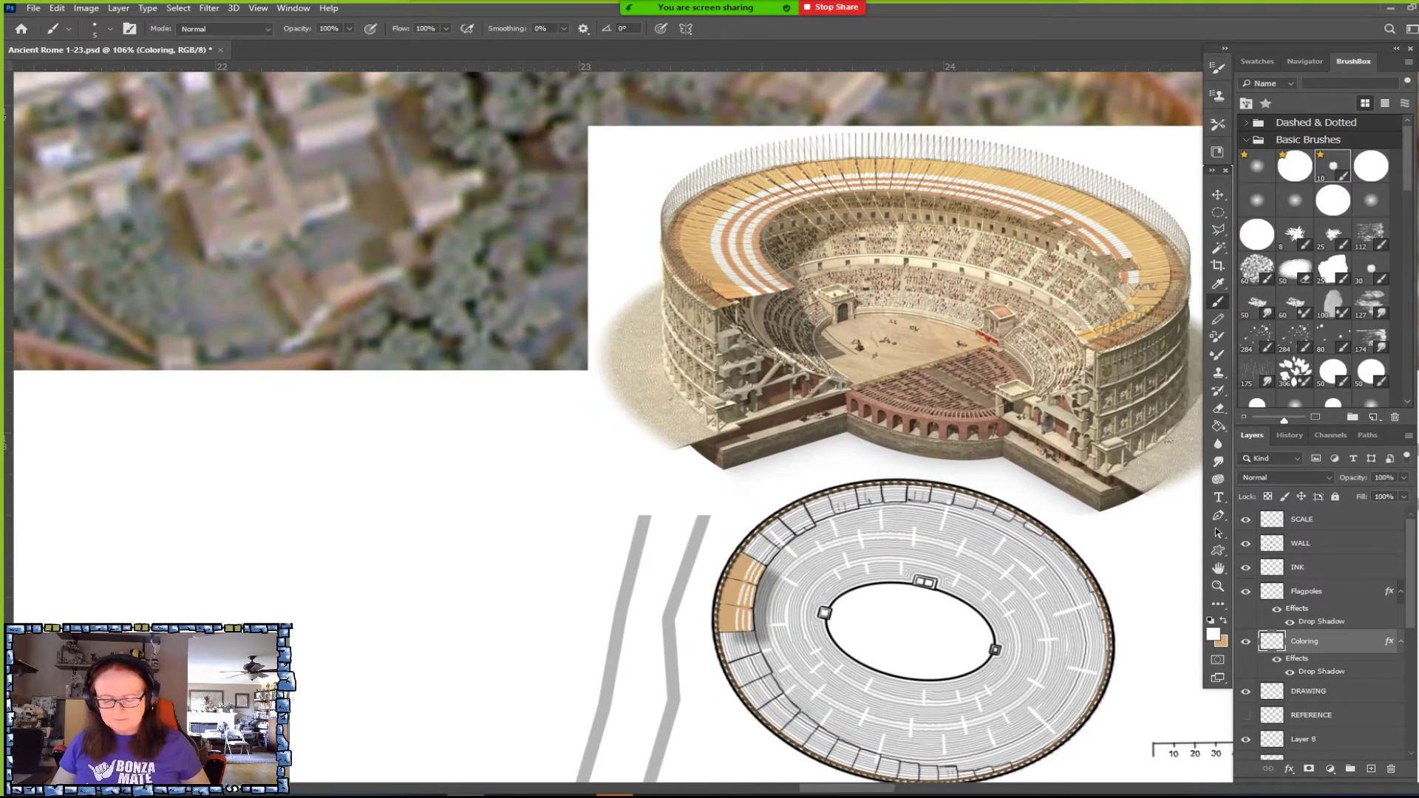
scroll(609, 425, down, 1)
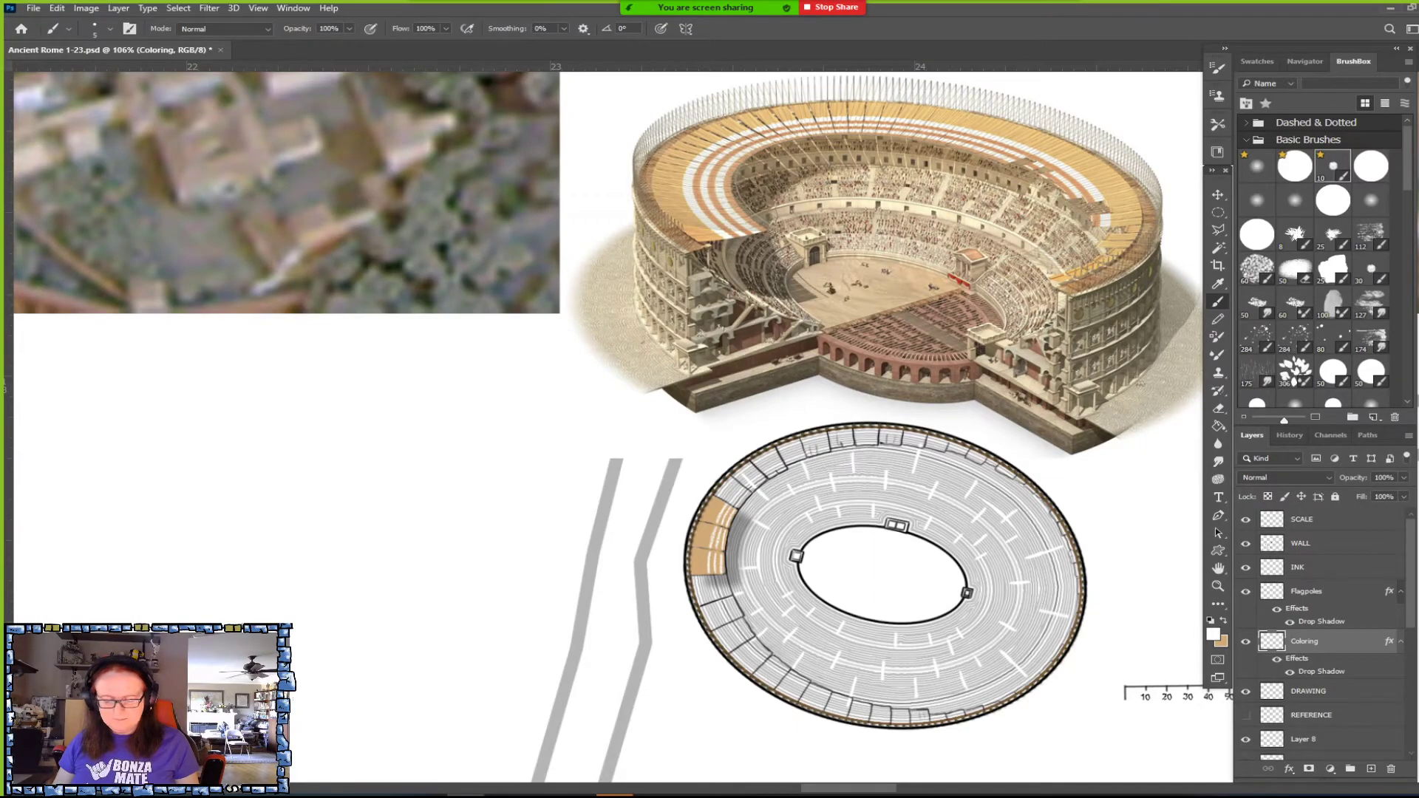
scroll(317, 591, down, 5)
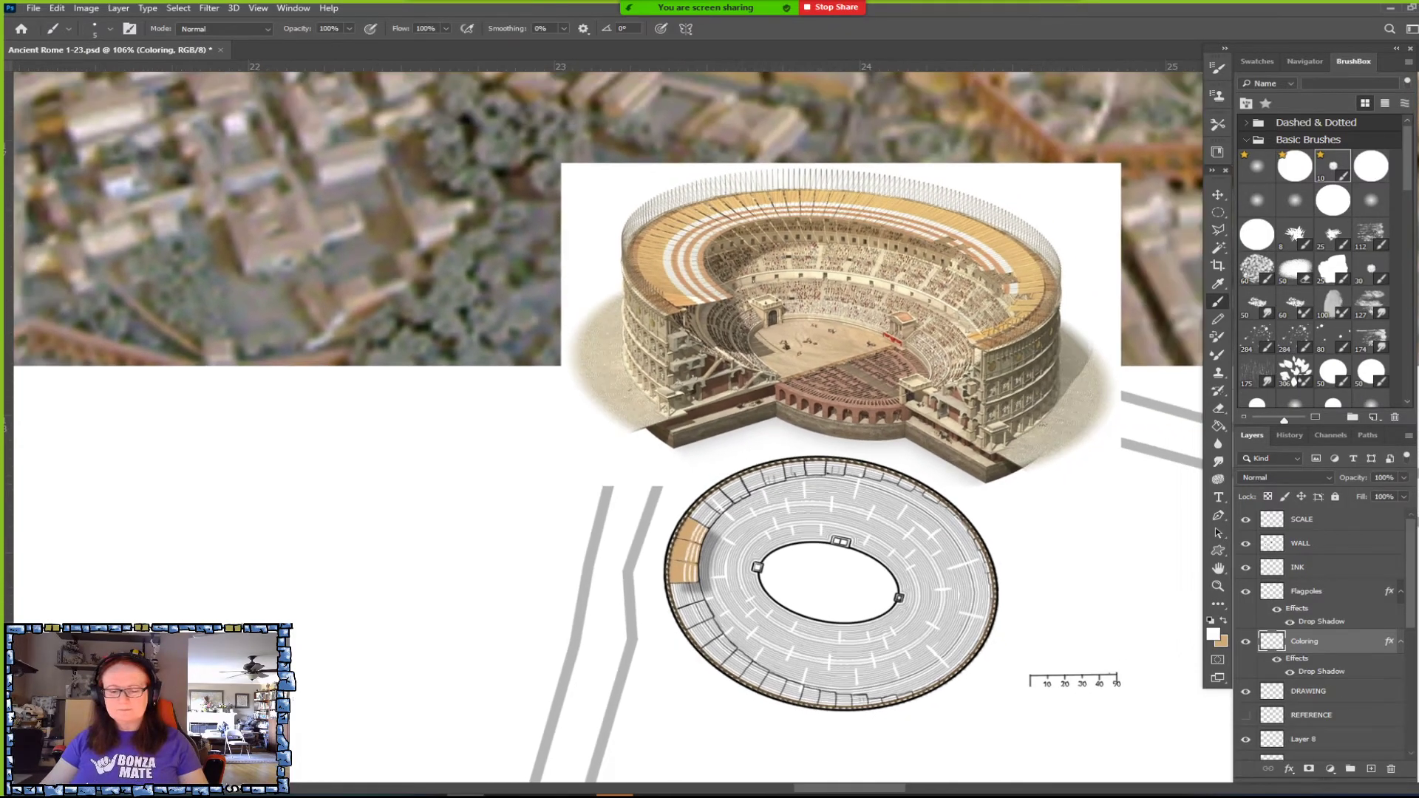
scroll(721, 565, up, 2)
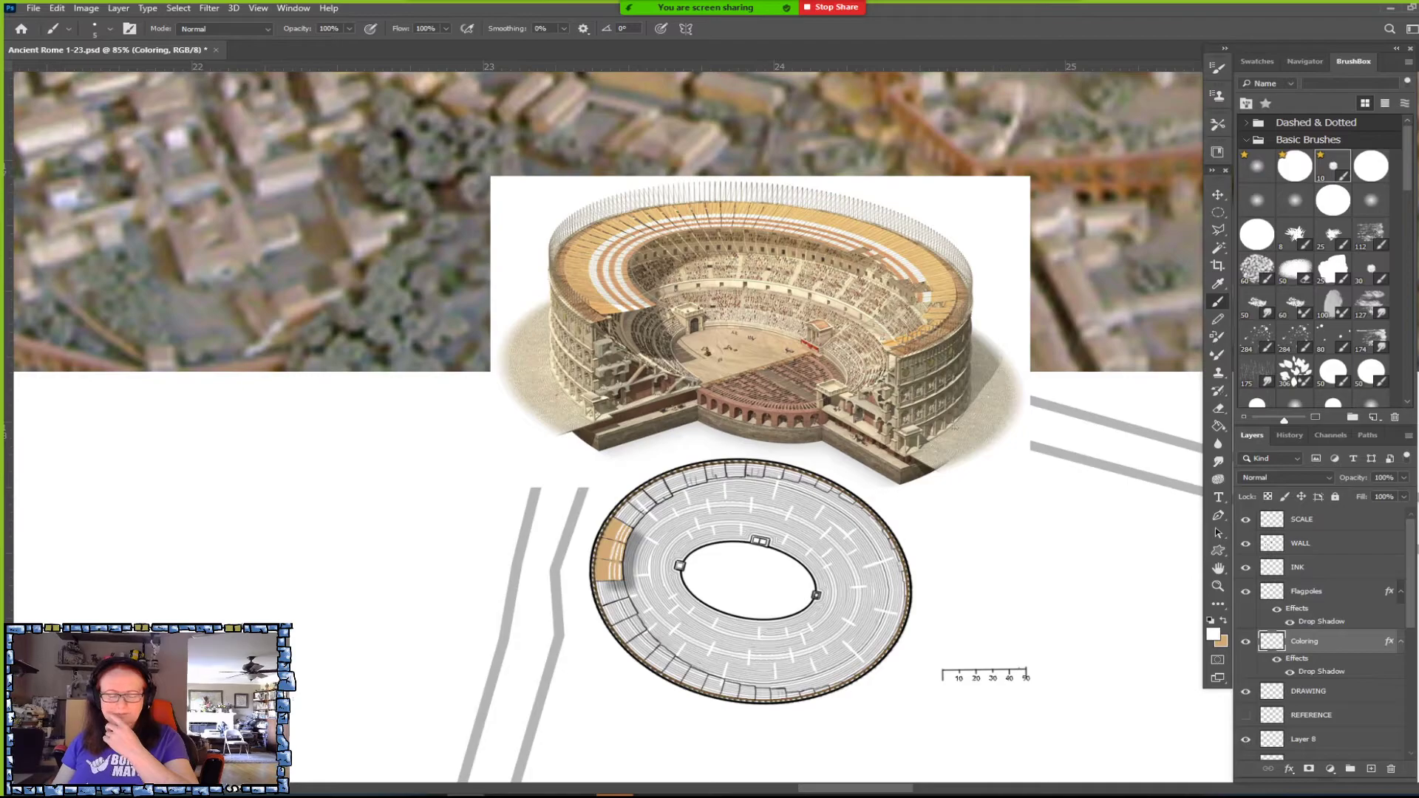
scroll(418, 680, up, 2)
scroll(870, 760, up, 1)
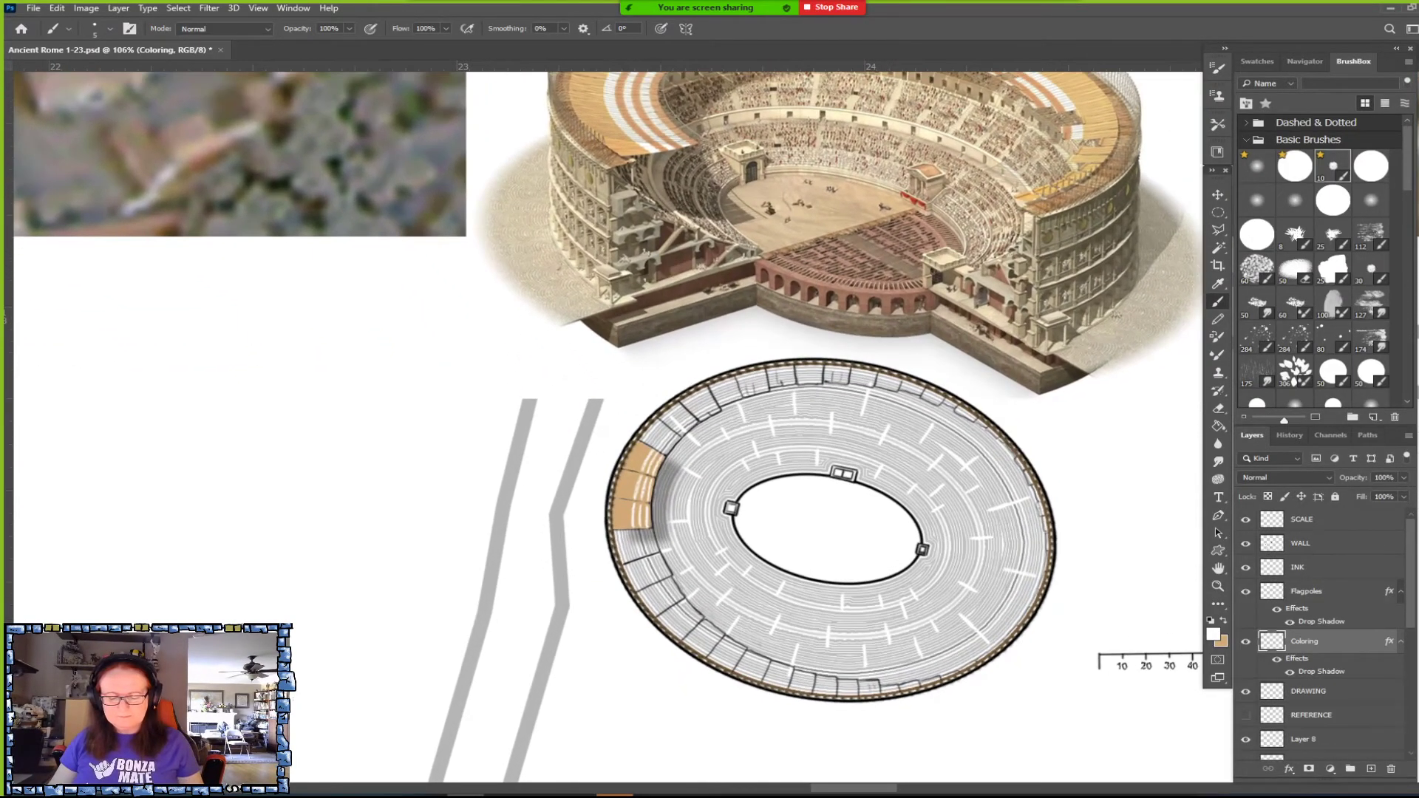
Fill the rim panel just south of the three awning panels with solid tan and paint white curved stripes along its inner side.
key(x)
scroll(420, 560, up, 3)
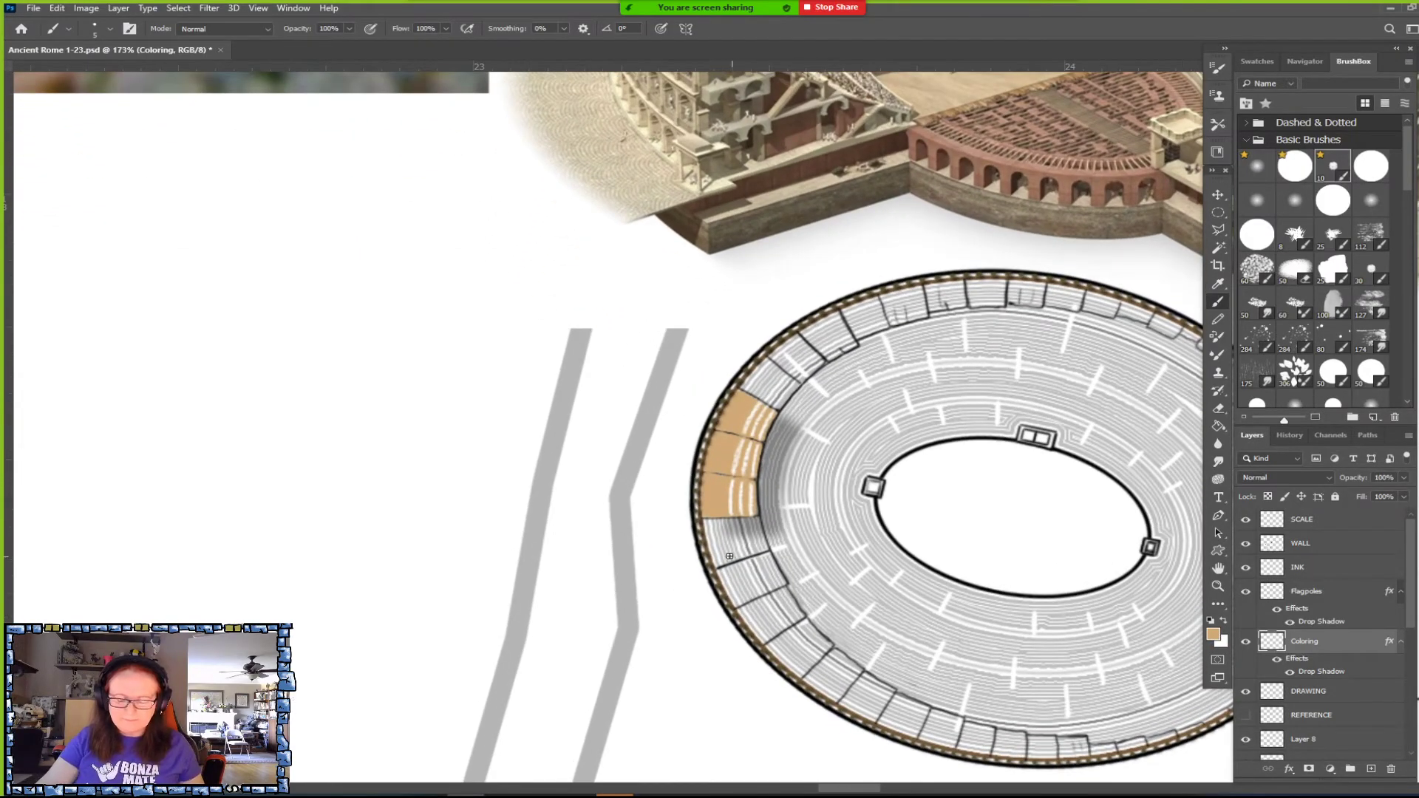
mouse_move(714, 561)
mouse_down()
mouse_move(743, 584)
mouse_move(769, 562)
mouse_move(754, 580)
mouse_move(747, 544)
mouse_move(708, 524)
mouse_up()
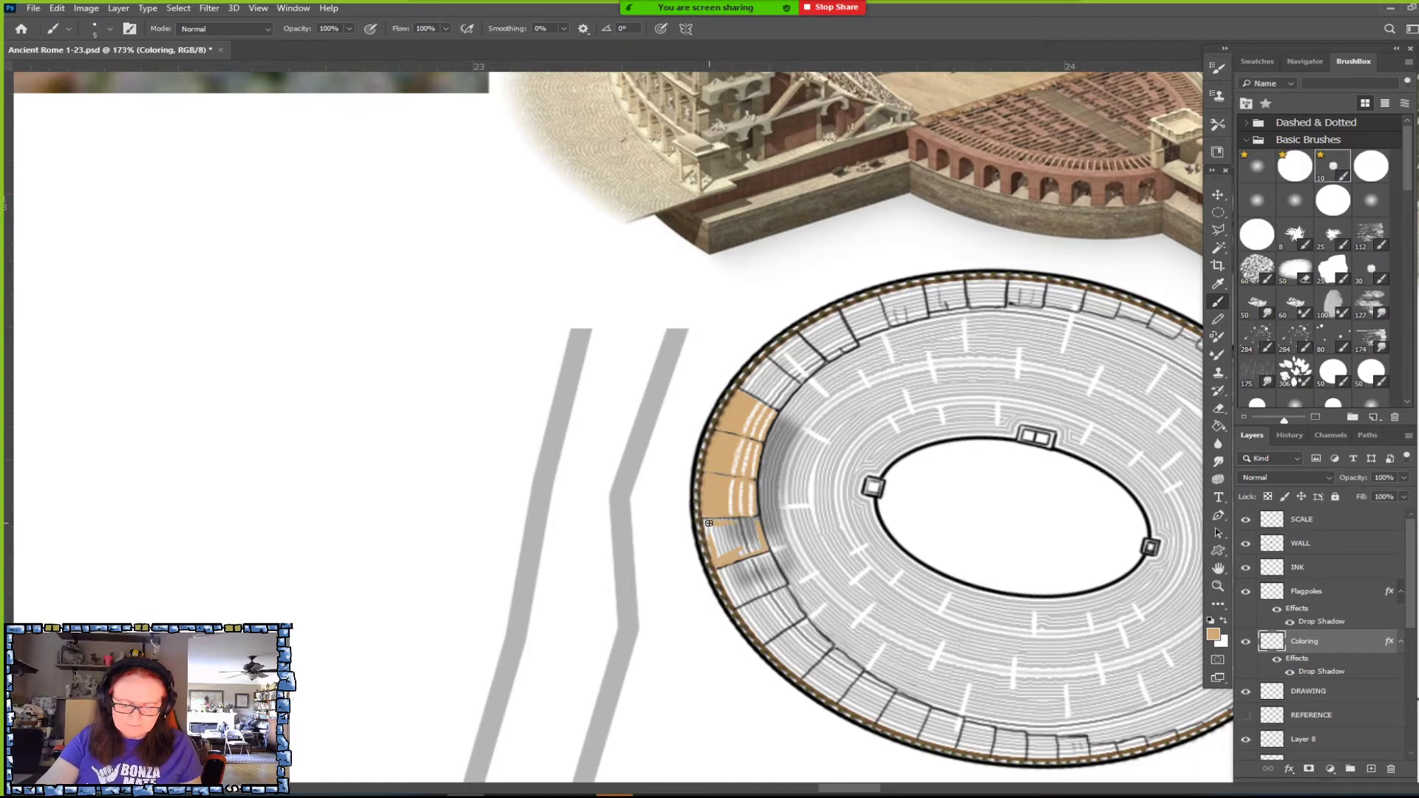
mouse_move(709, 523)
mouse_down()
mouse_move(731, 546)
mouse_move(716, 556)
mouse_move(750, 565)
mouse_move(758, 551)
mouse_move(772, 558)
mouse_move(748, 540)
mouse_move(776, 547)
mouse_up()
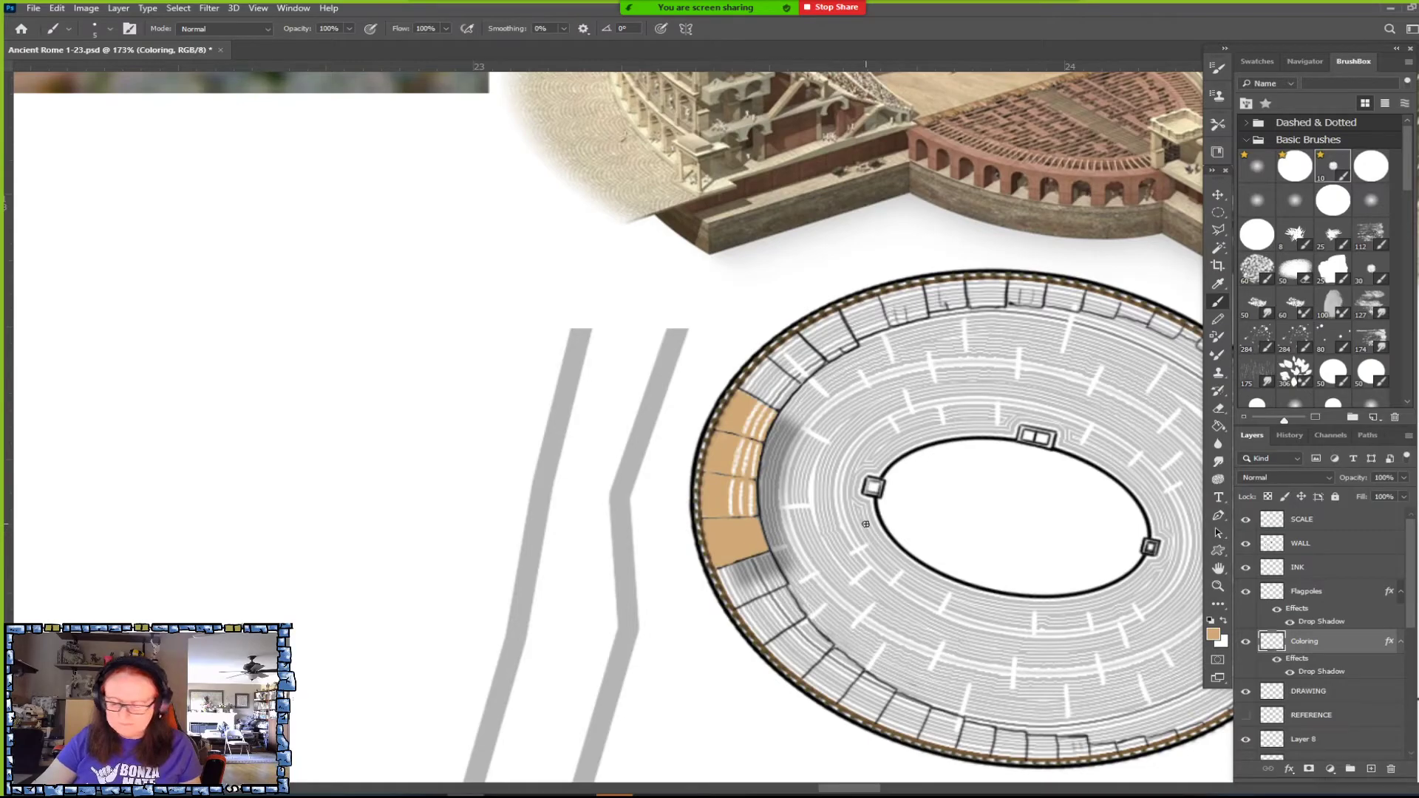
click(1224, 621)
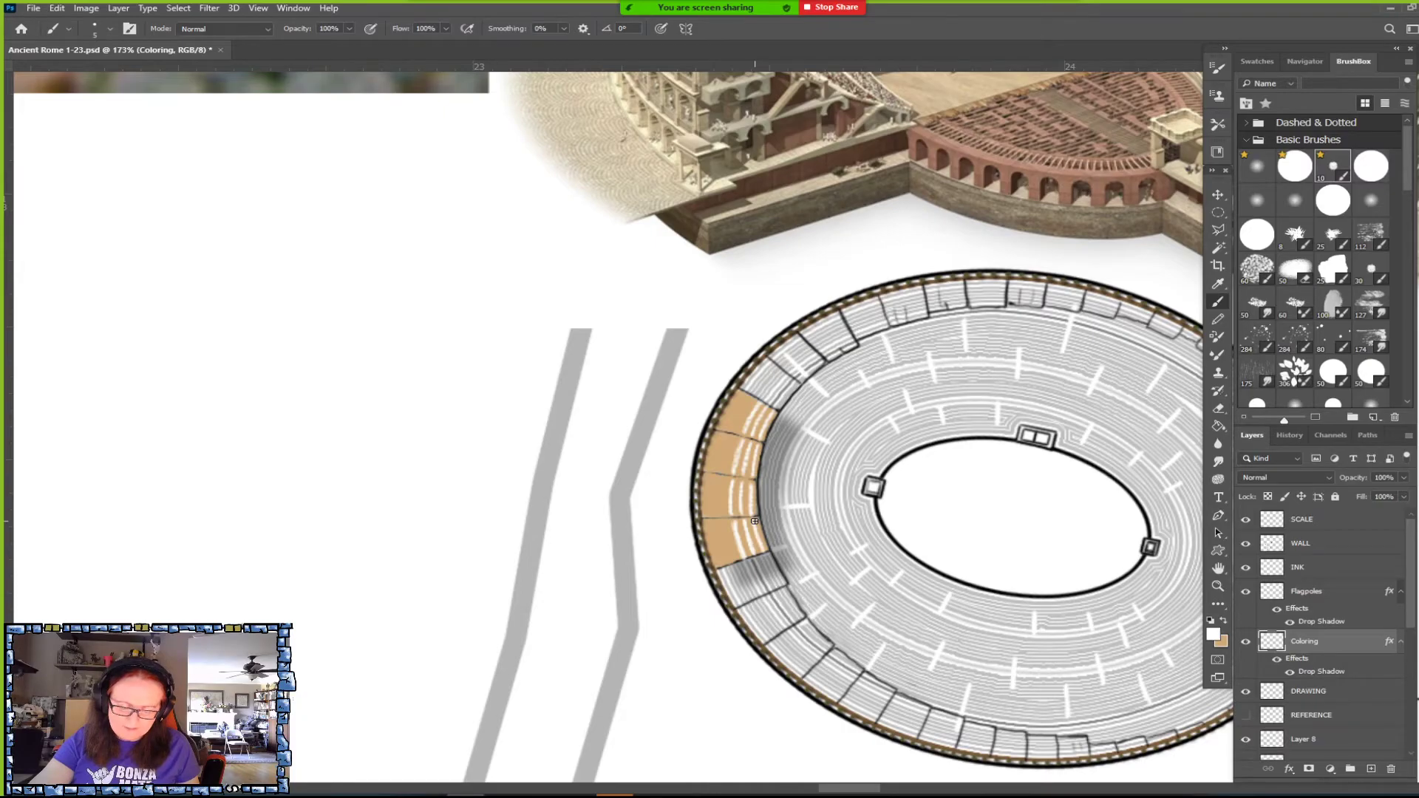
Color the fifth awning panel, the next one south along the rim, in tan and continue the white inner stripes across it.
scroll(751, 555, down, 5)
scroll(751, 555, up, 4)
scroll(752, 555, up, 3)
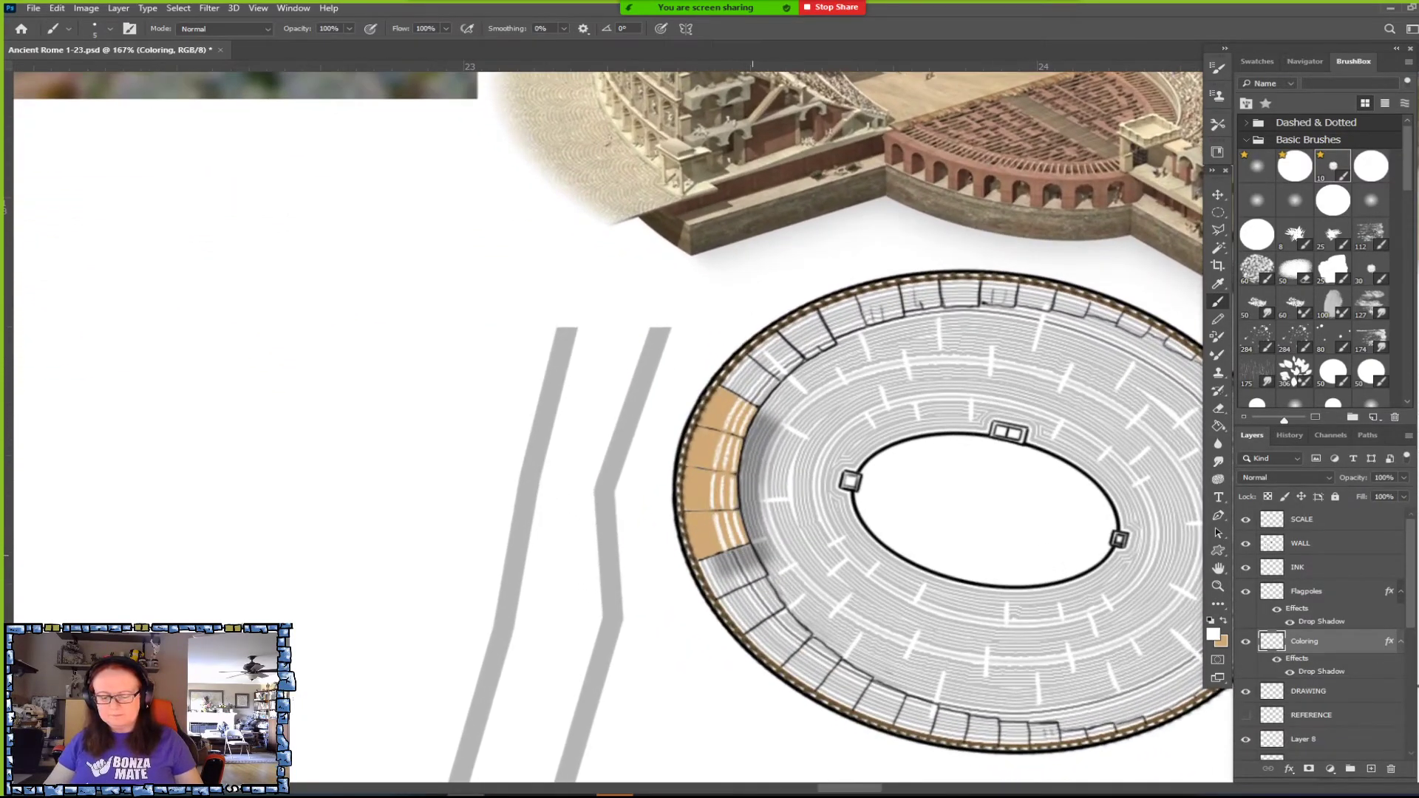
key(x)
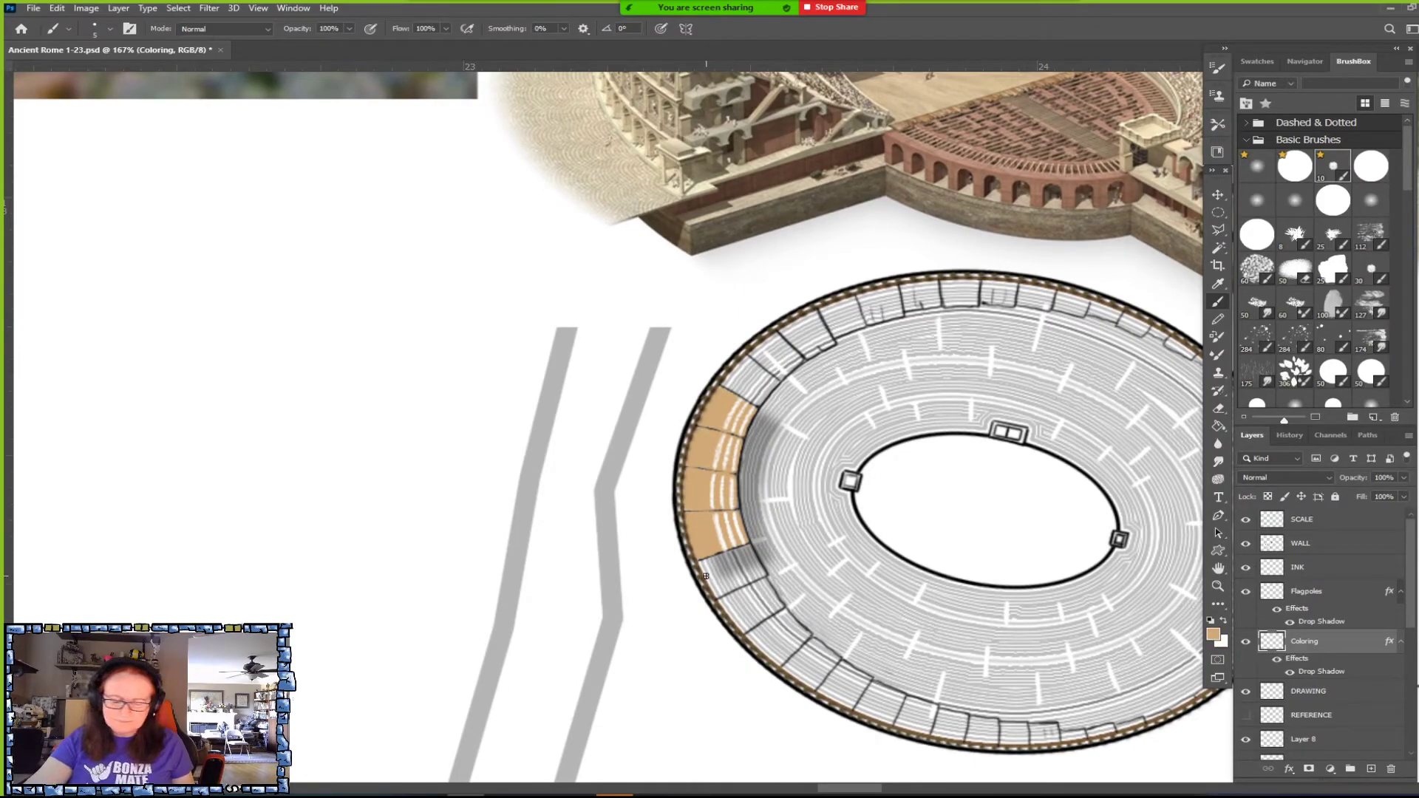
mouse_move(707, 571)
mouse_down()
mouse_move(739, 595)
mouse_move(732, 573)
mouse_move(707, 570)
mouse_move(769, 581)
mouse_move(708, 570)
mouse_up()
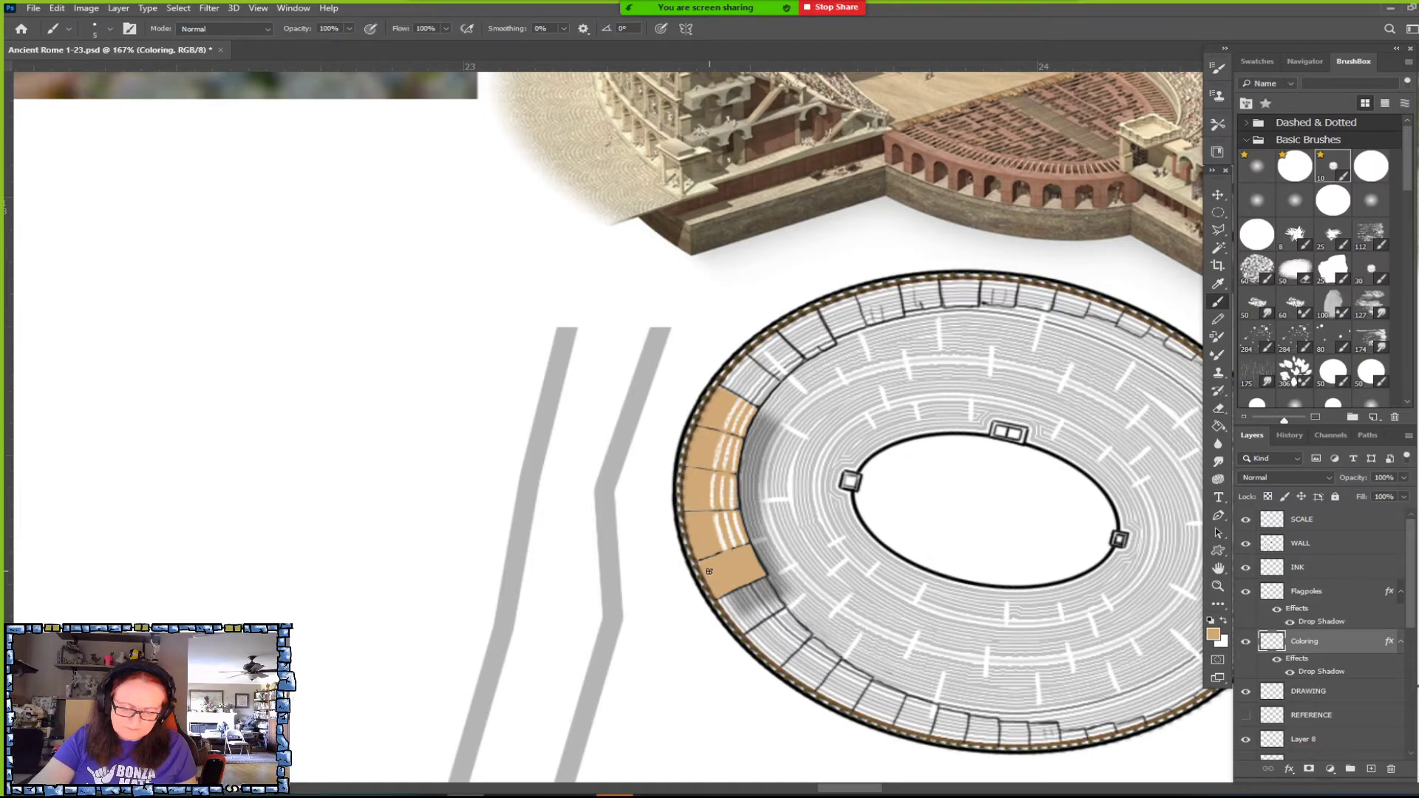
click(1224, 623)
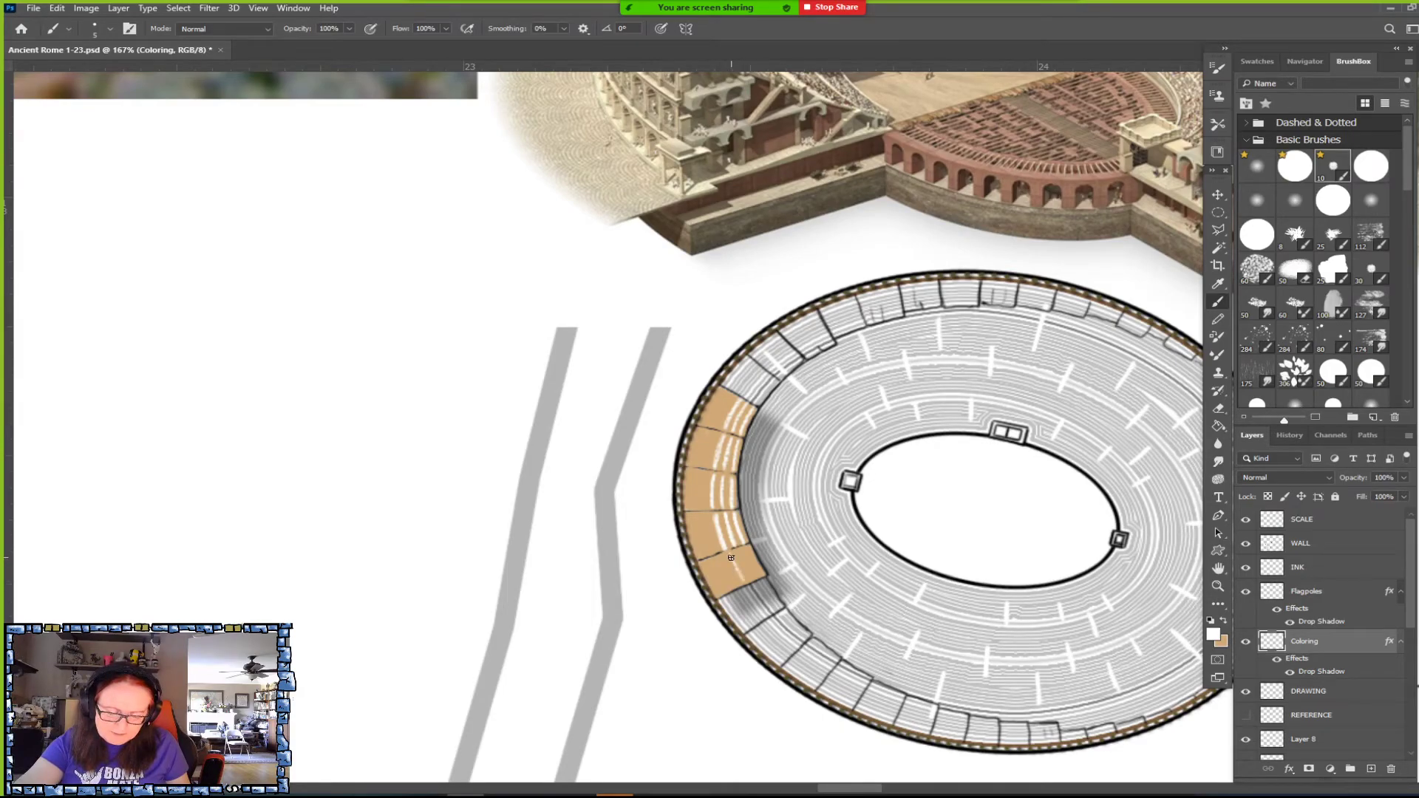
mouse_move(731, 558)
mouse_down()
mouse_move(744, 579)
mouse_move(749, 550)
mouse_up()
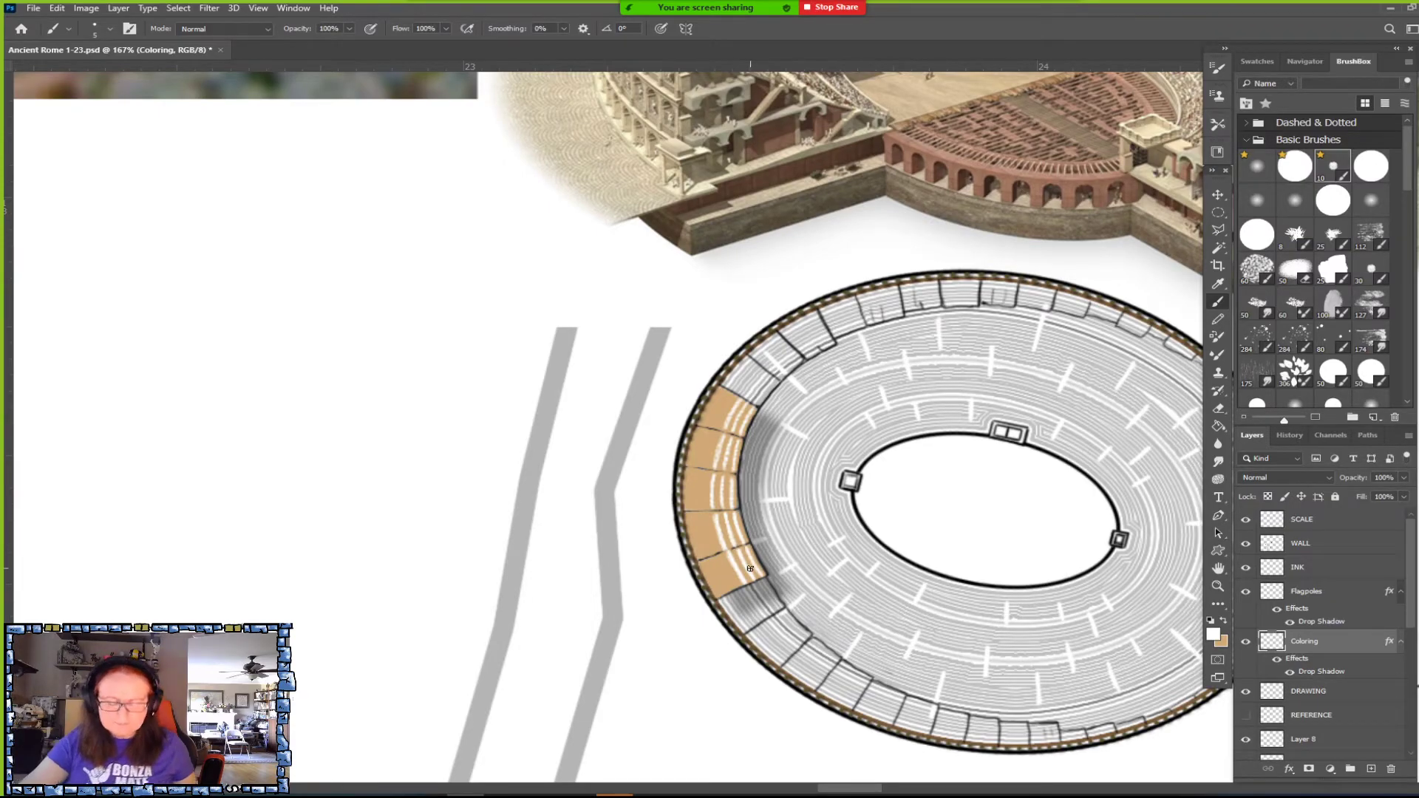
Fill the rim panel just north of the five colored awning panels with solid tan.
scroll(750, 551, down, 5)
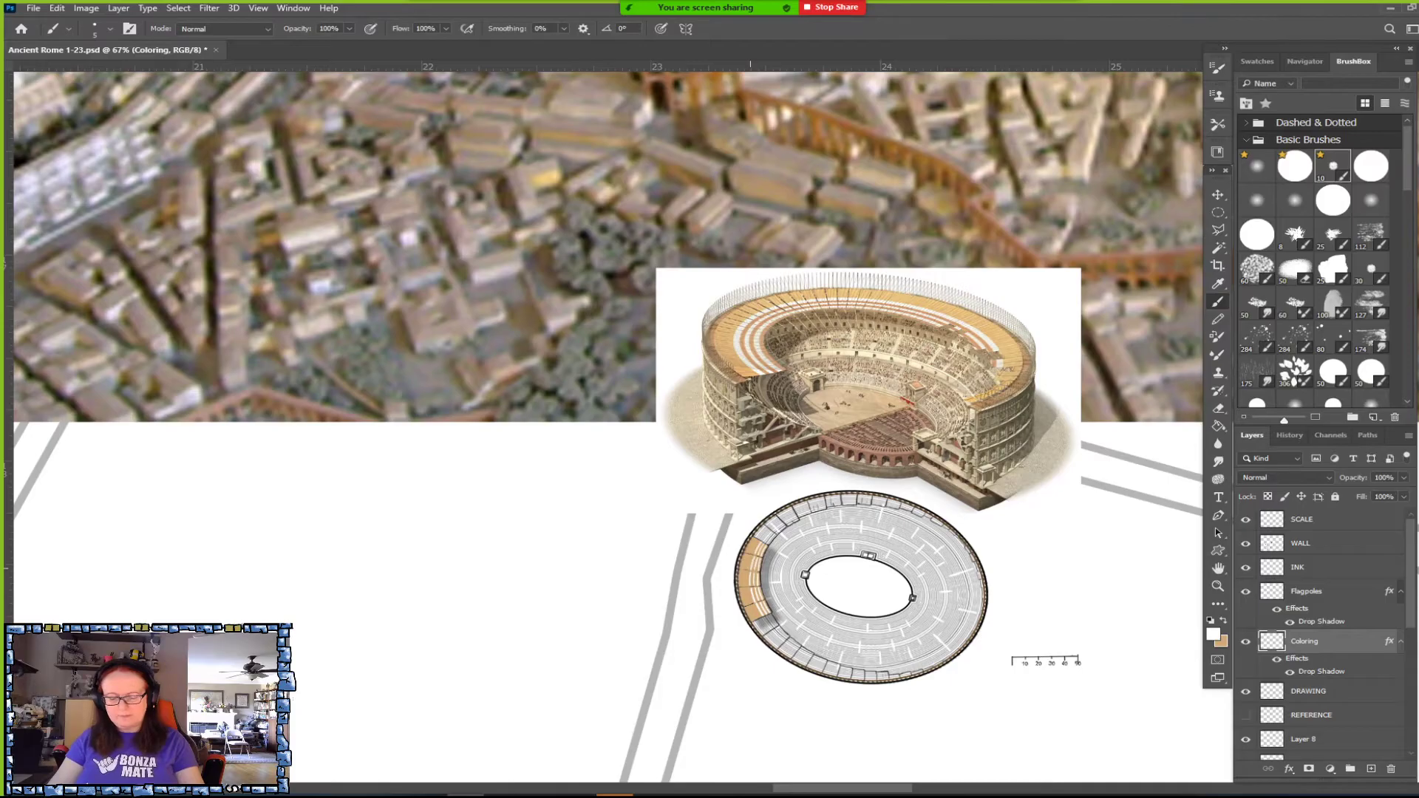
scroll(824, 633, up, 2)
scroll(724, 461, down, 4)
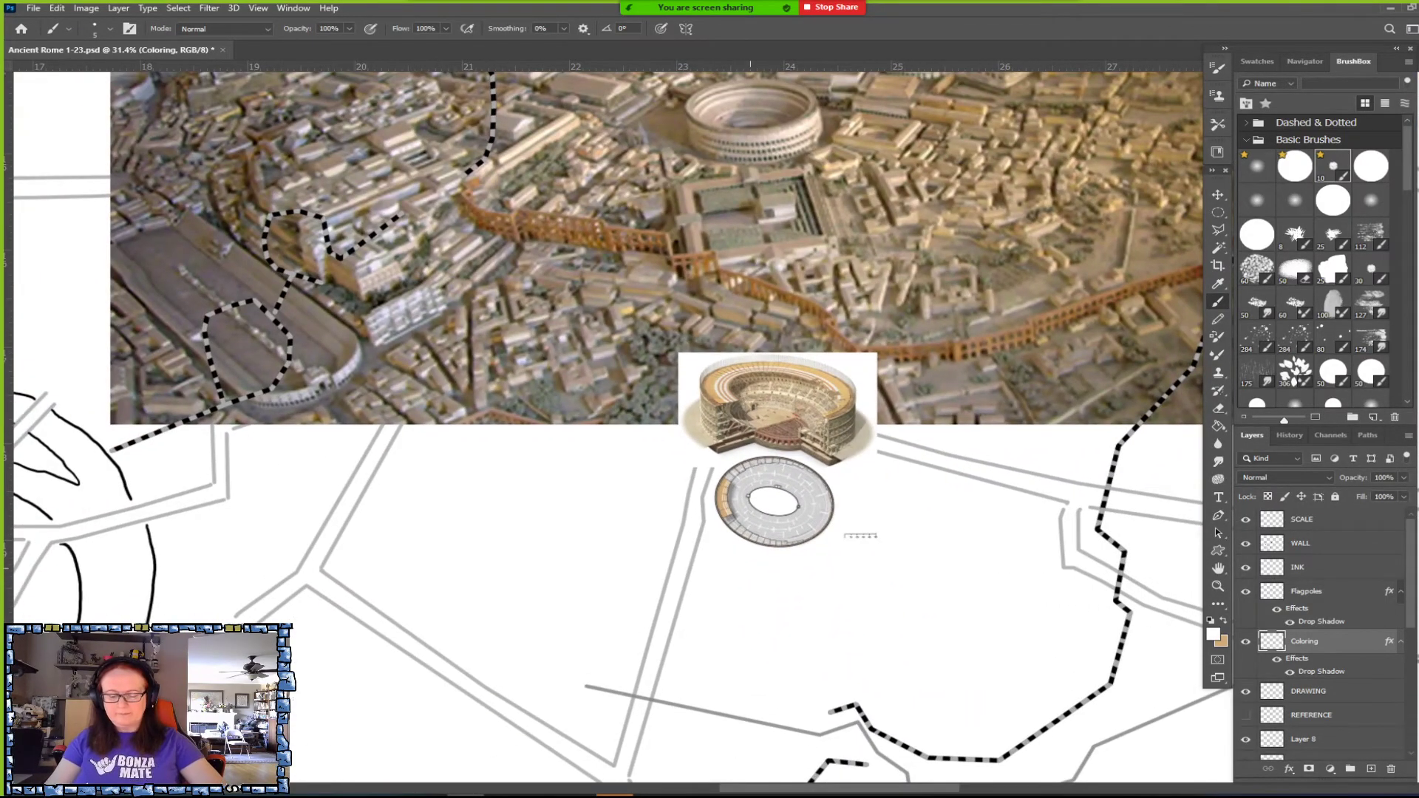
scroll(772, 566, down, 3)
scroll(765, 512, up, 5)
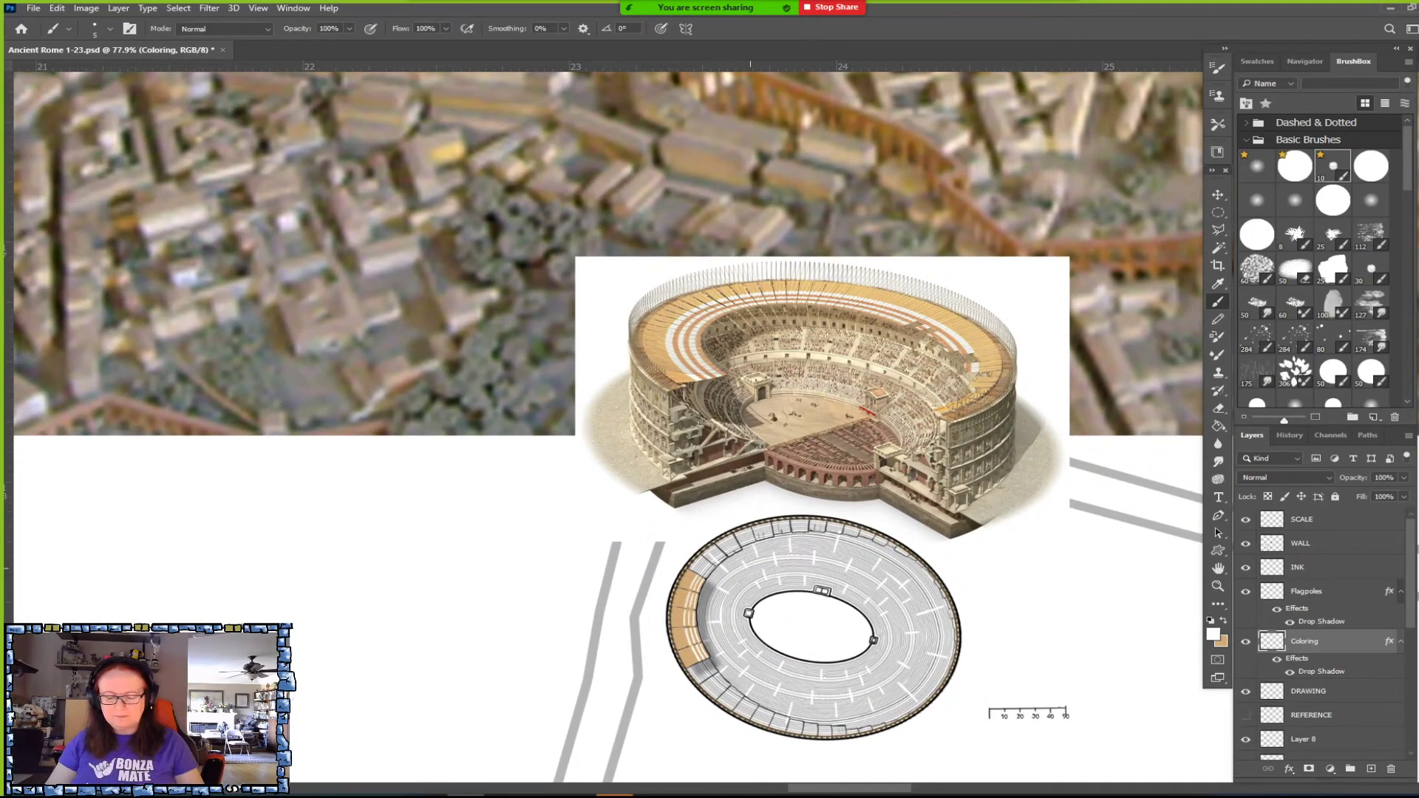
scroll(448, 545, up, 1)
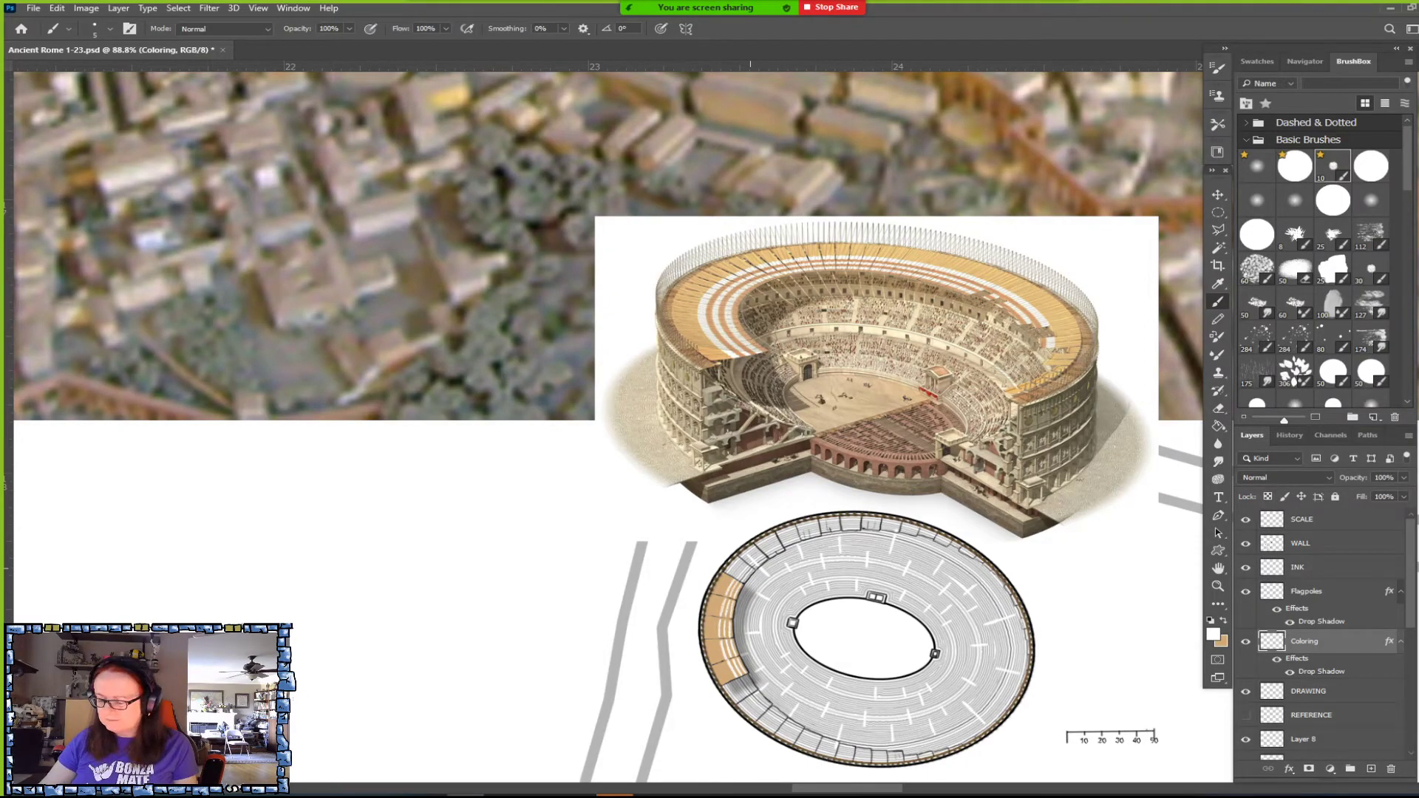
click(1223, 620)
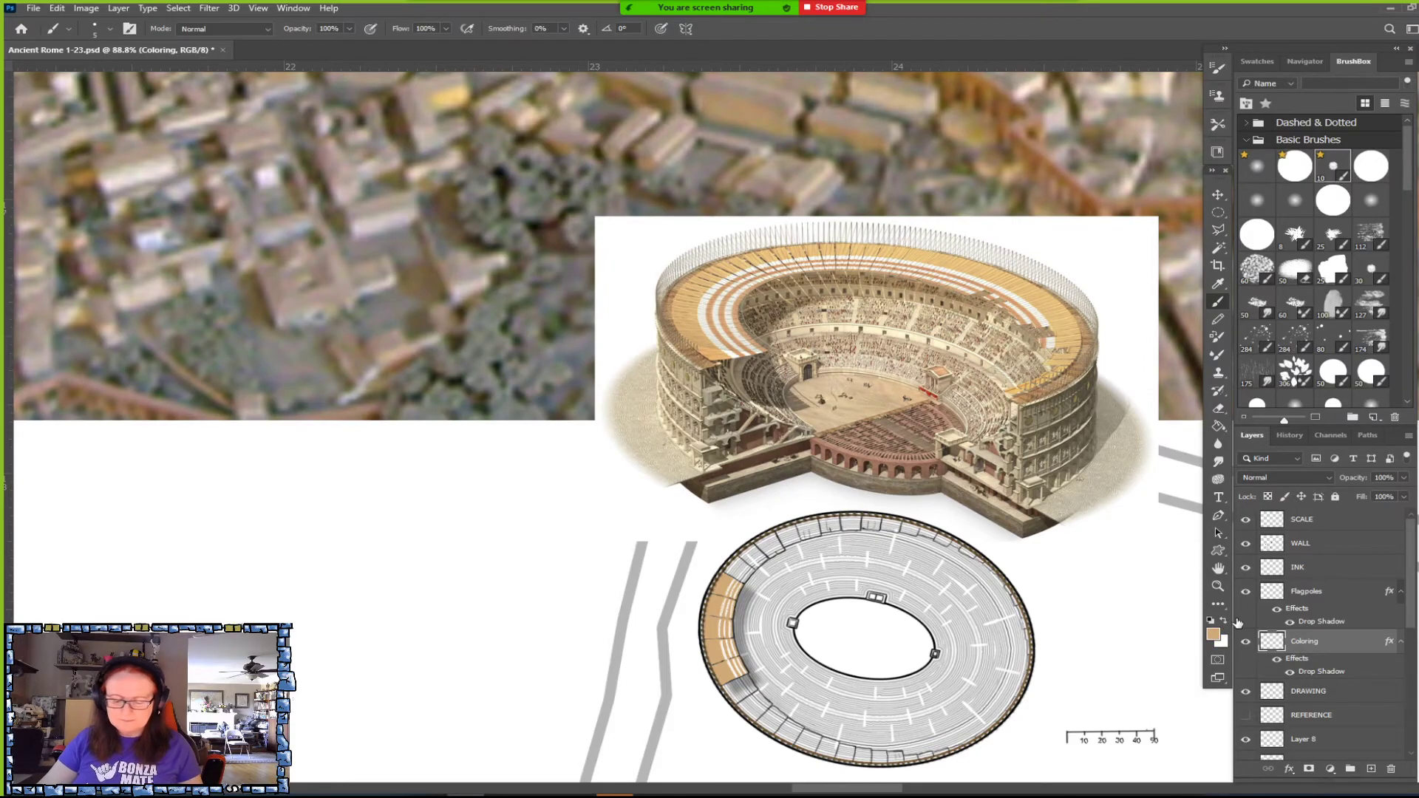
scroll(664, 662, up, 4)
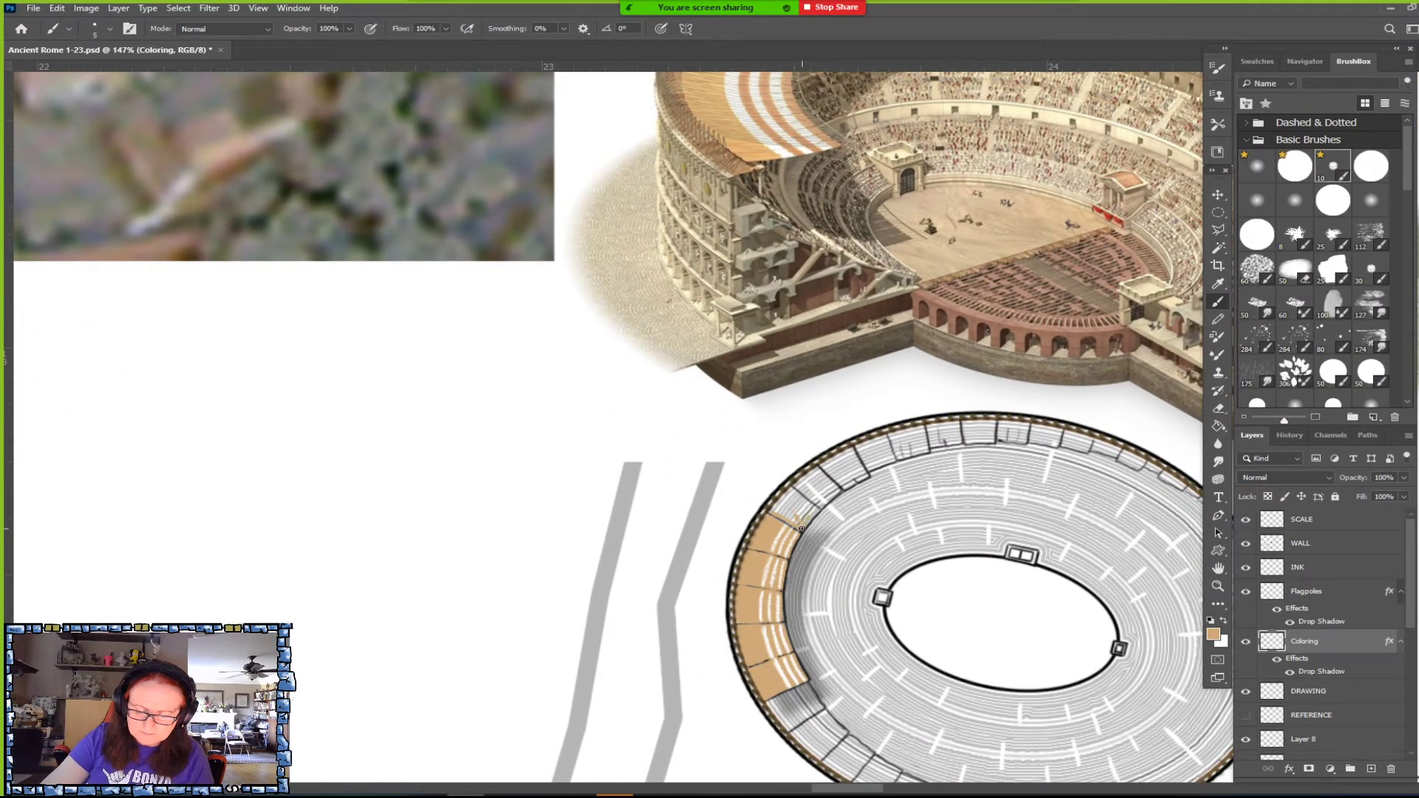
mouse_move(815, 532)
mouse_down()
mouse_move(832, 524)
mouse_move(798, 496)
mouse_up()
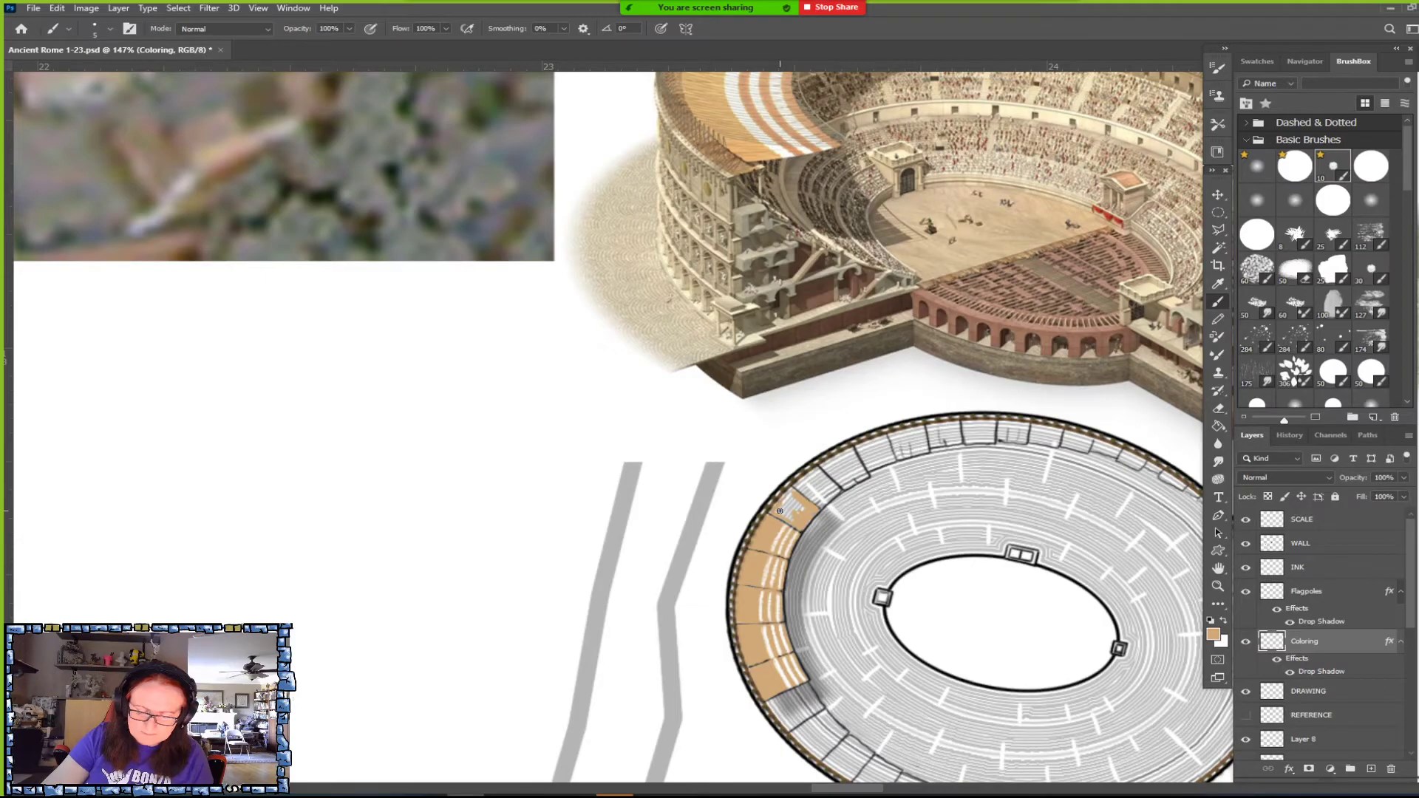
drag(816, 523, 782, 509)
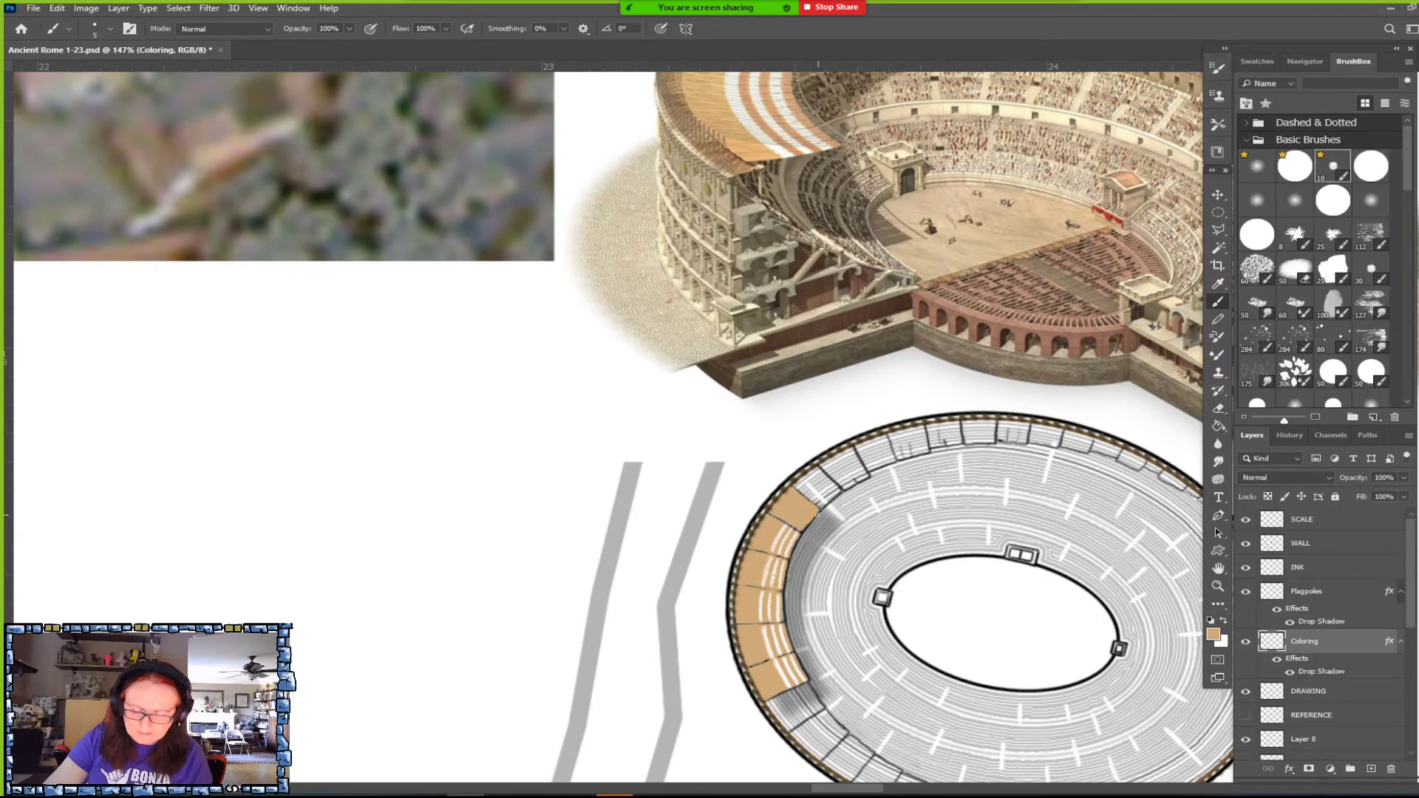
Rotate the canvas and continue the white curved stripes along the inner side of the northernmost tan awning panel.
scroll(818, 515, down, 5)
key(r)
drag(817, 516, 776, 444)
scroll(753, 527, up, 3)
key(x)
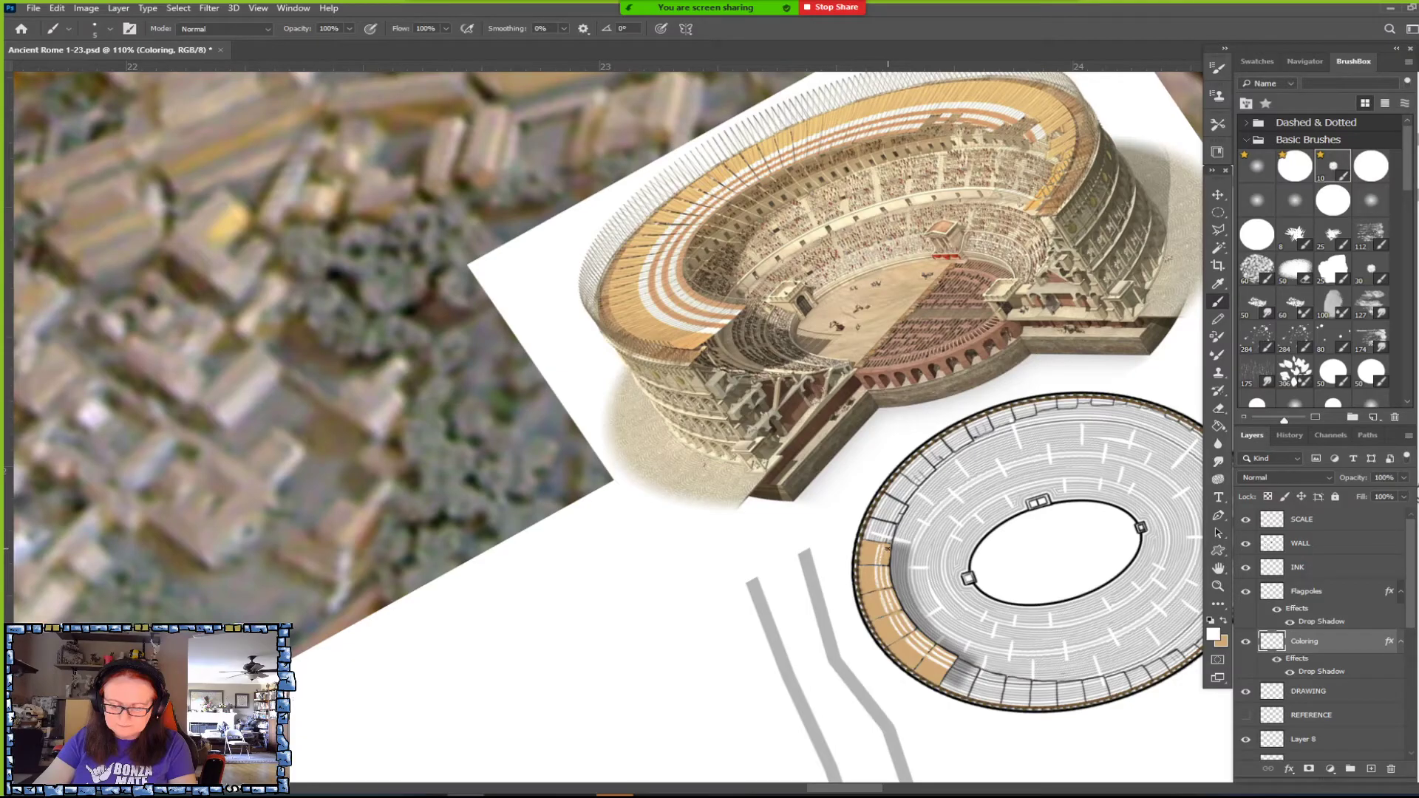
Return the canvas to its unrotated orientation, check the awning against the surrounding map, and save the document.
scroll(606, 429, down, 5)
key(Escape)
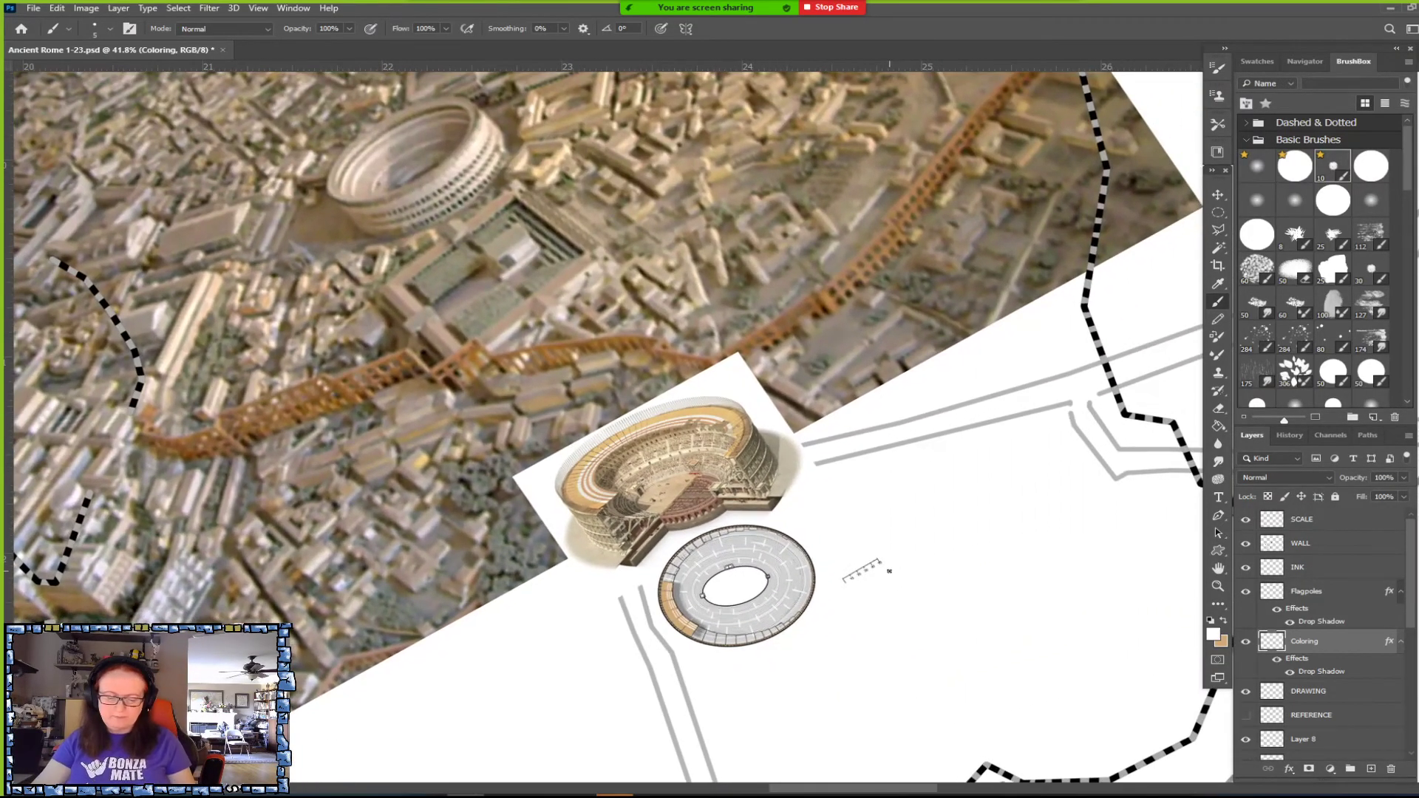
scroll(1012, 591, down, 3)
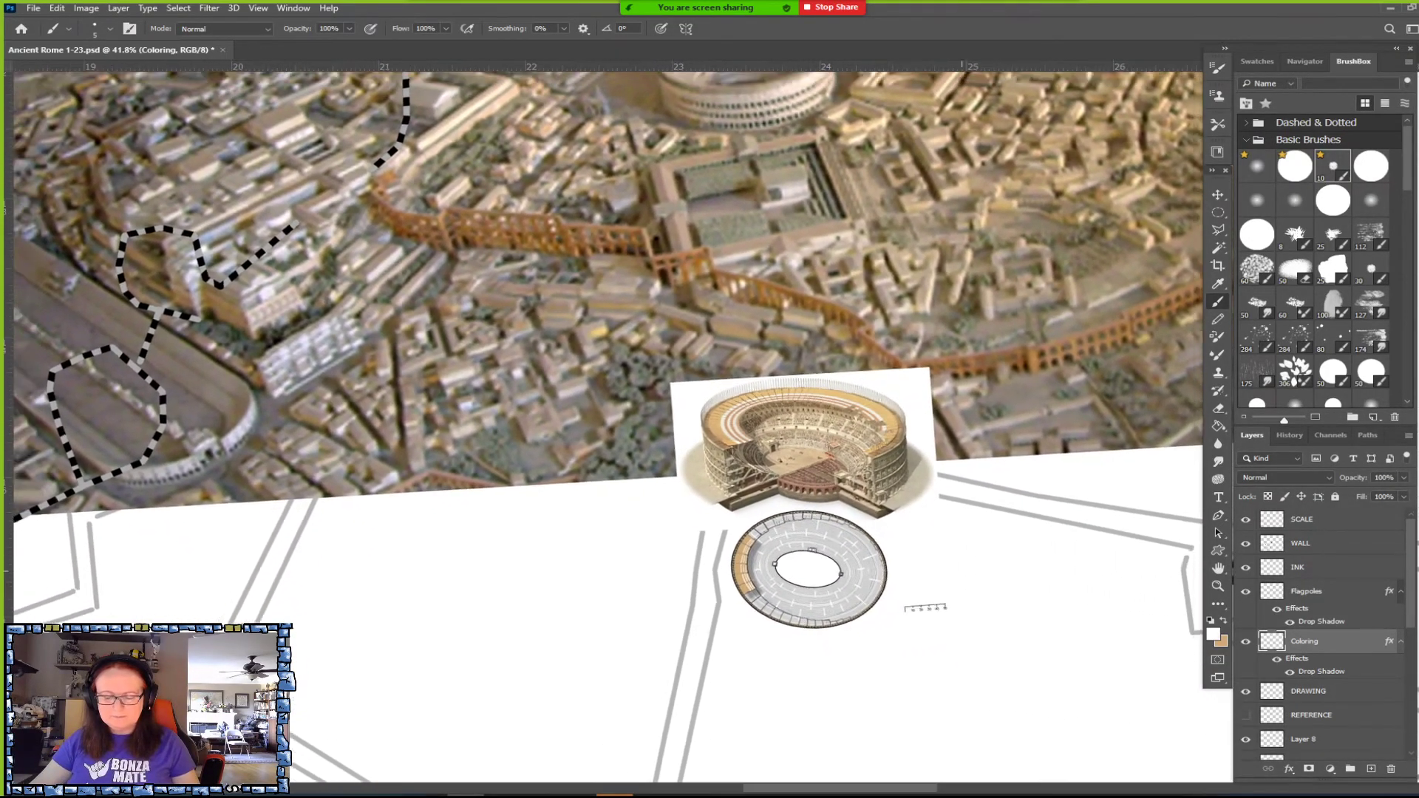
scroll(850, 470, up, 4)
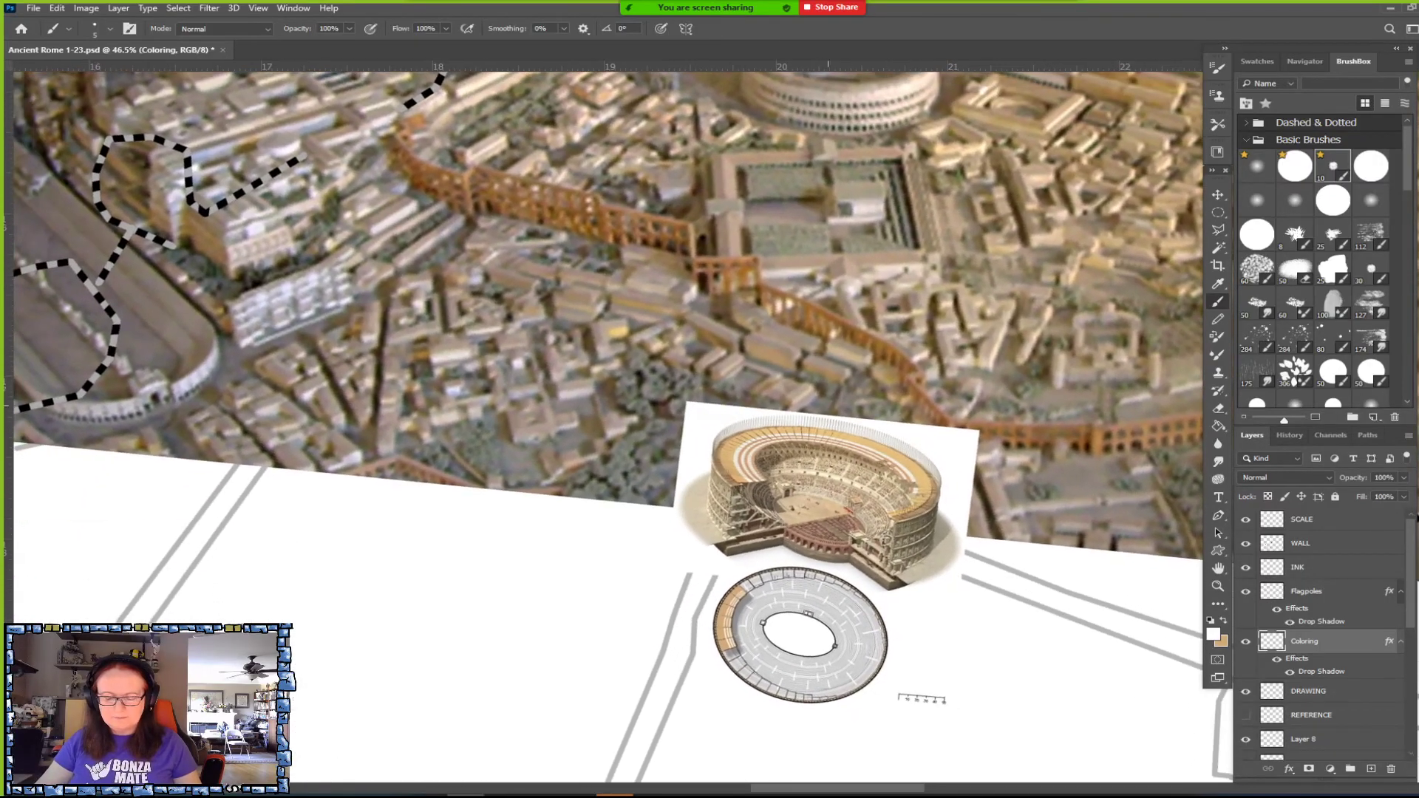
scroll(813, 517, down, 4)
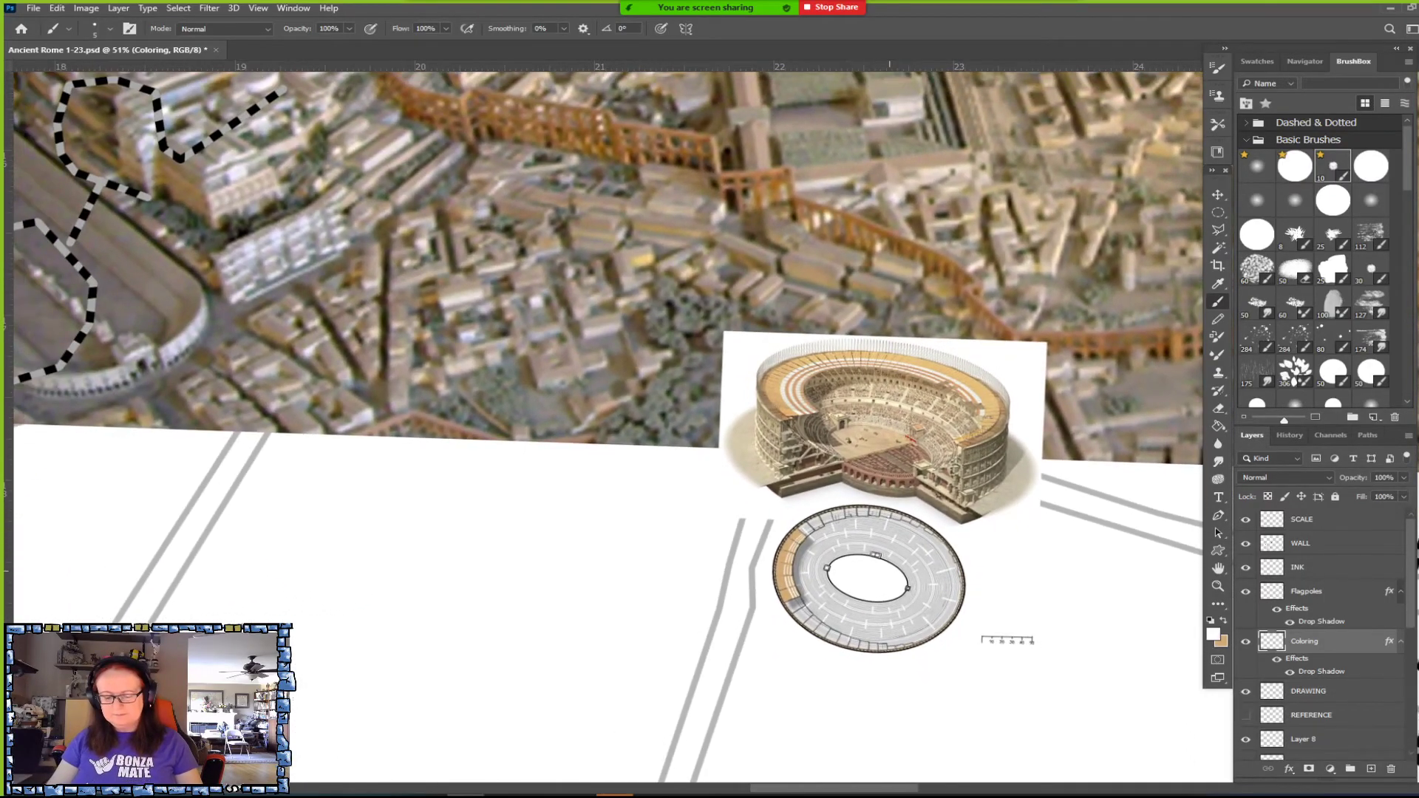
scroll(813, 517, up, 4)
scroll(813, 517, up, 3)
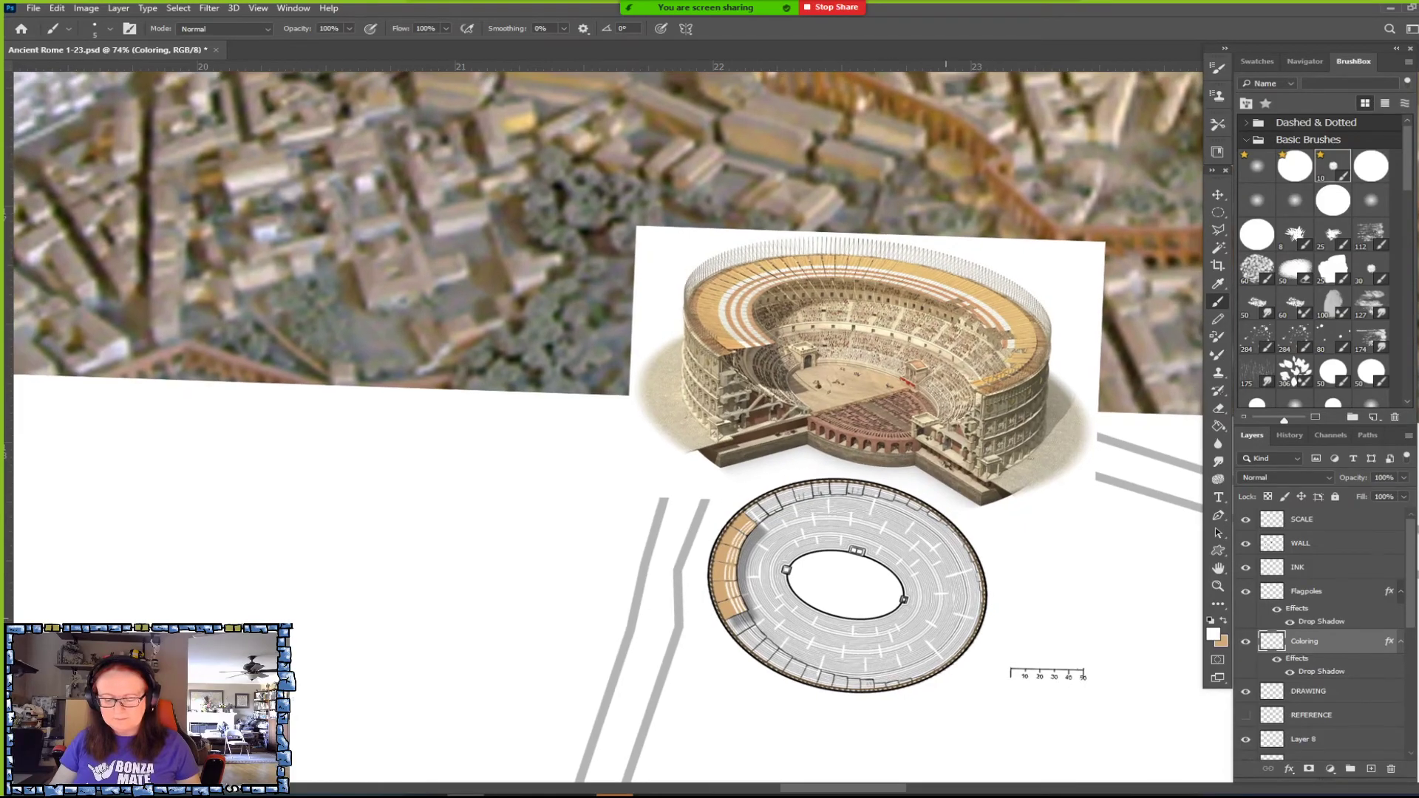
scroll(813, 517, down, 1)
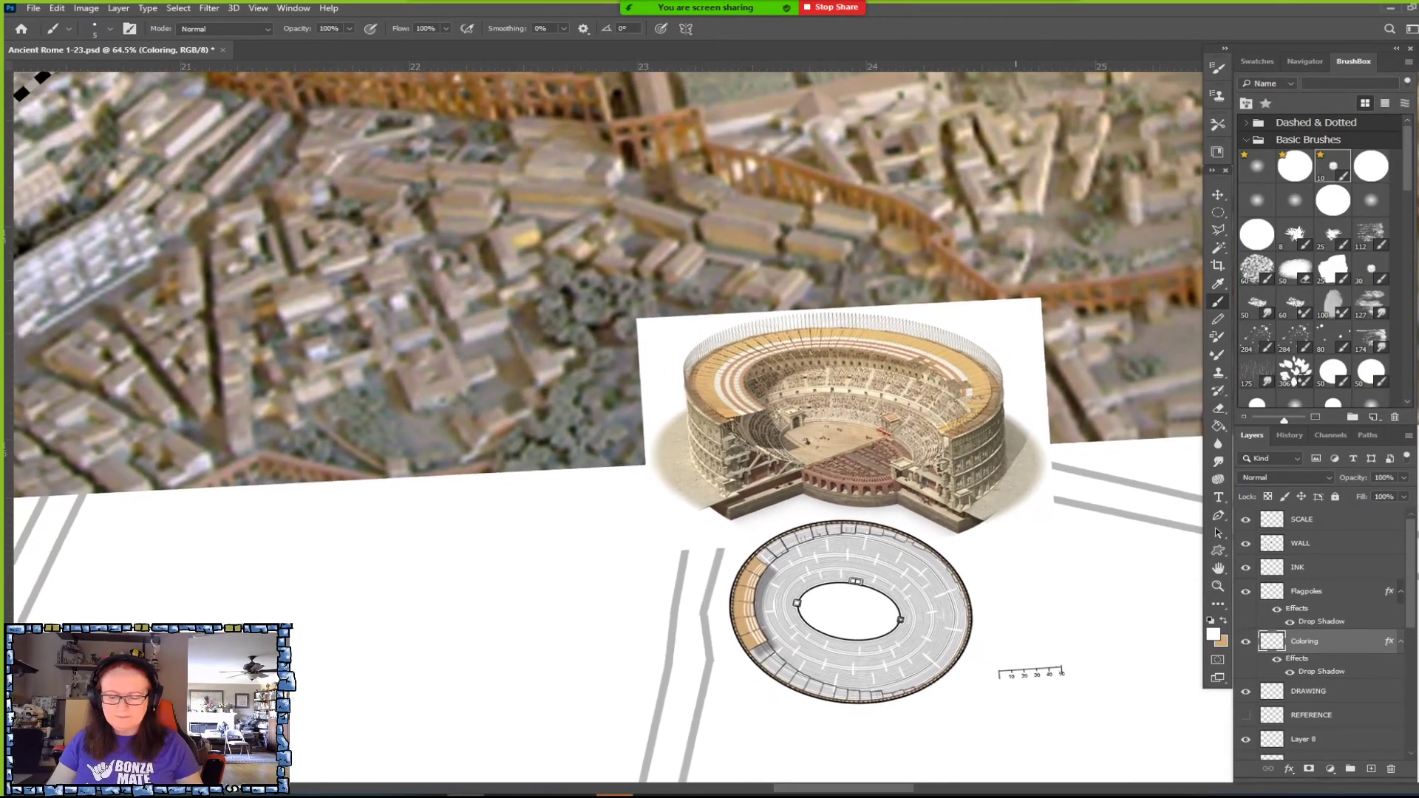
scroll(311, 359, down, 1)
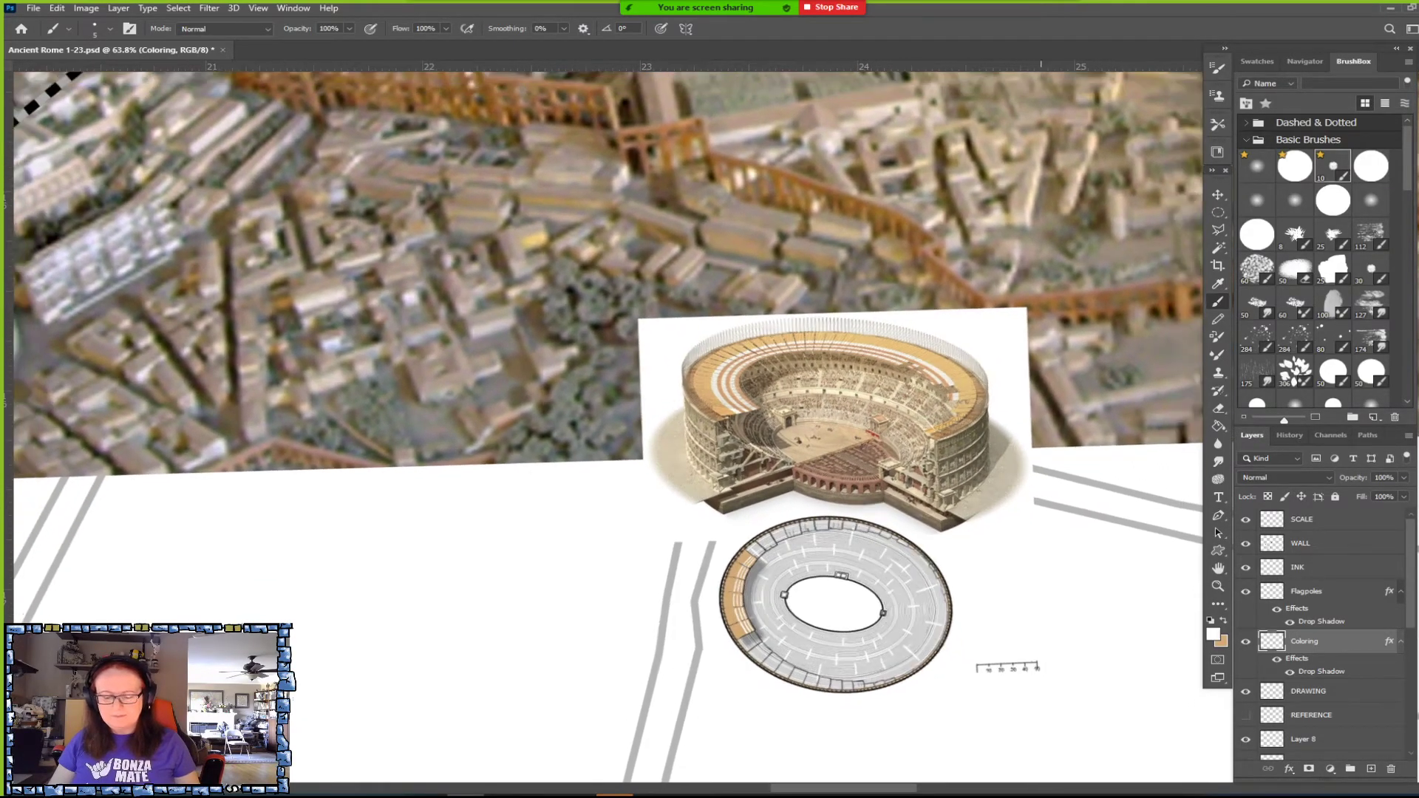
scroll(562, 369, down, 1)
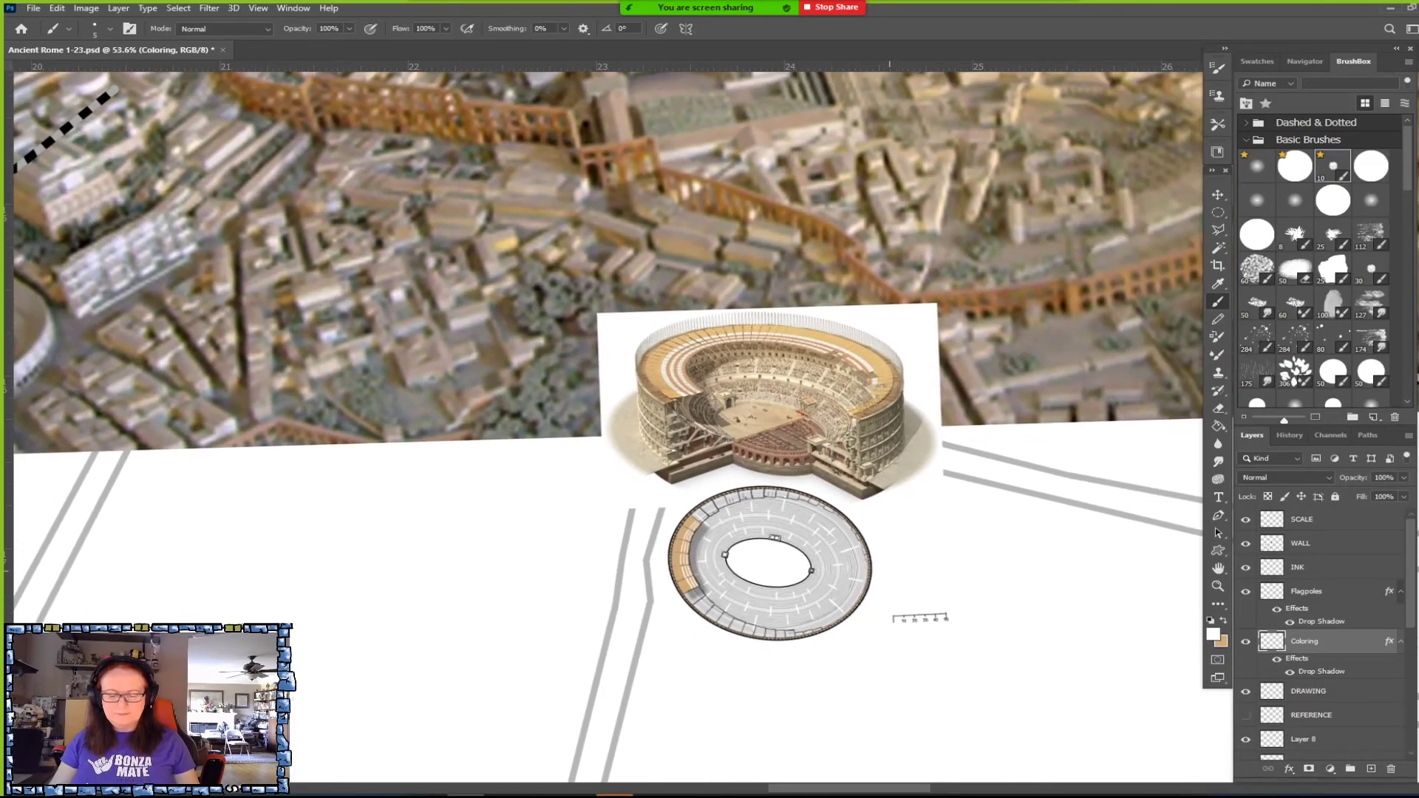
scroll(739, 684, down, 8)
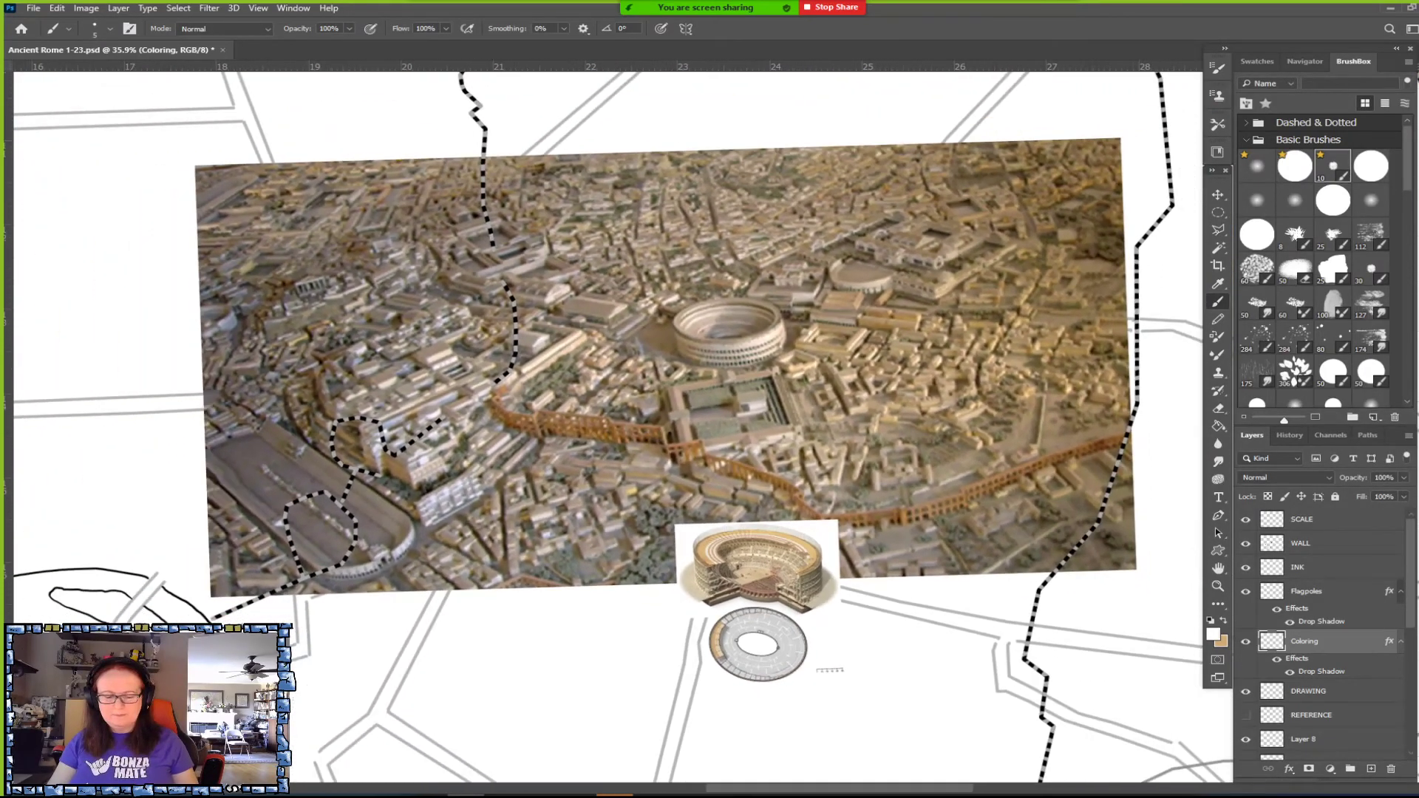
scroll(798, 306, down, 4)
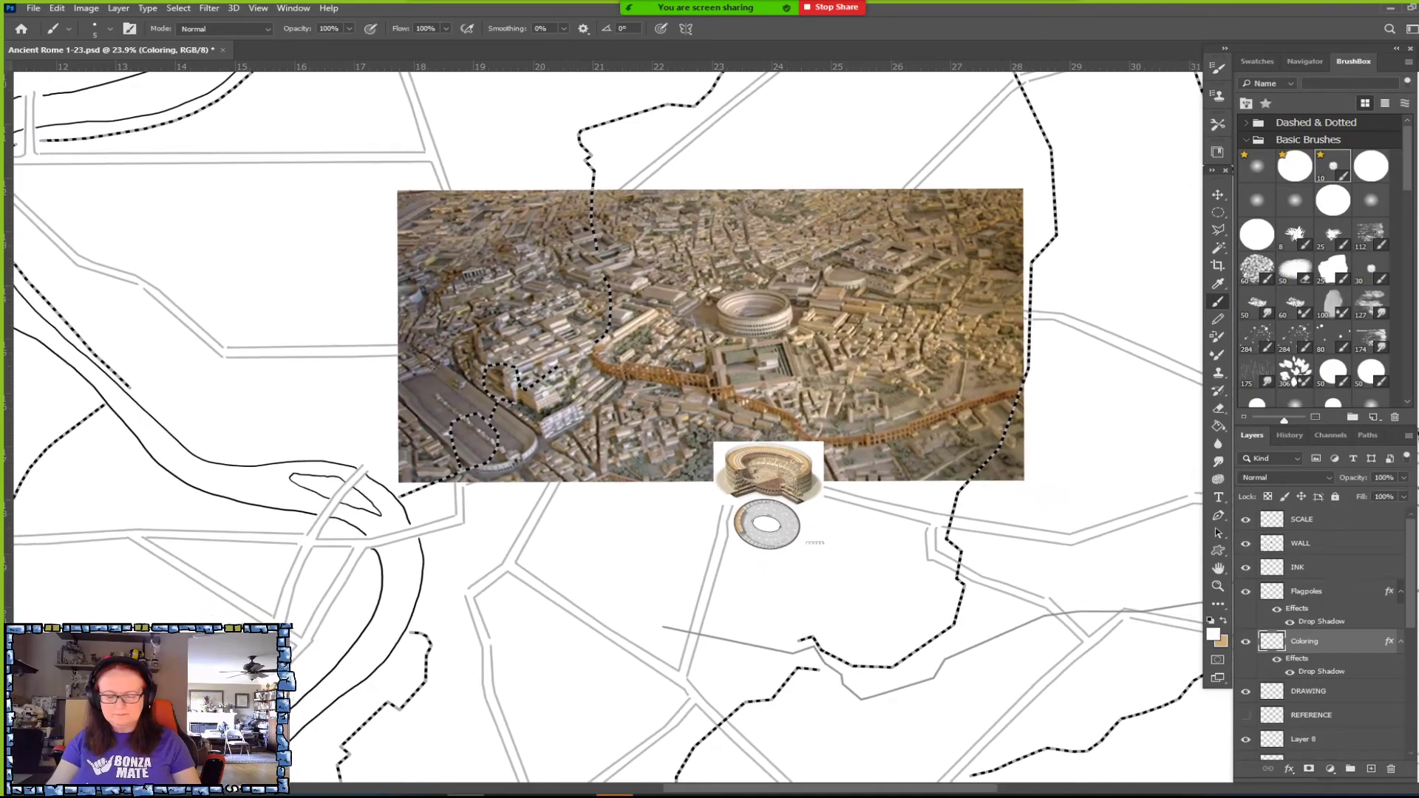
key(ctrl+s)
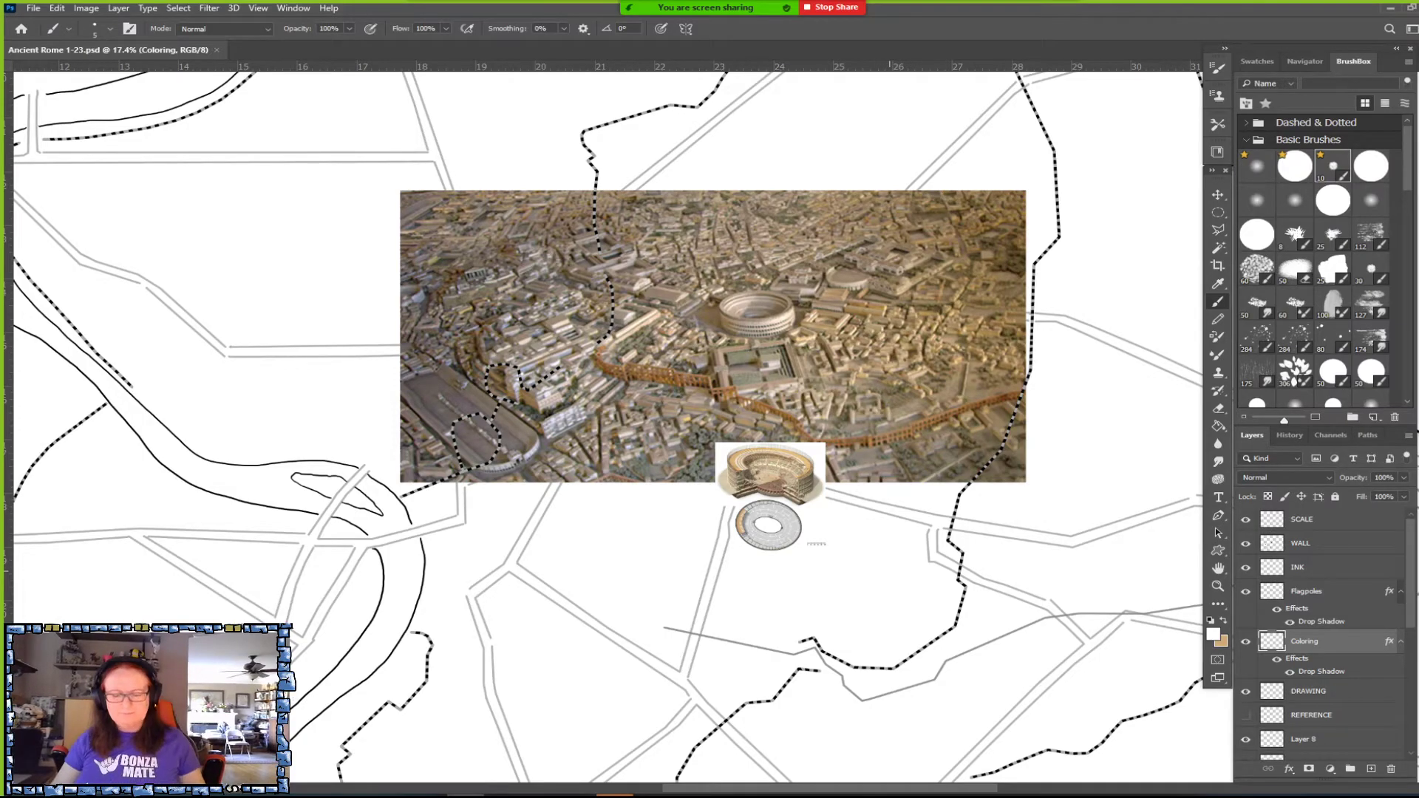
Paste the browser's Colosseum artist impression picture onto the map as a new layer and hide that layer.
scroll(791, 609, down, 3)
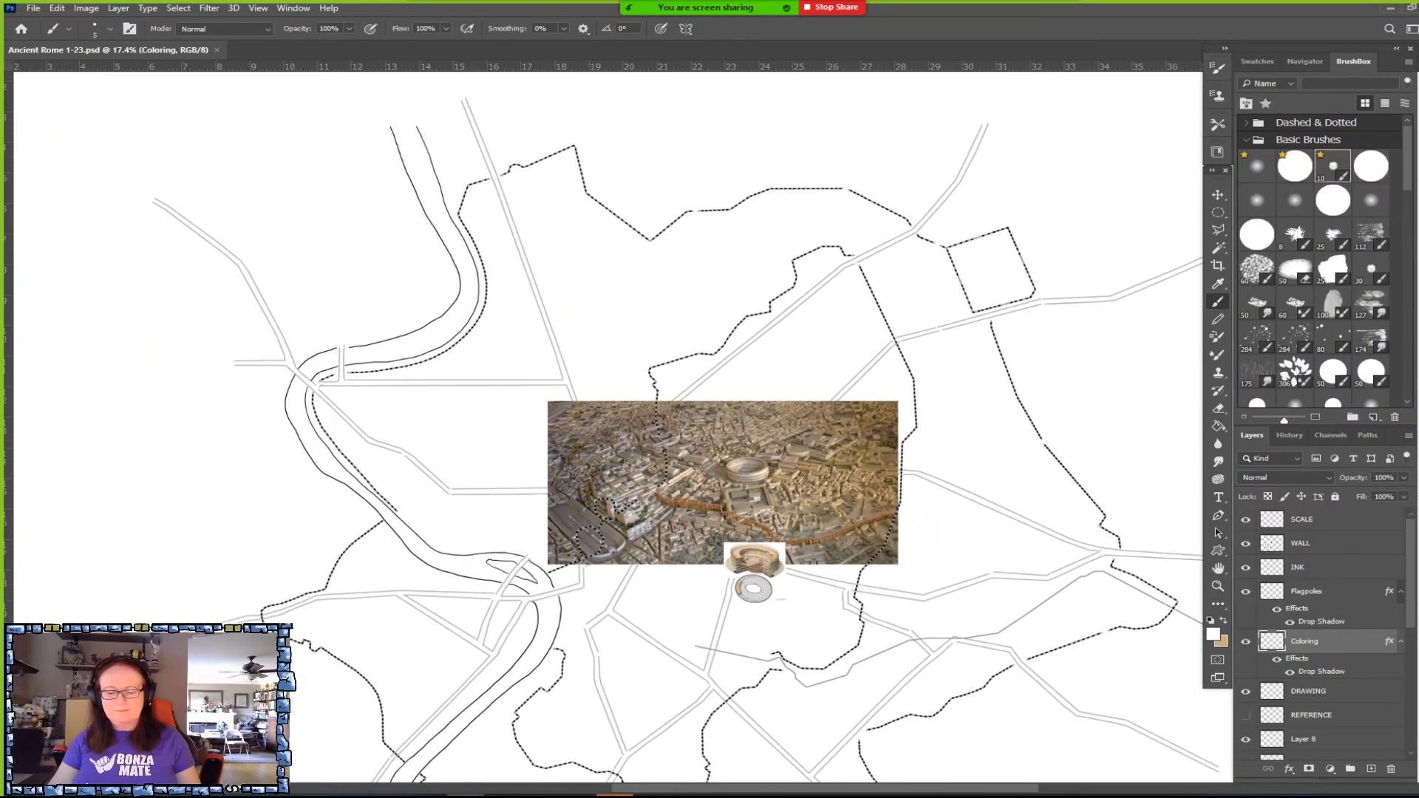
scroll(791, 609, up, 1)
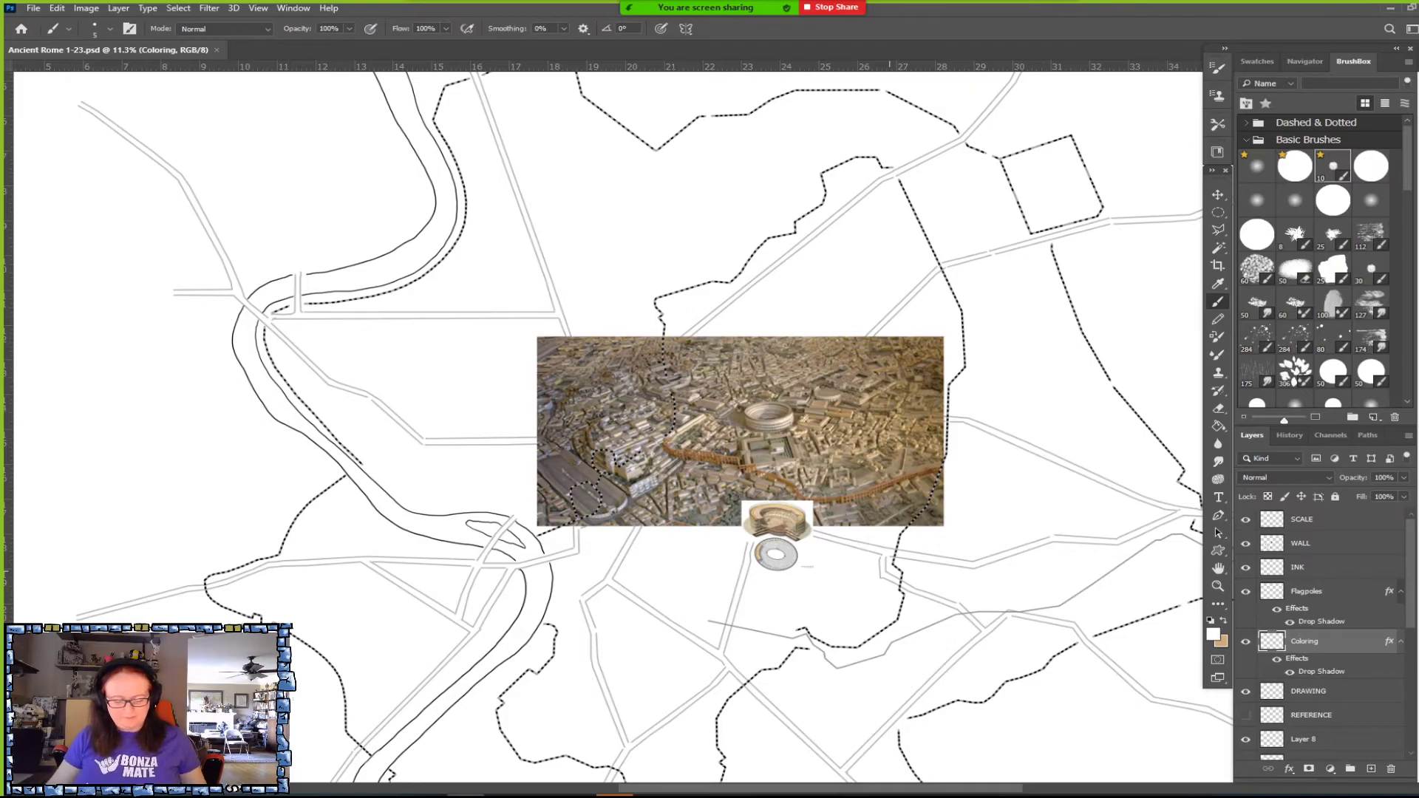
scroll(732, 428, down, 5)
scroll(732, 428, up, 5)
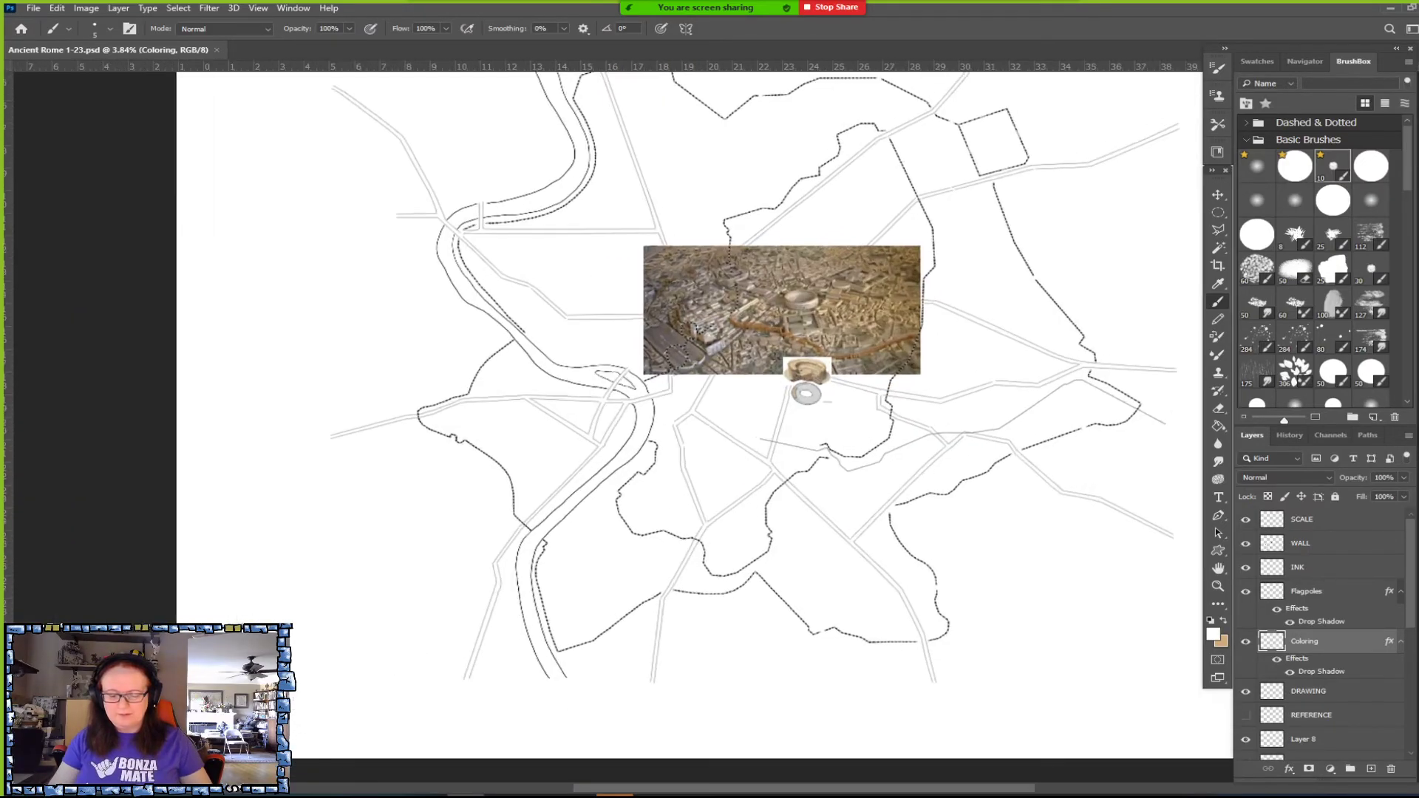
scroll(732, 428, up, 3)
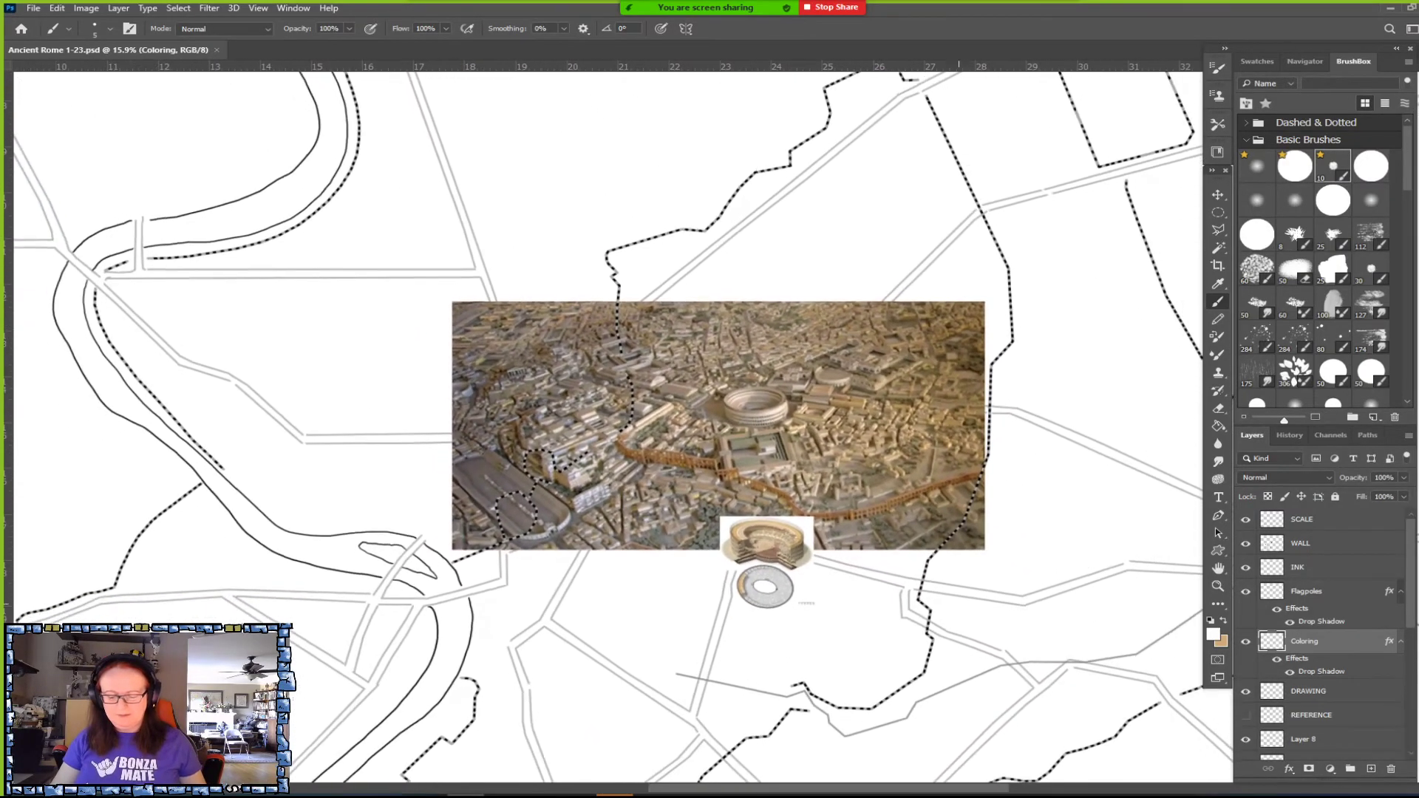
scroll(732, 429, down, 3)
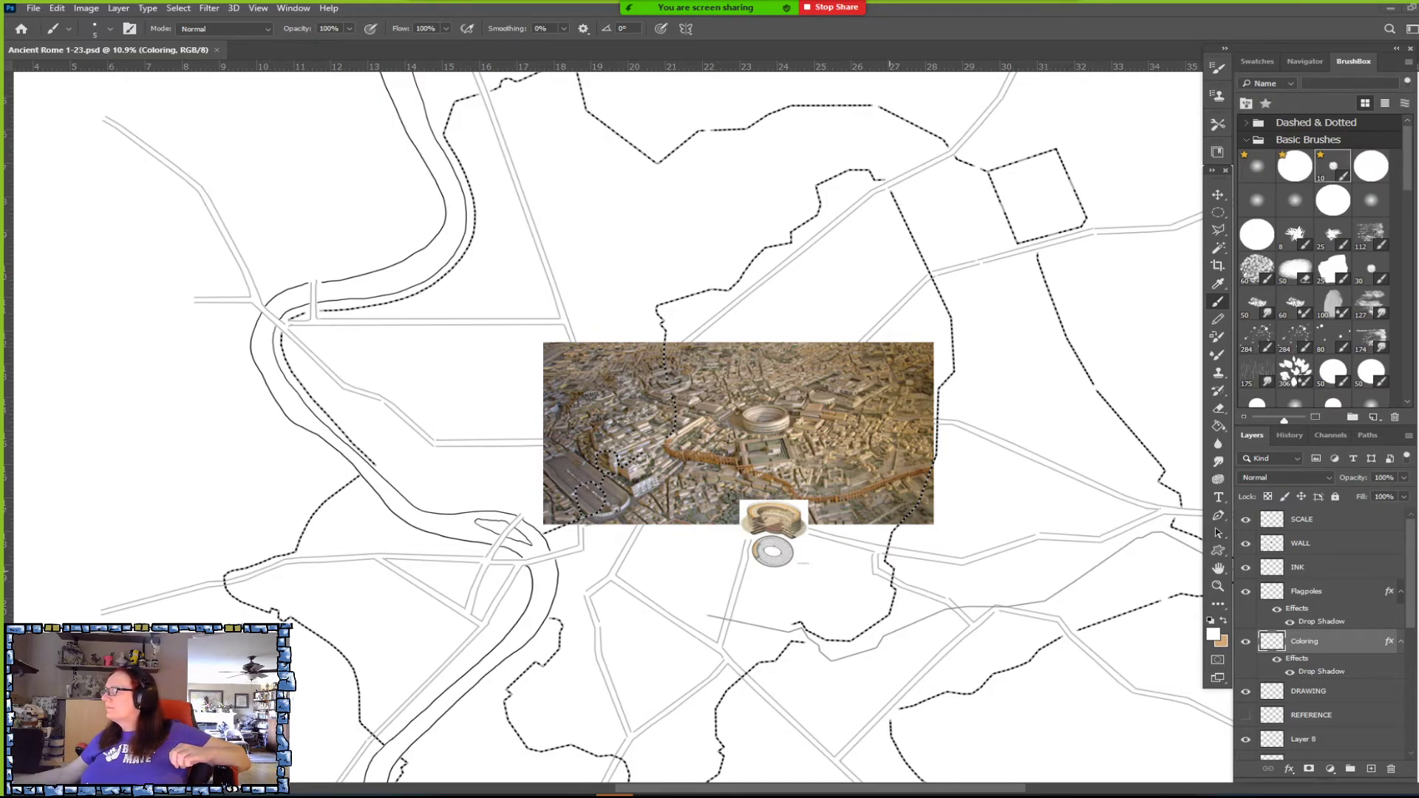
key(alt+Tab)
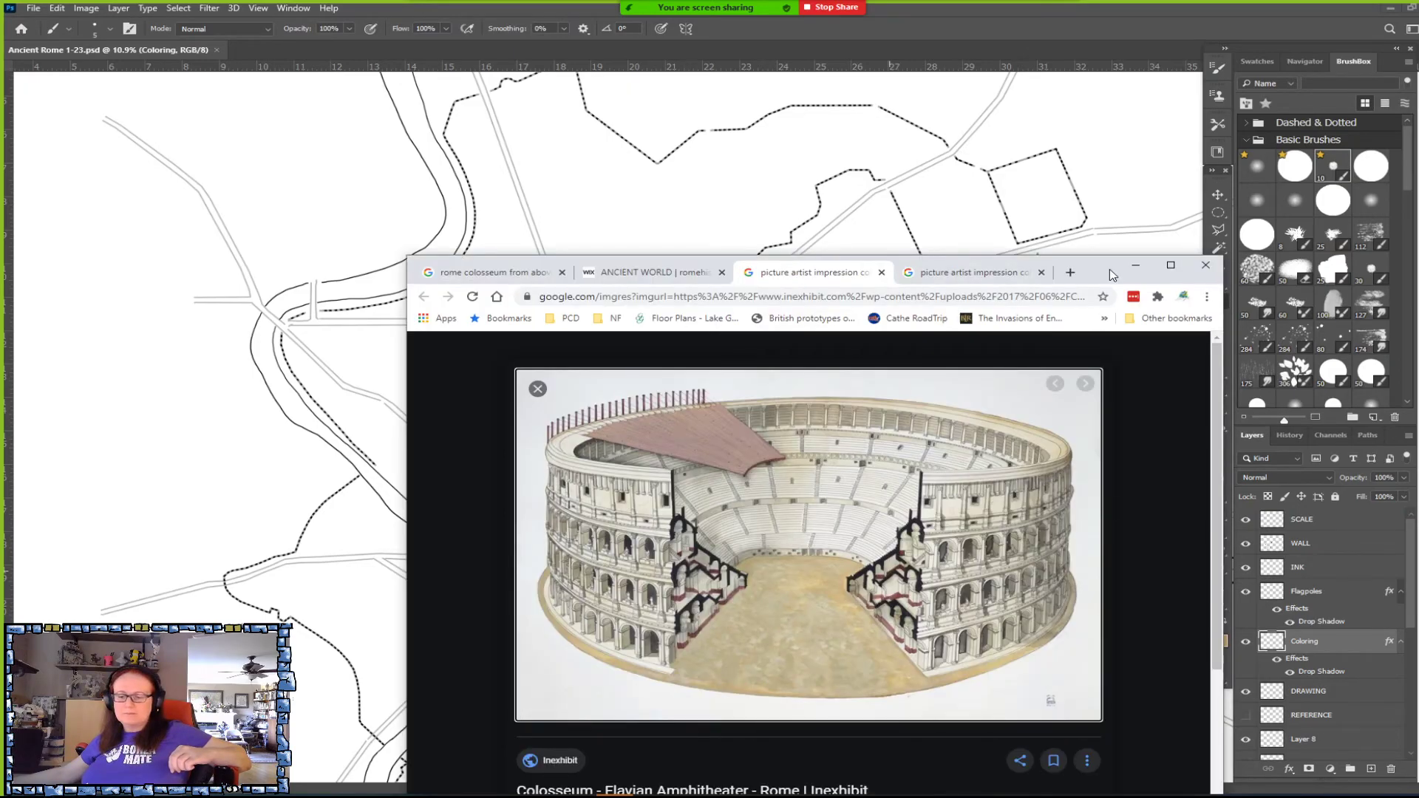
key(alt+Tab)
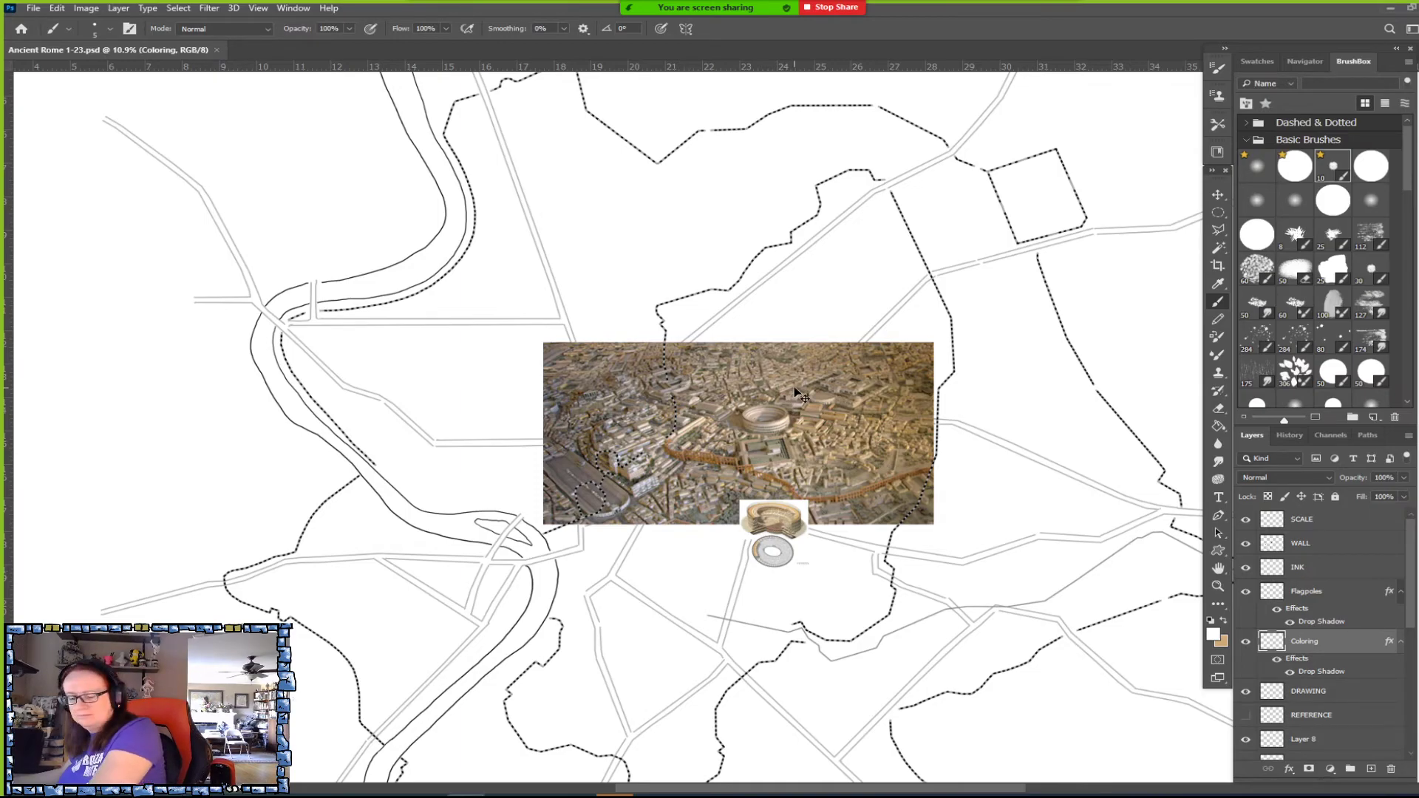
key(ctrl+v)
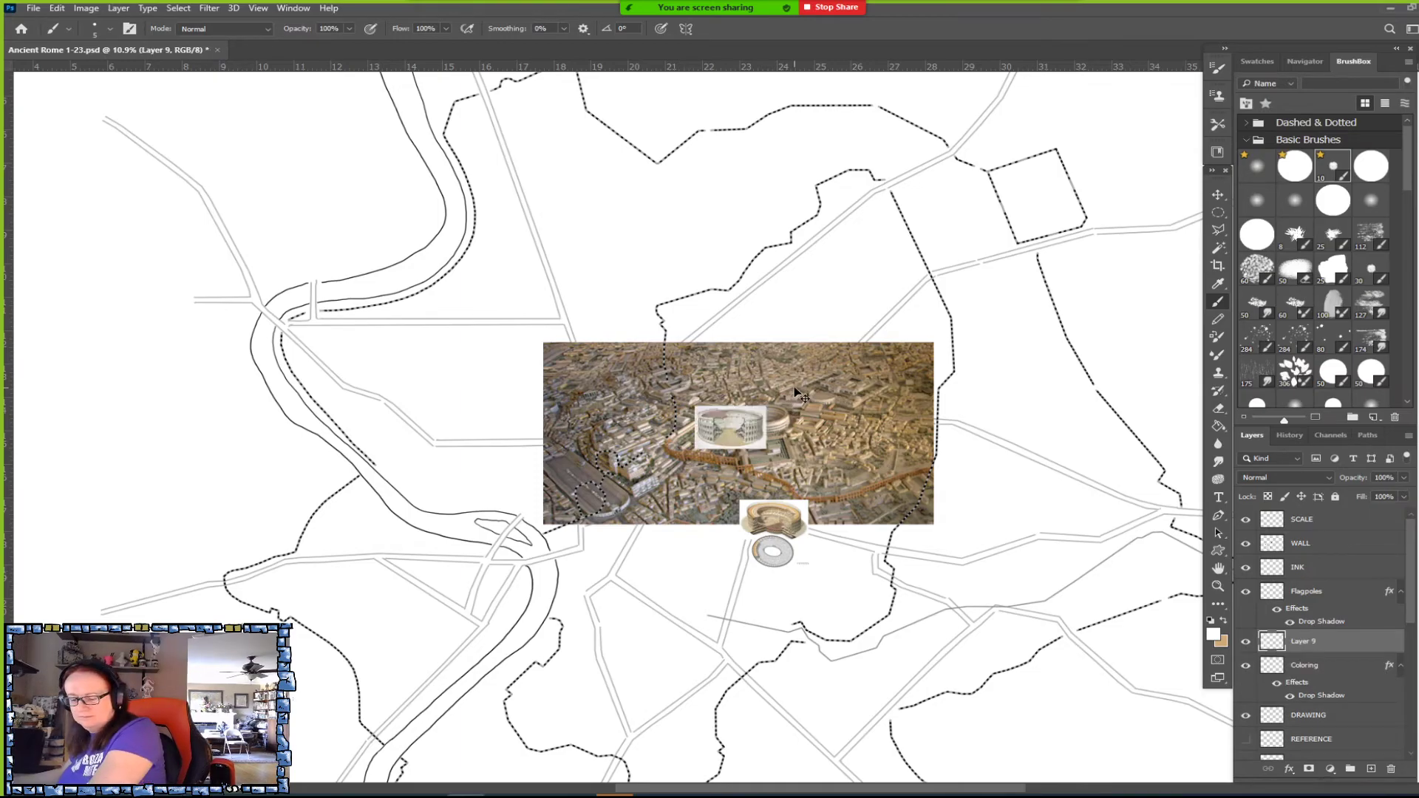
click(1247, 642)
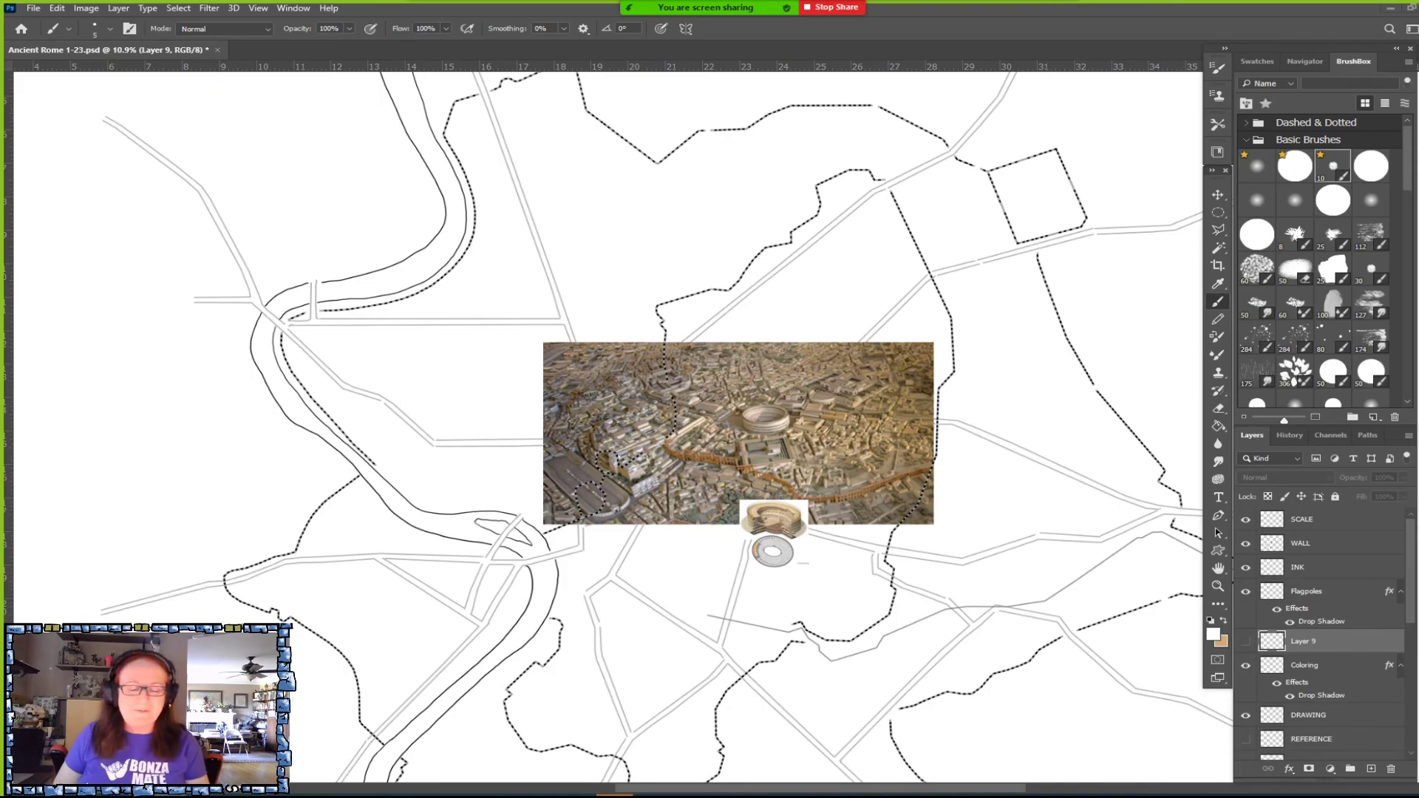
Examine the partly colored Colosseum against its reference picture and the surrounding city at several zoom levels.
scroll(842, 526, up, 3)
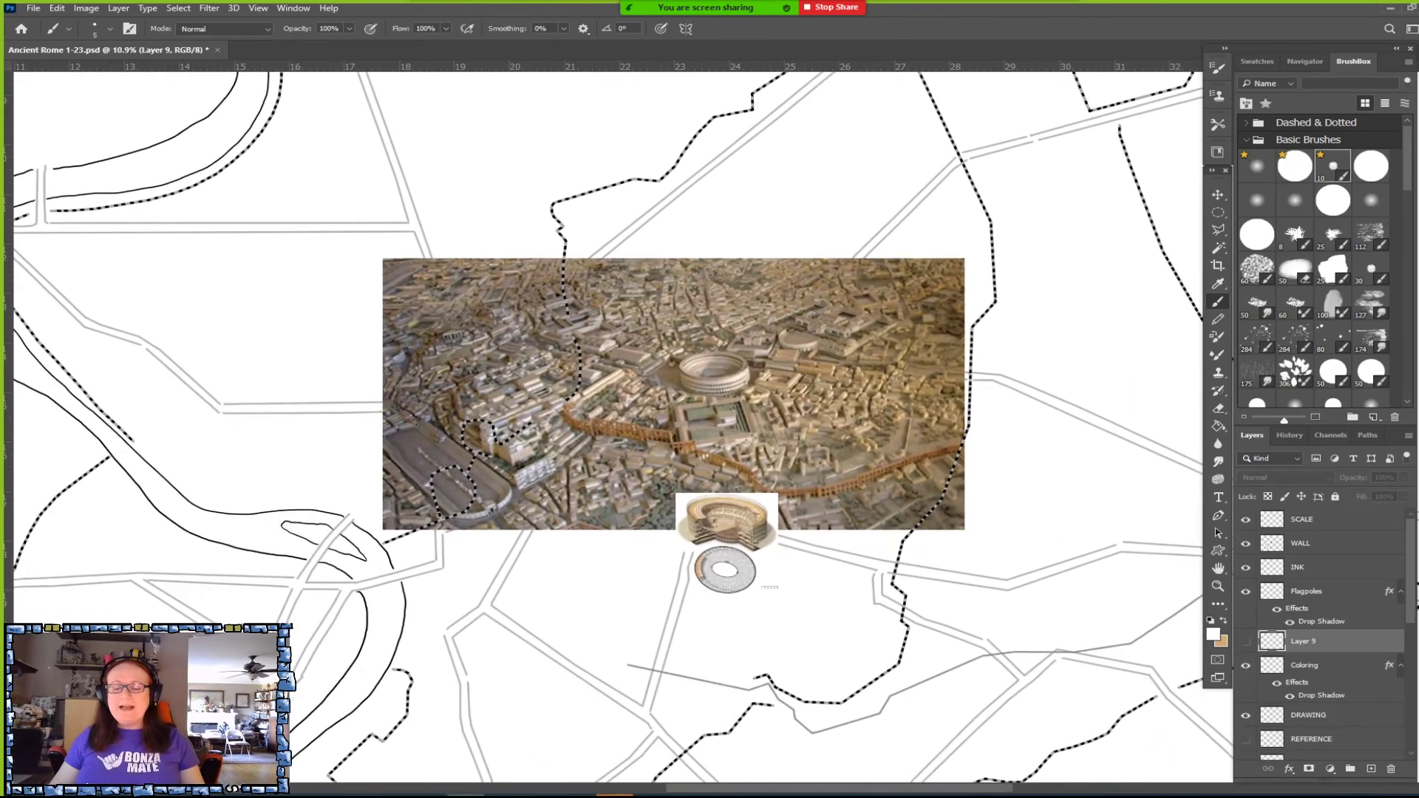
drag(665, 369, 695, 398)
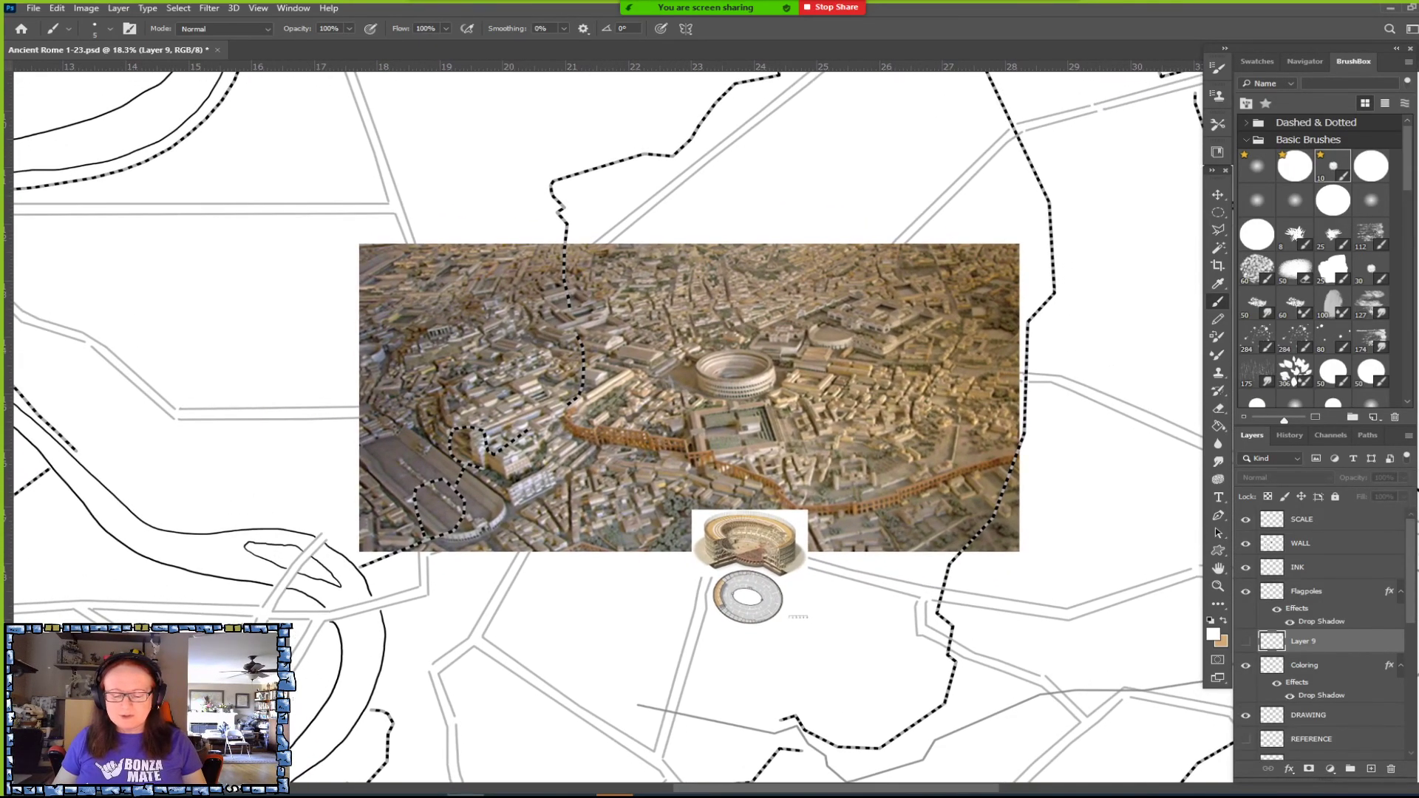
scroll(760, 621, up, 6)
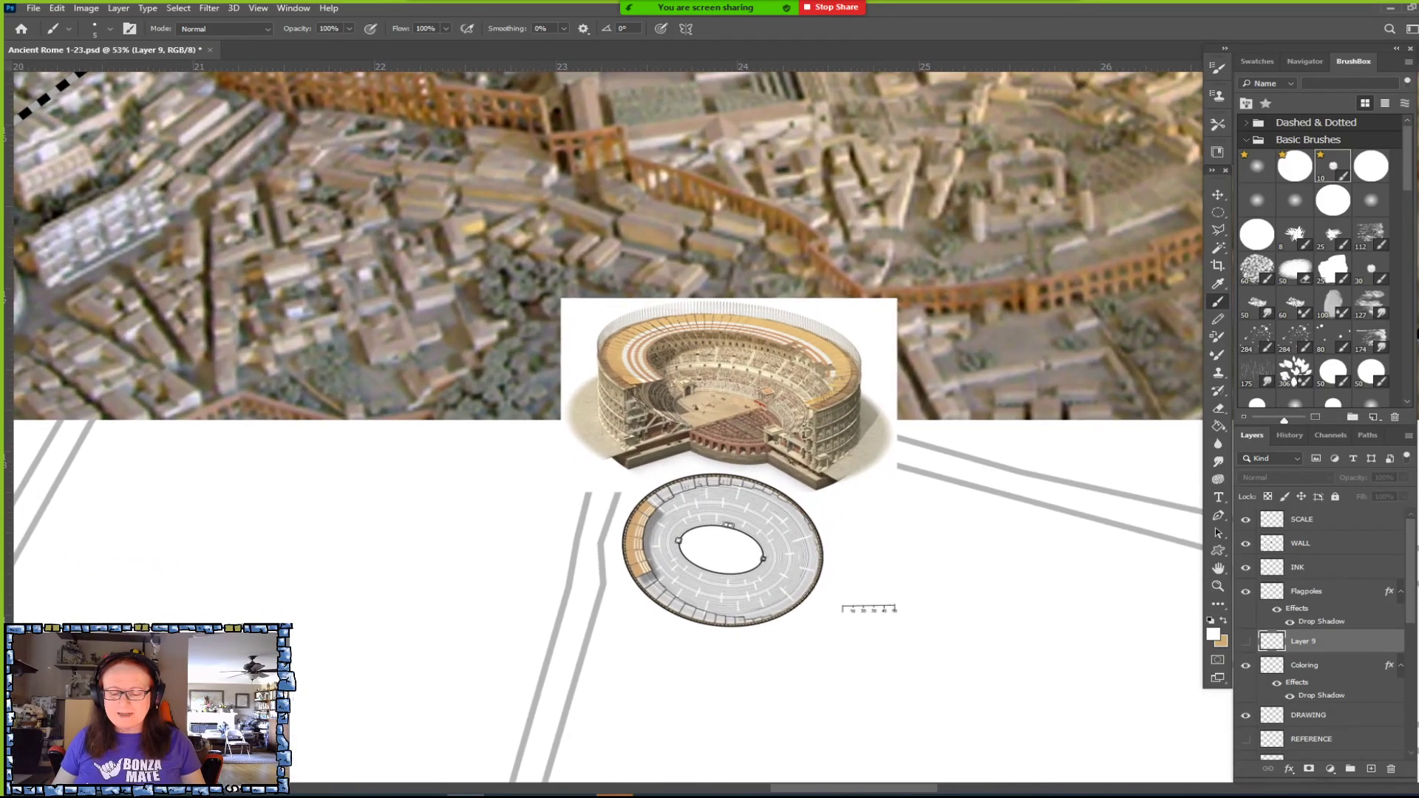
scroll(860, 358, down, 1)
scroll(466, 81, up, 1)
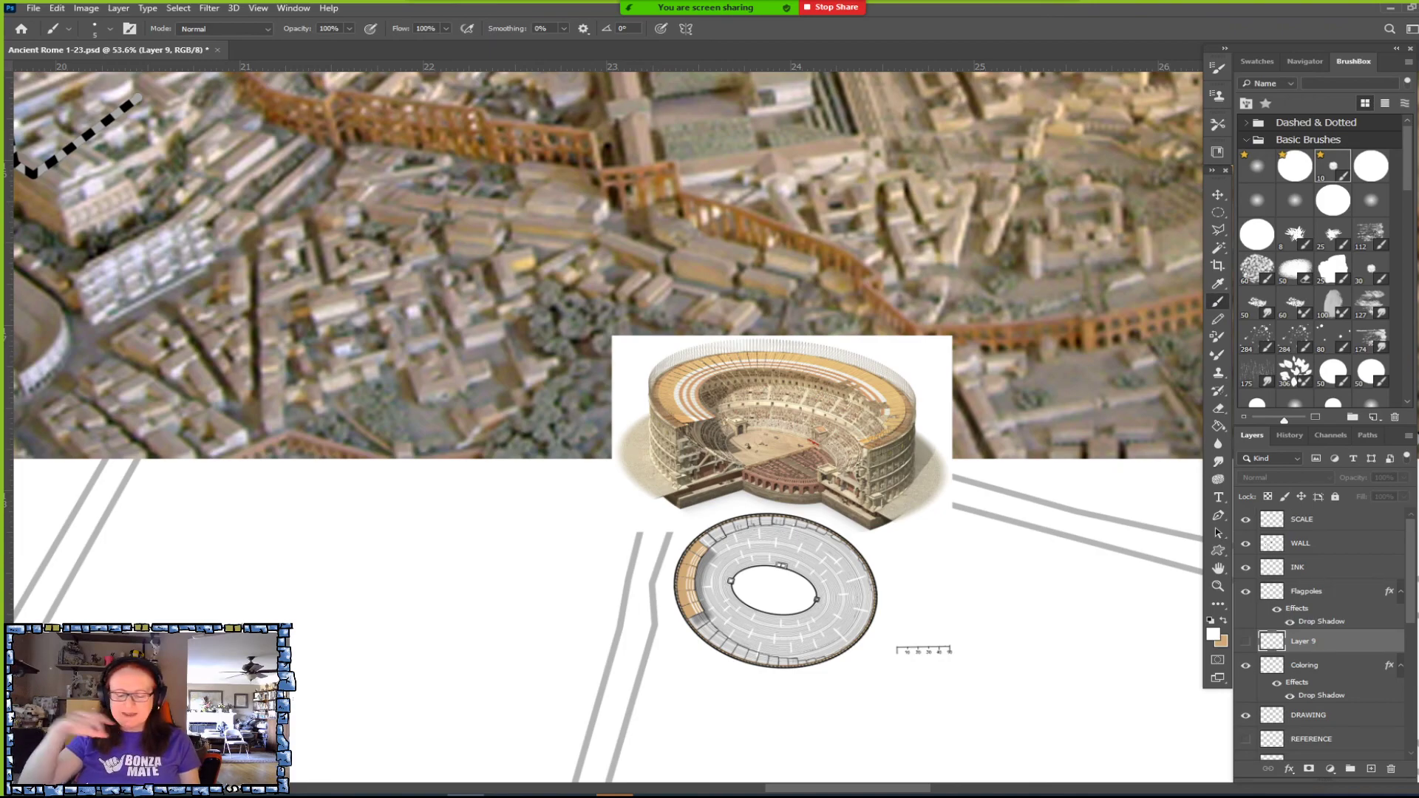
scroll(814, 513, down, 5)
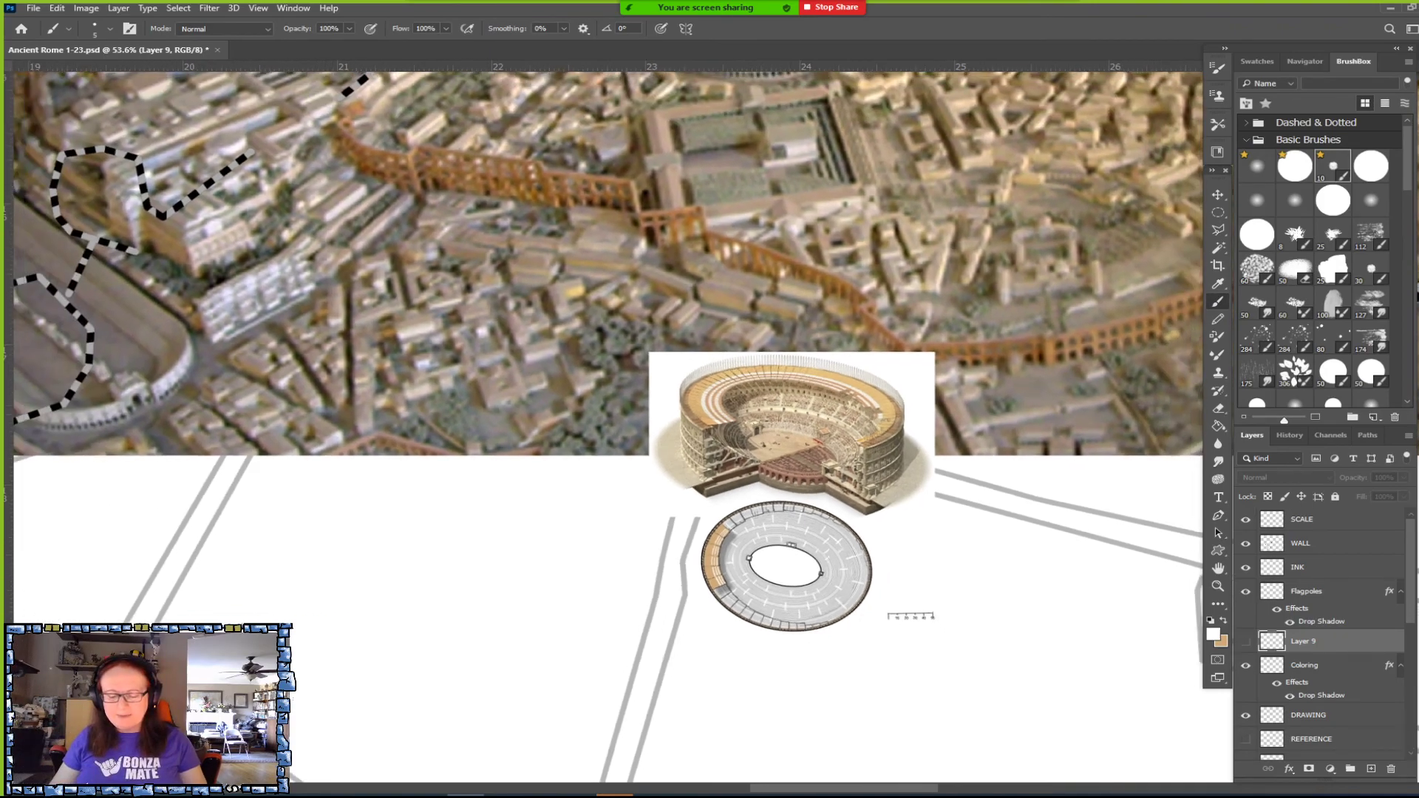
scroll(769, 642, up, 3)
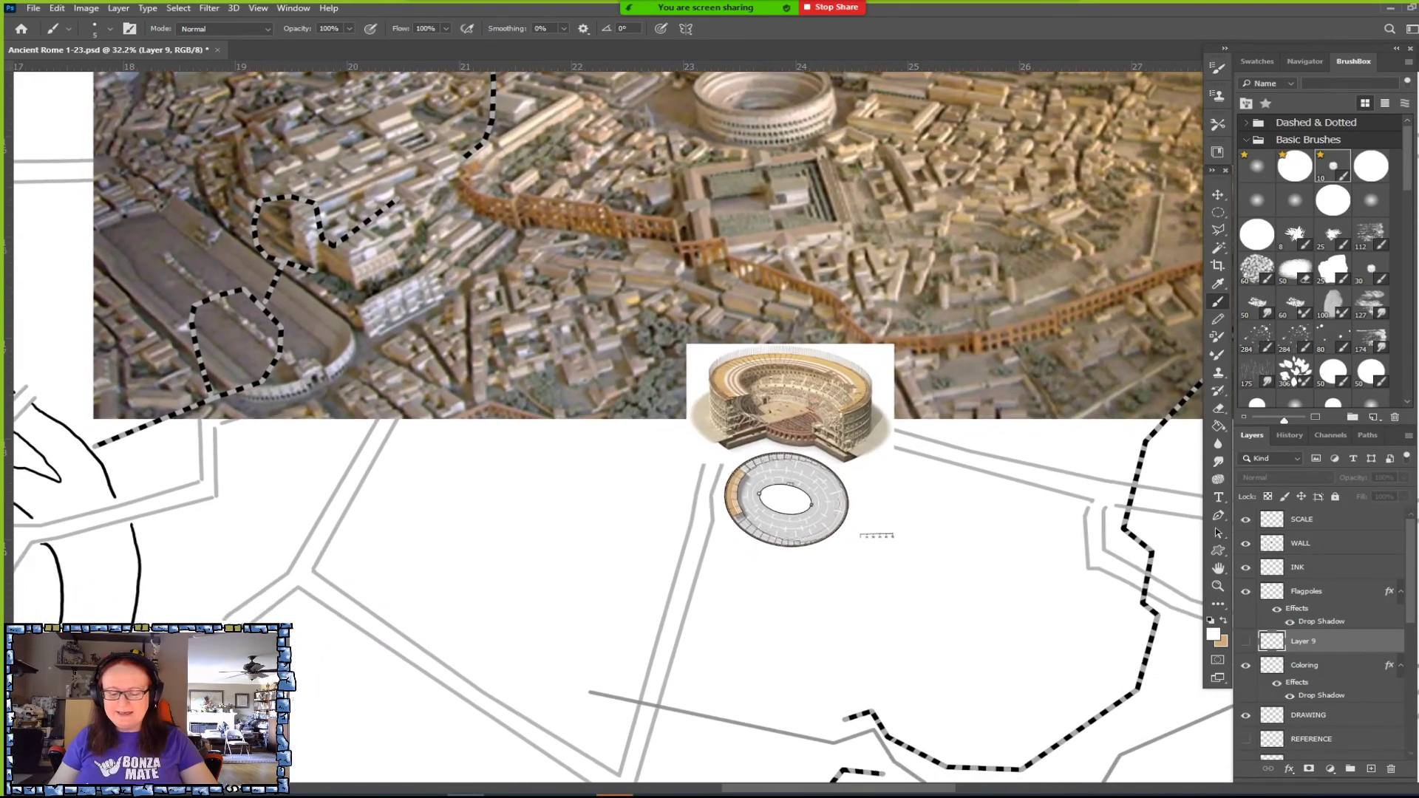